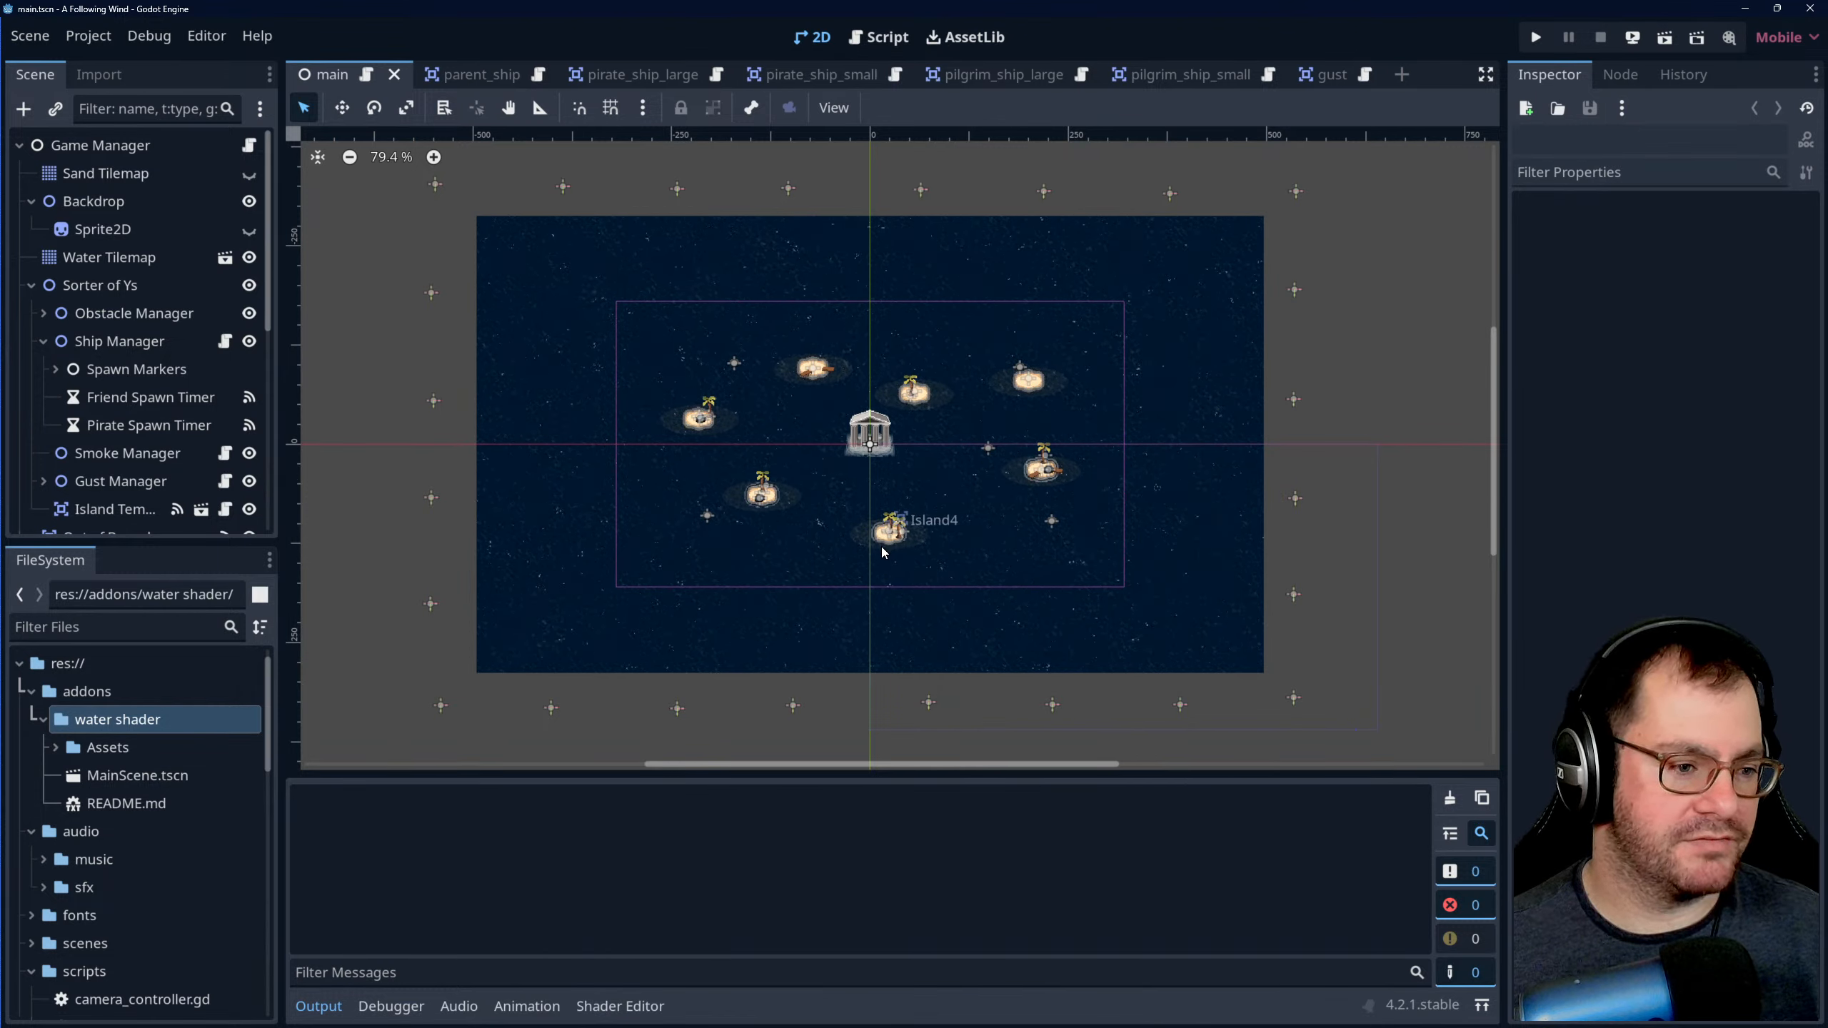
- Examine the main scene's layout in the 2D view, including the central temple, the surrounding islands and the outer spawn markers
{"action": "scroll", "coordinate": [909, 579], "scroll_direction": "up", "scroll_amount": 2}
{"action": "scroll", "coordinate": [948, 603], "scroll_direction": "down", "scroll_amount": 1}
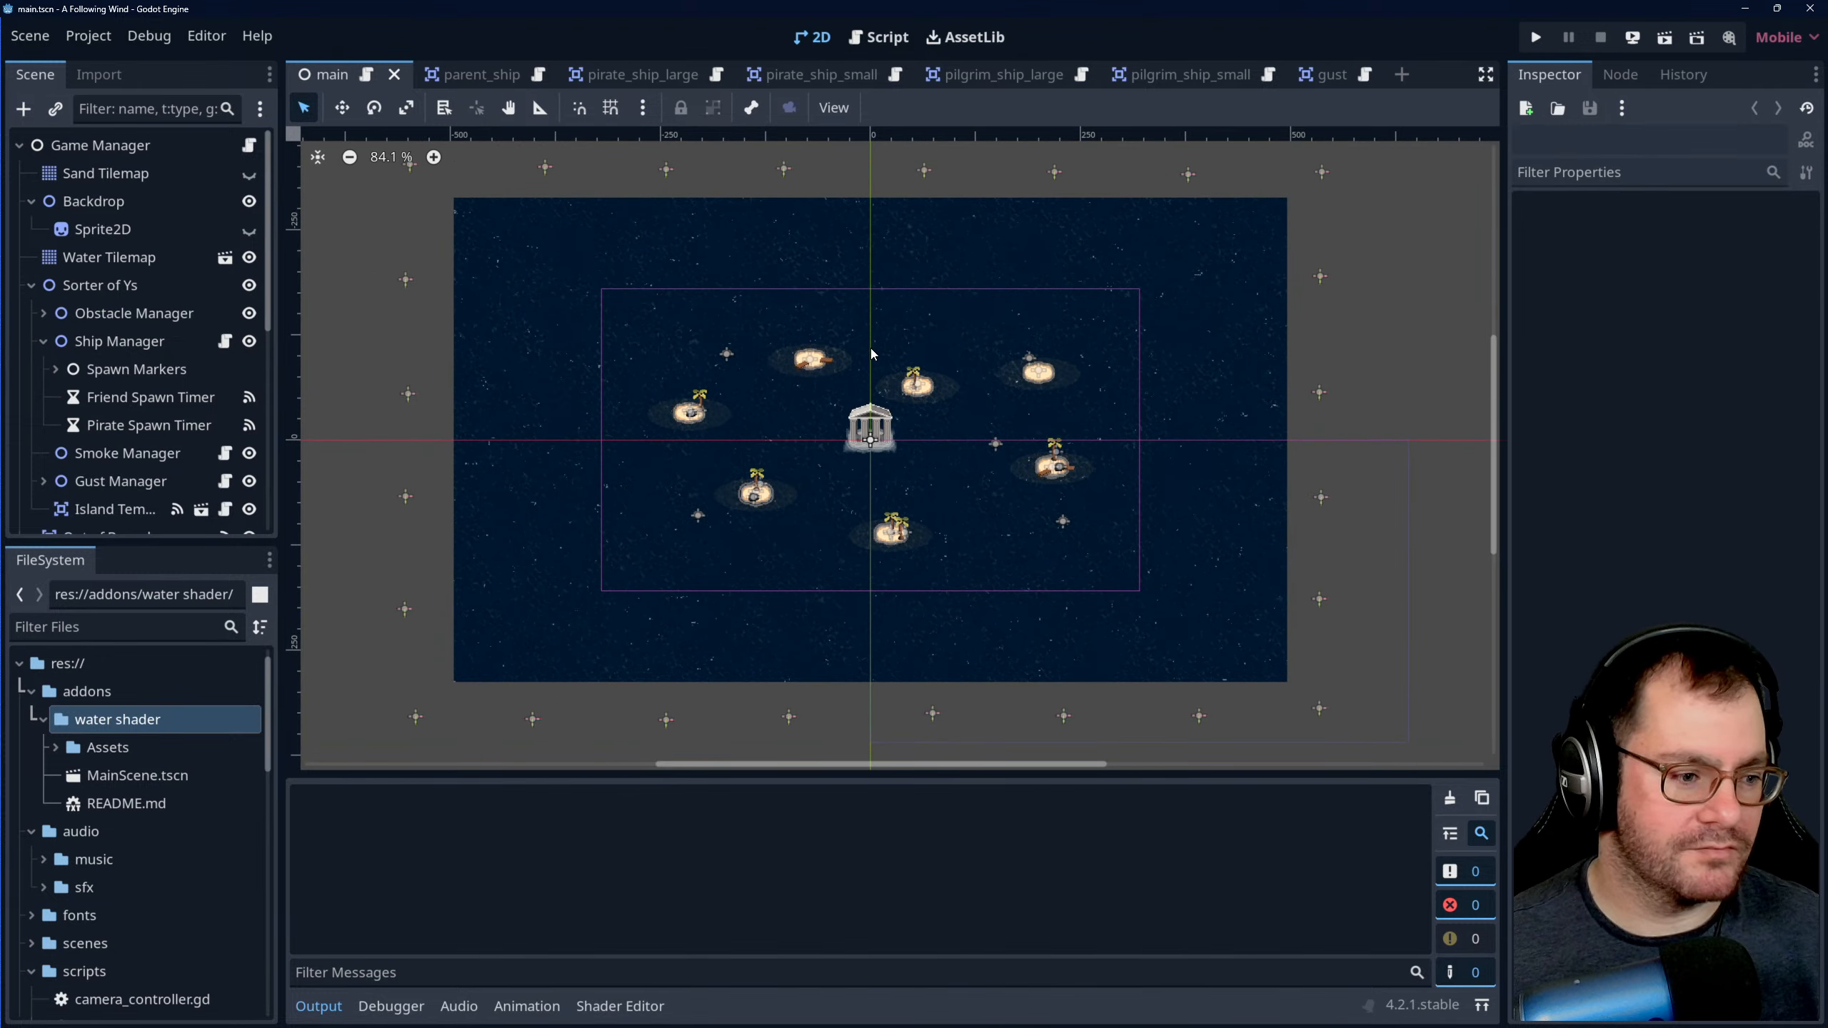
{"action": "scroll", "coordinate": [949, 602], "scroll_direction": "down", "scroll_amount": 1}
{"action": "scroll", "coordinate": [939, 487], "scroll_direction": "up", "scroll_amount": 1}
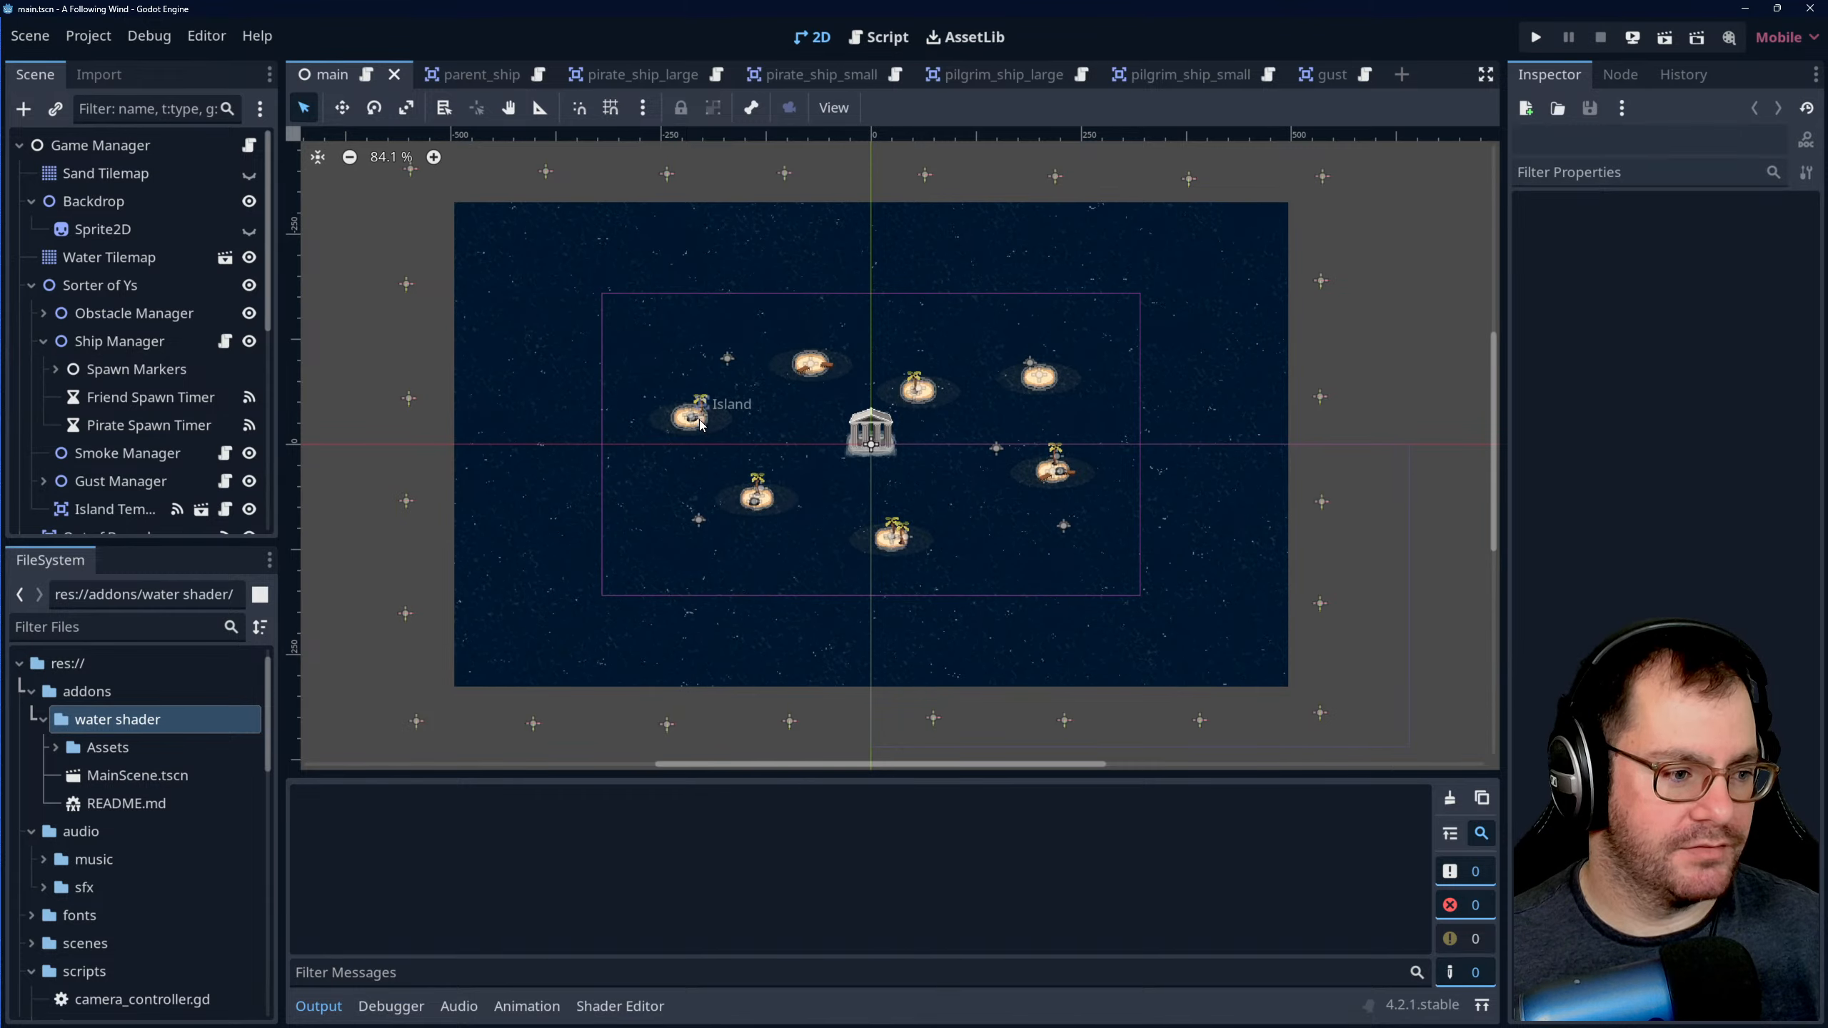
{"action": "scroll", "coordinate": [904, 384], "scroll_direction": "up", "scroll_amount": 3}
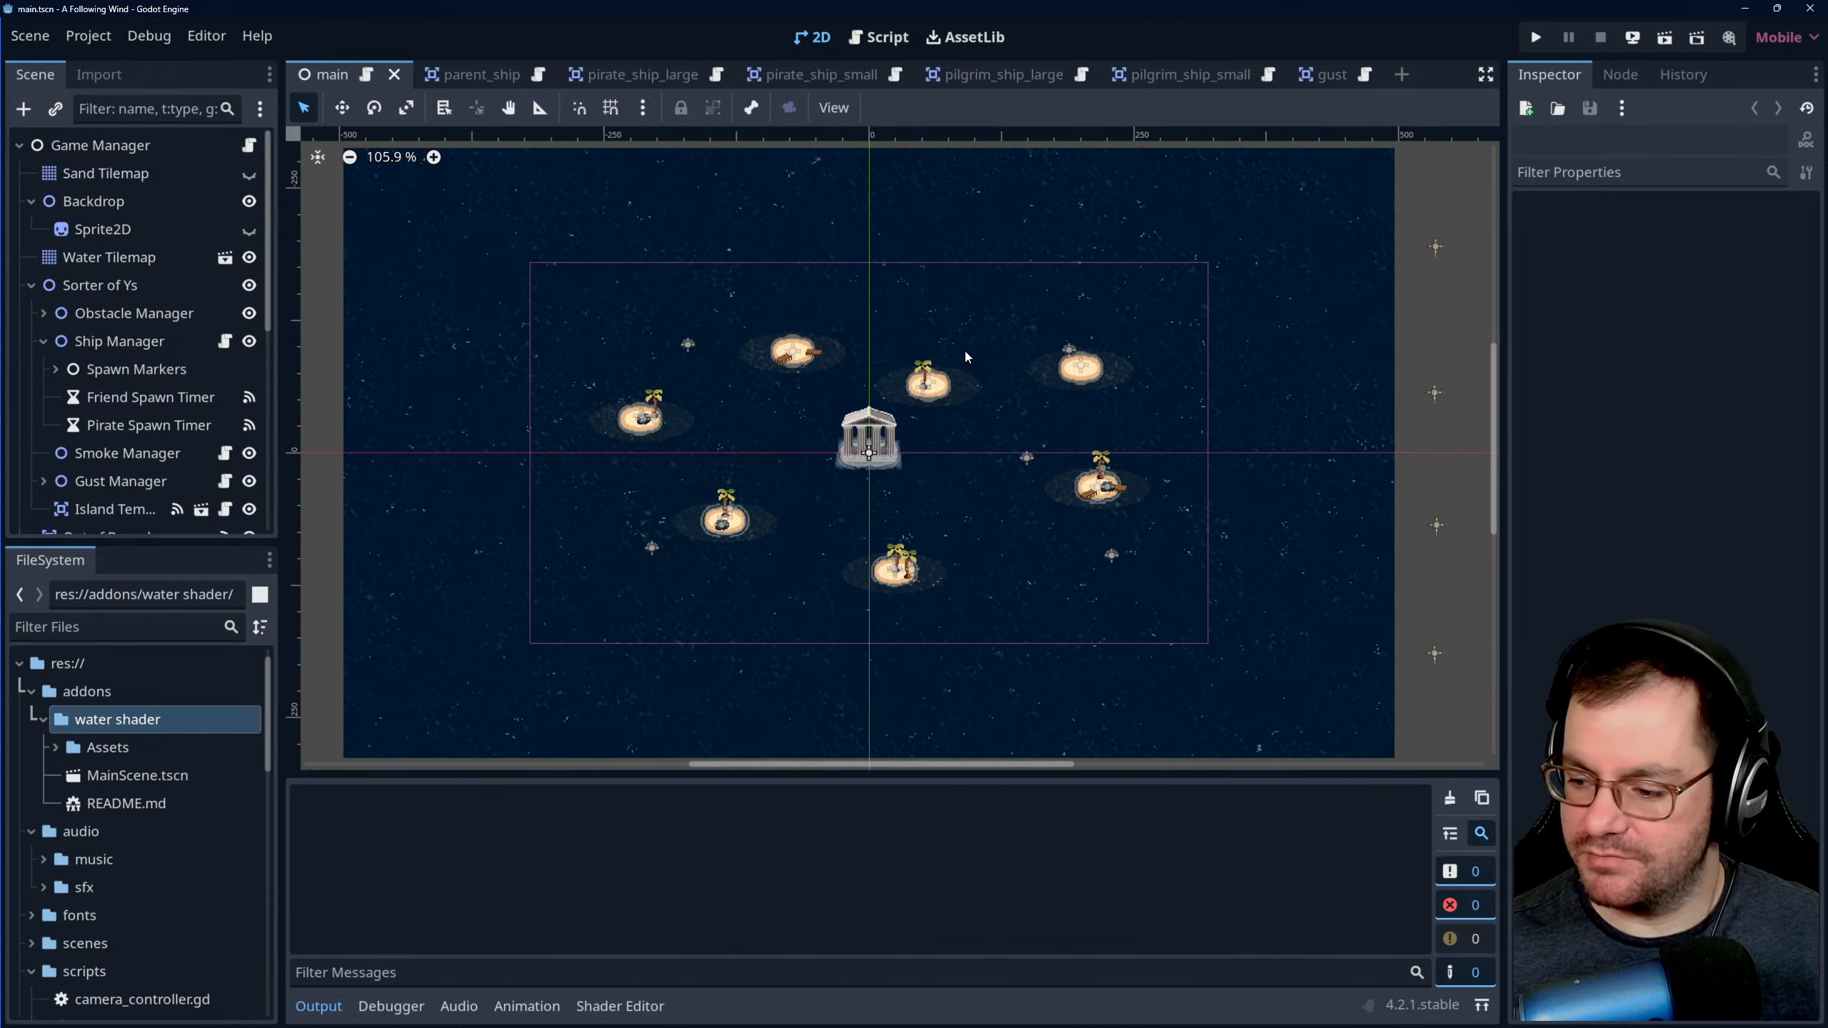
{"action": "scroll", "coordinate": [837, 395], "scroll_direction": "up", "scroll_amount": 4}
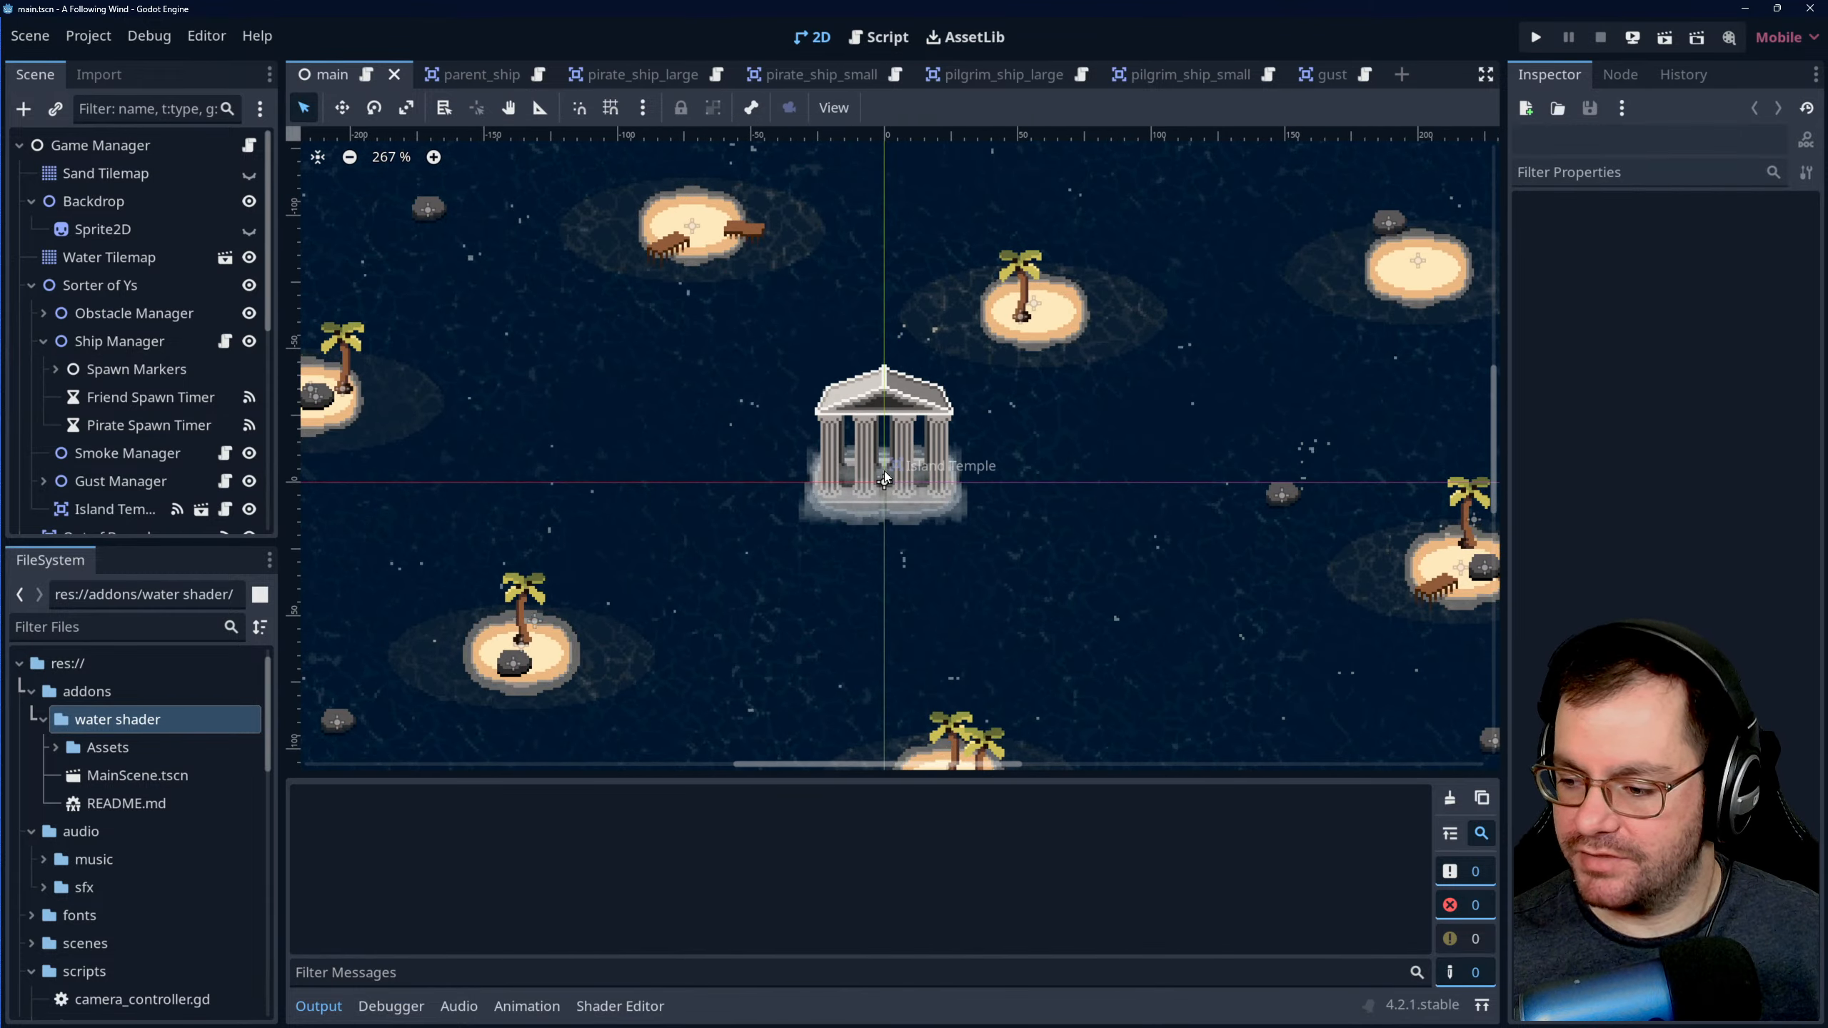
{"action": "scroll", "coordinate": [1007, 420], "scroll_direction": "down", "scroll_amount": 1}
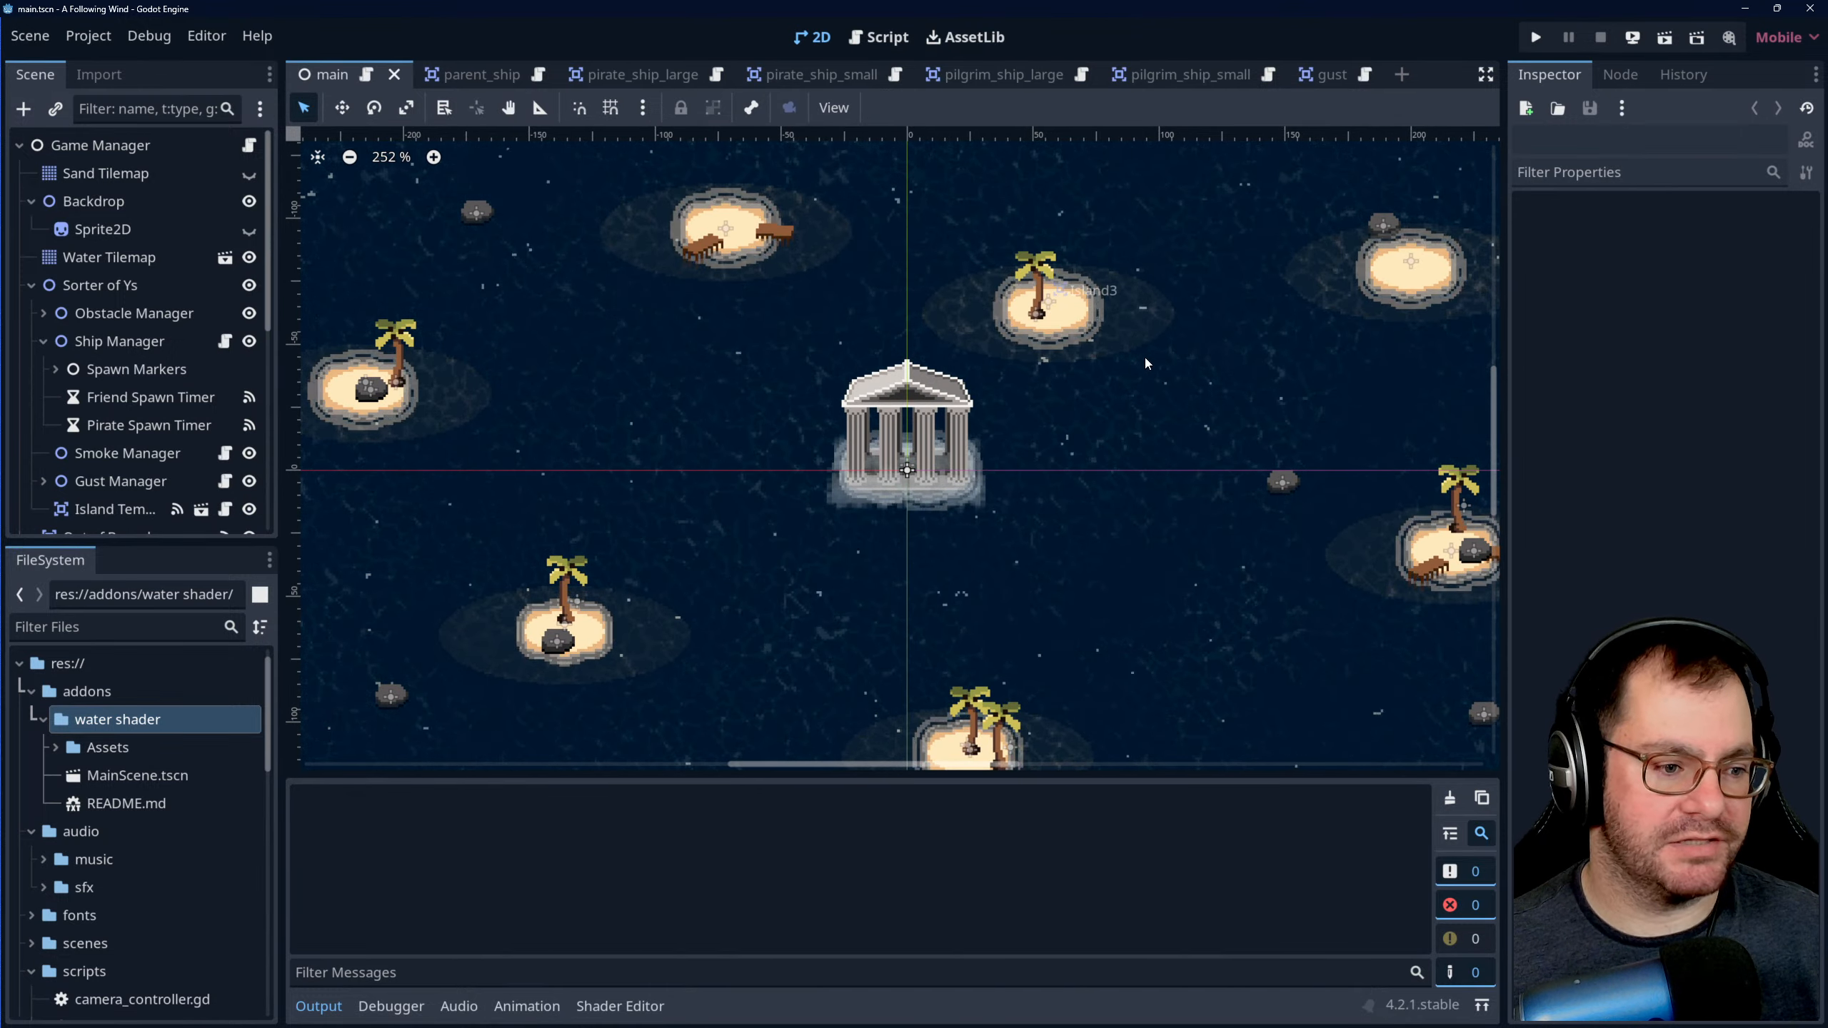
{"action": "scroll", "coordinate": [1143, 364], "scroll_direction": "down", "scroll_amount": 1}
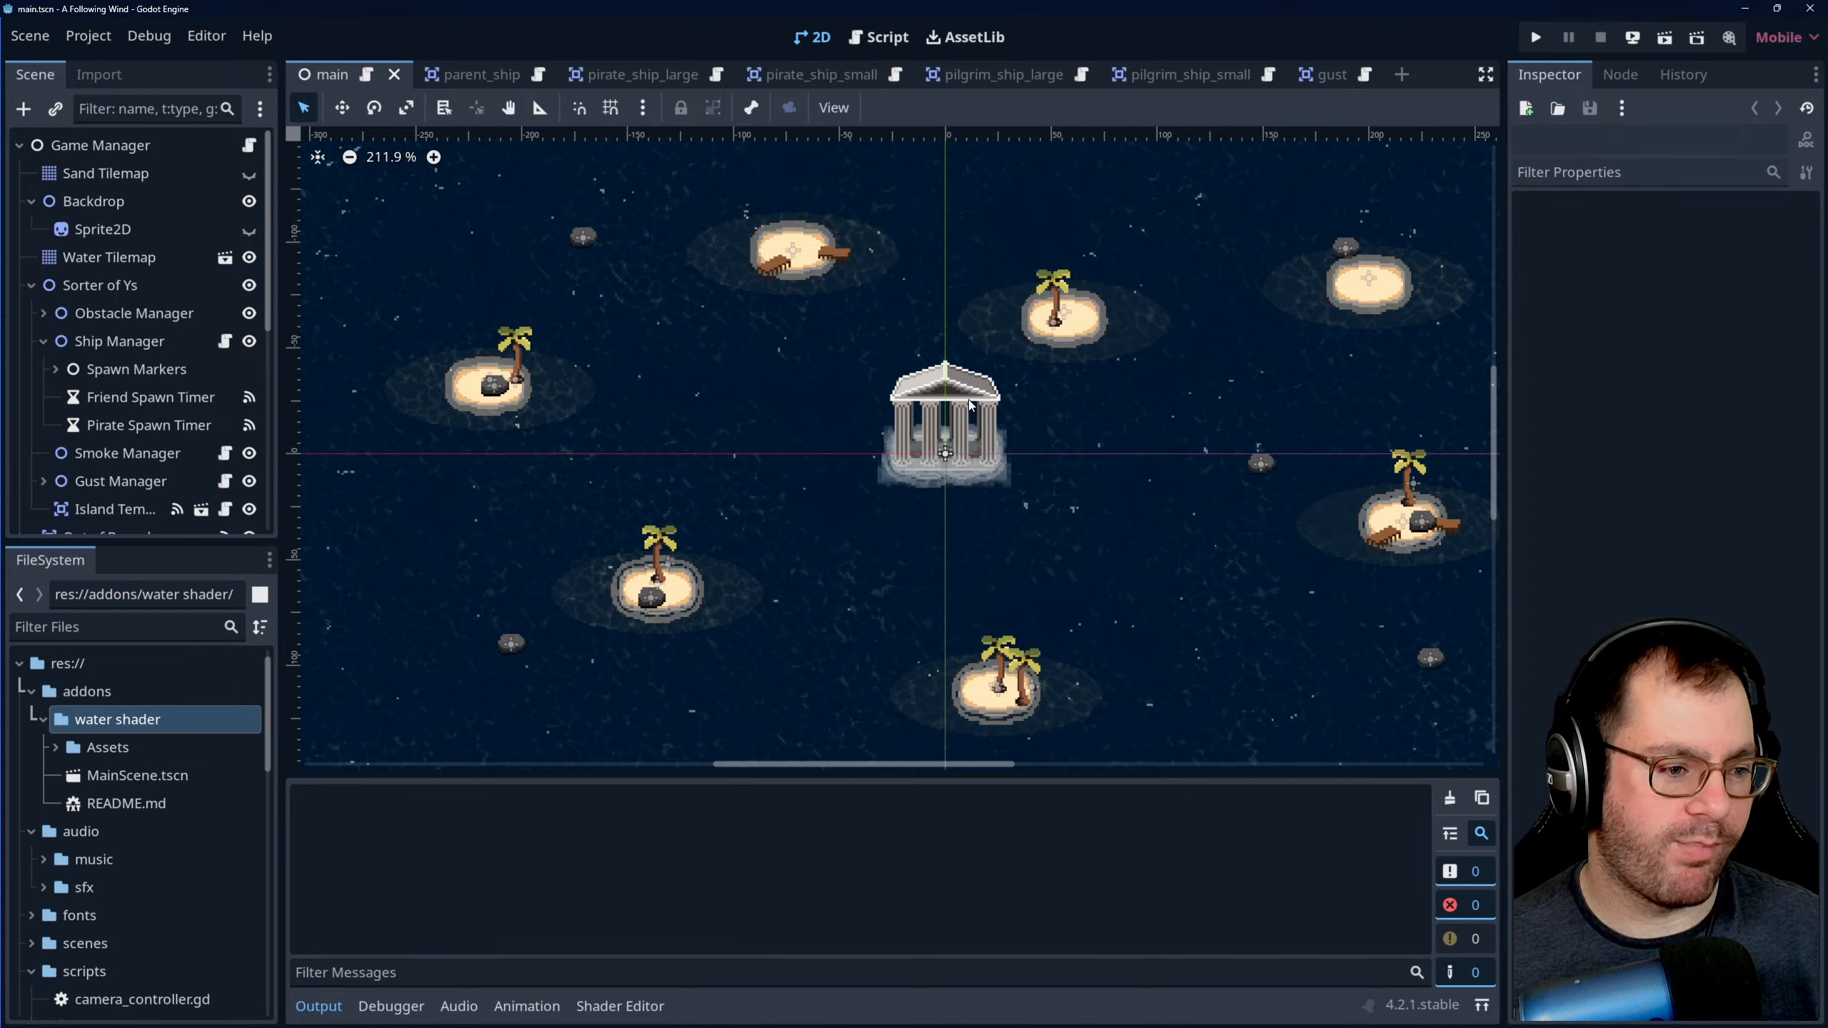
{"action": "scroll", "coordinate": [946, 419], "scroll_direction": "up", "scroll_amount": 3}
{"action": "scroll", "coordinate": [936, 431], "scroll_direction": "up", "scroll_amount": 3}
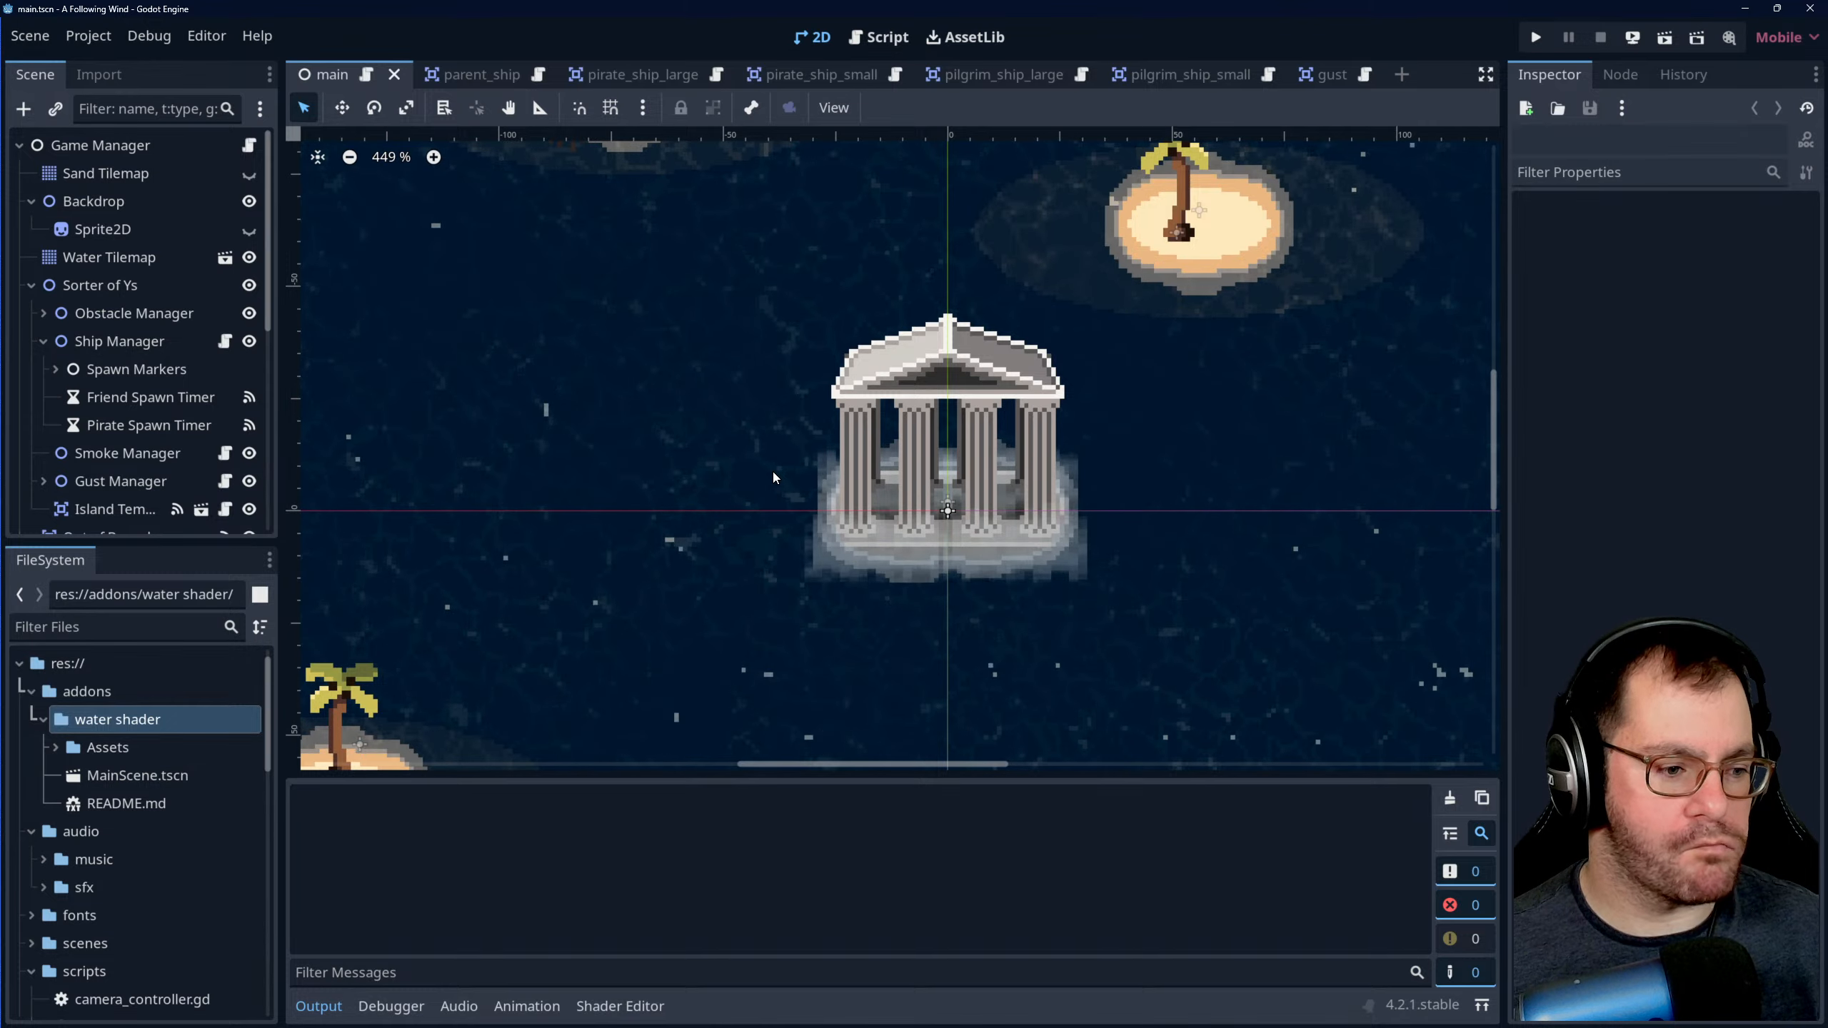
{"action": "scroll", "coordinate": [763, 478], "scroll_direction": "down", "scroll_amount": 3}
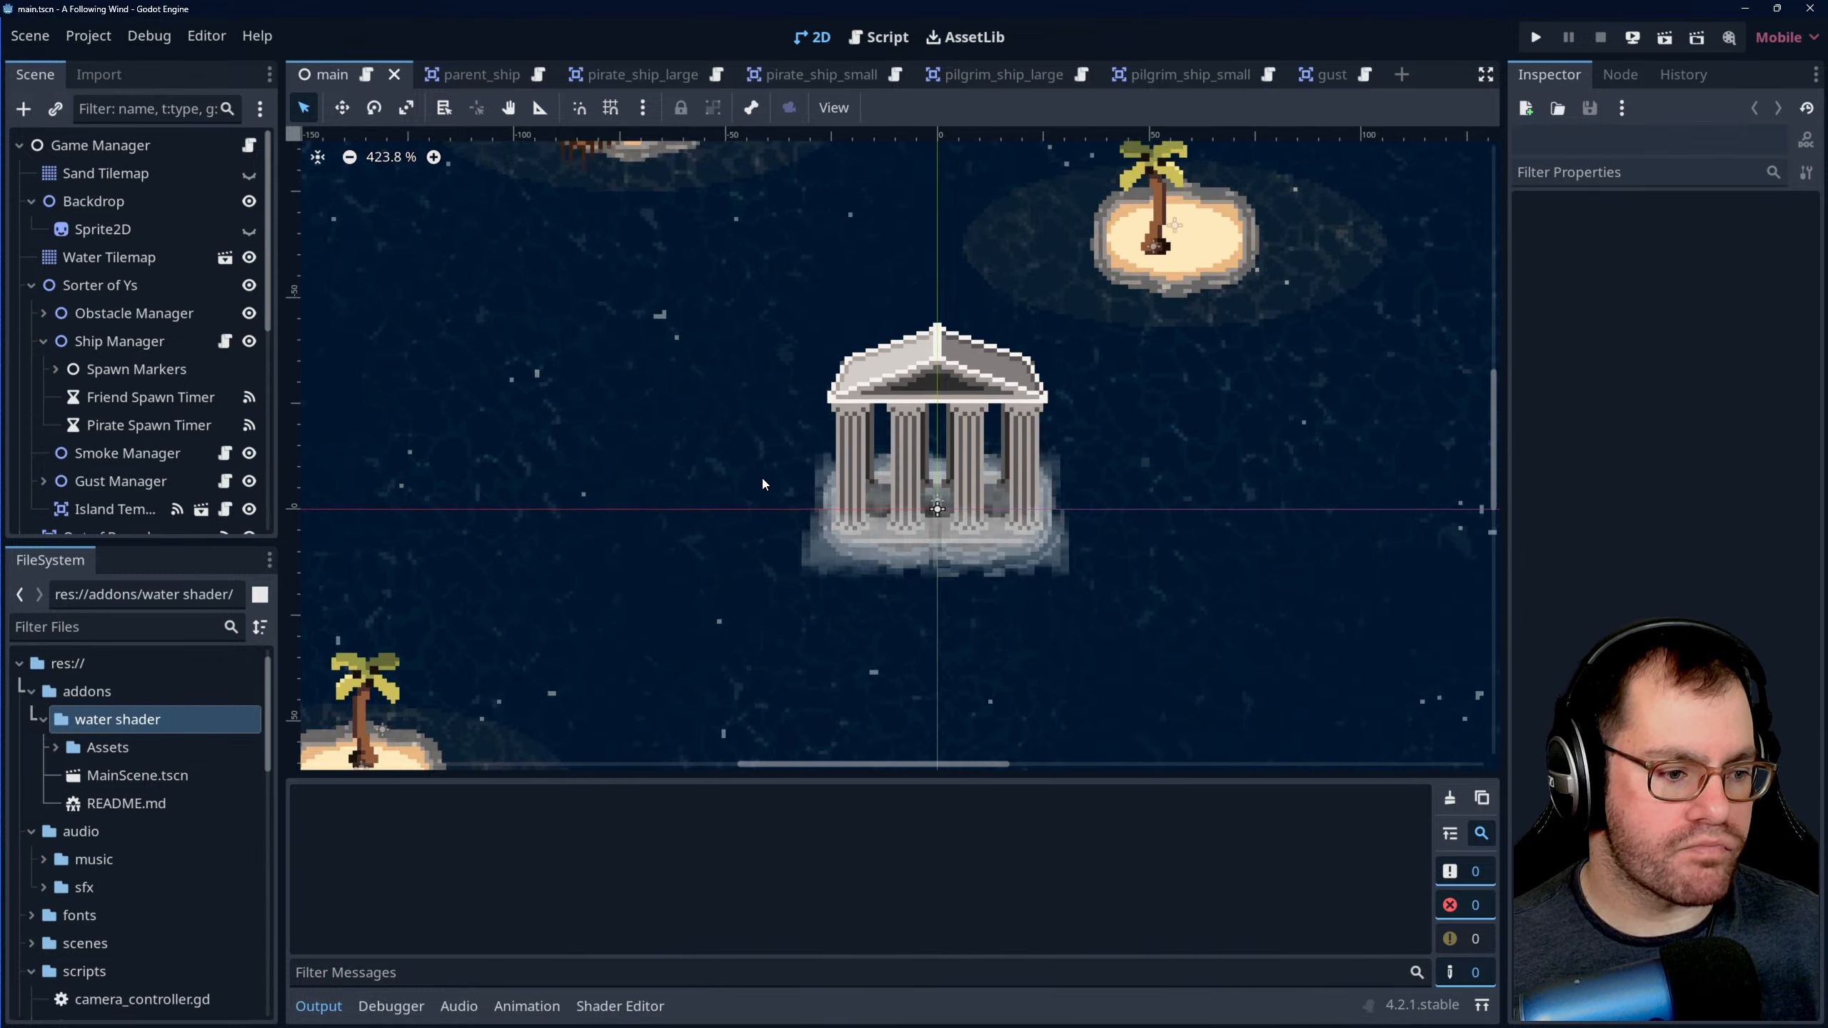
{"action": "scroll", "coordinate": [885, 467], "scroll_direction": "down", "scroll_amount": 8}
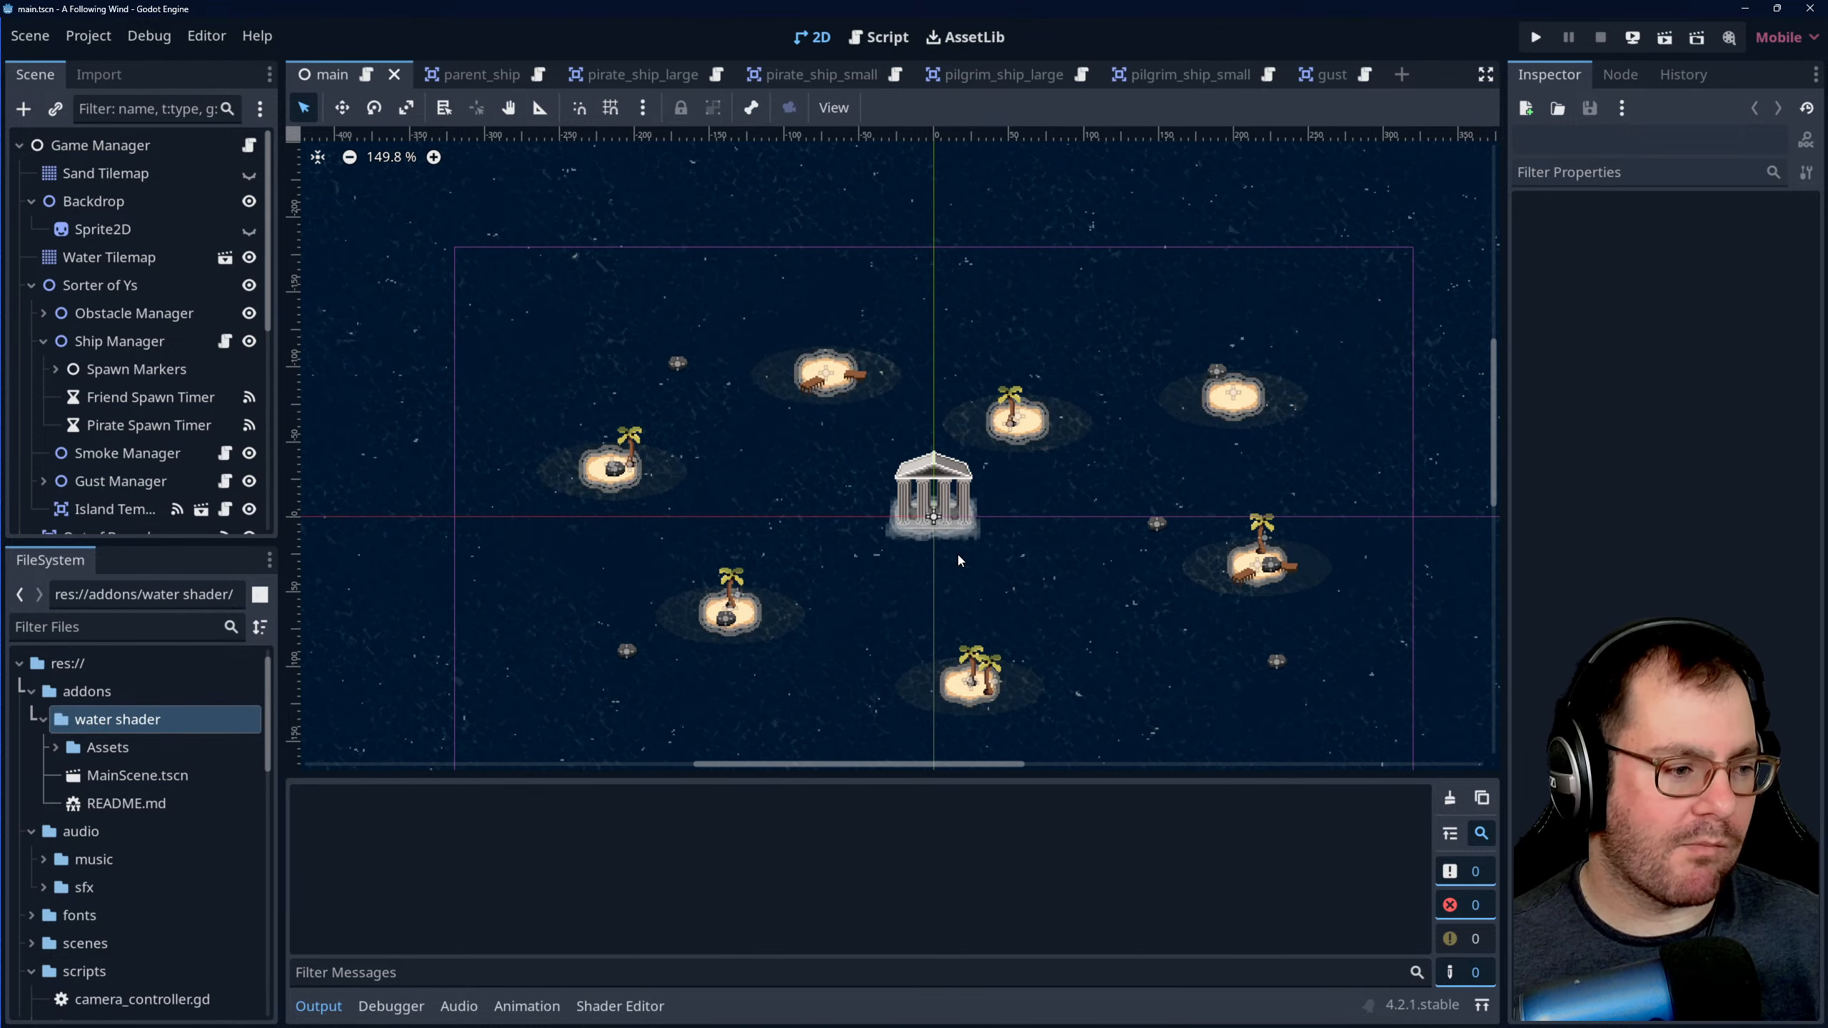
{"action": "scroll", "coordinate": [704, 514], "scroll_direction": "down", "scroll_amount": 9}
{"action": "scroll", "coordinate": [804, 558], "scroll_direction": "down", "scroll_amount": 6}
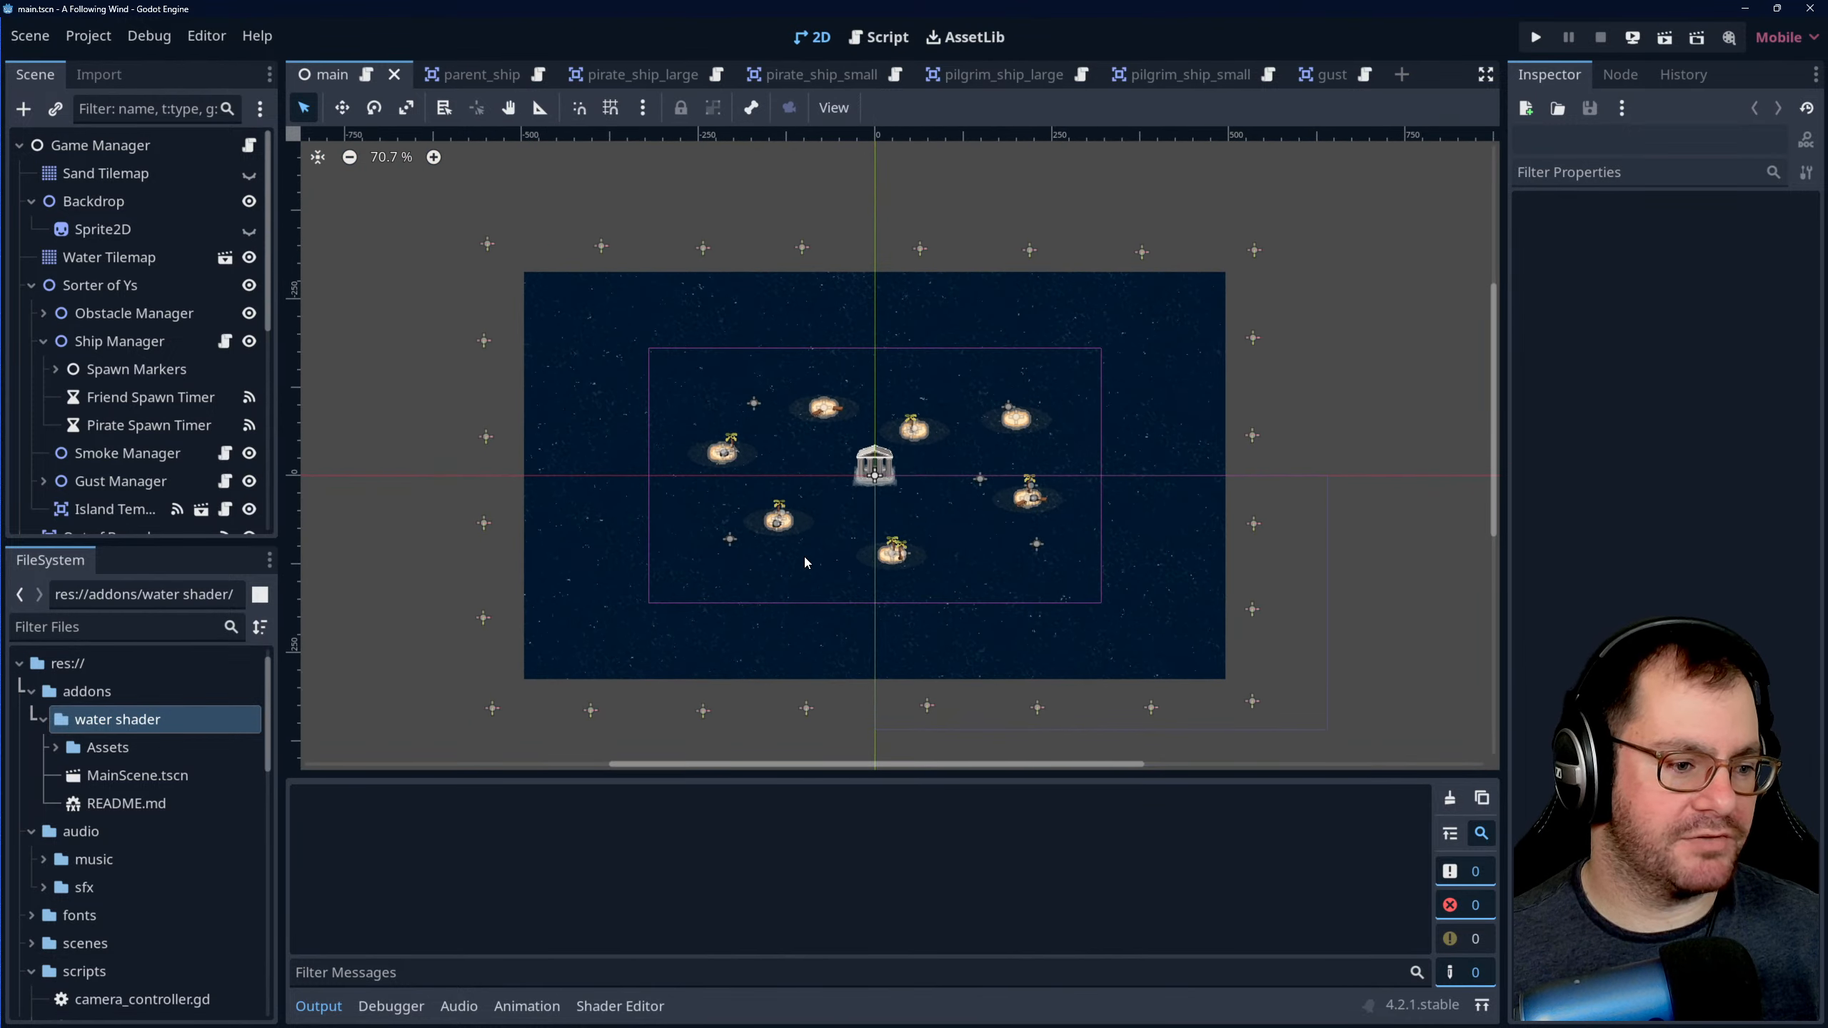
{"action": "scroll", "coordinate": [707, 357], "scroll_direction": "up", "scroll_amount": 4}
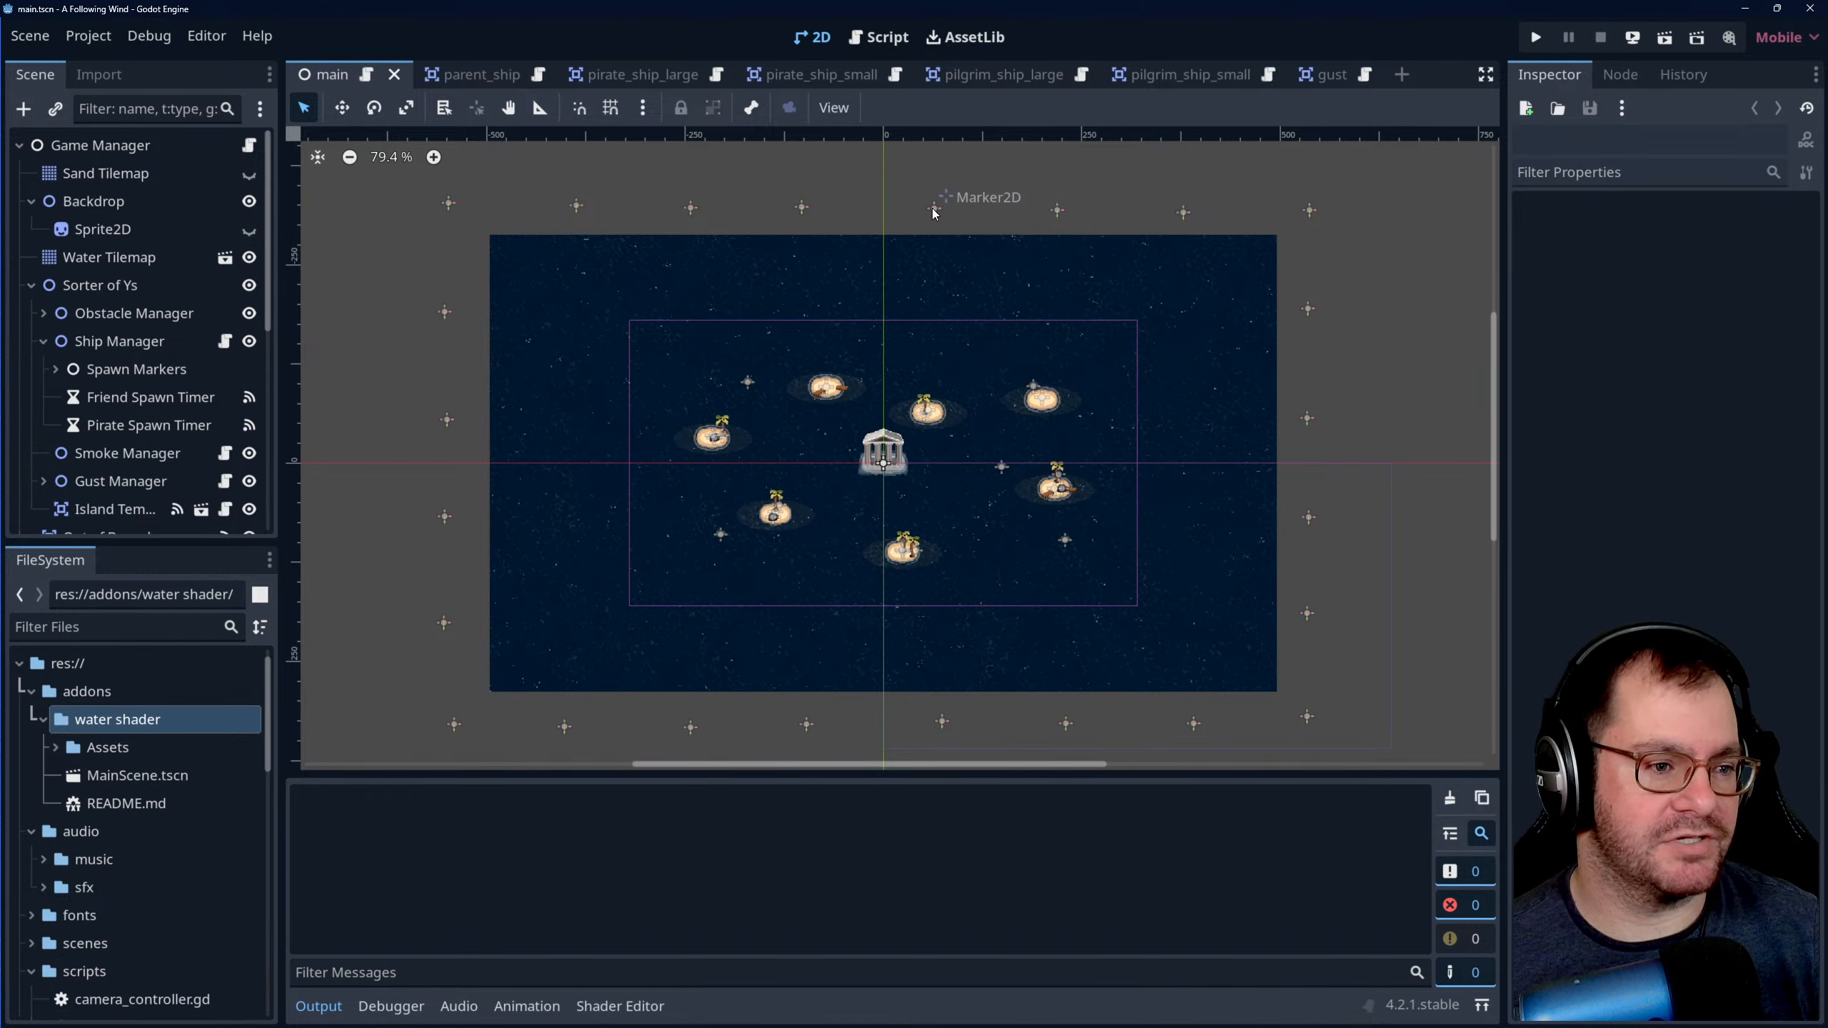
- Open the script view and read through game_manager.gd, covering its variables, node references and the faith, game-over and score functions
{"action": "left_click", "coordinate": [882, 39]}
{"action": "scroll", "coordinate": [866, 404], "scroll_direction": "down", "scroll_amount": 6}
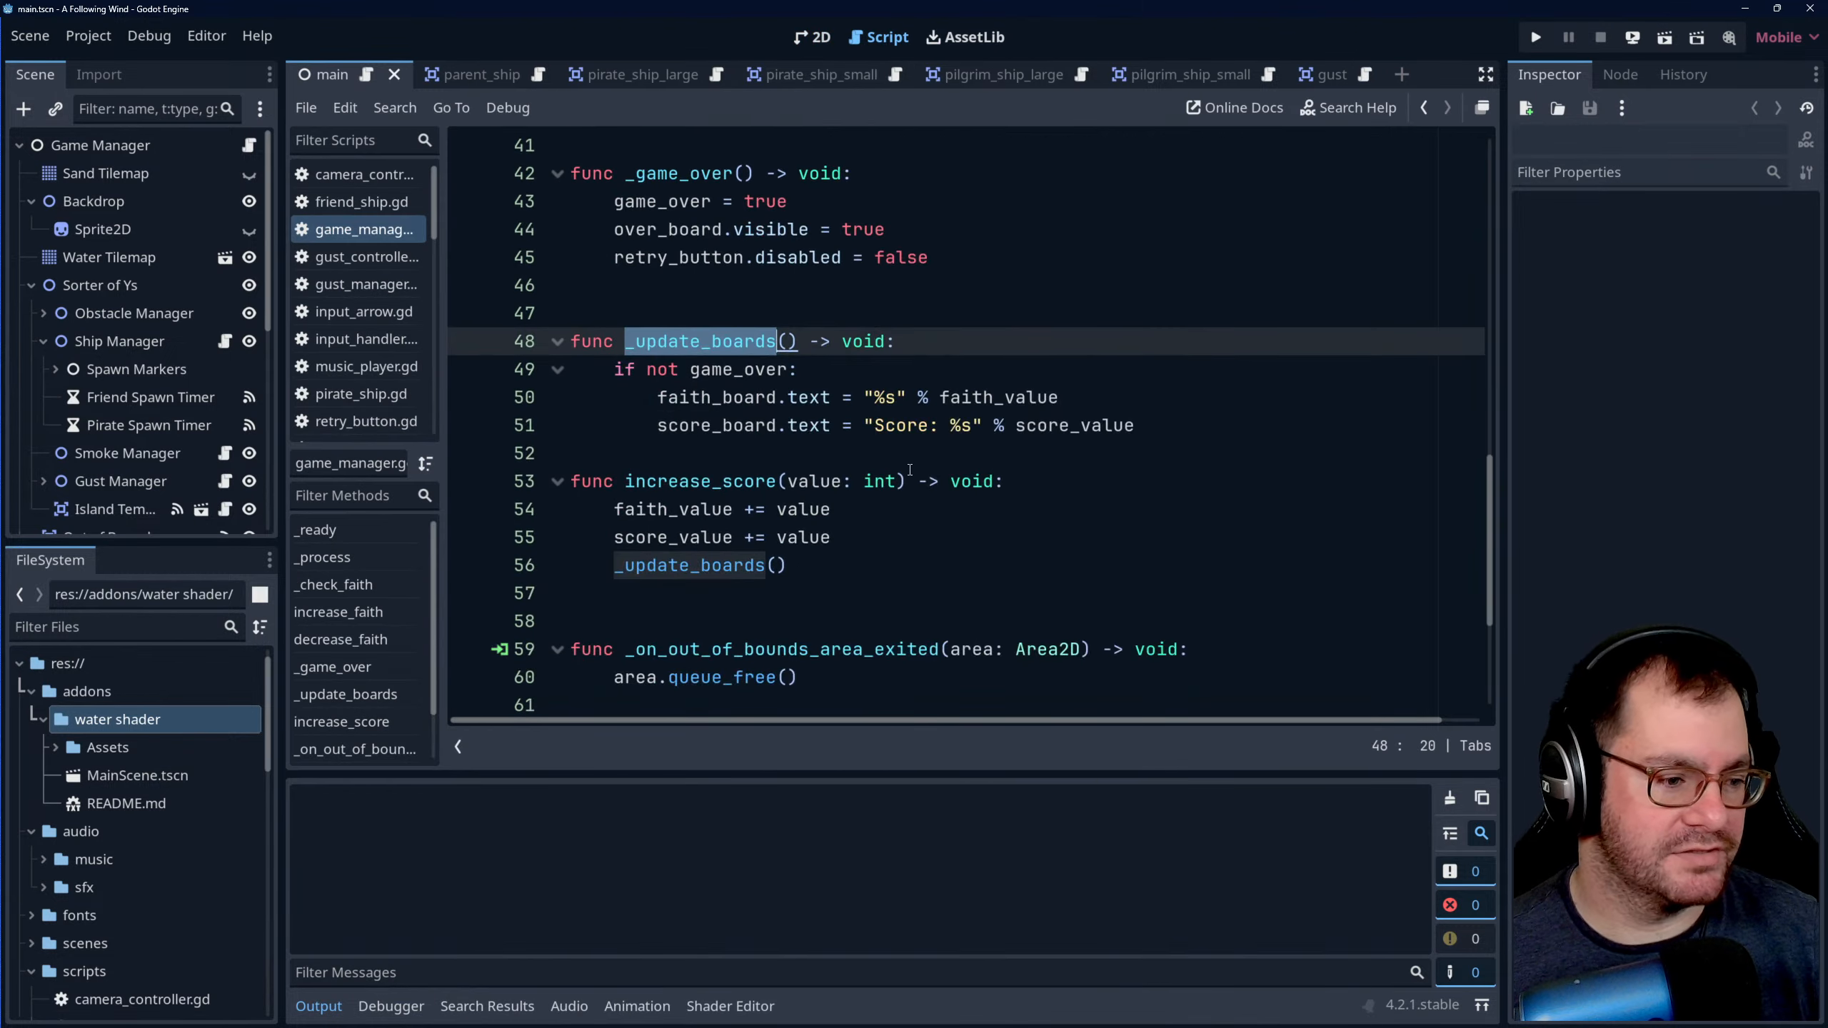
{"action": "left_click", "coordinate": [968, 468]}
{"action": "scroll", "coordinate": [968, 469], "scroll_direction": "up", "scroll_amount": 5}
{"action": "scroll", "coordinate": [969, 469], "scroll_direction": "up", "scroll_amount": 8}
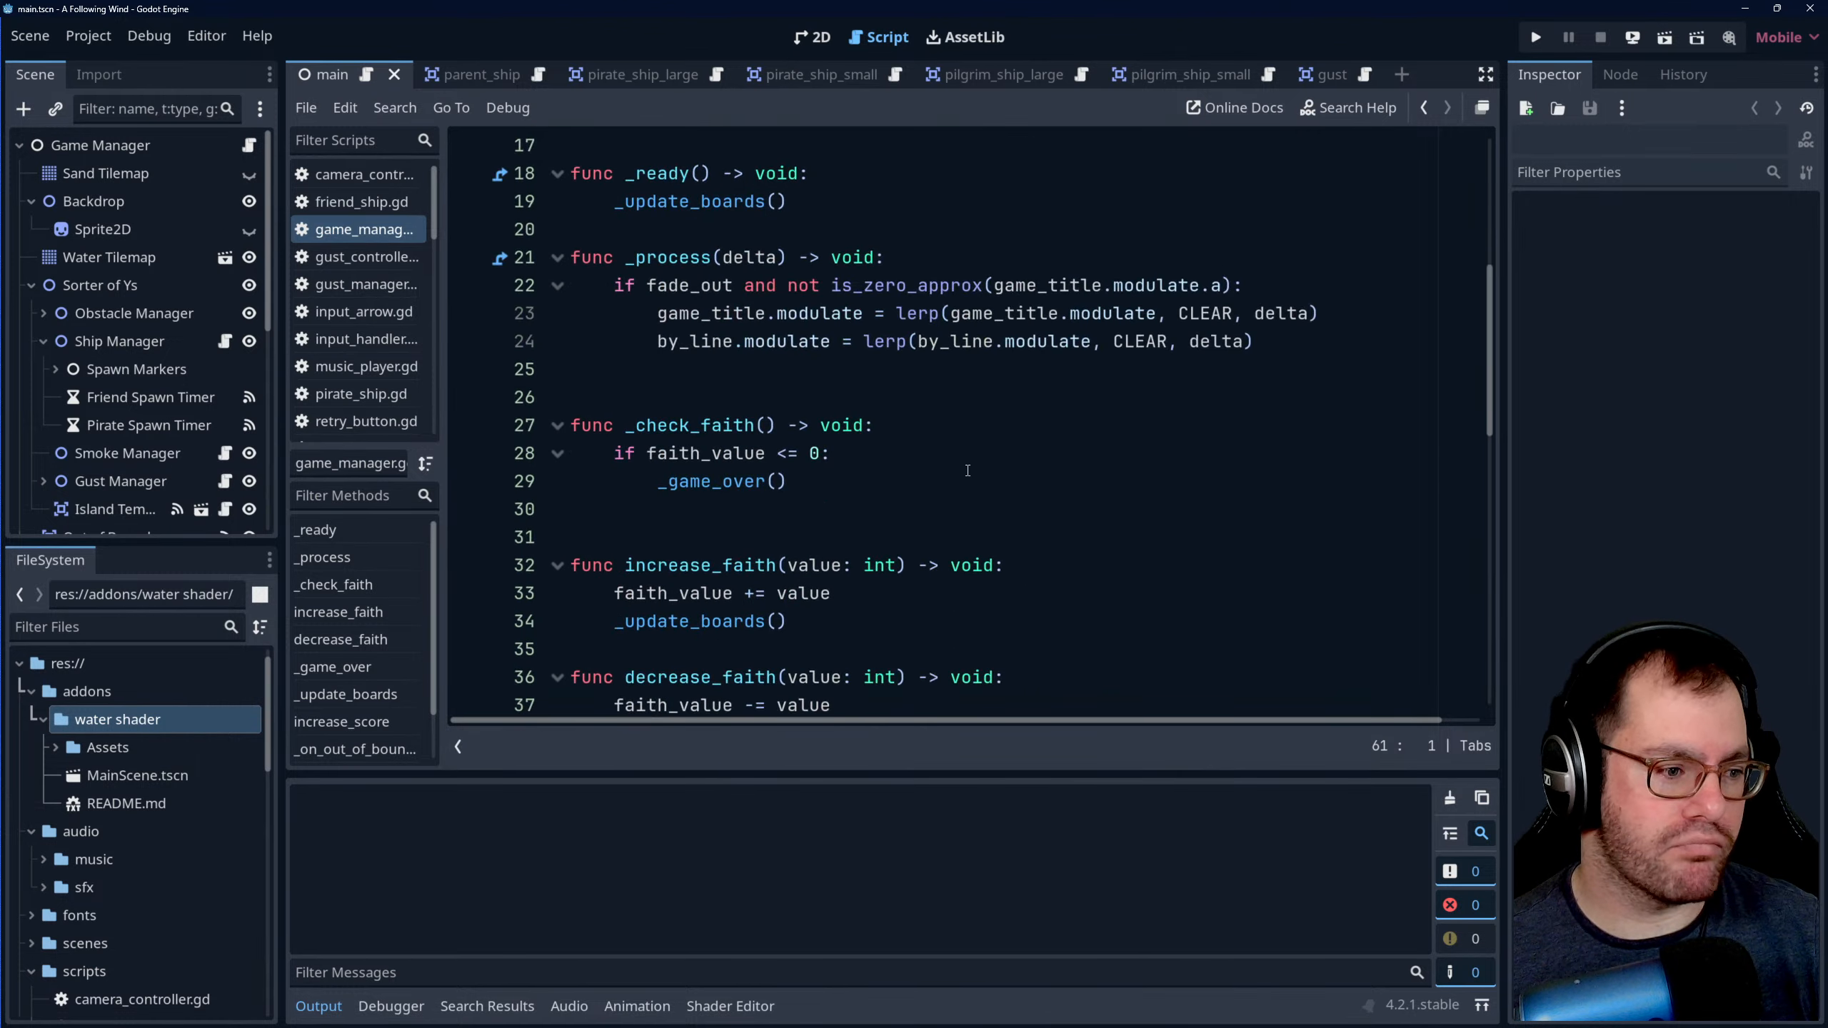
{"action": "scroll", "coordinate": [945, 494], "scroll_direction": "up", "scroll_amount": 3}
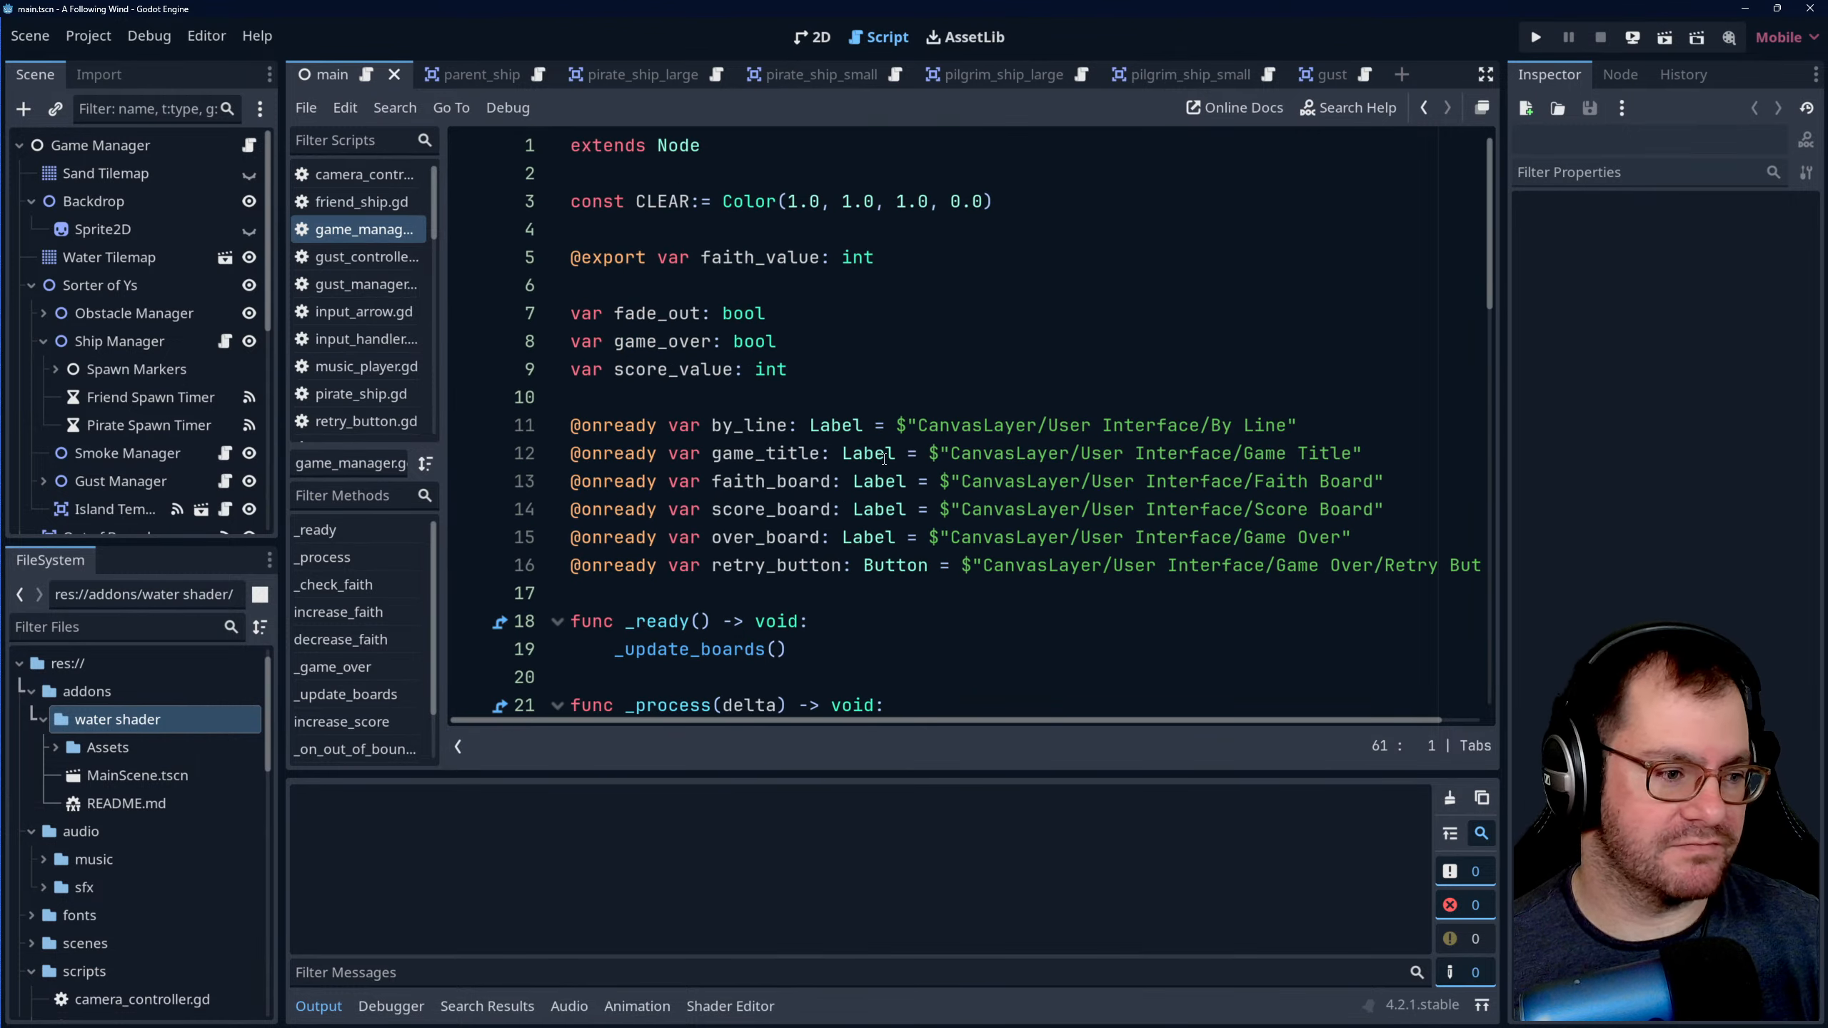
{"action": "scroll", "coordinate": [844, 346], "scroll_direction": "down", "scroll_amount": 17}
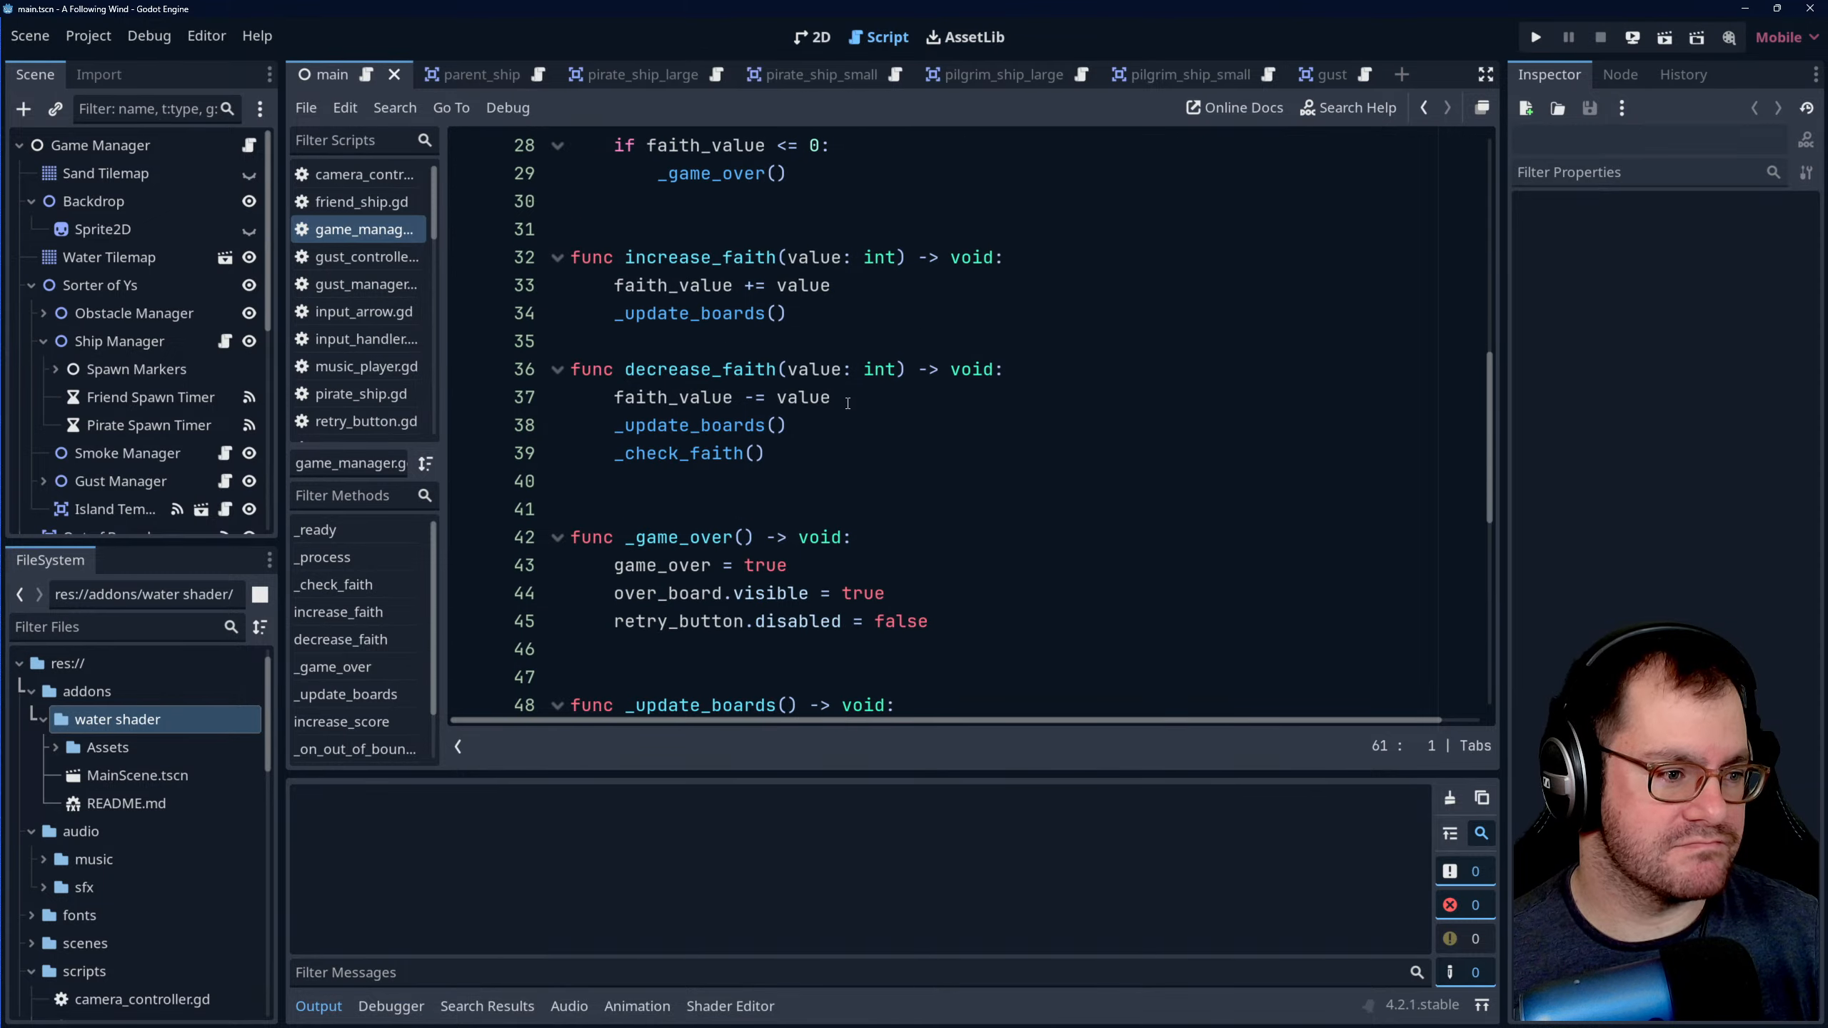
{"action": "scroll", "coordinate": [839, 399], "scroll_direction": "up", "scroll_amount": 17}
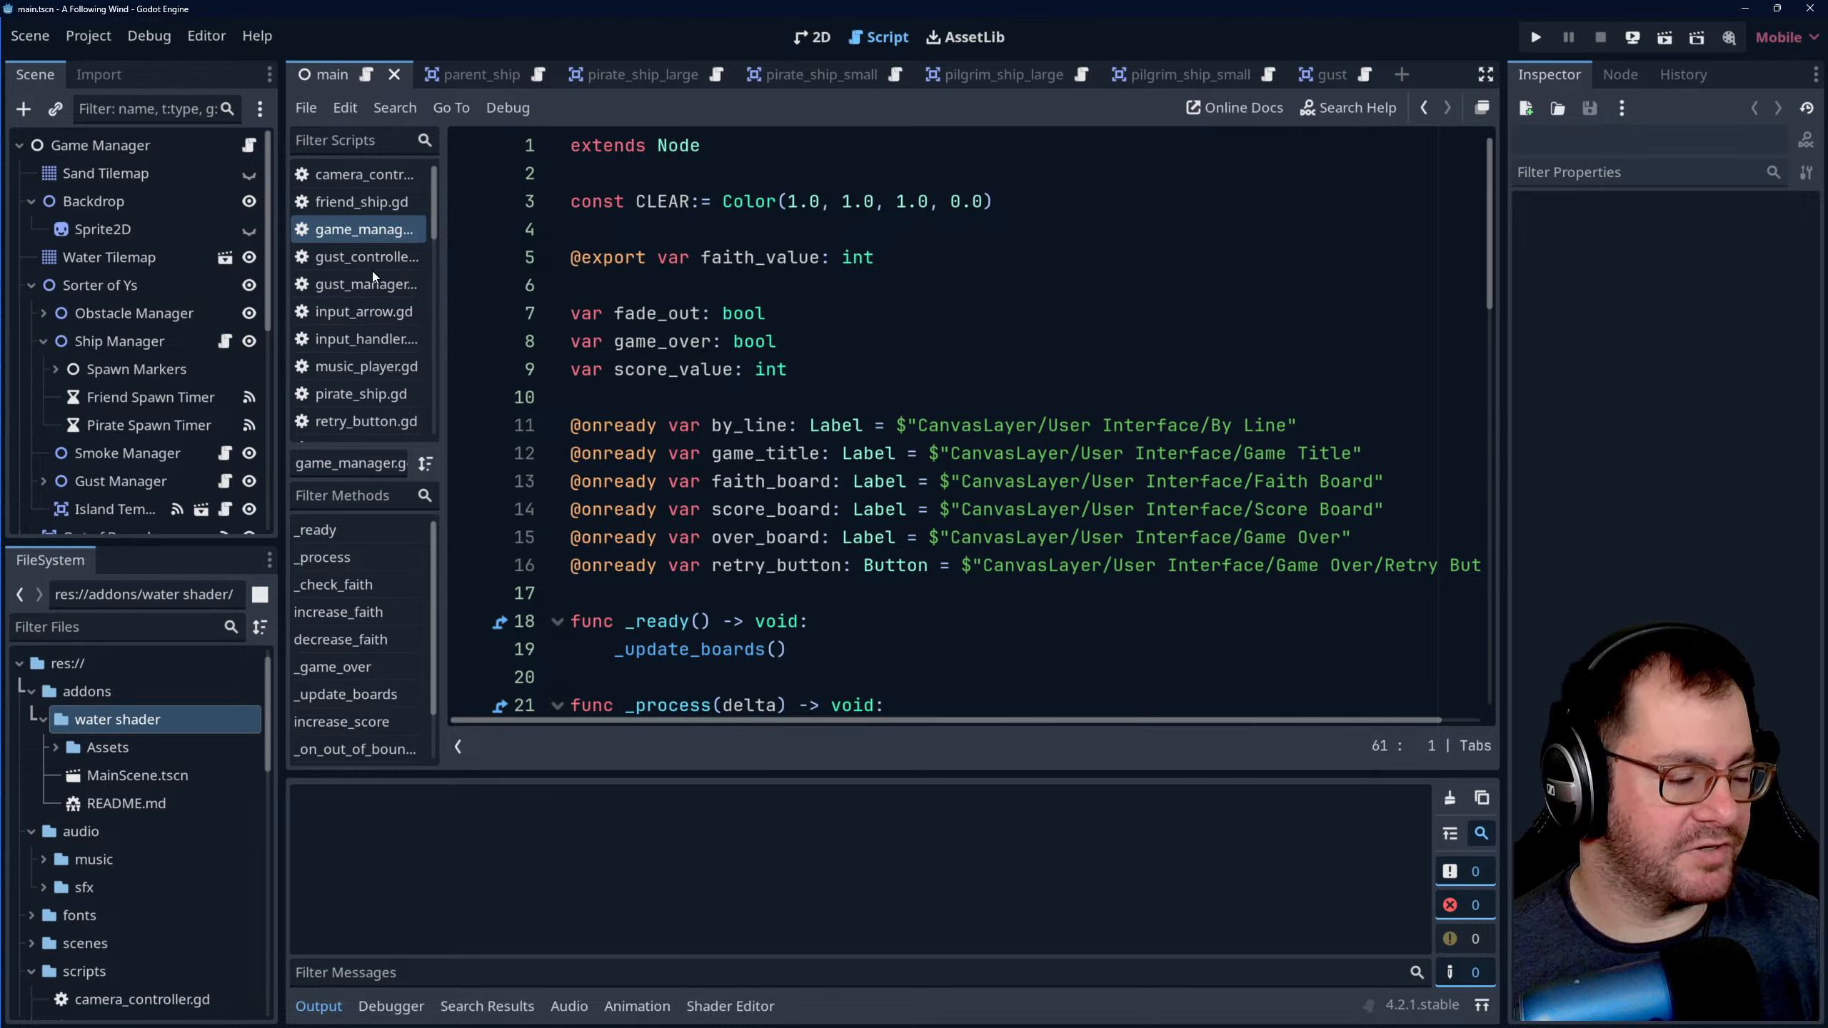
{"action": "scroll", "coordinate": [202, 331], "scroll_direction": "down", "scroll_amount": 5}
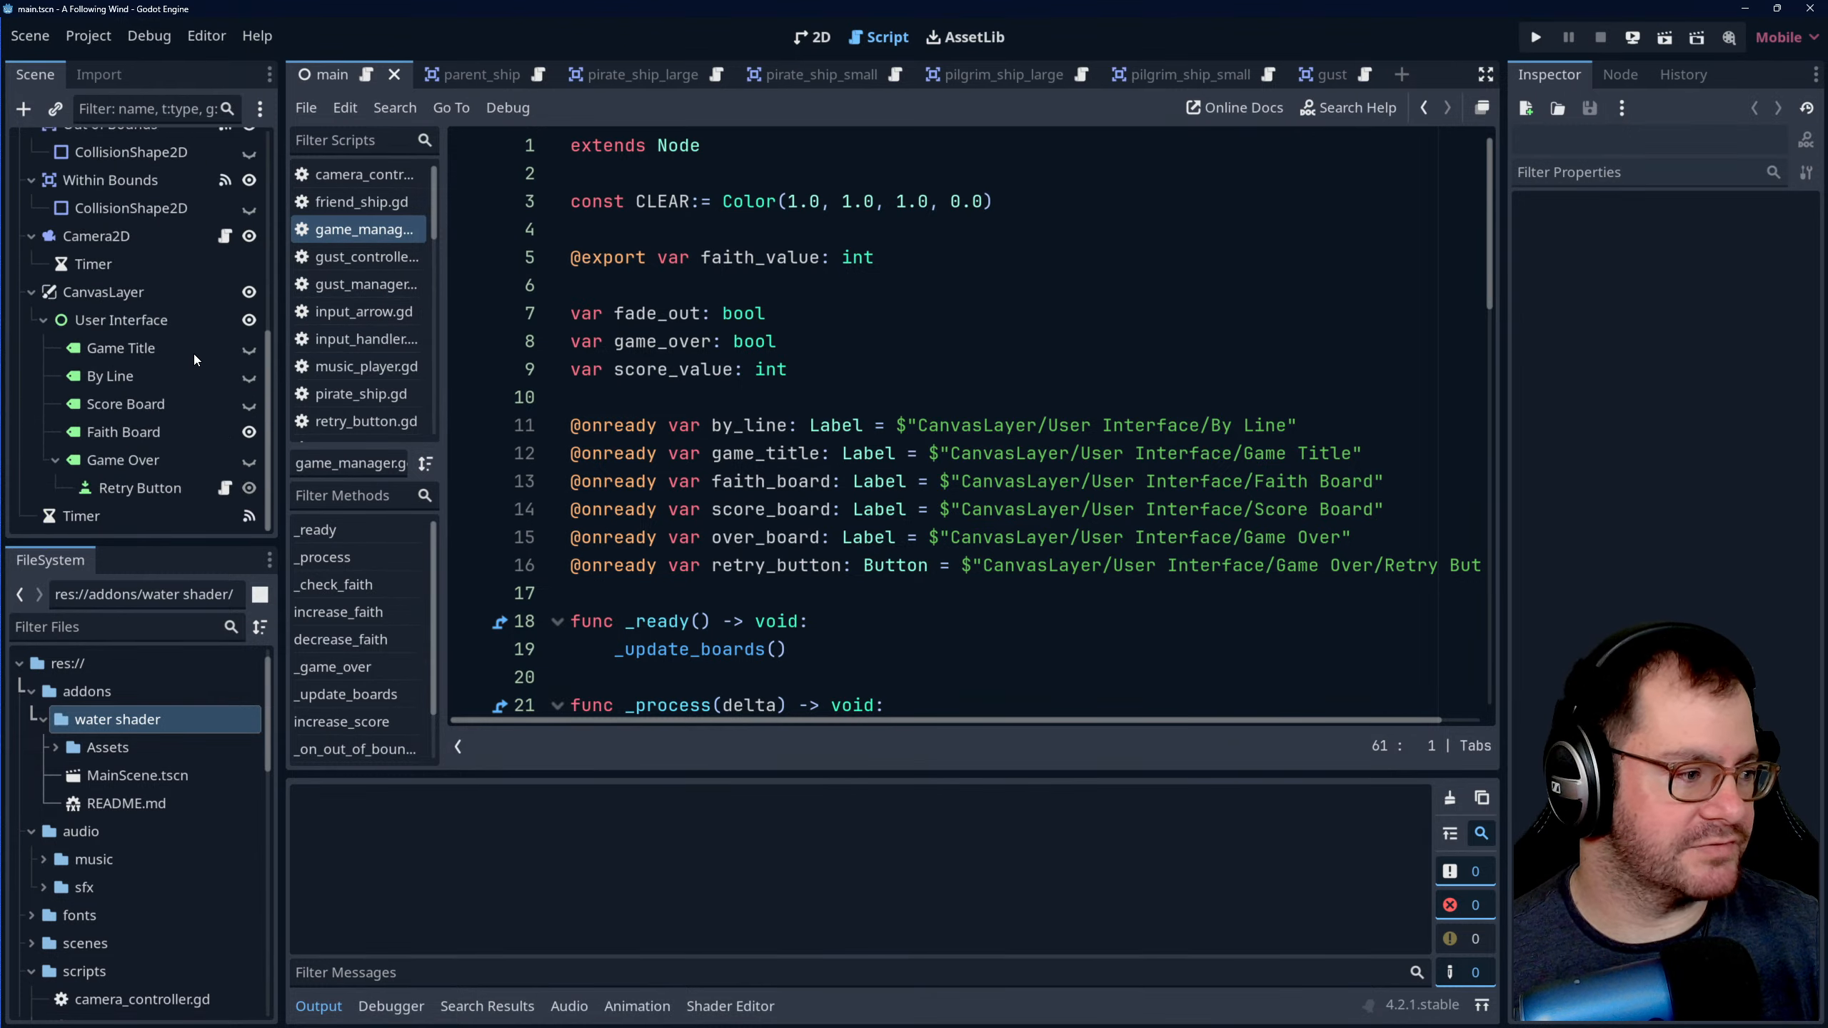
{"action": "scroll", "coordinate": [196, 354], "scroll_direction": "up", "scroll_amount": 5}
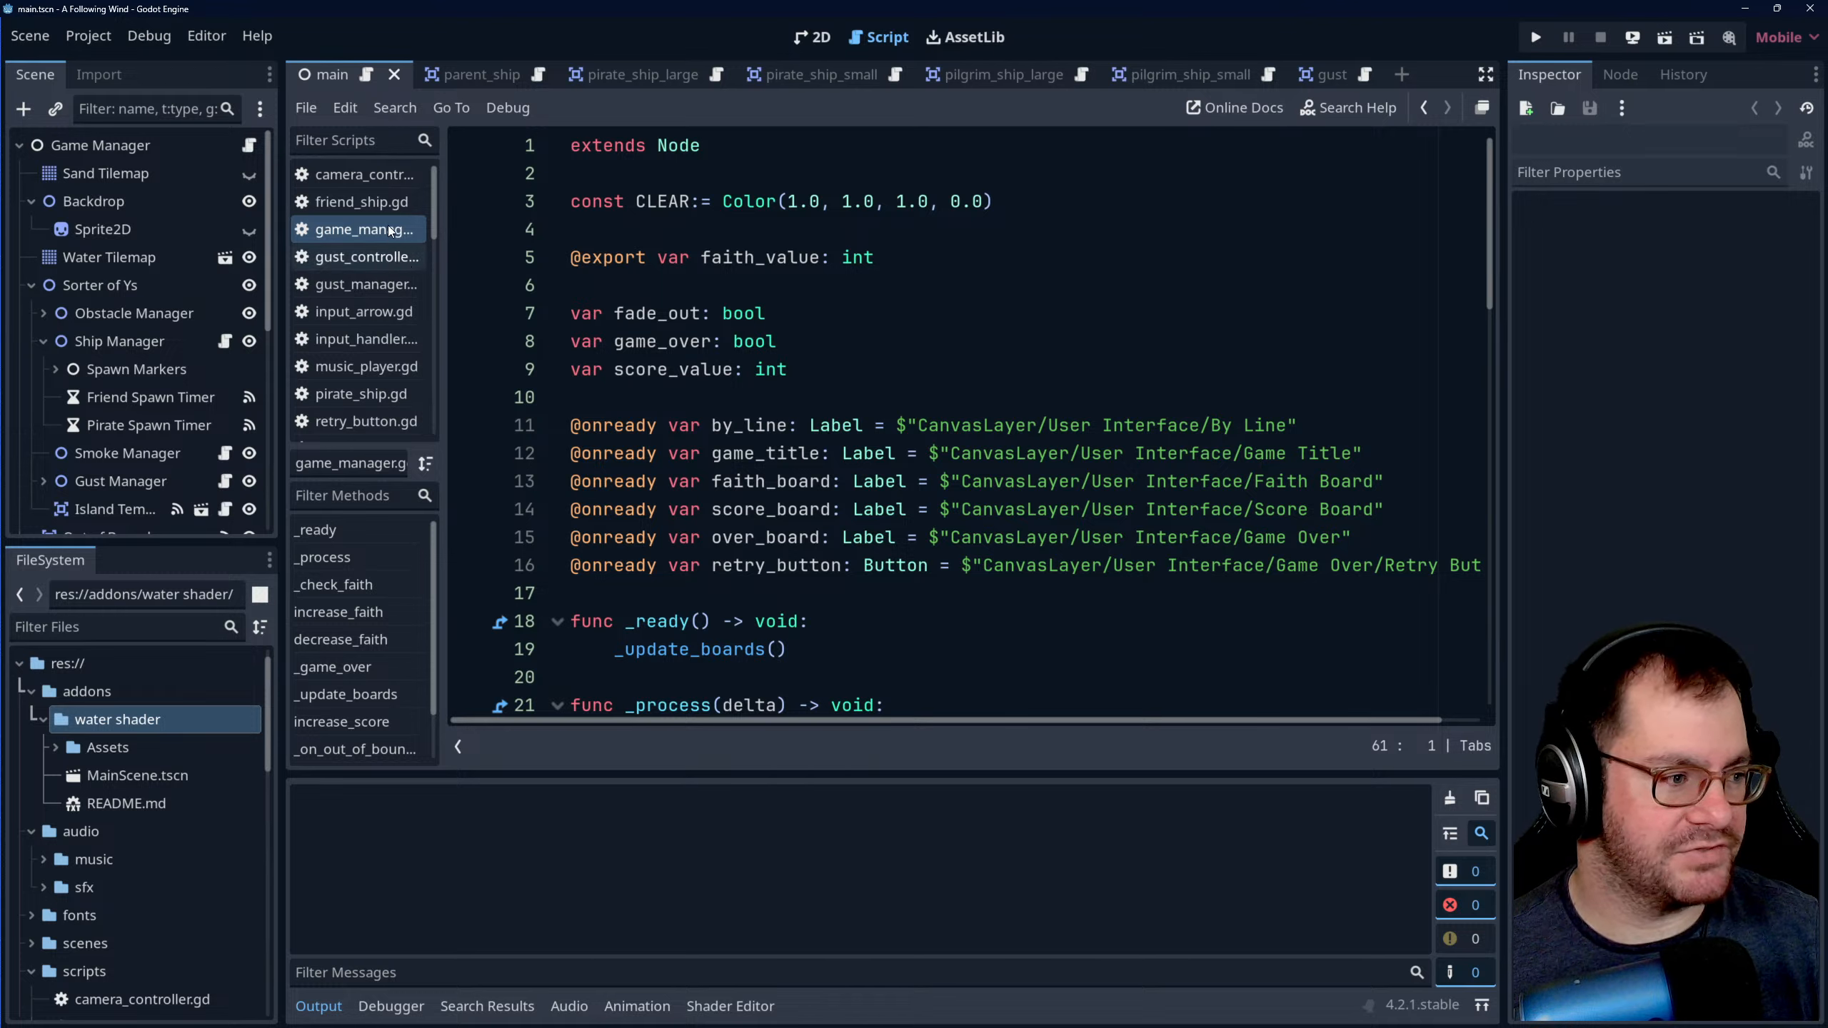
- Open ship_manager.gd and read the friend and pirate spawn timer timeout functions
{"action": "scroll", "coordinate": [370, 362], "scroll_direction": "down", "scroll_amount": 3}
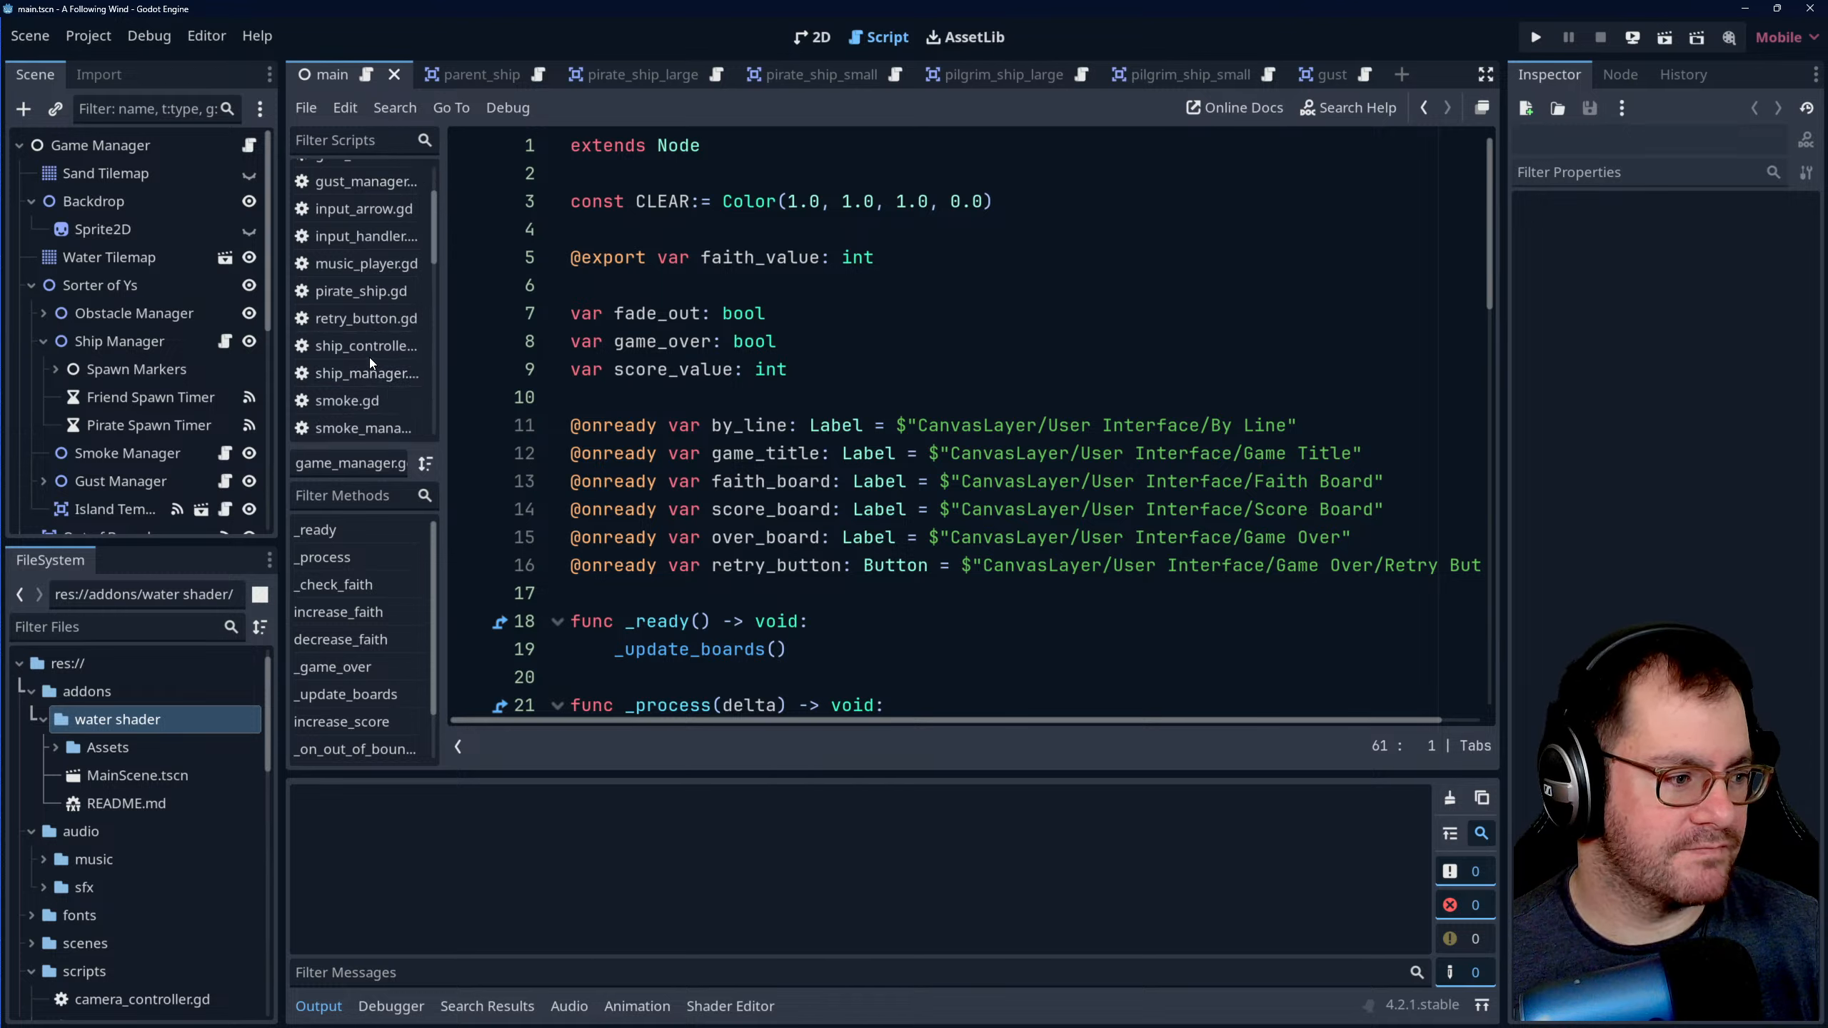
{"action": "left_click", "coordinate": [369, 372]}
{"action": "scroll", "coordinate": [828, 442], "scroll_direction": "down", "scroll_amount": 3}
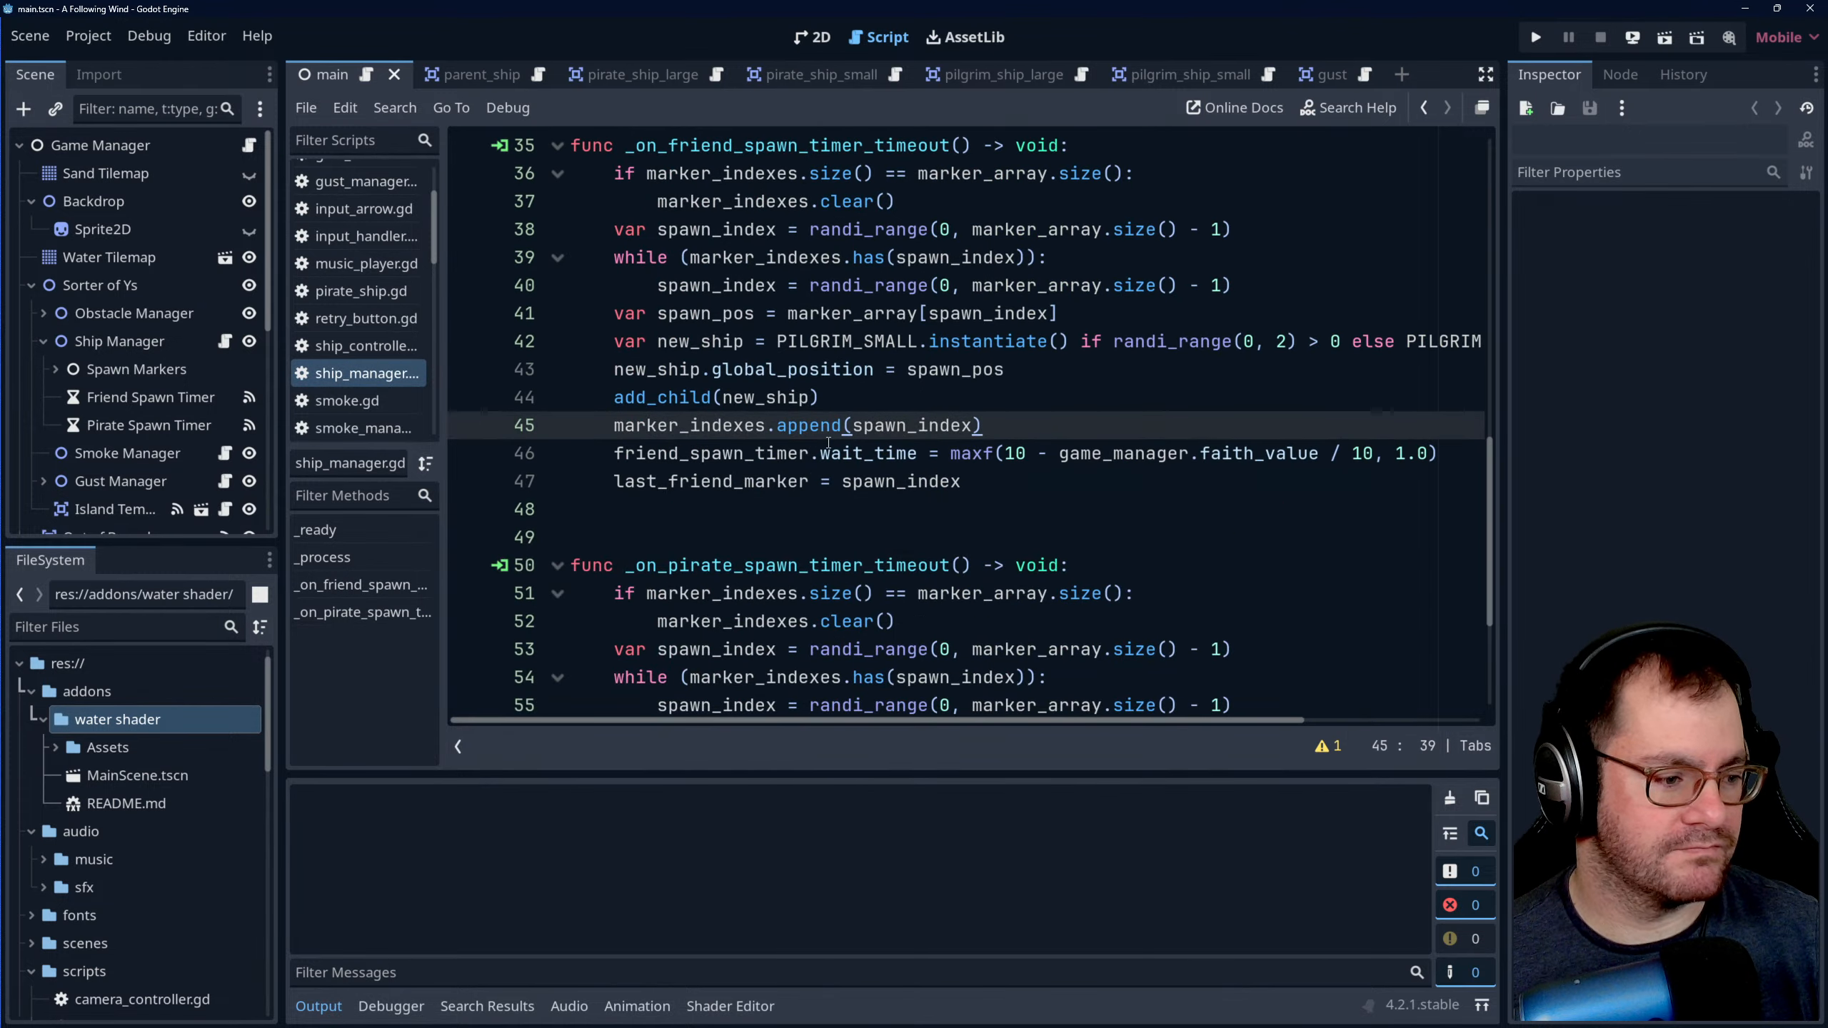
{"action": "scroll", "coordinate": [900, 477], "scroll_direction": "down", "scroll_amount": 2}
{"action": "scroll", "coordinate": [919, 482], "scroll_direction": "down", "scroll_amount": 1}
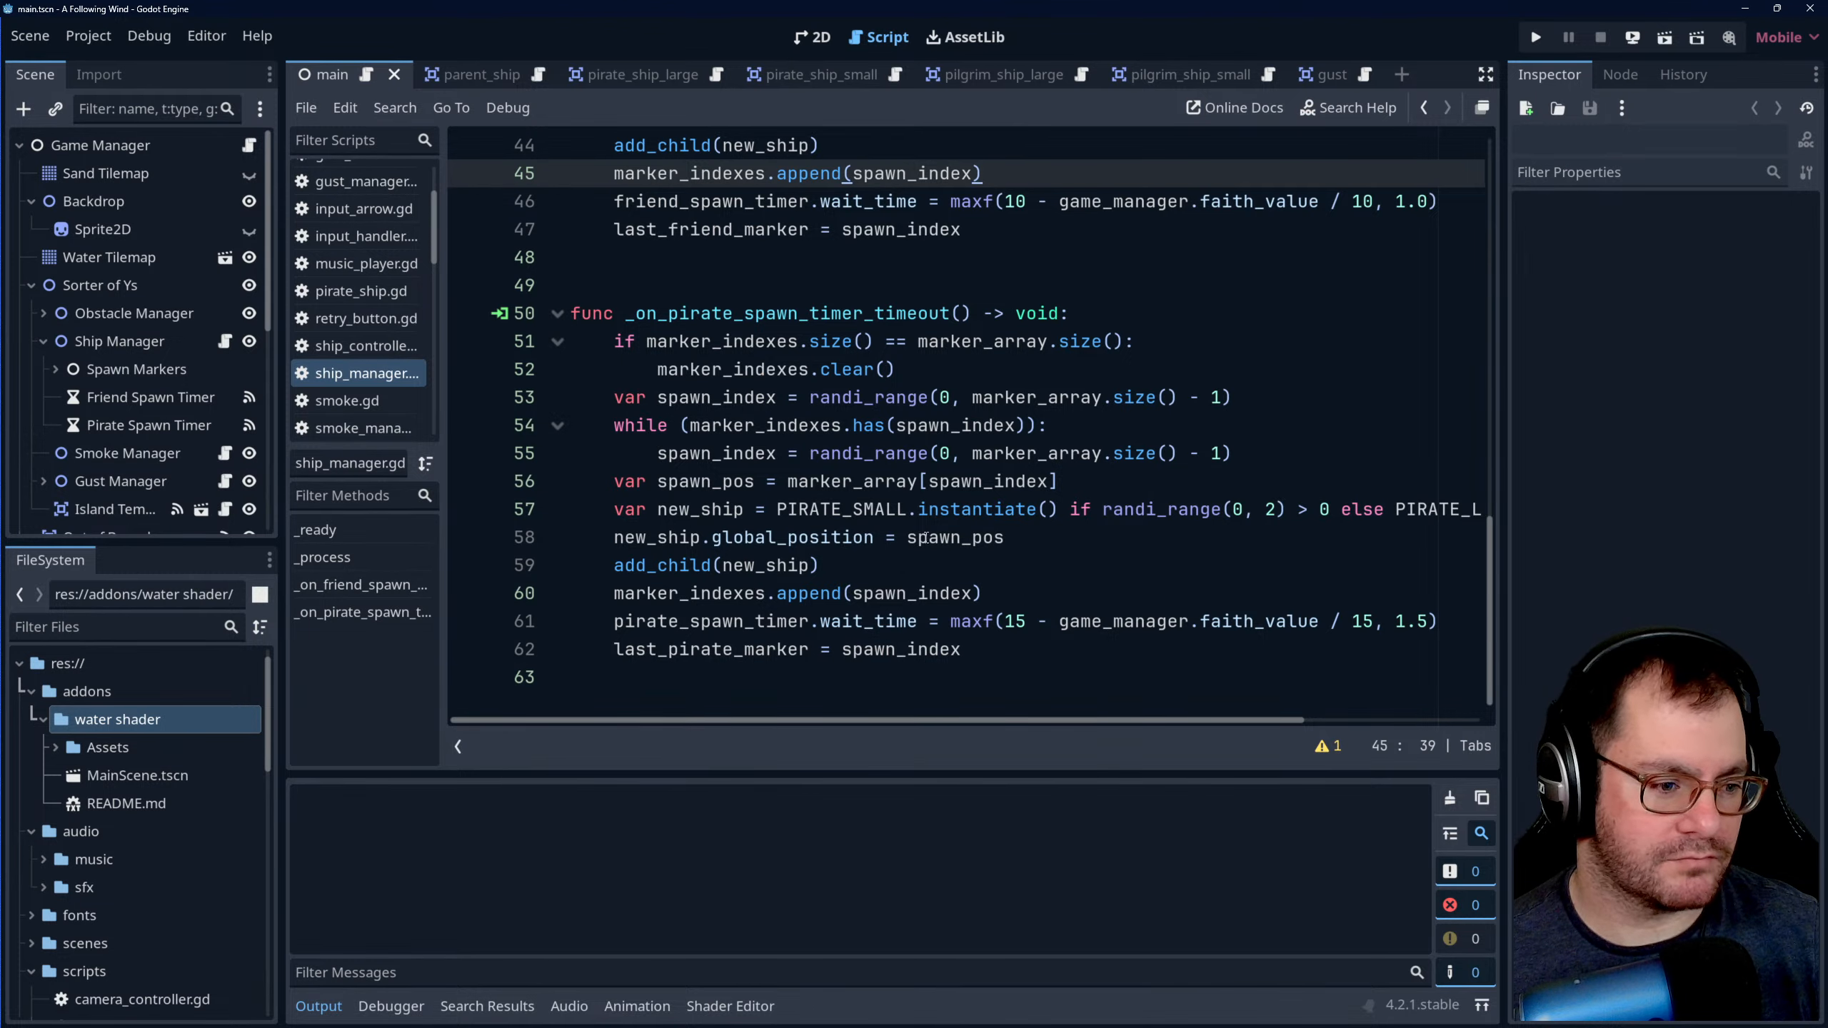
{"action": "left_click", "coordinate": [1084, 480]}
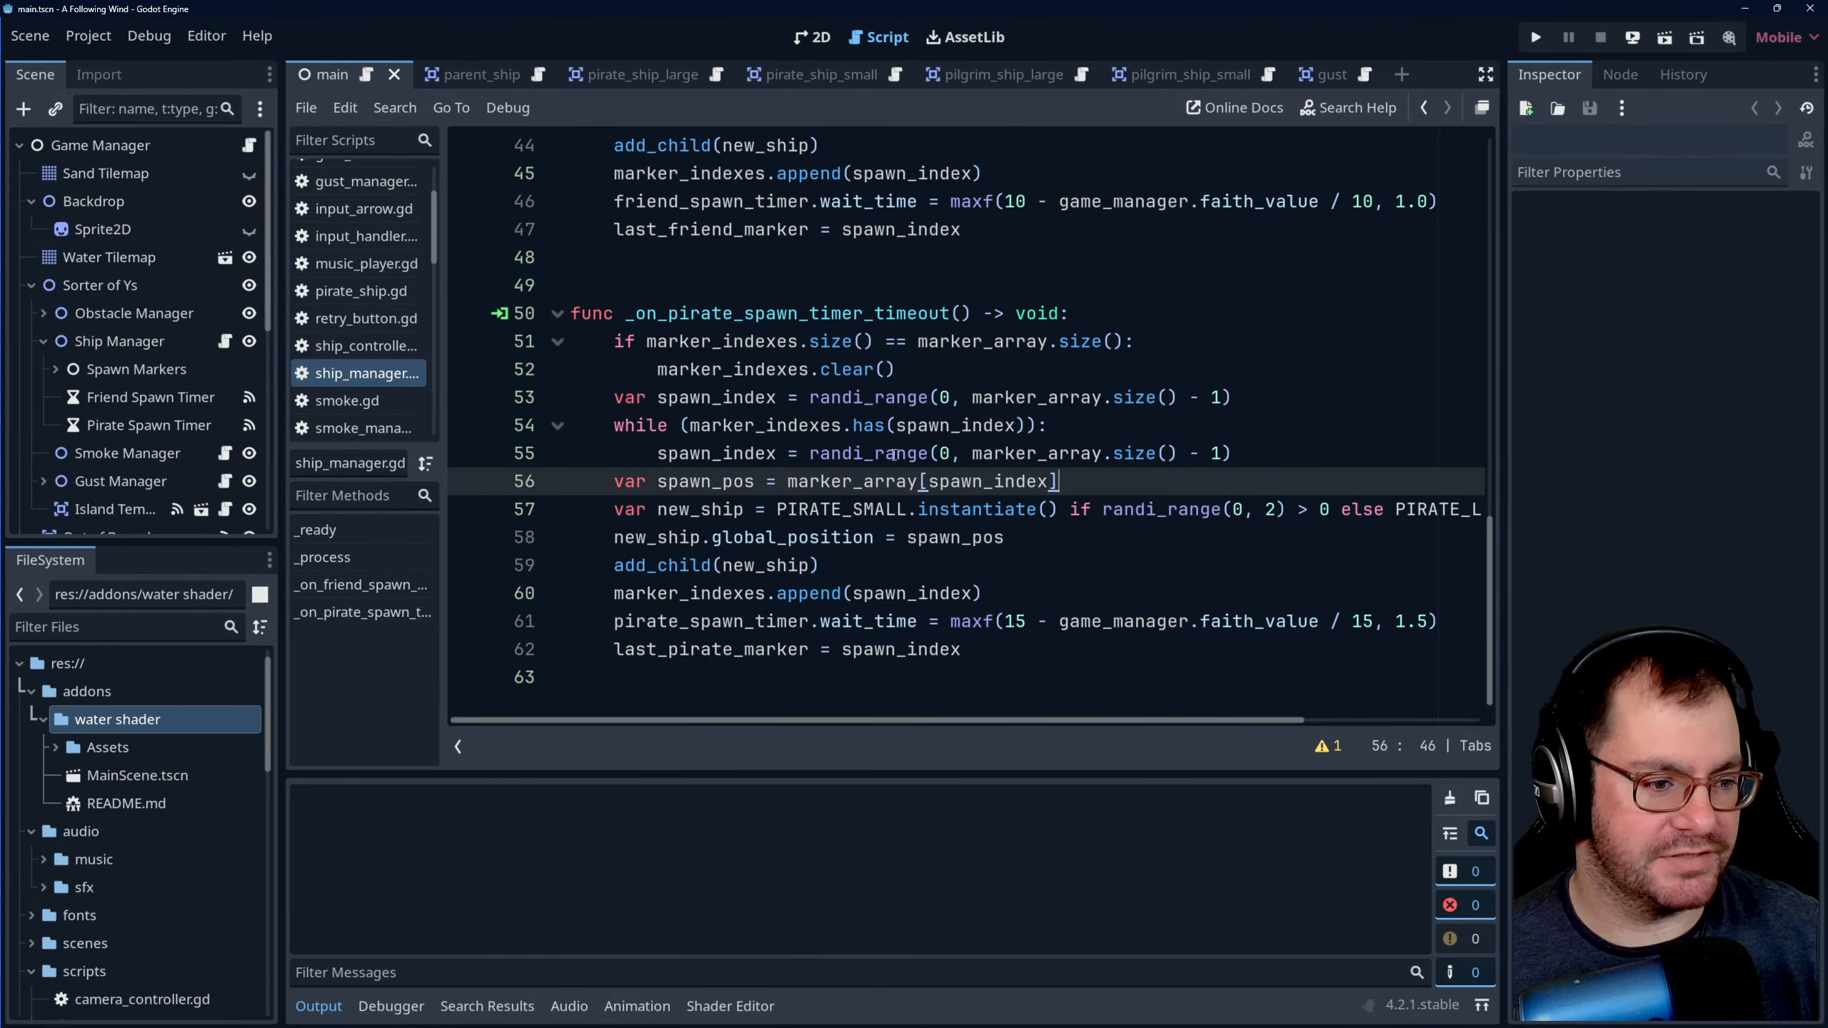
{"action": "scroll", "coordinate": [893, 454], "scroll_direction": "up", "scroll_amount": 1}
{"action": "scroll", "coordinate": [900, 439], "scroll_direction": "down", "scroll_amount": 1}
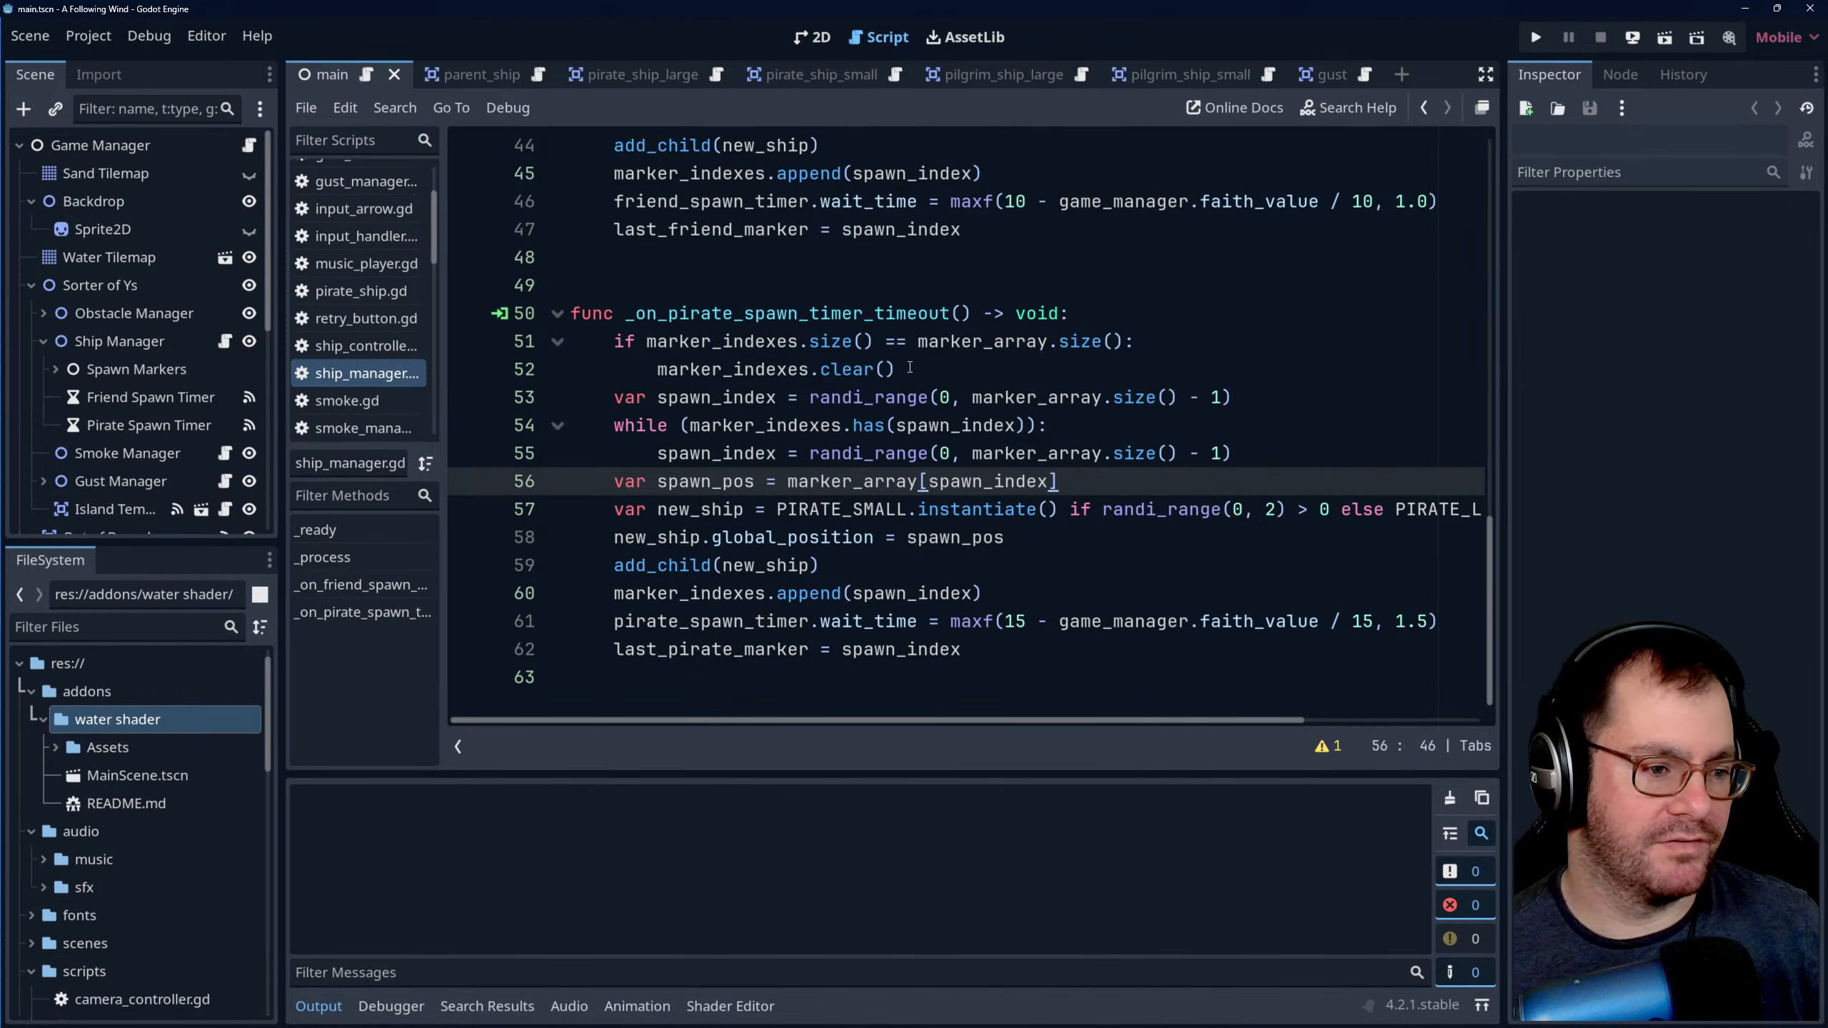
- Walk line by line through _on_pirate_spawn_timer_timeout, from choosing the random spawn index to adding the new ship
{"action": "left_click", "coordinate": [894, 381]}
{"action": "left_click", "coordinate": [1260, 400]}
{"action": "key", "text": "Down"}
{"action": "key", "text": "Up"}
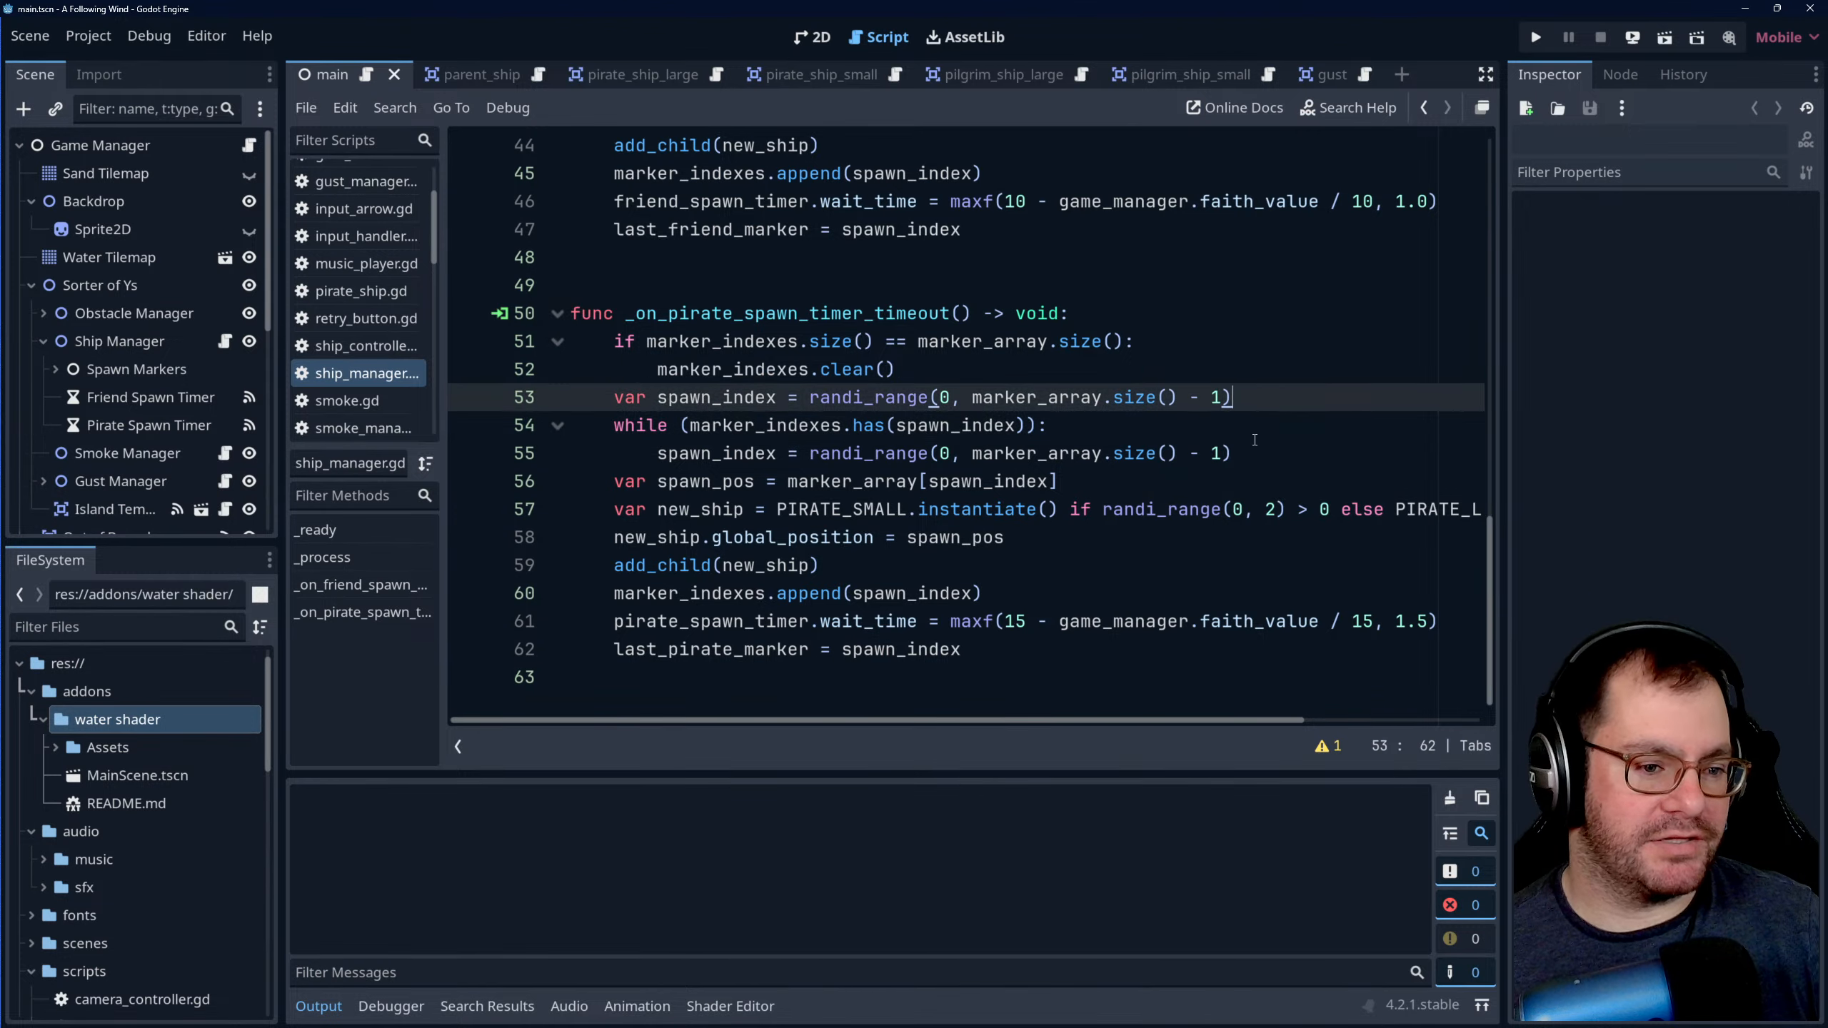
{"action": "key", "text": "Down"}
{"action": "key", "text": "Down"}
{"action": "key", "text": "Down"}
{"action": "key", "text": "Down"}
{"action": "key", "text": "Down"}
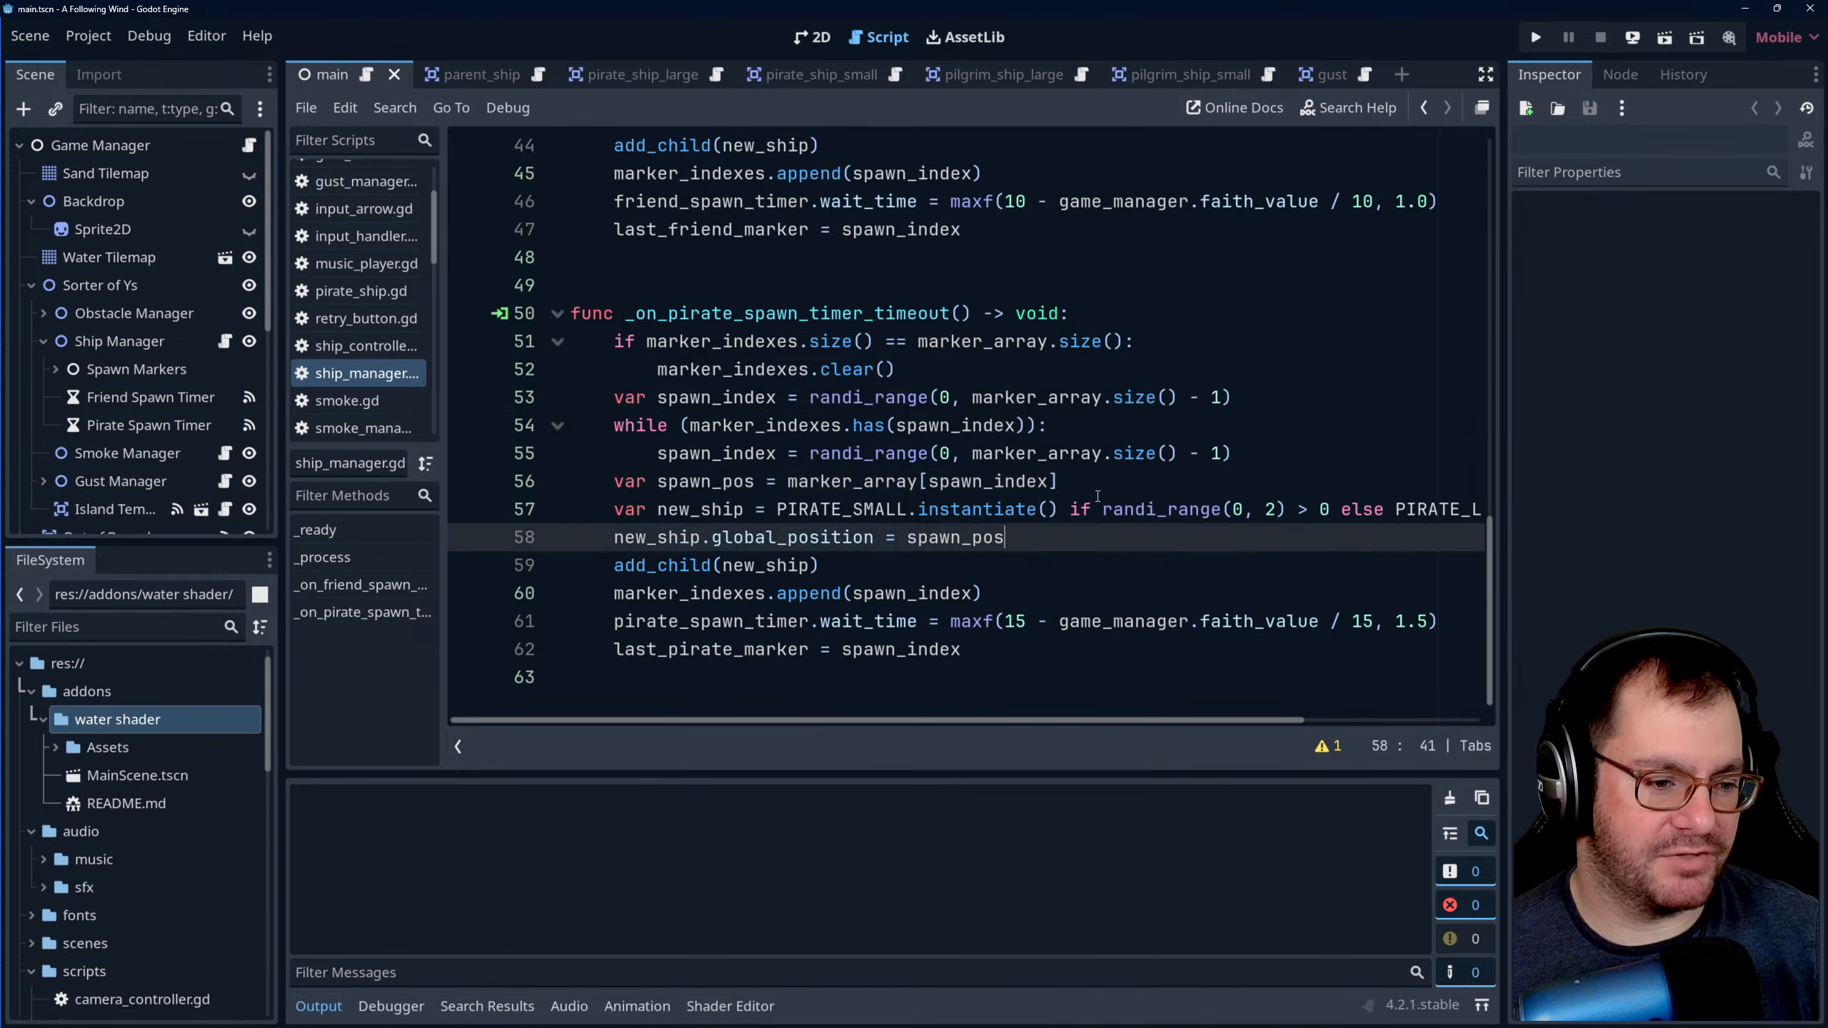
{"action": "key", "text": "Up"}
{"action": "key", "text": "Up"}
{"action": "left_click_drag", "start_coordinate": [1027, 718], "coordinate": [879, 693]}
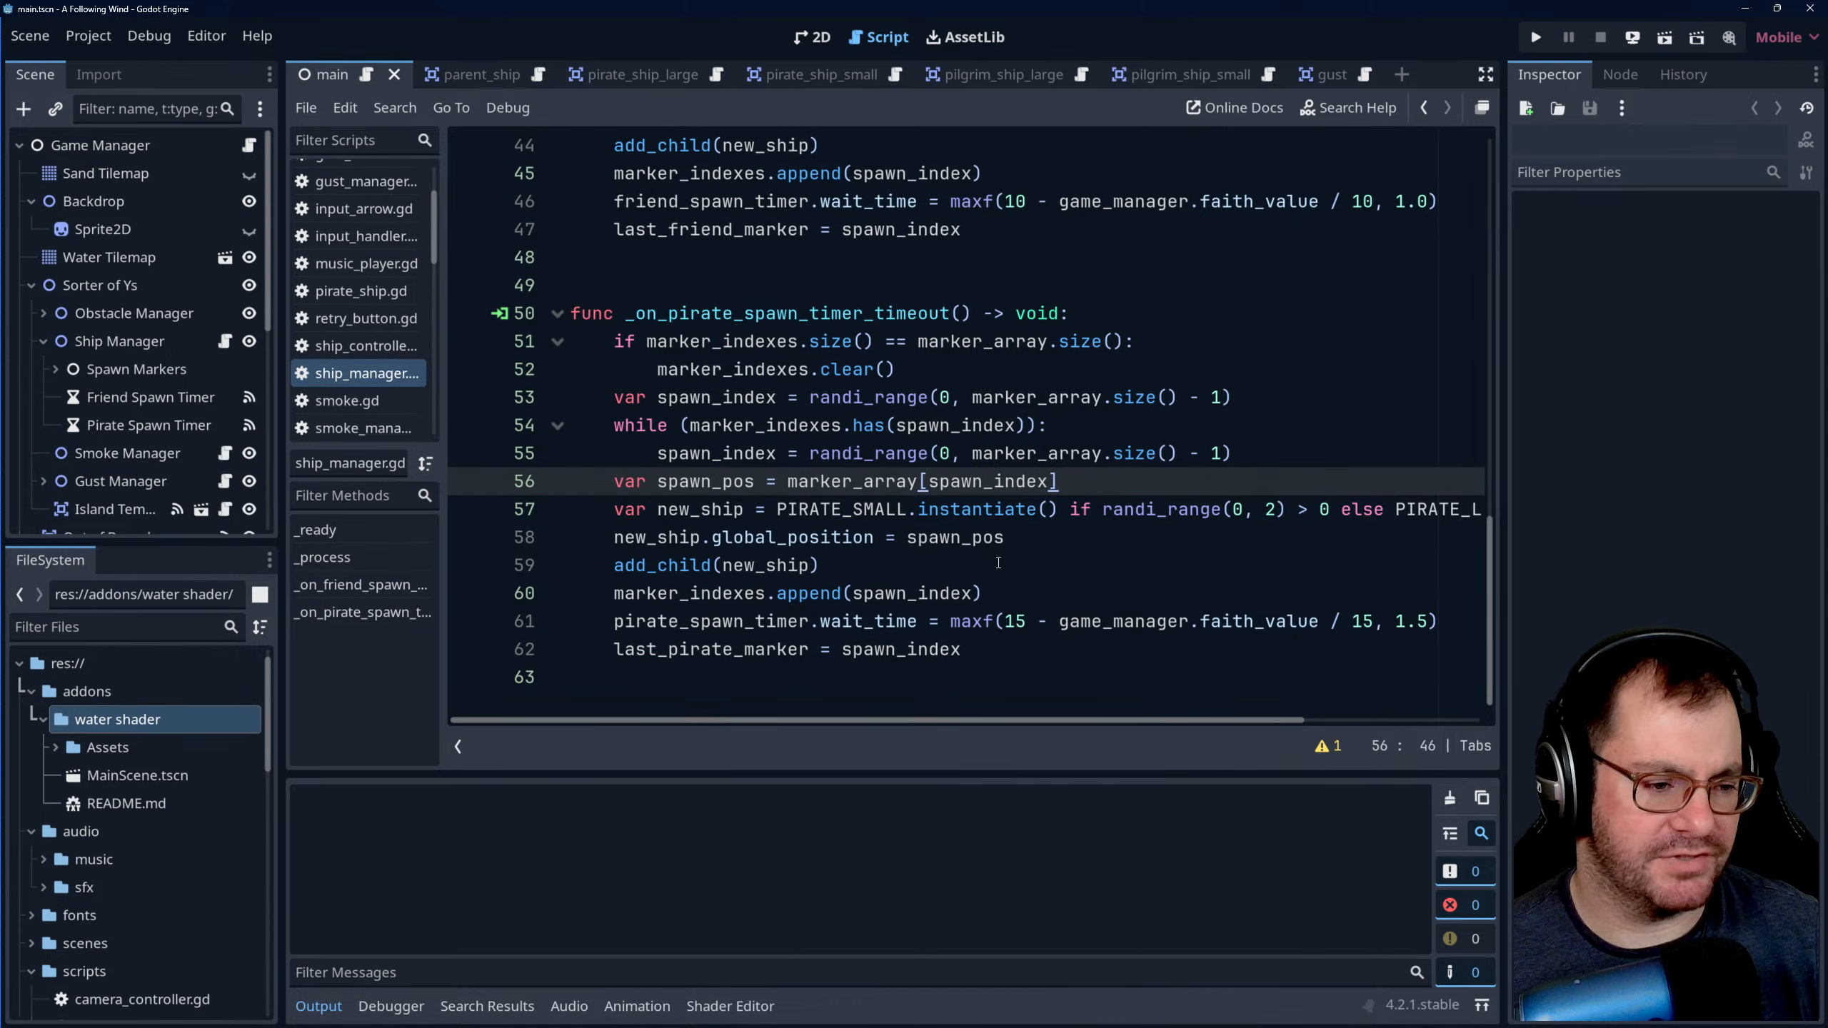
{"action": "key", "text": "Down"}
{"action": "key", "text": "Down"}
{"action": "key", "text": "Down"}
{"action": "key", "text": "Down"}
{"action": "key", "text": "Up"}
{"action": "key", "text": "Up"}
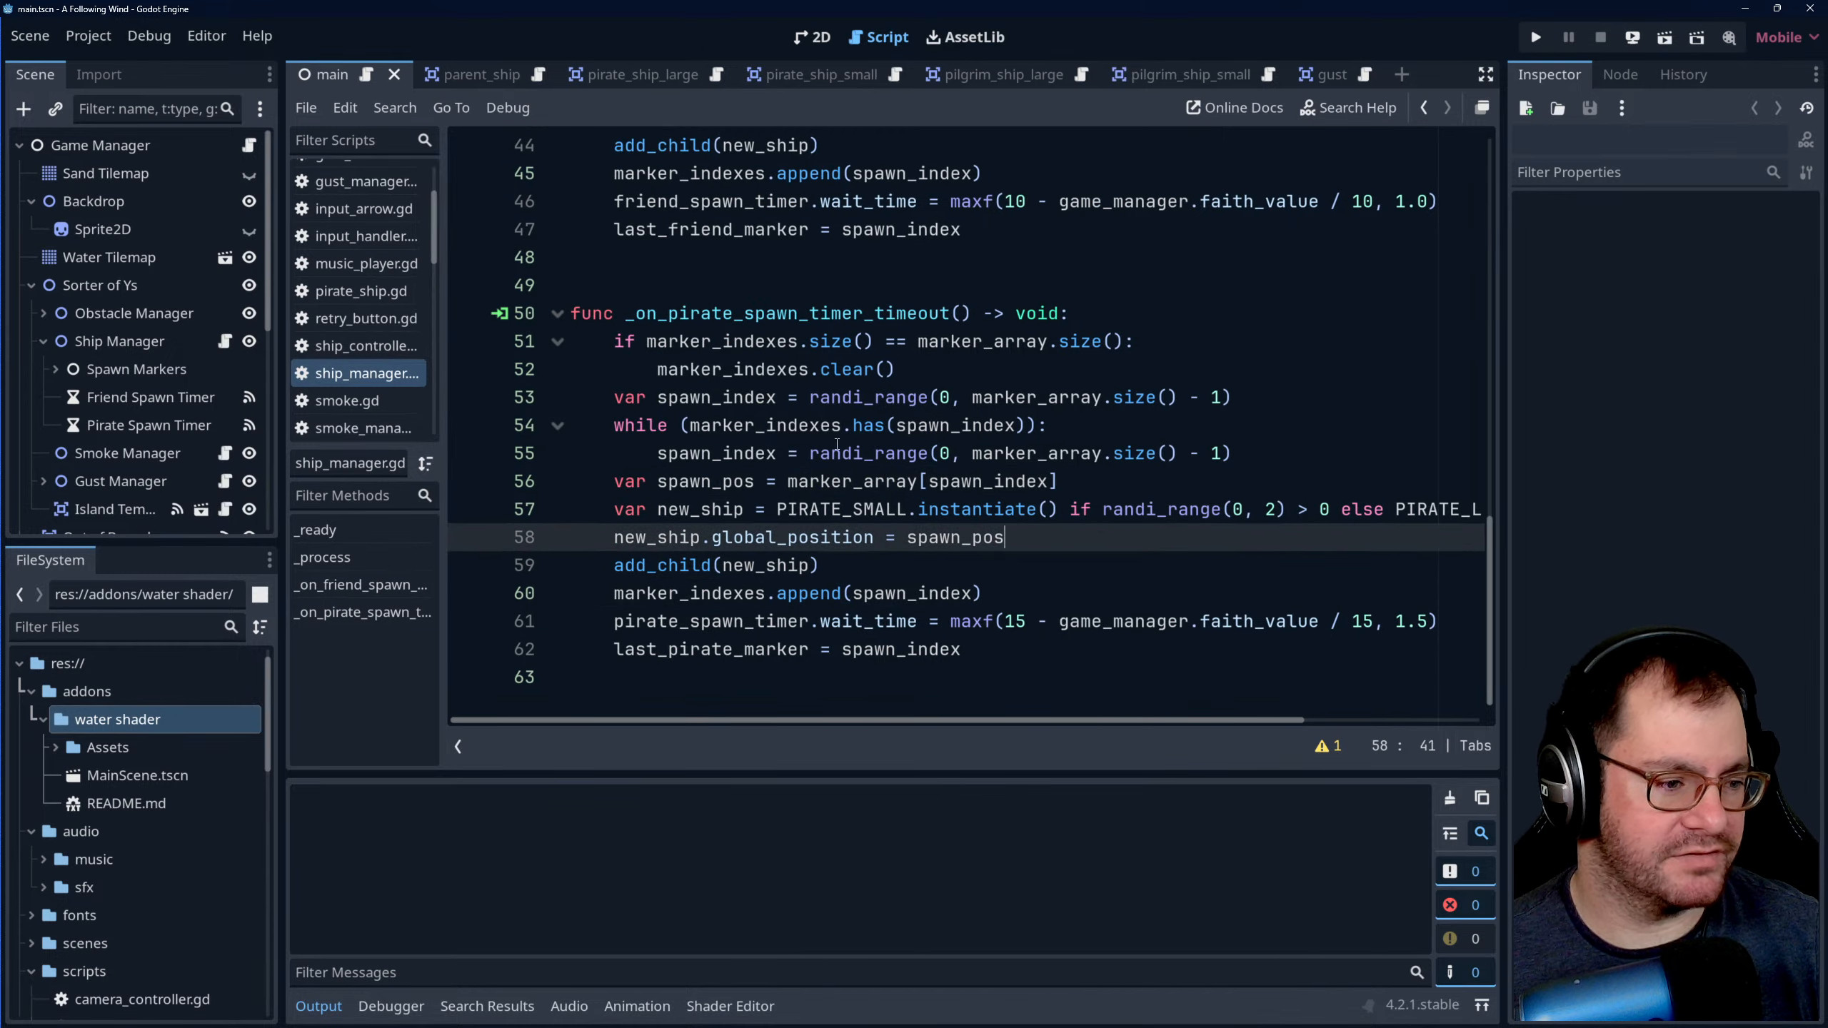
- Examine how the pirate spawn function's while loop checks spawn_index against marker_indexes, and review the variable declarations at the start of the script
{"action": "double_click", "coordinate": [676, 398]}
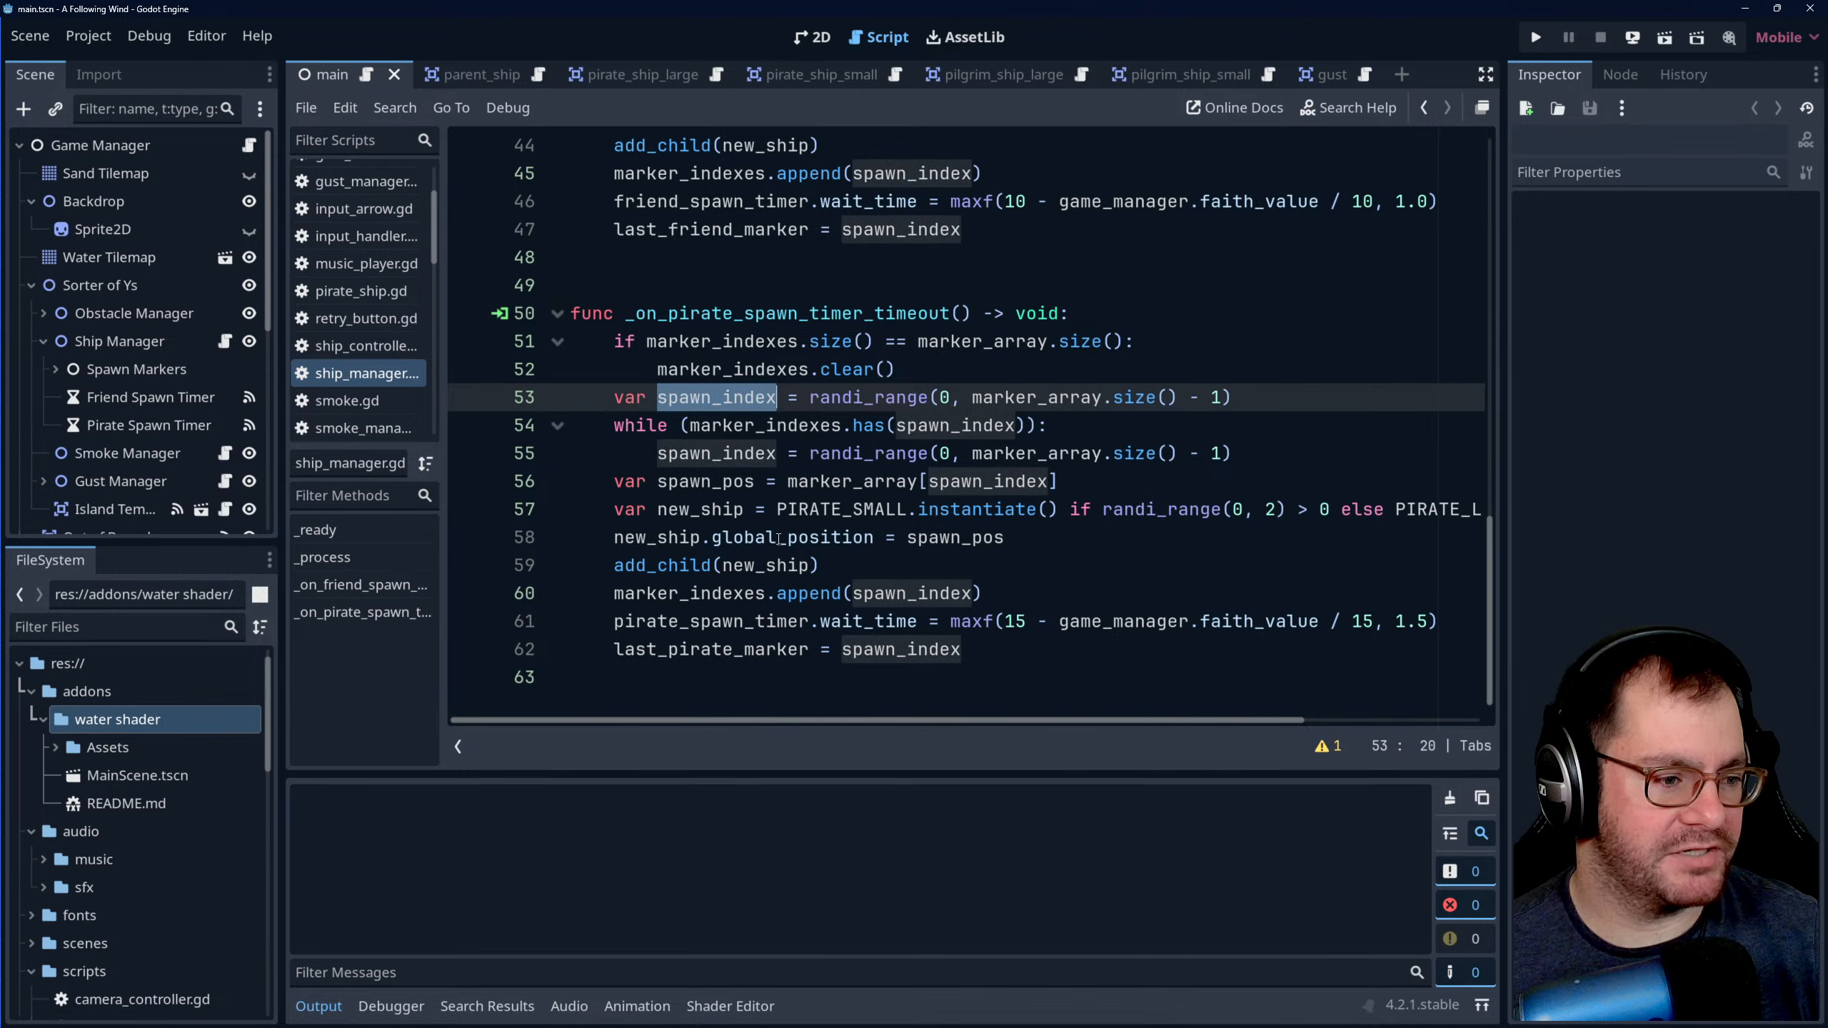
{"action": "left_click", "coordinate": [774, 425]}
{"action": "double_click", "coordinate": [774, 424]}
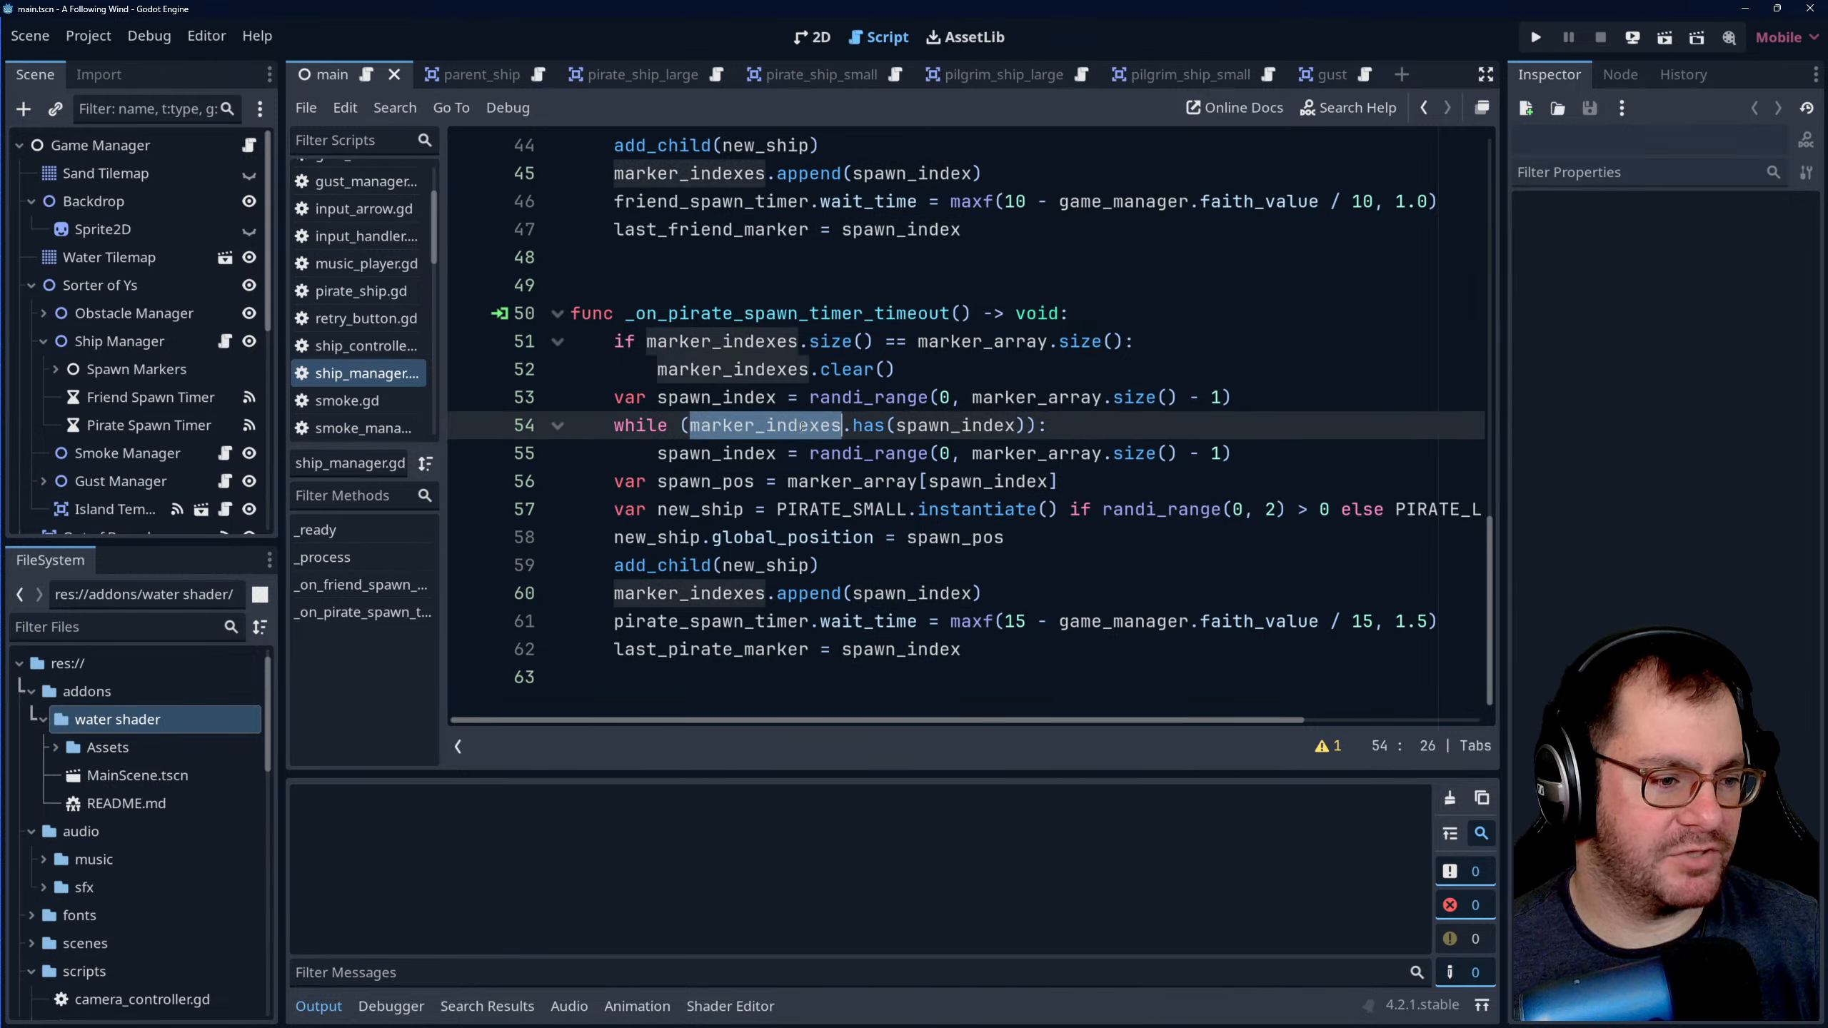
{"action": "double_click", "coordinate": [879, 426]}
{"action": "double_click", "coordinate": [768, 425]}
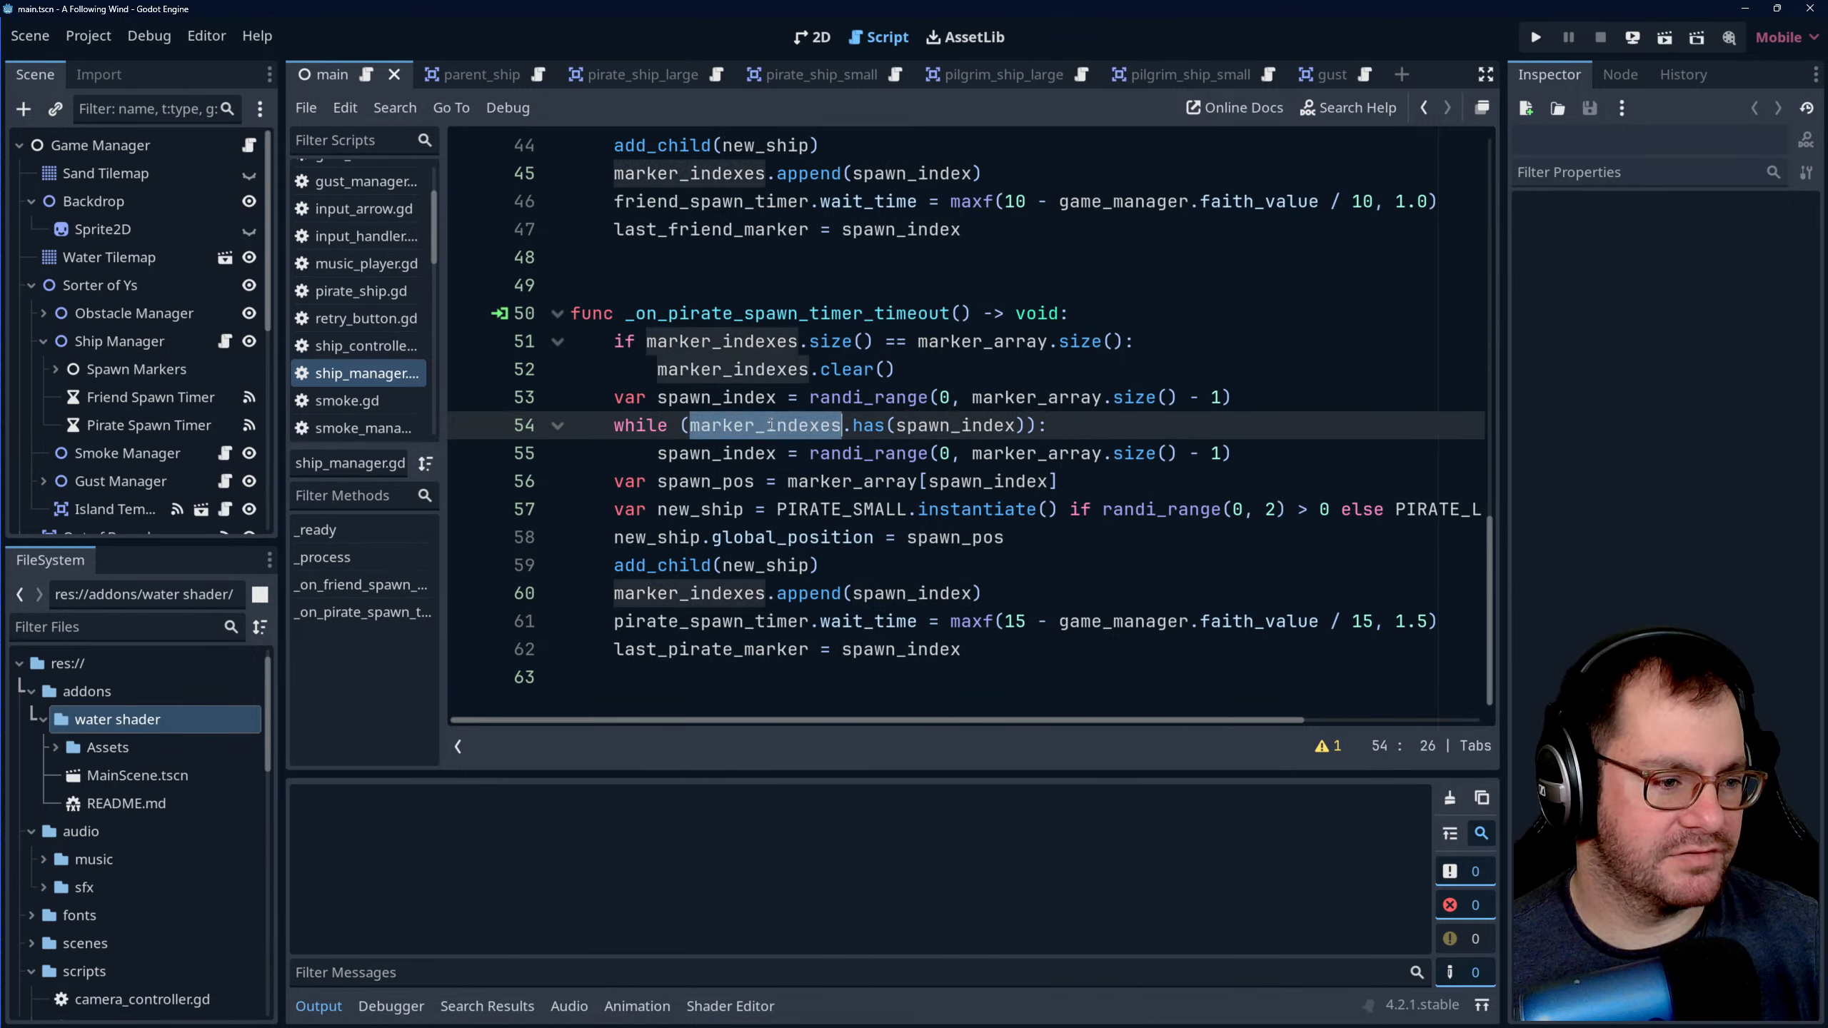
{"action": "double_click", "coordinate": [869, 425]}
{"action": "double_click", "coordinate": [768, 425]}
{"action": "double_click", "coordinate": [879, 424]}
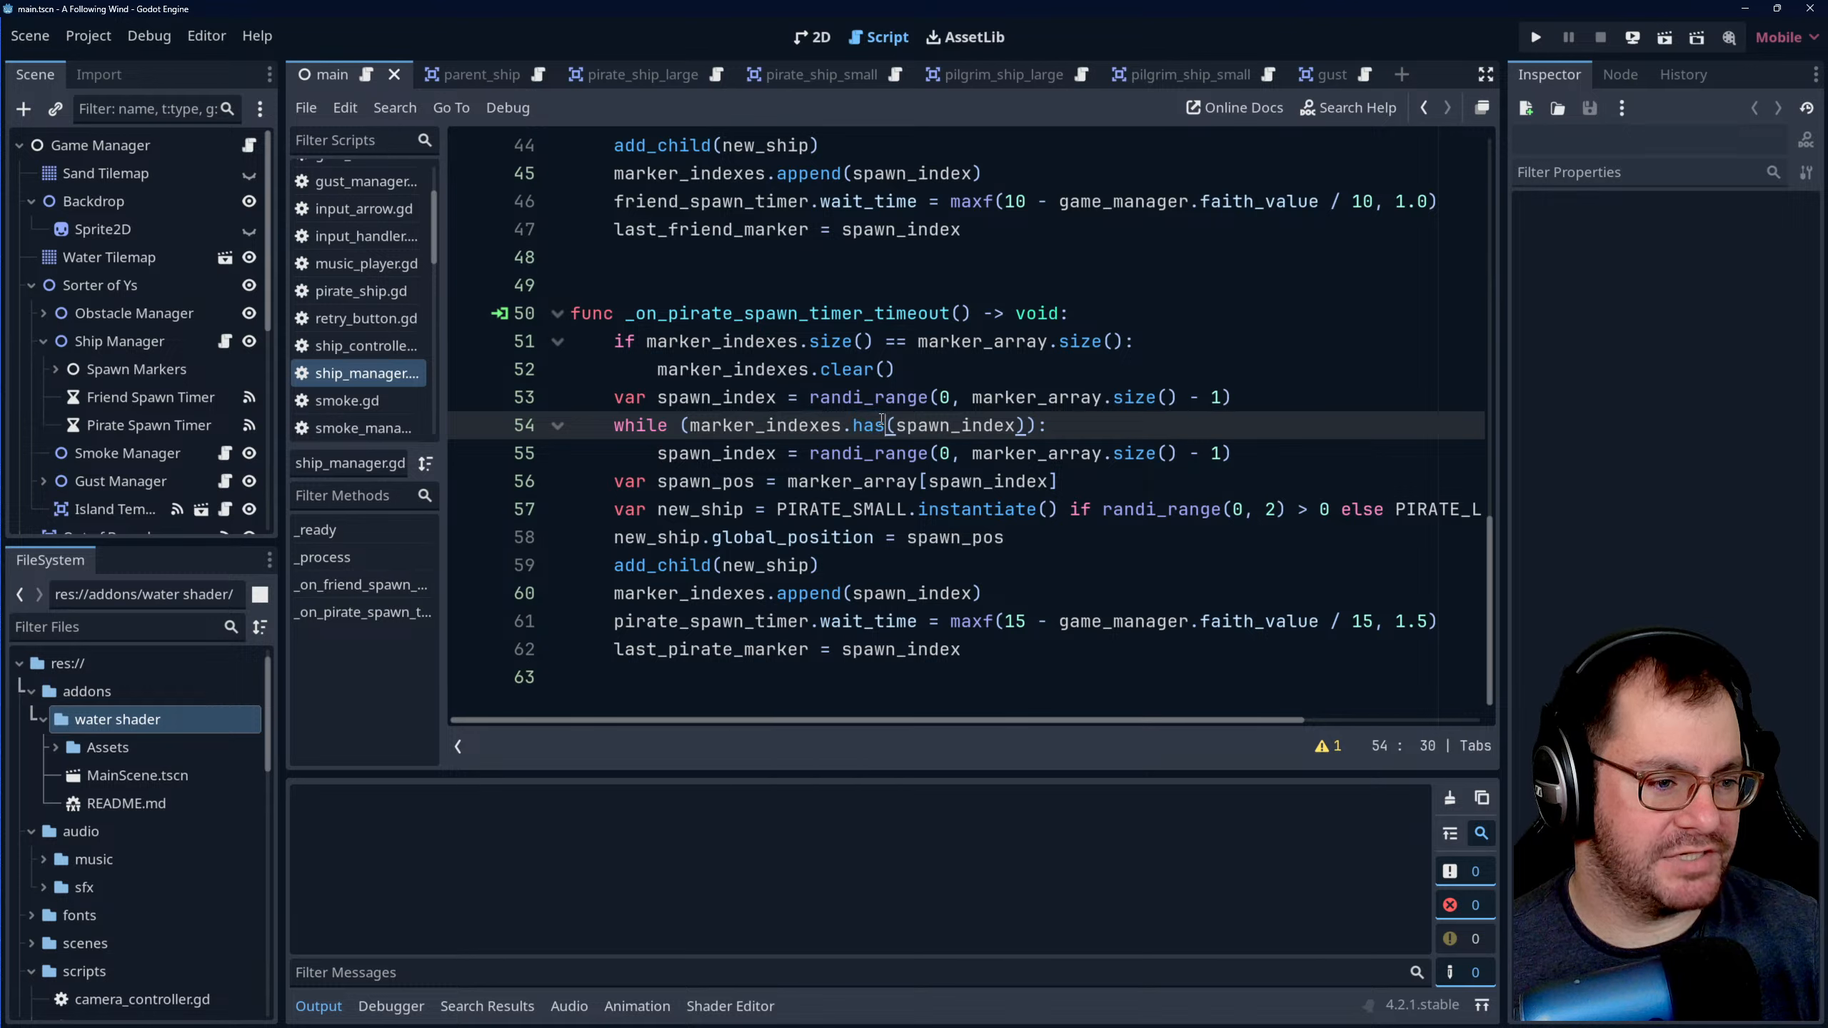
{"action": "double_click", "coordinate": [965, 425]}
{"action": "triple_click", "coordinate": [791, 464]}
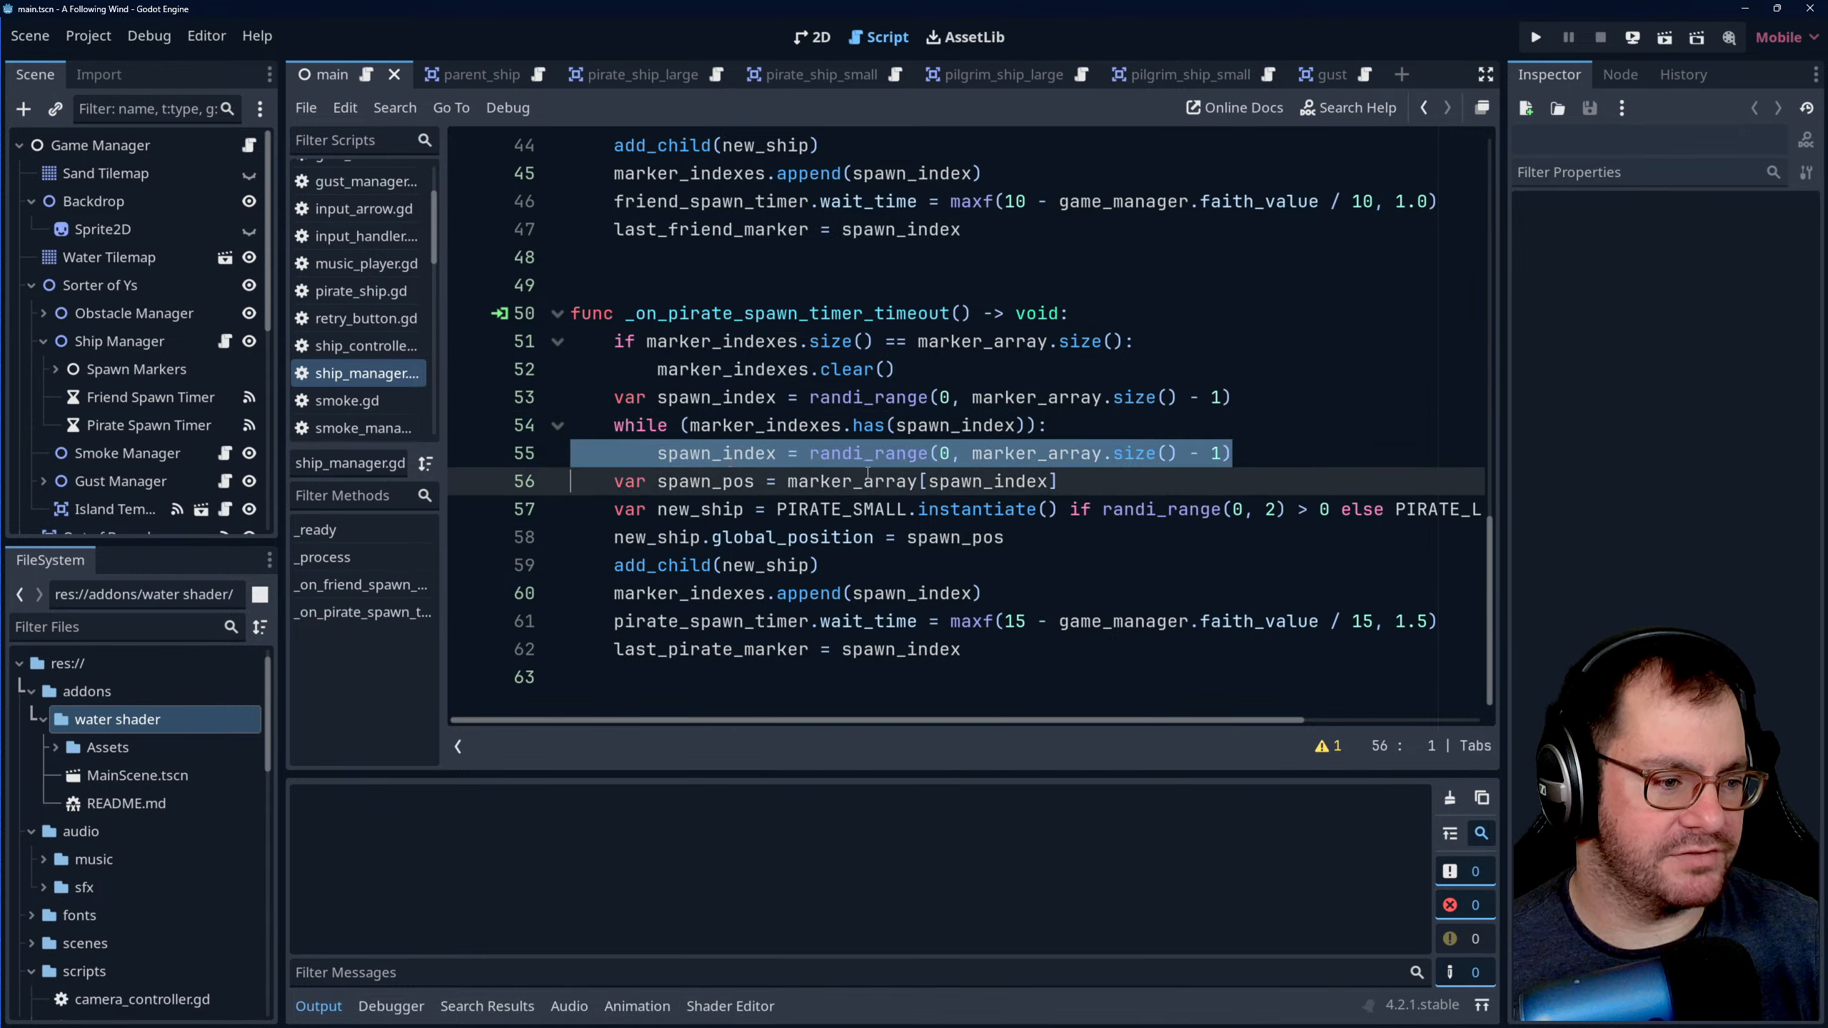
{"action": "double_click", "coordinate": [748, 455]}
{"action": "left_click", "coordinate": [768, 424]}
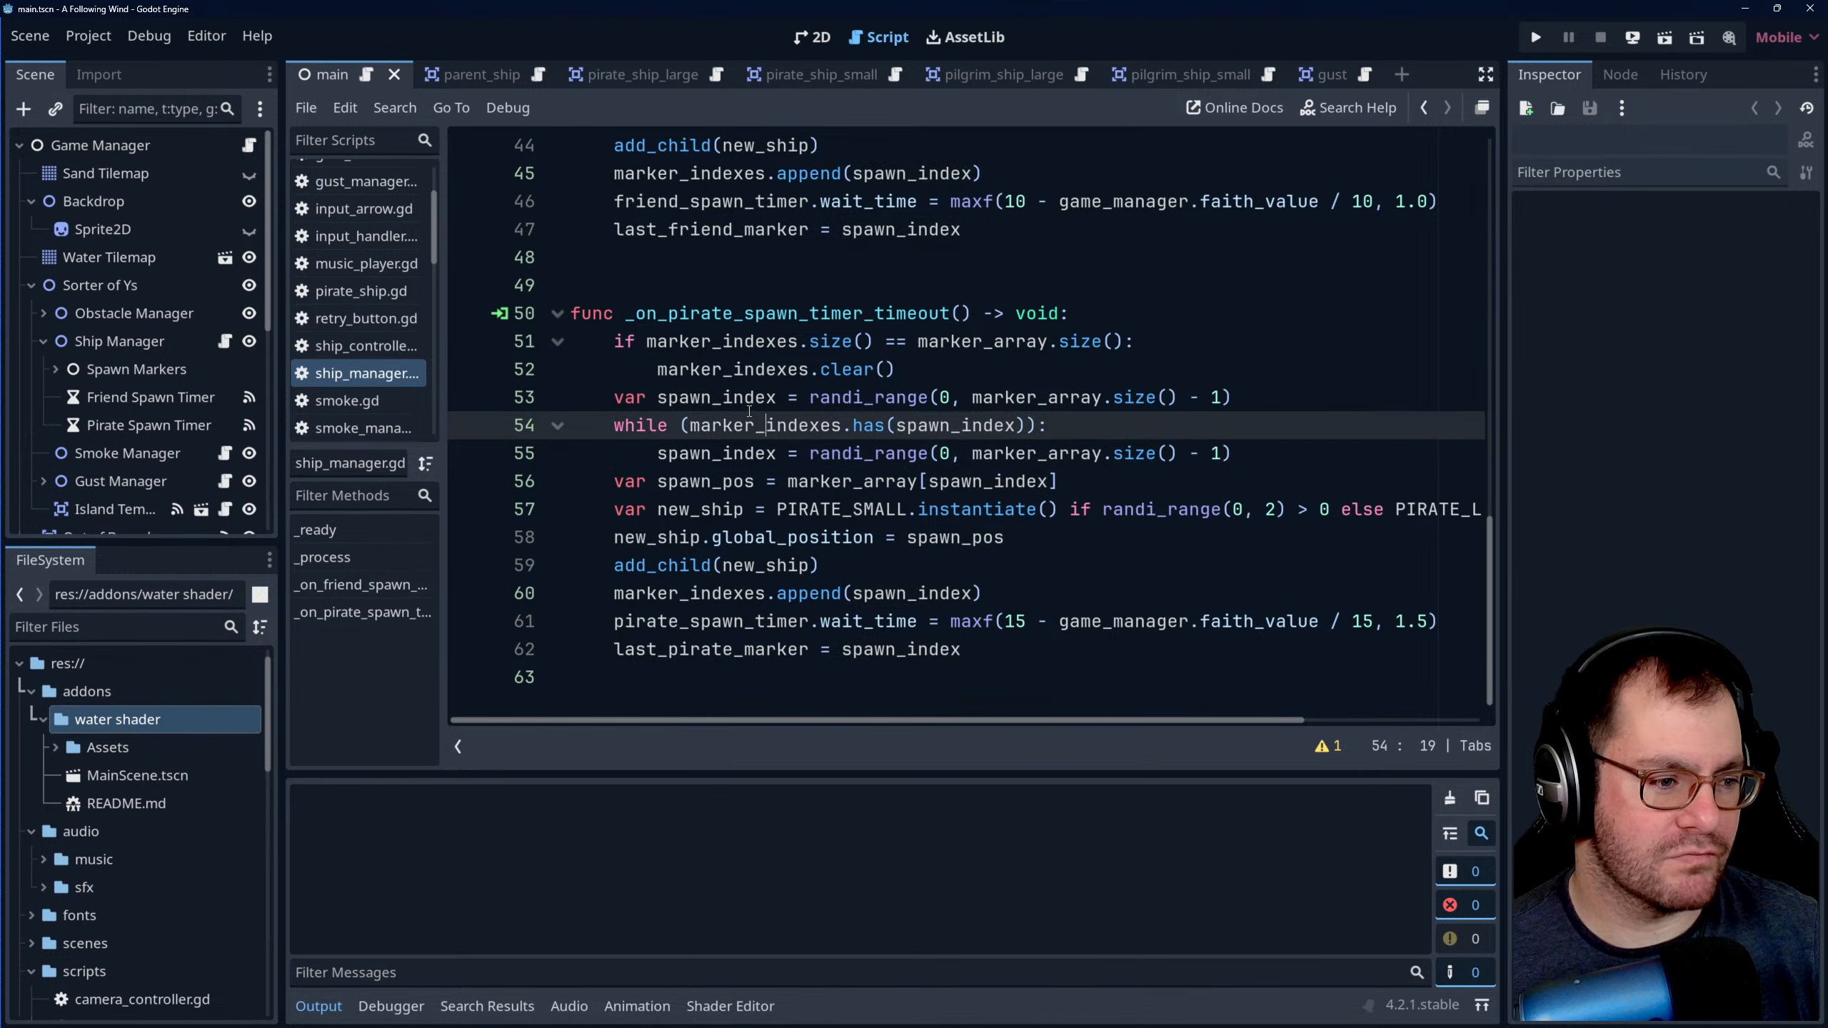
{"action": "left_click", "coordinate": [741, 399]}
{"action": "scroll", "coordinate": [796, 481], "scroll_direction": "up", "scroll_amount": 3}
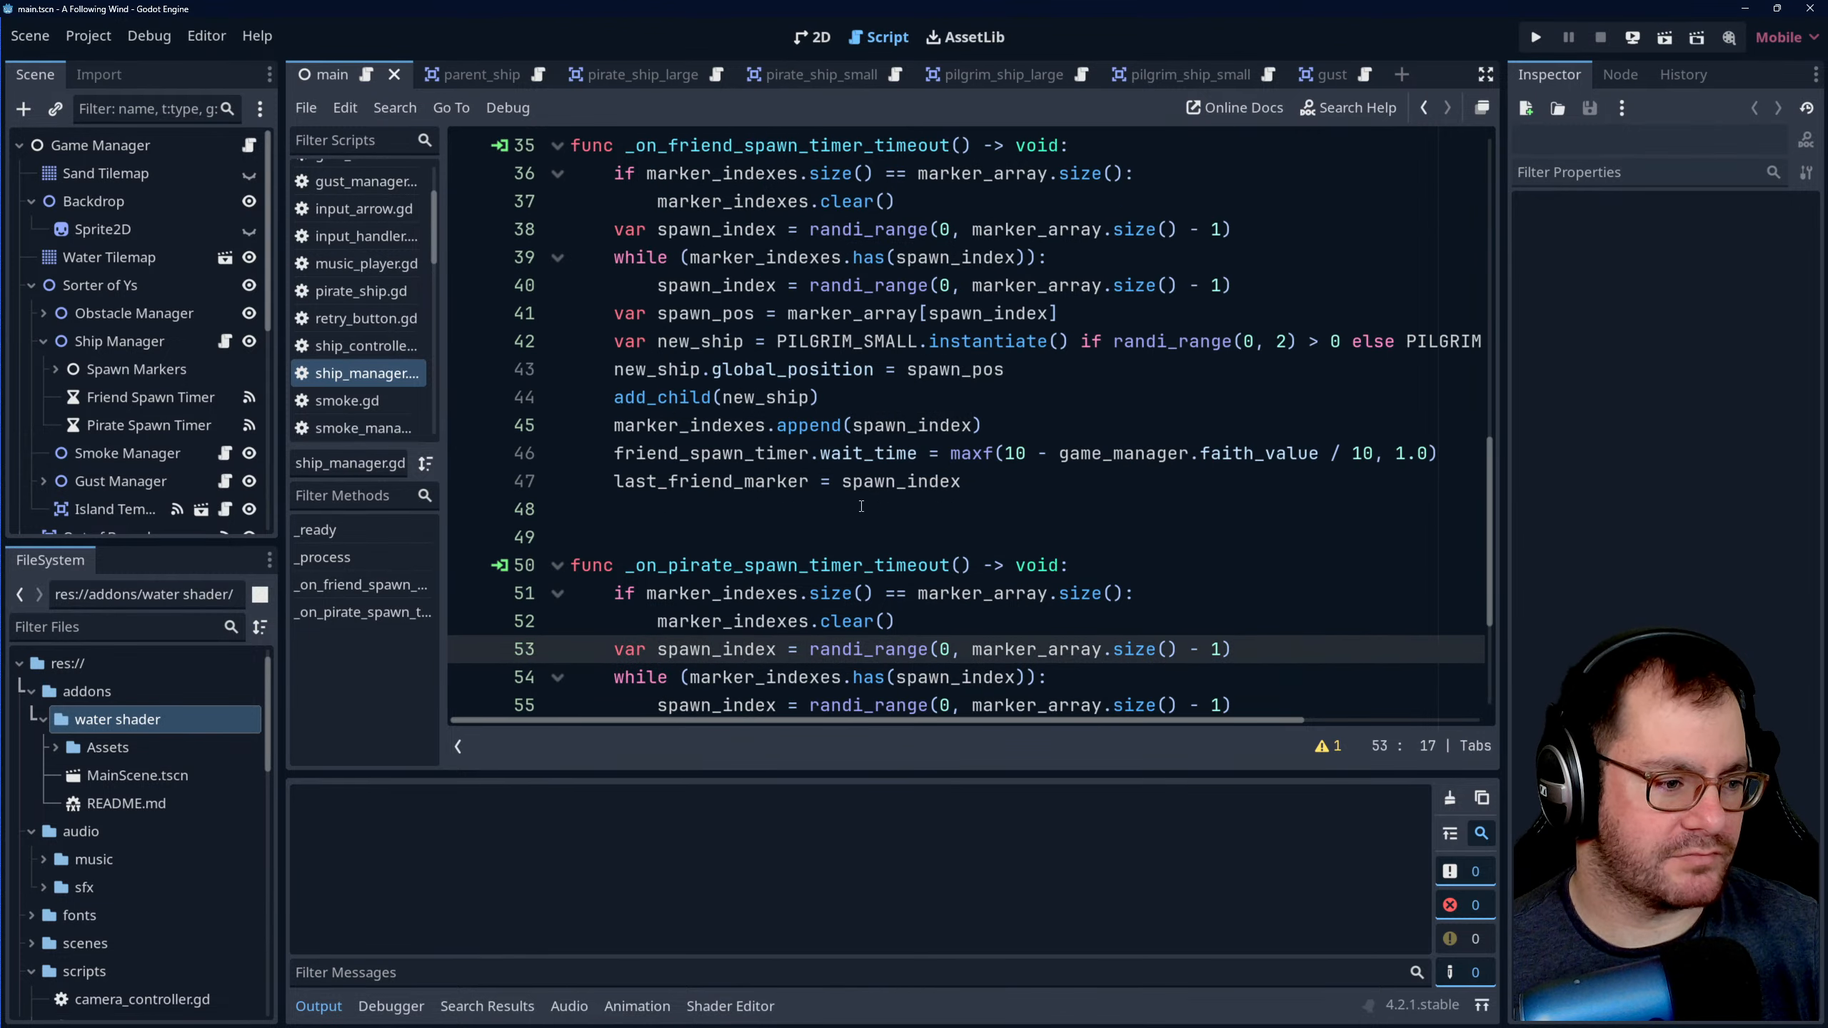
{"action": "scroll", "coordinate": [861, 507], "scroll_direction": "up", "scroll_amount": 11}
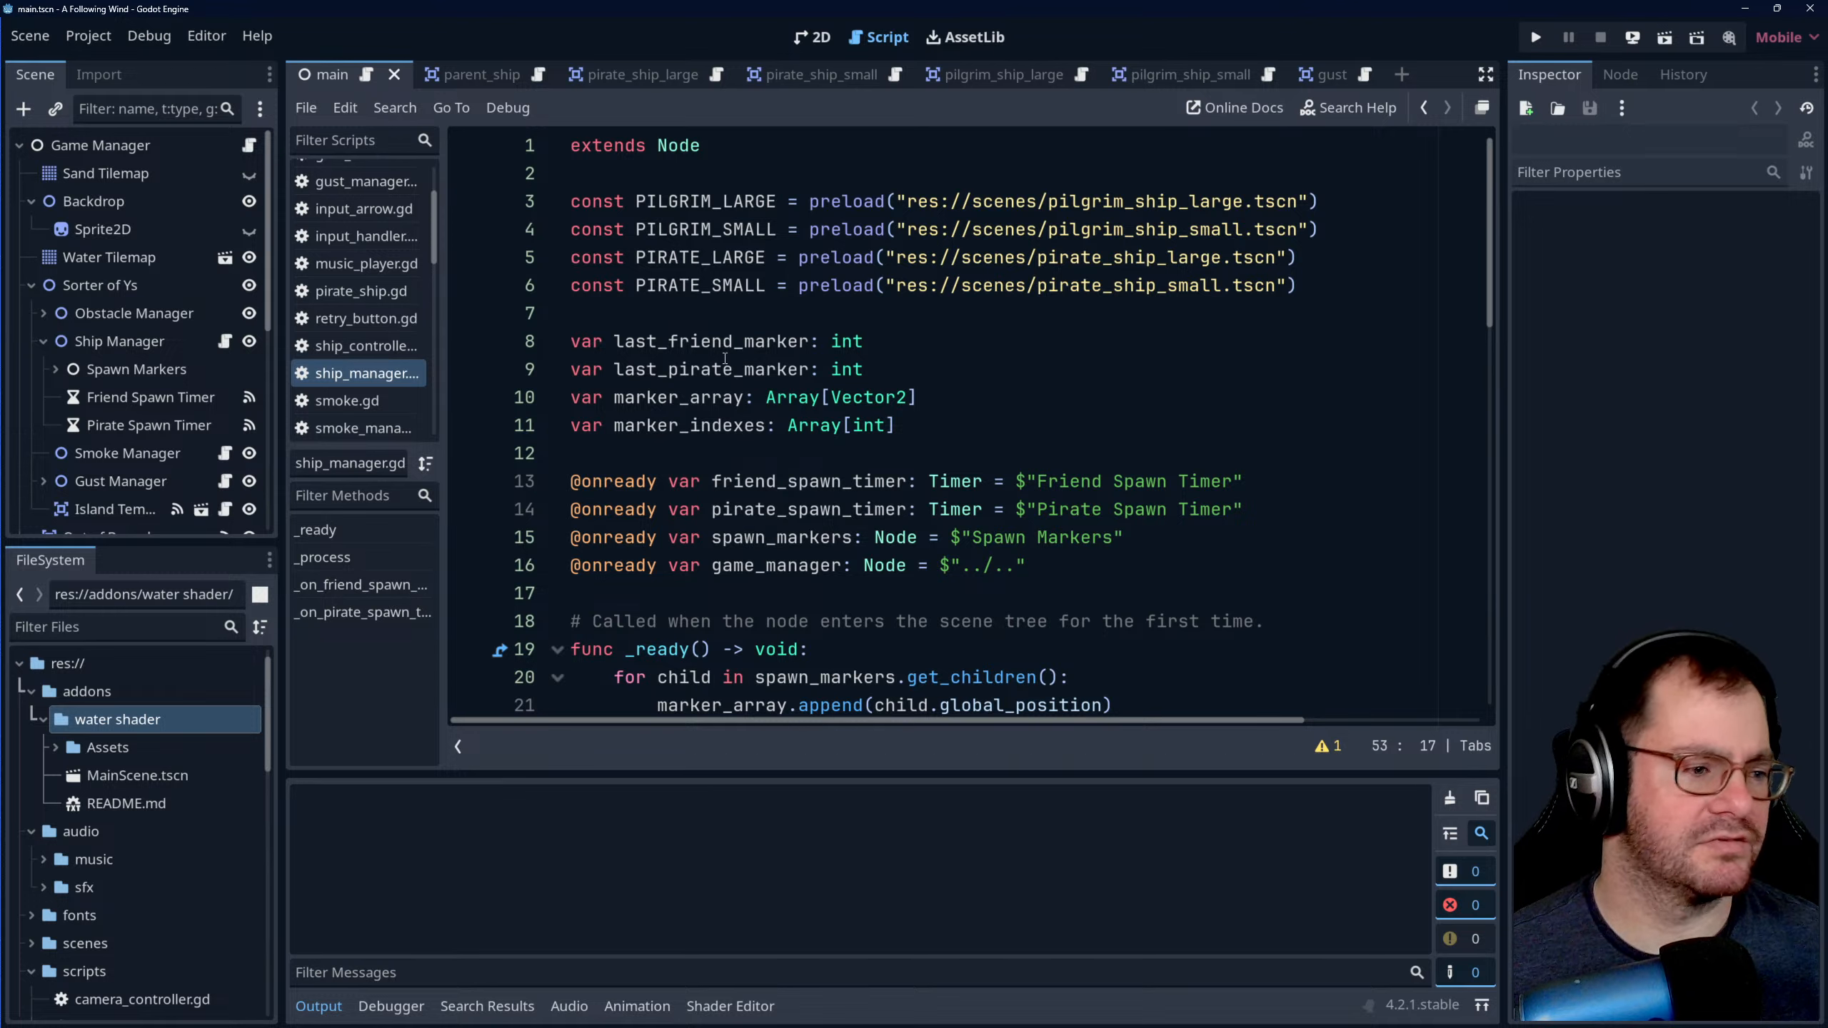
- Compare the last_friend_marker and last_pirate_marker variable declarations at the start of ship_manager.gd
{"action": "double_click", "coordinate": [689, 368]}
{"action": "double_click", "coordinate": [701, 342]}
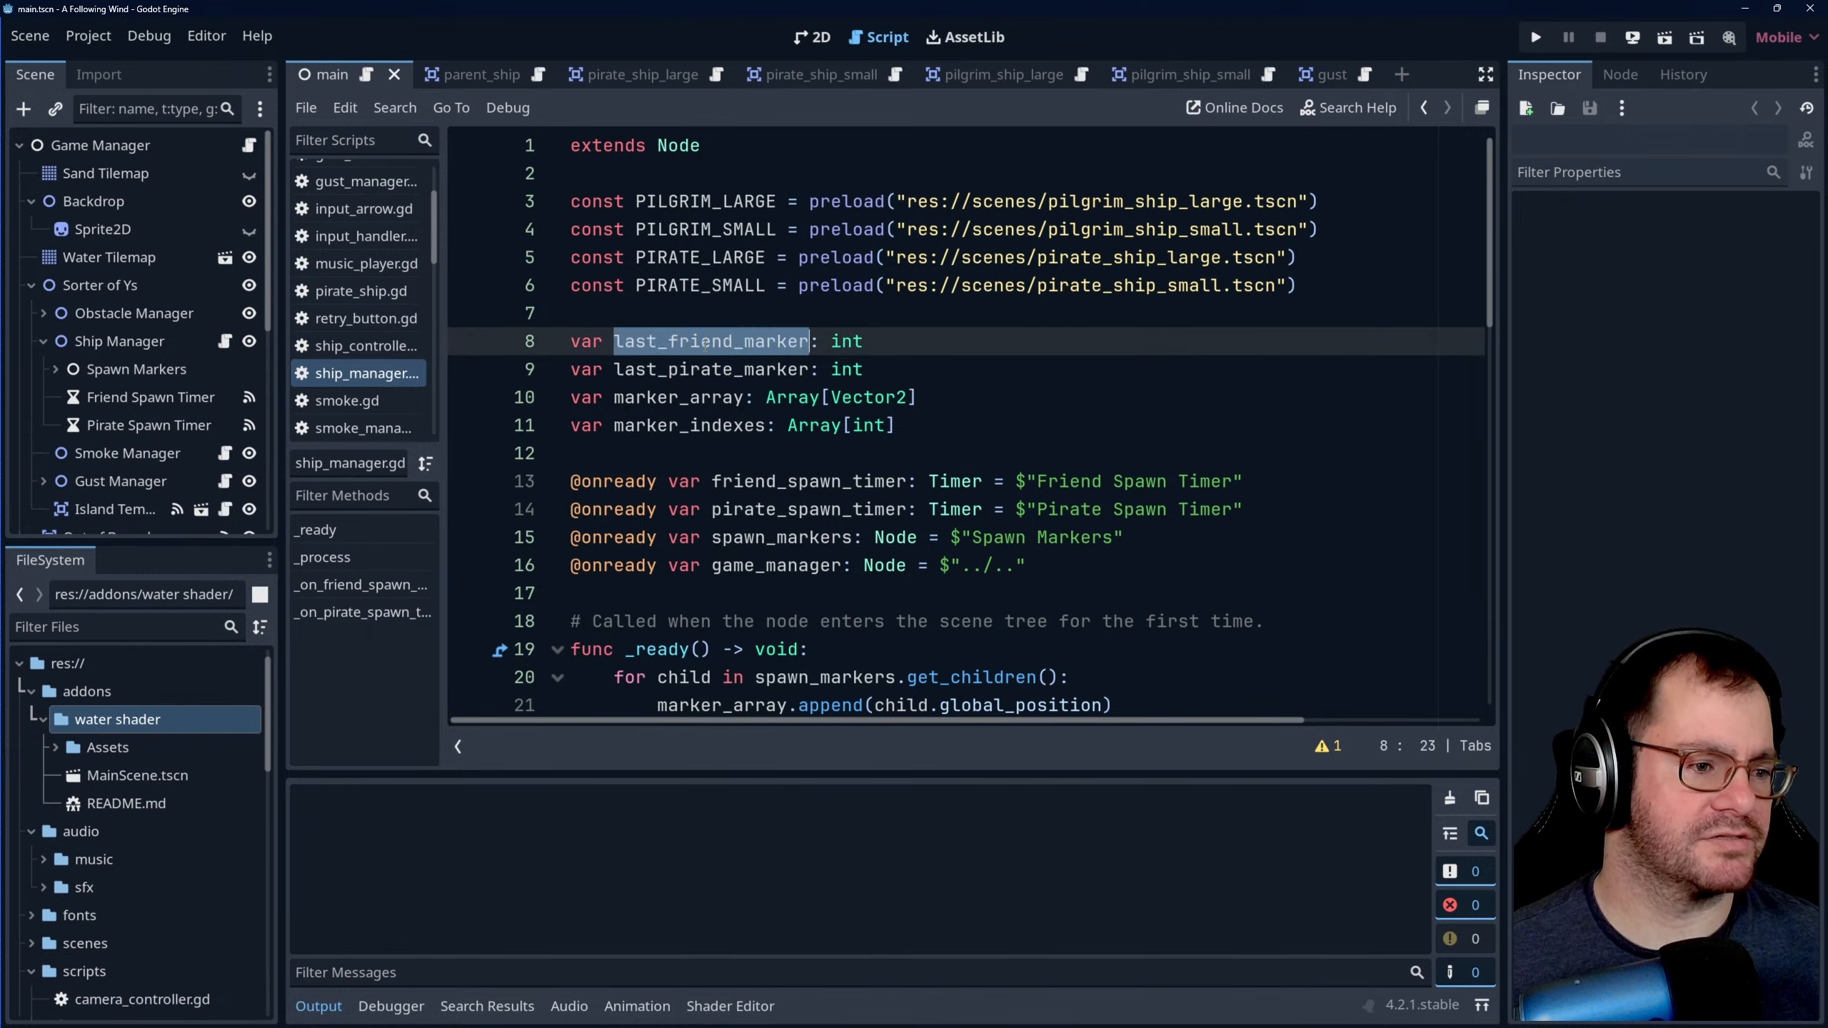
{"action": "left_click", "coordinate": [704, 367]}
{"action": "double_click", "coordinate": [707, 365]}
{"action": "double_click", "coordinate": [703, 345]}
{"action": "double_click", "coordinate": [712, 368]}
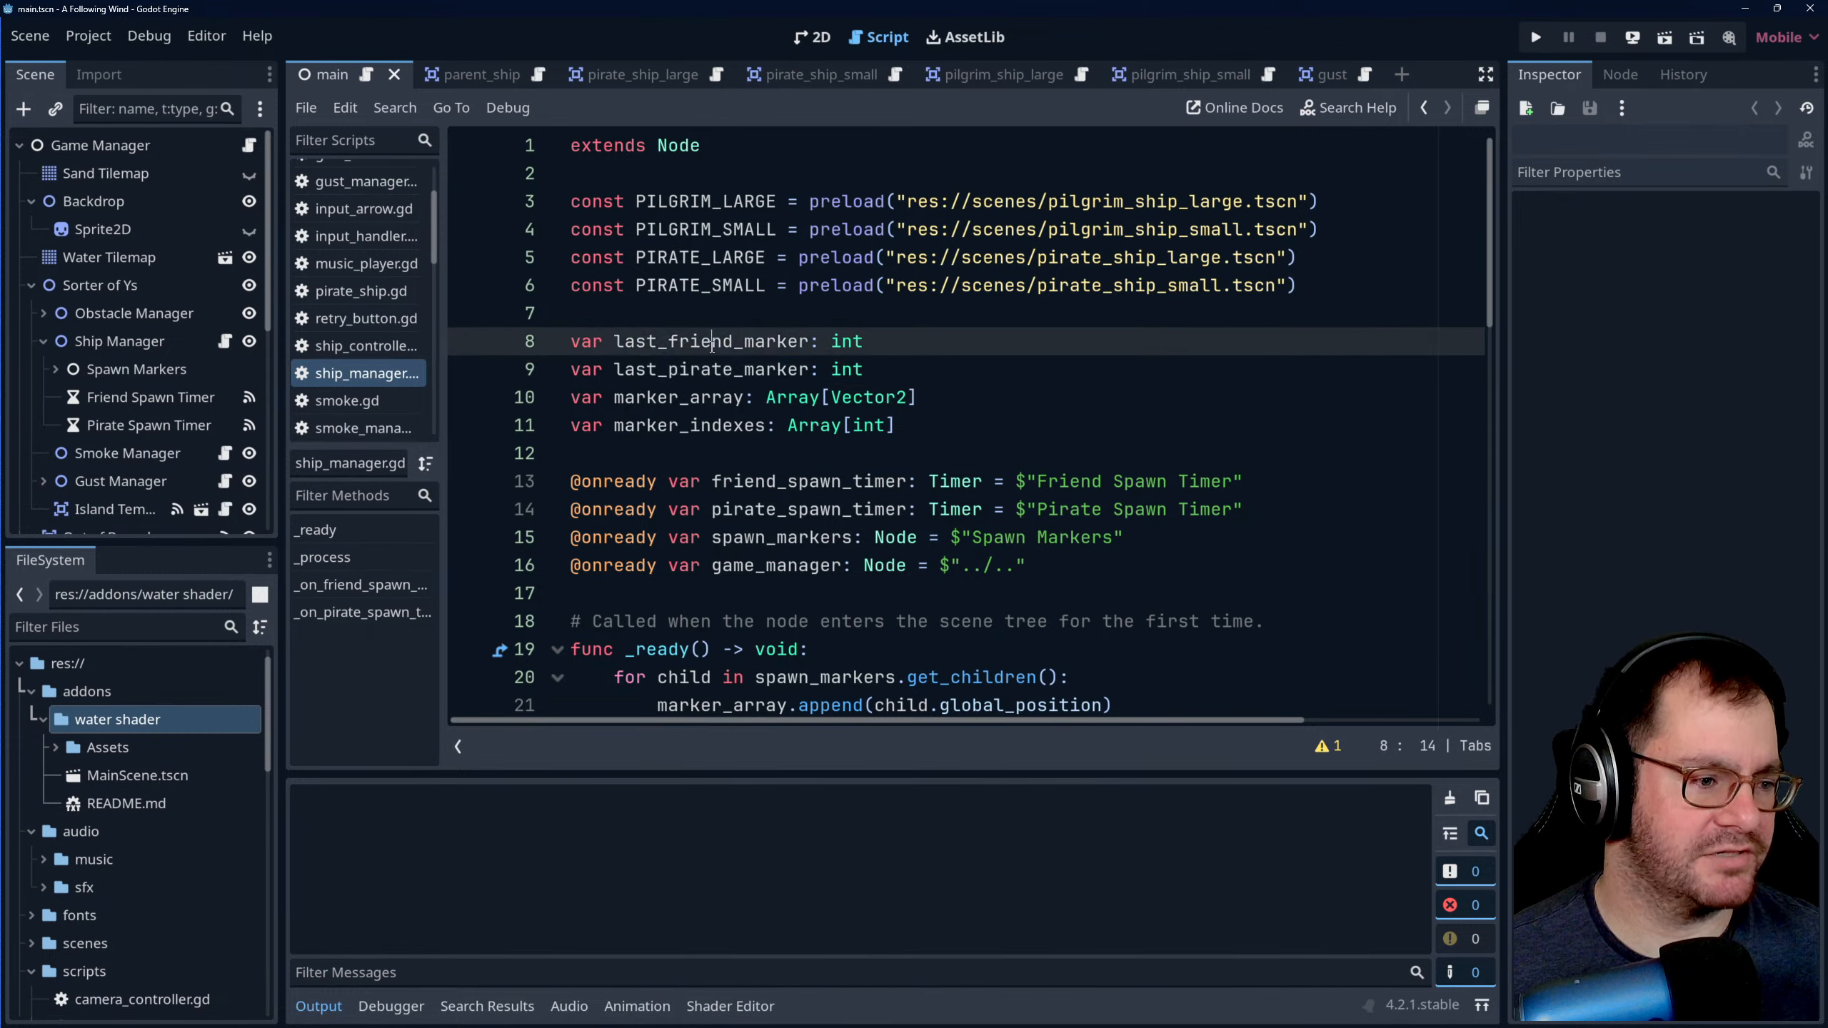
{"action": "double_click", "coordinate": [710, 346]}
{"action": "double_click", "coordinate": [711, 369]}
{"action": "double_click", "coordinate": [720, 339]}
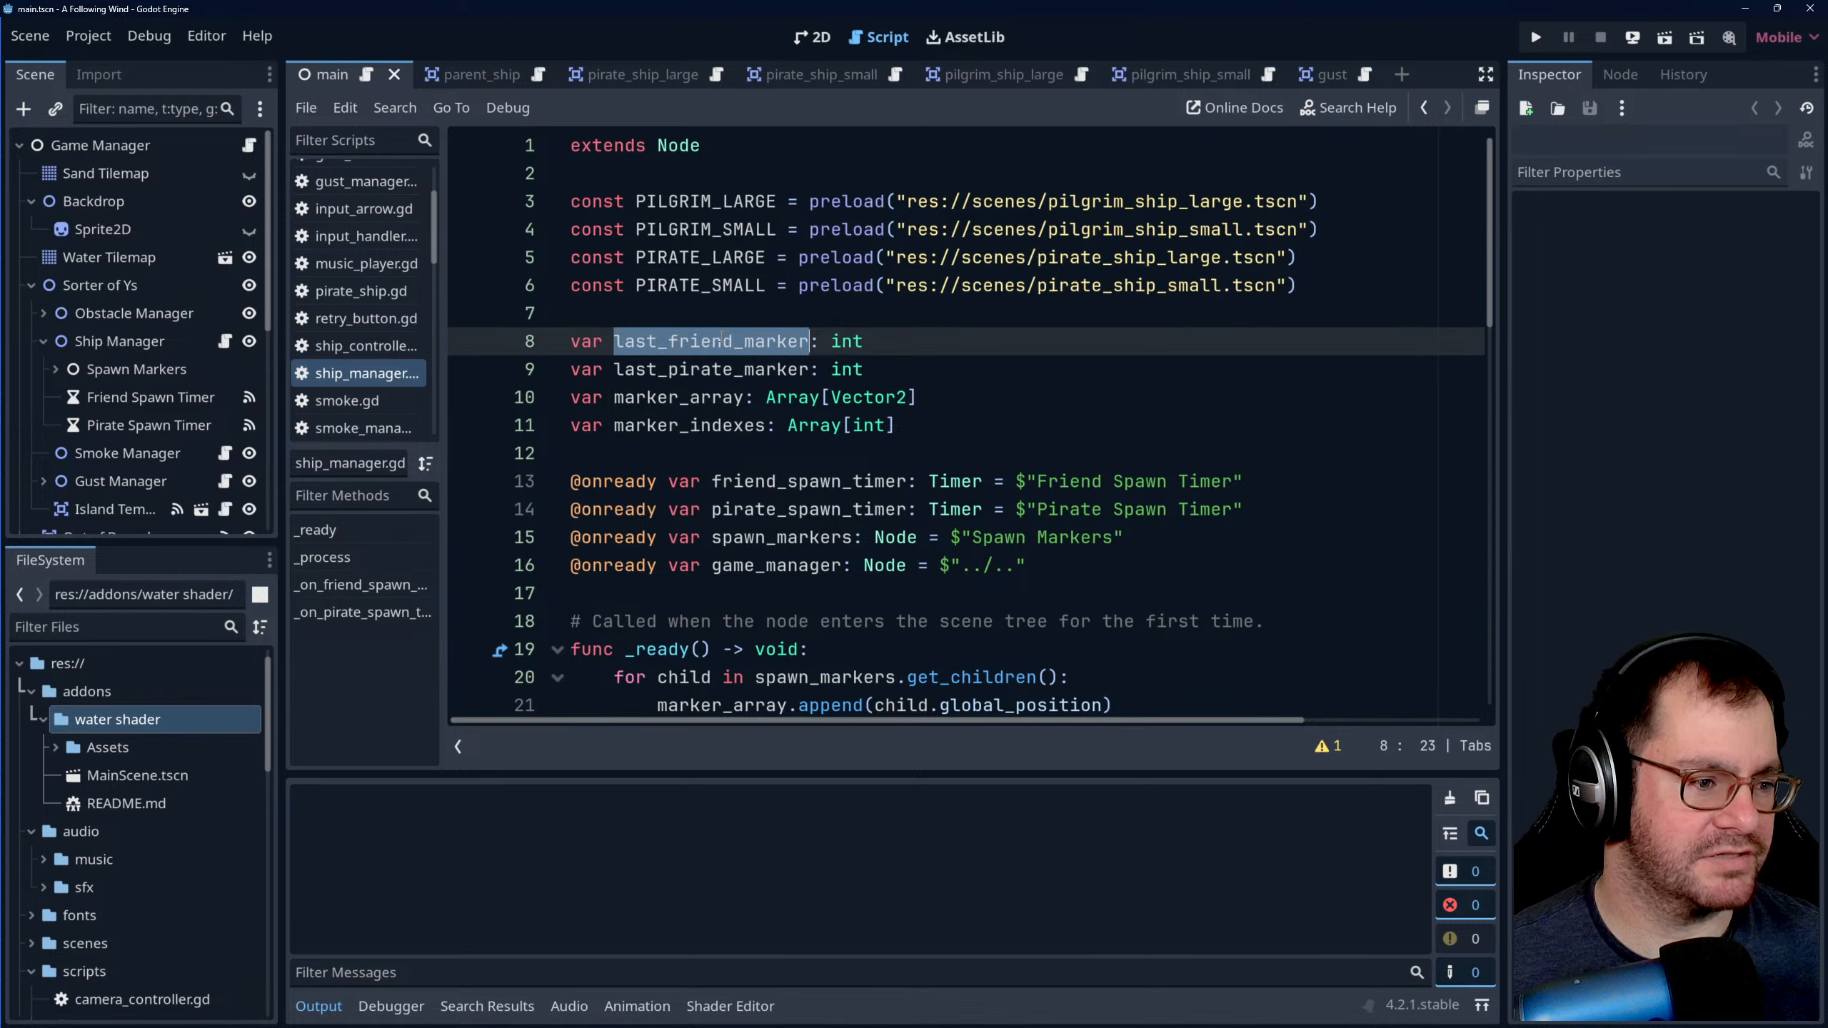
{"action": "double_click", "coordinate": [731, 367]}
- Rename the last_friend_marker declaration to last_marker_used and delete the last_pirate_marker declaration below it
{"action": "double_click", "coordinate": [728, 341]}
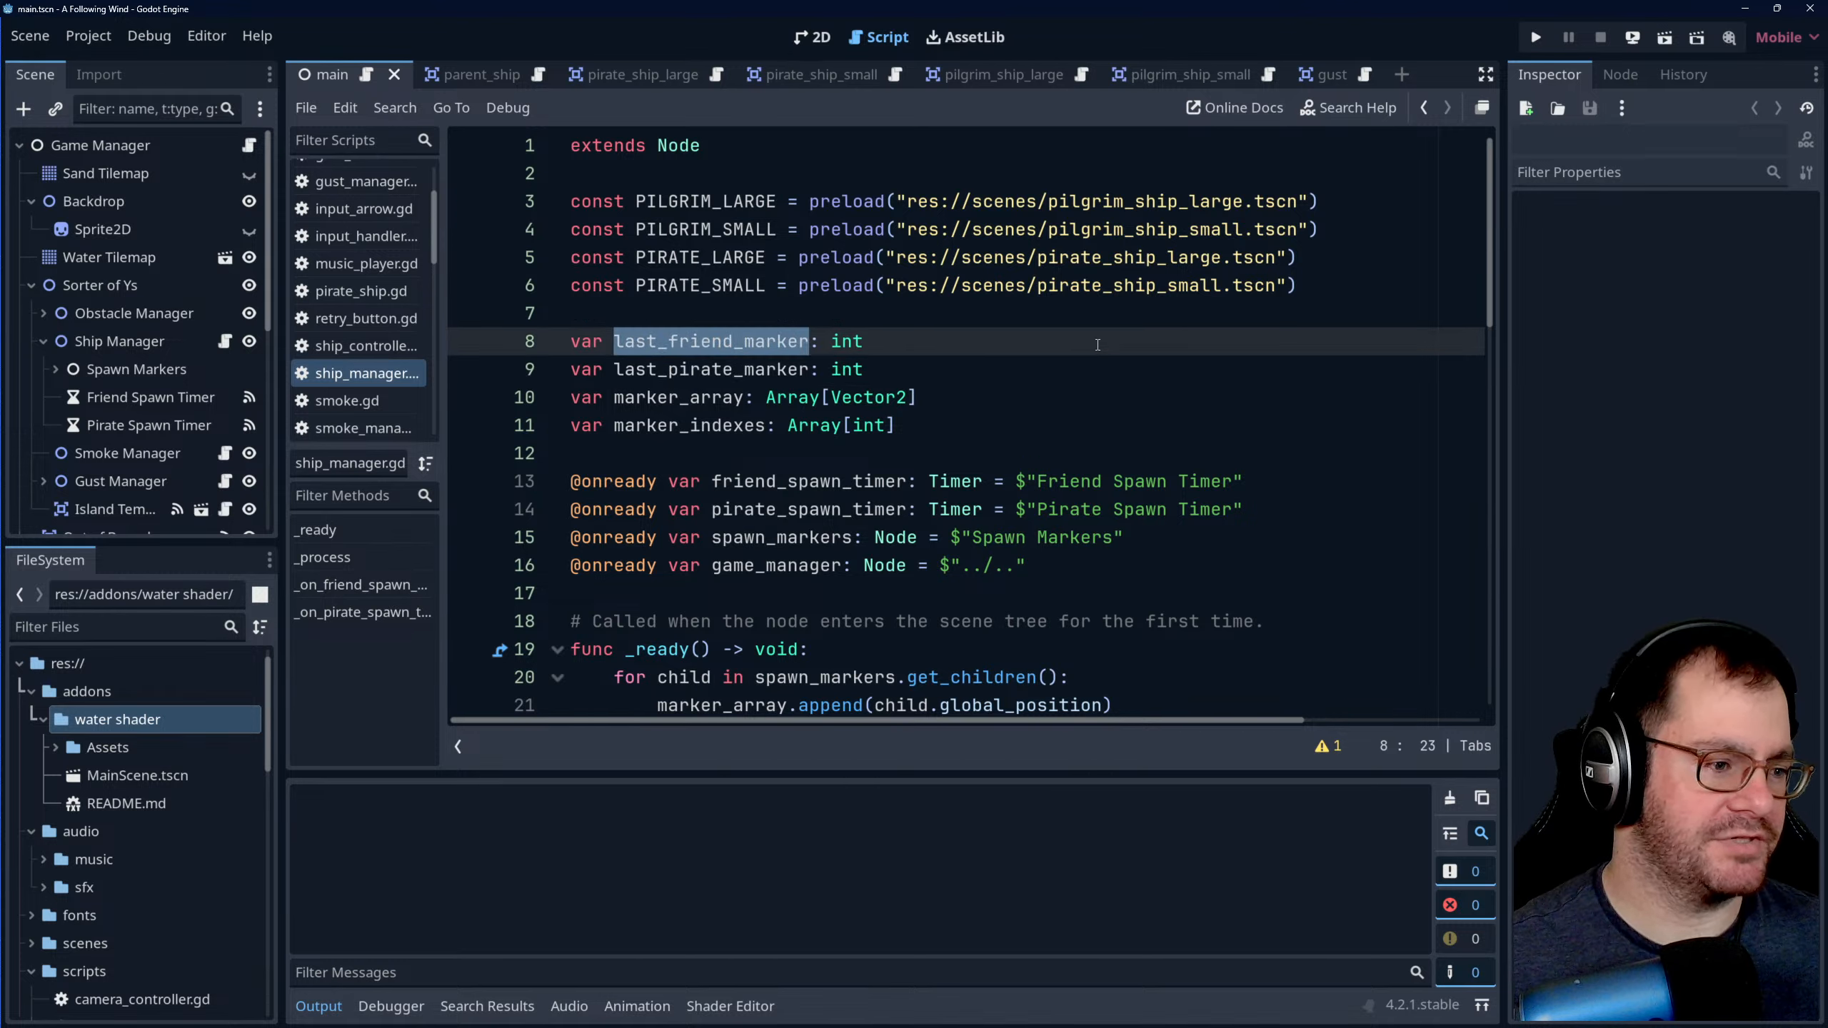
{"action": "type", "text": "last"}
{"action": "type", "text": "_marker"}
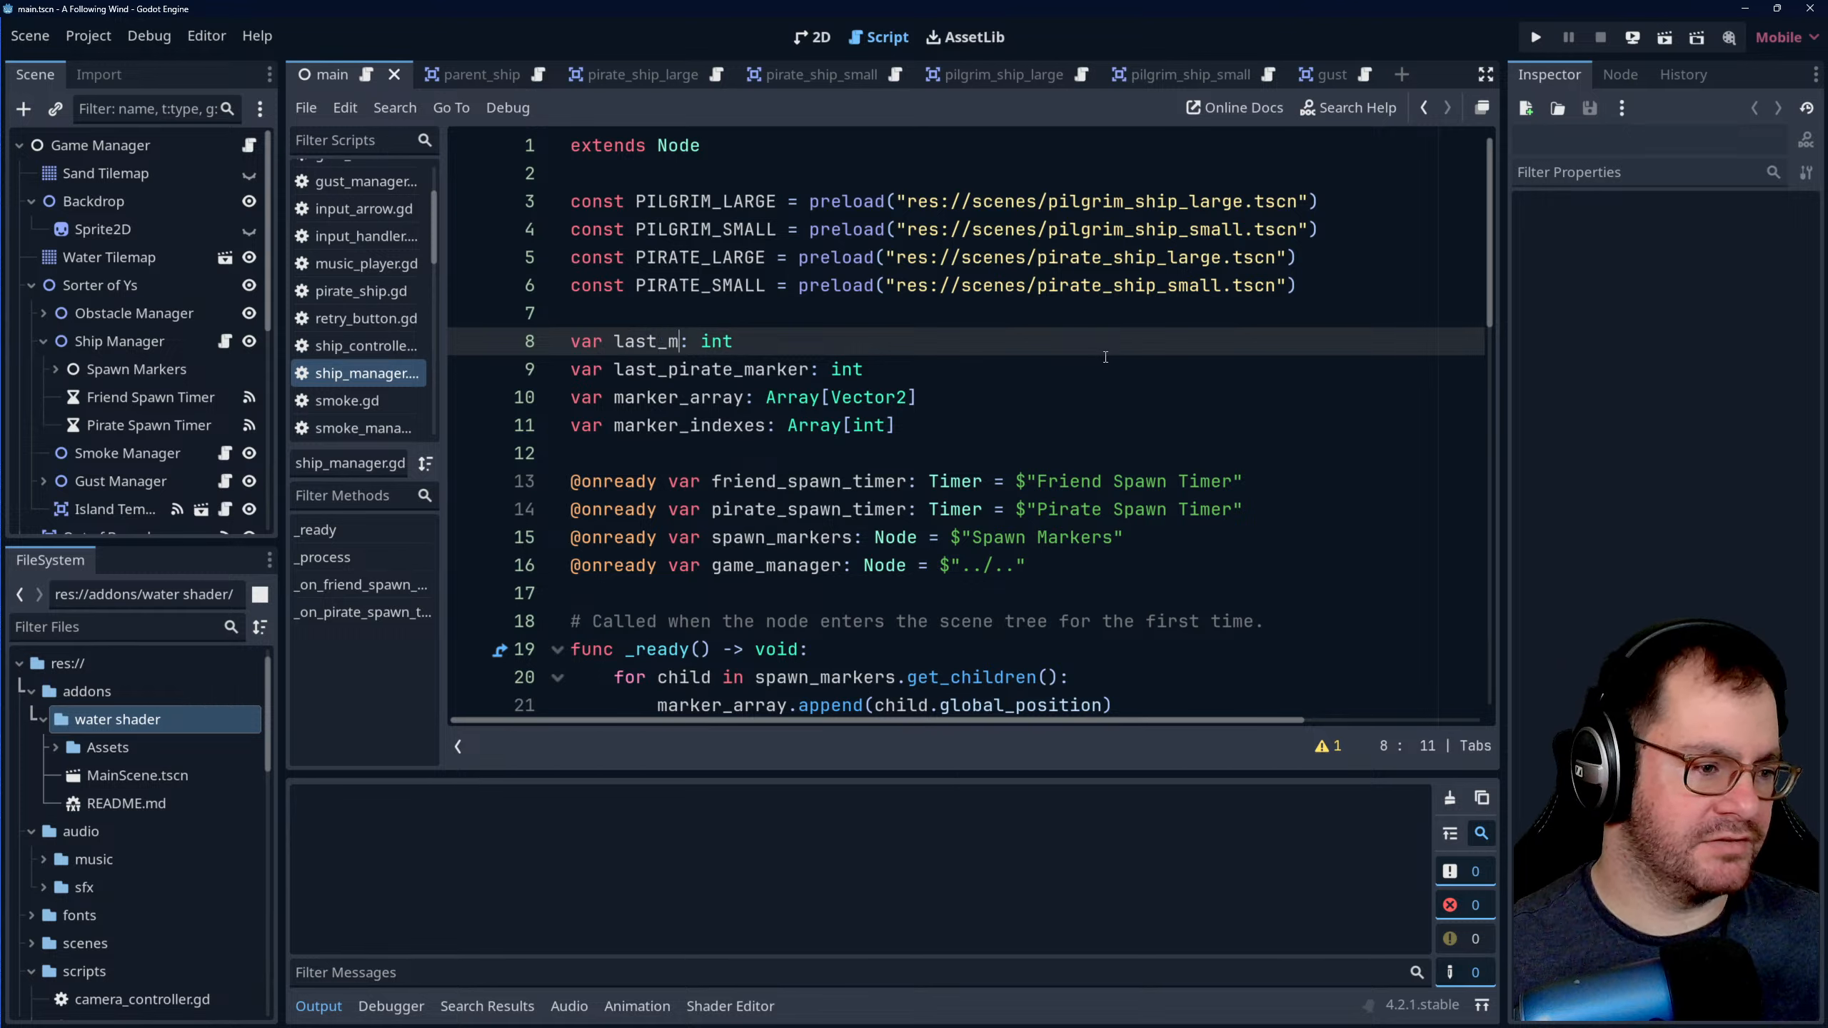
{"action": "type", "text": "_used"}
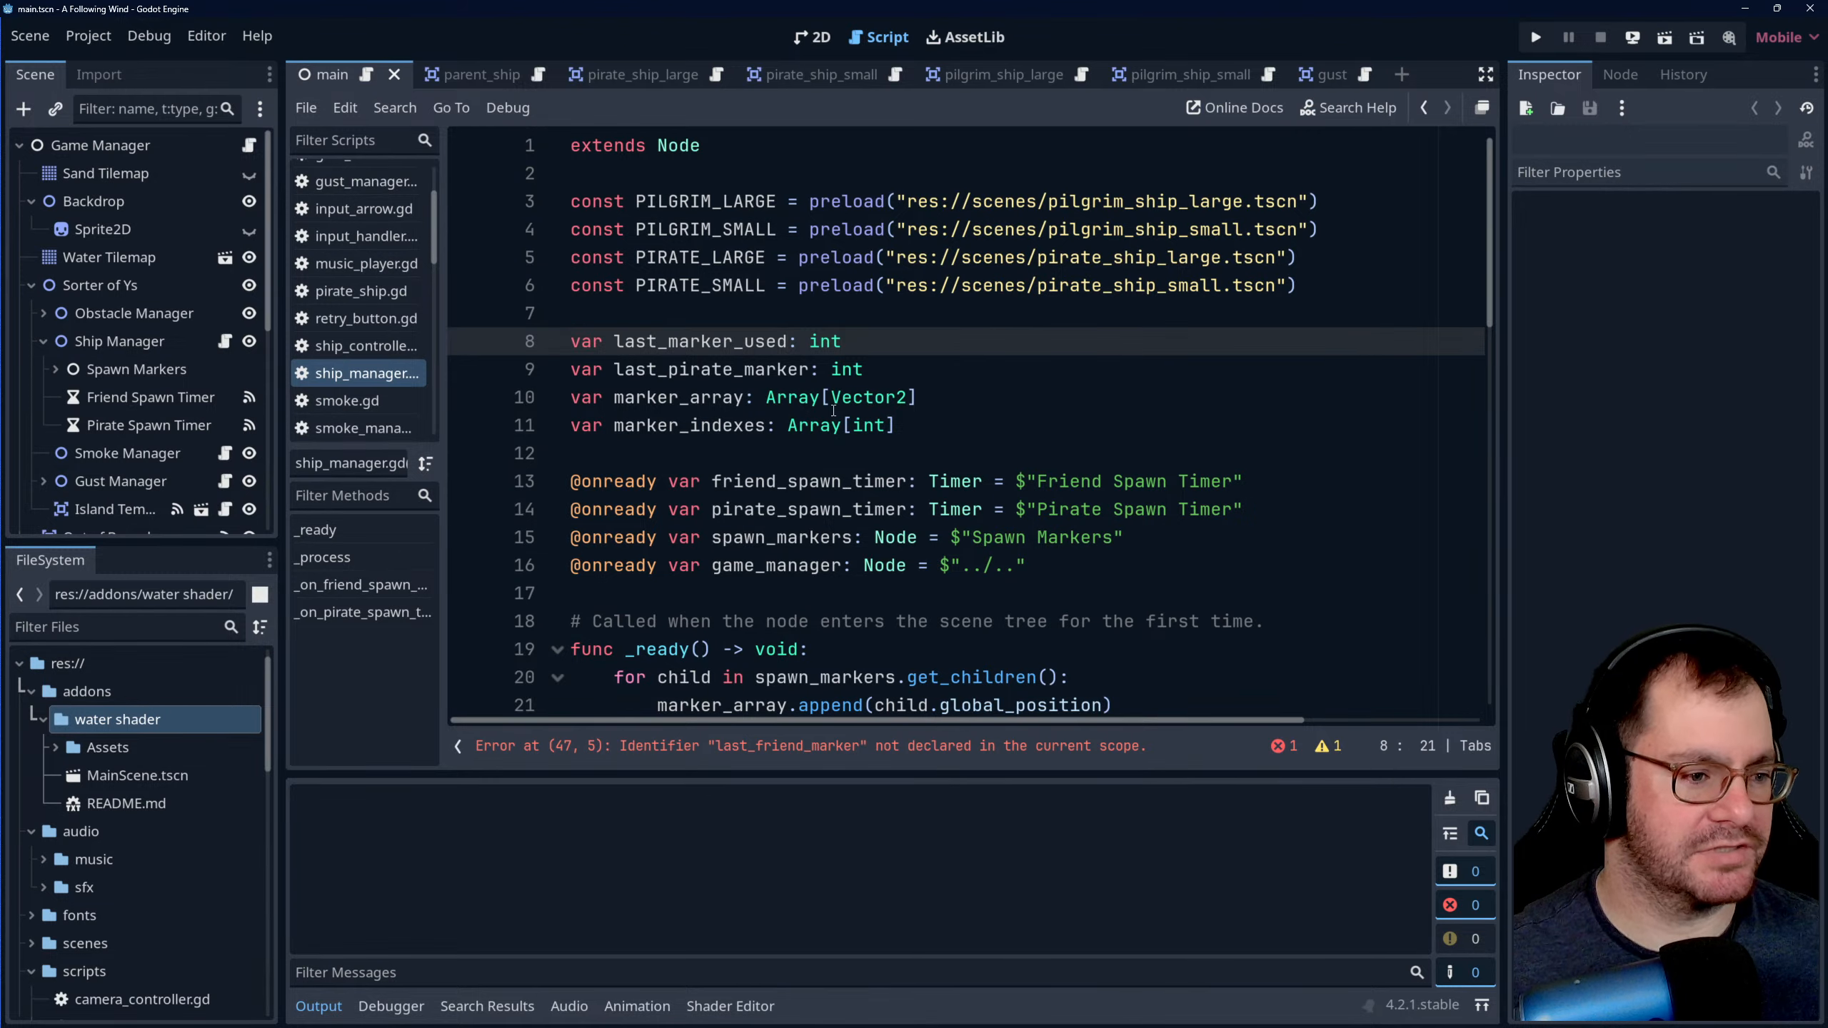
{"action": "left_click_drag", "start_coordinate": [905, 371], "coordinate": [900, 346]}
{"action": "key", "text": "BackSpace"}
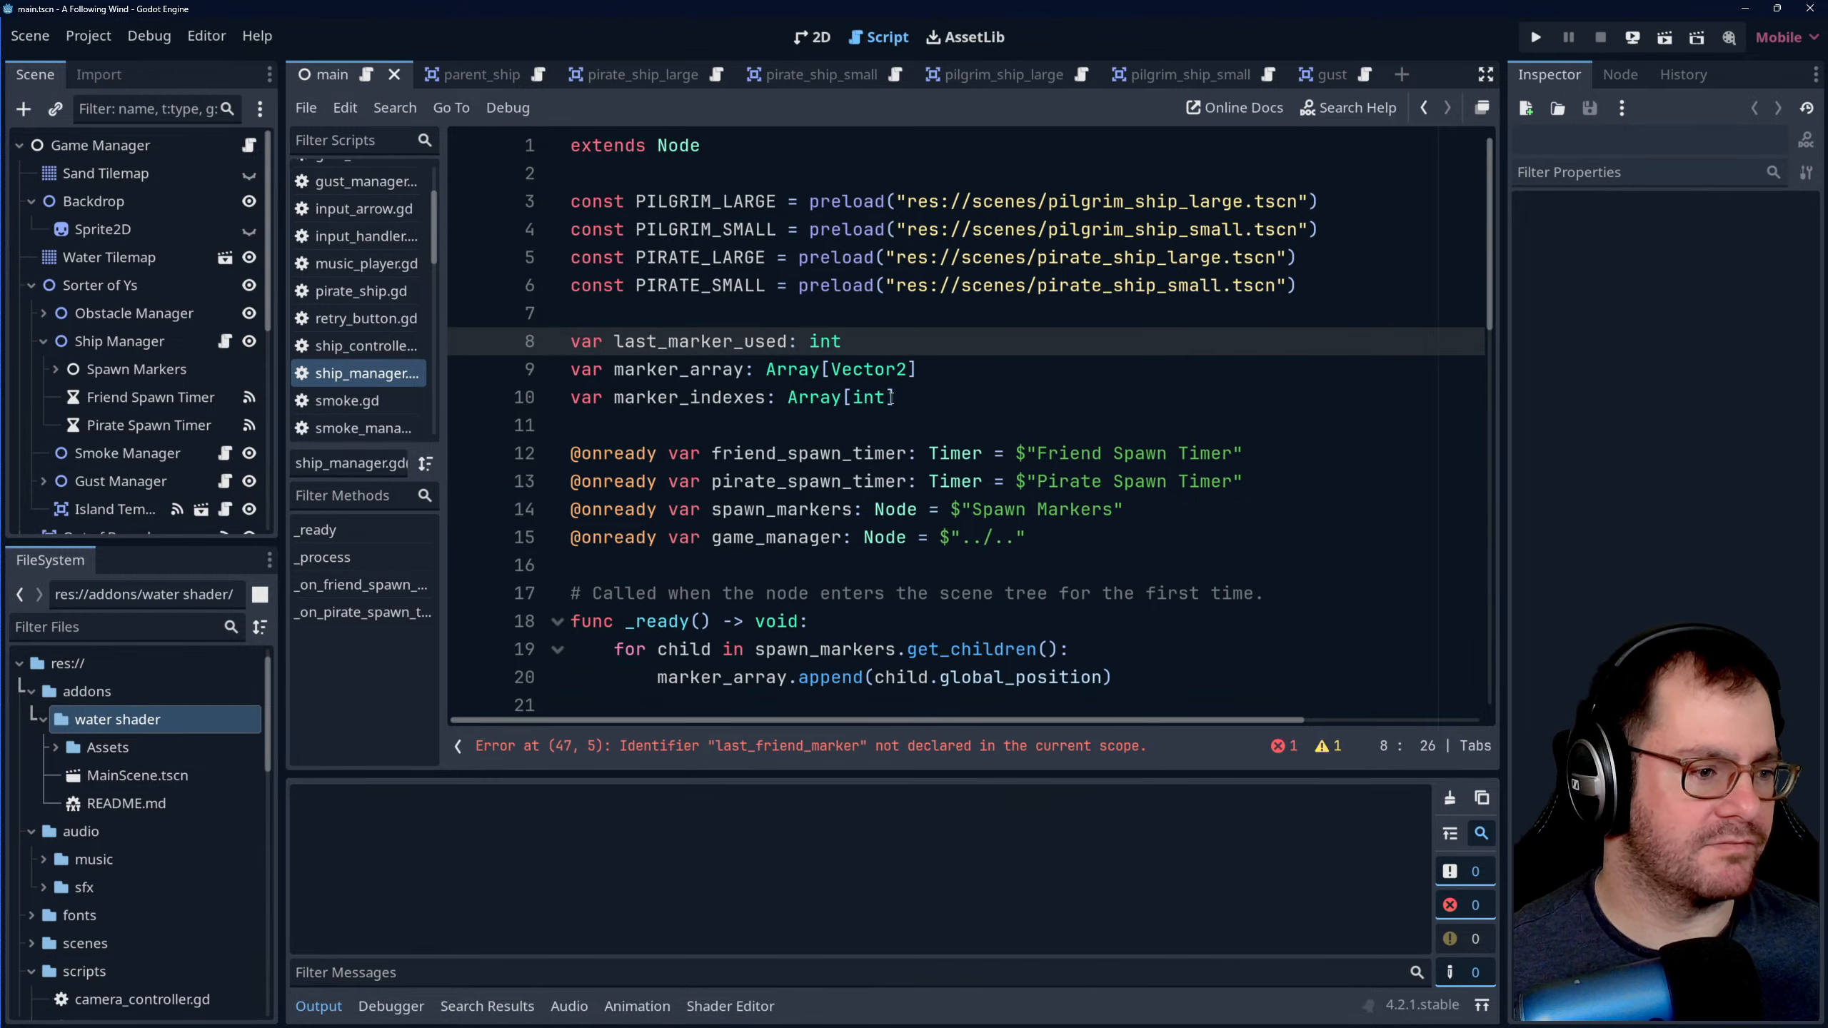
- Delete the line last_friend_marker = spawn_index from the end of _on_friend_spawn_timer_timeout
{"action": "double_click", "coordinate": [697, 341]}
{"action": "scroll", "coordinate": [874, 502], "scroll_direction": "down", "scroll_amount": 3}
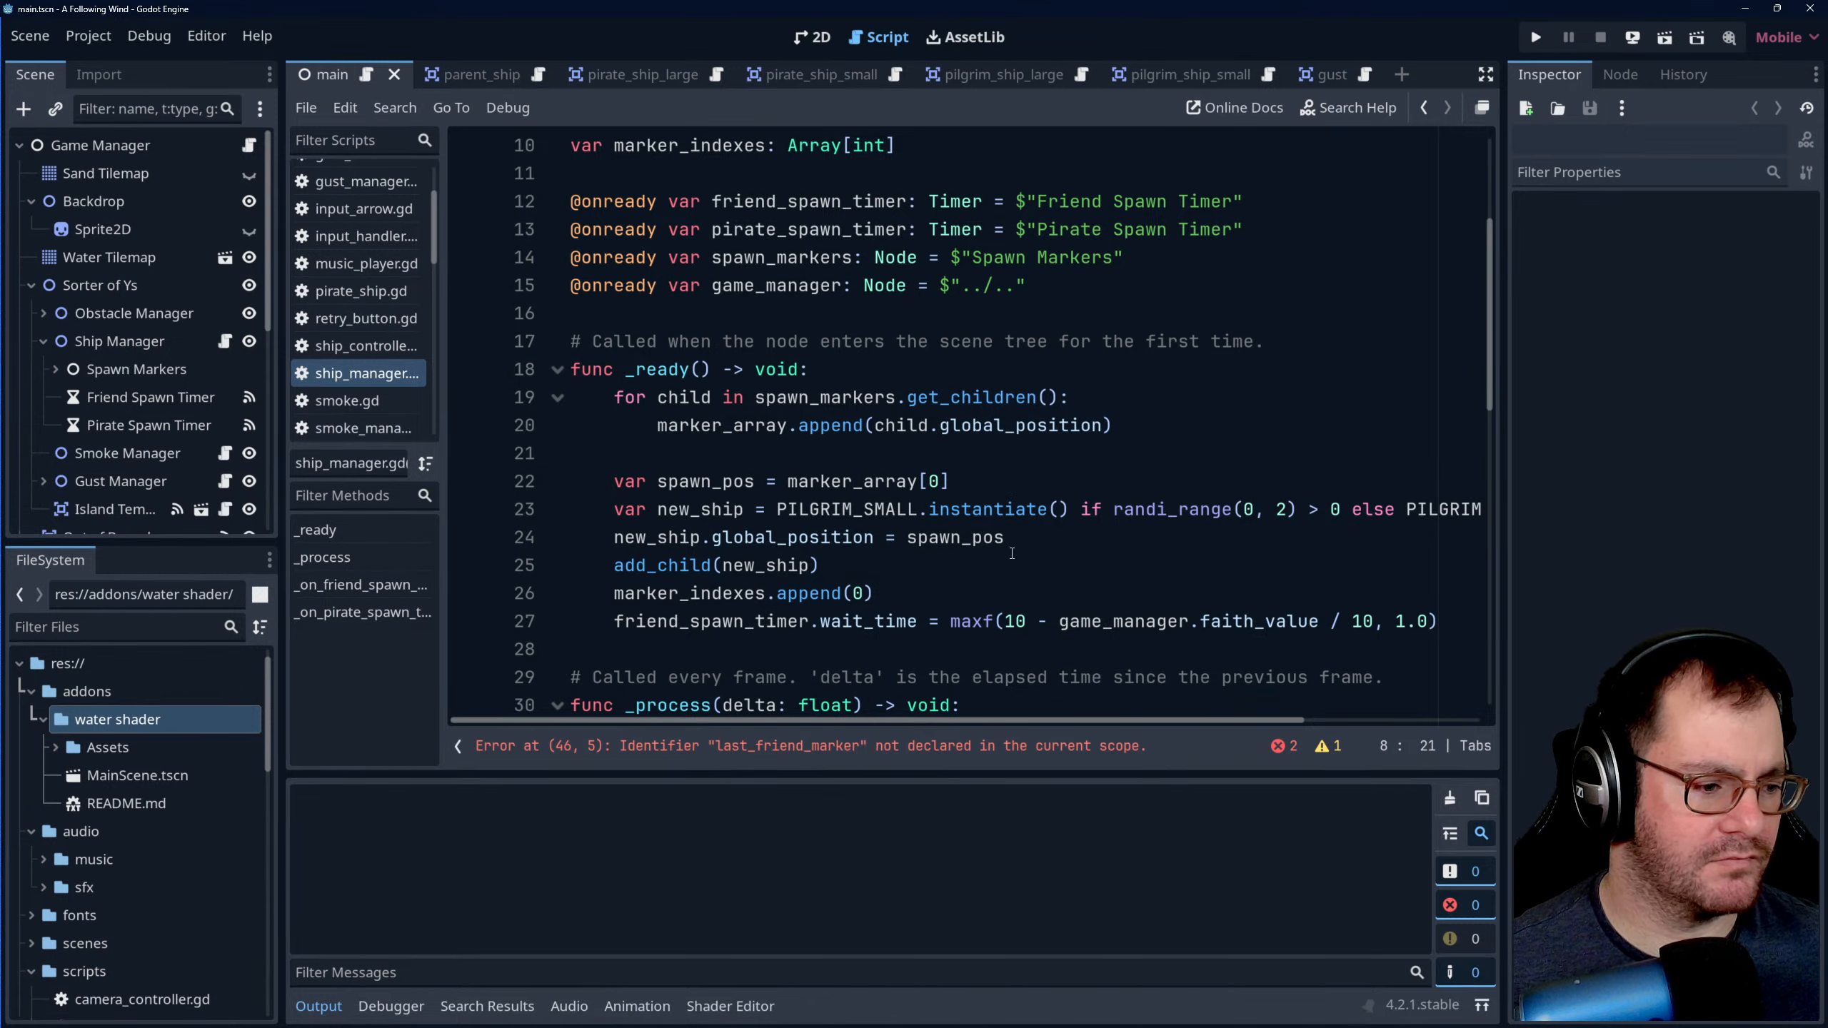
{"action": "scroll", "coordinate": [1009, 537], "scroll_direction": "down", "scroll_amount": 3}
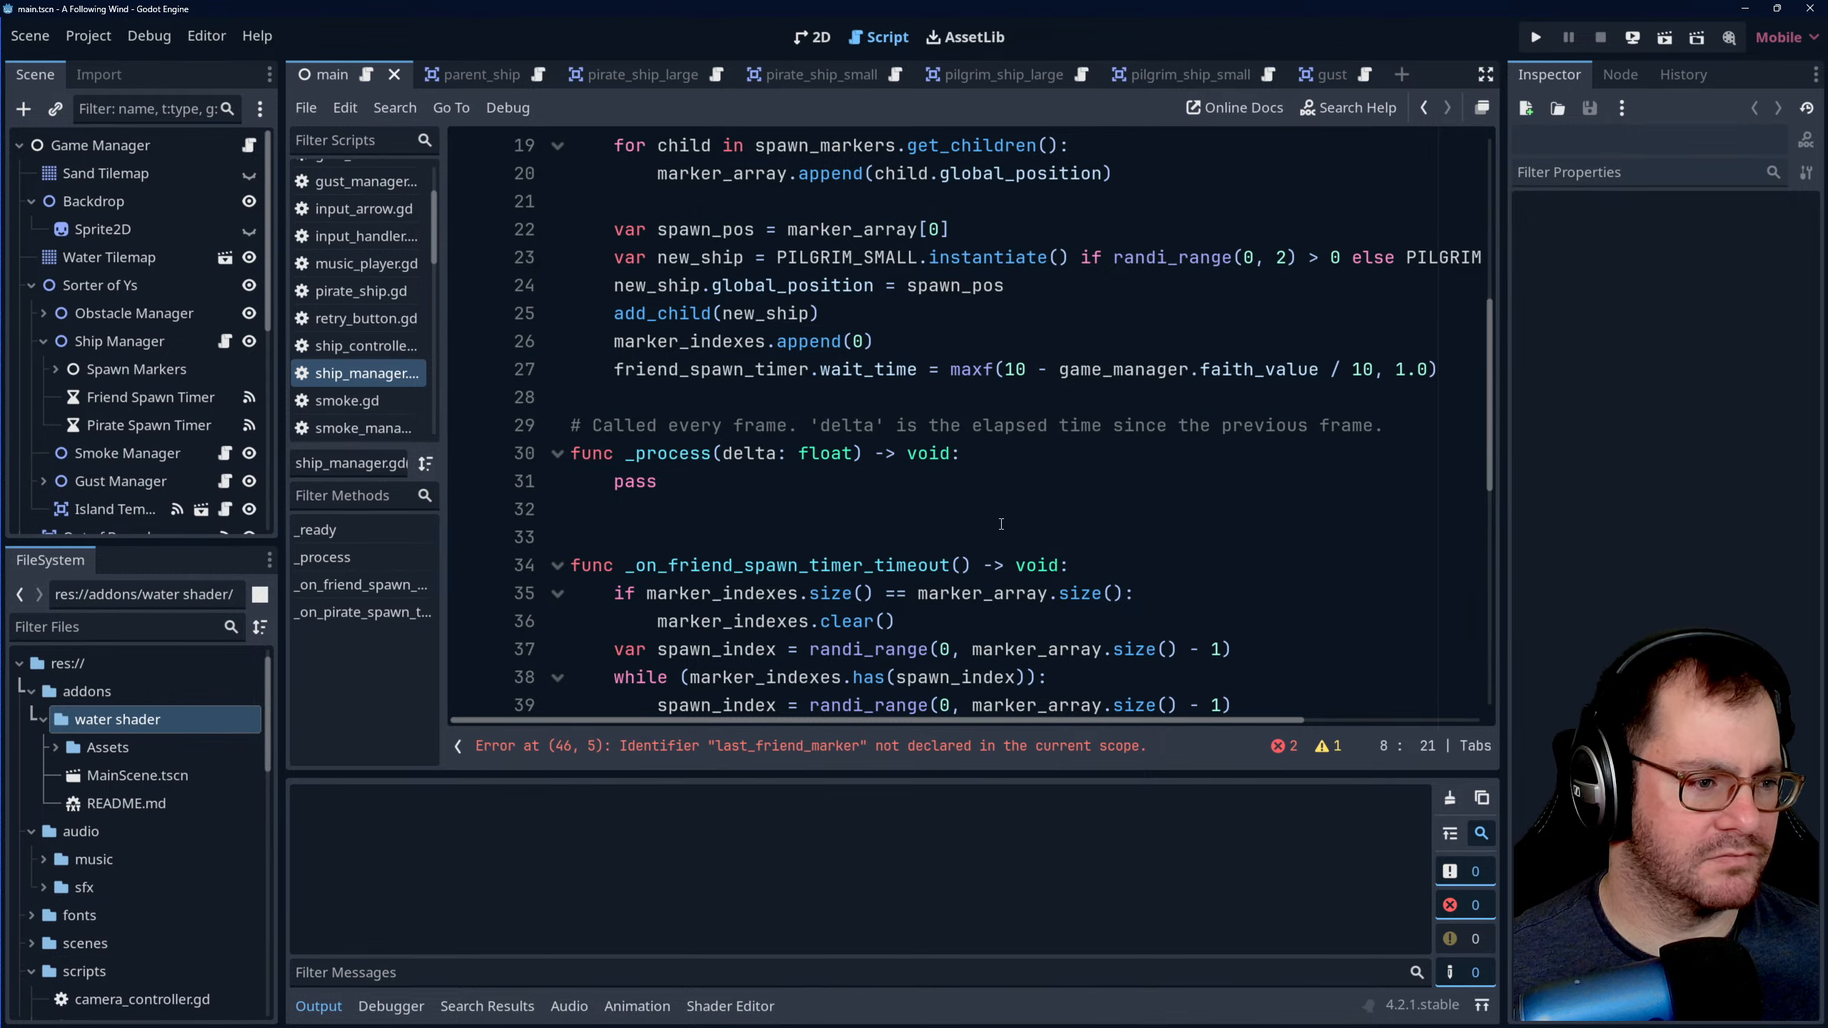
{"action": "scroll", "coordinate": [993, 518], "scroll_direction": "down", "scroll_amount": 5}
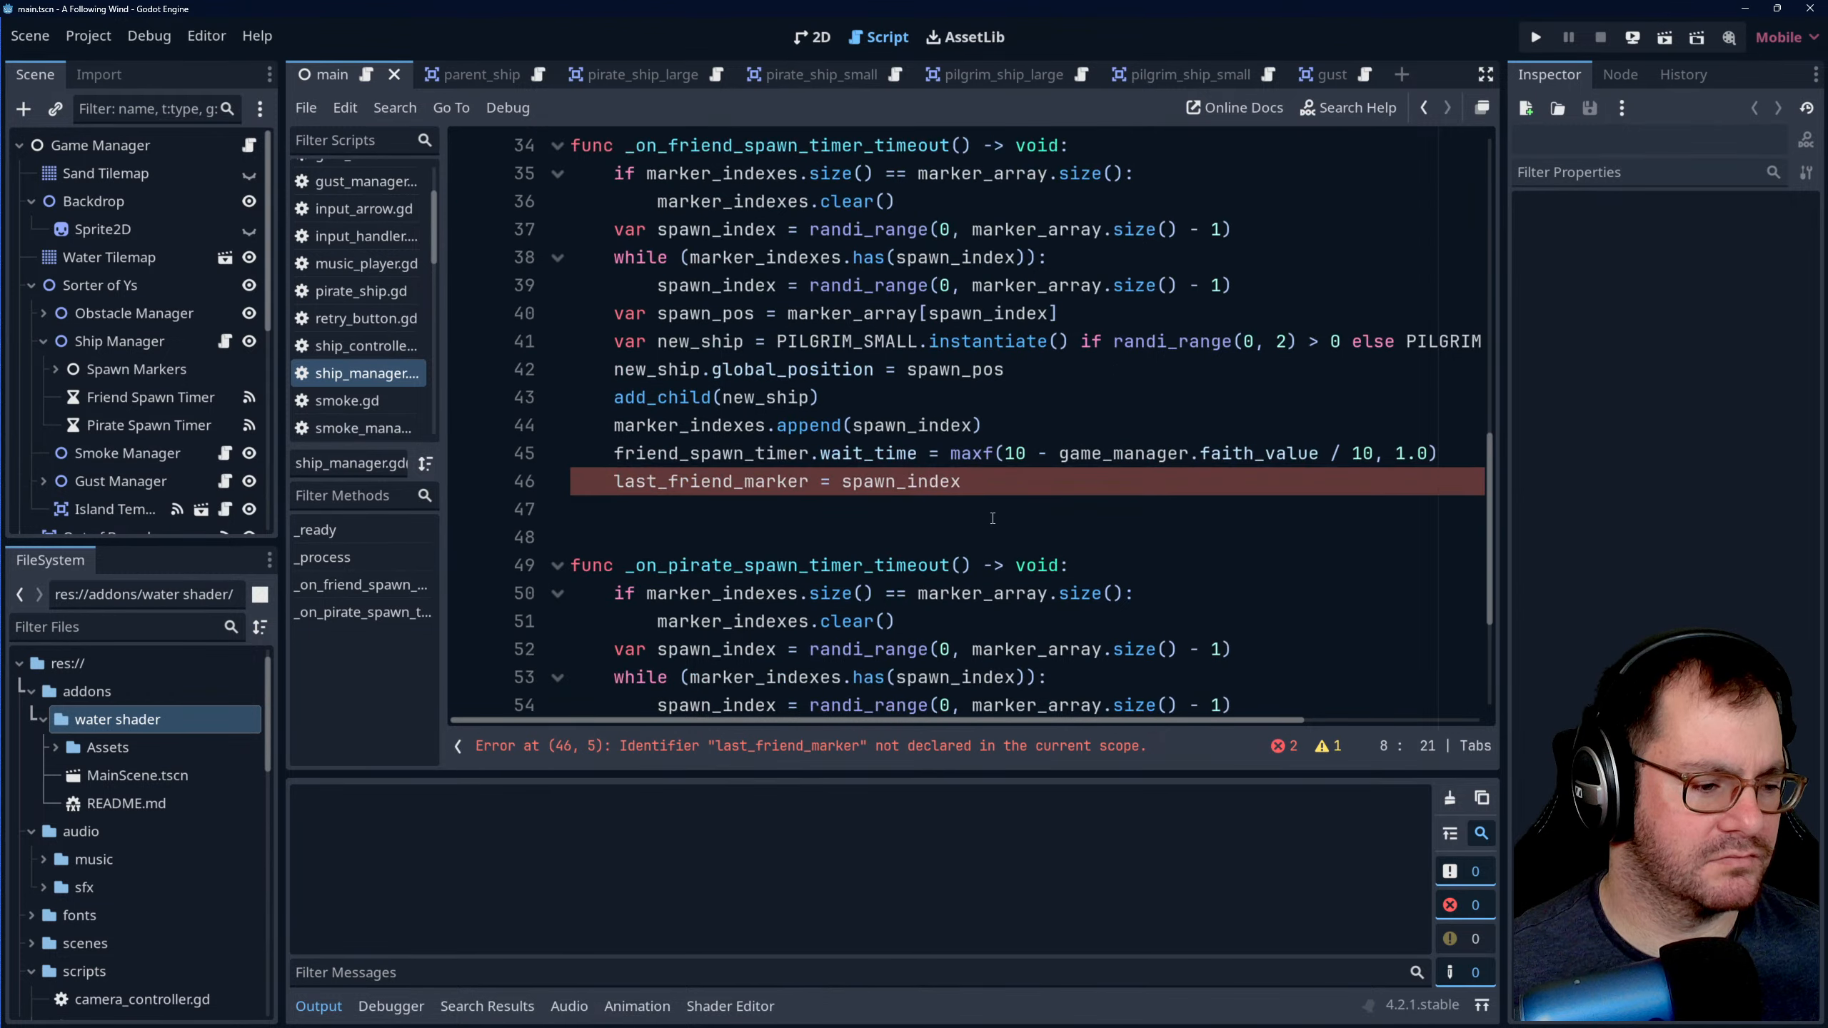
{"action": "left_click_drag", "start_coordinate": [963, 482], "coordinate": [601, 485]}
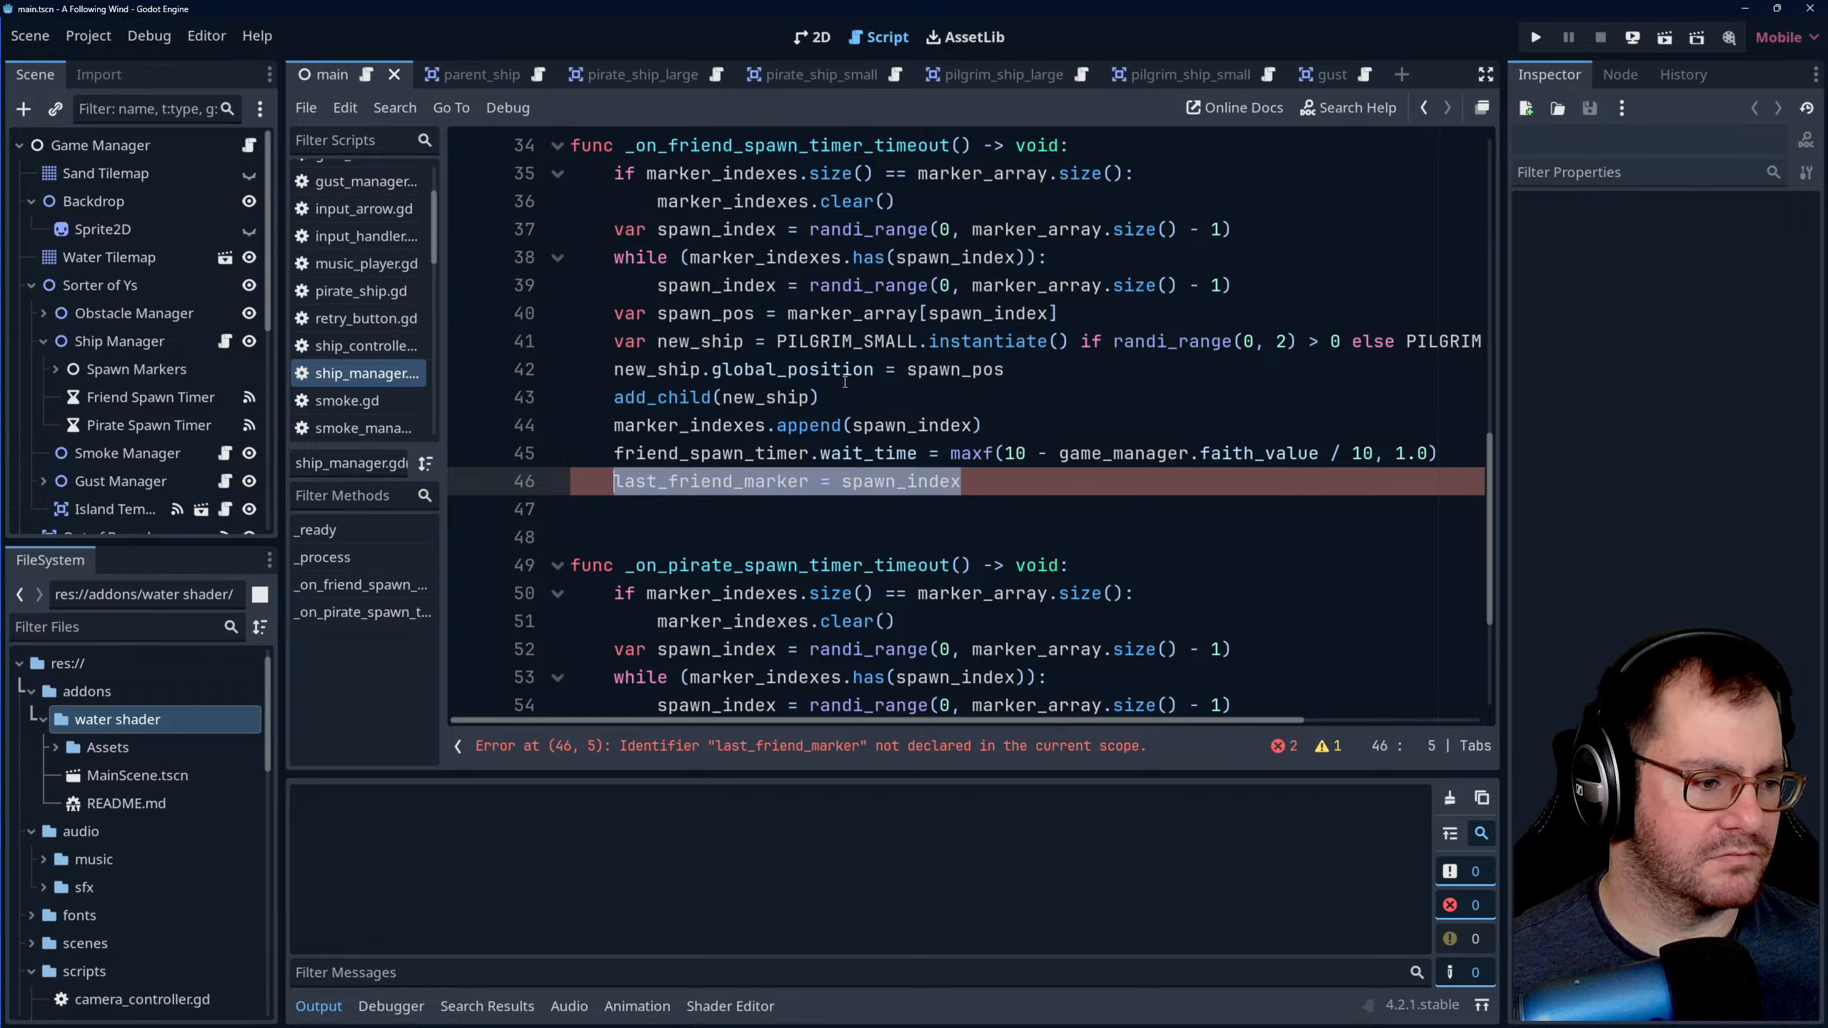
{"action": "key", "text": "BackSpace"}
{"action": "key", "text": "BackSpace"}
{"action": "key", "text": "BackSpace"}
{"action": "key", "text": "ctrl+z"}
{"action": "key", "text": "ctrl+z"}
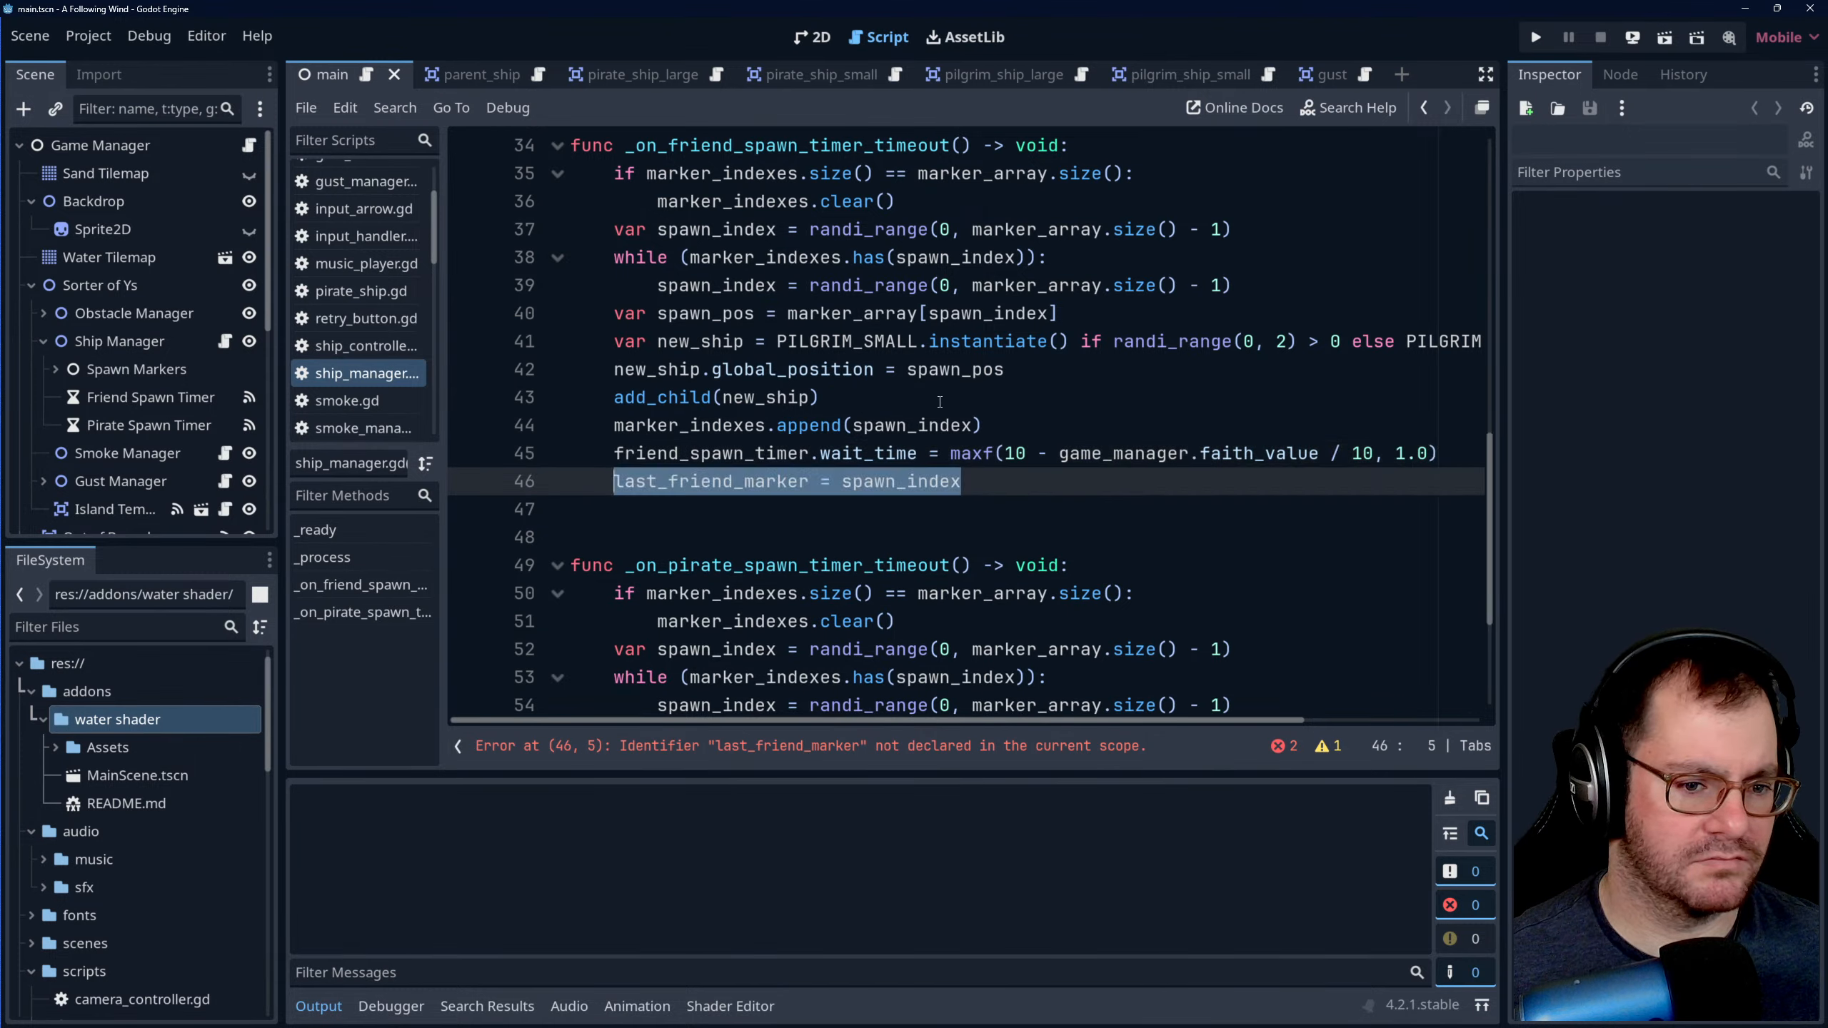
{"action": "key", "text": "BackSpace"}
{"action": "key", "text": "BackSpace"}
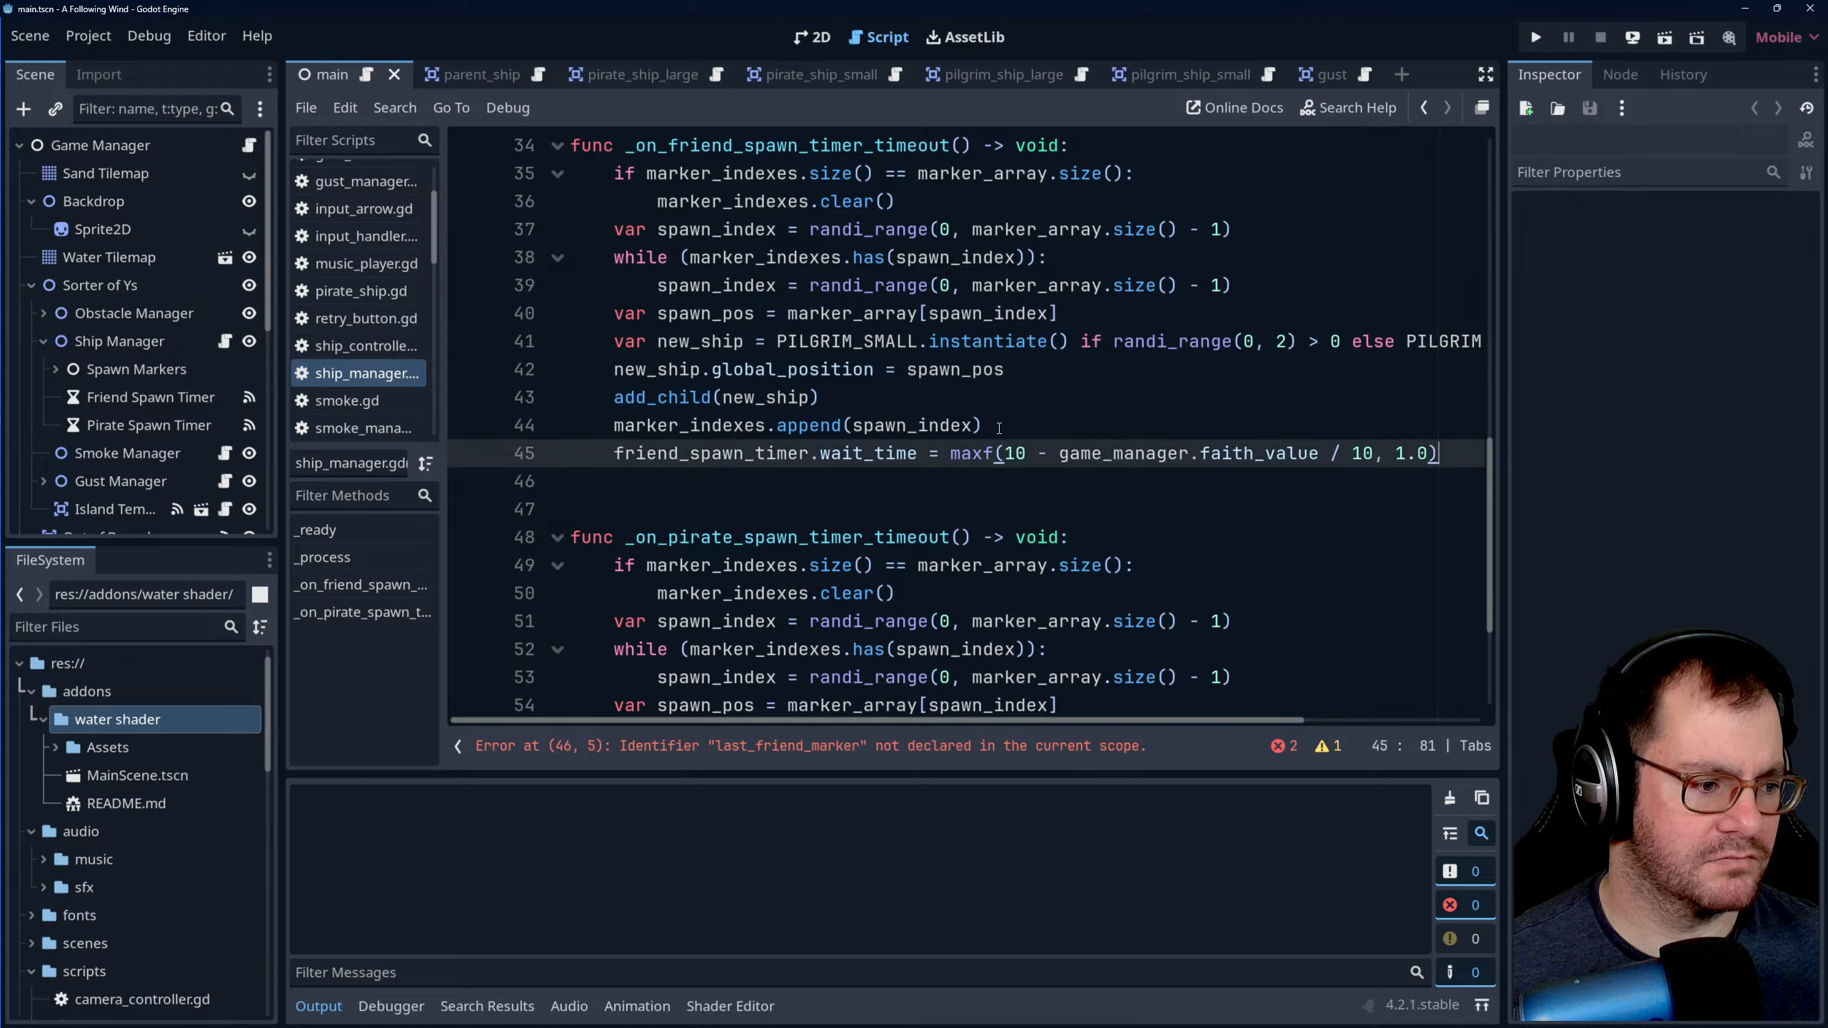
- Add the line last_marker_used = spawn_index after marker_indexes.append(spawn_index) in the friend spawn function
{"action": "left_click", "coordinate": [999, 430]}
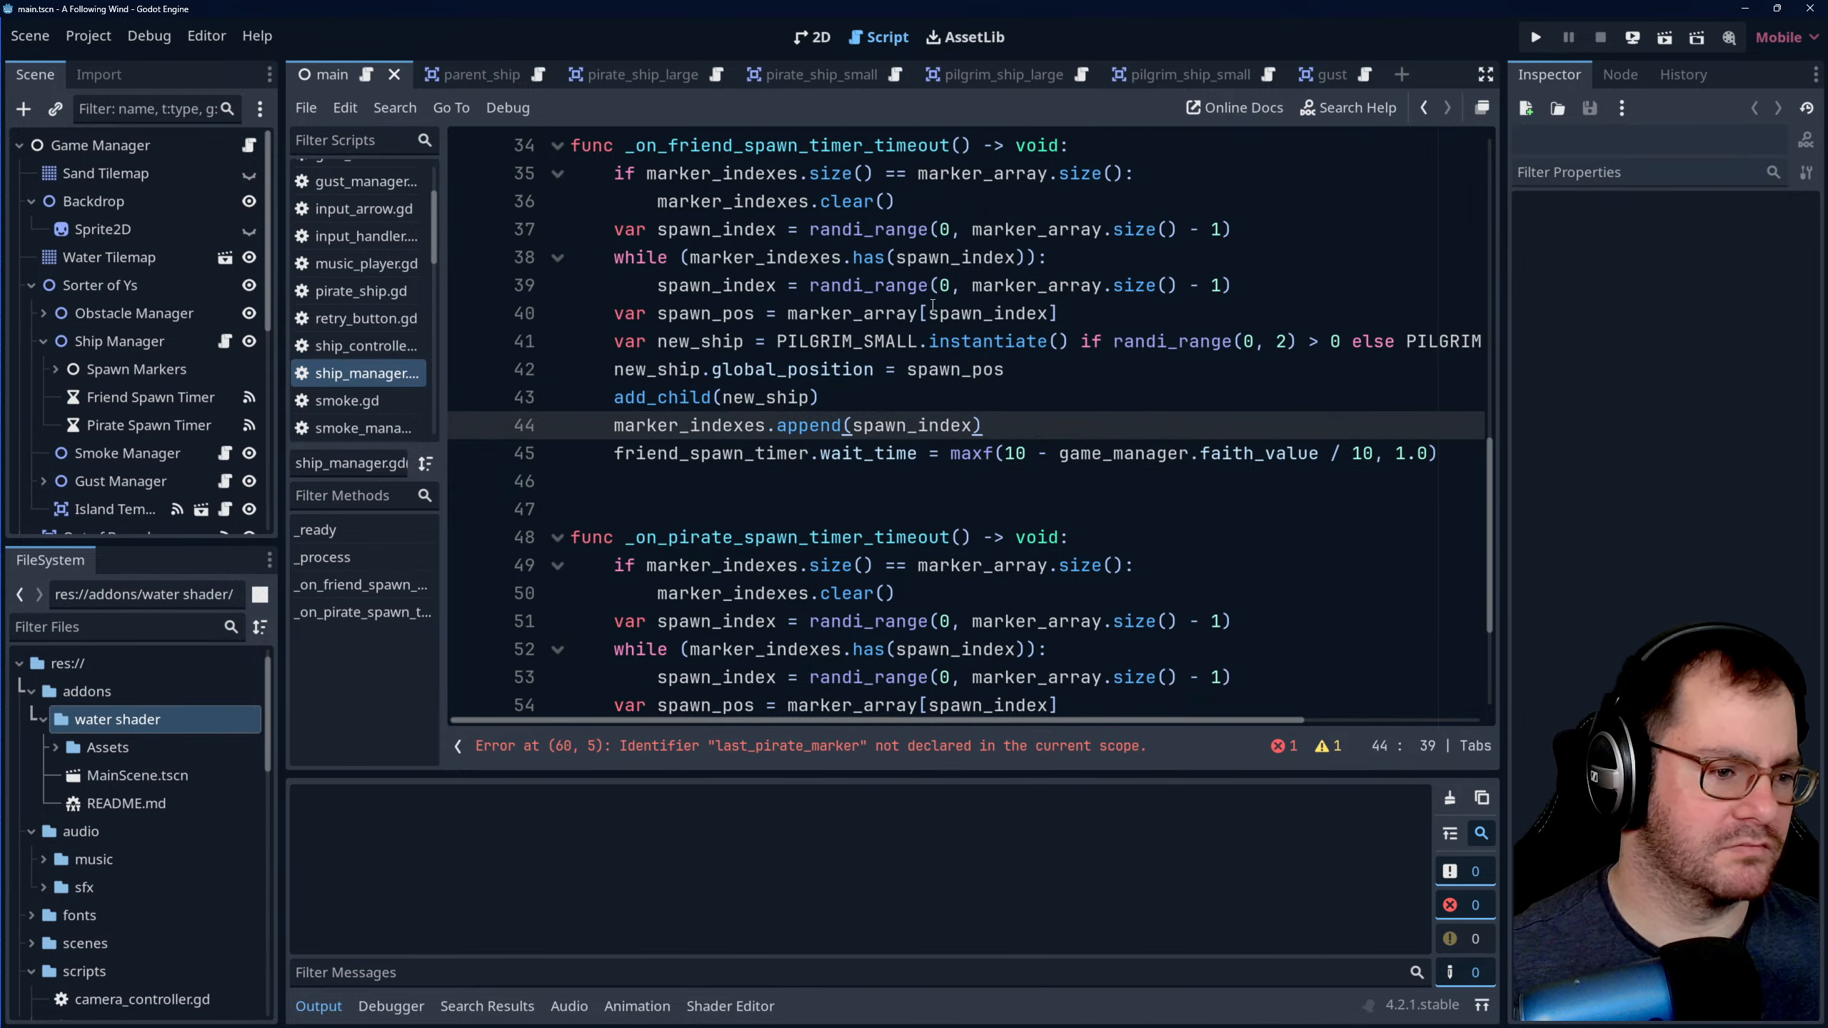
{"action": "key", "text": "Return"}
{"action": "type", "text": "last_marker_"}
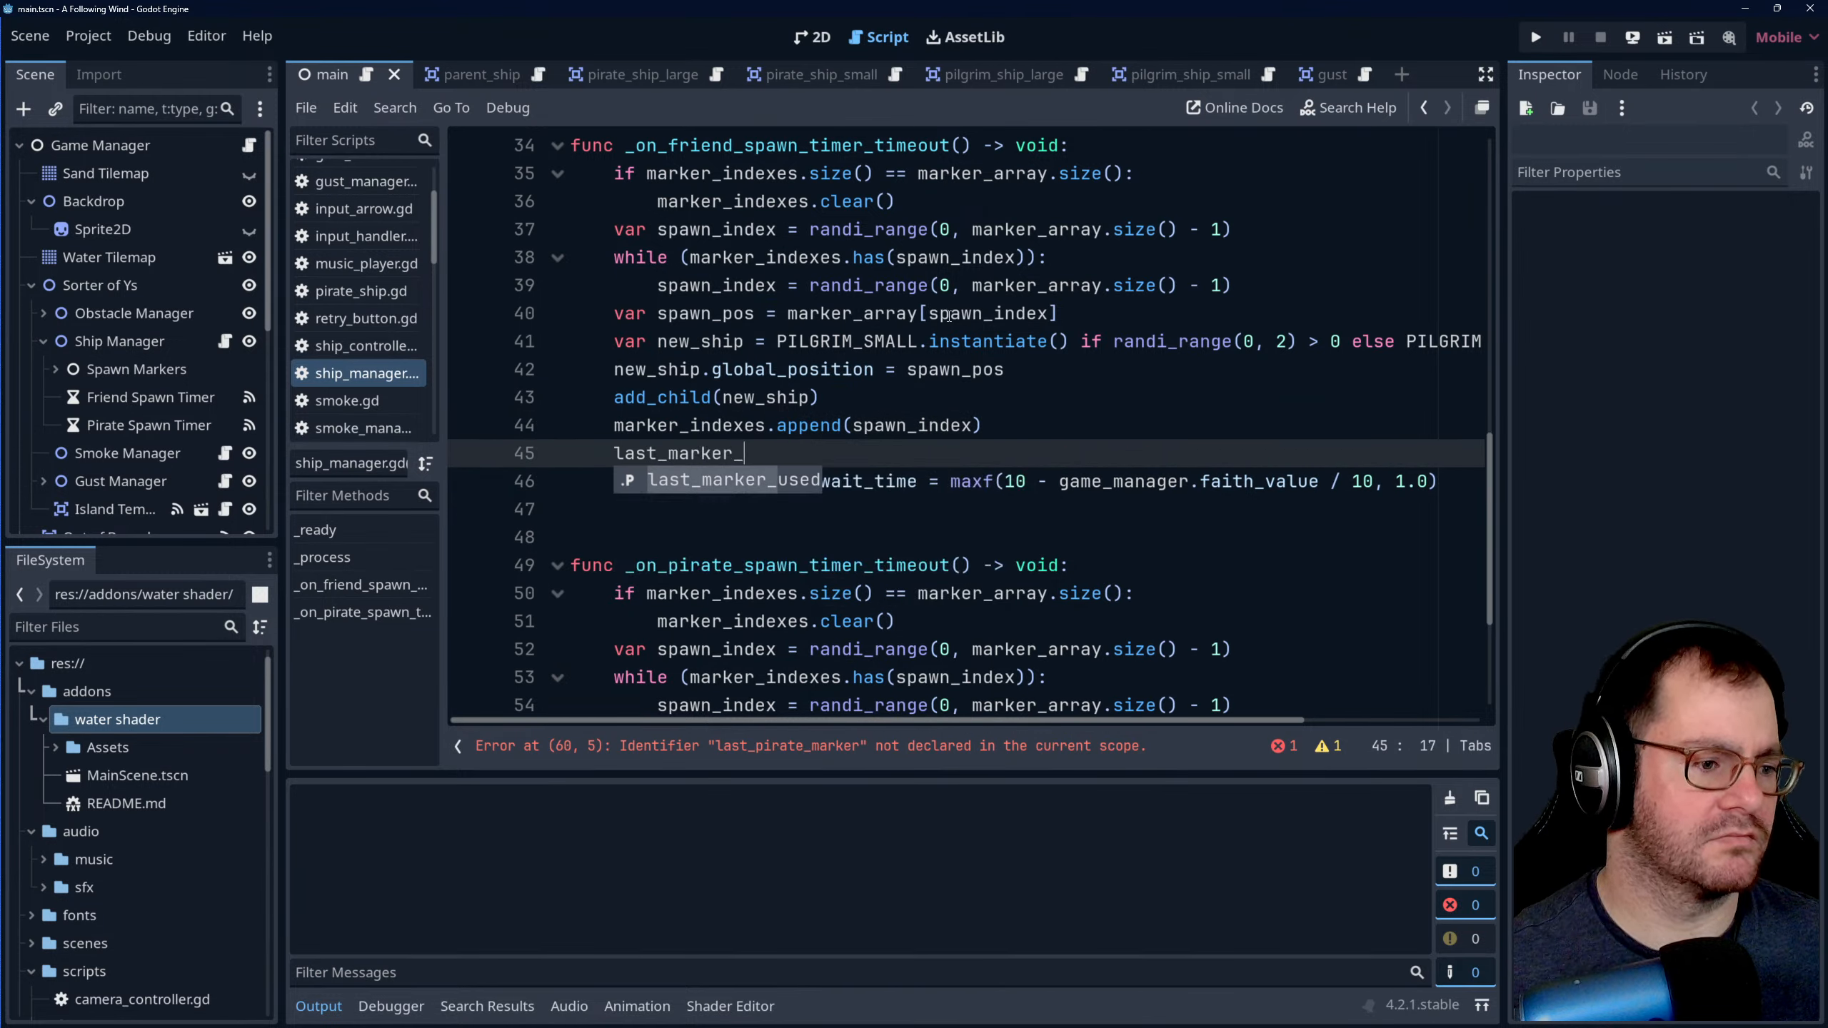
{"action": "type", "text": "used = spawn"}
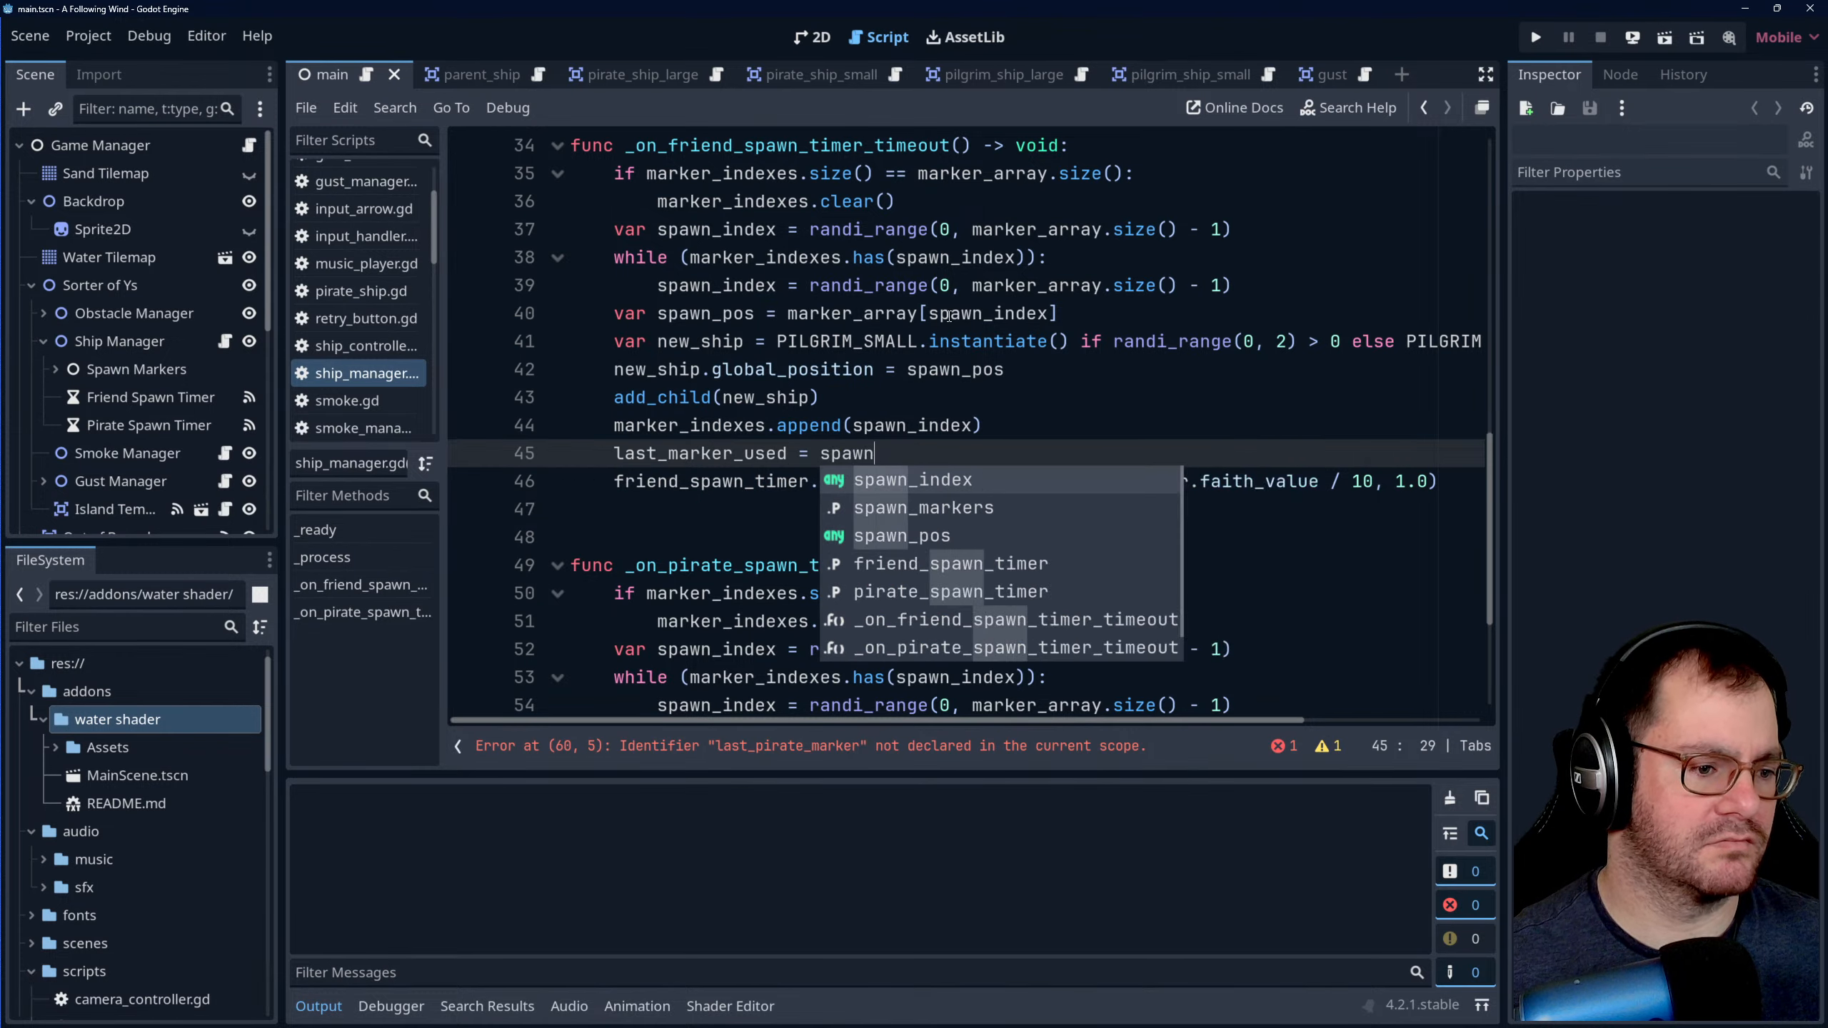
{"action": "type", "text": "_index"}
- Extend the friend spawn function's while condition with "or spawn_index == last_marker_used"
{"action": "left_click", "coordinate": [907, 288]}
{"action": "scroll", "coordinate": [960, 334], "scroll_direction": "up", "scroll_amount": 2}
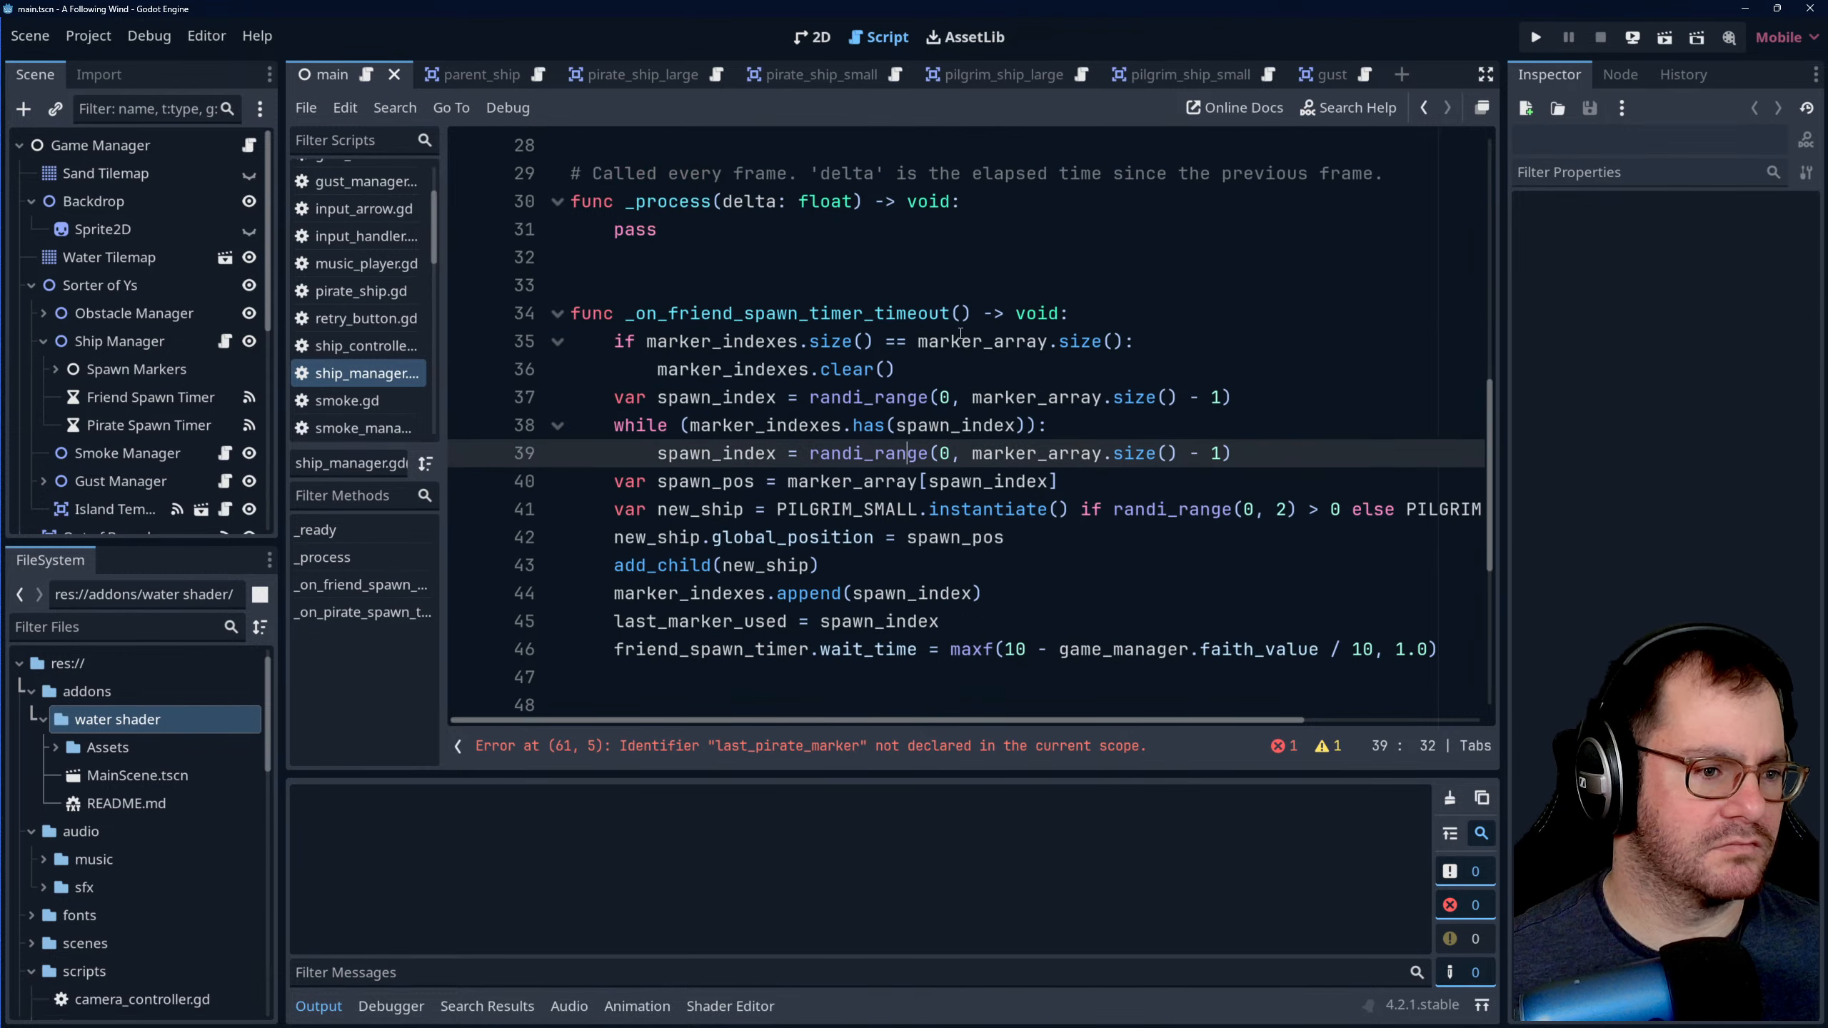
{"action": "left_click", "coordinate": [1026, 426]}
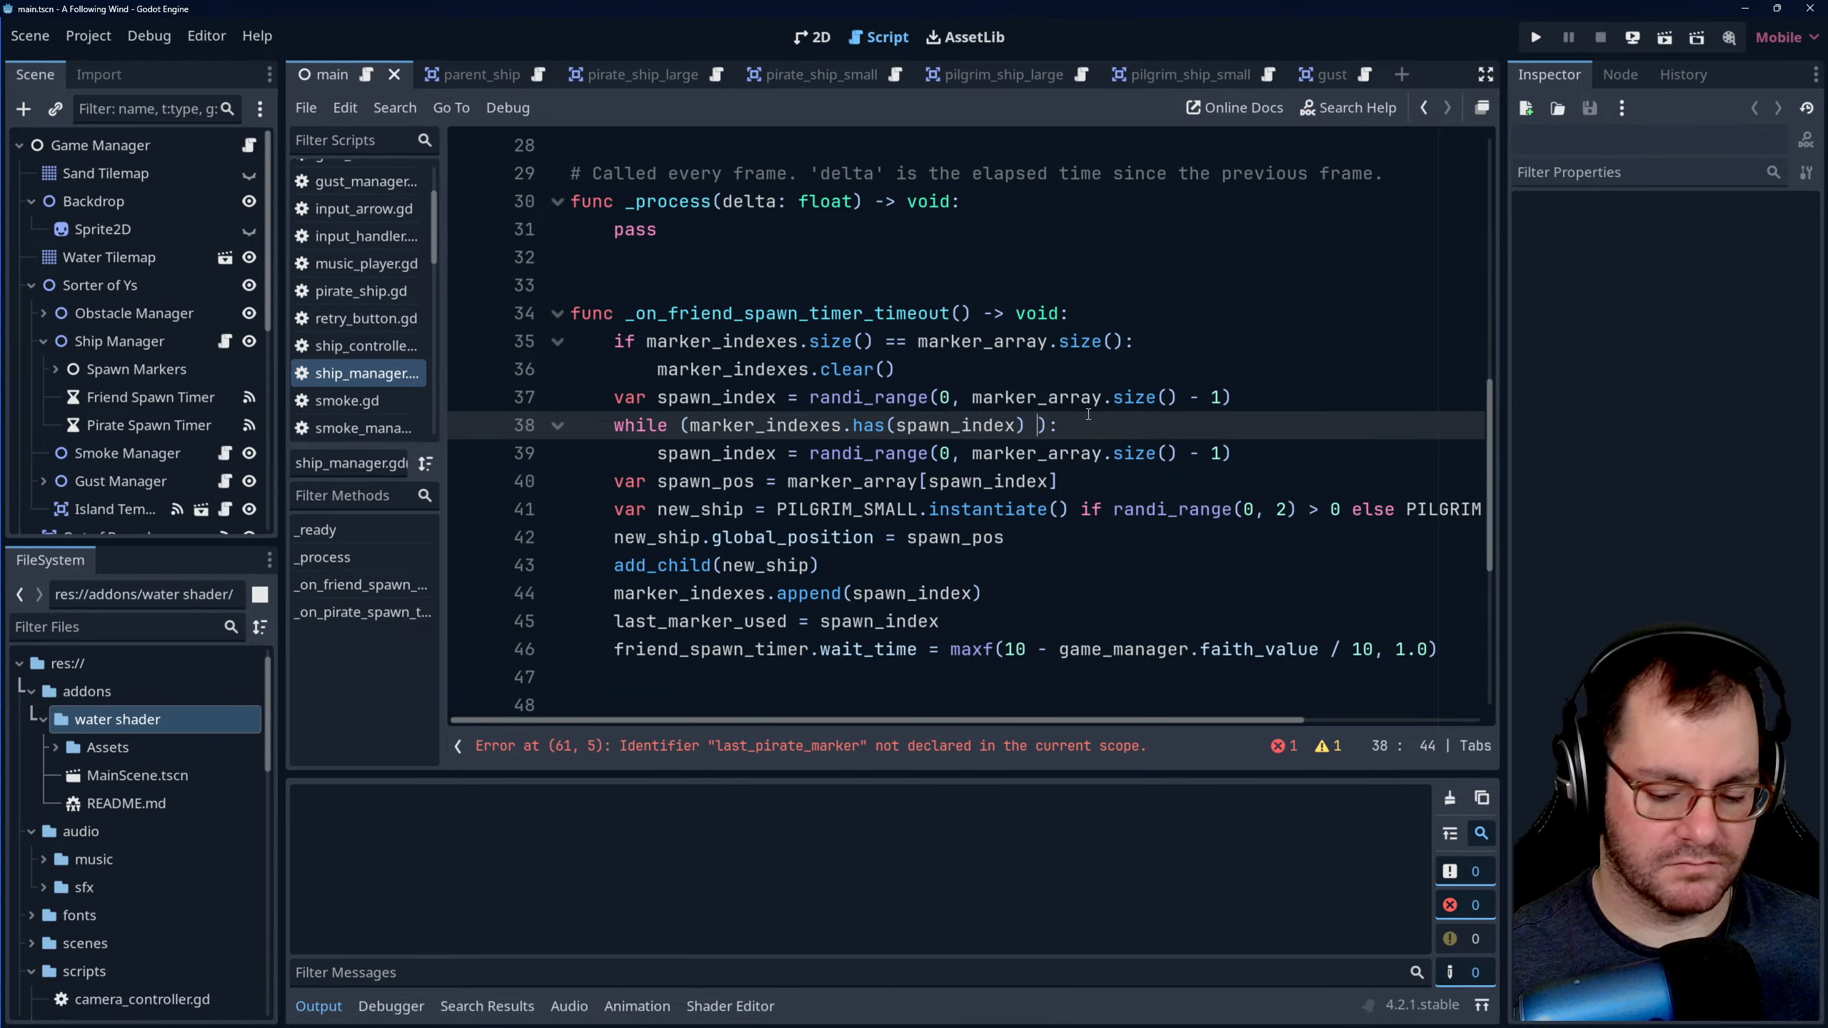
{"action": "type", "text": "or "}
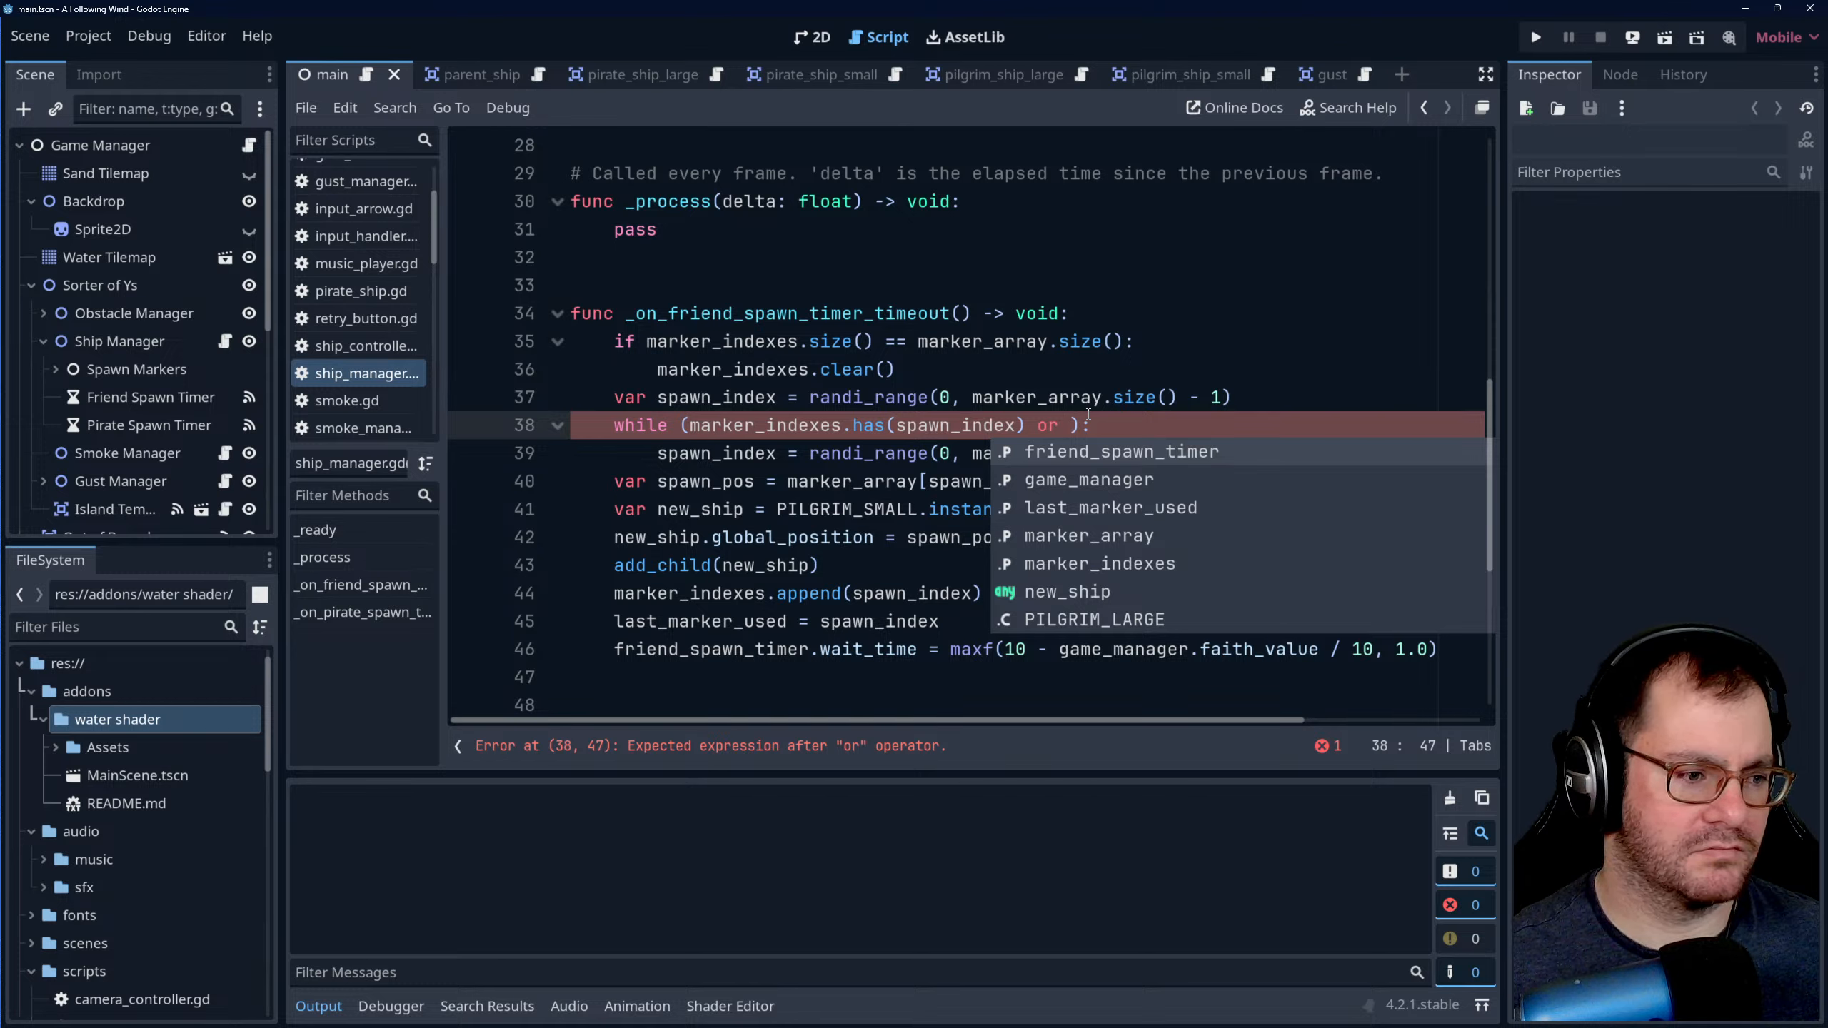
{"action": "type", "text": "last_marker_used"}
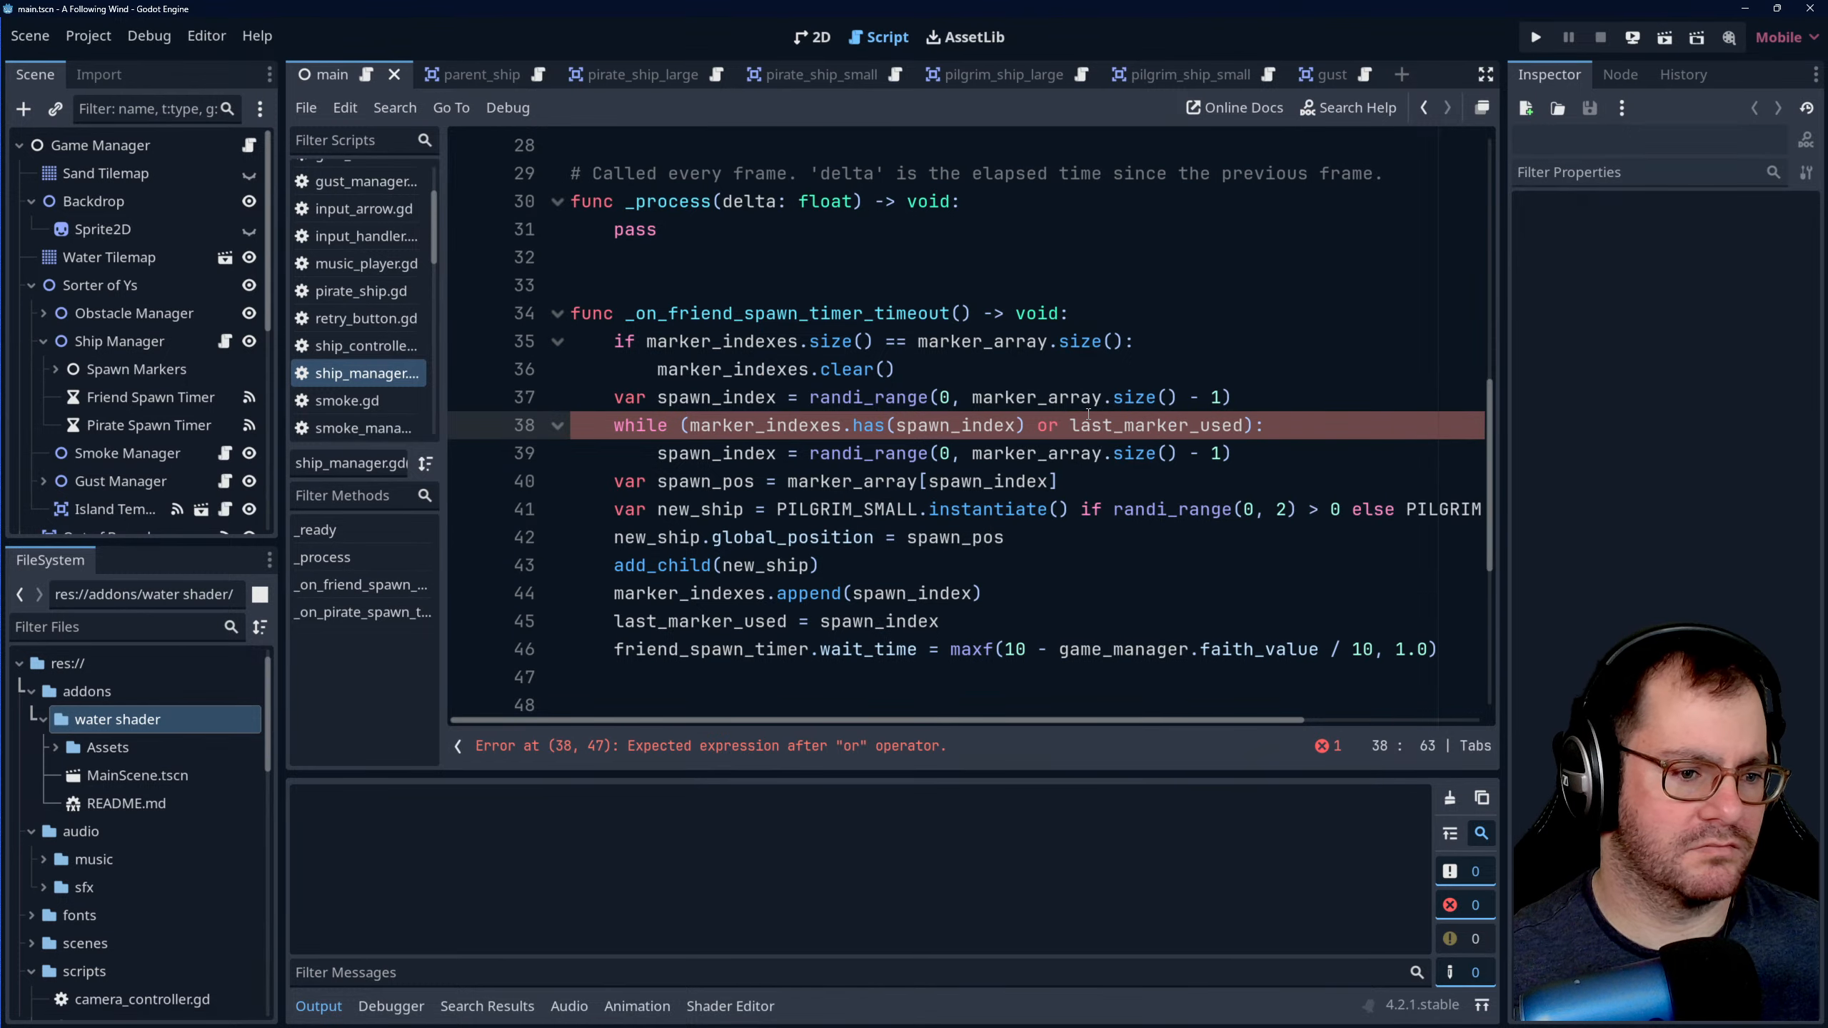
{"action": "key", "text": "BackSpace"}
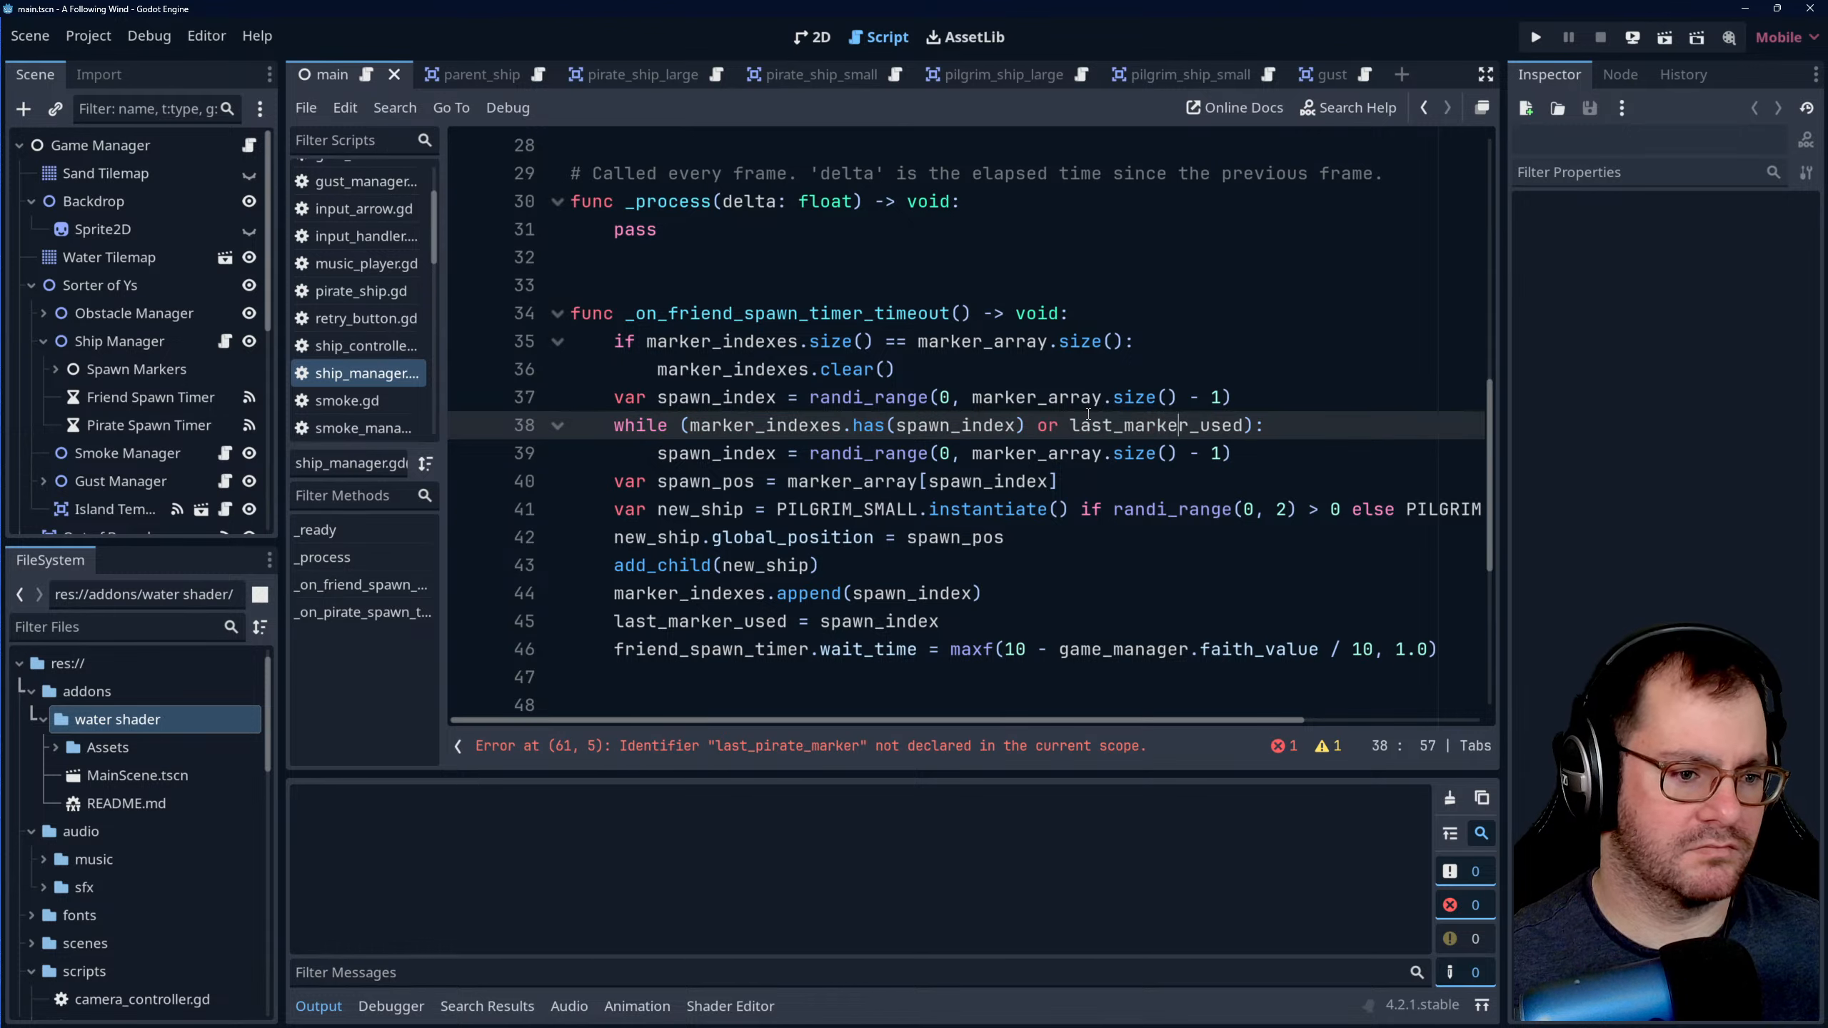
{"action": "key", "text": "ctrl+Left"}
{"action": "type", "text": "spawn_index ="}
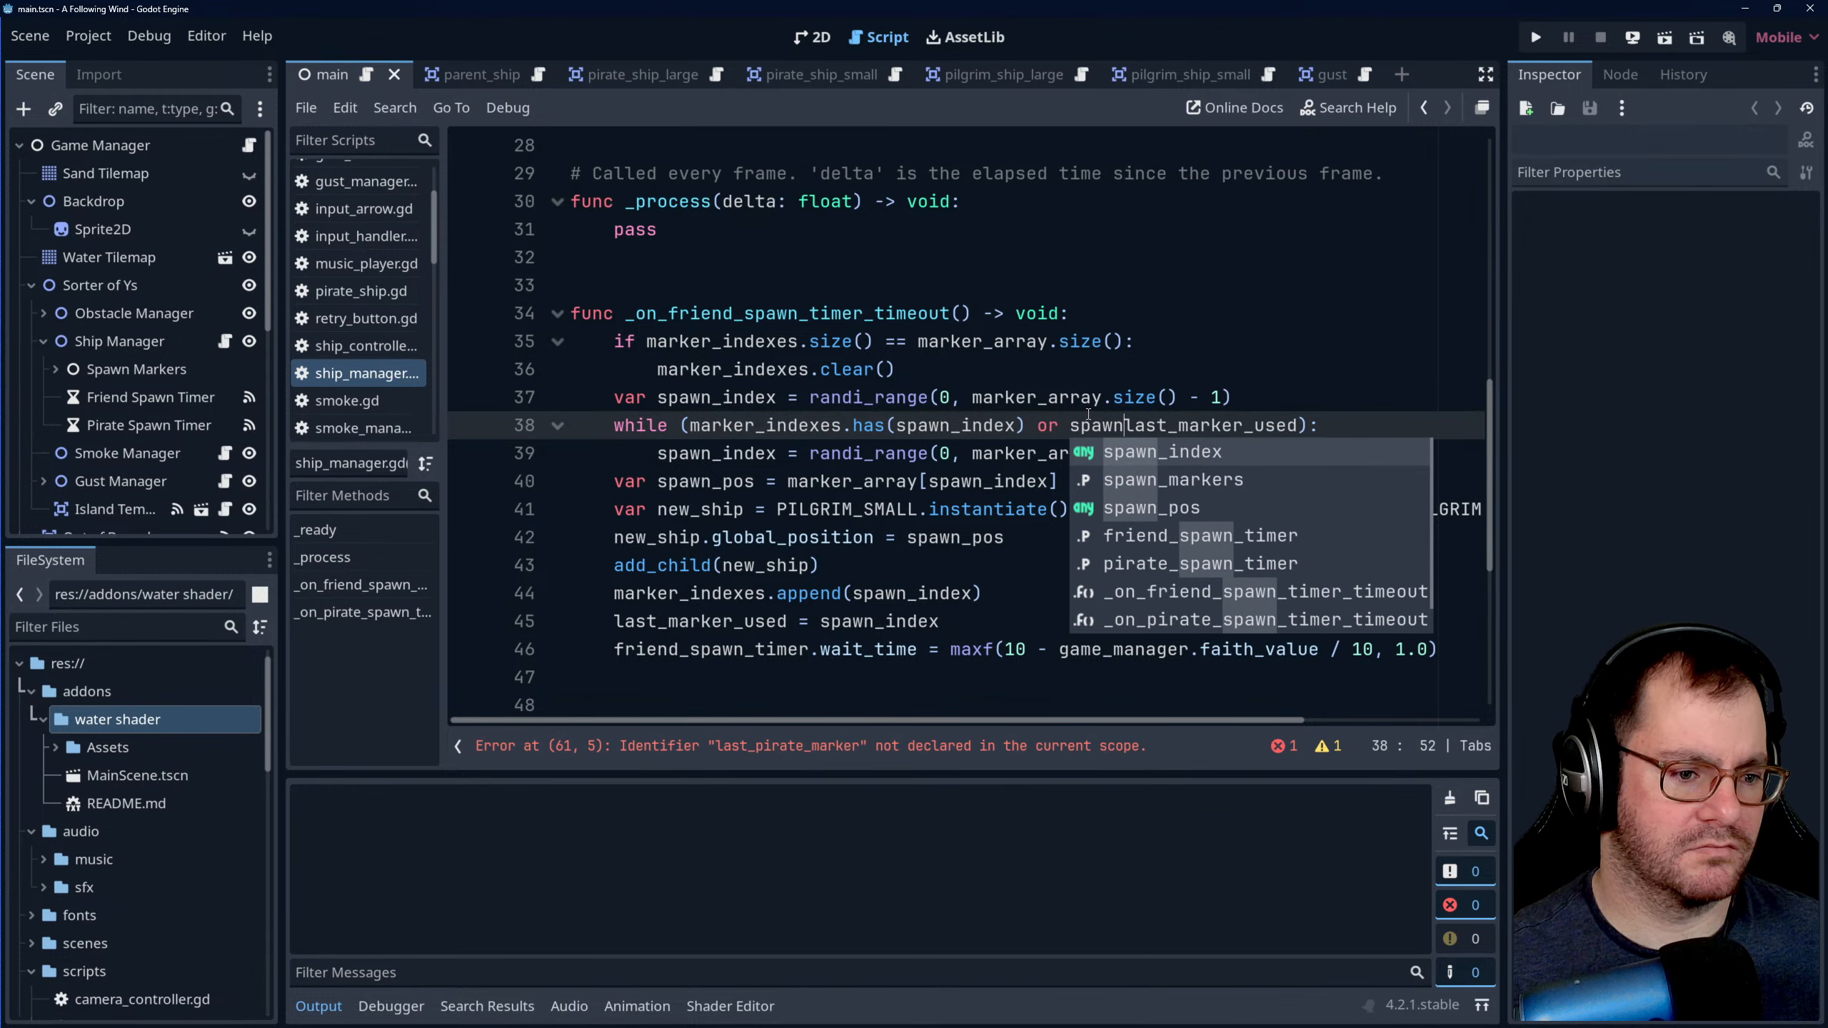
{"action": "type", "text": "="}
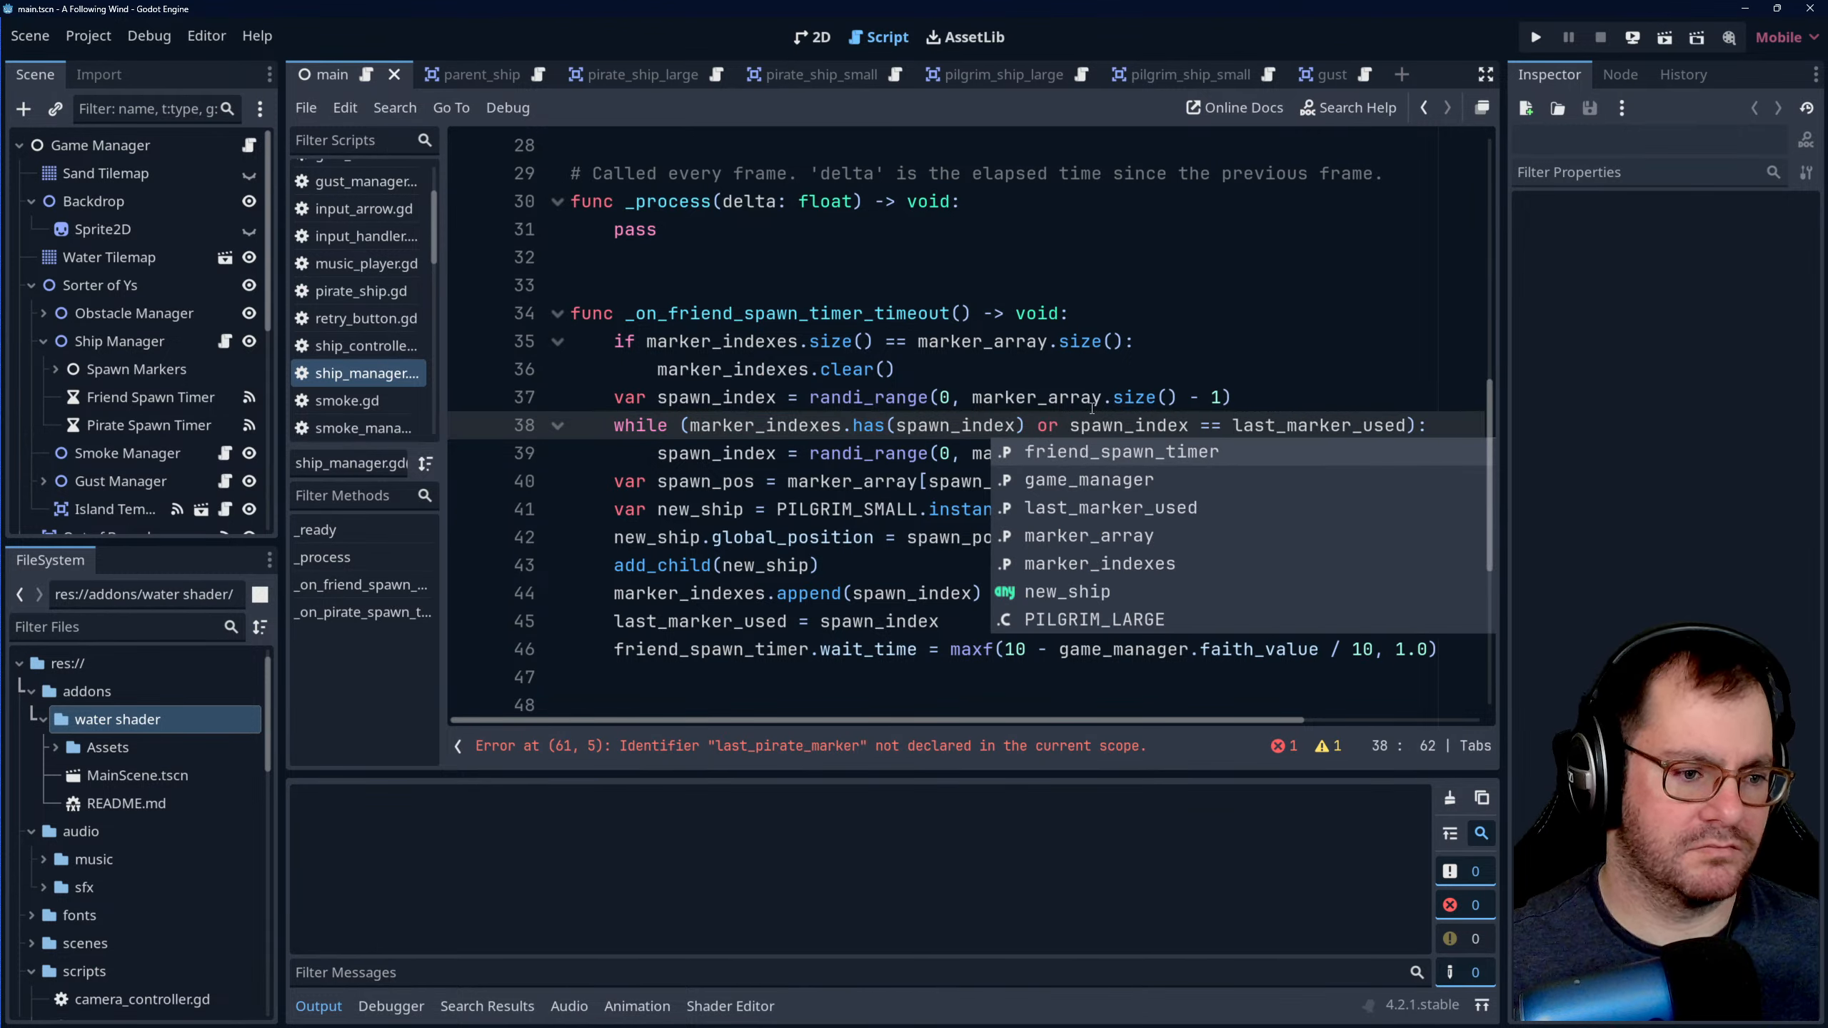
{"action": "left_click", "coordinate": [1090, 409]}
{"action": "left_click", "coordinate": [1122, 469]}
- Copy "or spawn_index == last_marker_used" from the friend function's while condition into the while condition of _on_pirate_spawn_timer_timeout
{"action": "scroll", "coordinate": [1122, 466], "scroll_direction": "down", "scroll_amount": 3}
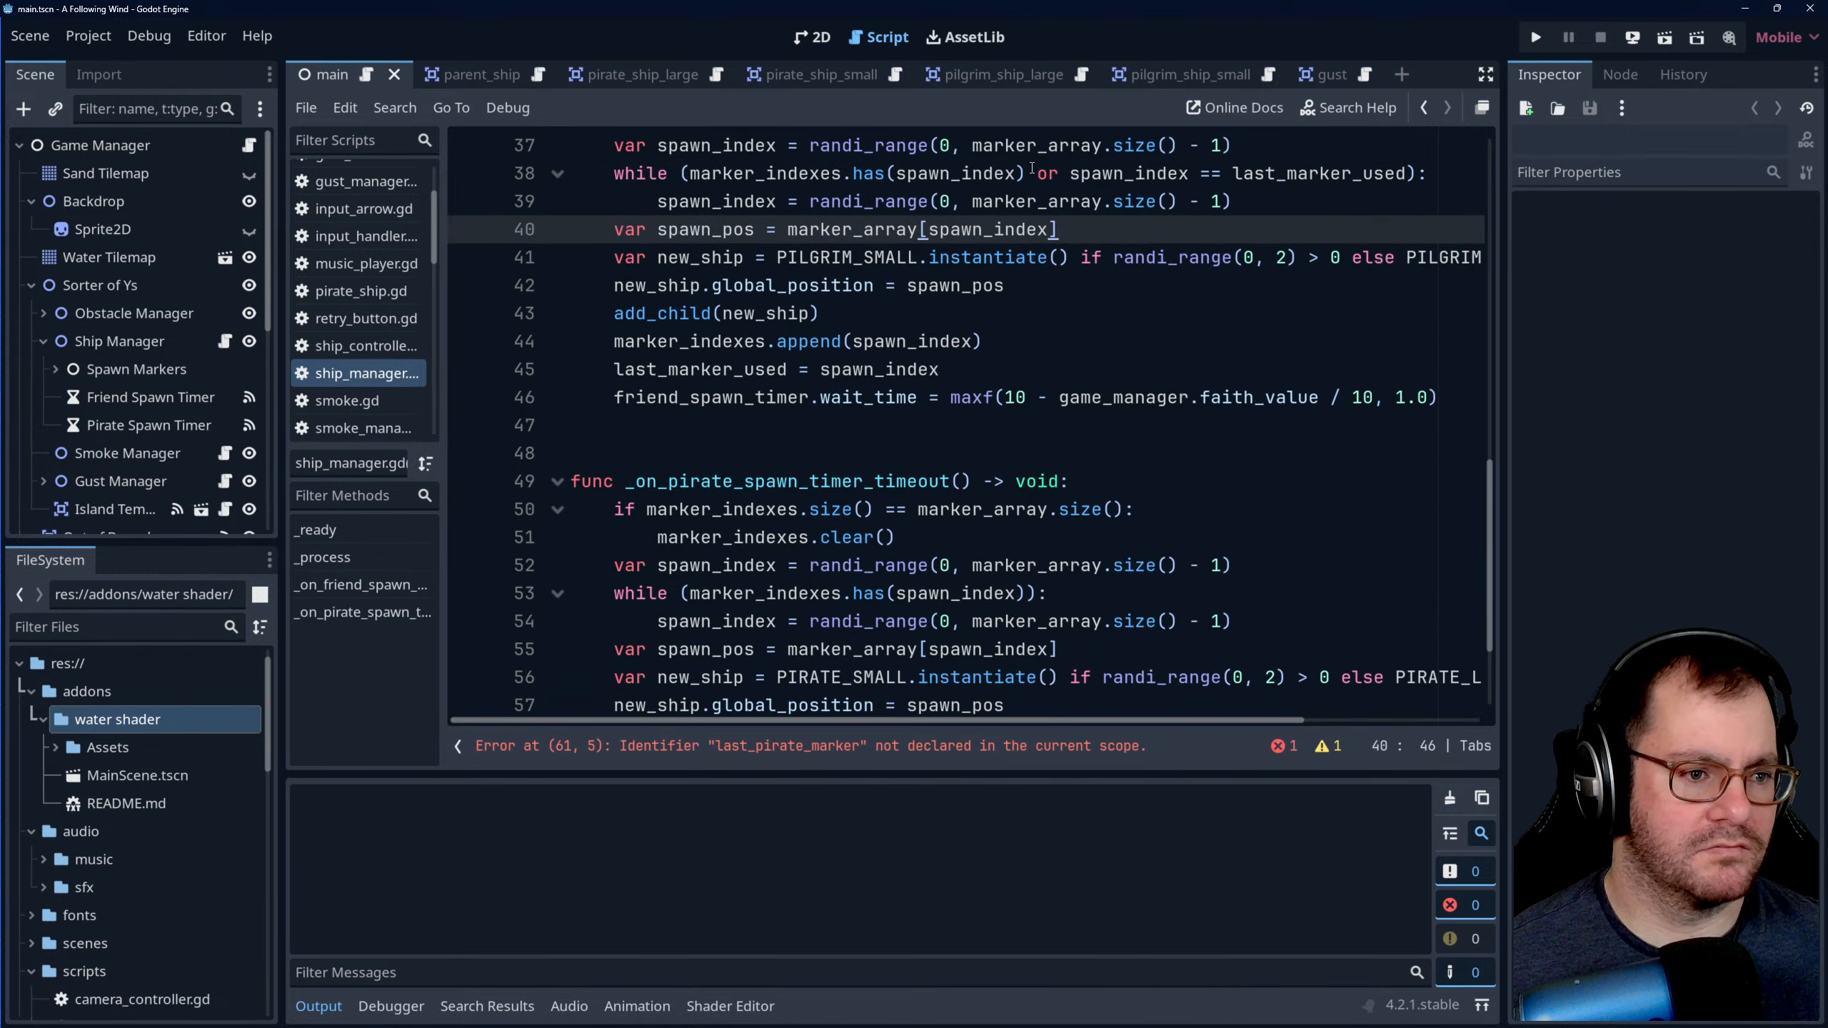
{"action": "left_click_drag", "start_coordinate": [1028, 173], "coordinate": [1405, 173]}
{"action": "key", "text": "ctrl+c"}
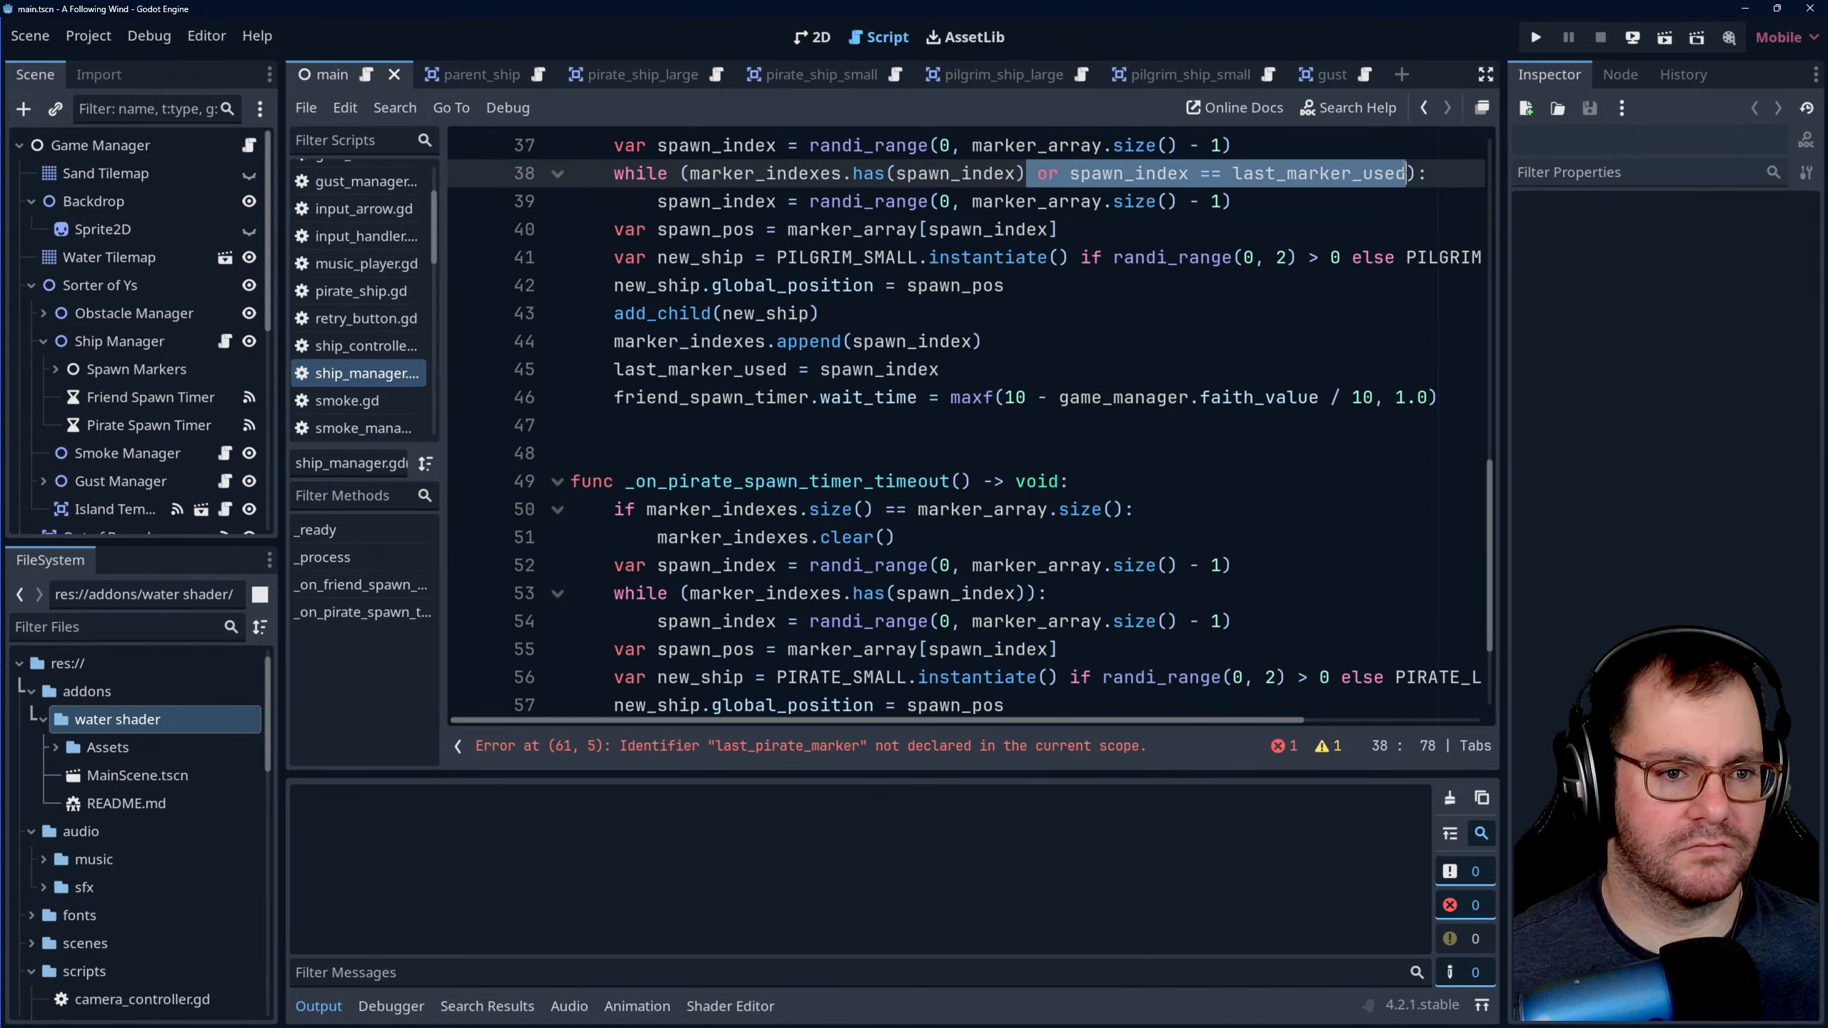
{"action": "scroll", "coordinate": [1072, 332], "scroll_direction": "down", "scroll_amount": 2}
{"action": "left_click", "coordinate": [1059, 369]}
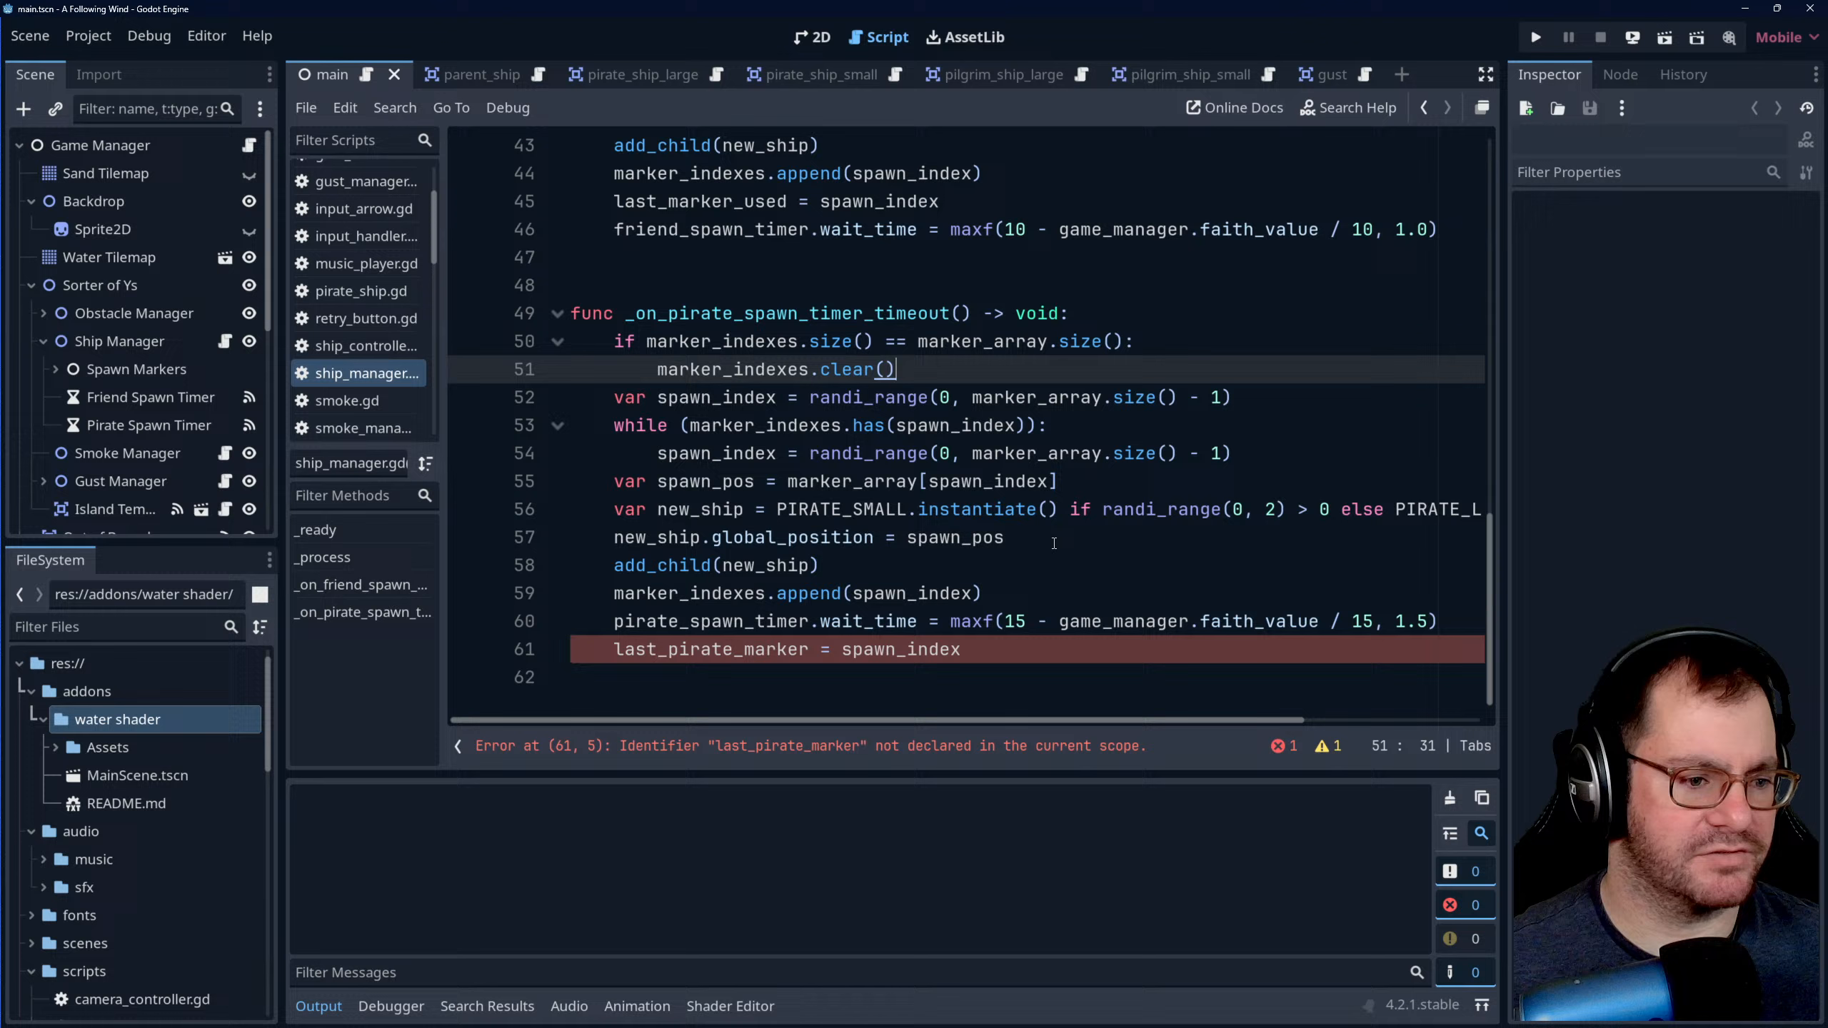
{"action": "left_click", "coordinate": [1034, 424]}
{"action": "key", "text": "ctrl+v"}
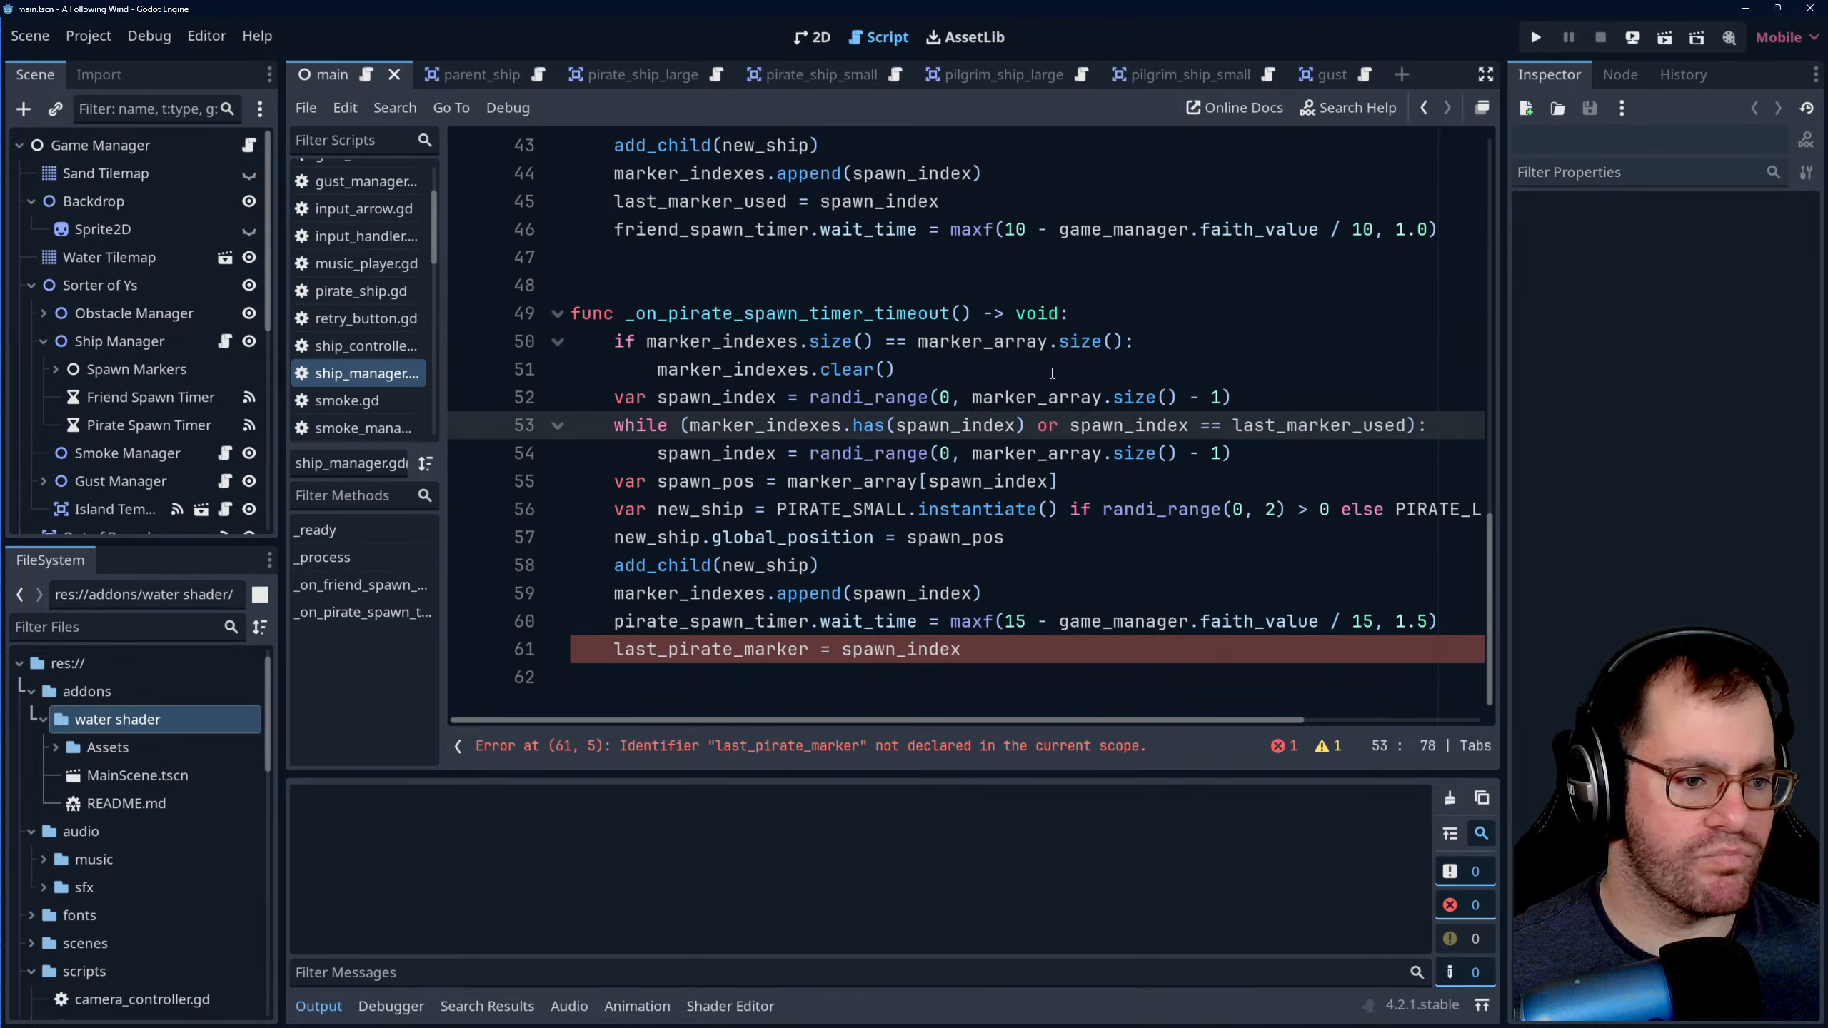
{"action": "left_click", "coordinate": [1051, 372]}
{"action": "left_click", "coordinate": [1037, 426]}
{"action": "double_click", "coordinate": [1120, 426]}
{"action": "left_click", "coordinate": [1038, 426]}
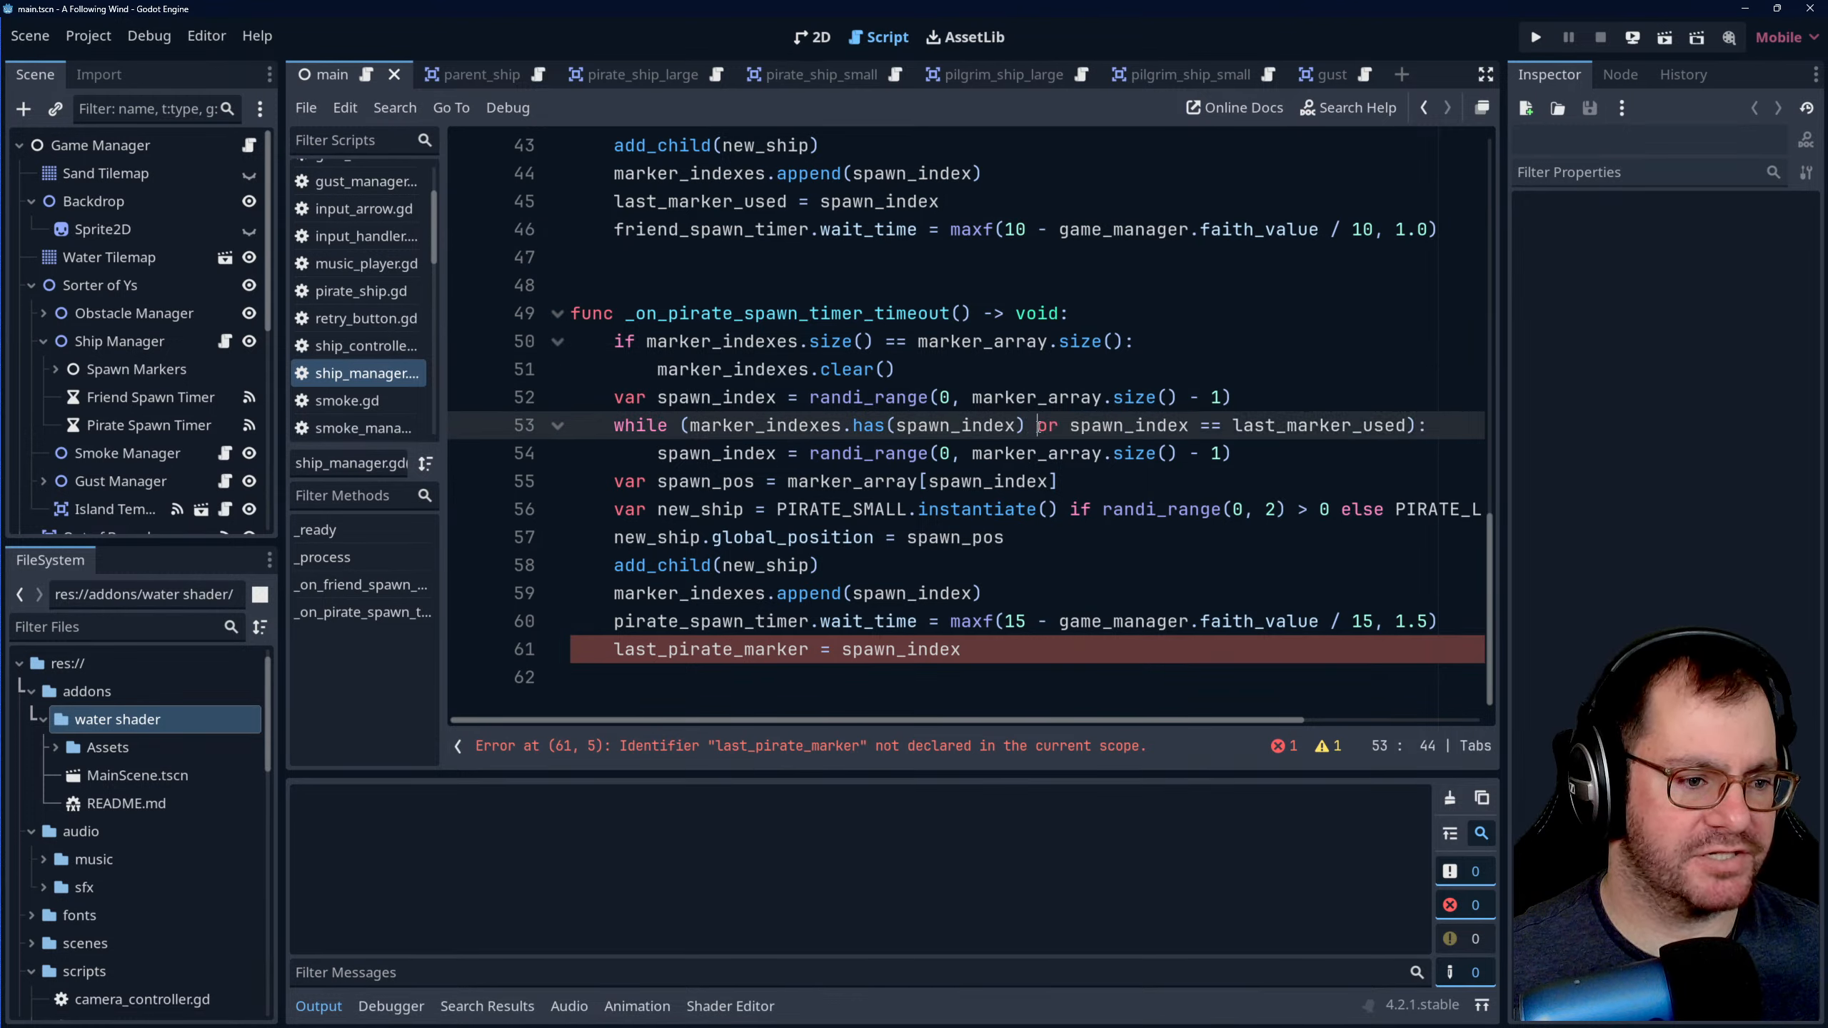
{"action": "double_click", "coordinate": [1091, 424]}
{"action": "left_click", "coordinate": [1048, 509]}
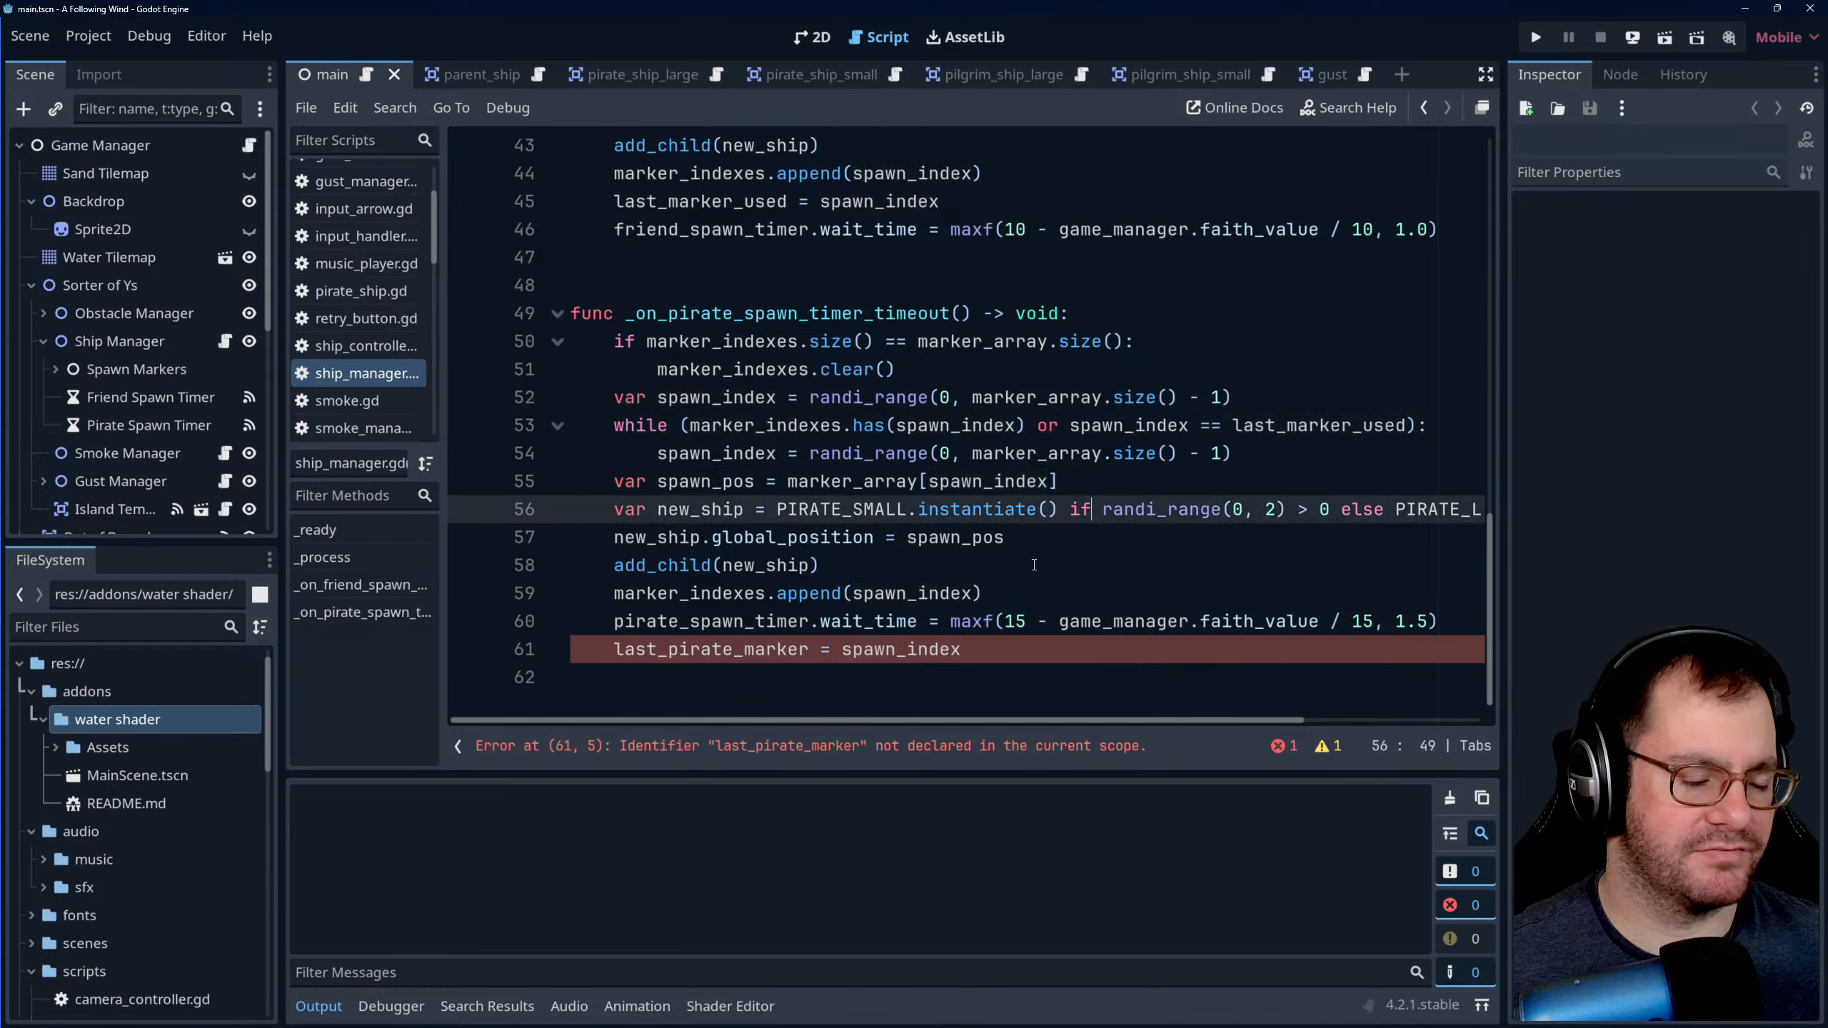
- Delete the line last_pirate_marker = spawn_index from the end of _on_pirate_spawn_timer_timeout
{"action": "left_click", "coordinate": [1007, 565]}
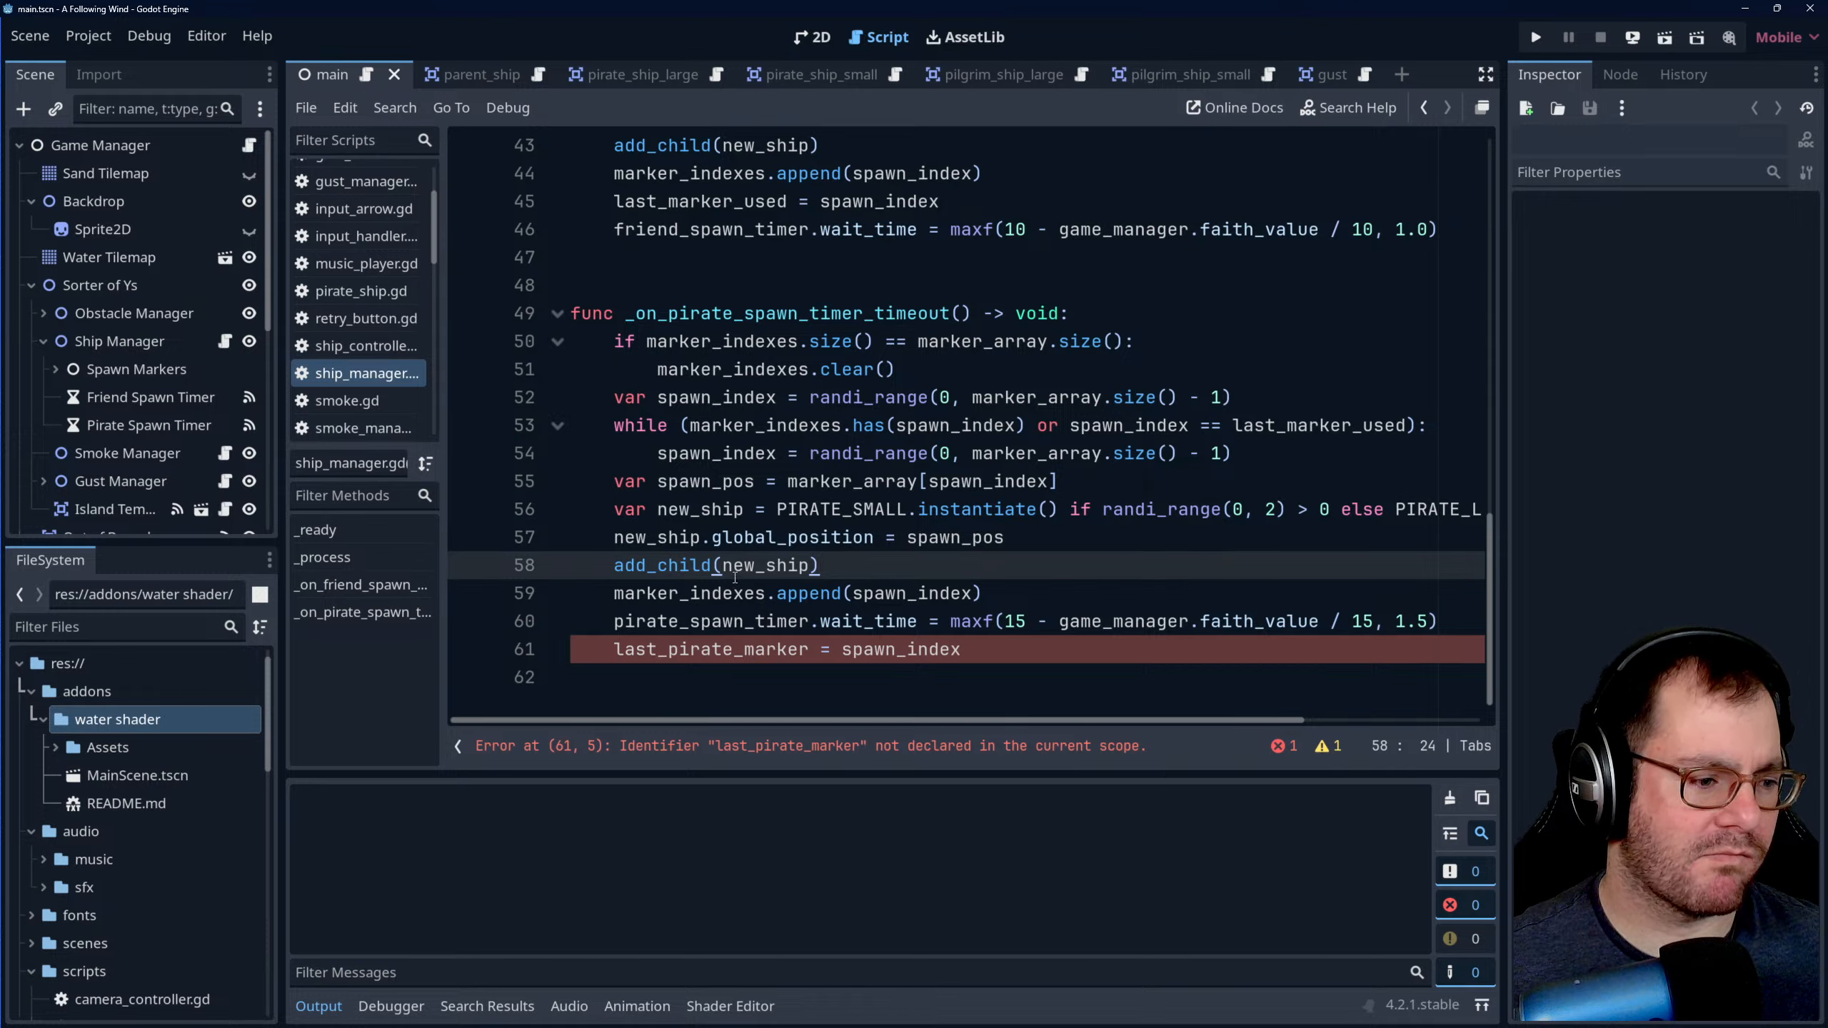
{"action": "left_click_drag", "start_coordinate": [976, 641], "coordinate": [1445, 620]}
{"action": "key", "text": "BackSpace"}
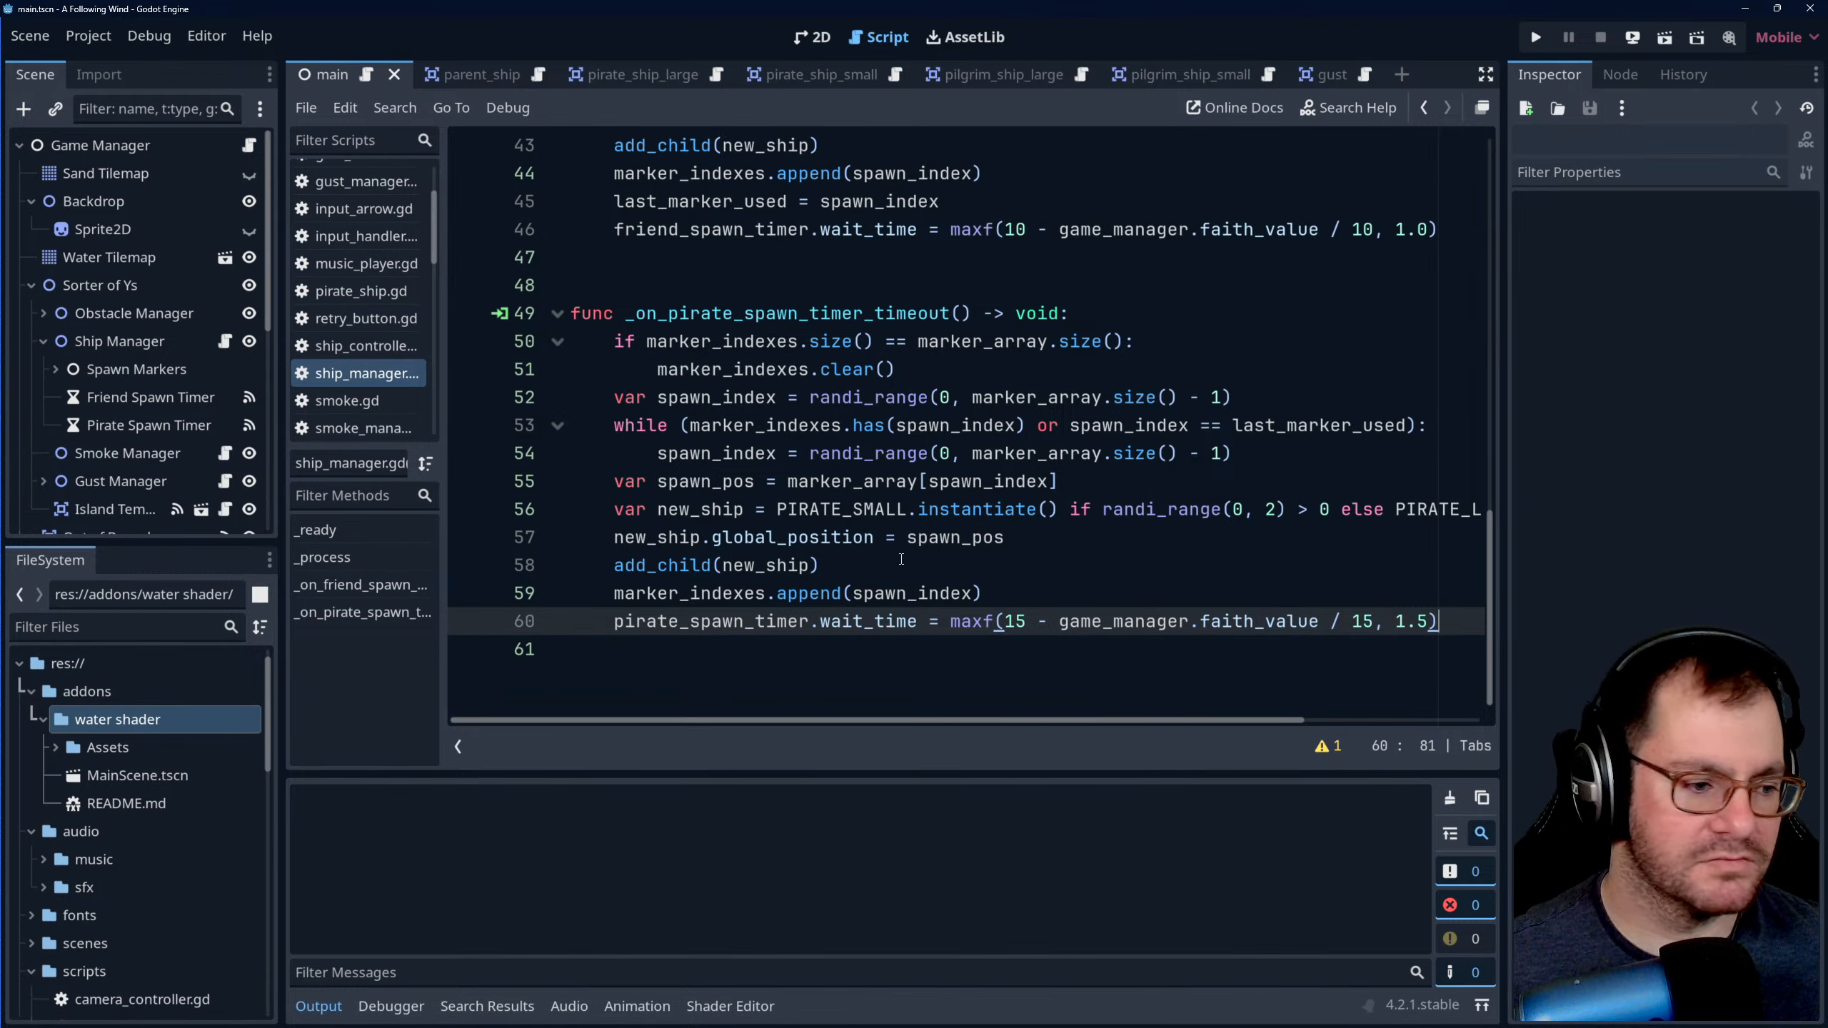
- Add the line last_marker_used = spawn_index after marker_indexes.append(spawn_index) in _on_pirate_spawn_timer_timeout and save the script
{"action": "left_click", "coordinate": [856, 563]}
{"action": "left_click", "coordinate": [999, 596]}
{"action": "left_click", "coordinate": [762, 643]}
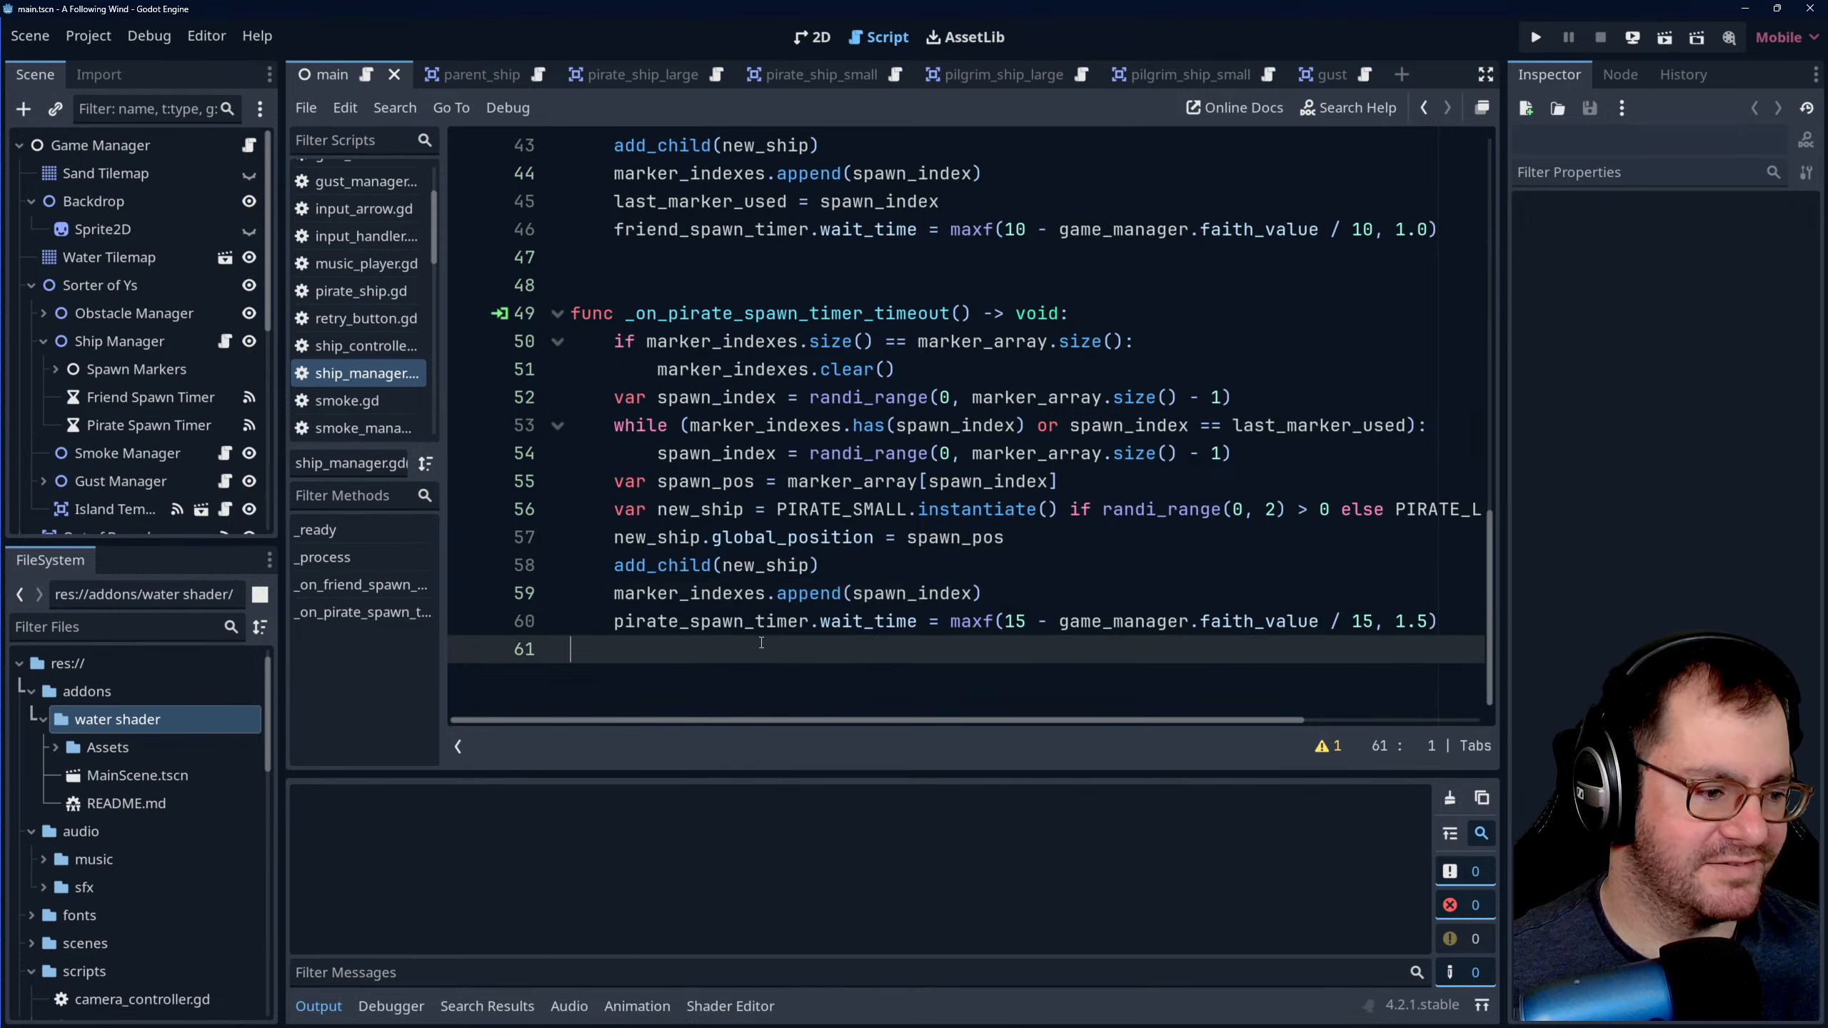
{"action": "left_click", "coordinate": [1041, 588]}
{"action": "key", "text": "Return"}
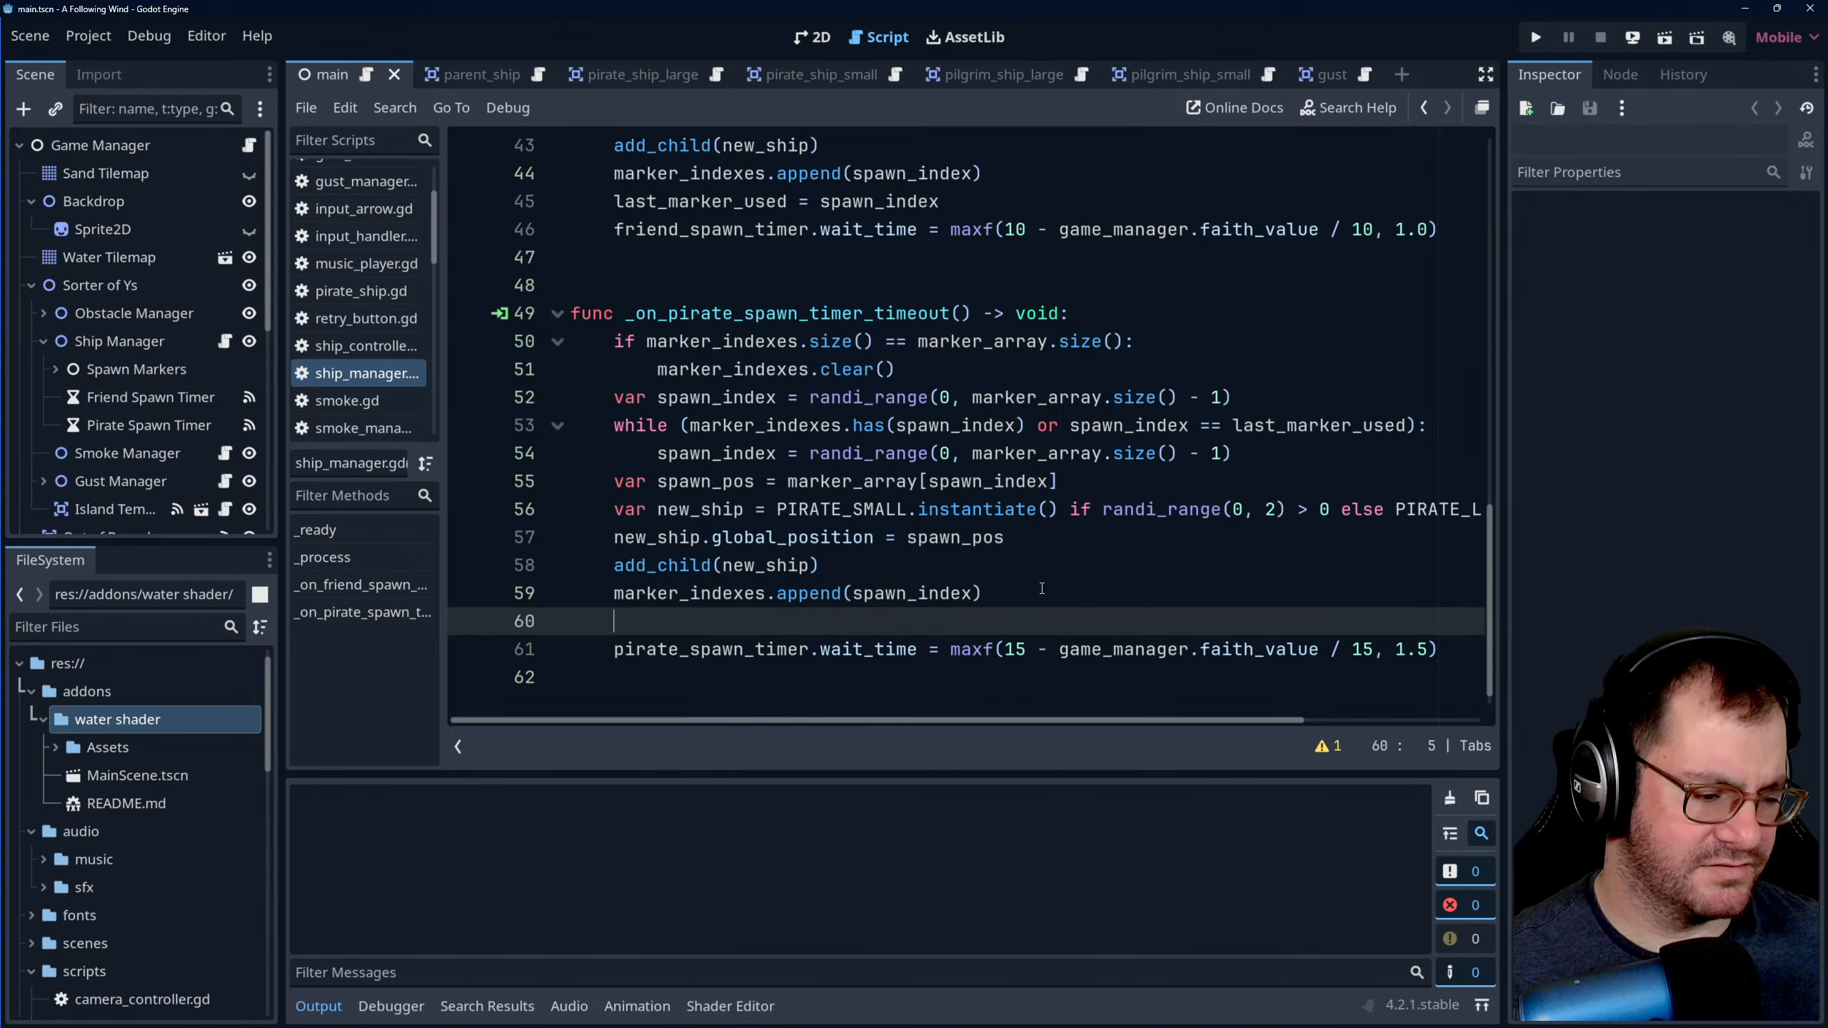
{"action": "type", "text": "last"}
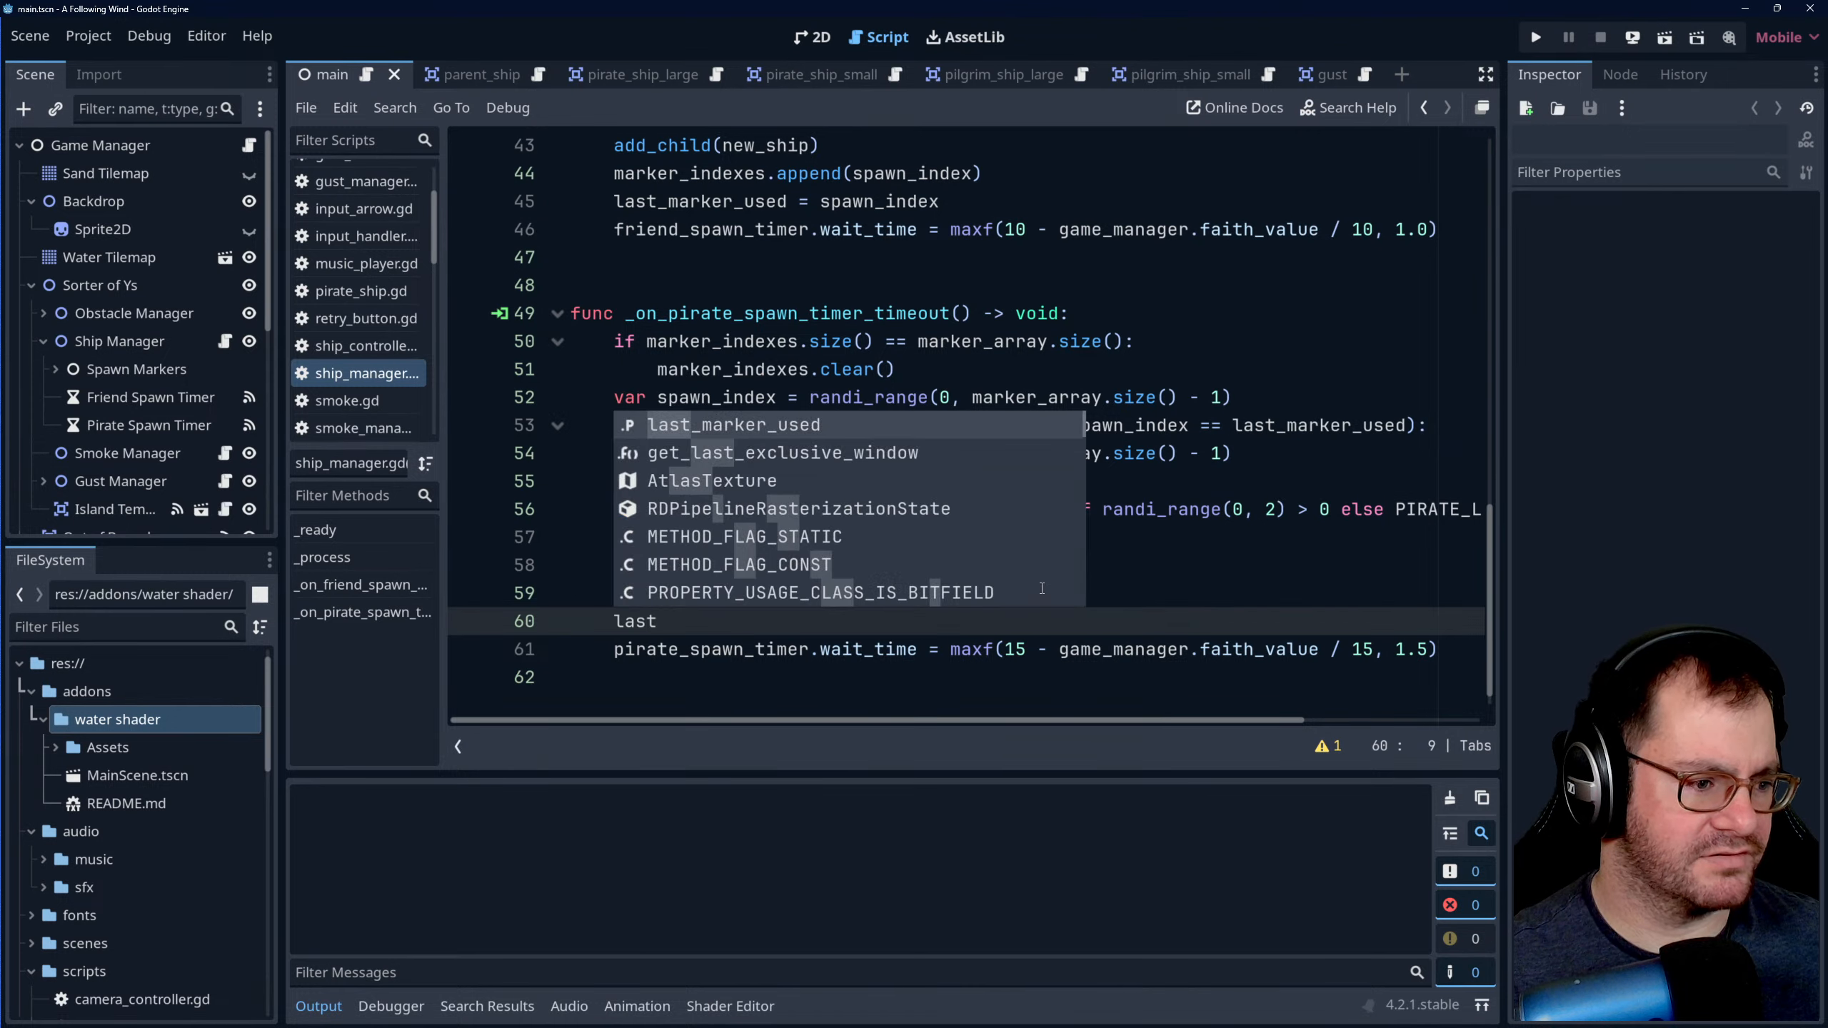
{"action": "key", "text": "Return"}
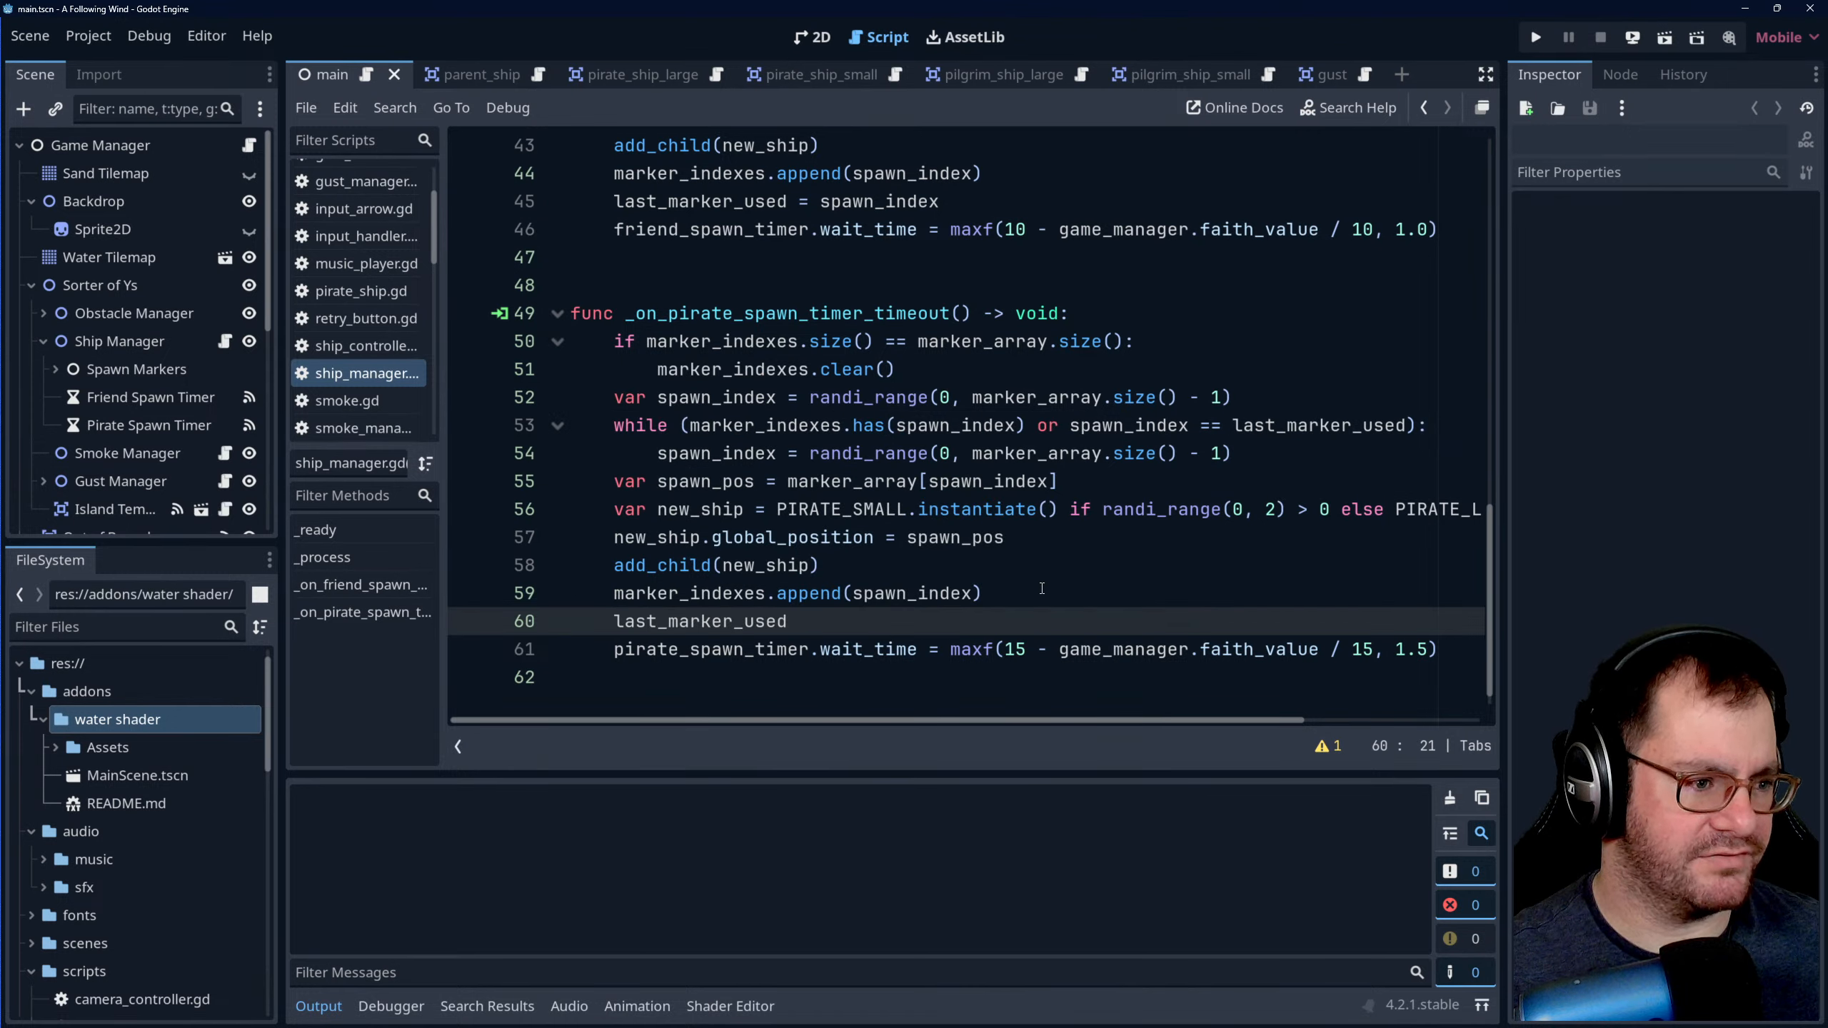
{"action": "type", "text": "= spawn_index"}
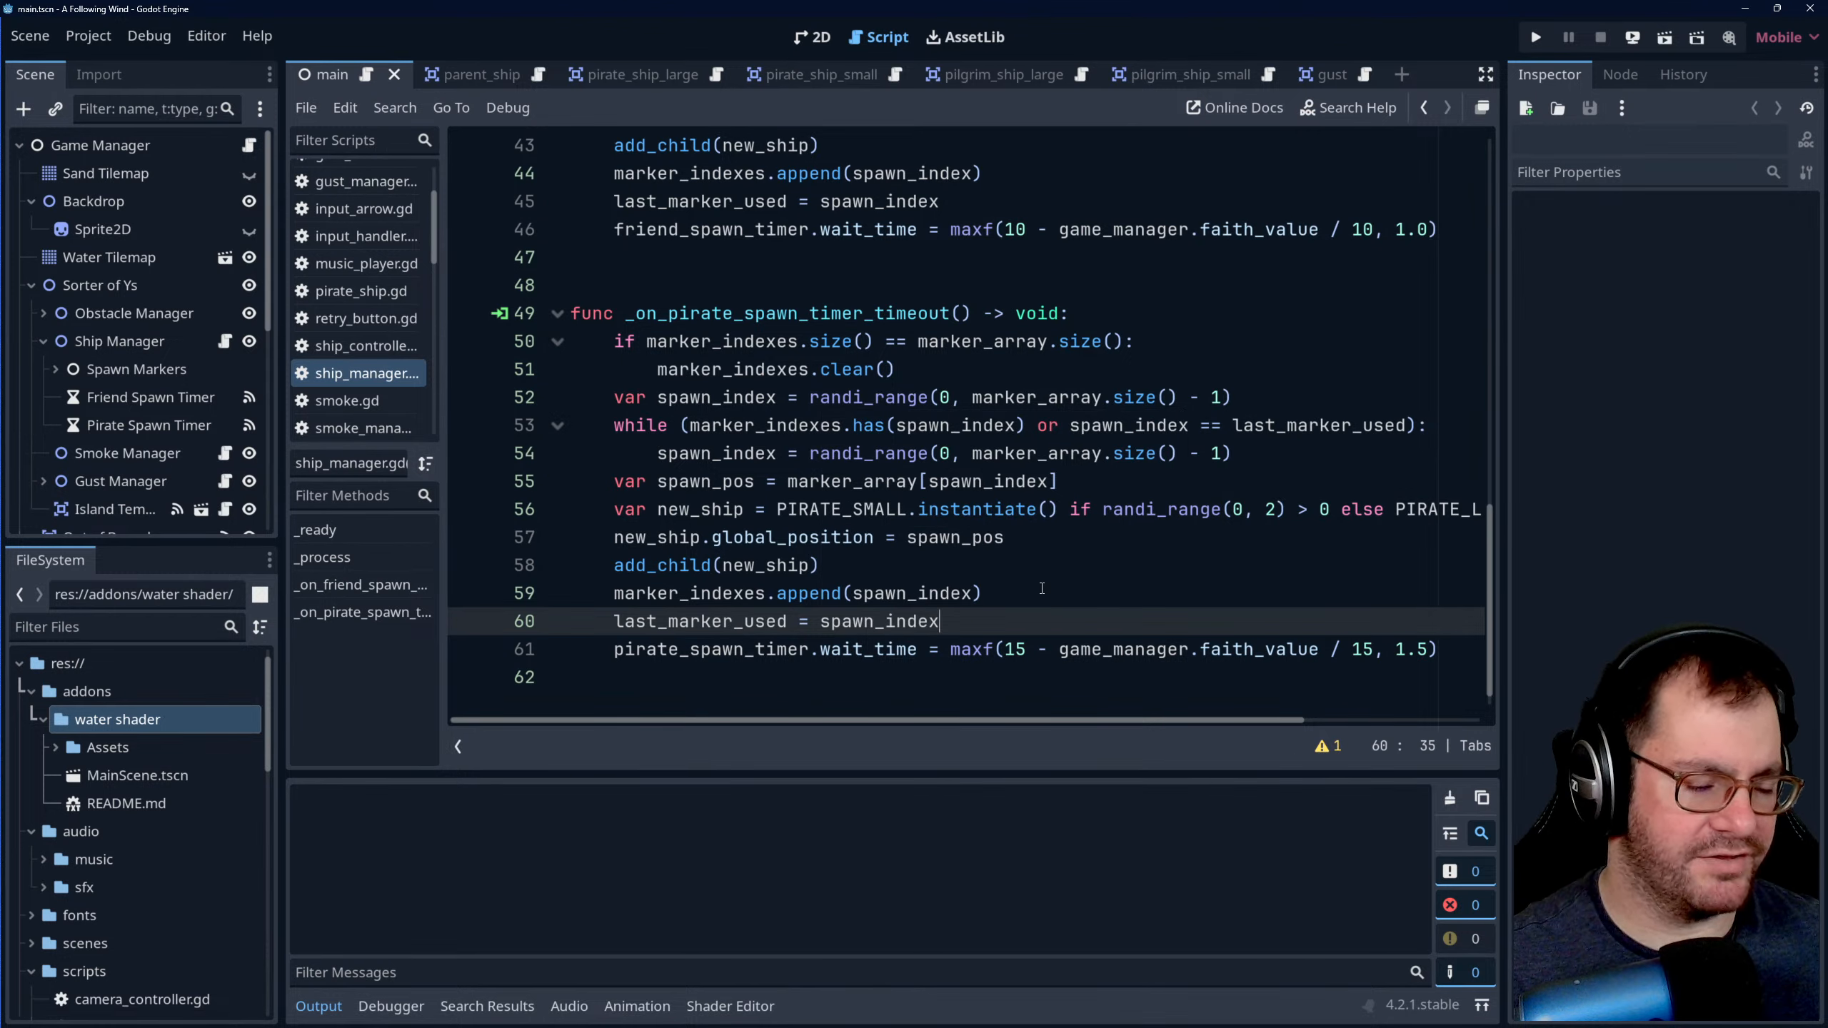
{"action": "key", "text": "ctrl+s"}
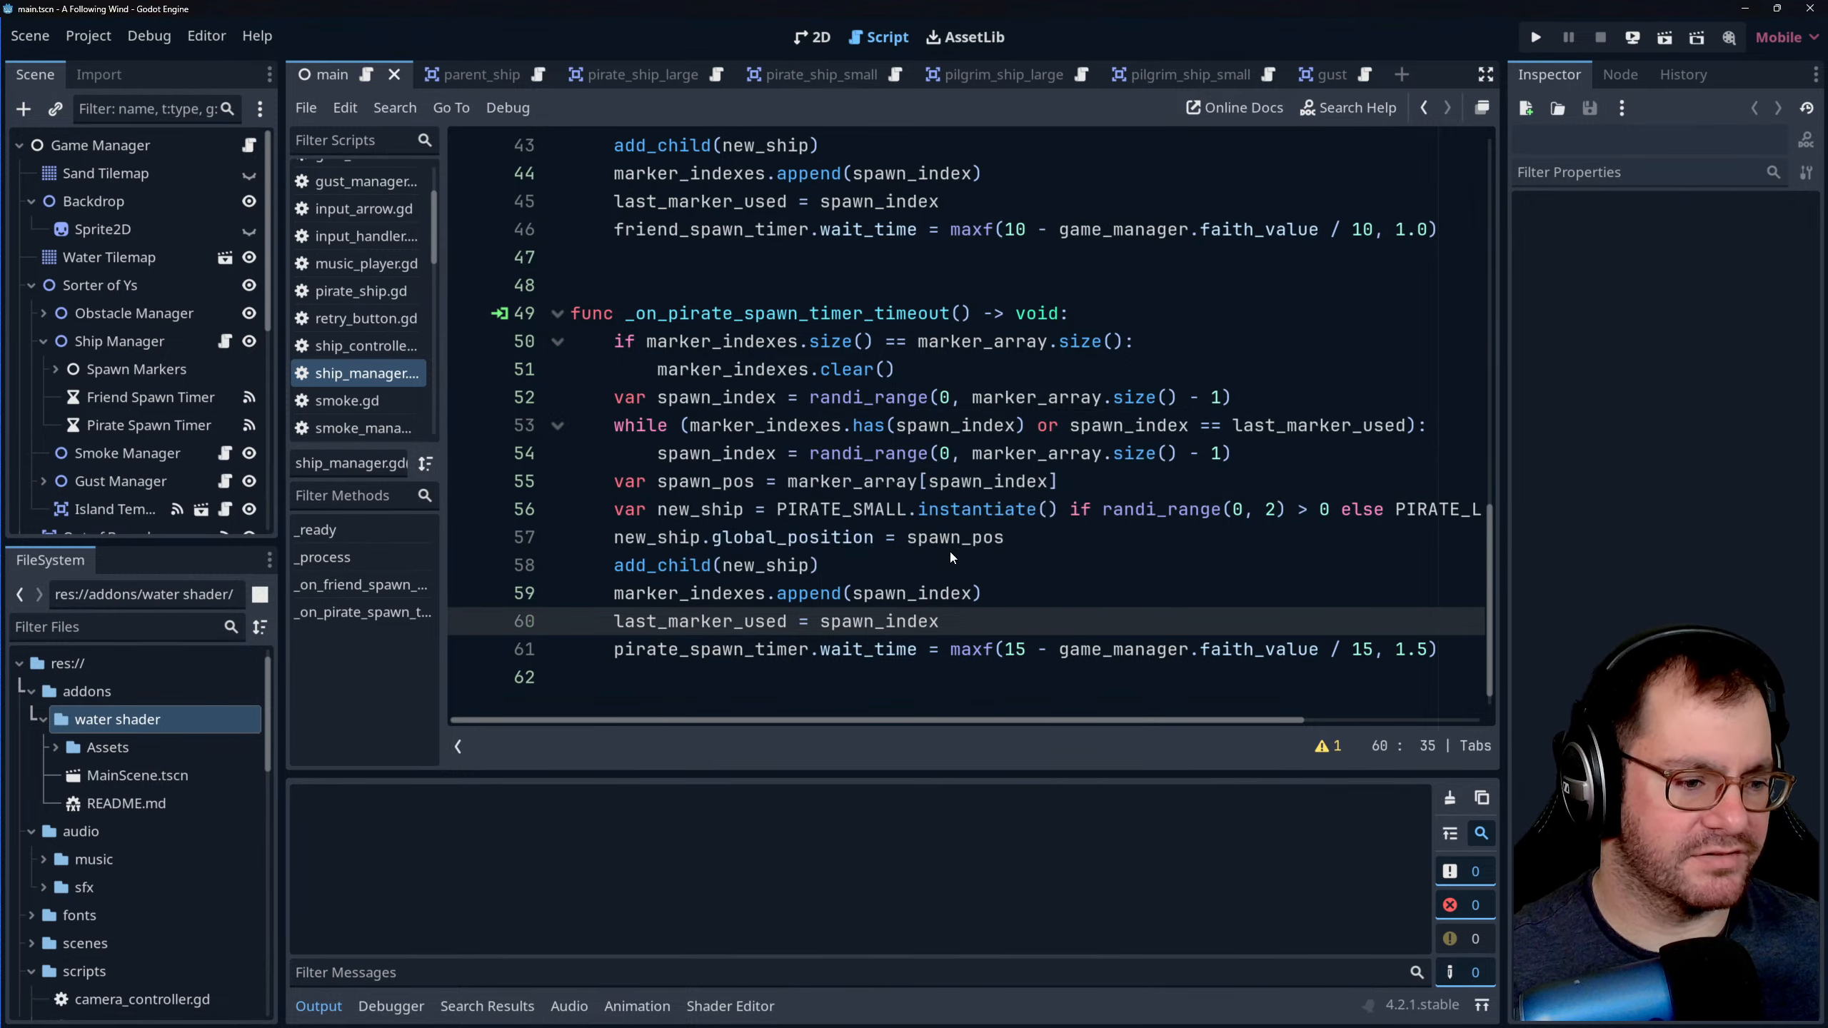
- Save ship_manager.gd again and review it from the variable declarations through the friend and pirate spawn functions
{"action": "left_click", "coordinate": [1005, 513]}
{"action": "left_click", "coordinate": [1091, 479]}
{"action": "left_click", "coordinate": [1059, 516]}
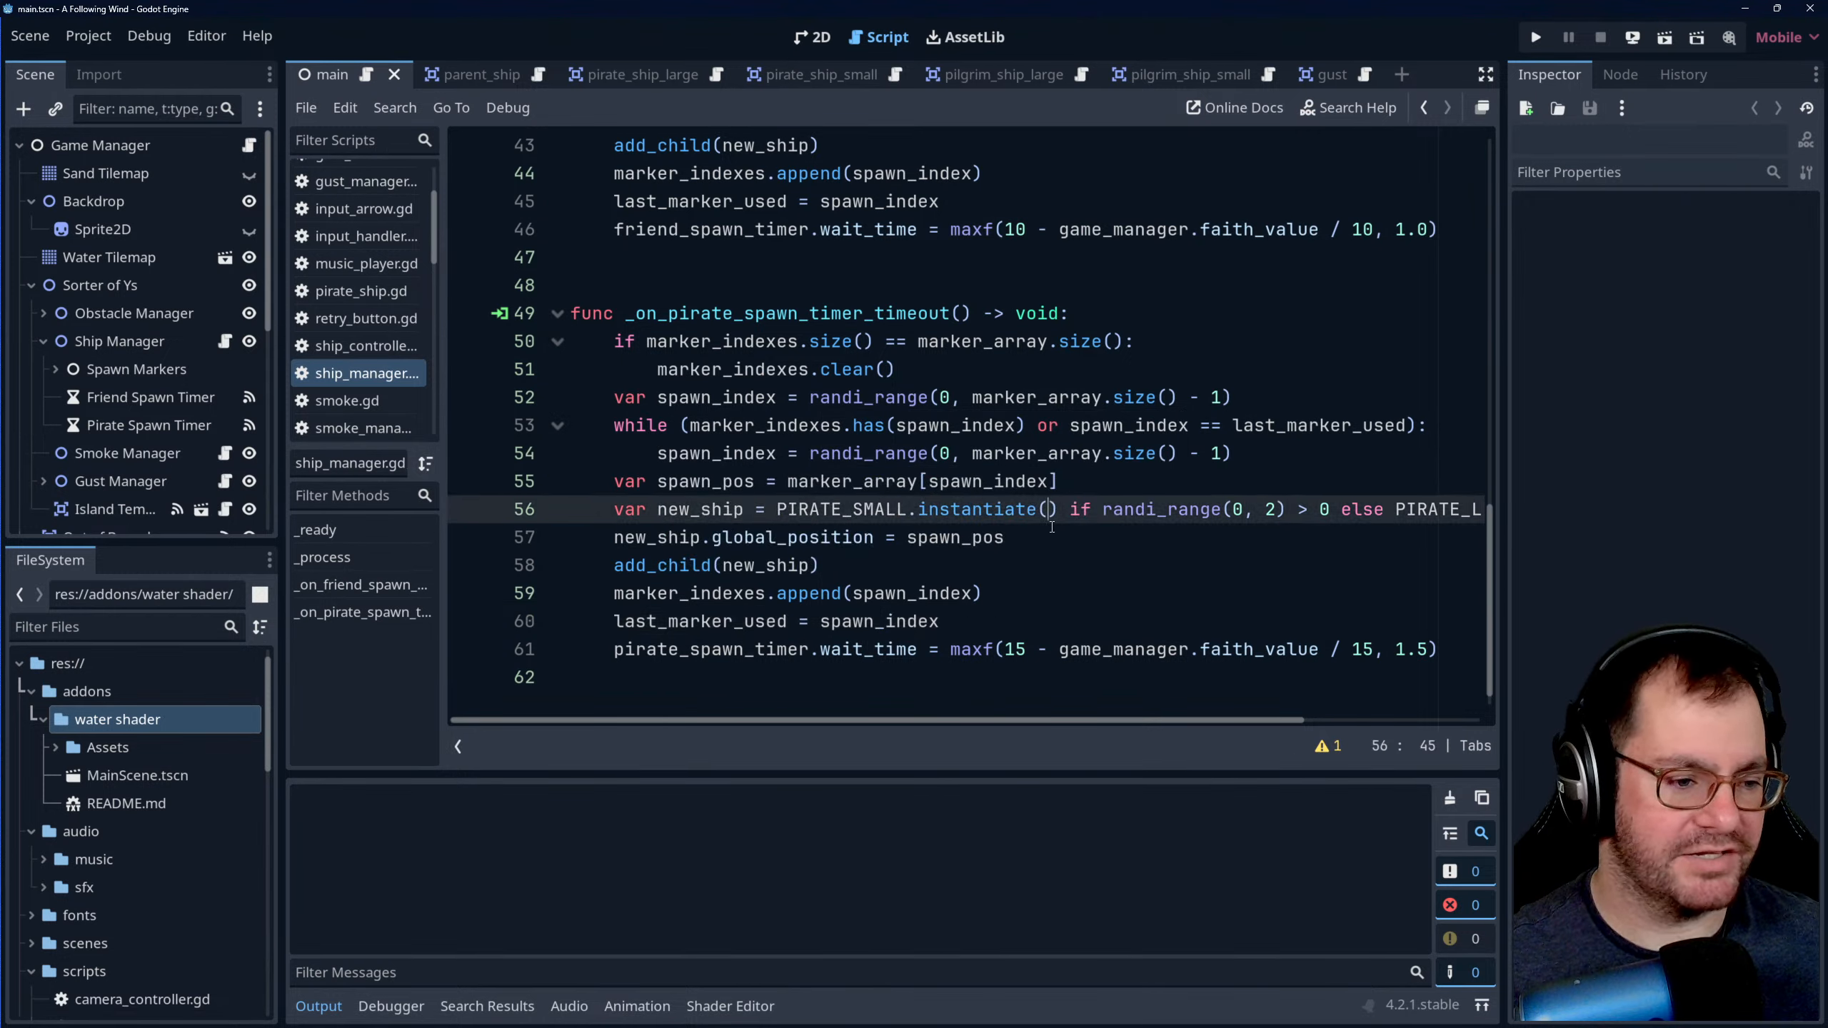
{"action": "left_click", "coordinate": [1026, 560]}
{"action": "left_click", "coordinate": [1017, 588]}
{"action": "left_click", "coordinate": [1018, 564]}
{"action": "left_click", "coordinate": [1023, 539]}
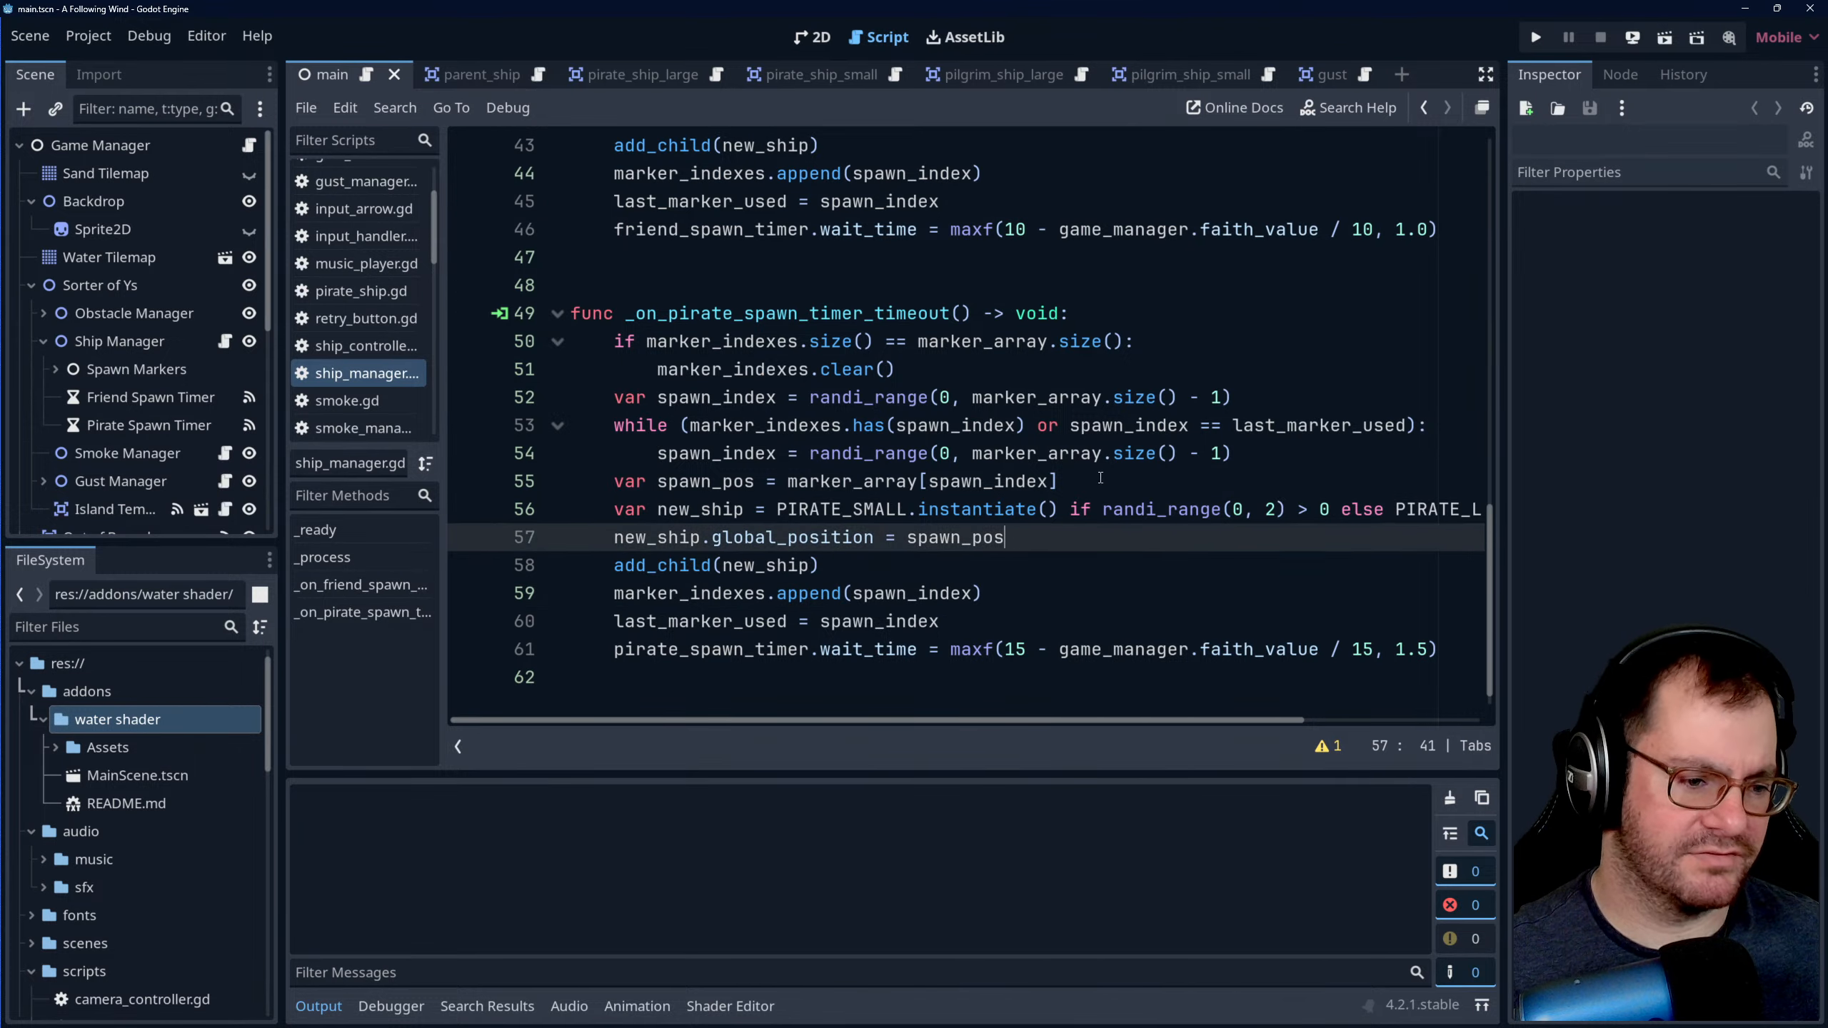
{"action": "left_click", "coordinate": [1095, 479]}
{"action": "key", "text": "ctrl+s"}
{"action": "scroll", "coordinate": [1029, 482], "scroll_direction": "up", "scroll_amount": 9}
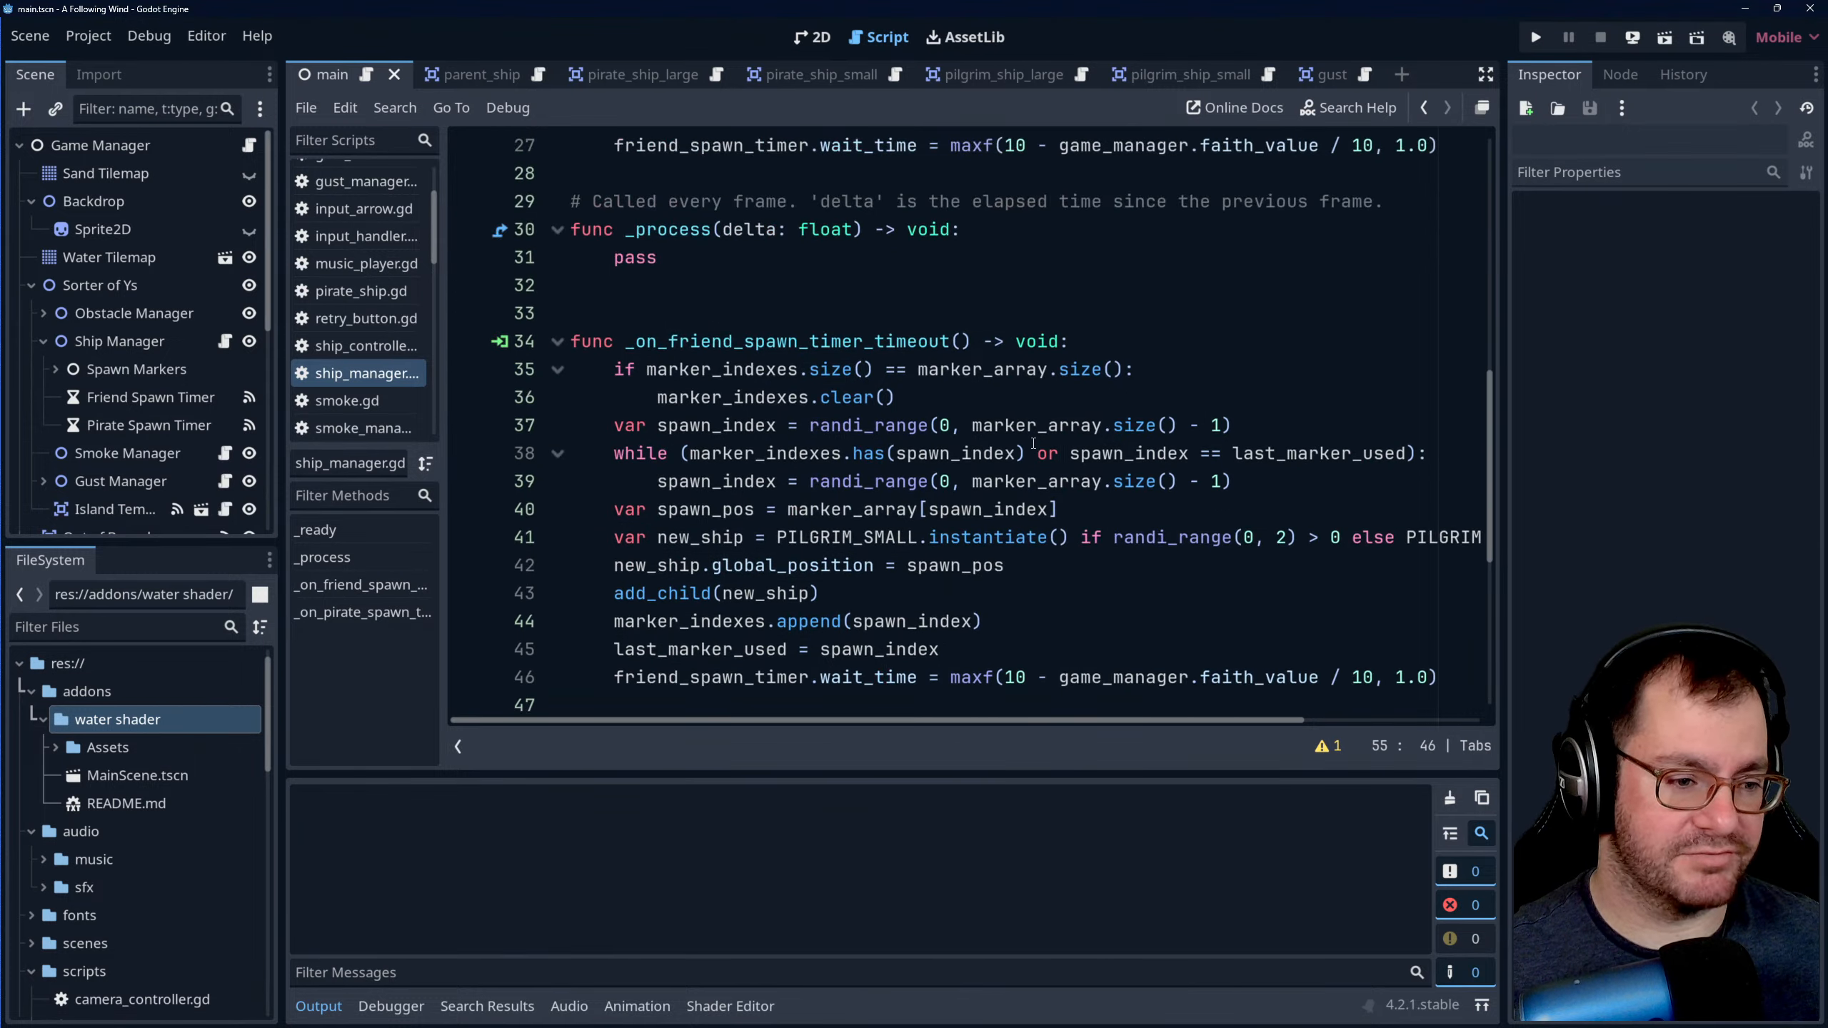
{"action": "scroll", "coordinate": [1029, 476], "scroll_direction": "up", "scroll_amount": 5}
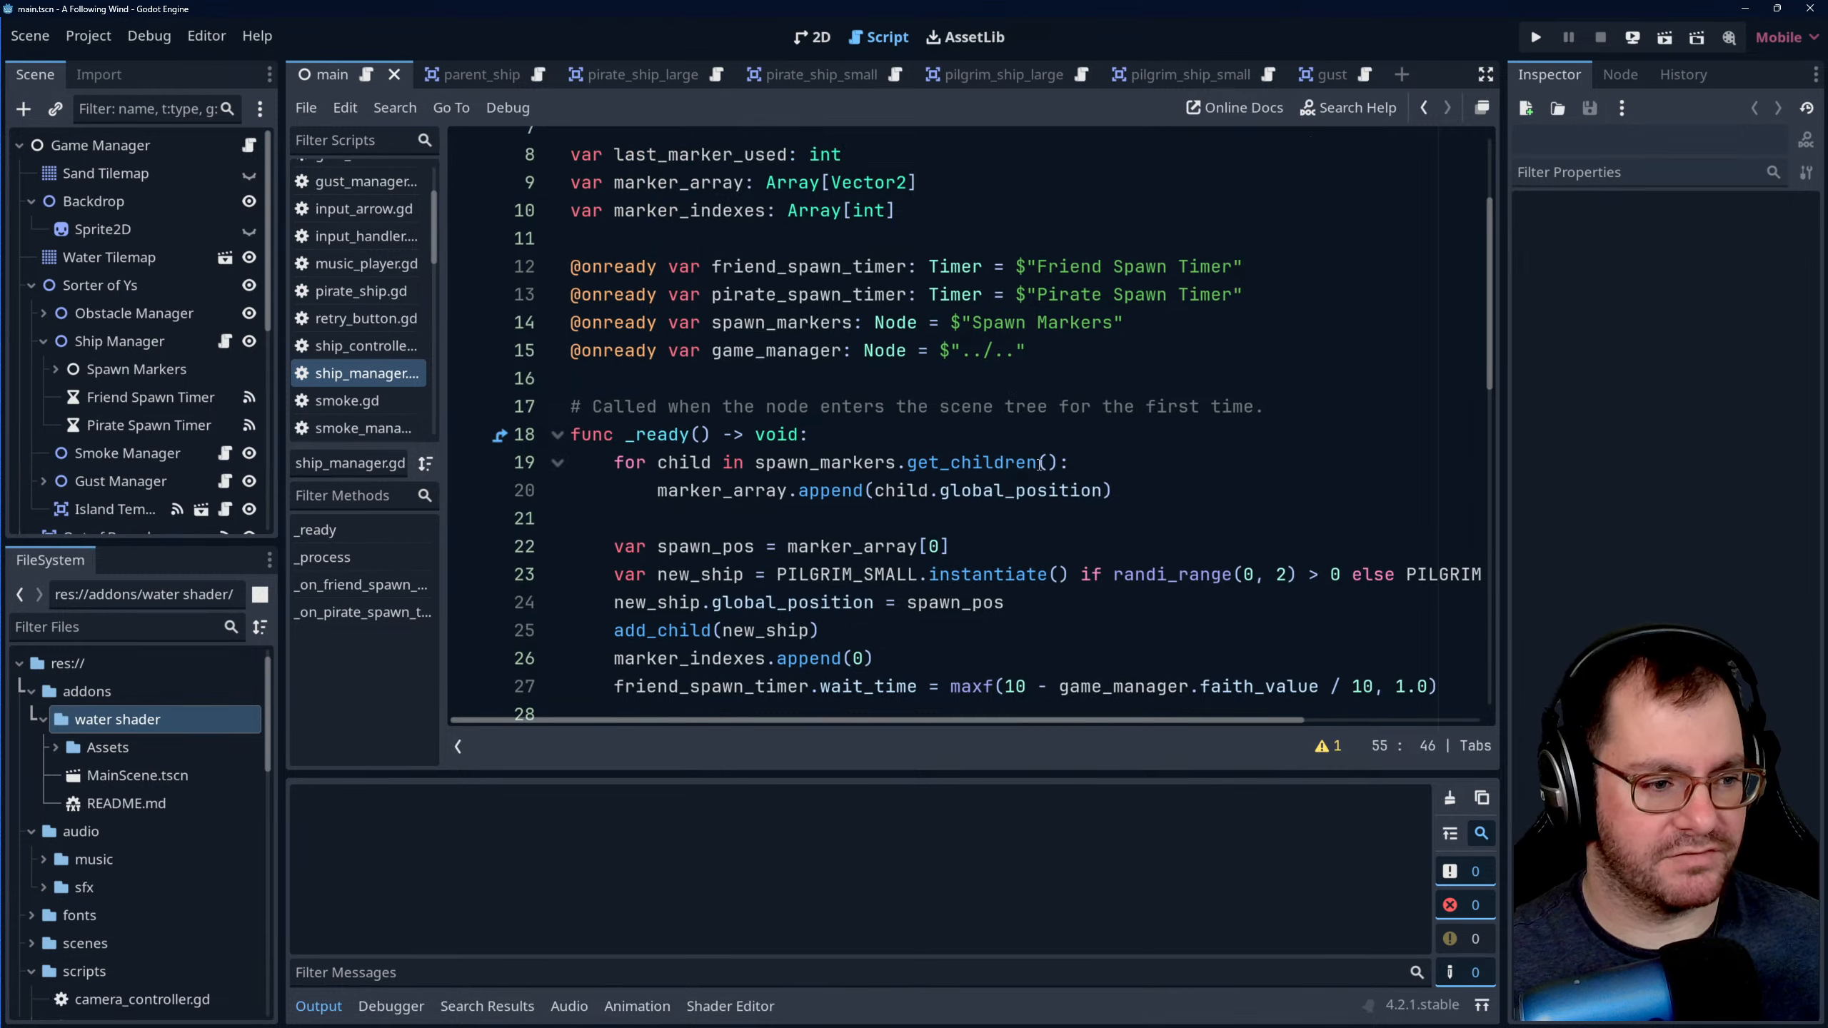
{"action": "scroll", "coordinate": [1039, 451], "scroll_direction": "down", "scroll_amount": 14}
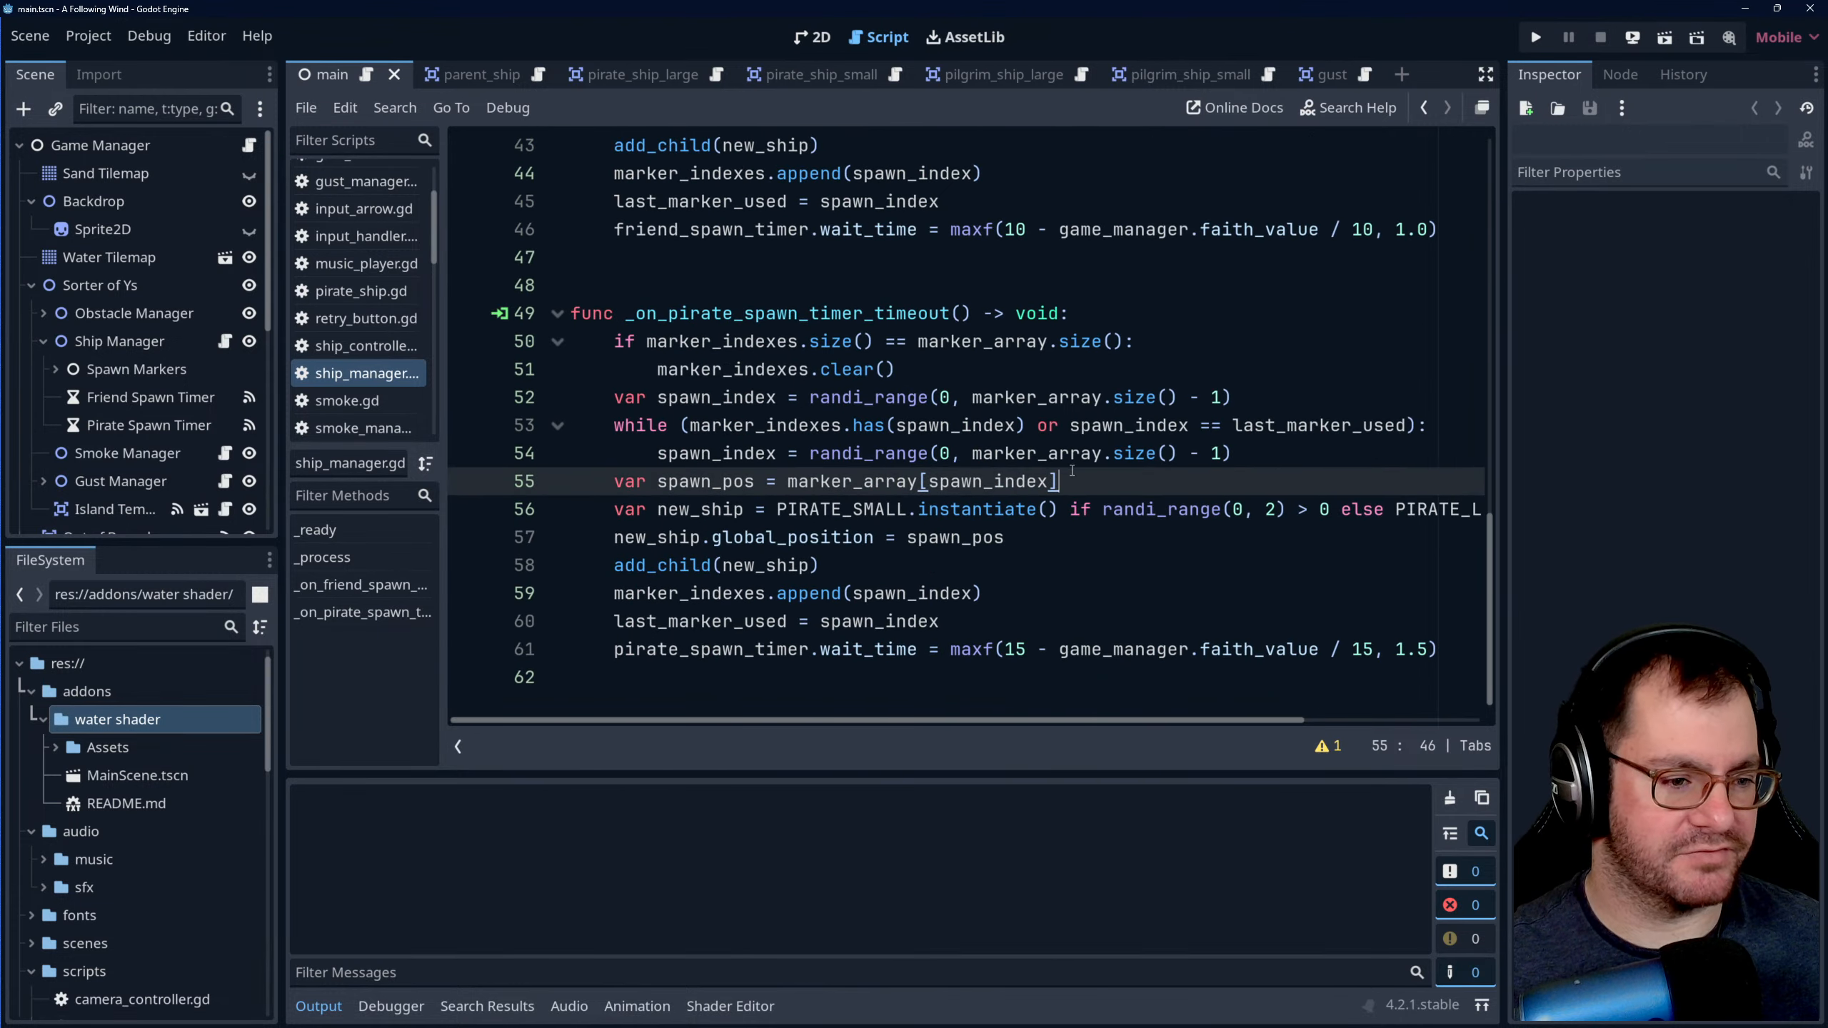
{"action": "scroll", "coordinate": [1072, 470], "scroll_direction": "up", "scroll_amount": 14}
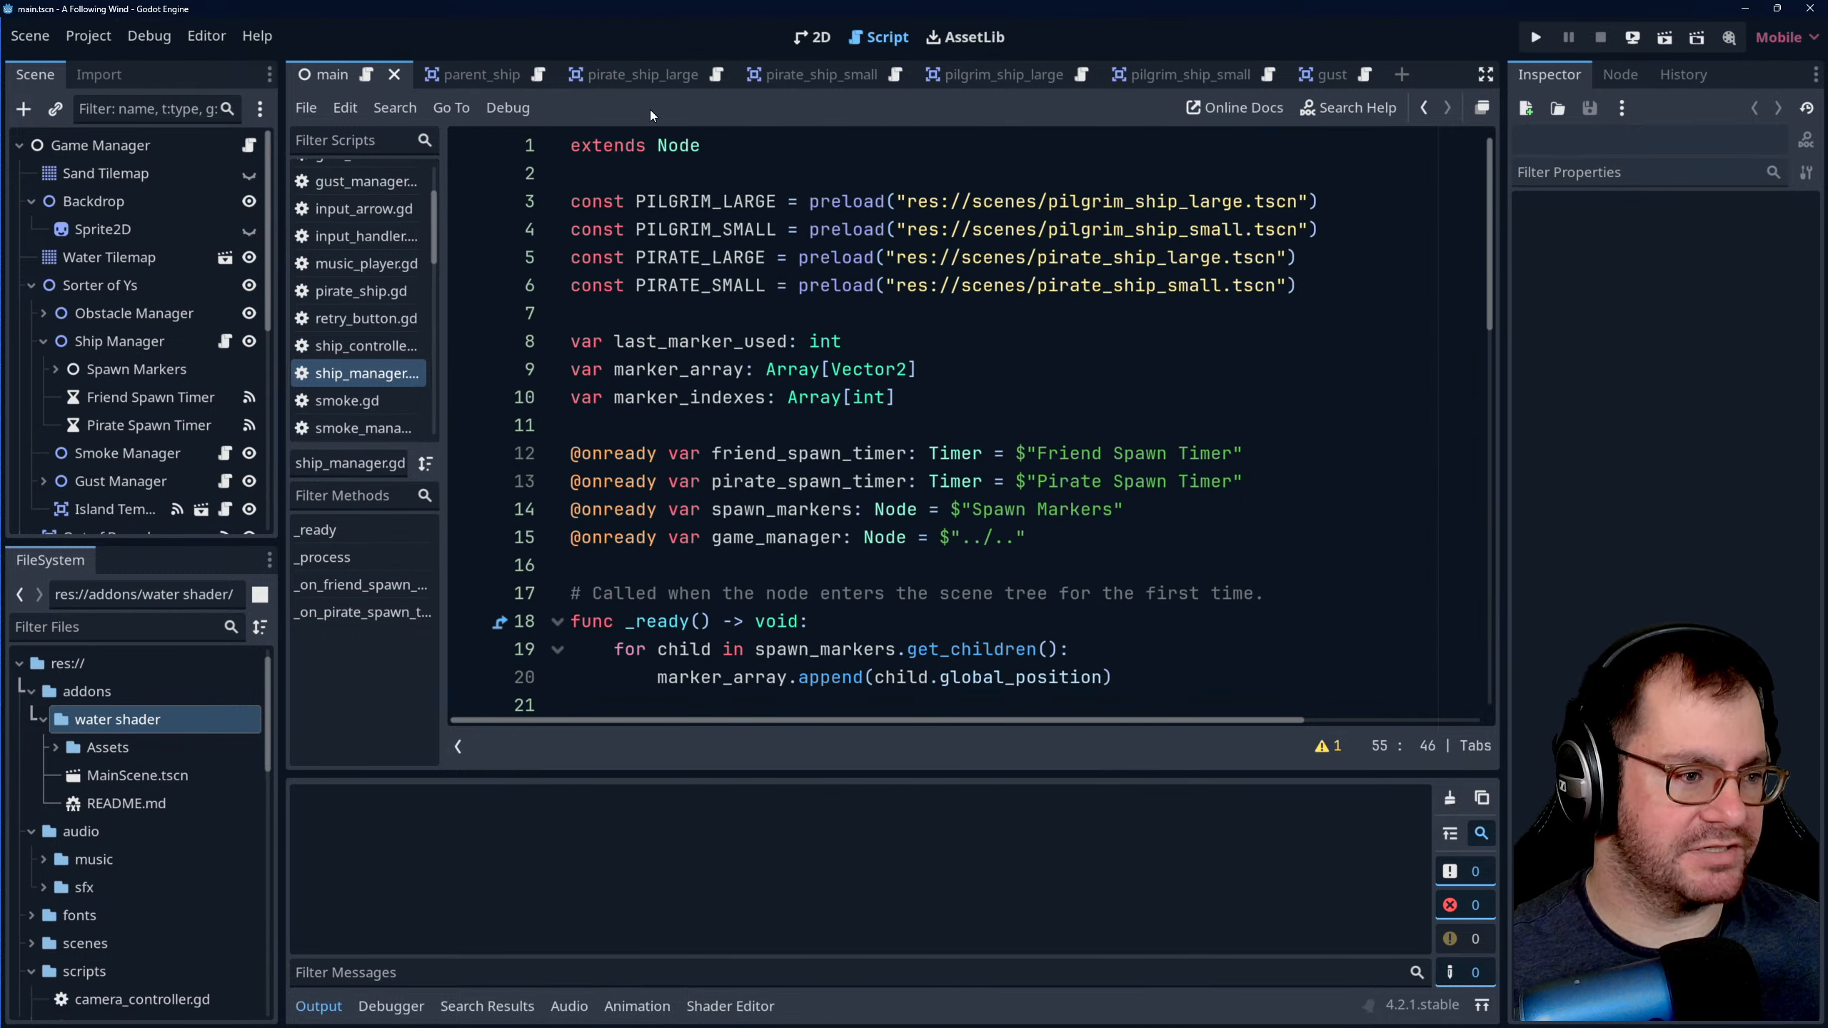
- Look at the spawn marker layout around the map in the 2D view and return to the pirate spawn function
{"action": "left_click", "coordinate": [812, 37]}
{"action": "scroll", "coordinate": [908, 374], "scroll_direction": "up", "scroll_amount": 2}
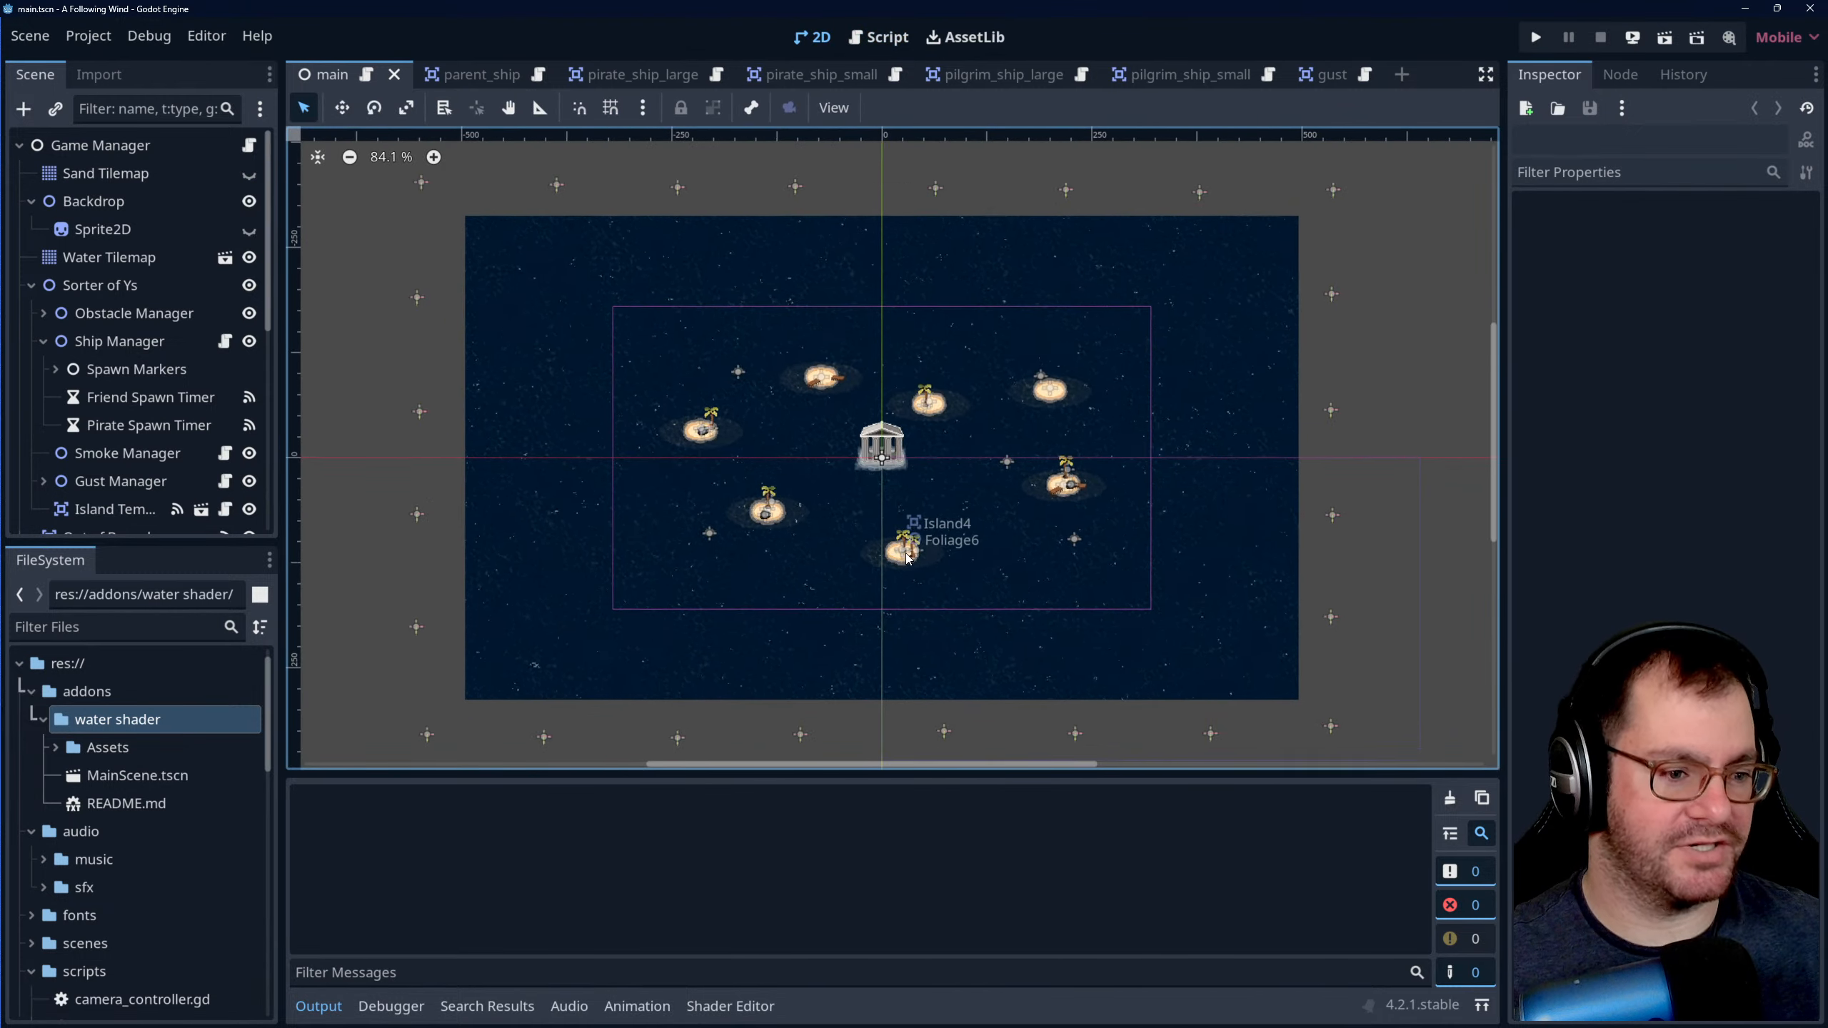
{"action": "scroll", "coordinate": [900, 310], "scroll_direction": "down", "scroll_amount": 2}
{"action": "left_click", "coordinate": [880, 37]}
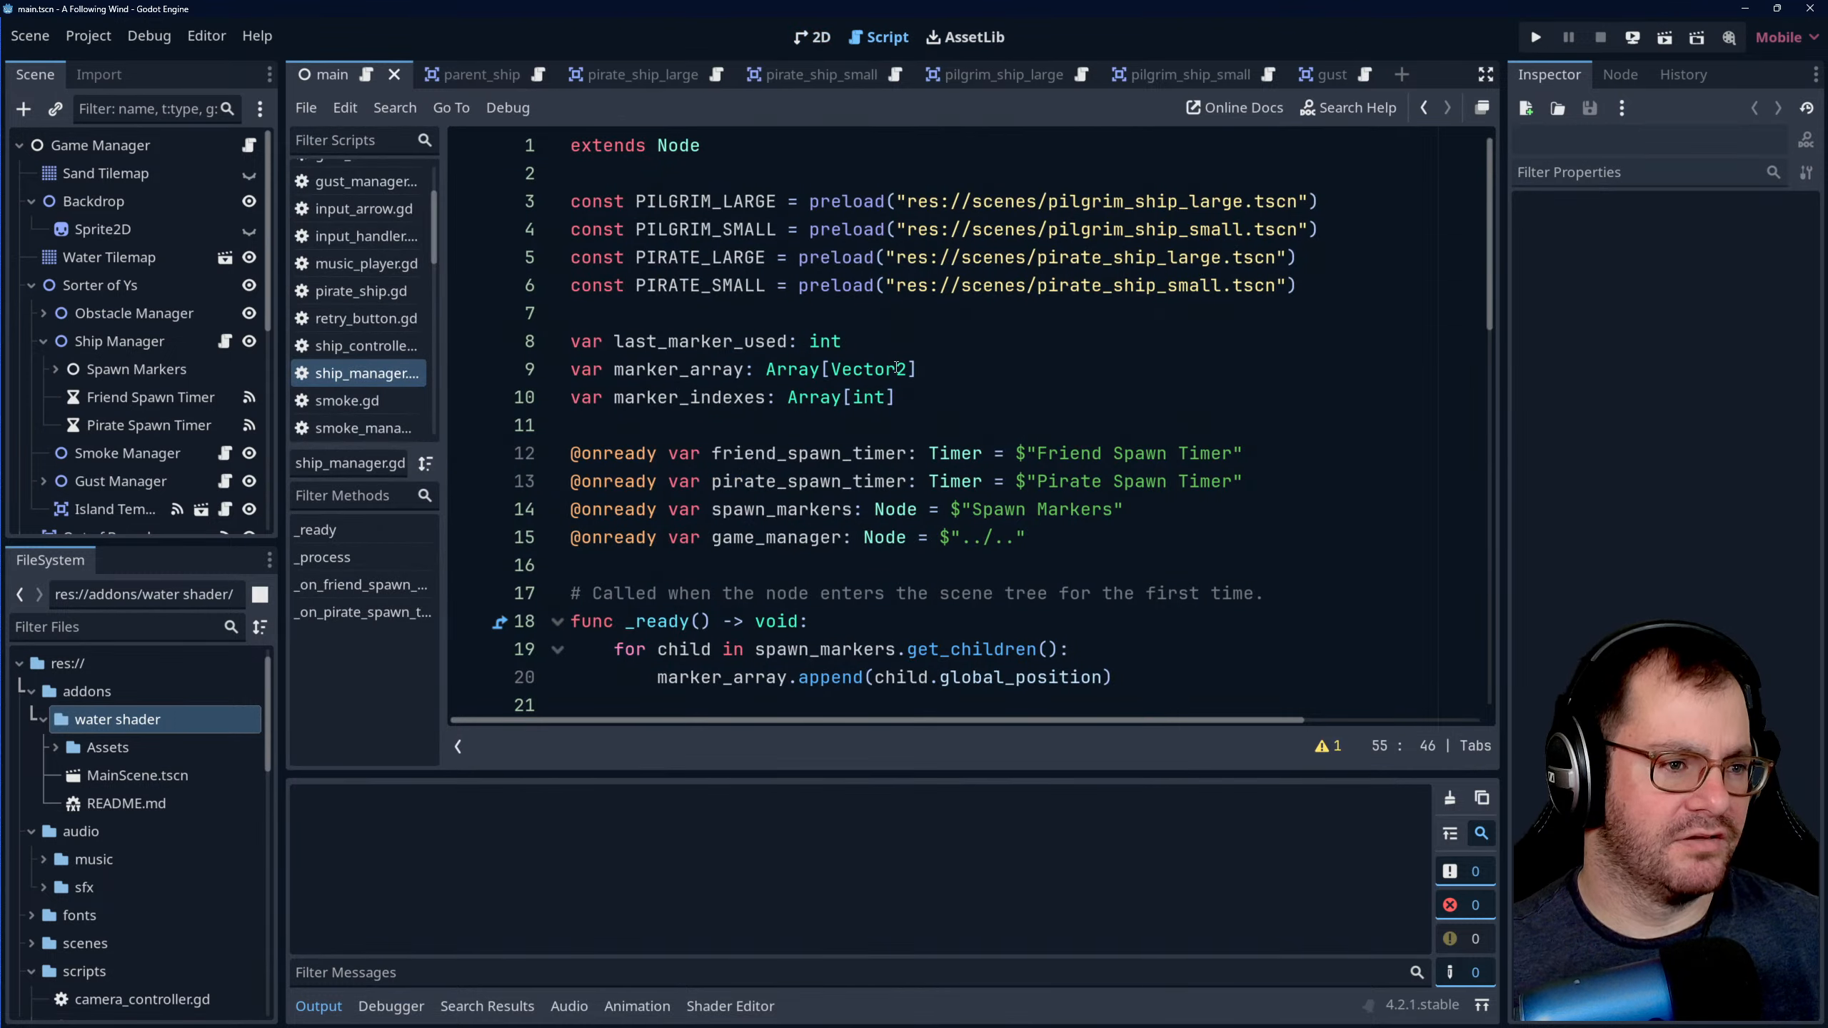
{"action": "scroll", "coordinate": [907, 397], "scroll_direction": "down", "scroll_amount": 8}
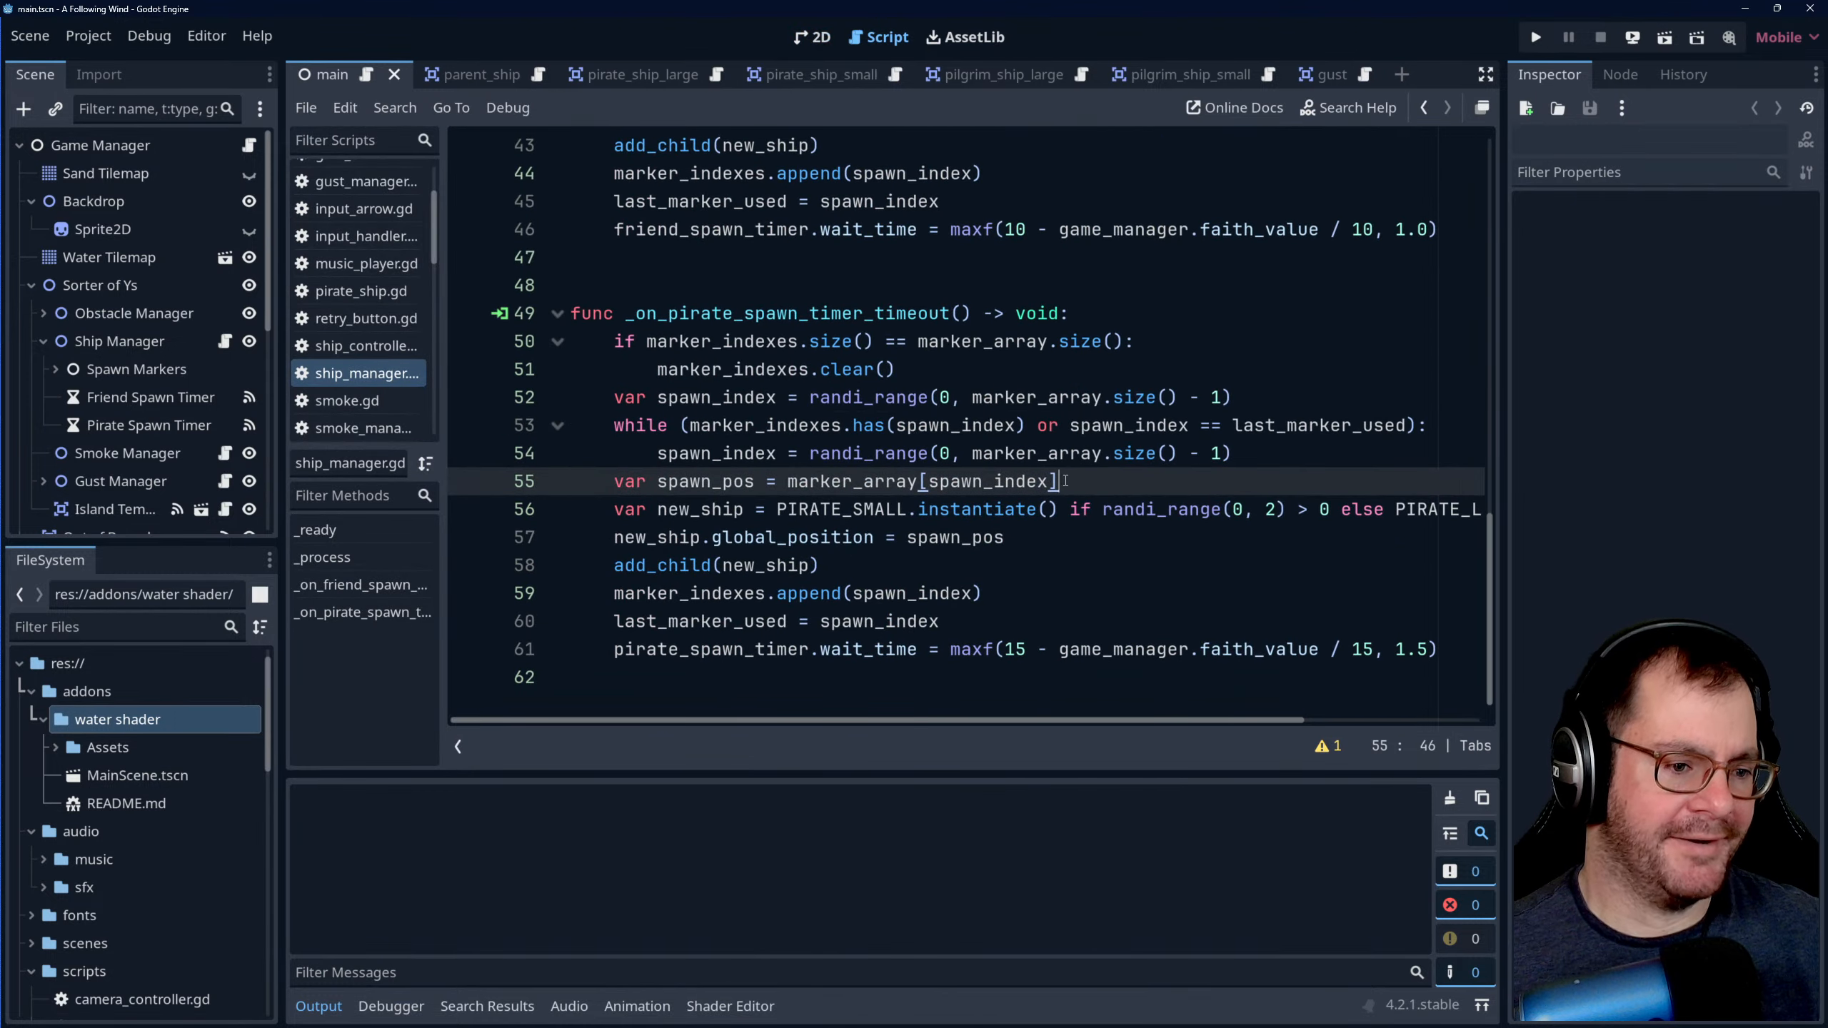
- Check how spawn_index and last_marker_used are used in the pirate spawn function's while condition and the rest of the script
{"action": "left_click", "coordinate": [1047, 537]}
{"action": "left_click", "coordinate": [1034, 569]}
{"action": "left_click", "coordinate": [991, 545]}
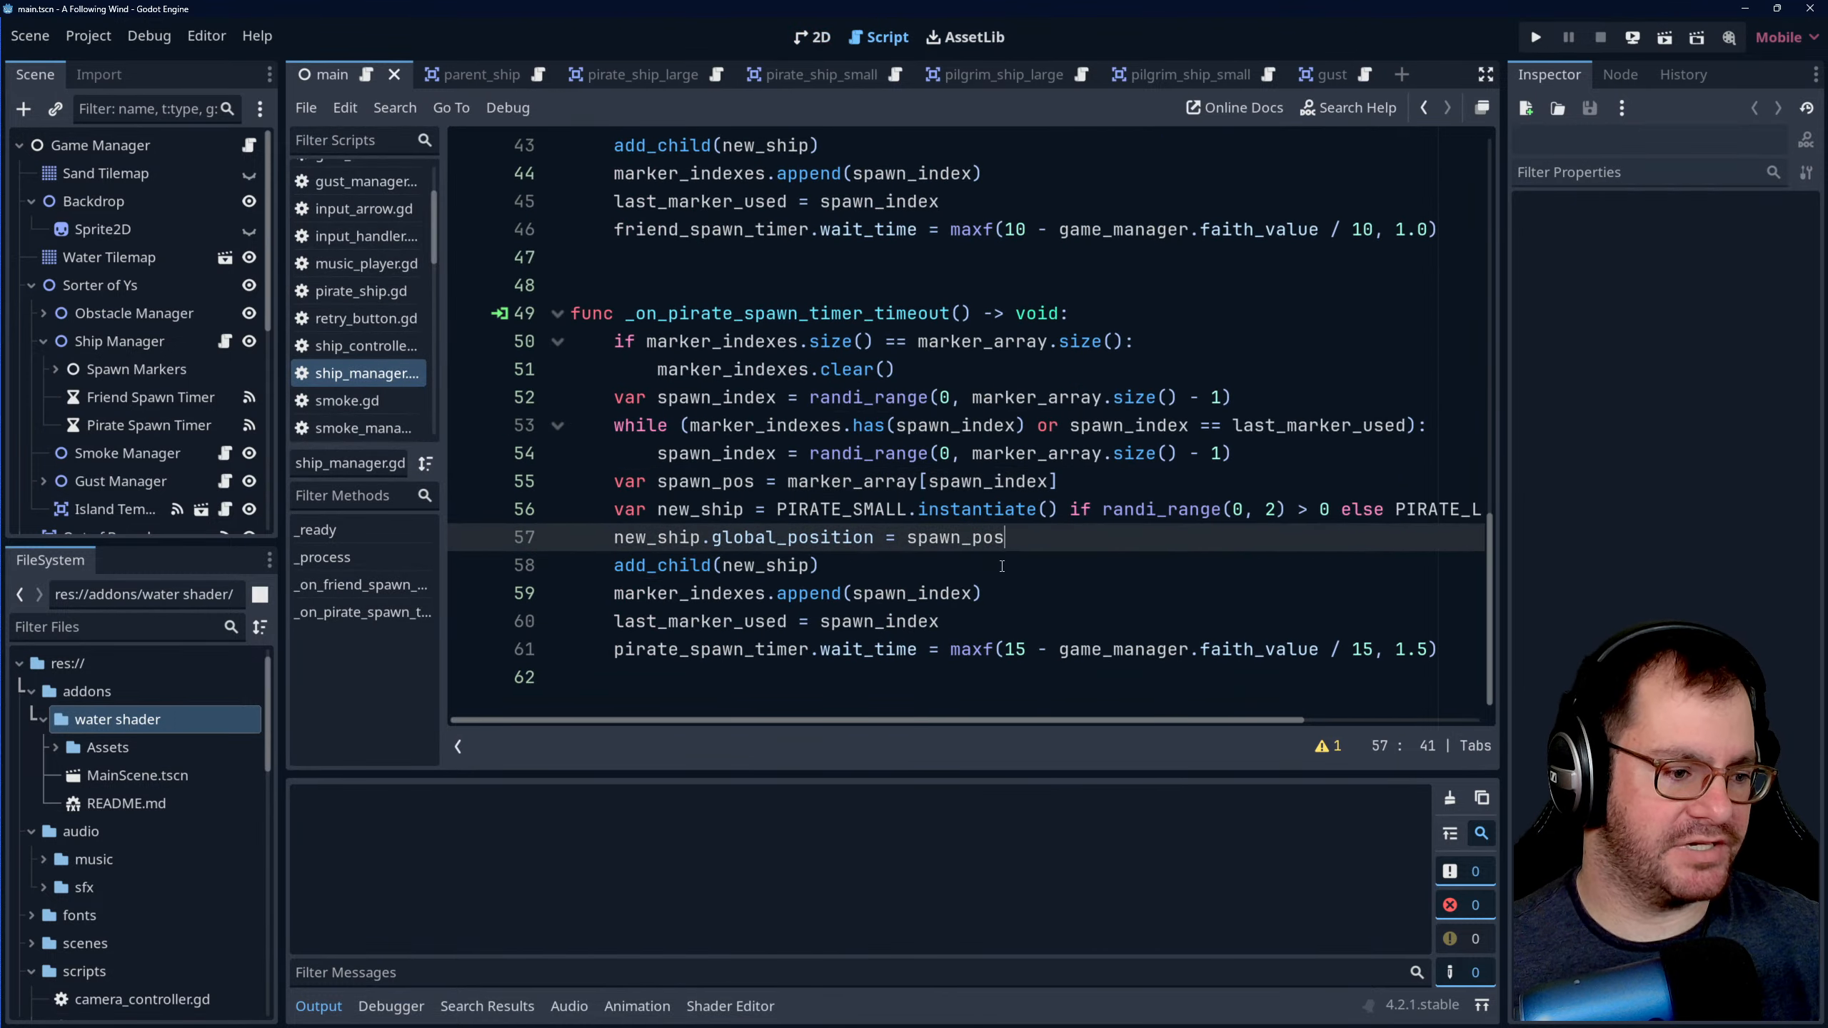
{"action": "left_click", "coordinate": [965, 569]}
{"action": "left_click", "coordinate": [932, 622]}
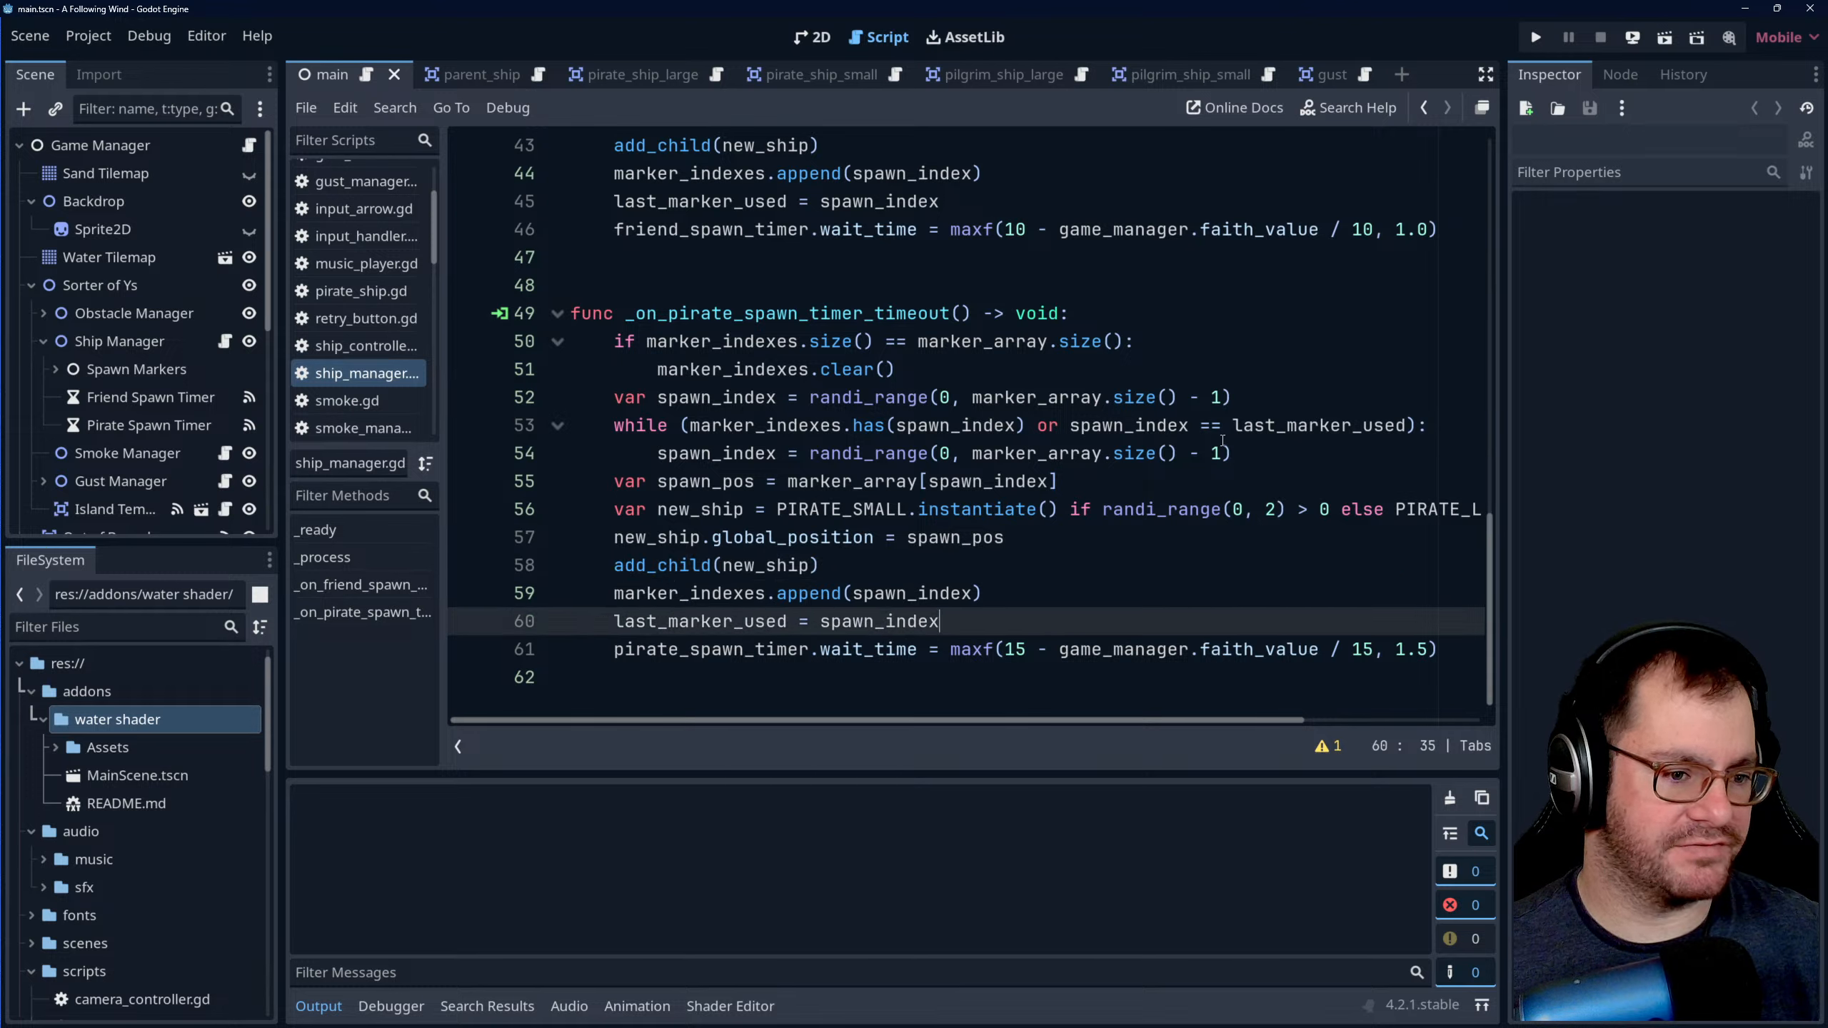
{"action": "double_click", "coordinate": [1148, 424]}
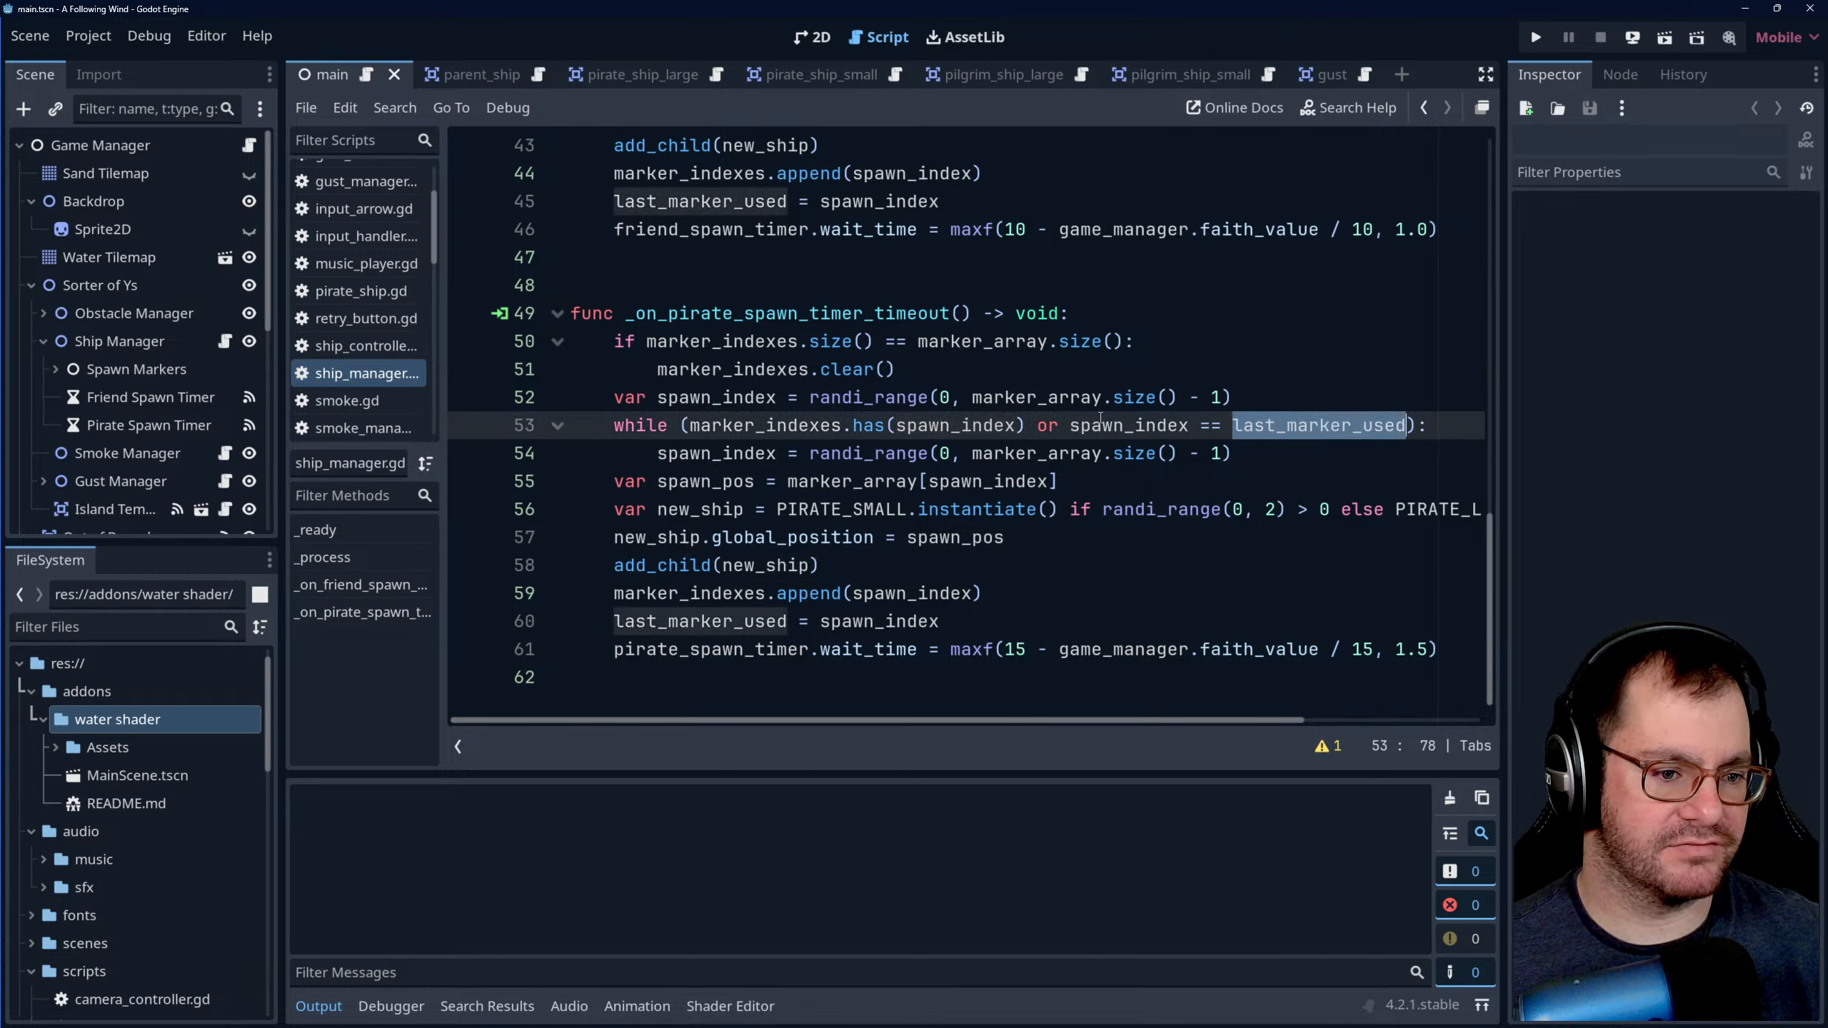
{"action": "left_click", "coordinate": [767, 427]}
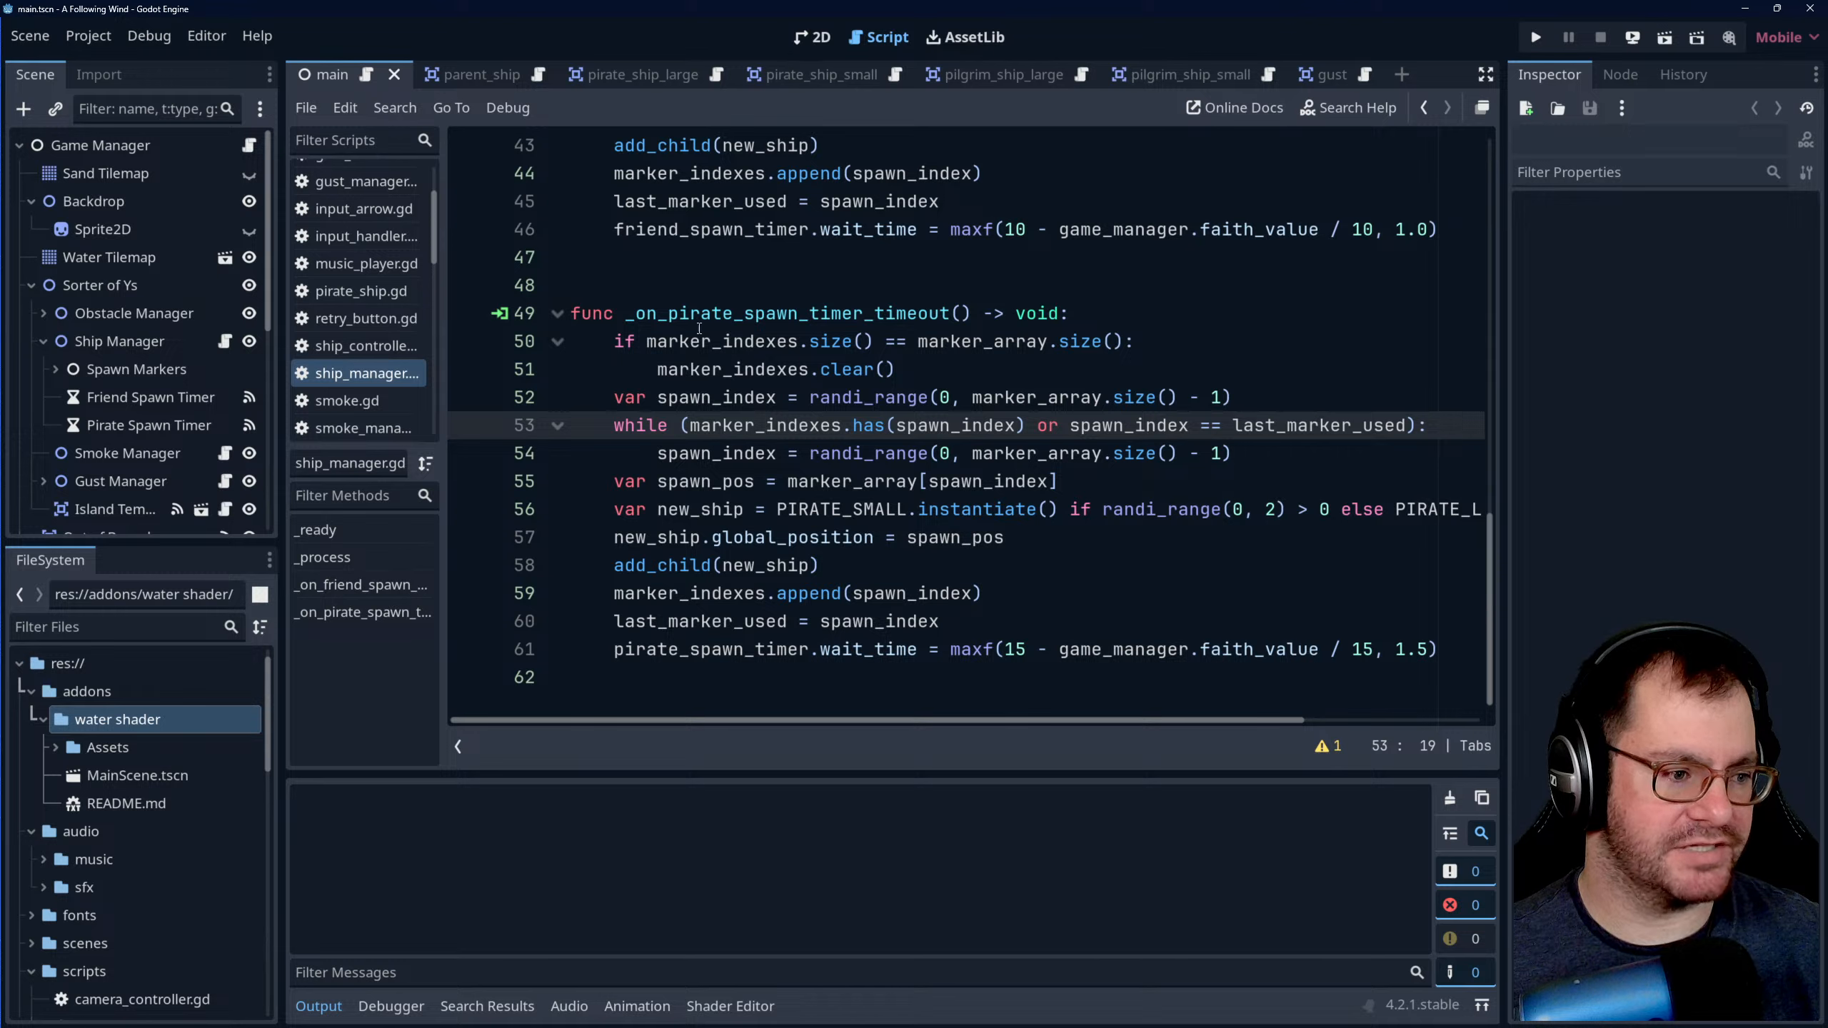
{"action": "left_click", "coordinate": [1135, 426]}
{"action": "double_click", "coordinate": [1312, 421]}
{"action": "left_click", "coordinate": [1117, 408]}
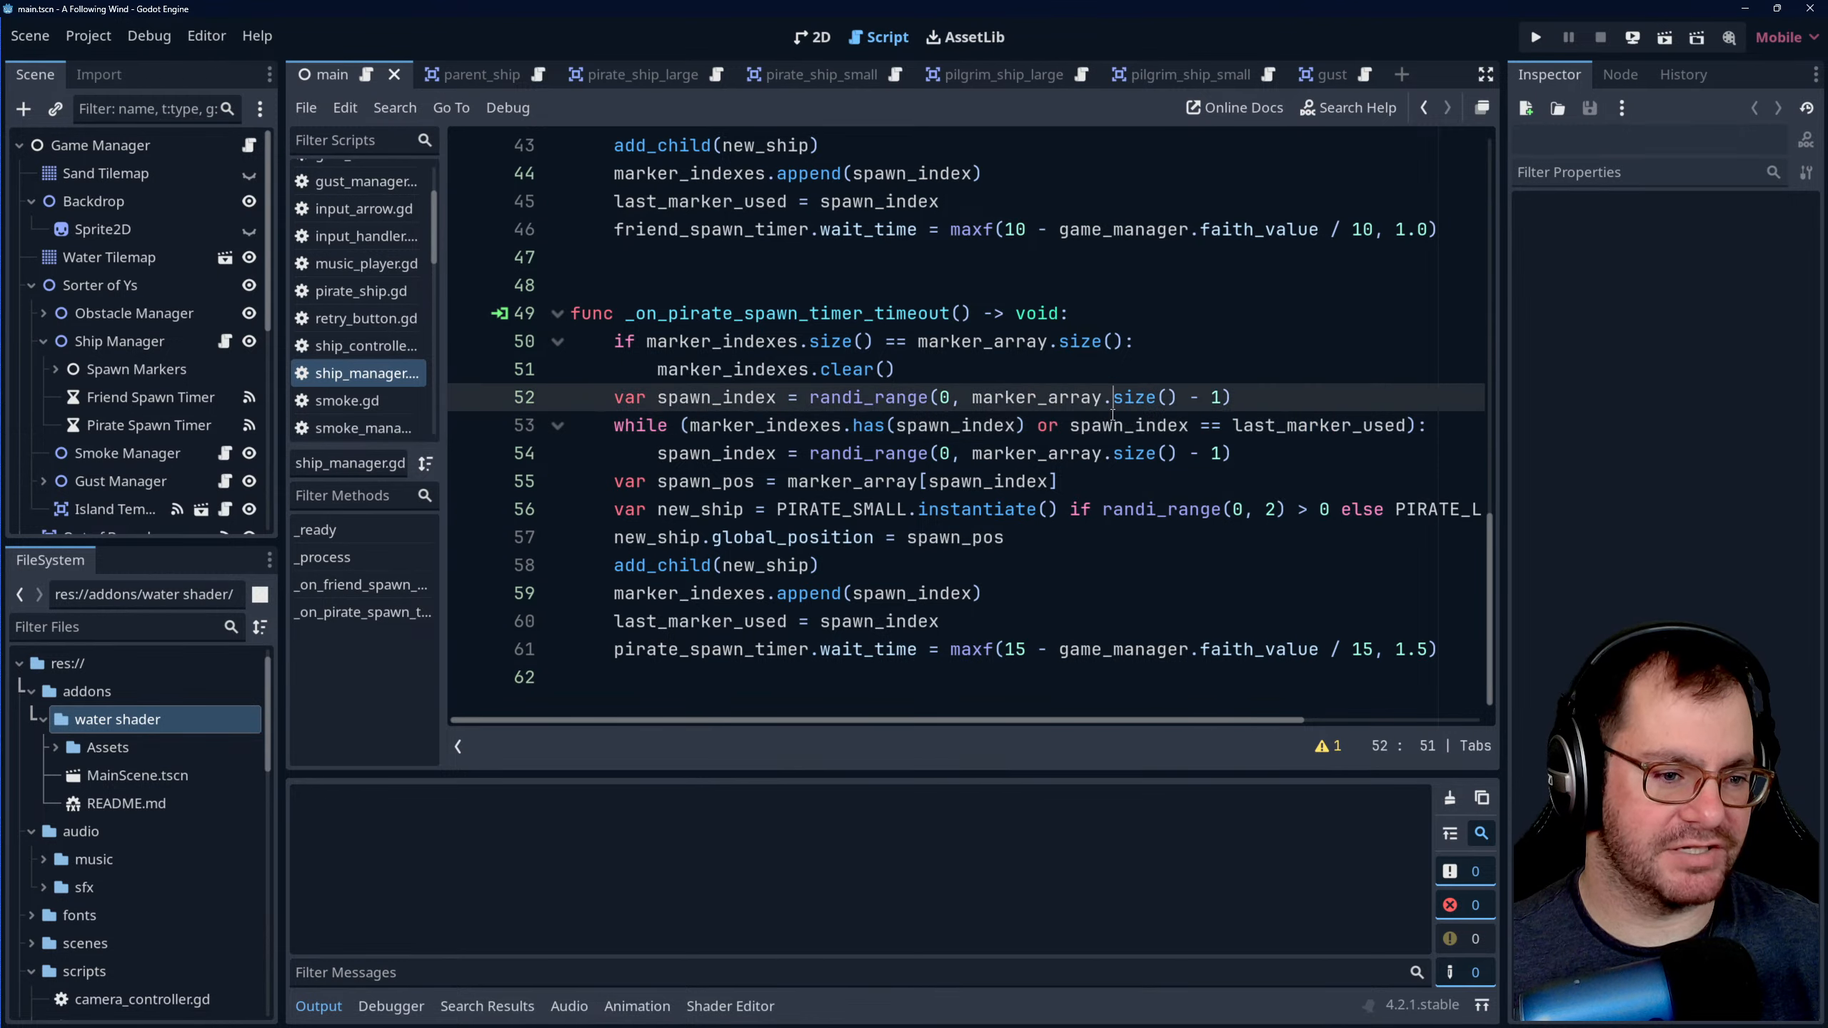
{"action": "double_click", "coordinate": [1305, 425]}
{"action": "double_click", "coordinate": [1133, 425]}
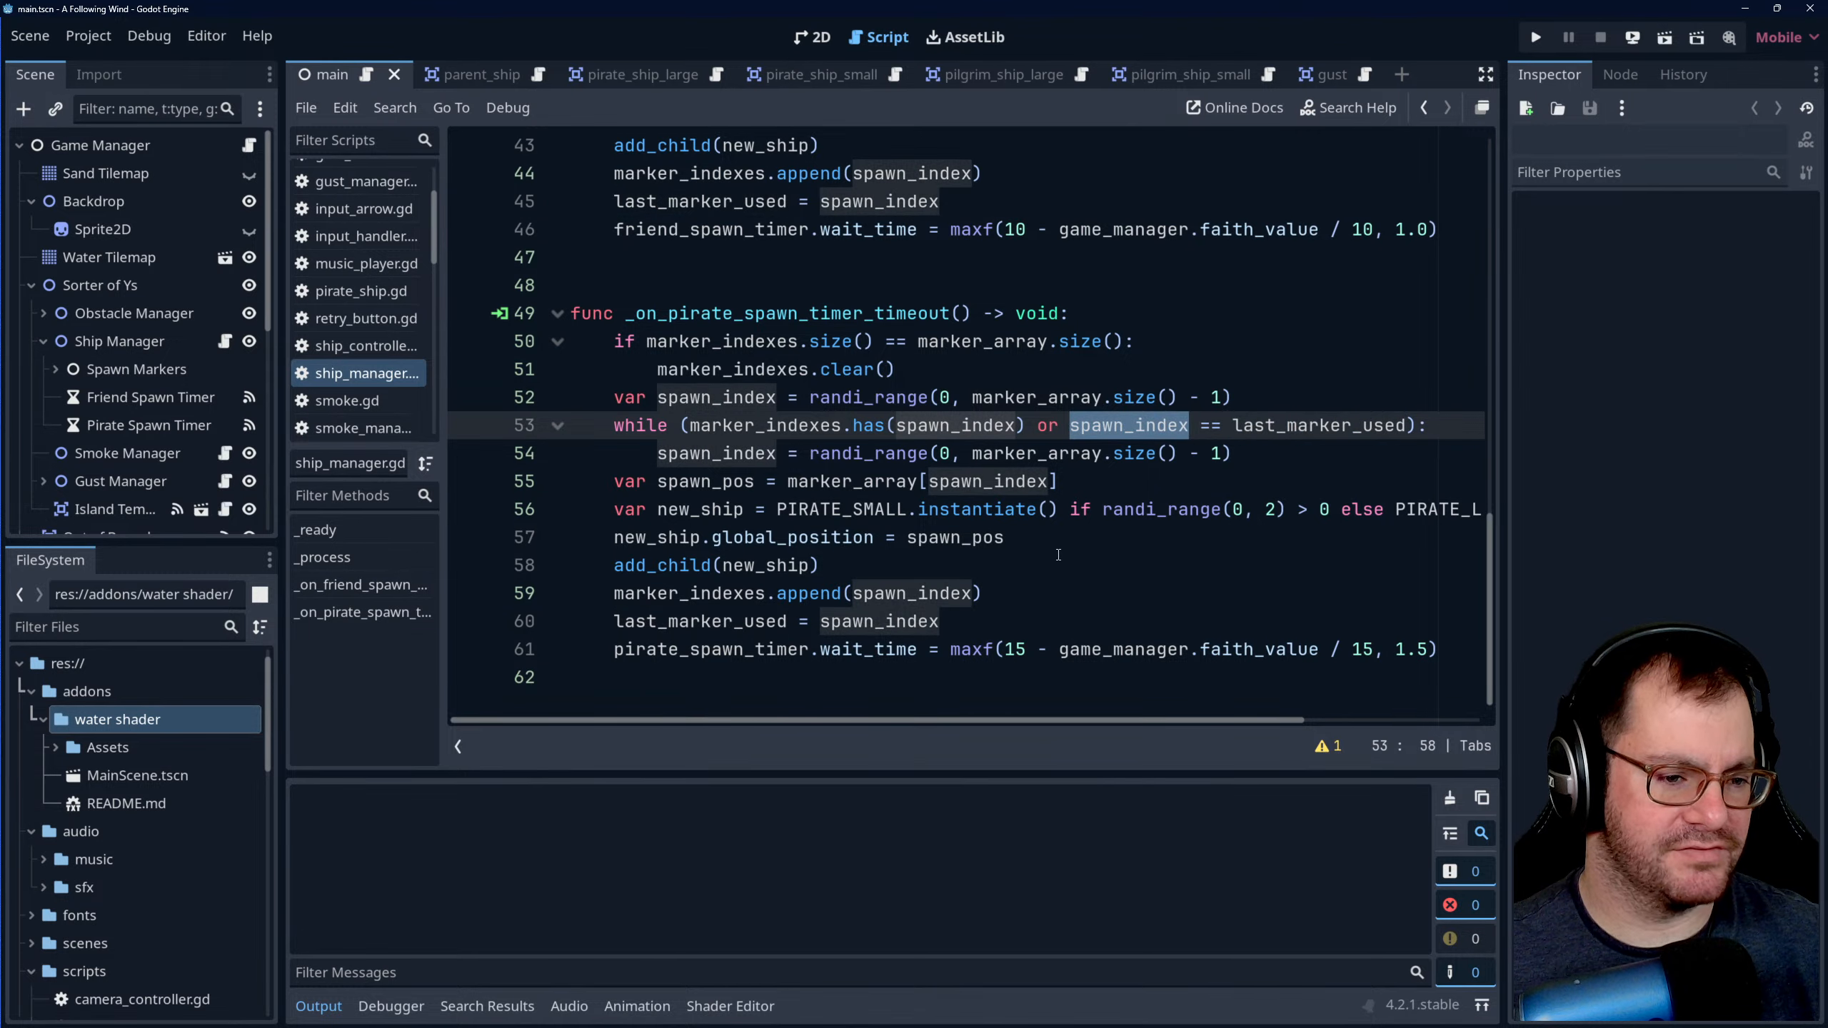
{"action": "left_click", "coordinate": [1032, 594]}
{"action": "left_click", "coordinate": [1036, 620]}
{"action": "scroll", "coordinate": [1014, 582], "scroll_direction": "up", "scroll_amount": 4}
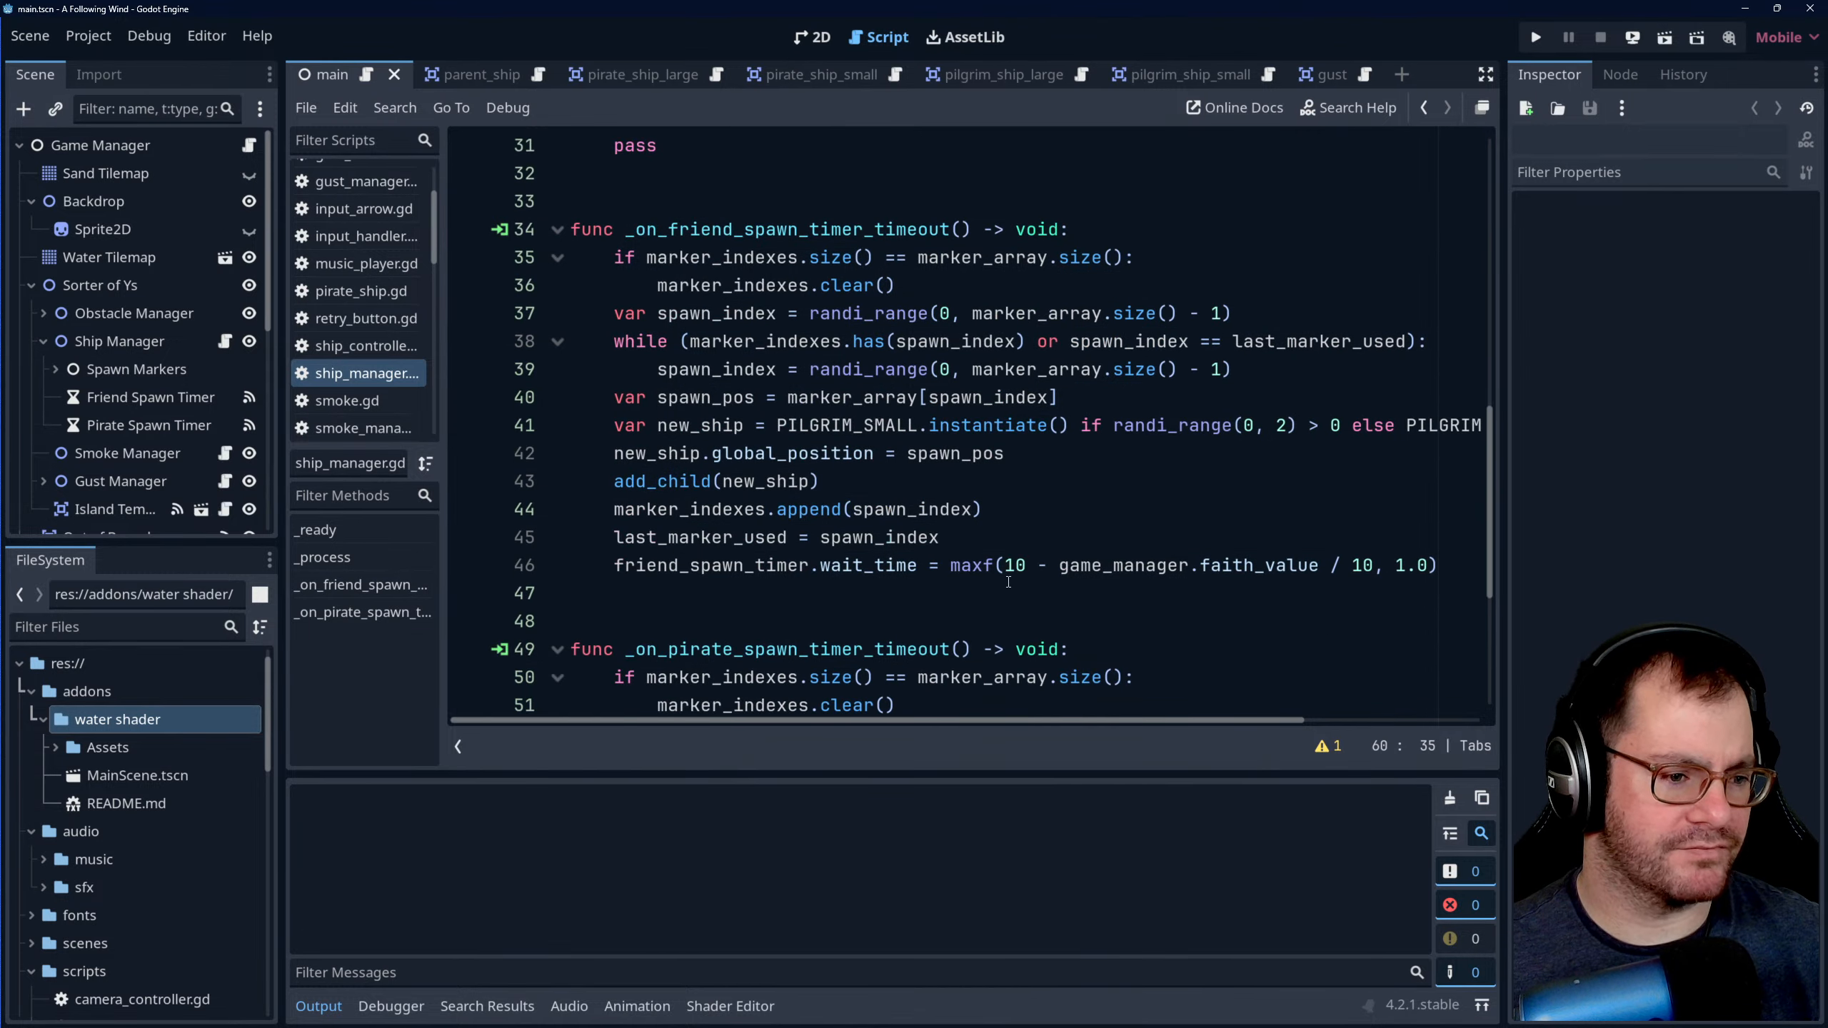
{"action": "scroll", "coordinate": [996, 533], "scroll_direction": "up", "scroll_amount": 10}
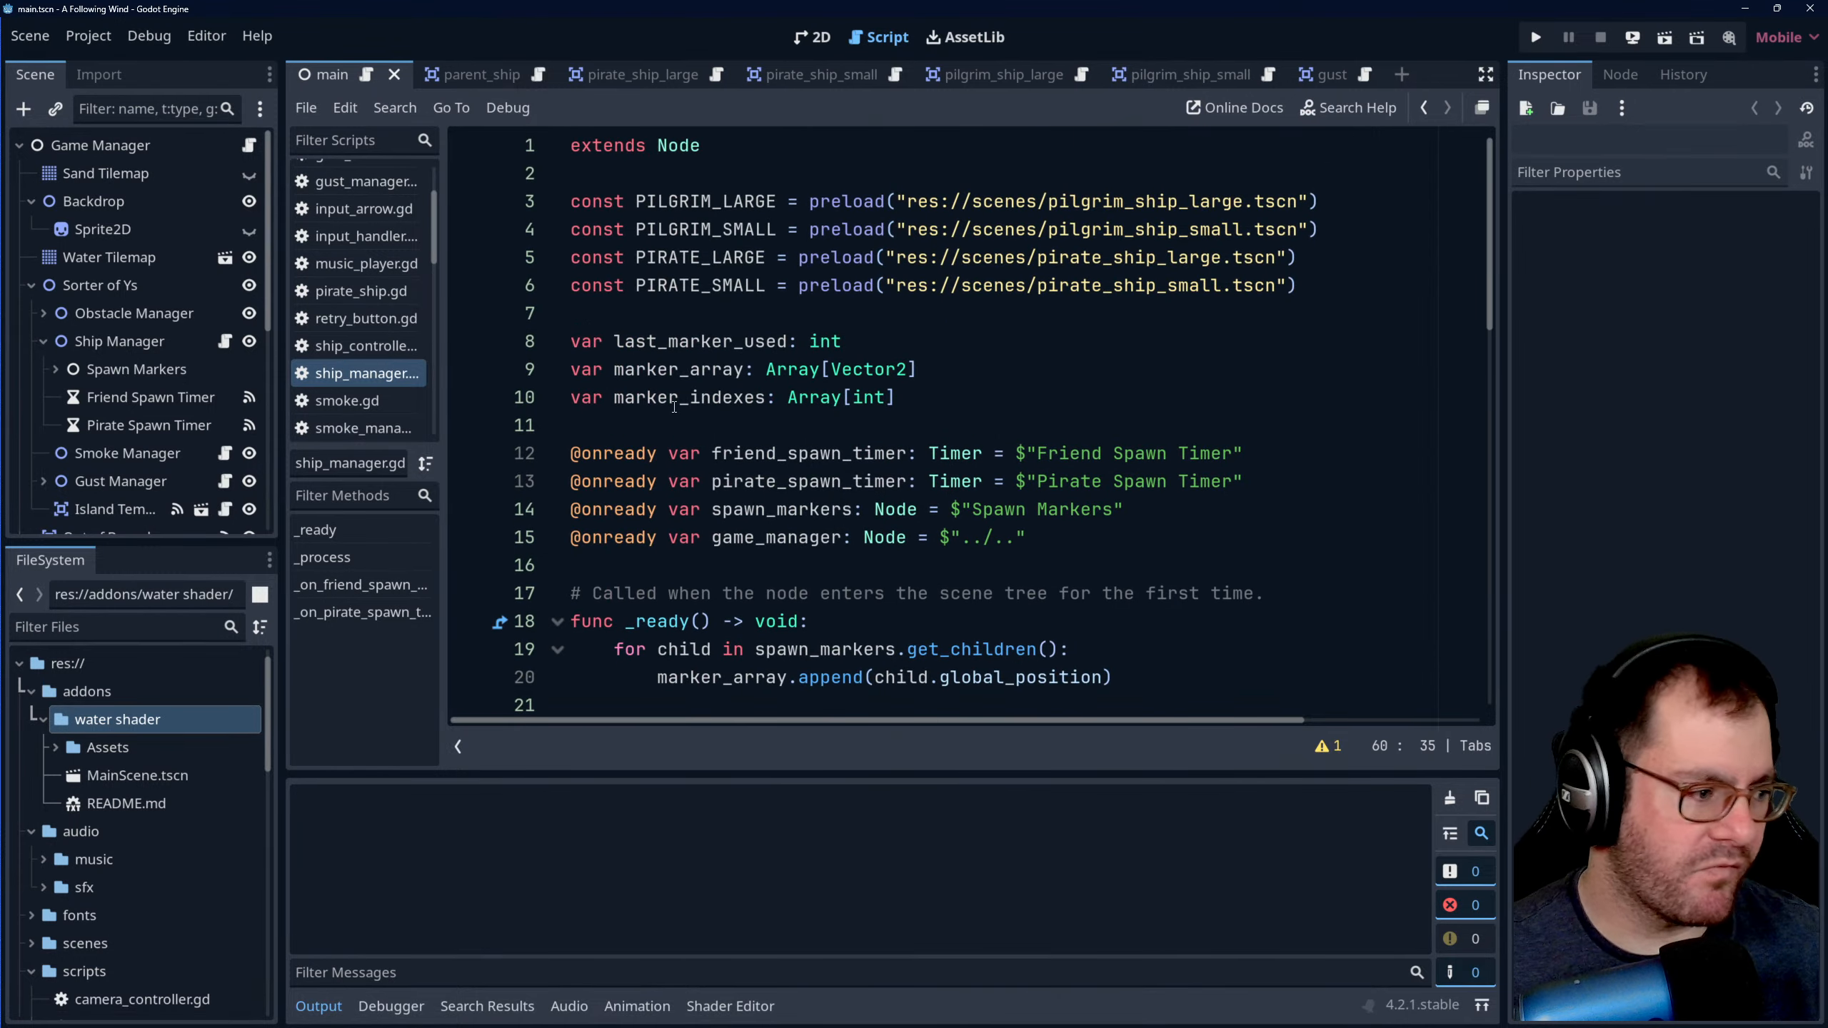
- Switch to Aseprite and bring up the New Sprite settings
{"action": "left_click", "coordinate": [306, 1019]}
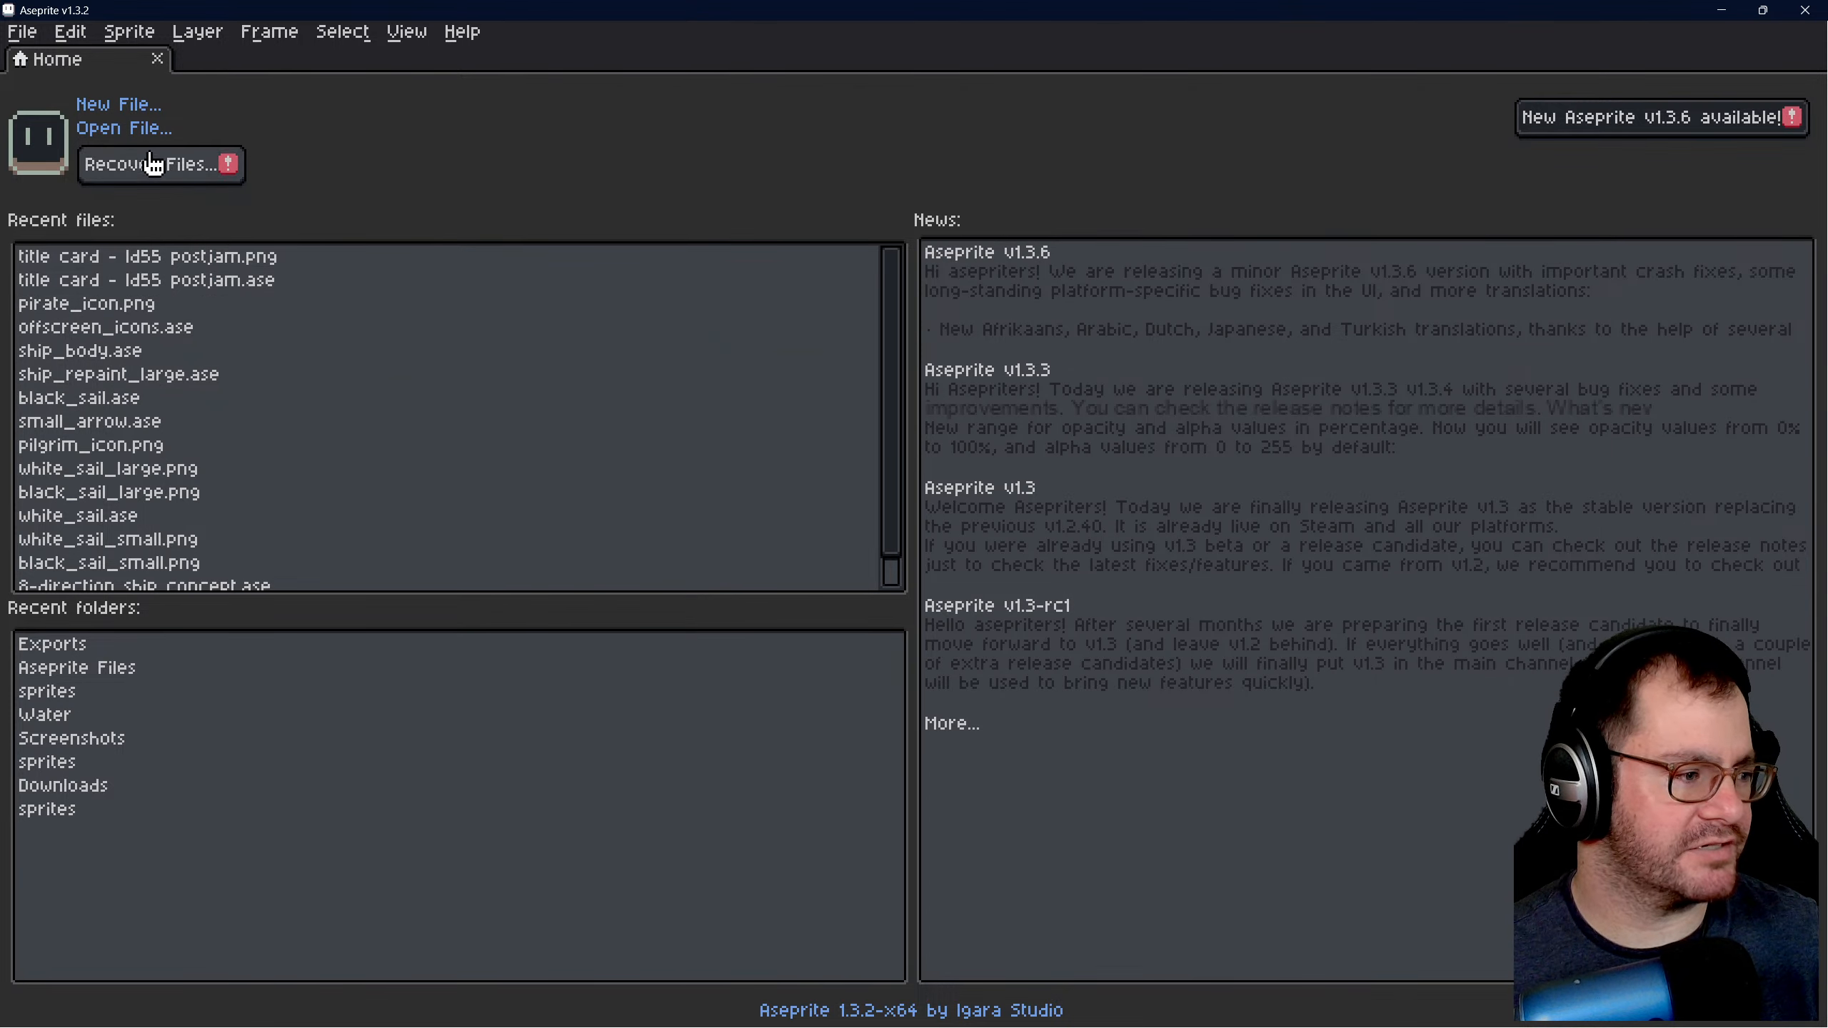
{"action": "left_click", "coordinate": [129, 108]}
{"action": "left_click", "coordinate": [980, 715]}
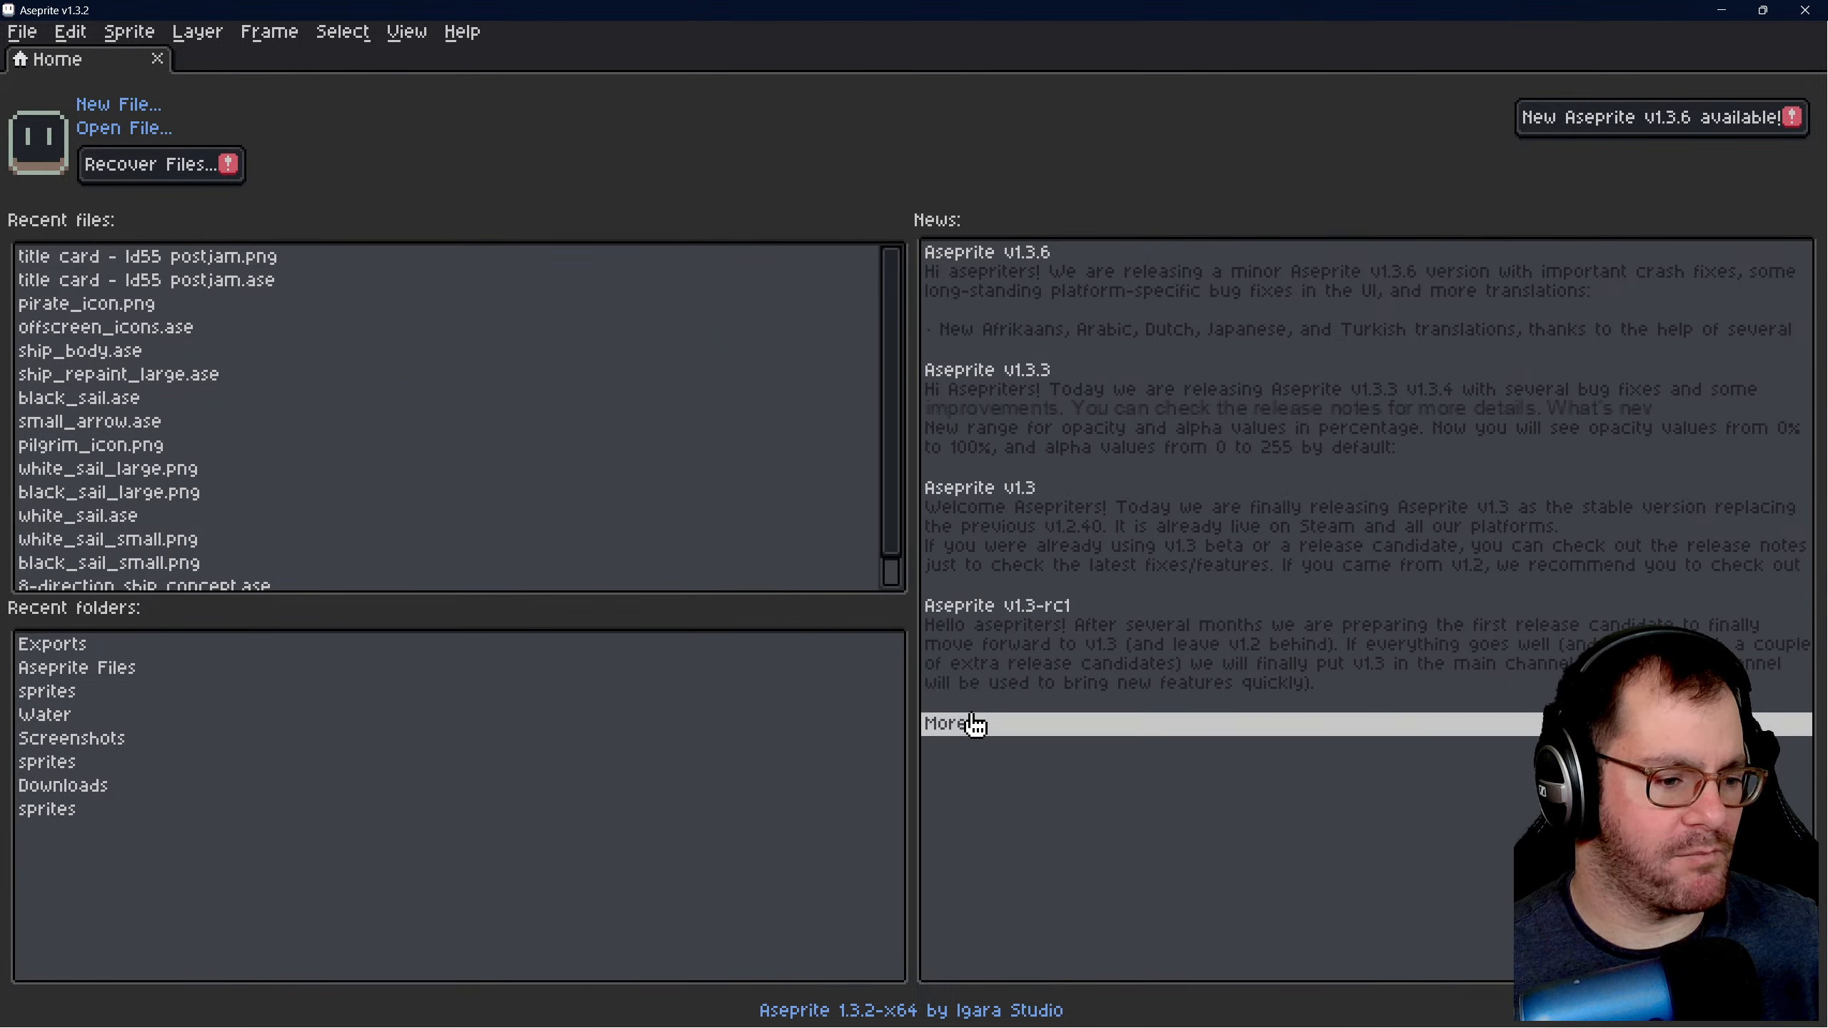
{"action": "left_click", "coordinate": [118, 107]}
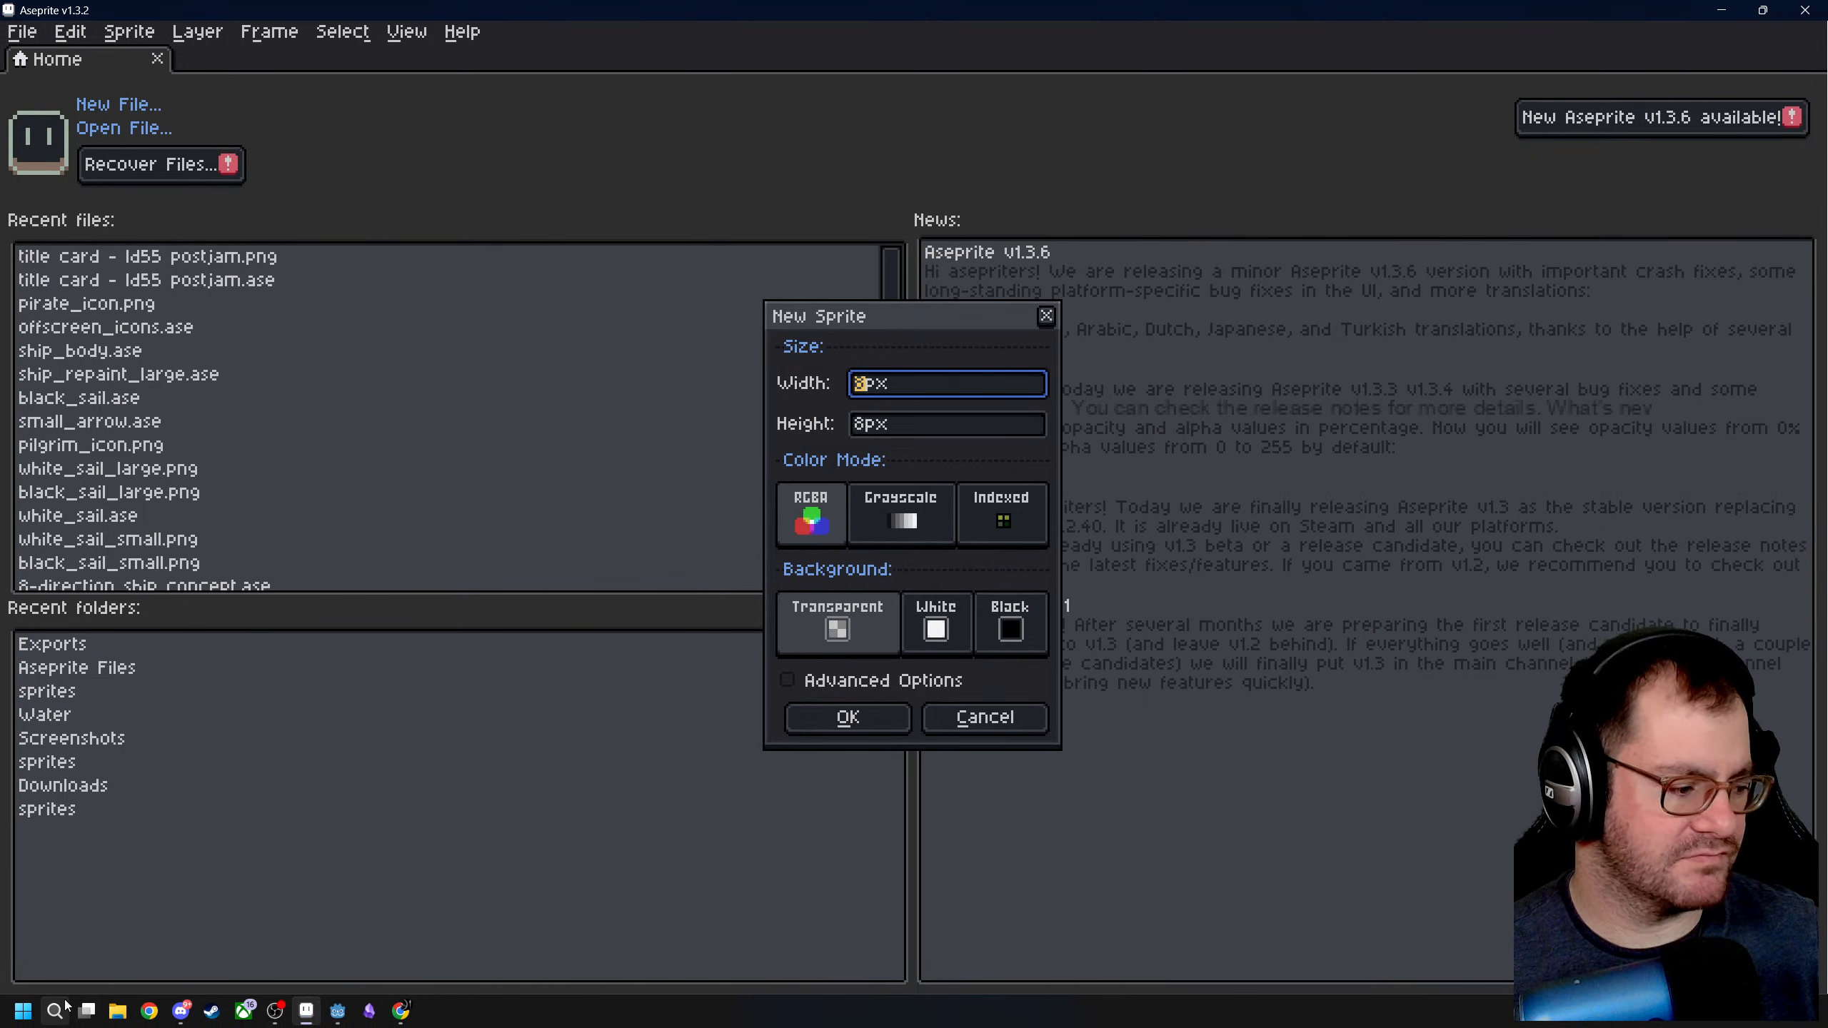
- Open the Windows Calculator beside the New Sprite settings and create an RGBA sprite with a transparent background
{"action": "left_click", "coordinate": [30, 1008]}
{"action": "scroll", "coordinate": [251, 617], "scroll_direction": "down", "scroll_amount": 1}
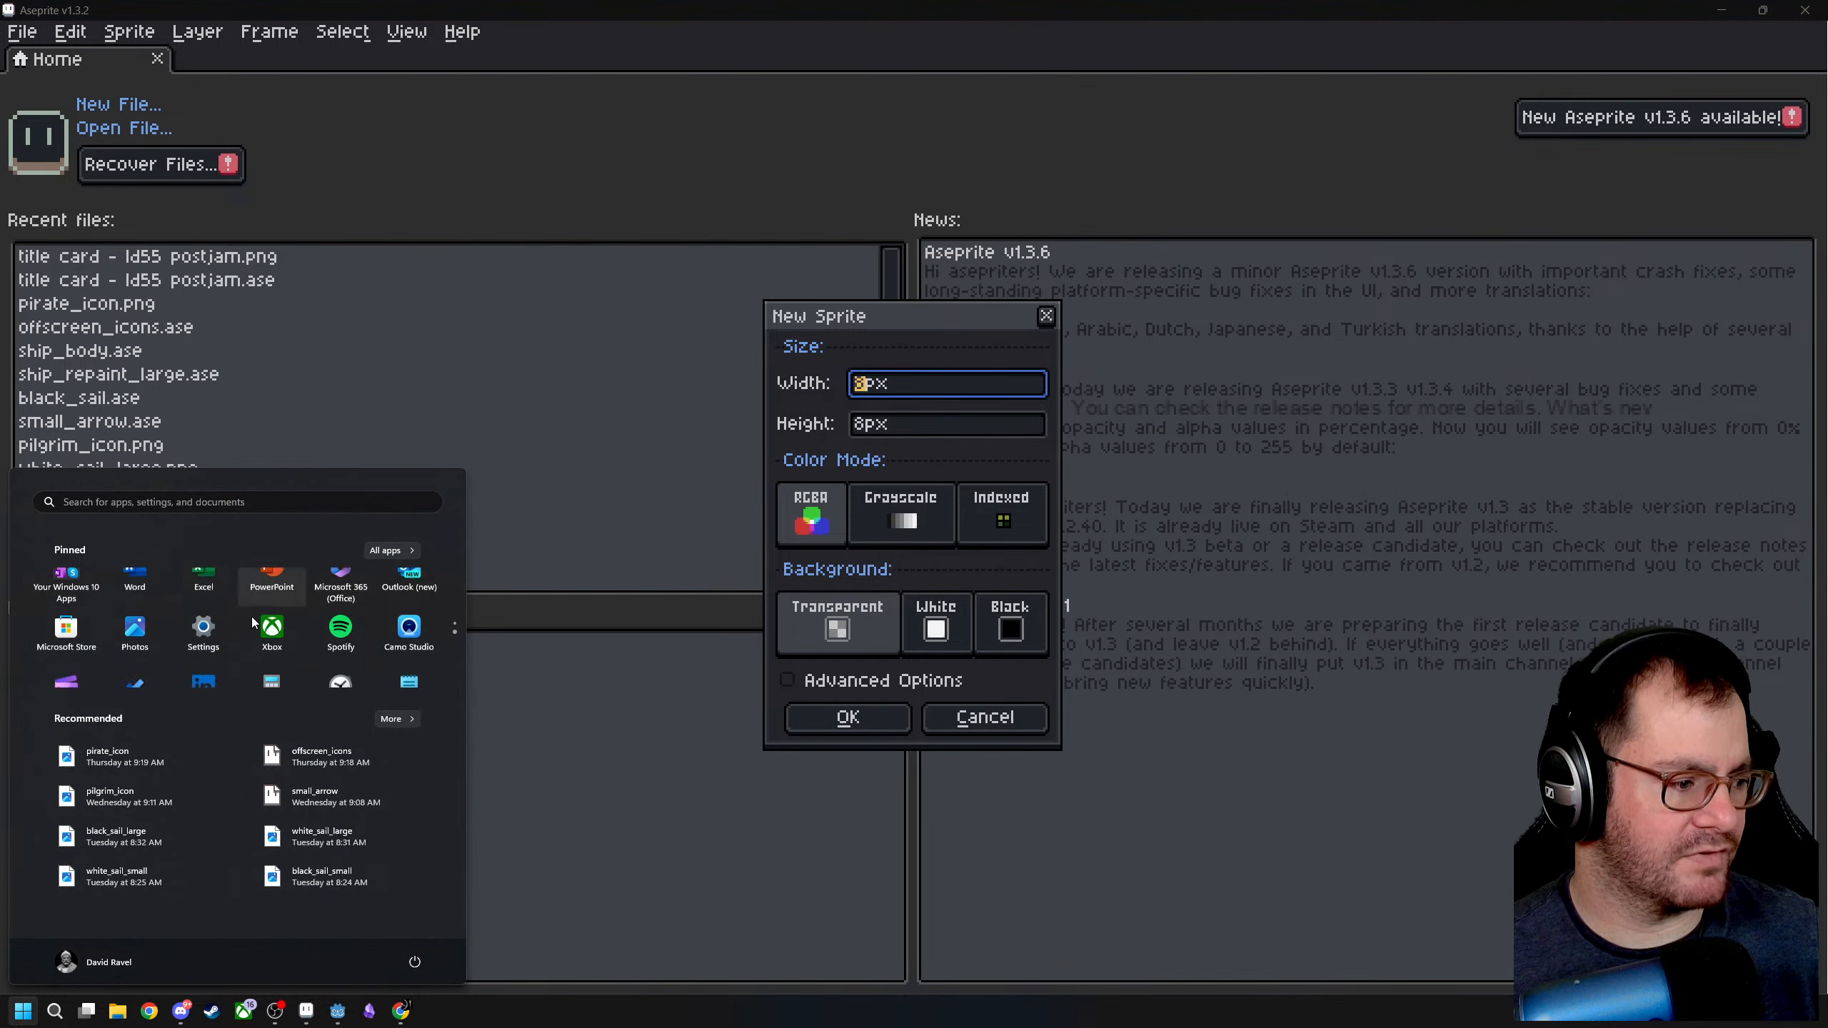
{"action": "left_click", "coordinate": [261, 601]}
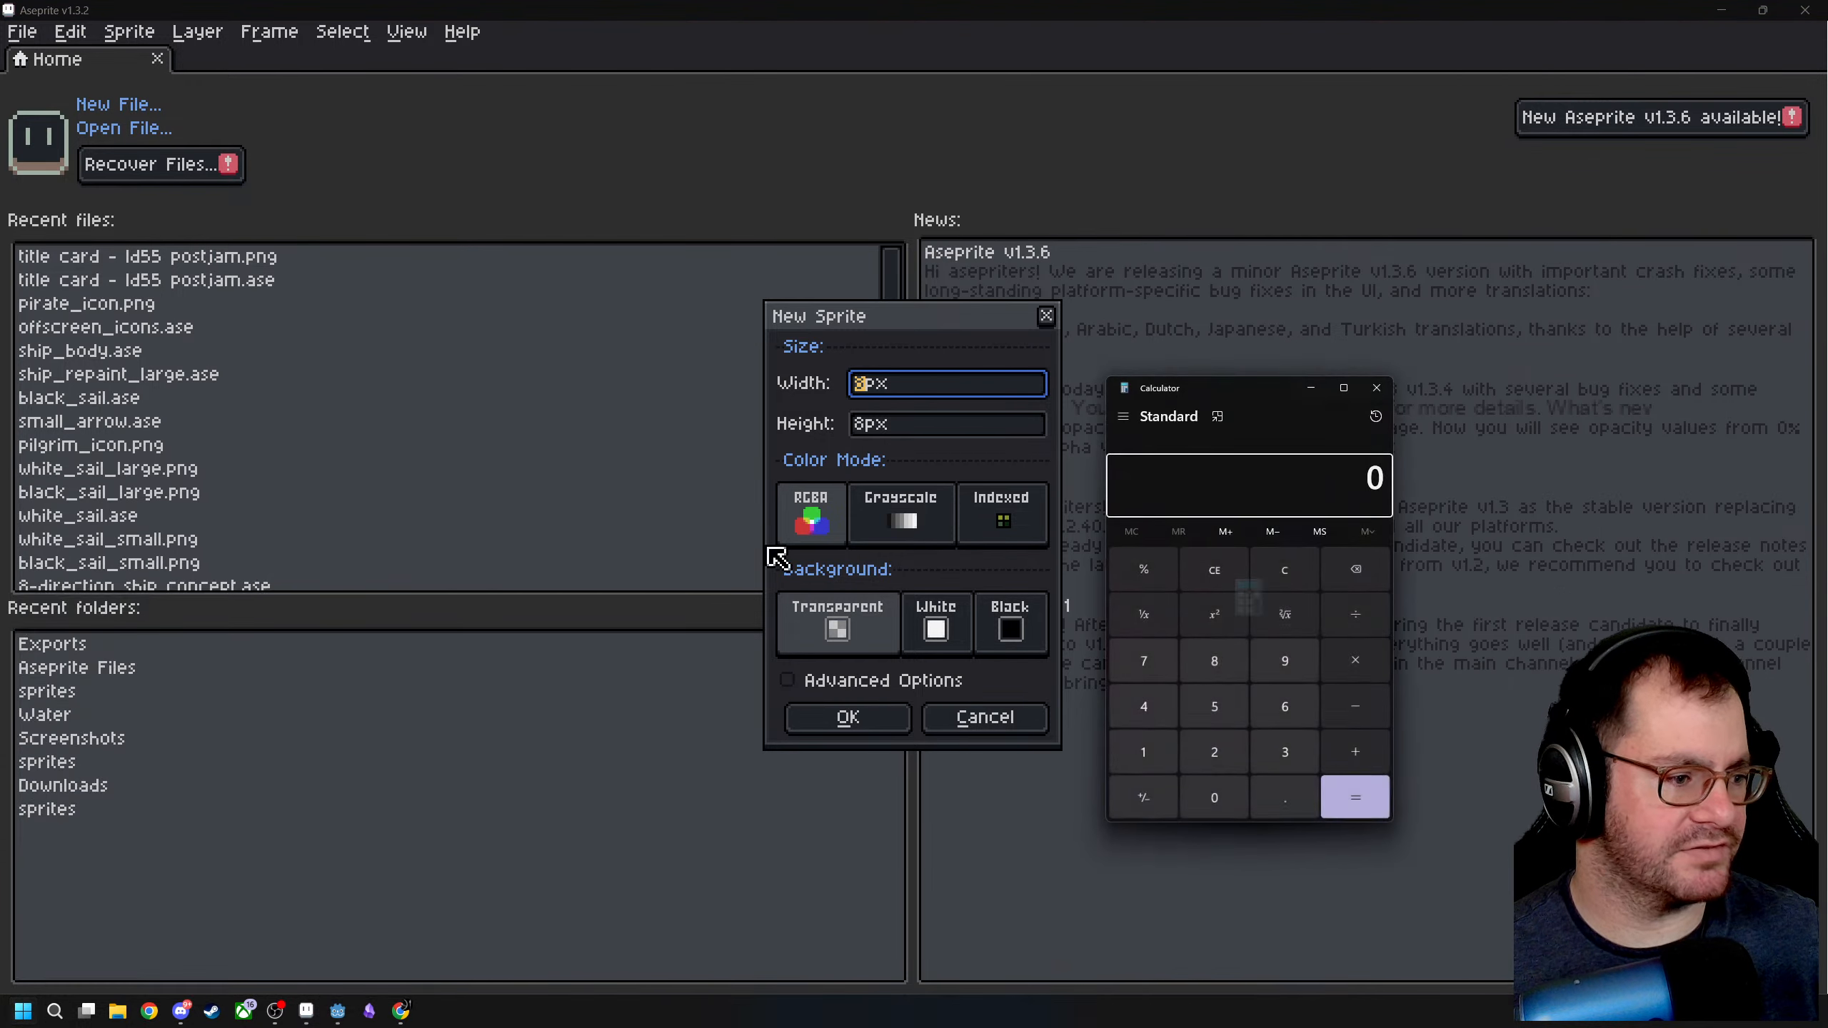
{"action": "left_click", "coordinate": [1261, 753]}
{"action": "left_click", "coordinate": [1232, 753]}
{"action": "left_click", "coordinate": [847, 717]}
- Open the ship_body Aseprite sprite from the A Following Wind sprites folder
{"action": "left_click", "coordinate": [58, 60]}
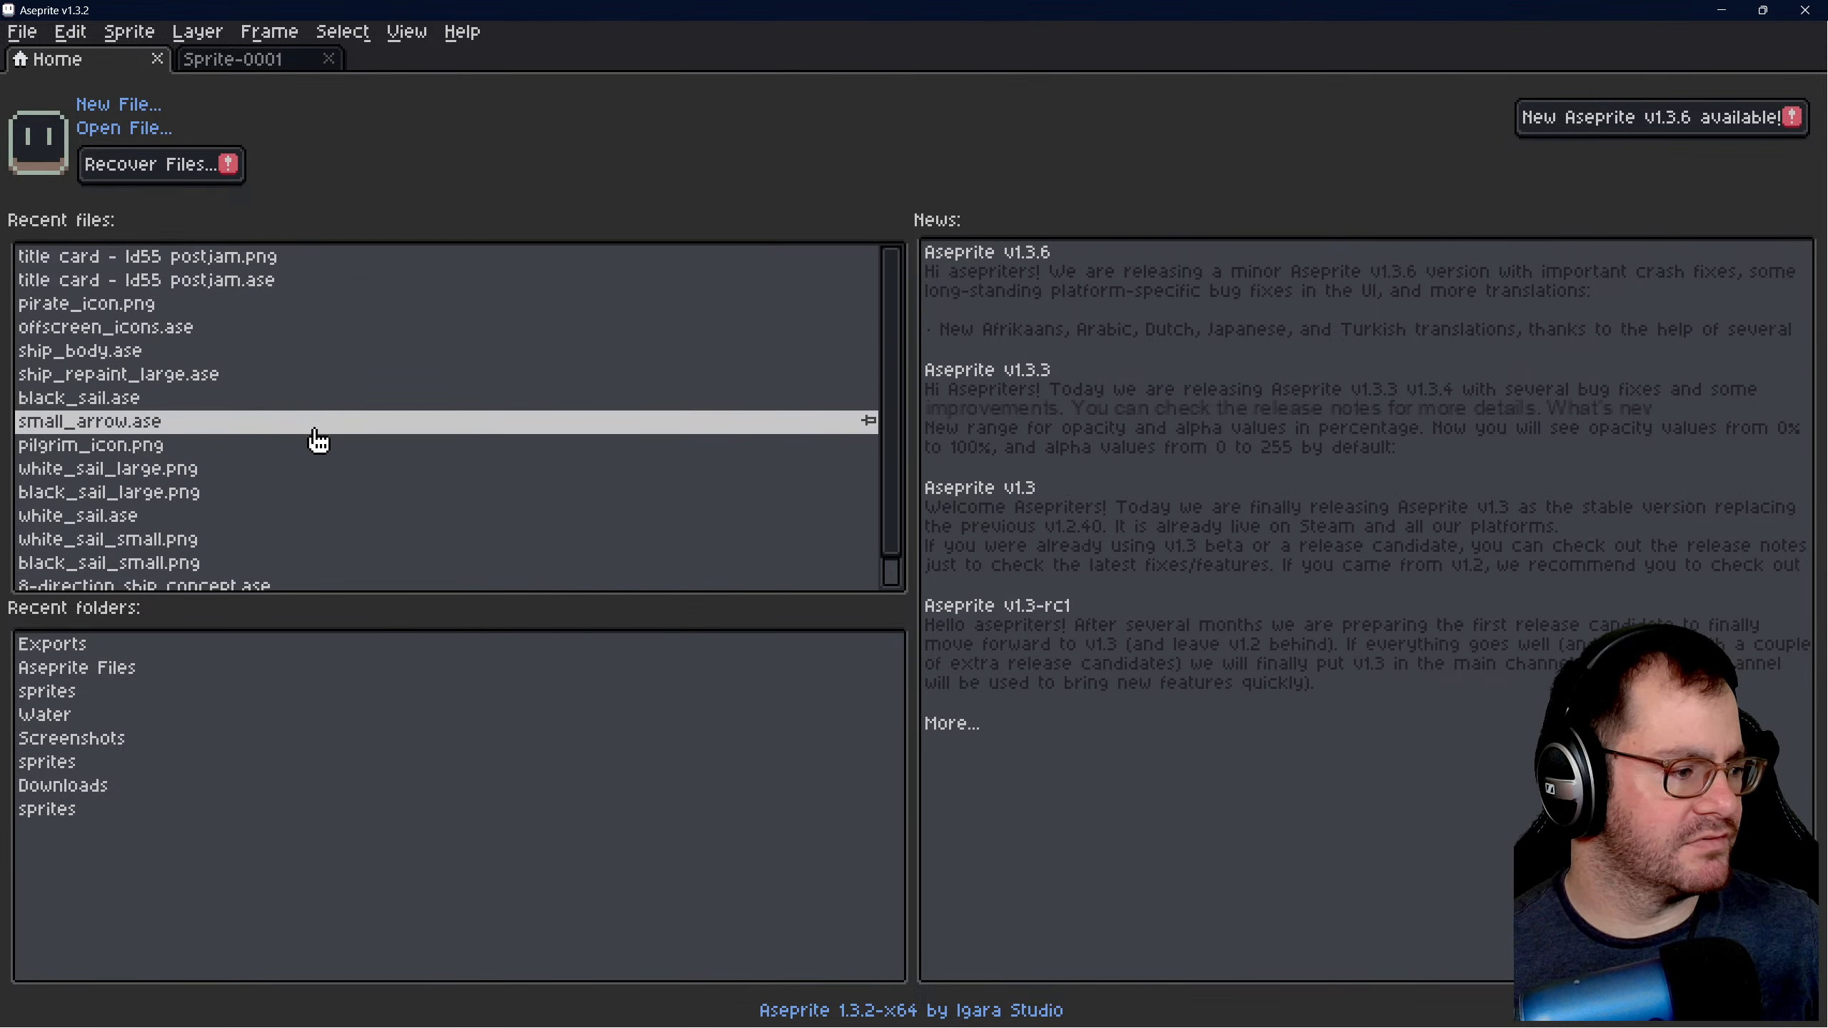
{"action": "scroll", "coordinate": [318, 441], "scroll_direction": "down", "scroll_amount": 1}
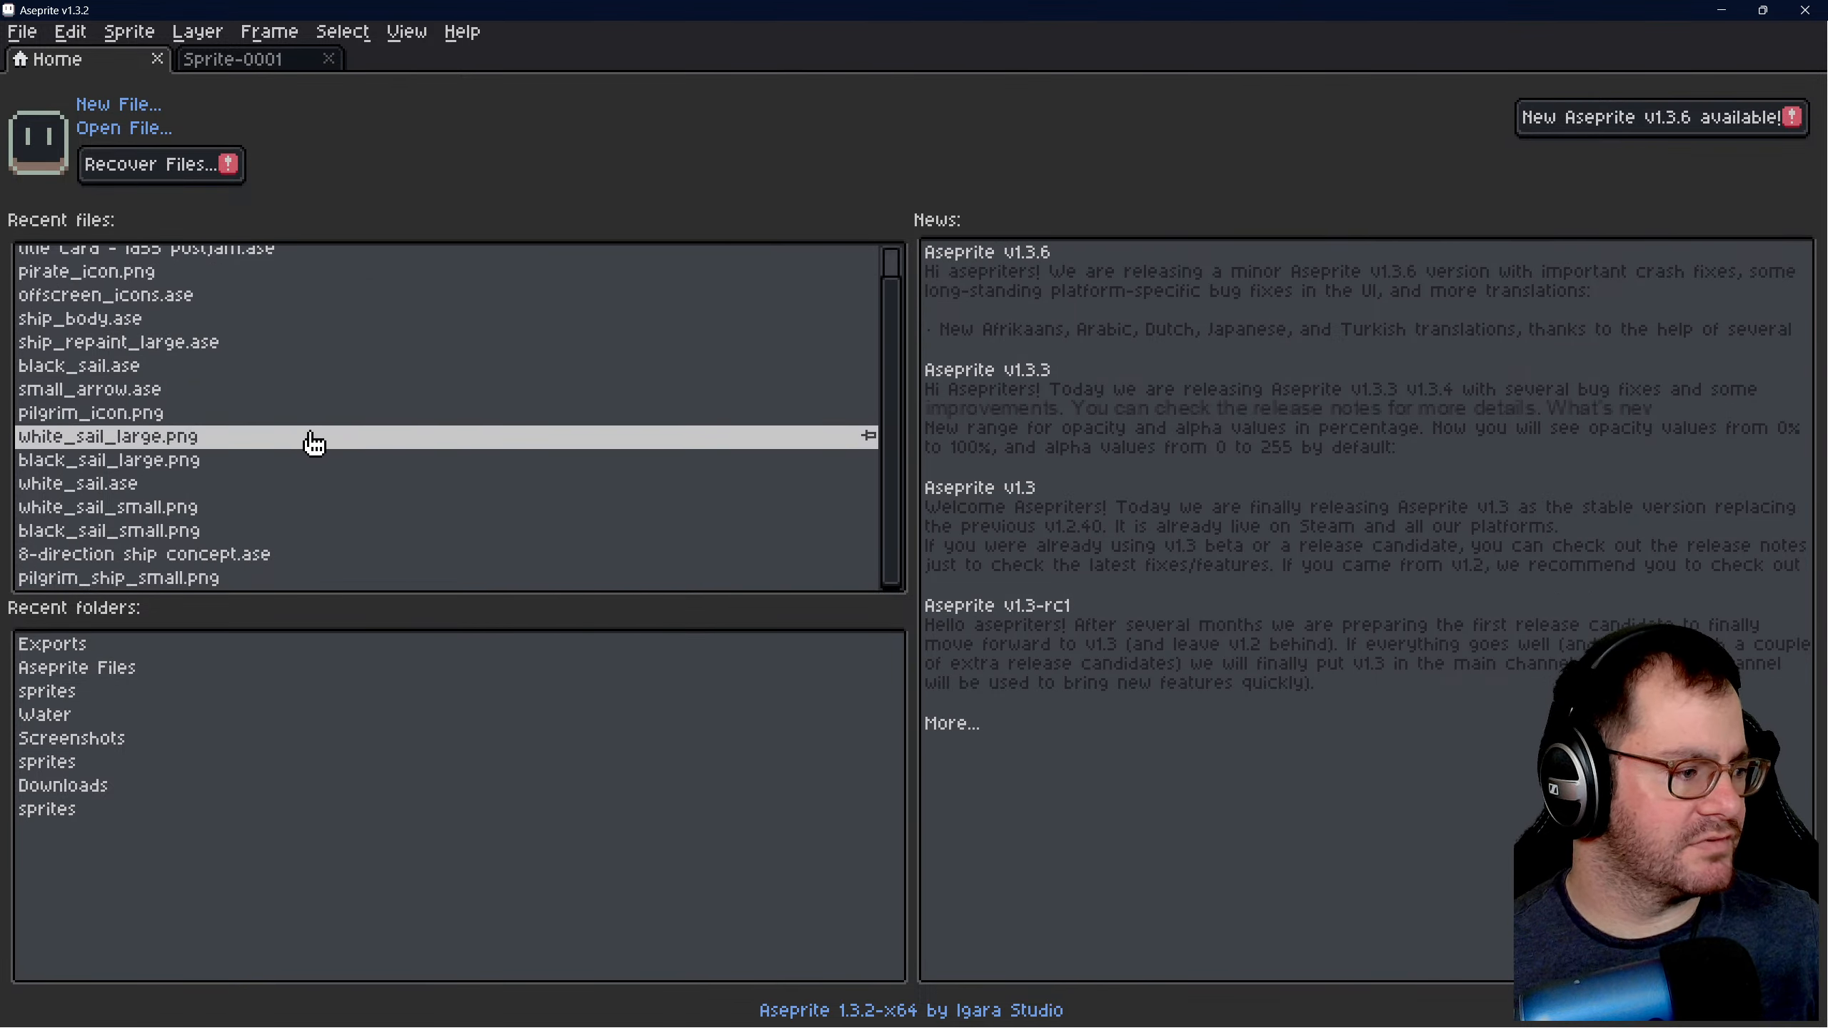
{"action": "left_click", "coordinate": [146, 133]}
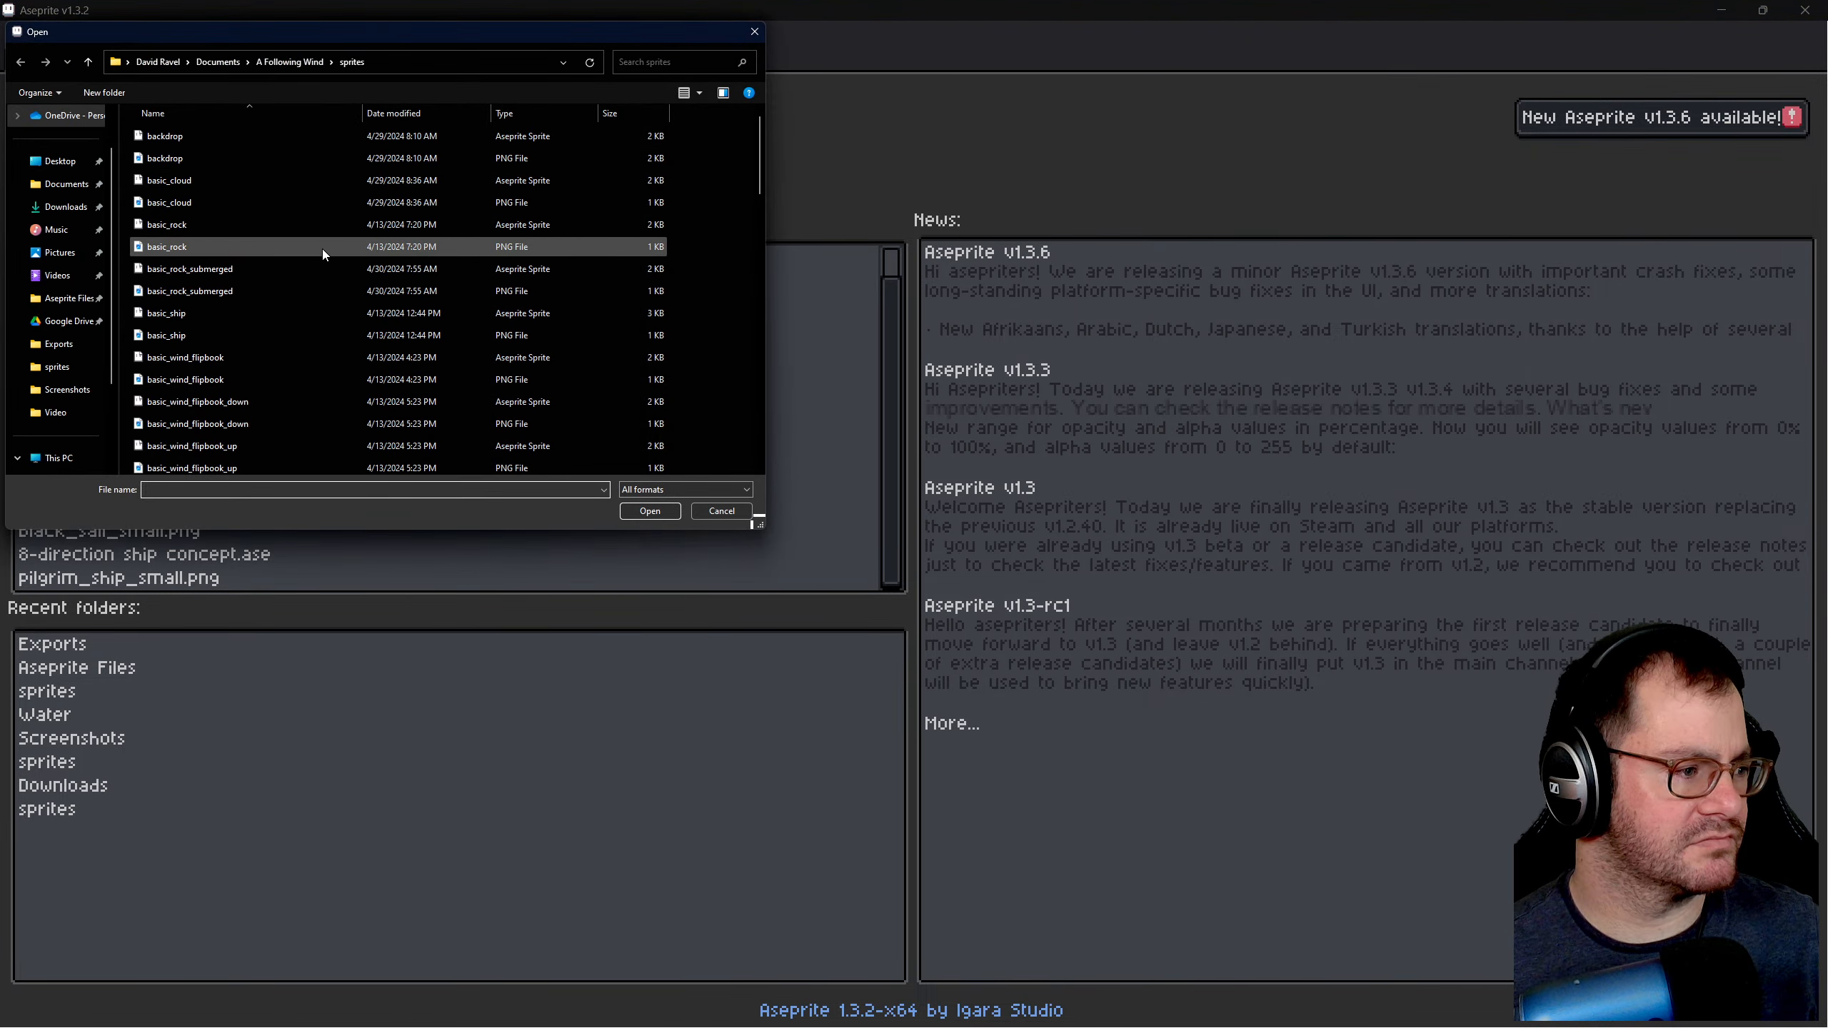
{"action": "scroll", "coordinate": [323, 249], "scroll_direction": "down", "scroll_amount": 8}
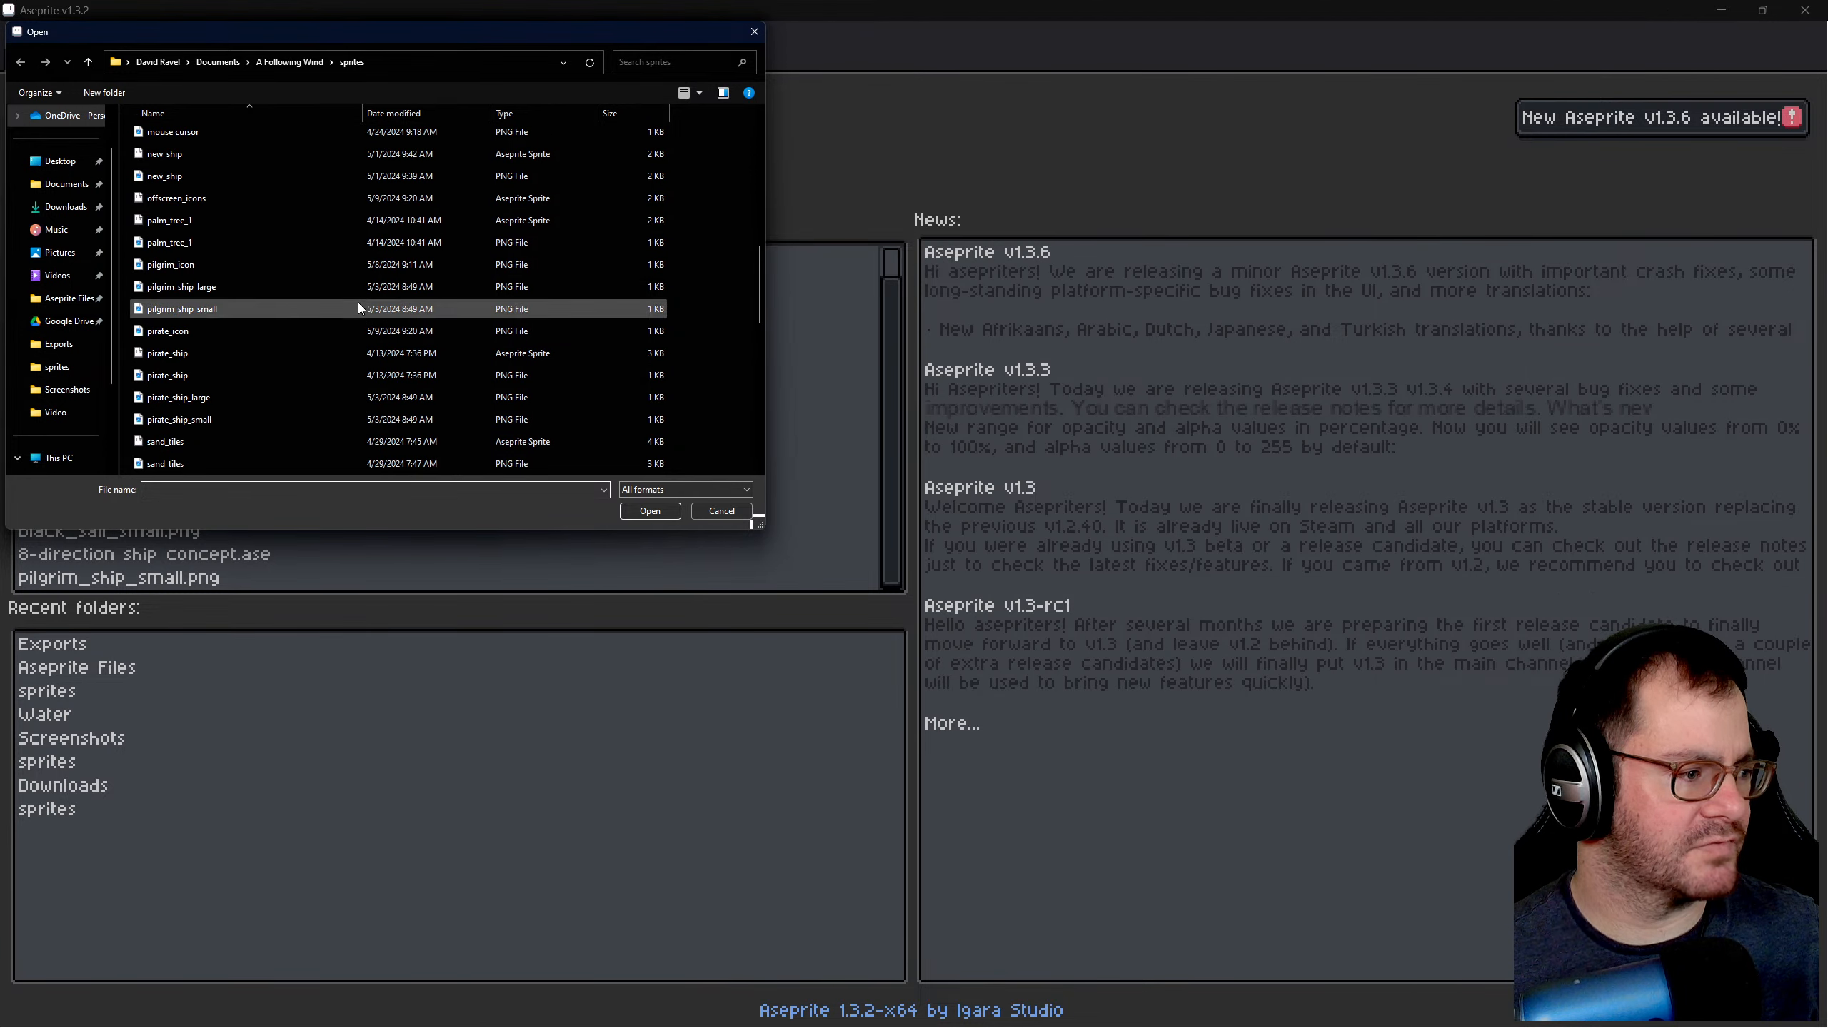
{"action": "scroll", "coordinate": [303, 274], "scroll_direction": "up", "scroll_amount": 2}
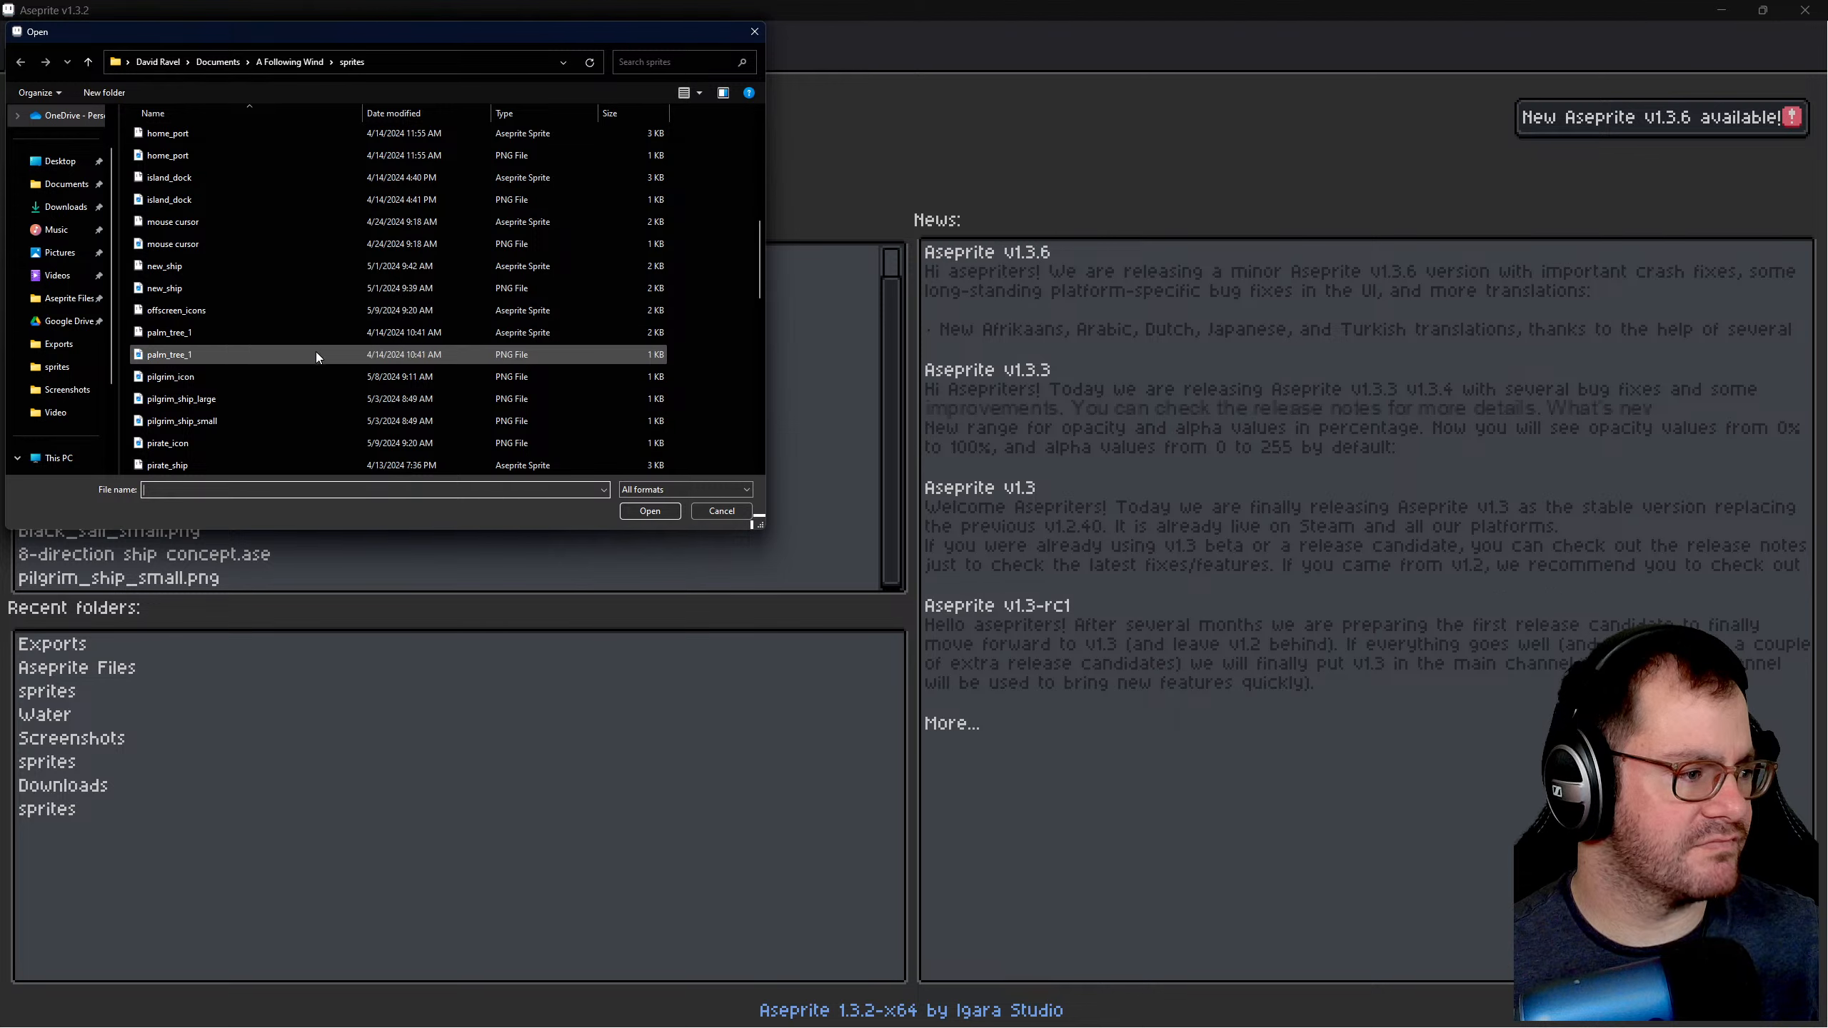
{"action": "scroll", "coordinate": [319, 361], "scroll_direction": "down", "scroll_amount": 6}
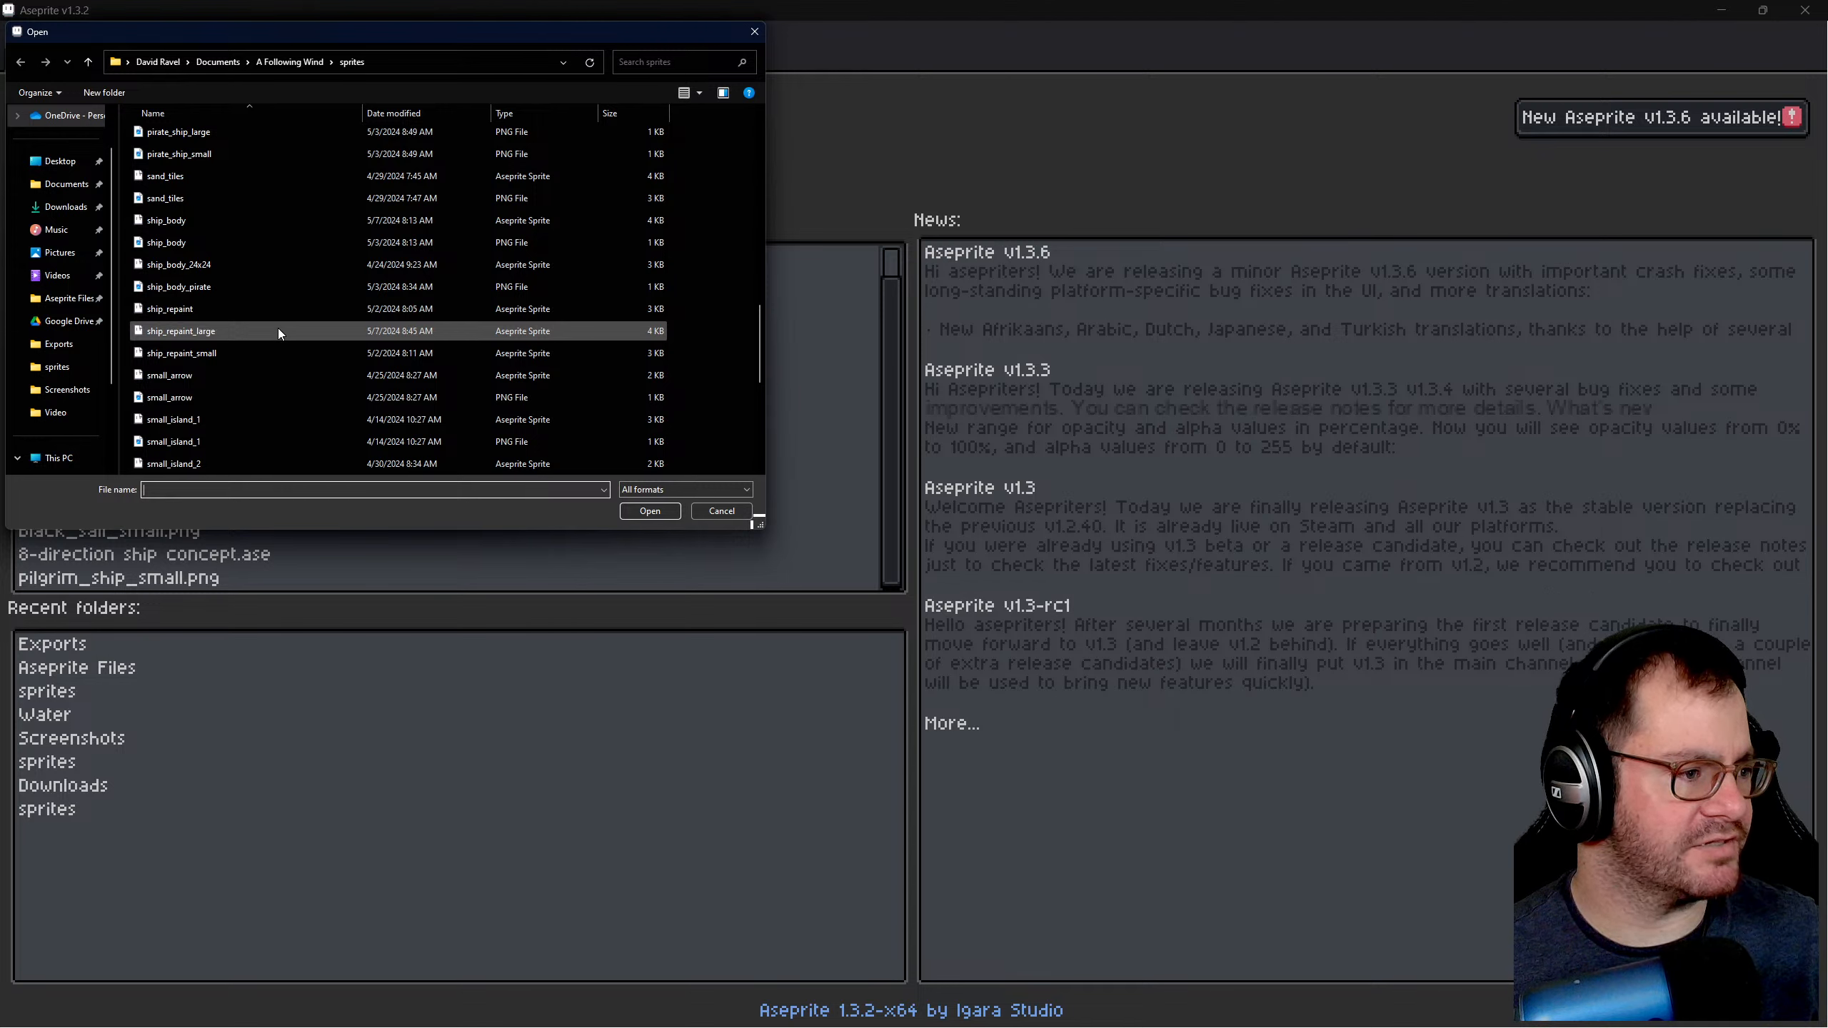
{"action": "left_click", "coordinate": [281, 222]}
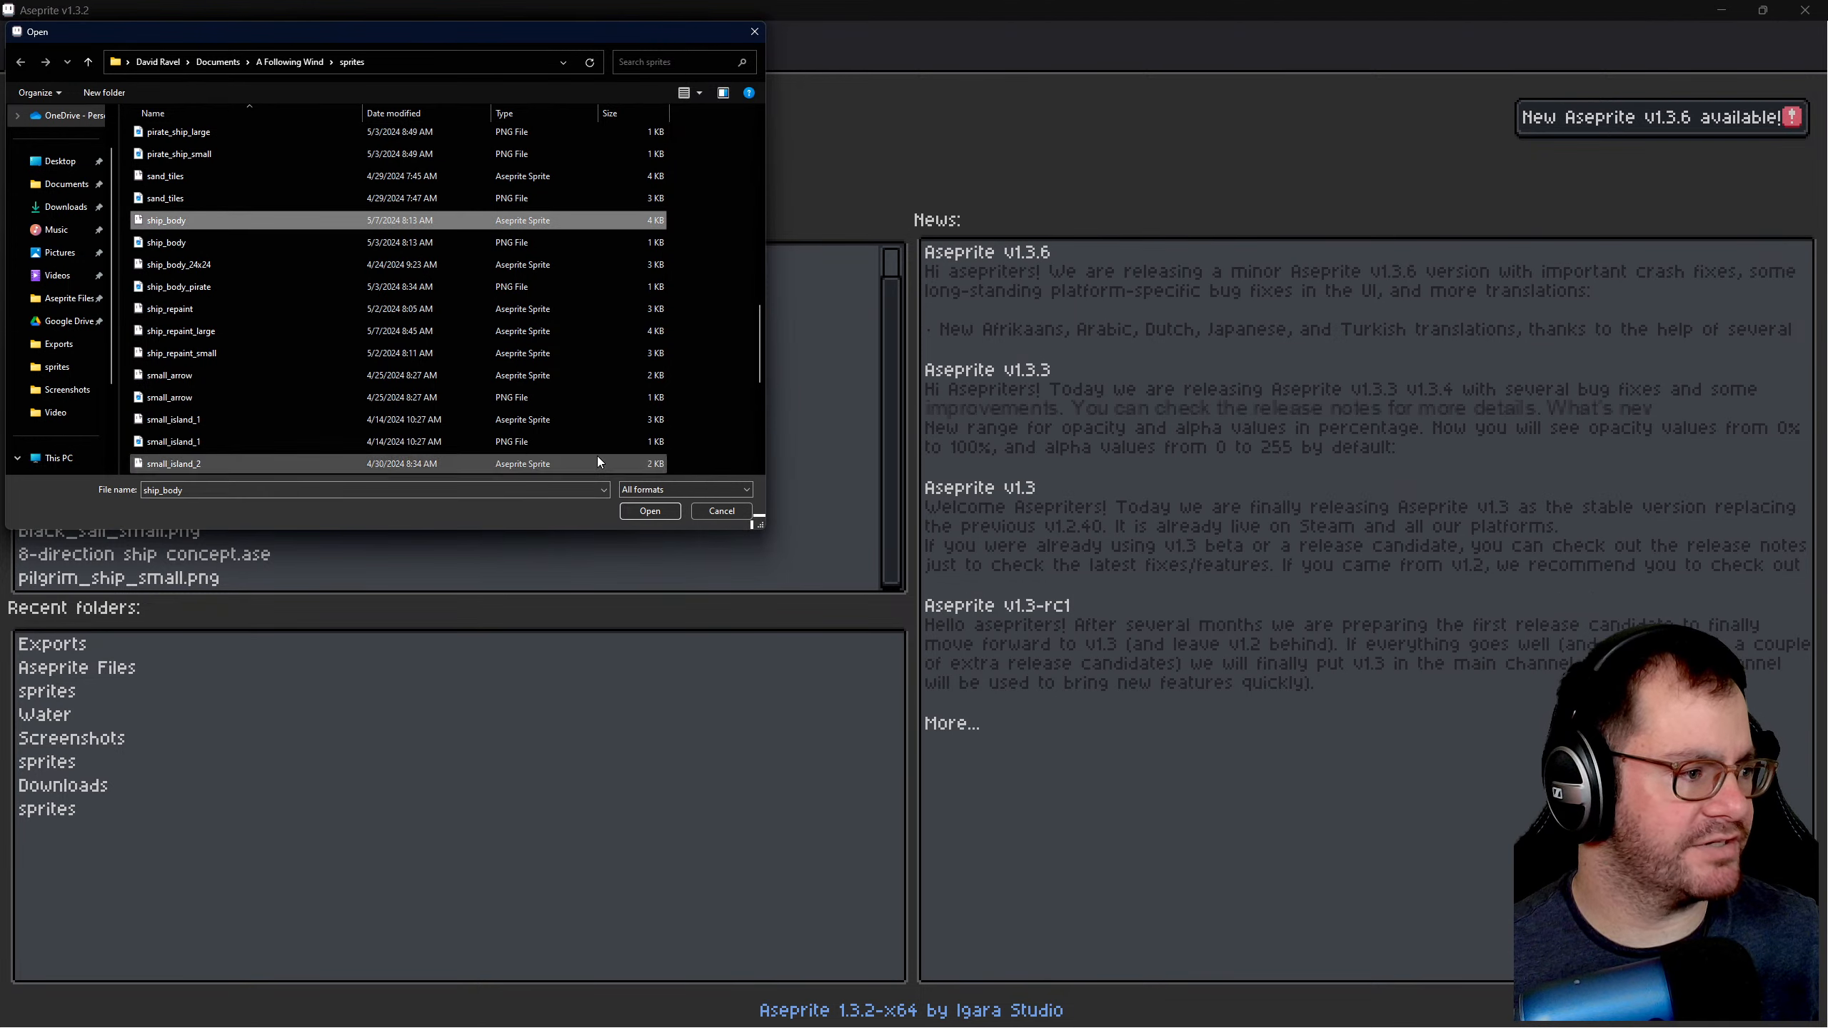
{"action": "left_click", "coordinate": [651, 511]}
{"action": "scroll", "coordinate": [878, 436], "scroll_direction": "up", "scroll_amount": 4}
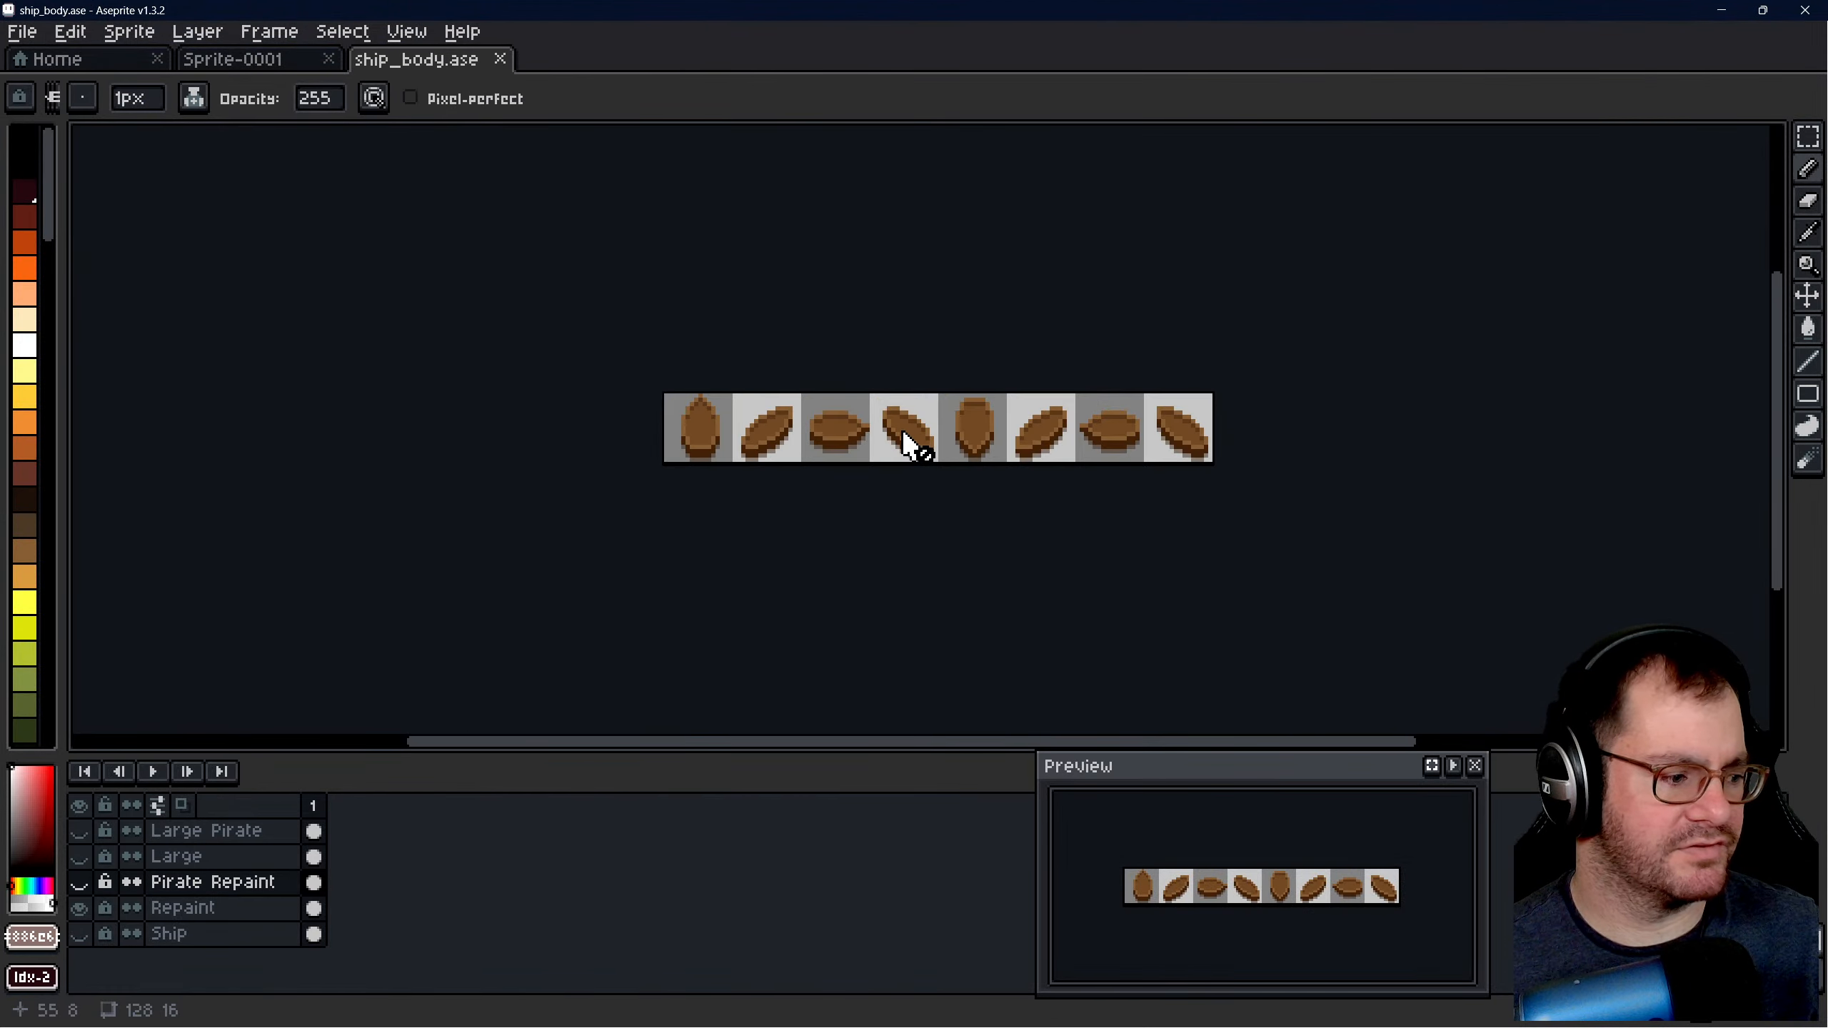
- Open ship_repaint_large.ase from the recently used files
{"action": "left_click", "coordinate": [90, 60]}
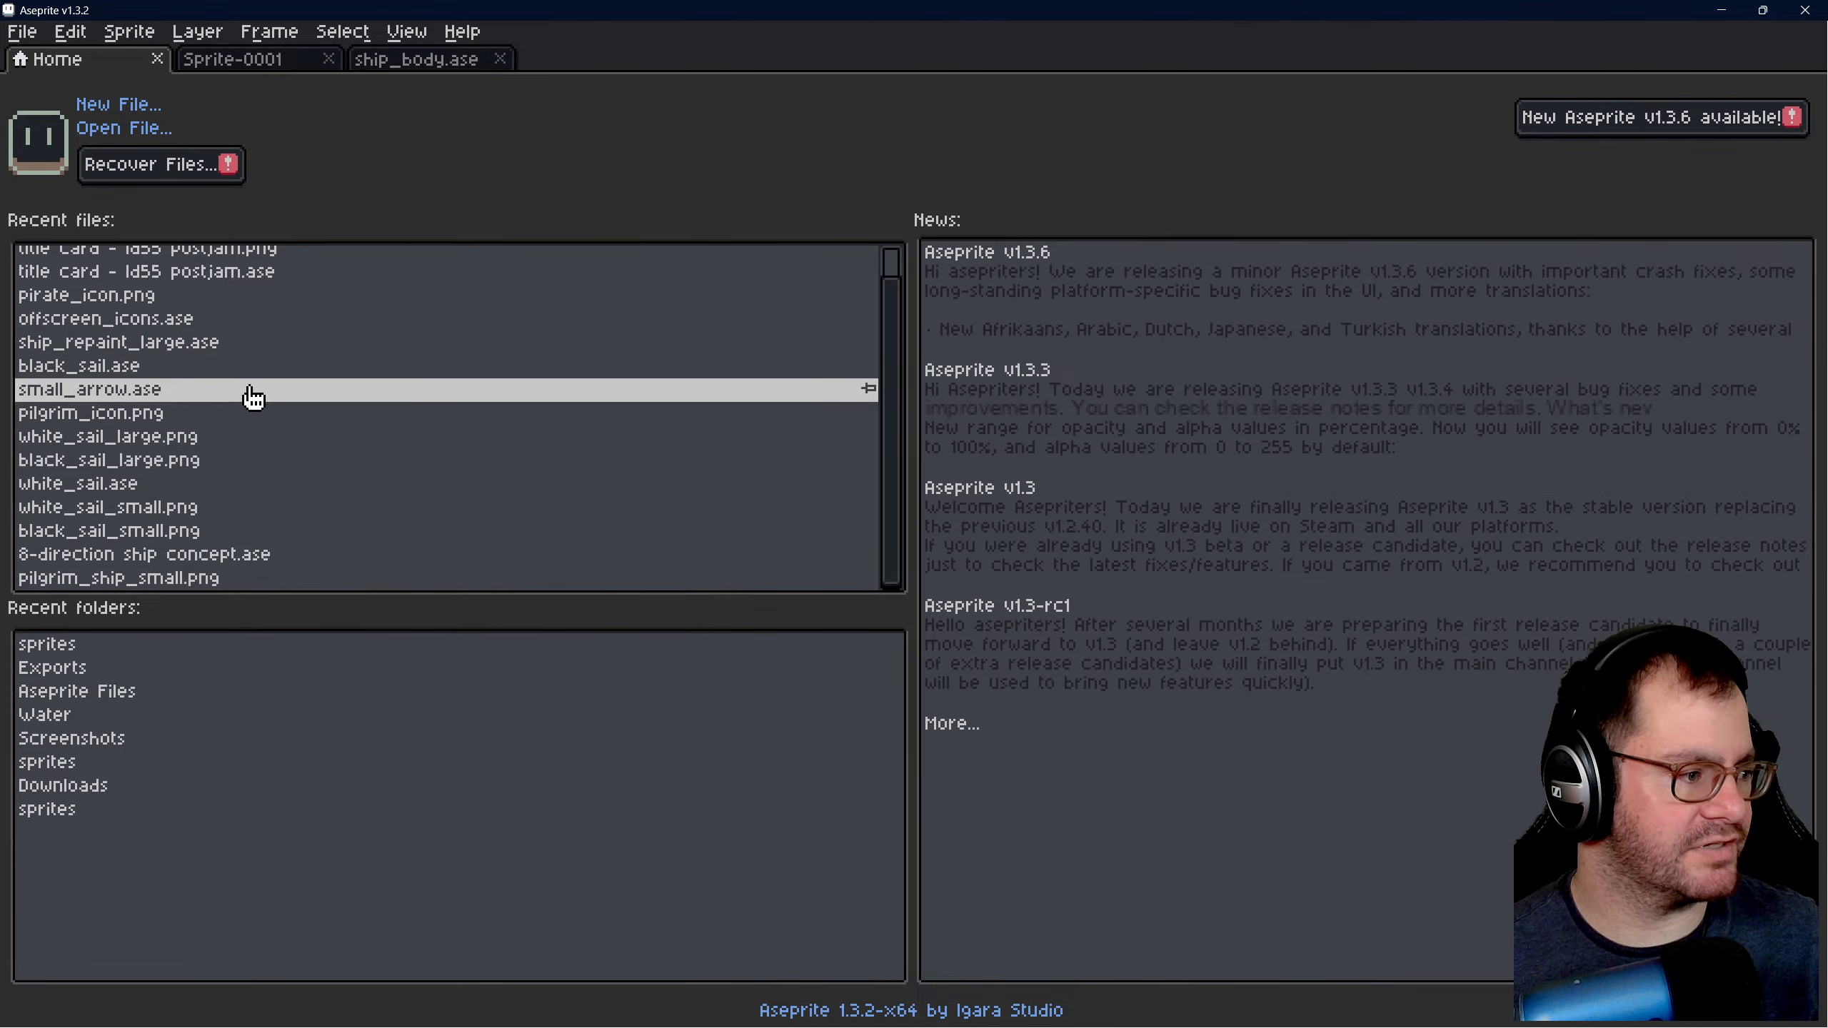
{"action": "scroll", "coordinate": [253, 364], "scroll_direction": "up", "scroll_amount": 1}
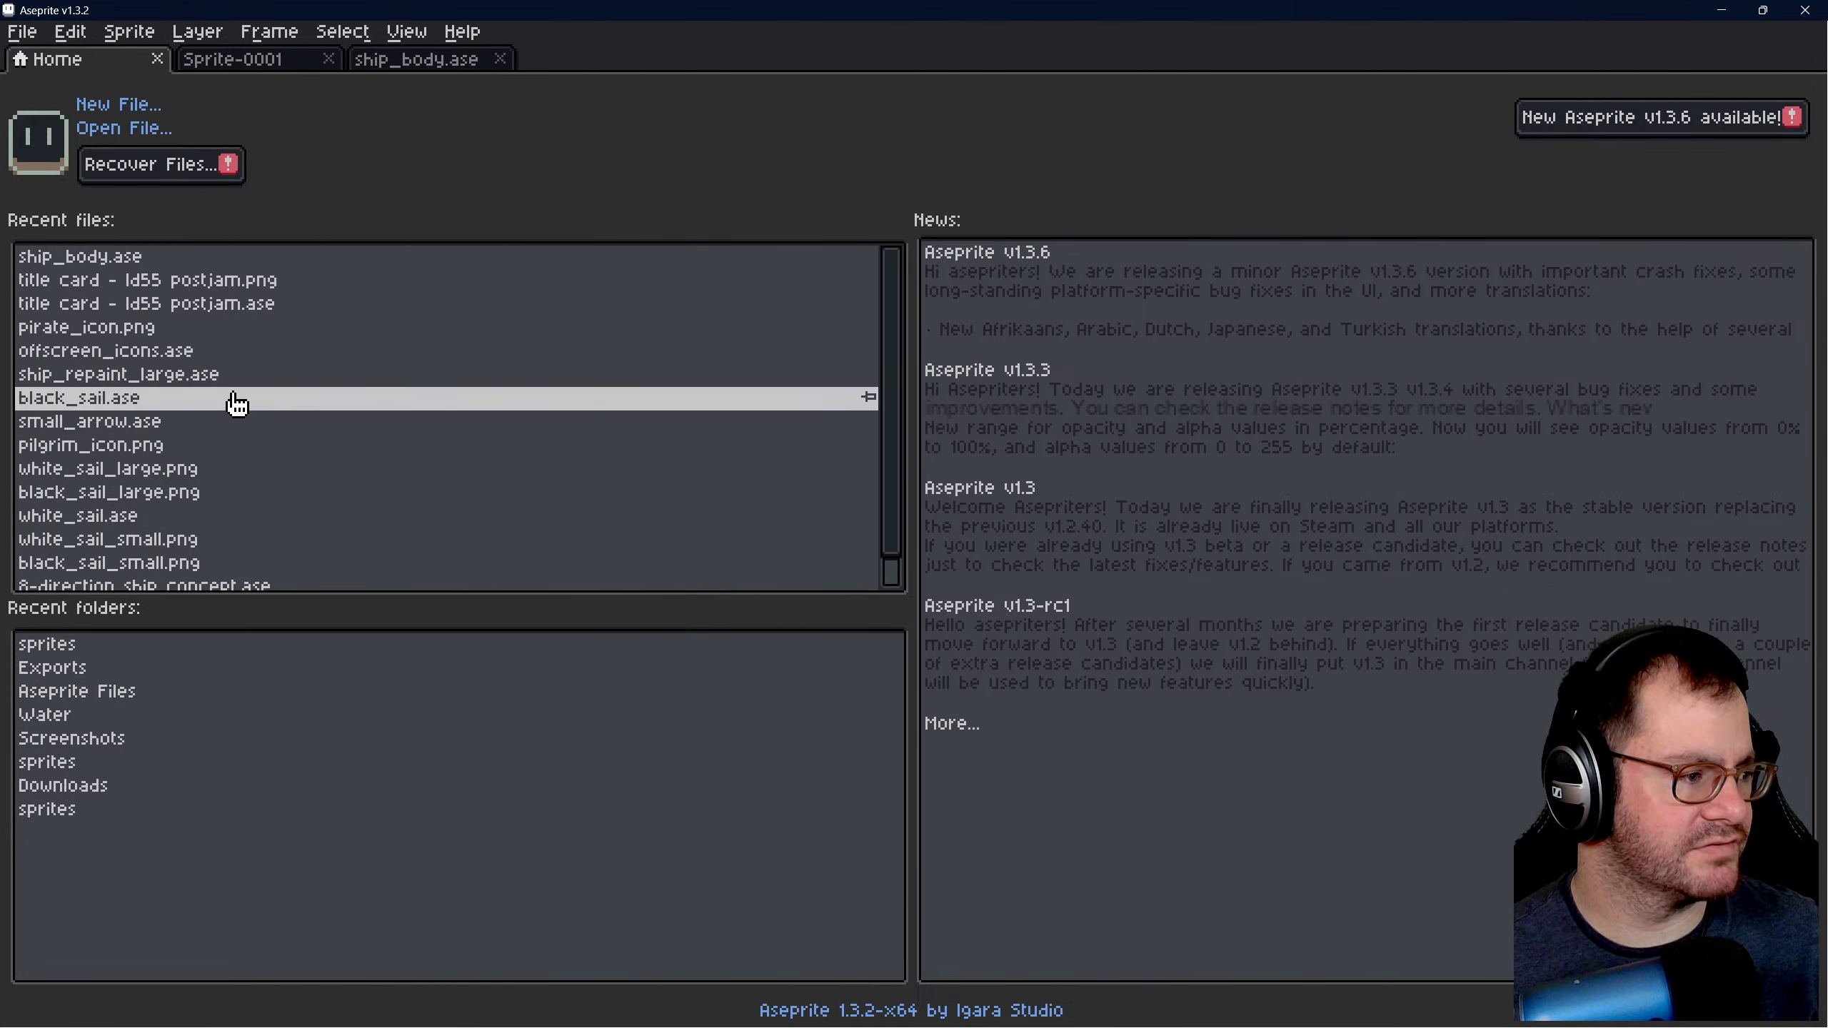
{"action": "left_click", "coordinate": [261, 384]}
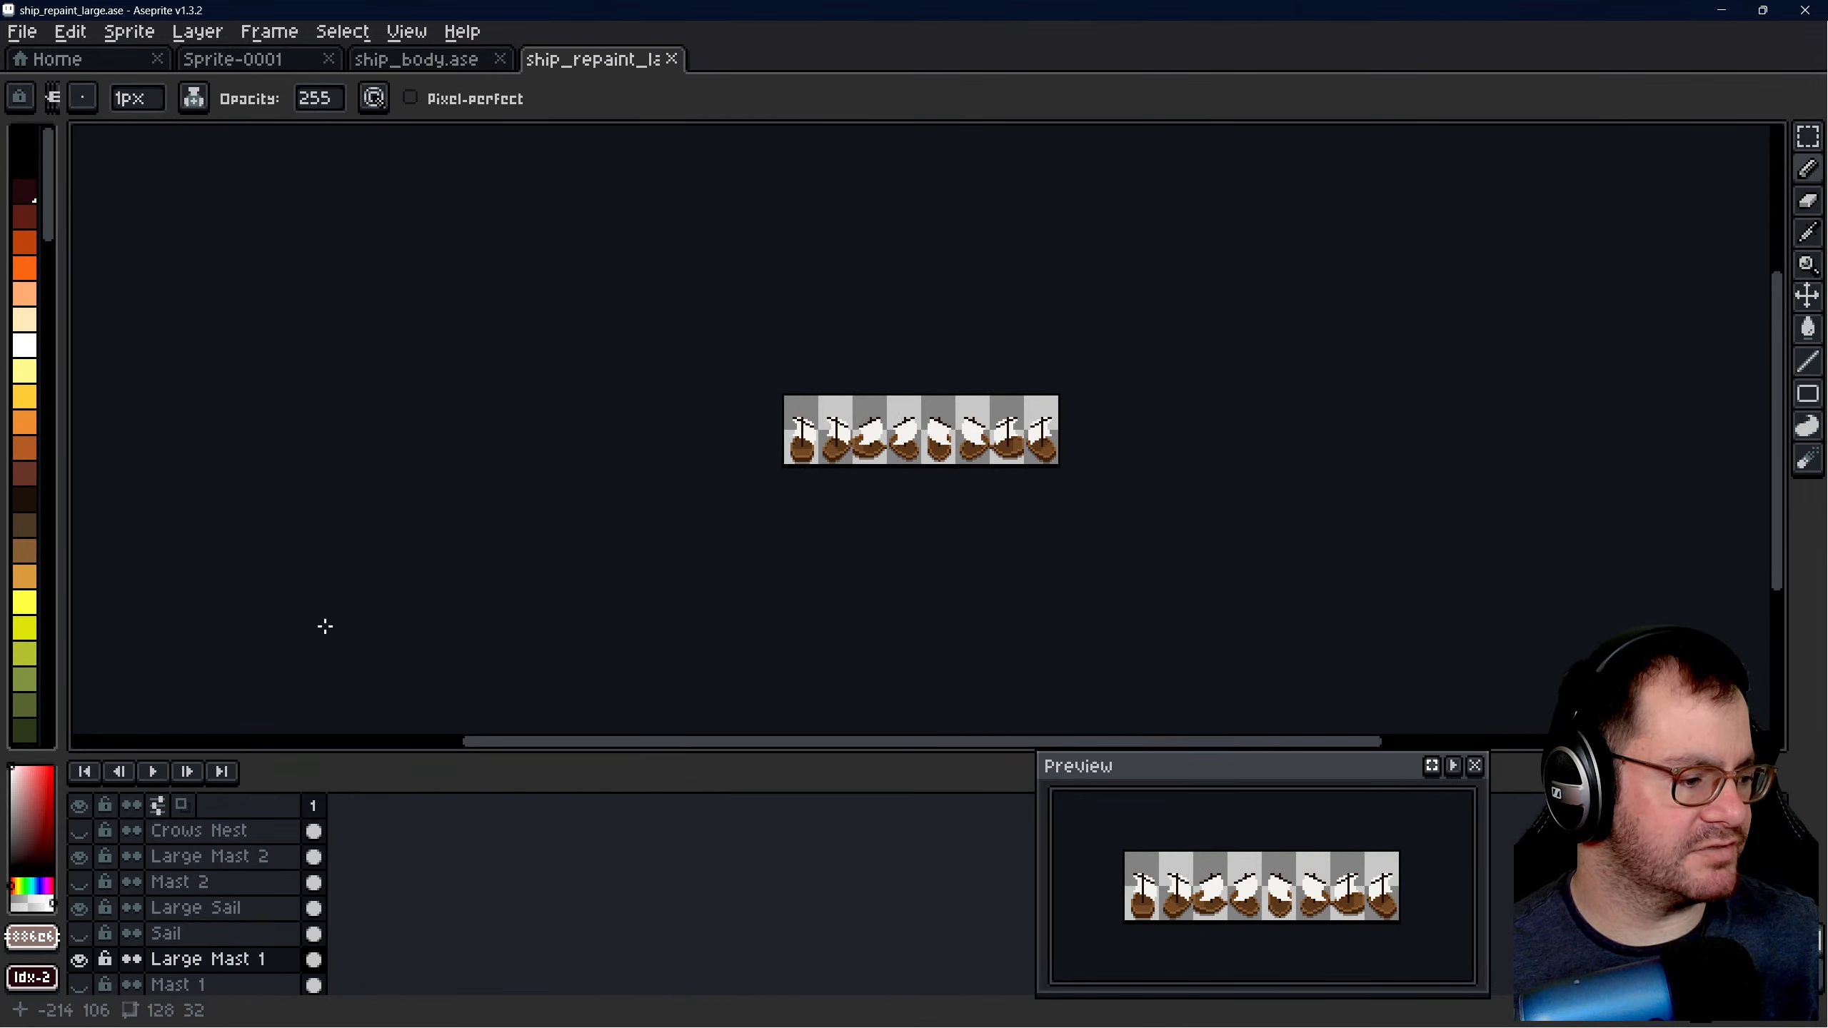
- Check the Large Mast 1 and Ship layers by briefly toggling their visibility, and compare the drawing with the ship_body sprite
{"action": "scroll", "coordinate": [291, 892], "scroll_direction": "down", "scroll_amount": 2}
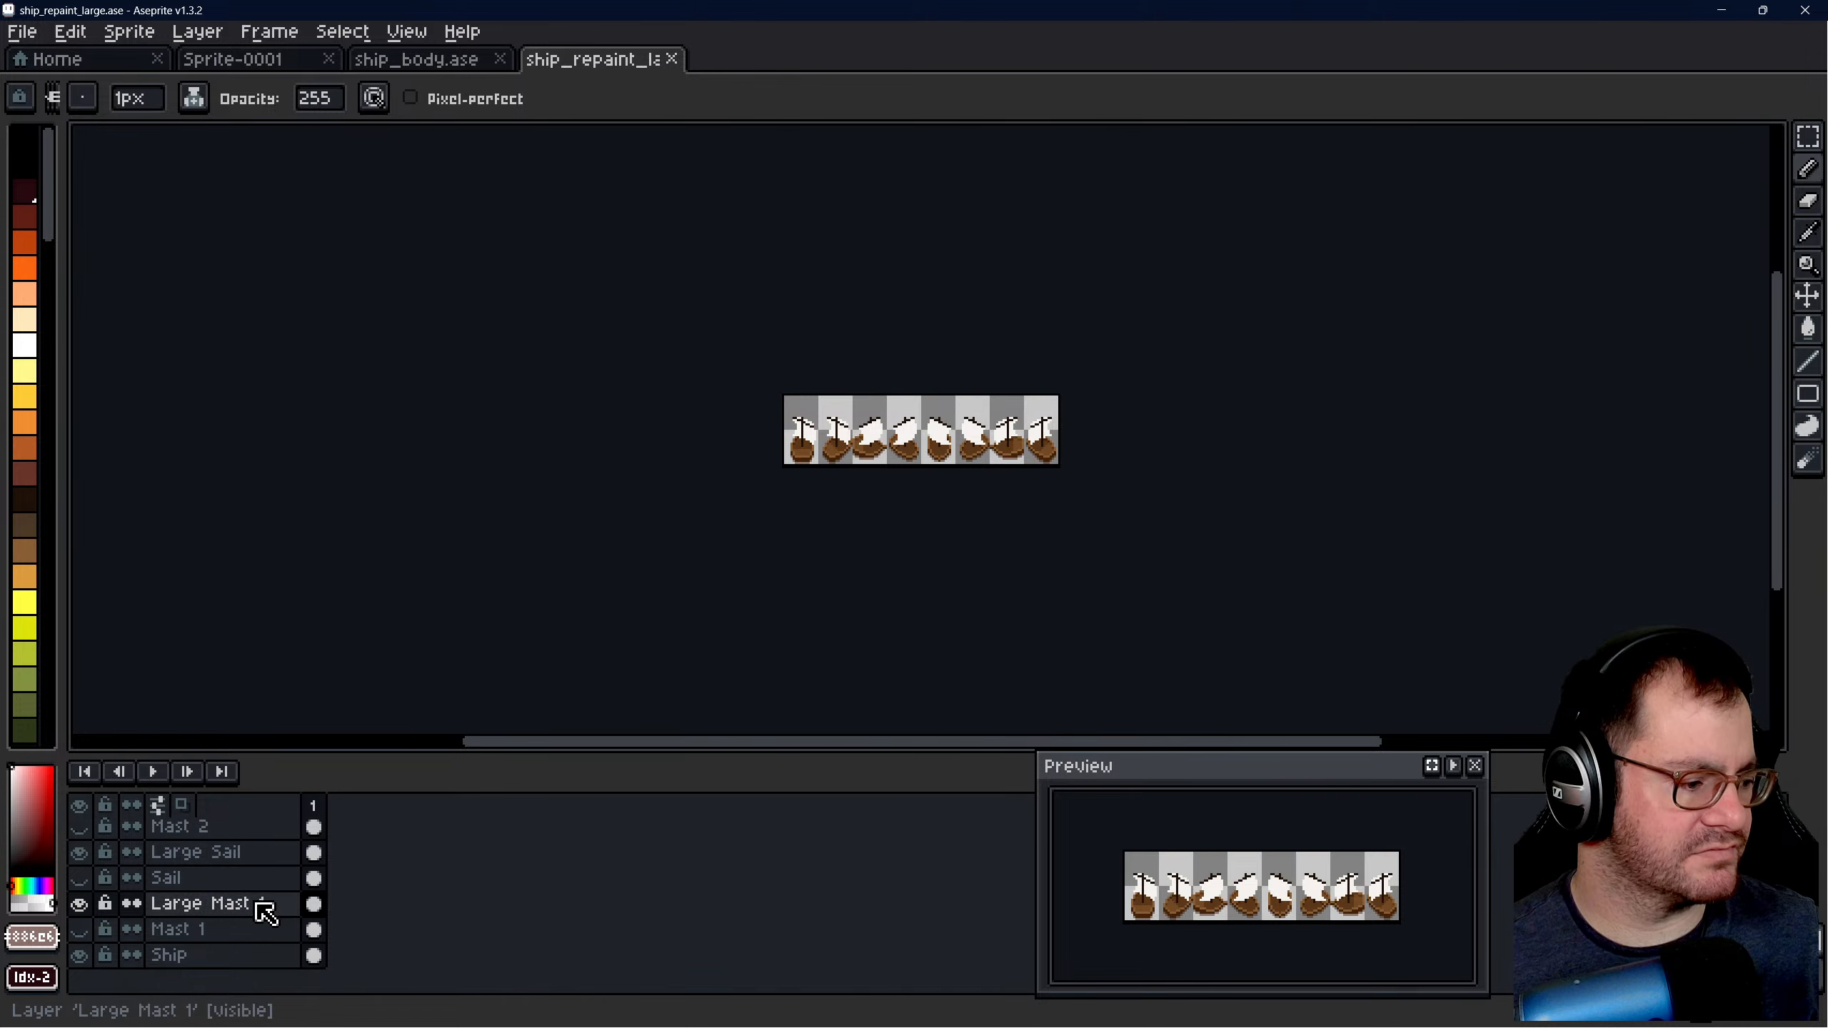
{"action": "left_click", "coordinate": [78, 904]}
{"action": "left_click", "coordinate": [78, 955]}
{"action": "left_click", "coordinate": [79, 956]}
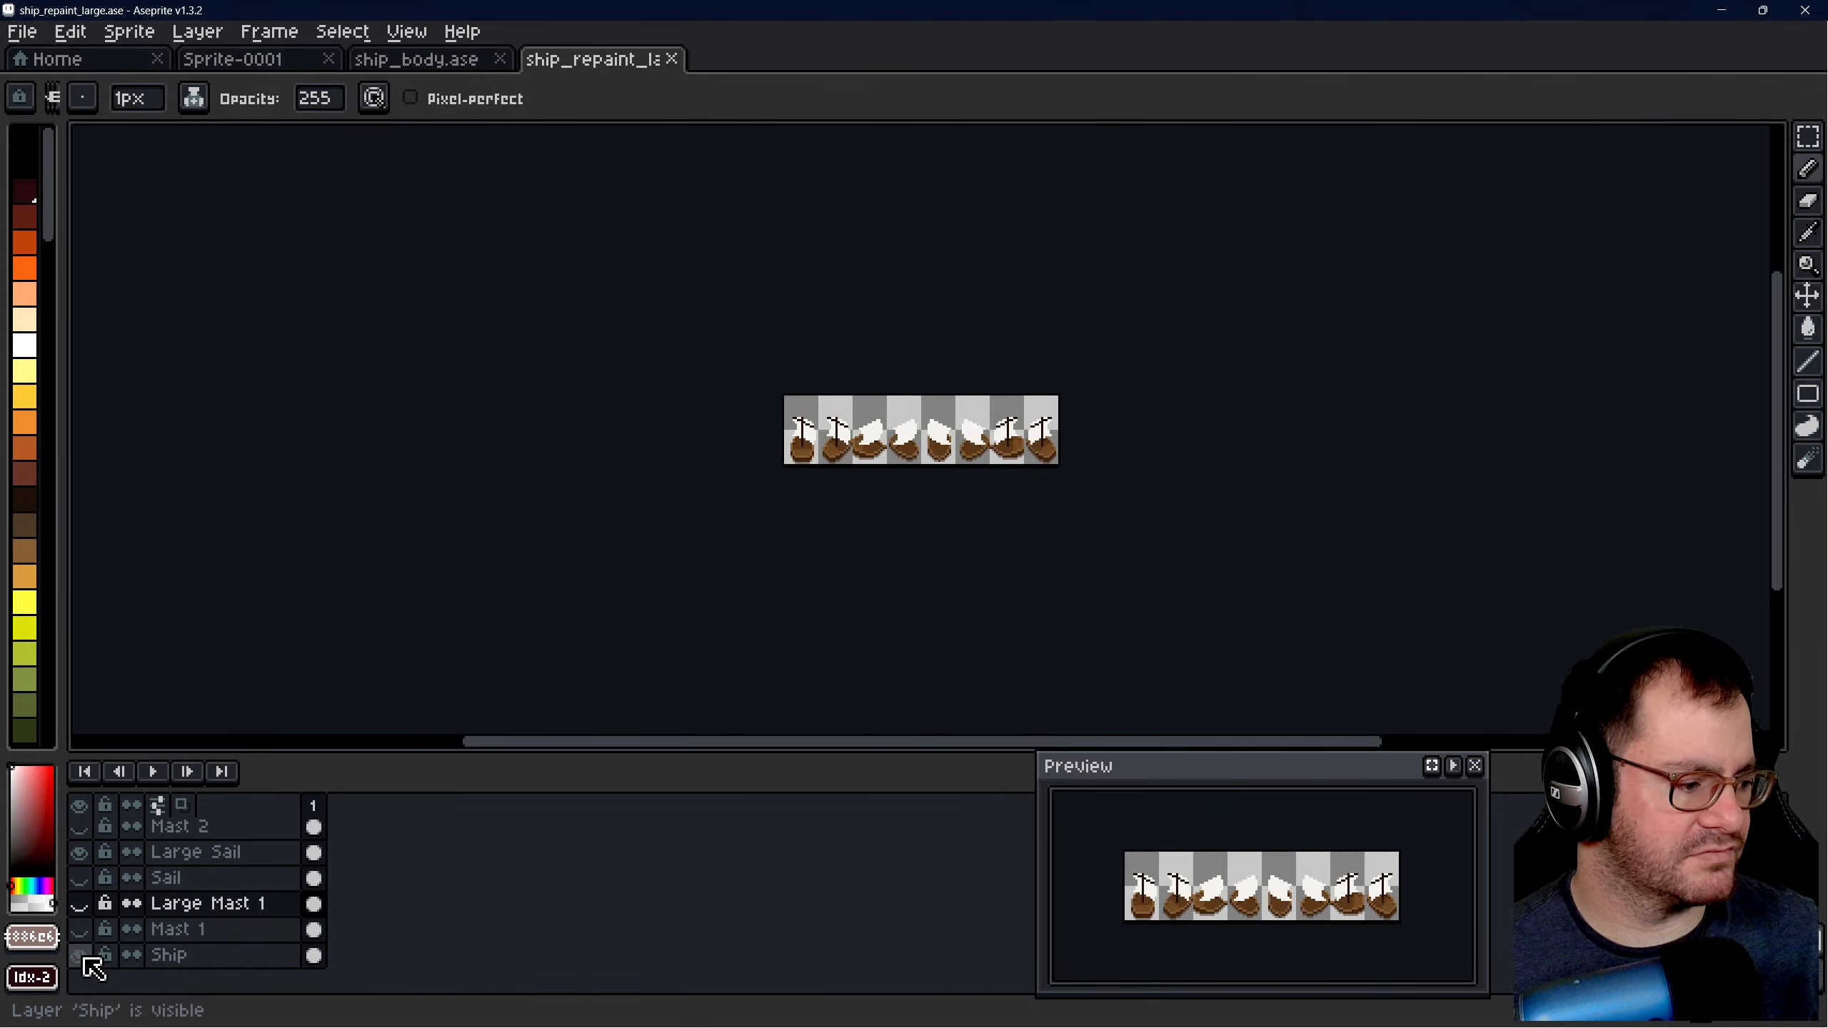
{"action": "left_click", "coordinate": [79, 904]}
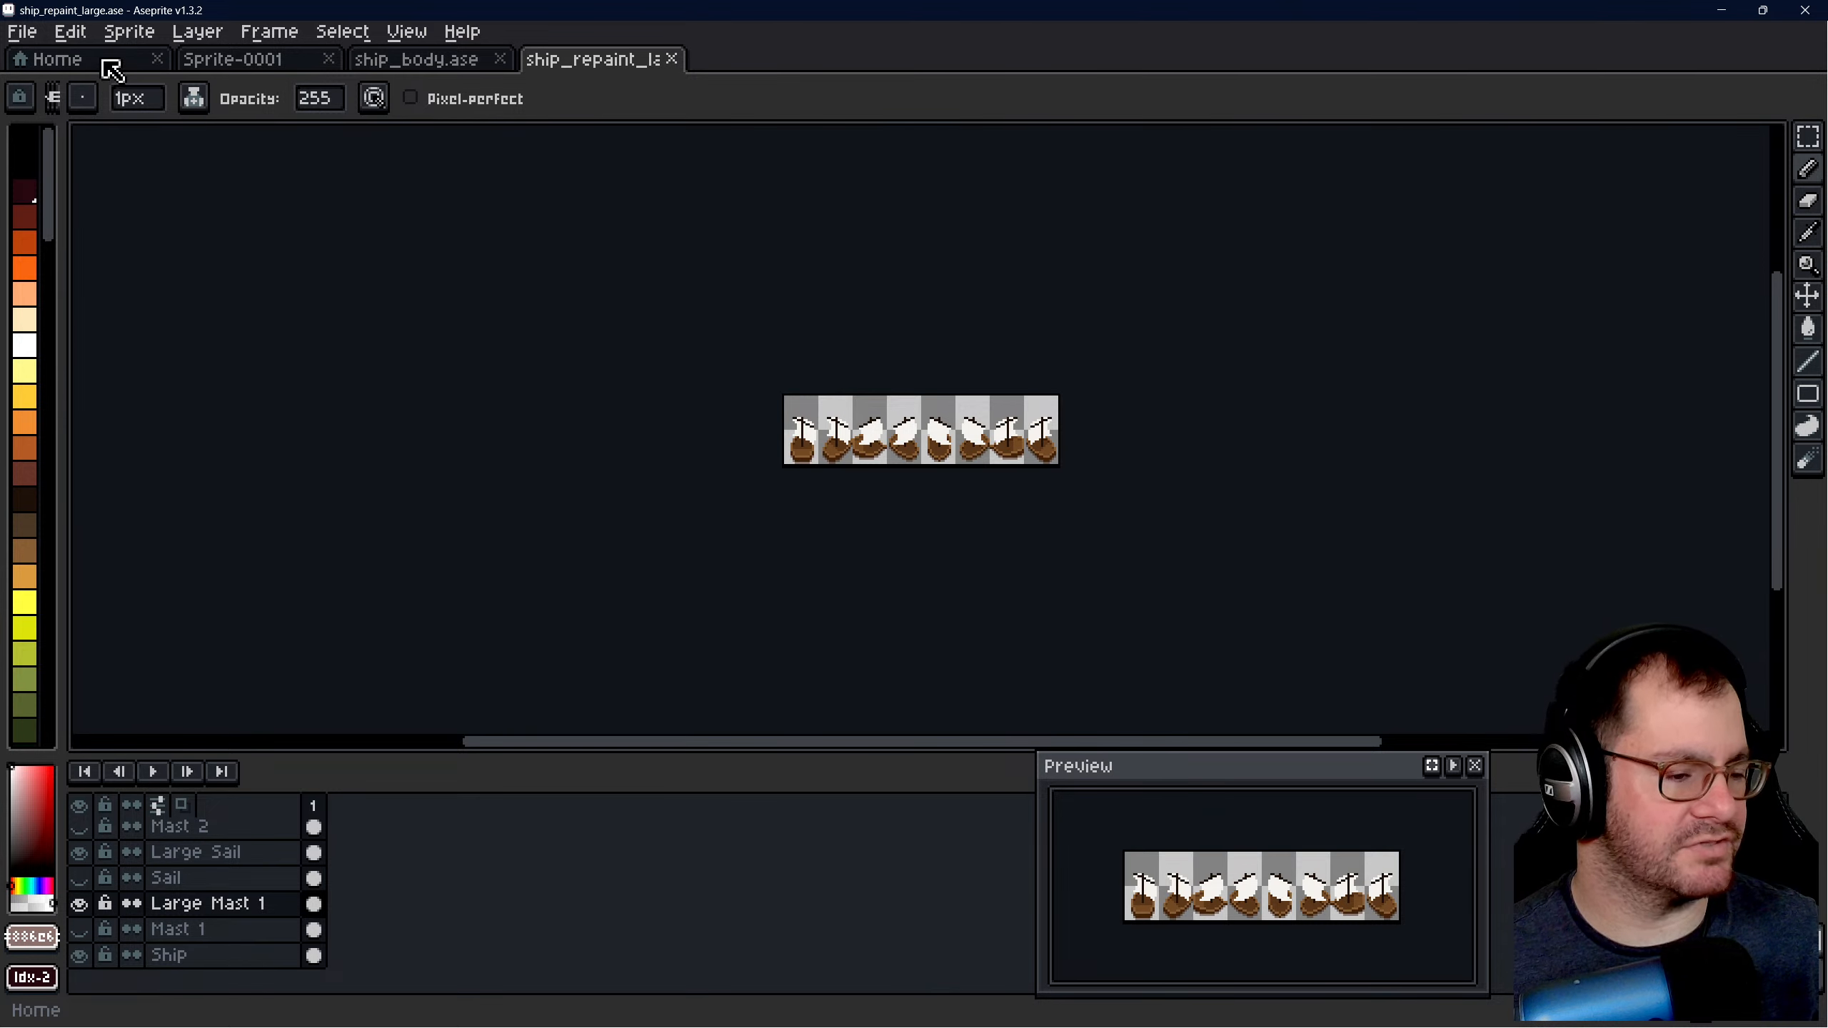
{"action": "scroll", "coordinate": [944, 424], "scroll_direction": "up", "scroll_amount": 3}
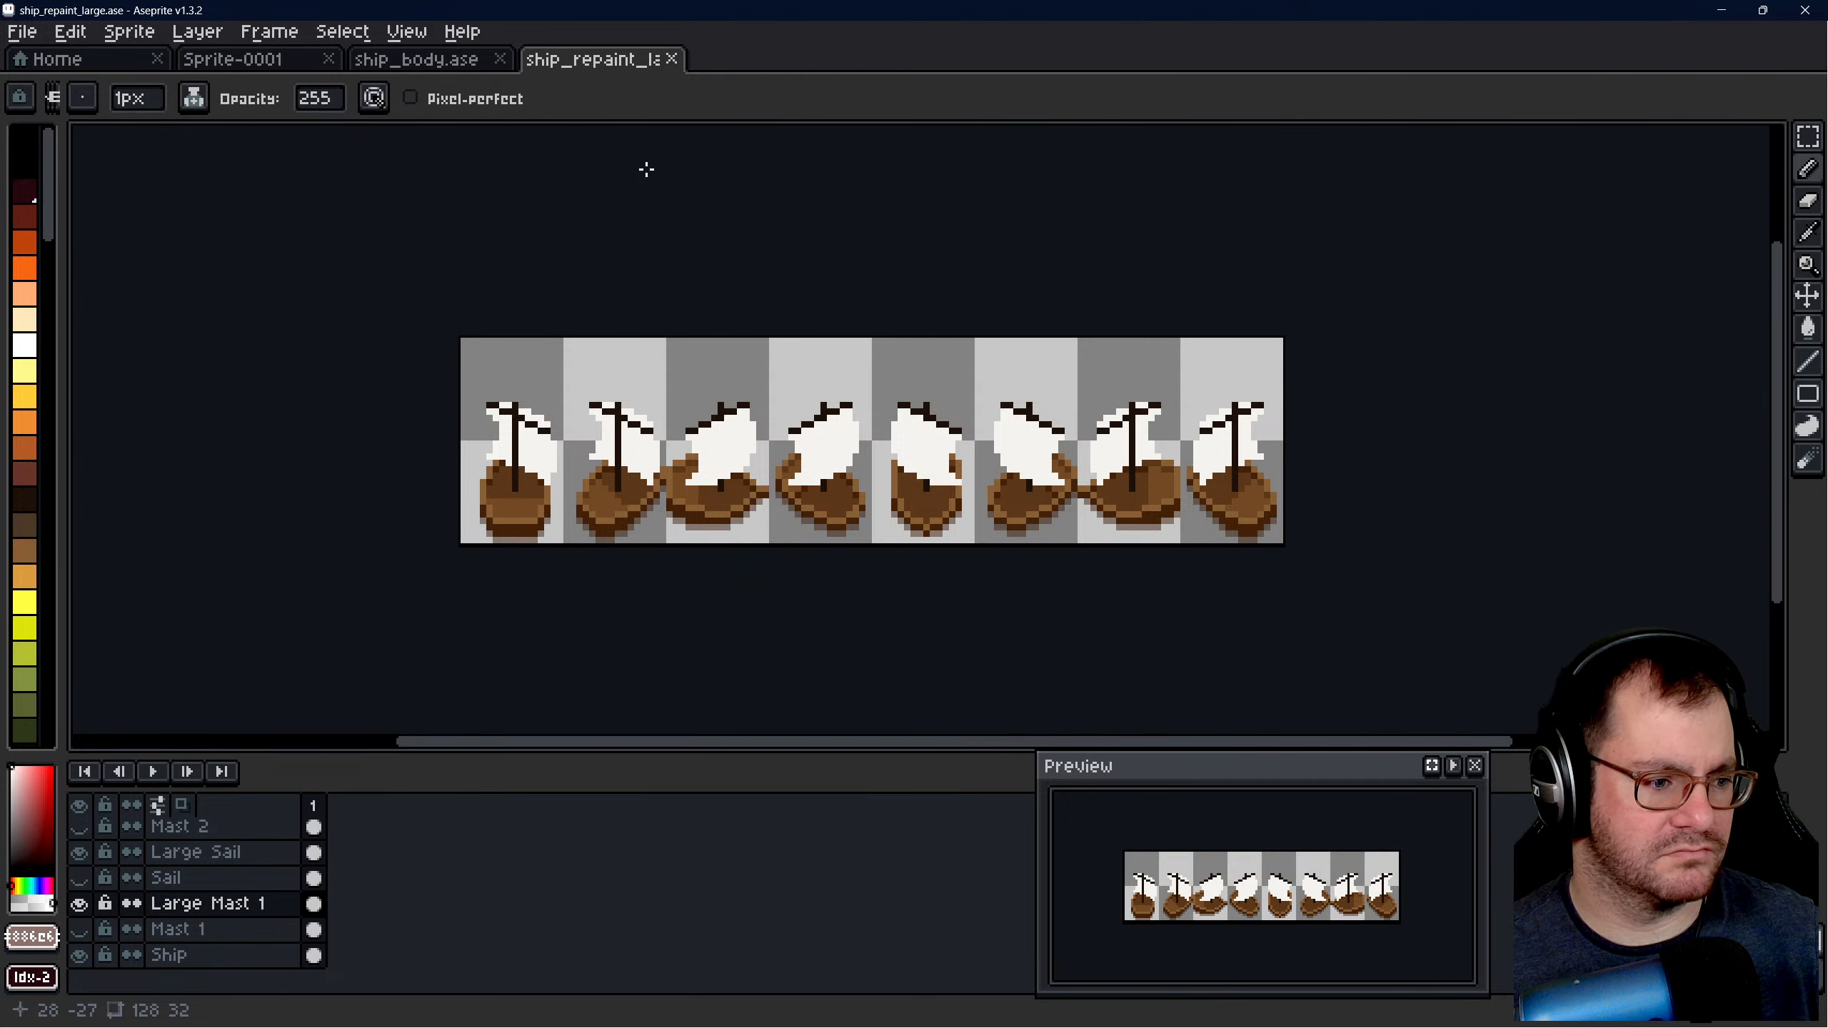
{"action": "left_click", "coordinate": [245, 67]}
{"action": "left_click", "coordinate": [425, 67]}
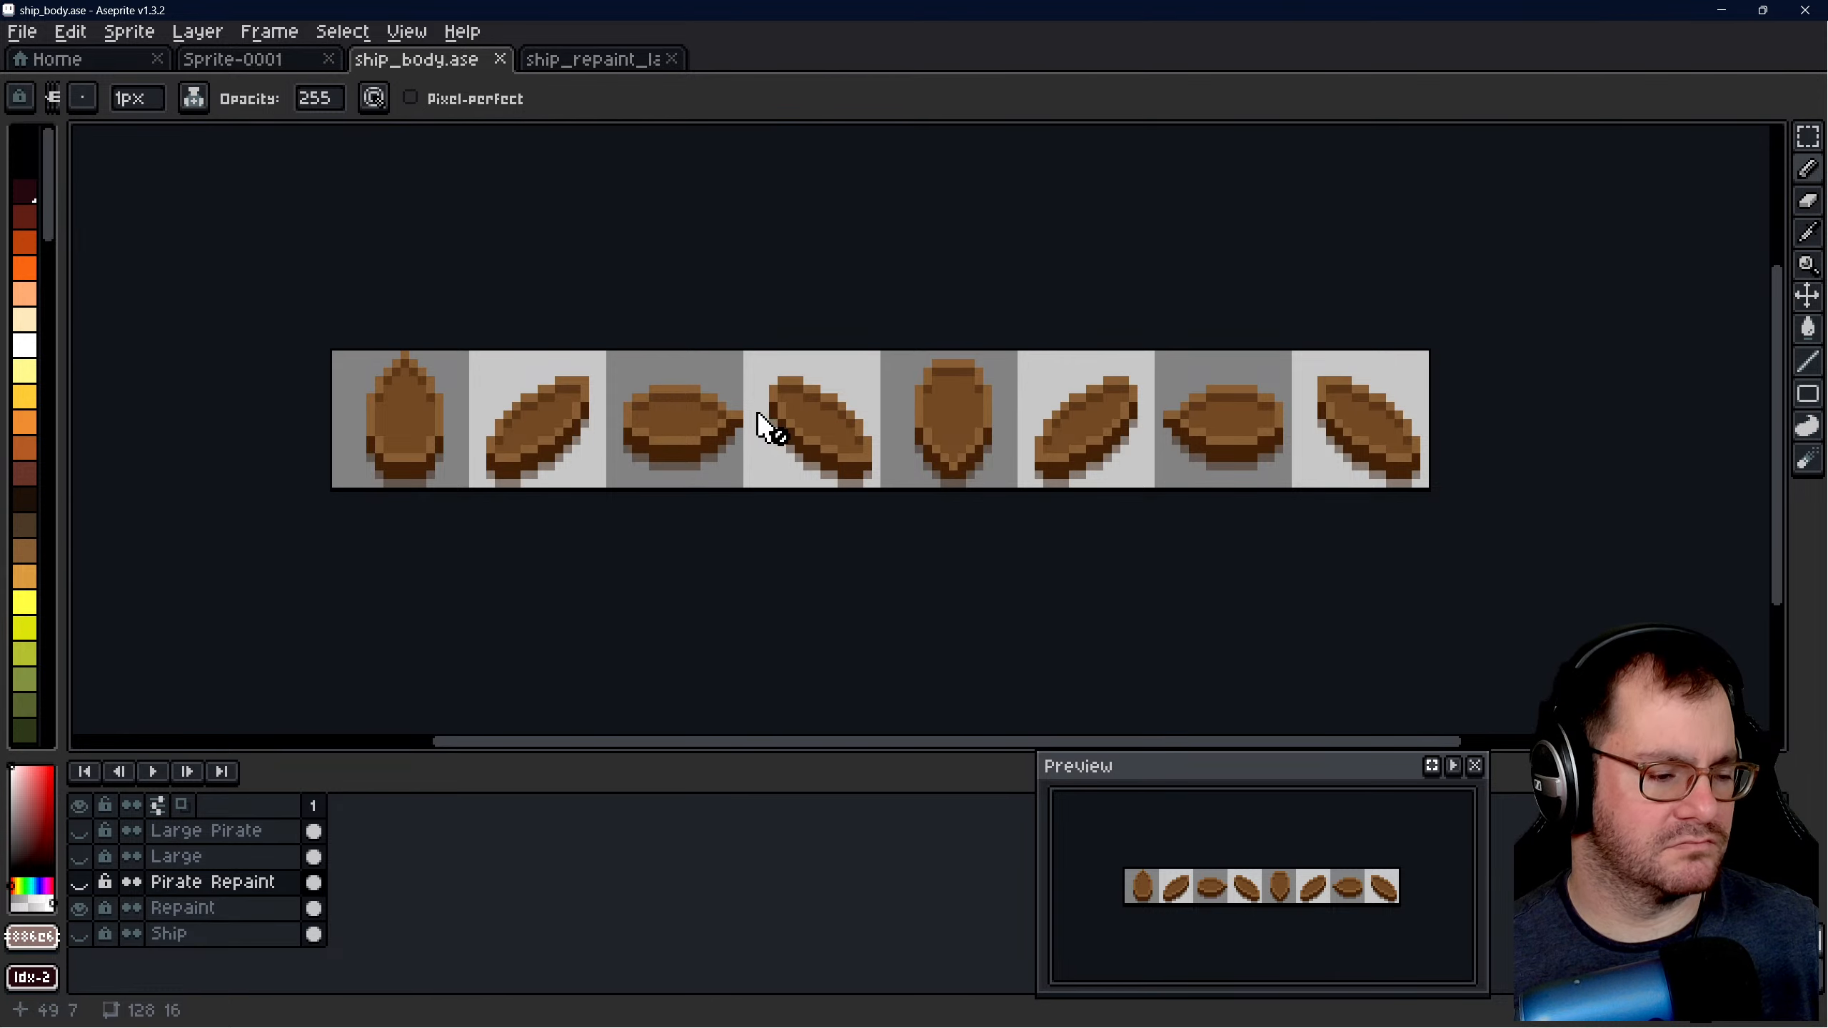
- Look at the ship_repaint Aseprite sprite from the sprites folder and close it again
{"action": "left_click", "coordinate": [83, 60]}
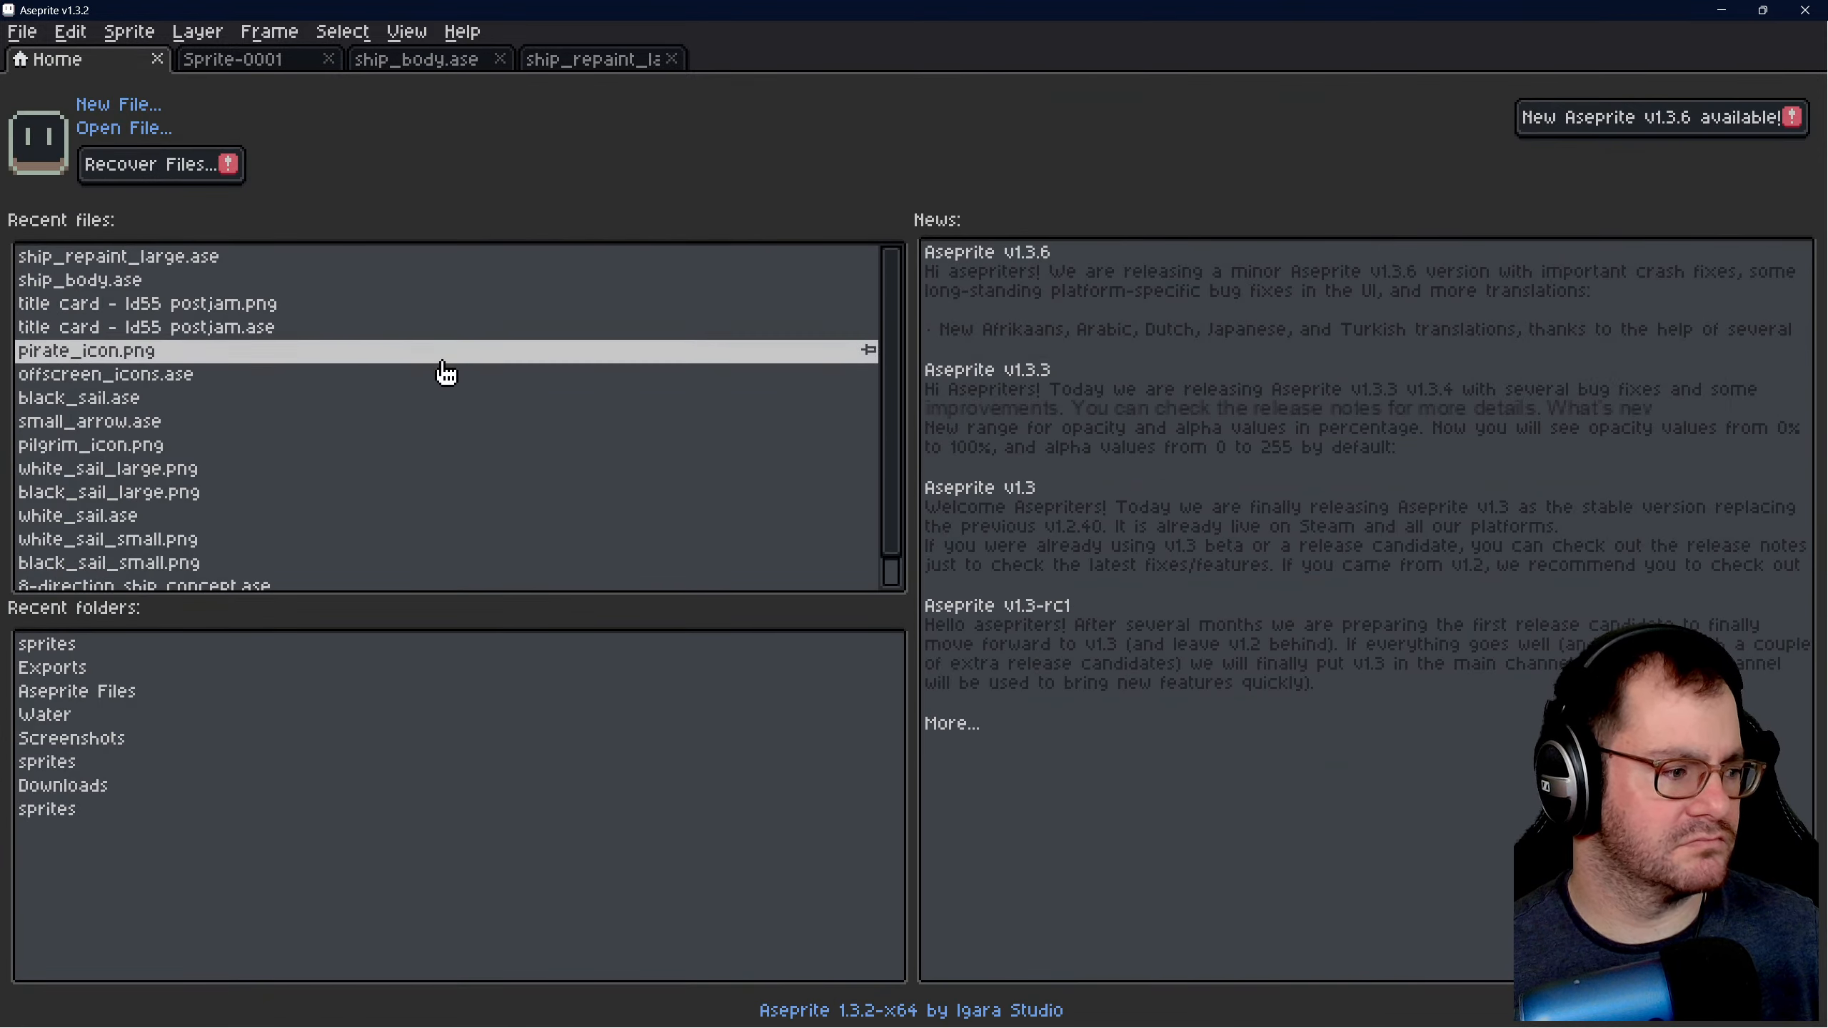
{"action": "scroll", "coordinate": [306, 465], "scroll_direction": "down", "scroll_amount": 1}
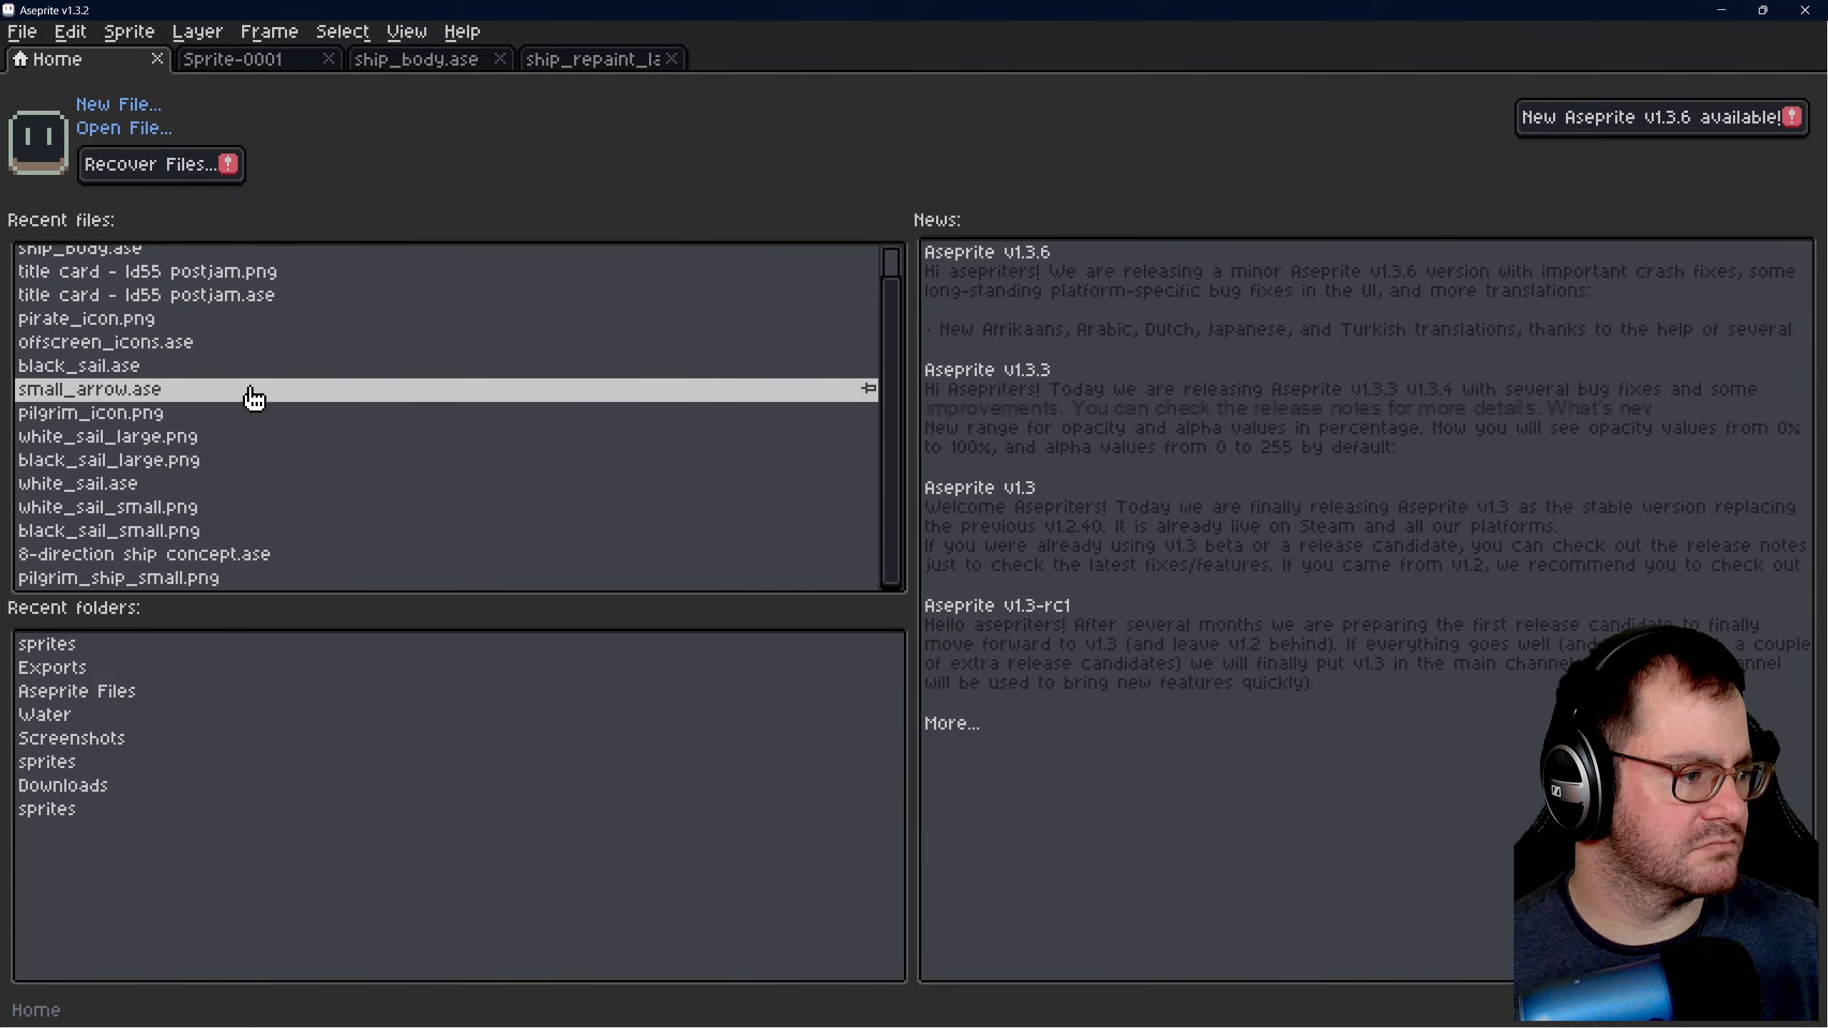
{"action": "scroll", "coordinate": [245, 468], "scroll_direction": "up", "scroll_amount": 1}
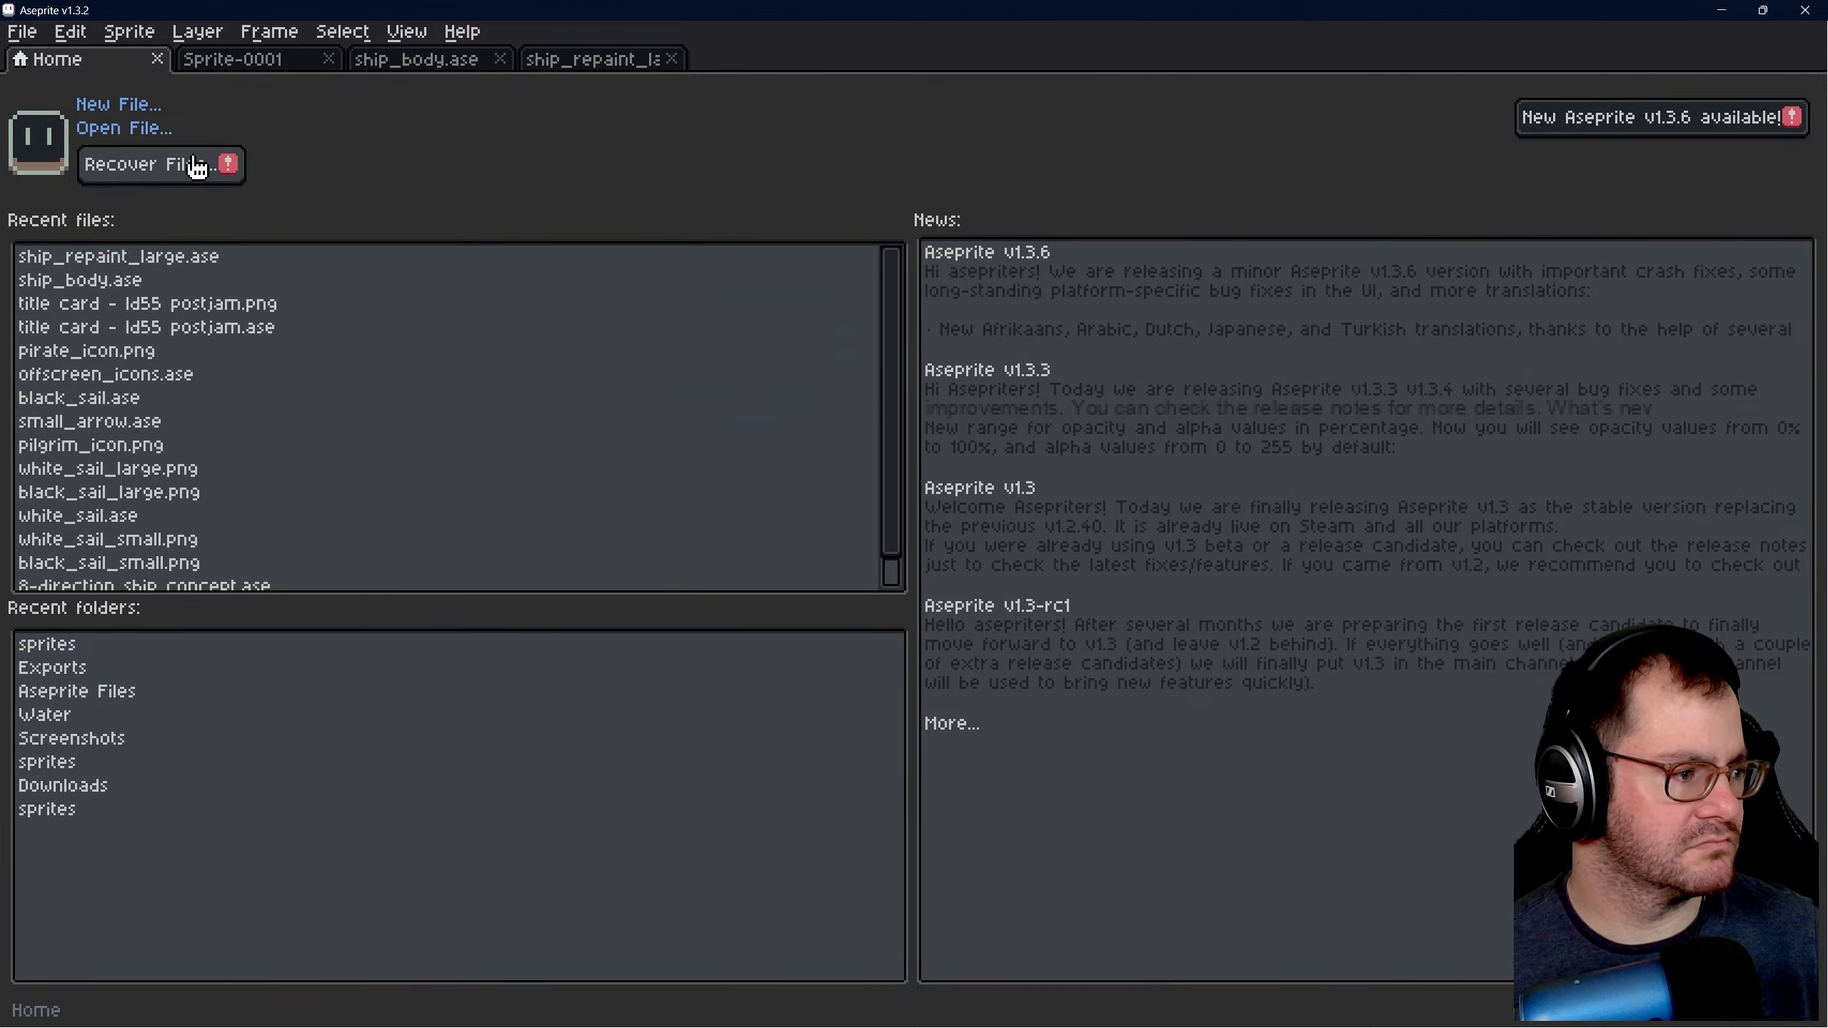
{"action": "scroll", "coordinate": [440, 353], "scroll_direction": "down", "scroll_amount": 5}
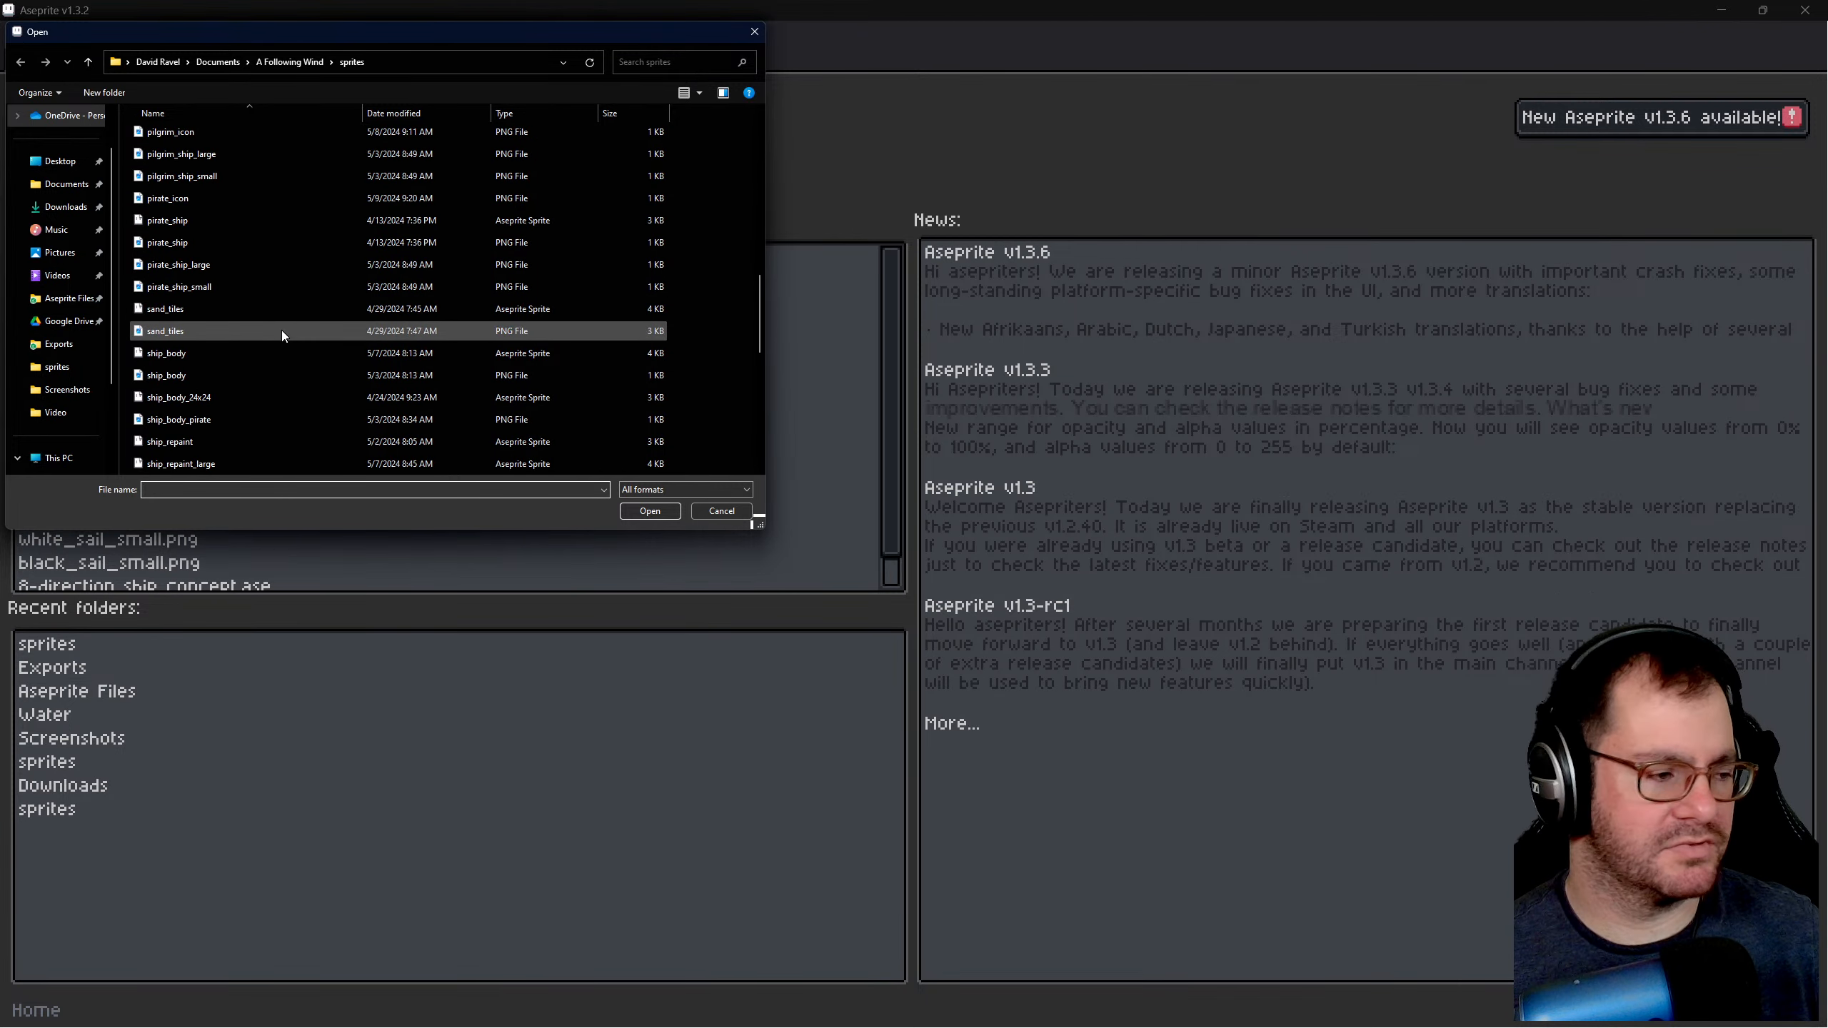
{"action": "scroll", "coordinate": [281, 330], "scroll_direction": "down", "scroll_amount": 4}
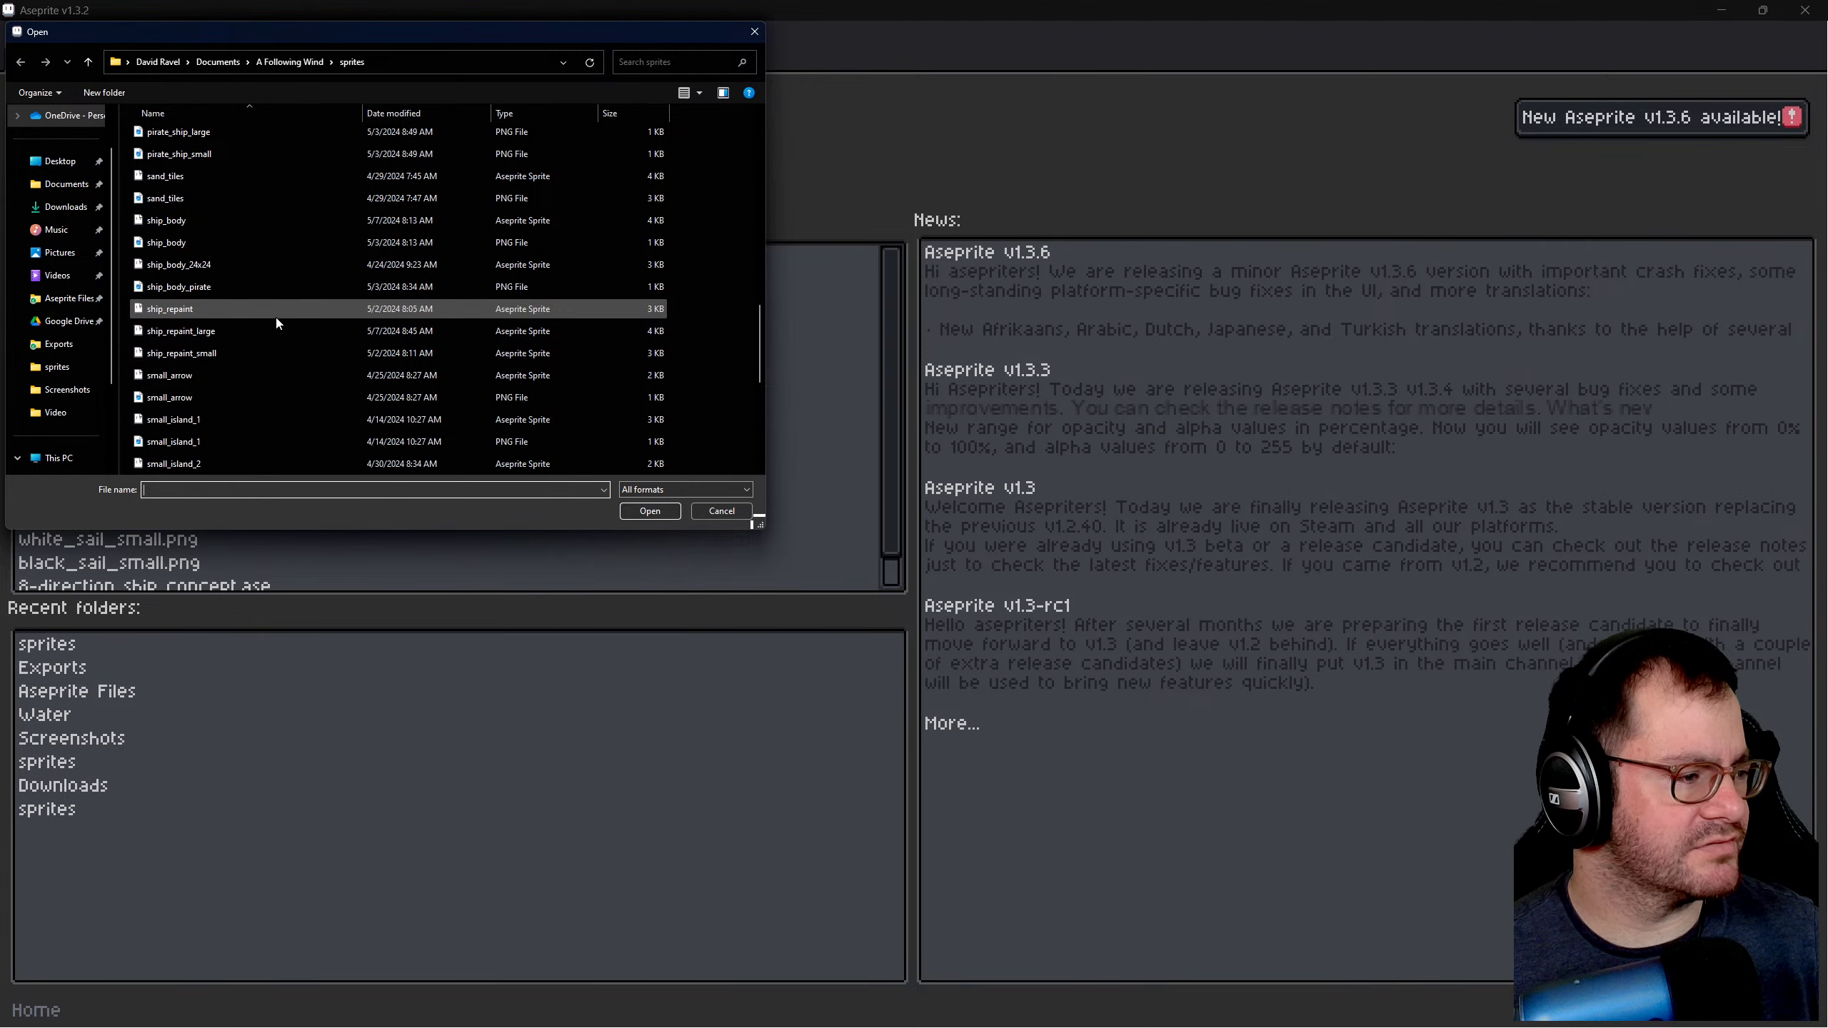
{"action": "left_click", "coordinate": [276, 315]}
{"action": "left_click", "coordinate": [640, 514]}
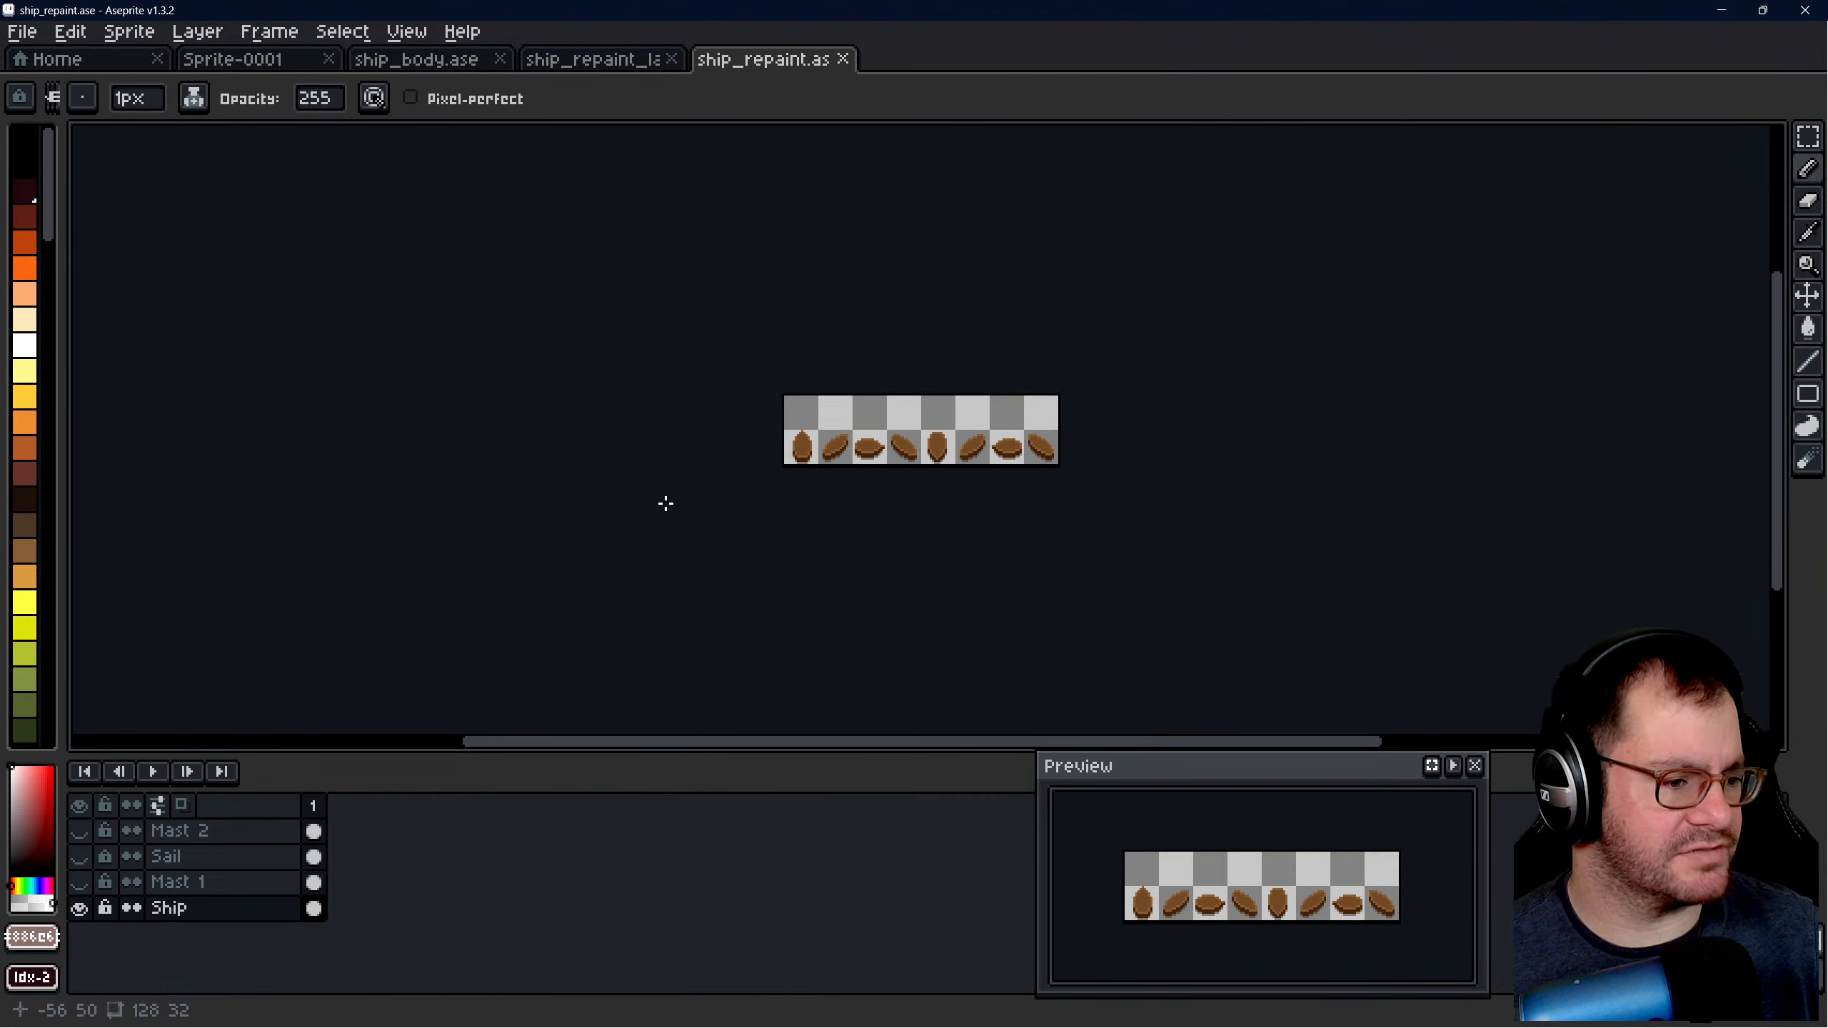
{"action": "left_click", "coordinate": [833, 57]}
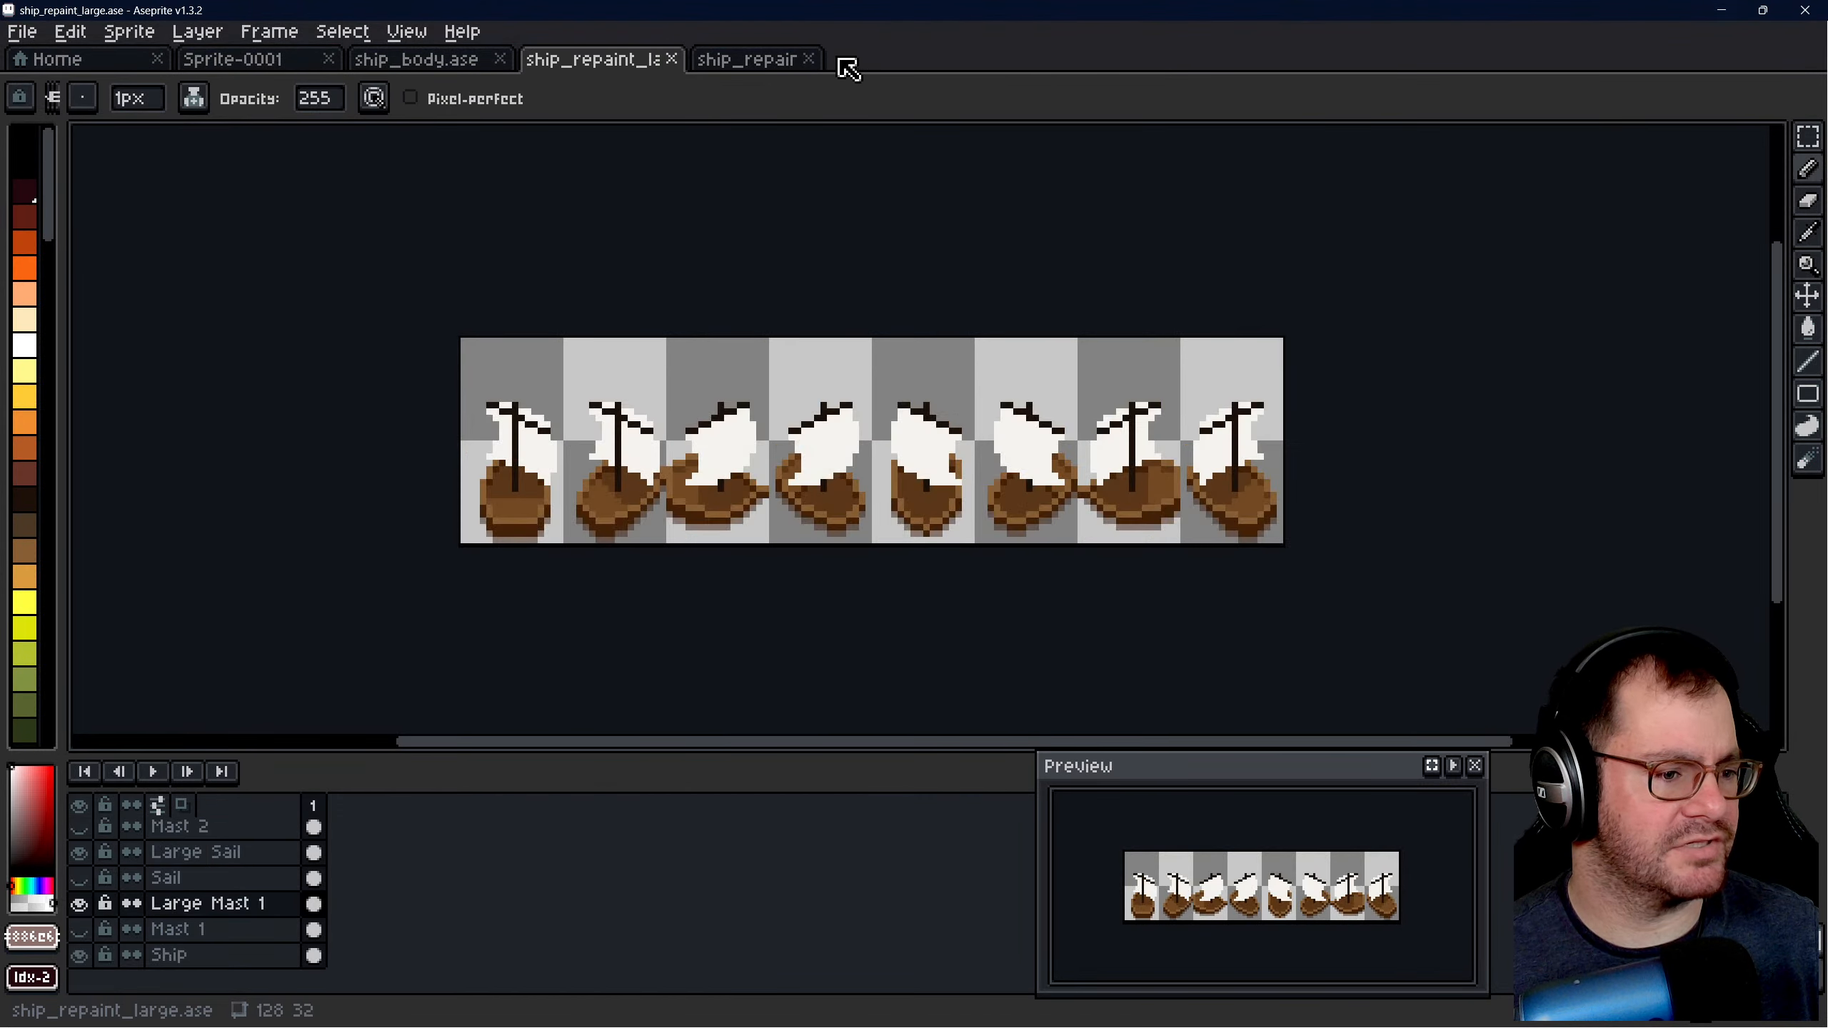
- Browse the A Following Wind sprites folder and open the black_sail Aseprite sprite
{"action": "left_click", "coordinate": [122, 64]}
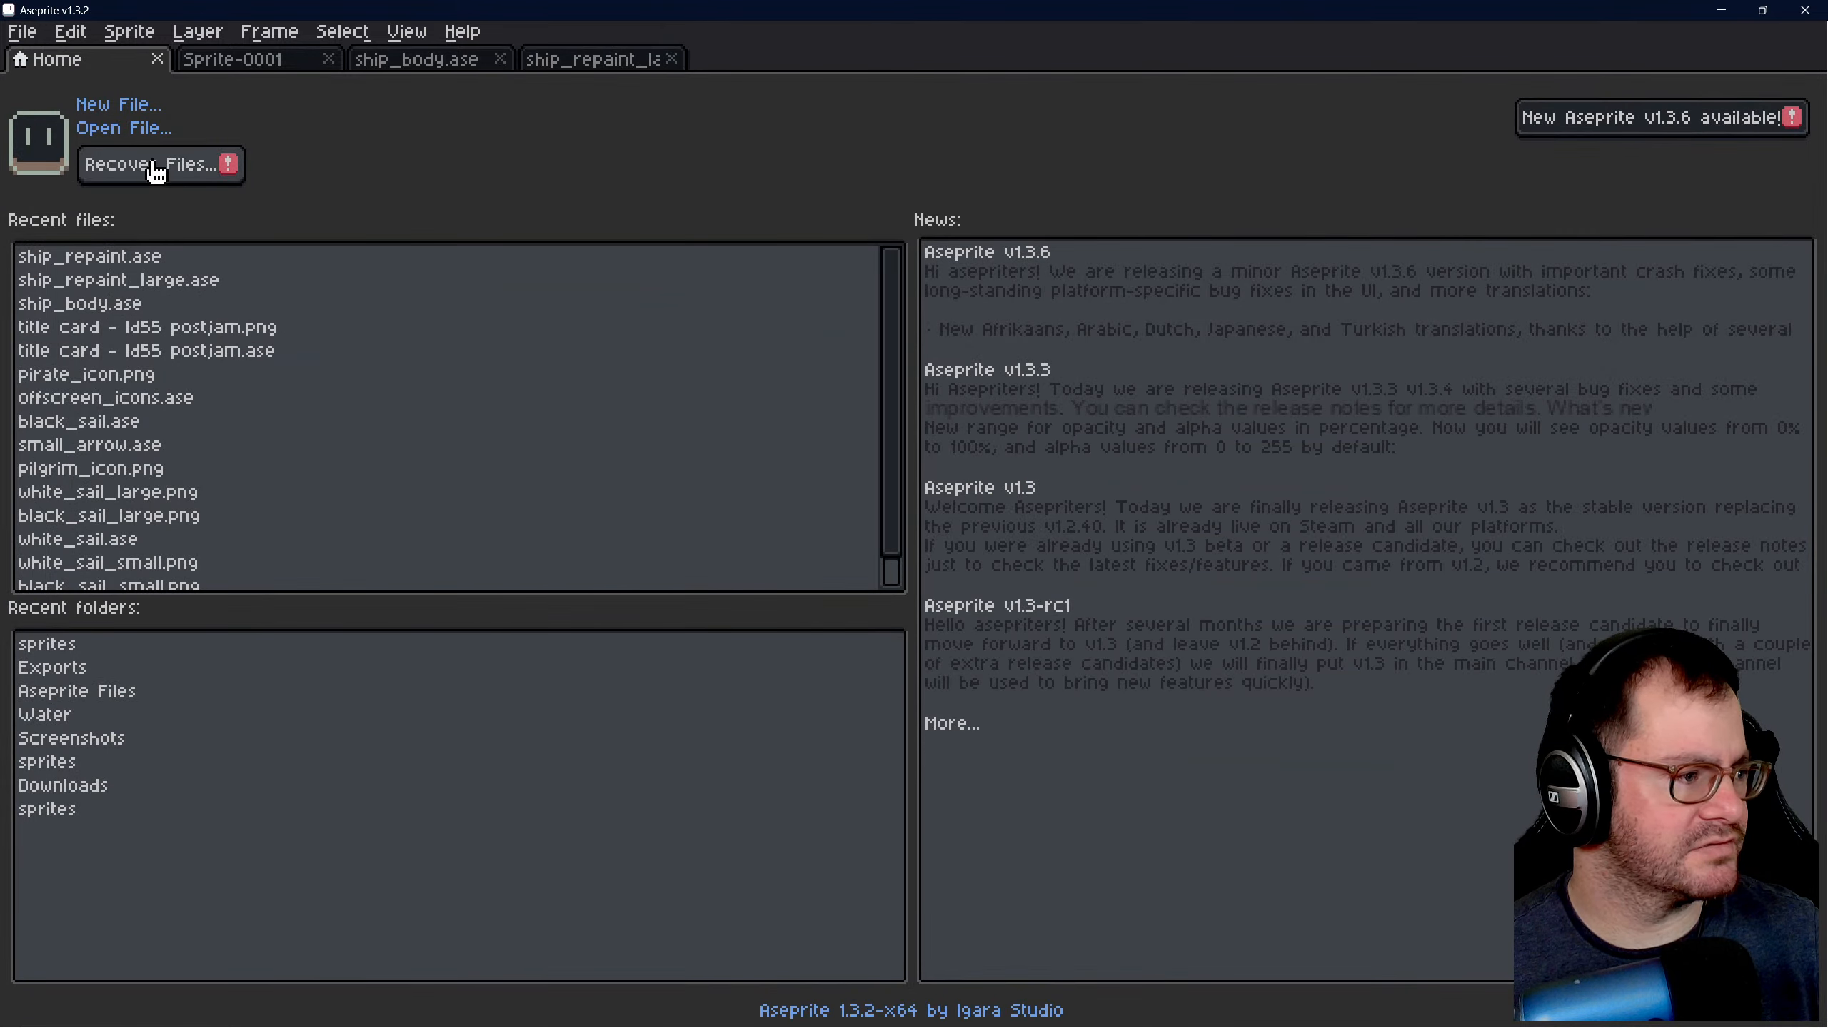
{"action": "left_click", "coordinate": [137, 130]}
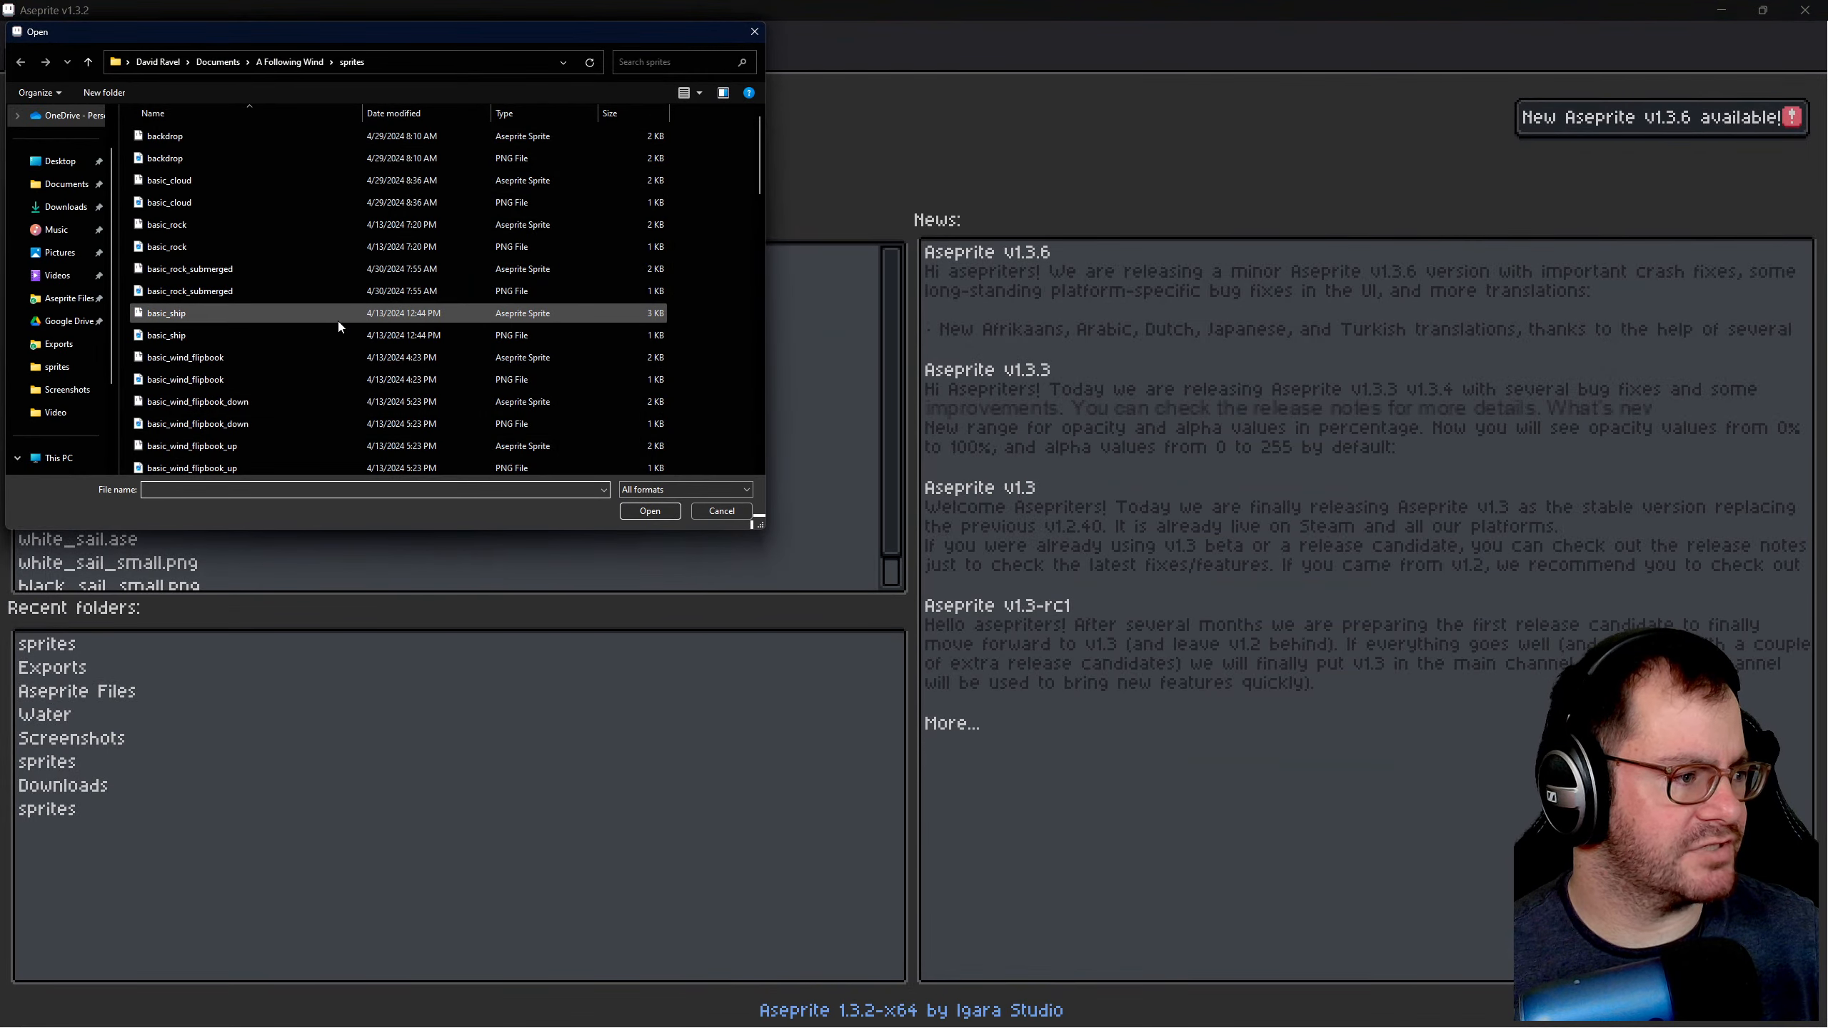
{"action": "scroll", "coordinate": [344, 370], "scroll_direction": "down", "scroll_amount": 1}
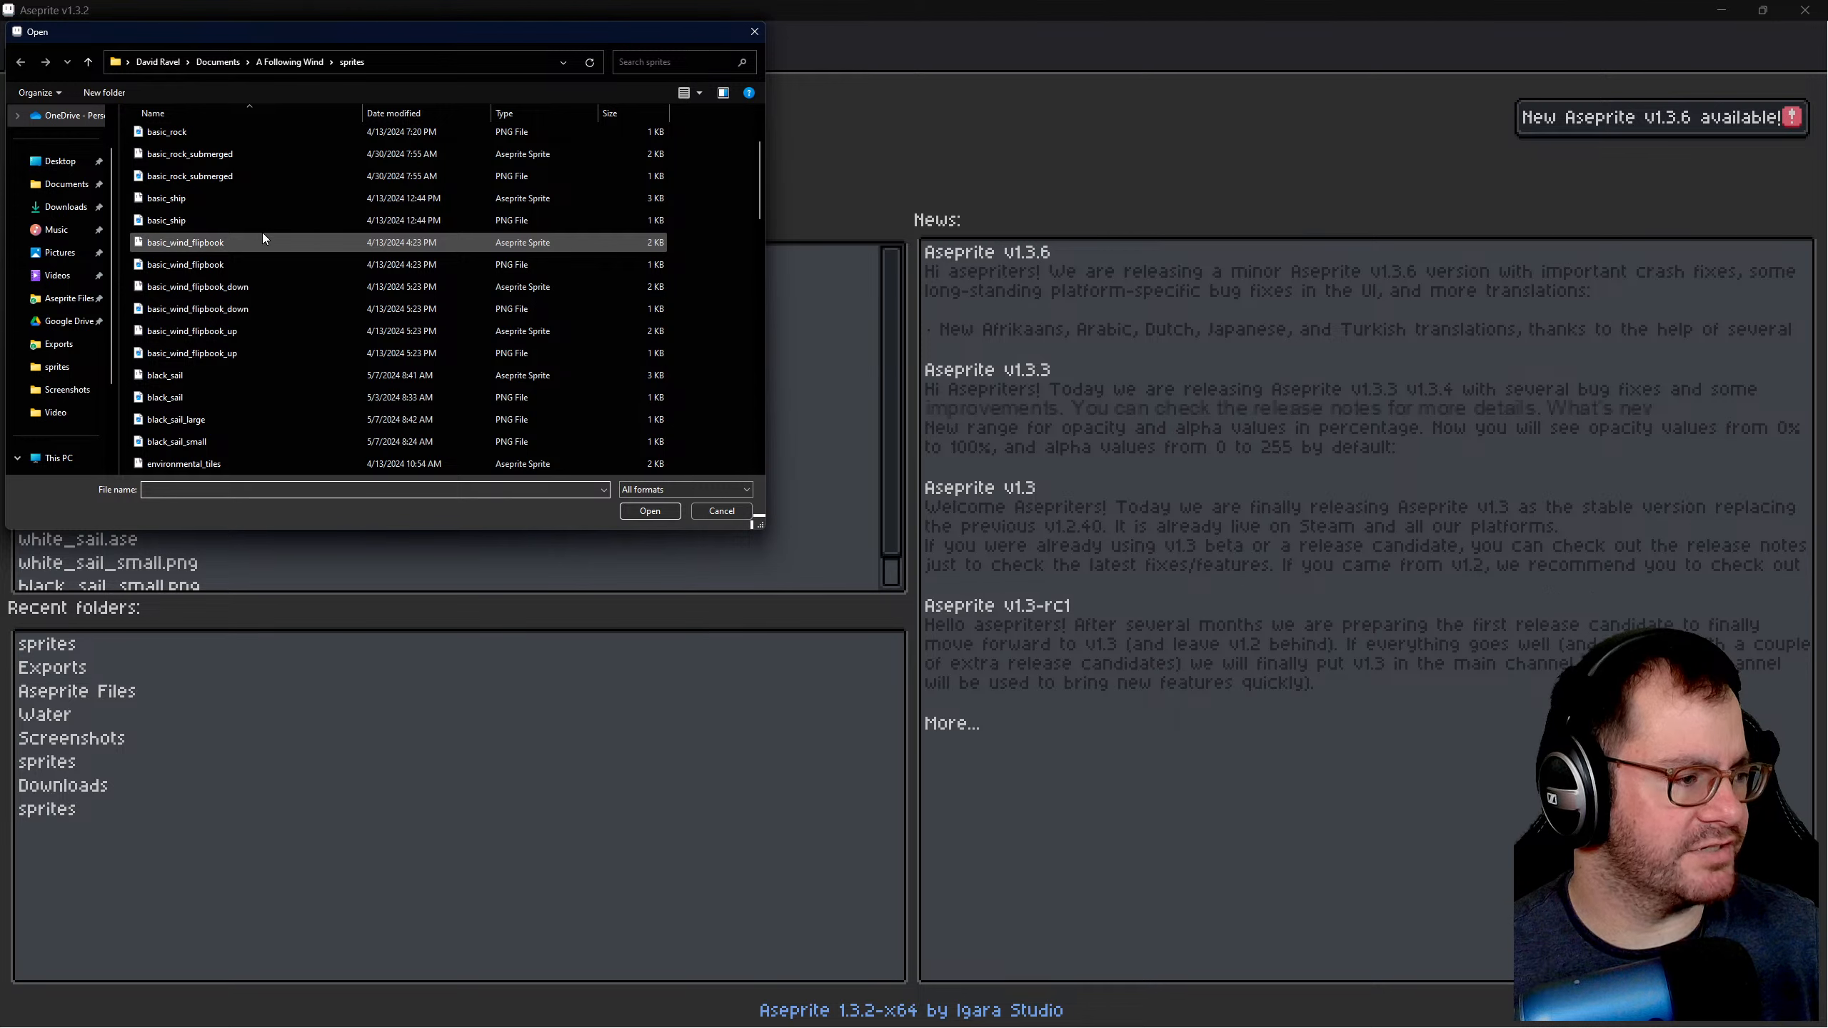
{"action": "scroll", "coordinate": [286, 367], "scroll_direction": "down", "scroll_amount": 4}
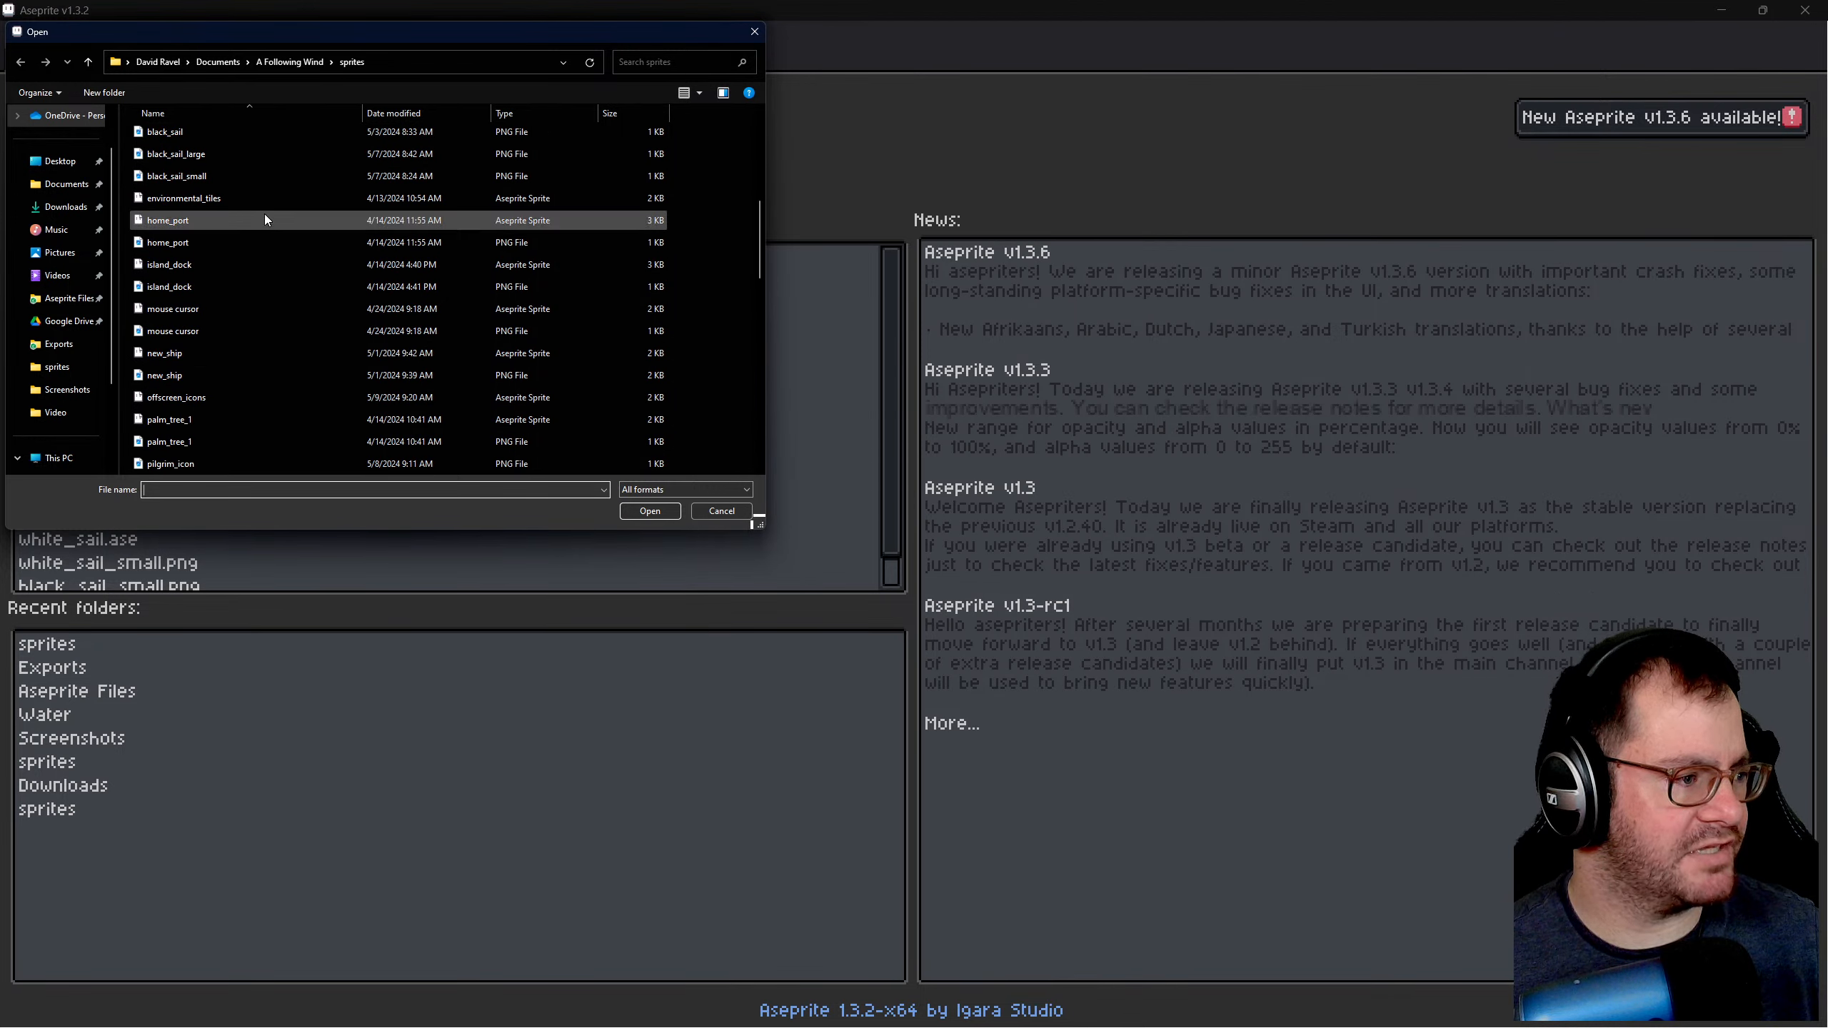
{"action": "left_click", "coordinate": [263, 220]}
{"action": "scroll", "coordinate": [280, 286], "scroll_direction": "down", "scroll_amount": 2}
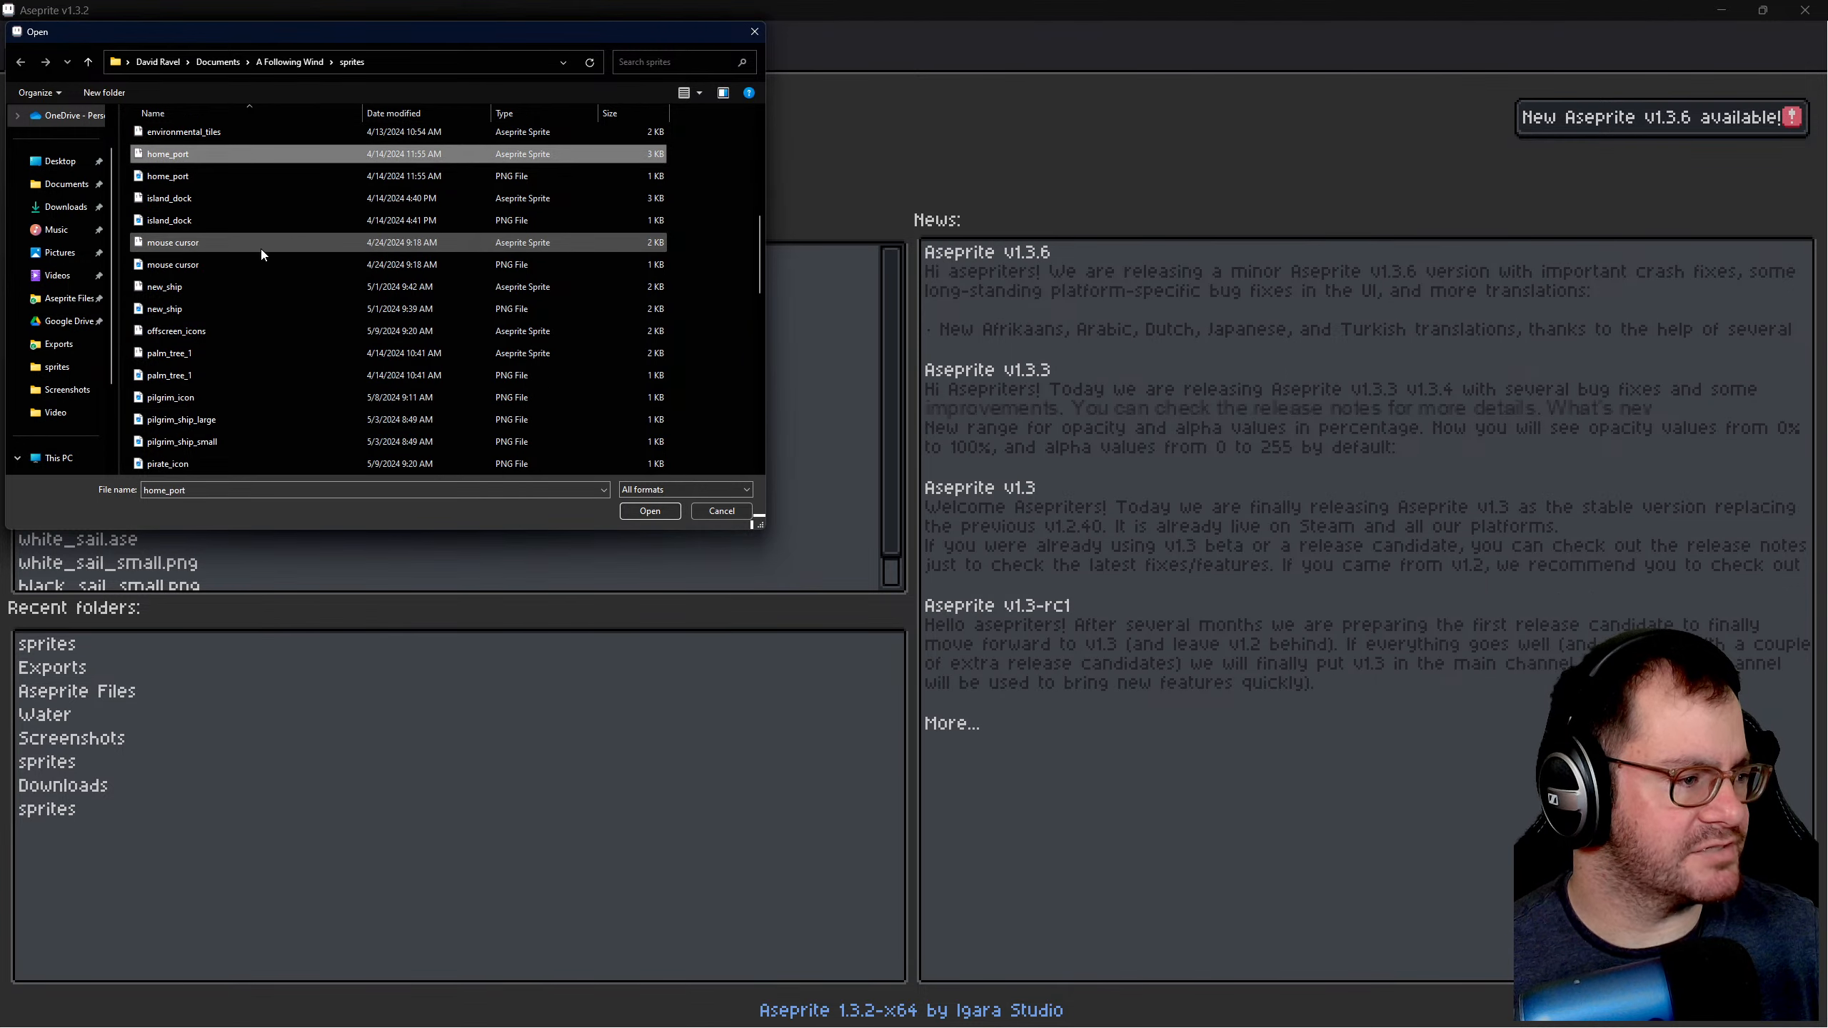
{"action": "scroll", "coordinate": [285, 322], "scroll_direction": "down", "scroll_amount": 1}
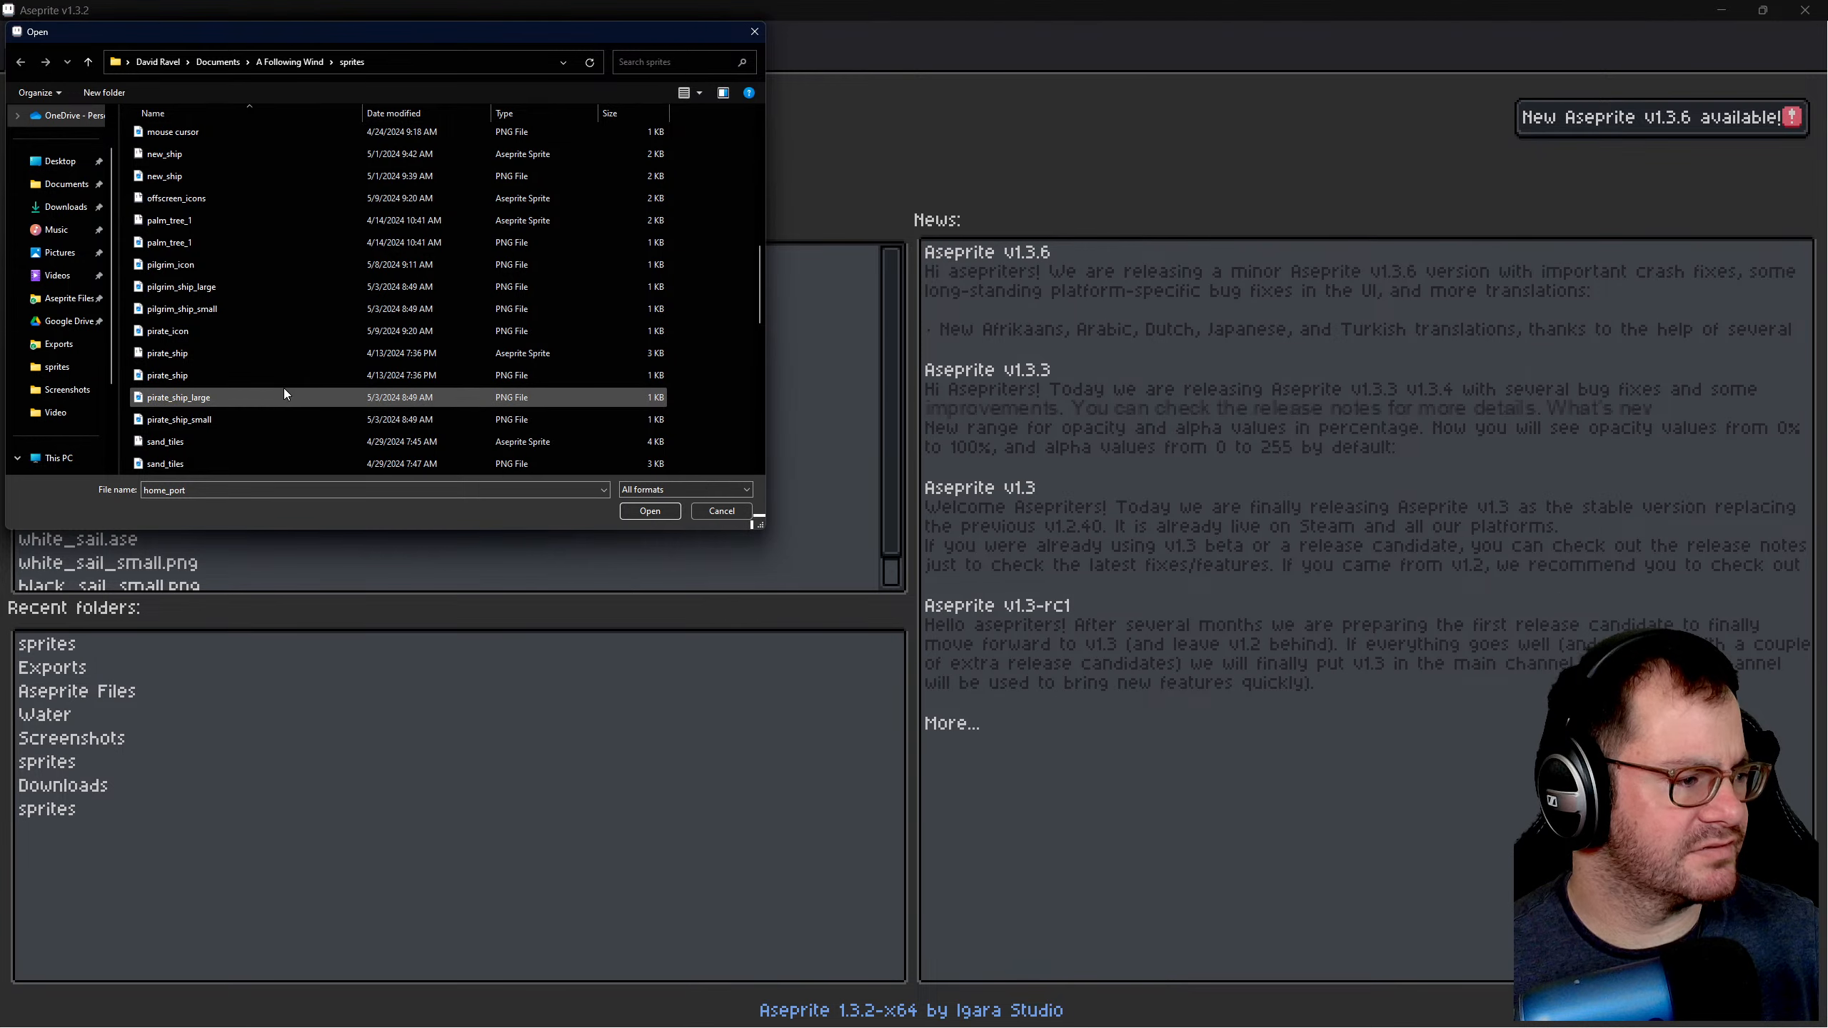
{"action": "scroll", "coordinate": [288, 374], "scroll_direction": "down", "scroll_amount": 4}
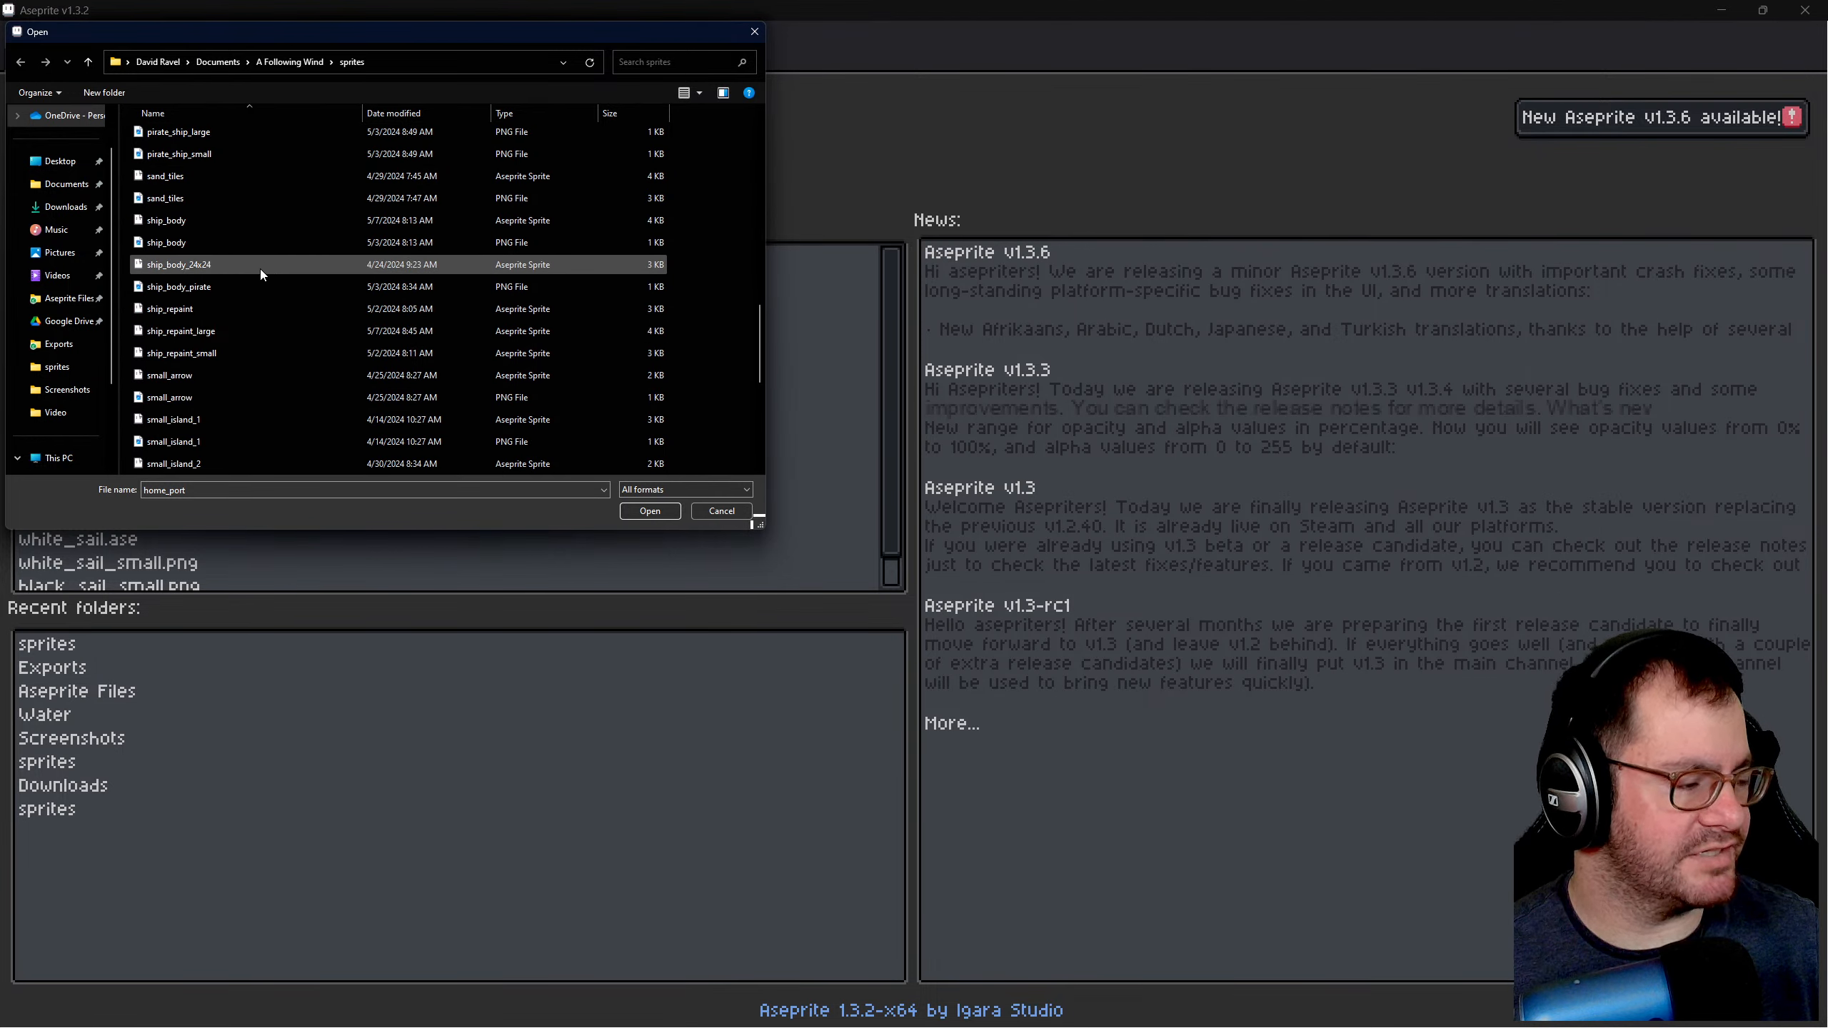
{"action": "scroll", "coordinate": [266, 327], "scroll_direction": "down", "scroll_amount": 1}
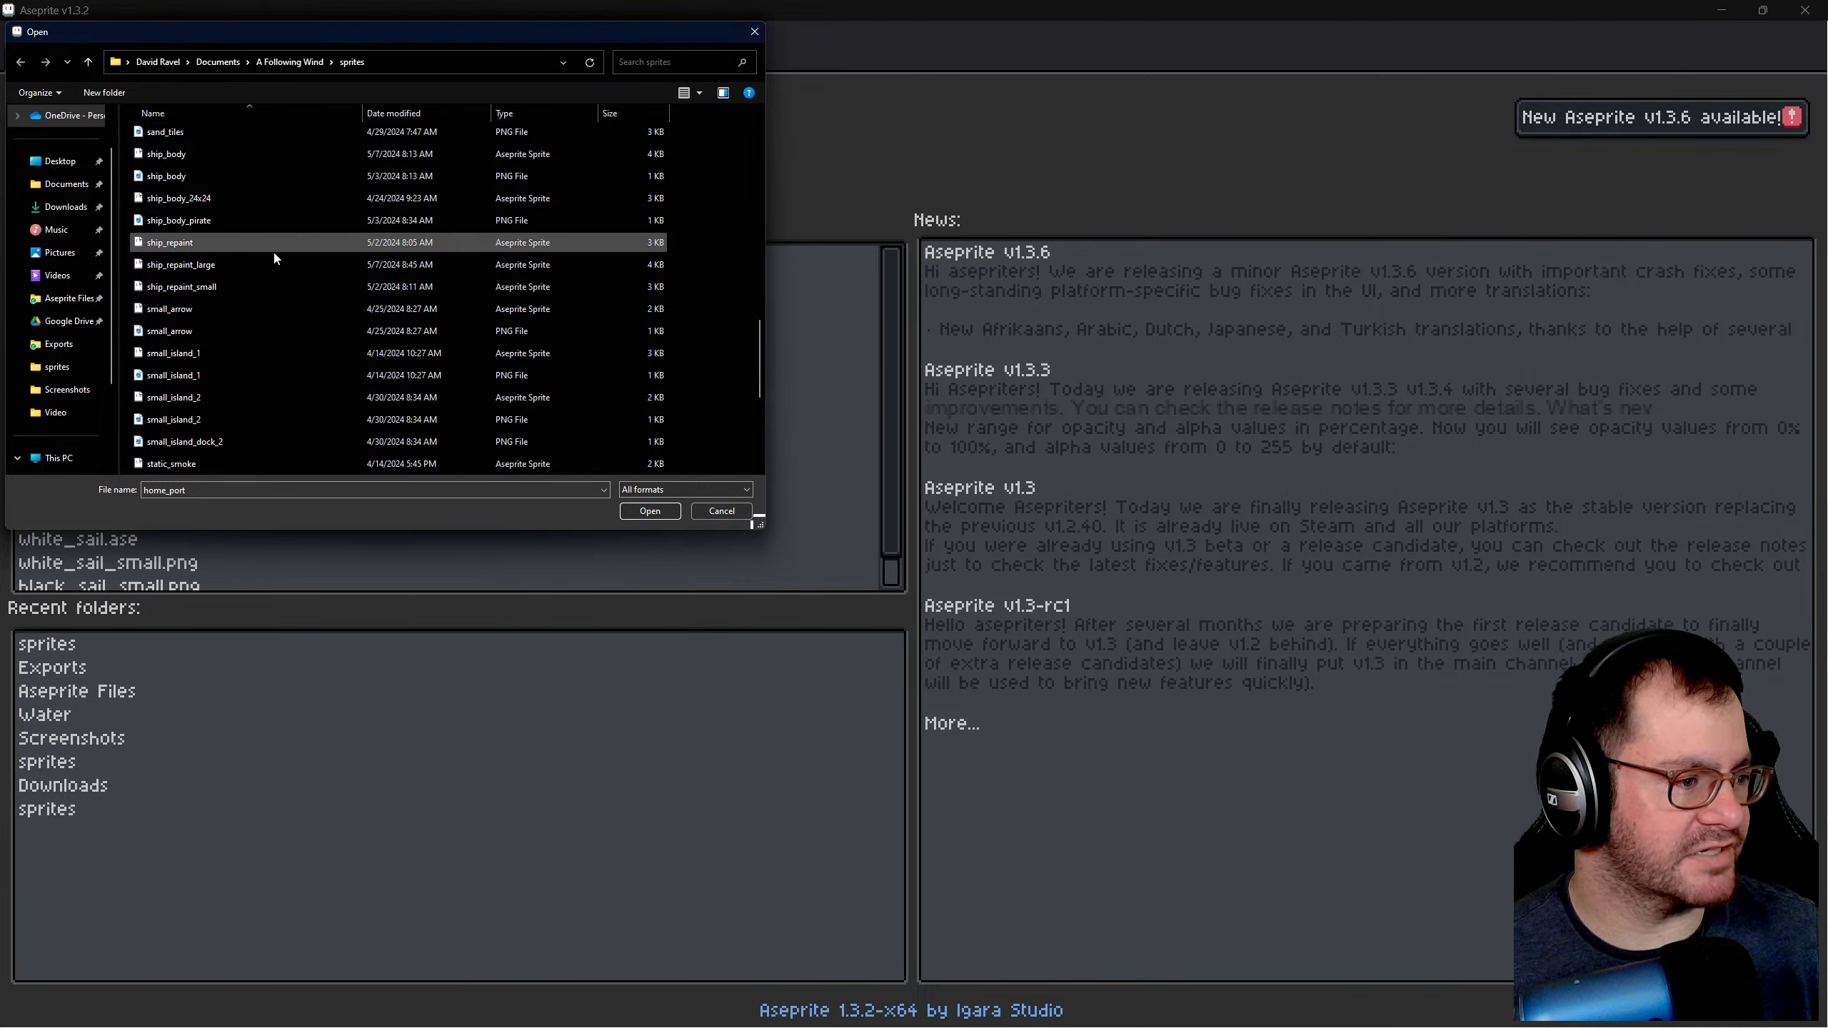
{"action": "scroll", "coordinate": [274, 324], "scroll_direction": "down", "scroll_amount": 3}
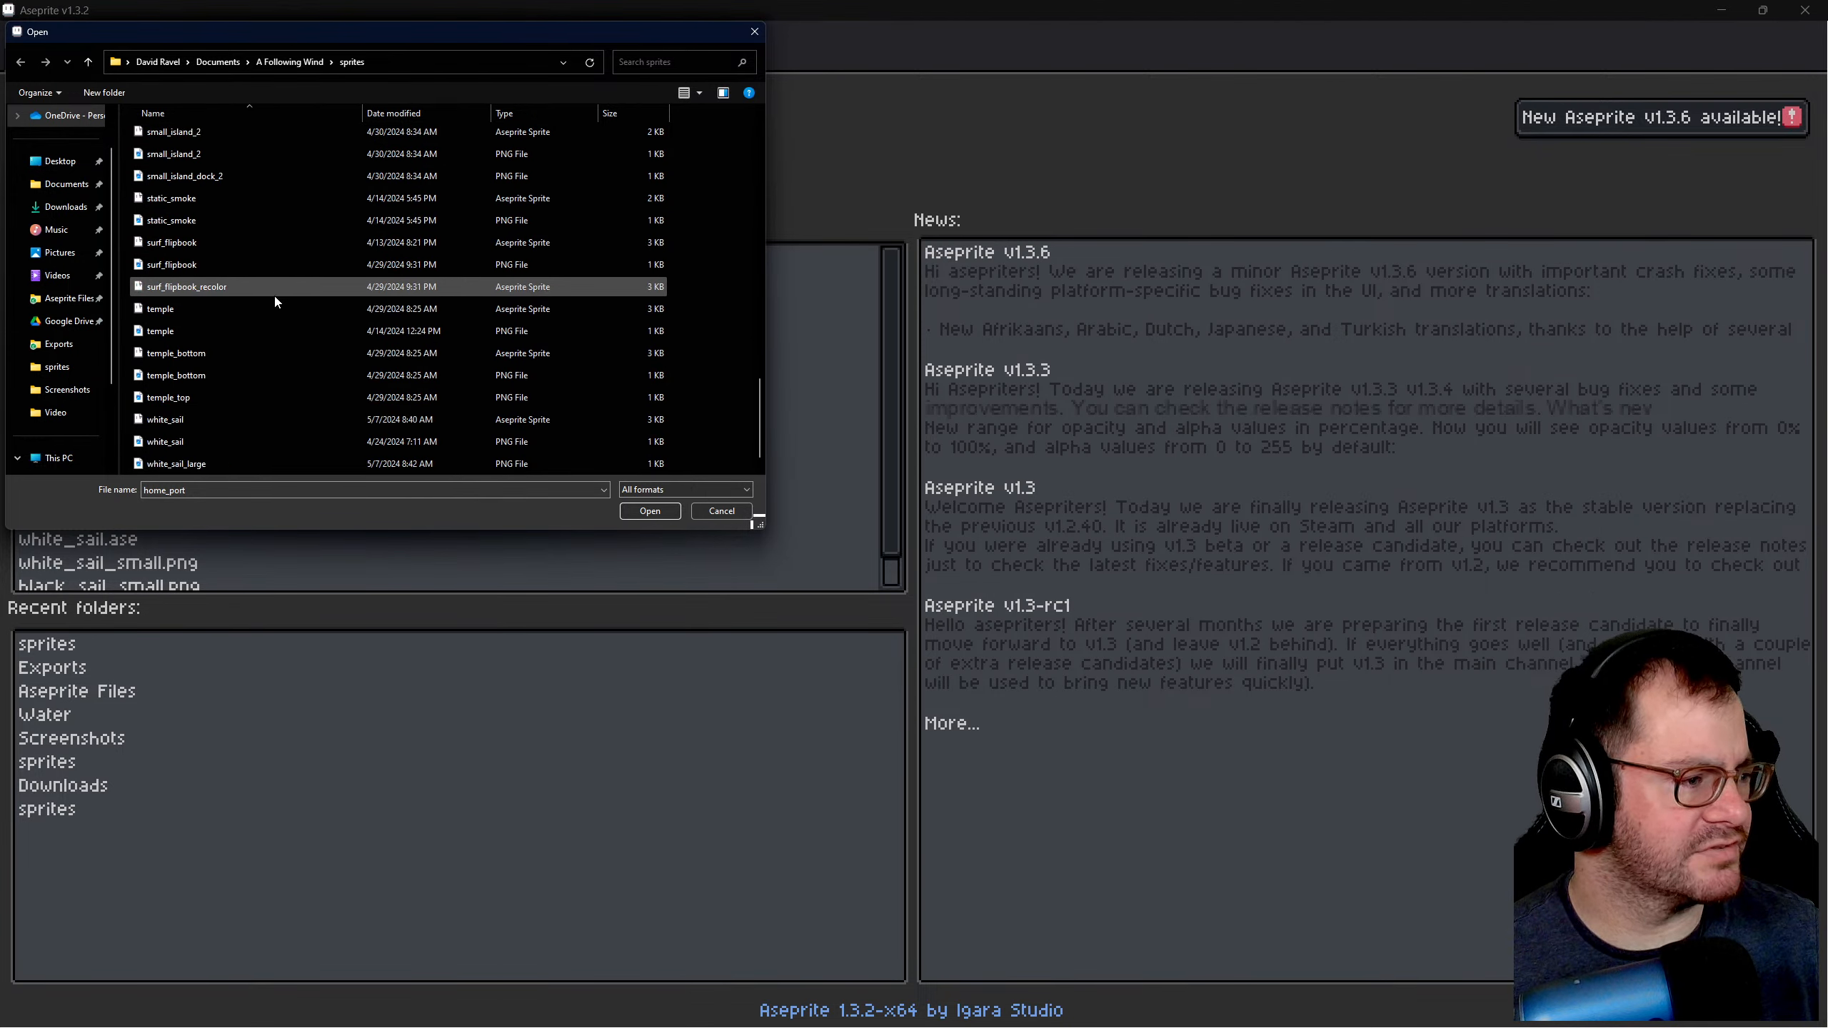
{"action": "scroll", "coordinate": [280, 310], "scroll_direction": "down", "scroll_amount": 1}
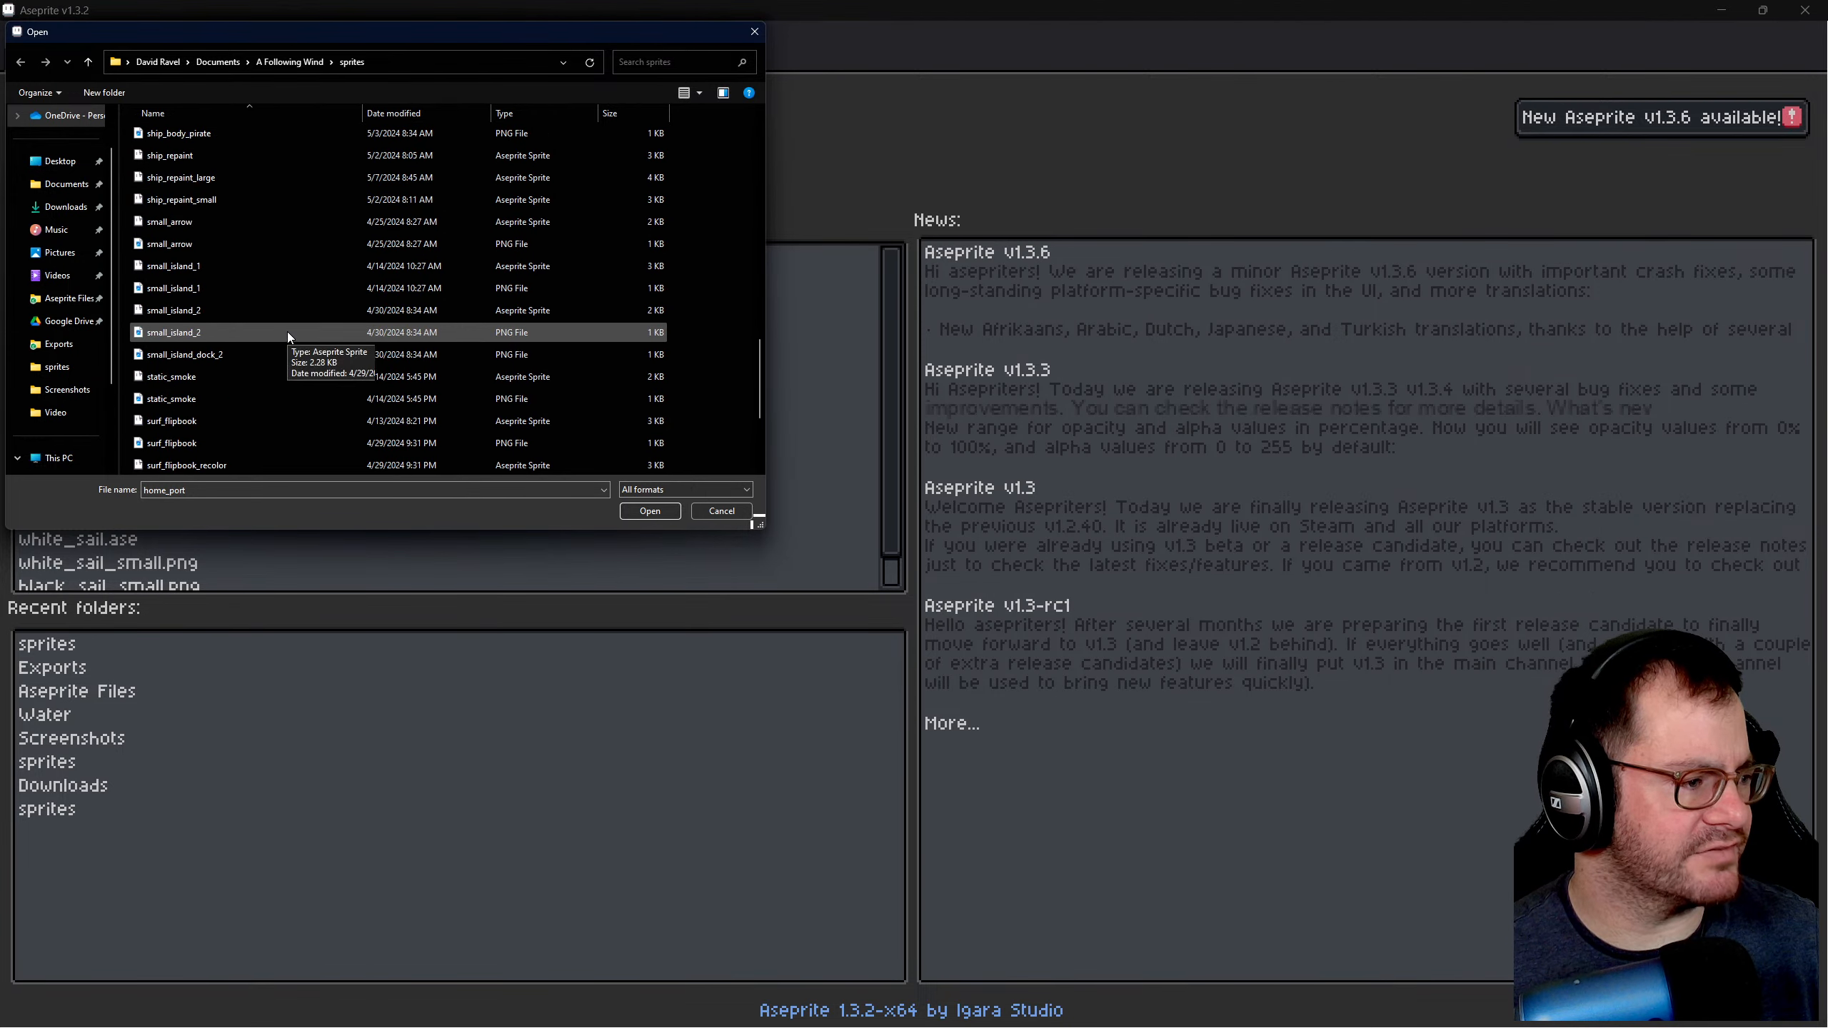
{"action": "scroll", "coordinate": [295, 302], "scroll_direction": "up", "scroll_amount": 5}
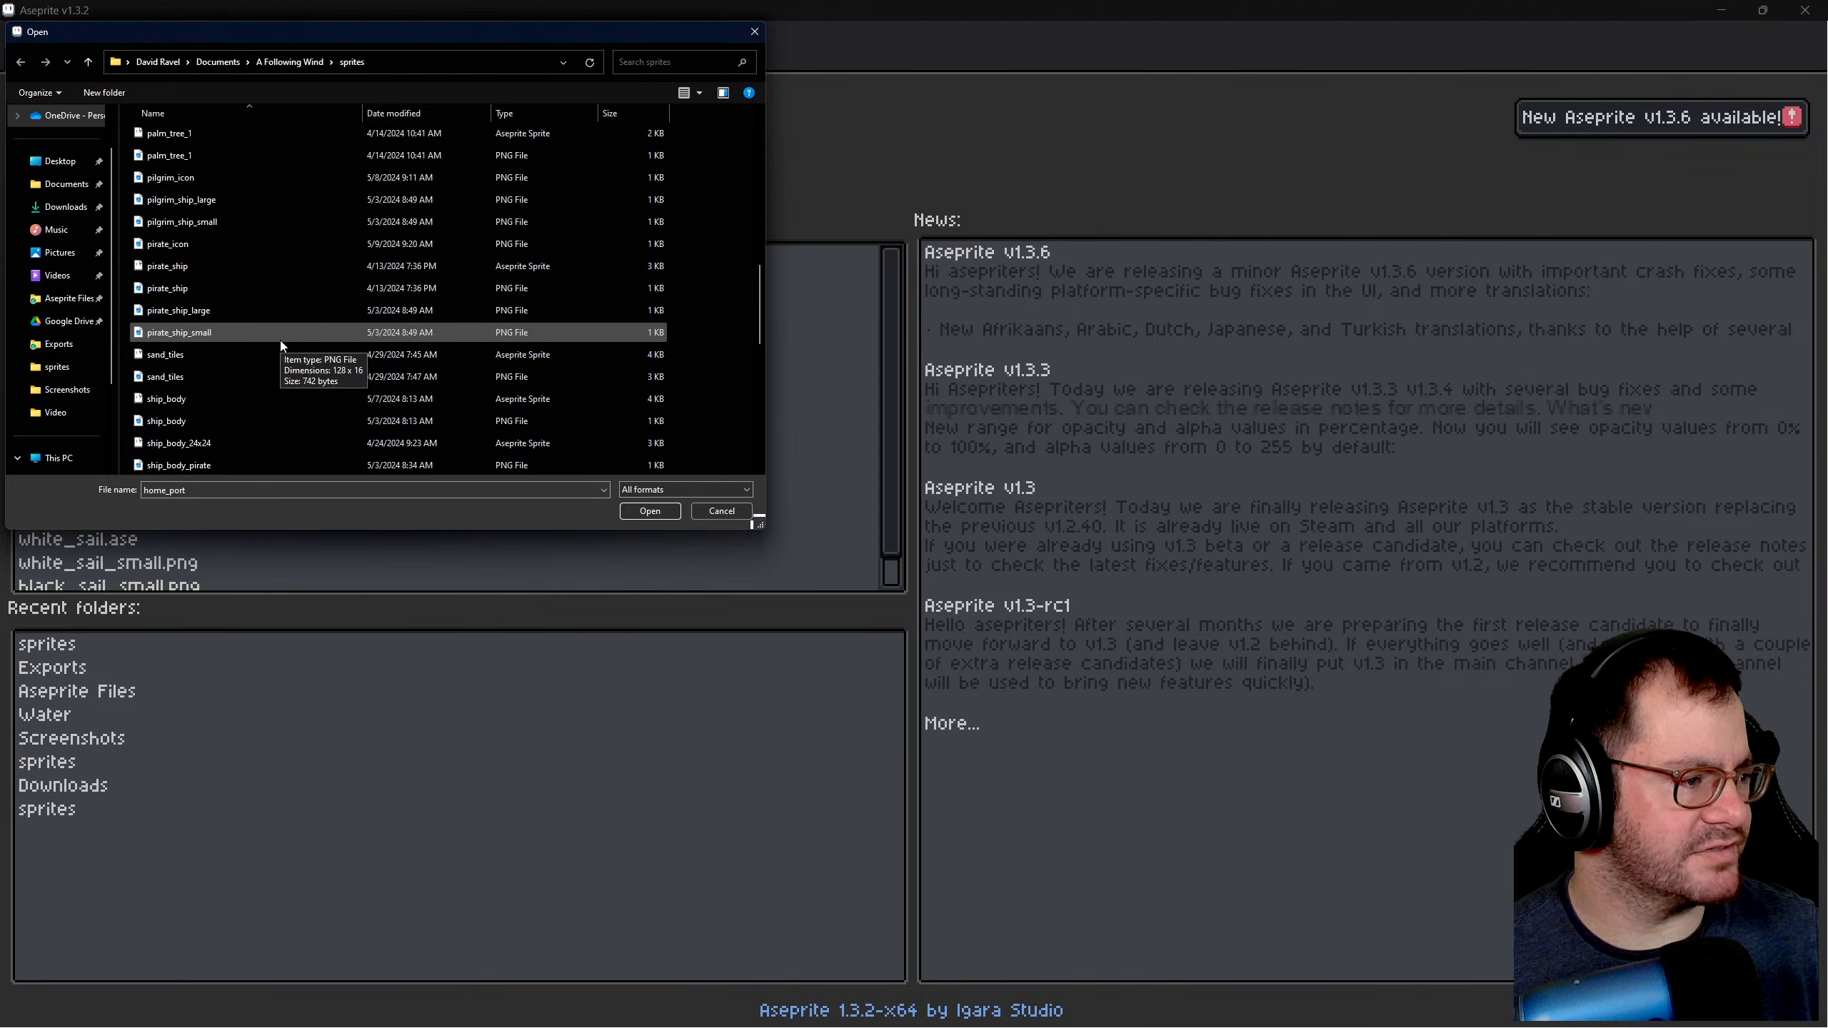
{"action": "scroll", "coordinate": [278, 302], "scroll_direction": "up", "scroll_amount": 4}
{"action": "scroll", "coordinate": [279, 339], "scroll_direction": "up", "scroll_amount": 2}
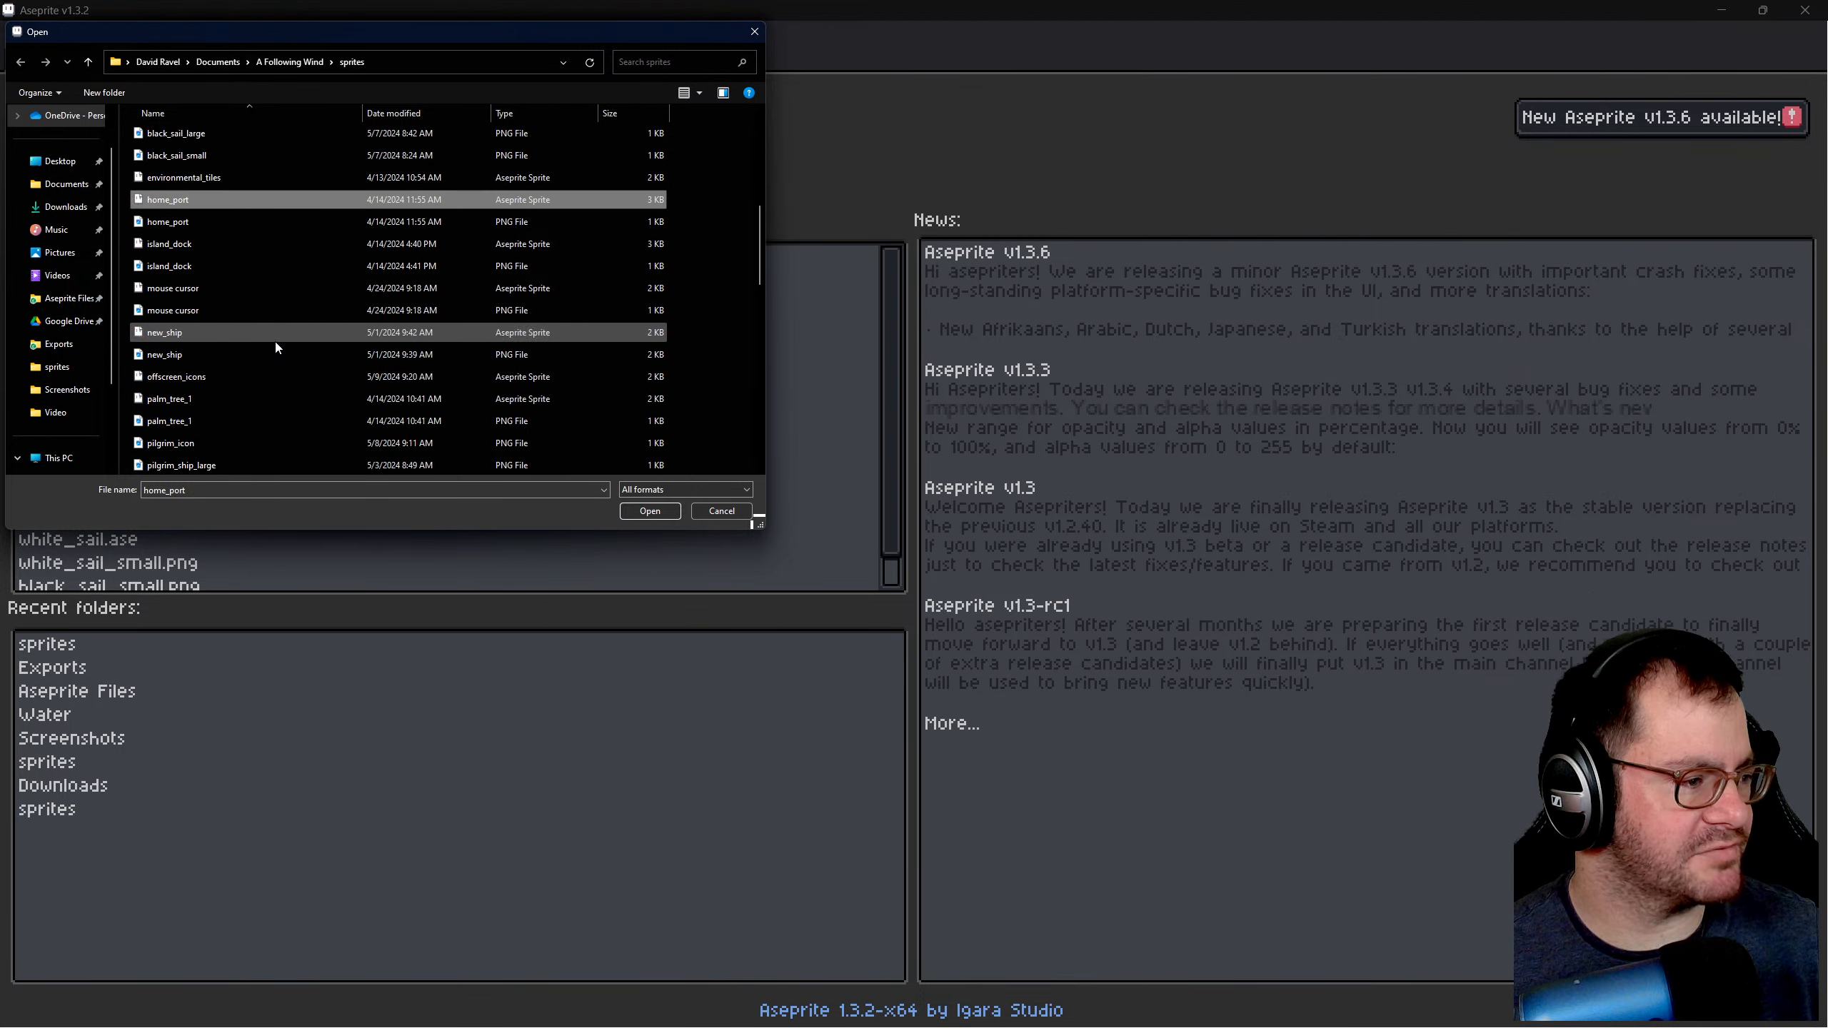
{"action": "scroll", "coordinate": [277, 346], "scroll_direction": "up", "scroll_amount": 6}
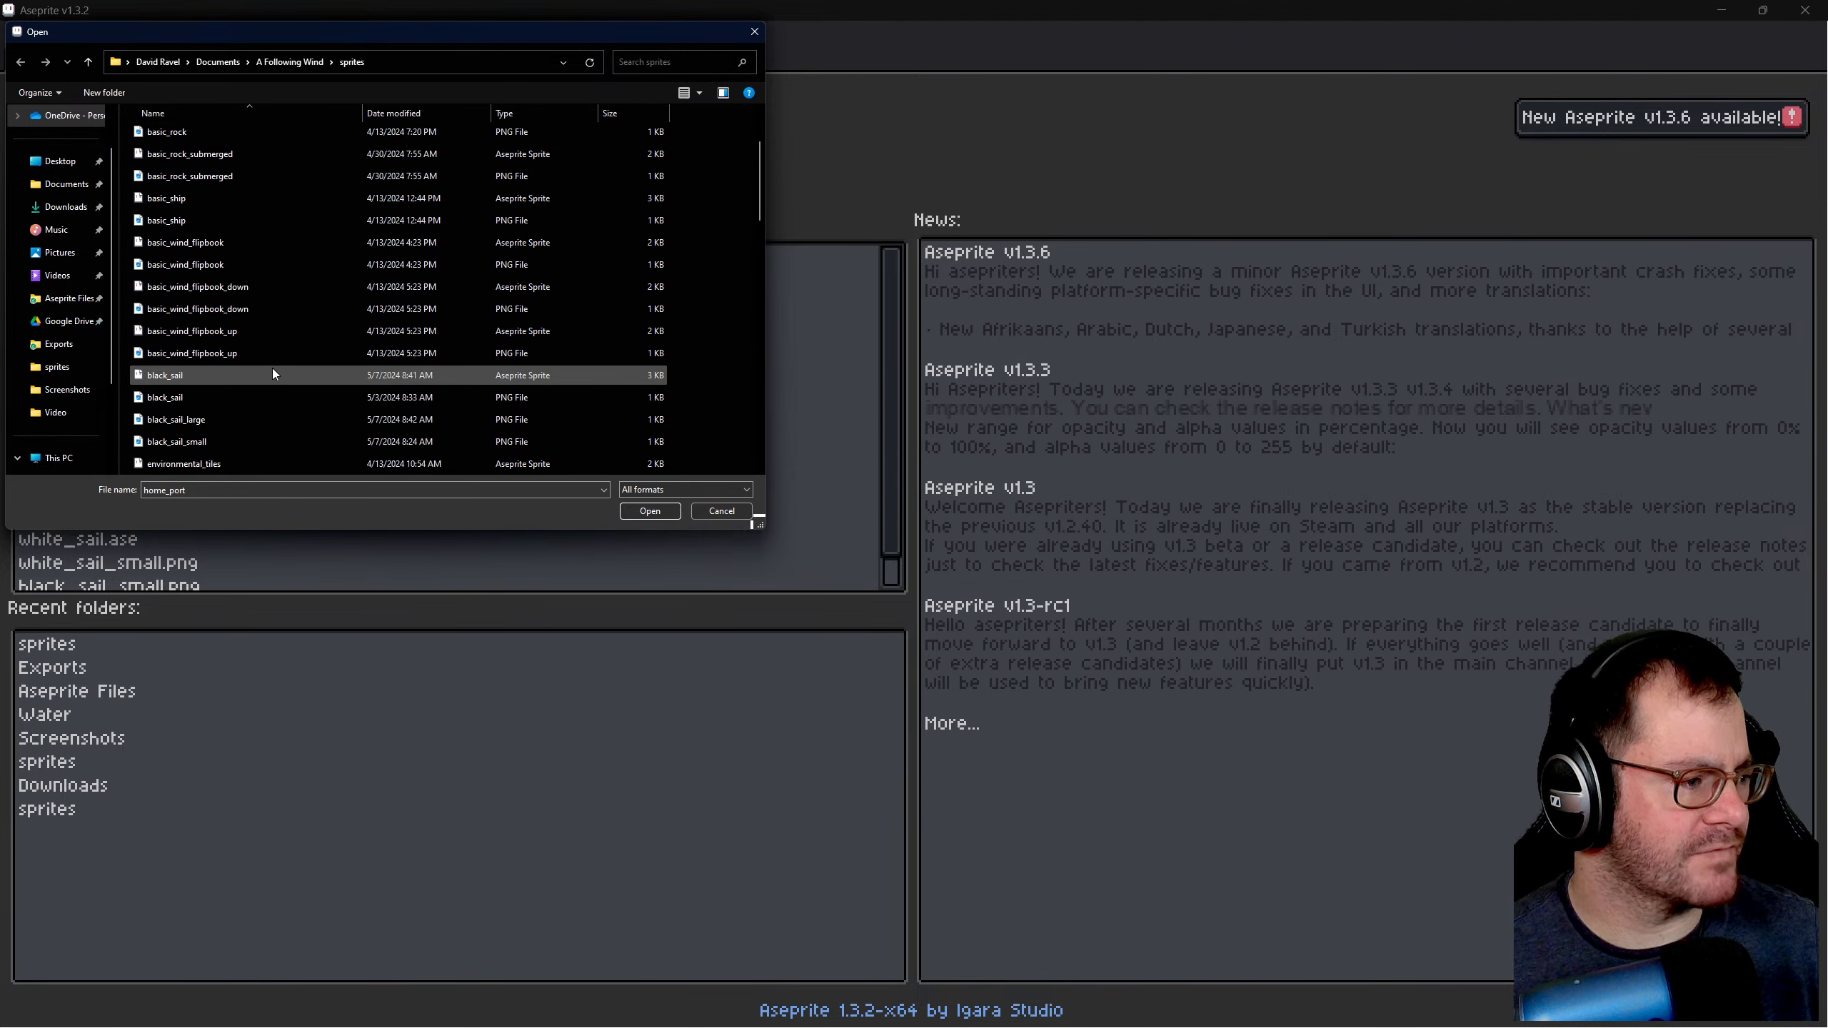
{"action": "scroll", "coordinate": [268, 310], "scroll_direction": "down", "scroll_amount": 2}
{"action": "scroll", "coordinate": [267, 352], "scroll_direction": "down", "scroll_amount": 1}
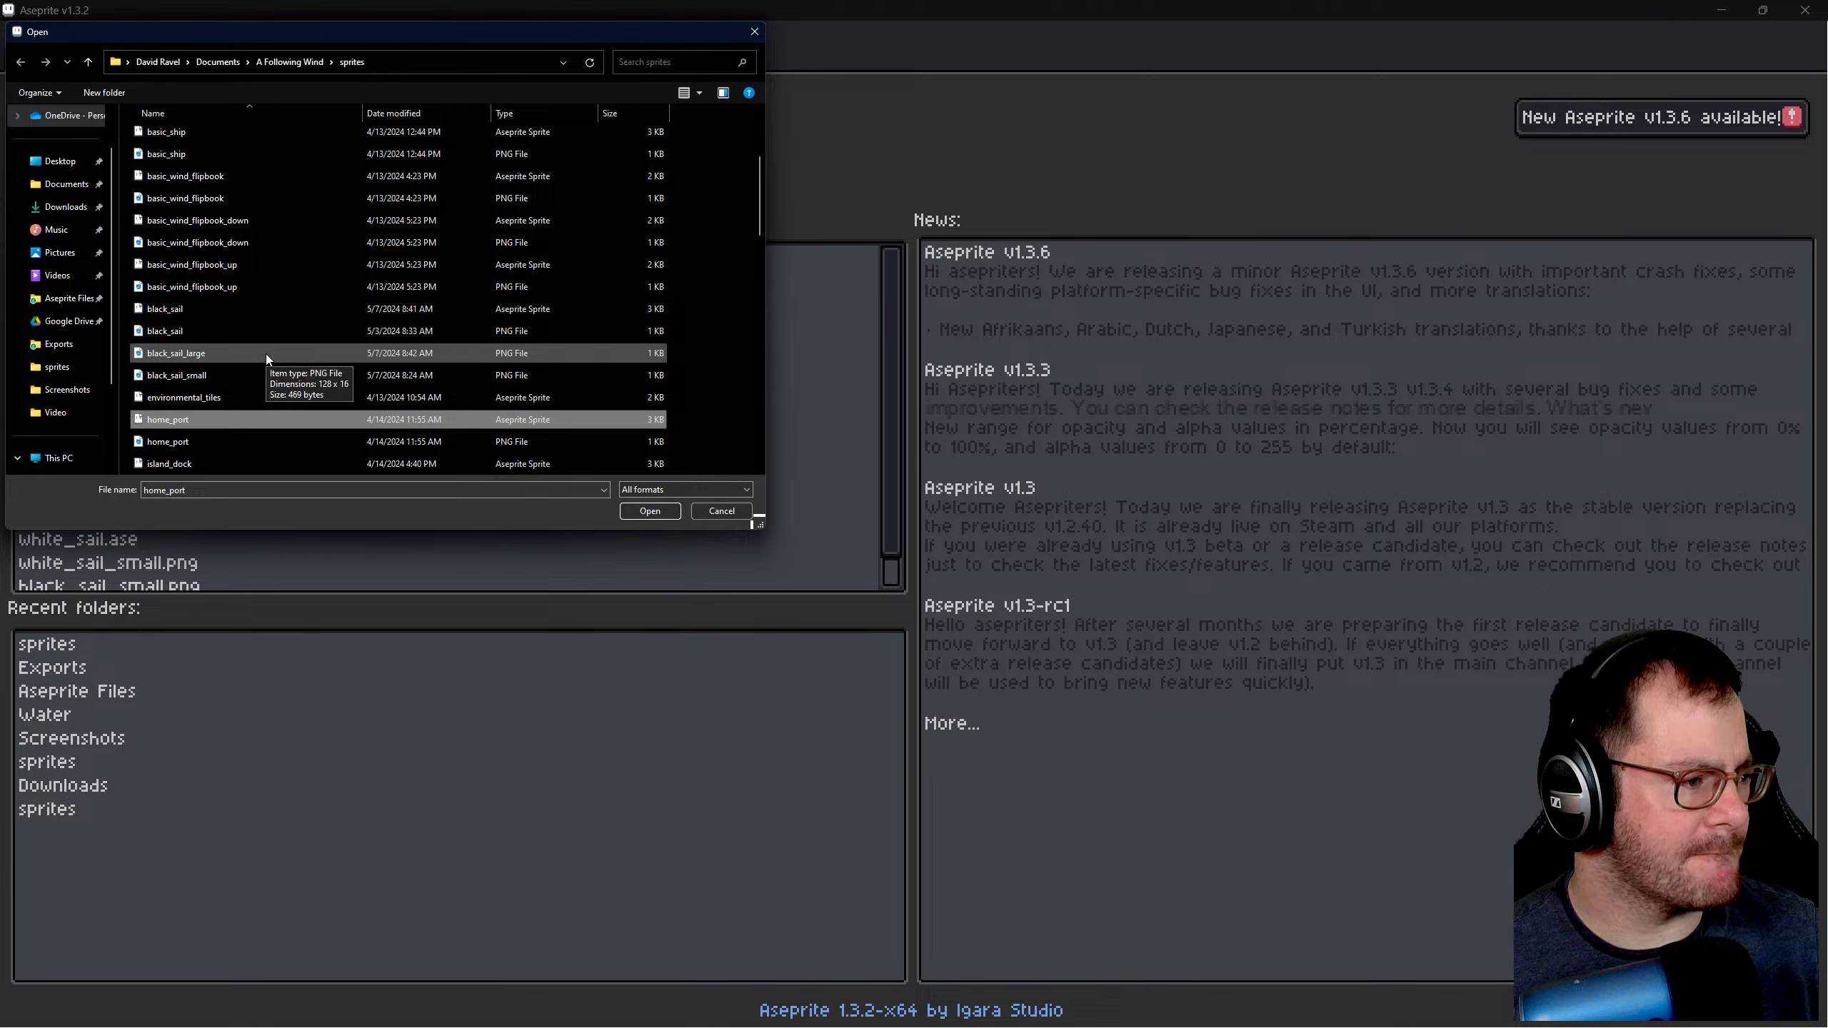
{"action": "left_click", "coordinate": [256, 311]}
{"action": "left_click", "coordinate": [632, 510]}
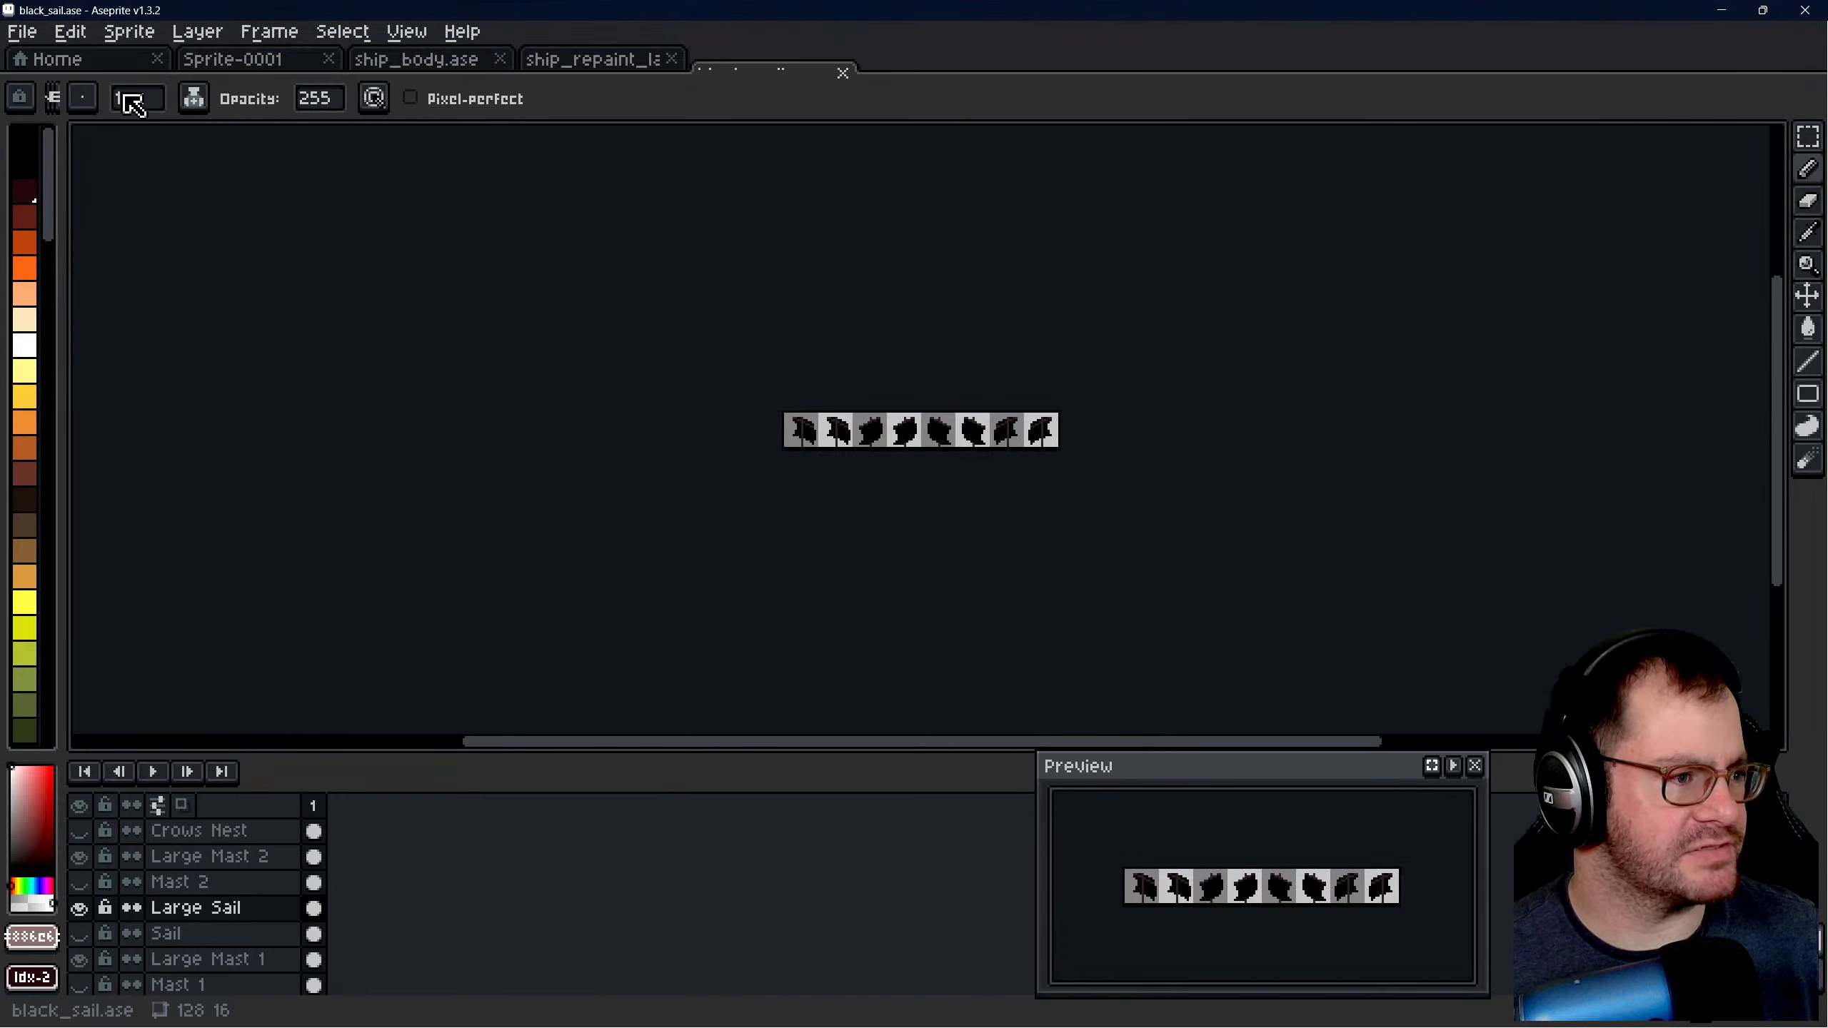
- Look over the ship_body sprite and close ship_repaint_large.ase
{"action": "left_click", "coordinate": [115, 63]}
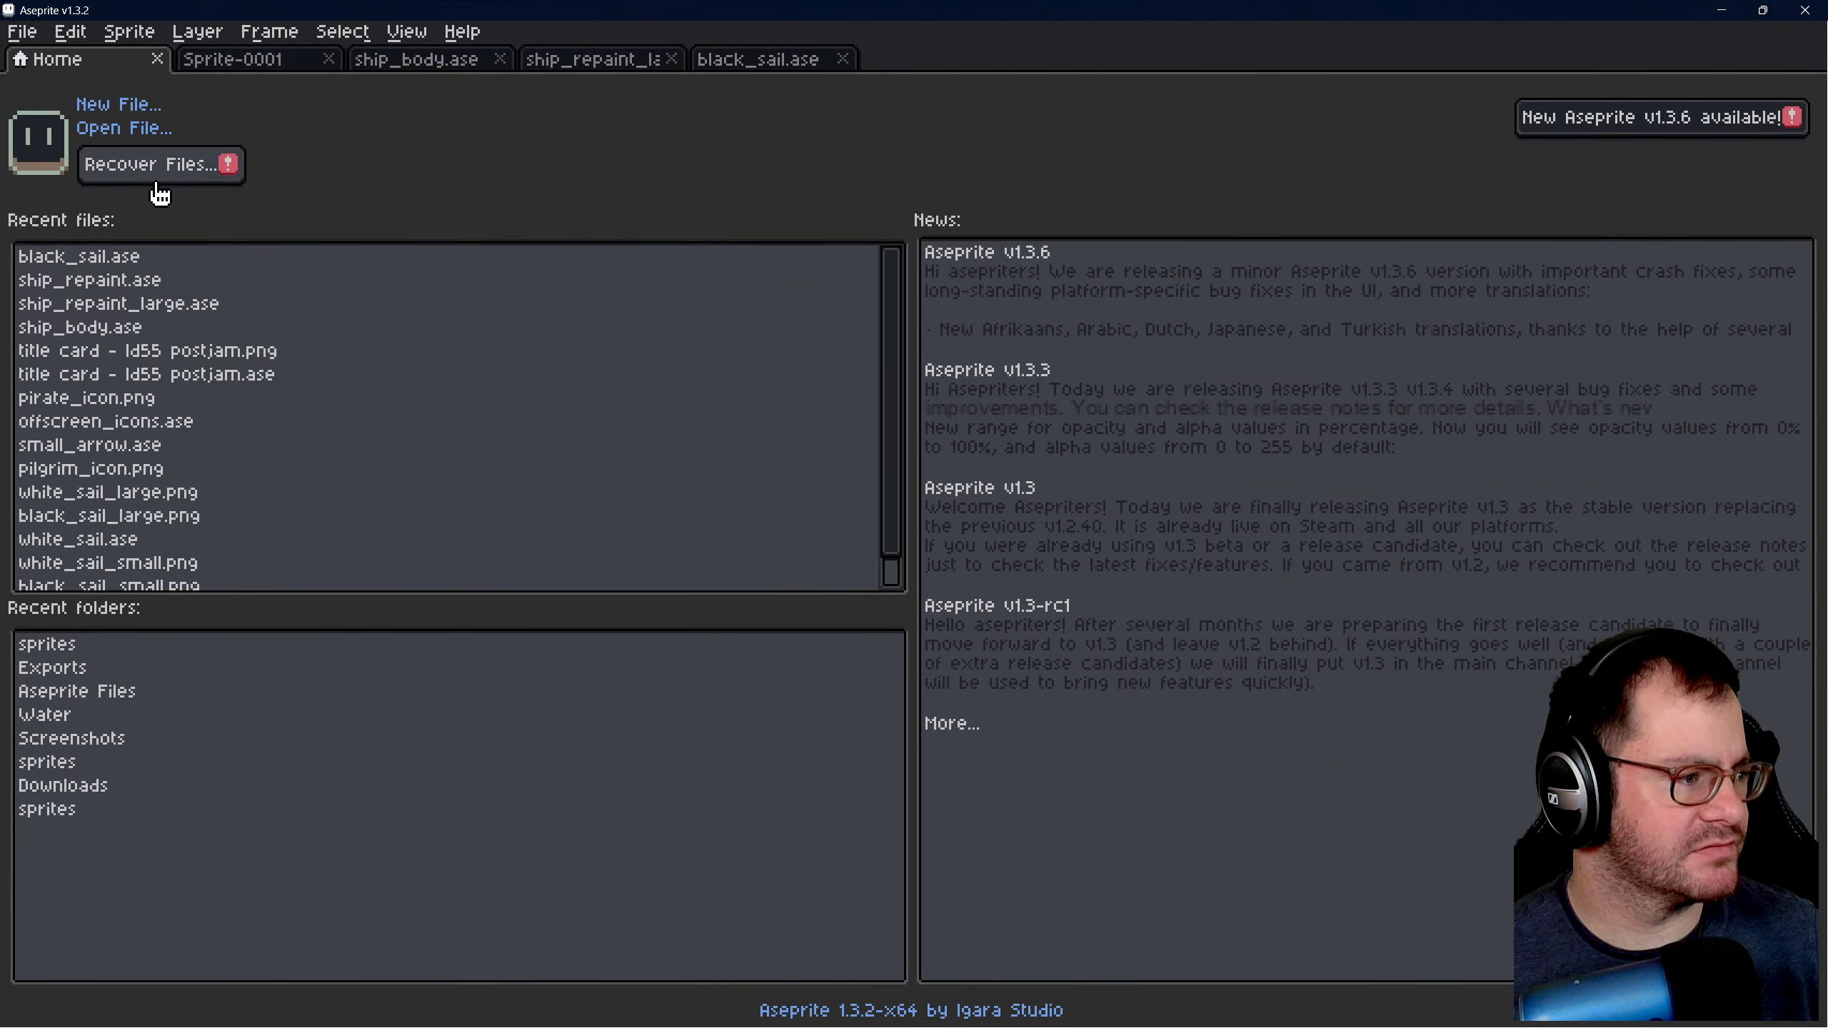
{"action": "left_click", "coordinate": [452, 61]}
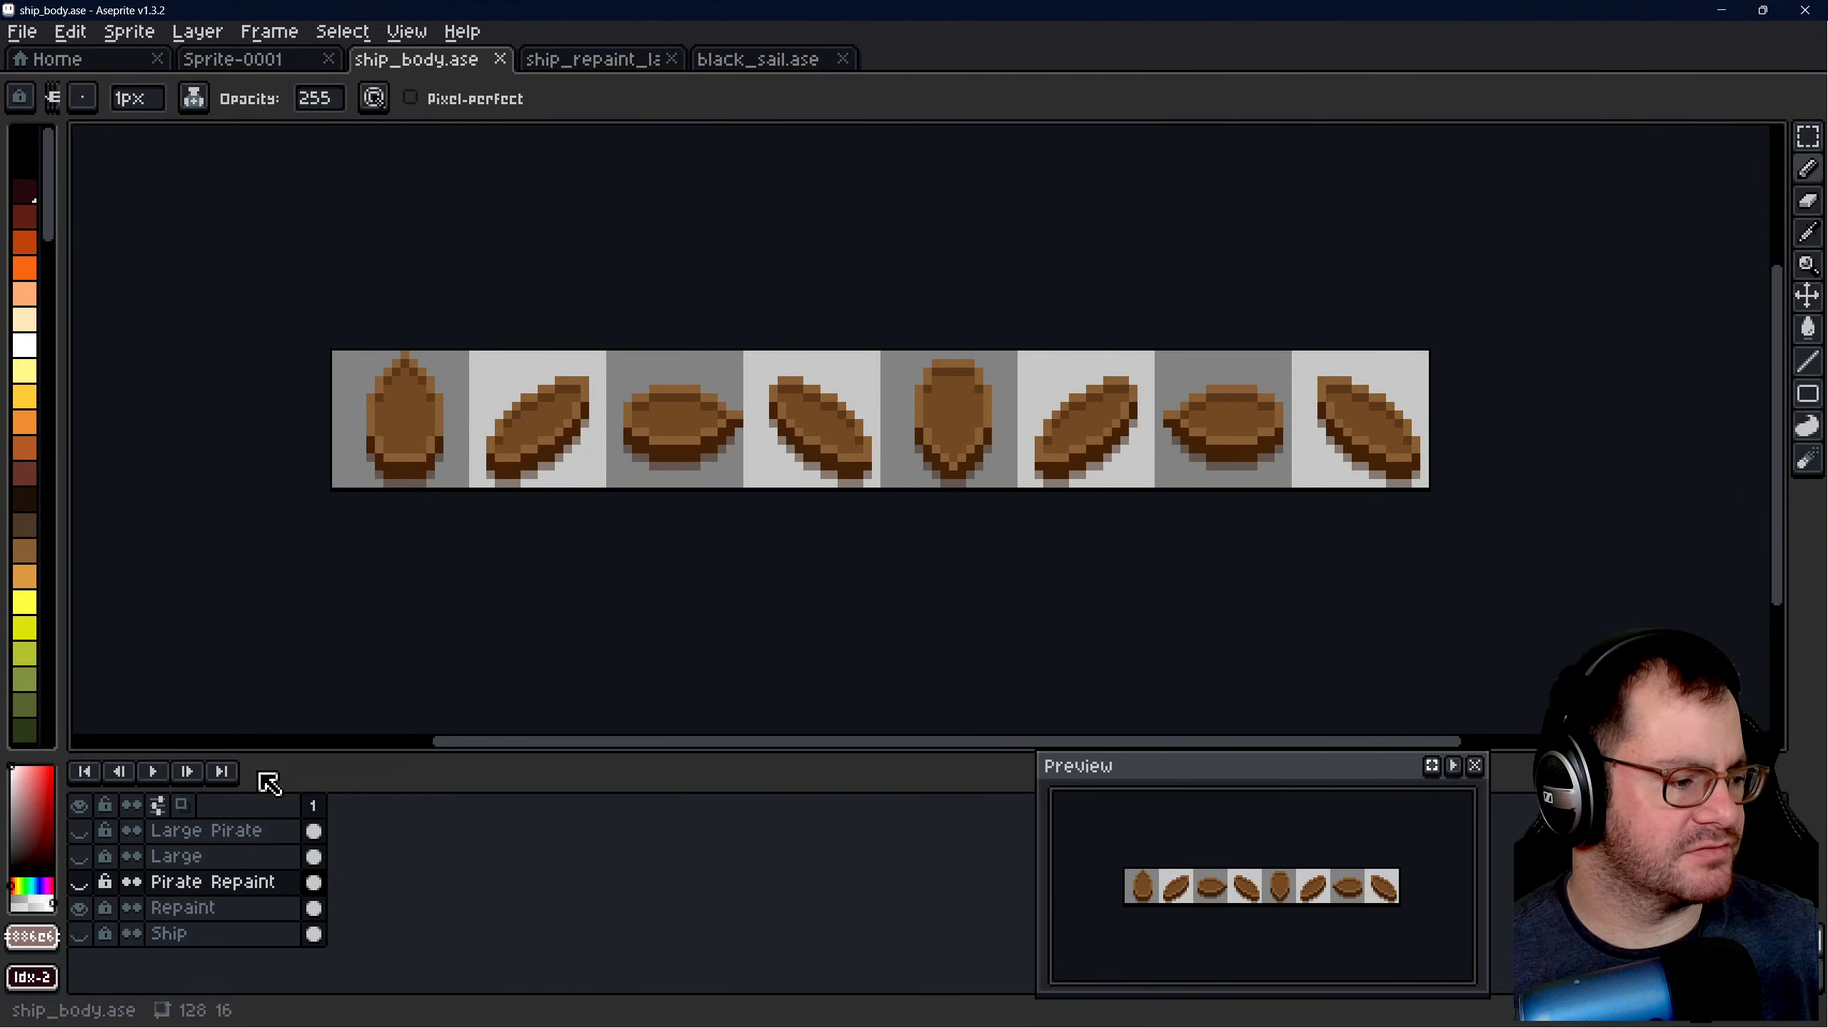
{"action": "left_click", "coordinate": [613, 61]}
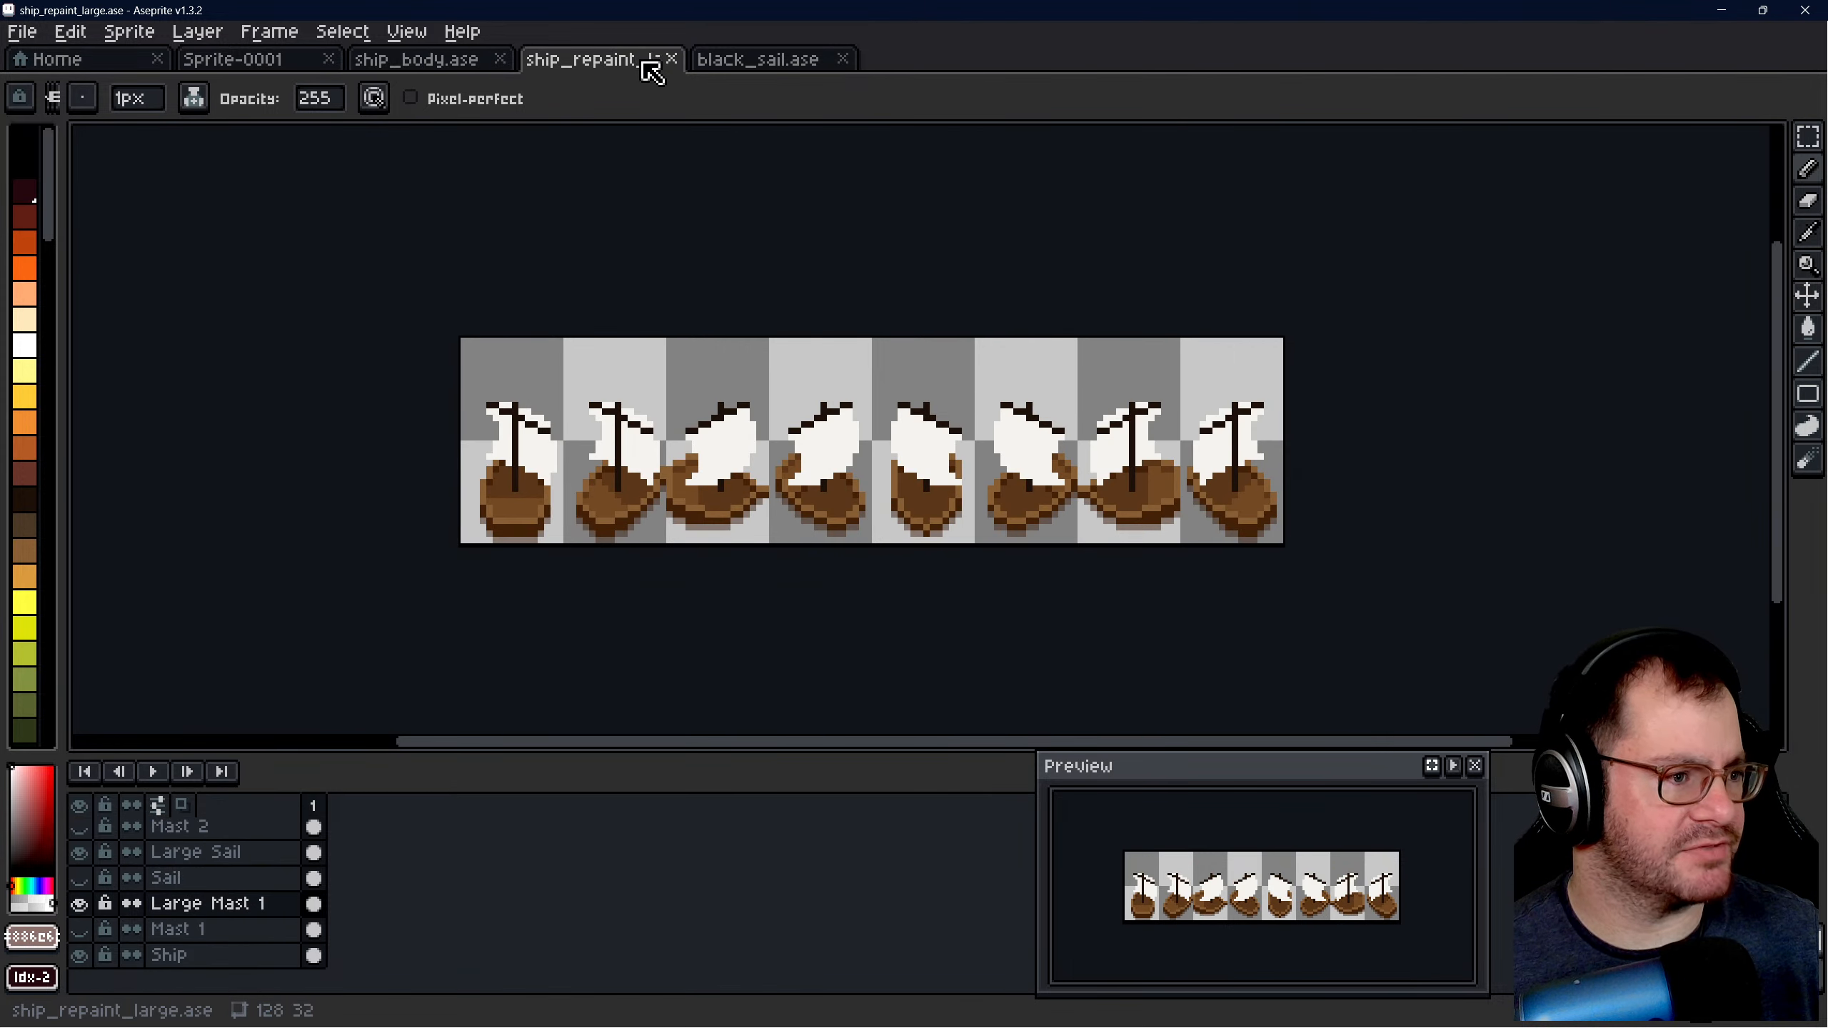
{"action": "left_click", "coordinate": [672, 60]}
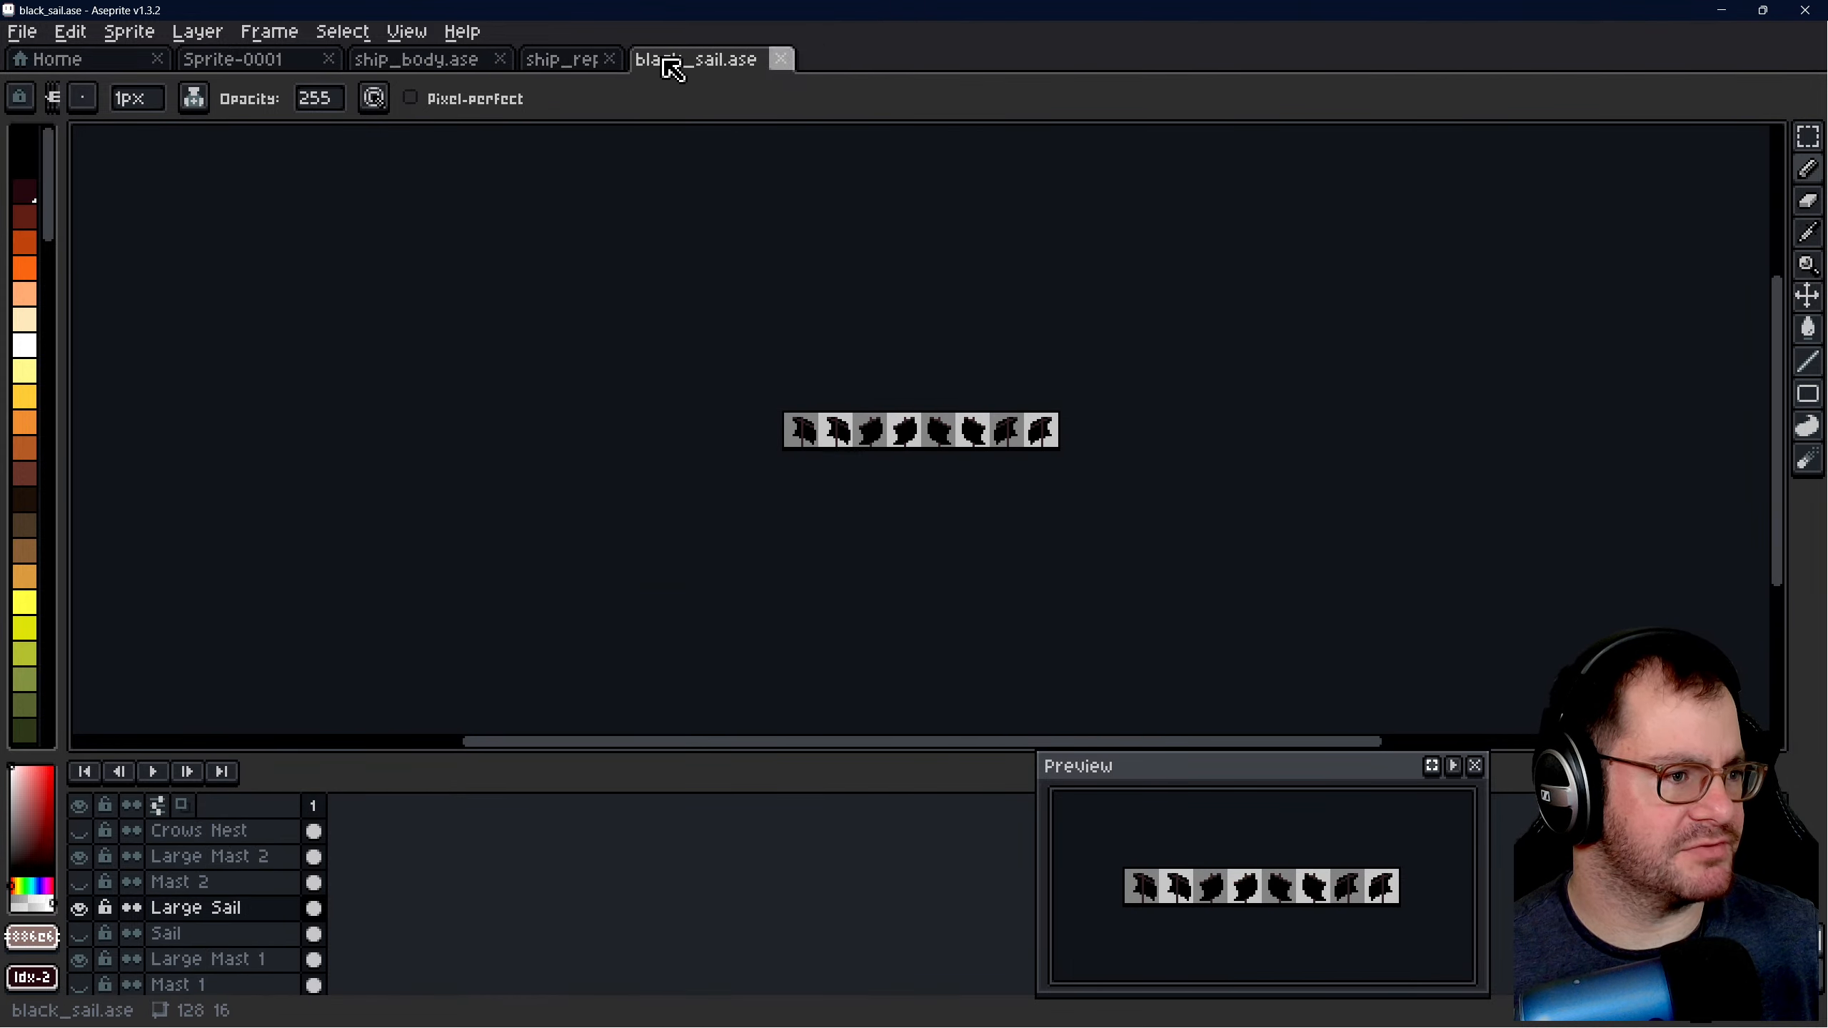
- Open the white_sail Aseprite sprite from the sprites folder and place it before black_sail.ase in the order of open files
{"action": "left_click", "coordinate": [84, 65]}
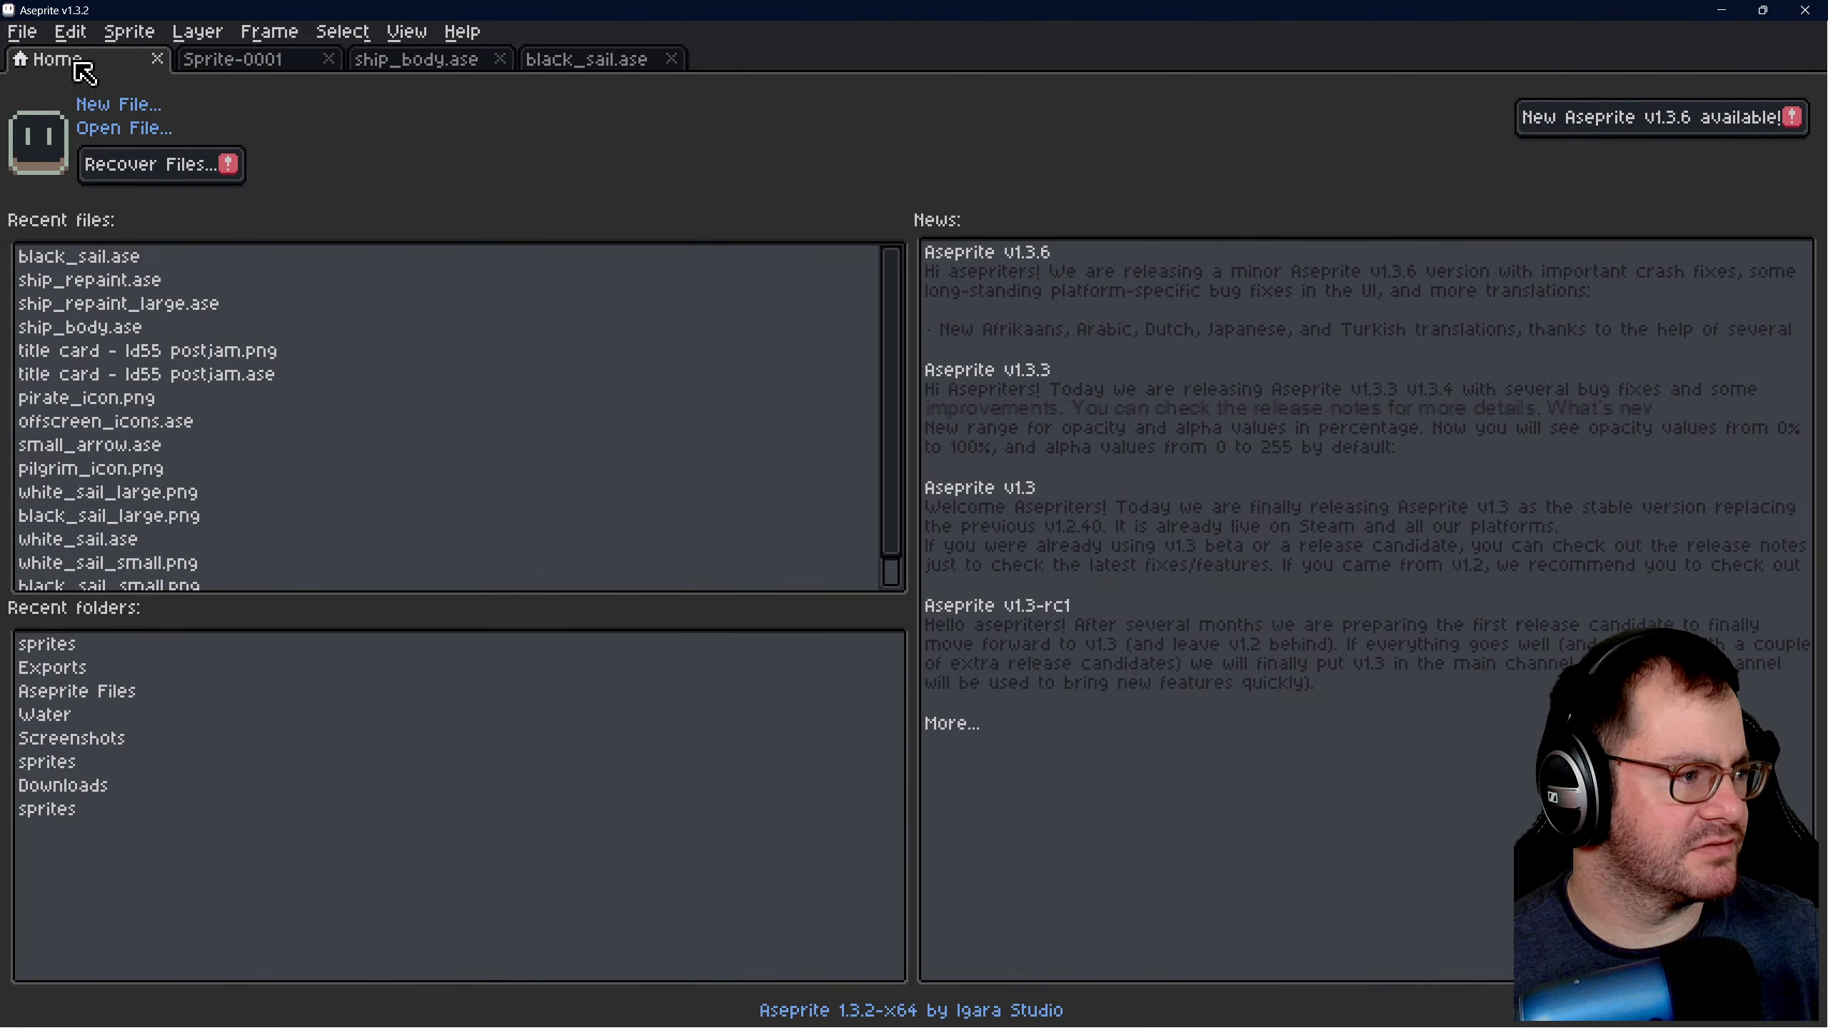
{"action": "left_click", "coordinate": [136, 130]}
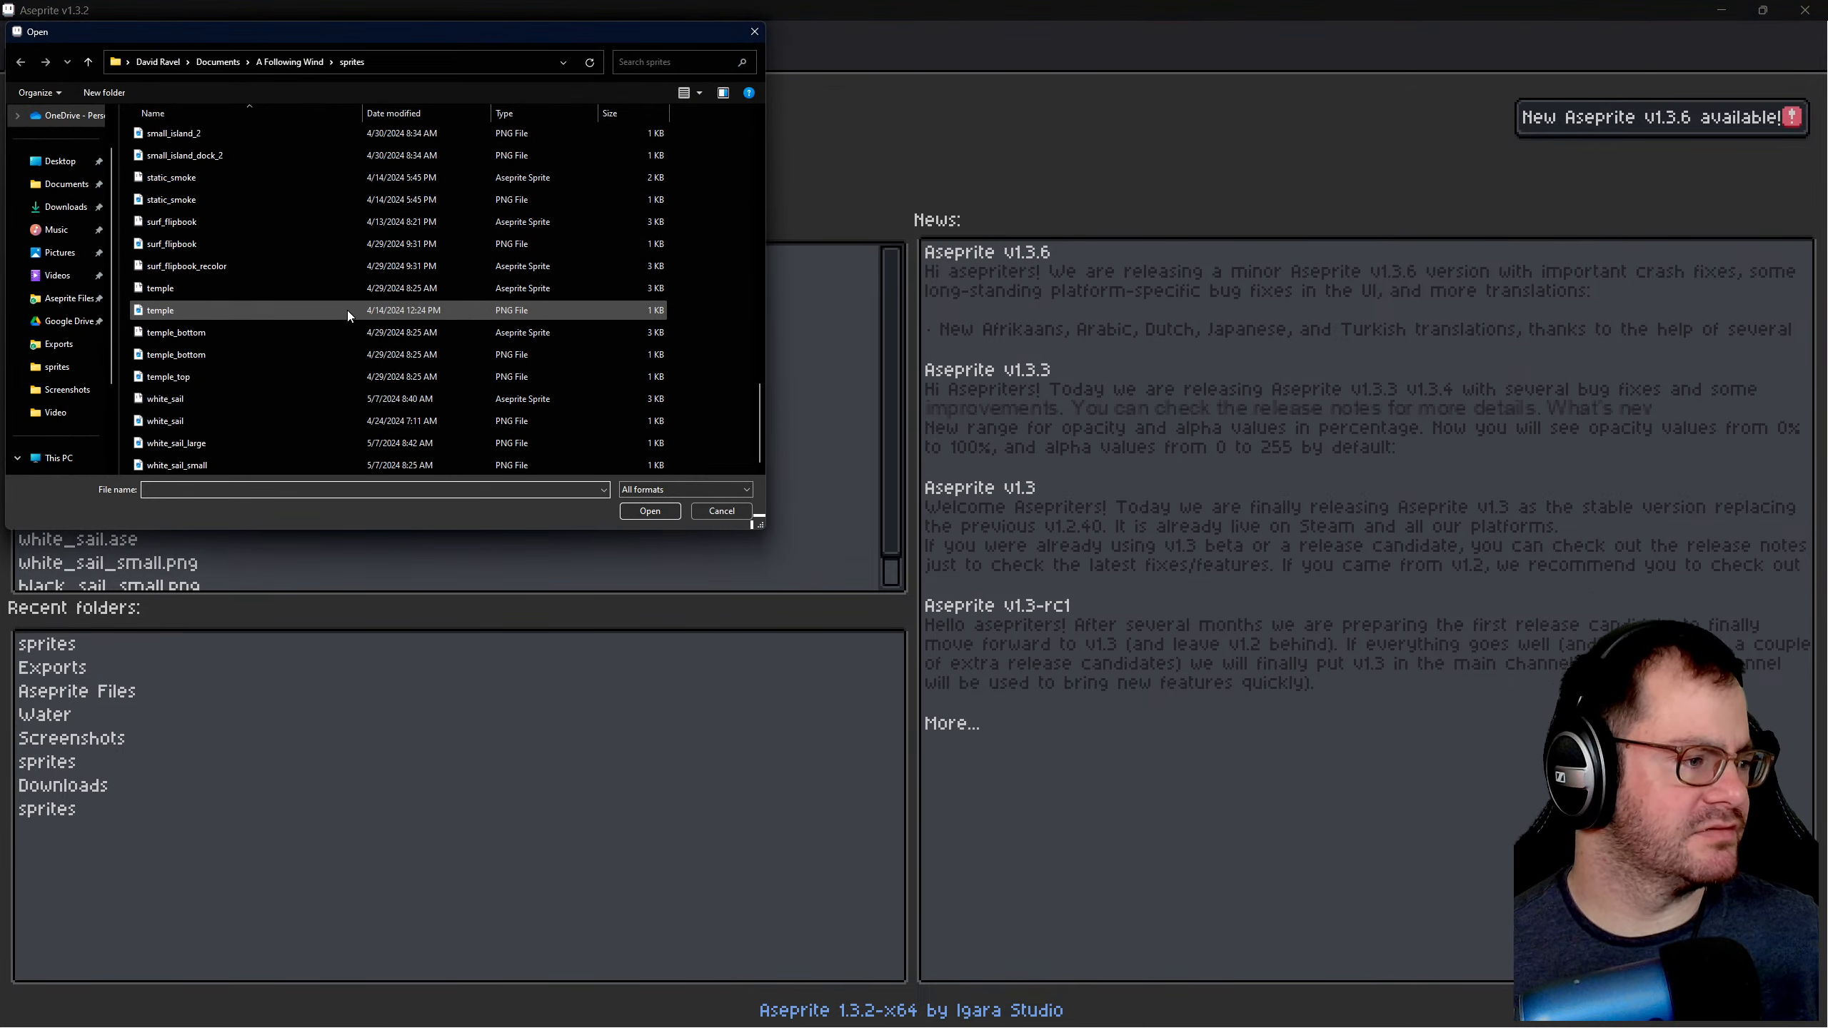
{"action": "left_click", "coordinate": [320, 400]}
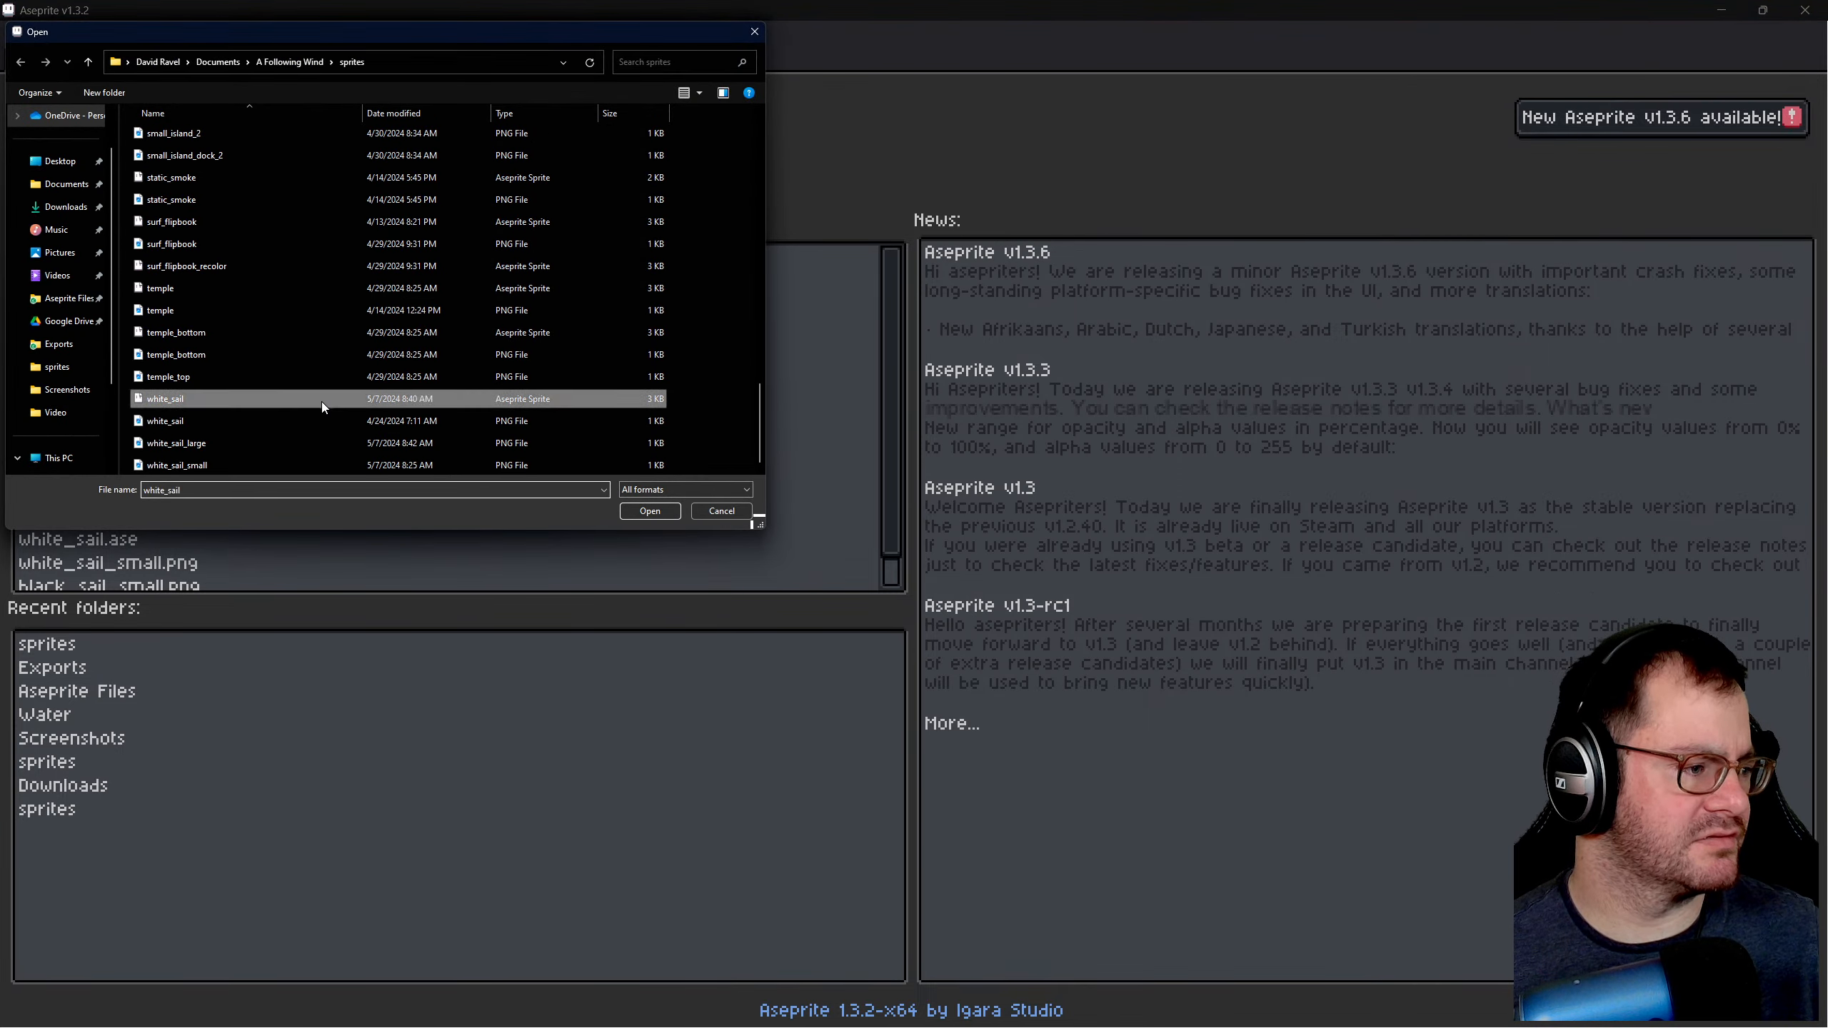
{"action": "left_click", "coordinate": [640, 511]}
{"action": "left_click_drag", "start_coordinate": [694, 58], "coordinate": [474, 62]}
- Try to select the whole 128 × 16 ship_body canvas with the Rectangular Marquee while the Repaint layer is visible, and check Sprite-0001
{"action": "left_click", "coordinate": [460, 61]}
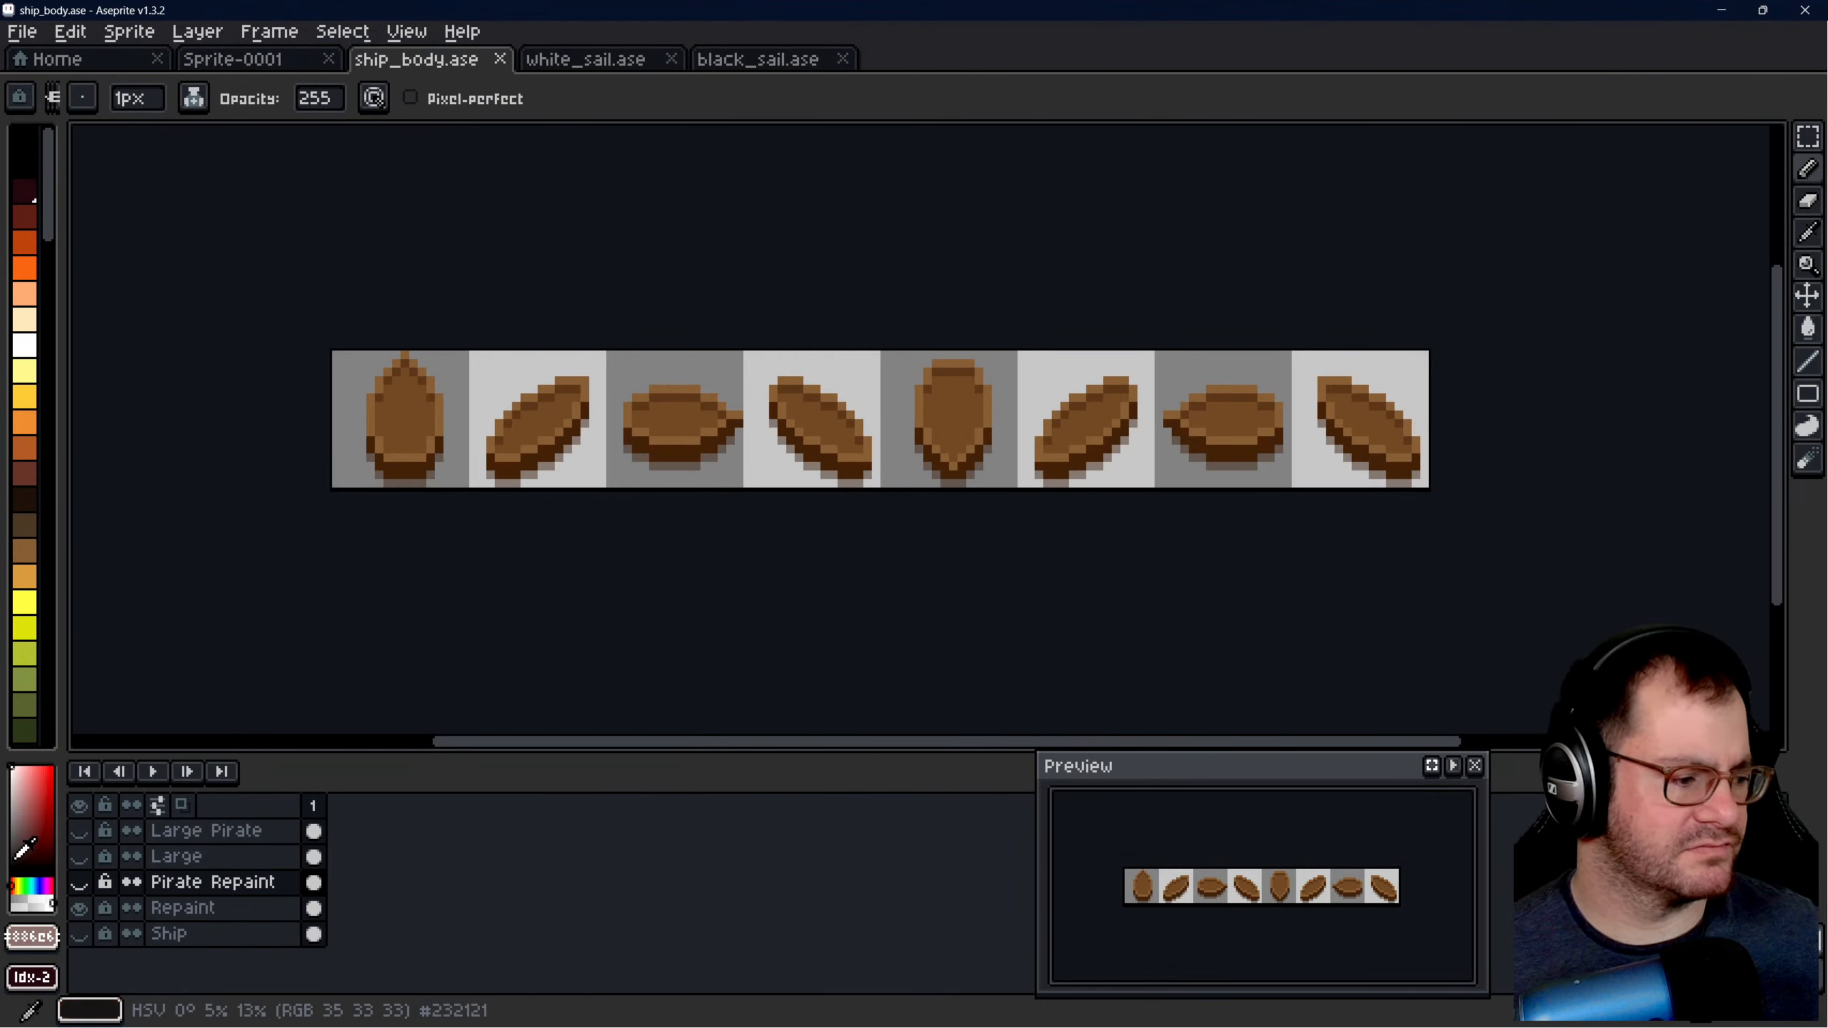
{"action": "scroll", "coordinate": [510, 434], "scroll_direction": "up", "scroll_amount": 1}
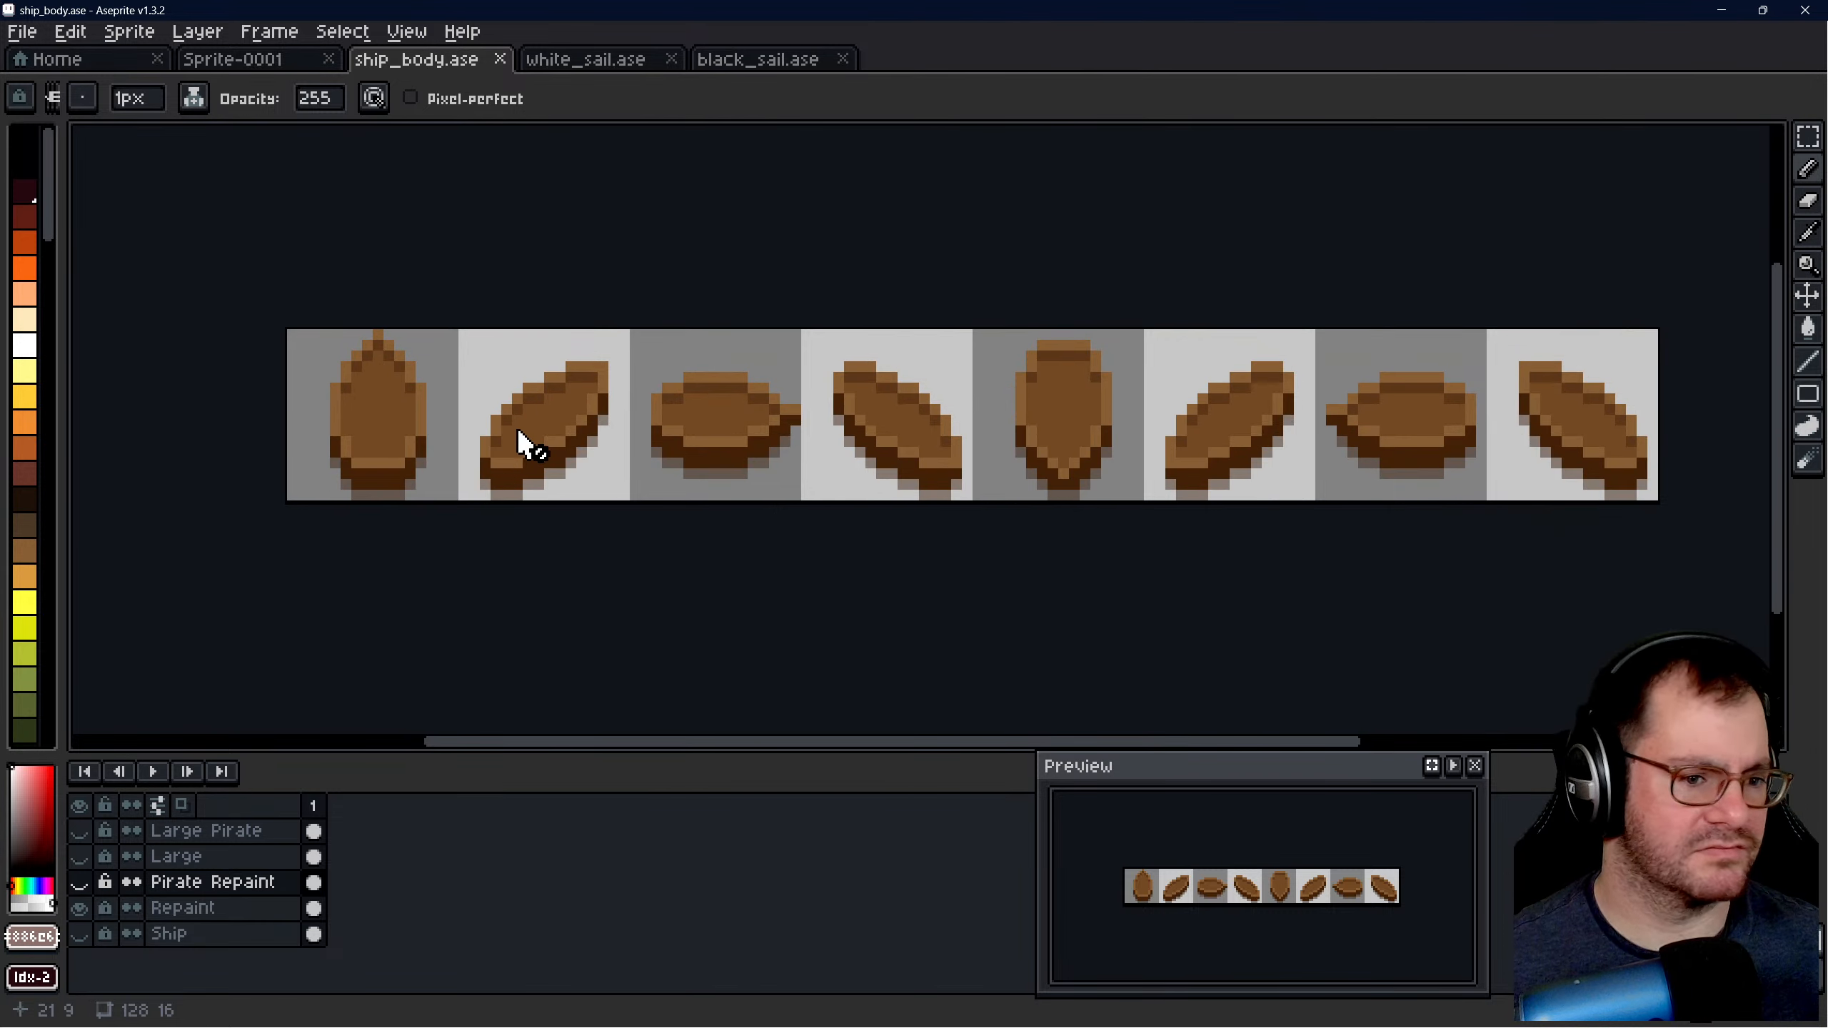
{"action": "scroll", "coordinate": [602, 382], "scroll_direction": "down", "scroll_amount": 1}
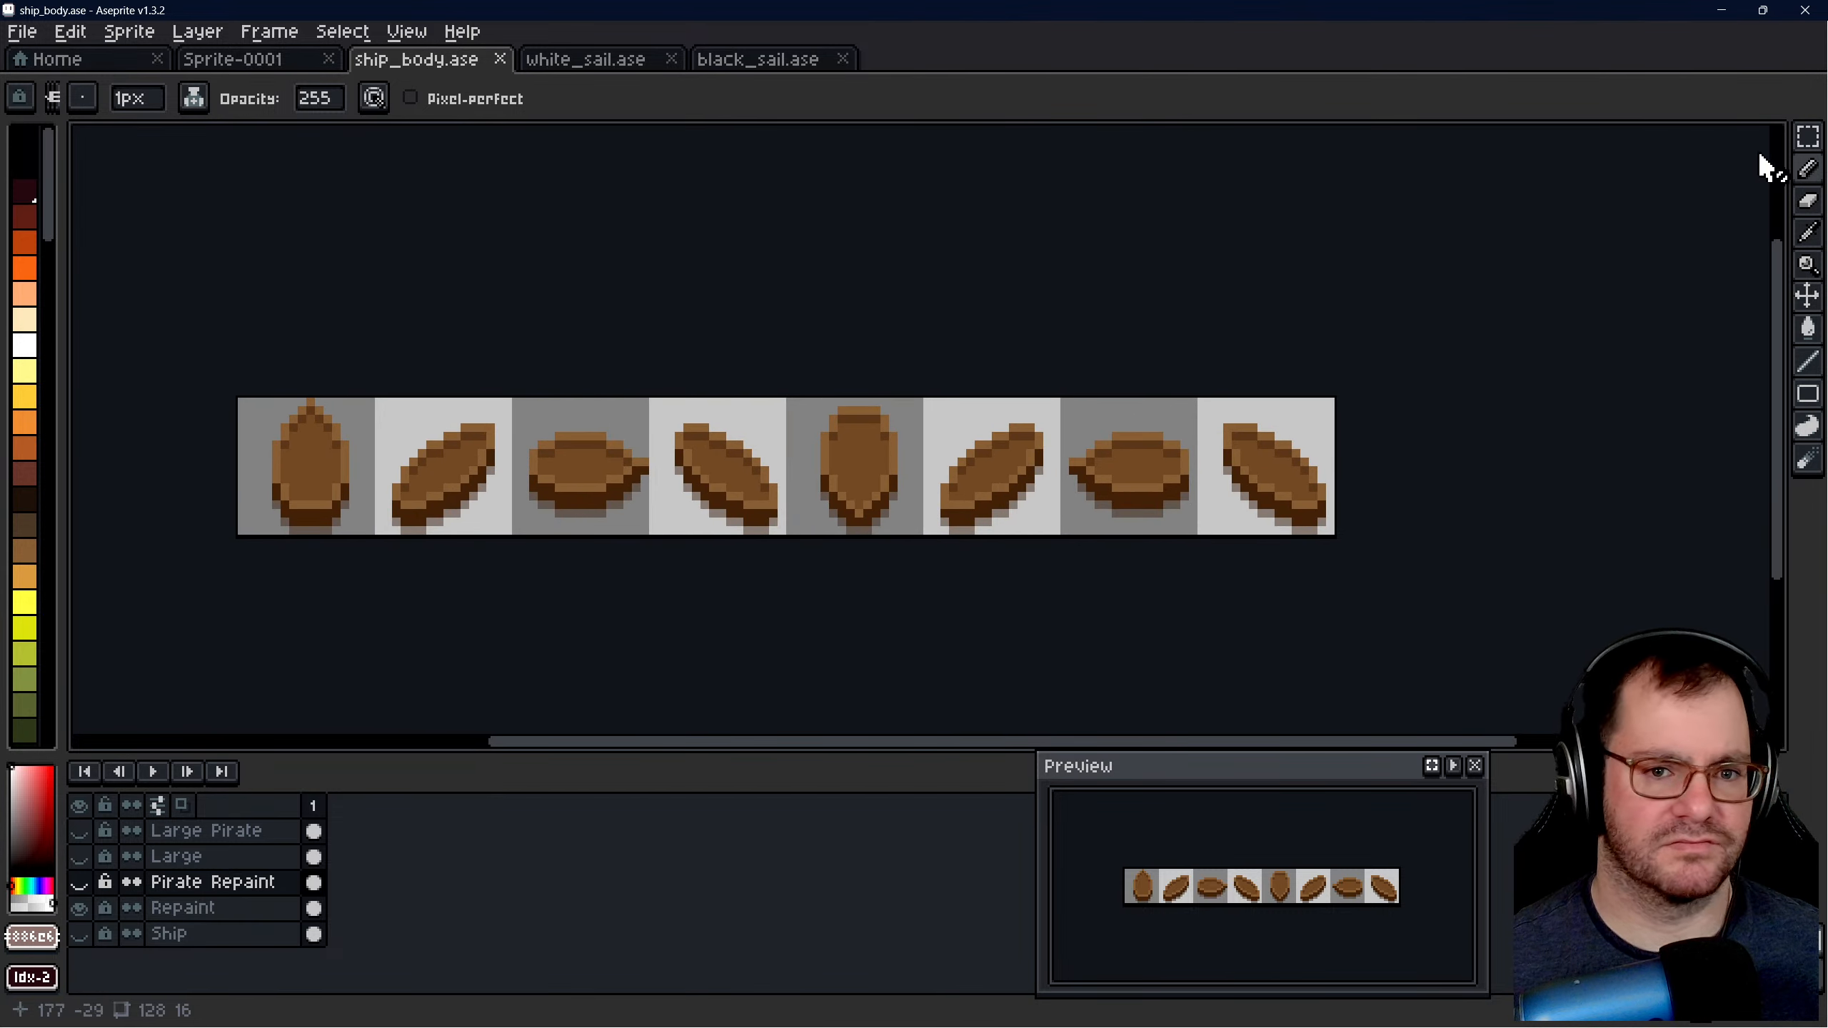
{"action": "left_click", "coordinate": [1805, 136]}
{"action": "scroll", "coordinate": [964, 346], "scroll_direction": "down", "scroll_amount": 1}
{"action": "scroll", "coordinate": [583, 427], "scroll_direction": "up", "scroll_amount": 2}
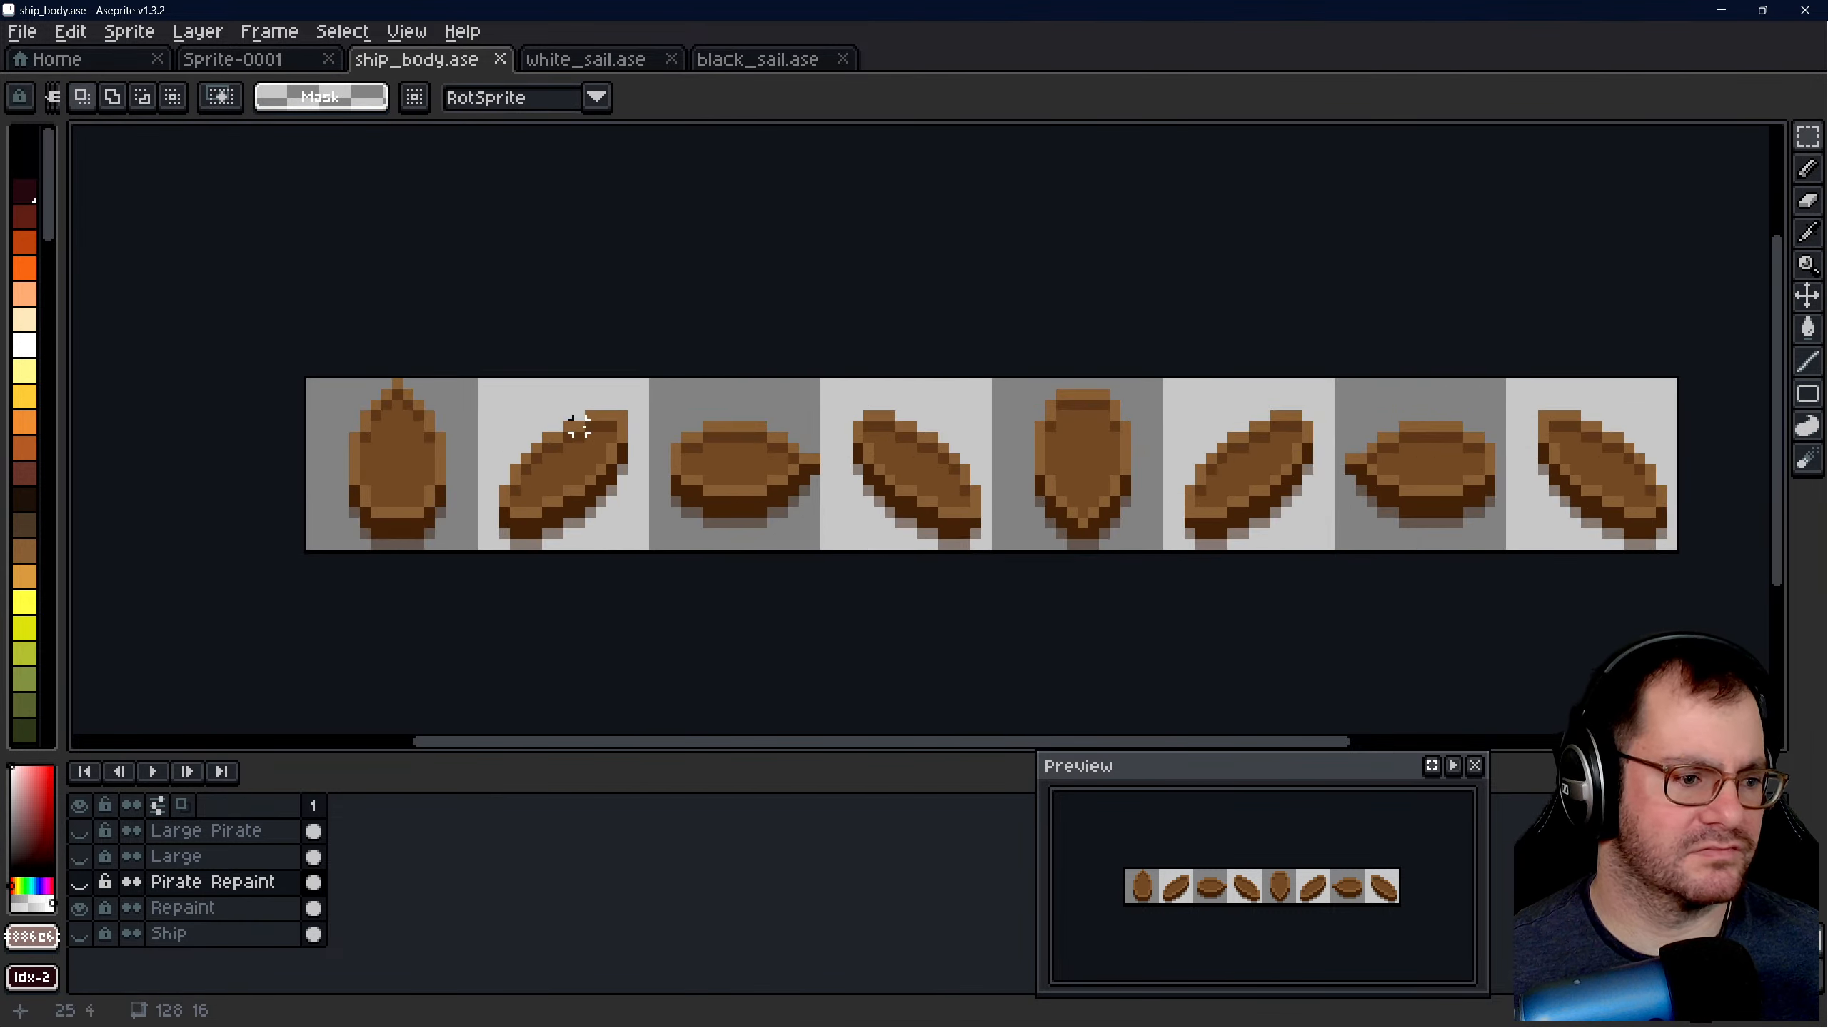
{"action": "left_click_drag", "start_coordinate": [322, 387], "coordinate": [1673, 548]}
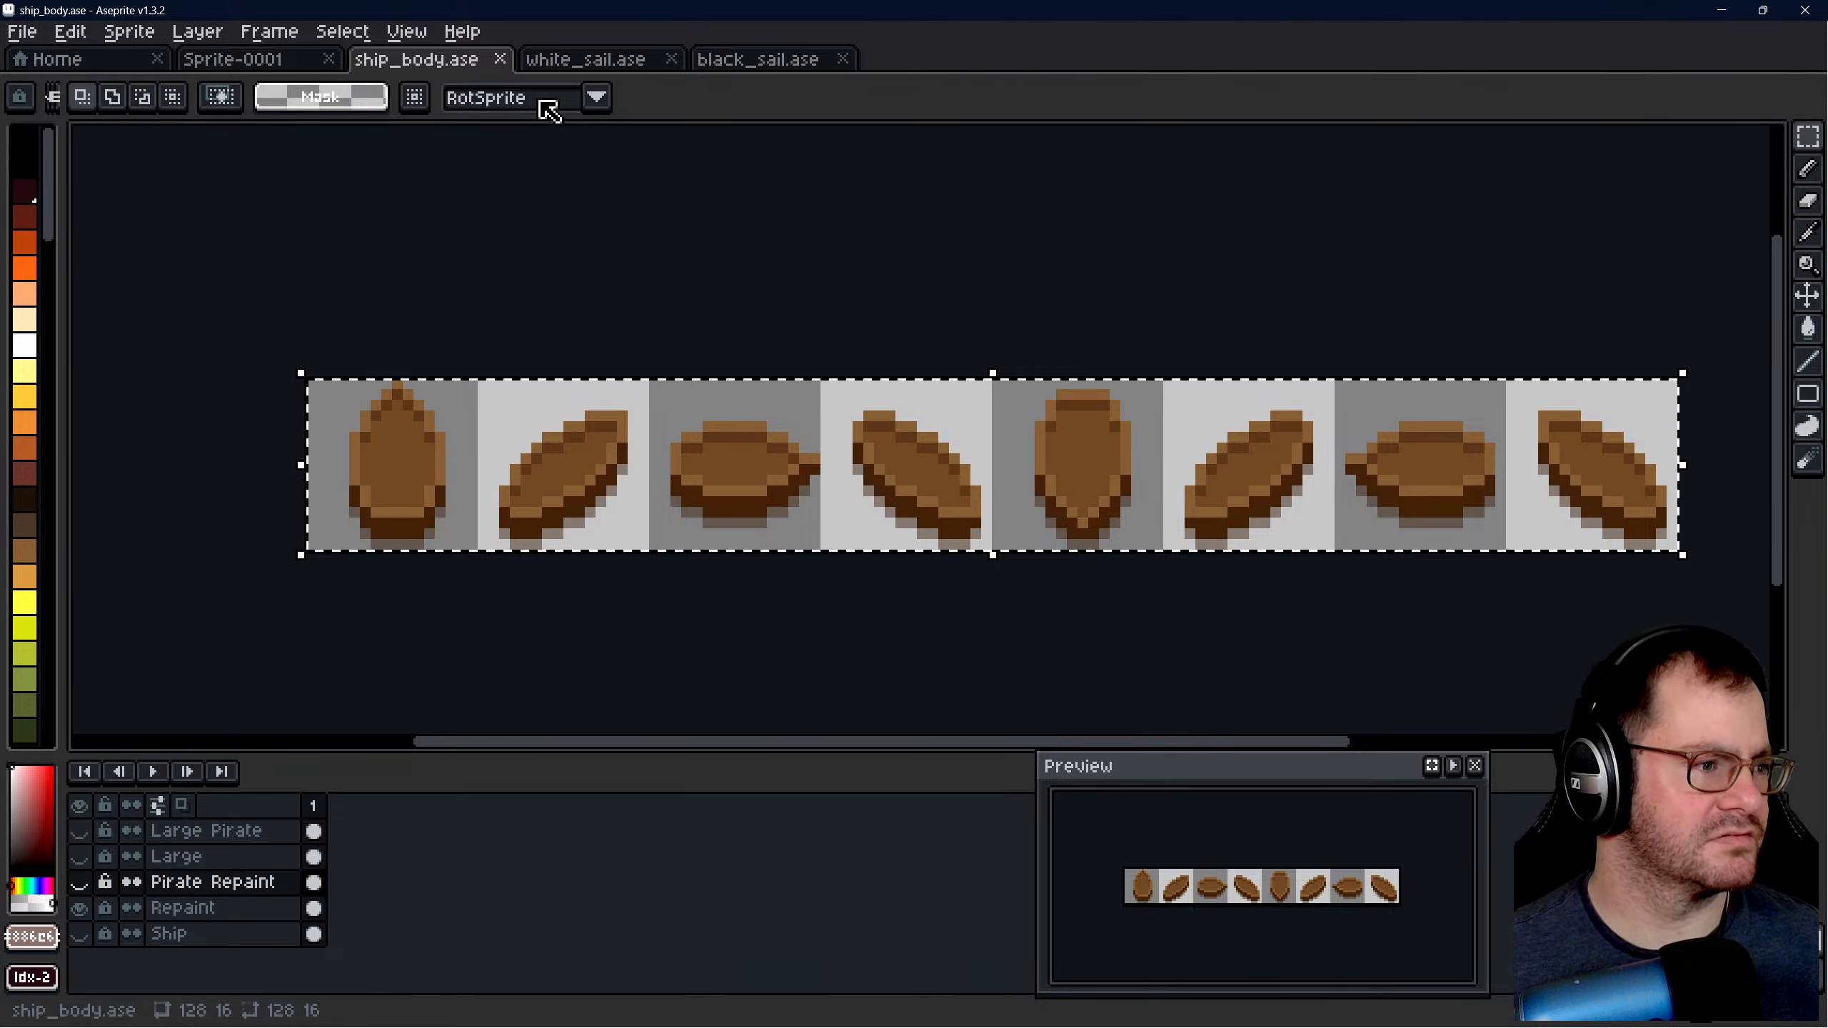
{"action": "left_click", "coordinate": [284, 59]}
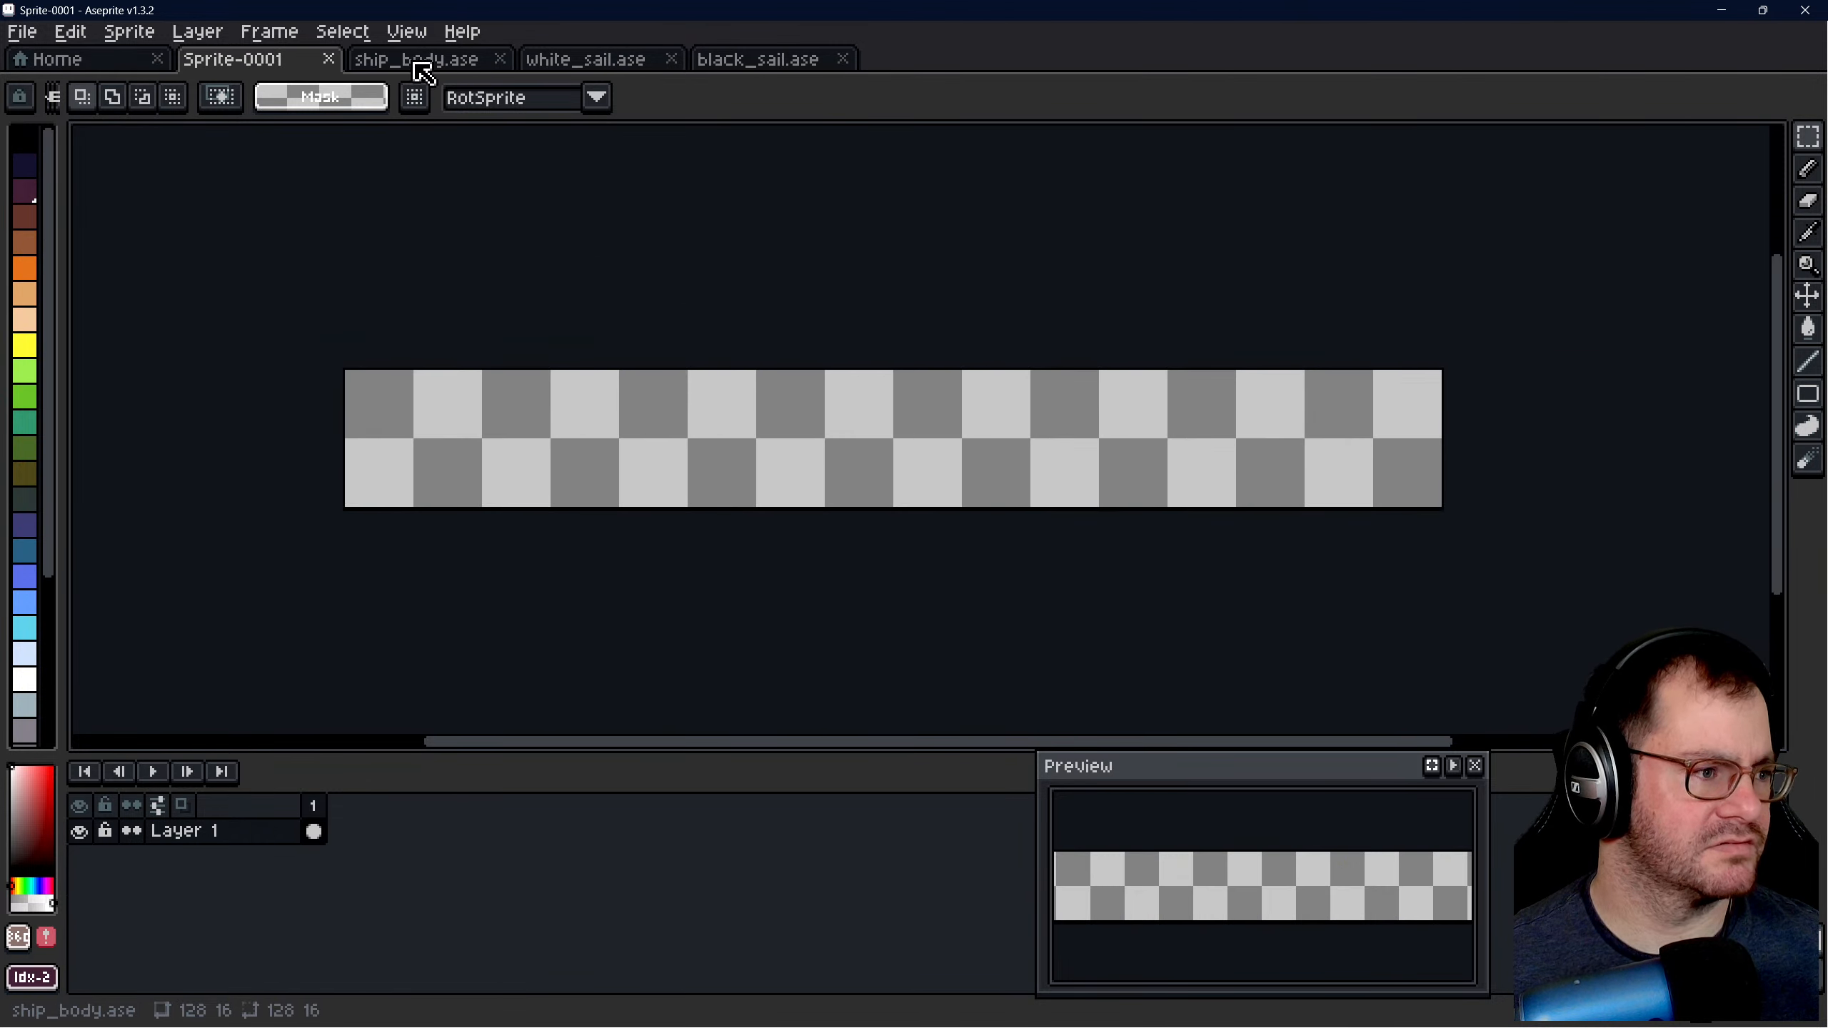
{"action": "left_click", "coordinate": [416, 61]}
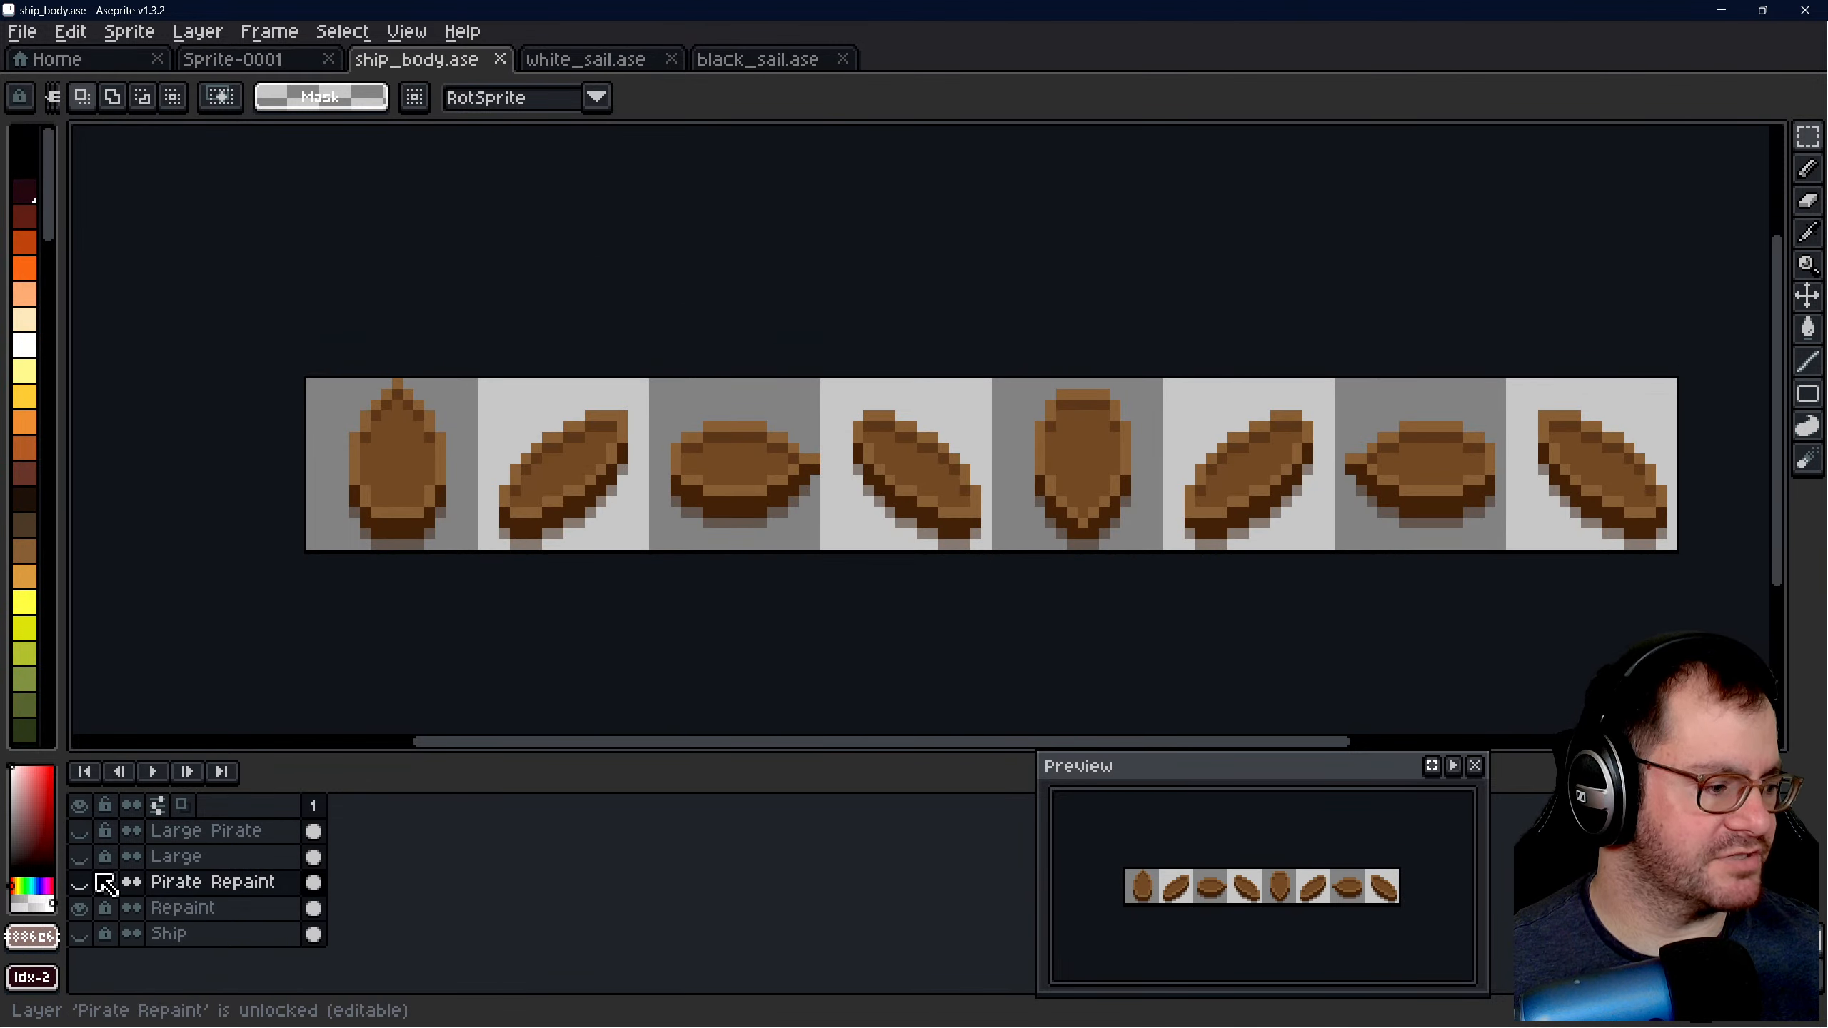
- Hide the Repaint layer in ship_body.ase, check Pirate Repaint briefly, and show the Large layer
{"action": "left_click", "coordinate": [77, 907]}
{"action": "left_click", "coordinate": [77, 888]}
{"action": "left_click", "coordinate": [79, 885]}
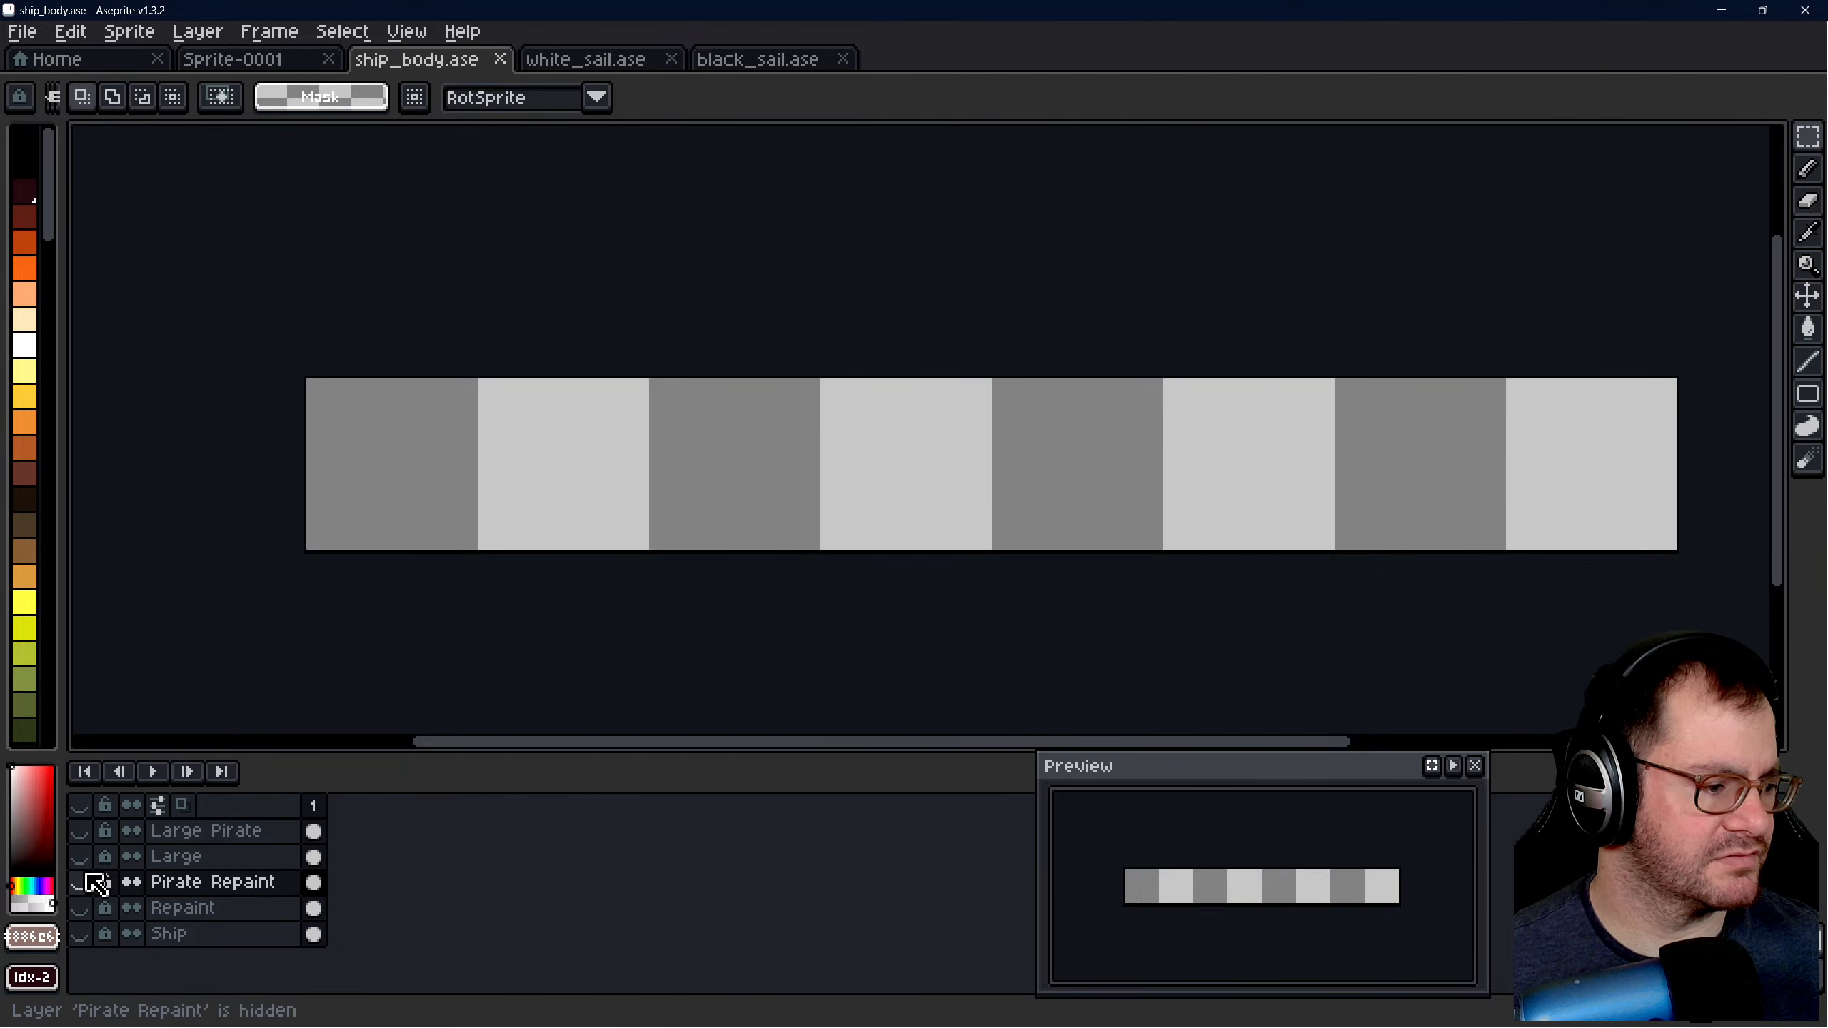
{"action": "left_click", "coordinate": [82, 859]}
- Select the whole 128 × 16 canvas containing all eight large ship hulls
{"action": "scroll", "coordinate": [322, 562], "scroll_direction": "down", "scroll_amount": 1}
{"action": "scroll", "coordinate": [716, 523], "scroll_direction": "up", "scroll_amount": 1}
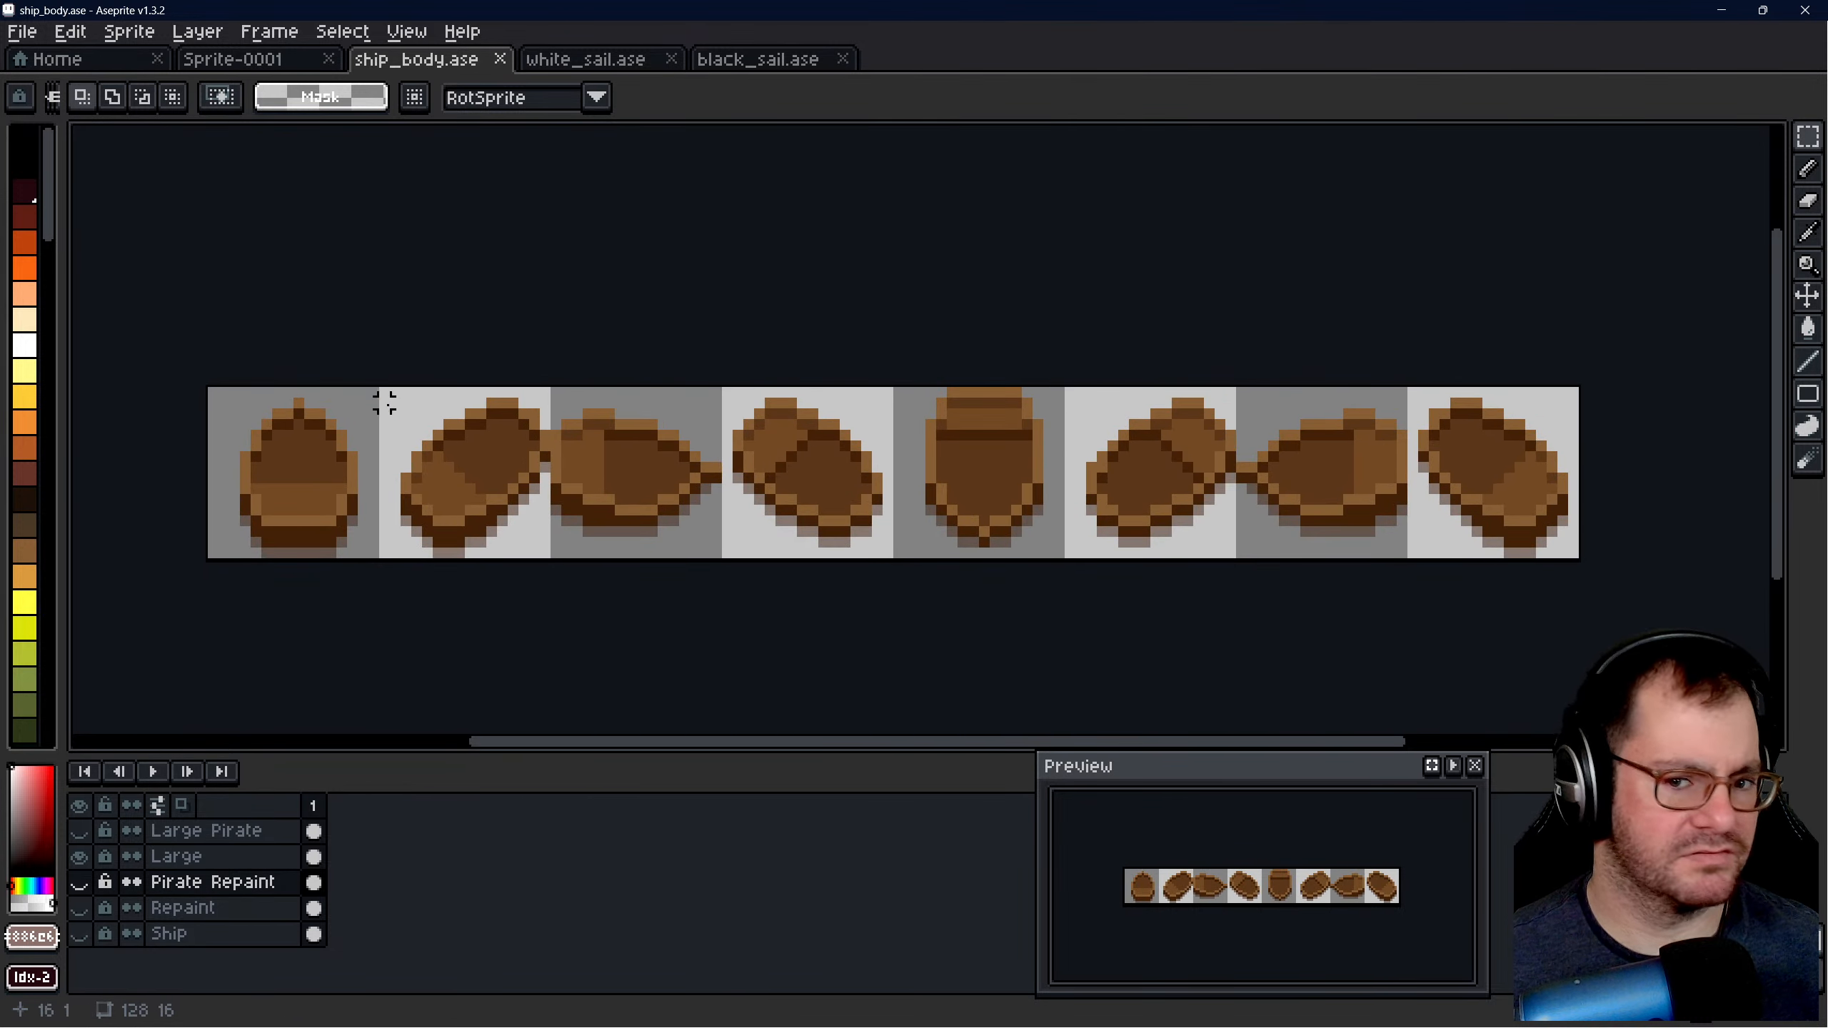
{"action": "left_click_drag", "start_coordinate": [212, 393], "coordinate": [1581, 566]}
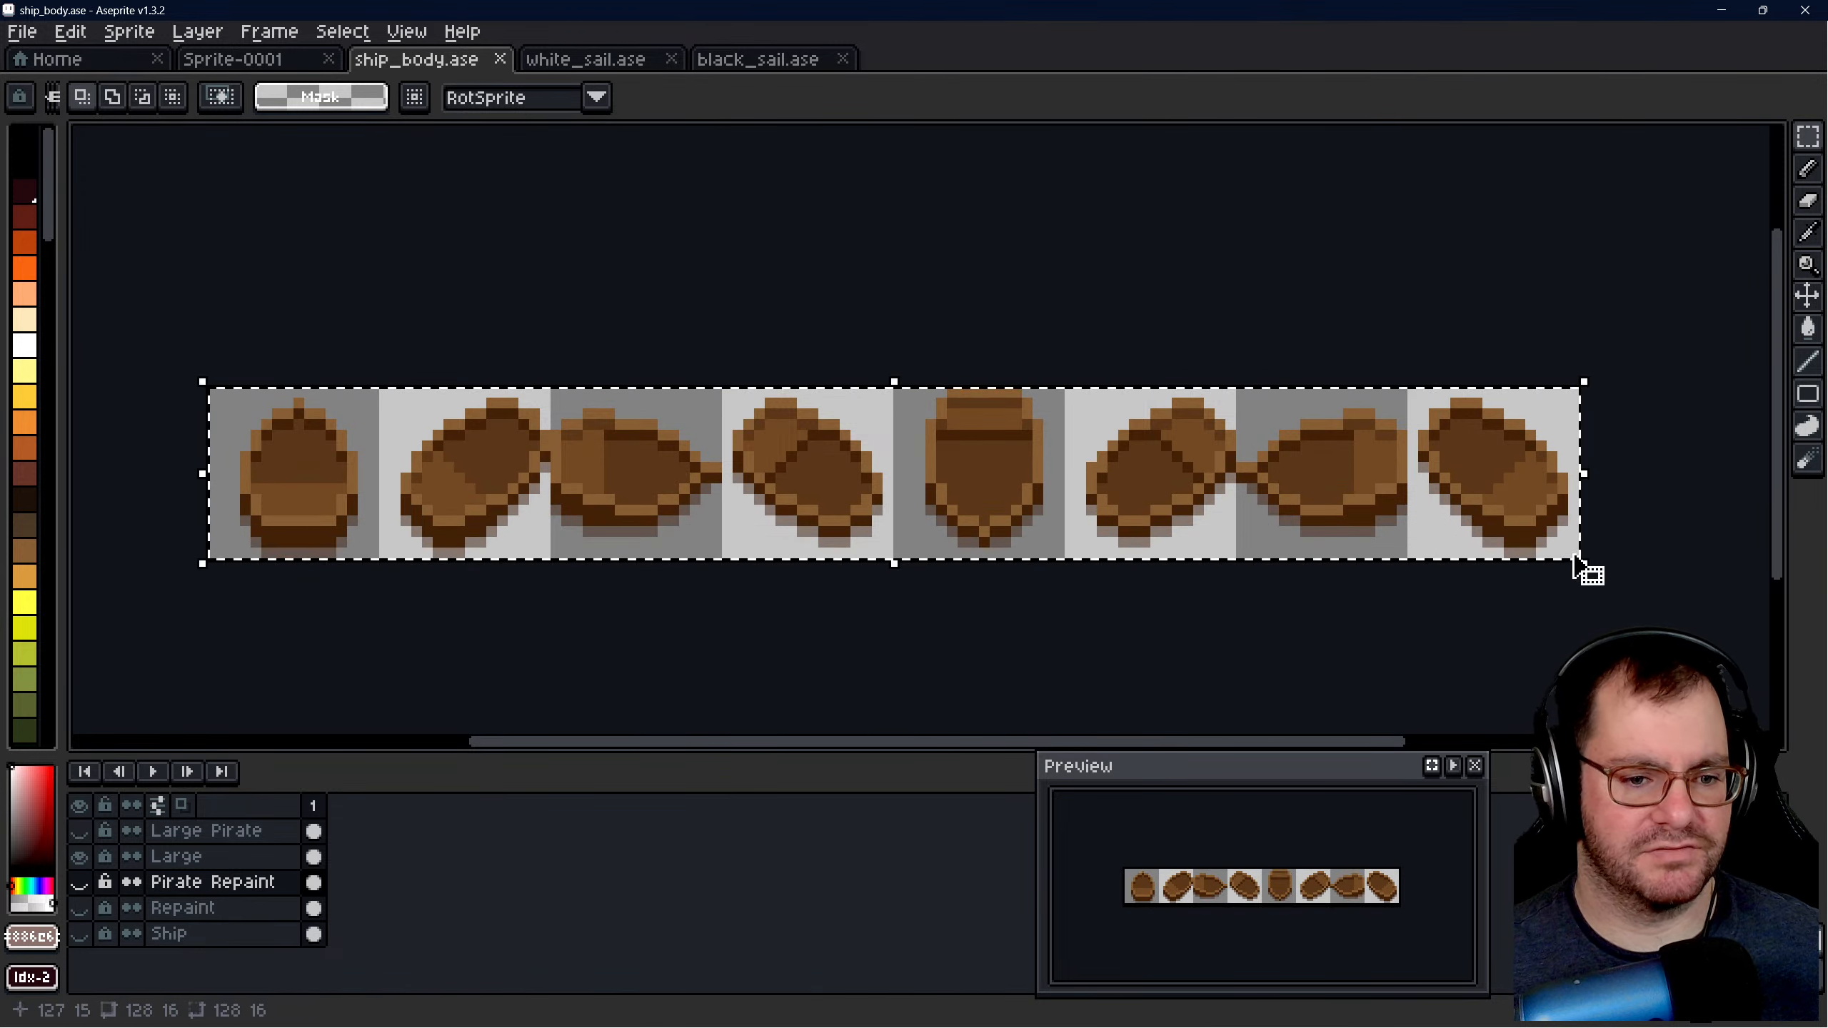
- Rename Layer 1 in Sprite-0001 as Ship
{"action": "left_click", "coordinate": [277, 61]}
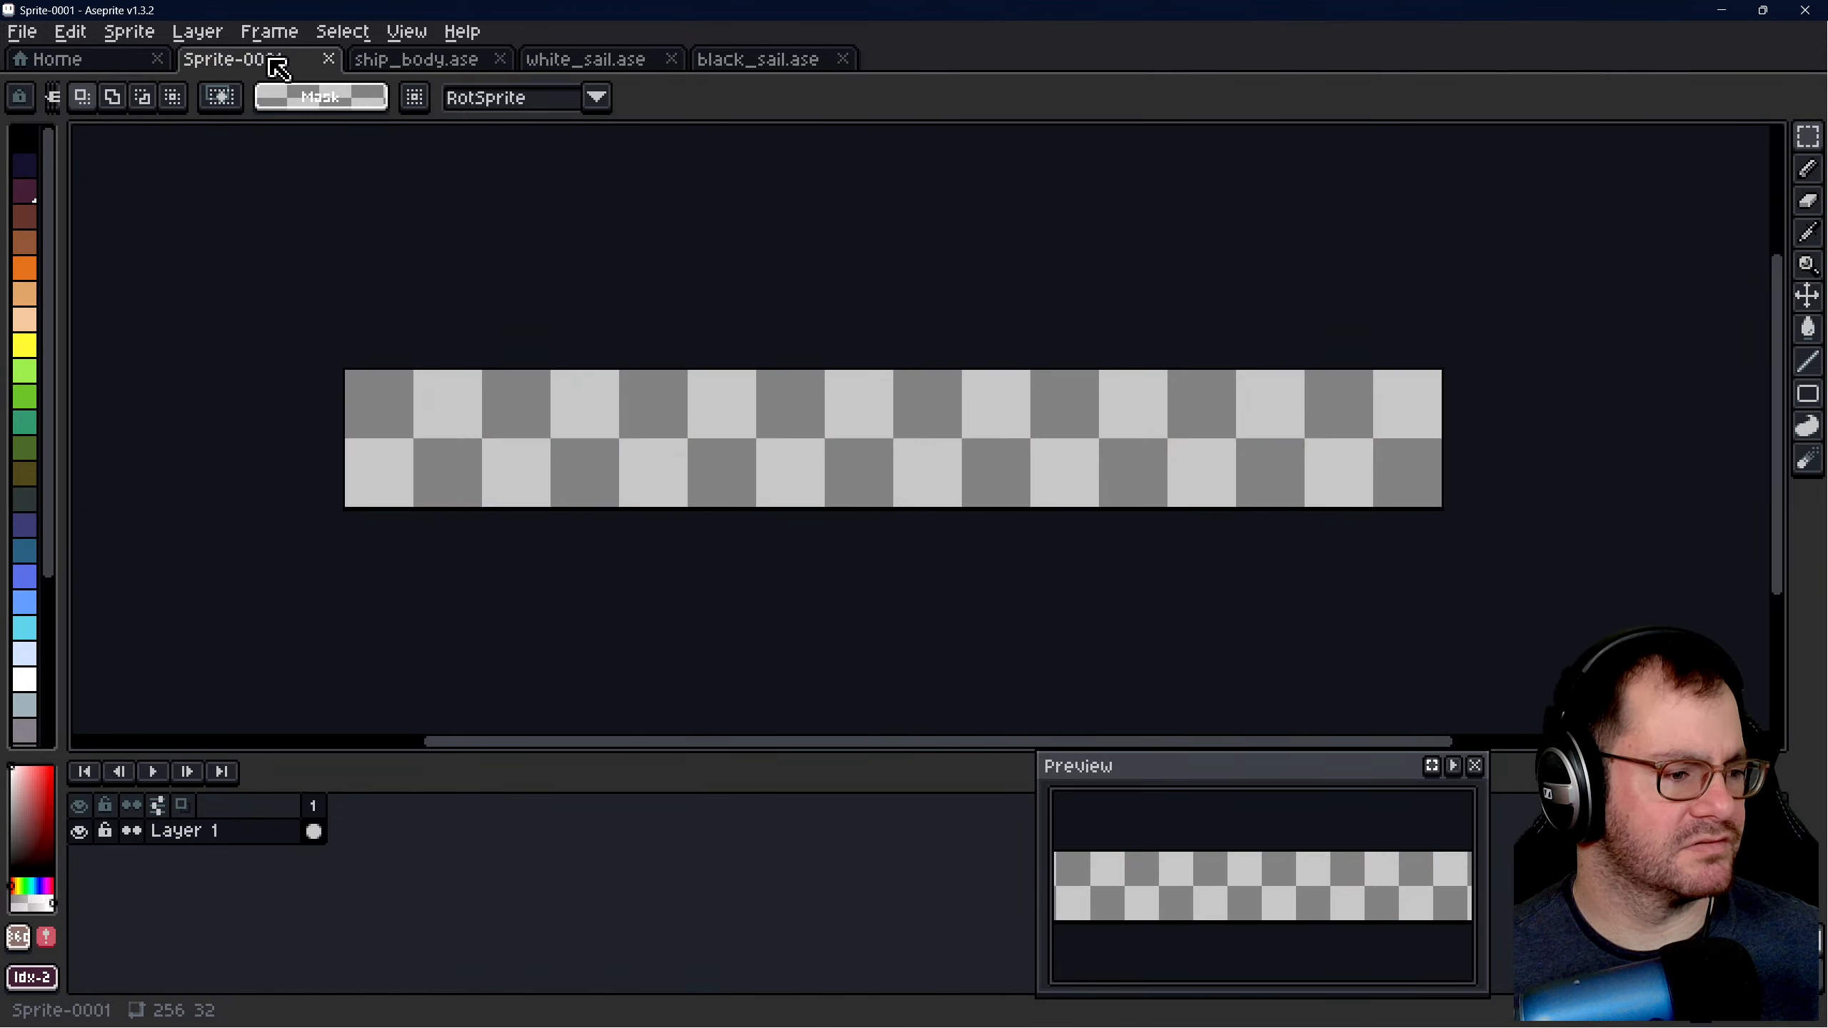
{"action": "scroll", "coordinate": [813, 431], "scroll_direction": "up", "scroll_amount": 2}
{"action": "scroll", "coordinate": [773, 439], "scroll_direction": "down", "scroll_amount": 1}
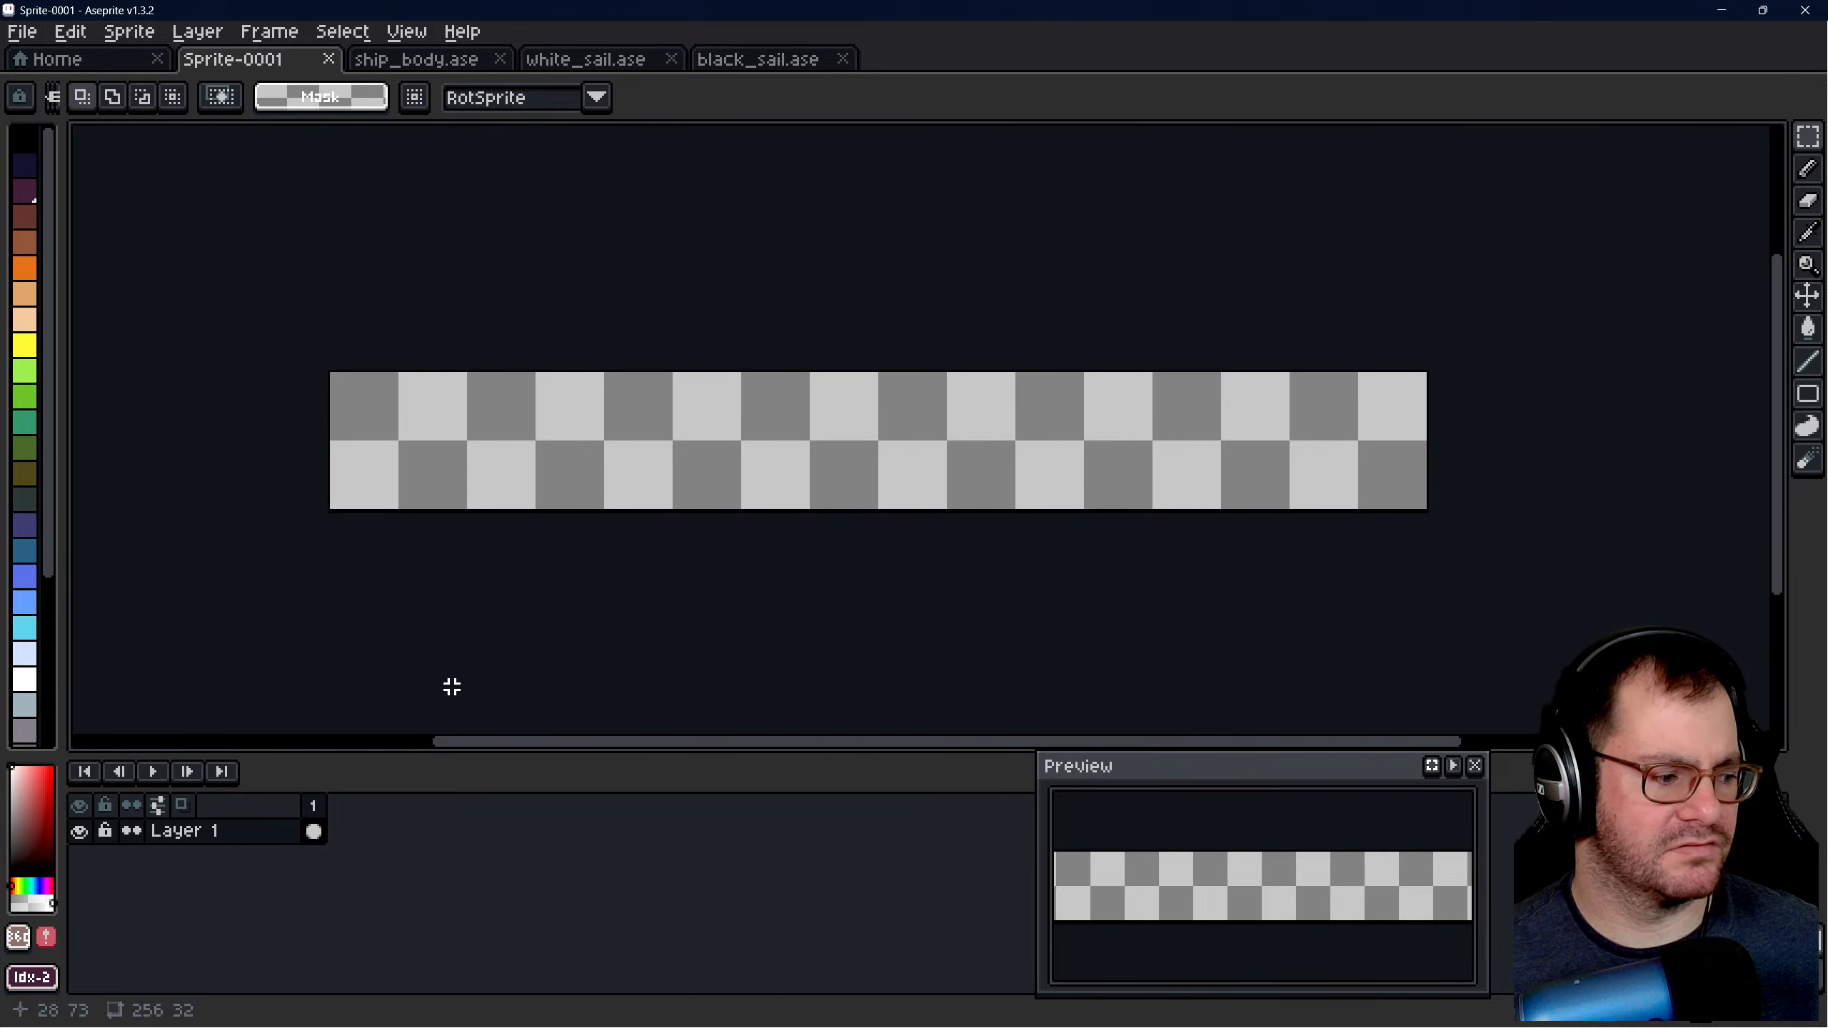
{"action": "right_click", "coordinate": [226, 839]}
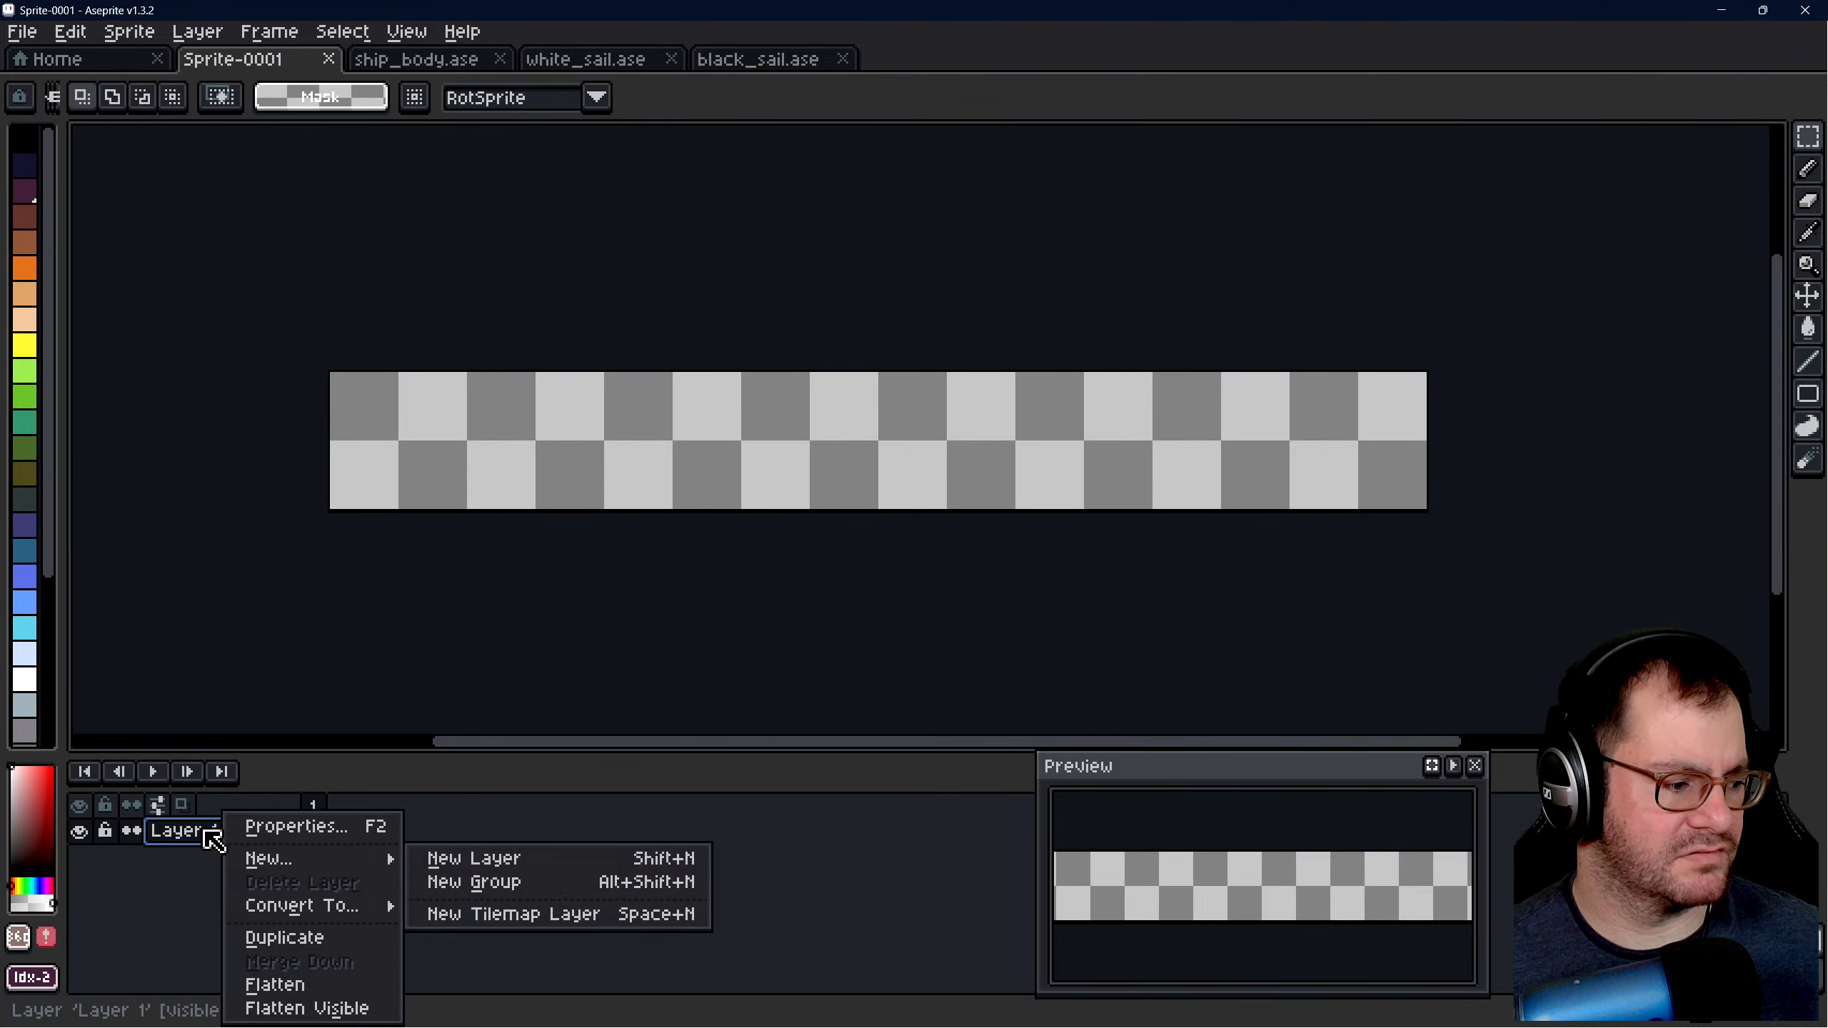
{"action": "left_click", "coordinate": [201, 829]}
{"action": "double_click", "coordinate": [208, 835]}
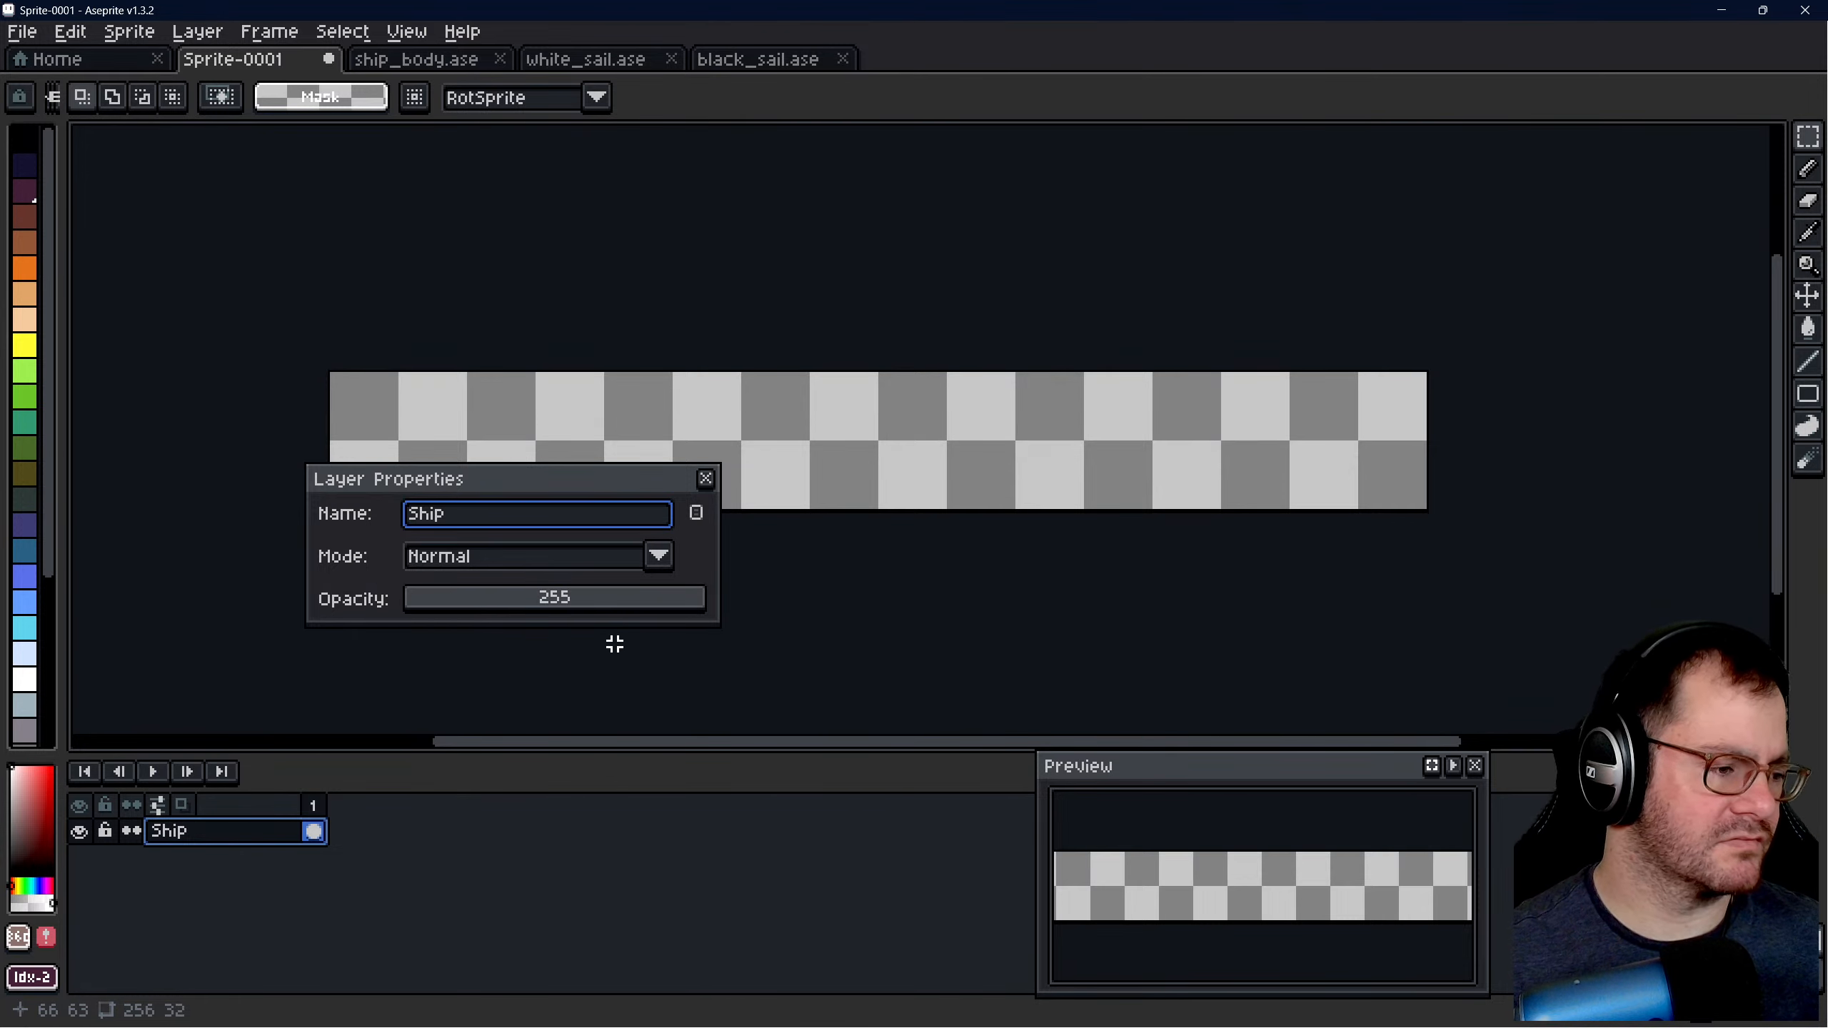
{"action": "key", "text": "Return"}
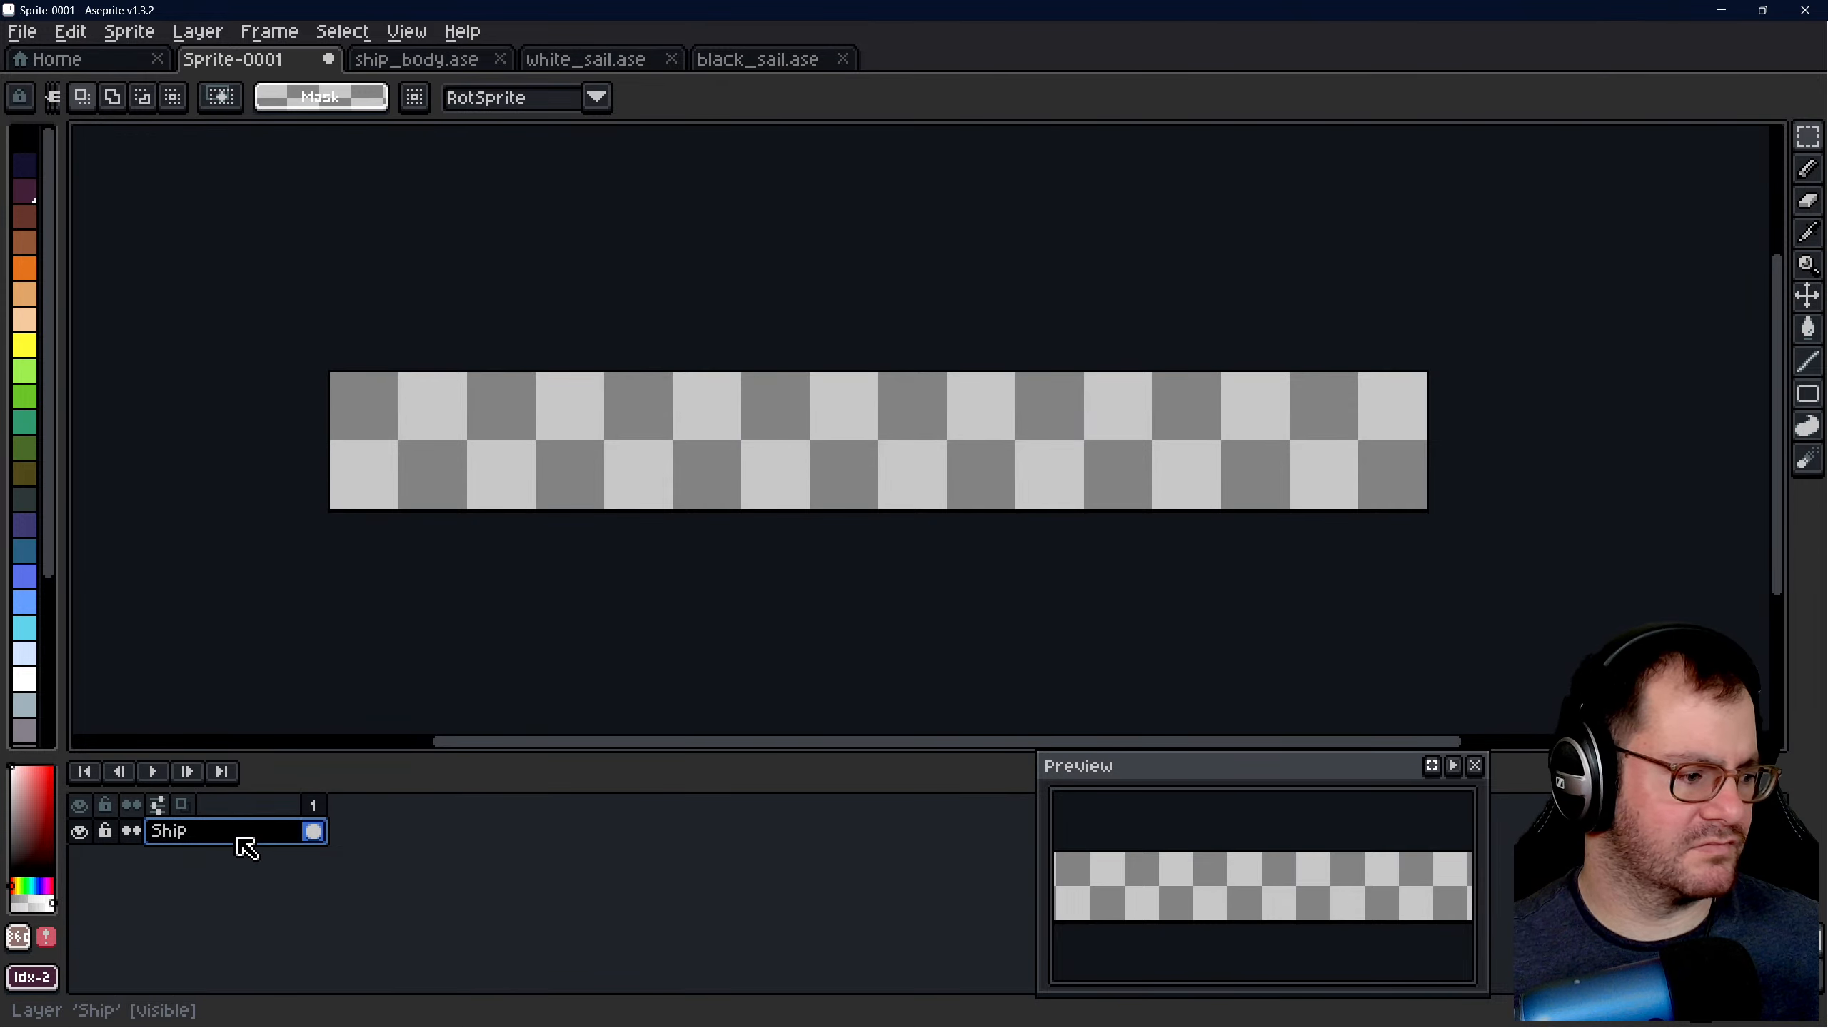
- Copy all eight hulls from ship_body's Large layer into Sprite-0001's Ship layer, offset about 8 pixels right and 8 pixels down
{"action": "left_click", "coordinate": [445, 64]}
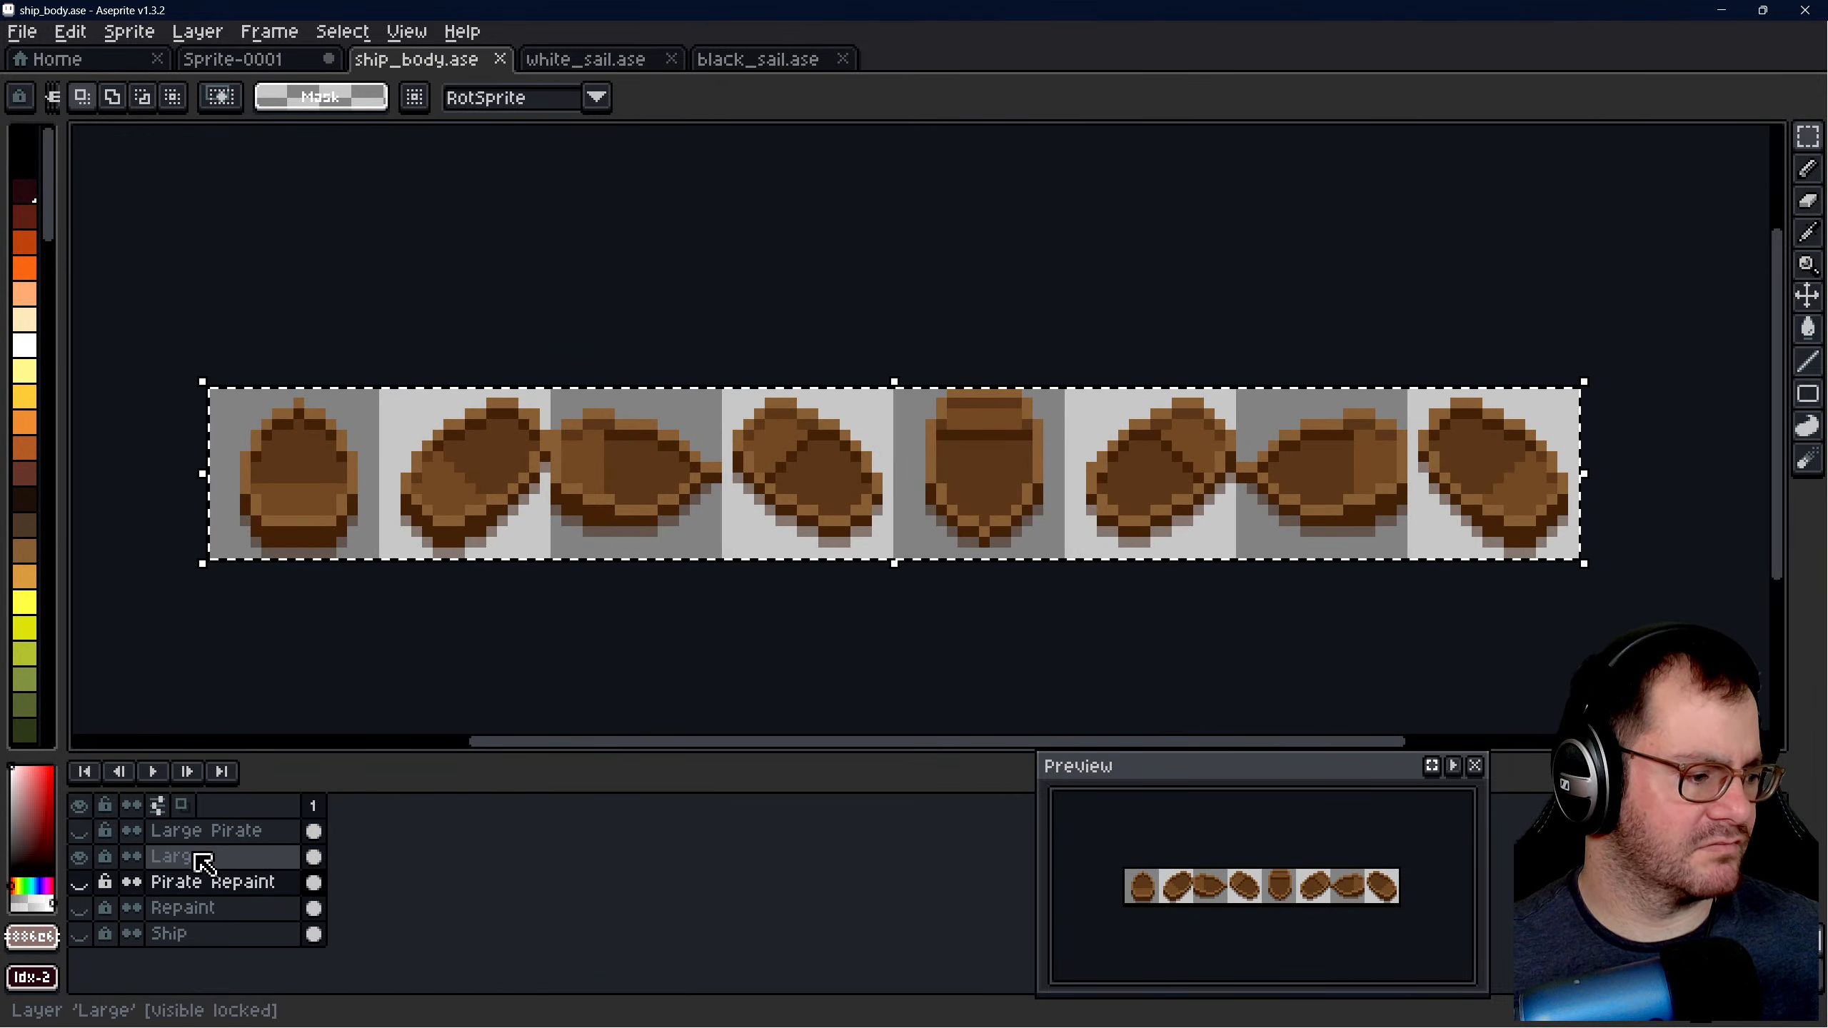
{"action": "left_click", "coordinate": [172, 856]}
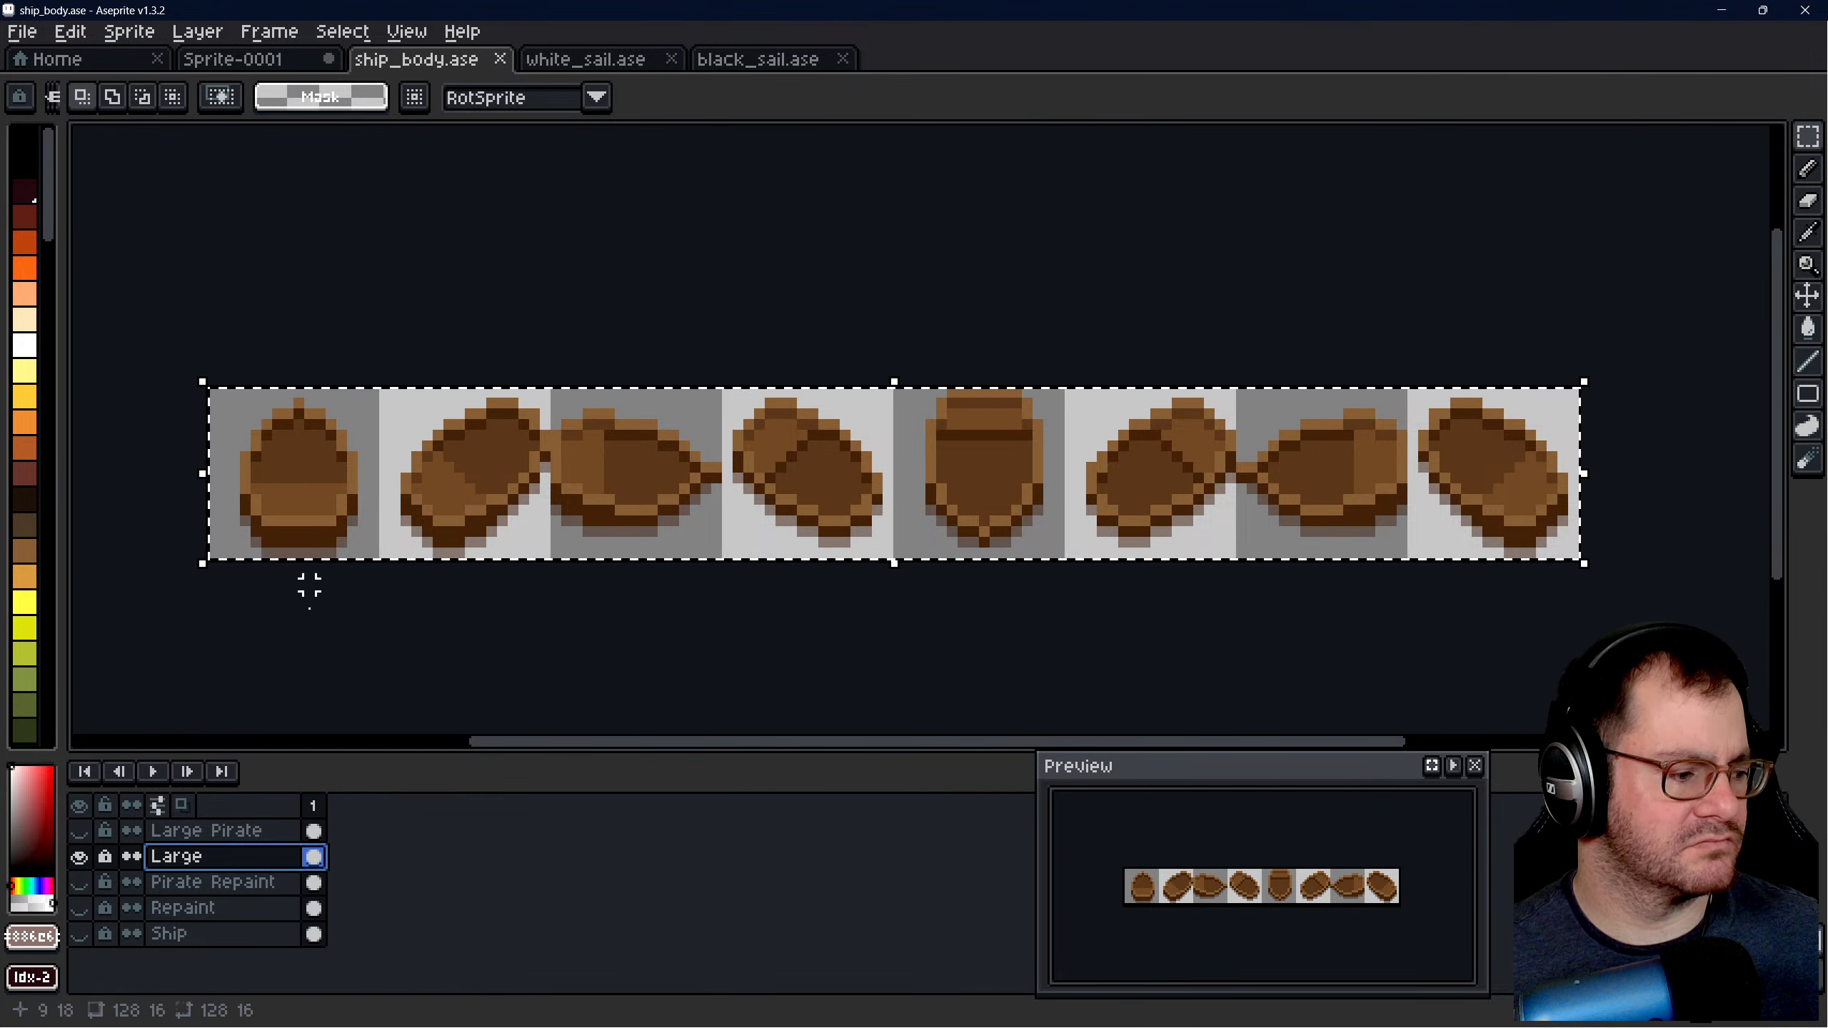
{"action": "left_click", "coordinate": [199, 58]}
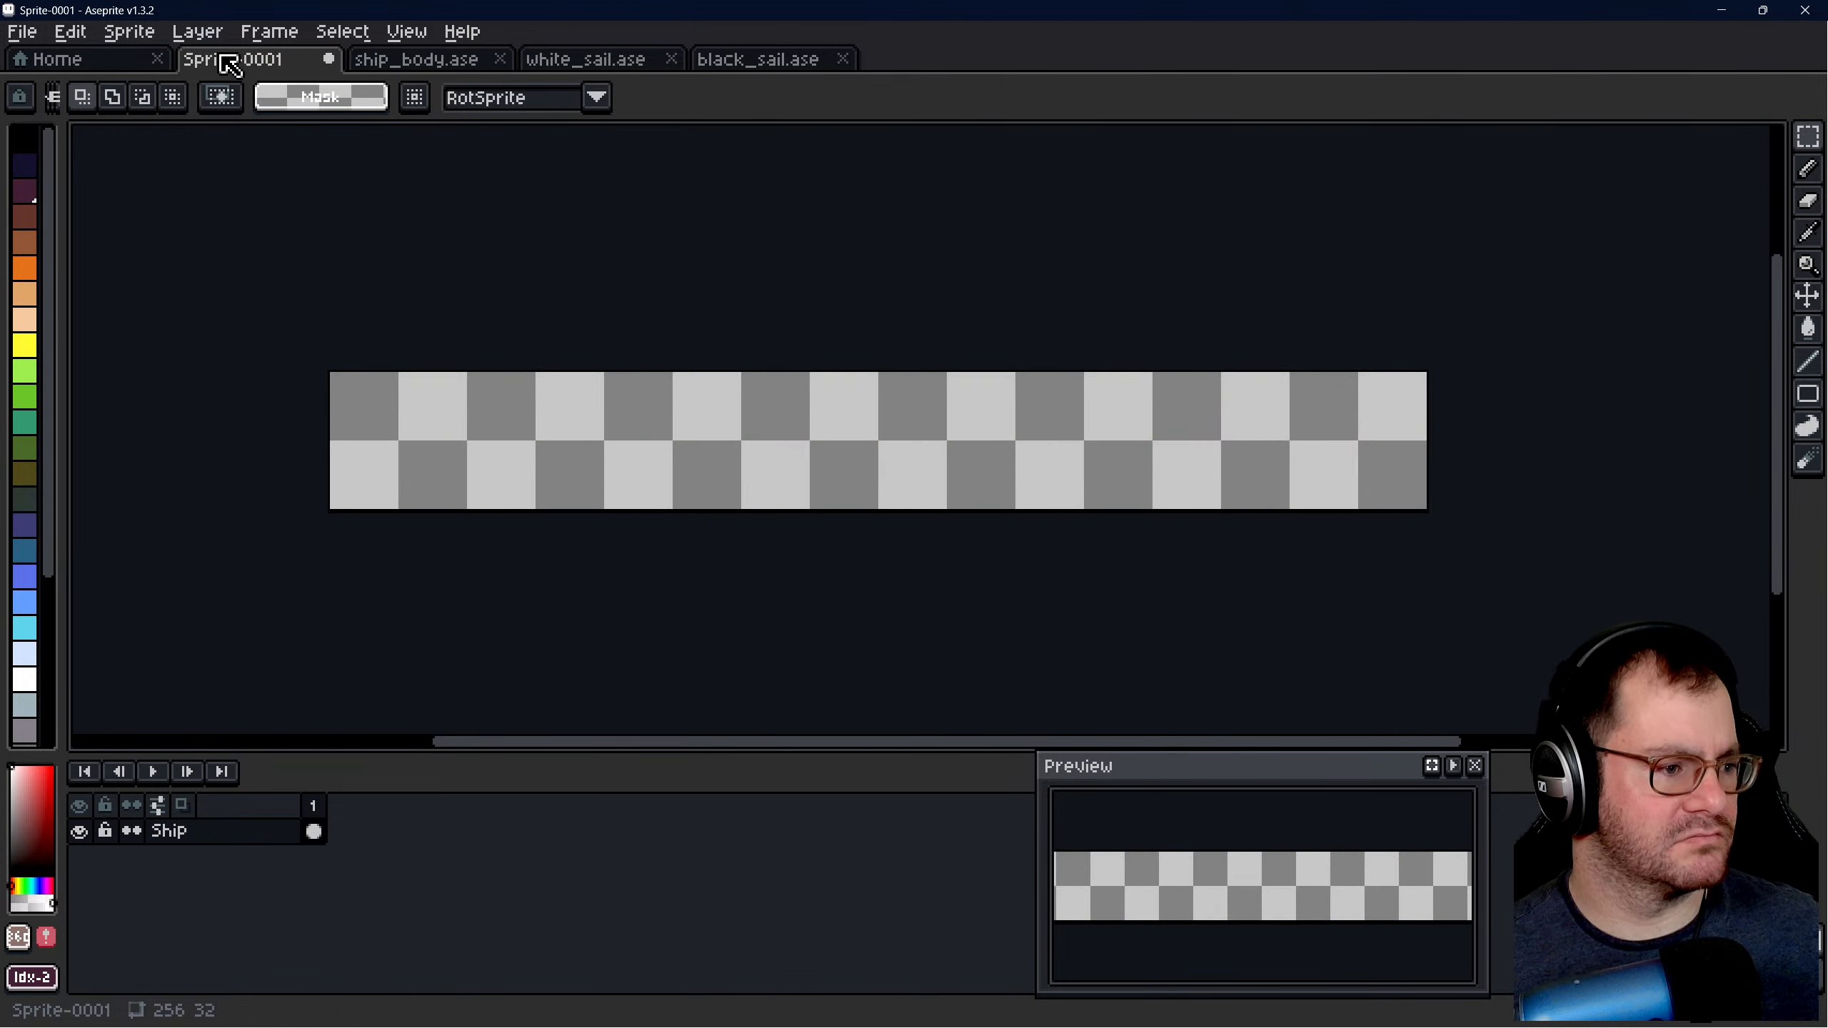
{"action": "key", "text": "ctrl+v"}
{"action": "scroll", "coordinate": [709, 429], "scroll_direction": "up", "scroll_amount": 1}
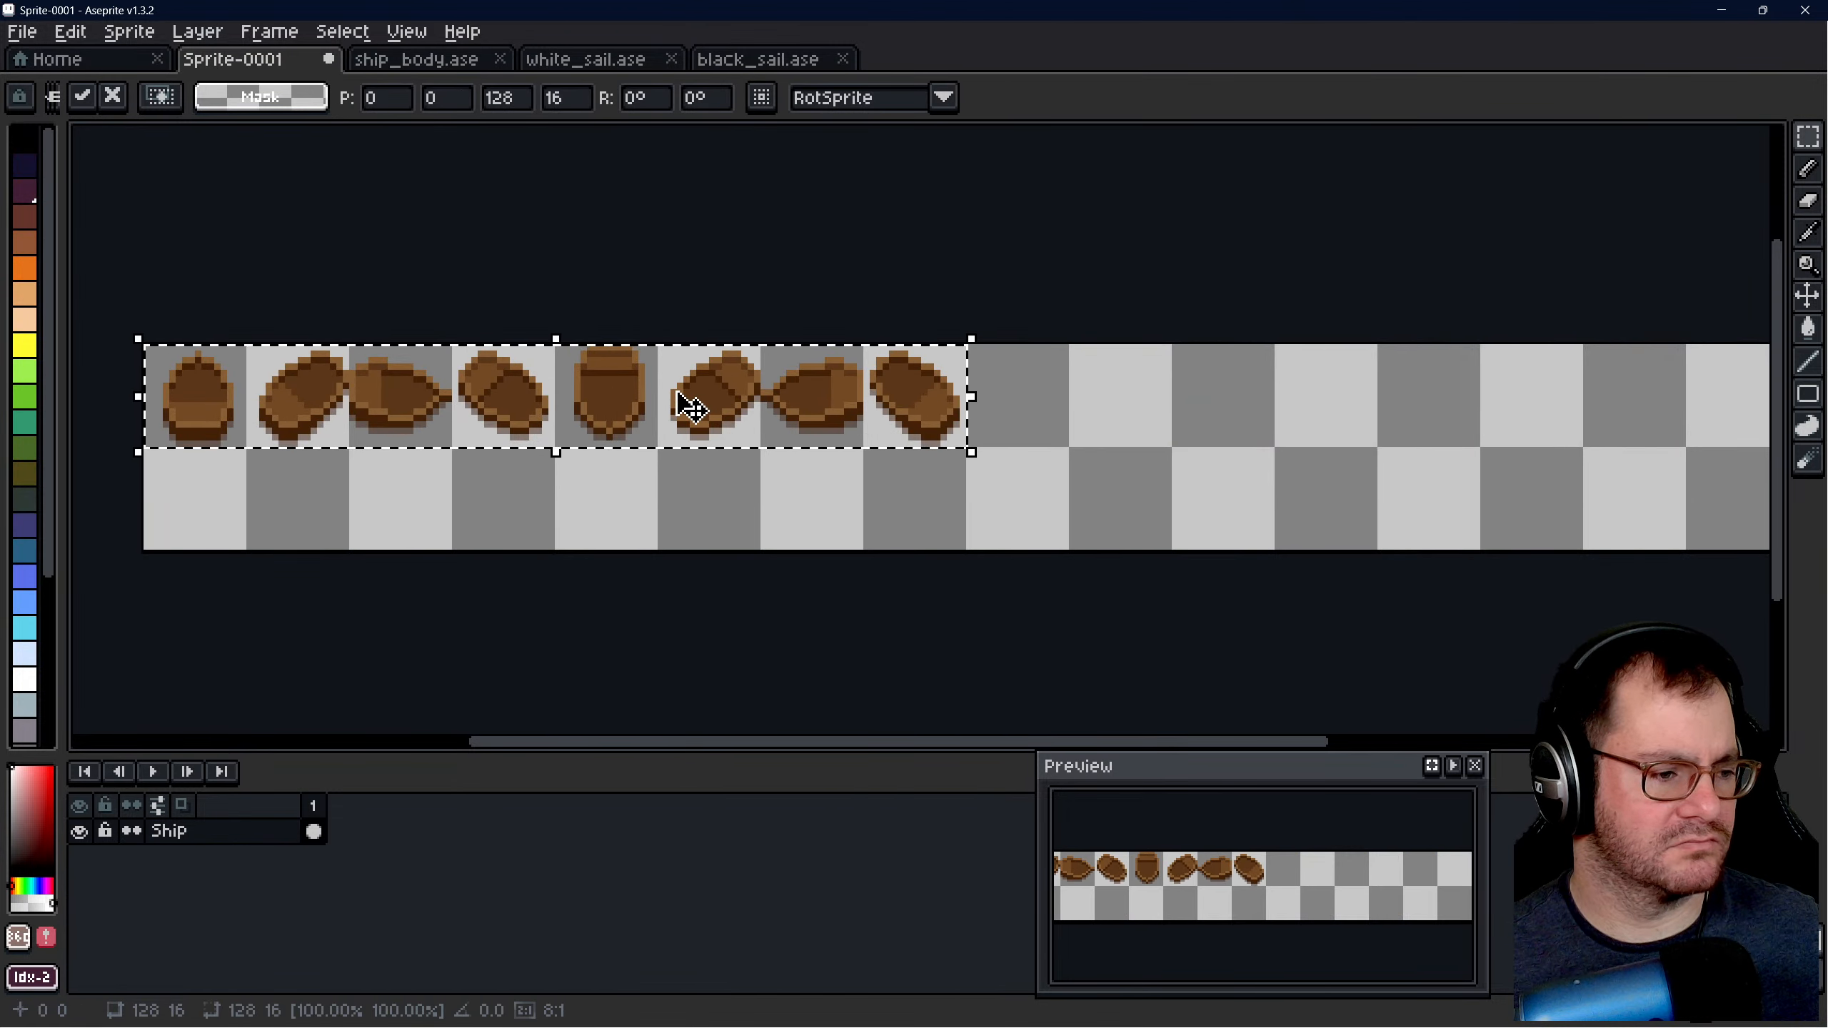
{"action": "left_click_drag", "start_coordinate": [691, 406], "coordinate": [739, 455]}
{"action": "left_click", "coordinate": [1225, 437]}
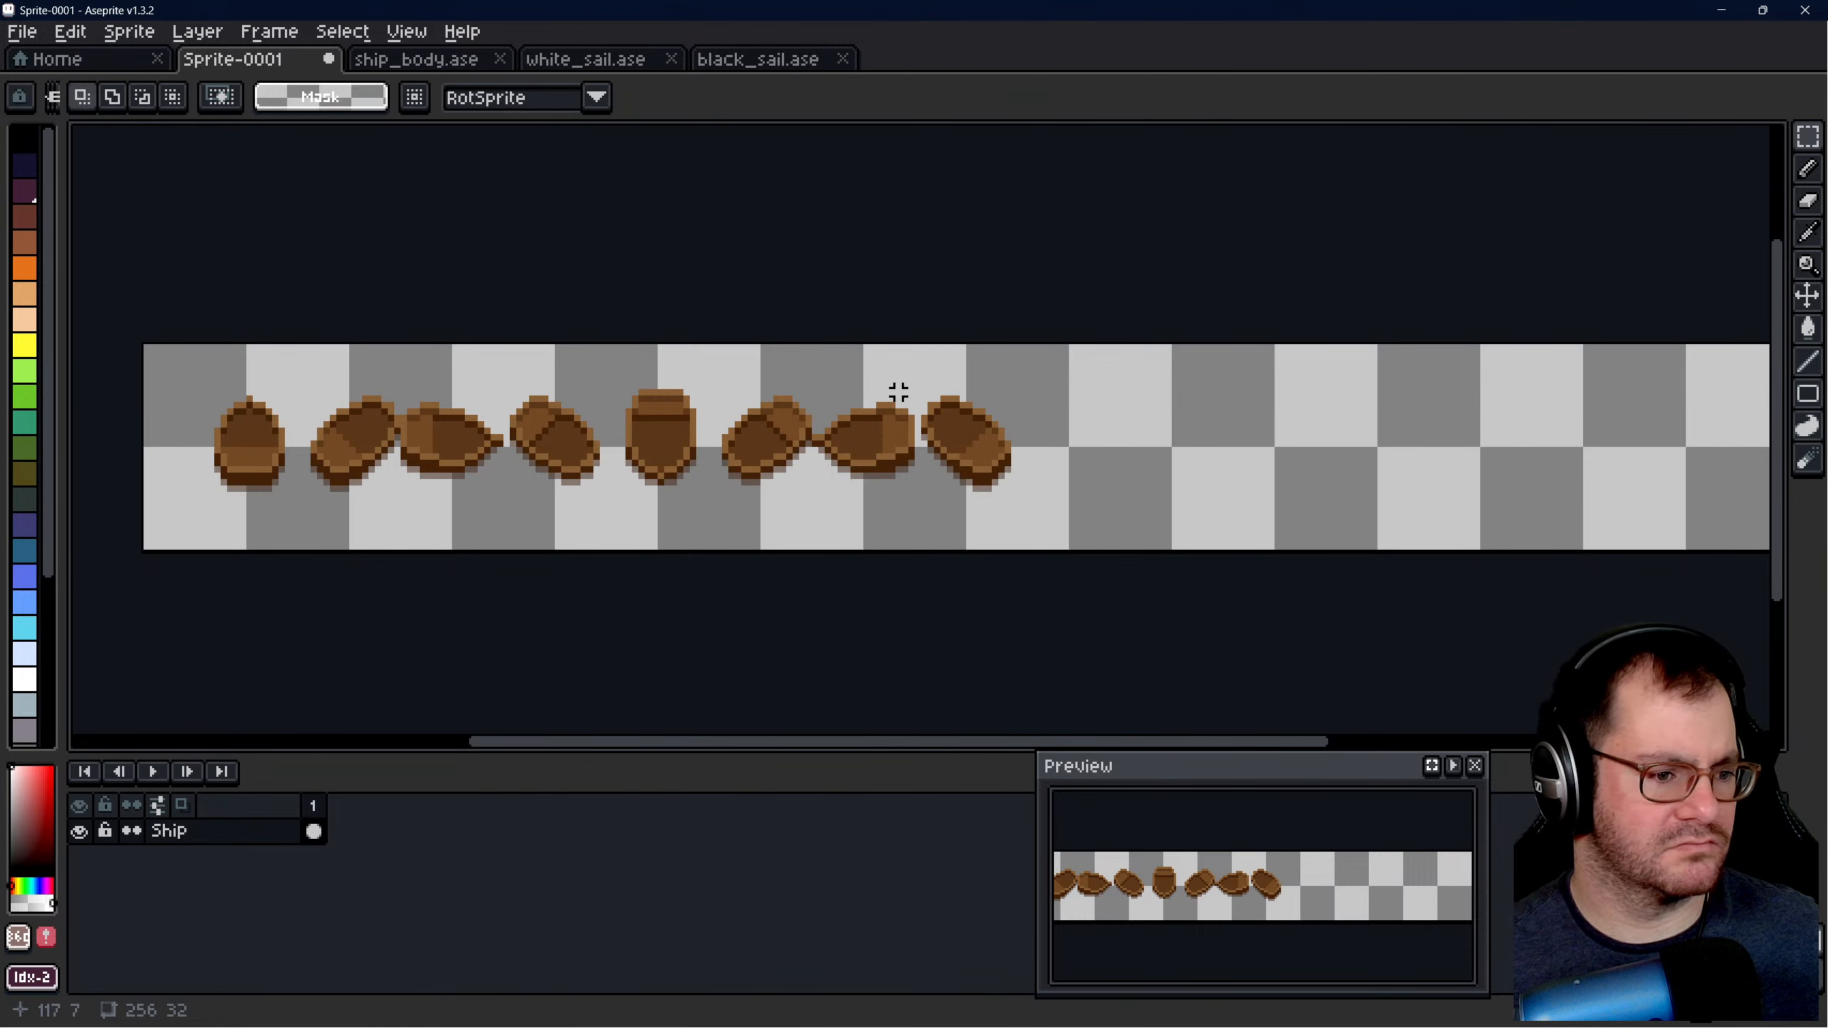
- Move the eighth hull into the last 32 × 32 cell, placing its 17 × 17 selection at 233, 8
{"action": "left_click_drag", "start_coordinate": [926, 398], "coordinate": [1019, 509]}
{"action": "scroll", "coordinate": [1121, 450], "scroll_direction": "down", "scroll_amount": 2}
{"action": "scroll", "coordinate": [862, 472], "scroll_direction": "up", "scroll_amount": 2}
{"action": "scroll", "coordinate": [500, 451], "scroll_direction": "up", "scroll_amount": 1}
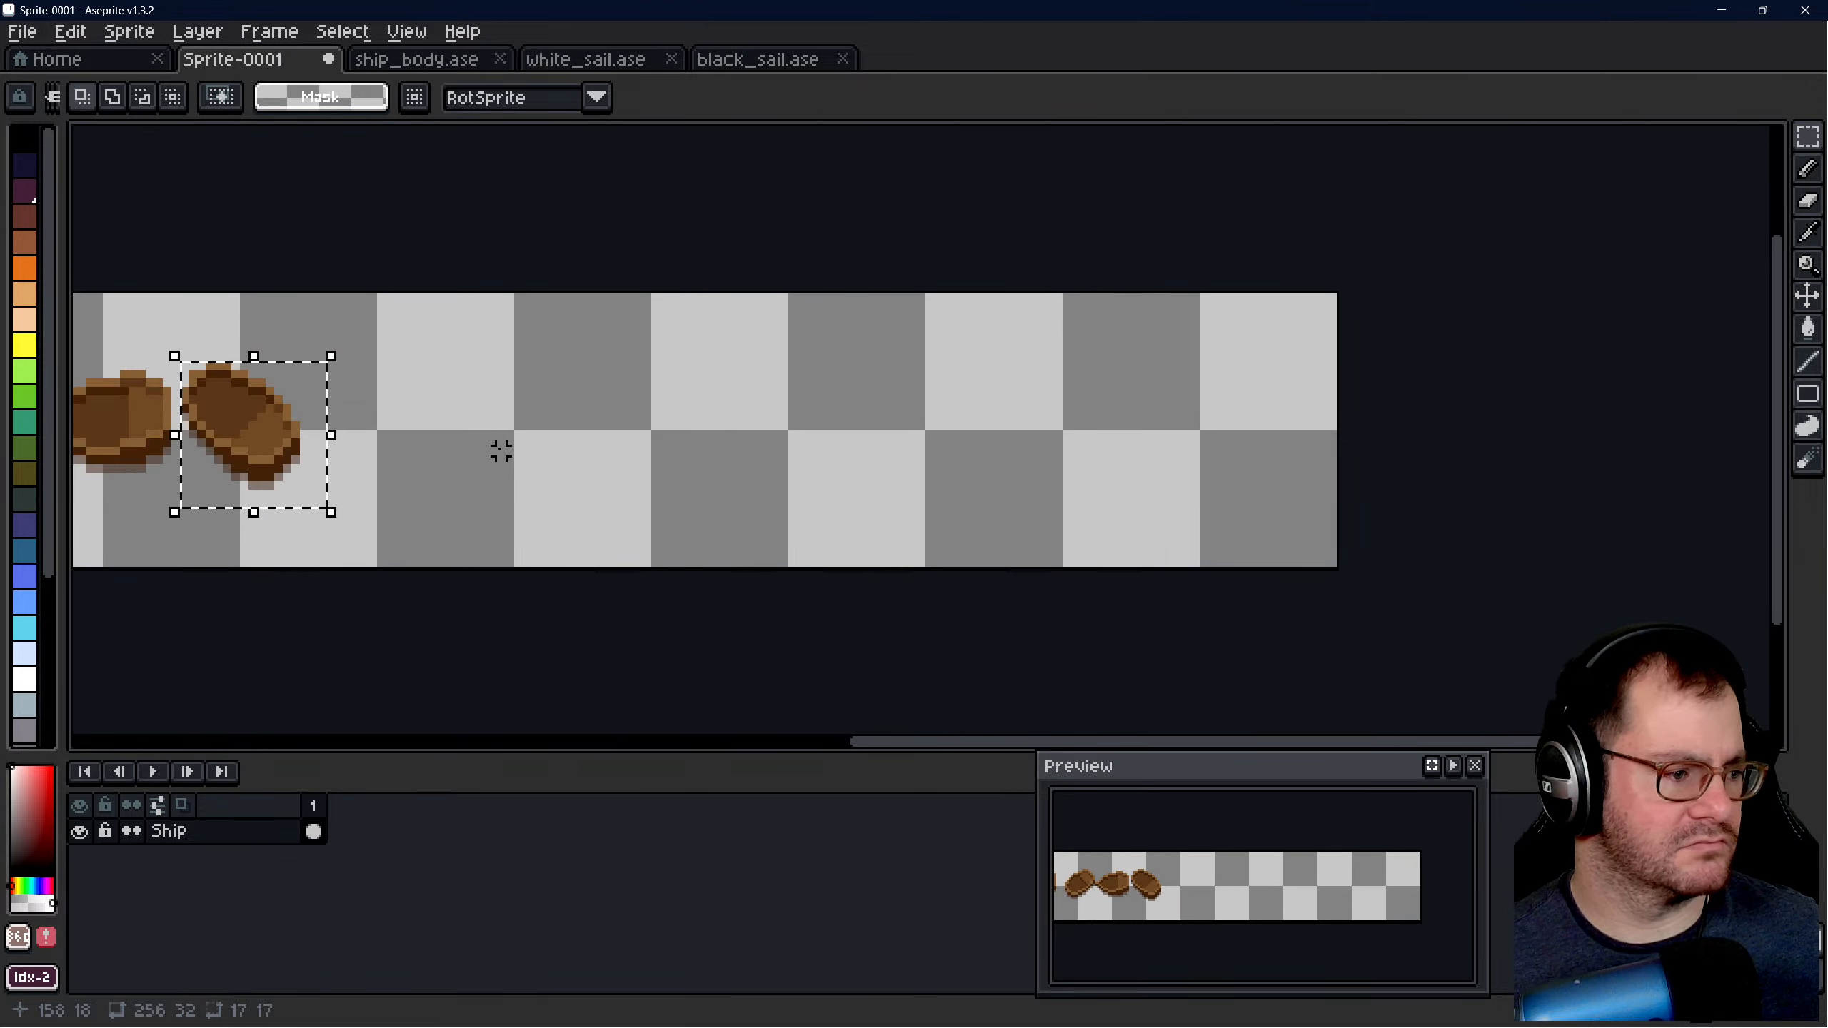
{"action": "left_click_drag", "start_coordinate": [238, 435], "coordinate": [583, 437]}
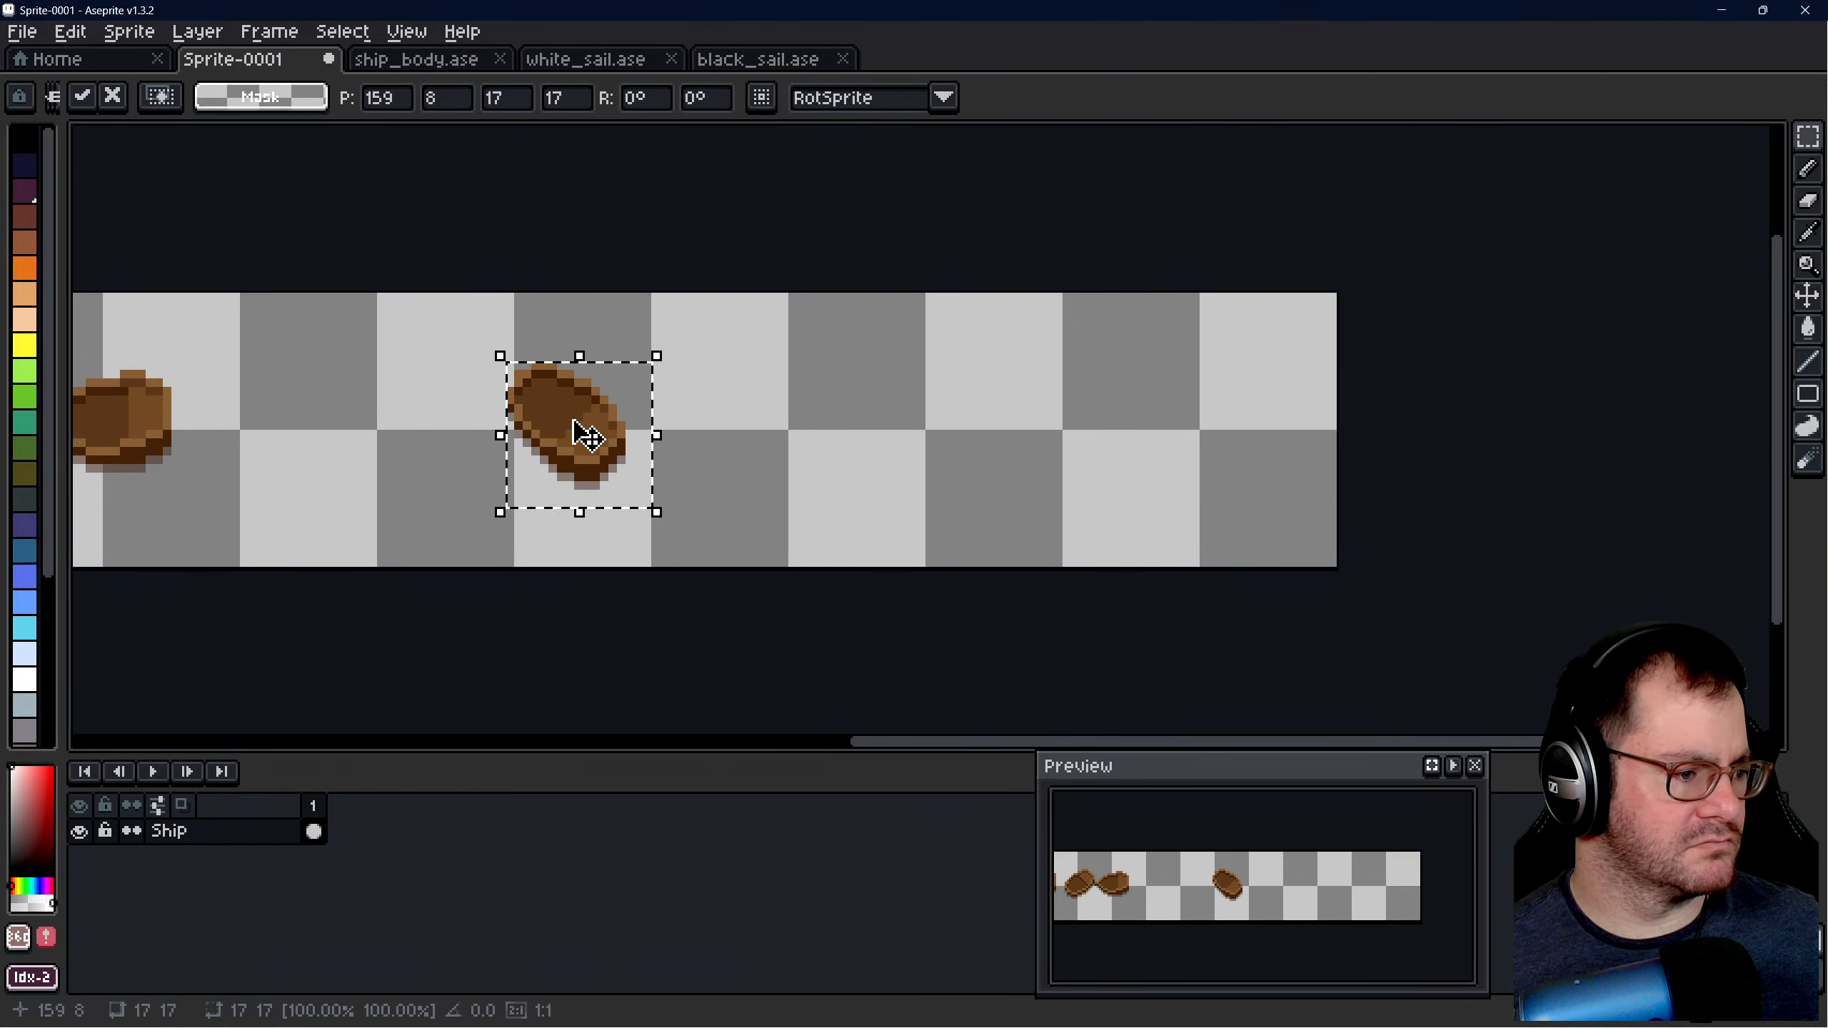
{"action": "key", "text": "Escape"}
{"action": "left_click_drag", "start_coordinate": [243, 434], "coordinate": [1198, 435]}
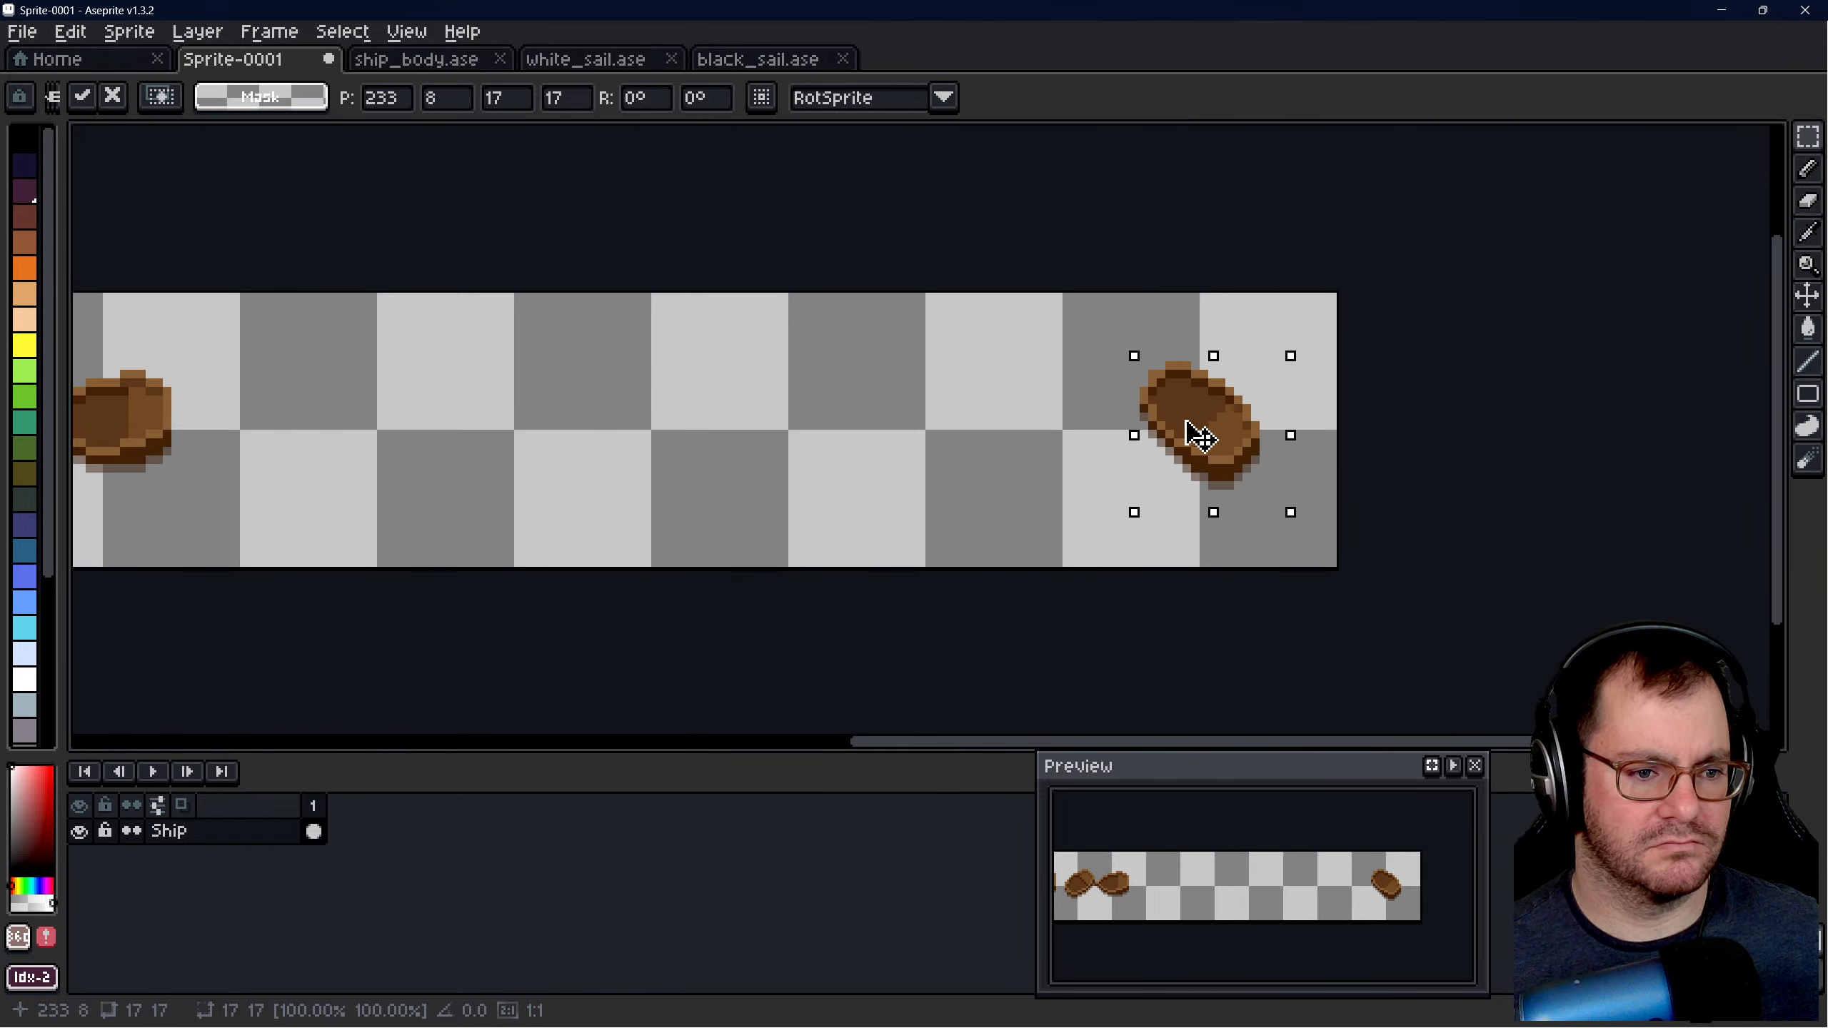
{"action": "left_click", "coordinate": [998, 400]}
- Move the seventh hull into the seventh 32 × 32 cell, placing its 18 × 14 selection at 200, 8
{"action": "scroll", "coordinate": [1041, 388], "scroll_direction": "down", "scroll_amount": 2}
{"action": "scroll", "coordinate": [719, 375], "scroll_direction": "up", "scroll_amount": 1}
{"action": "scroll", "coordinate": [1072, 418], "scroll_direction": "down", "scroll_amount": 1}
{"action": "scroll", "coordinate": [479, 398], "scroll_direction": "up", "scroll_amount": 1}
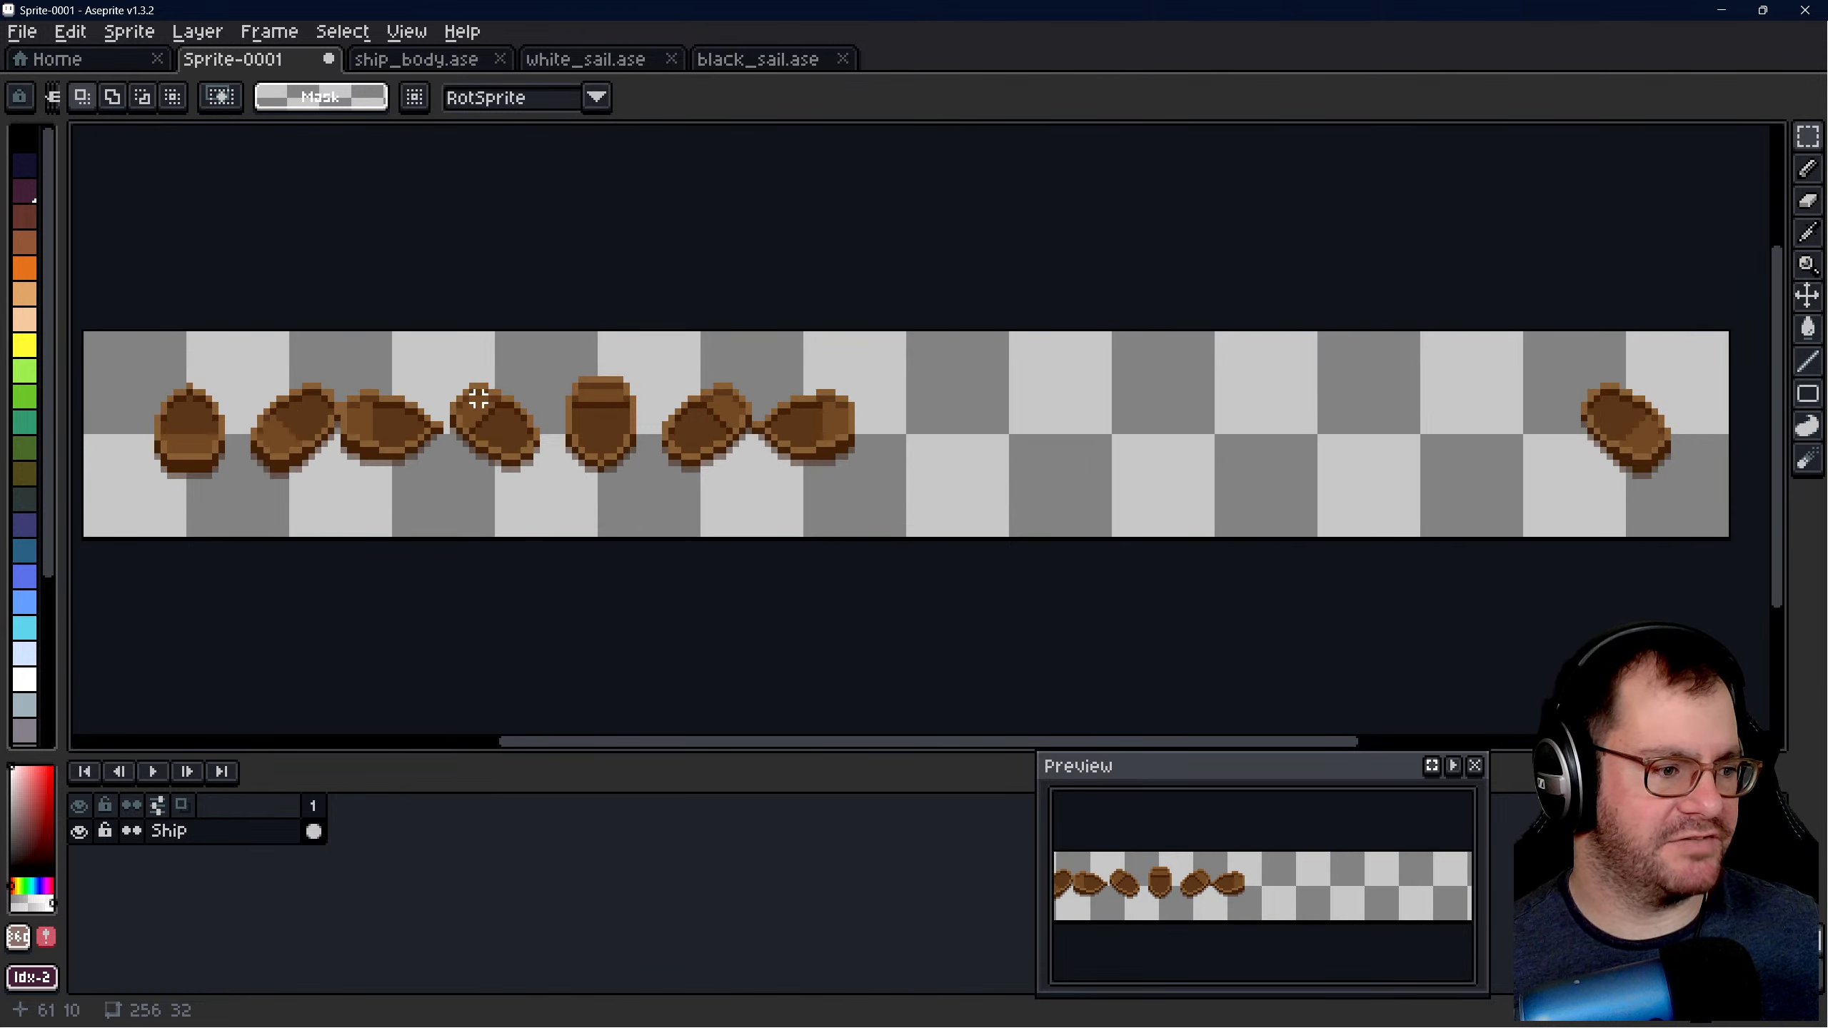
{"action": "scroll", "coordinate": [760, 399], "scroll_direction": "up", "scroll_amount": 1}
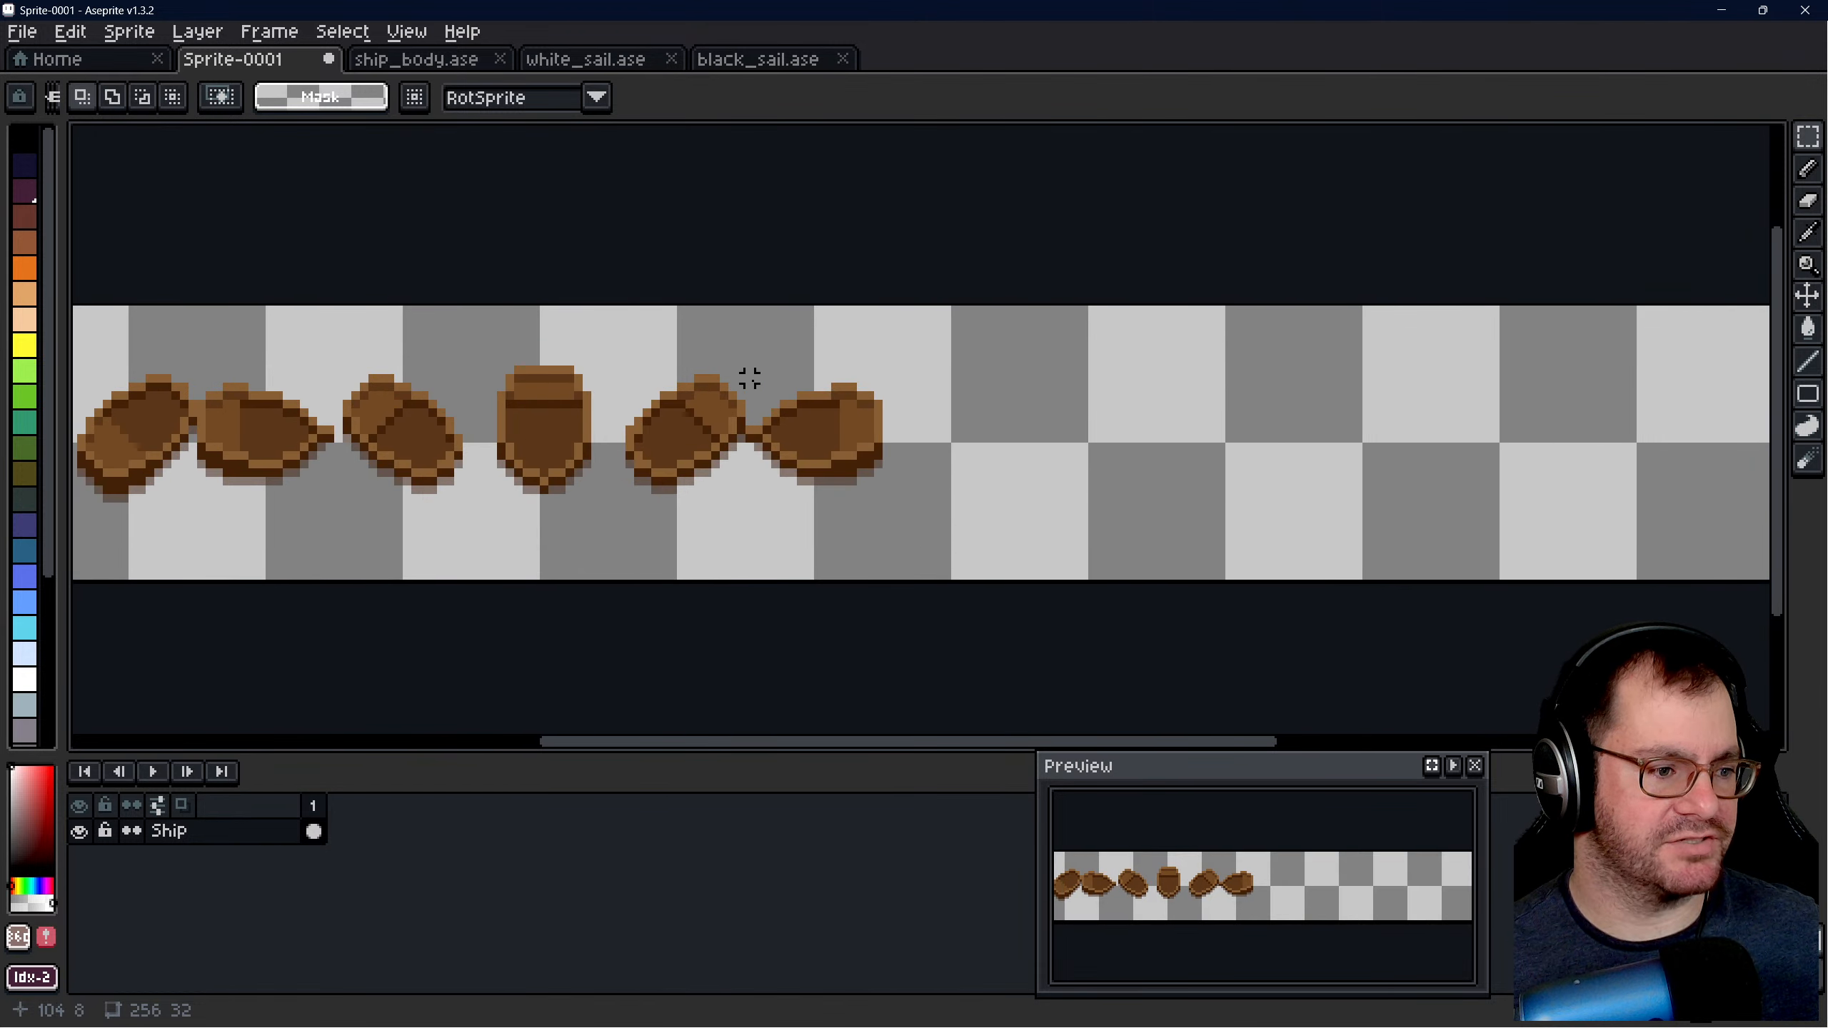
{"action": "left_click_drag", "start_coordinate": [748, 379], "coordinate": [908, 504]}
{"action": "scroll", "coordinate": [898, 412], "scroll_direction": "down", "scroll_amount": 1}
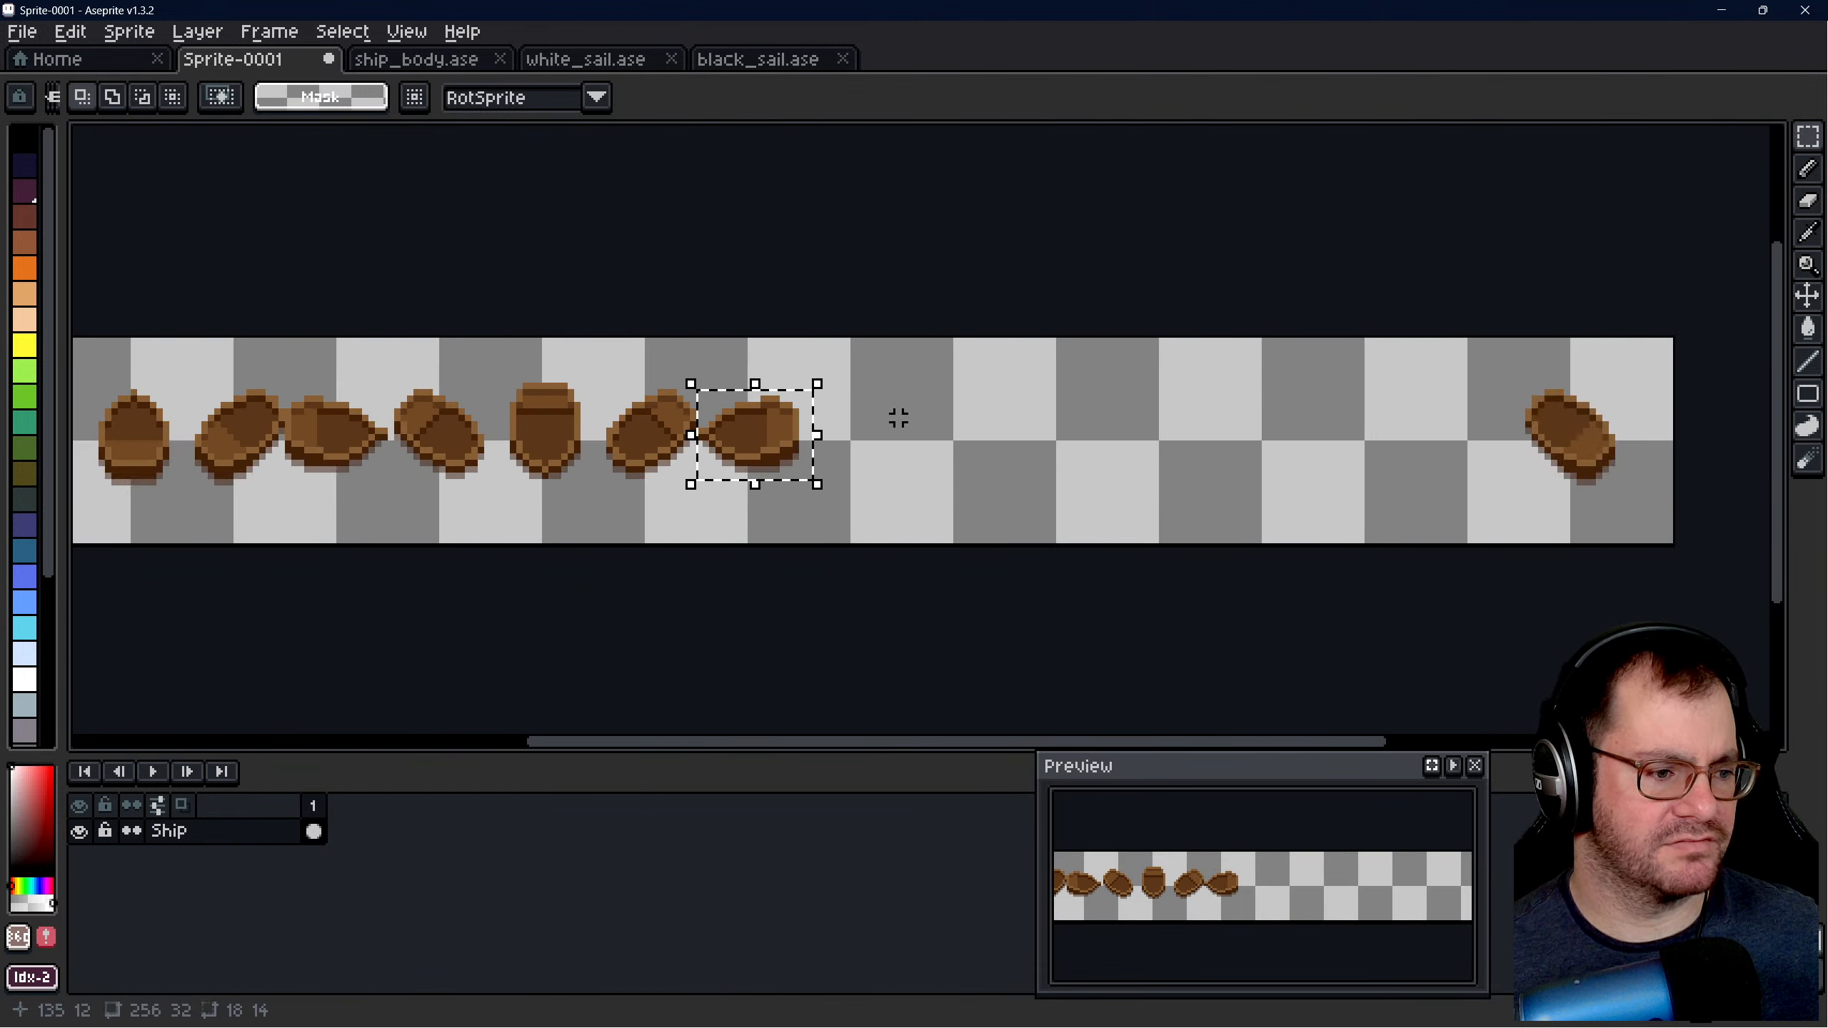
{"action": "scroll", "coordinate": [345, 408], "scroll_direction": "up", "scroll_amount": 1}
{"action": "scroll", "coordinate": [849, 435], "scroll_direction": "down", "scroll_amount": 1}
{"action": "left_click_drag", "start_coordinate": [344, 440], "coordinate": [949, 434]}
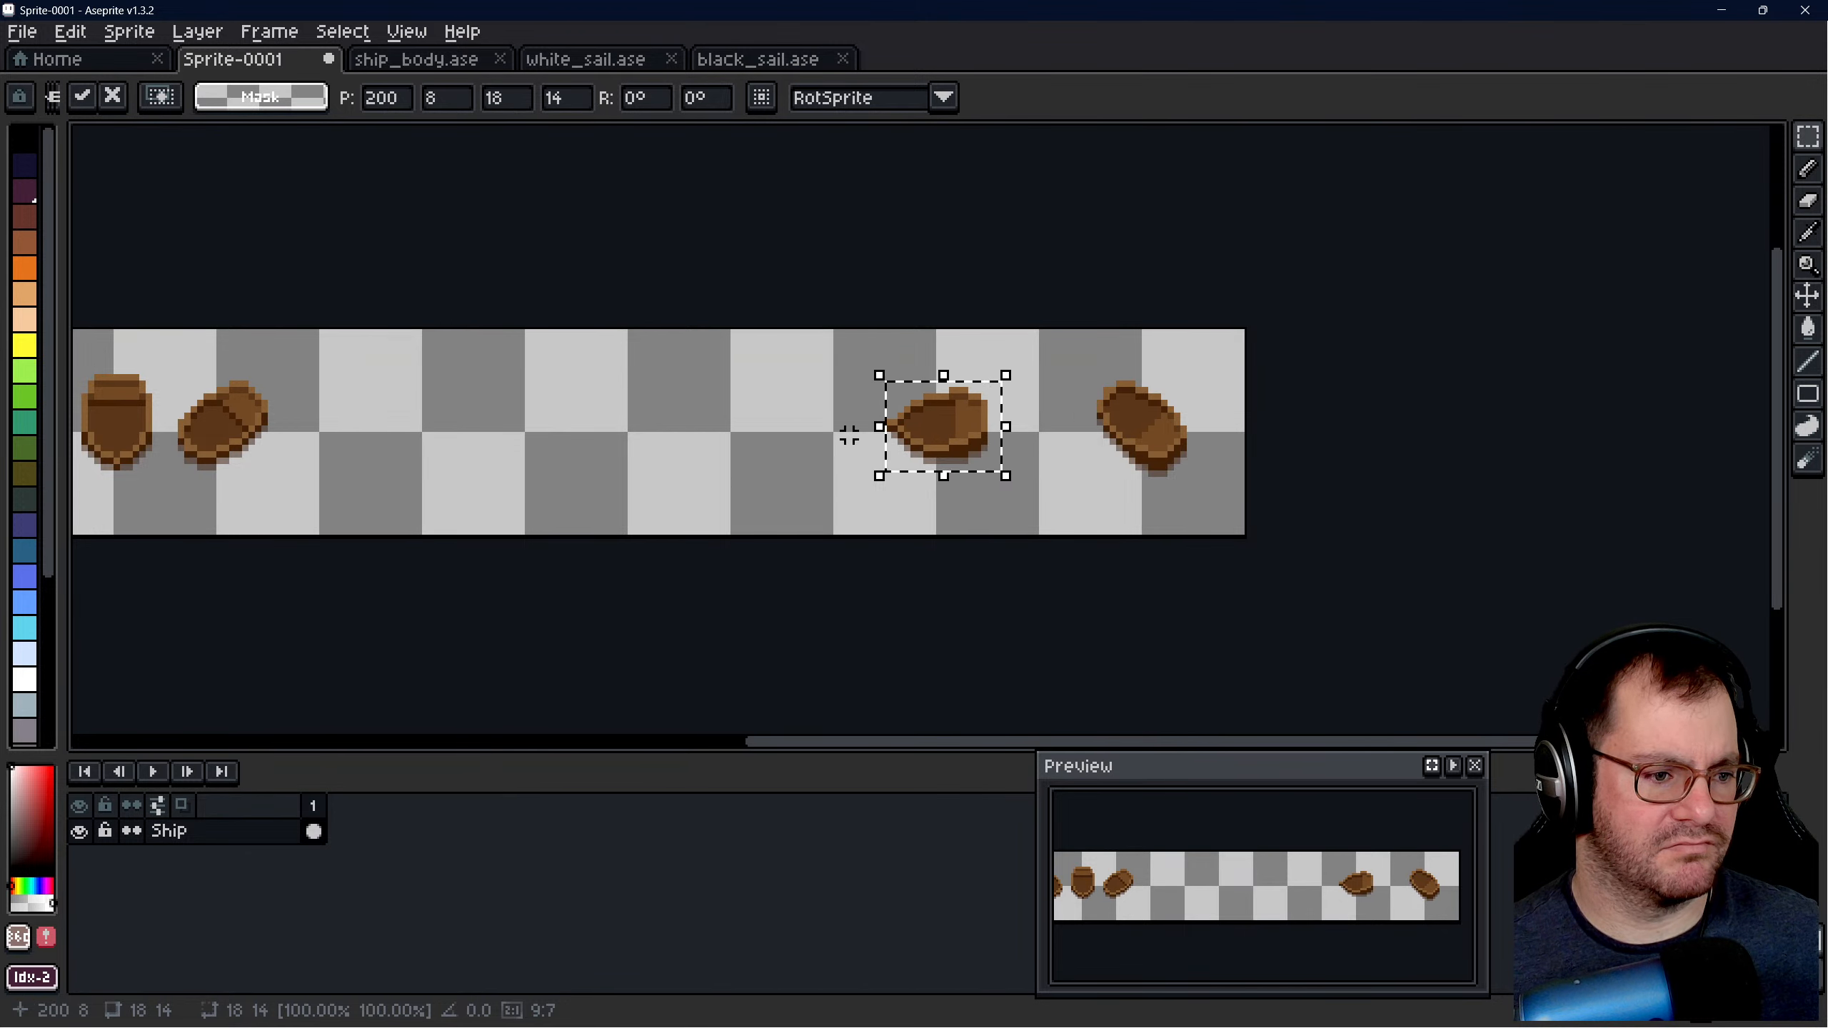
{"action": "scroll", "coordinate": [849, 435], "scroll_direction": "down", "scroll_amount": 2}
{"action": "scroll", "coordinate": [432, 436], "scroll_direction": "up", "scroll_amount": 2}
{"action": "scroll", "coordinate": [703, 407], "scroll_direction": "up", "scroll_amount": 2}
{"action": "scroll", "coordinate": [421, 405], "scroll_direction": "down", "scroll_amount": 2}
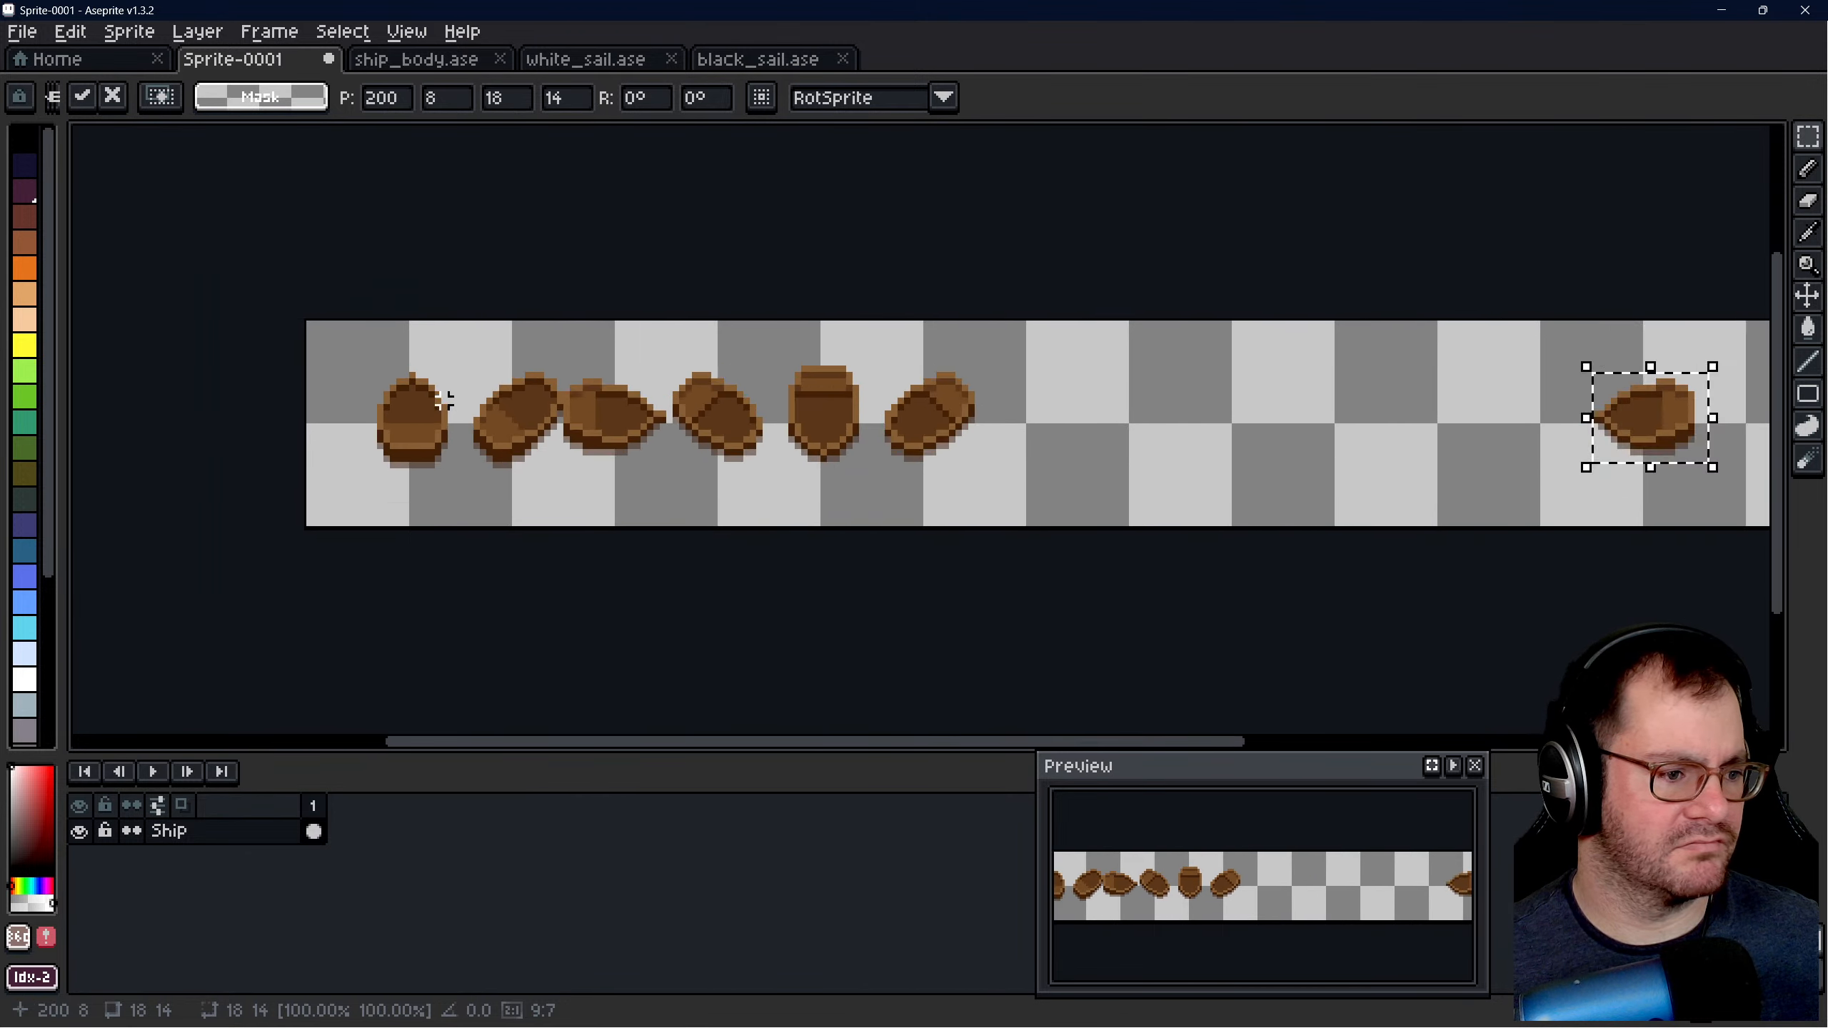
{"action": "scroll", "coordinate": [444, 401], "scroll_direction": "down", "scroll_amount": 1}
{"action": "left_click", "coordinate": [887, 412]}
- Select the sixth hull with a 24 × 17 marquee and move it into the sixth 32 × 32 cell
{"action": "scroll", "coordinate": [889, 411], "scroll_direction": "up", "scroll_amount": 1}
{"action": "scroll", "coordinate": [896, 409], "scroll_direction": "up", "scroll_amount": 1}
{"action": "left_click_drag", "start_coordinate": [568, 337], "coordinate": [776, 477]}
{"action": "left_click_drag", "start_coordinate": [665, 433], "coordinate": [1071, 441]}
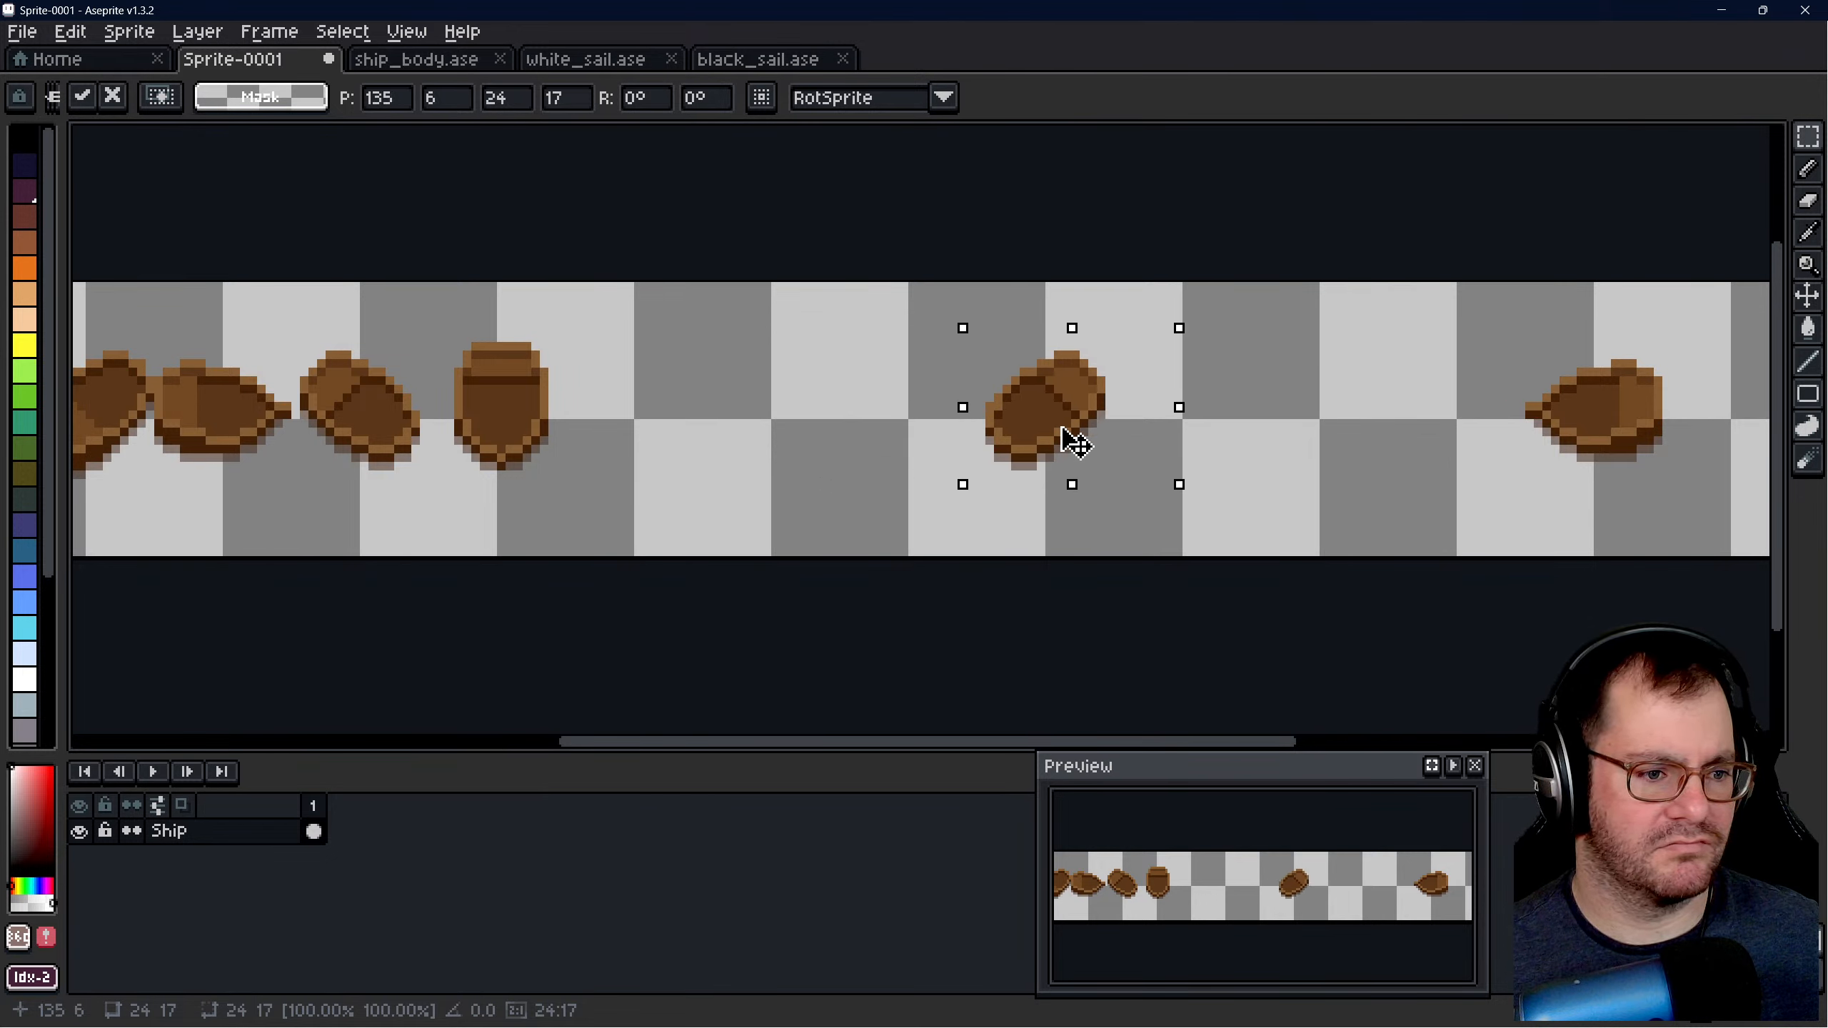
{"action": "key", "text": "ctrl+z"}
{"action": "left_click_drag", "start_coordinate": [694, 437], "coordinate": [1358, 451]}
{"action": "key", "text": "ctrl+d"}
{"action": "scroll", "coordinate": [976, 407], "scroll_direction": "down", "scroll_amount": 1}
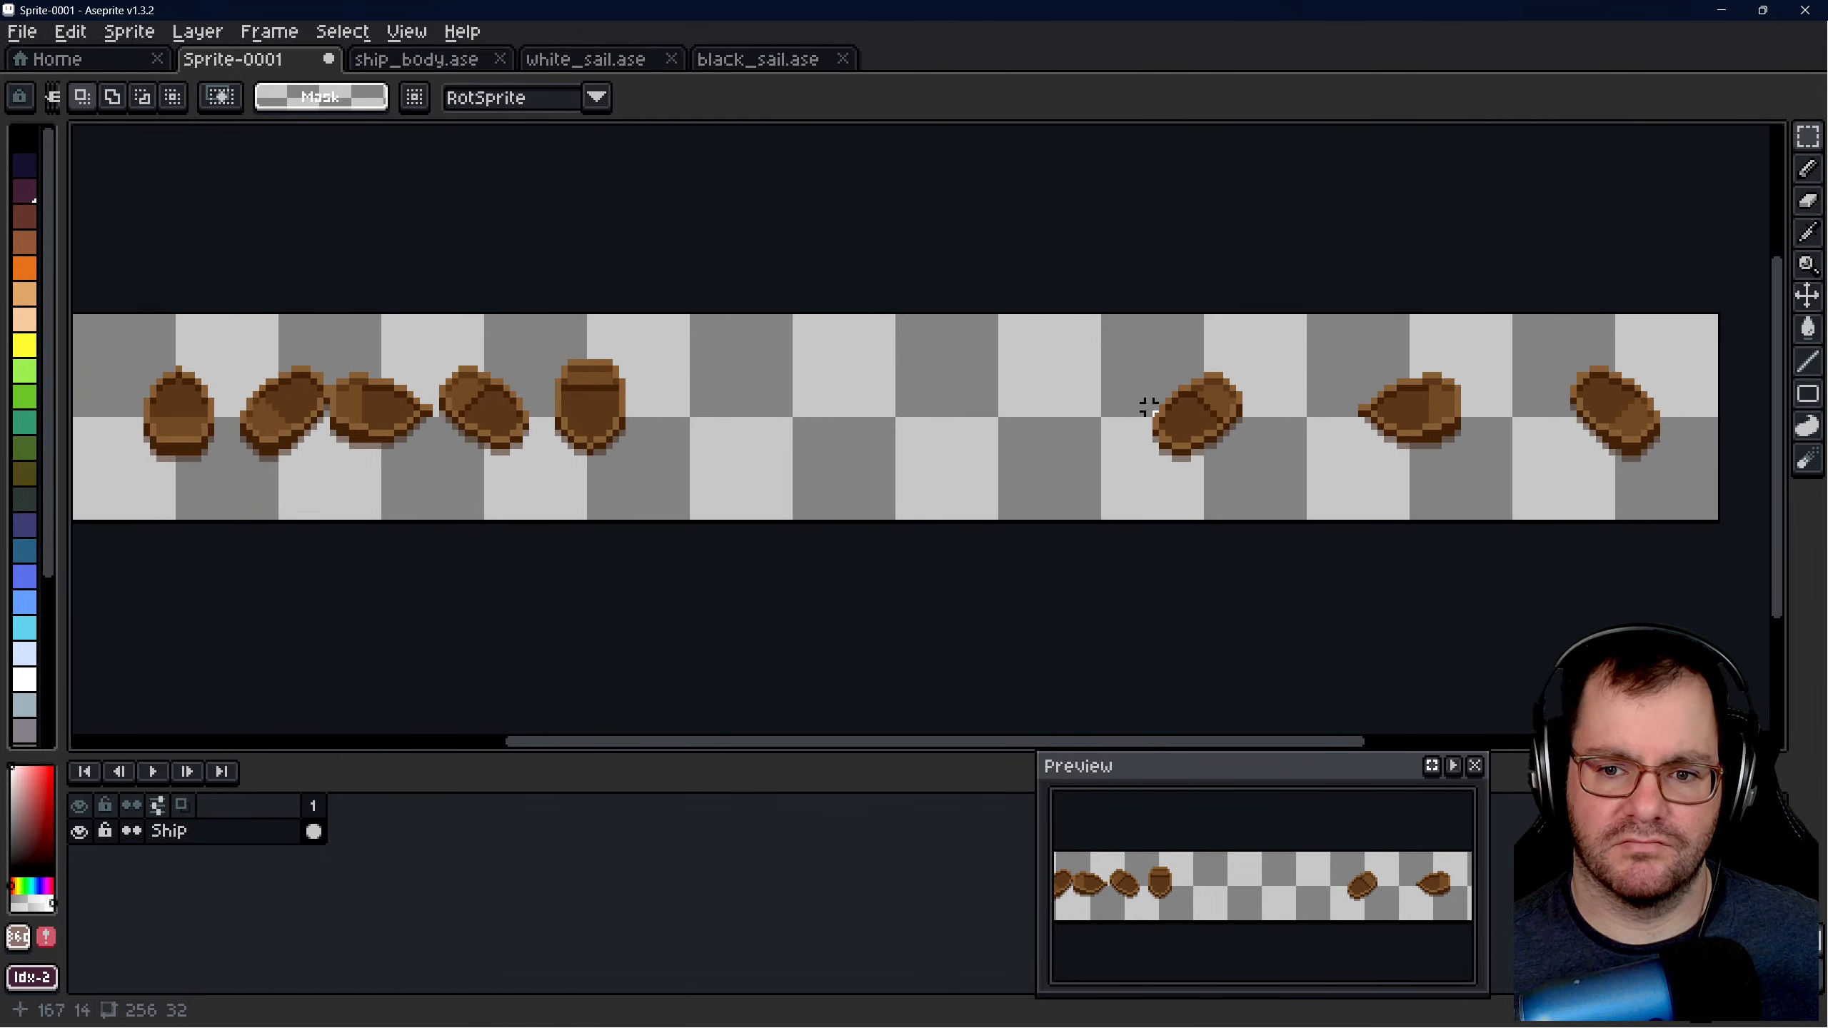
- Move the fifth hull into the fifth 32 × 32 cell, placing its 21 × 23 selection at 137, 6
{"action": "scroll", "coordinate": [1217, 412], "scroll_direction": "down", "scroll_amount": 1}
{"action": "scroll", "coordinate": [785, 429], "scroll_direction": "up", "scroll_amount": 3}
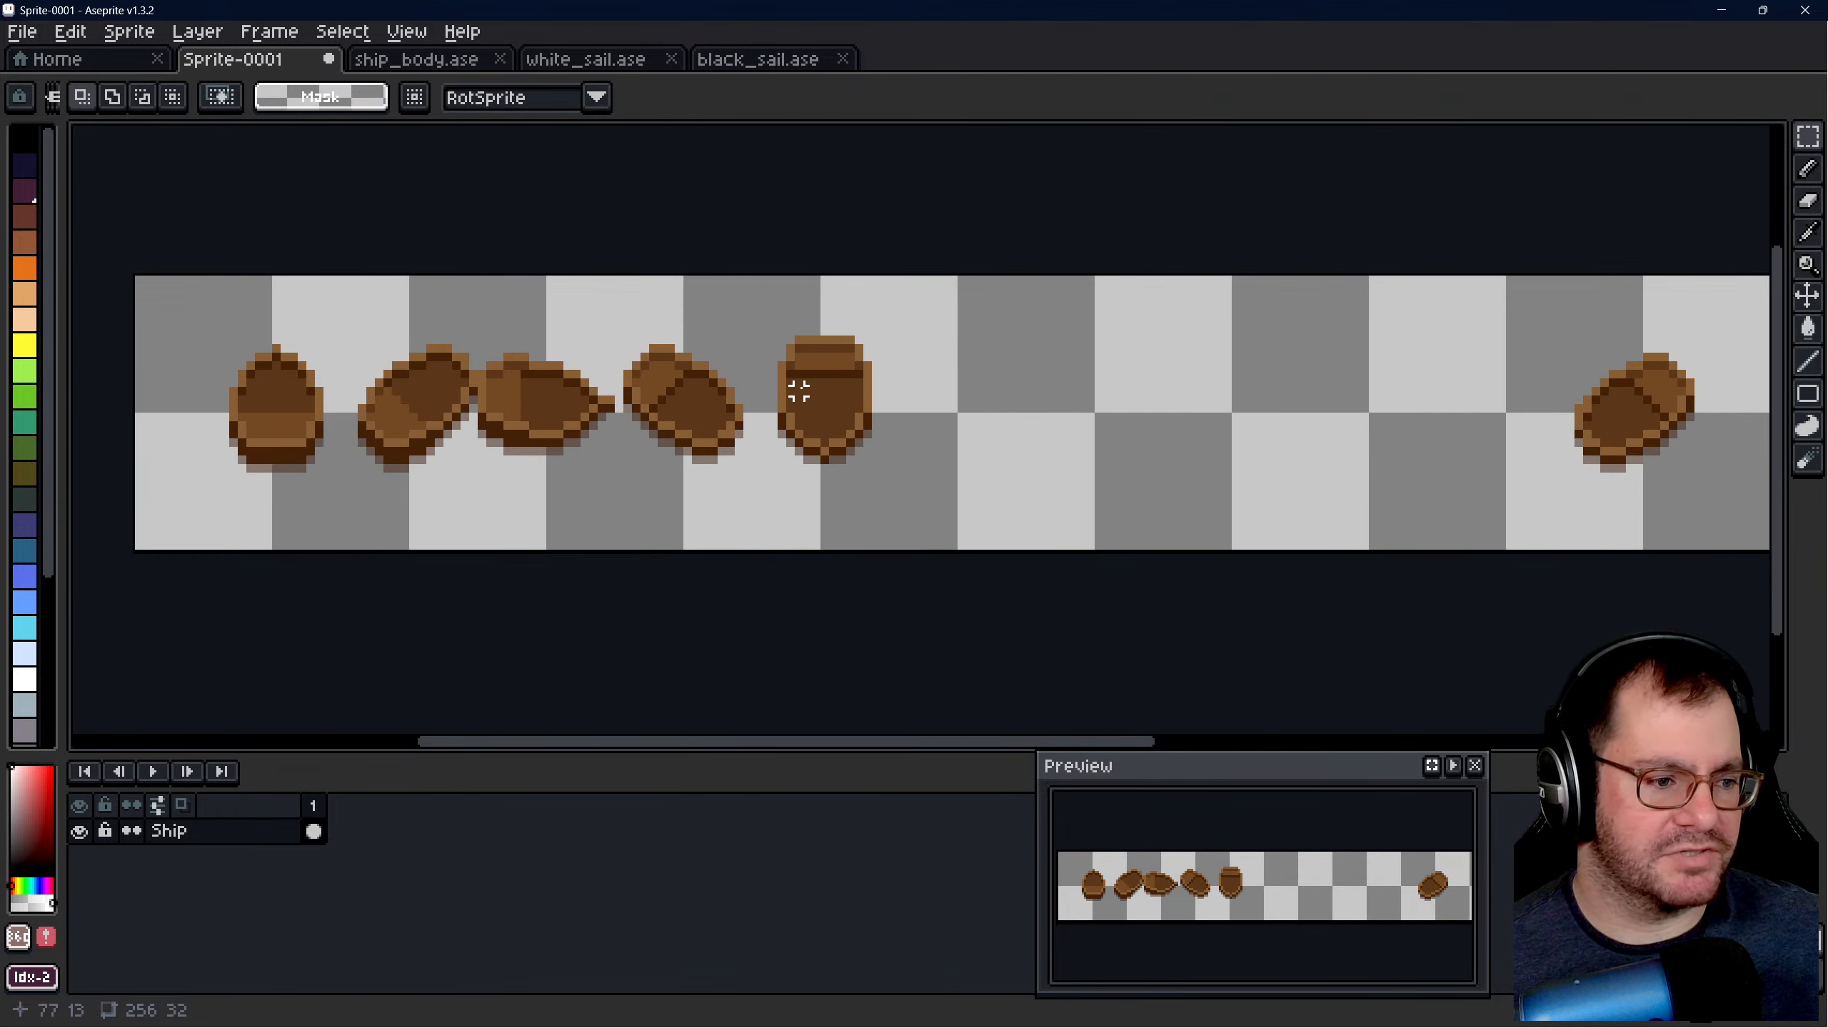
{"action": "left_click_drag", "start_coordinate": [755, 317], "coordinate": [973, 554]}
{"action": "scroll", "coordinate": [742, 474], "scroll_direction": "down", "scroll_amount": 1}
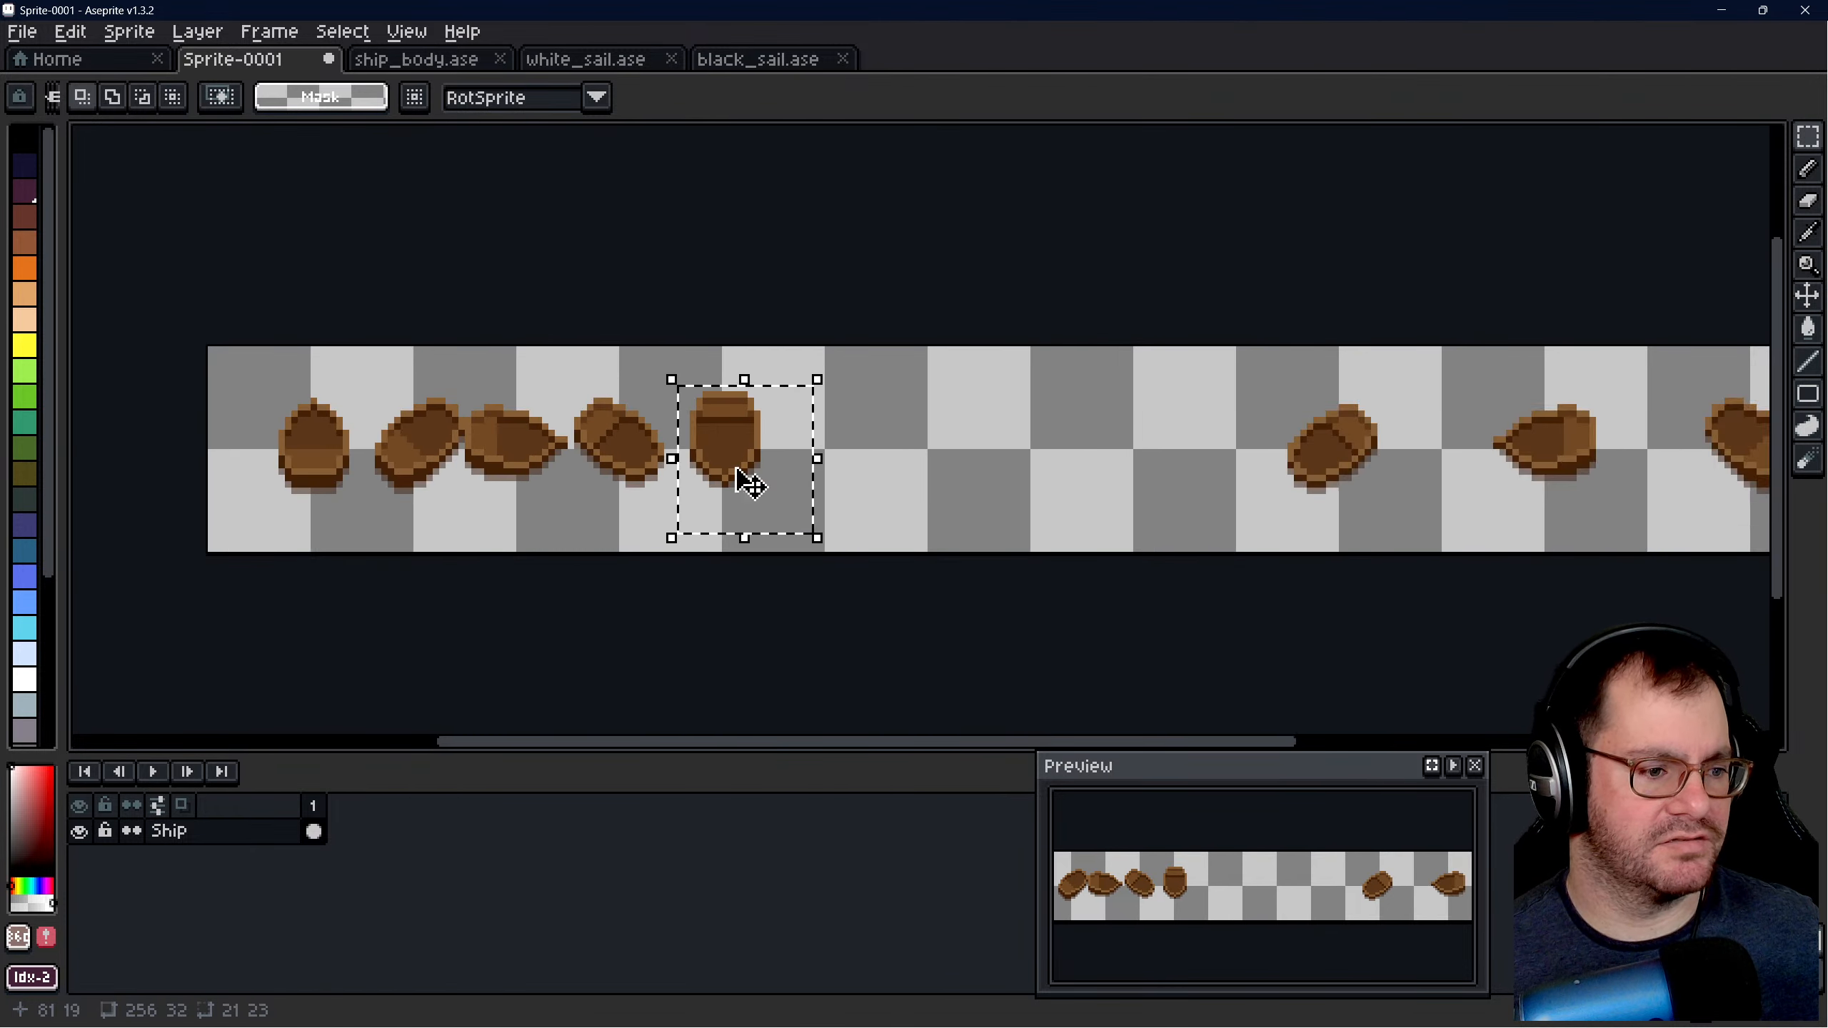
{"action": "scroll", "coordinate": [665, 474], "scroll_direction": "up", "scroll_amount": 1}
{"action": "left_click_drag", "start_coordinate": [627, 467], "coordinate": [1296, 456]}
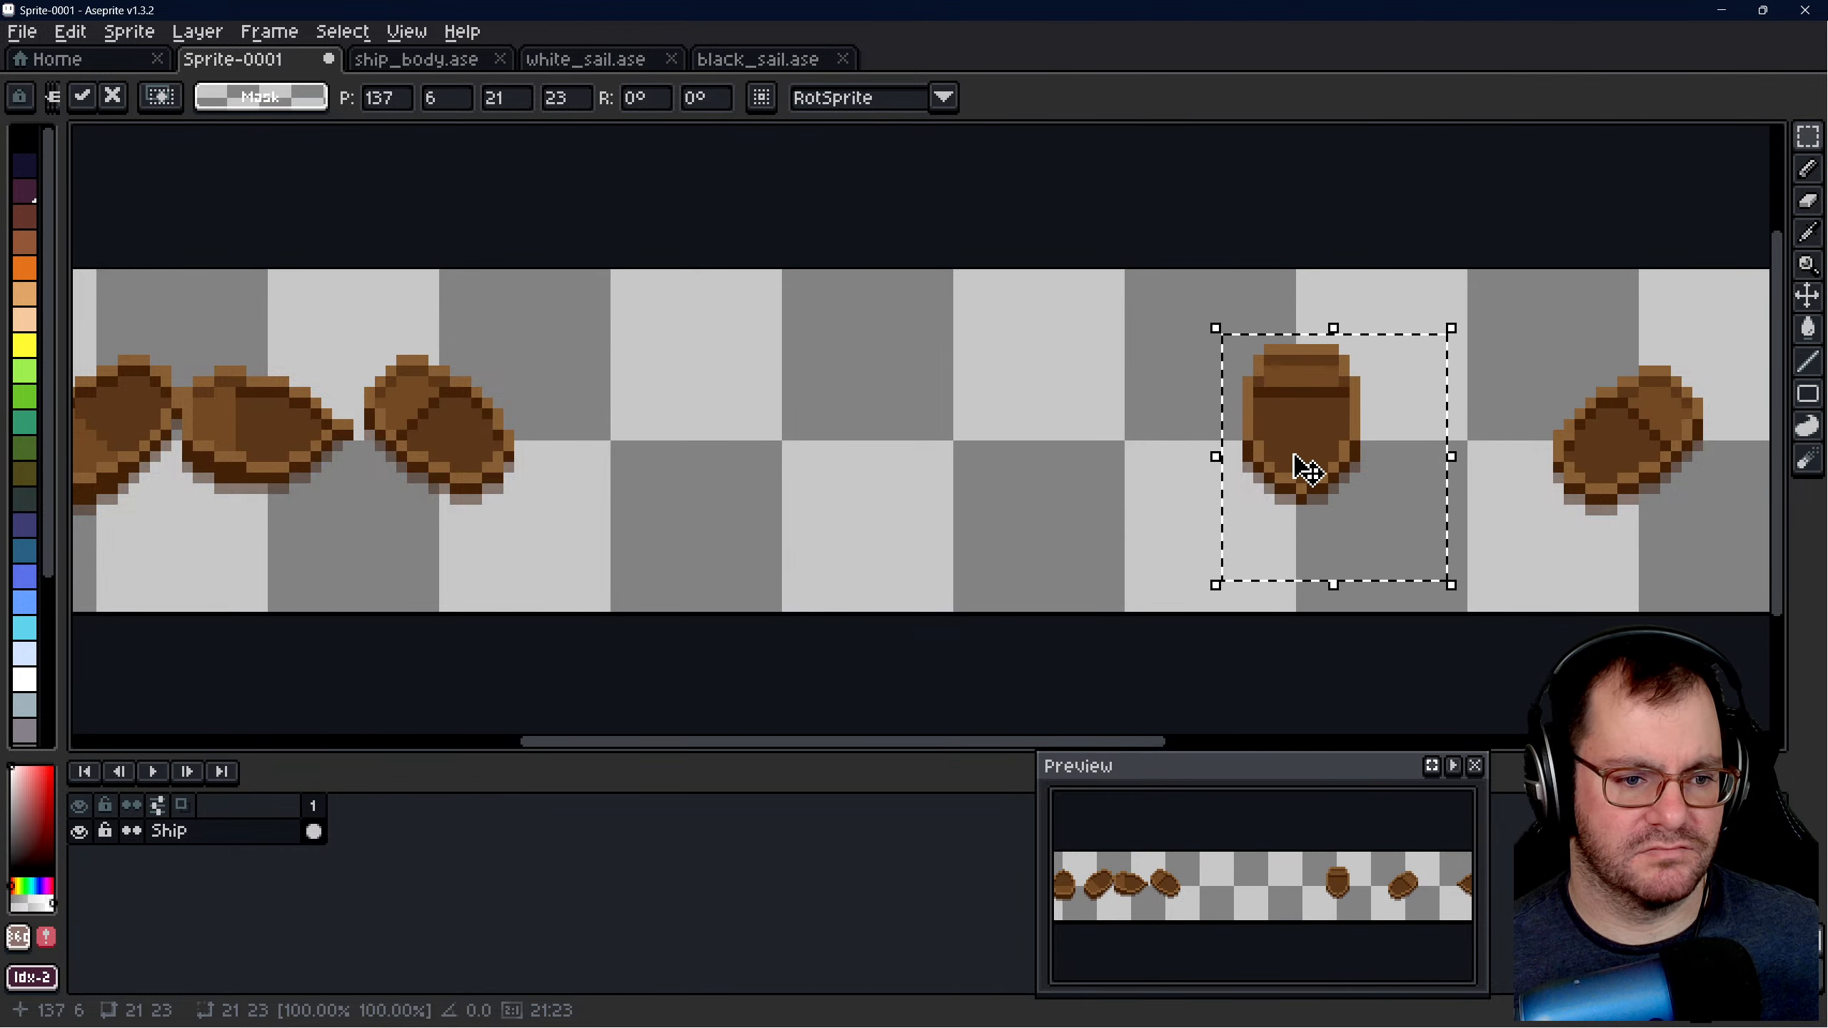
{"action": "left_click", "coordinate": [1085, 444]}
- Move the fourth hull into the fourth 32 × 32 cell, placing its 14 × 14 selection at 105, 8
{"action": "scroll", "coordinate": [1117, 465], "scroll_direction": "down", "scroll_amount": 2}
{"action": "scroll", "coordinate": [828, 441], "scroll_direction": "up", "scroll_amount": 3}
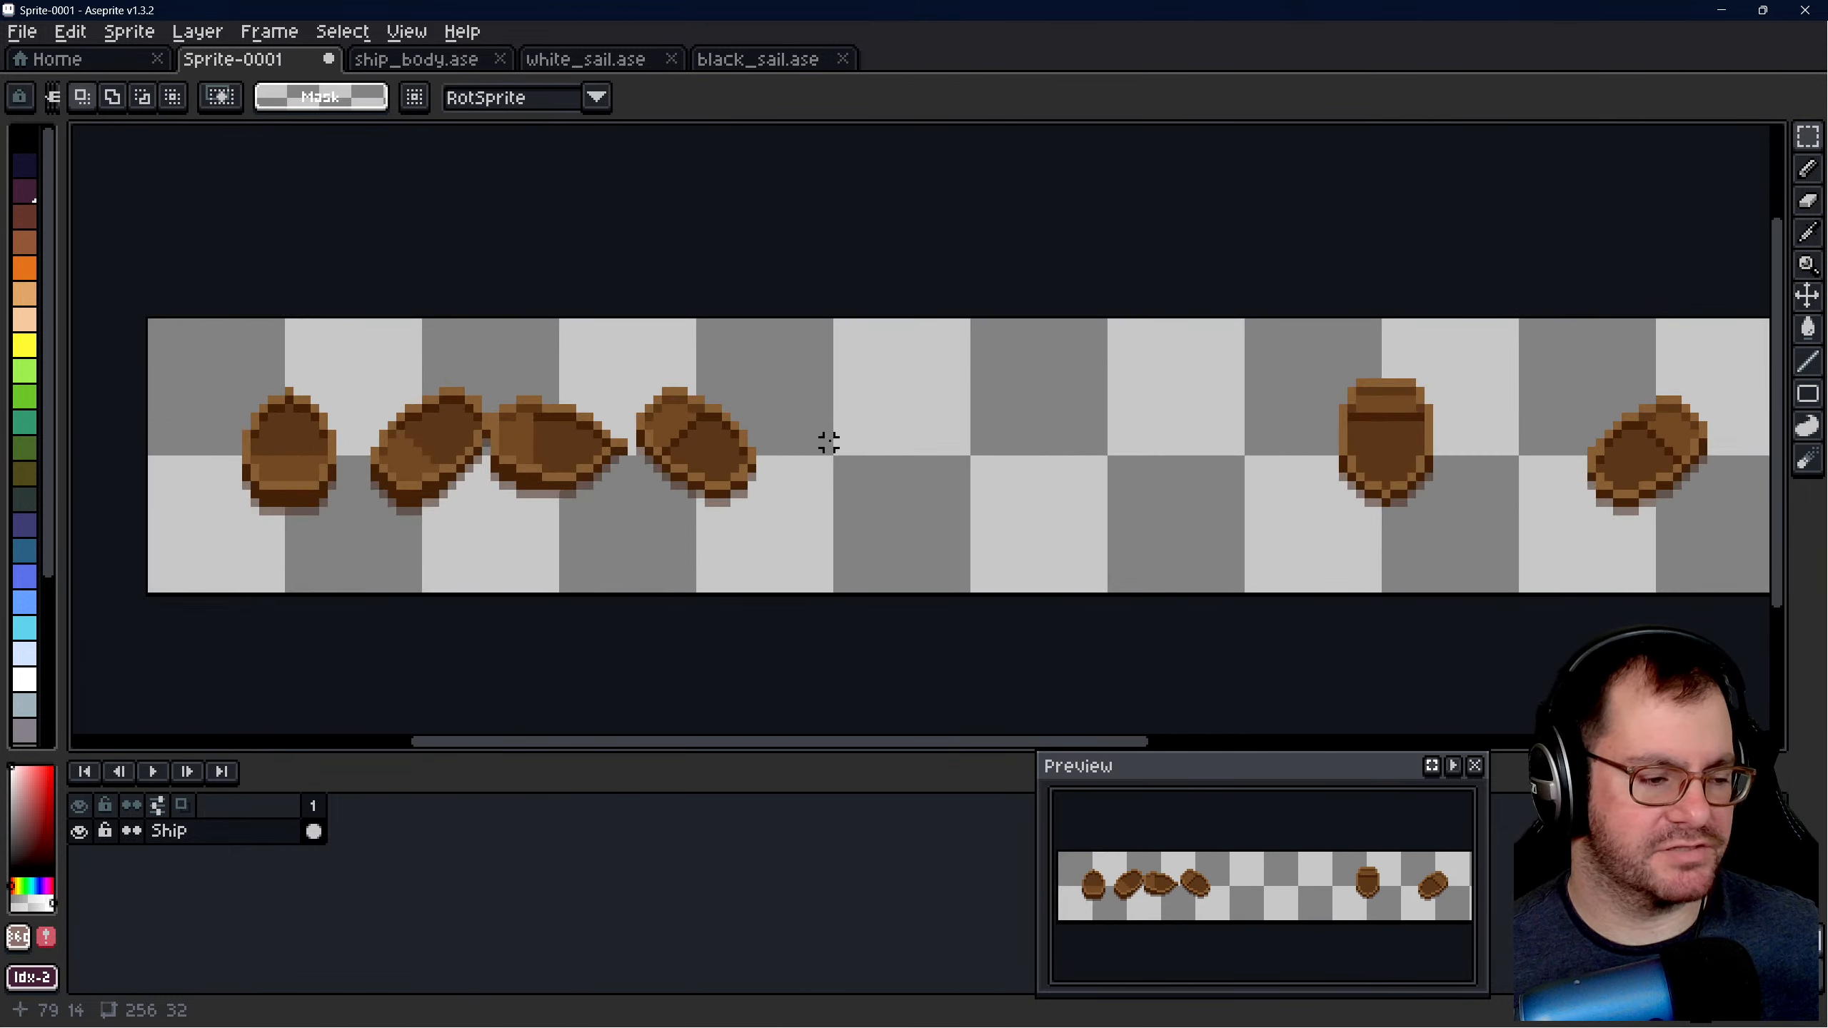
{"action": "left_click_drag", "start_coordinate": [608, 363], "coordinate": [779, 537]}
{"action": "scroll", "coordinate": [779, 536], "scroll_direction": "down", "scroll_amount": 1}
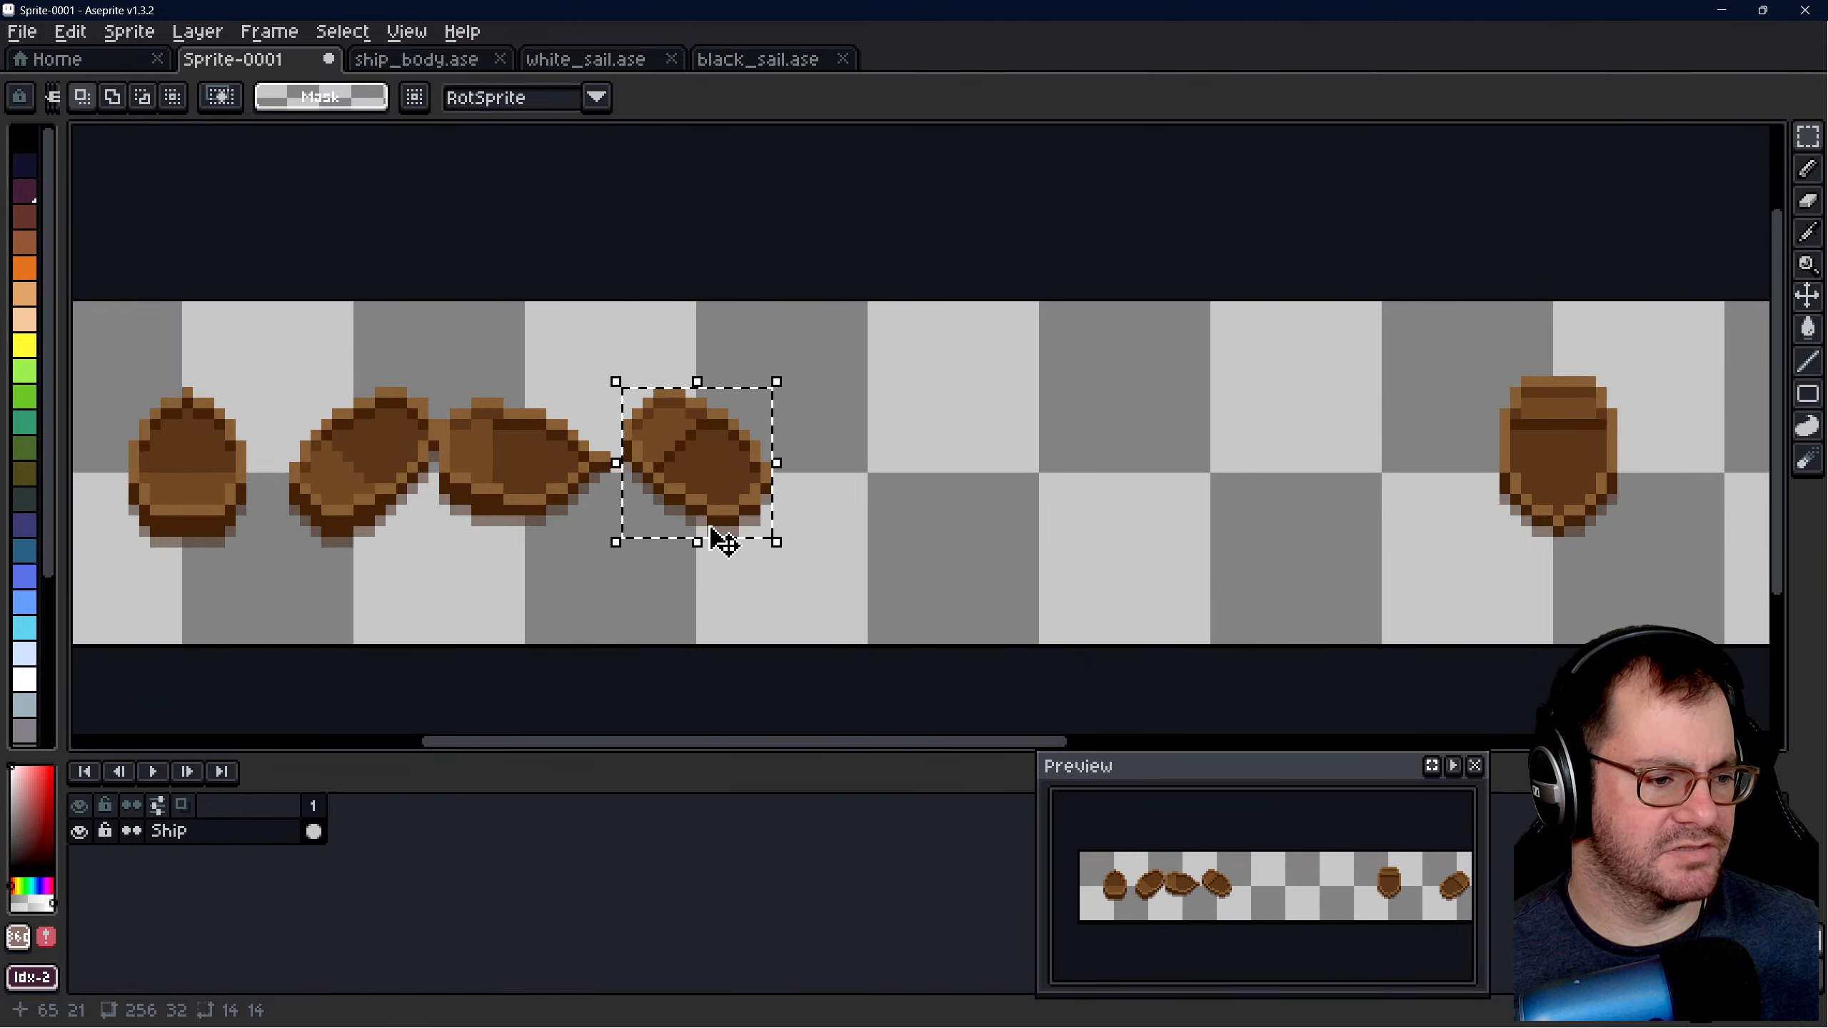
{"action": "left_click_drag", "start_coordinate": [714, 482], "coordinate": [1232, 479]}
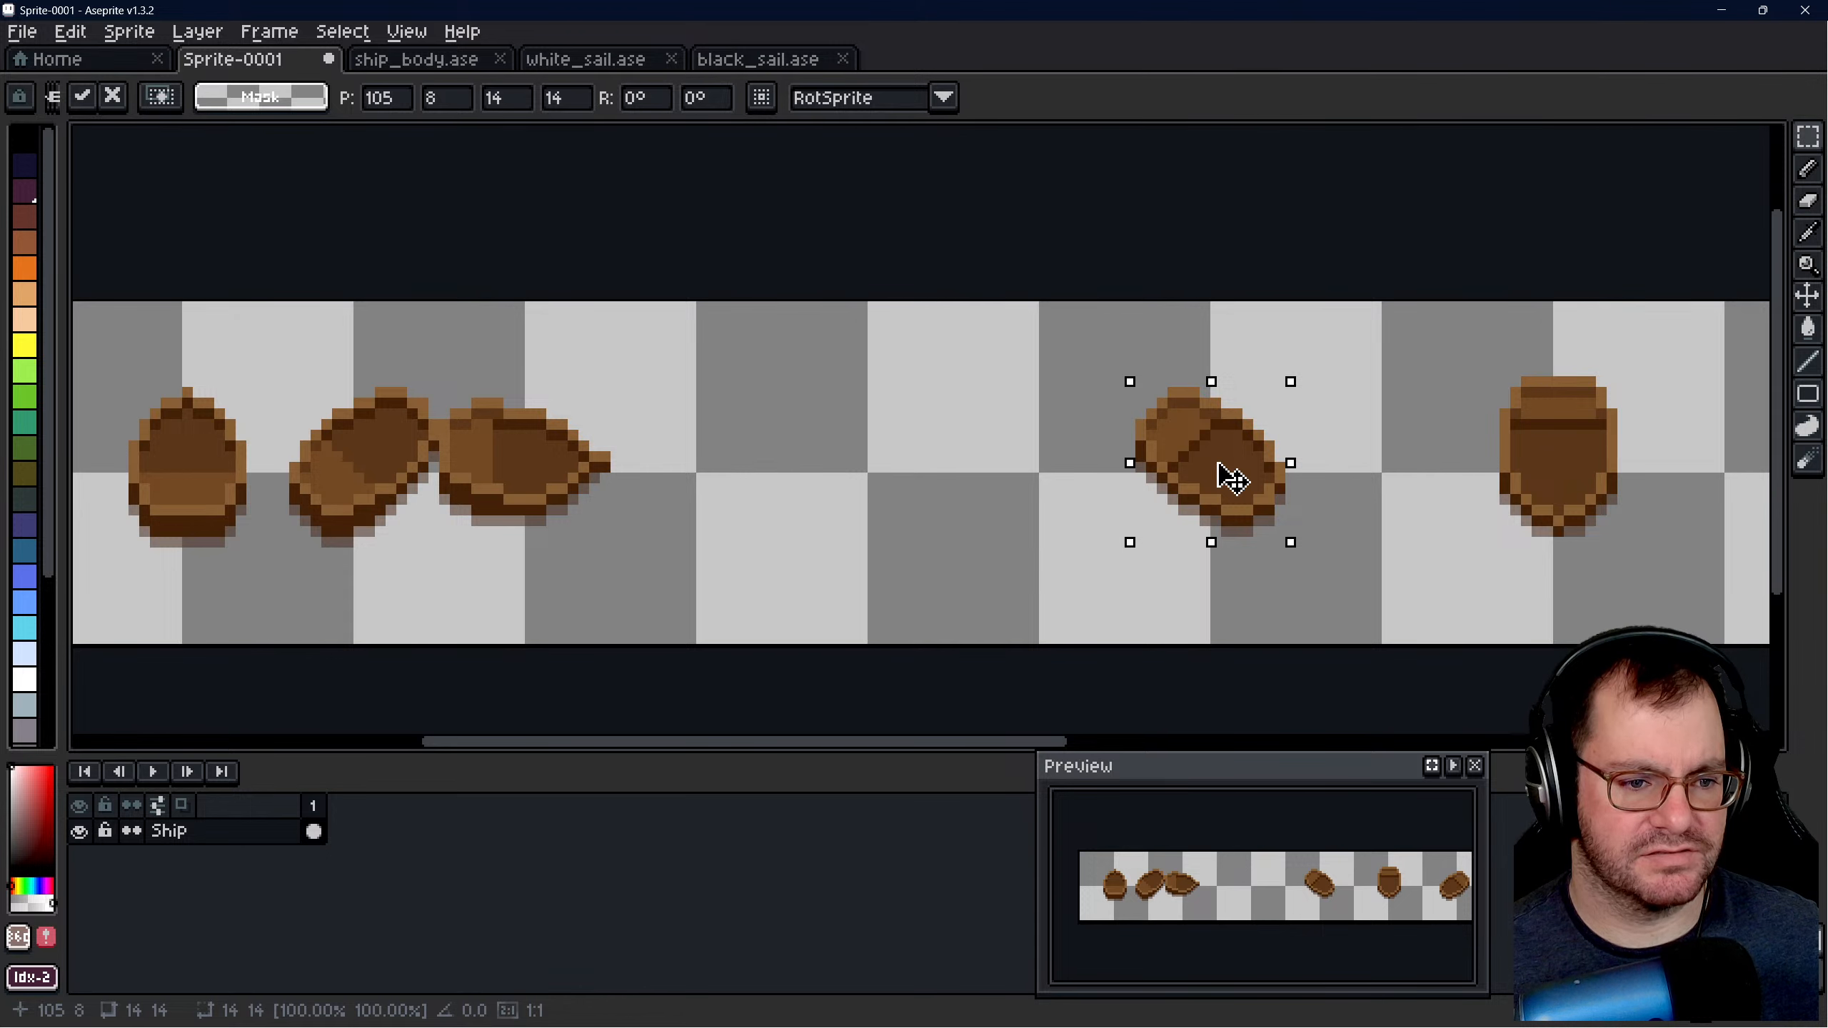
{"action": "left_click", "coordinate": [990, 457]}
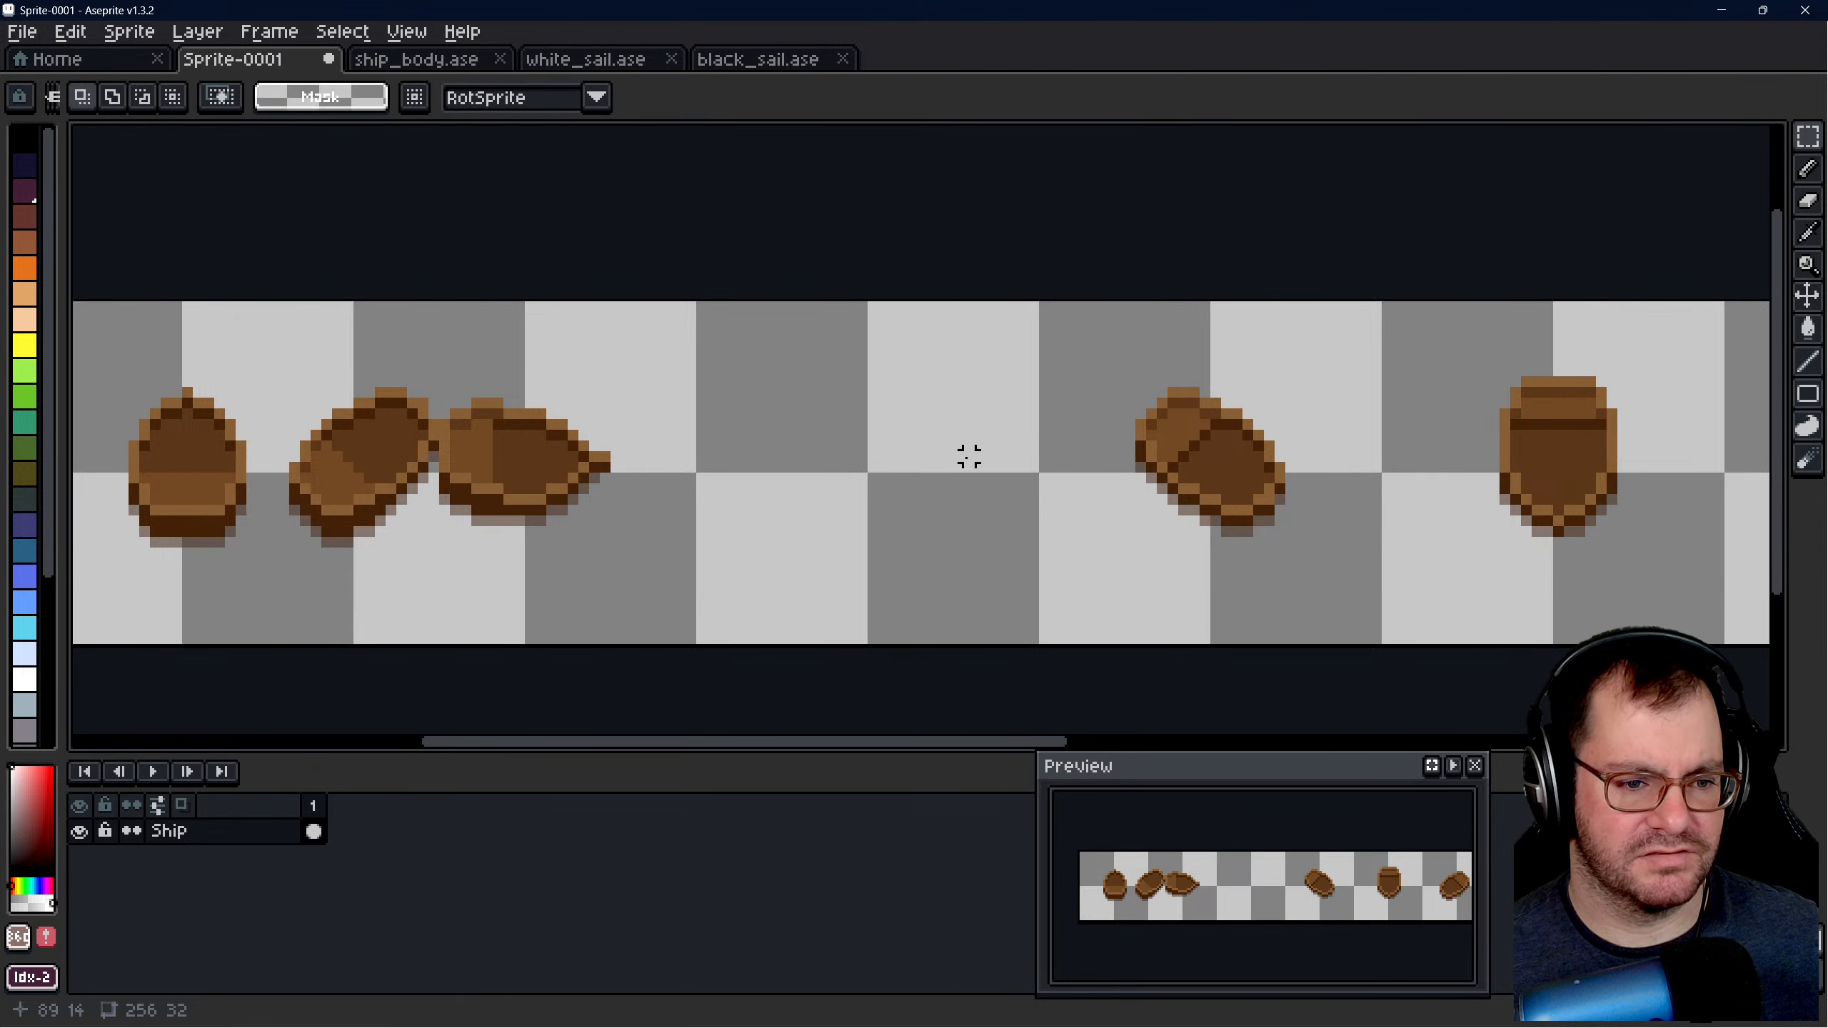
- Compare the fourth hull's margins on both sides of its cell using a one-pixel-high selection
{"action": "scroll", "coordinate": [937, 479], "scroll_direction": "down", "scroll_amount": 4}
{"action": "scroll", "coordinate": [1091, 474], "scroll_direction": "up", "scroll_amount": 5}
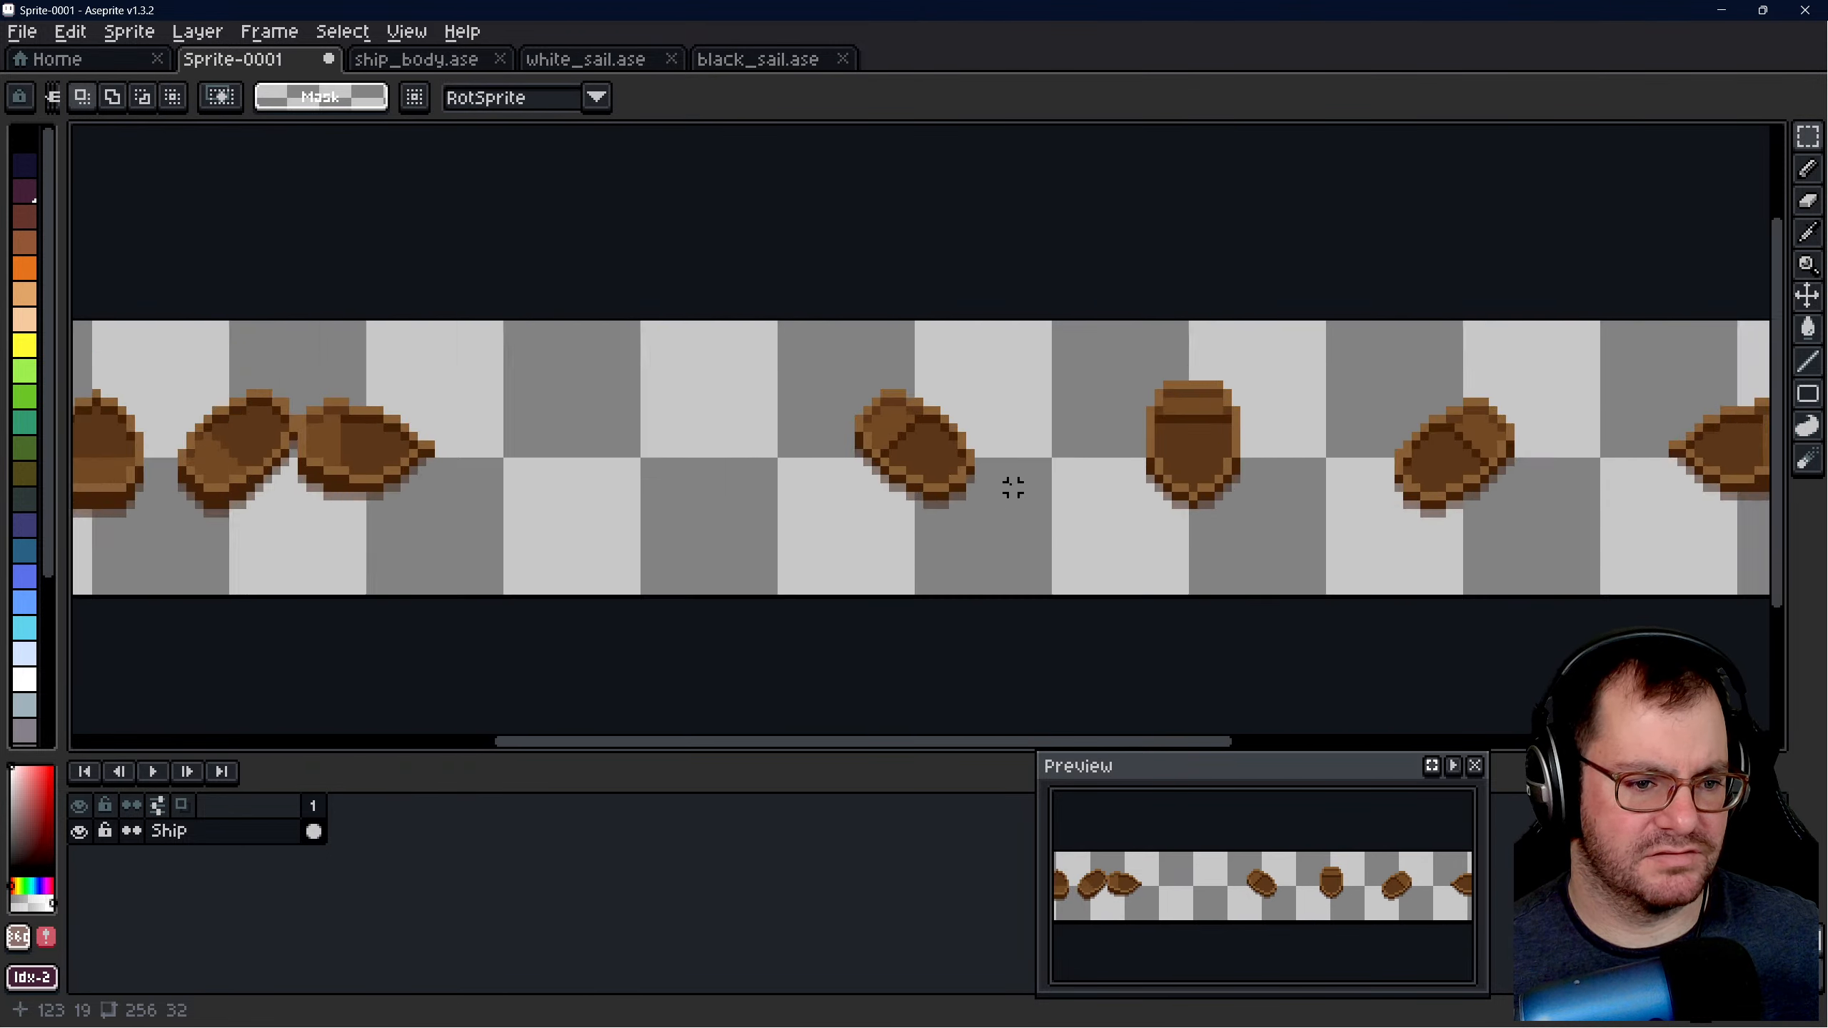
{"action": "left_click_drag", "start_coordinate": [780, 344], "coordinate": [963, 525]}
{"action": "left_click", "coordinate": [1005, 453]}
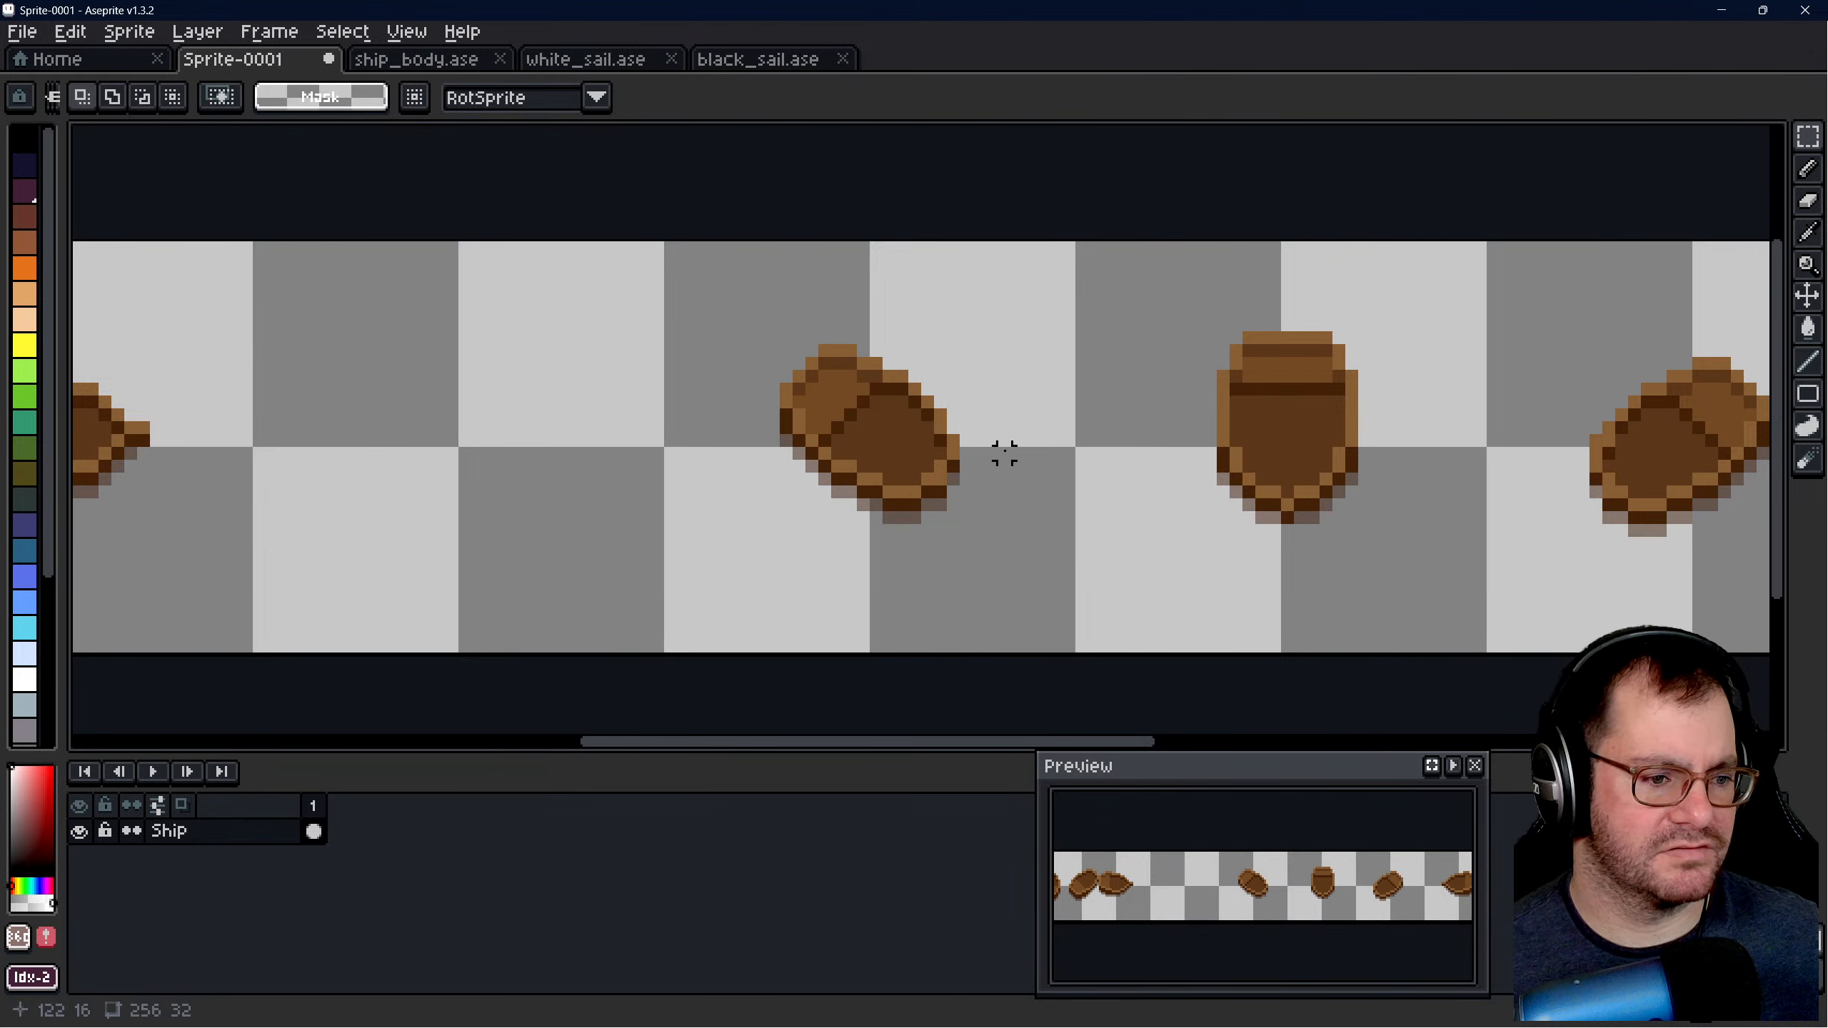
{"action": "left_click_drag", "start_coordinate": [967, 453], "coordinate": [752, 473]}
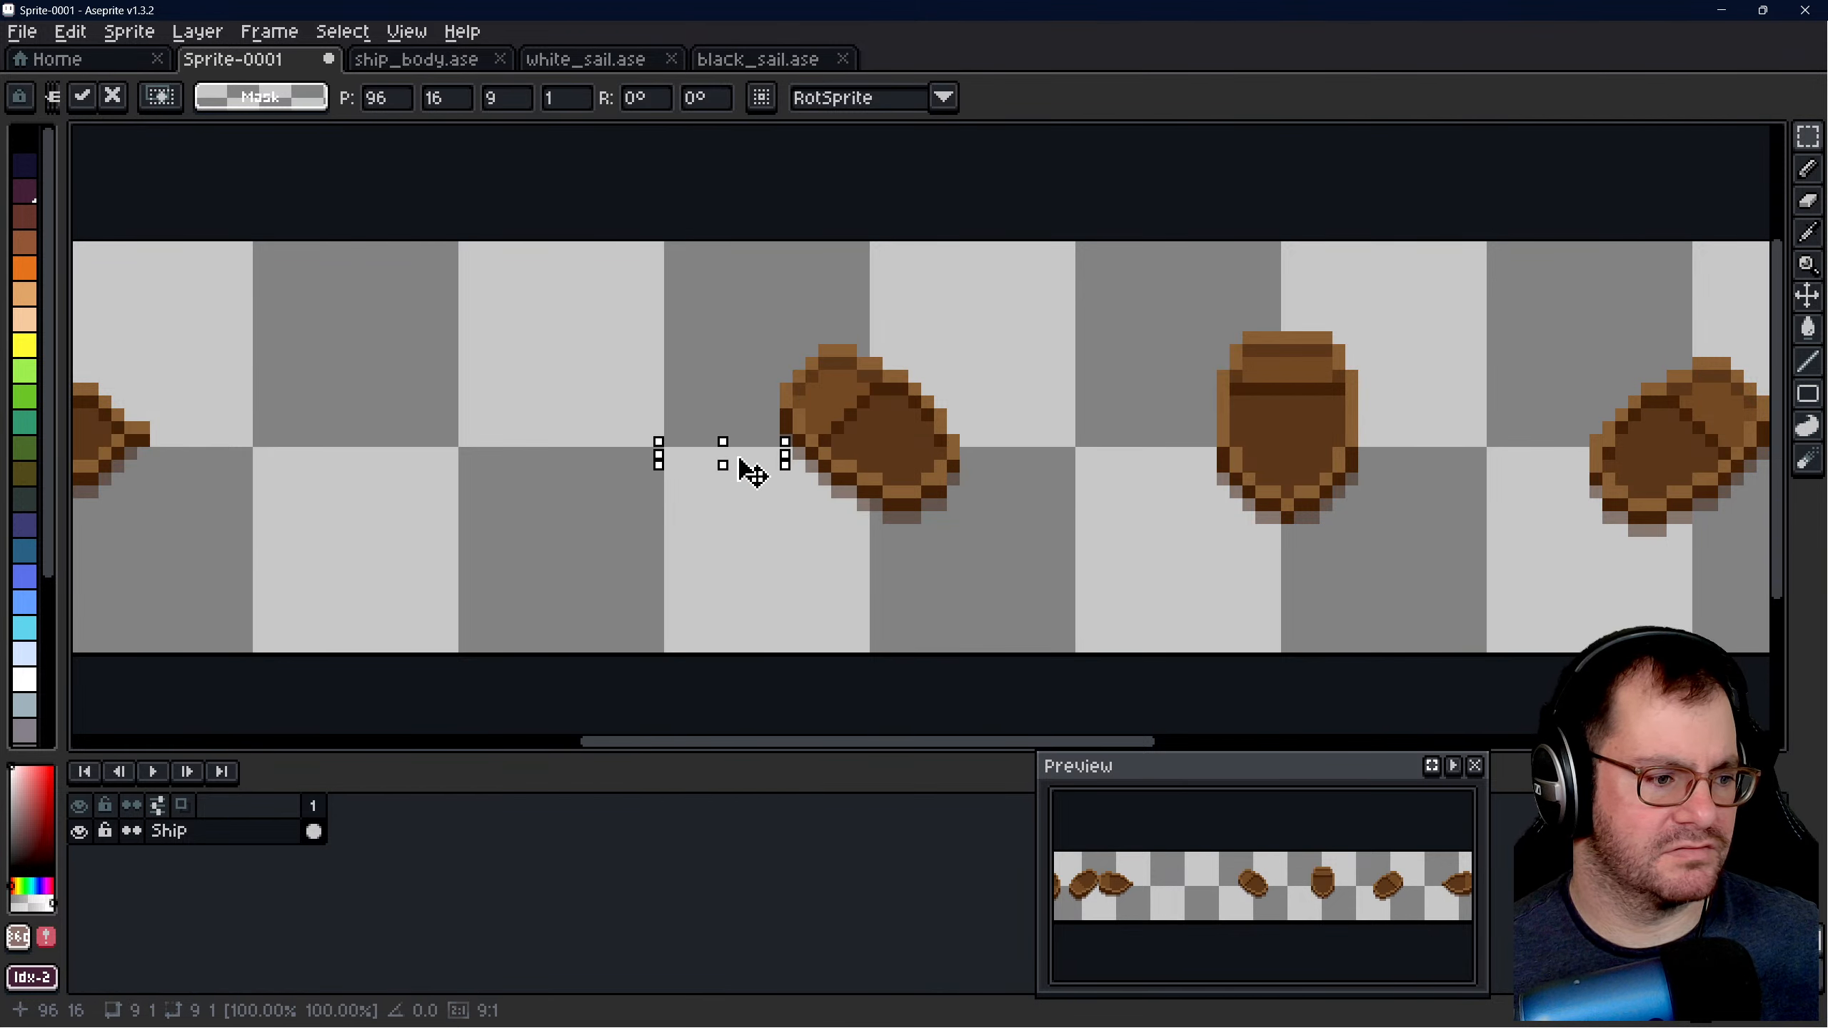
{"action": "left_click", "coordinate": [785, 531]}
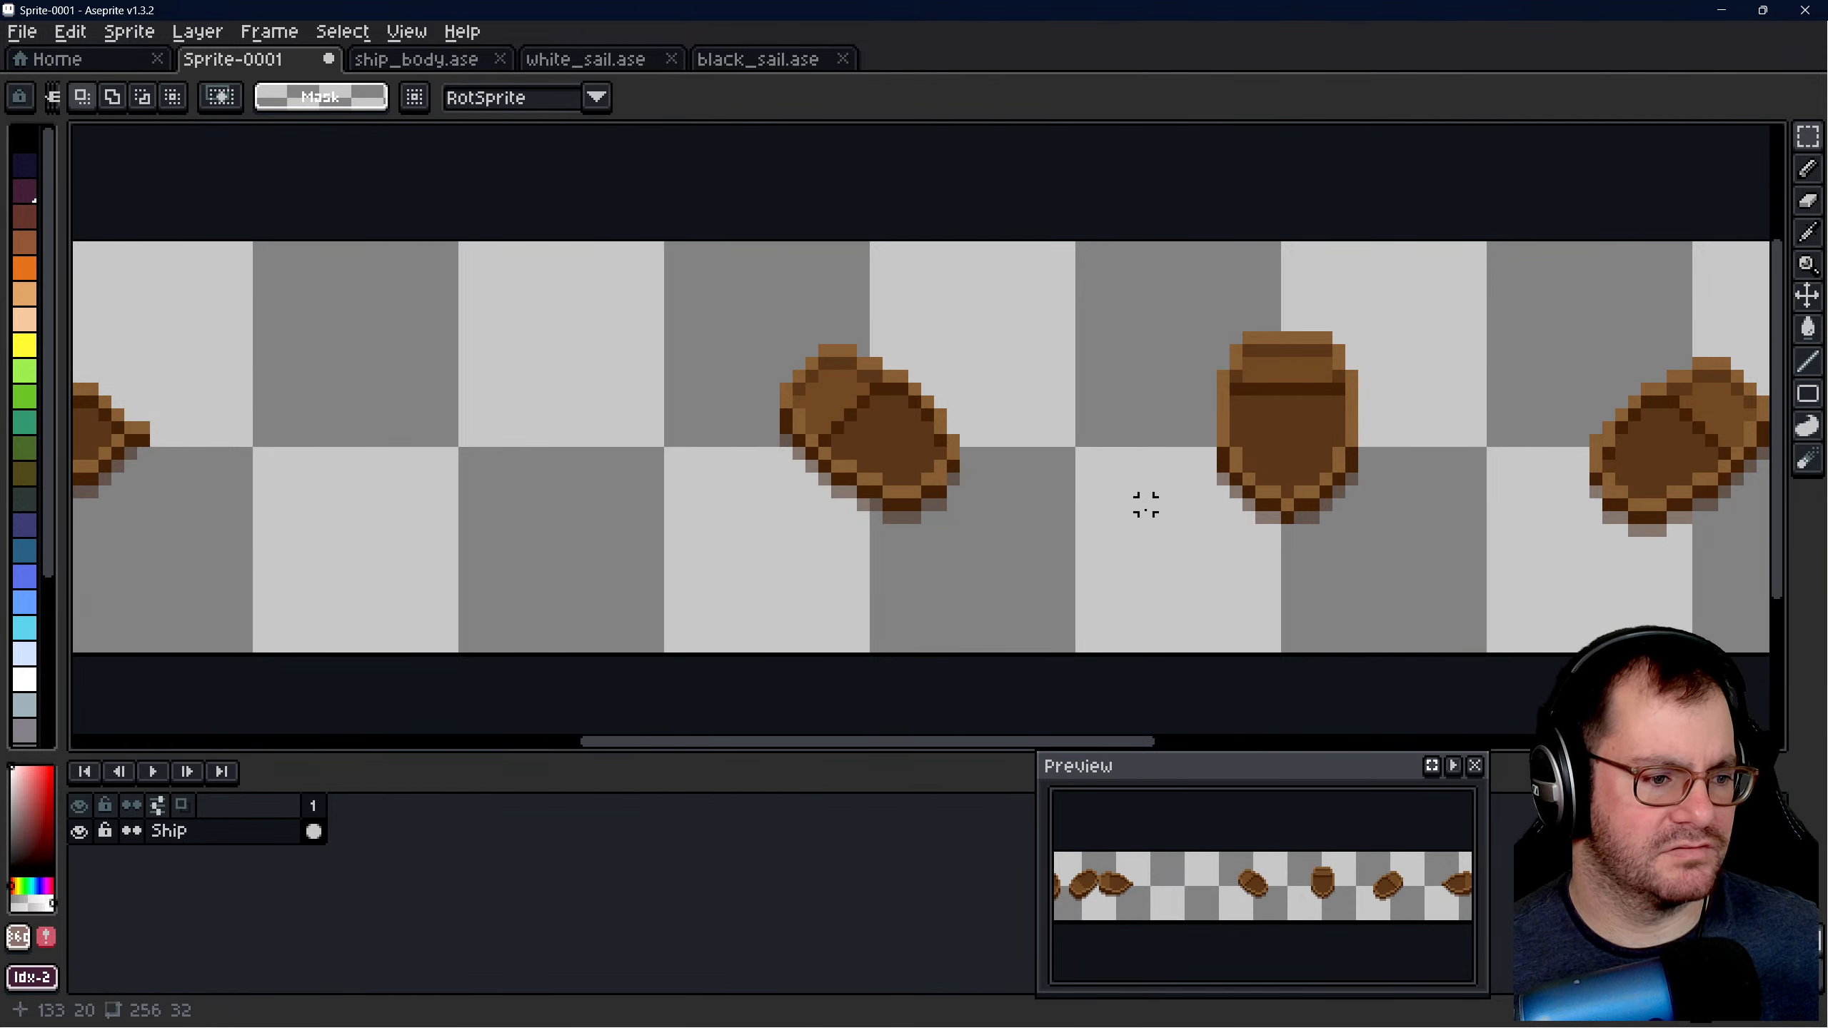
- Select the third hull with a 16 × 12 marquee and move it into the third 32 × 32 cell
{"action": "scroll", "coordinate": [1146, 504], "scroll_direction": "down", "scroll_amount": 5}
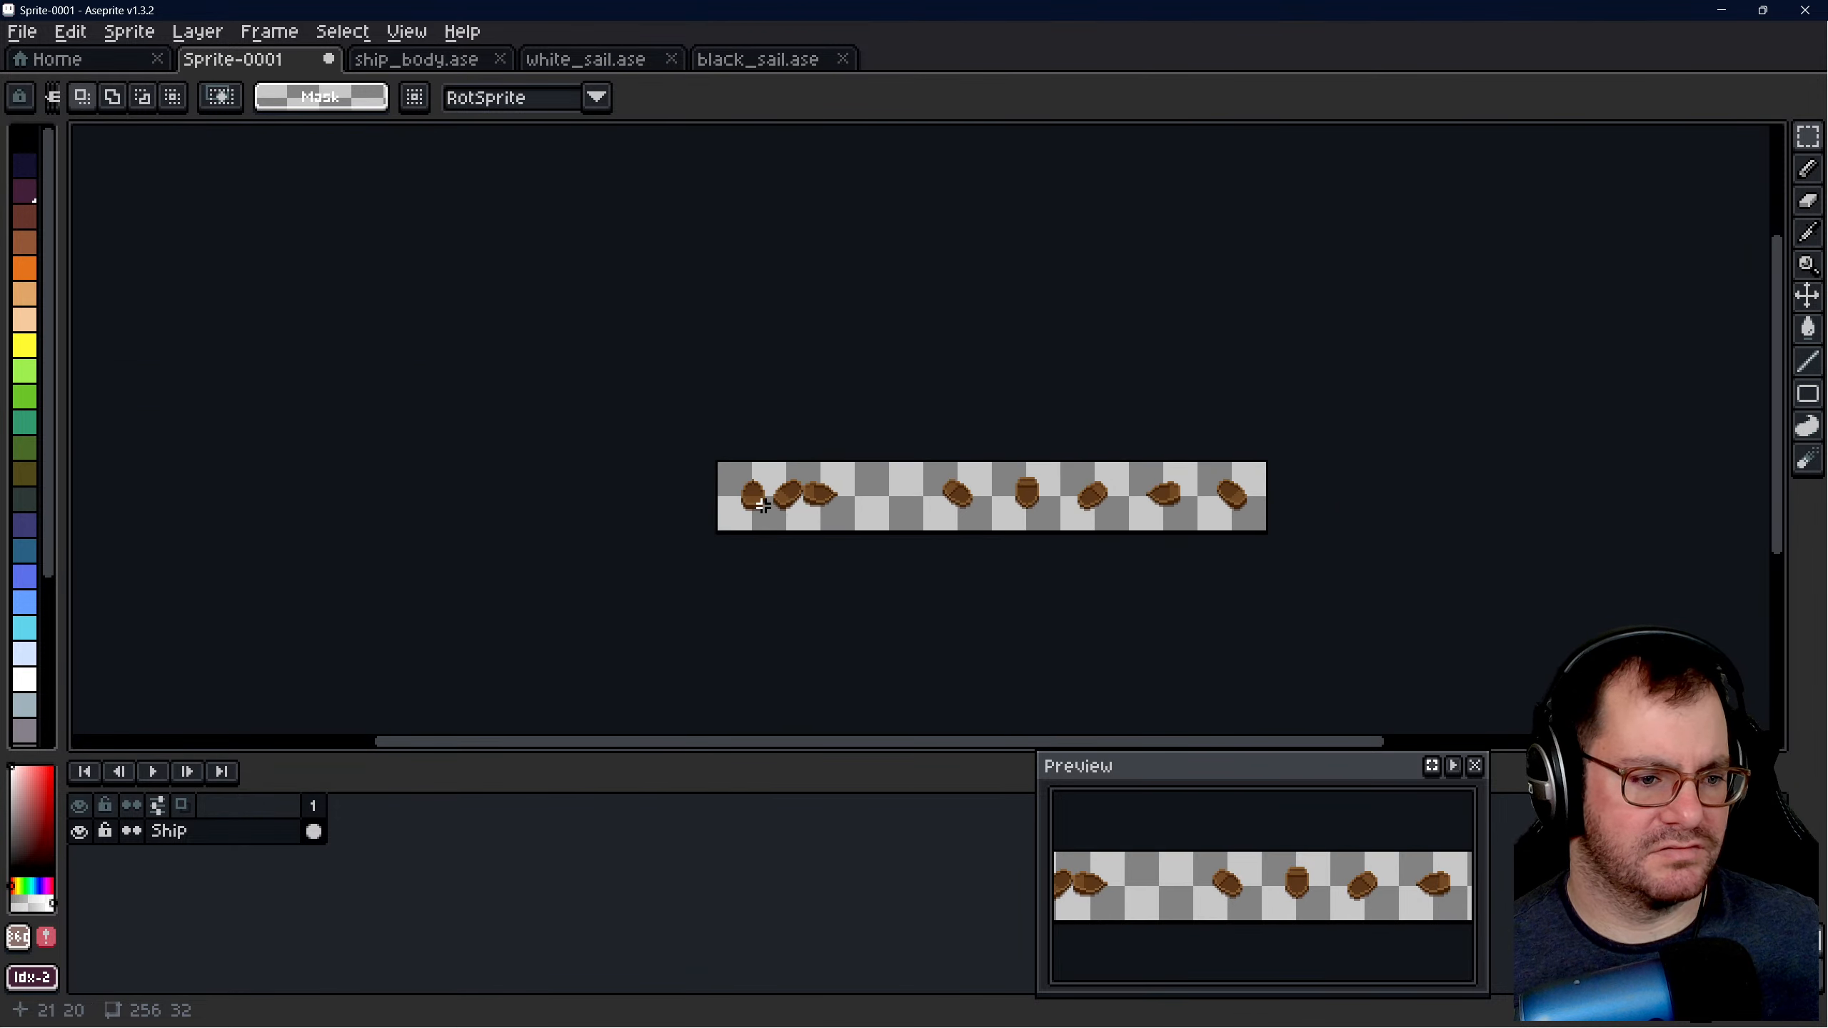
{"action": "scroll", "coordinate": [763, 506], "scroll_direction": "up", "scroll_amount": 5}
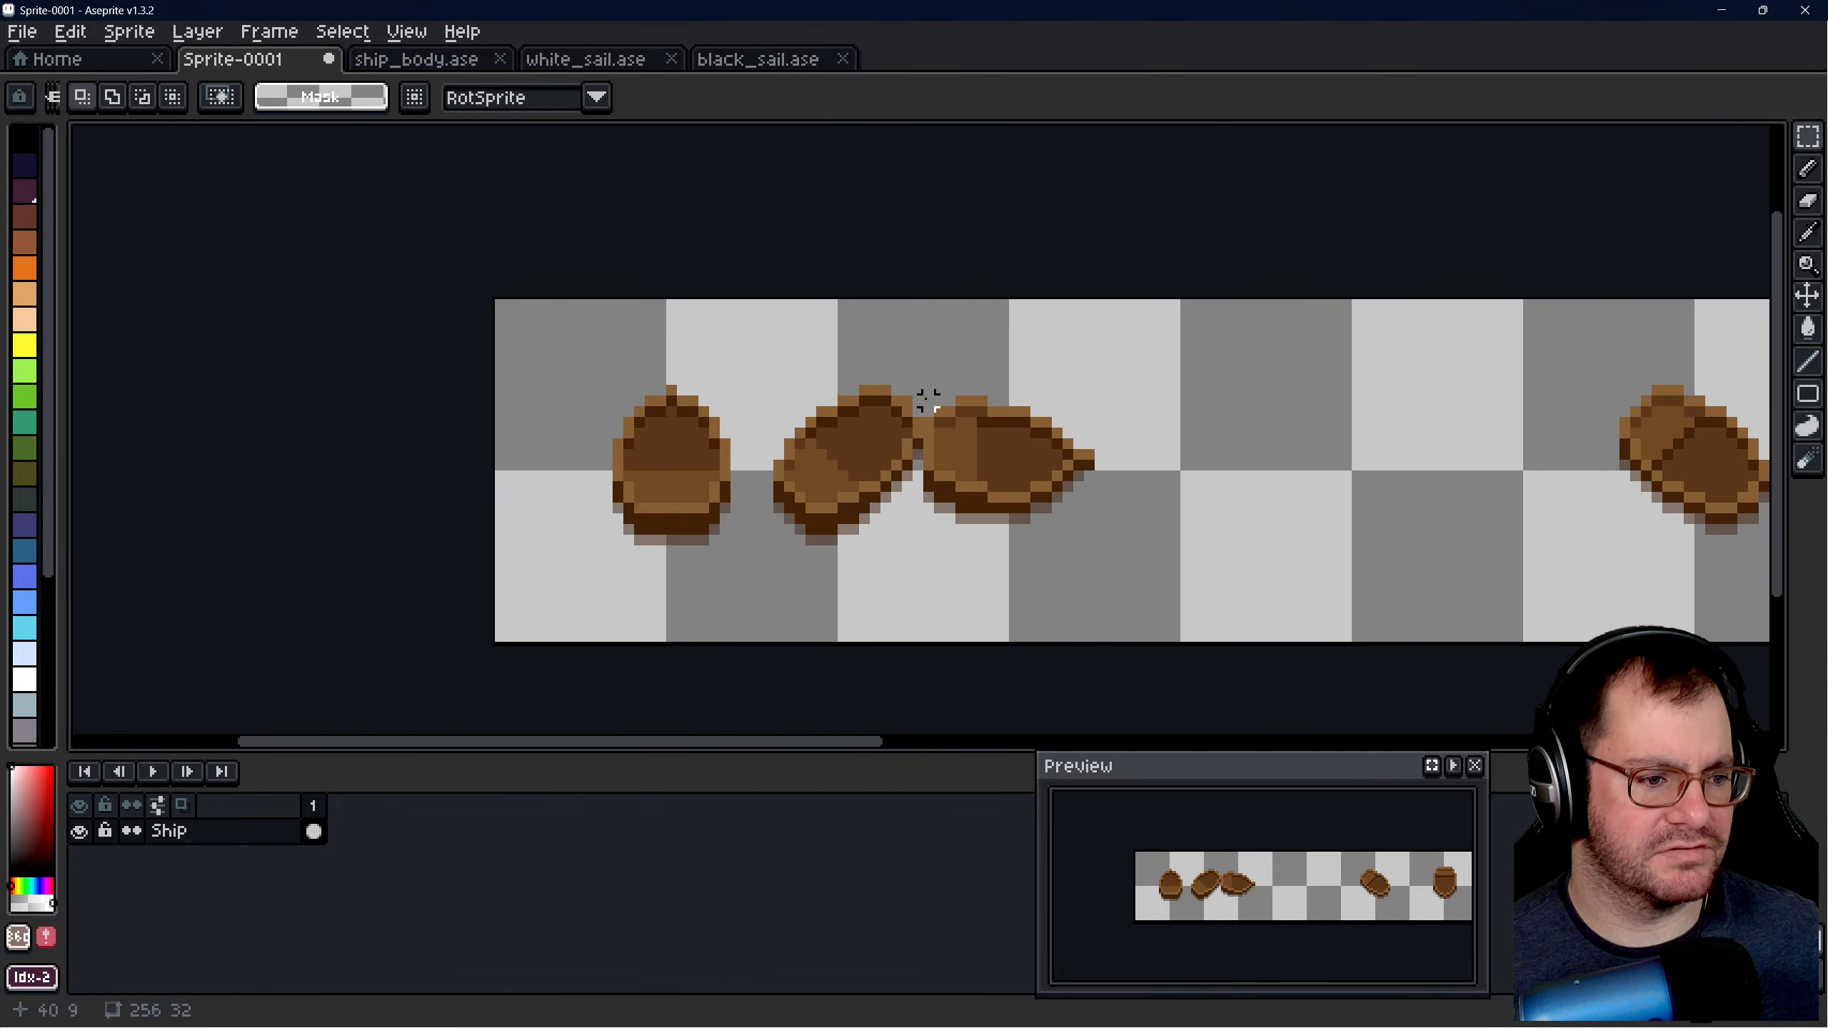
{"action": "left_click_drag", "start_coordinate": [928, 401], "coordinate": [1100, 529]}
{"action": "scroll", "coordinate": [1080, 457], "scroll_direction": "down", "scroll_amount": 1}
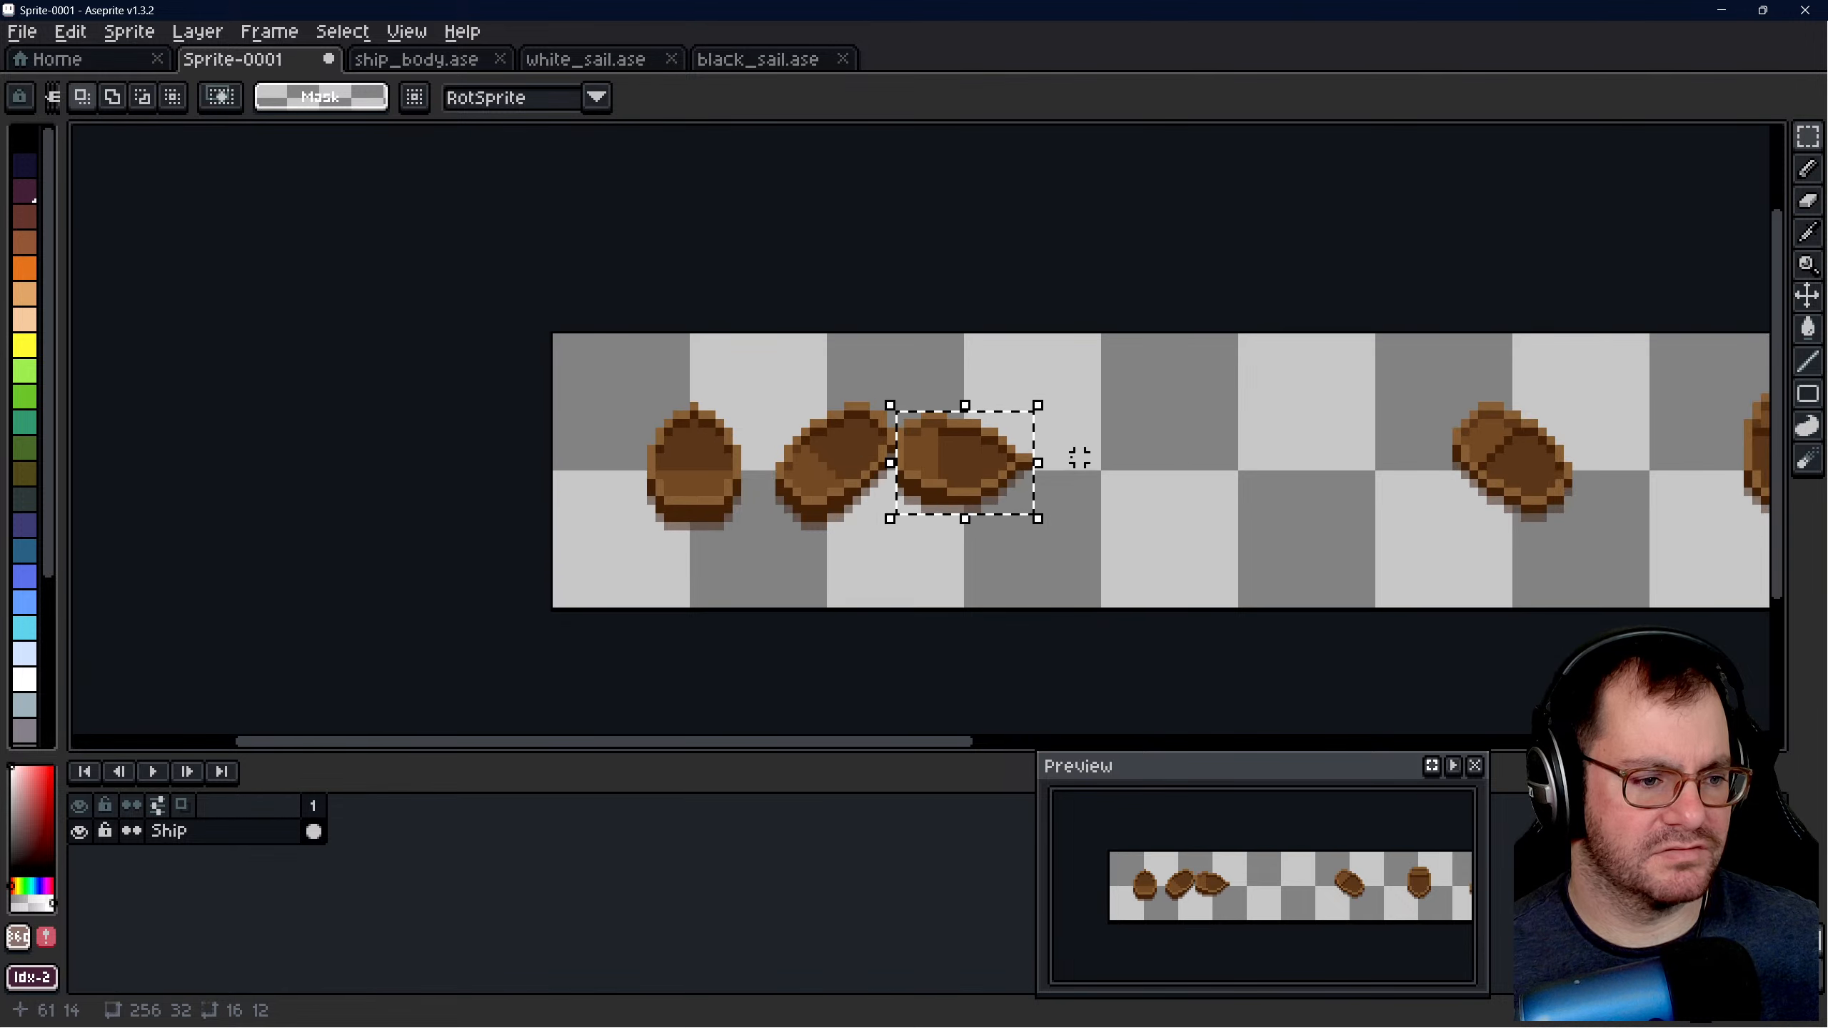
{"action": "scroll", "coordinate": [1079, 456], "scroll_direction": "up", "scroll_amount": 1}
{"action": "left_click_drag", "start_coordinate": [912, 469], "coordinate": [1292, 477]}
{"action": "left_click", "coordinate": [1030, 437]}
{"action": "scroll", "coordinate": [836, 413], "scroll_direction": "down", "scroll_amount": 2}
{"action": "scroll", "coordinate": [1183, 428], "scroll_direction": "up", "scroll_amount": 3}
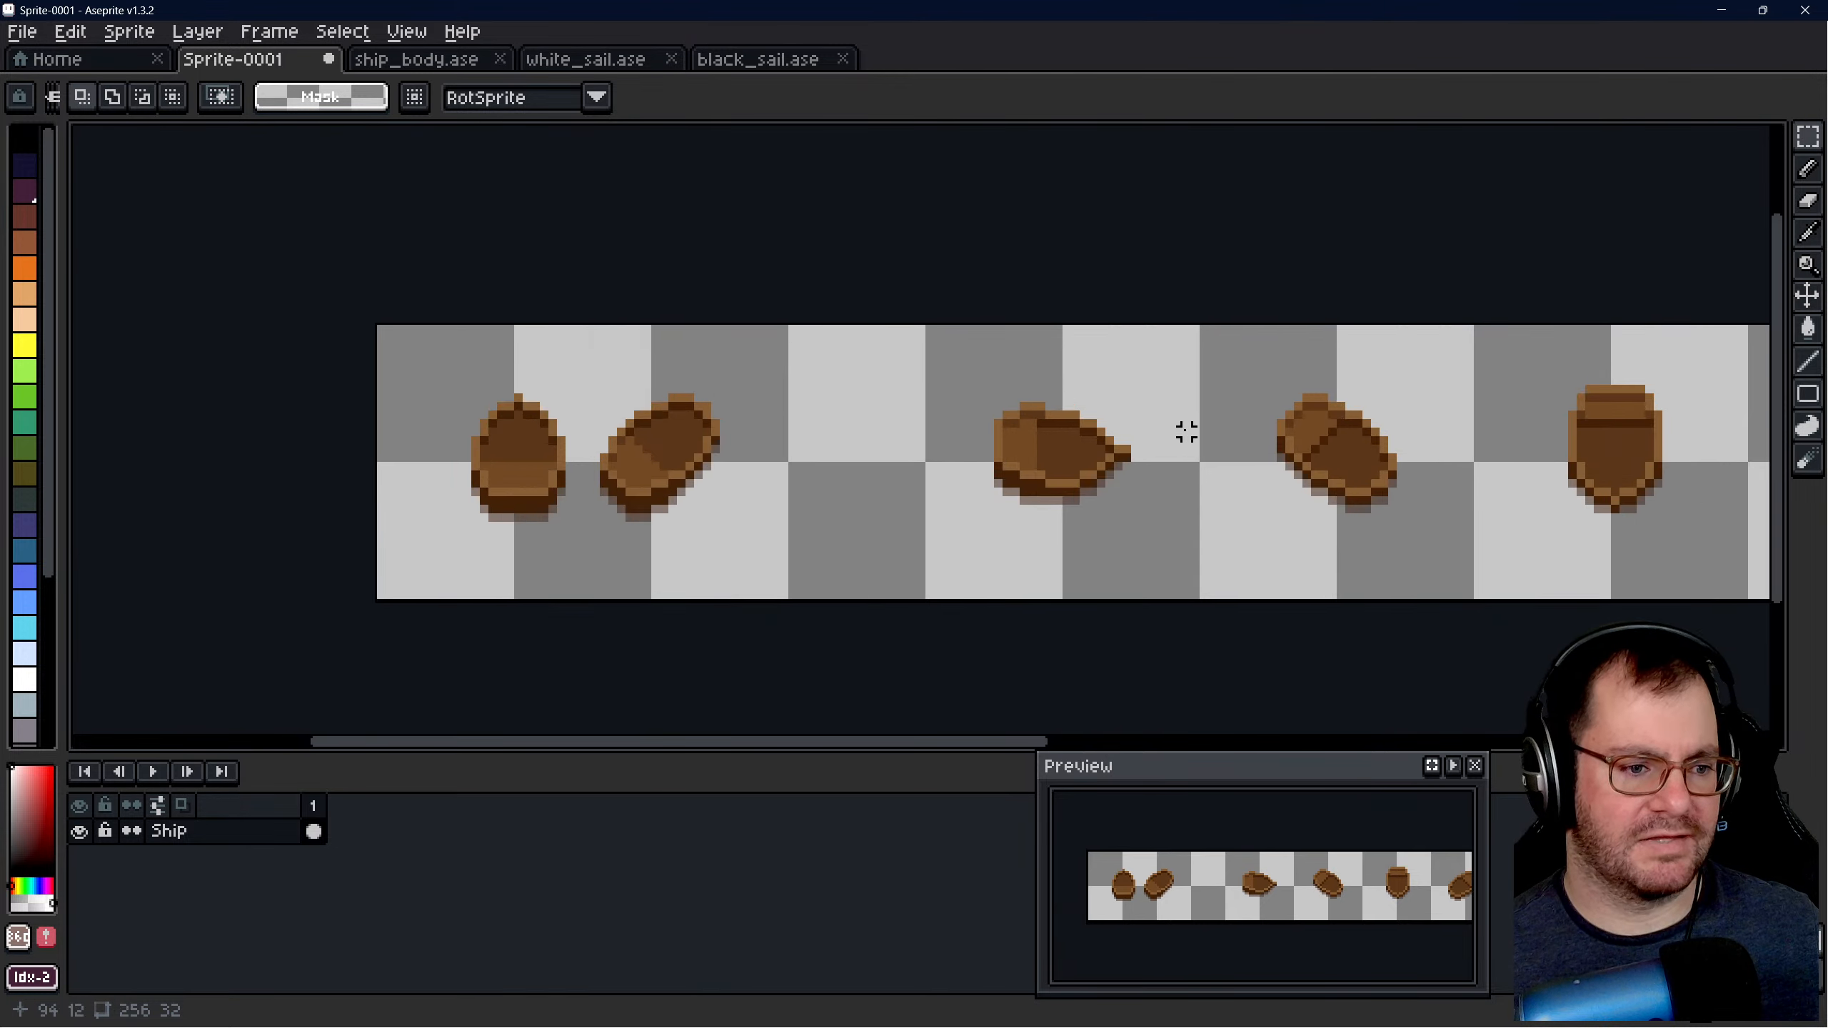
- Examine the spacing of the hulls along the sheet, comparing their positions within the 32 × 32 cells
{"action": "scroll", "coordinate": [1163, 453], "scroll_direction": "up", "scroll_amount": 1}
{"action": "scroll", "coordinate": [784, 453], "scroll_direction": "down", "scroll_amount": 4}
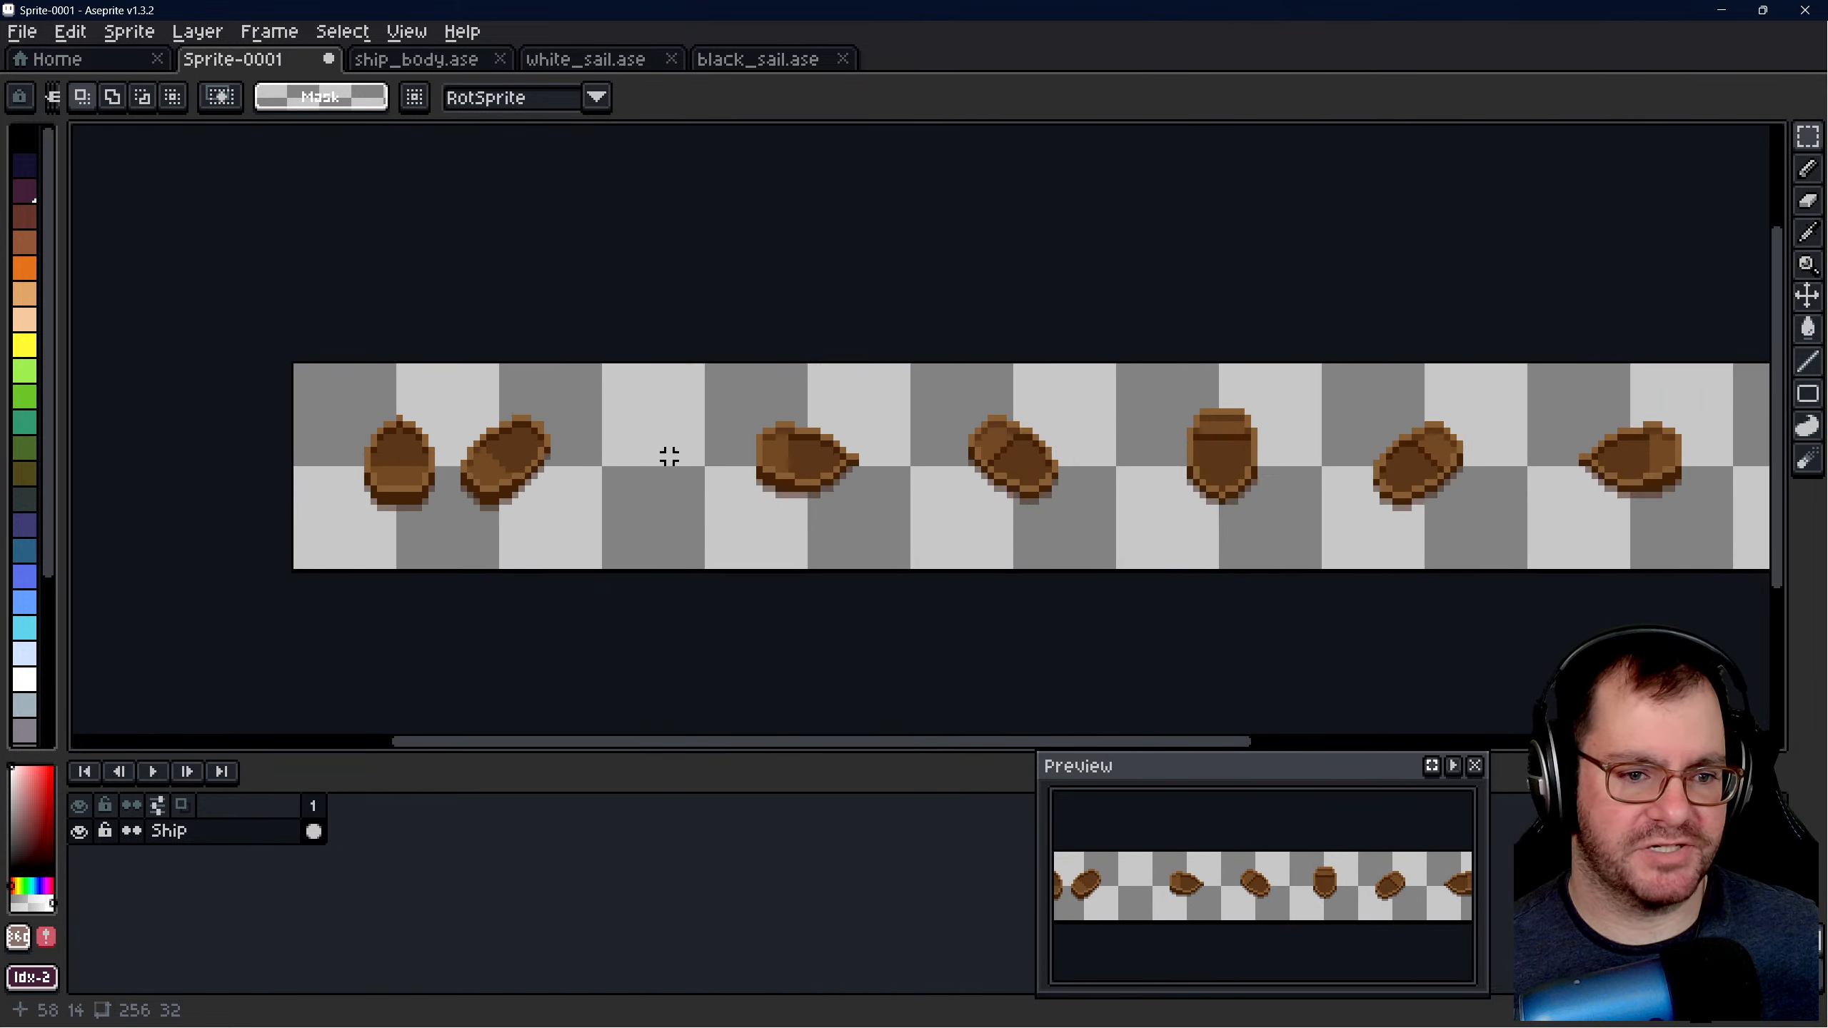
{"action": "scroll", "coordinate": [1090, 486], "scroll_direction": "up", "scroll_amount": 2}
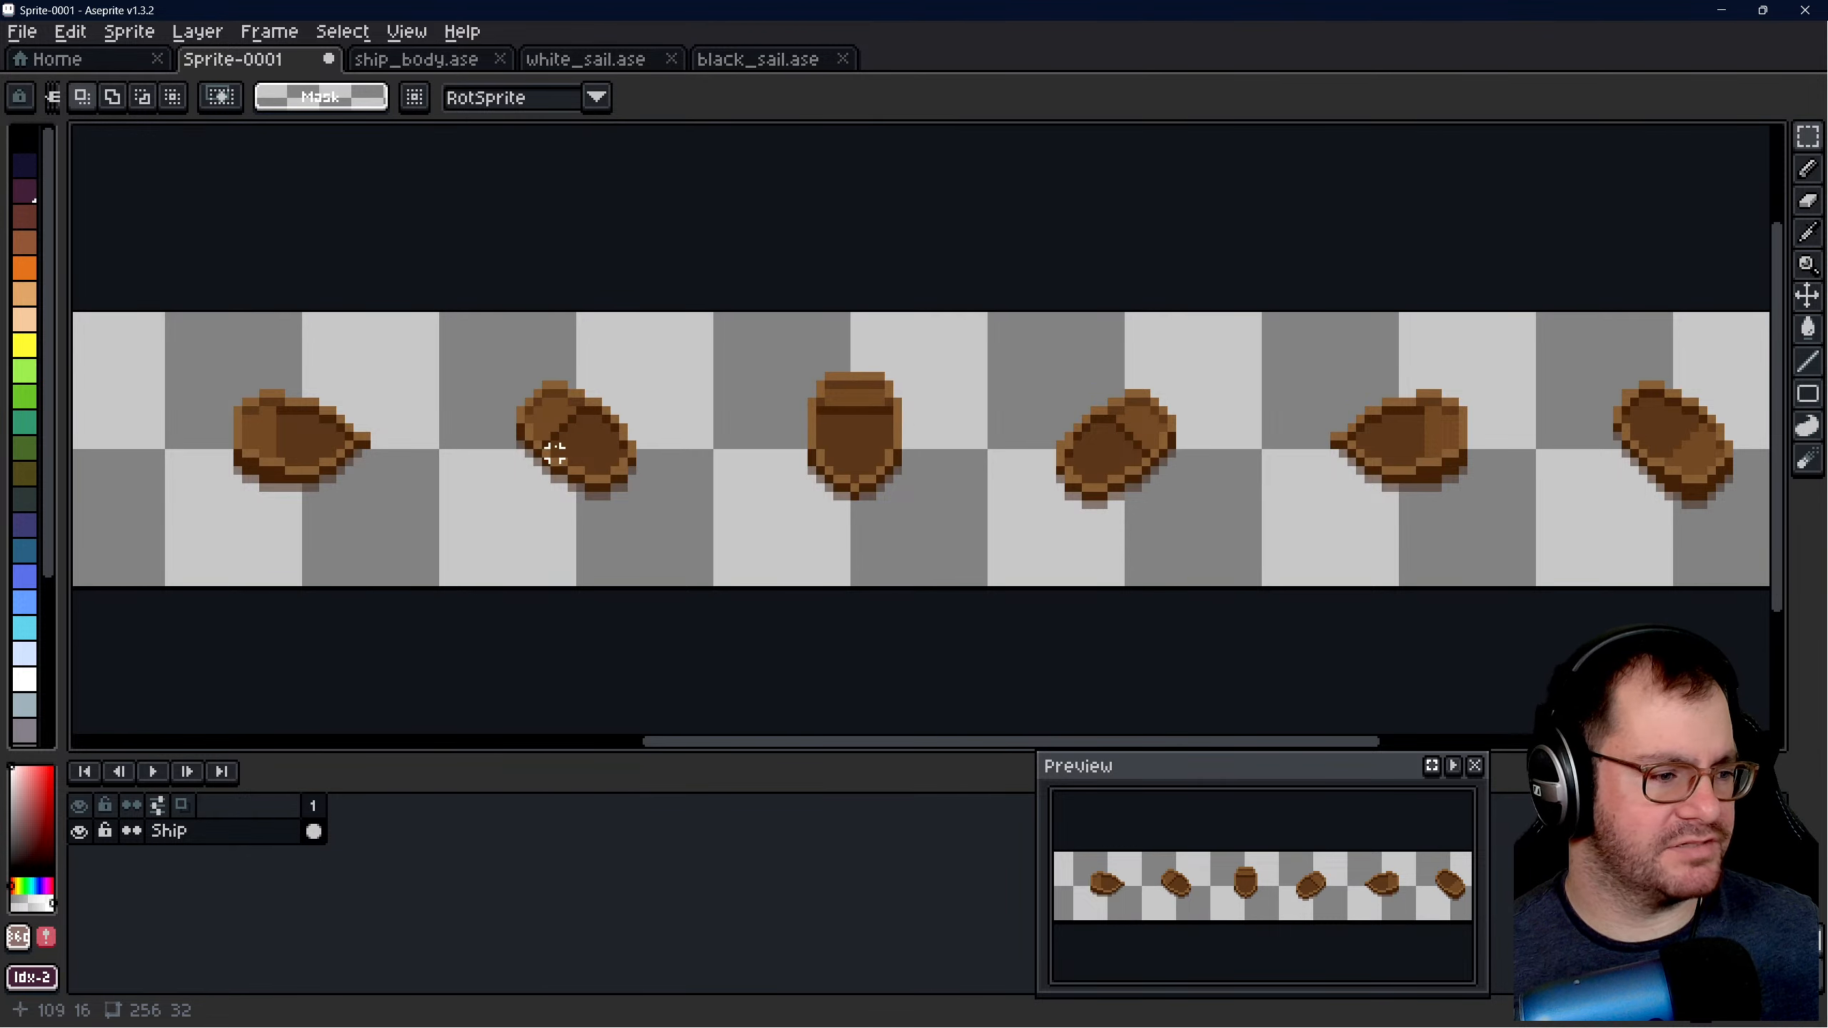
{"action": "scroll", "coordinate": [896, 409], "scroll_direction": "down", "scroll_amount": 1}
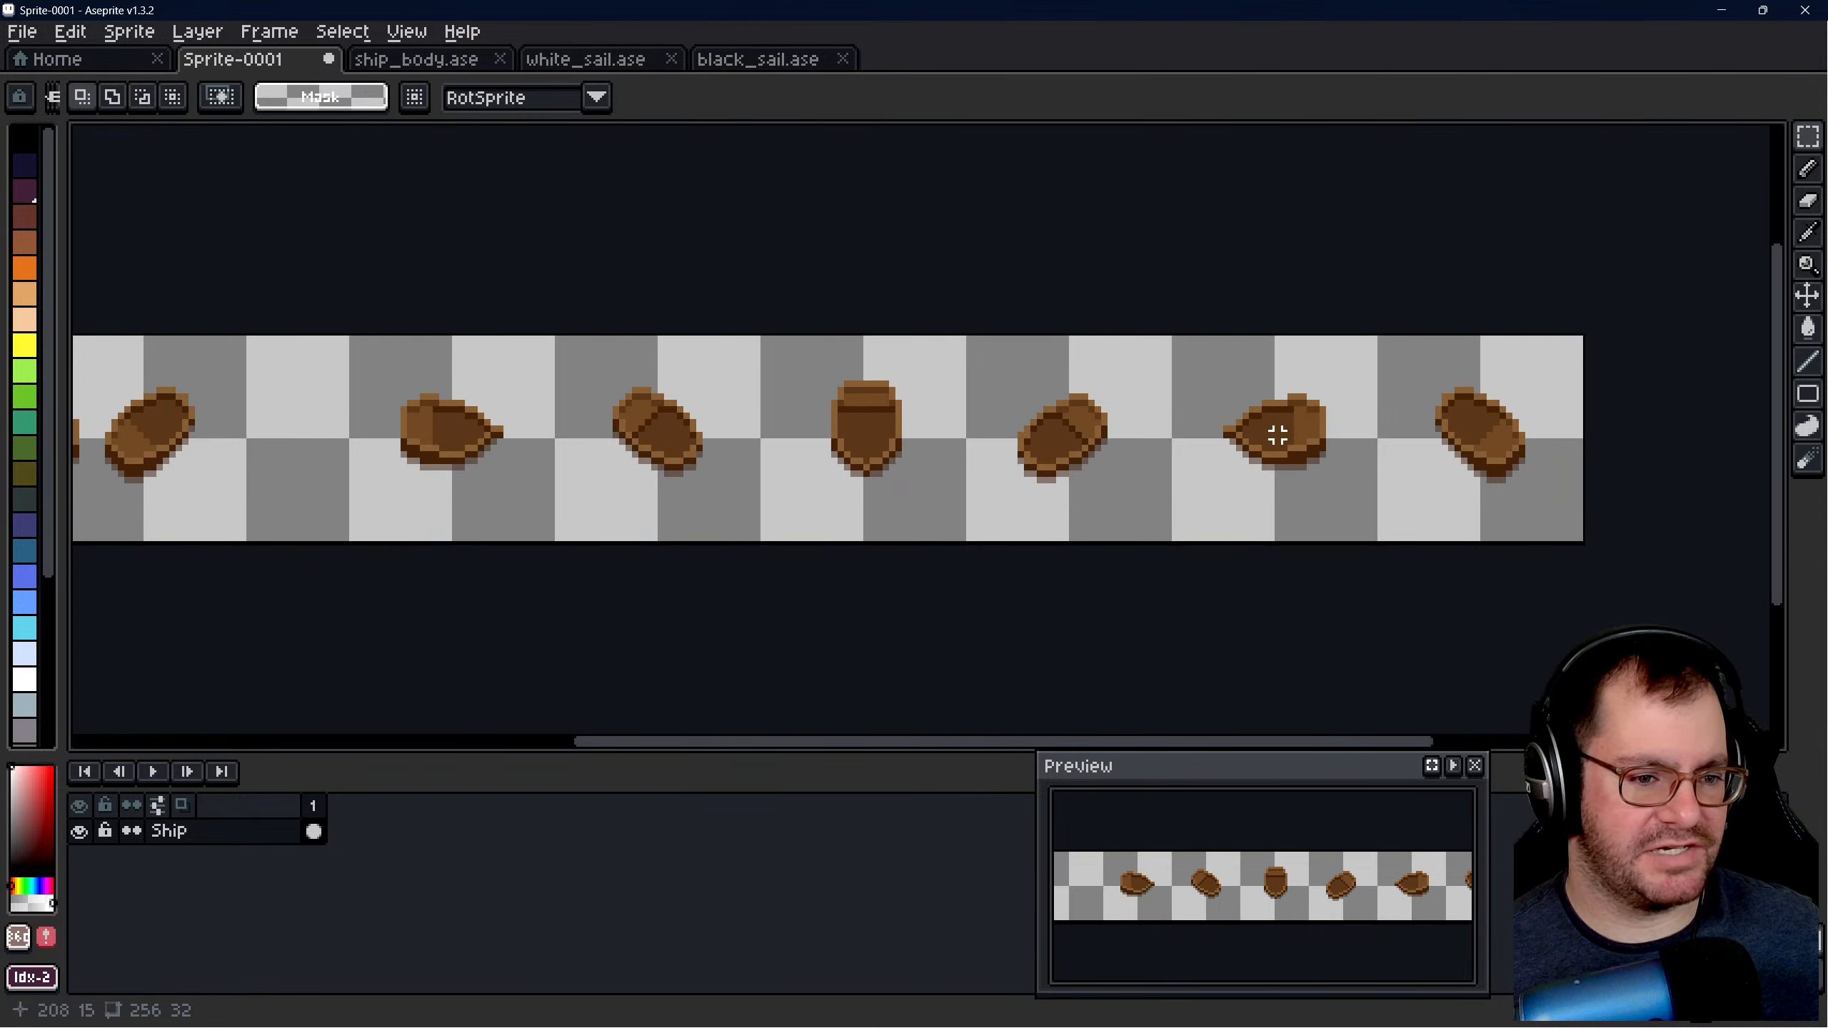
{"action": "scroll", "coordinate": [1283, 435], "scroll_direction": "down", "scroll_amount": 4}
{"action": "scroll", "coordinate": [1187, 434], "scroll_direction": "up", "scroll_amount": 6}
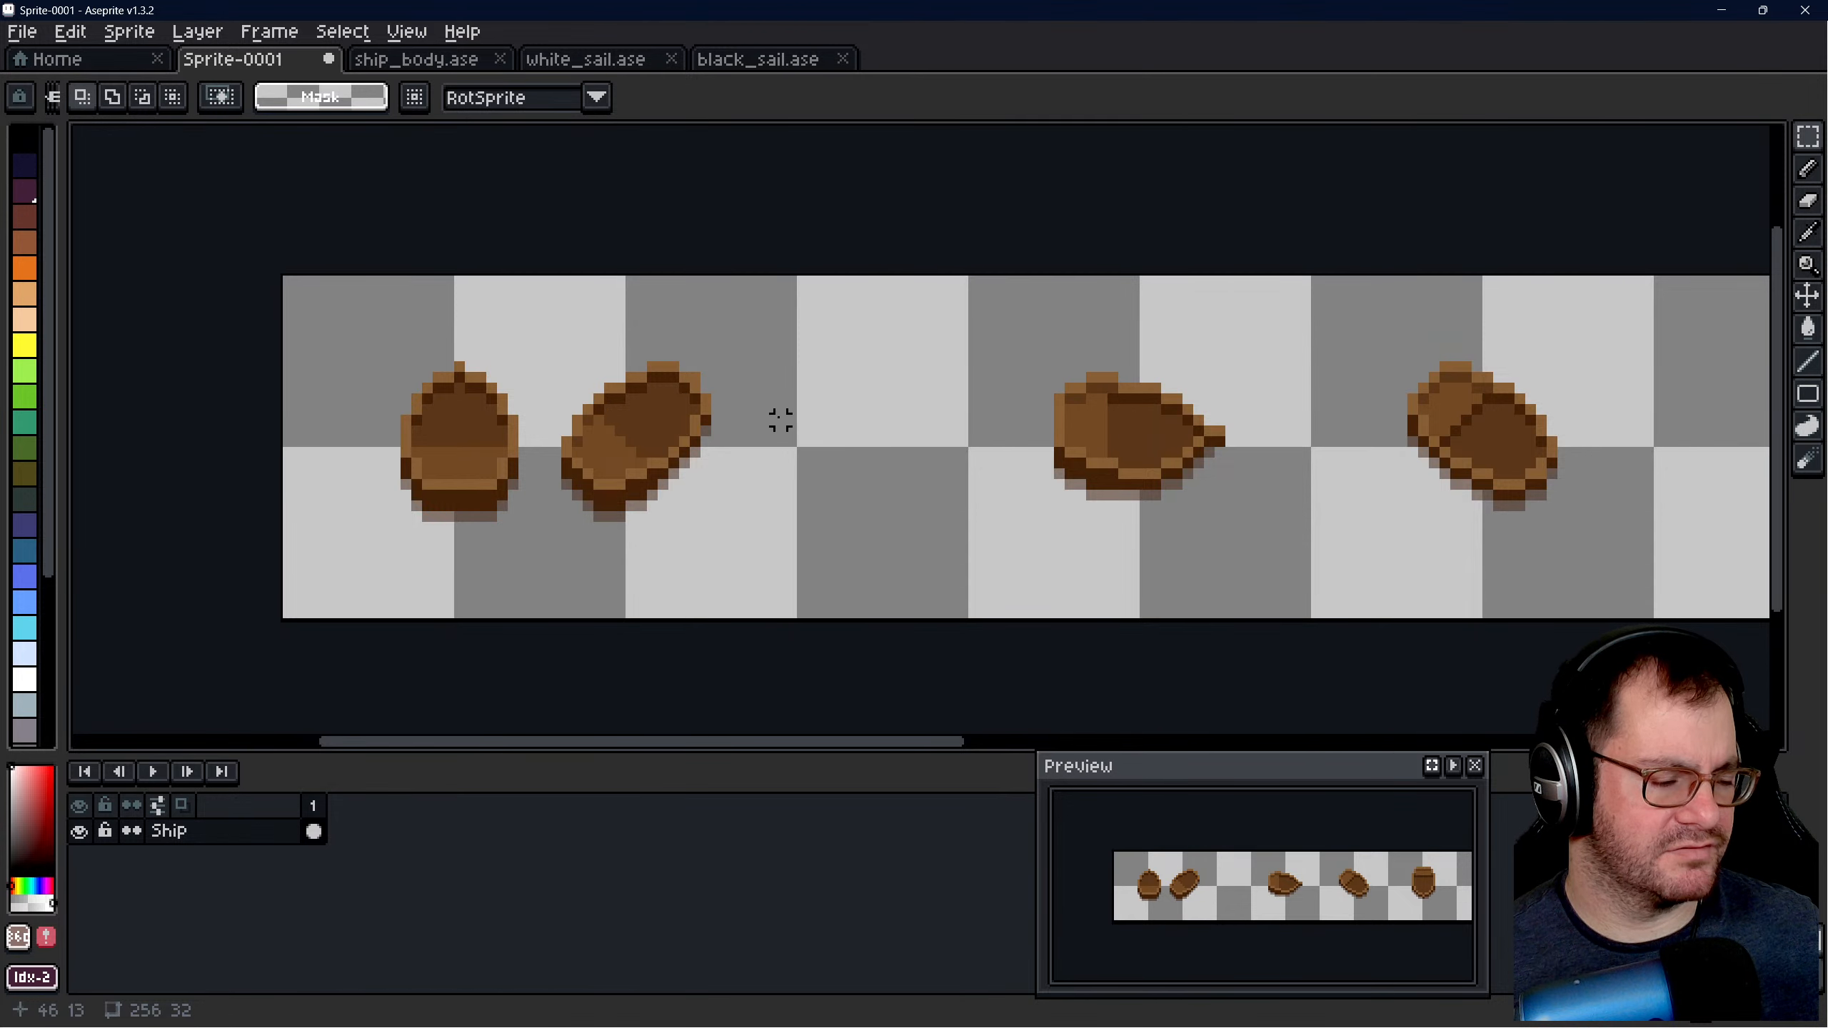
{"action": "scroll", "coordinate": [737, 462], "scroll_direction": "down", "scroll_amount": 1}
{"action": "scroll", "coordinate": [1080, 455], "scroll_direction": "up", "scroll_amount": 1}
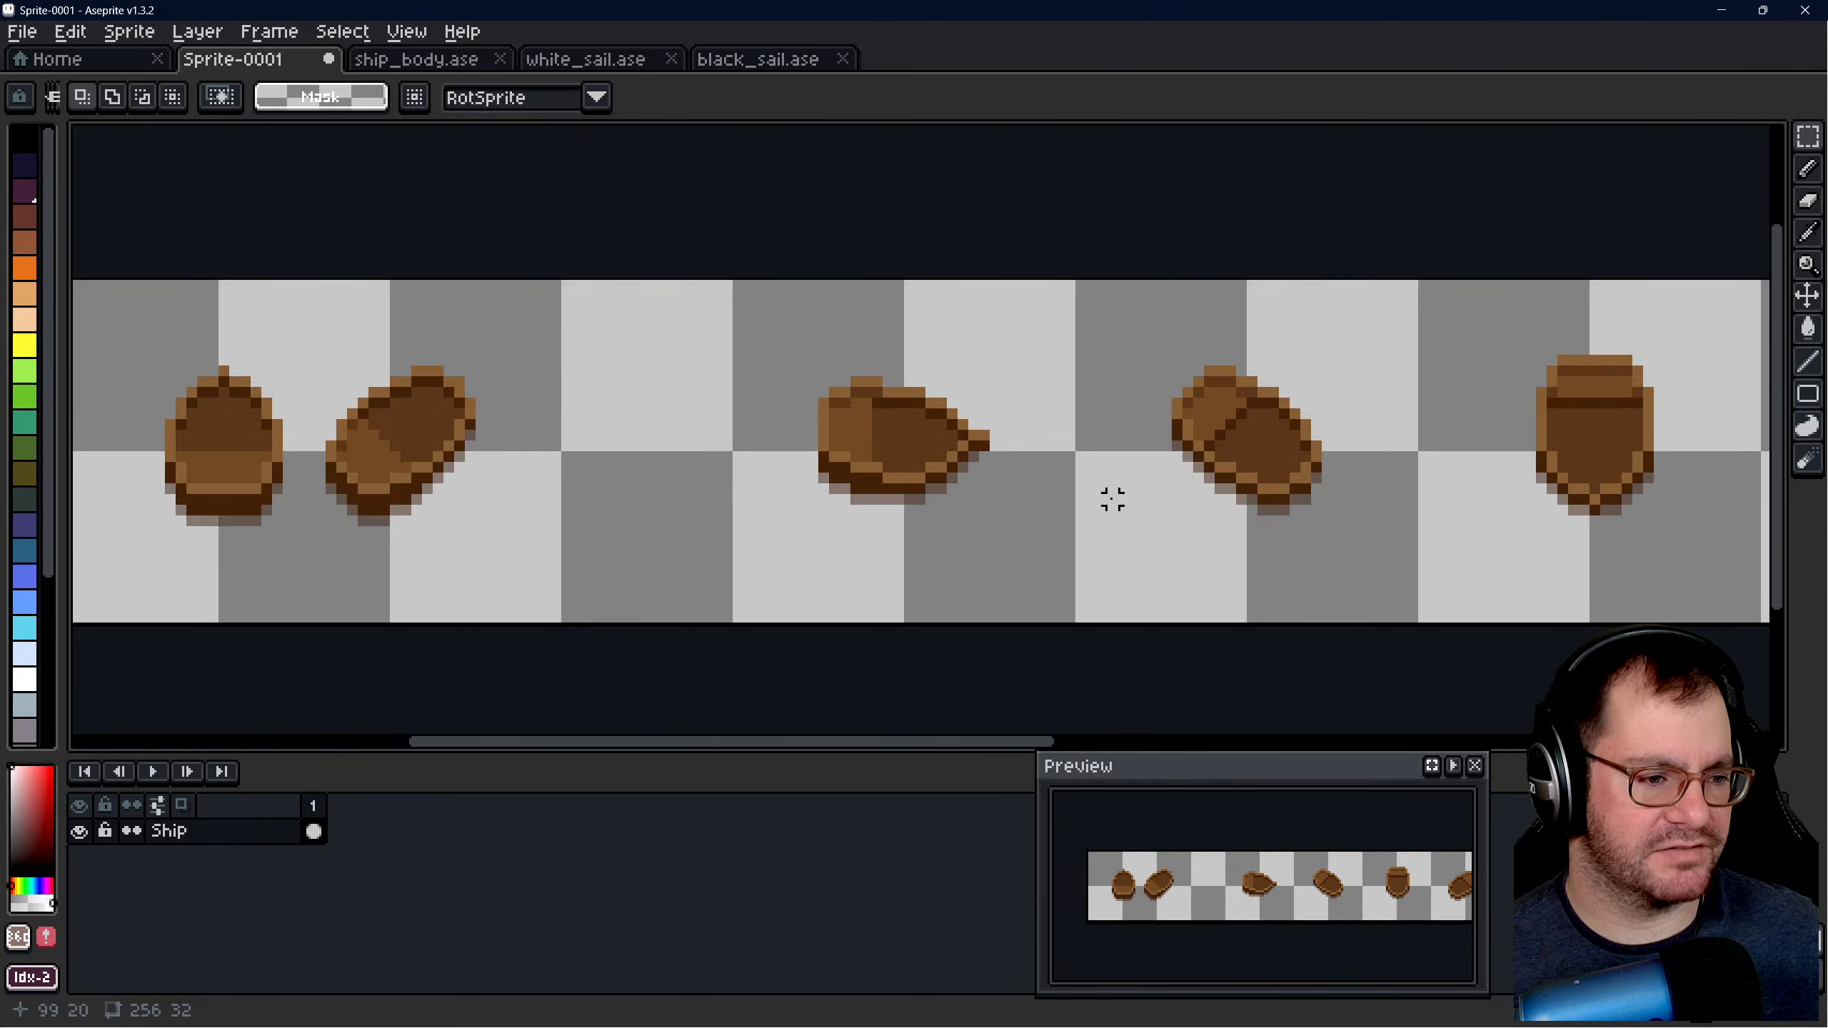
{"action": "scroll", "coordinate": [688, 456], "scroll_direction": "down", "scroll_amount": 1}
{"action": "scroll", "coordinate": [975, 475], "scroll_direction": "down", "scroll_amount": 2}
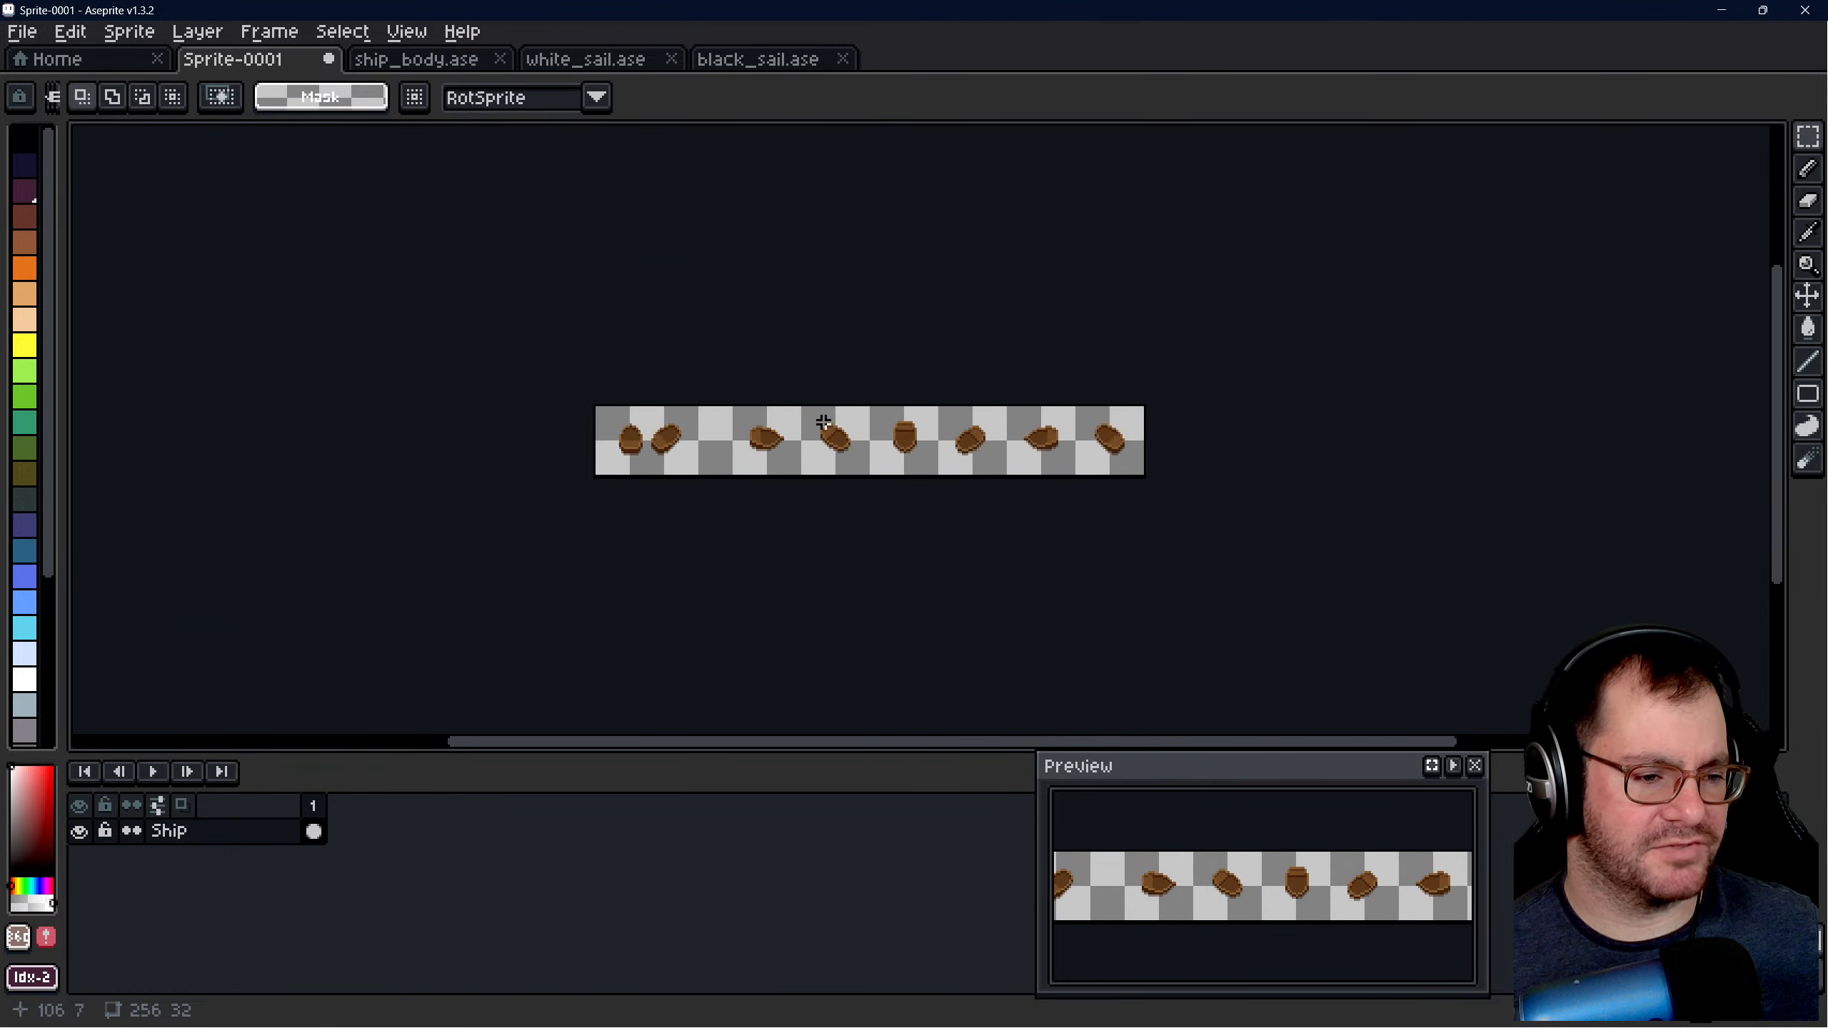
{"action": "scroll", "coordinate": [1155, 424], "scroll_direction": "up", "scroll_amount": 3}
{"action": "scroll", "coordinate": [1350, 465], "scroll_direction": "down", "scroll_amount": 1}
{"action": "scroll", "coordinate": [1200, 465], "scroll_direction": "down", "scroll_amount": 1}
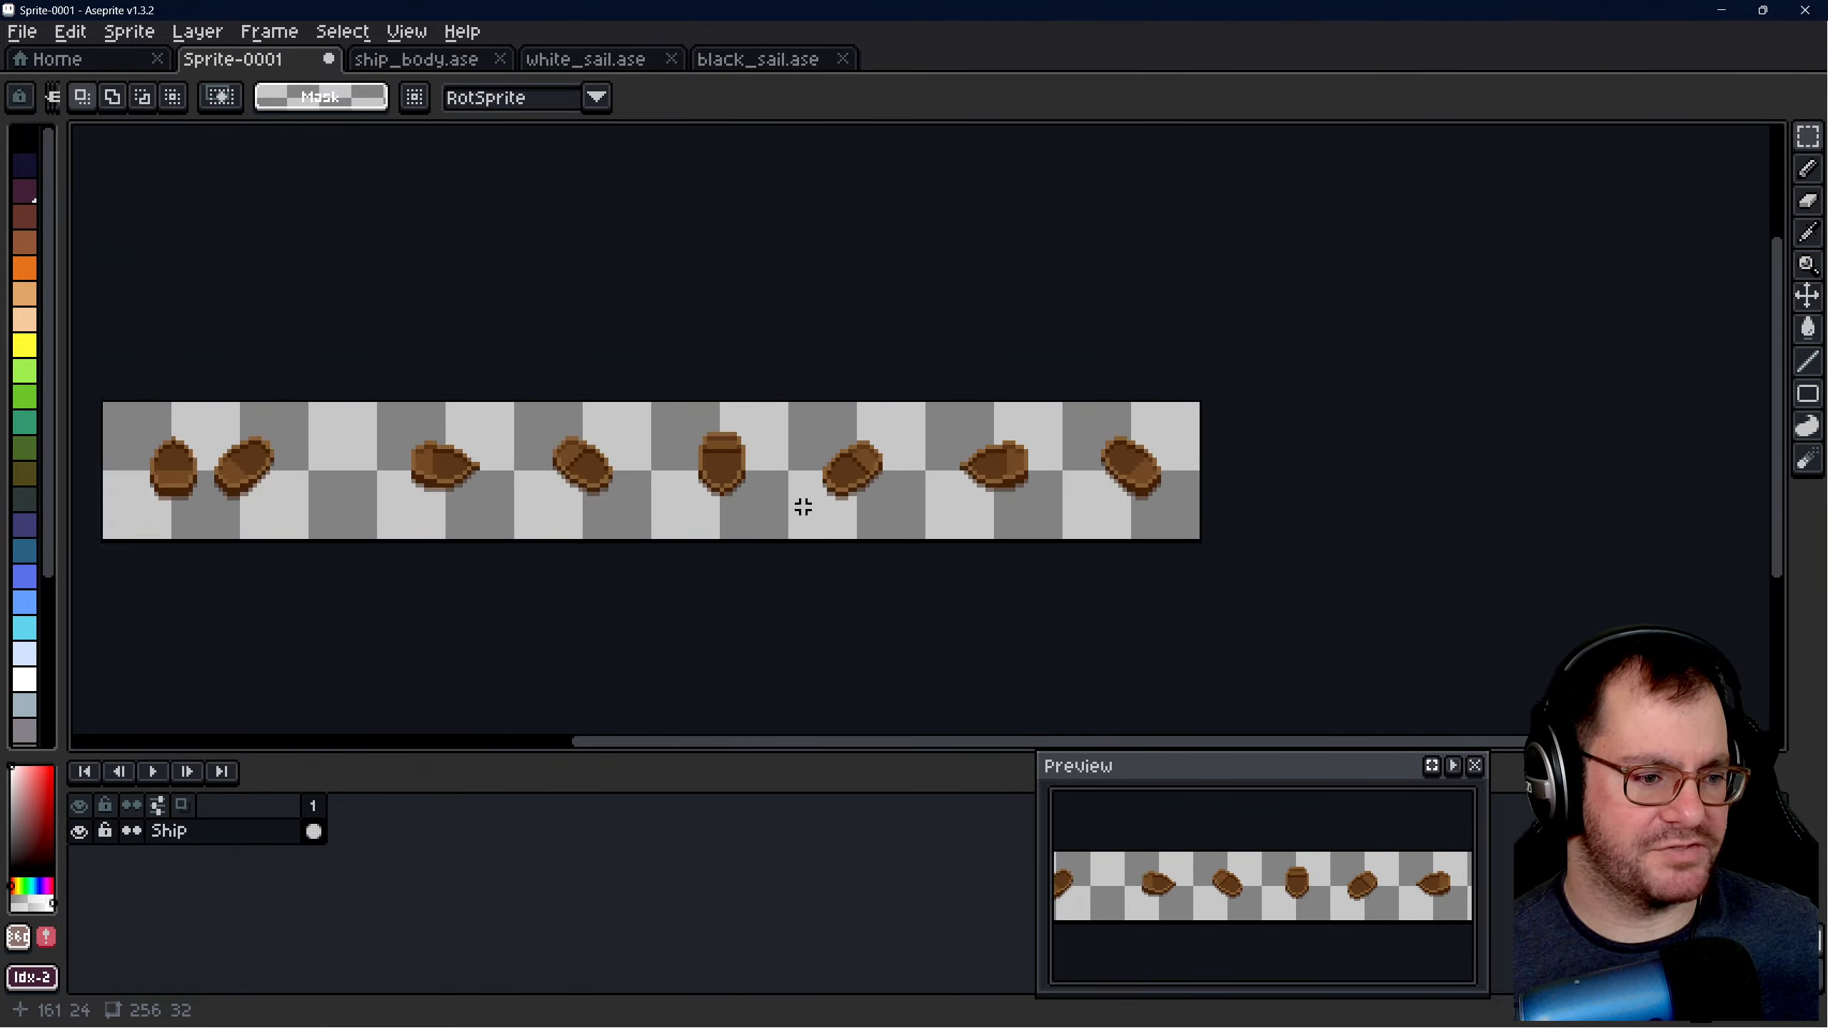
- Select the second hull with a marquee and move it into the second 32 × 32 cell
{"action": "middle_click_drag", "start_coordinate": [259, 449], "coordinate": [644, 475]}
{"action": "scroll", "coordinate": [642, 477], "scroll_direction": "up", "scroll_amount": 3}
{"action": "scroll", "coordinate": [536, 455], "scroll_direction": "up", "scroll_amount": 2}
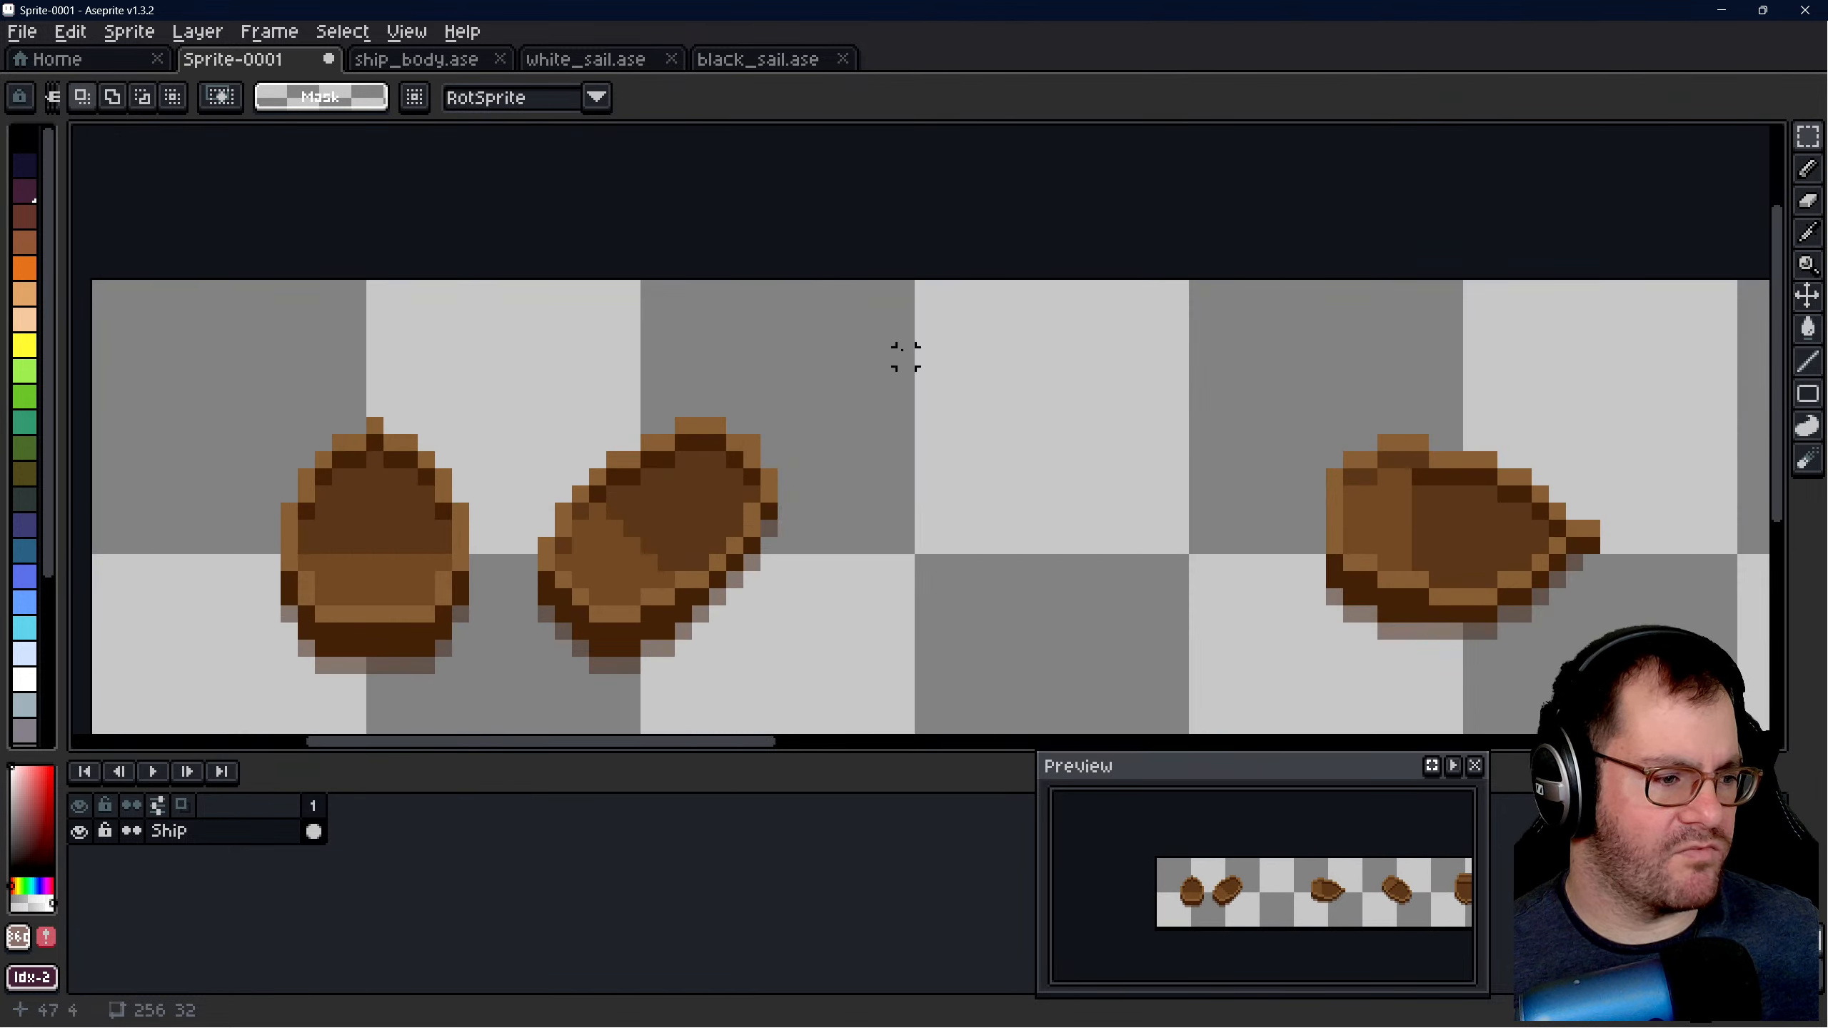
{"action": "scroll", "coordinate": [901, 354], "scroll_direction": "down", "scroll_amount": 2}
{"action": "scroll", "coordinate": [672, 416], "scroll_direction": "up", "scroll_amount": 2}
{"action": "left_click_drag", "start_coordinate": [690, 364], "coordinate": [915, 608]}
{"action": "middle_click_drag", "start_coordinate": [1084, 534], "coordinate": [979, 525]}
{"action": "left_click_drag", "start_coordinate": [694, 498], "coordinate": [983, 491]}
{"action": "left_click", "coordinate": [636, 354]}
{"action": "scroll", "coordinate": [636, 346], "scroll_direction": "down", "scroll_amount": 4}
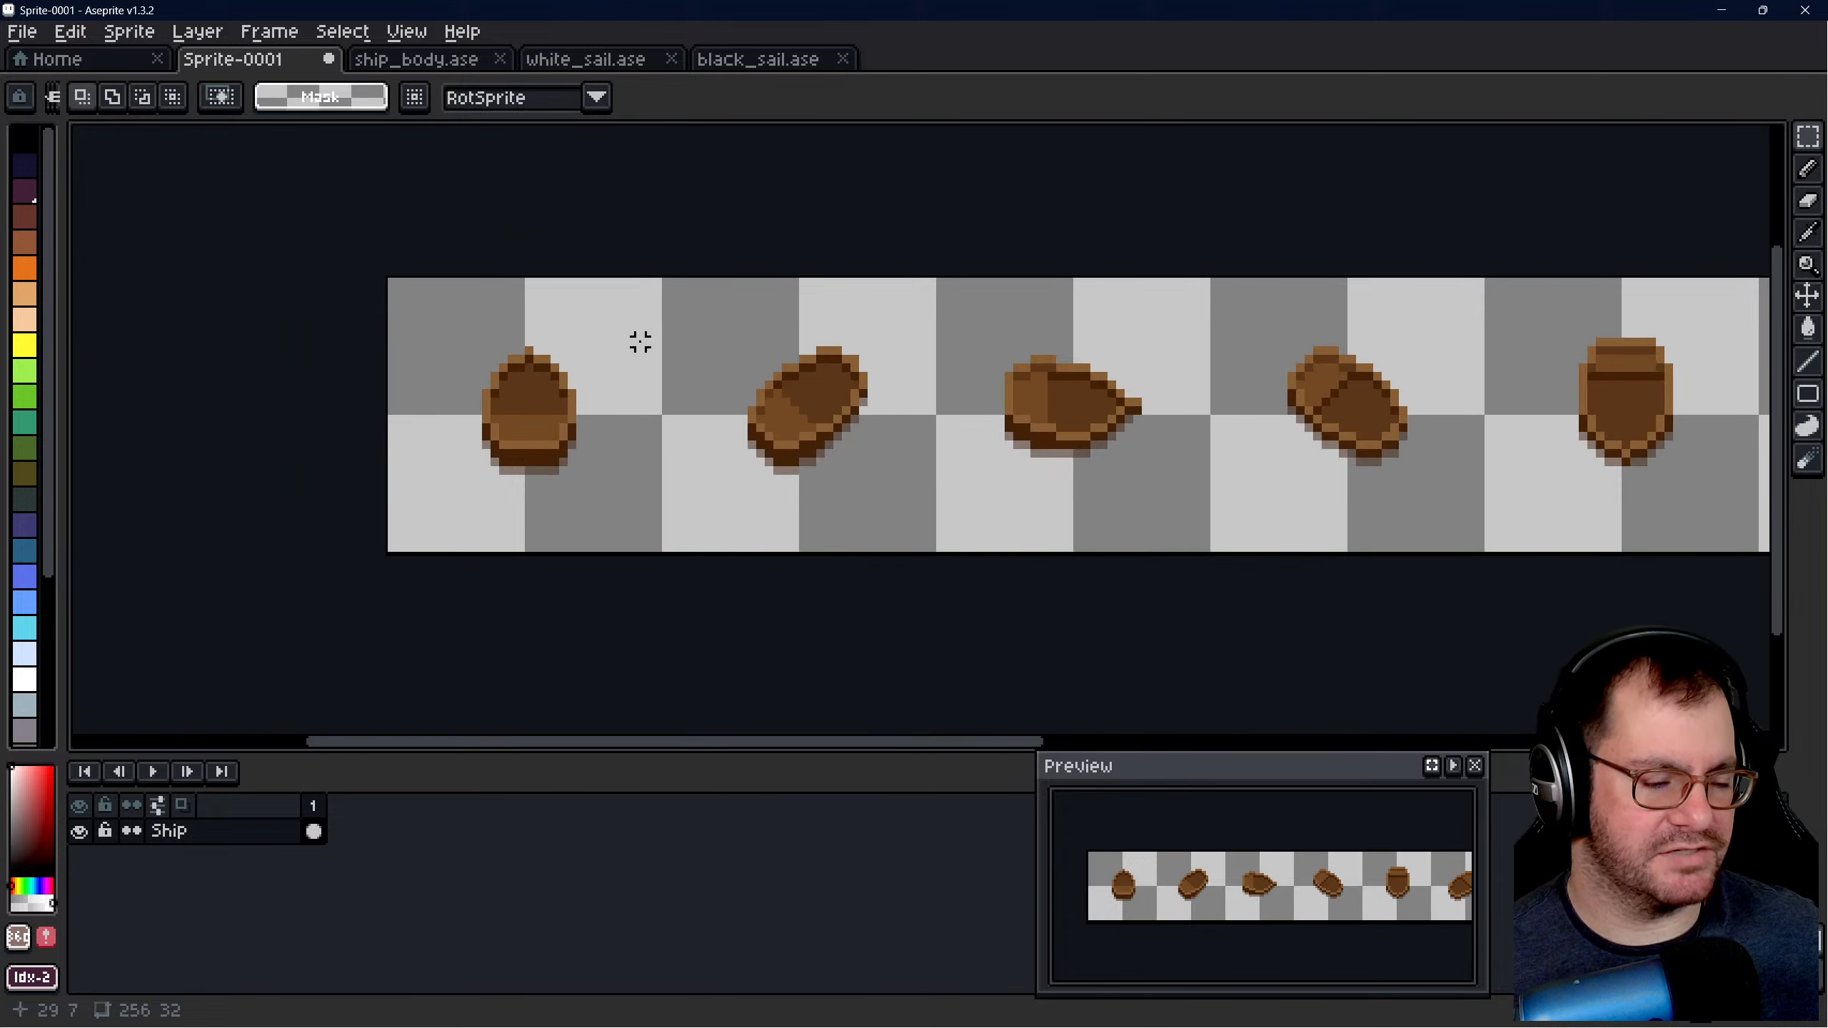
- Check the first hull's placement in its cell using a 17 × 17 marquee, then clear the selection
{"action": "scroll", "coordinate": [636, 376], "scroll_direction": "up", "scroll_amount": 4}
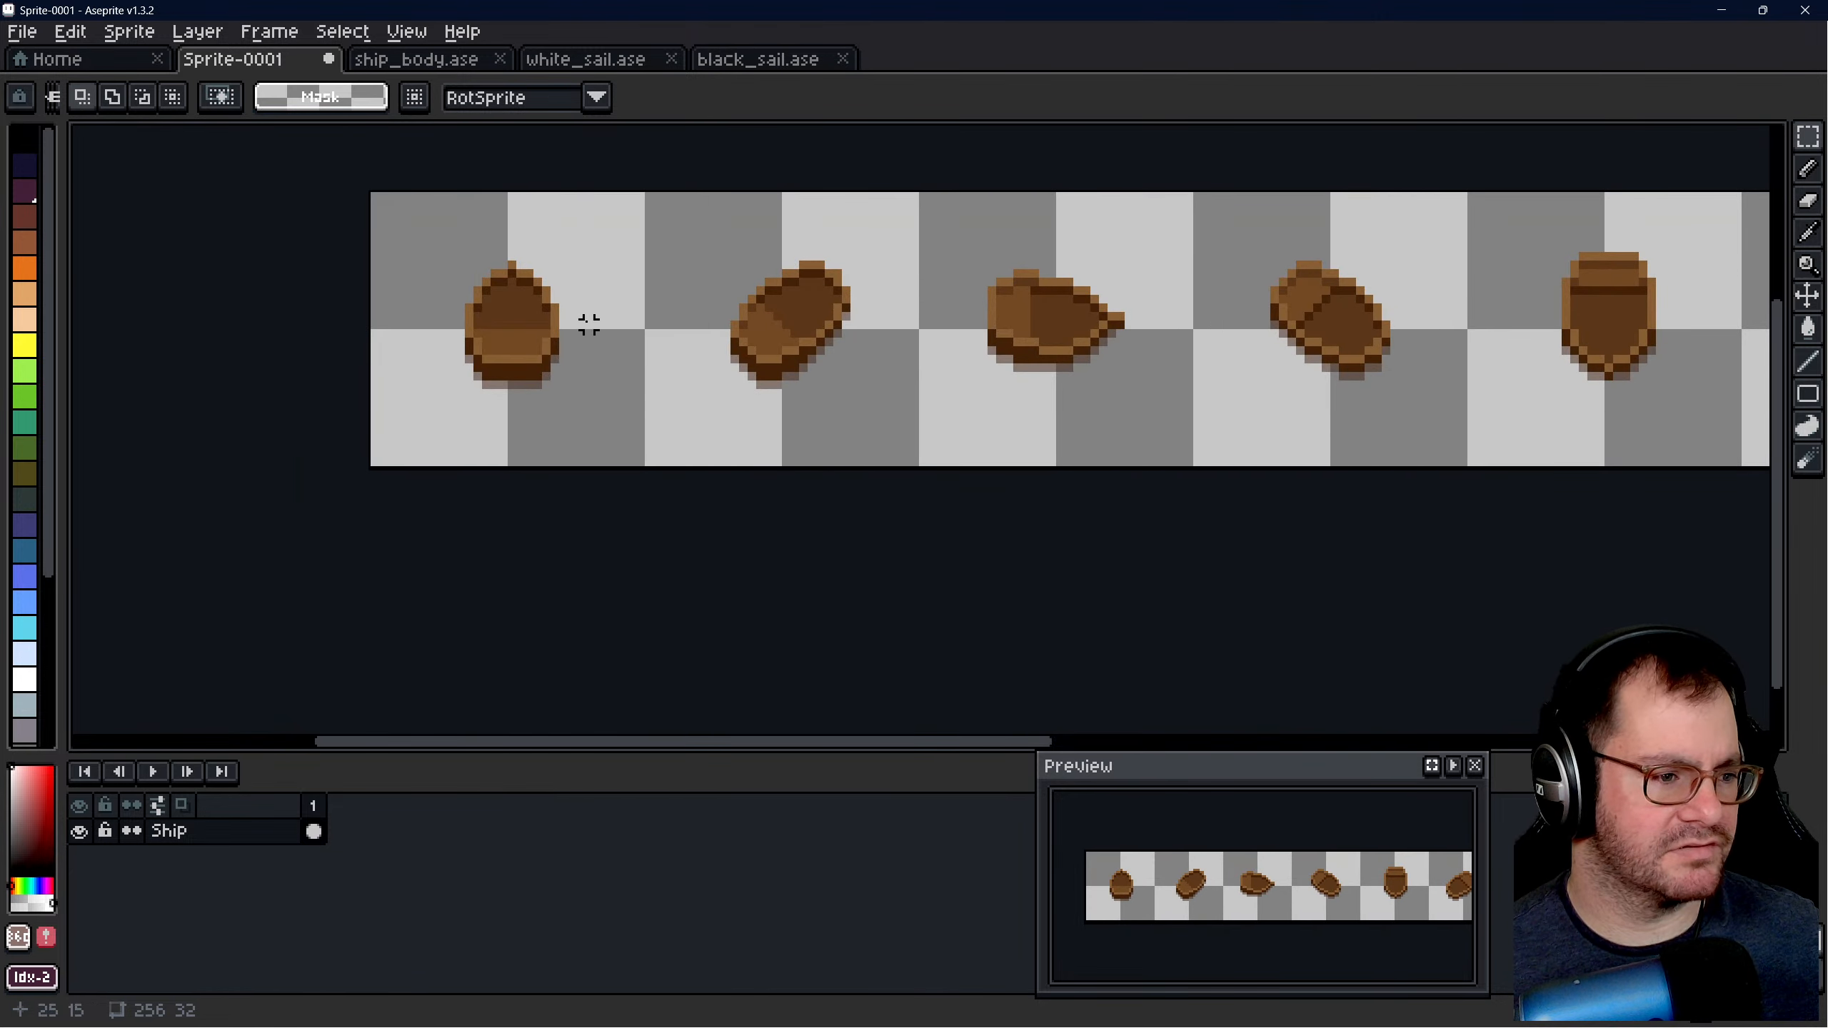
{"action": "scroll", "coordinate": [666, 350], "scroll_direction": "down", "scroll_amount": 2}
{"action": "scroll", "coordinate": [543, 354], "scroll_direction": "up", "scroll_amount": 2}
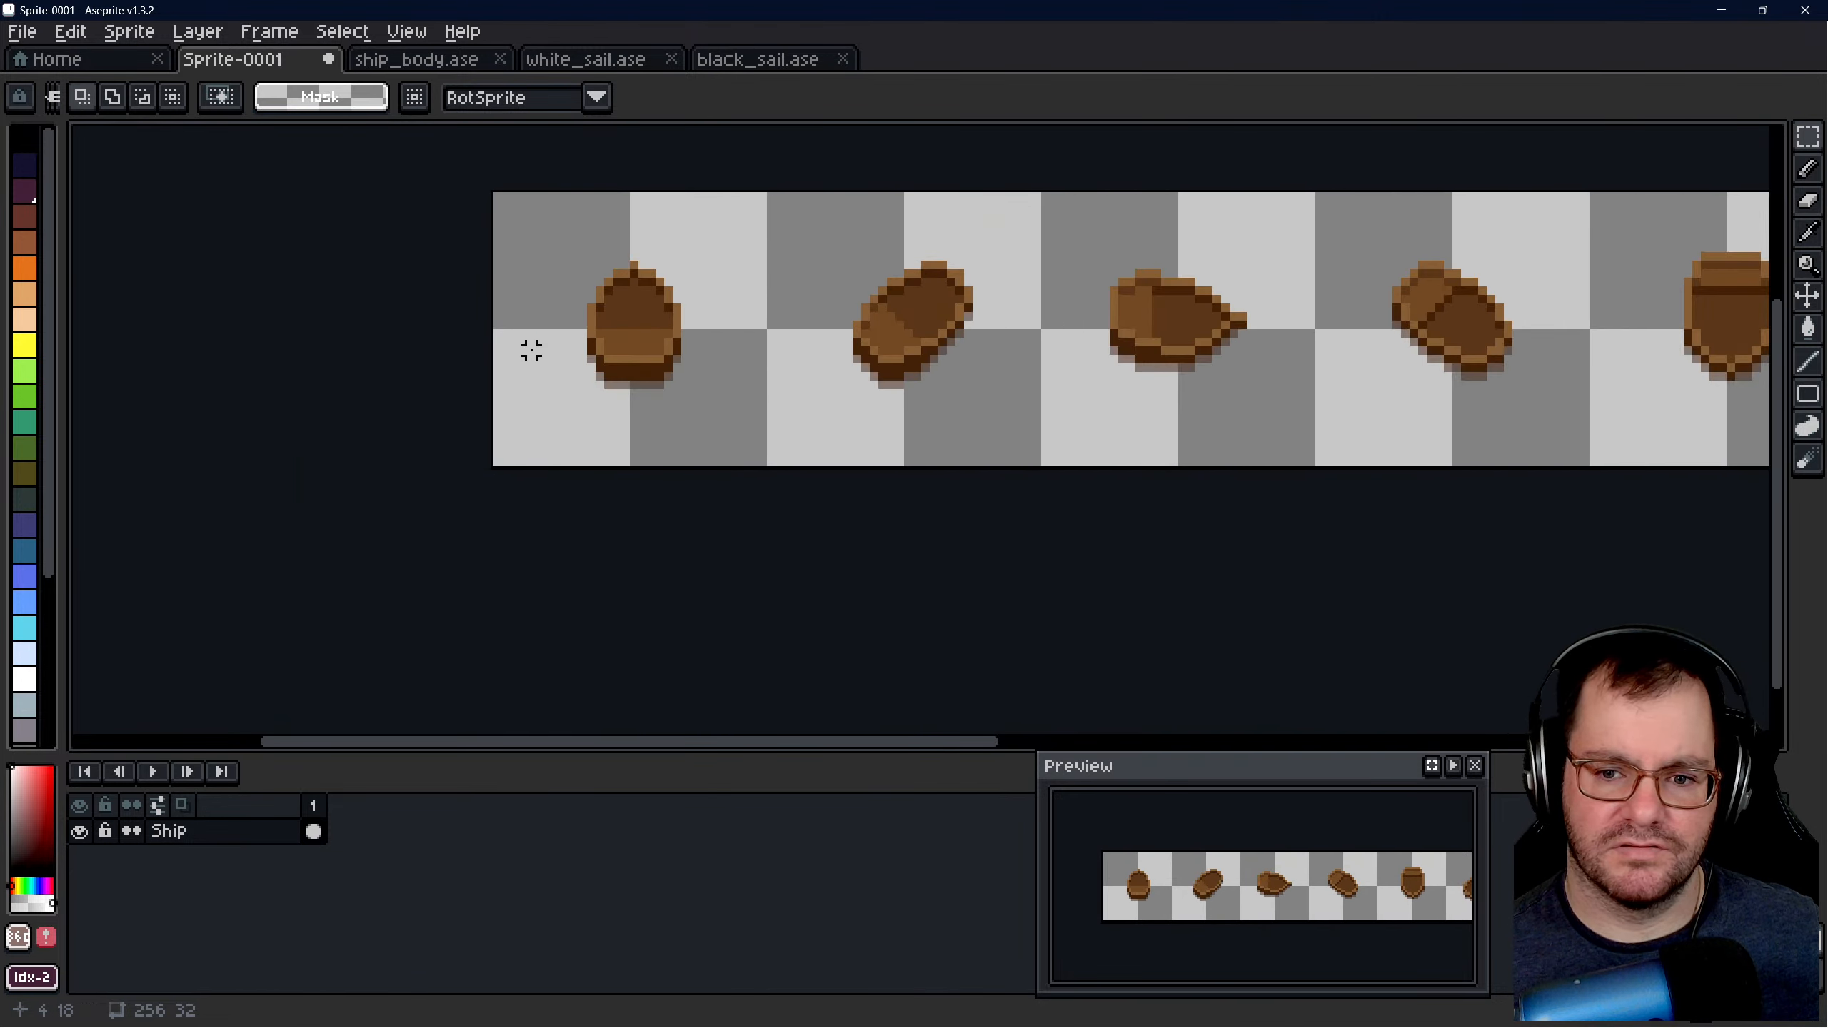
{"action": "scroll", "coordinate": [526, 288], "scroll_direction": "up", "scroll_amount": 4}
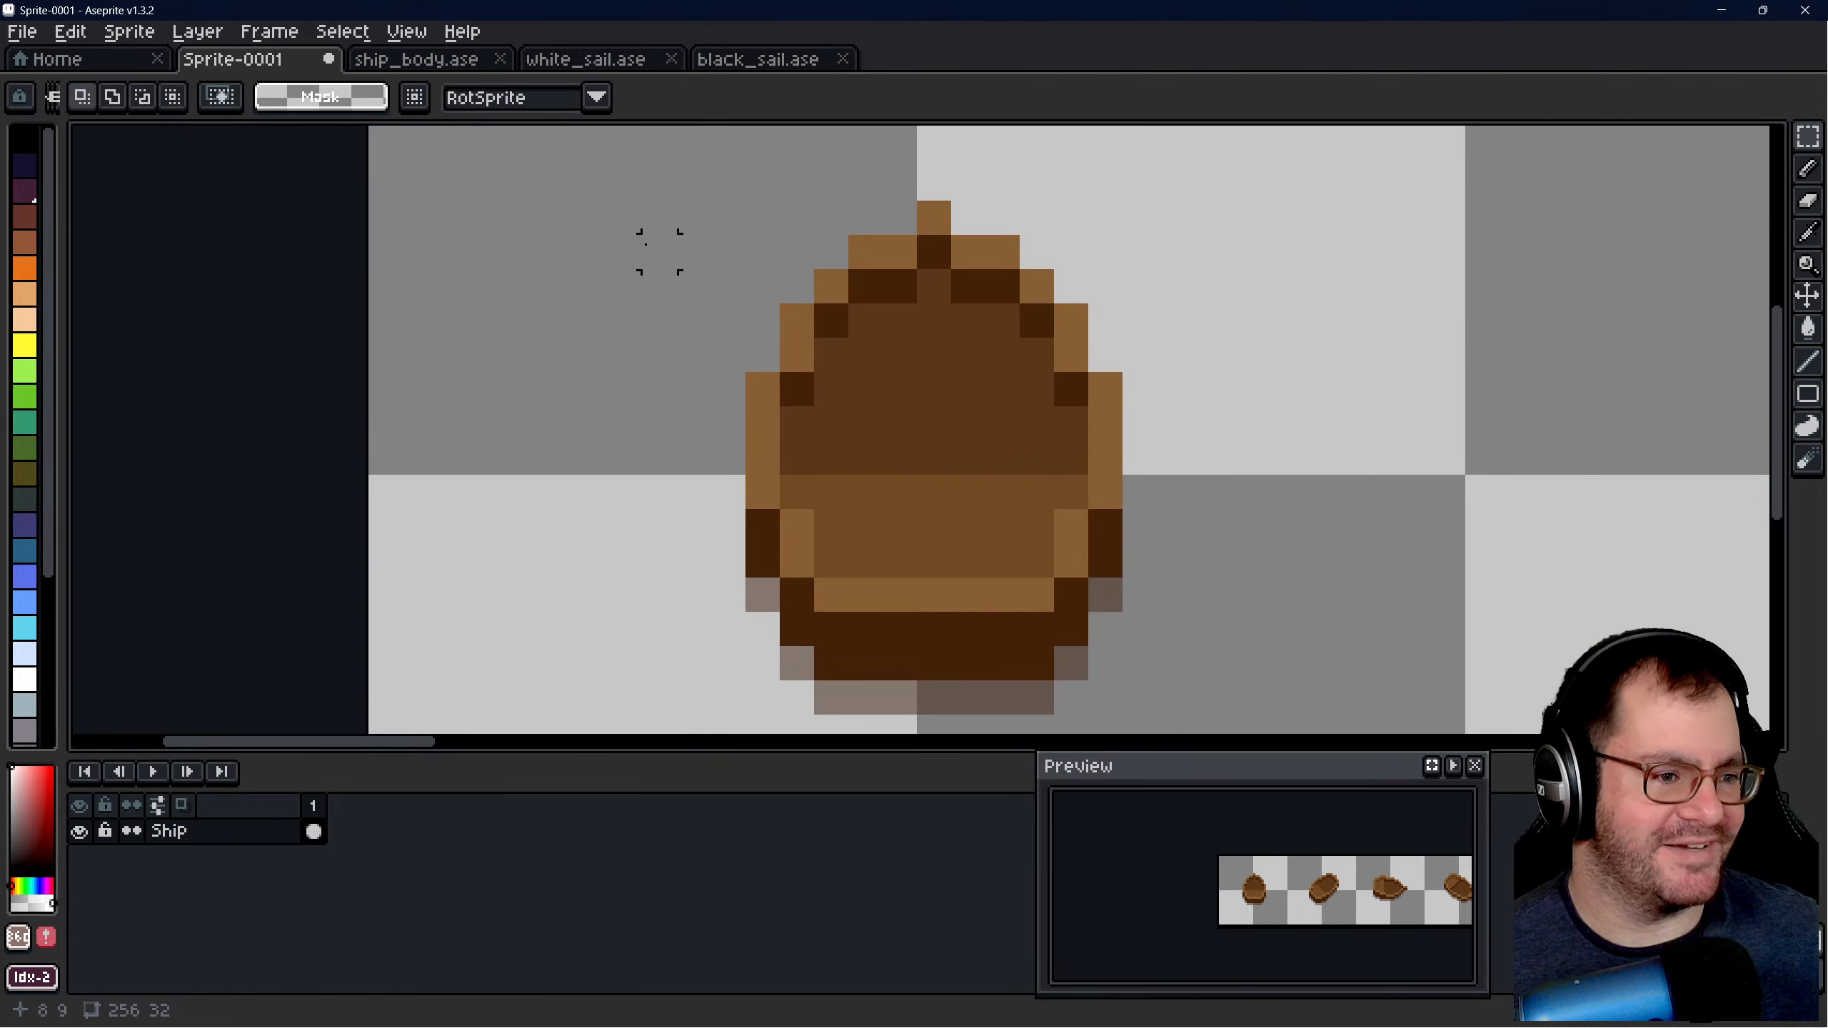
{"action": "scroll", "coordinate": [653, 254], "scroll_direction": "down", "scroll_amount": 1}
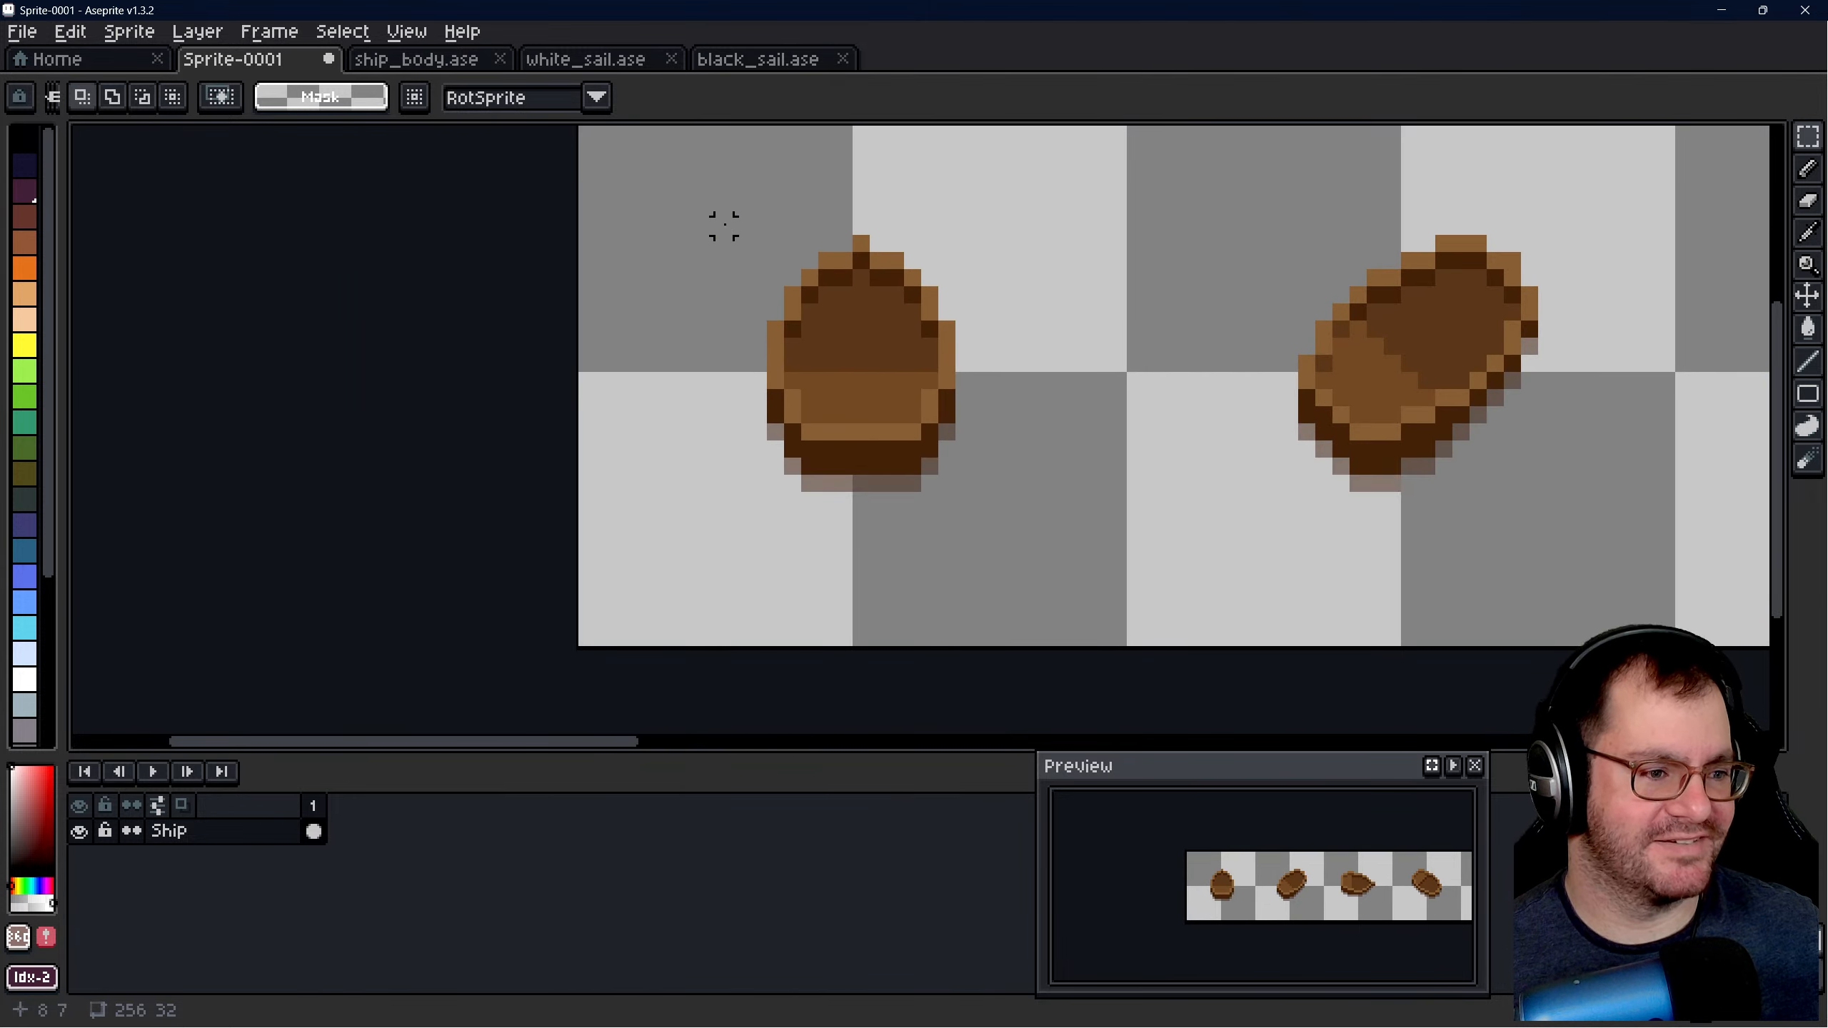
{"action": "left_click_drag", "start_coordinate": [723, 226], "coordinate": [1007, 513]}
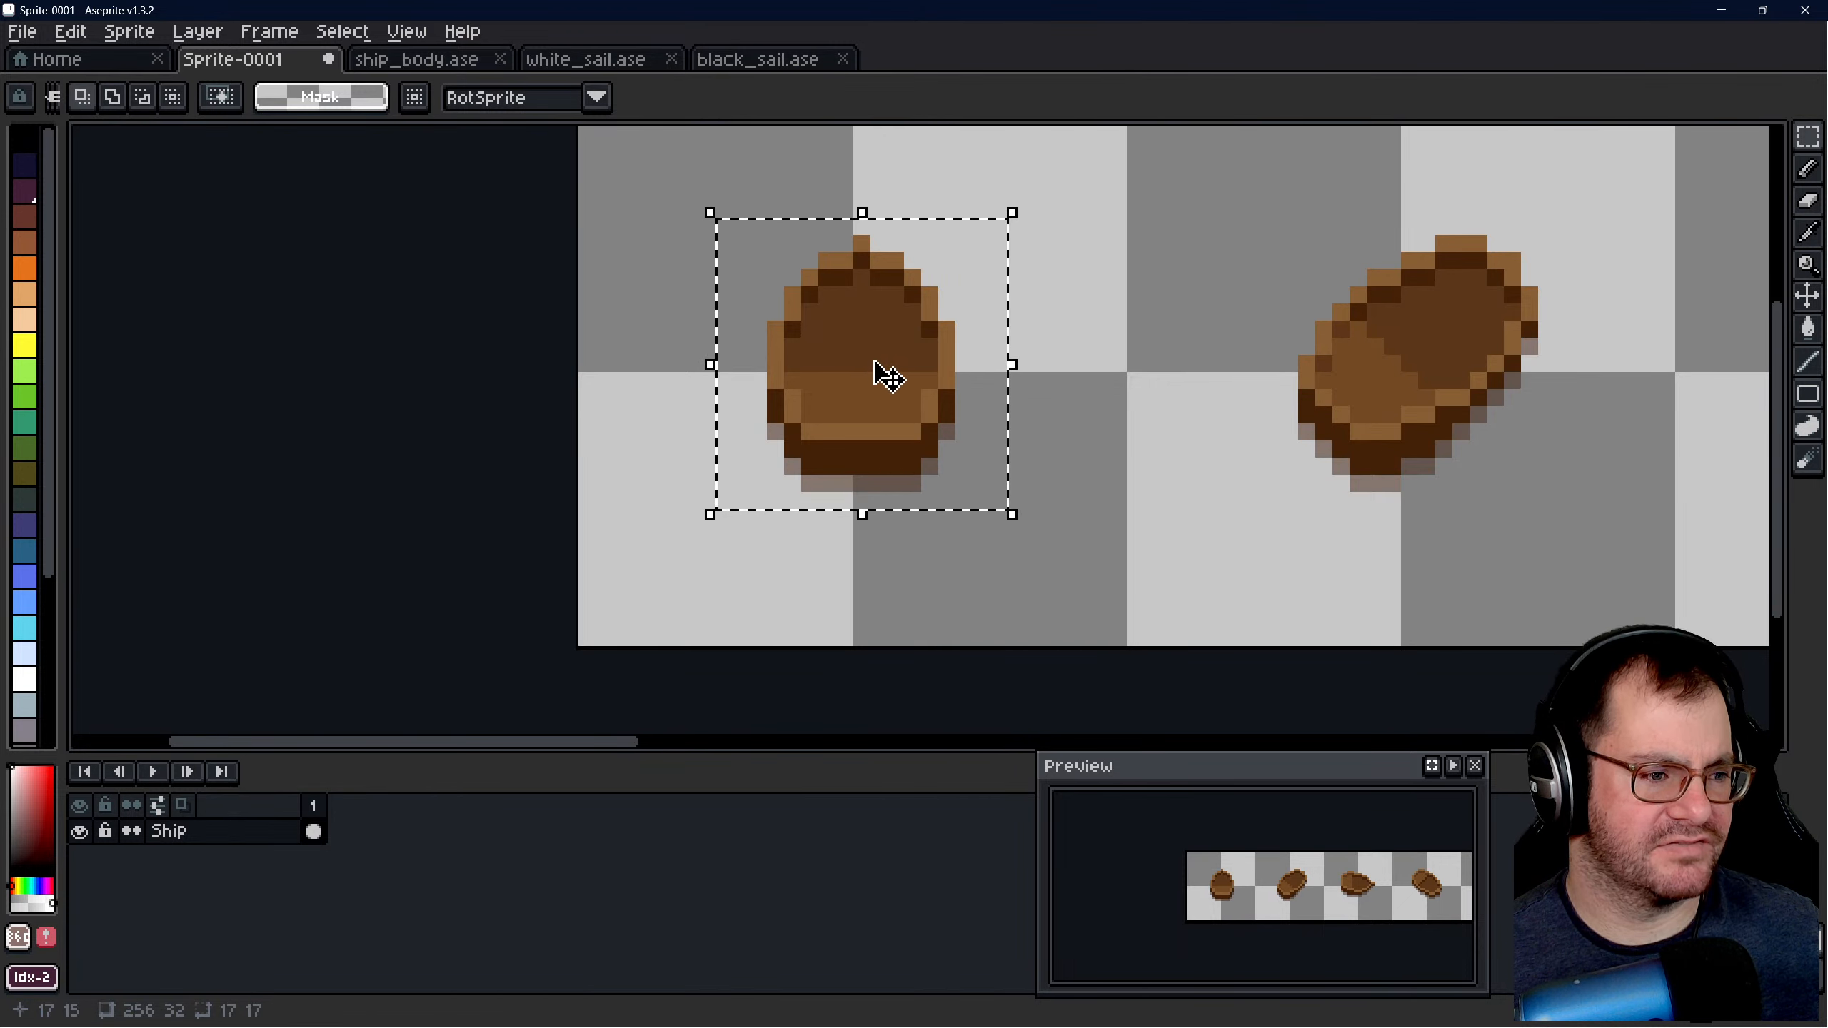
{"action": "left_click", "coordinate": [673, 449]}
{"action": "scroll", "coordinate": [755, 388], "scroll_direction": "down", "scroll_amount": 5}
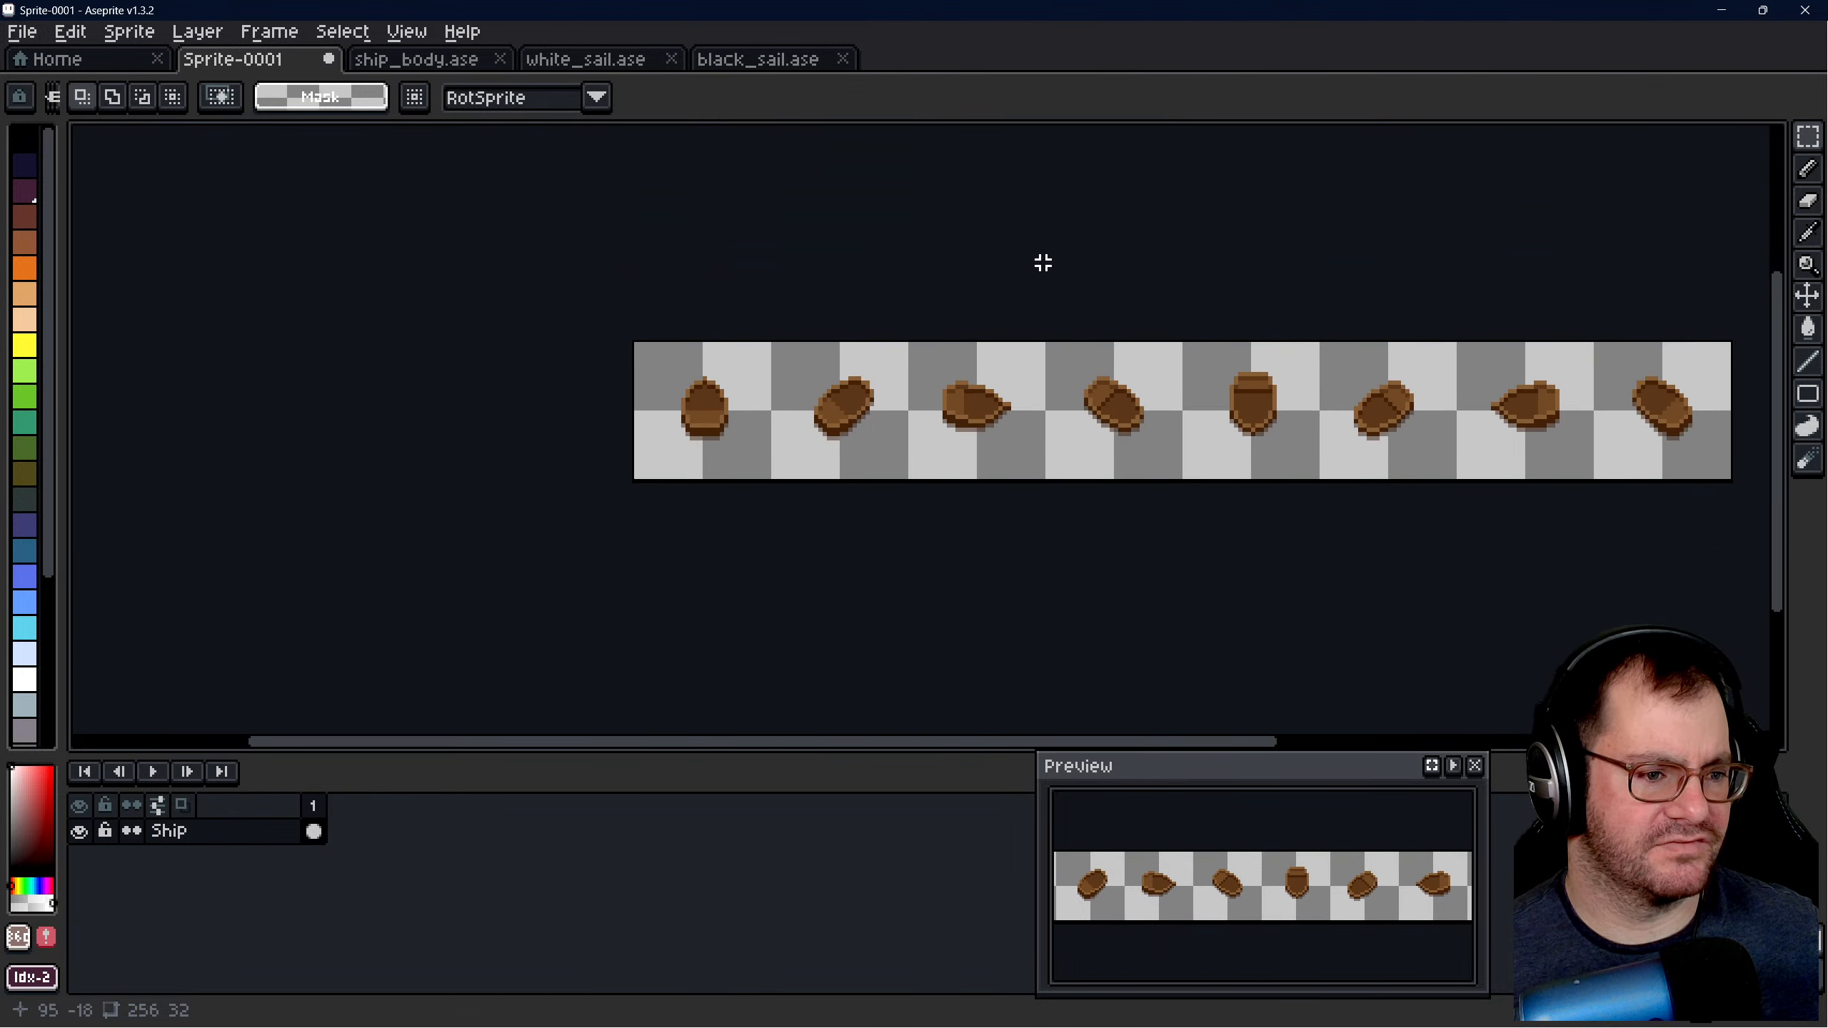
- Extend the canvas height to 64 px, anchoring the existing hulls at the bottom centre so the space is added above them
{"action": "left_click", "coordinate": [129, 31]}
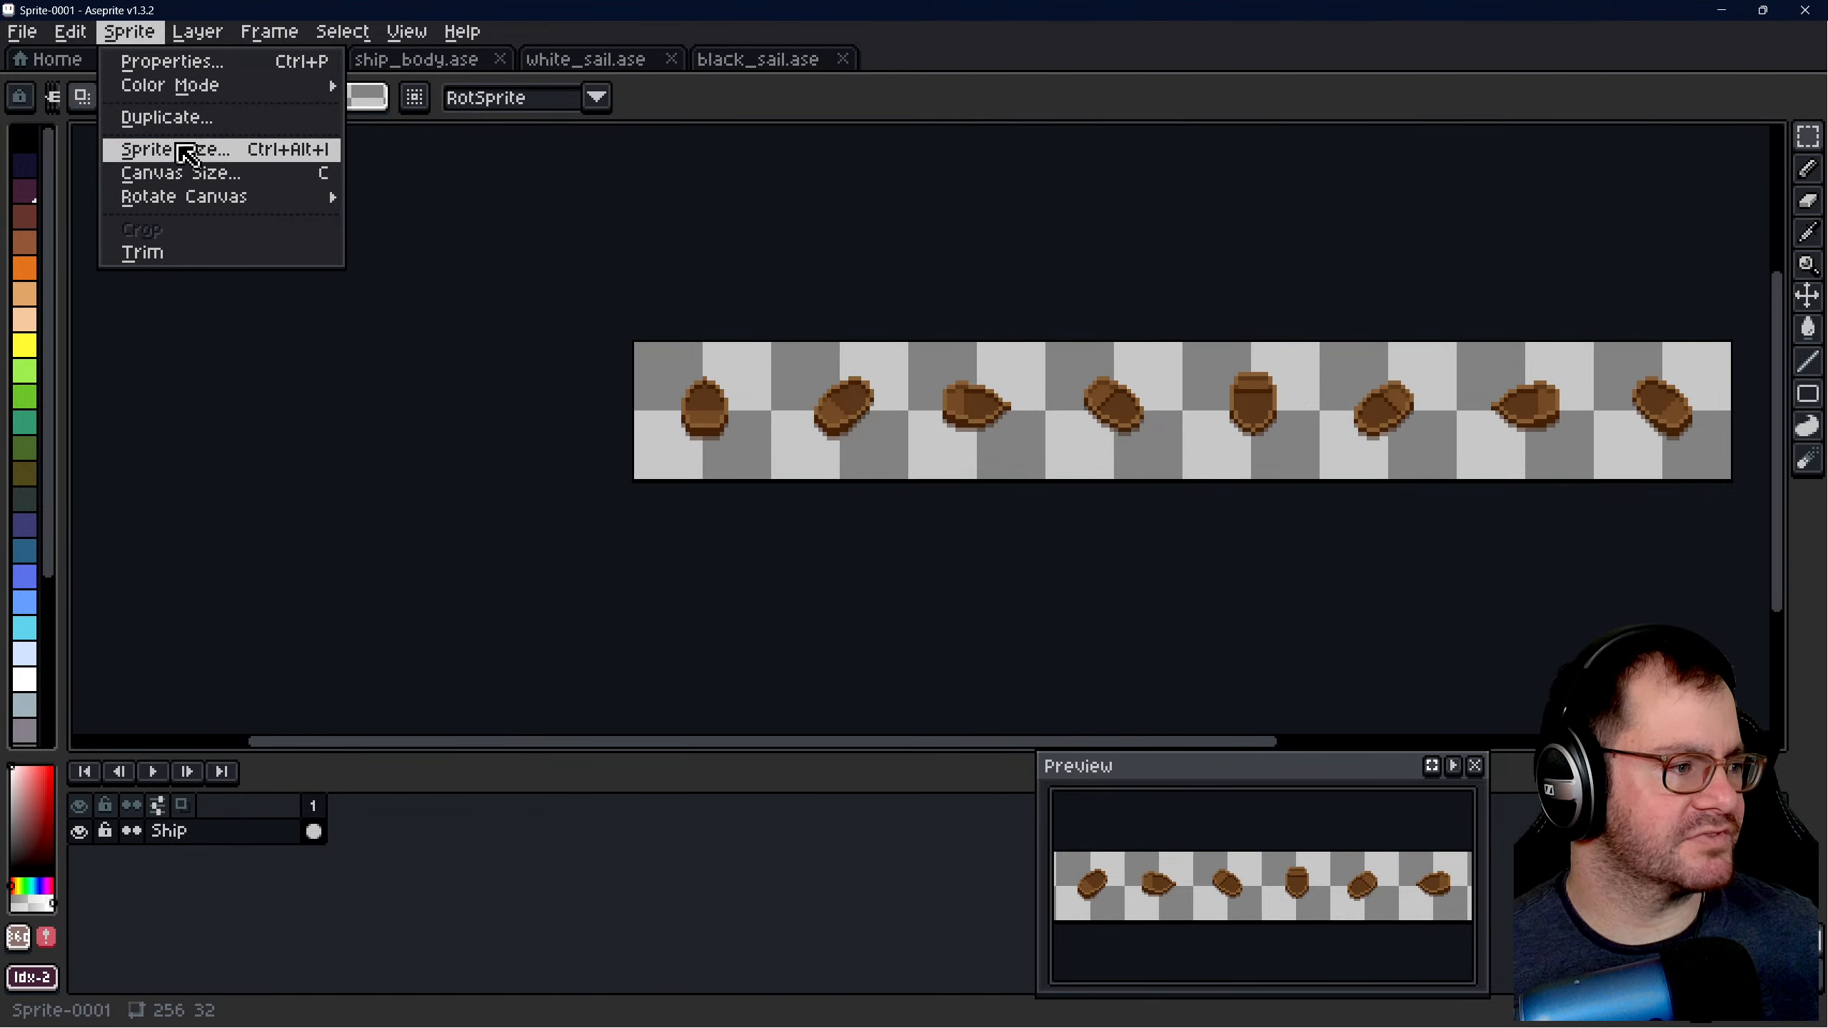
{"action": "left_click", "coordinate": [184, 173]}
{"action": "left_click", "coordinate": [771, 282]}
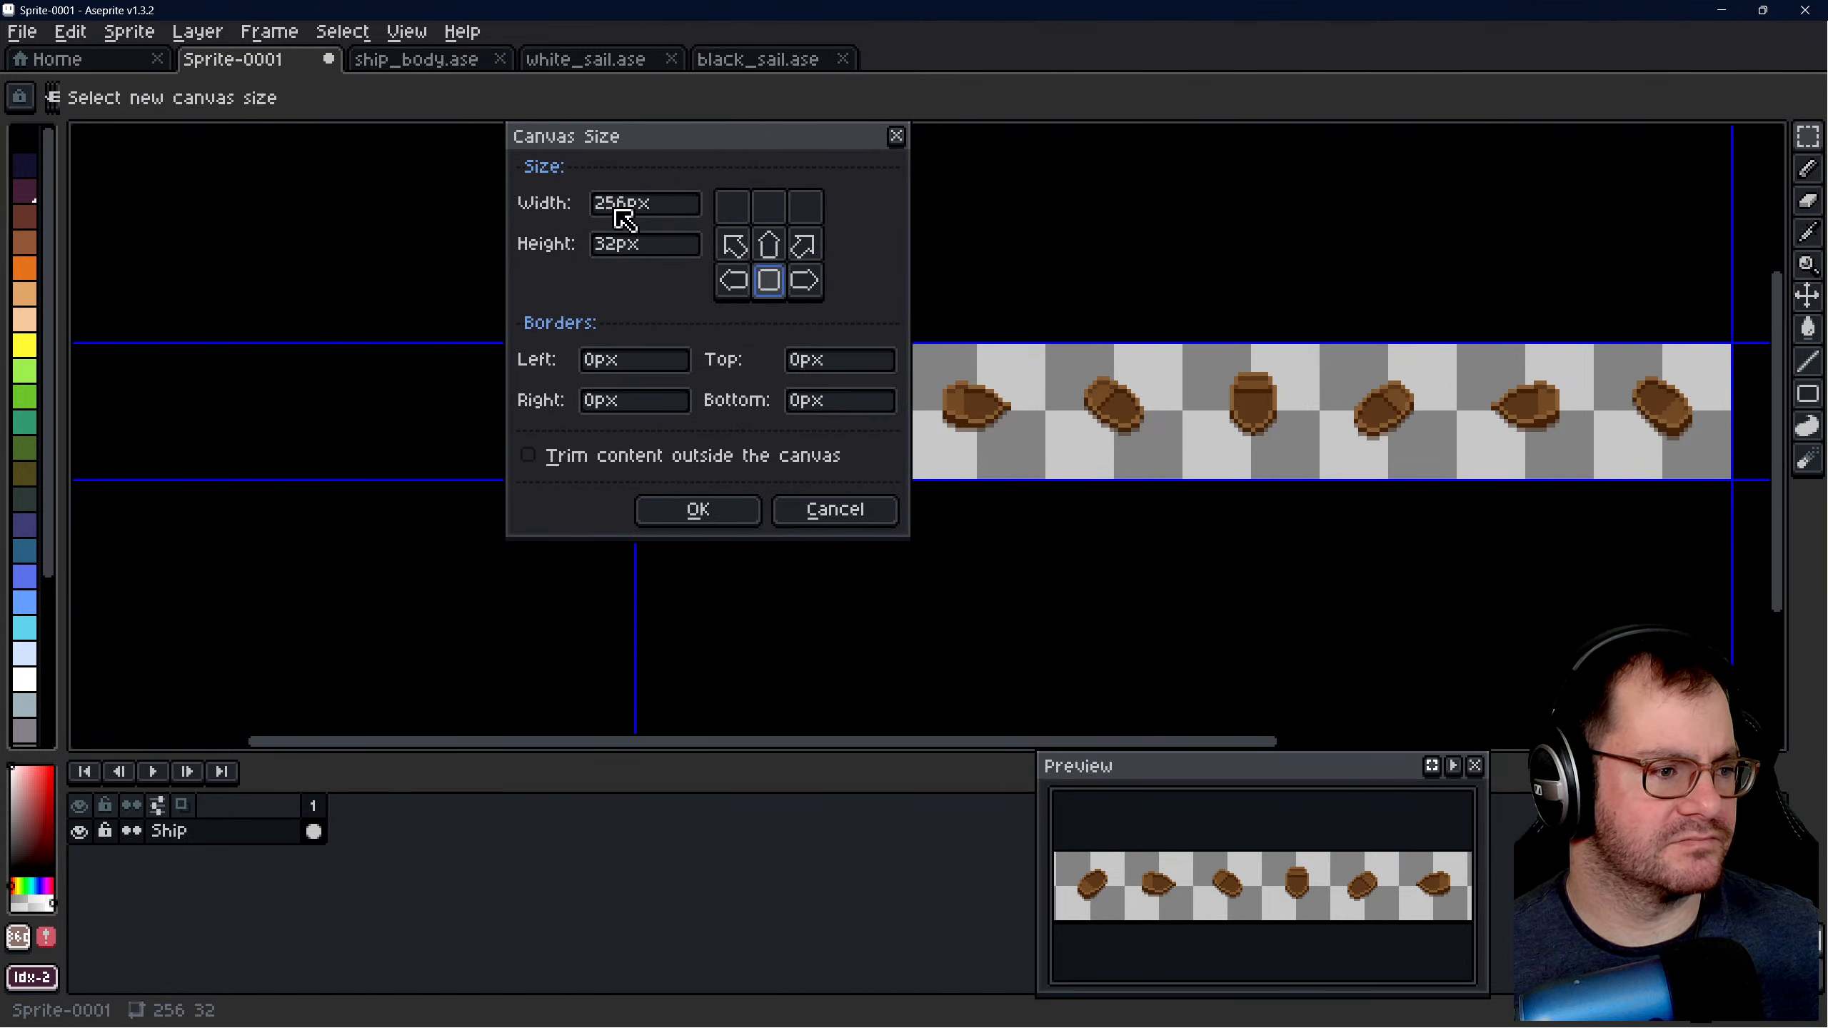
{"action": "left_click", "coordinate": [626, 246]}
{"action": "type", "text": "64"}
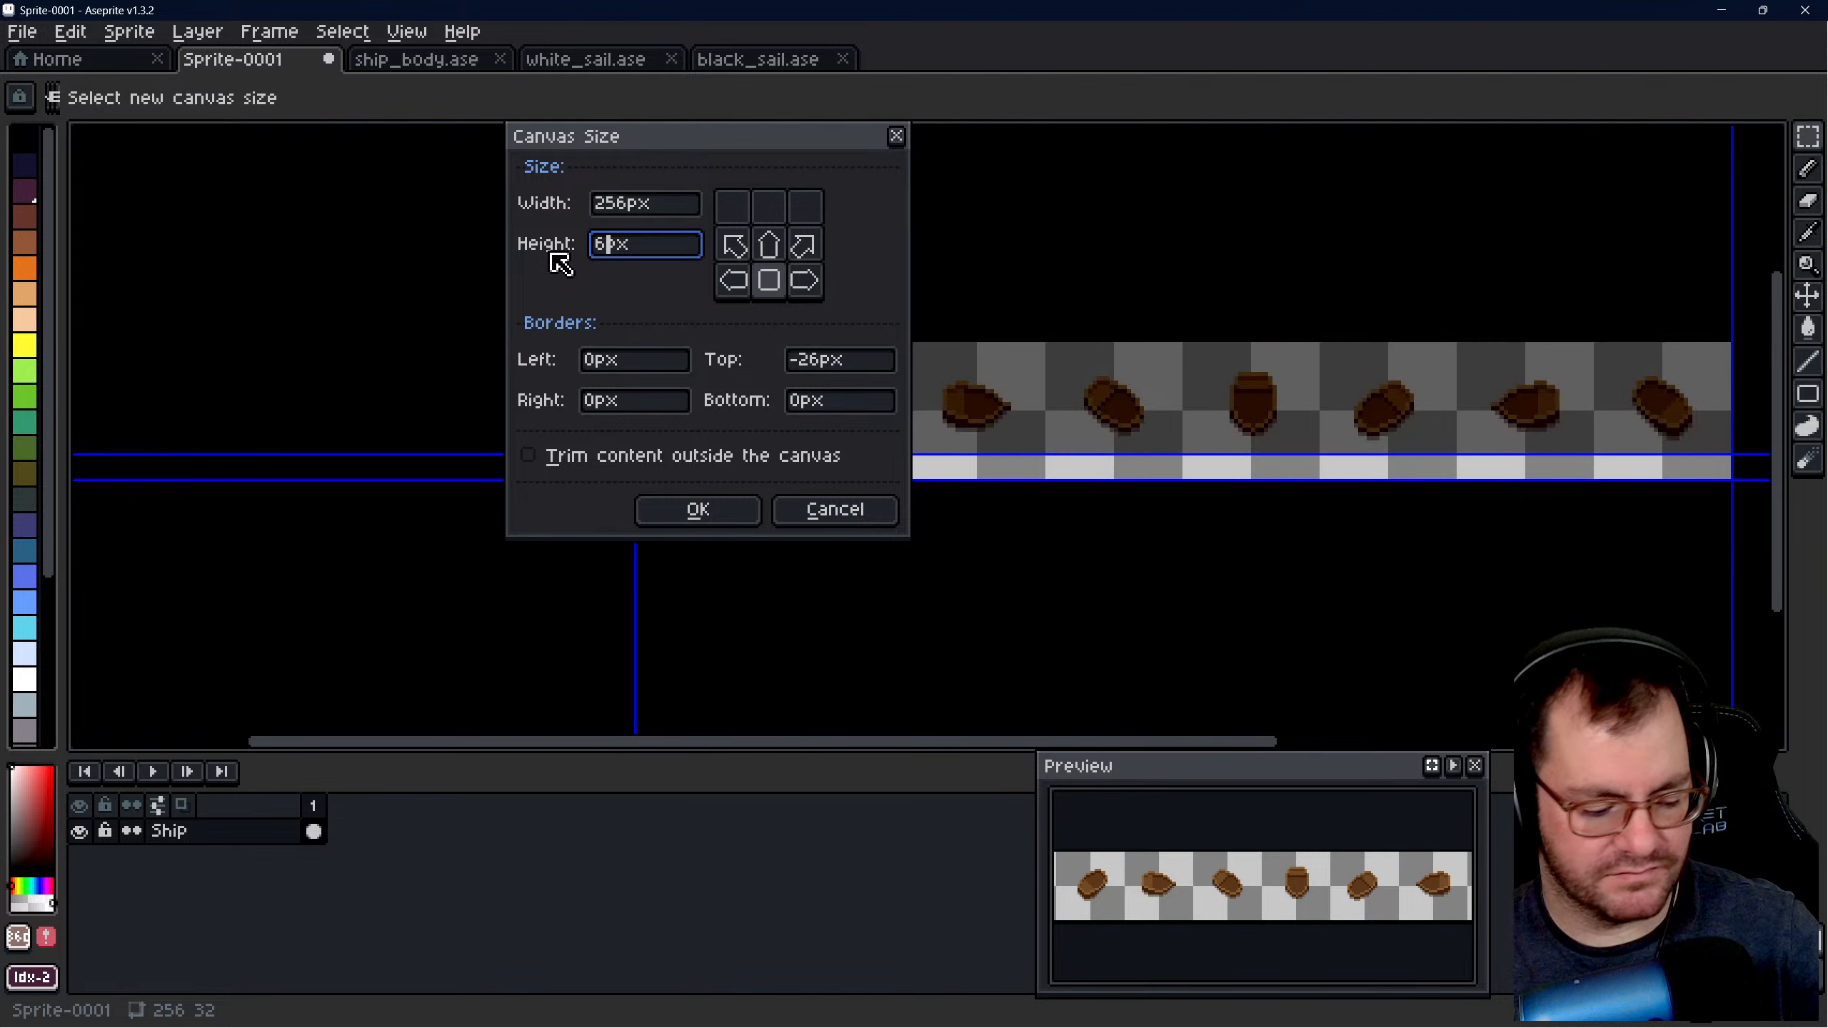
{"action": "left_click", "coordinate": [695, 509]}
{"action": "scroll", "coordinate": [677, 498], "scroll_direction": "down", "scroll_amount": 5}
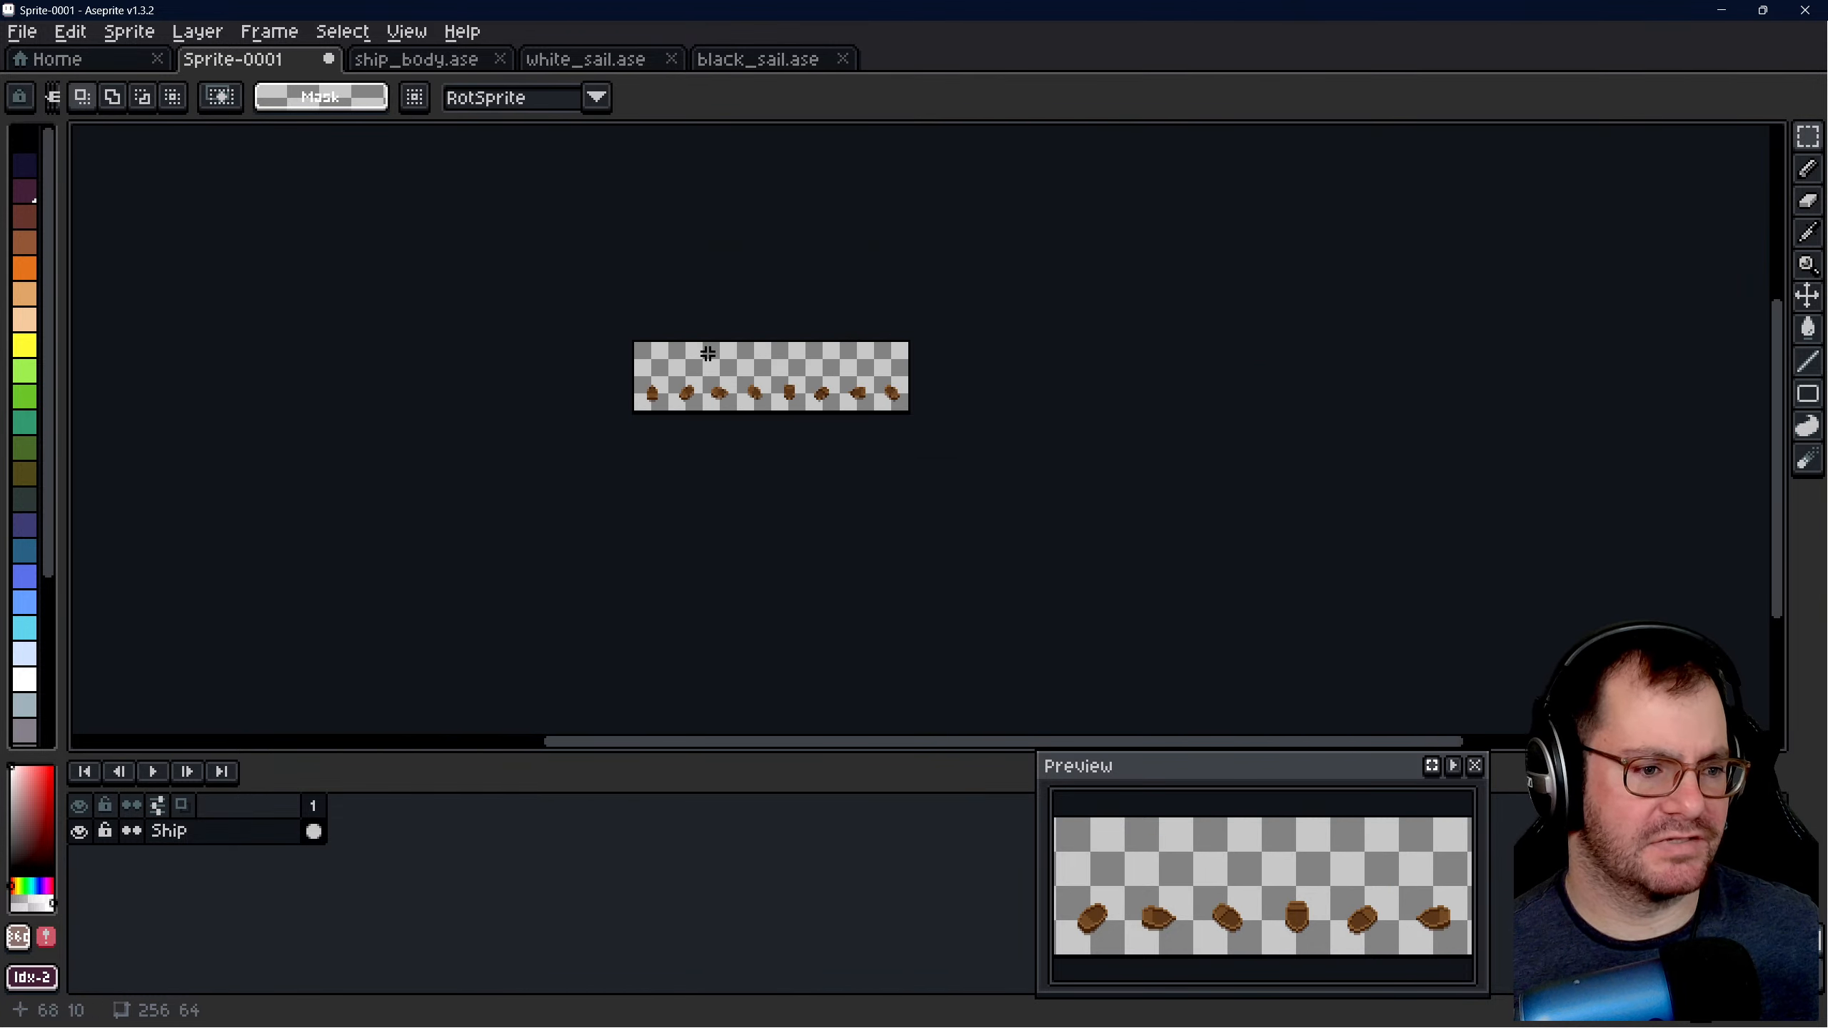
{"action": "scroll", "coordinate": [656, 459], "scroll_direction": "up", "scroll_amount": 6}
{"action": "scroll", "coordinate": [950, 409], "scroll_direction": "down", "scroll_amount": 2}
{"action": "scroll", "coordinate": [961, 415], "scroll_direction": "up", "scroll_amount": 2}
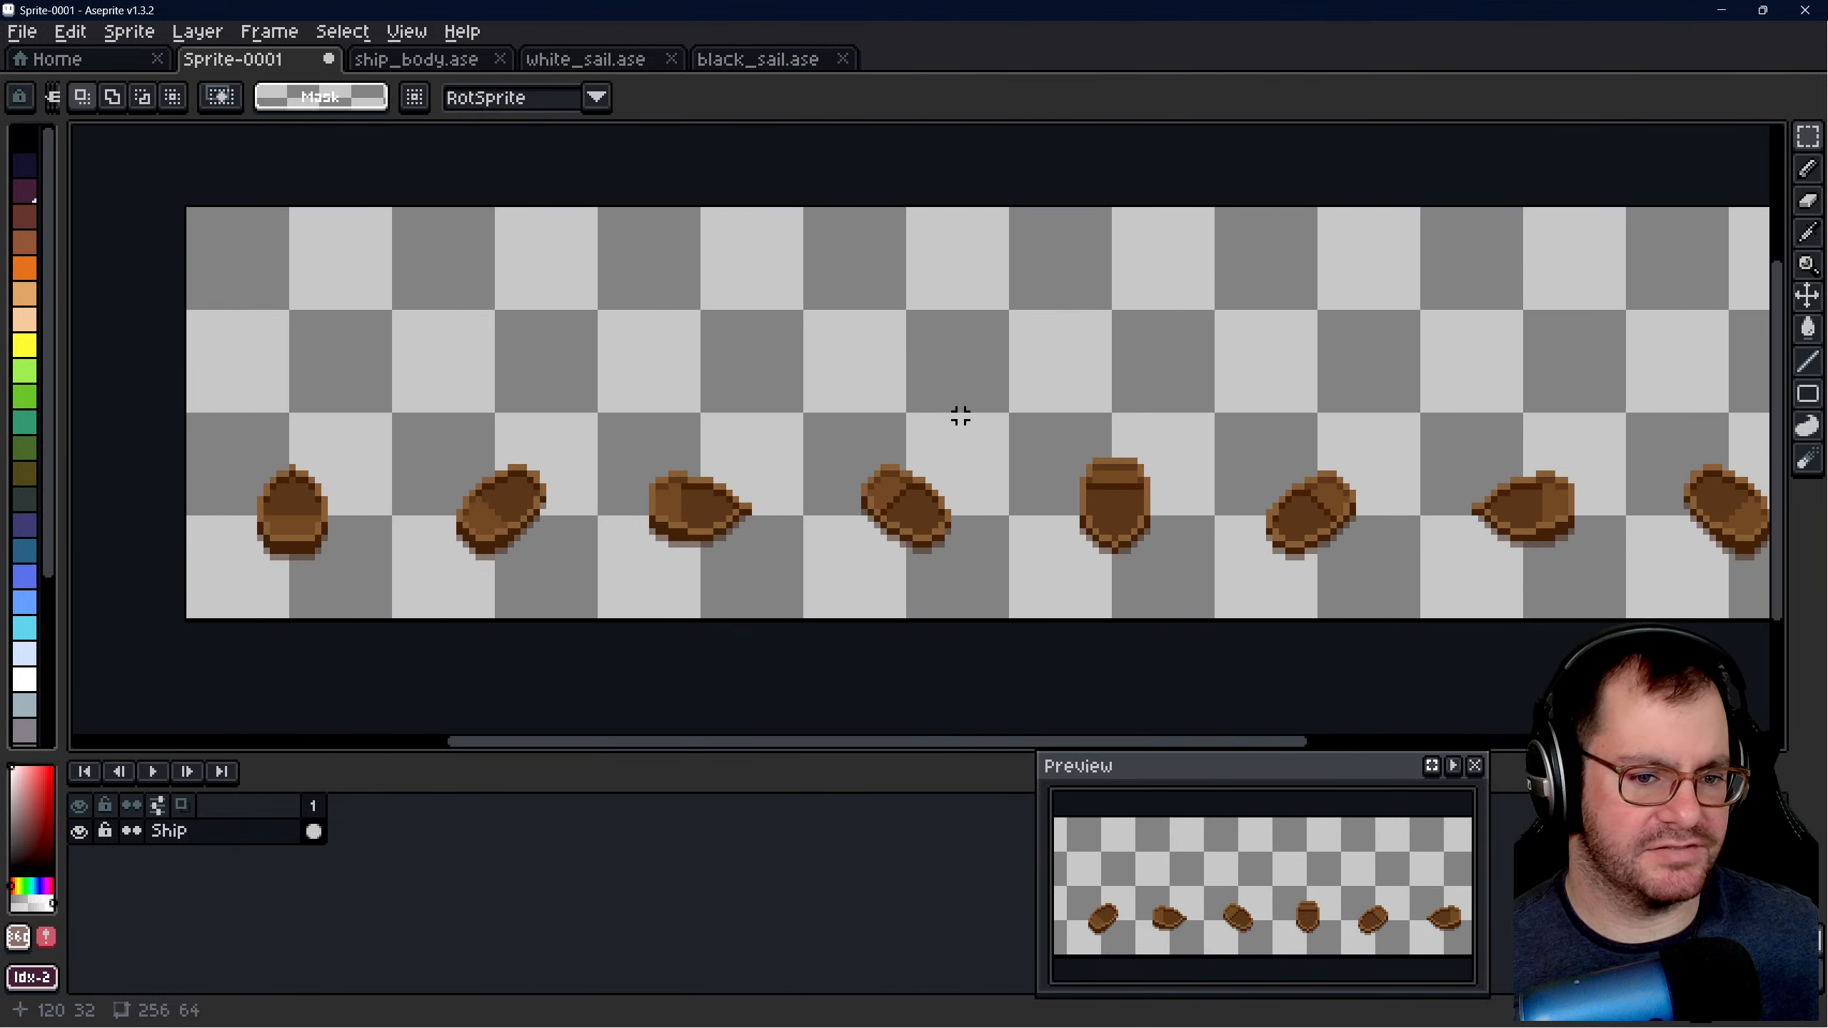
{"action": "left_click_drag", "start_coordinate": [1043, 742], "coordinate": [1096, 743]}
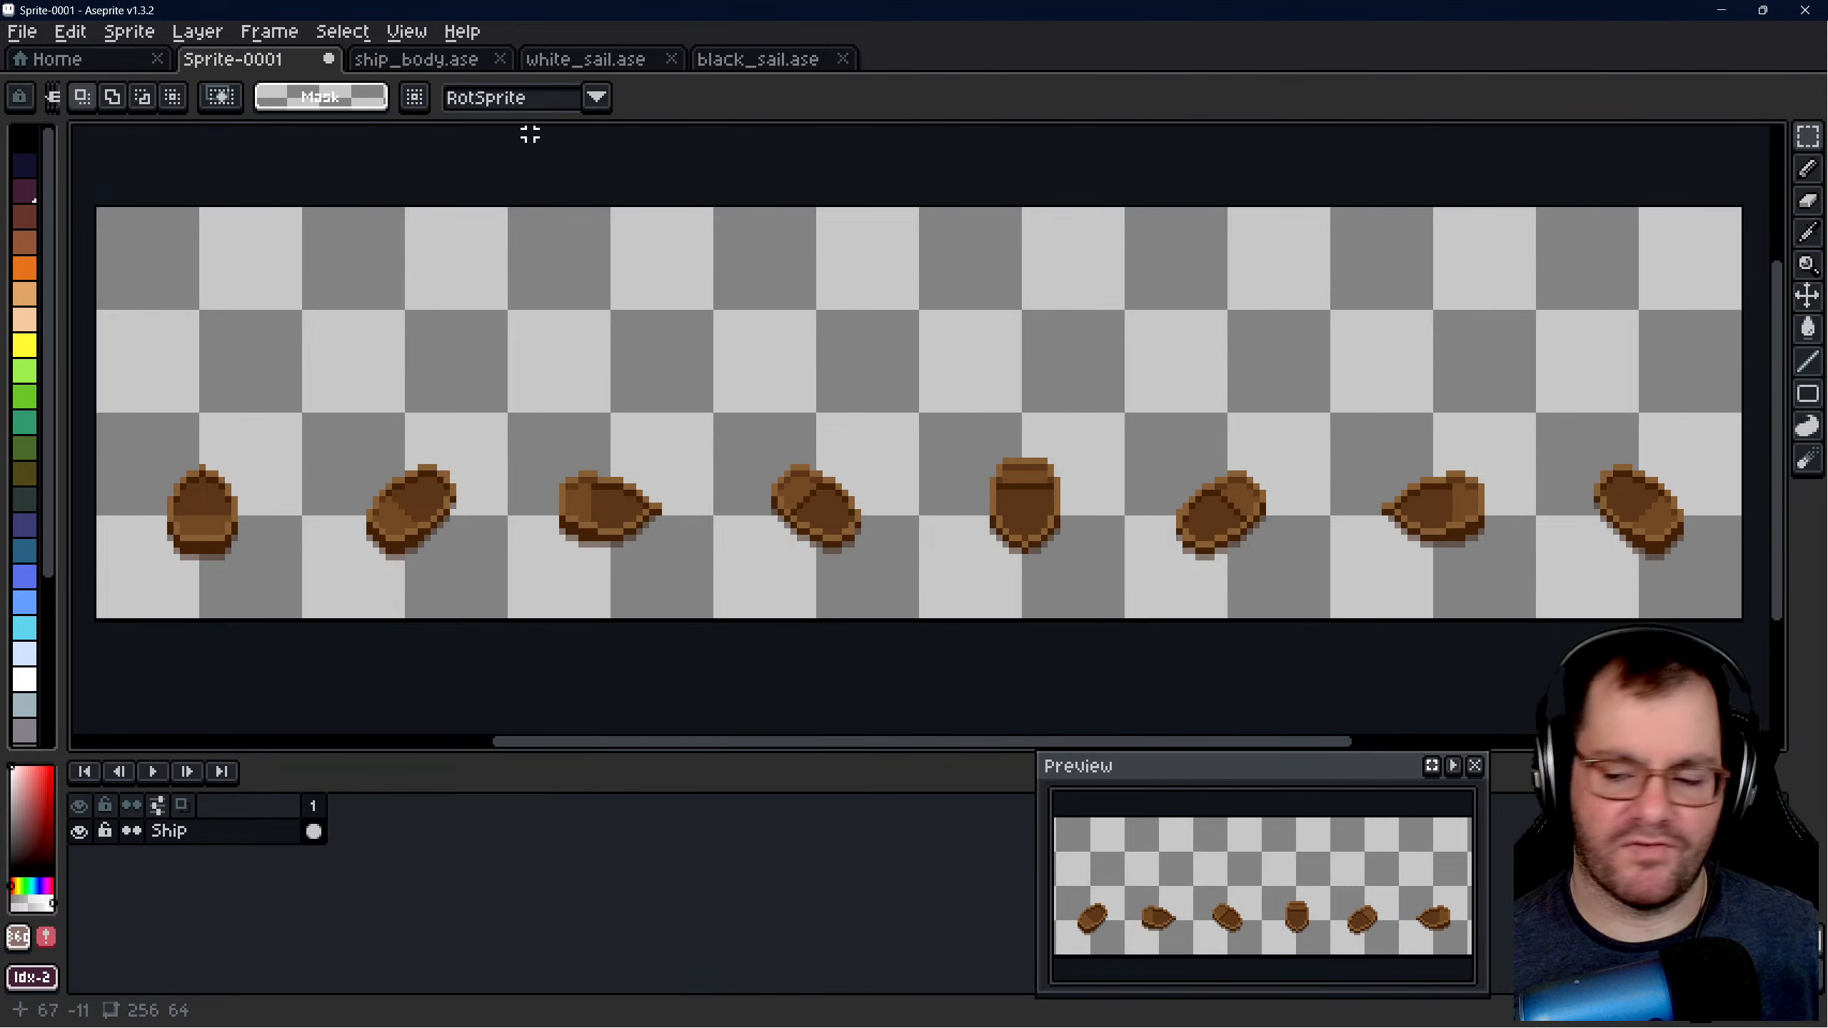
- Check the layer list in white_sail.ase, then add a new layer above Ship in Sprite-0001
{"action": "left_click", "coordinate": [567, 64]}
{"action": "scroll", "coordinate": [889, 457], "scroll_direction": "up", "scroll_amount": 5}
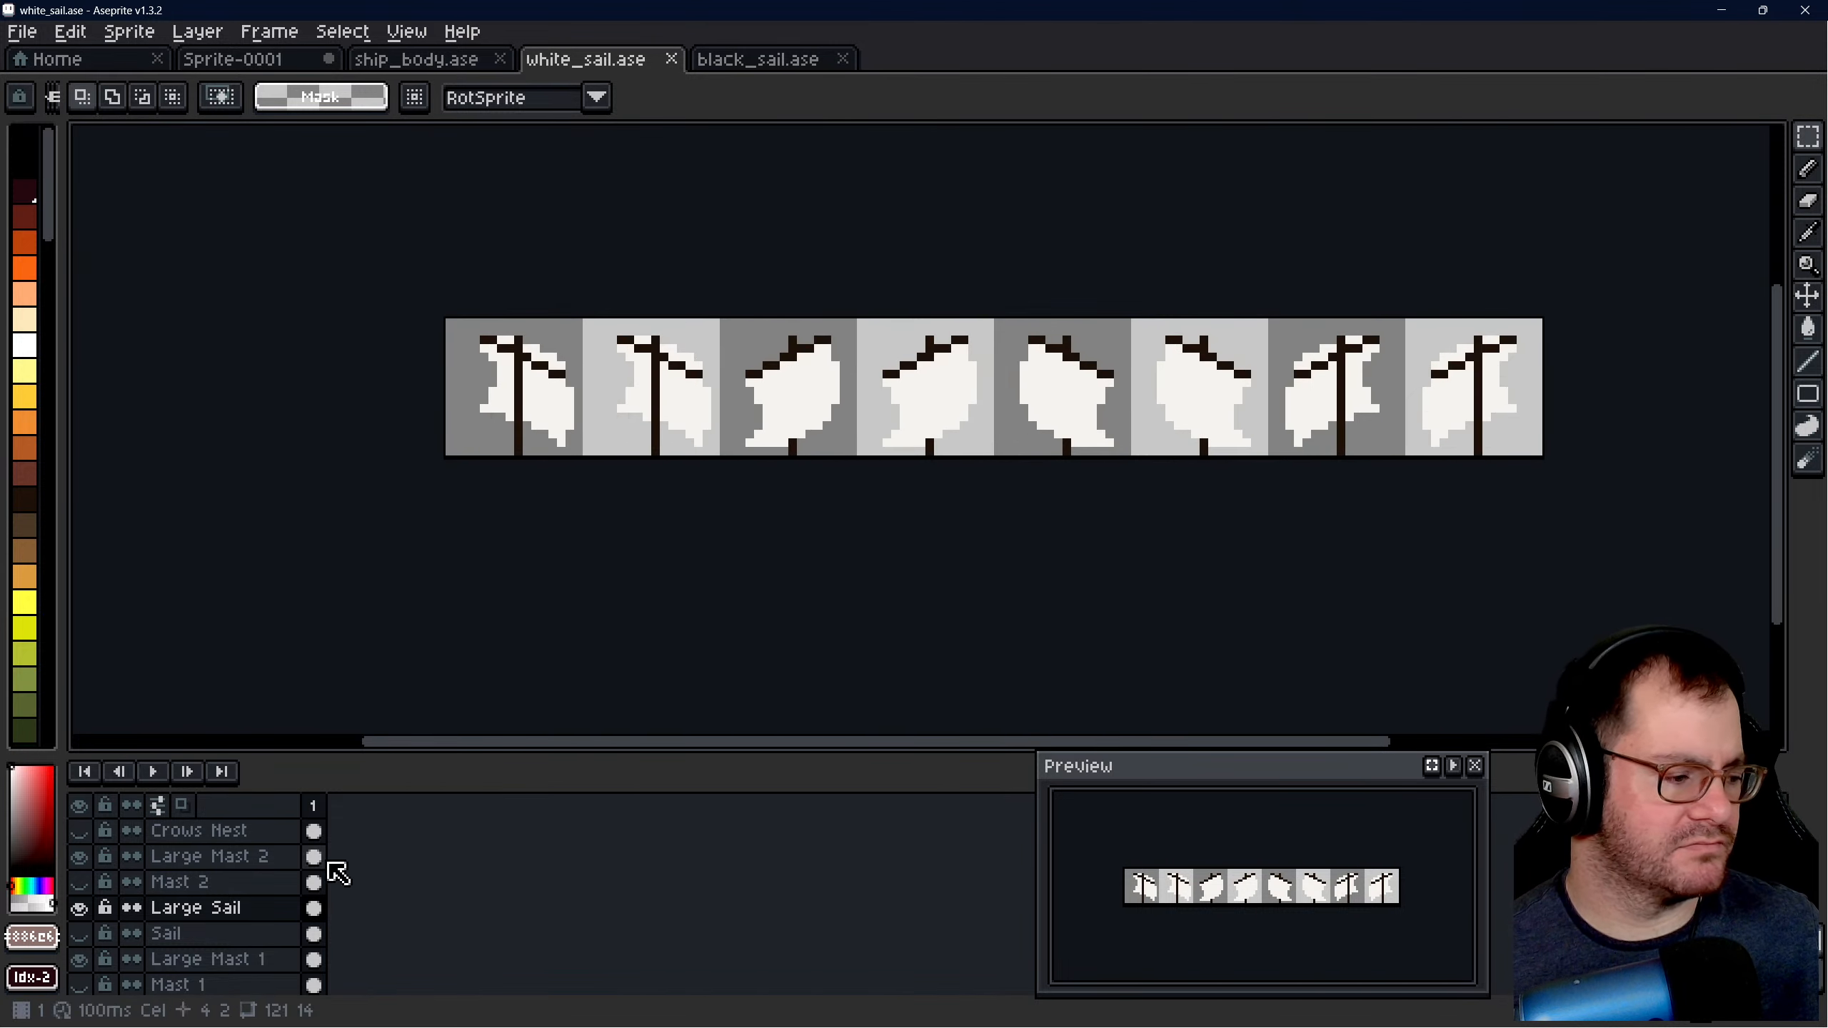
{"action": "left_click", "coordinate": [280, 61]}
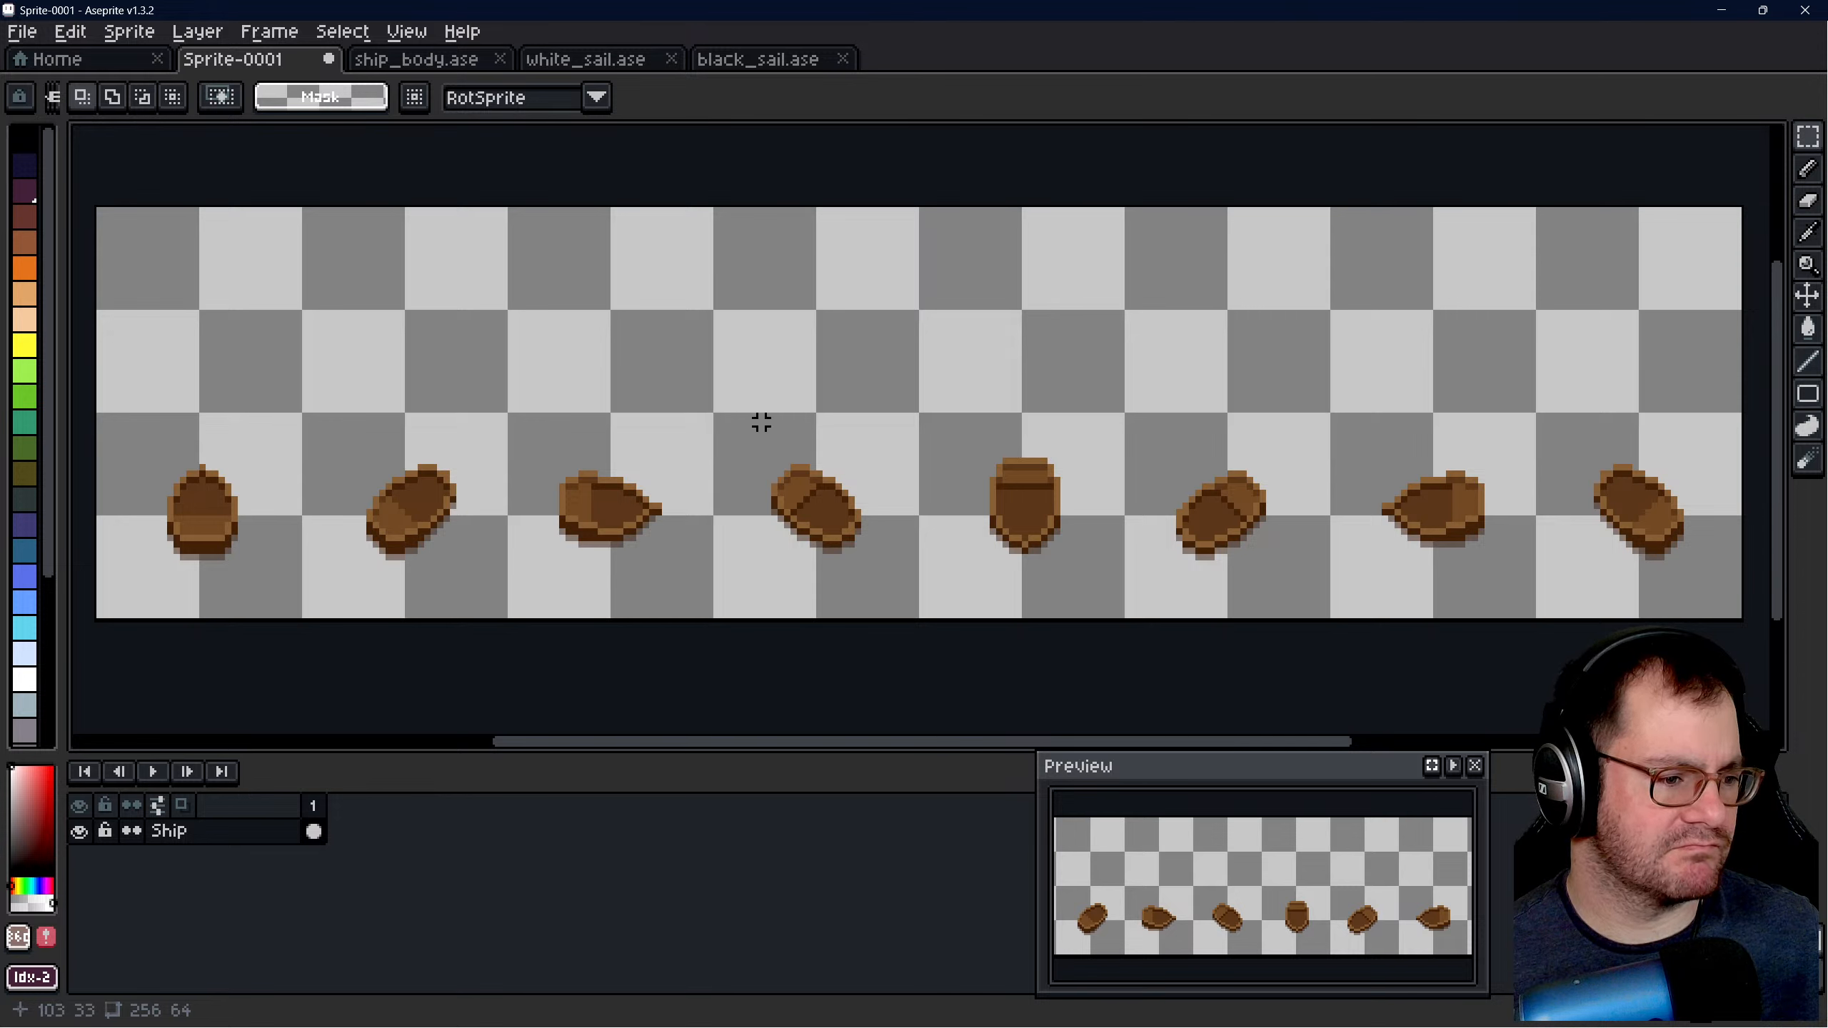
{"action": "right_click", "coordinate": [205, 834]}
{"action": "mouse_move", "coordinate": [274, 858]}
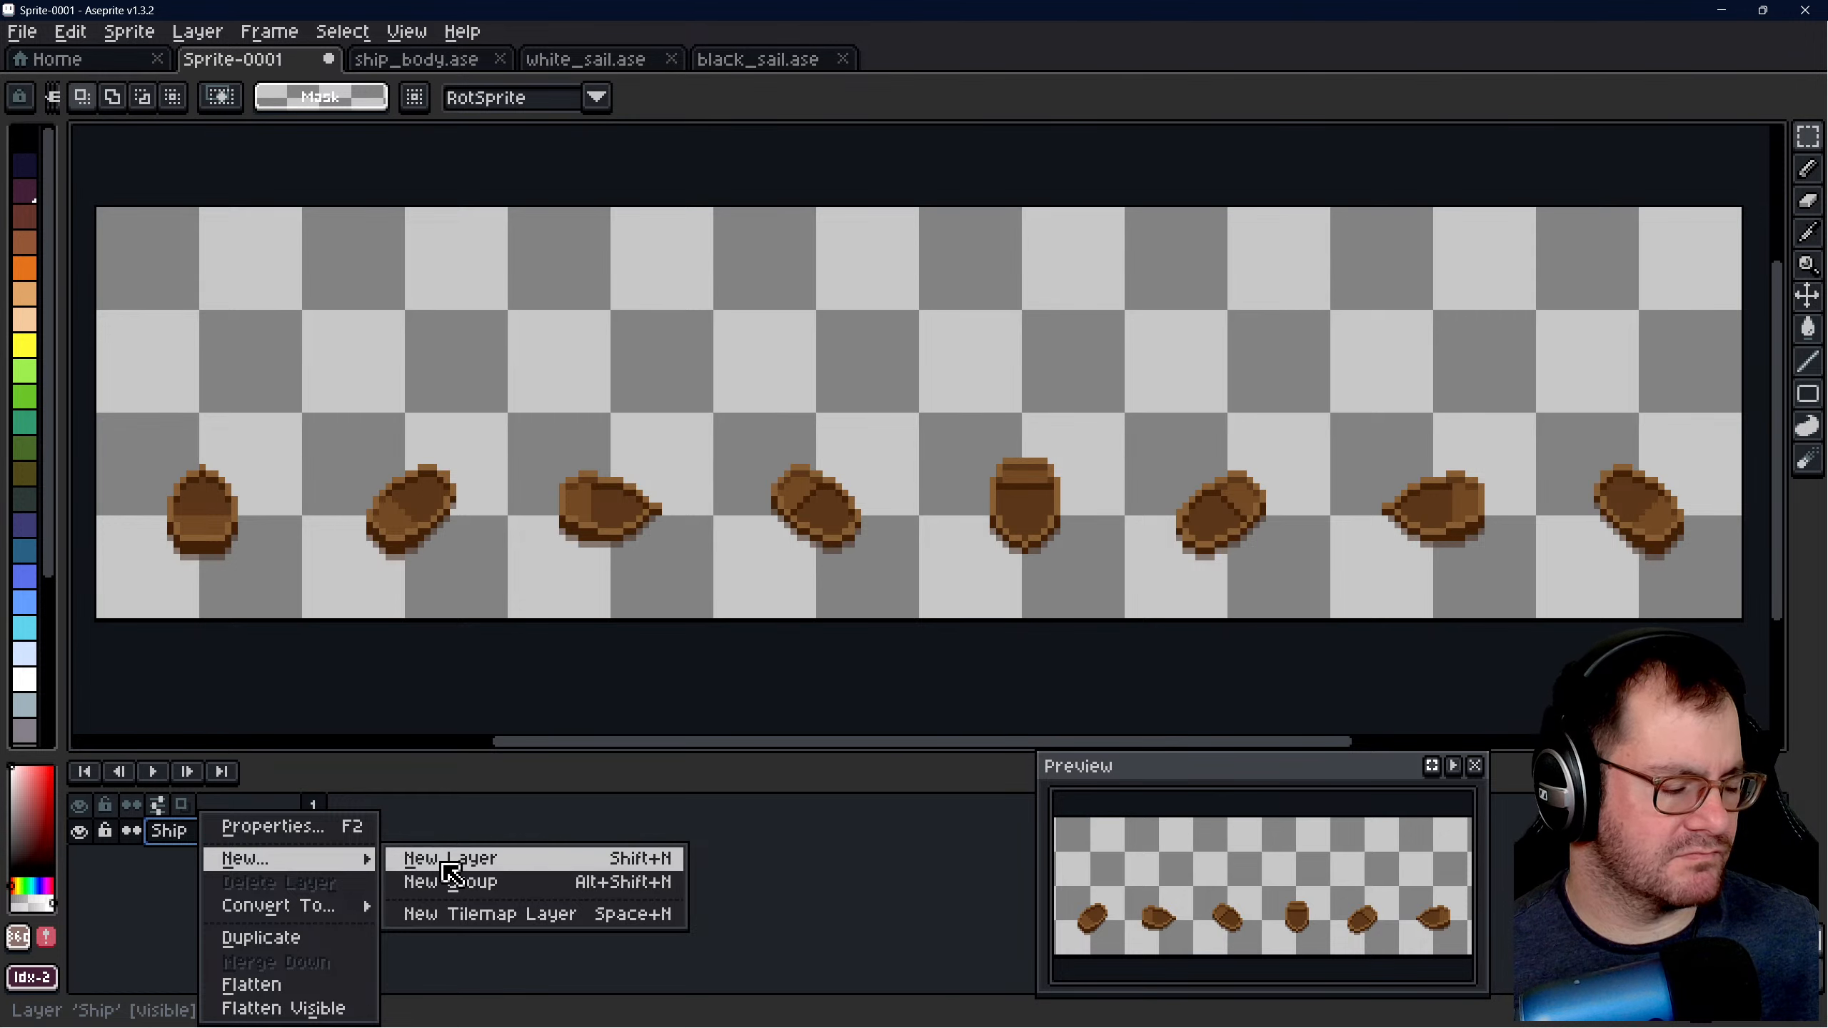
{"action": "left_click", "coordinate": [446, 859]}
{"action": "left_click", "coordinate": [219, 842]}
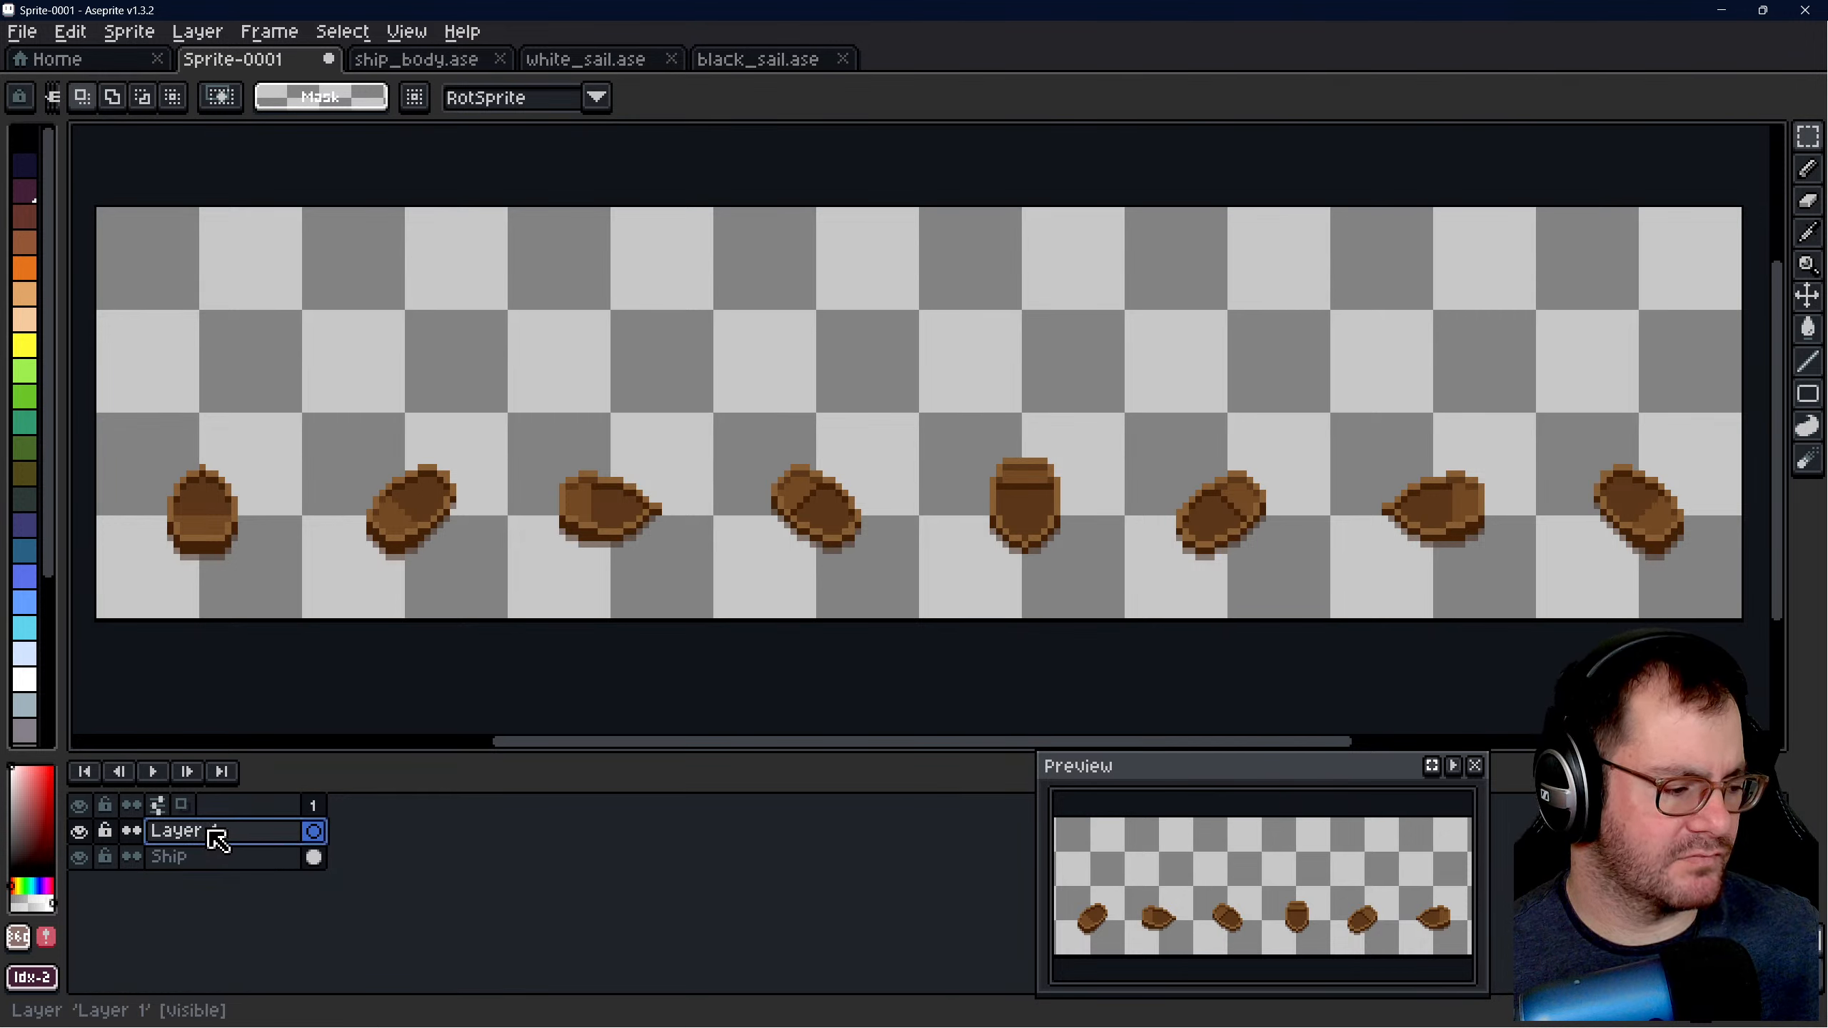
- Rename the new layer above Ship as Mast 1
{"action": "right_click", "coordinate": [208, 828]}
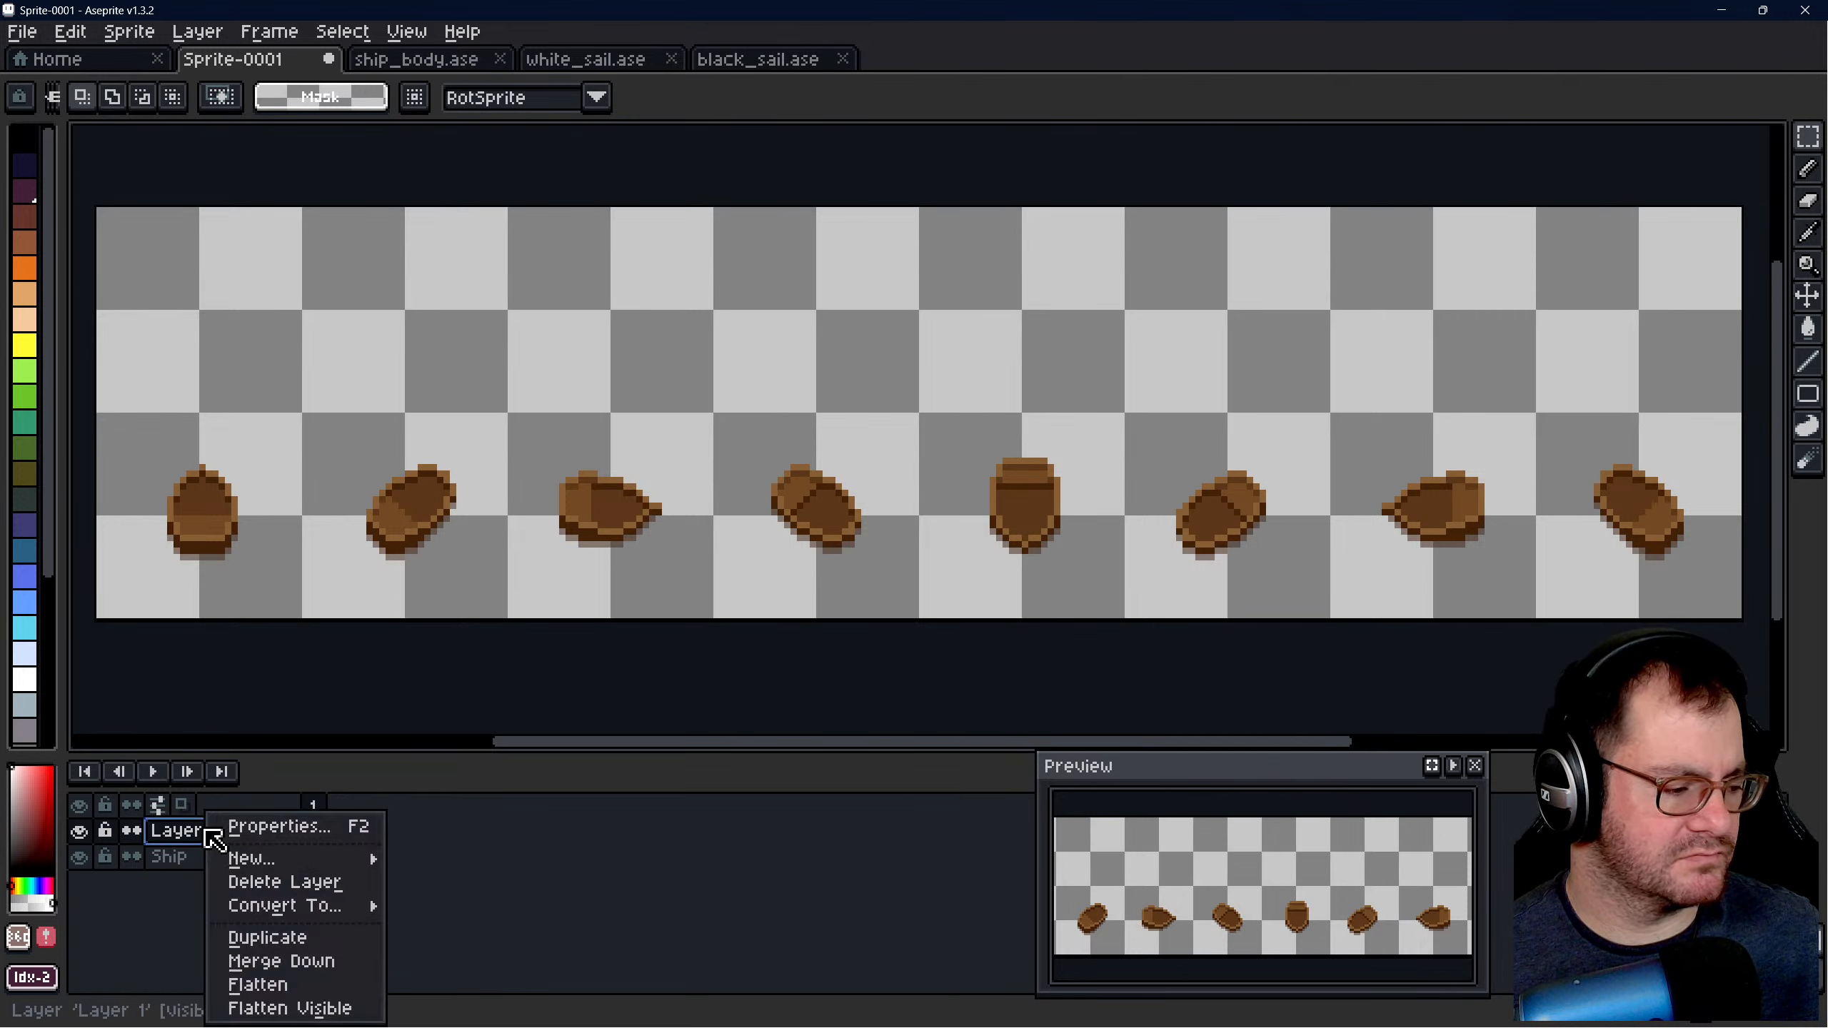
{"action": "left_click", "coordinate": [184, 831]}
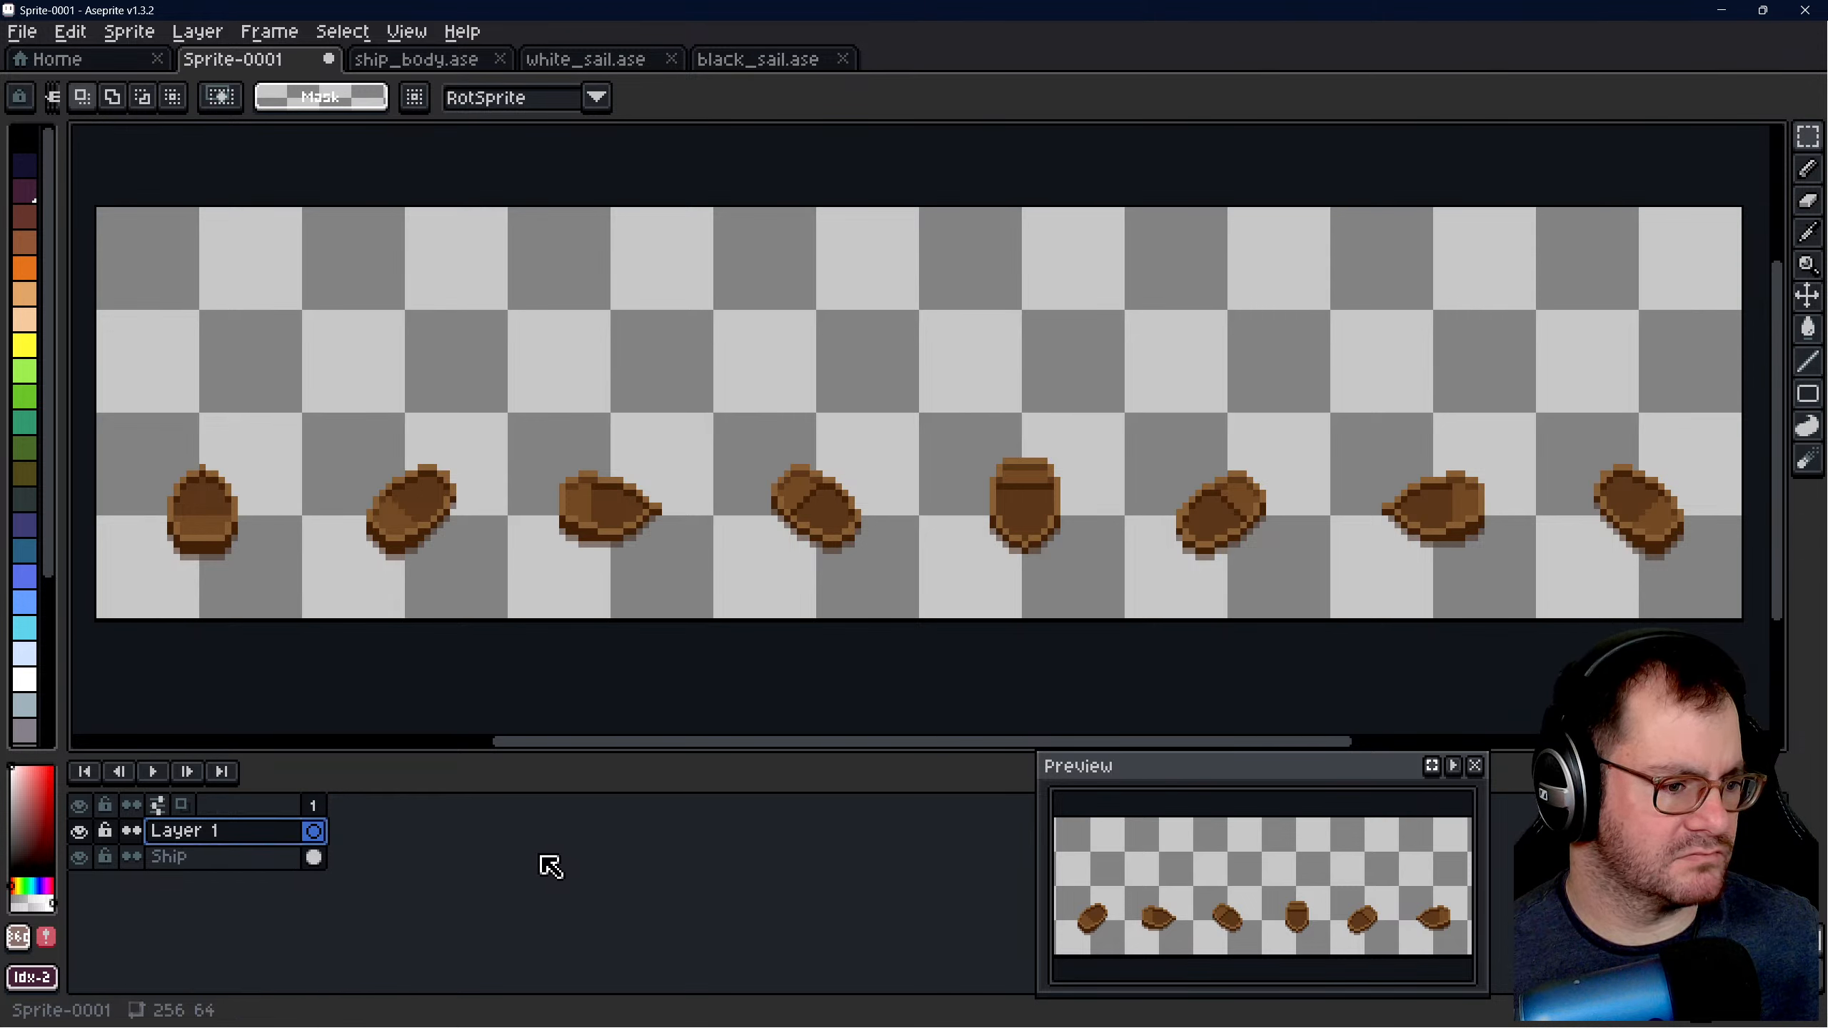
{"action": "right_click", "coordinate": [191, 828]}
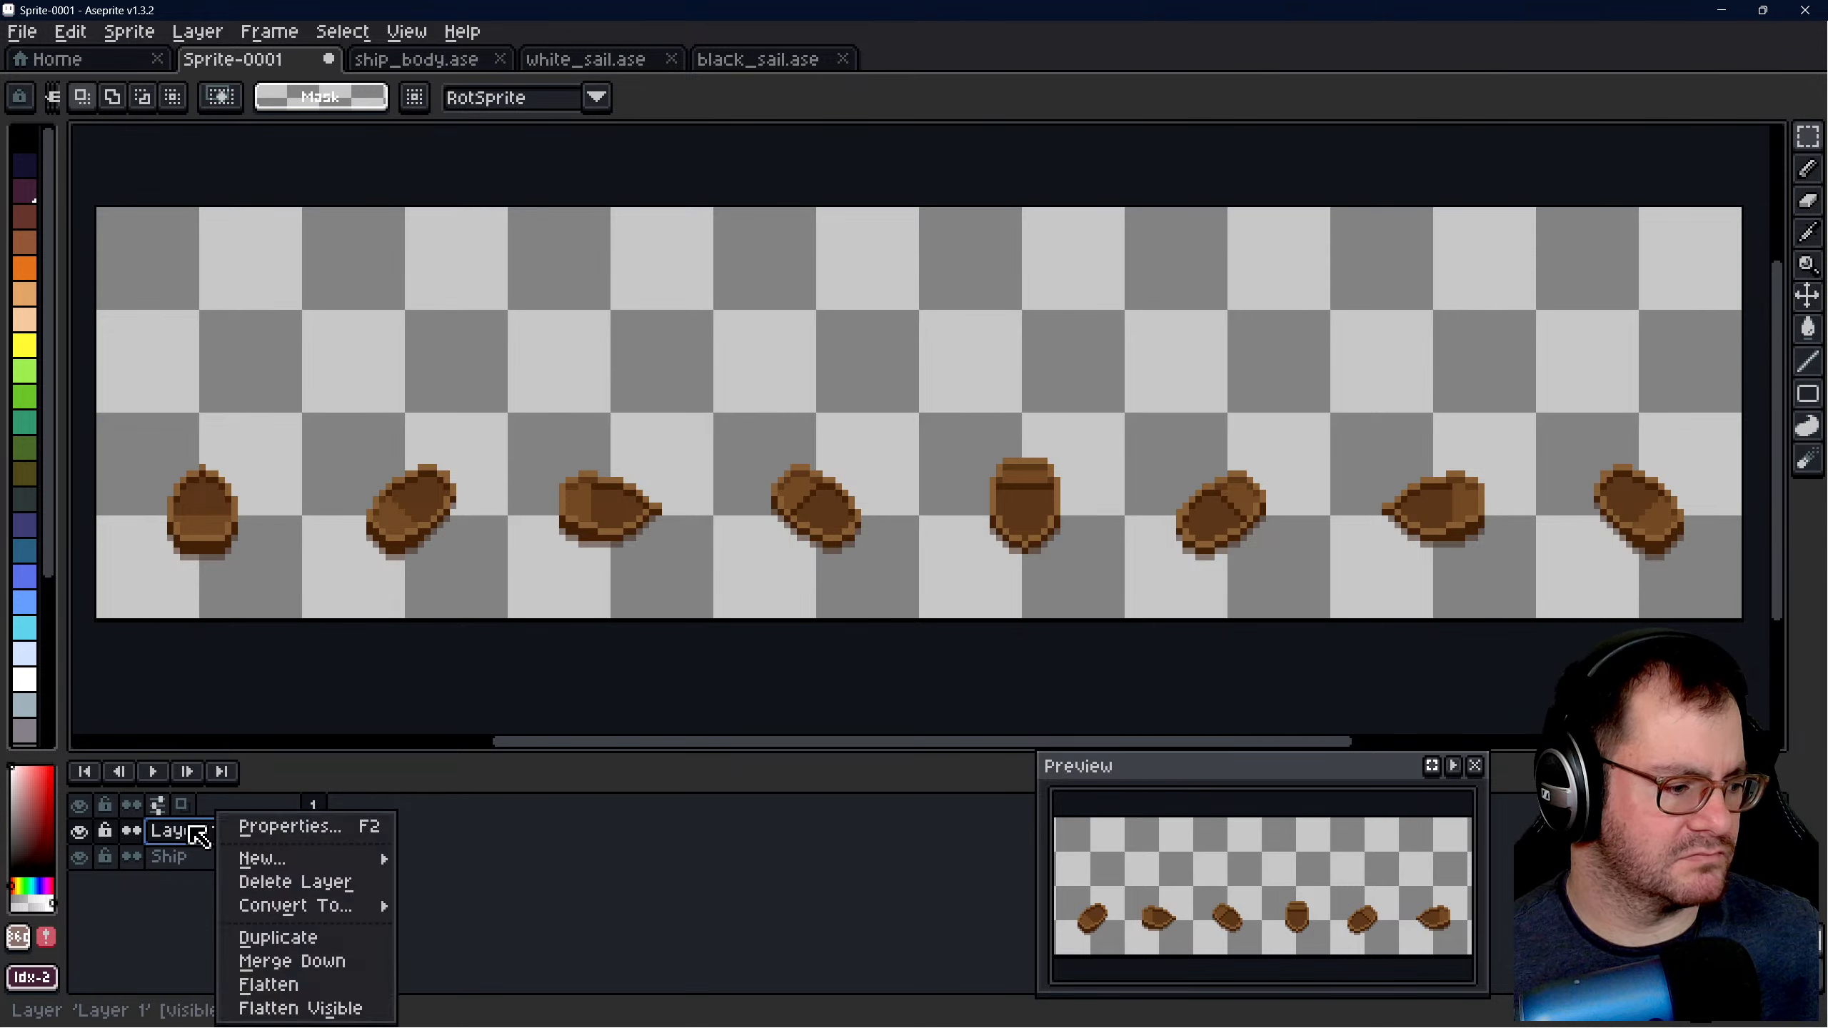
{"action": "left_click", "coordinate": [197, 834]}
{"action": "double_click", "coordinate": [216, 832]}
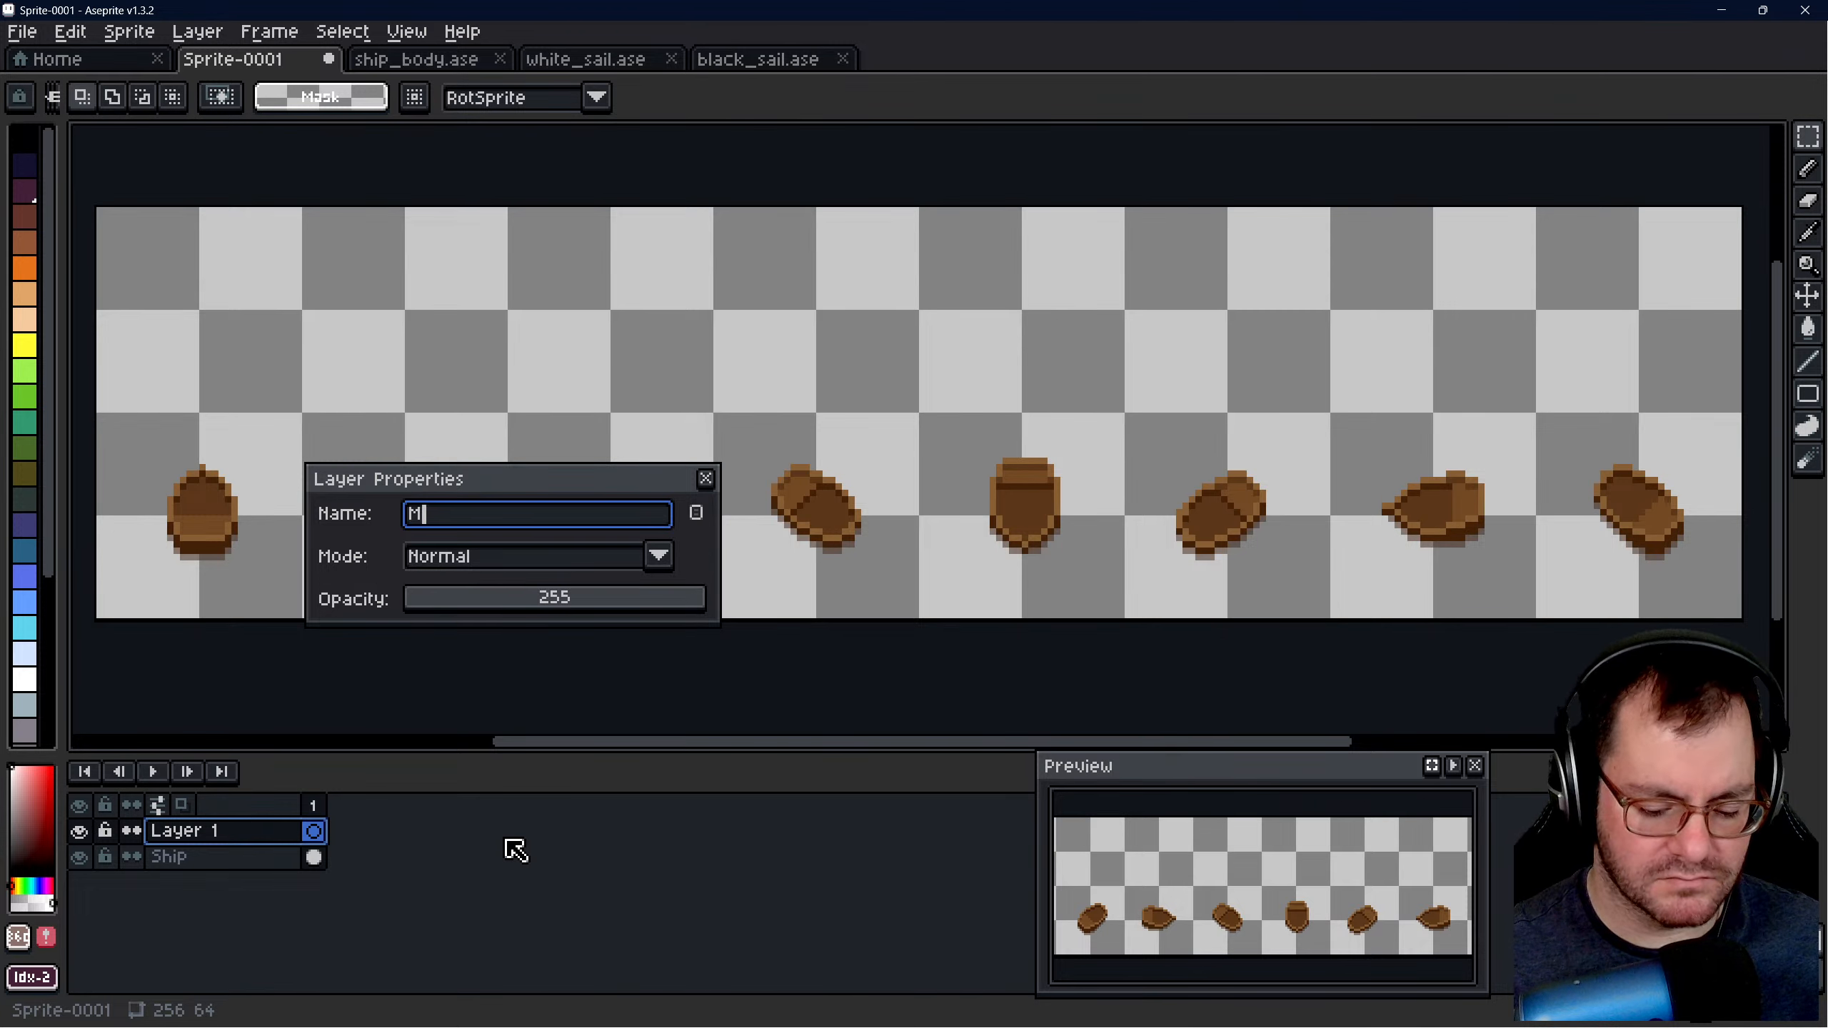
{"action": "type", "text": "Mast 1"}
{"action": "key", "text": "Return"}
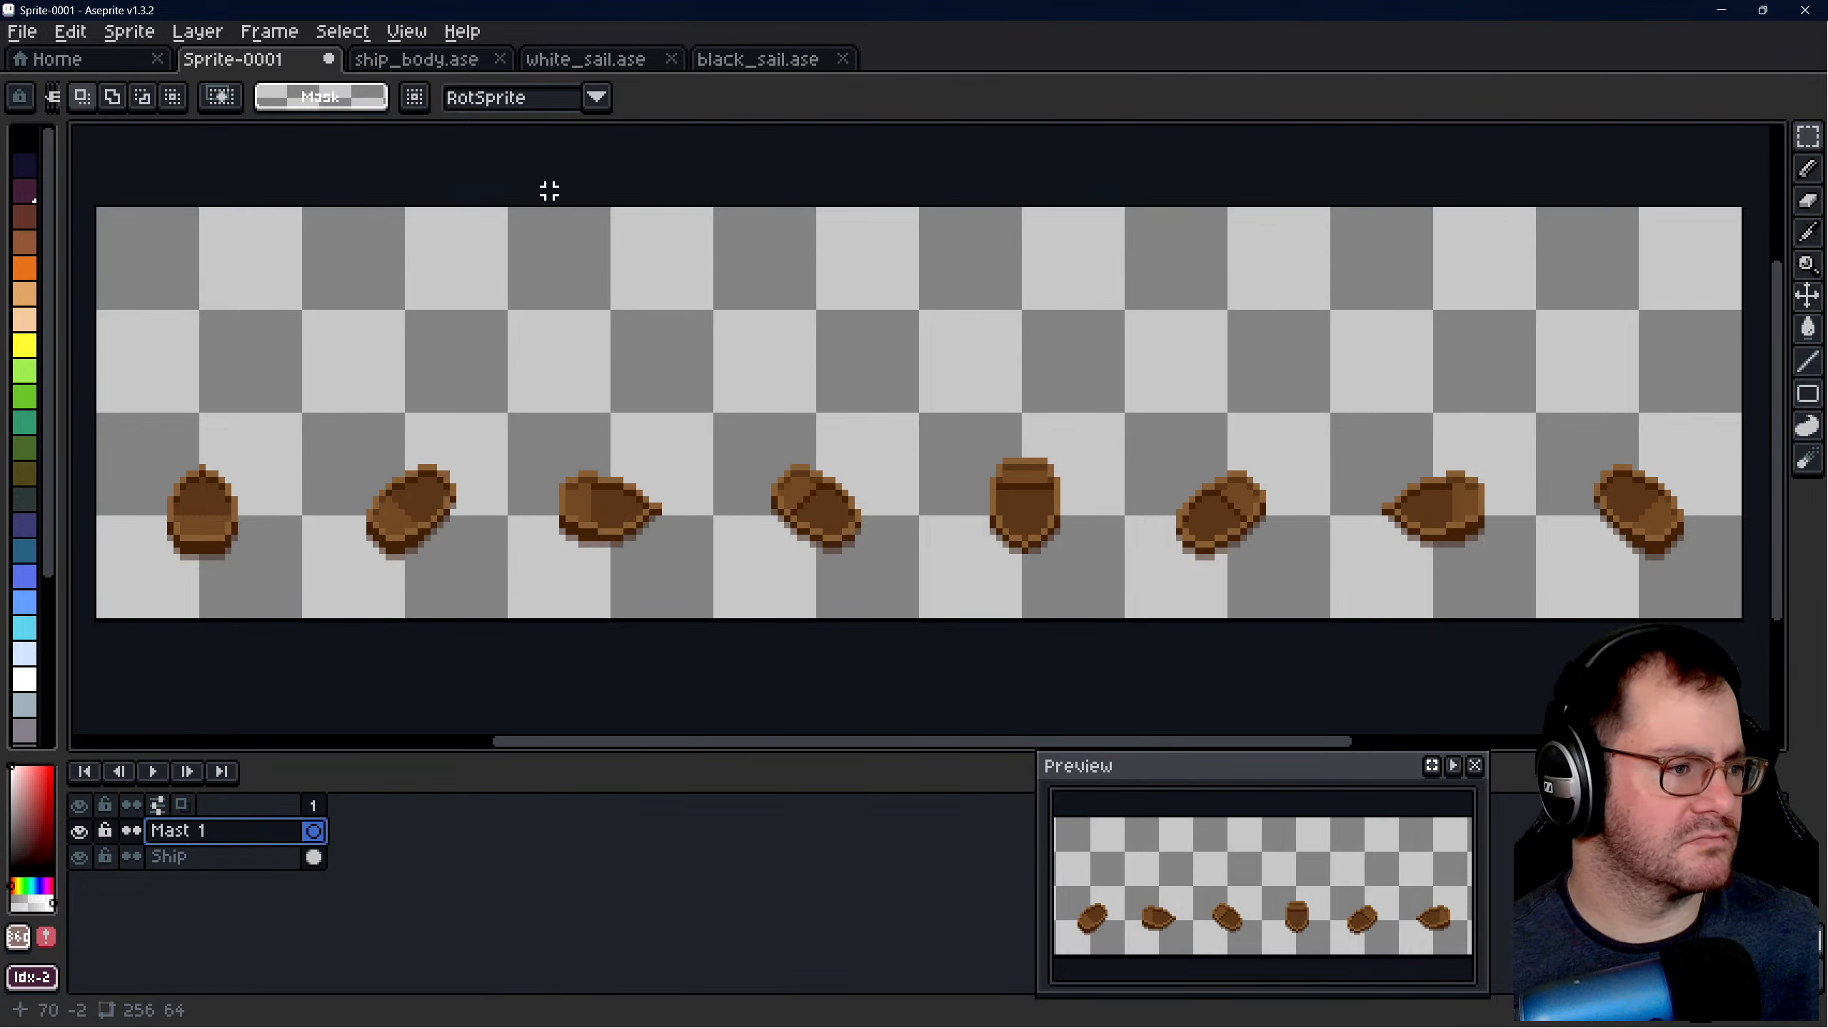
- Check the layer order in white_sail.ase, then add a layer named Sail above Mast 1 in Sprite-0001
{"action": "left_click", "coordinate": [576, 60]}
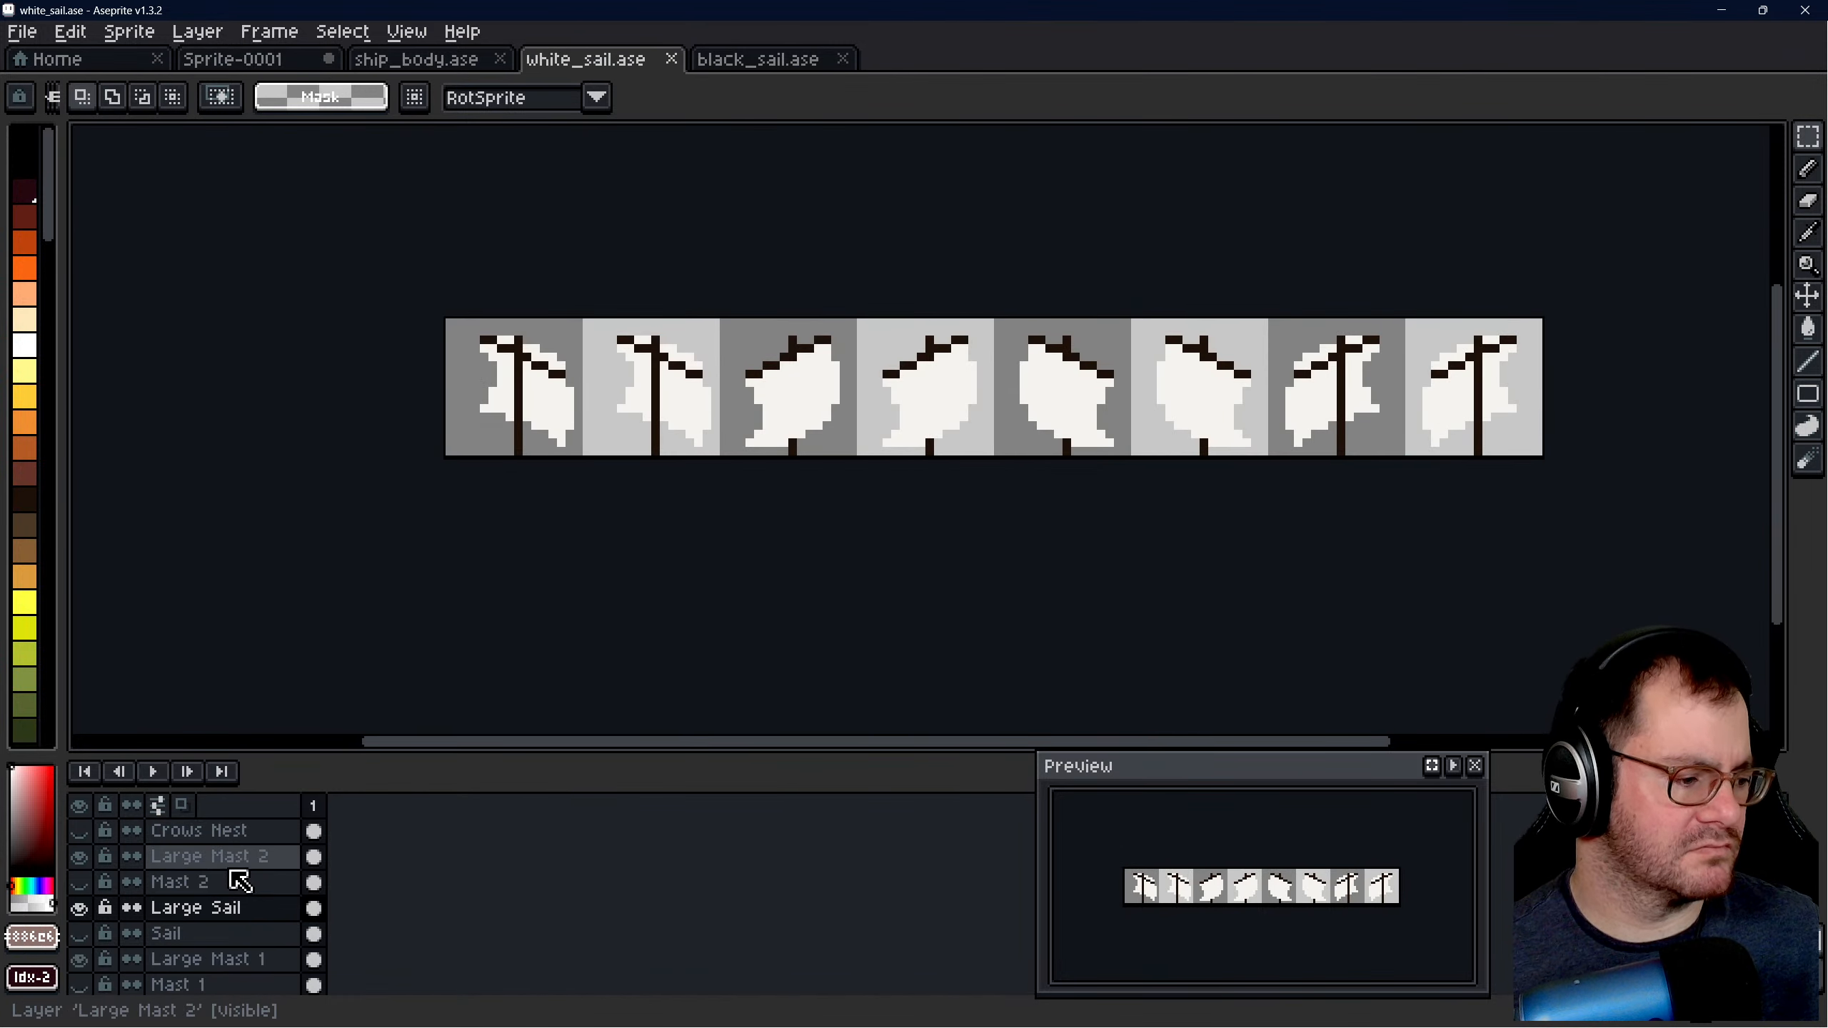
{"action": "left_click", "coordinate": [238, 61]}
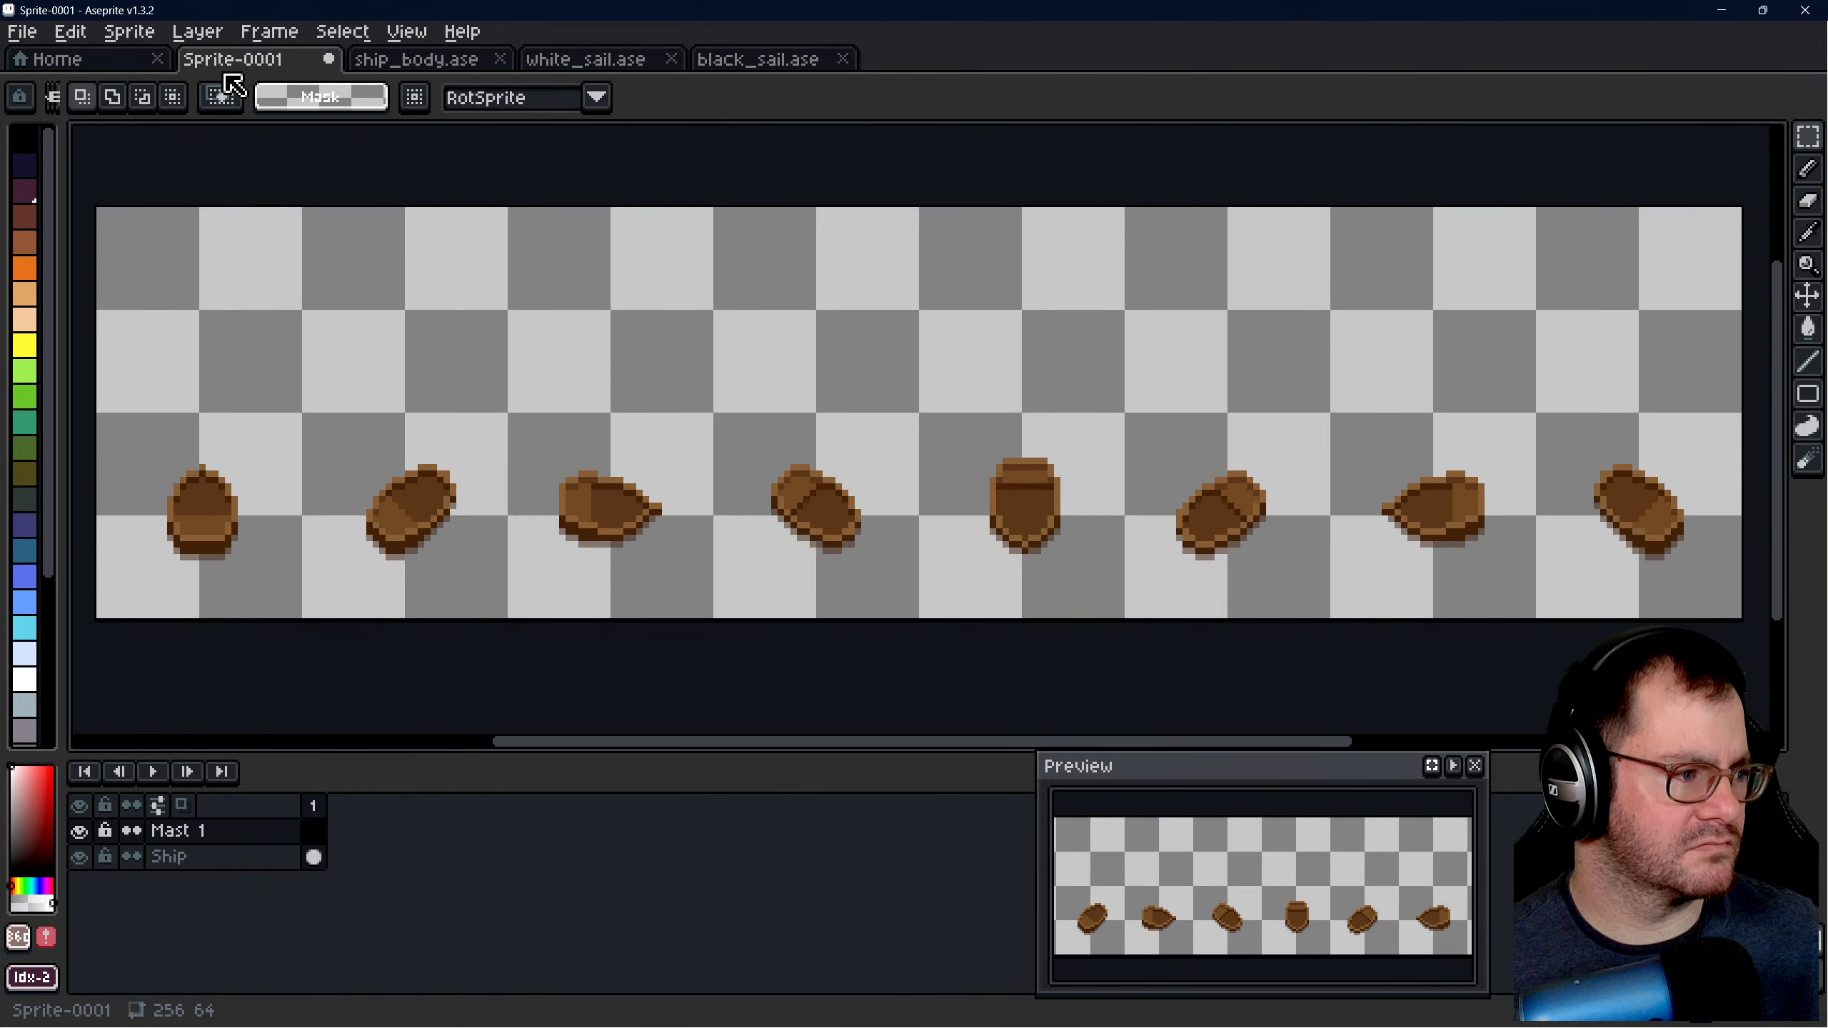
{"action": "right_click", "coordinate": [208, 830]}
{"action": "mouse_move", "coordinate": [360, 858]}
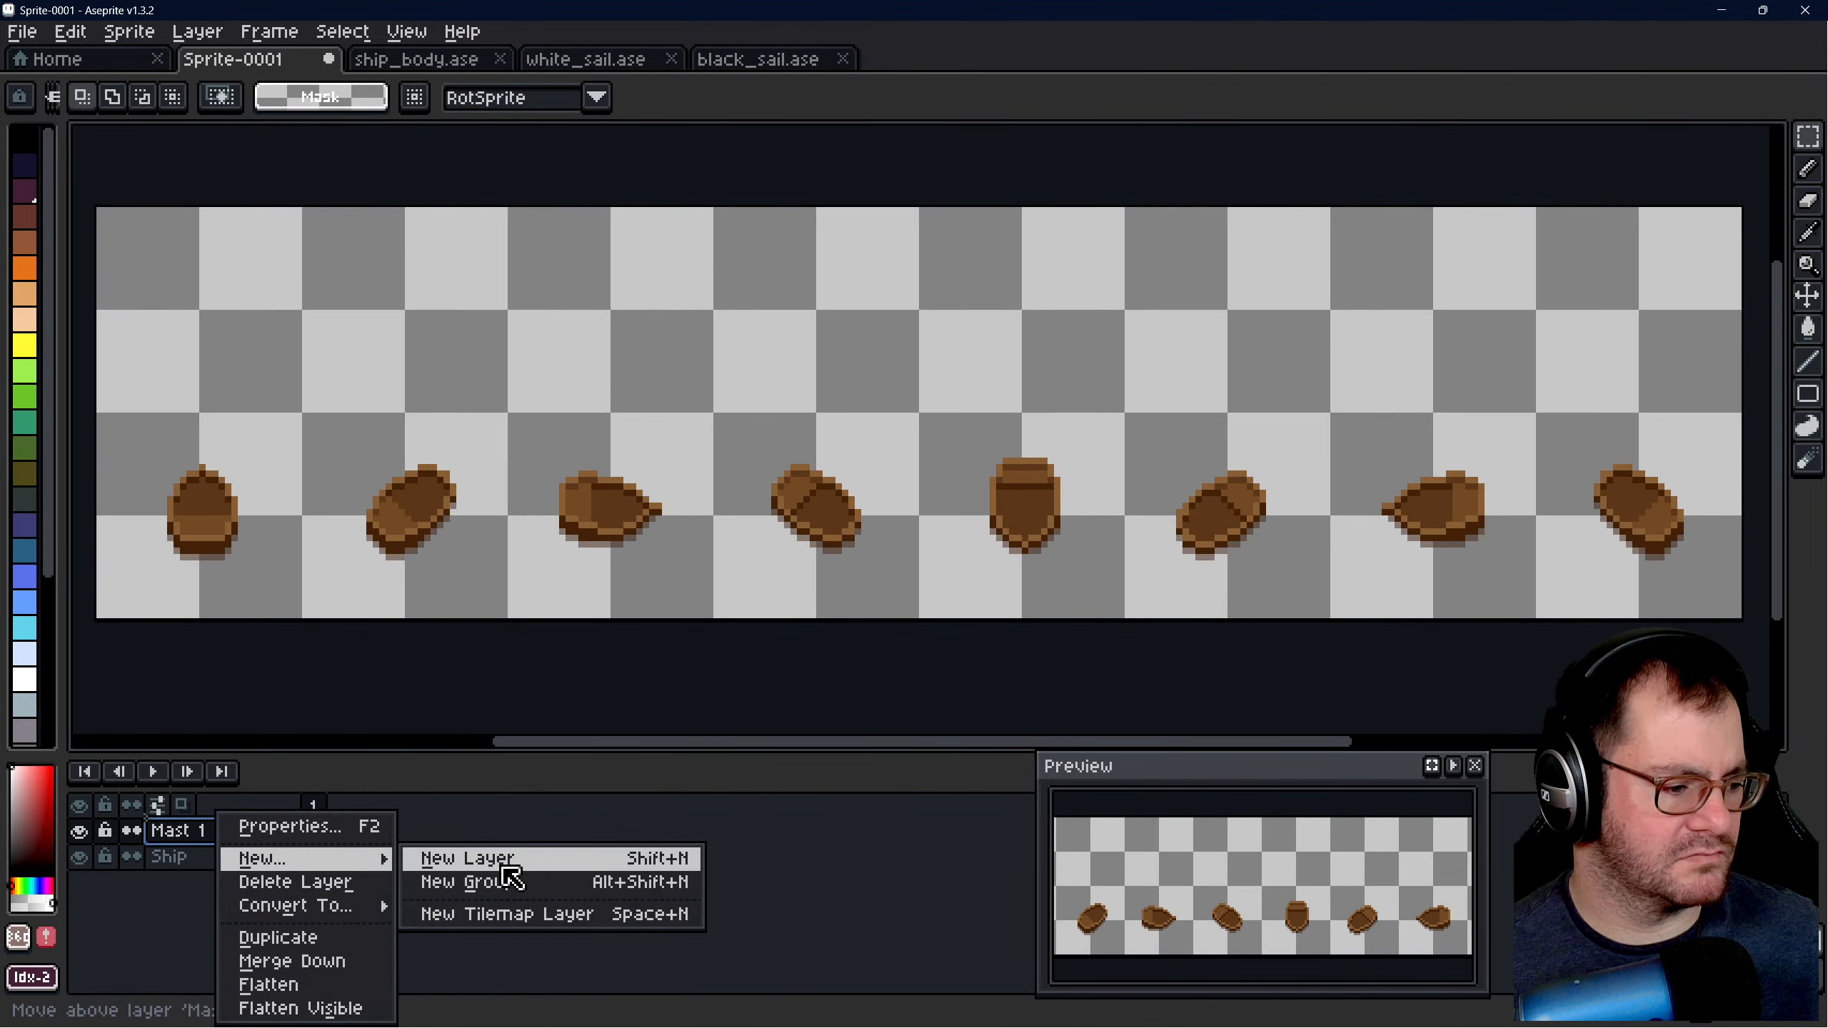
{"action": "left_click", "coordinate": [439, 860]}
{"action": "double_click", "coordinate": [215, 833]}
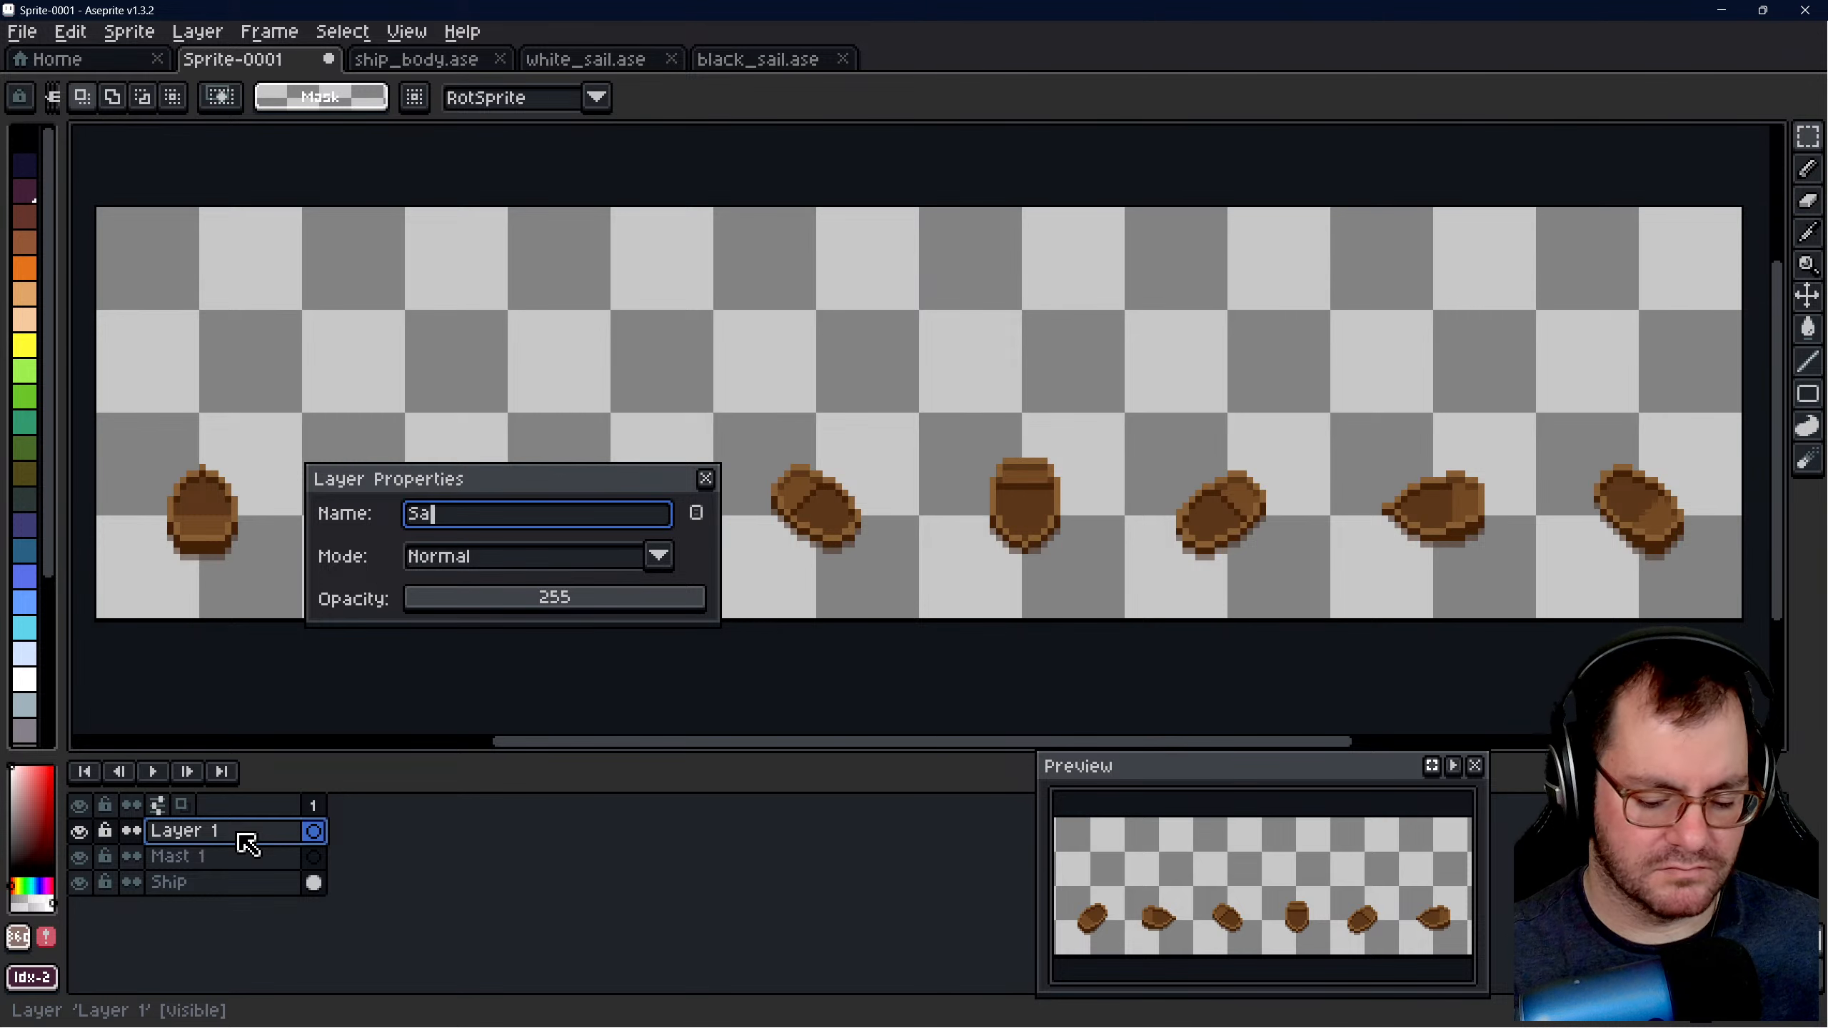
{"action": "key", "text": "Return"}
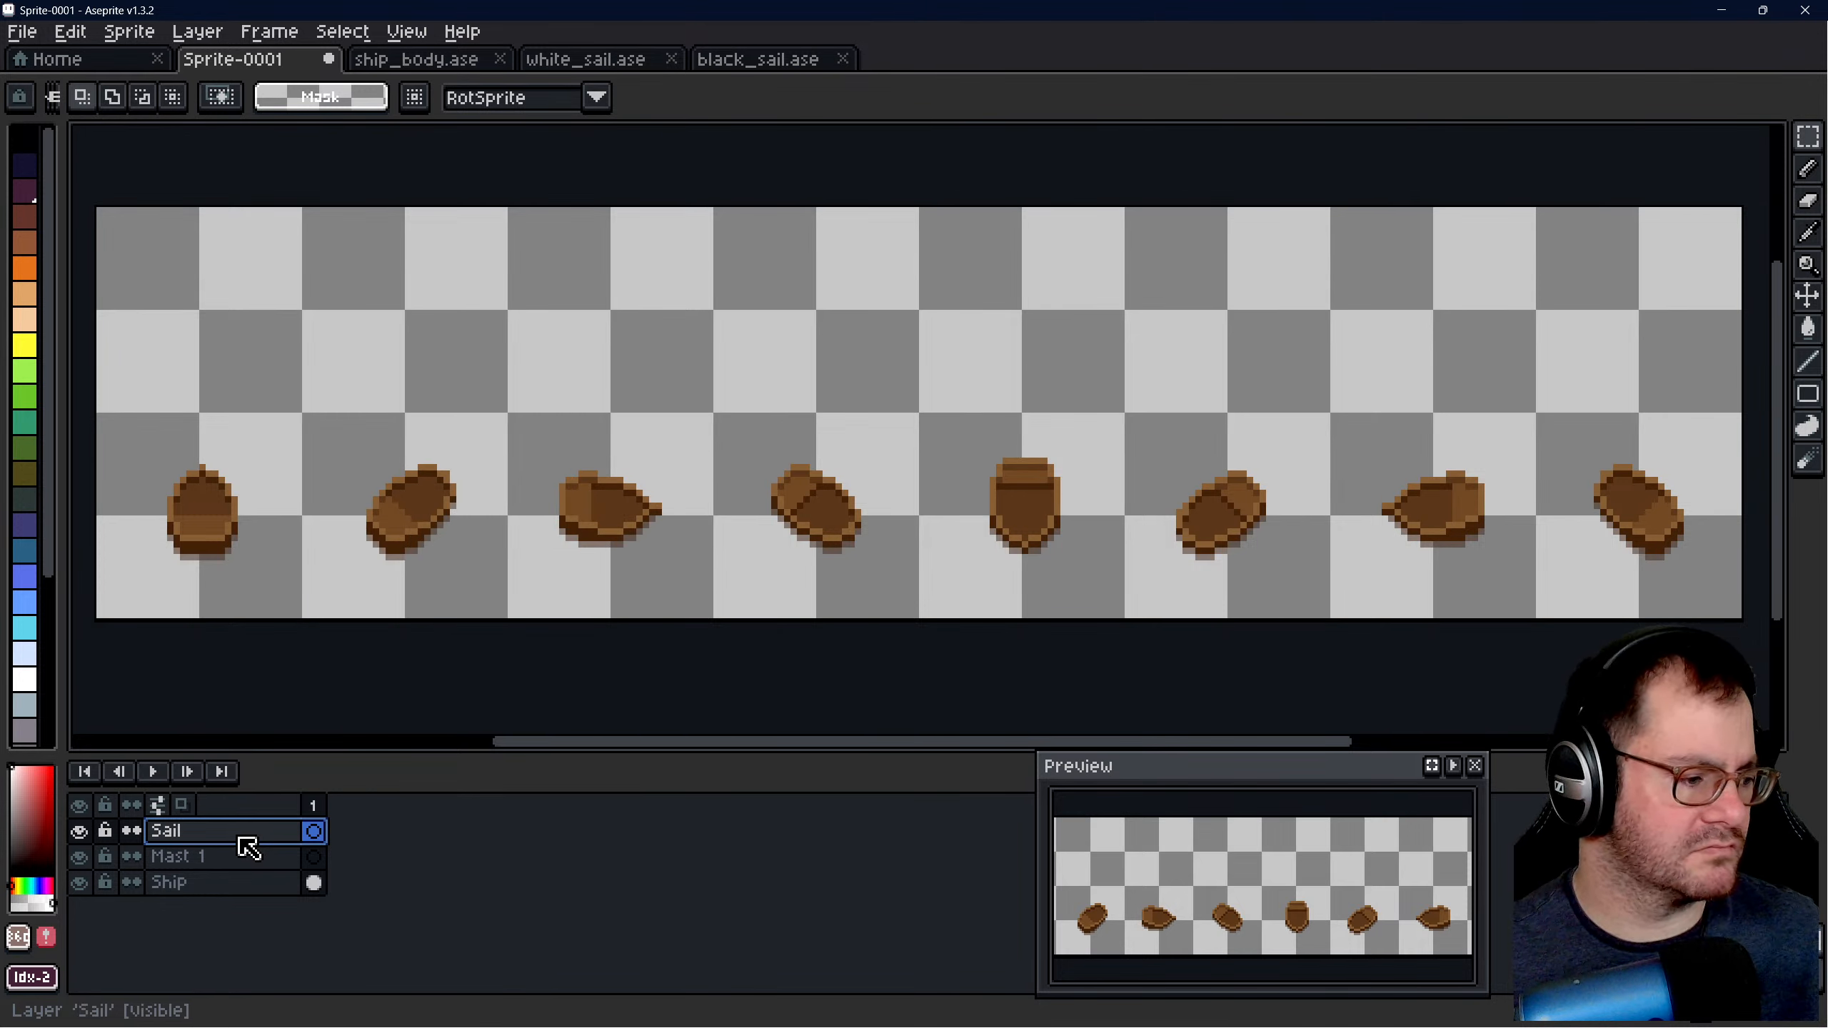
- Add a new layer above Sail and name it Mast 2
{"action": "right_click", "coordinate": [254, 843]}
{"action": "mouse_move", "coordinate": [360, 858]}
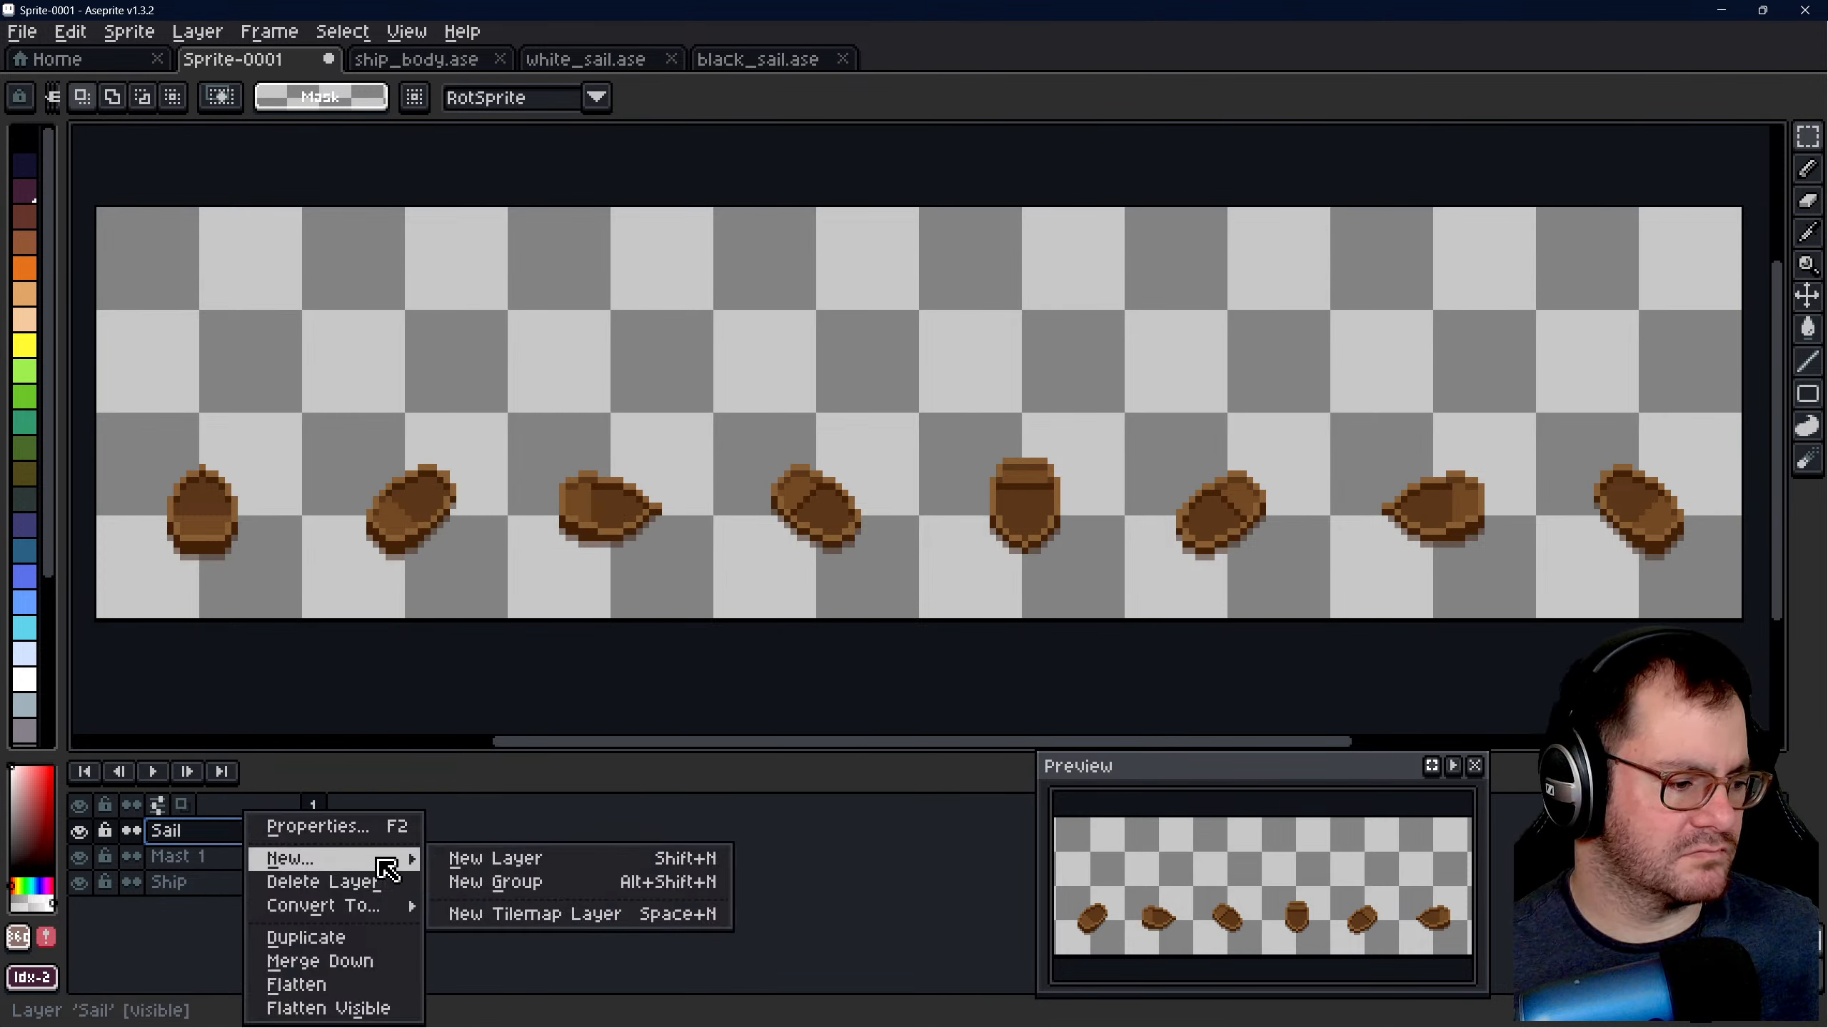
{"action": "left_click", "coordinate": [497, 858]}
{"action": "double_click", "coordinate": [208, 831]}
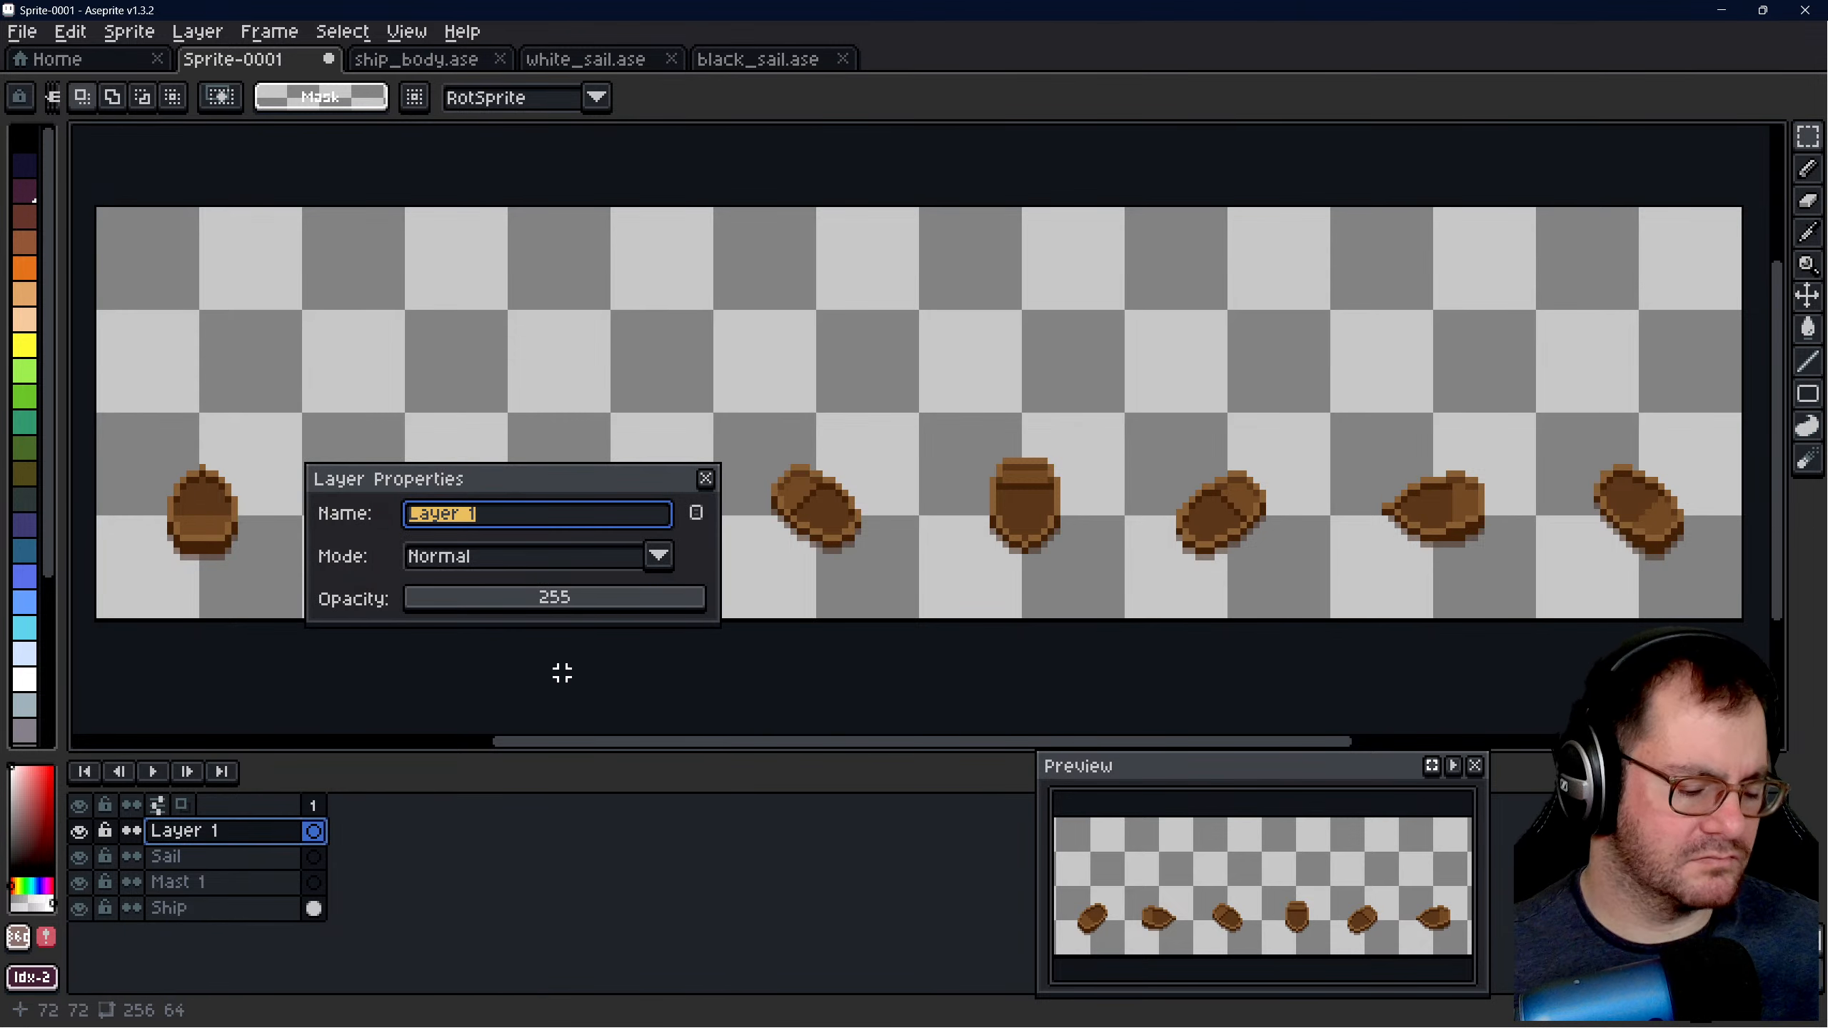
{"action": "type", "text": "Mast 2"}
{"action": "key", "text": "Return"}
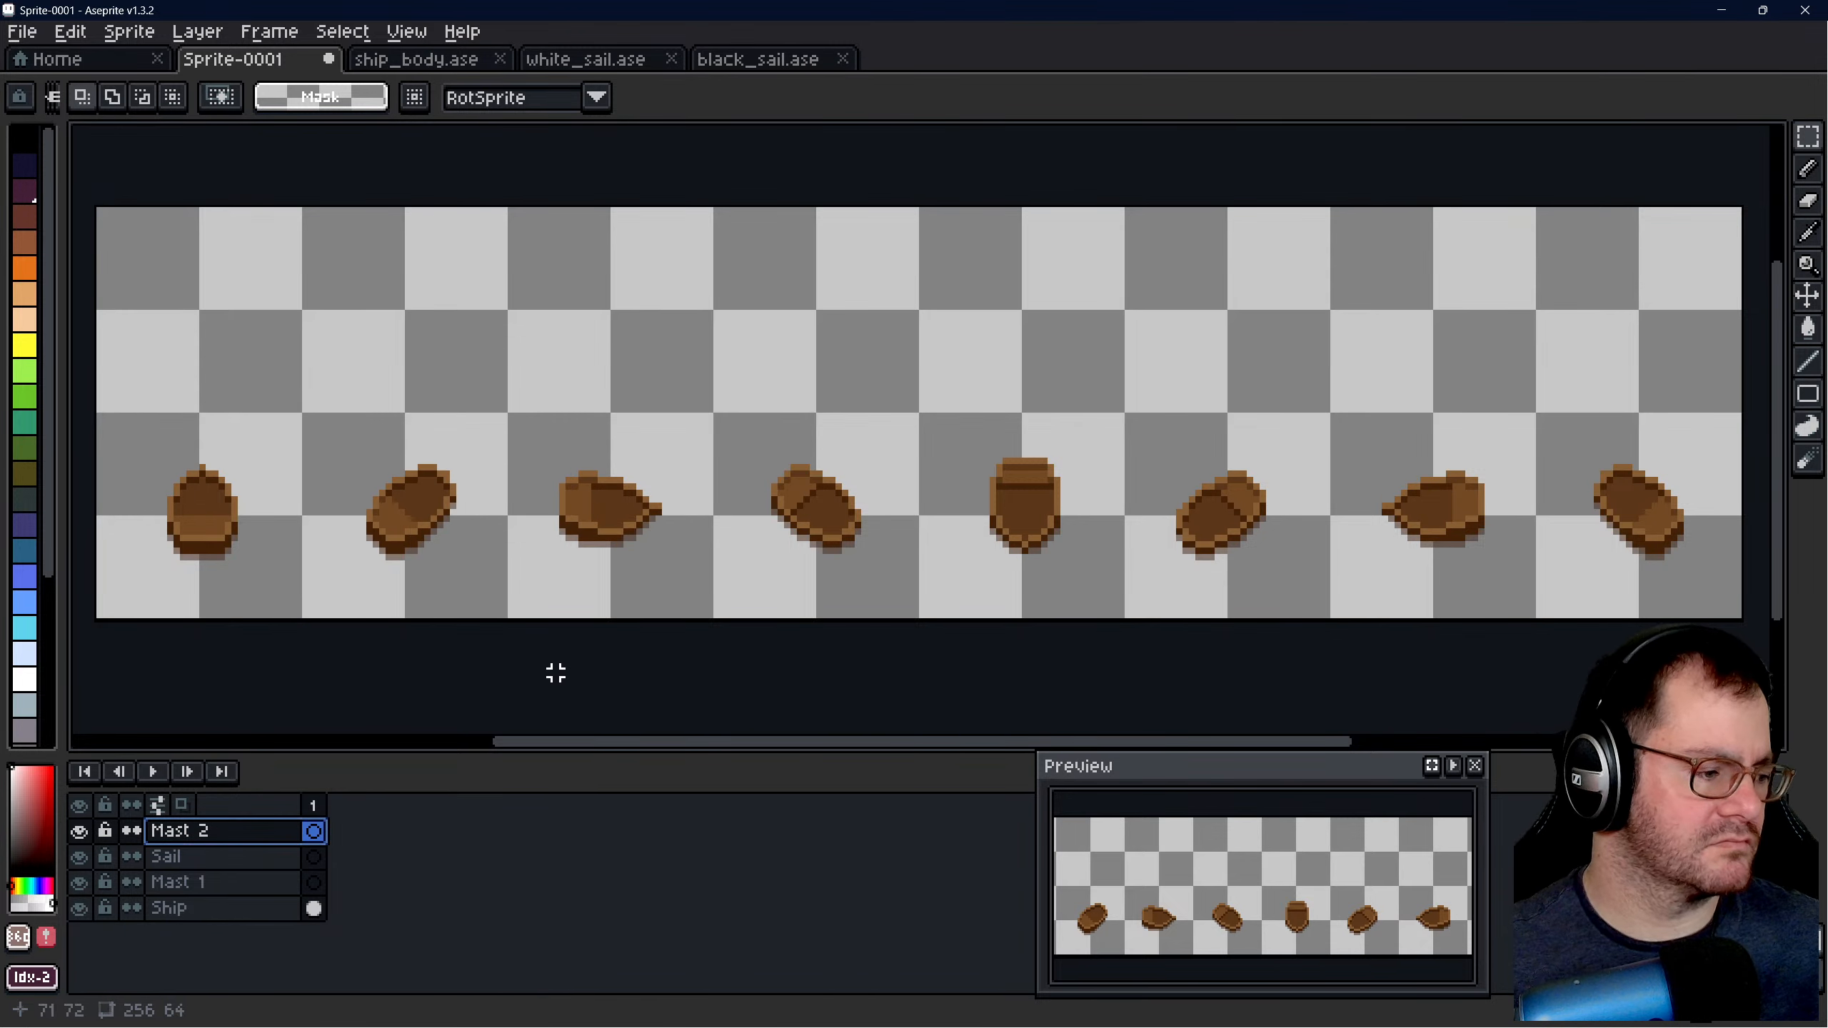
- Copy the full 128 × 16 Large Mast 1 artwork from white_sail.ase and paste it into the Mast 1 layer of Sprite-0001
{"action": "left_click", "coordinate": [230, 884]}
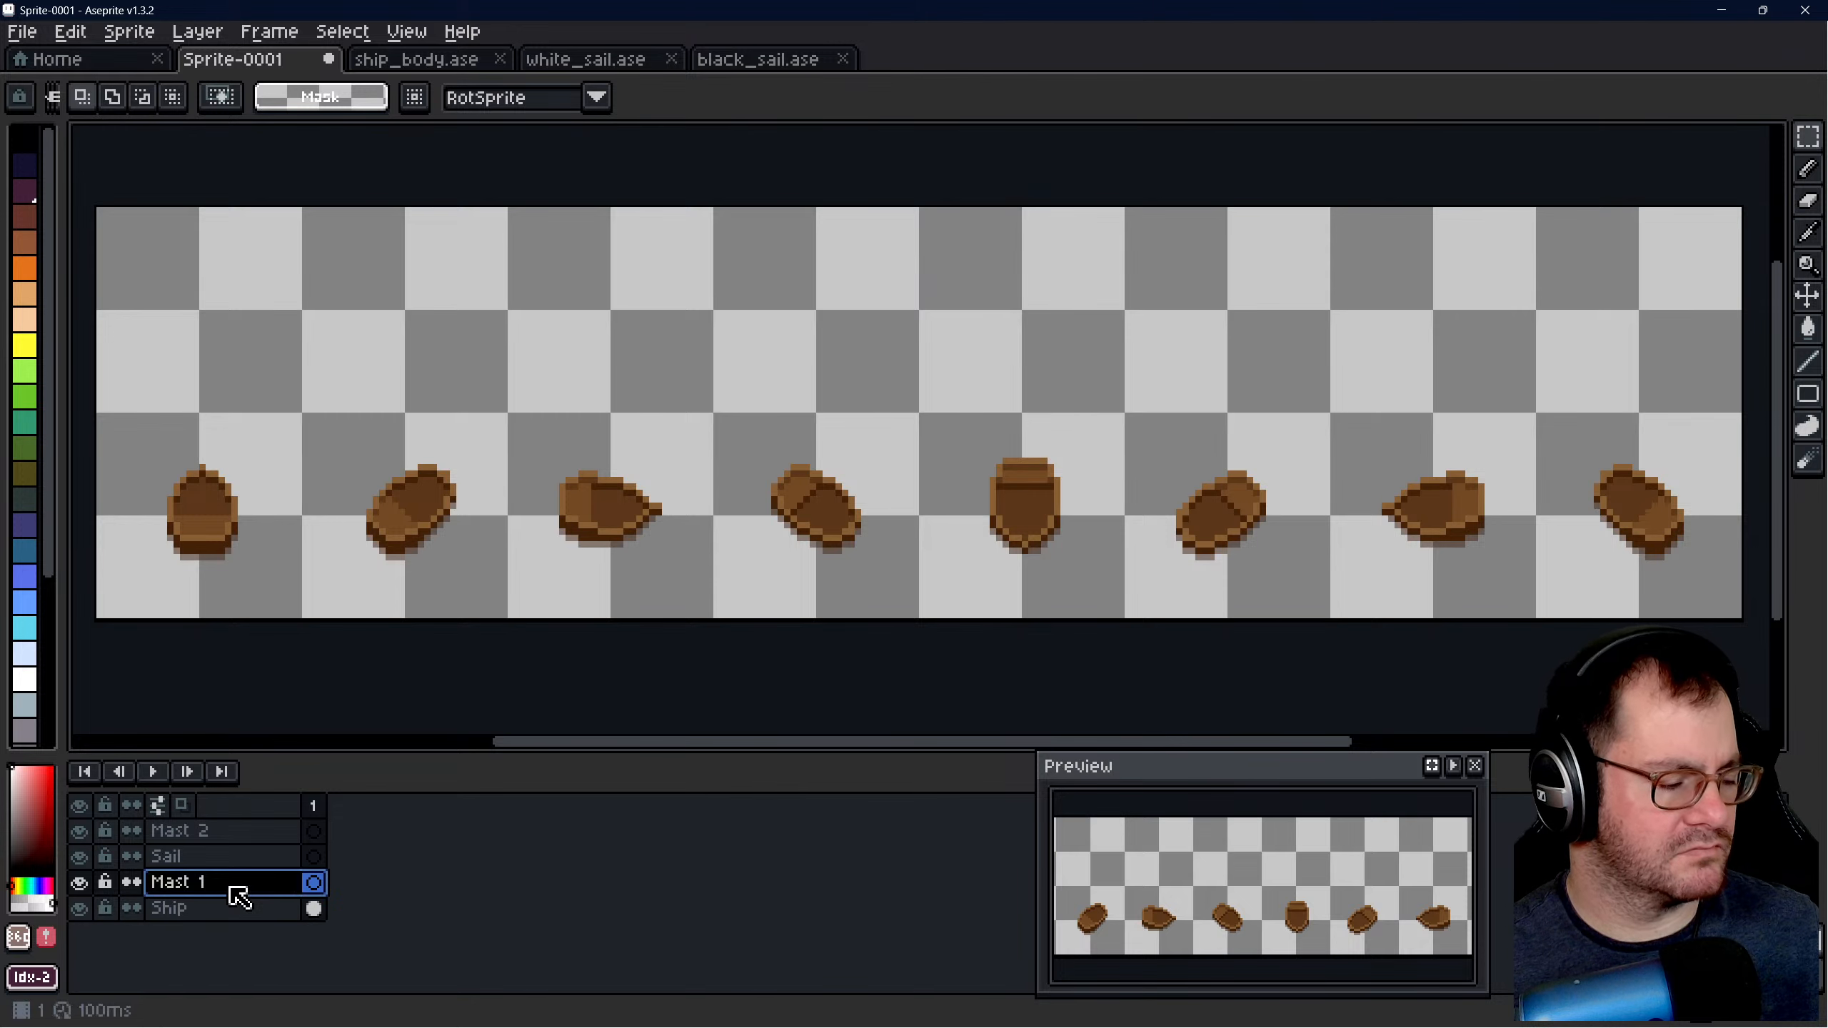
{"action": "left_click", "coordinate": [410, 61]}
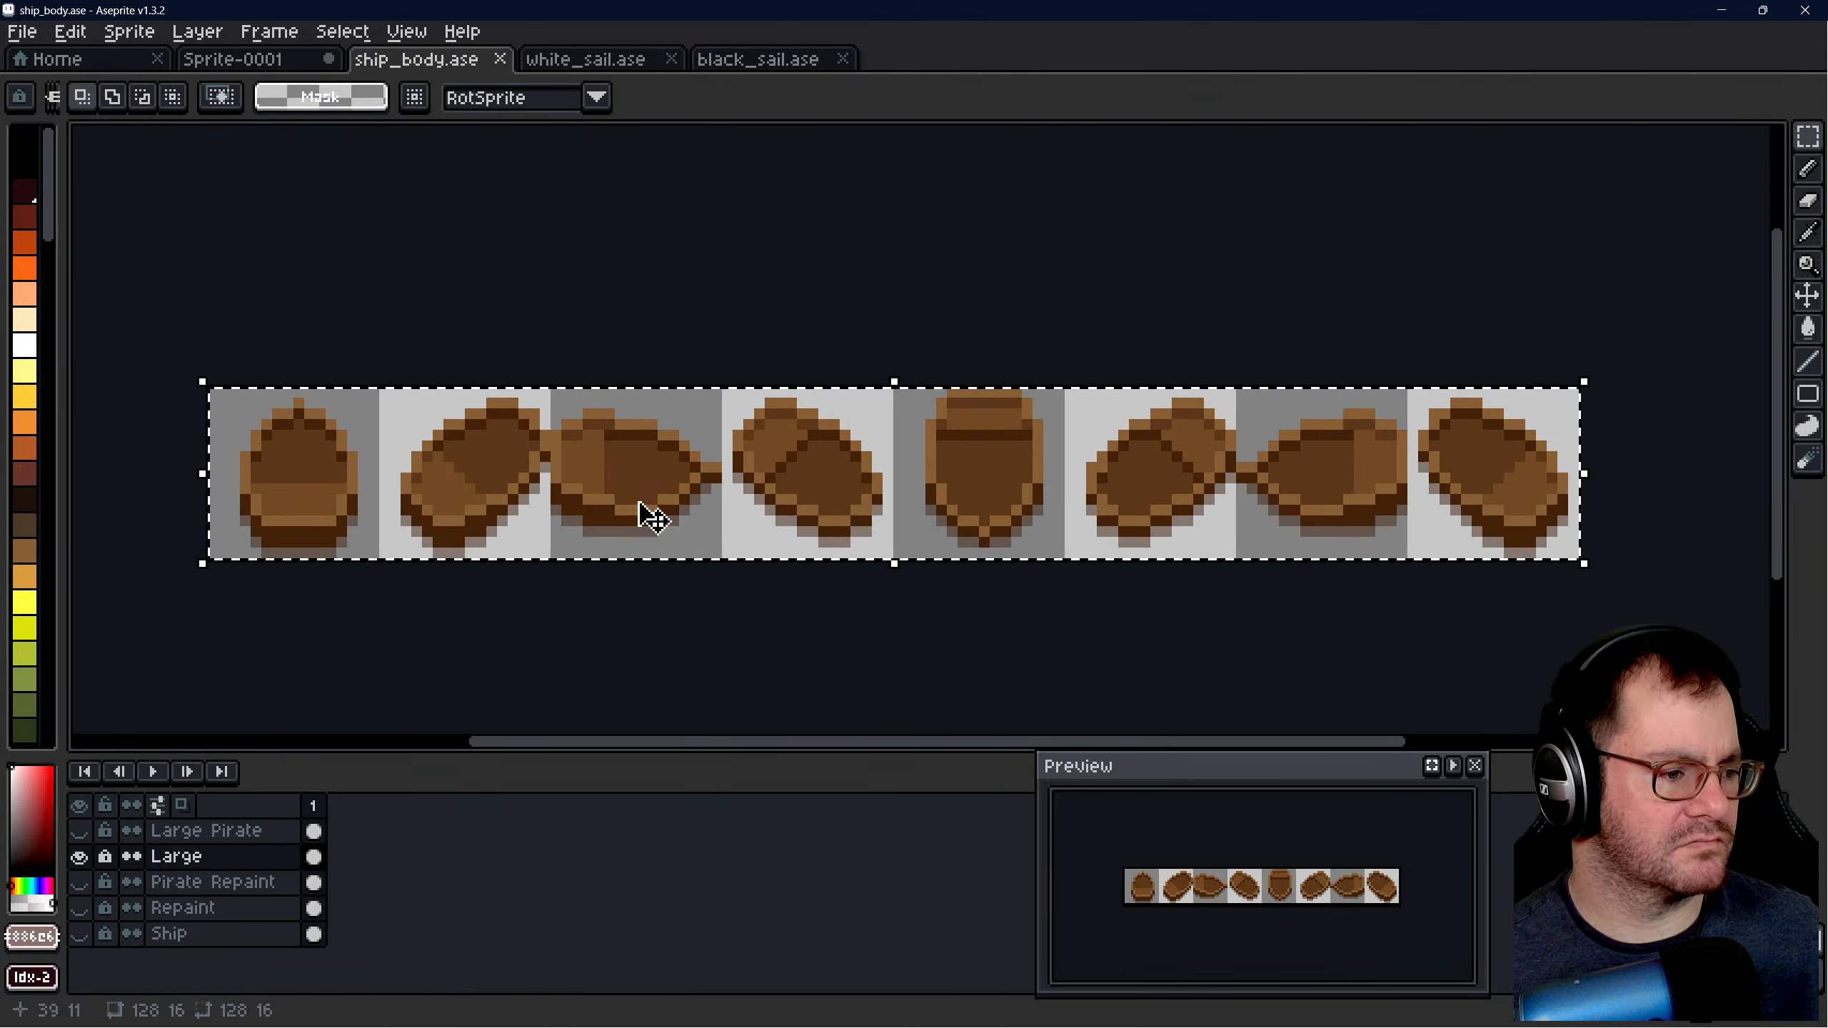
{"action": "left_click", "coordinate": [605, 59]}
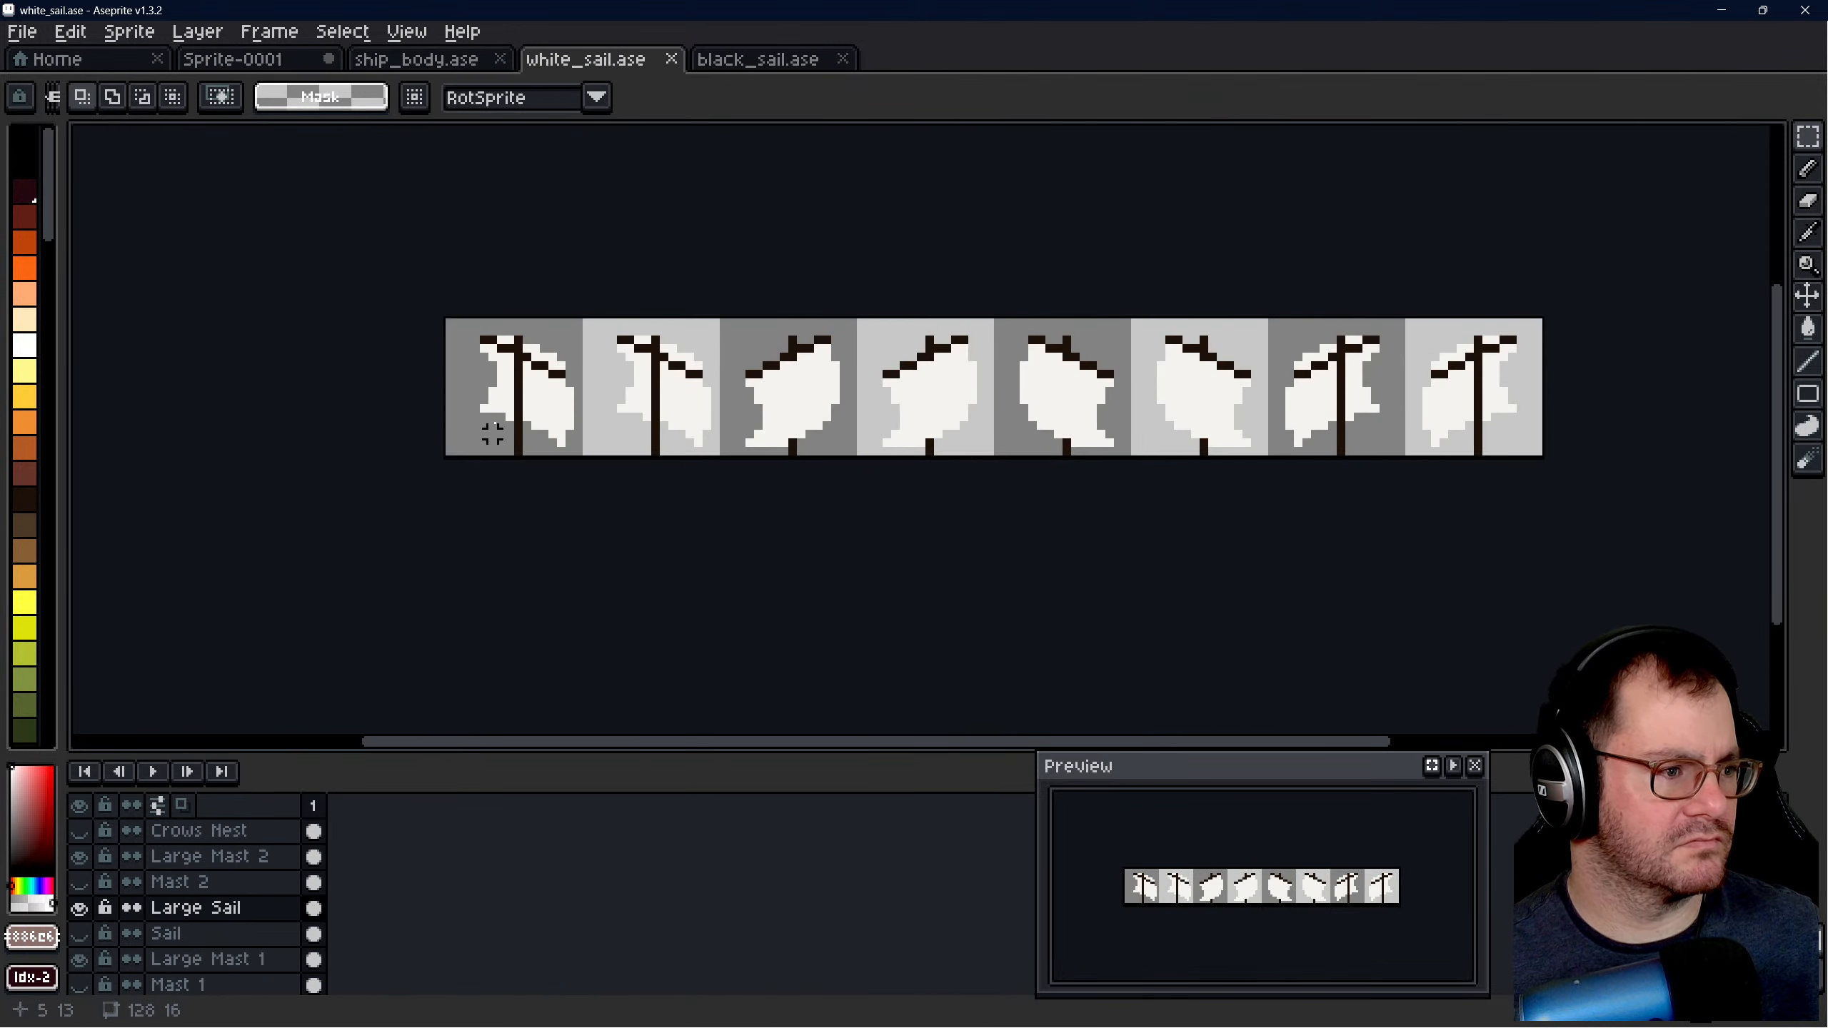
{"action": "left_click", "coordinate": [216, 960]}
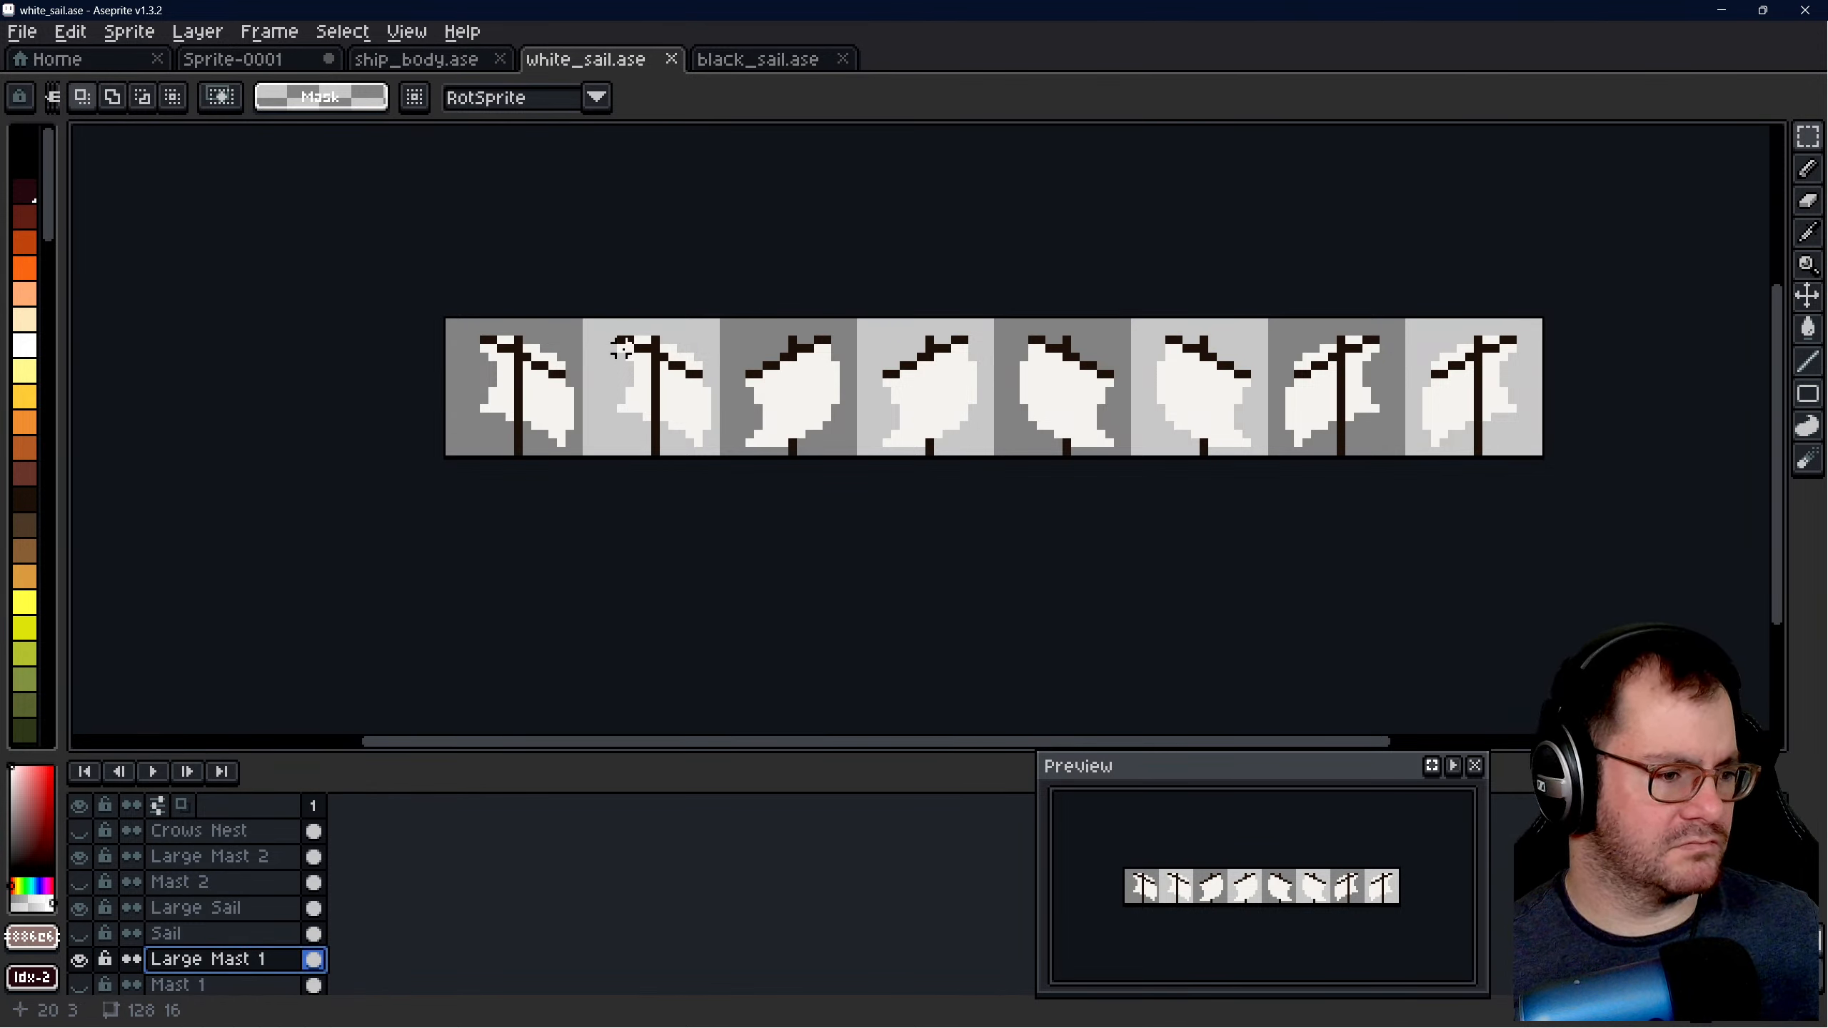
{"action": "left_click_drag", "start_coordinate": [441, 322], "coordinate": [1537, 451]}
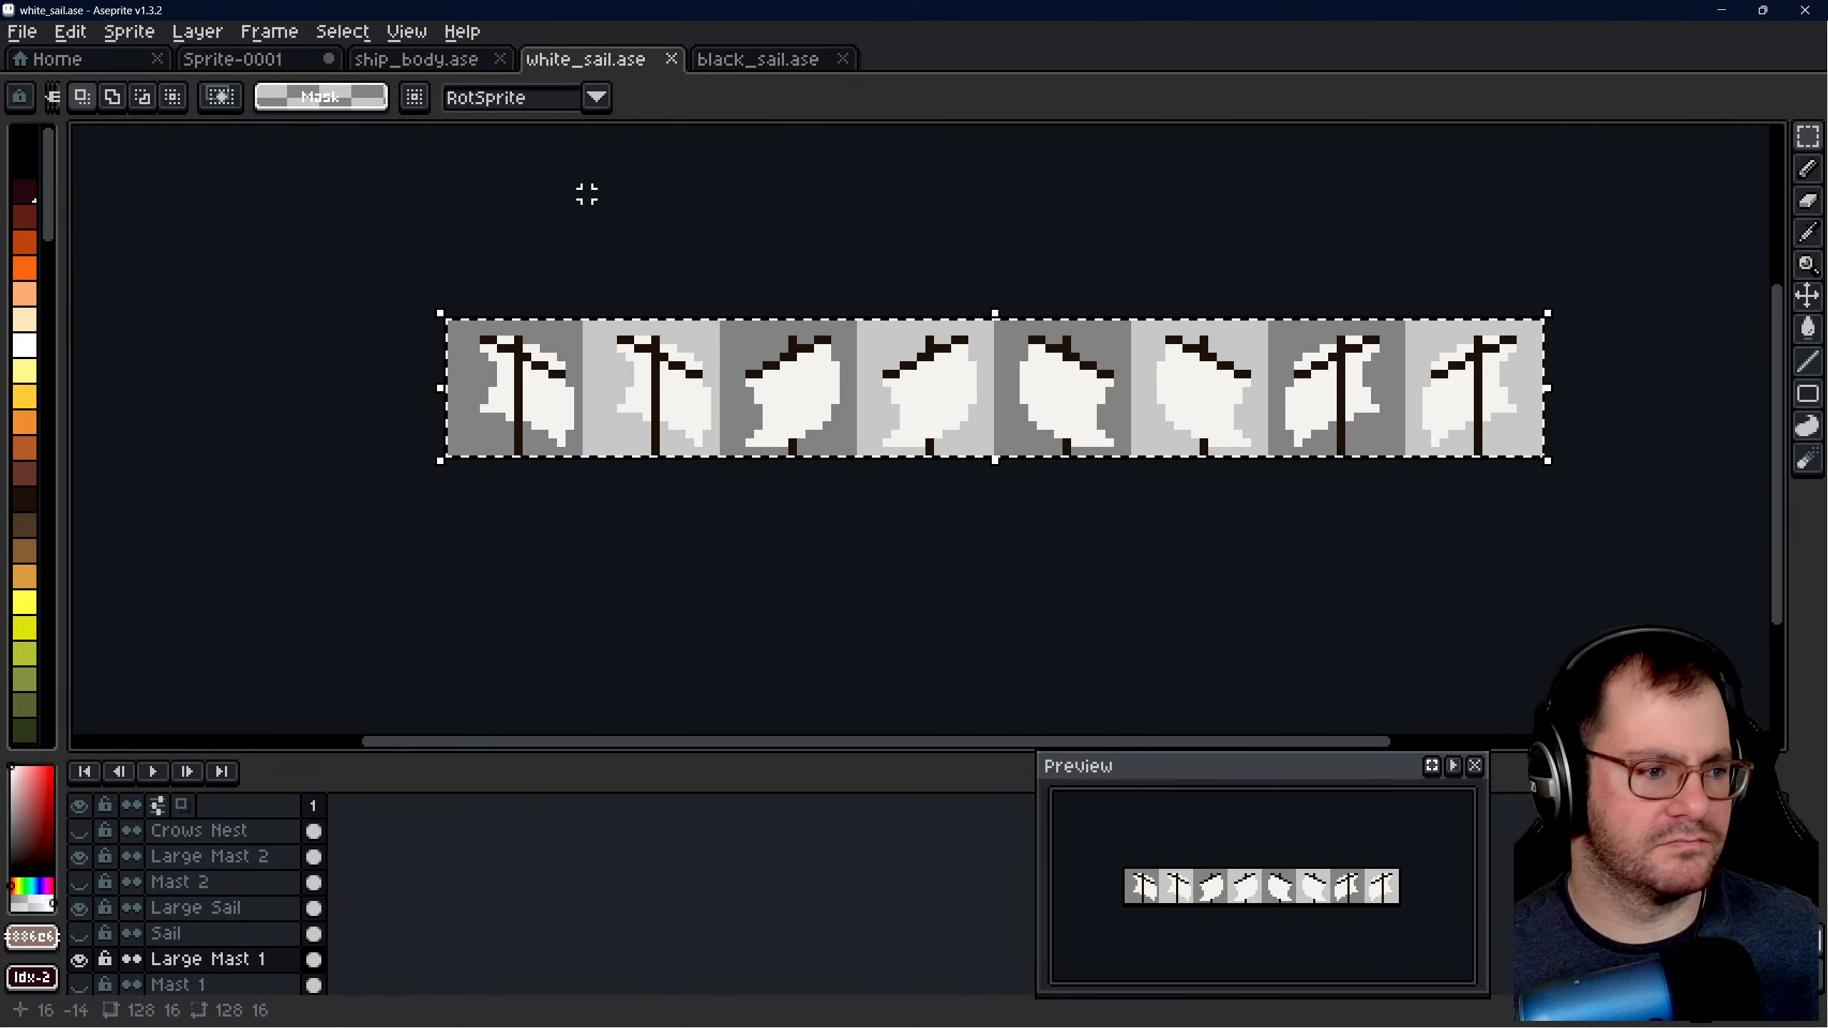
{"action": "left_click", "coordinate": [249, 60]}
{"action": "key", "text": "ctrl+v"}
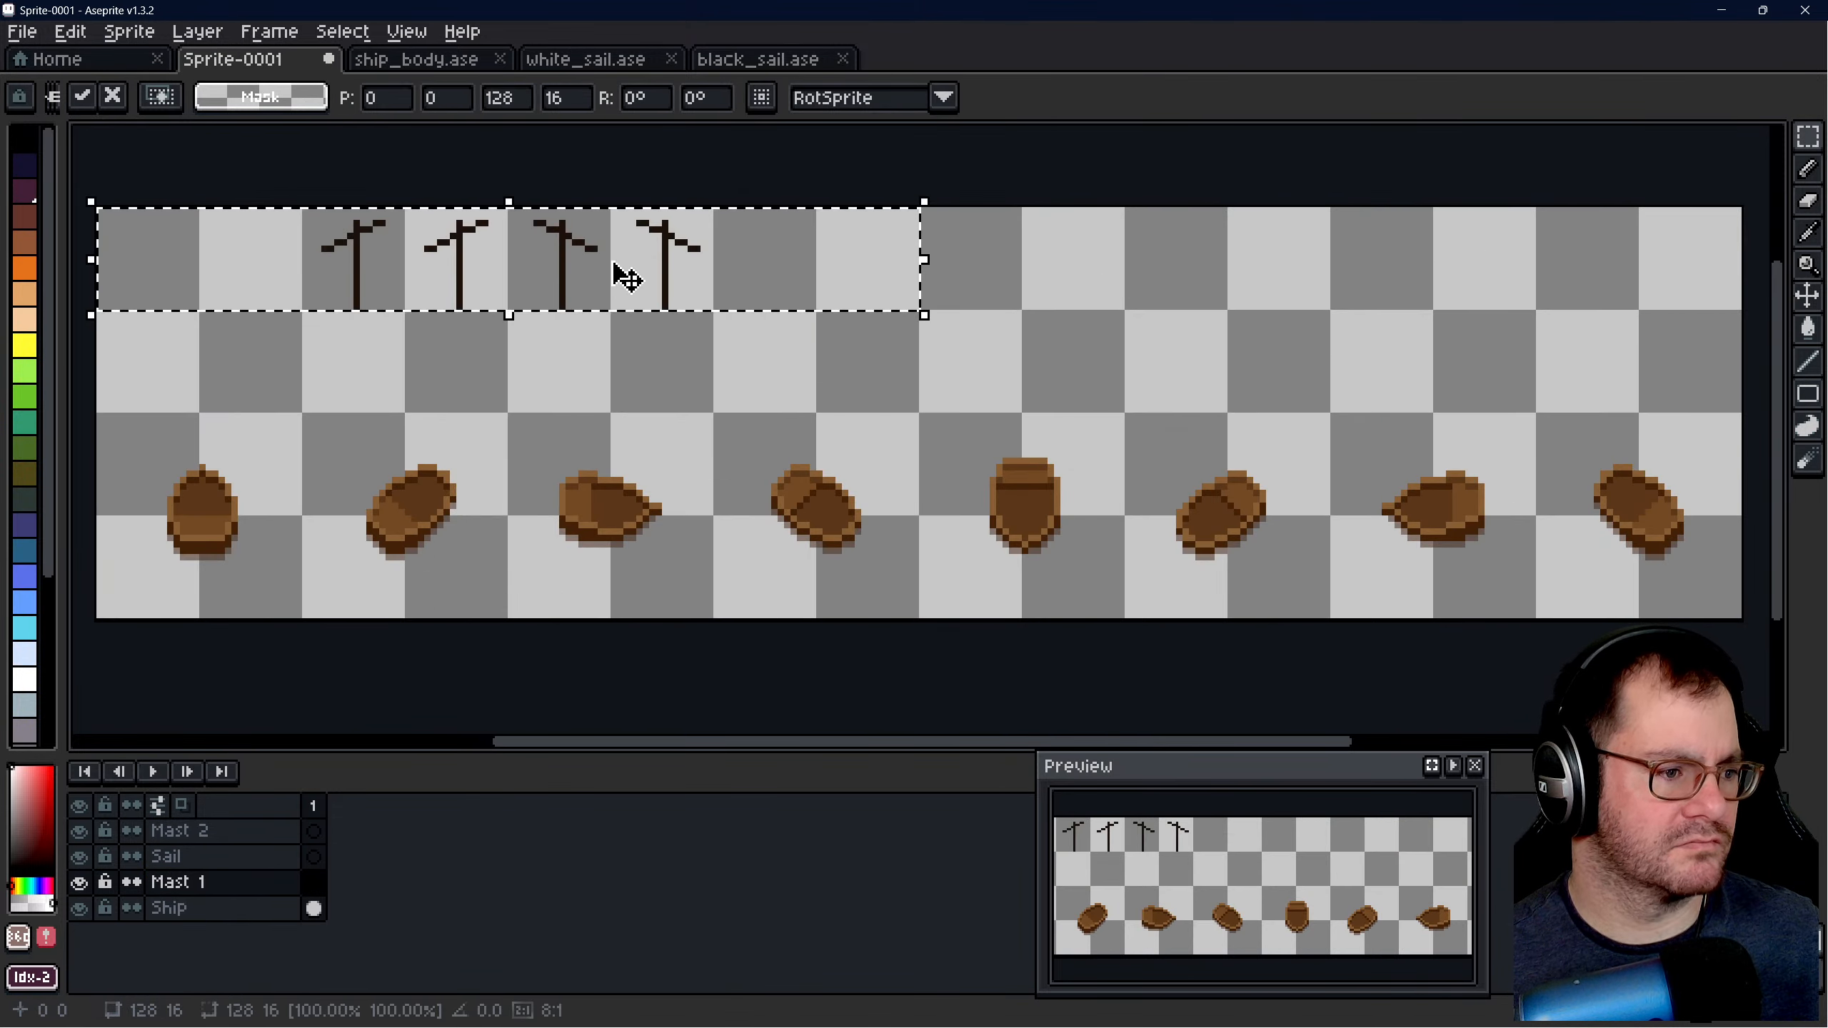
- Move the pasted masts down out of the canvas's top row and place the rightmost one on the seventh hull
{"action": "left_click_drag", "start_coordinate": [600, 257], "coordinate": [1445, 482]}
{"action": "left_click", "coordinate": [1538, 315]}
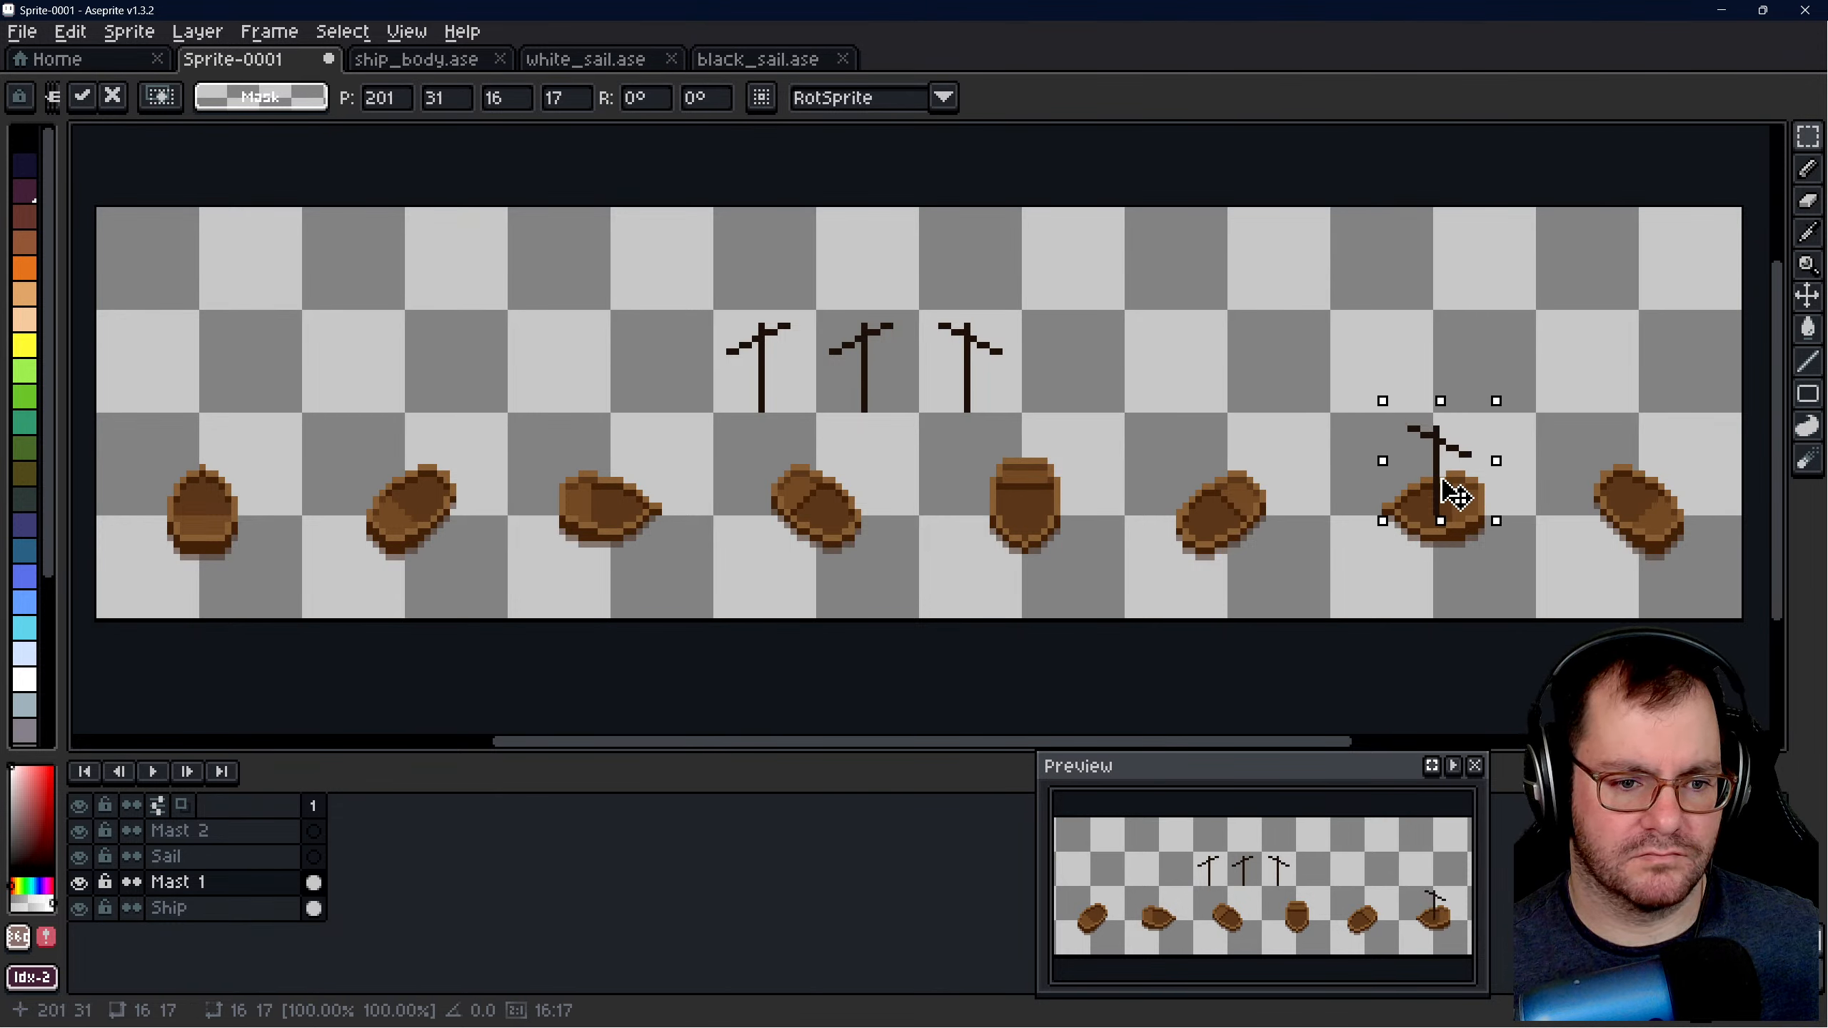
{"action": "left_click", "coordinate": [1282, 441]}
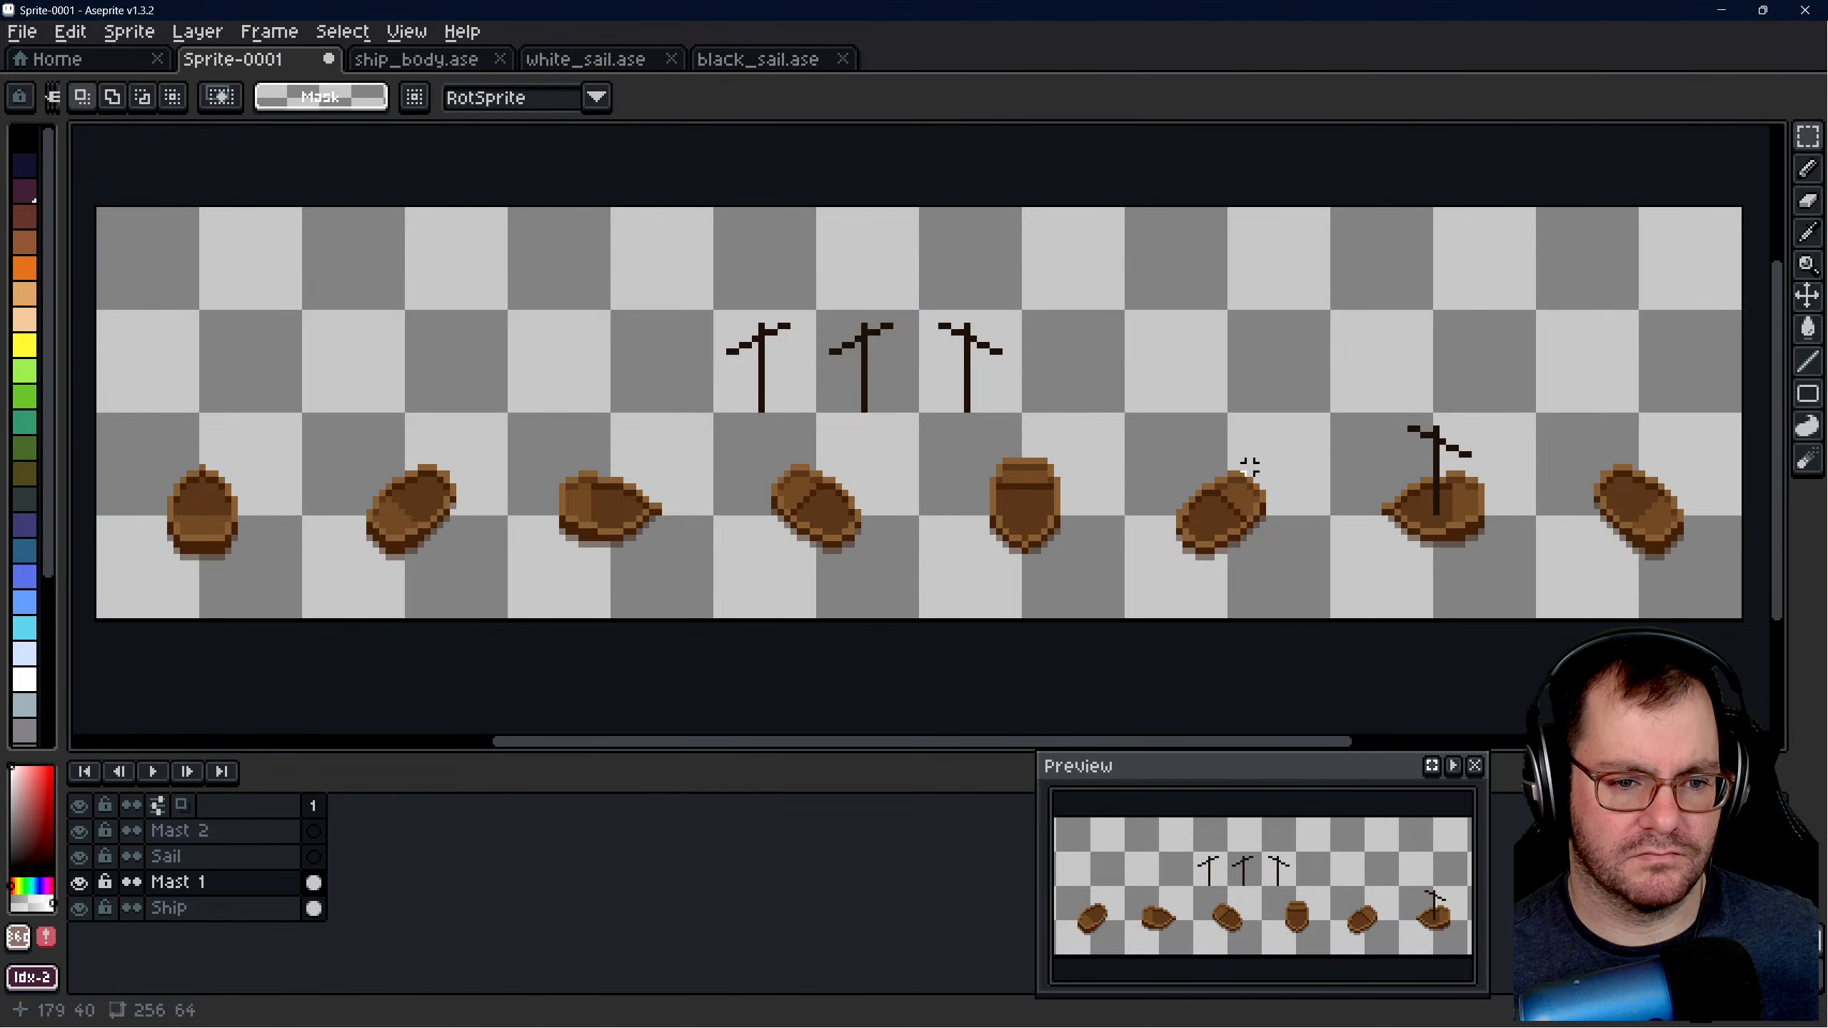
- Examine the mast's base on the seventh hull up close and compare it with the hulls in ship_body.ase
{"action": "scroll", "coordinate": [1538, 526], "scroll_direction": "up", "scroll_amount": 5}
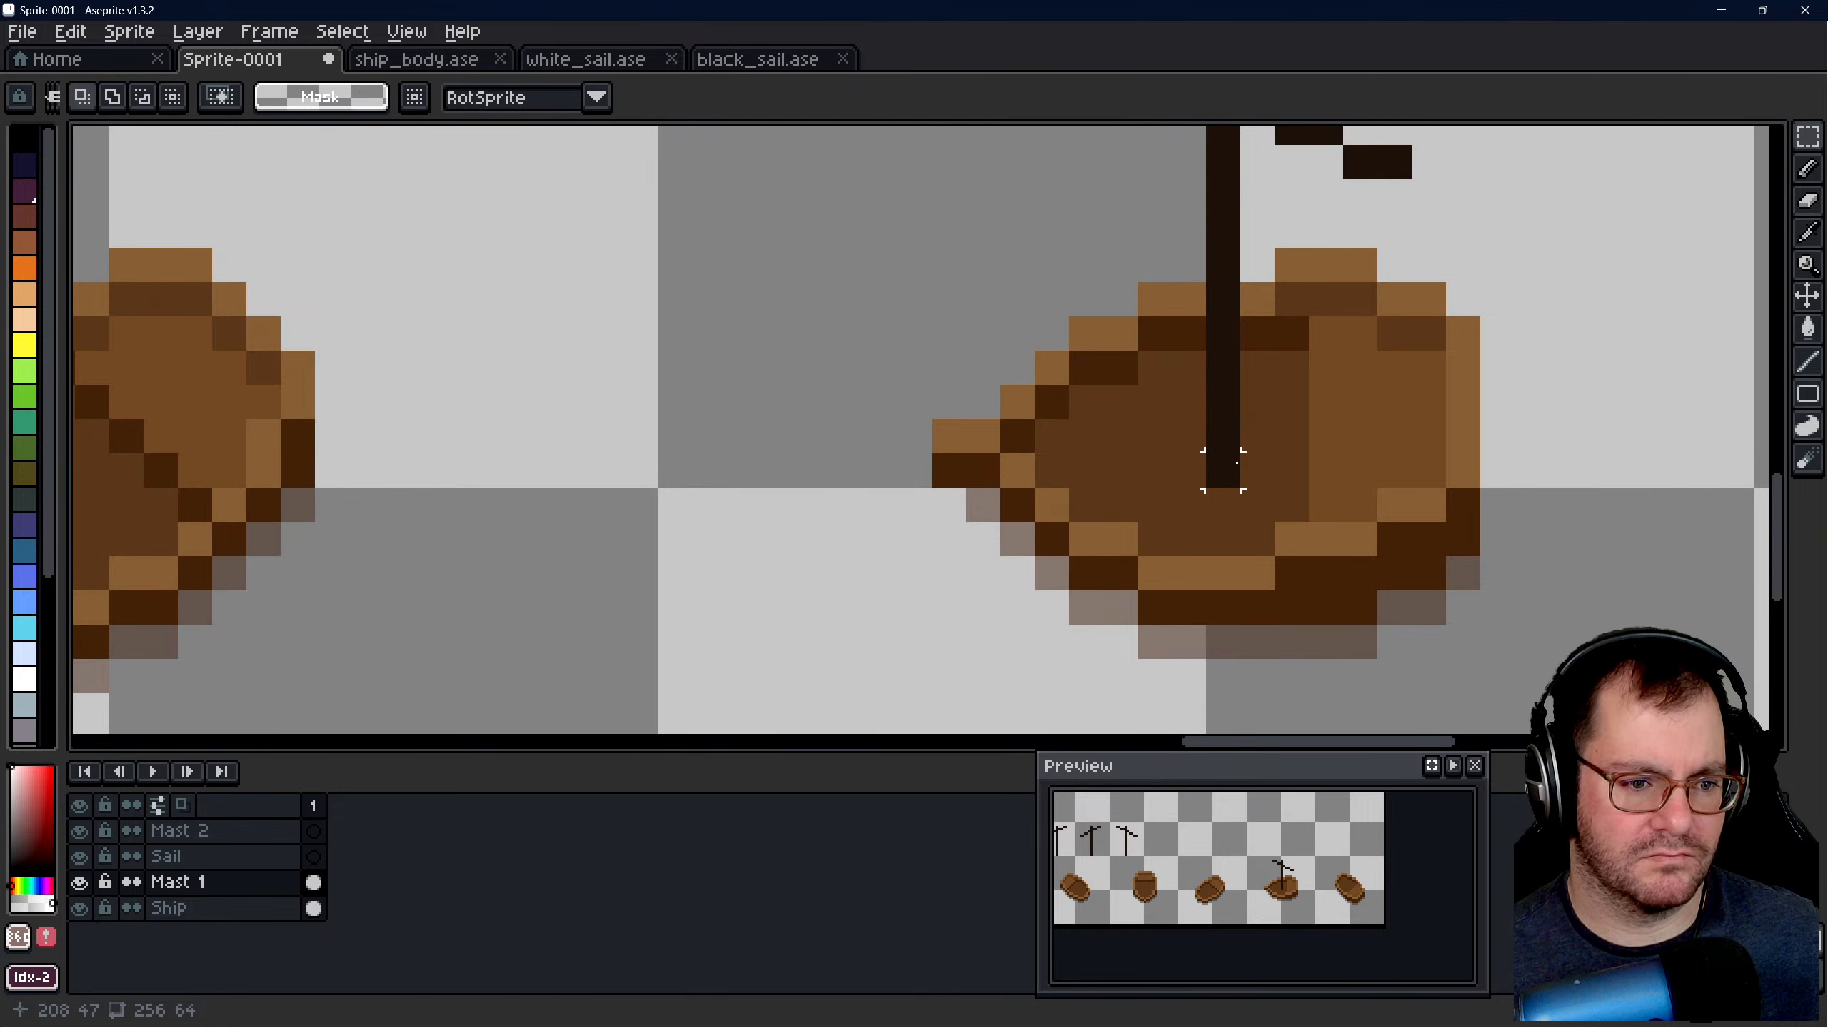
{"action": "scroll", "coordinate": [1223, 467], "scroll_direction": "down", "scroll_amount": 5}
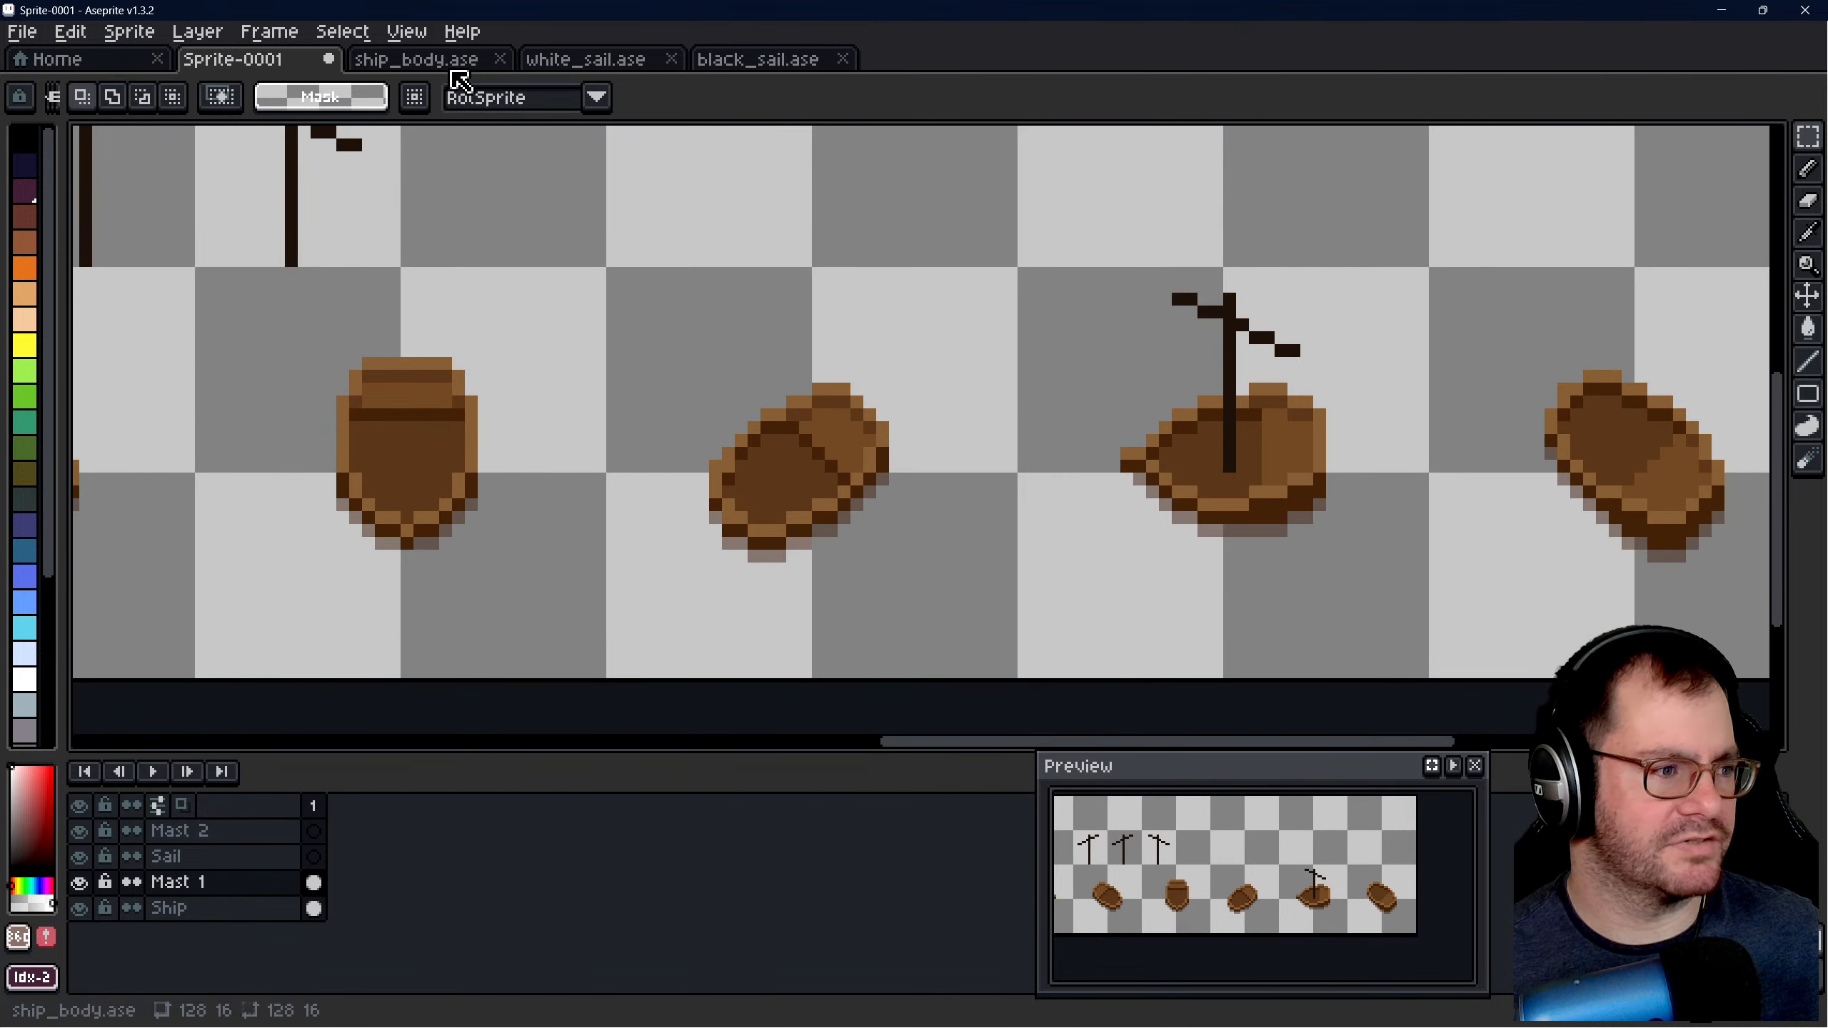
{"action": "left_click", "coordinate": [425, 59]}
{"action": "scroll", "coordinate": [1293, 469], "scroll_direction": "up", "scroll_amount": 2}
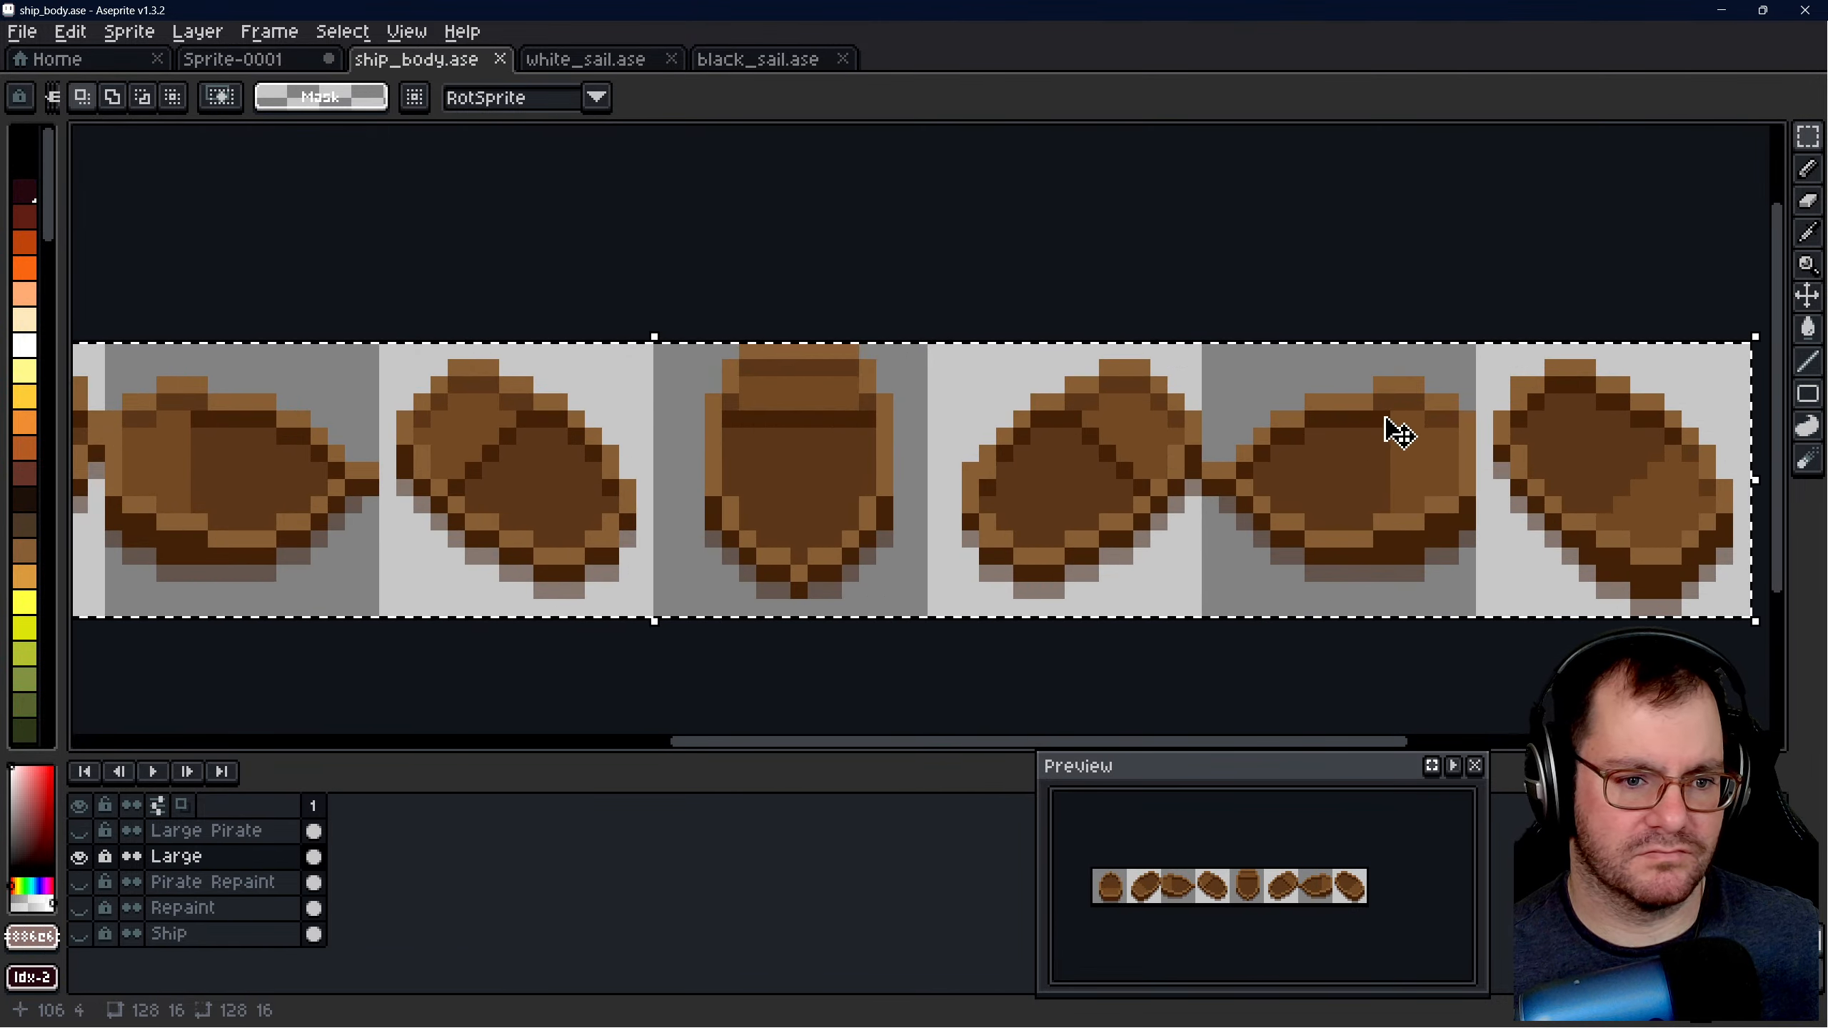
{"action": "left_click", "coordinate": [233, 59]}
- On the Mast 1 layer, move the rightmost of the three unplaced masts onto the sixth hull at 169, 32
{"action": "mouse_move", "coordinate": [832, 330]}
{"action": "left_mouse_down"}
{"action": "mouse_move", "coordinate": [962, 459]}
{"action": "mouse_move", "coordinate": [1187, 503]}
{"action": "mouse_move", "coordinate": [1245, 572]}
{"action": "mouse_move", "coordinate": [1061, 449]}
{"action": "mouse_move", "coordinate": [921, 430]}
{"action": "left_mouse_up"}
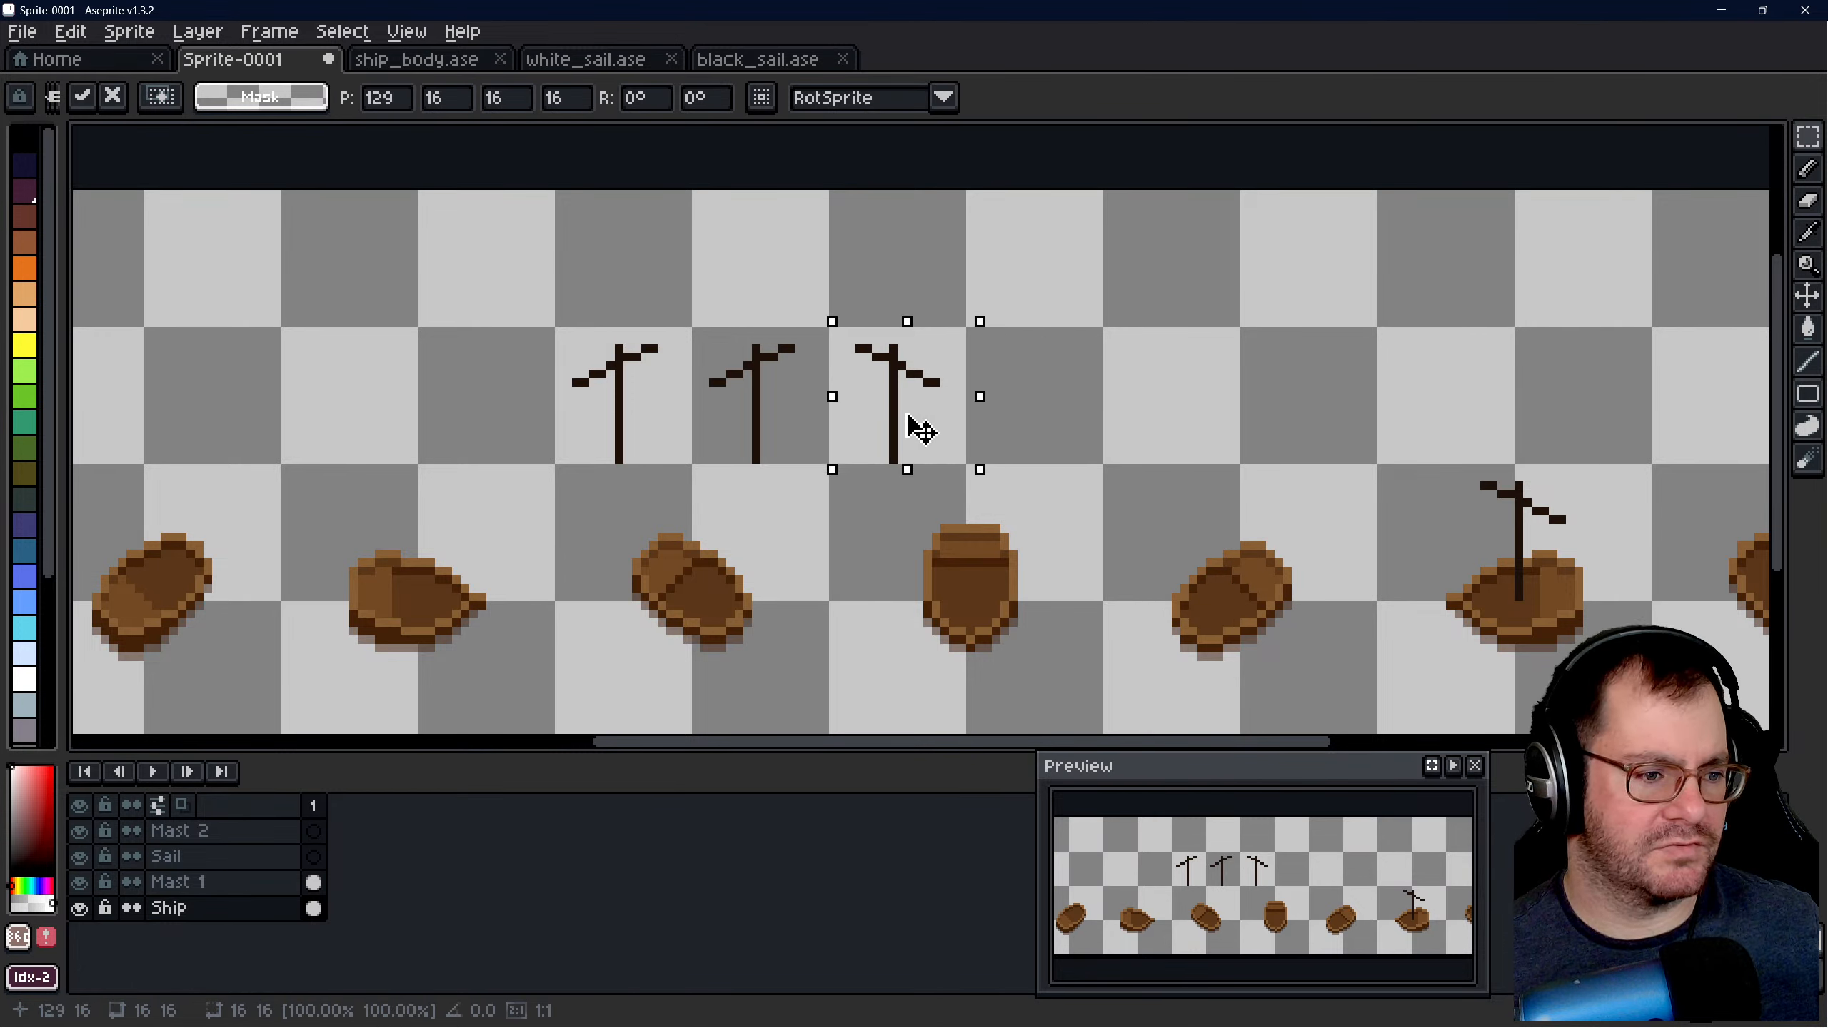
{"action": "left_click", "coordinate": [1149, 416]}
{"action": "left_click", "coordinate": [232, 902]}
{"action": "left_click", "coordinate": [226, 886]}
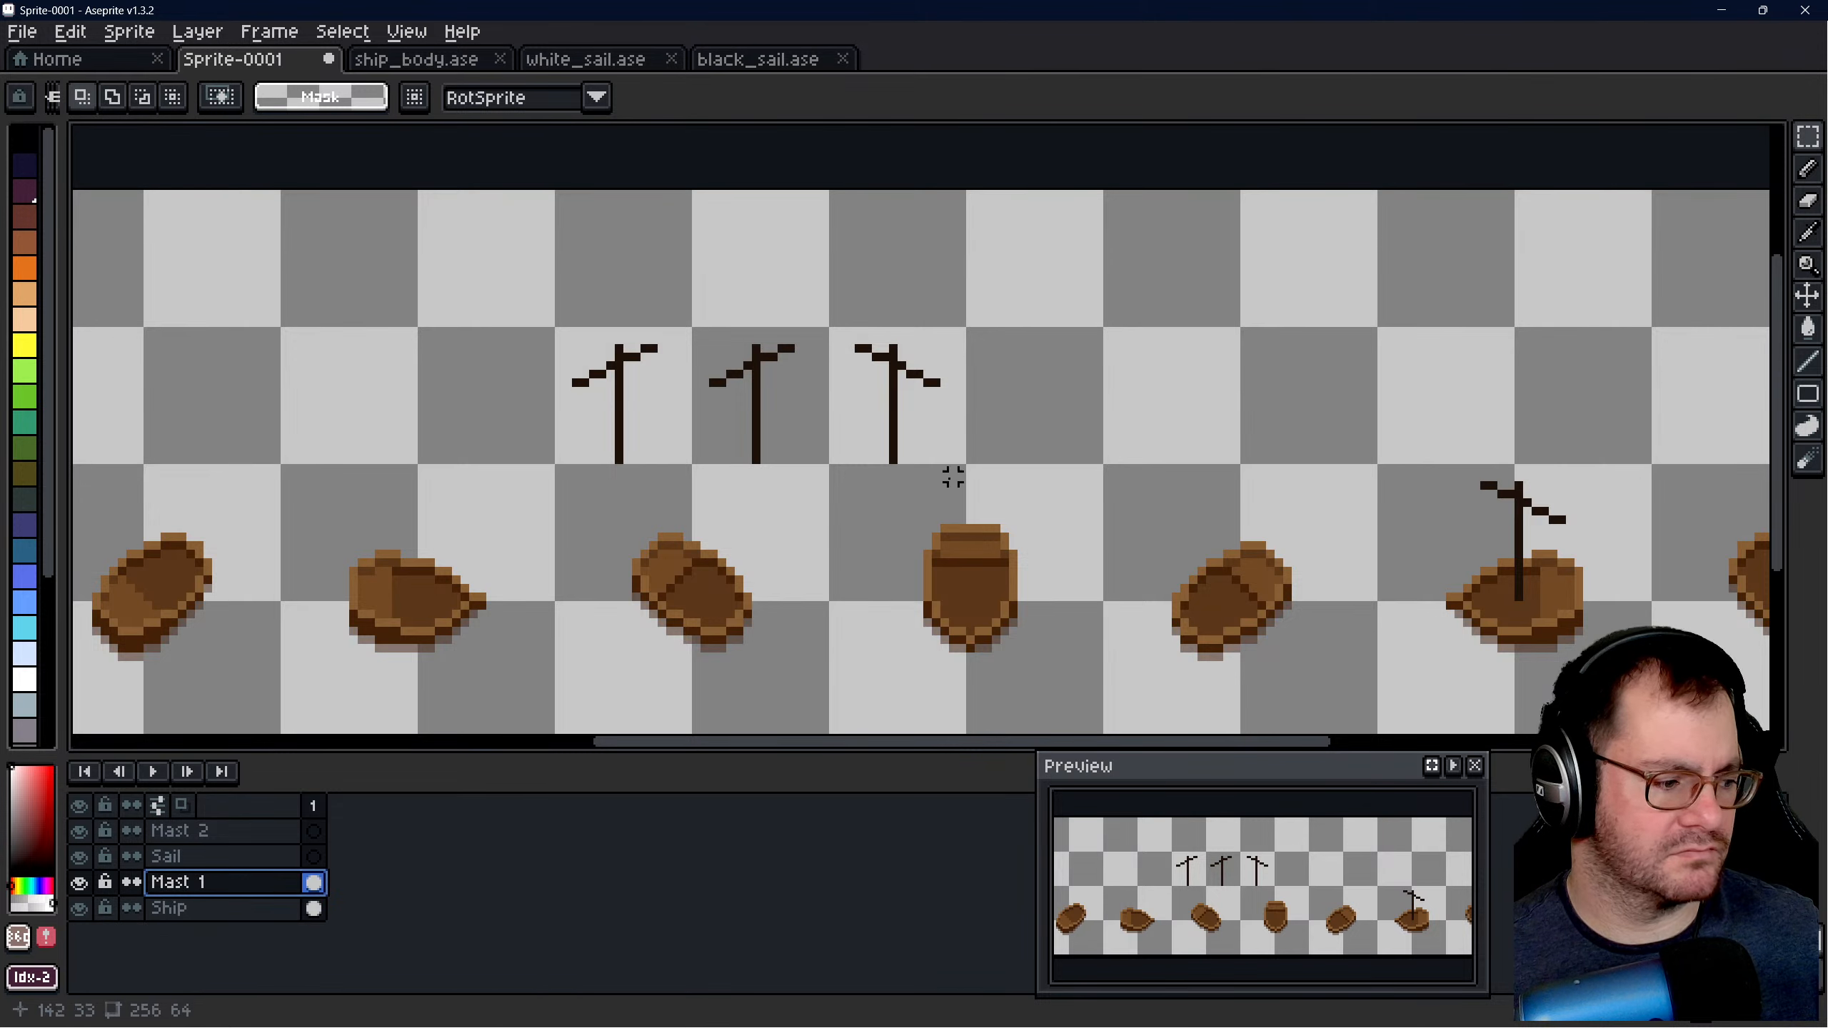
{"action": "left_click_drag", "start_coordinate": [831, 330], "coordinate": [1290, 577]}
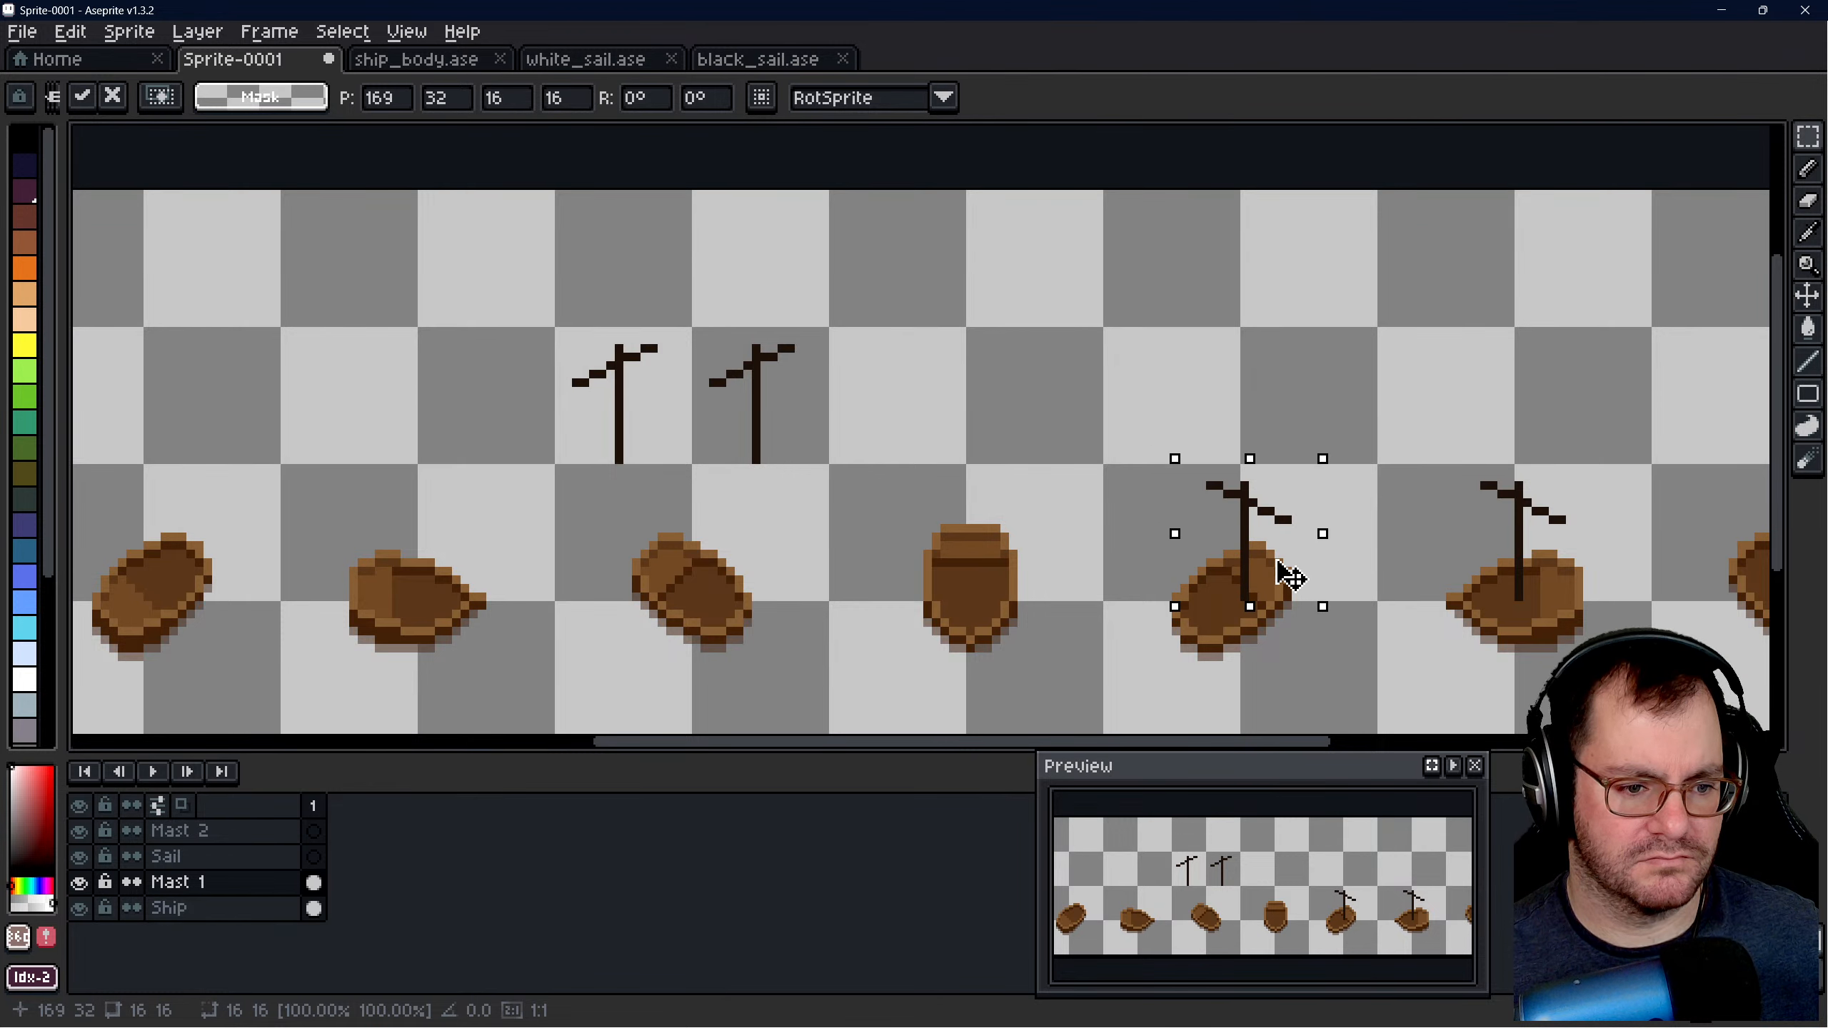
{"action": "left_click", "coordinate": [1371, 413]}
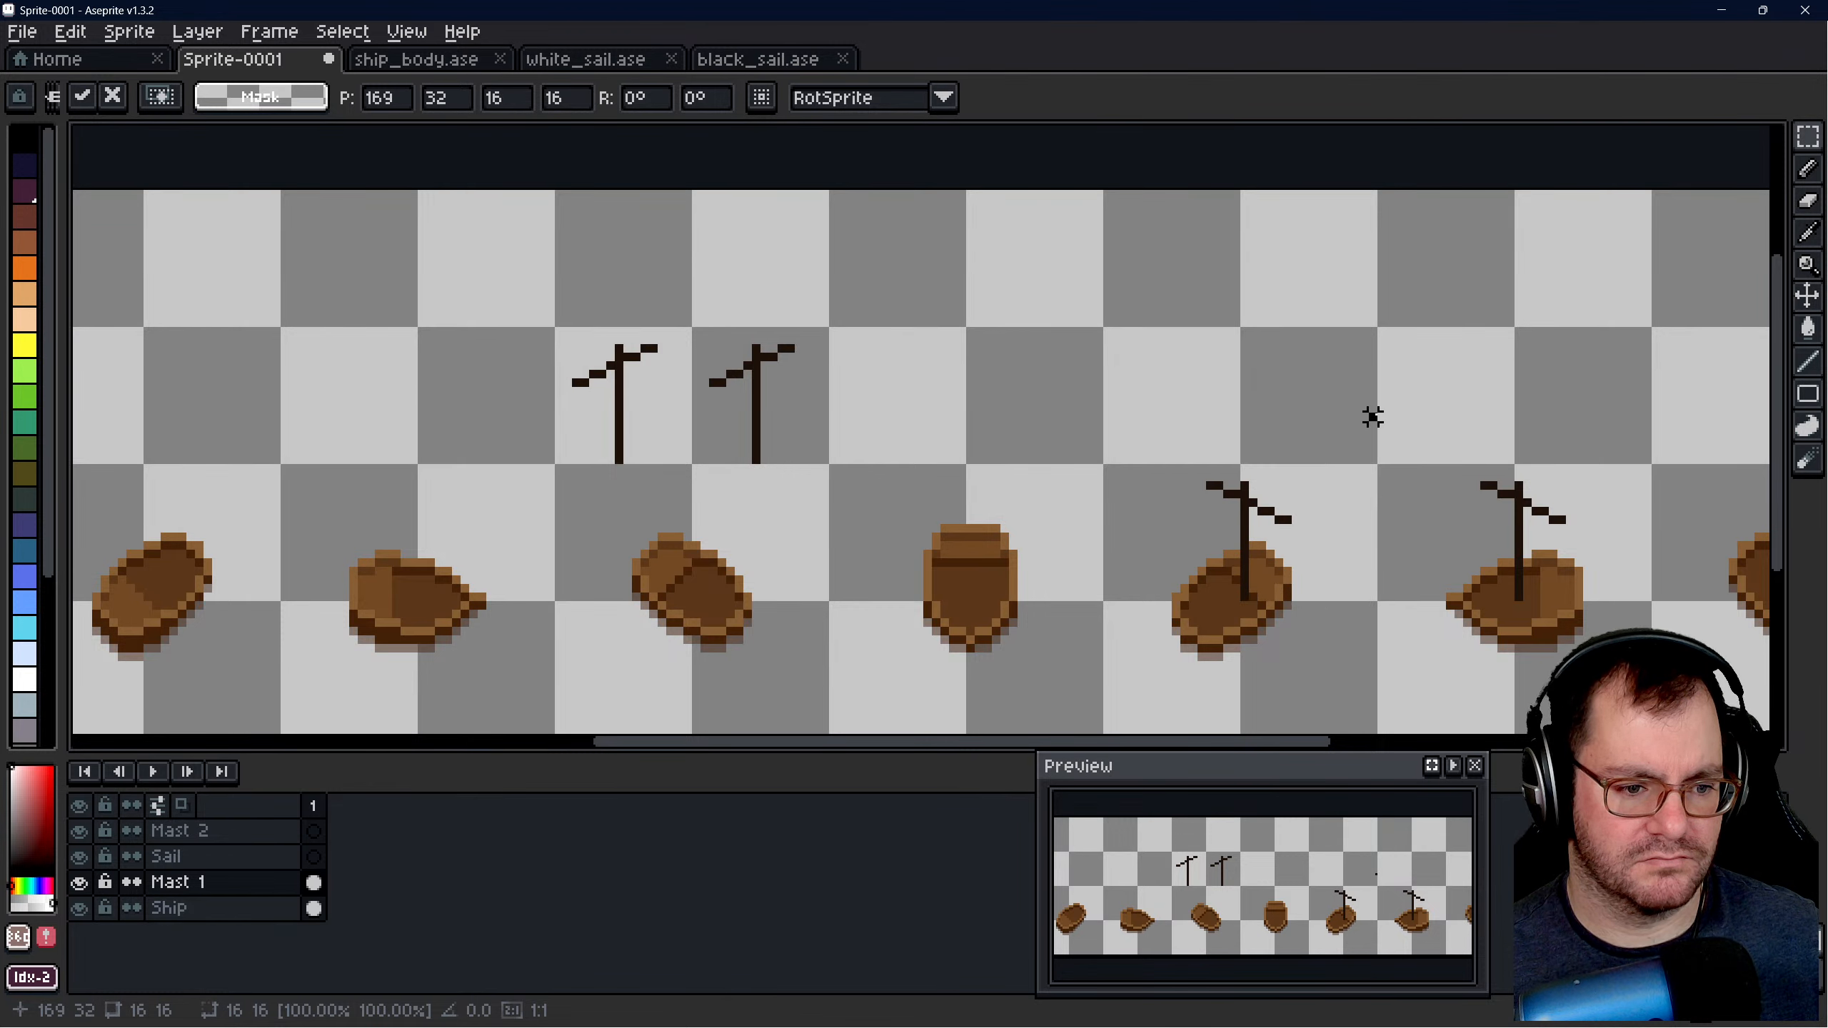
- On the Ship layer, shift the sixth hull 2 px right beneath its mast
{"action": "scroll", "coordinate": [1424, 621], "scroll_direction": "up", "scroll_amount": 1}
{"action": "left_click", "coordinate": [180, 908]}
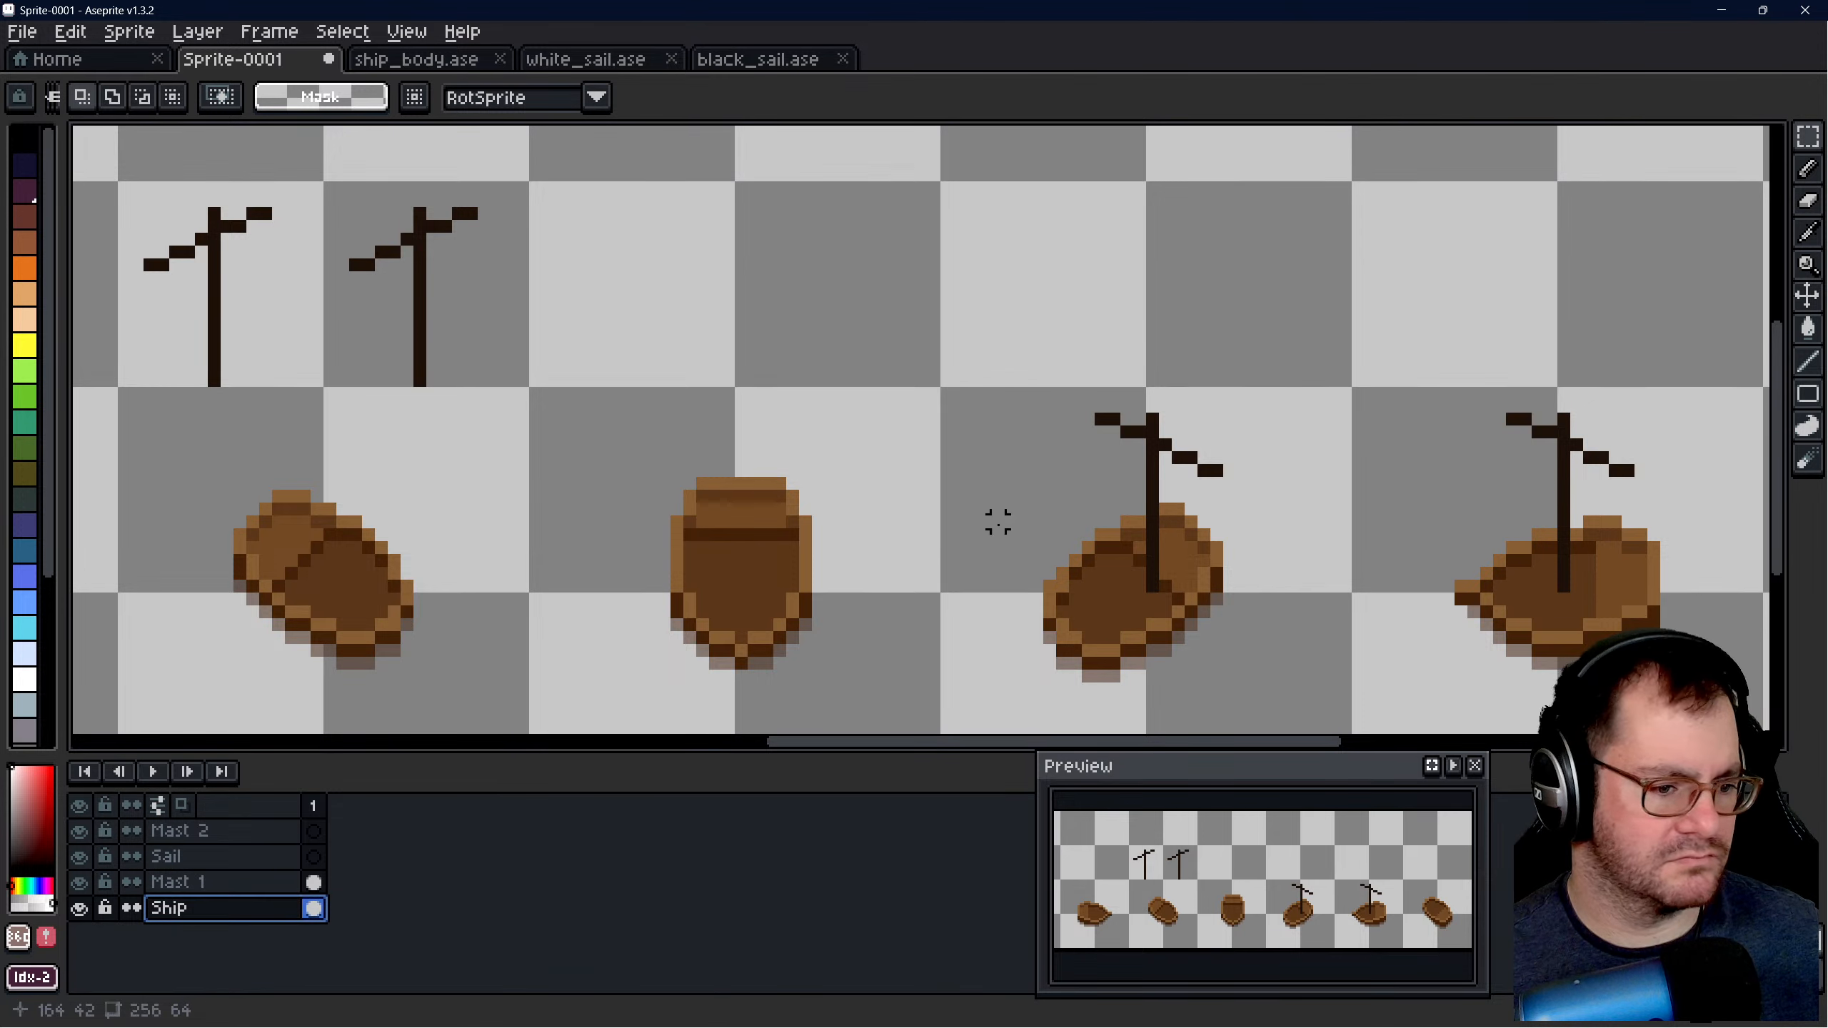
{"action": "left_click_drag", "start_coordinate": [973, 458], "coordinate": [1292, 726]}
{"action": "left_click_drag", "start_coordinate": [1226, 661], "coordinate": [1253, 662]}
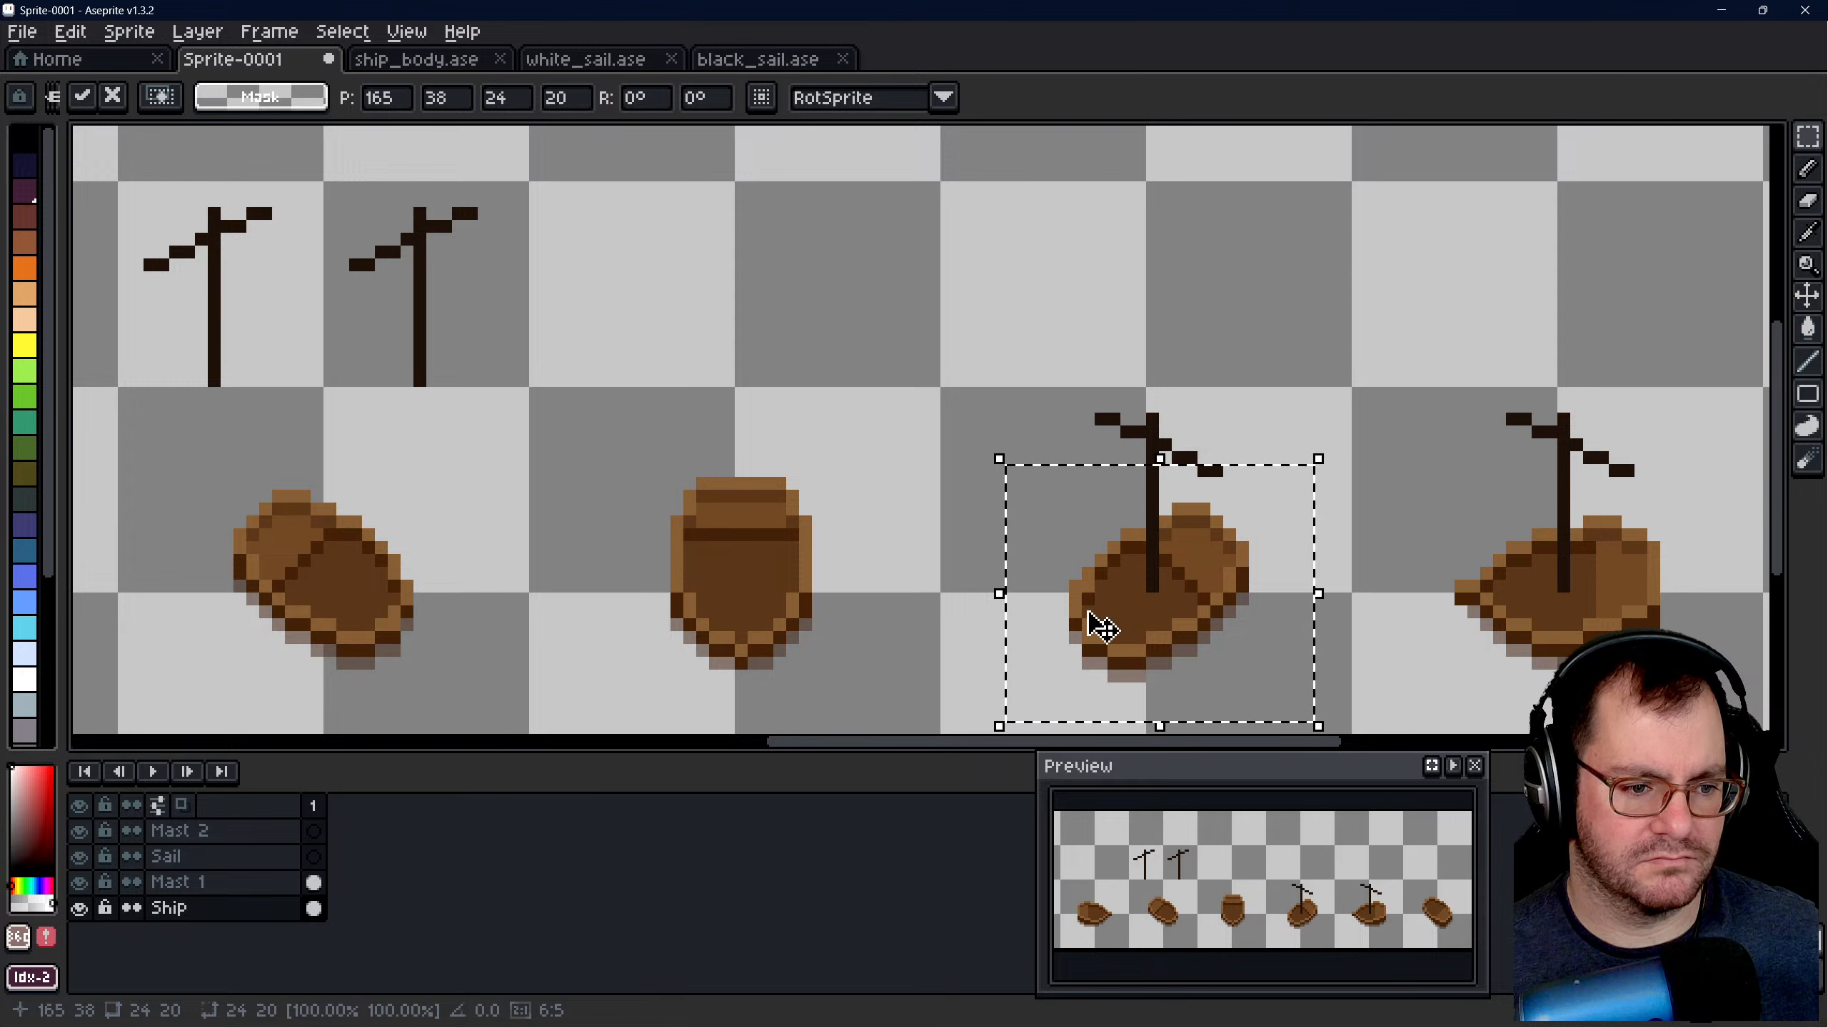
{"action": "left_click", "coordinate": [933, 432]}
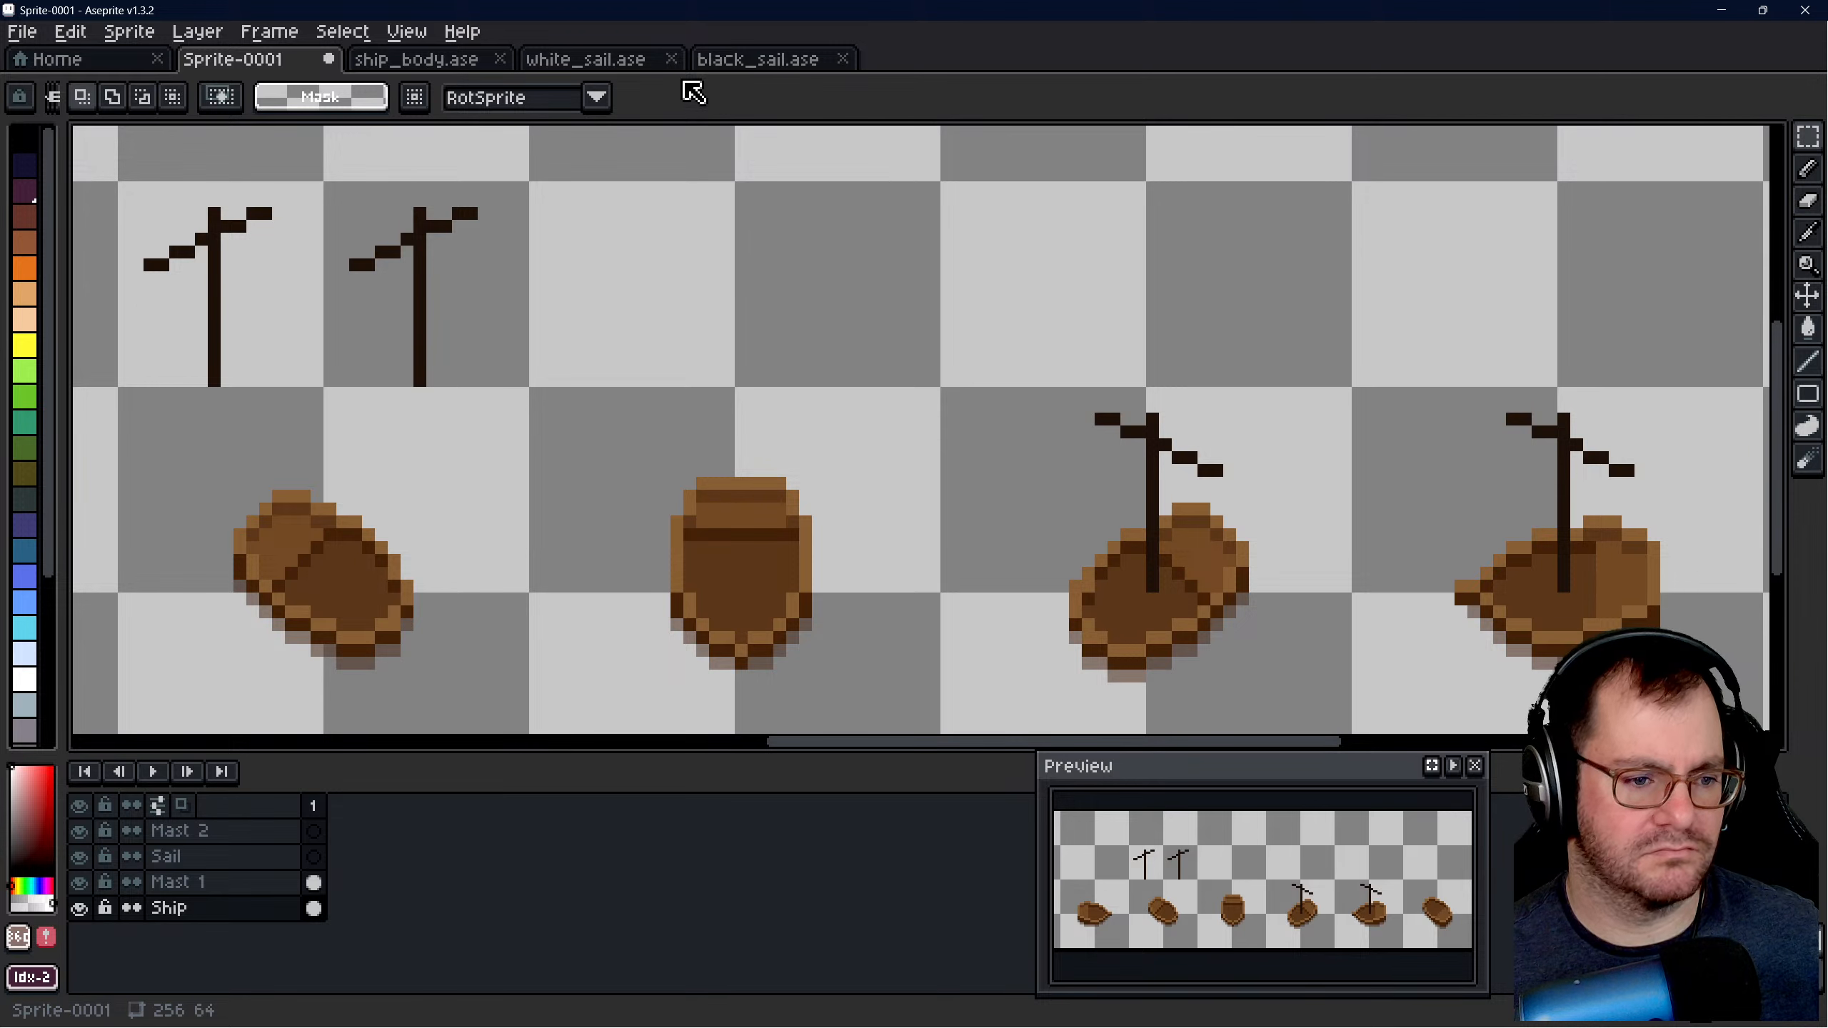
- Check the original hull placement in ship_body.ase, then shift the sixth hull in Sprite-0001 1 px left
{"action": "left_click", "coordinate": [467, 61]}
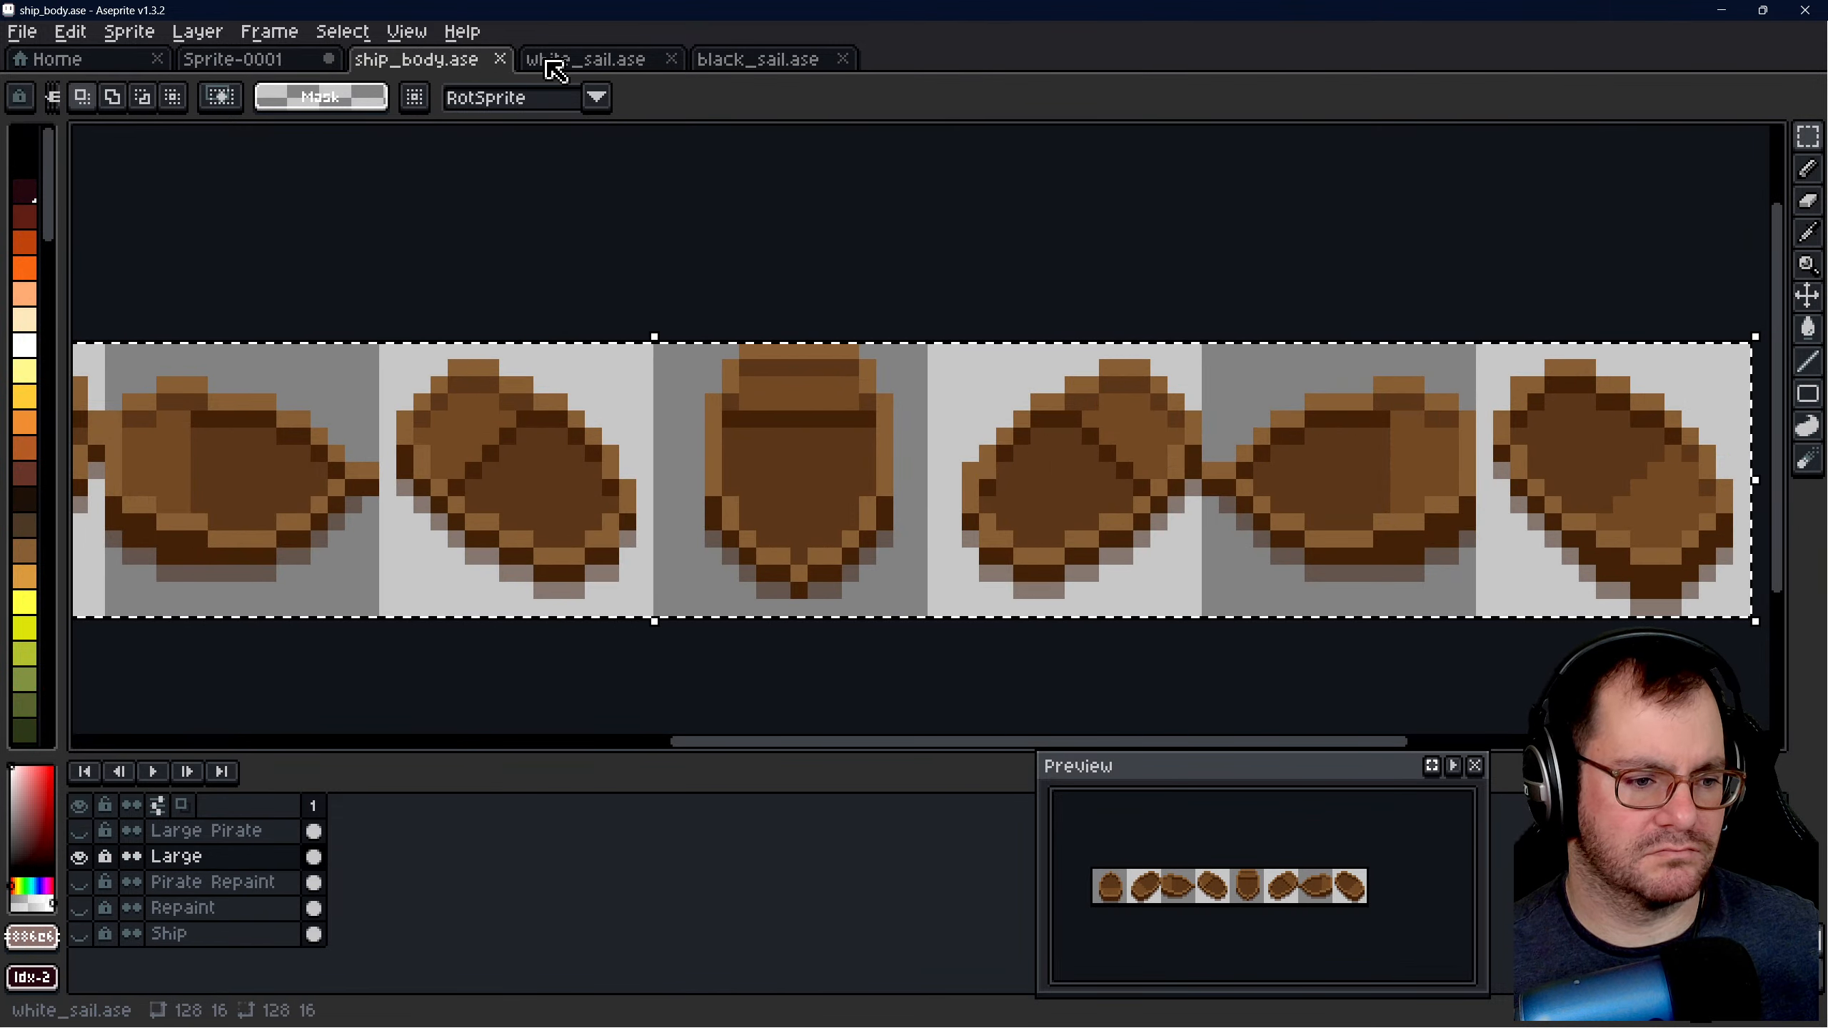
{"action": "left_click", "coordinate": [257, 61]}
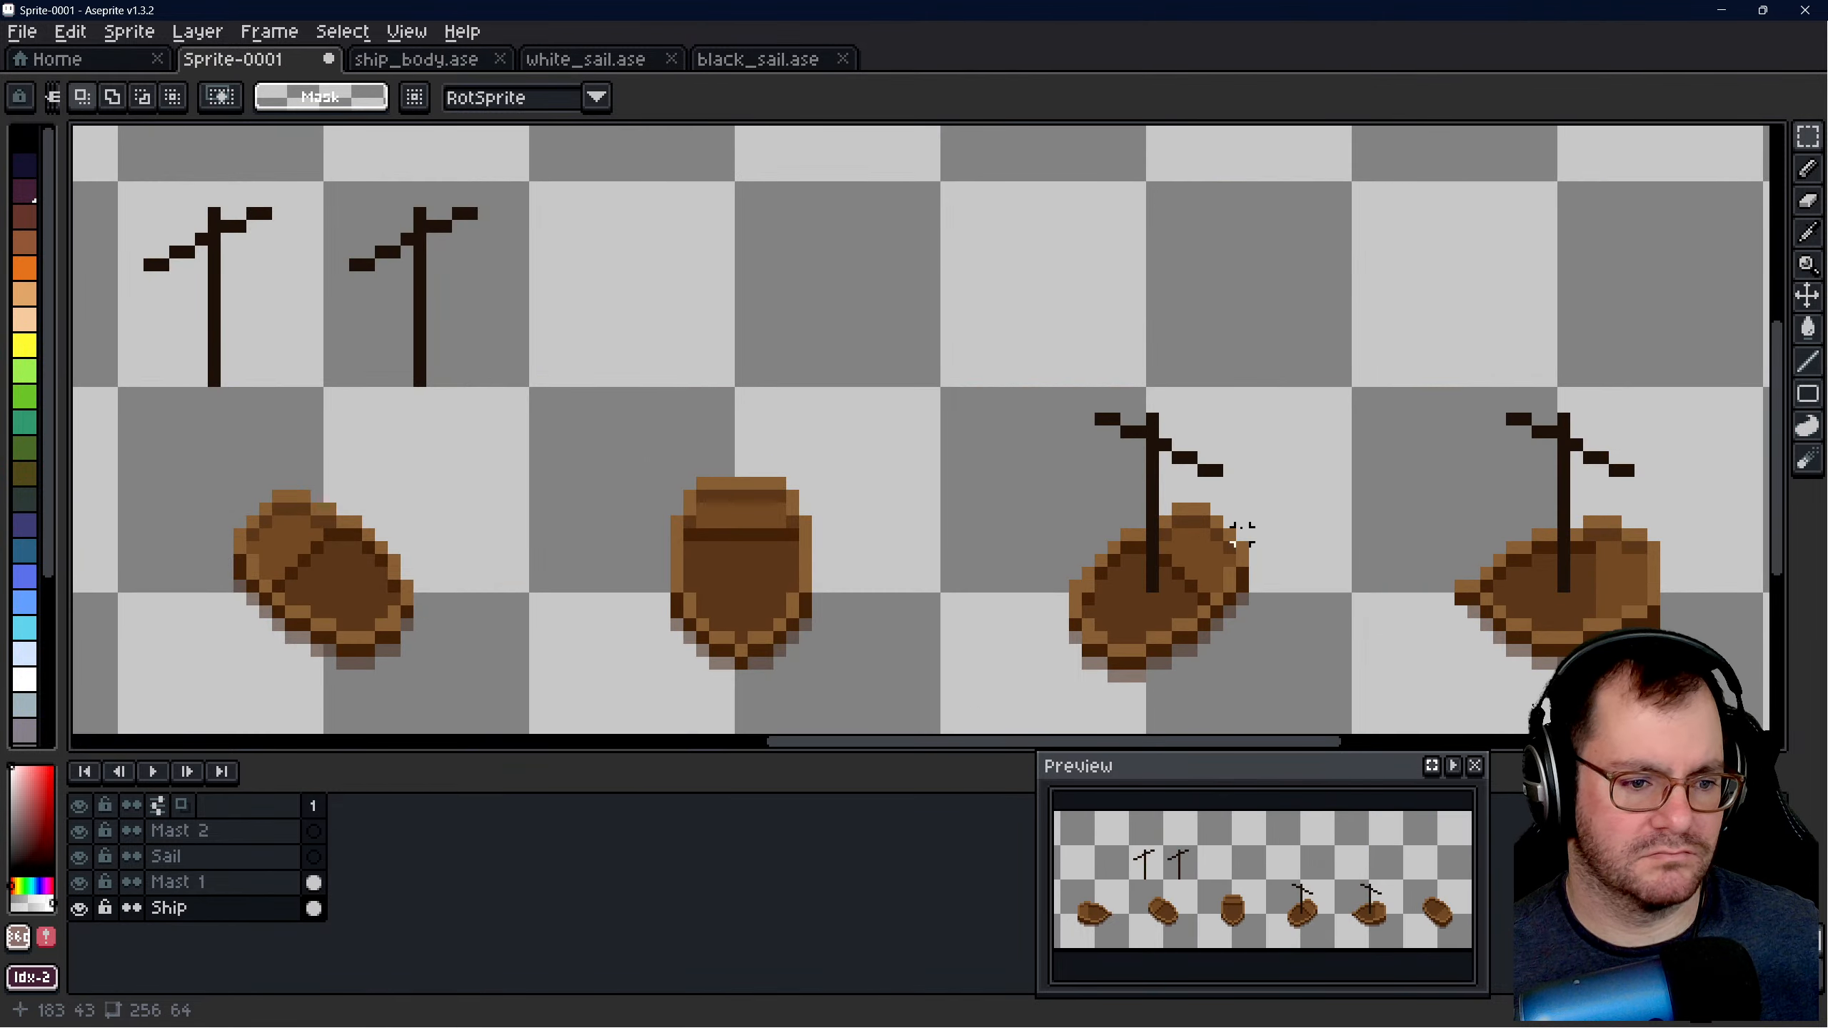
{"action": "left_click_drag", "start_coordinate": [991, 463], "coordinate": [1281, 702]}
{"action": "mouse_move", "coordinate": [1212, 621]}
{"action": "left_mouse_down"}
{"action": "mouse_move", "coordinate": [1199, 633]}
{"action": "mouse_move", "coordinate": [1188, 615]}
{"action": "left_mouse_up"}
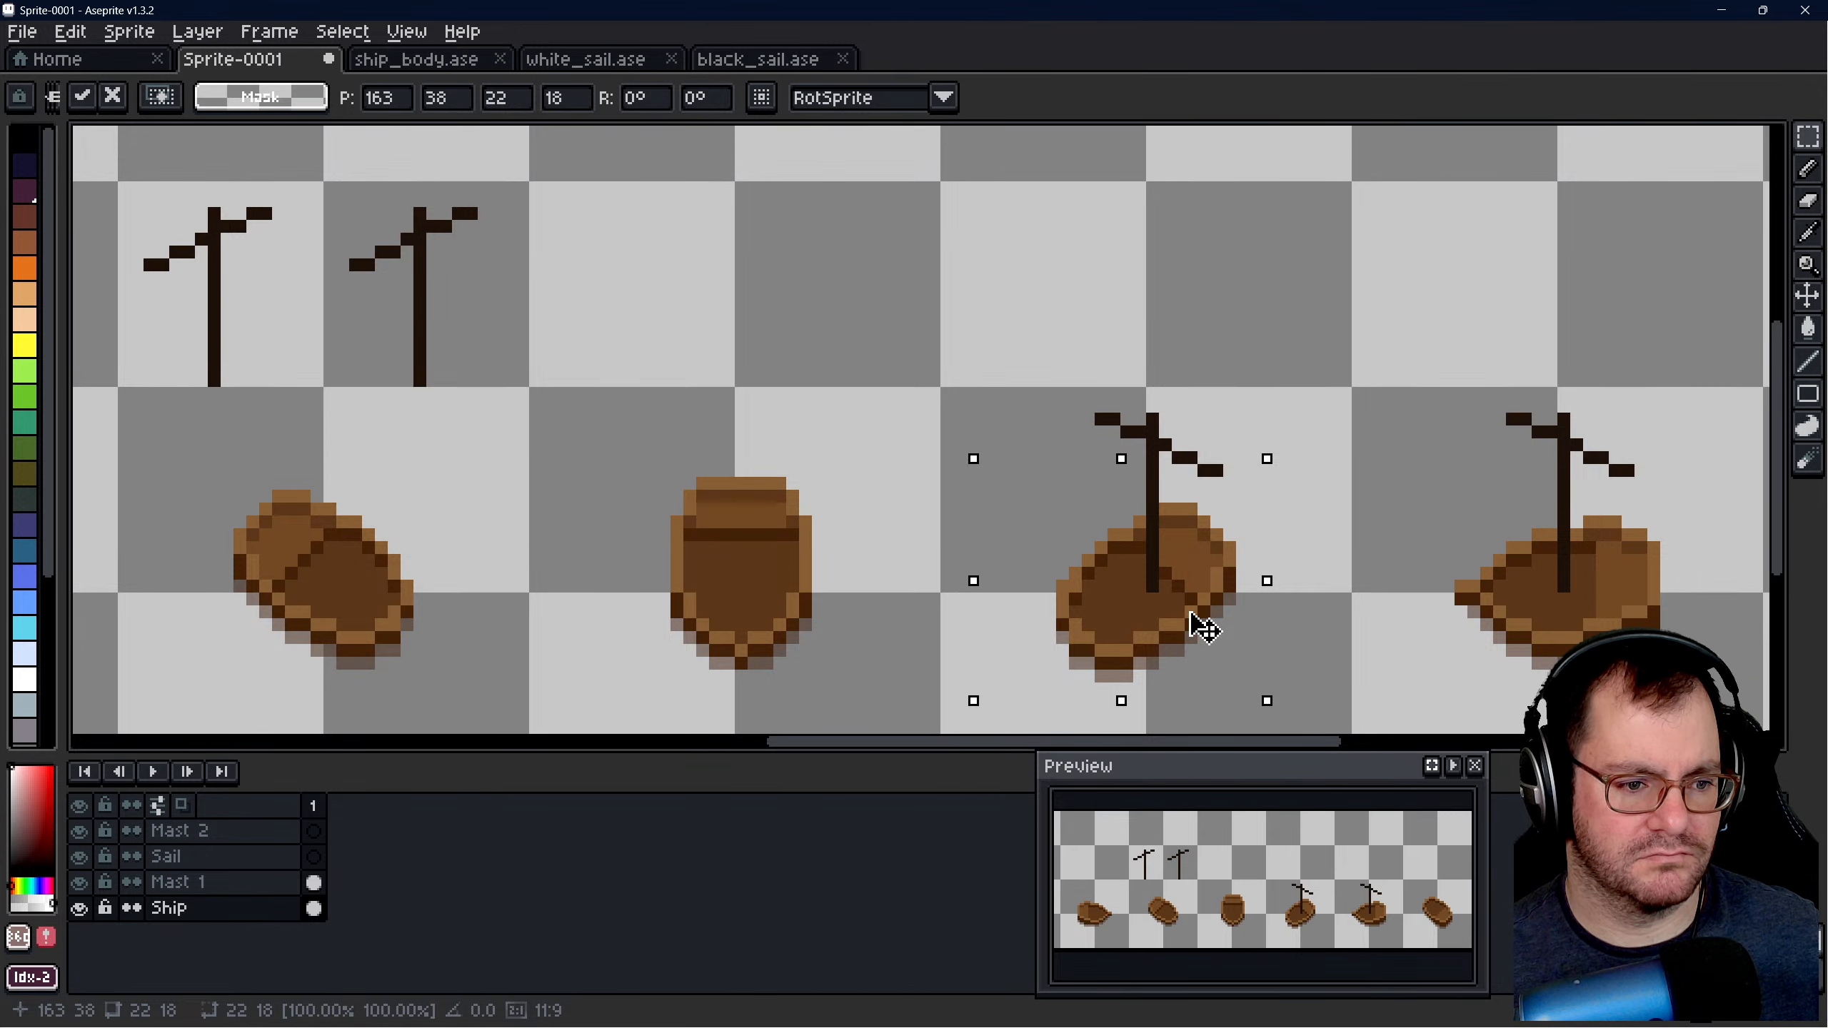
{"action": "left_click", "coordinate": [1327, 482]}
{"action": "scroll", "coordinate": [856, 428], "scroll_direction": "down", "scroll_amount": 3}
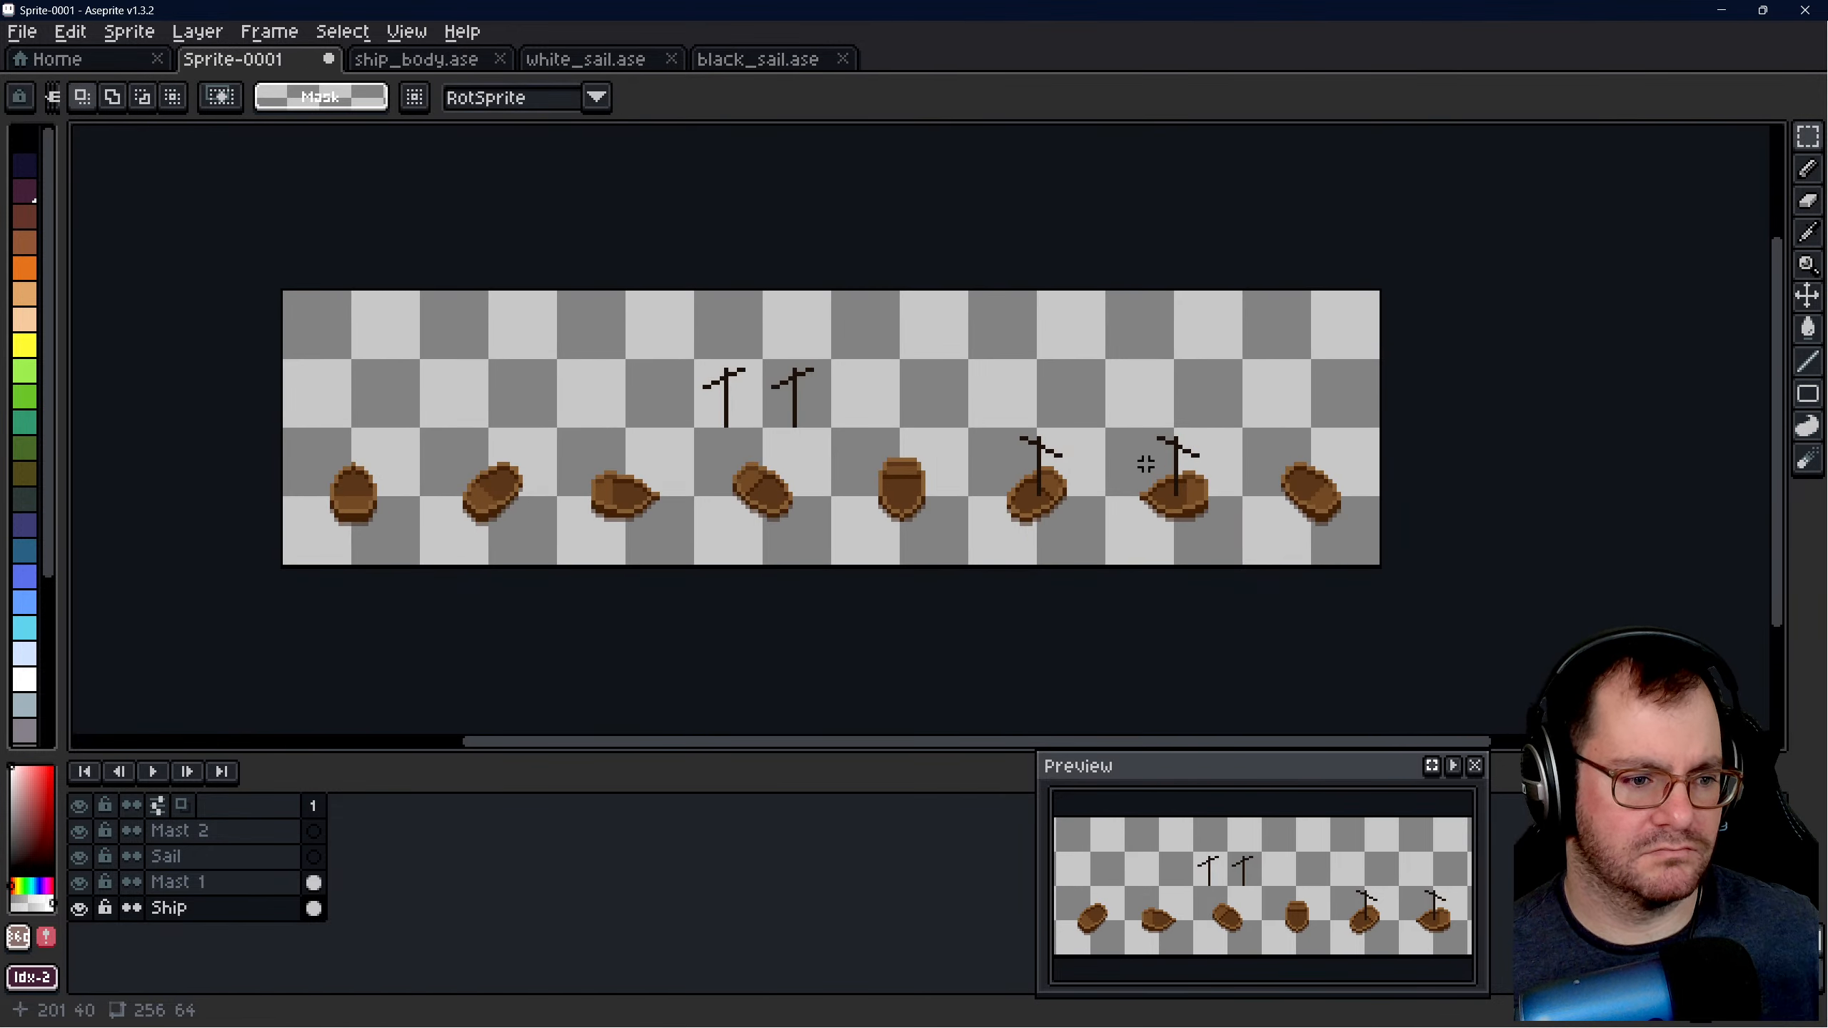
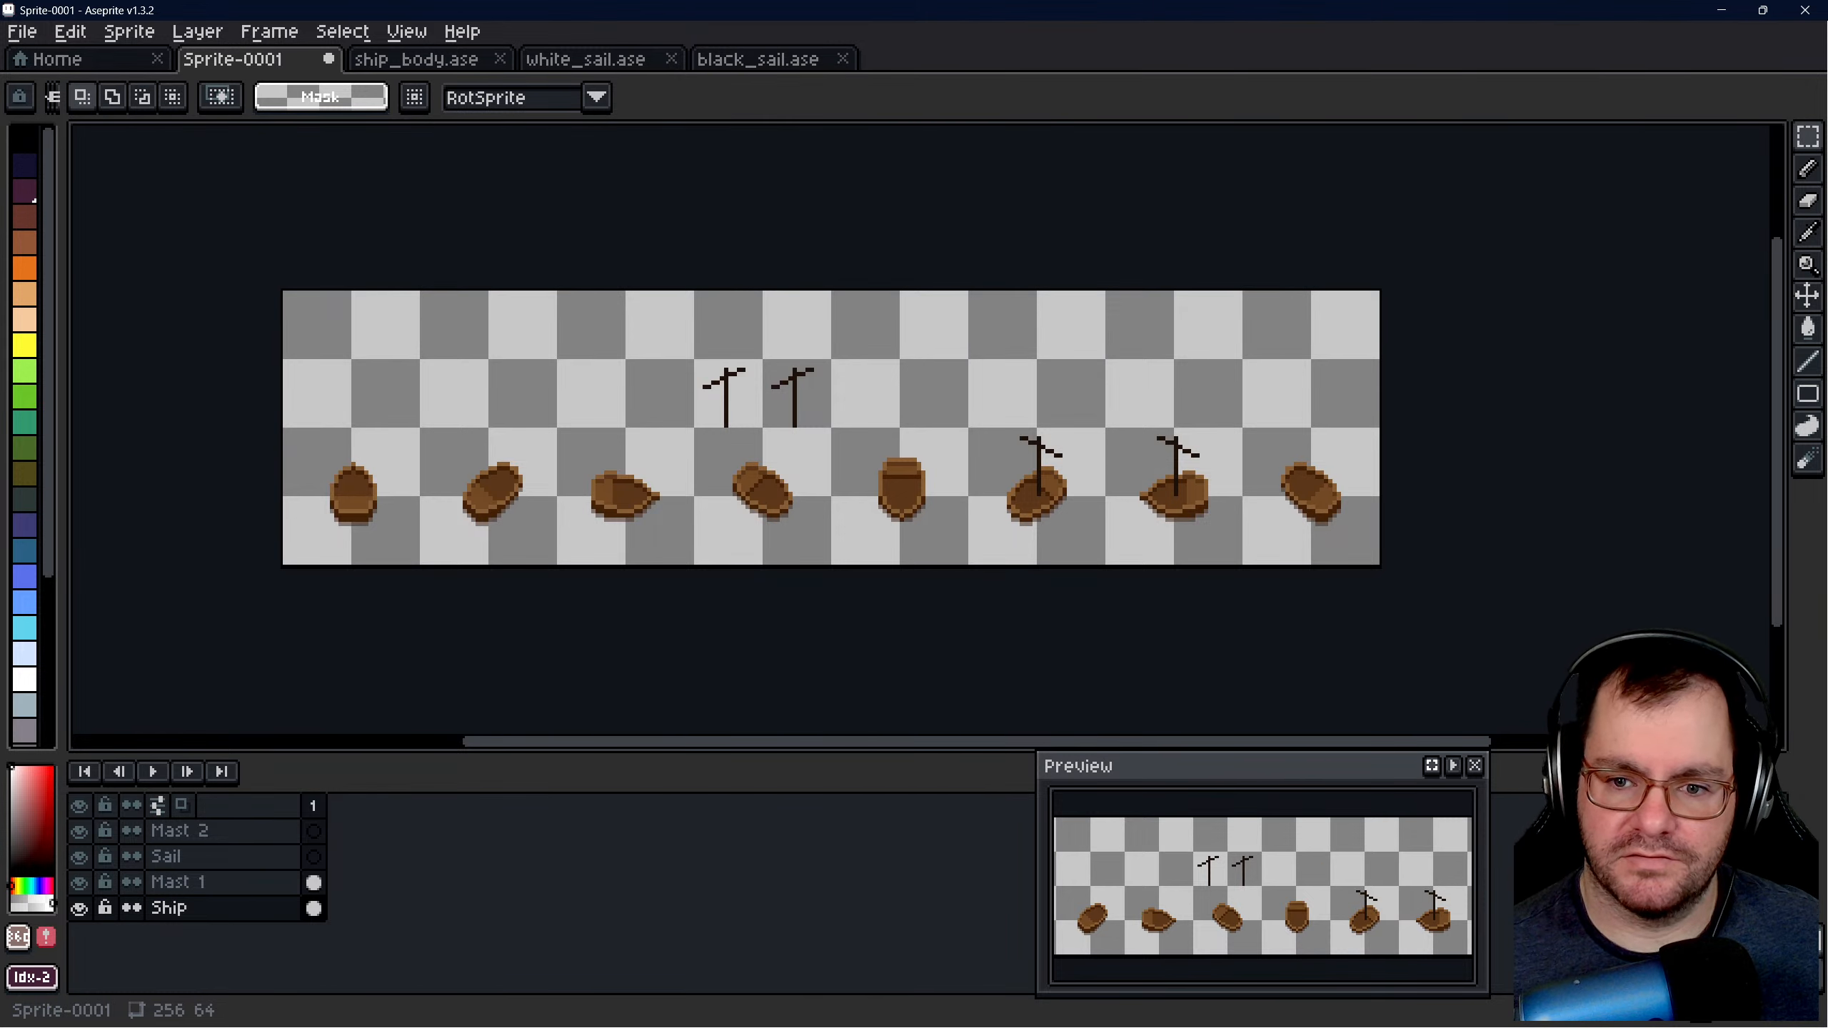
- On the Mast 1 layer, move the right one of the two unplaced masts onto the fifth hull at 137, 32
{"action": "scroll", "coordinate": [914, 461], "scroll_direction": "up", "scroll_amount": 4}
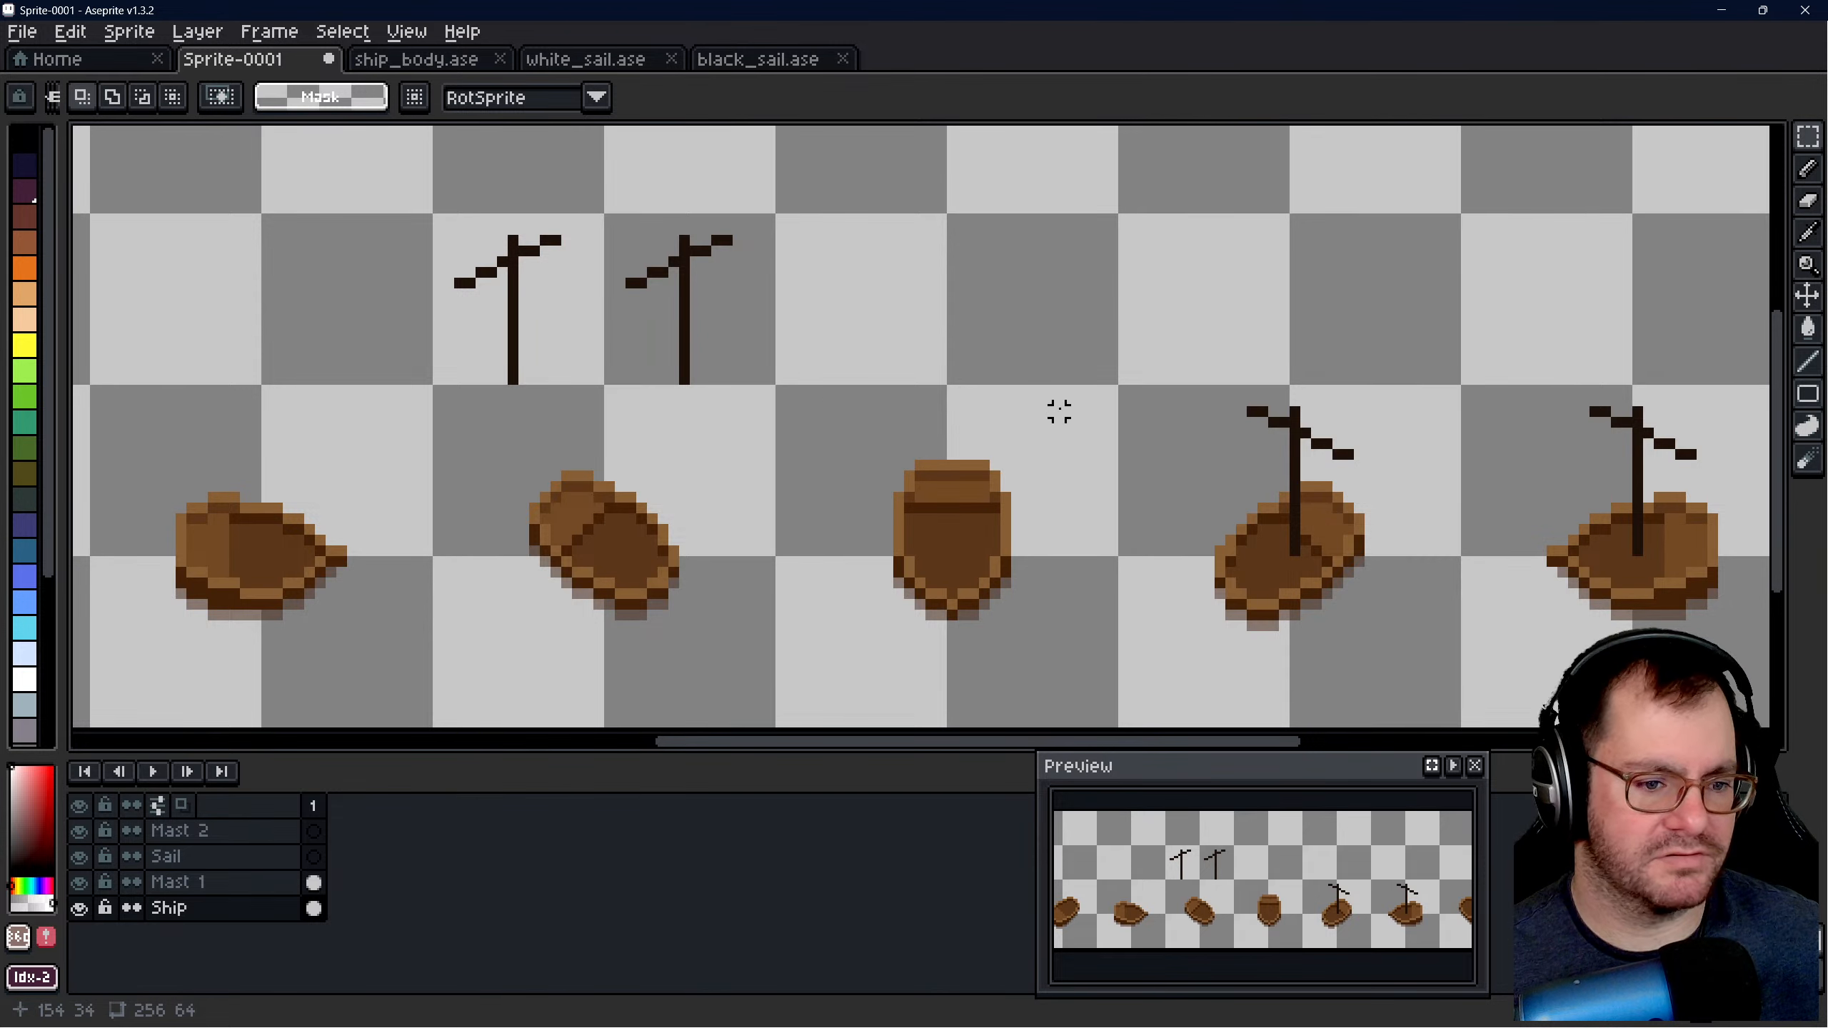
{"action": "scroll", "coordinate": [828, 393], "scroll_direction": "down", "scroll_amount": 1}
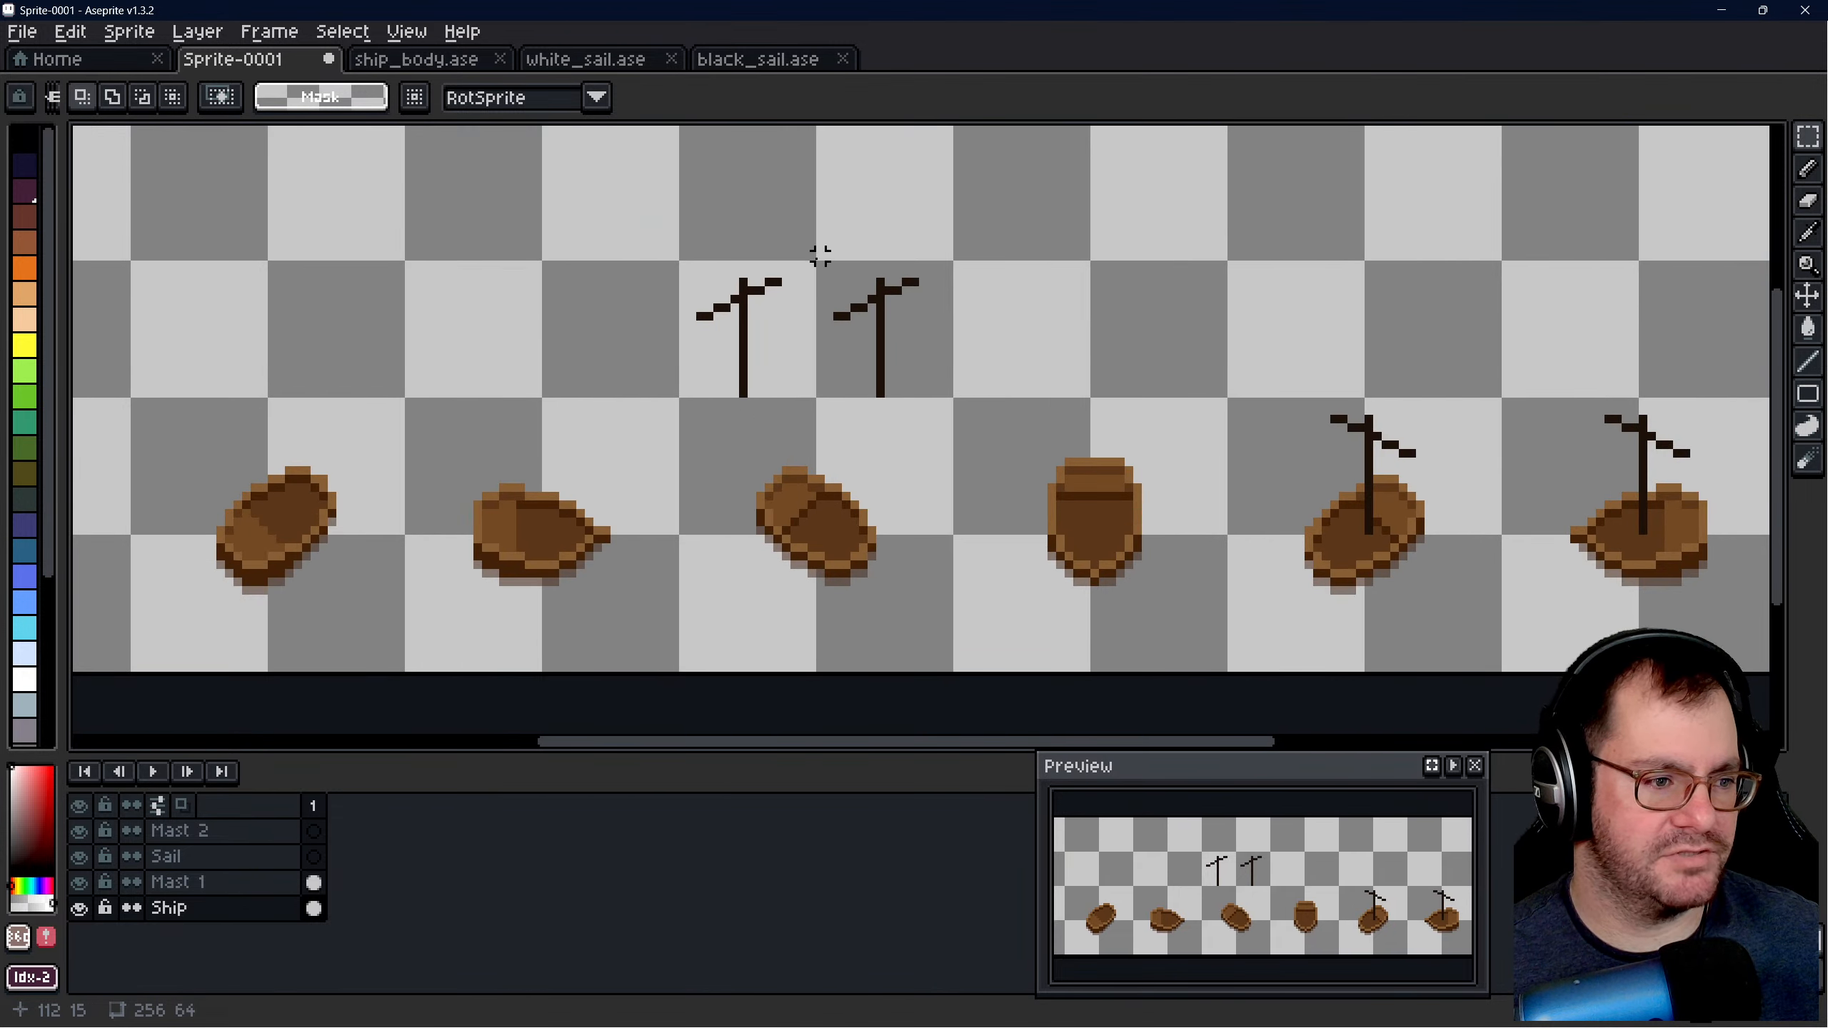
{"action": "left_click_drag", "start_coordinate": [820, 265], "coordinate": [905, 350]}
{"action": "left_click", "coordinate": [707, 452]}
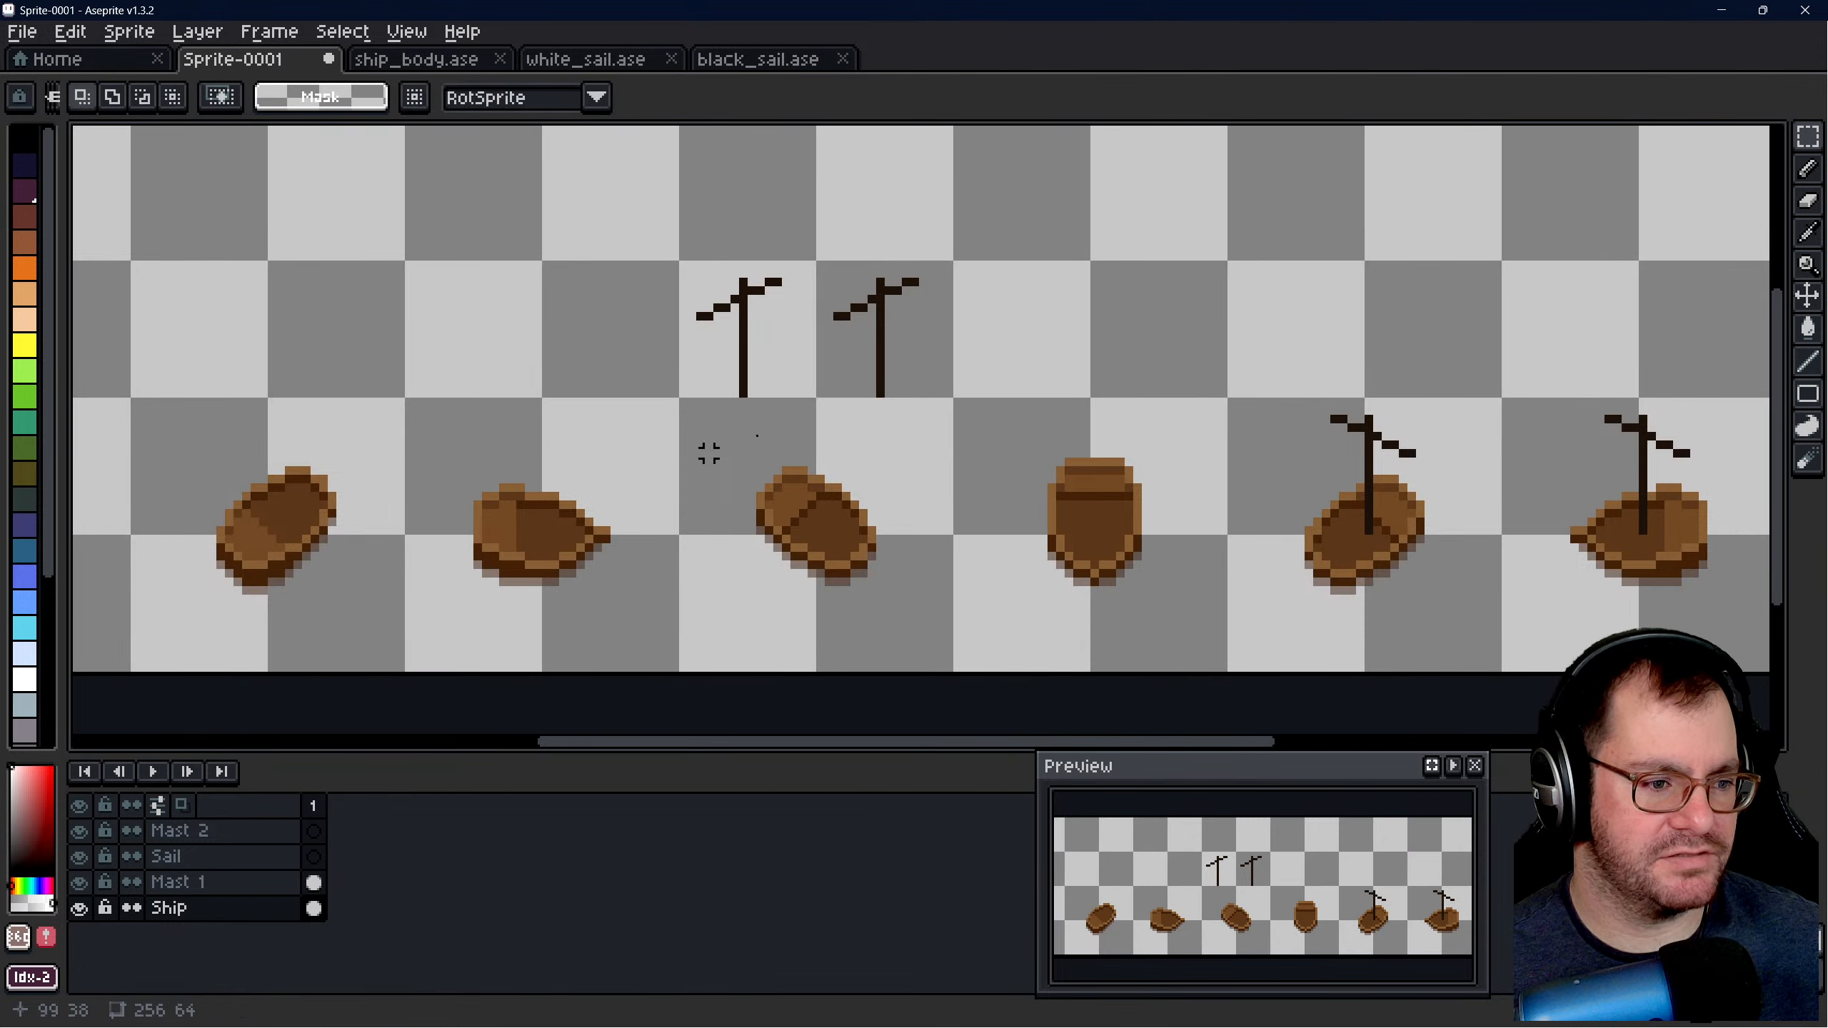
{"action": "left_click", "coordinate": [173, 882]}
{"action": "scroll", "coordinate": [838, 308], "scroll_direction": "up", "scroll_amount": 2}
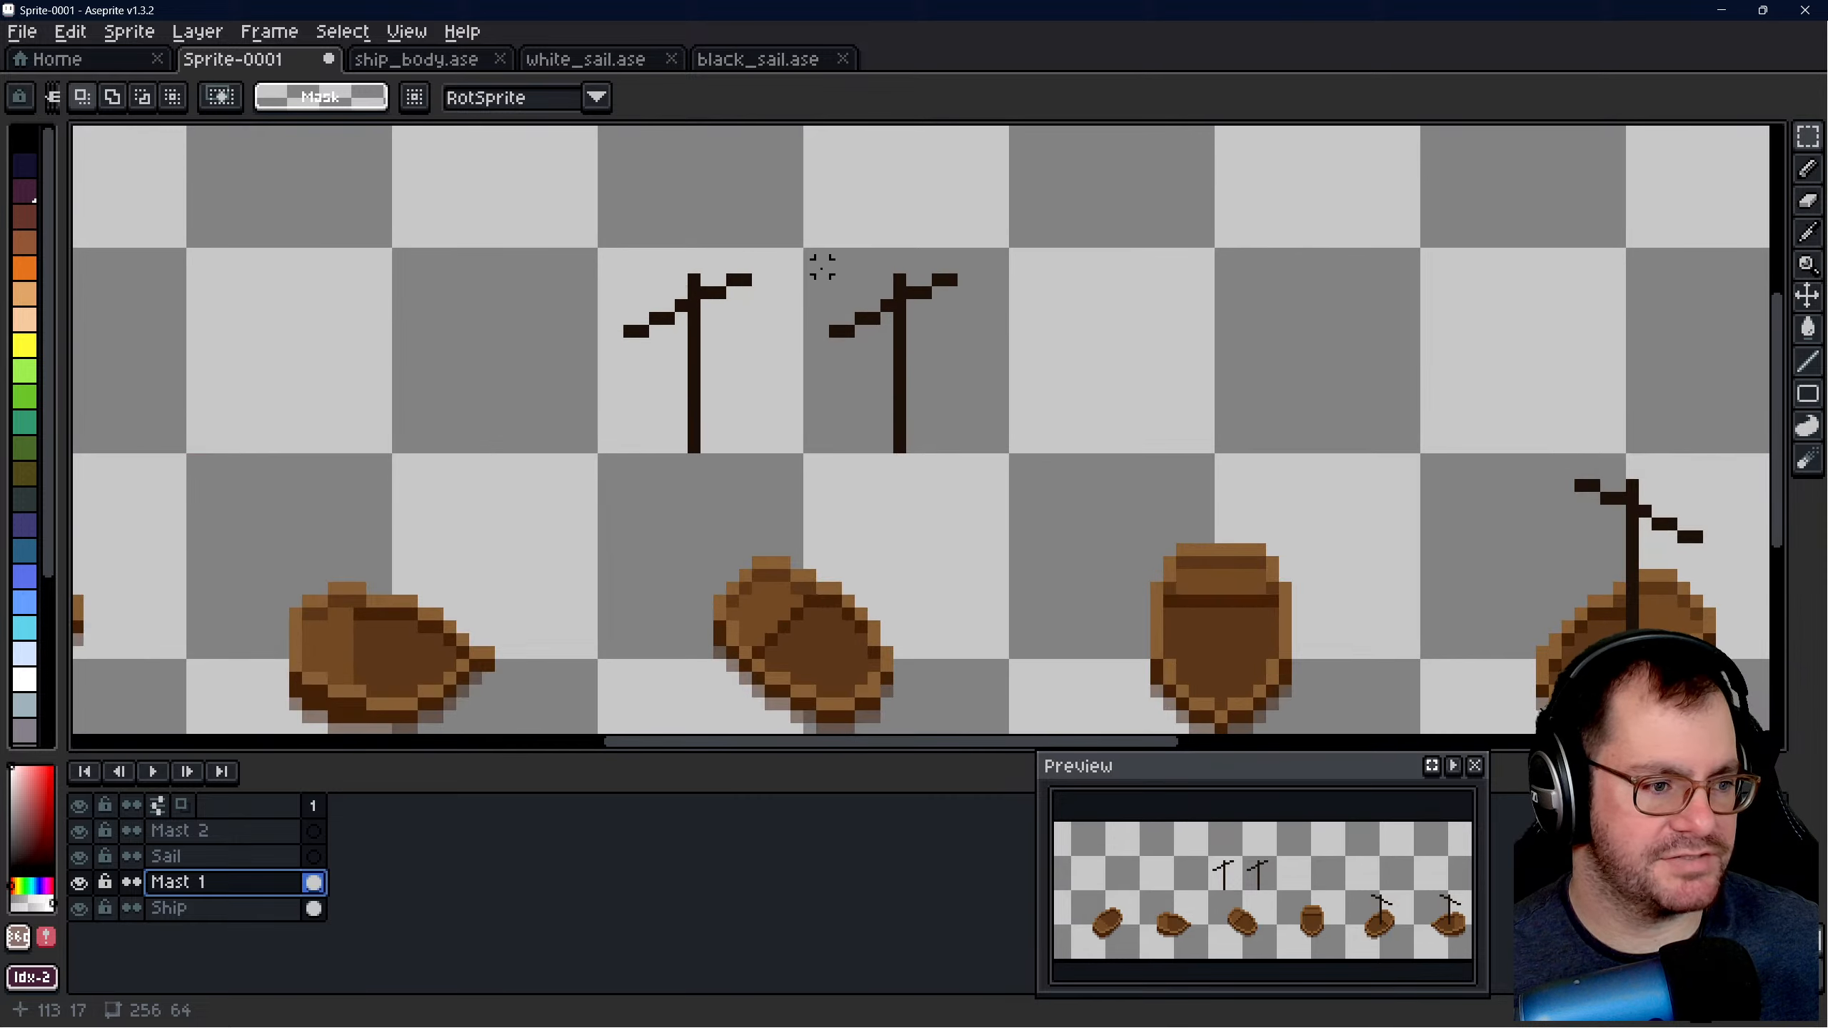
{"action": "left_click_drag", "start_coordinate": [808, 254], "coordinate": [1003, 447]}
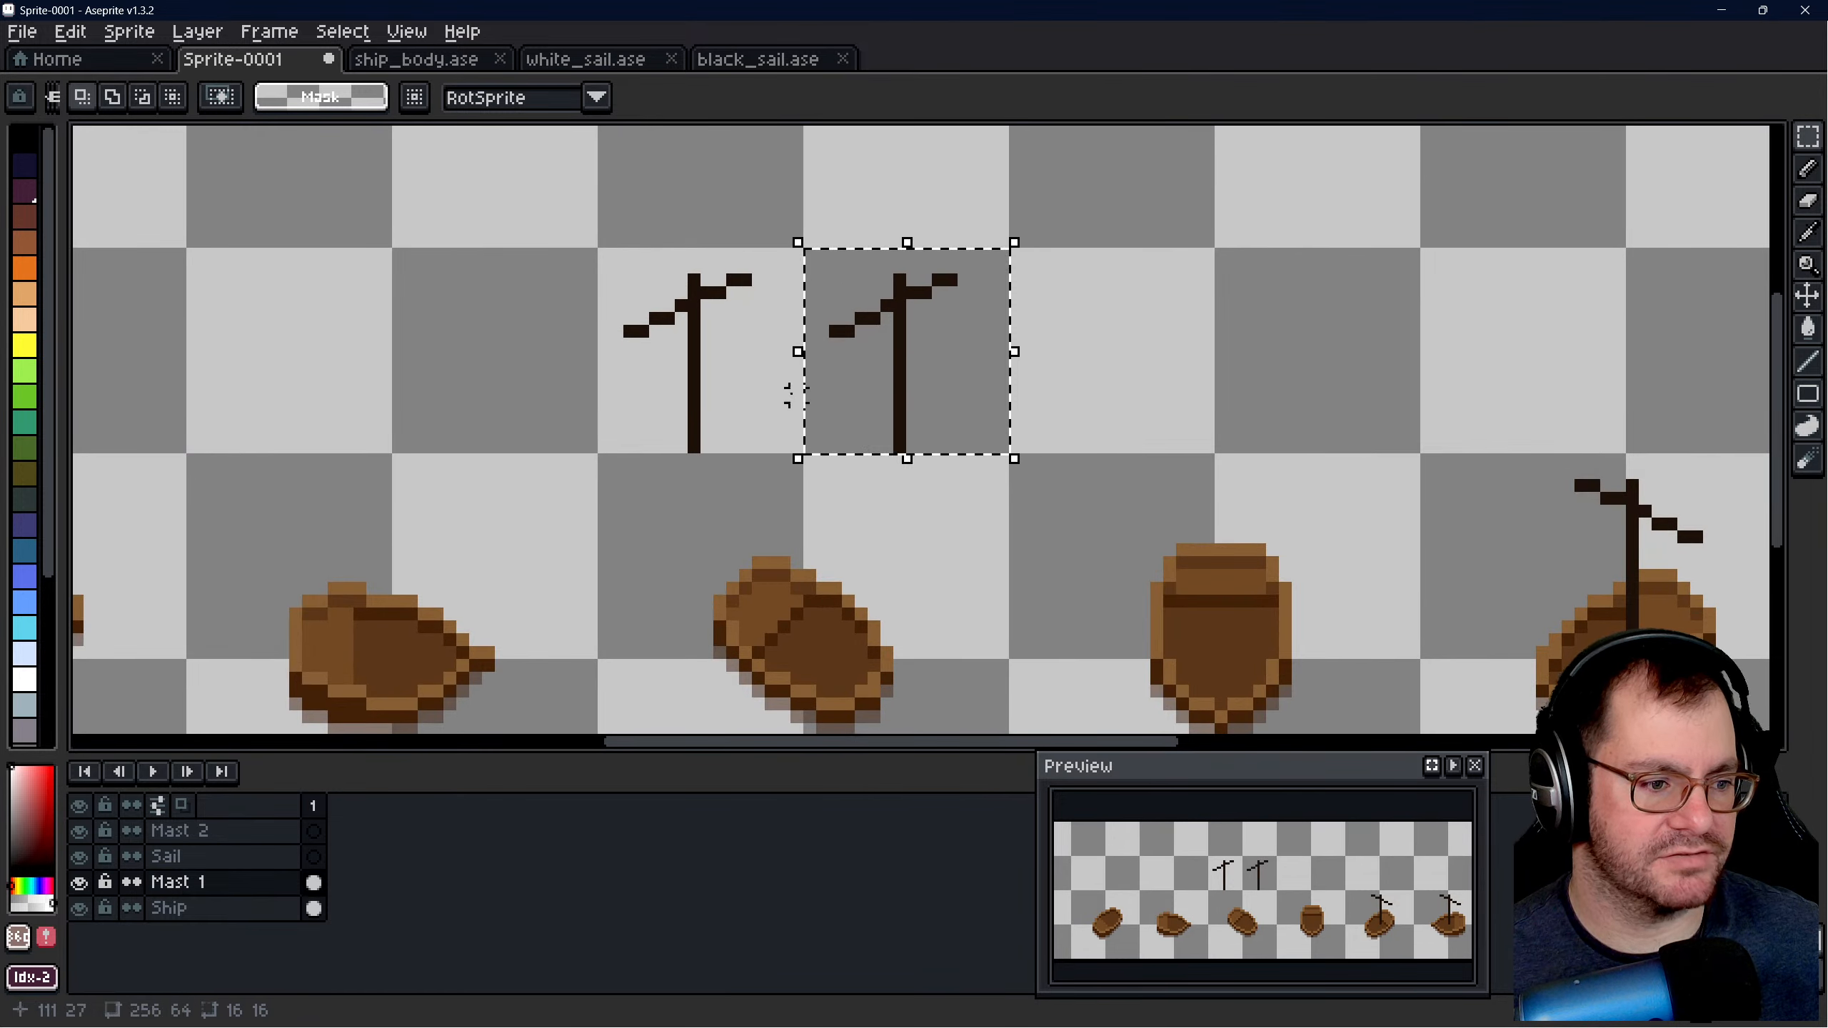
{"action": "scroll", "coordinate": [1019, 404], "scroll_direction": "down", "scroll_amount": 1}
{"action": "left_click_drag", "start_coordinate": [863, 366], "coordinate": [1084, 495]}
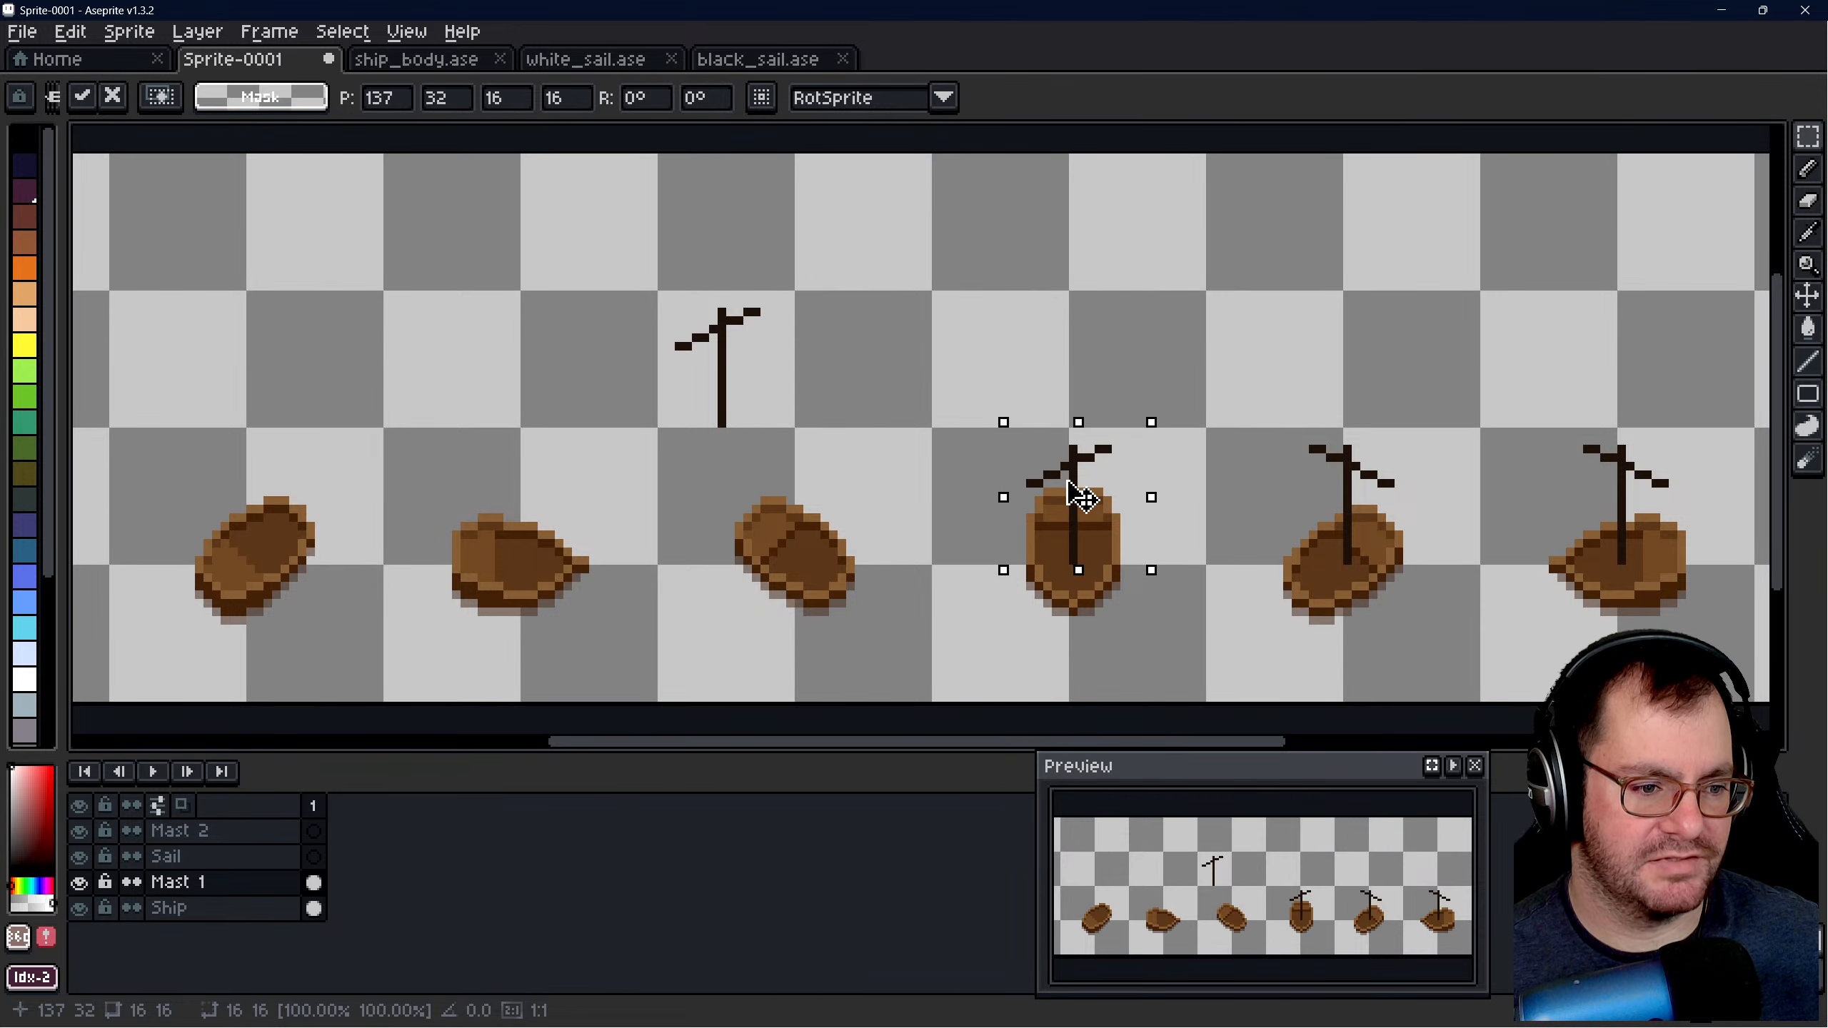
{"action": "left_click", "coordinate": [1237, 413]}
- On the Ship layer, shift the fifth hull 1 px down beneath its mast
{"action": "scroll", "coordinate": [884, 407], "scroll_direction": "down", "scroll_amount": 1}
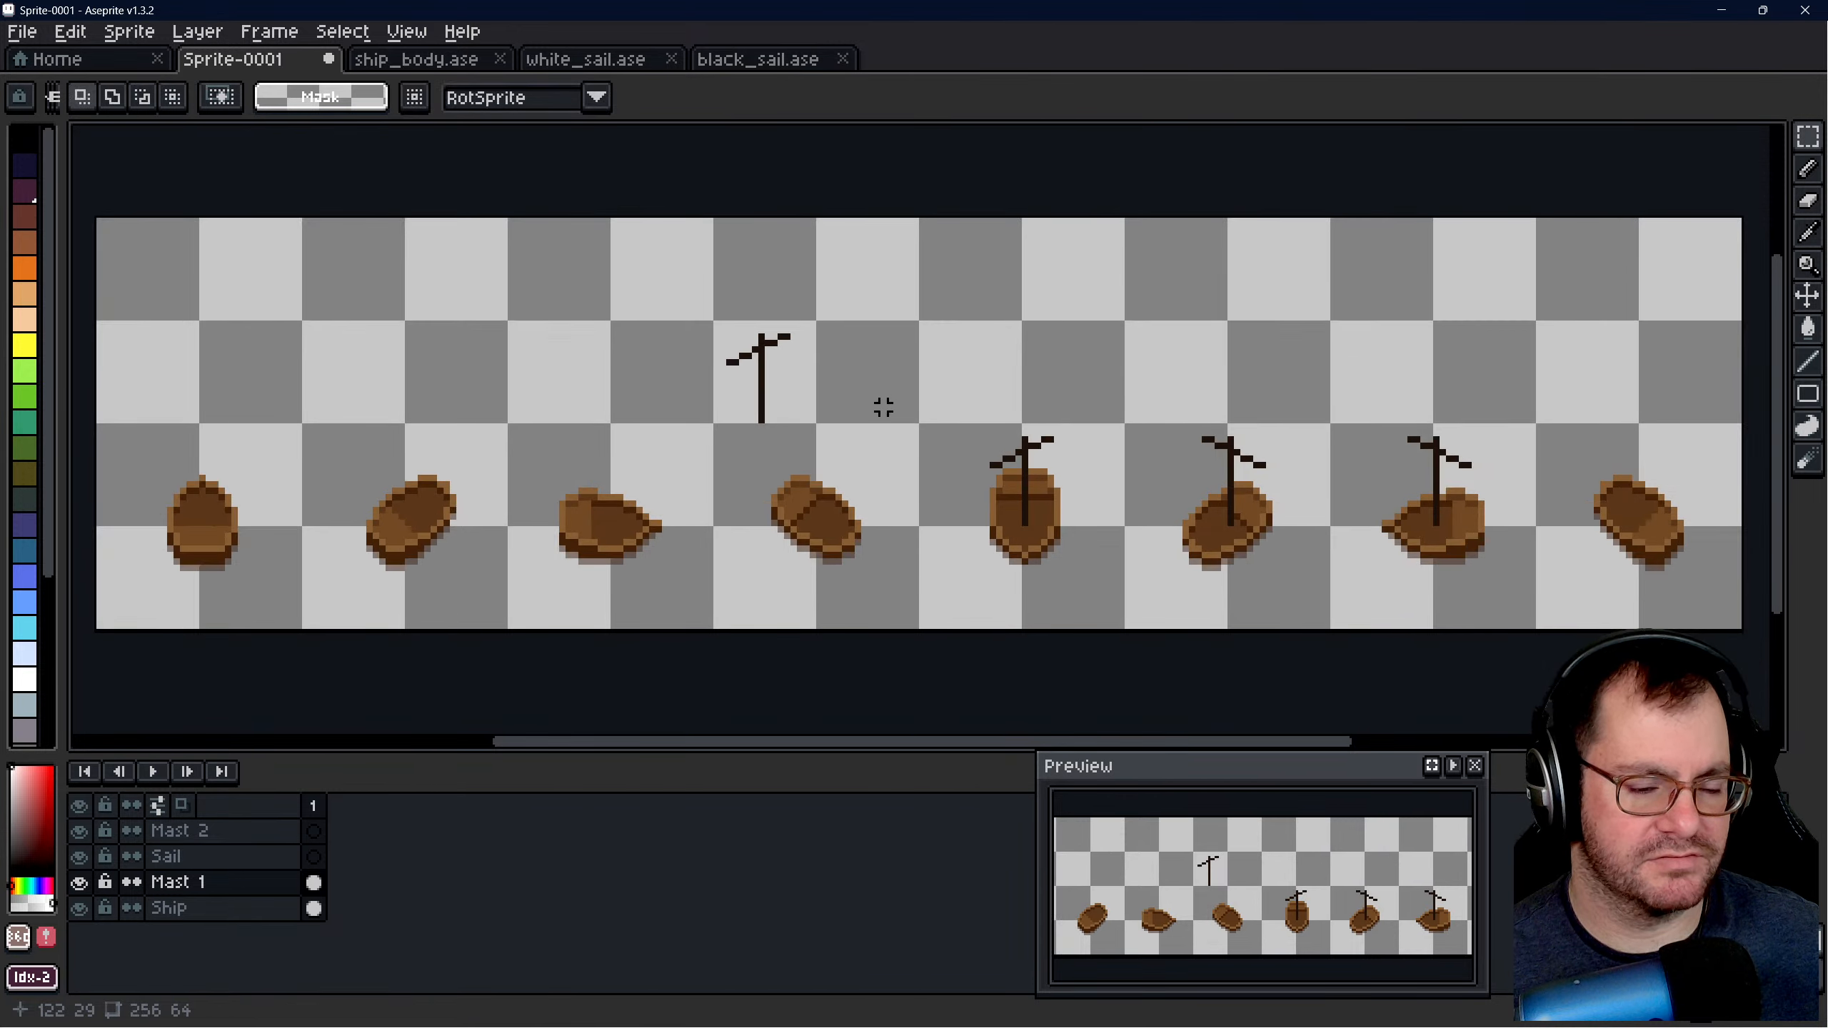
{"action": "scroll", "coordinate": [999, 530], "scroll_direction": "up", "scroll_amount": 2}
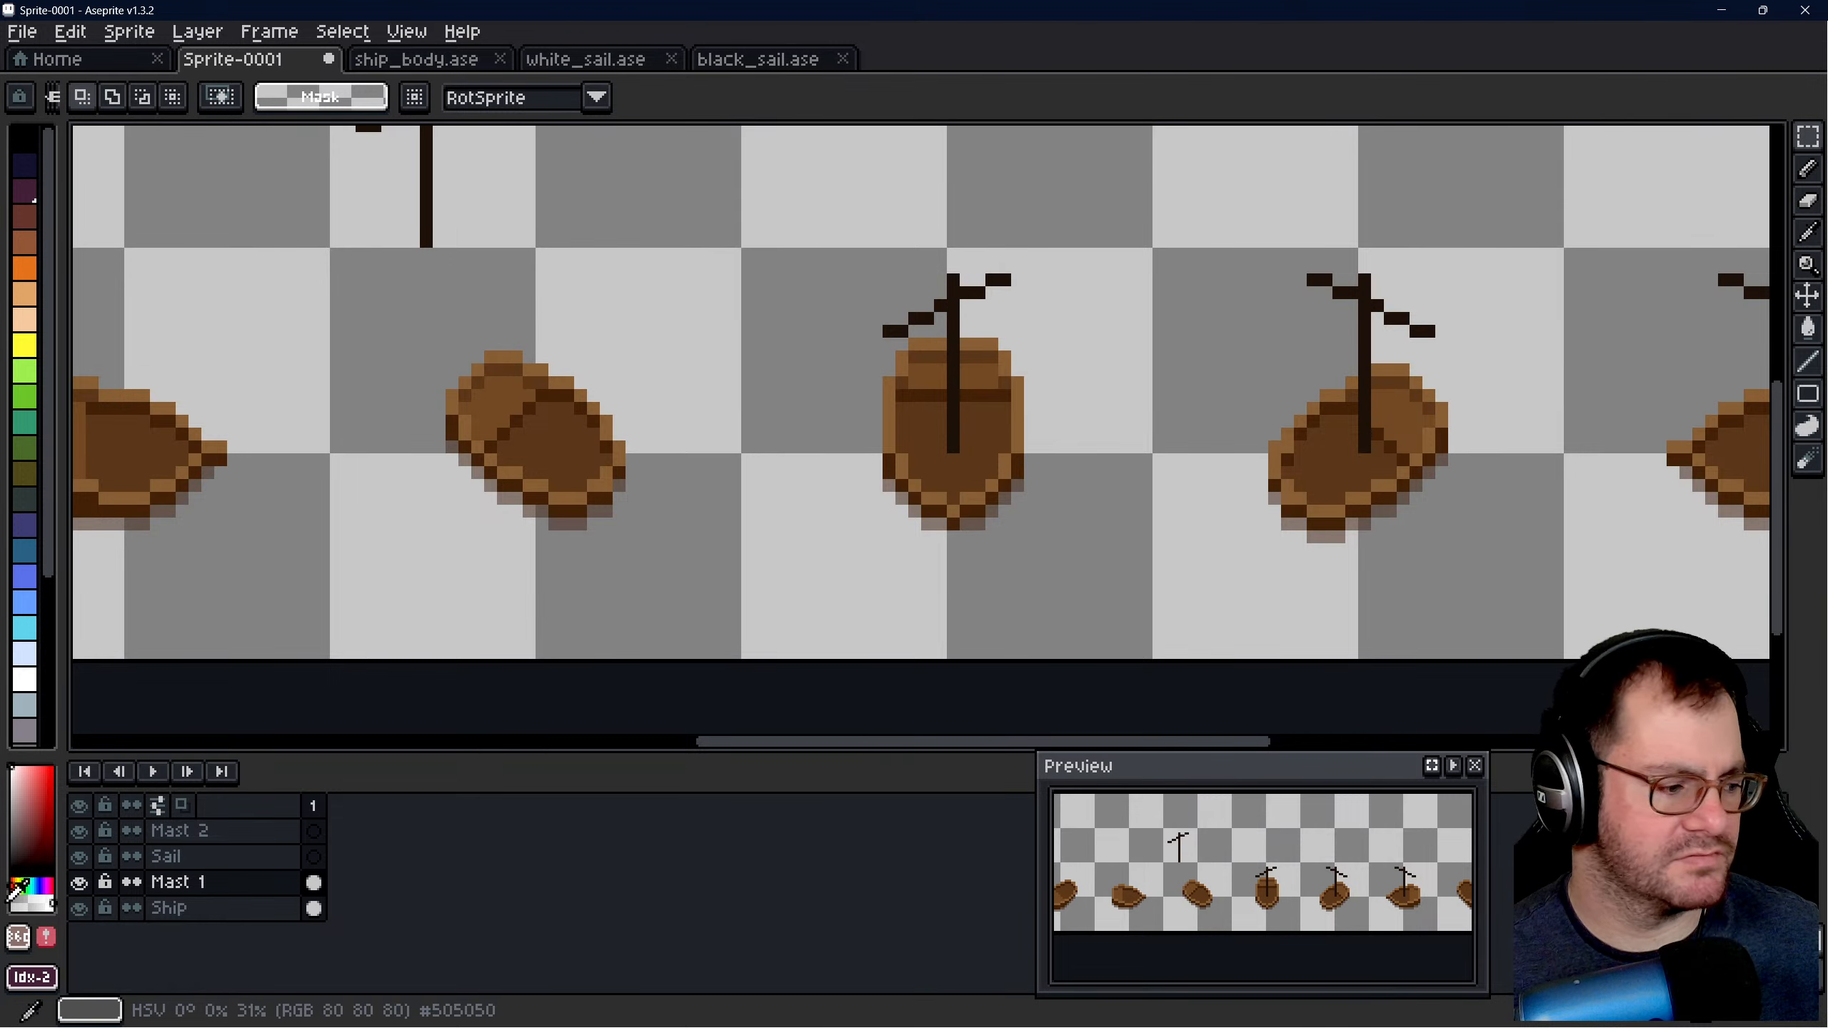
{"action": "left_click", "coordinate": [215, 908]}
{"action": "left_click_drag", "start_coordinate": [788, 293], "coordinate": [1081, 562]}
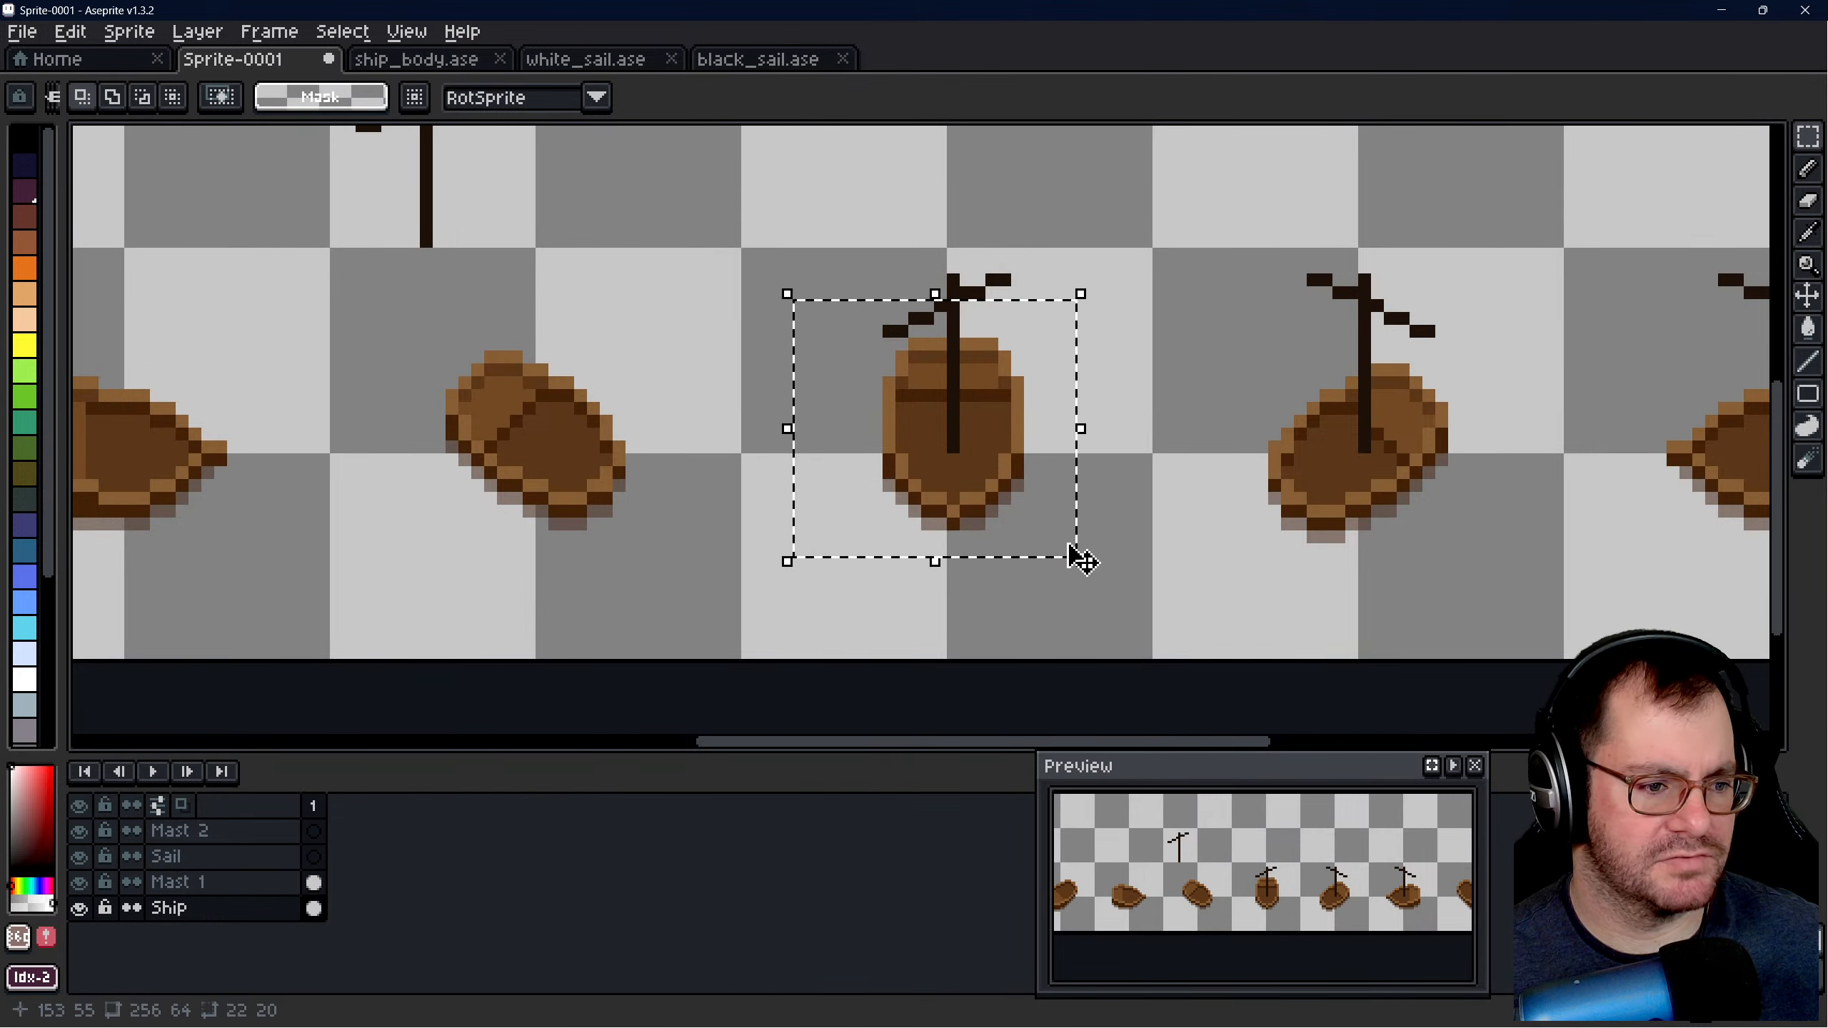
{"action": "left_click", "coordinate": [1006, 477]}
{"action": "left_click_drag", "start_coordinate": [1006, 477], "coordinate": [988, 482]}
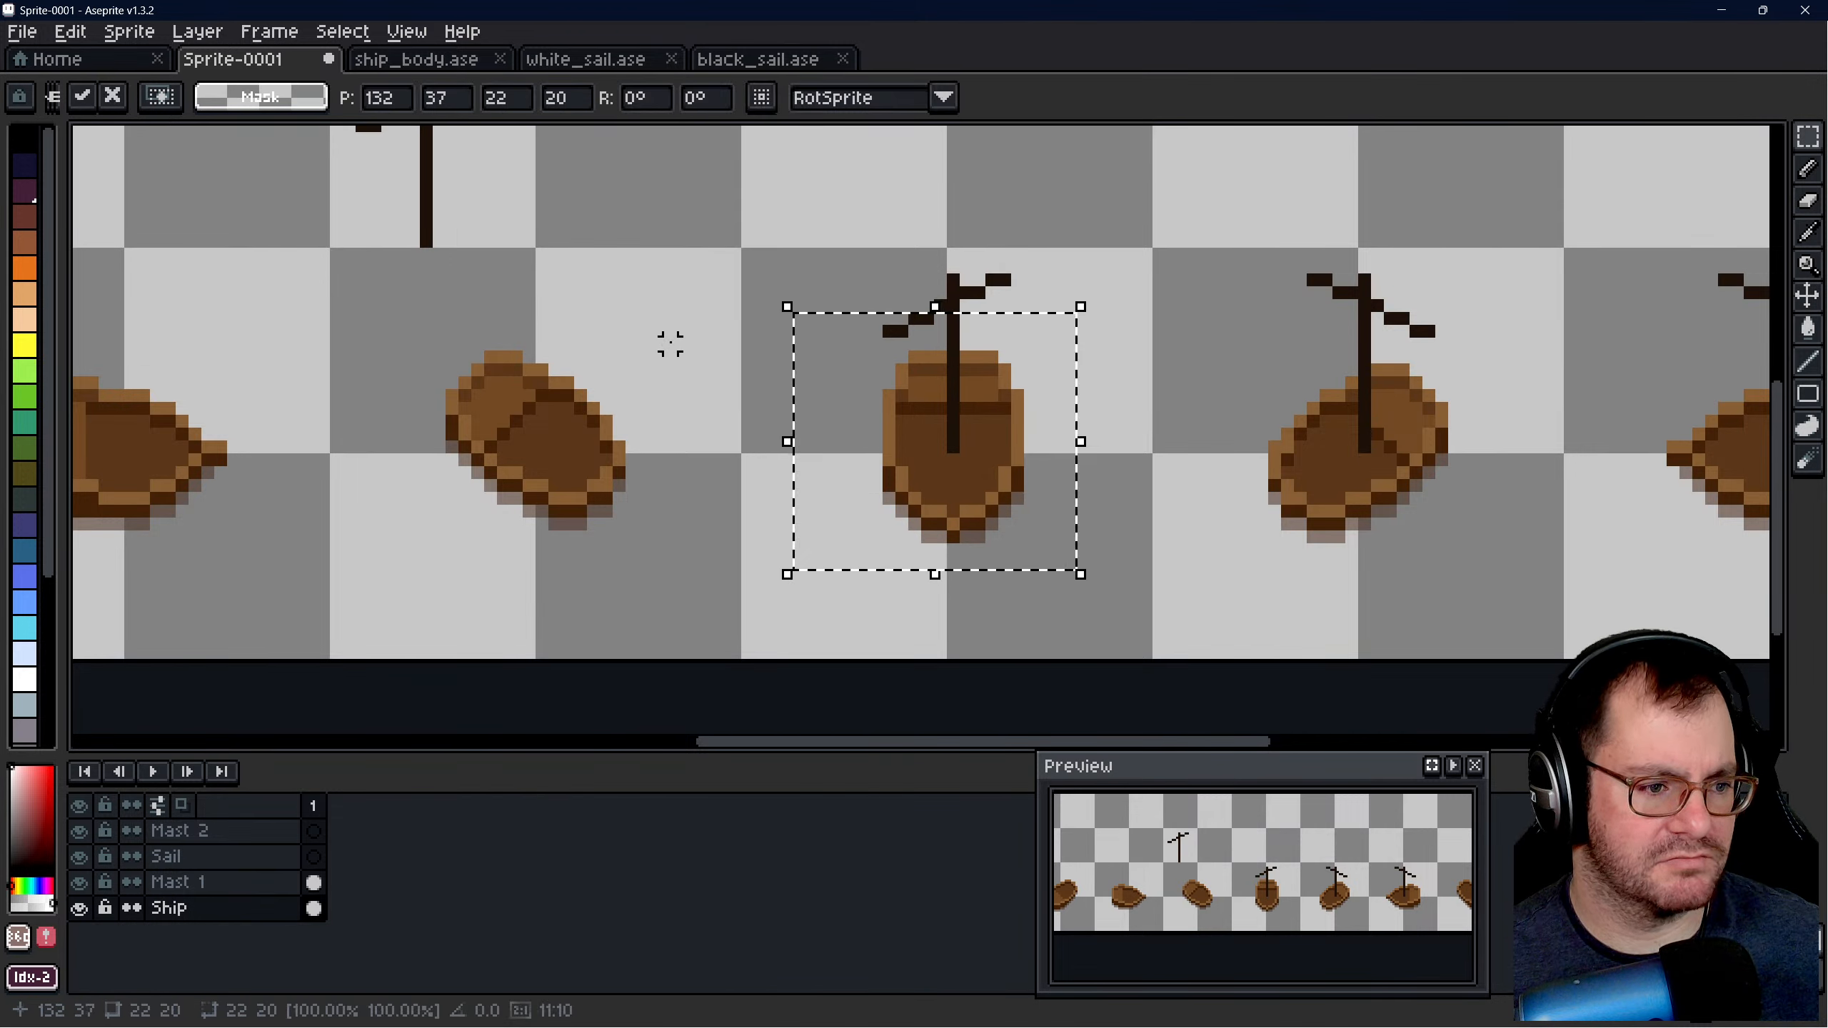
{"action": "left_click", "coordinate": [721, 344]}
{"action": "scroll", "coordinate": [904, 462], "scroll_direction": "down", "scroll_amount": 2}
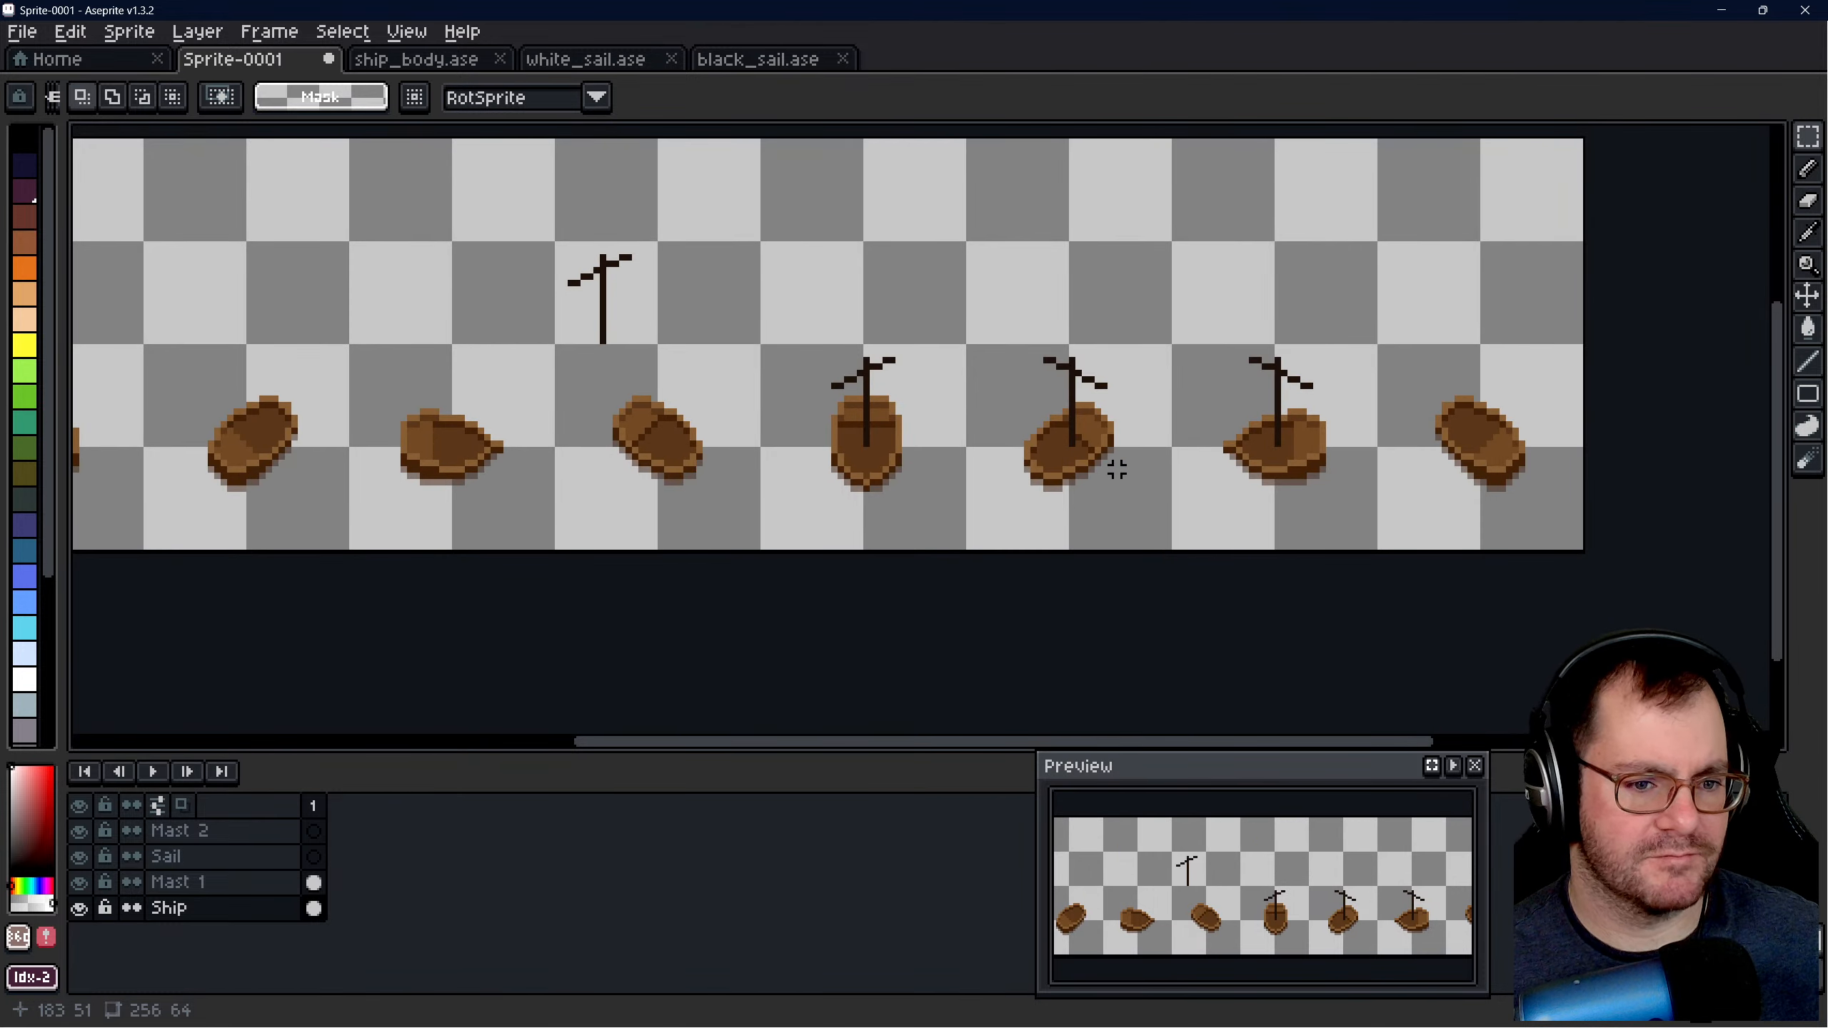
- On the Mast 1 layer, move the last unplaced mast down onto the third hull
{"action": "scroll", "coordinate": [1116, 468], "scroll_direction": "down", "scroll_amount": 1}
{"action": "scroll", "coordinate": [738, 372], "scroll_direction": "up", "scroll_amount": 1}
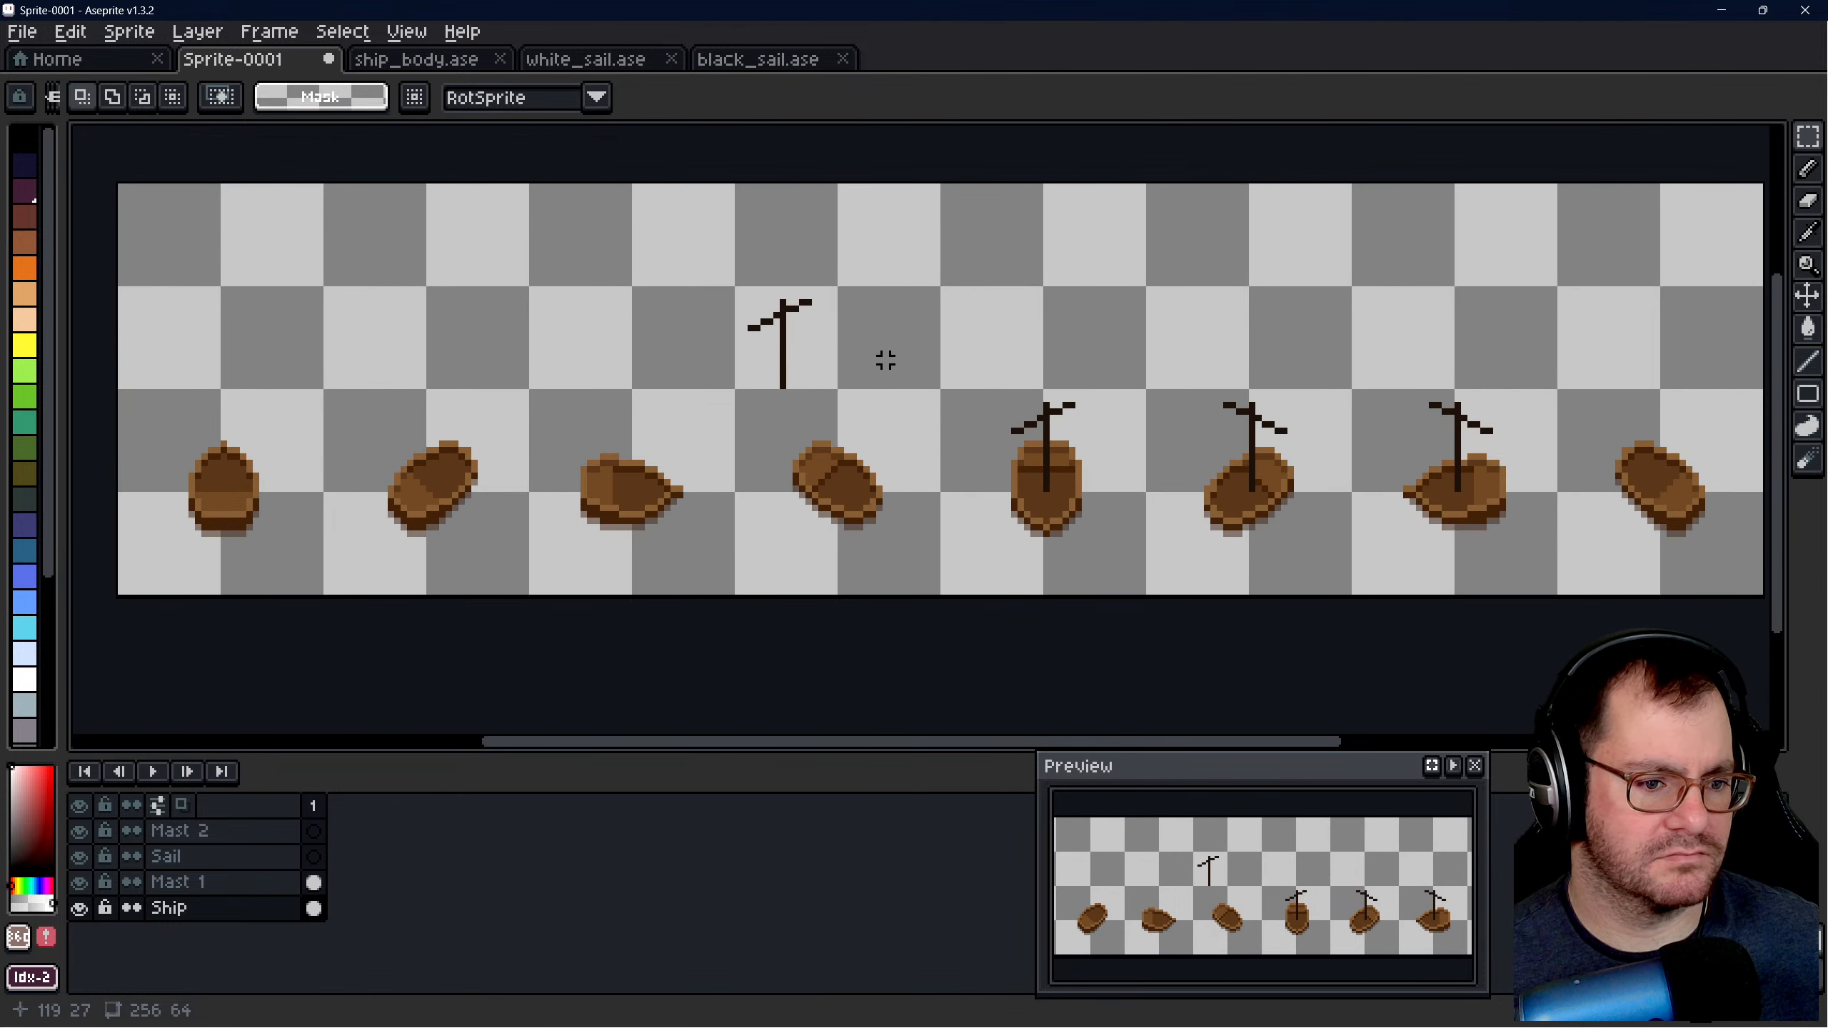
{"action": "left_click_drag", "start_coordinate": [647, 250], "coordinate": [958, 433]}
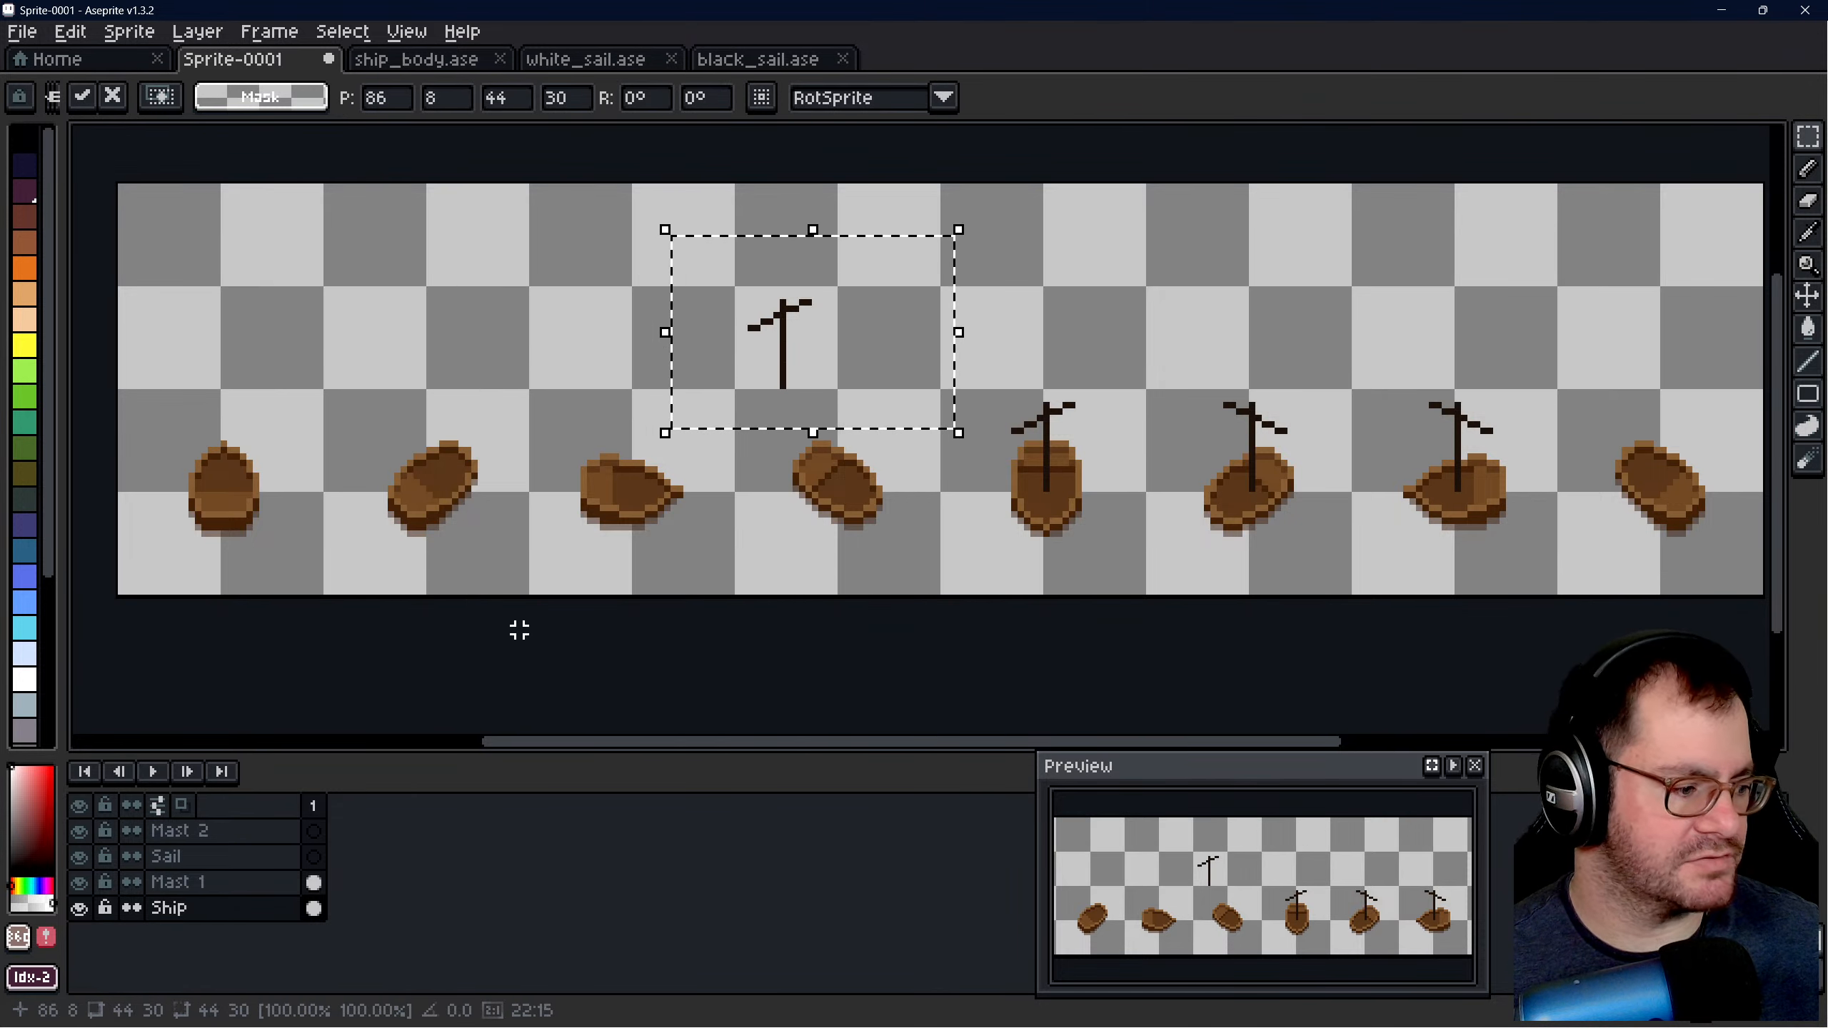
{"action": "key", "text": "ctrl+d"}
{"action": "left_click", "coordinate": [209, 882]}
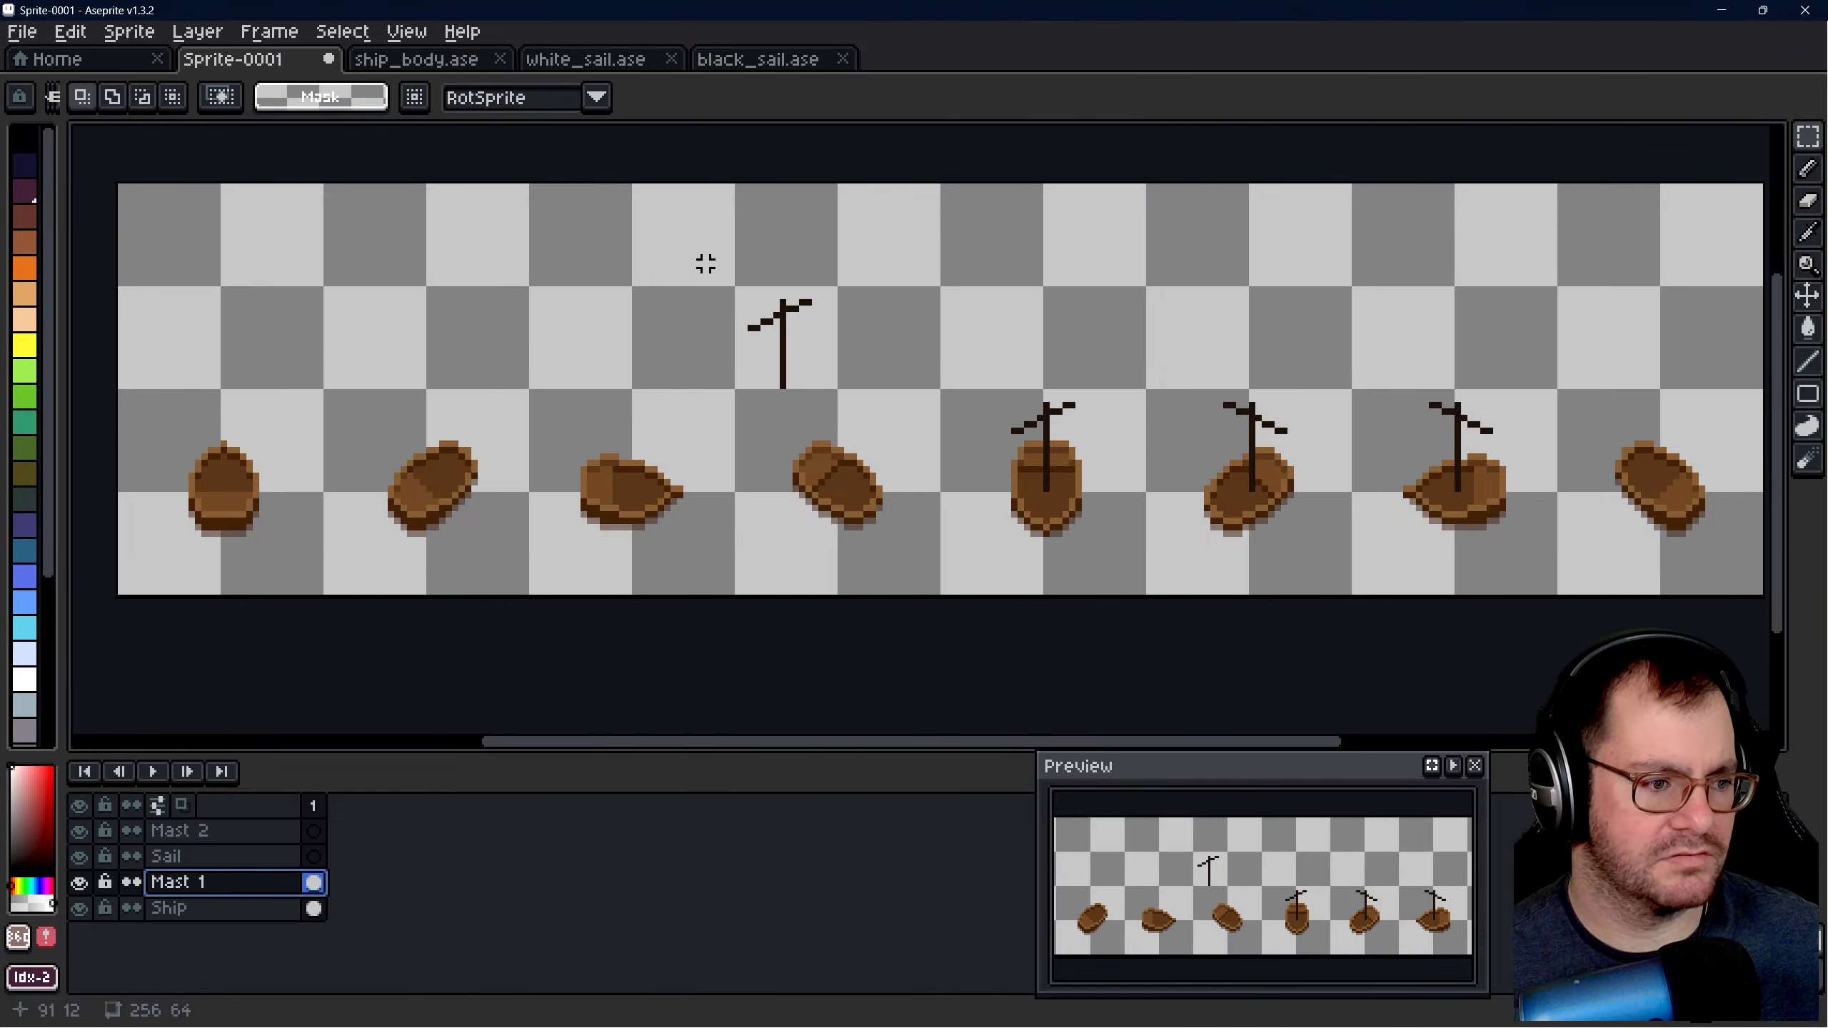
{"action": "left_click_drag", "start_coordinate": [705, 264], "coordinate": [657, 474]}
{"action": "key", "text": "ctrl+d"}
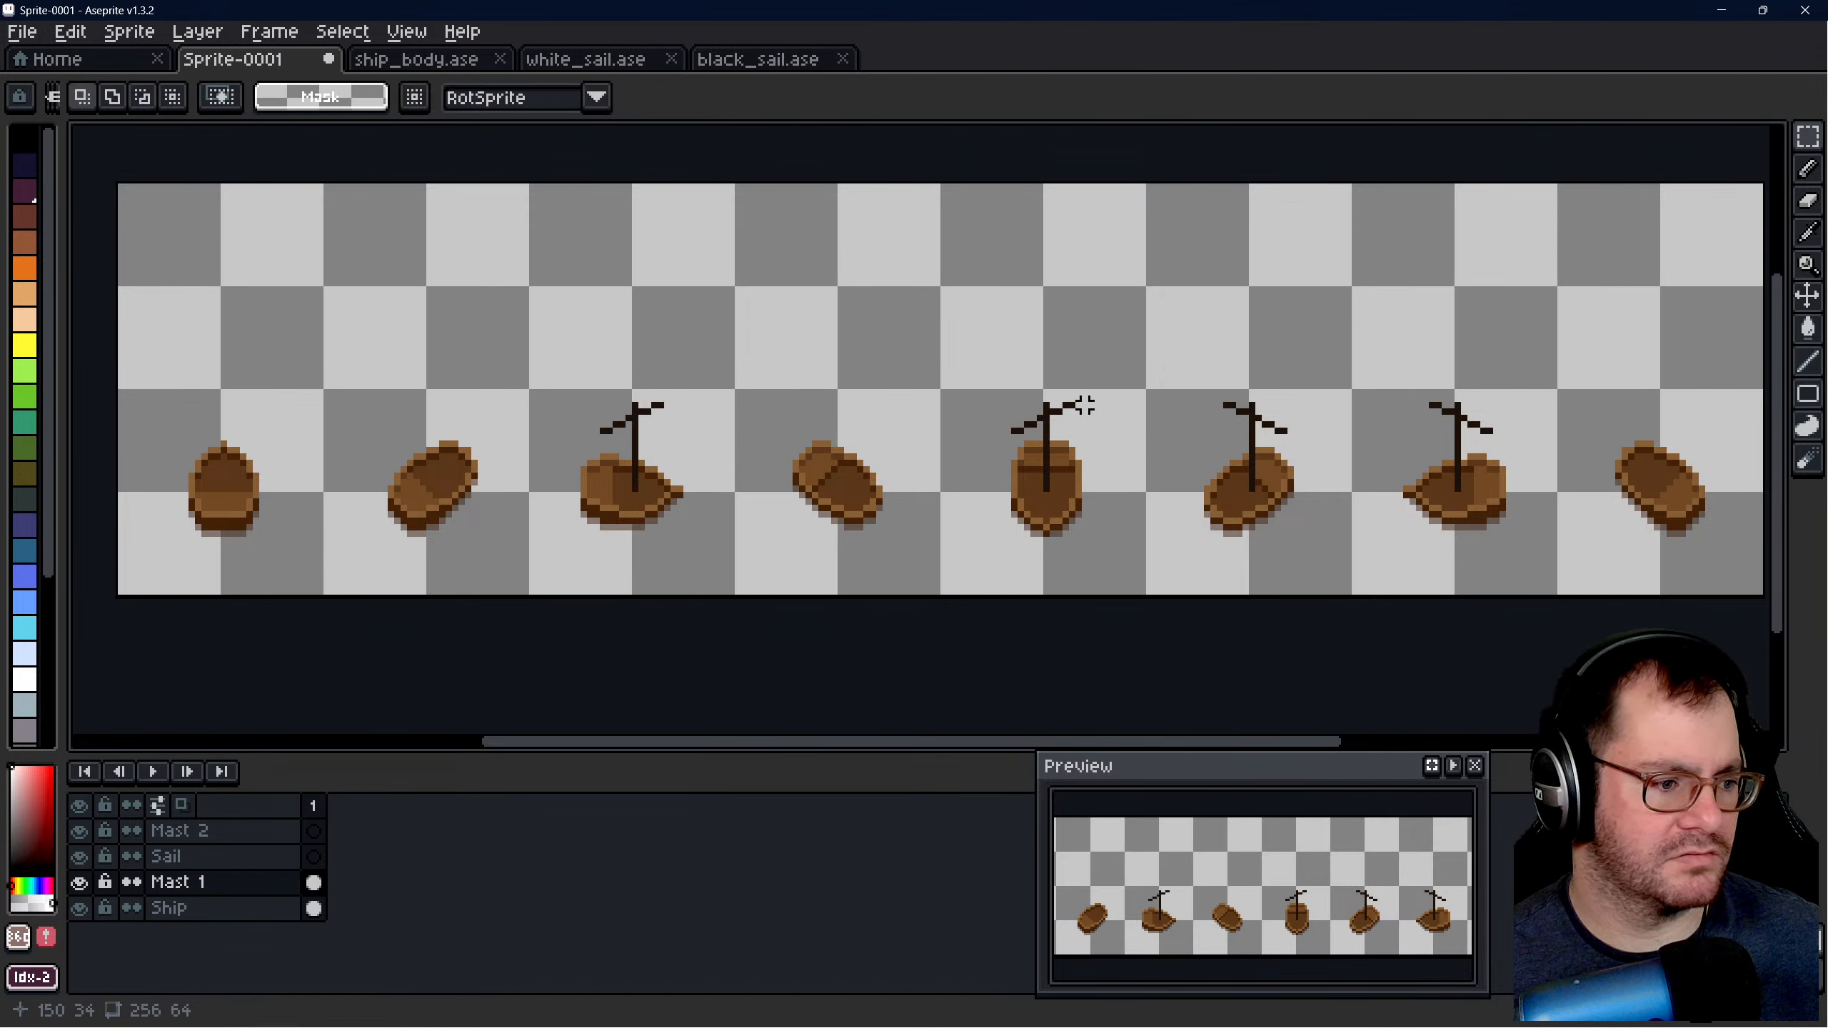
- Shift the three masts on the fifth to seventh hulls 32 px left onto the fourth to sixth hulls
{"action": "left_click_drag", "start_coordinate": [988, 366], "coordinate": [1524, 539]}
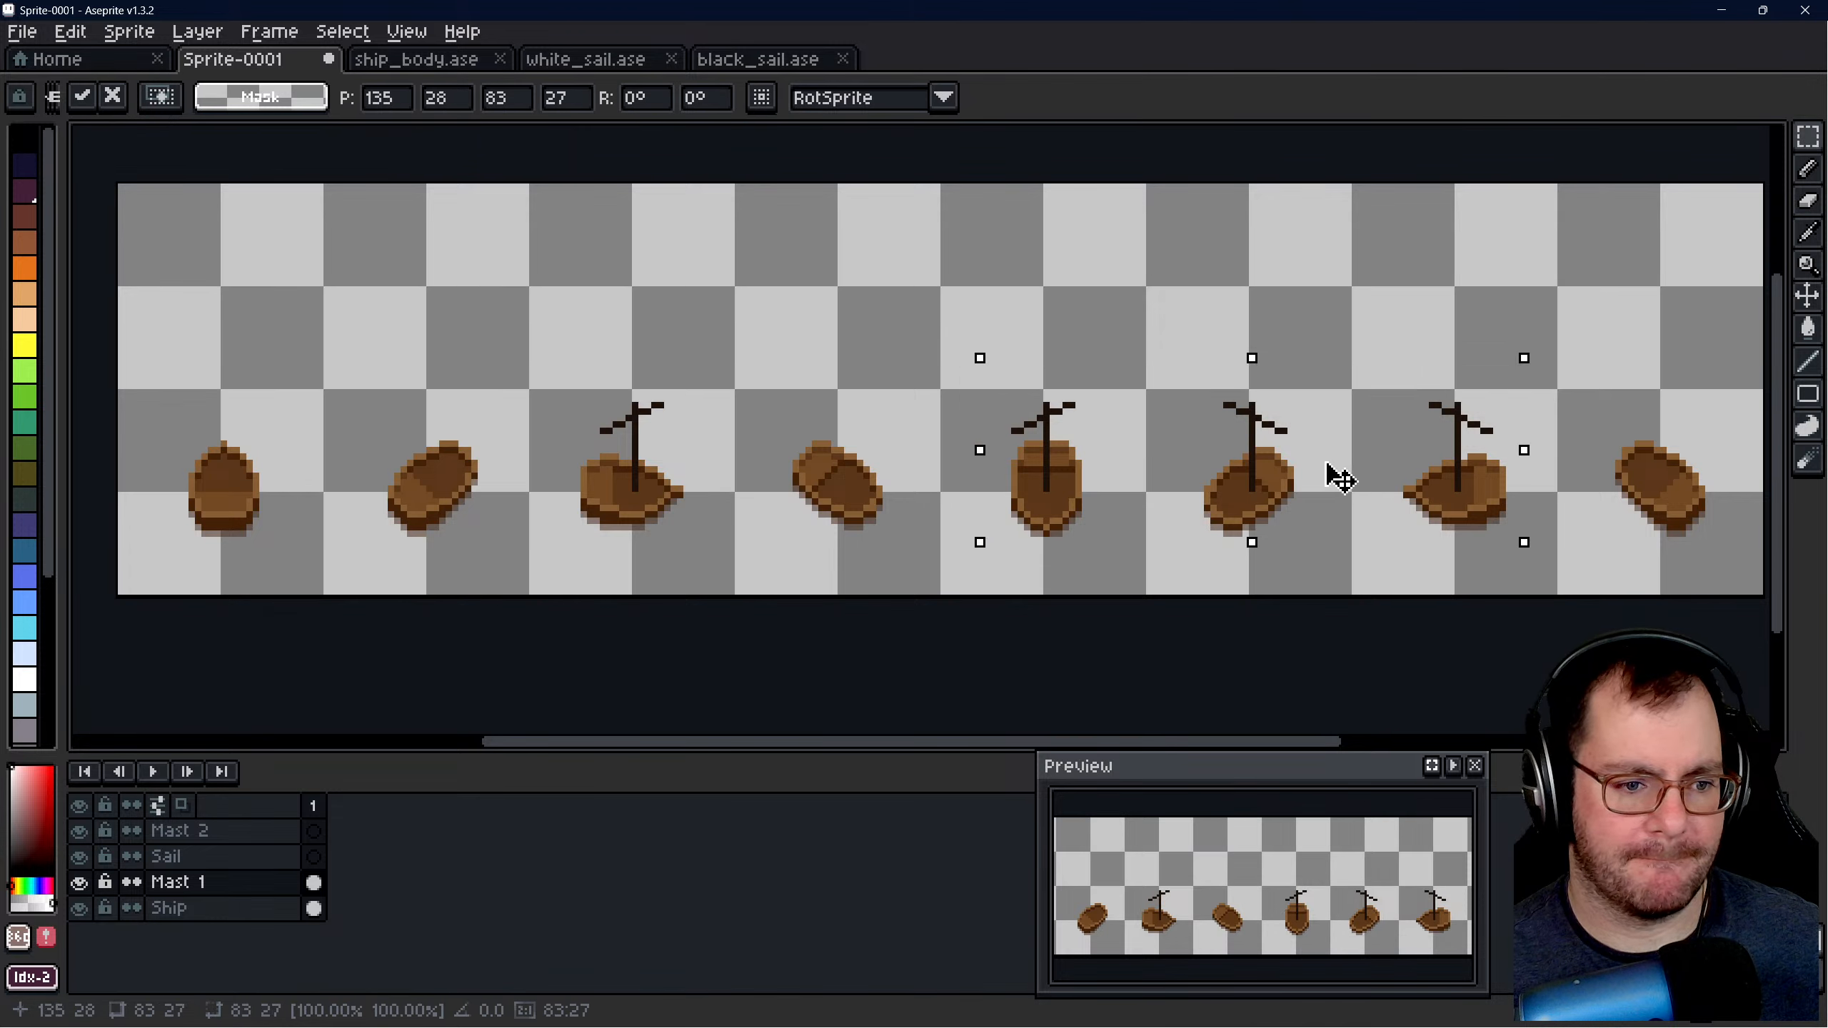
{"action": "left_click_drag", "start_coordinate": [1330, 478], "coordinate": [1137, 481]}
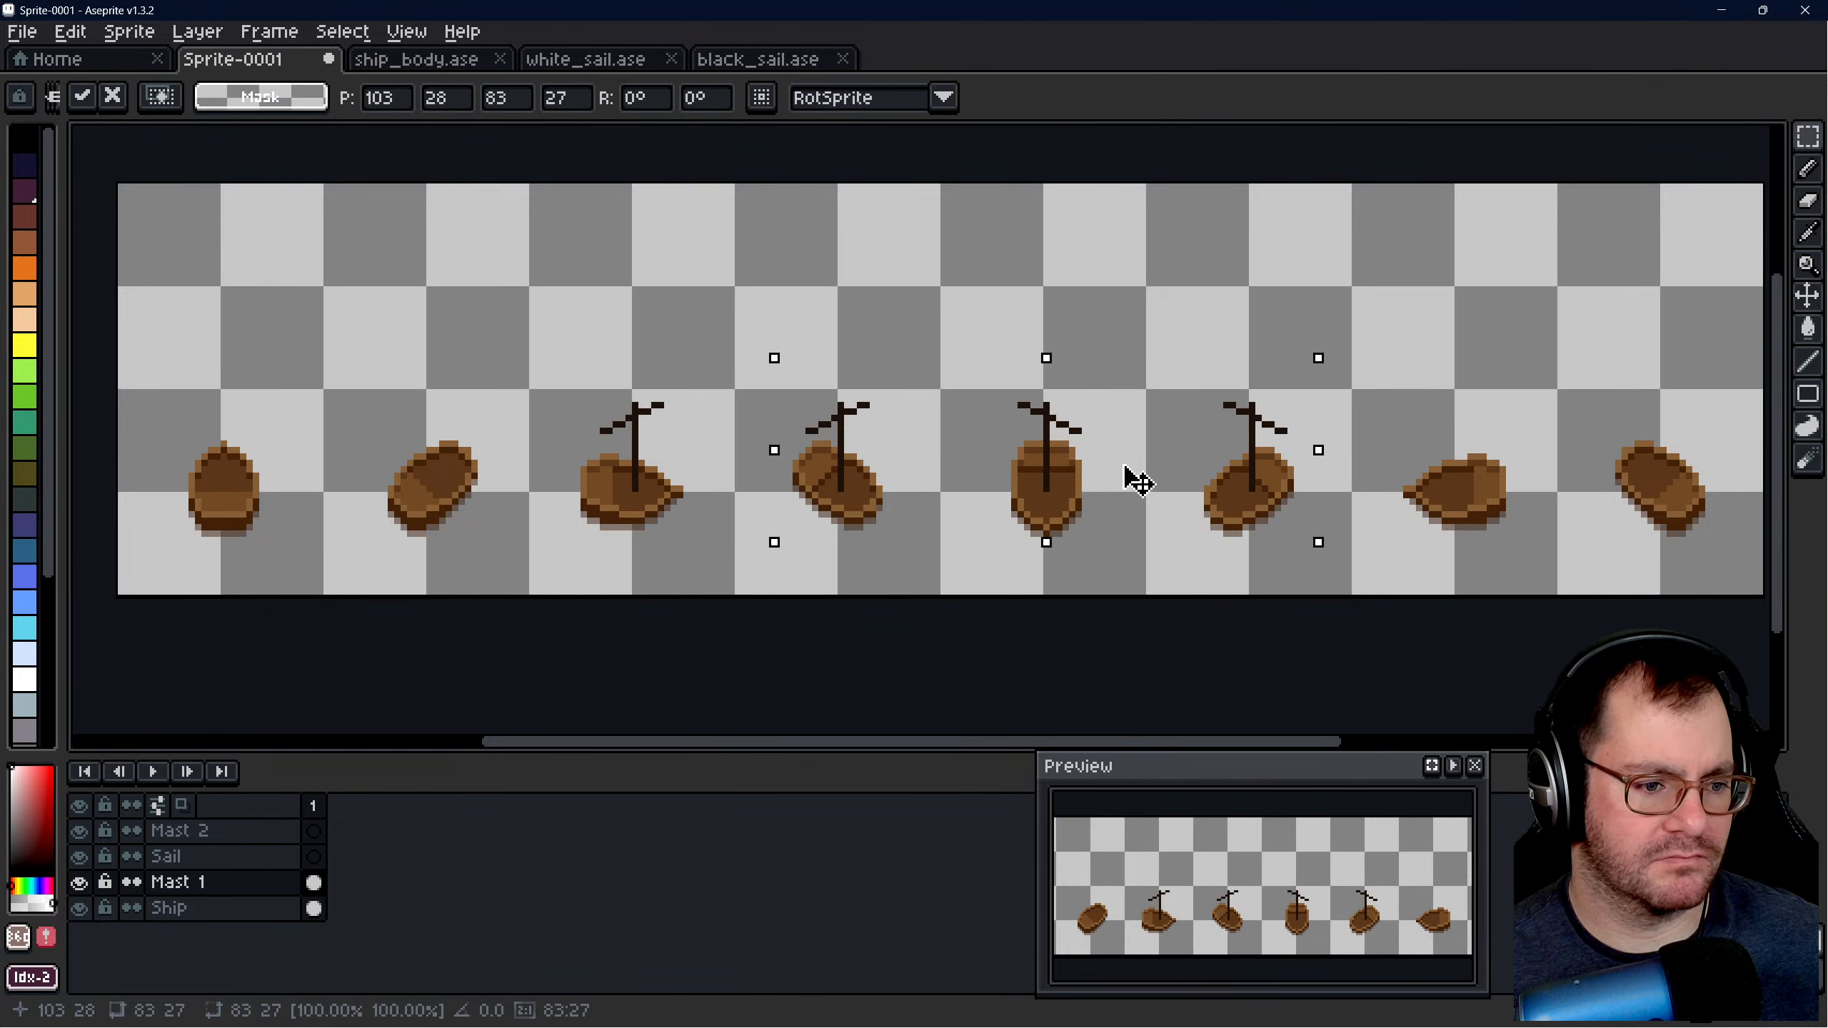
{"action": "key", "text": "ctrl+d"}
- Inspect the masts up close, then try to nudge the fourth hull on the Ship layer beneath its mast
{"action": "scroll", "coordinate": [1021, 469], "scroll_direction": "up", "scroll_amount": 3}
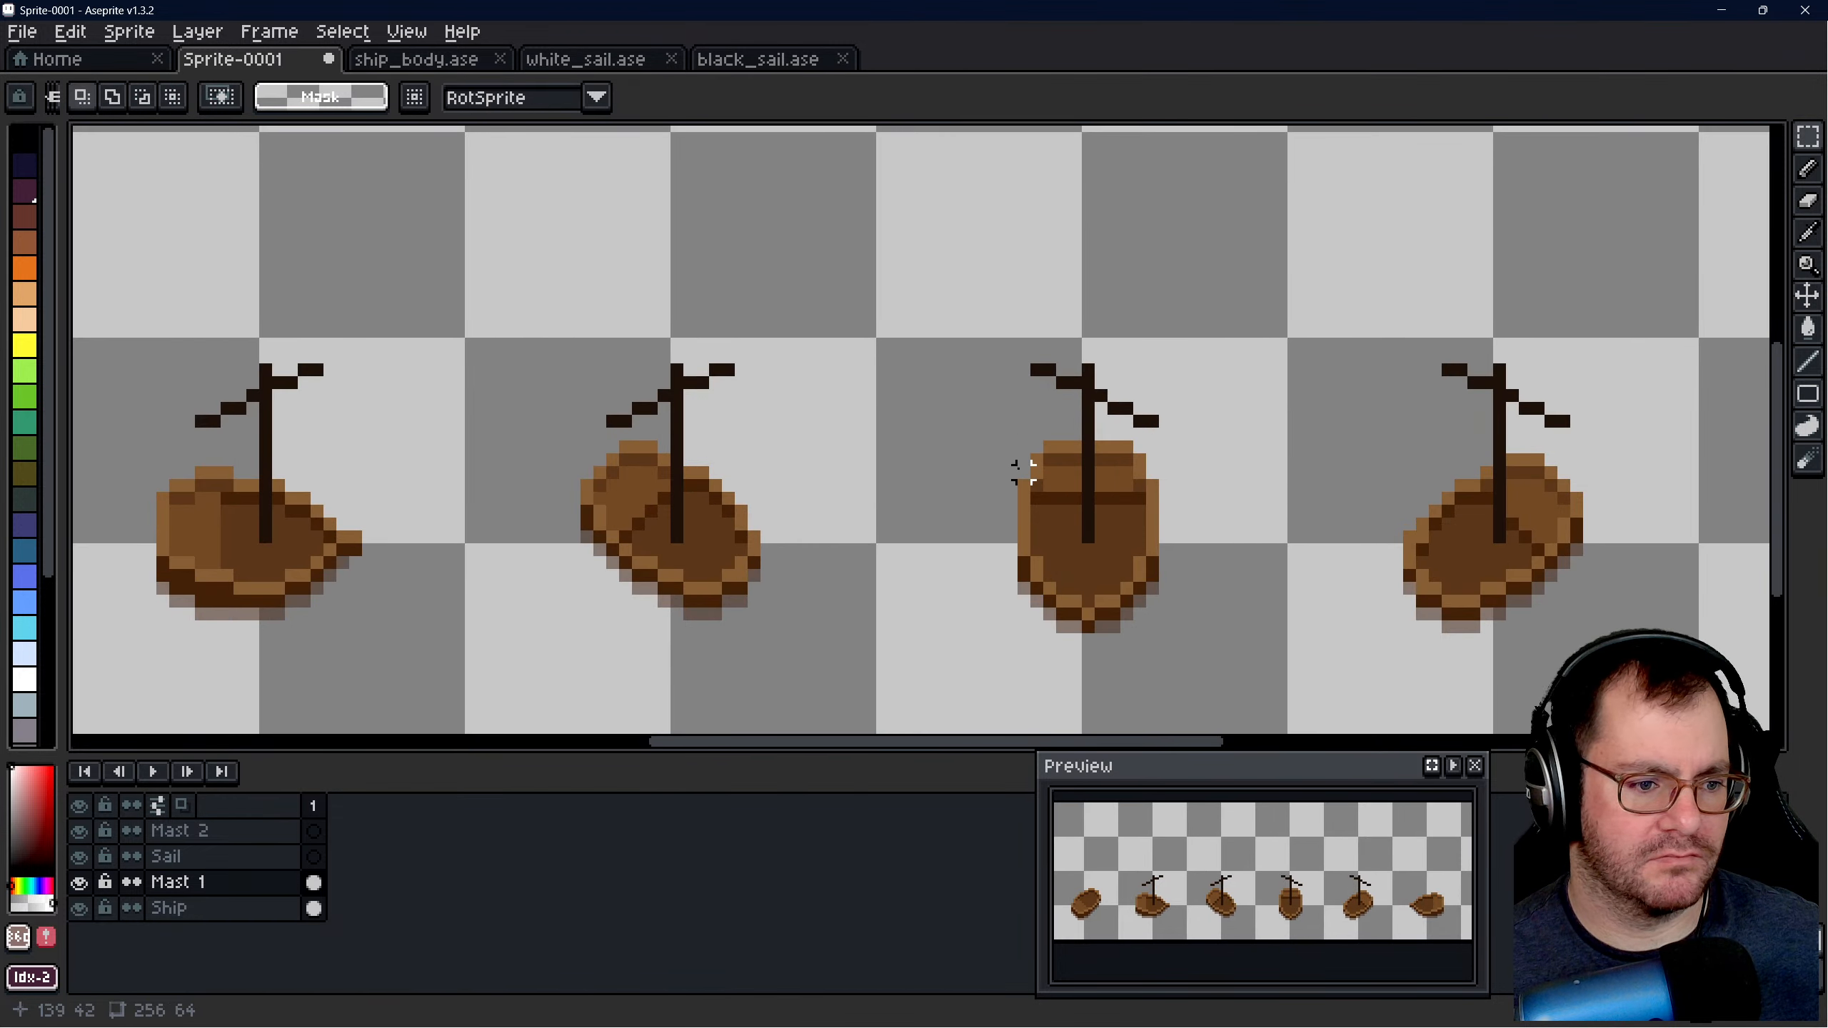
{"action": "scroll", "coordinate": [980, 428], "scroll_direction": "up", "scroll_amount": 3}
{"action": "scroll", "coordinate": [518, 718], "scroll_direction": "down", "scroll_amount": 2}
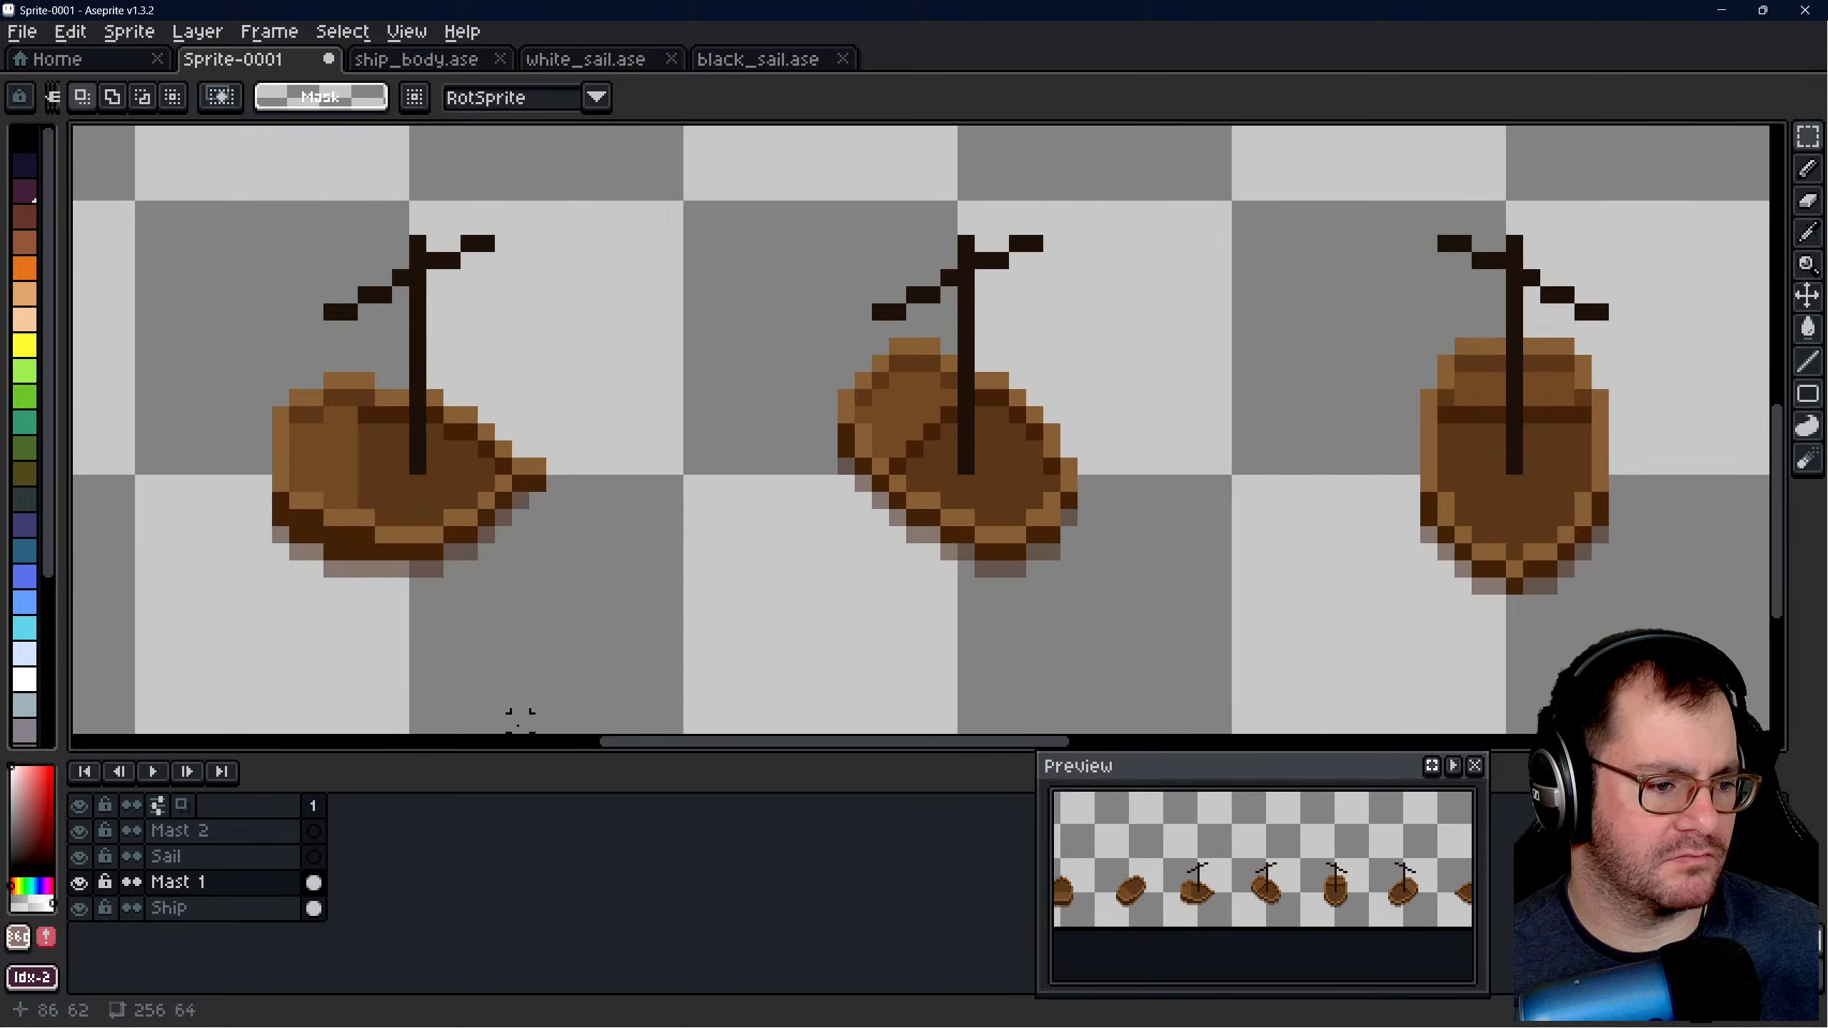
{"action": "left_click", "coordinate": [229, 907]}
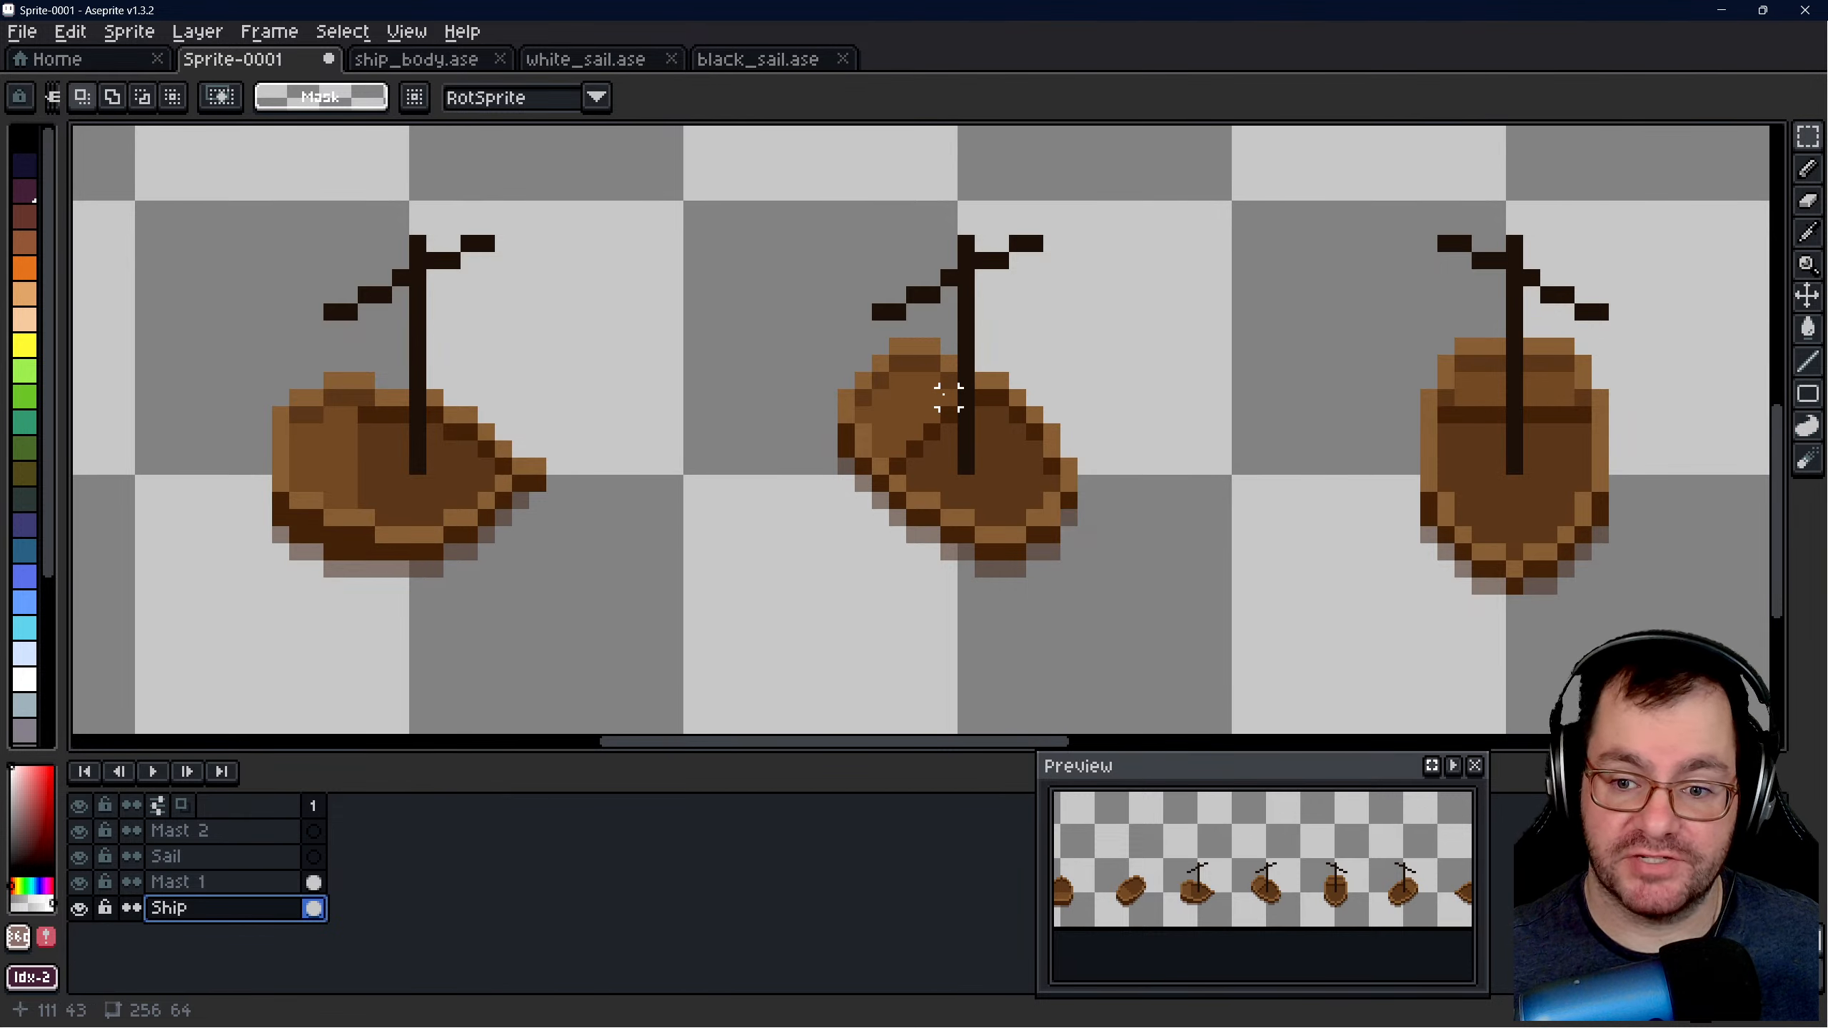
{"action": "left_click_drag", "start_coordinate": [729, 297], "coordinate": [1185, 634]}
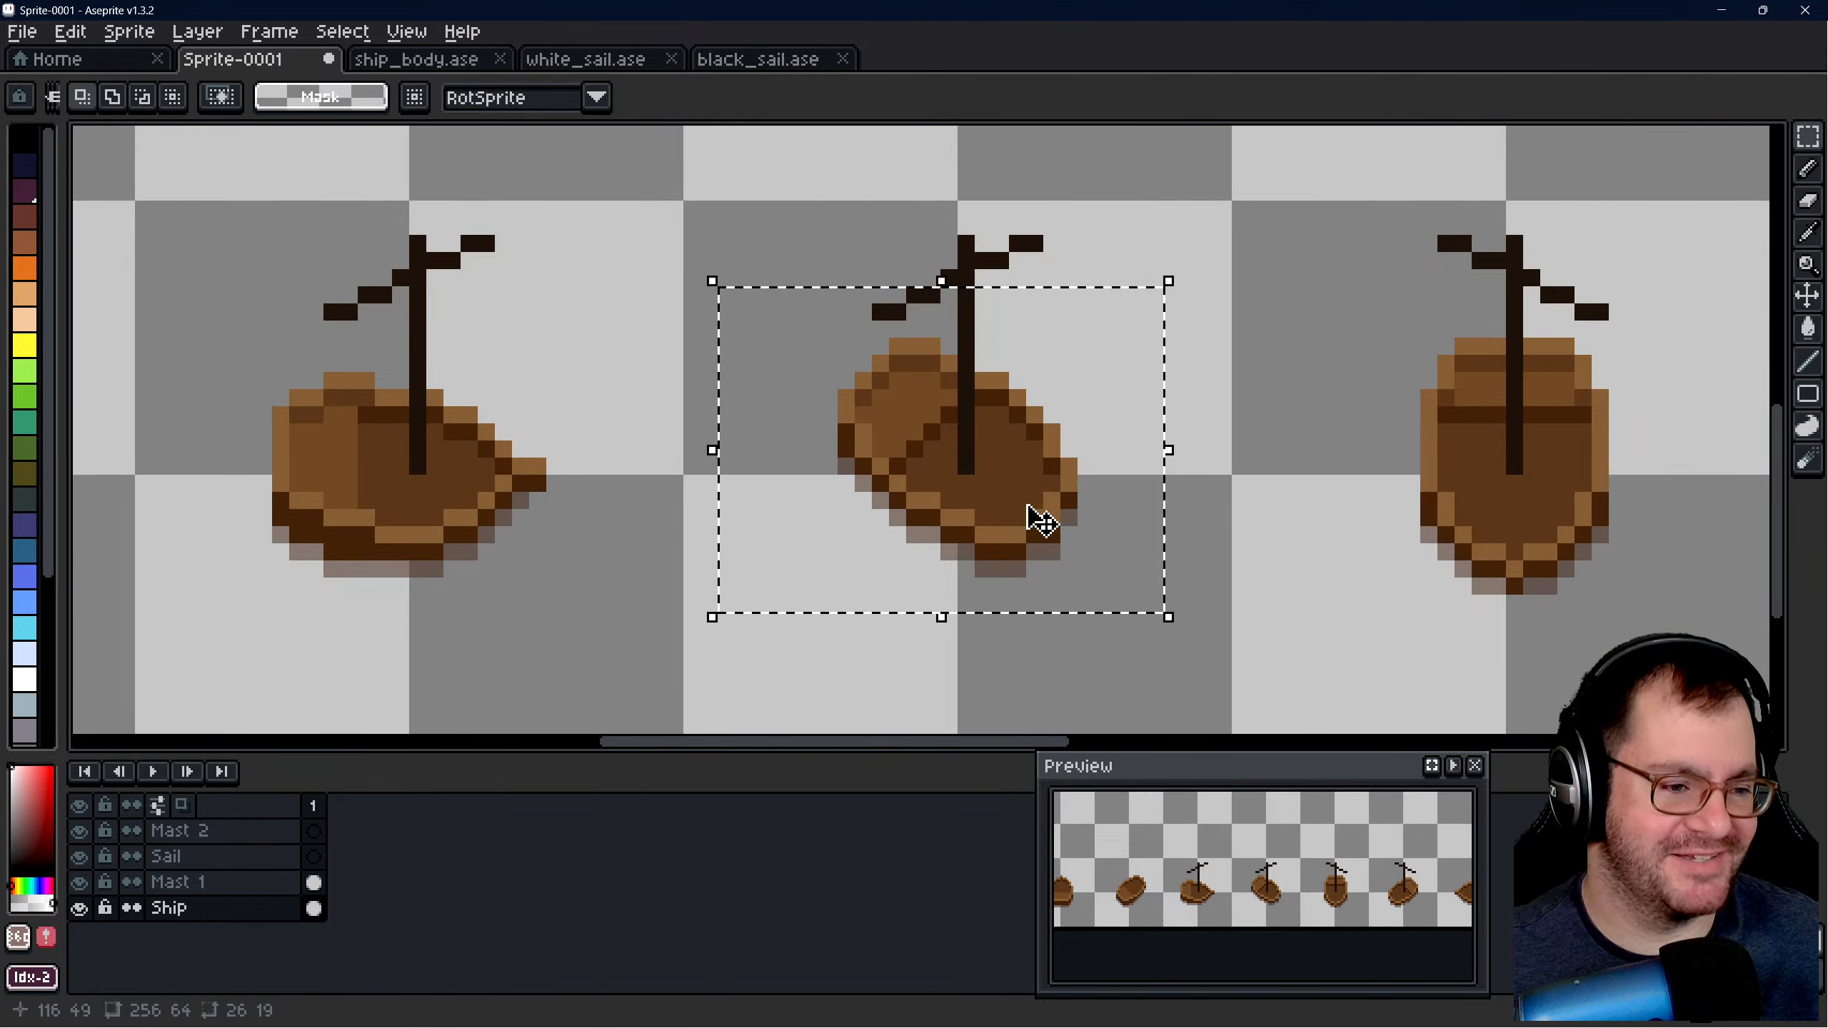
{"action": "mouse_move", "coordinate": [979, 494]}
{"action": "left_mouse_down"}
{"action": "mouse_move", "coordinate": [993, 512]}
{"action": "mouse_move", "coordinate": [970, 486]}
{"action": "left_mouse_up"}
{"action": "left_click", "coordinate": [1293, 379]}
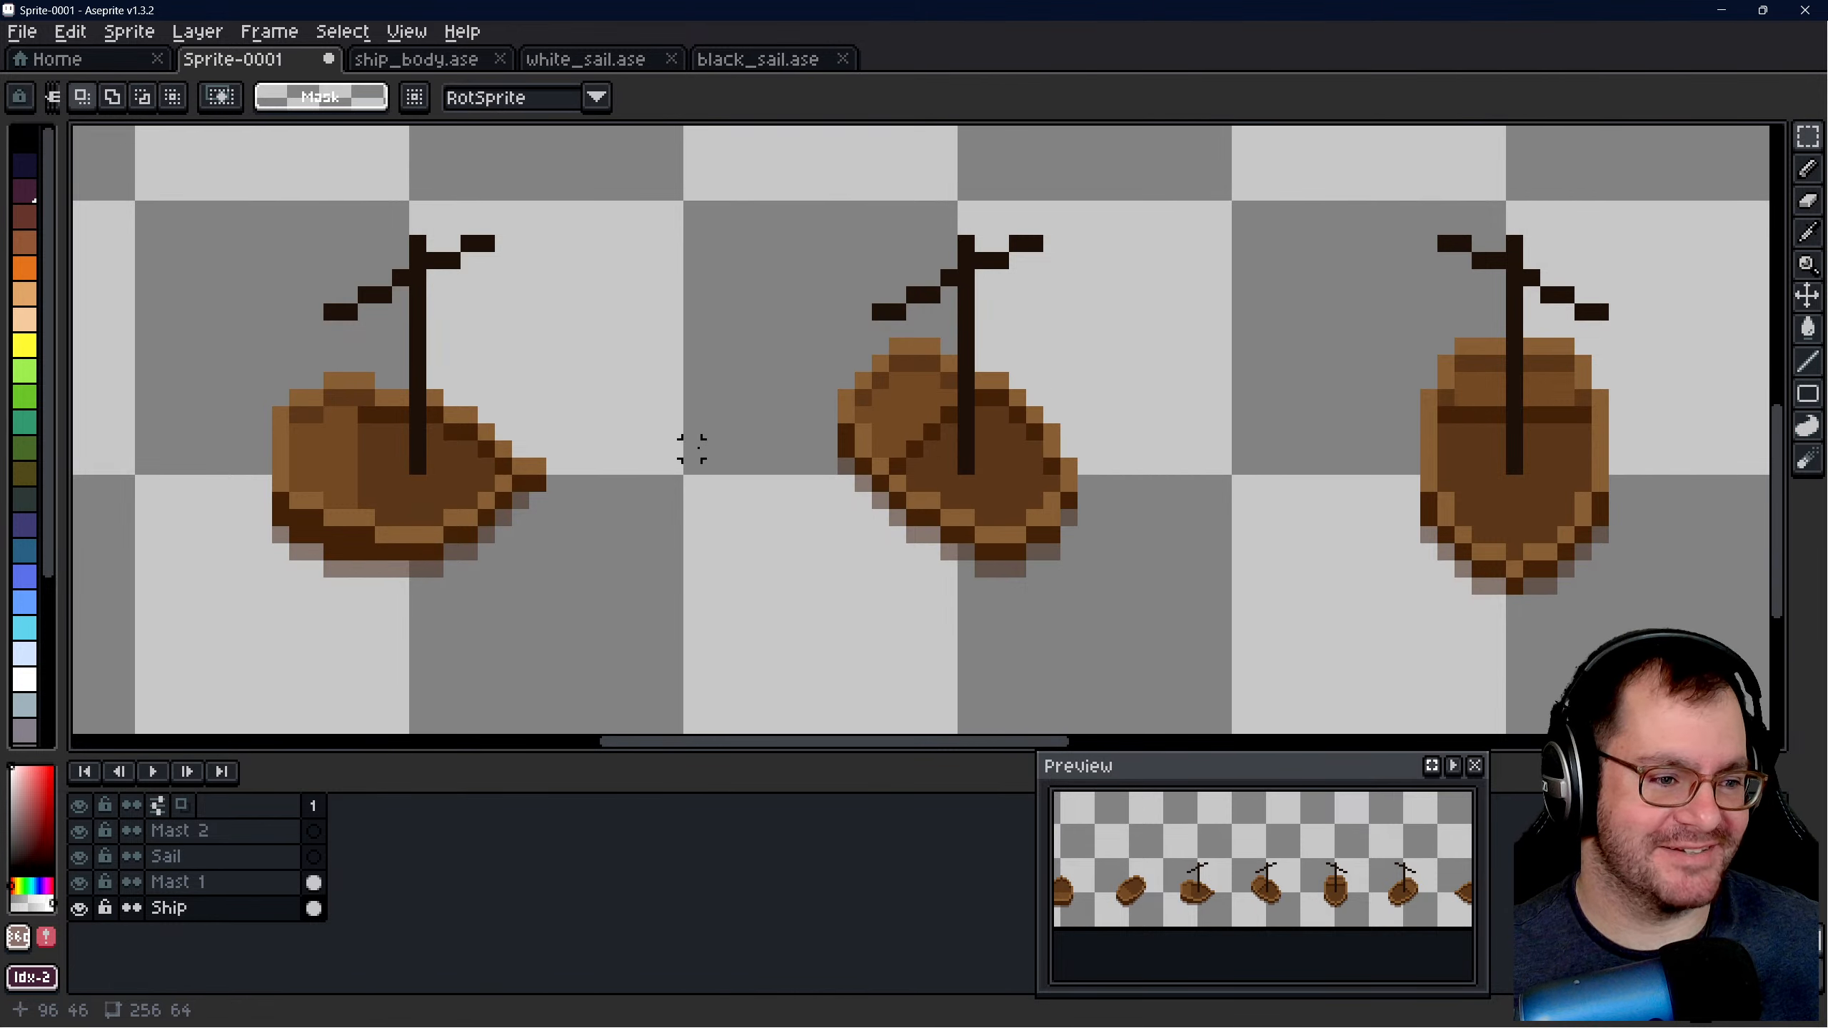
- On the Ship layer, shift the sixth hull 1 px right and 1 px up beneath its mast
{"action": "scroll", "coordinate": [692, 449], "scroll_direction": "down", "scroll_amount": 3}
{"action": "scroll", "coordinate": [1260, 437], "scroll_direction": "up", "scroll_amount": 3}
{"action": "scroll", "coordinate": [1151, 424], "scroll_direction": "down", "scroll_amount": 3}
{"action": "scroll", "coordinate": [1387, 425], "scroll_direction": "up", "scroll_amount": 2}
{"action": "left_click_drag", "start_coordinate": [1105, 344], "coordinate": [1383, 584]}
{"action": "mouse_move", "coordinate": [1327, 519]}
{"action": "left_mouse_down"}
{"action": "mouse_move", "coordinate": [1343, 531]}
{"action": "mouse_move", "coordinate": [1332, 502]}
{"action": "left_mouse_up"}
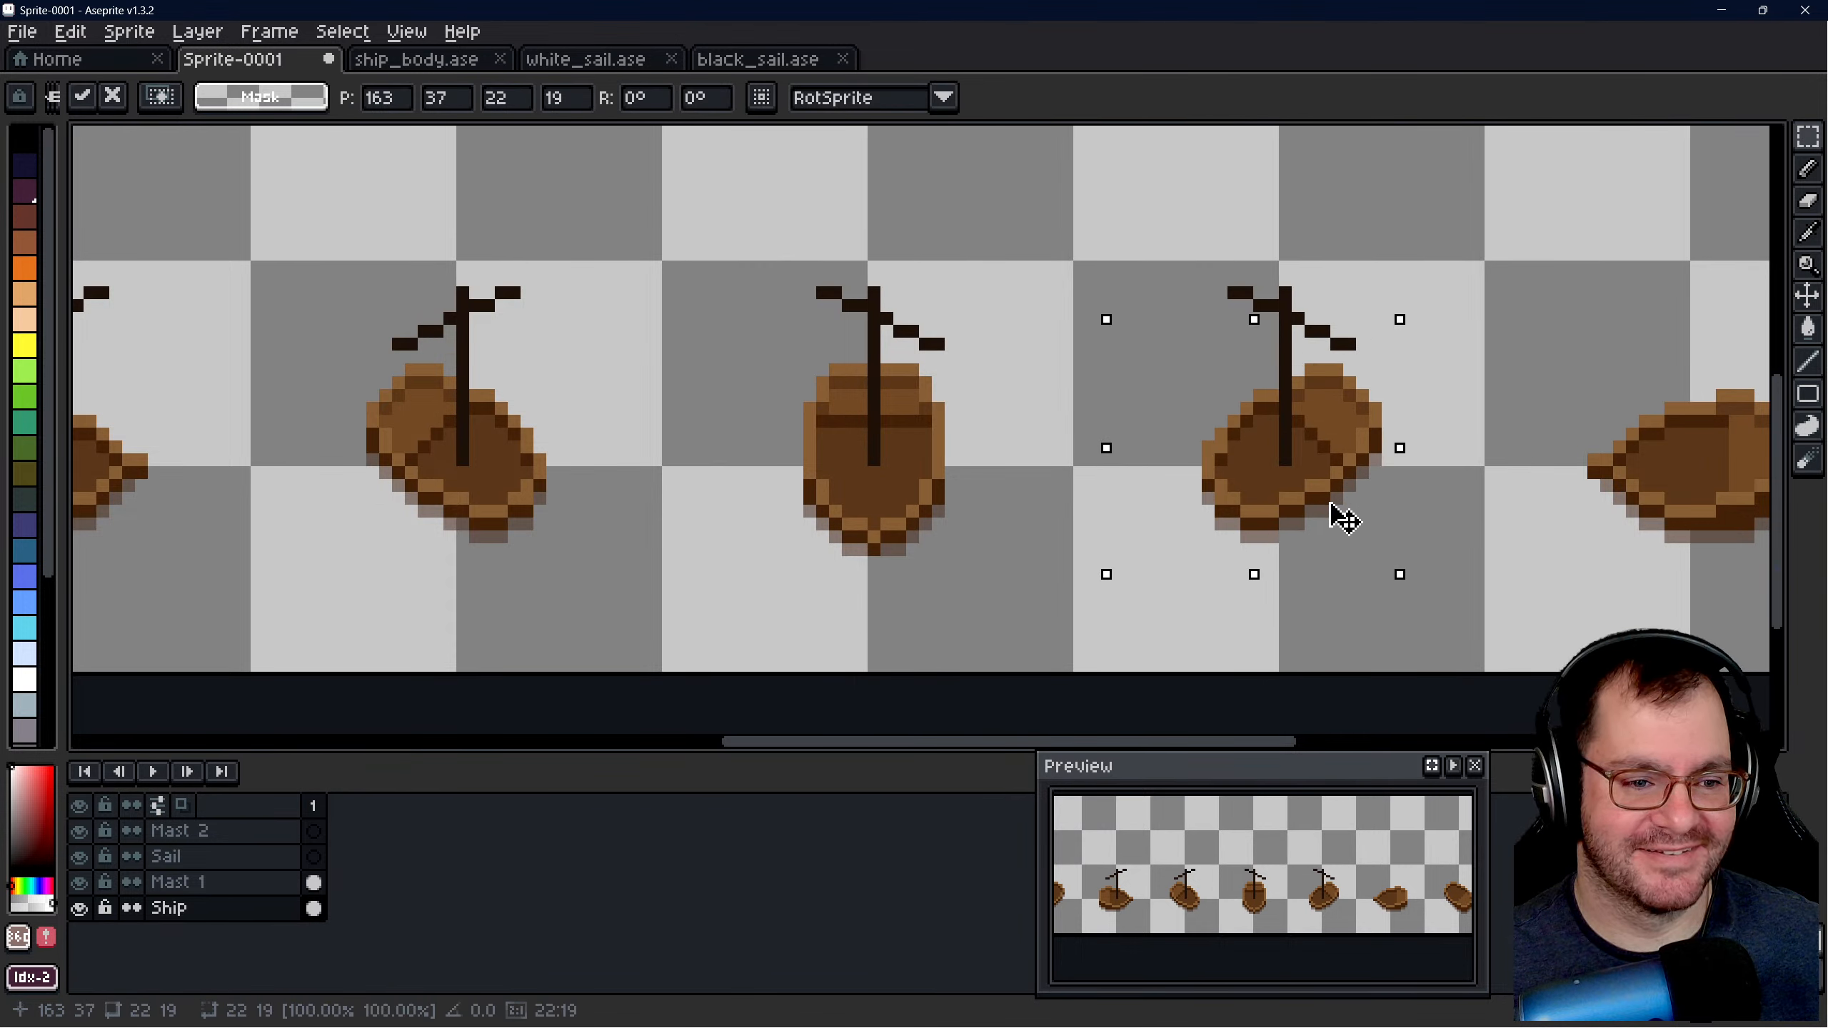
{"action": "left_click", "coordinate": [1015, 369]}
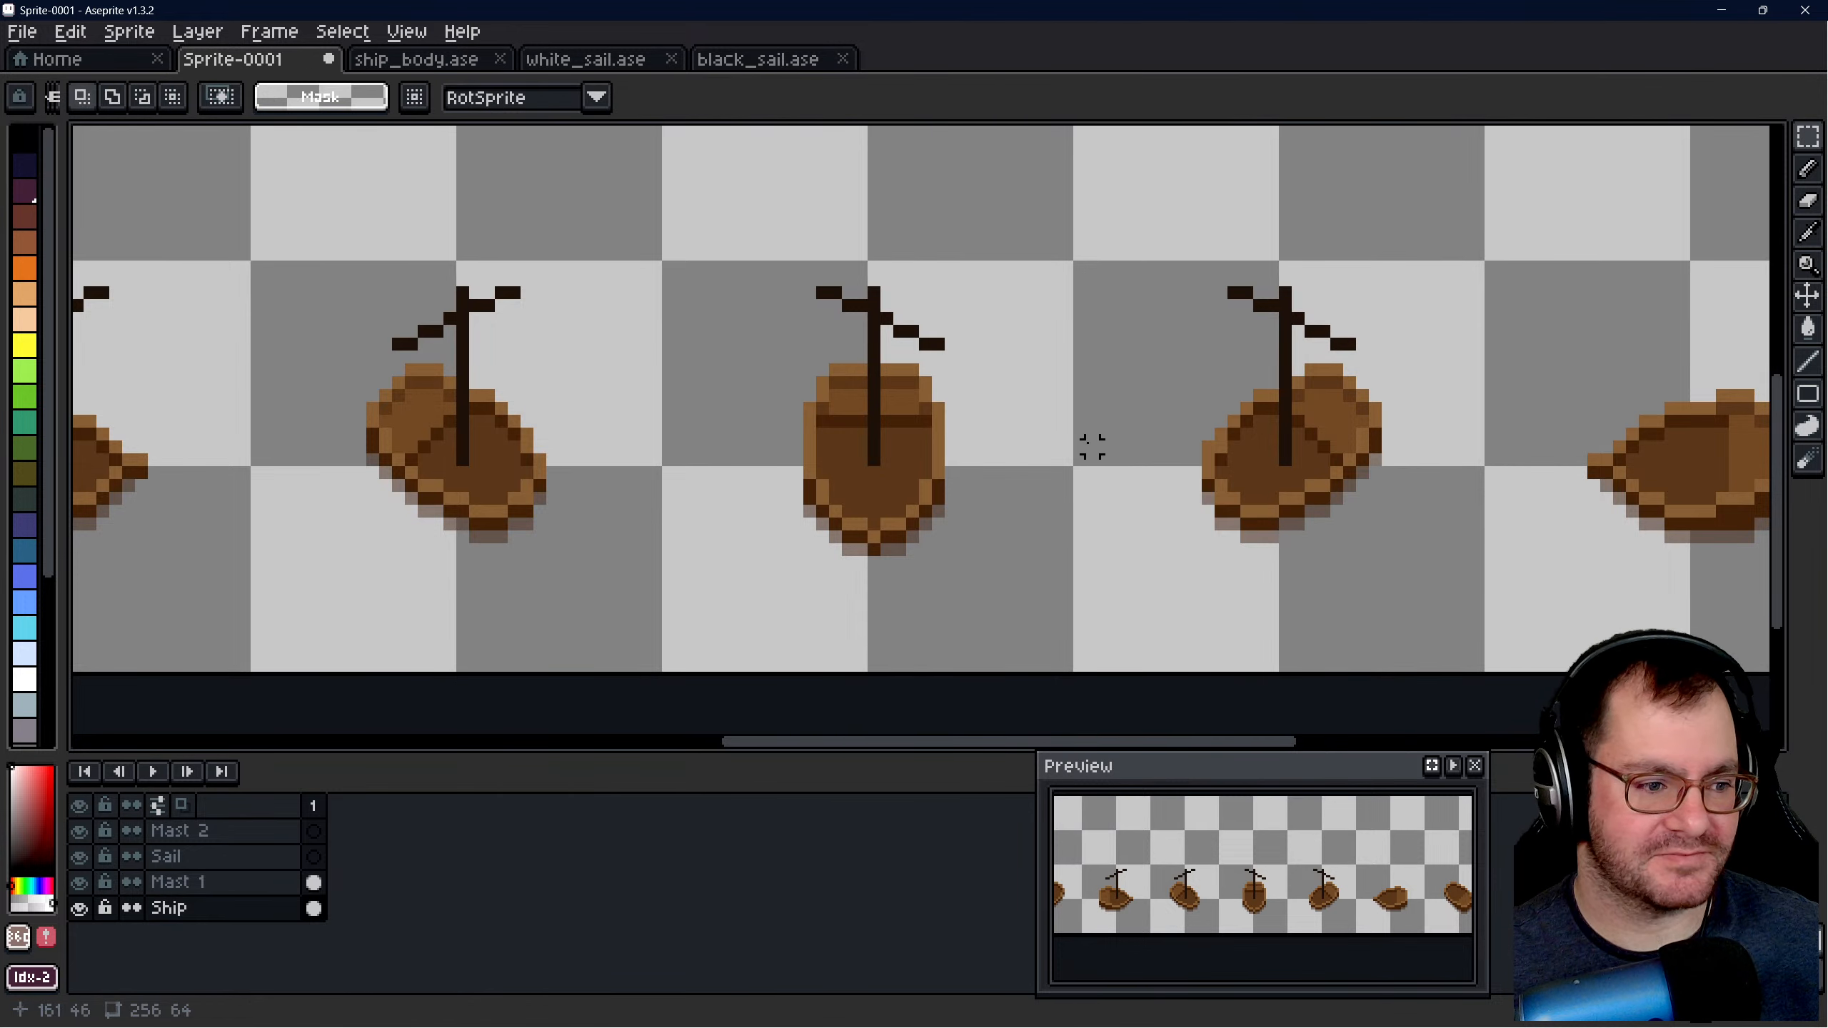
- In white_sail.ase, copy the full 128 × 16 area of the Mast 2 layer
{"action": "scroll", "coordinate": [1091, 447], "scroll_direction": "down", "scroll_amount": 2}
{"action": "scroll", "coordinate": [1403, 487], "scroll_direction": "down", "scroll_amount": 1}
{"action": "scroll", "coordinate": [1281, 445], "scroll_direction": "left", "scroll_amount": 2, "text": "shift"}
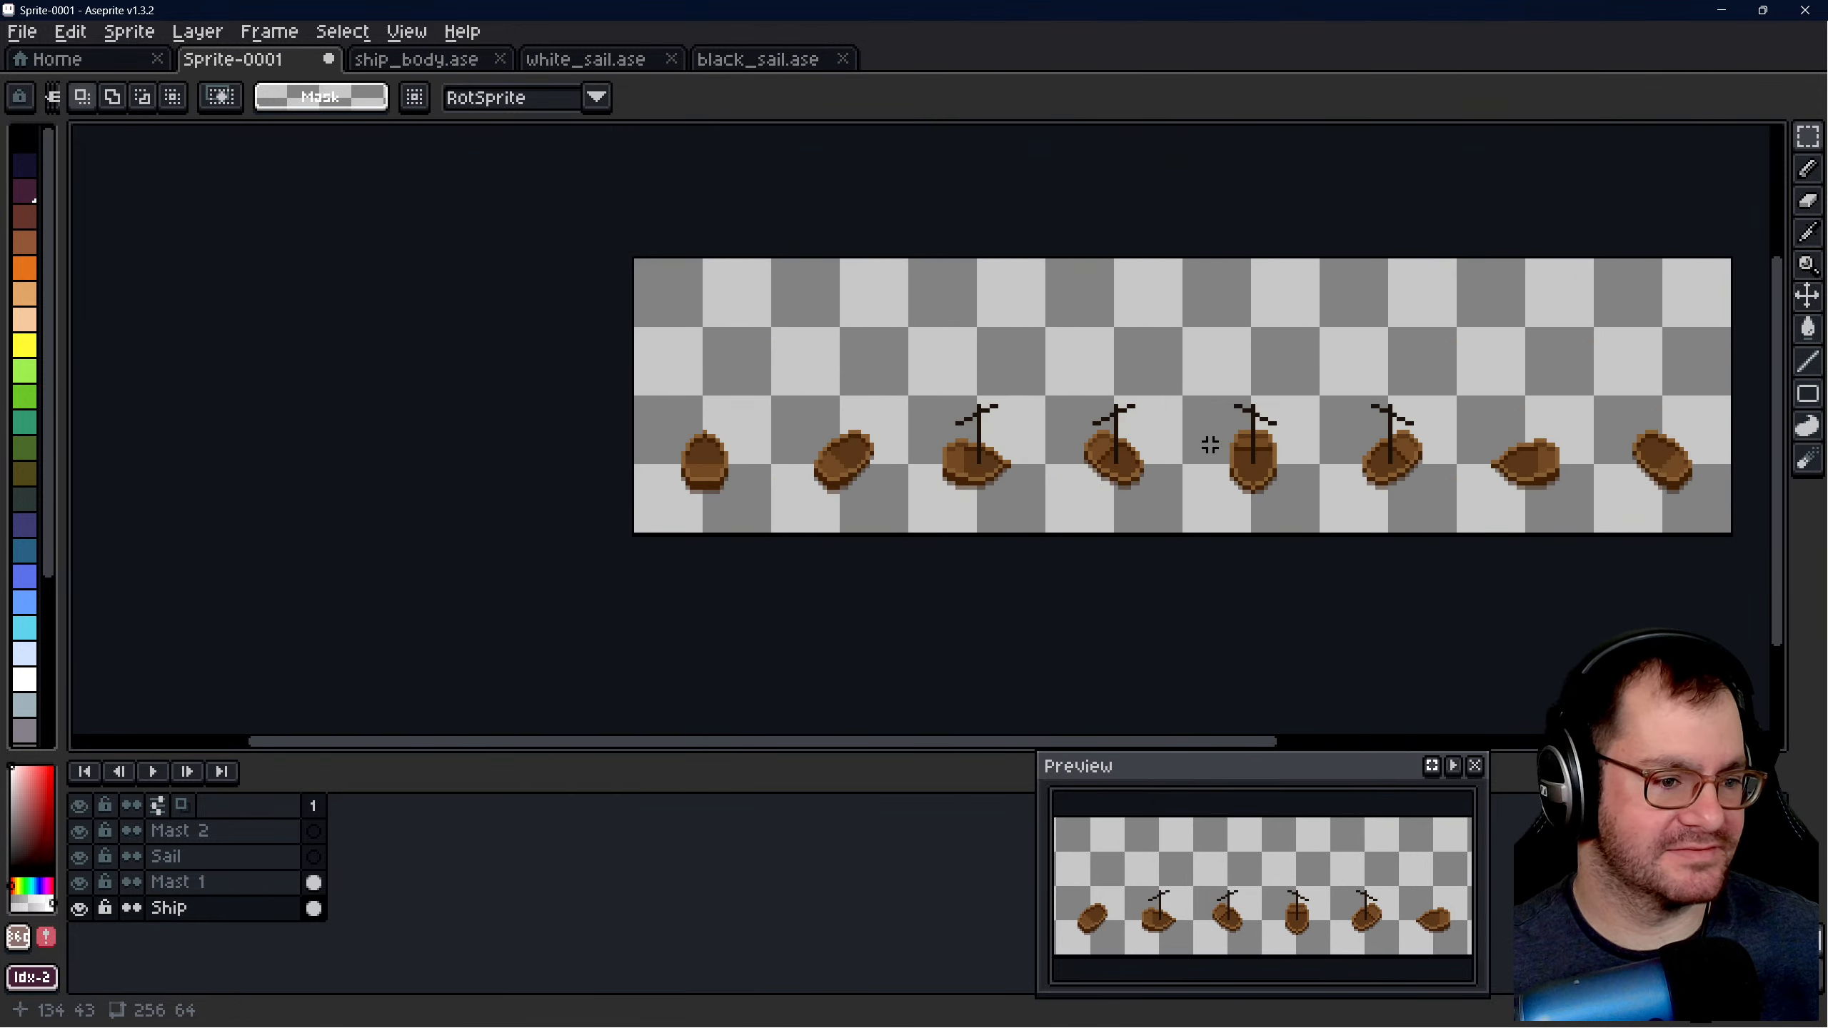
{"action": "left_click", "coordinate": [574, 61]}
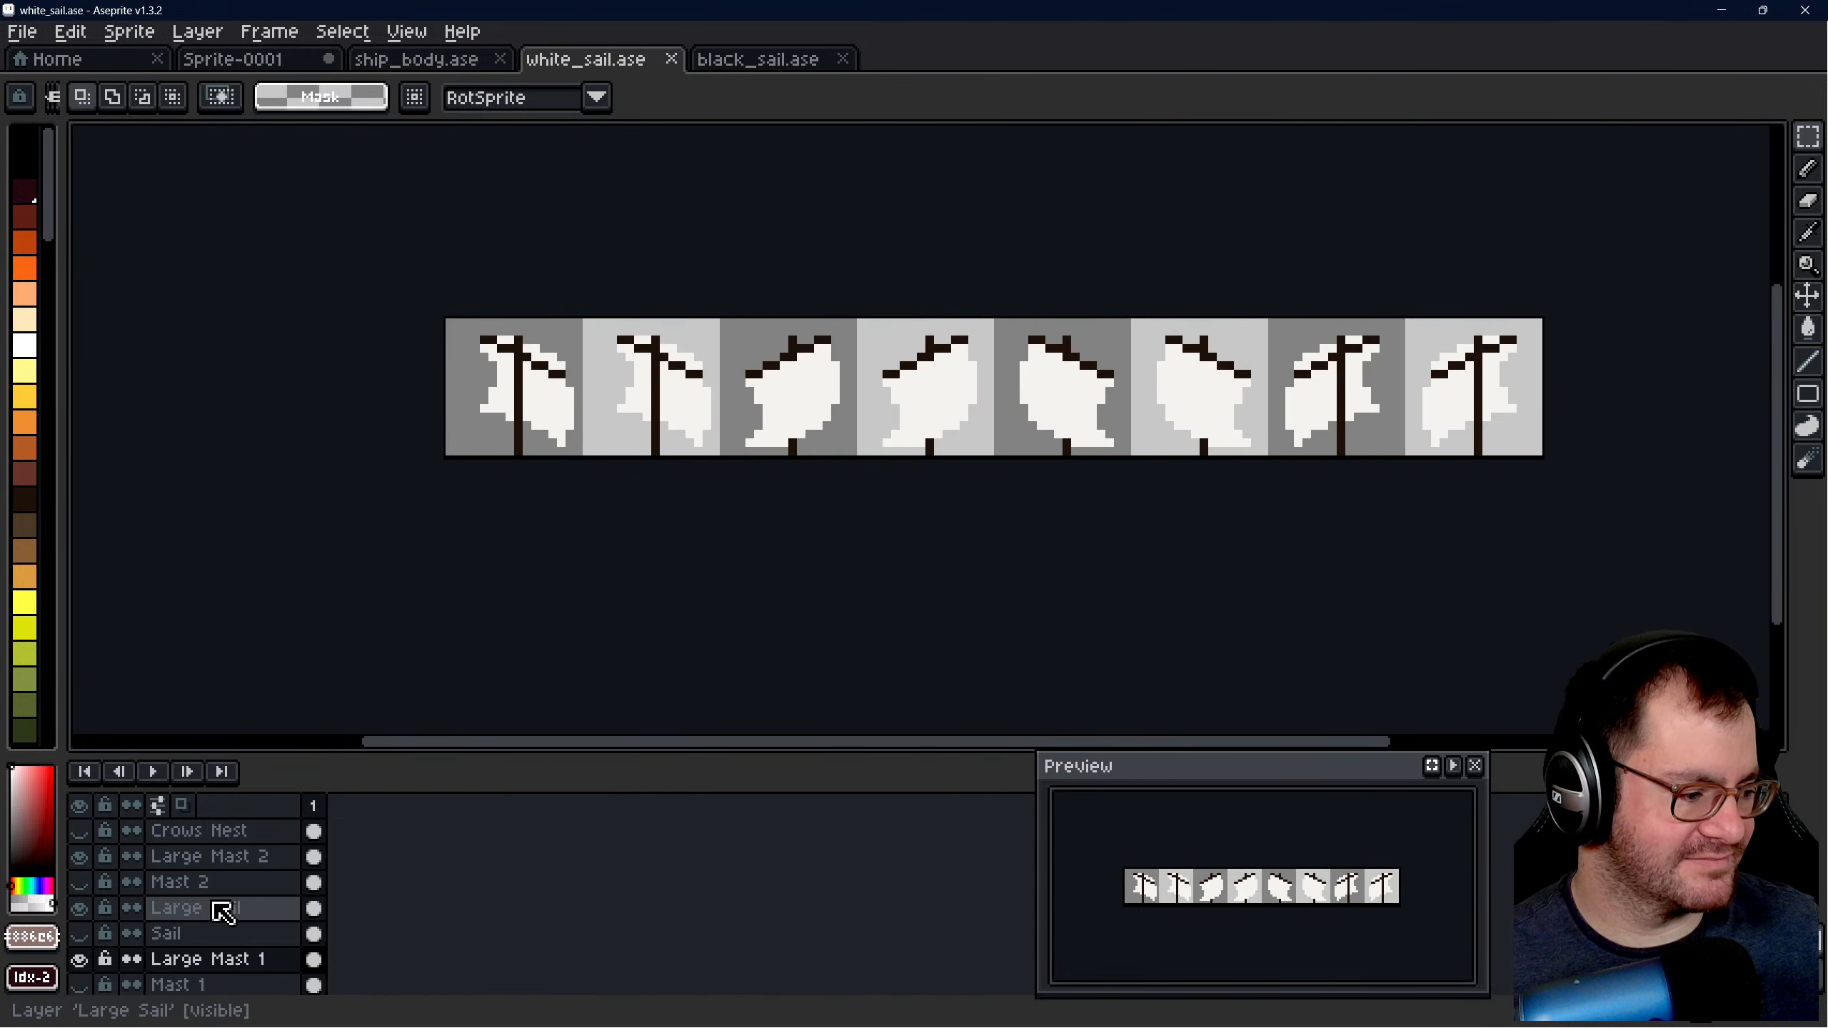
{"action": "left_click", "coordinate": [209, 884]}
{"action": "left_click", "coordinate": [225, 909]}
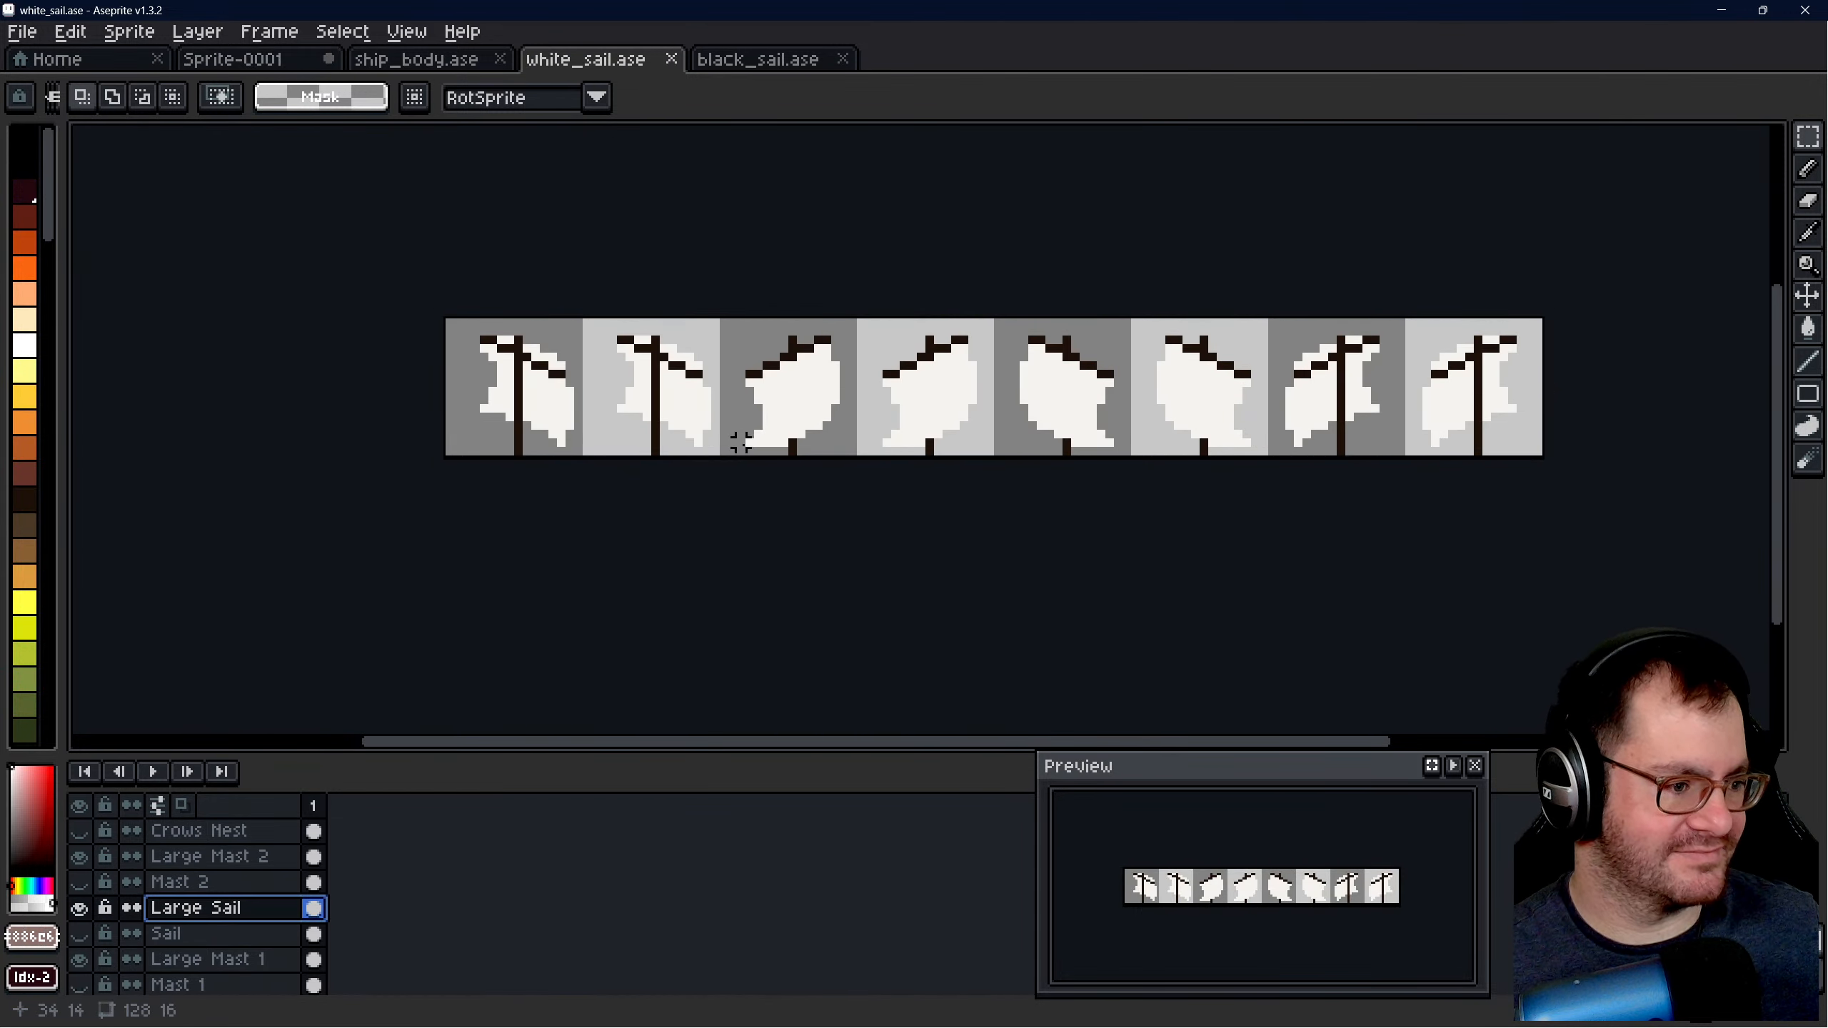
{"action": "left_click", "coordinate": [265, 881]}
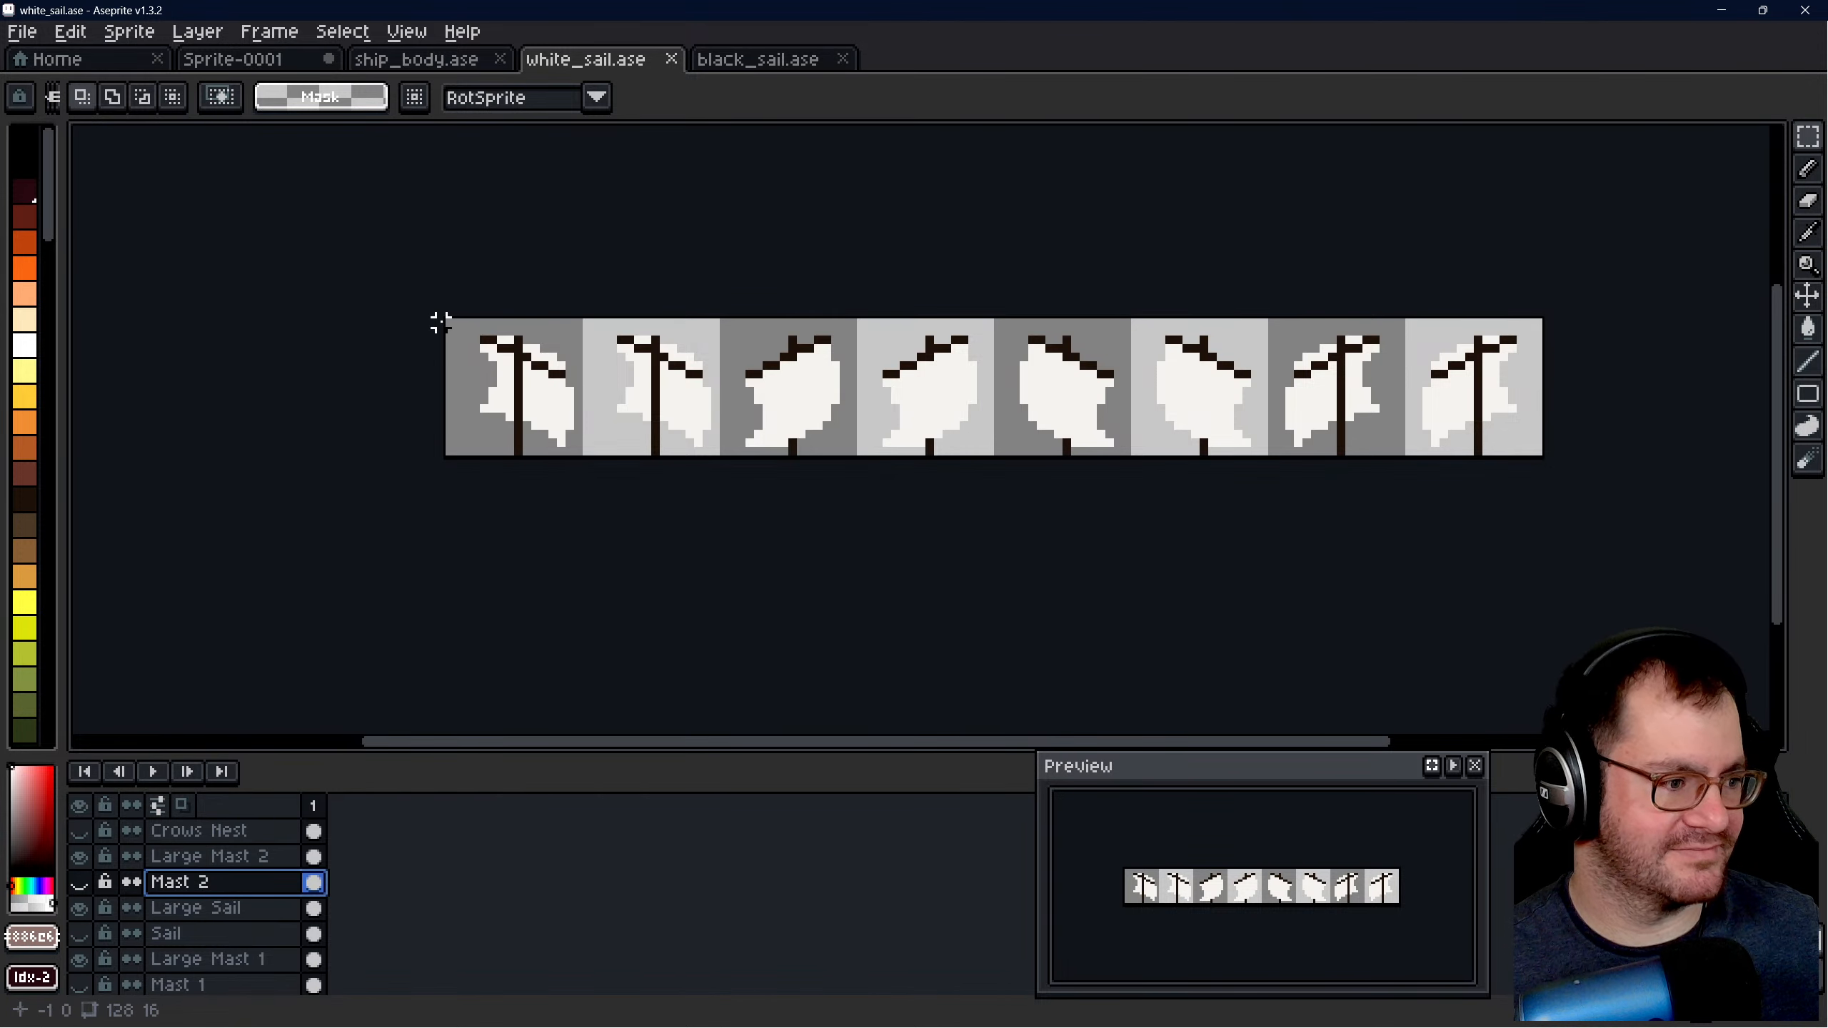
{"action": "left_click_drag", "start_coordinate": [446, 320], "coordinate": [1538, 454]}
- Paste the copied masts into the Mast 2 layer of Sprite-0001 and place them above the hulls at 60, 7
{"action": "left_click", "coordinate": [296, 62]}
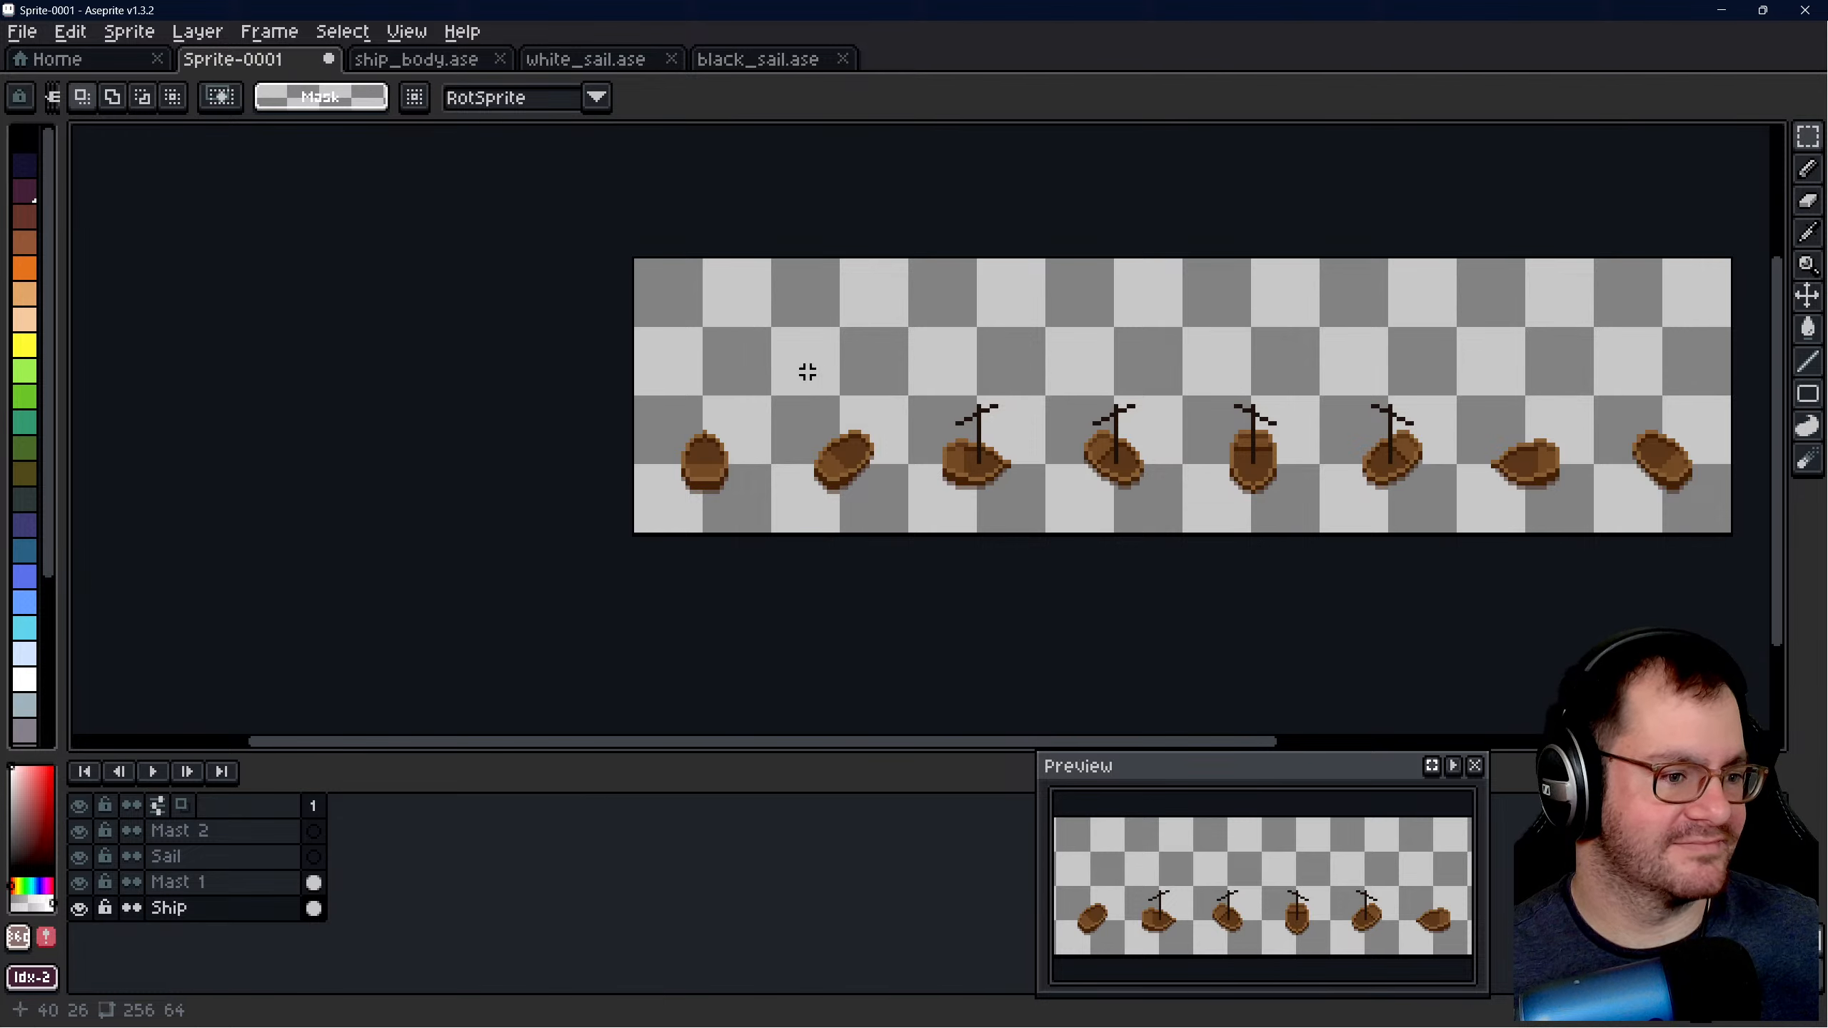
{"action": "scroll", "coordinate": [807, 372], "scroll_direction": "down", "scroll_amount": 1}
{"action": "scroll", "coordinate": [1018, 350], "scroll_direction": "up", "scroll_amount": 2}
{"action": "left_click", "coordinate": [218, 836]}
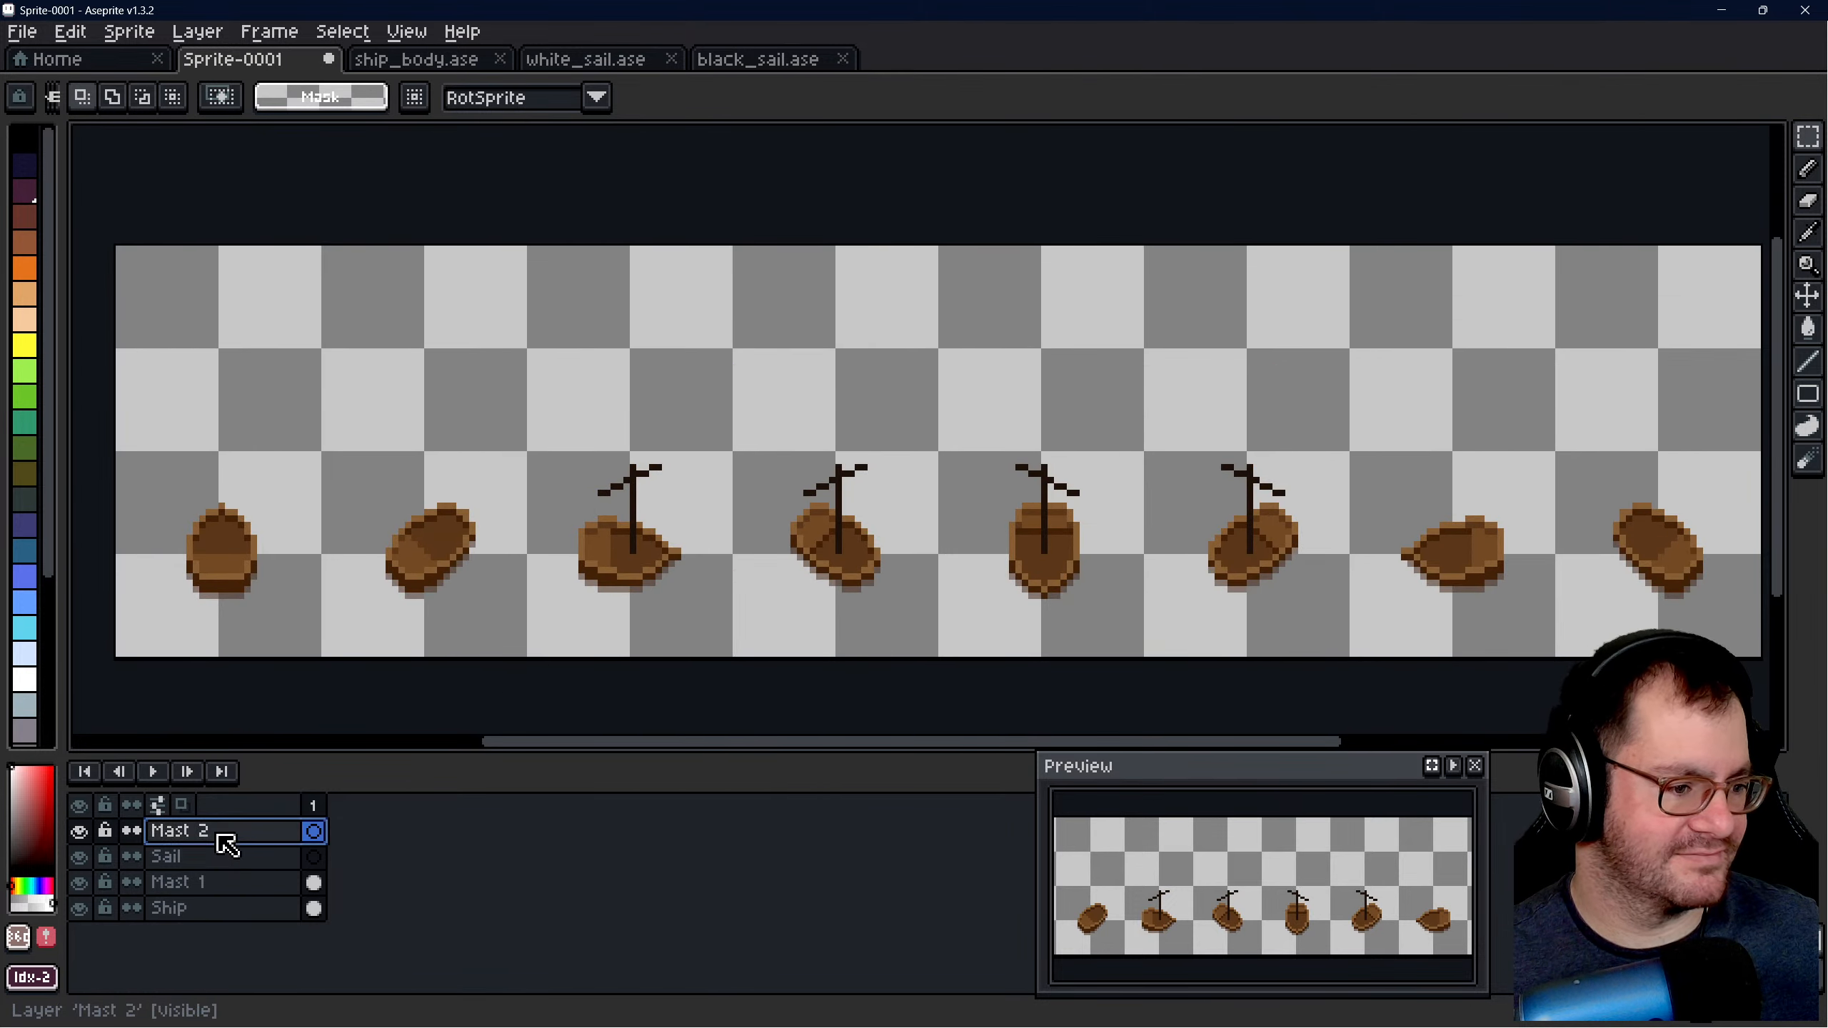
{"action": "key", "text": "ctrl+v"}
{"action": "left_click_drag", "start_coordinate": [767, 326], "coordinate": [1094, 356]}
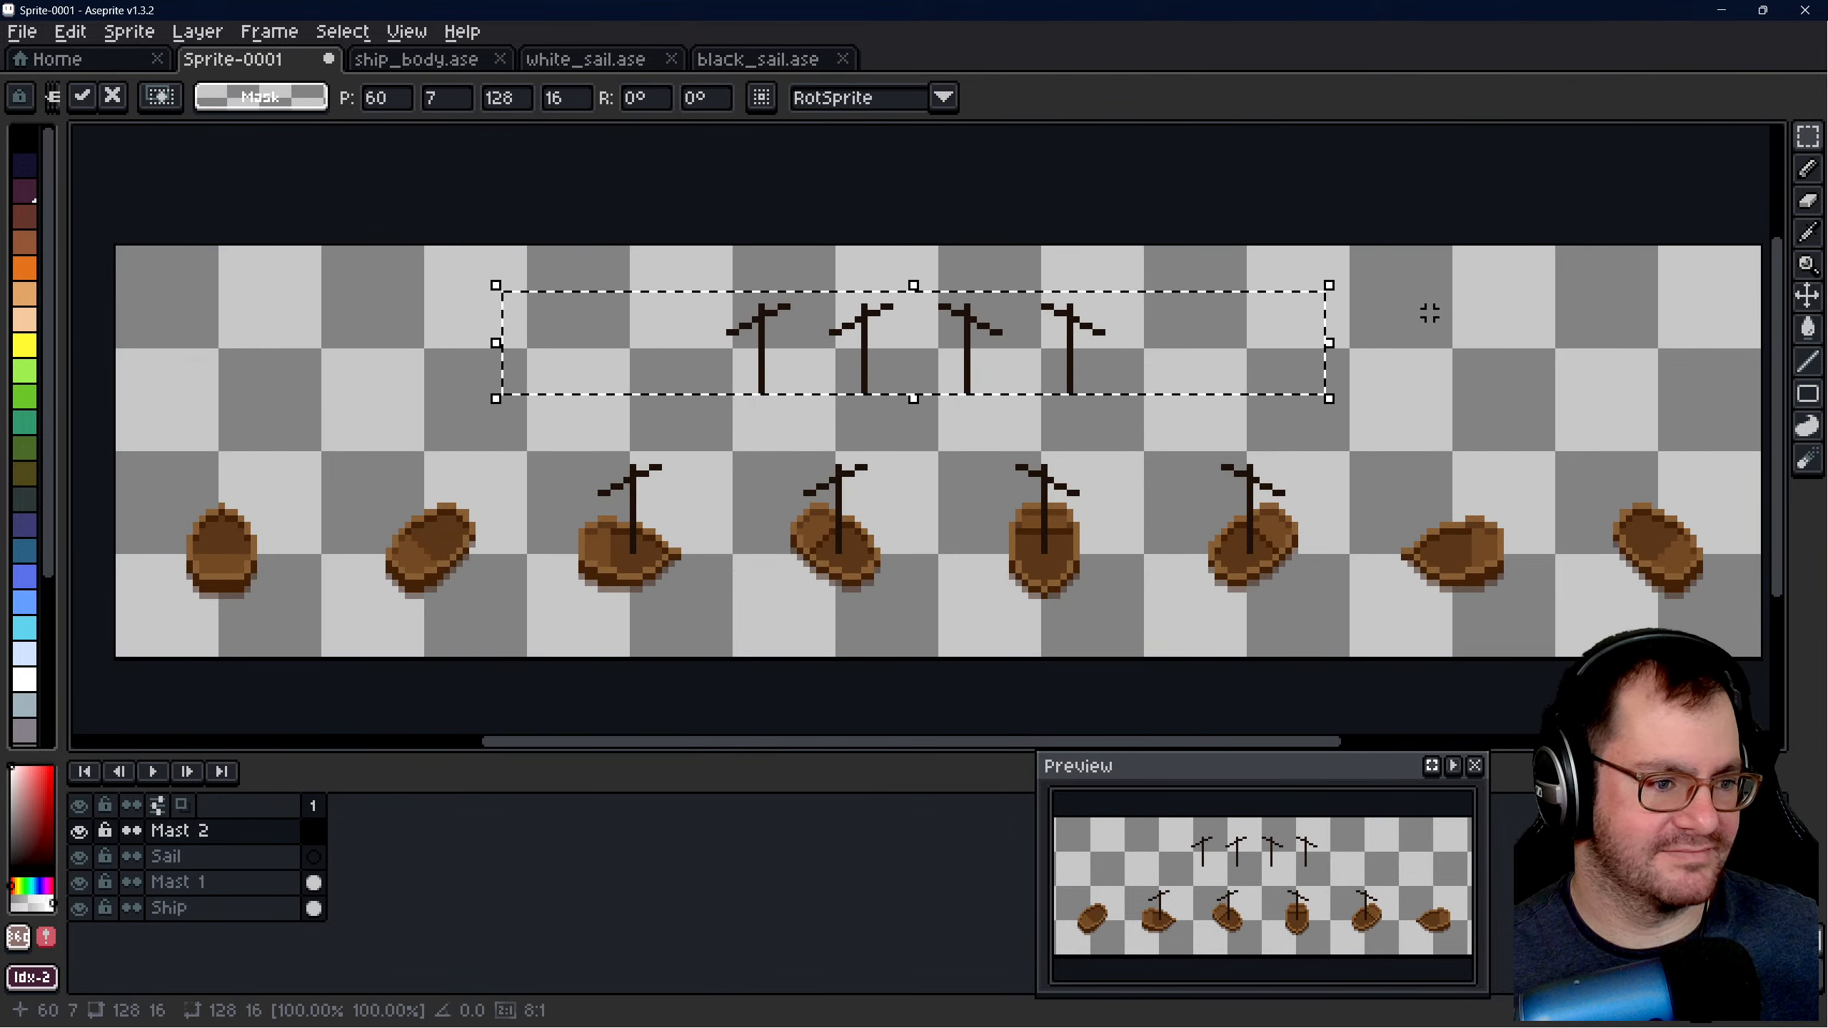
{"action": "left_click", "coordinate": [1429, 313]}
- Move the leftmost of the four pasted masts onto the first hull, with its 24 × 20 selection at 4, 29
{"action": "left_click_drag", "start_coordinate": [673, 270], "coordinate": [836, 407]}
{"action": "scroll", "coordinate": [1058, 384], "scroll_direction": "down", "scroll_amount": 1}
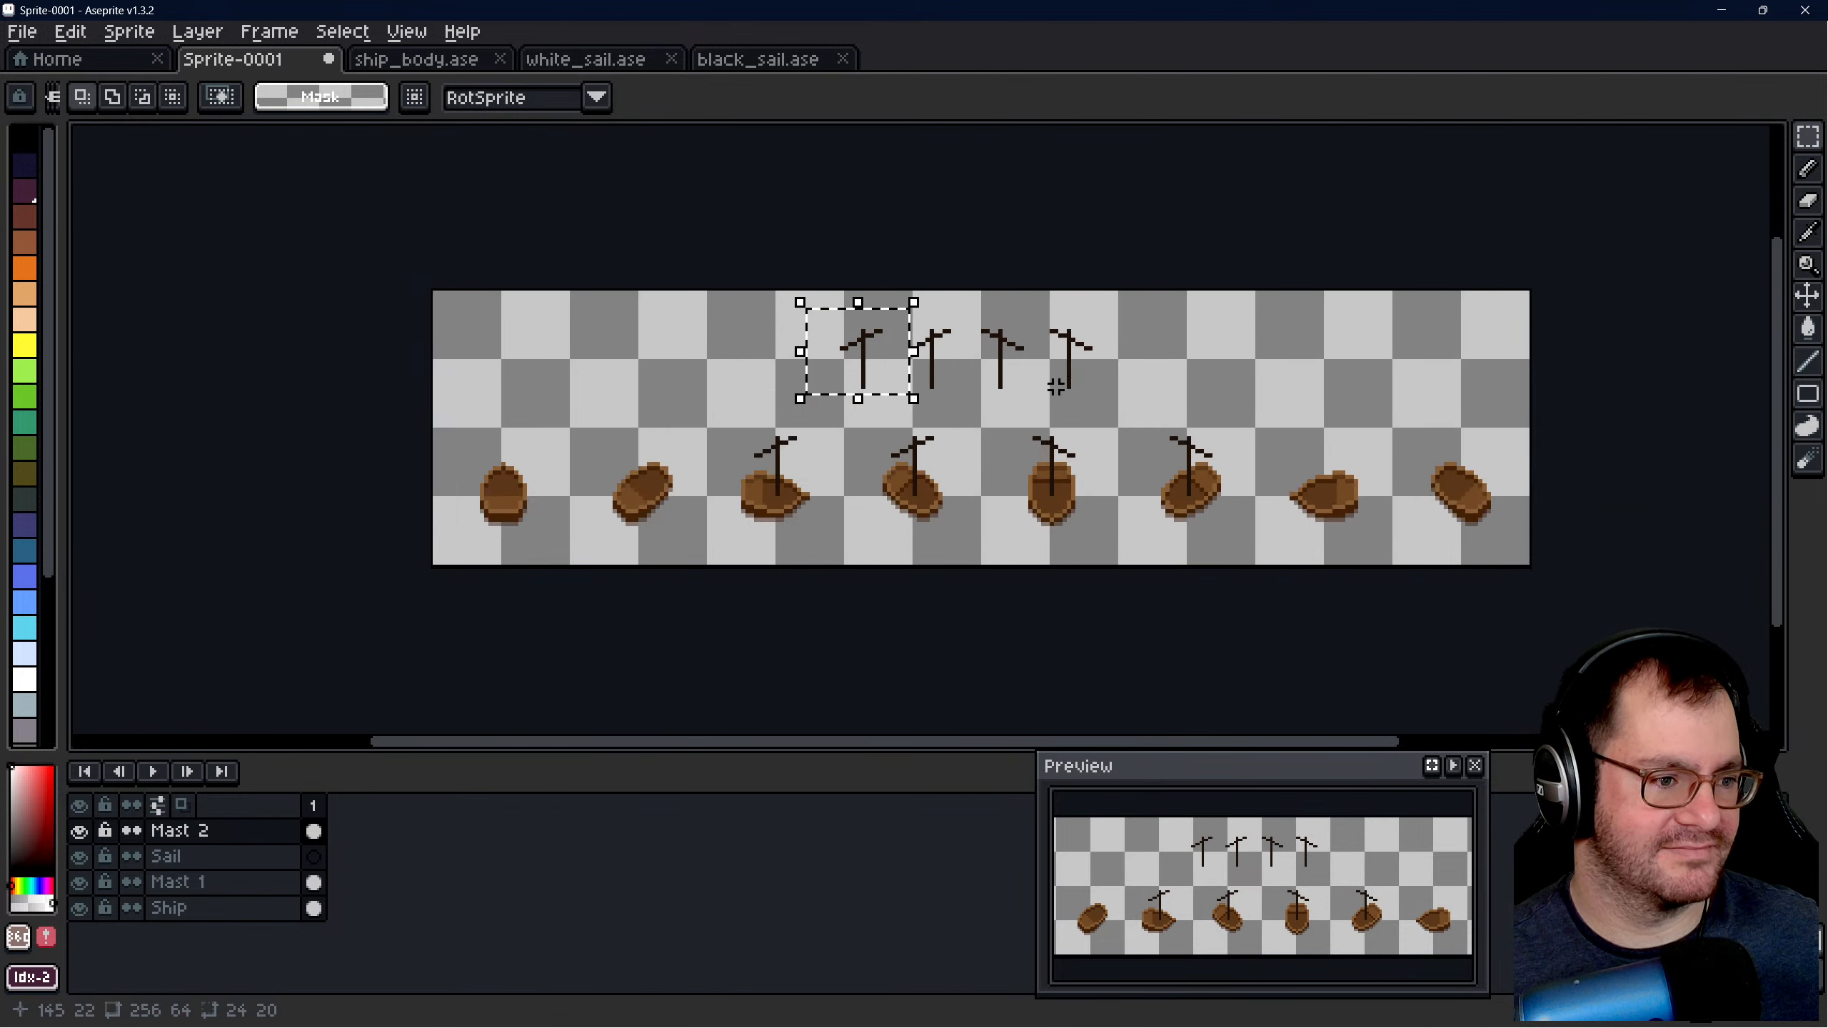
{"action": "scroll", "coordinate": [1056, 387], "scroll_direction": "up", "scroll_amount": 1}
{"action": "left_click_drag", "start_coordinate": [1313, 329], "coordinate": [815, 488]}
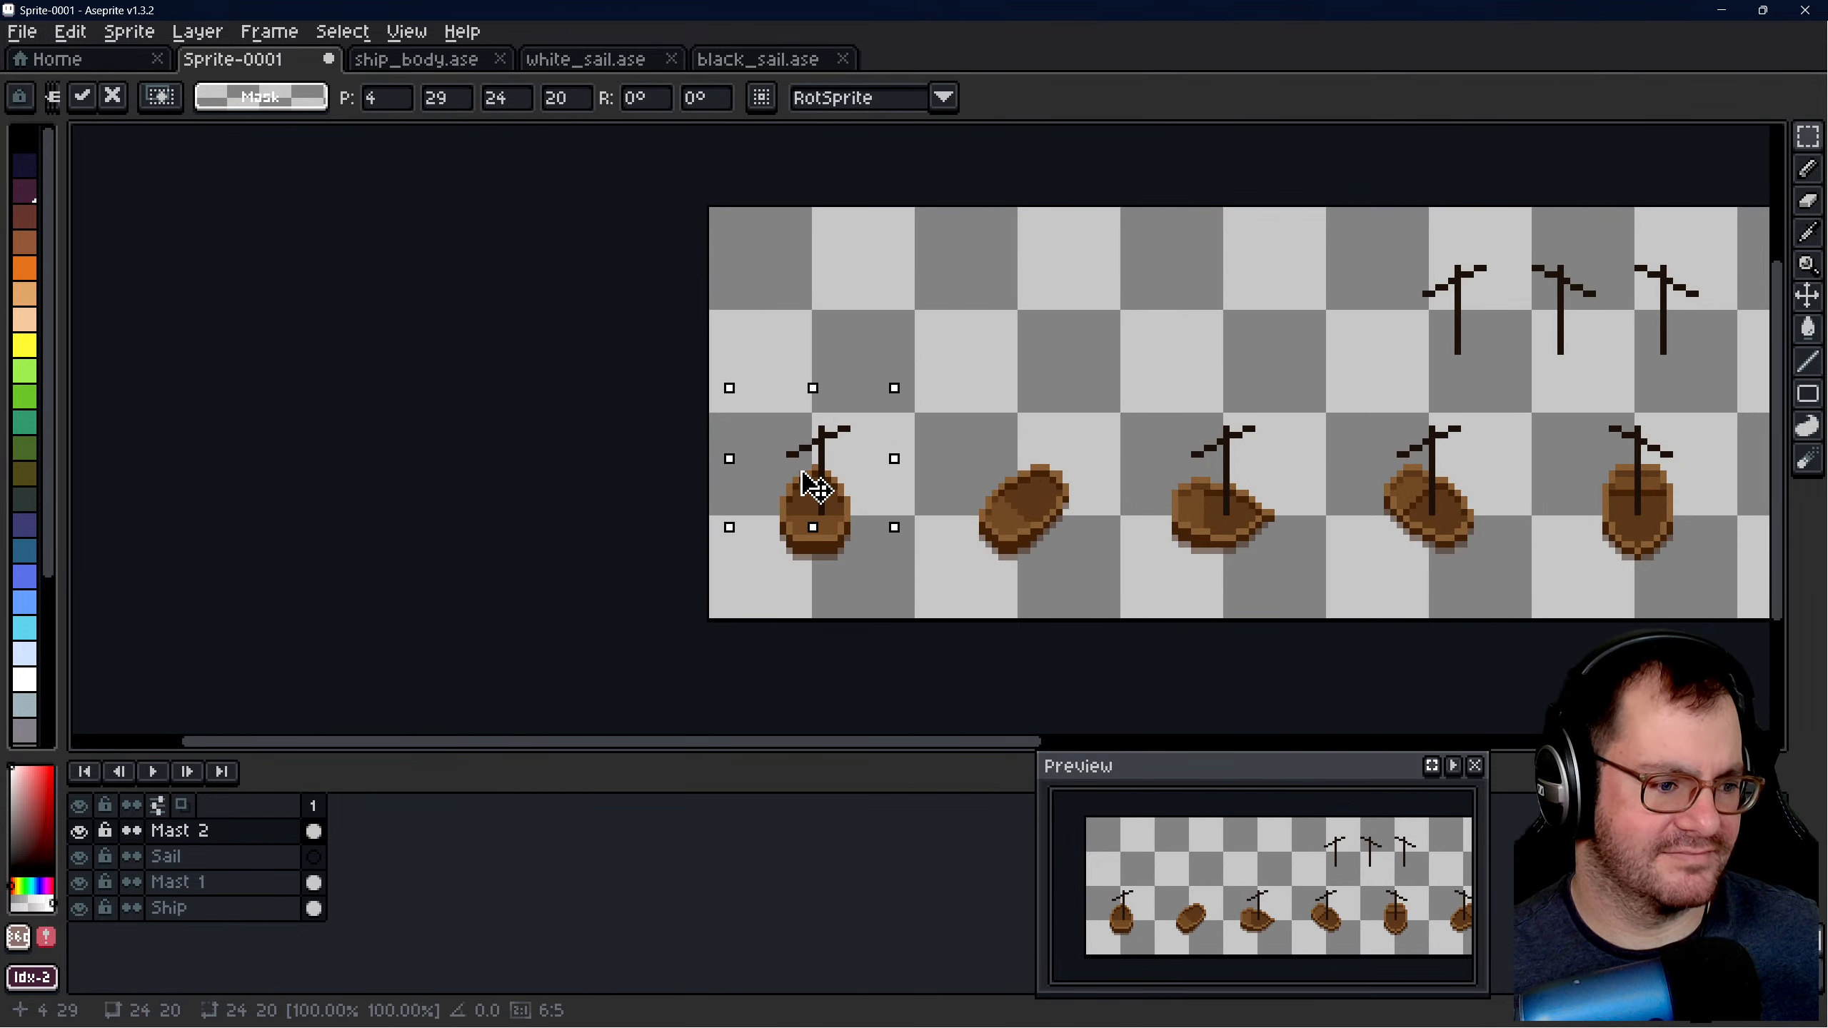
{"action": "left_click", "coordinate": [987, 432]}
- Move the leftmost of the three remaining Mast 2 masts onto the second hull
{"action": "scroll", "coordinate": [1207, 426], "scroll_direction": "down", "scroll_amount": 1}
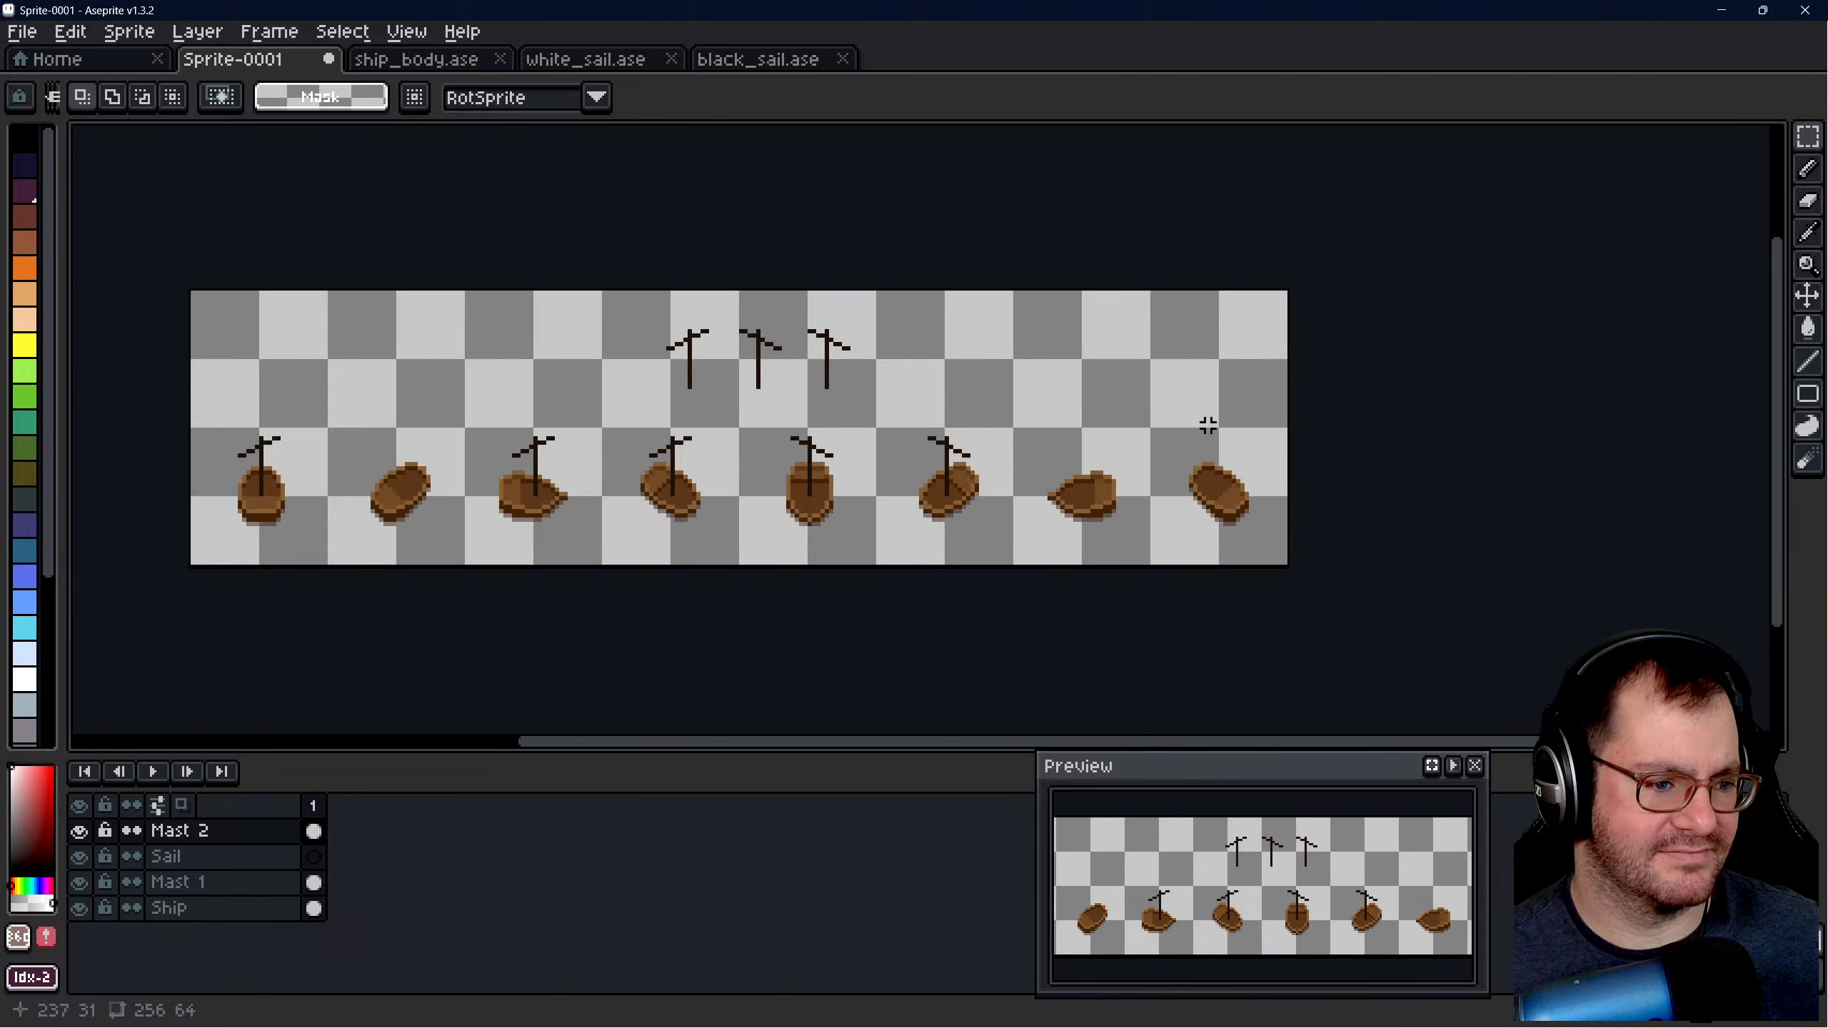
{"action": "mouse_move", "coordinate": [651, 302]}
{"action": "left_mouse_down"}
{"action": "mouse_move", "coordinate": [742, 412]}
{"action": "mouse_move", "coordinate": [526, 396]}
{"action": "mouse_move", "coordinate": [427, 495]}
{"action": "left_mouse_up"}
{"action": "left_click", "coordinate": [531, 361]}
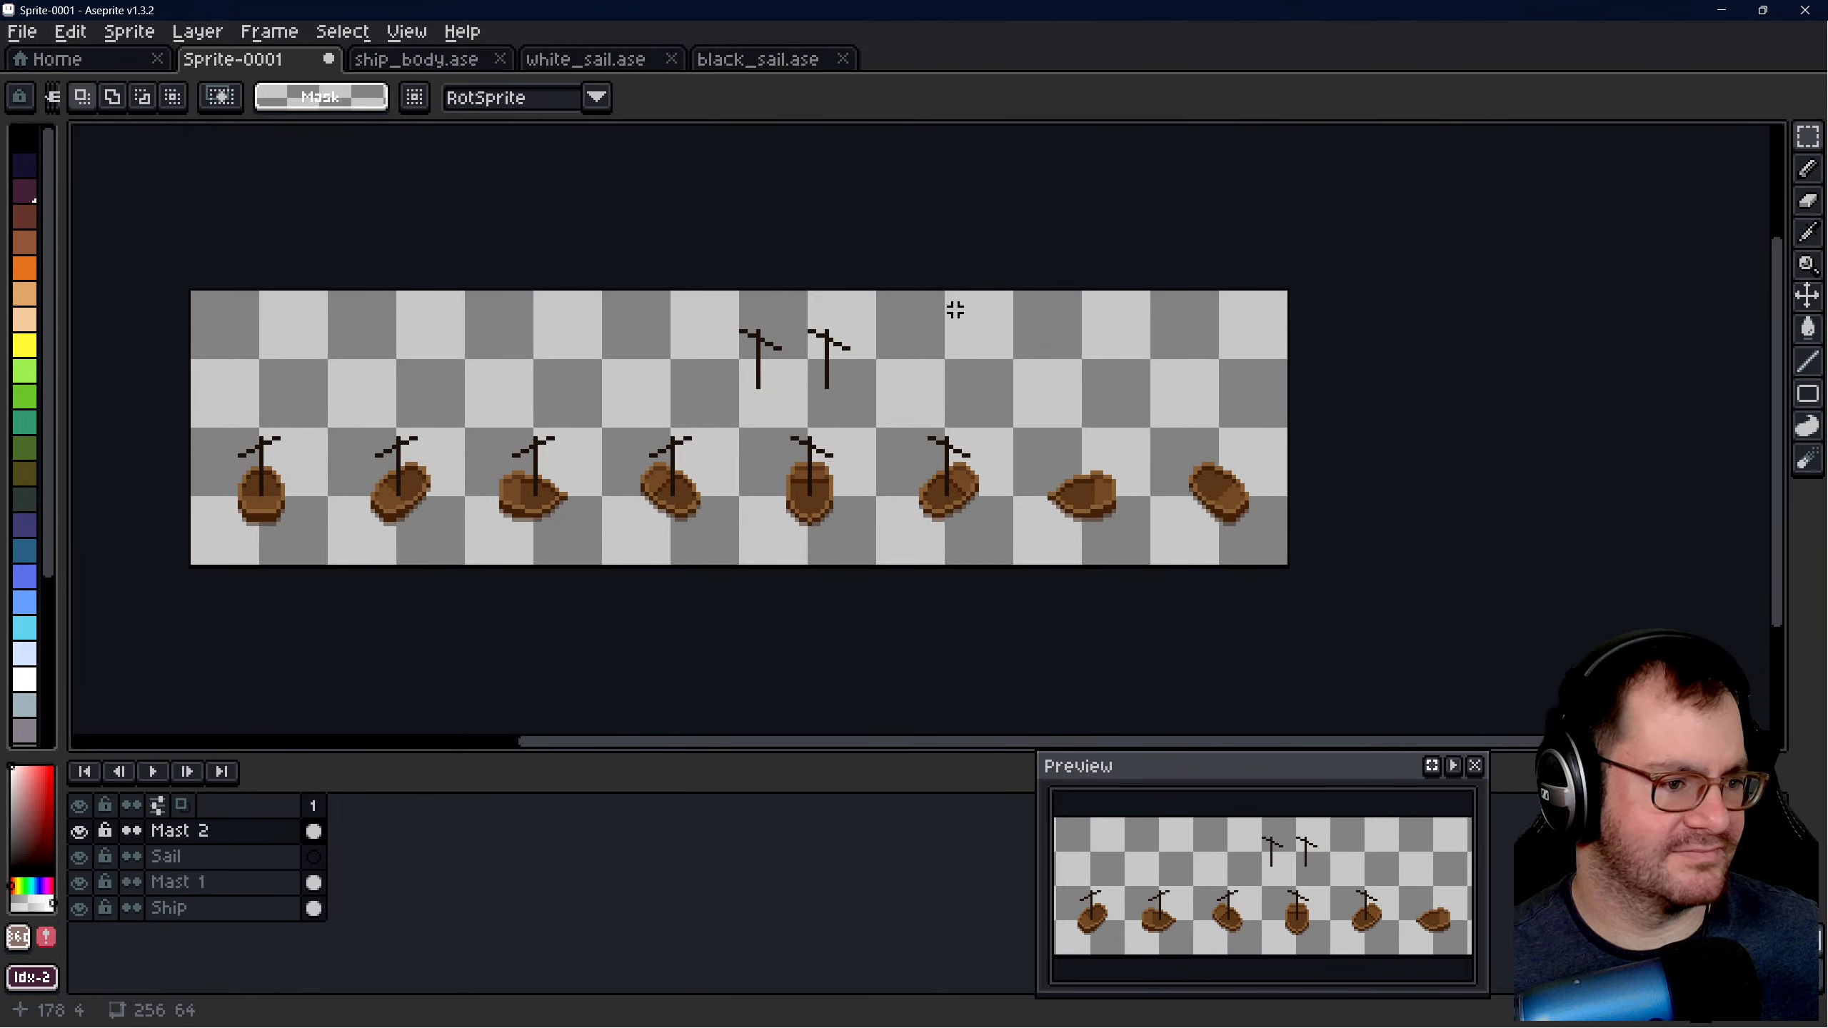
- Move the last two loose Mast 2 masts onto the eighth and seventh hulls, then clear the selection
{"action": "mouse_move", "coordinate": [792, 311]}
{"action": "left_mouse_down"}
{"action": "mouse_move", "coordinate": [874, 417]}
{"action": "mouse_move", "coordinate": [1231, 437]}
{"action": "mouse_move", "coordinate": [1245, 491]}
{"action": "left_mouse_up"}
{"action": "left_click_drag", "start_coordinate": [732, 322], "coordinate": [791, 396]}
{"action": "left_click_drag", "start_coordinate": [760, 360], "coordinate": [1086, 466]}
{"action": "key", "text": "ctrl+d"}
- On the Ship layer, nudge the second hull down one pixel so its 23 × 18 selection sits at 36, 38
{"action": "left_click", "coordinate": [170, 908]}
{"action": "scroll", "coordinate": [1170, 519], "scroll_direction": "up", "scroll_amount": 4}
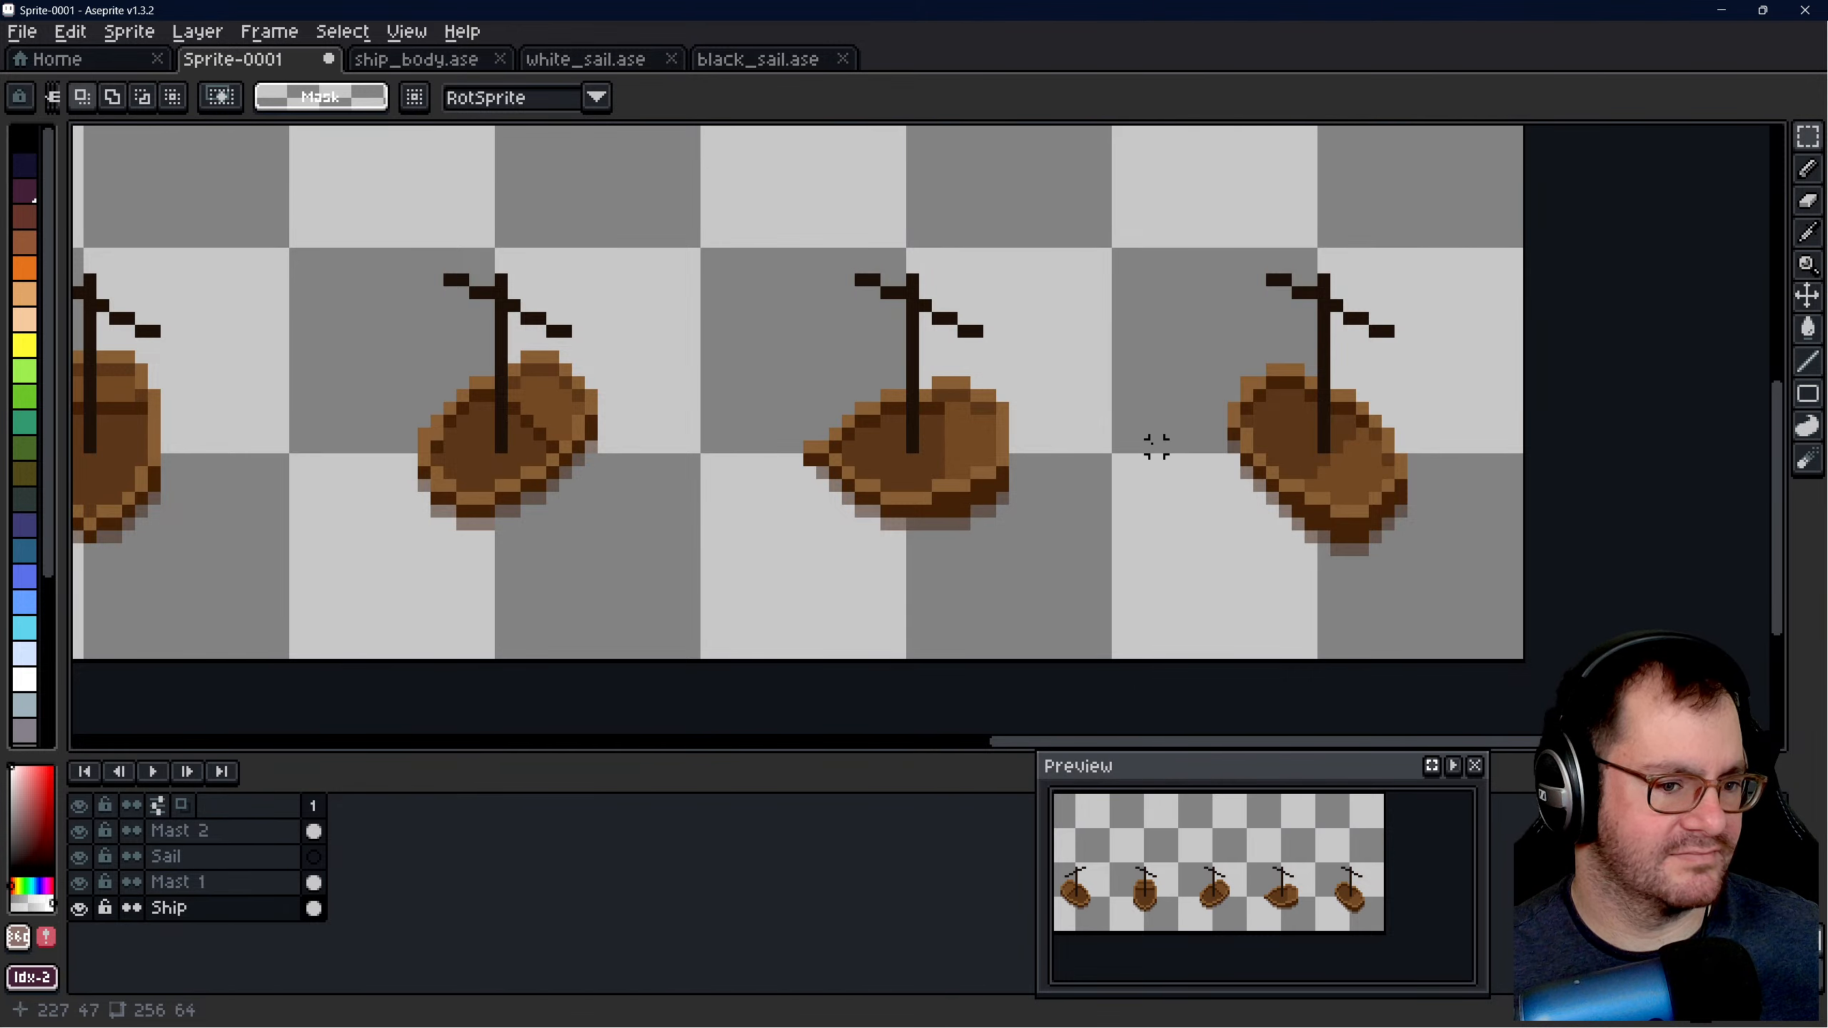
{"action": "scroll", "coordinate": [1340, 454], "scroll_direction": "down", "scroll_amount": 2}
{"action": "scroll", "coordinate": [1184, 490], "scroll_direction": "down", "scroll_amount": 2}
{"action": "scroll", "coordinate": [561, 477], "scroll_direction": "up", "scroll_amount": 2}
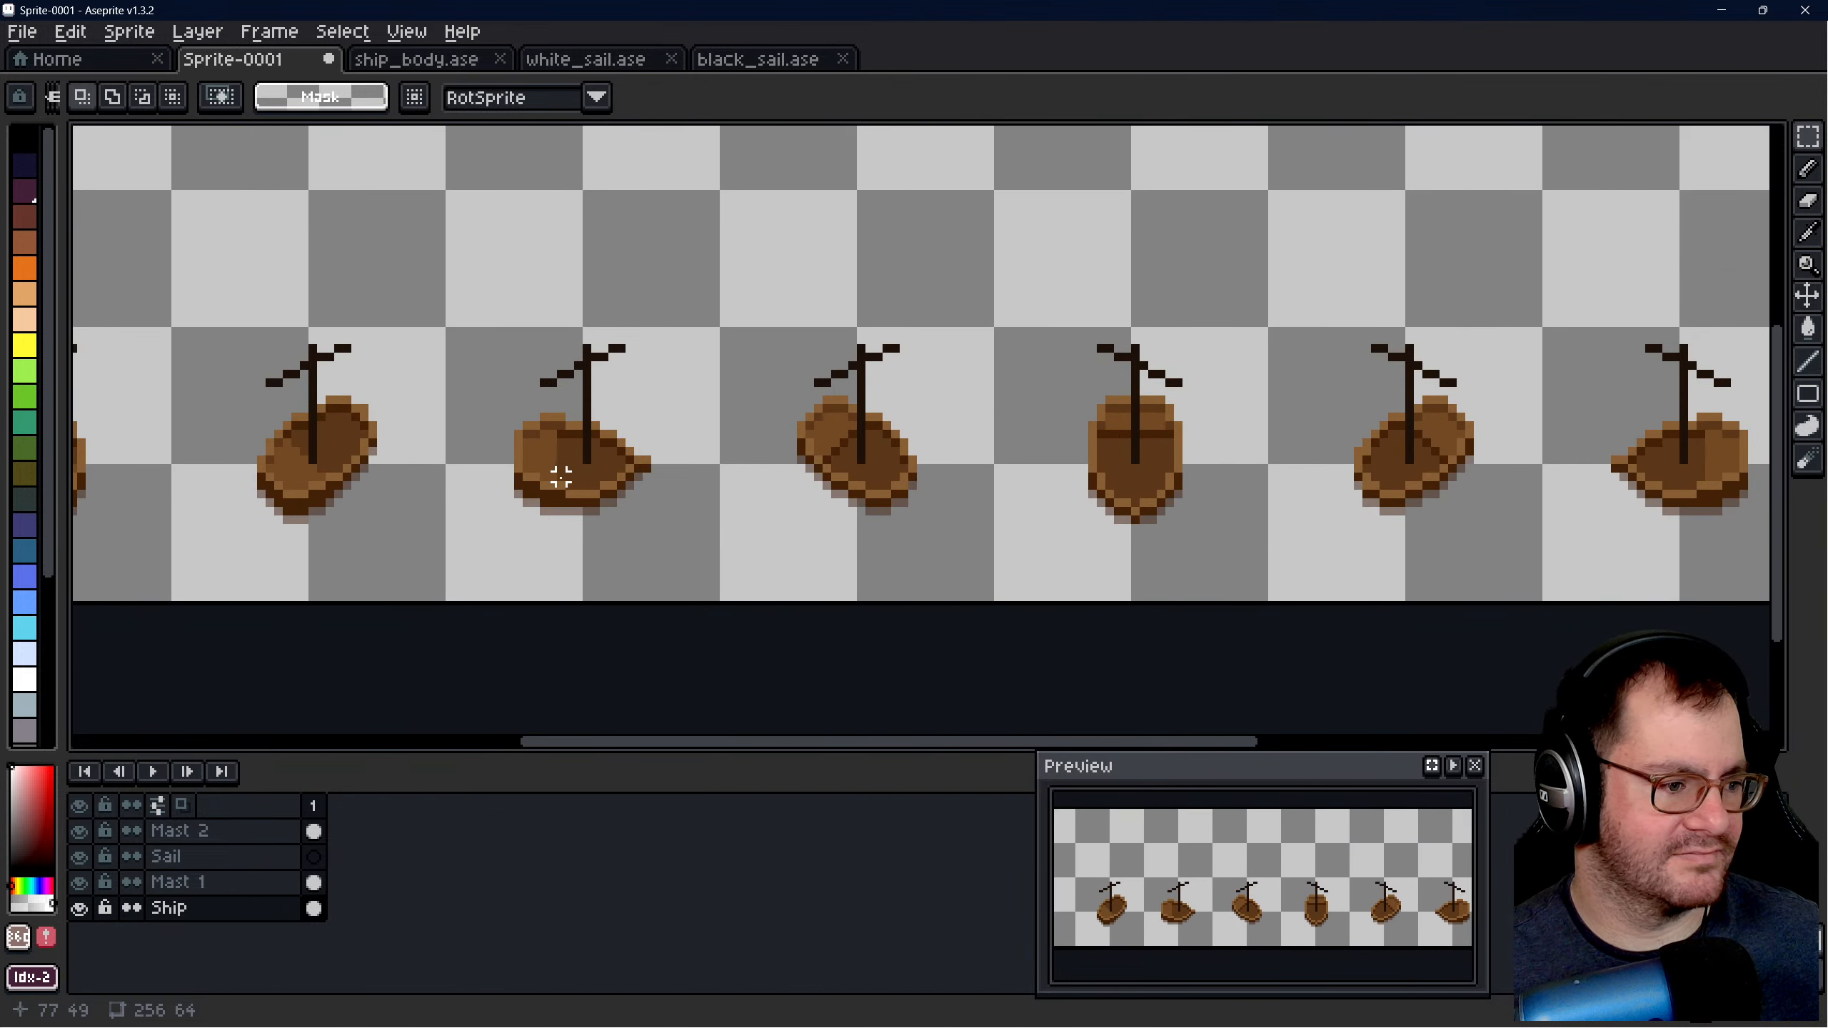
{"action": "scroll", "coordinate": [845, 461], "scroll_direction": "up", "scroll_amount": 1}
{"action": "scroll", "coordinate": [845, 461], "scroll_direction": "down", "scroll_amount": 2}
{"action": "scroll", "coordinate": [450, 457], "scroll_direction": "up", "scroll_amount": 2}
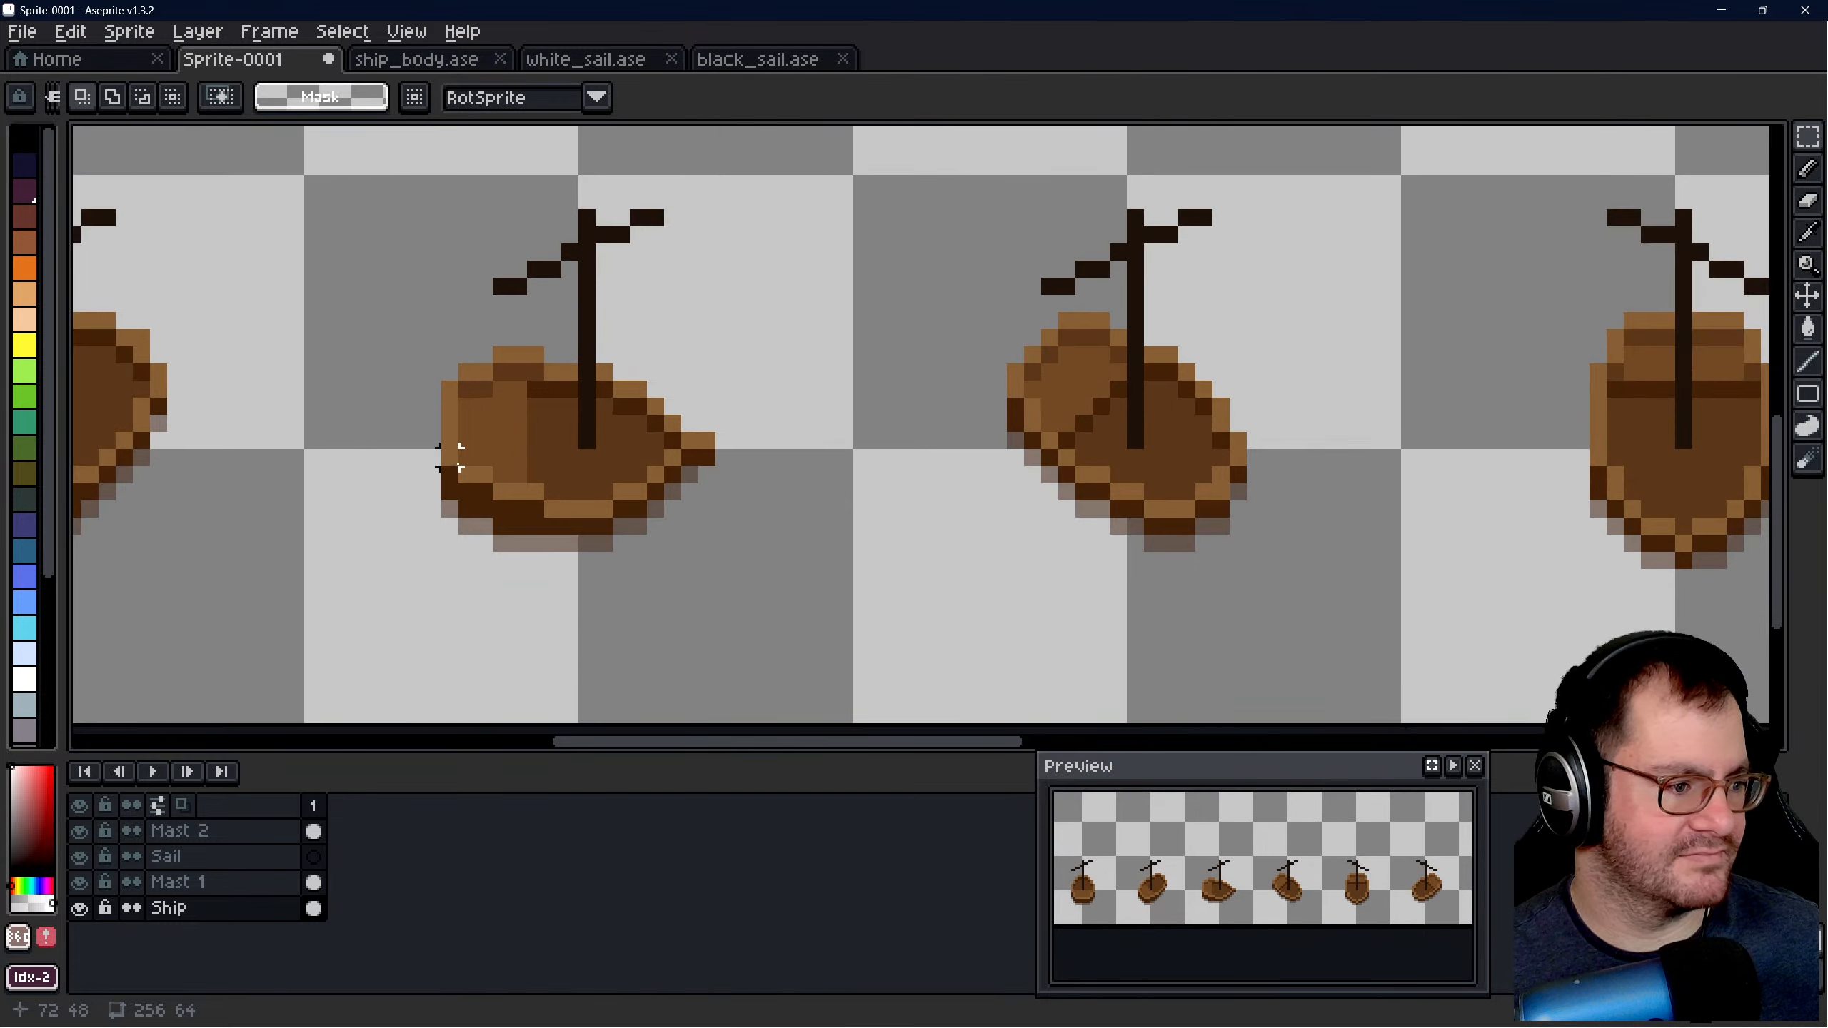
{"action": "scroll", "coordinate": [450, 457], "scroll_direction": "down", "scroll_amount": 2}
{"action": "scroll", "coordinate": [452, 455], "scroll_direction": "up", "scroll_amount": 2}
{"action": "scroll", "coordinate": [363, 460], "scroll_direction": "down", "scroll_amount": 1}
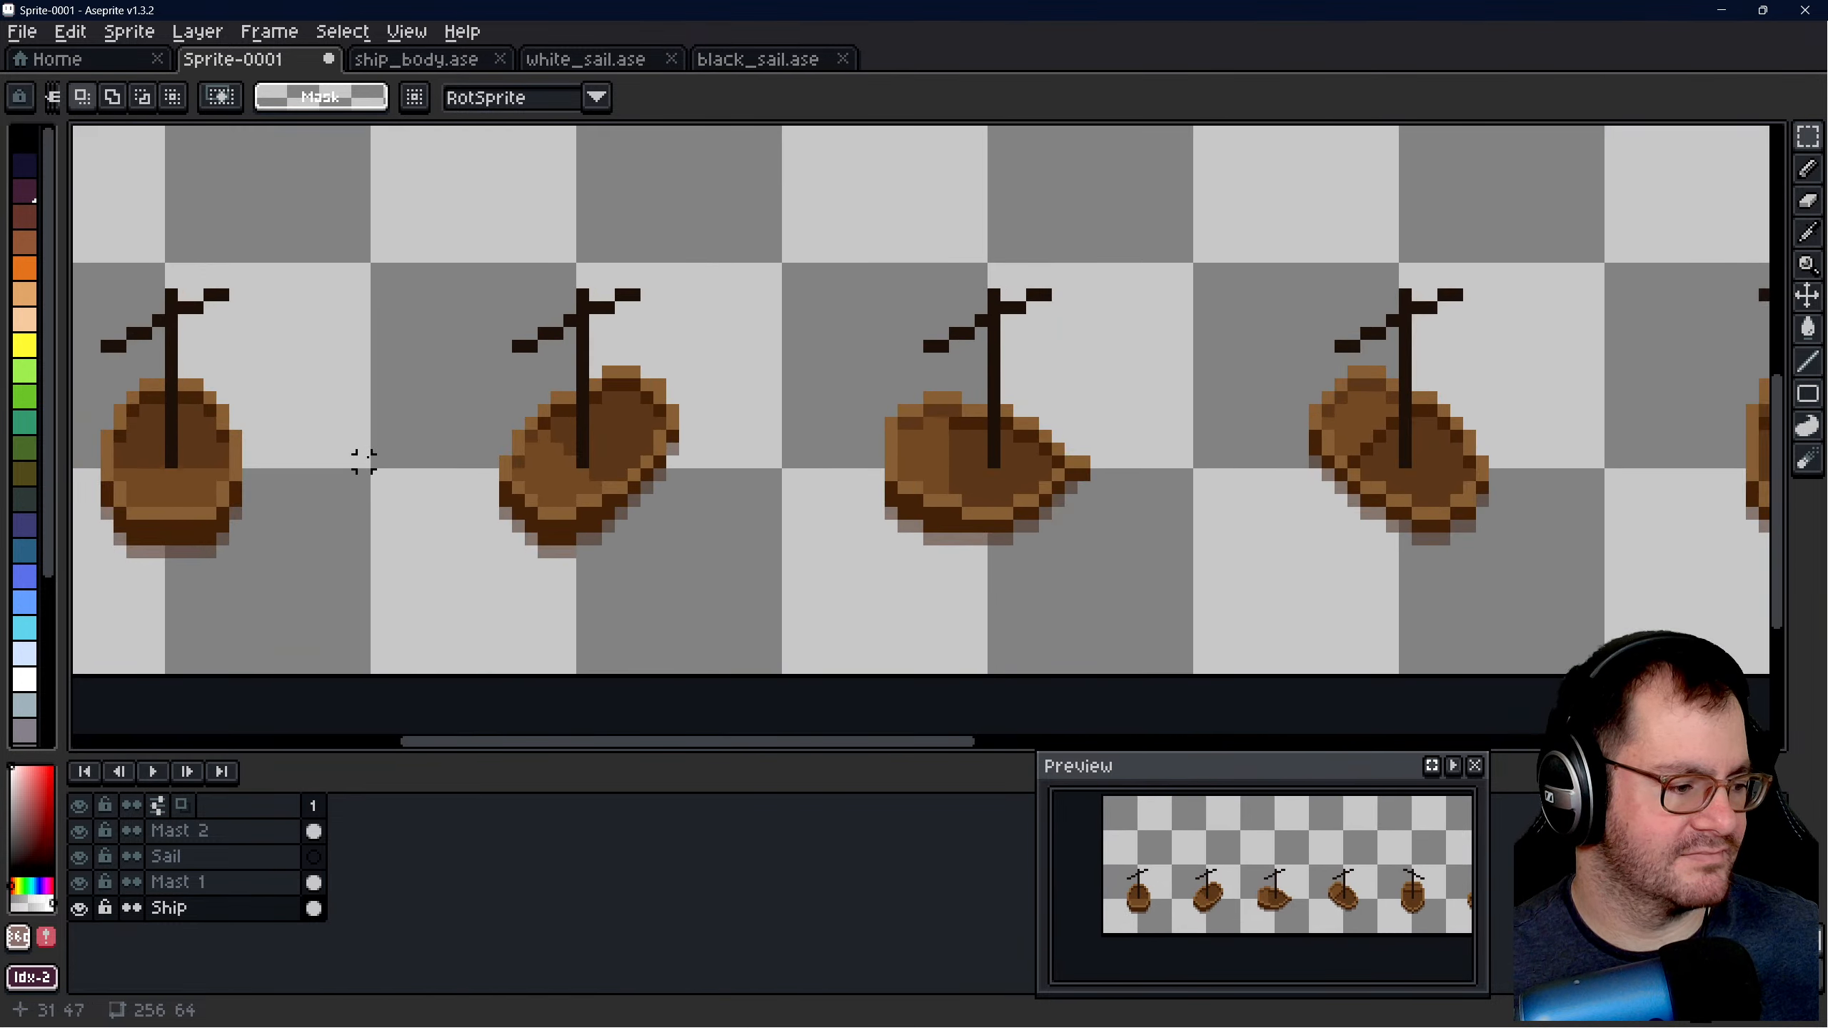
{"action": "left_click_drag", "start_coordinate": [429, 333], "coordinate": [724, 561]}
{"action": "left_click_drag", "start_coordinate": [591, 514], "coordinate": [583, 526]}
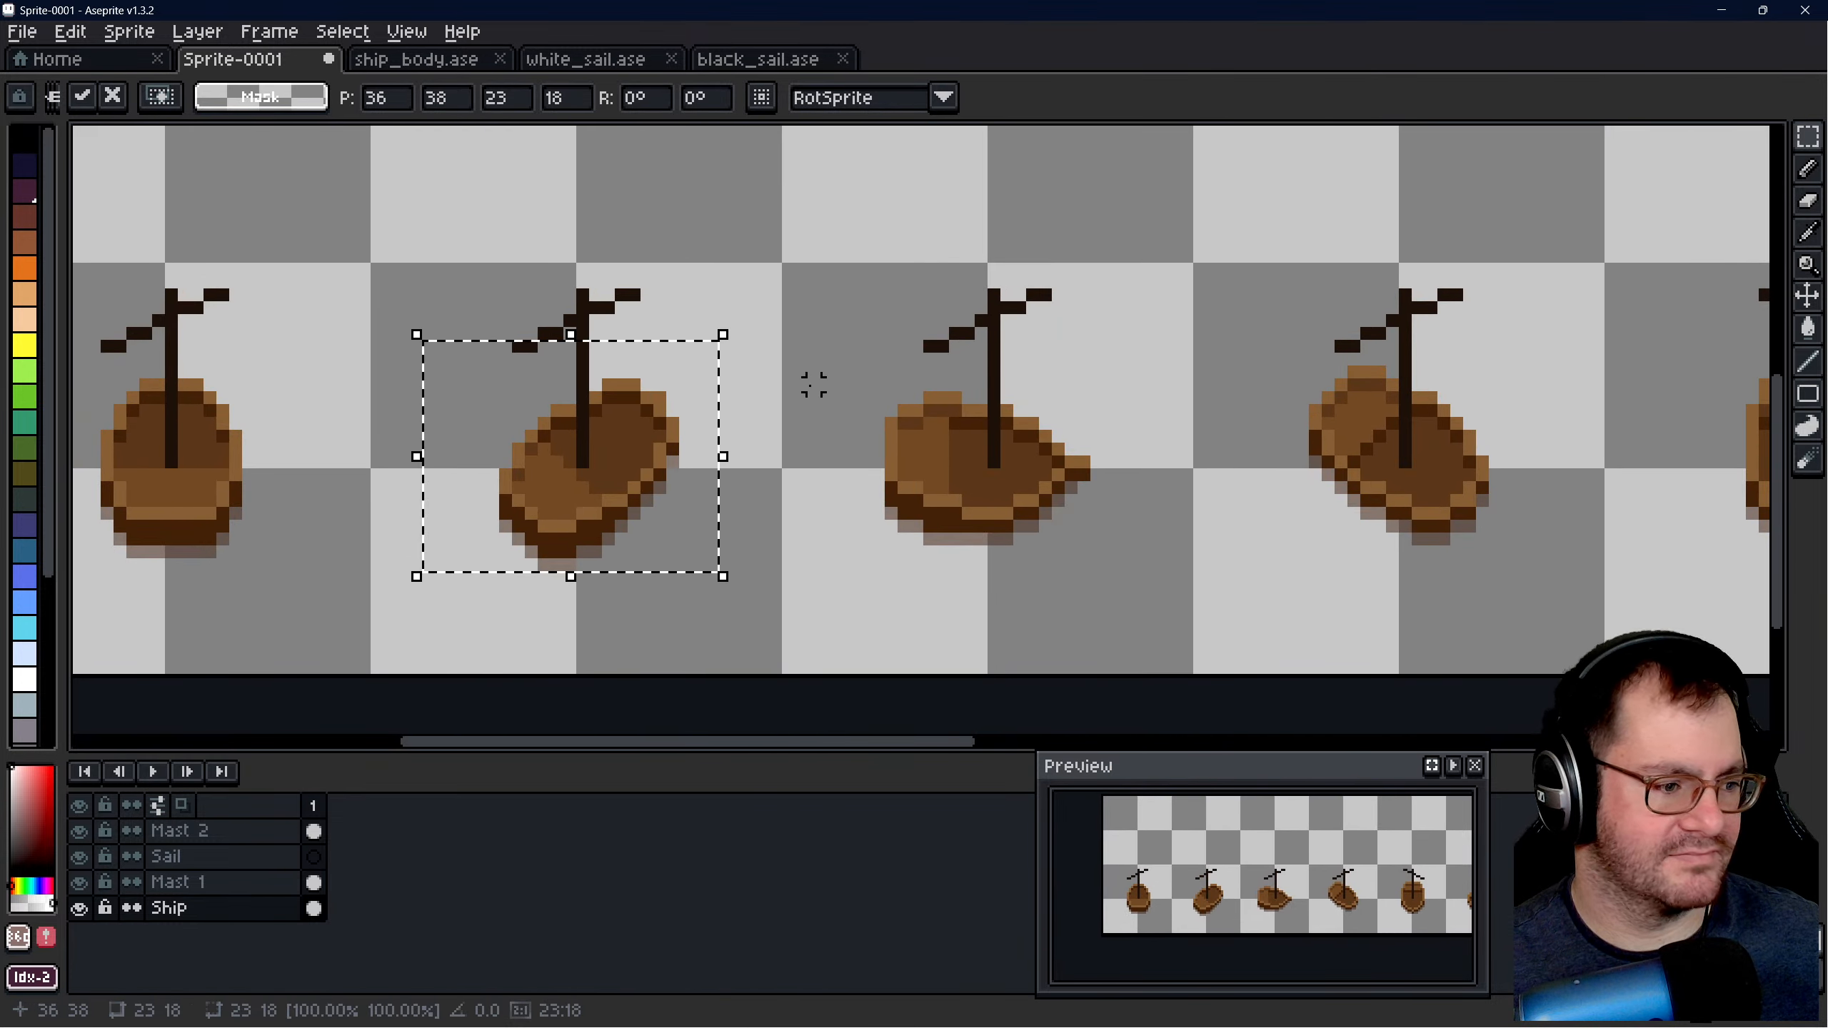
{"action": "left_click", "coordinate": [801, 358]}
- Move the first hull on the Ship layer down by one pixel under its mast
{"action": "scroll", "coordinate": [764, 365], "scroll_direction": "down", "scroll_amount": 2}
{"action": "scroll", "coordinate": [596, 366], "scroll_direction": "up", "scroll_amount": 1}
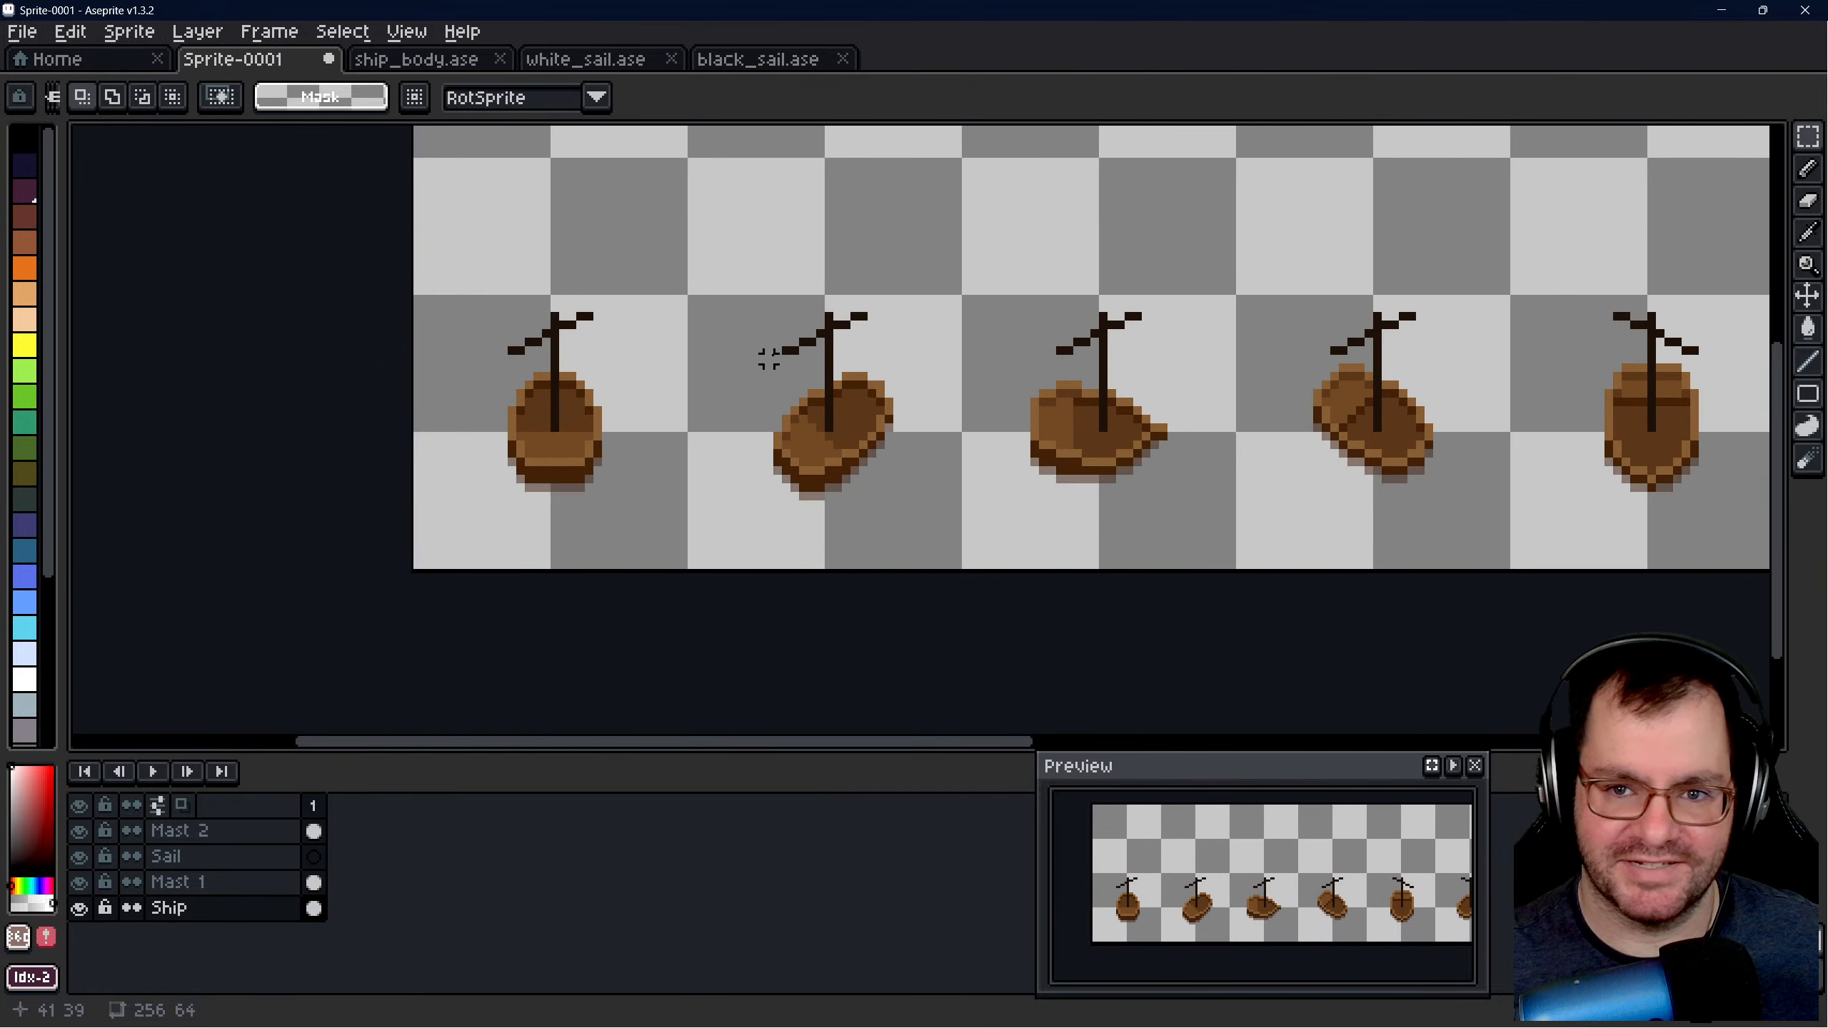
{"action": "scroll", "coordinate": [770, 360], "scroll_direction": "down", "scroll_amount": 1}
{"action": "scroll", "coordinate": [603, 390], "scroll_direction": "up", "scroll_amount": 2}
{"action": "scroll", "coordinate": [504, 454], "scroll_direction": "up", "scroll_amount": 1}
{"action": "left_click_drag", "start_coordinate": [593, 249], "coordinate": [904, 574]}
{"action": "left_click_drag", "start_coordinate": [804, 464], "coordinate": [804, 481]}
{"action": "left_click", "coordinate": [970, 389]}
{"action": "scroll", "coordinate": [460, 428], "scroll_direction": "down", "scroll_amount": 2}
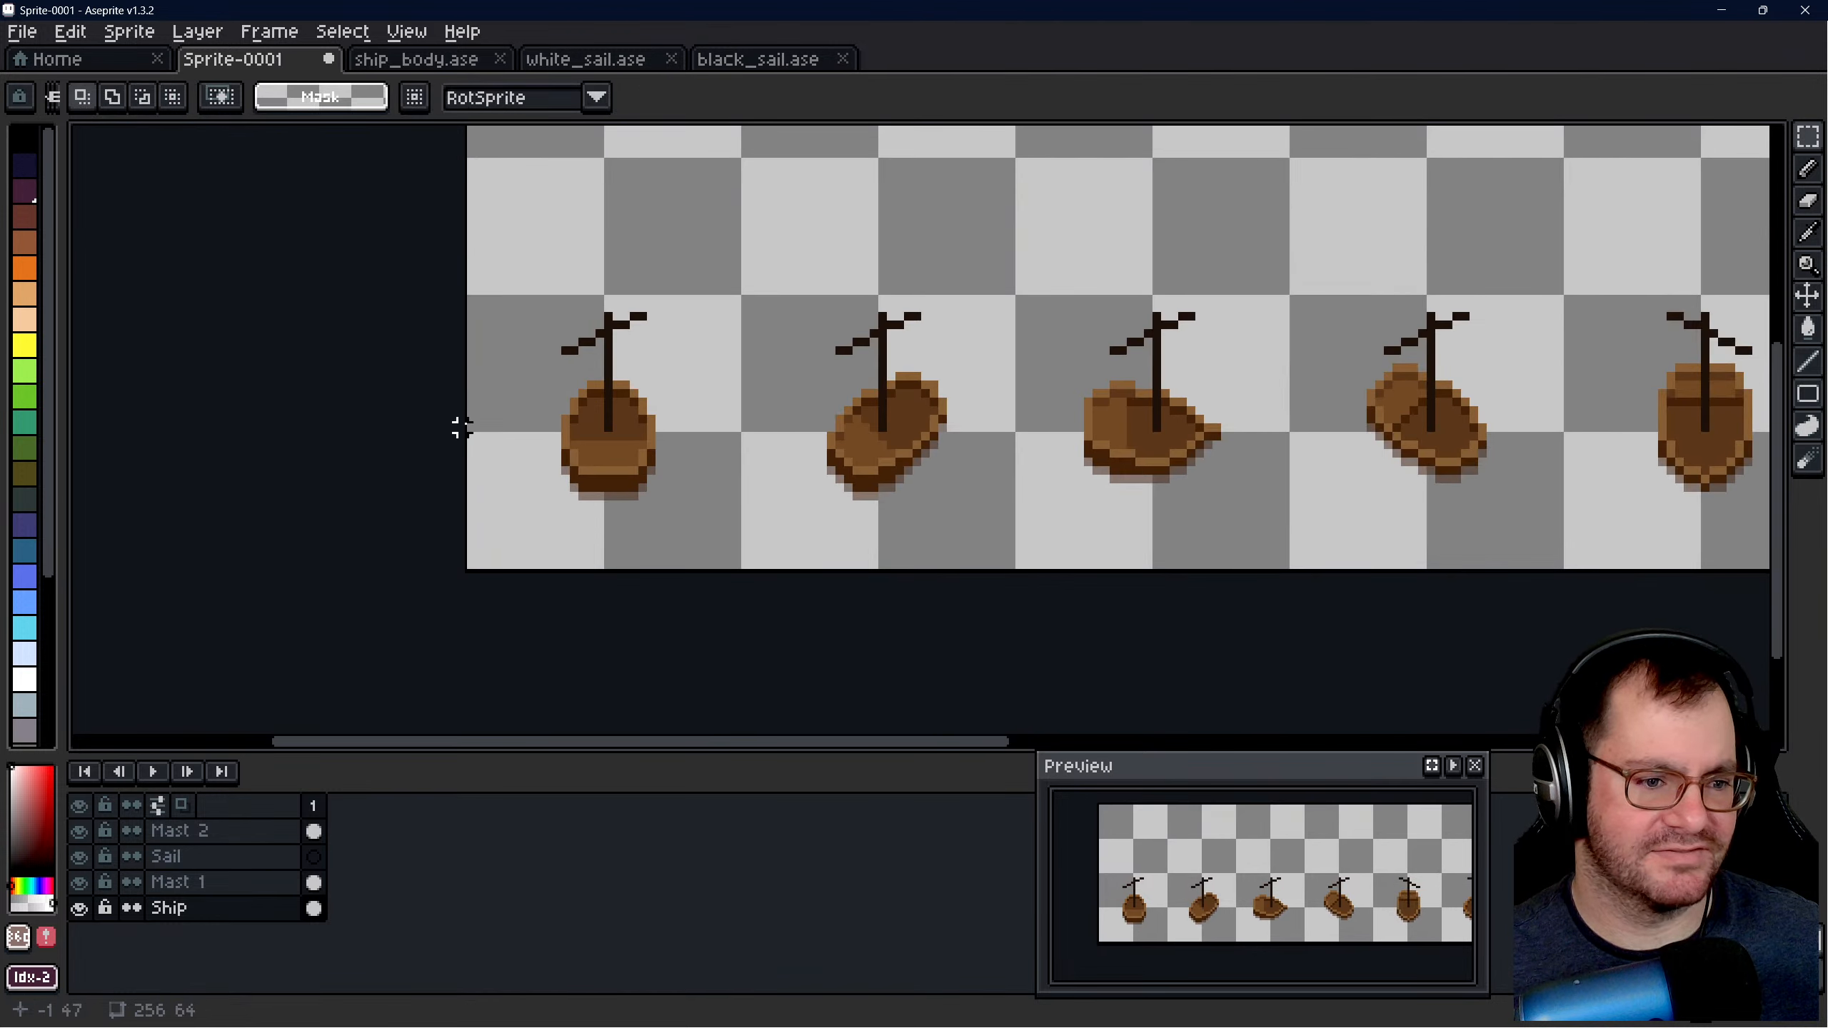
{"action": "scroll", "coordinate": [460, 428], "scroll_direction": "down", "scroll_amount": 5}
{"action": "scroll", "coordinate": [774, 420], "scroll_direction": "up", "scroll_amount": 5}
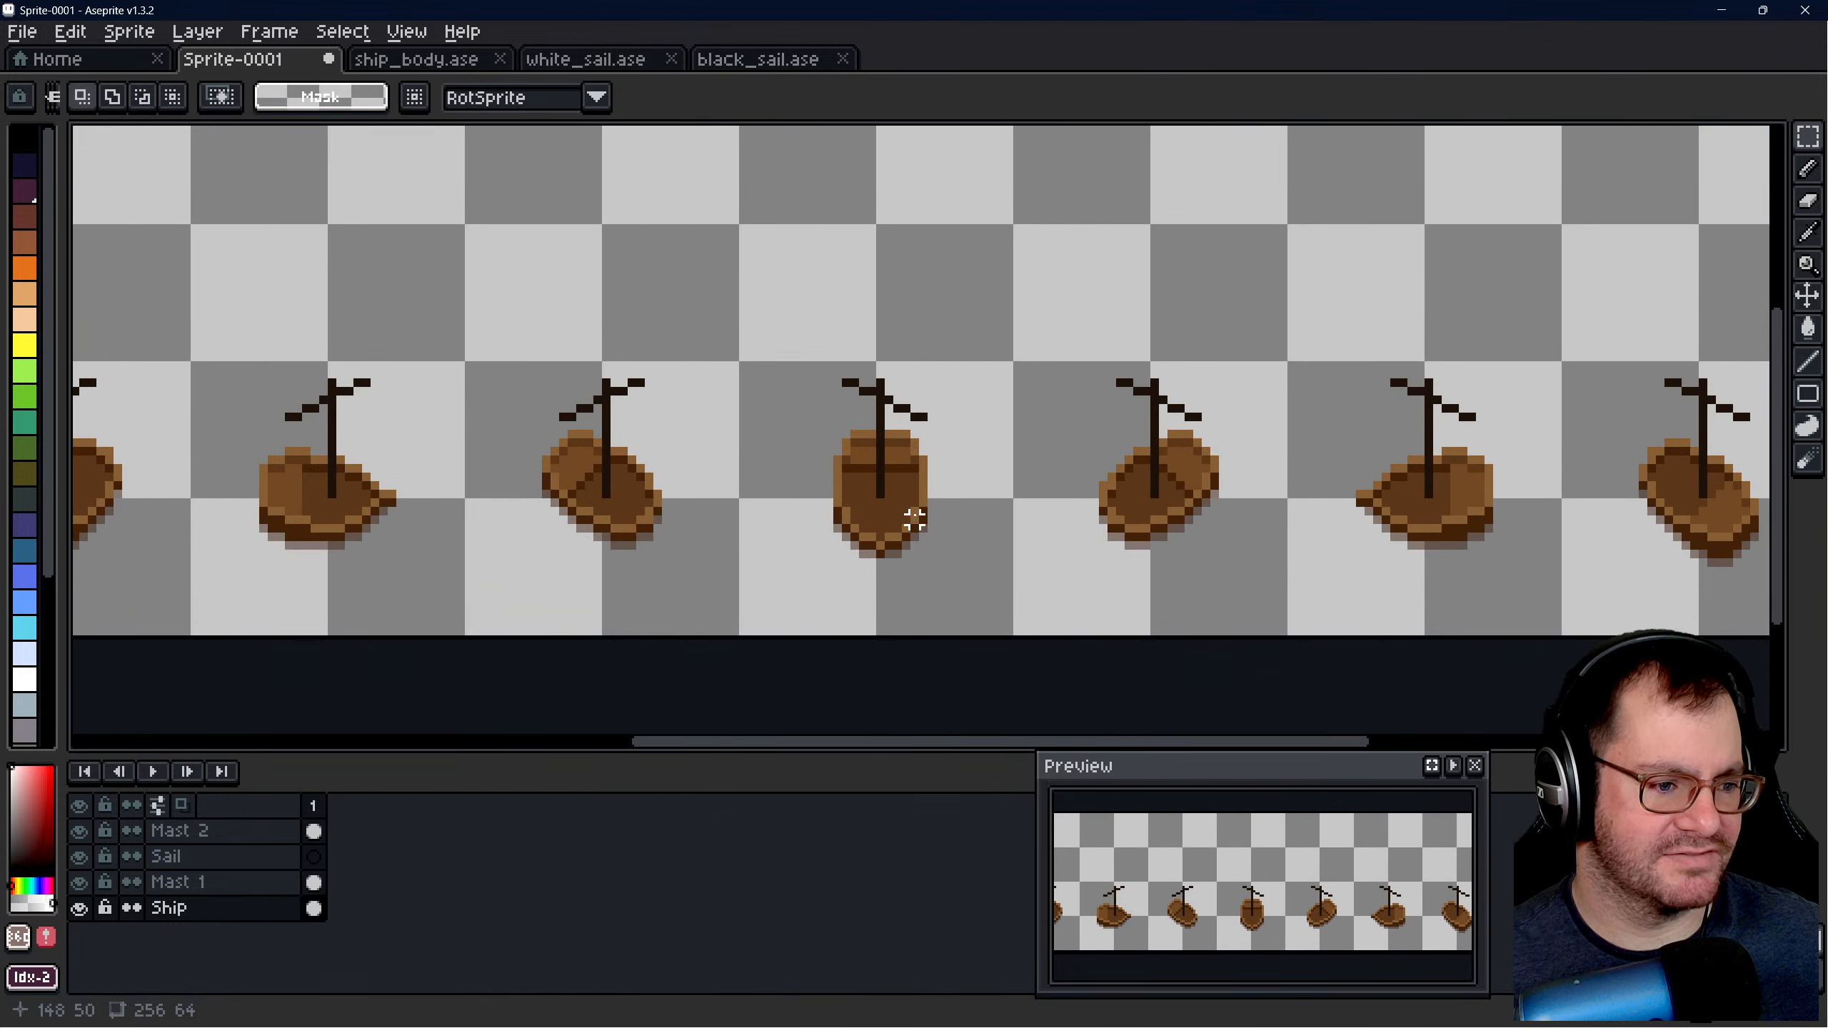
{"action": "scroll", "coordinate": [913, 520], "scroll_direction": "down", "scroll_amount": 2}
{"action": "scroll", "coordinate": [792, 432], "scroll_direction": "up", "scroll_amount": 1}
- In white_sail.ase, select and copy the full 128 × 16 area of the Large Sail layer
{"action": "left_click", "coordinate": [468, 65]}
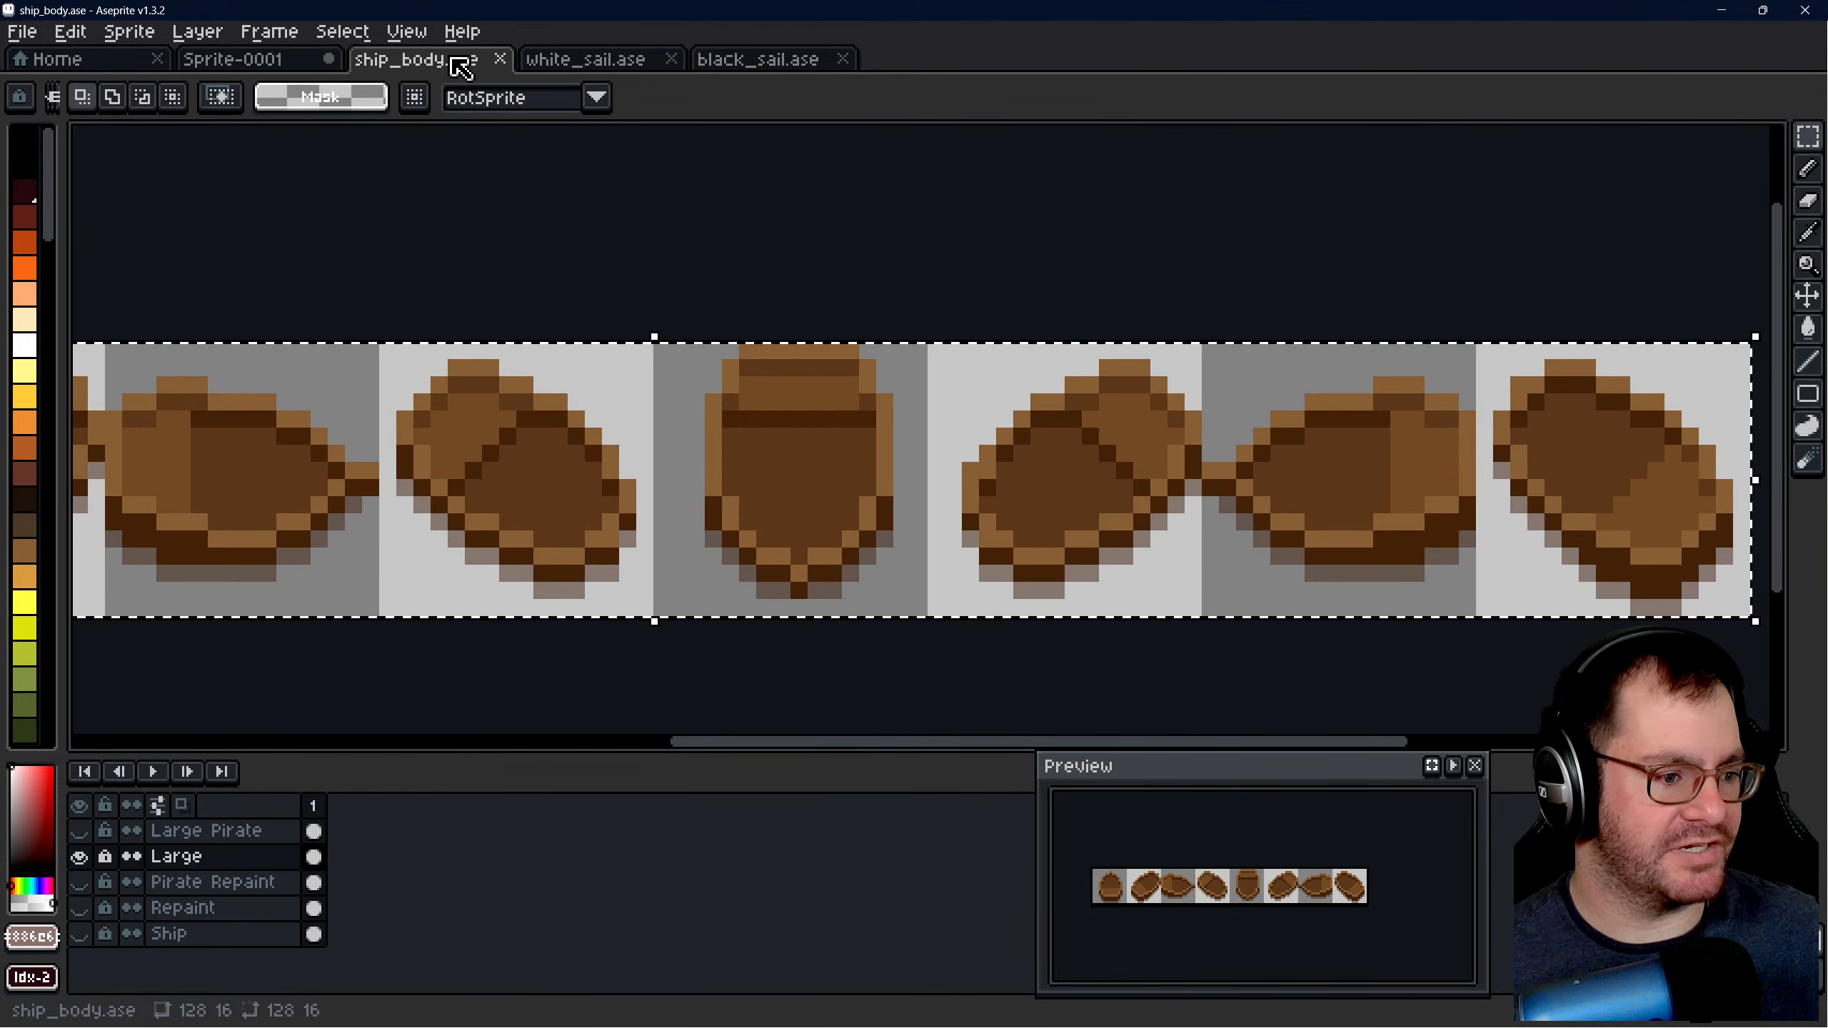
{"action": "left_click", "coordinate": [597, 67]}
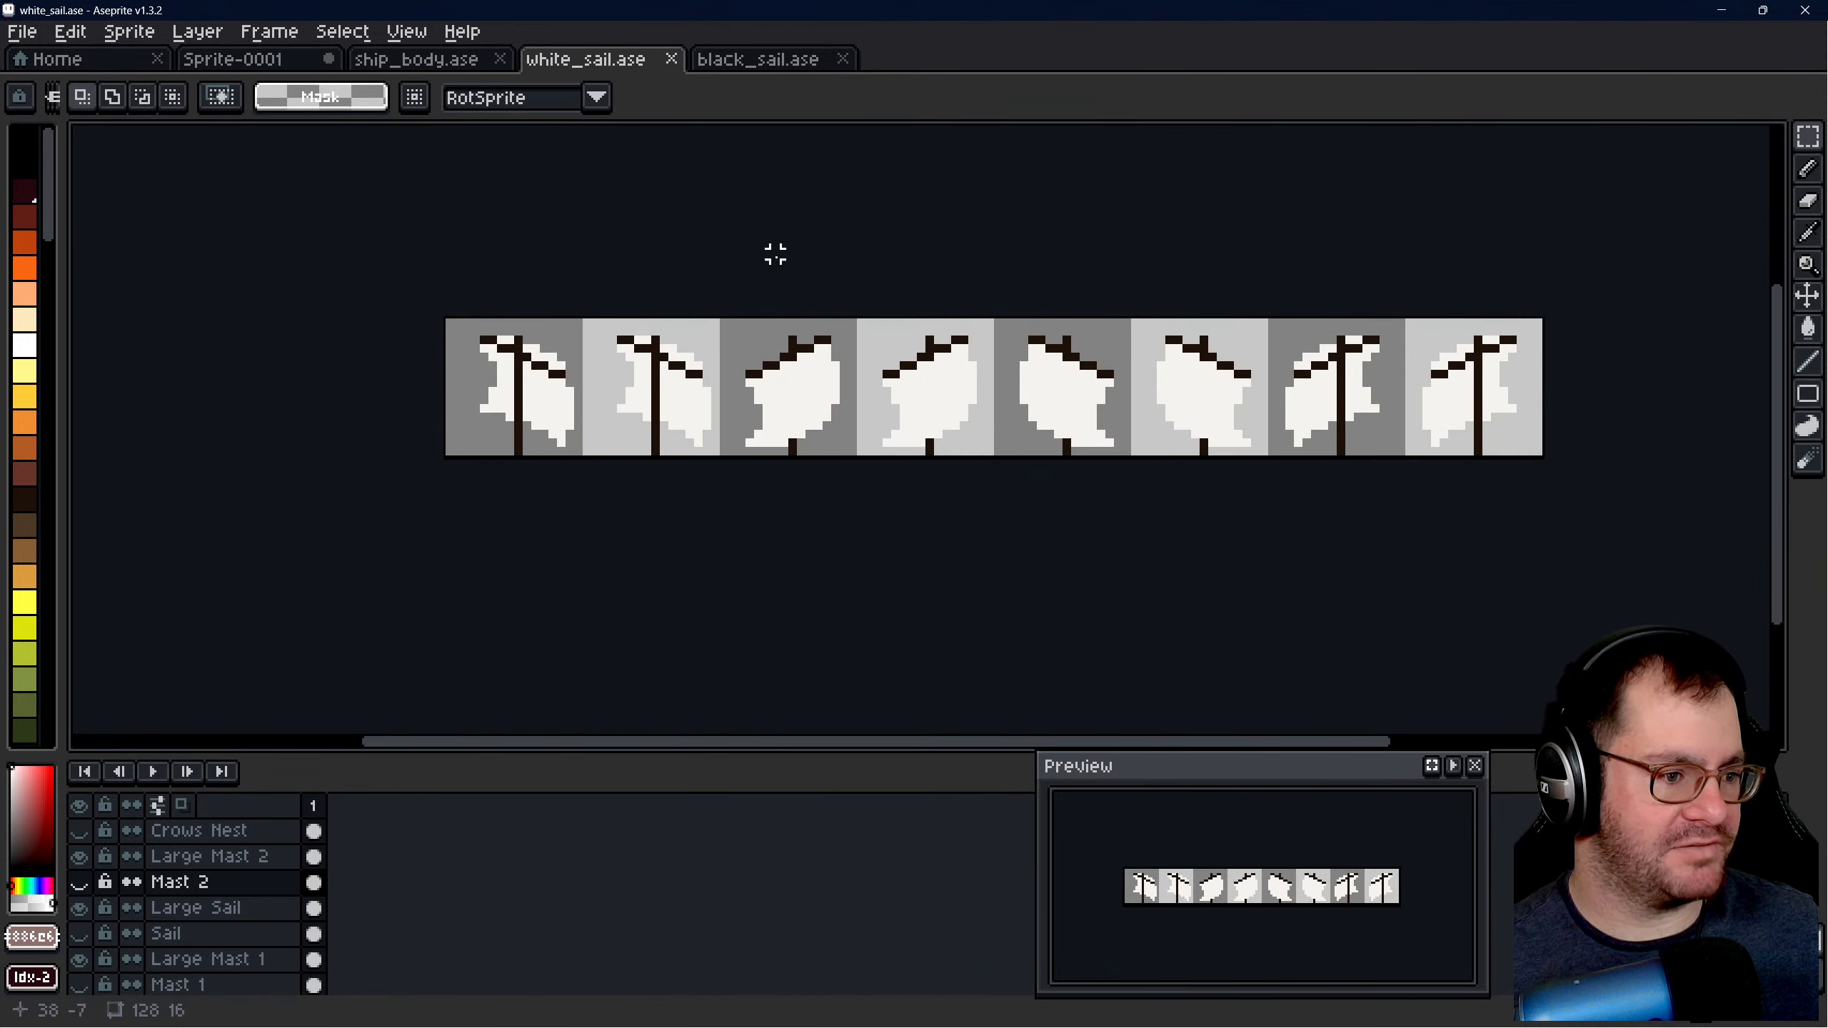
{"action": "scroll", "coordinate": [755, 290], "scroll_direction": "up", "scroll_amount": 1}
{"action": "scroll", "coordinate": [604, 310], "scroll_direction": "down", "scroll_amount": 1}
{"action": "scroll", "coordinate": [762, 299], "scroll_direction": "up", "scroll_amount": 2}
{"action": "scroll", "coordinate": [509, 328], "scroll_direction": "down", "scroll_amount": 1}
{"action": "left_click", "coordinate": [205, 908]}
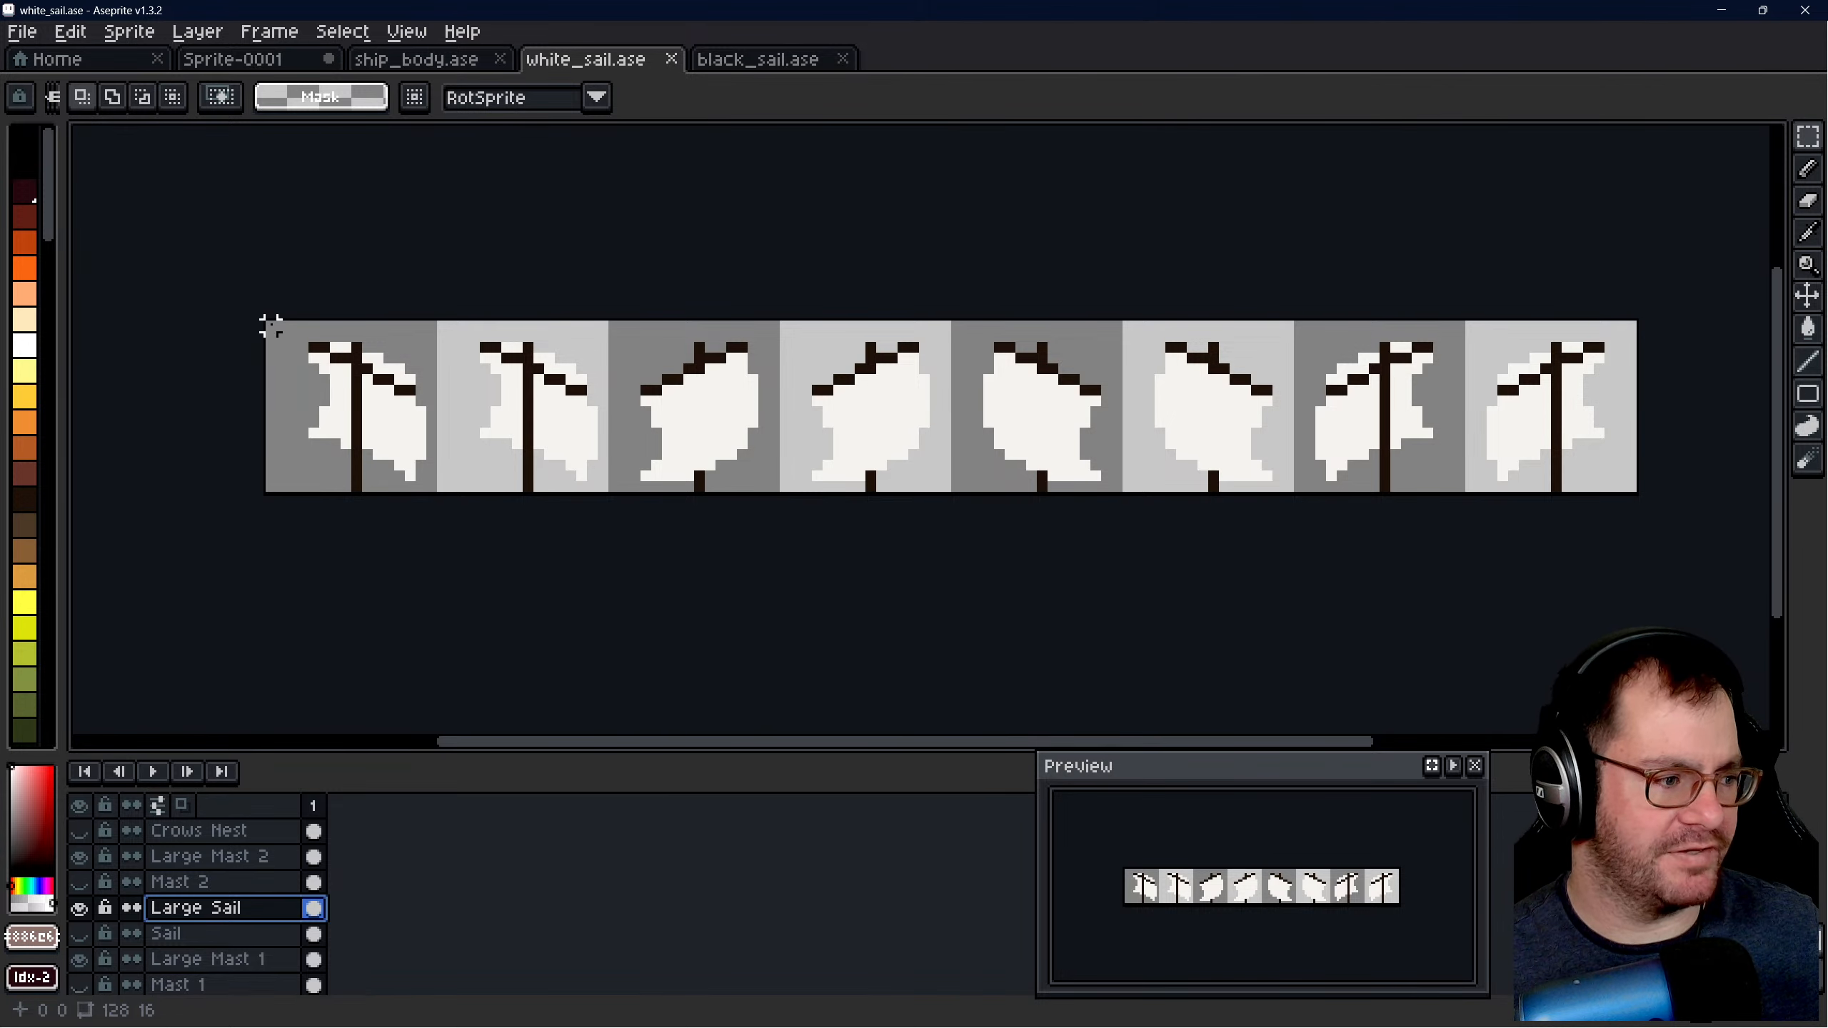
{"action": "left_click_drag", "start_coordinate": [271, 325], "coordinate": [1631, 492]}
- Paste the copied row of sails into Sprite-0001 and place it above the hulls
{"action": "left_click", "coordinate": [273, 61]}
{"action": "key", "text": "ctrl+v"}
{"action": "left_click_drag", "start_coordinate": [504, 238], "coordinate": [1026, 297]}
- Try to move the leftmost pasted sail away from the row, with its 17 × 20 selection at 46, 6
{"action": "left_click_drag", "start_coordinate": [742, 203], "coordinate": [887, 376]}
{"action": "scroll", "coordinate": [897, 387], "scroll_direction": "down", "scroll_amount": 1}
{"action": "scroll", "coordinate": [604, 374], "scroll_direction": "up", "scroll_amount": 1}
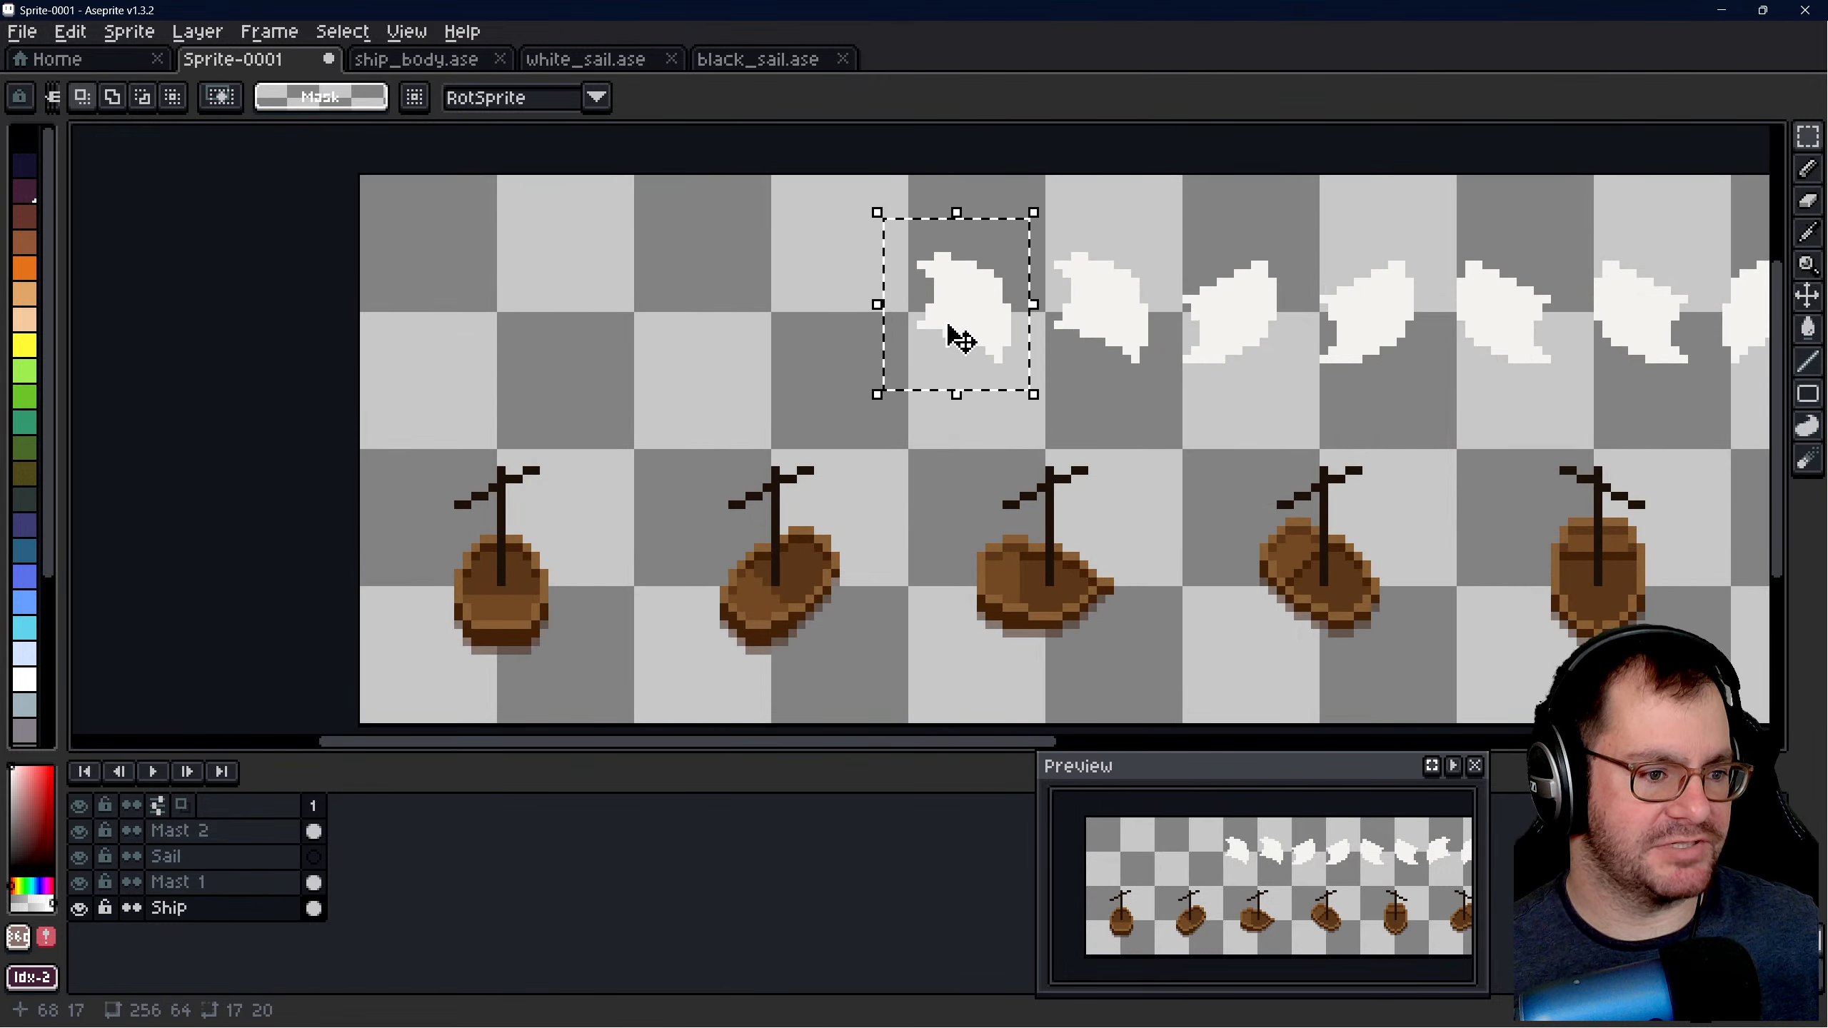
{"action": "left_click_drag", "start_coordinate": [973, 319], "coordinate": [856, 335]}
{"action": "scroll", "coordinate": [855, 403], "scroll_direction": "down", "scroll_amount": 3}
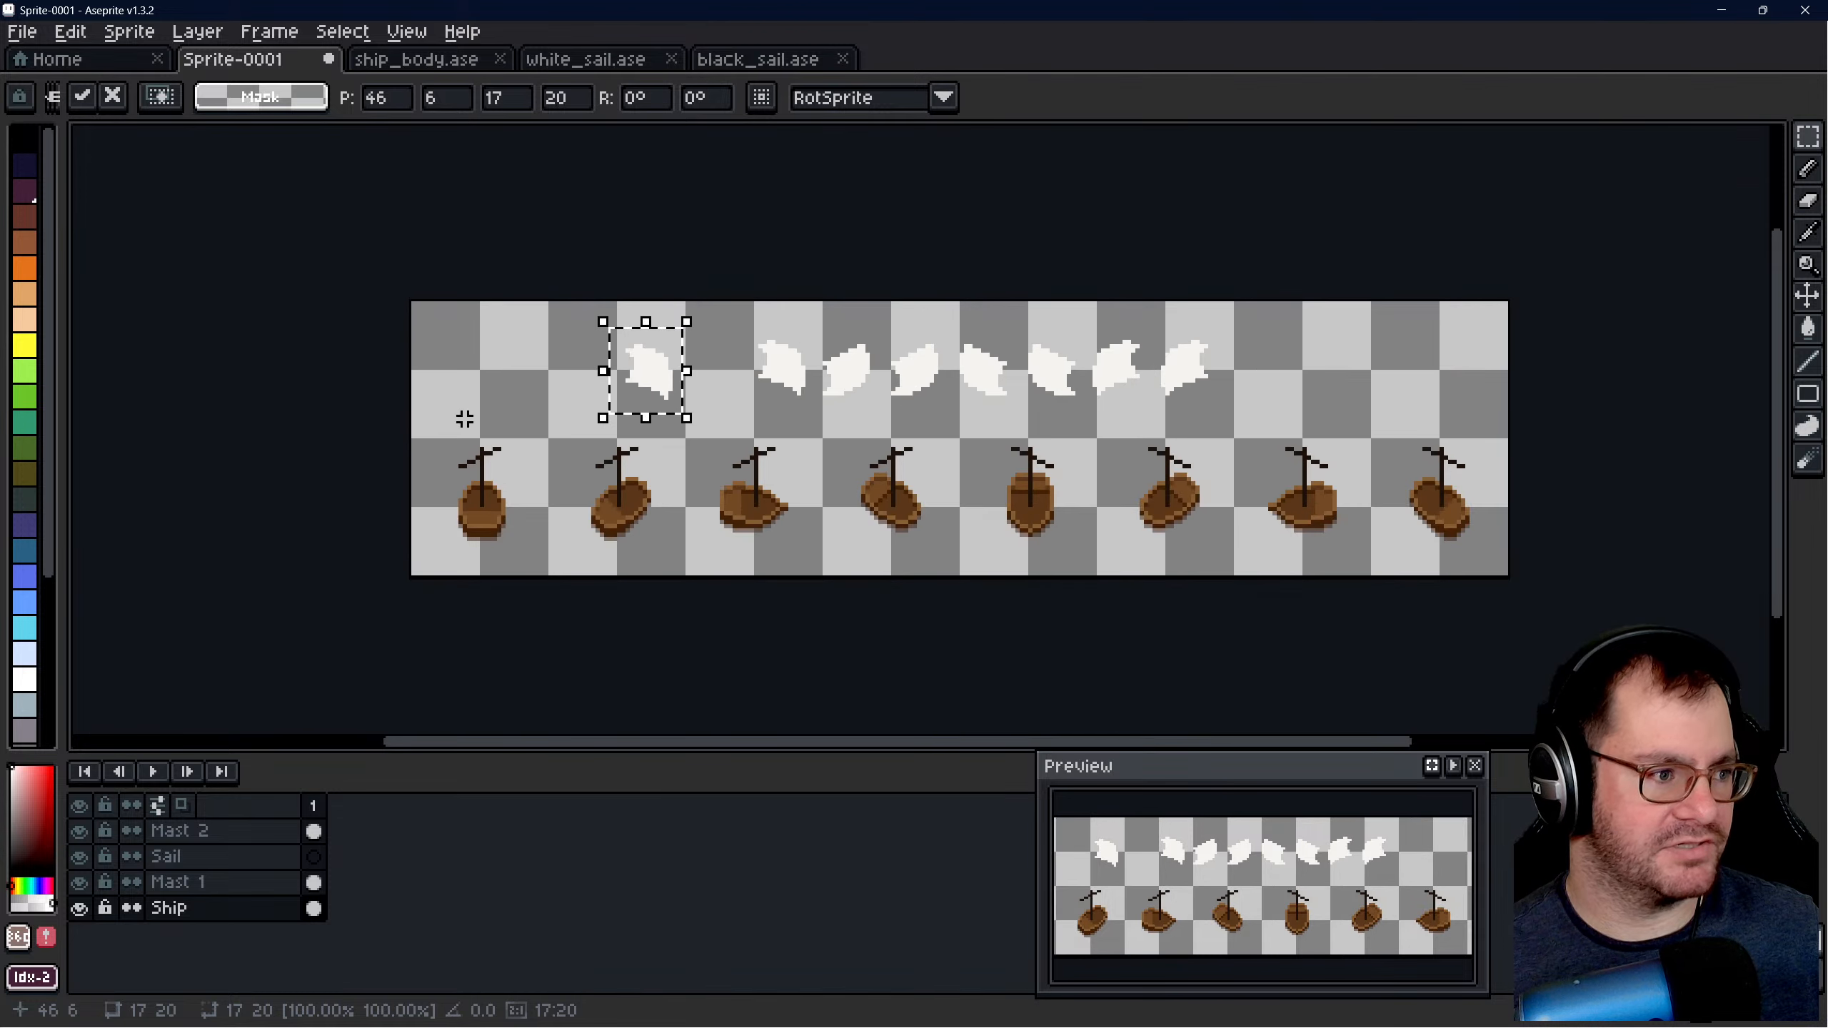
{"action": "scroll", "coordinate": [855, 444], "scroll_direction": "up", "scroll_amount": 2}
{"action": "left_click_drag", "start_coordinate": [584, 347], "coordinate": [681, 347]}
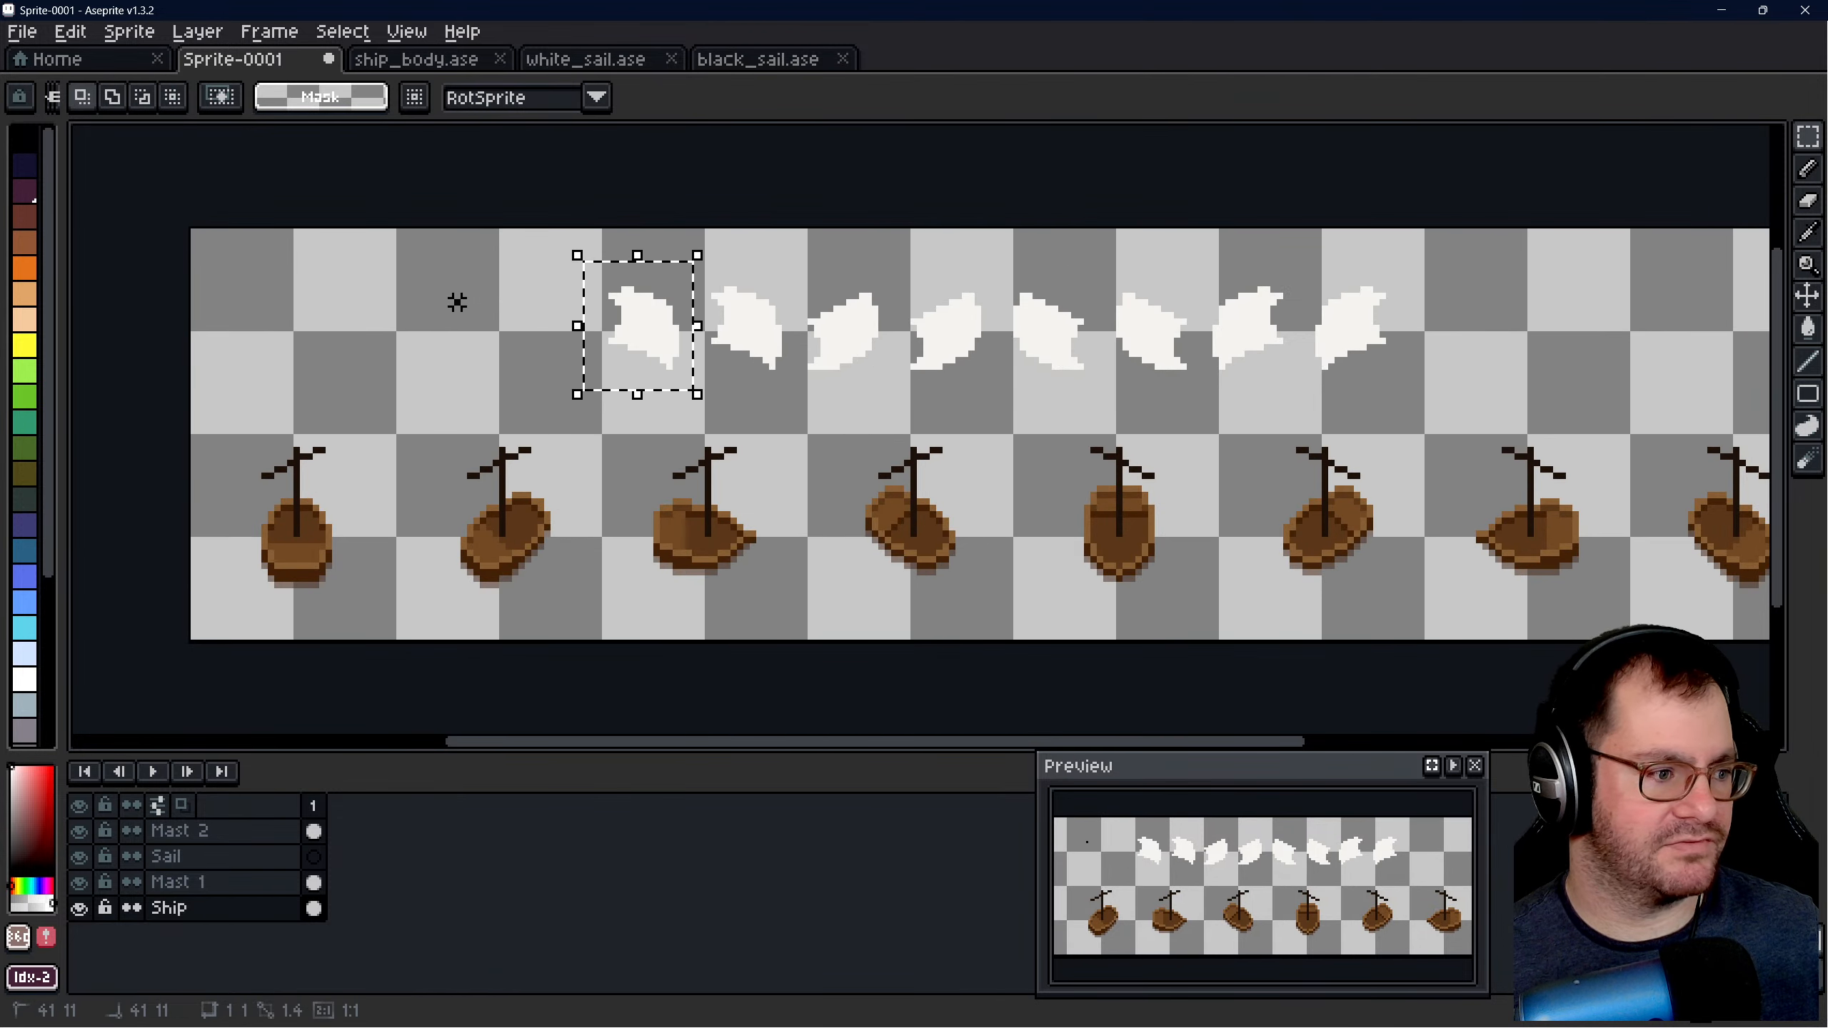
{"action": "left_click", "coordinate": [470, 257]}
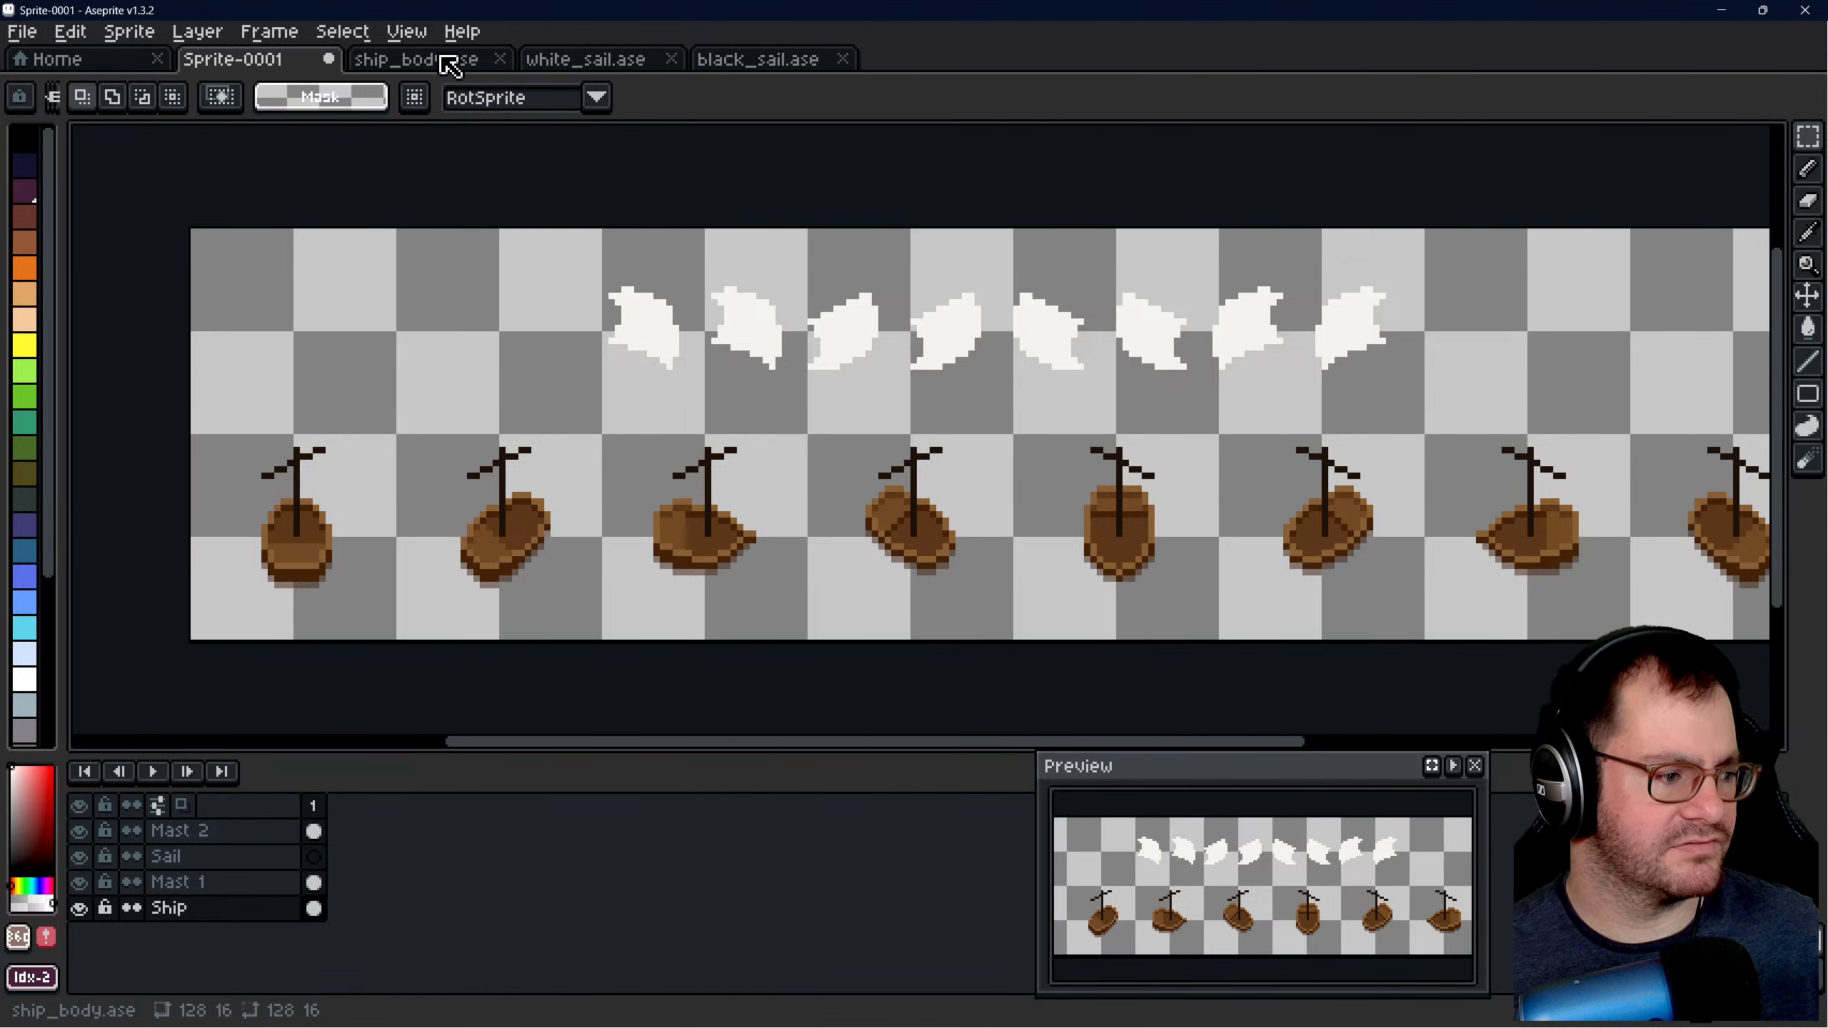
- Compare the hull directions in ship_body.ase with the sail and mast directions in white_sail.ase and Sprite-0001
{"action": "left_click", "coordinate": [448, 66]}
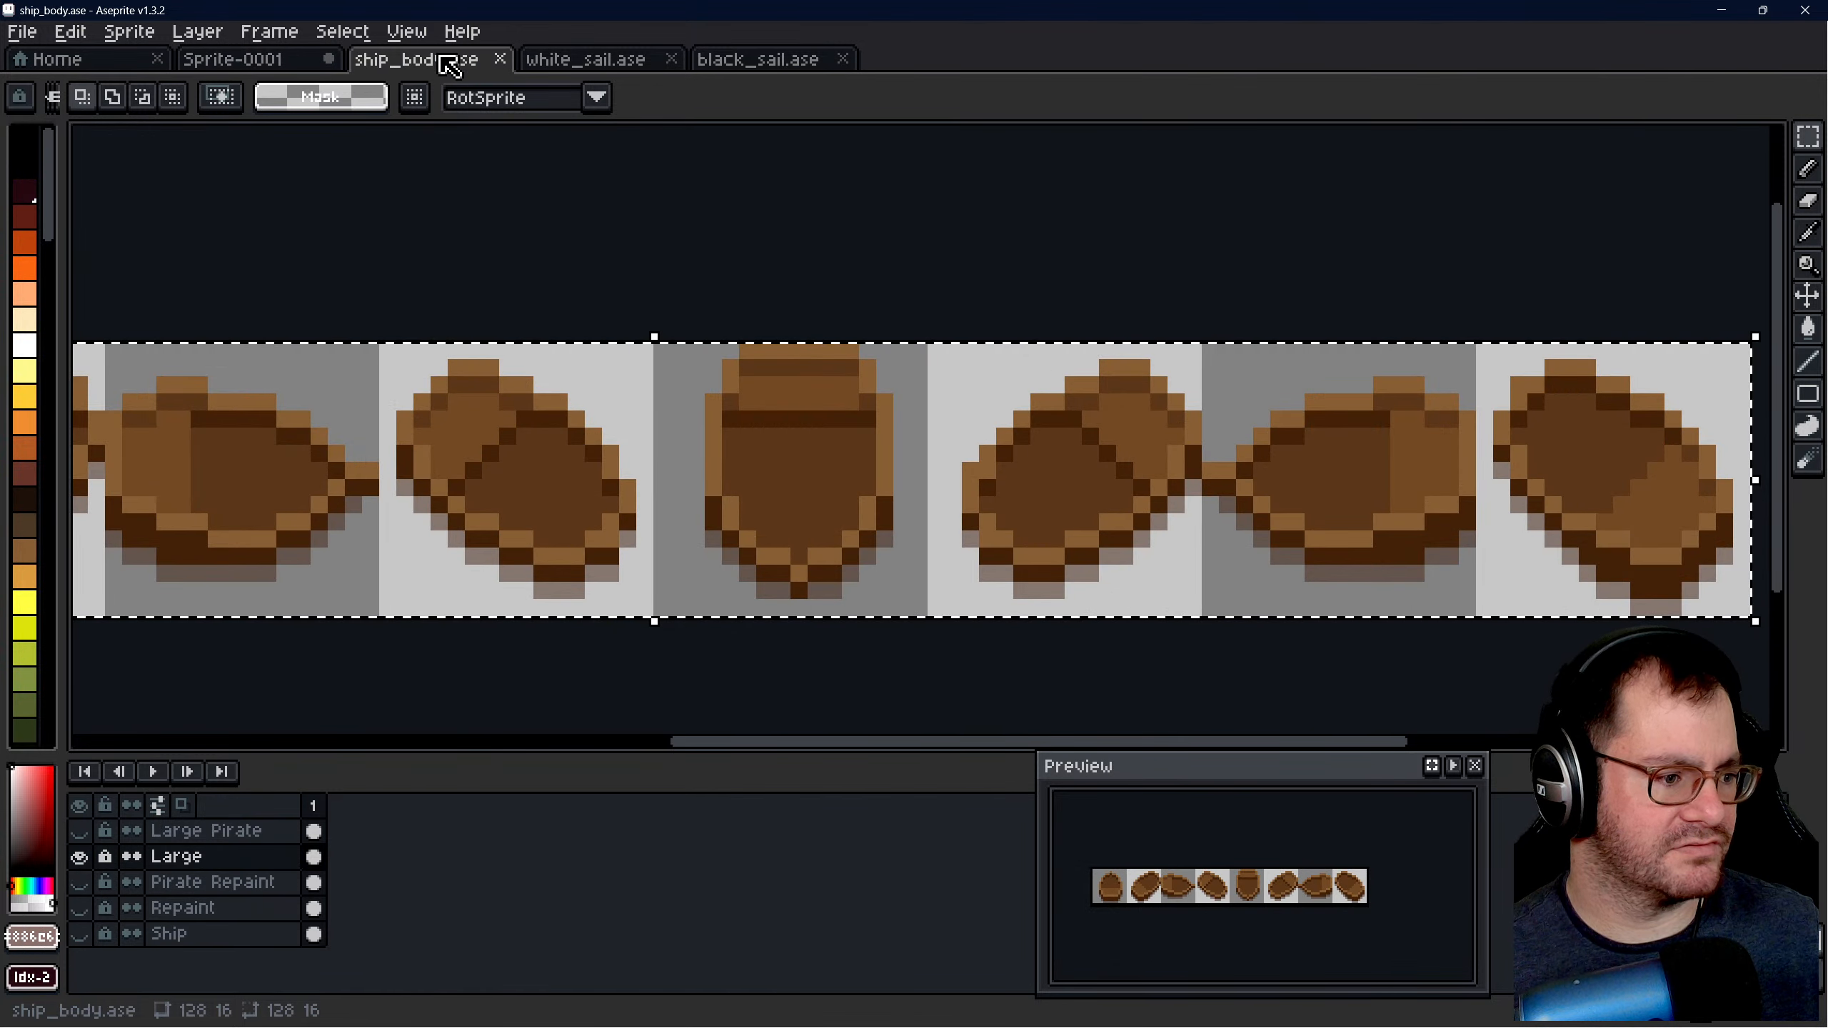
{"action": "left_click", "coordinate": [615, 68]}
{"action": "left_click", "coordinate": [389, 67]}
{"action": "scroll", "coordinate": [695, 338], "scroll_direction": "down", "scroll_amount": 2}
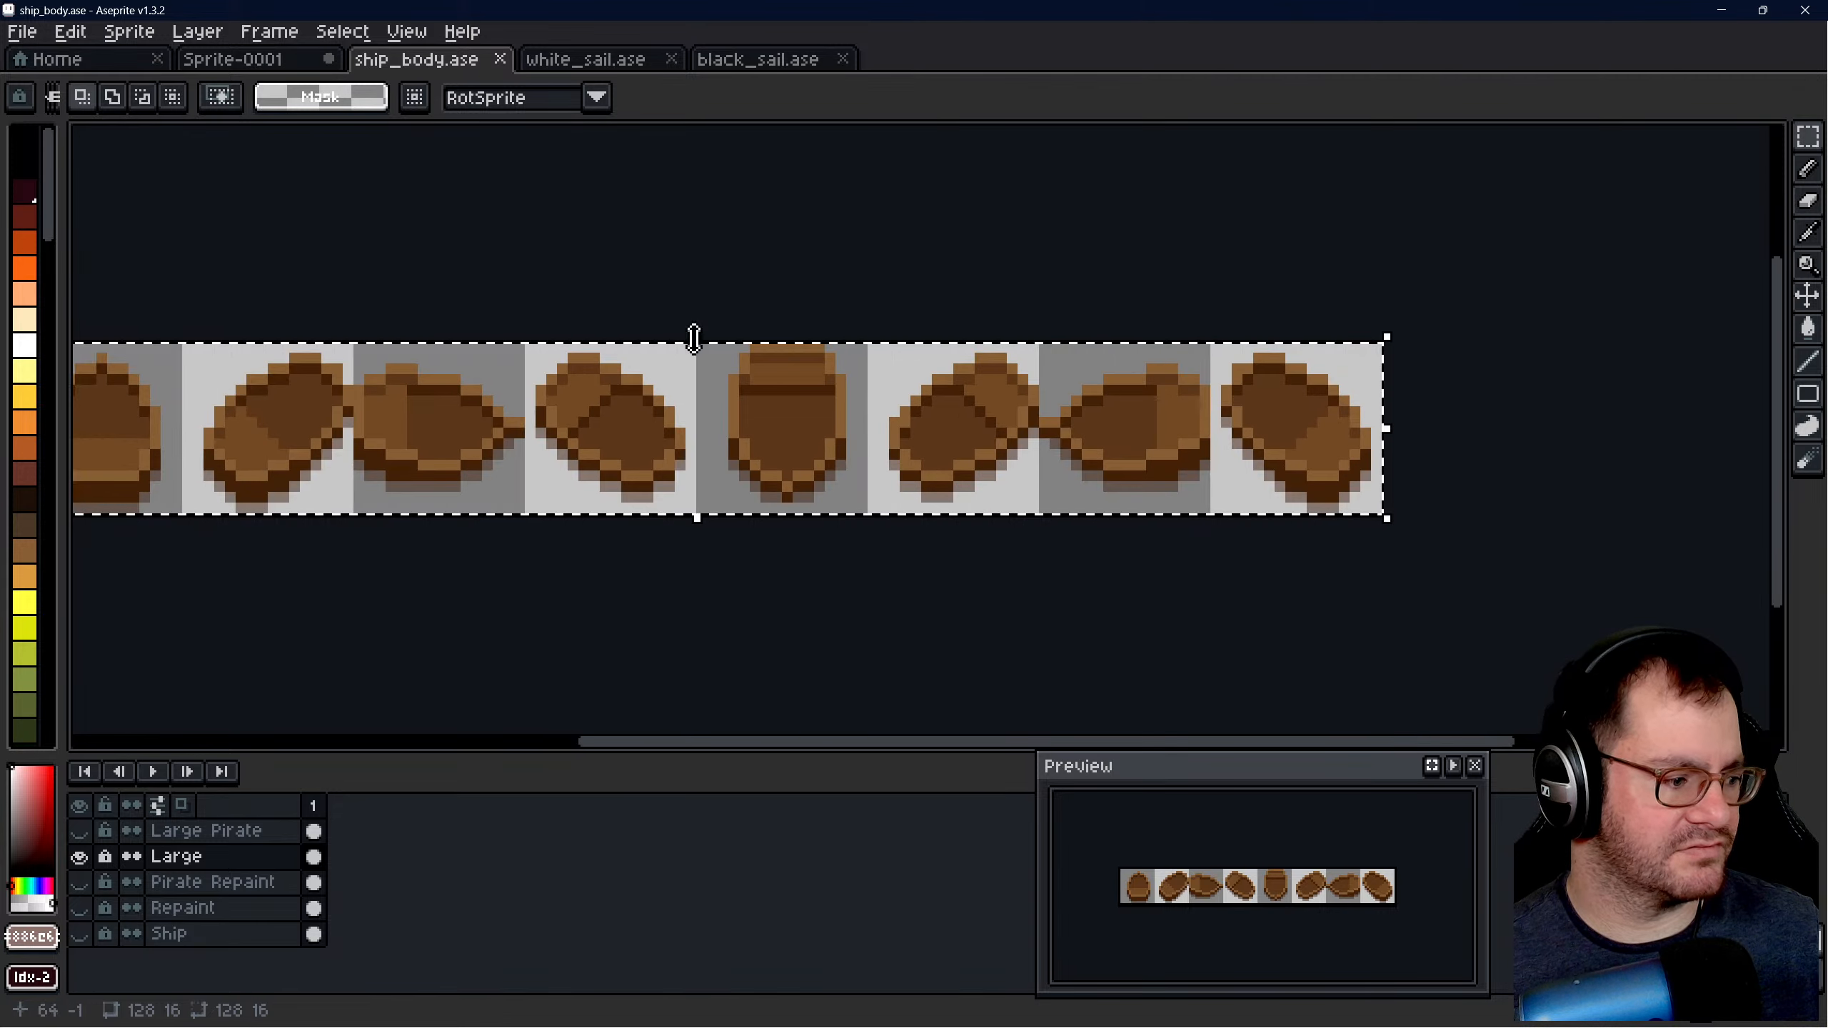
{"action": "left_click", "coordinate": [78, 857]}
{"action": "left_click", "coordinate": [78, 857]}
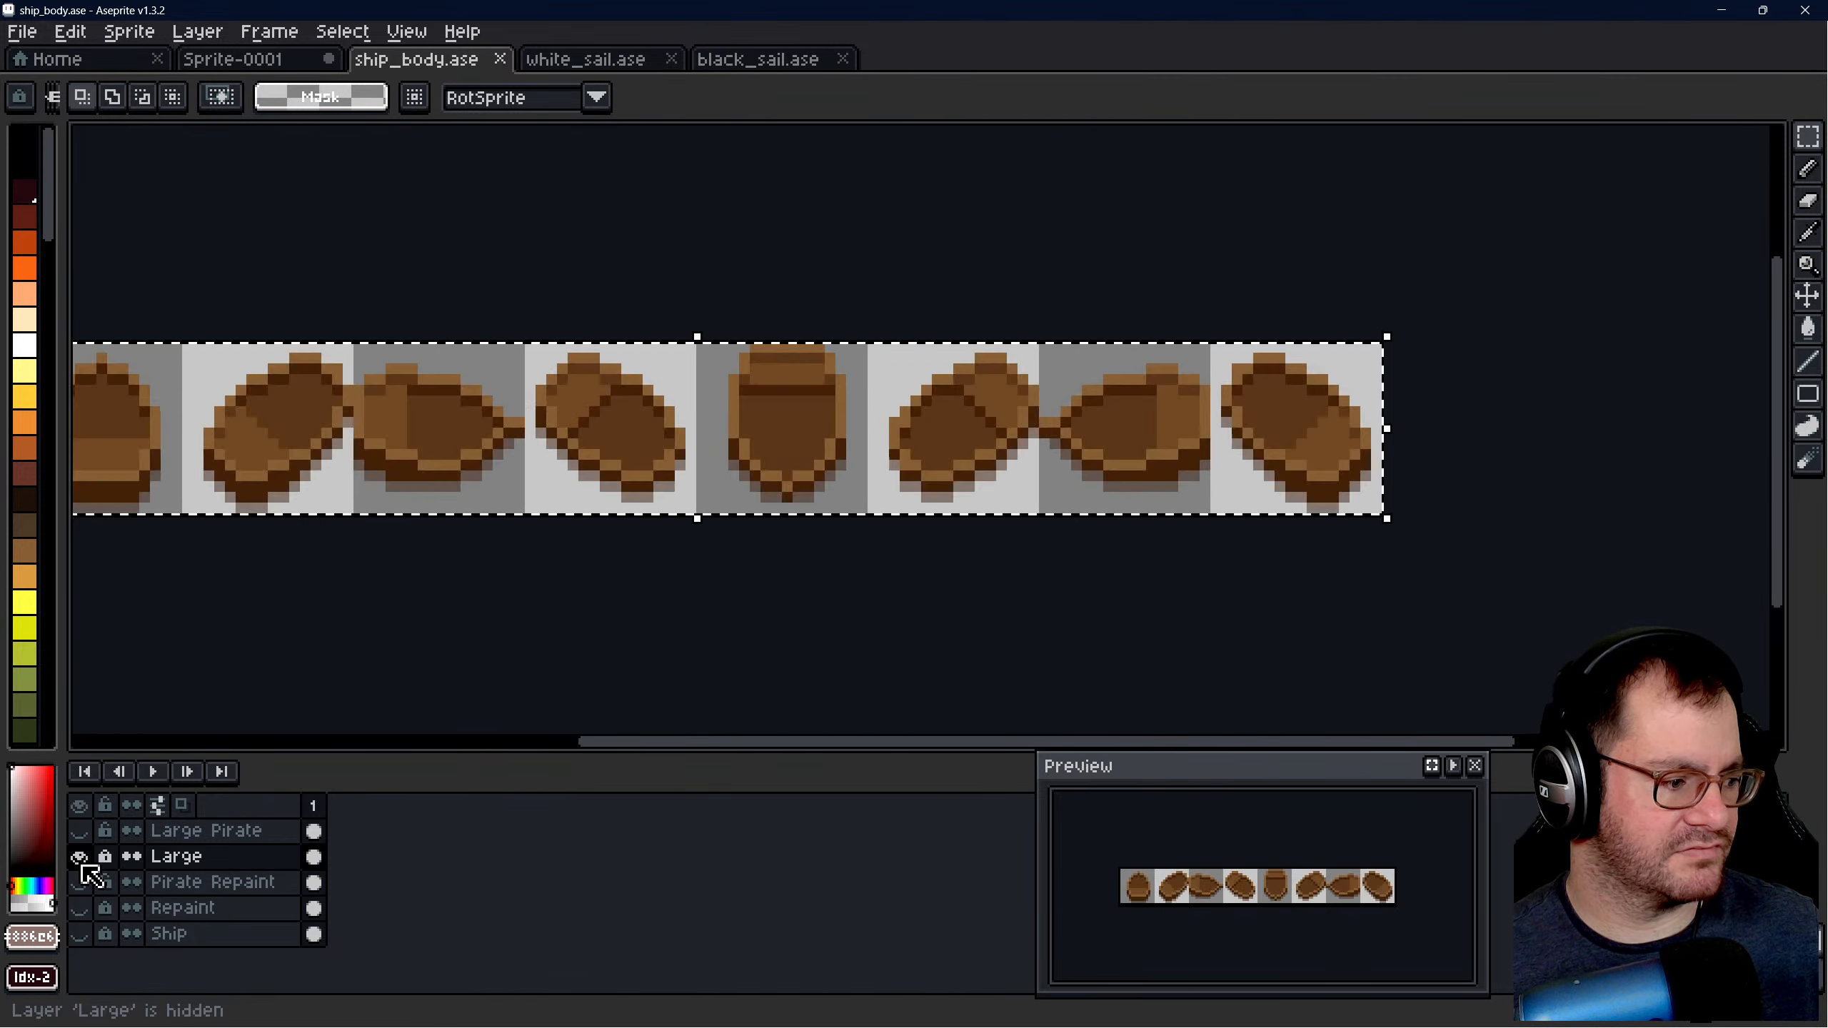
{"action": "scroll", "coordinate": [975, 539], "scroll_direction": "down", "scroll_amount": 1}
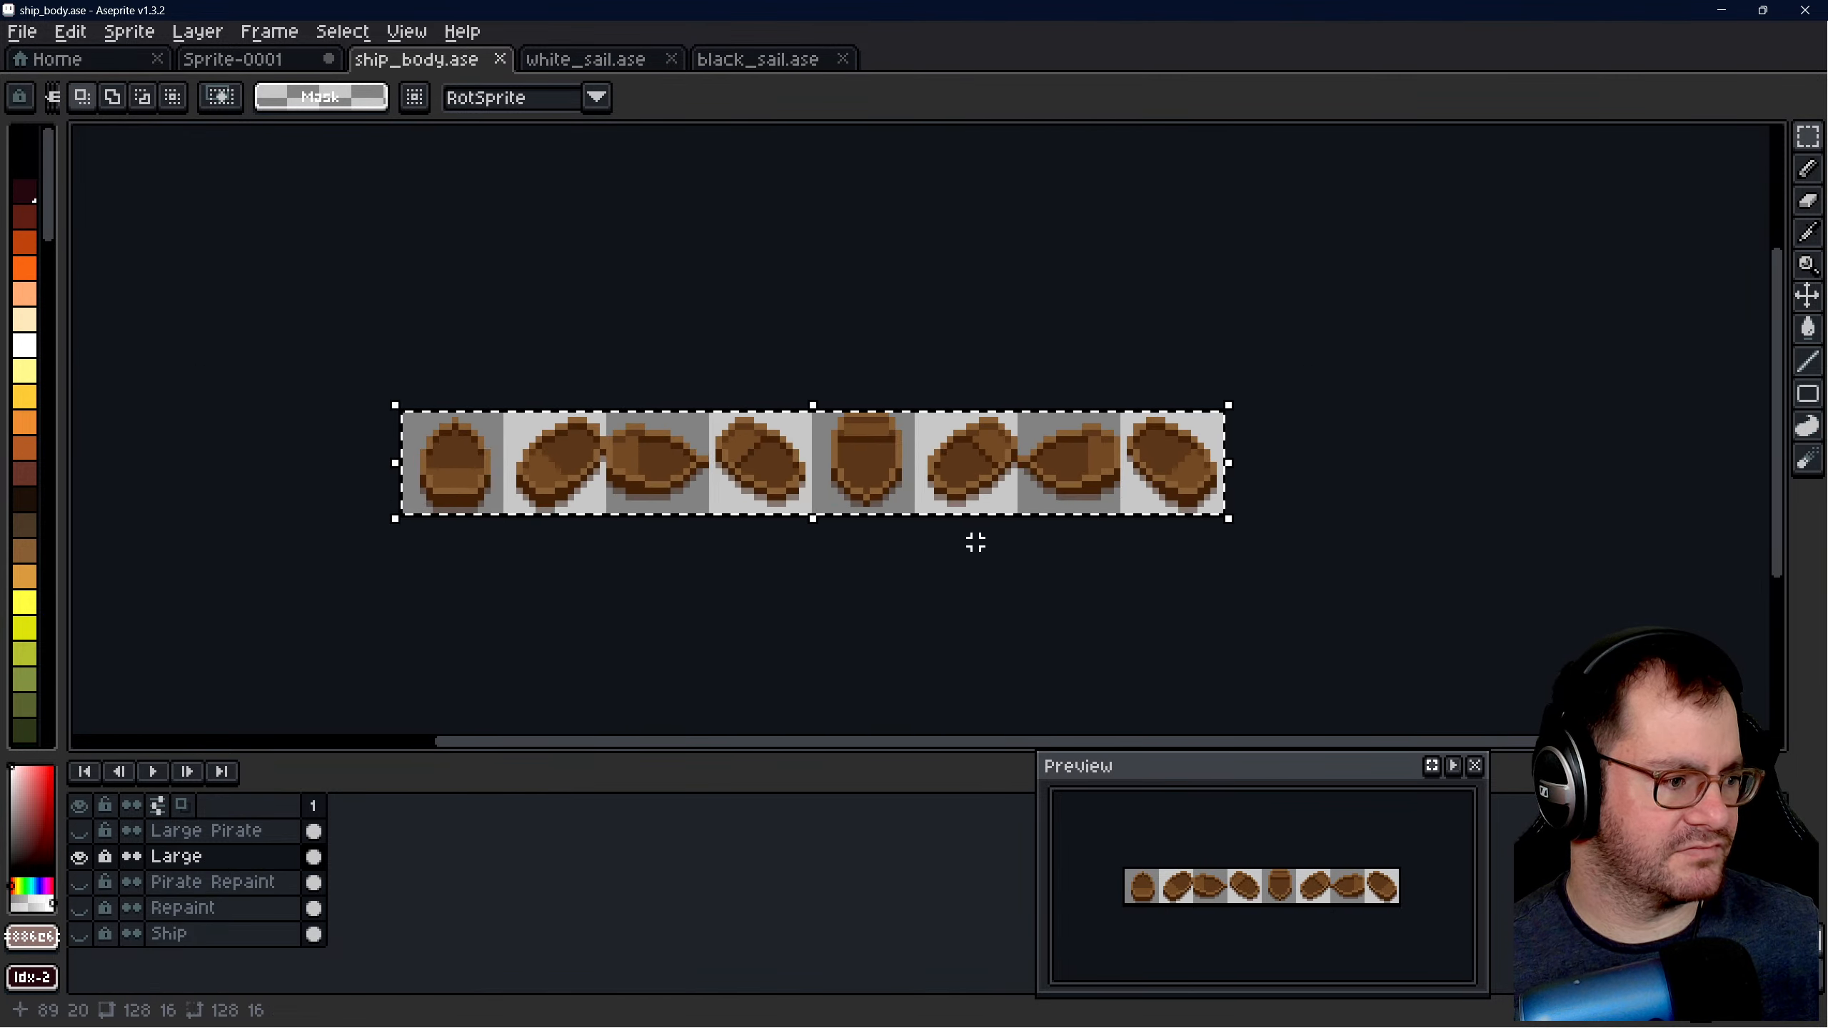
{"action": "left_click", "coordinate": [609, 64]}
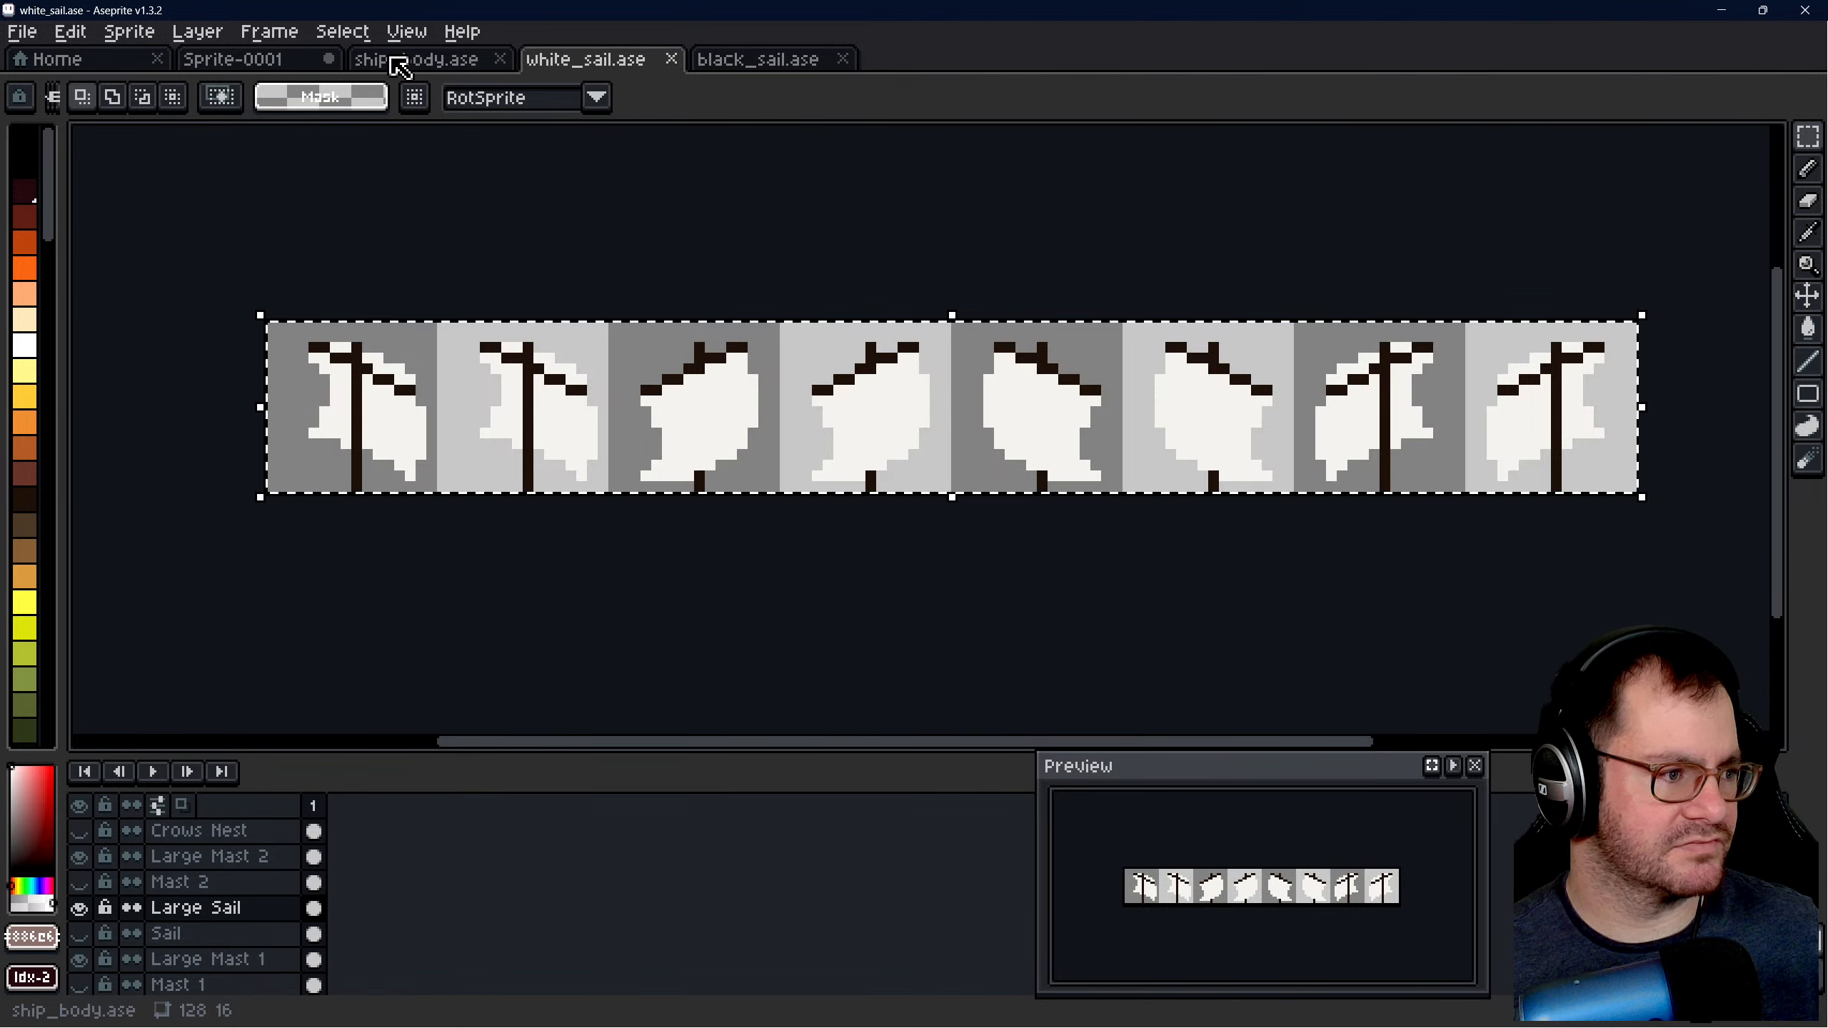
{"action": "left_click", "coordinate": [261, 62]}
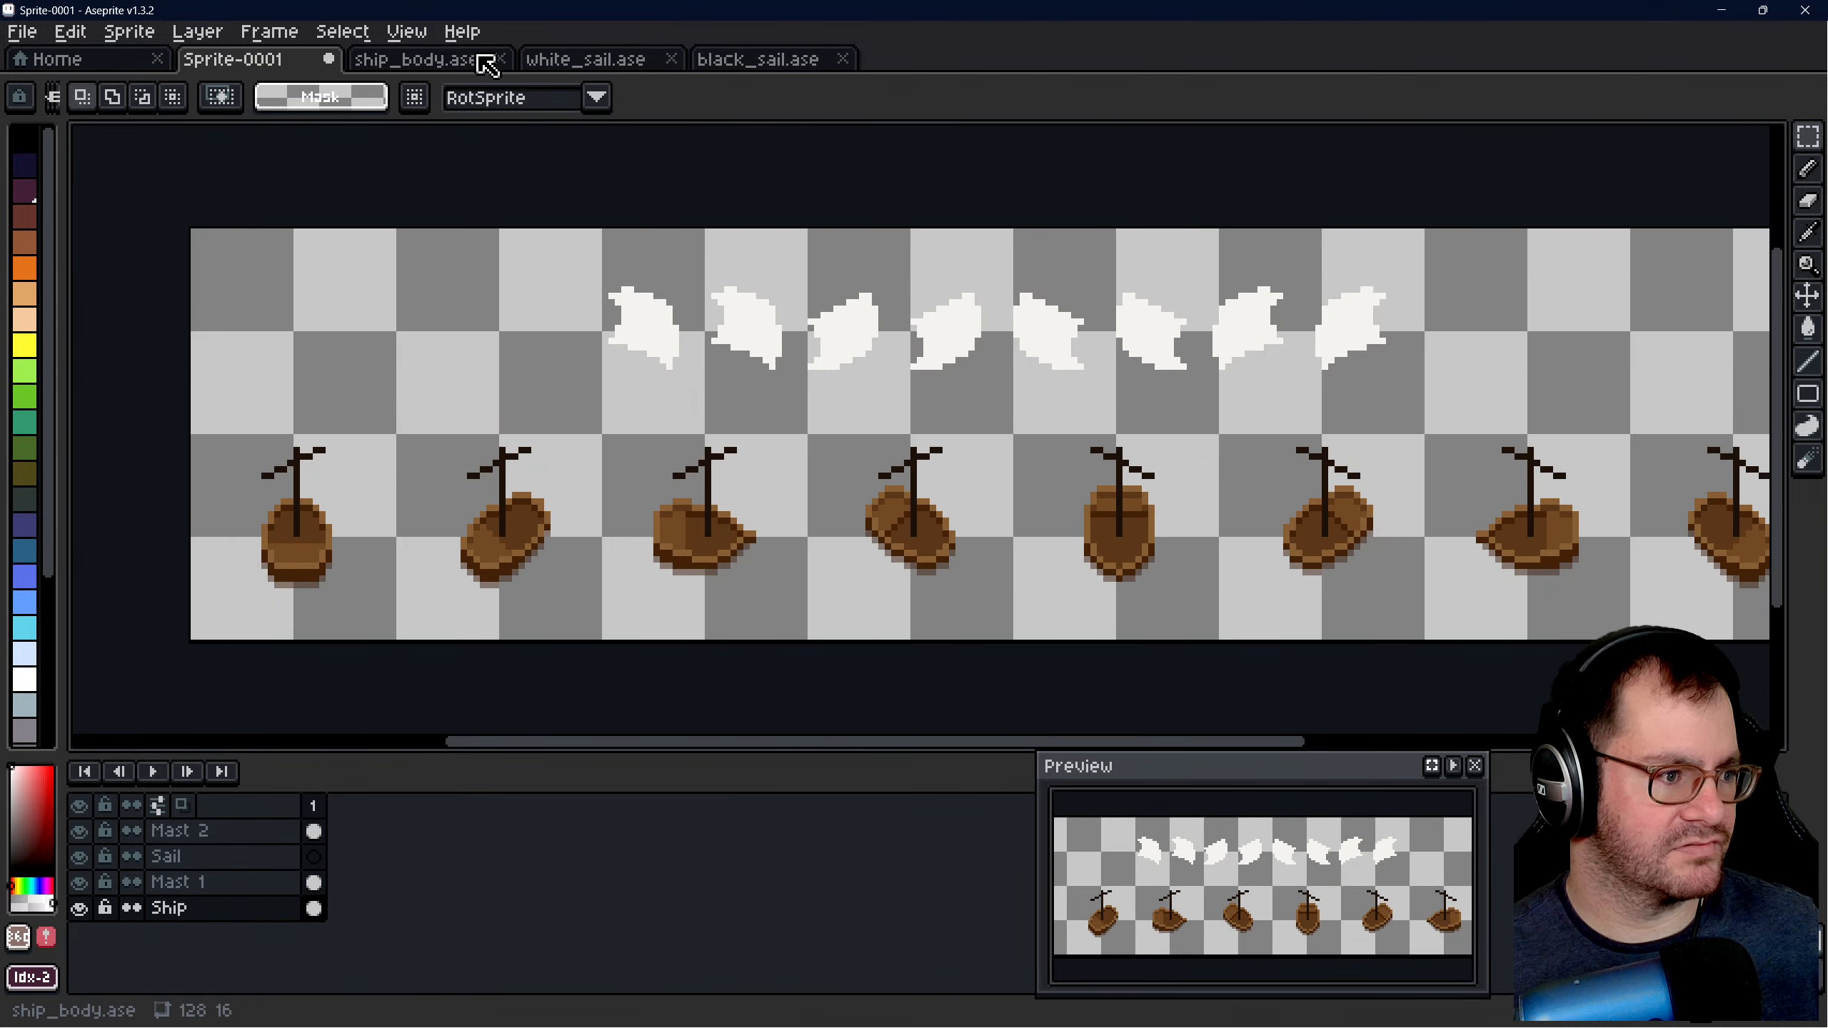
{"action": "left_click", "coordinate": [471, 62]}
{"action": "left_click", "coordinate": [558, 64]}
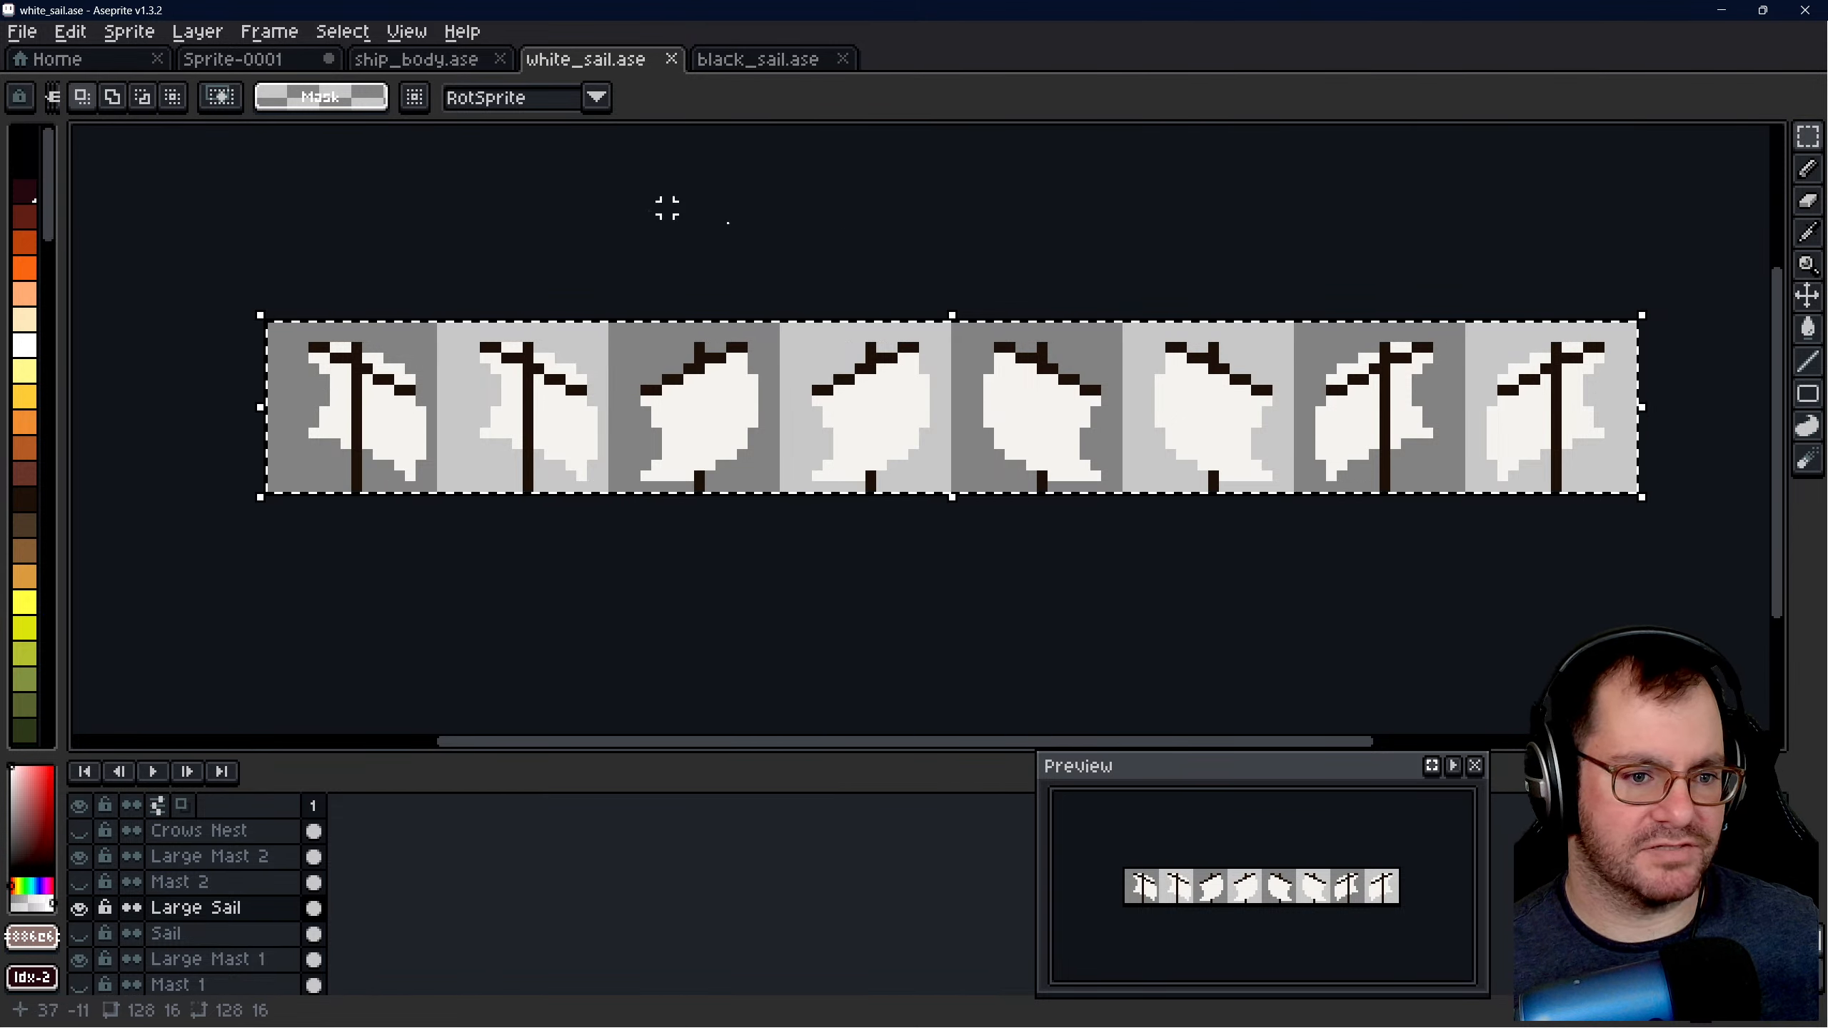
{"action": "left_click", "coordinate": [267, 59]}
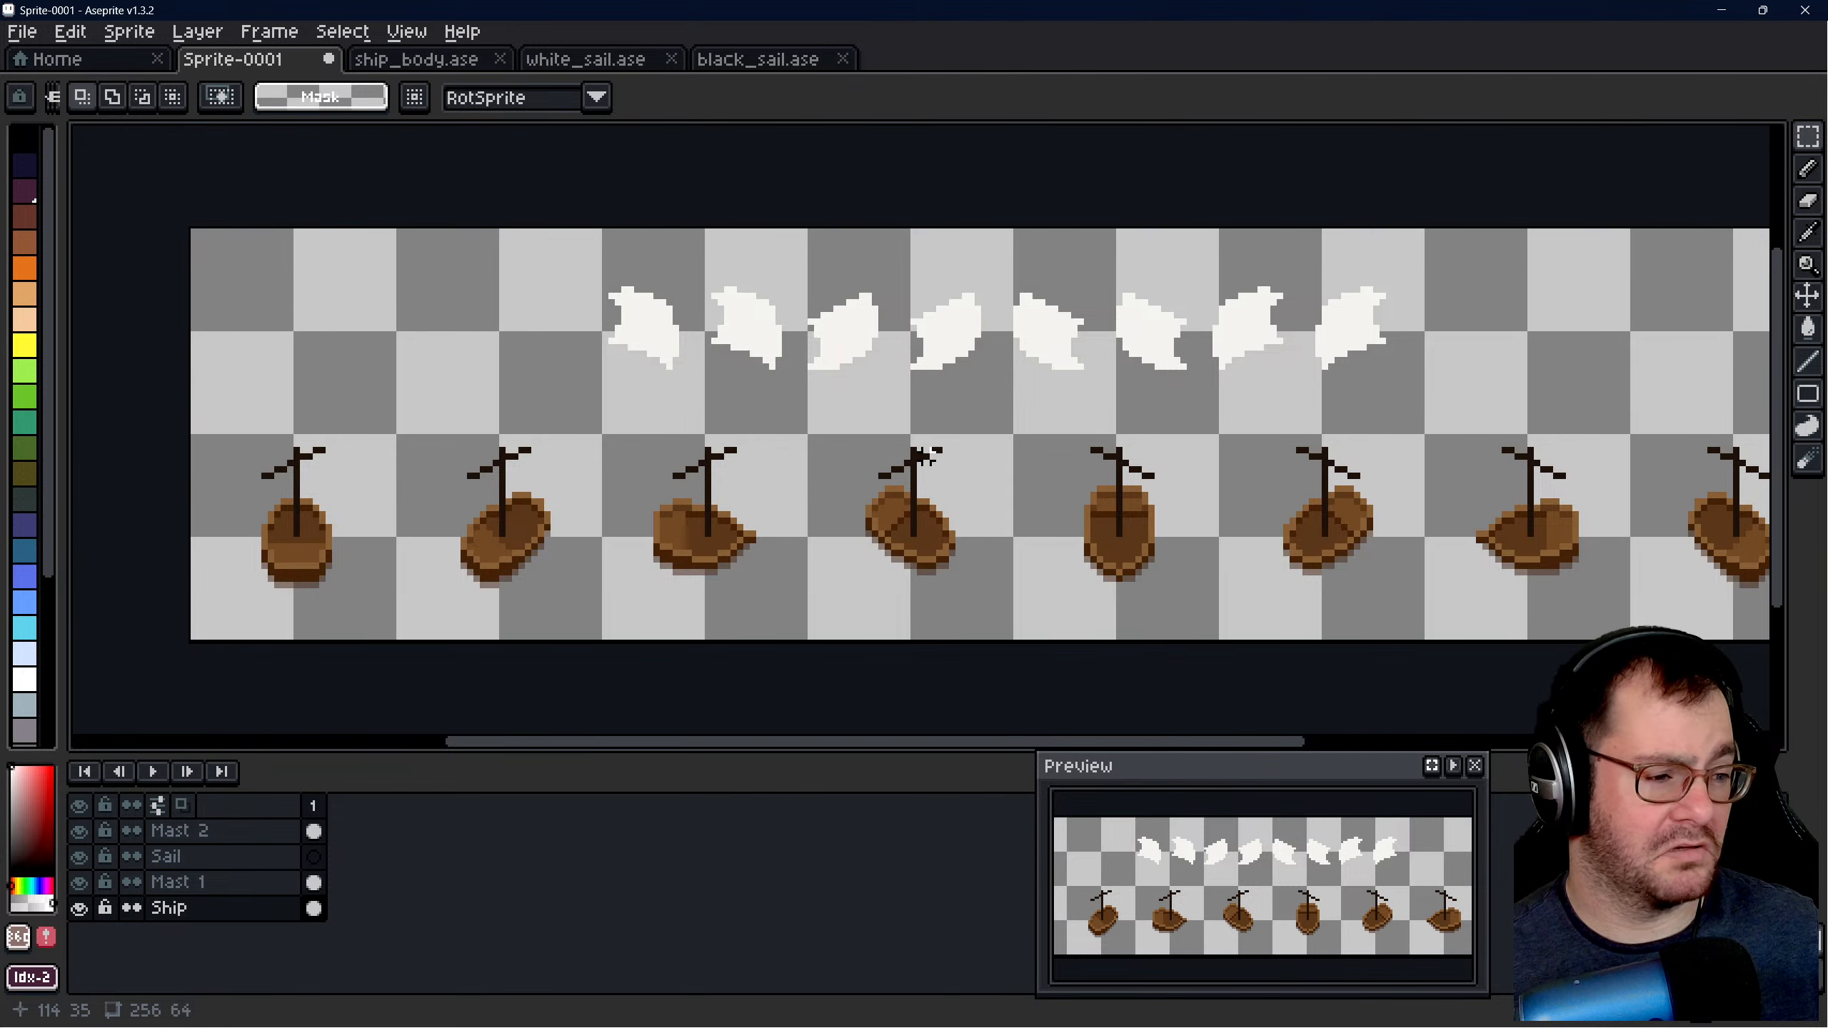
{"action": "left_click", "coordinate": [425, 63]}
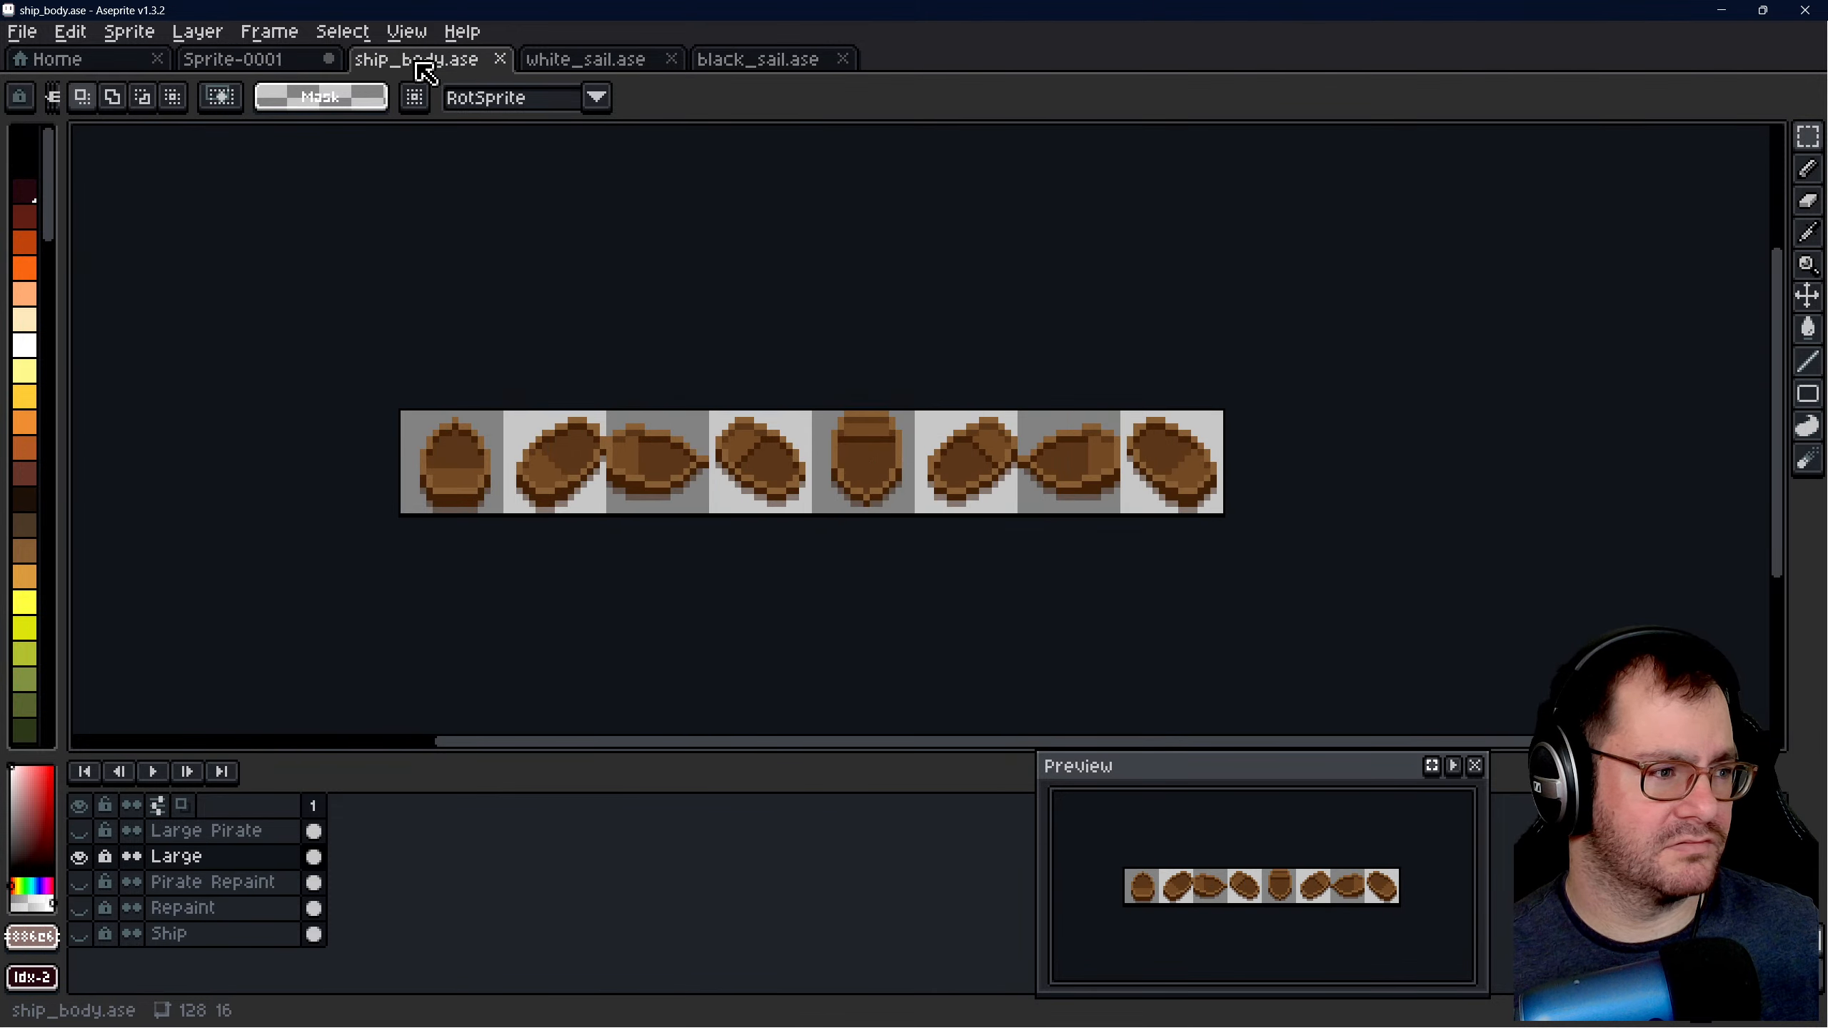
{"action": "left_click", "coordinate": [576, 63]}
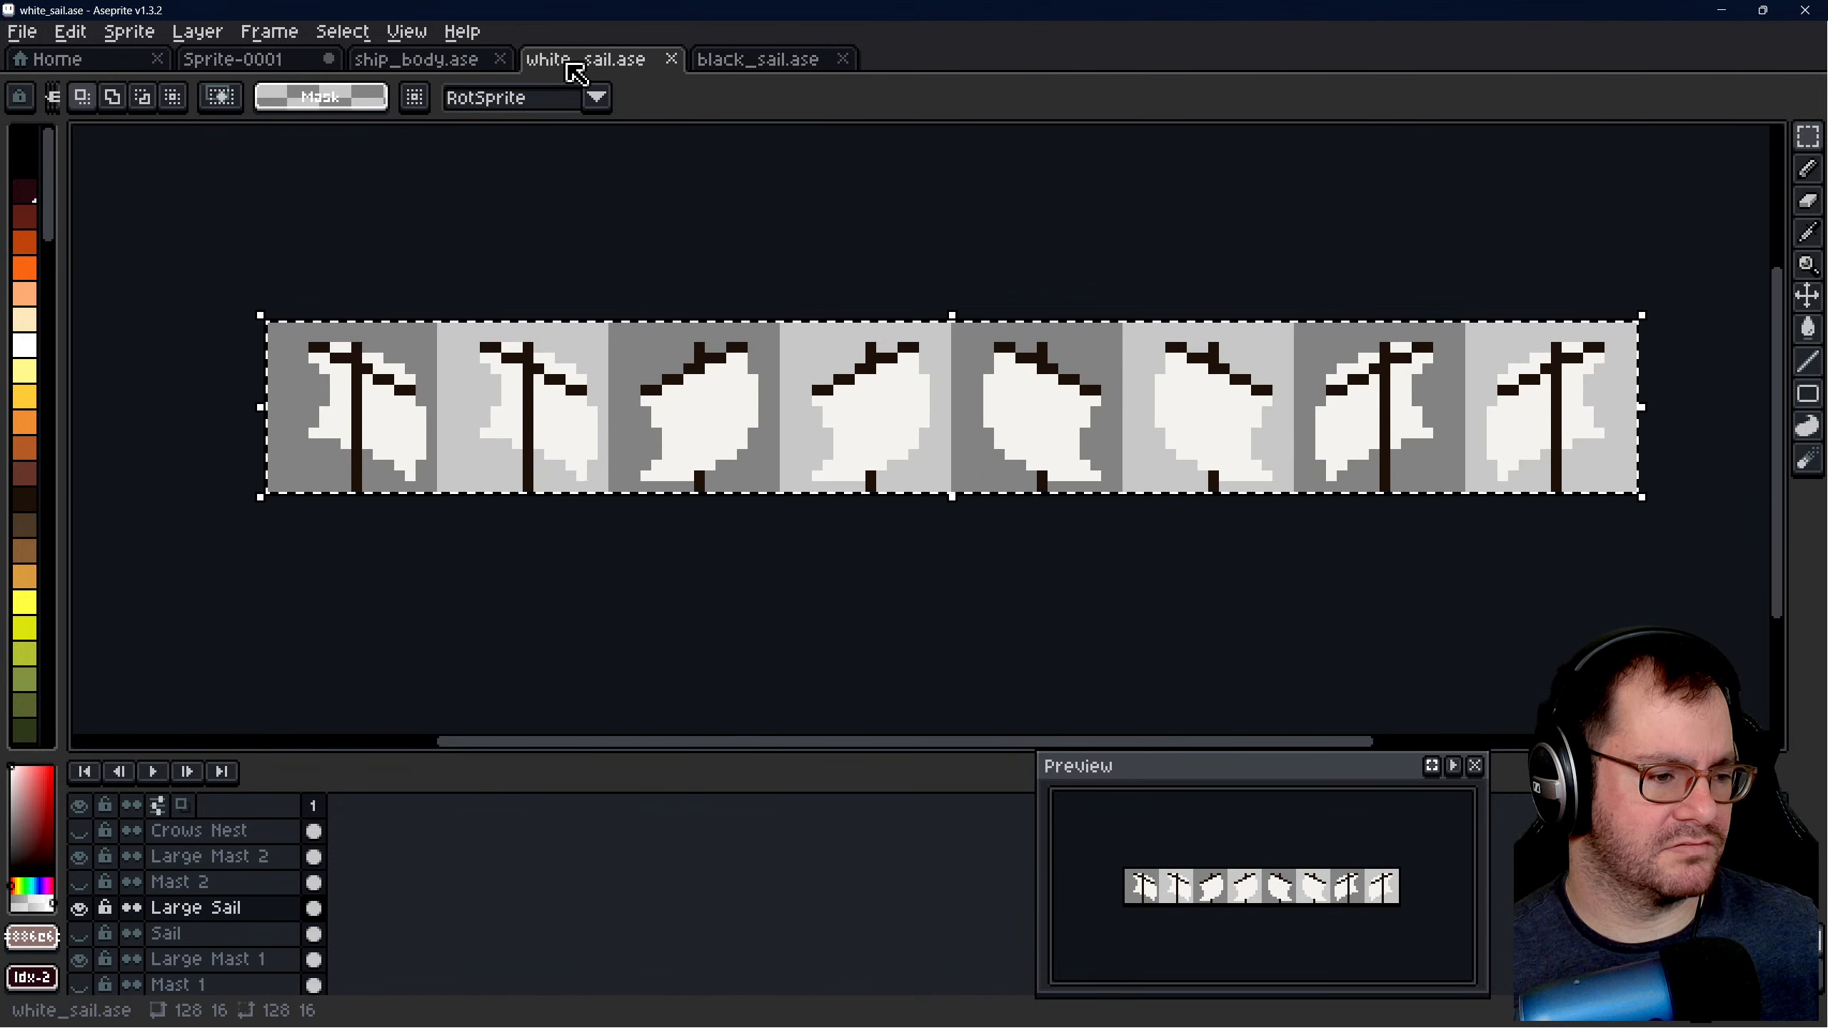
{"action": "left_click", "coordinate": [238, 63]}
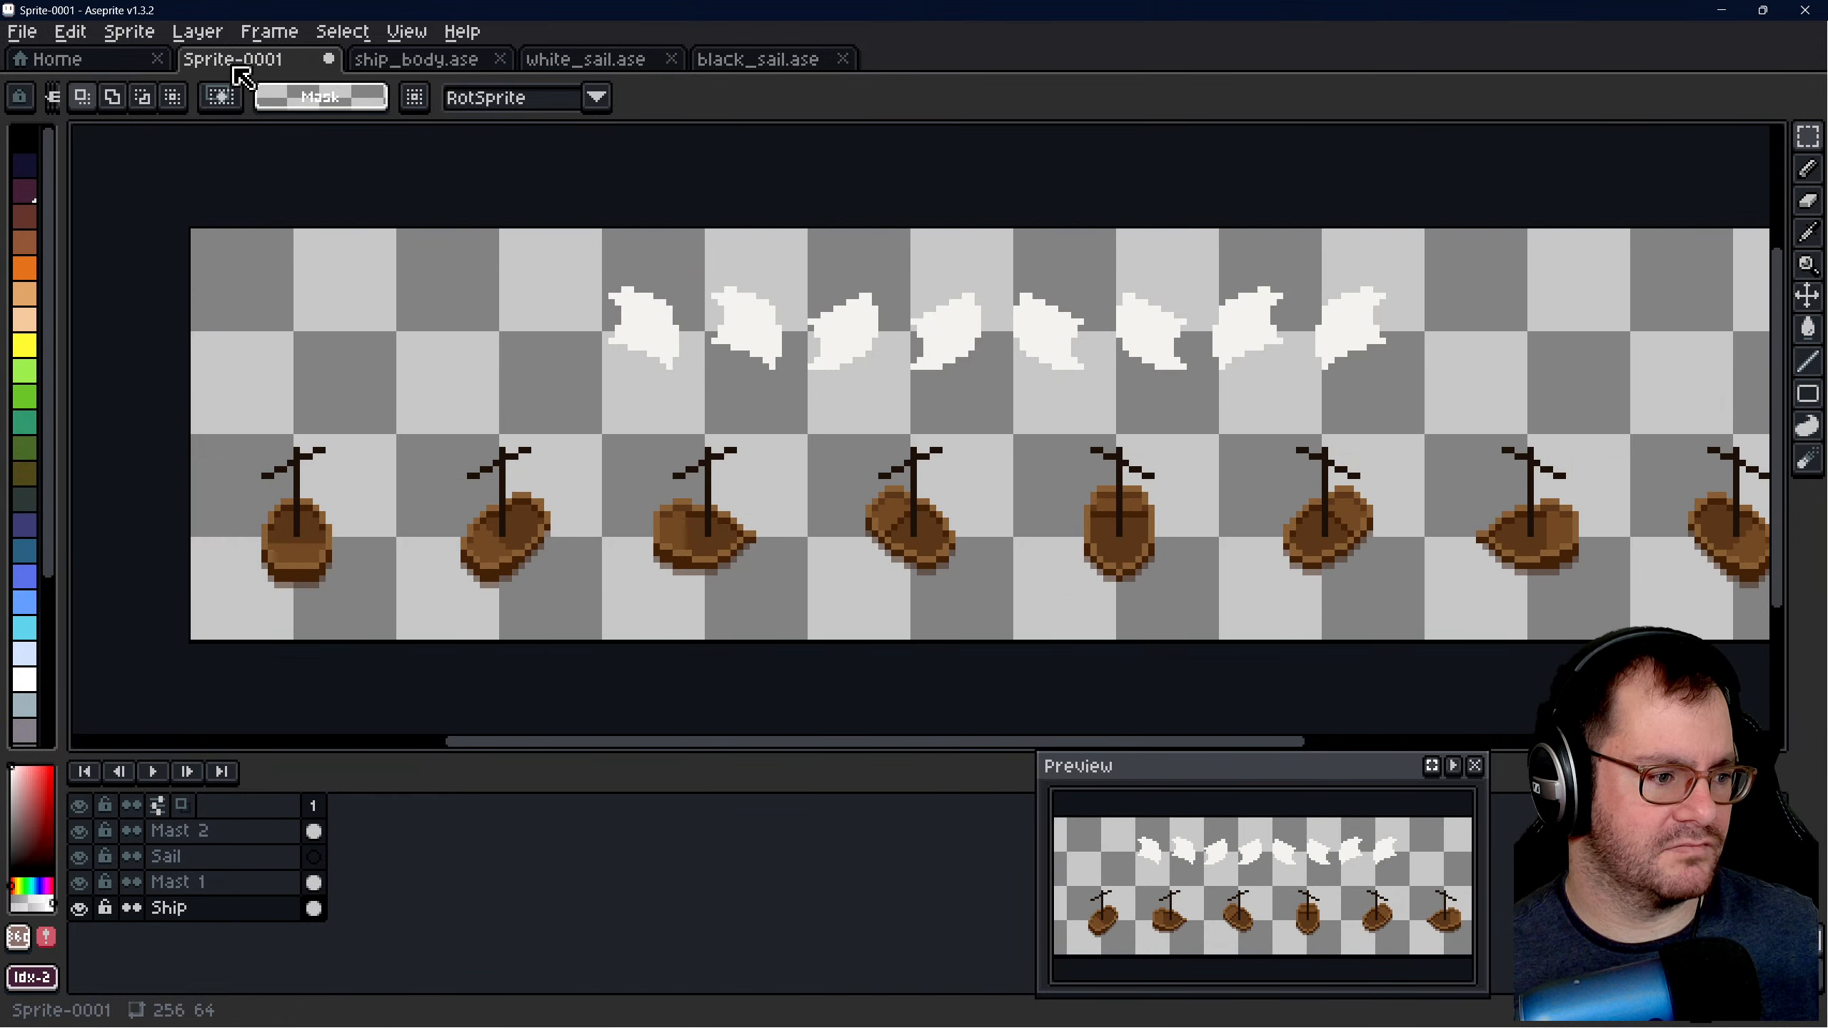
- On the Mast 2 layer, flip the first two masts horizontally and realign them over their hulls
{"action": "left_click_drag", "start_coordinate": [199, 388], "coordinate": [292, 352]}
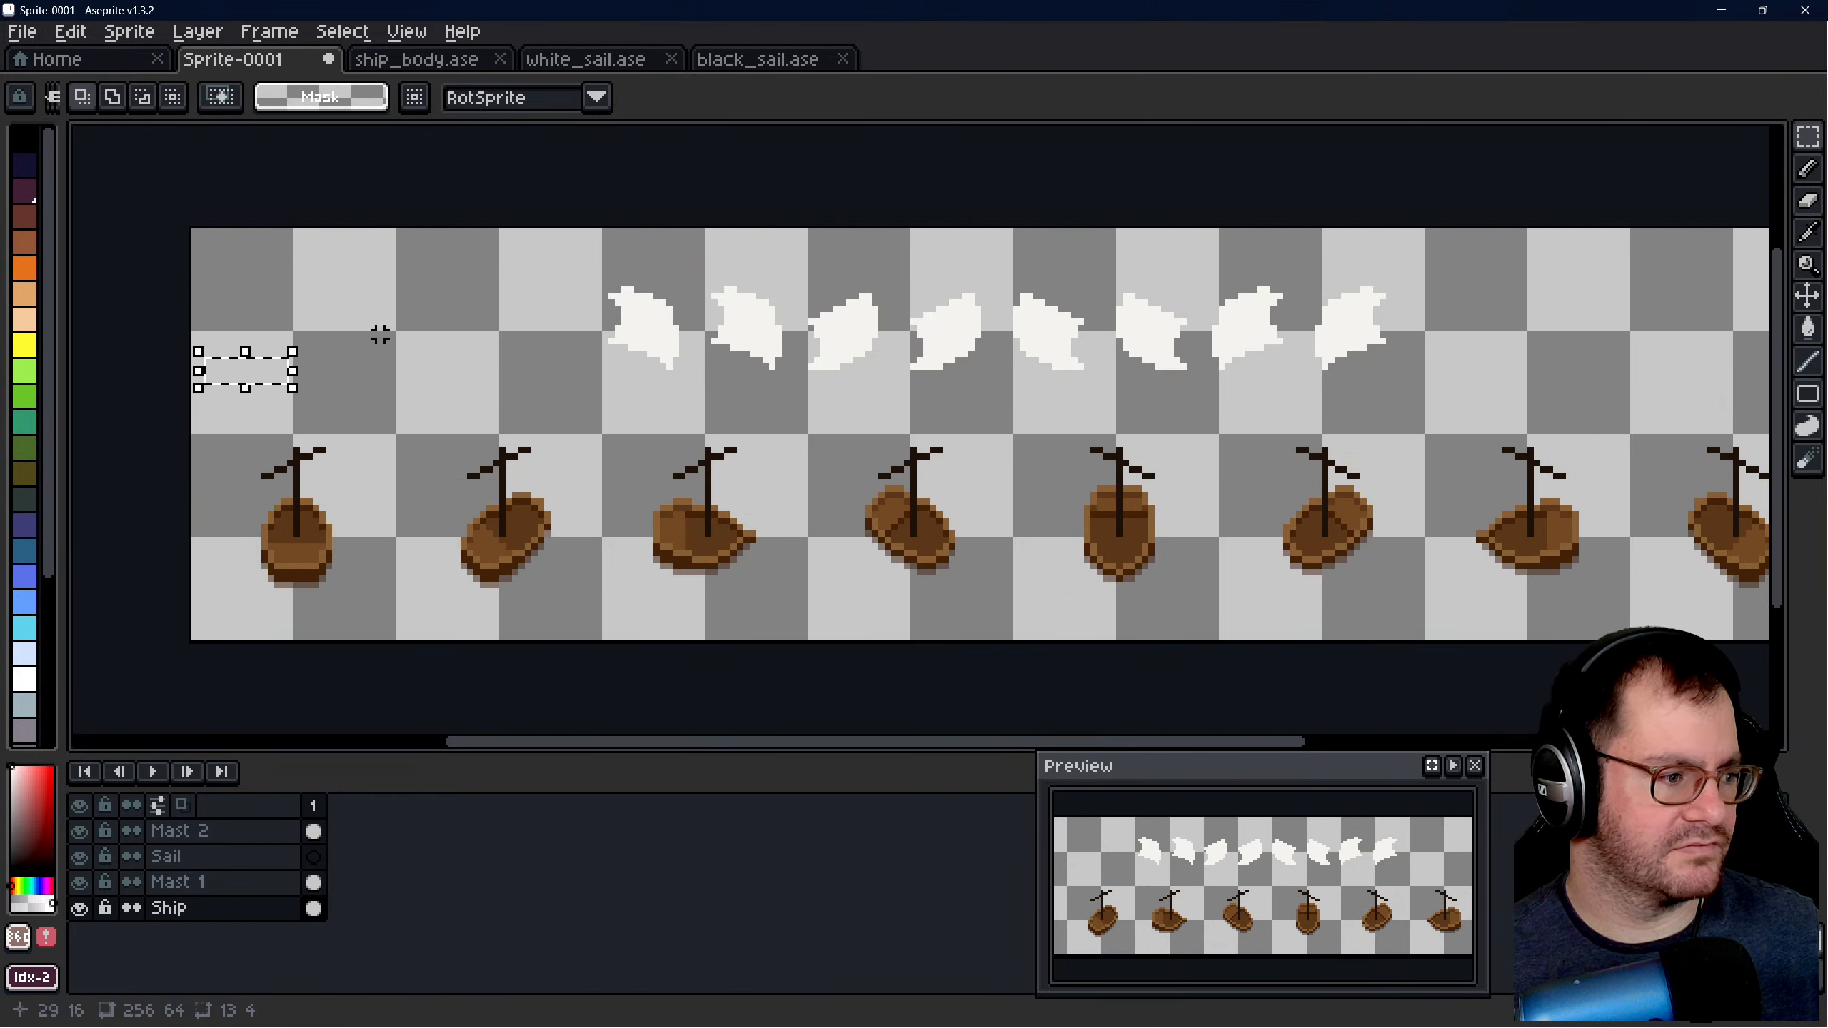
{"action": "key", "text": "ctrl+d"}
{"action": "left_click", "coordinate": [179, 830]}
{"action": "left_click_drag", "start_coordinate": [206, 398], "coordinate": [573, 583]}
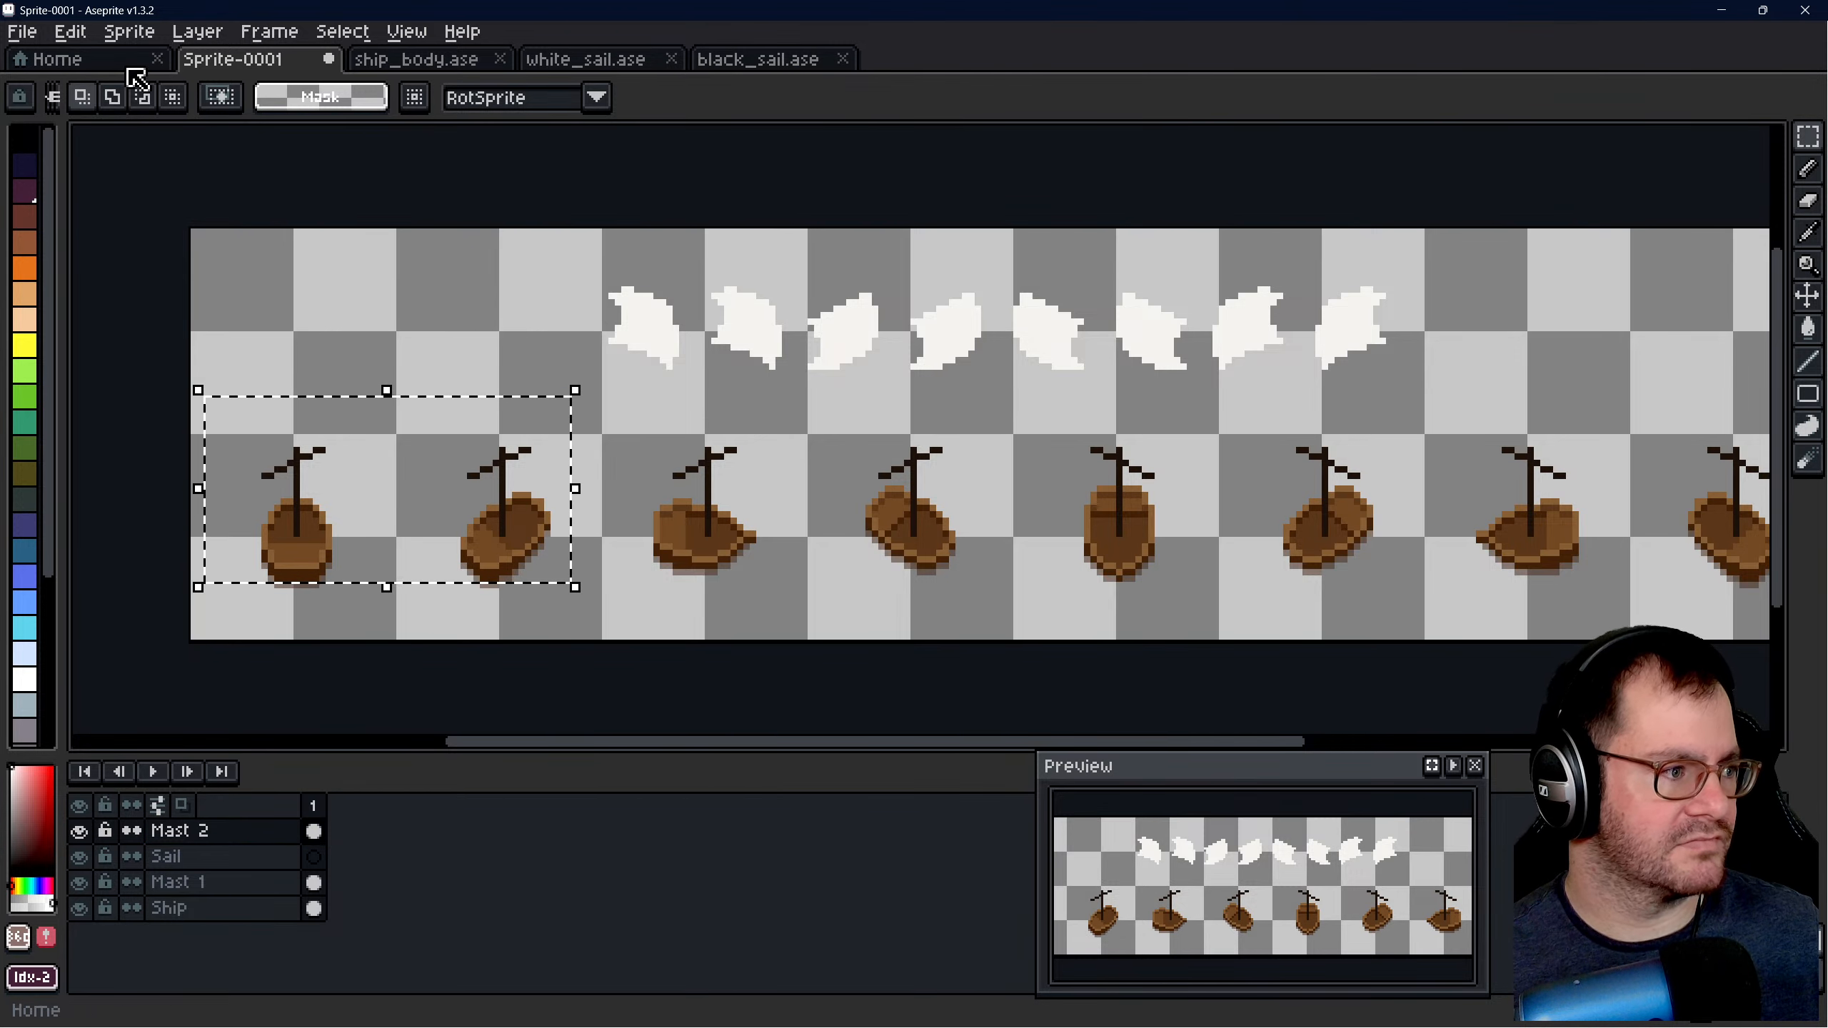
{"action": "key", "text": "shift+h"}
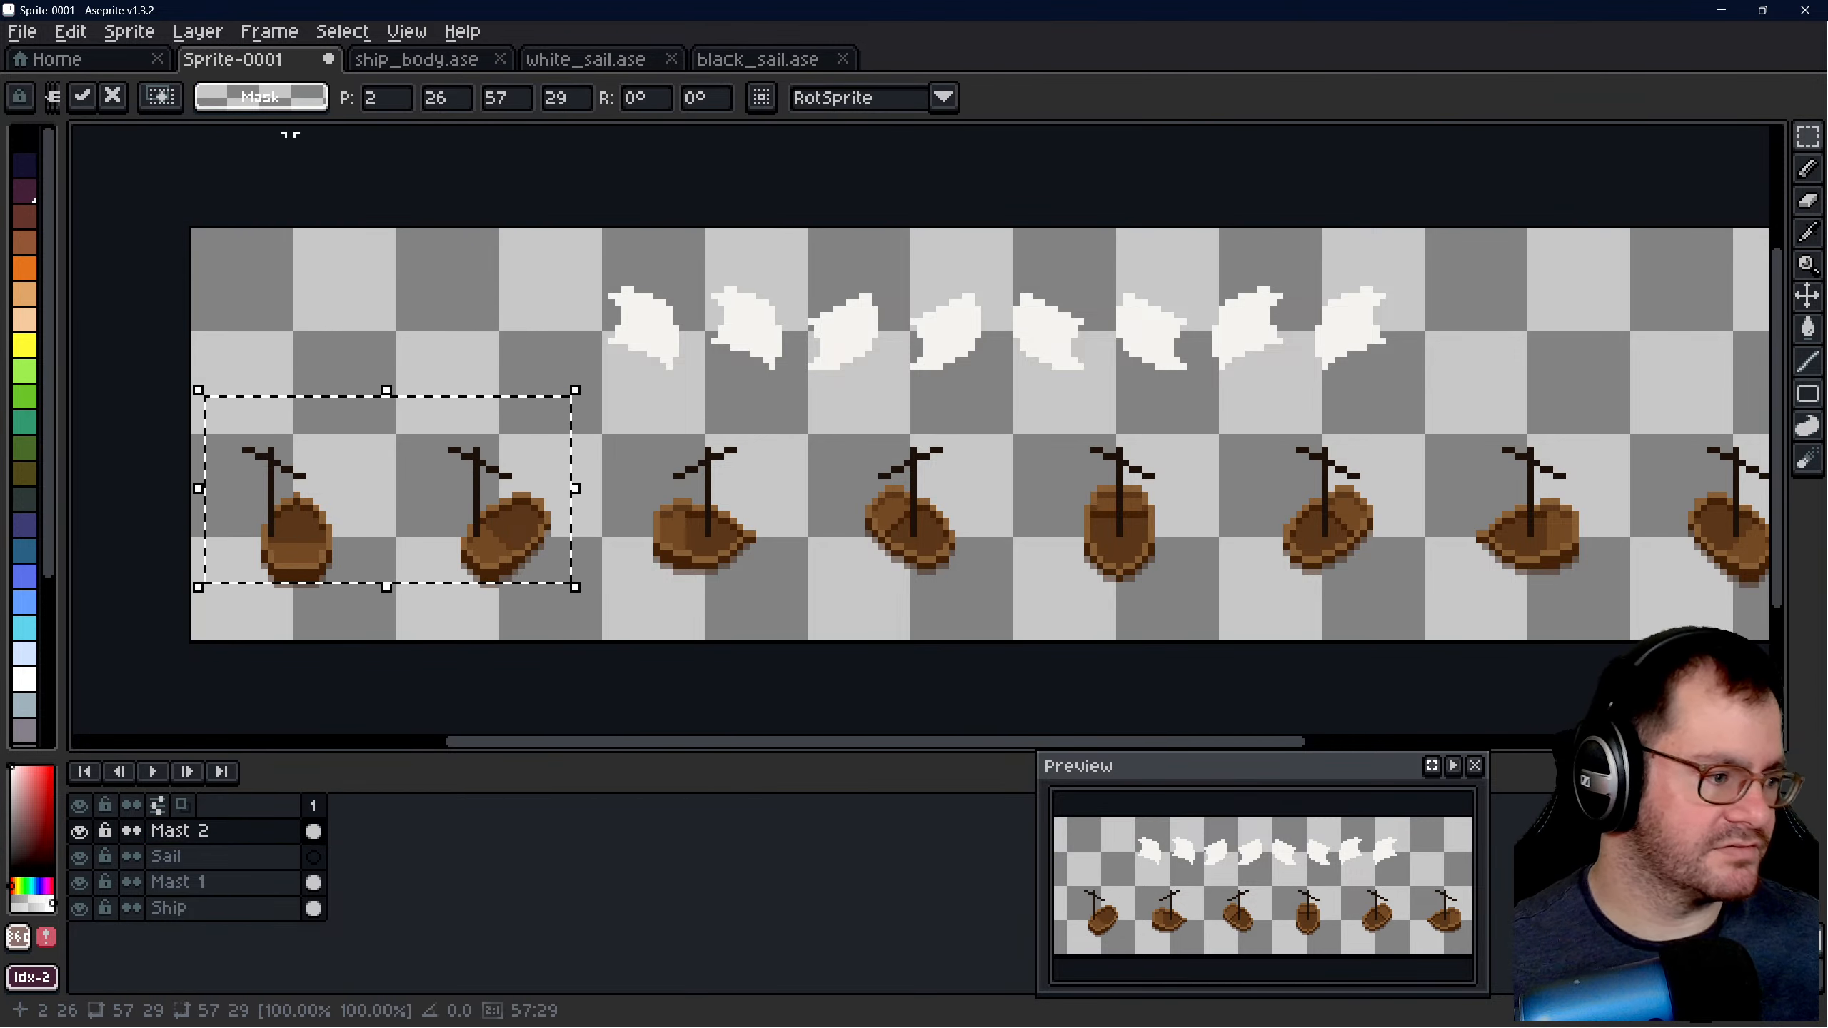
{"action": "scroll", "coordinate": [367, 513], "scroll_direction": "up", "scroll_amount": 1}
{"action": "scroll", "coordinate": [368, 512], "scroll_direction": "down", "scroll_amount": 2}
- Flip the masts on the seventh and eighth hulls horizontally and shift them back over their hulls
{"action": "left_click_drag", "start_coordinate": [1101, 454], "coordinate": [1315, 549]}
{"action": "key", "text": "shift+h"}
{"action": "scroll", "coordinate": [1223, 565], "scroll_direction": "up", "scroll_amount": 3}
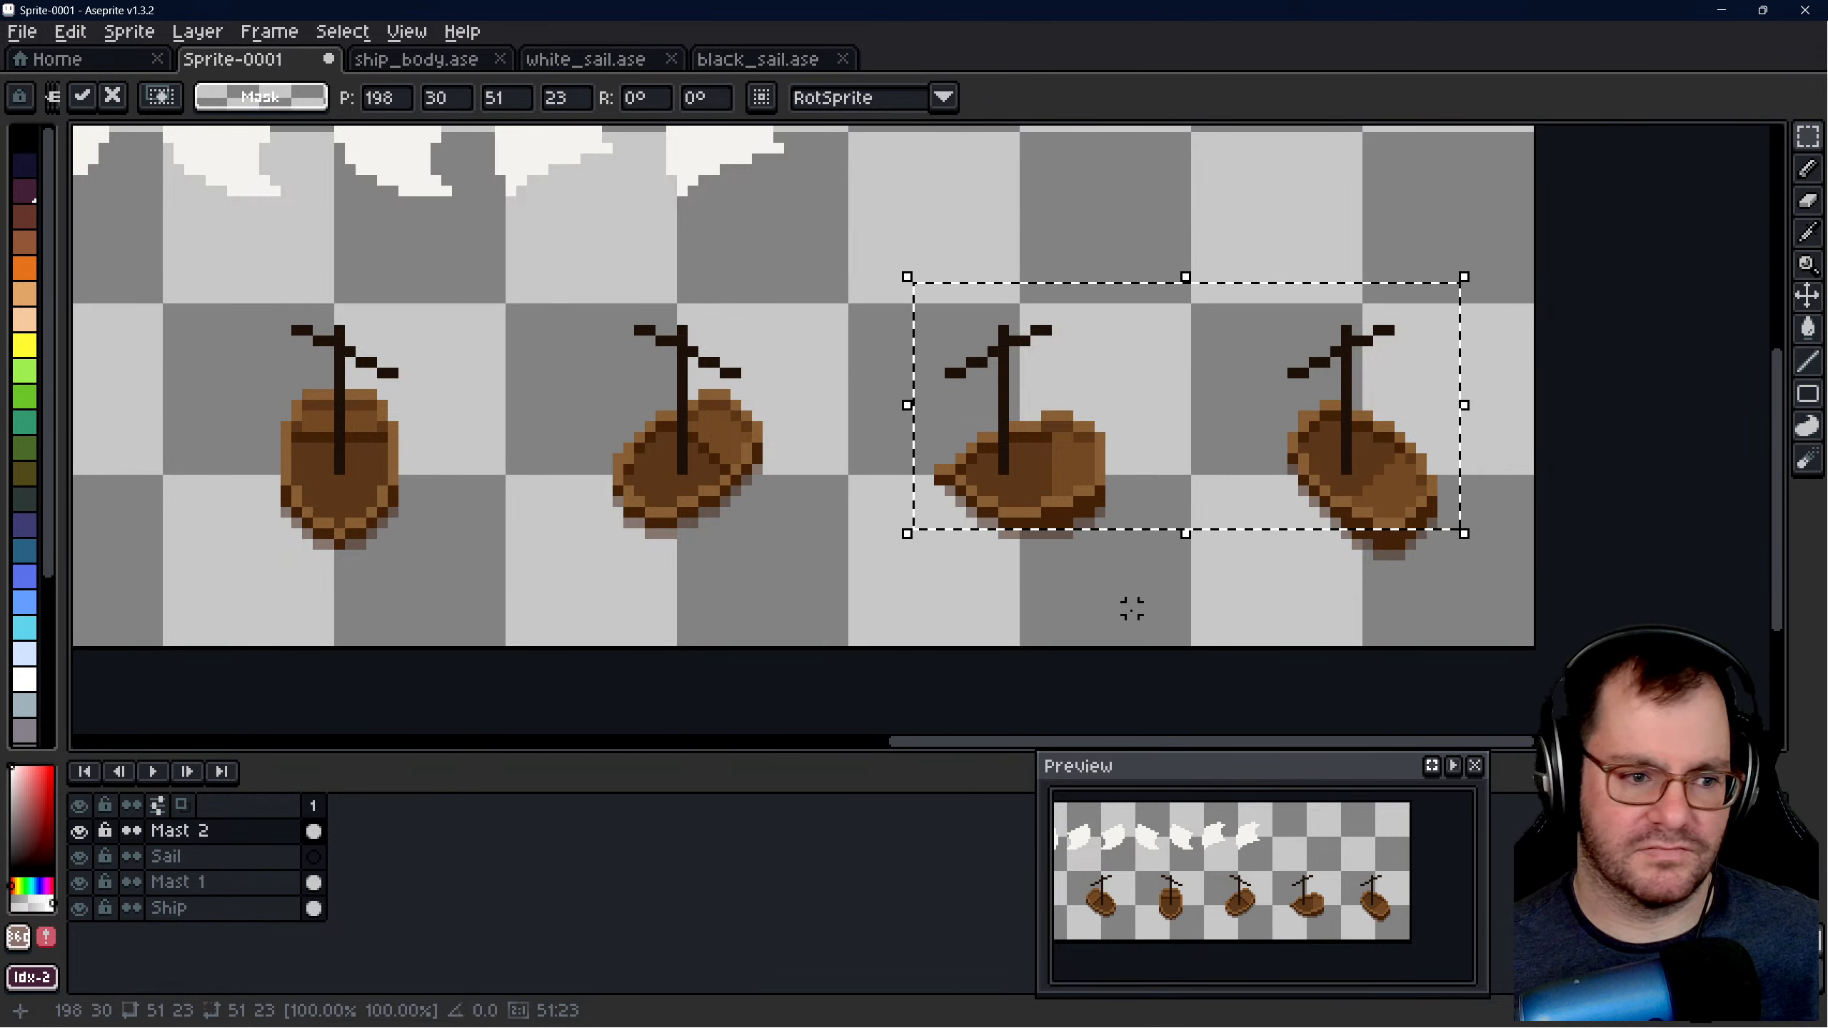
{"action": "left_click_drag", "start_coordinate": [1179, 461], "coordinate": [1213, 460]}
{"action": "key", "text": "ctrl+d"}
- With the Sail layer active, try to move the leftmost sail toward the first hull, its 21 × 19 selection at 25, 9
{"action": "scroll", "coordinate": [1214, 461], "scroll_direction": "down", "scroll_amount": 3}
{"action": "scroll", "coordinate": [374, 403], "scroll_direction": "up", "scroll_amount": 1}
{"action": "scroll", "coordinate": [443, 478], "scroll_direction": "down", "scroll_amount": 1}
{"action": "scroll", "coordinate": [1172, 471], "scroll_direction": "up", "scroll_amount": 1}
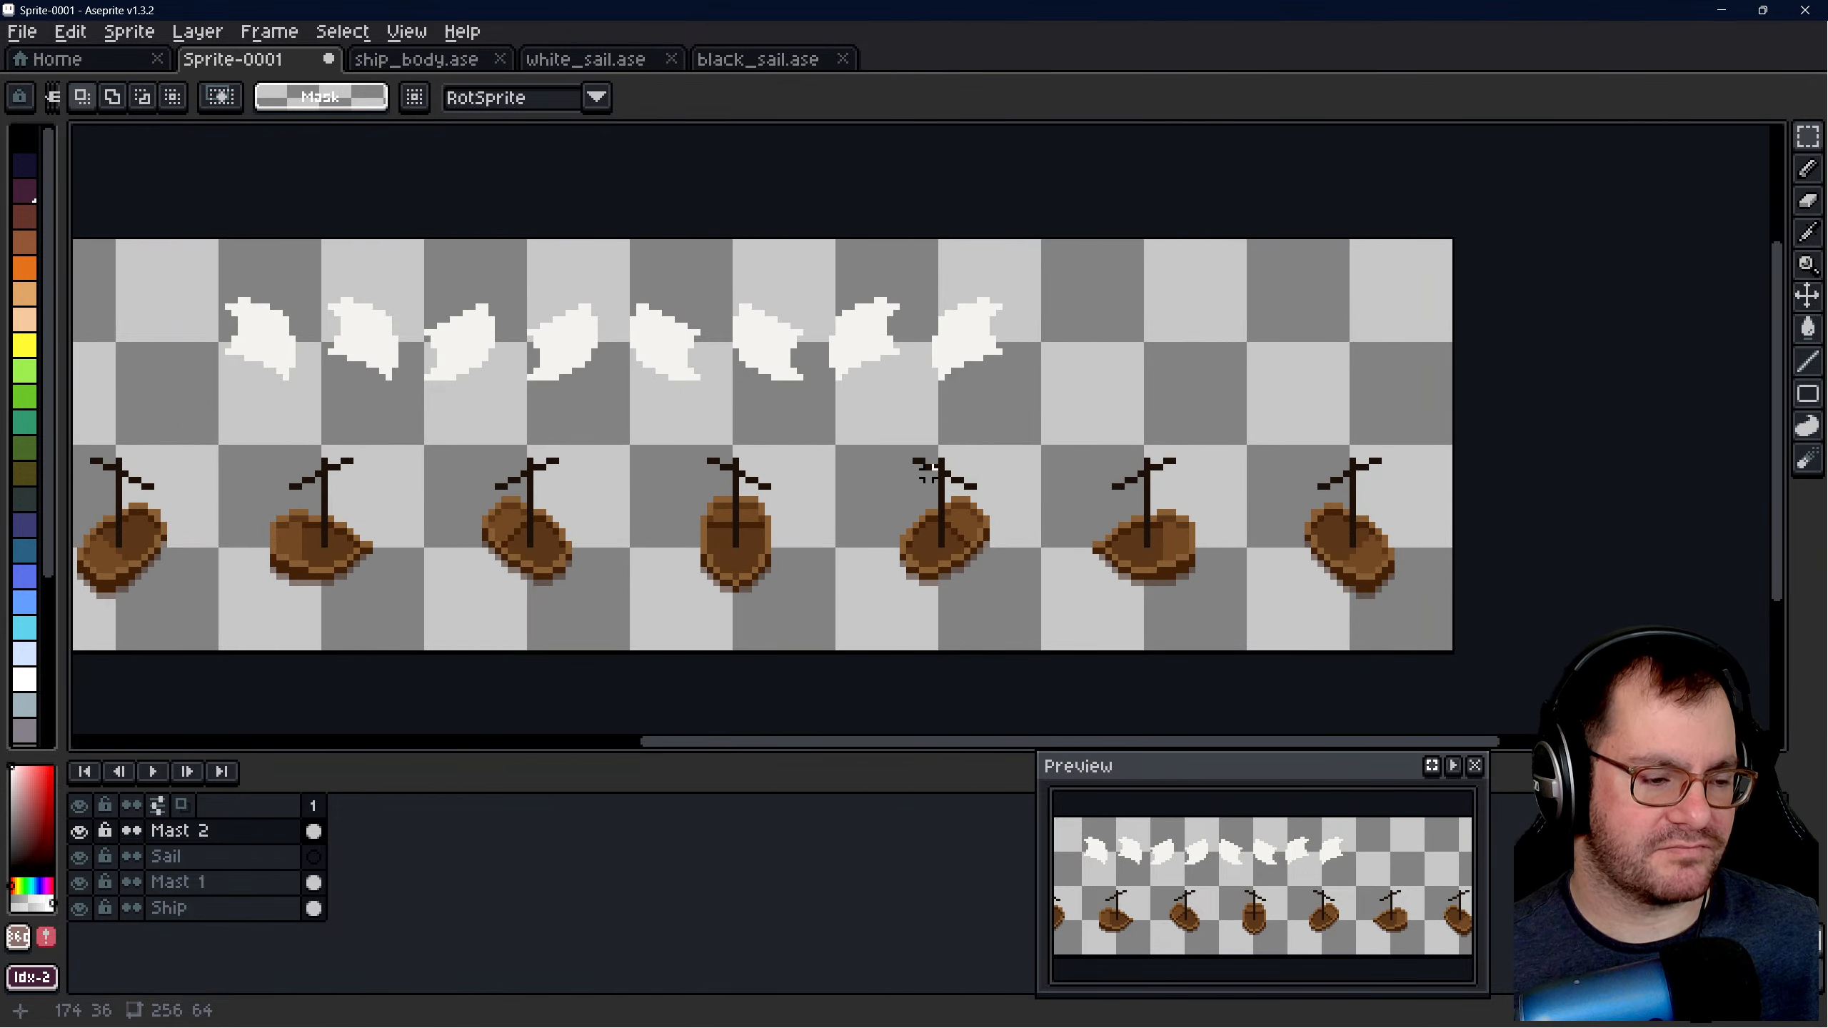
{"action": "scroll", "coordinate": [1228, 432], "scroll_direction": "down", "scroll_amount": 1}
{"action": "scroll", "coordinate": [752, 458], "scroll_direction": "up", "scroll_amount": 1}
{"action": "left_click", "coordinate": [166, 856]}
{"action": "scroll", "coordinate": [531, 324], "scroll_direction": "up", "scroll_amount": 2}
{"action": "left_click_drag", "start_coordinate": [791, 219], "coordinate": [1013, 421]}
{"action": "scroll", "coordinate": [930, 311], "scroll_direction": "down", "scroll_amount": 1}
{"action": "scroll", "coordinate": [653, 311], "scroll_direction": "up", "scroll_amount": 1}
{"action": "left_click_drag", "start_coordinate": [1002, 309], "coordinate": [651, 339]}
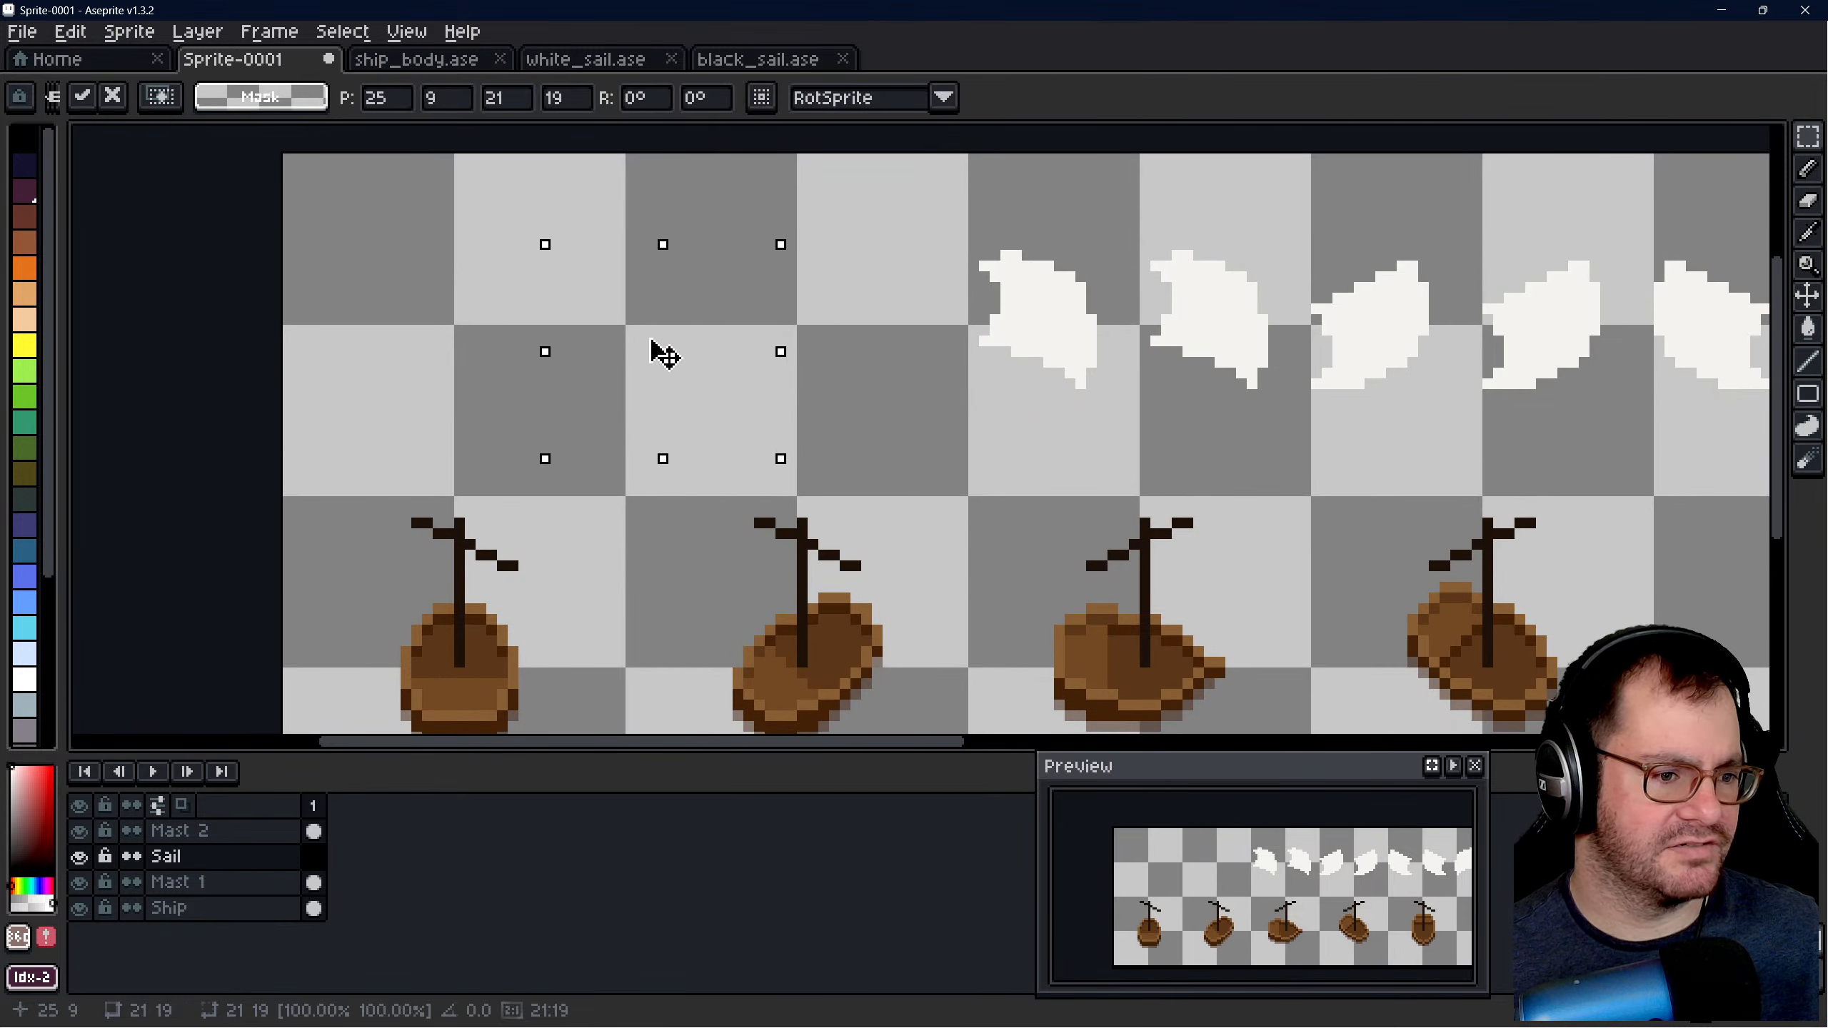
{"action": "key", "text": "ctrl+d"}
{"action": "scroll", "coordinate": [918, 376], "scroll_direction": "down", "scroll_amount": 1}
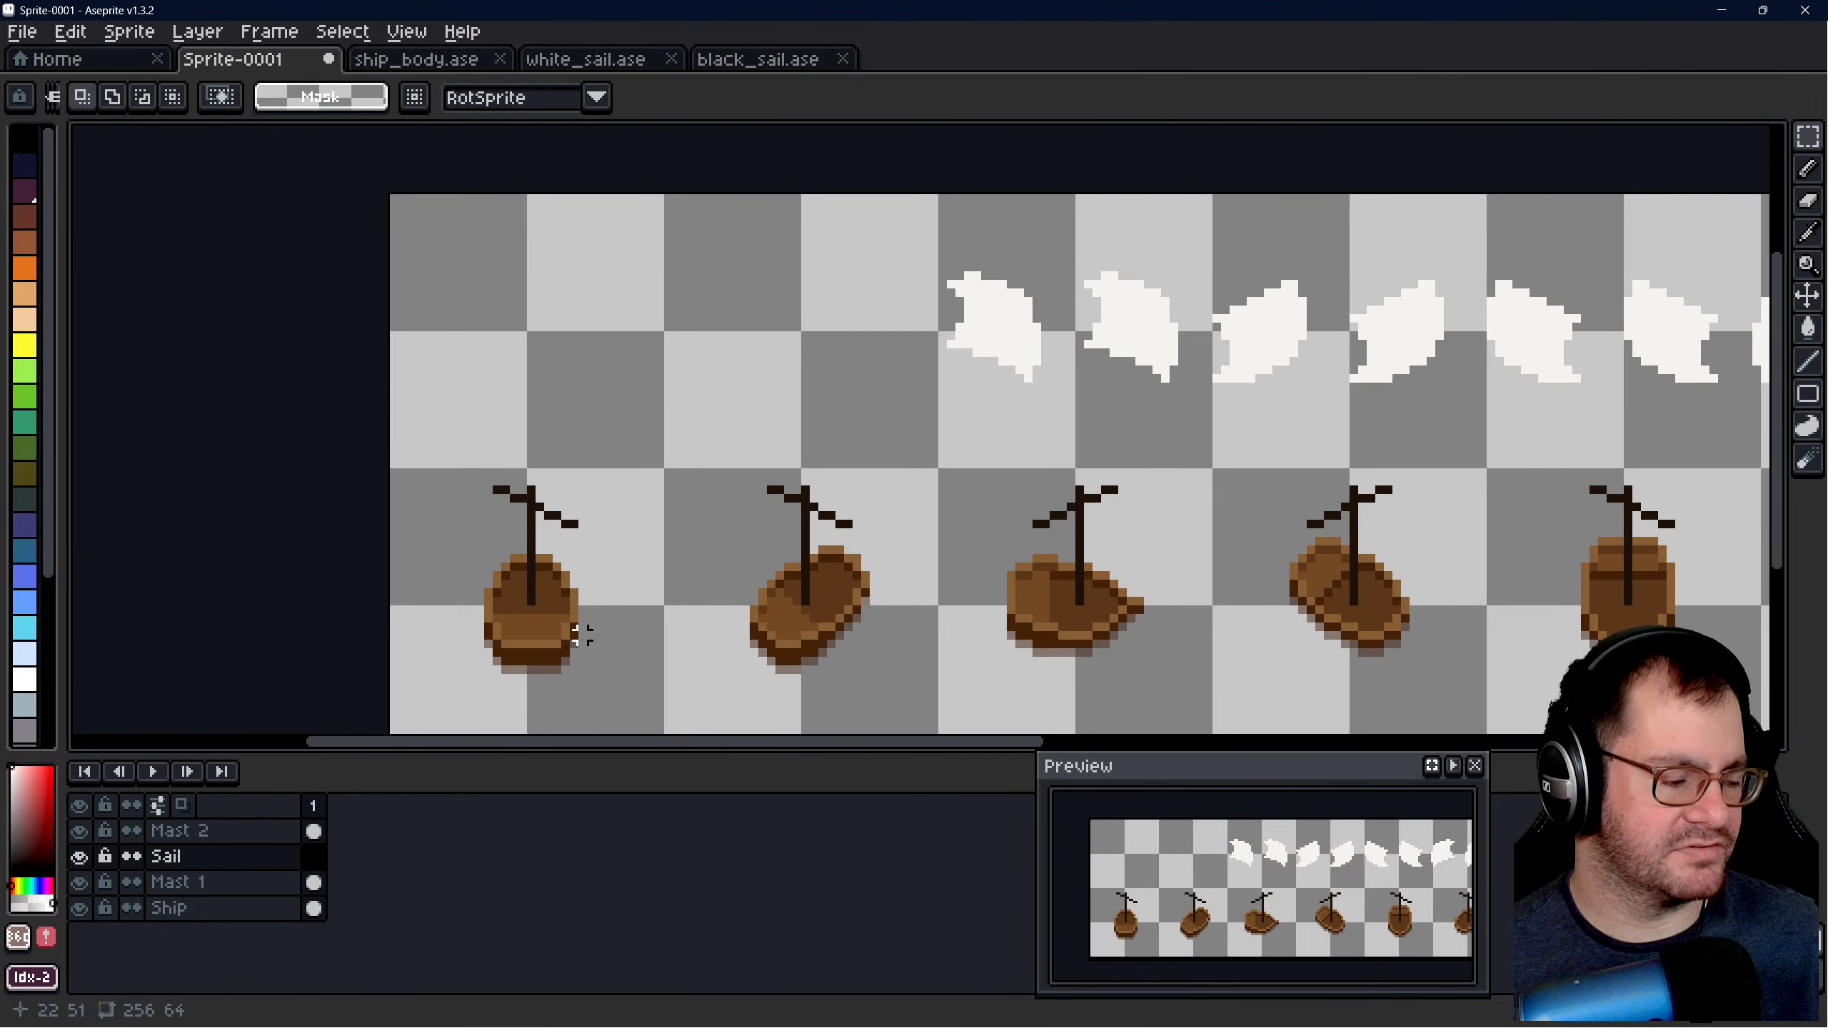
- Add a new layer above Mast 2 and name it Ship Wreck
{"action": "right_click", "coordinate": [185, 834]}
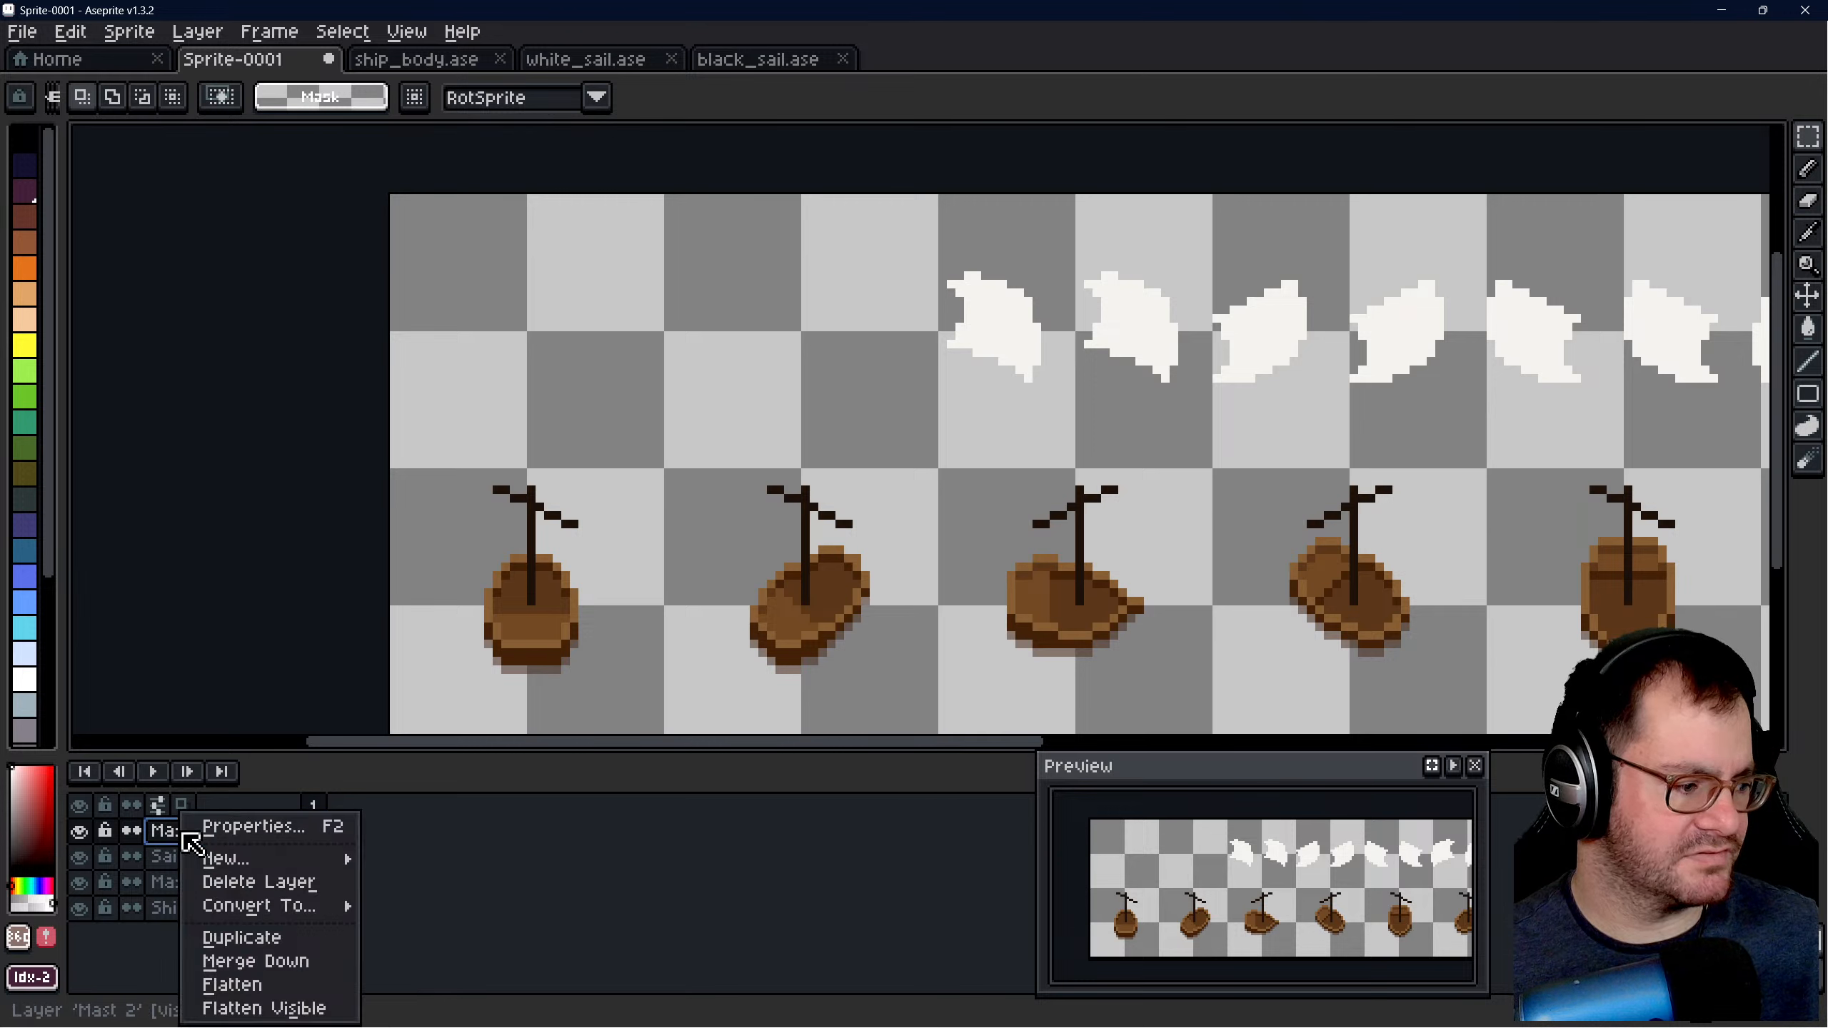
{"action": "mouse_move", "coordinate": [291, 858]}
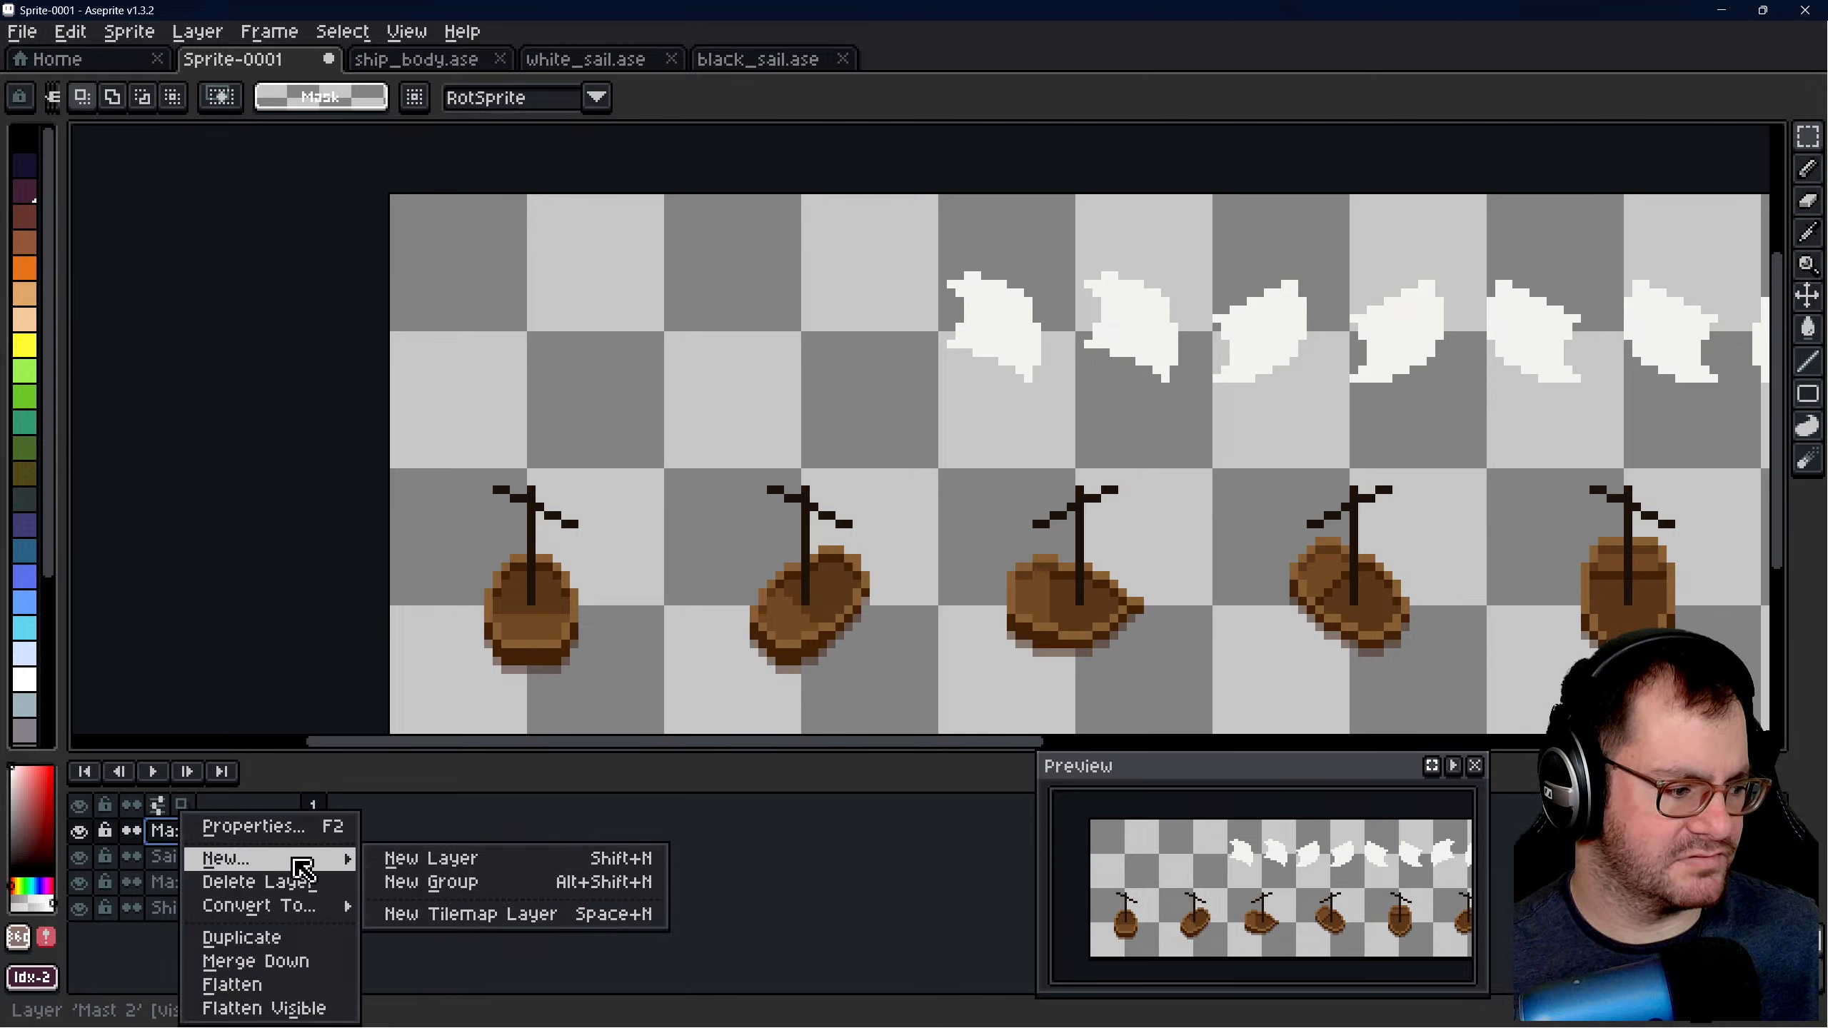
{"action": "left_click", "coordinate": [429, 837]}
{"action": "right_click", "coordinate": [237, 832]}
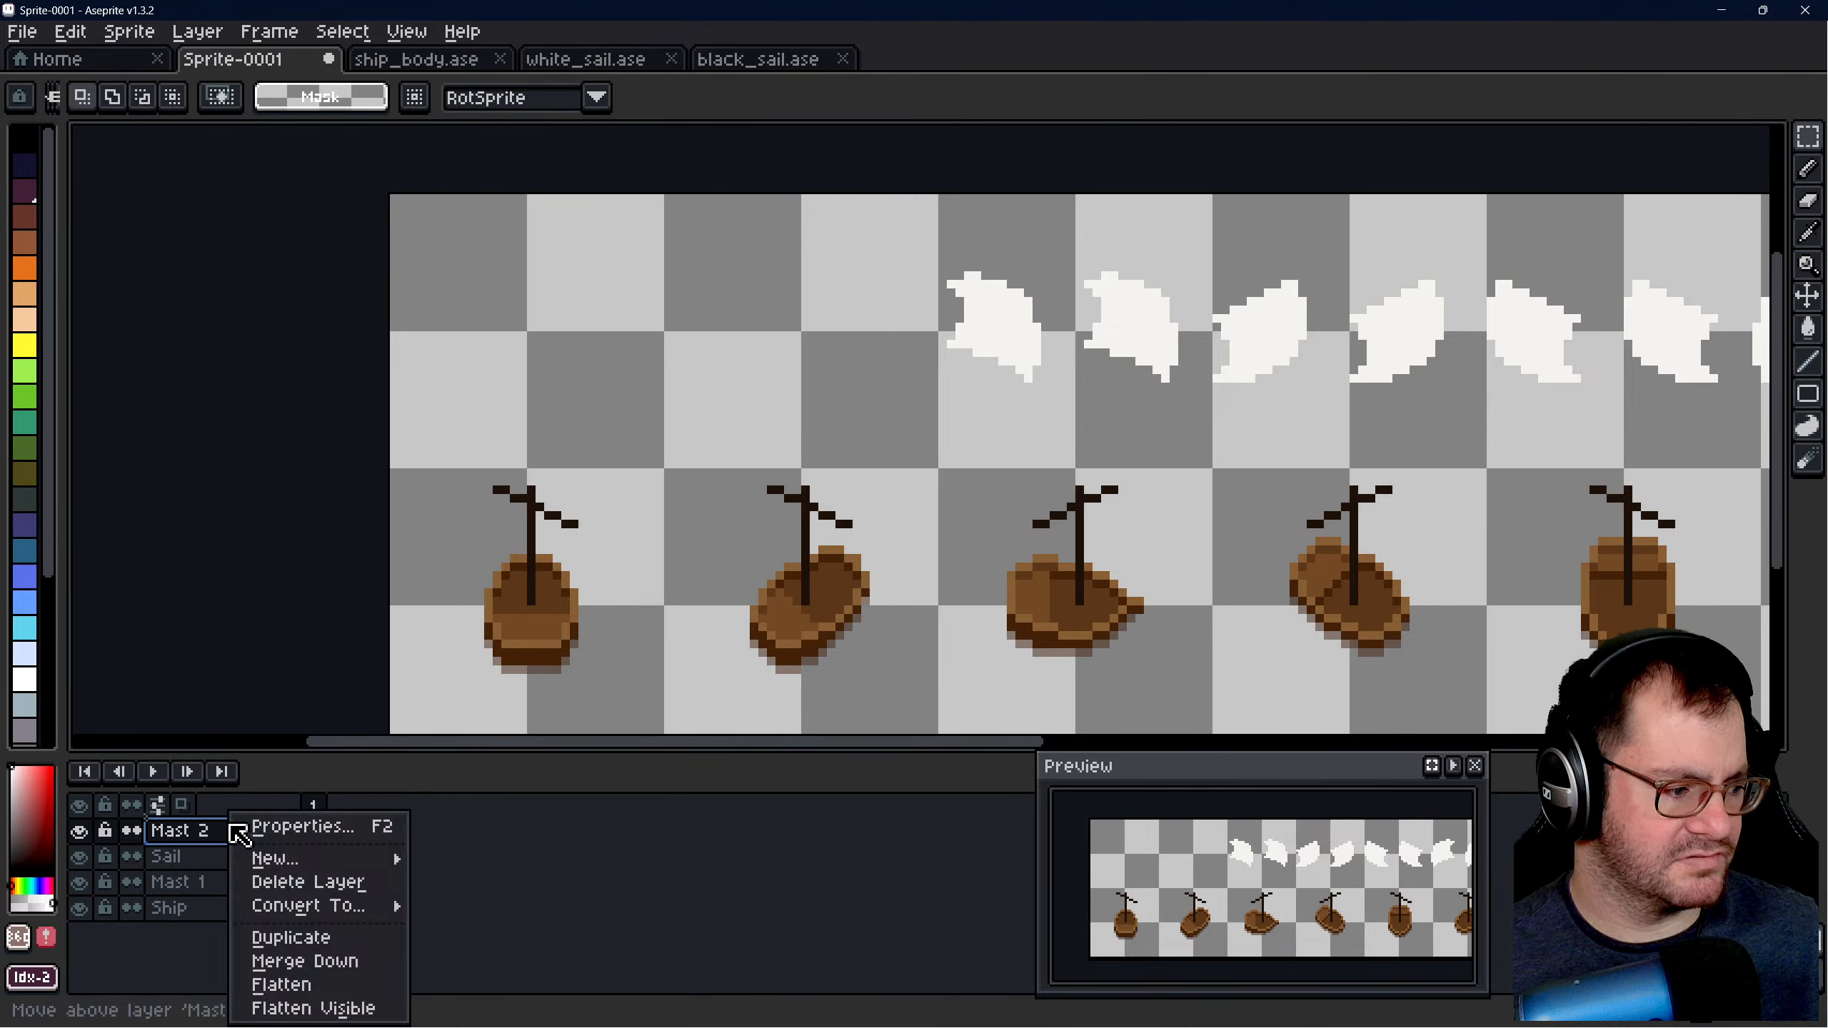
{"action": "mouse_move", "coordinate": [287, 858]}
{"action": "left_click", "coordinate": [474, 858]}
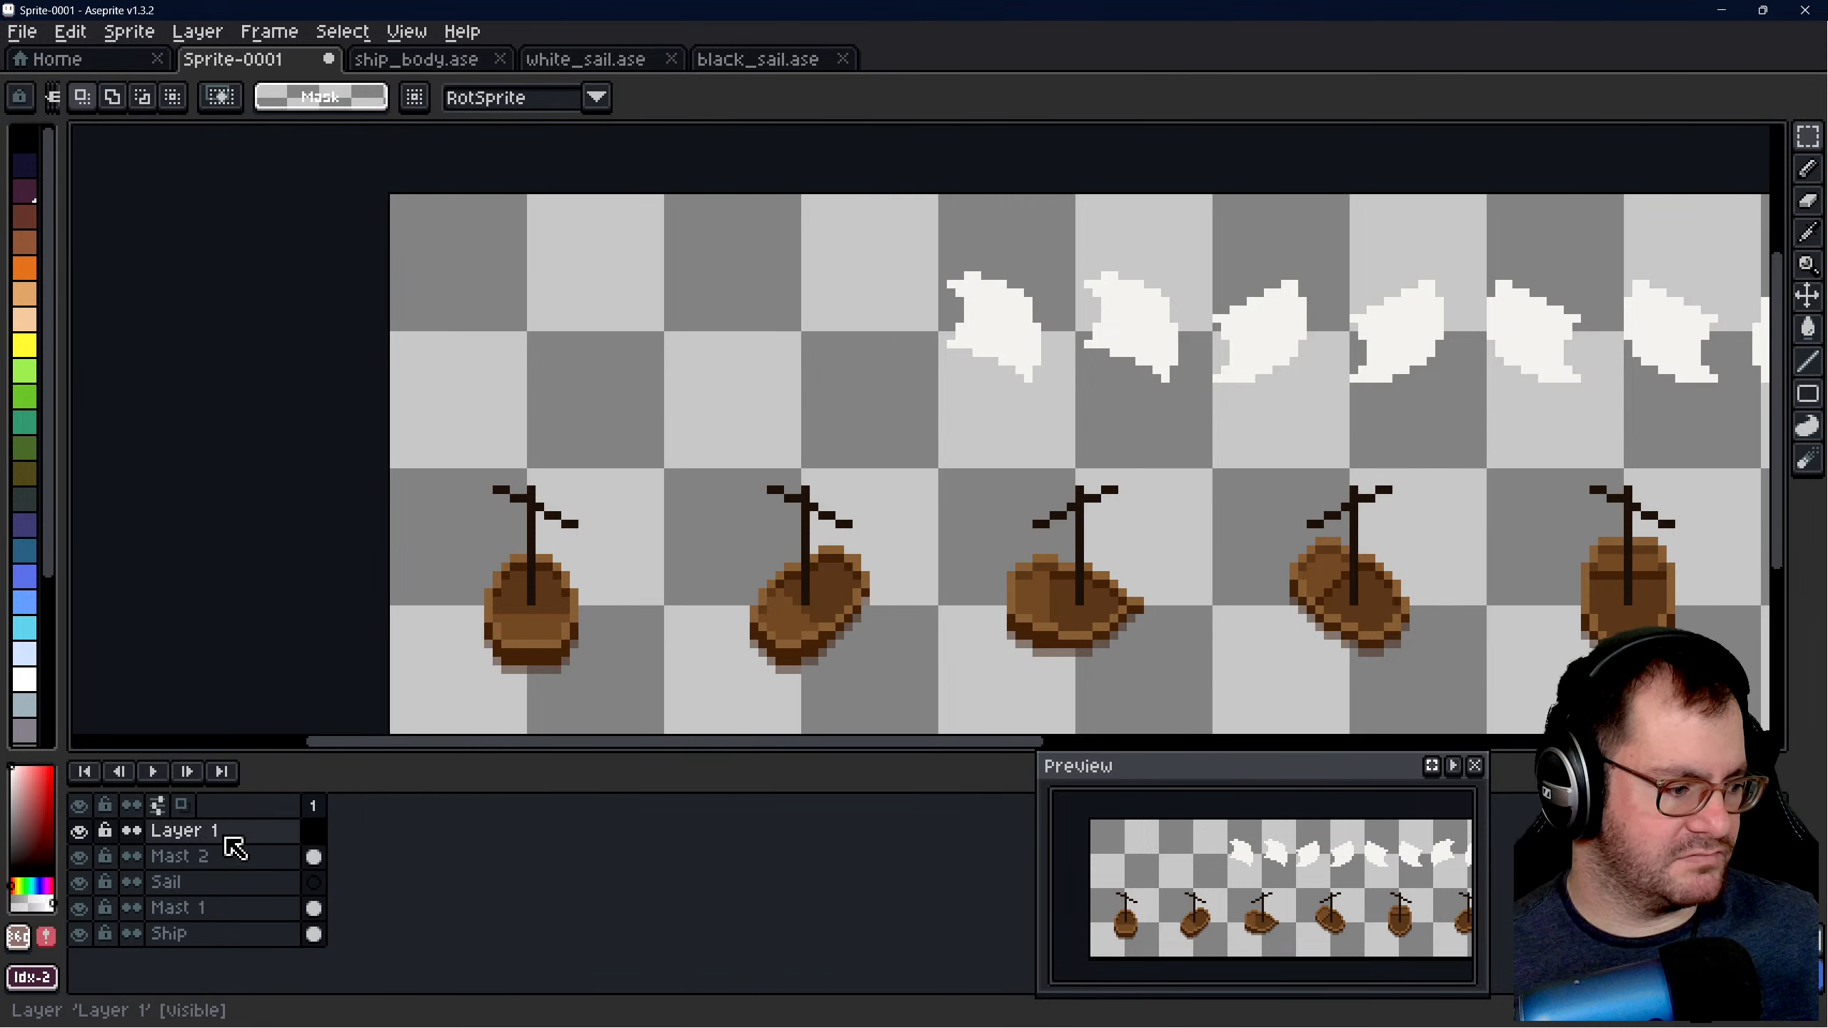
{"action": "double_click", "coordinate": [226, 837]}
{"action": "type", "text": "Ship "}
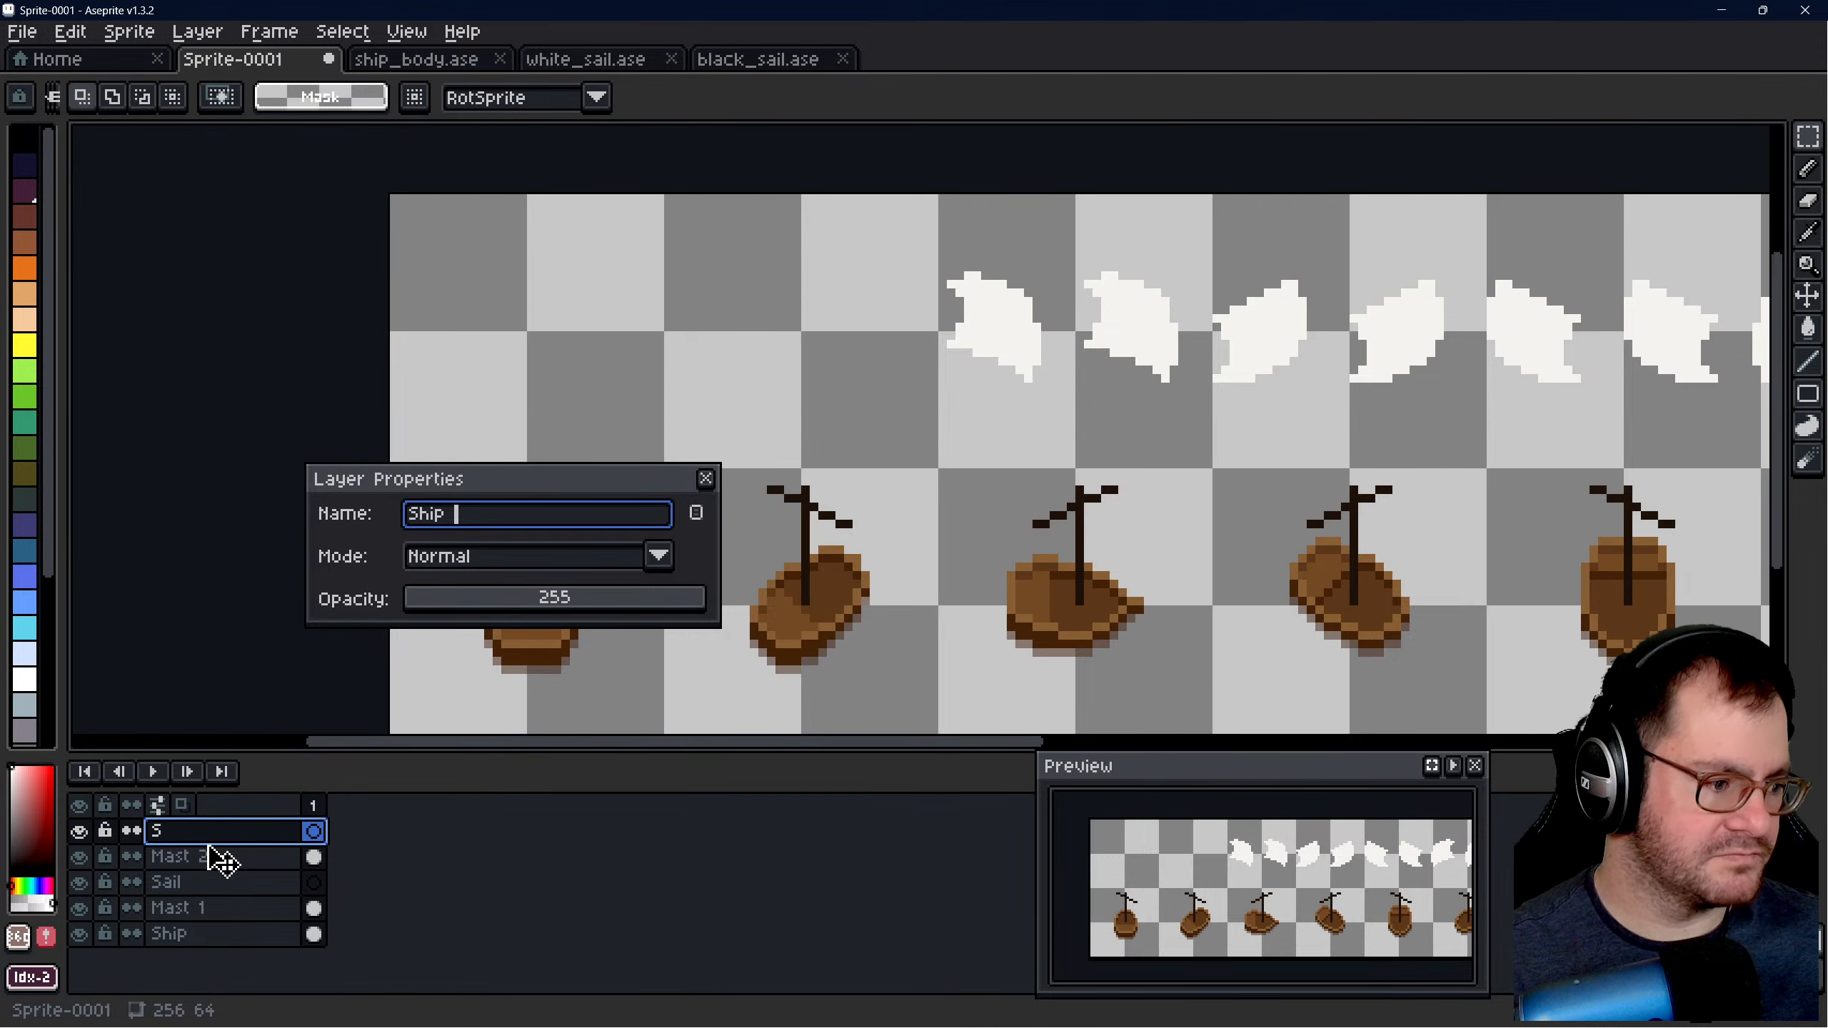
{"action": "type", "text": "Wreck"}
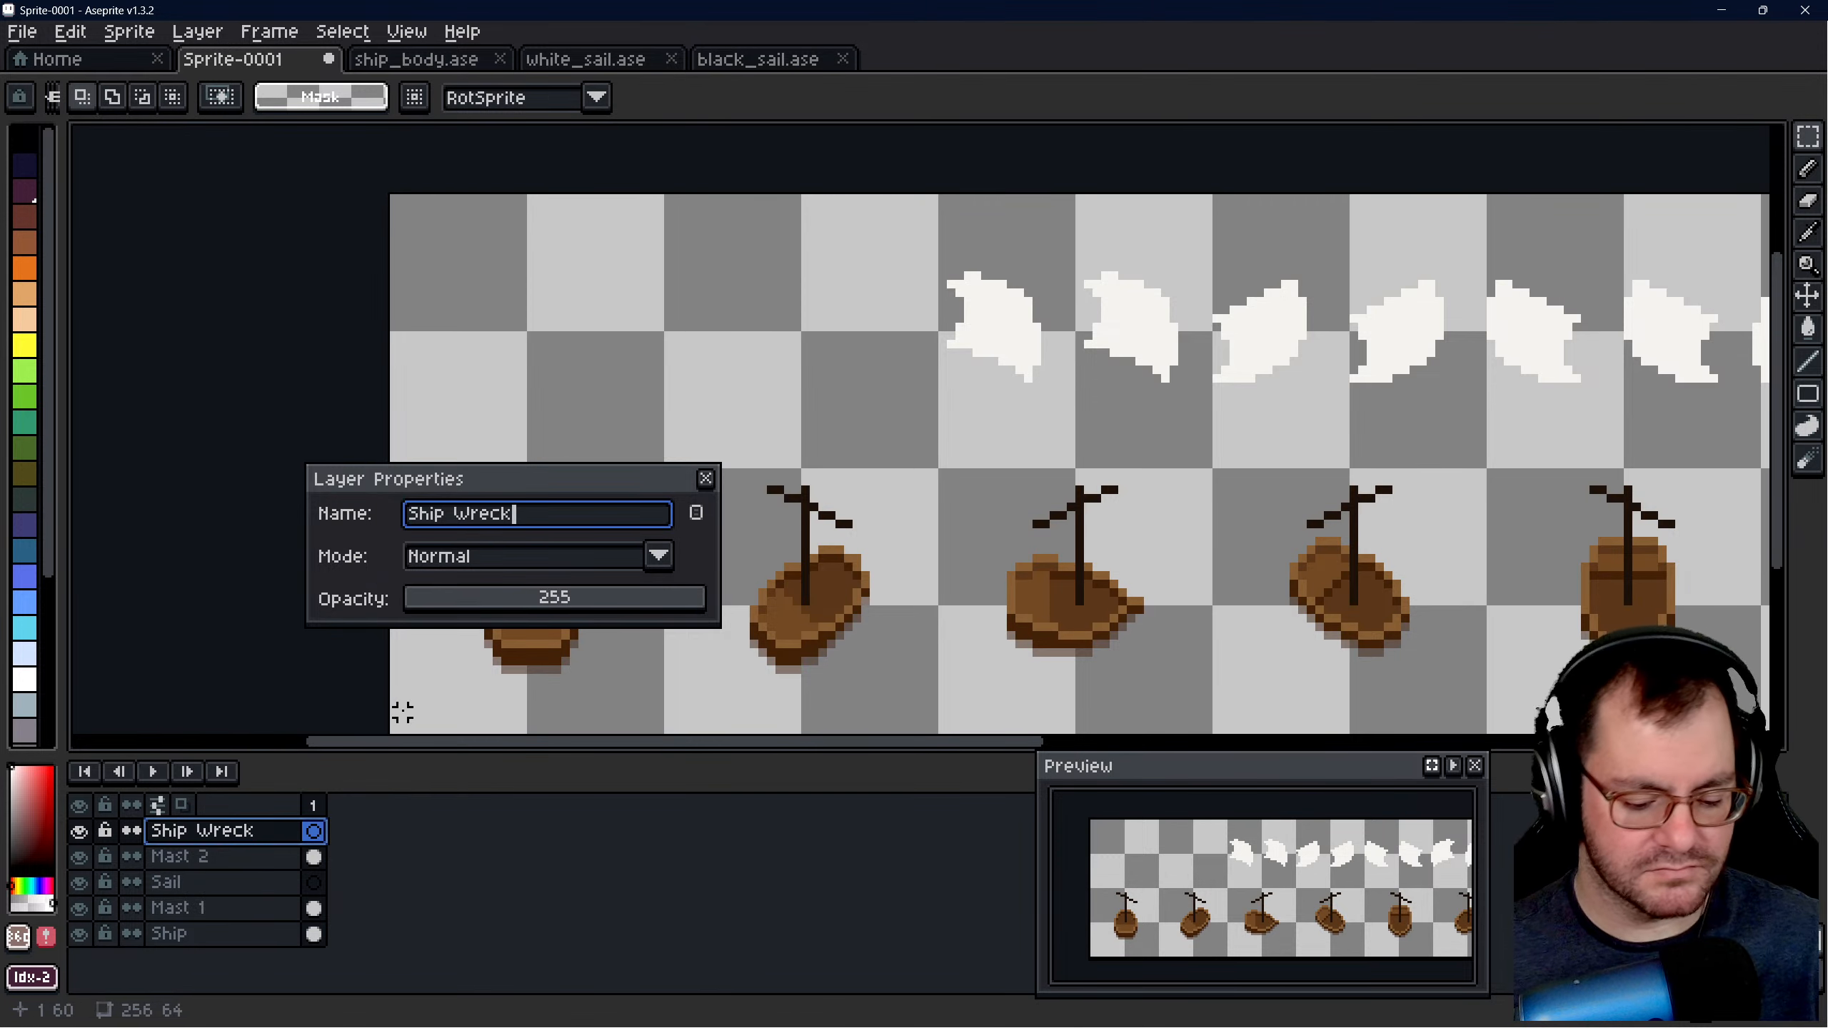
{"action": "key", "text": "Return"}
- Check which layer holds the loose sails by testing a selection on the Sail layer and toggling the mast layers' visibility
{"action": "left_click", "coordinate": [212, 881]}
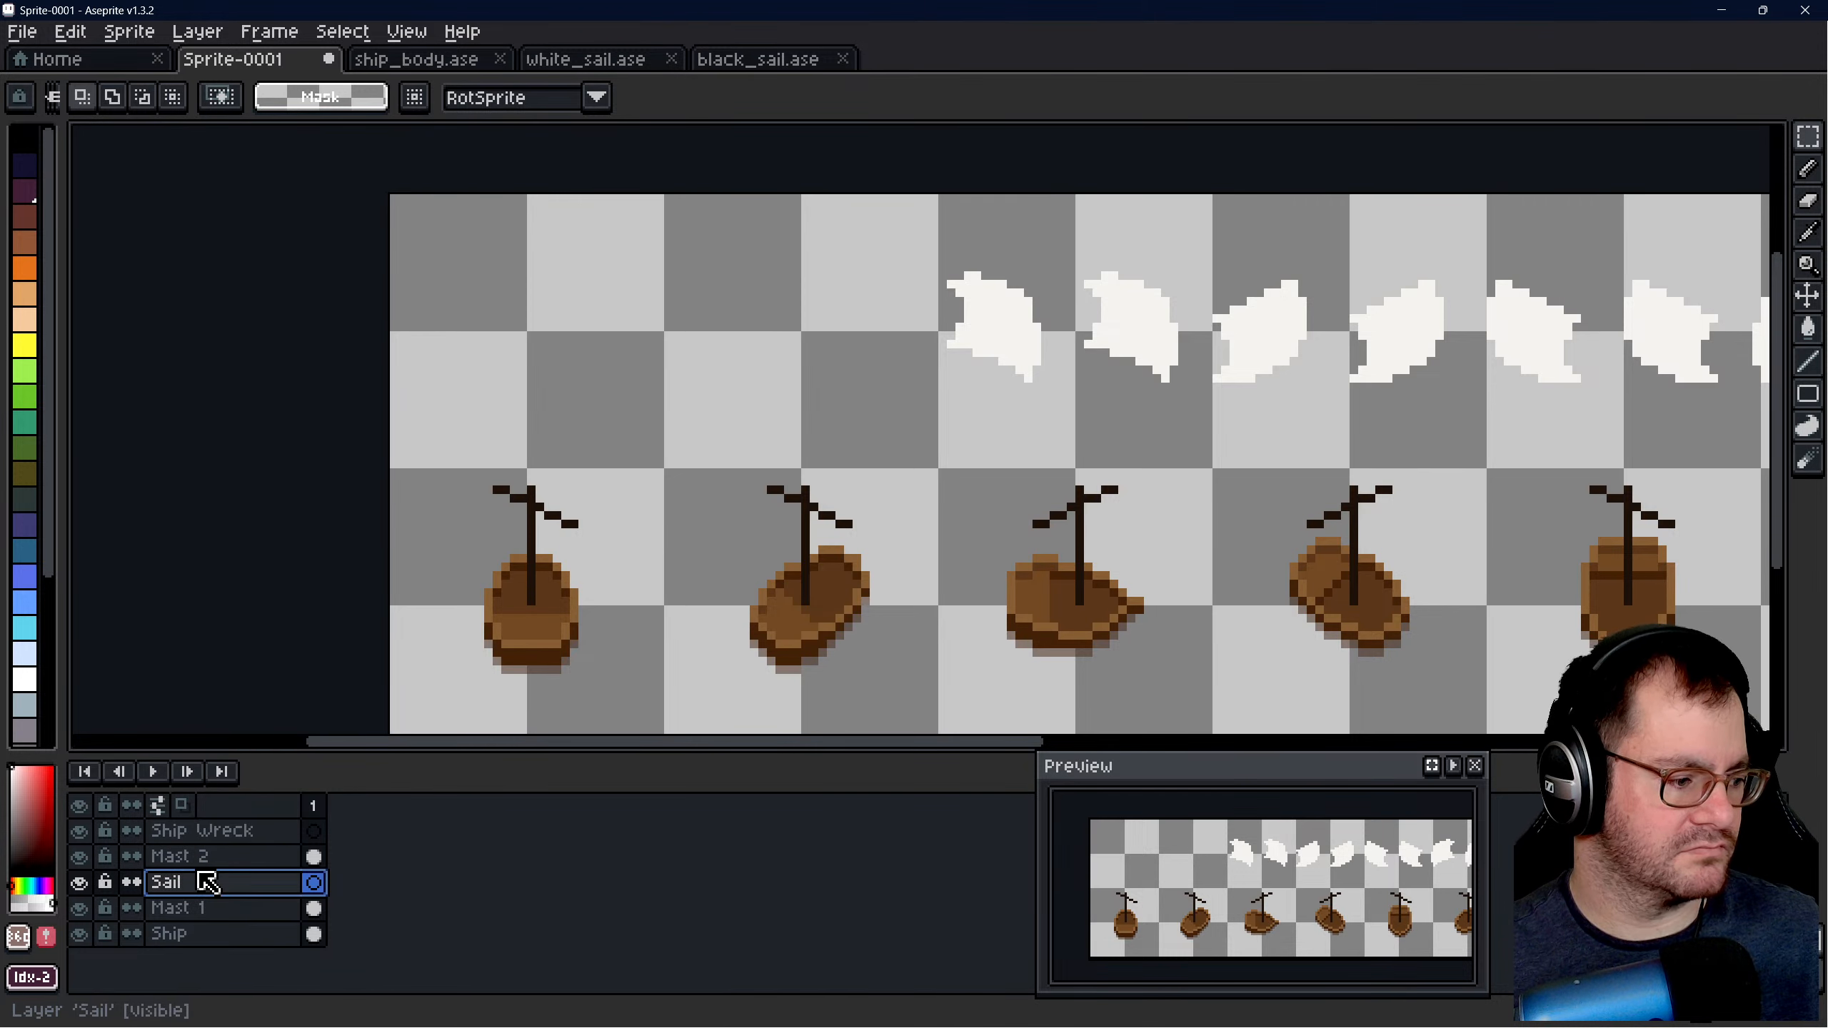
{"action": "scroll", "coordinate": [1021, 389], "scroll_direction": "down", "scroll_amount": 1}
{"action": "left_click_drag", "start_coordinate": [915, 296], "coordinate": [789, 458]}
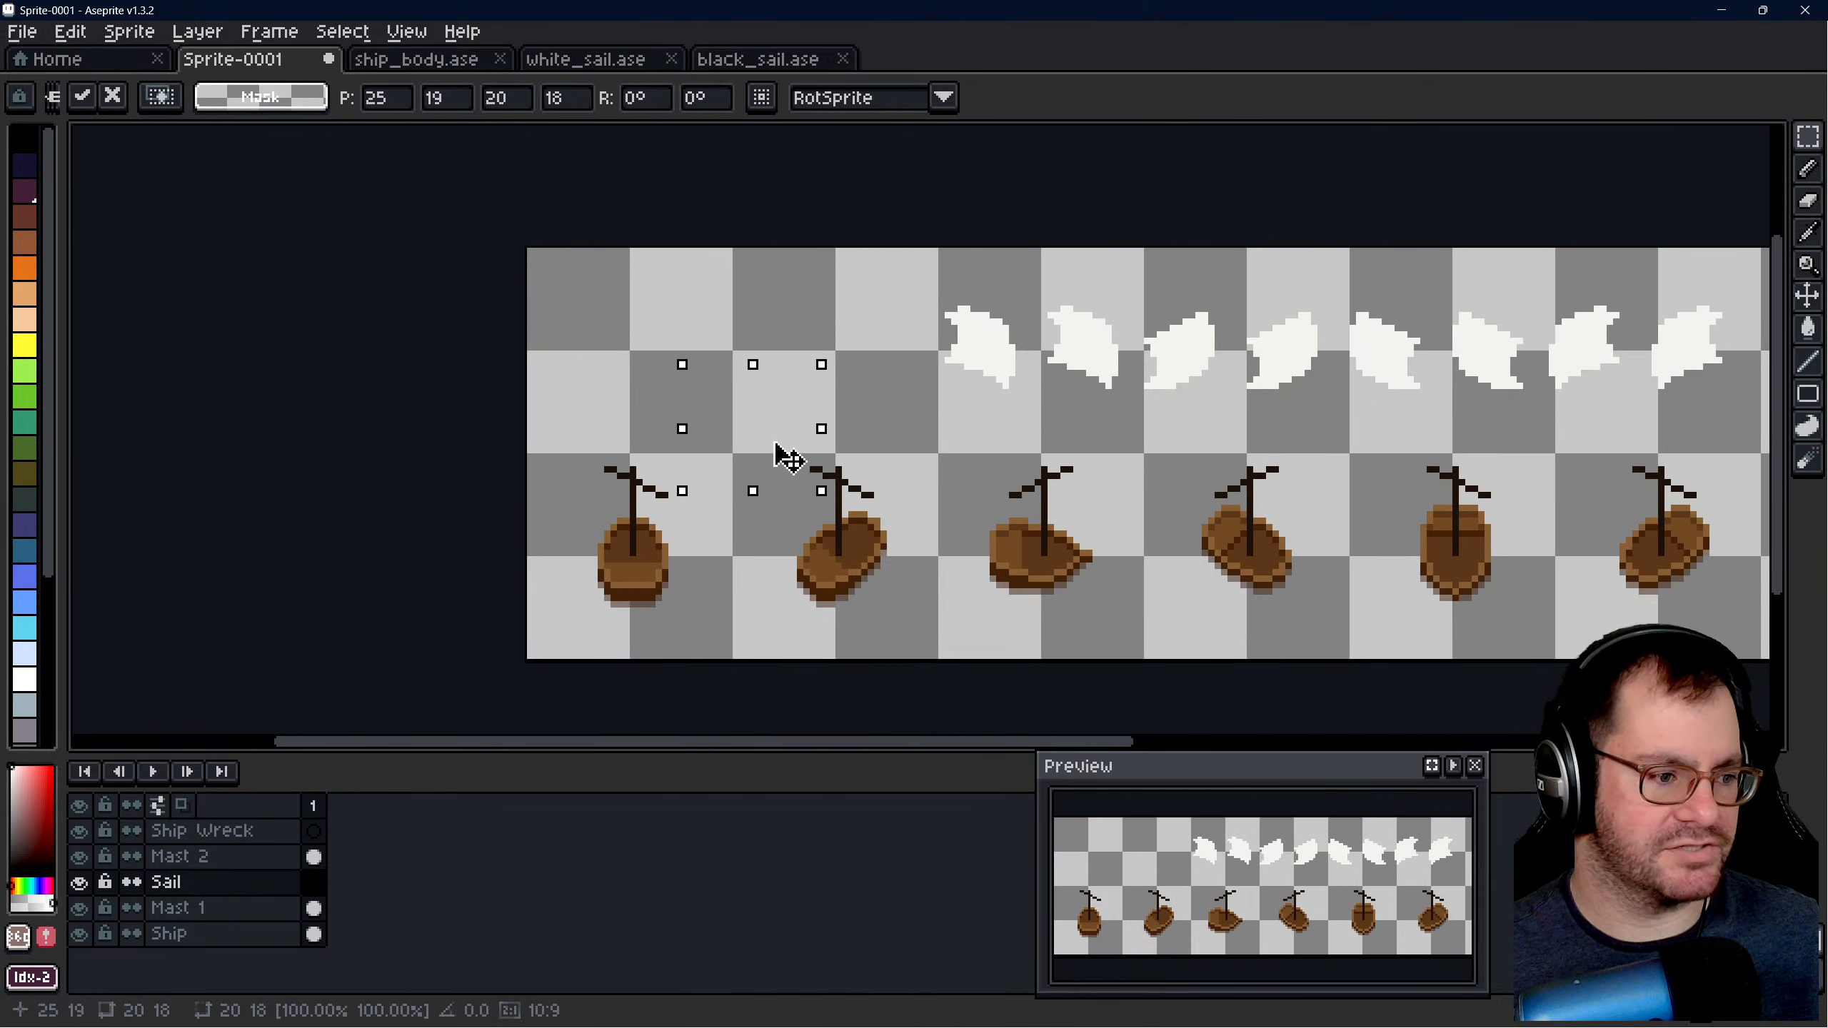
{"action": "left_click", "coordinate": [877, 318]}
{"action": "left_click", "coordinate": [105, 881]}
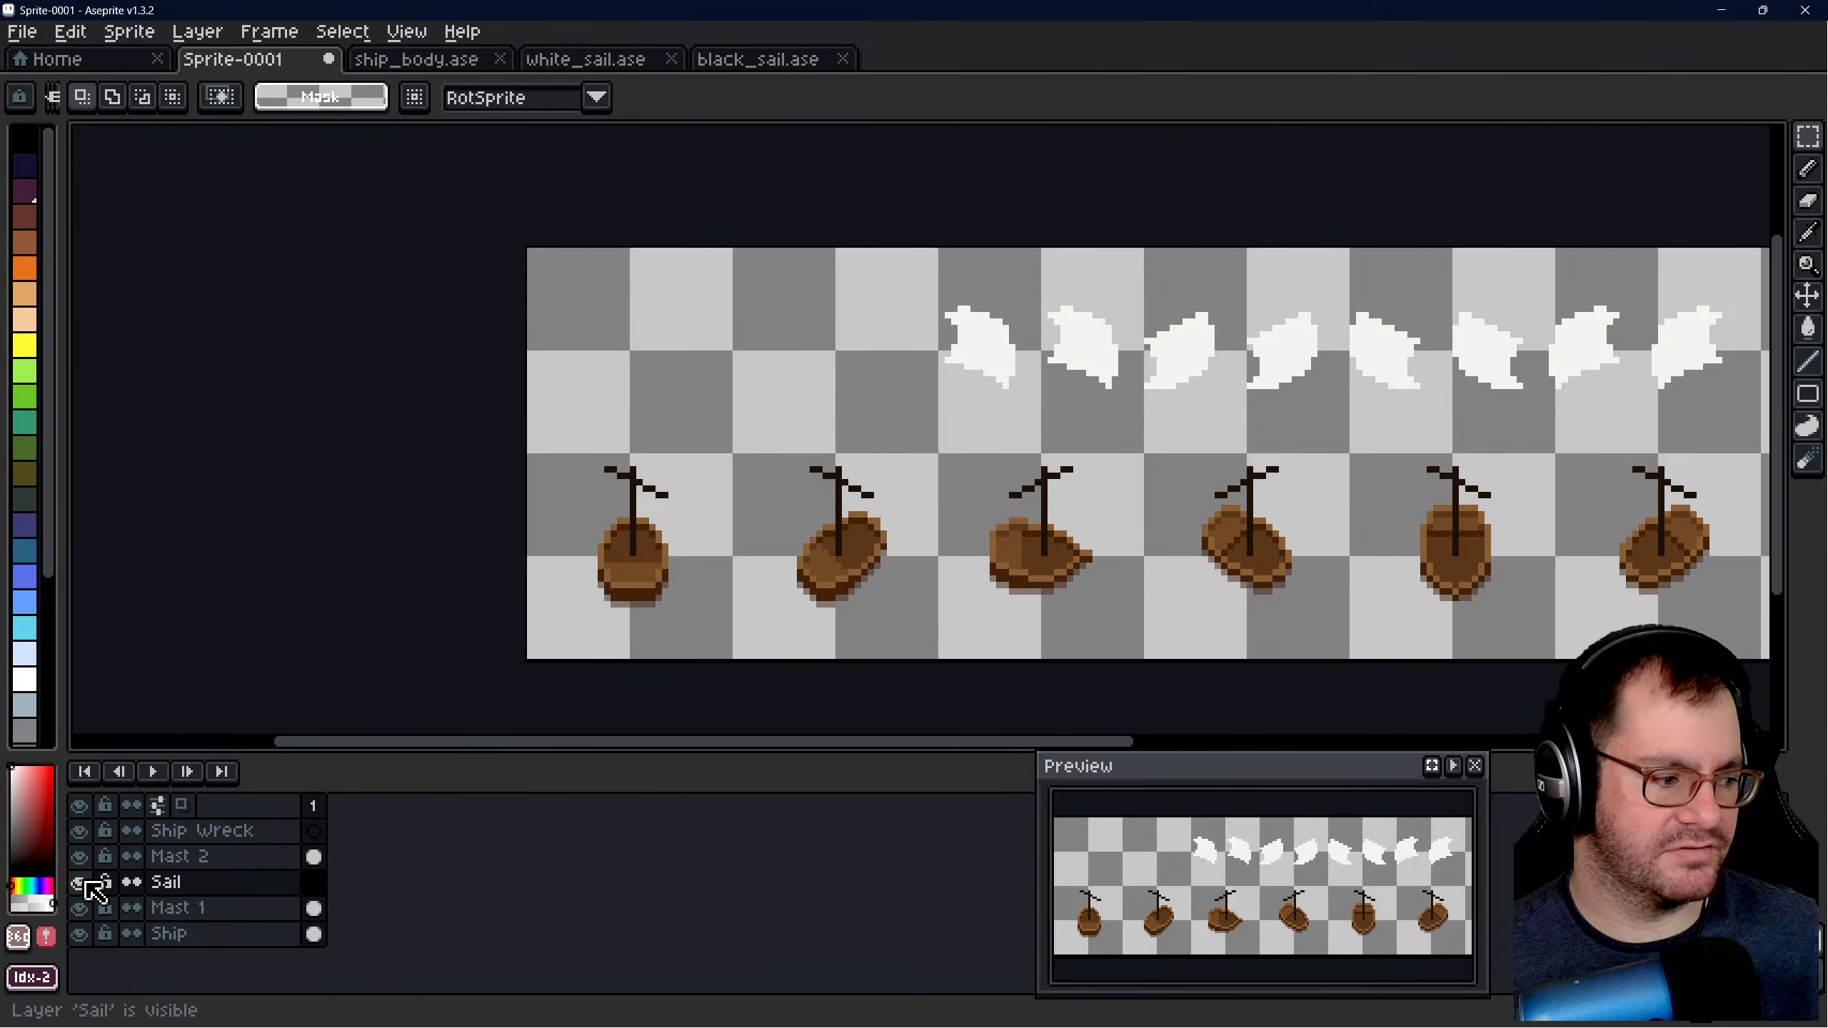
{"action": "left_click", "coordinate": [79, 908]}
{"action": "left_click", "coordinate": [83, 915]}
{"action": "left_click", "coordinate": [83, 863]}
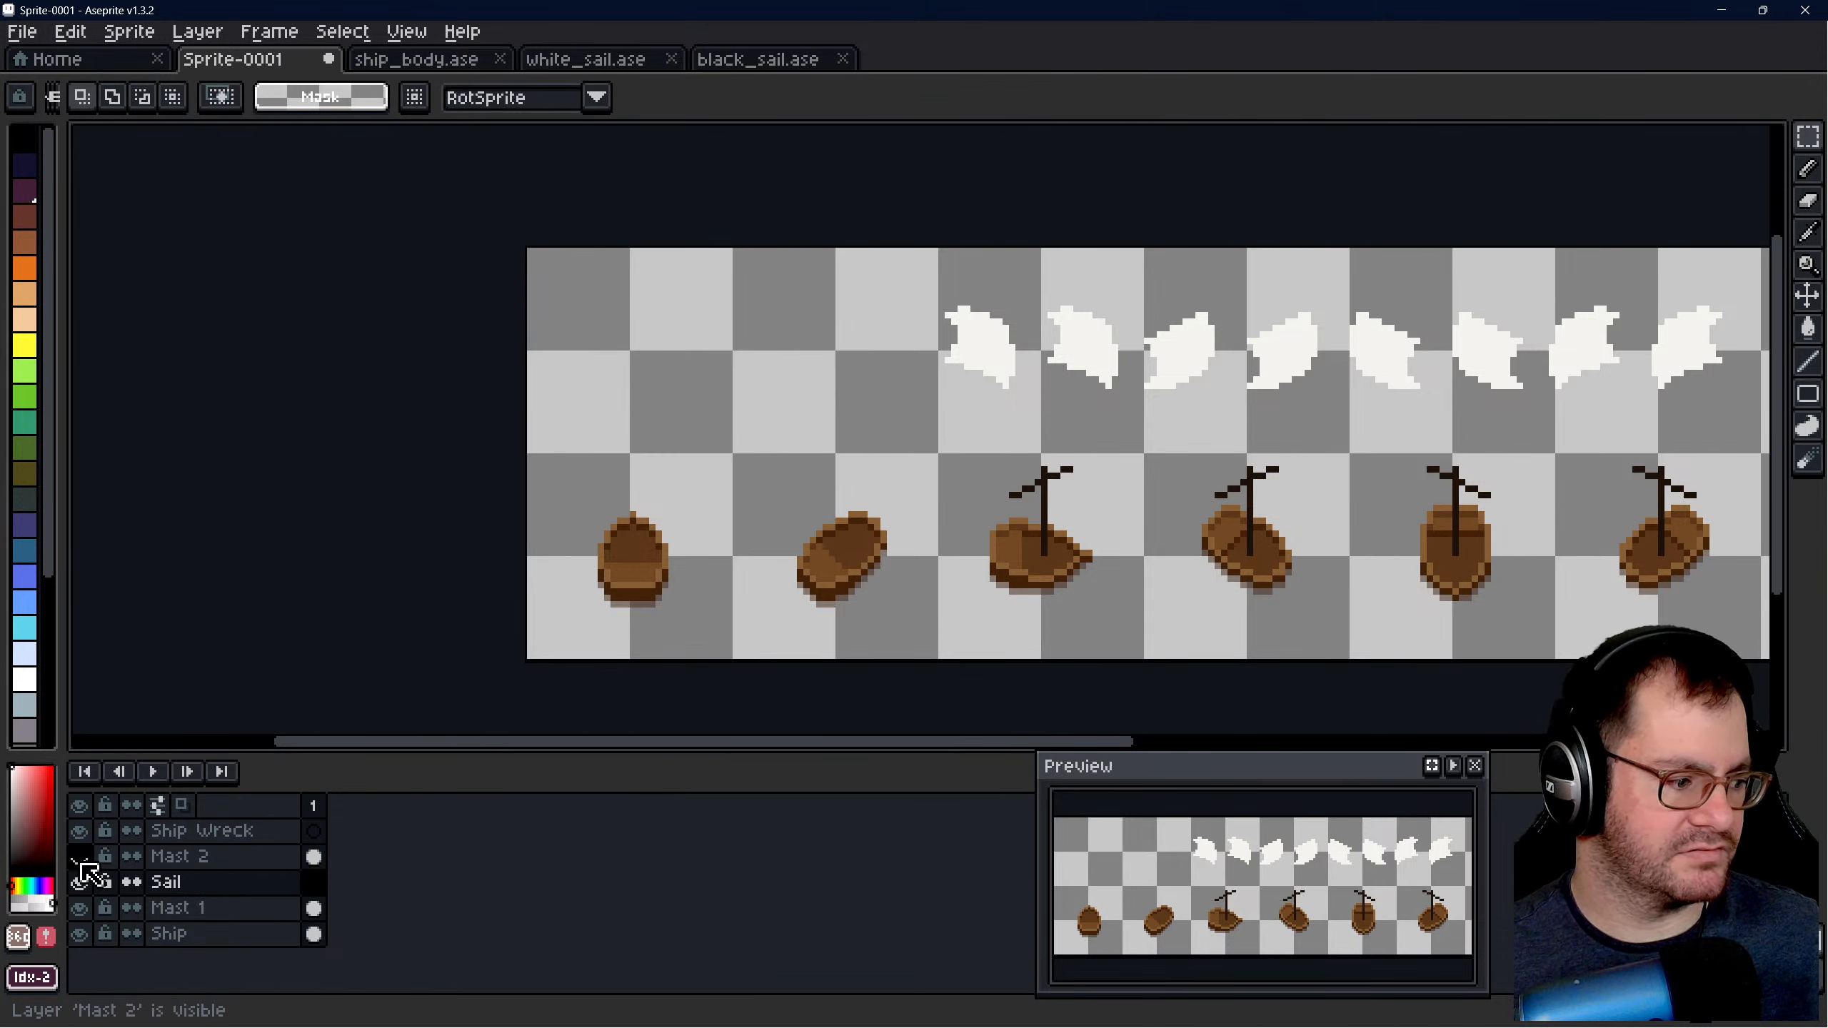
{"action": "left_click", "coordinate": [83, 864]}
- Cut the row of eight sails from the Ship layer, paste it into the Sail layer and place it above the hulls
{"action": "scroll", "coordinate": [935, 461], "scroll_direction": "down", "scroll_amount": 1}
{"action": "middle_click_drag", "start_coordinate": [1079, 404], "coordinate": [504, 475]}
{"action": "left_click_drag", "start_coordinate": [342, 403], "coordinate": [911, 497]}
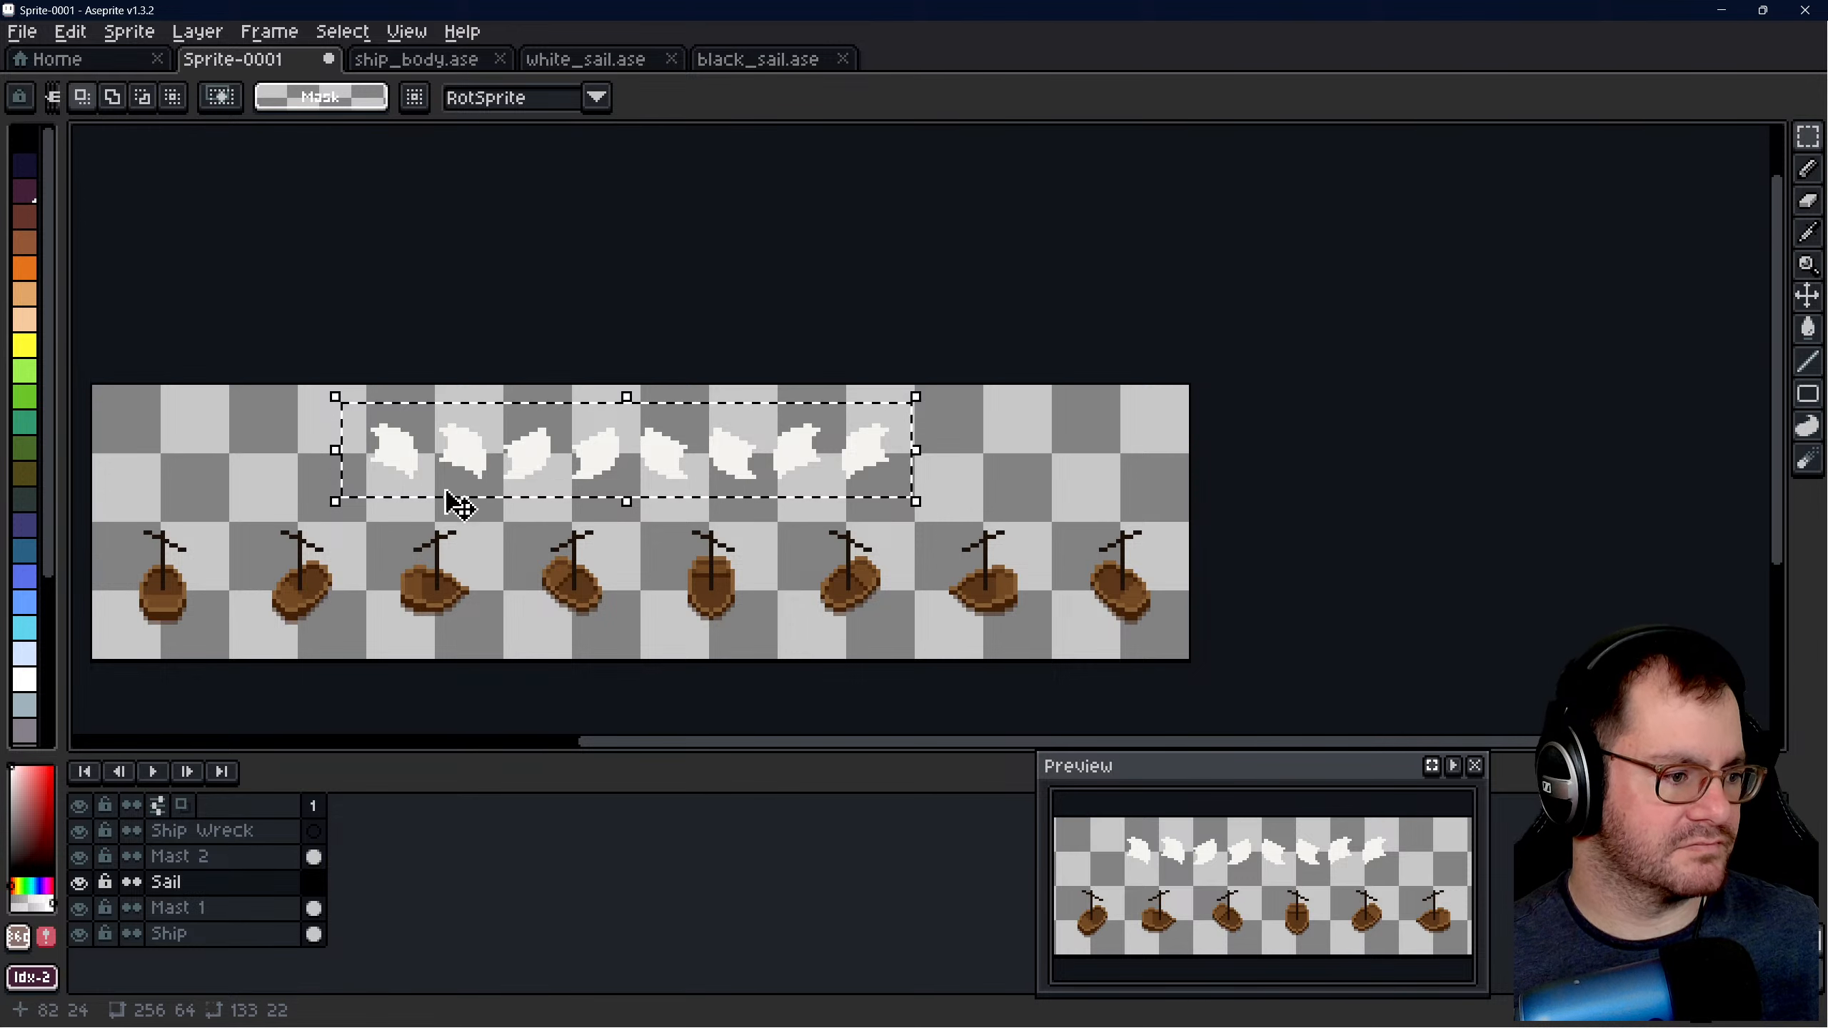
{"action": "scroll", "coordinate": [445, 497], "scroll_direction": "up", "scroll_amount": 2}
{"action": "left_click", "coordinate": [188, 936]}
{"action": "key", "text": "ctrl+x"}
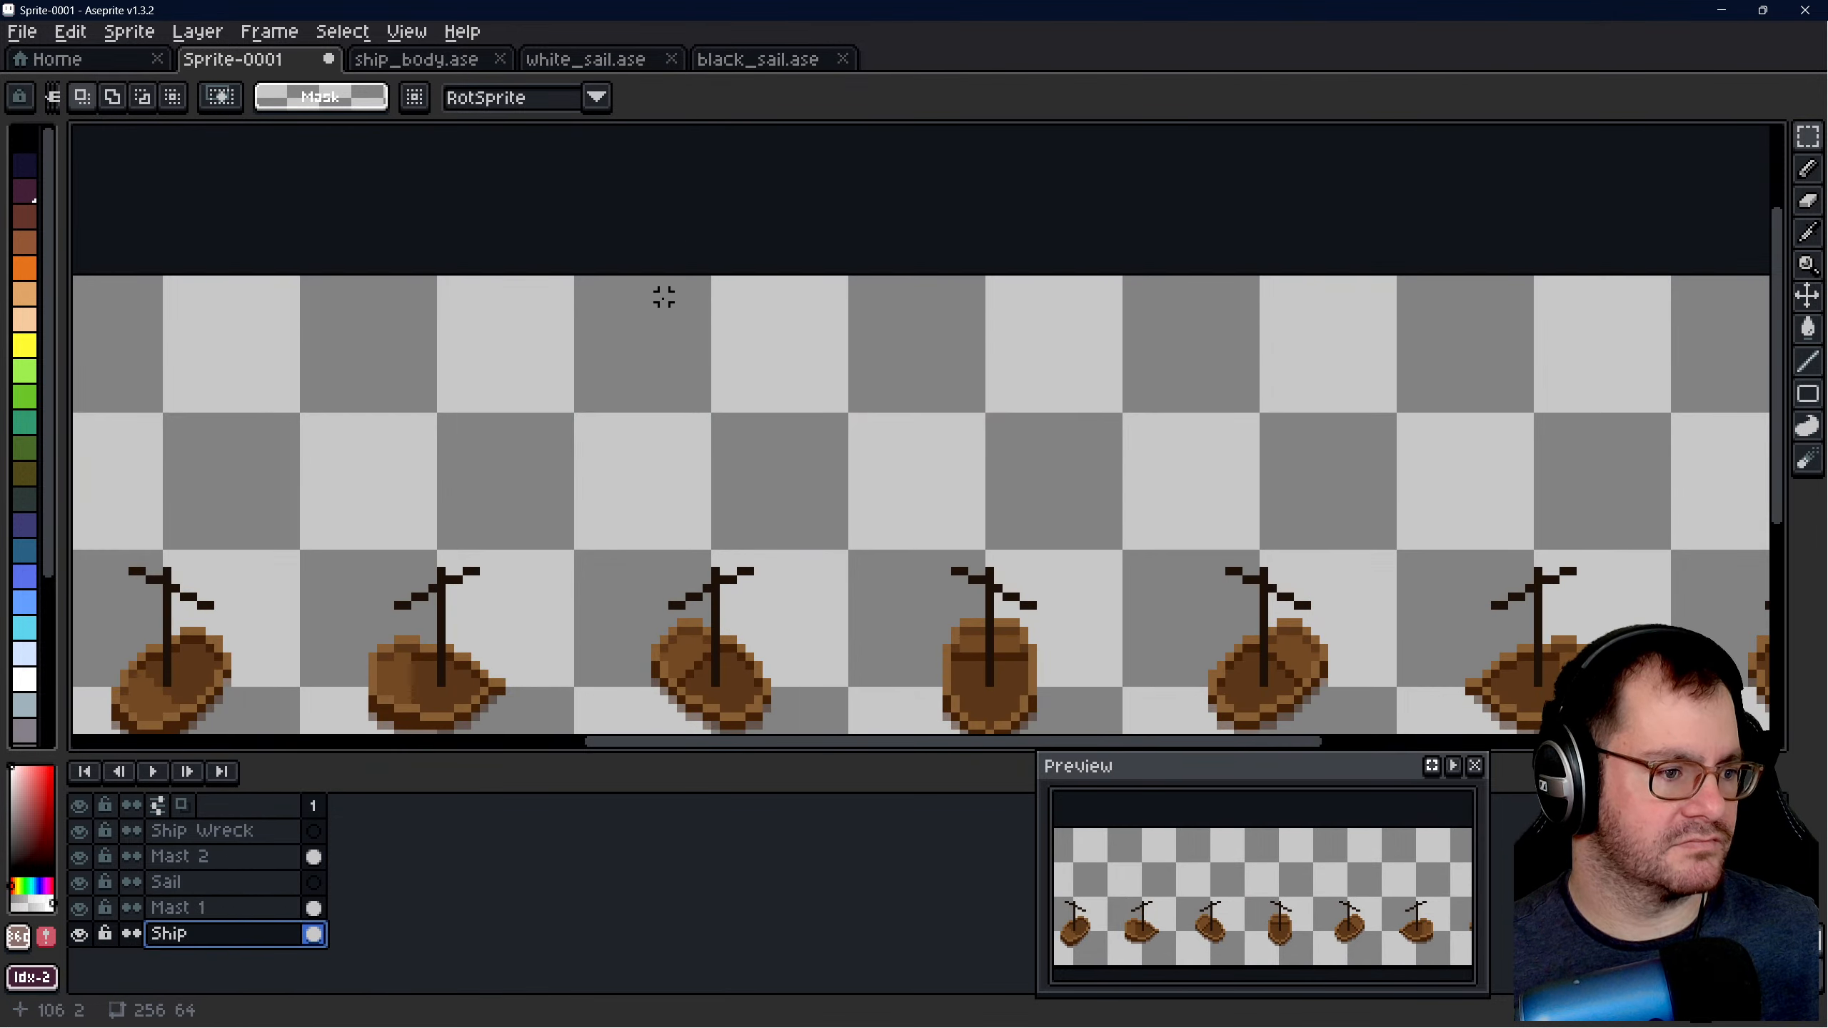
{"action": "left_click", "coordinate": [227, 888]}
{"action": "key", "text": "ctrl+v"}
{"action": "scroll", "coordinate": [906, 408], "scroll_direction": "down", "scroll_amount": 2}
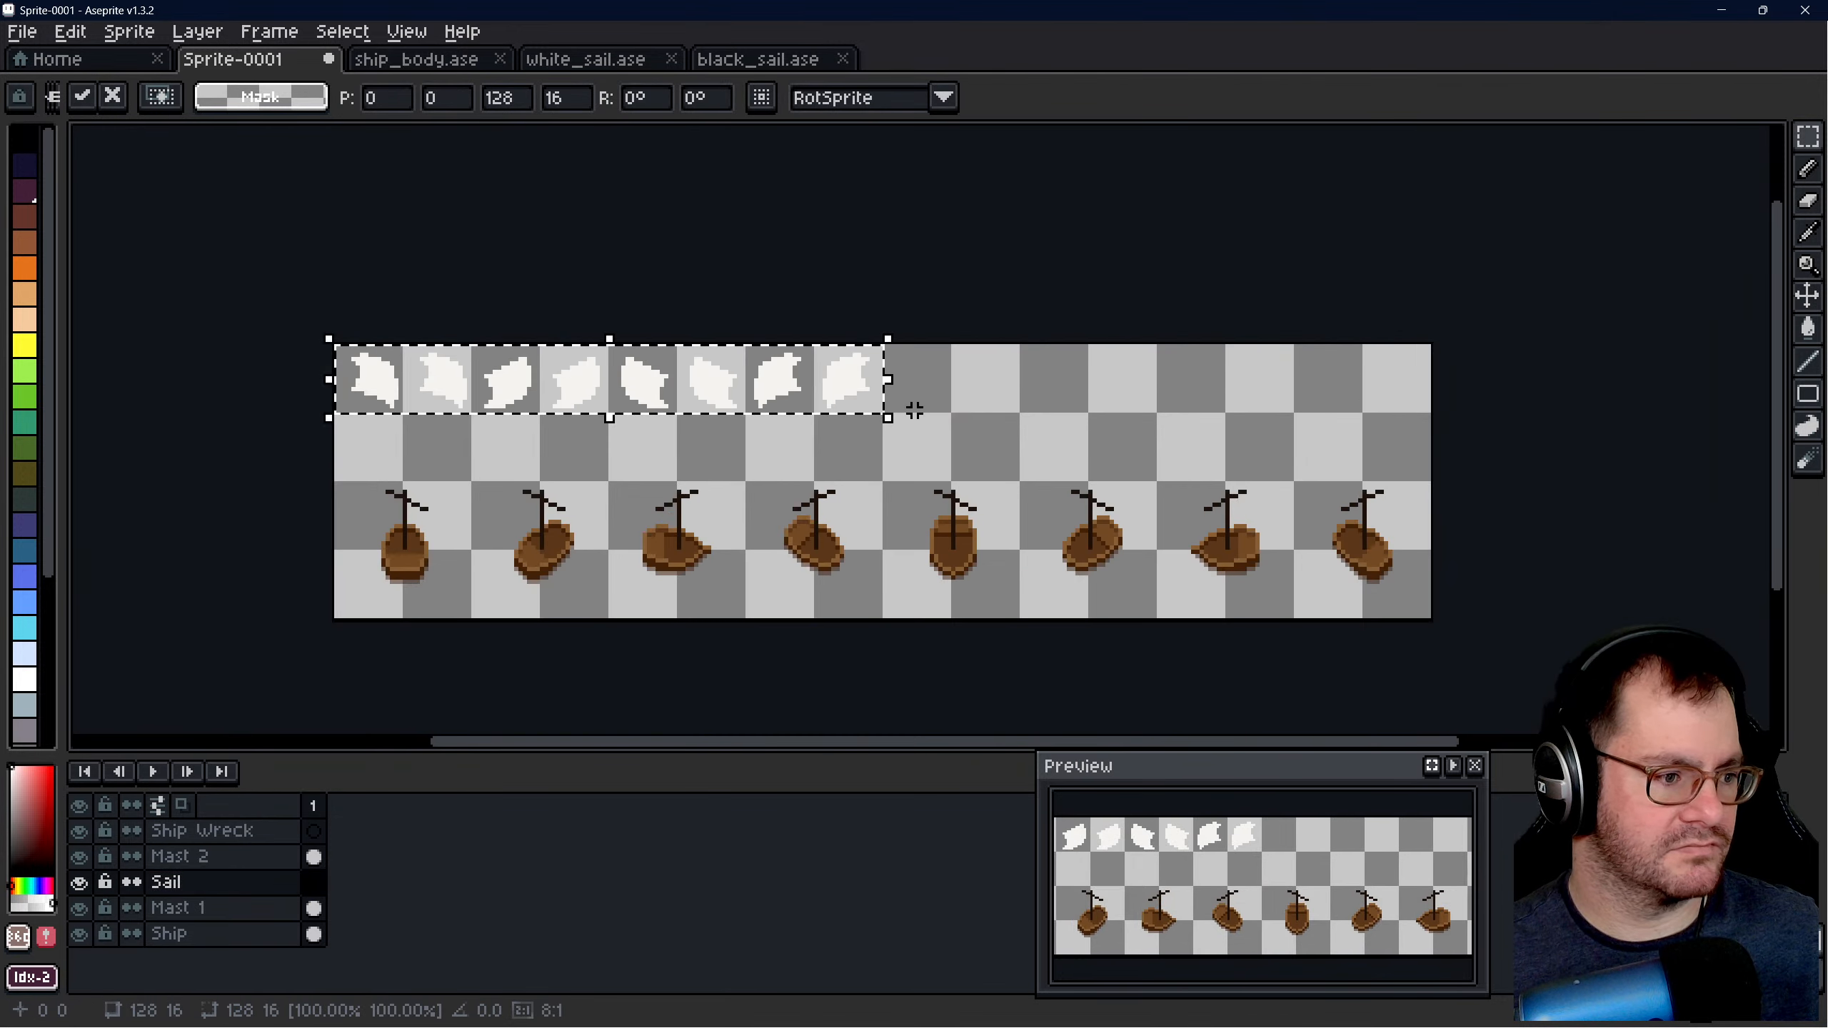
{"action": "scroll", "coordinate": [544, 389], "scroll_direction": "up", "scroll_amount": 1}
{"action": "left_click_drag", "start_coordinate": [533, 378], "coordinate": [866, 436]}
- Move the first two sails one by one onto the masts of the first and second ships
{"action": "scroll", "coordinate": [292, 475], "scroll_direction": "up", "scroll_amount": 1}
{"action": "left_click_drag", "start_coordinate": [766, 410], "coordinate": [389, 608]}
{"action": "left_click_drag", "start_coordinate": [831, 319], "coordinate": [968, 473]}
{"action": "left_click_drag", "start_coordinate": [906, 415], "coordinate": [666, 613]}
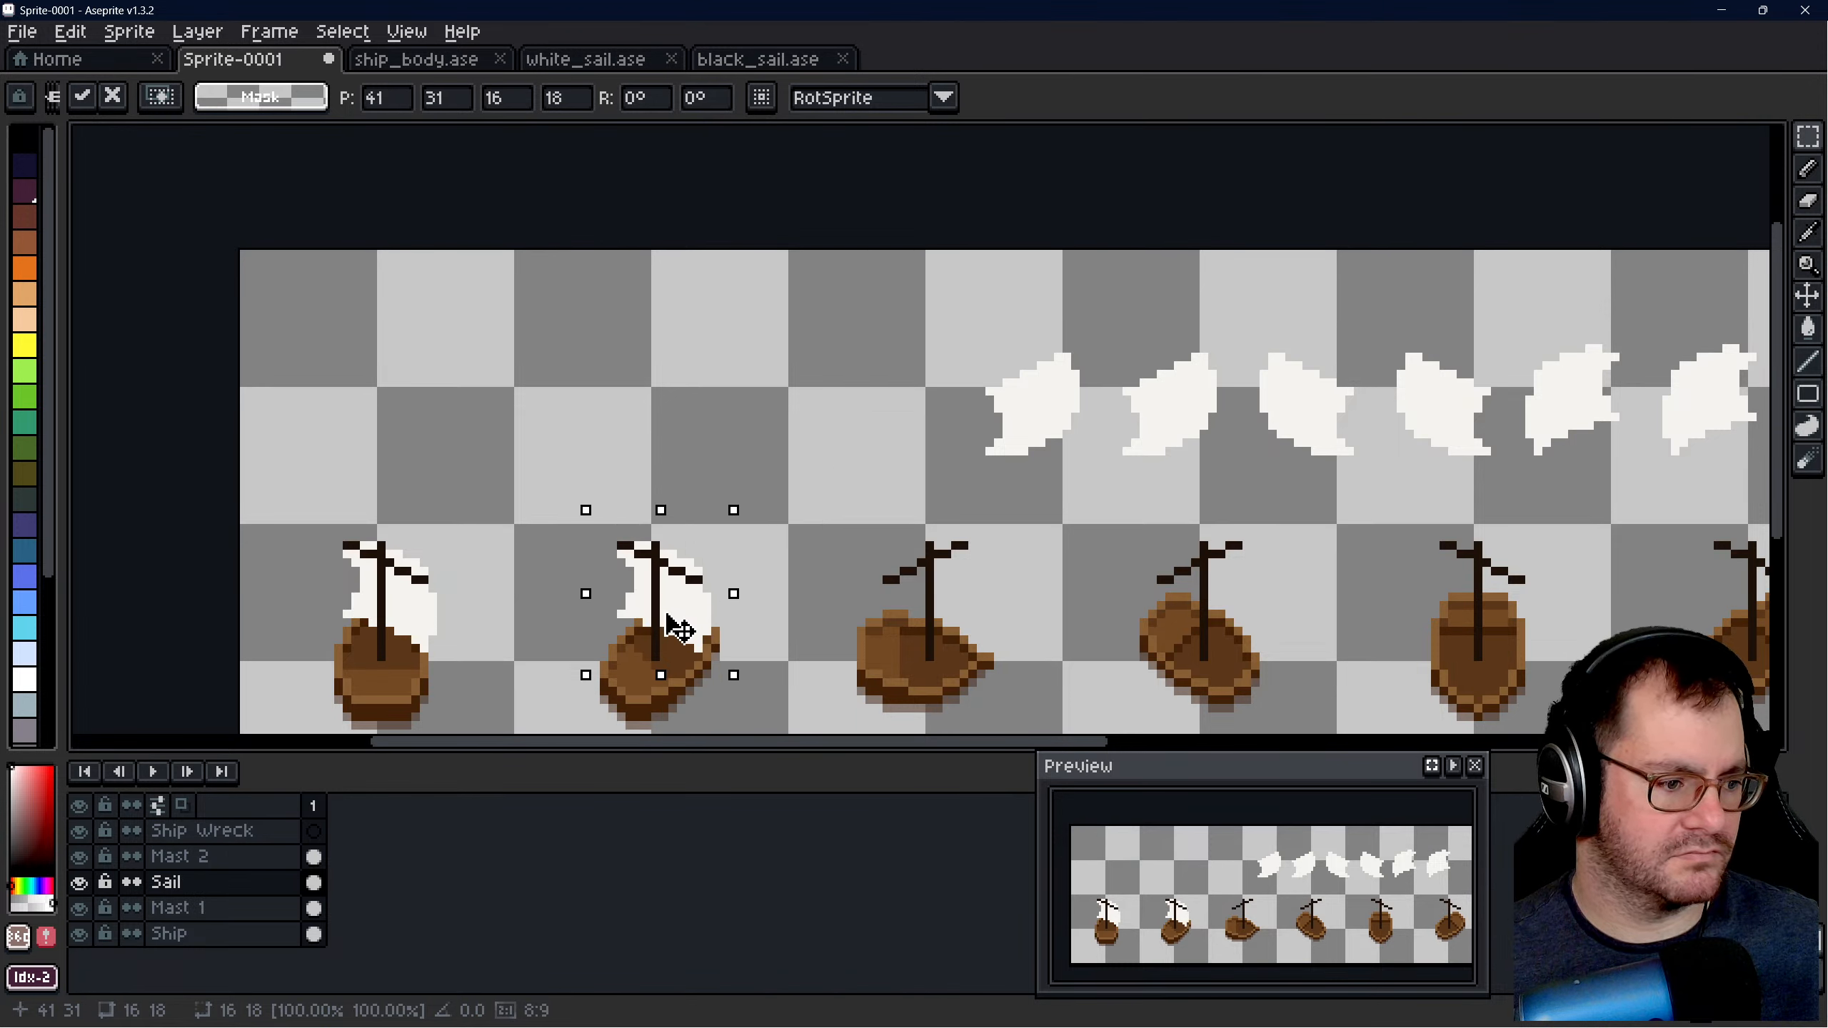
{"action": "left_click", "coordinate": [779, 429]}
- Move the third and fourth sails onto the masts of the third and fourth ships
{"action": "mouse_move", "coordinate": [962, 313]}
{"action": "left_mouse_down"}
{"action": "mouse_move", "coordinate": [1070, 494]}
{"action": "mouse_move", "coordinate": [1102, 512]}
{"action": "left_mouse_up"}
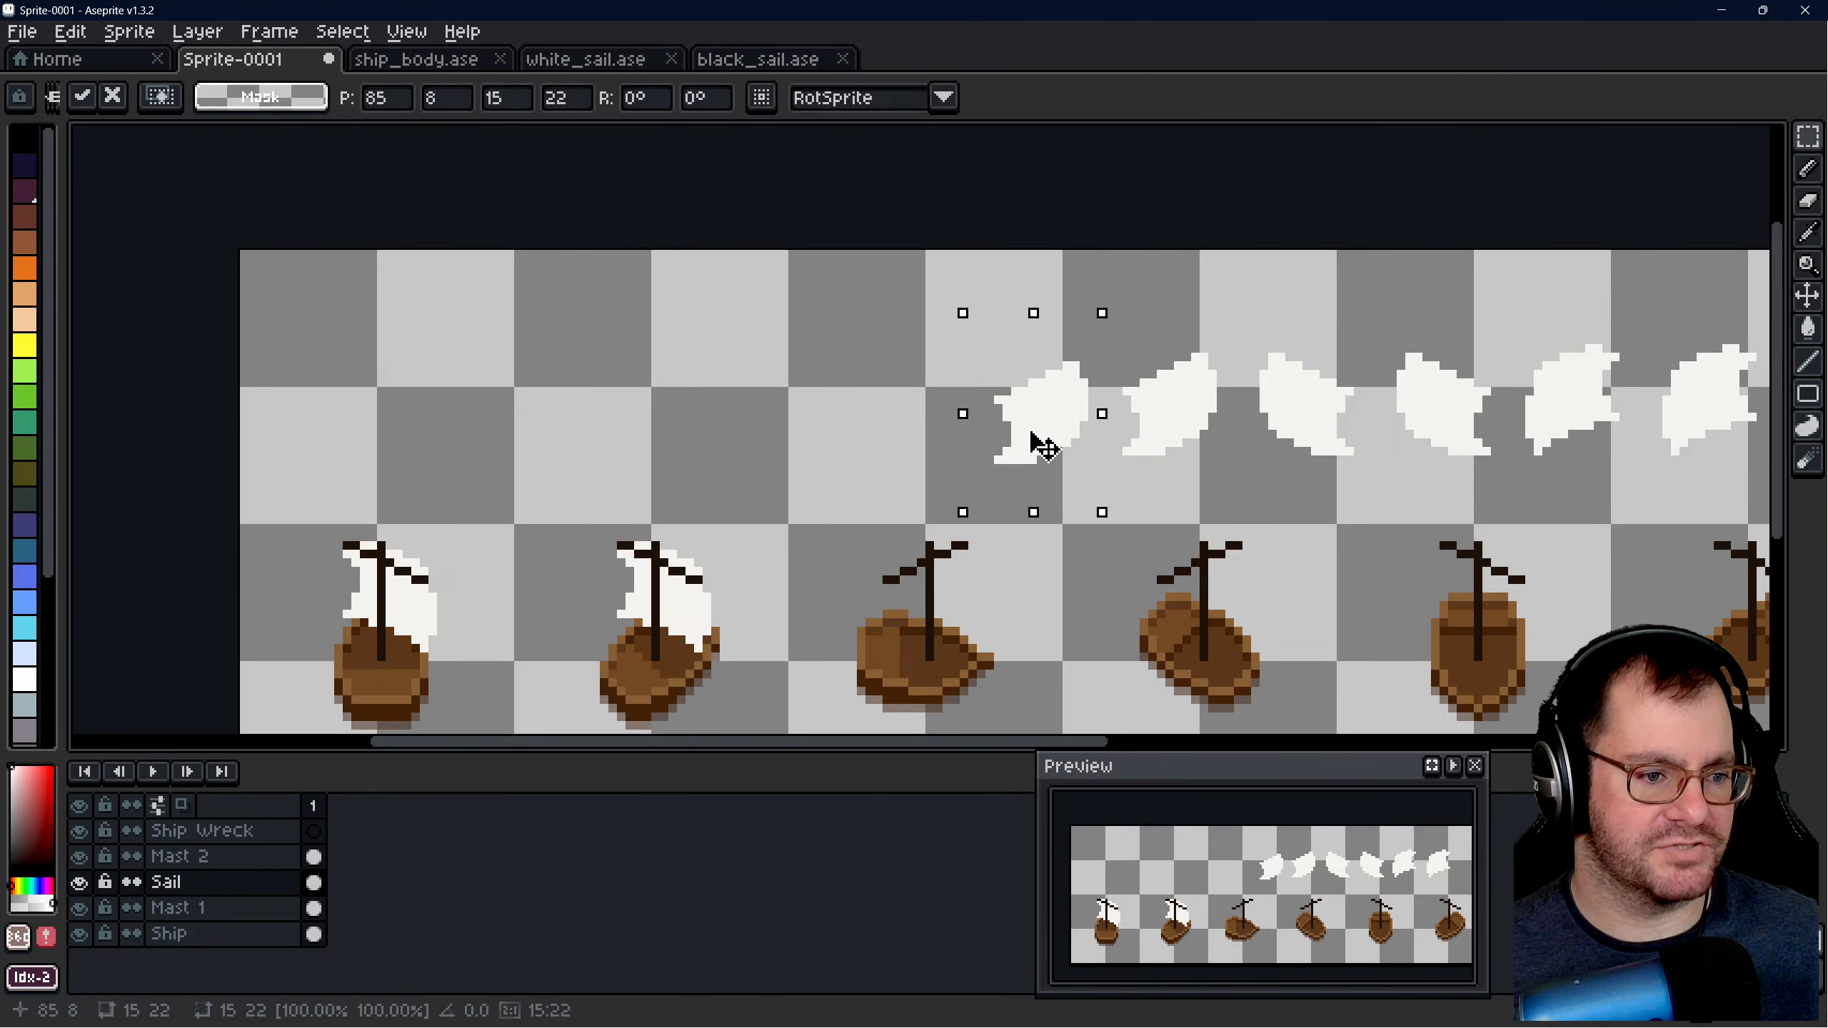
{"action": "left_click_drag", "start_coordinate": [1030, 432], "coordinate": [920, 622]}
{"action": "left_click", "coordinate": [775, 451]}
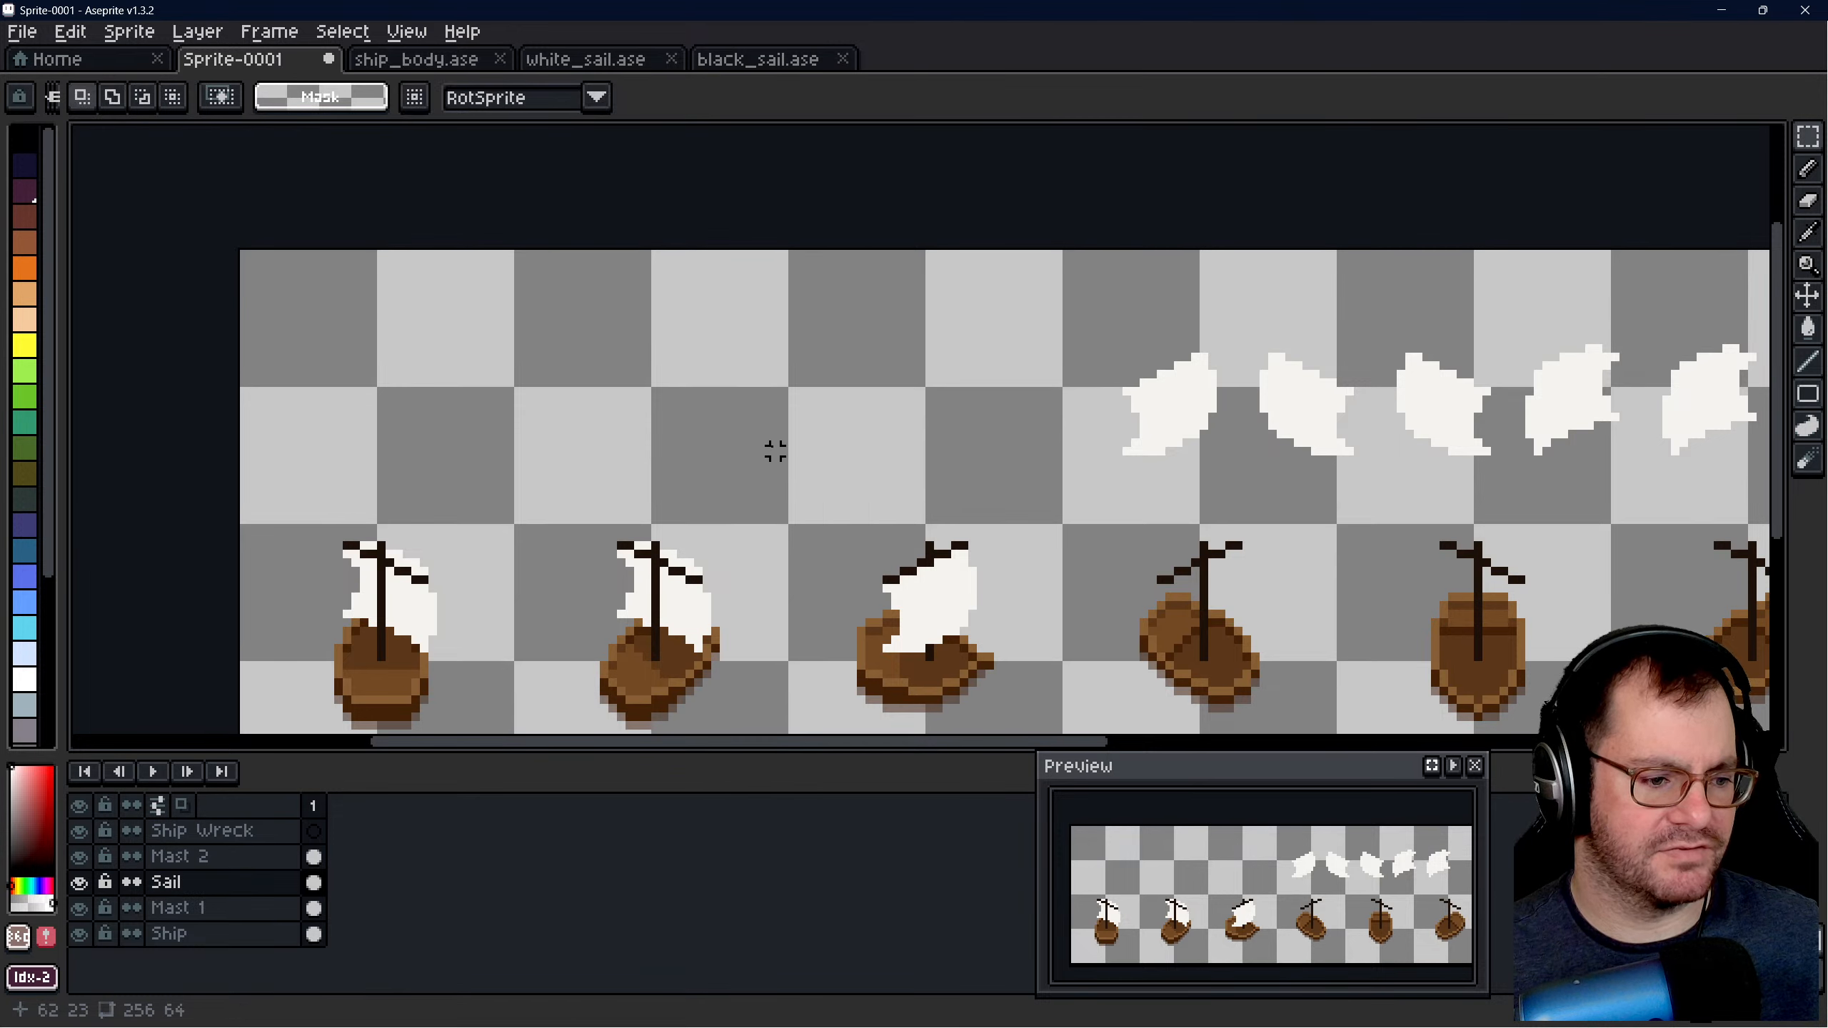
{"action": "scroll", "coordinate": [775, 451], "scroll_direction": "down", "scroll_amount": 1}
{"action": "scroll", "coordinate": [1346, 560], "scroll_direction": "up", "scroll_amount": 2}
{"action": "left_click_drag", "start_coordinate": [821, 238], "coordinate": [1006, 434]}
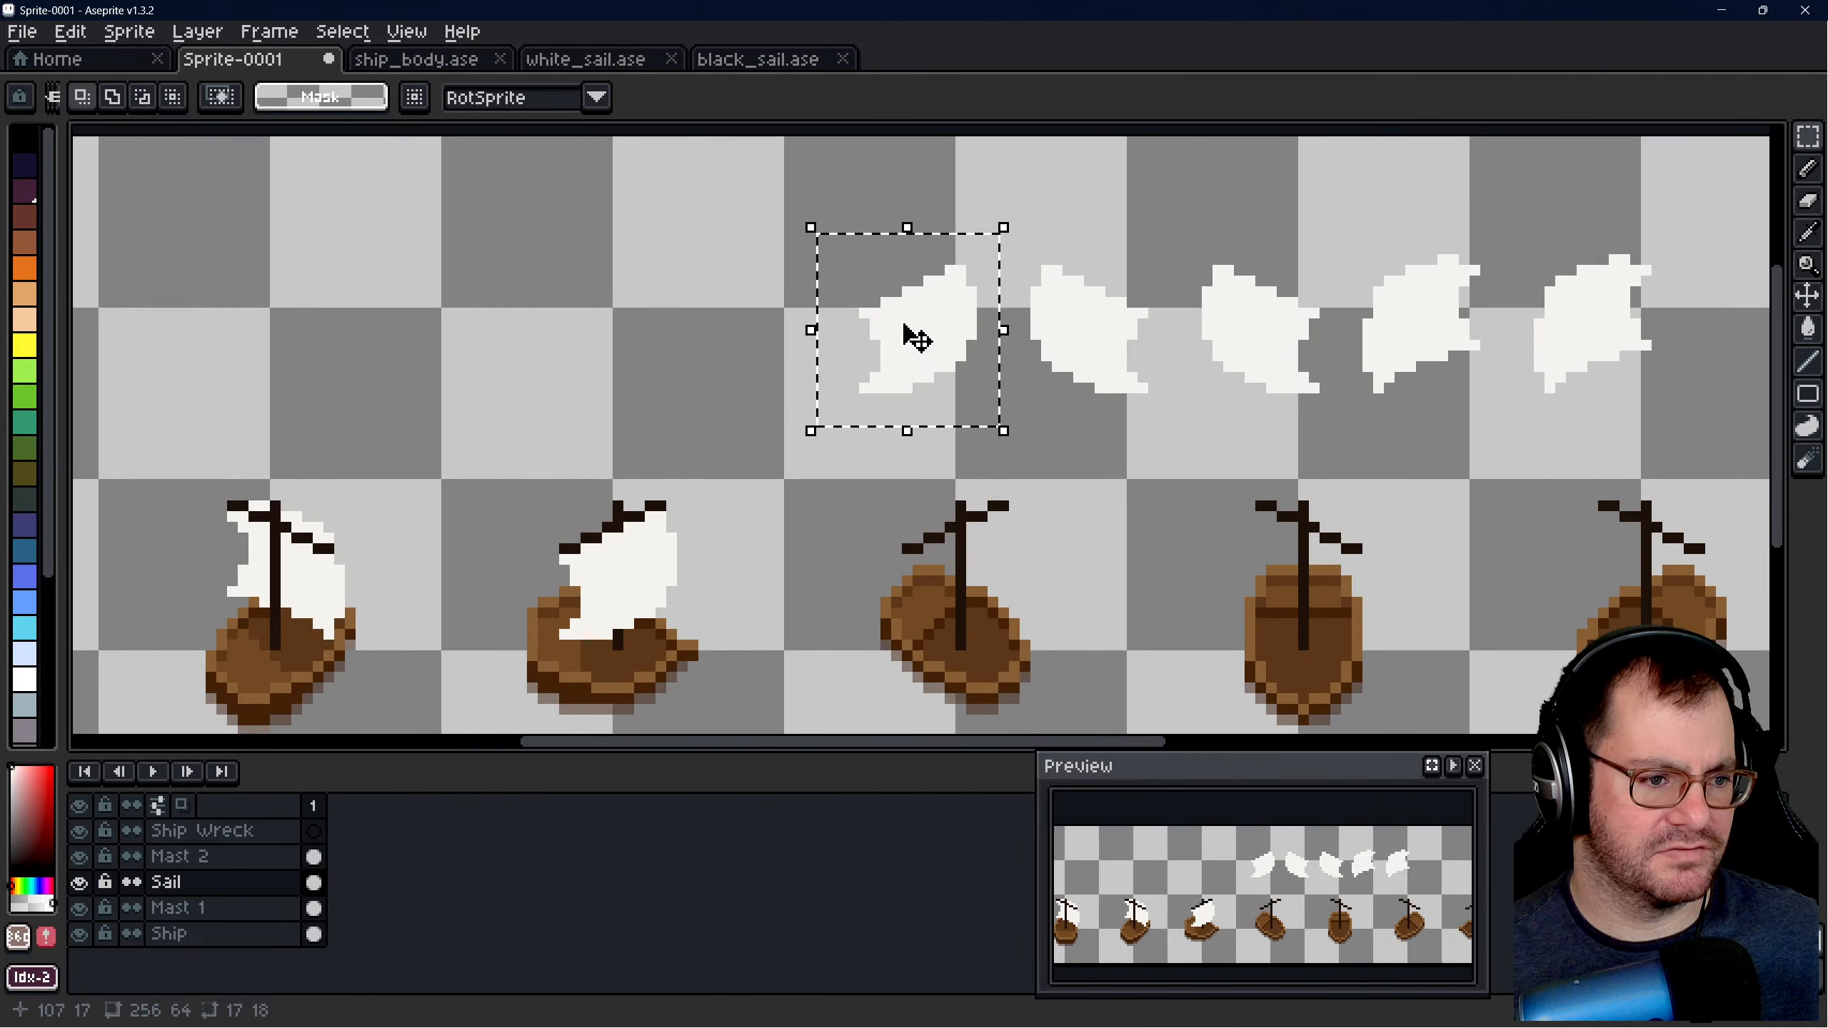
{"action": "left_click_drag", "start_coordinate": [917, 338], "coordinate": [965, 585]}
{"action": "scroll", "coordinate": [651, 348], "scroll_direction": "down", "scroll_amount": 2}
{"action": "left_click", "coordinate": [783, 347]}
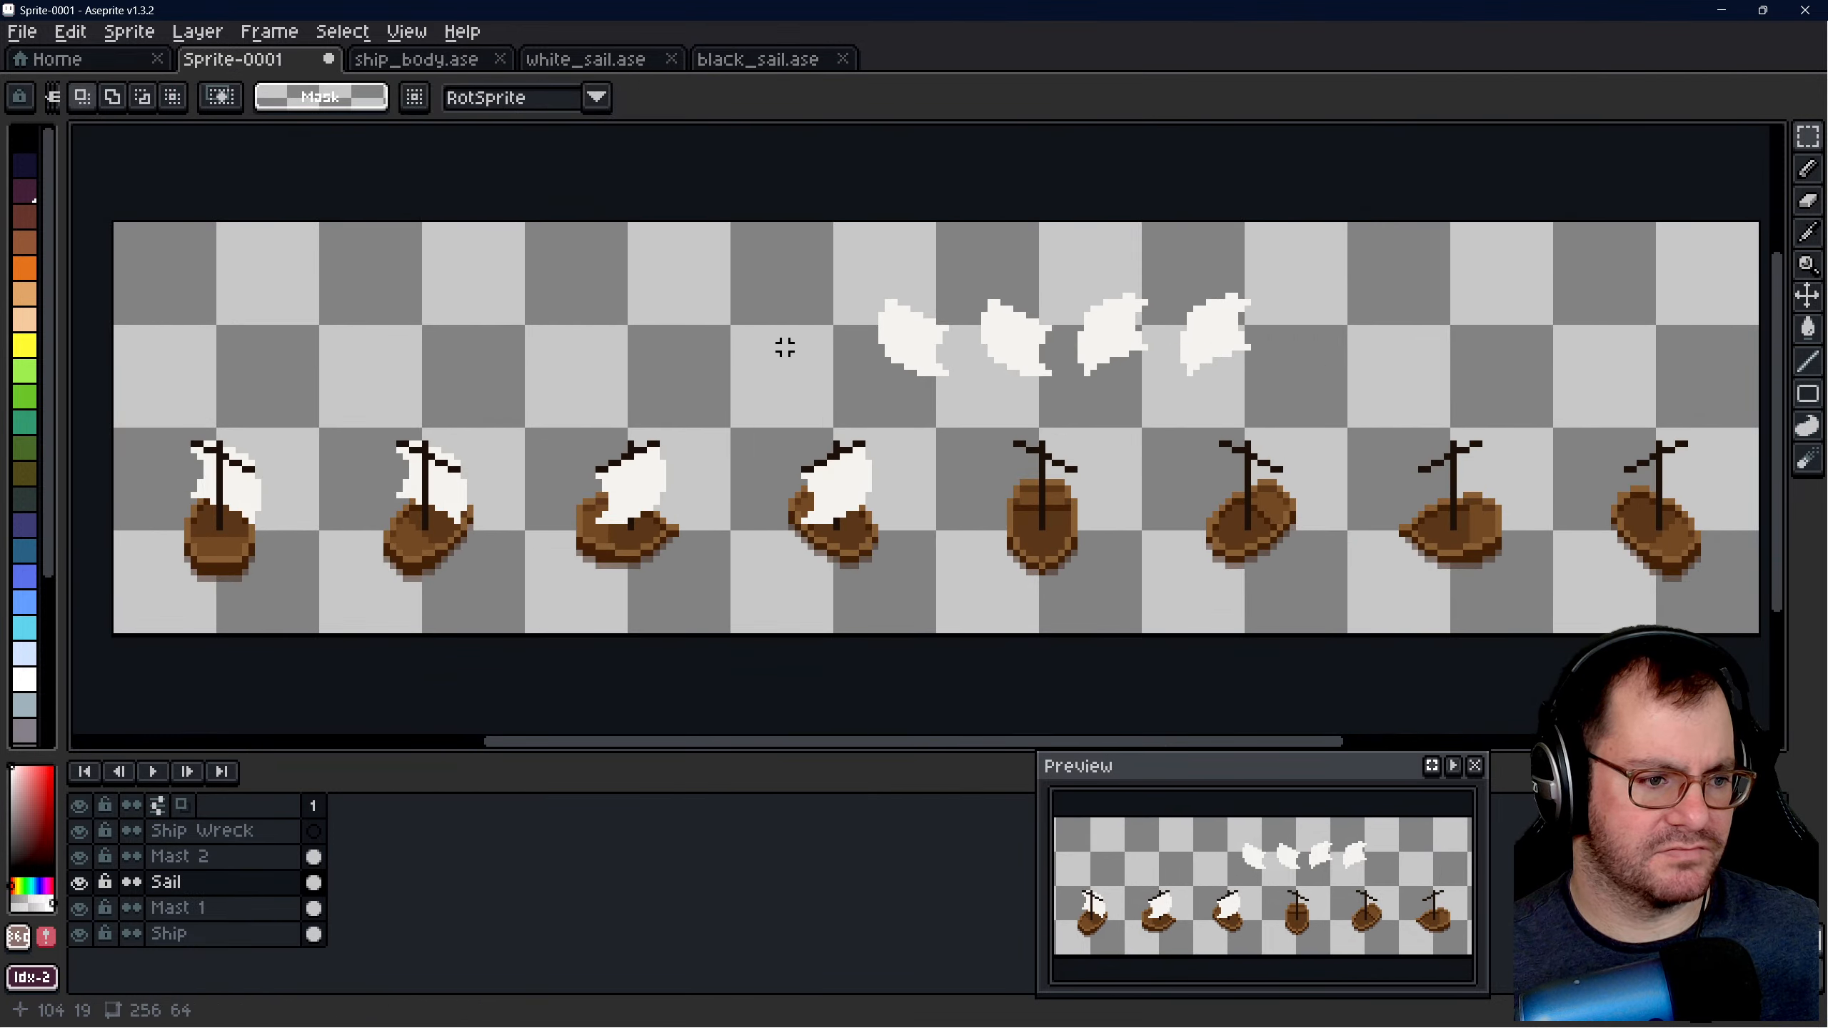
- Move the remaining four sails onto the masts of the fifth to eighth ships
{"action": "left_click_drag", "start_coordinate": [848, 269], "coordinate": [953, 399]}
{"action": "left_click_drag", "start_coordinate": [910, 352], "coordinate": [1040, 478]}
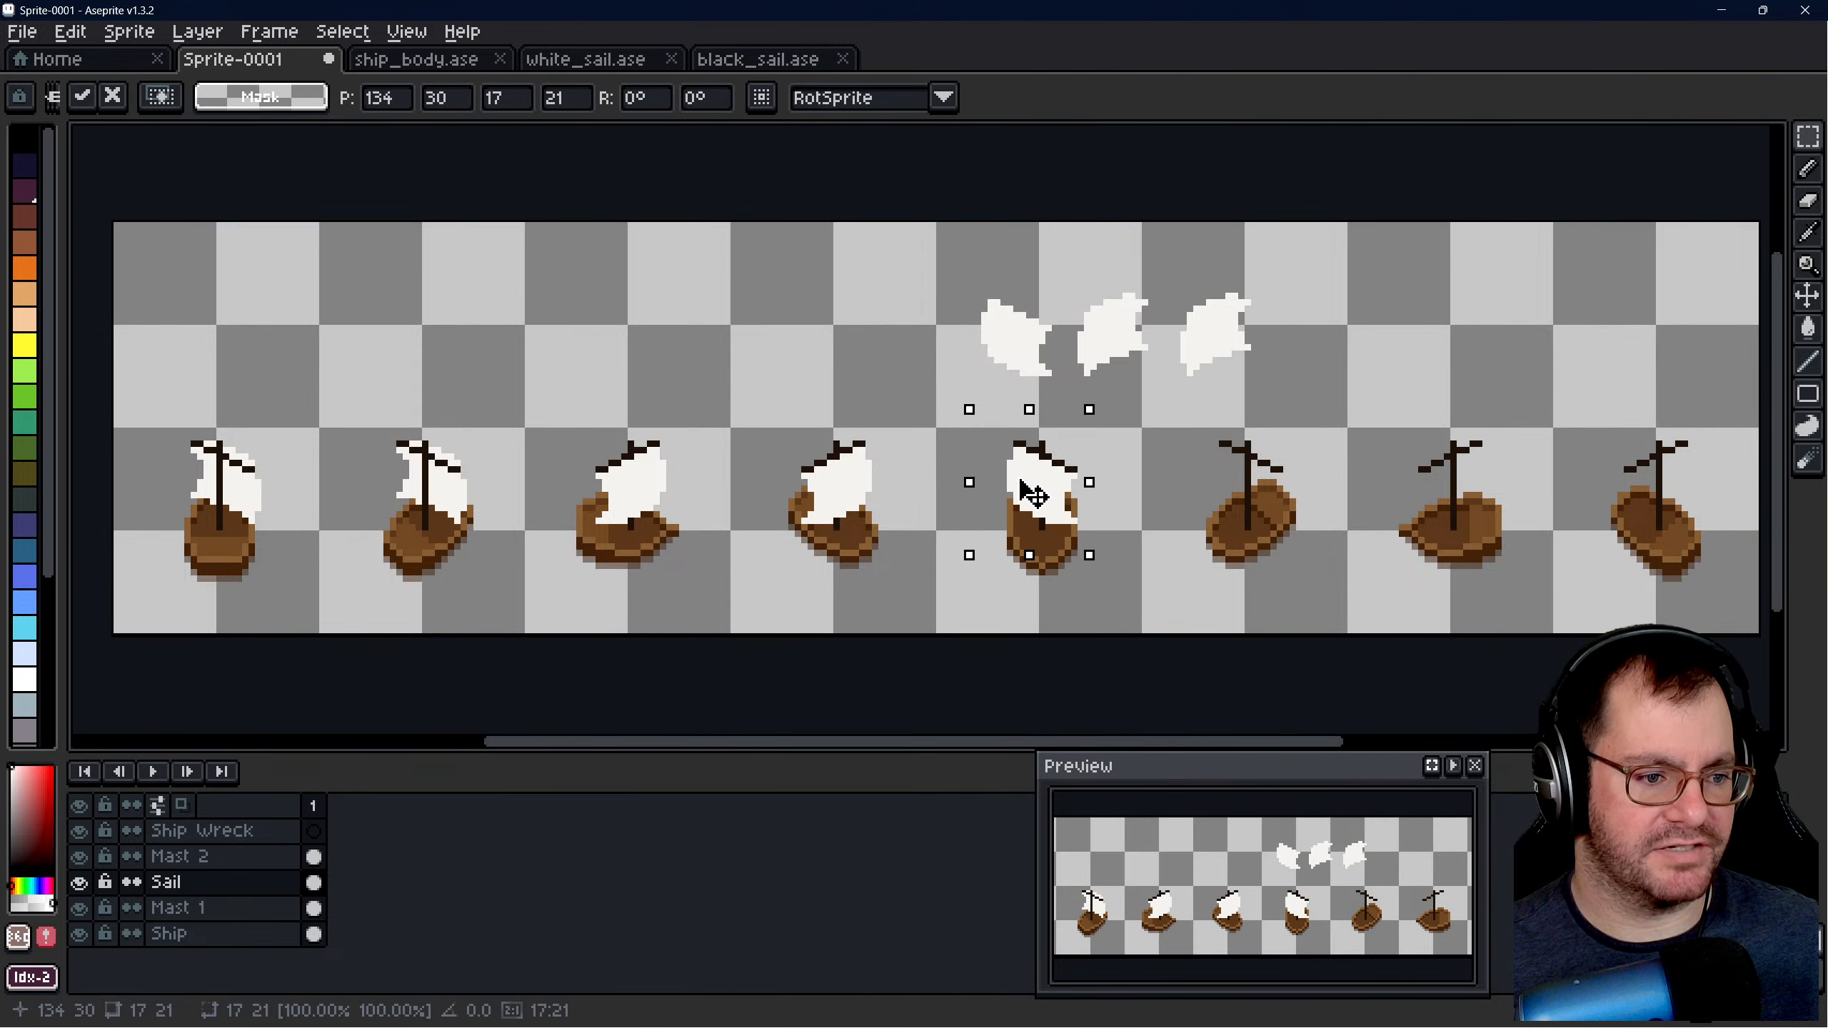
{"action": "left_click", "coordinate": [897, 388]}
{"action": "scroll", "coordinate": [898, 388], "scroll_direction": "down", "scroll_amount": 2}
{"action": "scroll", "coordinate": [1223, 446], "scroll_direction": "up", "scroll_amount": 3}
{"action": "scroll", "coordinate": [404, 242], "scroll_direction": "down", "scroll_amount": 1}
{"action": "middle_click_drag", "start_coordinate": [405, 242], "coordinate": [502, 274]}
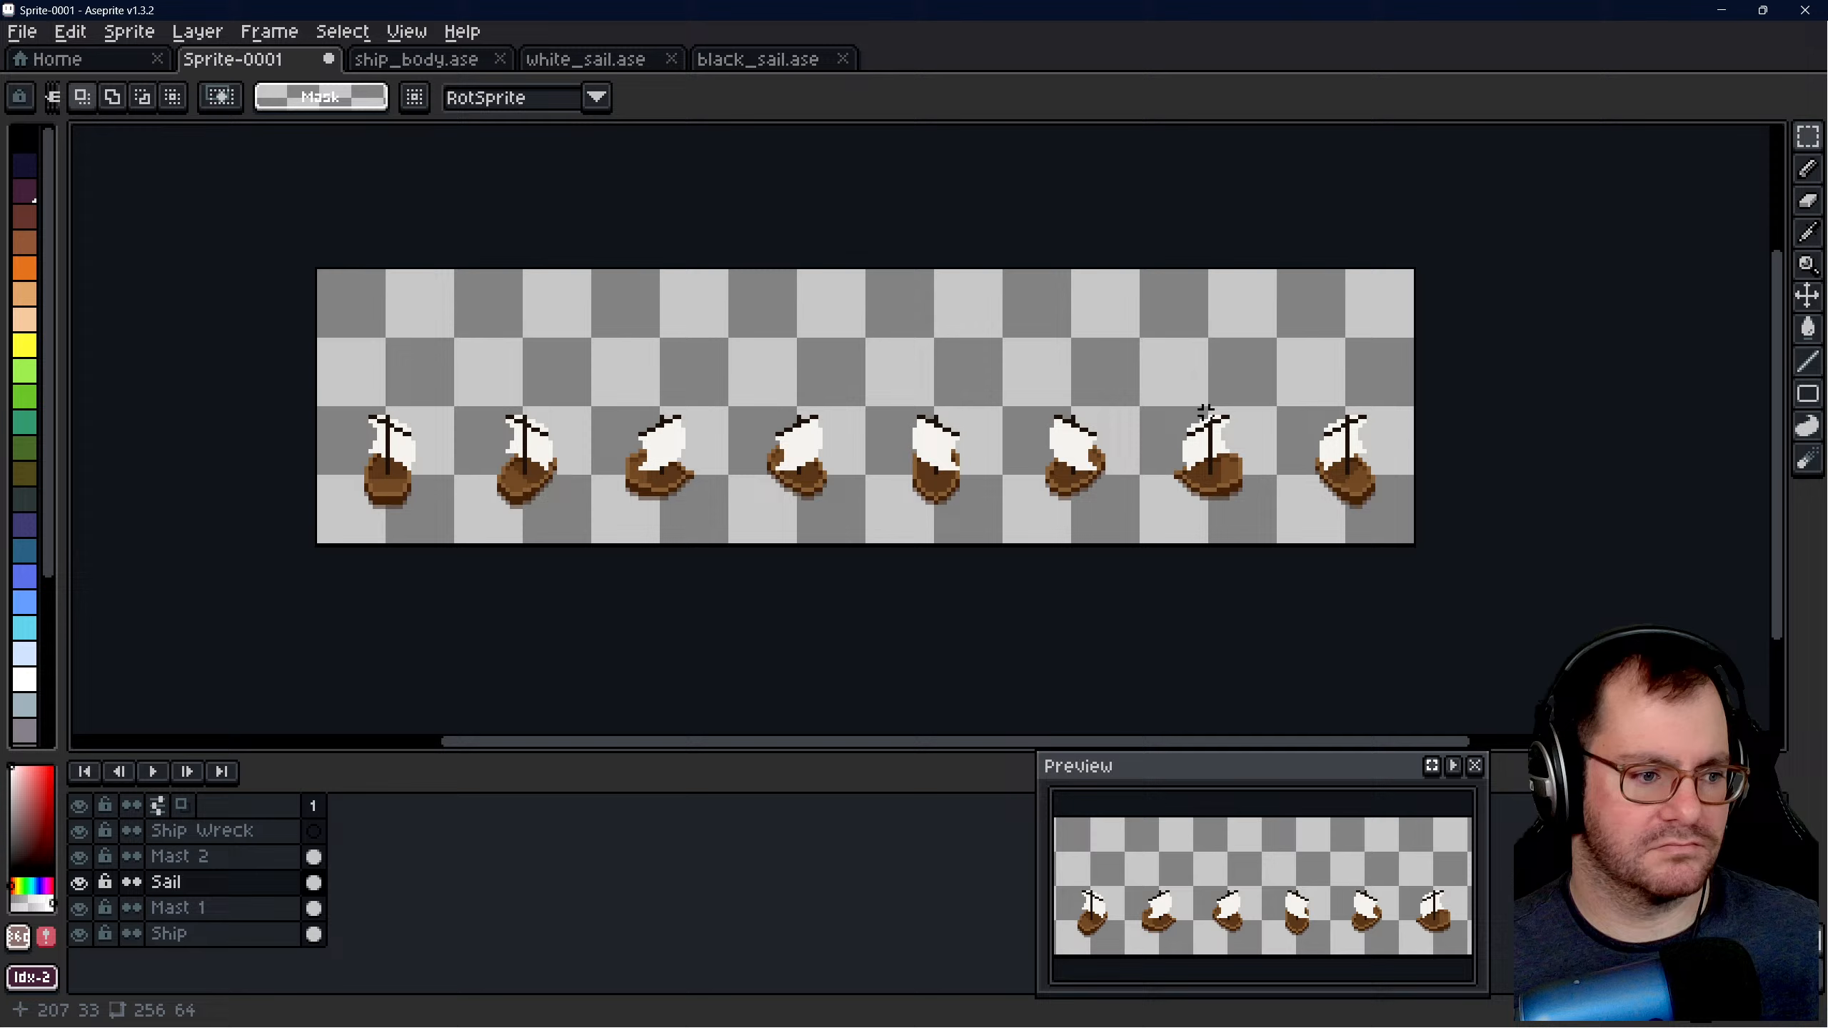
- Save the sprite as ship_wreck in the A Following Wind sprites folder
{"action": "scroll", "coordinate": [879, 402], "scroll_direction": "up", "scroll_amount": 1}
{"action": "key", "text": "ctrl+s"}
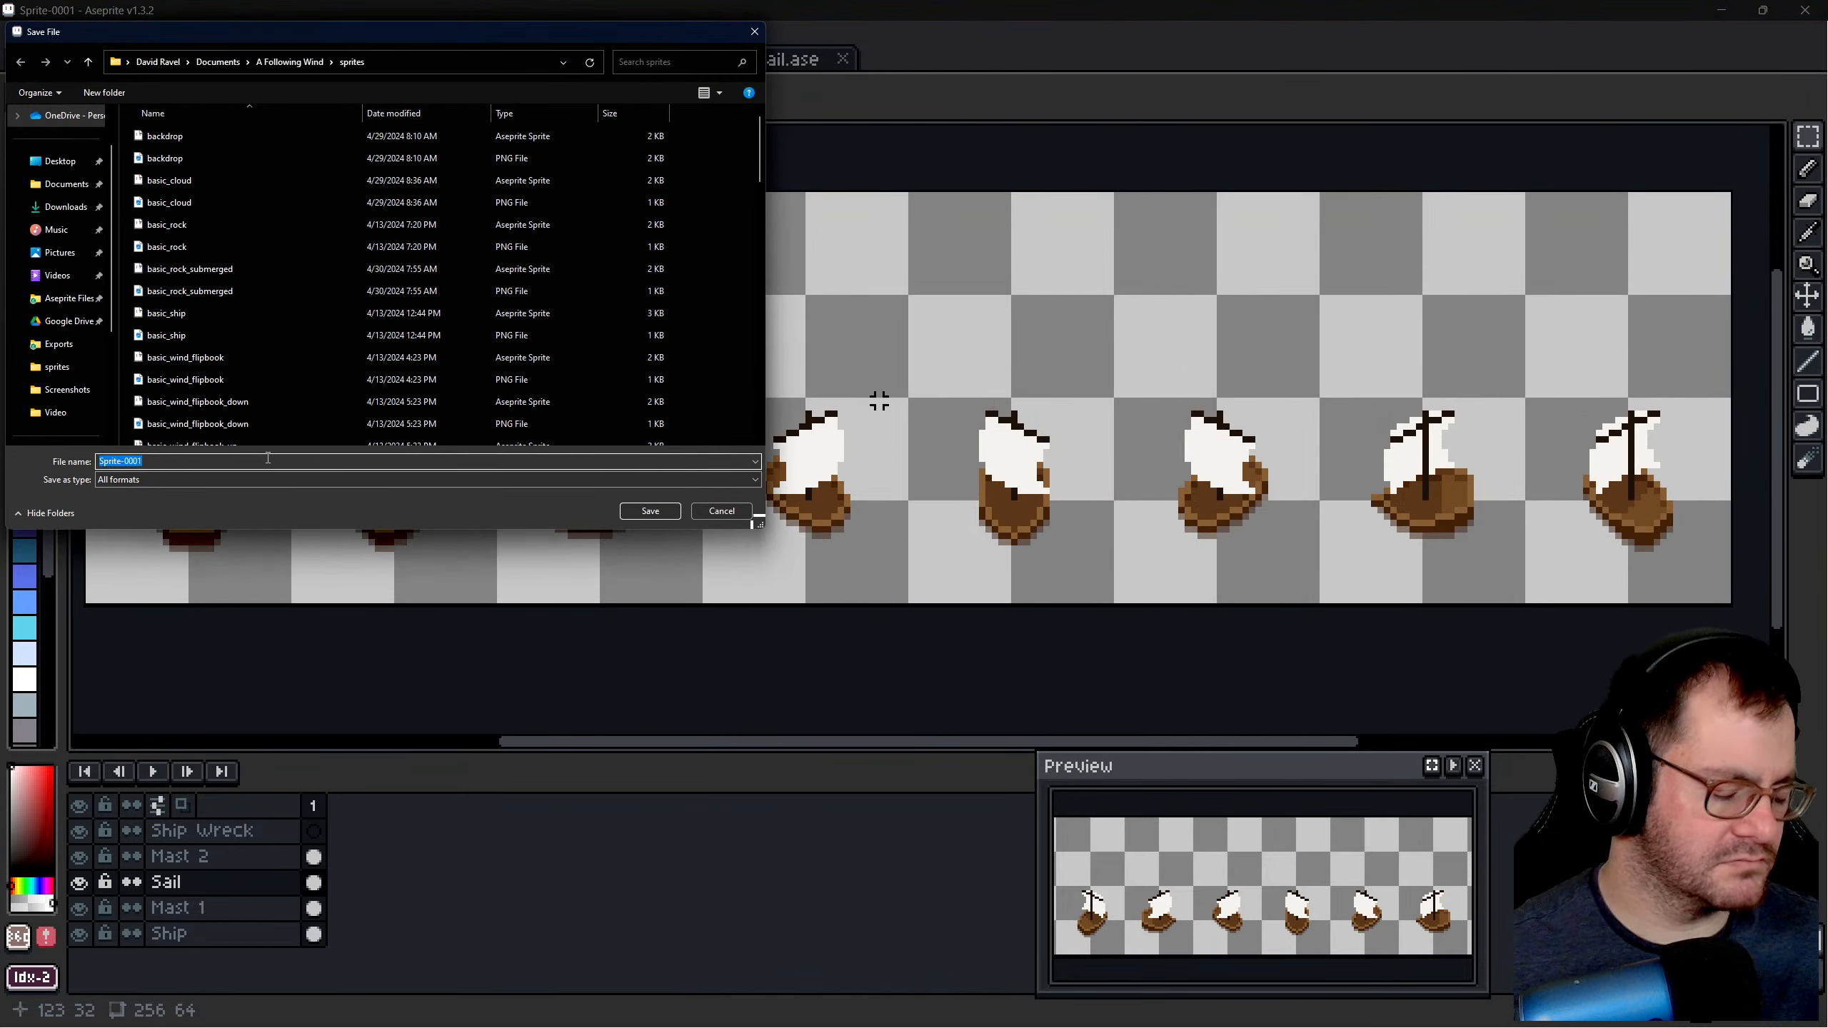
{"action": "type", "text": "ship_"}
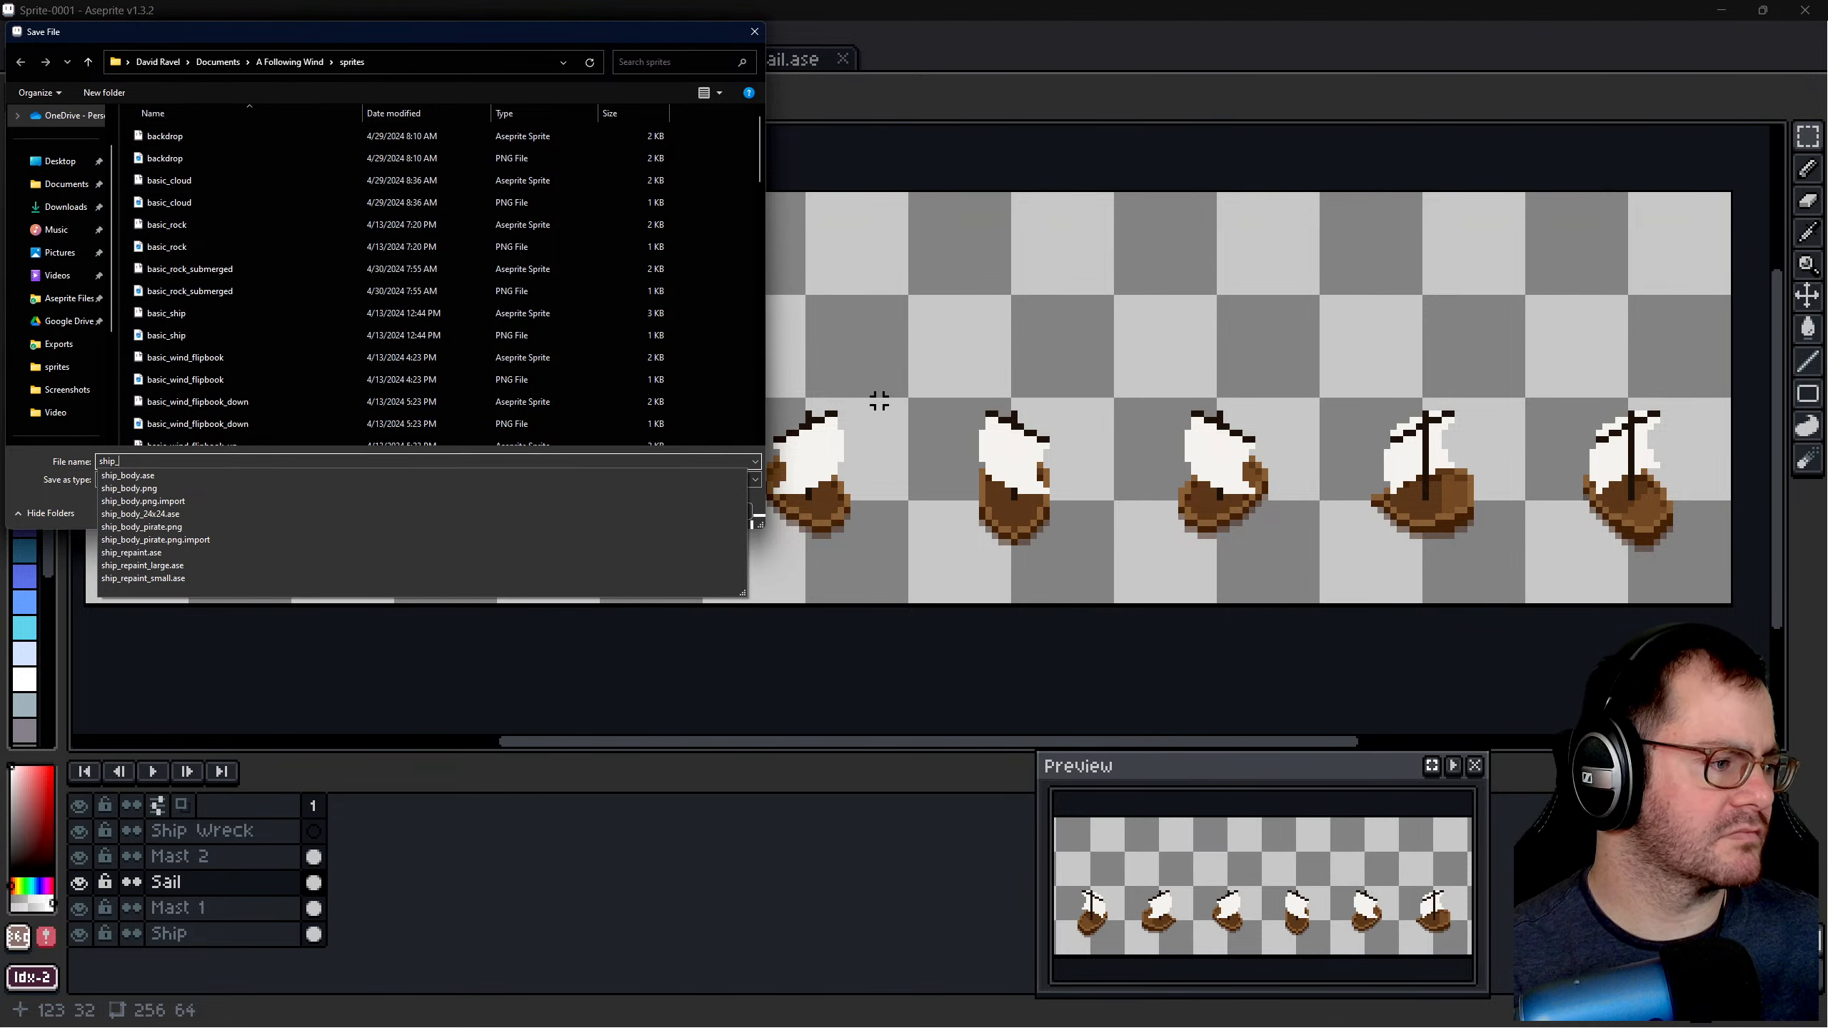
{"action": "type", "text": "wreck"}
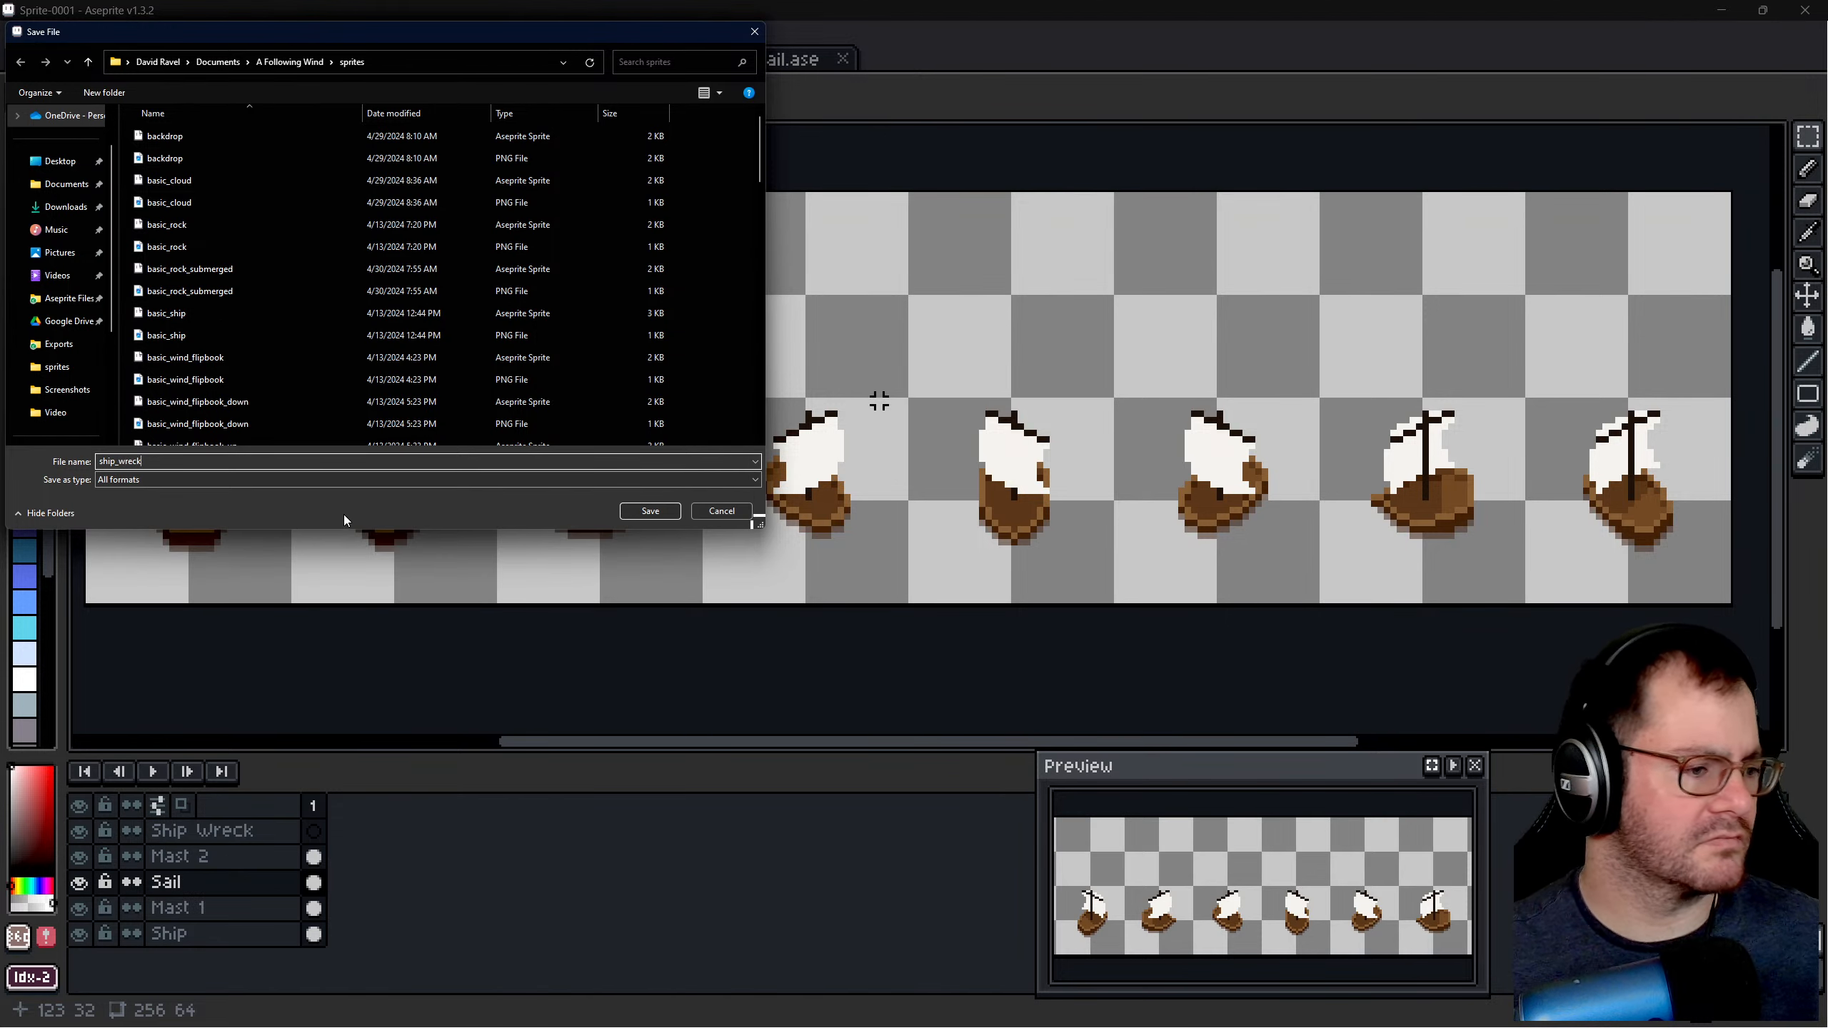
{"action": "left_click", "coordinate": [650, 511]}
- Copy the Ship layer's hulls from the 256 × 32 lower row into the Ship Wreck layer and place them in the upper row
{"action": "scroll", "coordinate": [653, 490], "scroll_direction": "down", "scroll_amount": 1}
{"action": "middle_click_drag", "start_coordinate": [471, 495], "coordinate": [723, 495]}
{"action": "scroll", "coordinate": [723, 495], "scroll_direction": "up", "scroll_amount": 1}
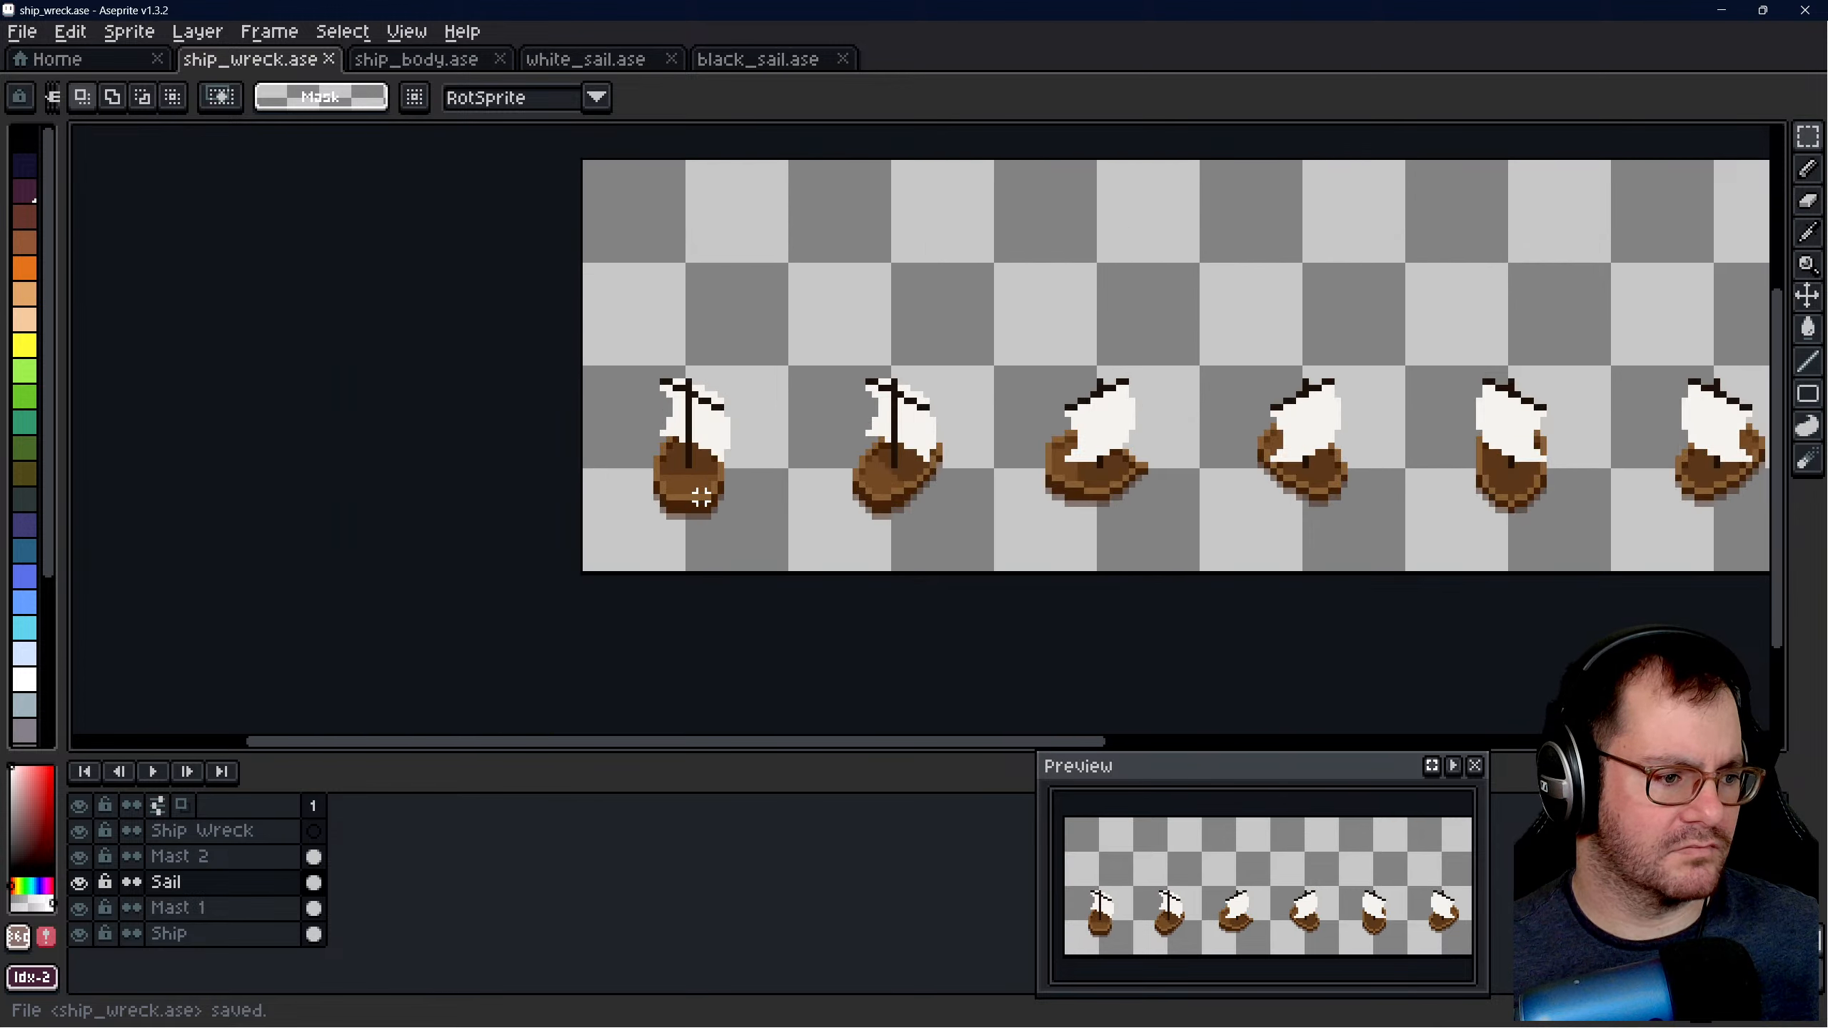
{"action": "scroll", "coordinate": [958, 478], "scroll_direction": "up", "scroll_amount": 1}
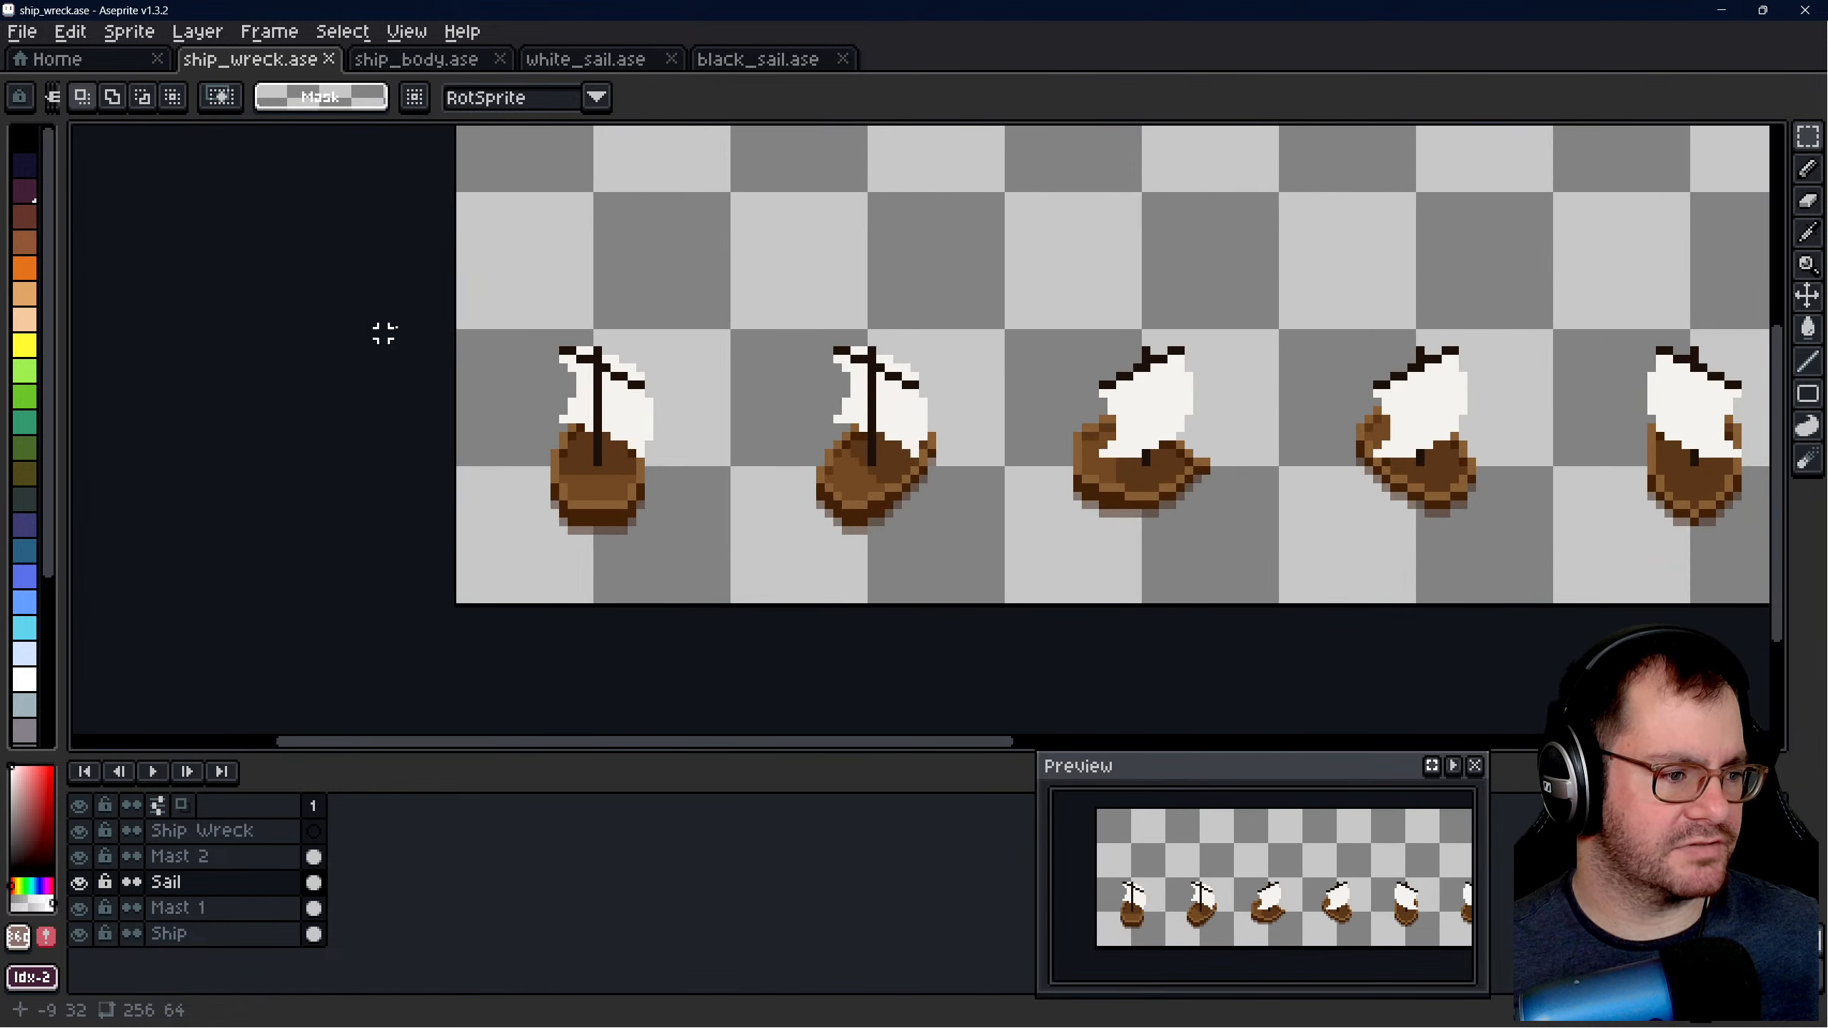
{"action": "scroll", "coordinate": [644, 302], "scroll_direction": "down", "scroll_amount": 3}
{"action": "scroll", "coordinate": [618, 291], "scroll_direction": "up", "scroll_amount": 2}
{"action": "left_click", "coordinate": [170, 934]}
{"action": "middle_click_drag", "start_coordinate": [819, 445], "coordinate": [653, 428]}
{"action": "scroll", "coordinate": [472, 422], "scroll_direction": "down", "scroll_amount": 1}
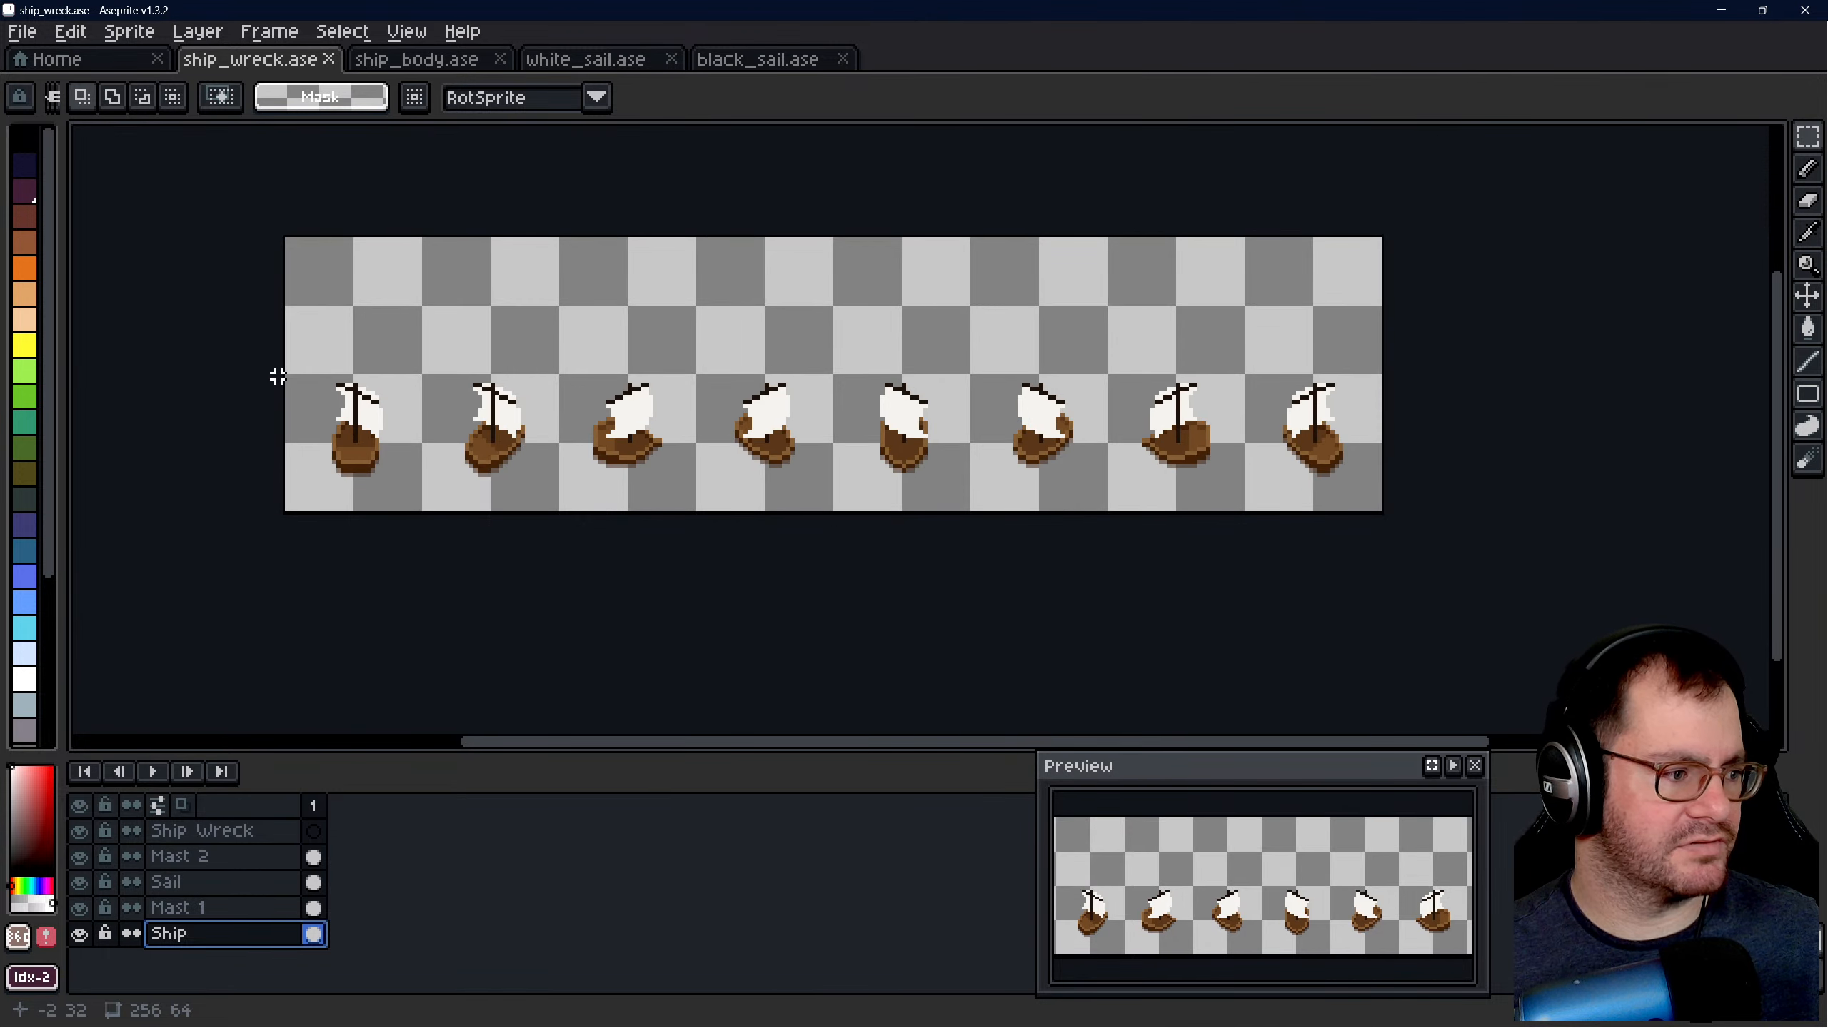
{"action": "left_click_drag", "start_coordinate": [287, 375], "coordinate": [1381, 515]}
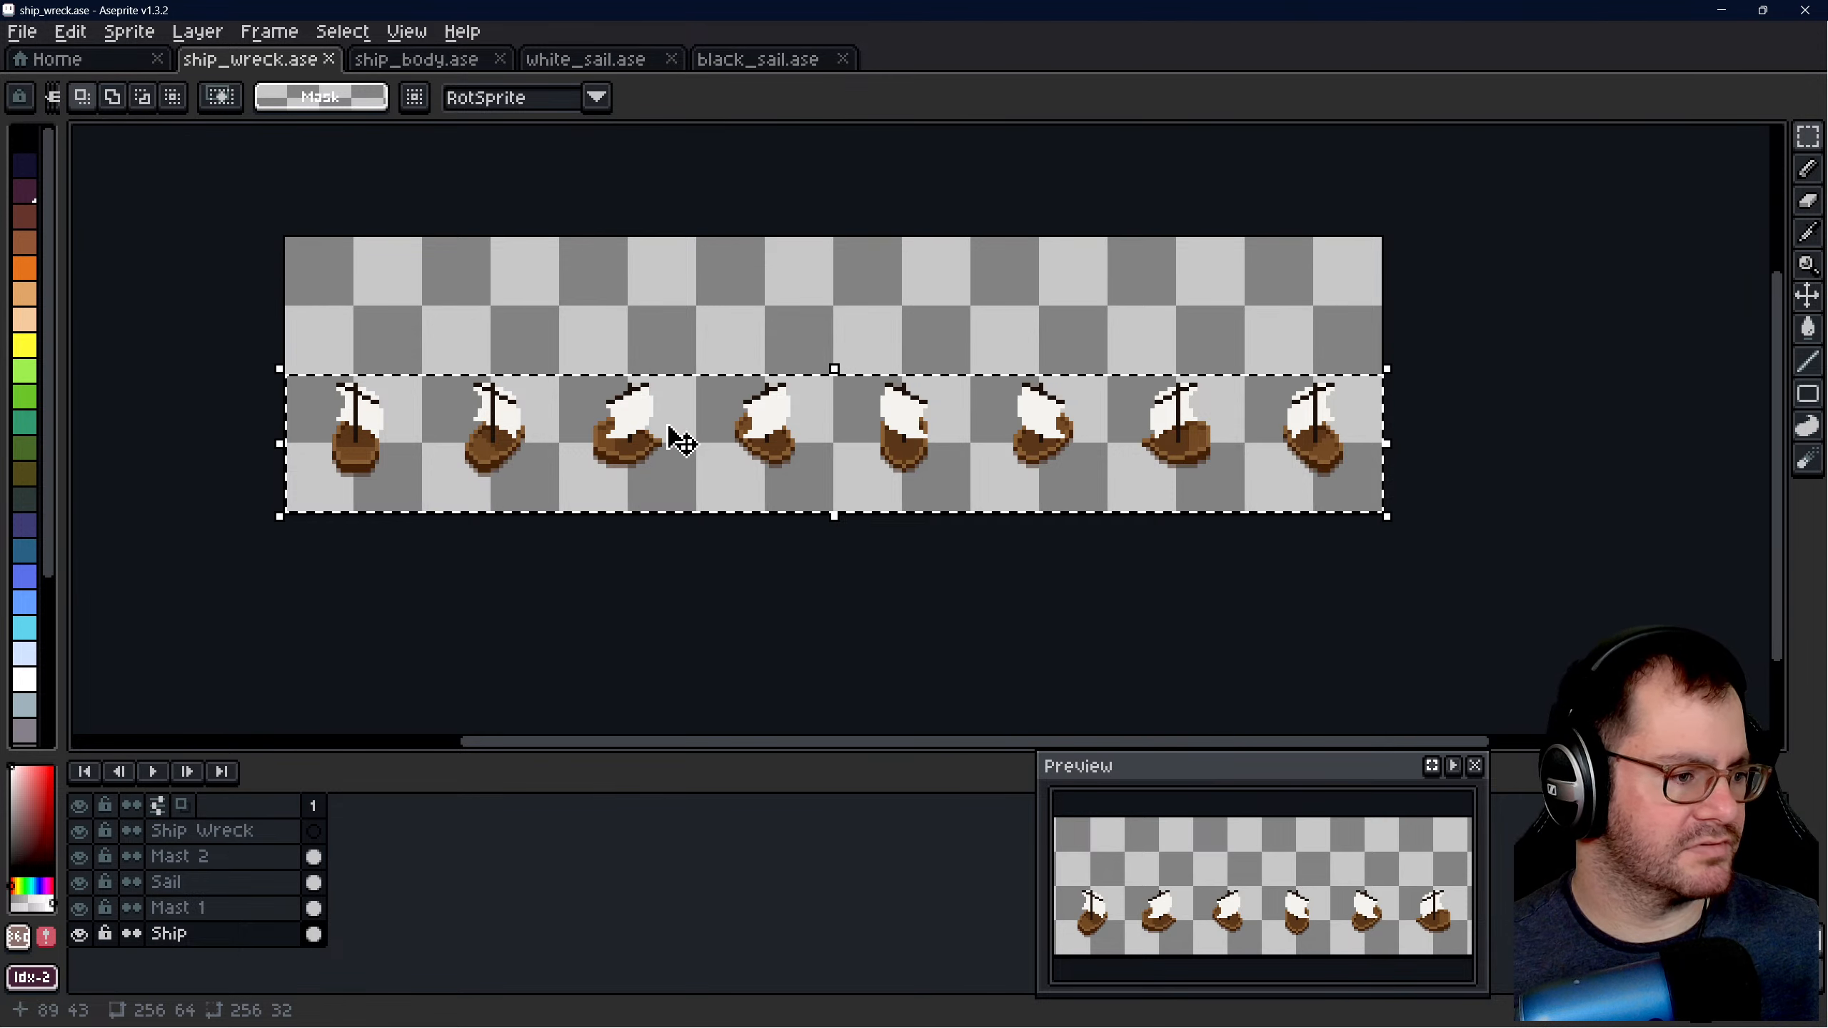
{"action": "left_click", "coordinate": [204, 830]}
{"action": "left_click_drag", "start_coordinate": [651, 464], "coordinate": [765, 352], "text": "ctrl"}
{"action": "scroll", "coordinate": [379, 306], "scroll_direction": "up", "scroll_amount": 4}
{"action": "scroll", "coordinate": [625, 372], "scroll_direction": "down", "scroll_amount": 1}
{"action": "scroll", "coordinate": [811, 339], "scroll_direction": "up", "scroll_amount": 2}
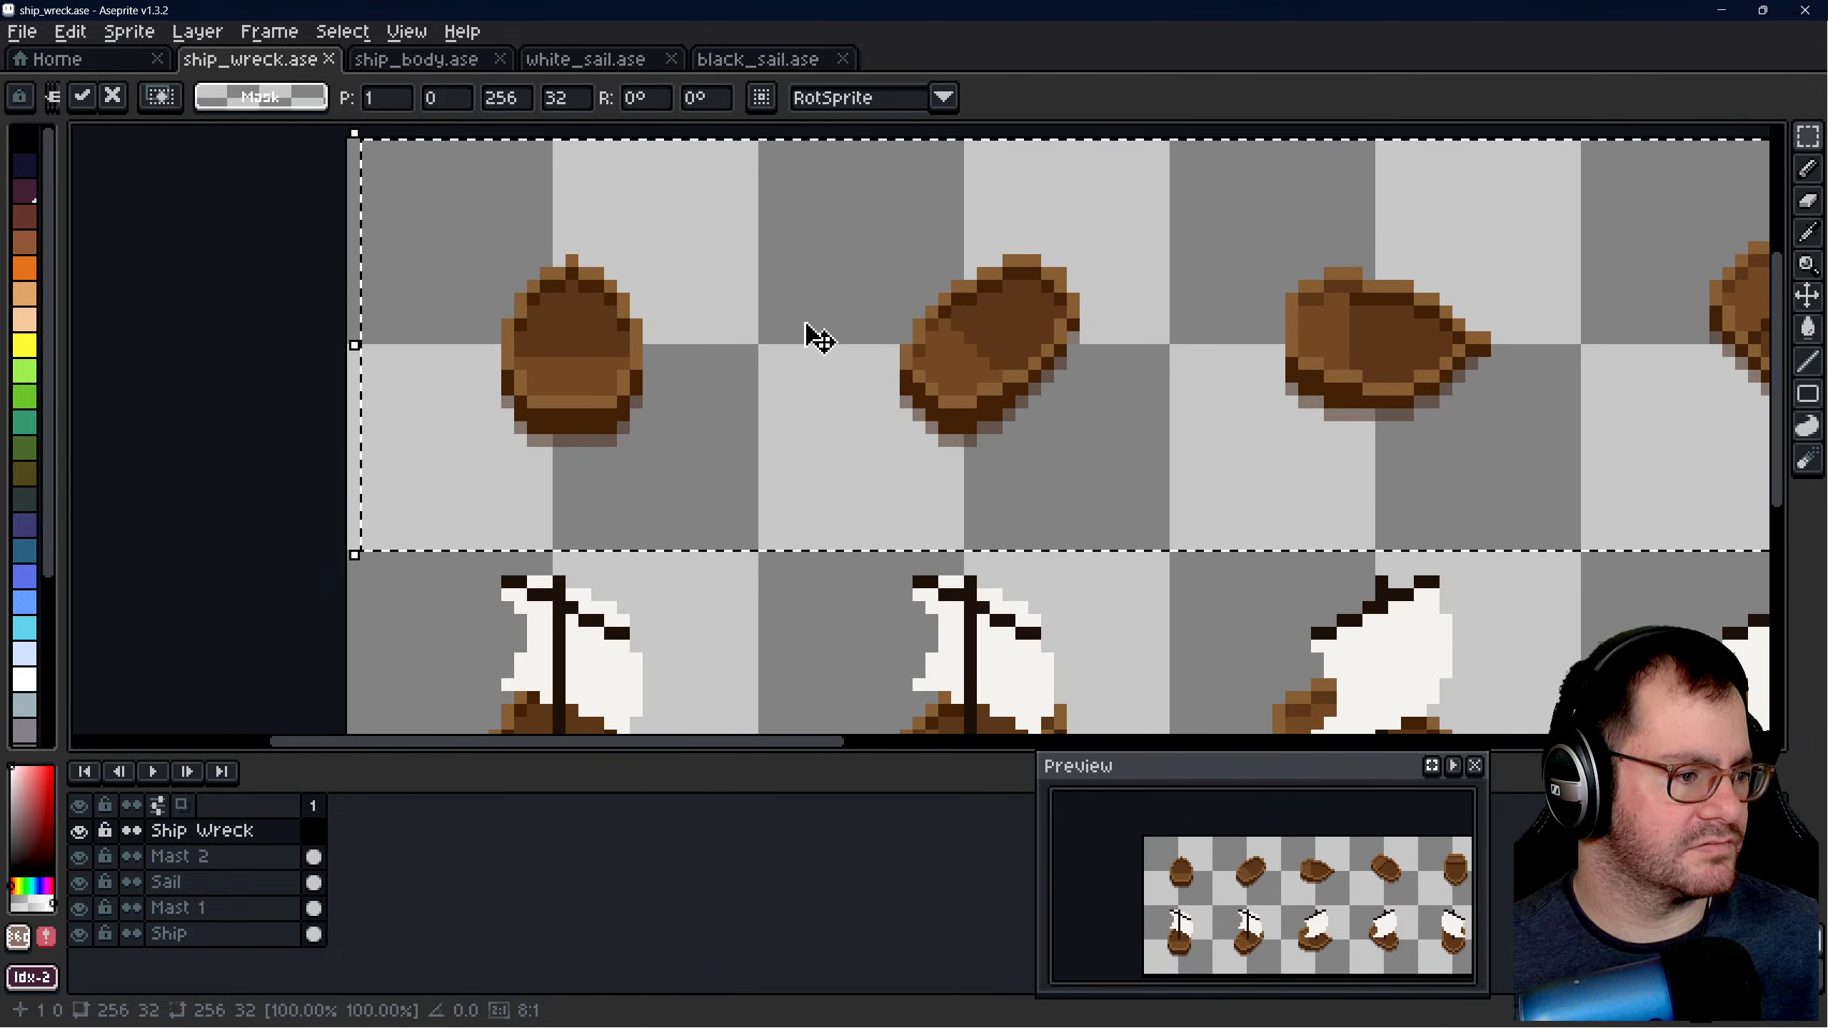
{"action": "scroll", "coordinate": [844, 338], "scroll_direction": "down", "scroll_amount": 2}
{"action": "left_click", "coordinate": [413, 453]}
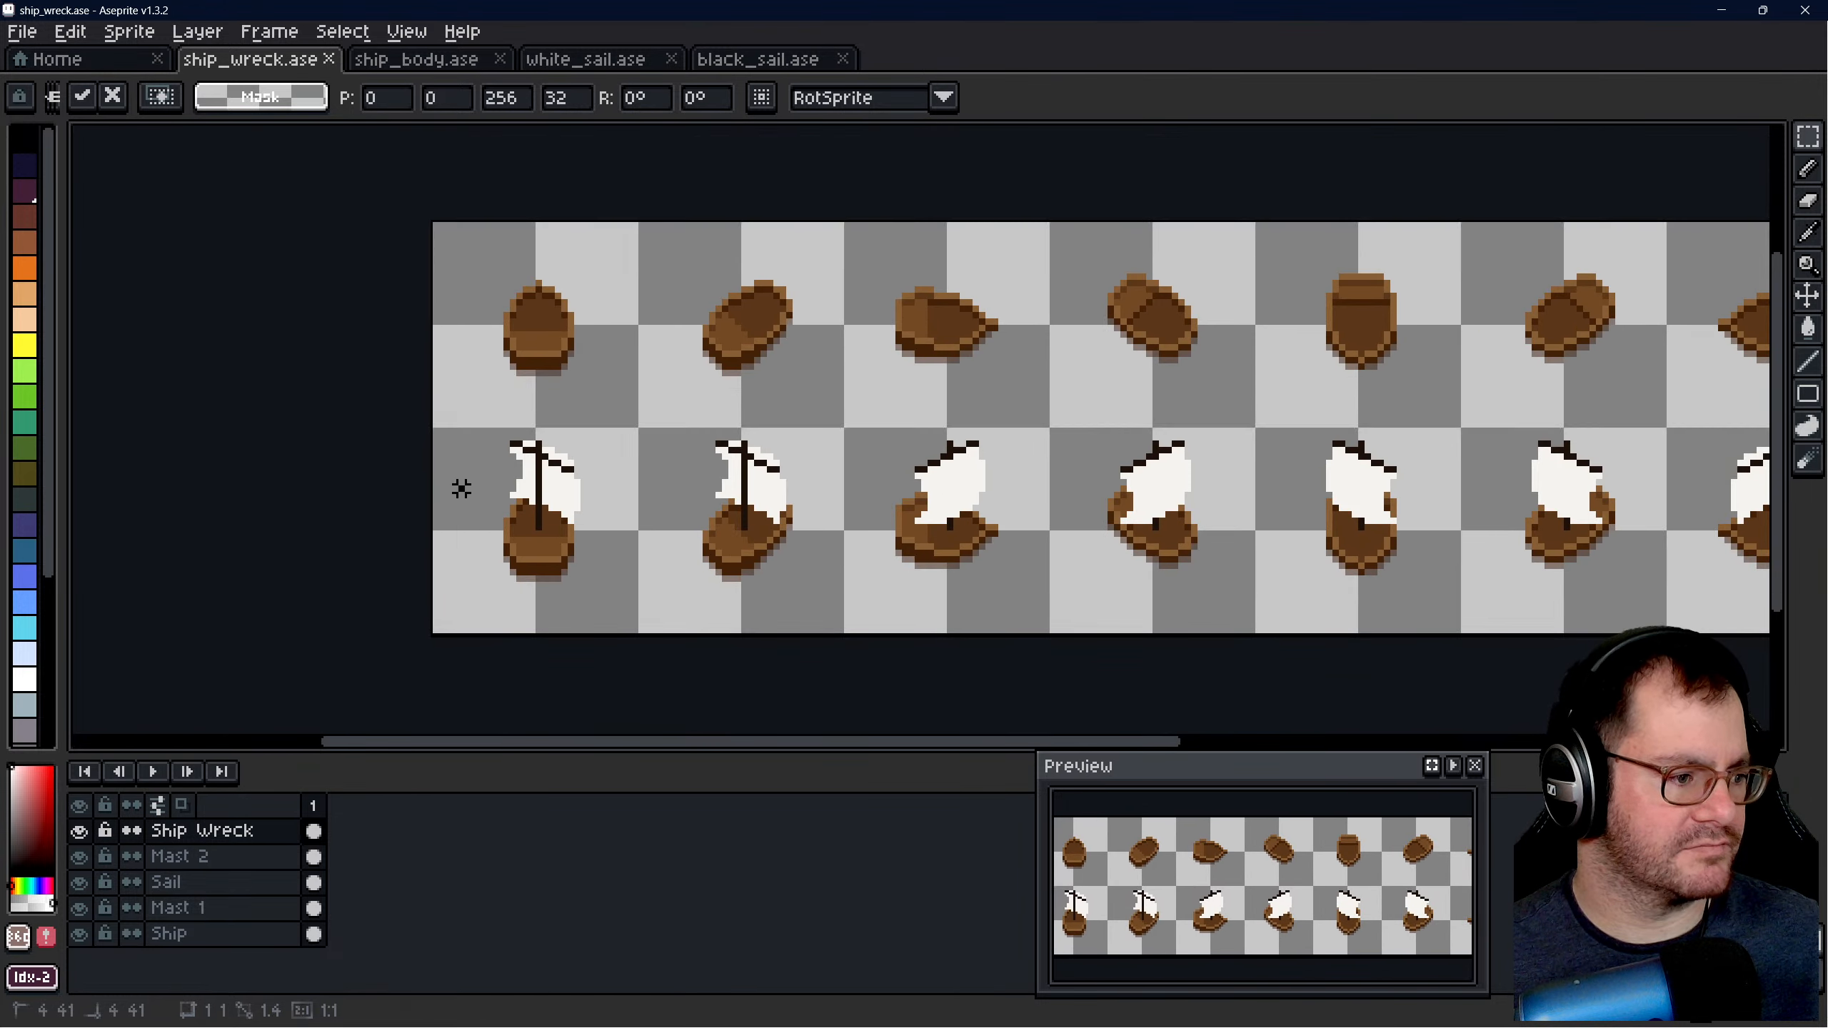
- Try copying the Mast 1 layer's 256 × 32 lower row onto the upper hulls at 0, 0, and undo the copy
{"action": "left_click", "coordinate": [205, 857]}
{"action": "left_click", "coordinate": [205, 882]}
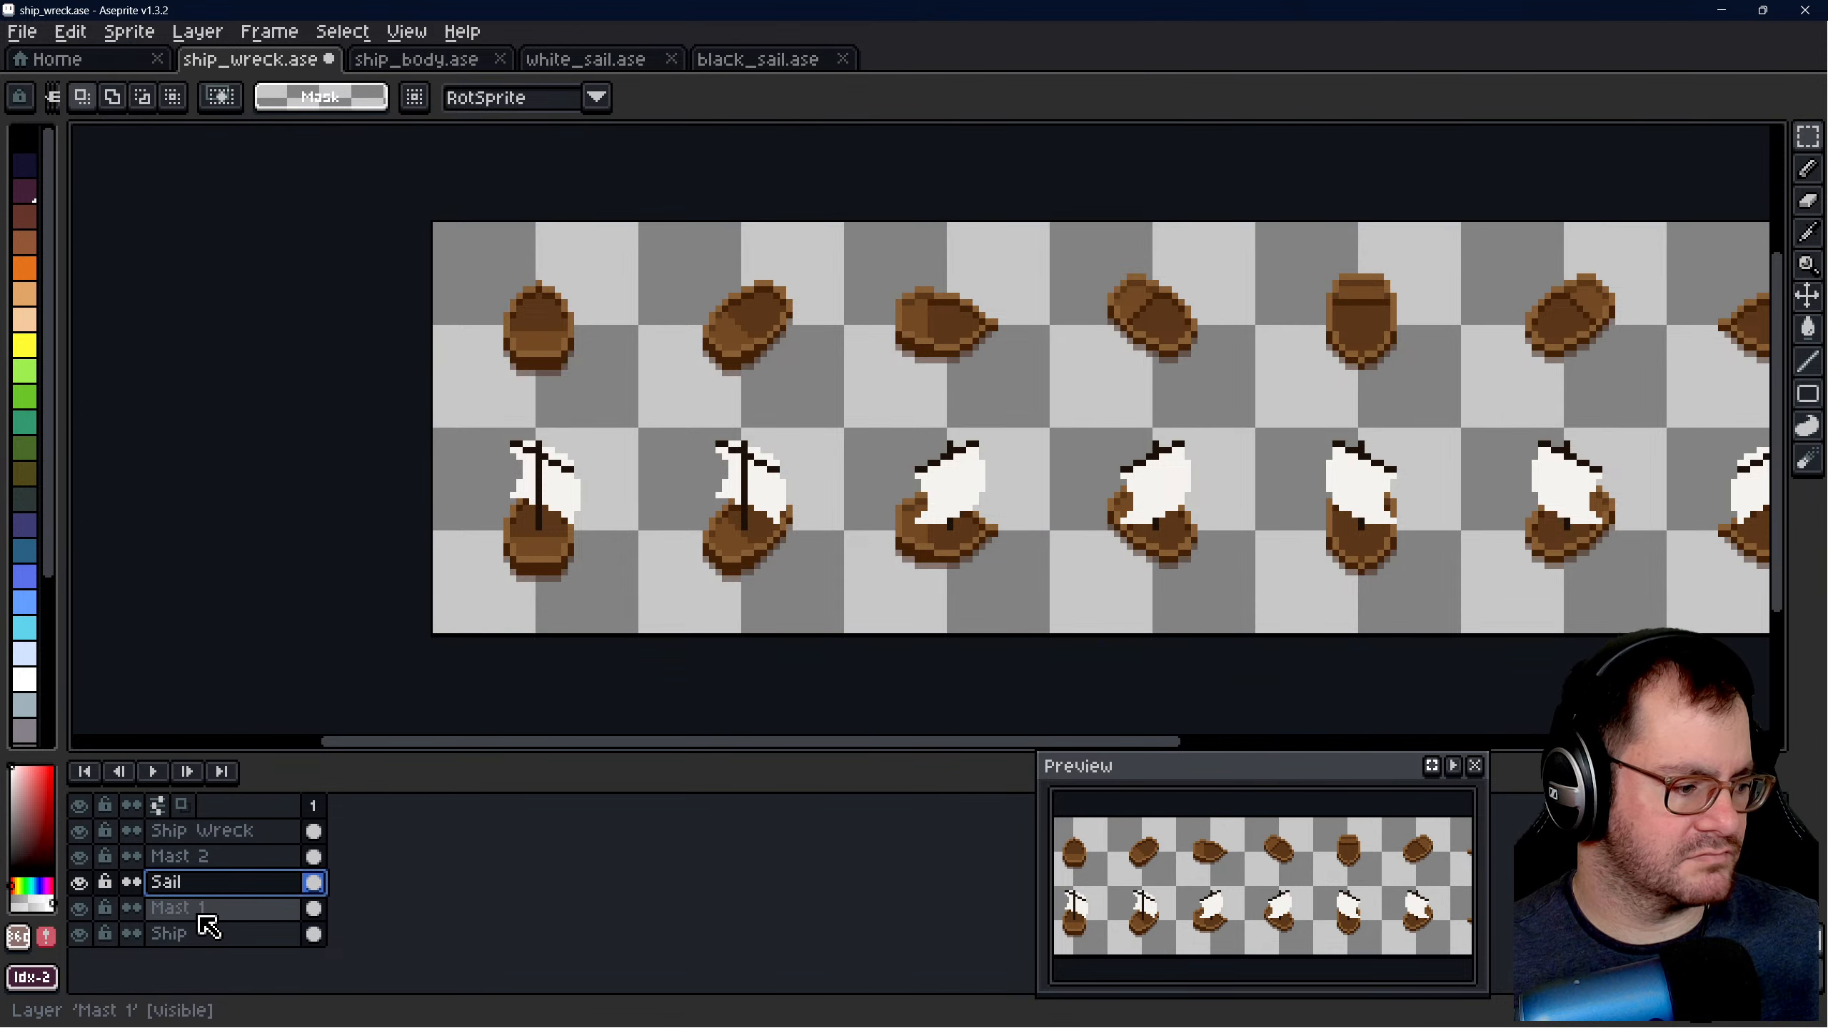
{"action": "left_click", "coordinate": [204, 908]}
{"action": "scroll", "coordinate": [758, 553], "scroll_direction": "down", "scroll_amount": 1}
{"action": "scroll", "coordinate": [491, 534], "scroll_direction": "down", "scroll_amount": 1}
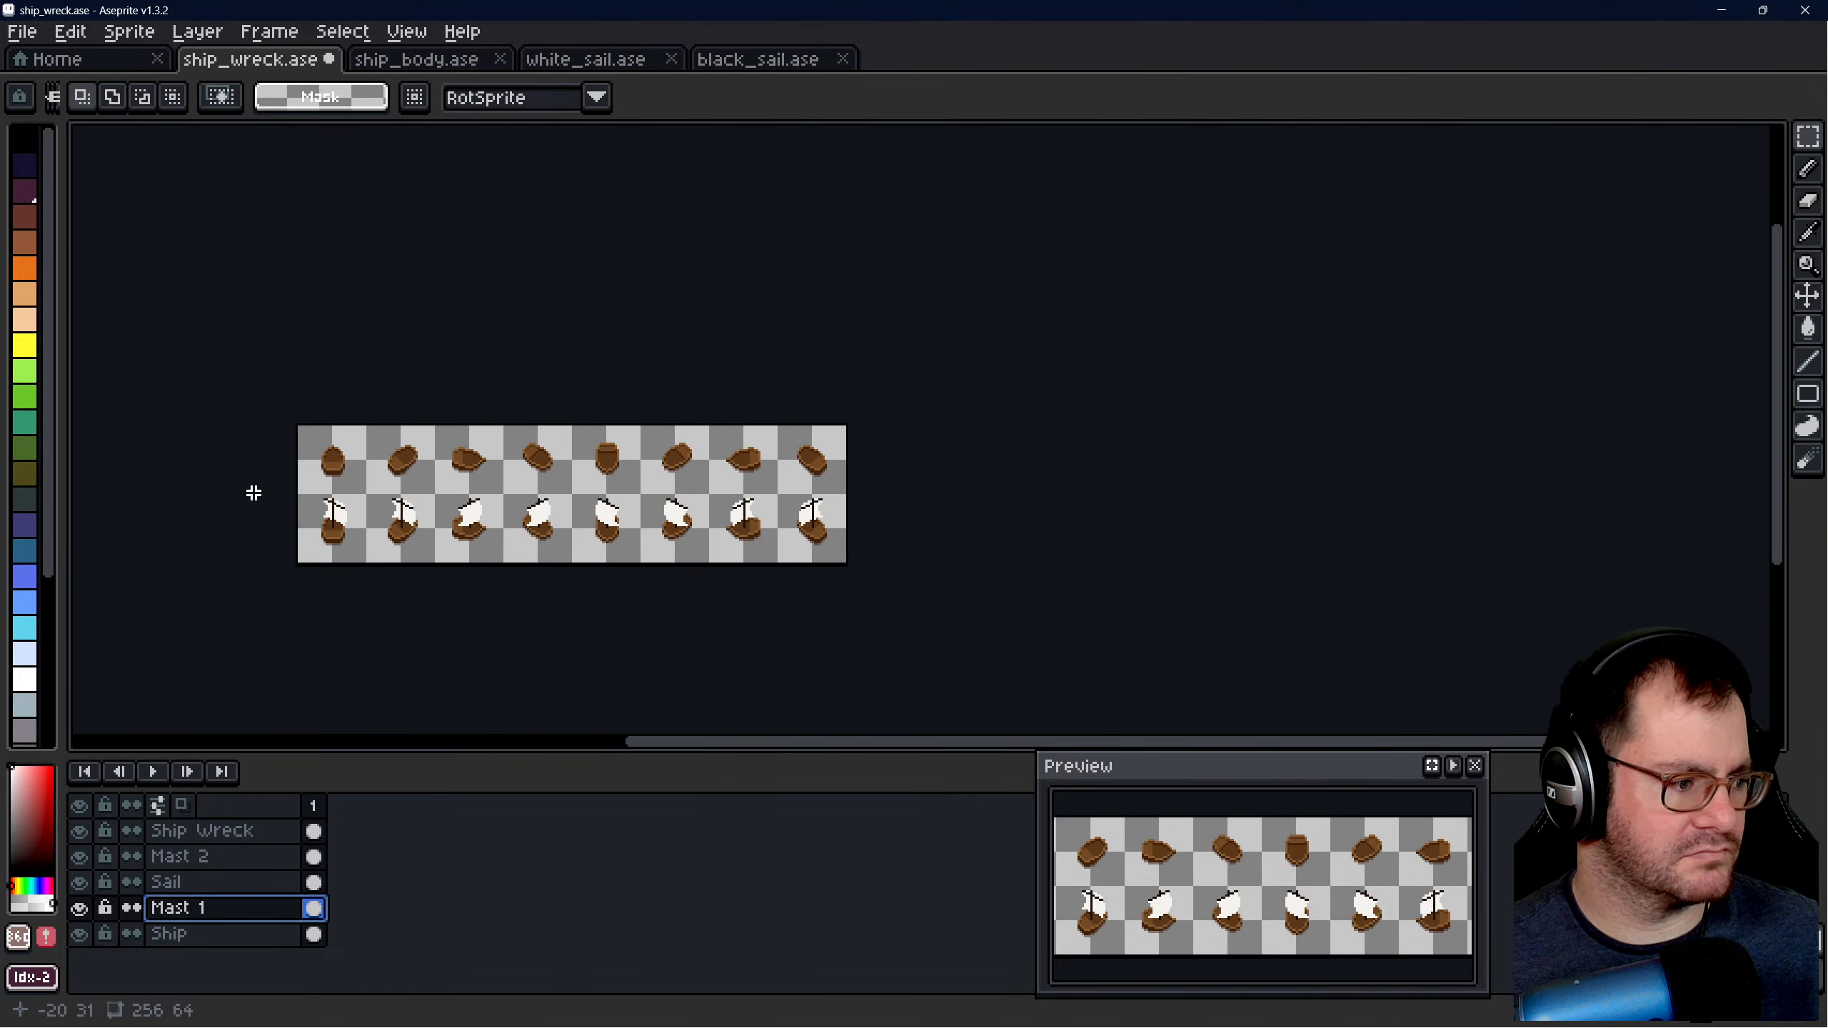
{"action": "scroll", "coordinate": [301, 493], "scroll_direction": "up", "scroll_amount": 1}
{"action": "left_click_drag", "start_coordinate": [297, 495], "coordinate": [1393, 629]}
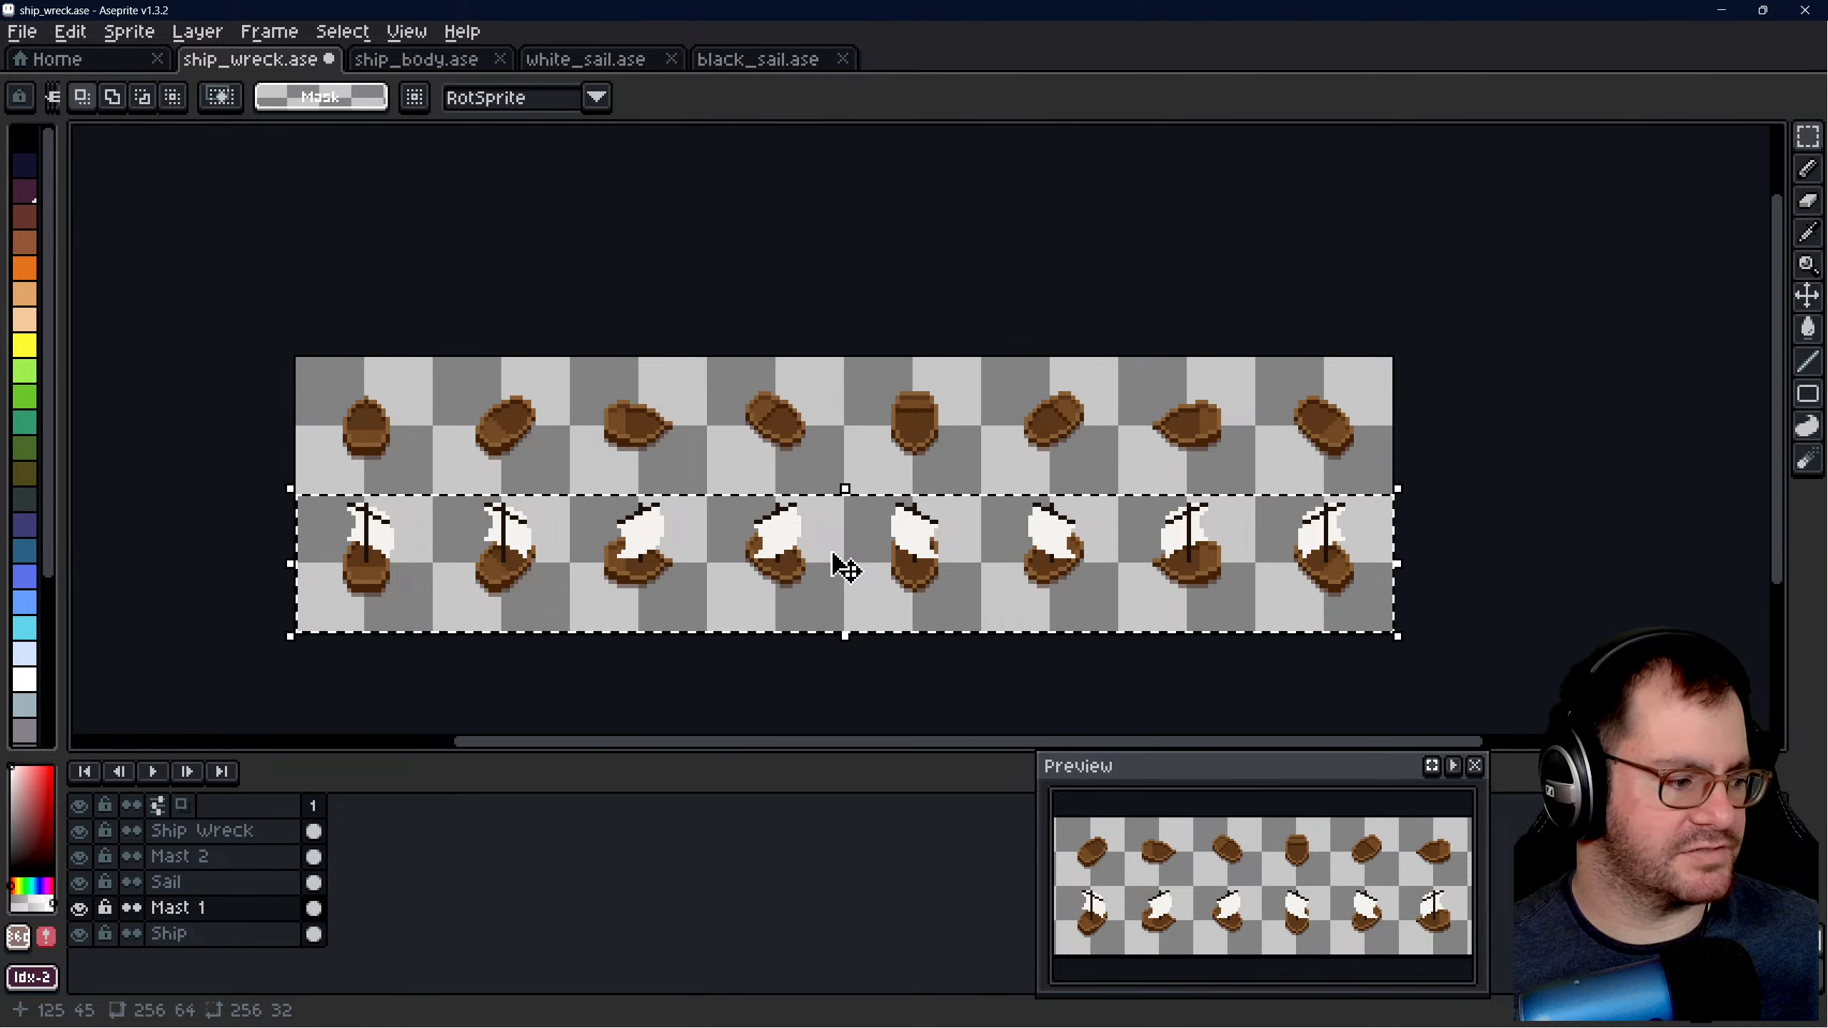
{"action": "left_click_drag", "start_coordinate": [838, 566], "coordinate": [869, 433]}
{"action": "scroll", "coordinate": [347, 366], "scroll_direction": "up", "scroll_amount": 2}
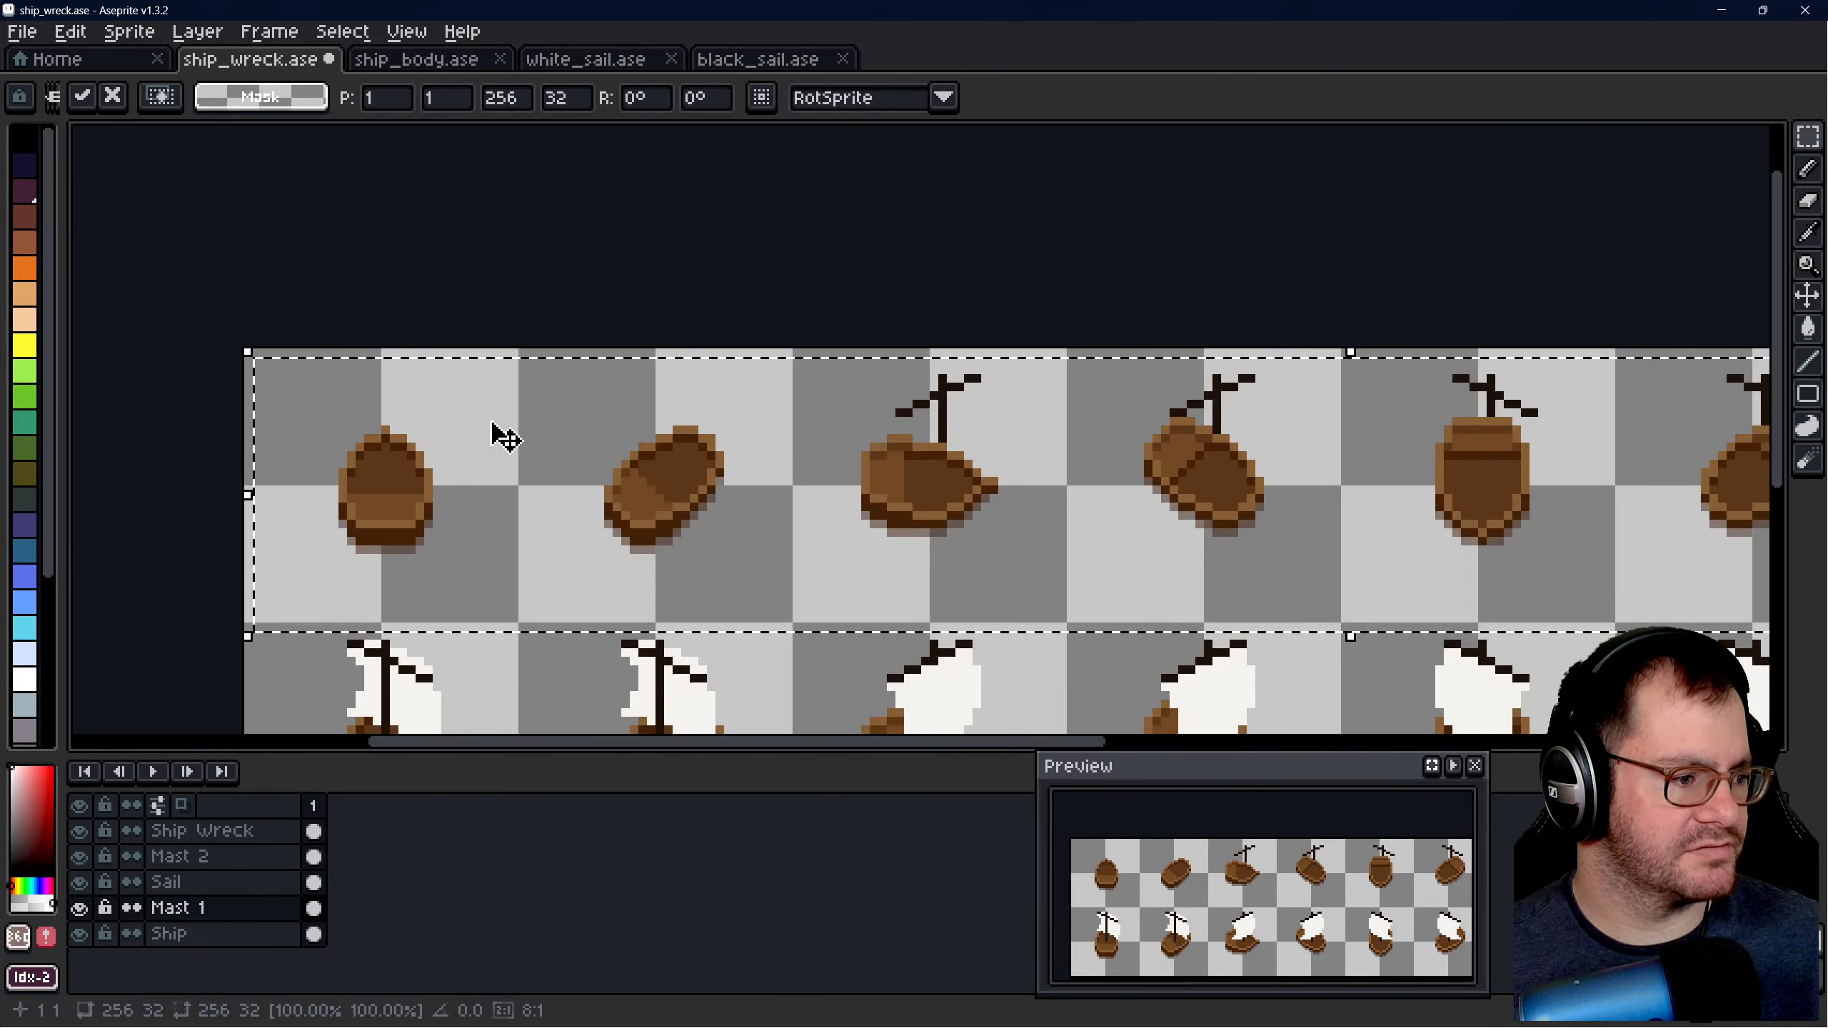
{"action": "left_click_drag", "start_coordinate": [720, 494], "coordinate": [711, 485]}
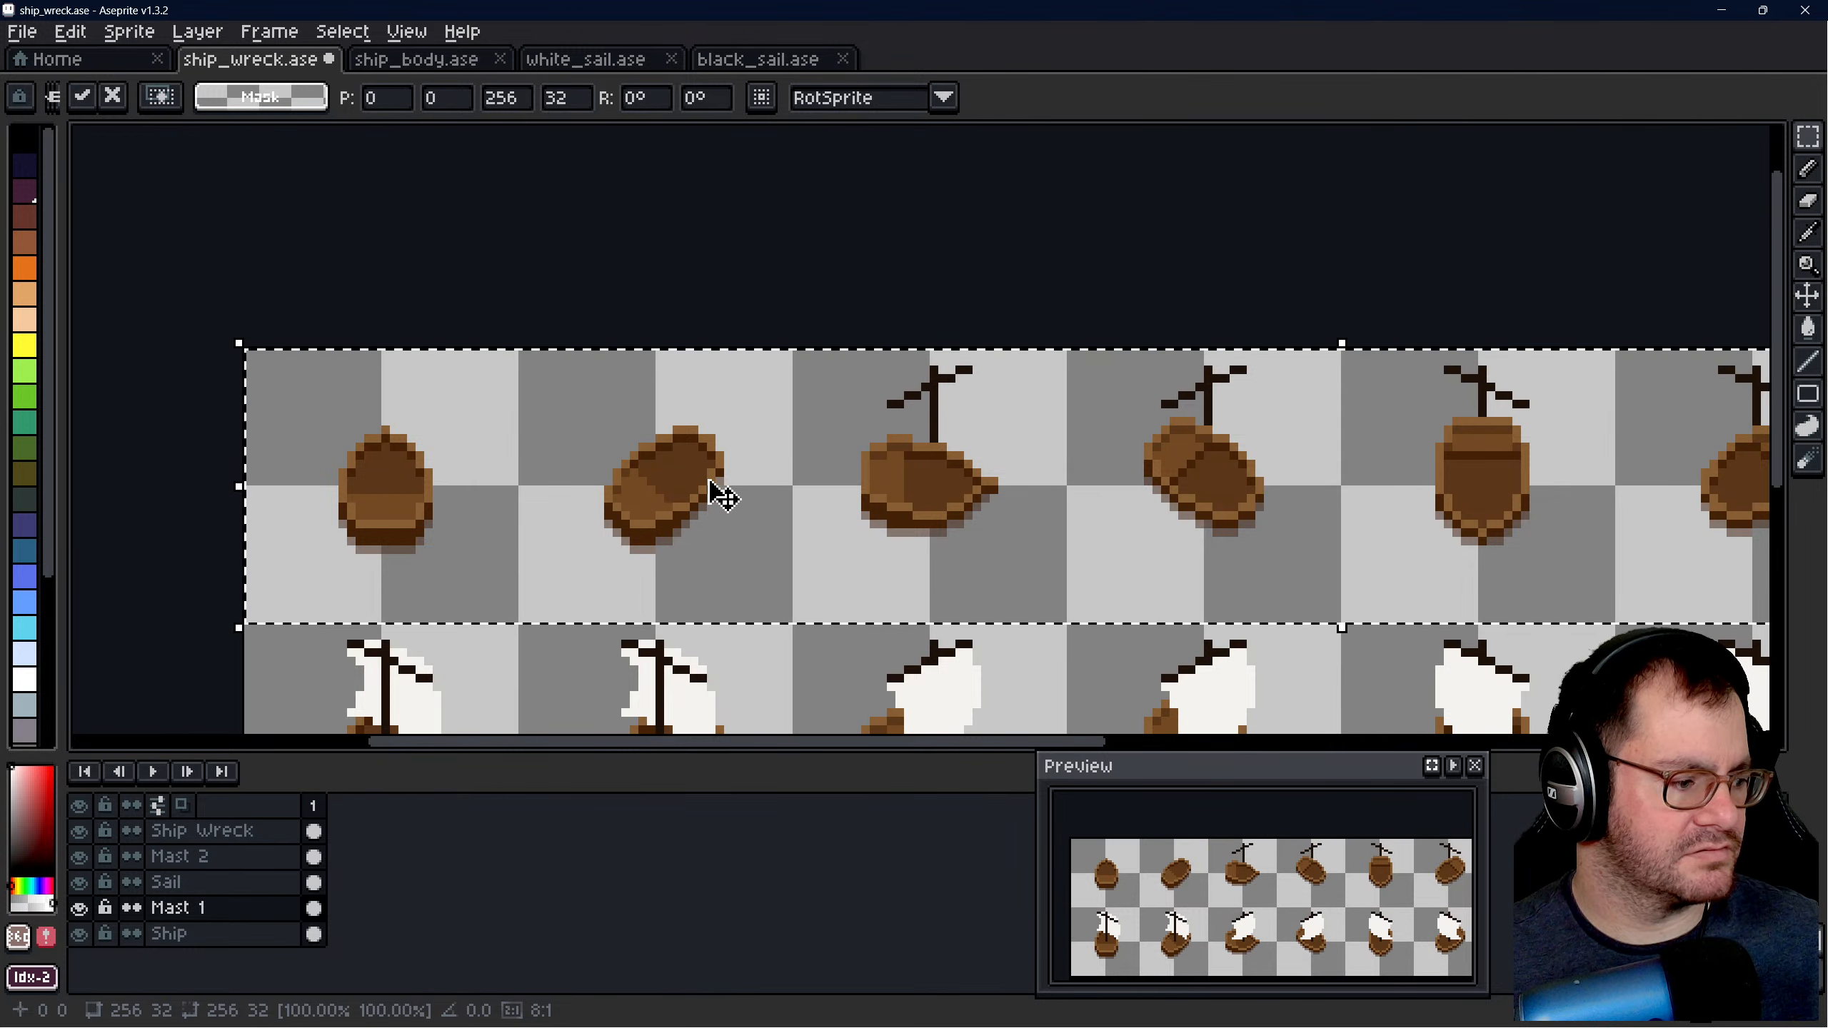
{"action": "key", "text": "ctrl+z"}
{"action": "scroll", "coordinate": [513, 412], "scroll_direction": "down", "scroll_amount": 4}
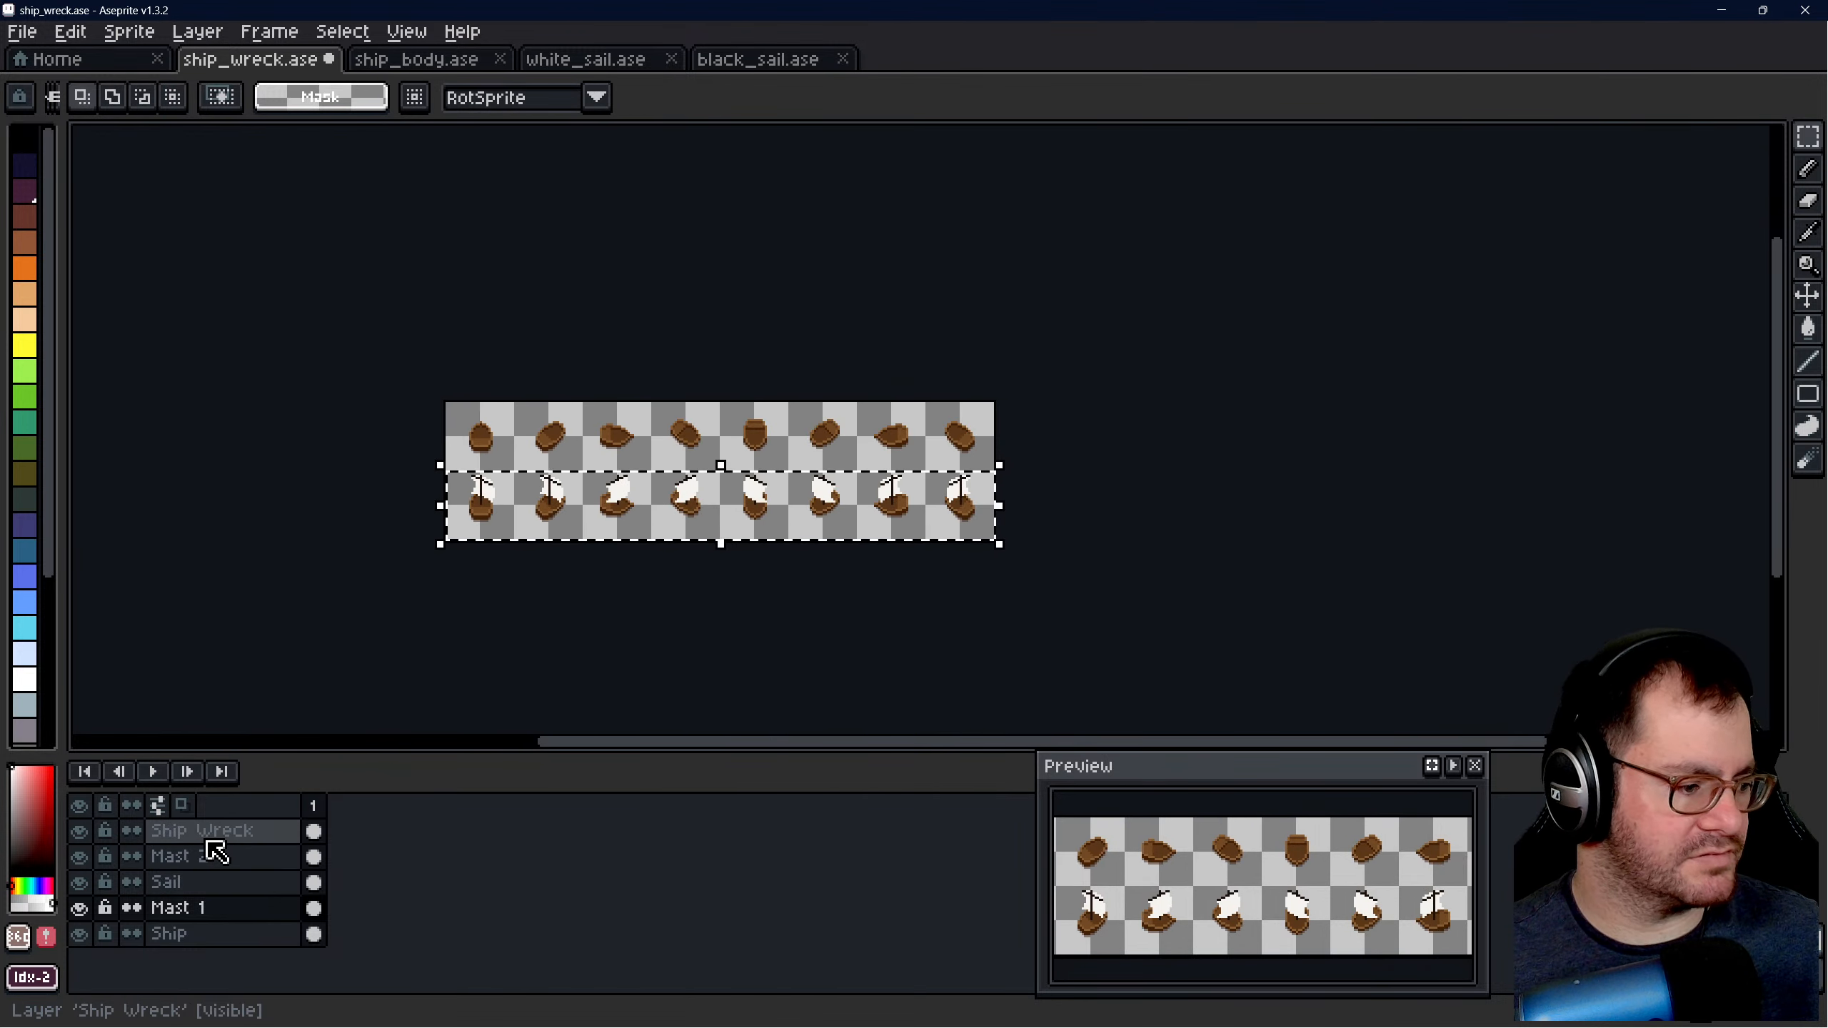
- Add a new layer named Mast 1 Wreck above the Ship Wreck layer
{"action": "right_click", "coordinate": [209, 825]}
{"action": "mouse_move", "coordinate": [306, 864]}
{"action": "left_click", "coordinate": [448, 868]}
{"action": "type", "text": "Mast 1 Wreck"}
{"action": "key", "text": "Return"}
- Paste the copied 256 × 32 mast row into the Mast 1 Wreck layer, place it at 0, 0 over the upper hulls, and deselect
{"action": "scroll", "coordinate": [530, 543], "scroll_direction": "up", "scroll_amount": 3}
{"action": "key", "text": "ctrl+v"}
{"action": "left_click_drag", "start_coordinate": [750, 479], "coordinate": [745, 350]}
{"action": "key", "text": "Right"}
{"action": "key", "text": "Up"}
{"action": "scroll", "coordinate": [653, 318], "scroll_direction": "up", "scroll_amount": 2}
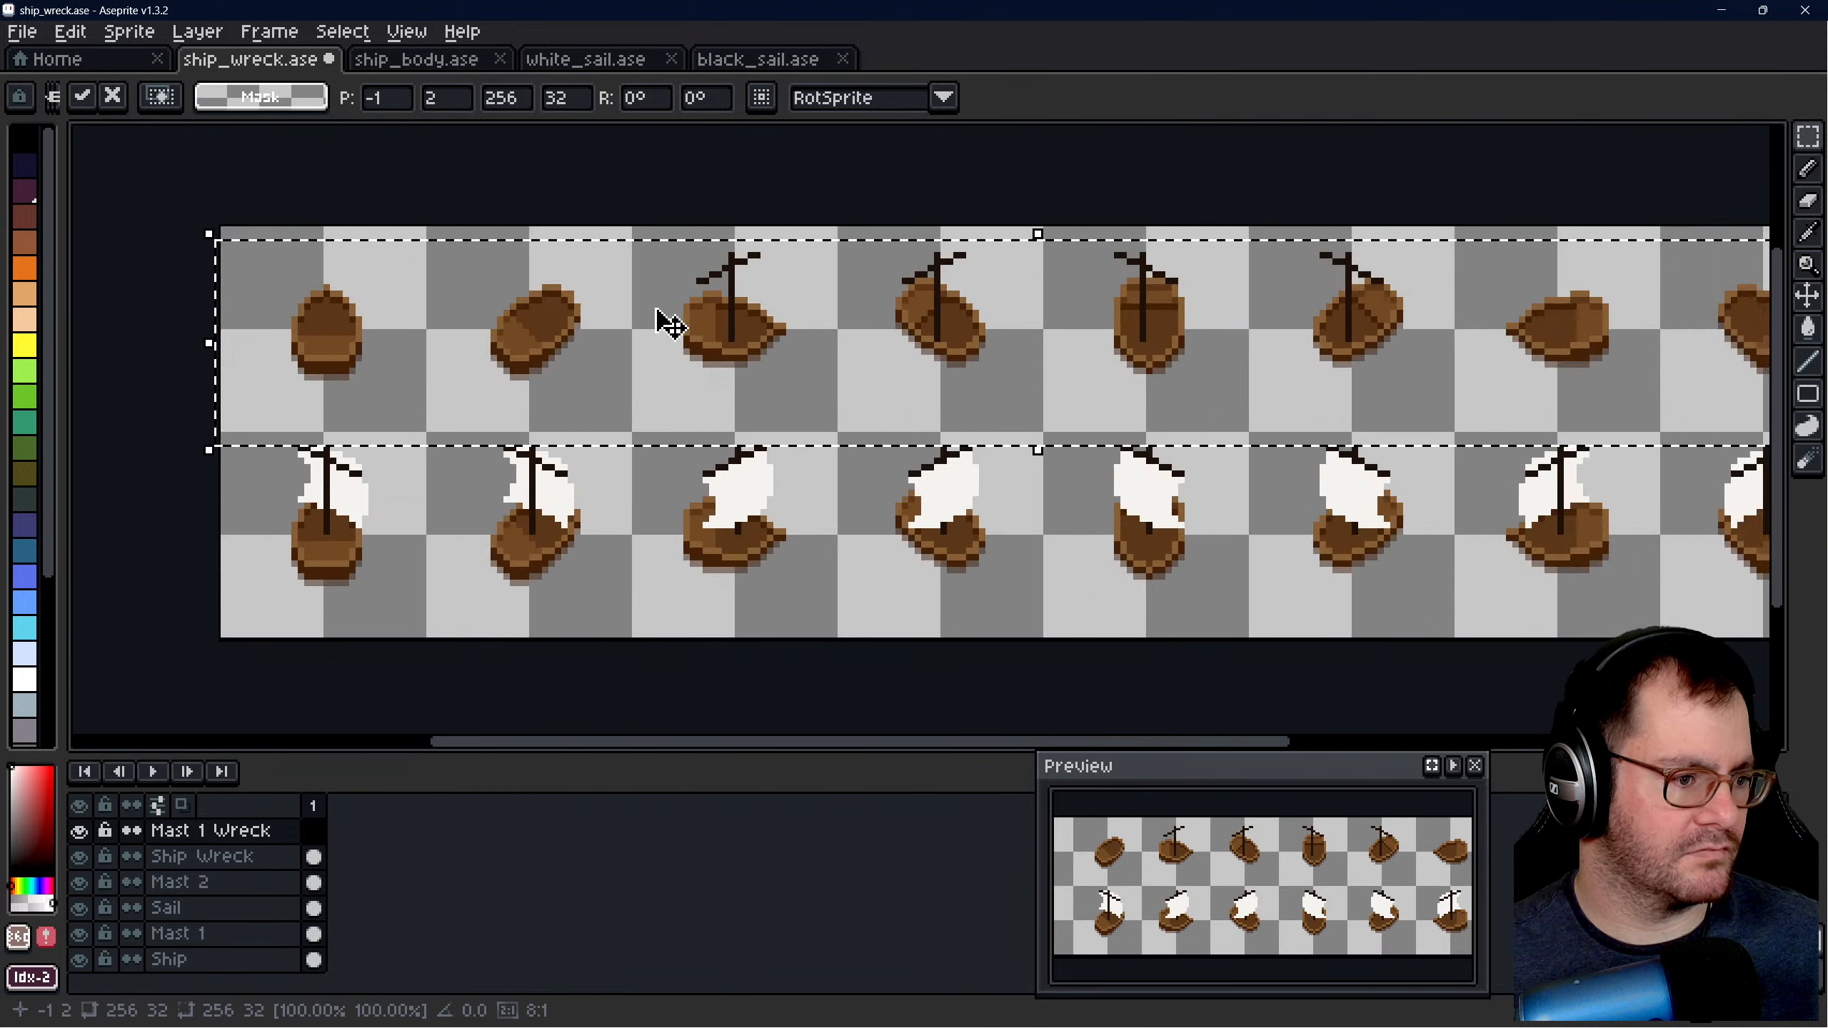
{"action": "key", "text": "Up"}
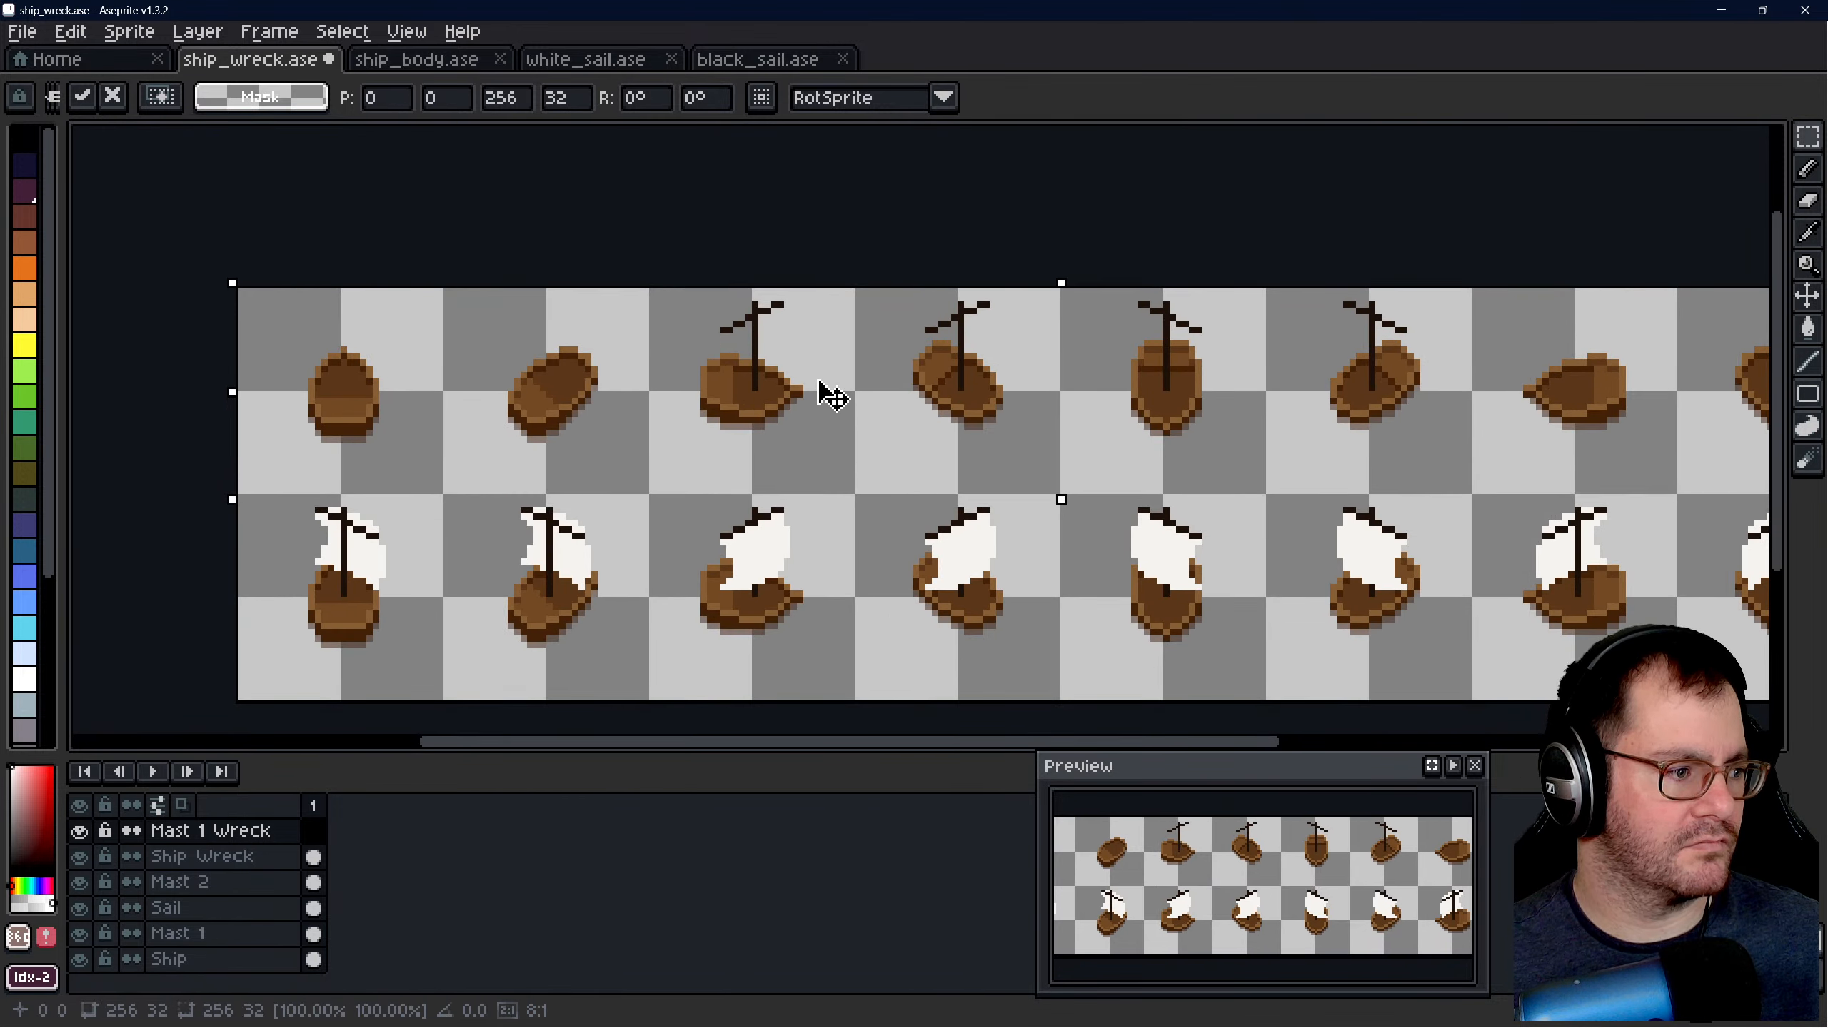
{"action": "key", "text": "ctrl+d"}
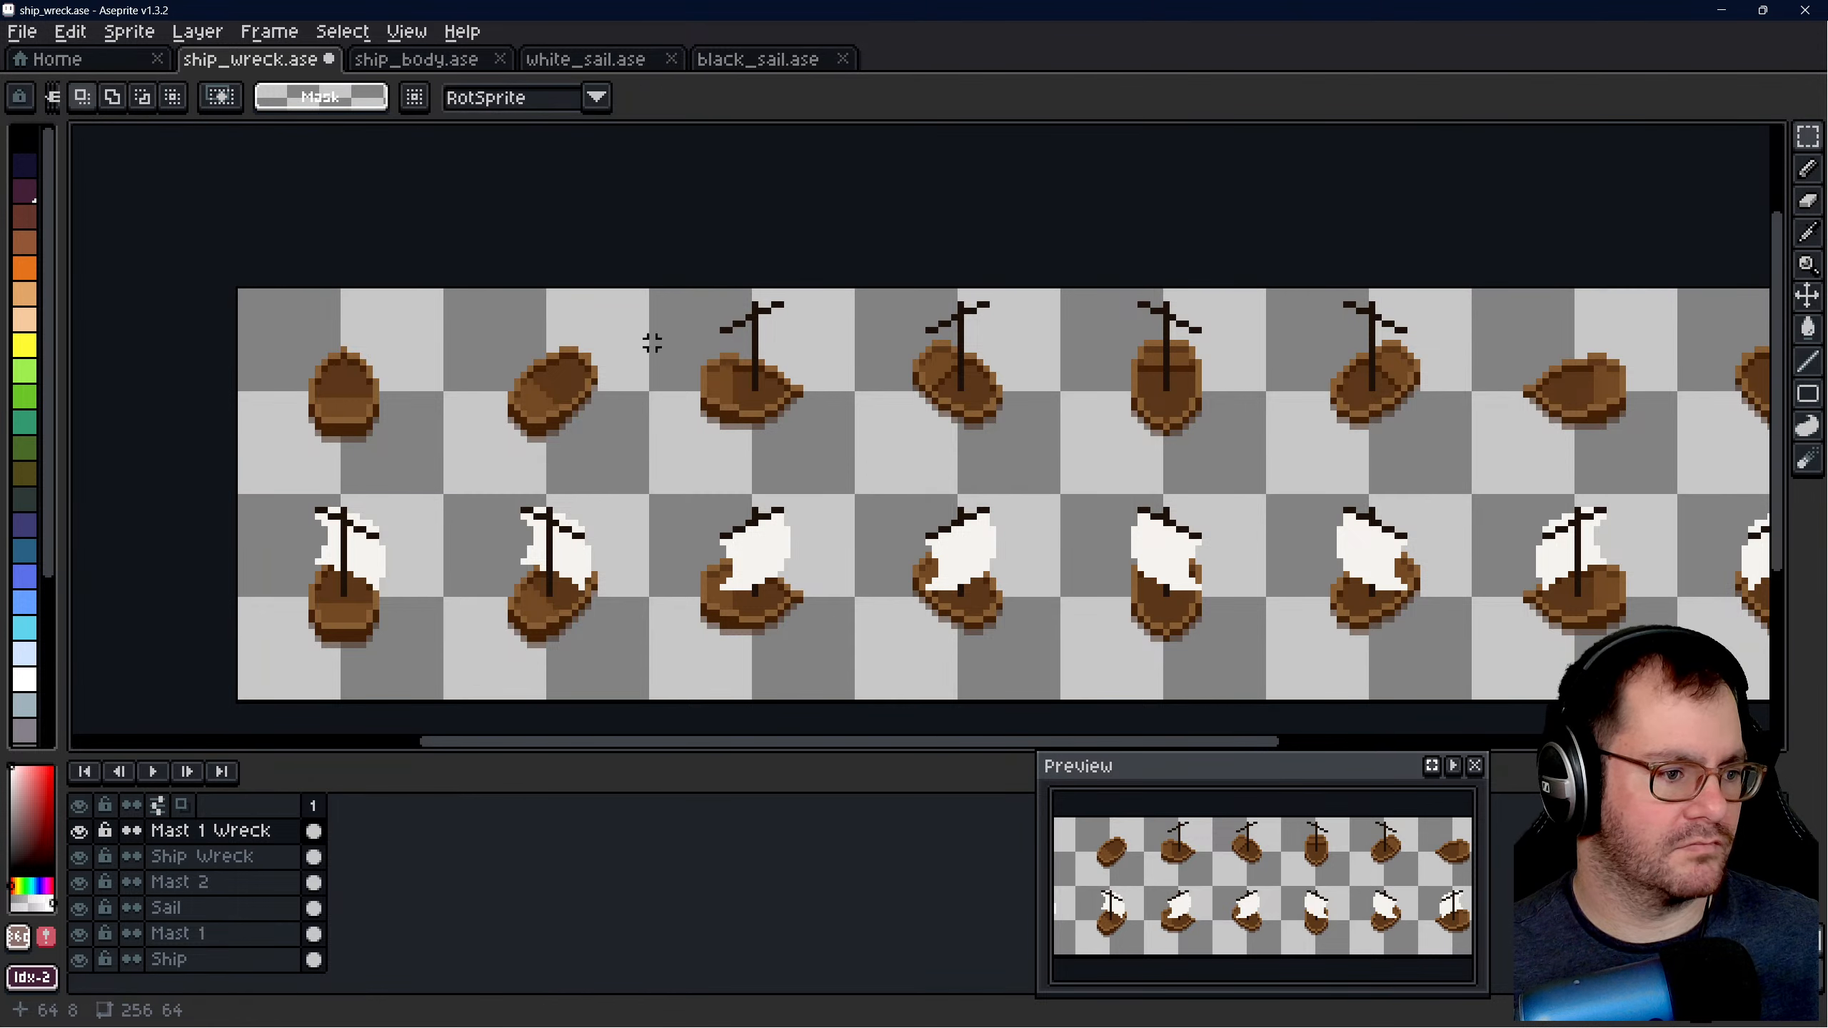
- Copy the Sail layer's 256 × 32 lower row and undo its trial placement at 0, 0
{"action": "left_click", "coordinate": [196, 909]}
{"action": "scroll", "coordinate": [446, 529], "scroll_direction": "down", "scroll_amount": 2}
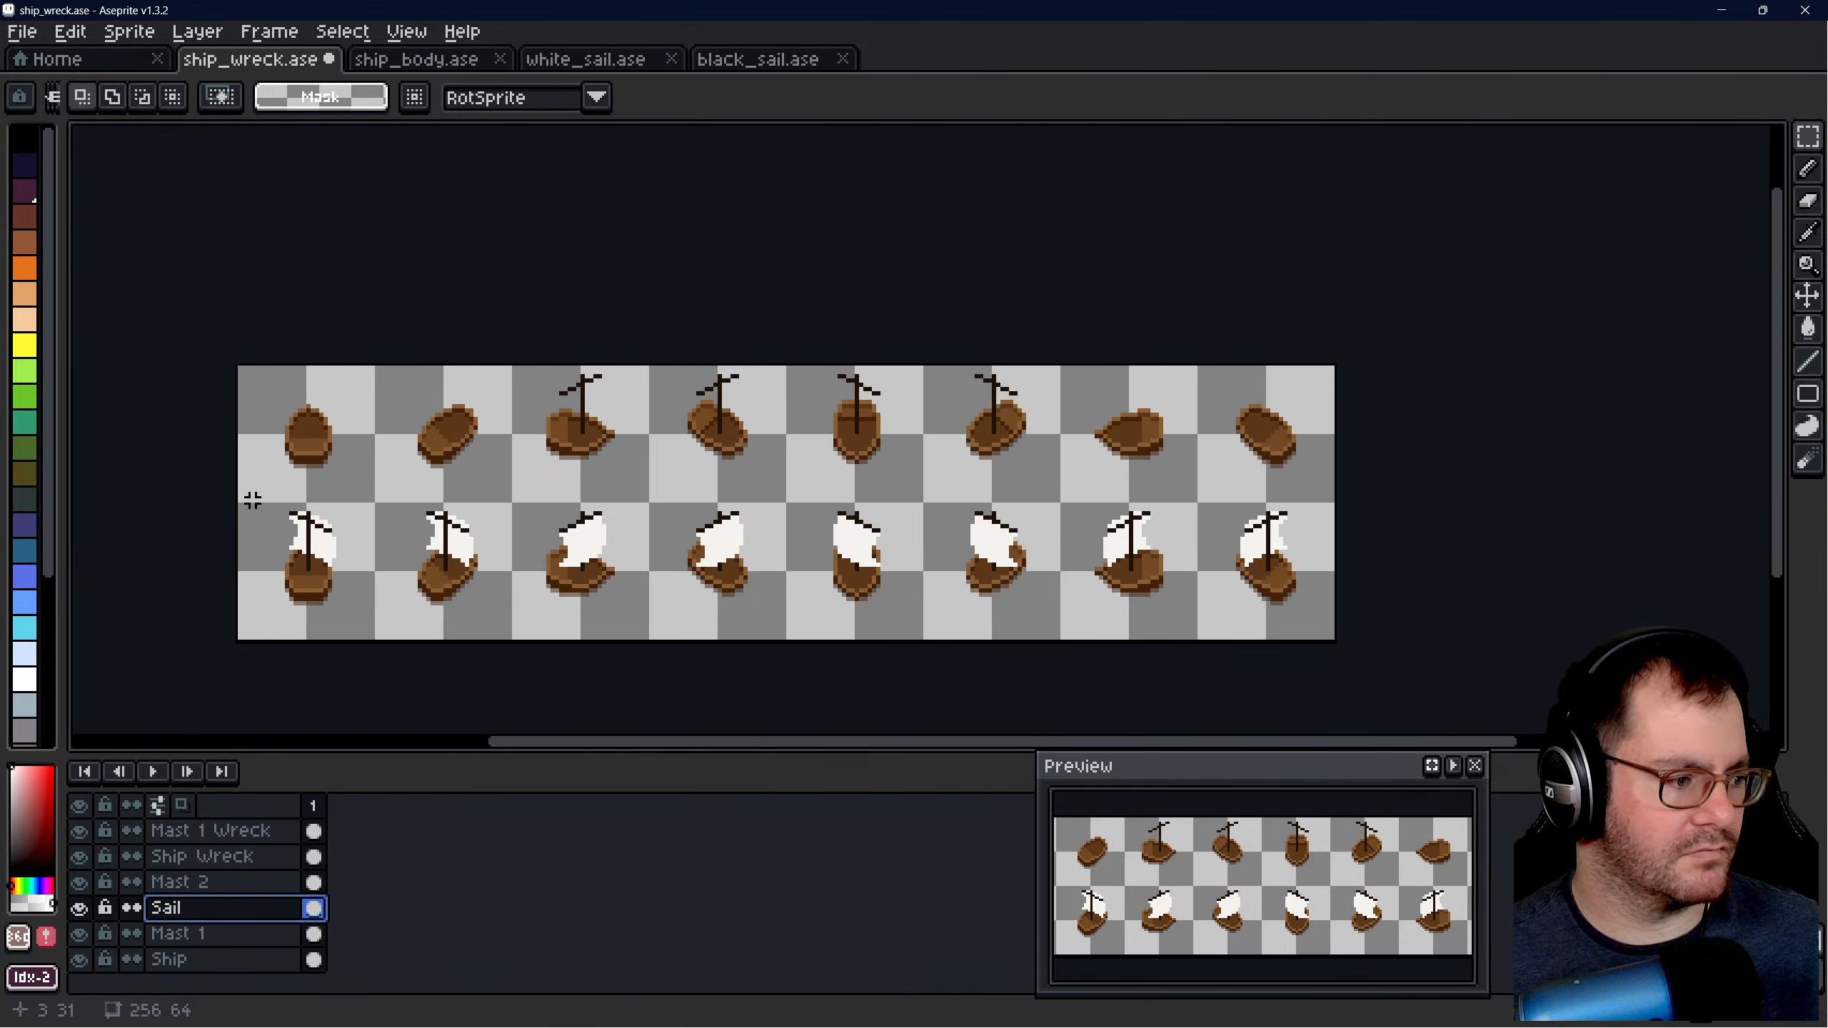
{"action": "left_click_drag", "start_coordinate": [239, 506], "coordinate": [219, 539]}
{"action": "left_click", "coordinate": [249, 614]}
{"action": "scroll", "coordinate": [249, 614], "scroll_direction": "up", "scroll_amount": 1}
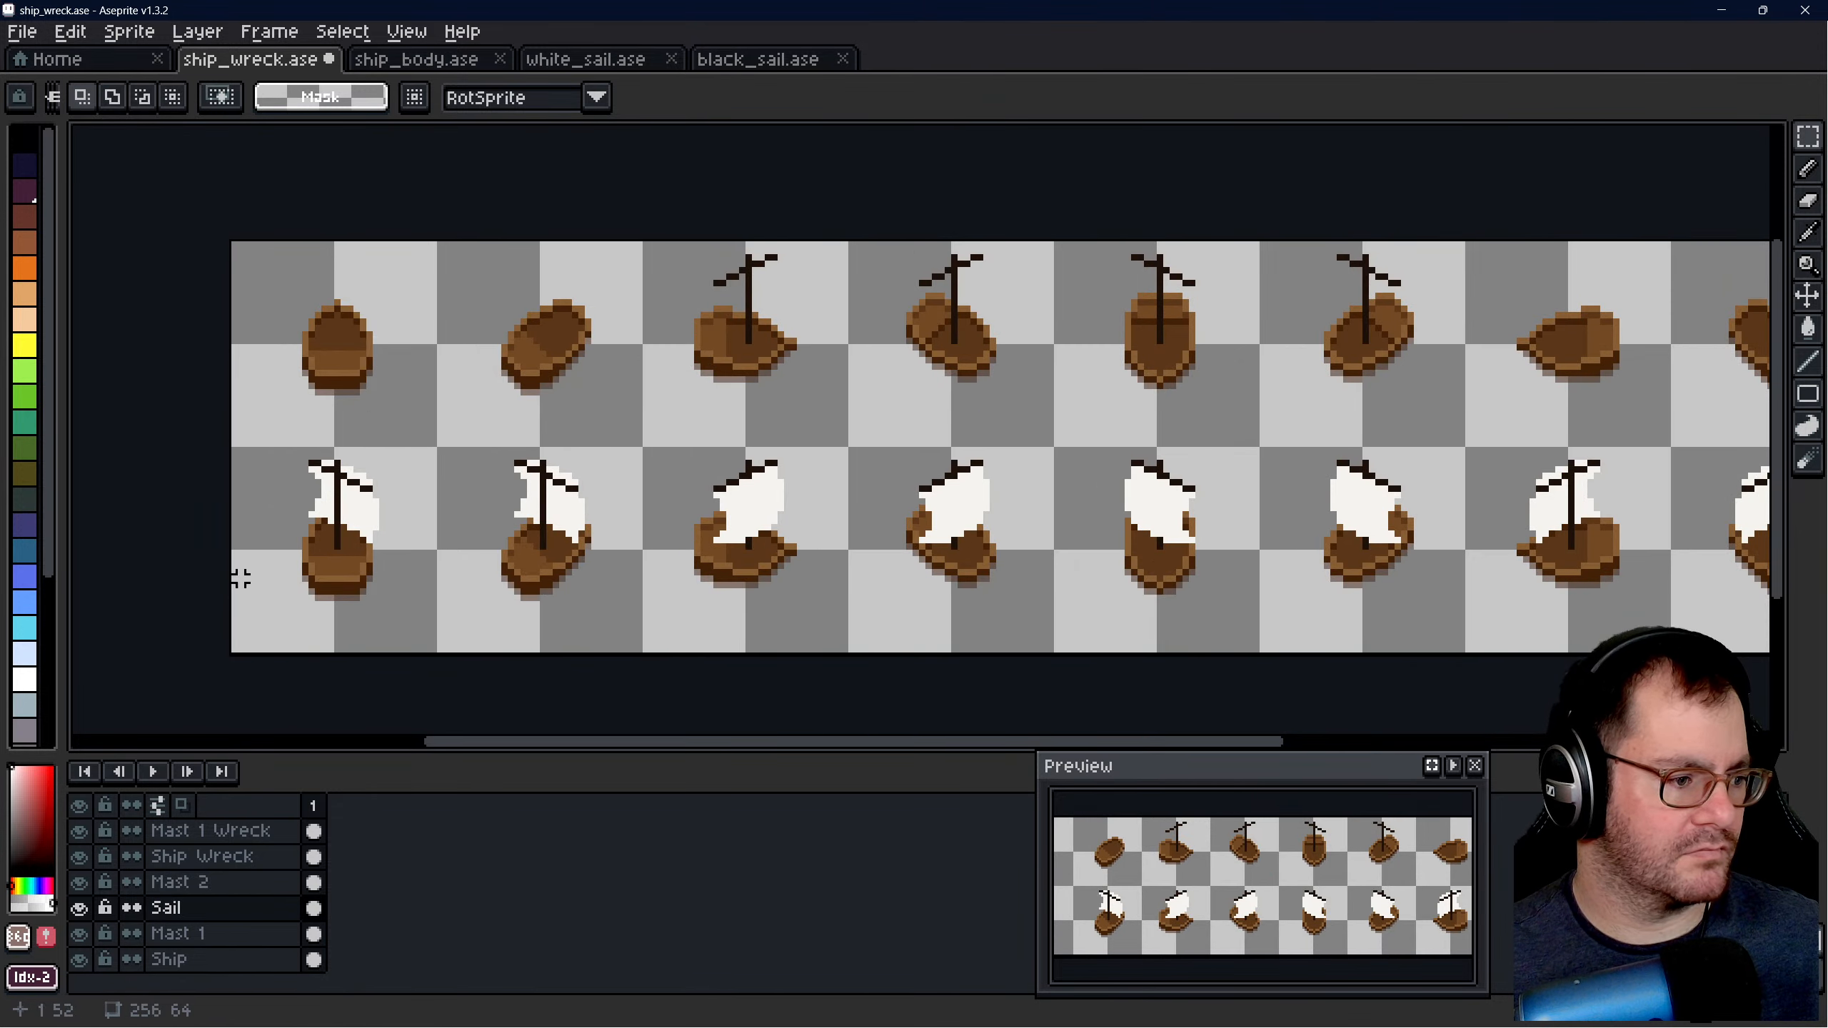
{"action": "scroll", "coordinate": [237, 539], "scroll_direction": "down", "scroll_amount": 1}
{"action": "scroll", "coordinate": [695, 536], "scroll_direction": "up", "scroll_amount": 1}
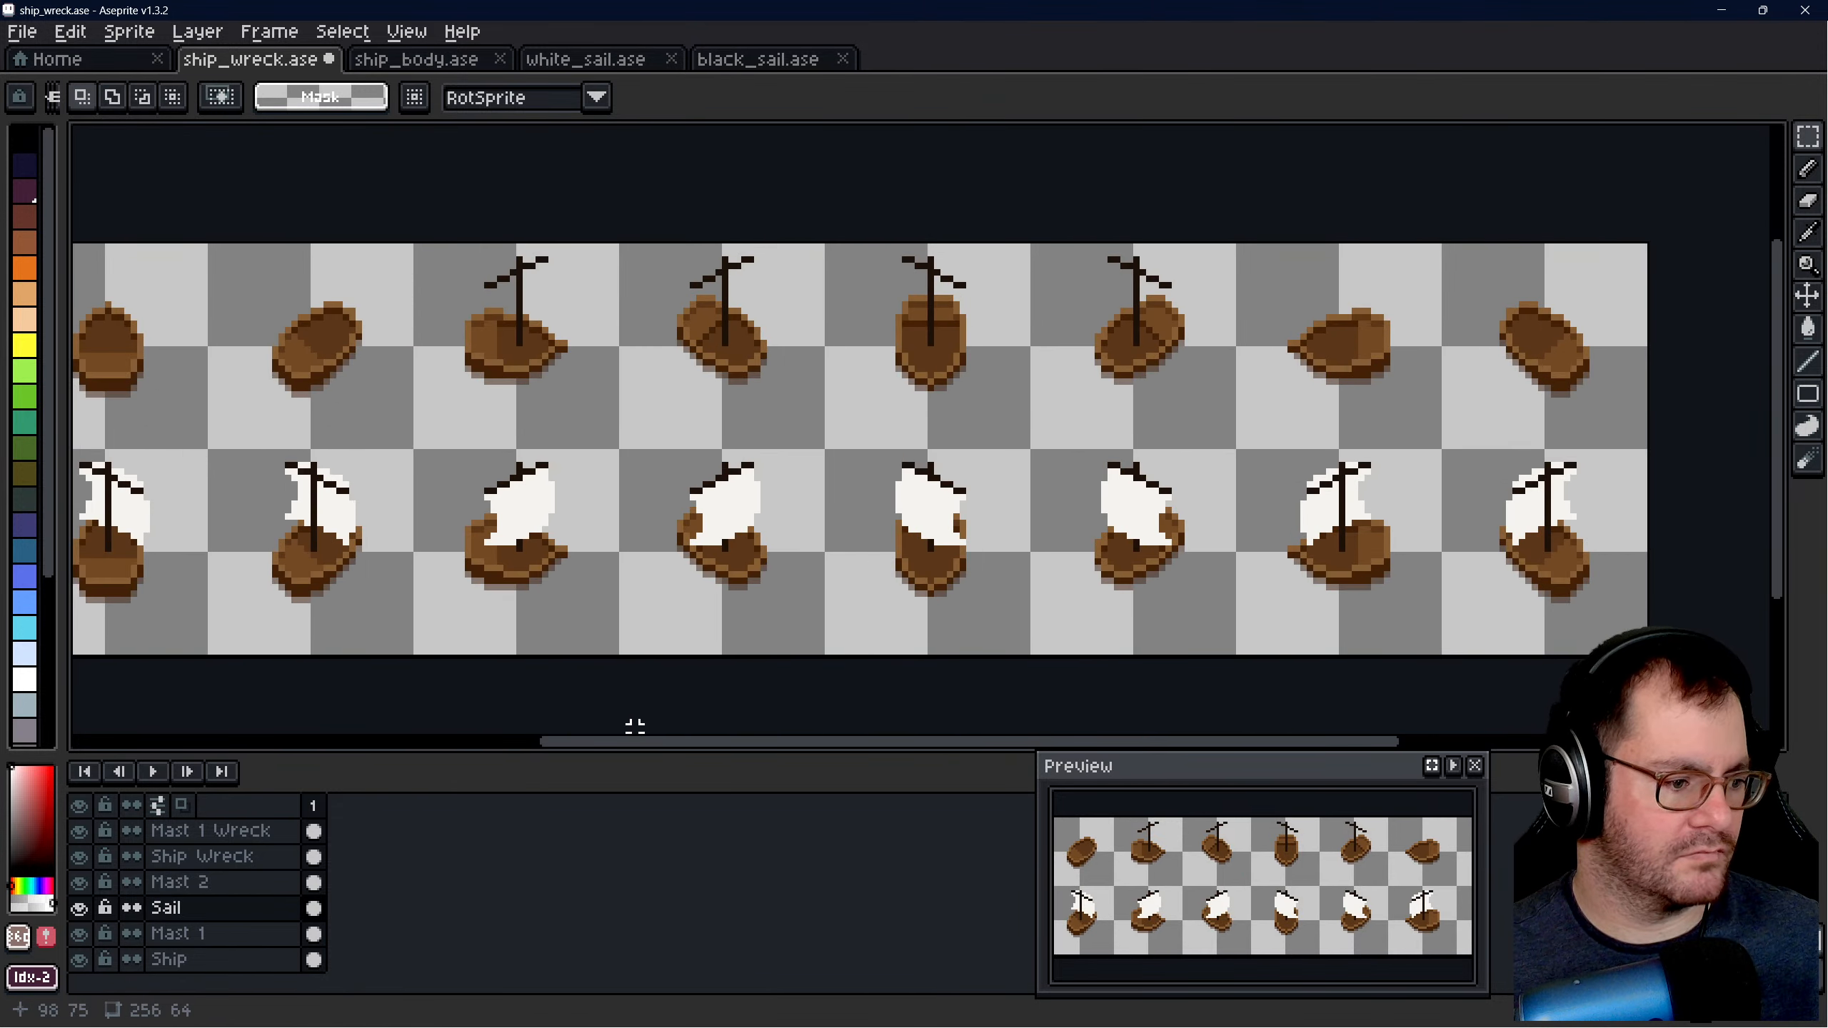
{"action": "left_click_drag", "start_coordinate": [635, 727], "coordinate": [596, 751]}
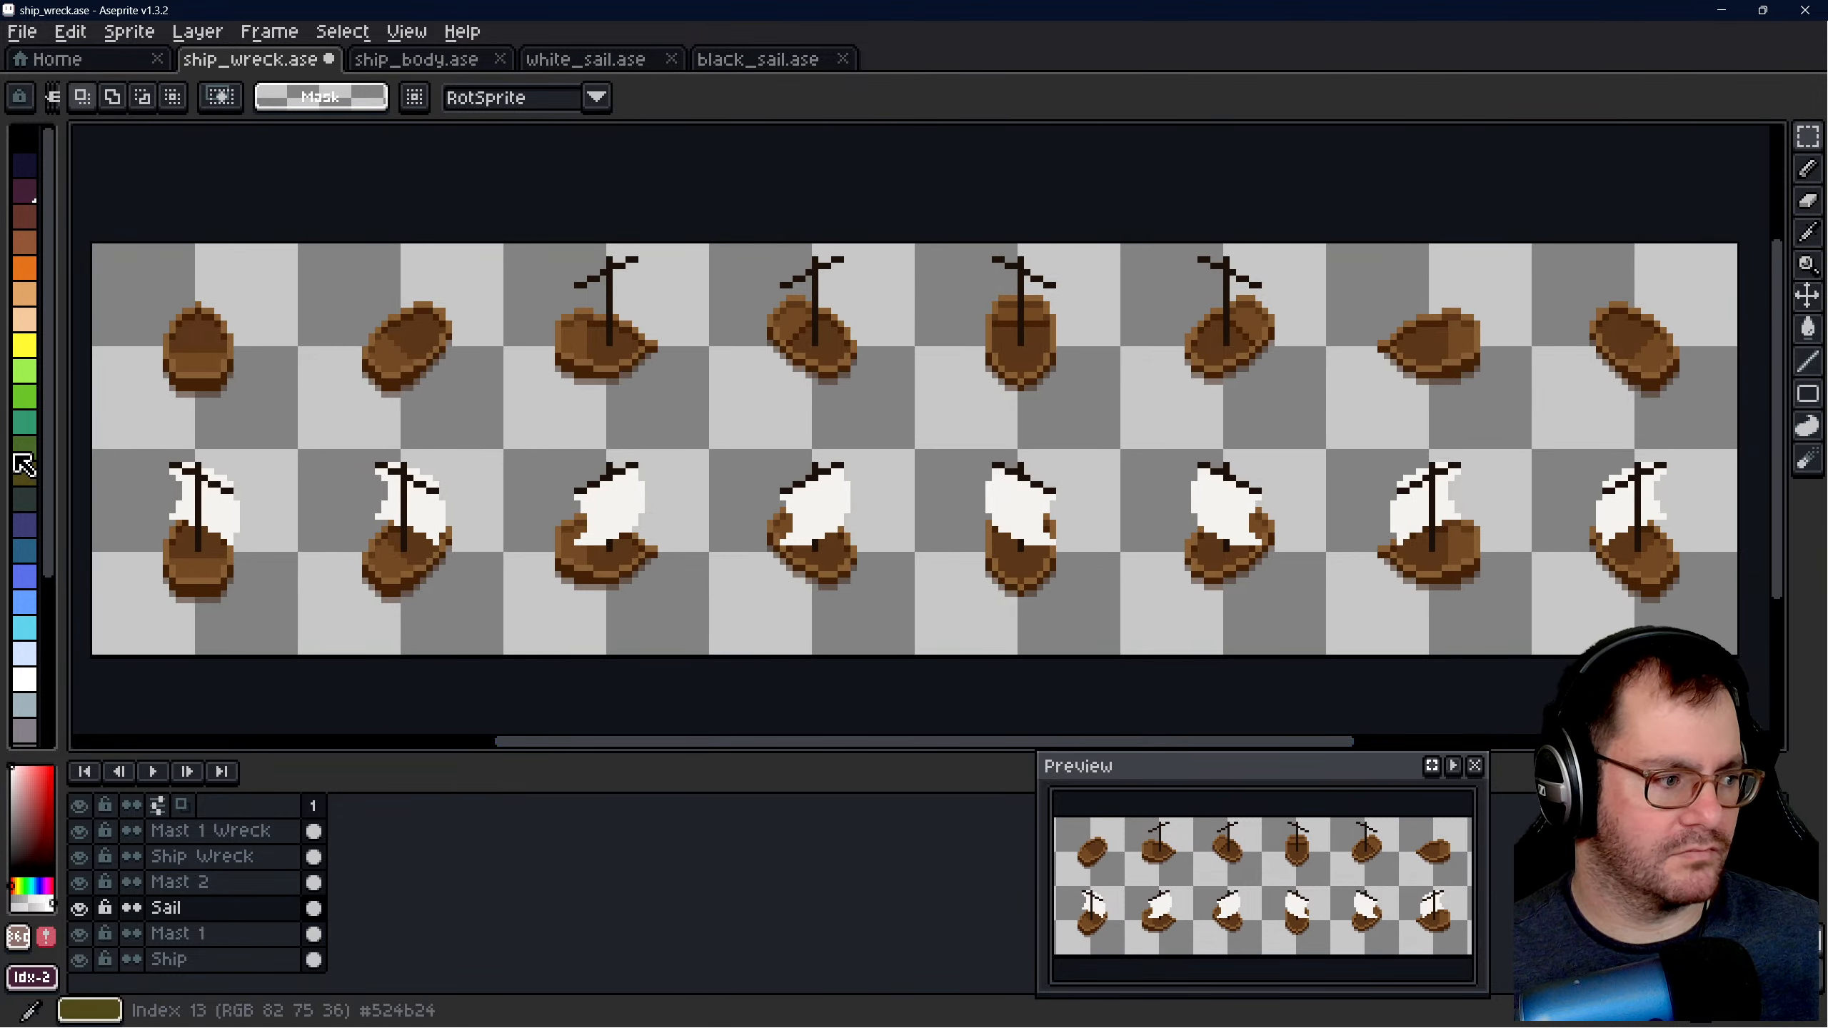
{"action": "left_click_drag", "start_coordinate": [95, 451], "coordinate": [1736, 652]}
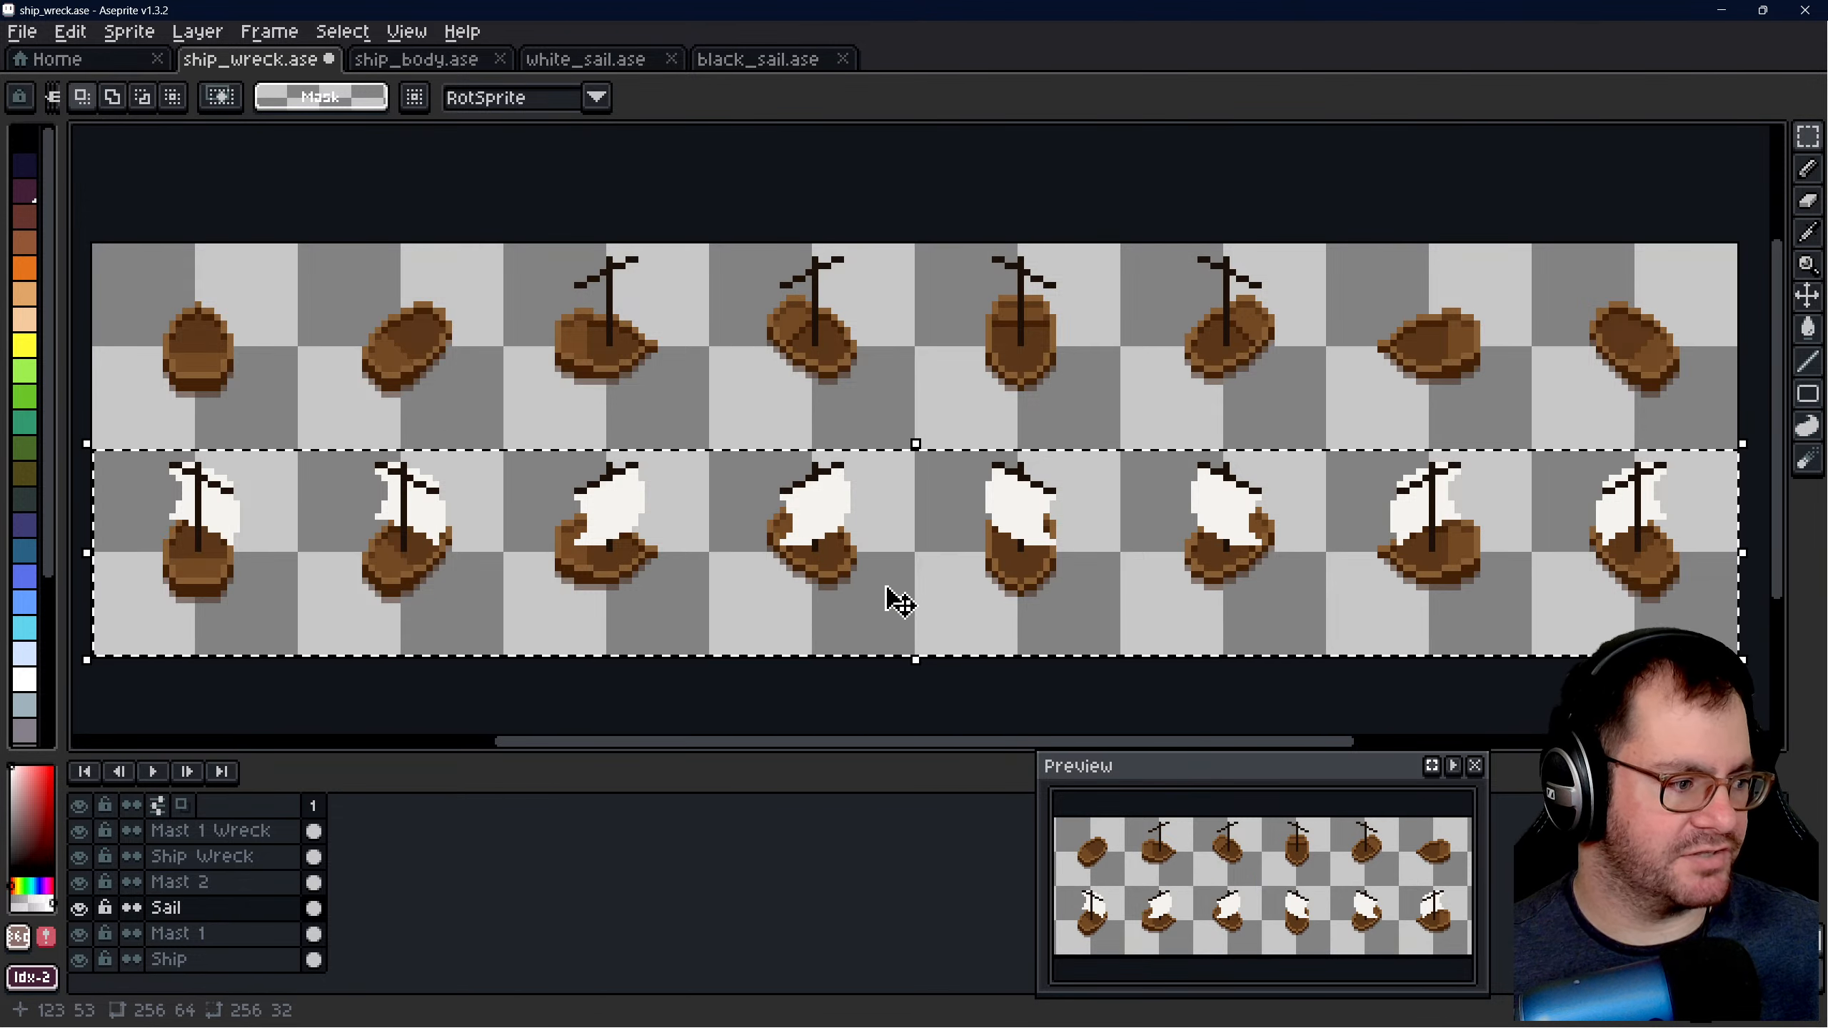
{"action": "left_click_drag", "start_coordinate": [890, 576], "coordinate": [934, 387]}
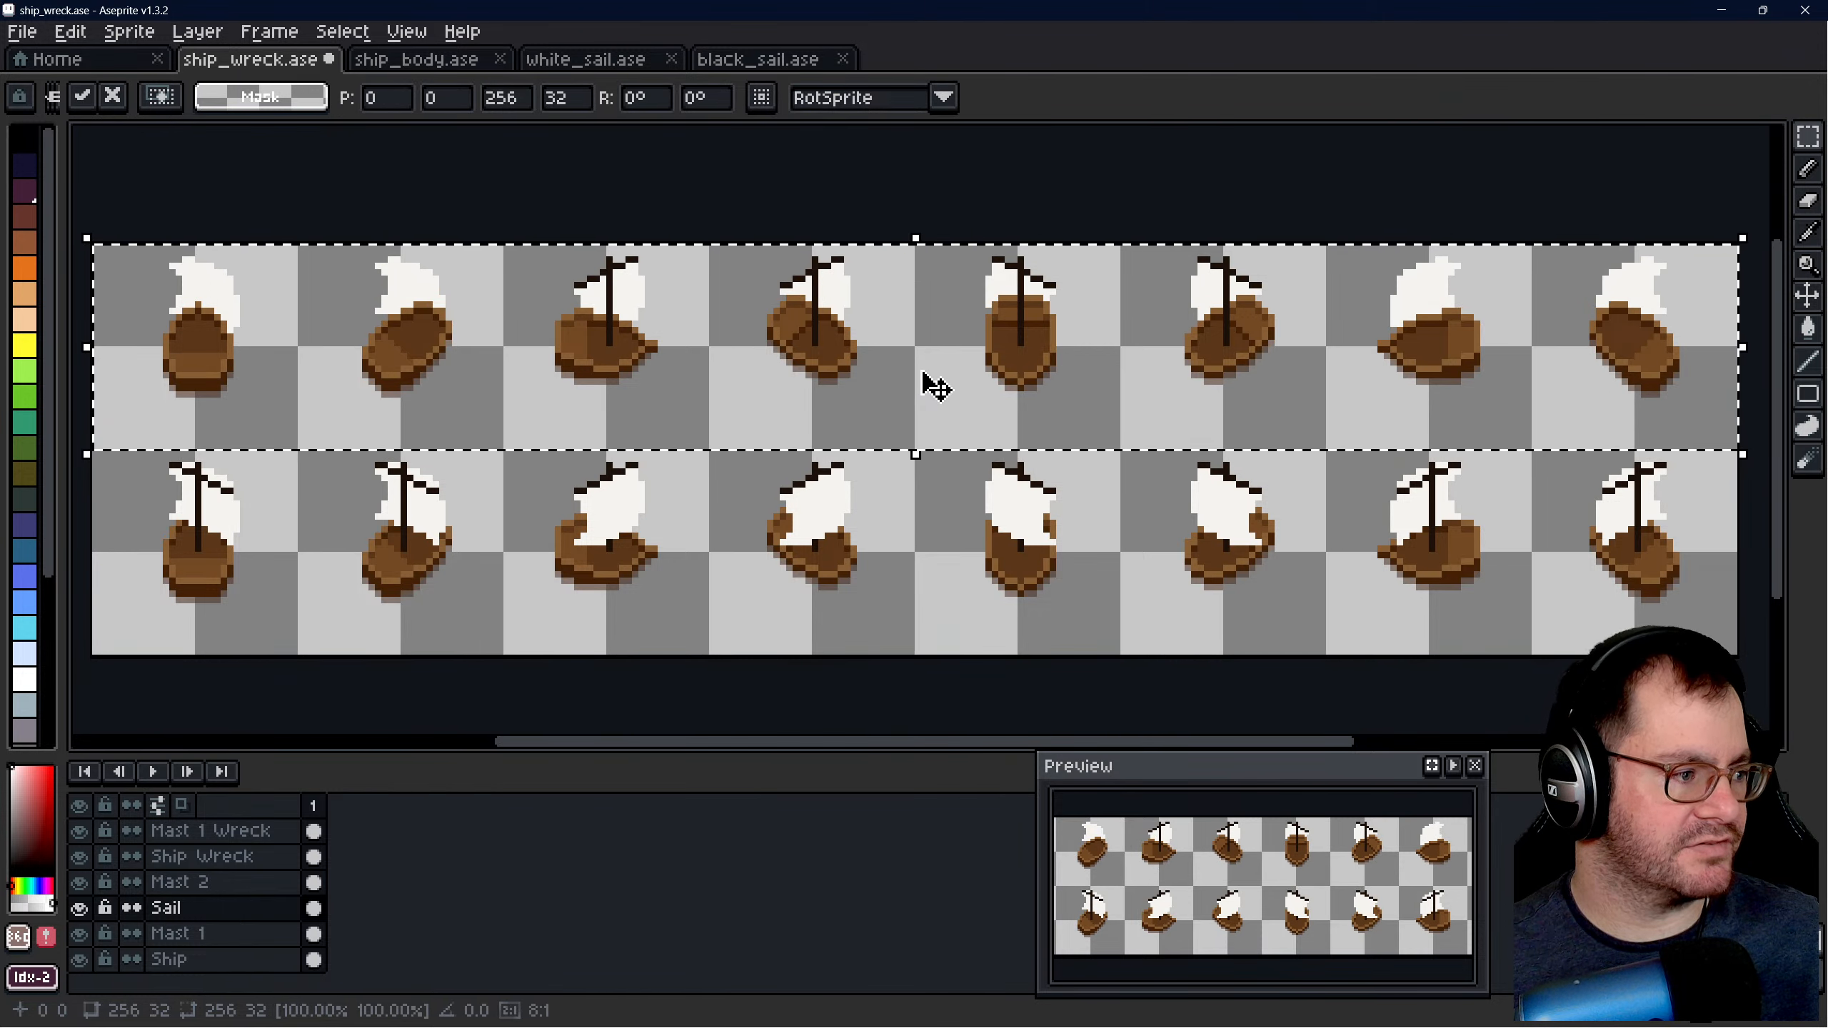
{"action": "key", "text": "ctrl+z"}
- Add a new layer named Sail Wreck above the Mast 1 Wreck layer
{"action": "key", "text": "shift+n"}
{"action": "double_click", "coordinate": [229, 835]}
{"action": "type", "text": "Sail "}
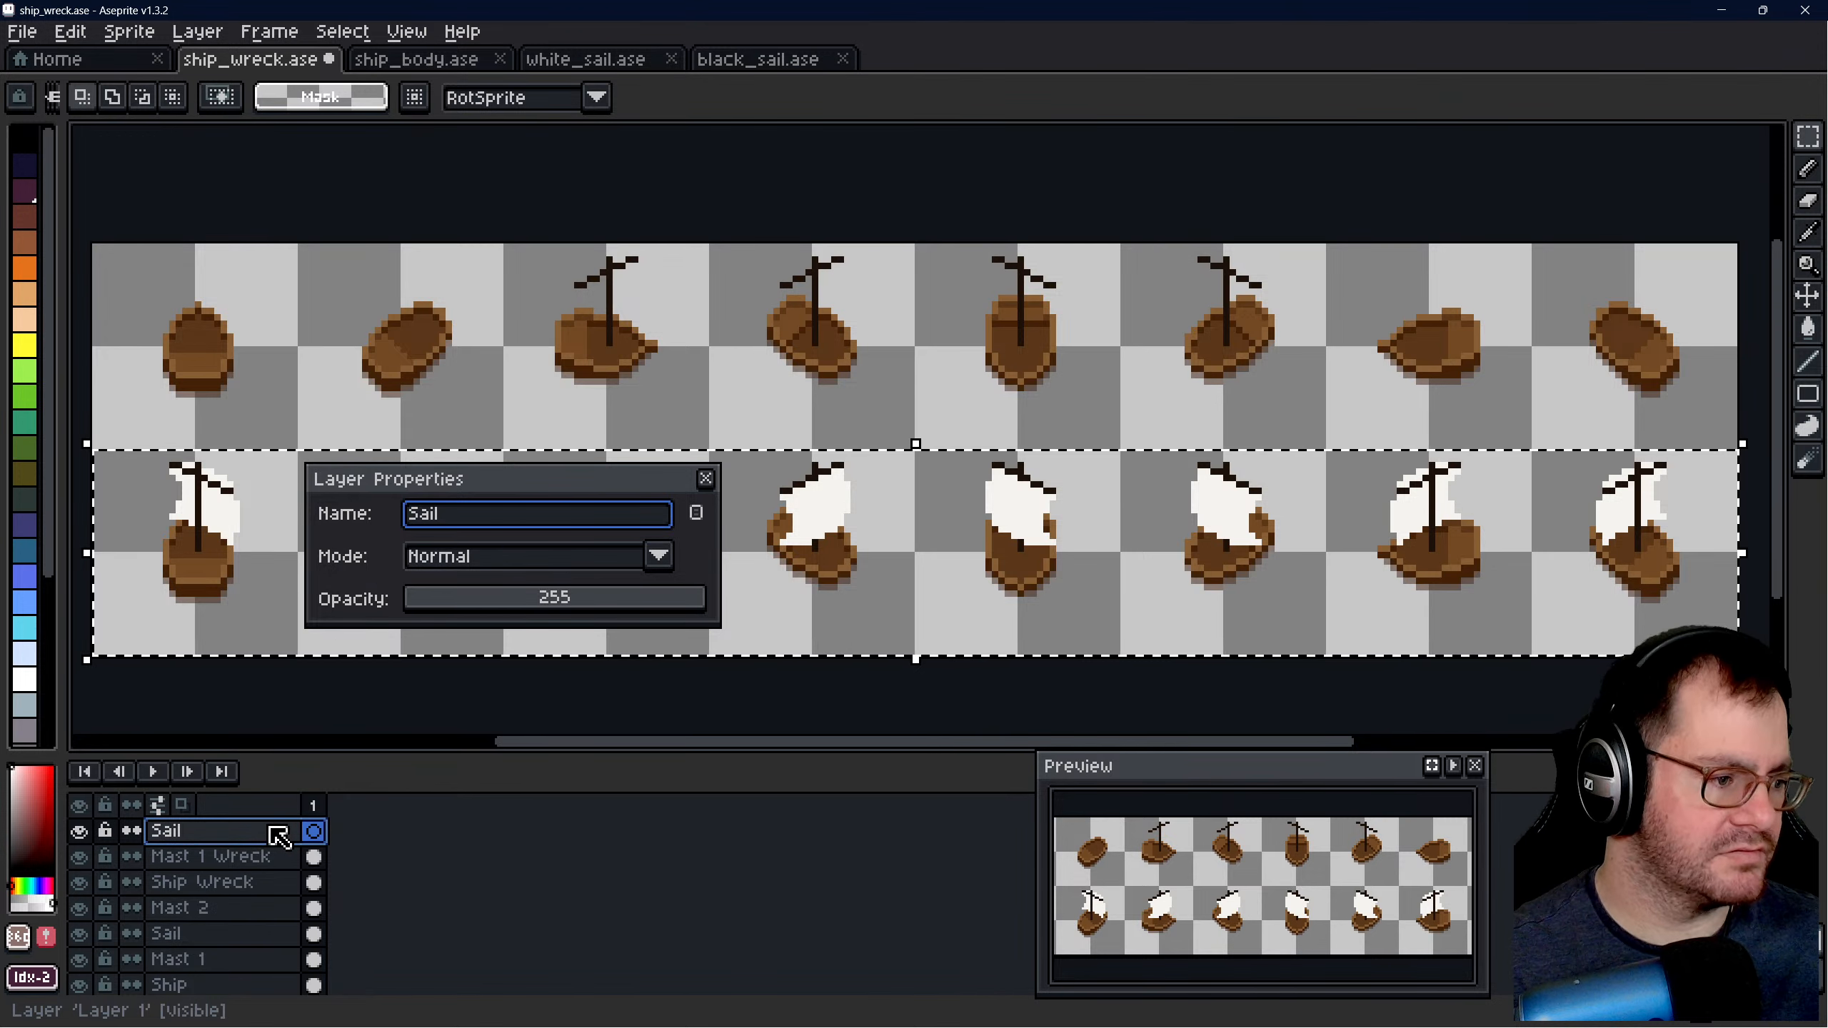
{"action": "type", "text": "Wrec"}
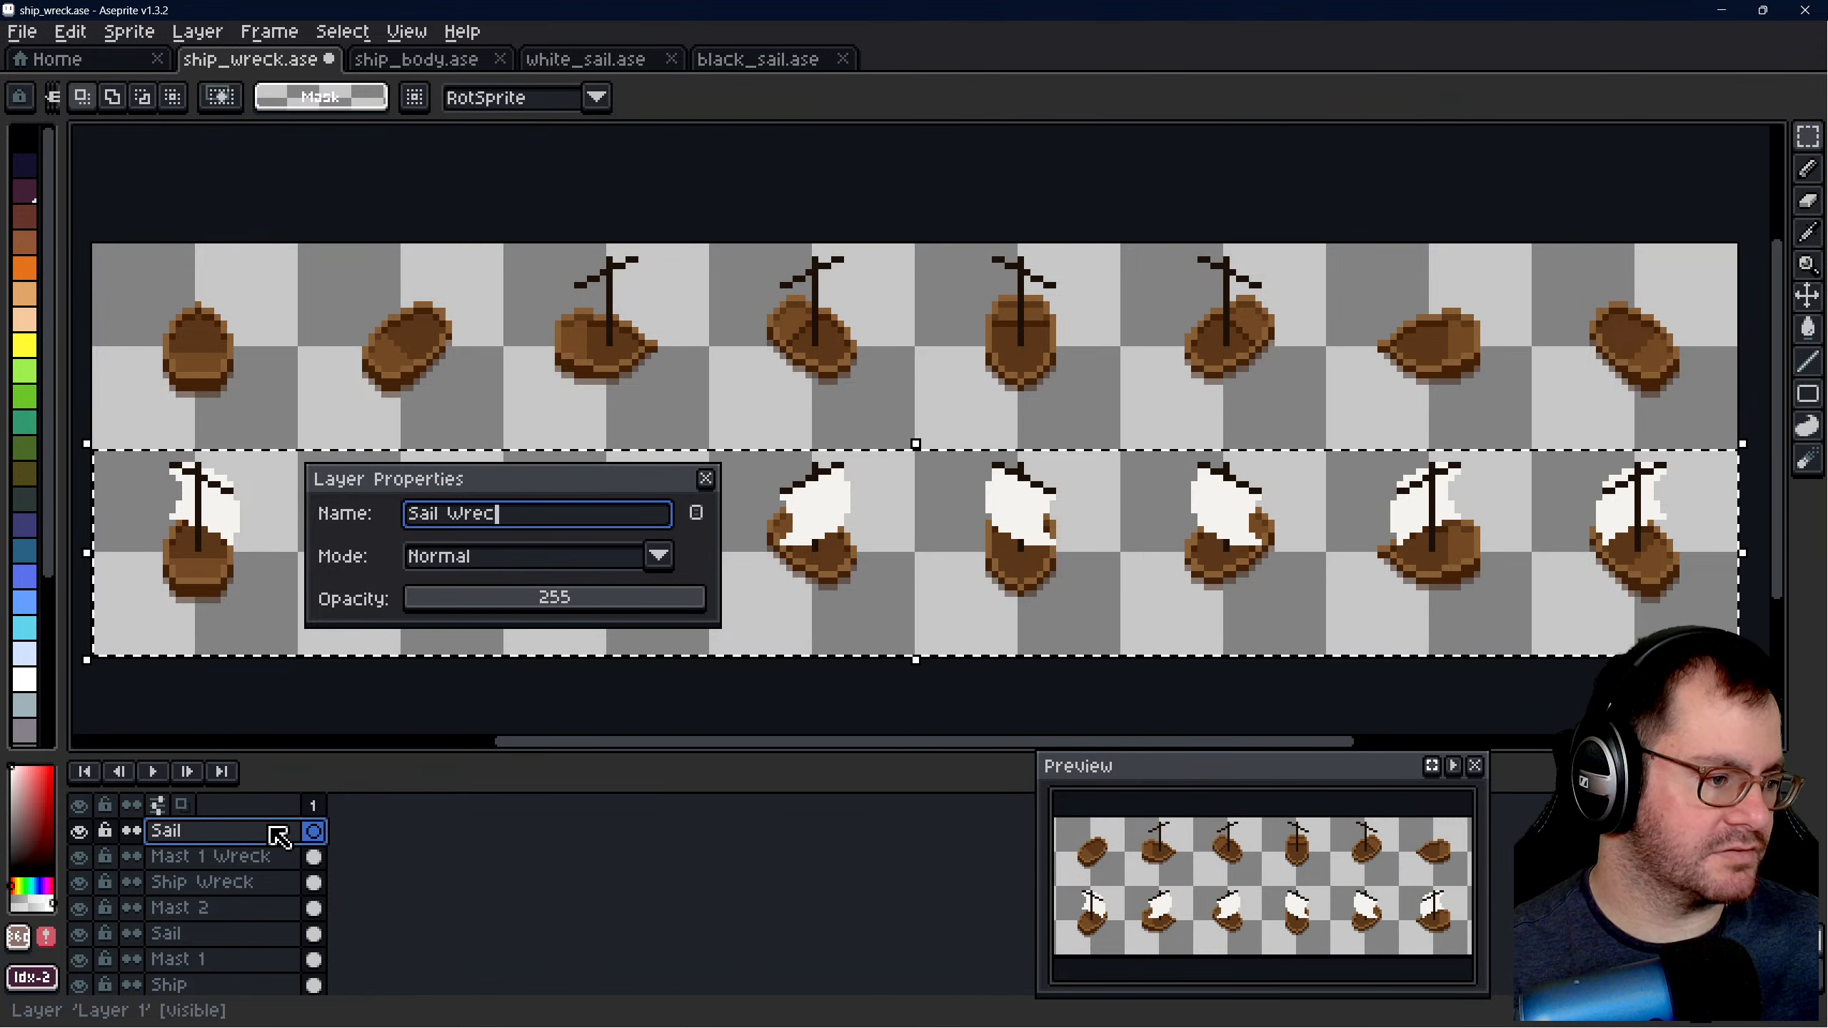
{"action": "type", "text": "k"}
{"action": "key", "text": "Return"}
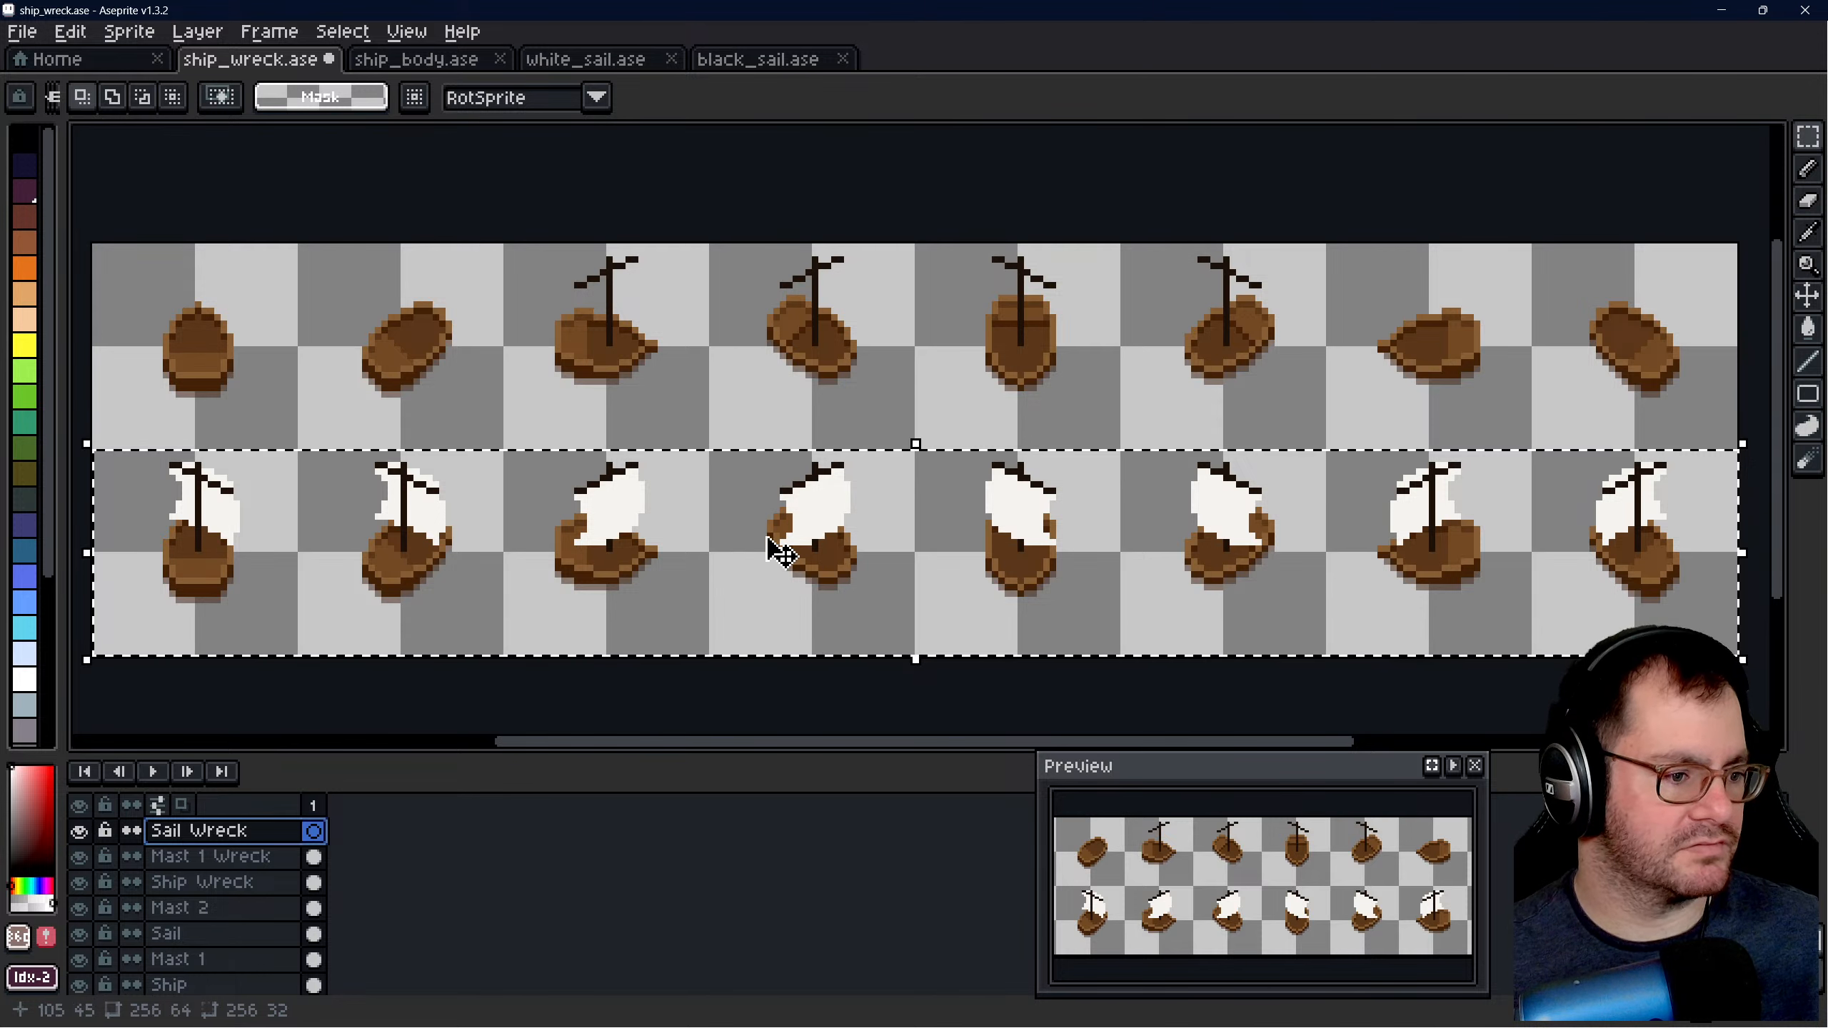
- Paste the copied sails into the Sail Wreck layer and place them over the upper row of hulls
{"action": "scroll", "coordinate": [780, 572], "scroll_direction": "down", "scroll_amount": 1}
{"action": "left_click", "coordinate": [876, 668]}
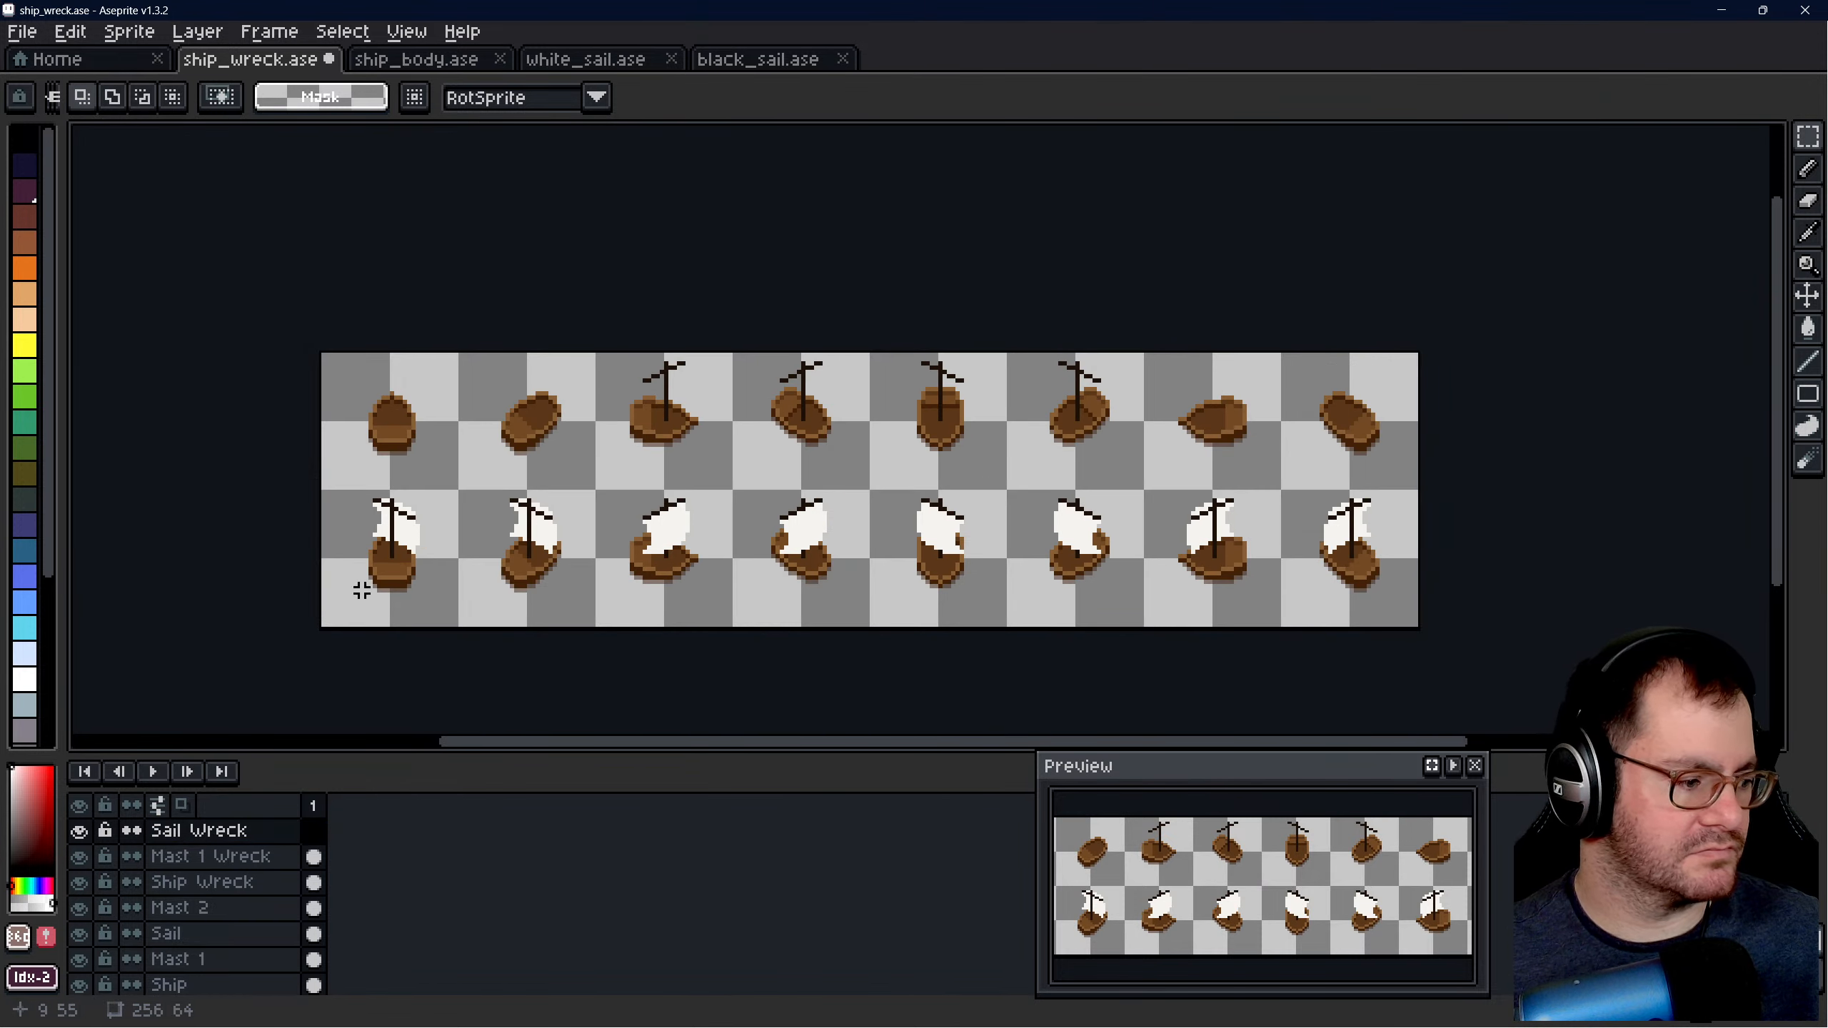
{"action": "left_click", "coordinate": [227, 829]}
{"action": "key", "text": "ctrl+v"}
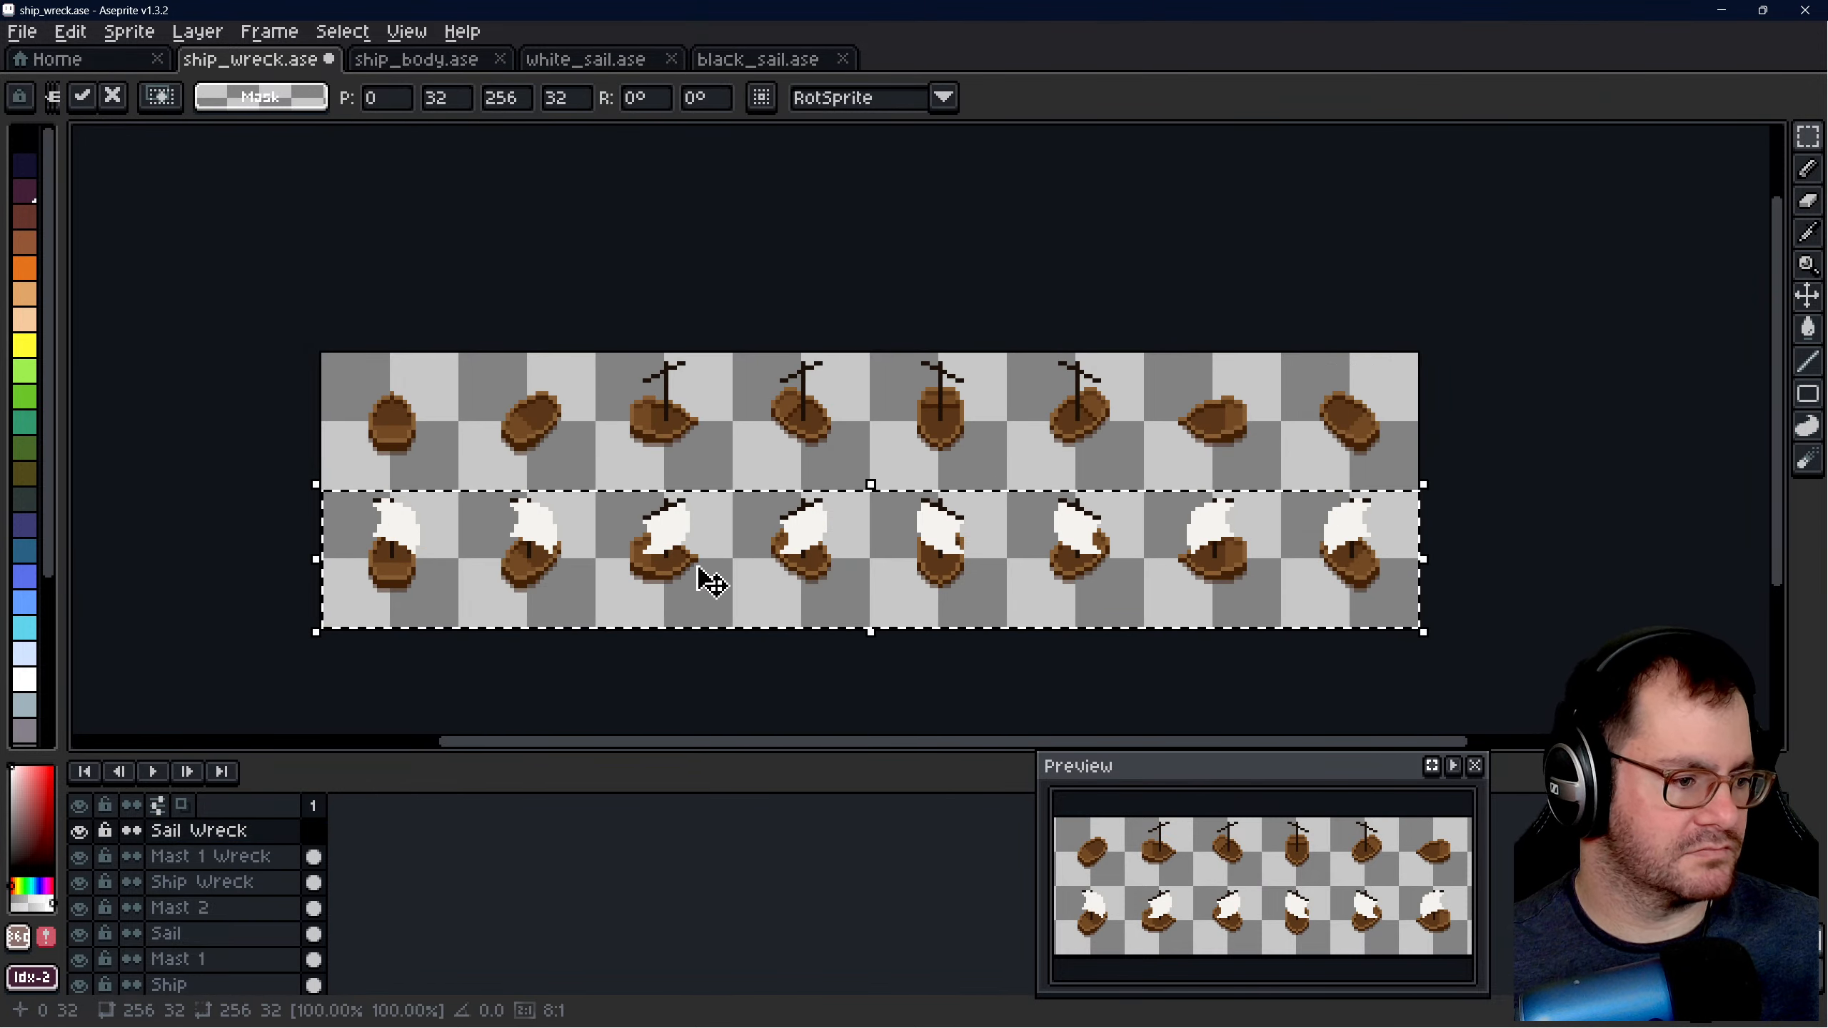
{"action": "left_click_drag", "start_coordinate": [701, 584], "coordinate": [734, 466]}
{"action": "key", "text": "Return"}
- Add a new layer named Mast 2 Wreck above the Sail Wreck layer
{"action": "scroll", "coordinate": [696, 546], "scroll_direction": "up", "scroll_amount": 1}
{"action": "left_click", "coordinate": [230, 882]}
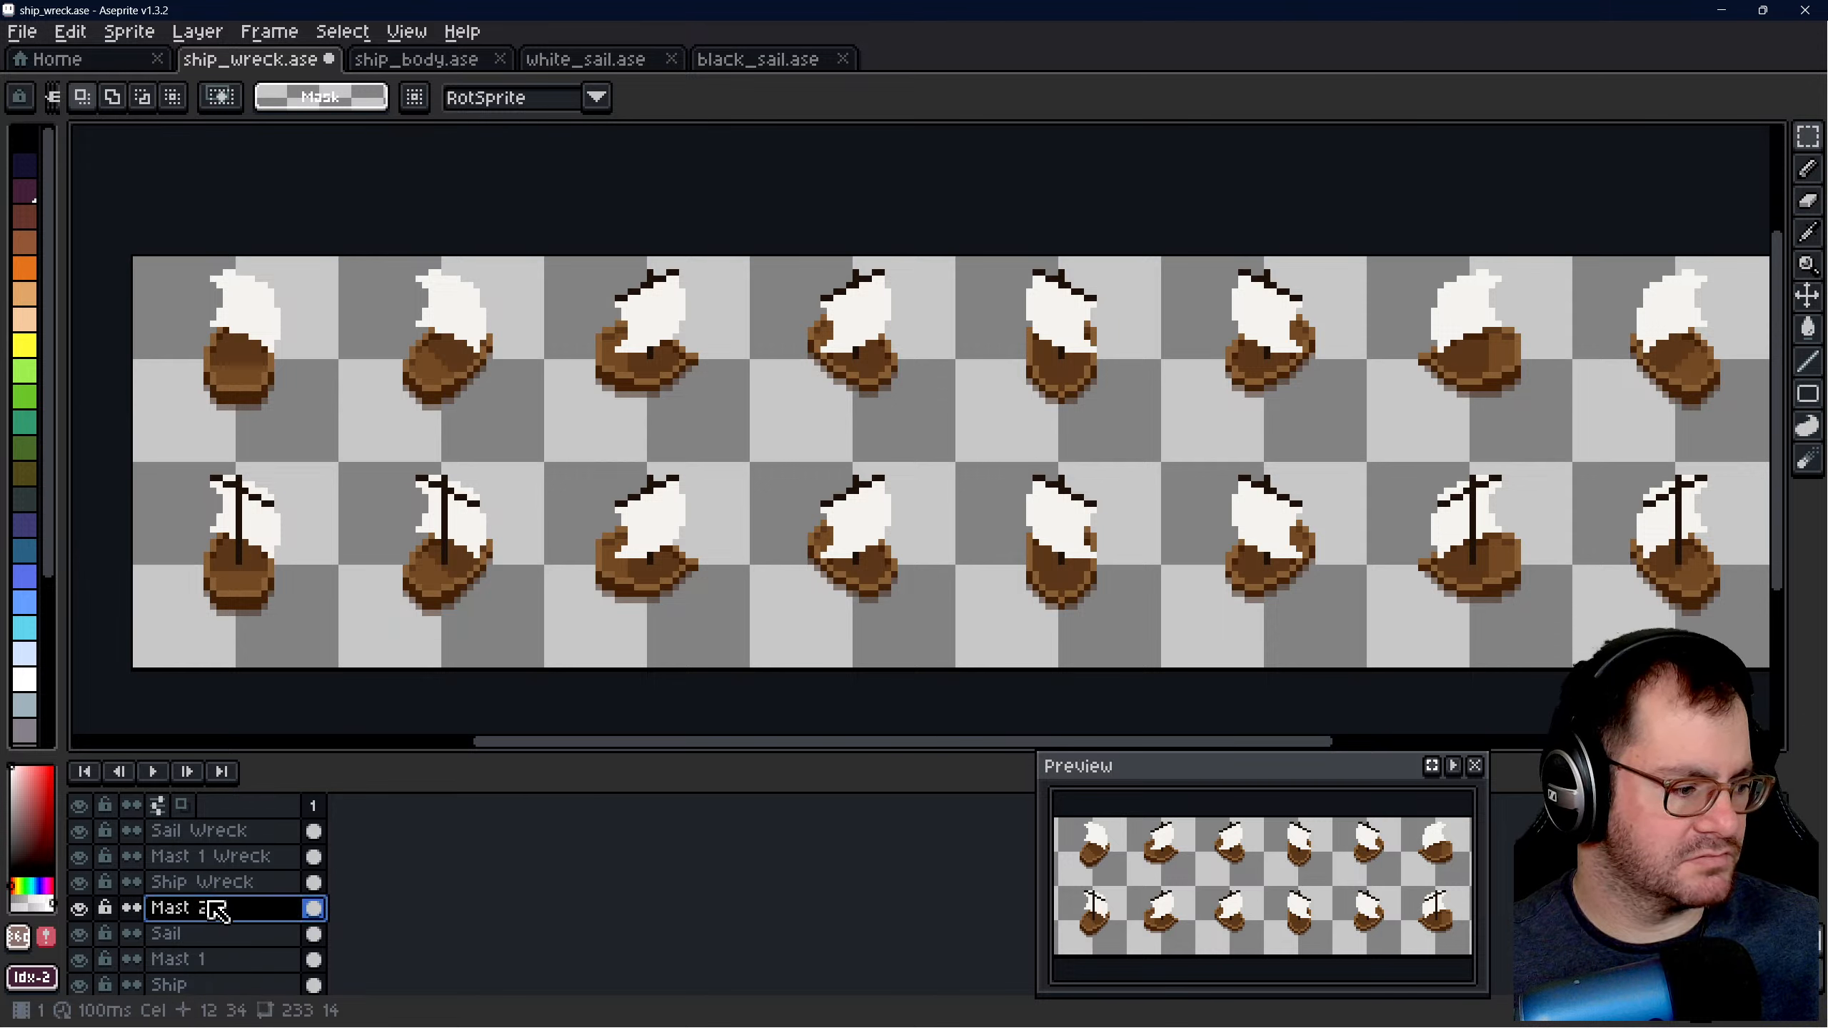
{"action": "right_click", "coordinate": [216, 829]}
{"action": "mouse_move", "coordinate": [288, 858]}
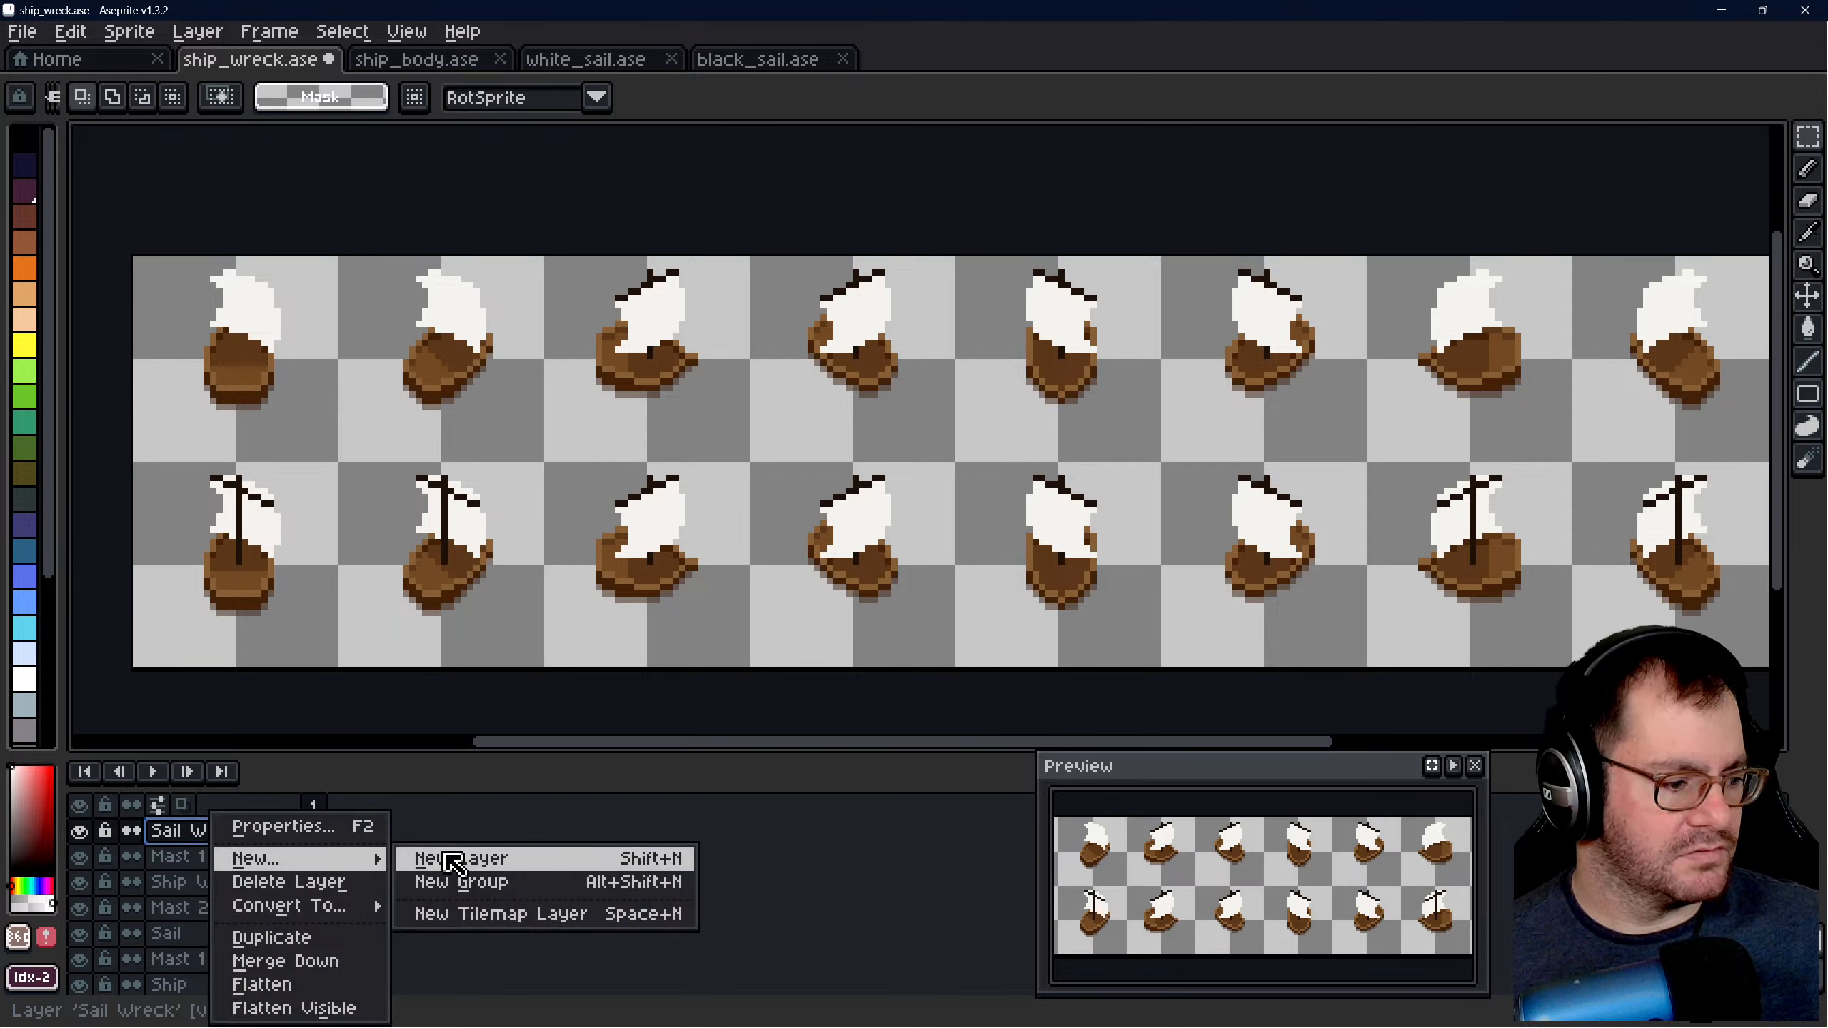
{"action": "left_click", "coordinate": [489, 858]}
{"action": "double_click", "coordinate": [237, 835]}
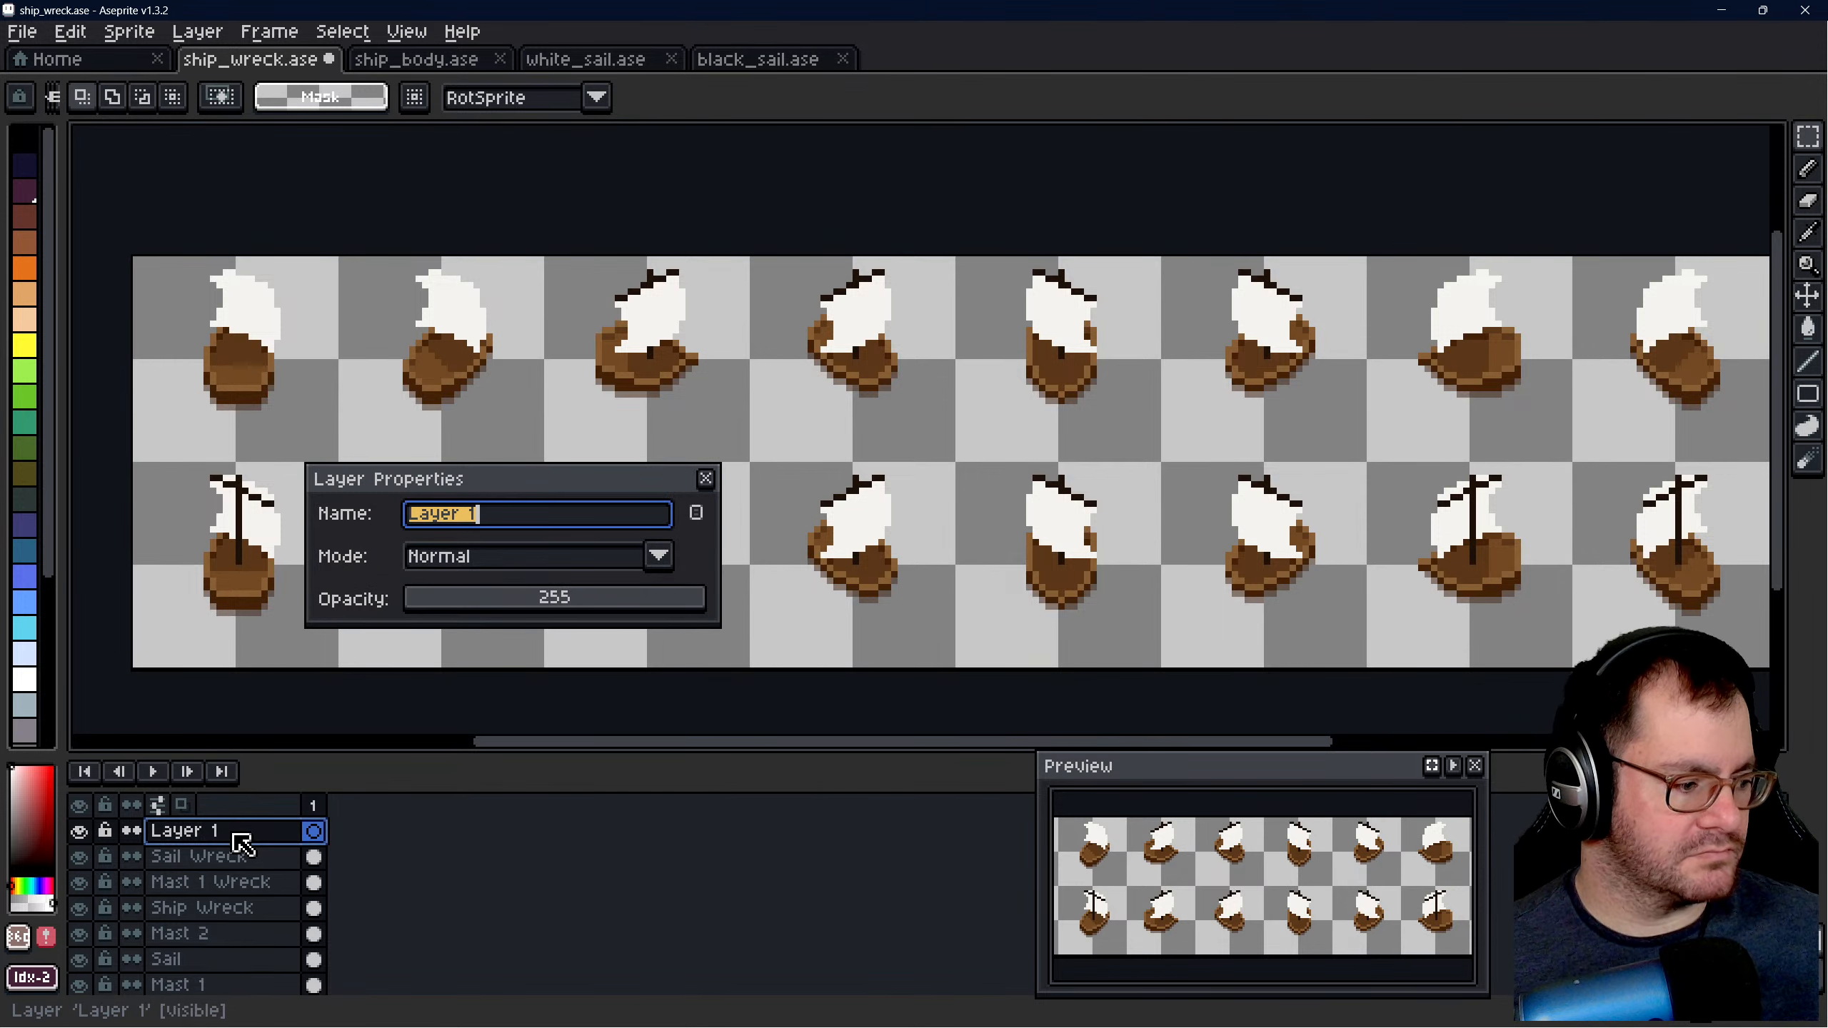
{"action": "type", "text": "M"}
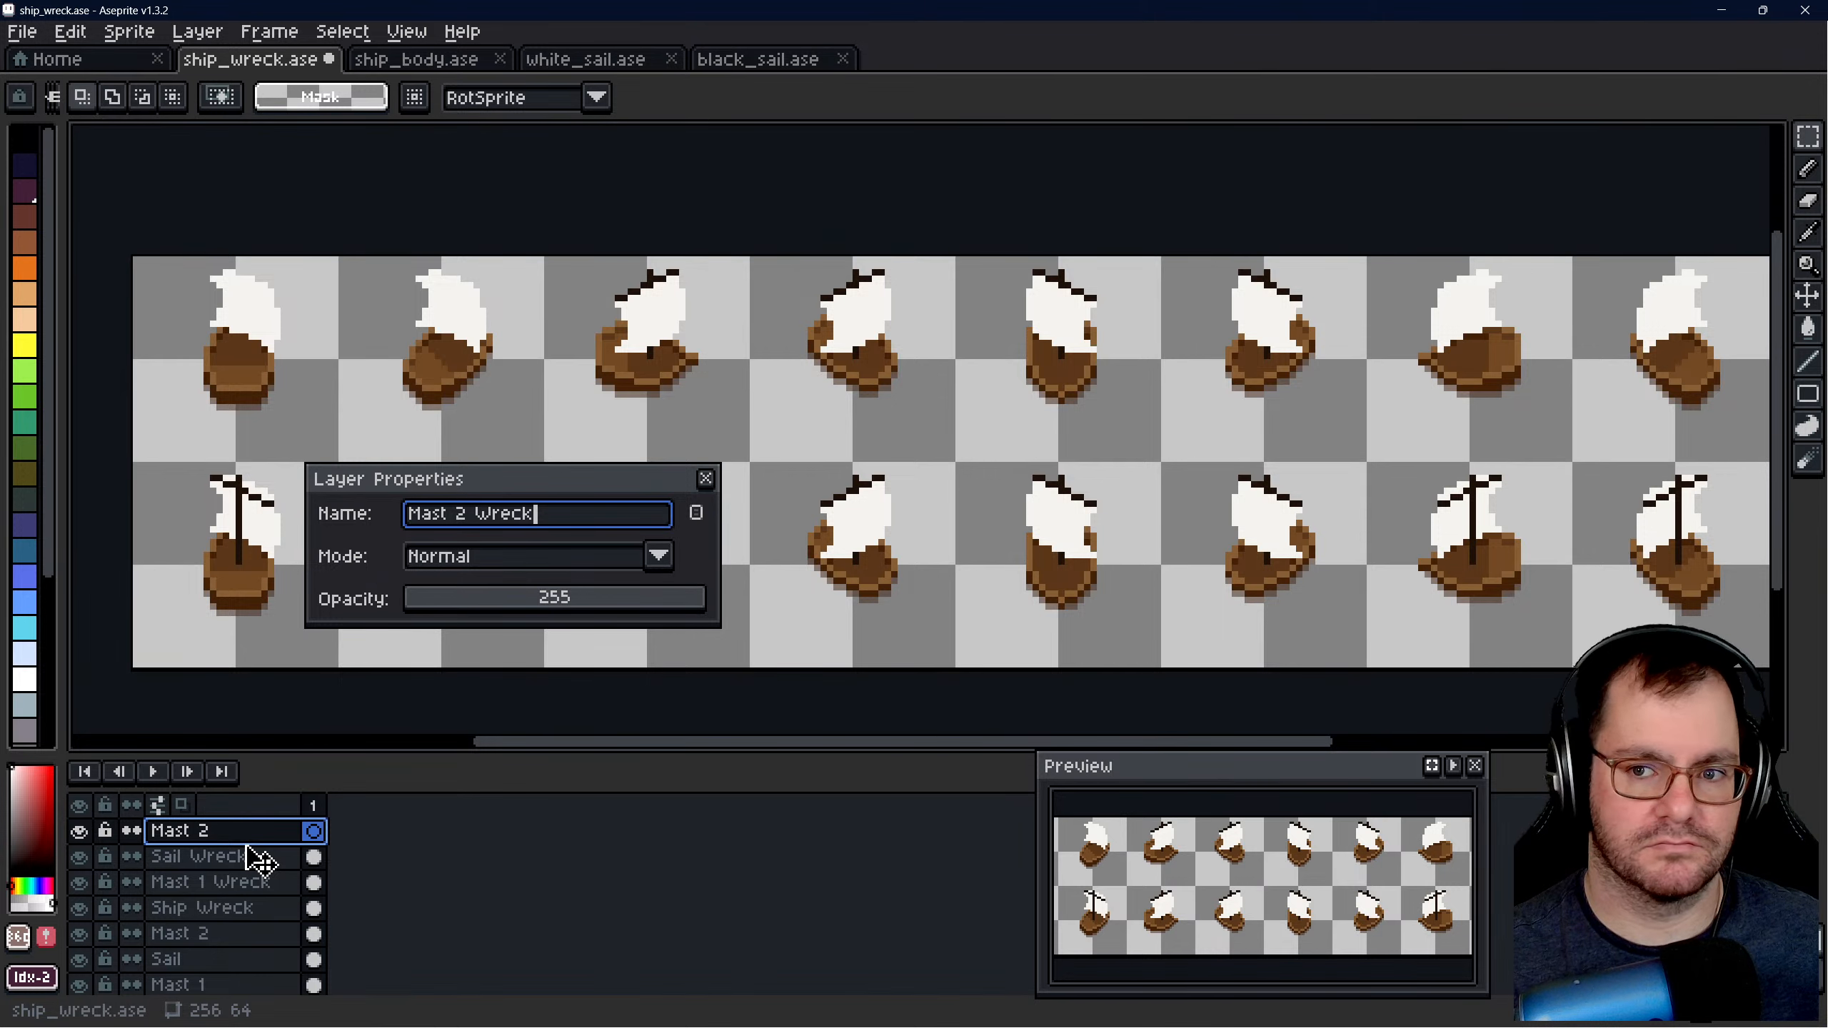
{"action": "type", "text": "ast 2 Wreck"}
{"action": "key", "text": "Return"}
- Copy the Mast 2 layer's 256 × 32 lower row and cancel its trial placement on the upper row
{"action": "scroll", "coordinate": [547, 435], "scroll_direction": "down", "scroll_amount": 2}
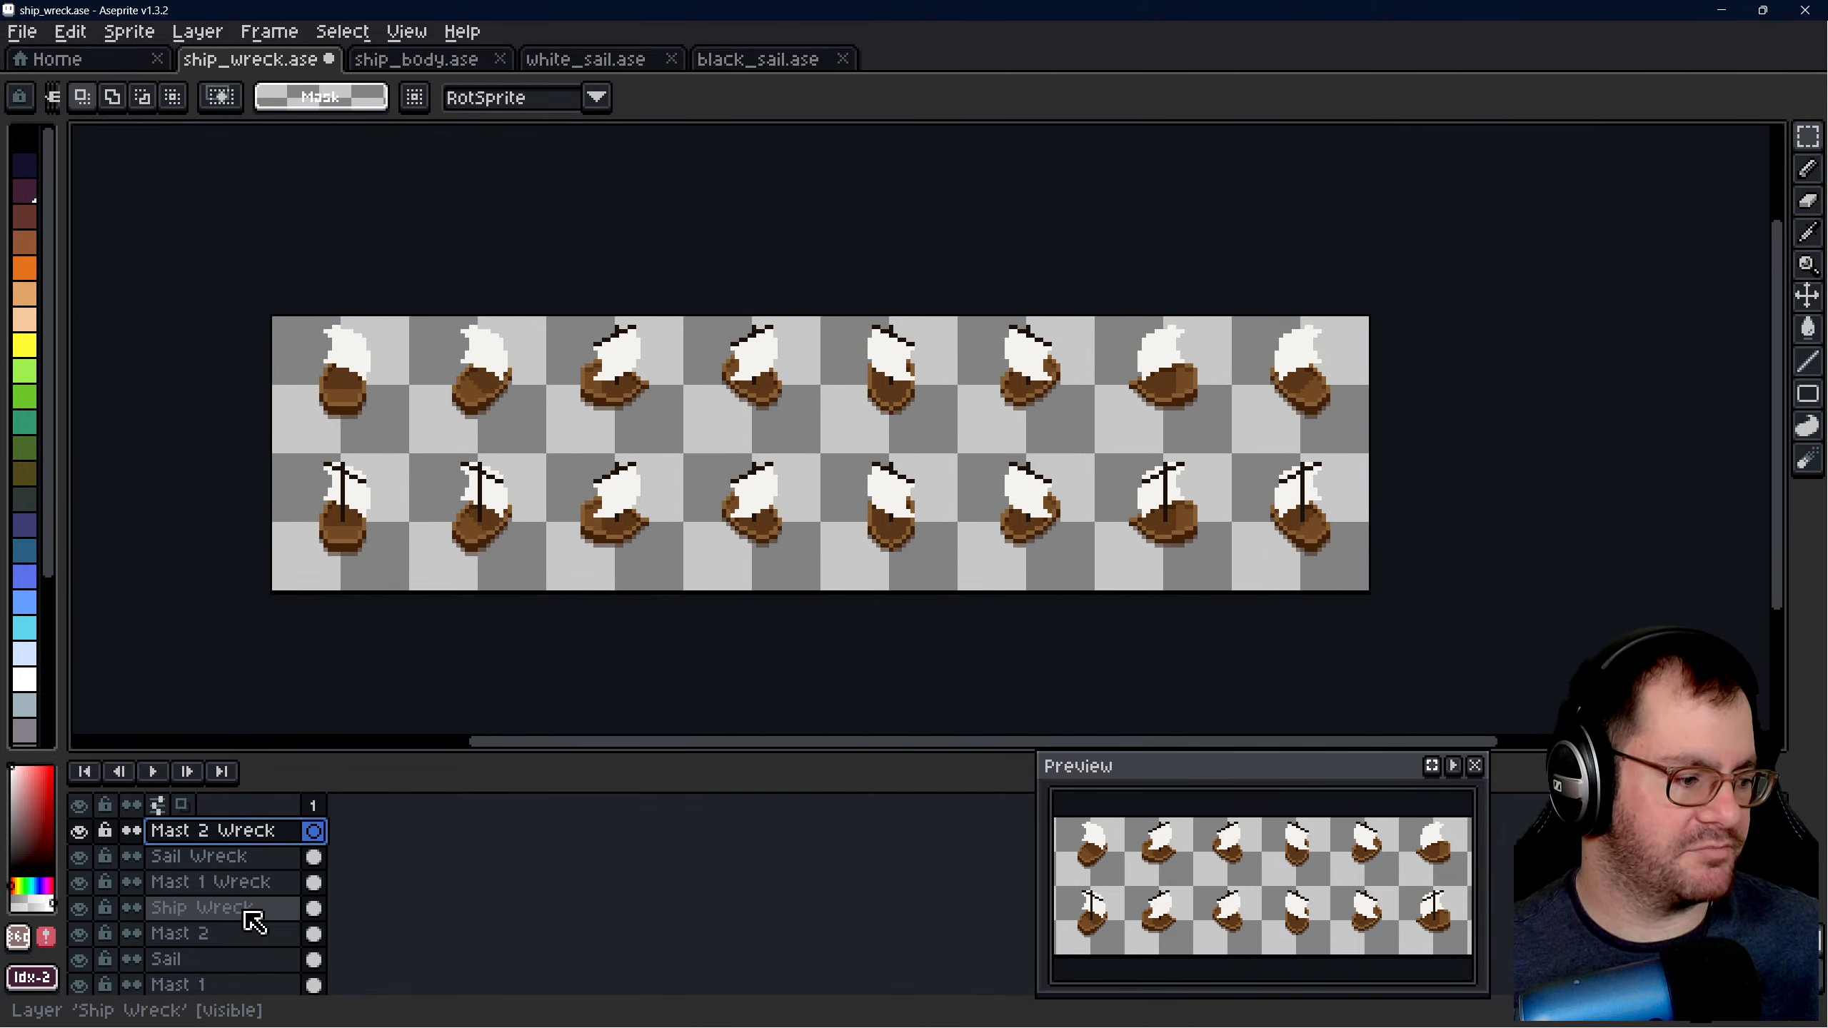
{"action": "left_click", "coordinate": [238, 933]}
{"action": "scroll", "coordinate": [533, 482], "scroll_direction": "up", "scroll_amount": 2}
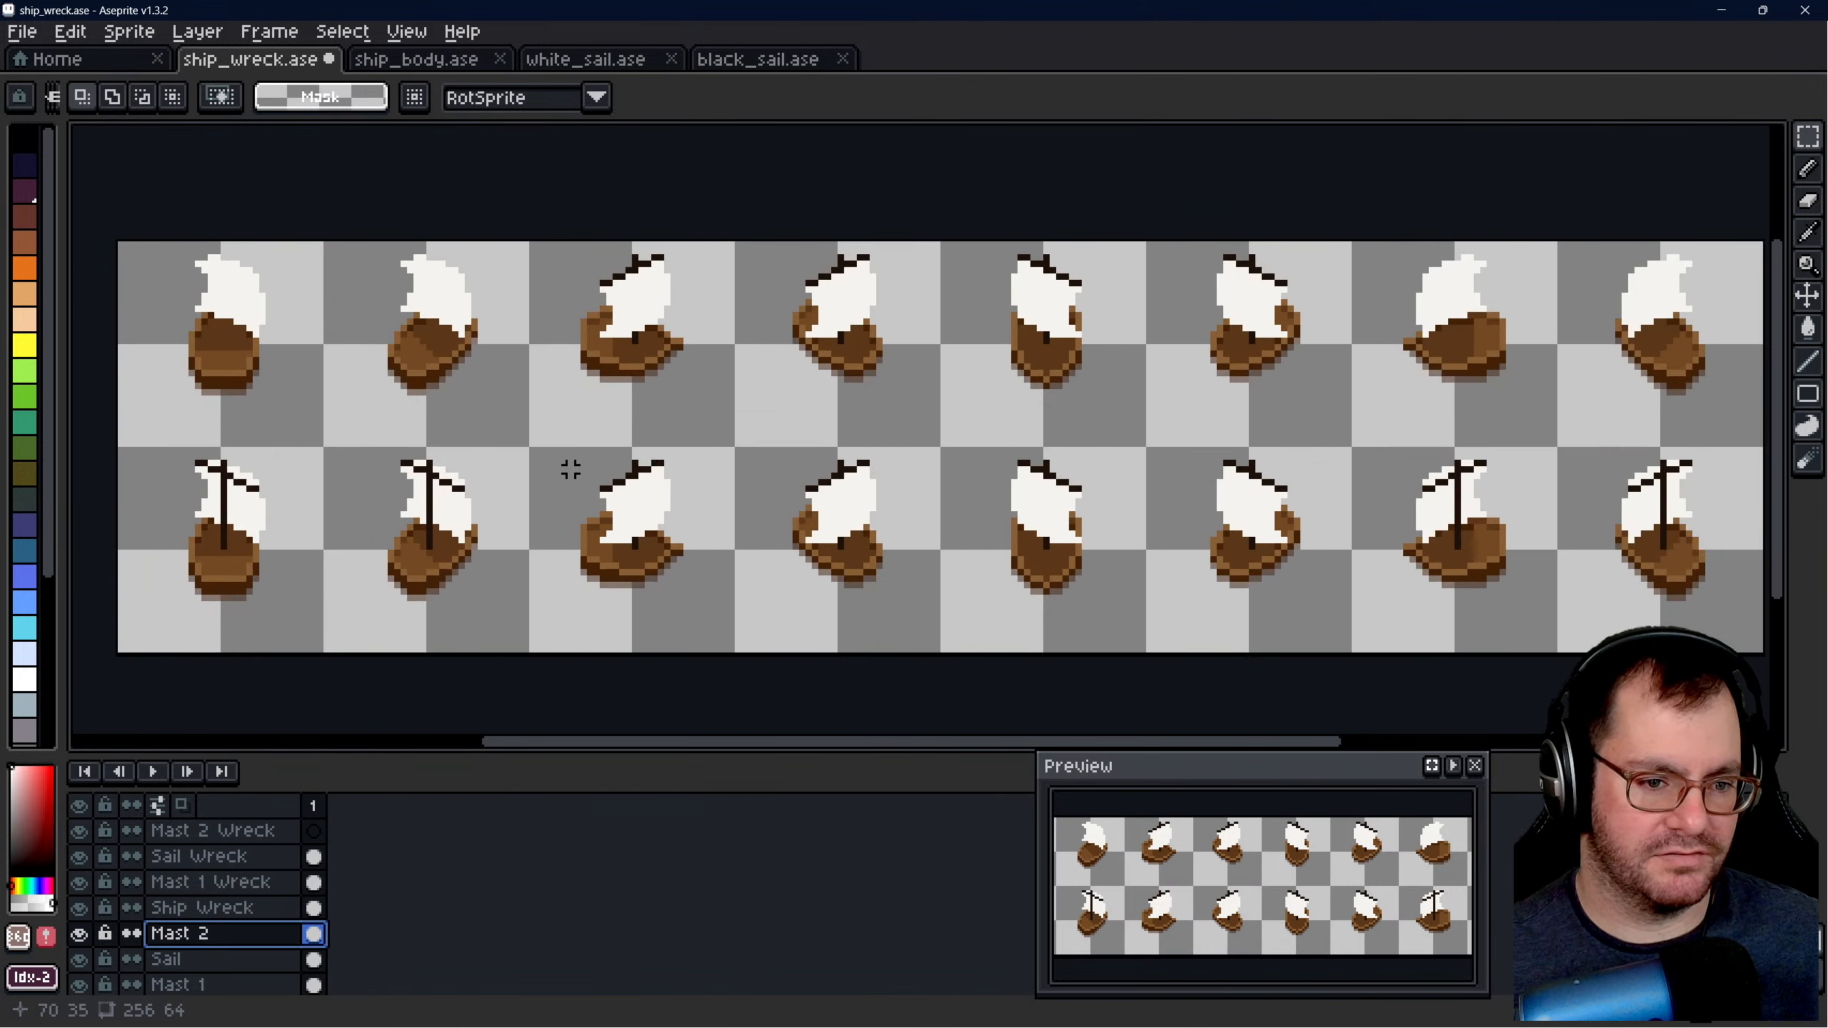
{"action": "left_click_drag", "start_coordinate": [840, 747], "coordinate": [848, 747]}
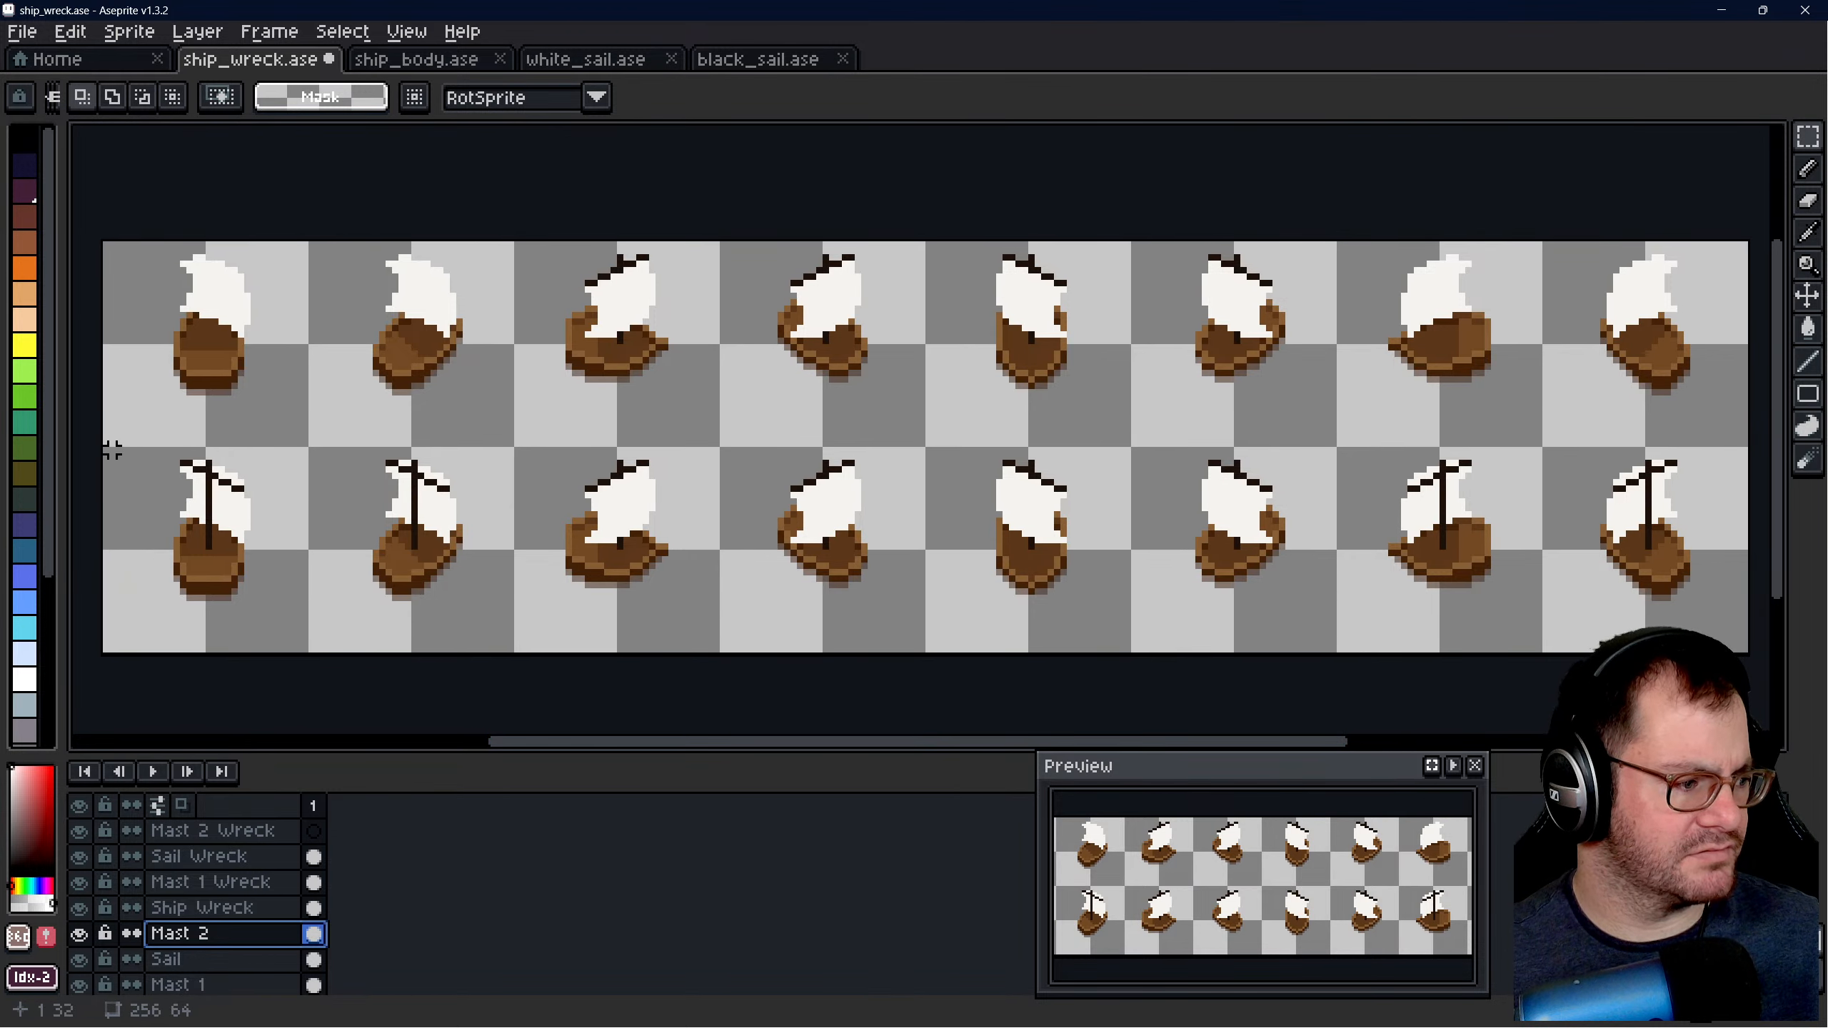
{"action": "left_click_drag", "start_coordinate": [106, 450], "coordinate": [1747, 651]}
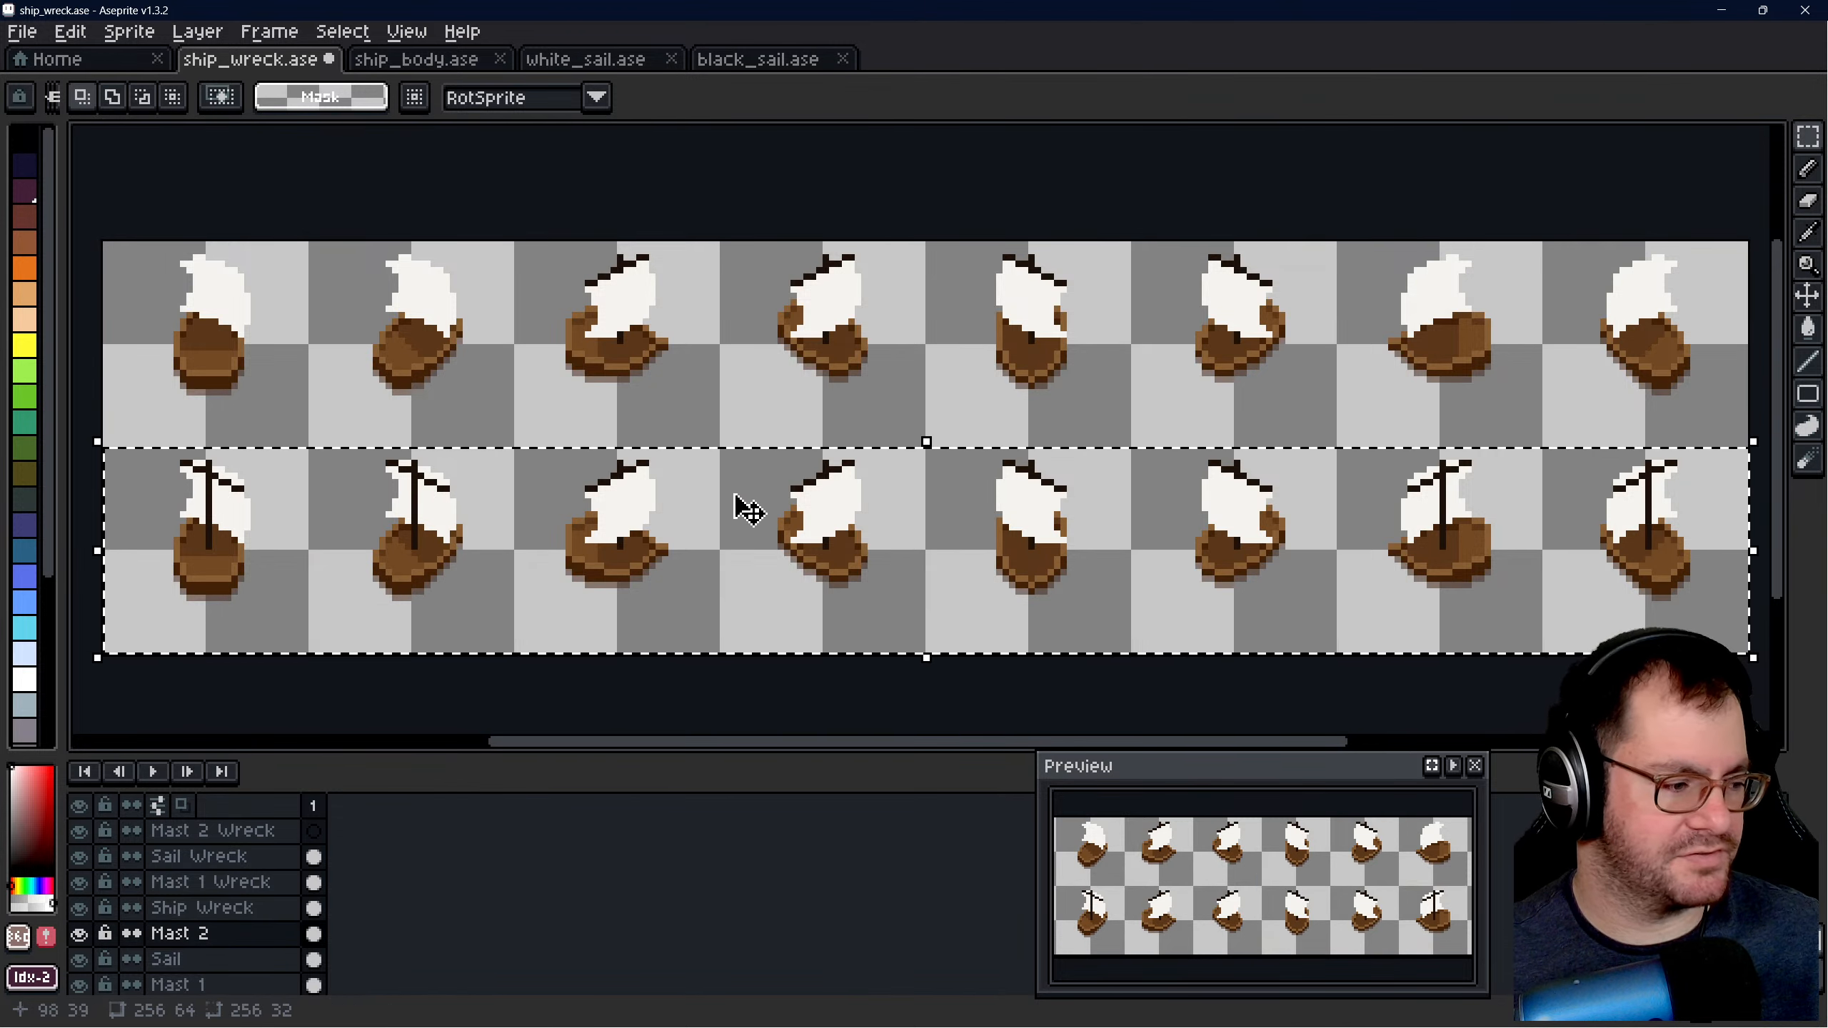
{"action": "left_click_drag", "start_coordinate": [963, 535], "coordinate": [946, 379]}
{"action": "key", "text": "Escape"}
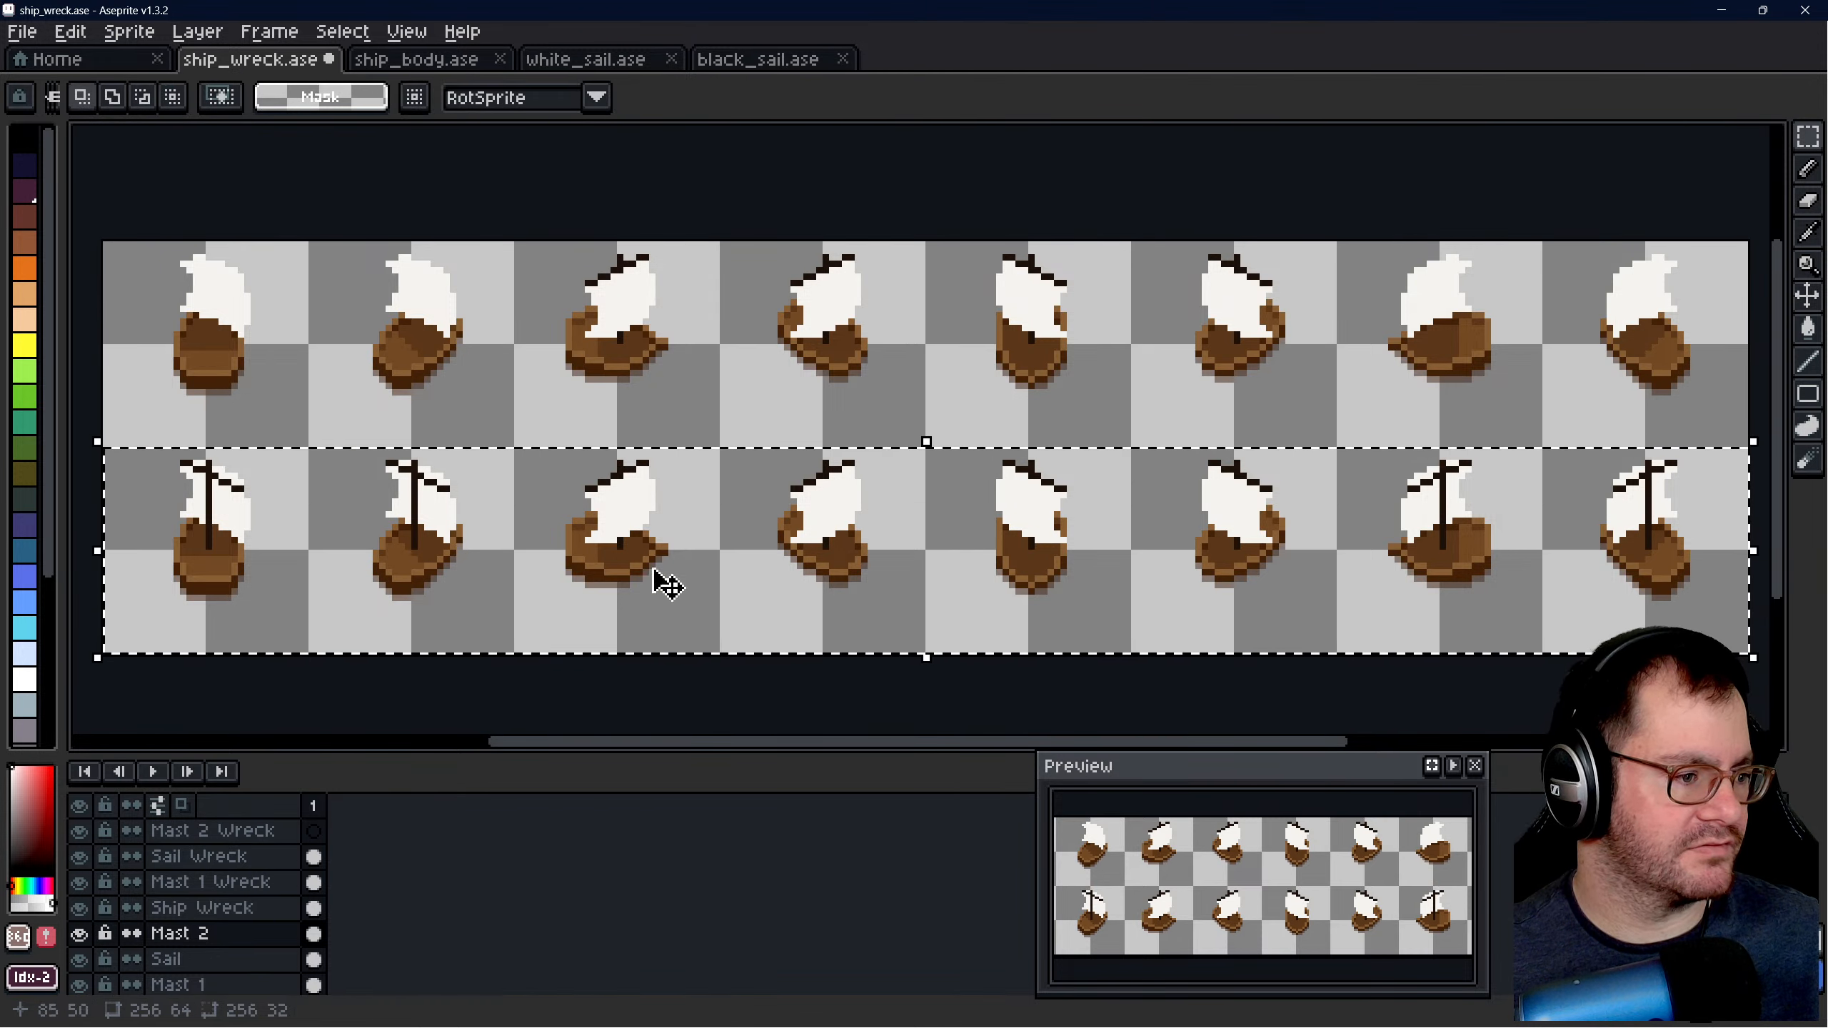
- Place the copied masts in the Mast 2 Wreck layer at 0, 0 over the upper ships, and deselect
{"action": "left_click", "coordinate": [236, 830]}
{"action": "left_click_drag", "start_coordinate": [843, 541], "coordinate": [853, 338]}
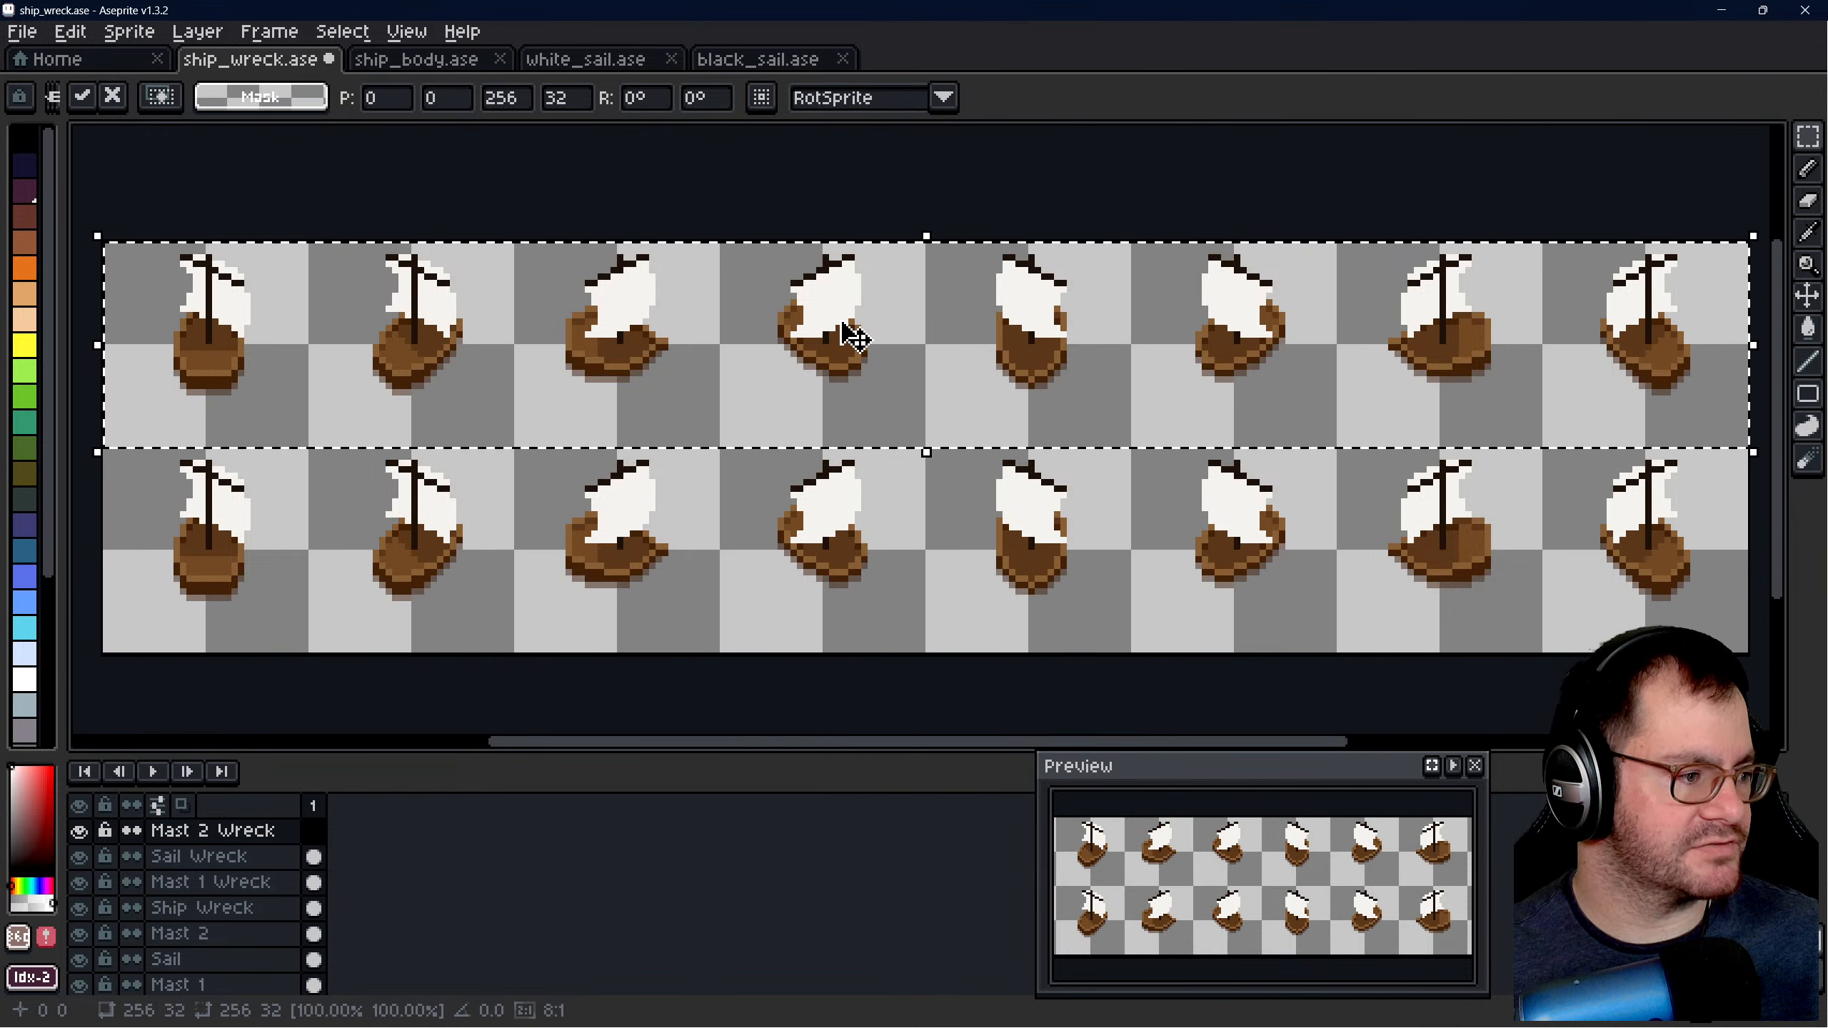
{"action": "left_click", "coordinate": [767, 187]}
- Compare the upper wreck row with the original ships in the lower row across all eight columns
{"action": "scroll", "coordinate": [561, 358], "scroll_direction": "down", "scroll_amount": 1}
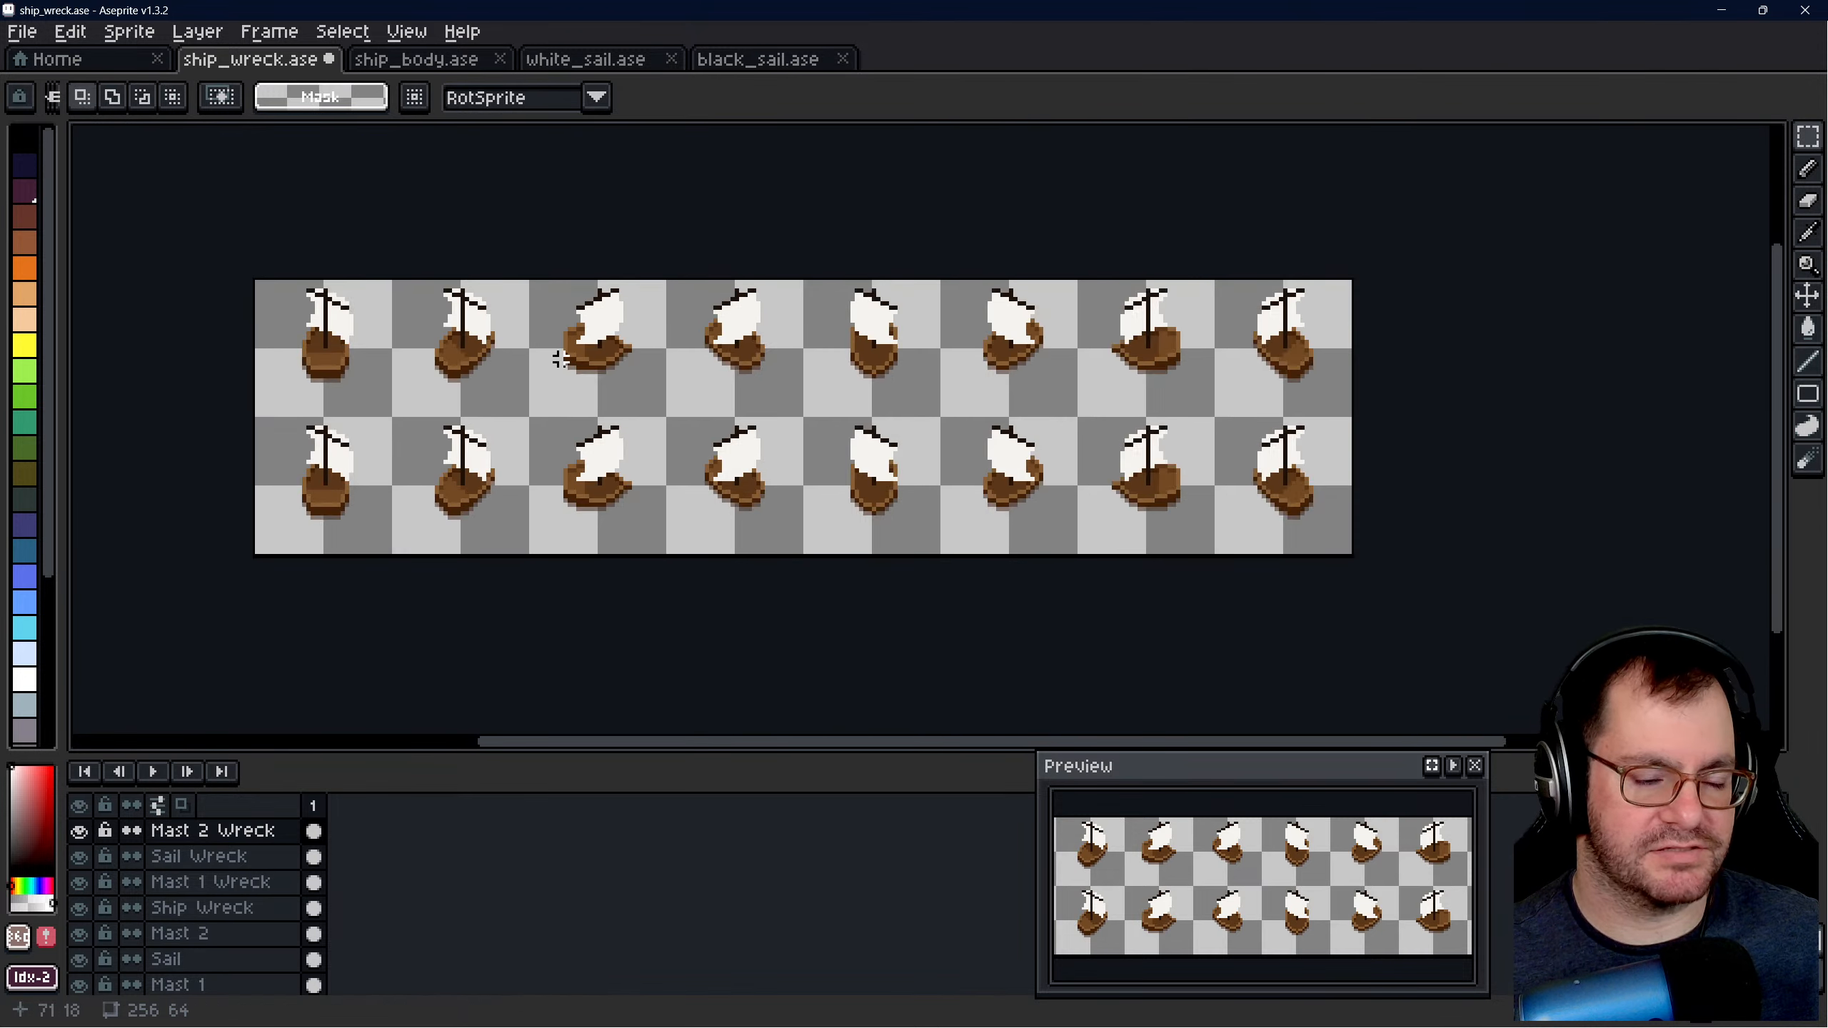
{"action": "scroll", "coordinate": [624, 423], "scroll_direction": "up", "scroll_amount": 1}
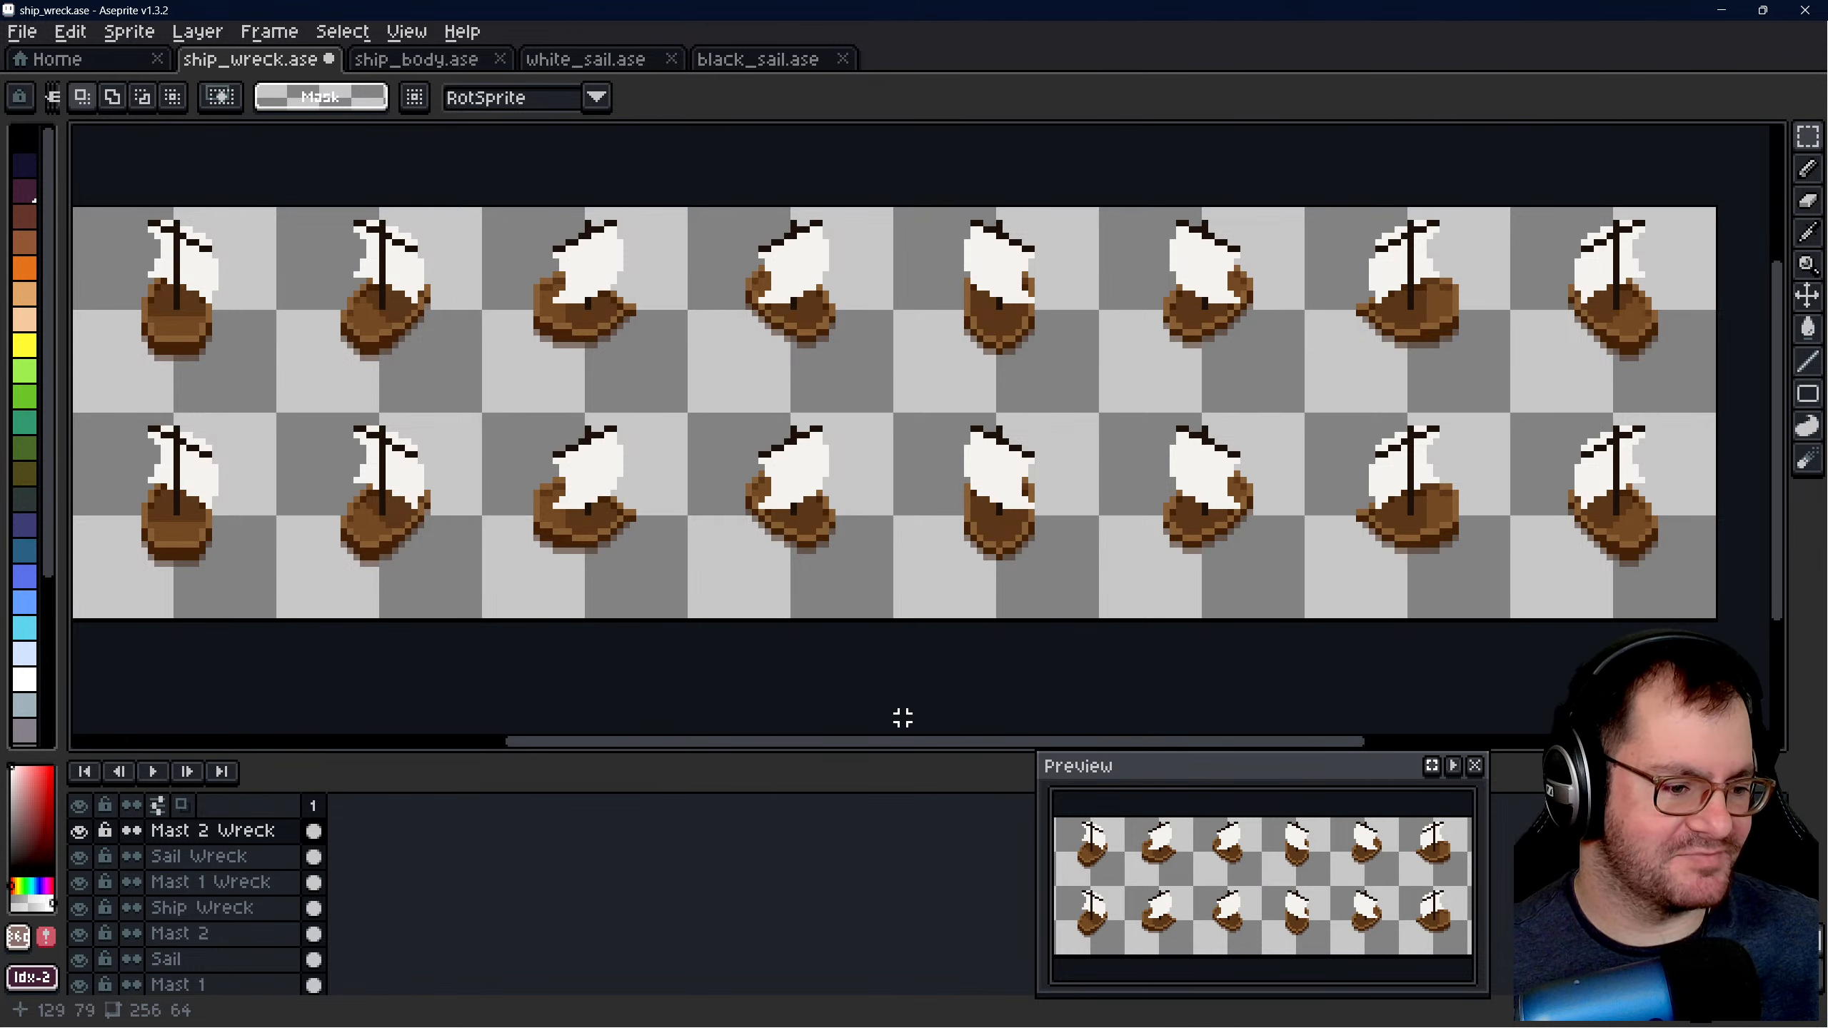
{"action": "scroll", "coordinate": [903, 627], "scroll_direction": "down", "scroll_amount": 1}
{"action": "scroll", "coordinate": [871, 569], "scroll_direction": "up", "scroll_amount": 1}
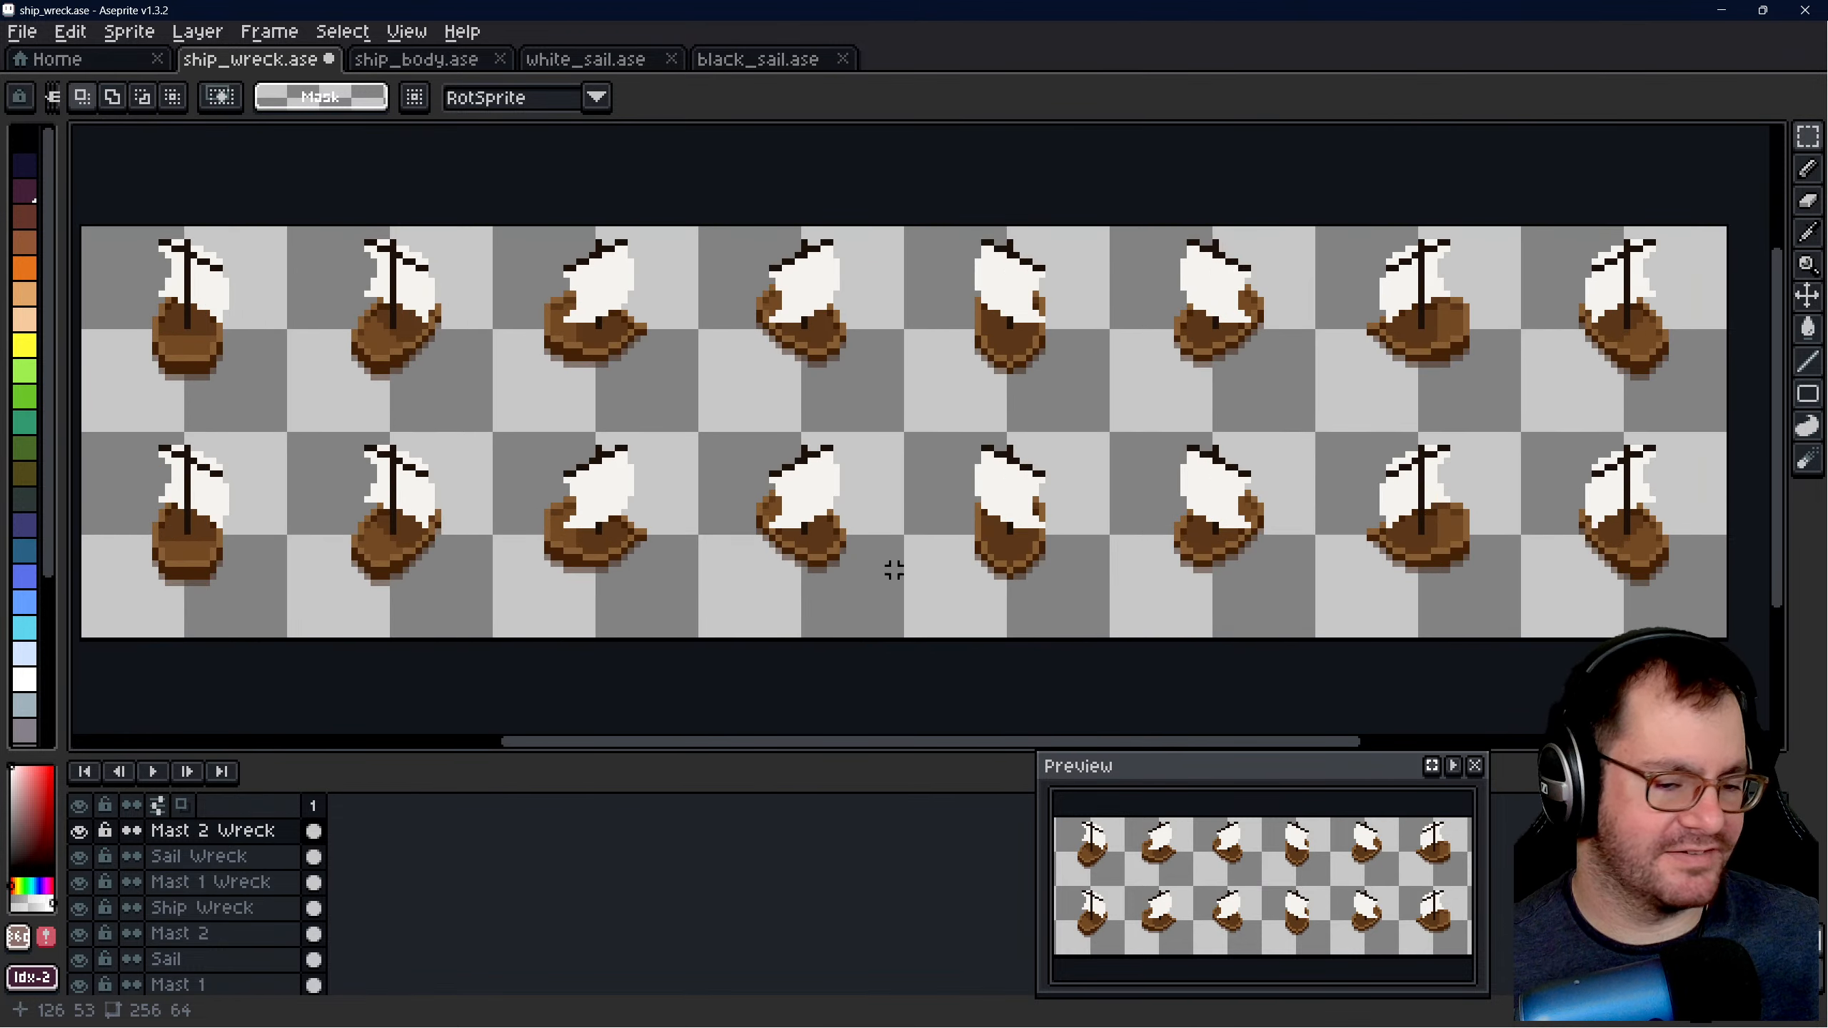
{"action": "left_click_drag", "start_coordinate": [897, 743], "coordinate": [886, 742]}
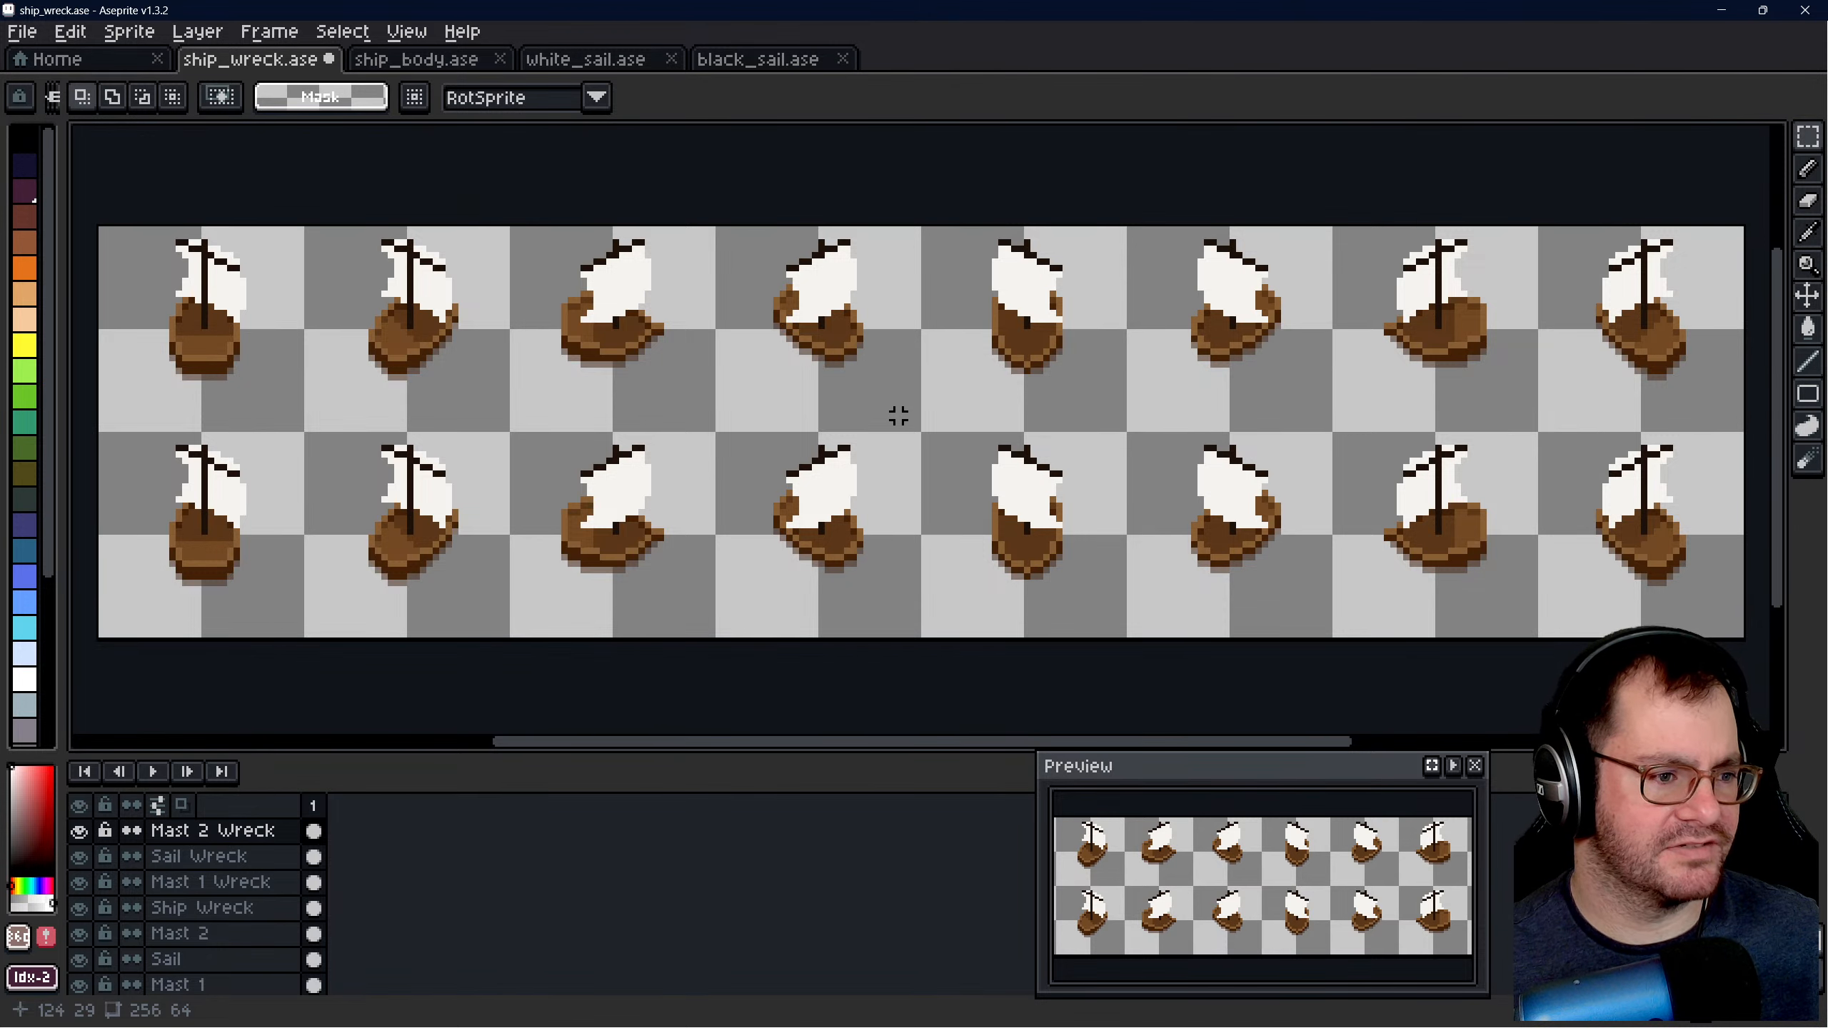
{"action": "scroll", "coordinate": [898, 415], "scroll_direction": "down", "scroll_amount": 5}
{"action": "scroll", "coordinate": [900, 419], "scroll_direction": "up", "scroll_amount": 2}
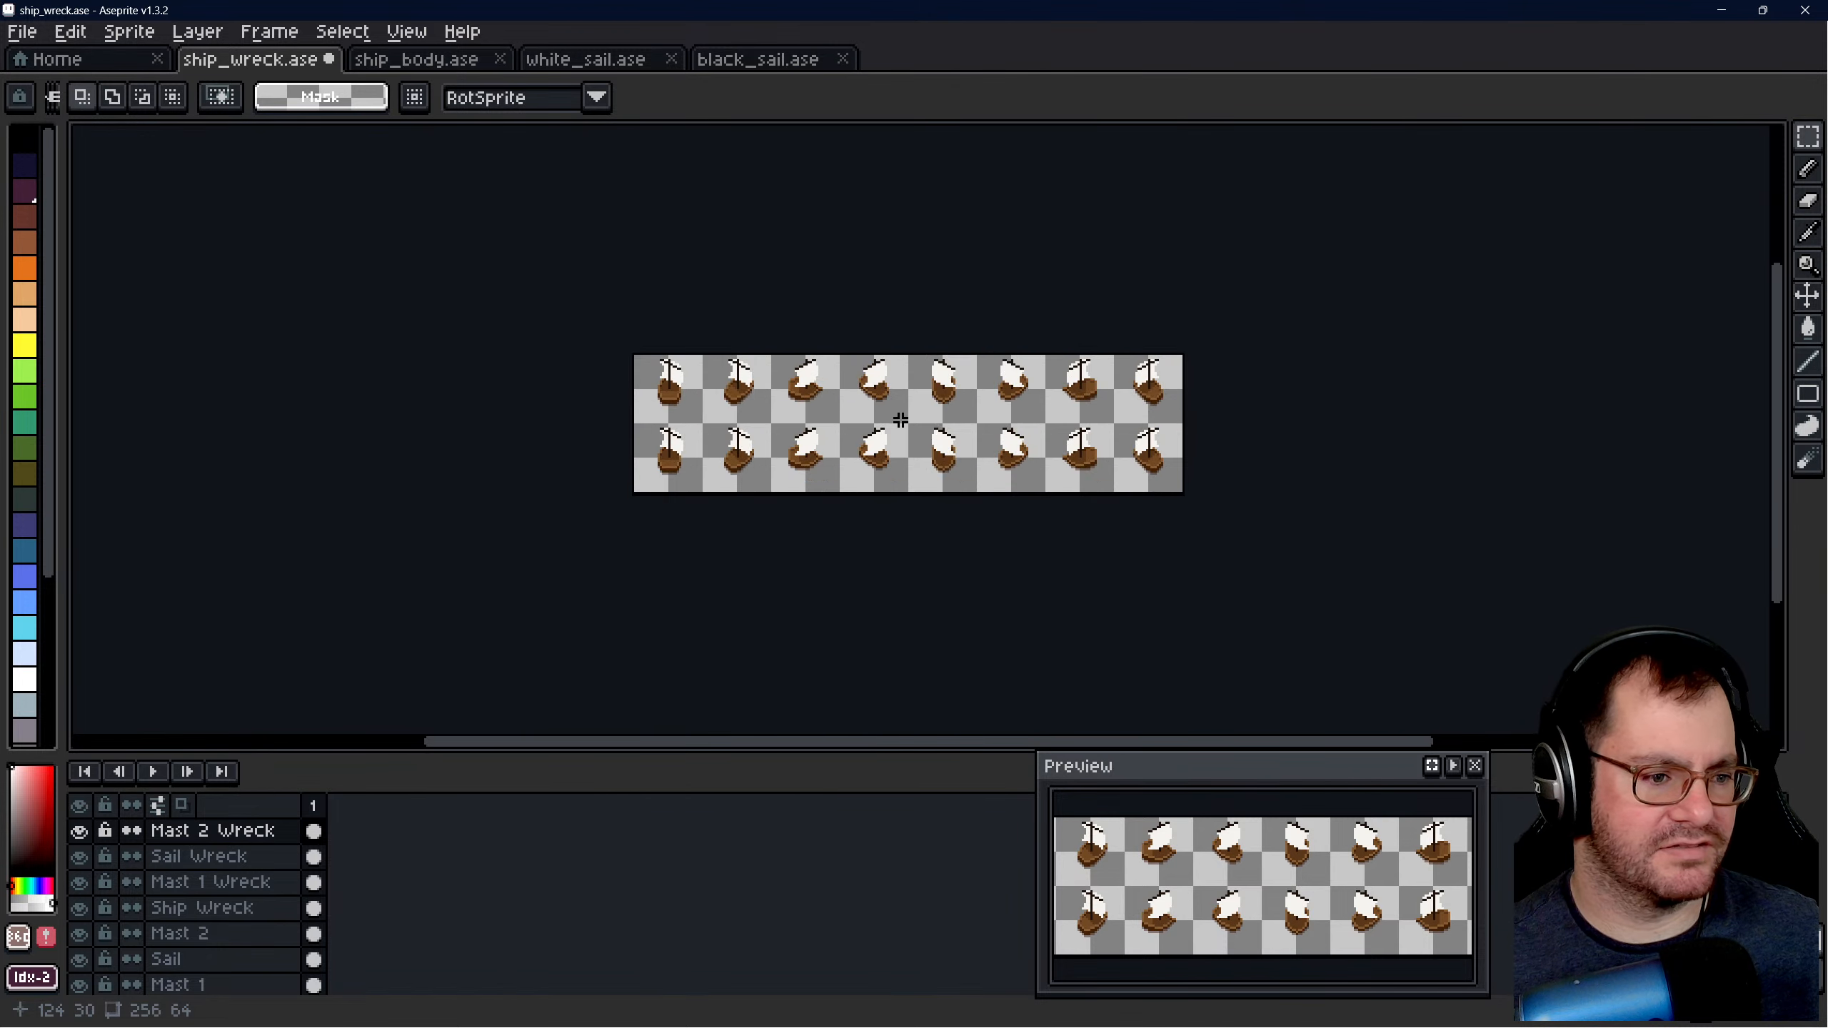
{"action": "scroll", "coordinate": [901, 420], "scroll_direction": "up", "scroll_amount": 3}
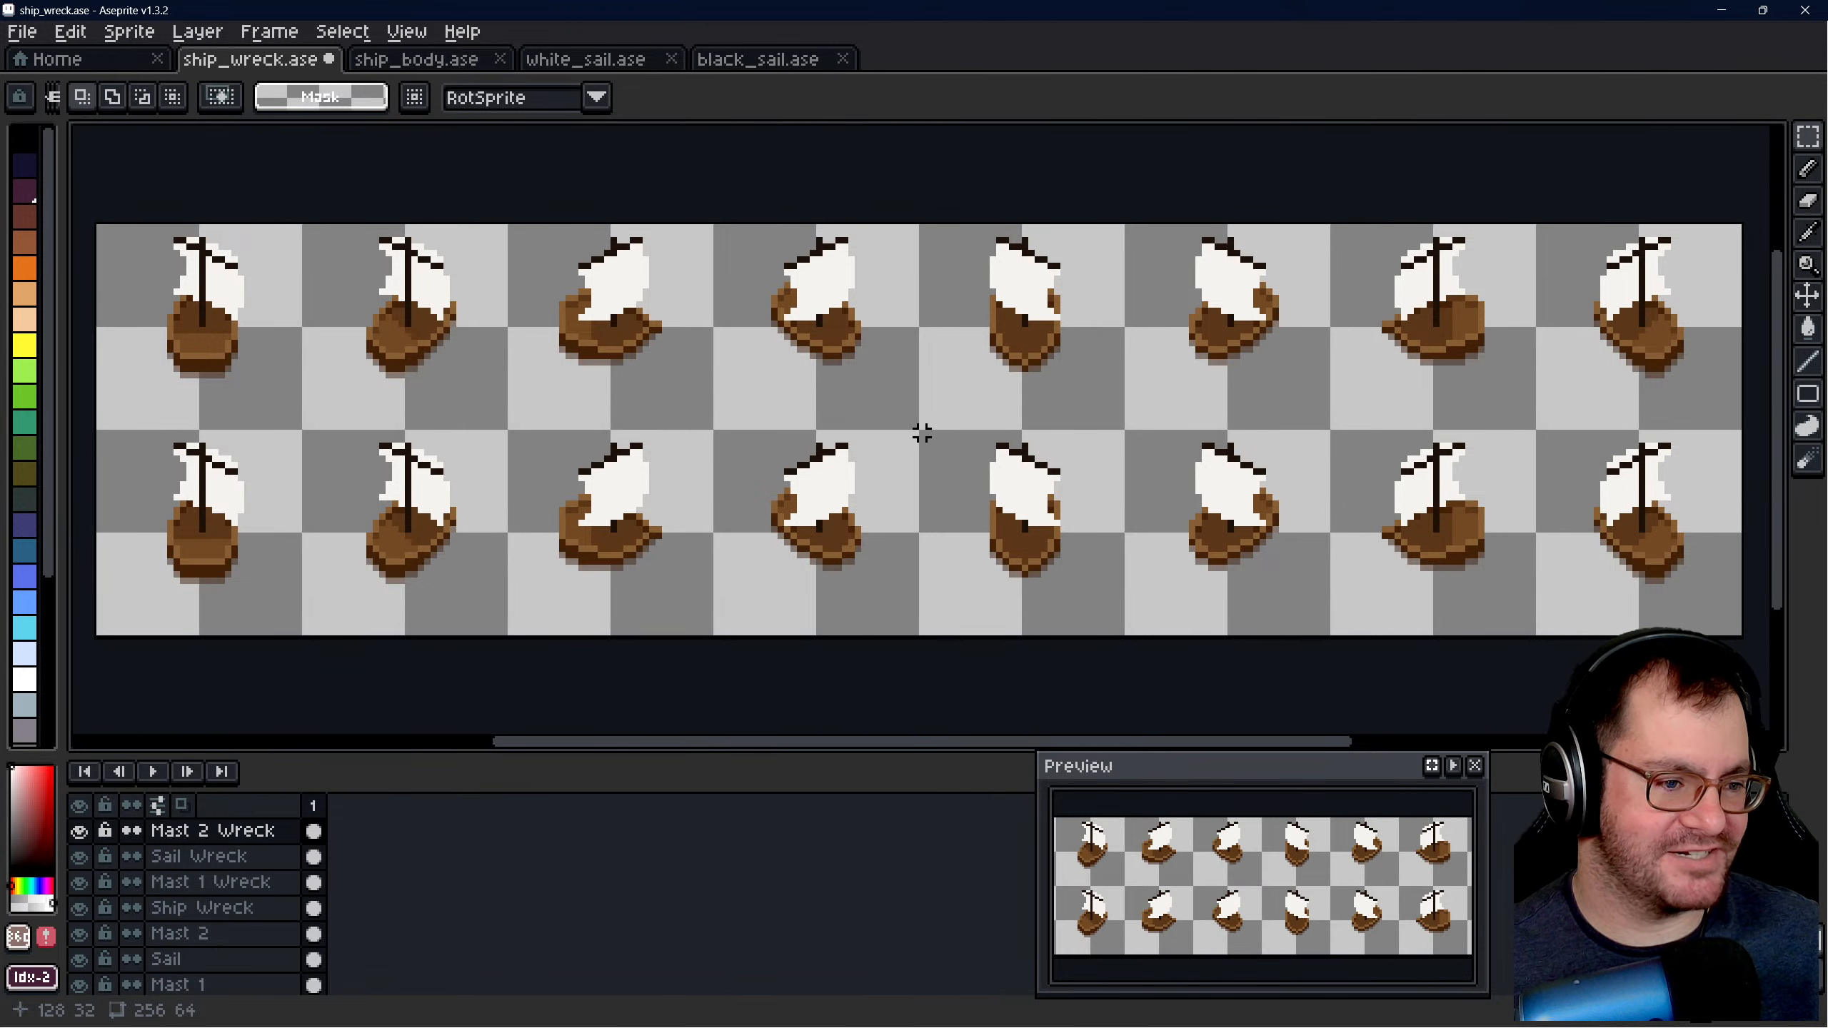
{"action": "scroll", "coordinate": [729, 394], "scroll_direction": "down", "scroll_amount": 1}
{"action": "scroll", "coordinate": [681, 411], "scroll_direction": "up", "scroll_amount": 1}
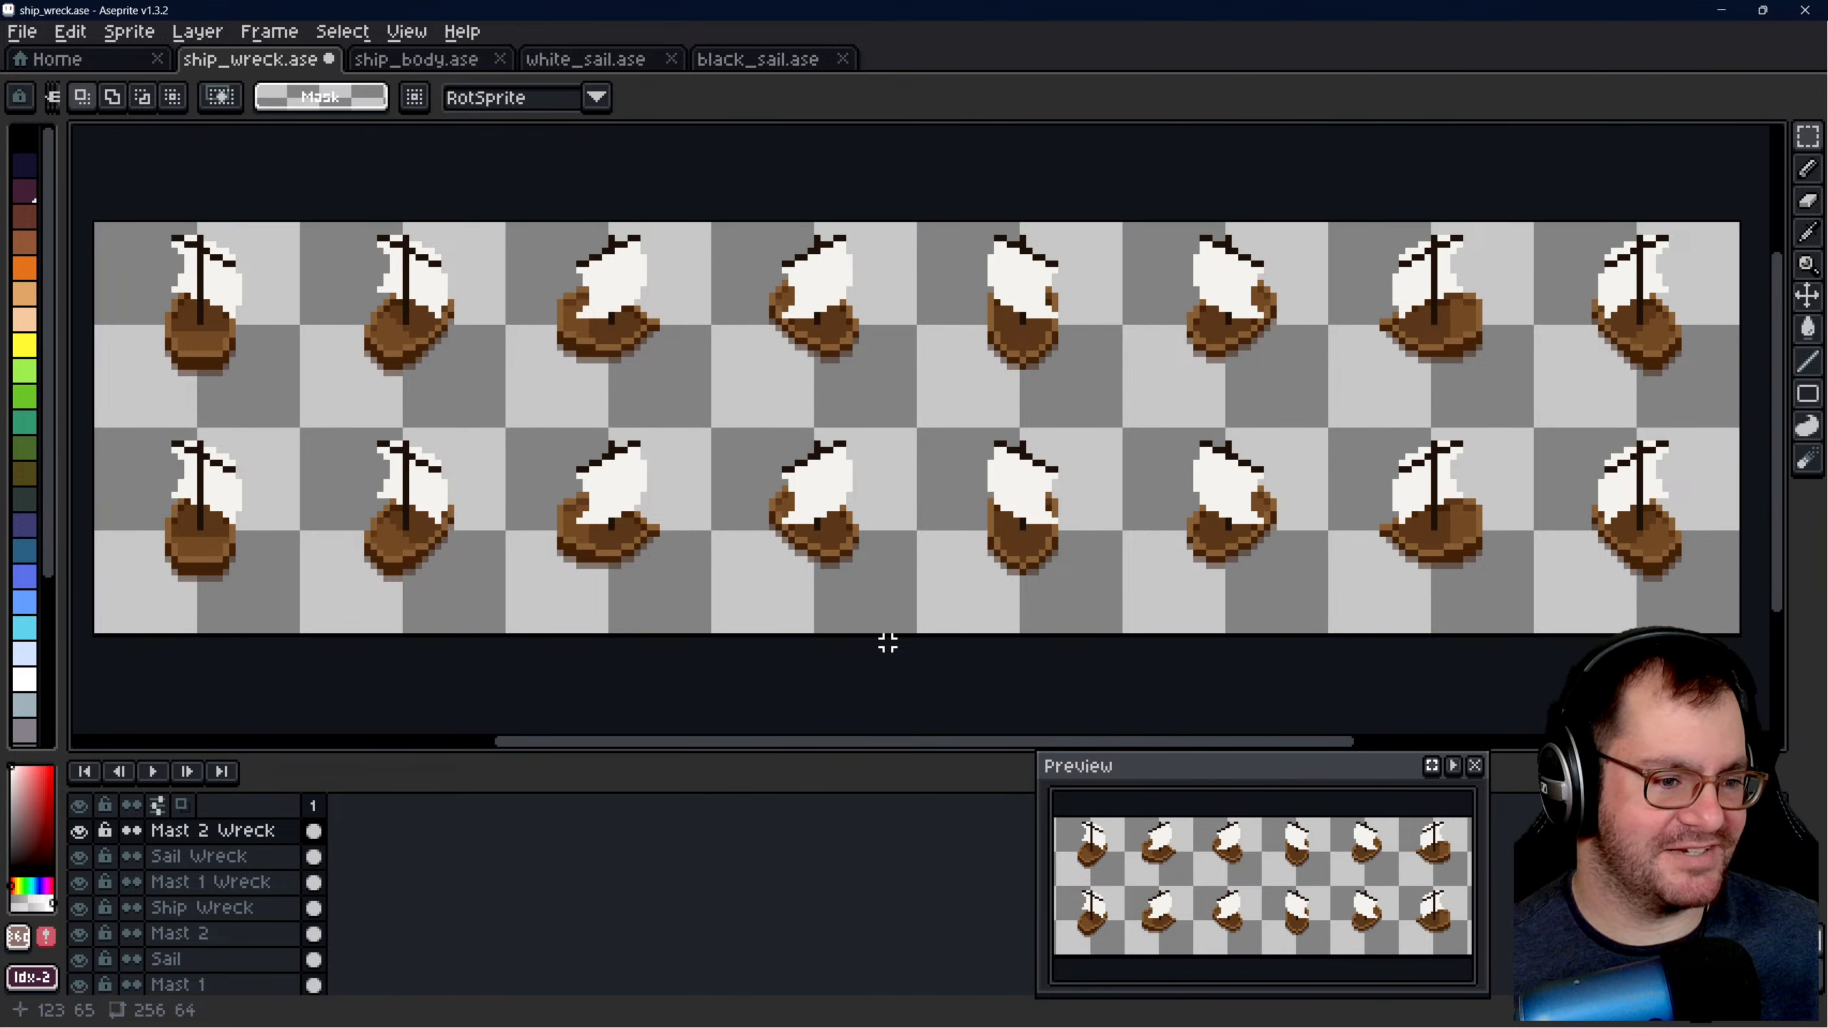
{"action": "scroll", "coordinate": [886, 630], "scroll_direction": "down", "scroll_amount": 1}
{"action": "scroll", "coordinate": [872, 536], "scroll_direction": "up", "scroll_amount": 1}
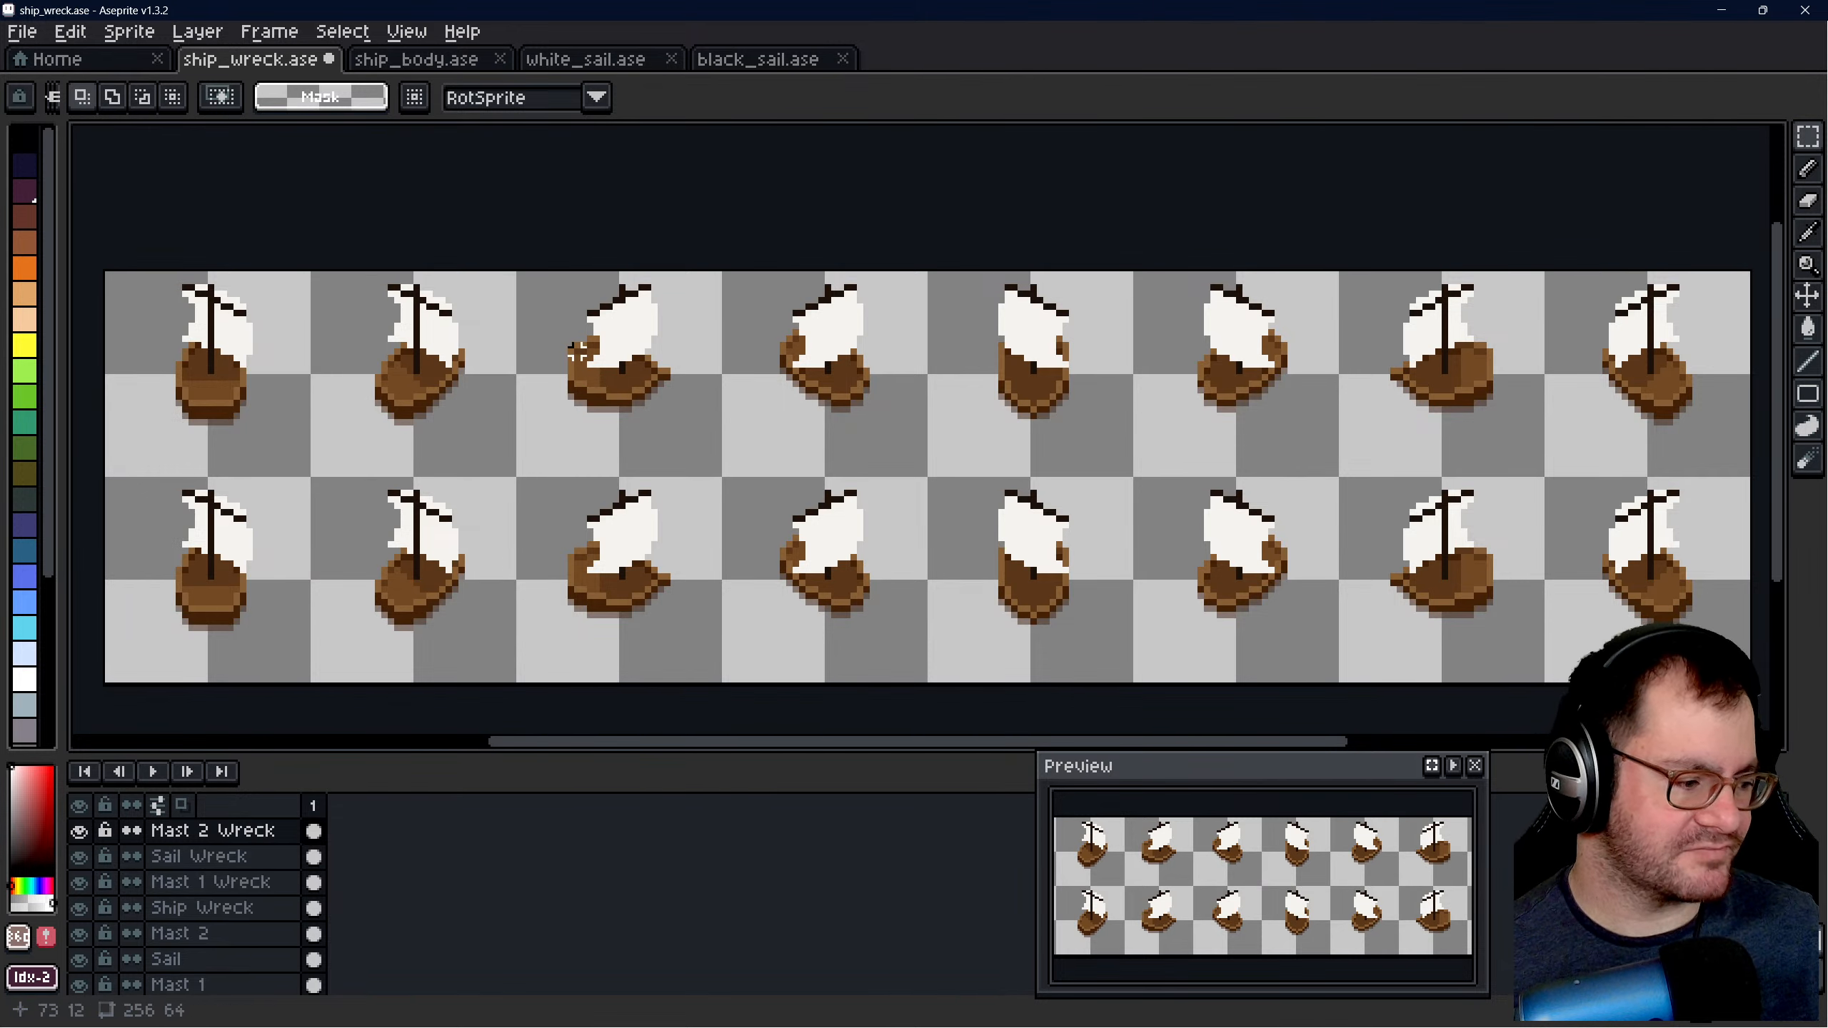
- Select the third upper ship's hull on the Ship Wreck layer with a 16 × 12 pixel rectangular selection
{"action": "scroll", "coordinate": [575, 351], "scroll_direction": "up", "scroll_amount": 1}
{"action": "left_click", "coordinate": [216, 907]}
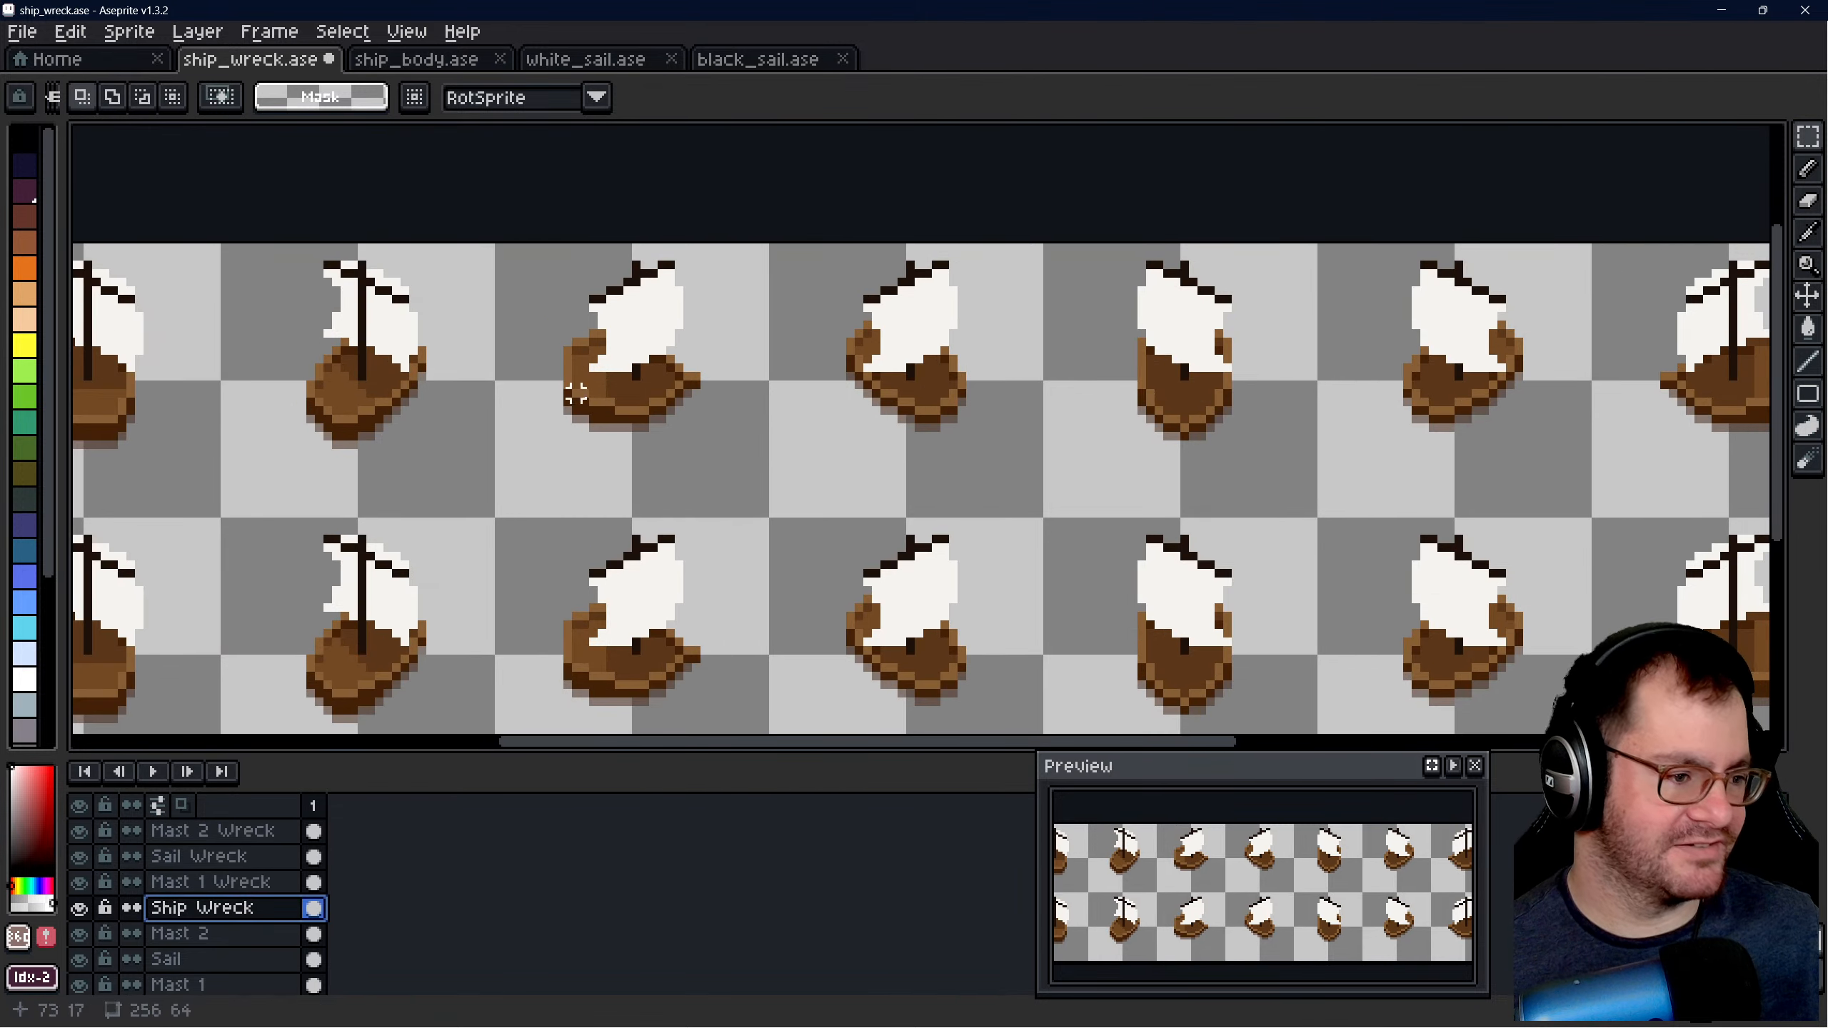
{"action": "scroll", "coordinate": [573, 359], "scroll_direction": "up", "scroll_amount": 2}
{"action": "scroll", "coordinate": [563, 318], "scroll_direction": "down", "scroll_amount": 1}
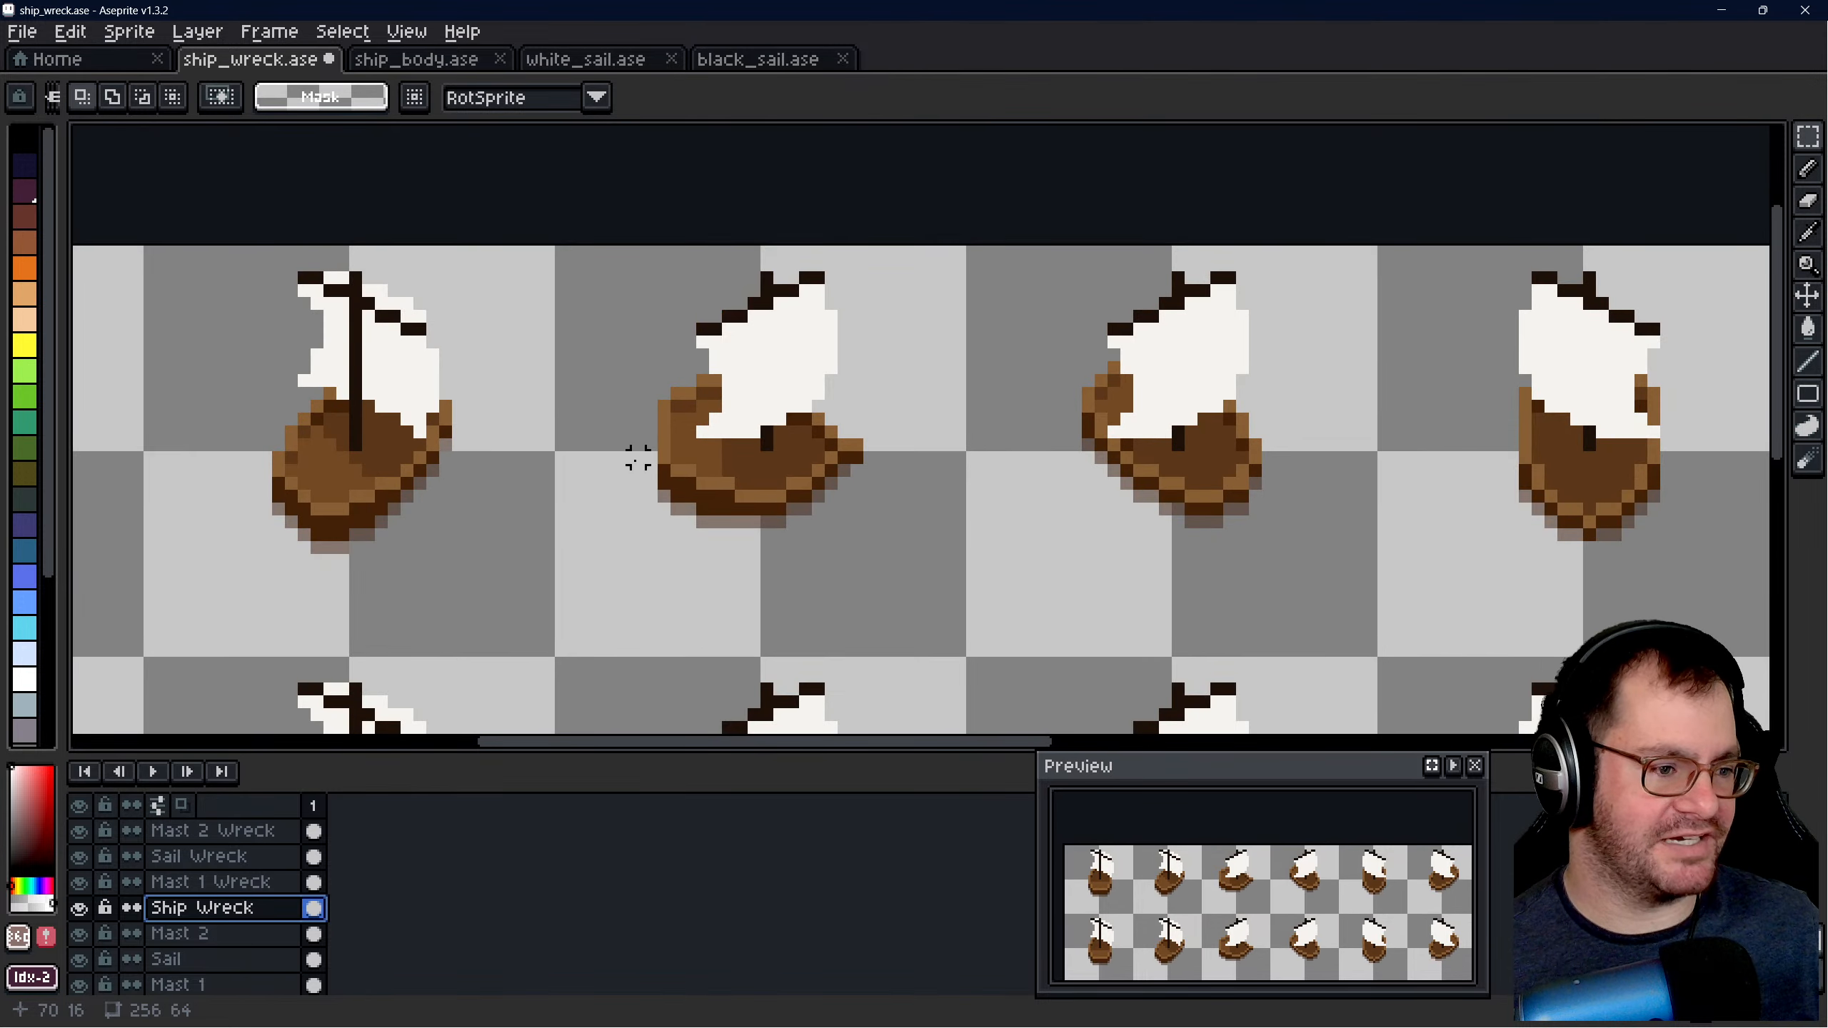
{"action": "left_click_drag", "start_coordinate": [610, 337], "coordinate": [900, 553]}
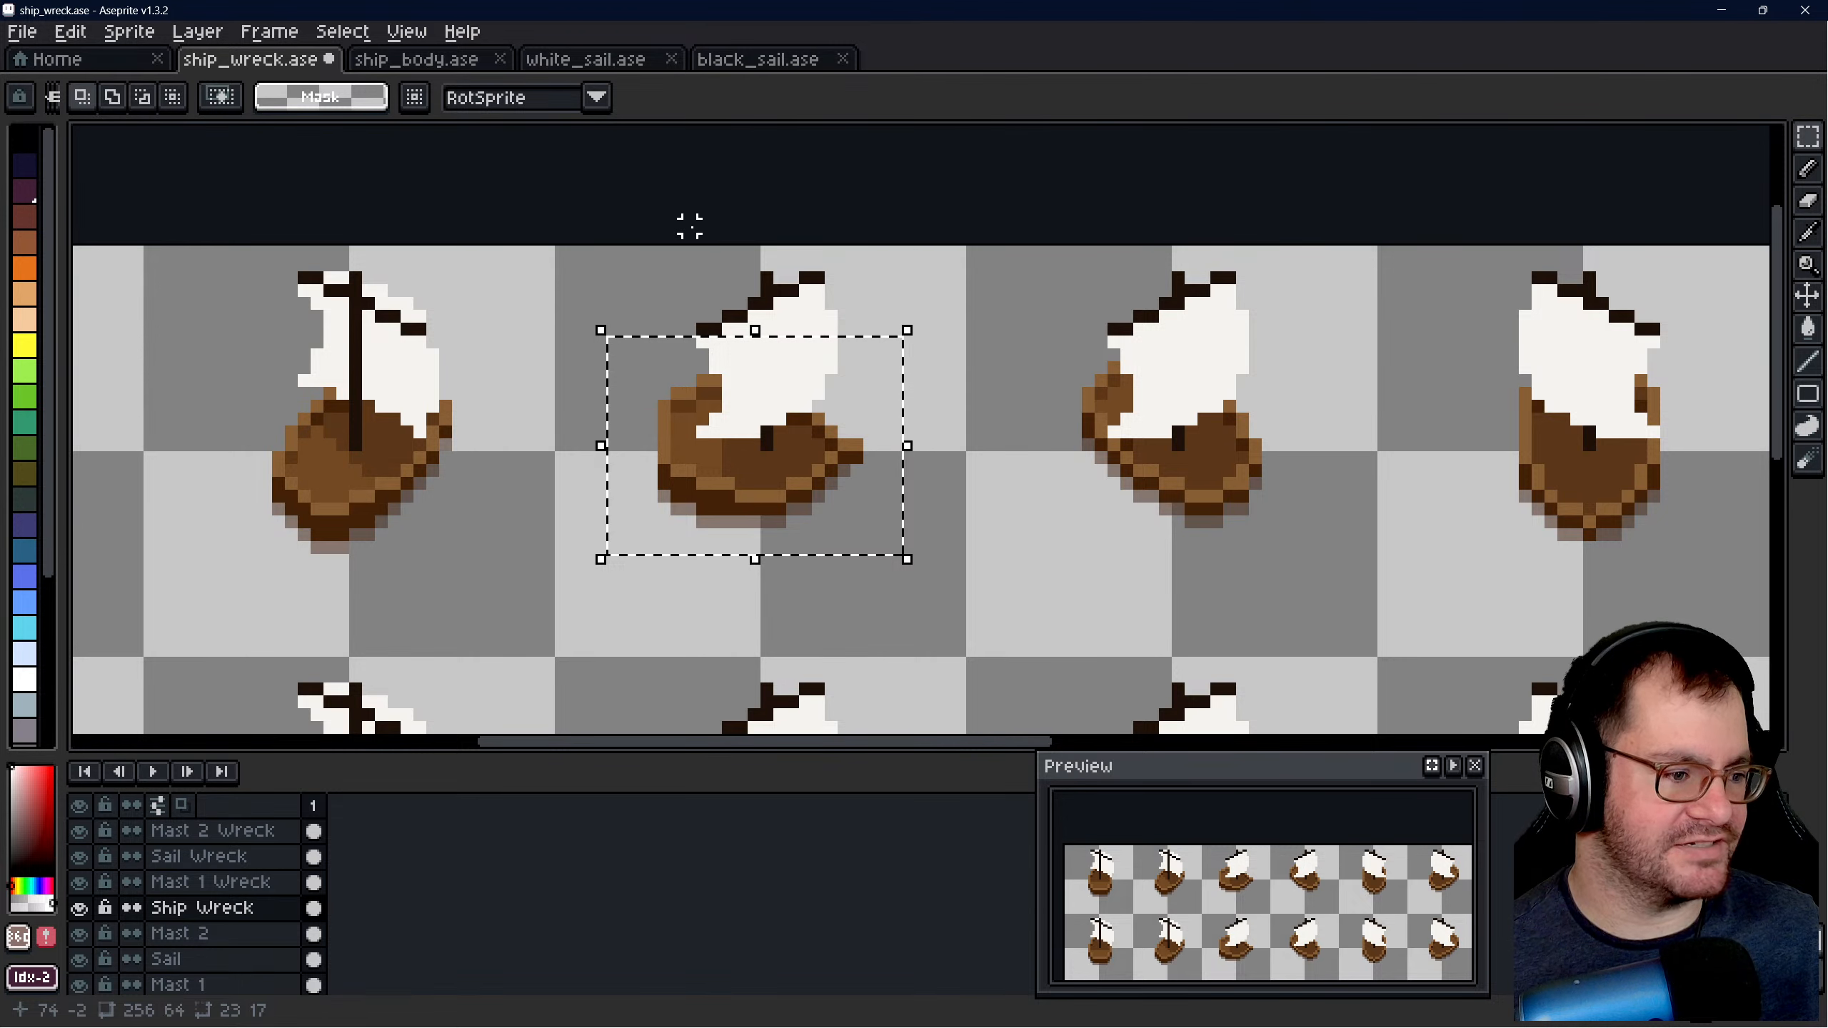
{"action": "left_click", "coordinate": [689, 226]}
{"action": "scroll", "coordinate": [676, 367], "scroll_direction": "up", "scroll_amount": 1}
{"action": "left_click_drag", "start_coordinate": [651, 374], "coordinate": [926, 598]}
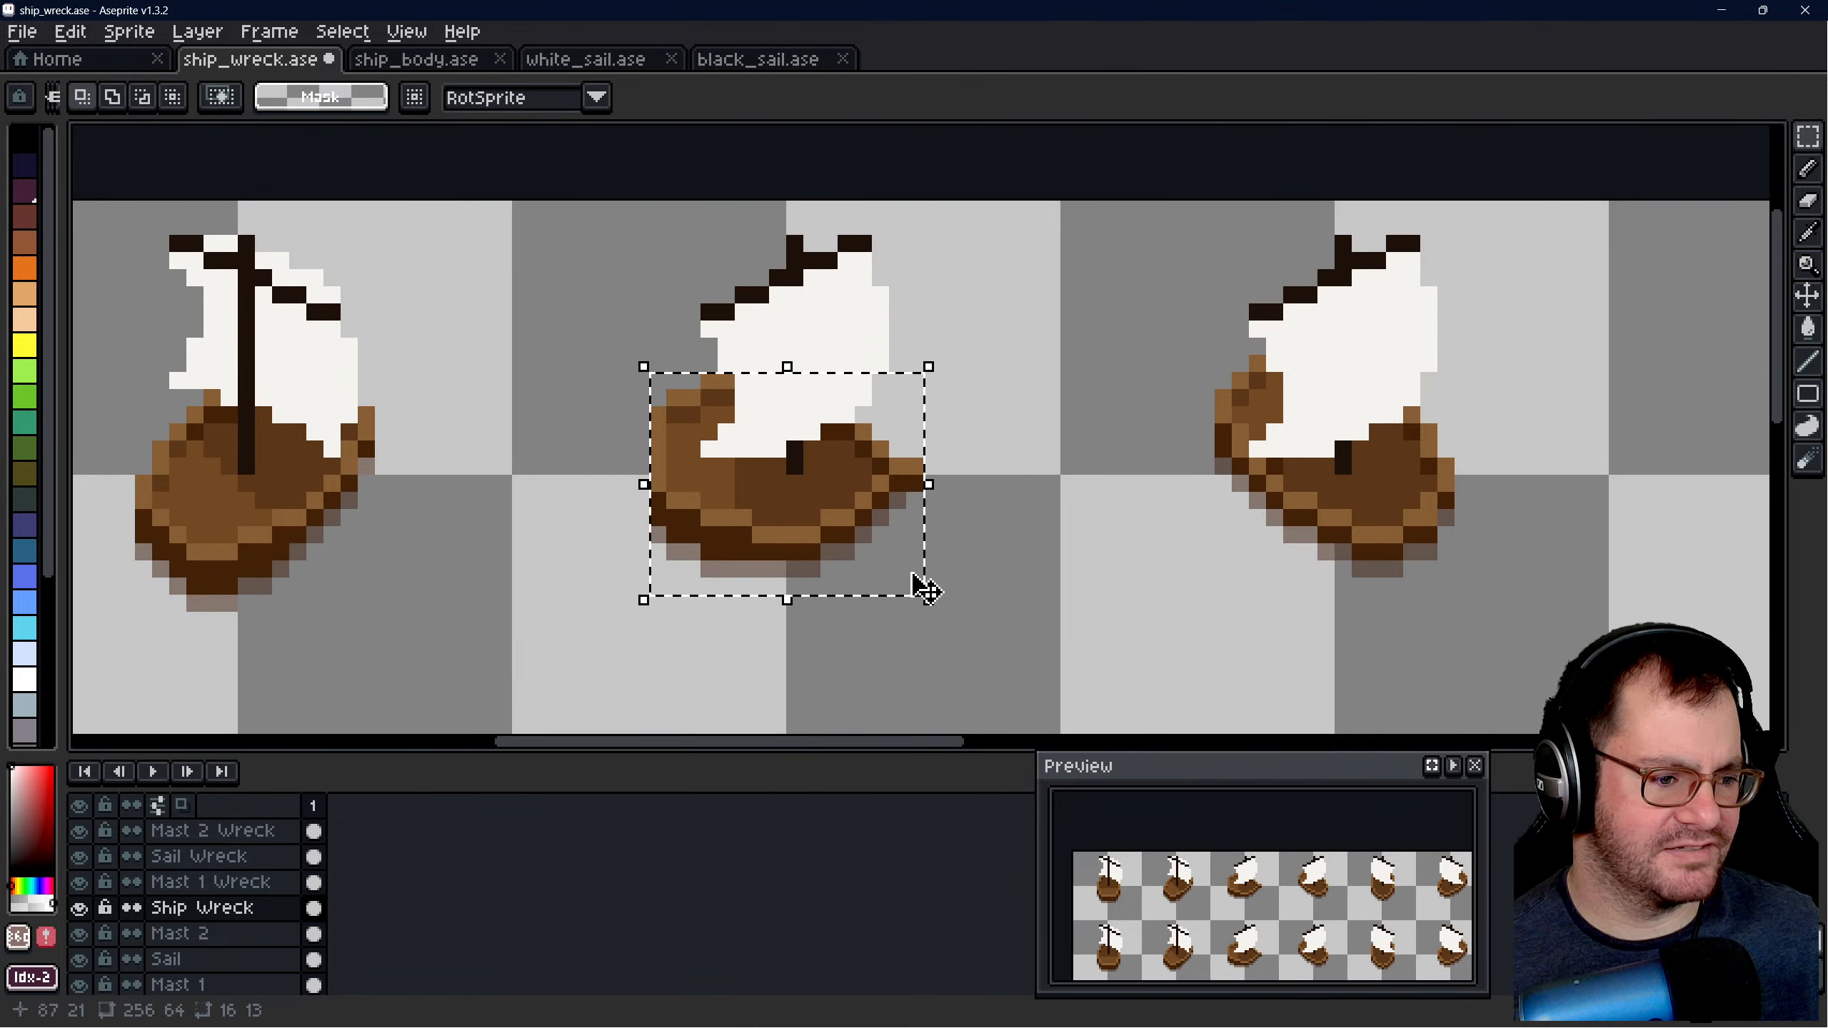
{"action": "left_click", "coordinate": [982, 501]}
{"action": "left_click_drag", "start_coordinate": [651, 374], "coordinate": [925, 580]}
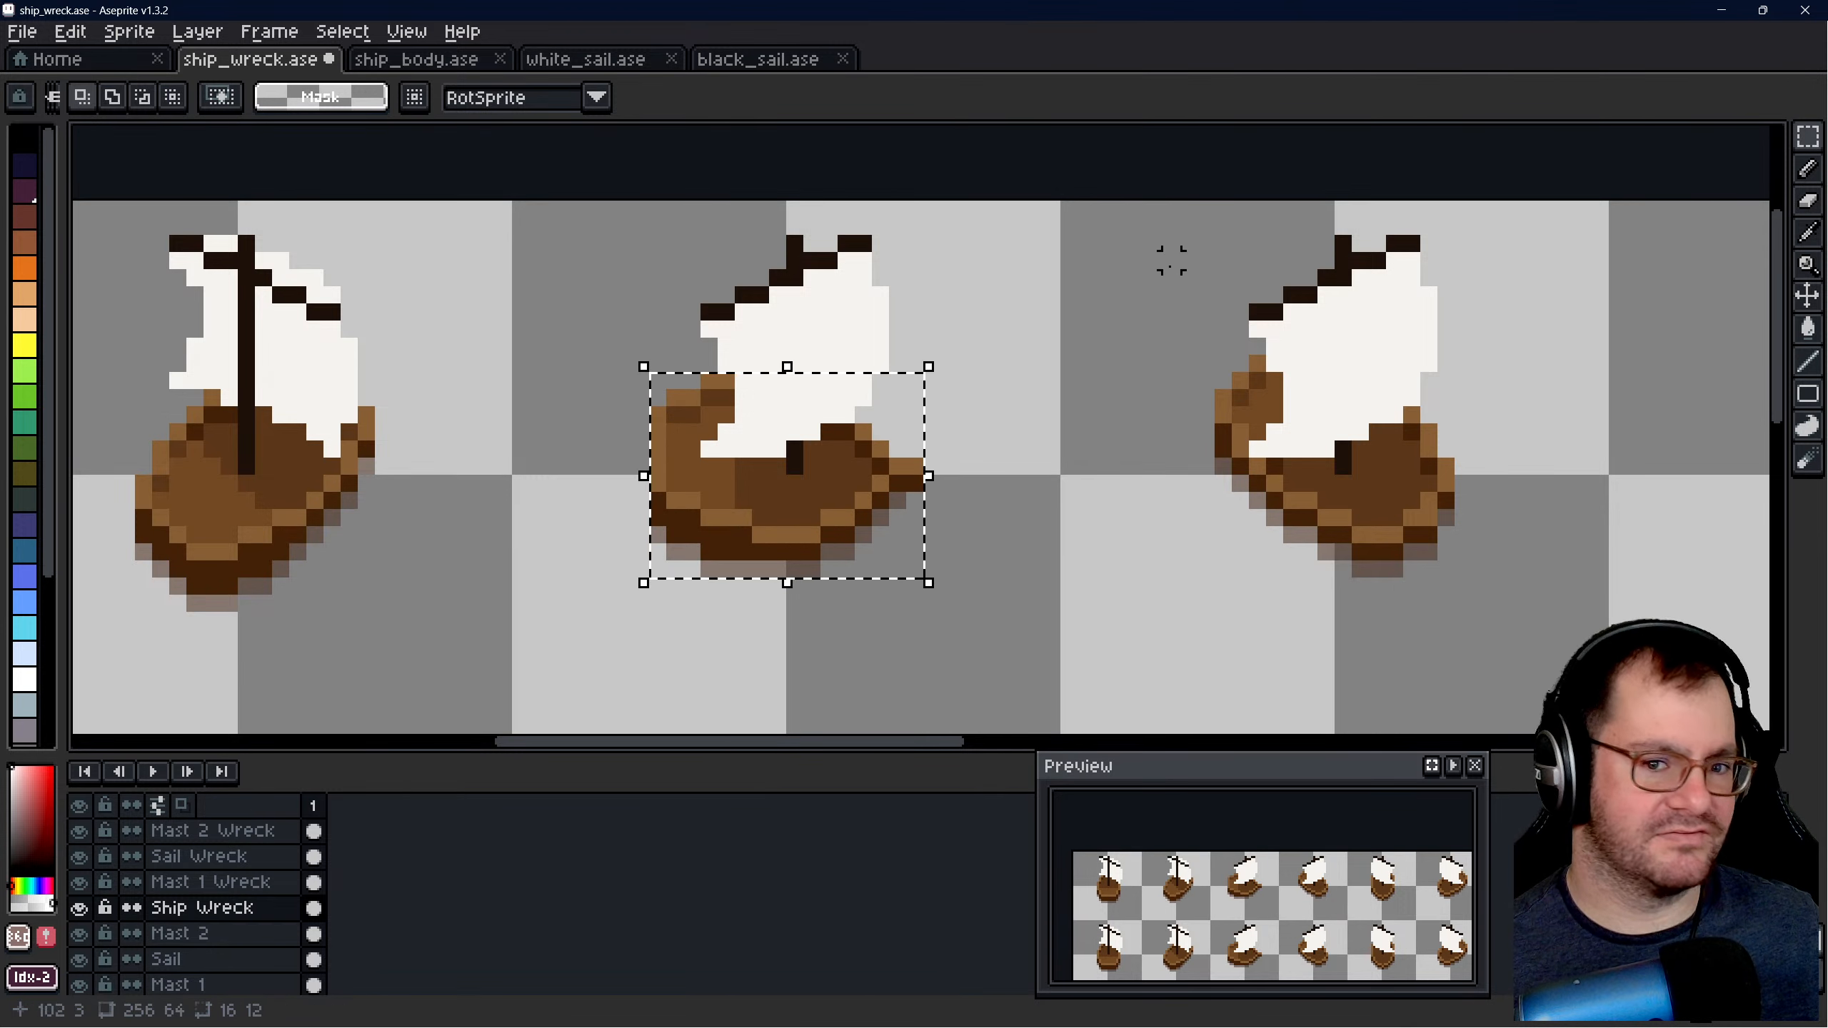
{"action": "left_click", "coordinate": [1806, 294]}
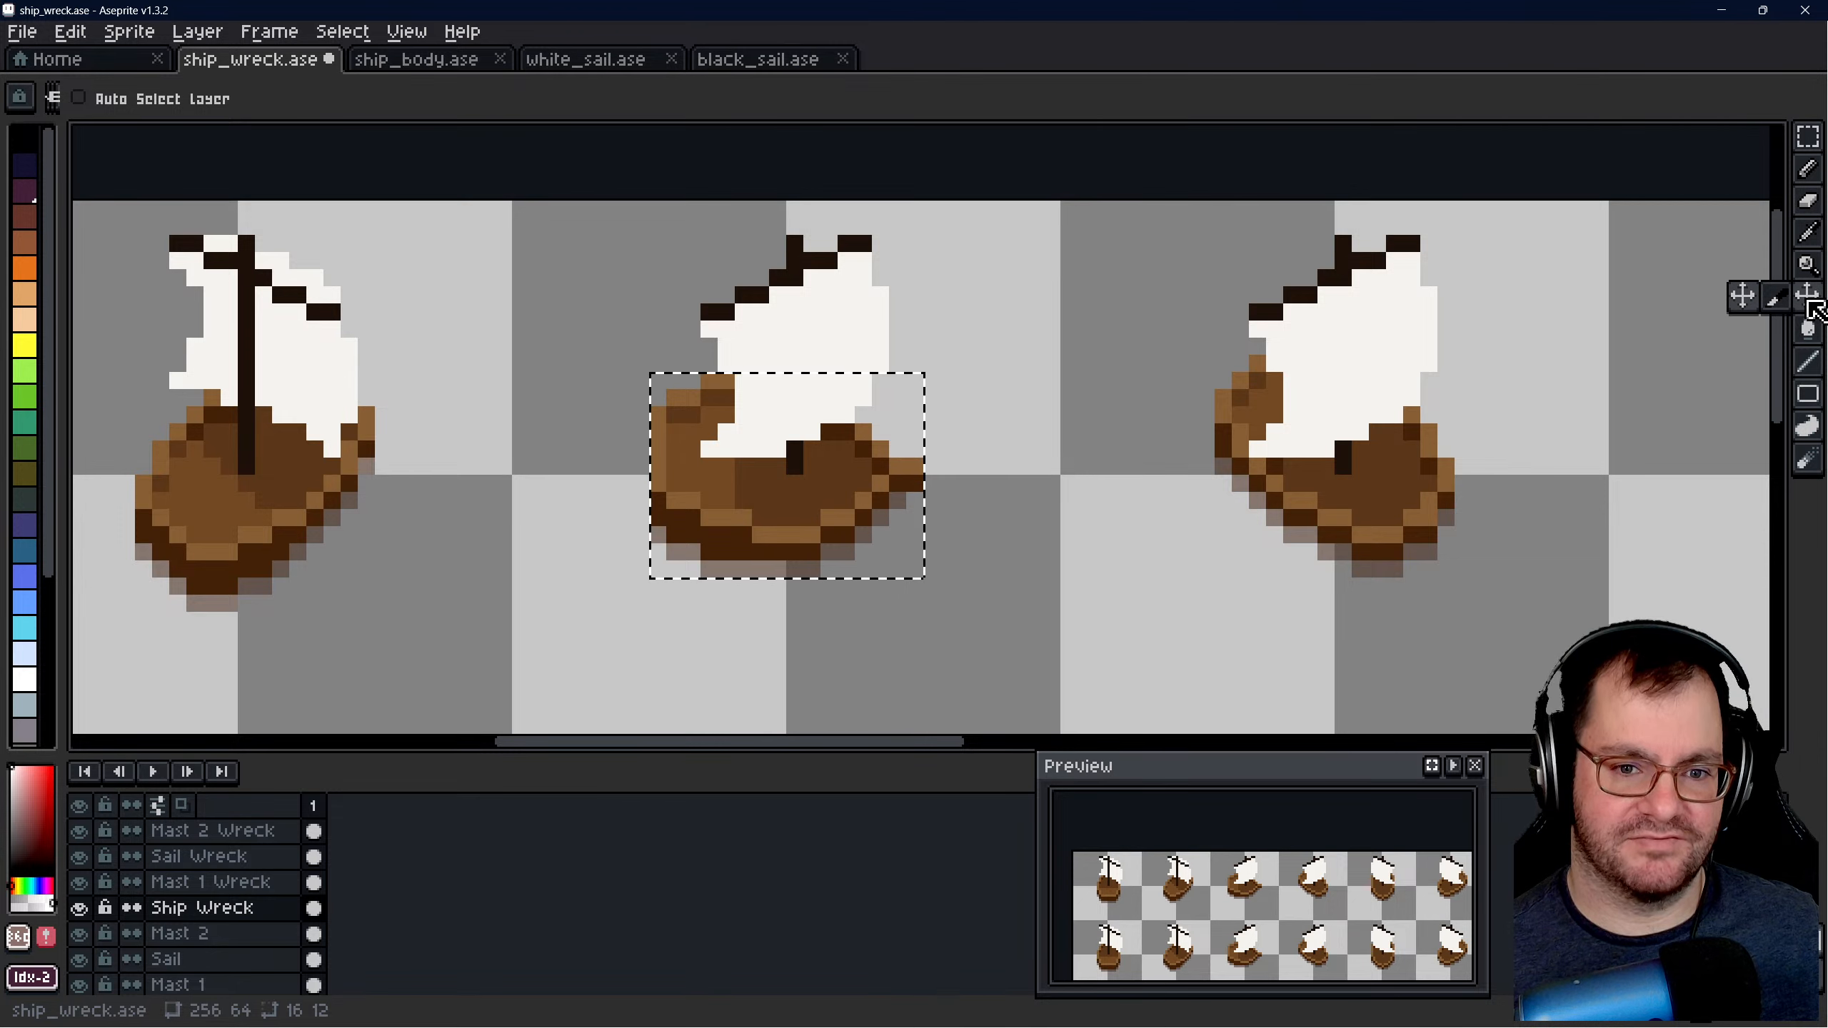
{"action": "left_click", "coordinate": [1808, 136]}
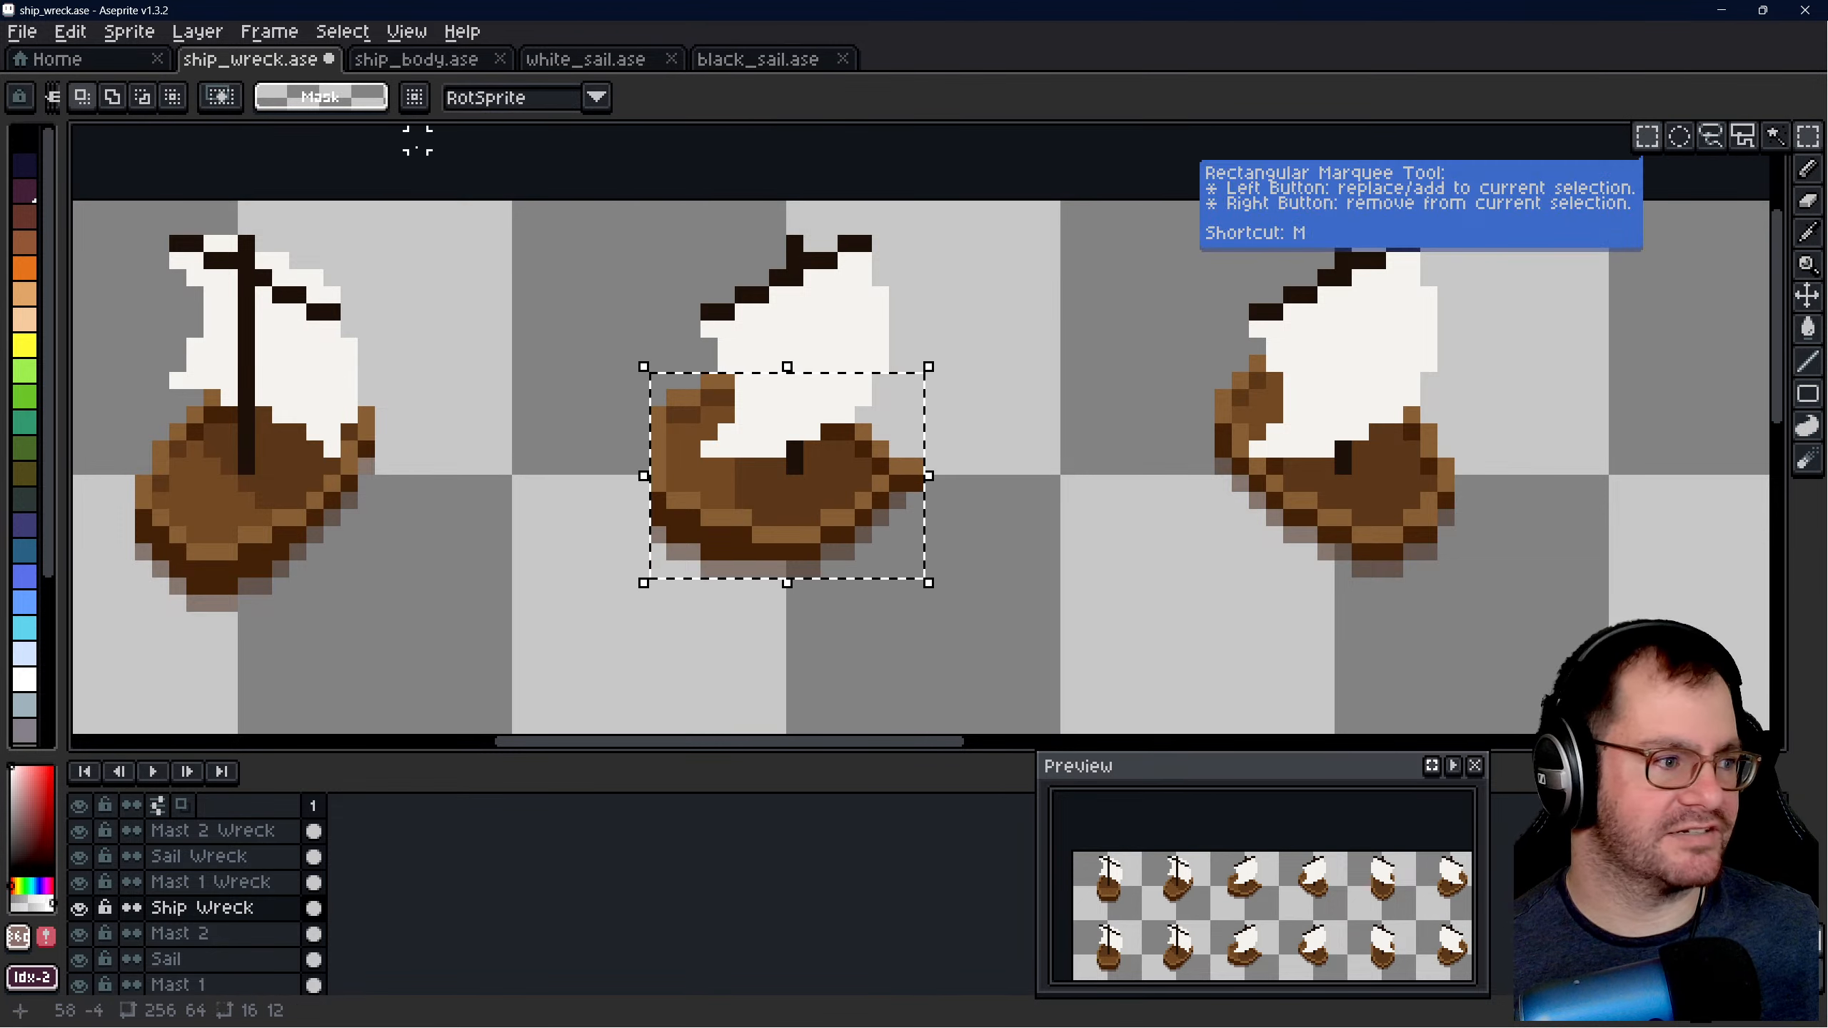
{"action": "left_click", "coordinate": [595, 97]}
{"action": "left_click", "coordinate": [539, 152]}
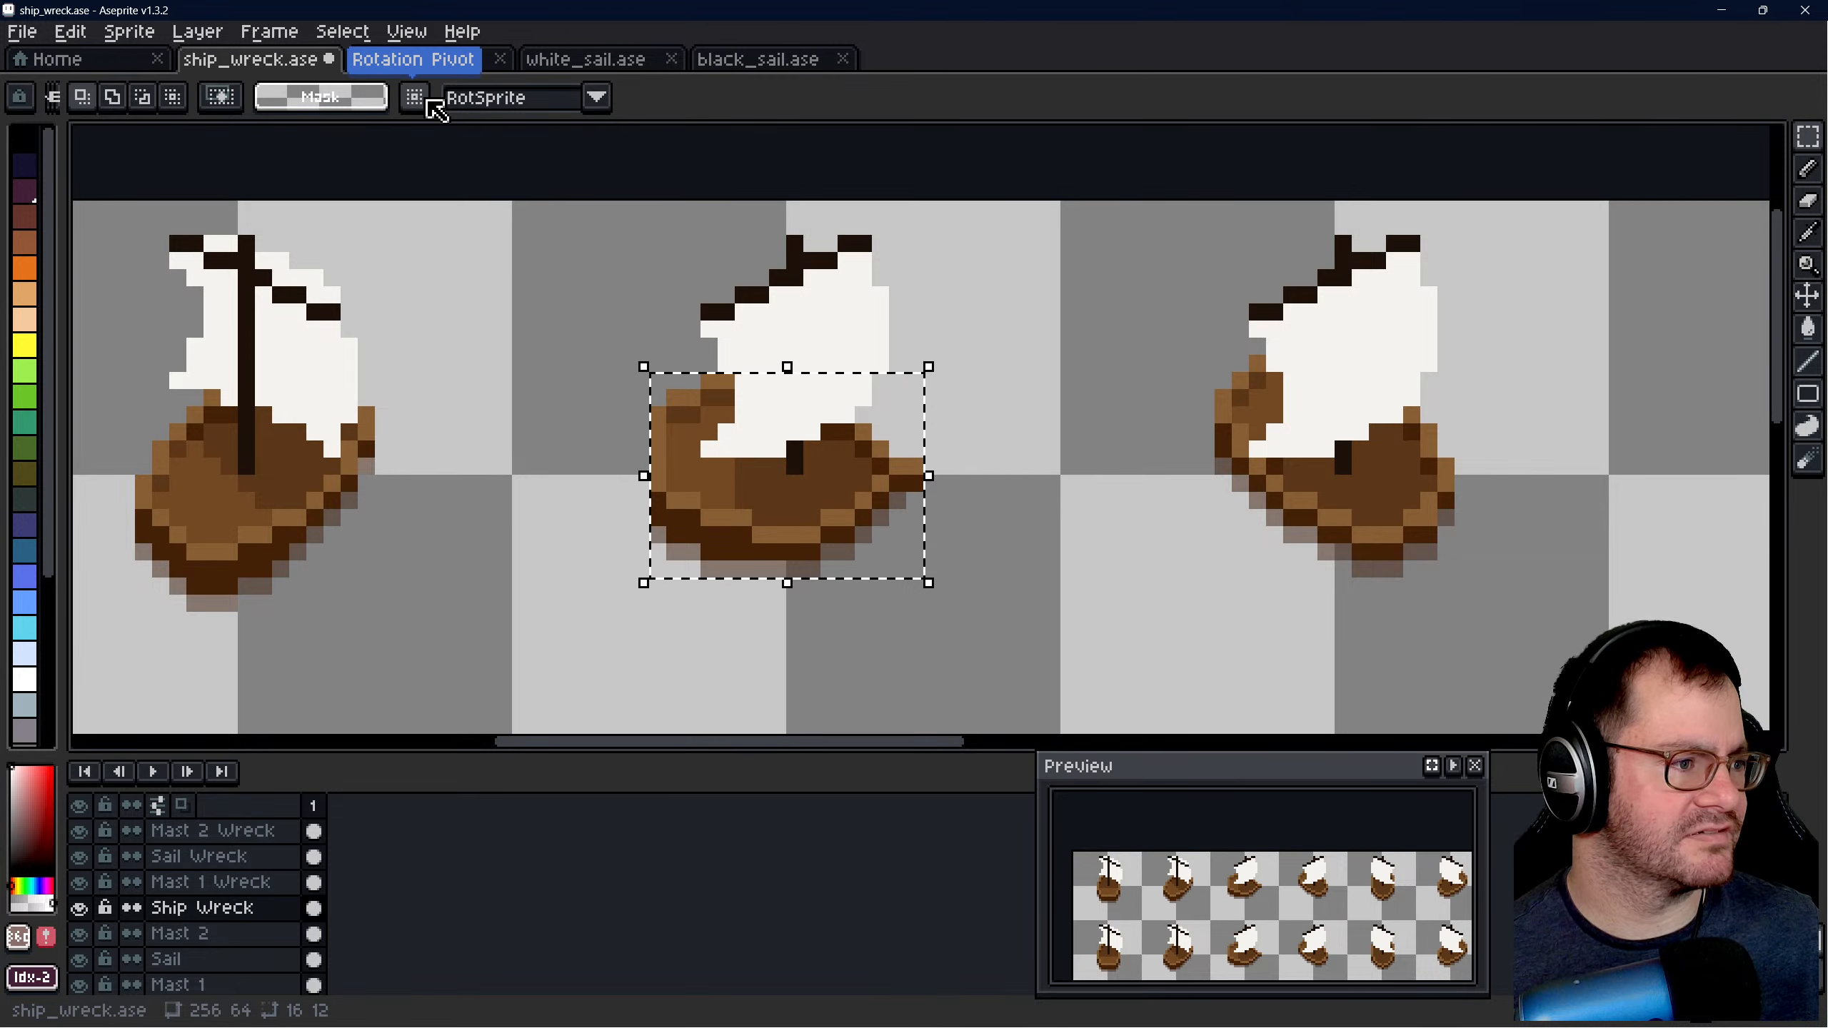
- Narrow the third upper ship's selected hull to 15 × 12 pixels, undo the stray selection extension, and deselect
{"action": "left_click", "coordinate": [929, 365]}
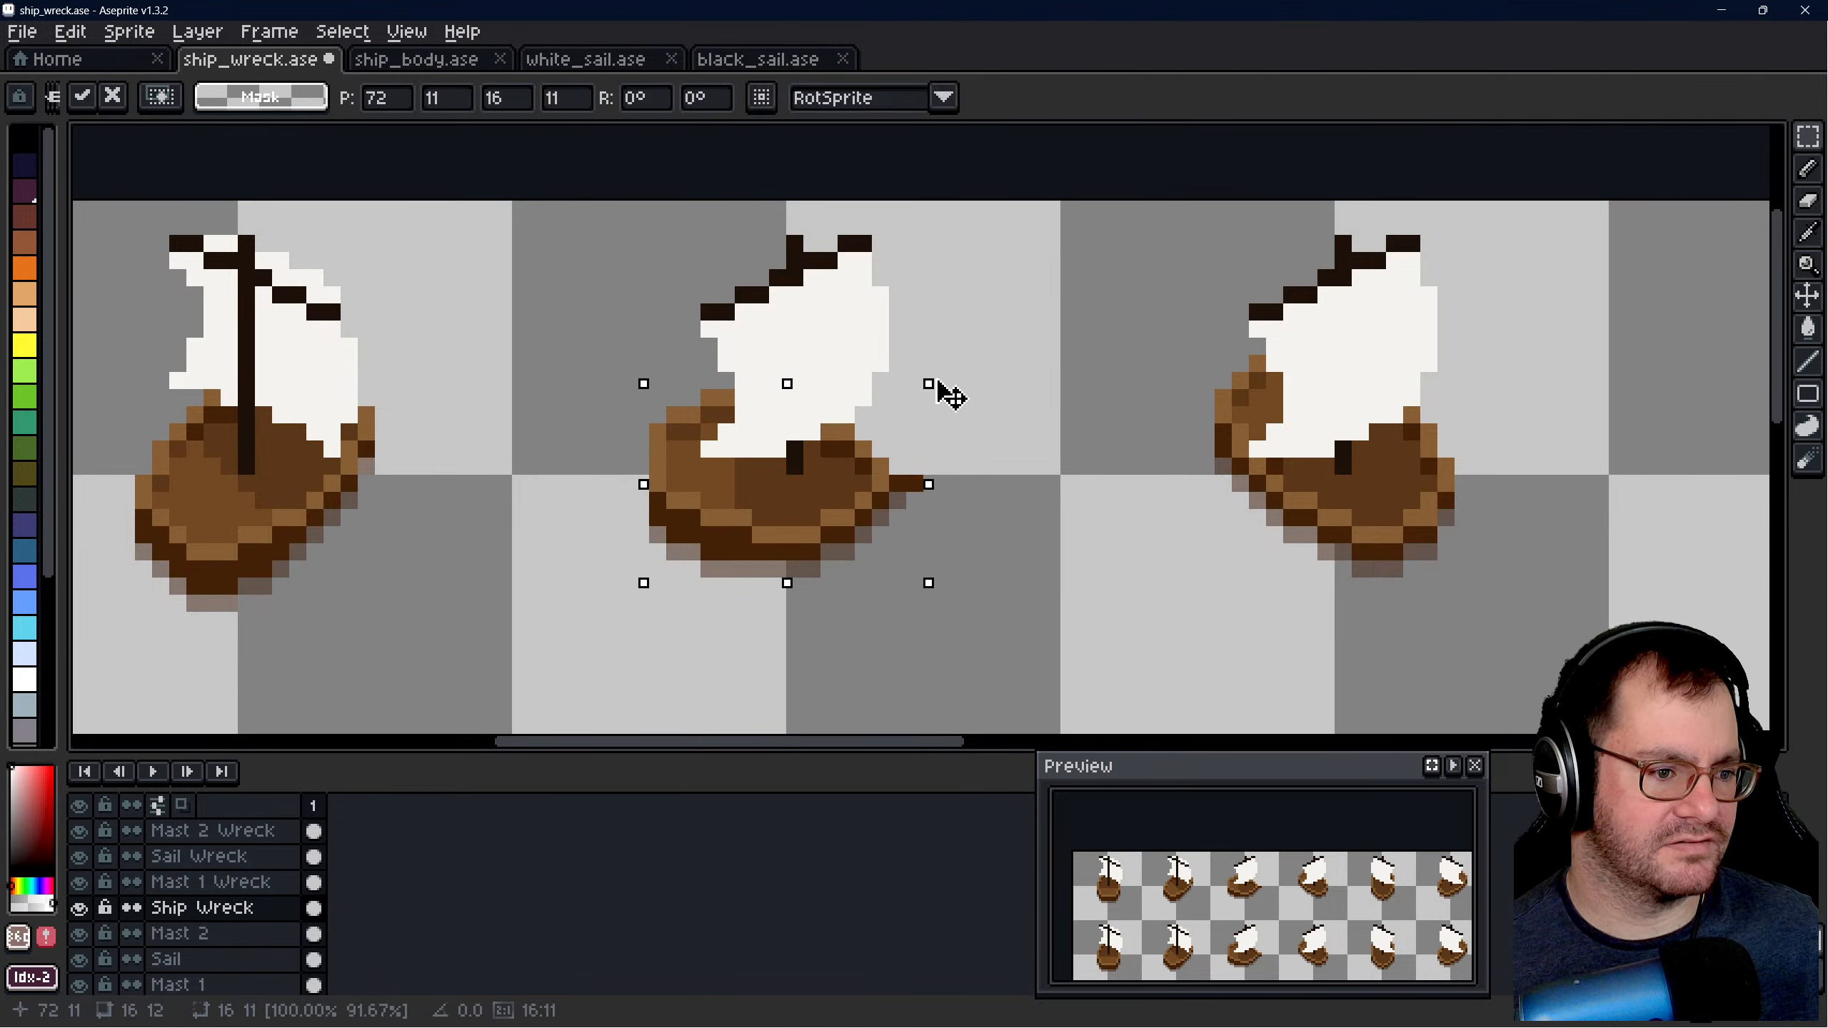
{"action": "left_click_drag", "start_coordinate": [933, 371], "coordinate": [948, 396], "text": "shift"}
{"action": "double_click", "coordinate": [948, 396], "text": "shift"}
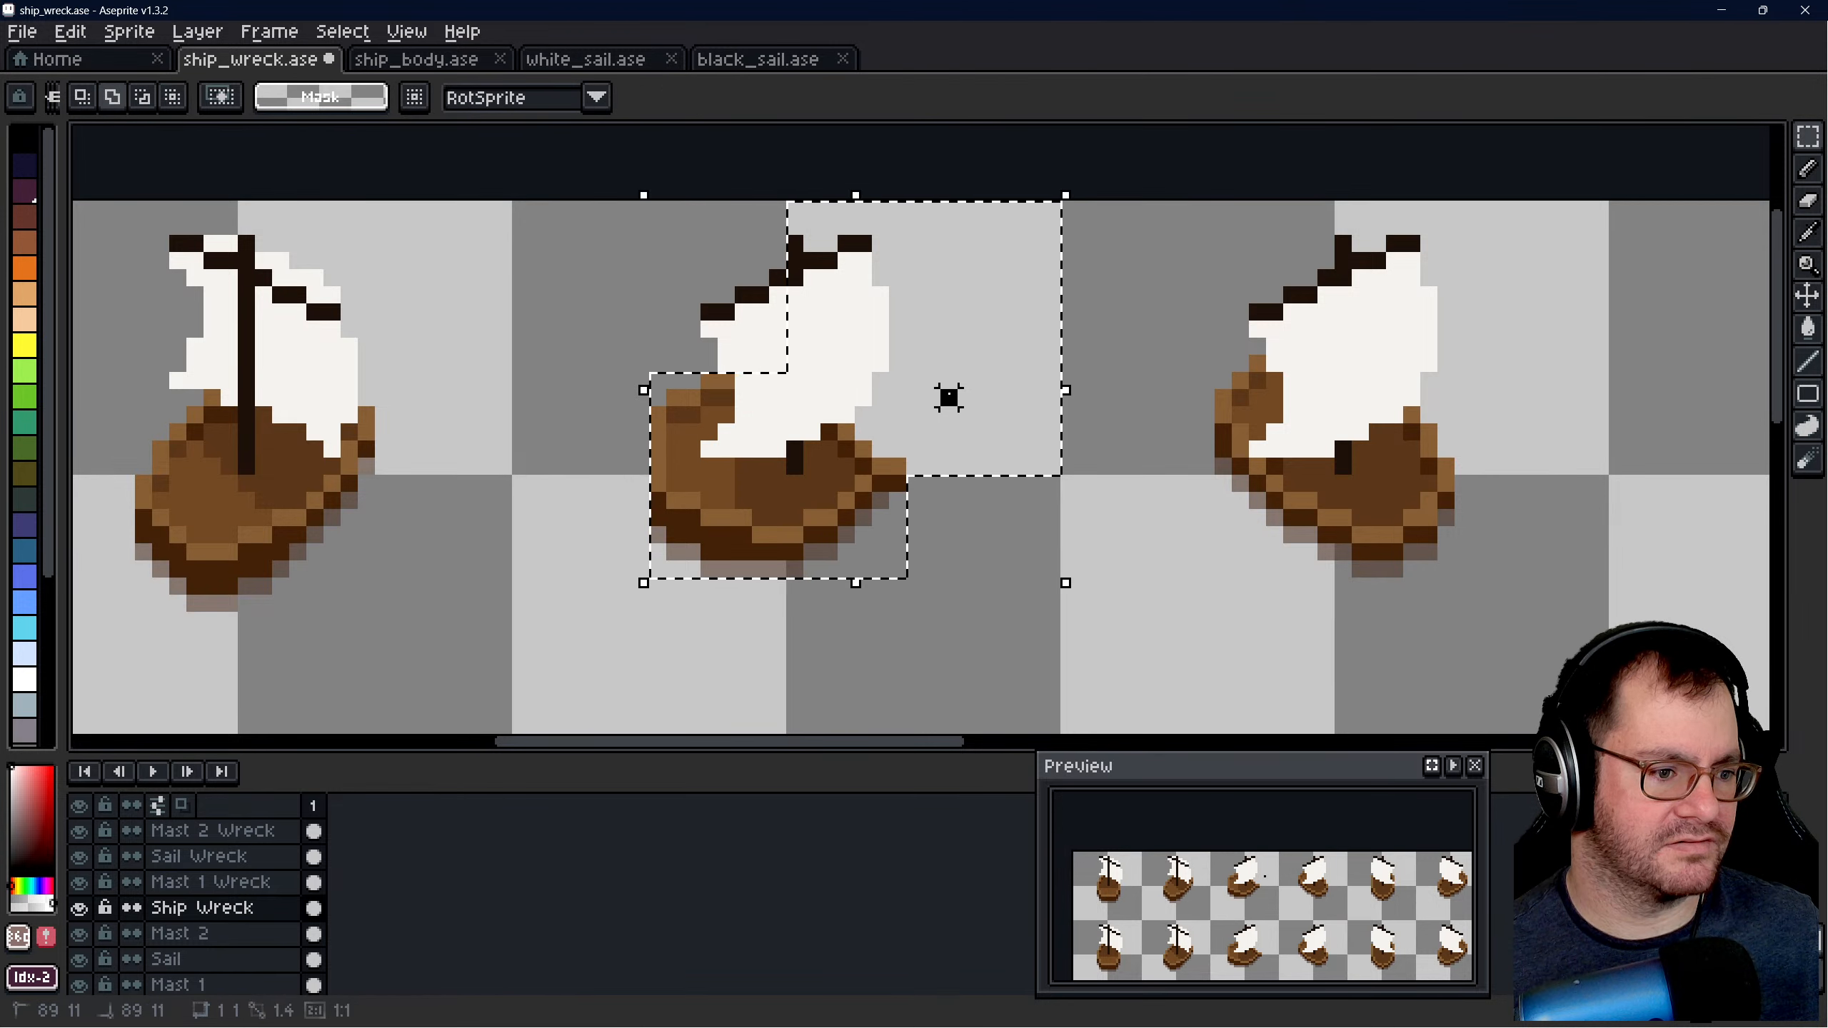
{"action": "left_click", "coordinate": [1119, 328]}
{"action": "key", "text": "ctrl+z"}
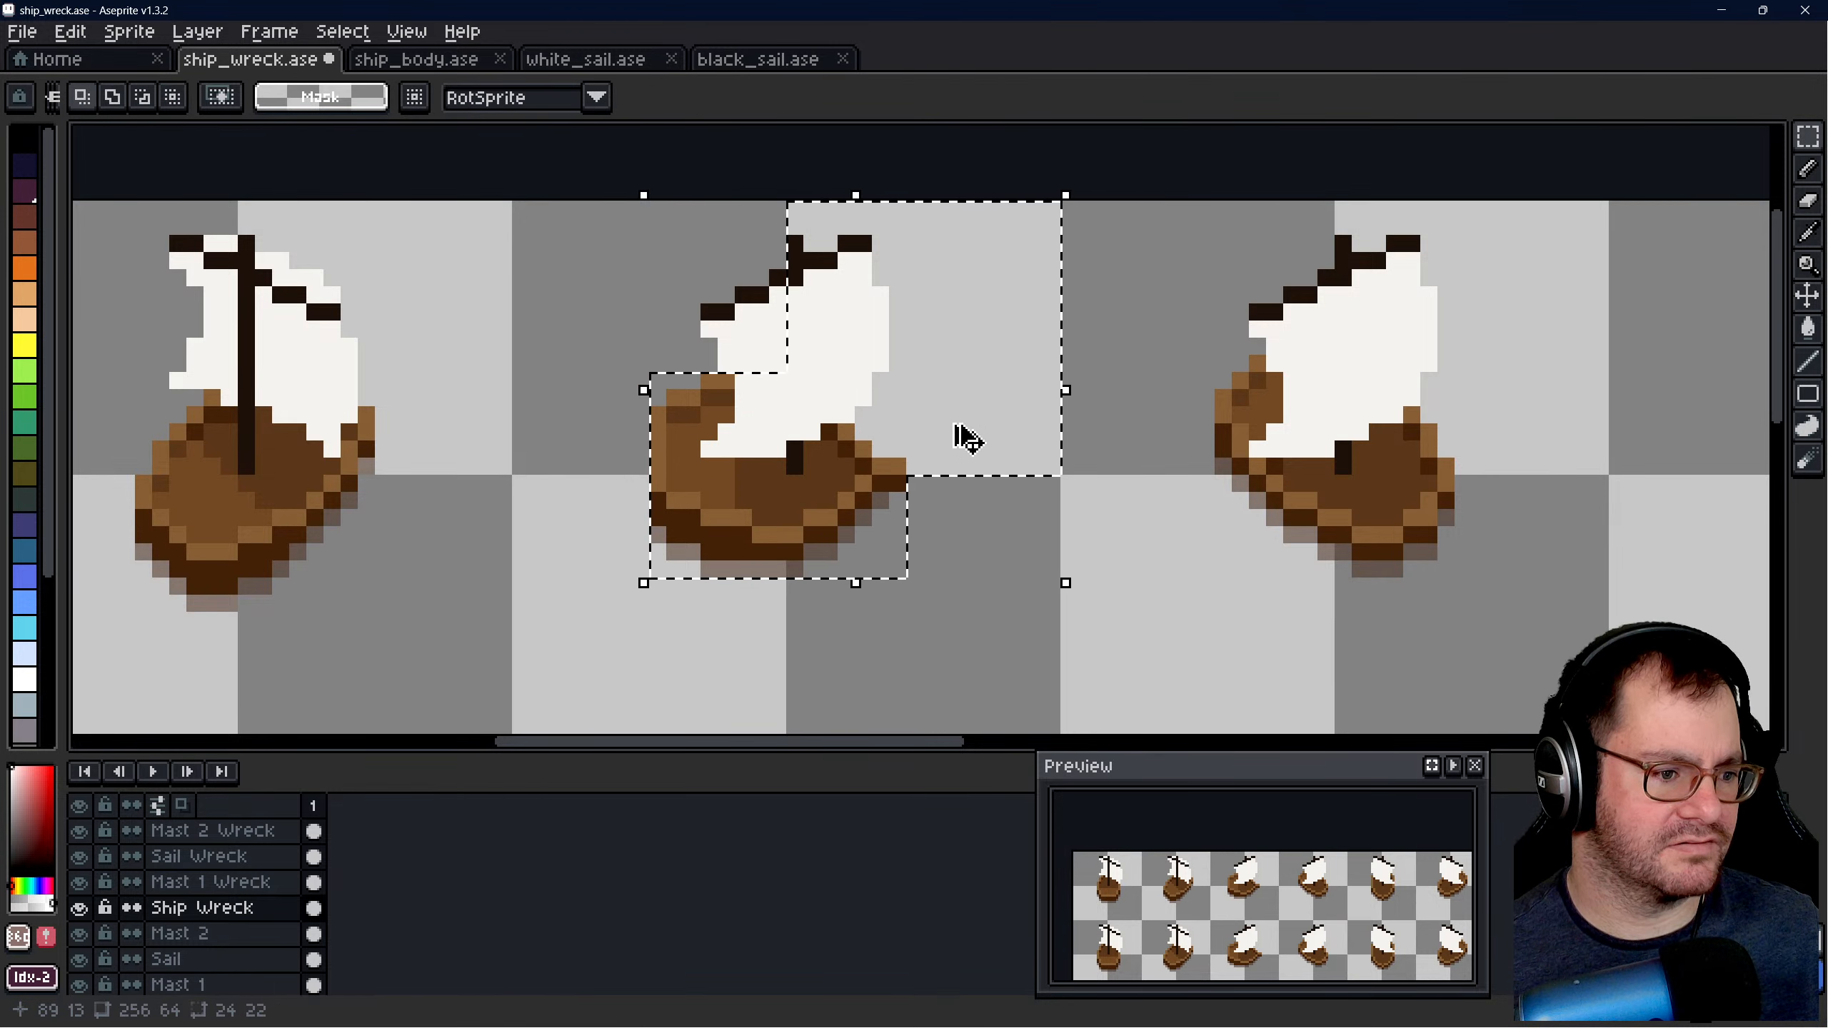
{"action": "key", "text": "ctrl+z"}
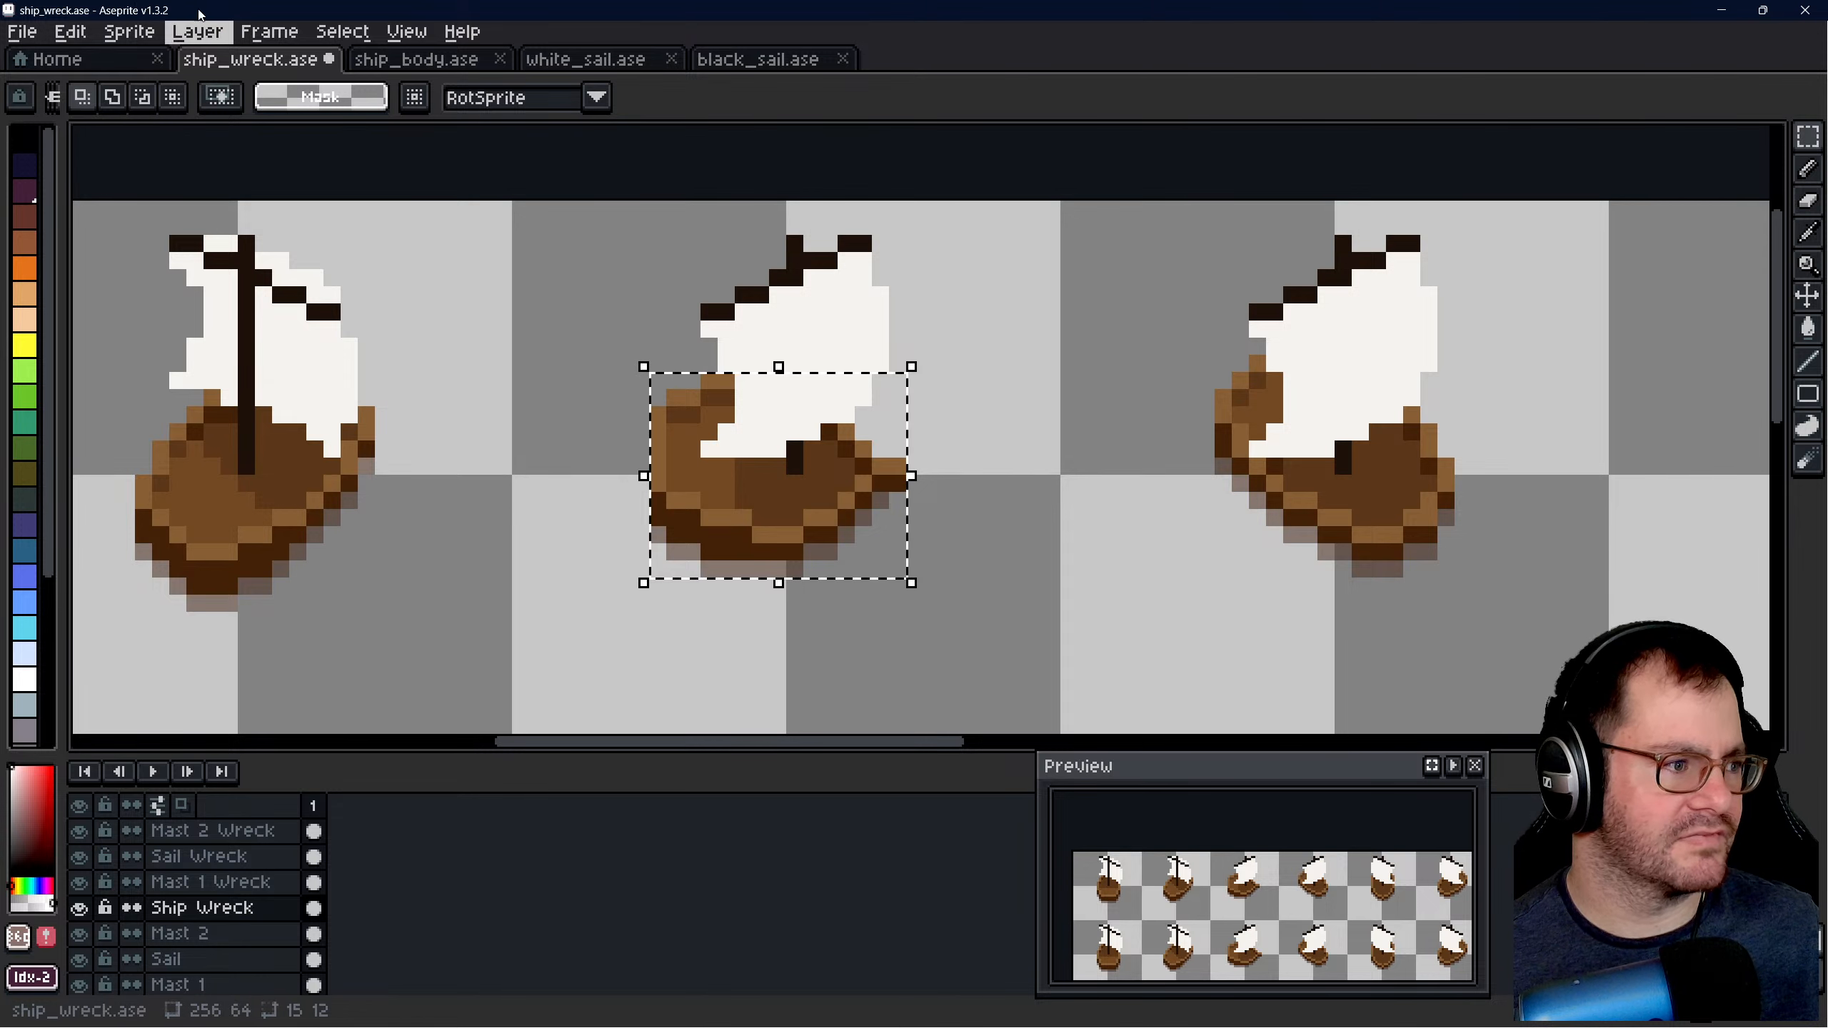
{"action": "left_click", "coordinate": [1101, 416]}
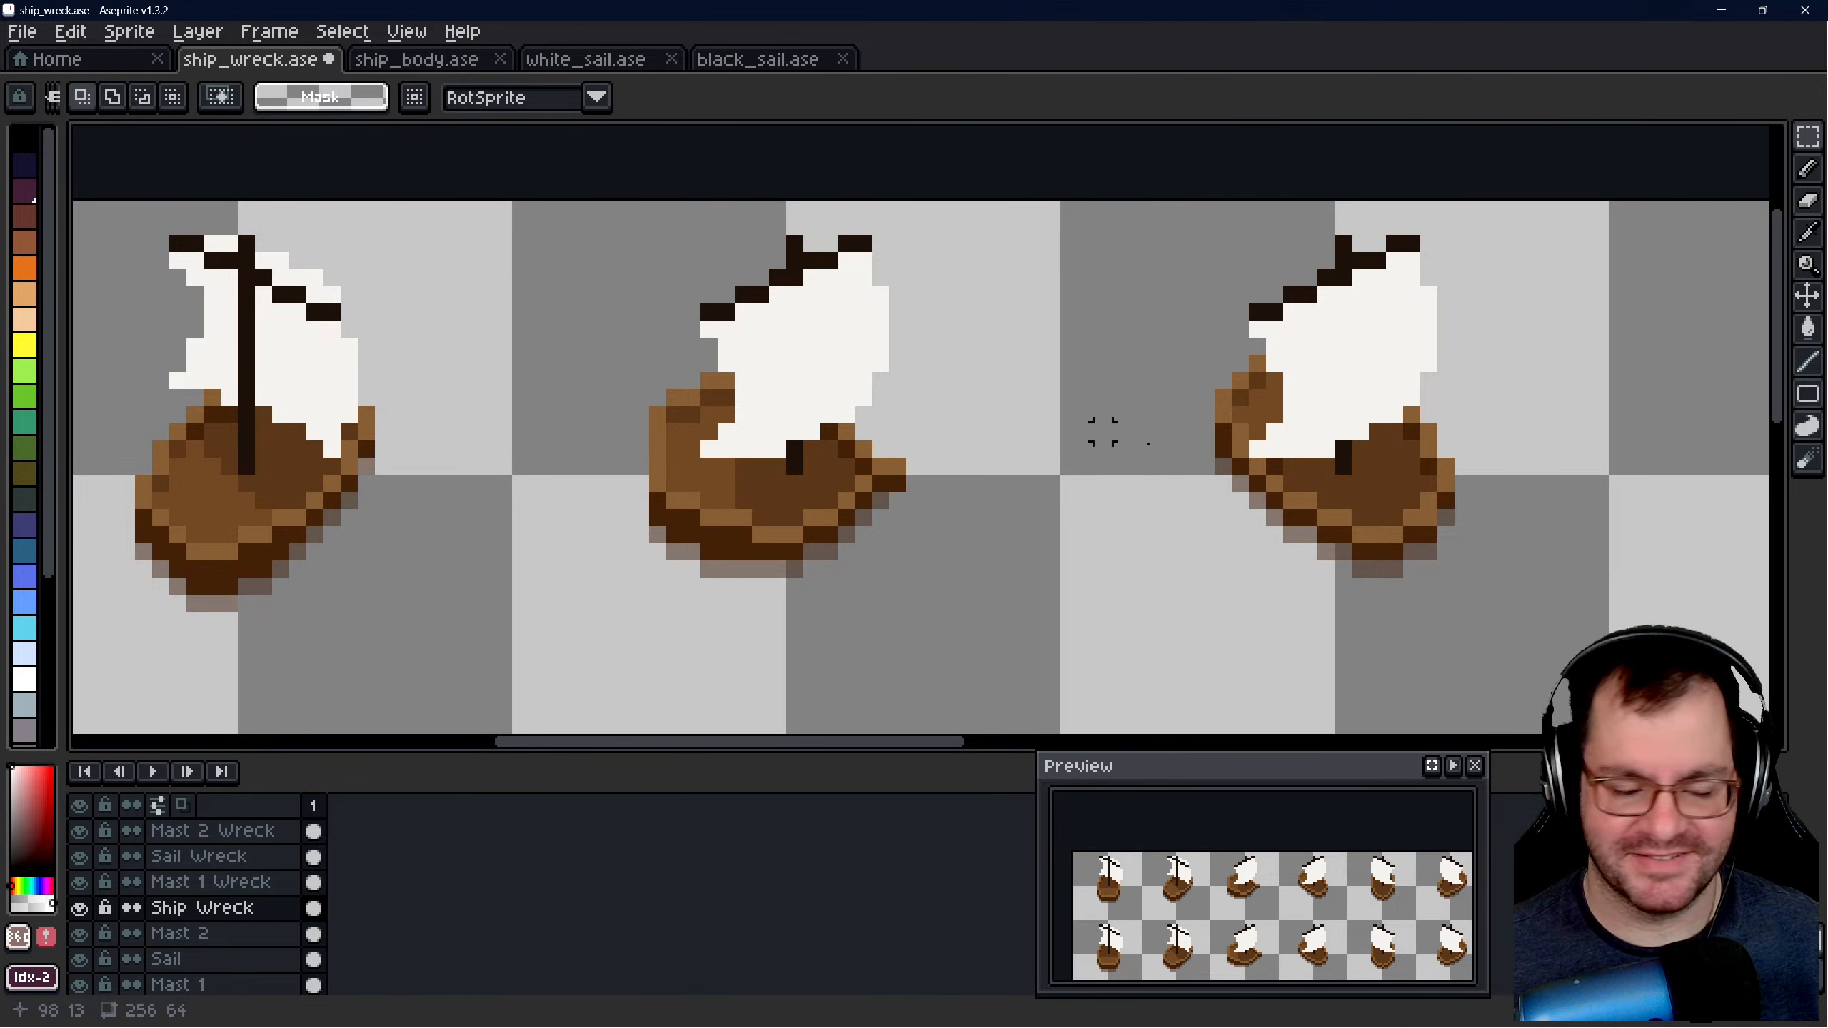
- Examine the third ship's reshaped hull up close and against its neighbours in the upper row
{"action": "scroll", "coordinate": [1000, 311], "scroll_direction": "down", "scroll_amount": 1}
{"action": "scroll", "coordinate": [766, 435], "scroll_direction": "up", "scroll_amount": 1}
{"action": "scroll", "coordinate": [1029, 363], "scroll_direction": "down", "scroll_amount": 1}
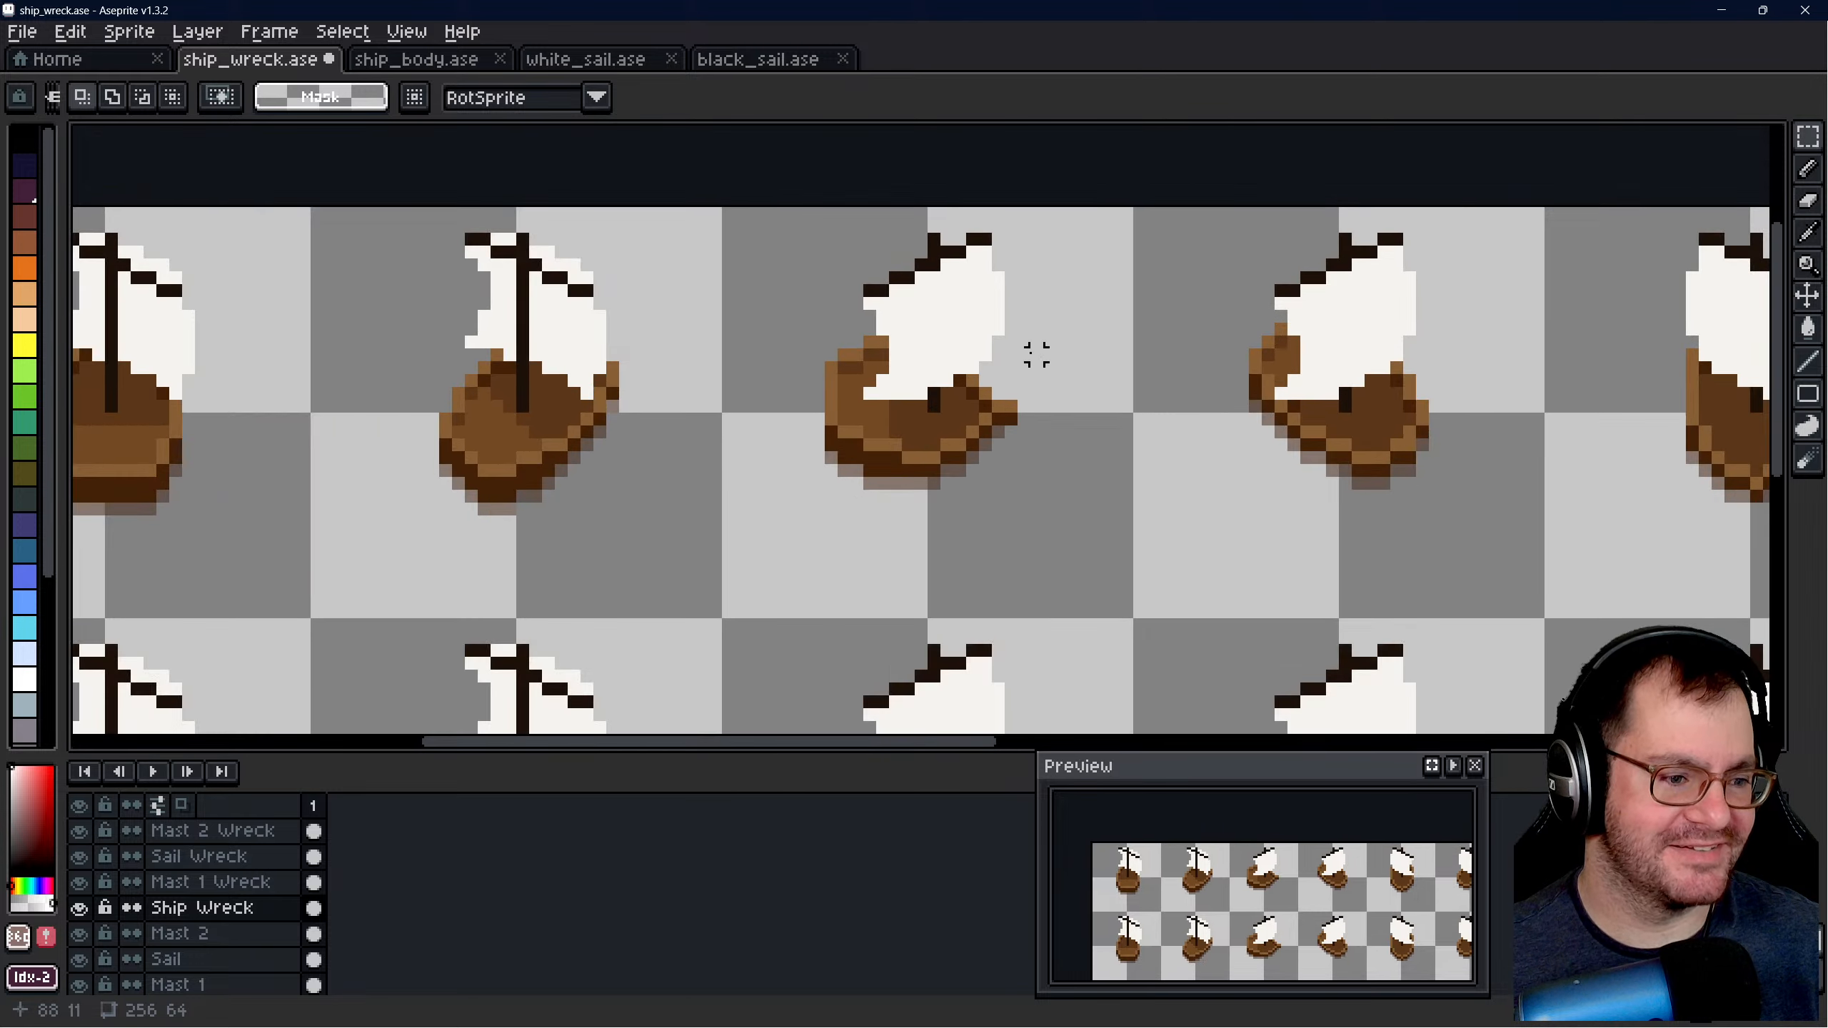
{"action": "scroll", "coordinate": [972, 502], "scroll_direction": "up", "scroll_amount": 1}
{"action": "scroll", "coordinate": [989, 566], "scroll_direction": "down", "scroll_amount": 1}
{"action": "scroll", "coordinate": [913, 403], "scroll_direction": "up", "scroll_amount": 1}
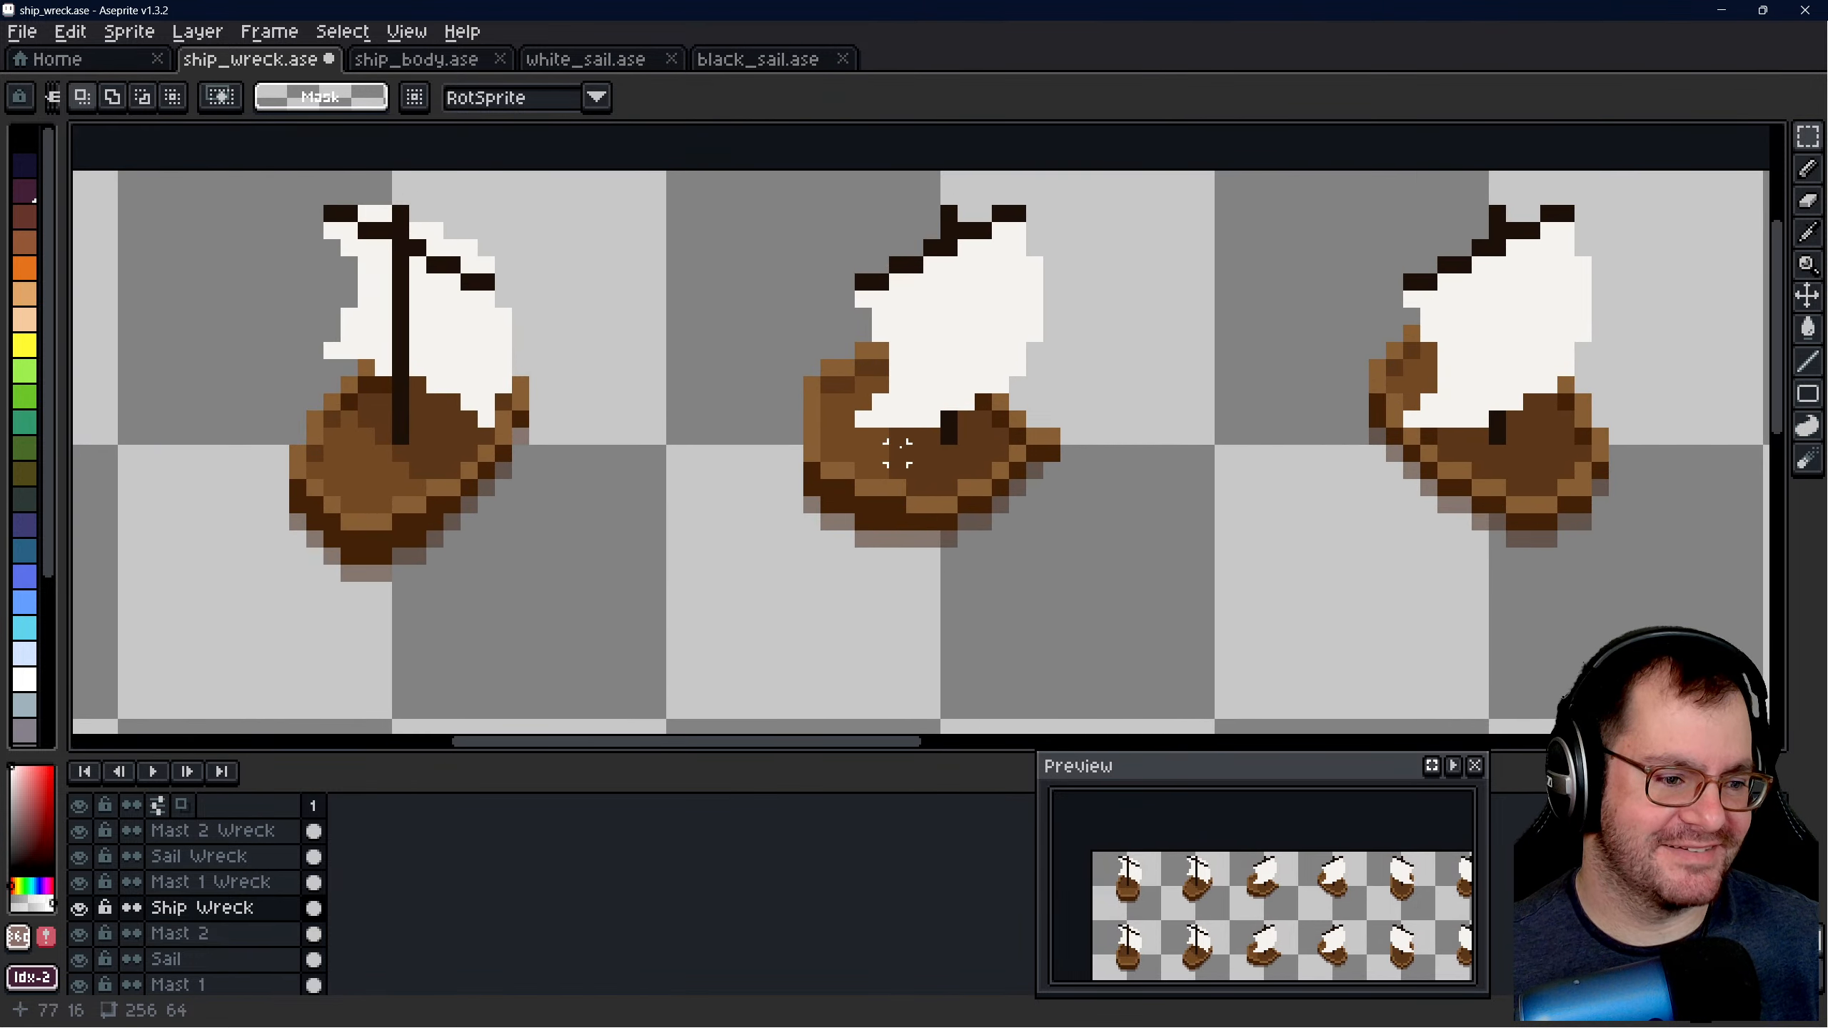
{"action": "scroll", "coordinate": [893, 443], "scroll_direction": "up", "scroll_amount": 1}
{"action": "scroll", "coordinate": [888, 450], "scroll_direction": "down", "scroll_amount": 1}
{"action": "scroll", "coordinate": [902, 301], "scroll_direction": "up", "scroll_amount": 1}
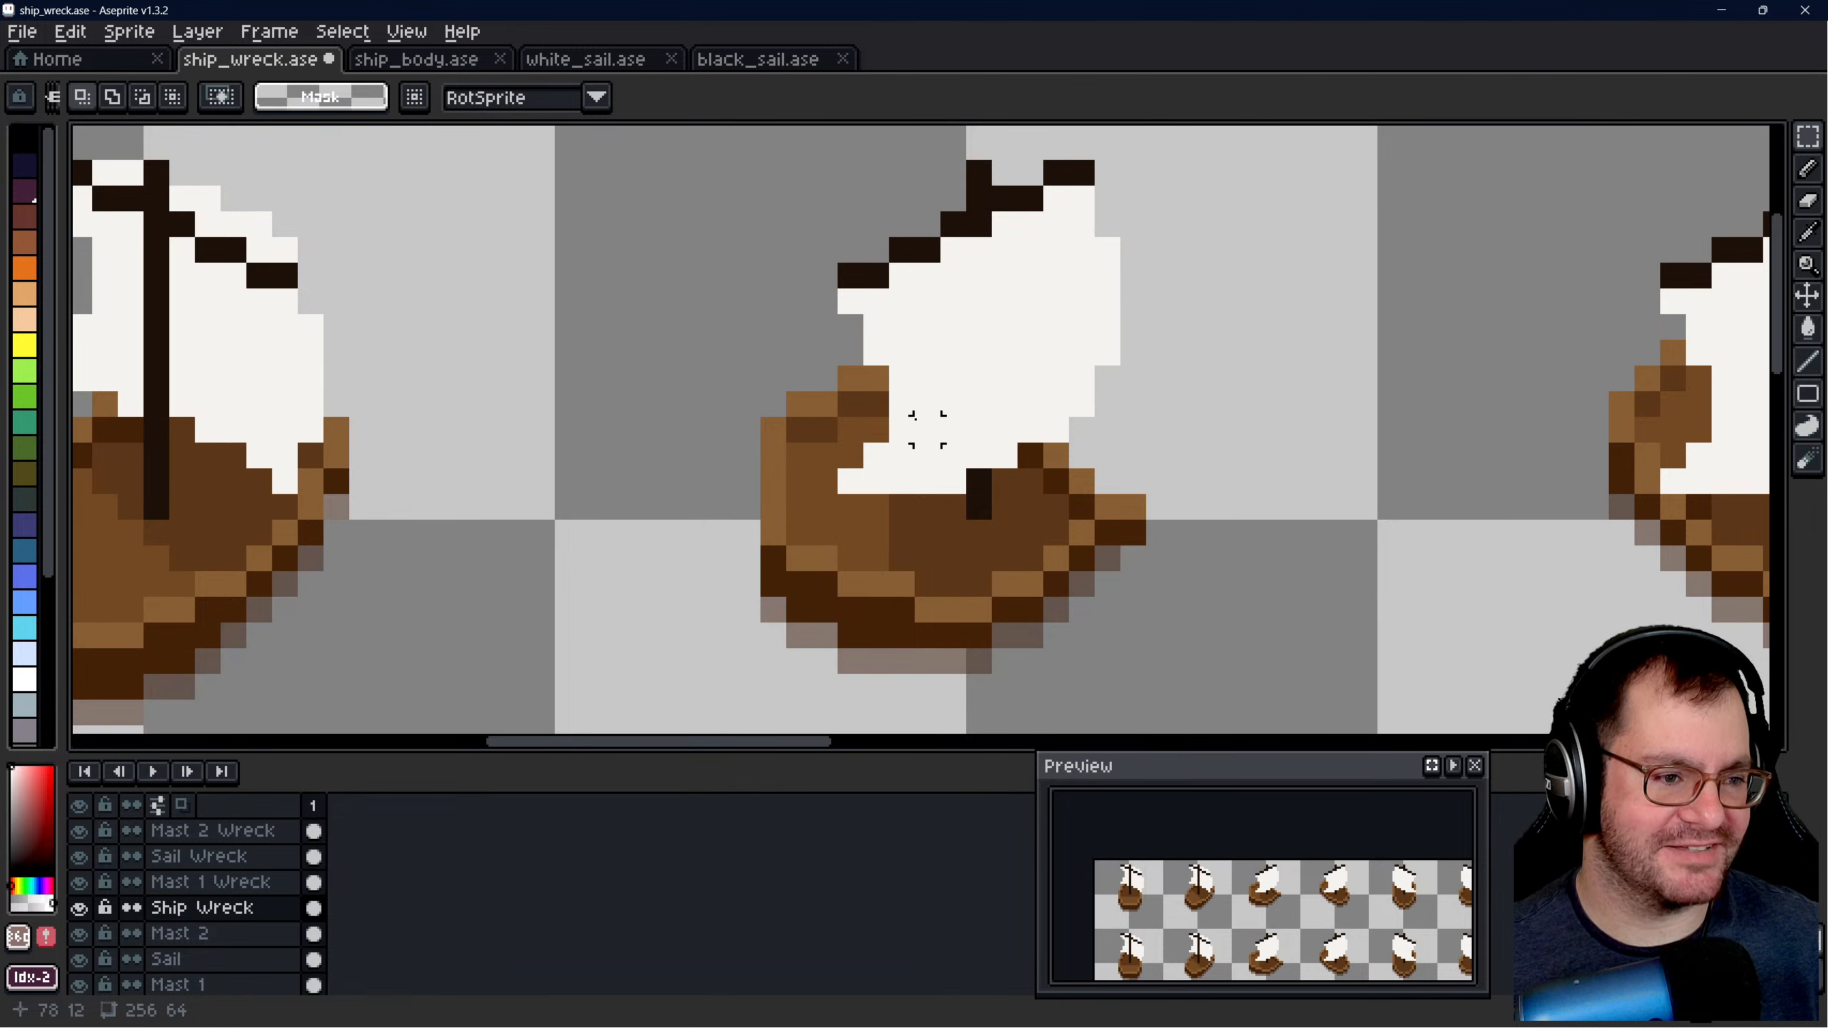
{"action": "left_click_drag", "start_coordinate": [790, 745], "coordinate": [794, 698]}
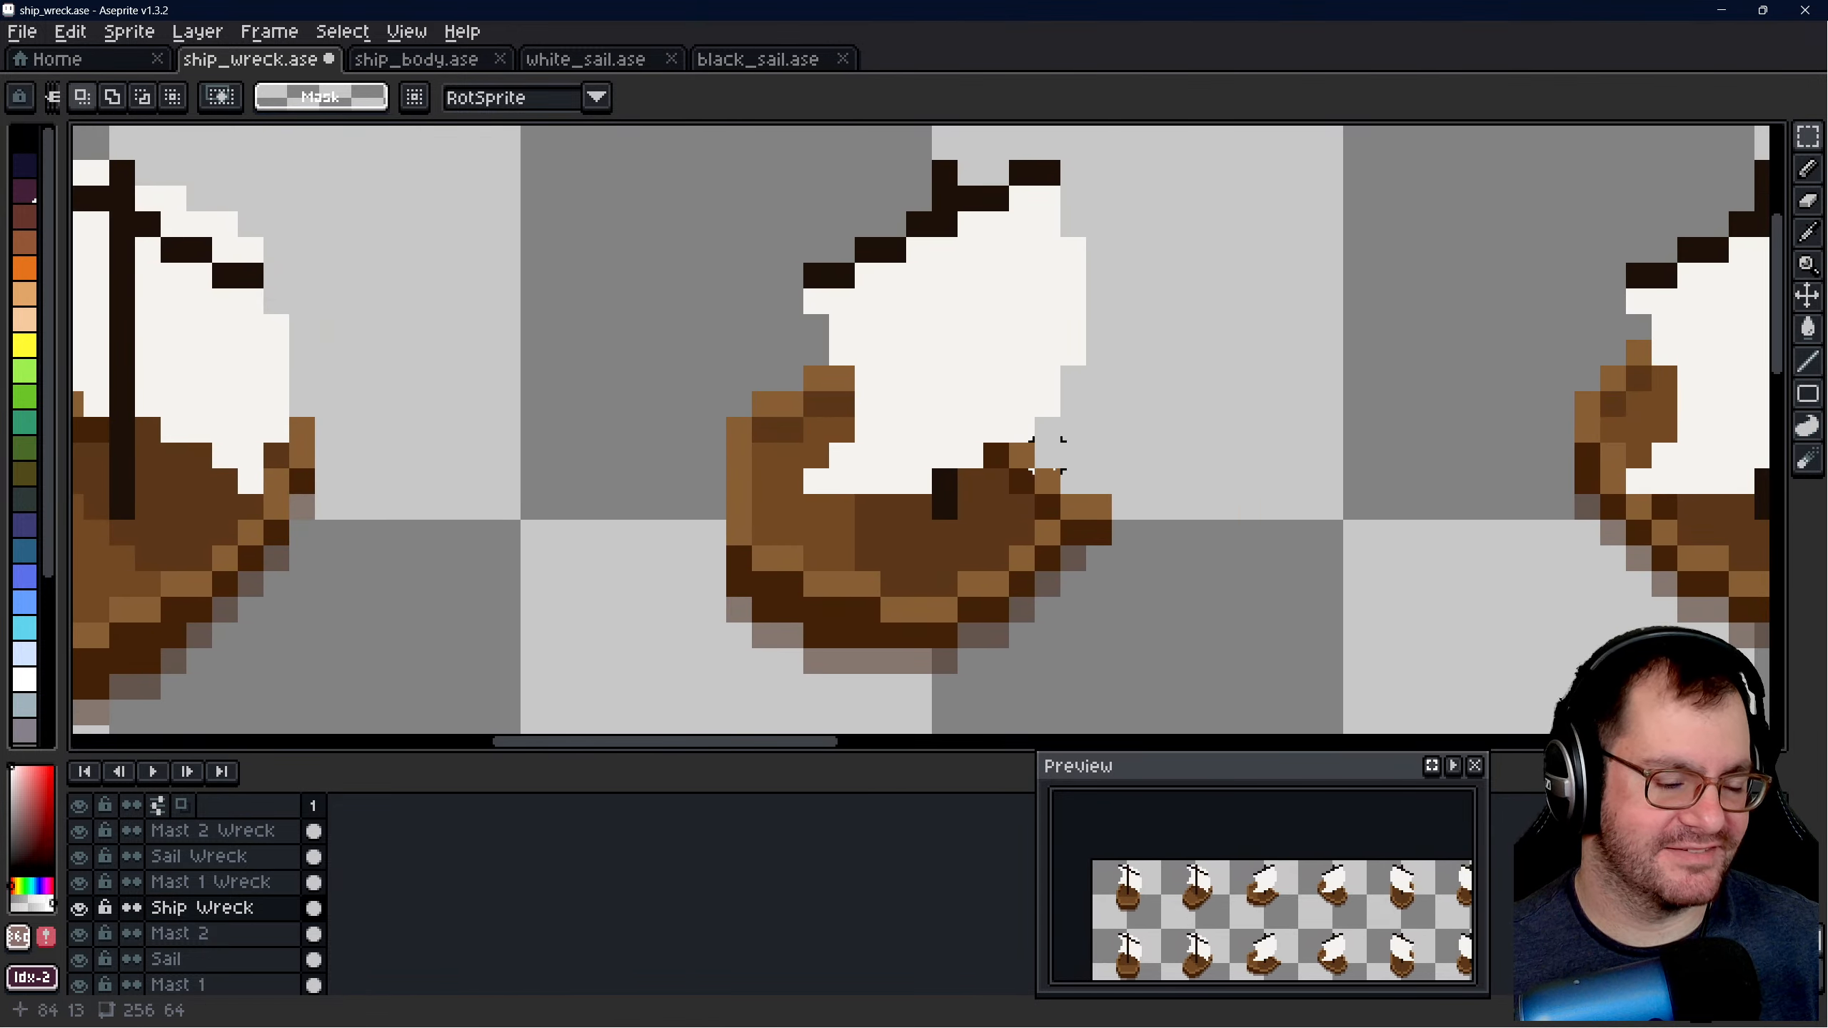
{"action": "scroll", "coordinate": [1108, 414], "scroll_direction": "down", "scroll_amount": 1}
{"action": "scroll", "coordinate": [1119, 407], "scroll_direction": "up", "scroll_amount": 1}
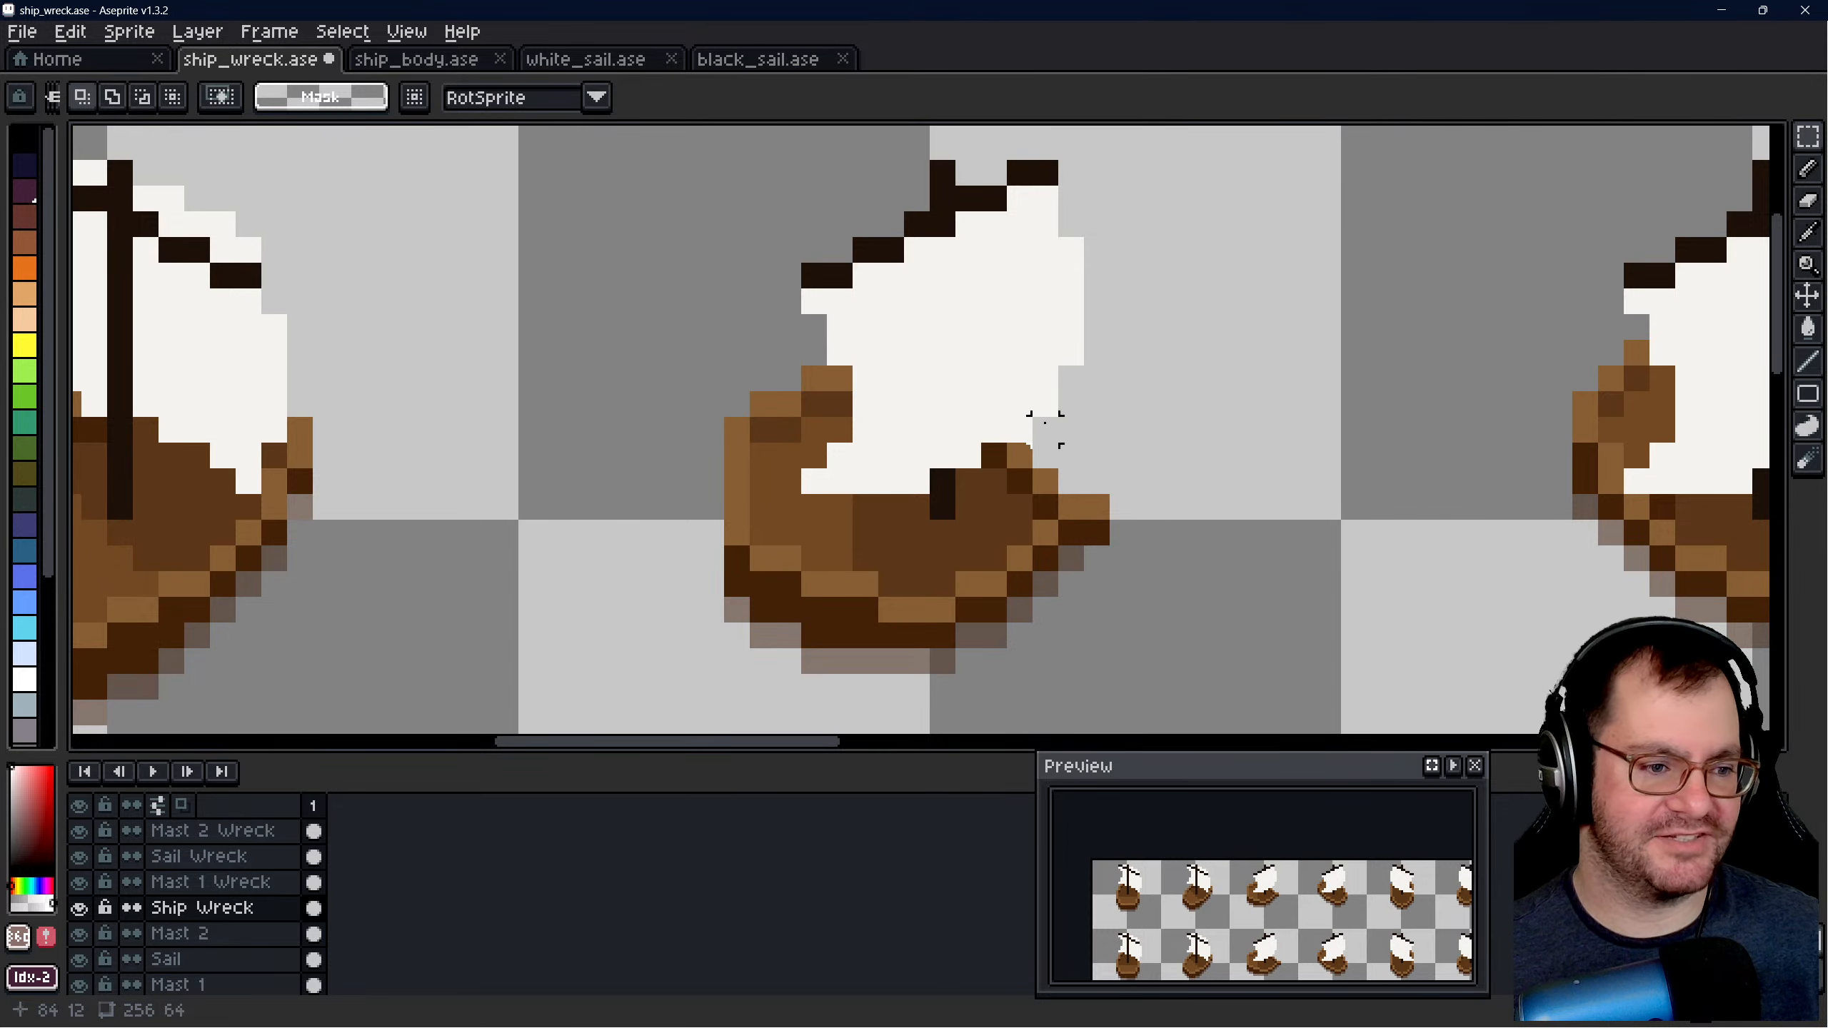
{"action": "scroll", "coordinate": [1044, 430], "scroll_direction": "down", "scroll_amount": 5}
{"action": "scroll", "coordinate": [889, 453], "scroll_direction": "up", "scroll_amount": 2}
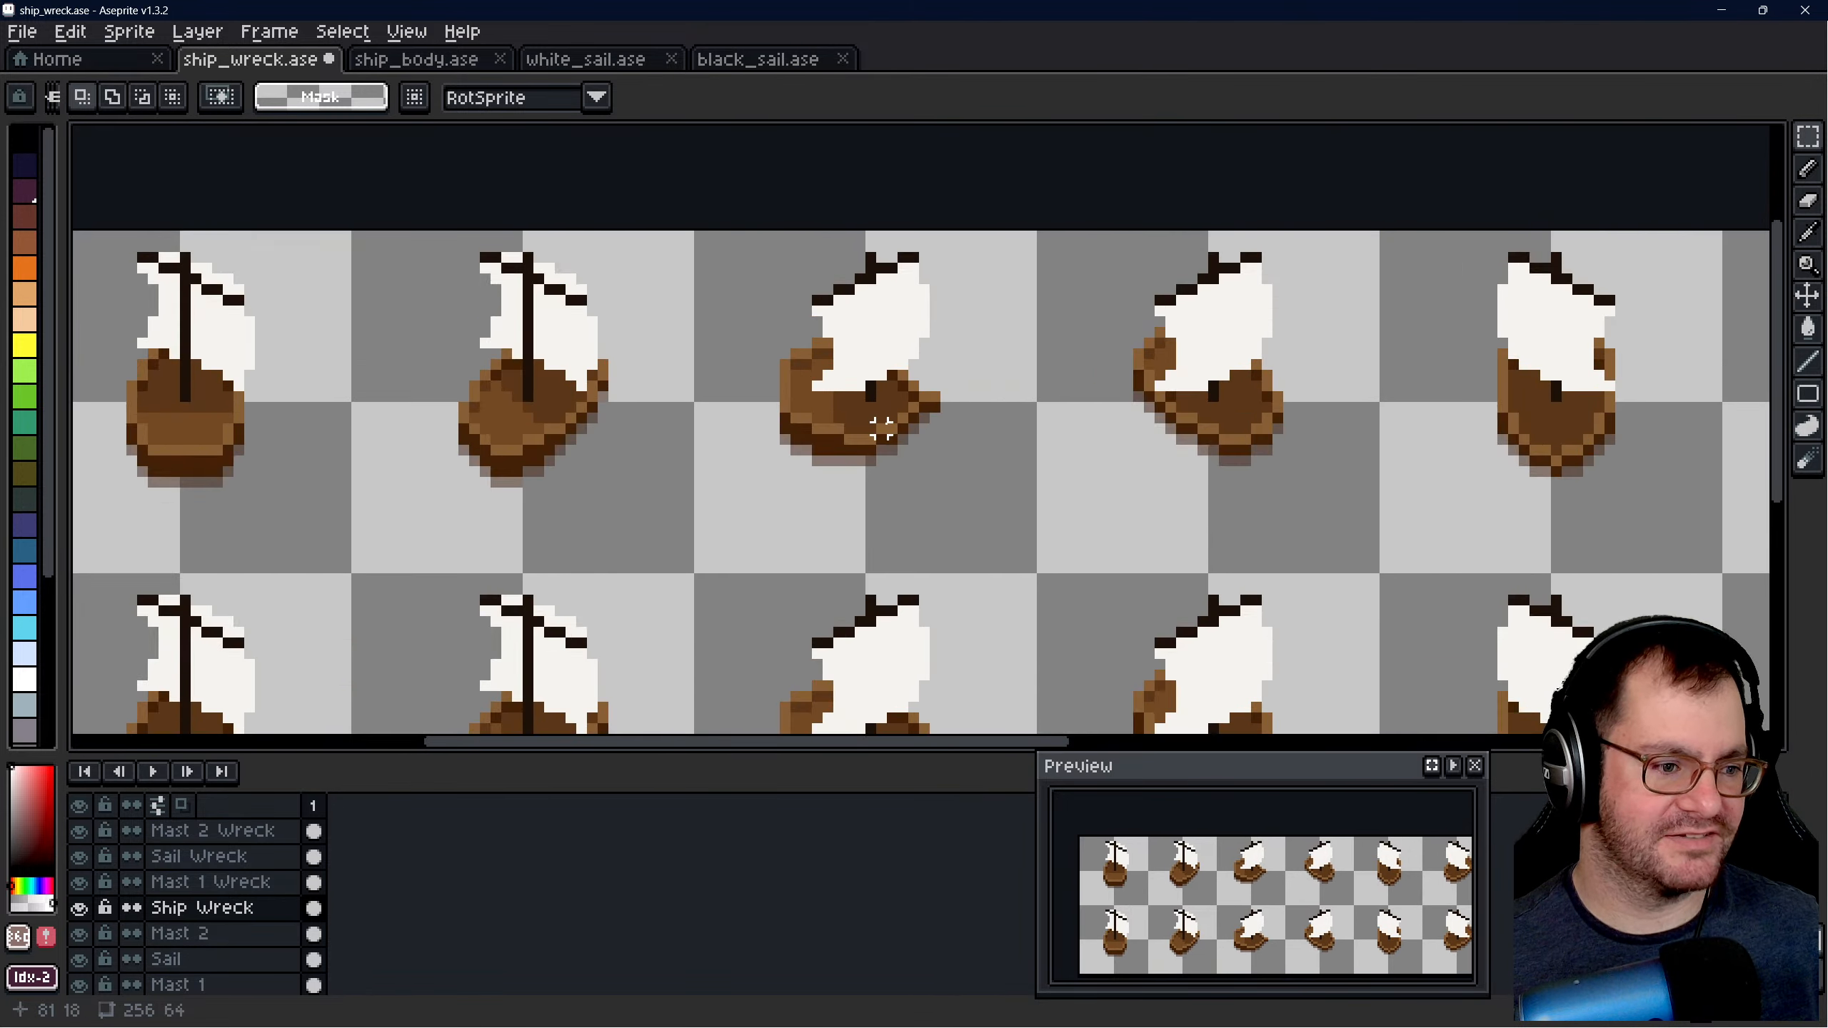
{"action": "scroll", "coordinate": [881, 430], "scroll_direction": "up", "scroll_amount": 3}
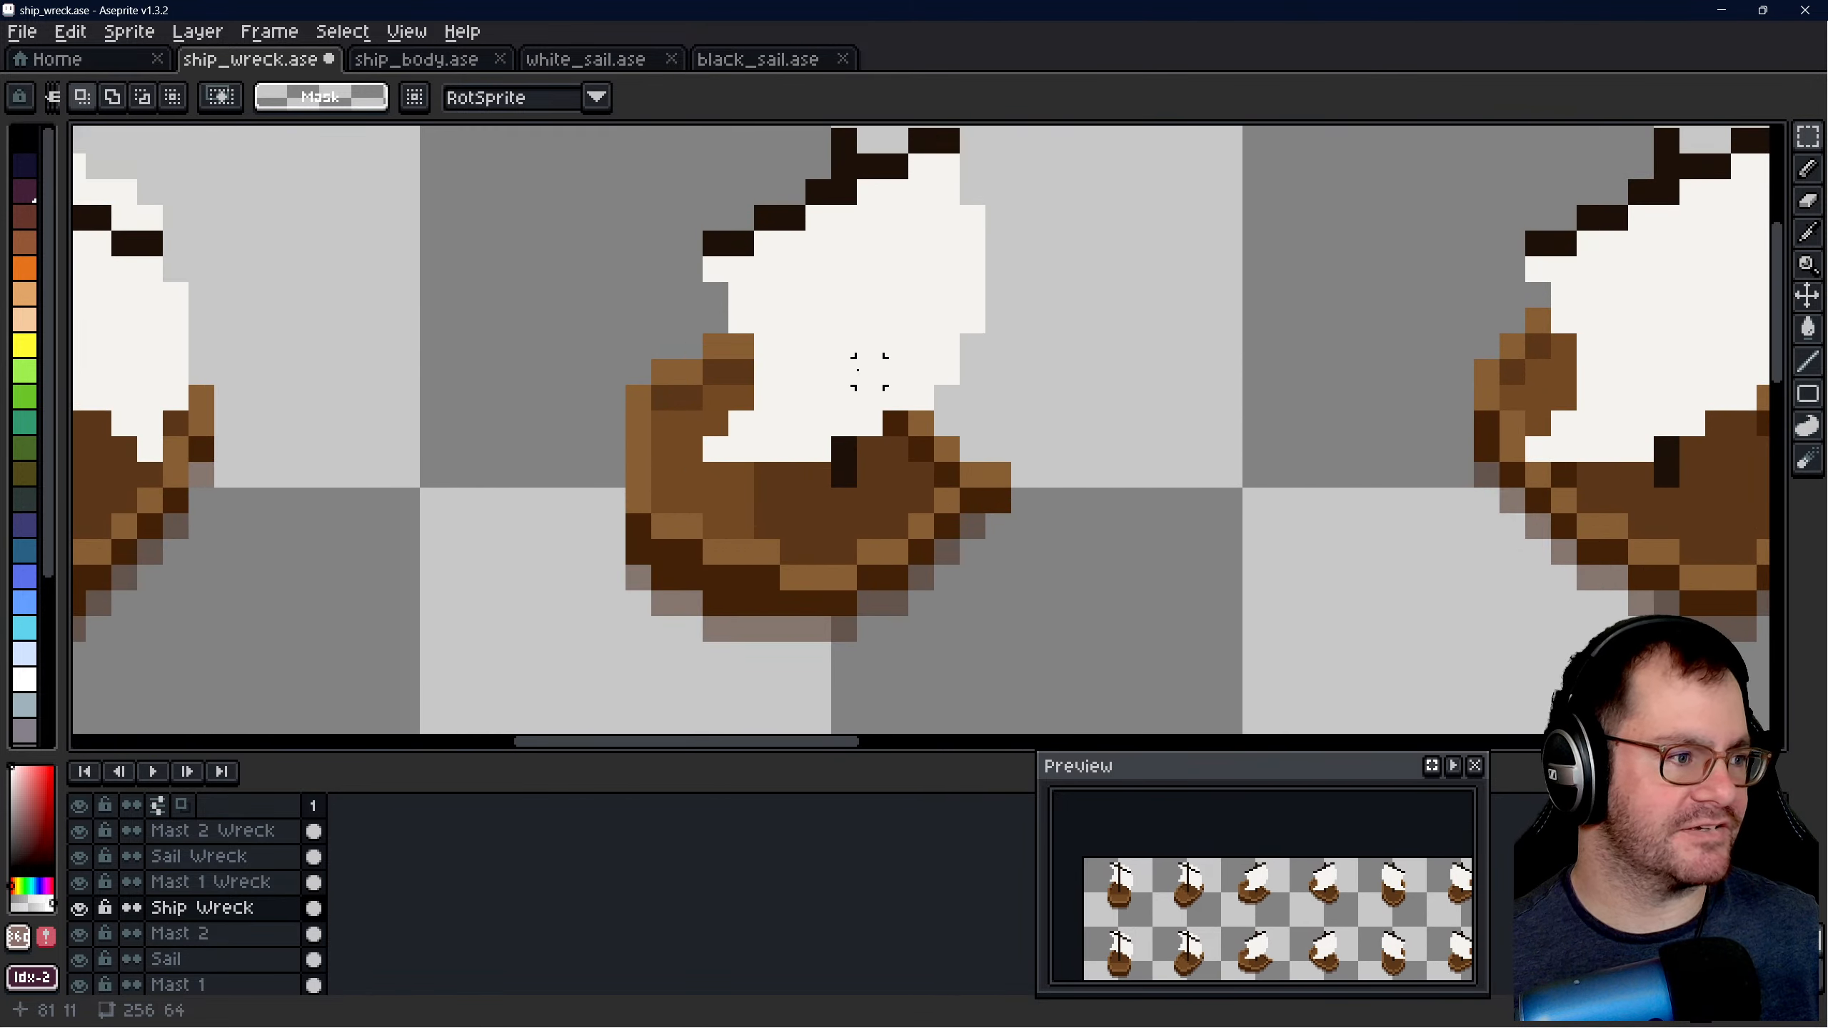
- Save the ship_wreck sprite file
{"action": "scroll", "coordinate": [869, 370], "scroll_direction": "down", "scroll_amount": 2}
{"action": "key", "text": "ctrl+s"}
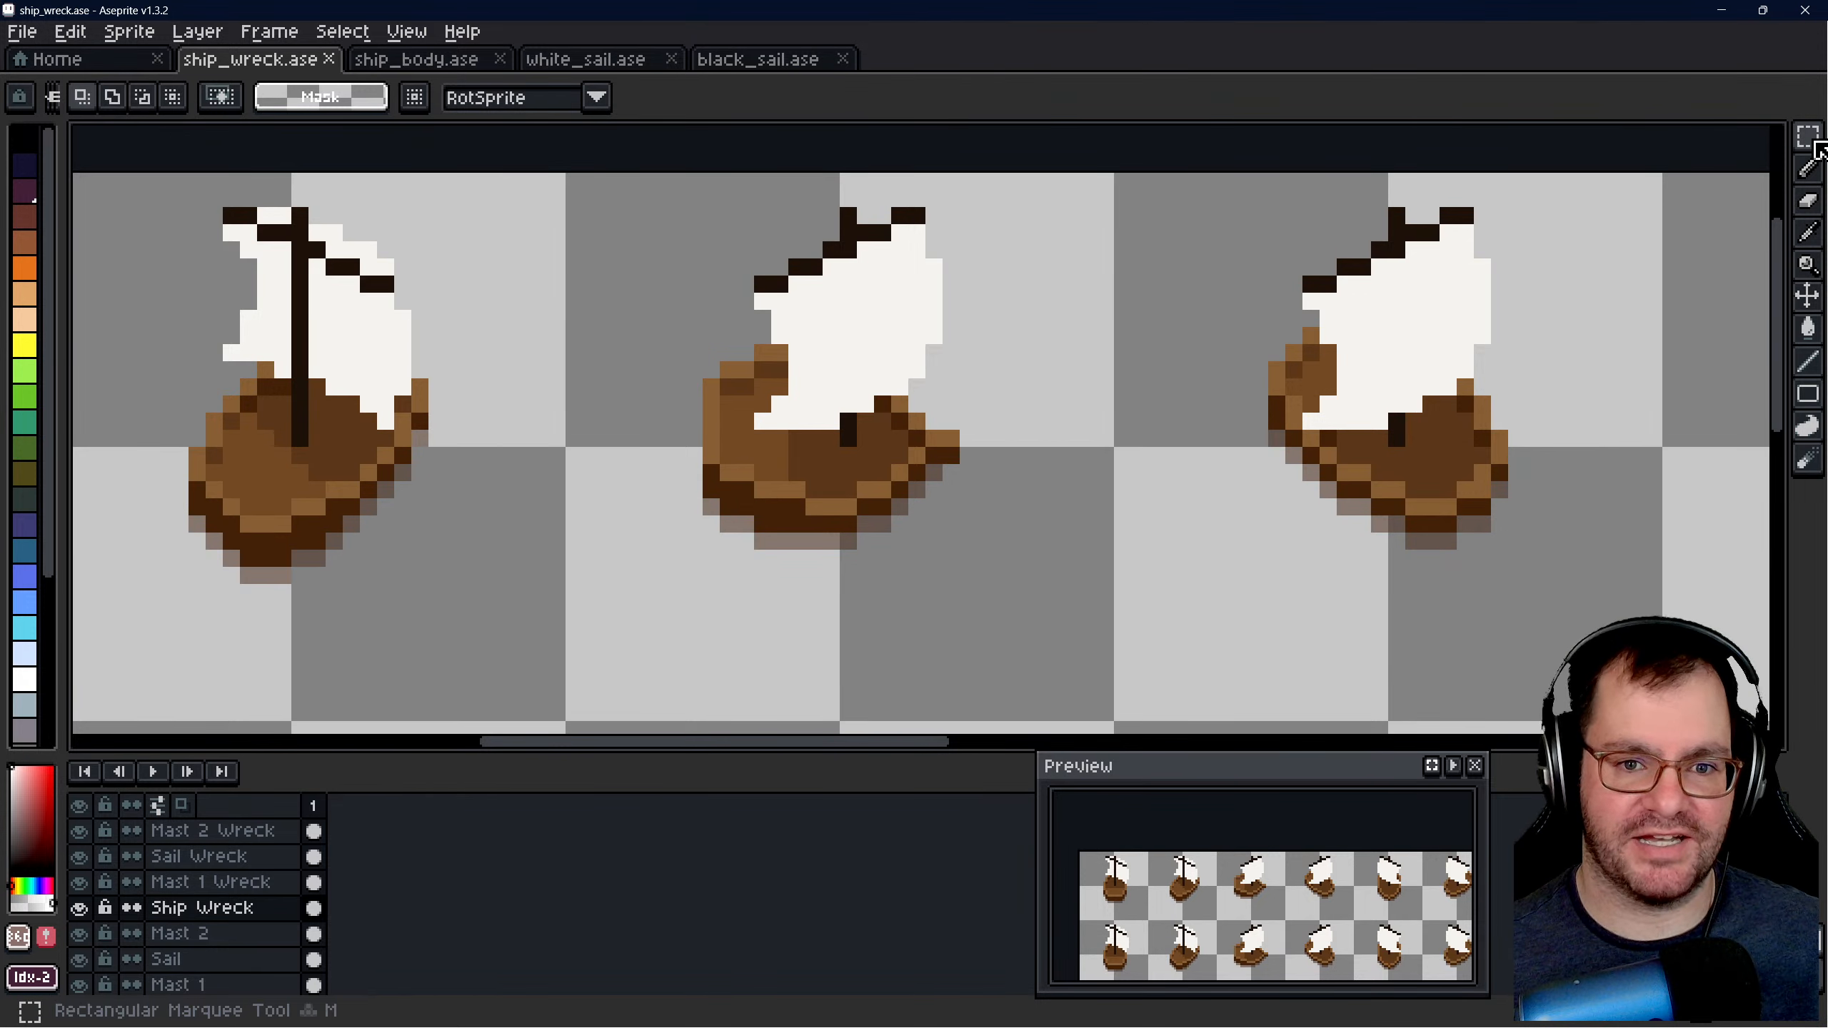
{"action": "mouse_move", "coordinate": [1808, 135]}
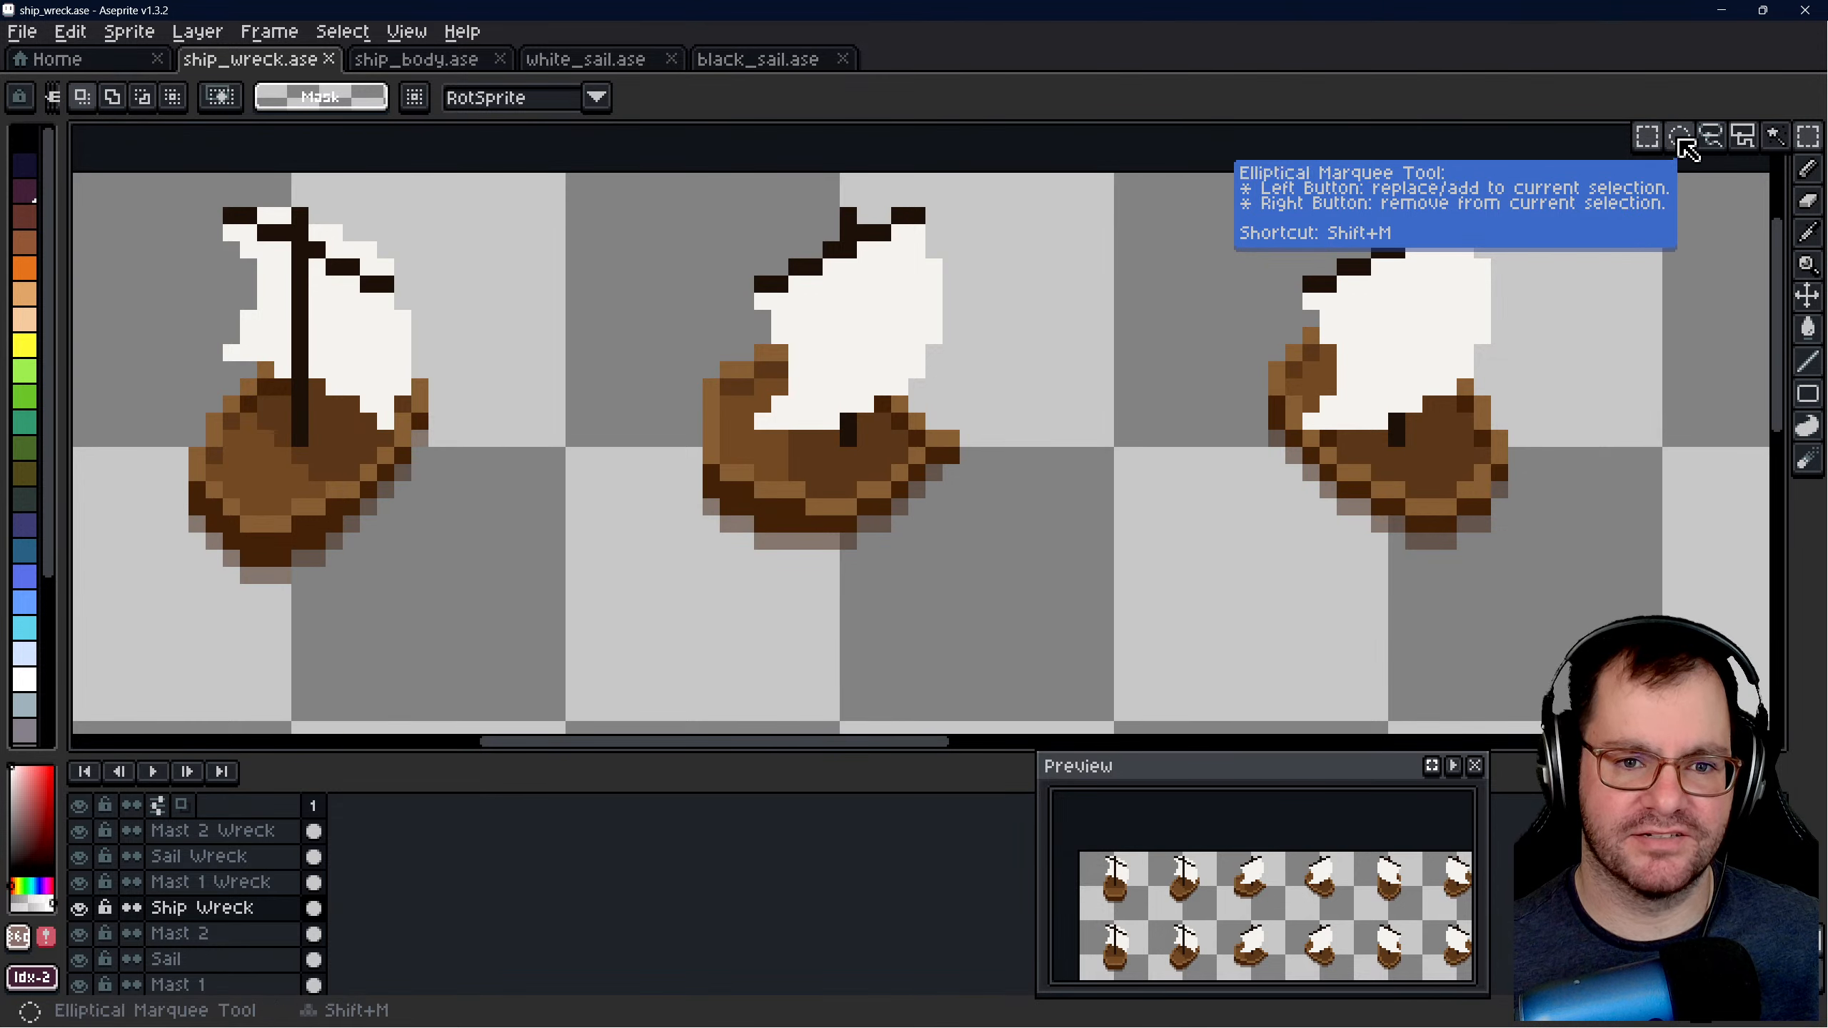
{"action": "left_click", "coordinate": [1807, 295]}
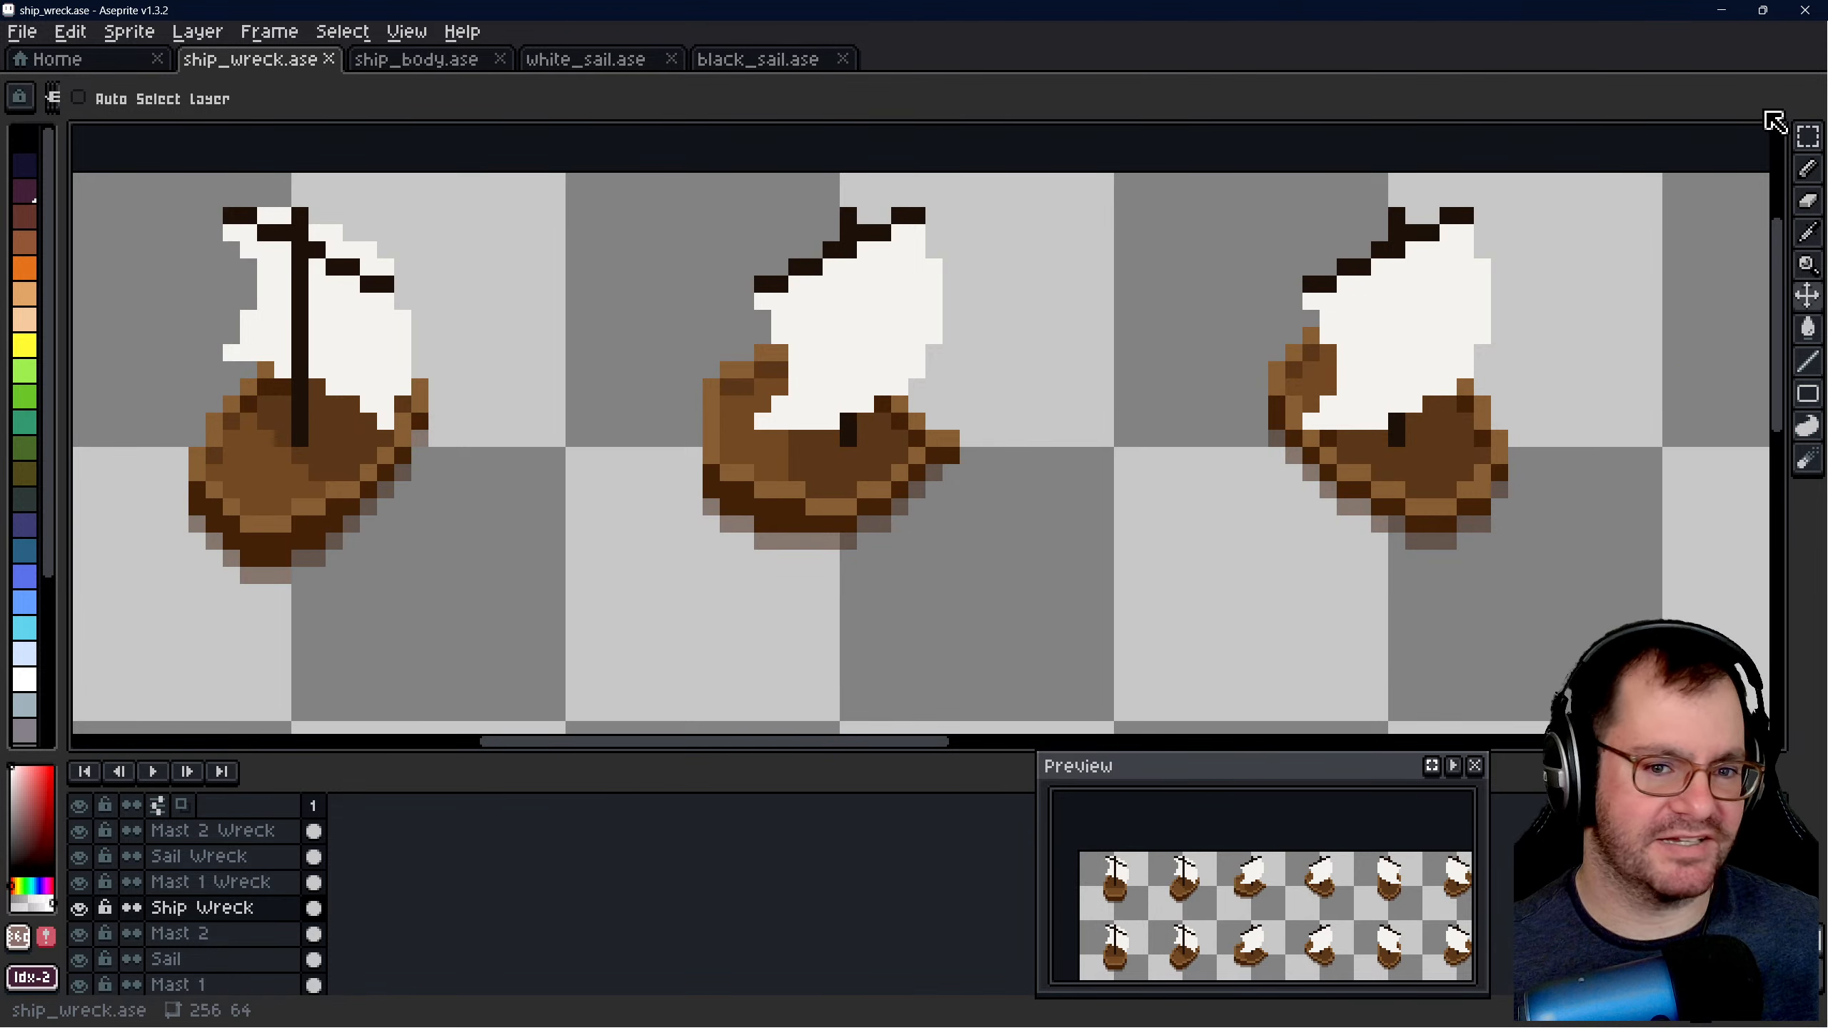
{"action": "left_click", "coordinate": [1809, 138]}
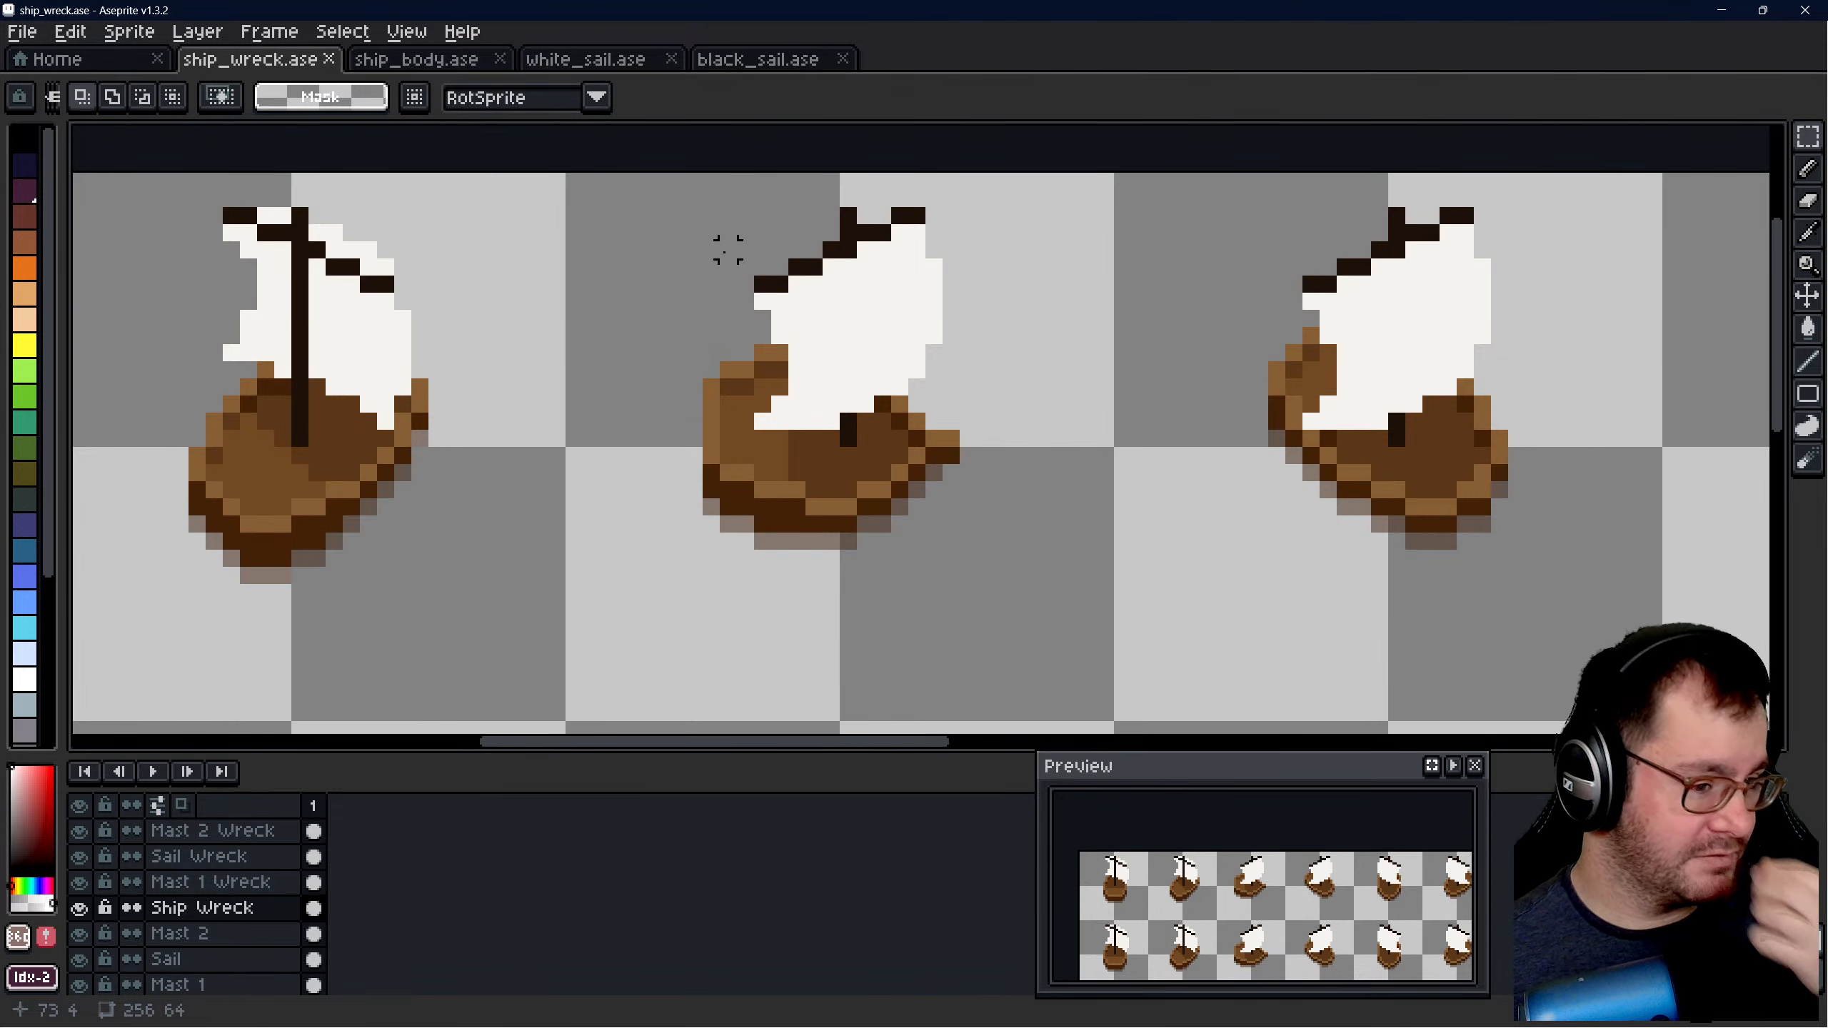
{"action": "scroll", "coordinate": [761, 250], "scroll_direction": "down", "scroll_amount": 1}
{"action": "scroll", "coordinate": [721, 292], "scroll_direction": "up", "scroll_amount": 1}
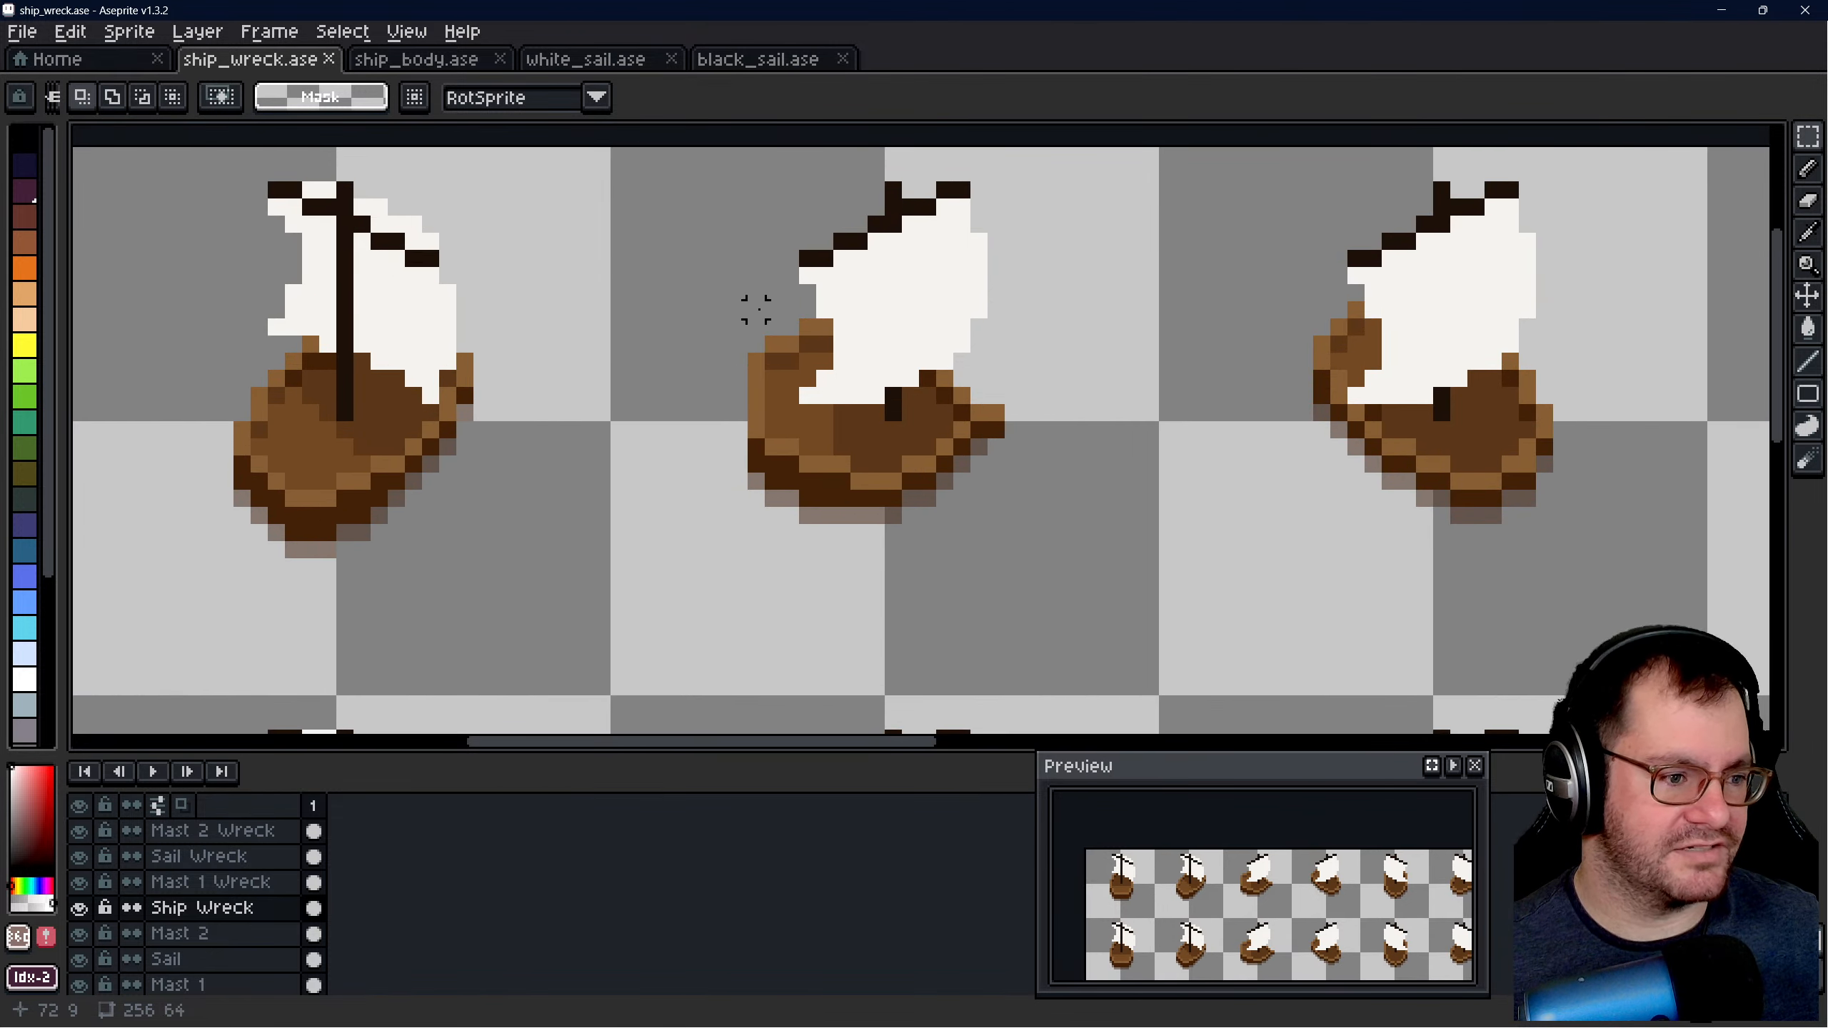
{"action": "left_click_drag", "start_coordinate": [771, 325], "coordinate": [1004, 524]}
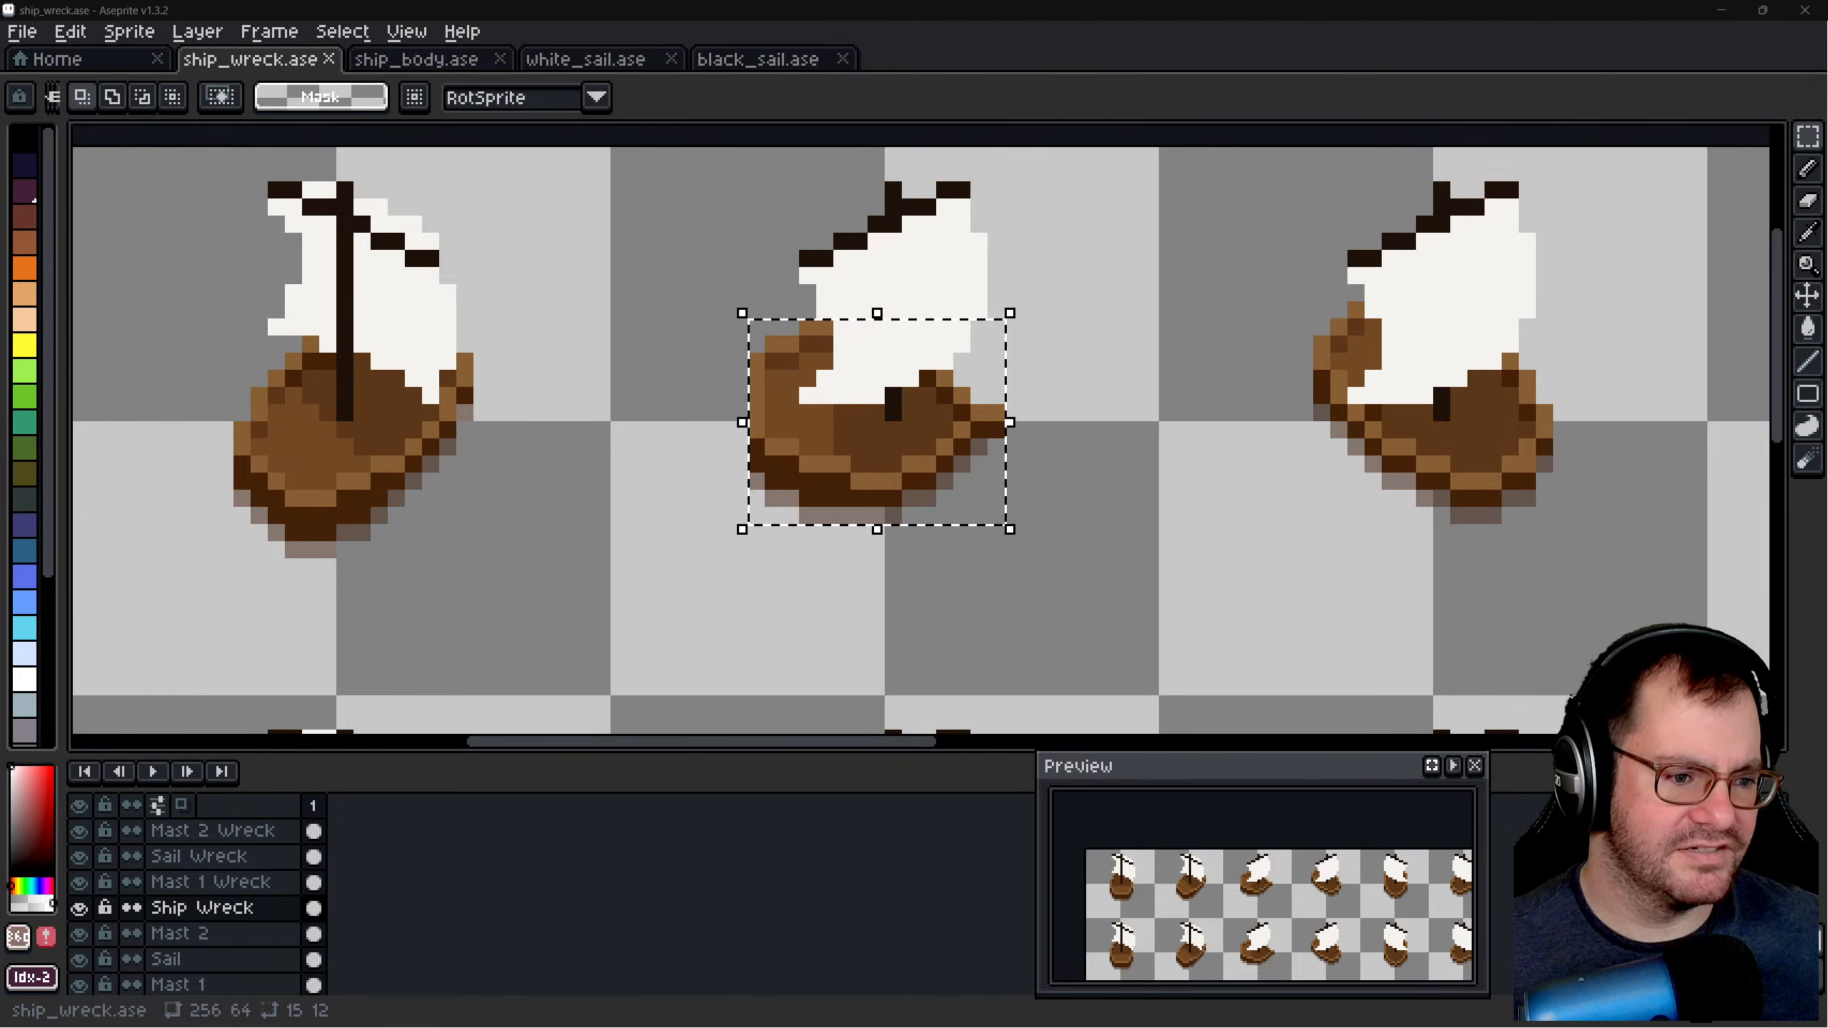
{"action": "mouse_move", "coordinate": [1753, 1023]}
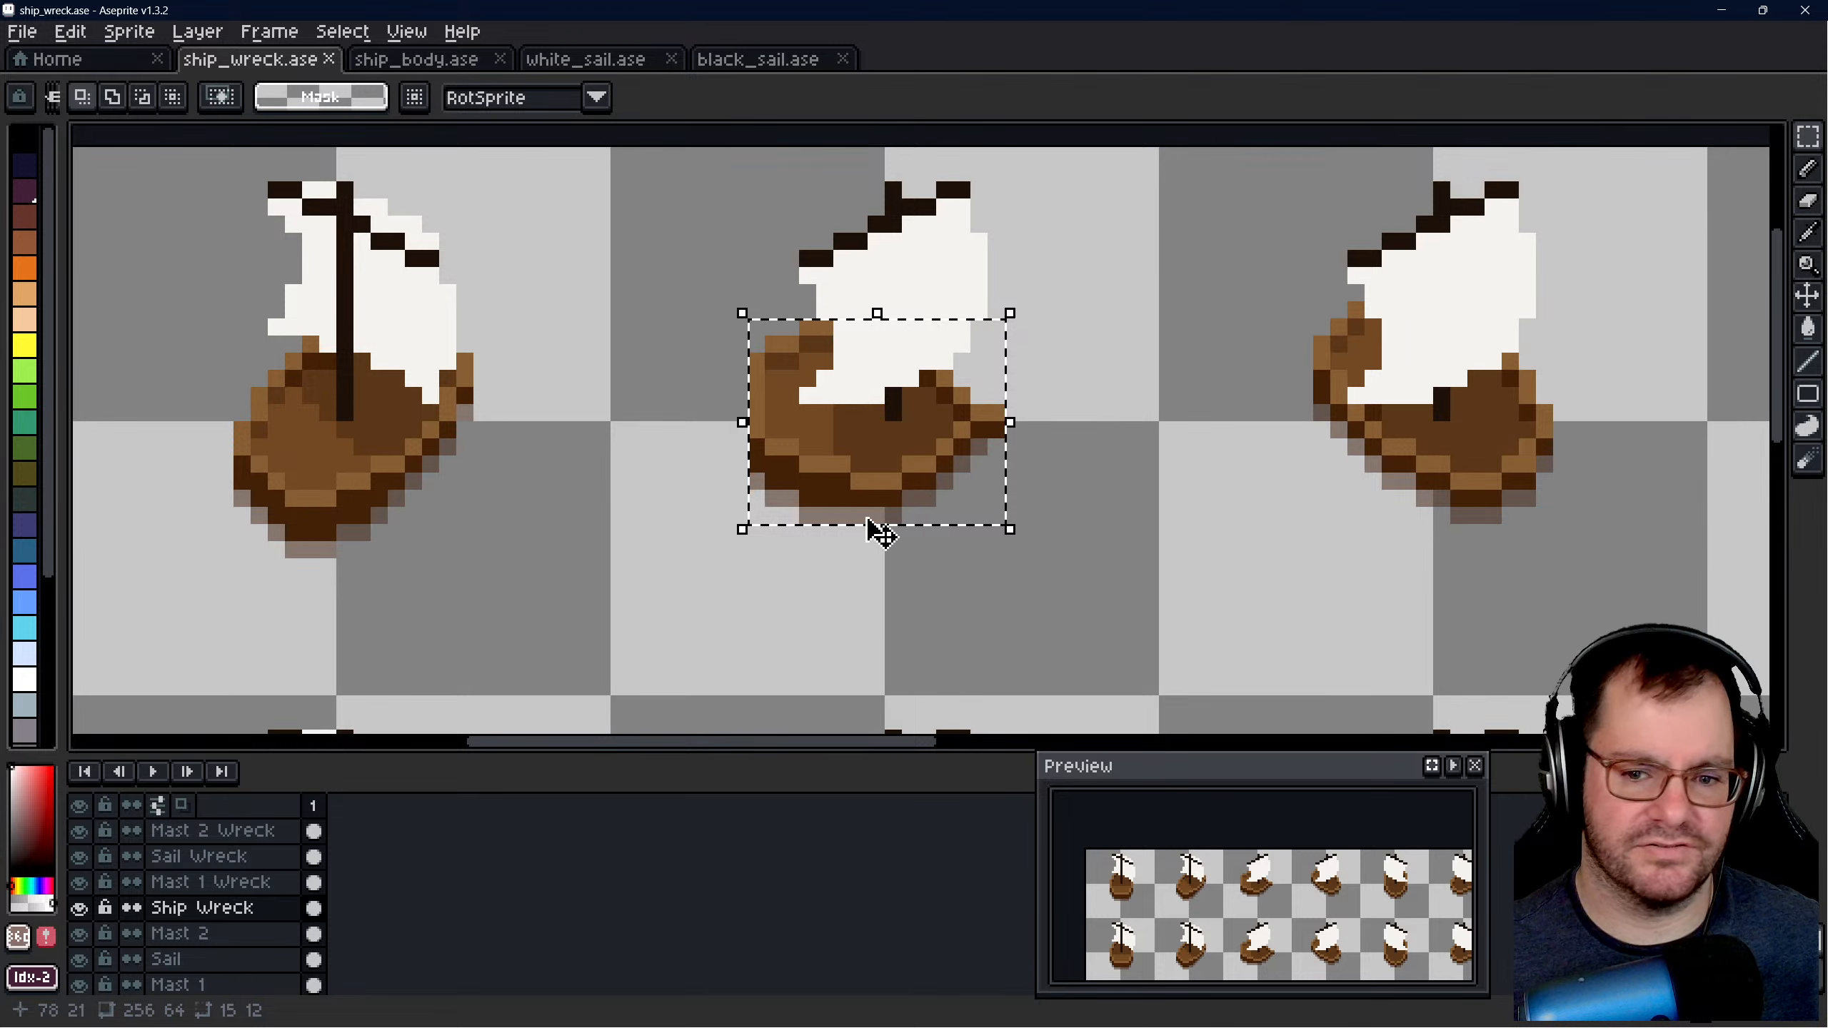
{"action": "scroll", "coordinate": [873, 522], "scroll_direction": "up", "scroll_amount": 1}
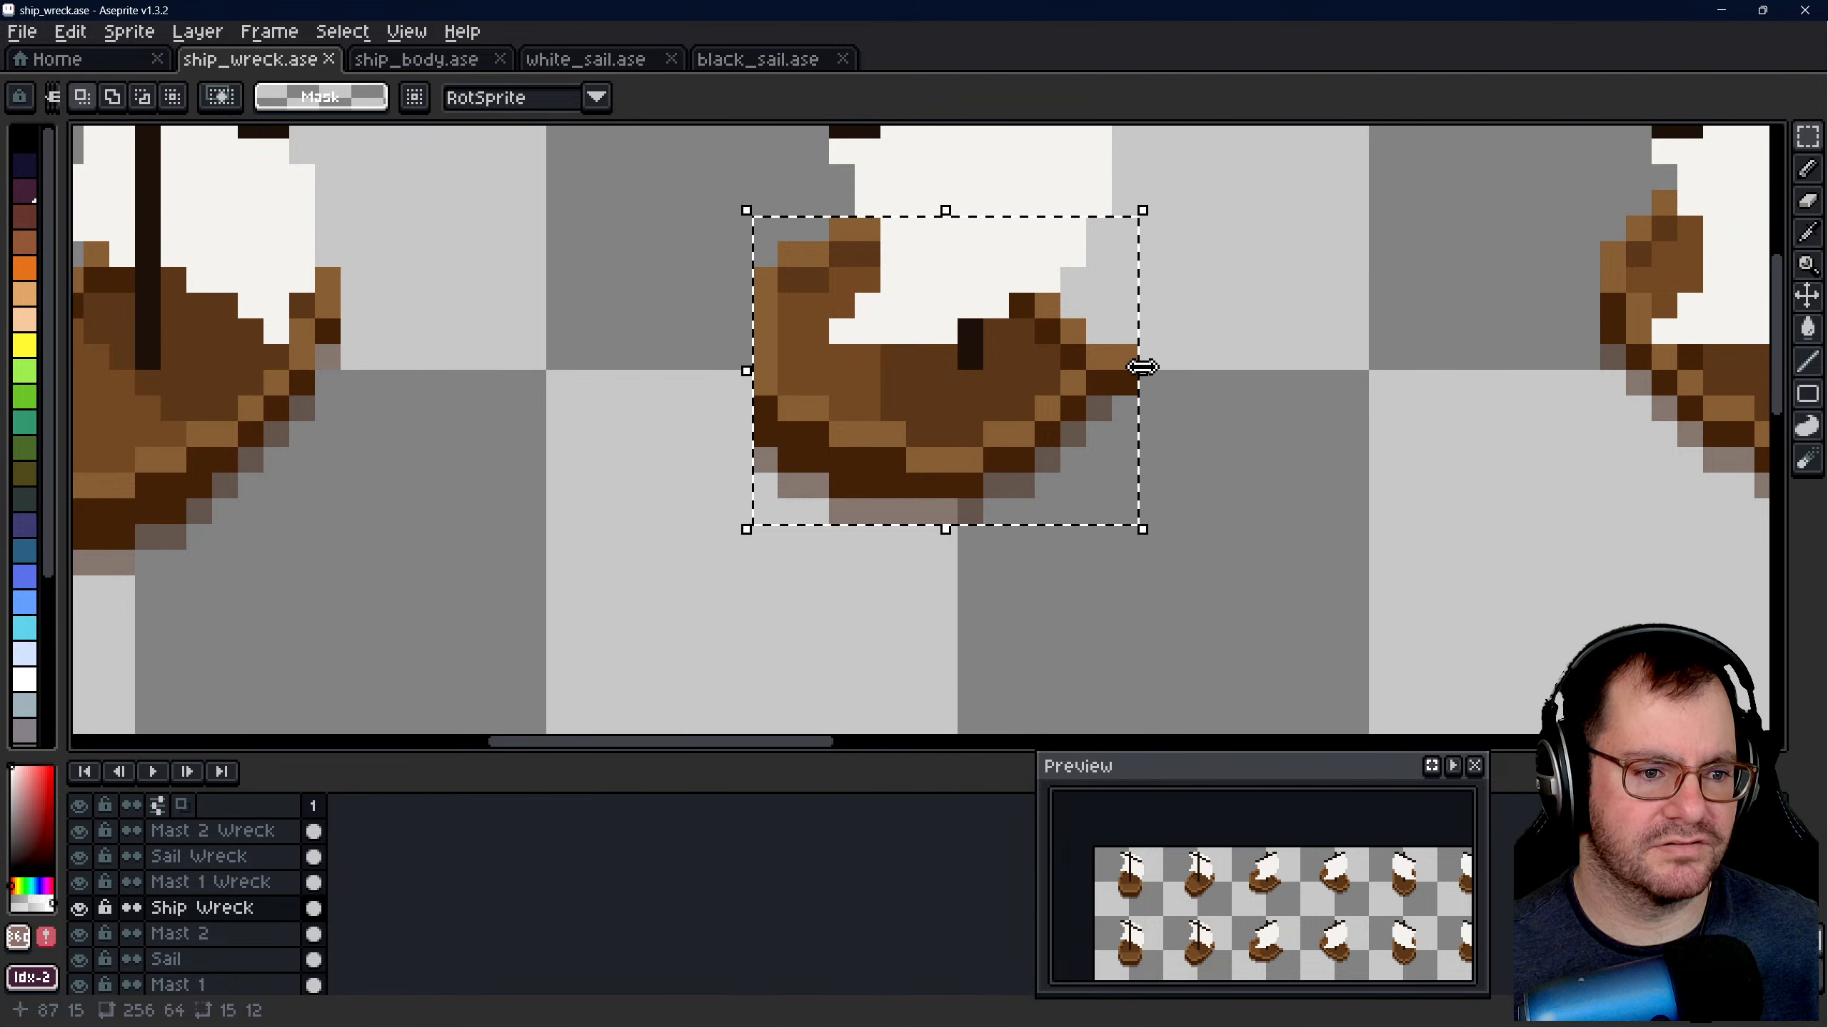
{"action": "mouse_move", "coordinate": [1148, 387]}
{"action": "left_mouse_down"}
{"action": "mouse_move", "coordinate": [1133, 434]}
{"action": "mouse_move", "coordinate": [1145, 371]}
{"action": "mouse_move", "coordinate": [1151, 388]}
{"action": "left_mouse_up"}
{"action": "key", "text": "ctrl+z"}
{"action": "scroll", "coordinate": [1260, 381], "scroll_direction": "down", "scroll_amount": 3}
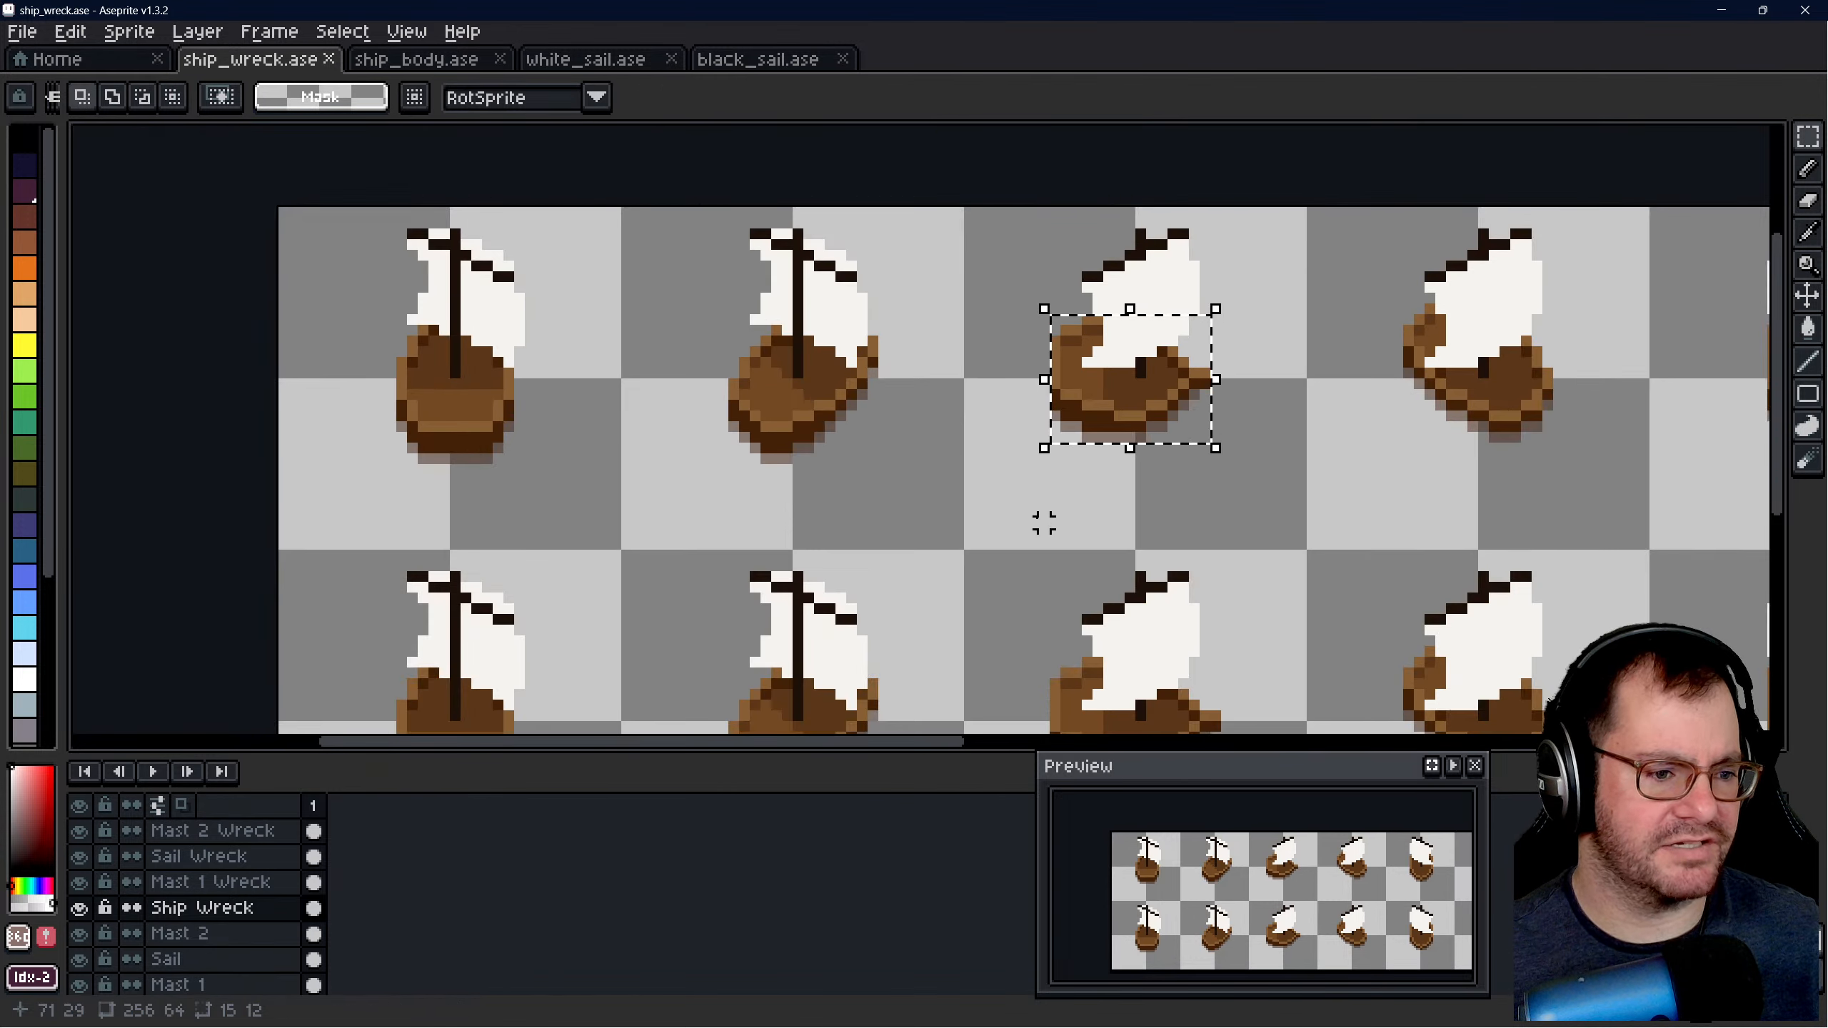
{"action": "key", "text": "ctrl+d"}
- Hide and reshow the Ship Wreck layer to check its hulls, and inspect the third upper ship's bow
{"action": "scroll", "coordinate": [906, 424], "scroll_direction": "down", "scroll_amount": 1}
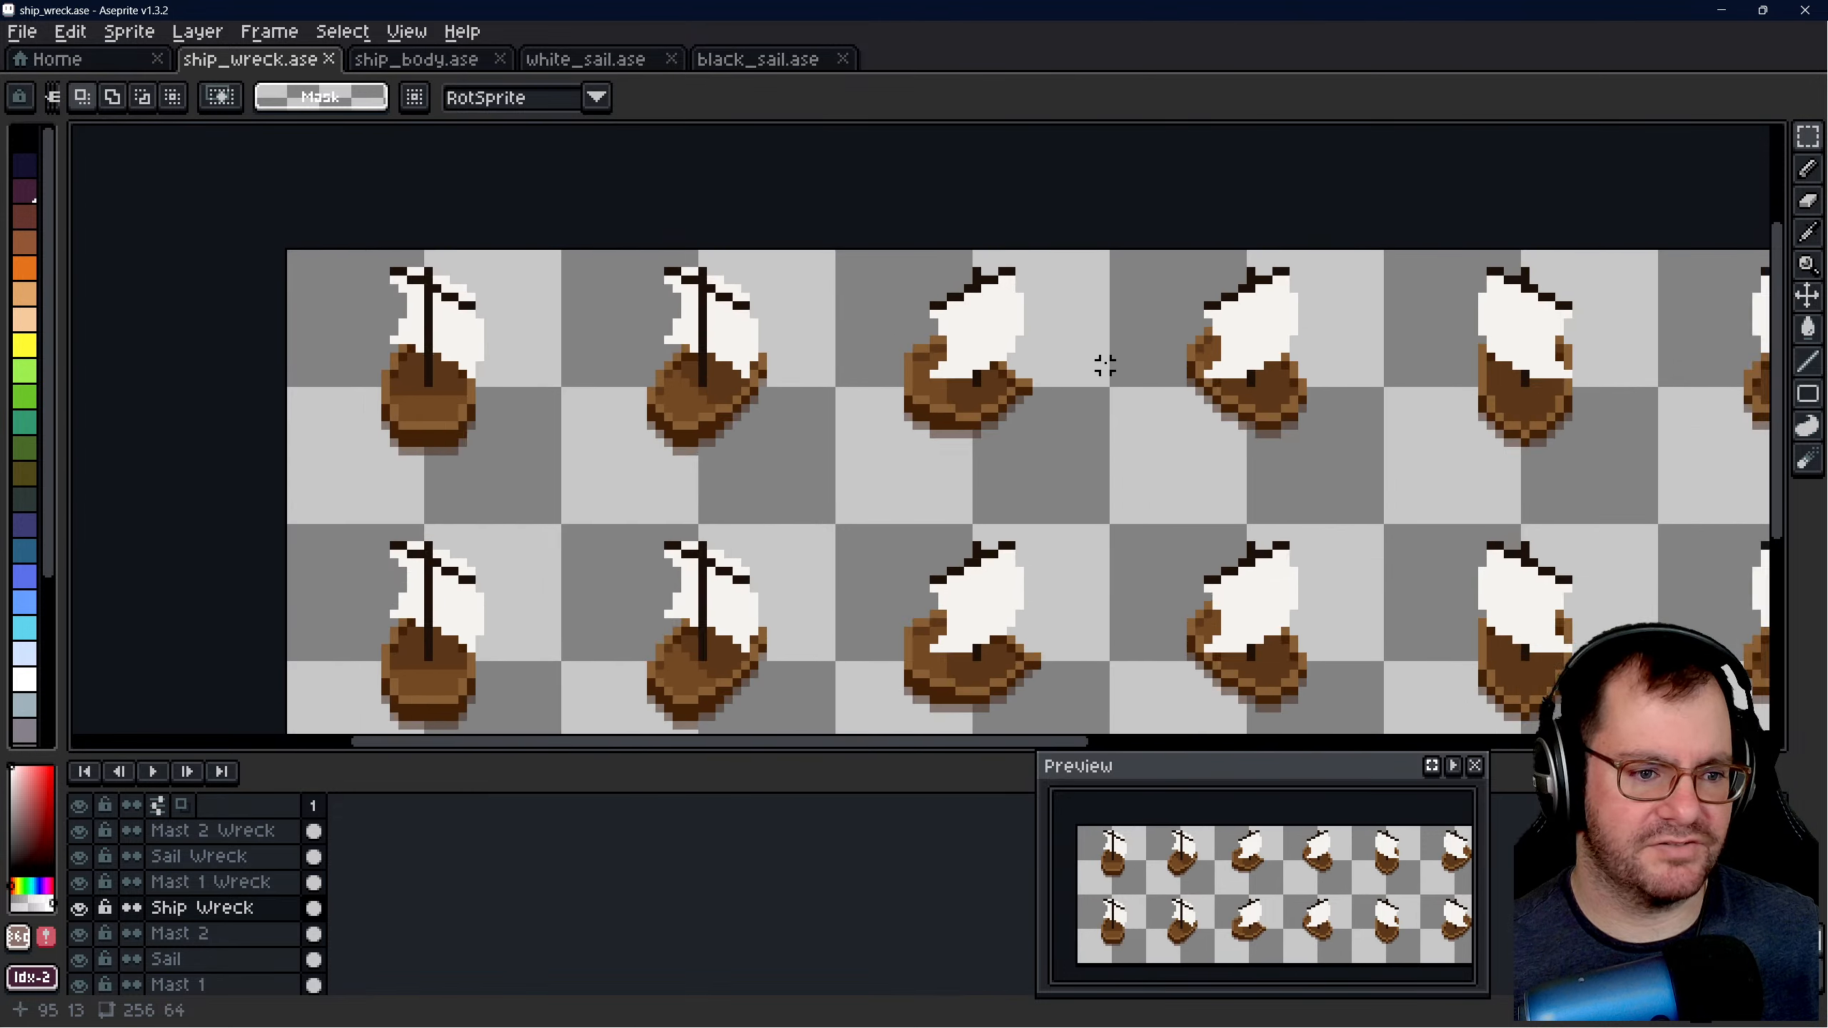
{"action": "scroll", "coordinate": [1106, 367], "scroll_direction": "up", "scroll_amount": 1}
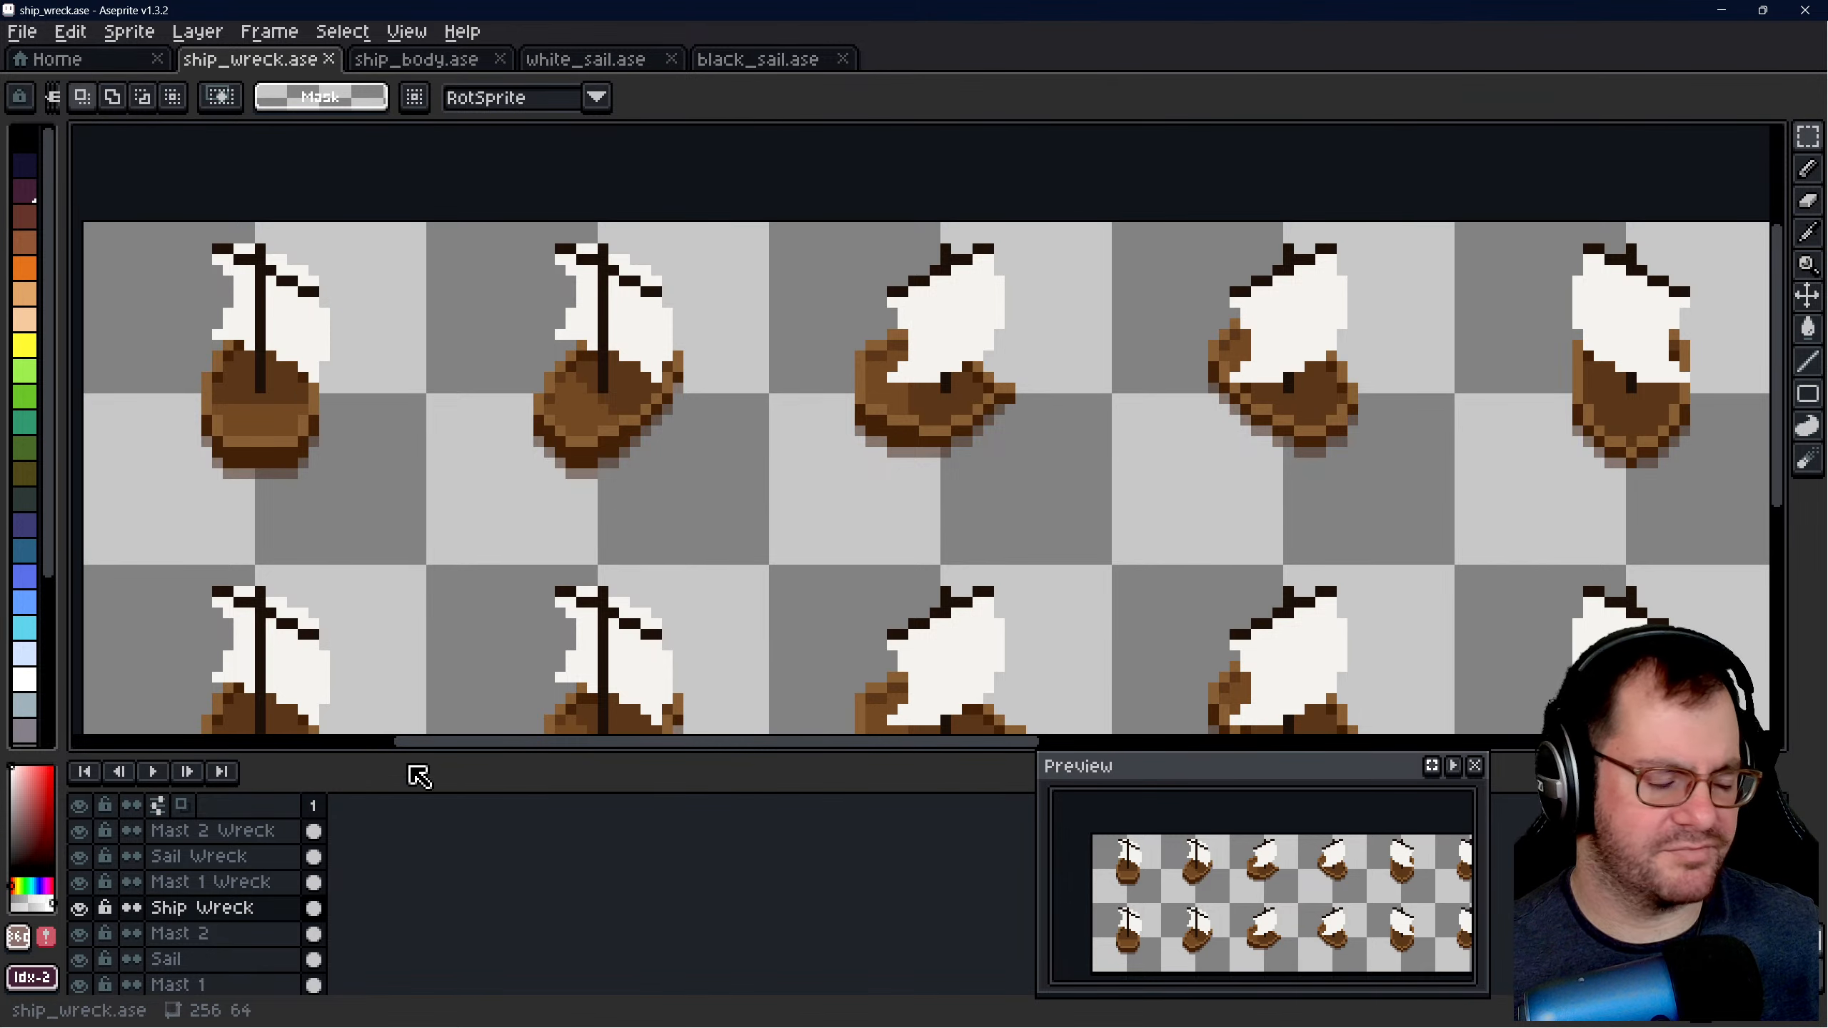
{"action": "left_click", "coordinate": [81, 906]}
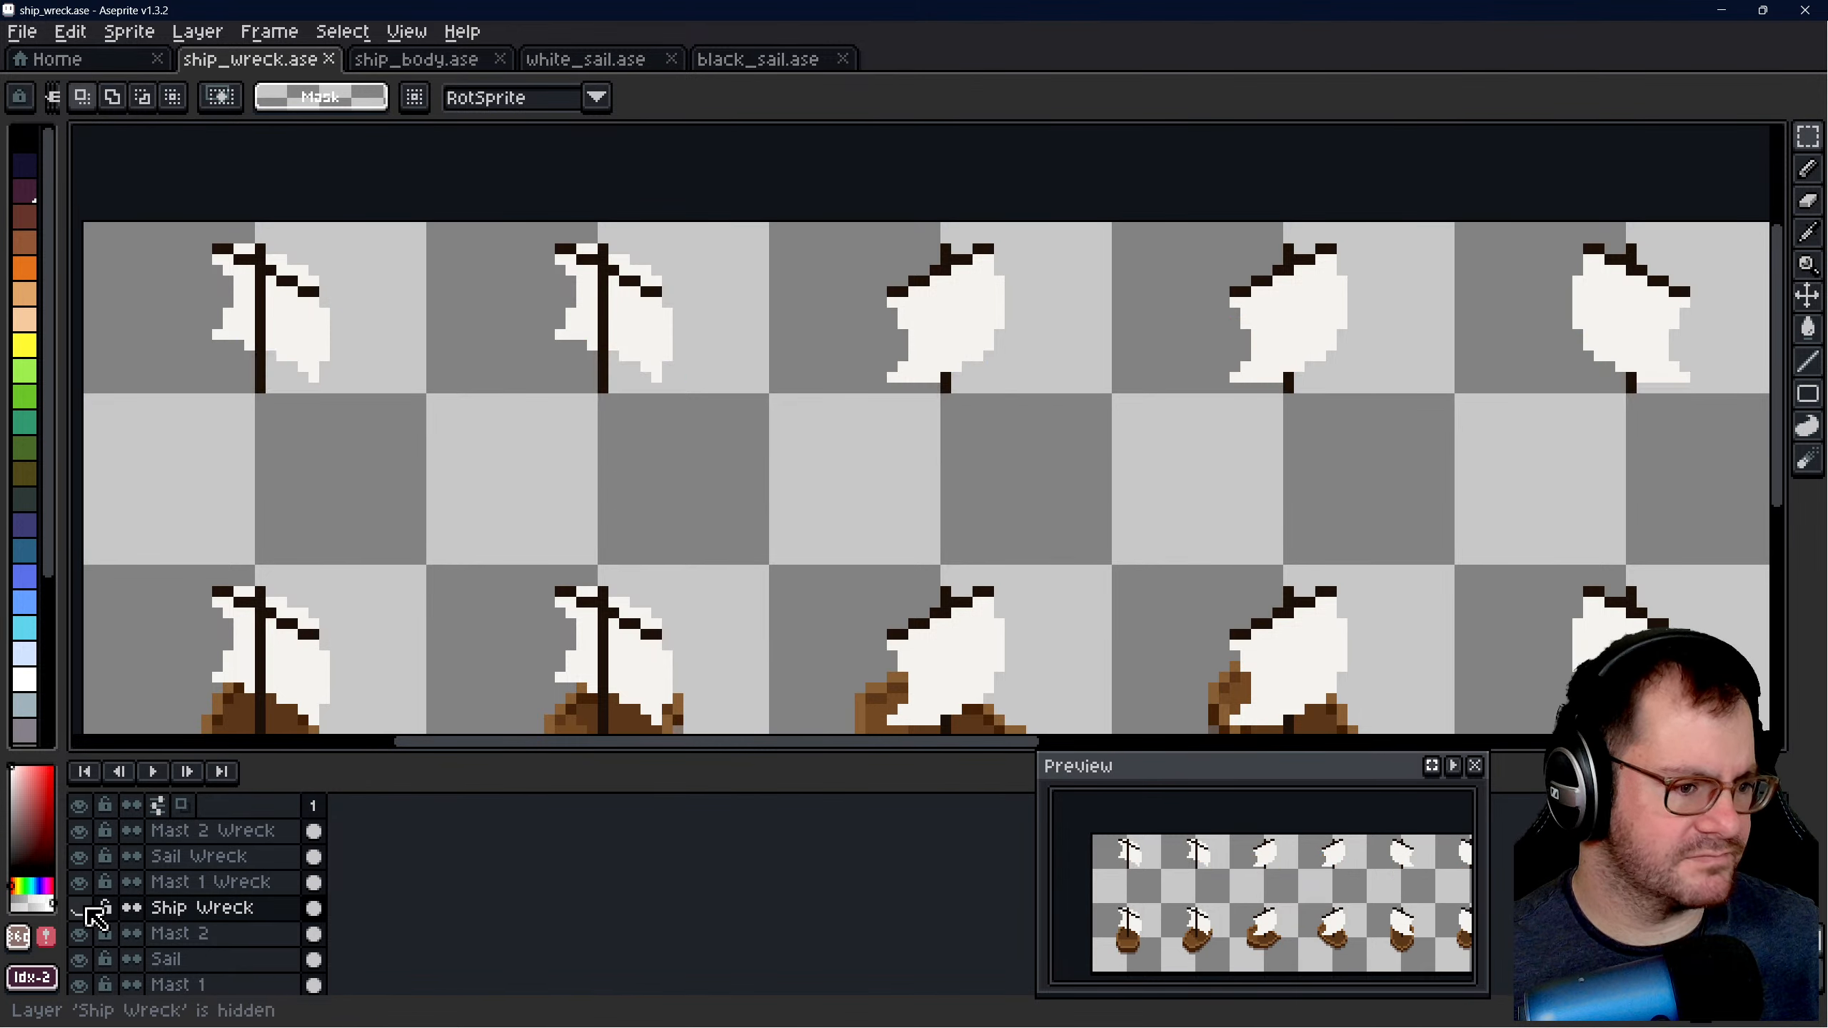
{"action": "left_click", "coordinate": [80, 906]}
{"action": "scroll", "coordinate": [975, 360], "scroll_direction": "up", "scroll_amount": 1}
{"action": "scroll", "coordinate": [975, 360], "scroll_direction": "up", "scroll_amount": 1}
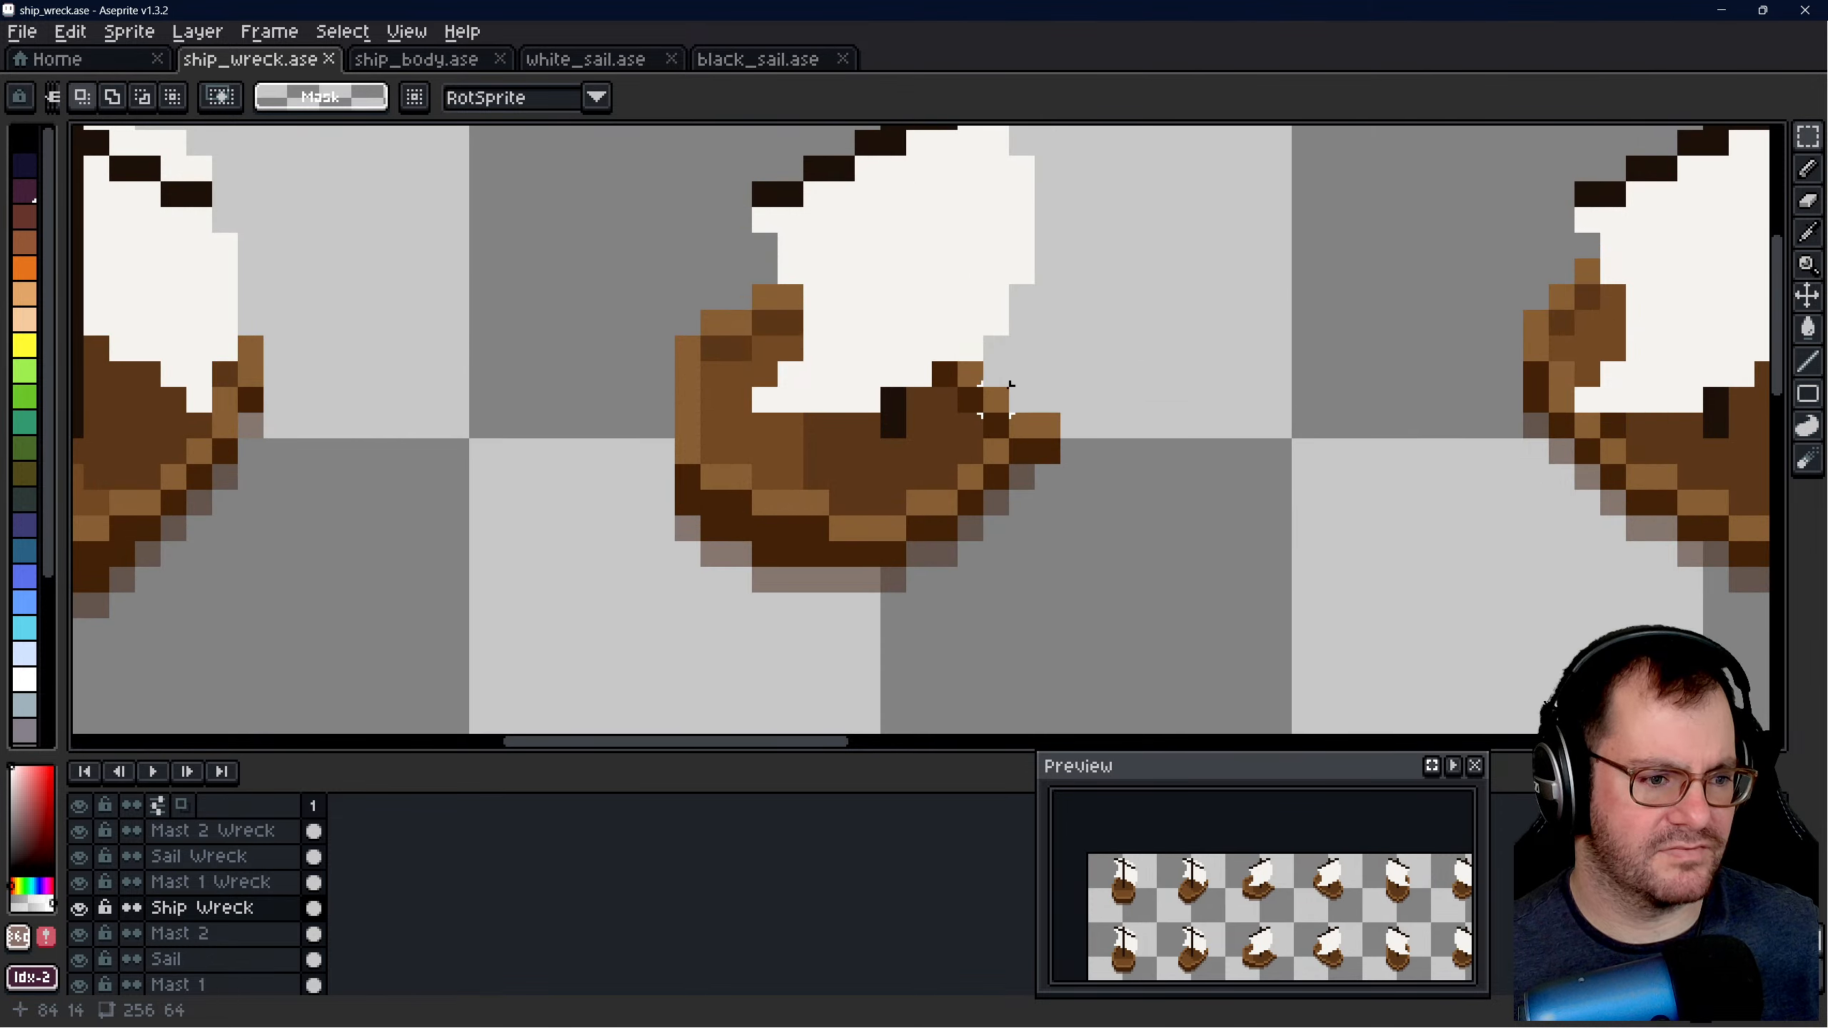
- Hide the Mast 2 Wreck, Sail Wreck and Mast 1 Wreck layers, and move the third upper ship's hull 8 pixels left
{"action": "scroll", "coordinate": [983, 387], "scroll_direction": "down", "scroll_amount": 1}
{"action": "scroll", "coordinate": [842, 267], "scroll_direction": "up", "scroll_amount": 1}
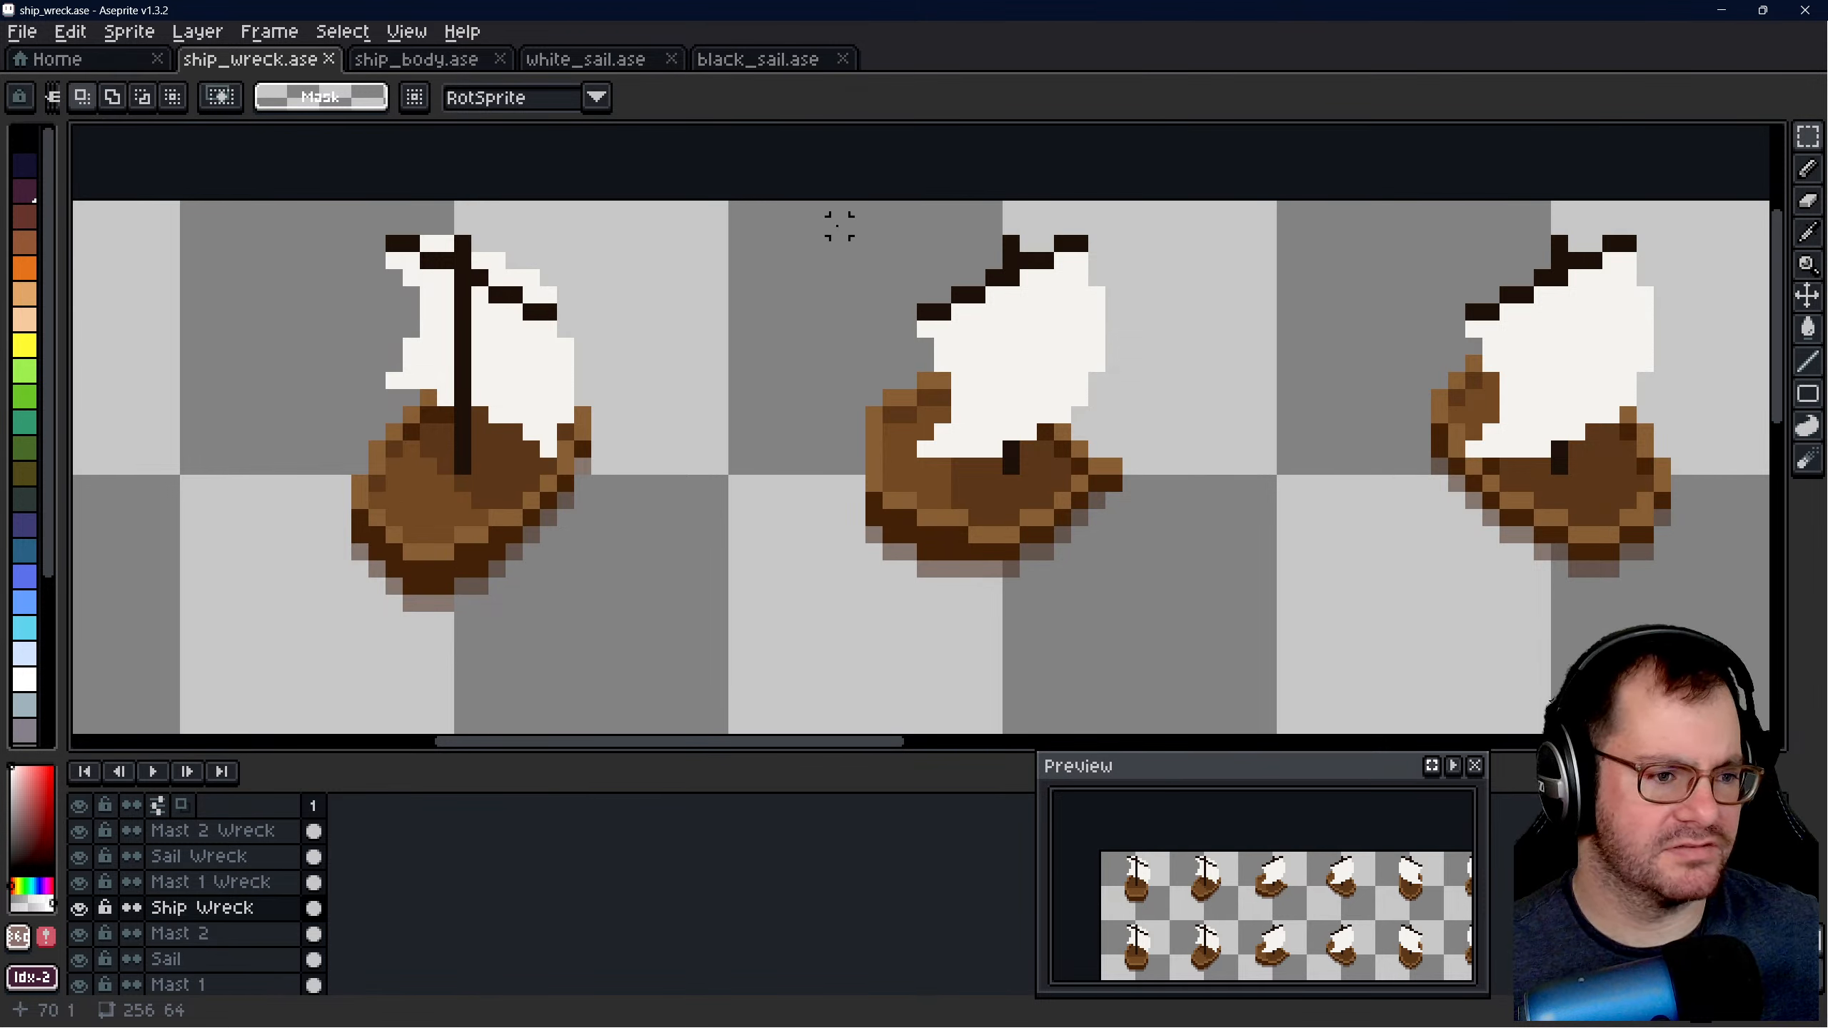
{"action": "left_click_drag", "start_coordinate": [834, 208], "coordinate": [1180, 591]}
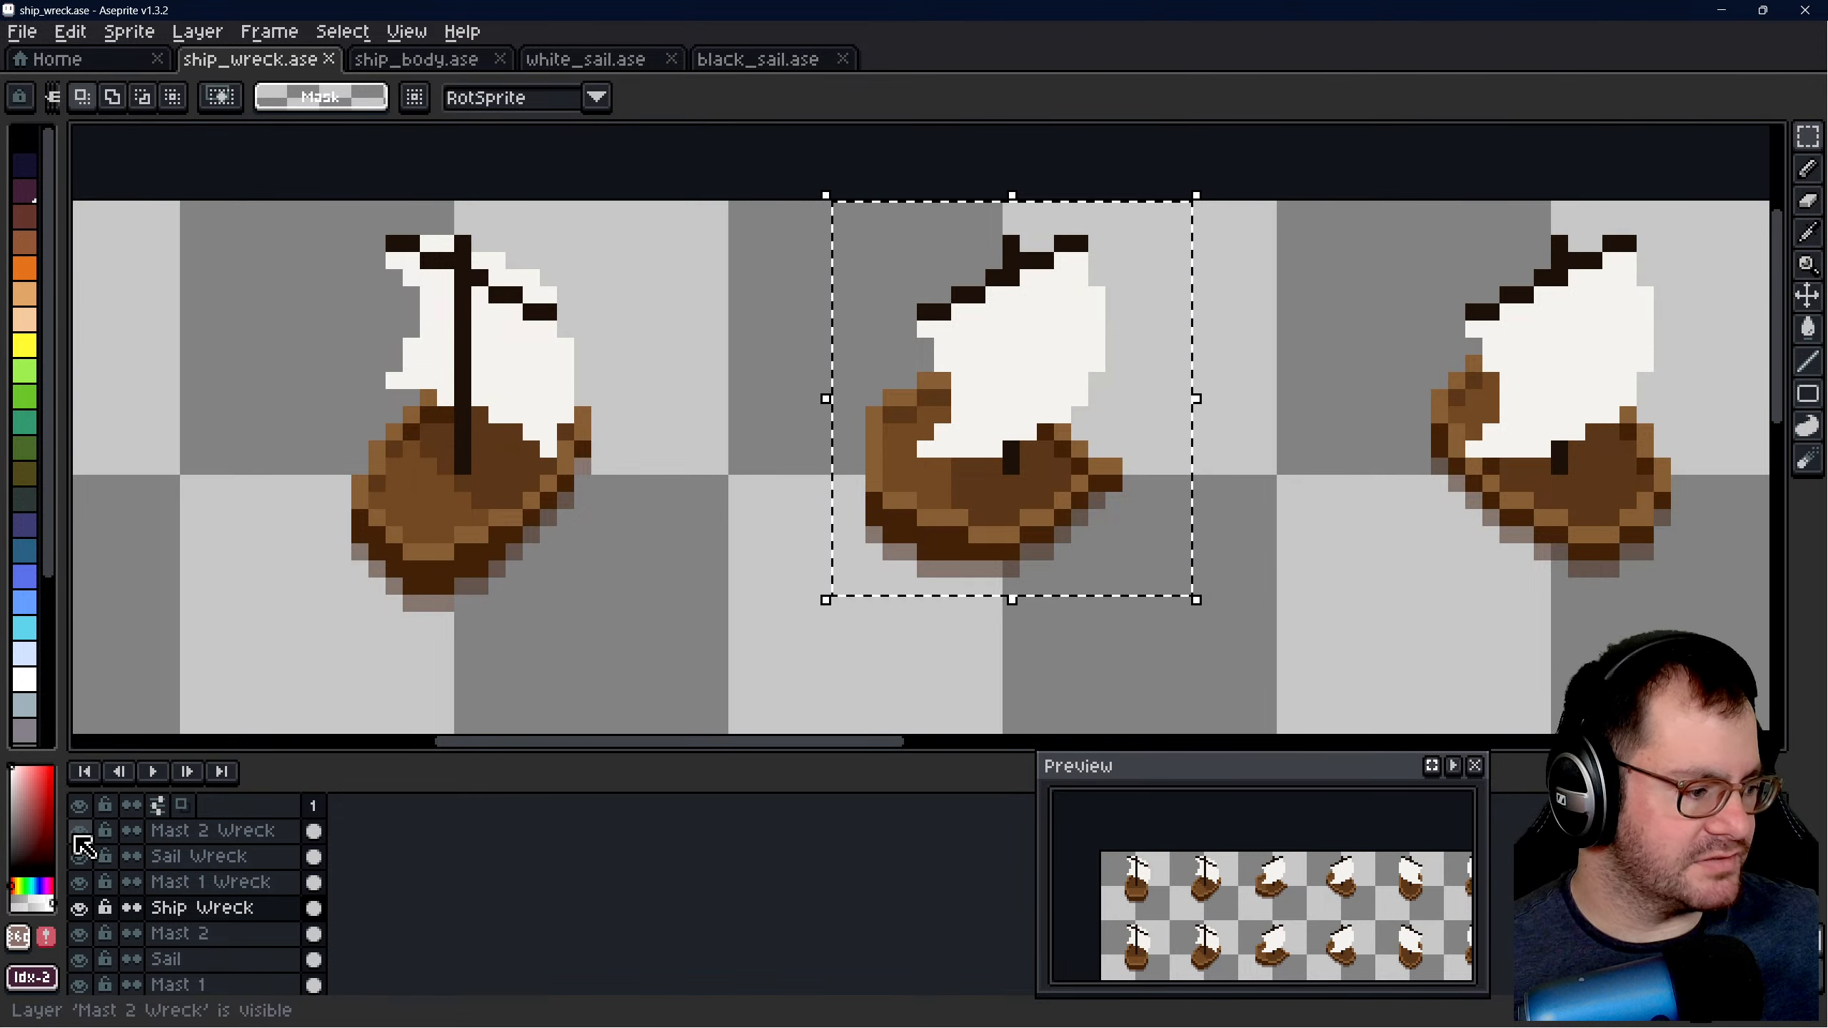
{"action": "left_click_drag", "start_coordinate": [79, 841], "coordinate": [98, 885]}
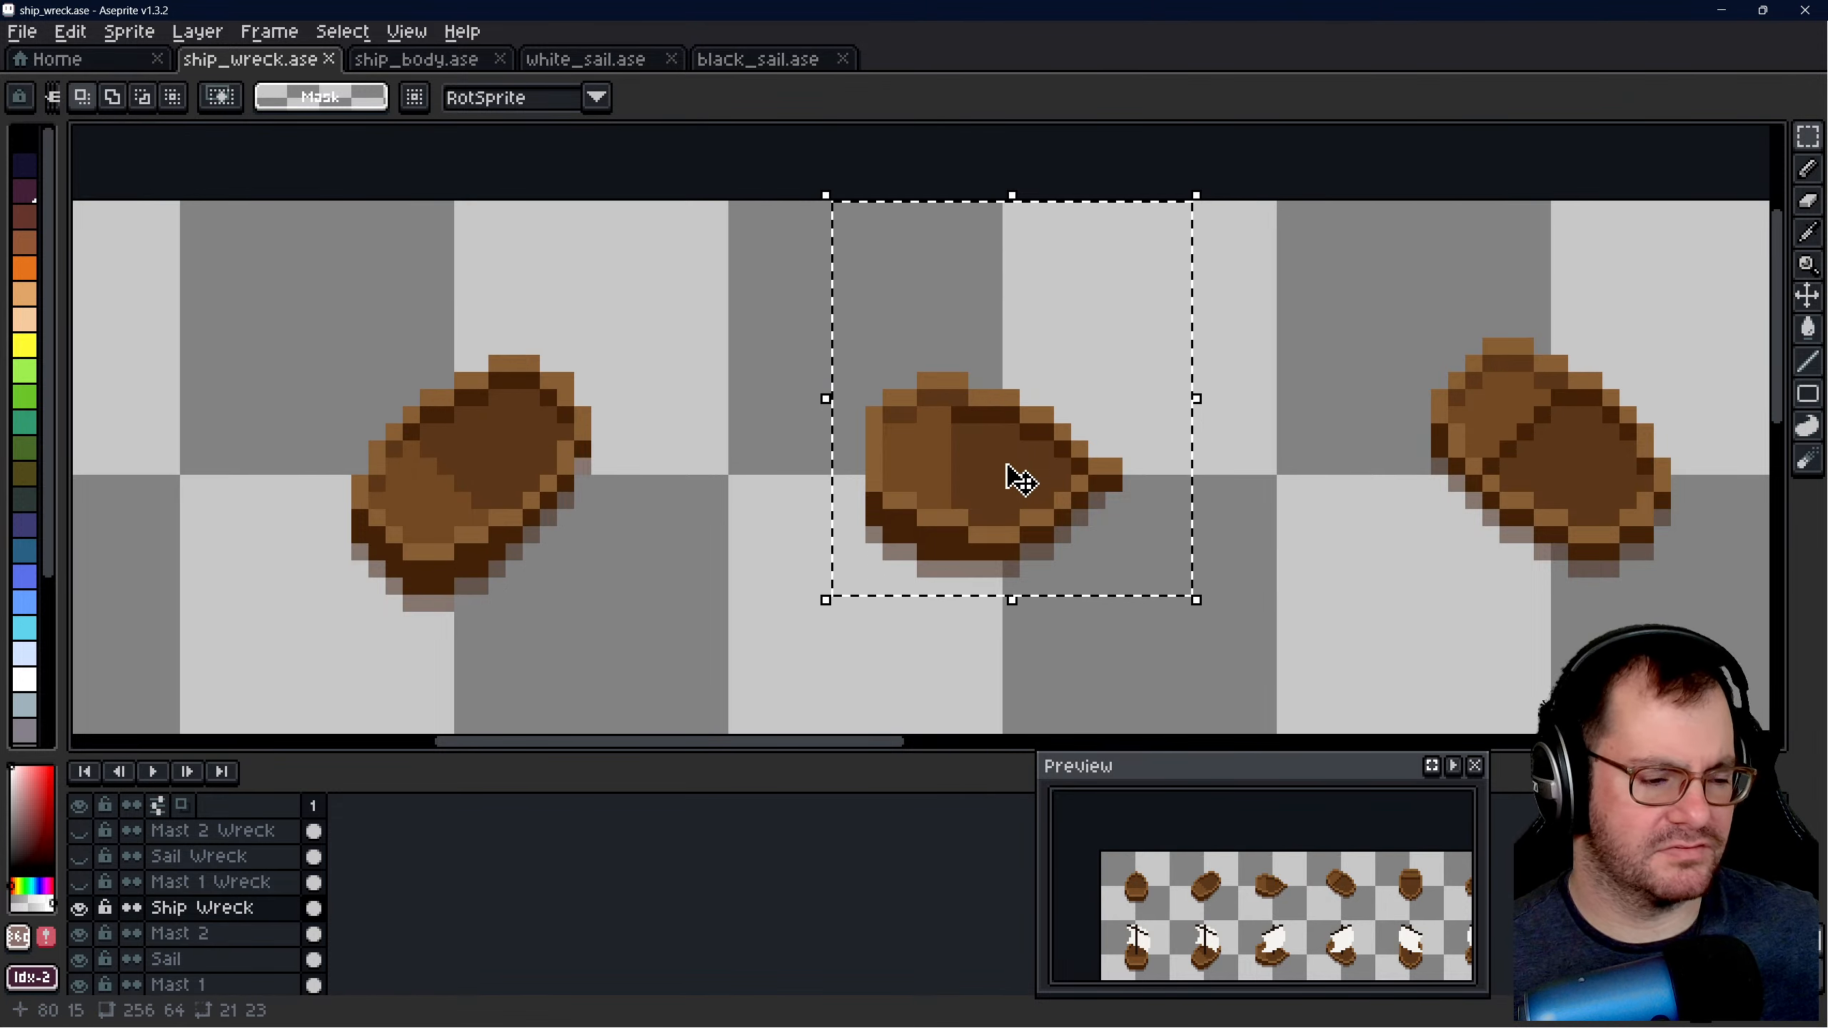
{"action": "left_click_drag", "start_coordinate": [1020, 481], "coordinate": [885, 482]}
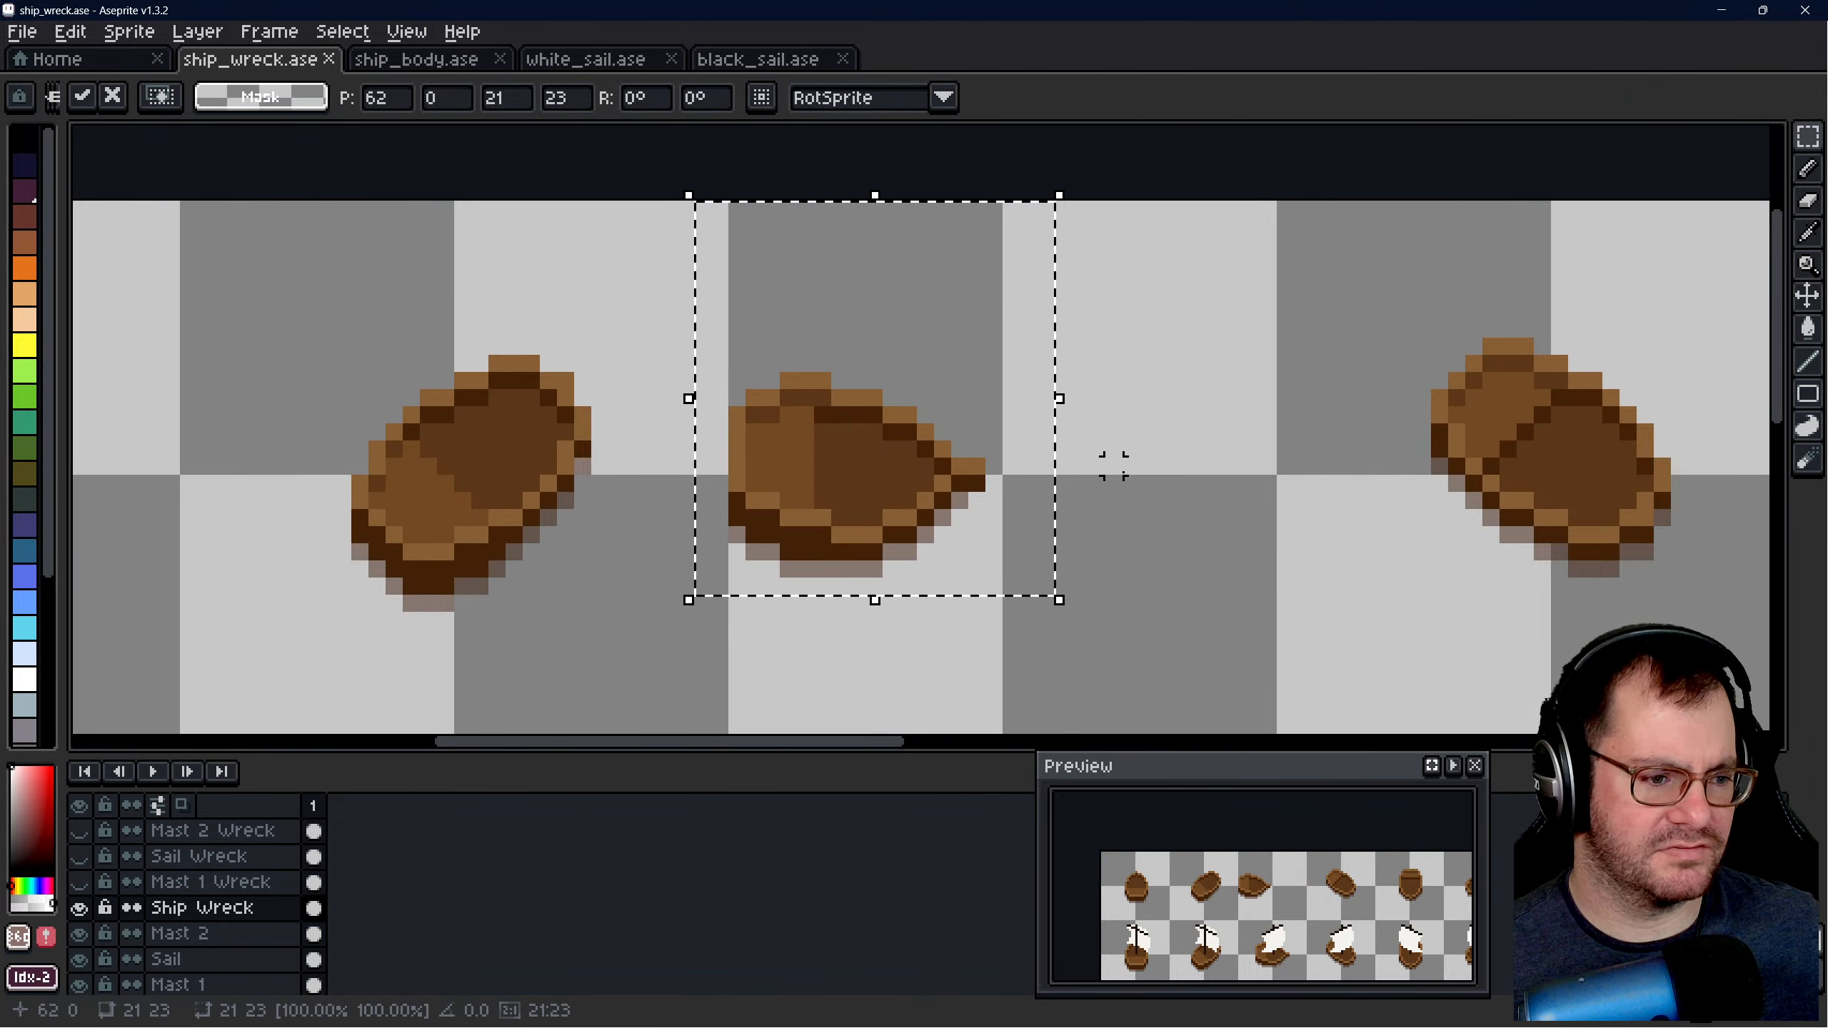
{"action": "left_click", "coordinate": [1163, 449]}
- Select a 26 × 22 pixel area around the third upper hull and try rotating it freehand
{"action": "left_click_drag", "start_coordinate": [634, 295], "coordinate": [1076, 667]}
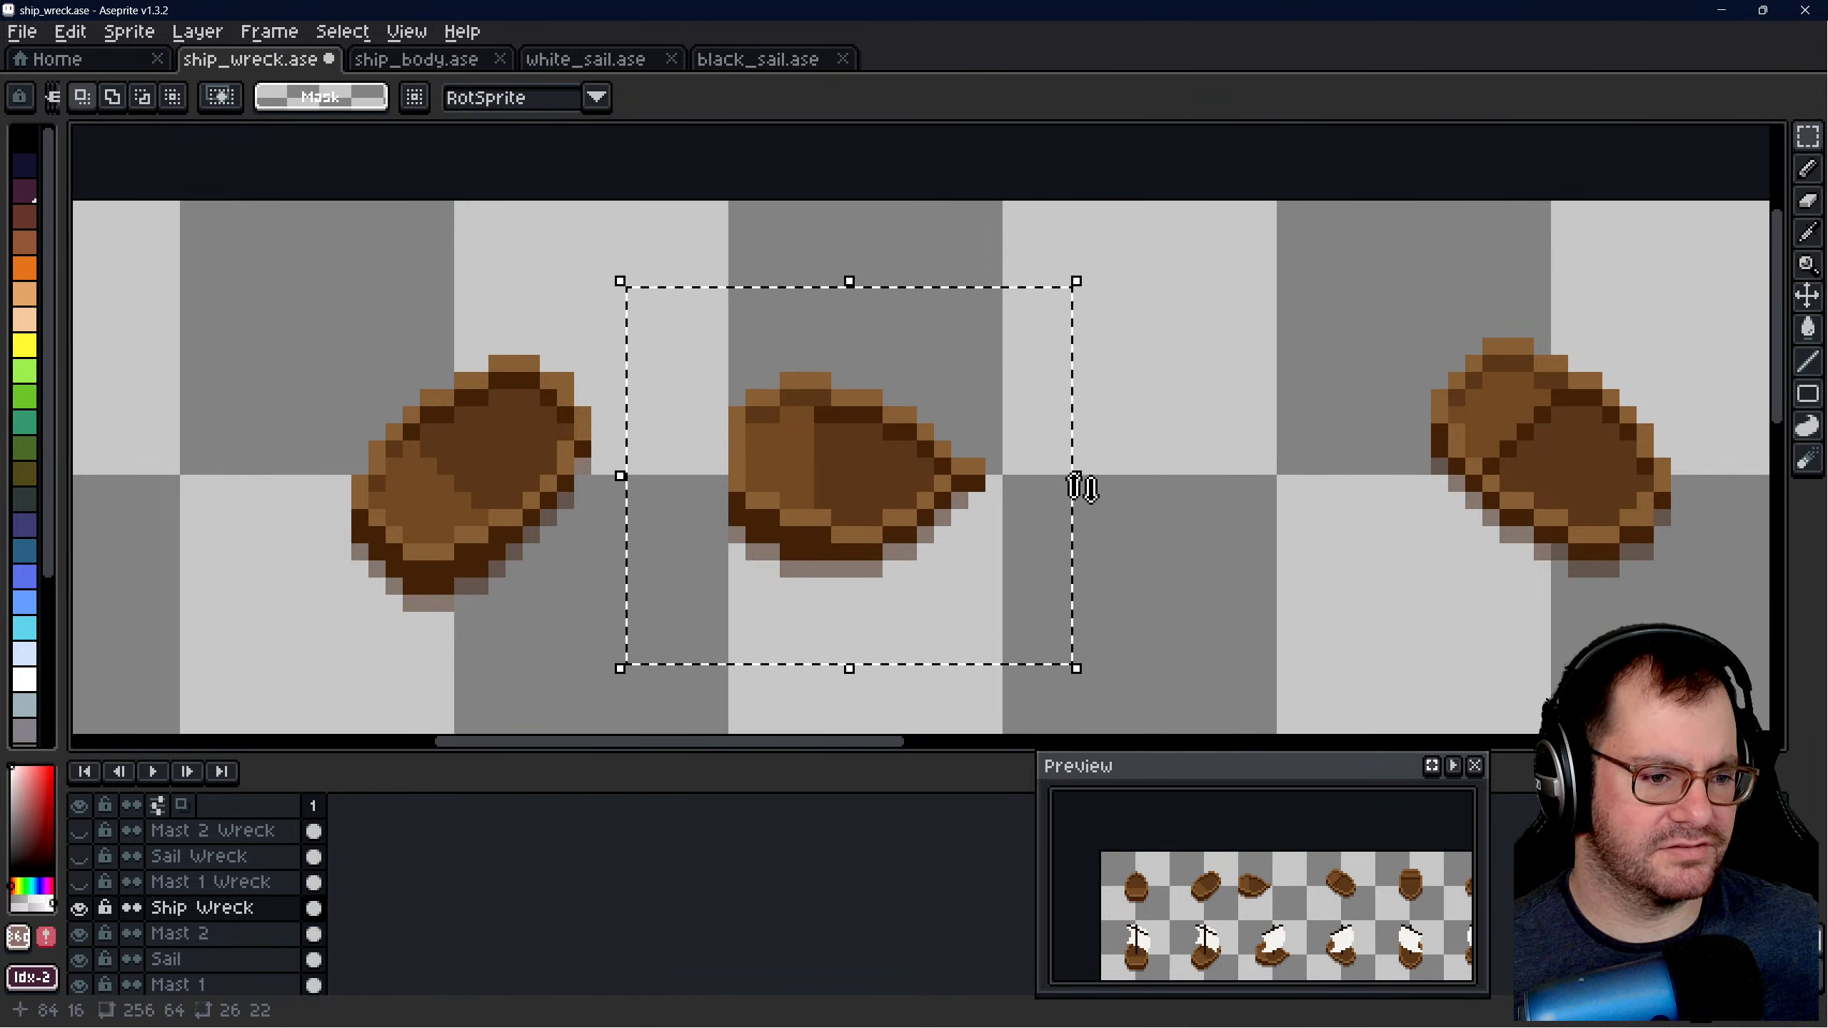
{"action": "left_click_drag", "start_coordinate": [1080, 488], "coordinate": [1079, 550]}
{"action": "key", "text": "Escape"}
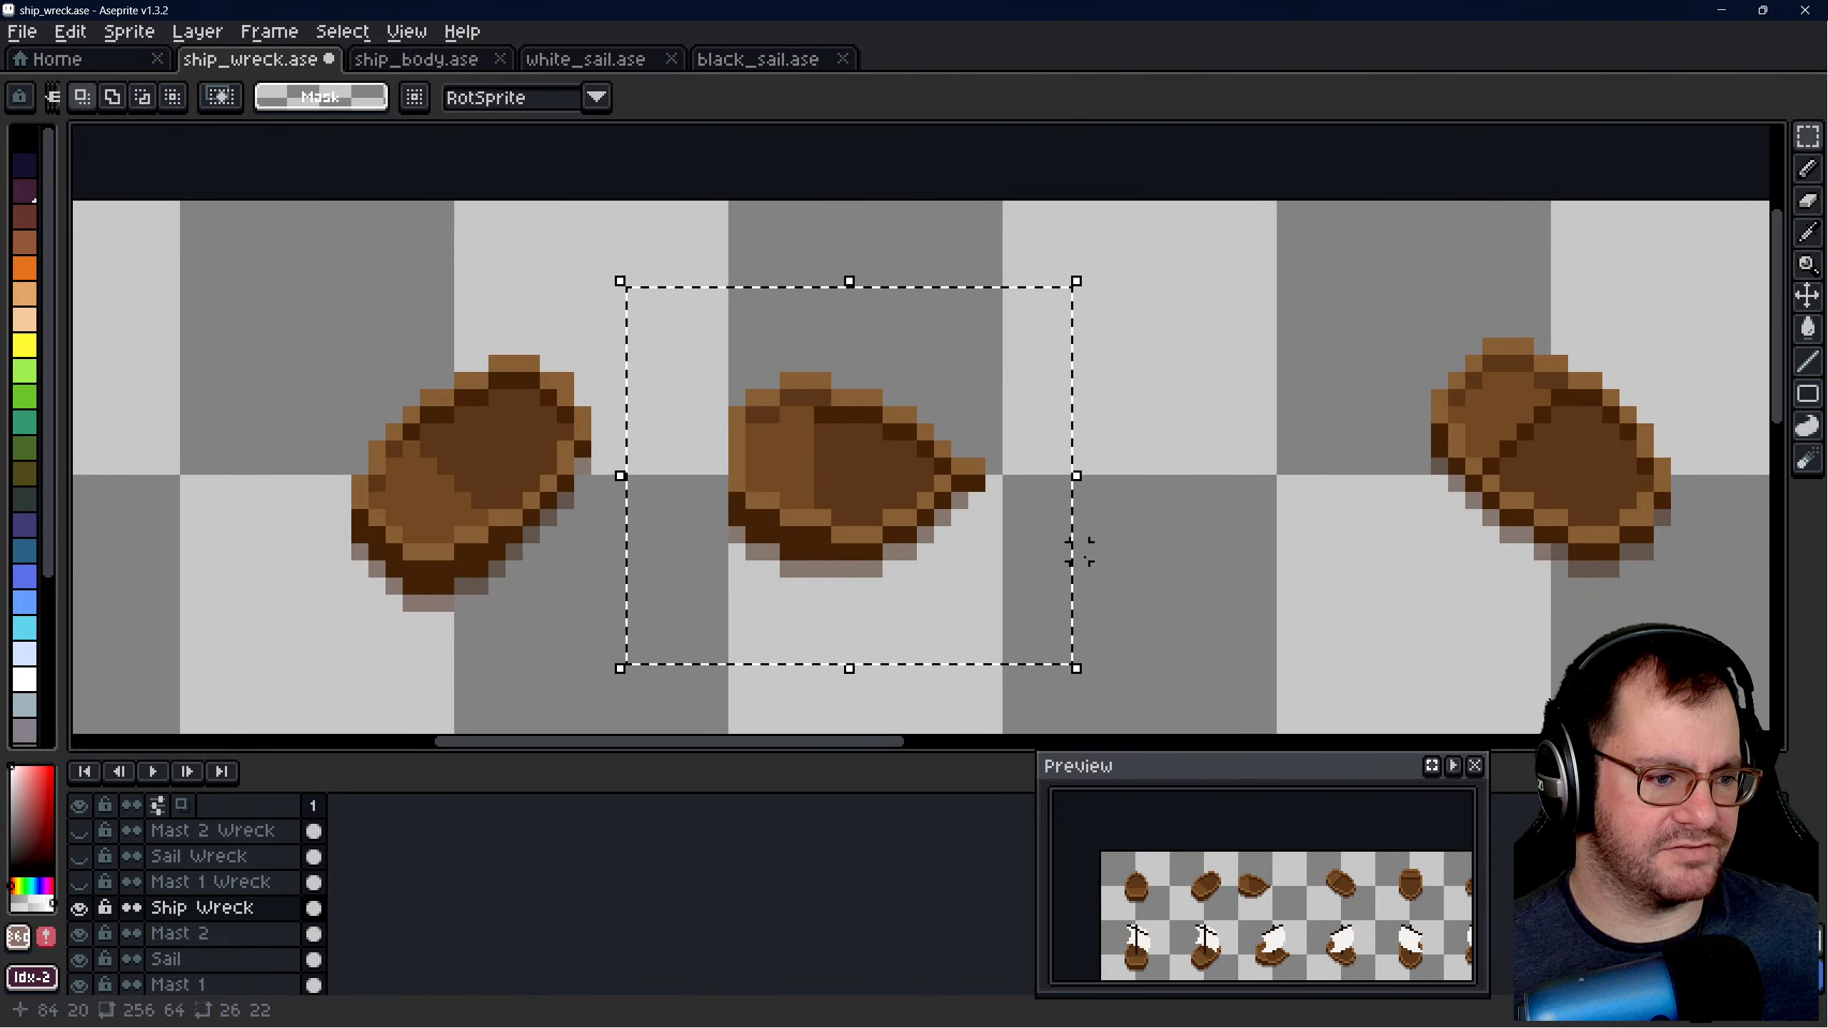
{"action": "left_click_drag", "start_coordinate": [1080, 485], "coordinate": [1147, 498], "text": "shift"}
{"action": "key", "text": "ctrl+z"}
{"action": "key", "text": "Escape"}
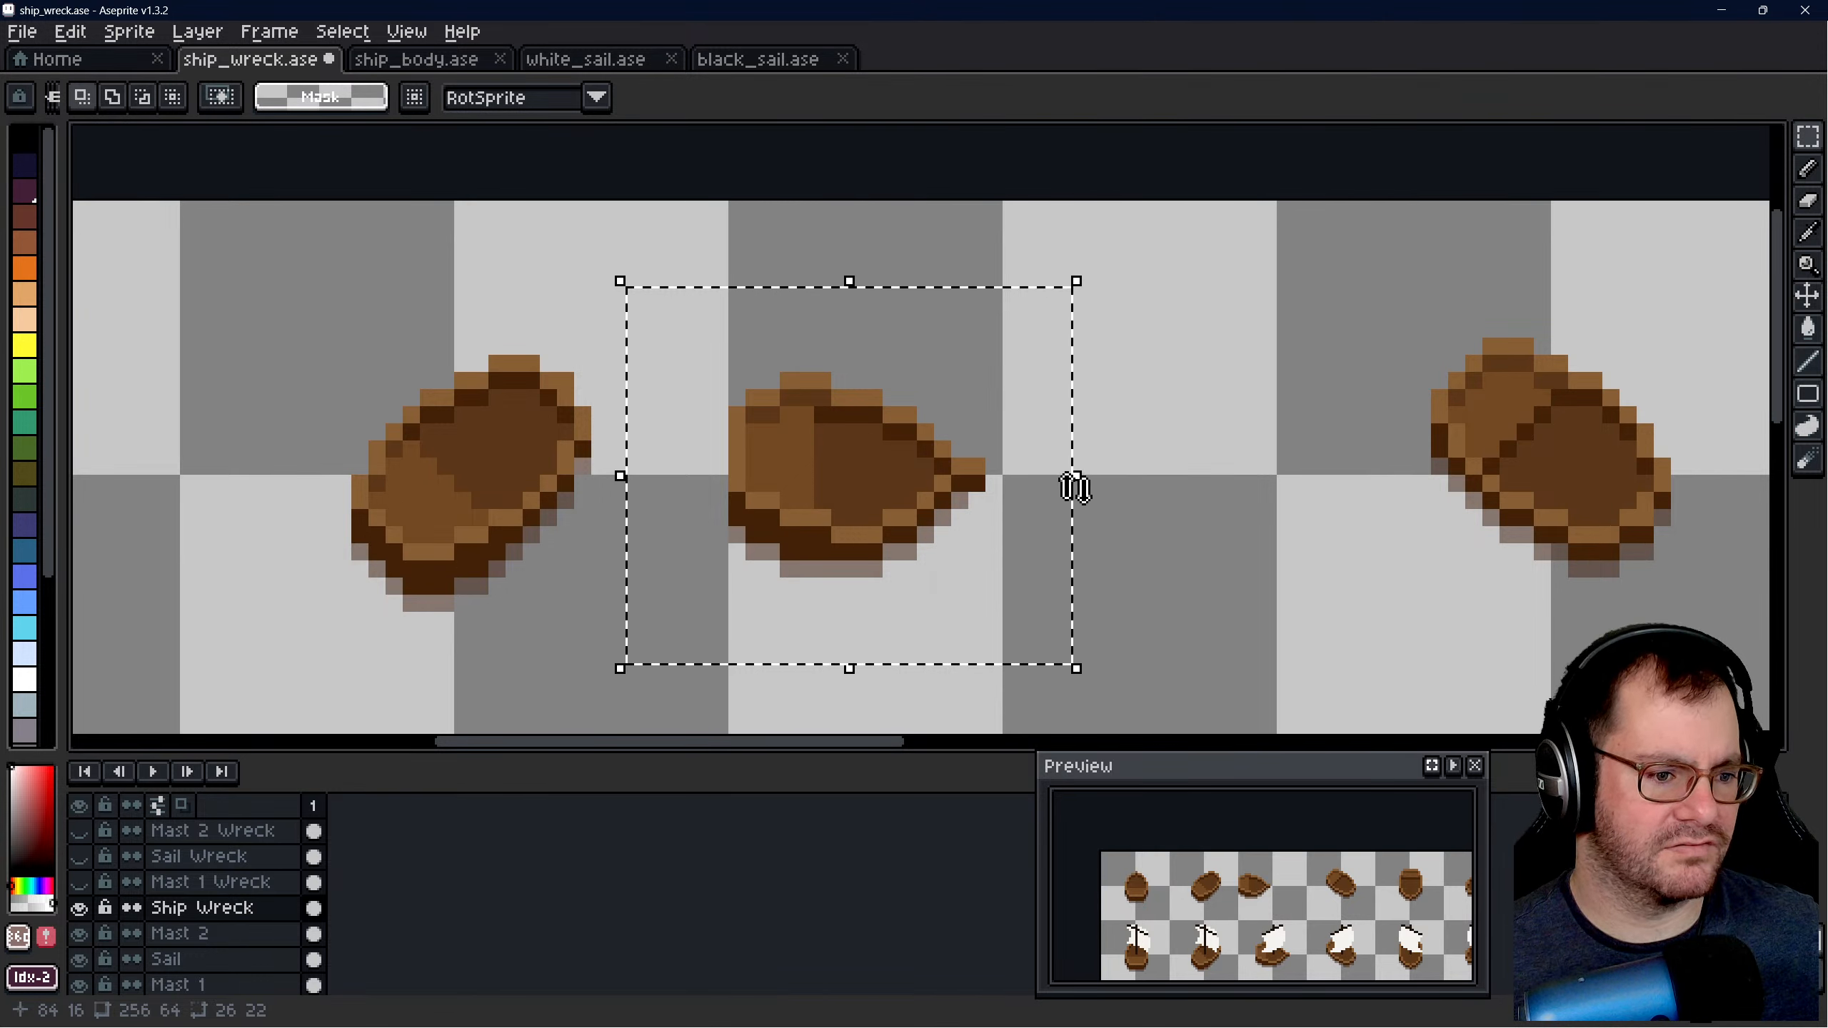
- Rotate the selected third upper hull by -45° and move it to position 67, 4
{"action": "left_click_drag", "start_coordinate": [1073, 484], "coordinate": [1076, 488]}
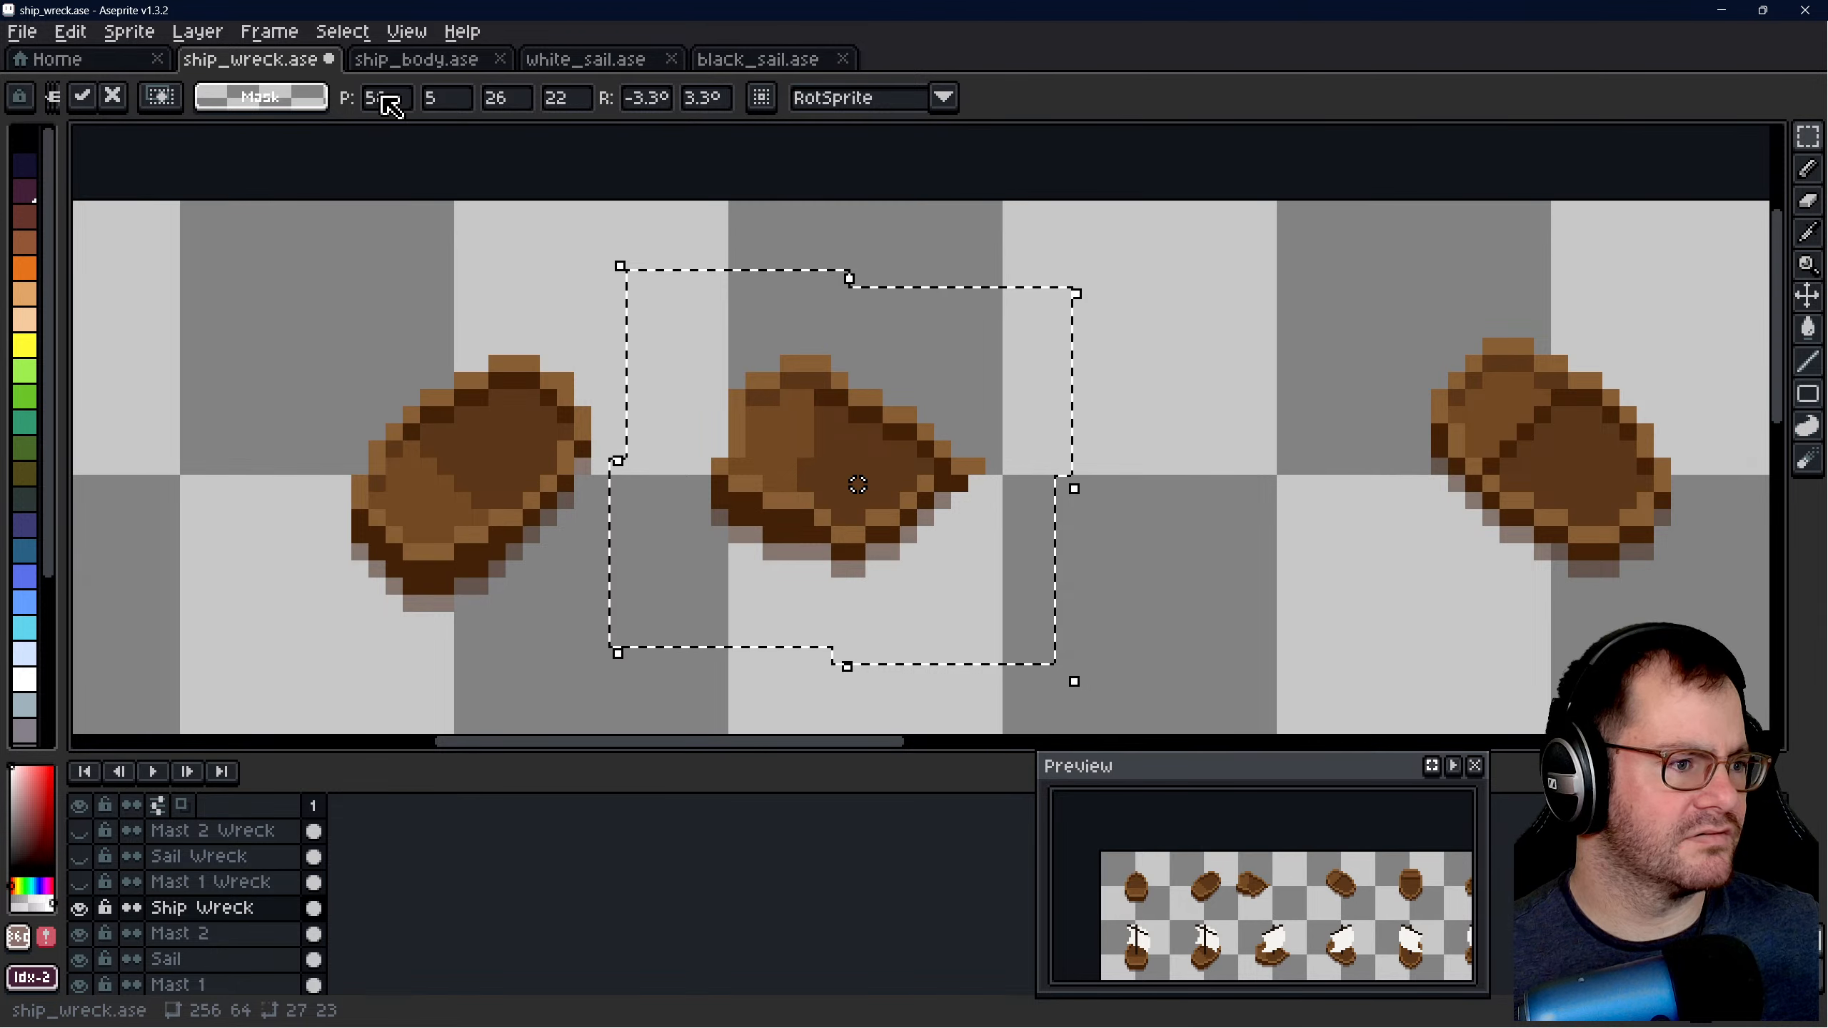
{"action": "left_click", "coordinate": [647, 98]}
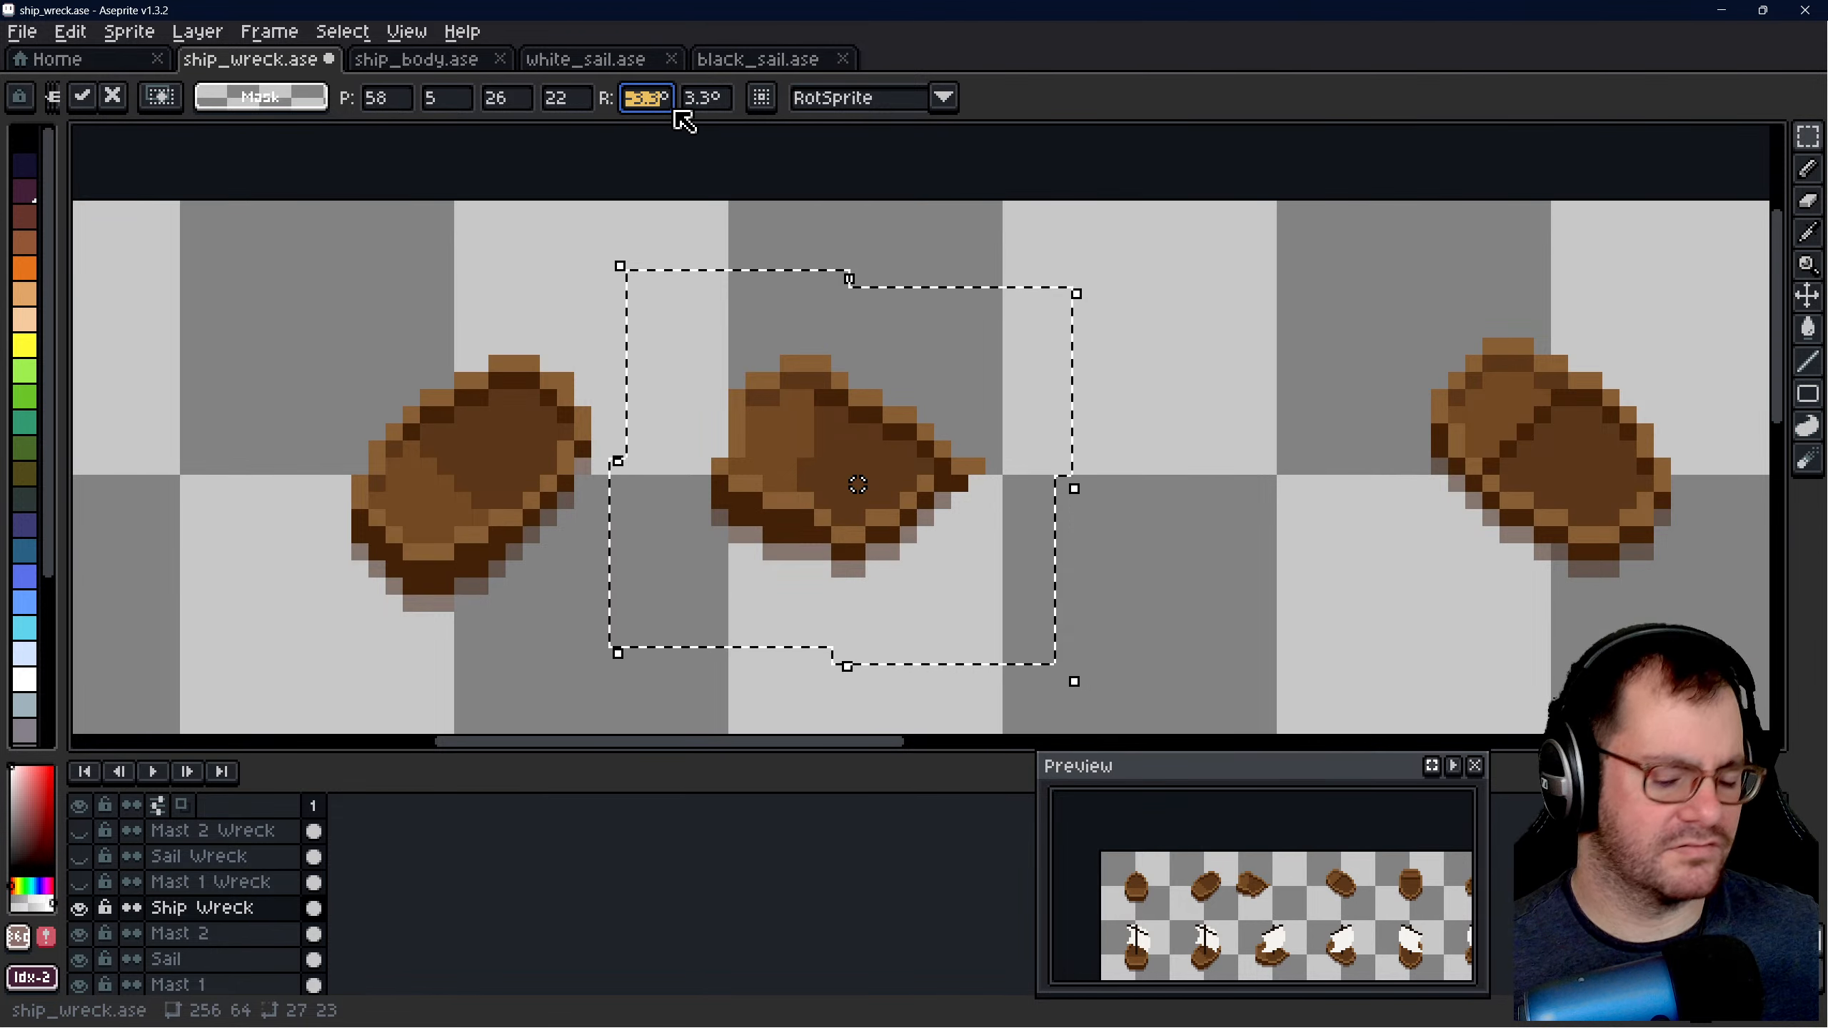
{"action": "type", "text": "-45"}
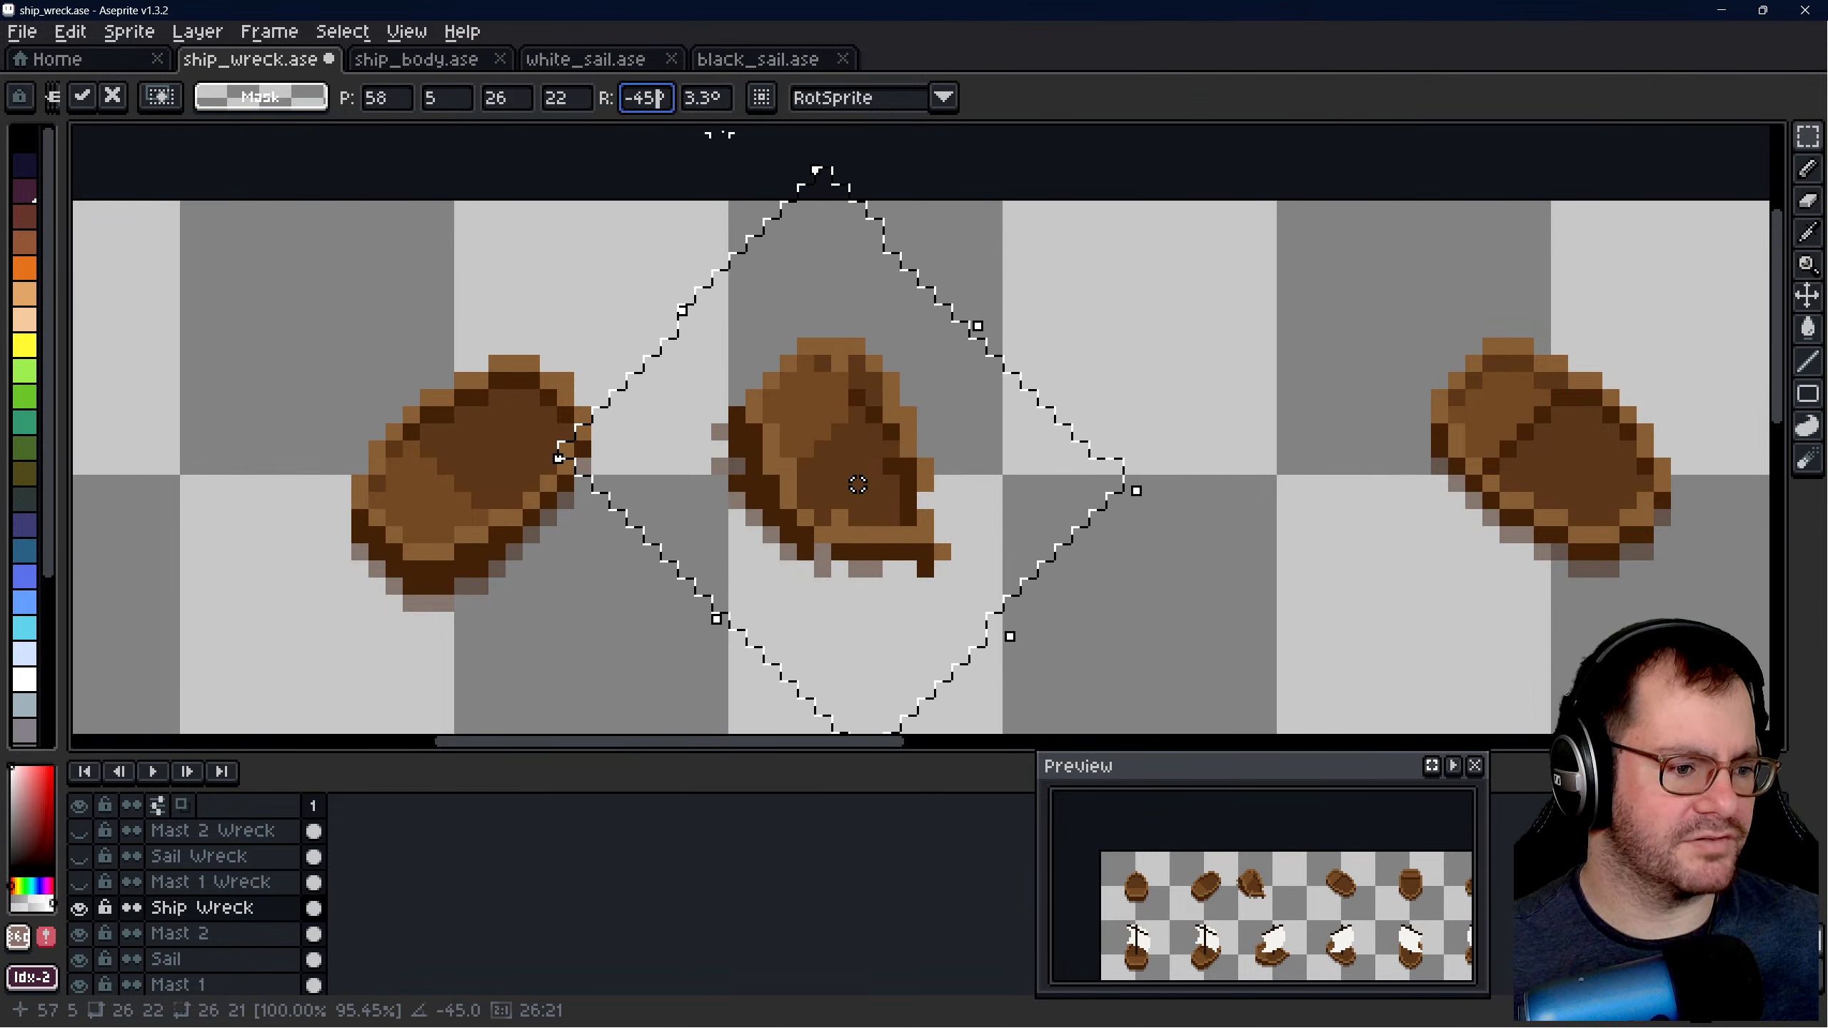
{"action": "left_click", "coordinate": [866, 473]}
{"action": "left_click_drag", "start_coordinate": [871, 487], "coordinate": [1022, 468]}
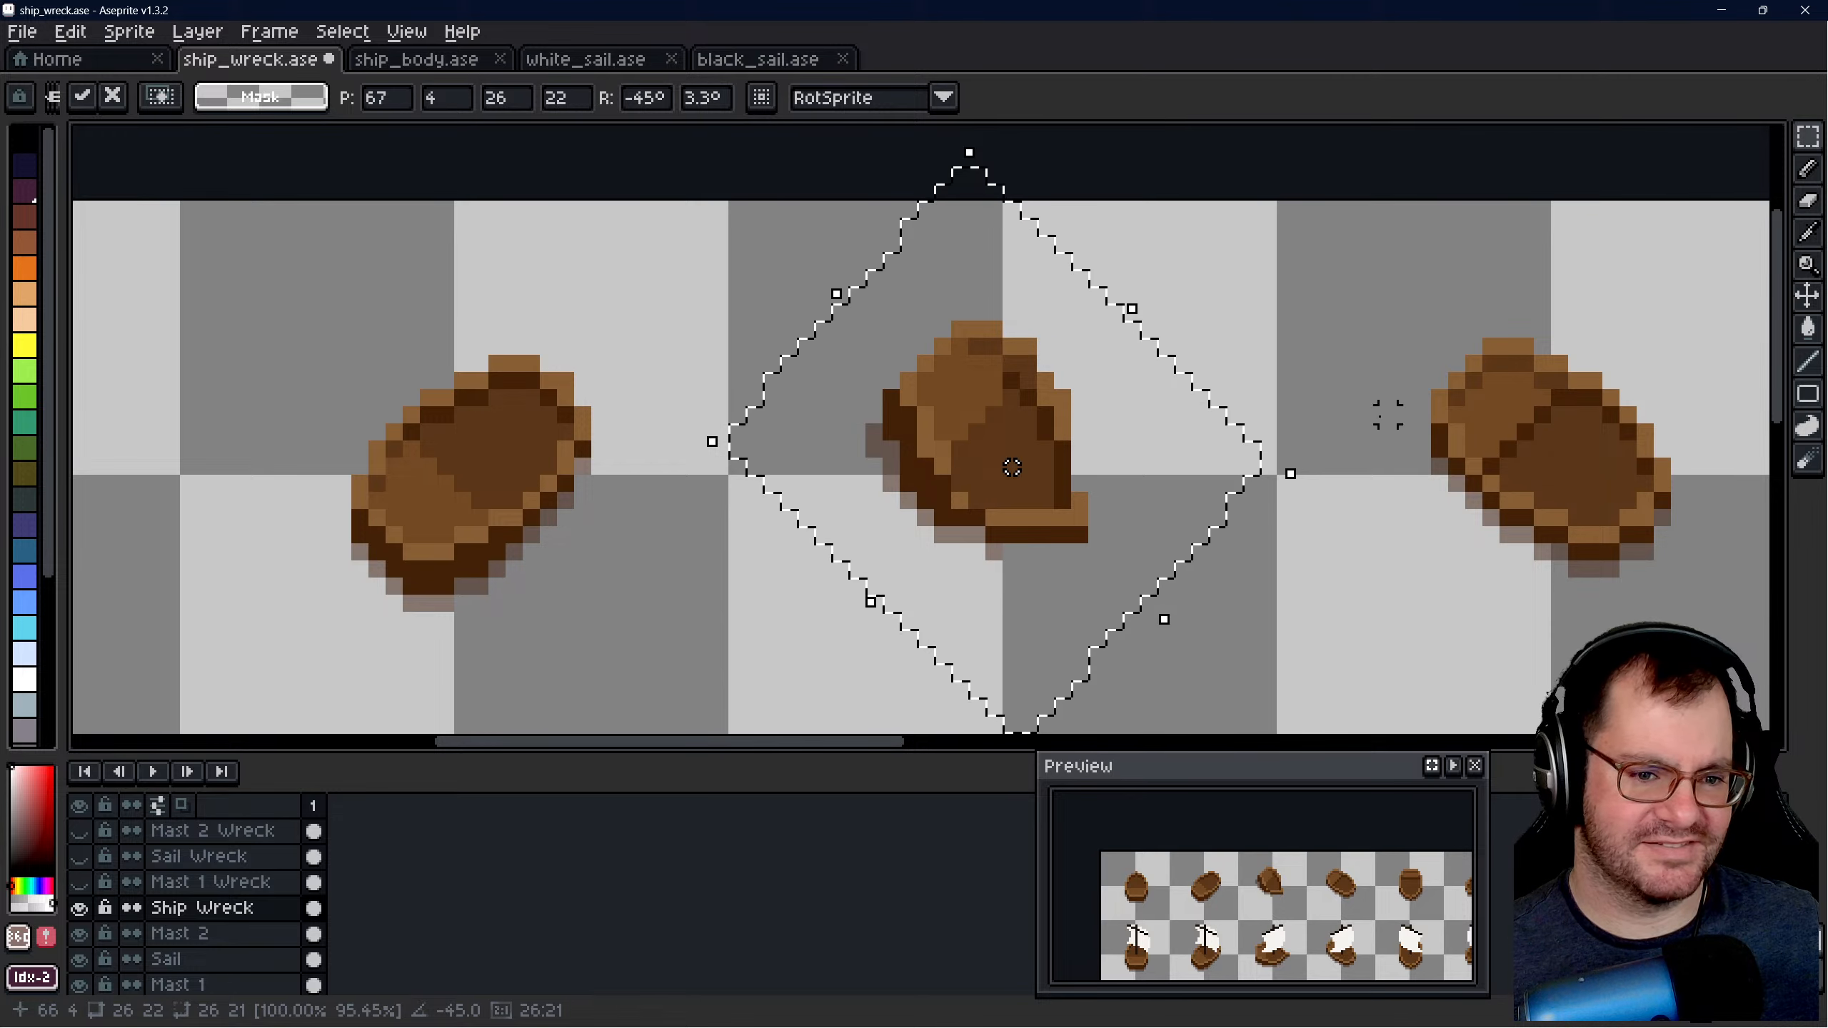
- Compare the rotated third hull with its neighbours, and undo its rotation and move
{"action": "scroll", "coordinate": [1387, 415], "scroll_direction": "down", "scroll_amount": 3}
{"action": "scroll", "coordinate": [1148, 353], "scroll_direction": "up", "scroll_amount": 1}
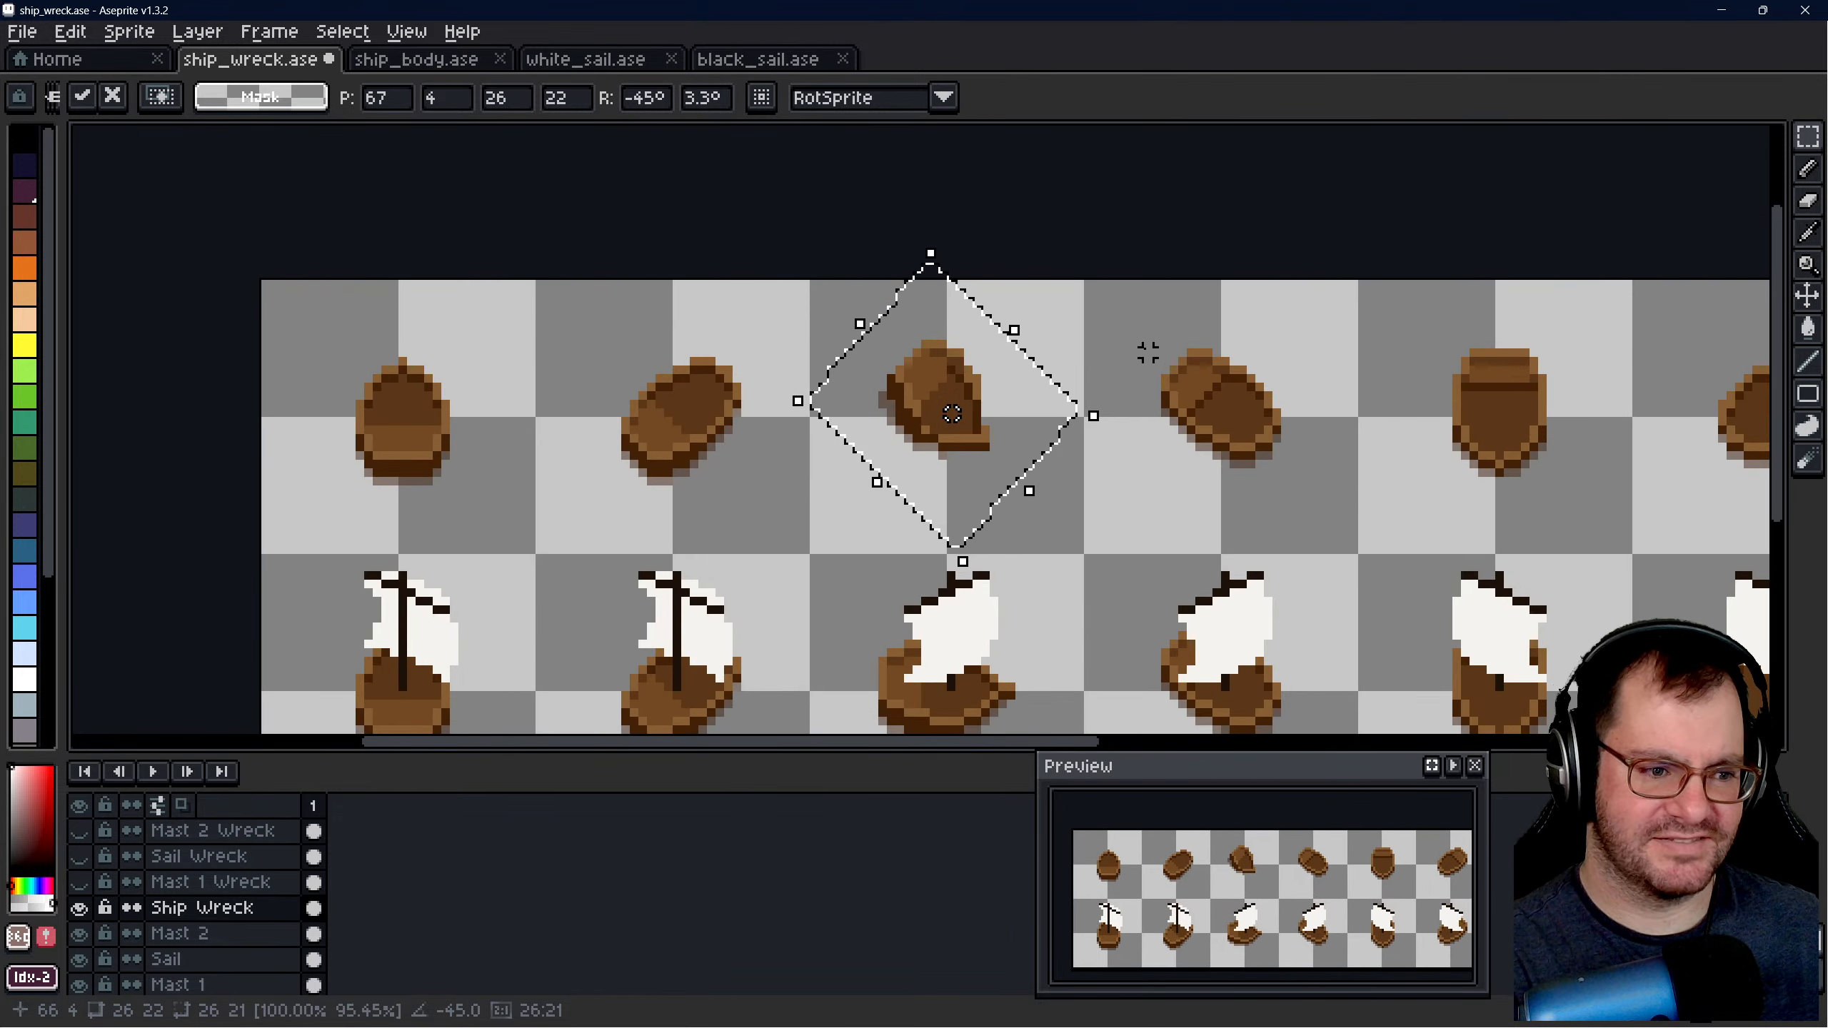
{"action": "scroll", "coordinate": [1148, 352], "scroll_direction": "up", "scroll_amount": 1}
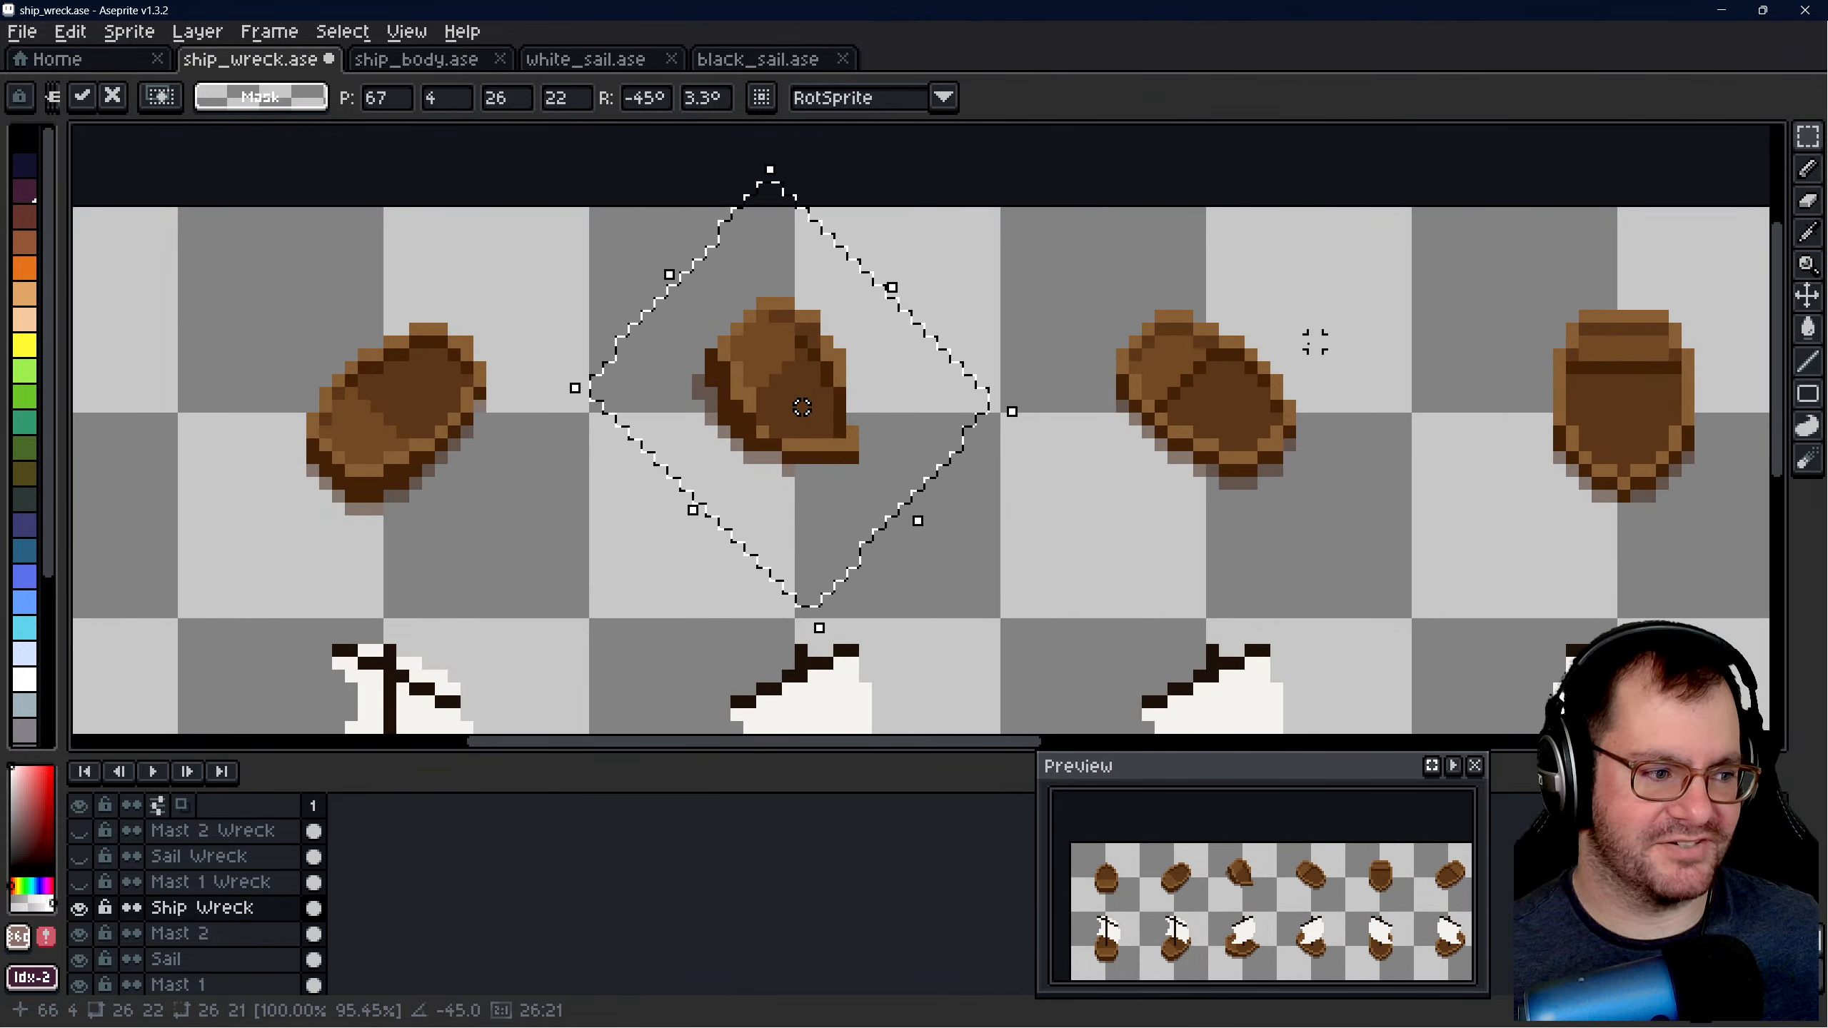
{"action": "scroll", "coordinate": [1216, 416], "scroll_direction": "down", "scroll_amount": 1}
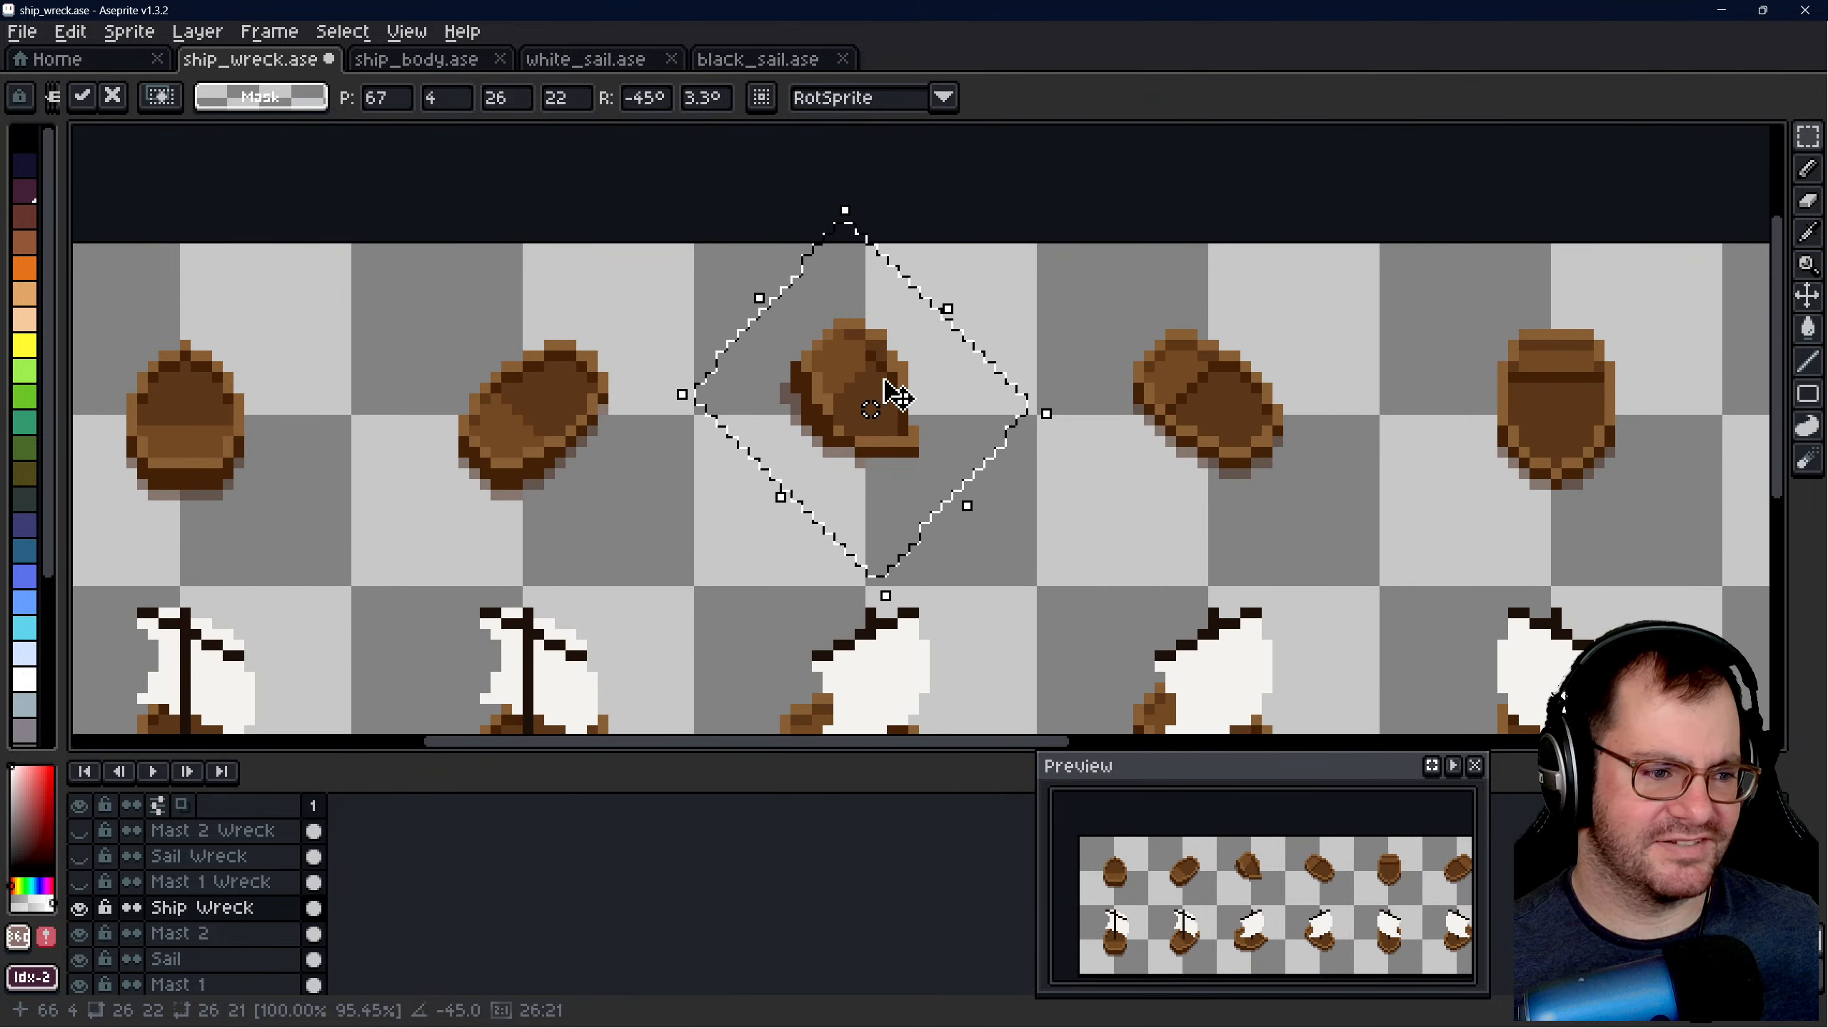
{"action": "scroll", "coordinate": [885, 382], "scroll_direction": "up", "scroll_amount": 1}
{"action": "left_click", "coordinate": [1077, 286]}
{"action": "scroll", "coordinate": [812, 369], "scroll_direction": "up", "scroll_amount": 2}
{"action": "key", "text": "ctrl+z"}
{"action": "key", "text": "ctrl+z"}
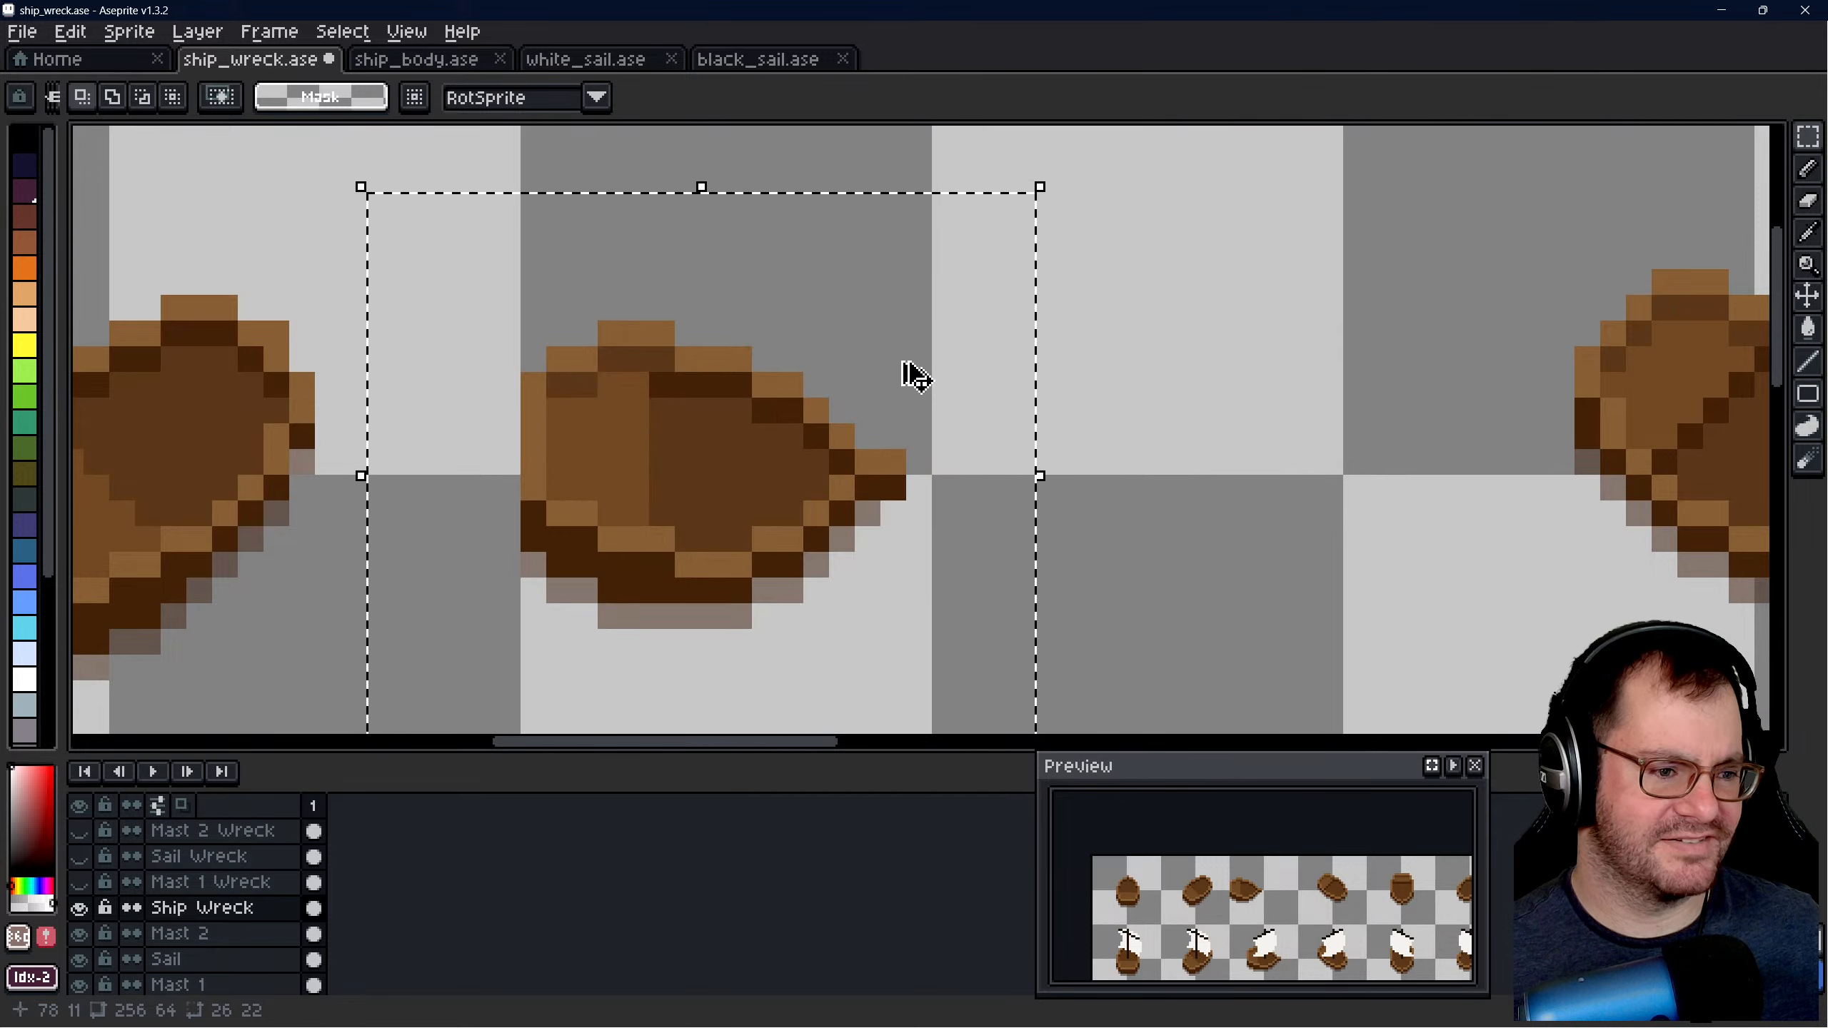
- Compare the upper-row hulls with the sailing ships below, and examine the fourth upper hull up close
{"action": "scroll", "coordinate": [1198, 425], "scroll_direction": "down", "scroll_amount": 3}
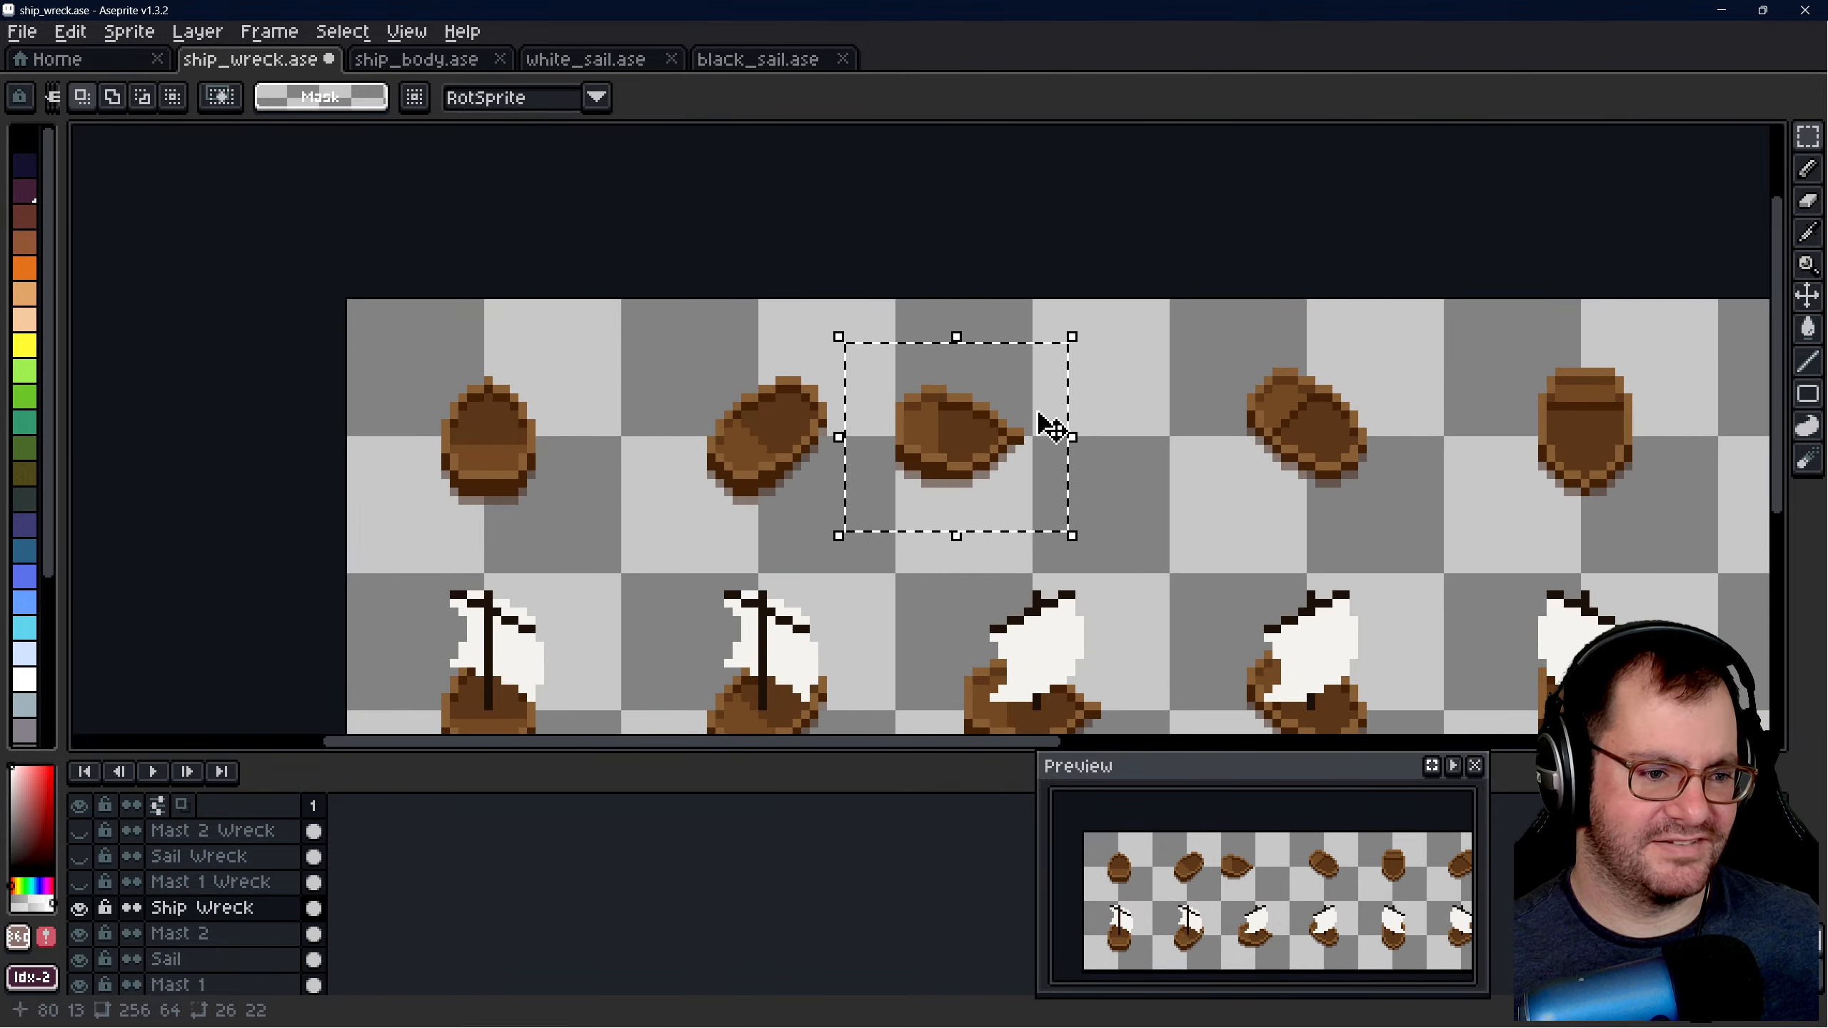
{"action": "scroll", "coordinate": [845, 427], "scroll_direction": "up", "scroll_amount": 3}
{"action": "scroll", "coordinate": [820, 453], "scroll_direction": "down", "scroll_amount": 2}
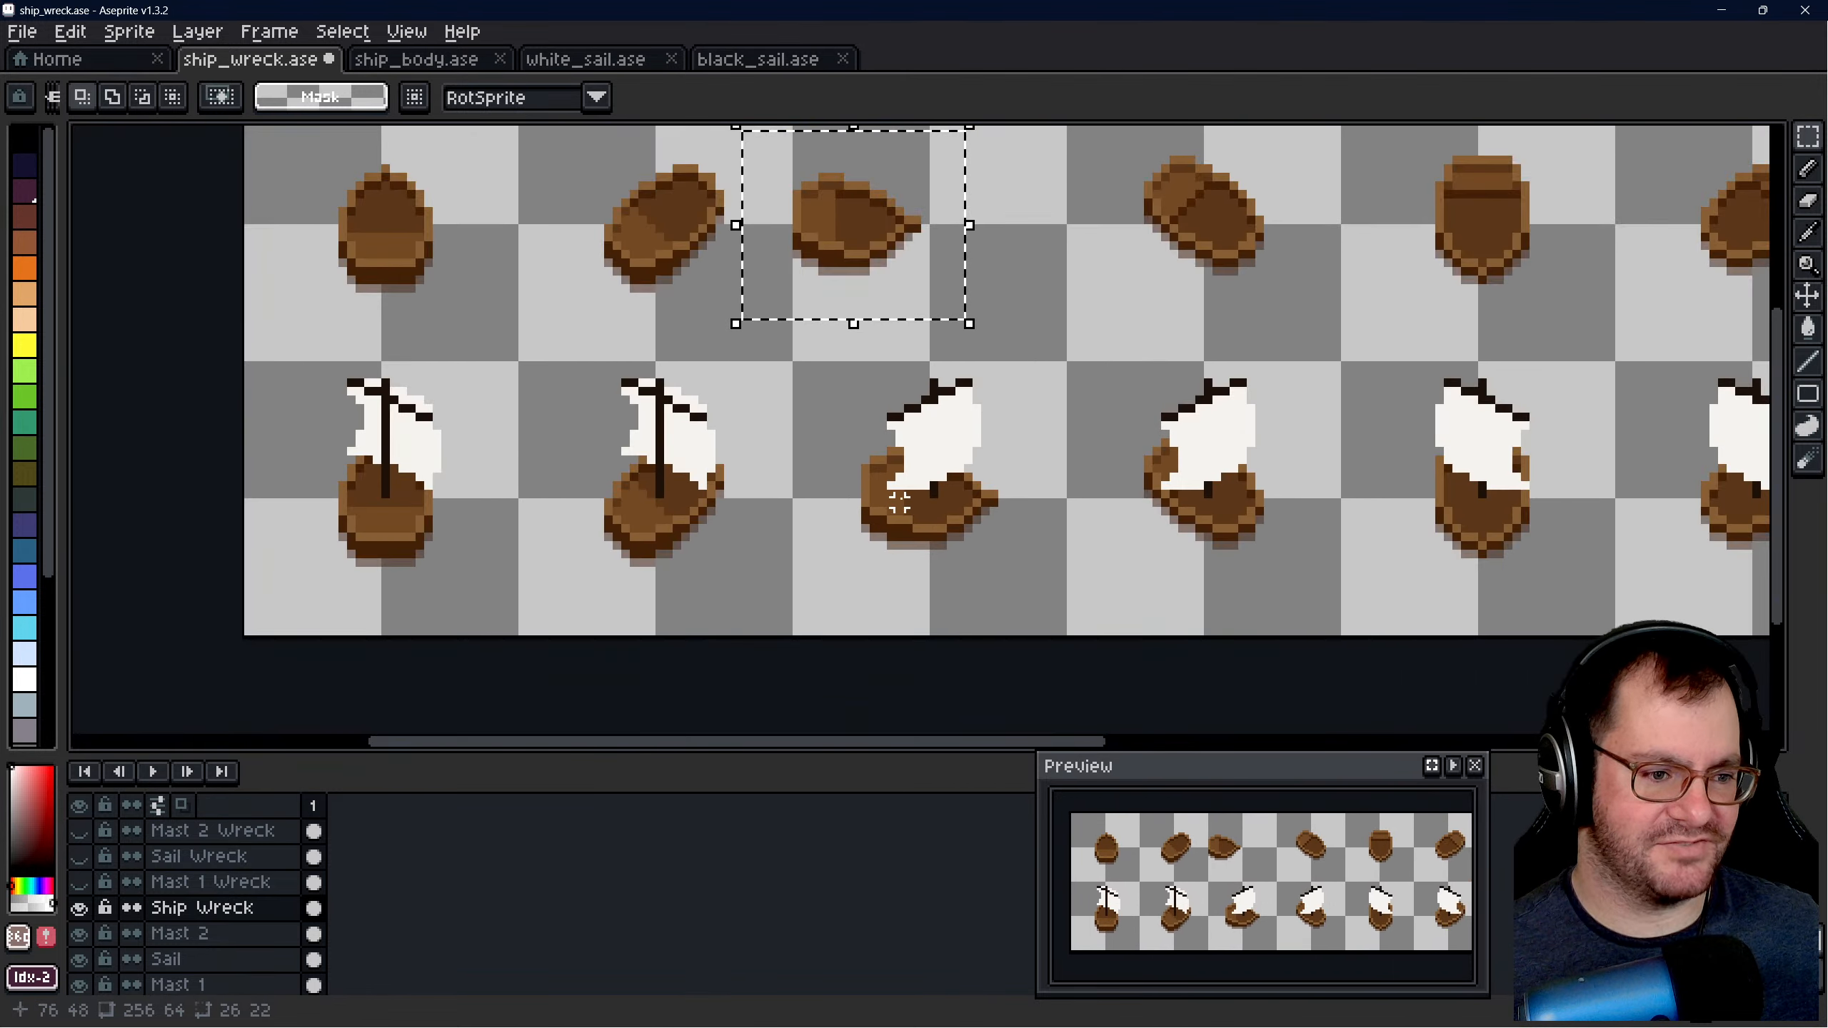
{"action": "scroll", "coordinate": [893, 510], "scroll_direction": "up", "scroll_amount": 2}
{"action": "scroll", "coordinate": [1268, 191], "scroll_direction": "down", "scroll_amount": 2}
{"action": "scroll", "coordinate": [1165, 294], "scroll_direction": "up", "scroll_amount": 2}
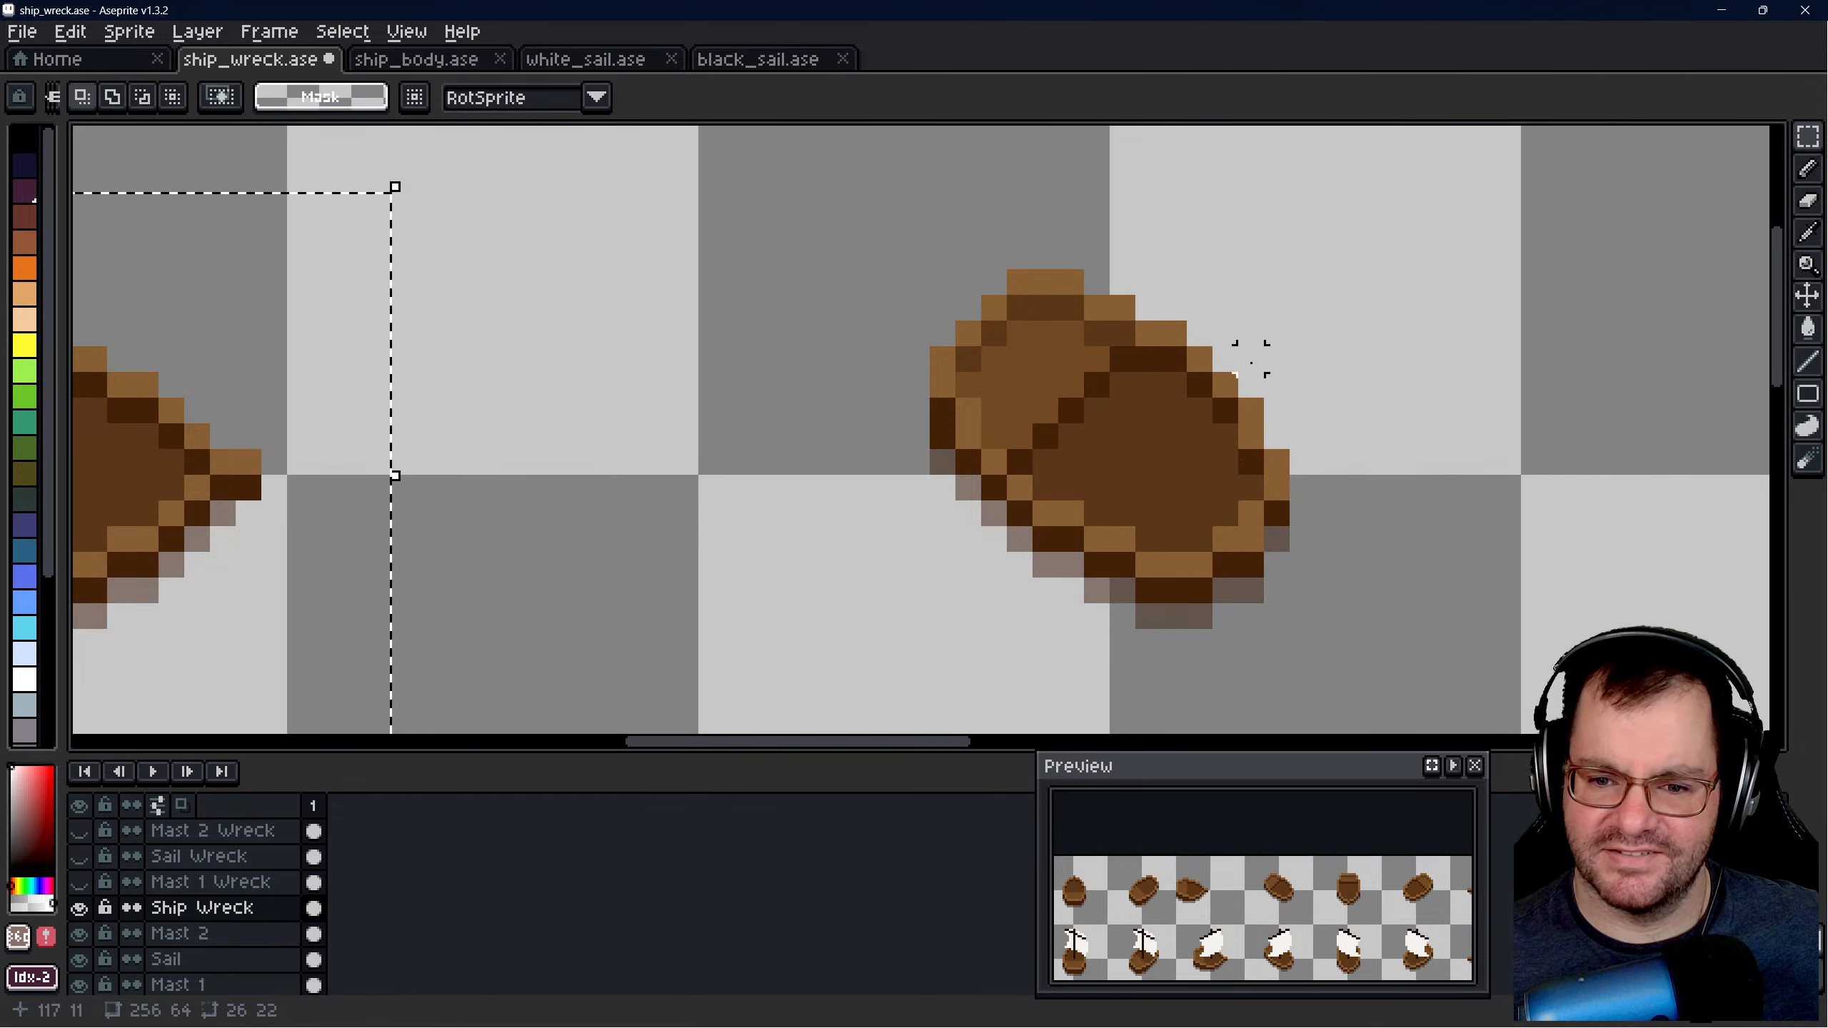
{"action": "scroll", "coordinate": [1295, 357], "scroll_direction": "down", "scroll_amount": 2}
{"action": "scroll", "coordinate": [929, 359], "scroll_direction": "up", "scroll_amount": 1}
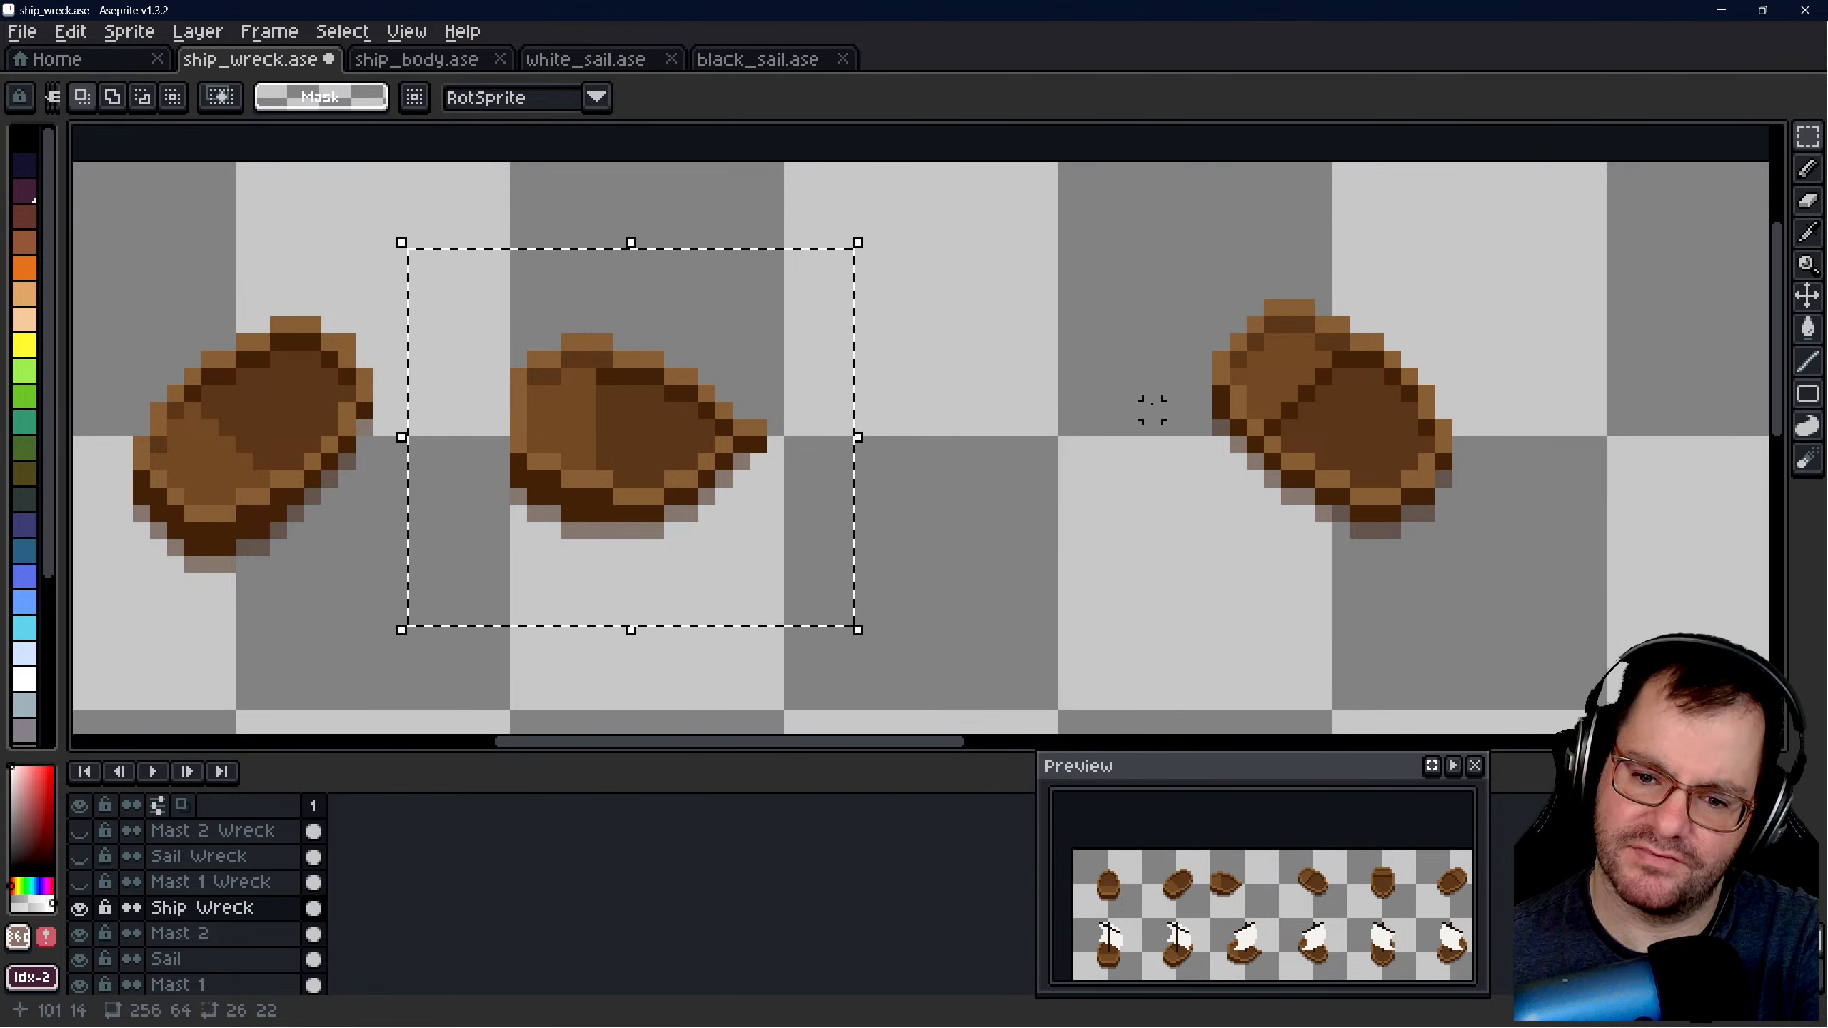
{"action": "scroll", "coordinate": [1435, 443], "scroll_direction": "down", "scroll_amount": 1}
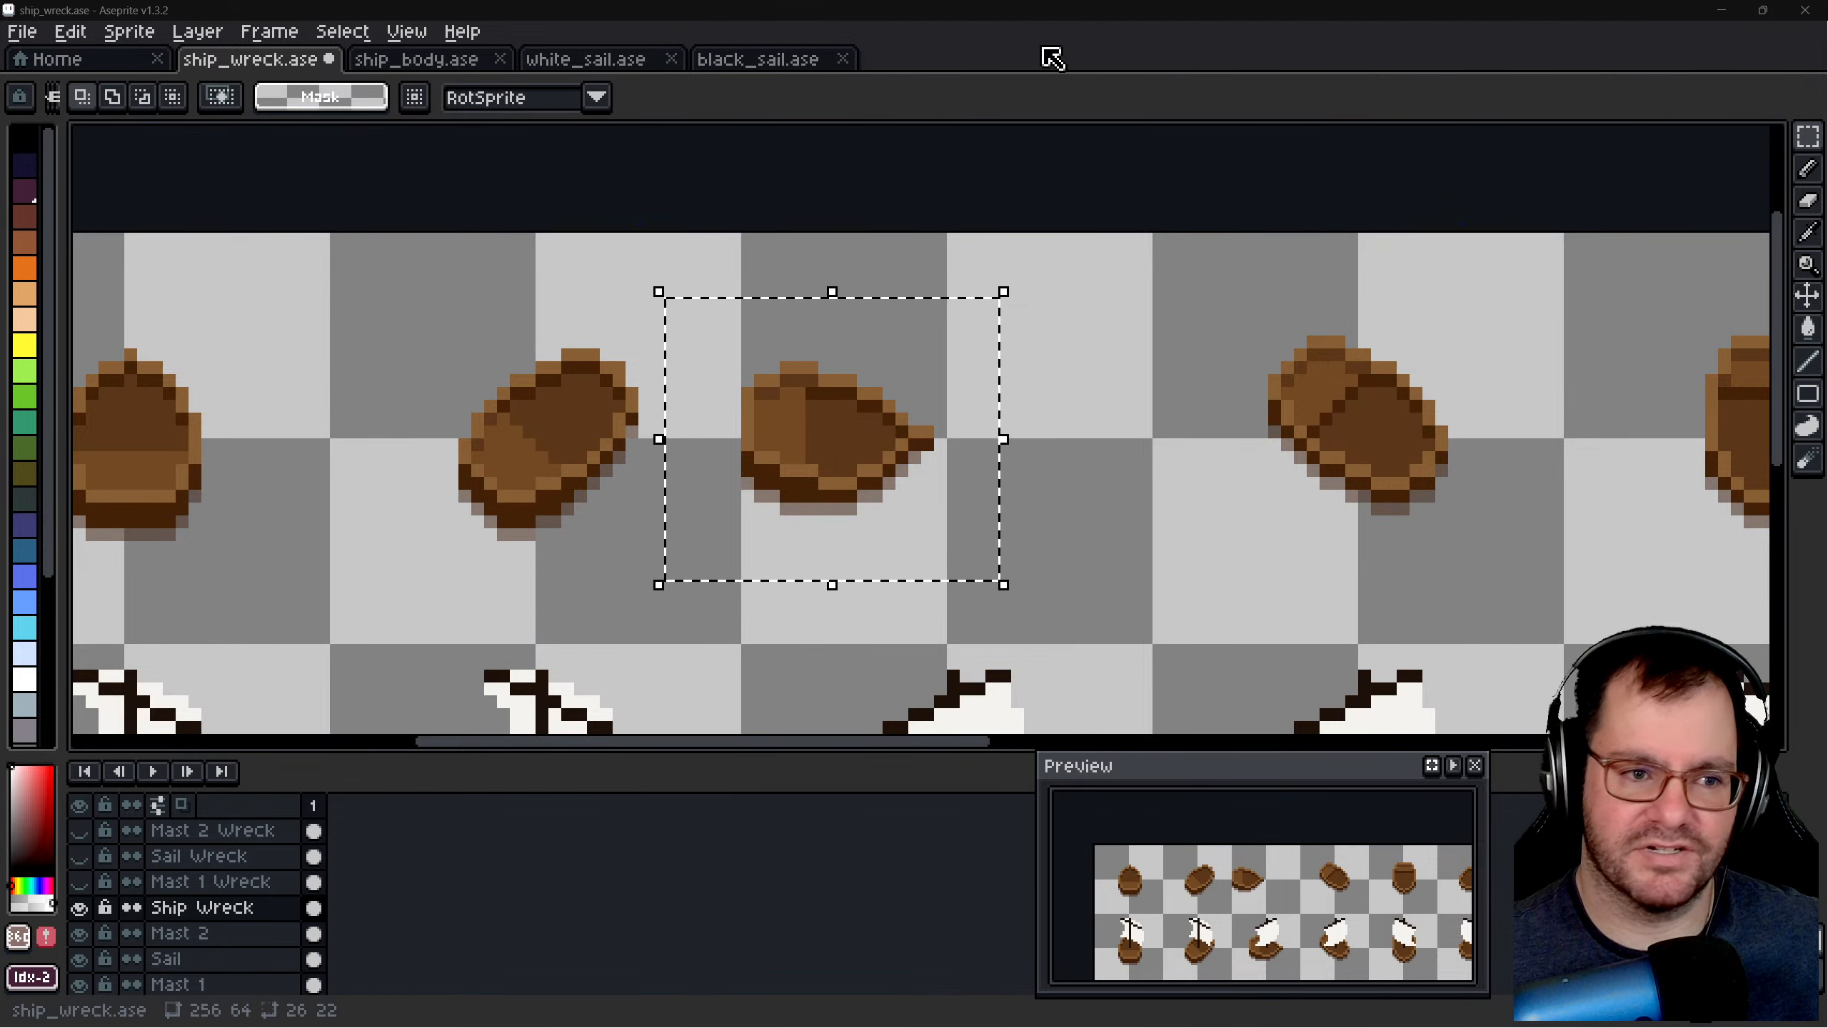
{"action": "scroll", "coordinate": [838, 492], "scroll_direction": "up", "scroll_amount": 1}
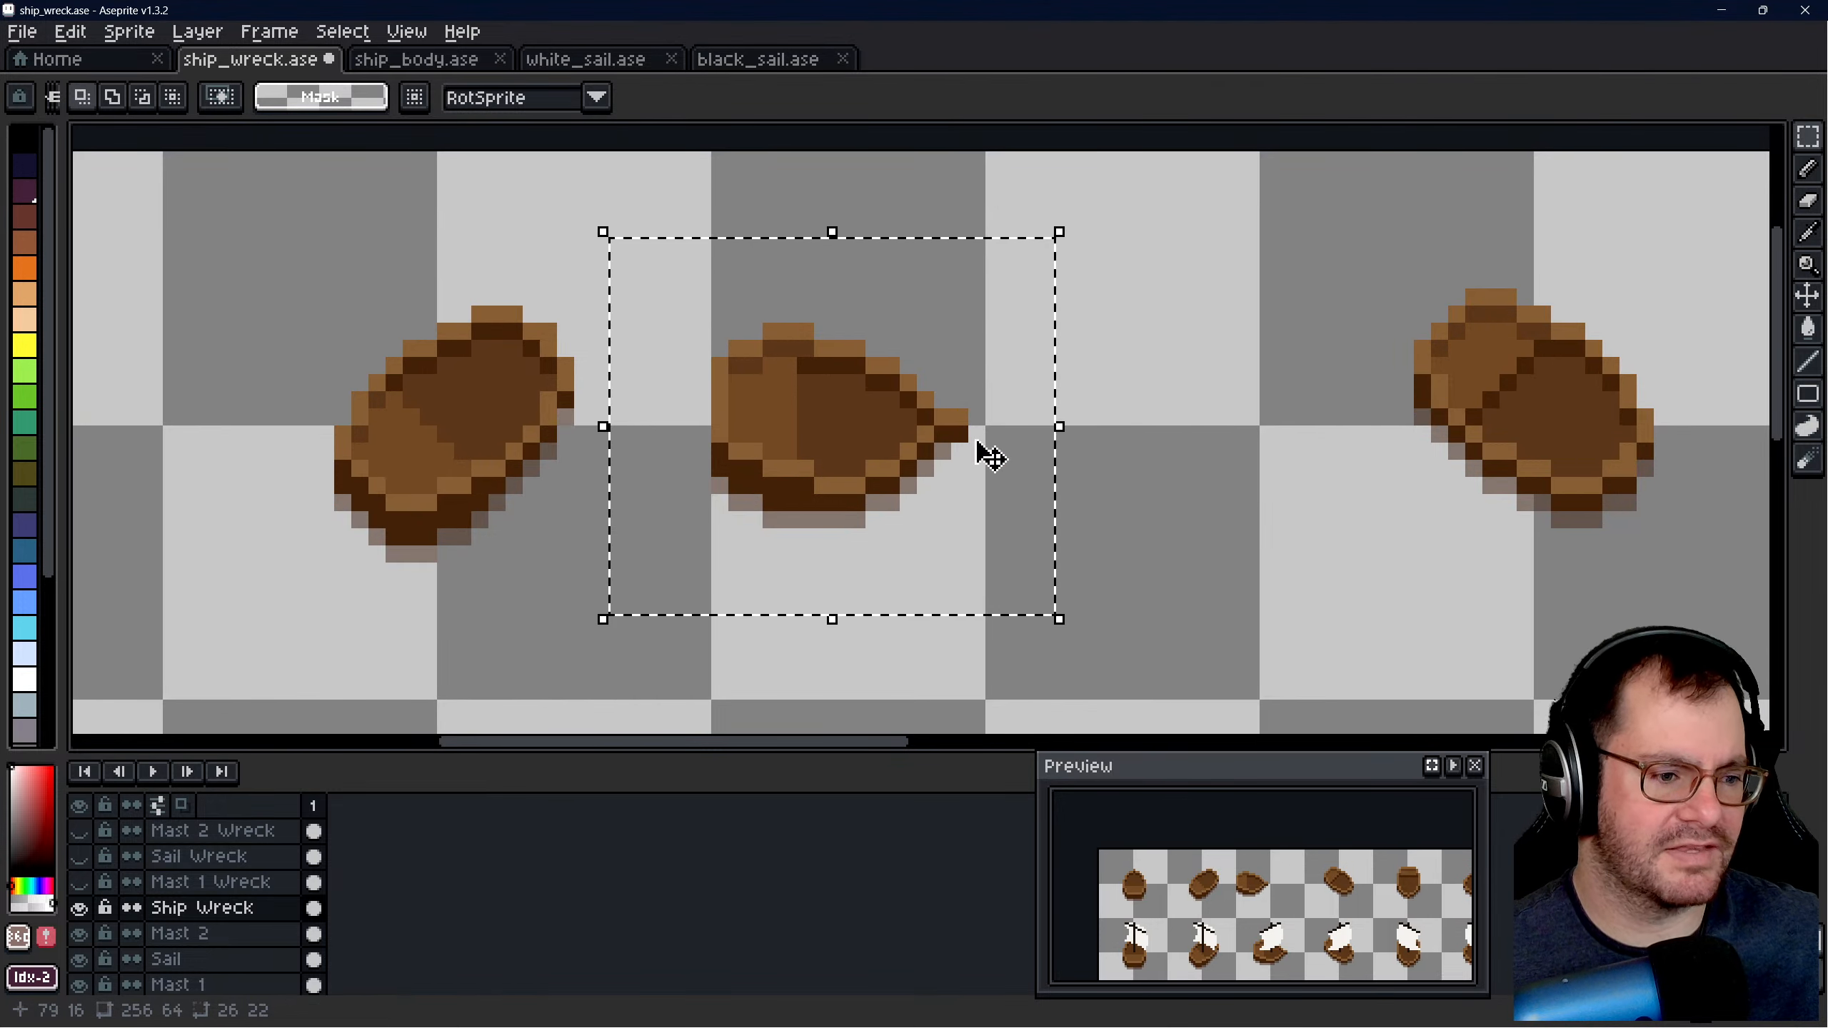
- Select a 26 × 19 pixel area around the third upper hull and delete the hull
{"action": "left_click", "coordinate": [1212, 397]}
{"action": "left_click_drag", "start_coordinate": [703, 295], "coordinate": [1121, 611]}
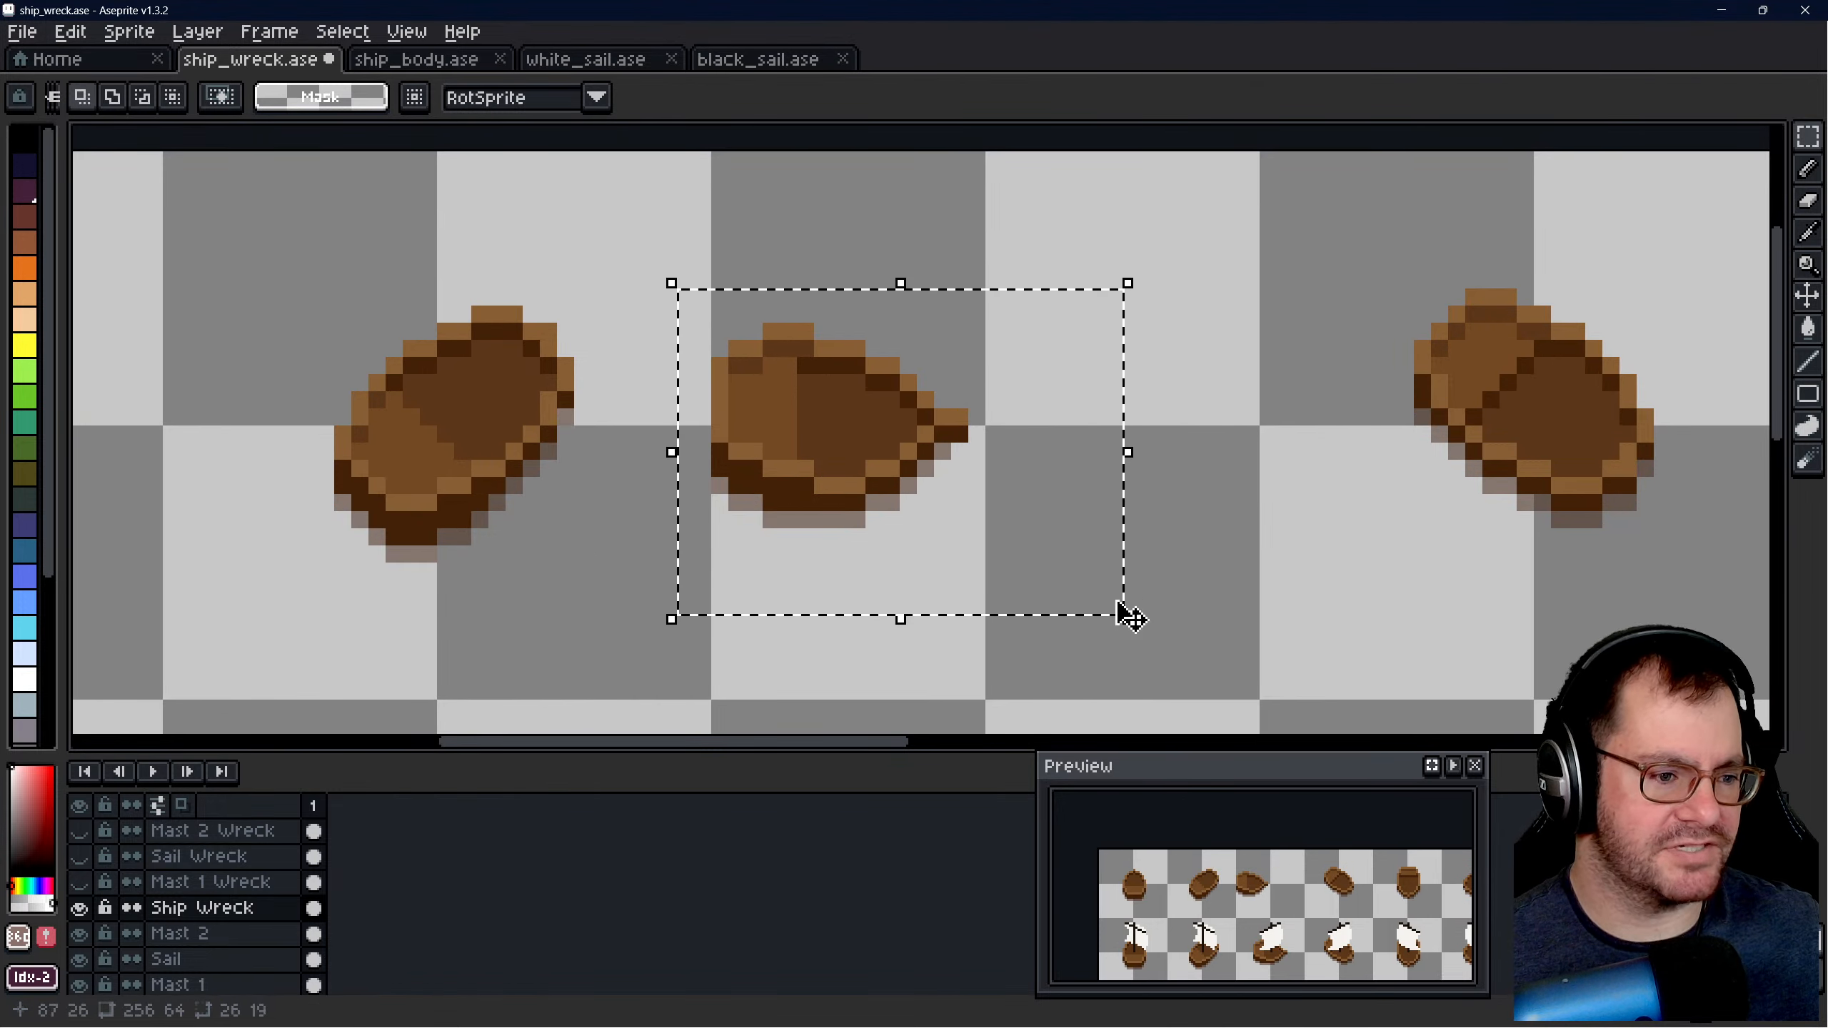
{"action": "key", "text": "Delete"}
- Move the fourth upper hull into the emptied third slot of the upper row and deselect
{"action": "scroll", "coordinate": [942, 416], "scroll_direction": "down", "scroll_amount": 2}
{"action": "scroll", "coordinate": [1080, 310], "scroll_direction": "up", "scroll_amount": 2}
{"action": "left_click_drag", "start_coordinate": [1090, 228], "coordinate": [1514, 580]}
{"action": "left_click", "coordinate": [1359, 440]}
{"action": "left_click_drag", "start_coordinate": [1339, 429], "coordinate": [800, 436]}
{"action": "left_click", "coordinate": [1086, 360]}
- Select the lower part of the hull in the third slot as a stepped 12 × 5 pixel area, excluding the shadow pixels
{"action": "scroll", "coordinate": [615, 380], "scroll_direction": "up", "scroll_amount": 2}
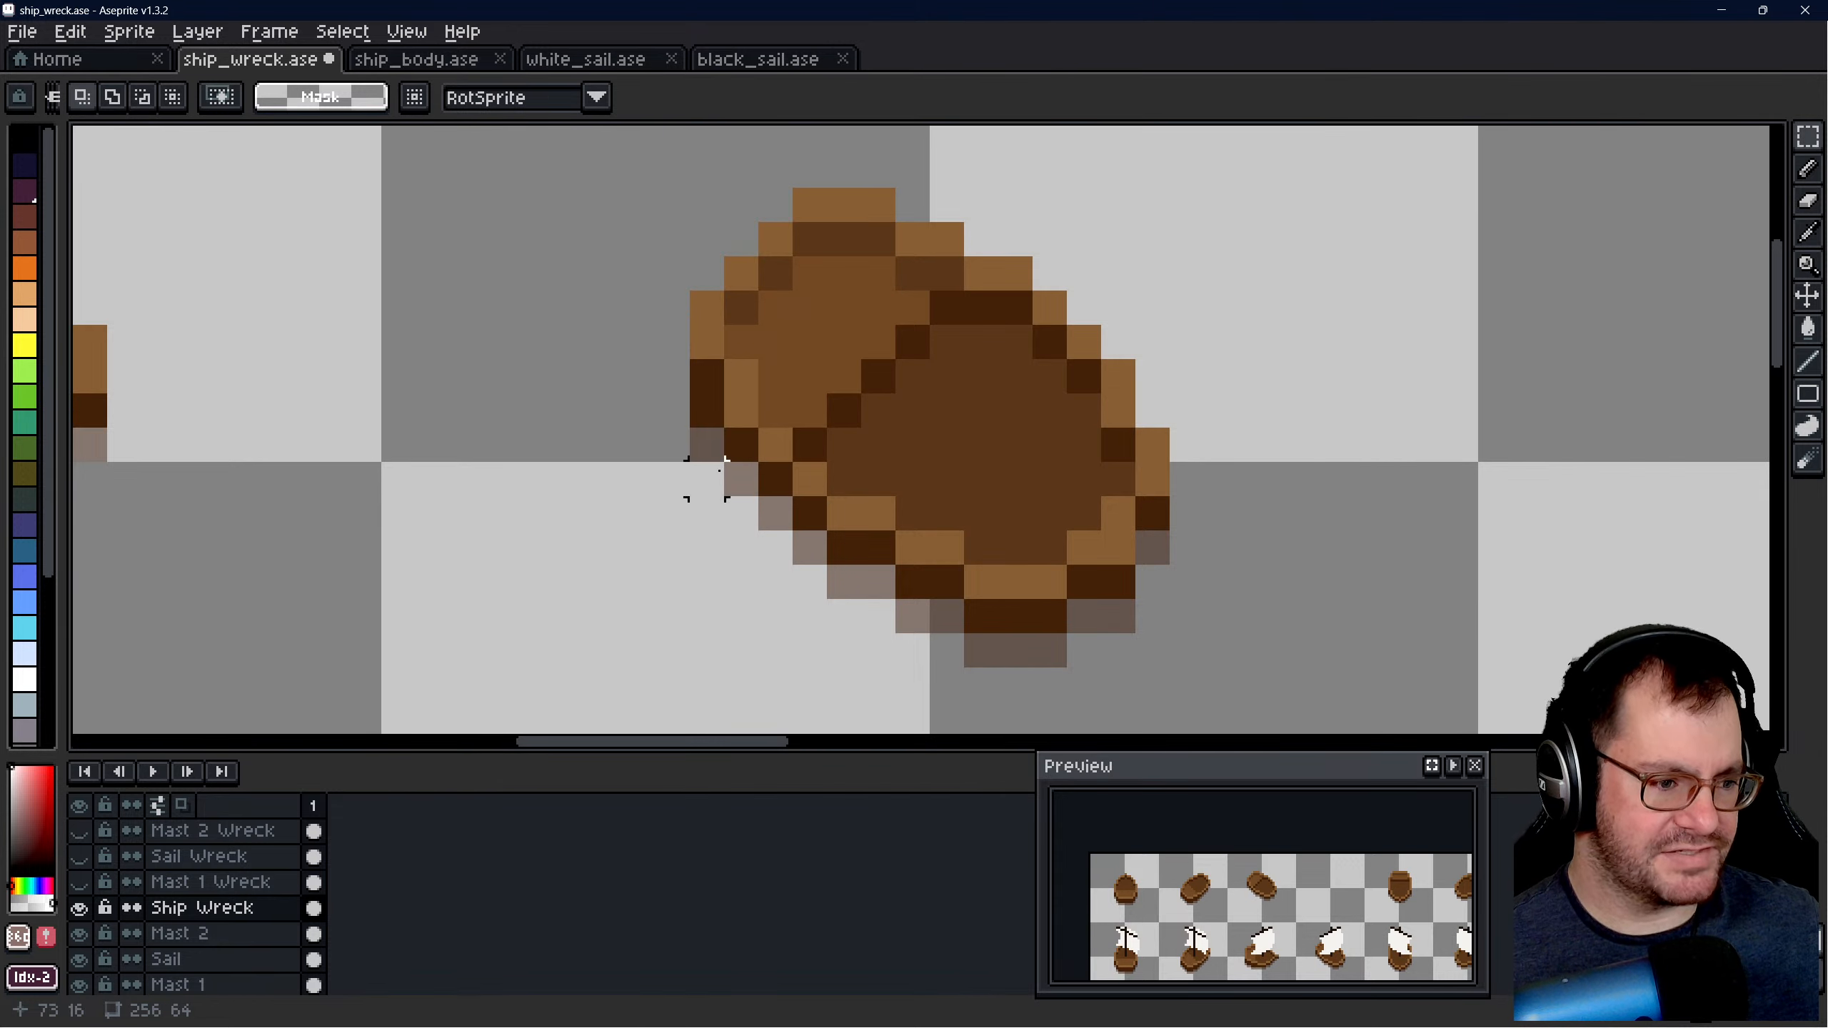
{"action": "scroll", "coordinate": [862, 552], "scroll_direction": "up", "scroll_amount": 1}
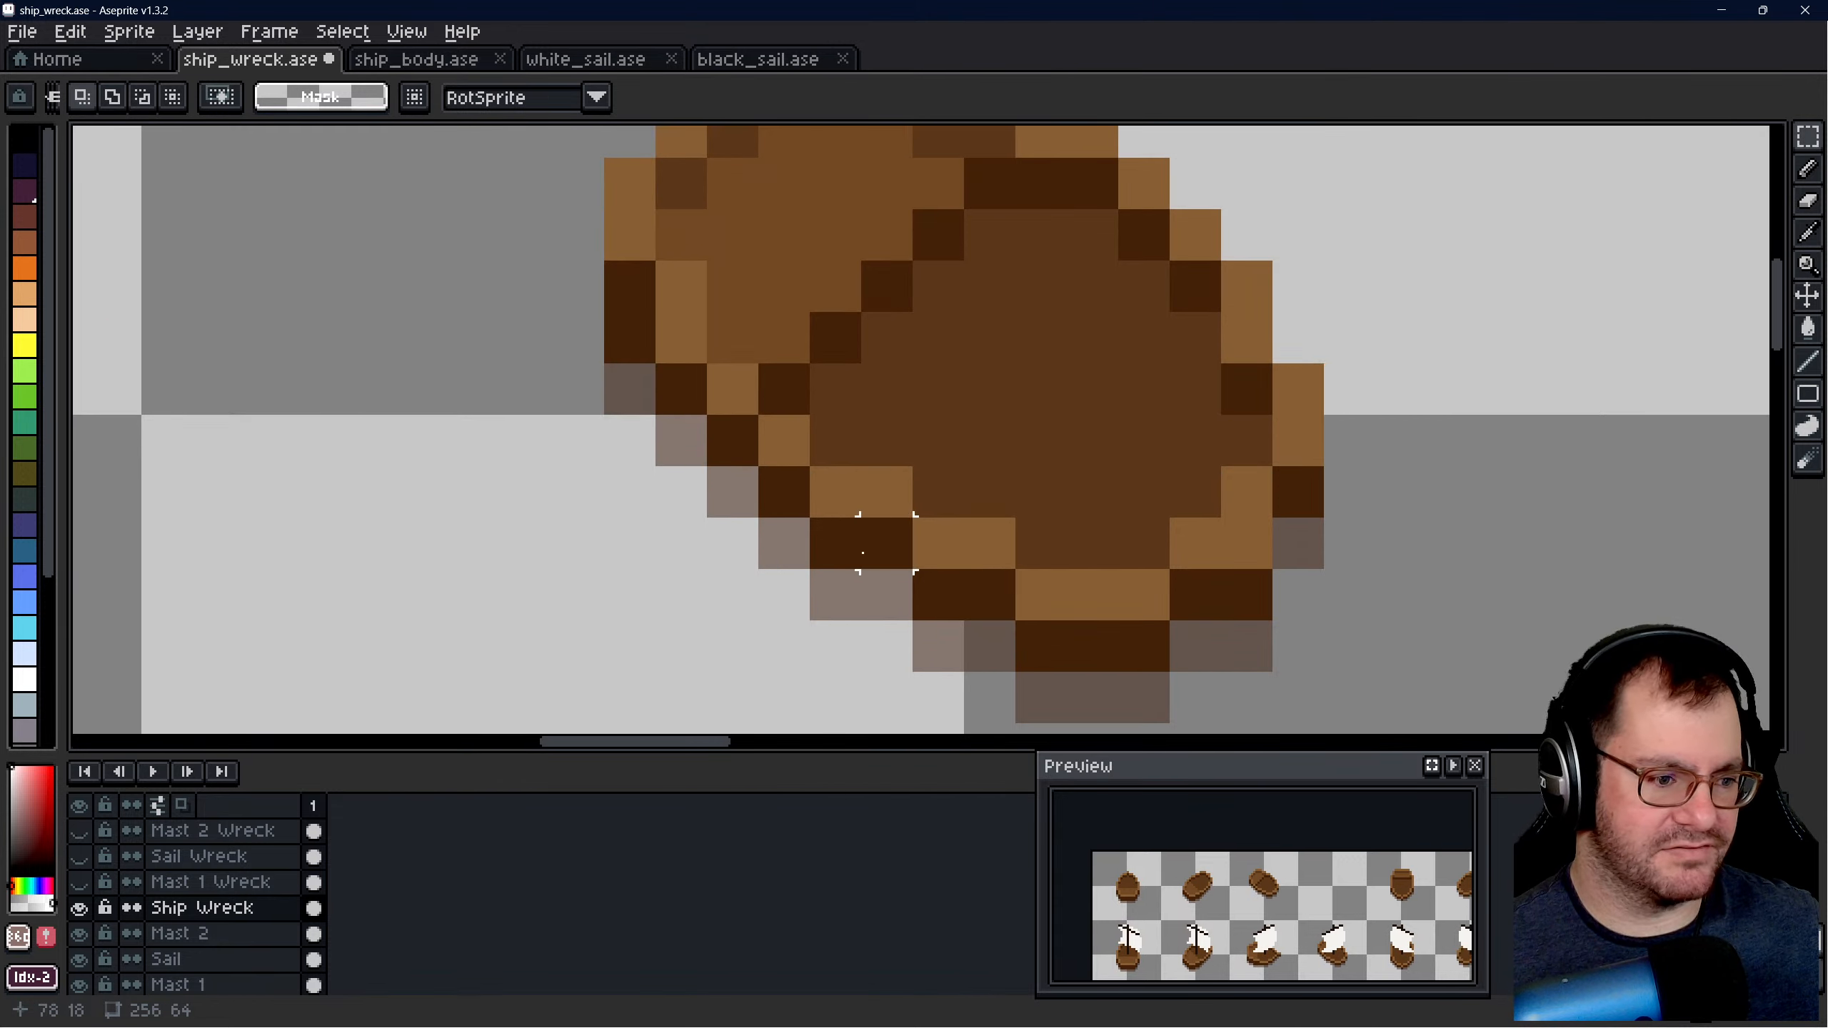
{"action": "scroll", "coordinate": [809, 440], "scroll_direction": "down", "scroll_amount": 3}
{"action": "scroll", "coordinate": [729, 437], "scroll_direction": "up", "scroll_amount": 3}
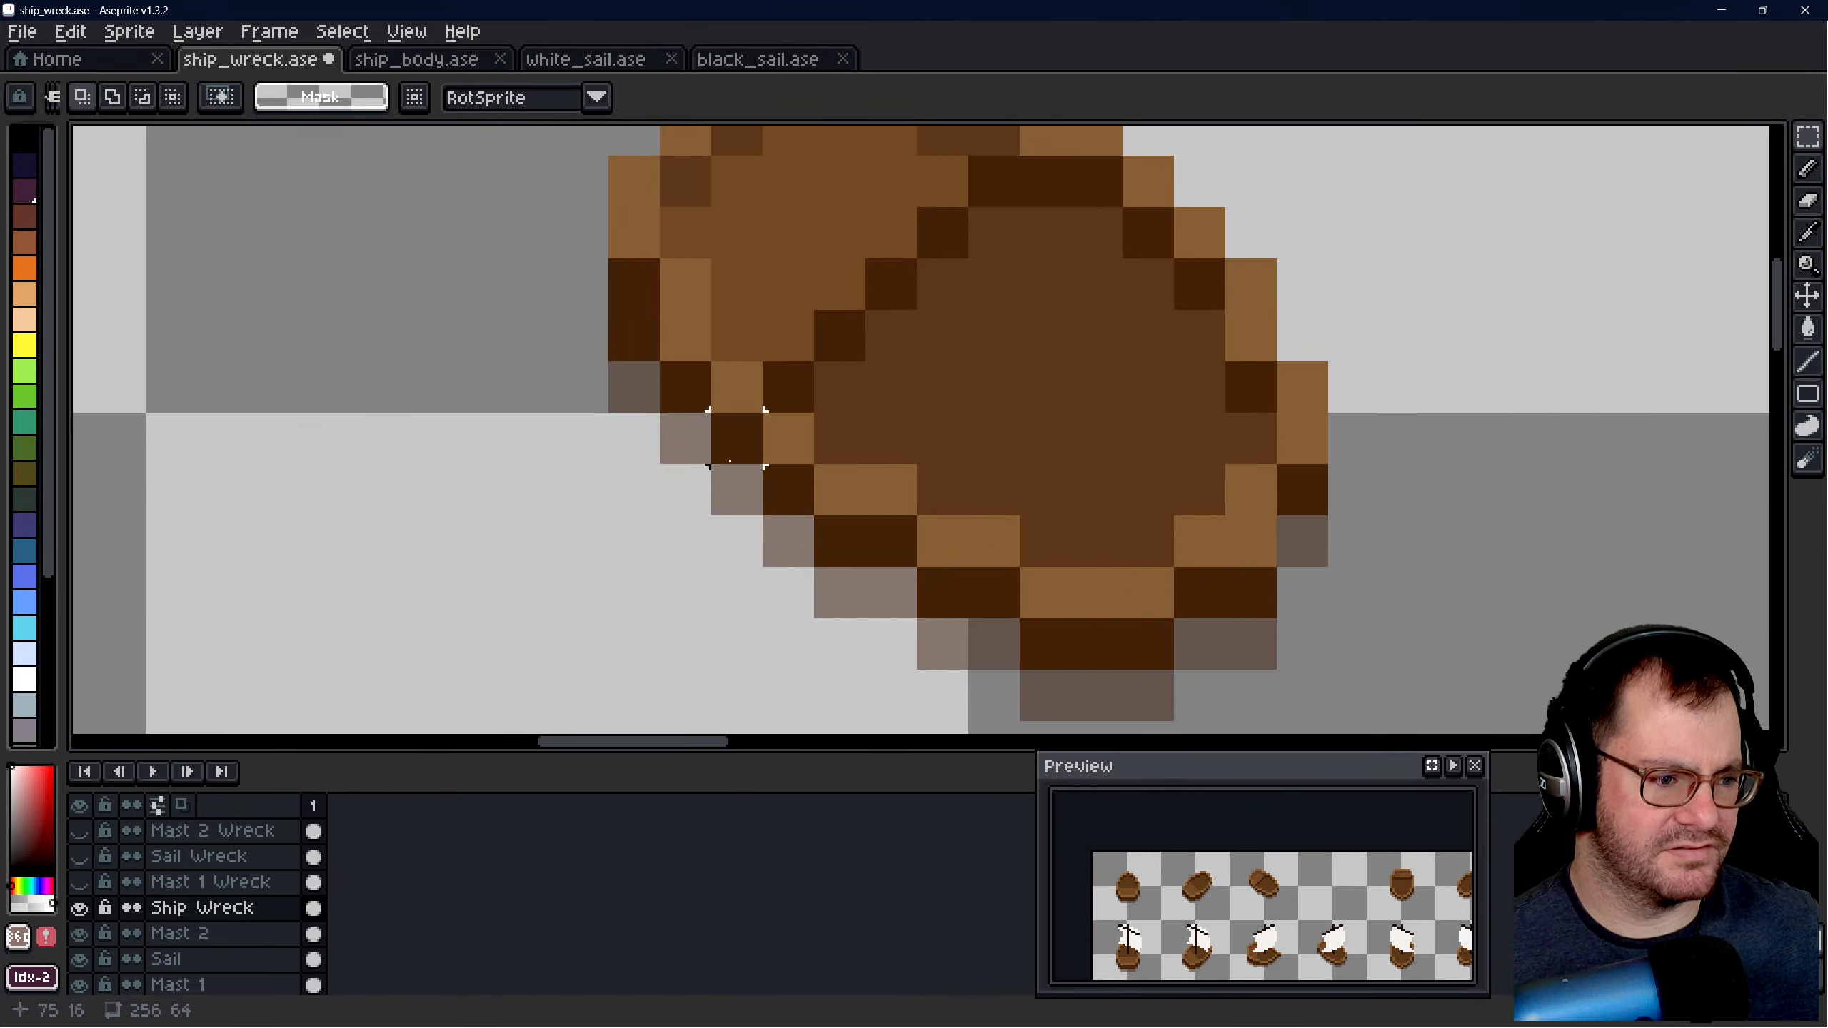
{"action": "scroll", "coordinate": [1250, 438], "scroll_direction": "down", "scroll_amount": 1}
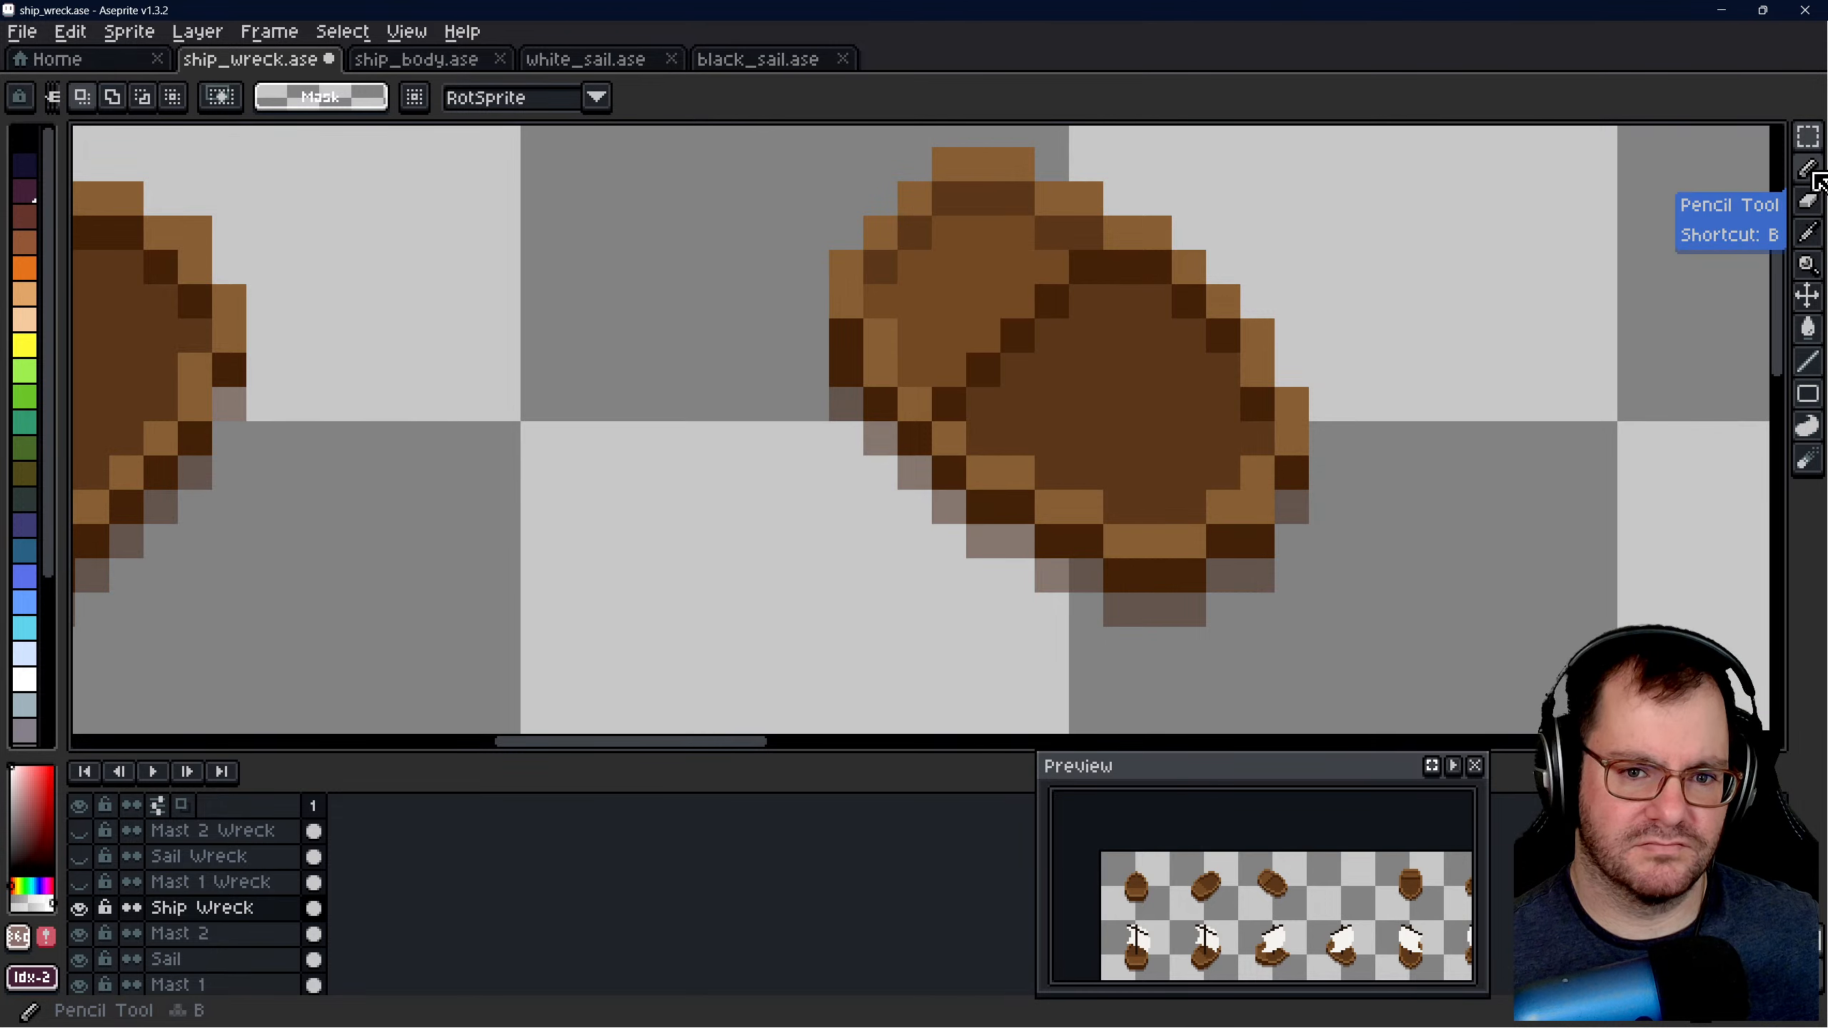
{"action": "left_click", "coordinate": [1808, 135]}
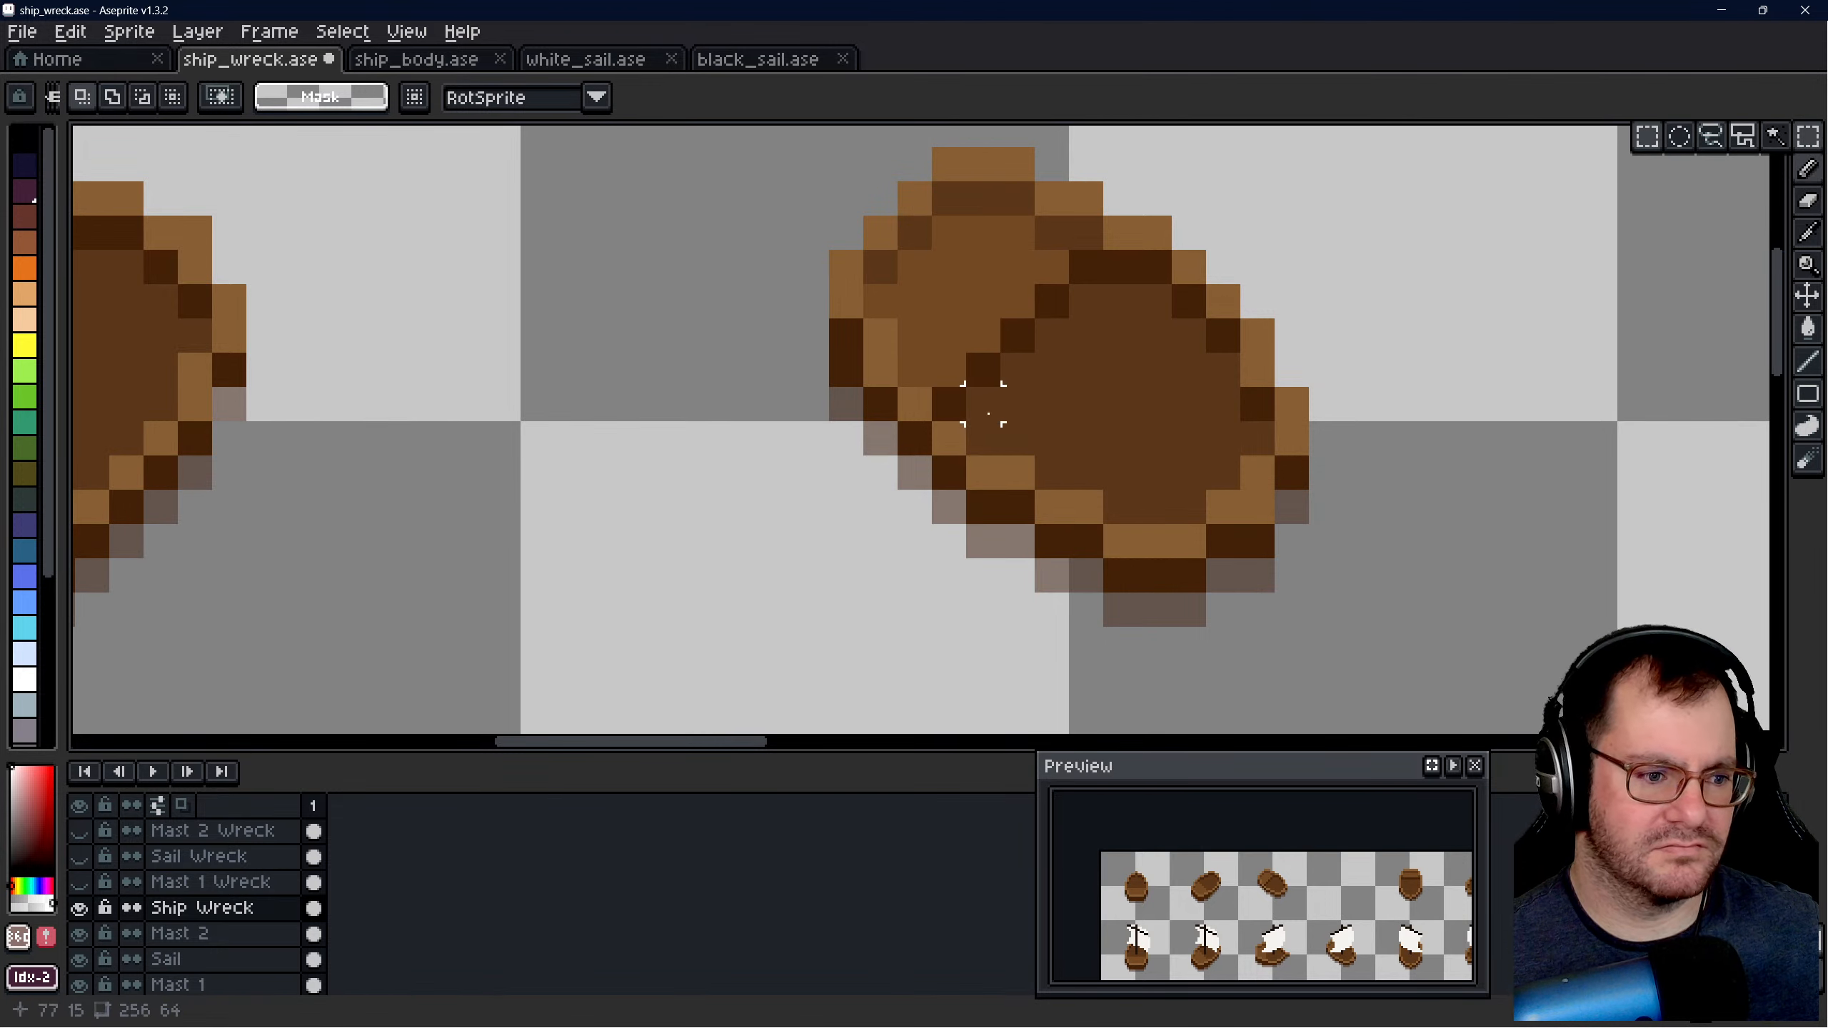
{"action": "scroll", "coordinate": [914, 403], "scroll_direction": "up", "scroll_amount": 1}
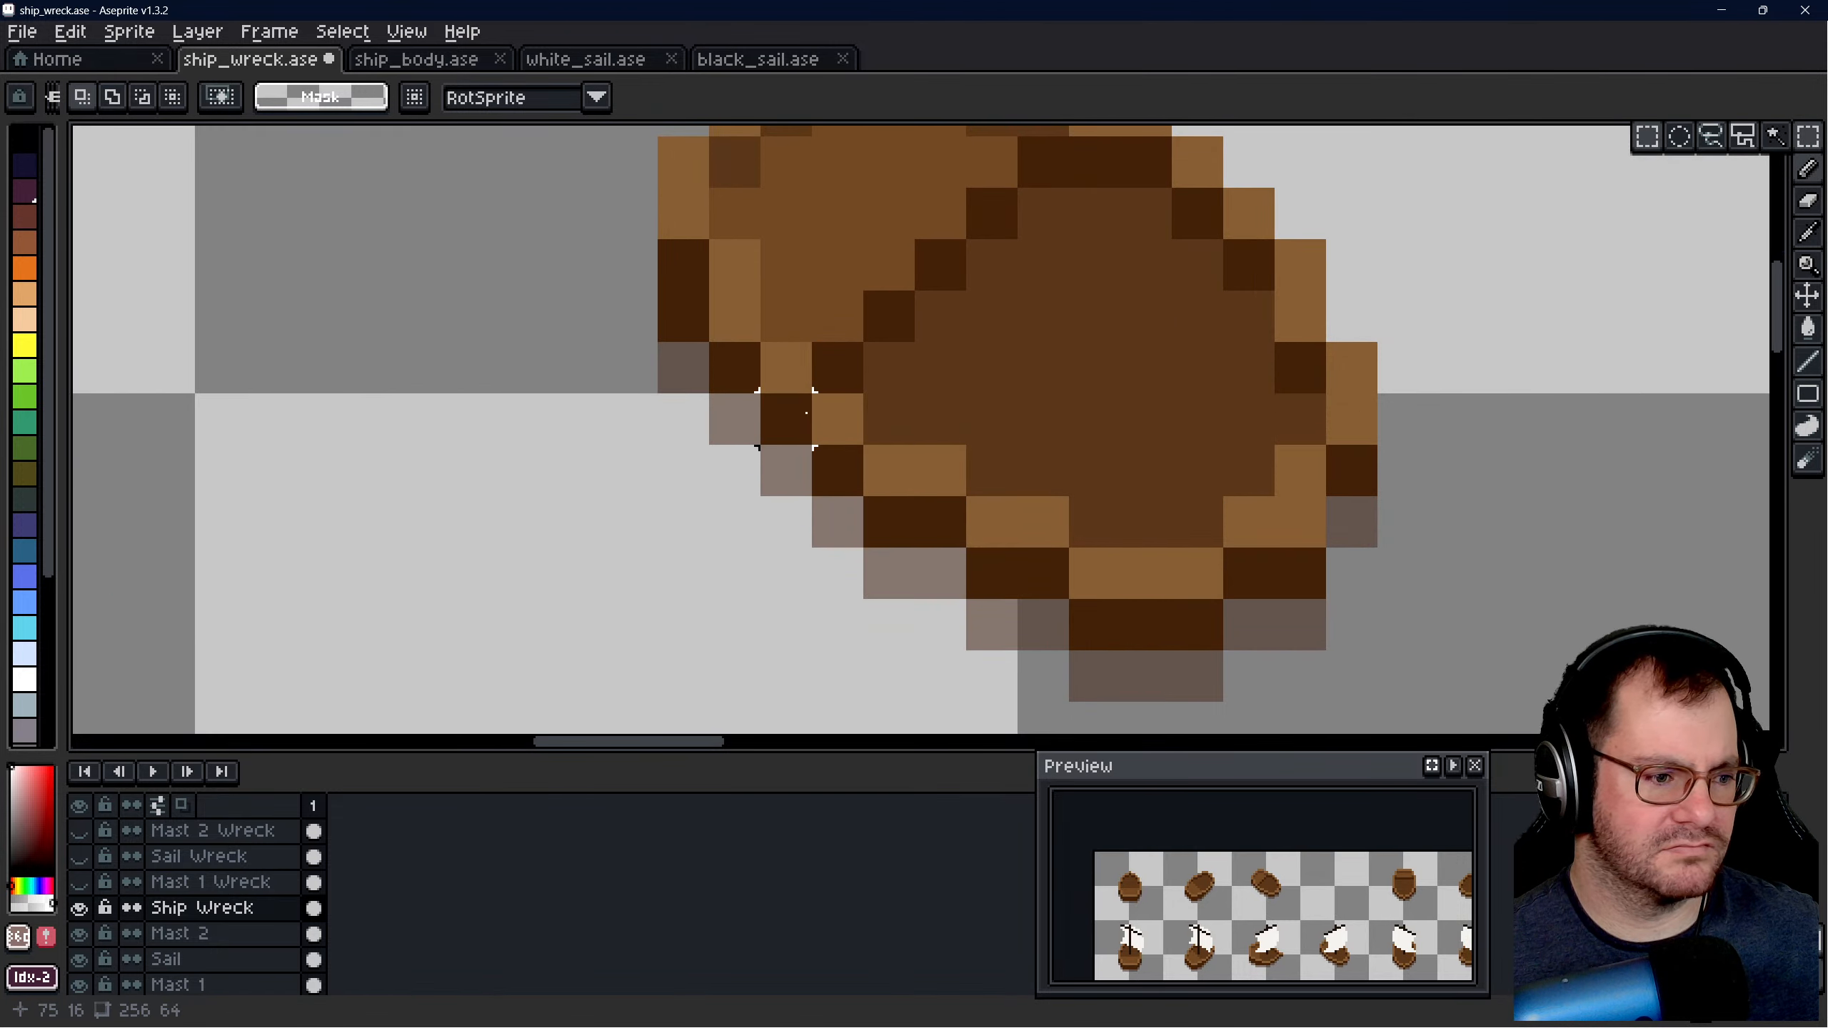
{"action": "left_click_drag", "start_coordinate": [792, 417], "coordinate": [1371, 421]}
{"action": "left_click_drag", "start_coordinate": [814, 394], "coordinate": [1380, 497], "text": "shift"}
{"action": "left_click_drag", "start_coordinate": [889, 468], "coordinate": [1304, 507], "text": "shift"}
{"action": "left_click_drag", "start_coordinate": [983, 507], "coordinate": [1295, 573], "text": "shift"}
{"action": "left_click_drag", "start_coordinate": [1072, 550], "coordinate": [1221, 645], "text": "shift"}
{"action": "scroll", "coordinate": [995, 485], "scroll_direction": "down", "scroll_amount": 2}
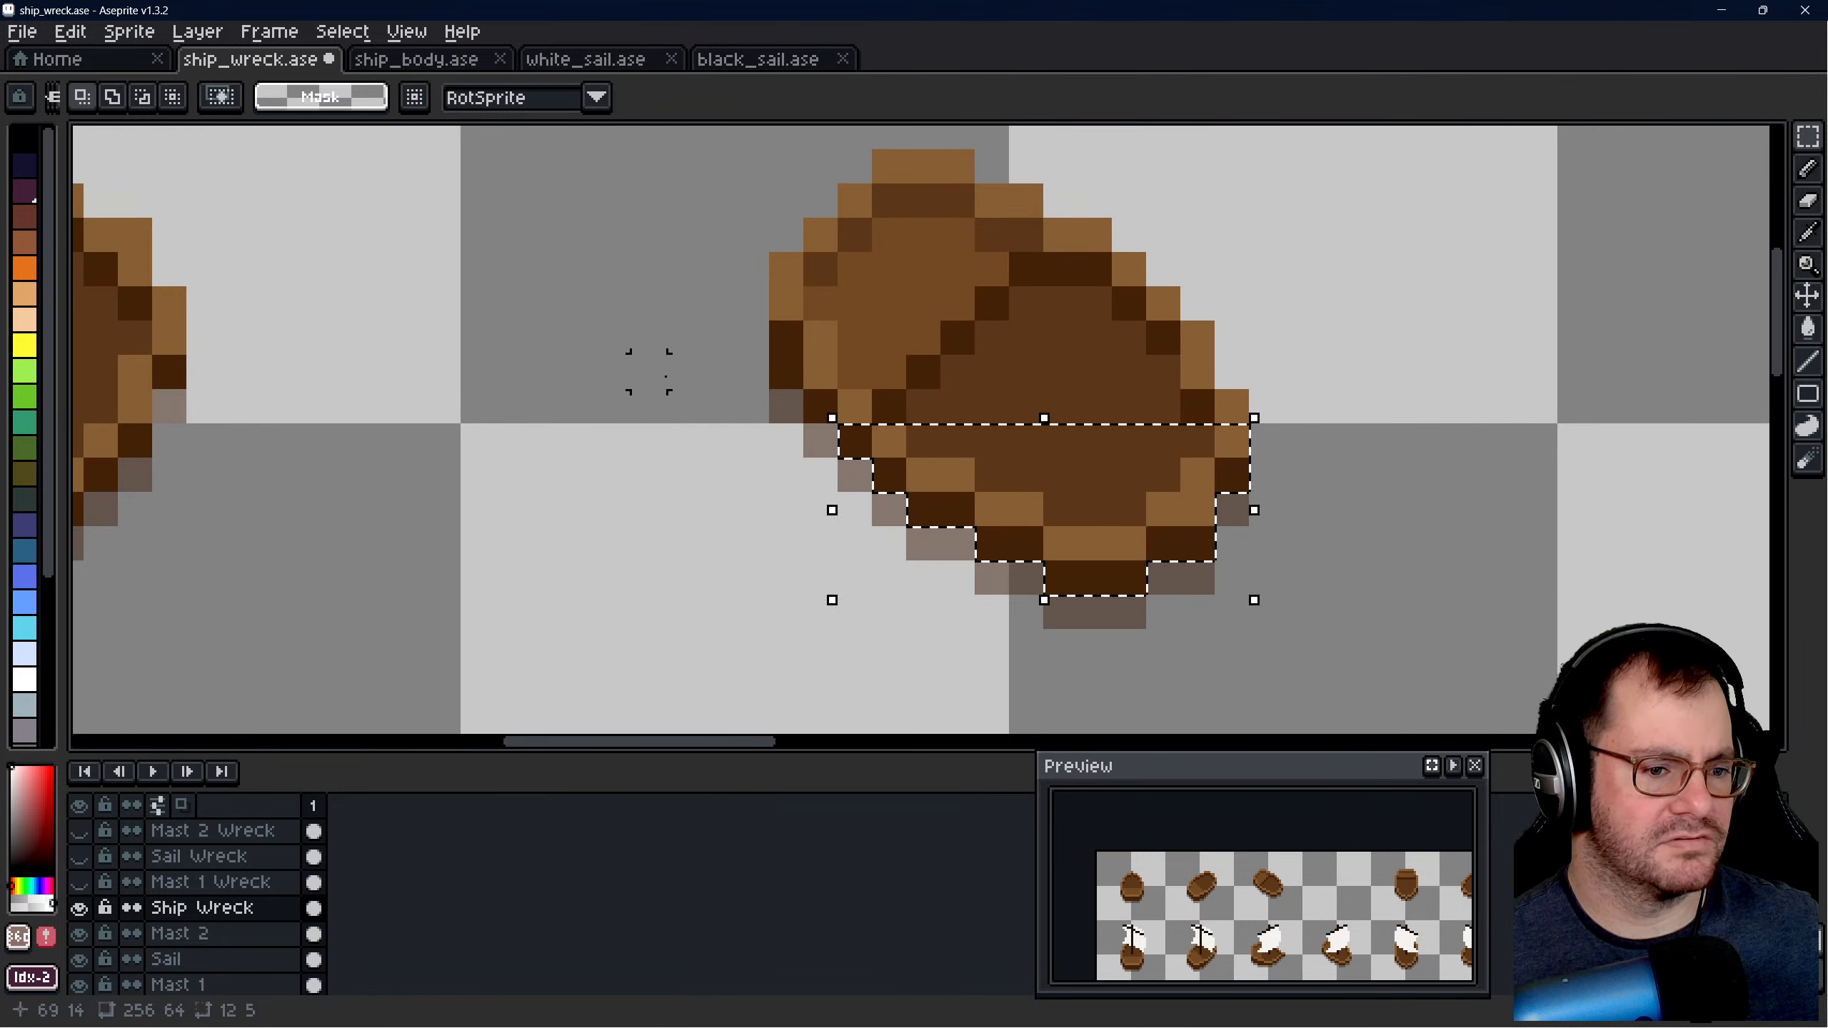
{"action": "left_click", "coordinate": [328, 100]}
{"action": "left_click", "coordinate": [327, 99]}
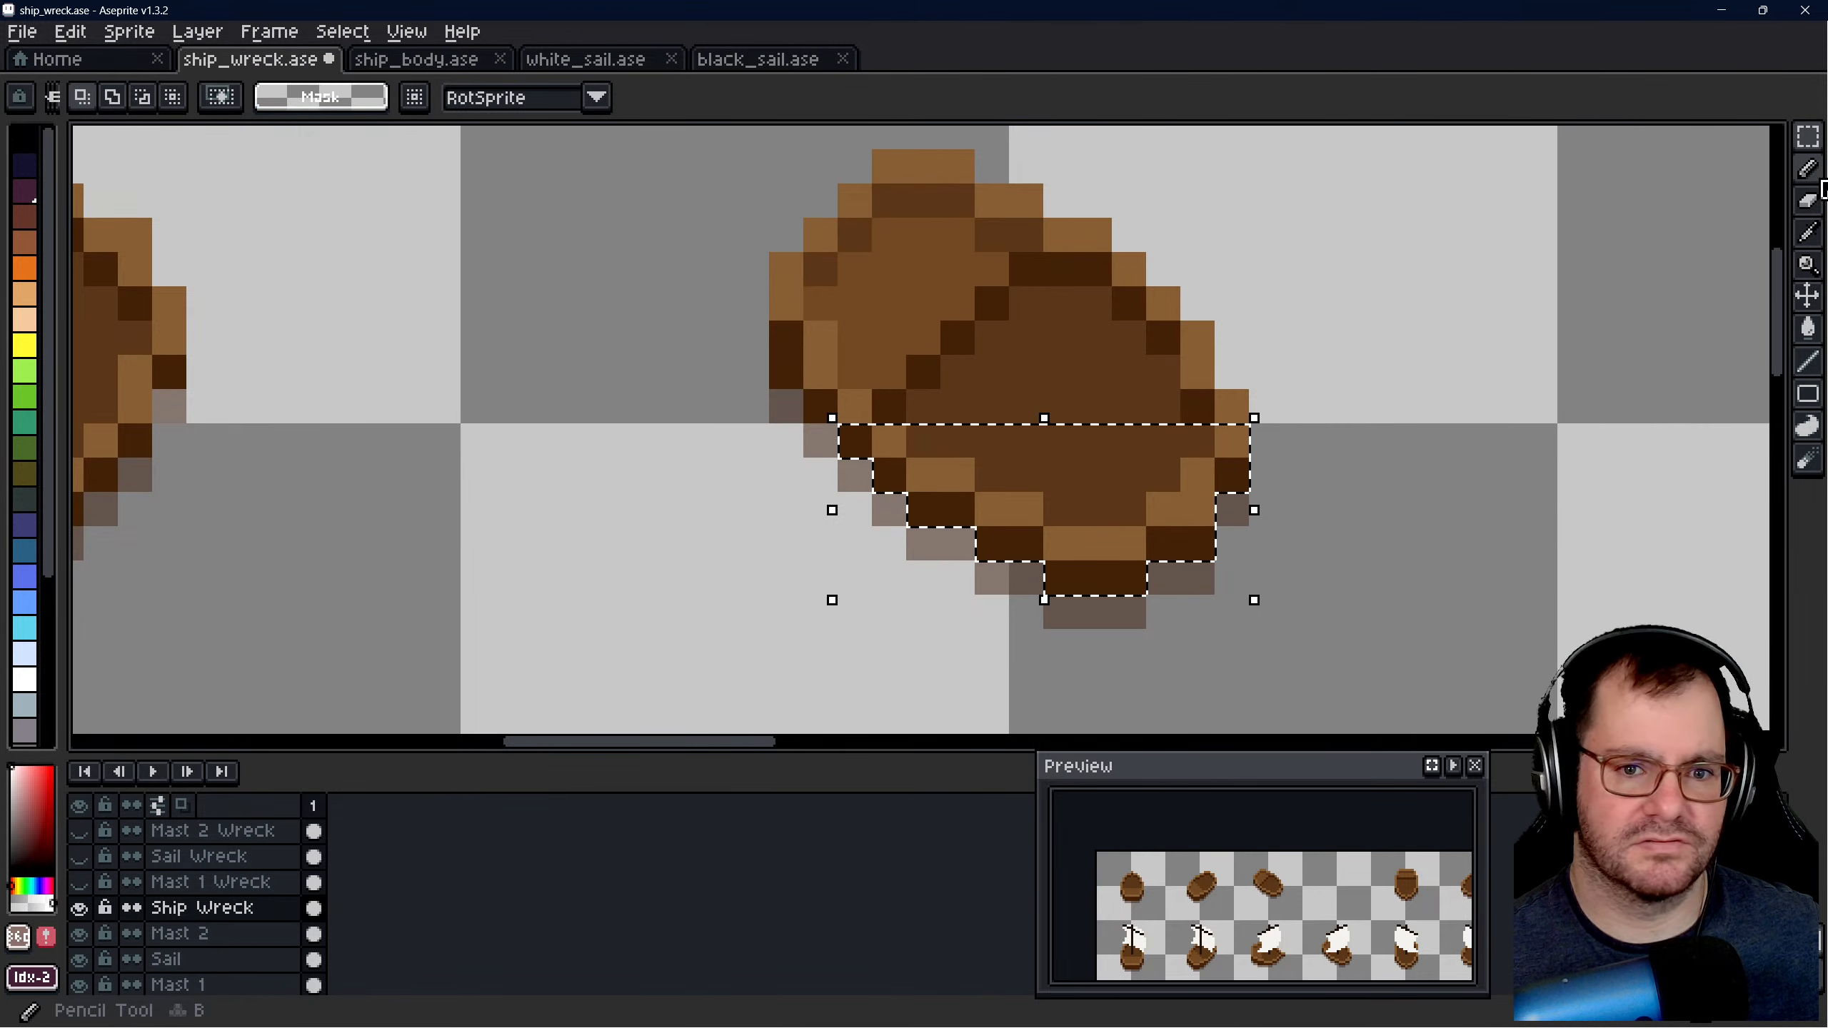
- Fade the selected lower hull pixels in the third slot by erasing over each row once at opacity 128, and deselect
{"action": "key", "text": "b"}
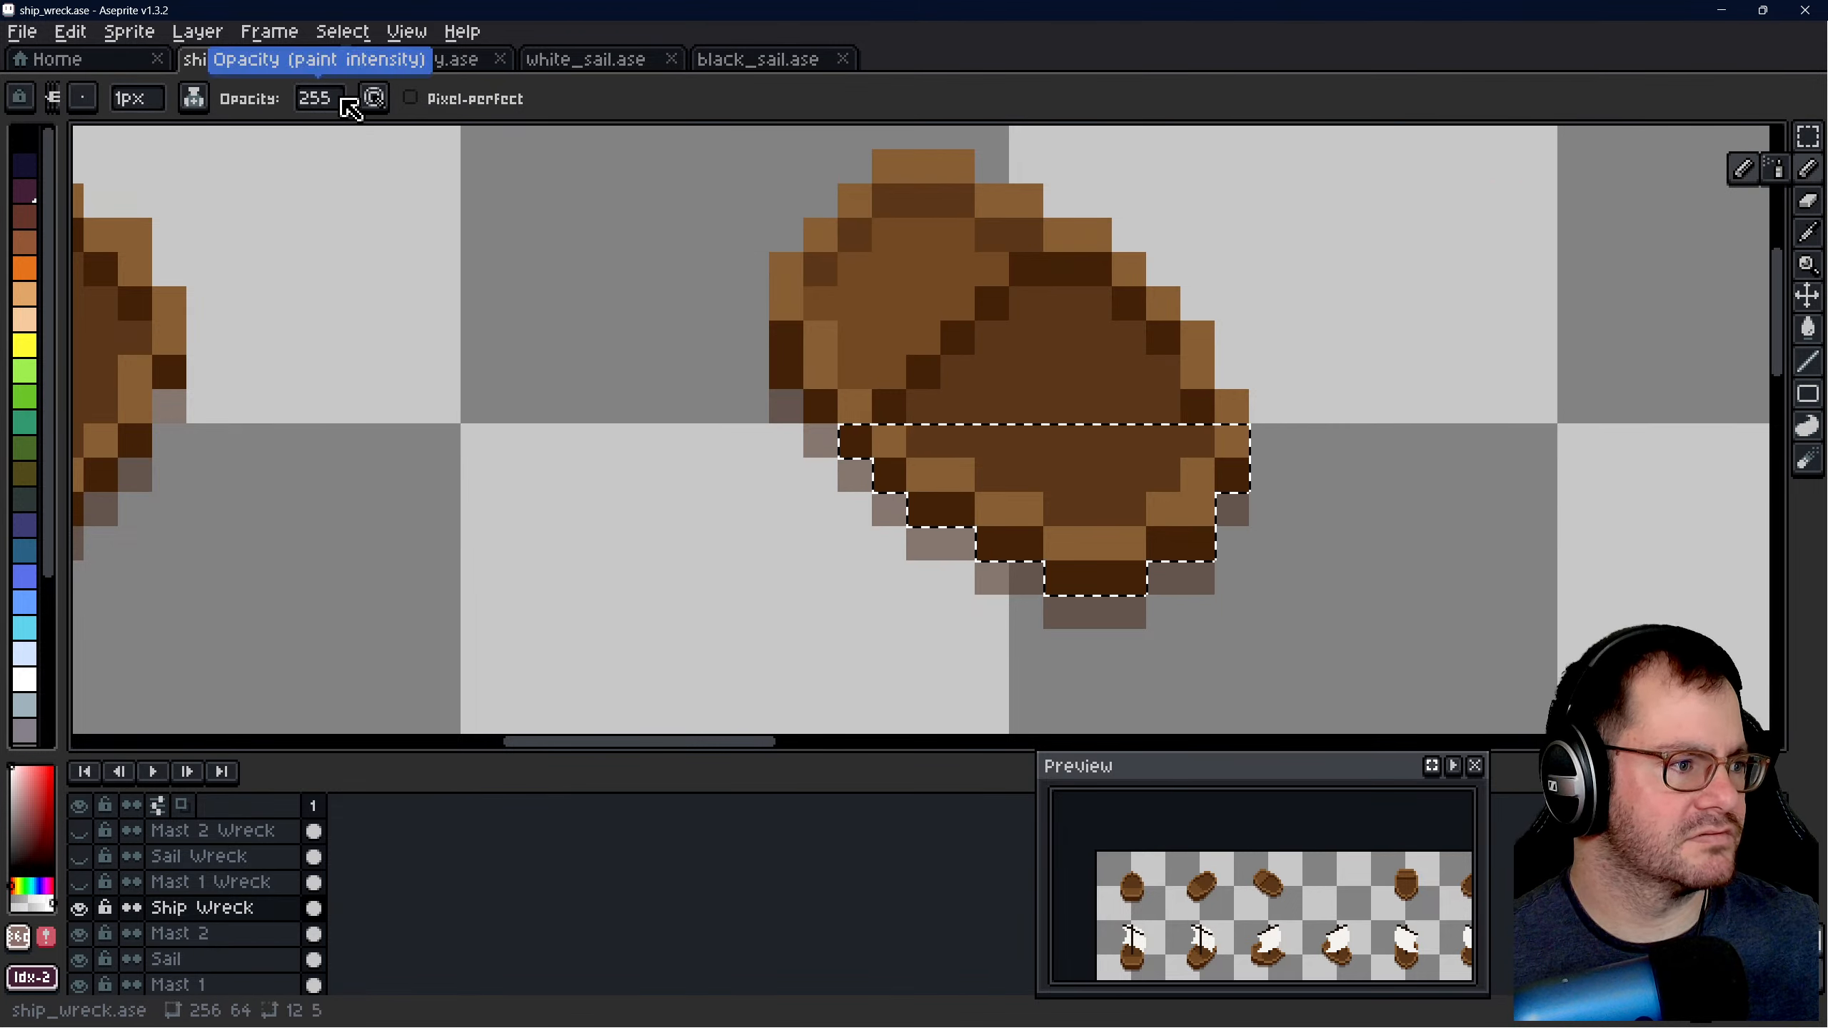
{"action": "left_click", "coordinate": [1807, 200]}
{"action": "left_click", "coordinate": [277, 98]}
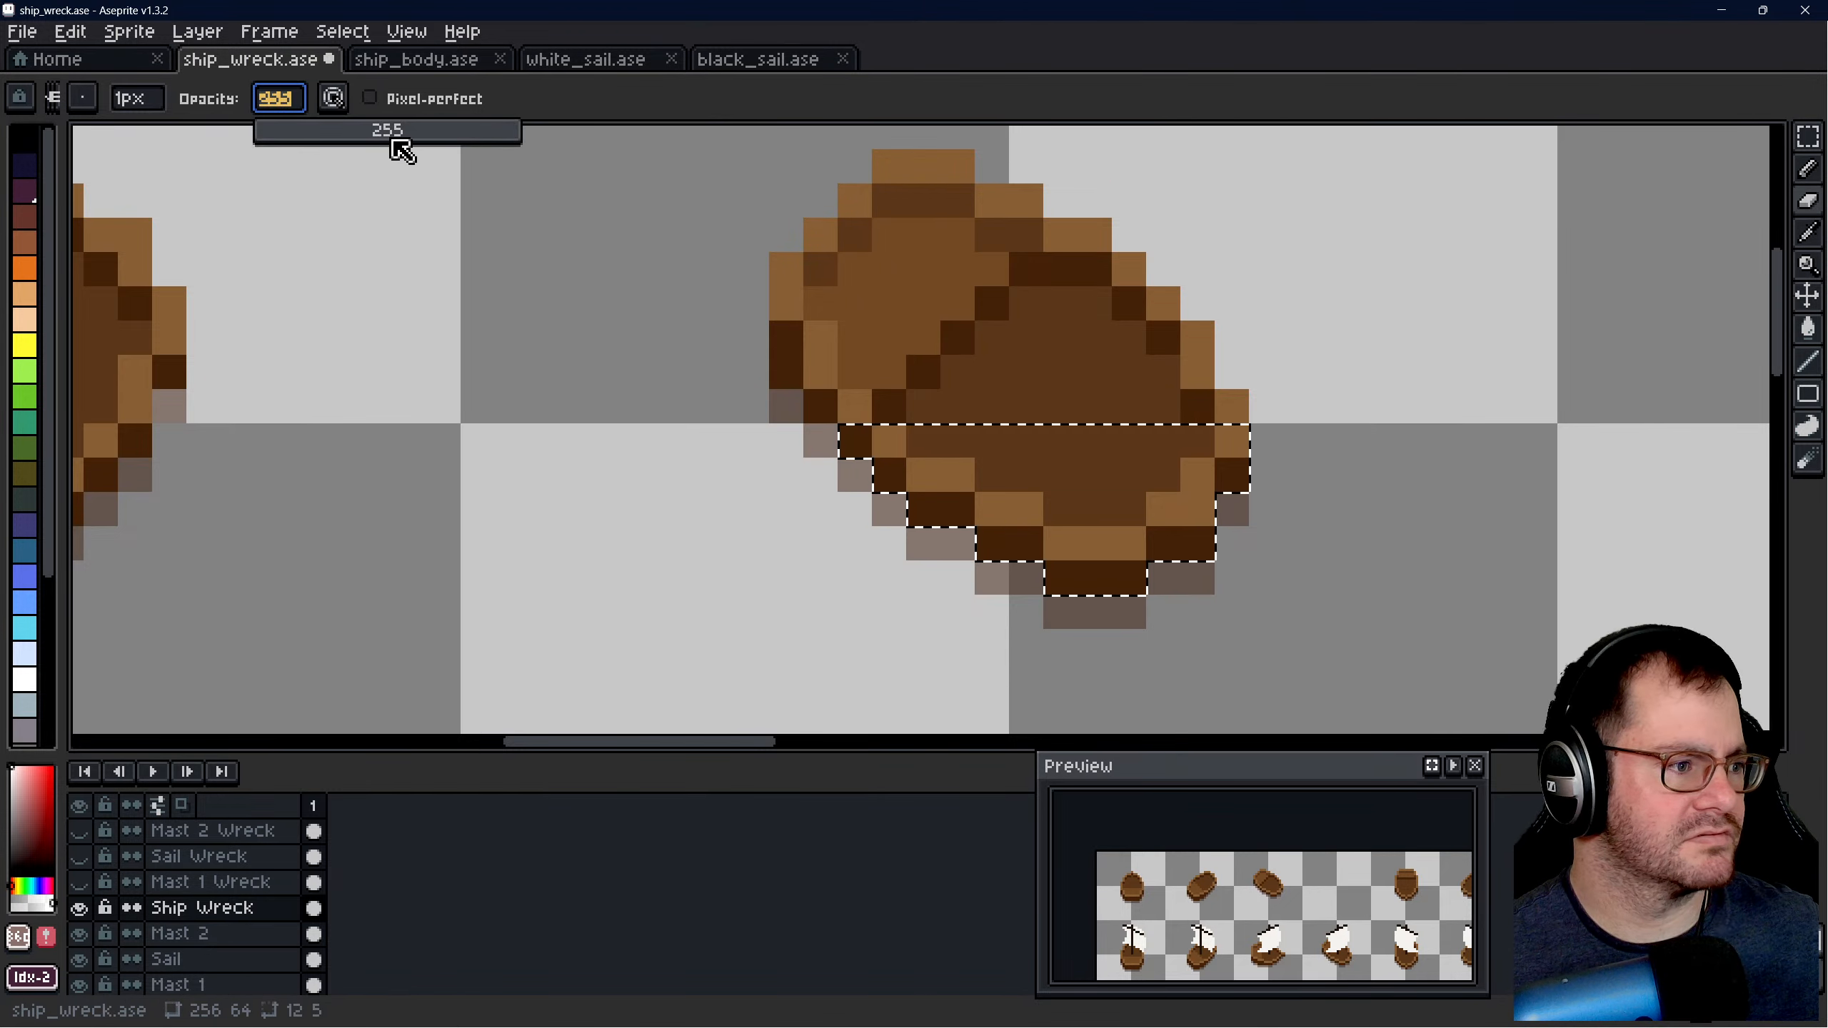
{"action": "left_click_drag", "start_coordinate": [396, 142], "coordinate": [398, 149]}
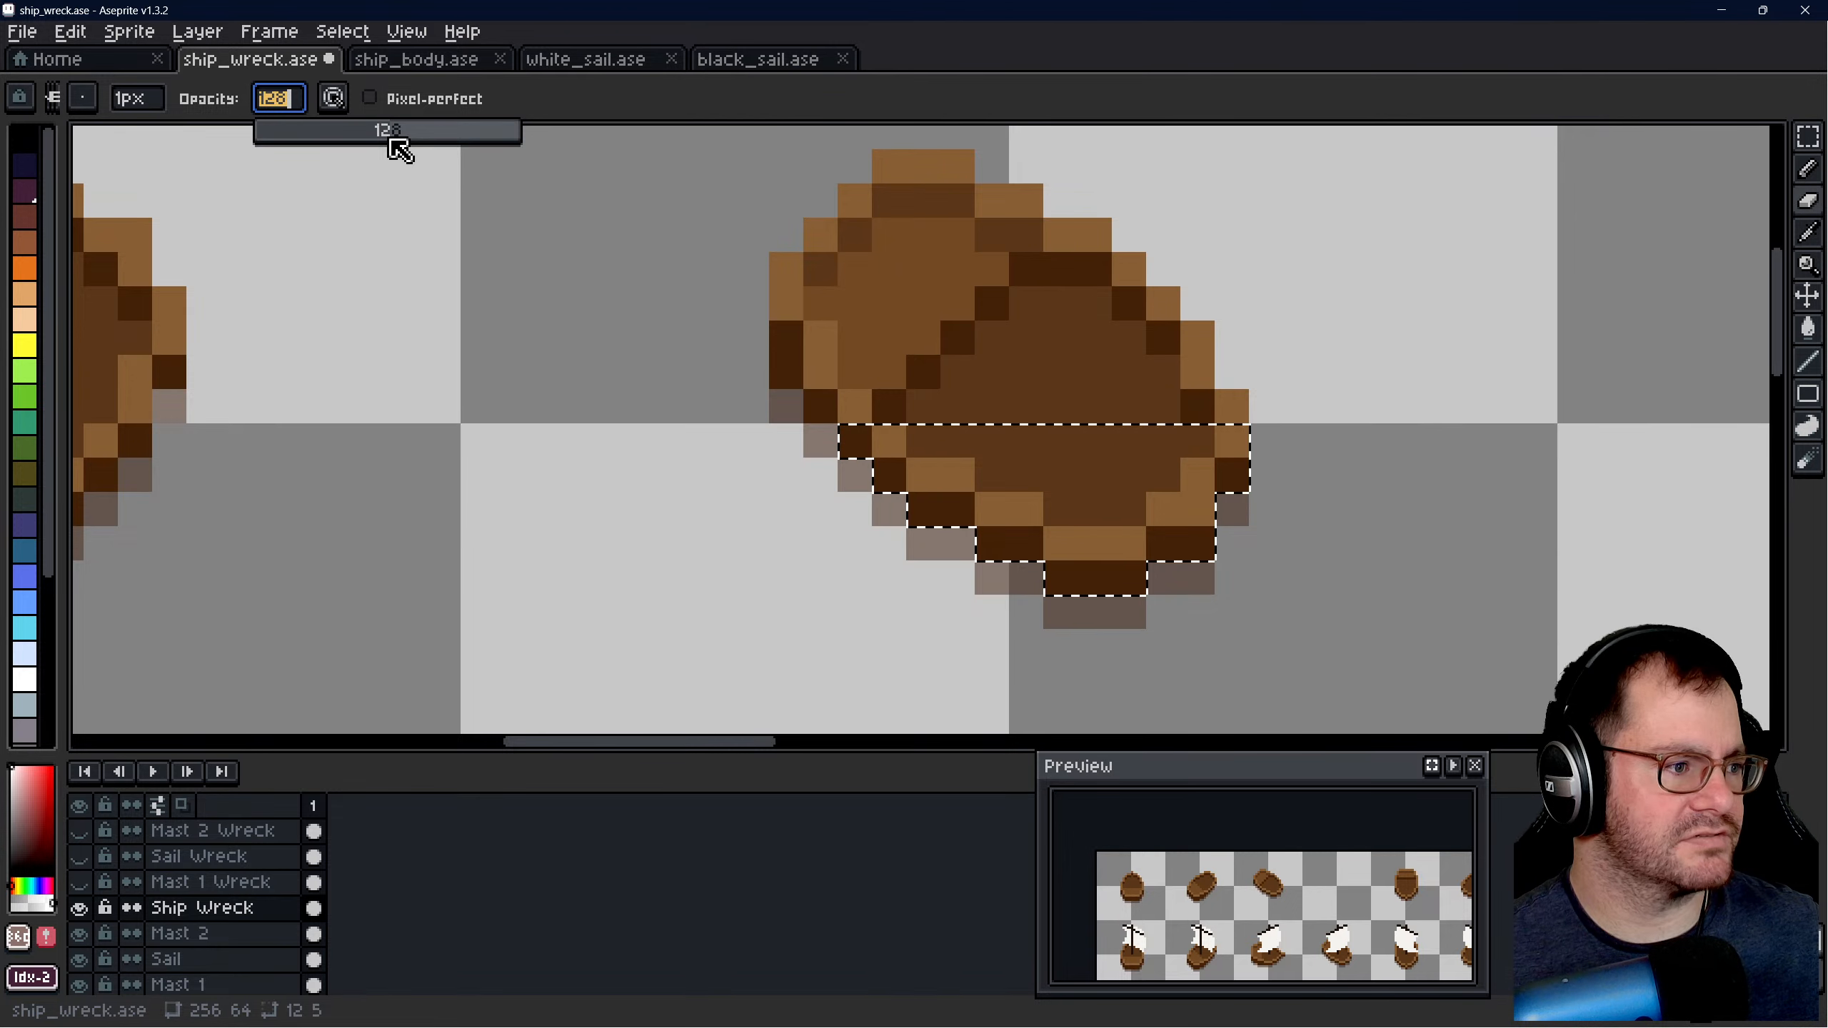
{"action": "scroll", "coordinate": [1090, 539], "scroll_direction": "up", "scroll_amount": 1}
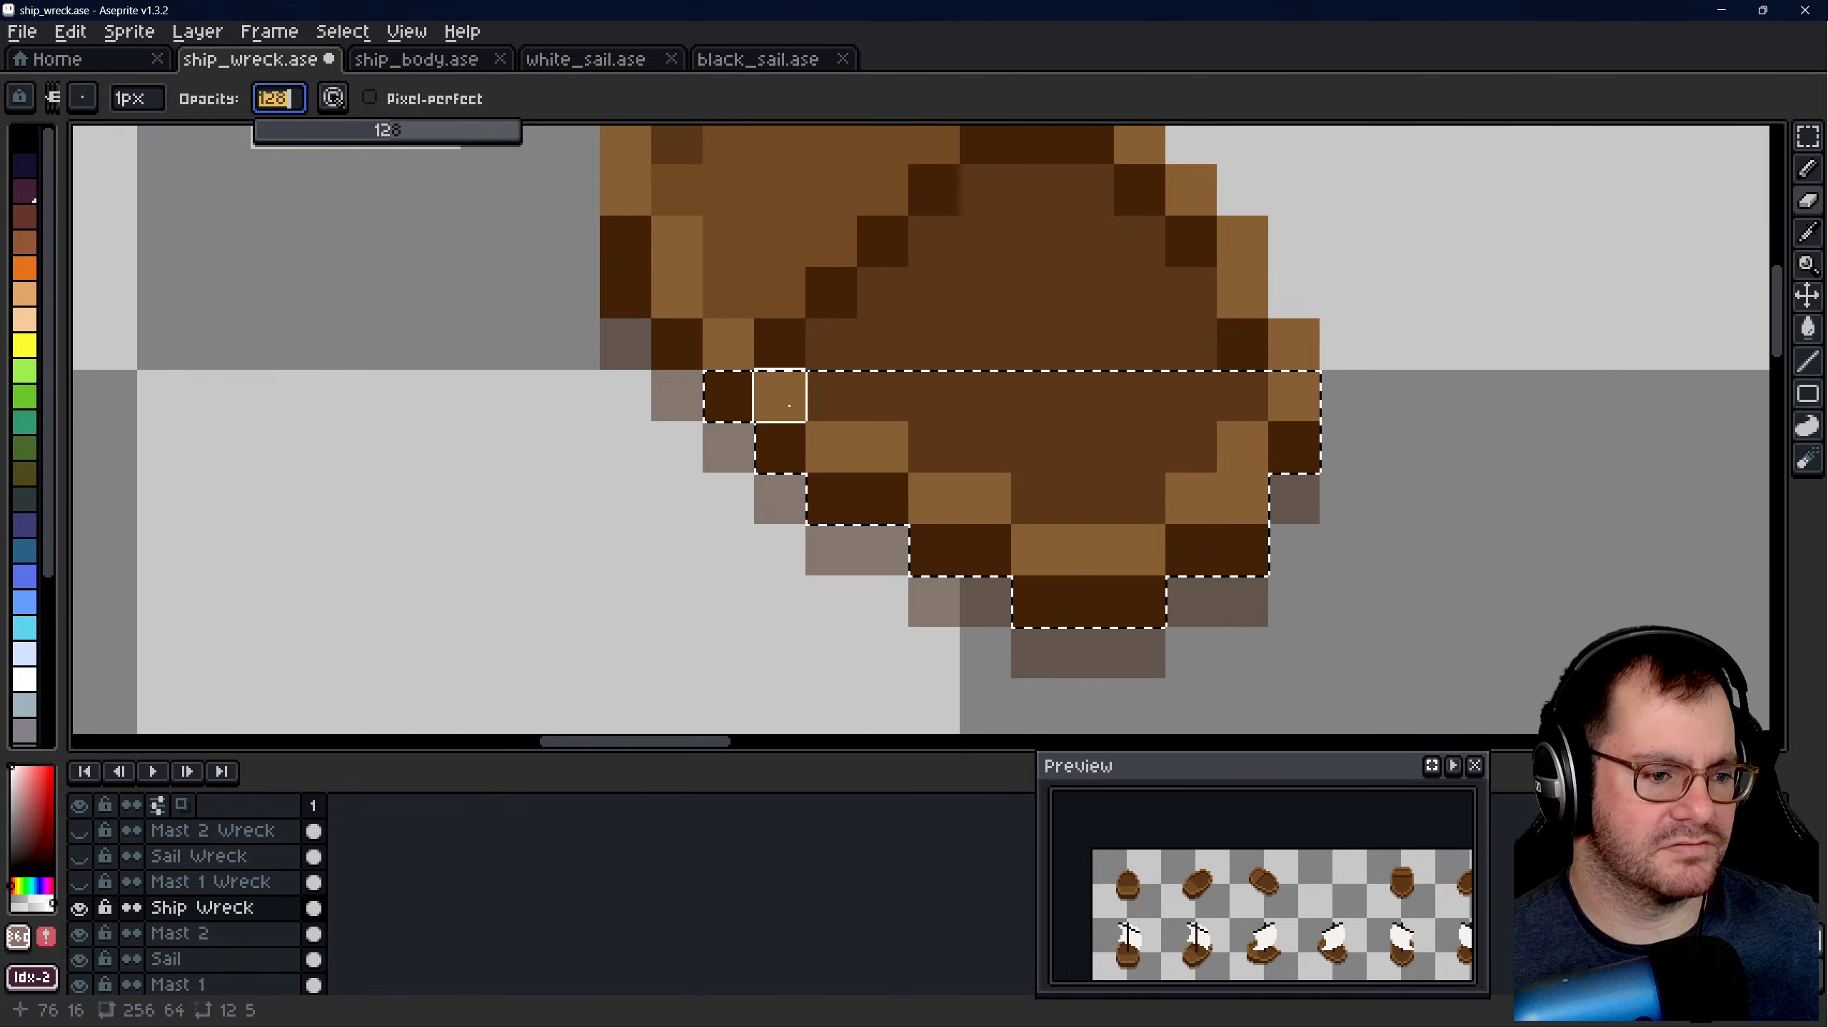
{"action": "left_click_drag", "start_coordinate": [728, 396], "coordinate": [1295, 396]}
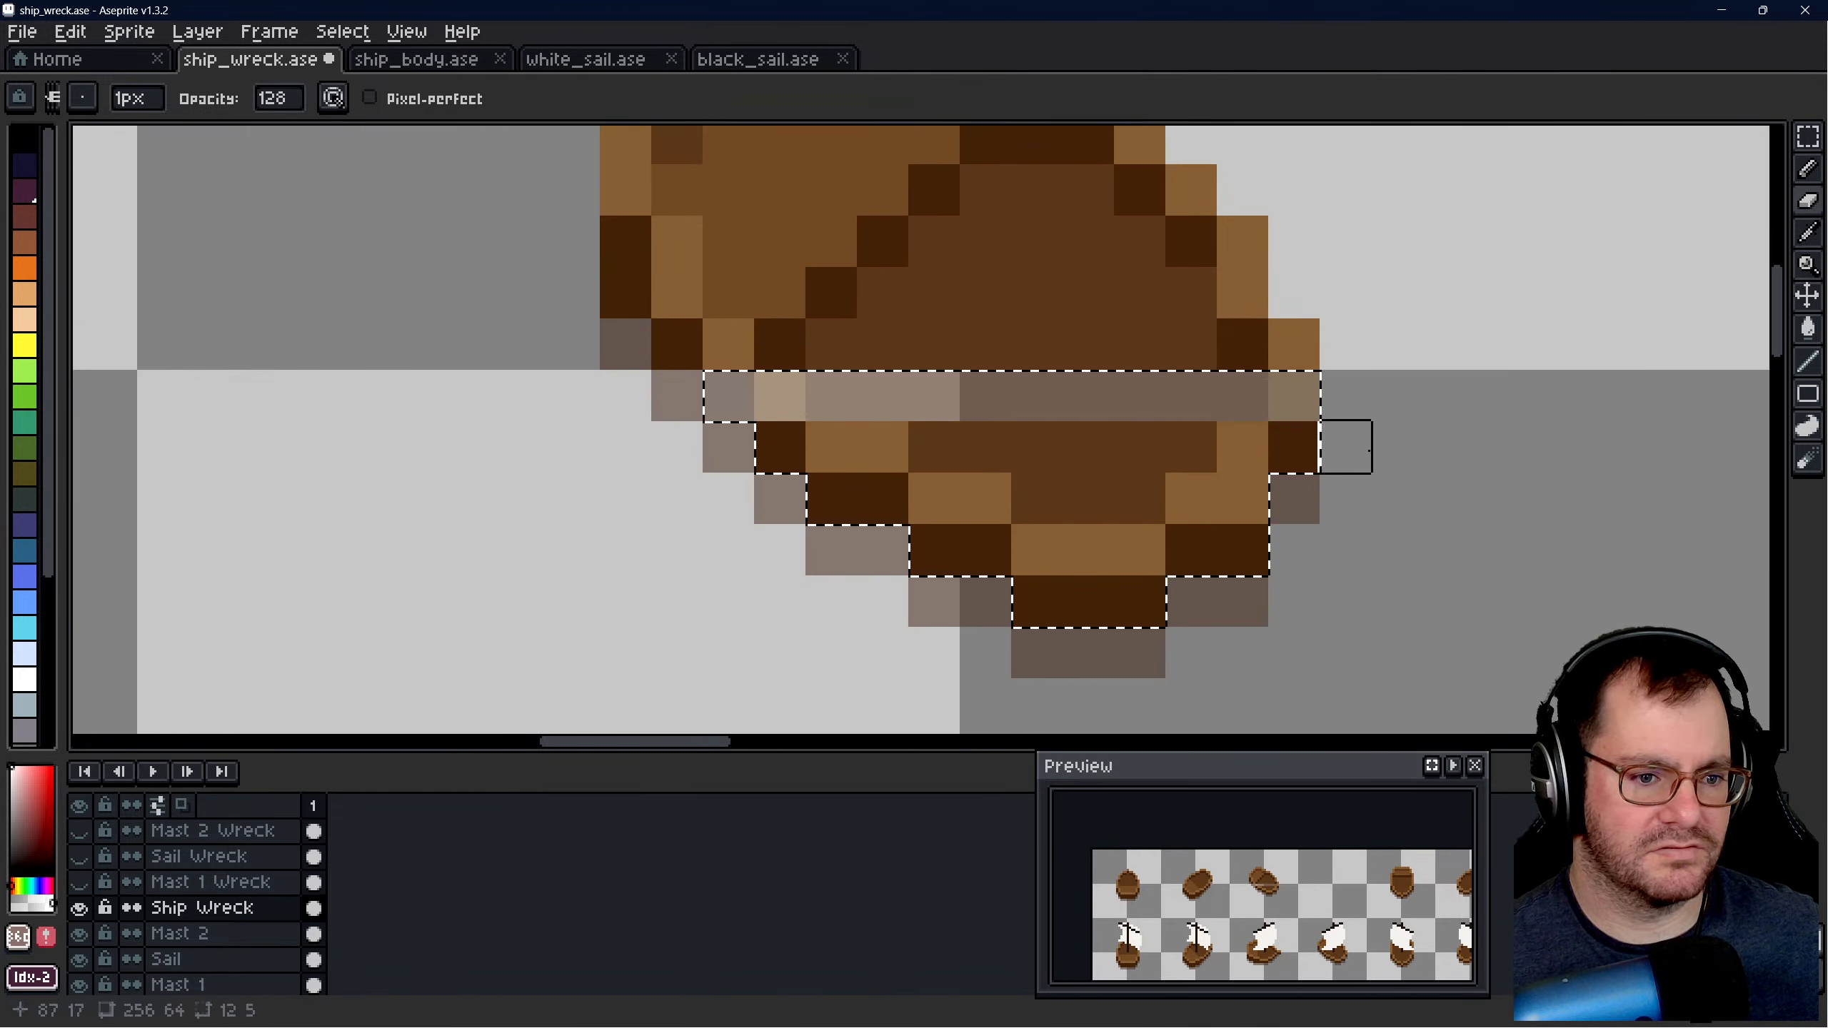
{"action": "left_click_drag", "start_coordinate": [781, 447], "coordinate": [1289, 445]}
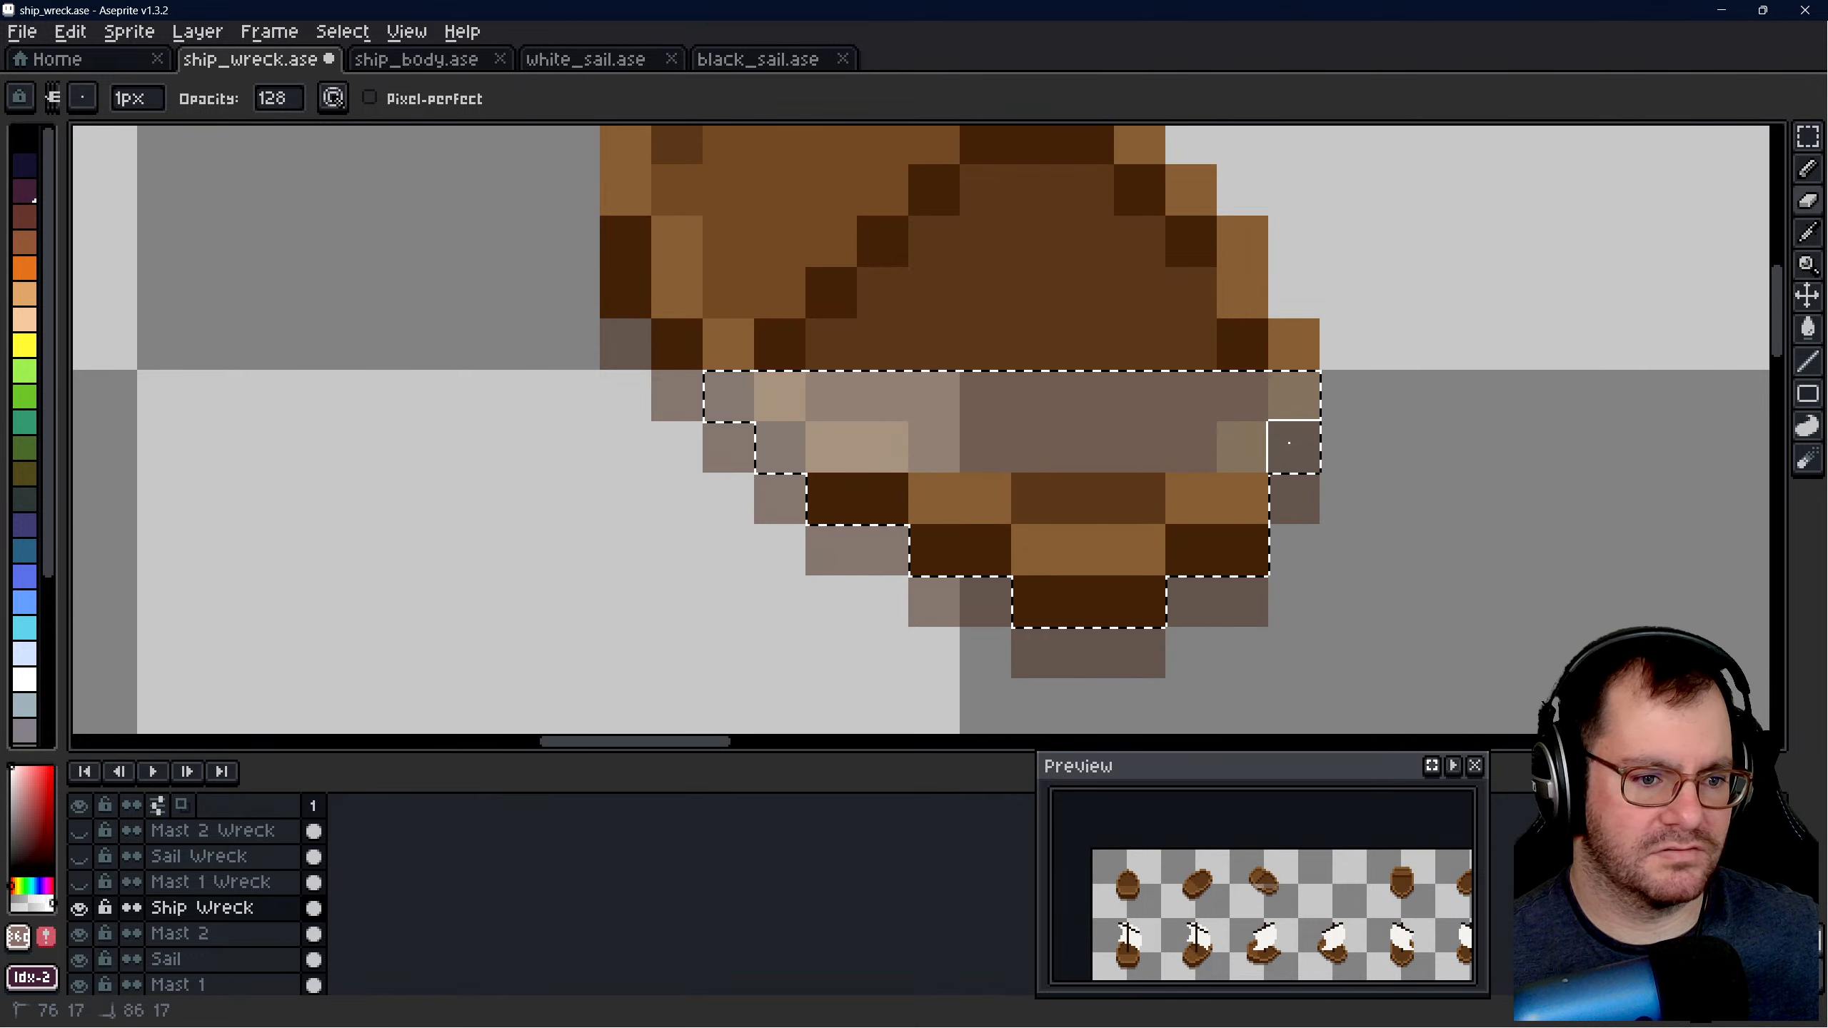
{"action": "left_click_drag", "start_coordinate": [834, 498], "coordinate": [1241, 497]}
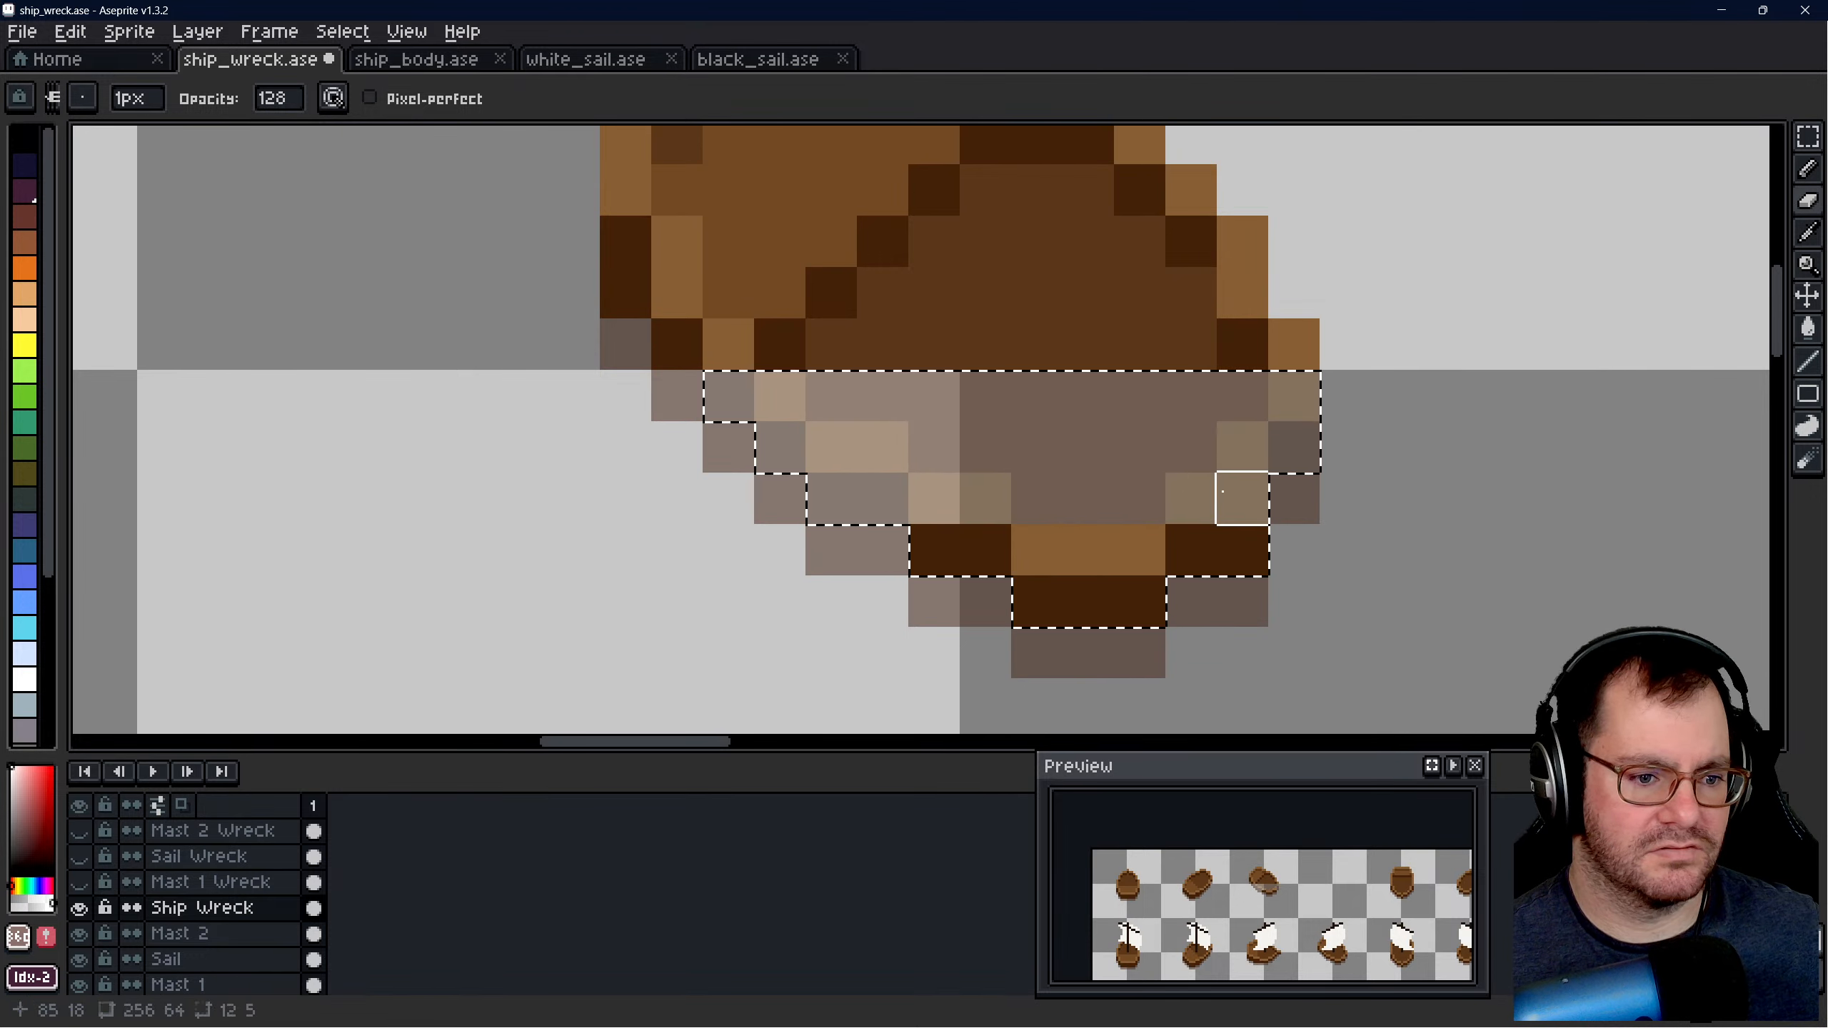
{"action": "left_click_drag", "start_coordinate": [933, 549], "coordinate": [1245, 549]}
{"action": "left_click", "coordinate": [1036, 601]}
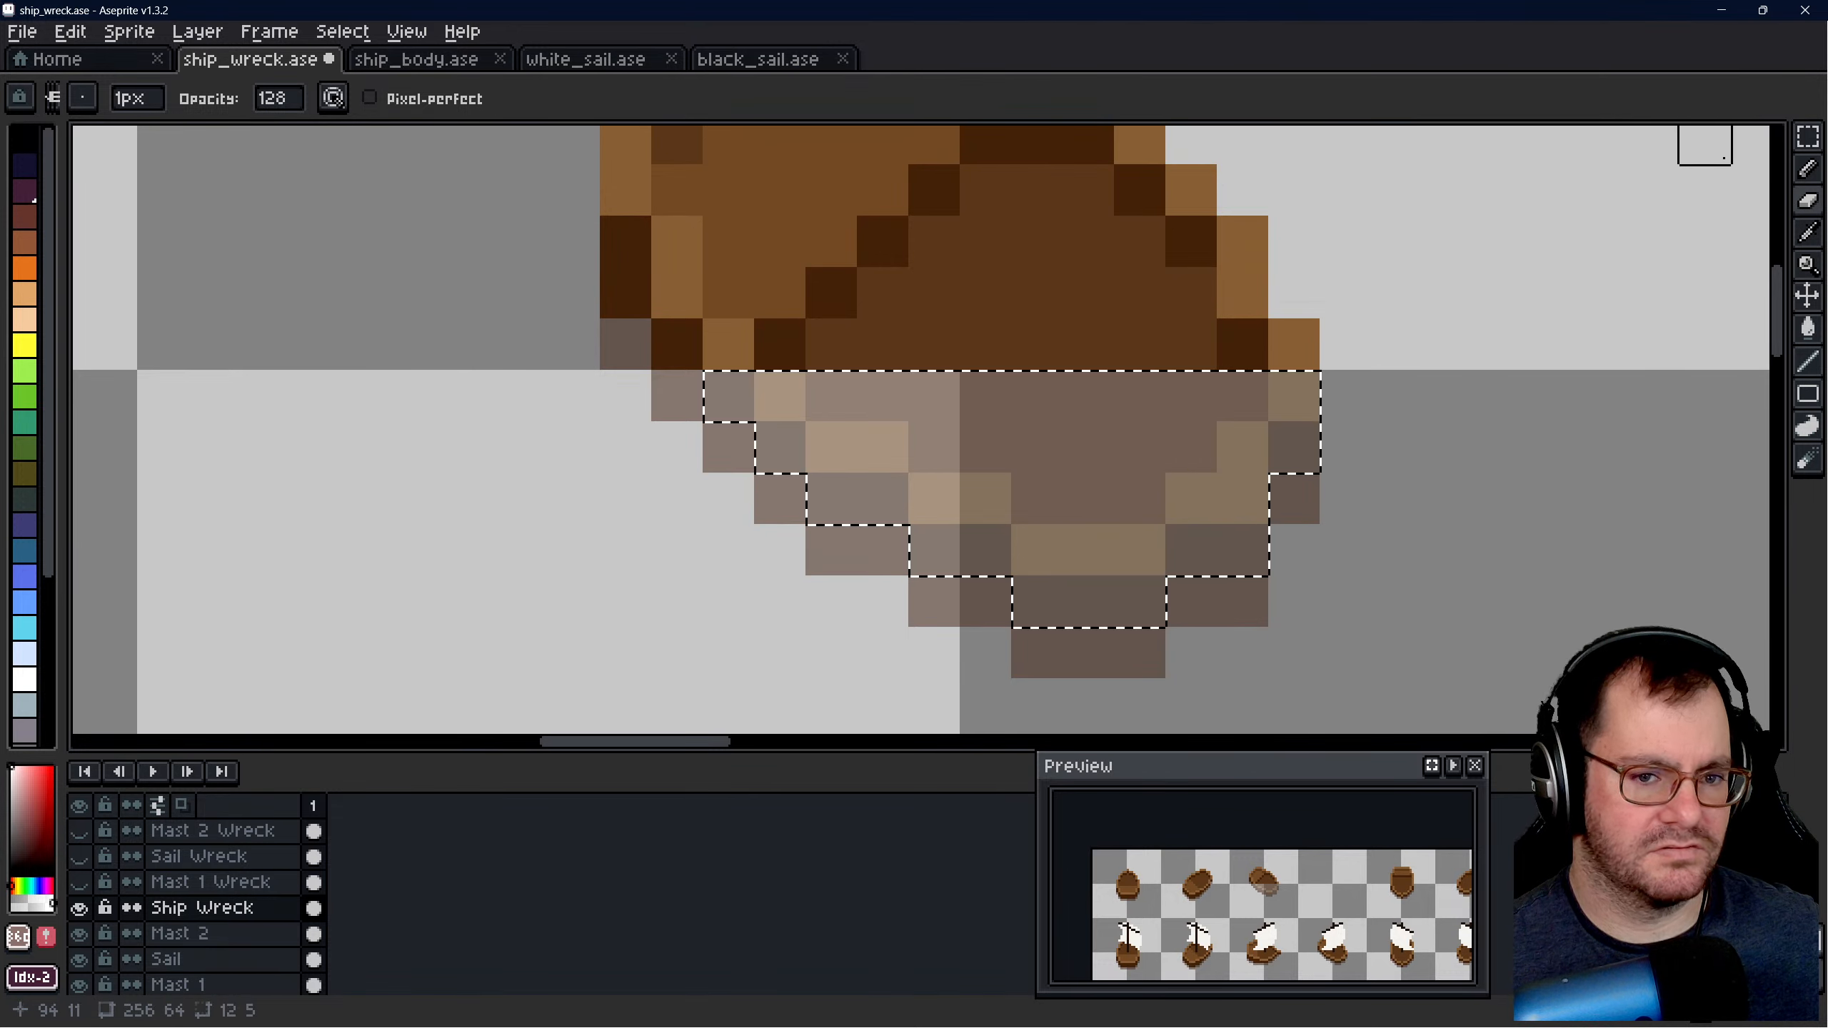
{"action": "left_click", "coordinate": [1806, 136]}
{"action": "scroll", "coordinate": [907, 441], "scroll_direction": "down", "scroll_amount": 8}
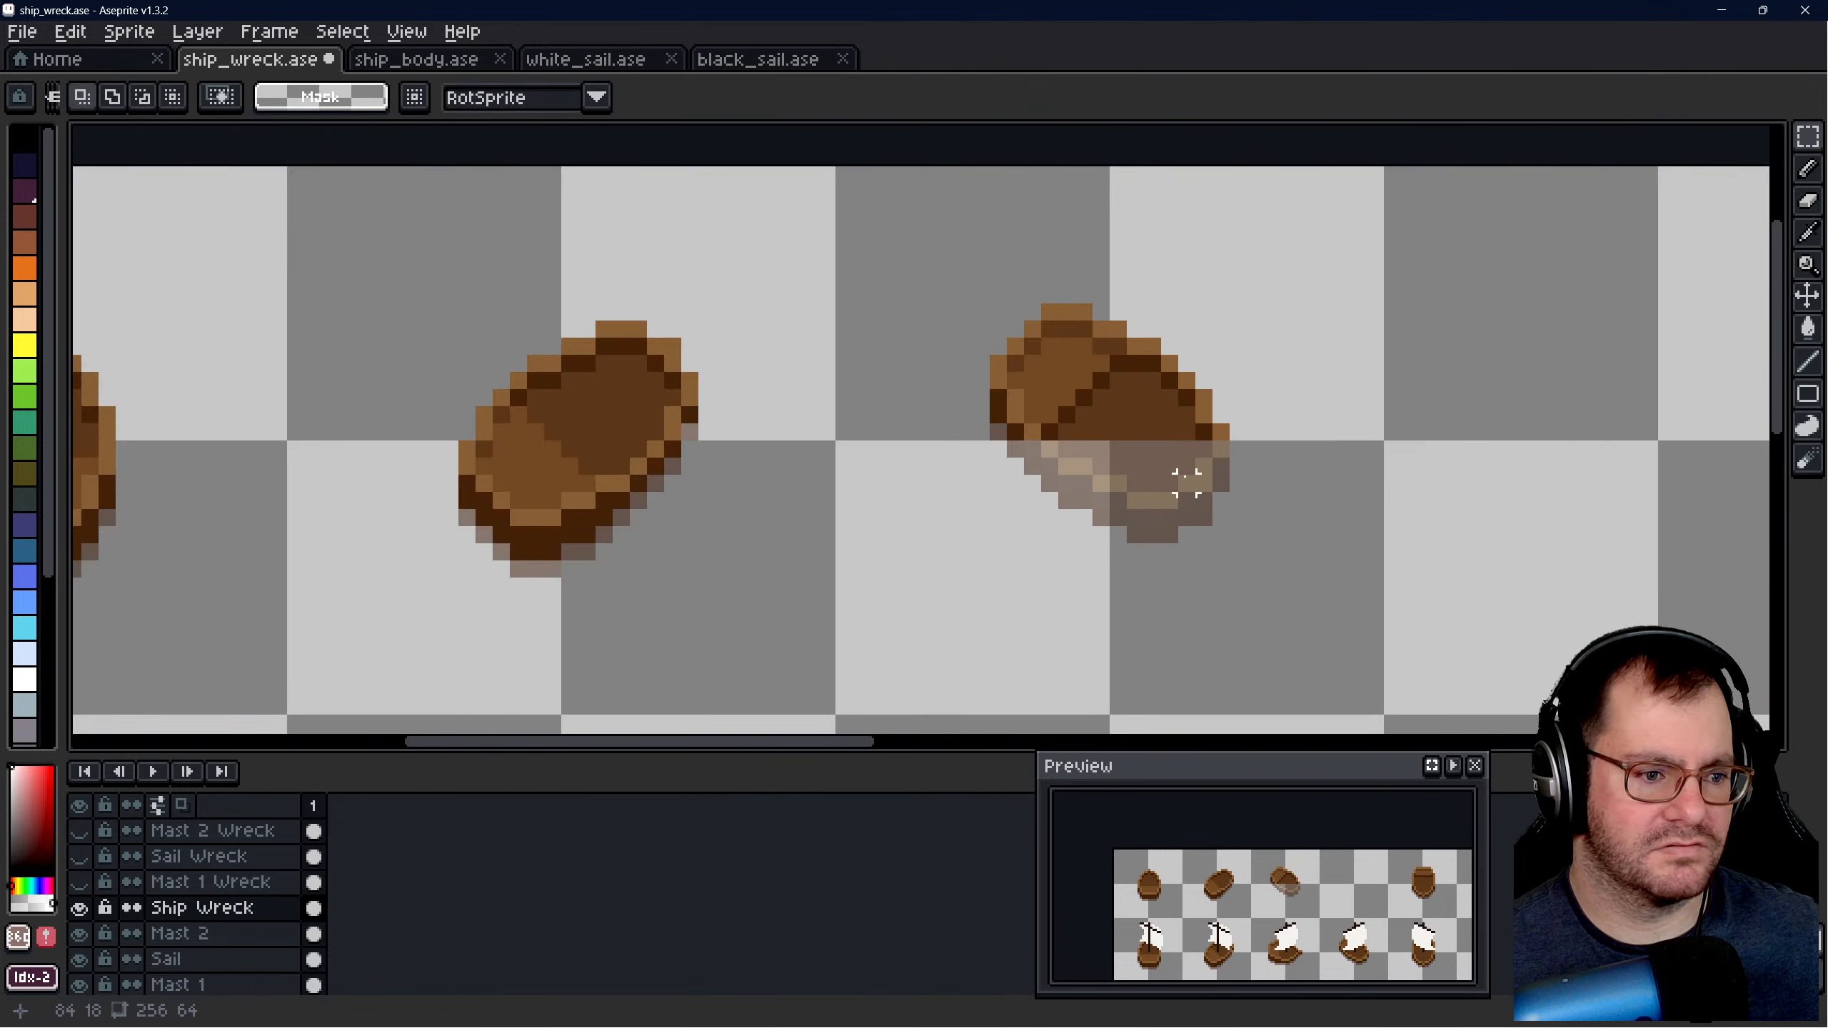
- Show the Mast 1 Wreck layer and select a 14 × 15 pixel area around the mast in the third upper slot
{"action": "scroll", "coordinate": [935, 437], "scroll_direction": "down", "scroll_amount": 2}
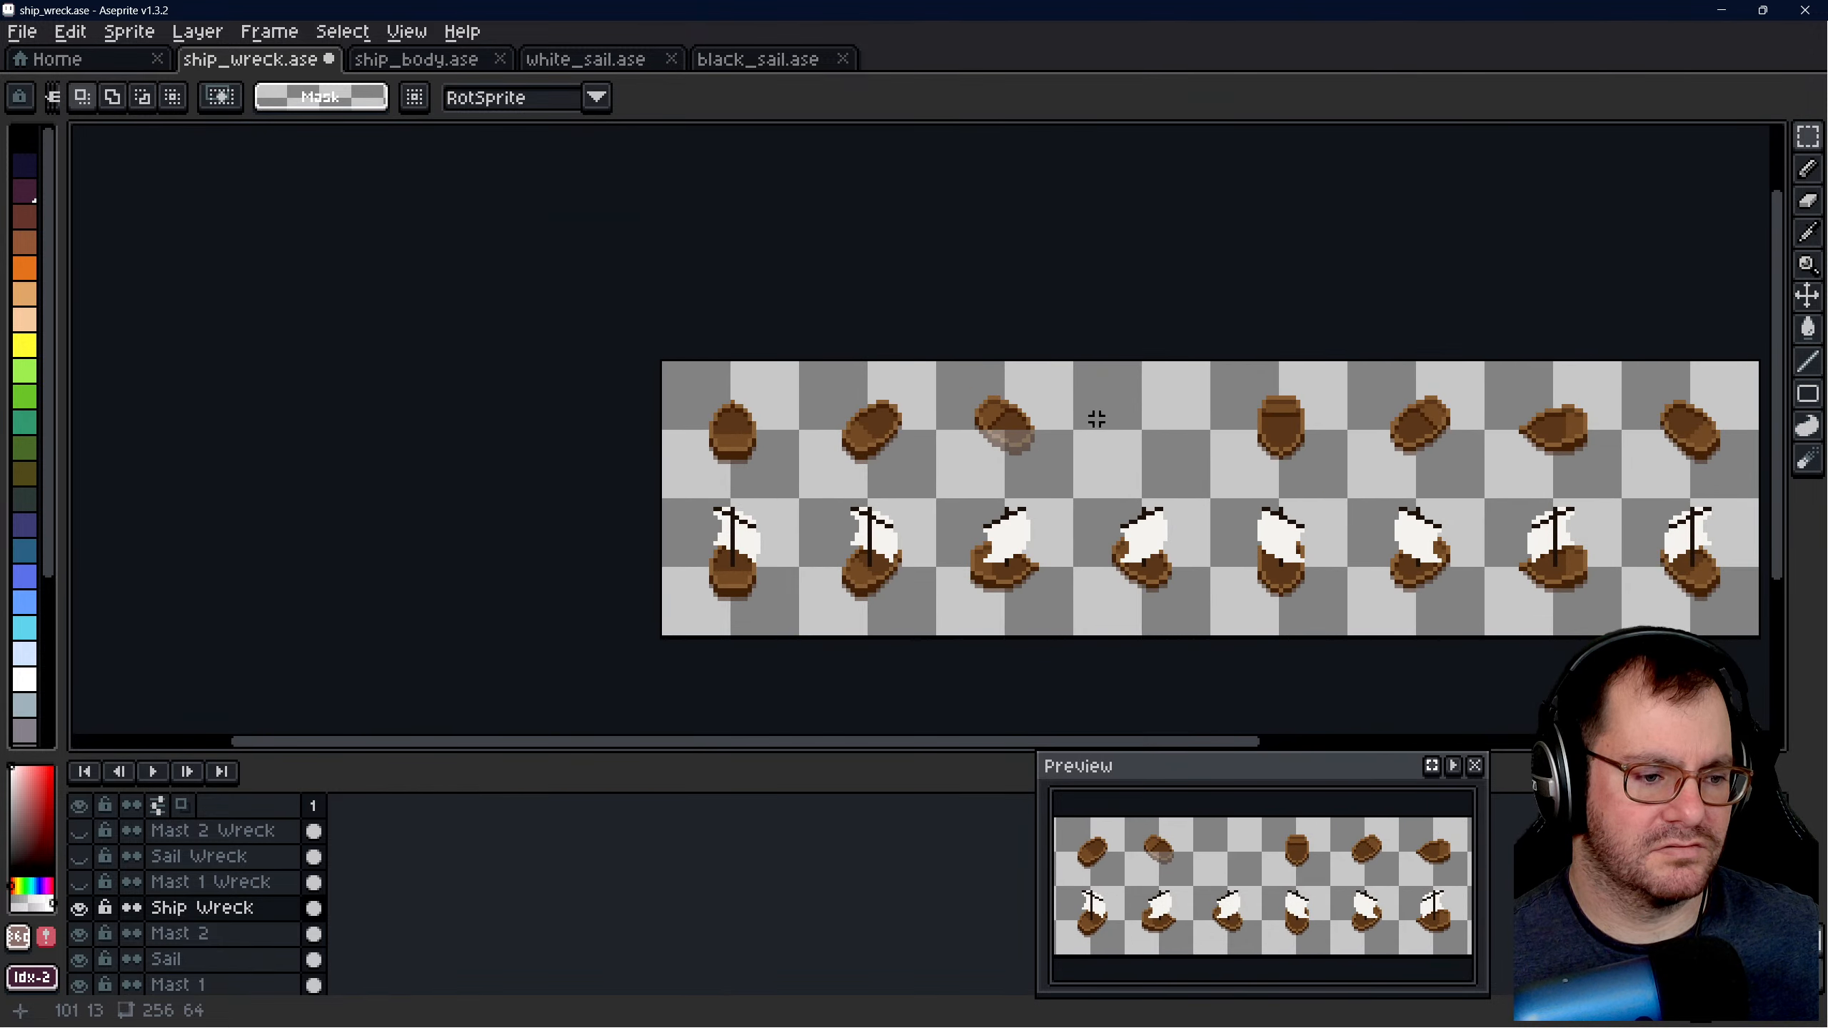
{"action": "scroll", "coordinate": [1058, 411], "scroll_direction": "up", "scroll_amount": 6}
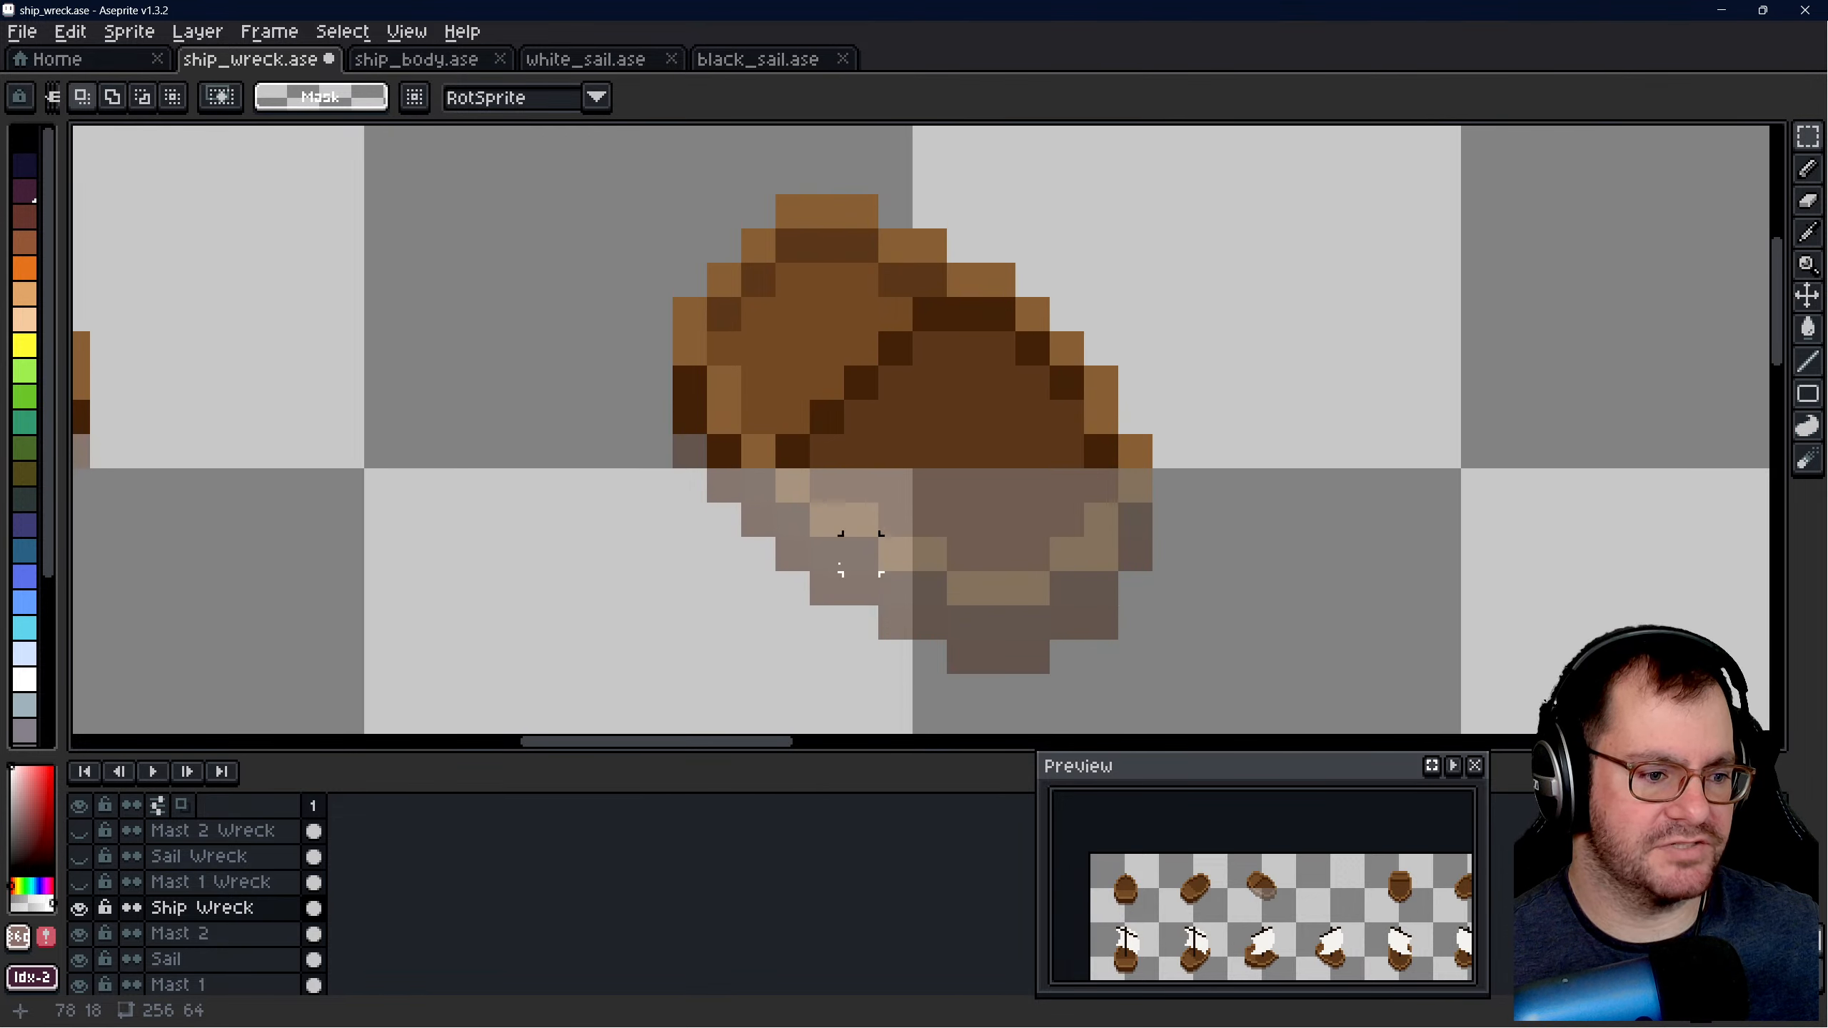
{"action": "scroll", "coordinate": [1133, 552], "scroll_direction": "down", "scroll_amount": 6}
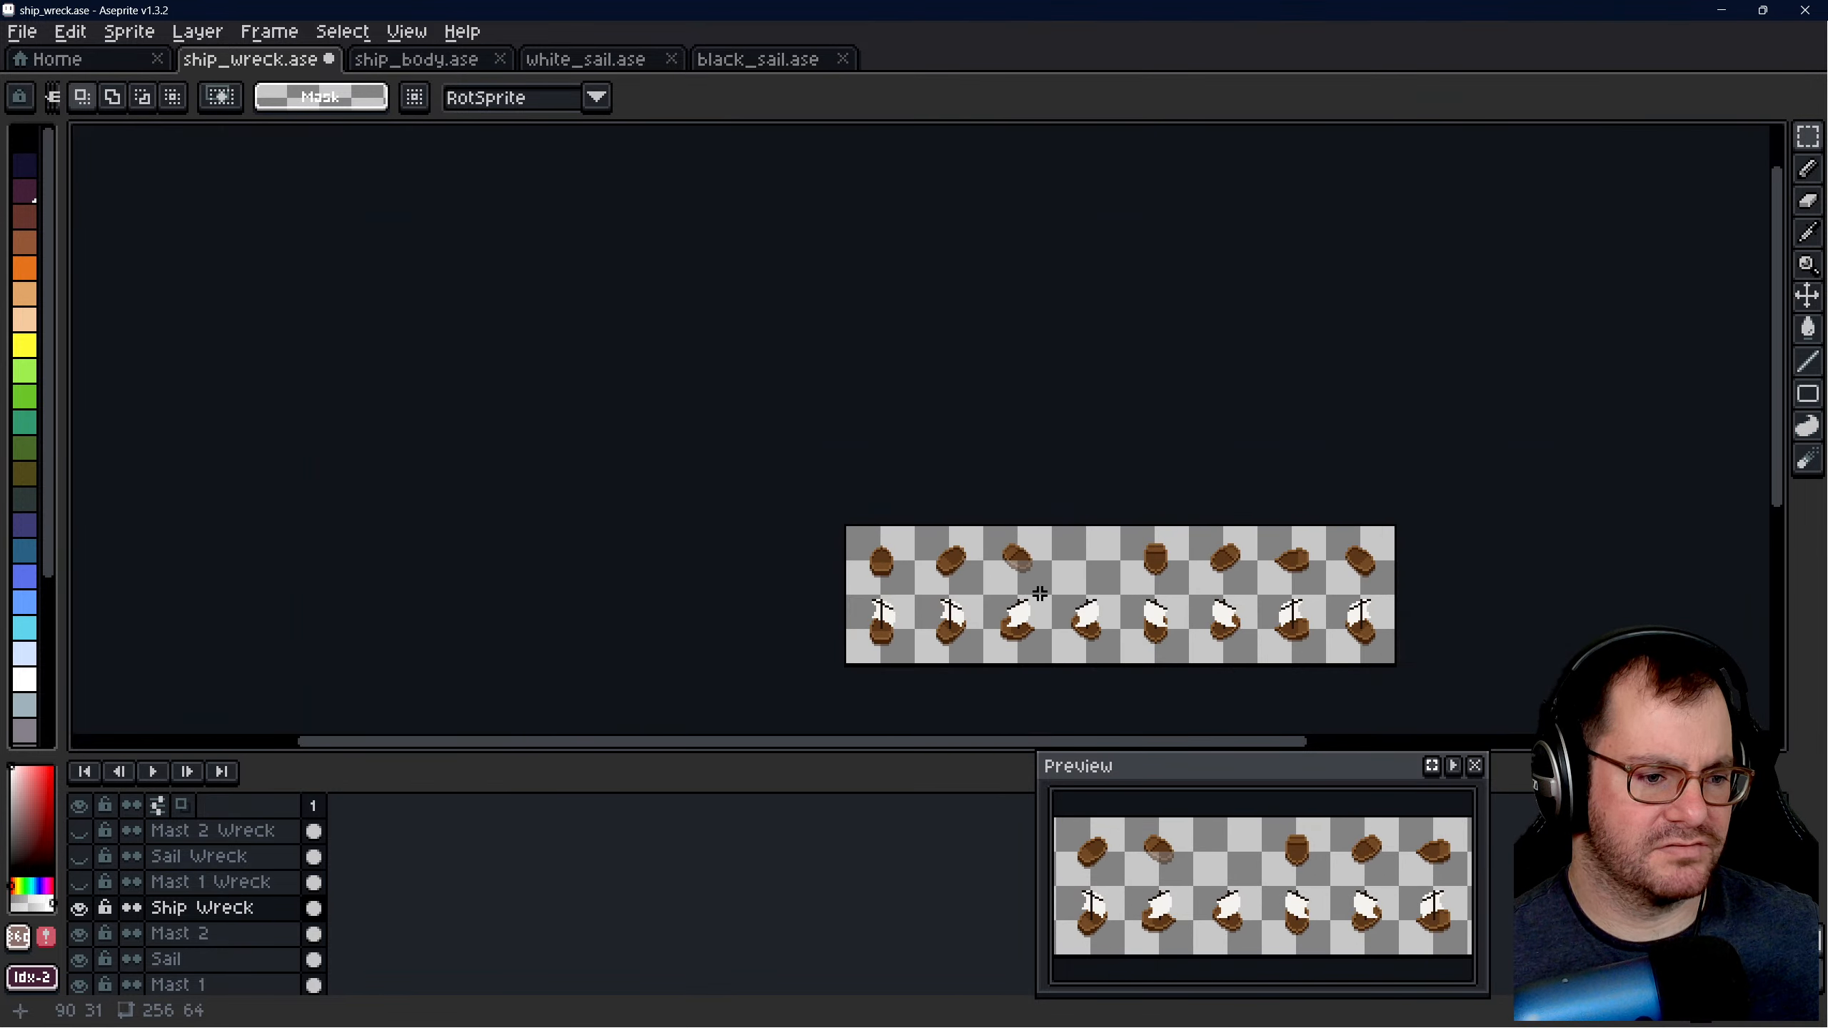
{"action": "scroll", "coordinate": [1039, 576], "scroll_direction": "up", "scroll_amount": 3}
{"action": "scroll", "coordinate": [914, 461], "scroll_direction": "up", "scroll_amount": 3}
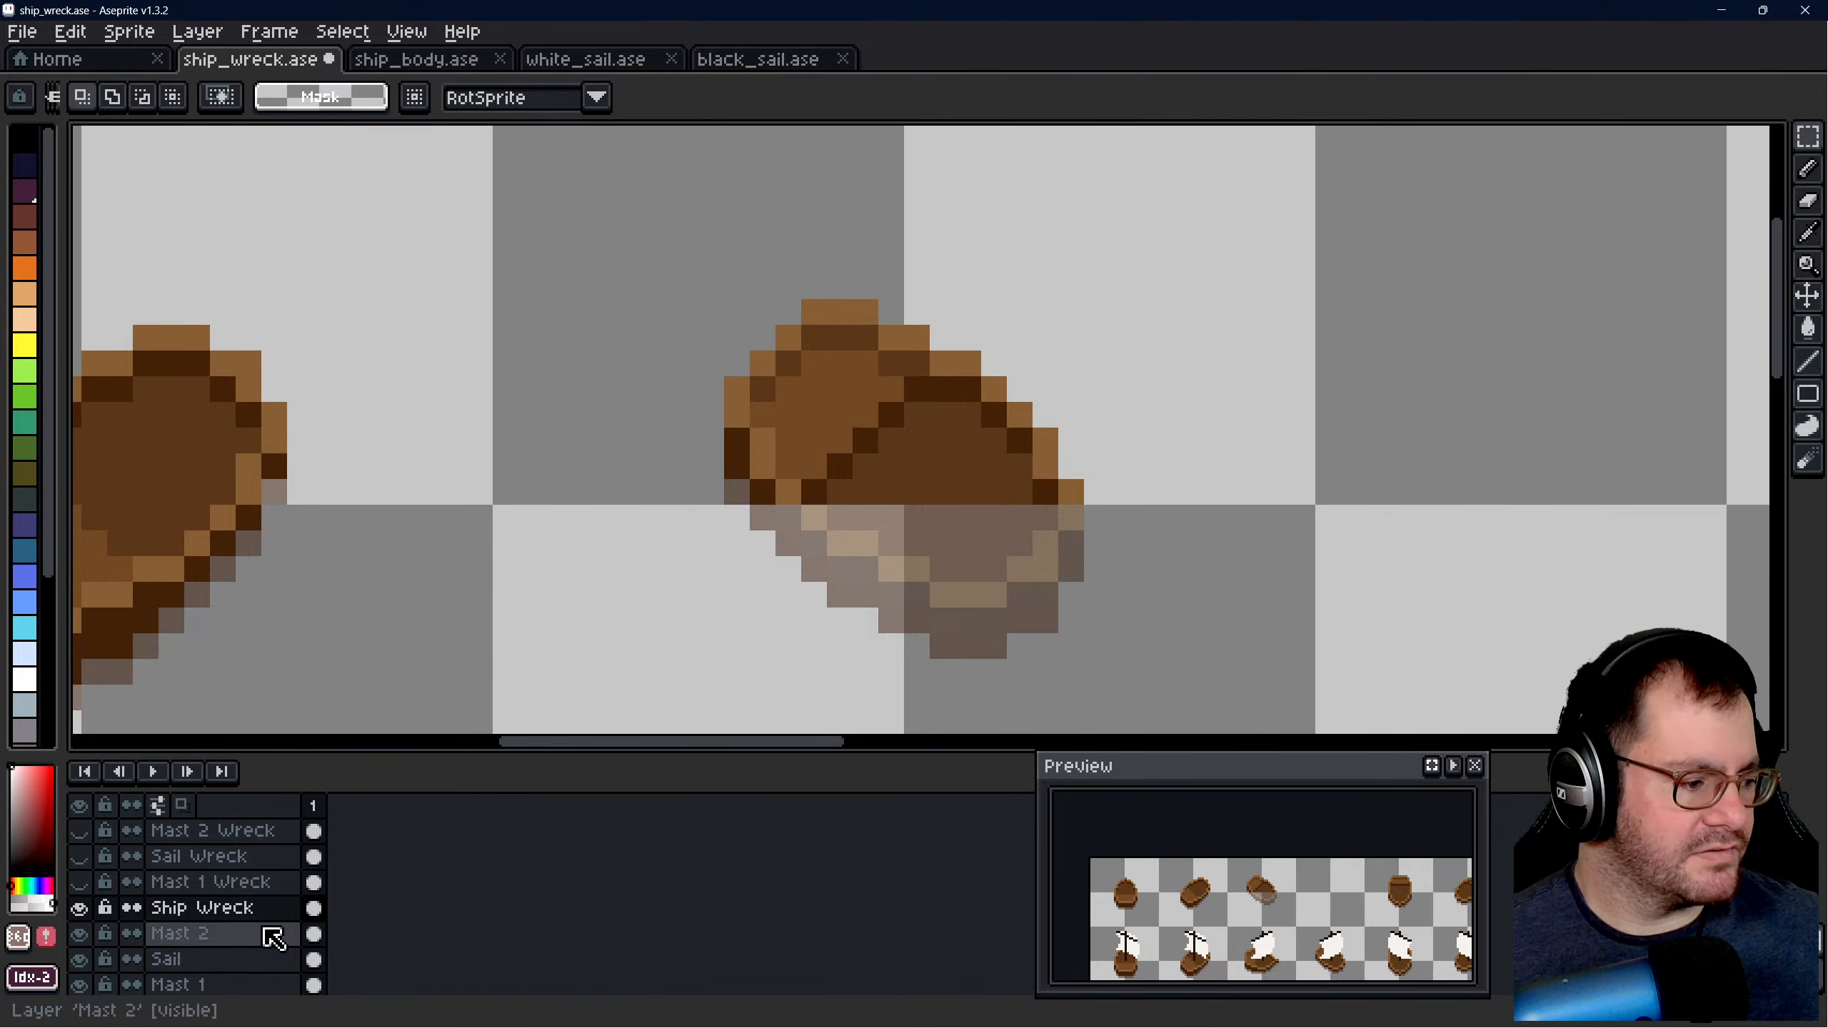
{"action": "left_click", "coordinate": [79, 882]}
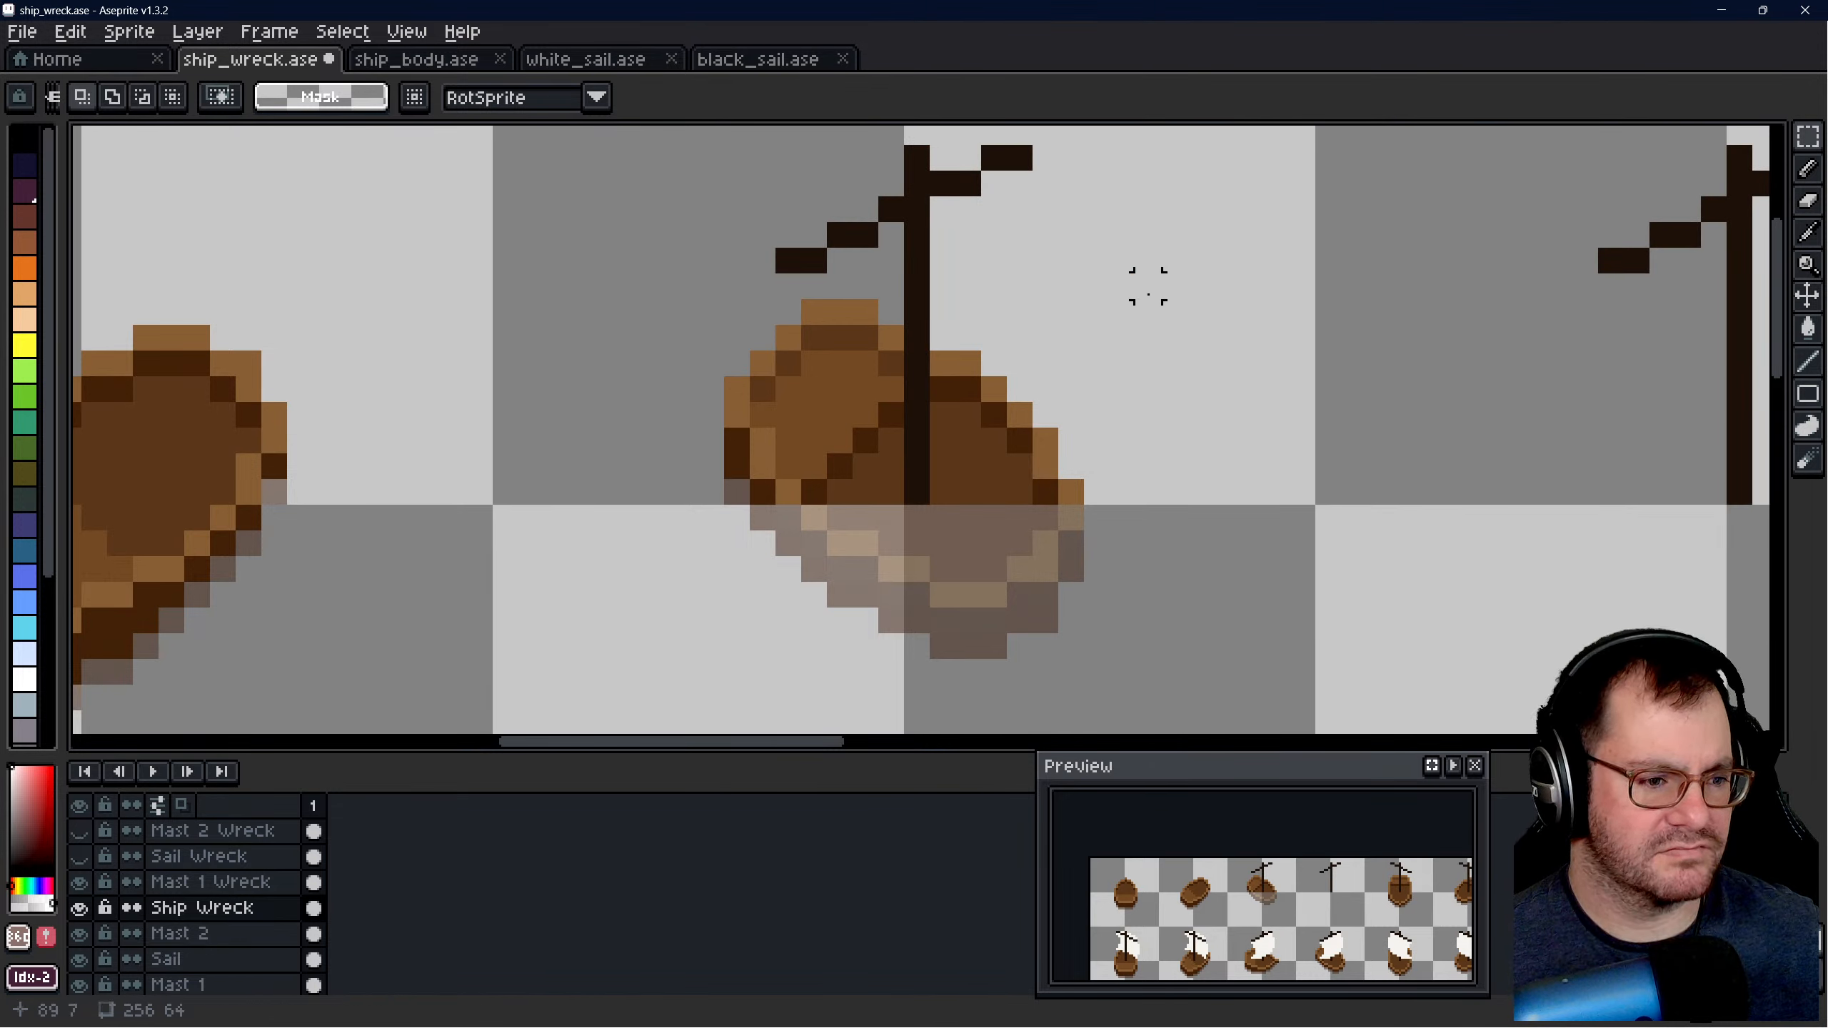
{"action": "scroll", "coordinate": [1147, 284], "scroll_direction": "down", "scroll_amount": 2}
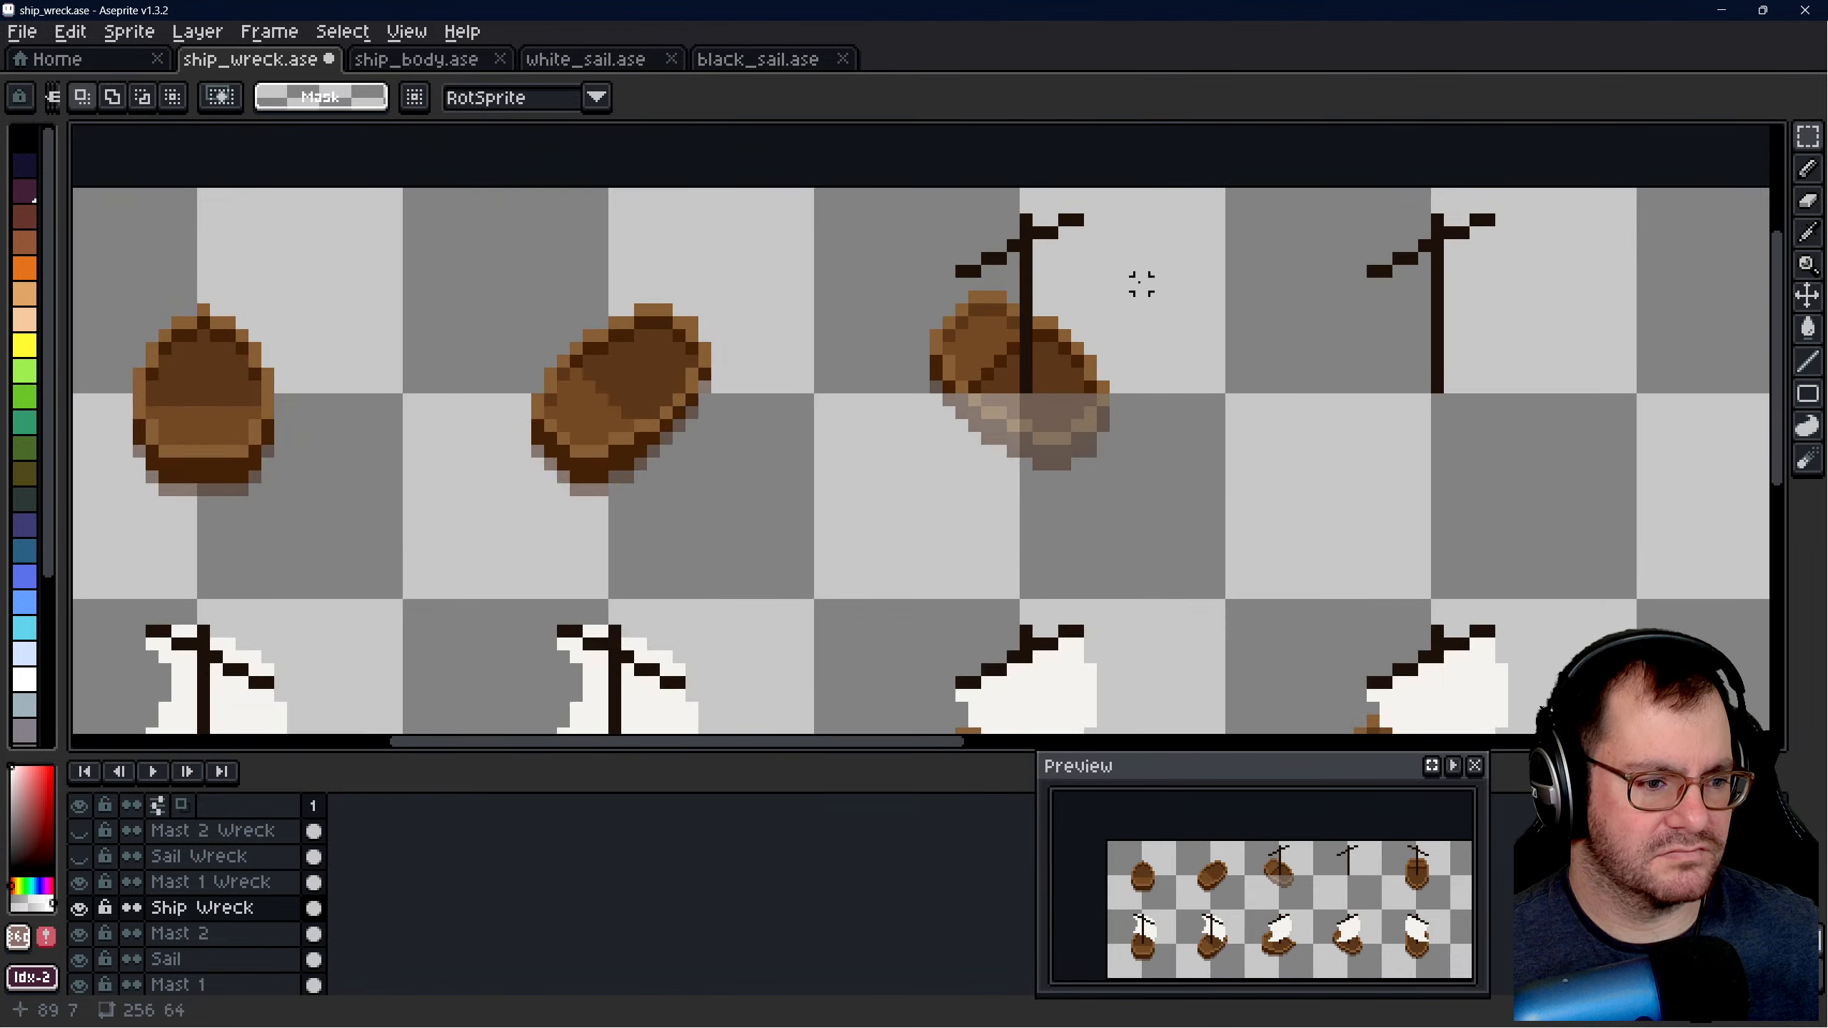
{"action": "scroll", "coordinate": [1141, 283], "scroll_direction": "up", "scroll_amount": 1}
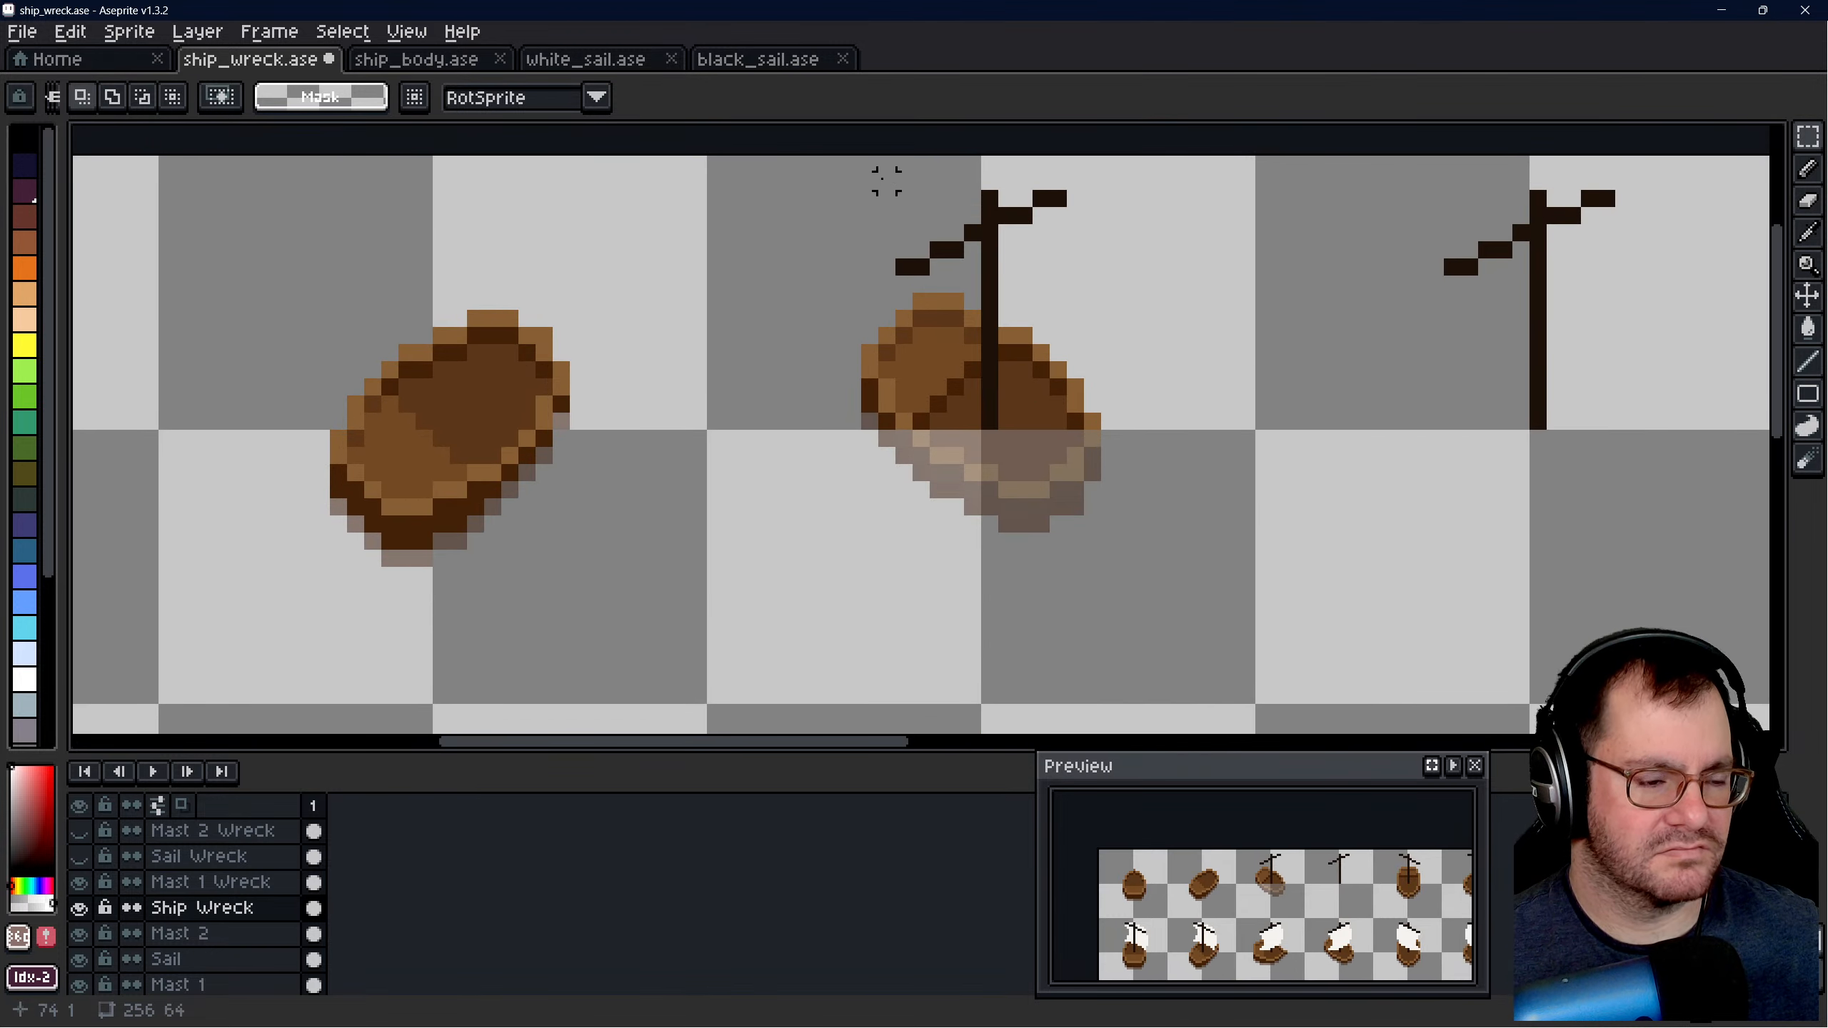
{"action": "left_click_drag", "start_coordinate": [870, 180], "coordinate": [1103, 433]}
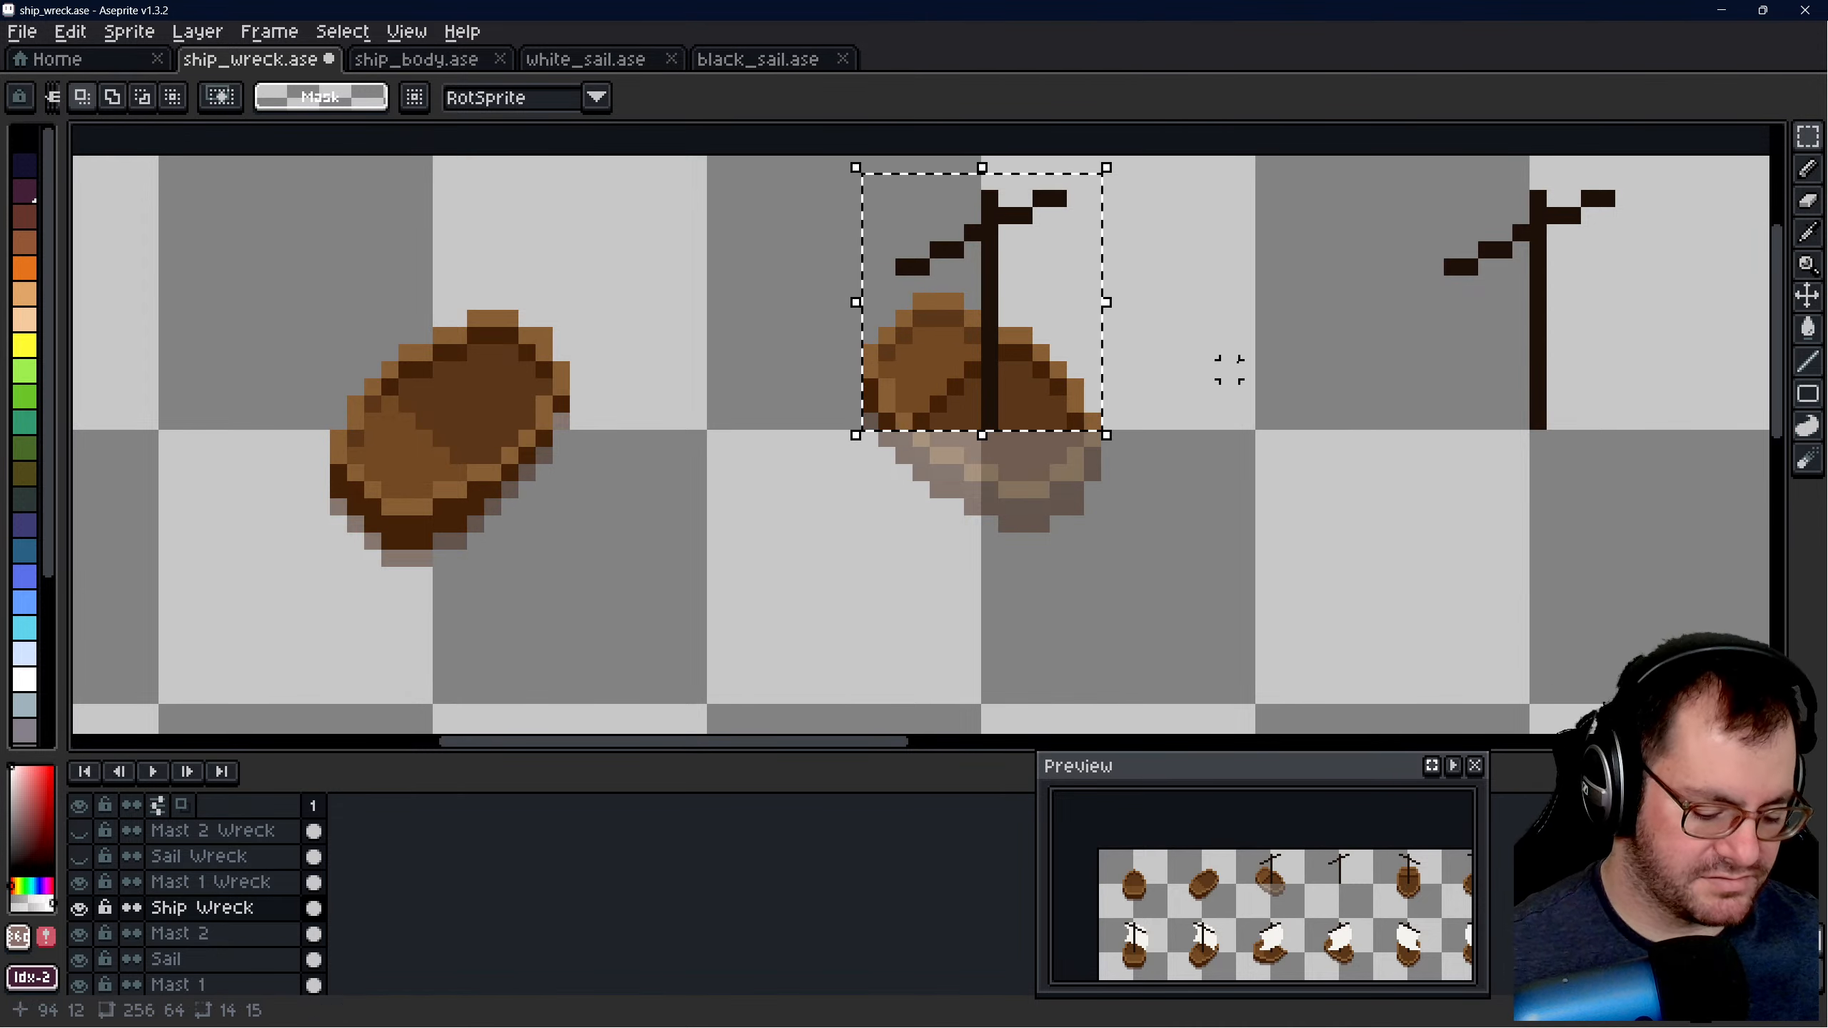
- On the Mast 1 Wreck layer, flip the selected mast vertically and horizontally, and move it down over the submerged hull to position 74, 15
{"action": "key", "text": "shift+v"}
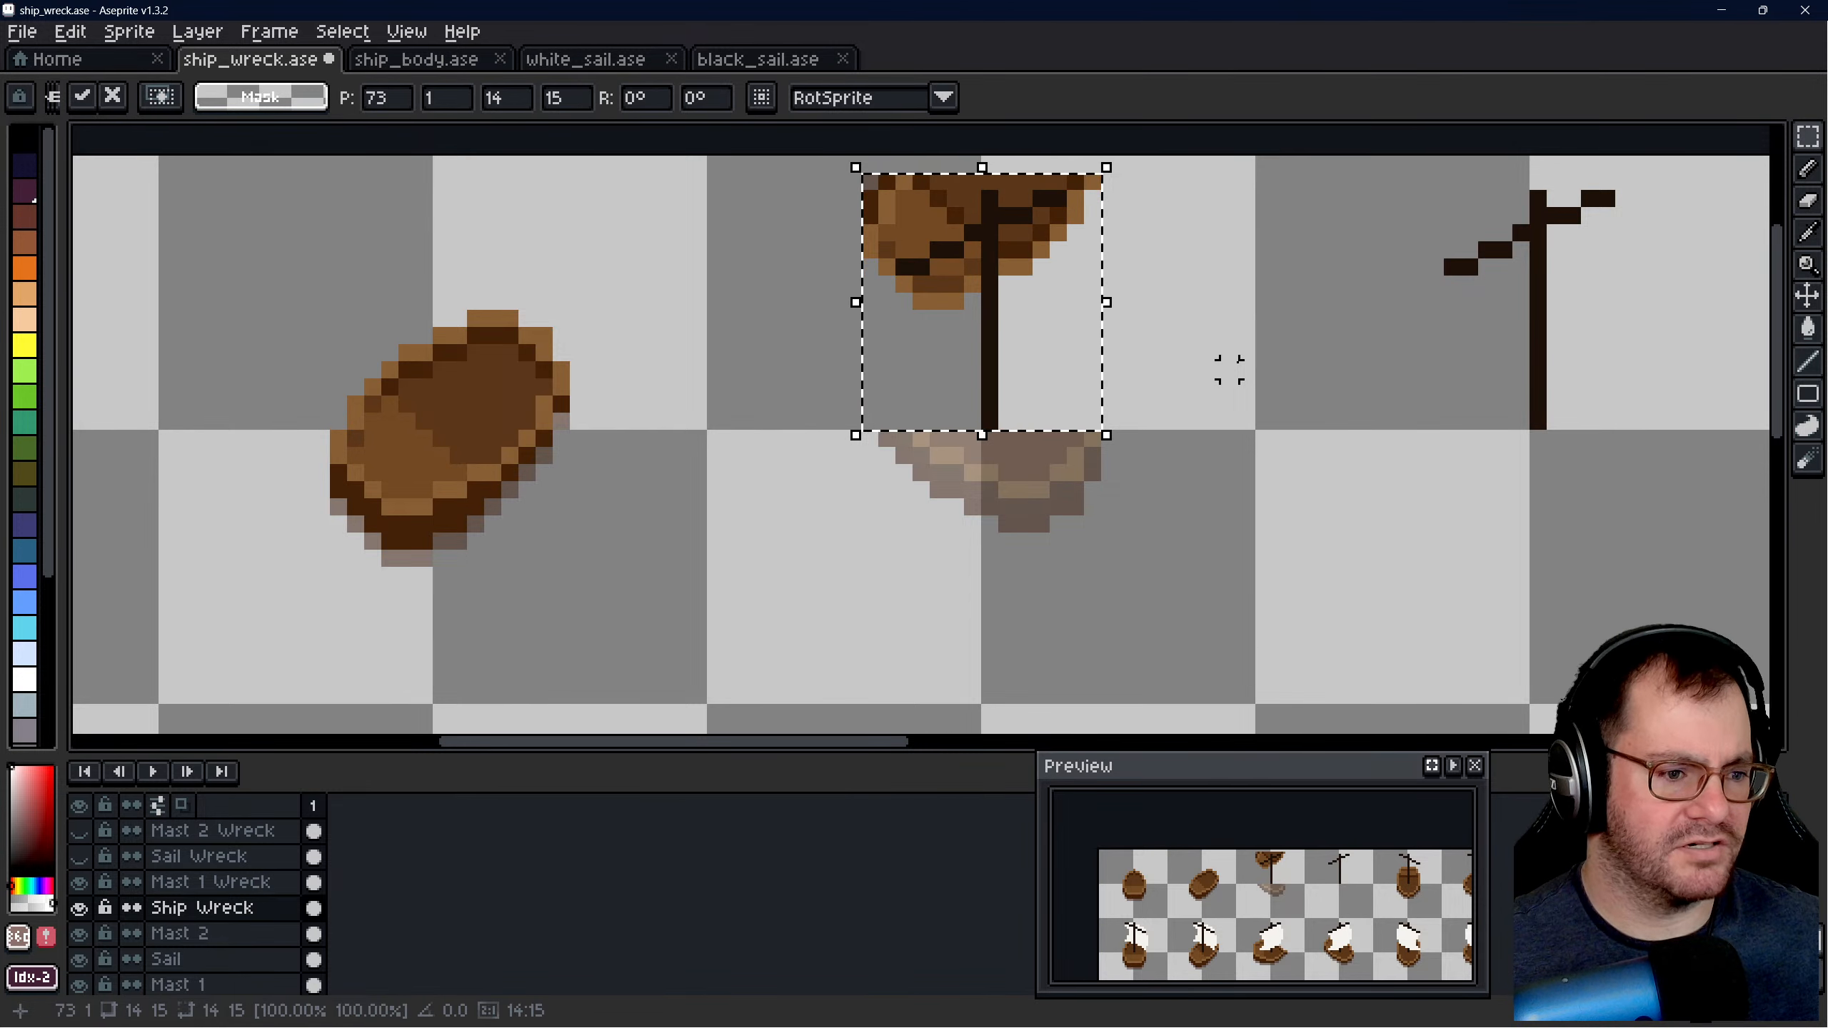
{"action": "key", "text": "Escape"}
{"action": "left_click", "coordinate": [215, 882]}
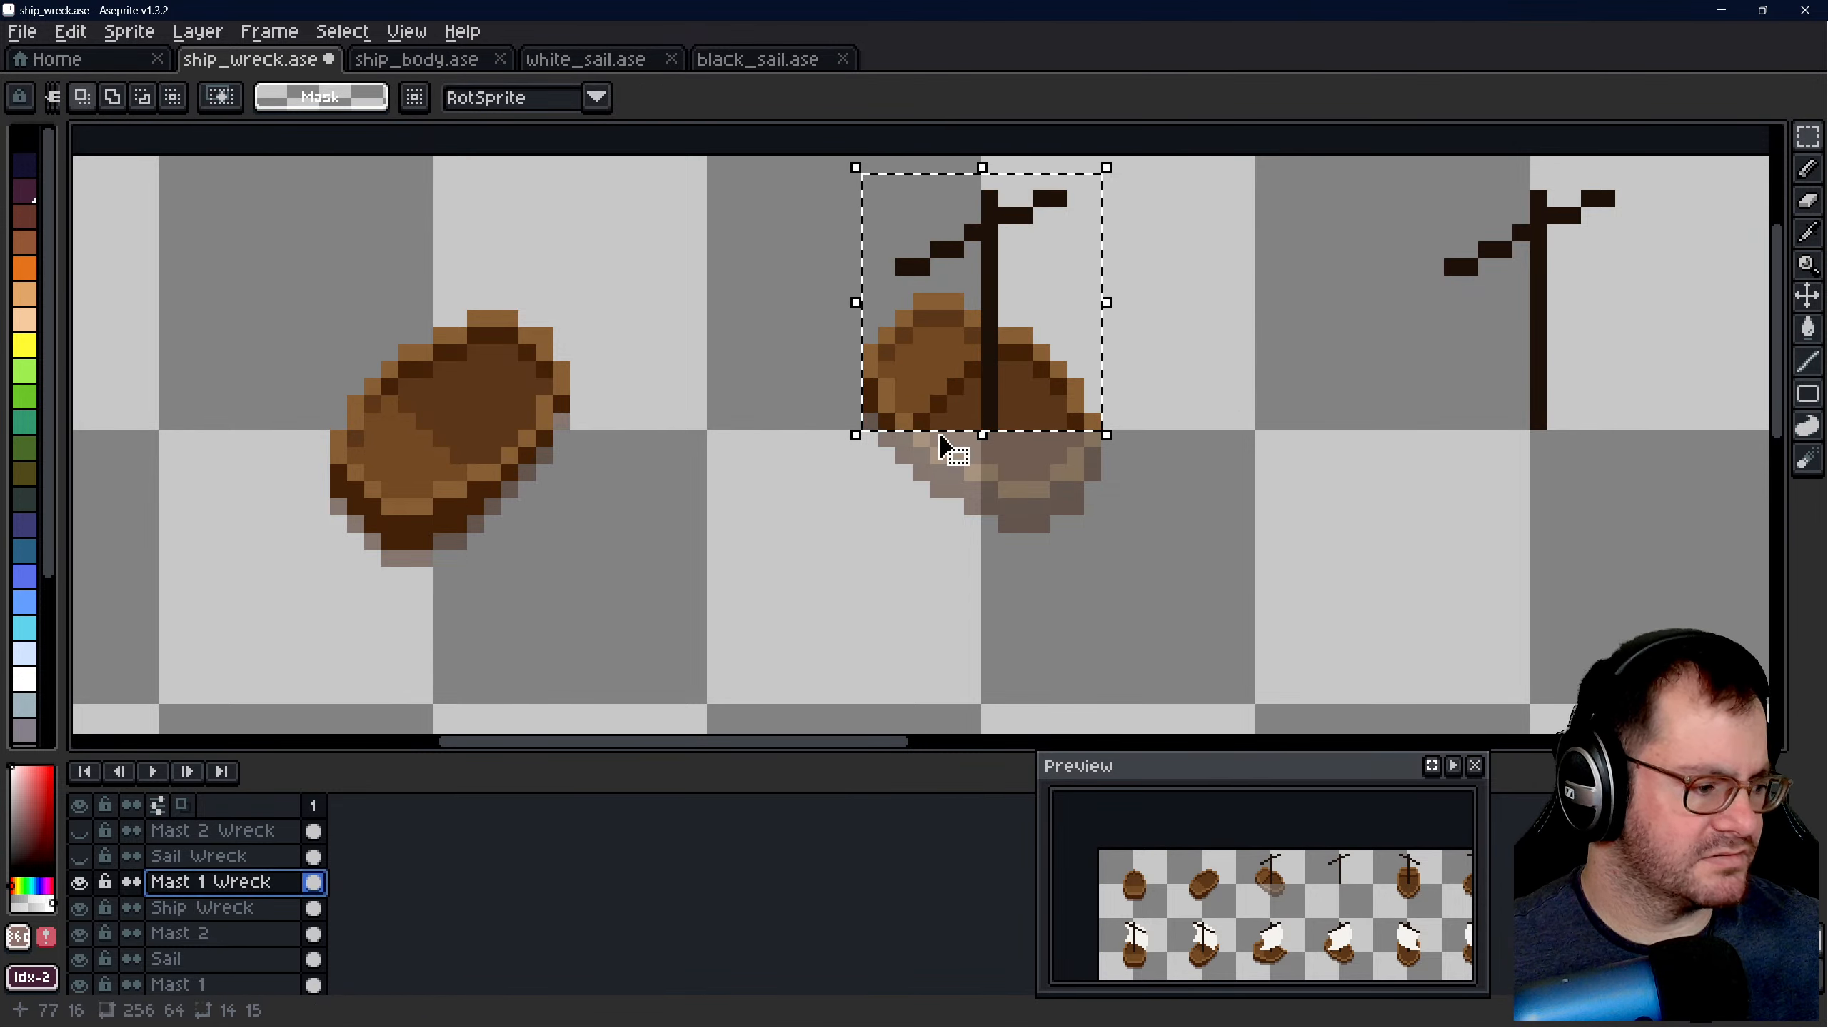
{"action": "key", "text": "shift+v"}
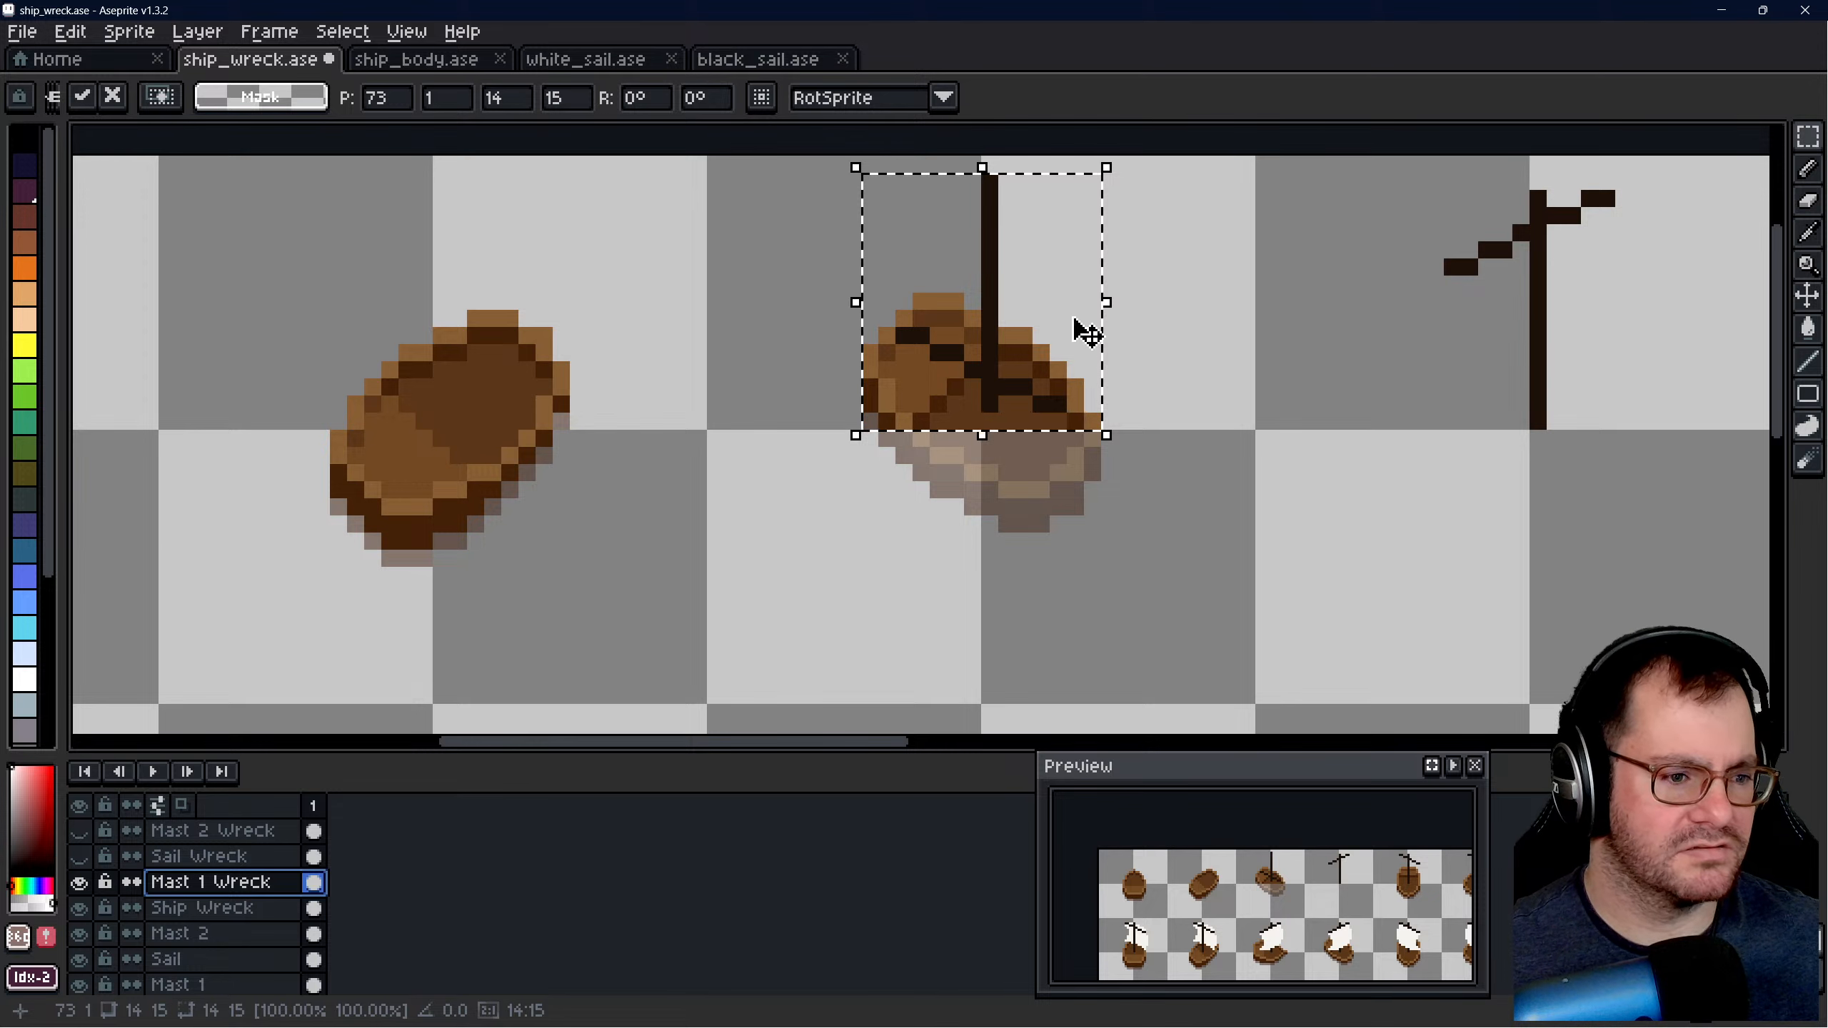
{"action": "key", "text": "shift+h"}
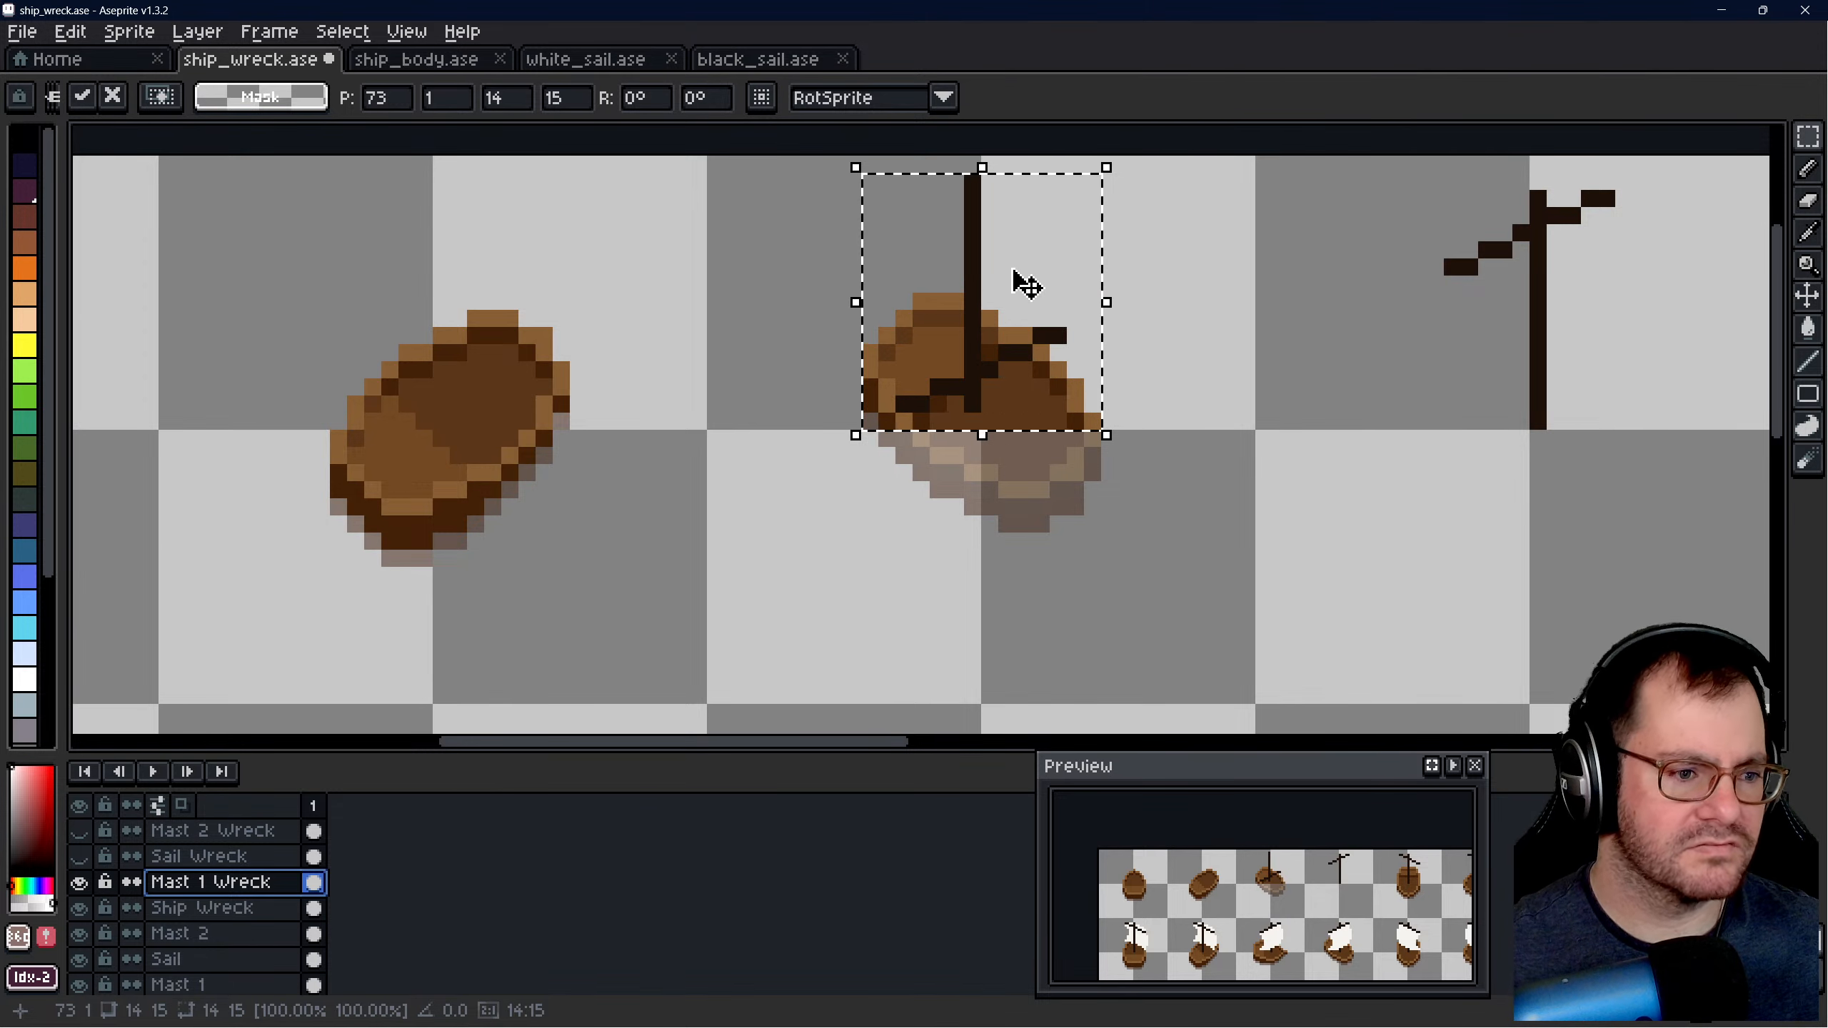
{"action": "left_click_drag", "start_coordinate": [990, 277], "coordinate": [1002, 497]}
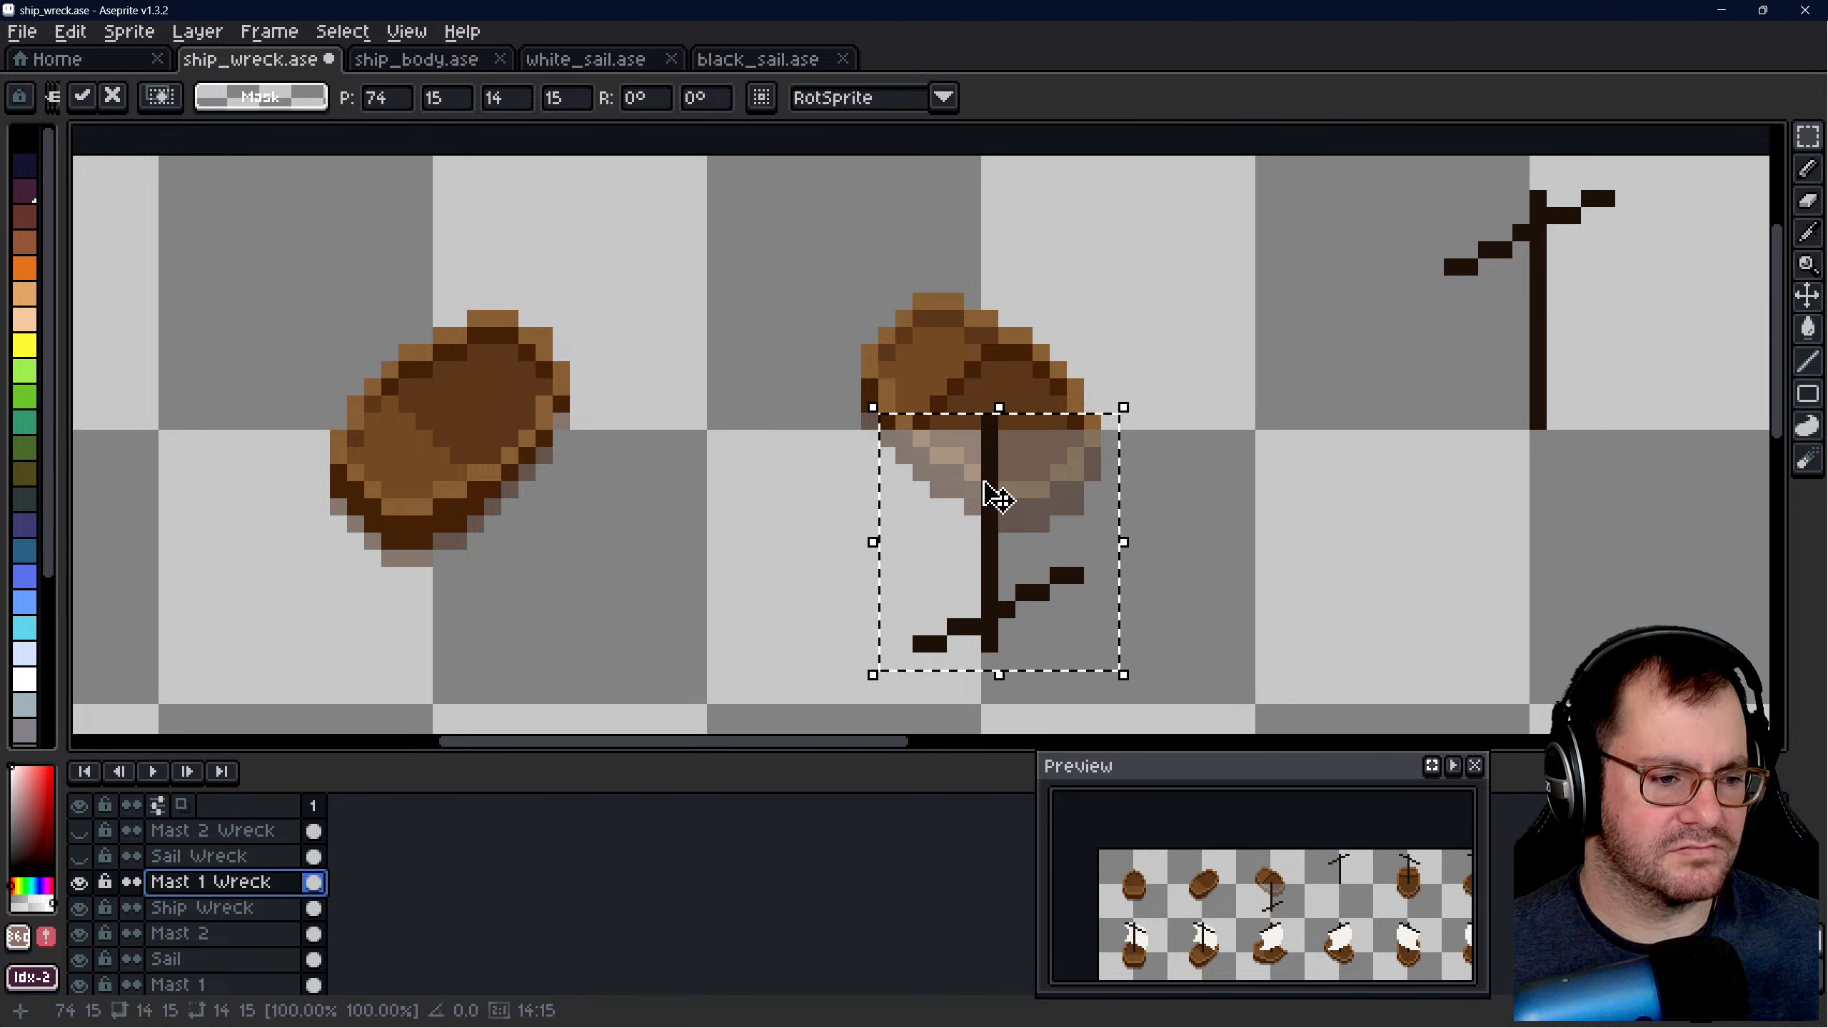
- Mirror the lowered mast horizontally, shift it one pixel left to position 73, 15, and deselect
{"action": "key", "text": "shift+h"}
{"action": "key", "text": "shift+h"}
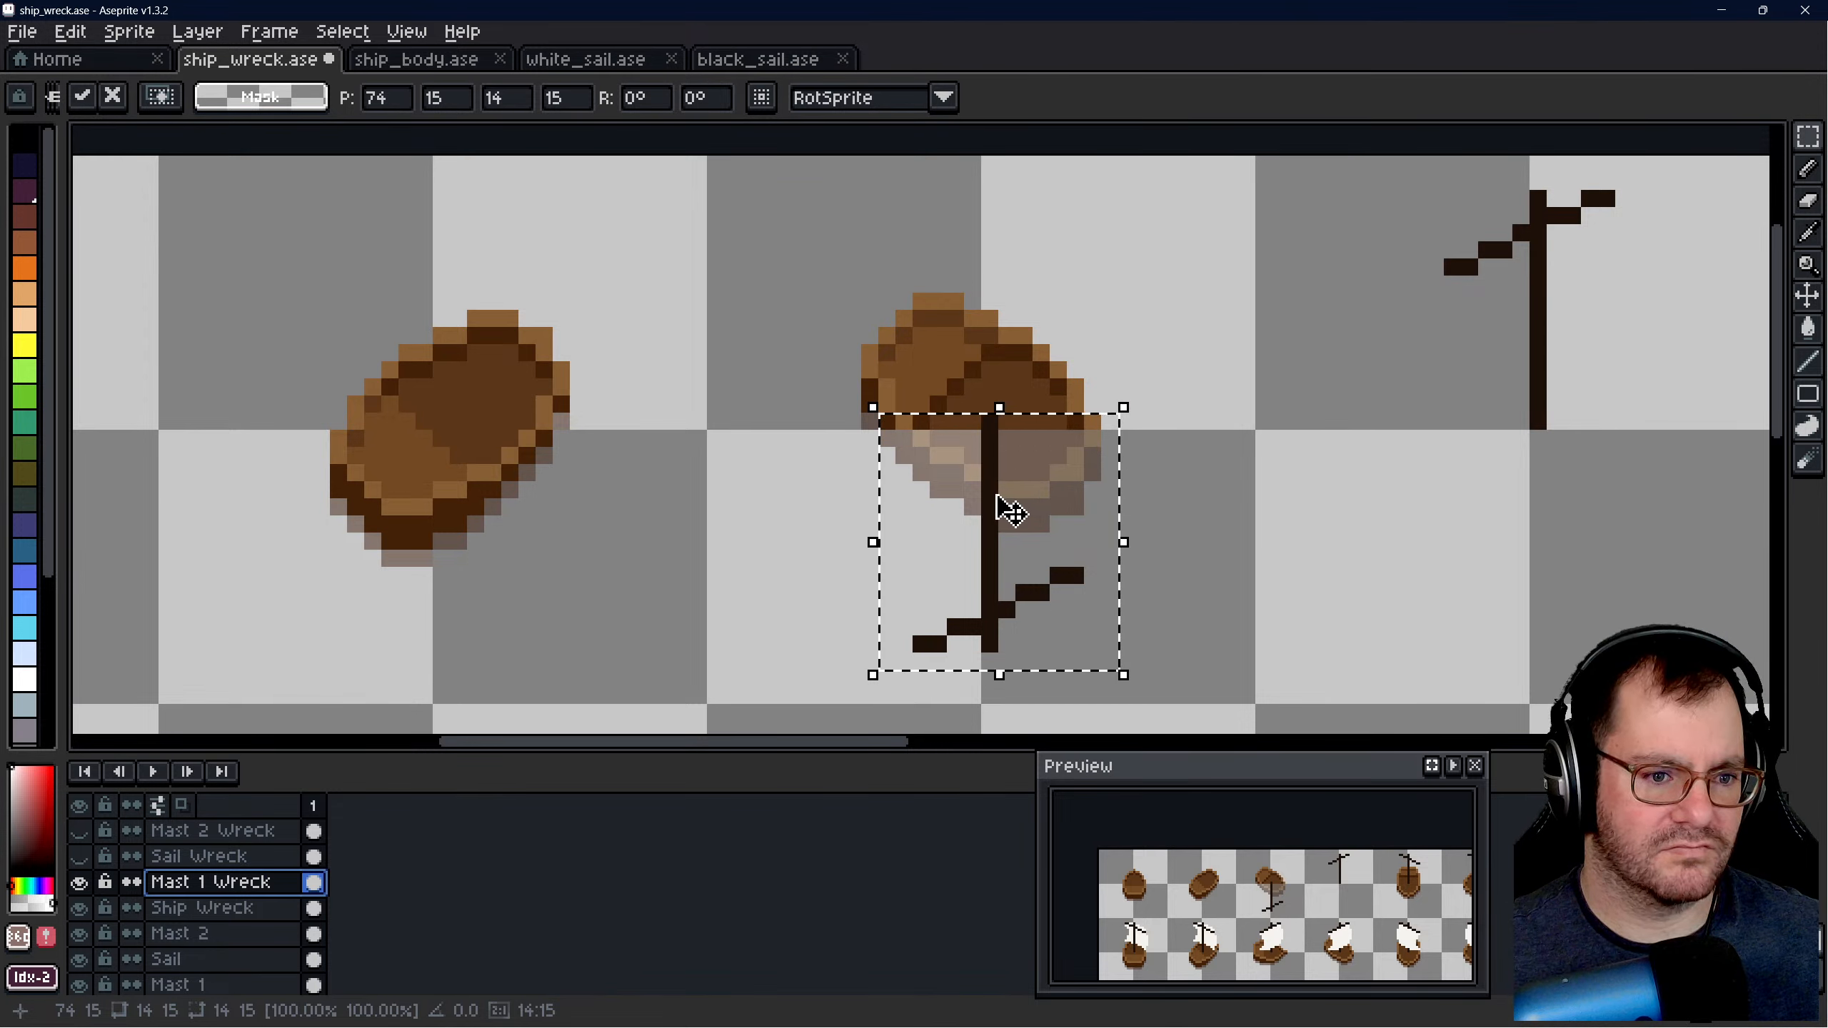
{"action": "key", "text": "shift+h"}
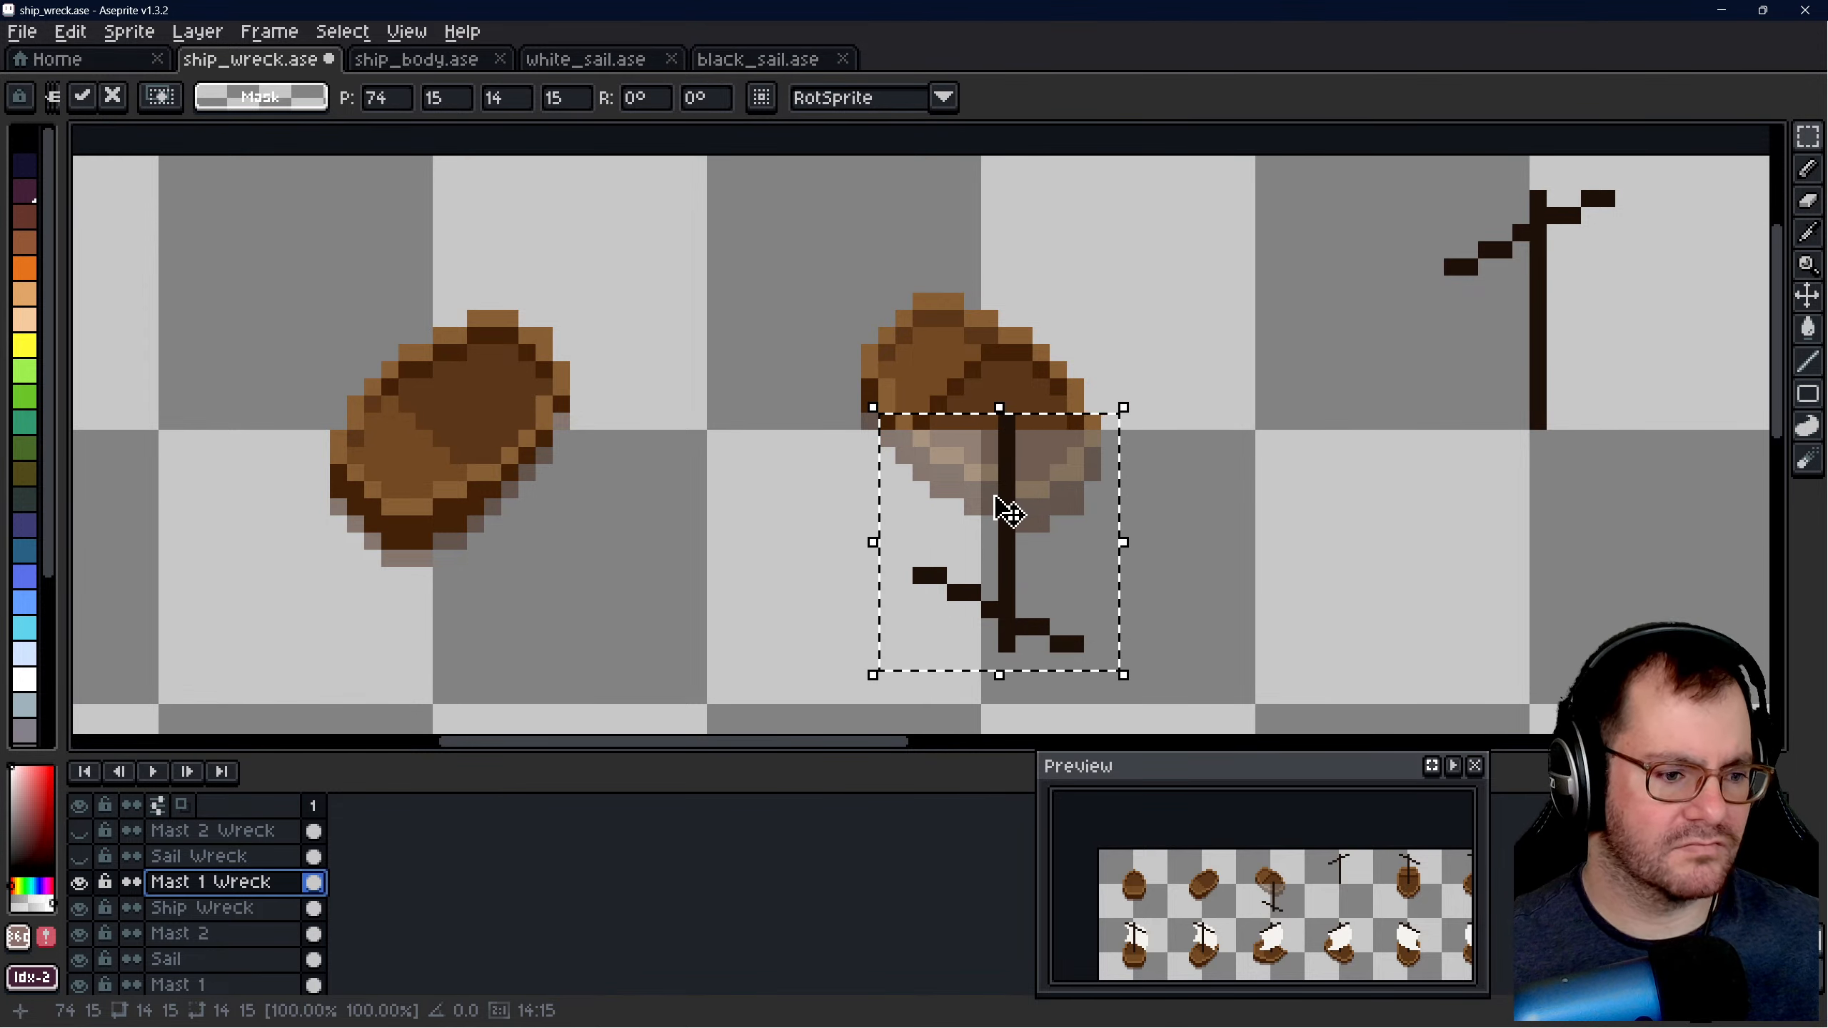
{"action": "key", "text": "Left"}
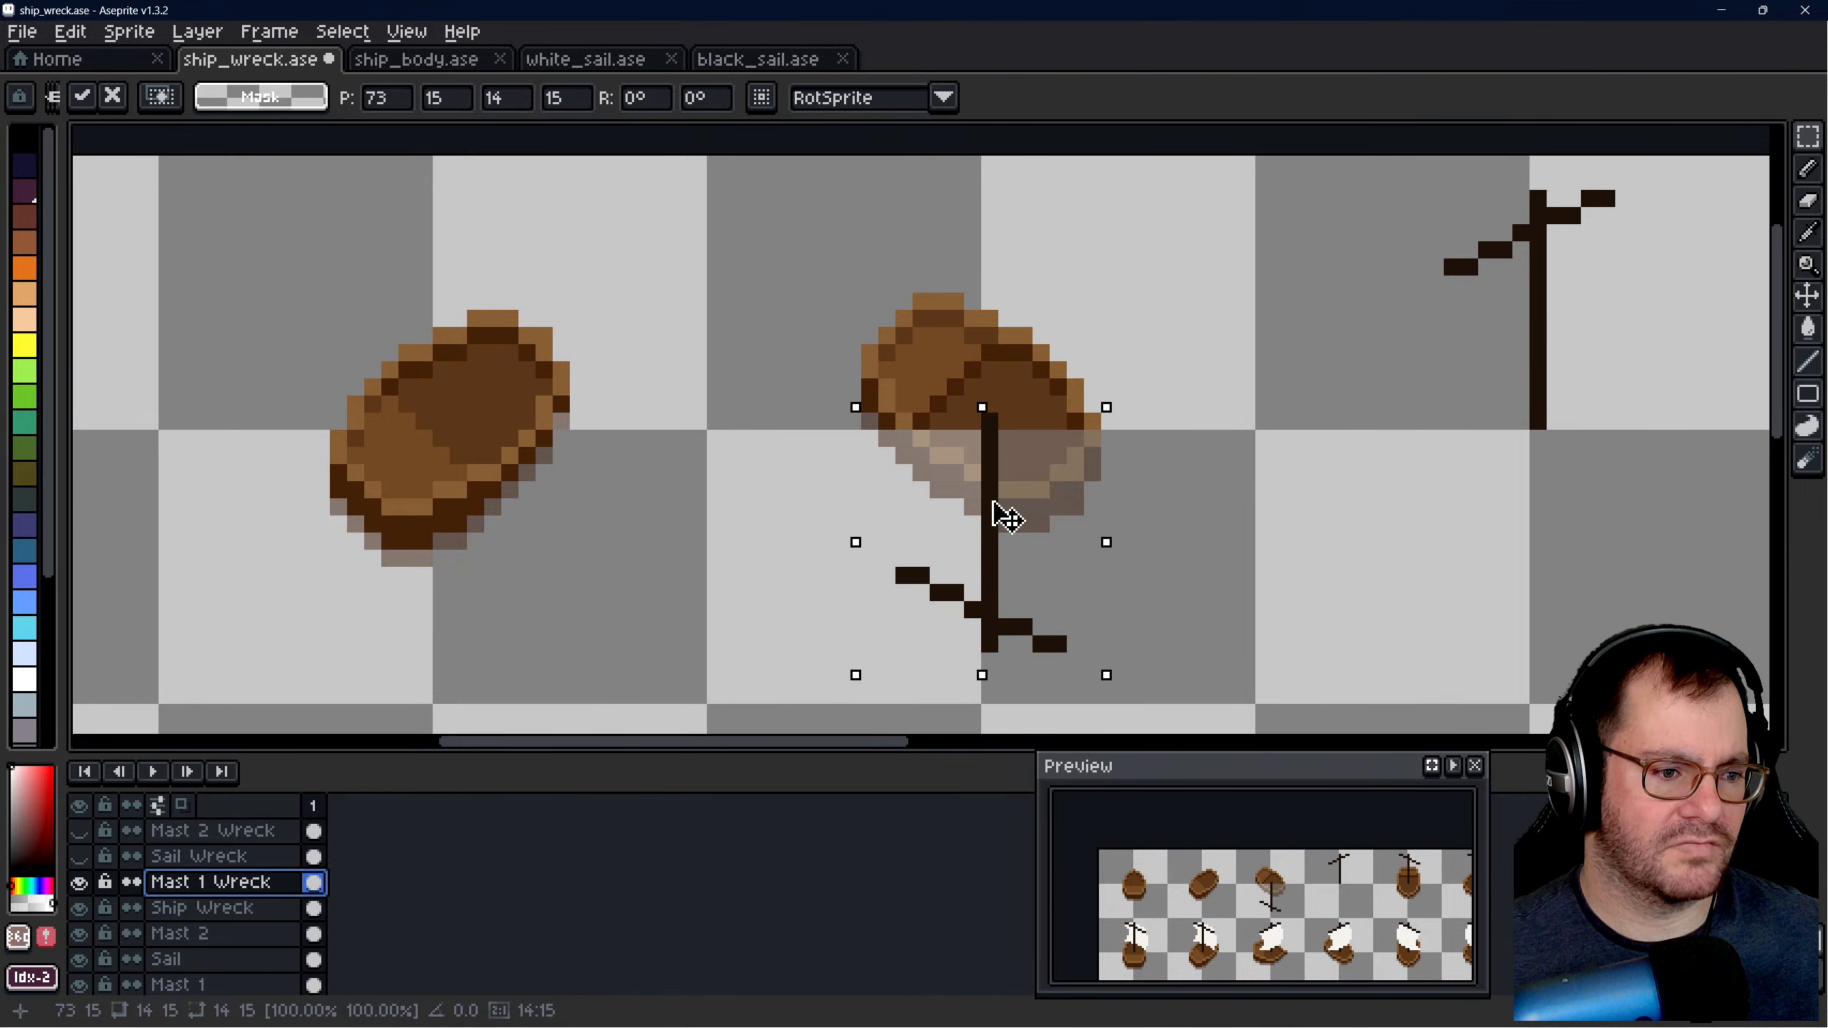
{"action": "left_click", "coordinate": [1223, 469]}
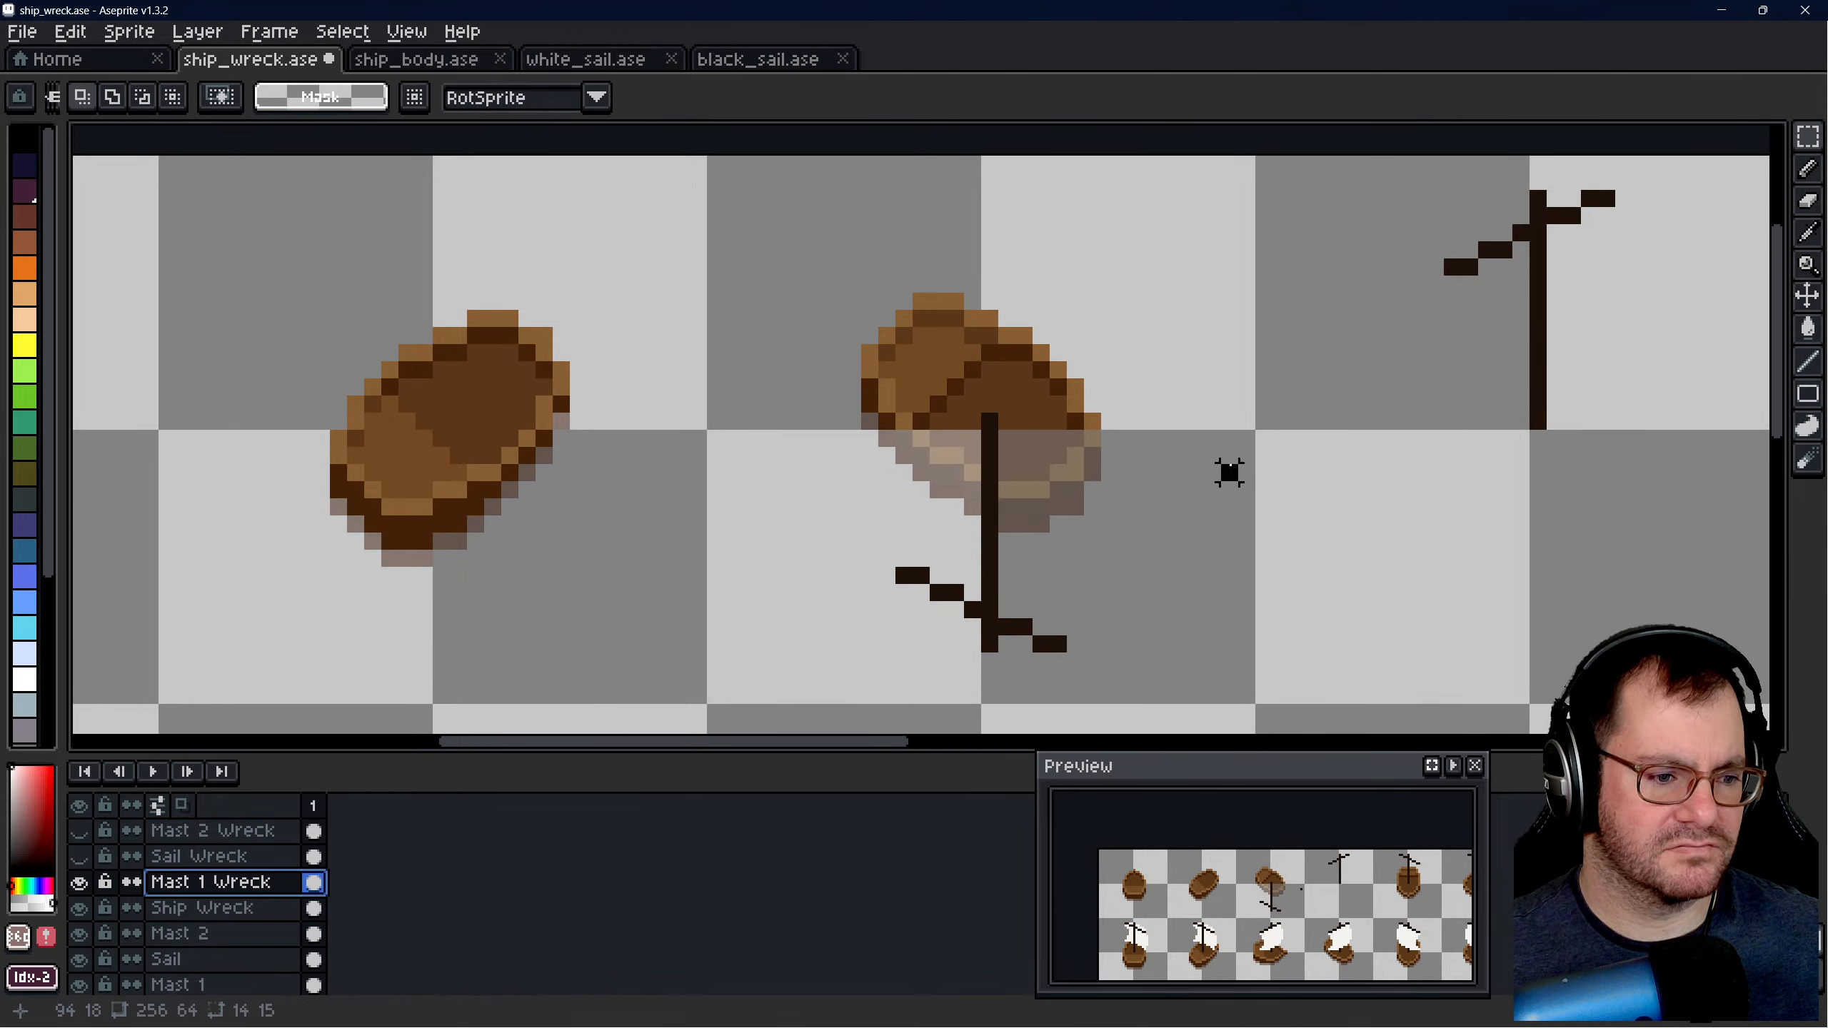
- Show the Sail Wreck layer and select an 11 × 12 pixel area around the sail in the third upper slot
{"action": "scroll", "coordinate": [1185, 480], "scroll_direction": "down", "scroll_amount": 2}
{"action": "scroll", "coordinate": [1185, 480], "scroll_direction": "down", "scroll_amount": 3}
{"action": "scroll", "coordinate": [1044, 529], "scroll_direction": "up", "scroll_amount": 2}
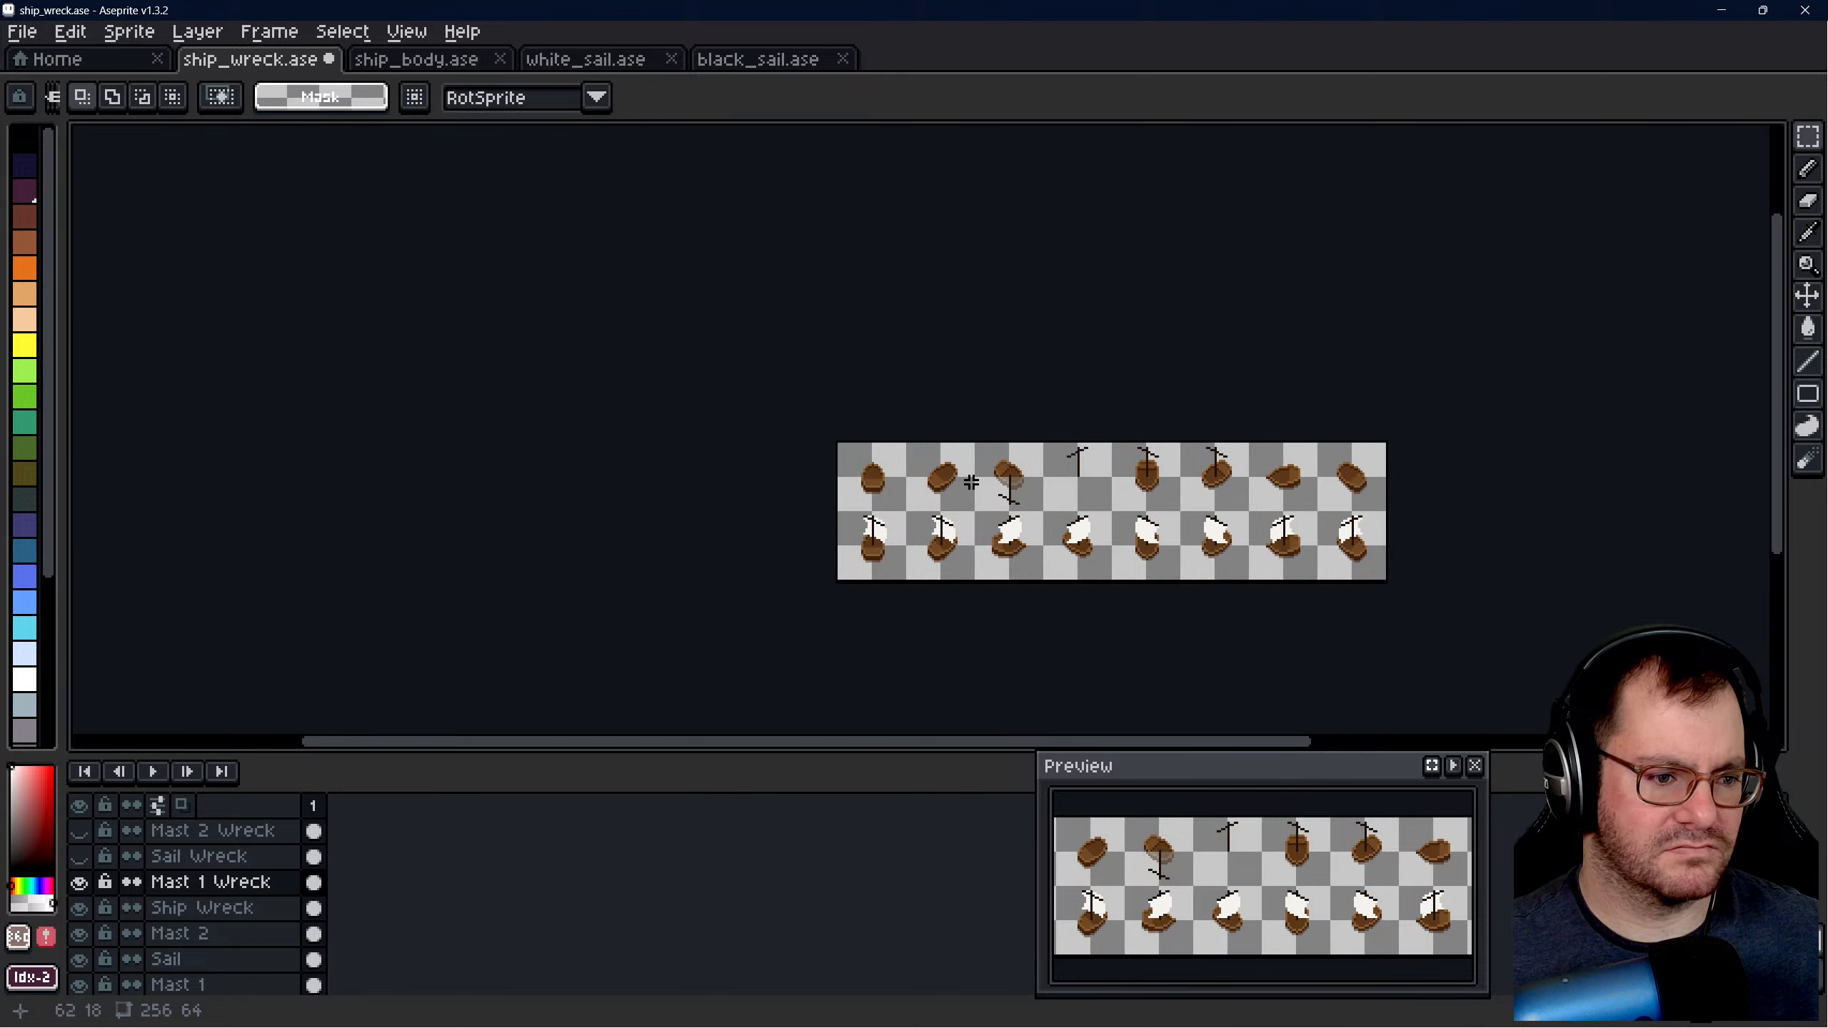
{"action": "scroll", "coordinate": [1019, 494], "scroll_direction": "up", "scroll_amount": 4}
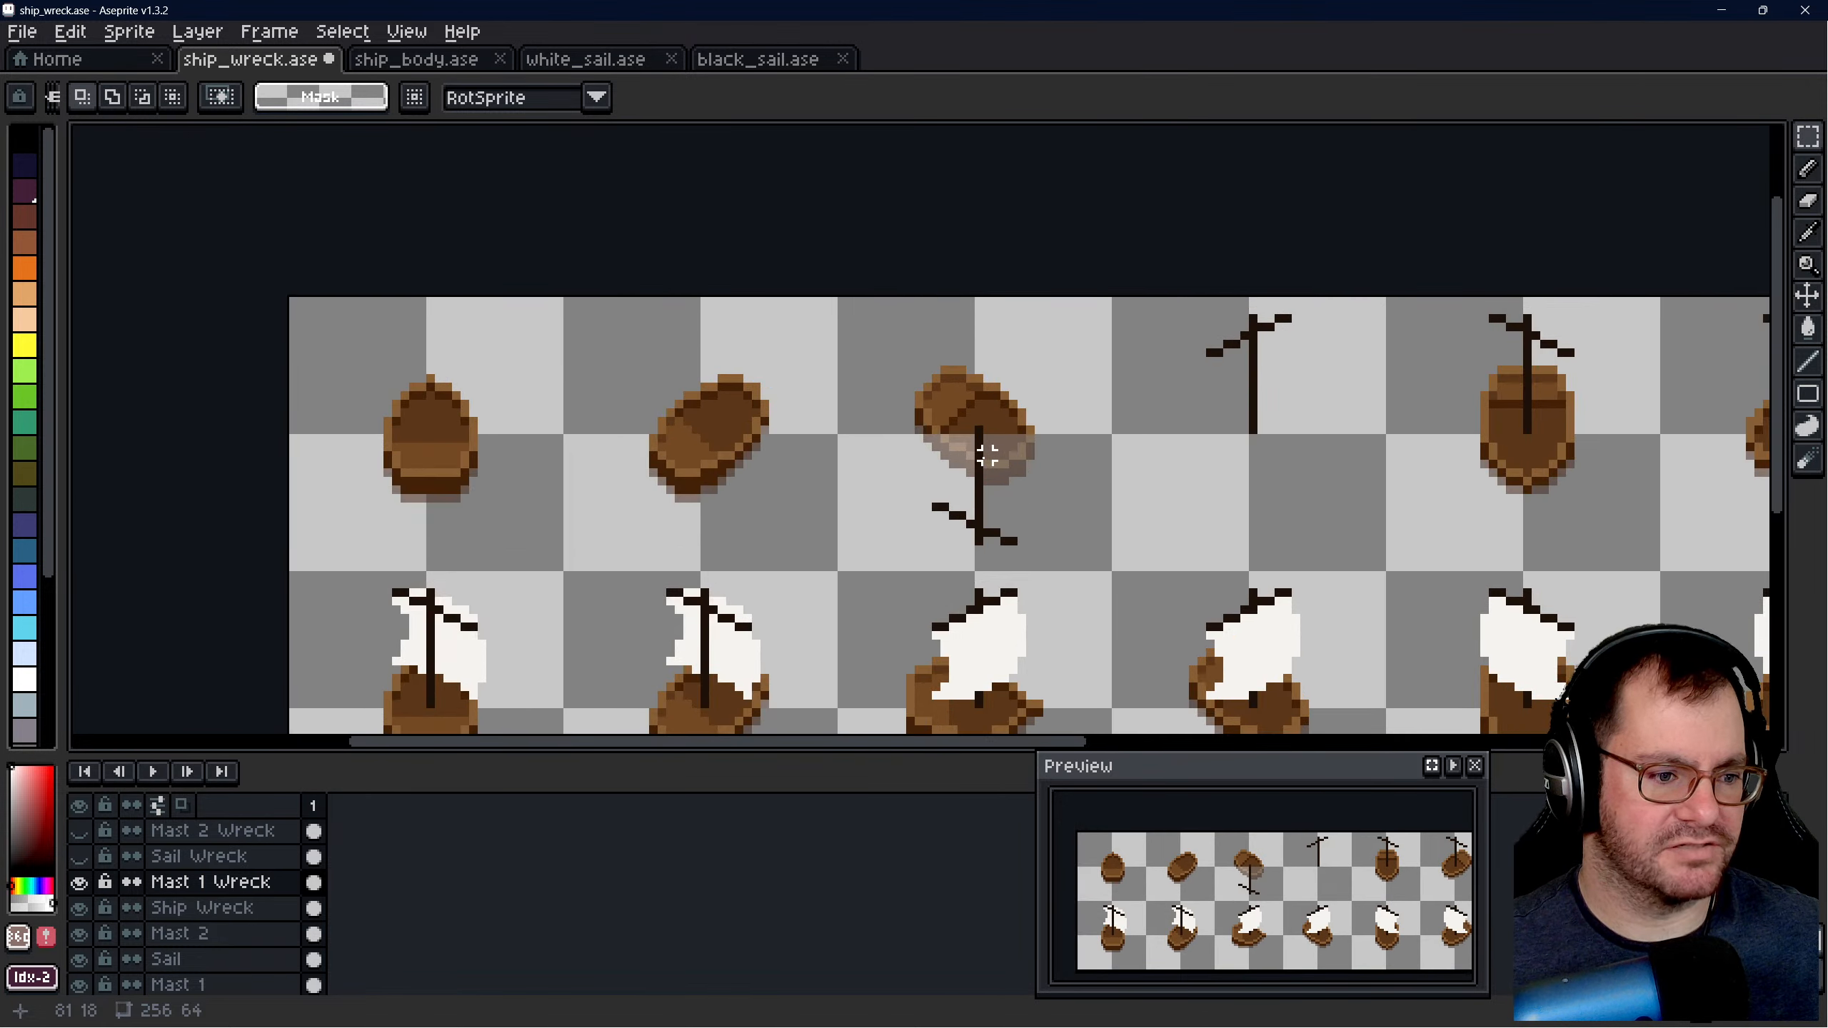
{"action": "scroll", "coordinate": [971, 469], "scroll_direction": "up", "scroll_amount": 1}
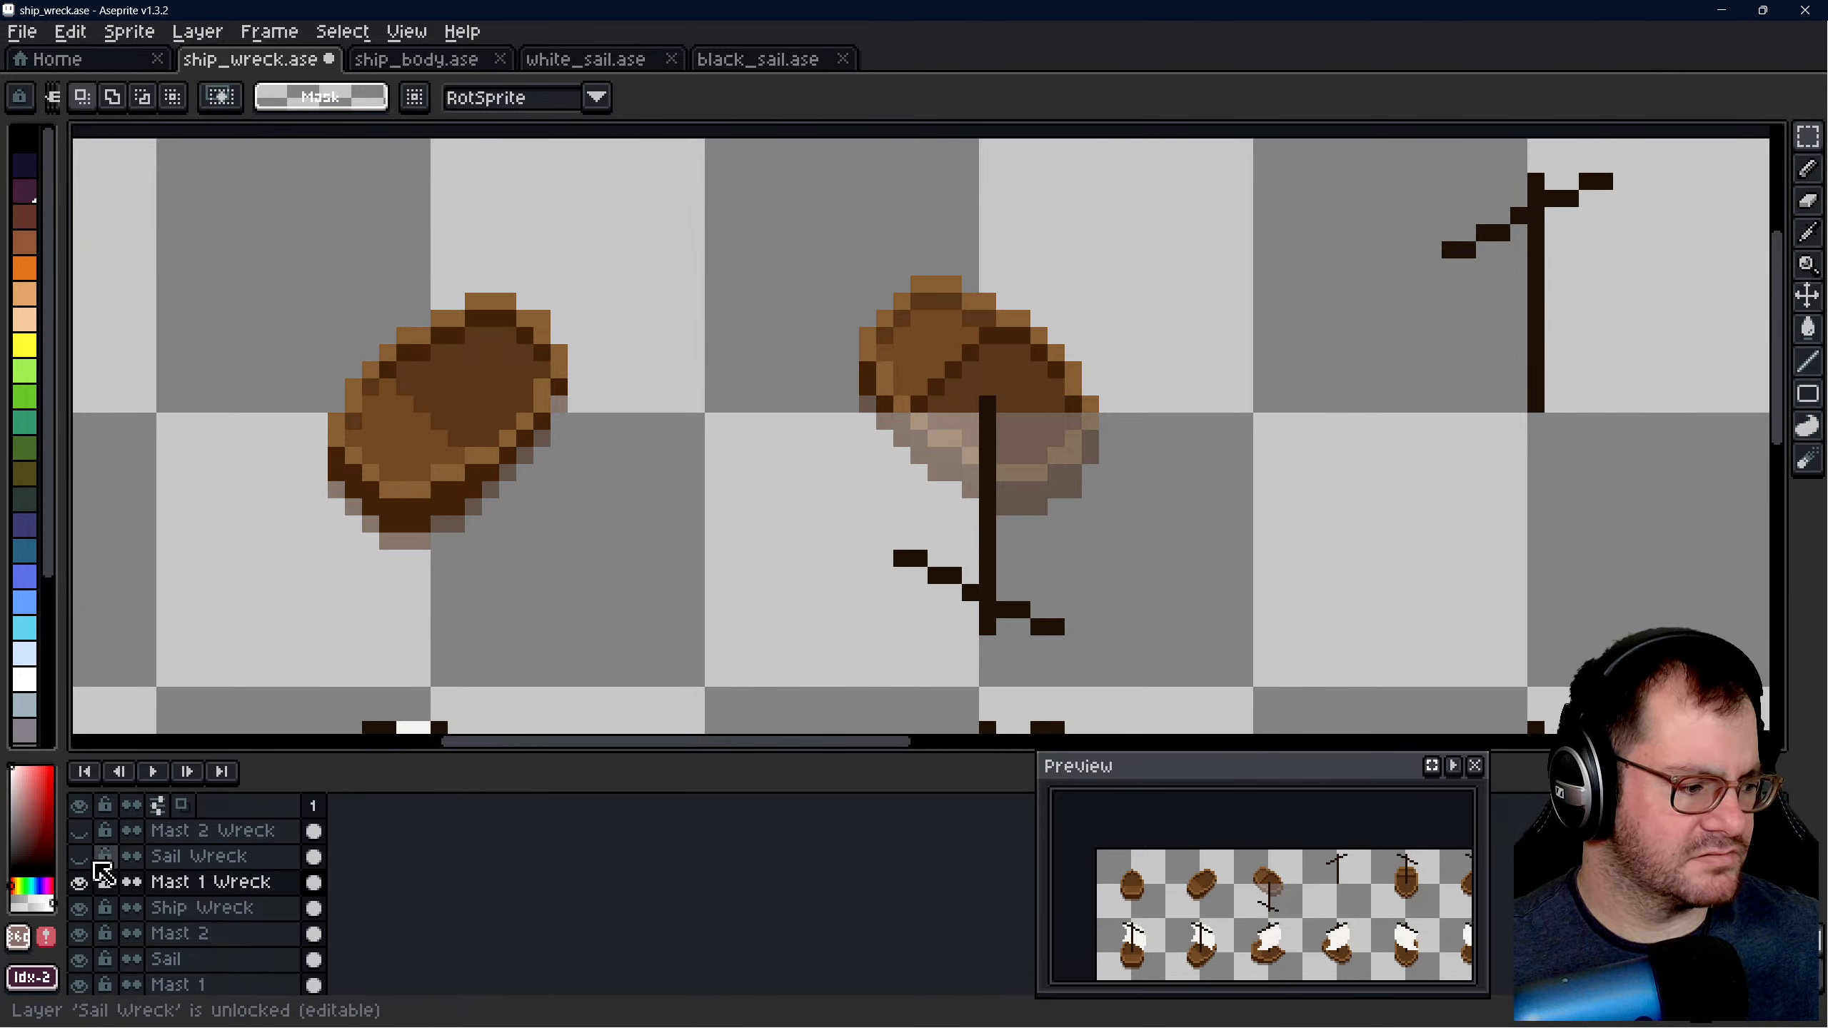
{"action": "left_click", "coordinate": [78, 856]}
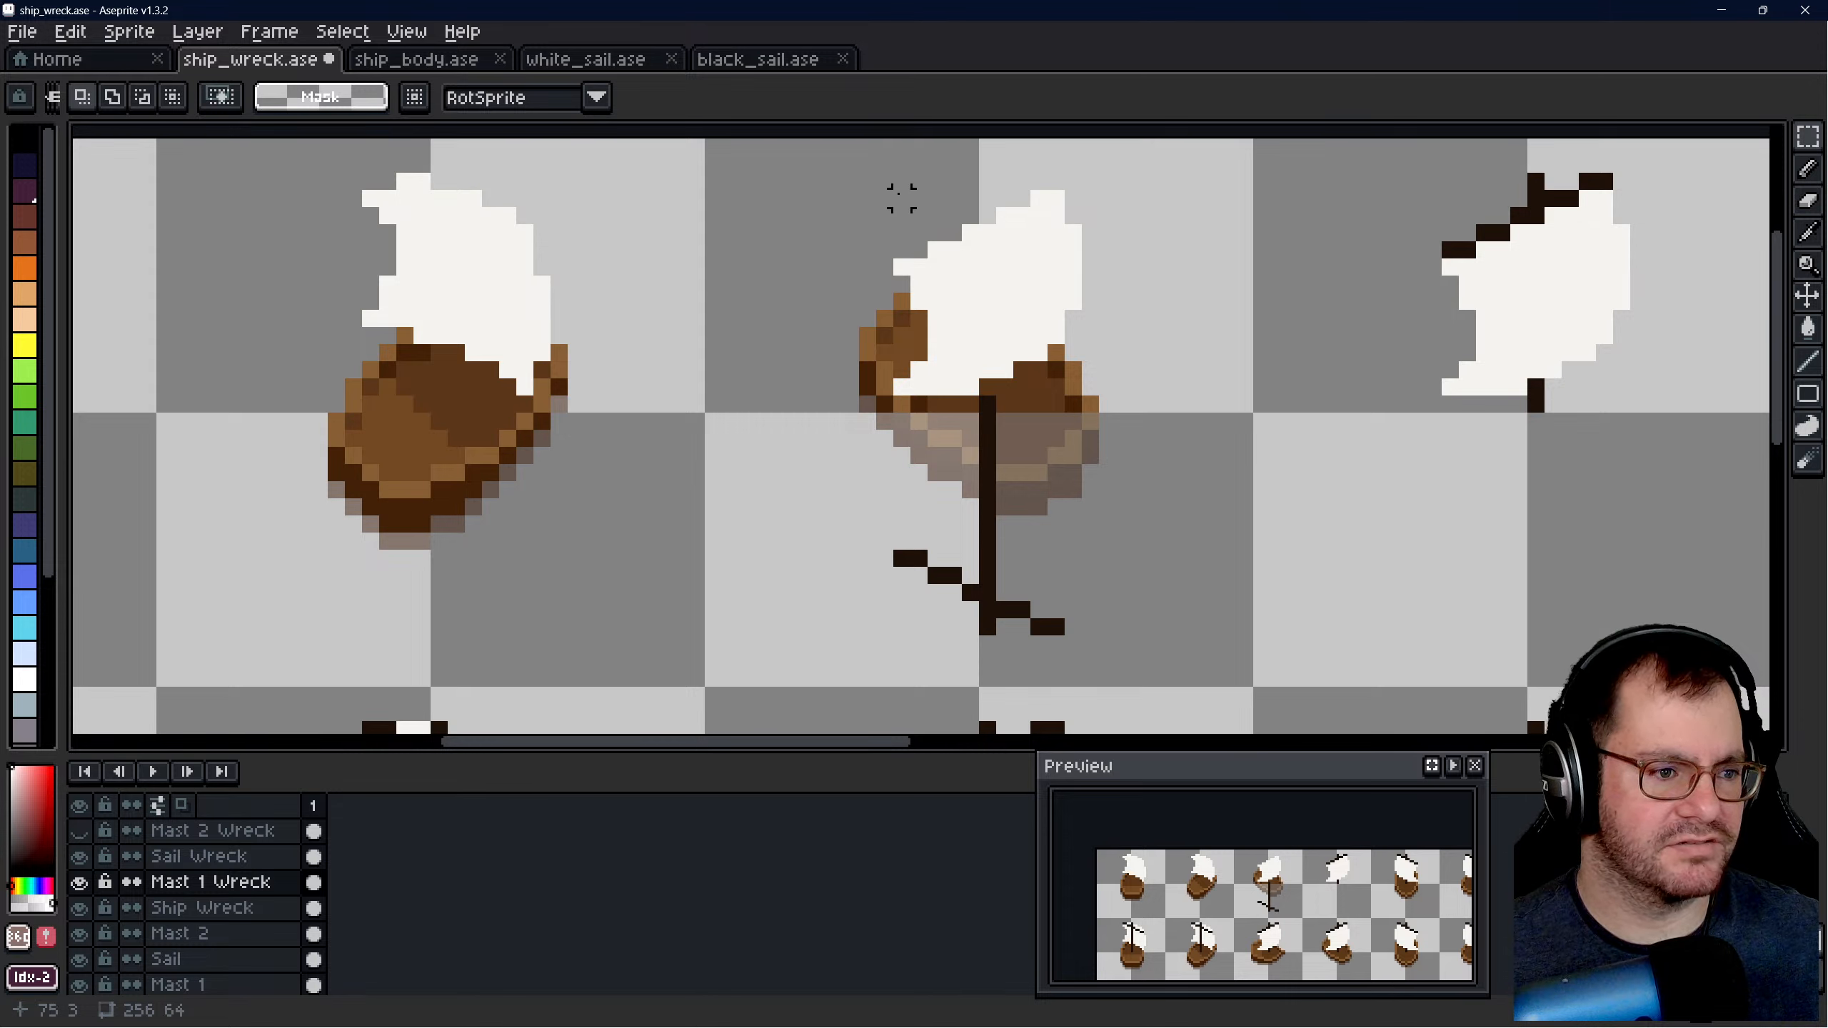
{"action": "left_click_drag", "start_coordinate": [897, 191], "coordinate": [1082, 395]}
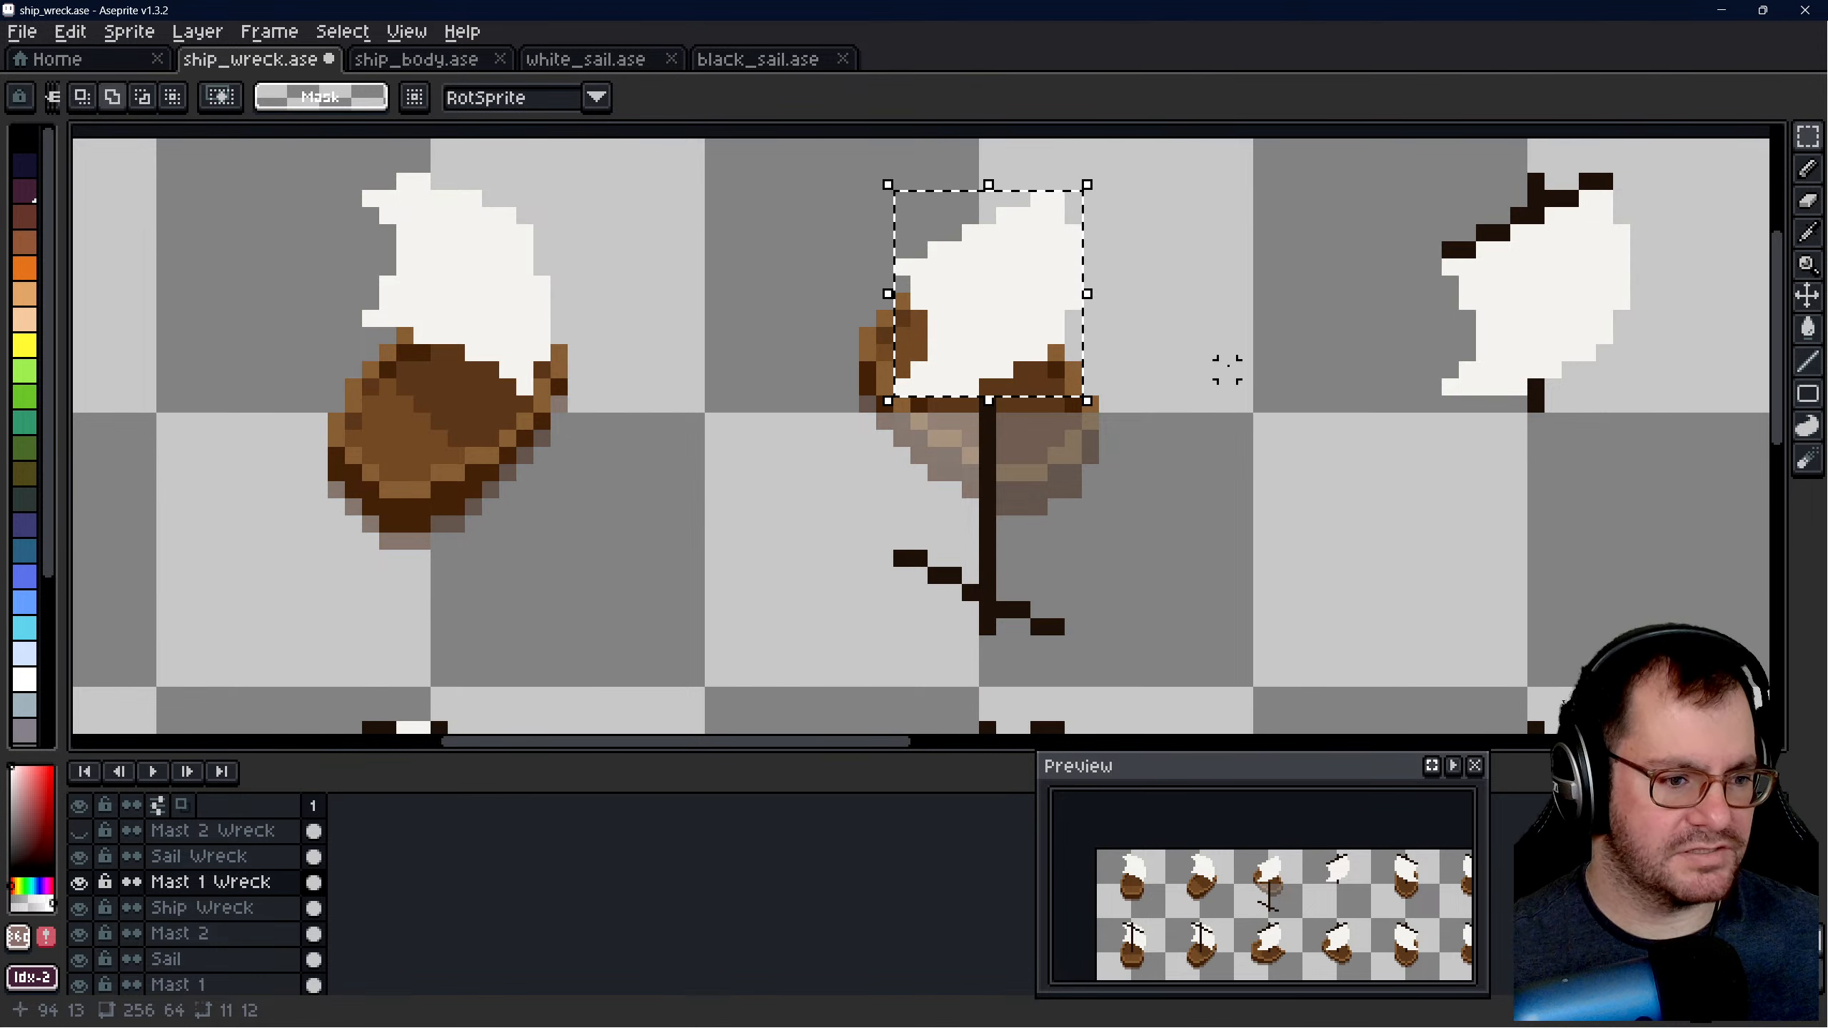
- On the Sail Wreck layer, flip the selected sail vertically and move it down onto the inverted mast at position 75, 16
{"action": "key", "text": "ctrl+t"}
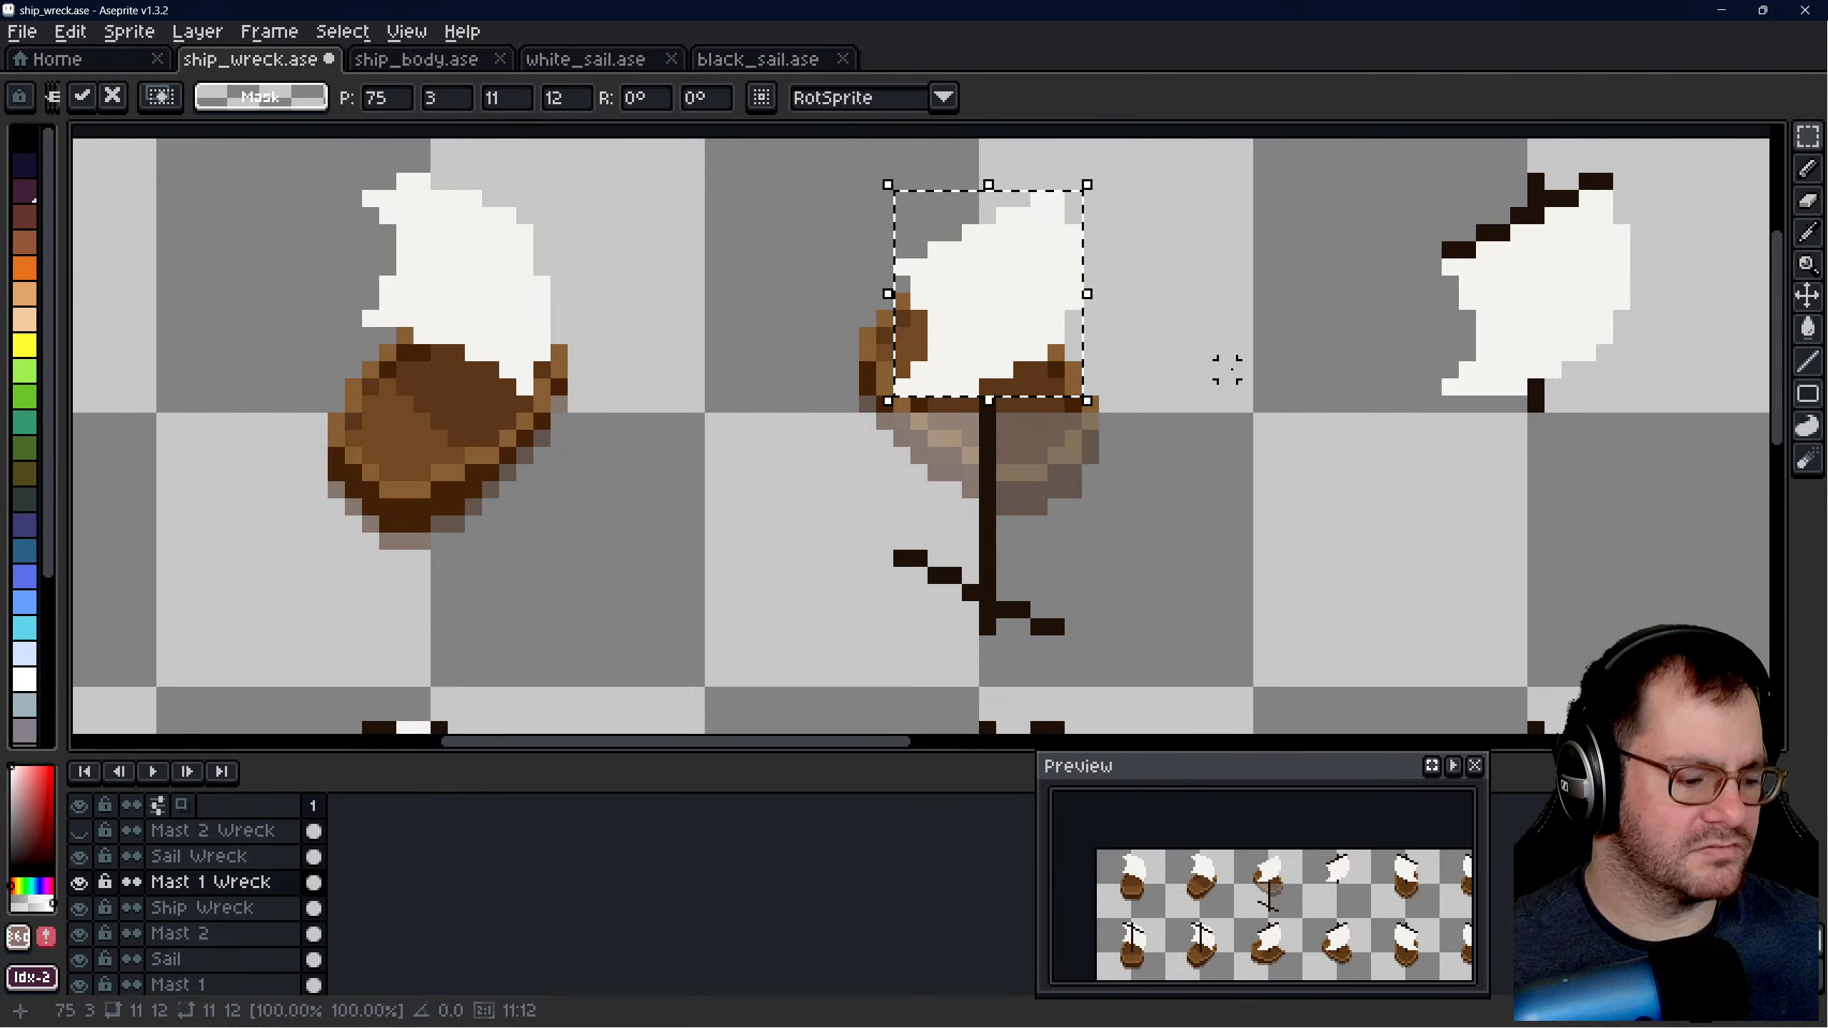
{"action": "left_click", "coordinate": [203, 857]}
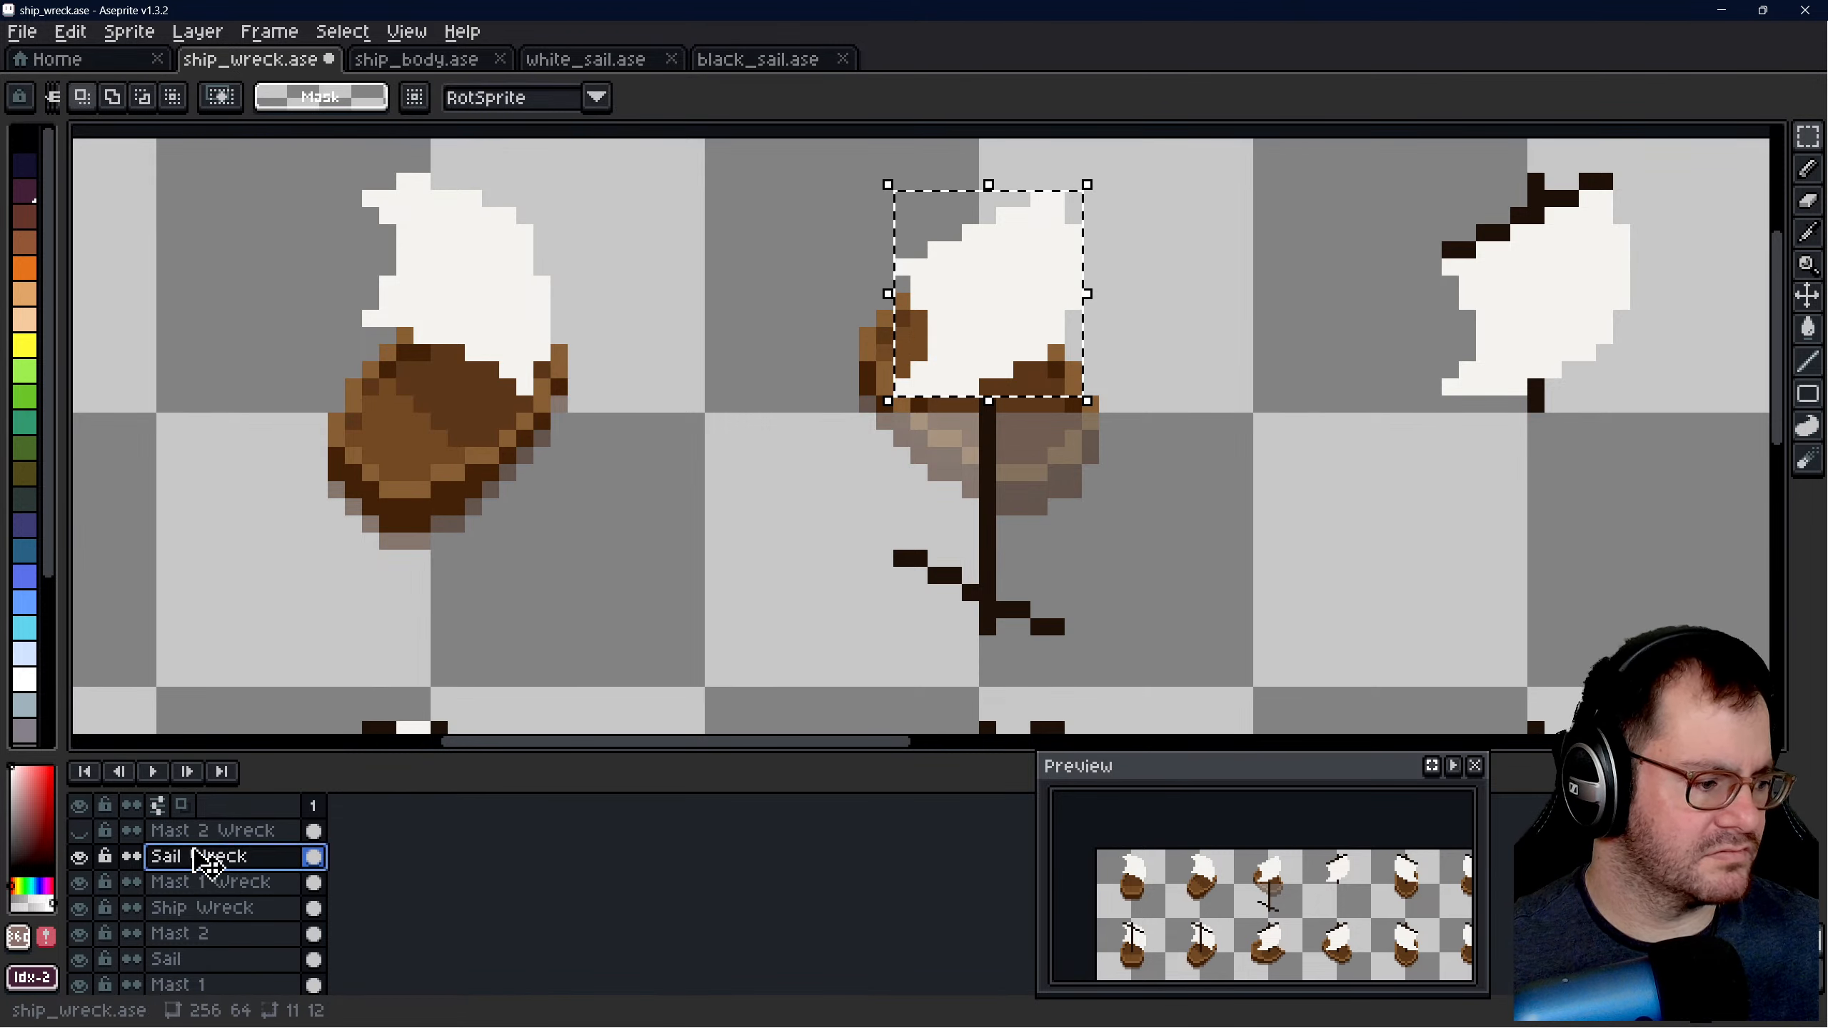
{"action": "key", "text": "shift+h"}
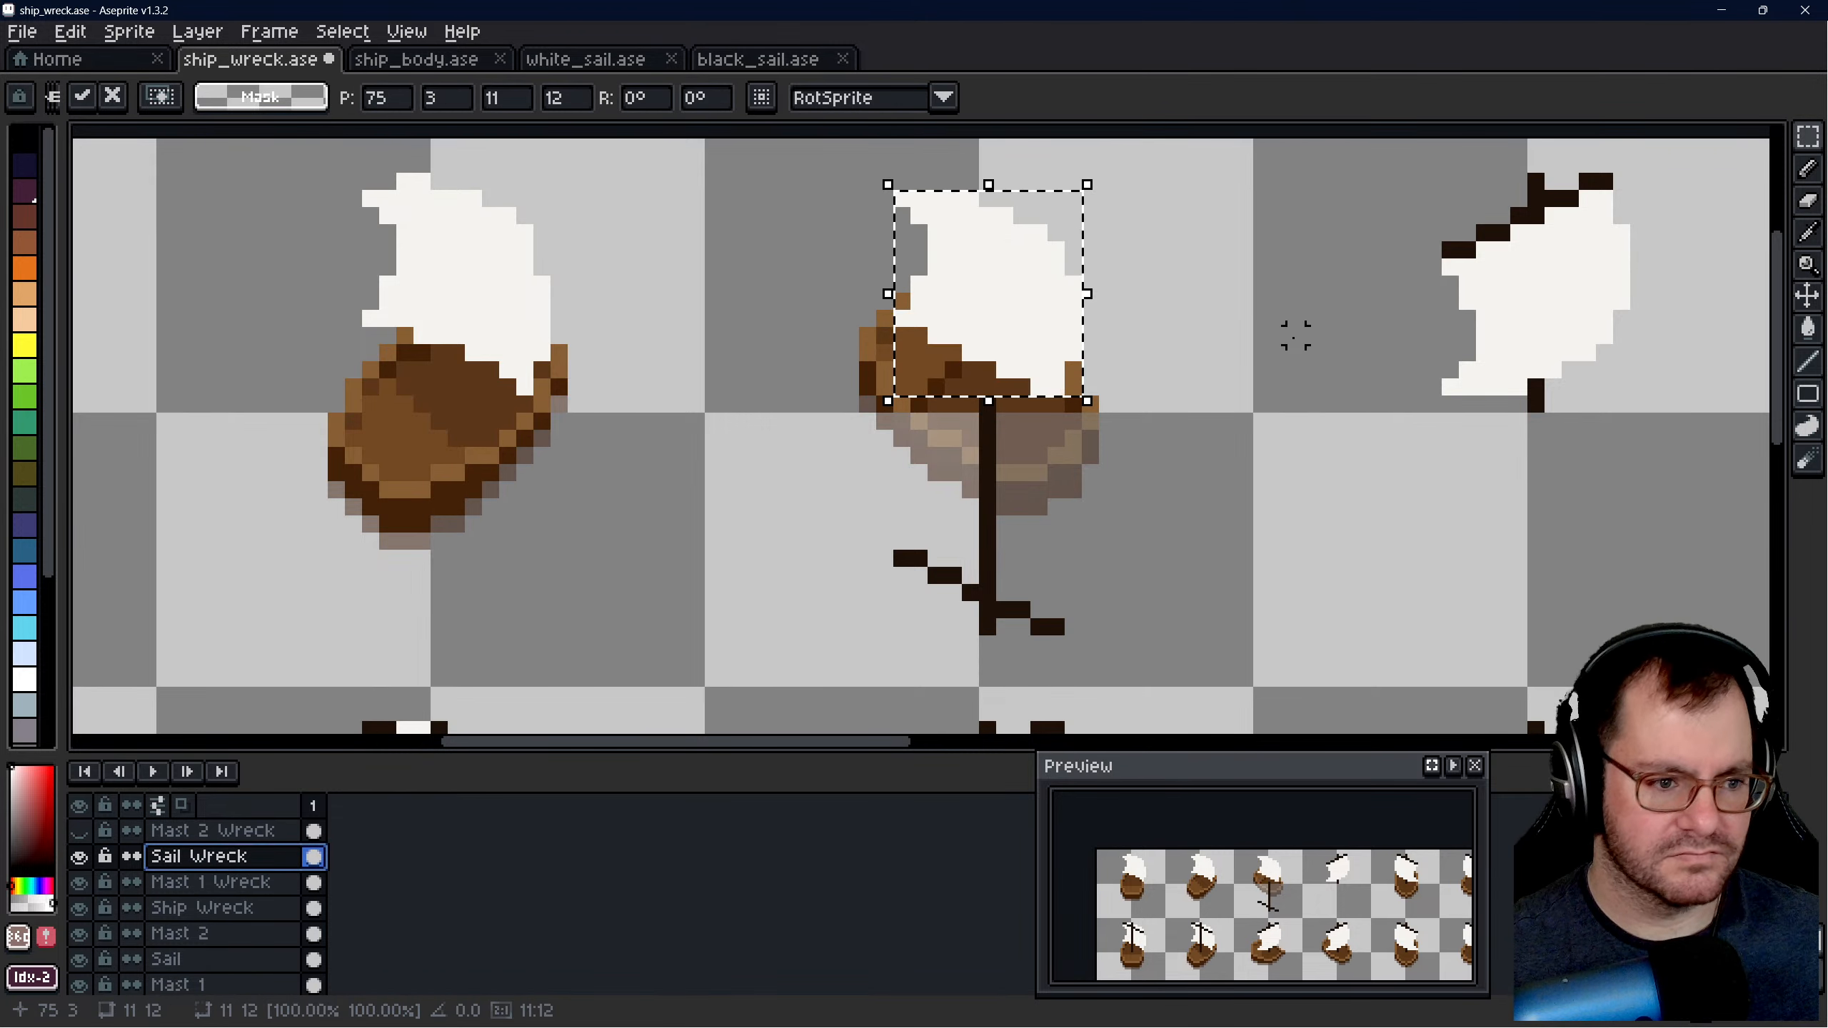
{"action": "key", "text": "shift+h"}
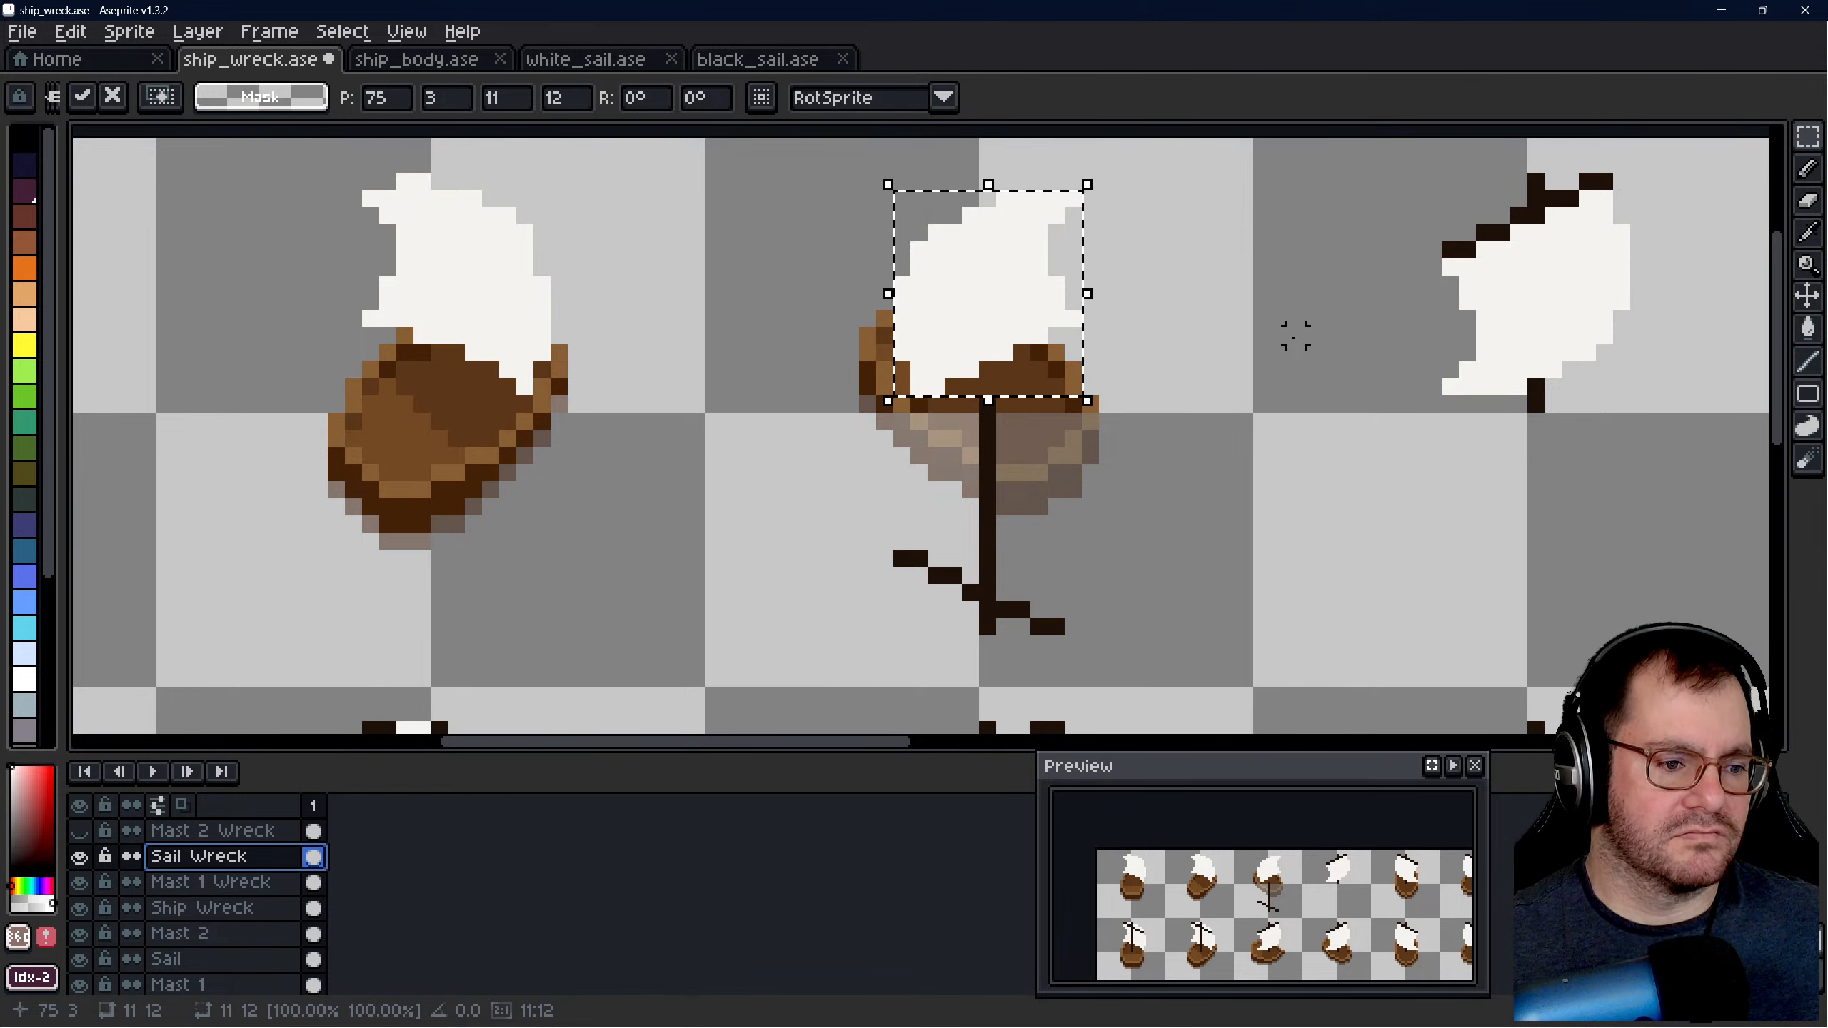
{"action": "key", "text": "shift+h"}
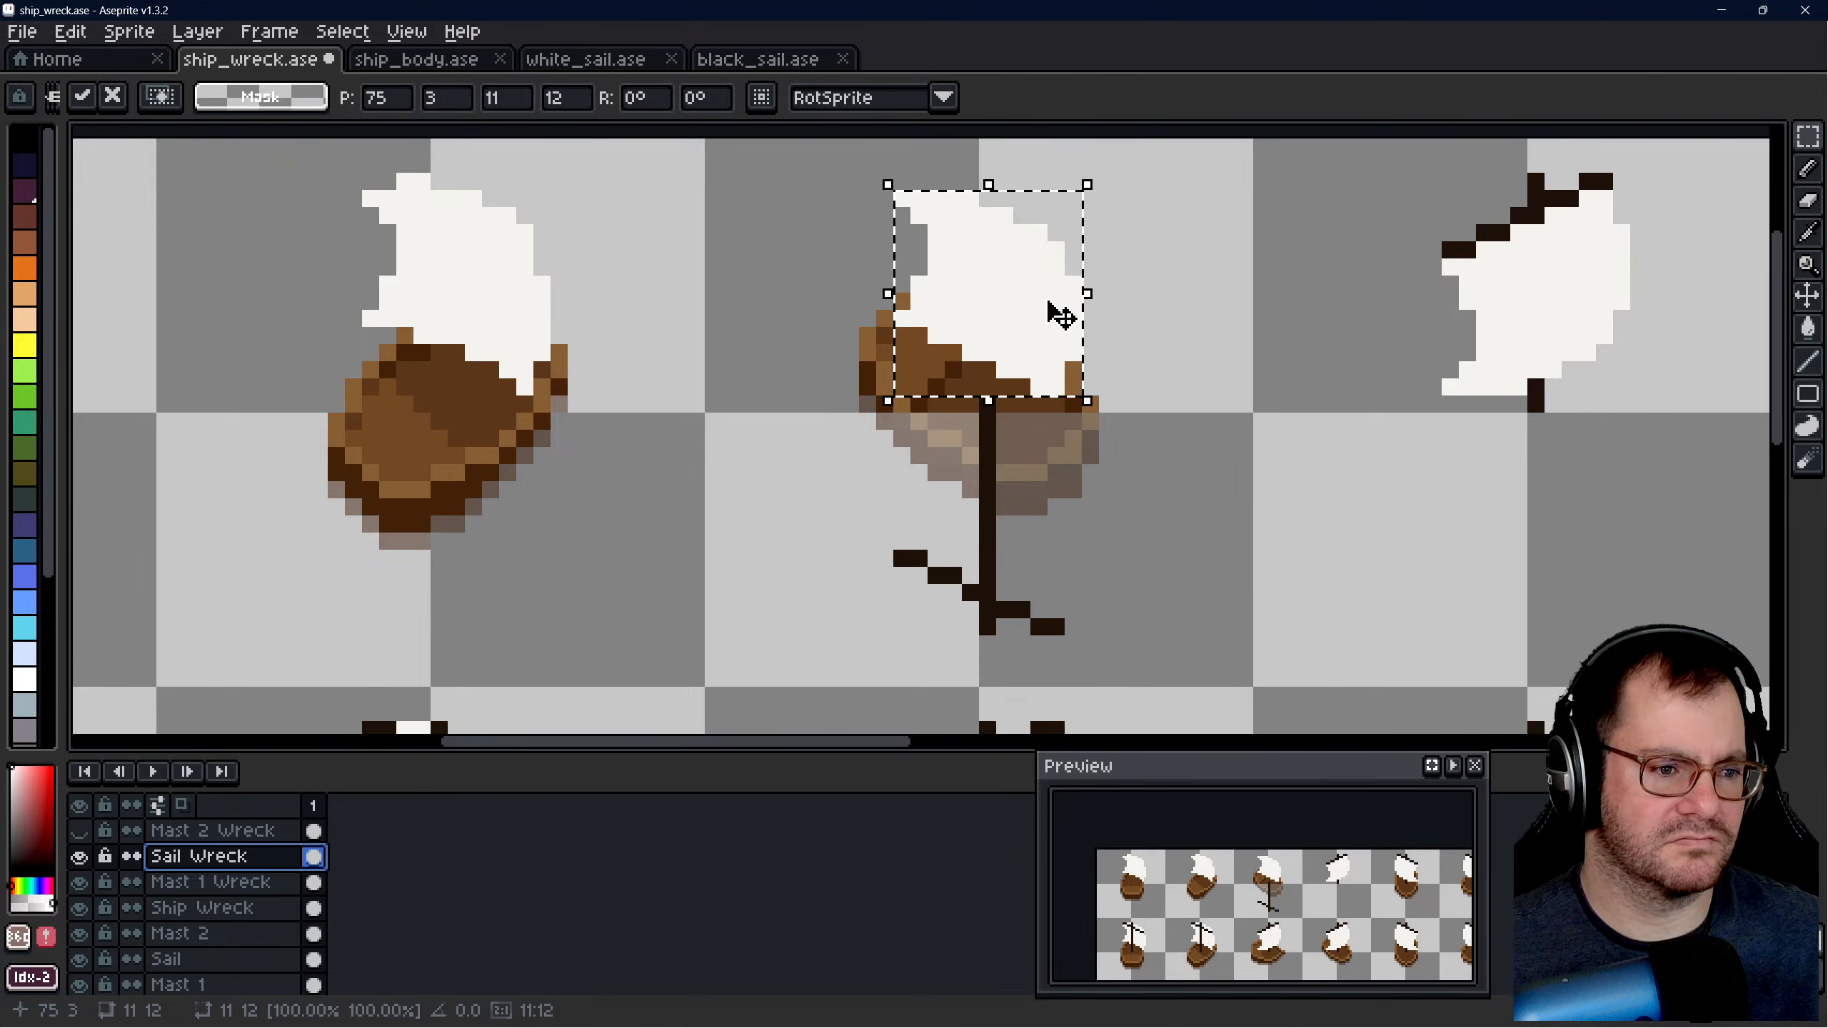
{"action": "left_click_drag", "start_coordinate": [1058, 315], "coordinate": [1038, 542]}
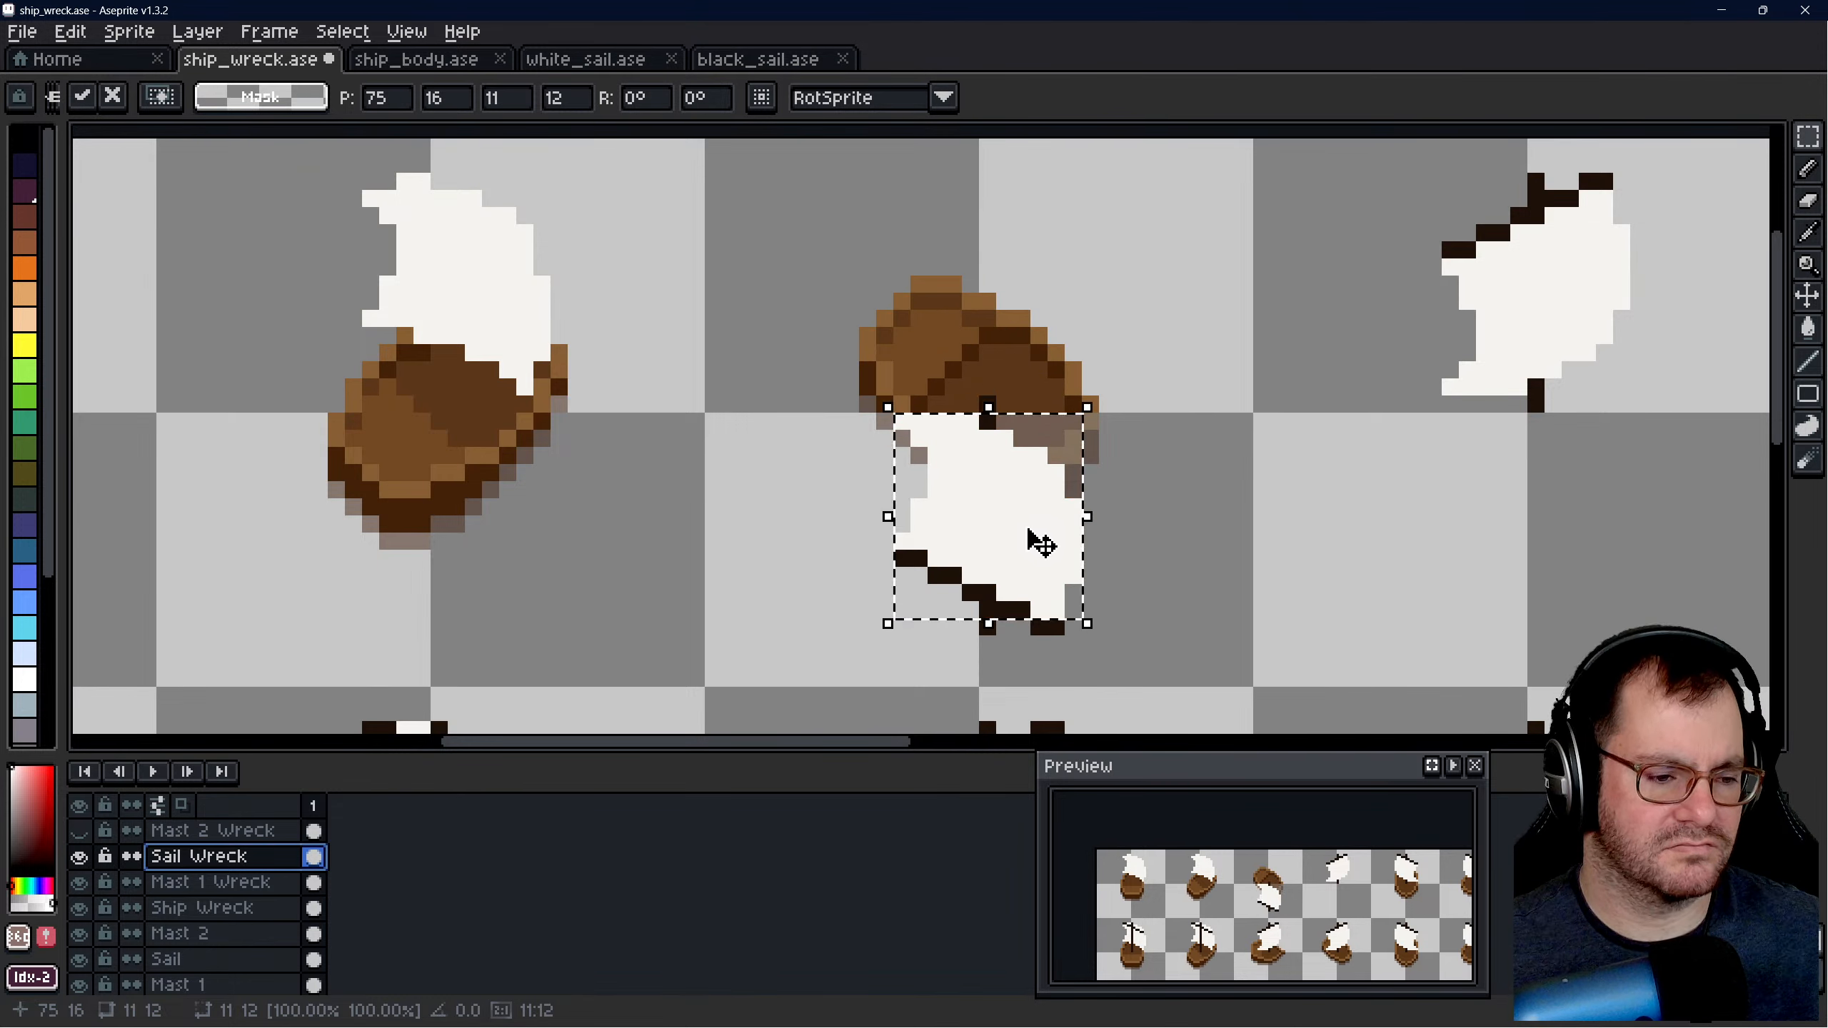
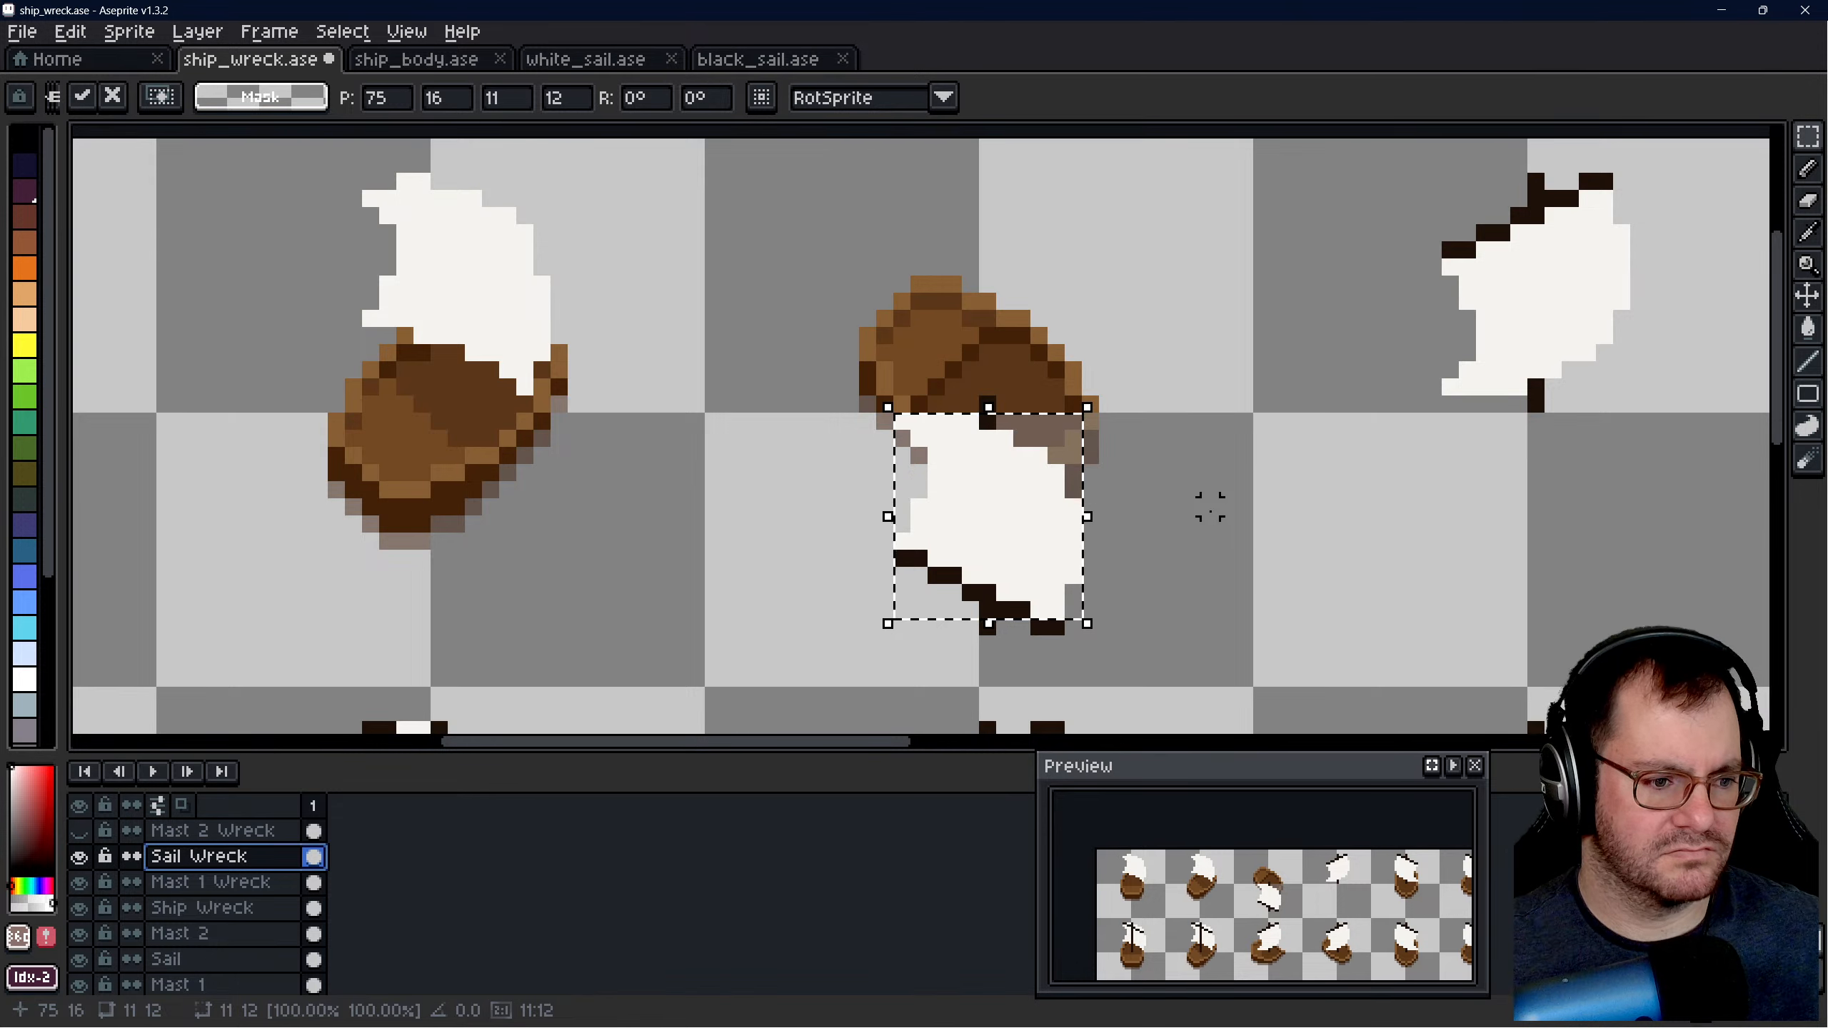
- Try the selected sail in horizontally and vertically flipped orientations over the inverted mast, restore its orientation, and deselect it
{"action": "key", "text": "shift+h"}
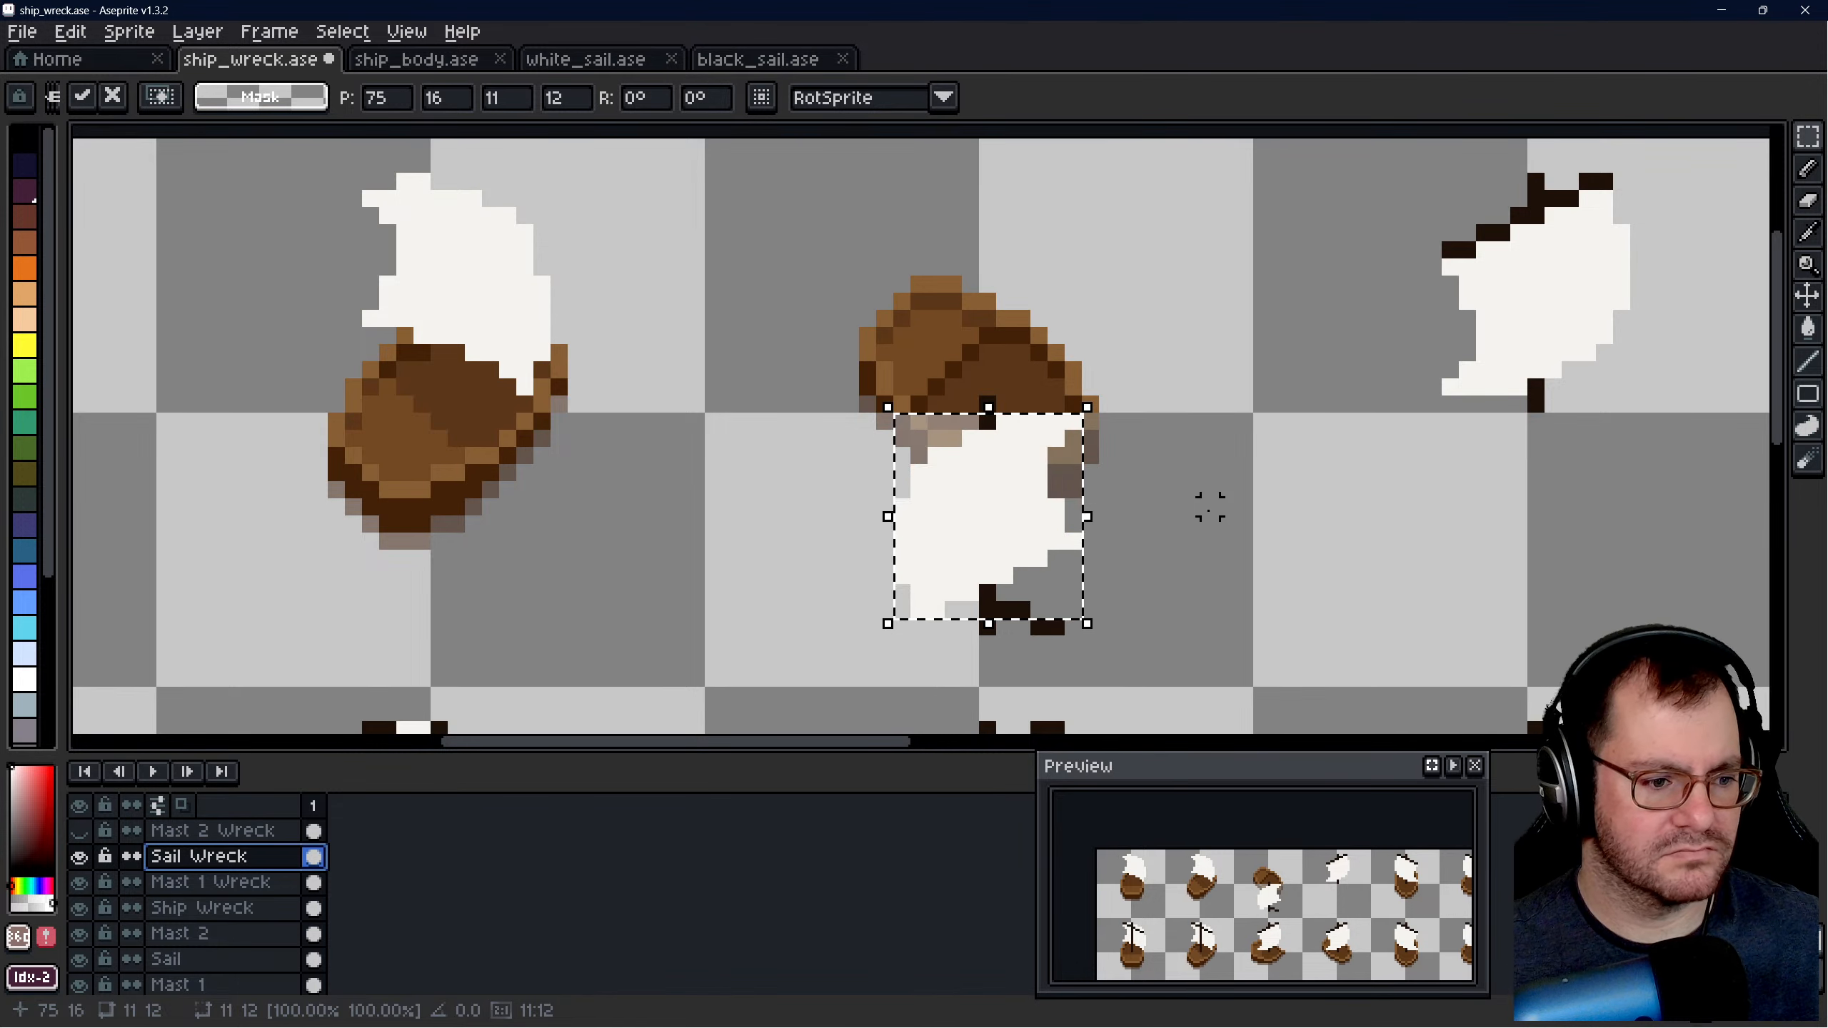
{"action": "key", "text": "shift+v"}
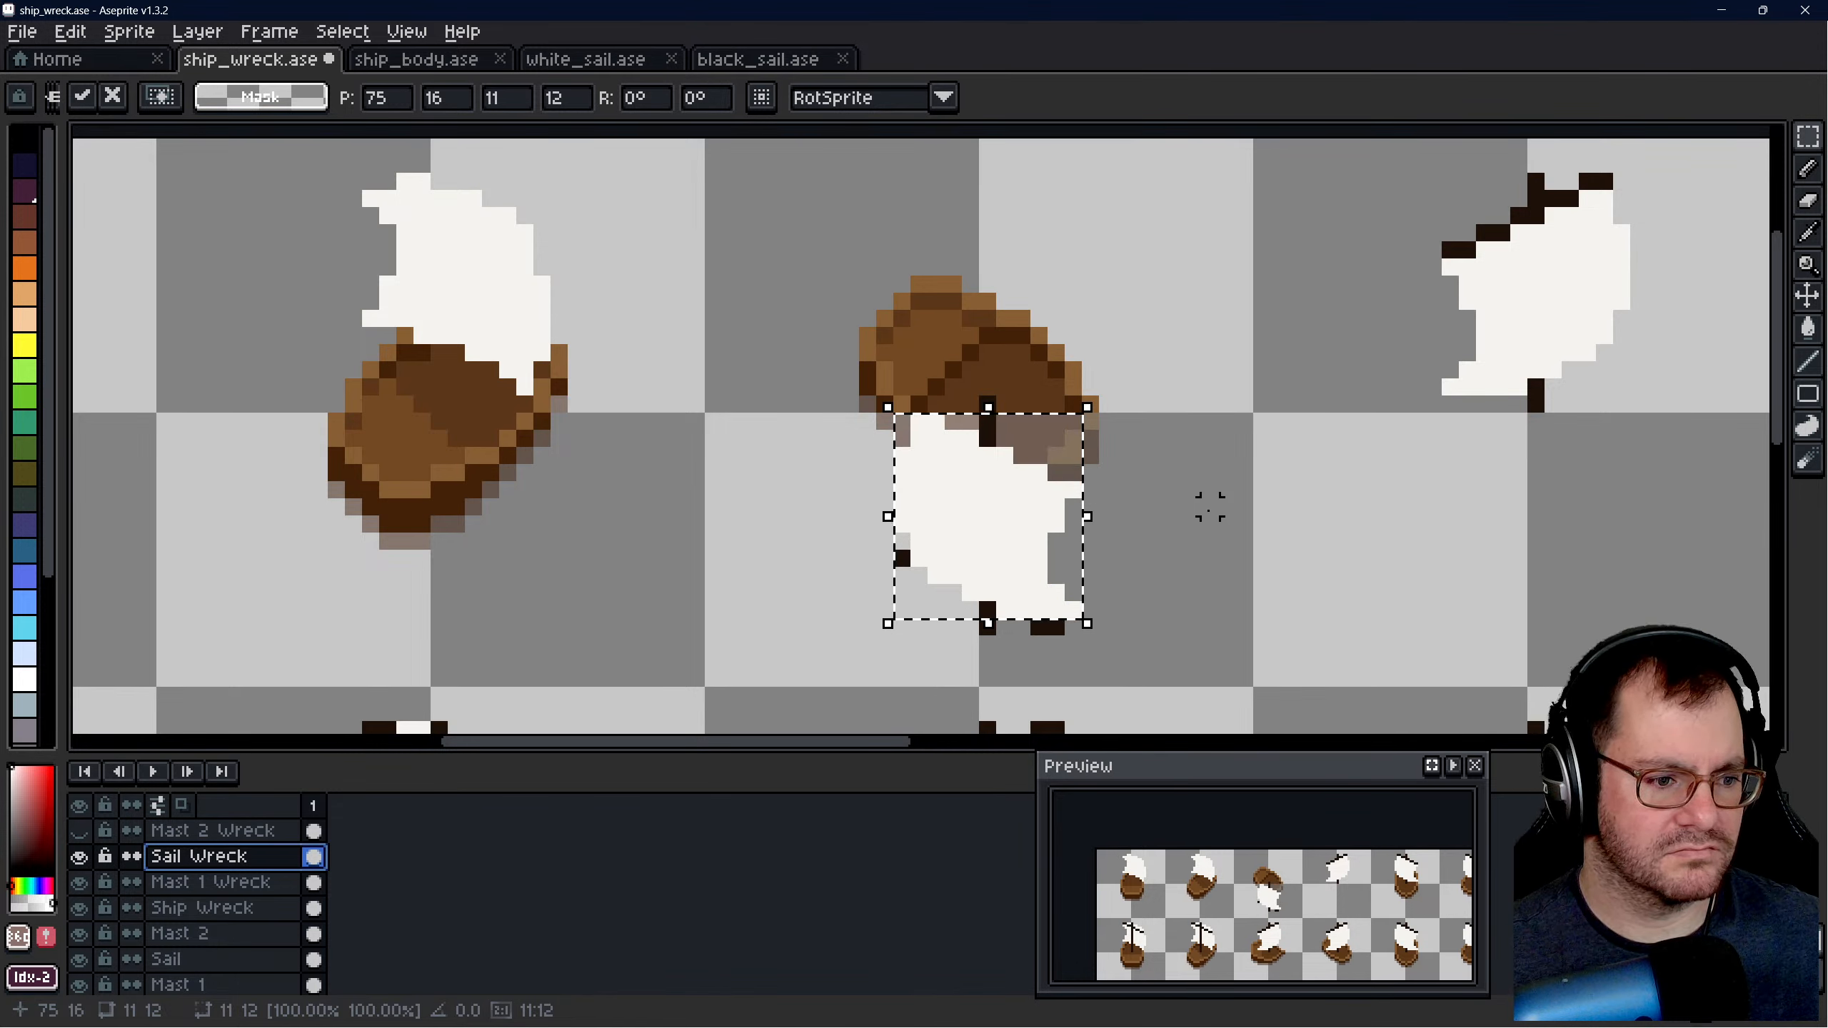
{"action": "key", "text": "shift+h"}
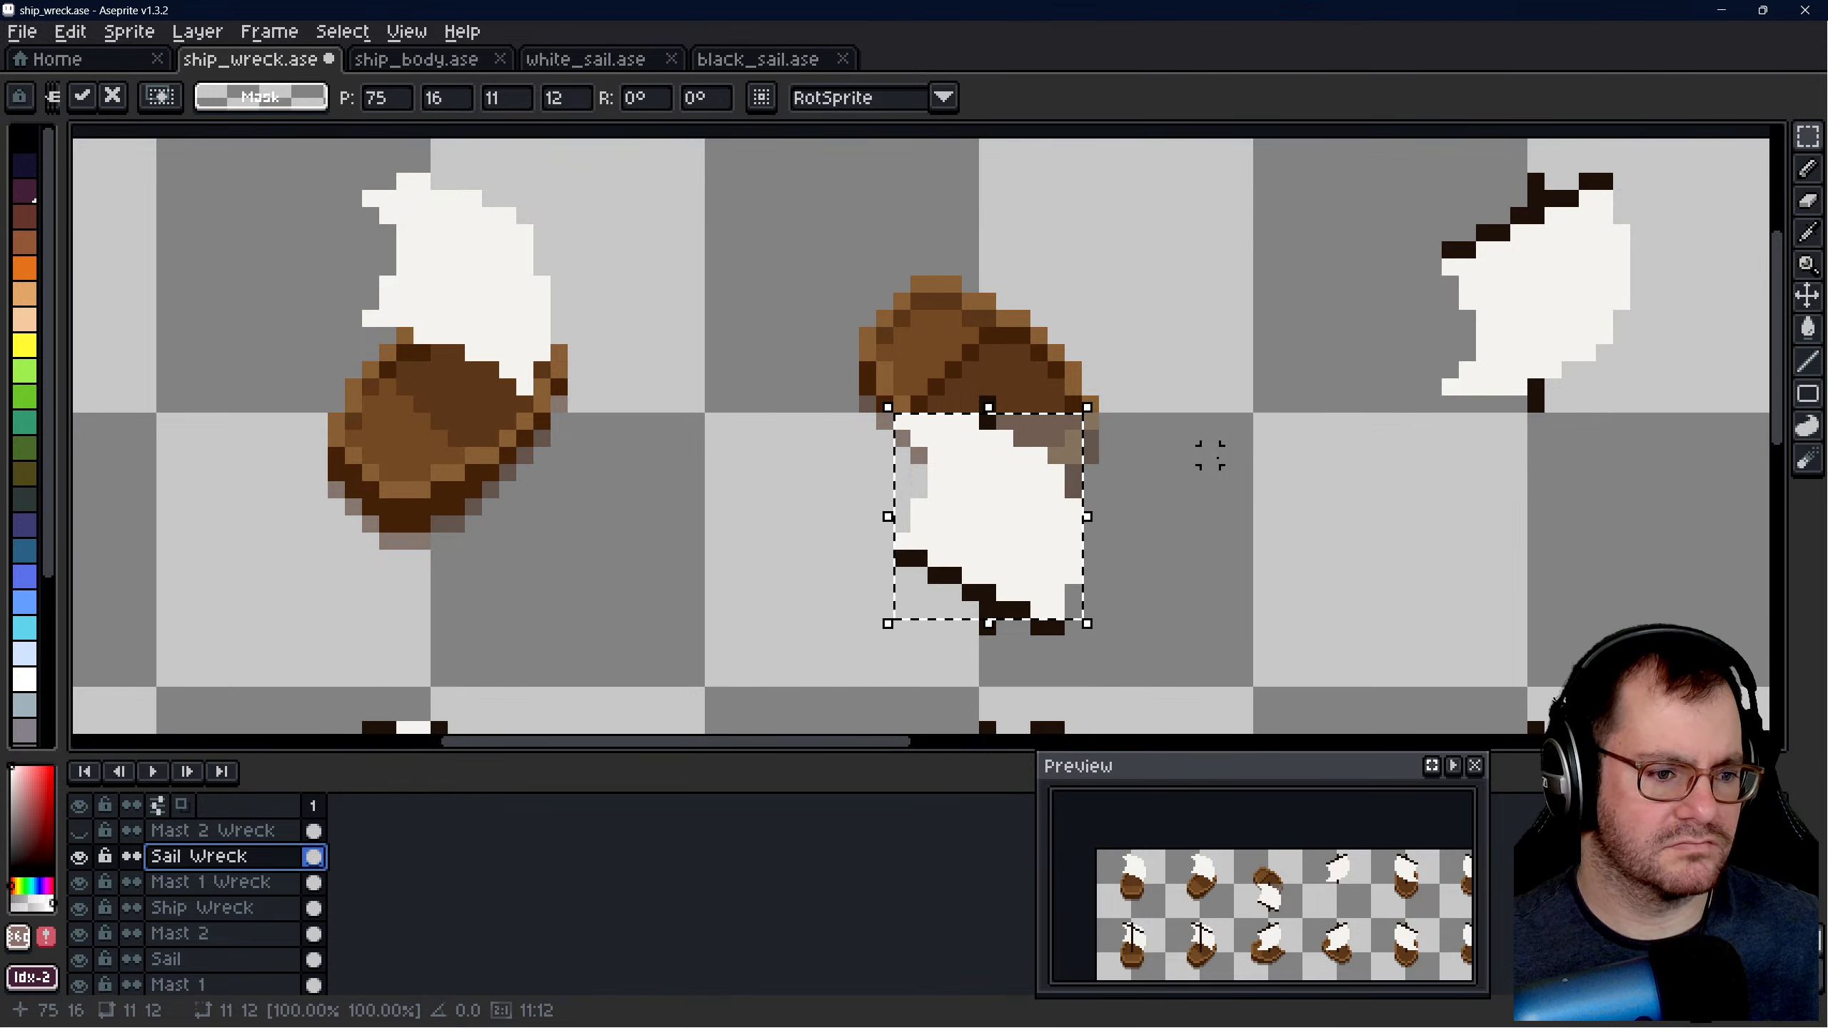
{"action": "left_click", "coordinate": [762, 575]}
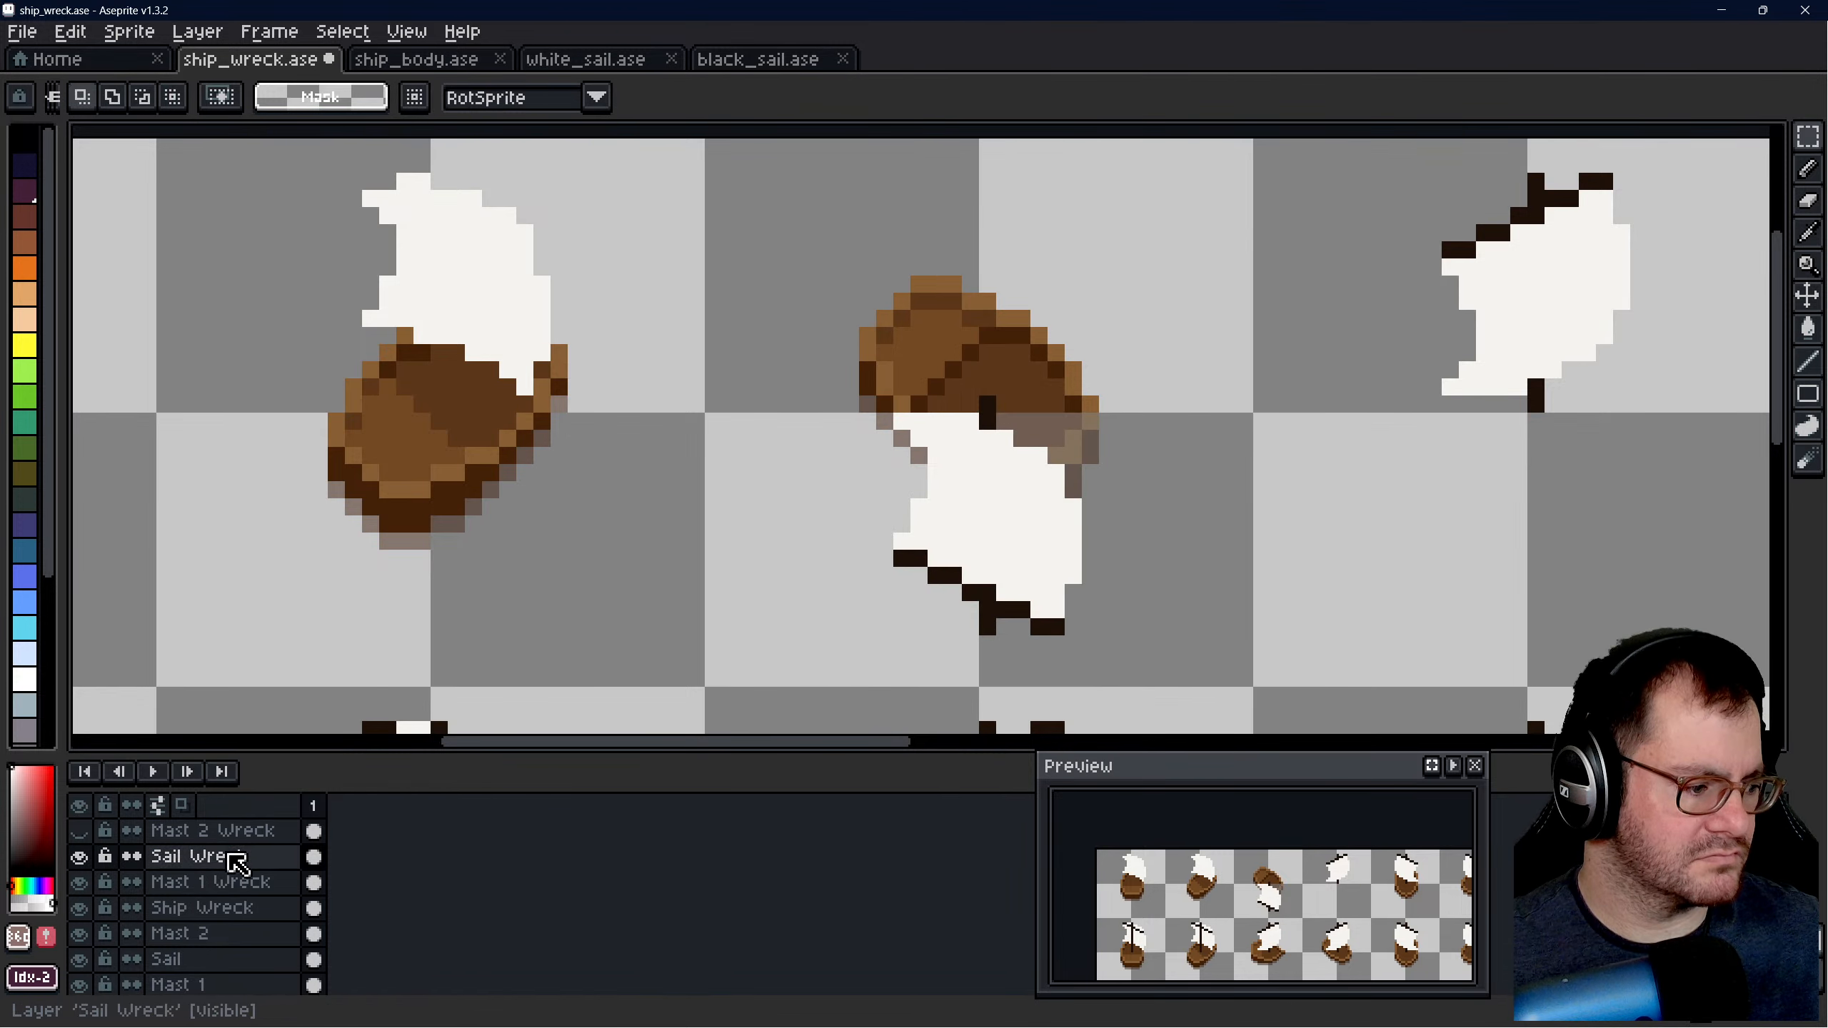
- On the Mast 1 Wreck layer, select the 11 × 14 pixel area around the inverted mast in the third upper slot and cut it
{"action": "left_click", "coordinate": [232, 883]}
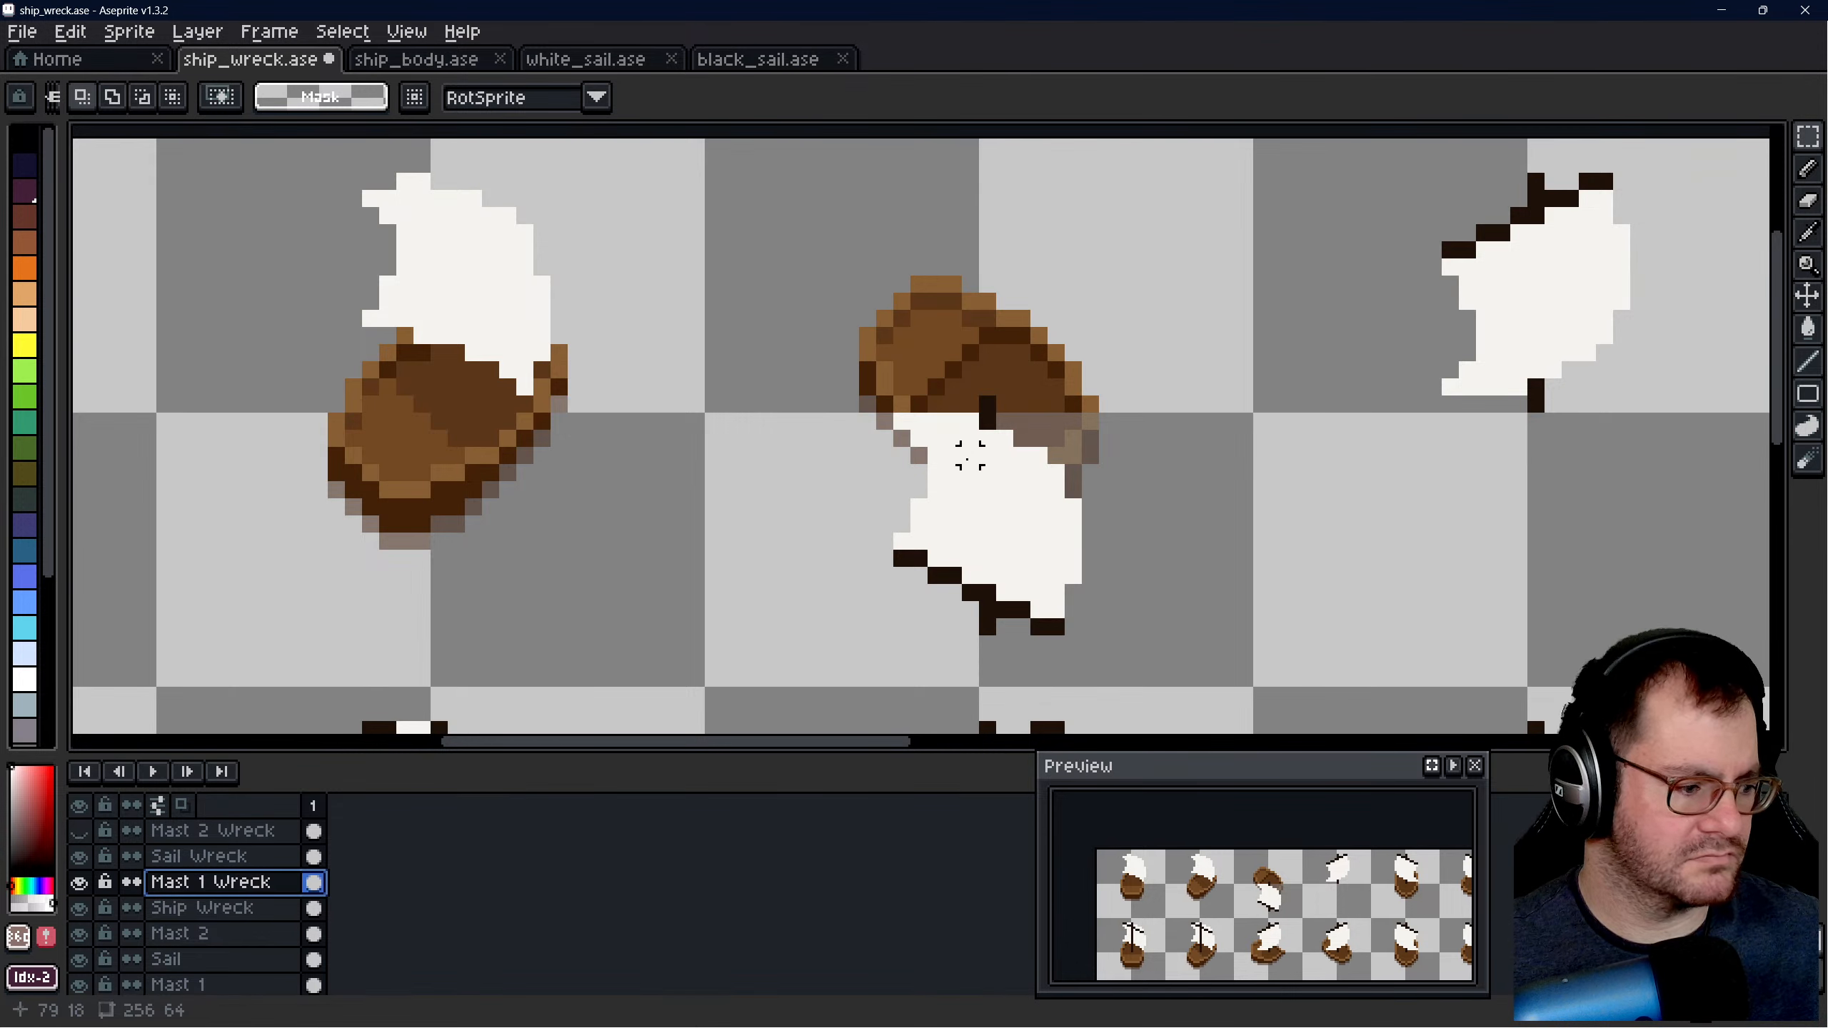
{"action": "left_click_drag", "start_coordinate": [901, 401], "coordinate": [1077, 636]}
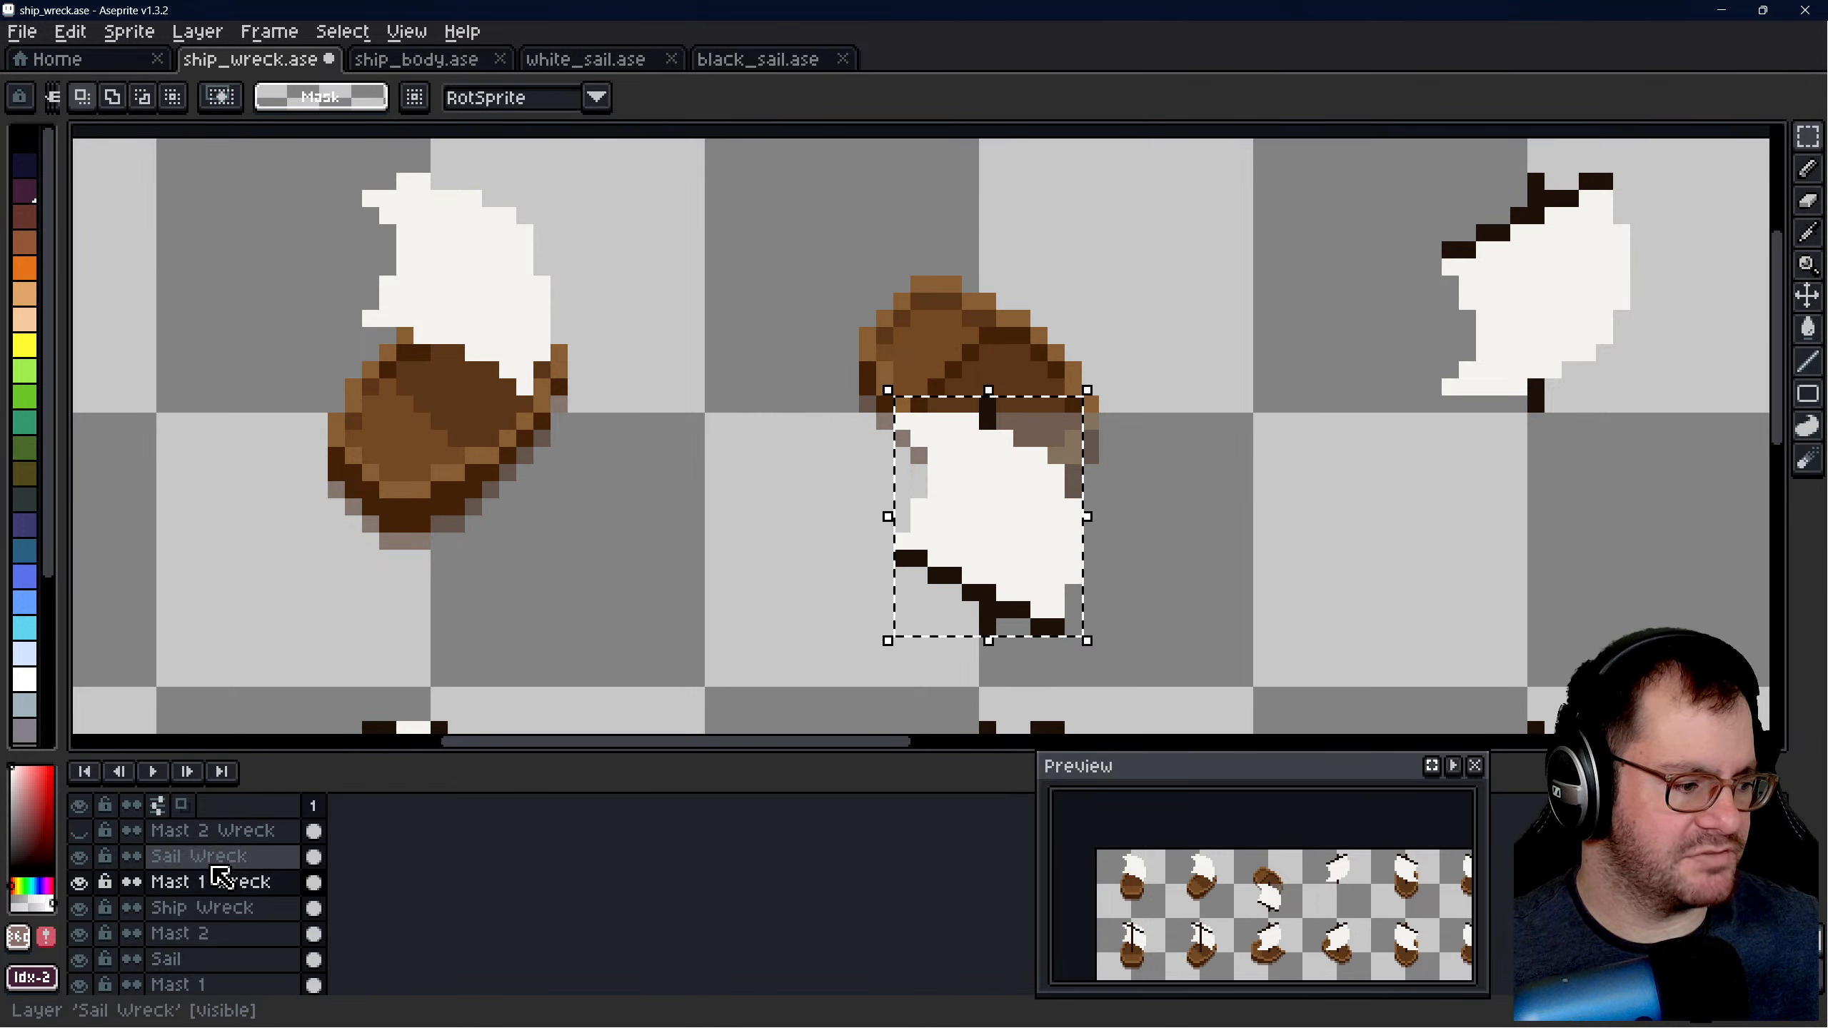
{"action": "left_click", "coordinate": [202, 830]}
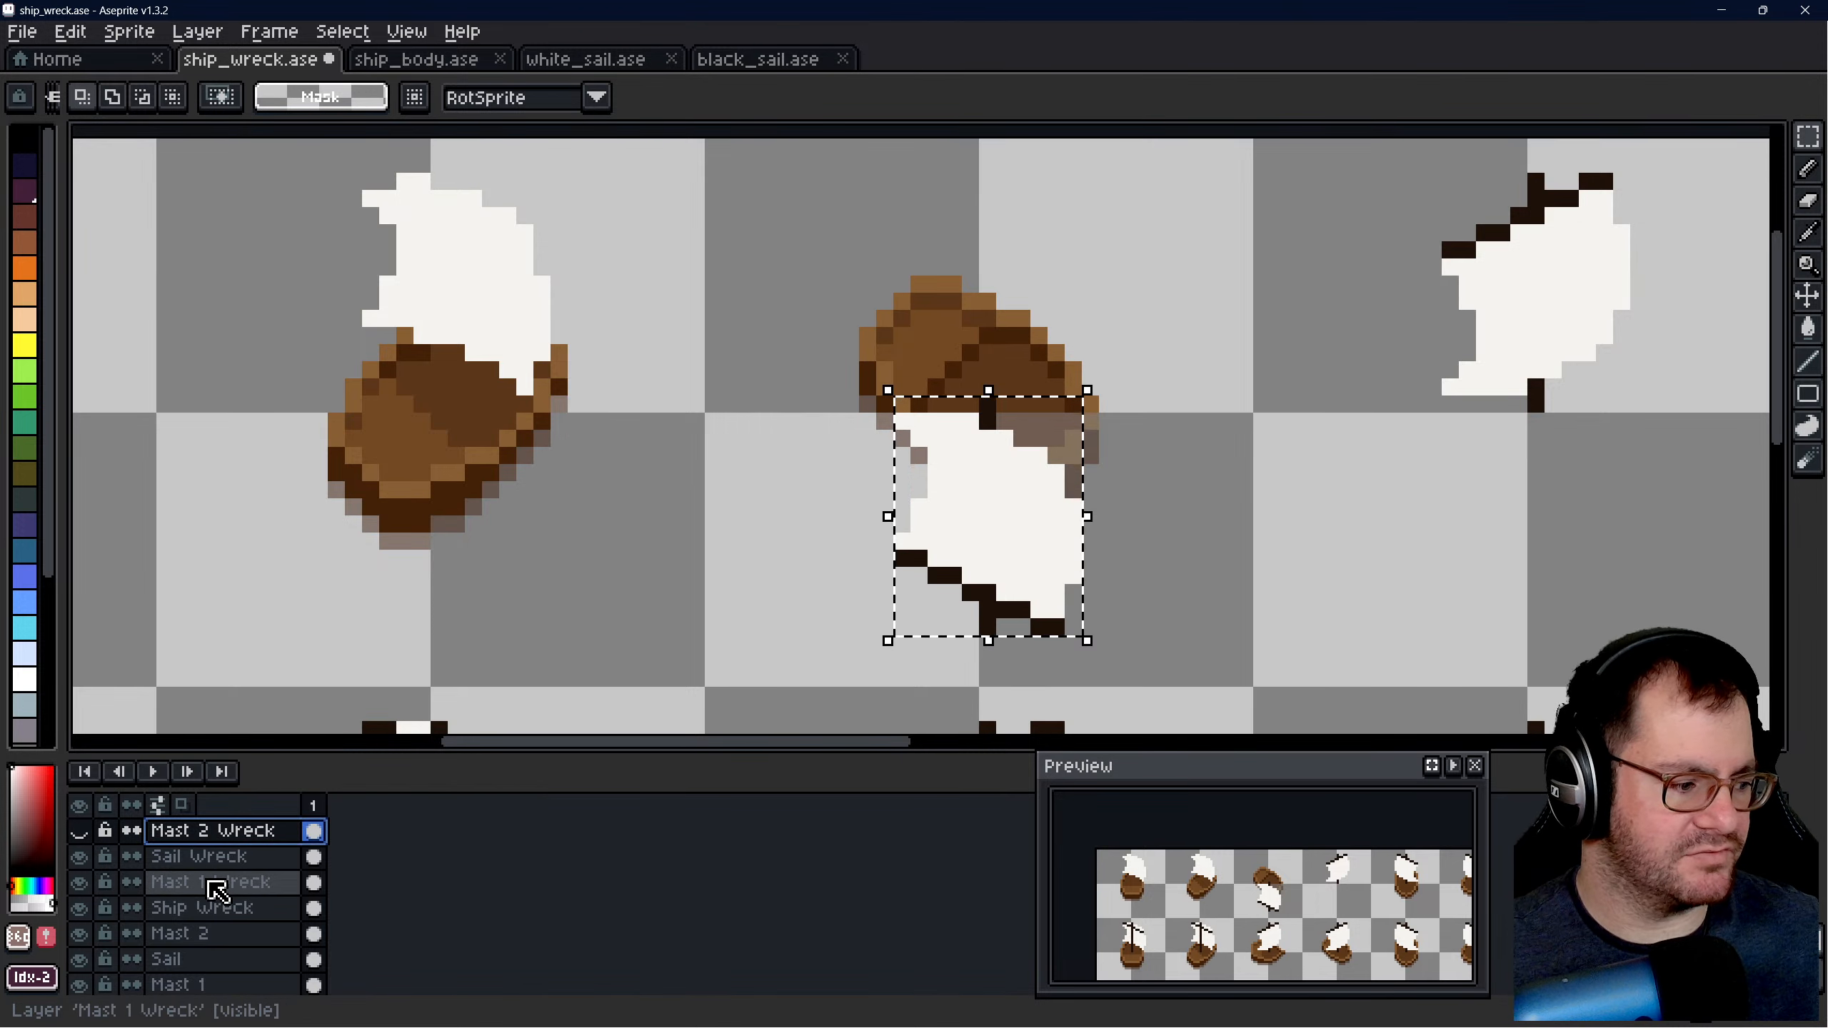
{"action": "left_click", "coordinate": [212, 882]}
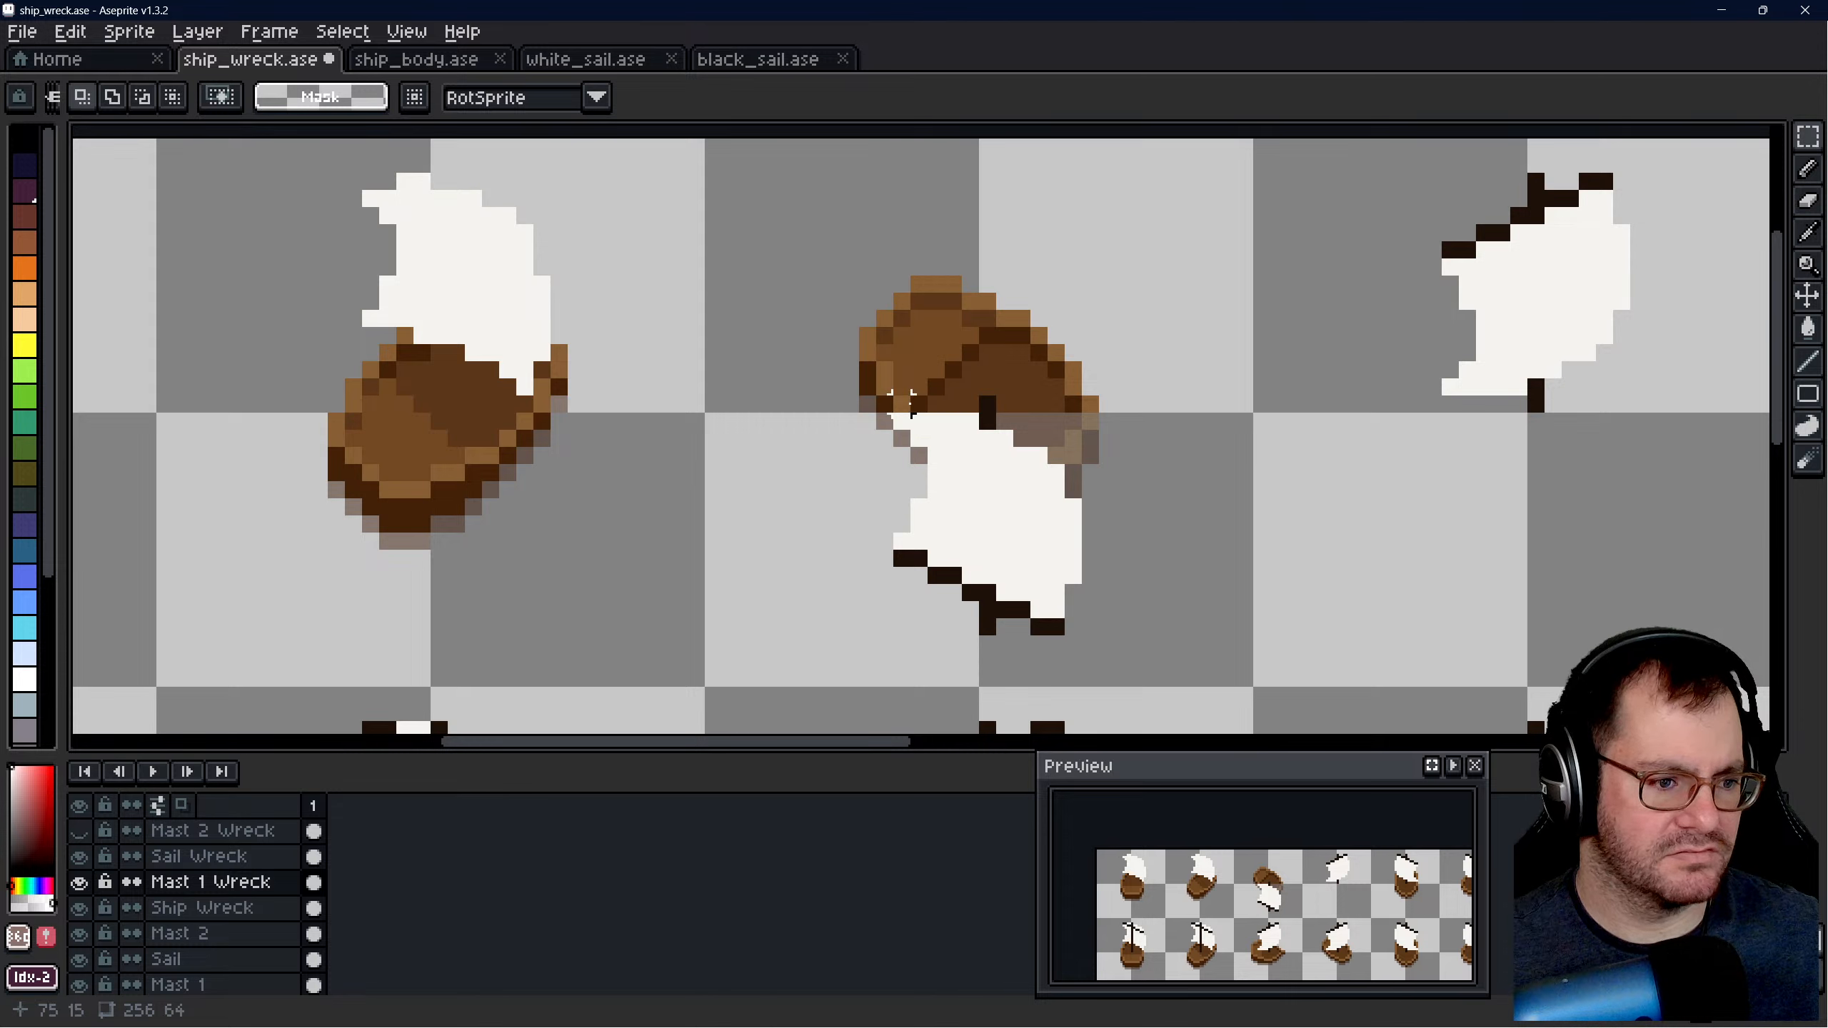
{"action": "left_click_drag", "start_coordinate": [903, 404], "coordinate": [1088, 628]}
{"action": "key", "text": "Delete"}
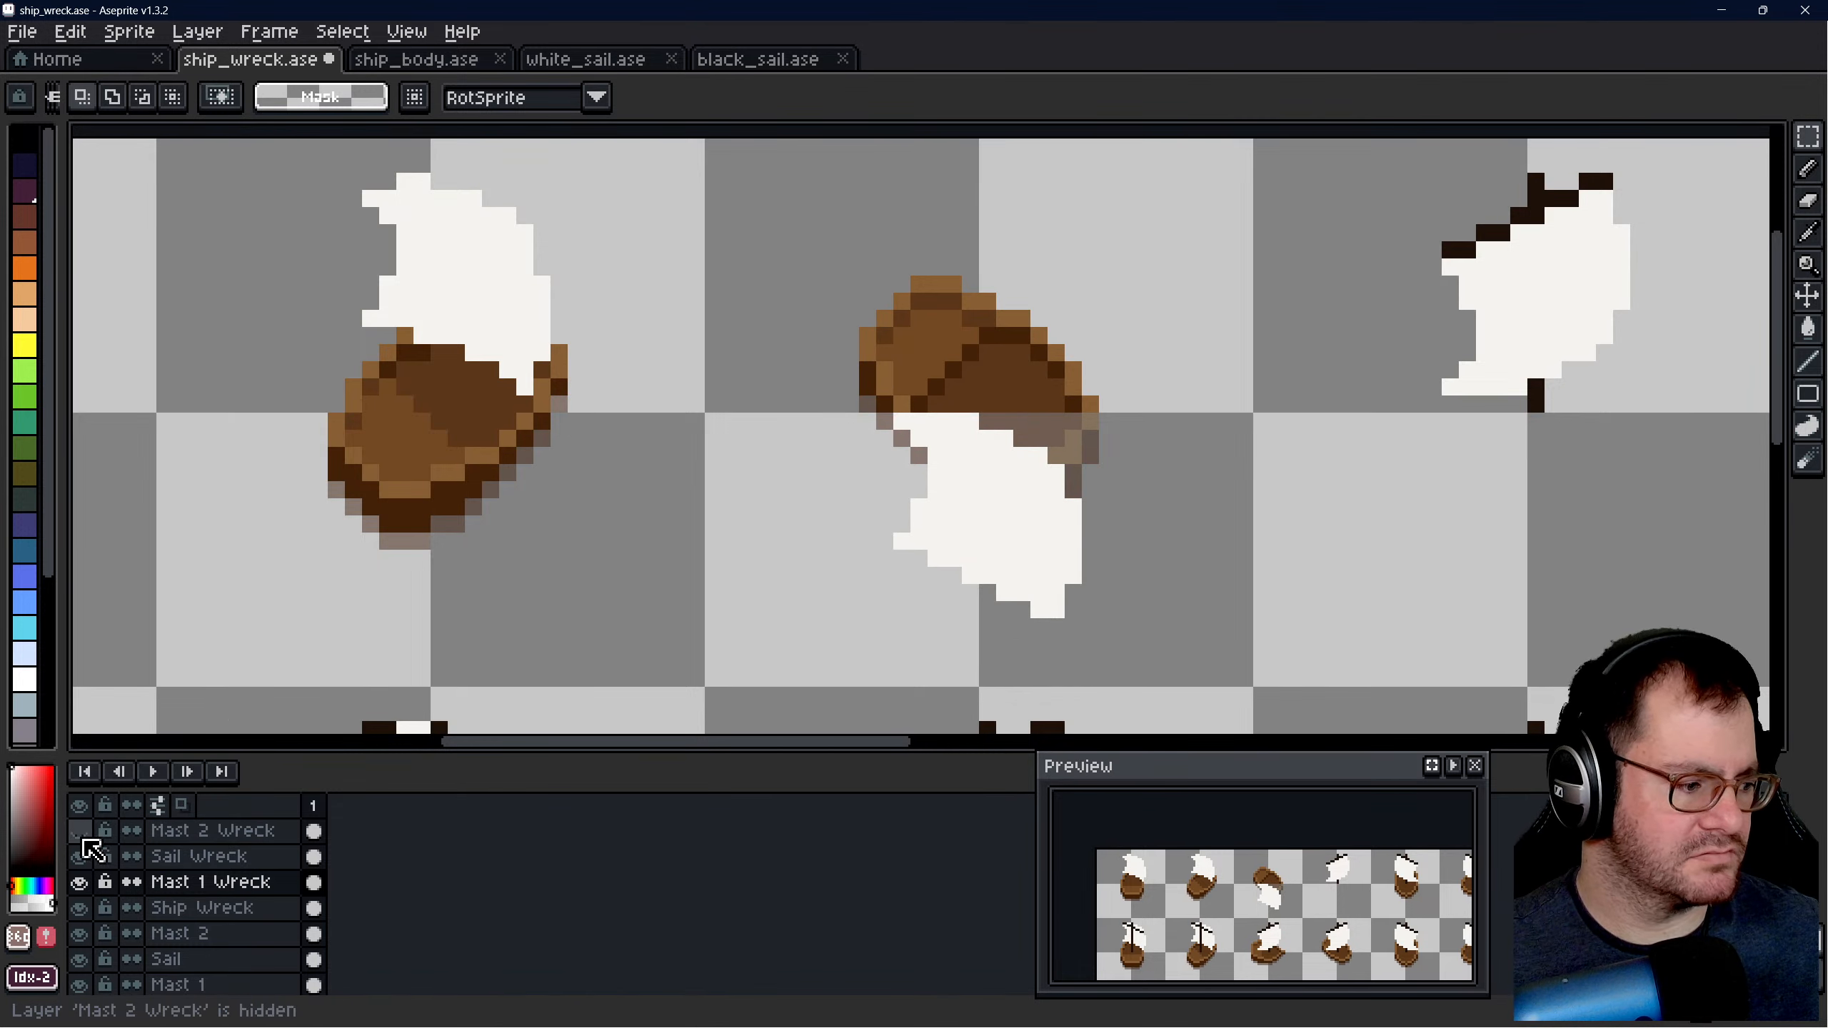
- Show the Mast 2 Wreck layer, paste the mast onto it at position 75, 15 in front of the sail, and deselect
{"action": "left_click", "coordinate": [80, 833]}
{"action": "left_click", "coordinate": [82, 838]}
{"action": "left_click", "coordinate": [85, 838]}
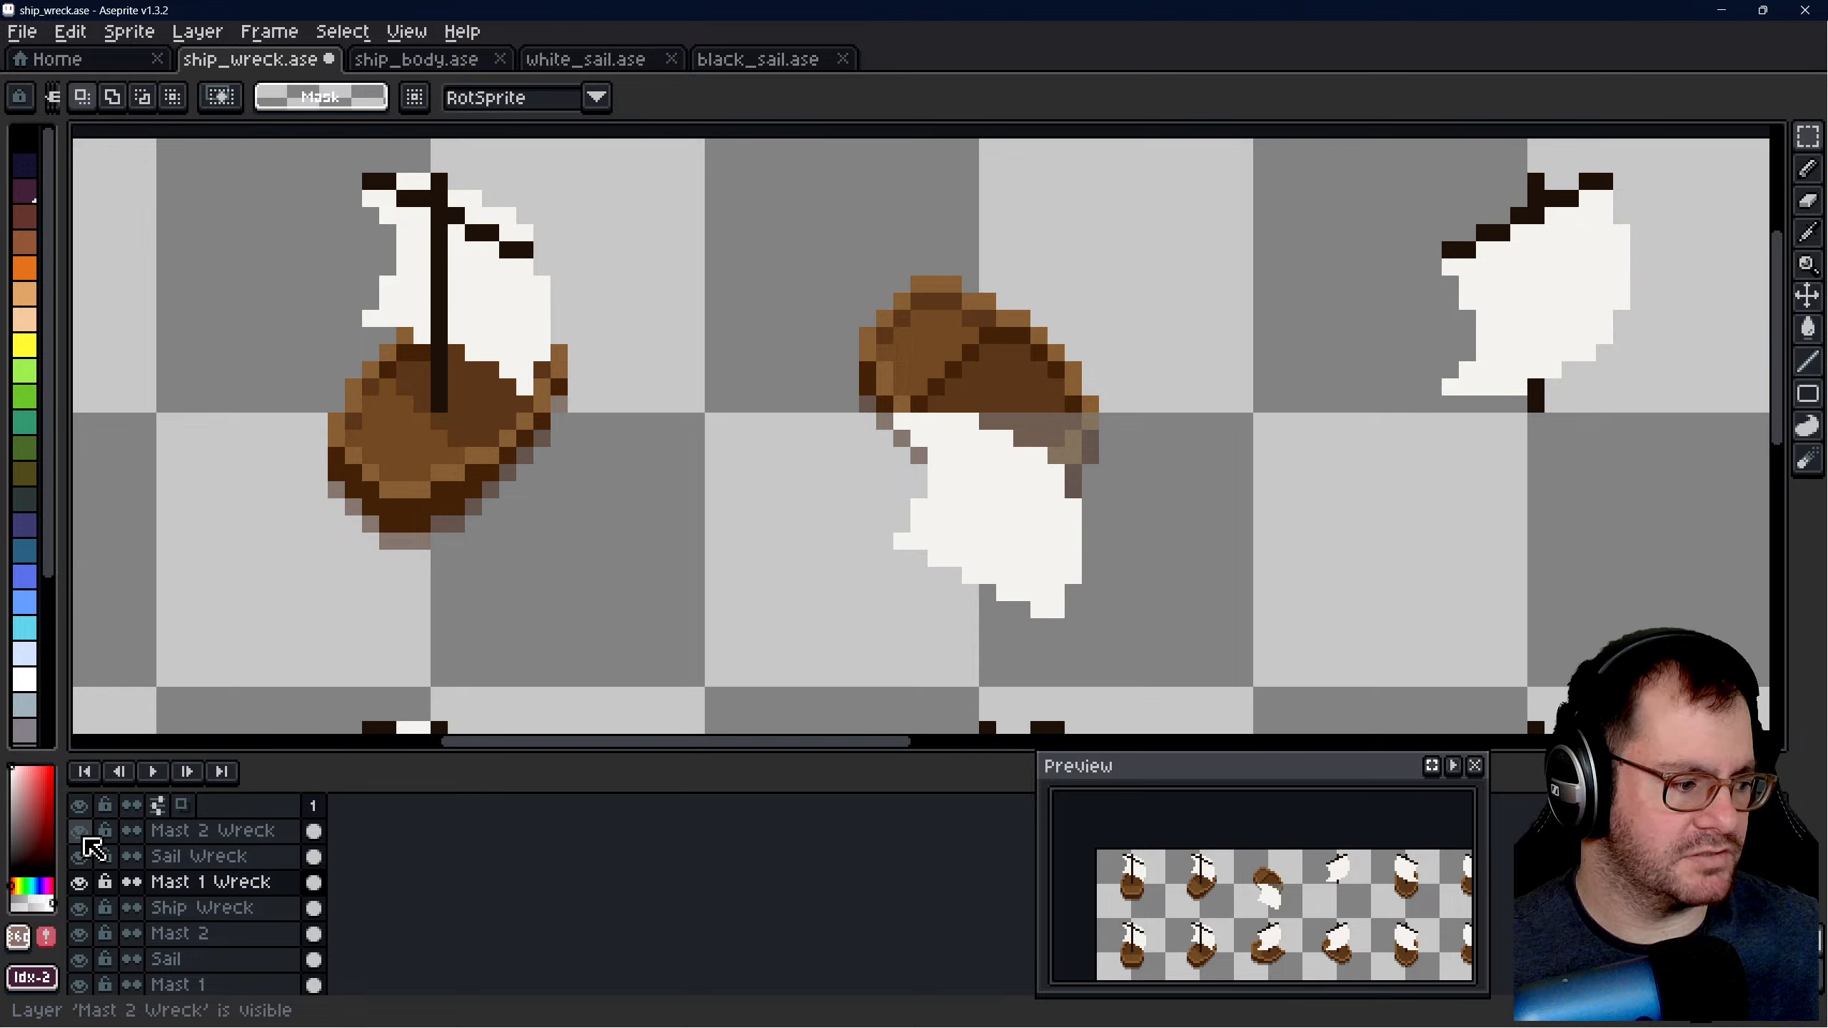
{"action": "key", "text": "ctrl+z"}
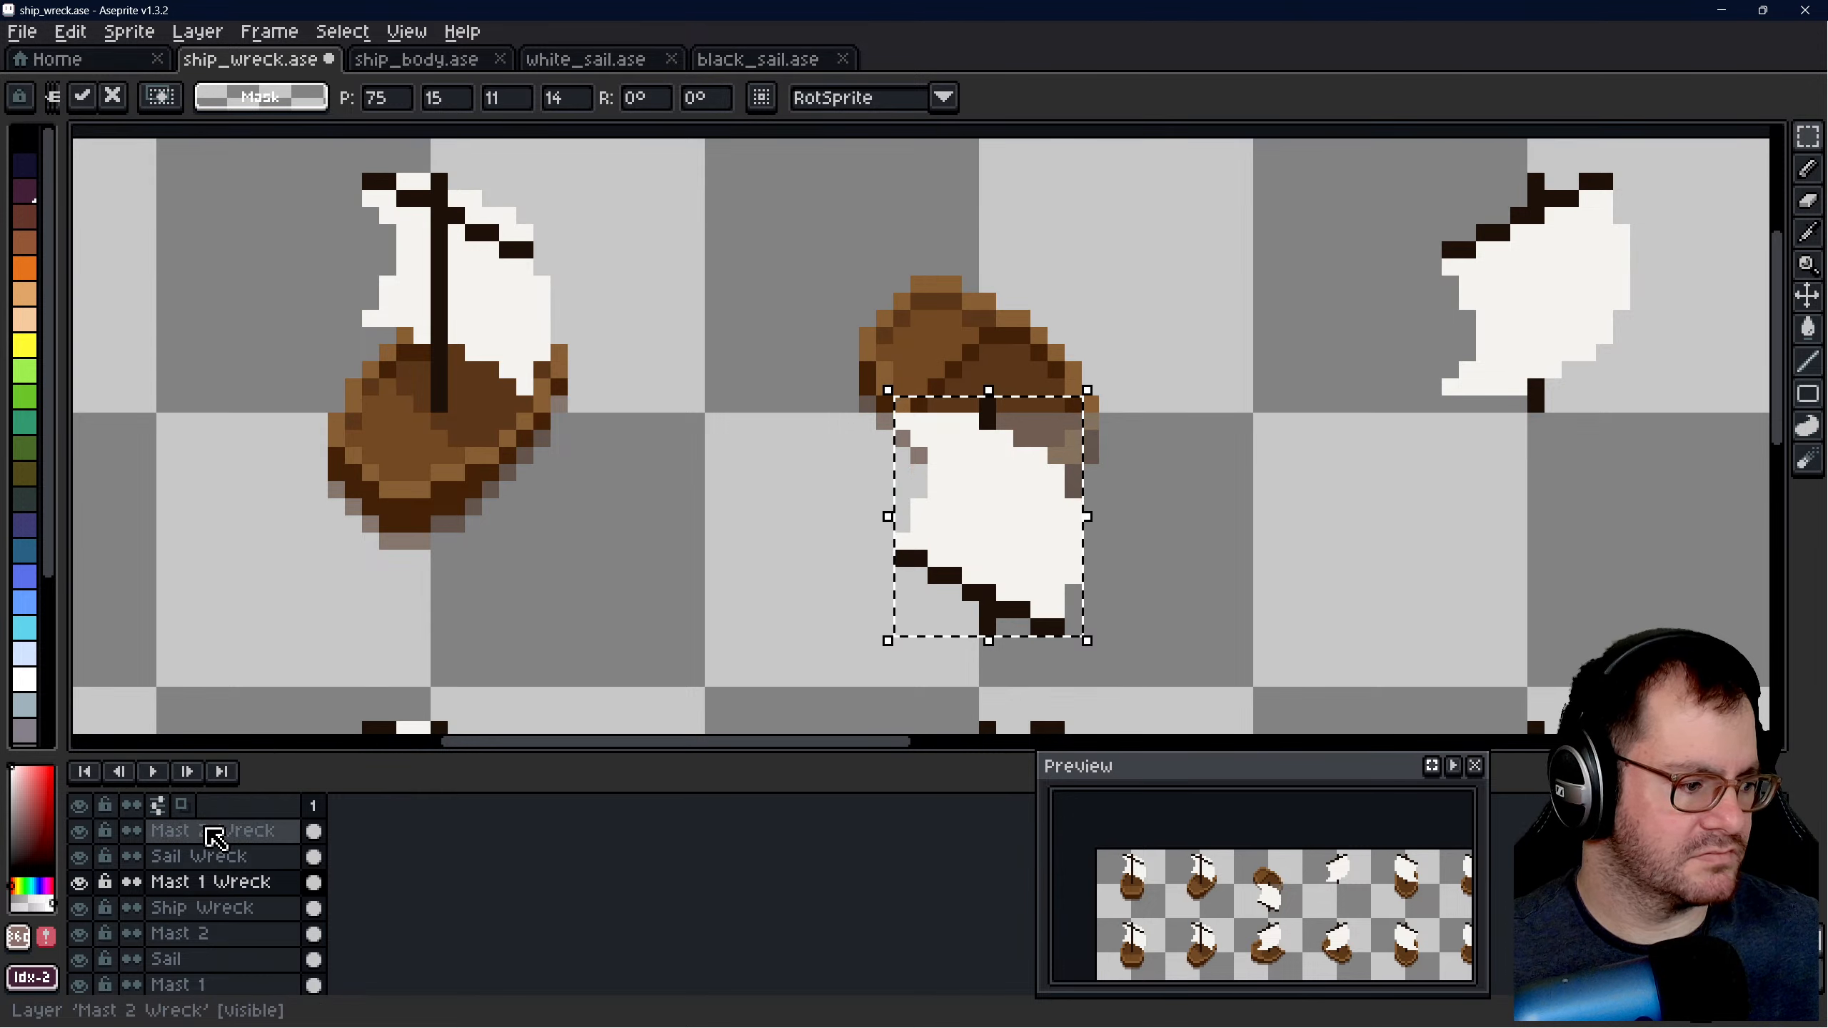
{"action": "left_click", "coordinate": [212, 832]}
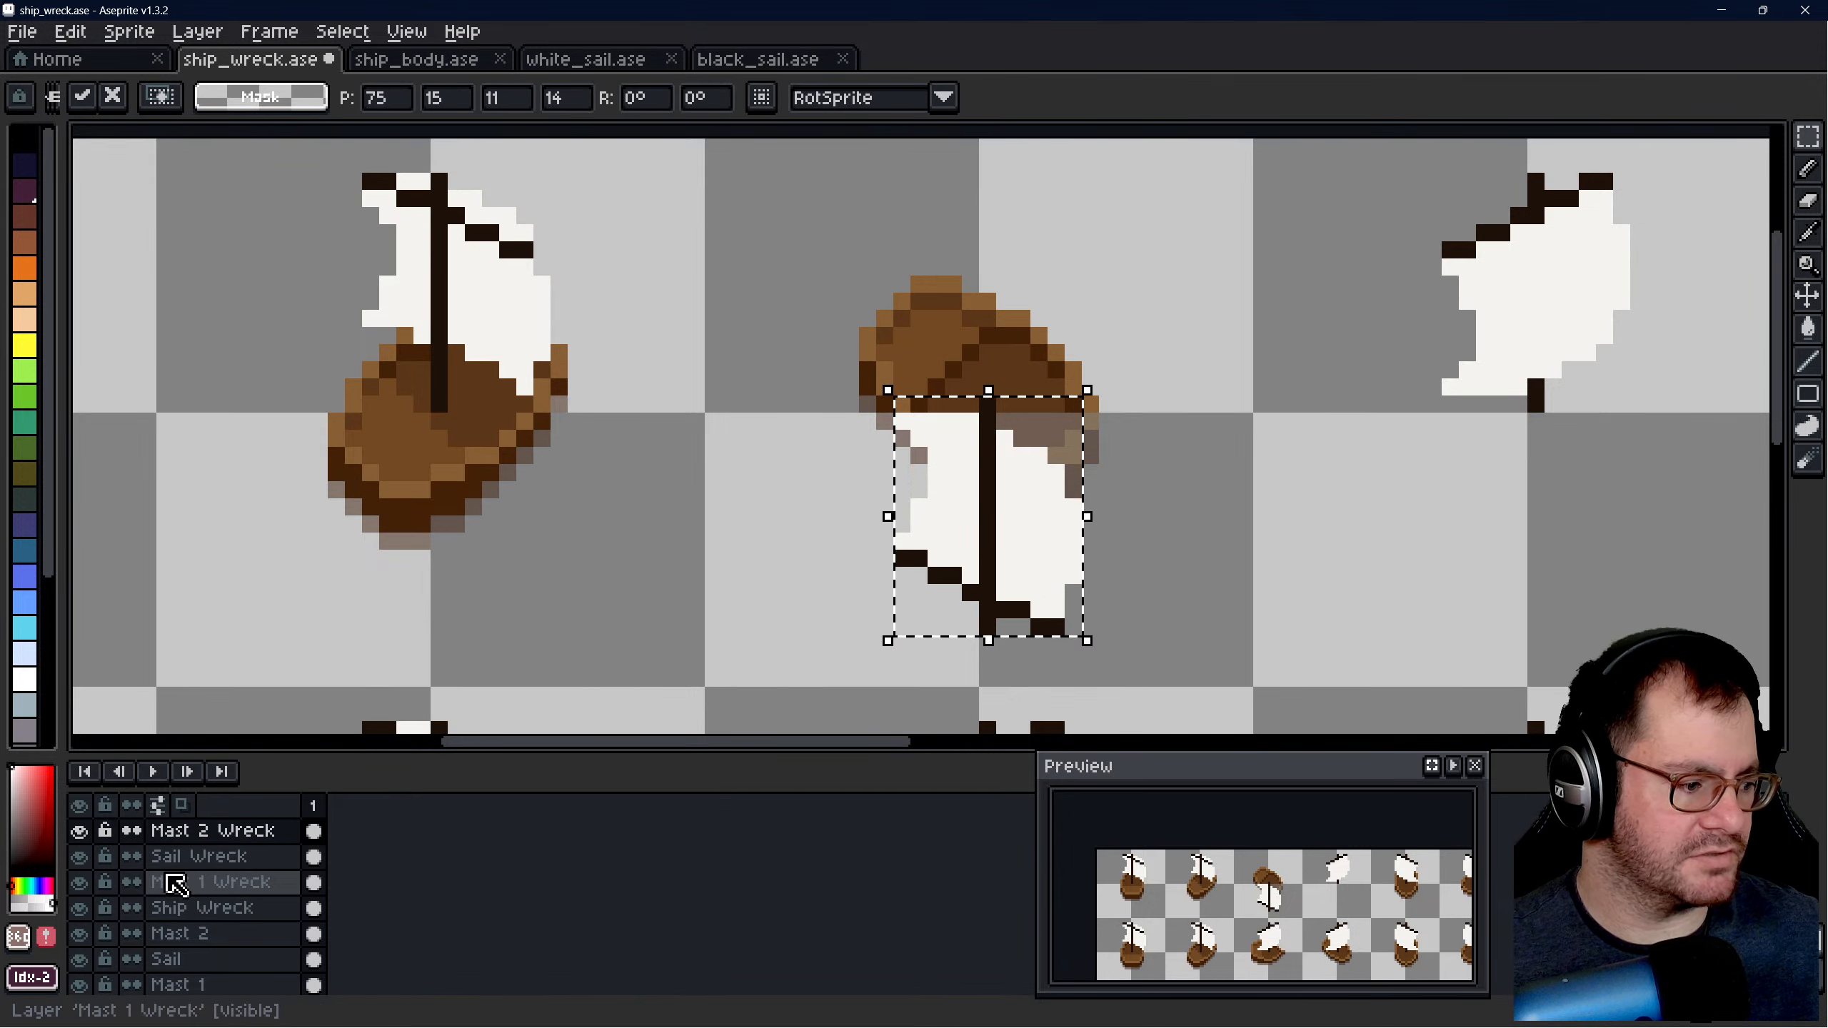
{"action": "left_click", "coordinate": [172, 881]}
{"action": "key", "text": "ctrl+d"}
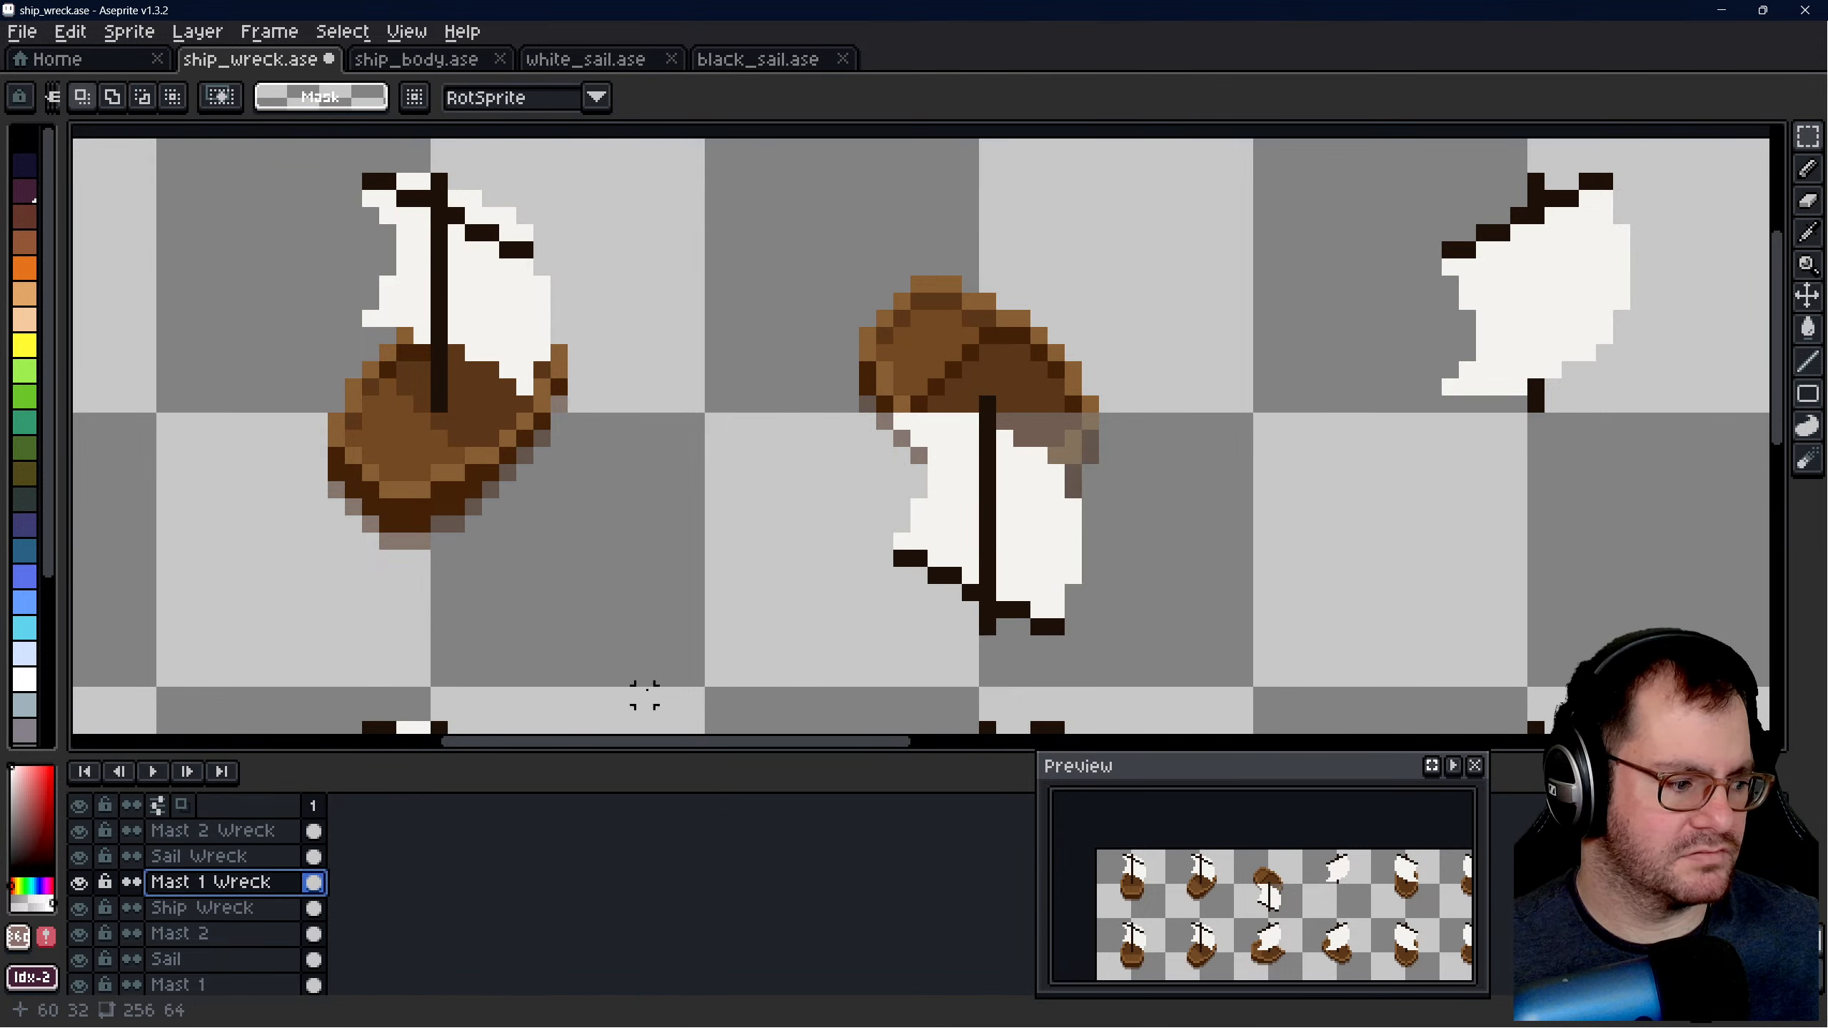
{"action": "left_click", "coordinate": [774, 498]}
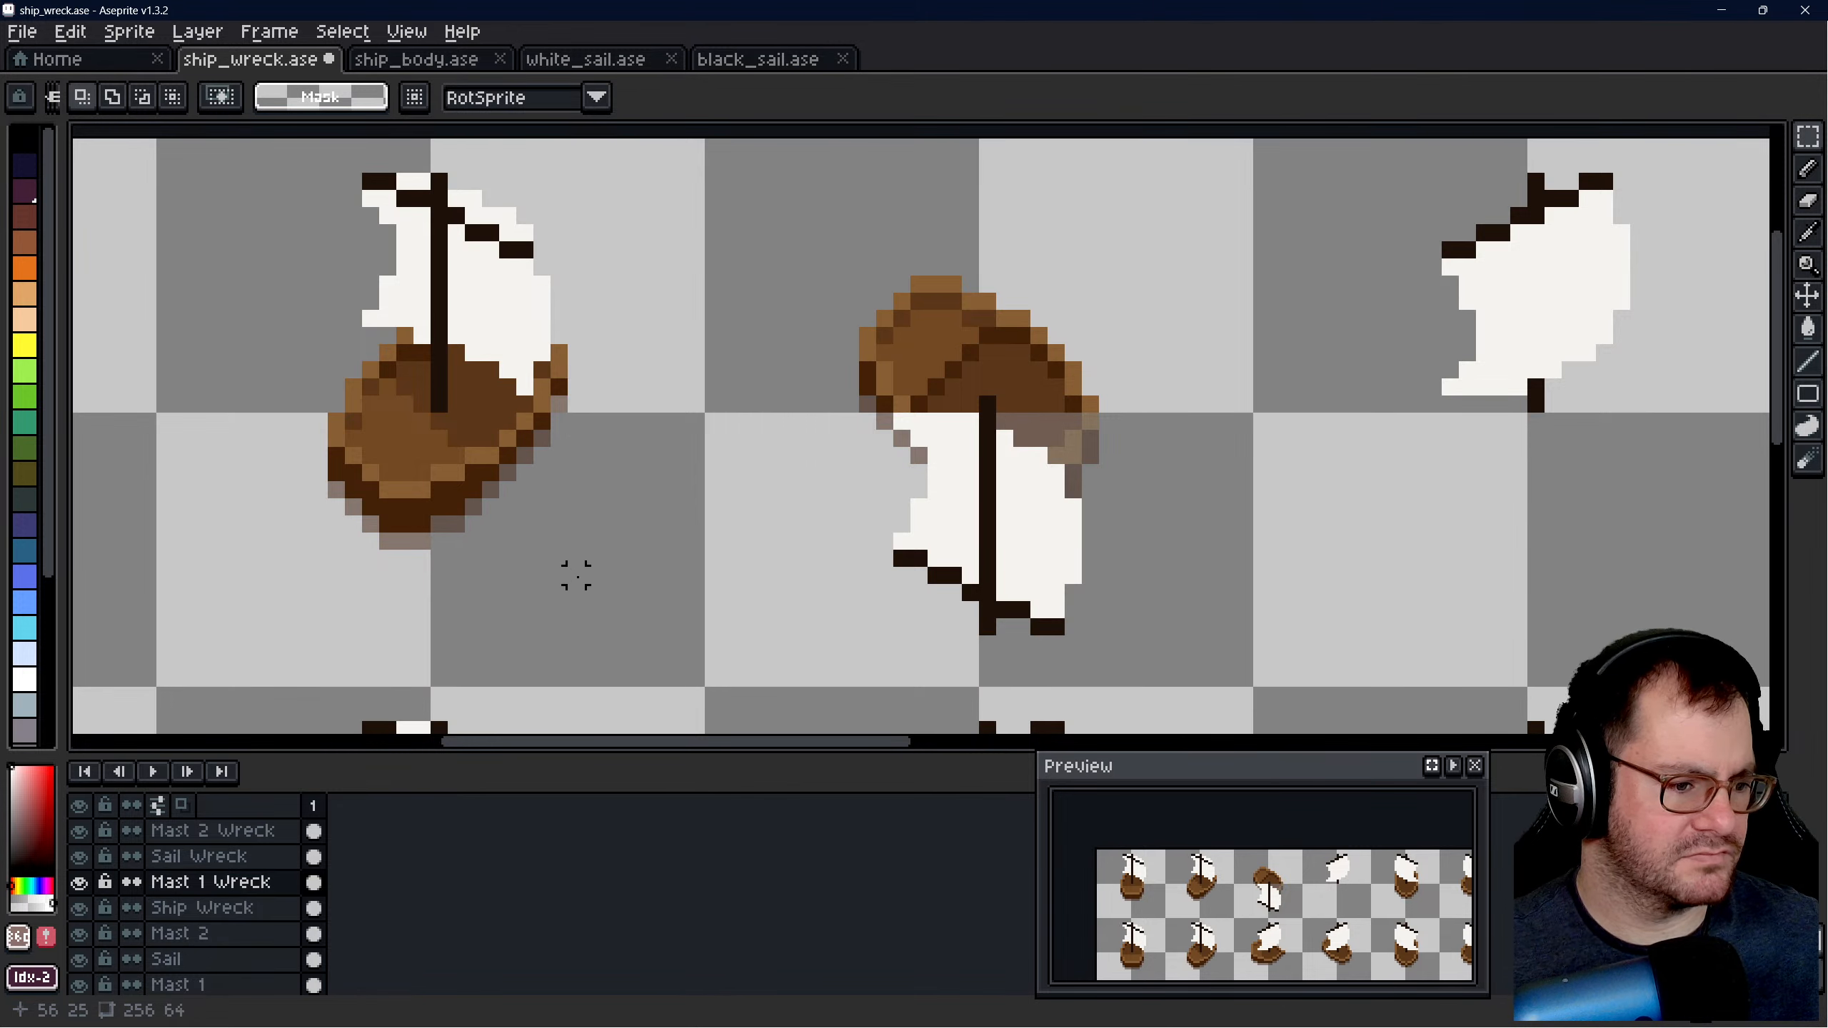
- On the Sail Wreck layer, partially erase scattered patches of the inverted sail using a 1 px Eraser at opacity 128
{"action": "left_click", "coordinate": [205, 857]}
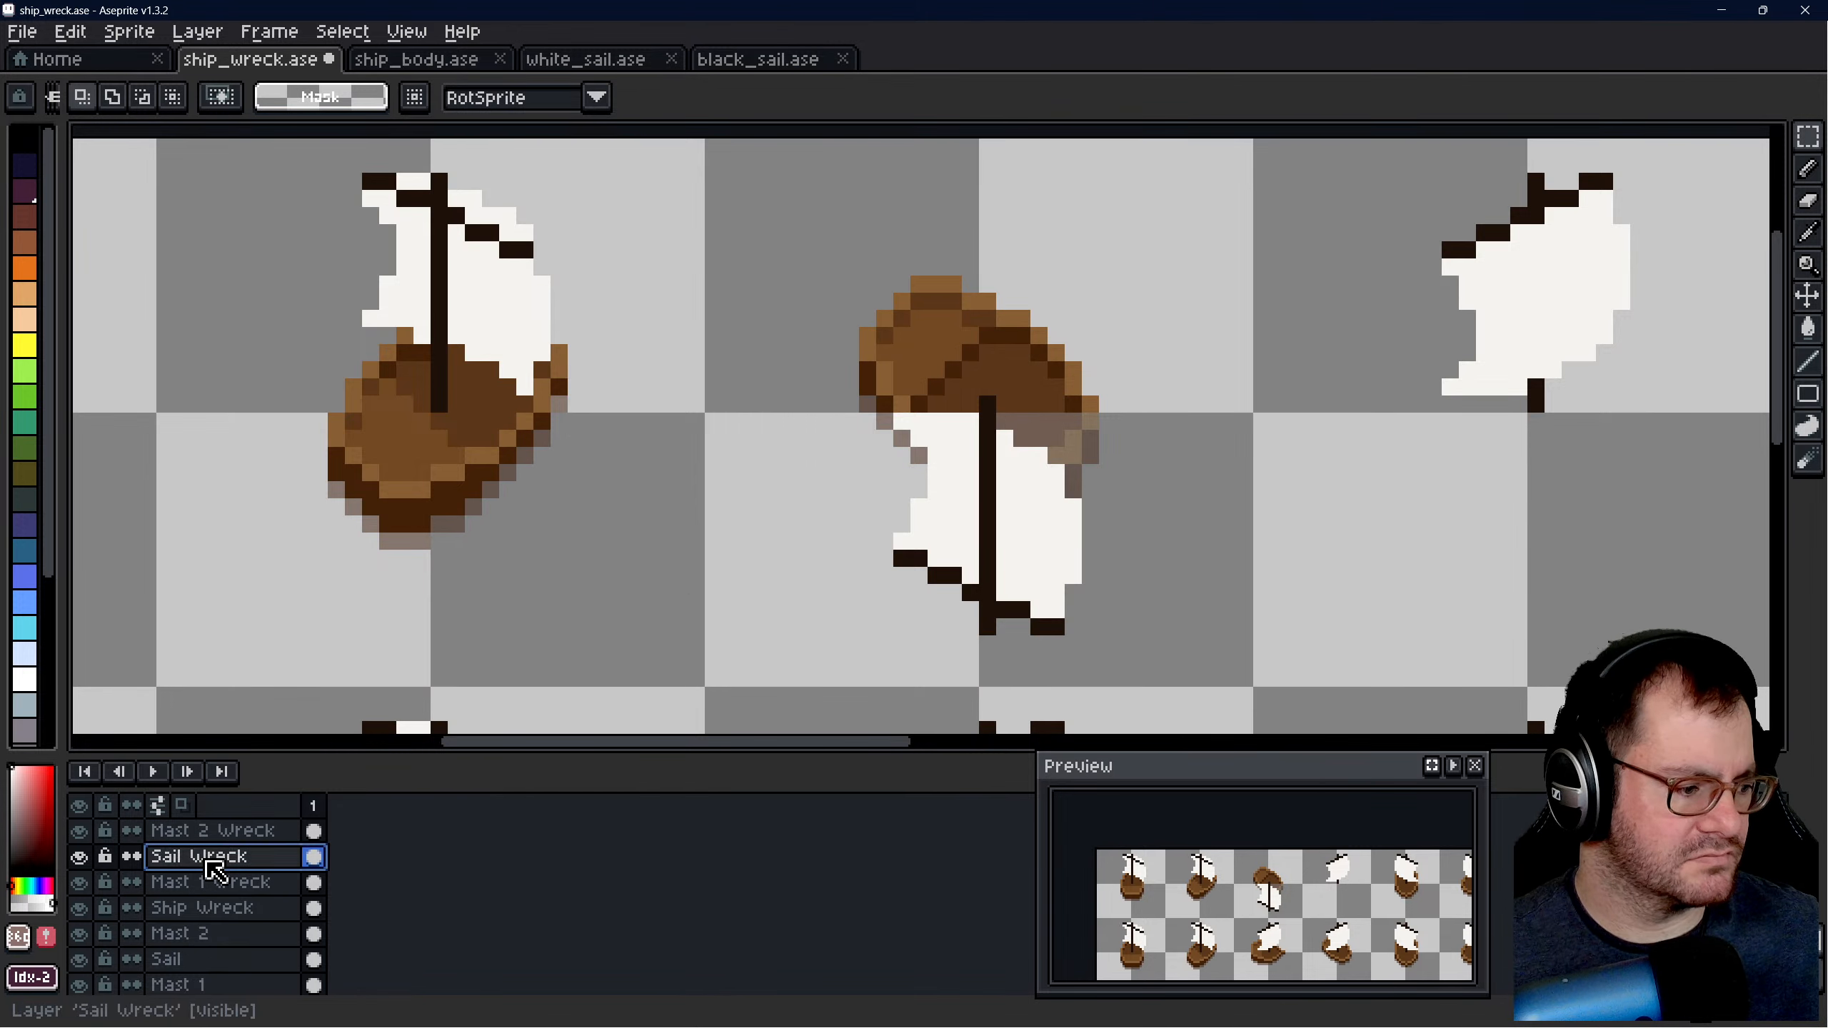
{"action": "scroll", "coordinate": [1225, 518], "scroll_direction": "up", "scroll_amount": 1}
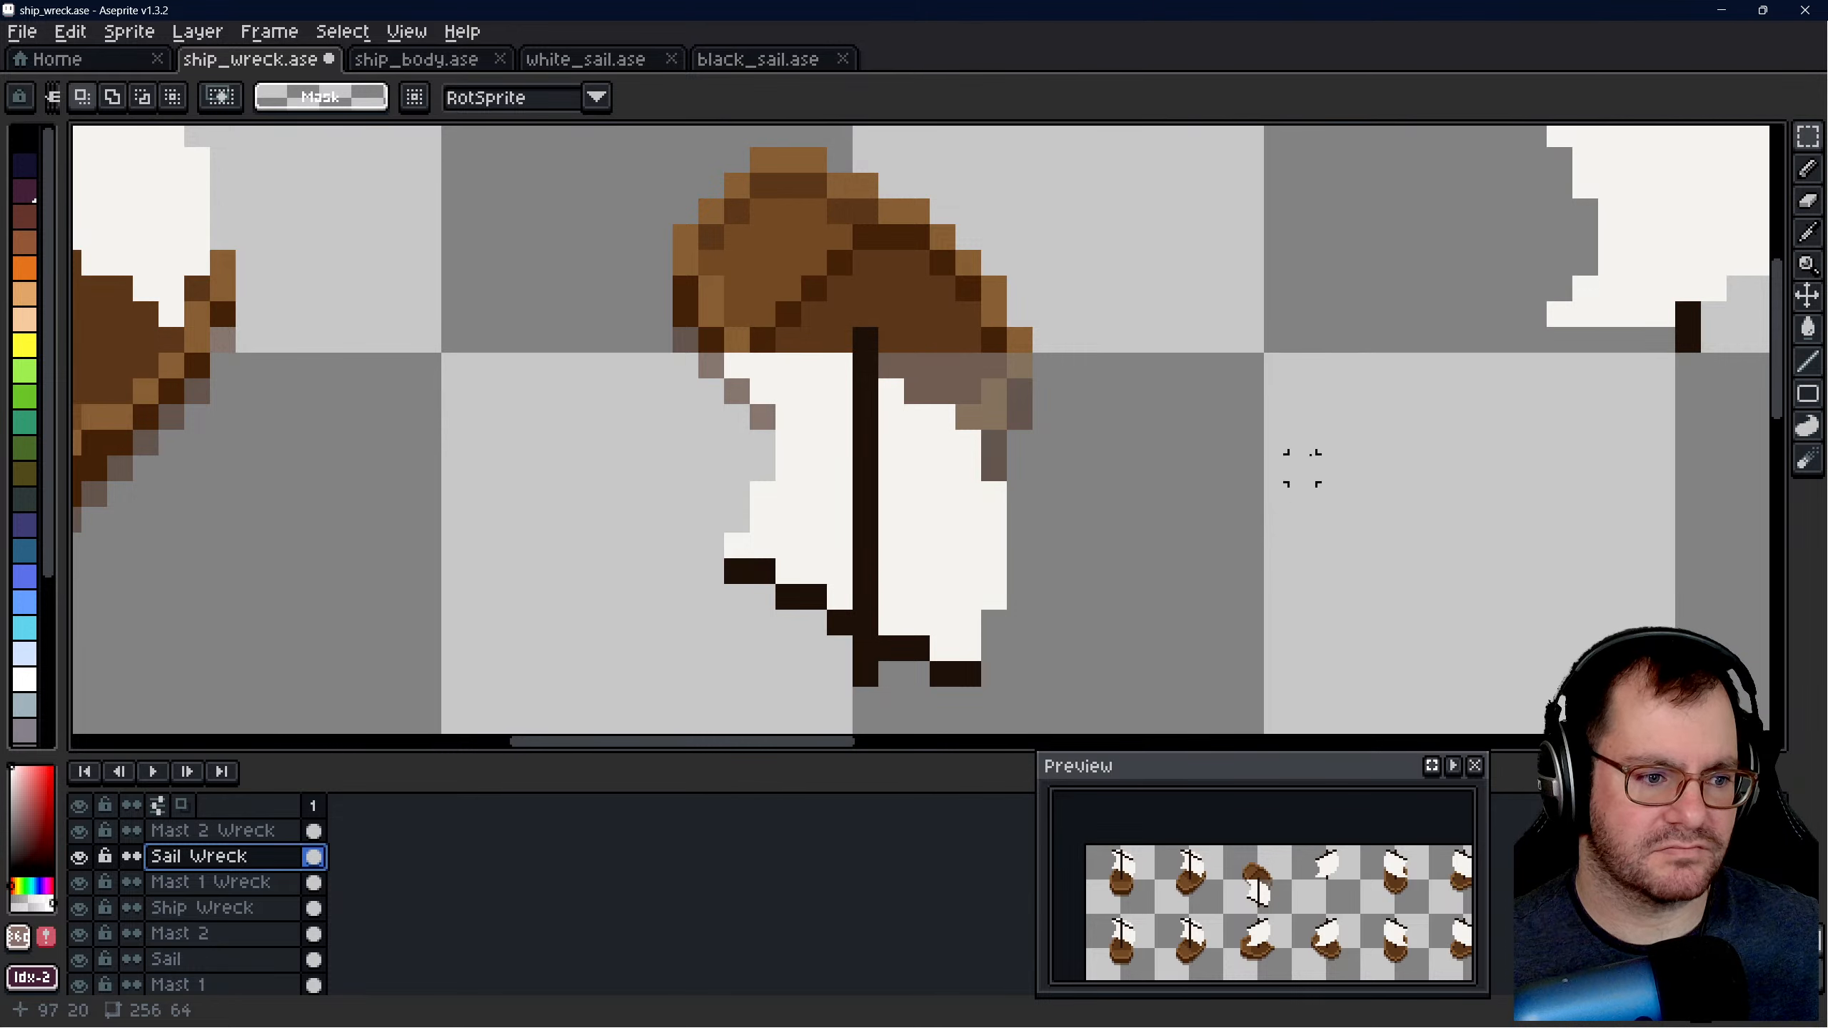
{"action": "left_click", "coordinate": [1808, 170]}
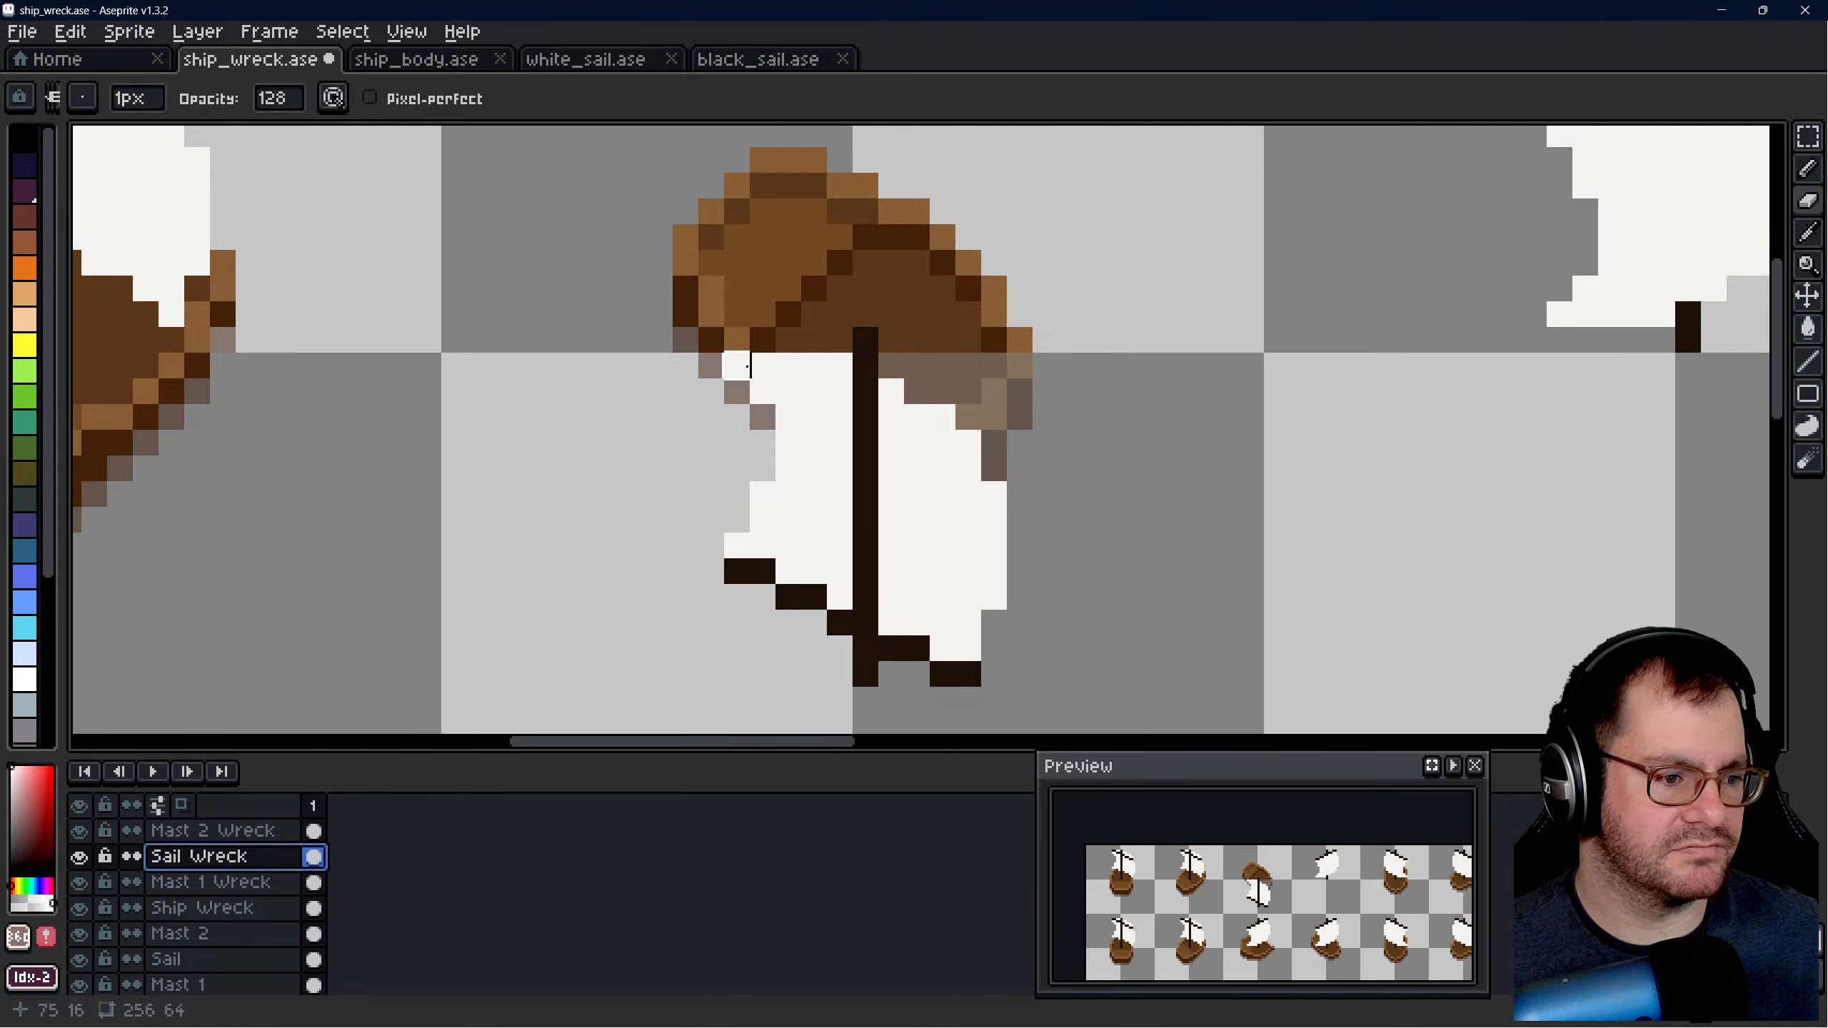
{"action": "left_click_drag", "start_coordinate": [737, 368], "coordinate": [849, 364]}
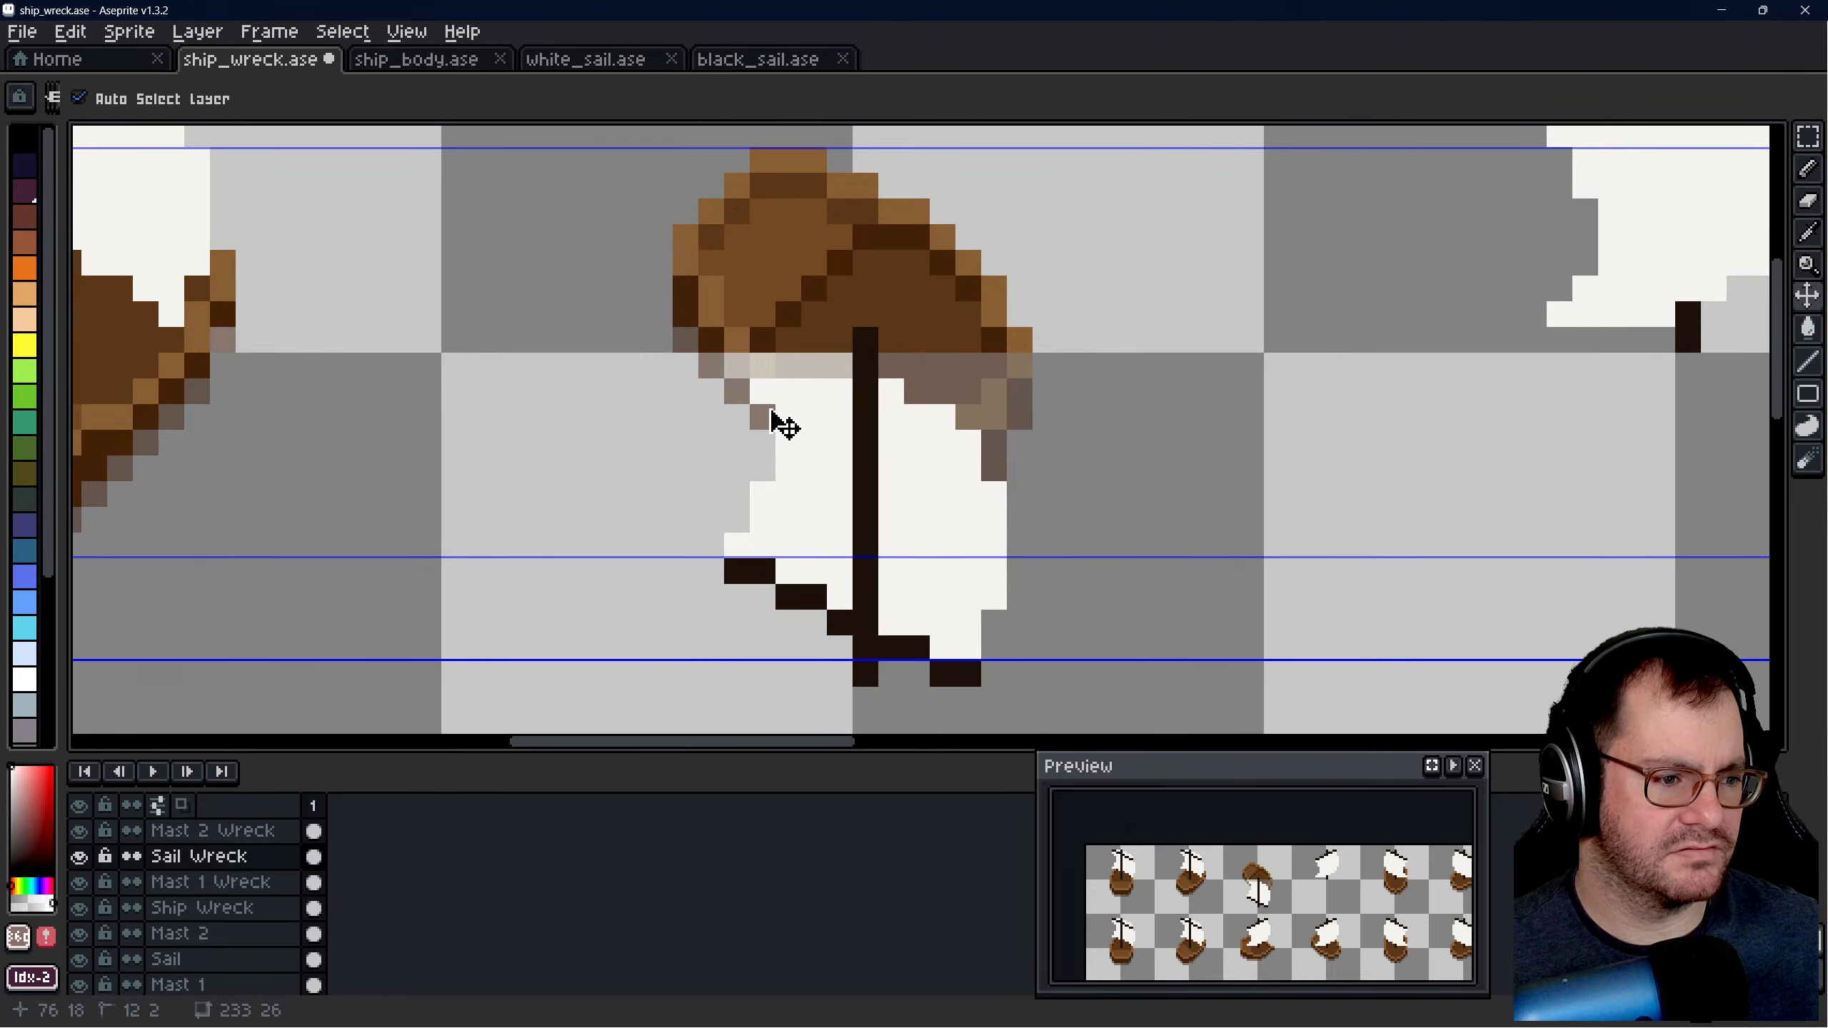
{"action": "key", "text": "ctrl+z"}
{"action": "mouse_move", "coordinate": [968, 365]}
{"action": "left_mouse_down"}
{"action": "mouse_move", "coordinate": [992, 519]}
{"action": "mouse_move", "coordinate": [892, 626]}
{"action": "mouse_move", "coordinate": [963, 652]}
{"action": "mouse_move", "coordinate": [1044, 315]}
{"action": "left_mouse_up"}
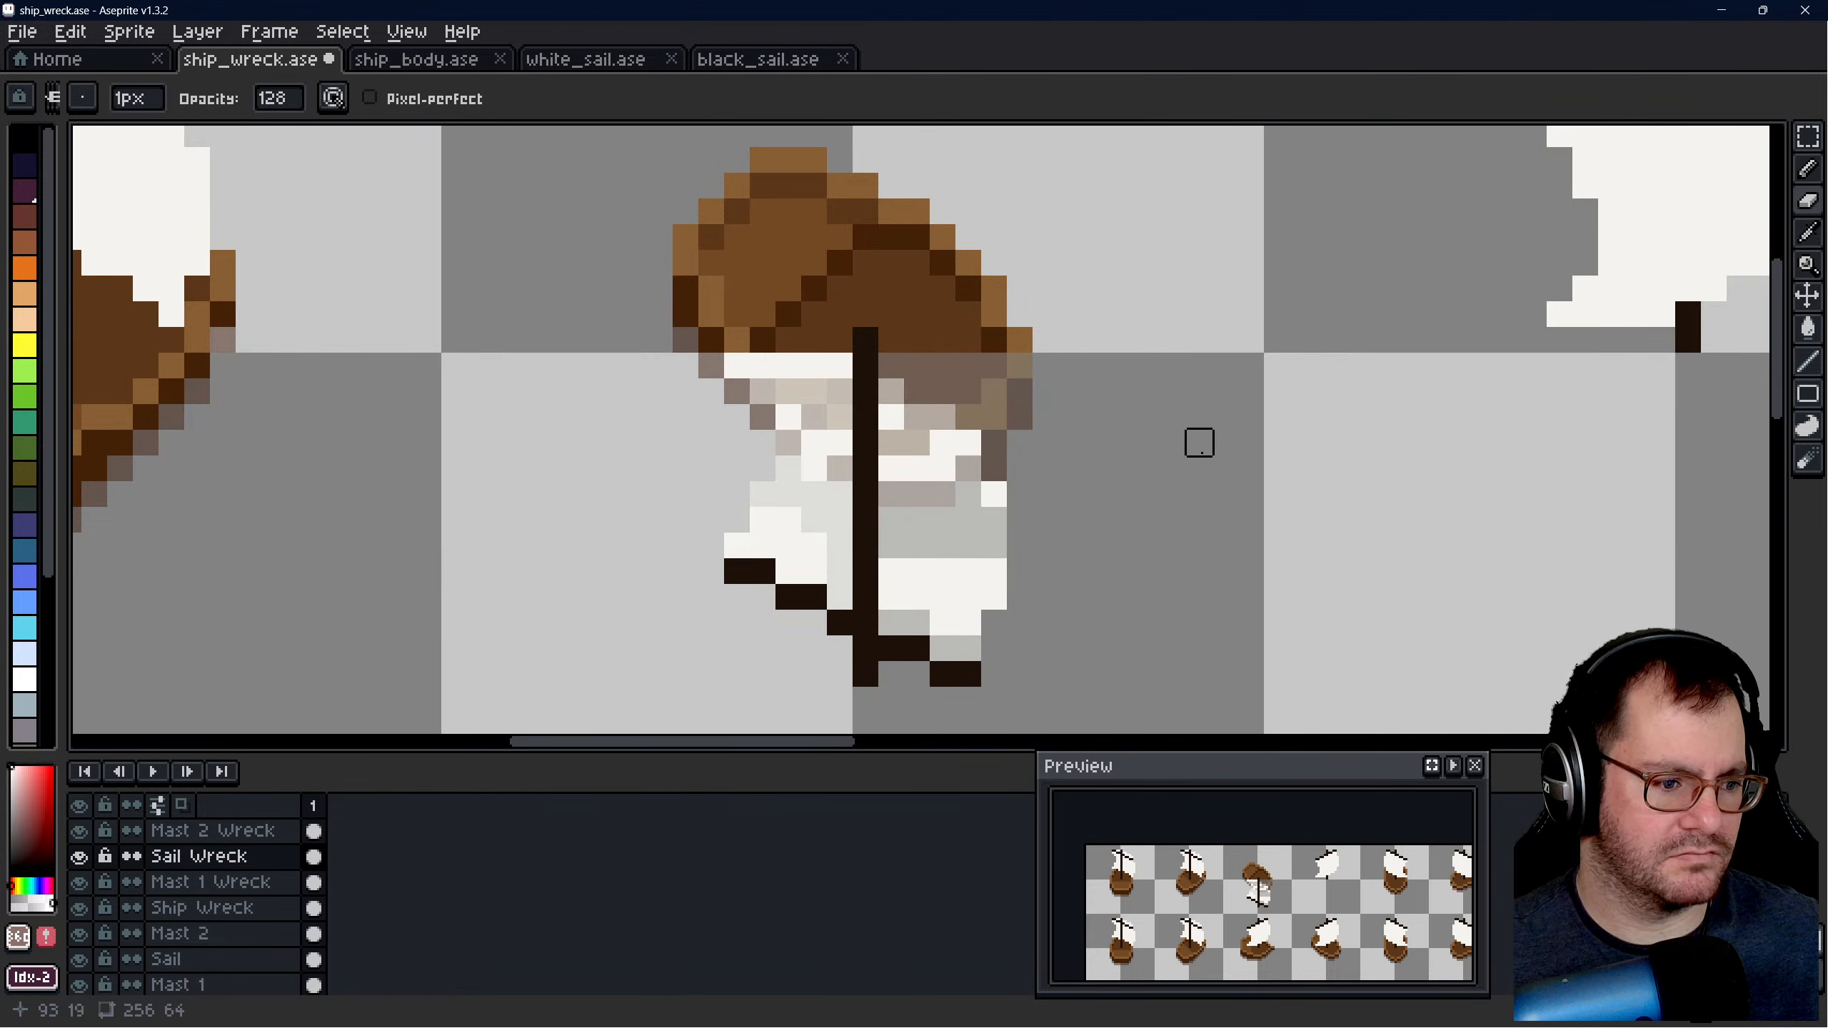
{"action": "scroll", "coordinate": [1199, 469], "scroll_direction": "down", "scroll_amount": 6}
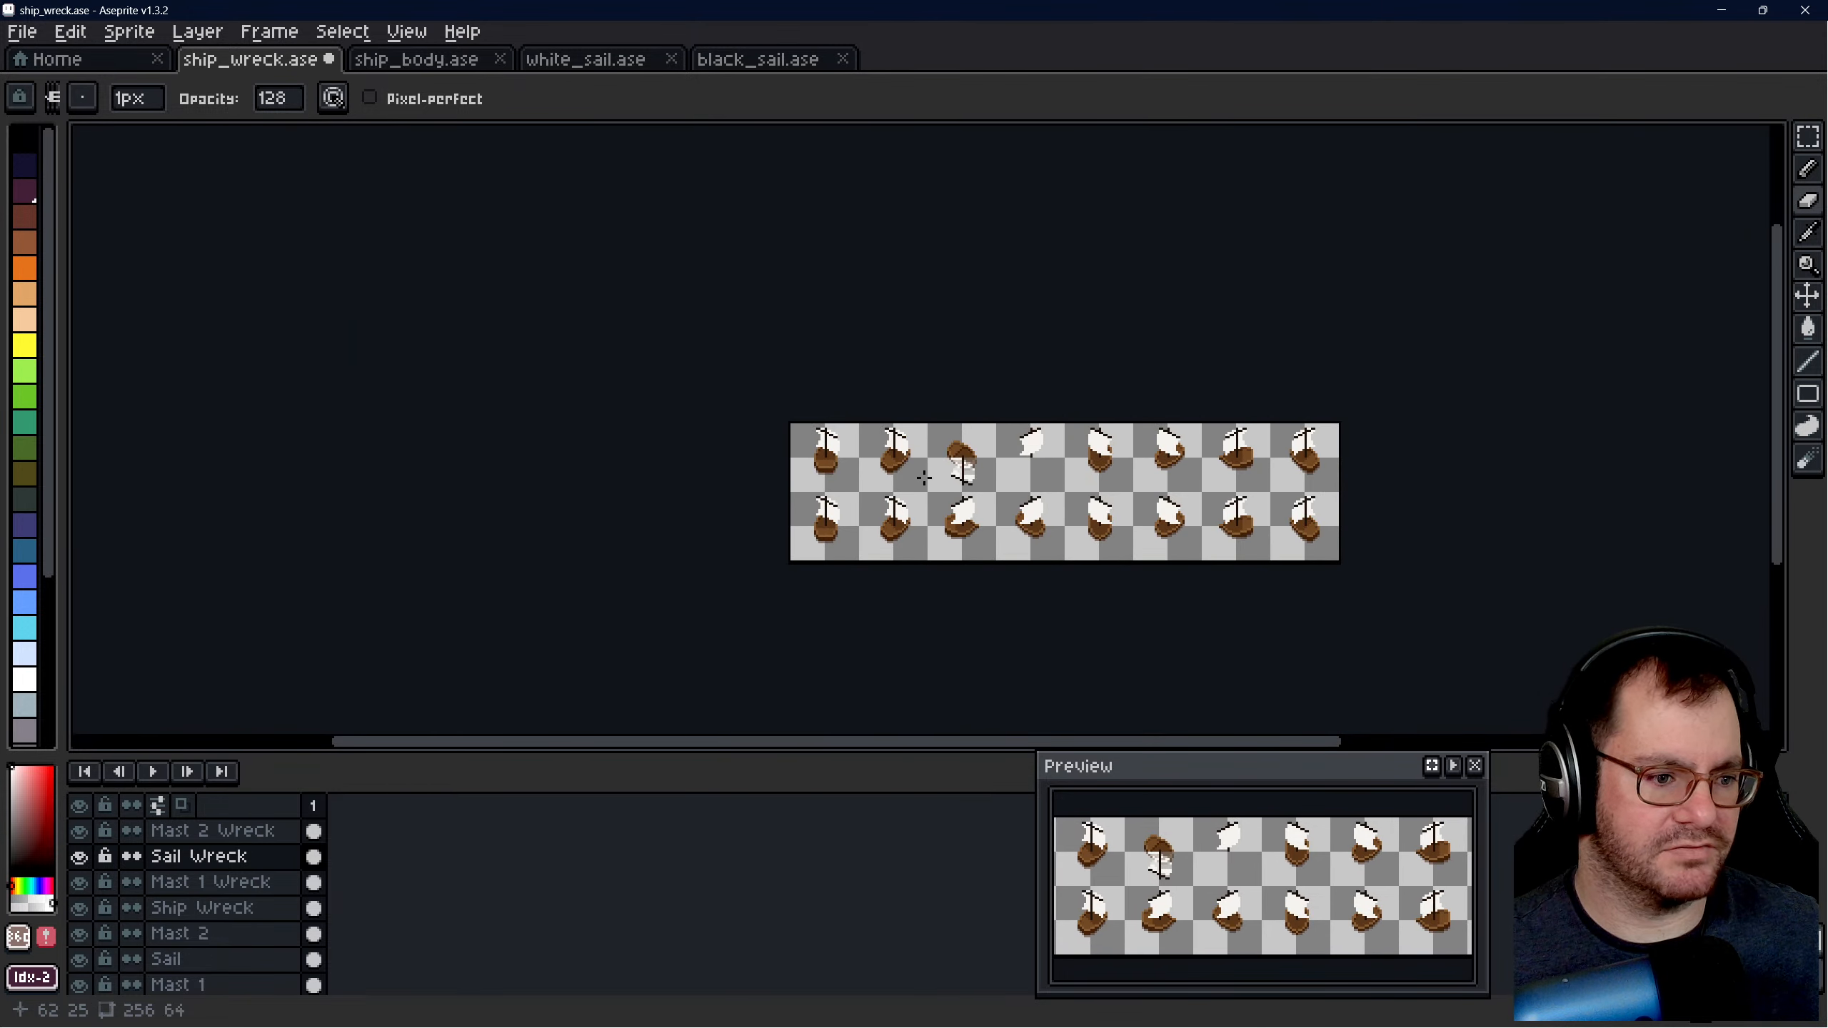
{"action": "scroll", "coordinate": [1015, 484], "scroll_direction": "down", "scroll_amount": 1}
{"action": "scroll", "coordinate": [1015, 484], "scroll_direction": "up", "scroll_amount": 1}
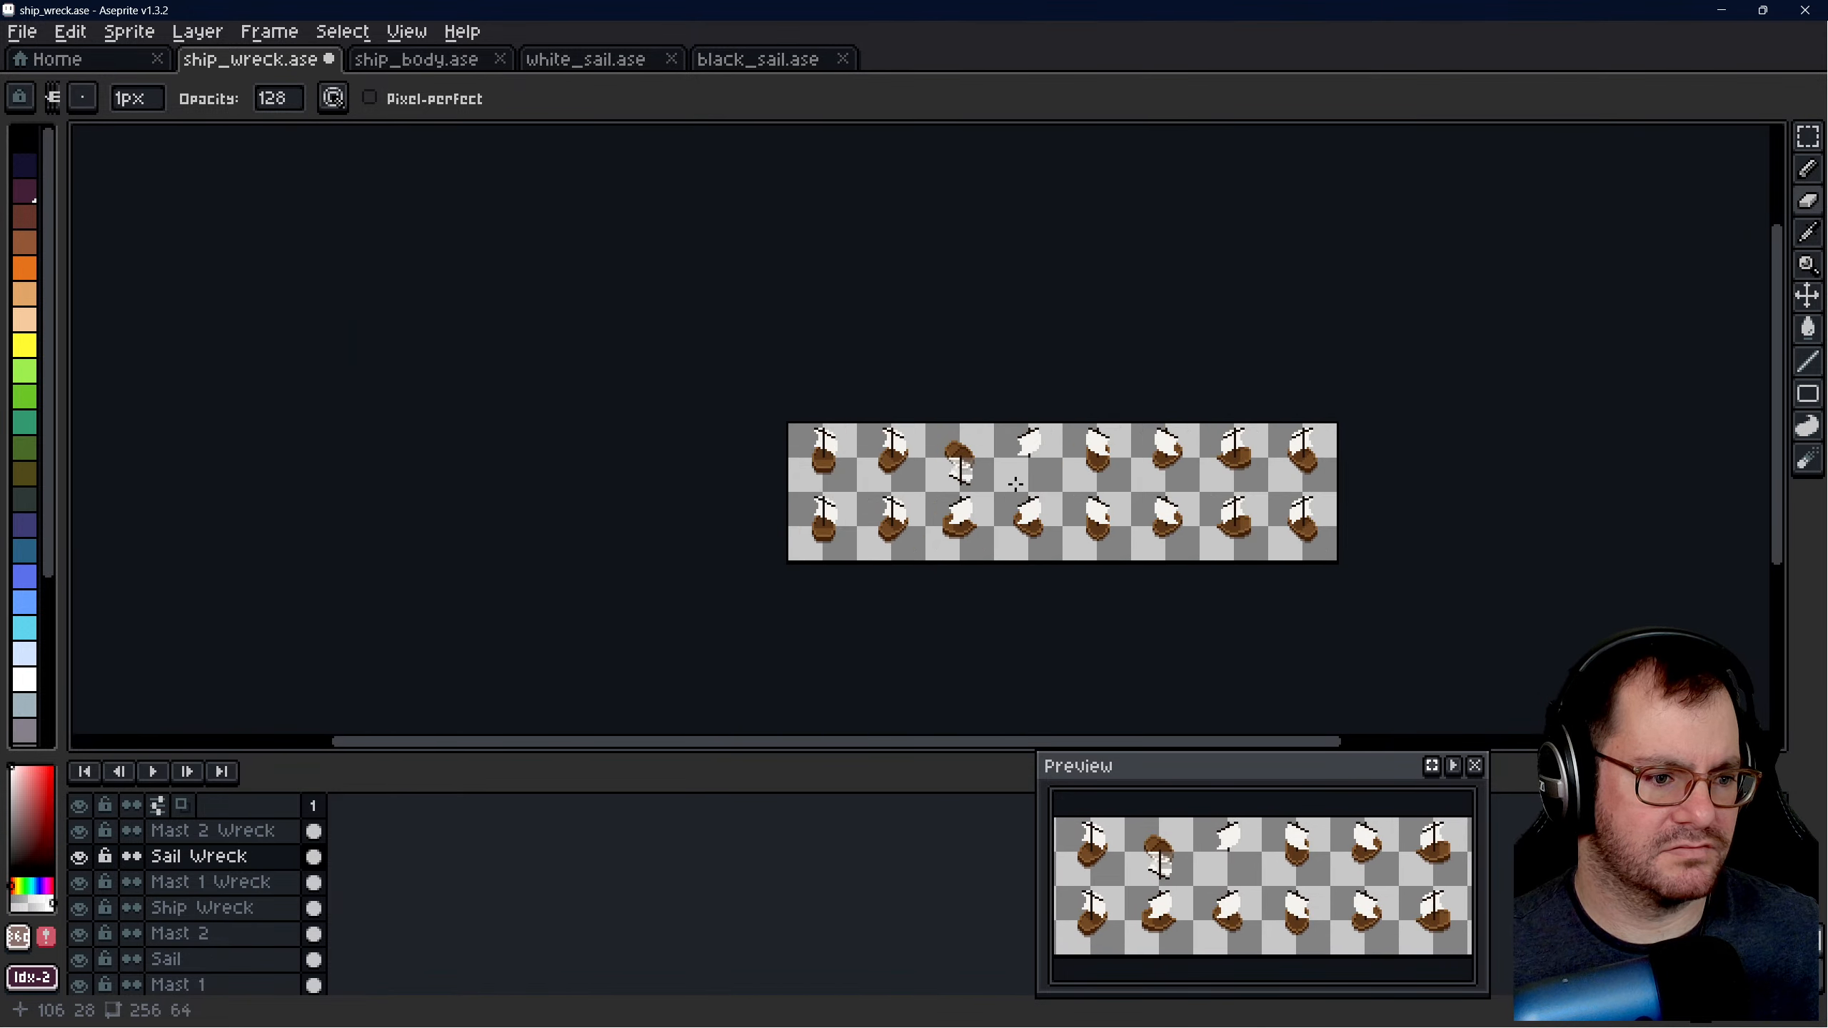
{"action": "scroll", "coordinate": [972, 460], "scroll_direction": "up", "scroll_amount": 6}
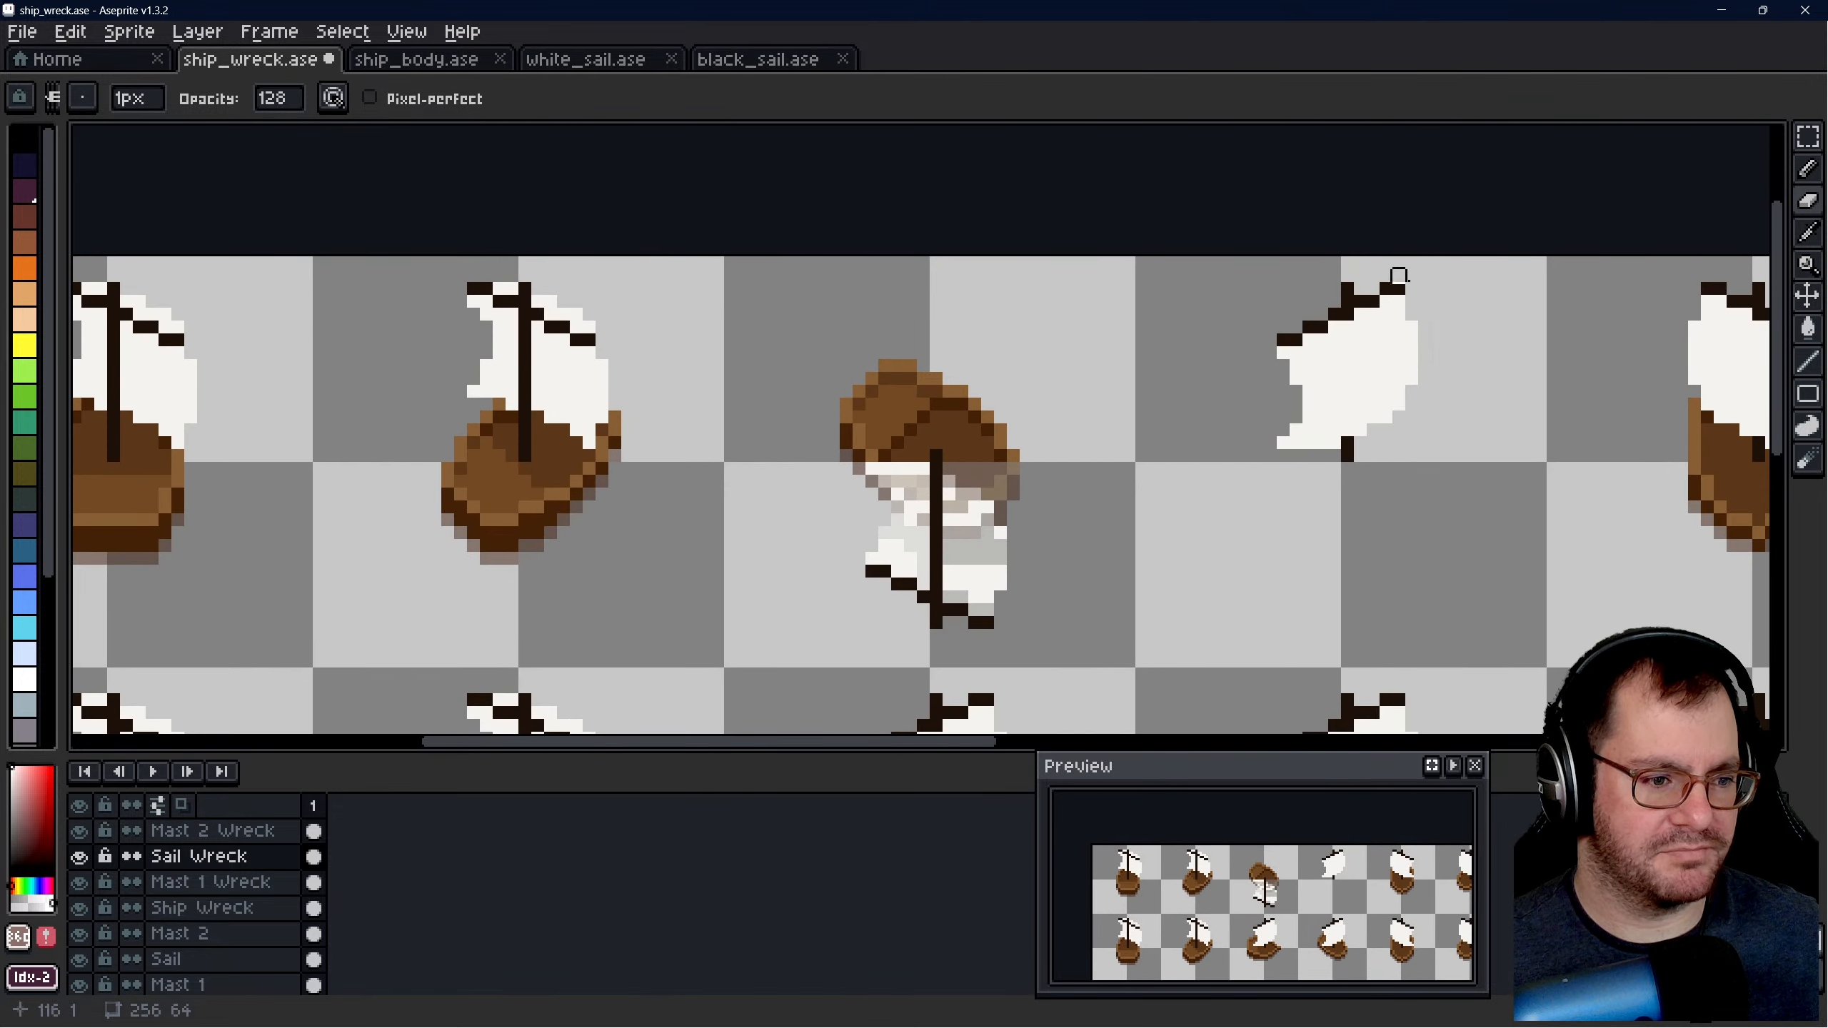
- Select the entire 32 × 32 pixel third slot of the upper row and copy its Sail Wreck layer content
{"action": "left_click", "coordinate": [1807, 136]}
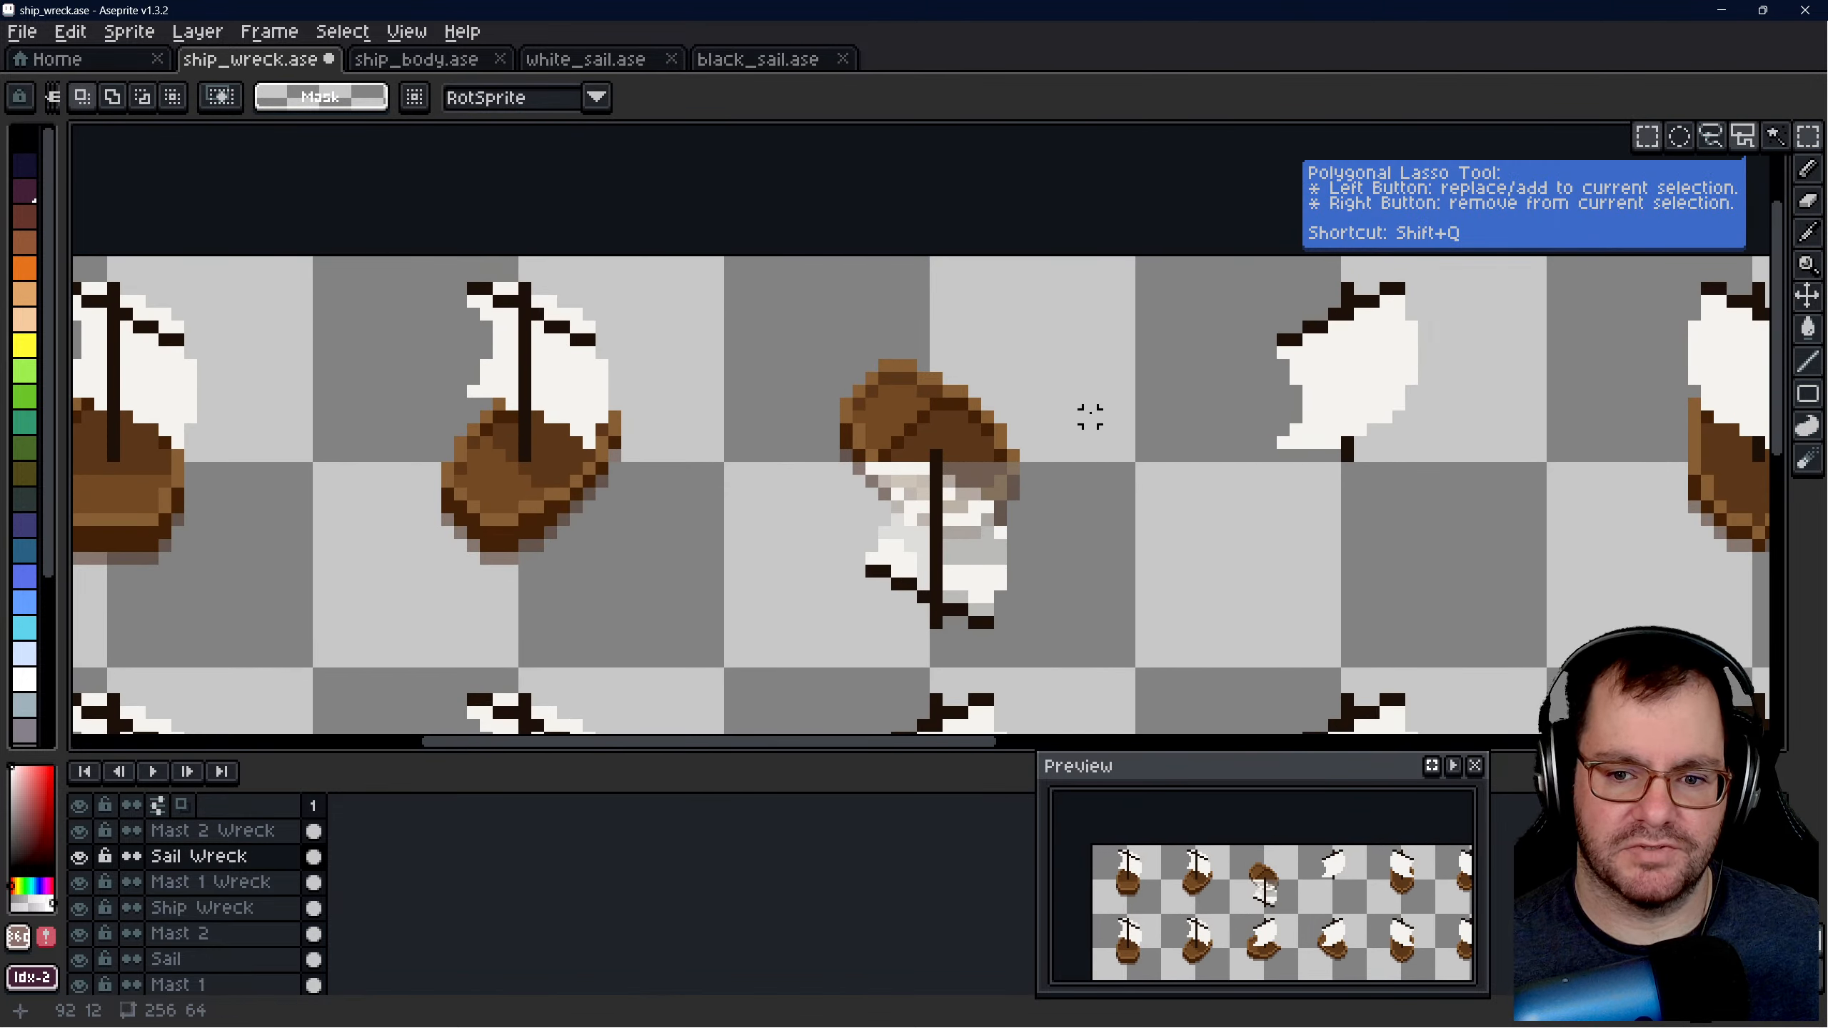
{"action": "scroll", "coordinate": [973, 544], "scroll_direction": "up", "scroll_amount": 1}
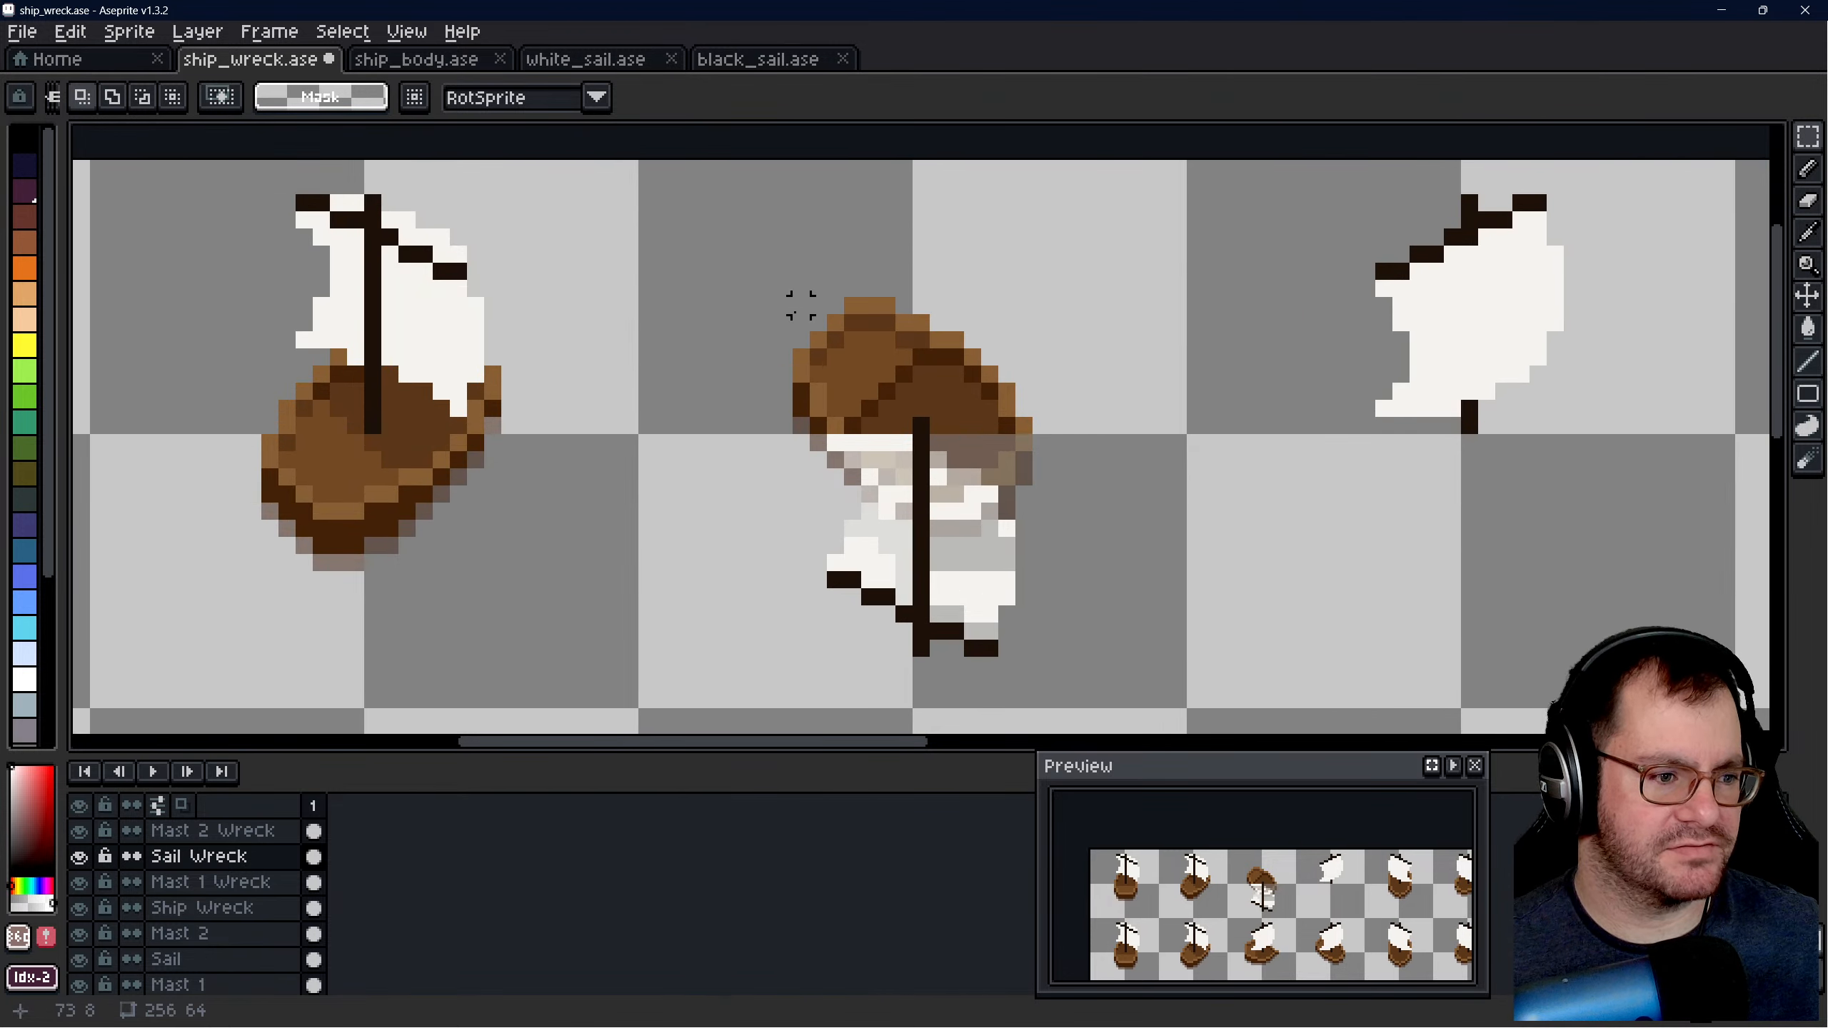
{"action": "left_click_drag", "start_coordinate": [801, 305], "coordinate": [1022, 643]}
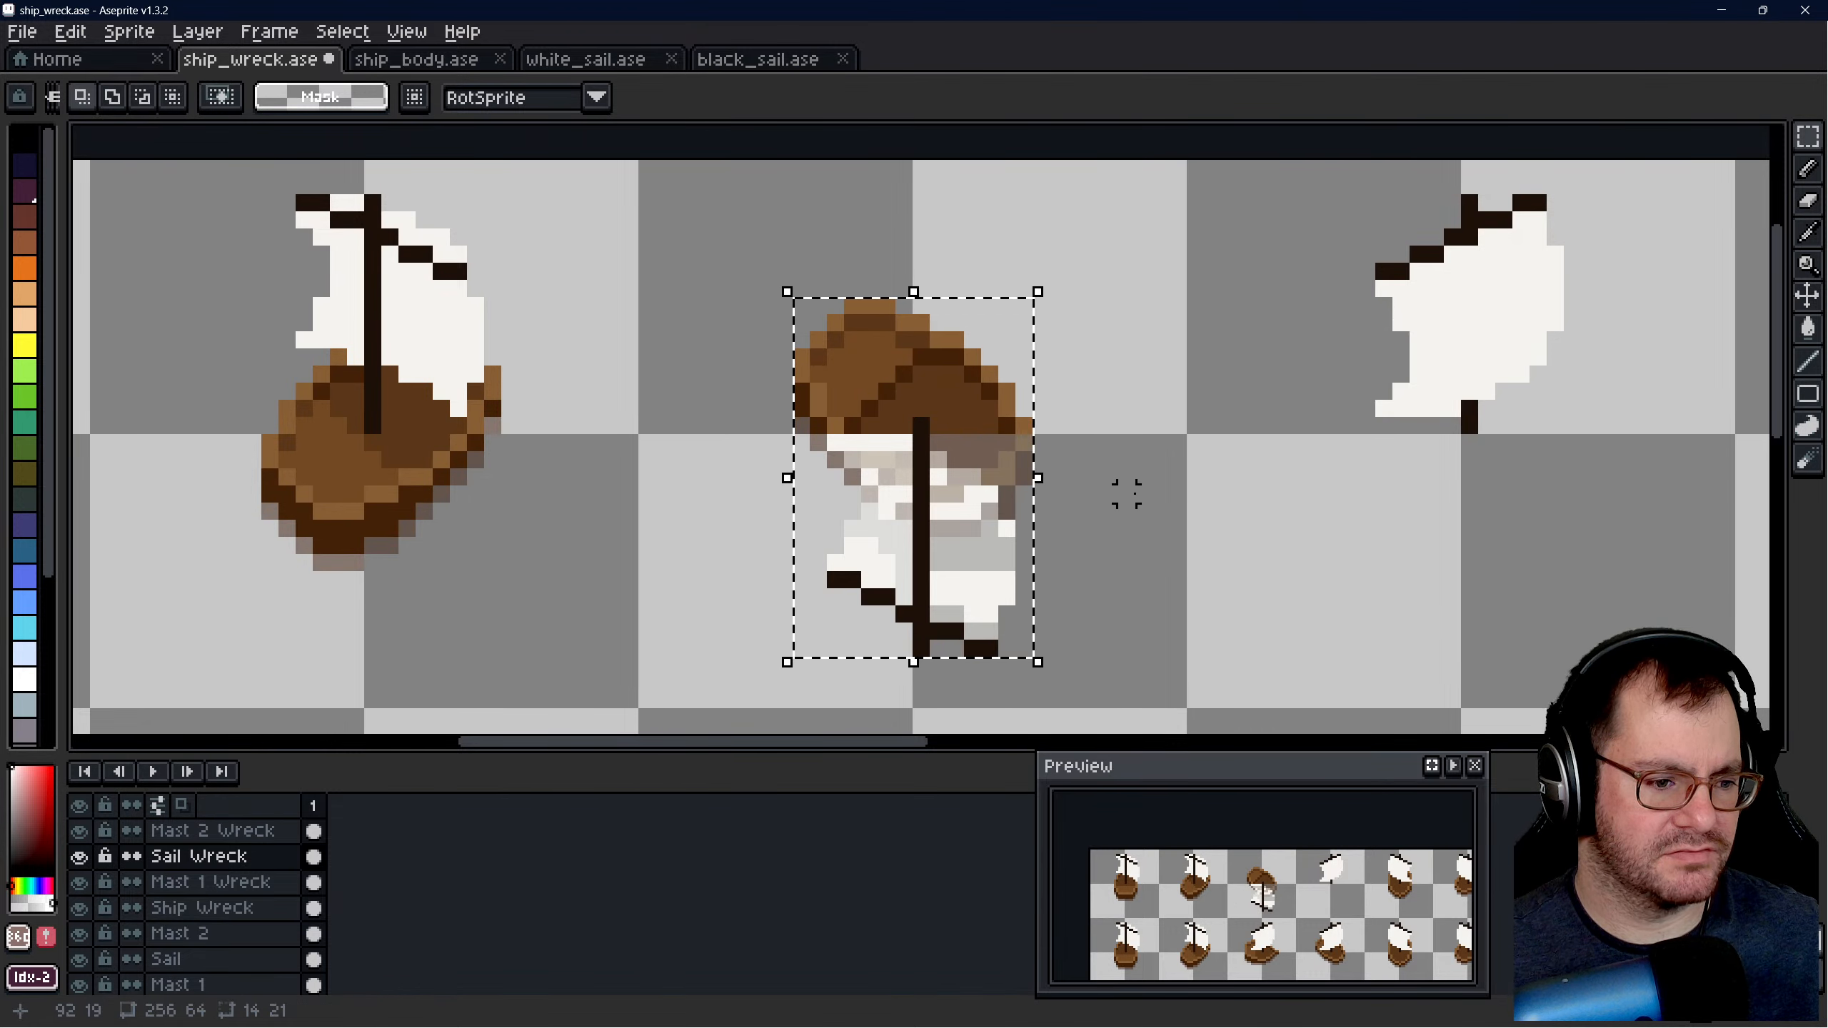
{"action": "scroll", "coordinate": [1126, 494], "scroll_direction": "down", "scroll_amount": 4}
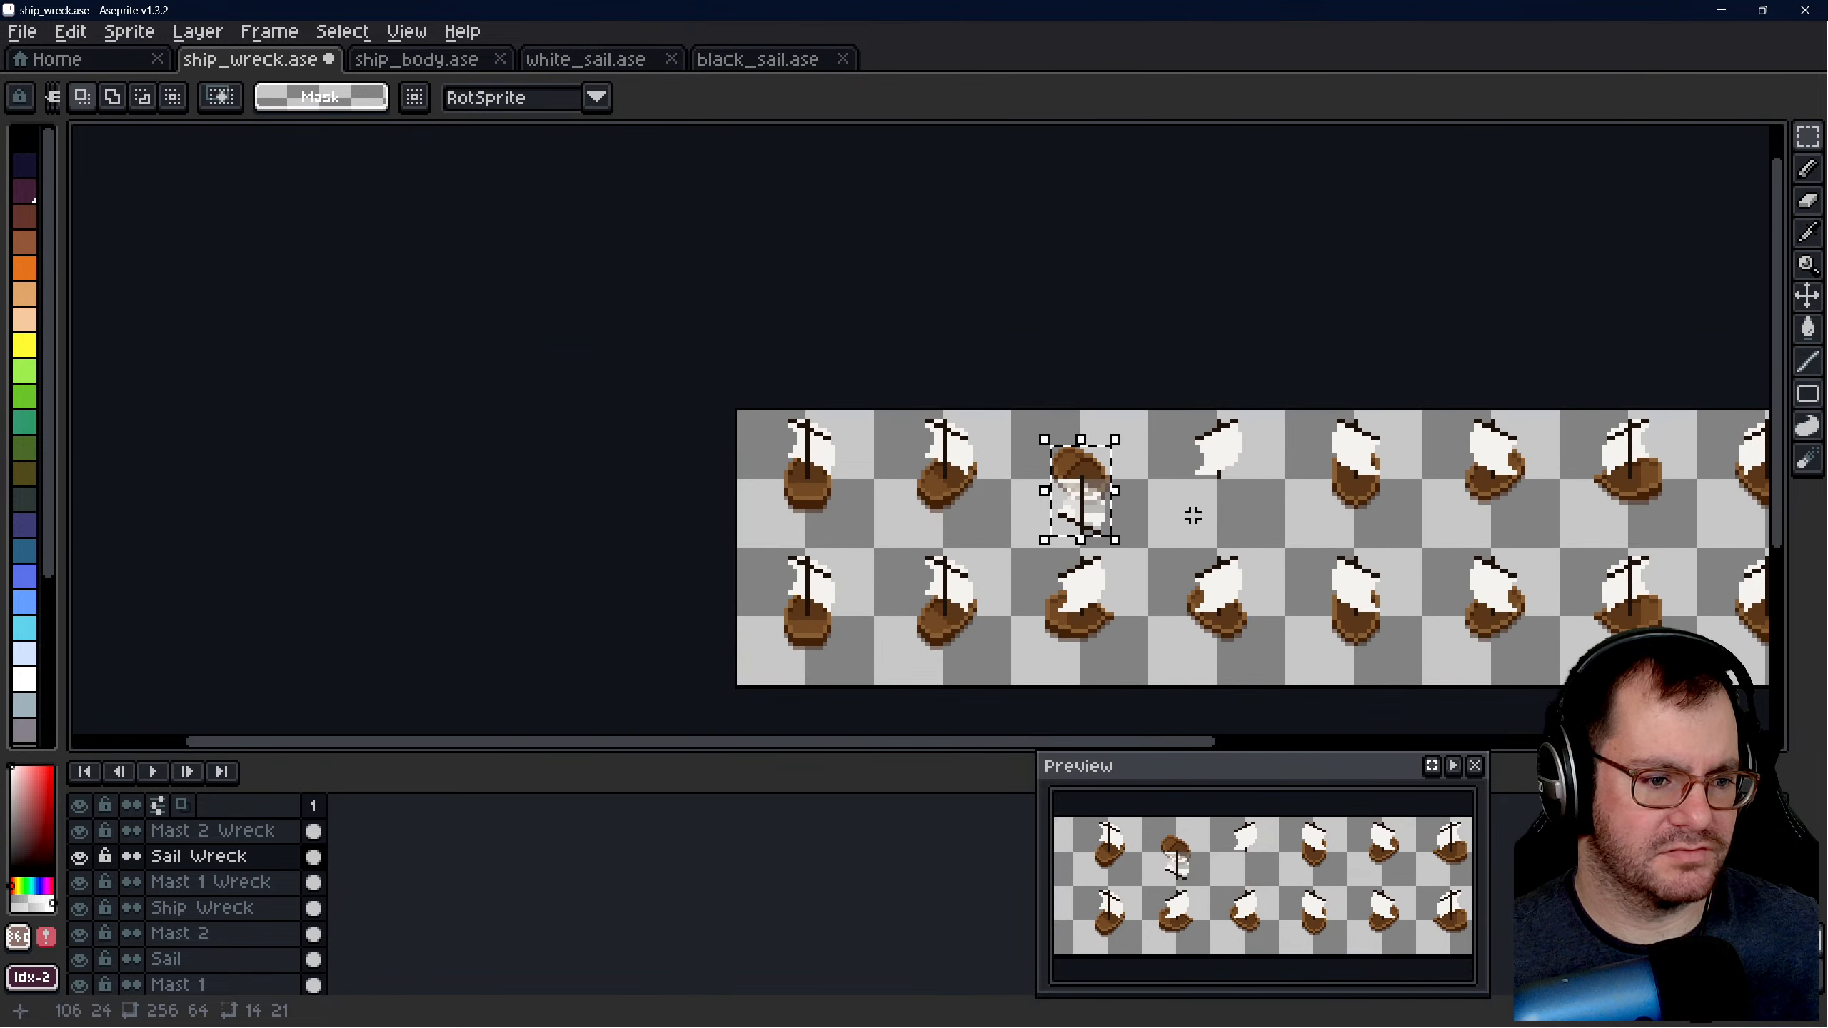
{"action": "scroll", "coordinate": [1195, 502], "scroll_direction": "up", "scroll_amount": 2}
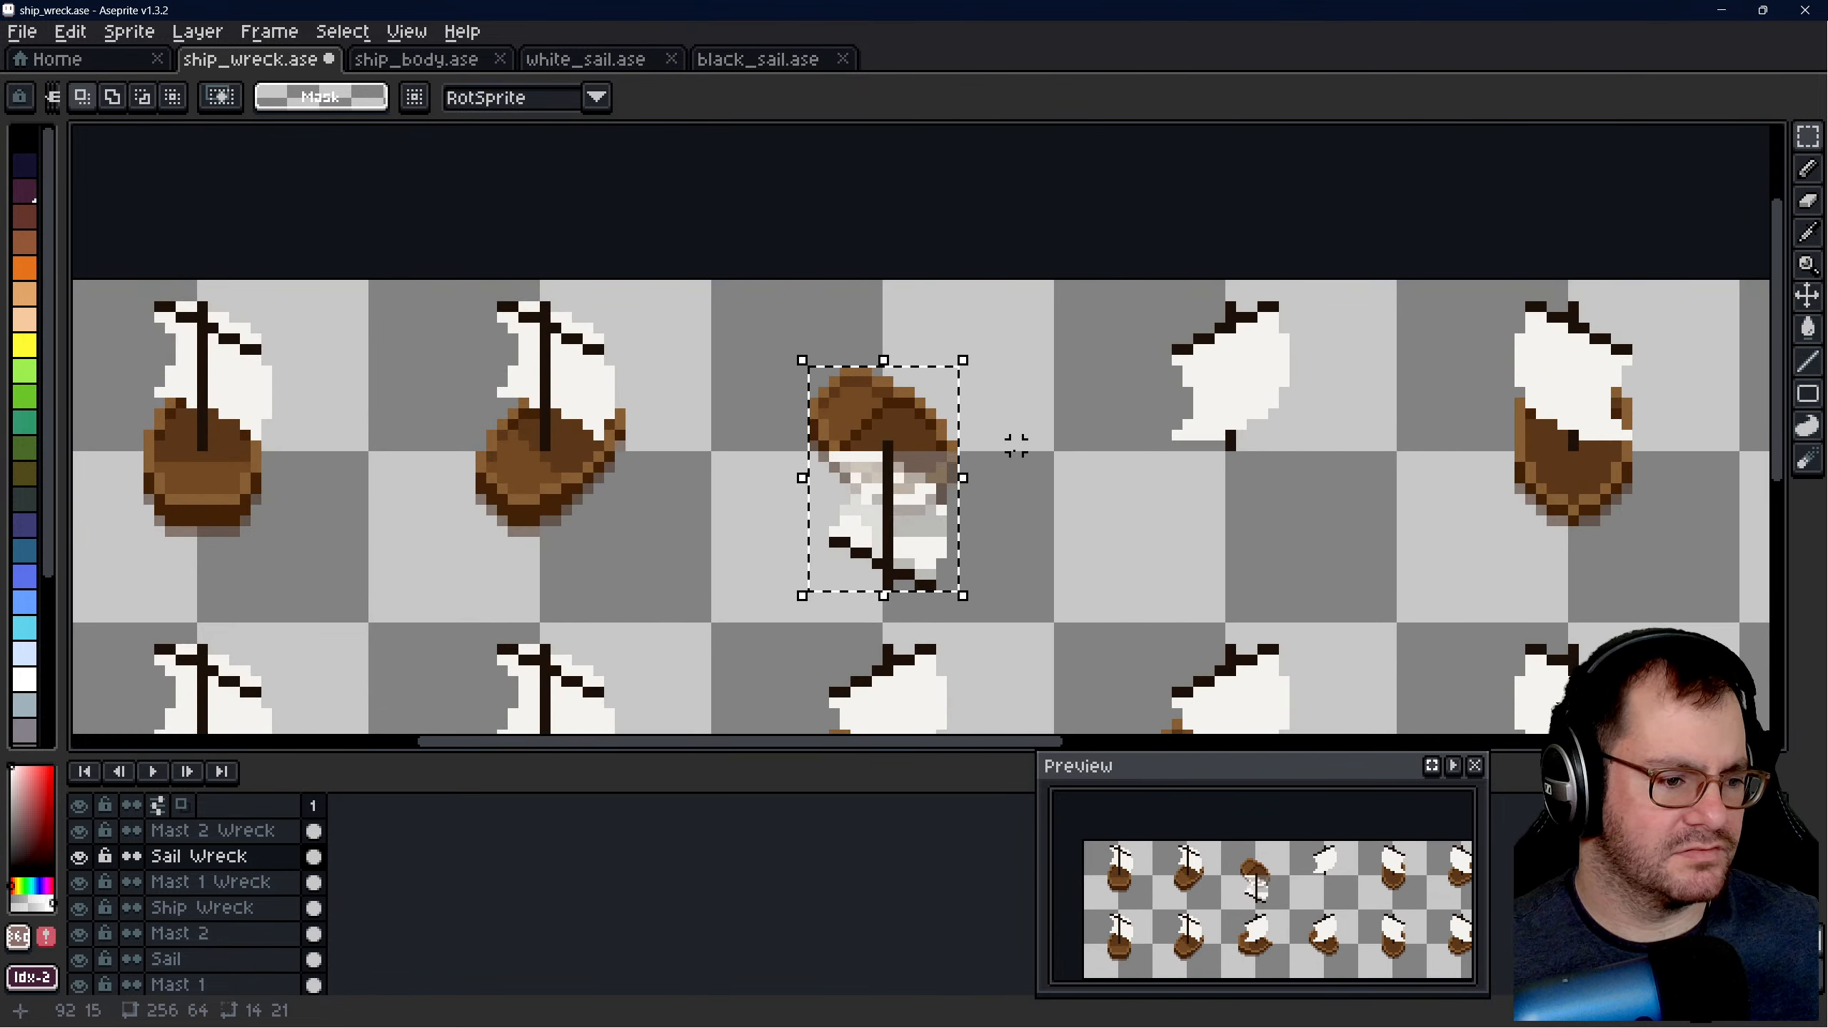
{"action": "left_click", "coordinate": [1074, 467]}
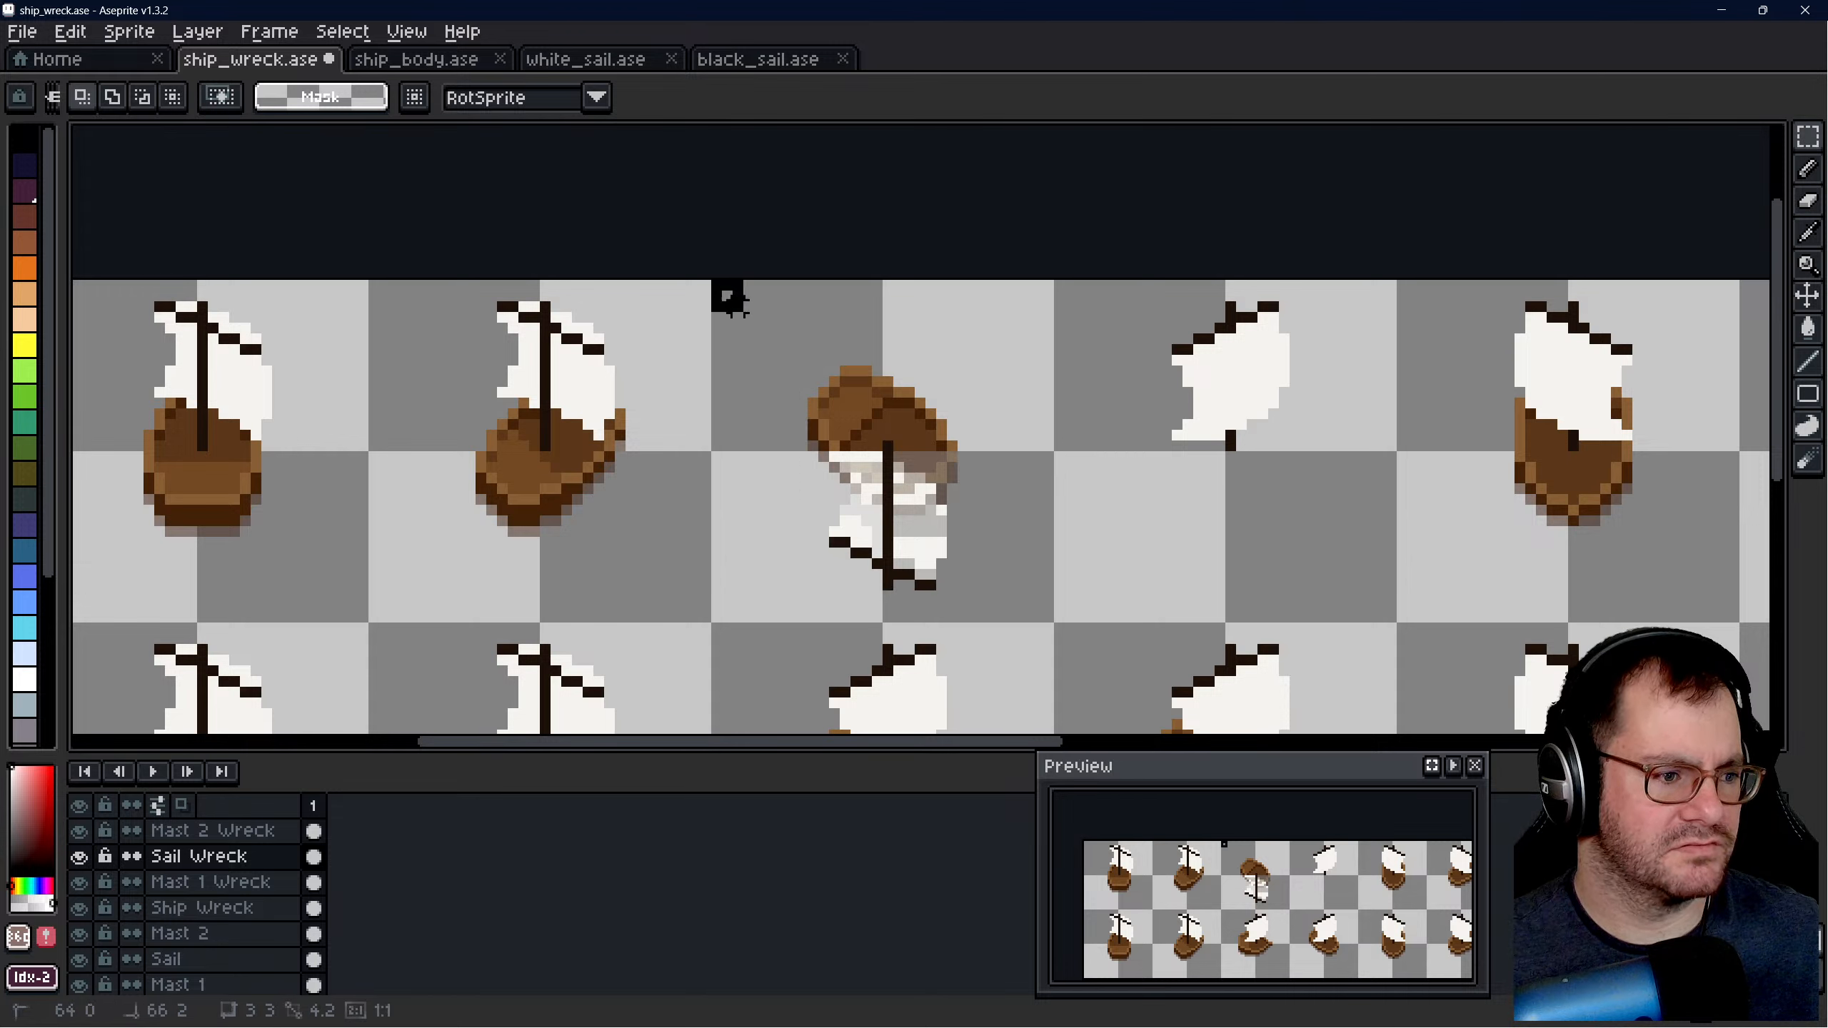
{"action": "left_click_drag", "start_coordinate": [726, 294], "coordinate": [1053, 619]}
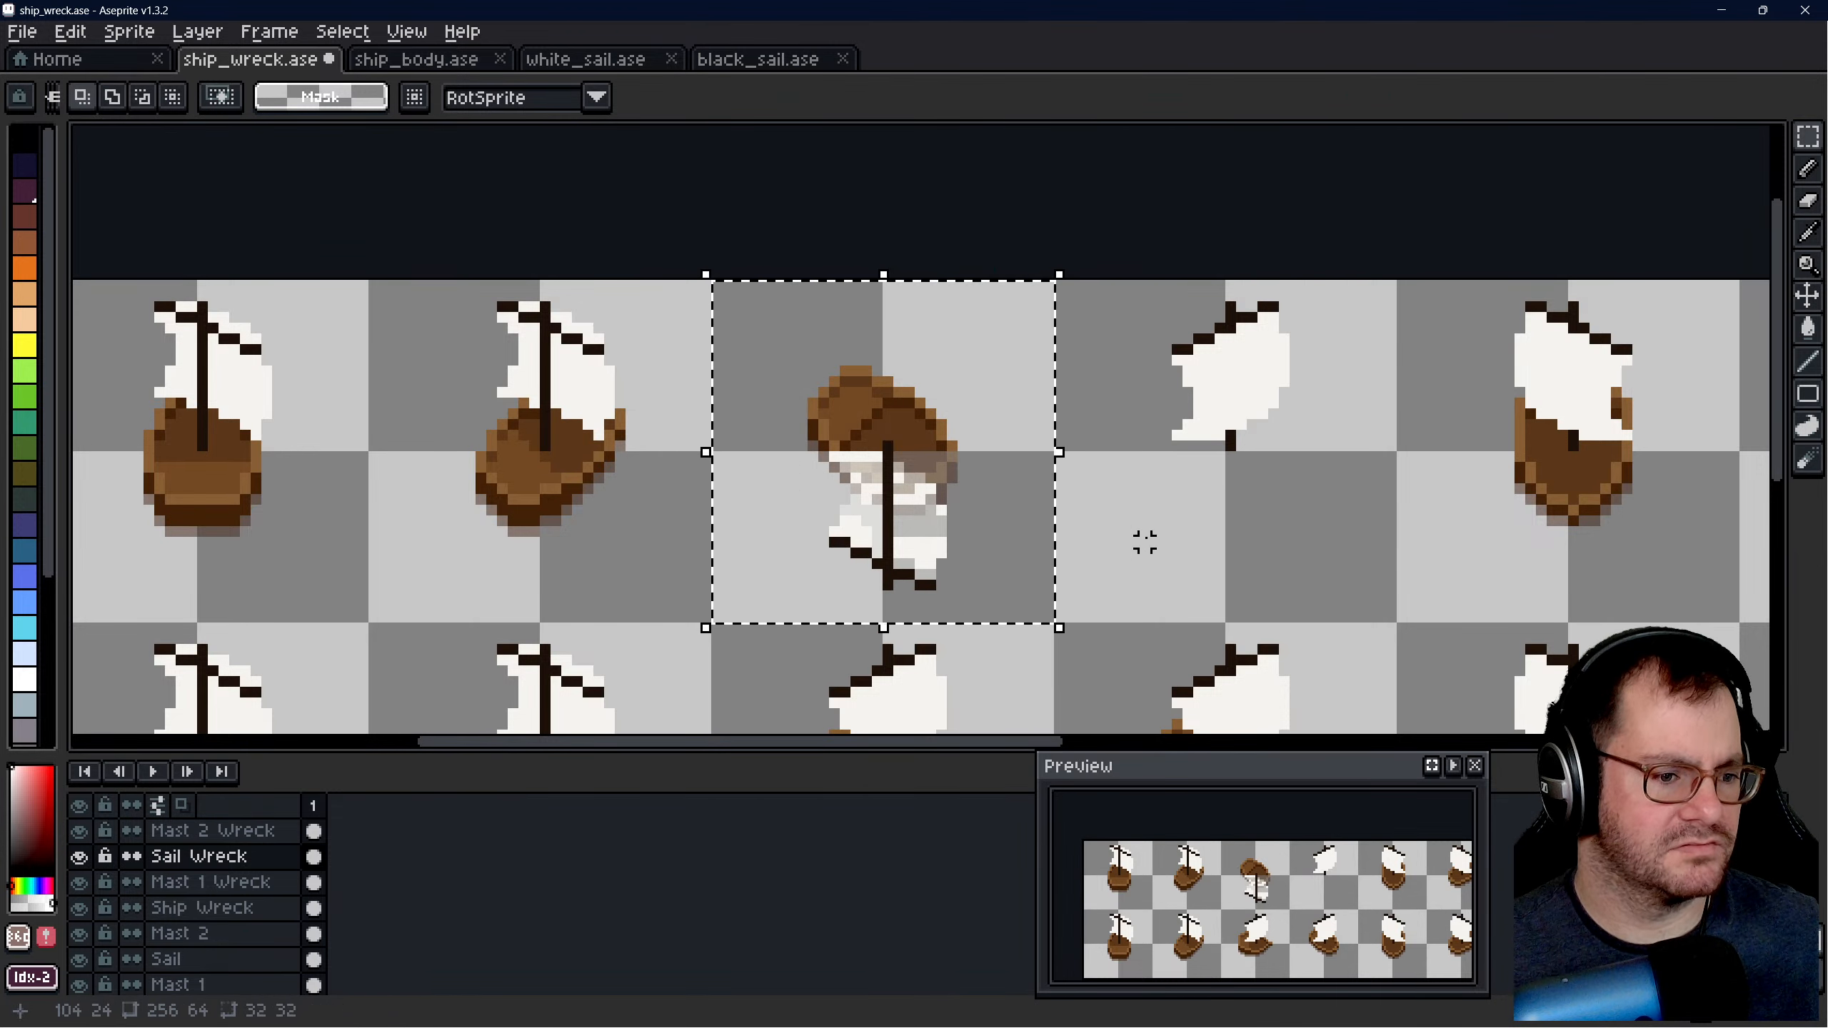
{"action": "scroll", "coordinate": [1133, 509], "scroll_direction": "down", "scroll_amount": 2}
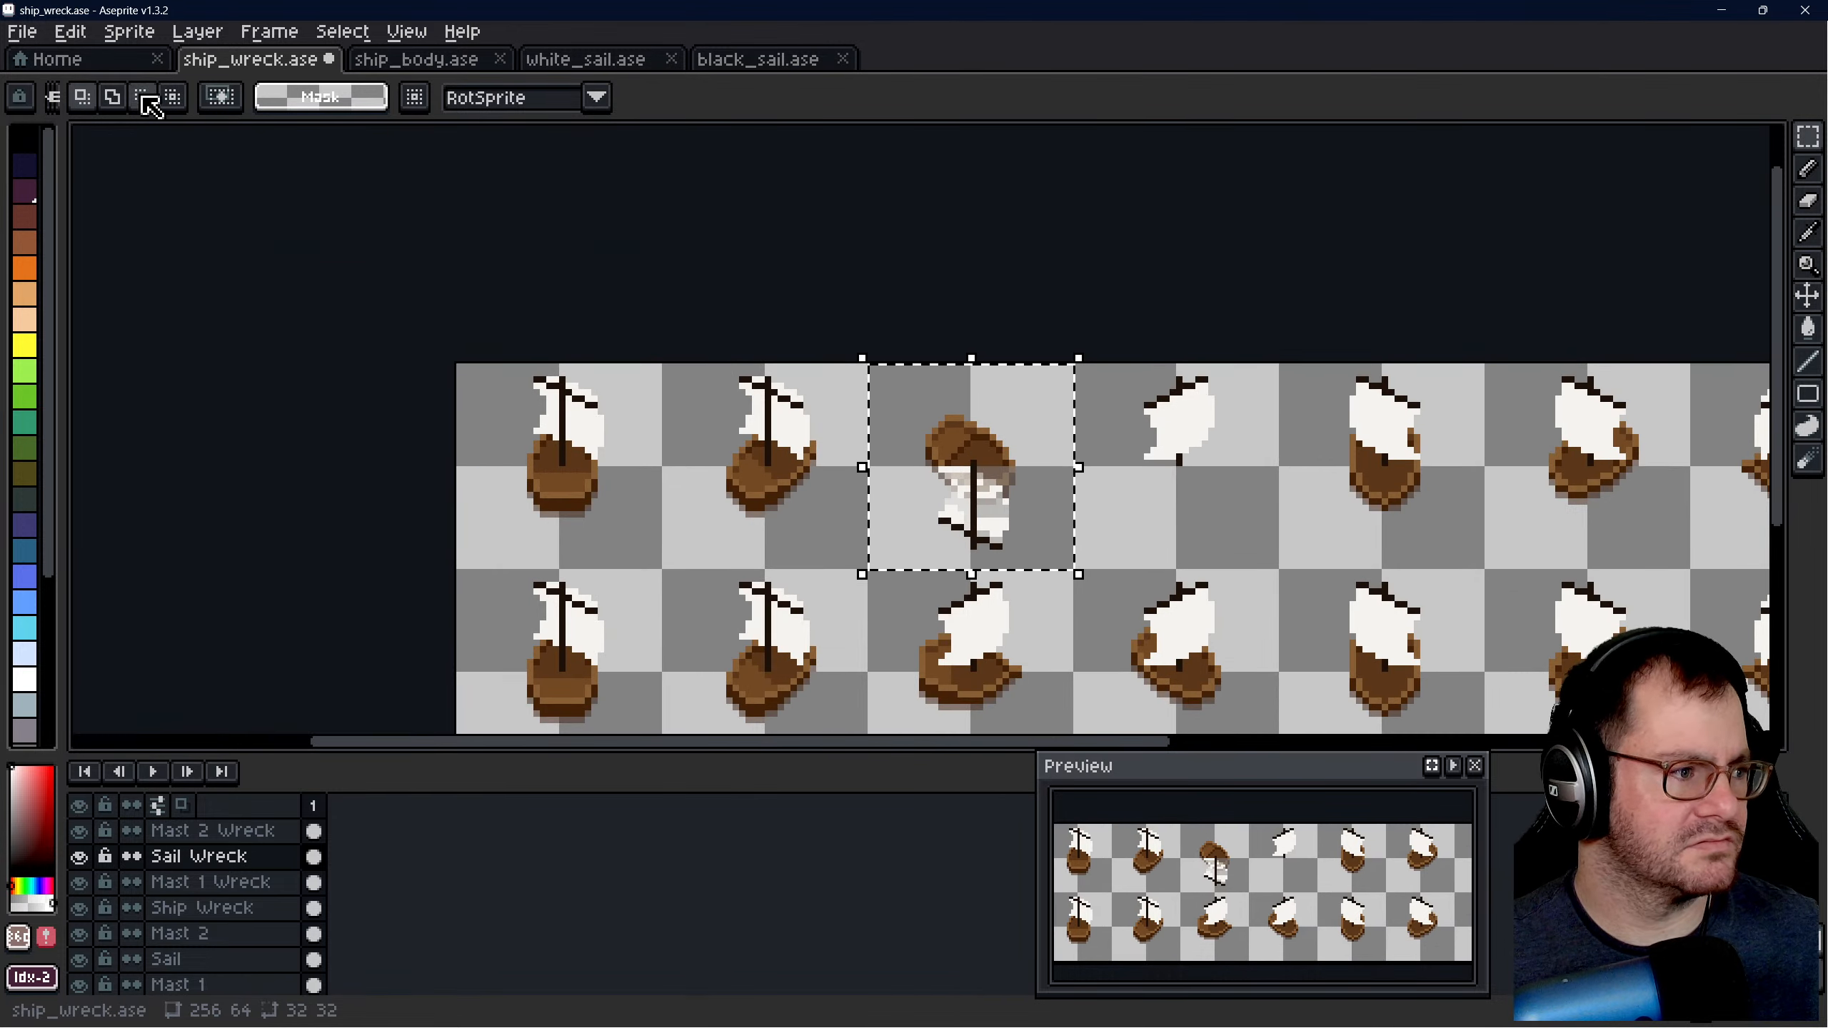
- Create a new 32 × 32 px RGBA sprite with a transparent background and paste the copied sail at position 0, 0
{"action": "left_click", "coordinate": [98, 63]}
{"action": "key", "text": "ctrl+n"}
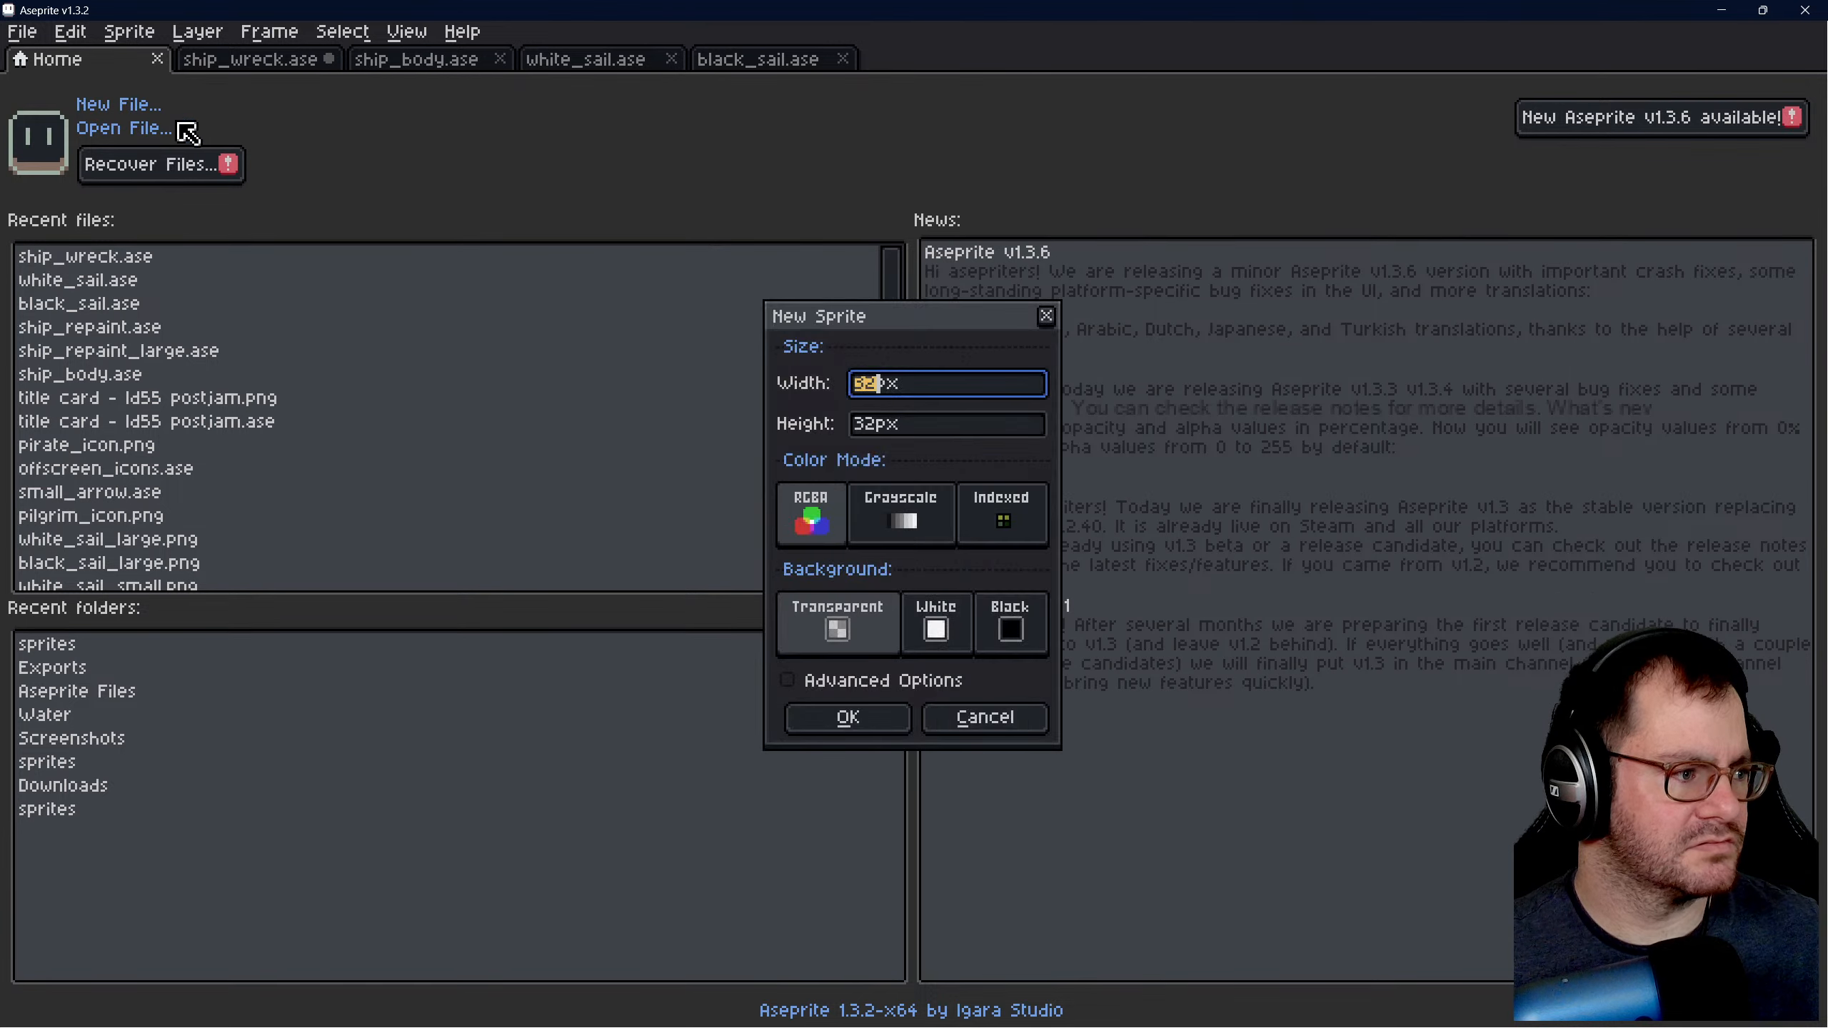
{"action": "left_click", "coordinate": [846, 716]}
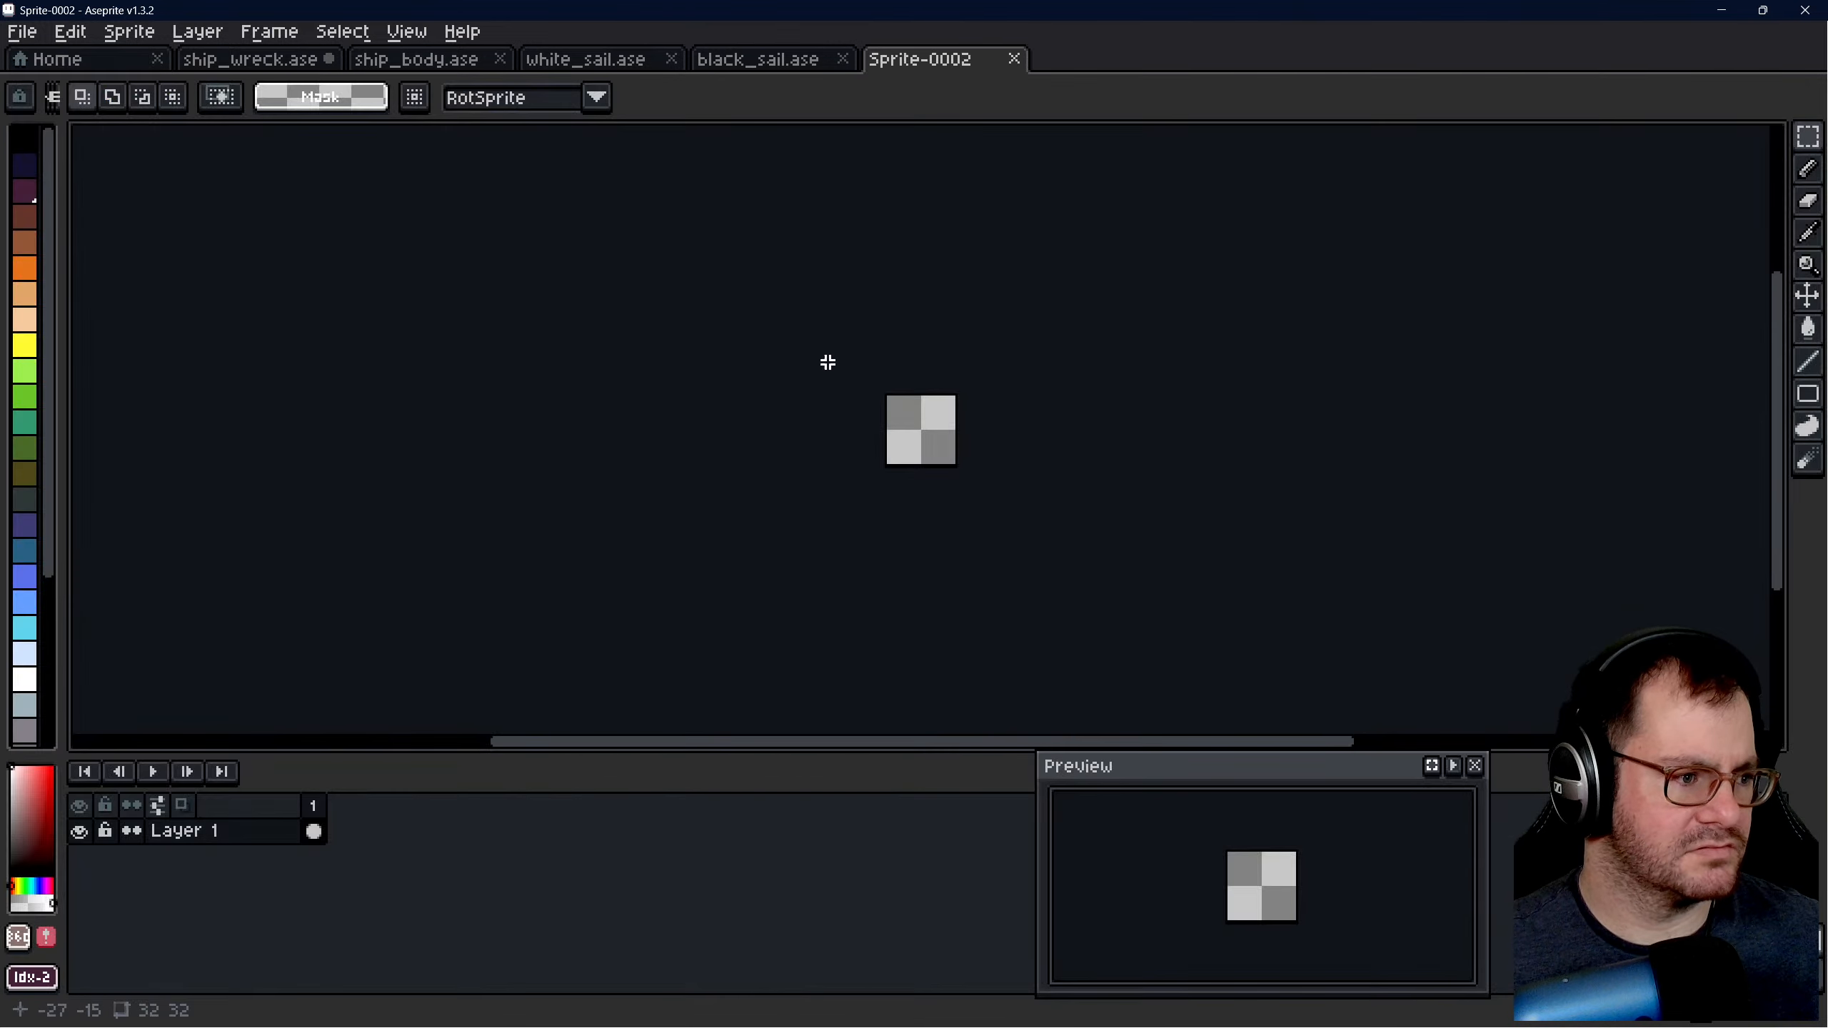
{"action": "scroll", "coordinate": [950, 412], "scroll_direction": "up", "scroll_amount": 5}
{"action": "key", "text": "ctrl+v"}
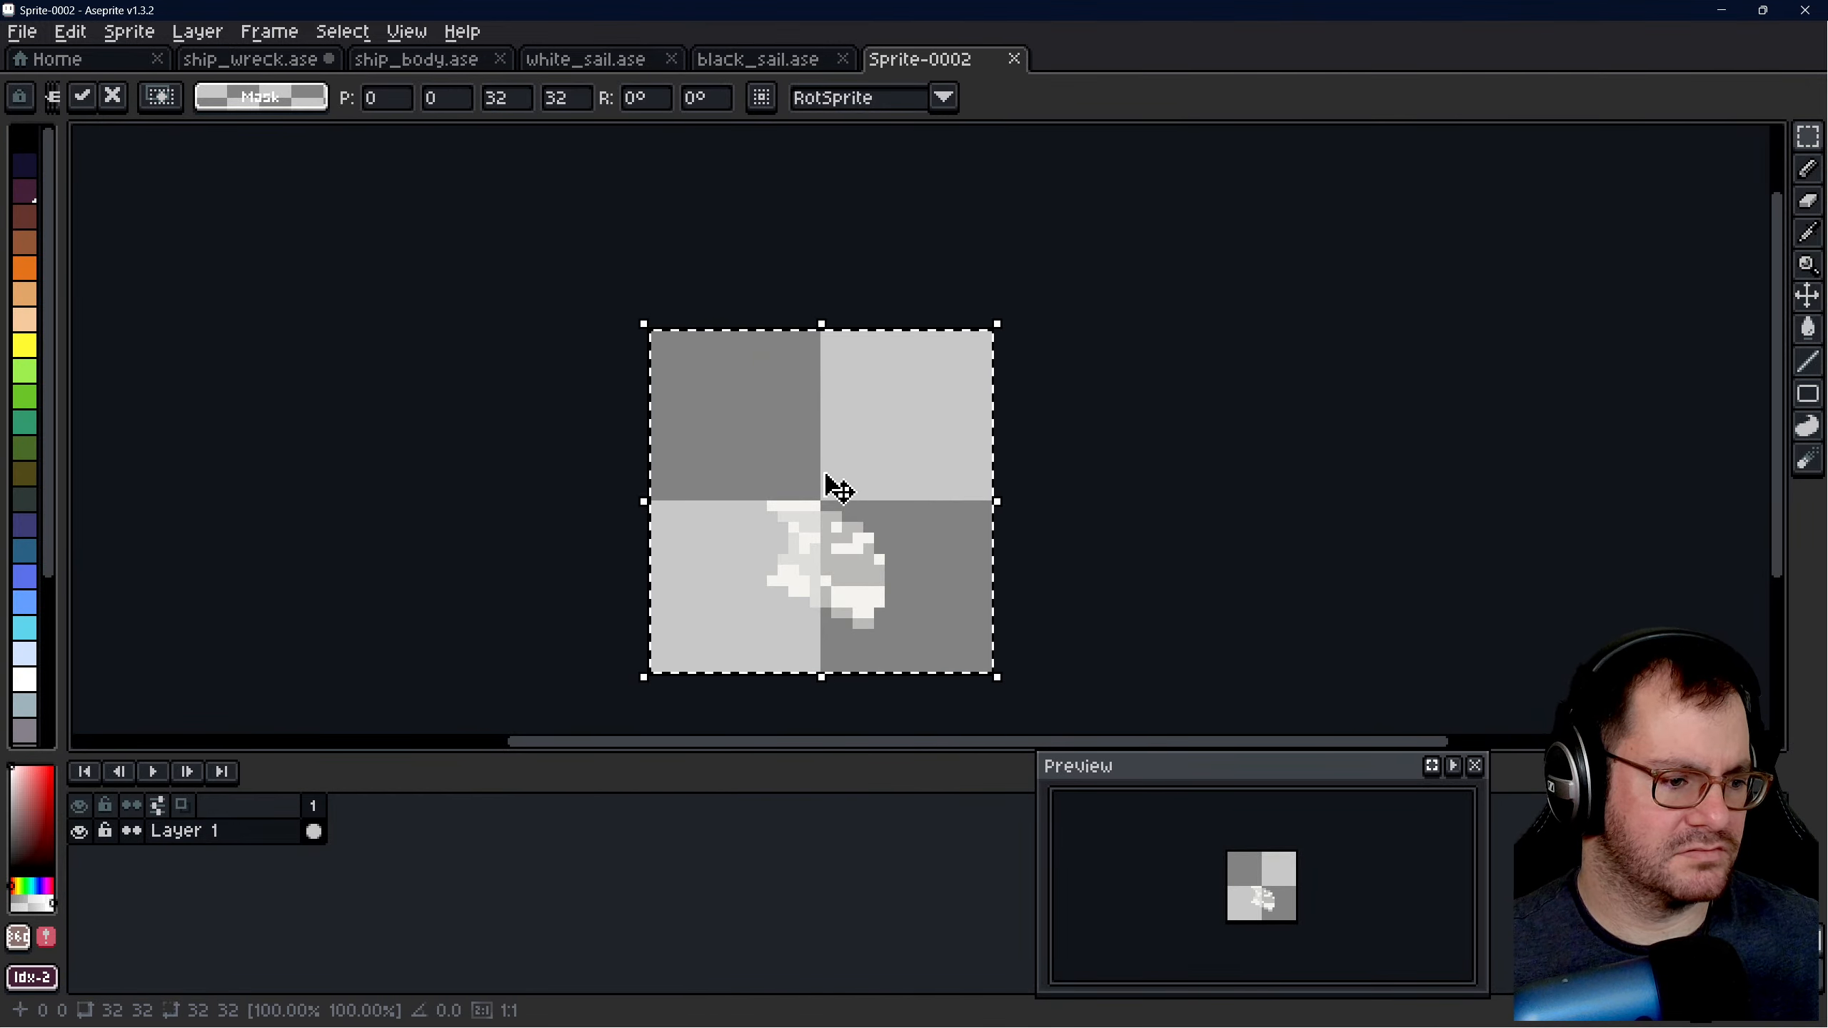
{"action": "key", "text": "Escape"}
{"action": "key", "text": "ctrl+v"}
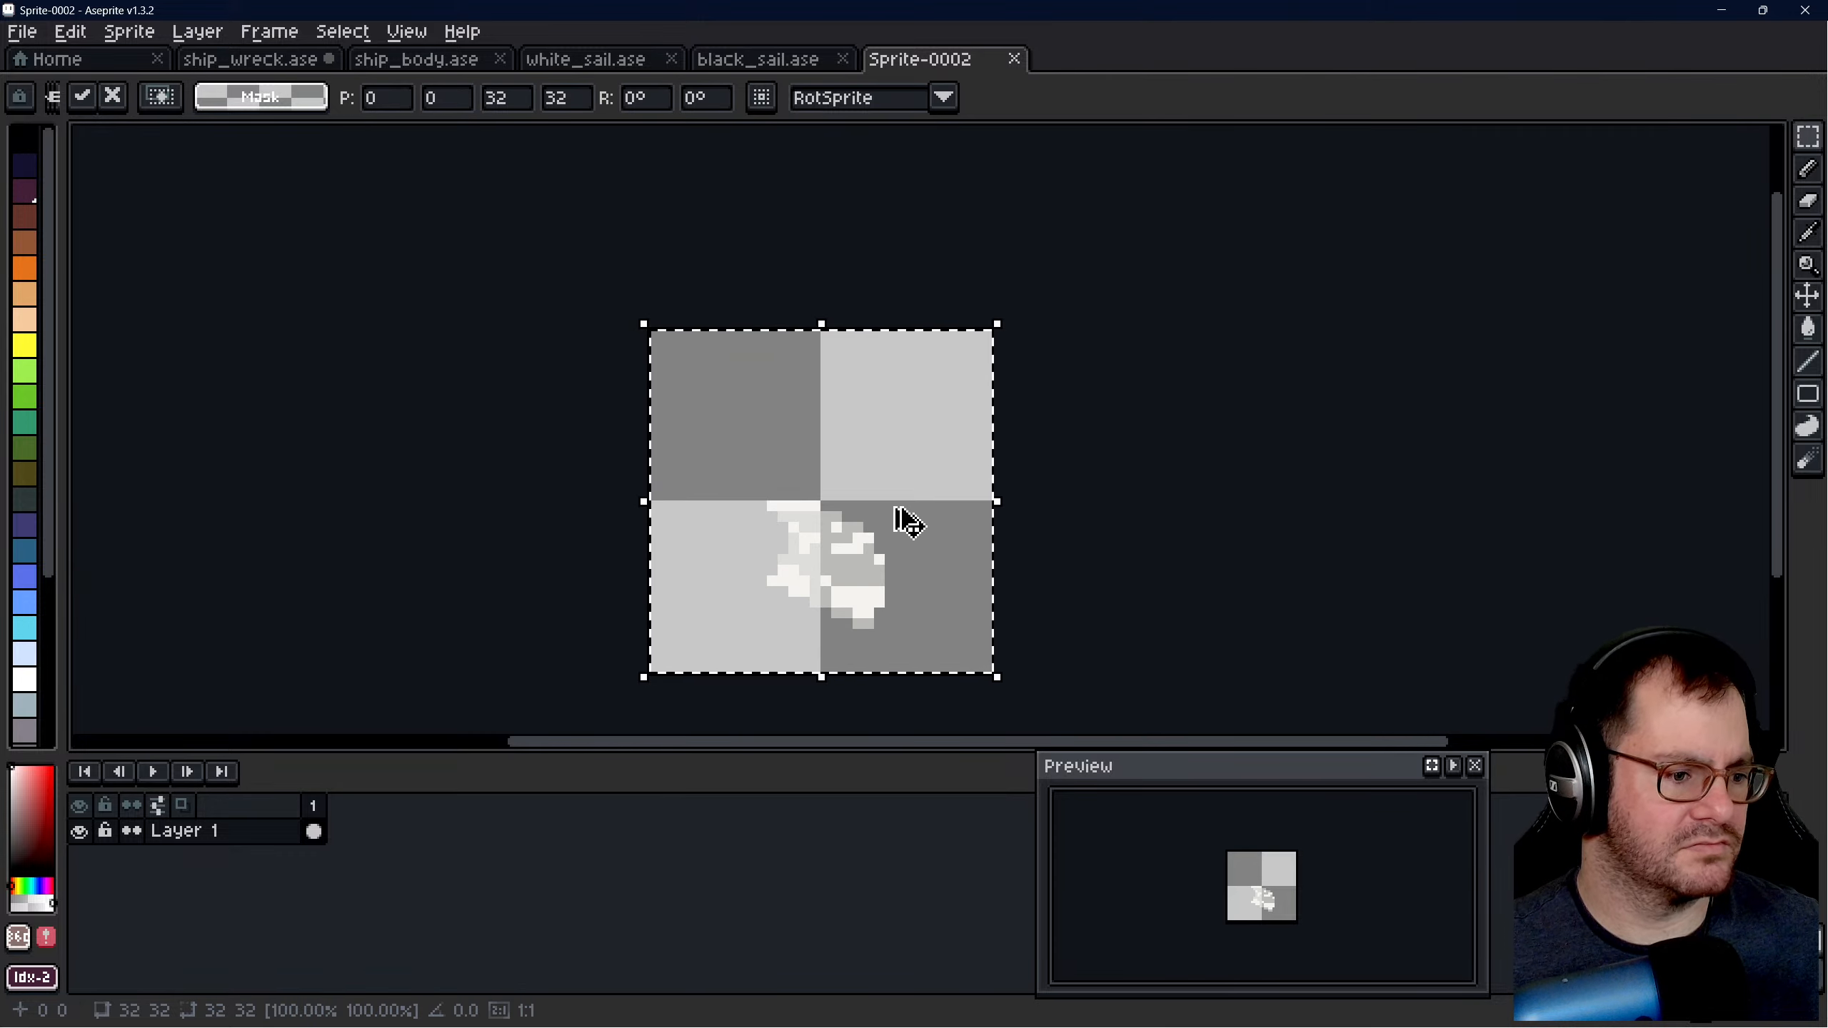
- In ship_wreck.ase, copy the Ship Wreck layer content of the selected 32 × 32 px third slot in the upper row
{"action": "left_click", "coordinate": [267, 59]}
{"action": "left_click", "coordinate": [223, 831]}
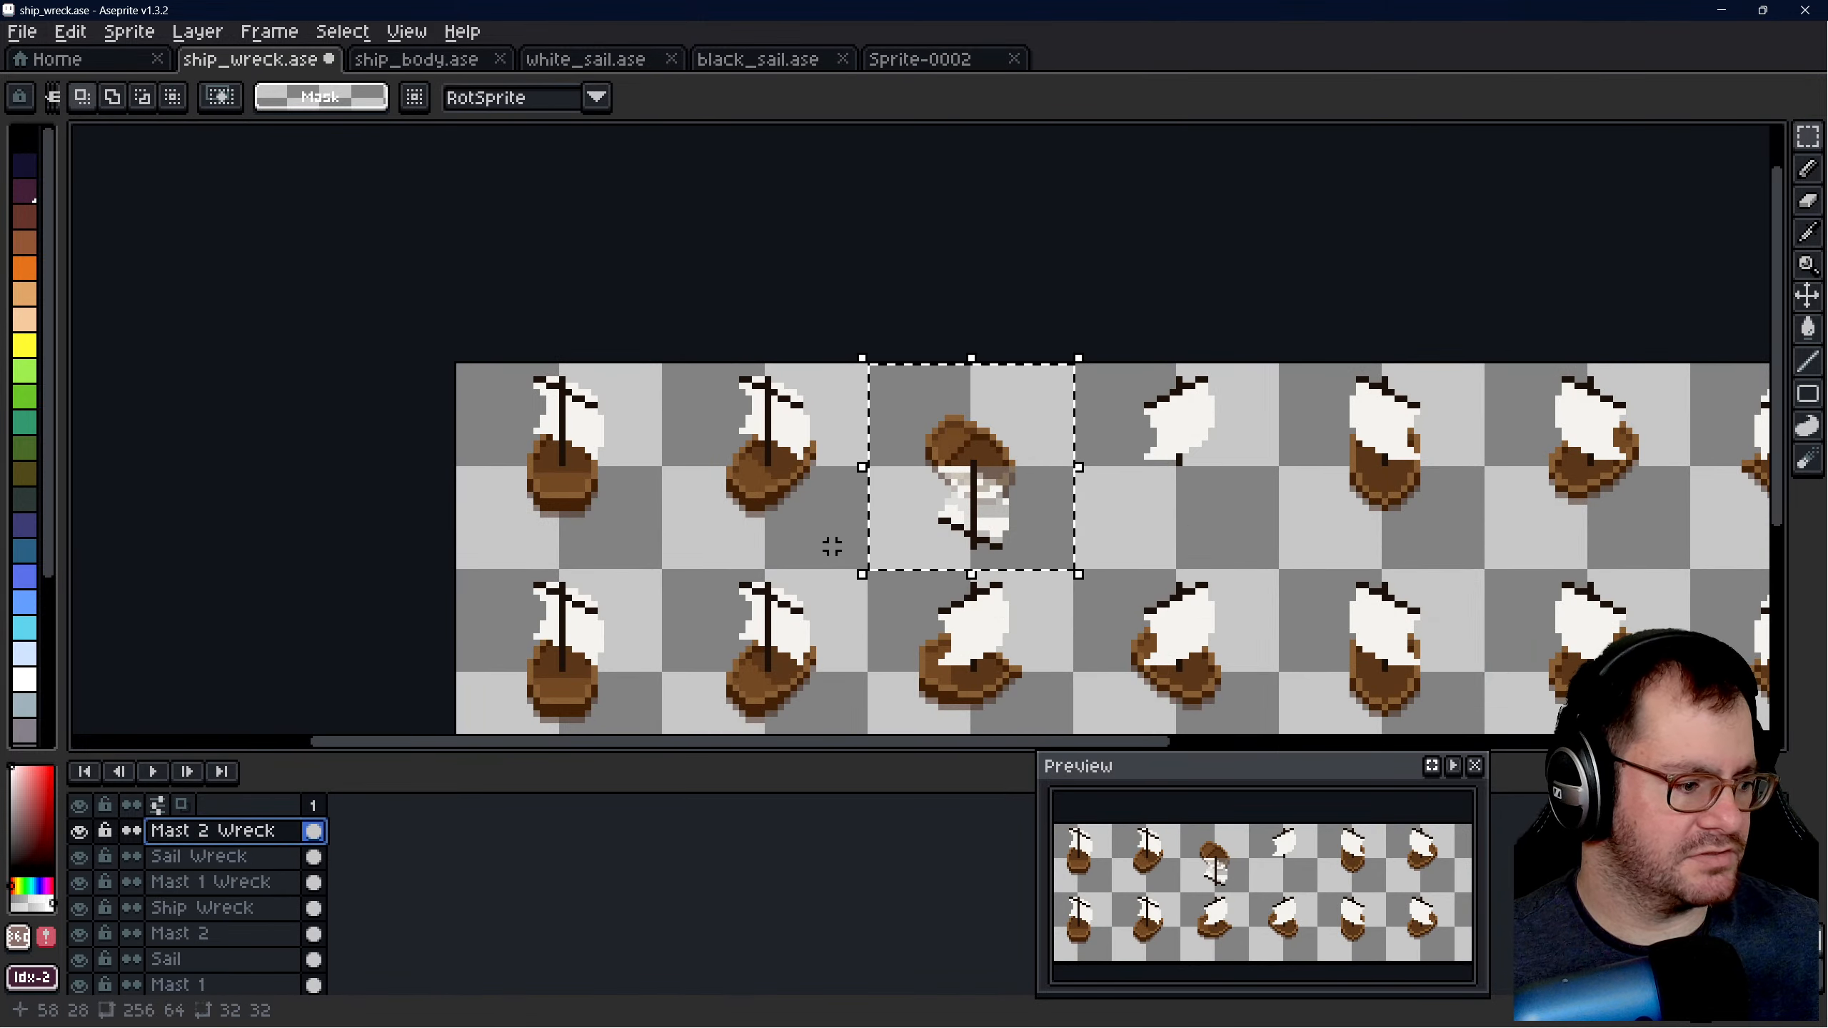
{"action": "left_click", "coordinate": [994, 490]}
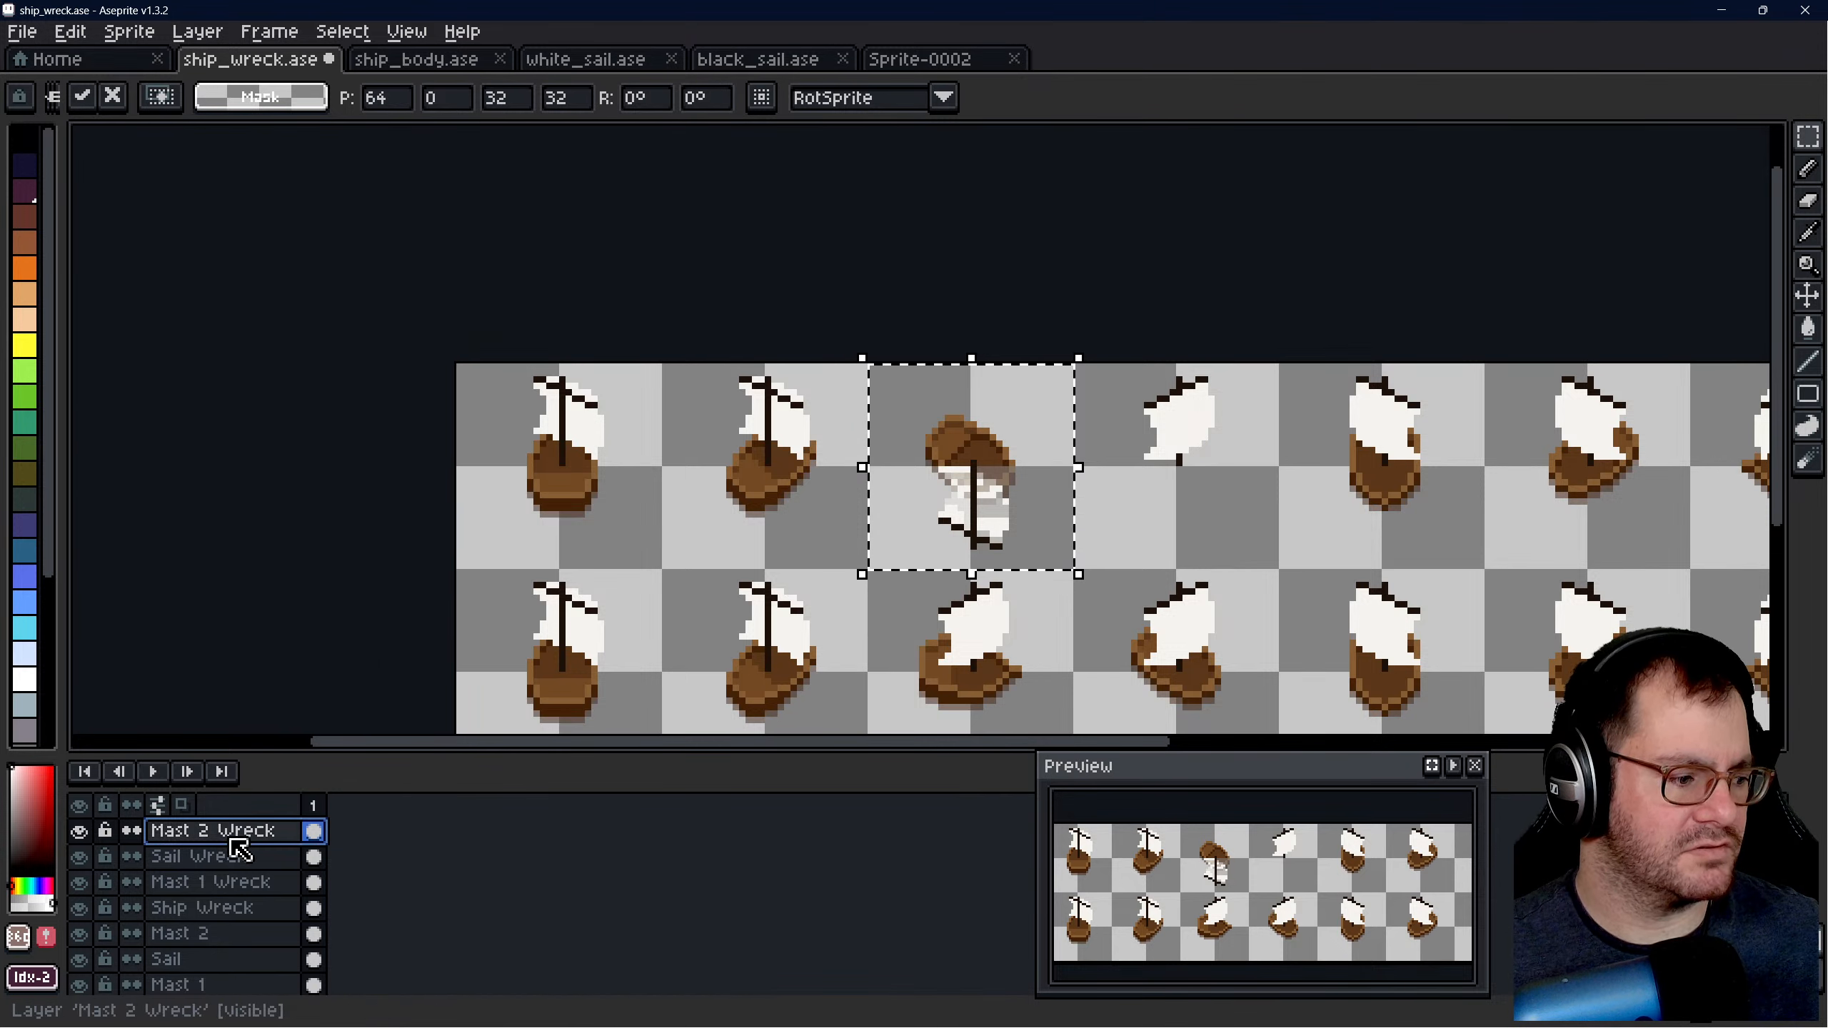
{"action": "left_click", "coordinate": [216, 908]}
{"action": "left_click", "coordinate": [1036, 474]}
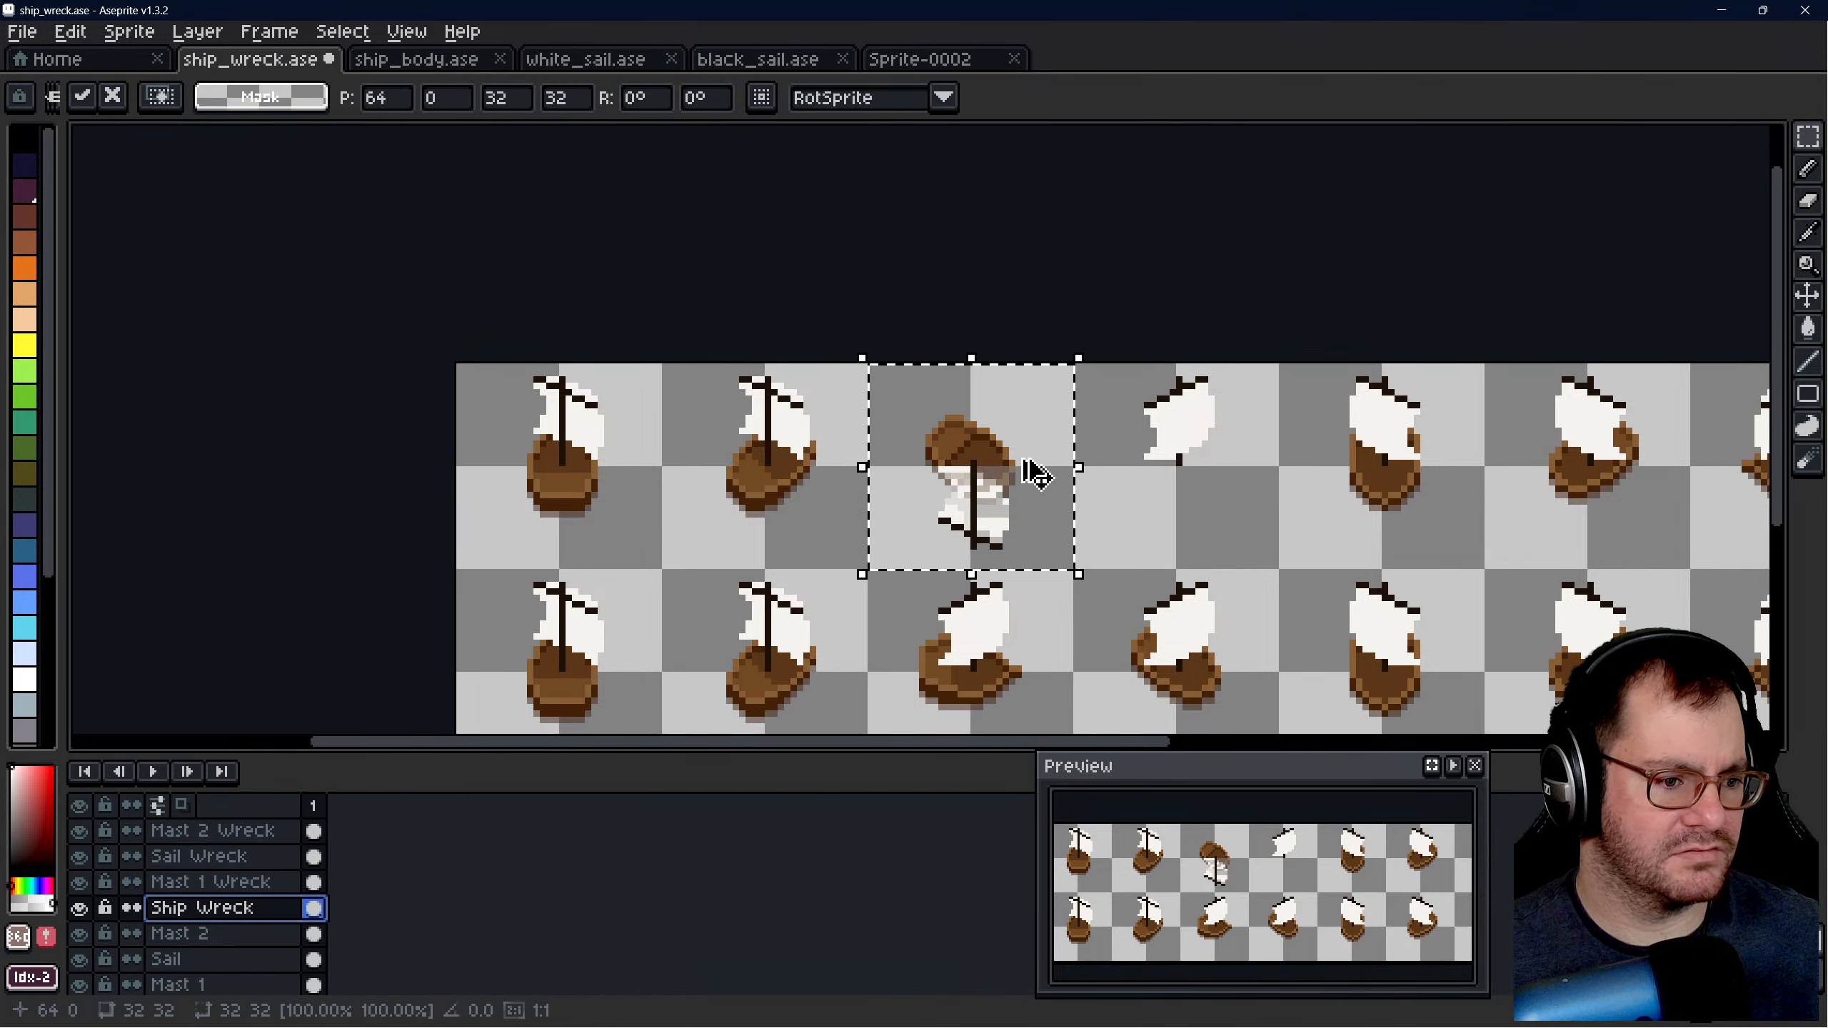
- In Sprite-0002, undo the pasted content back to an empty canvas and paste the copied hull
{"action": "left_click", "coordinate": [920, 61]}
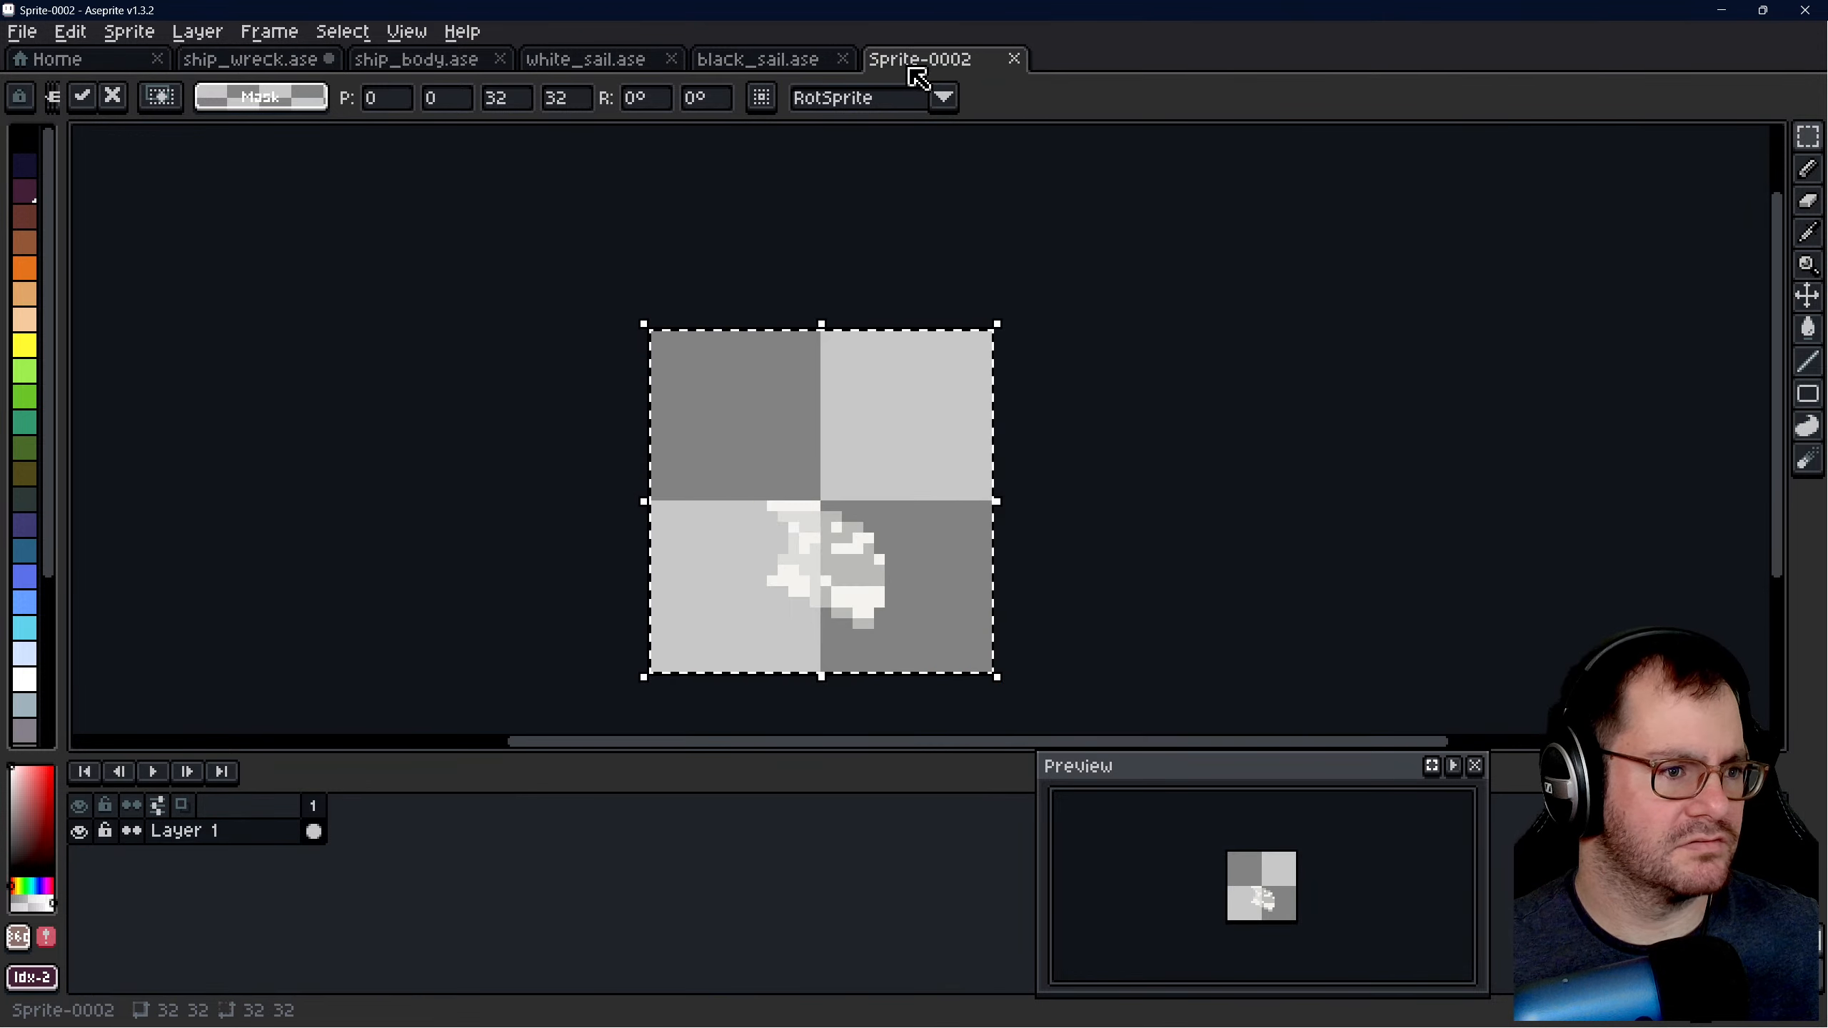
{"action": "key", "text": "ctrl+v"}
{"action": "left_click", "coordinate": [245, 59]}
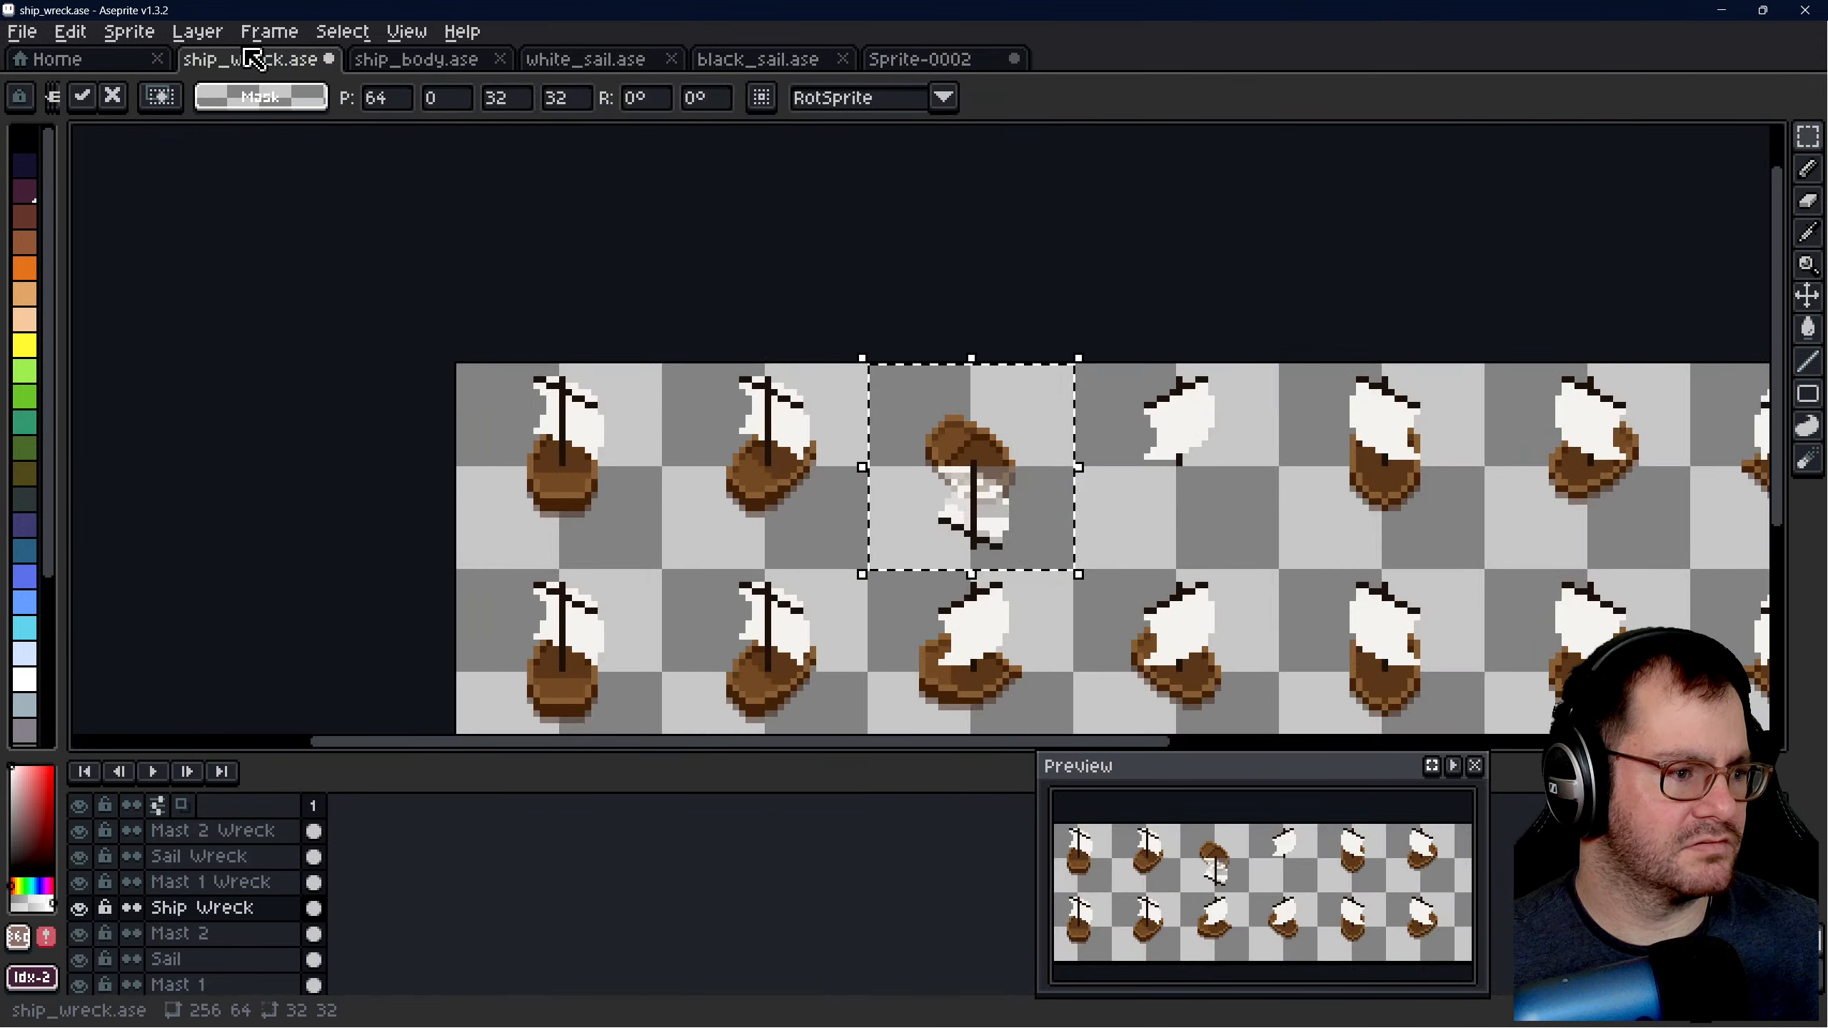
{"action": "left_click", "coordinate": [934, 64]}
{"action": "key", "text": "ctrl+z"}
{"action": "key", "text": "ctrl+z"}
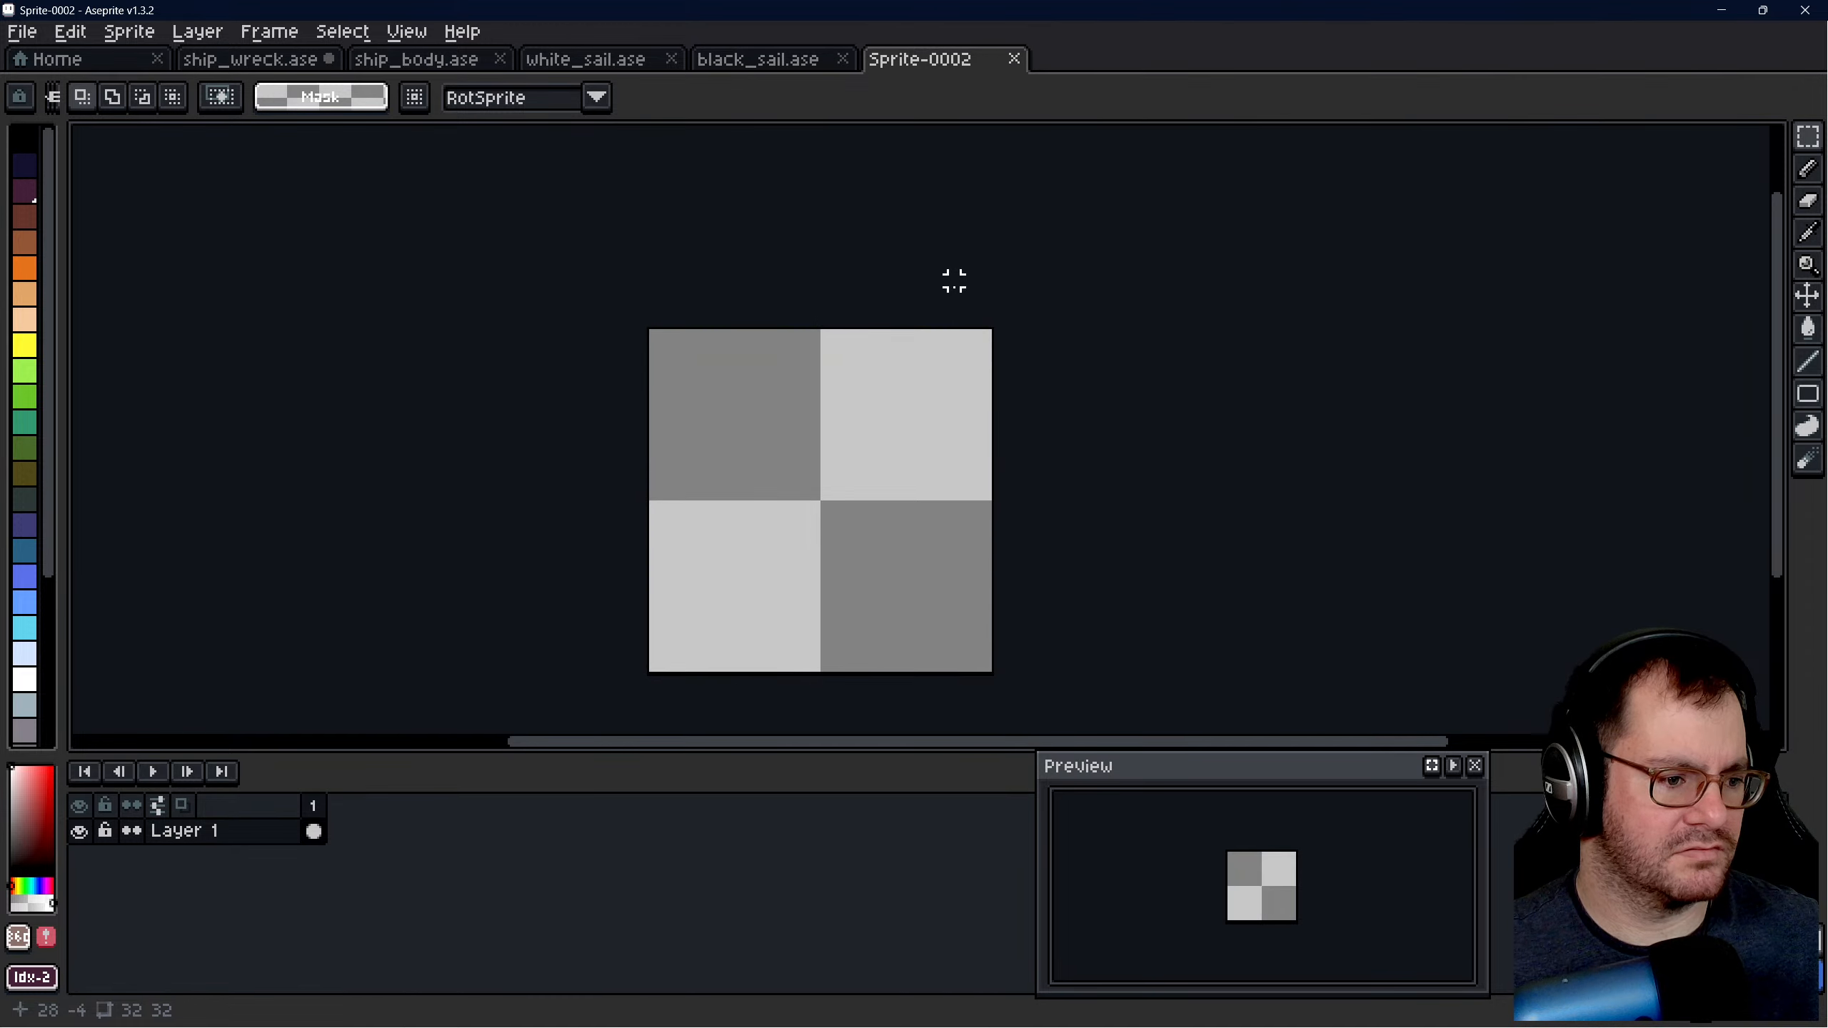
{"action": "key", "text": "ctrl+v"}
- Try to copy the third slot's Mast 1 Wreck layer content into Sprite-0002, and clear the selection in ship_wreck.ase
{"action": "left_click", "coordinate": [249, 59]}
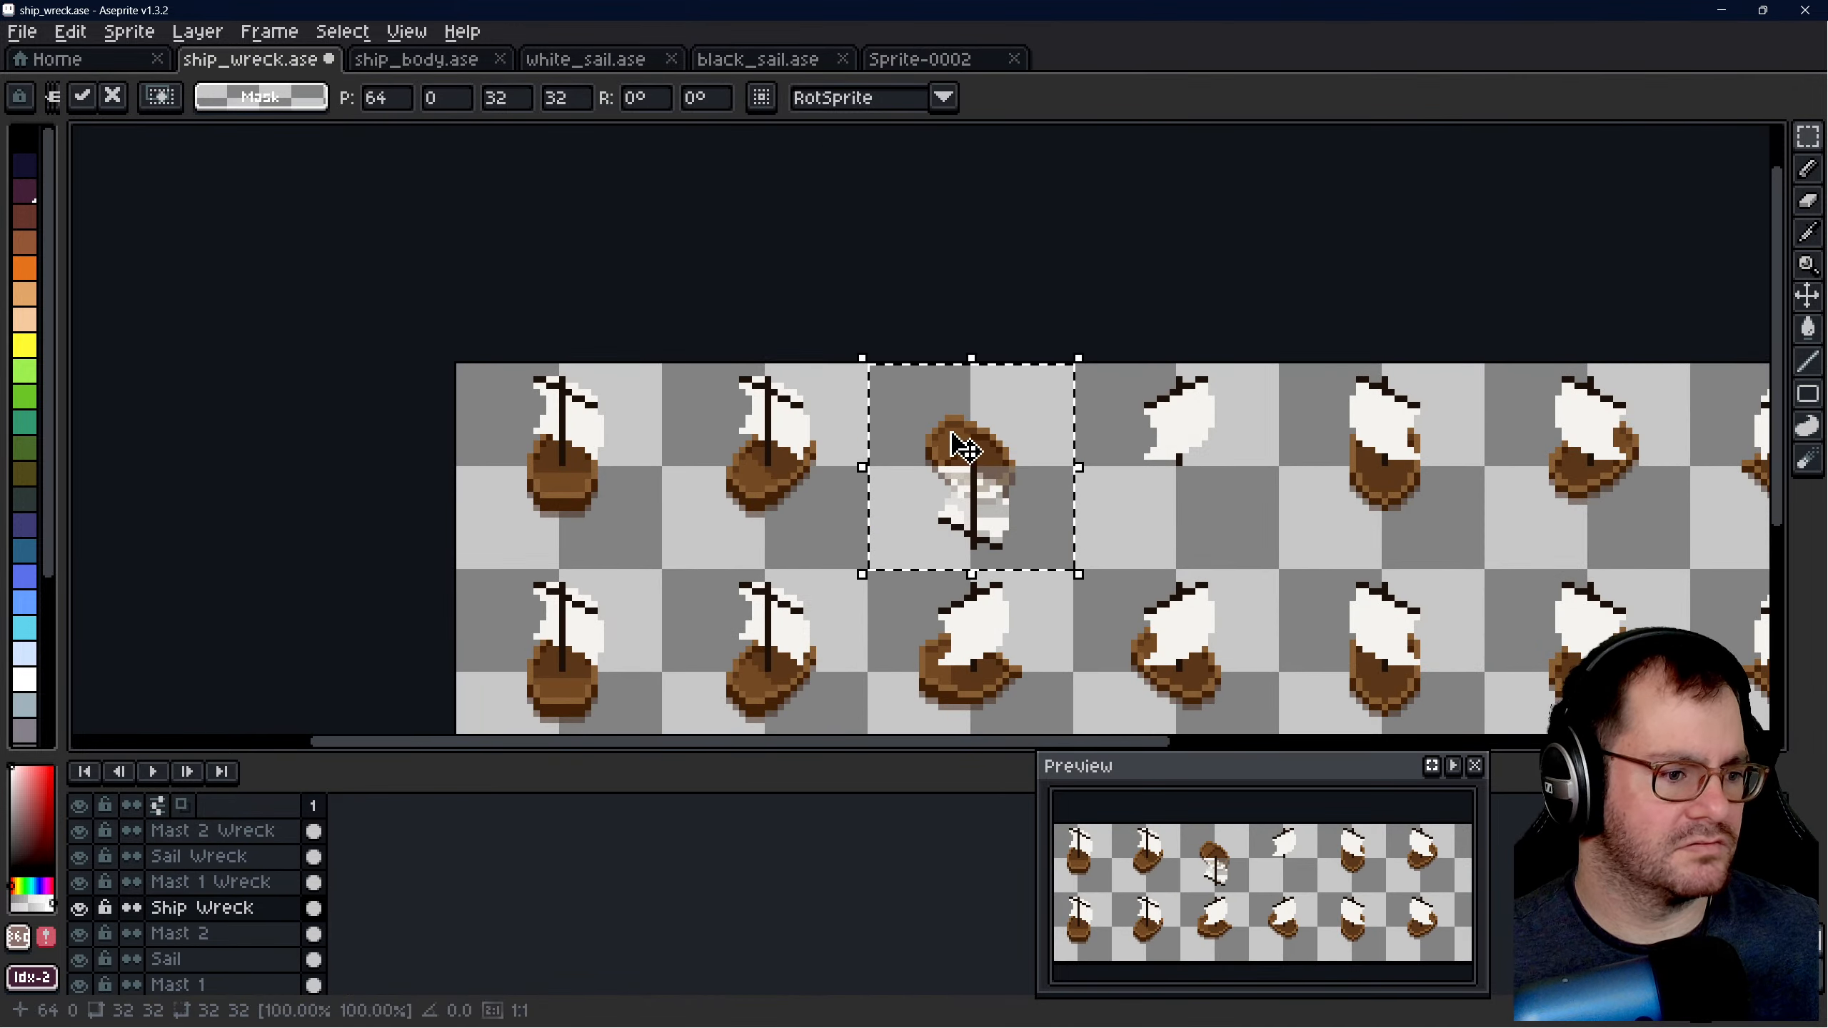
{"action": "left_click", "coordinate": [241, 881]}
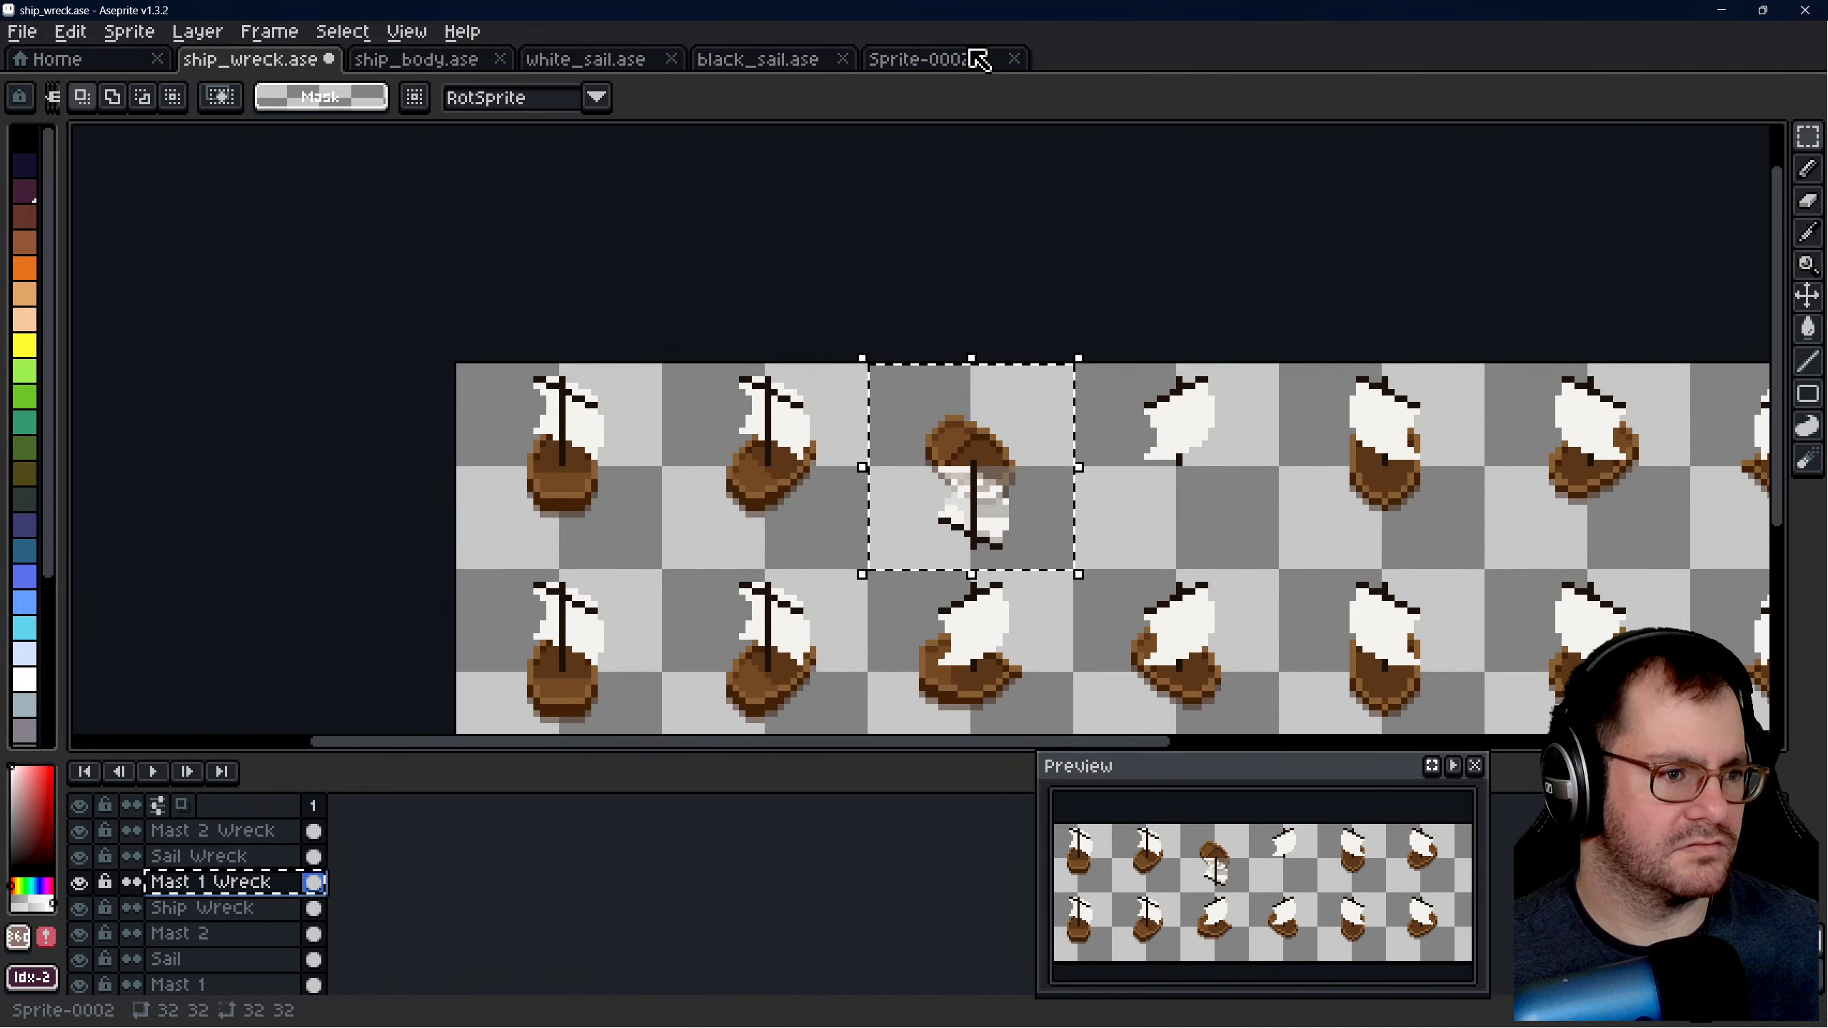
{"action": "left_click", "coordinate": [1004, 472]}
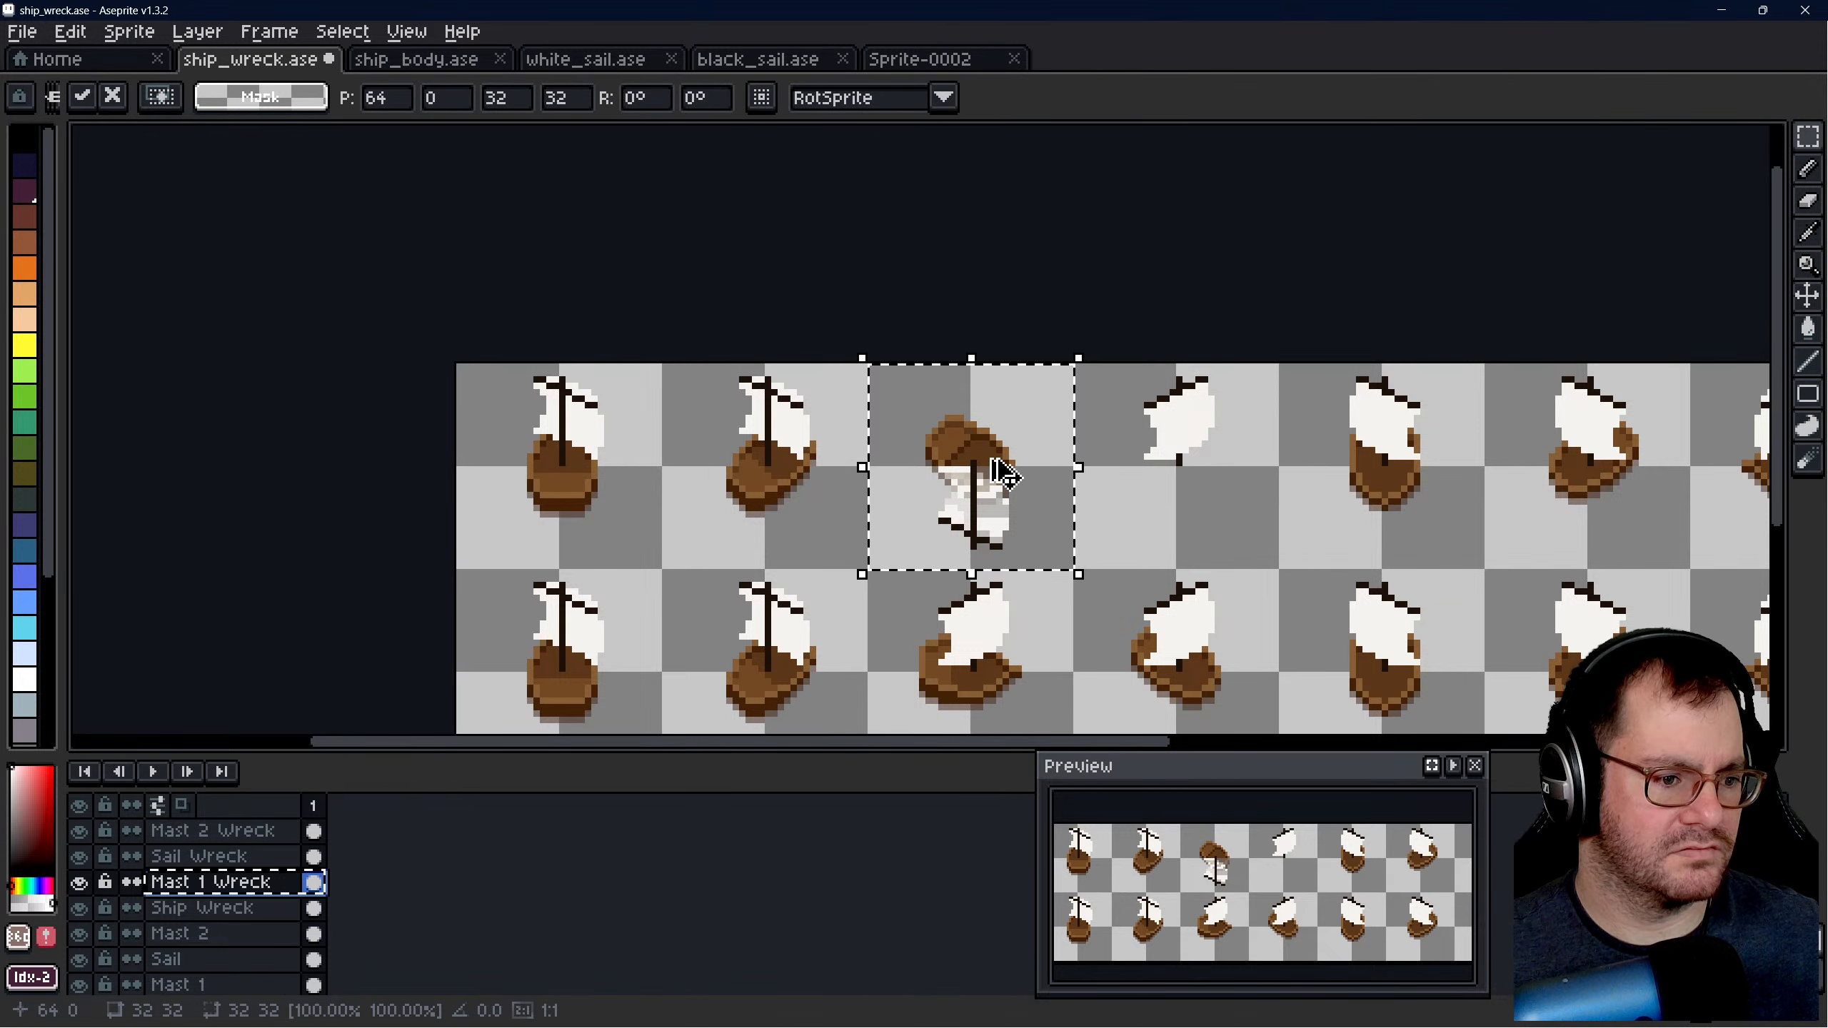
{"action": "left_click", "coordinate": [928, 59]}
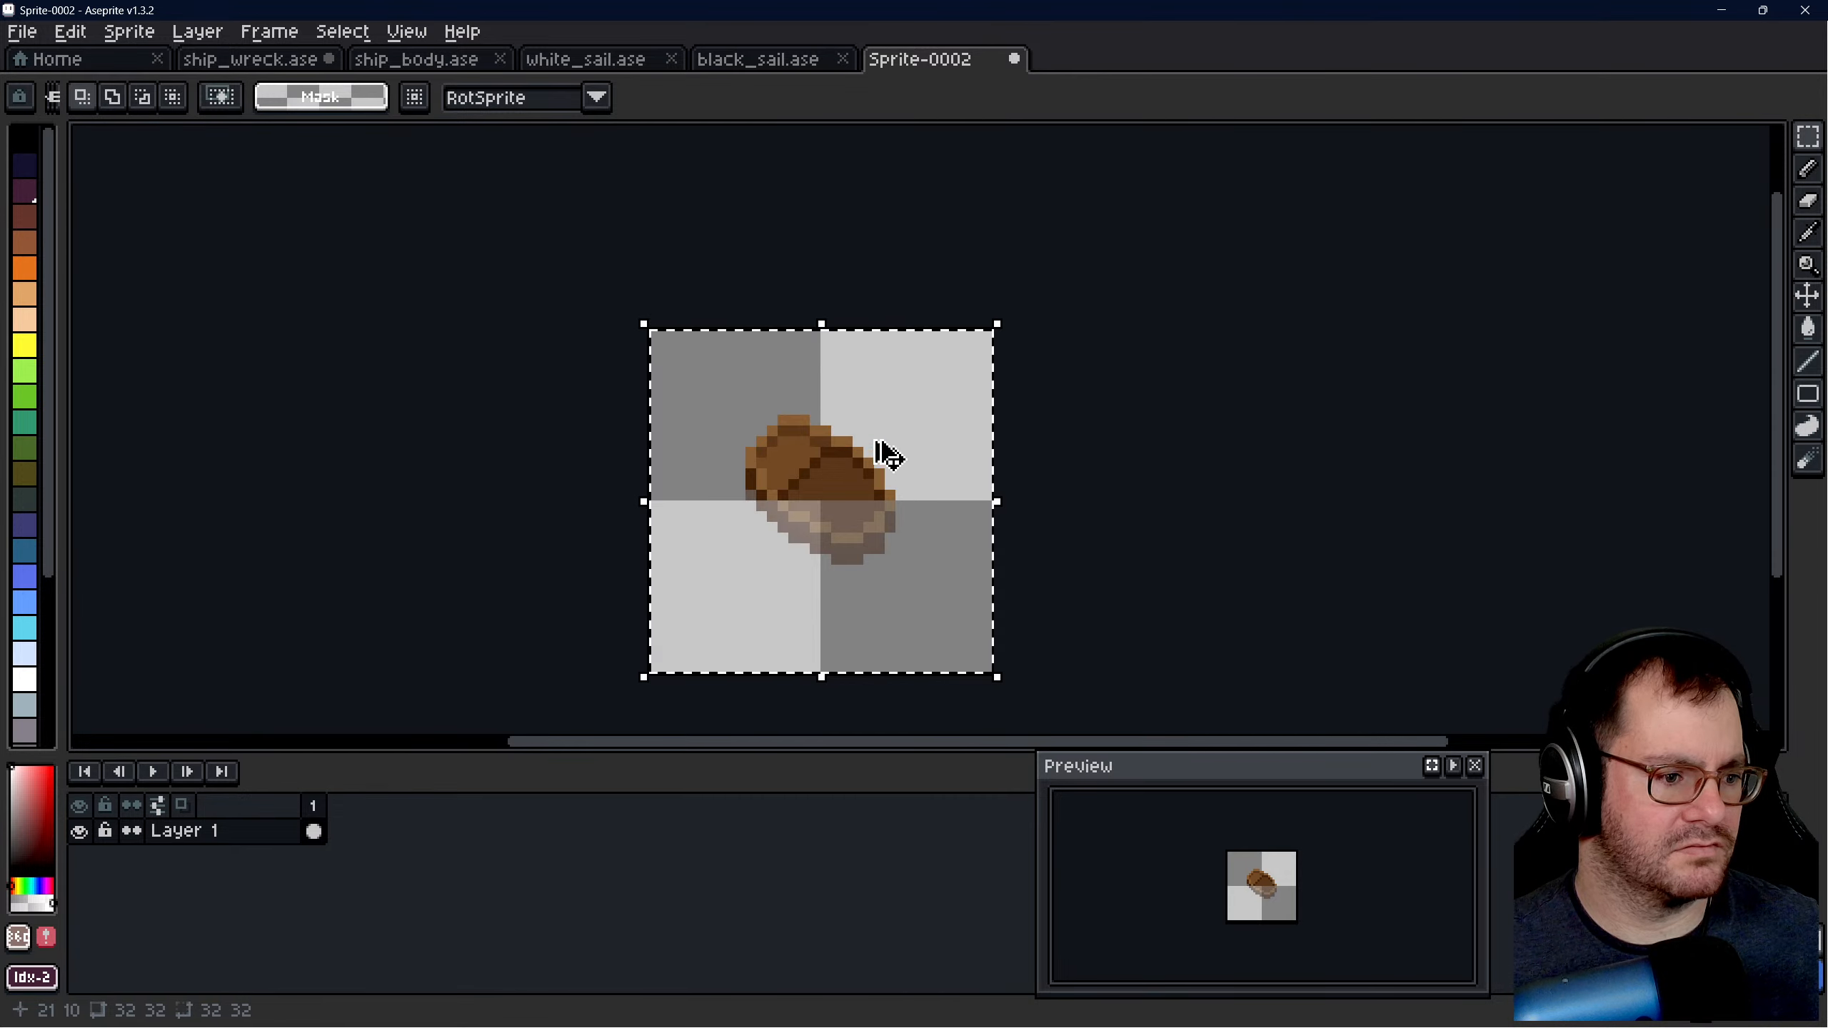
{"action": "left_click", "coordinate": [277, 61]}
{"action": "left_click", "coordinate": [1105, 290]}
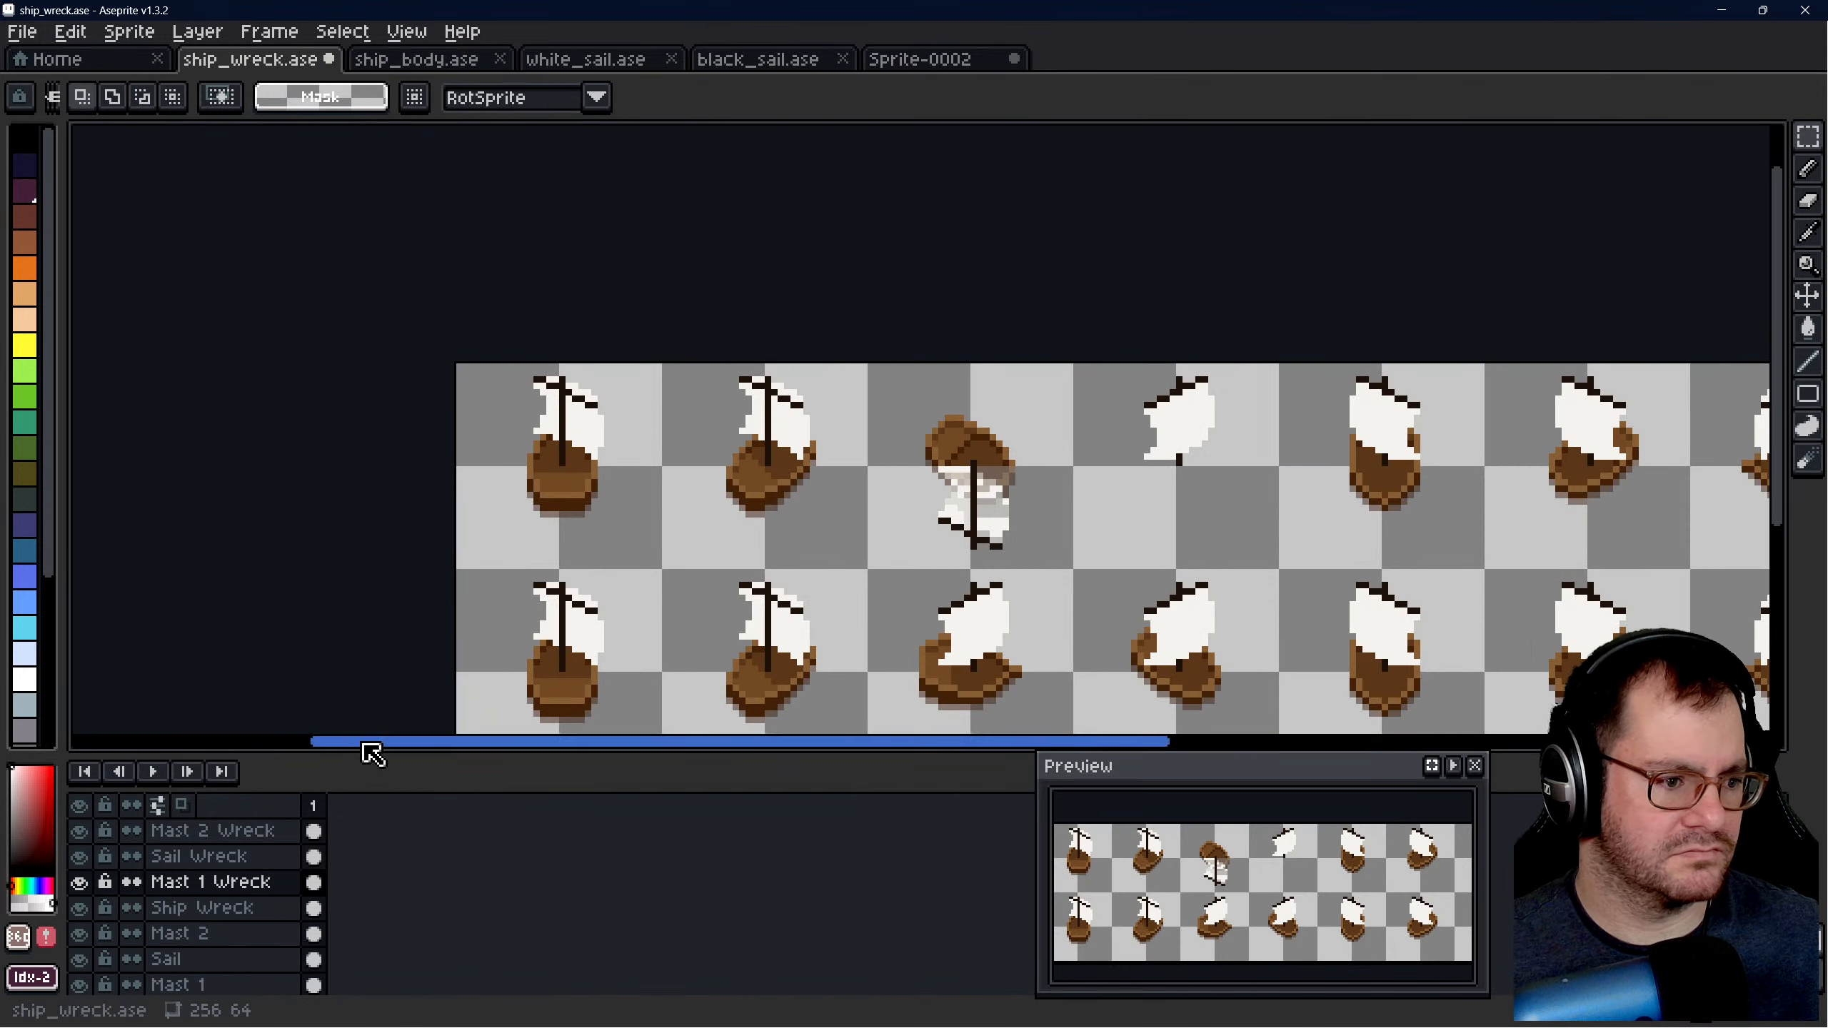
- Copy the 32 × 32 px third slot of the upper row from the Sail Wreck layer and paste it over the hull in Sprite-0002
{"action": "left_click", "coordinate": [216, 856]}
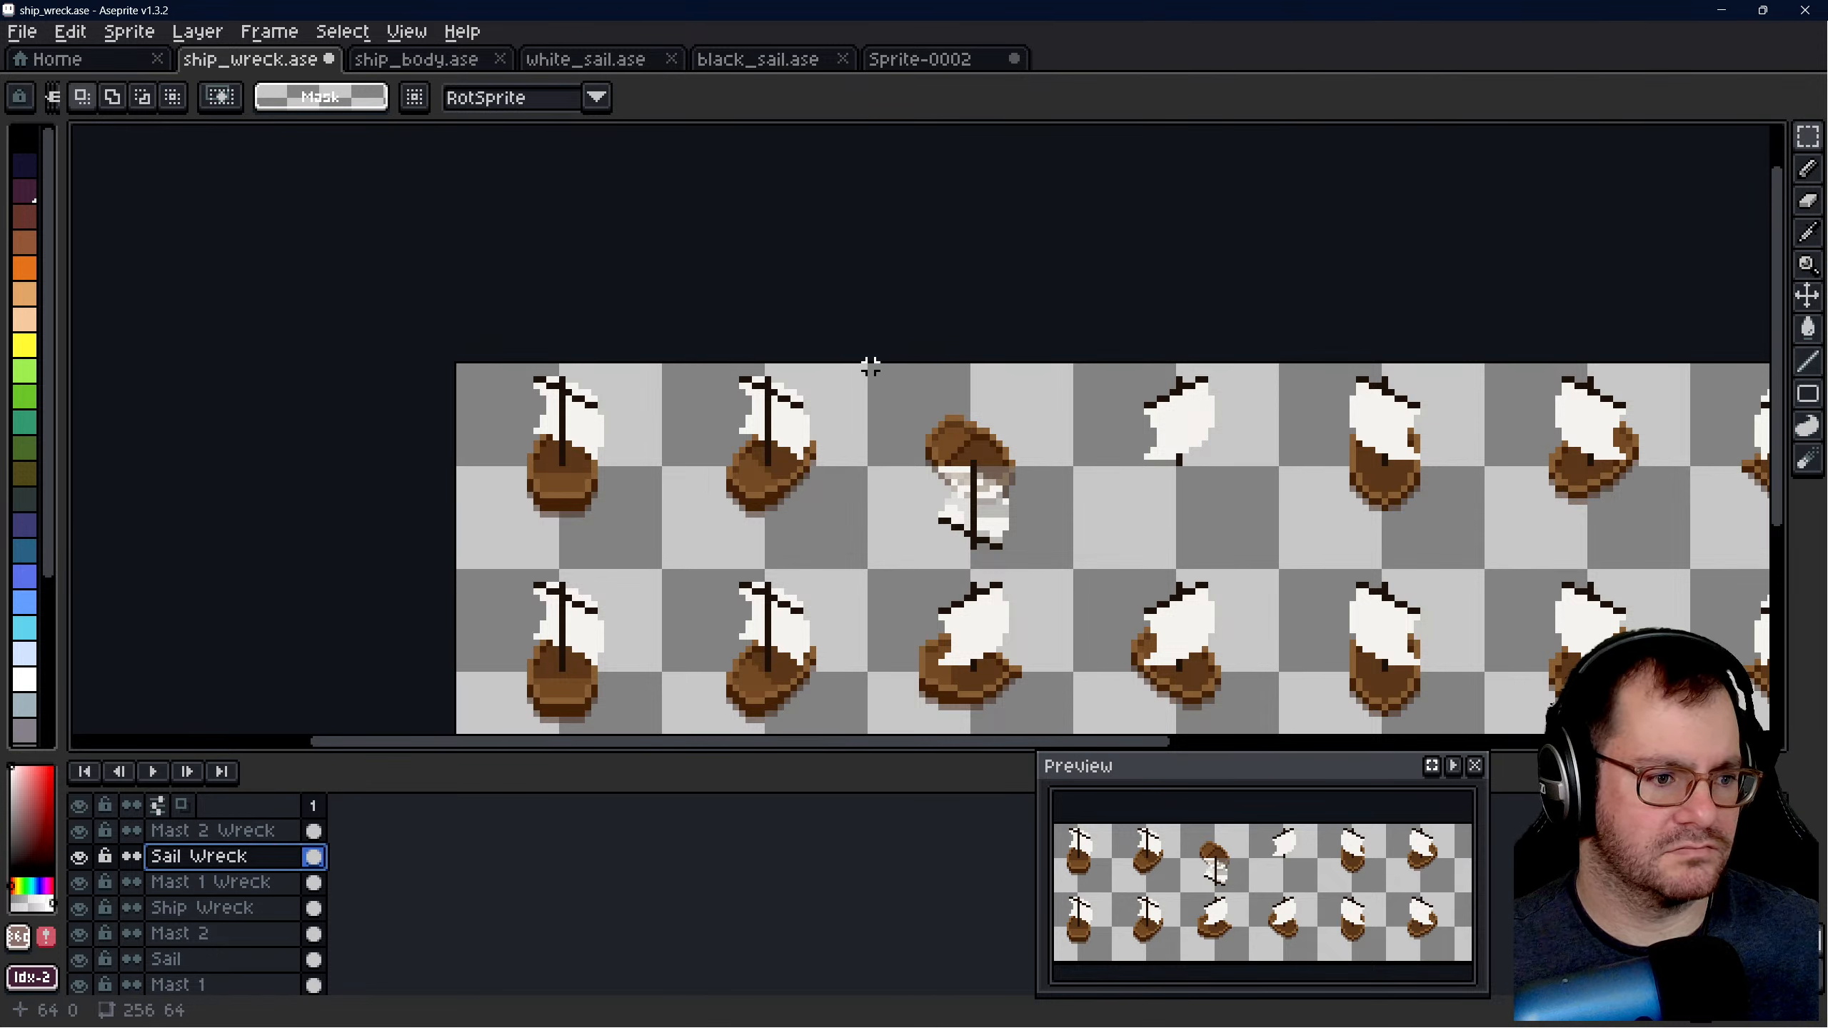
{"action": "left_click_drag", "start_coordinate": [870, 366], "coordinate": [1072, 569]}
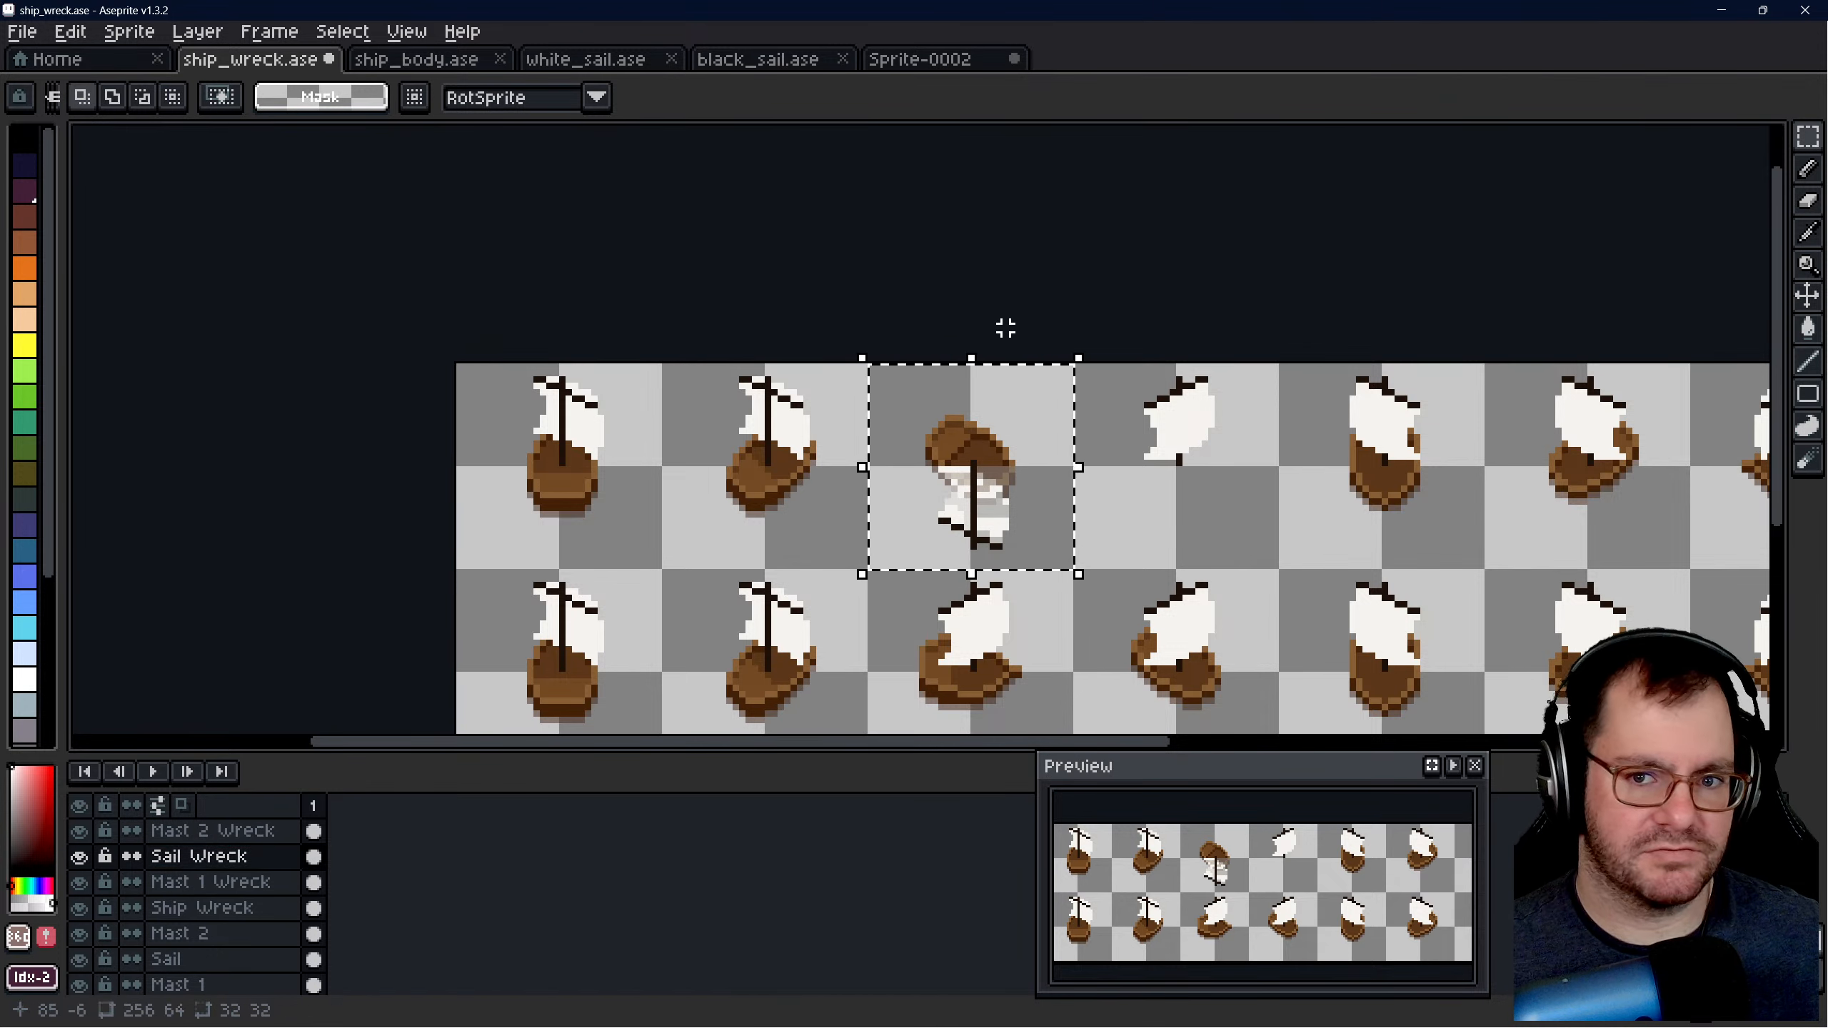
{"action": "left_click", "coordinate": [926, 61]}
{"action": "key", "text": "ctrl+v"}
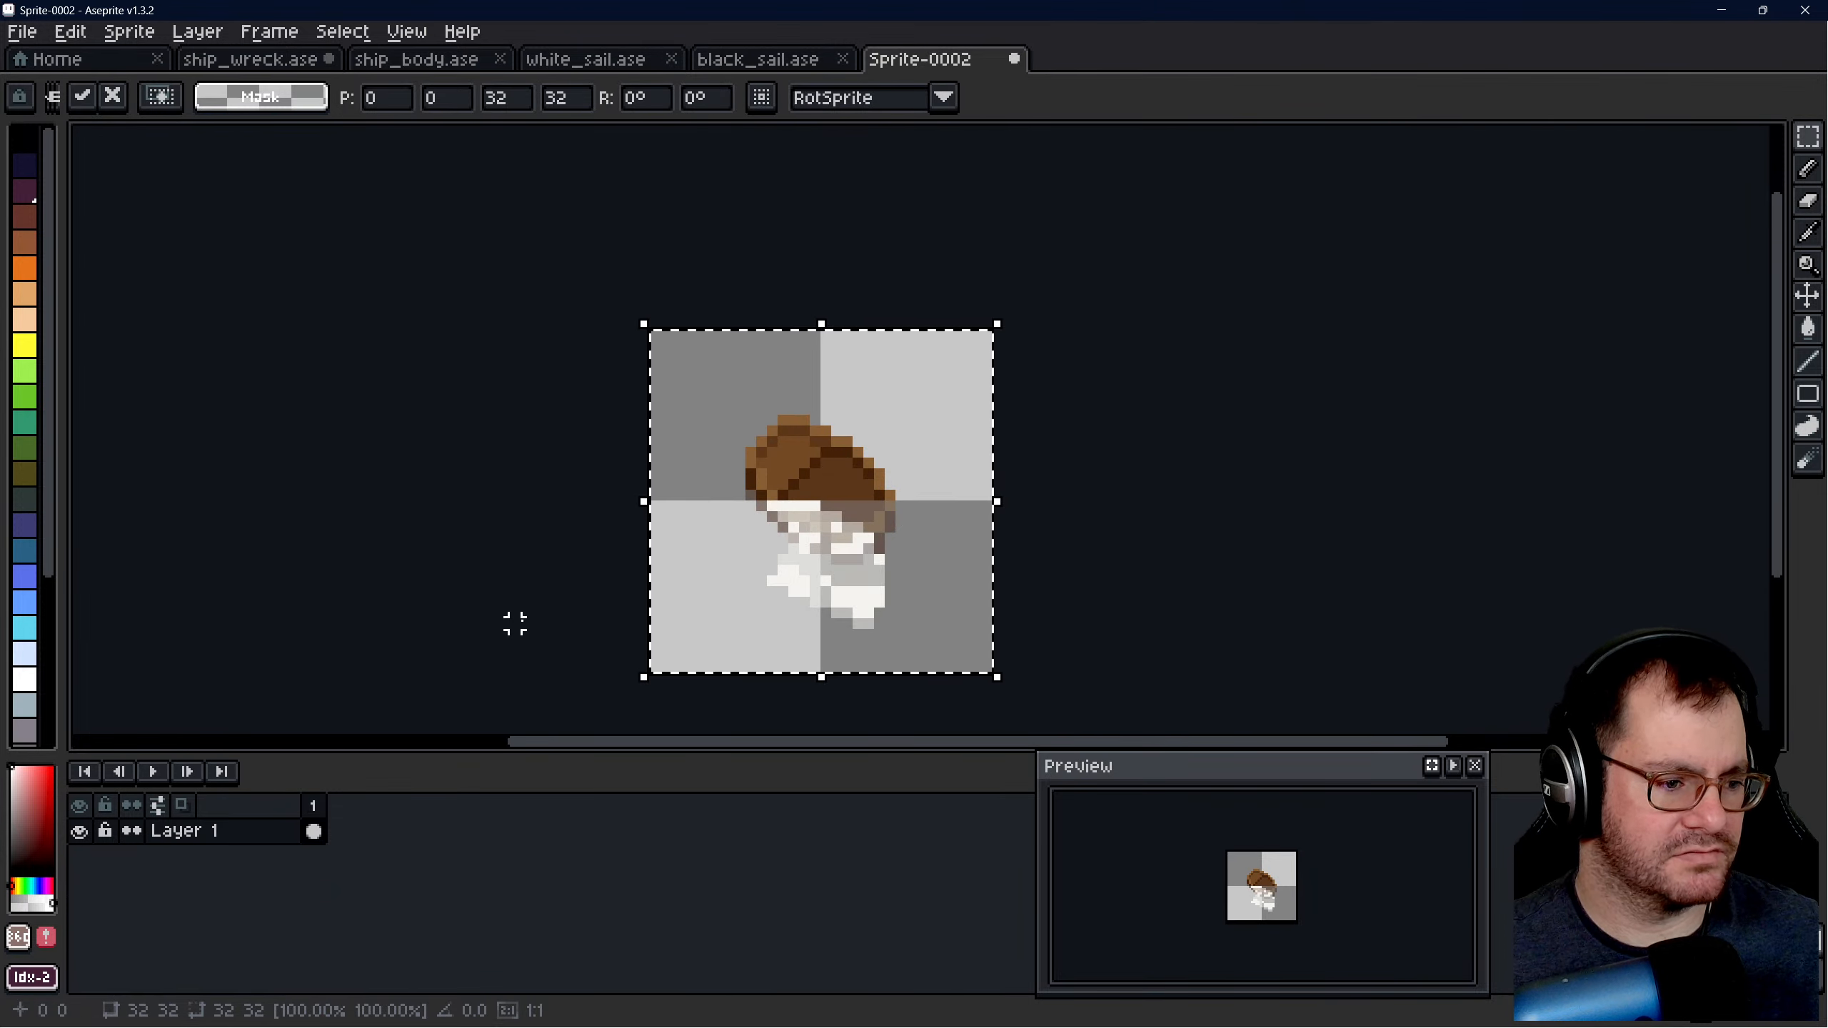
- On ship_wreck.ase's Mast 2 Wreck layer, select the entire 32 × 32 px third slot of the upper row and copy it
{"action": "left_click", "coordinate": [252, 59]}
{"action": "left_click", "coordinate": [1148, 538]}
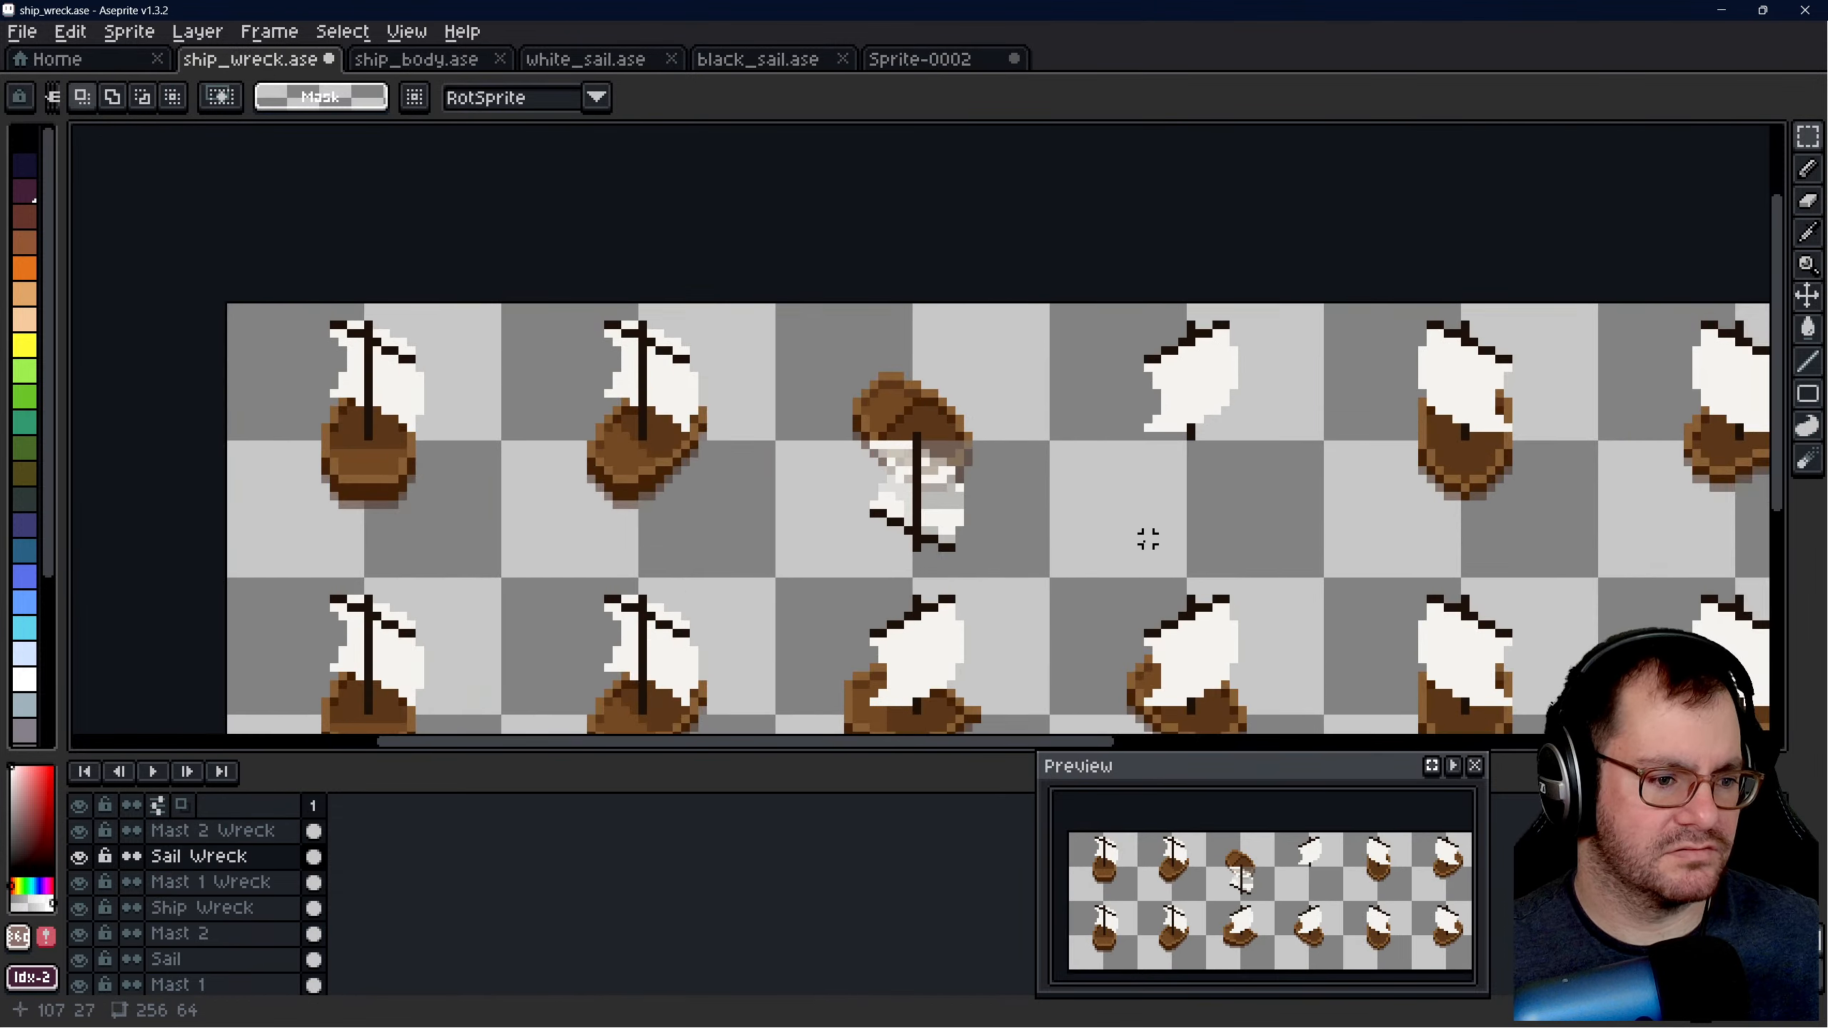
{"action": "scroll", "coordinate": [948, 519], "scroll_direction": "up", "scroll_amount": 3}
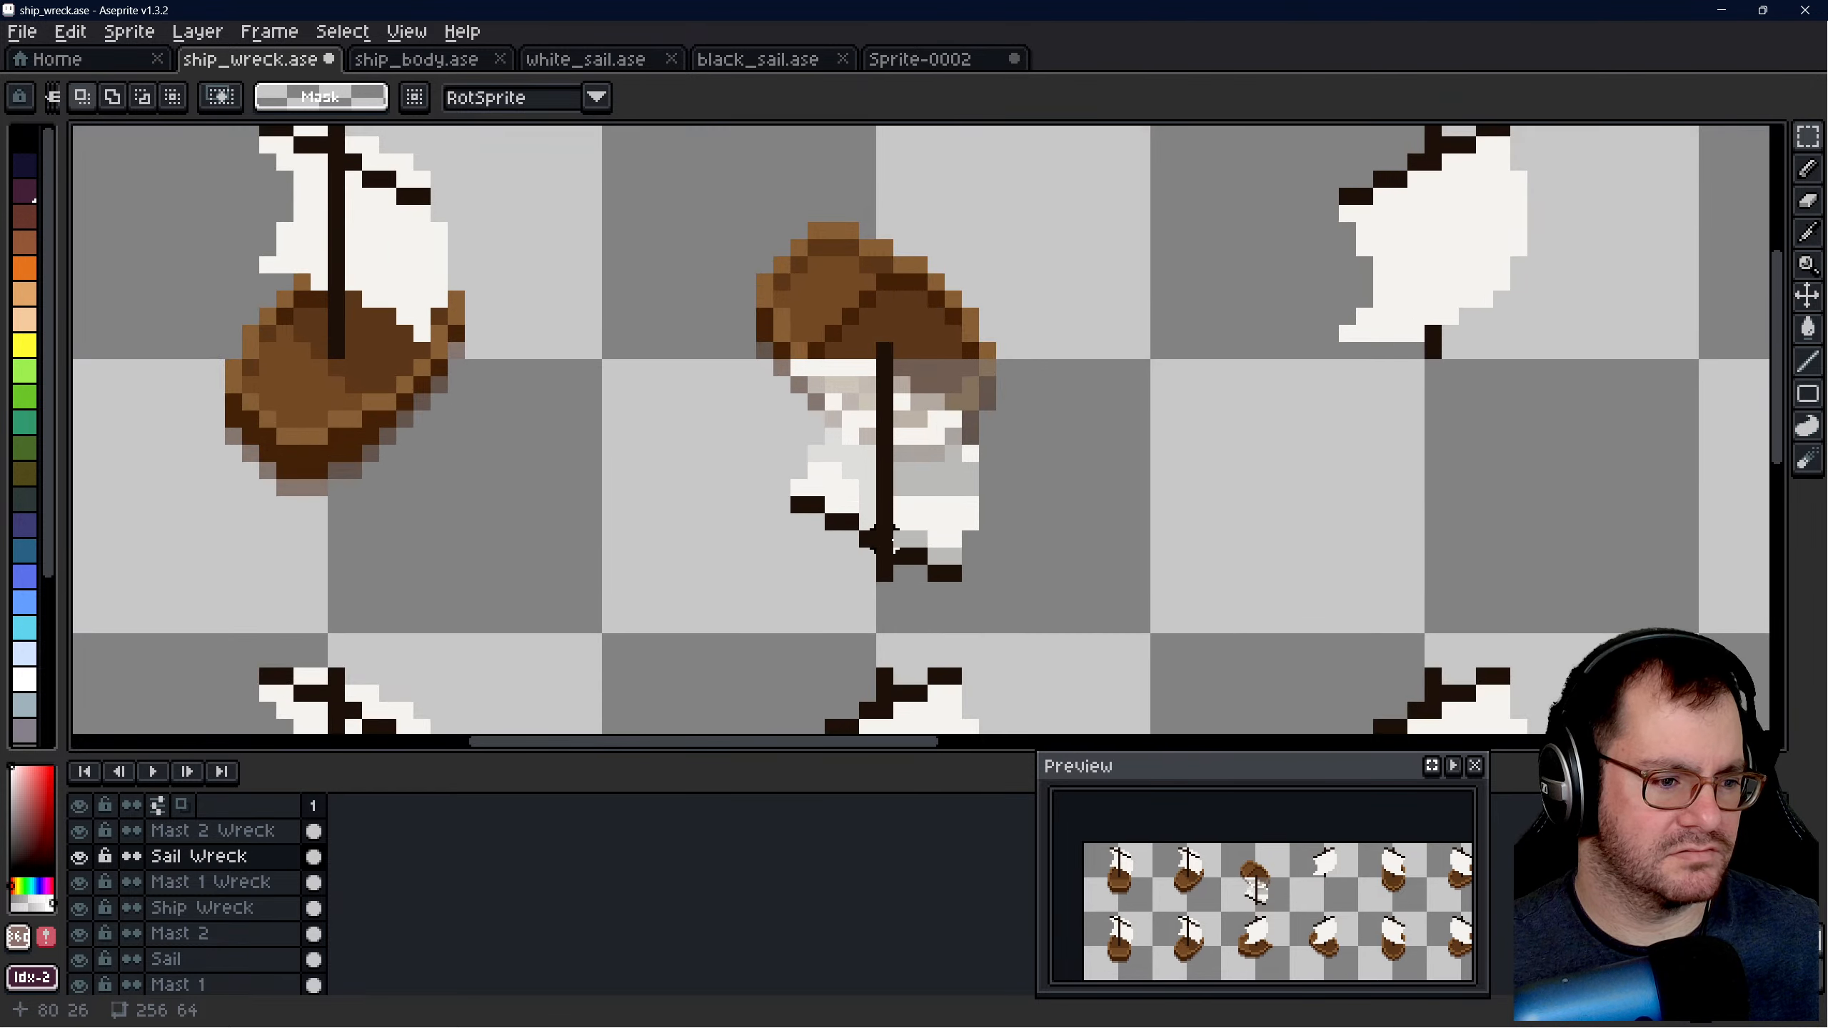
{"action": "scroll", "coordinate": [817, 484], "scroll_direction": "down", "scroll_amount": 5}
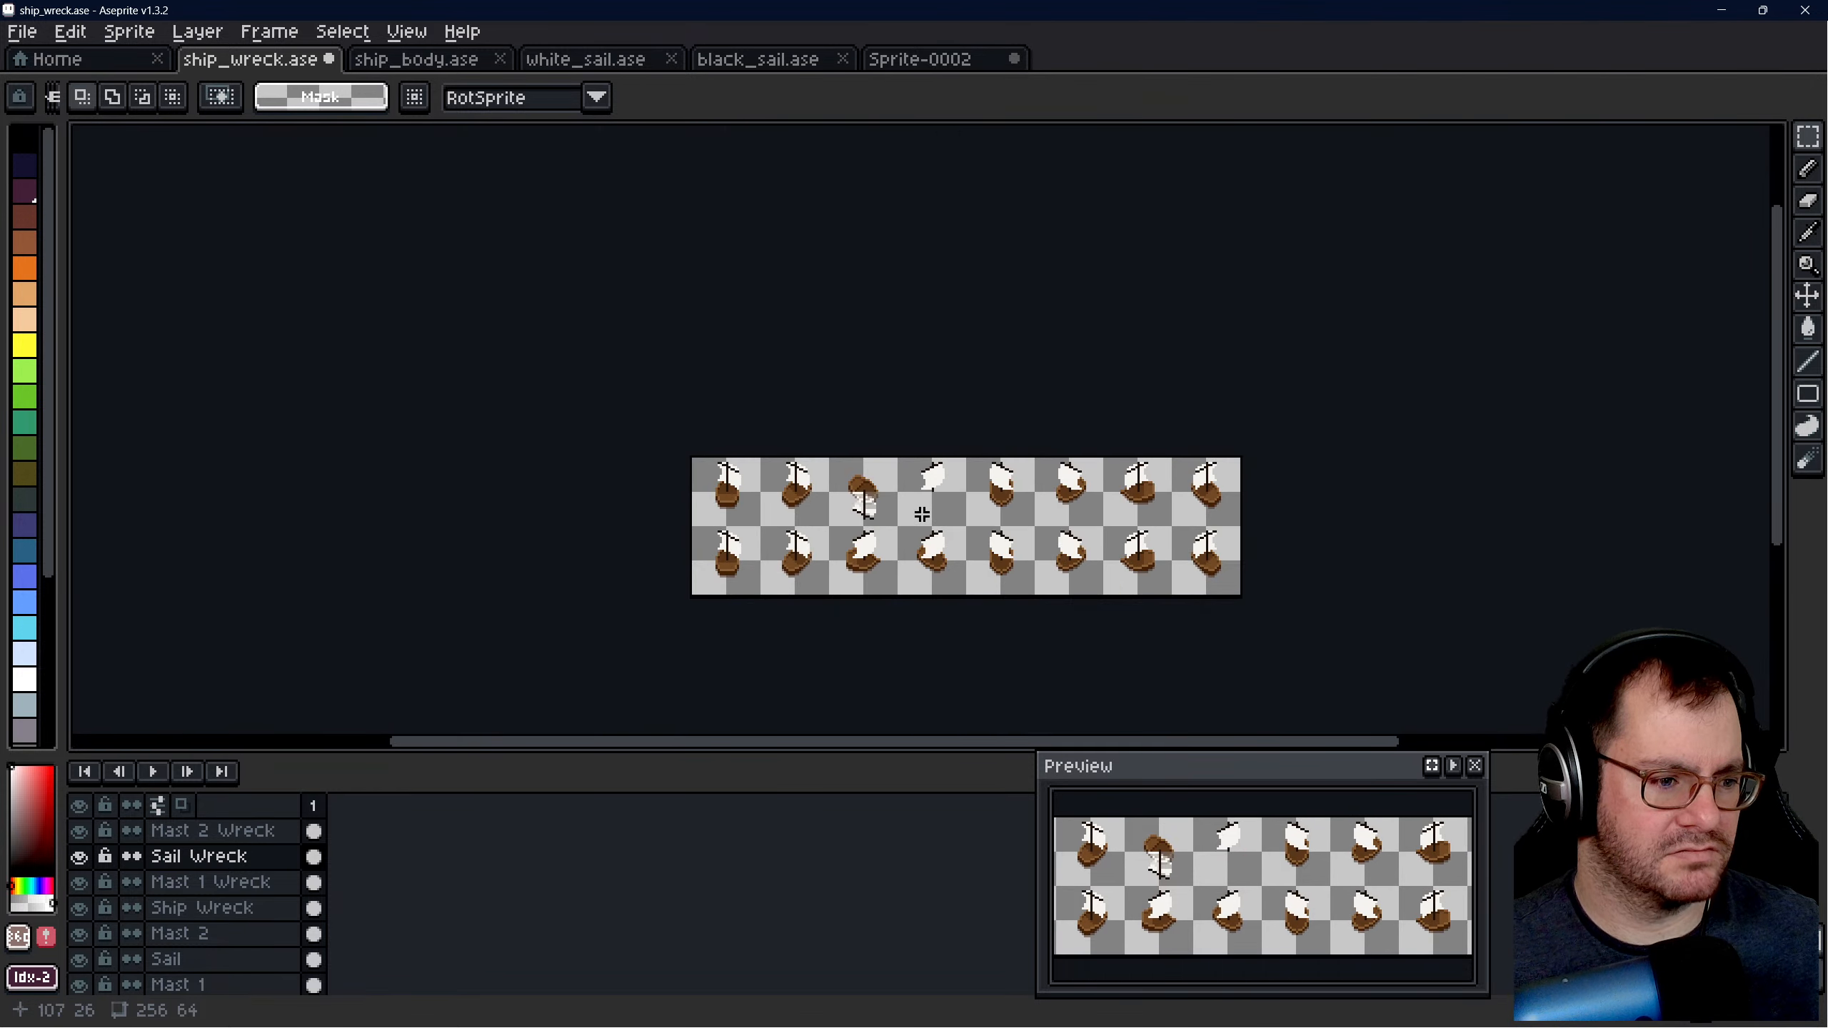
{"action": "scroll", "coordinate": [871, 507], "scroll_direction": "up", "scroll_amount": 5}
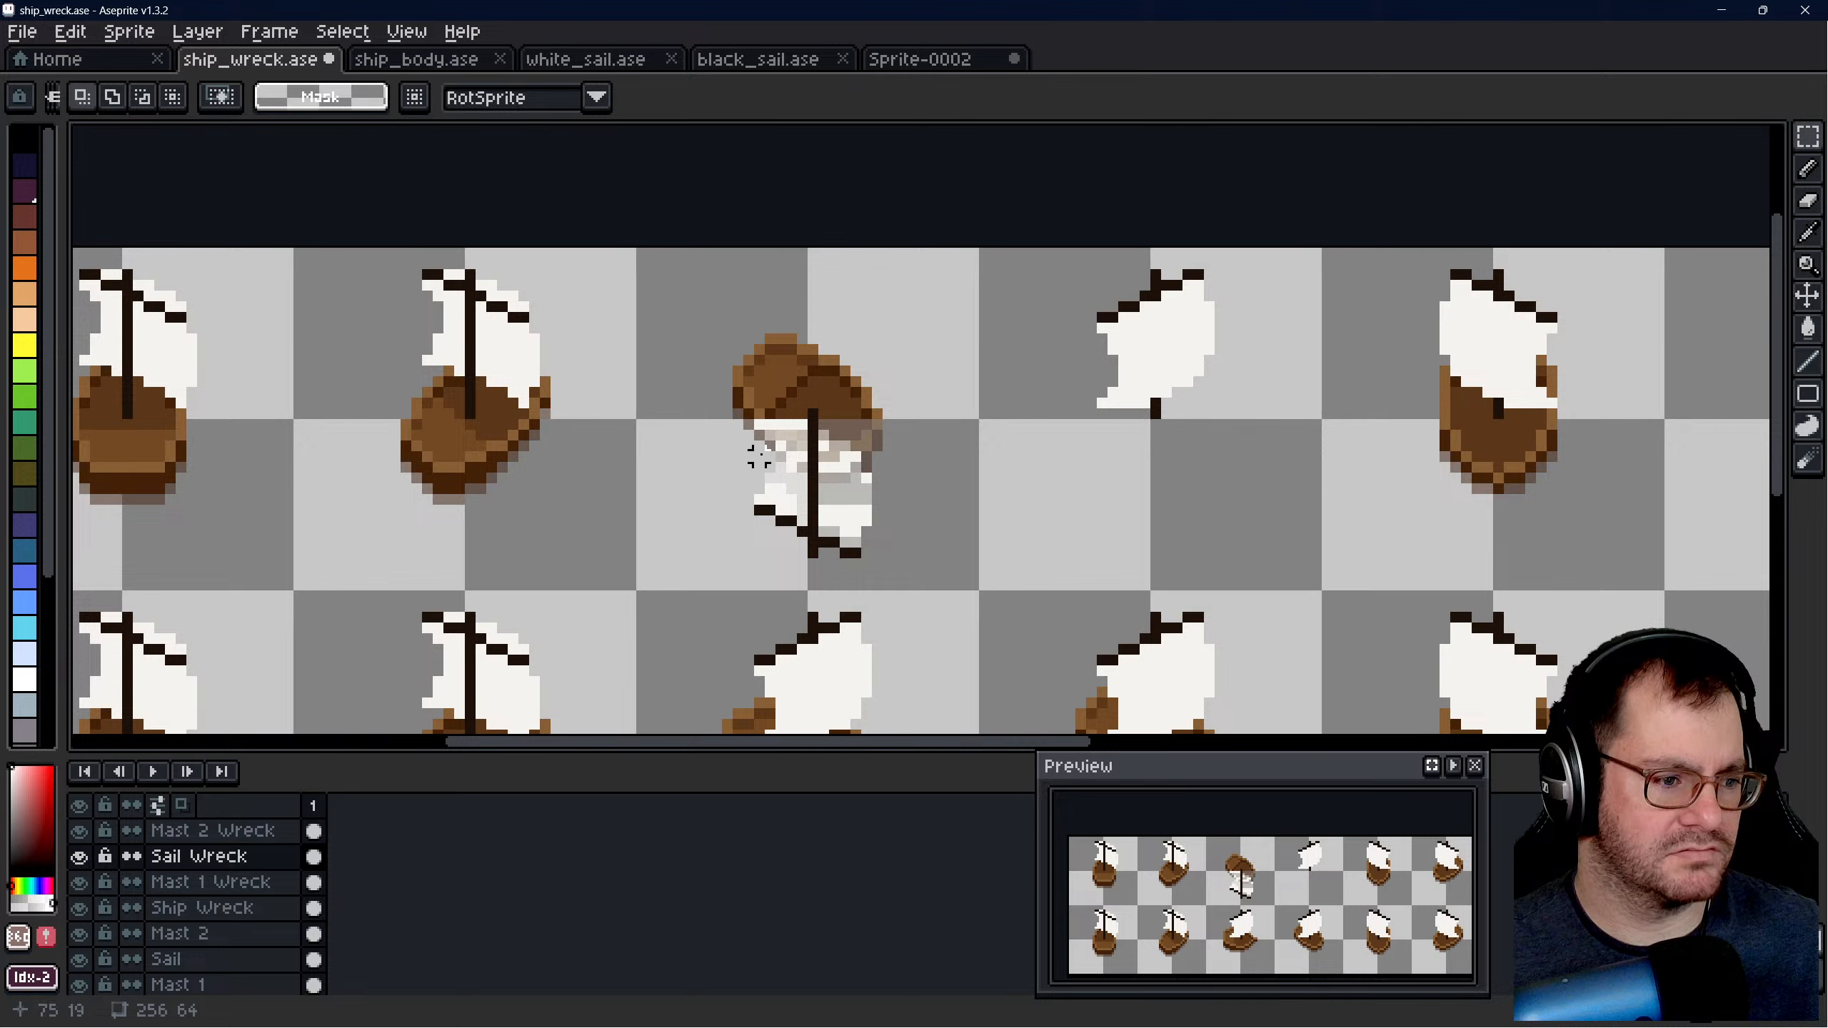
{"action": "left_click", "coordinate": [238, 831]}
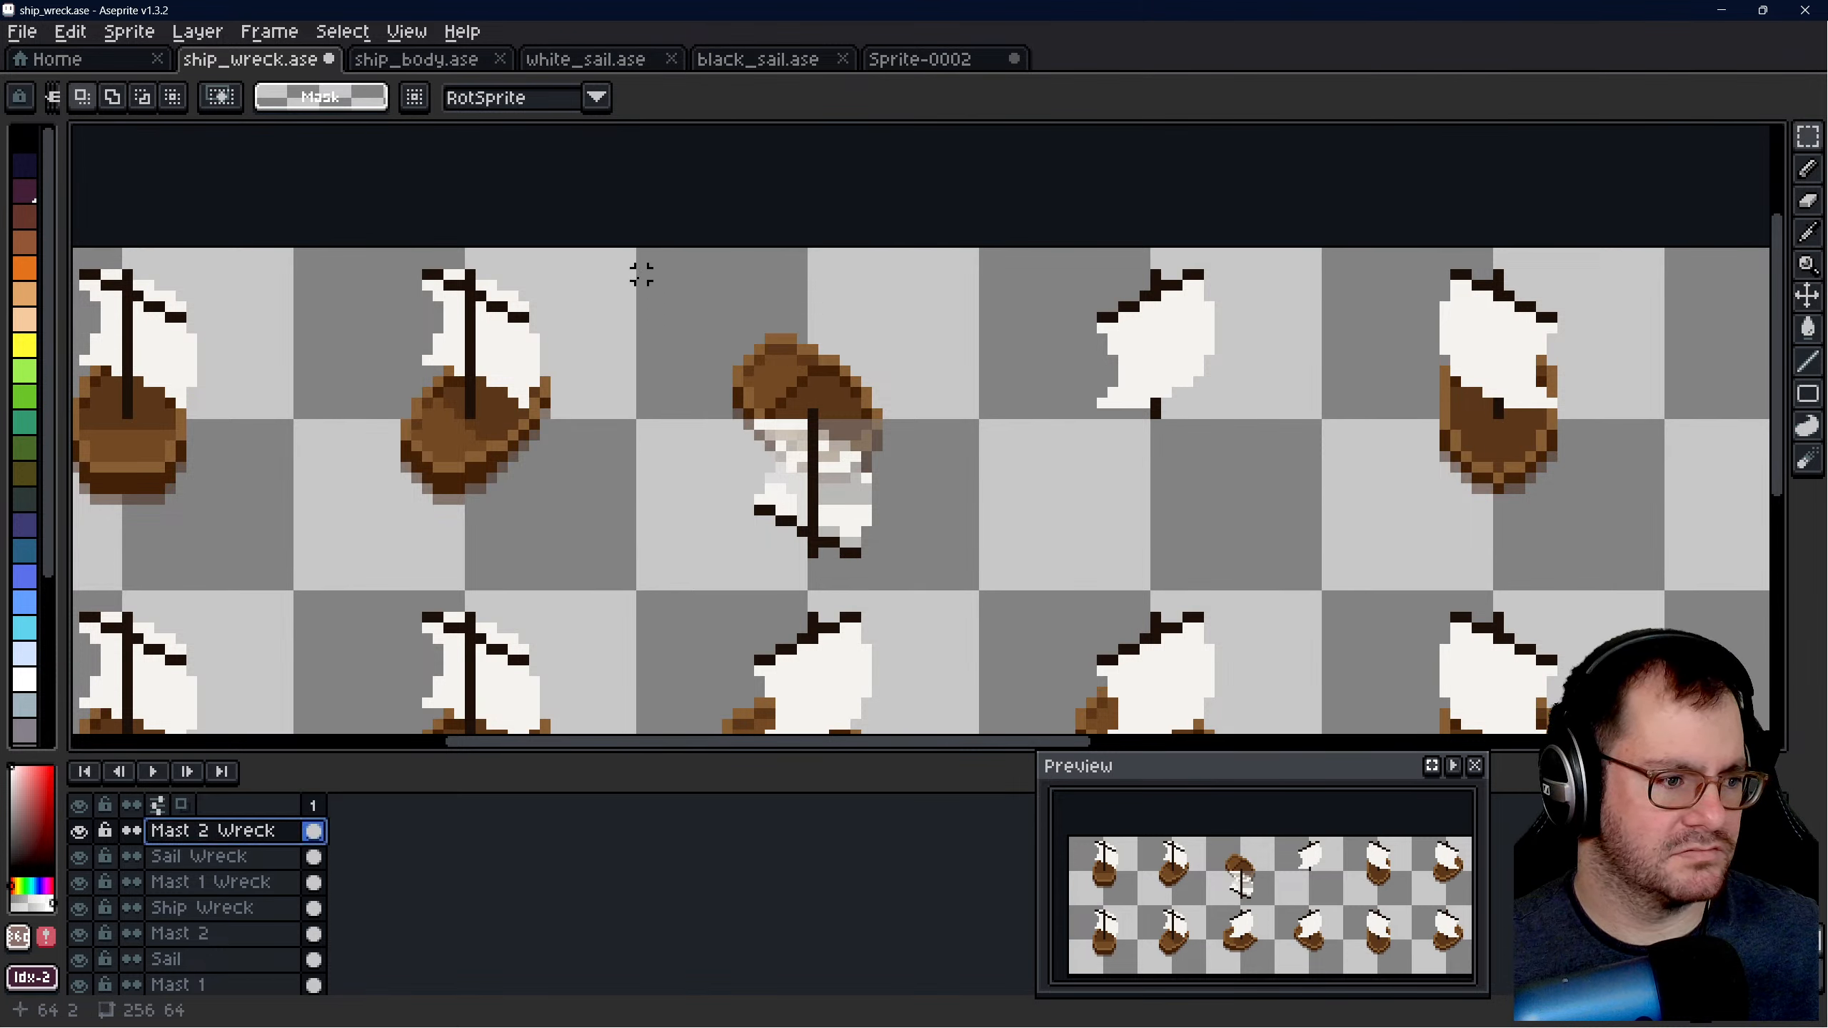
{"action": "left_click_drag", "start_coordinate": [640, 253], "coordinate": [983, 594]}
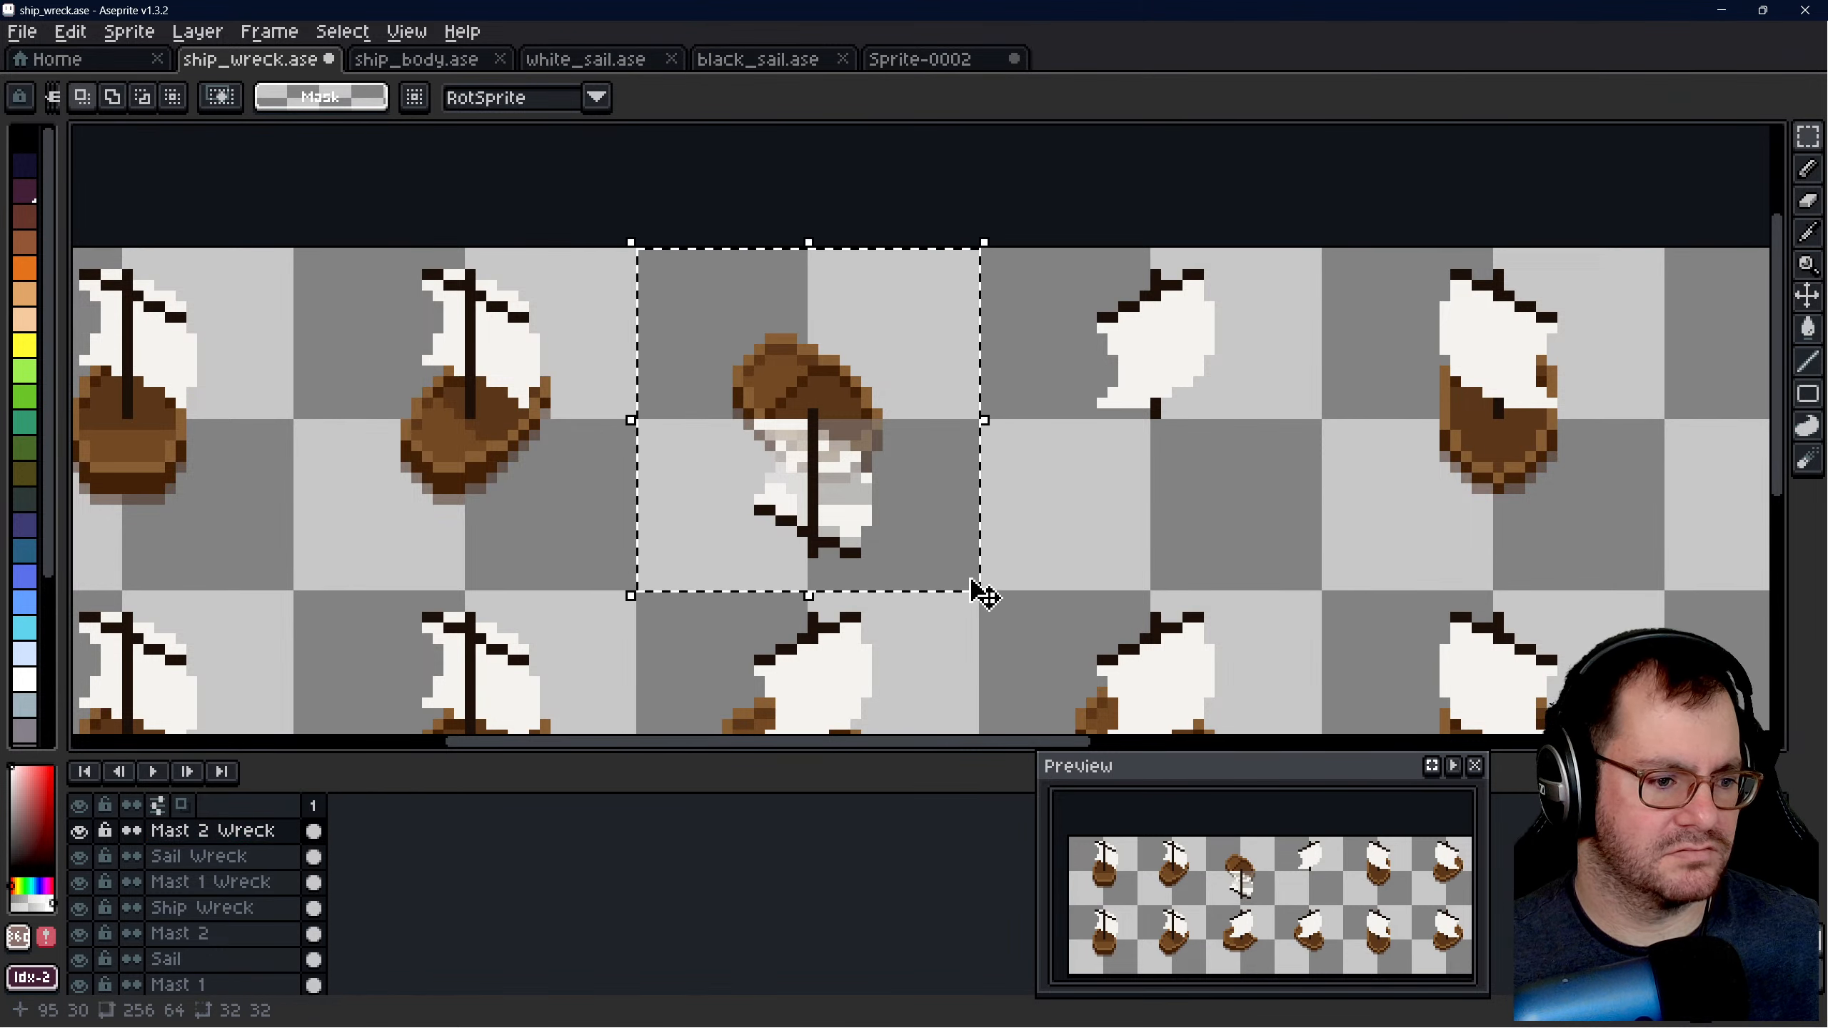
{"action": "key", "text": "ctrl+c"}
- Paste the copied mast over the hull and sail in Sprite-0002 and deselect
{"action": "left_click", "coordinate": [920, 59]}
{"action": "key", "text": "ctrl+v"}
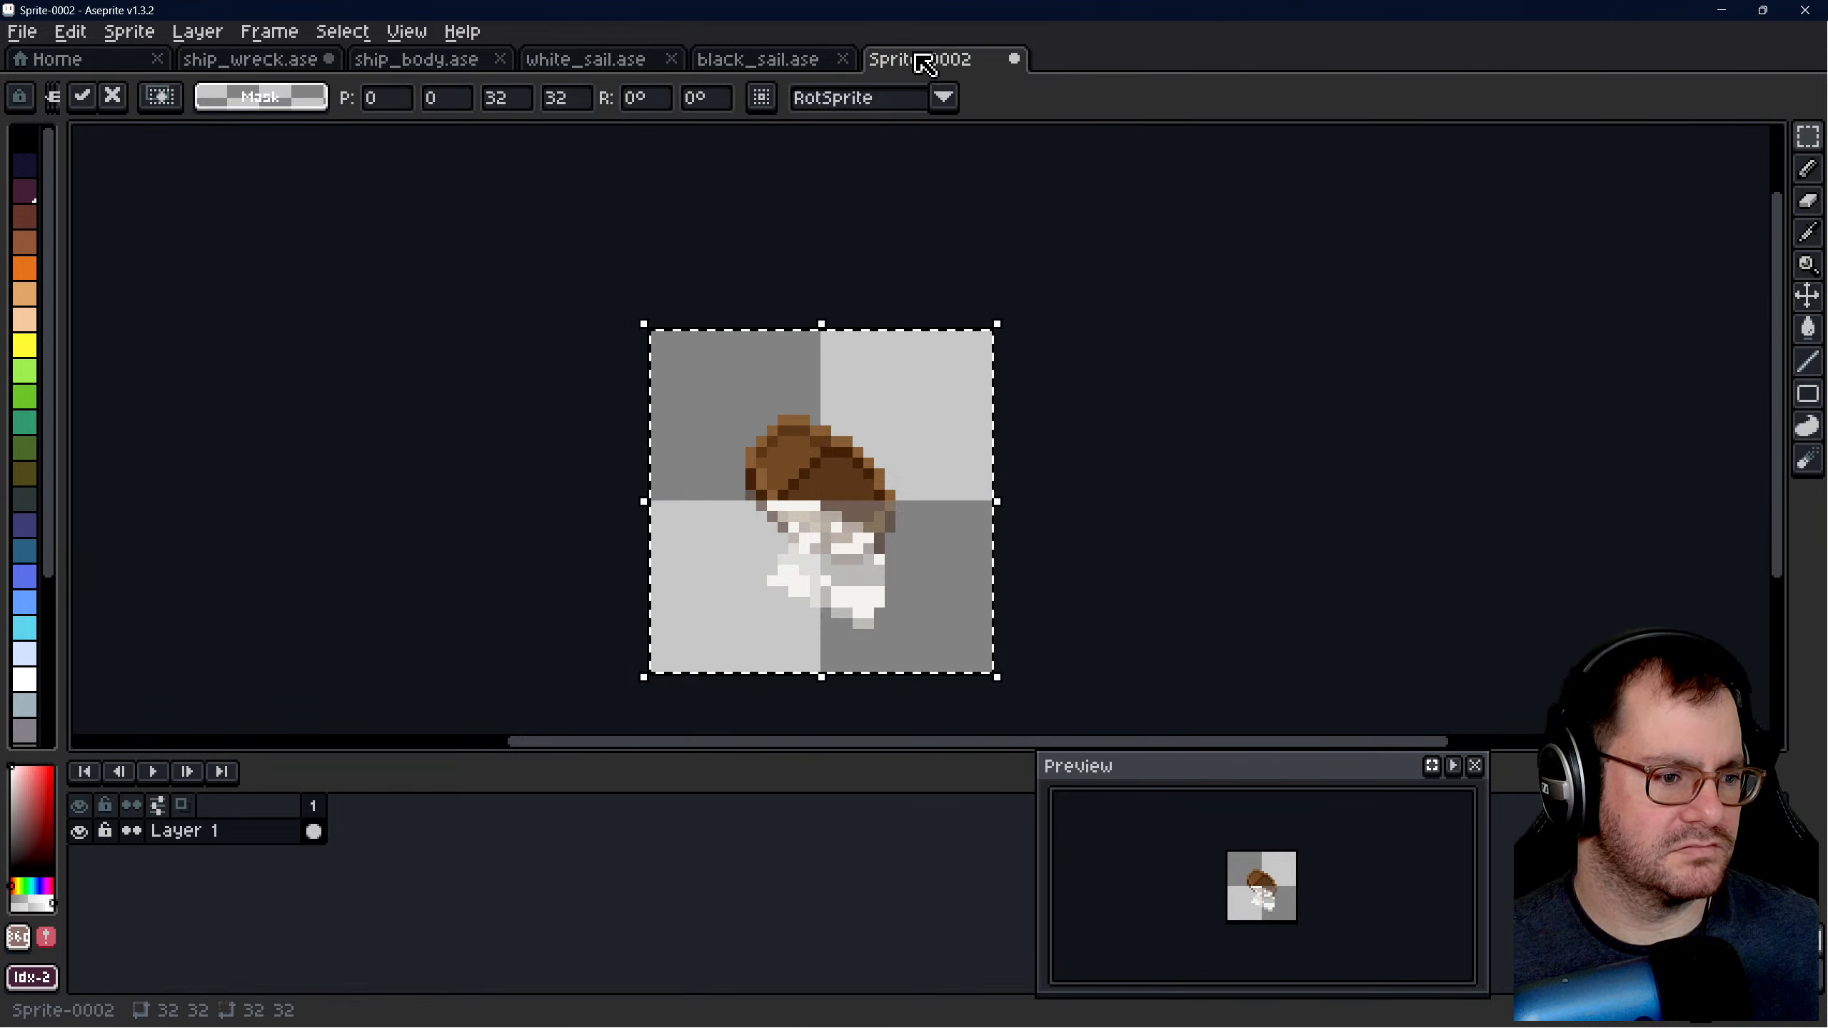
{"action": "key", "text": "ctrl+v"}
{"action": "left_click", "coordinate": [1186, 452]}
{"action": "scroll", "coordinate": [993, 472], "scroll_direction": "down", "scroll_amount": 4}
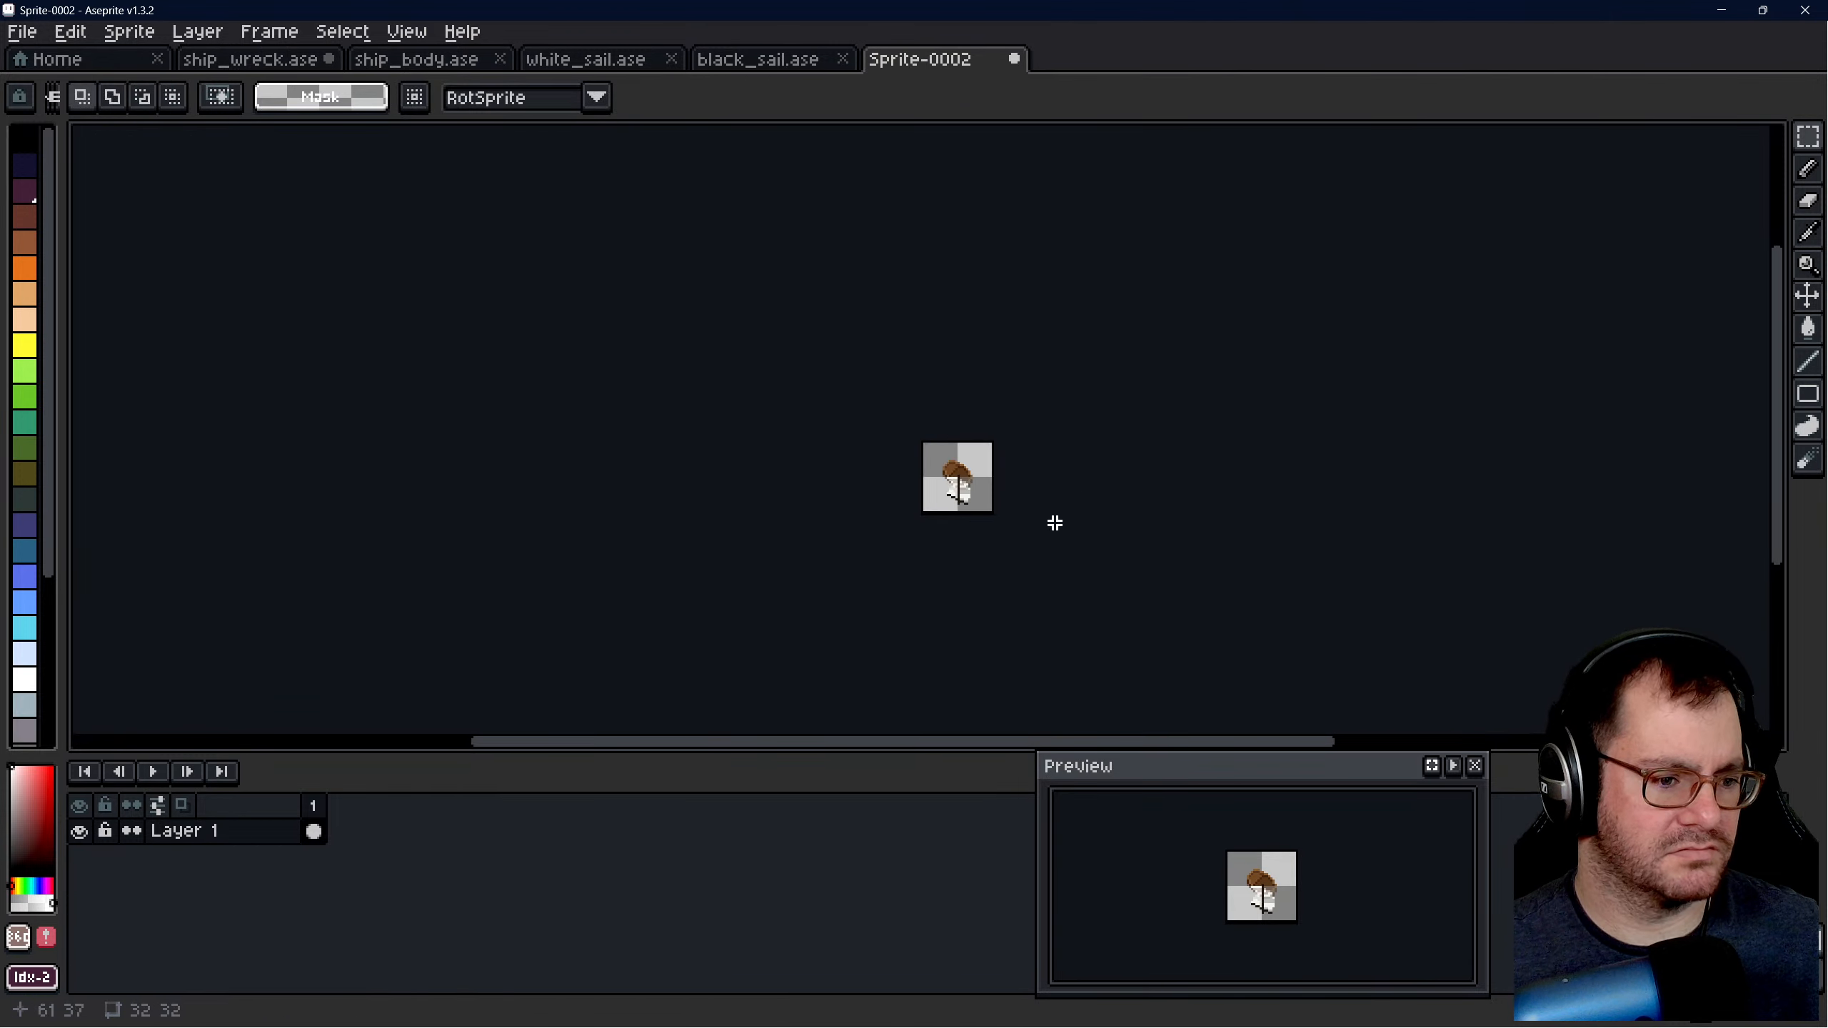
- Save the new sprite as ship_wreck_test in the sprites folder, and save ship_wreck.ase with its selection cleared
{"action": "key", "text": "ctrl+s"}
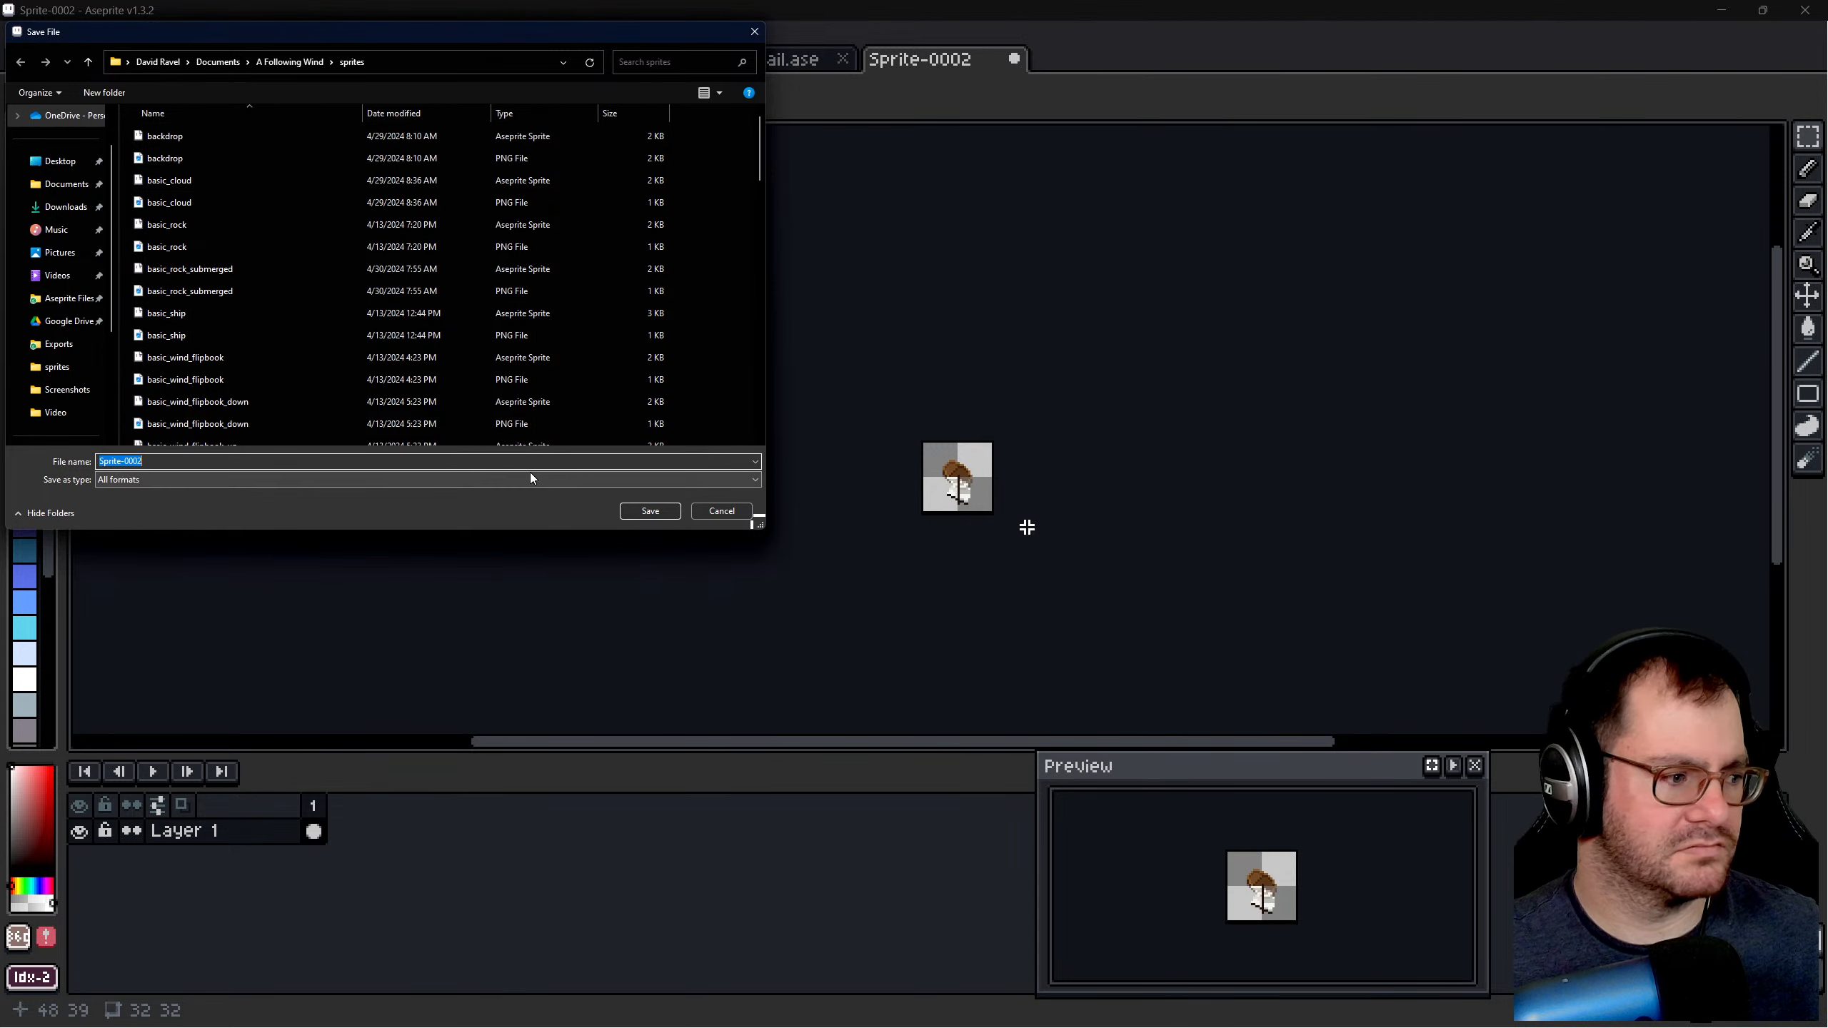
{"action": "type", "text": "ship"}
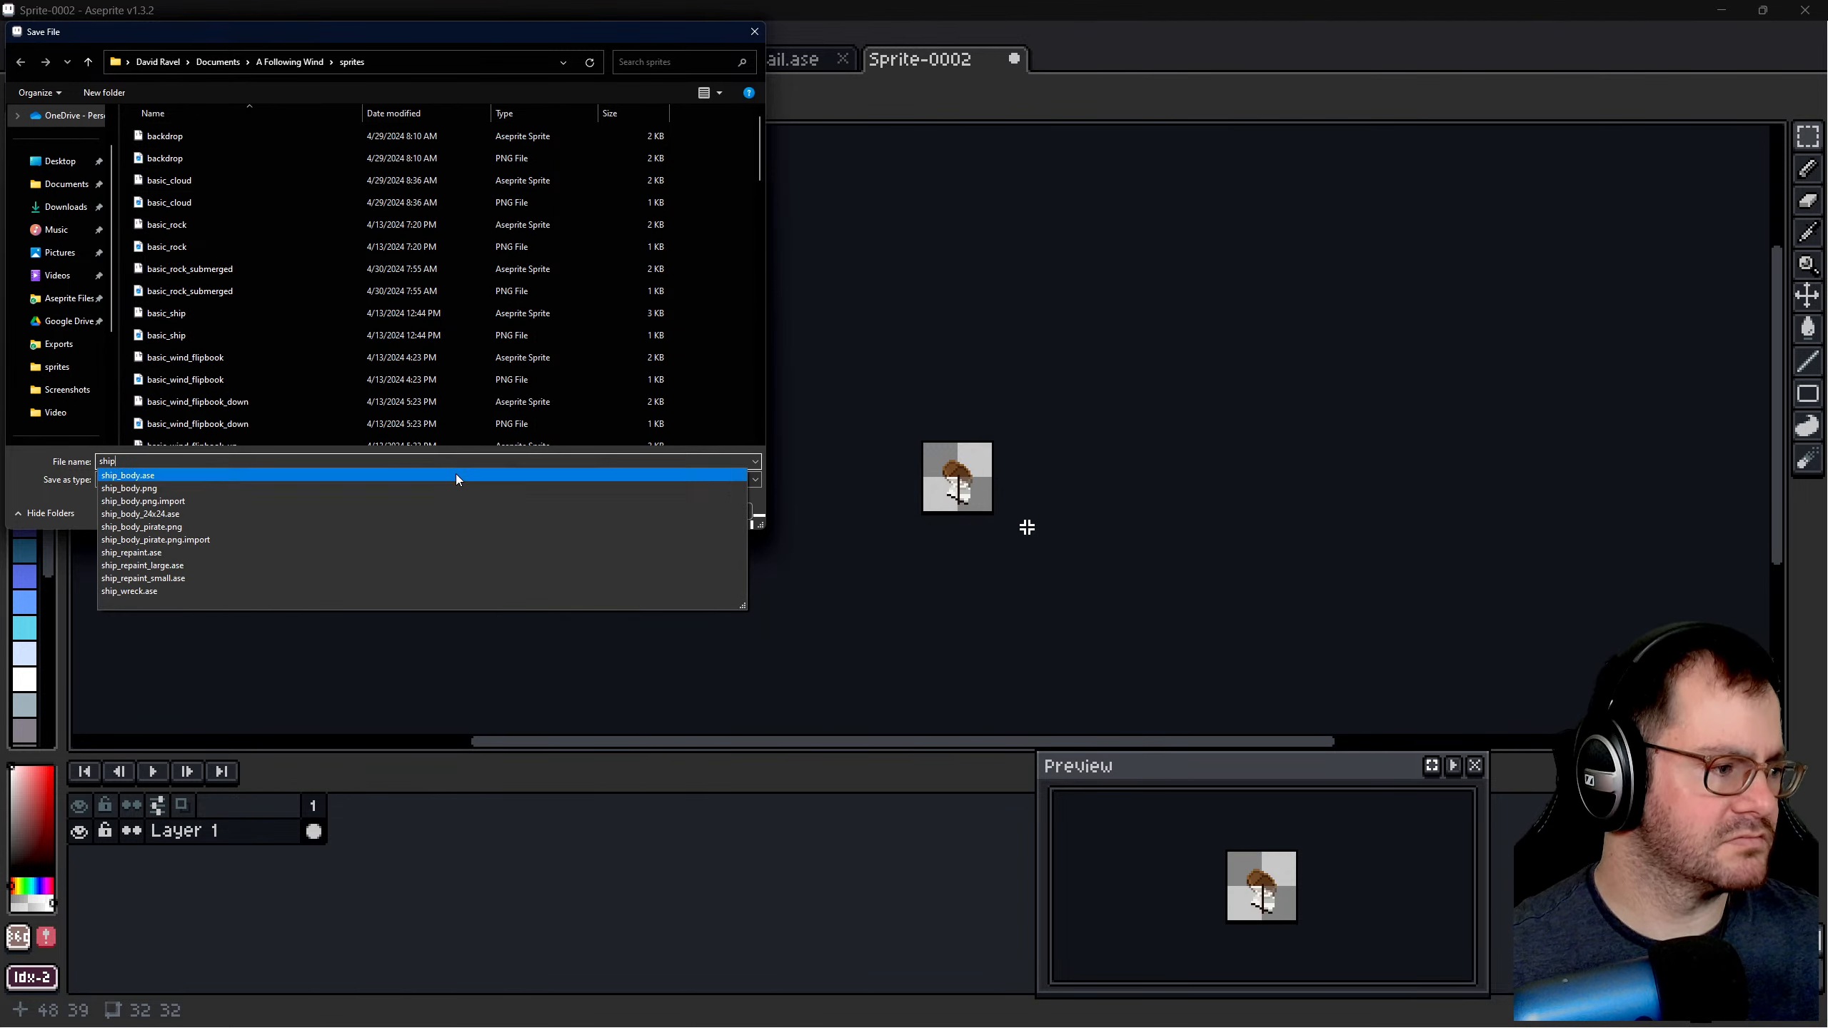
{"action": "type", "text": "_wreck_test"}
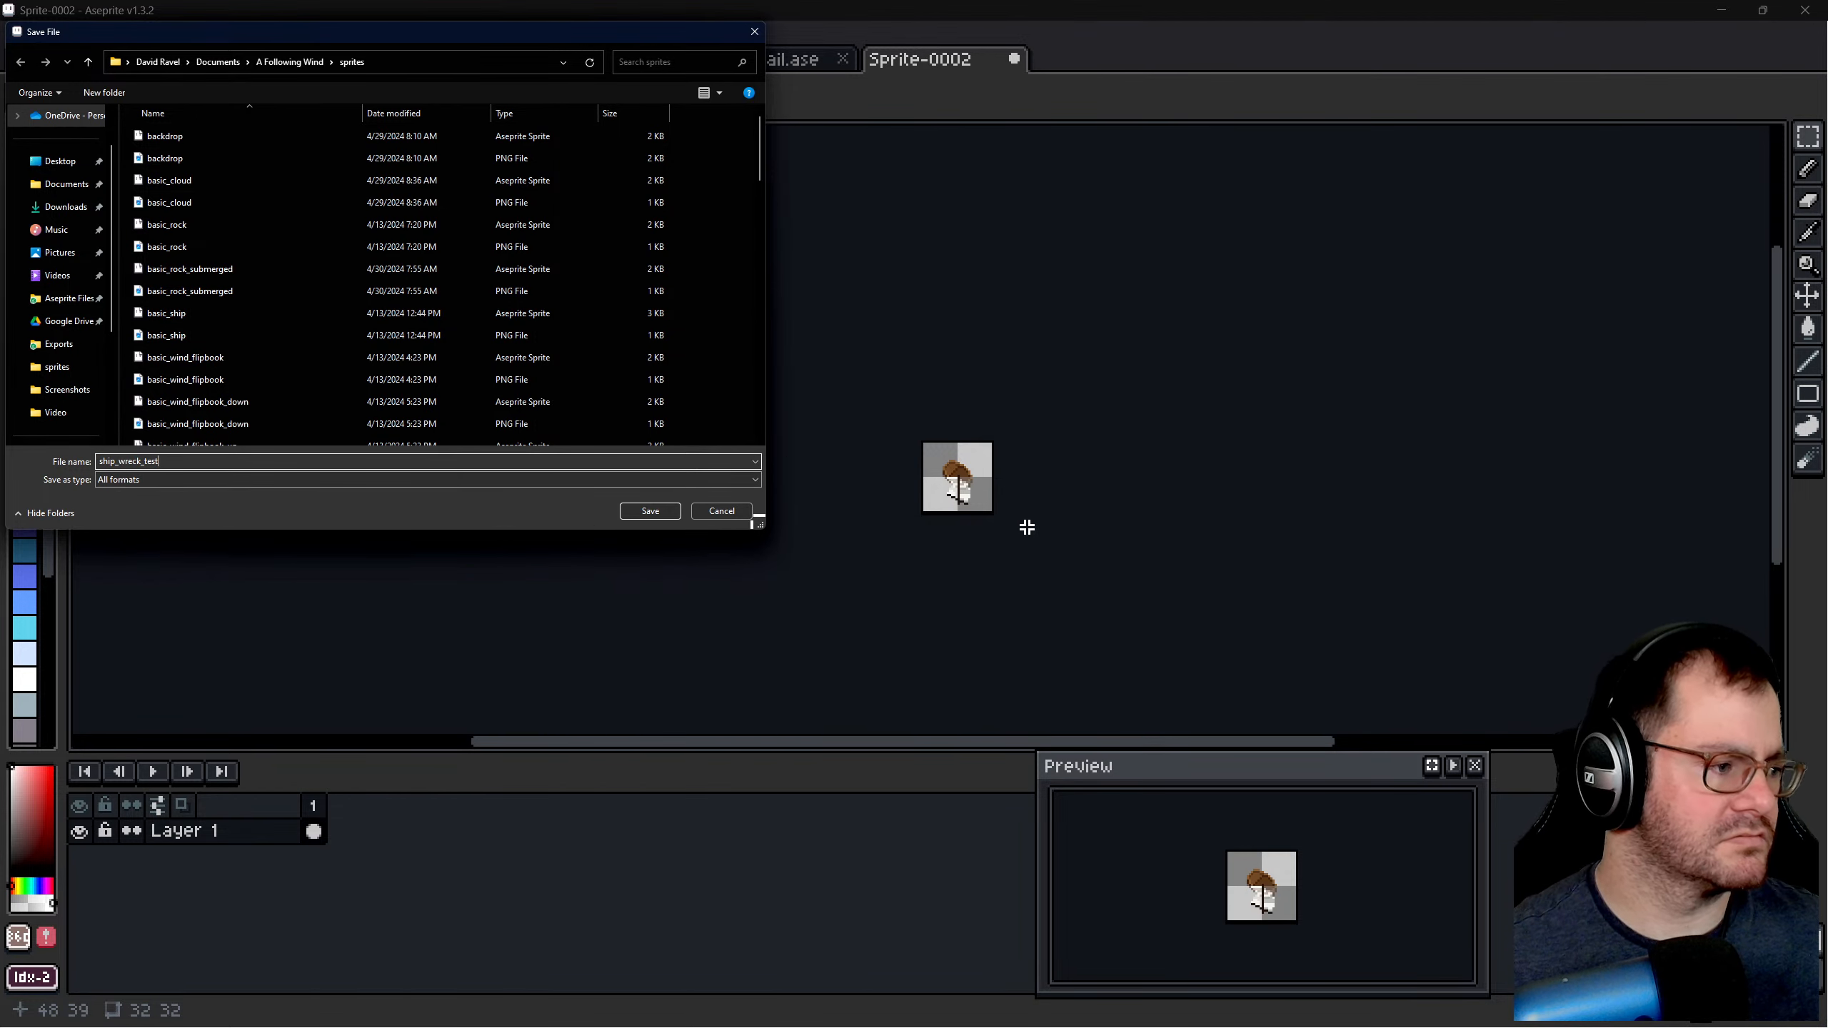
{"action": "left_click", "coordinate": [655, 509]}
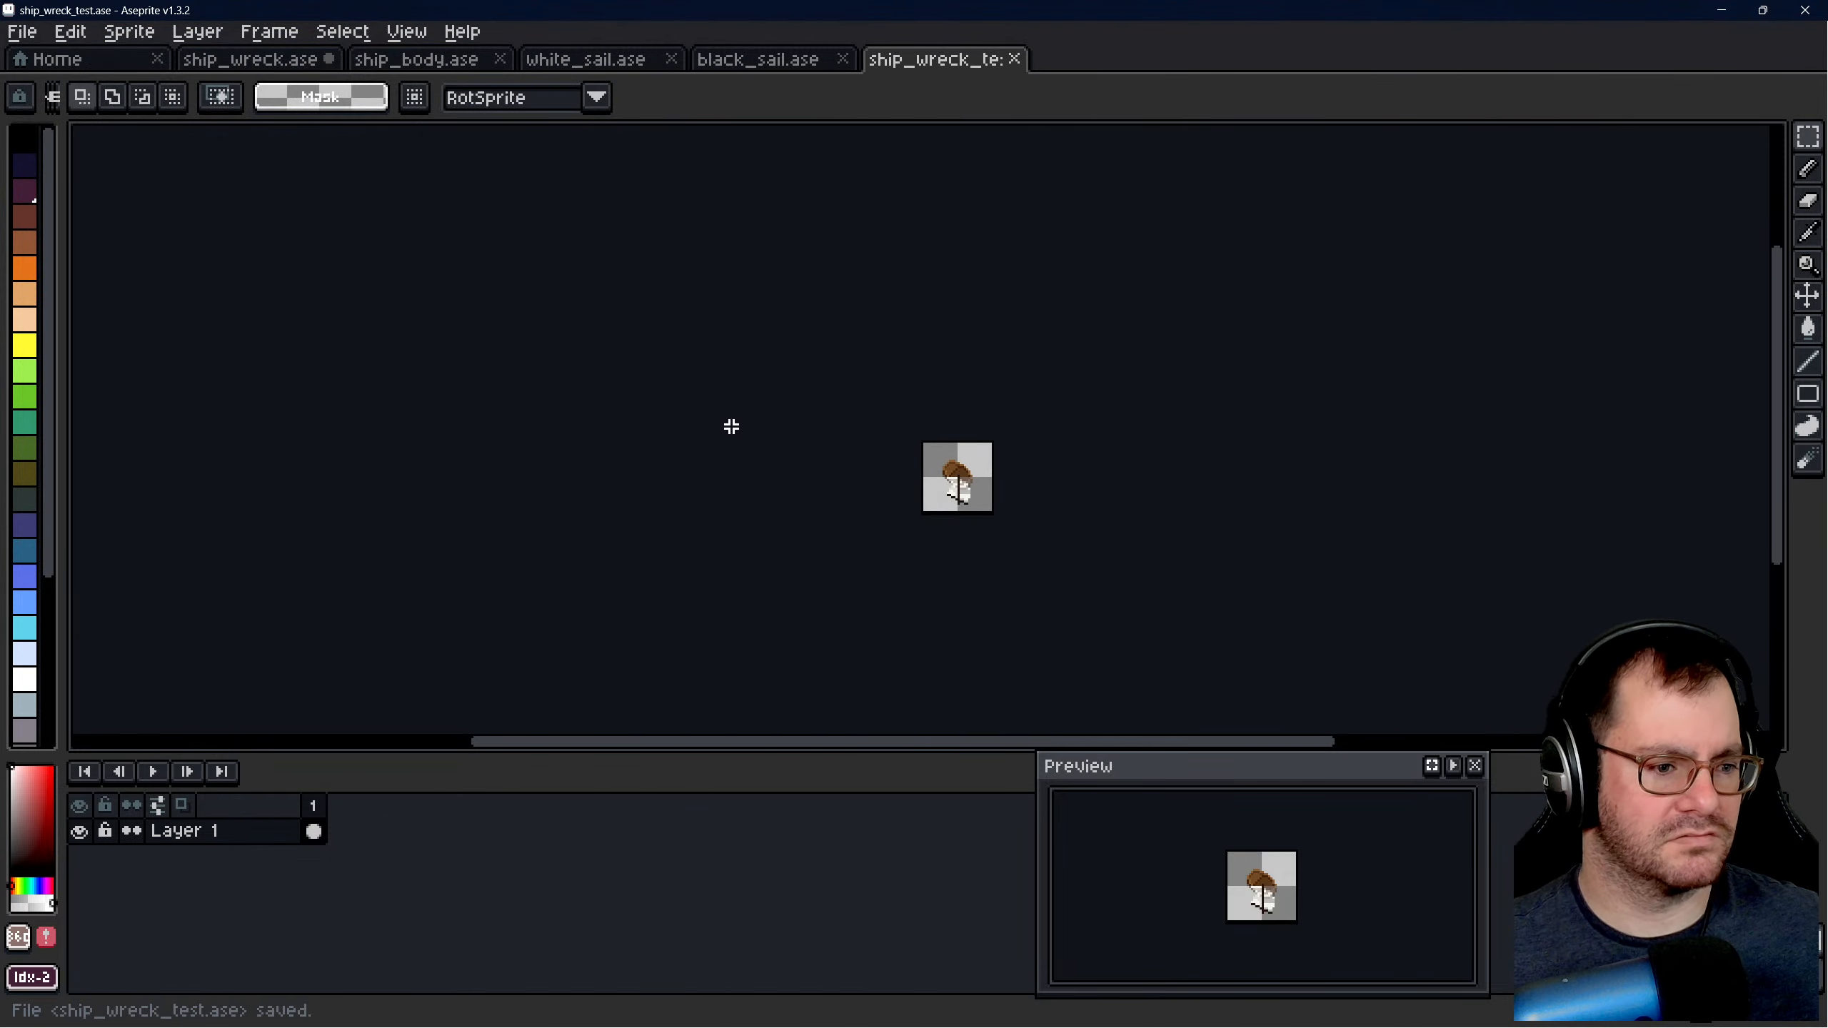
{"action": "left_click", "coordinate": [259, 59]}
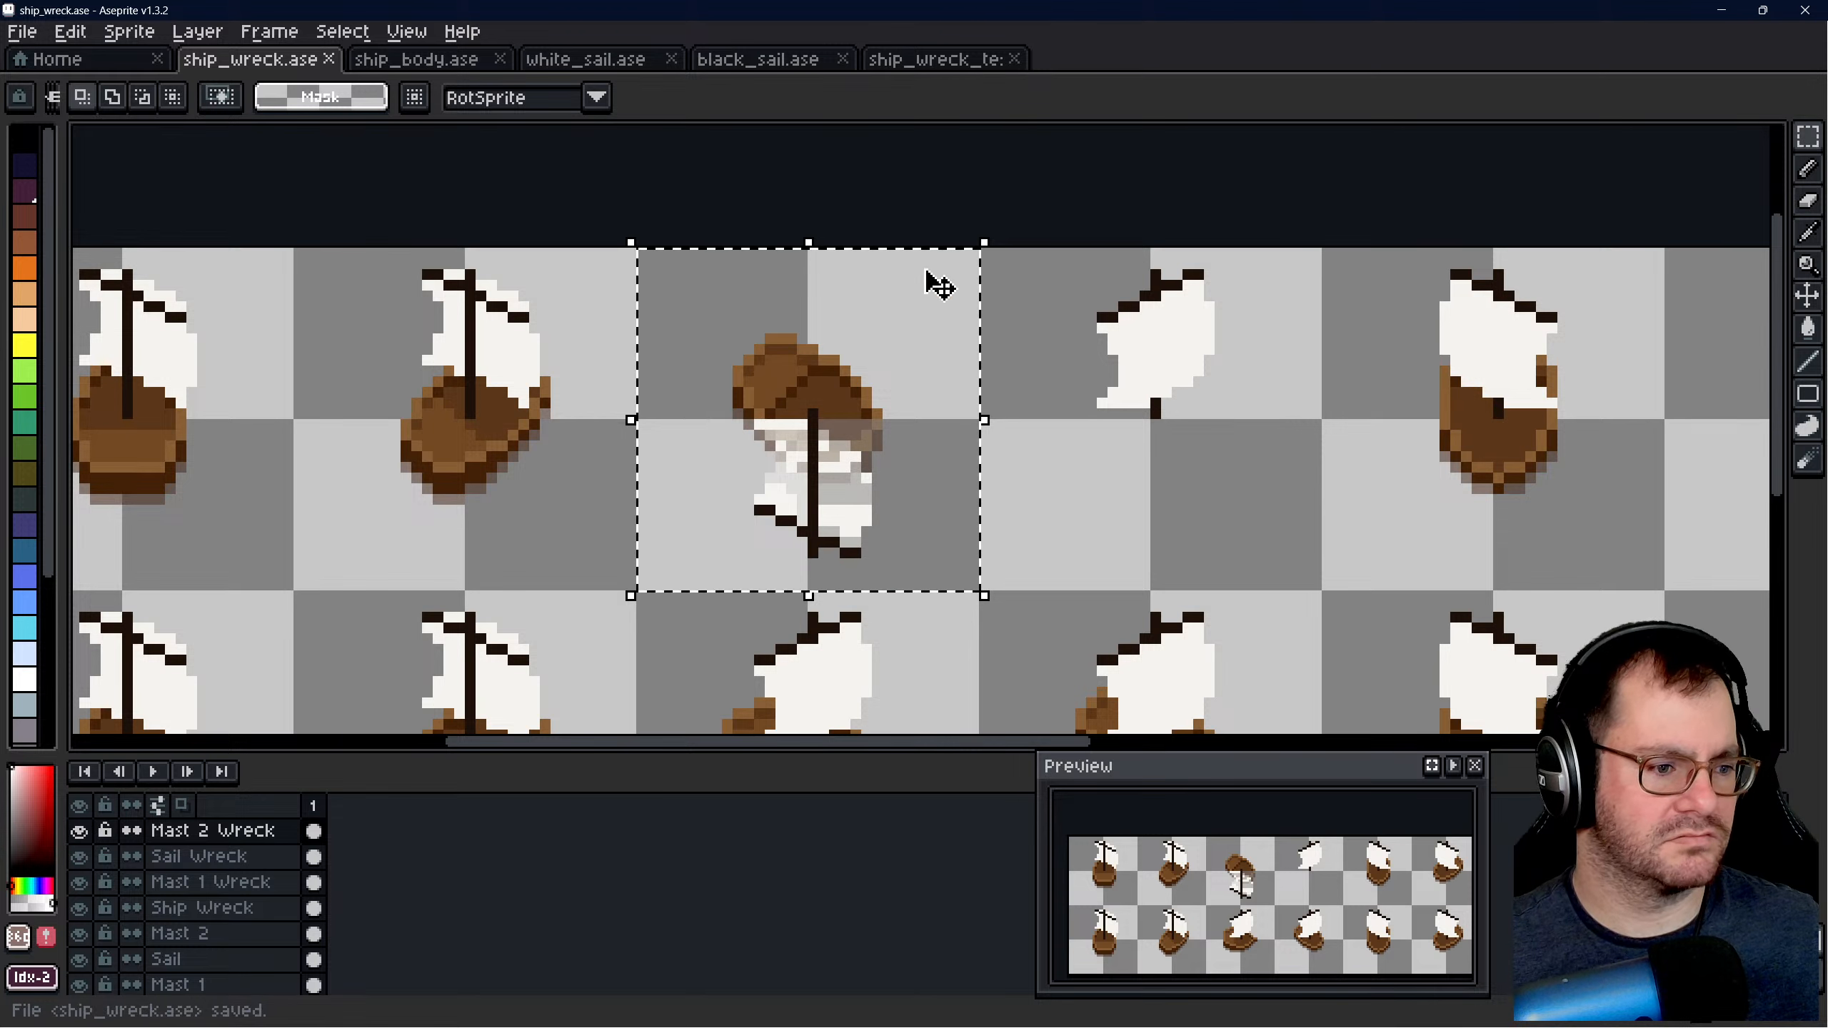
{"action": "left_click", "coordinate": [993, 179]}
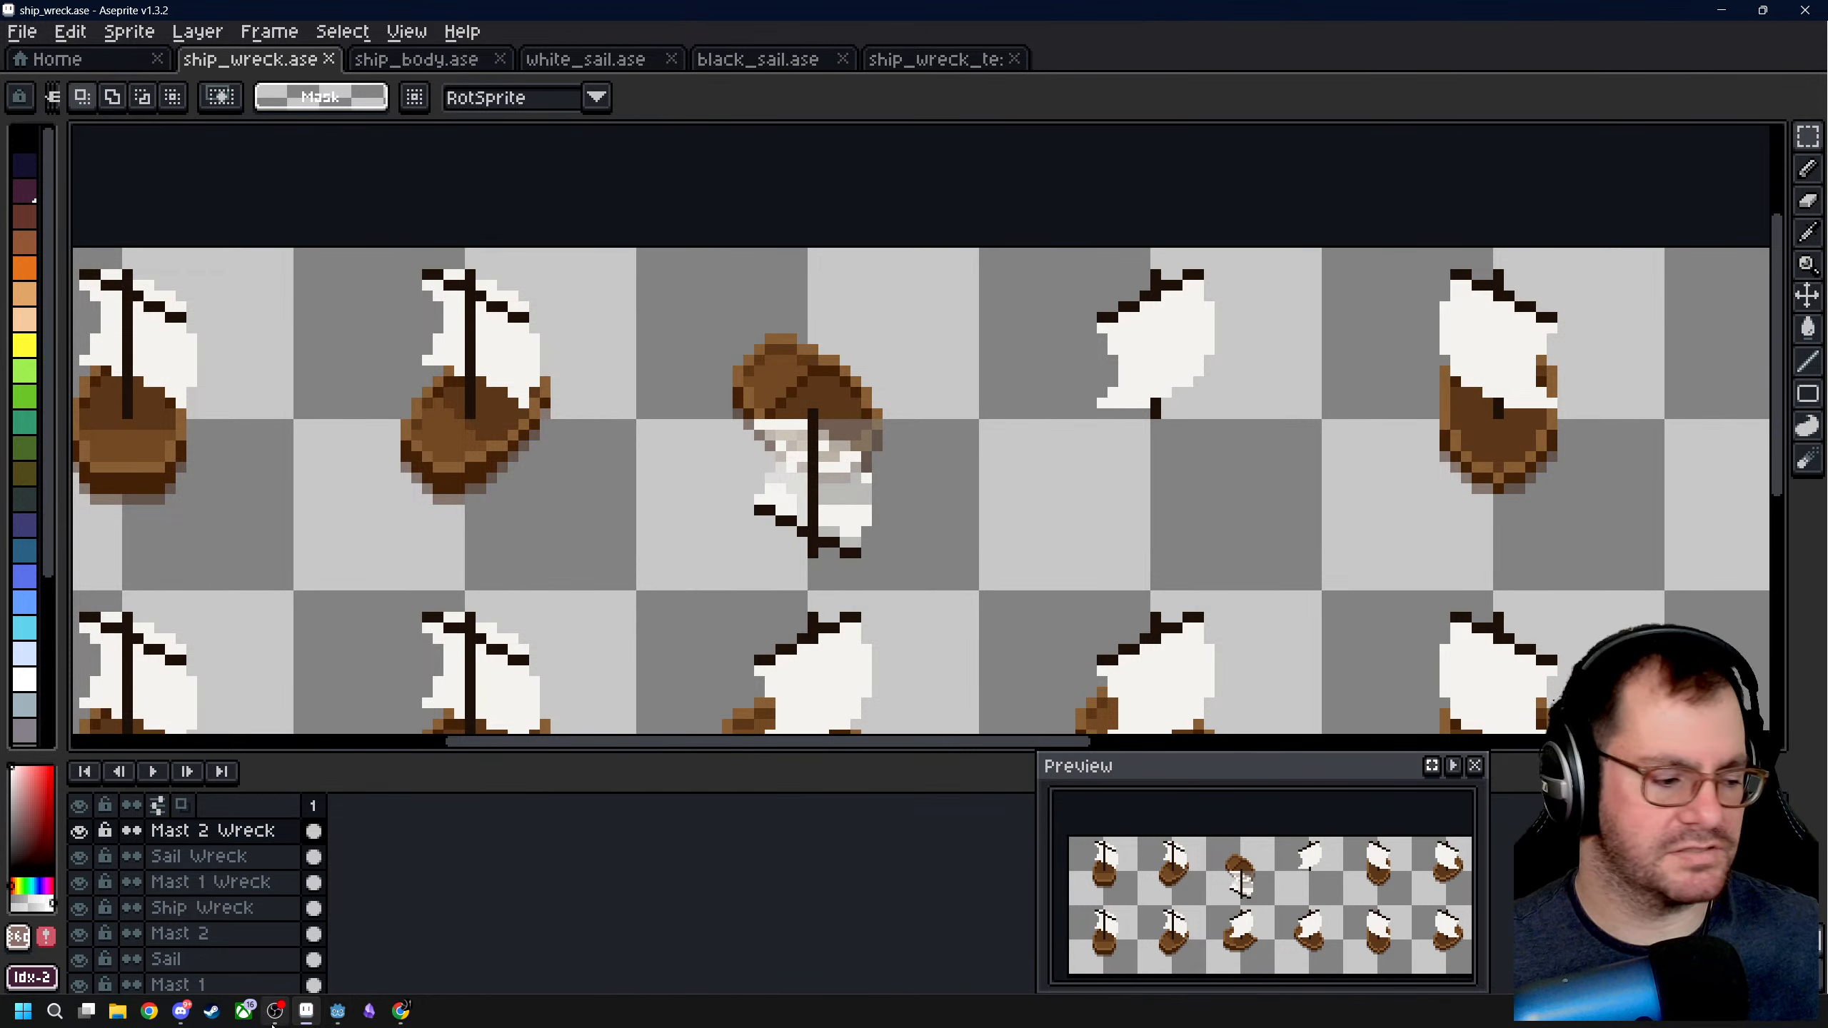
- Switch to Godot Engine and show the main scene in the 2D view
{"action": "left_click", "coordinate": [350, 1022]}
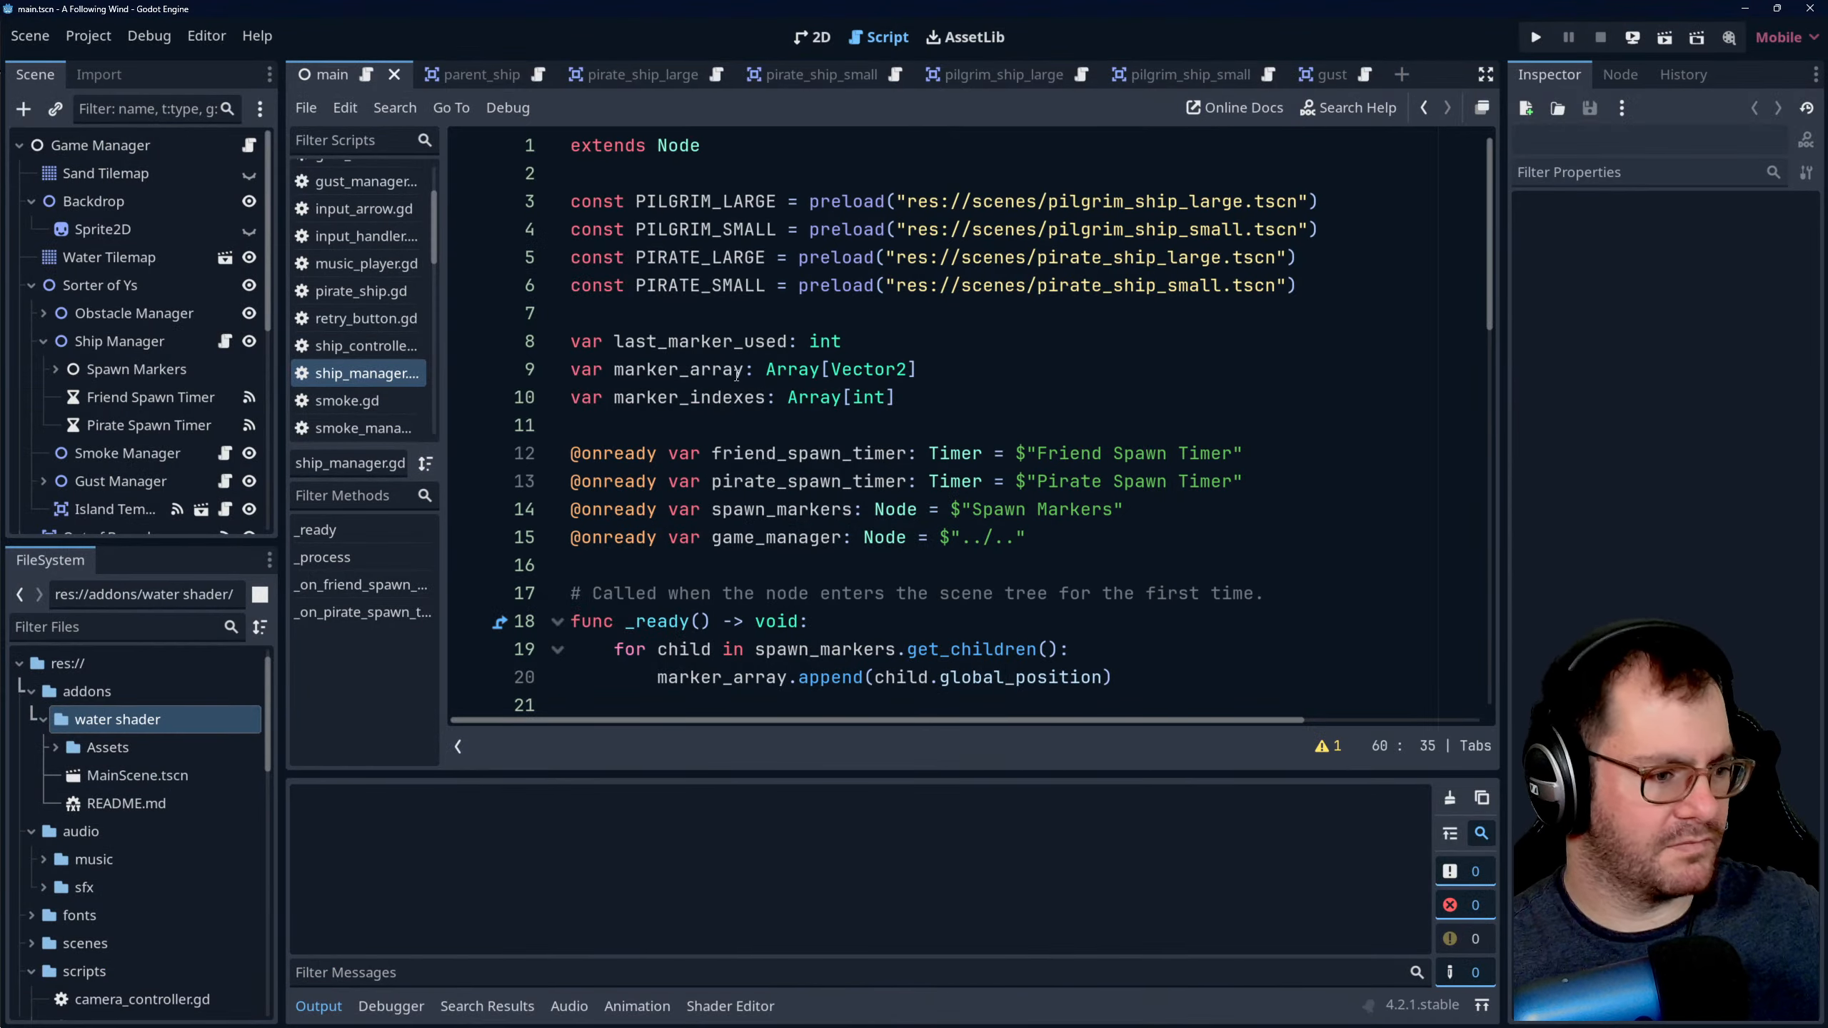
{"action": "left_click", "coordinate": [821, 35]}
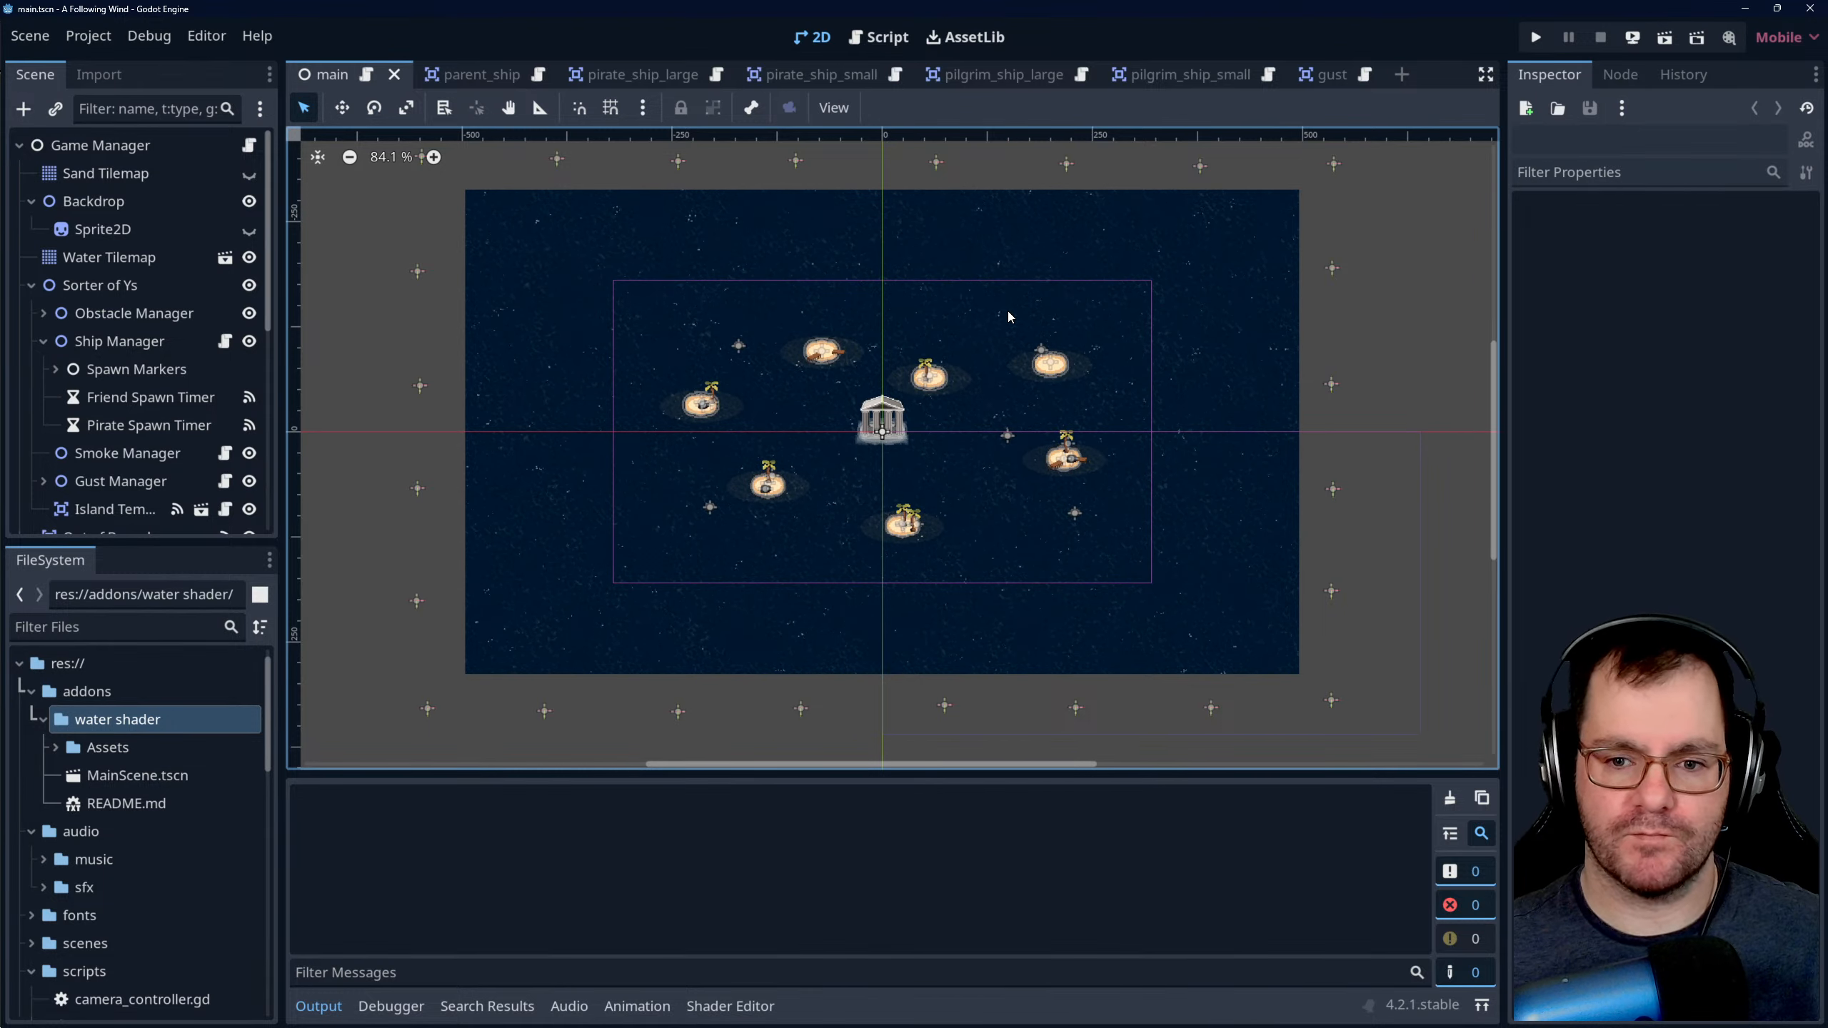
{"action": "scroll", "coordinate": [794, 484], "scroll_direction": "up", "scroll_amount": 3}
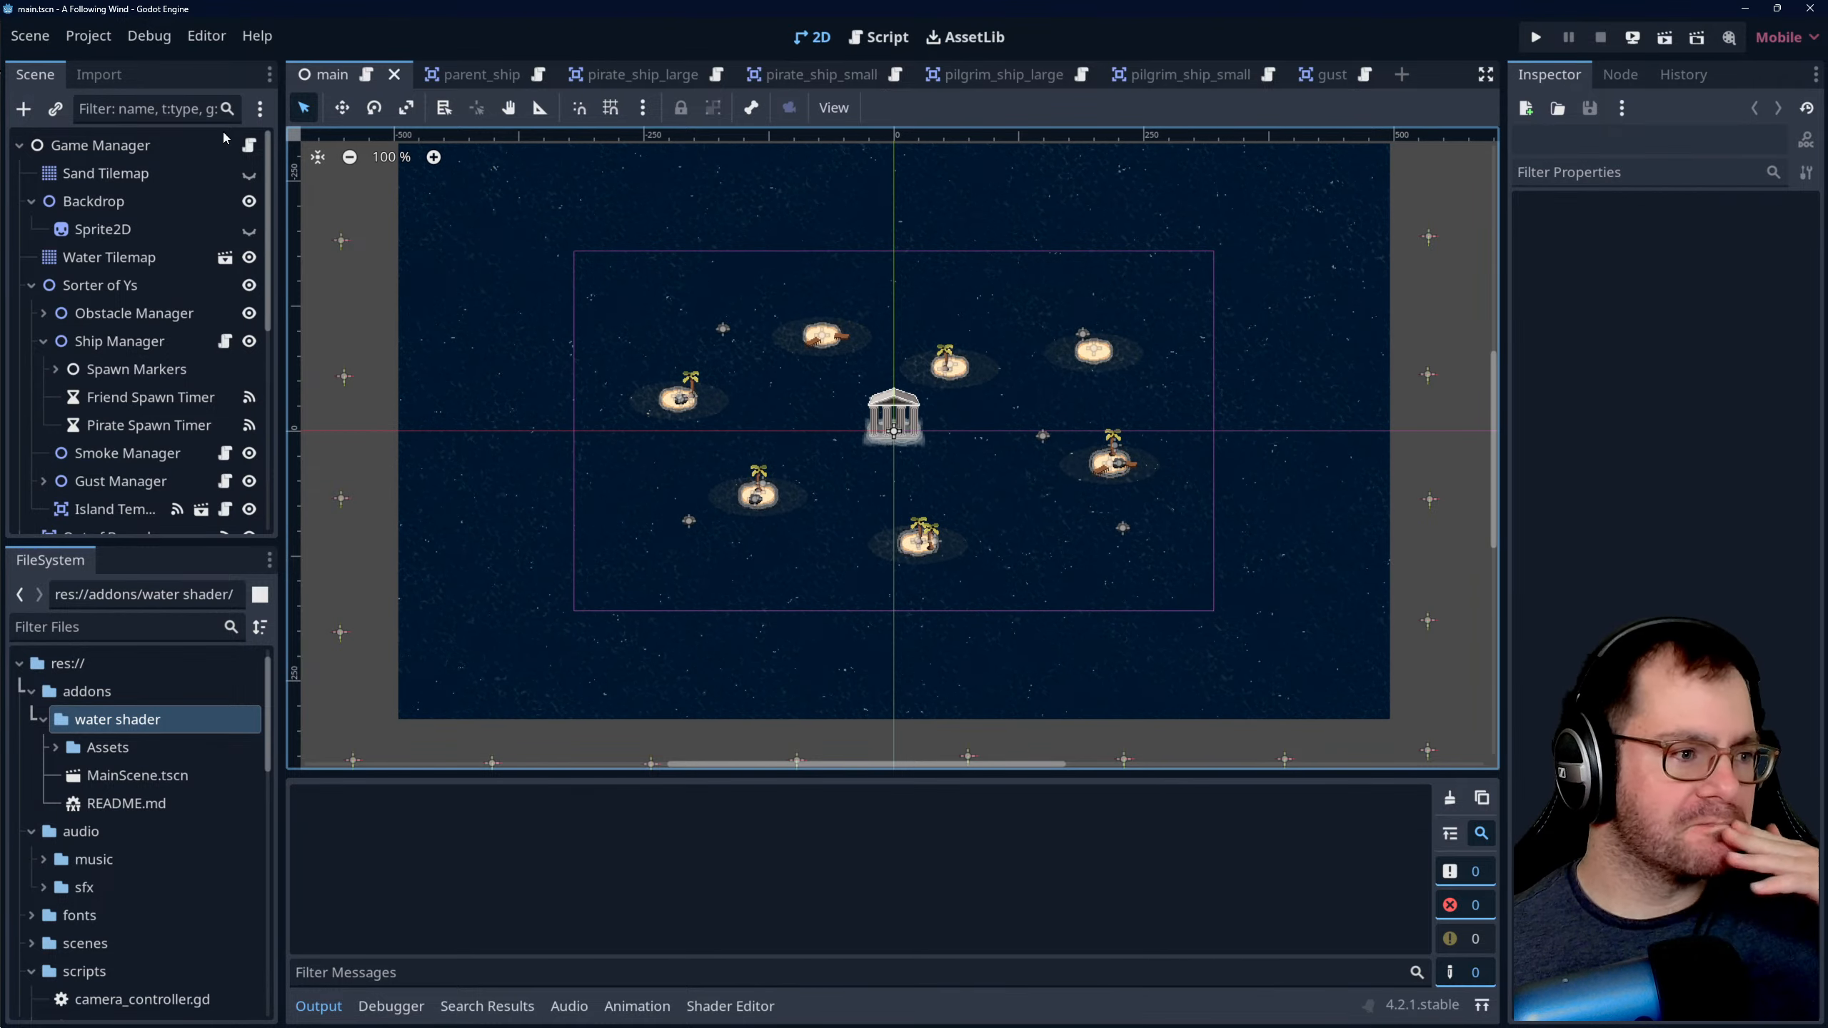
- Create a new scene with a 2D Scene root node
{"action": "left_click", "coordinate": [29, 35]}
{"action": "left_click", "coordinate": [52, 71]}
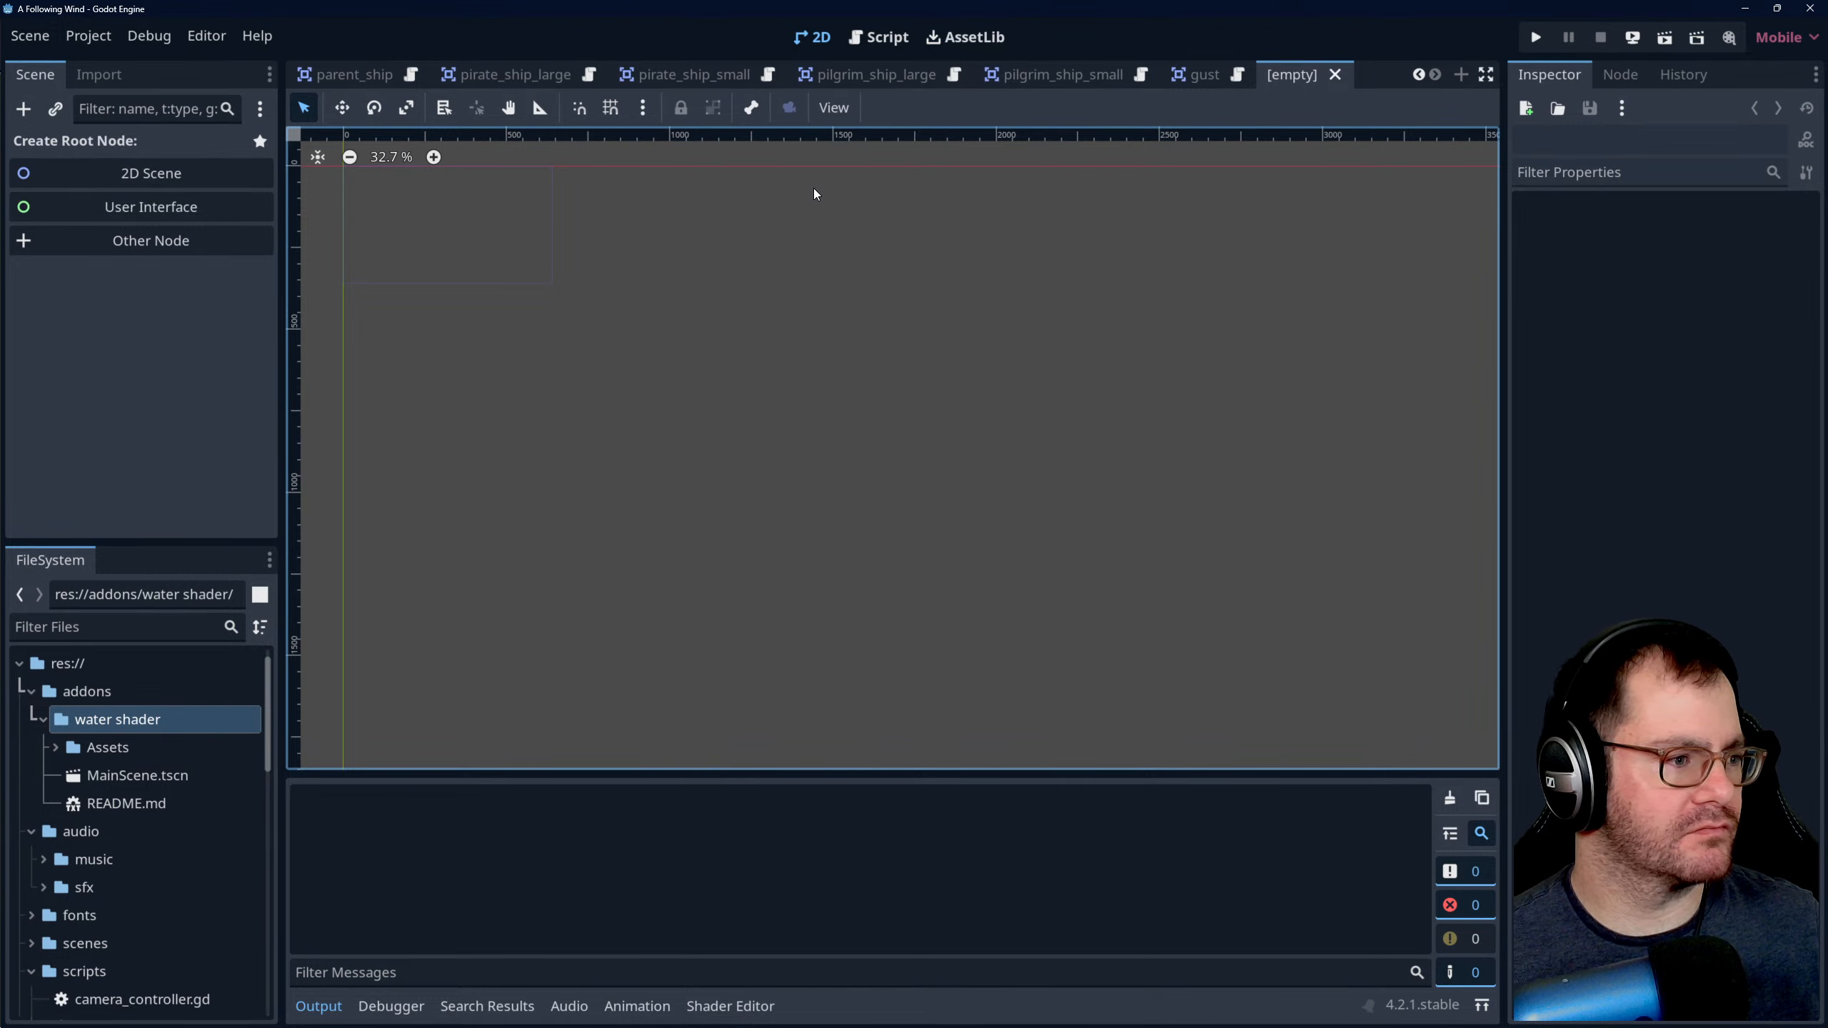
{"action": "left_click", "coordinate": [349, 74]}
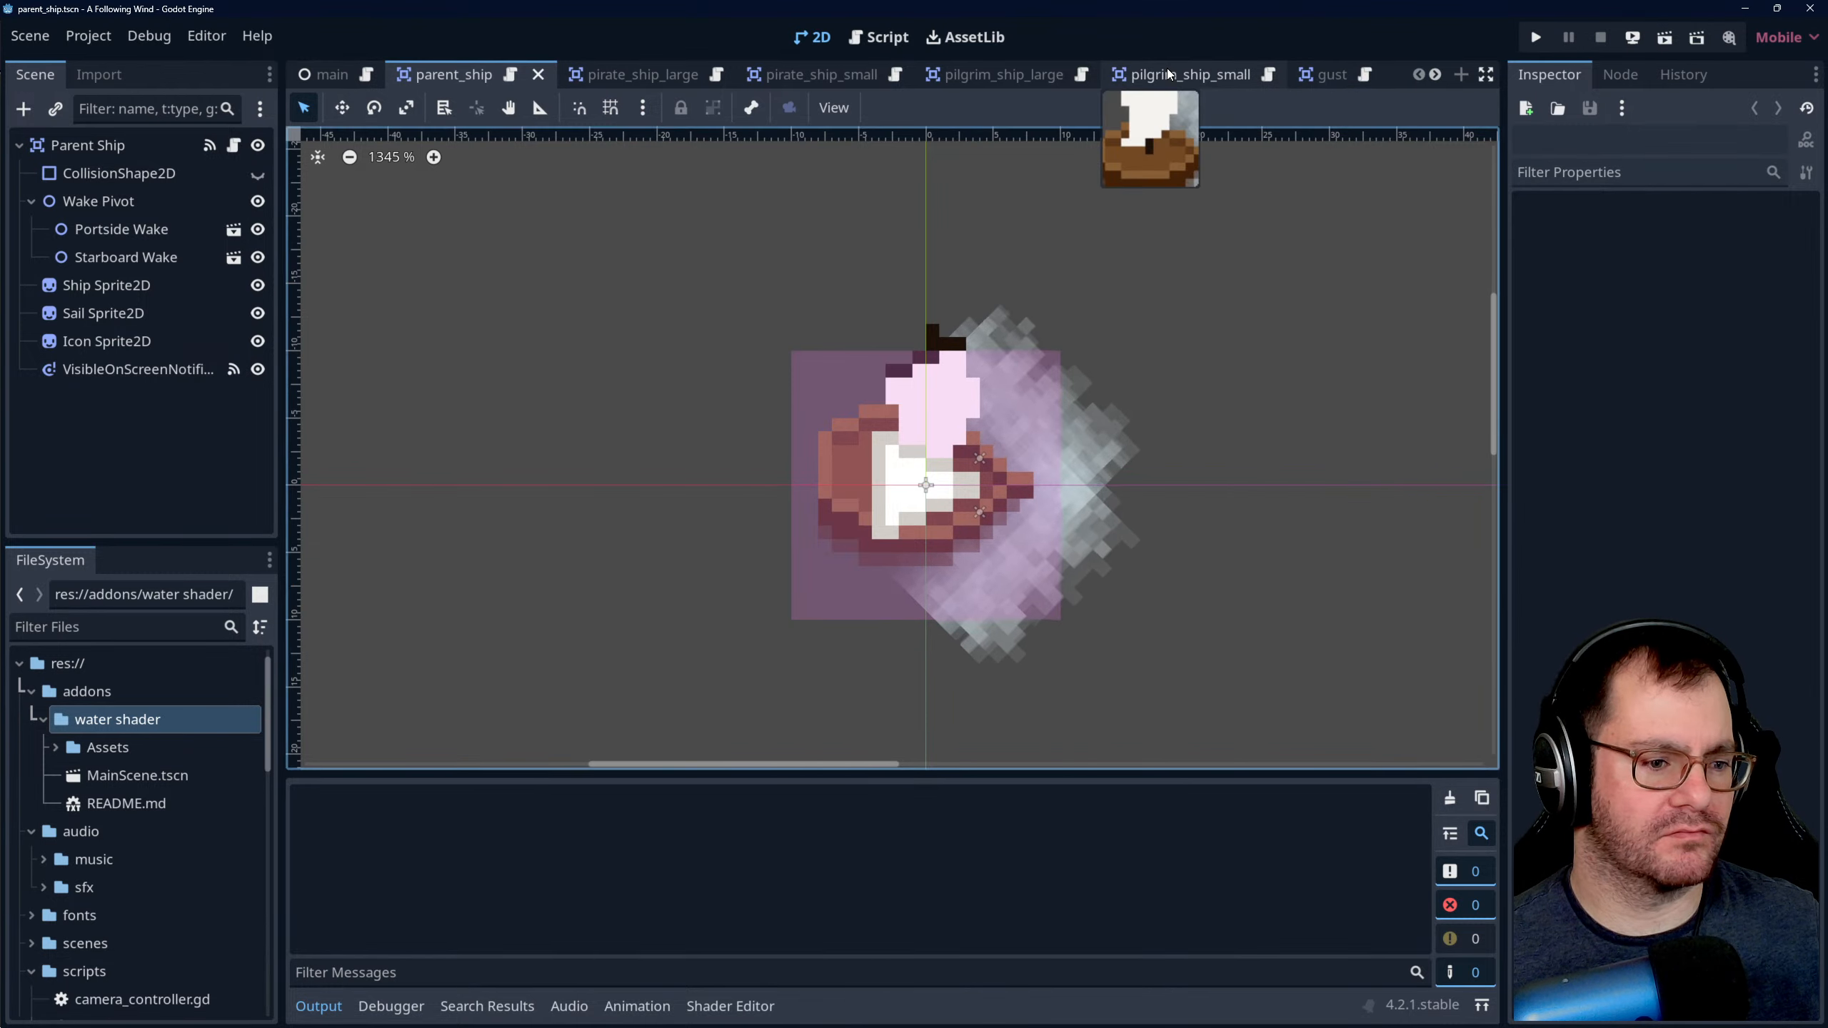
{"action": "key", "text": "ctrl+n"}
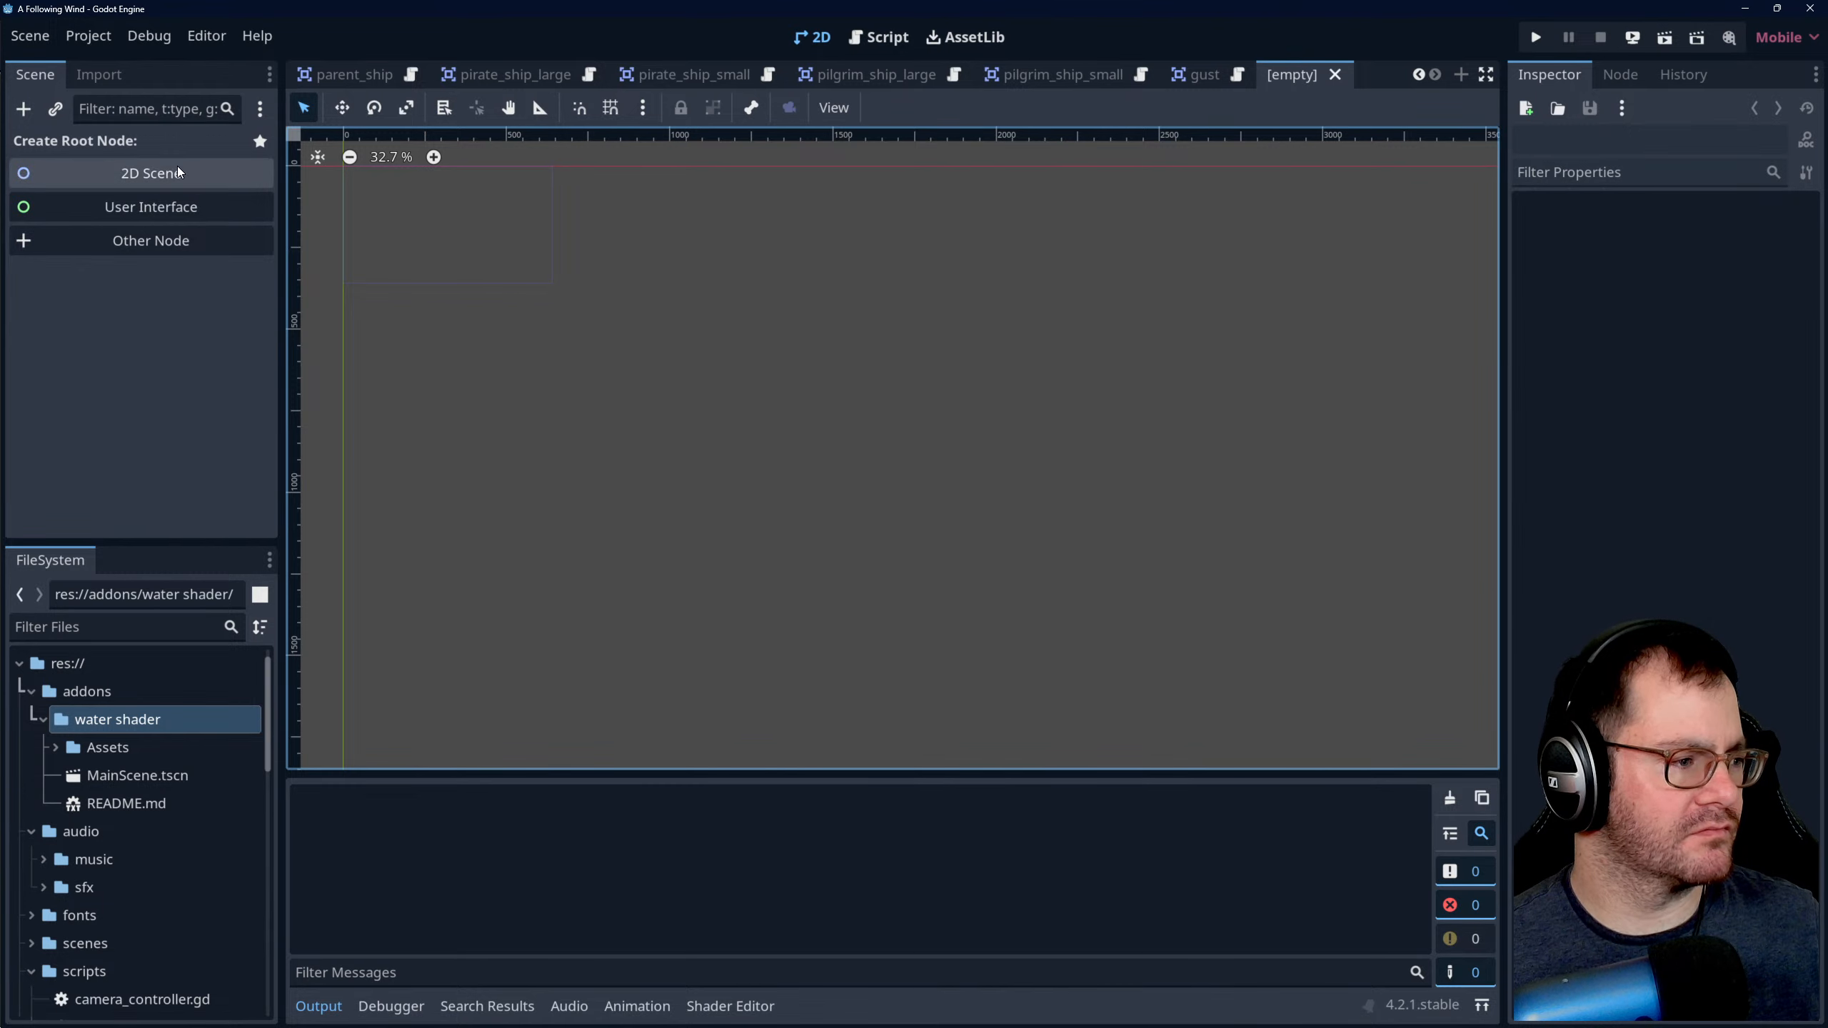
{"action": "left_click", "coordinate": [153, 180]}
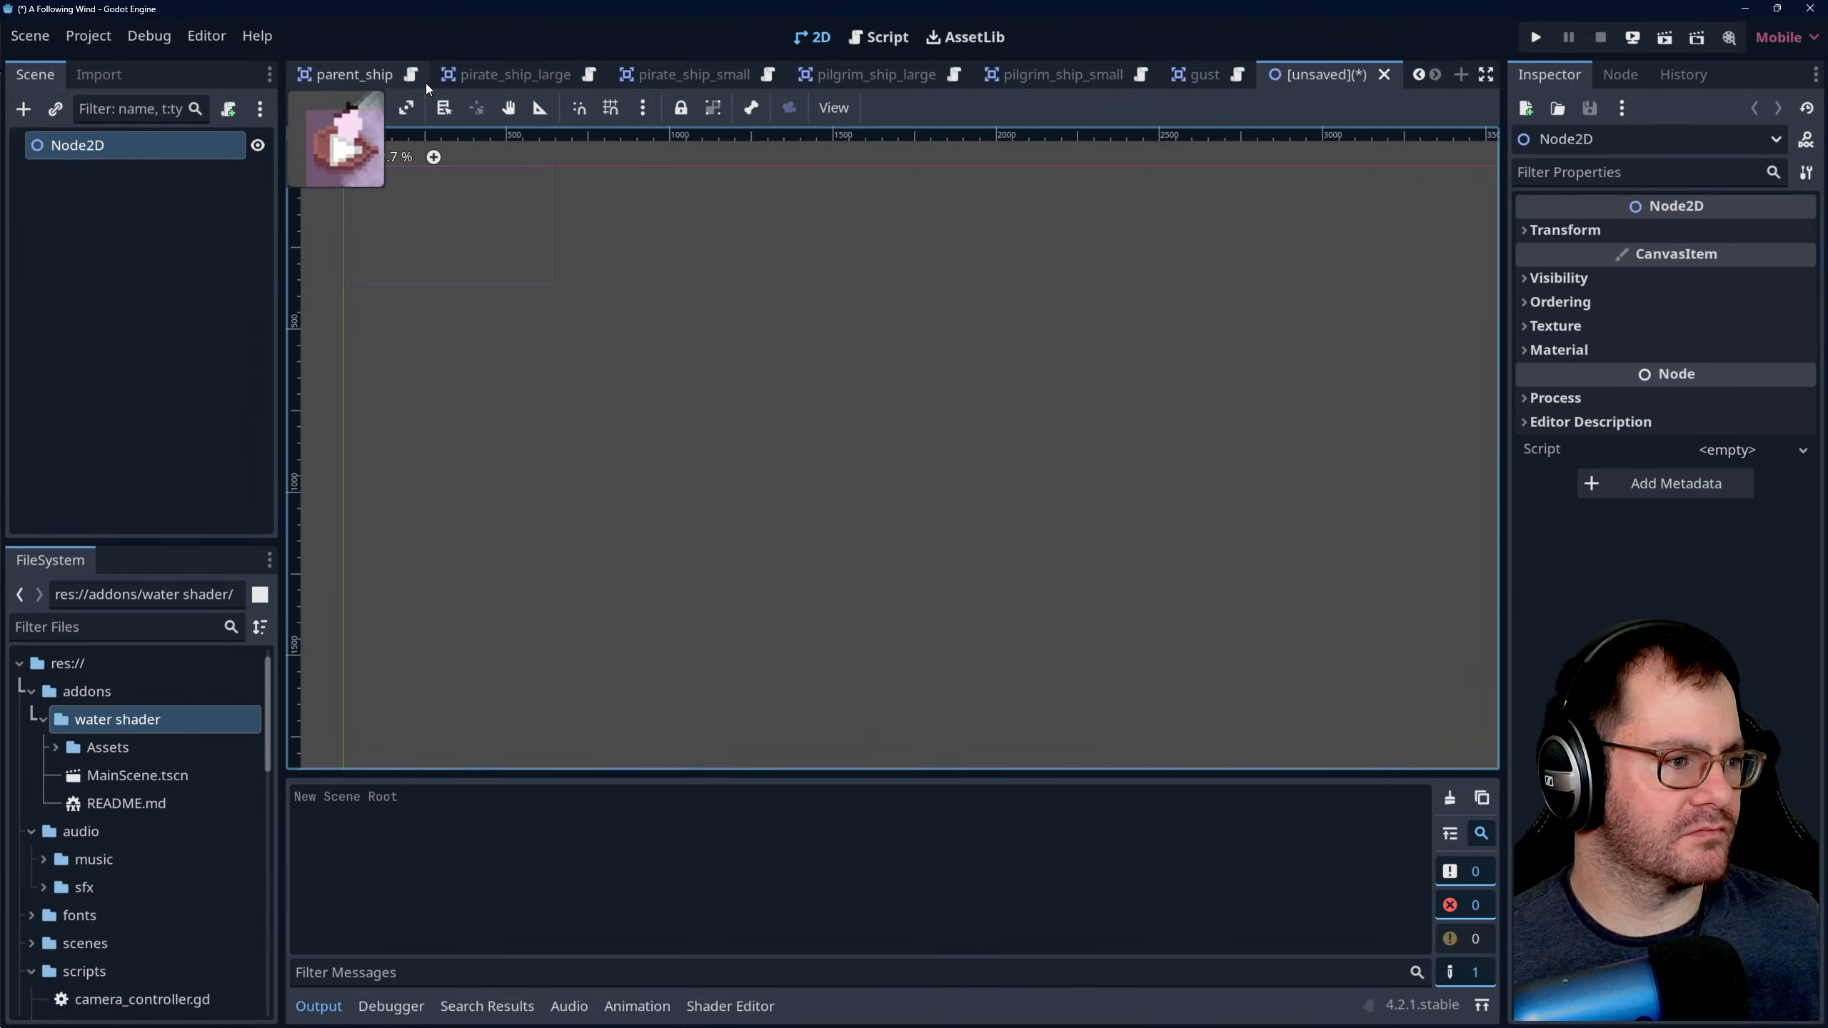
- Glance at the parent_ship scene, return to the unsaved scene and rename its root node to Ship Wreck
{"action": "left_click", "coordinate": [380, 73]}
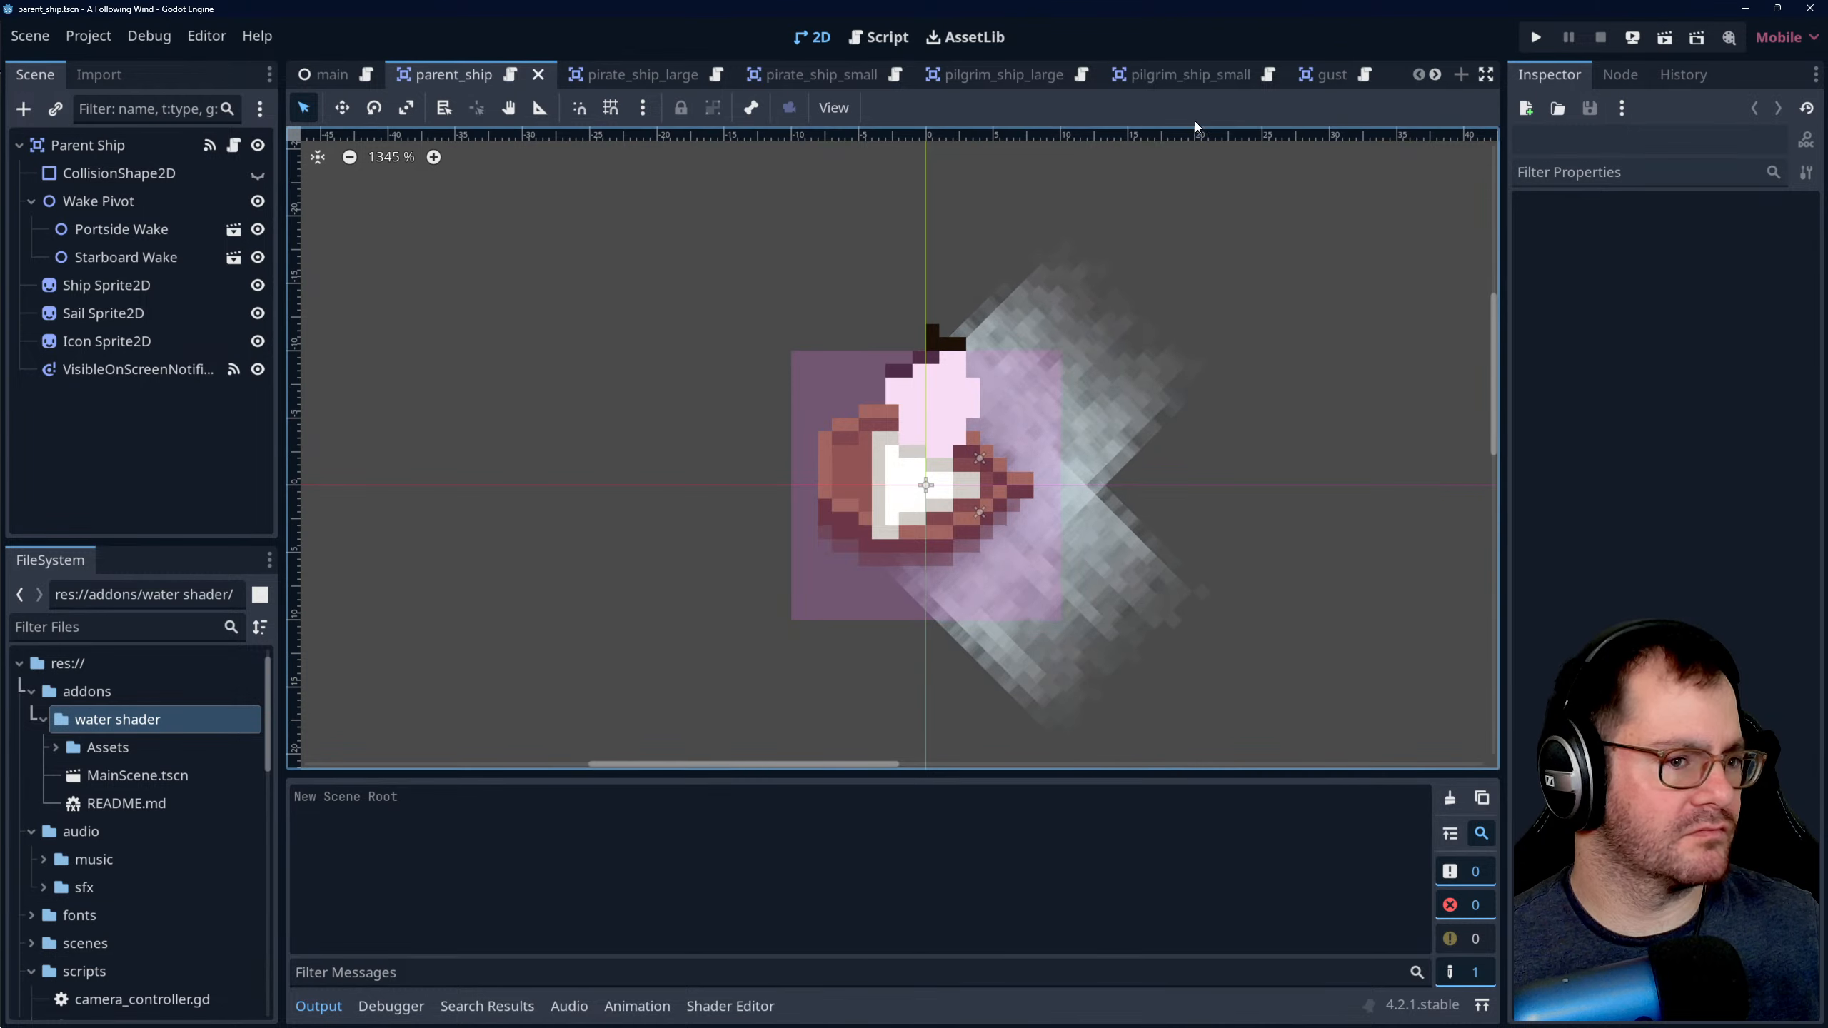
{"action": "scroll", "coordinate": [1337, 76], "scroll_direction": "down", "scroll_amount": 1}
{"action": "left_click", "coordinate": [1336, 75]}
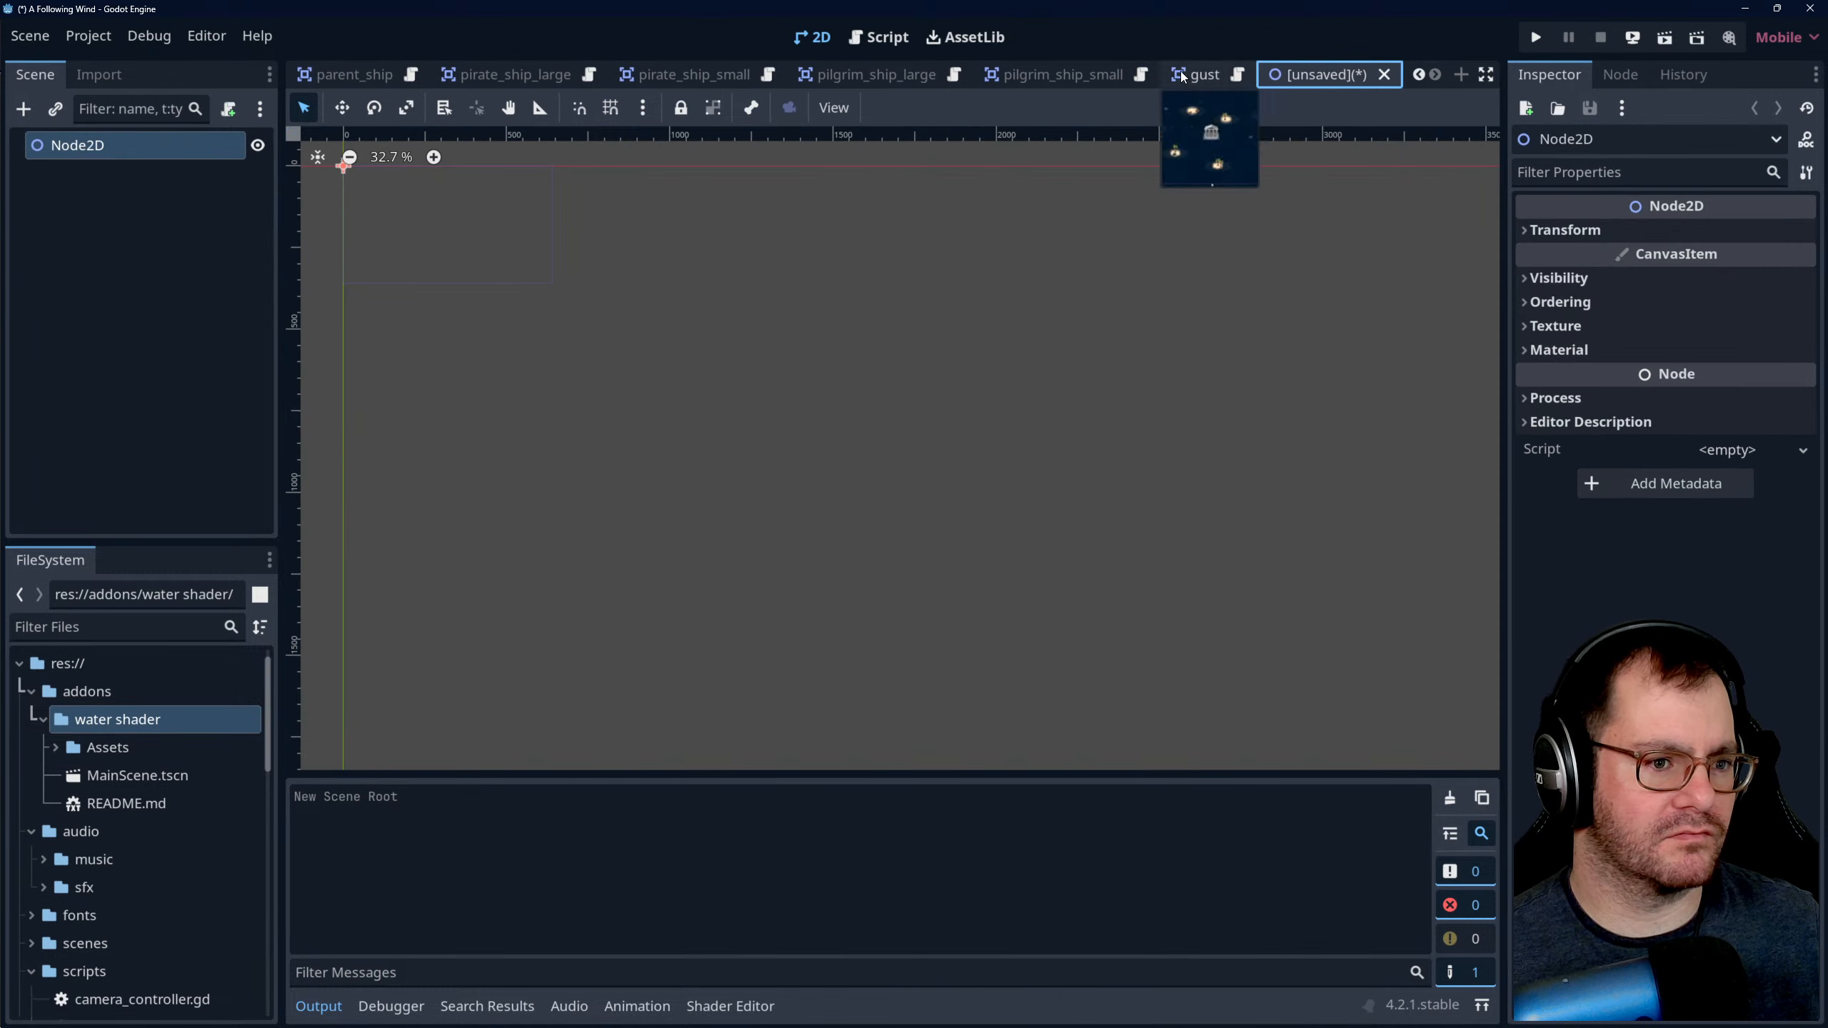
{"action": "double_click", "coordinate": [95, 145]}
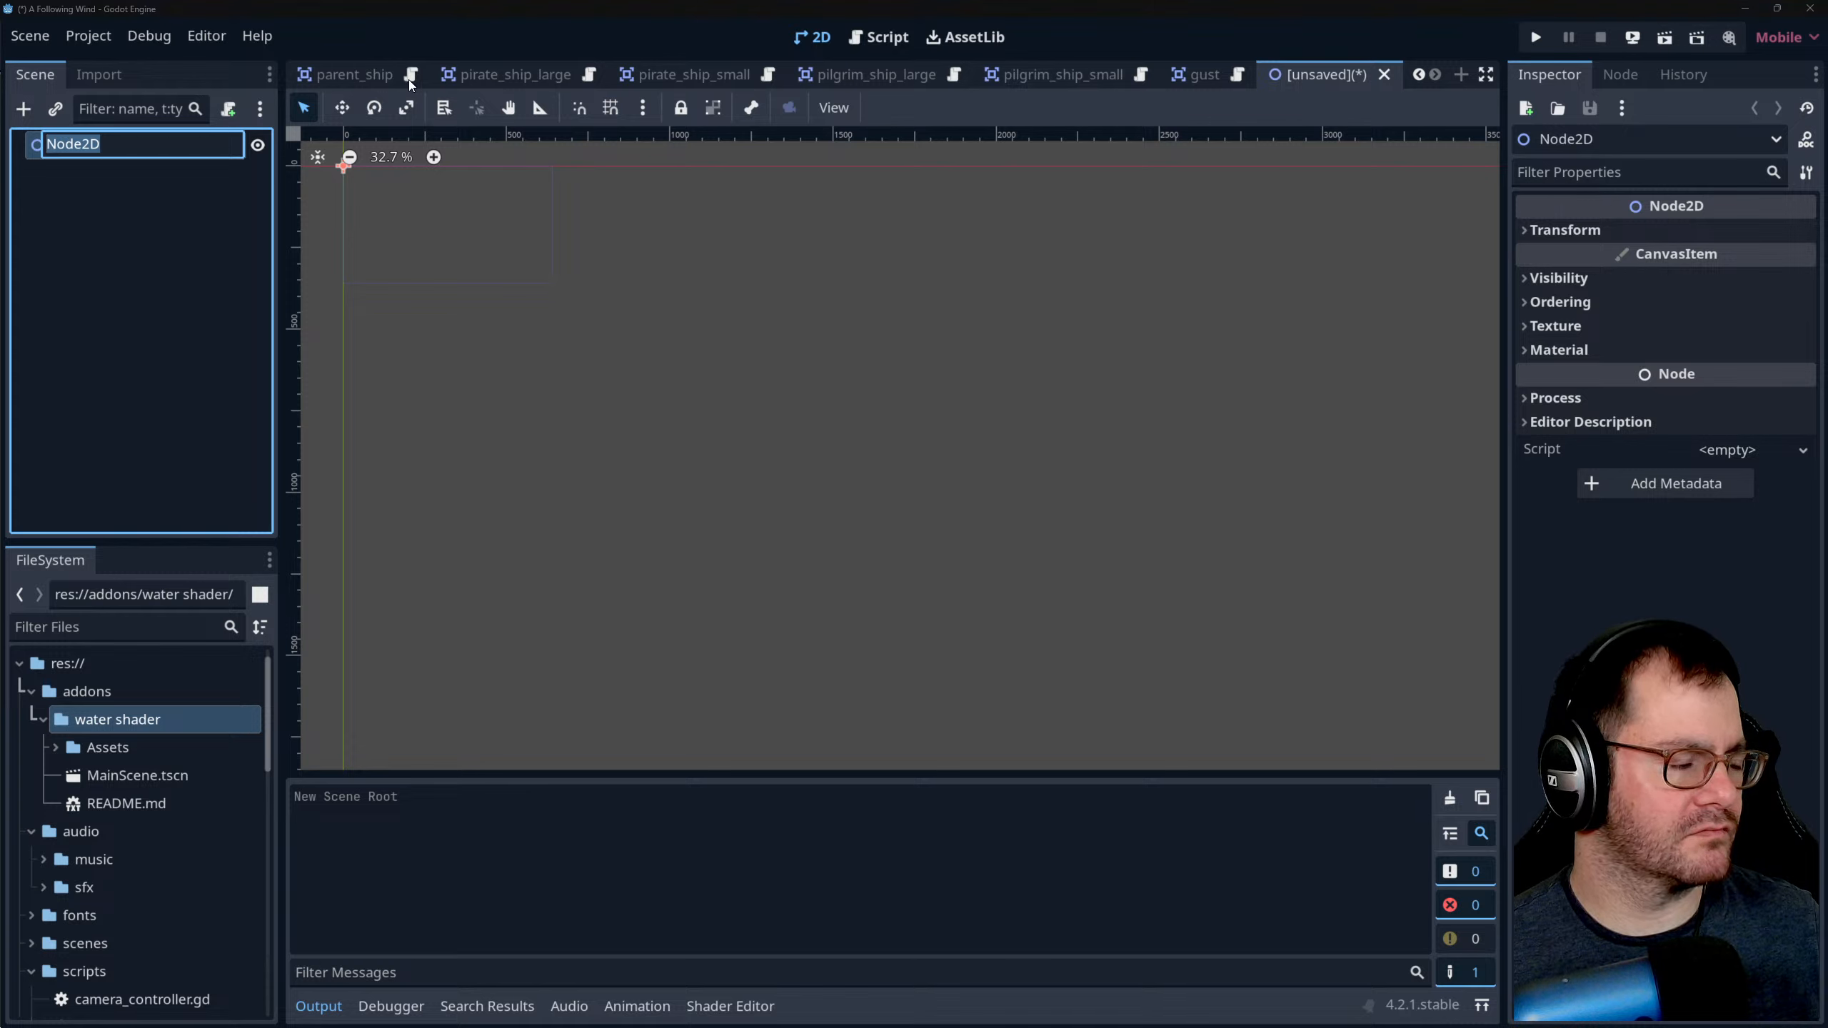
{"action": "type", "text": "Ship W"}
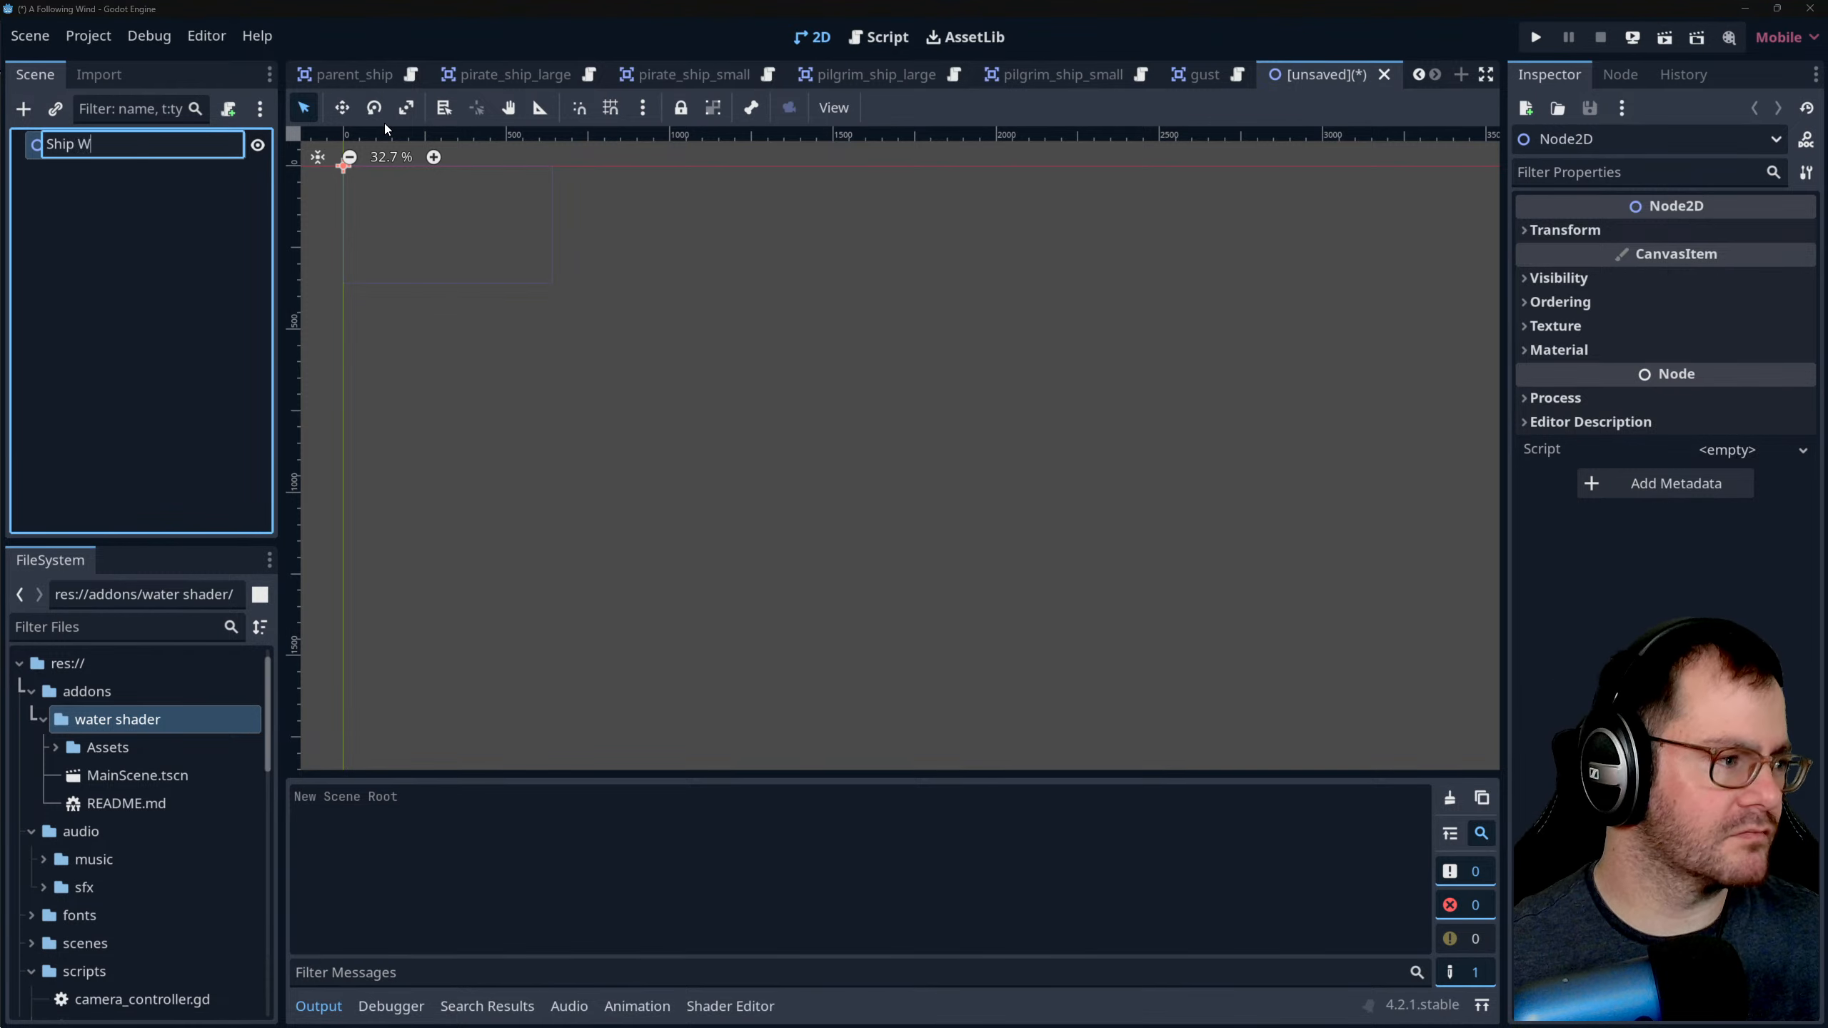
{"action": "type", "text": "reck"}
{"action": "key", "text": "Return"}
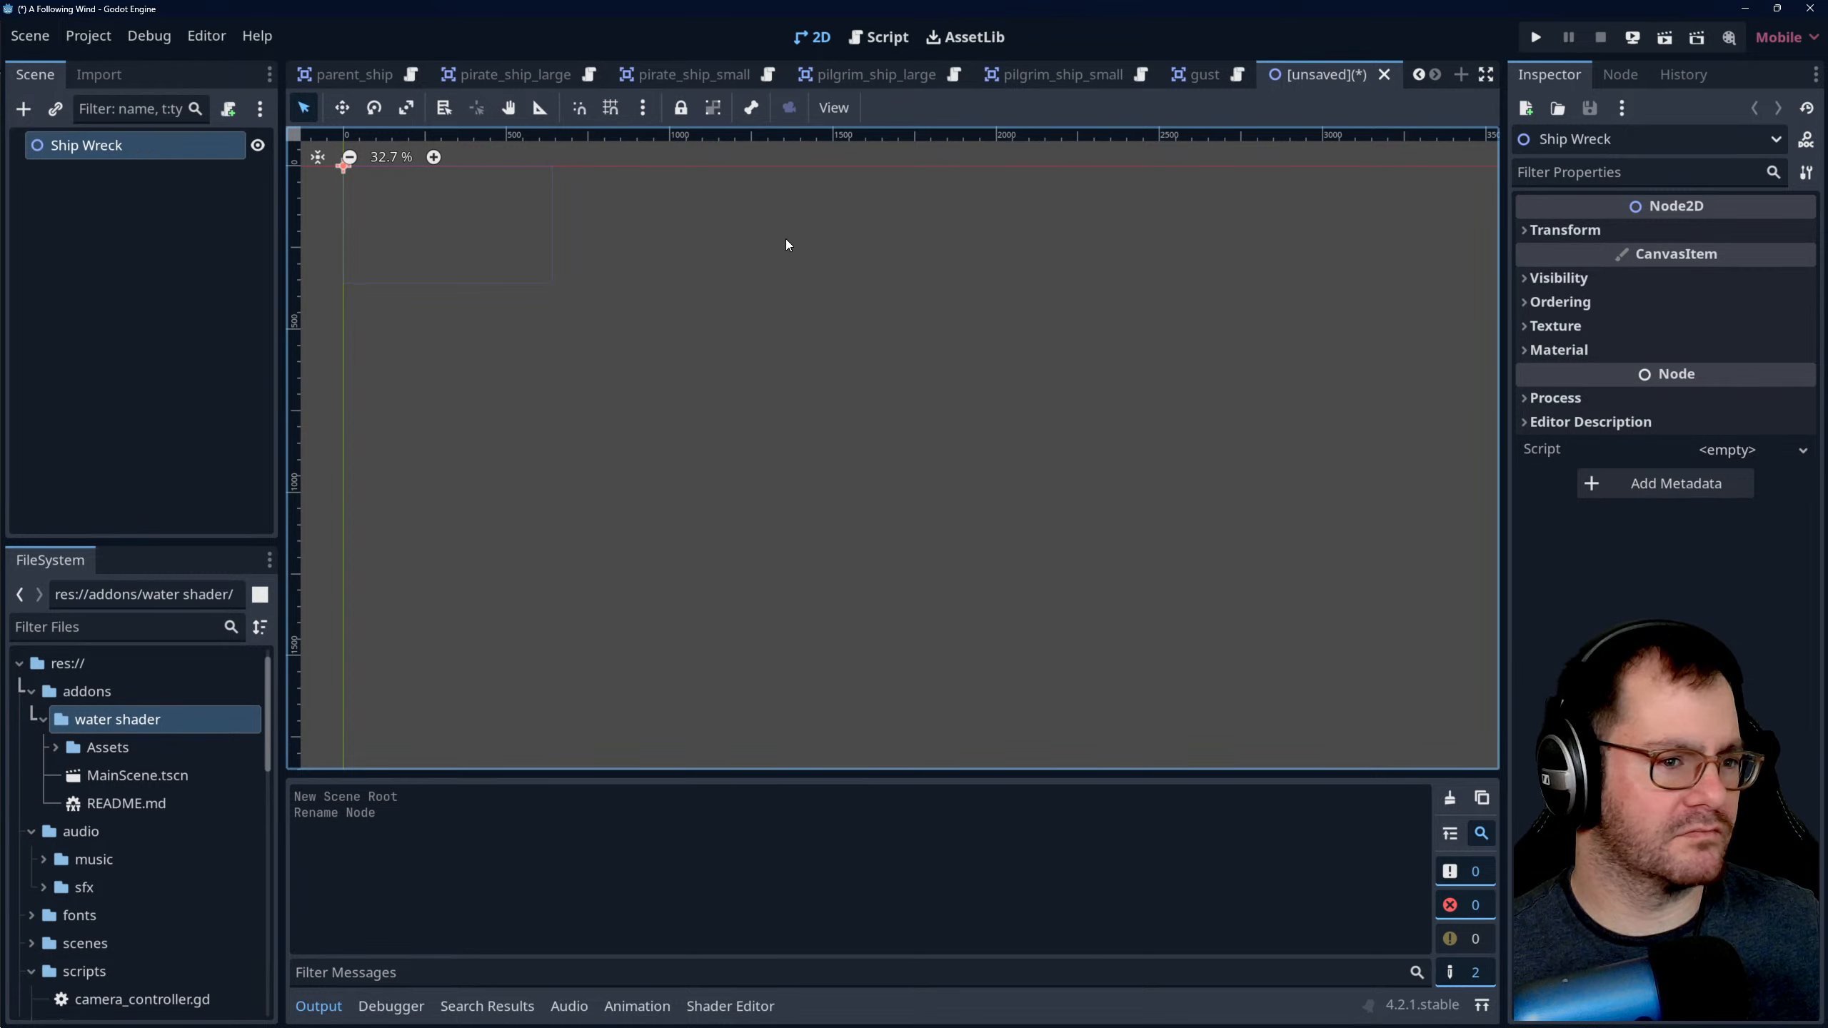
- Save the new scene as ship_wreck.tscn in the scenes folder
{"action": "scroll", "coordinate": [440, 75], "scroll_direction": "up", "scroll_amount": 1}
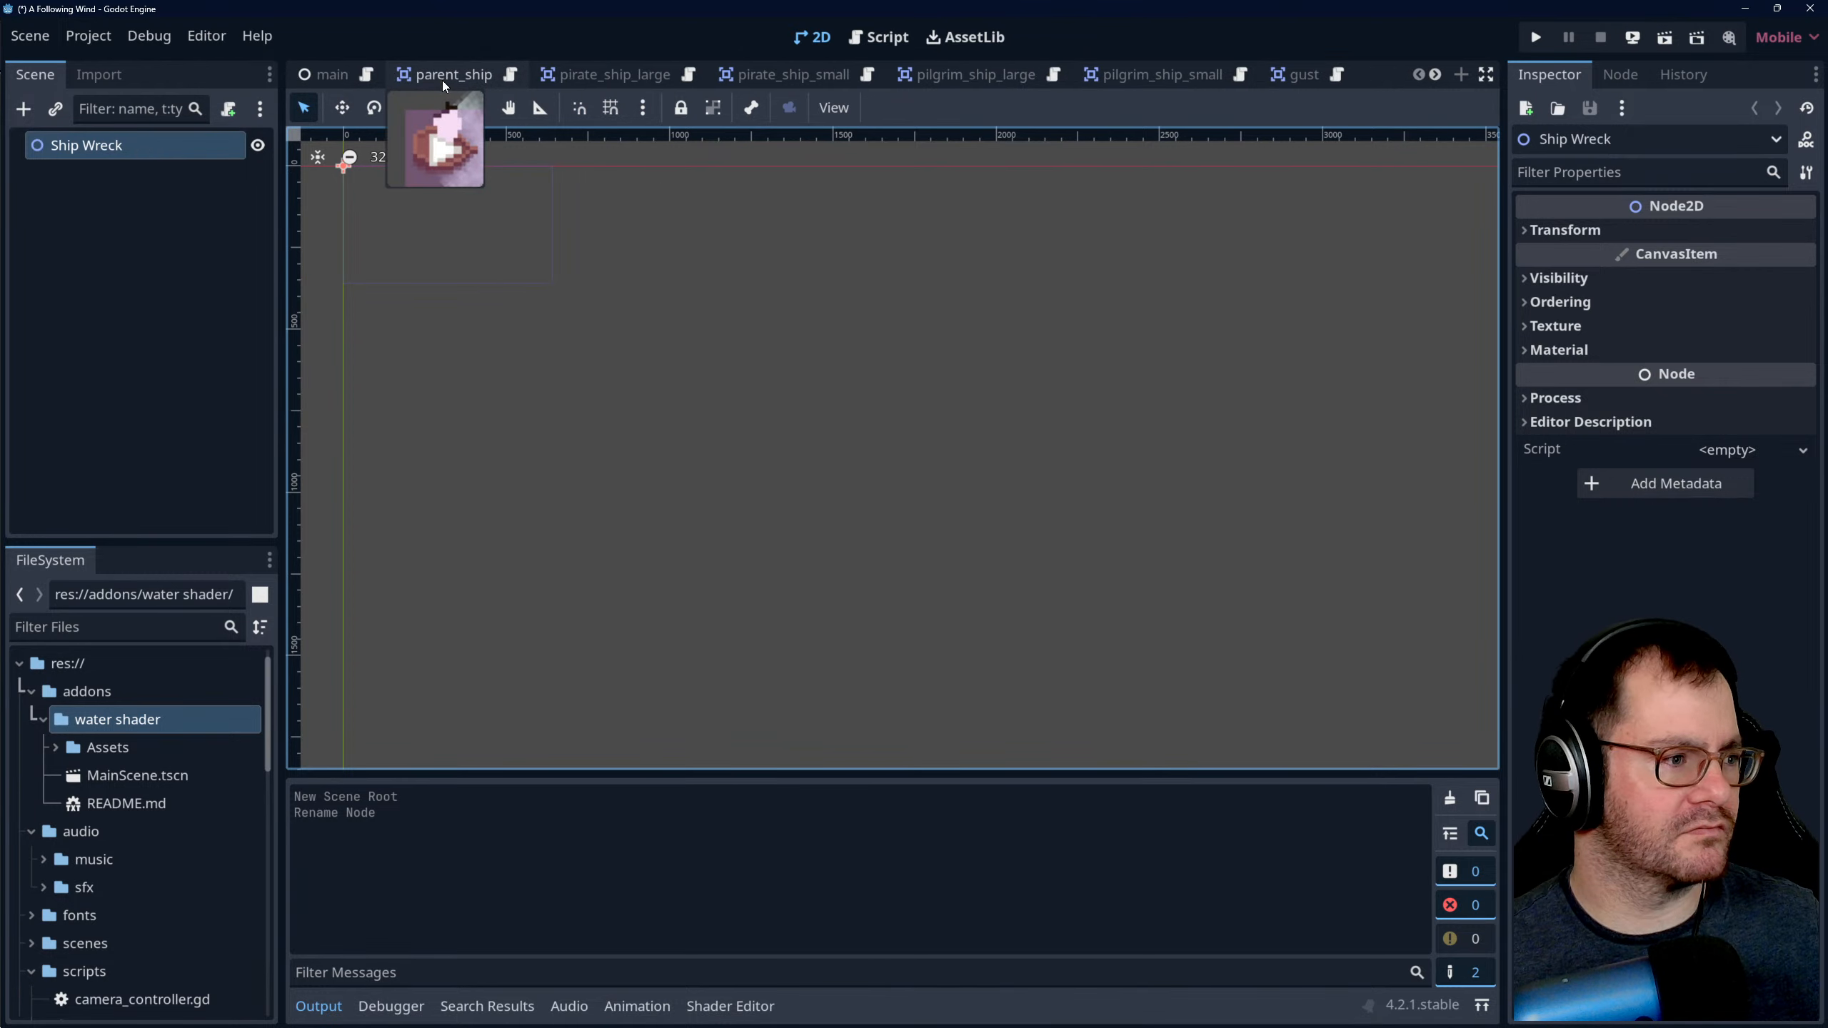
{"action": "mouse_move", "coordinate": [430, 79]}
{"action": "scroll", "coordinate": [430, 77], "scroll_direction": "down", "scroll_amount": 1}
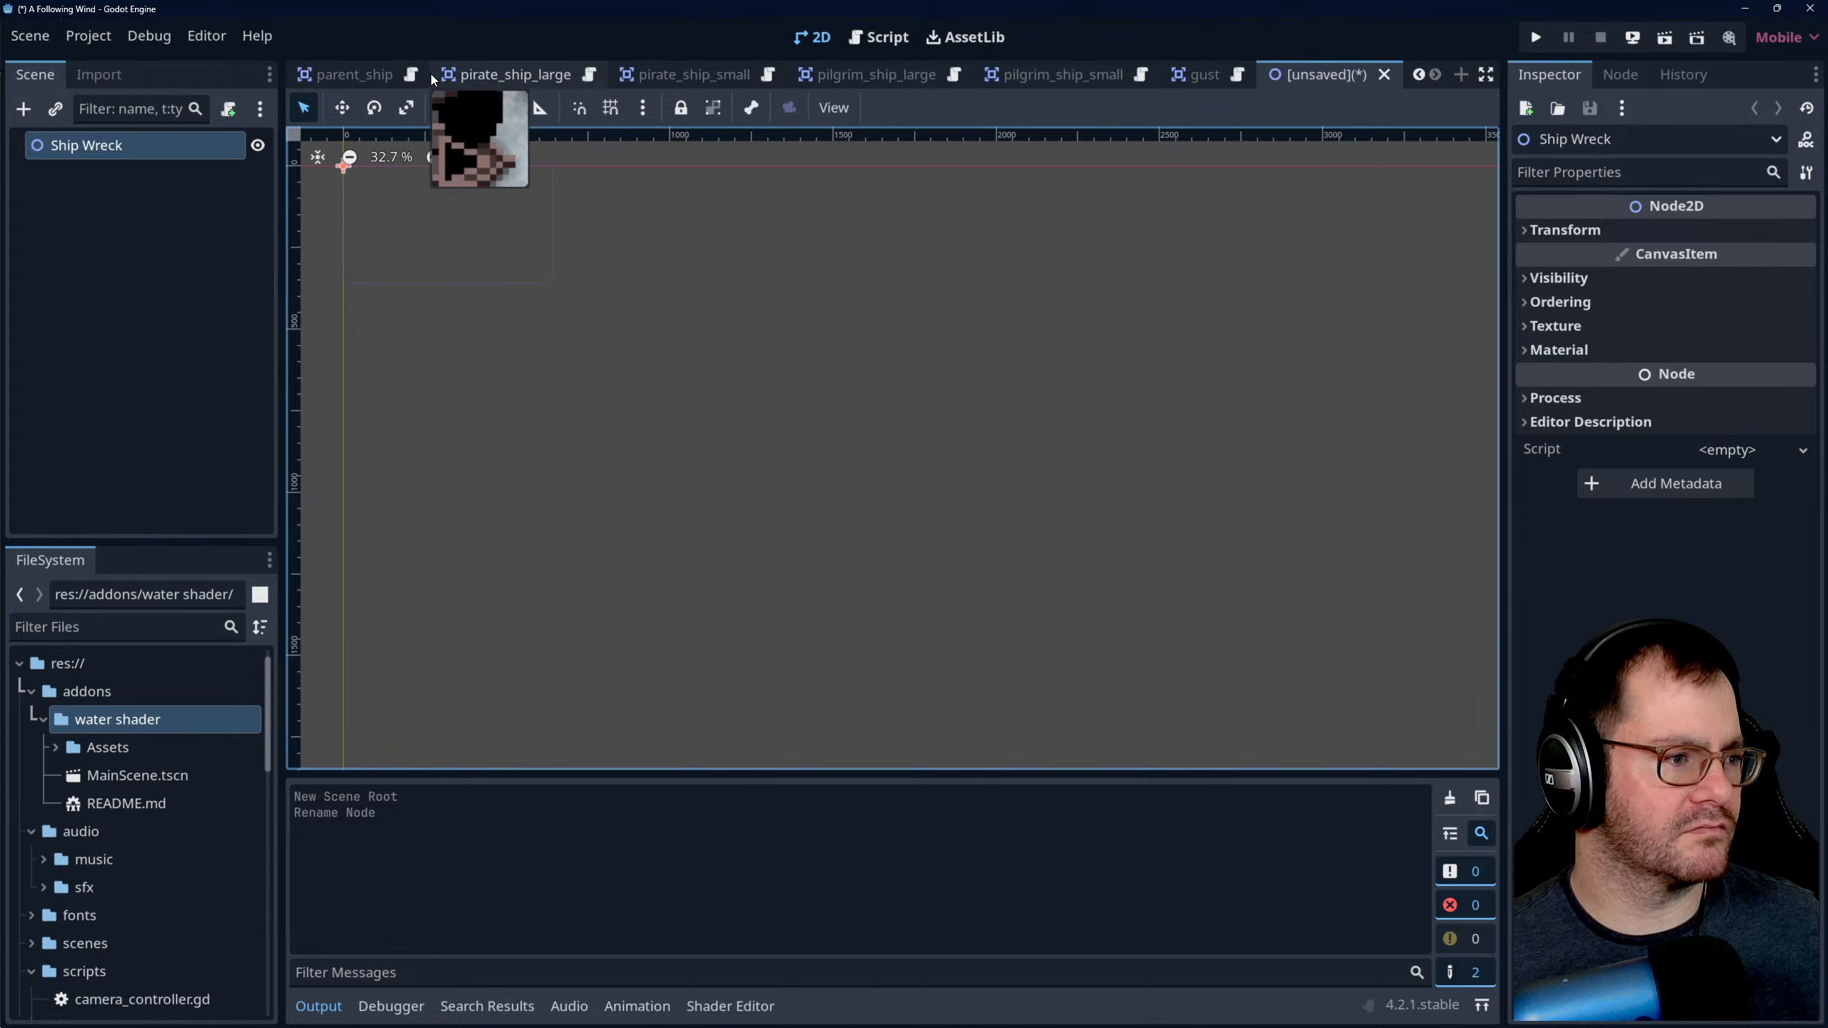
{"action": "left_click", "coordinate": [14, 38]}
{"action": "left_click", "coordinate": [42, 37]}
{"action": "key", "text": "ctrl+s"}
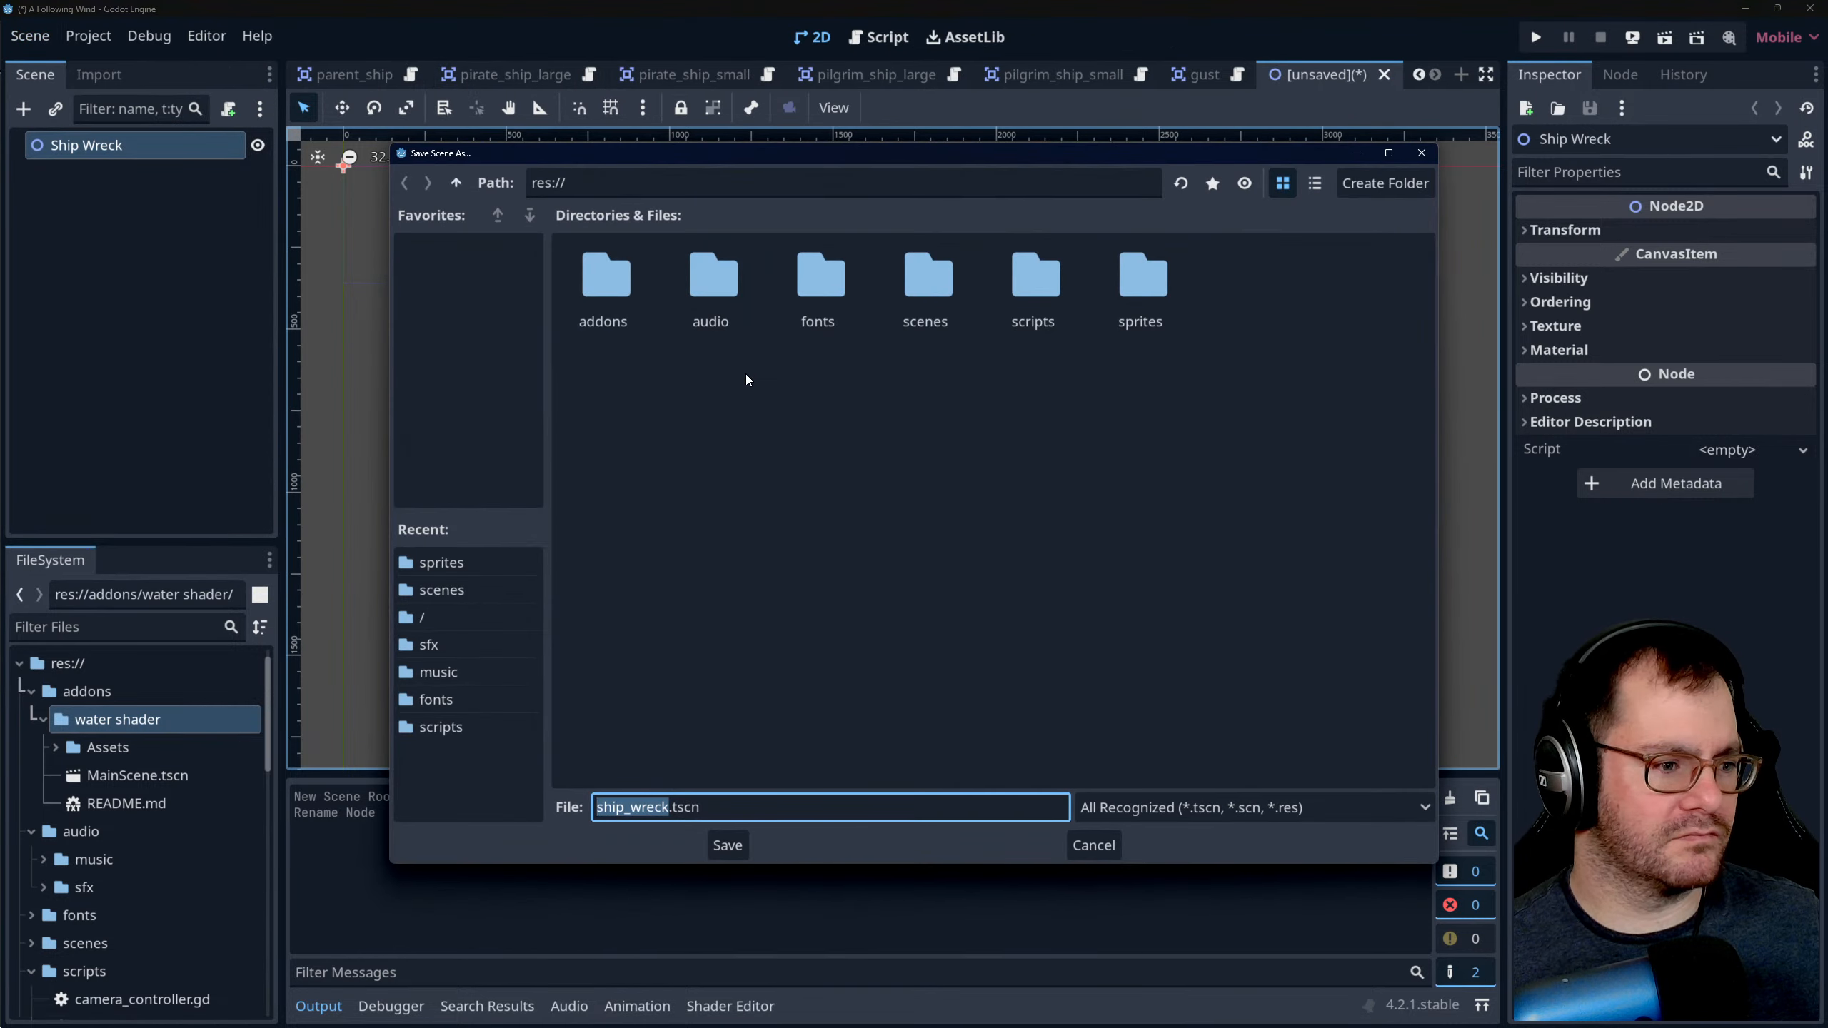
{"action": "double_click", "coordinate": [942, 280]}
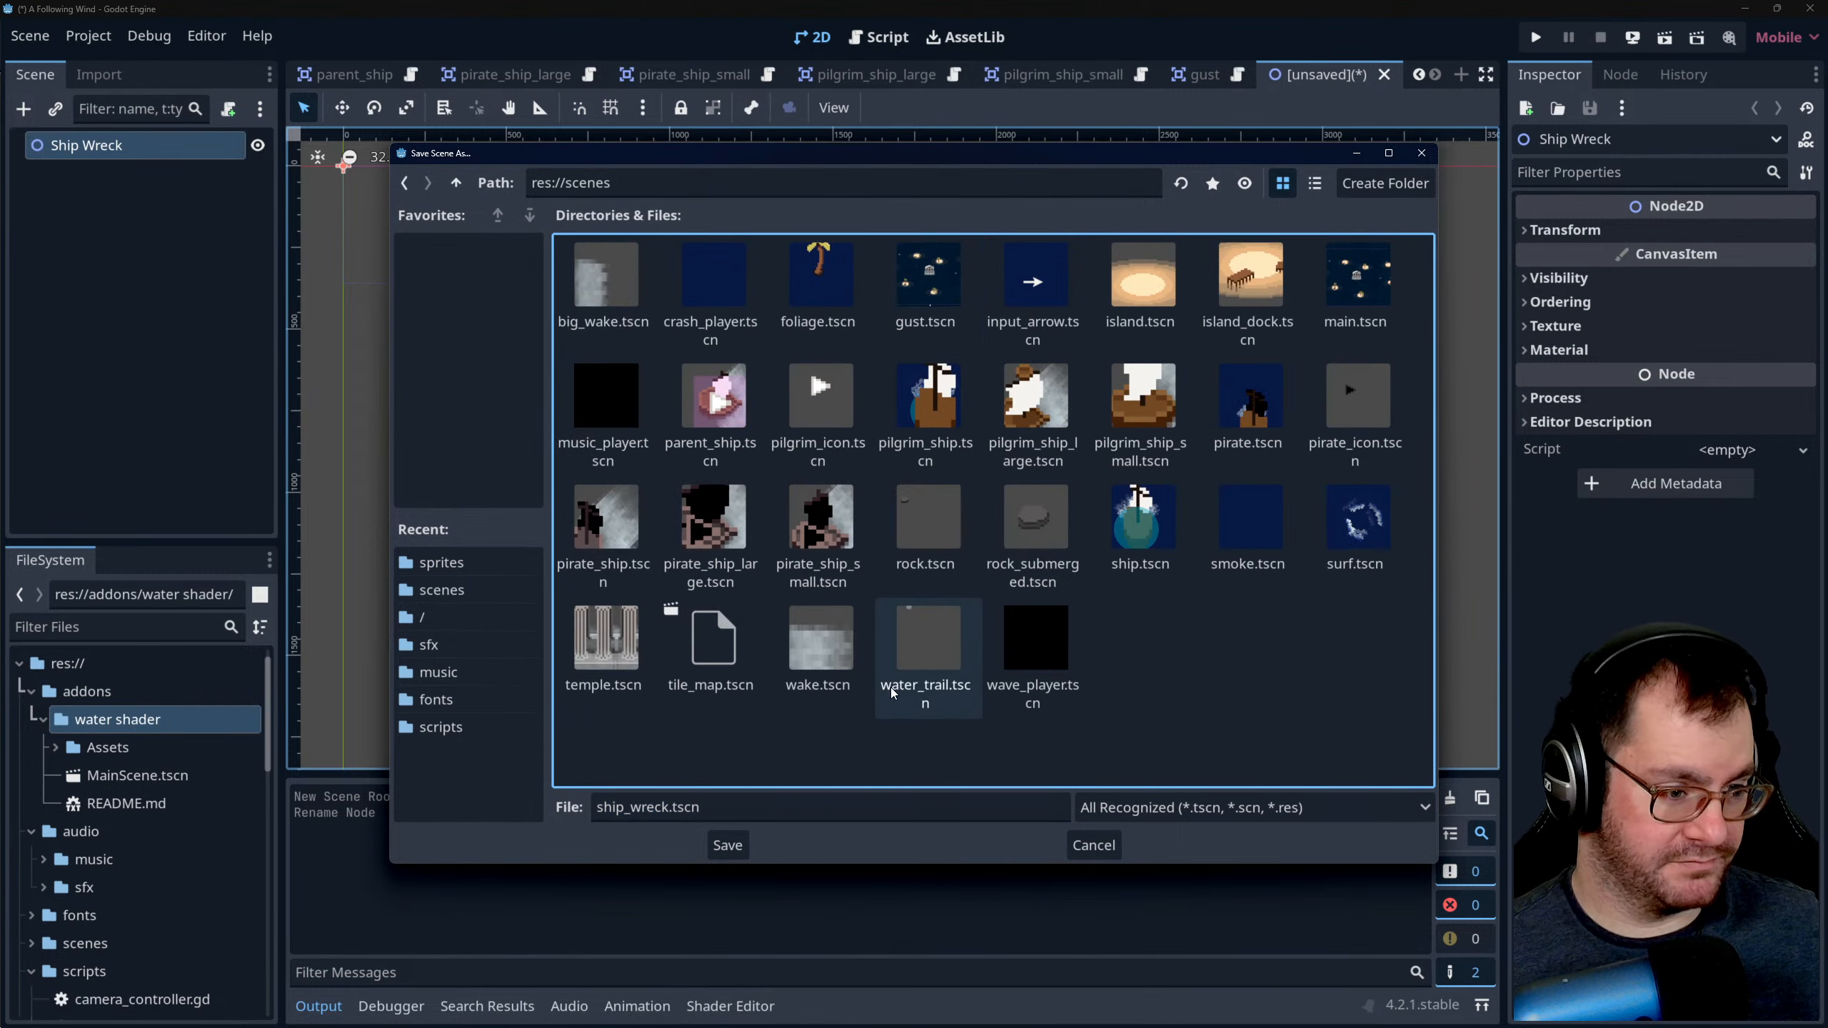
{"action": "left_click", "coordinate": [728, 844]}
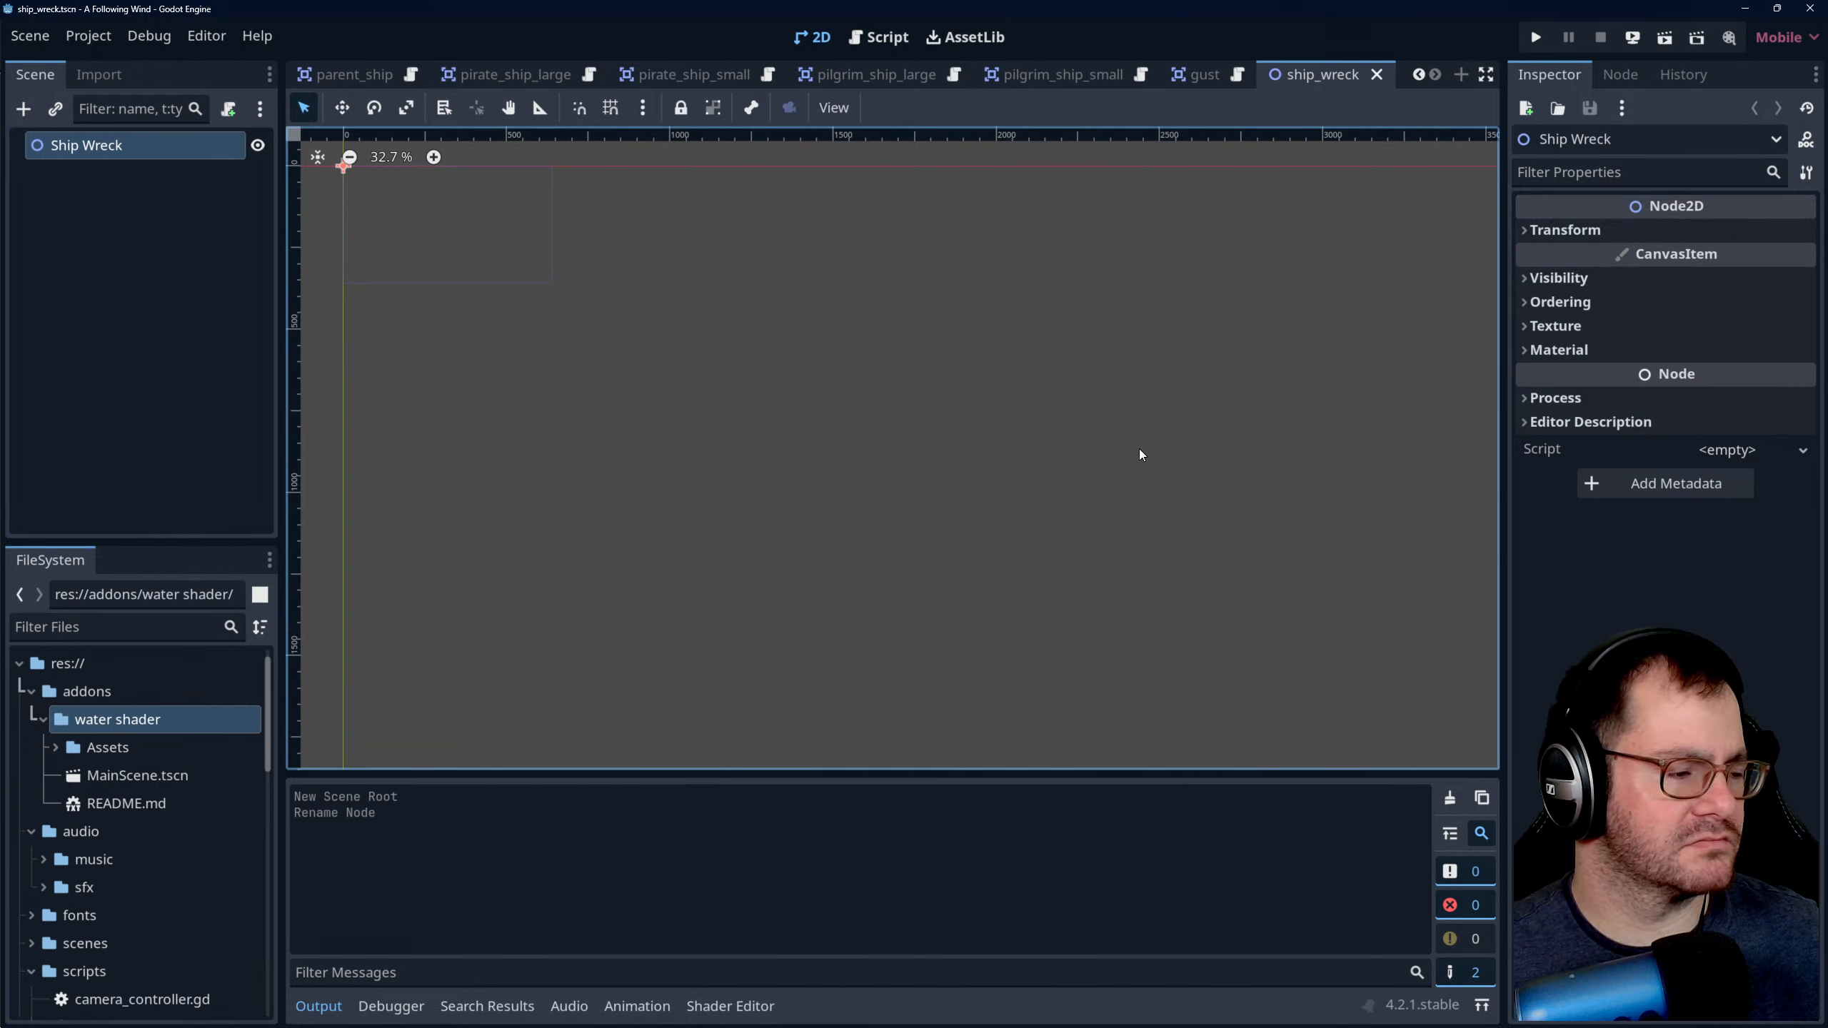
- Close the gust scene, look over the parent_ship scene's node structure and return to the ship_wreck scene
{"action": "scroll", "coordinate": [1139, 449], "scroll_direction": "down", "scroll_amount": 4}
{"action": "scroll", "coordinate": [451, 174], "scroll_direction": "up", "scroll_amount": 13}
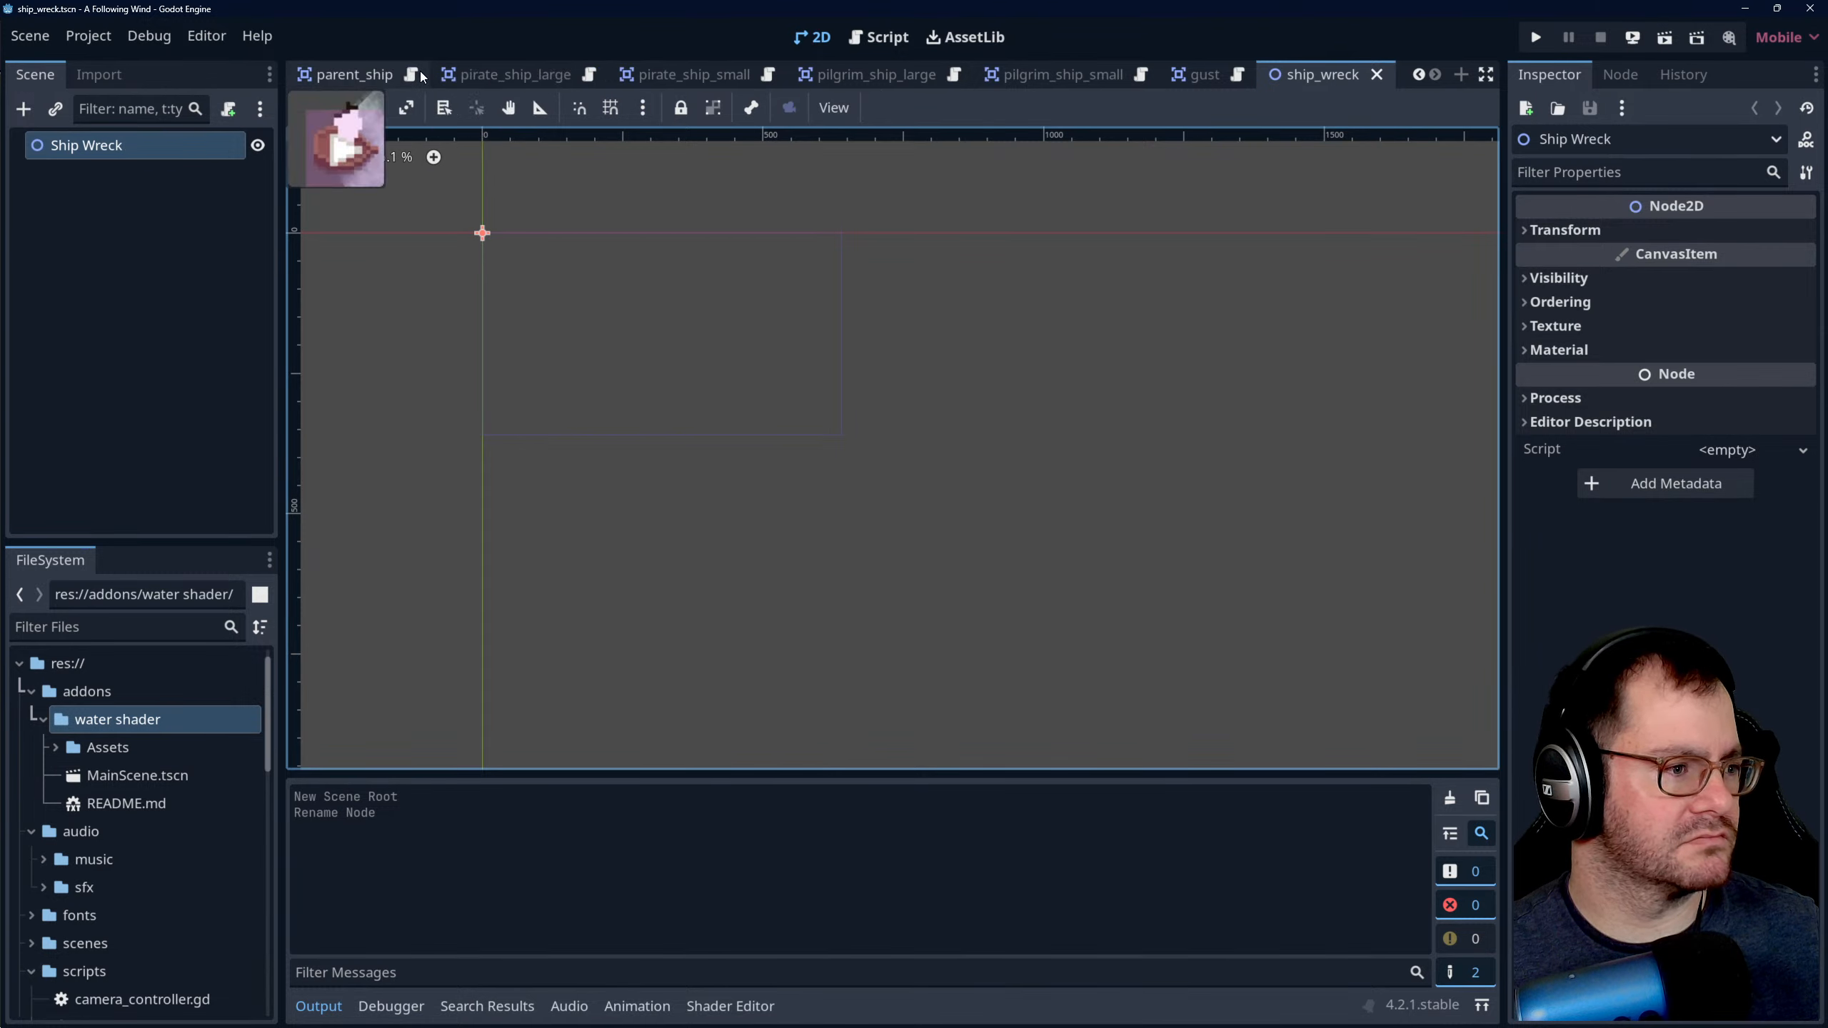
{"action": "left_click", "coordinate": [366, 72]}
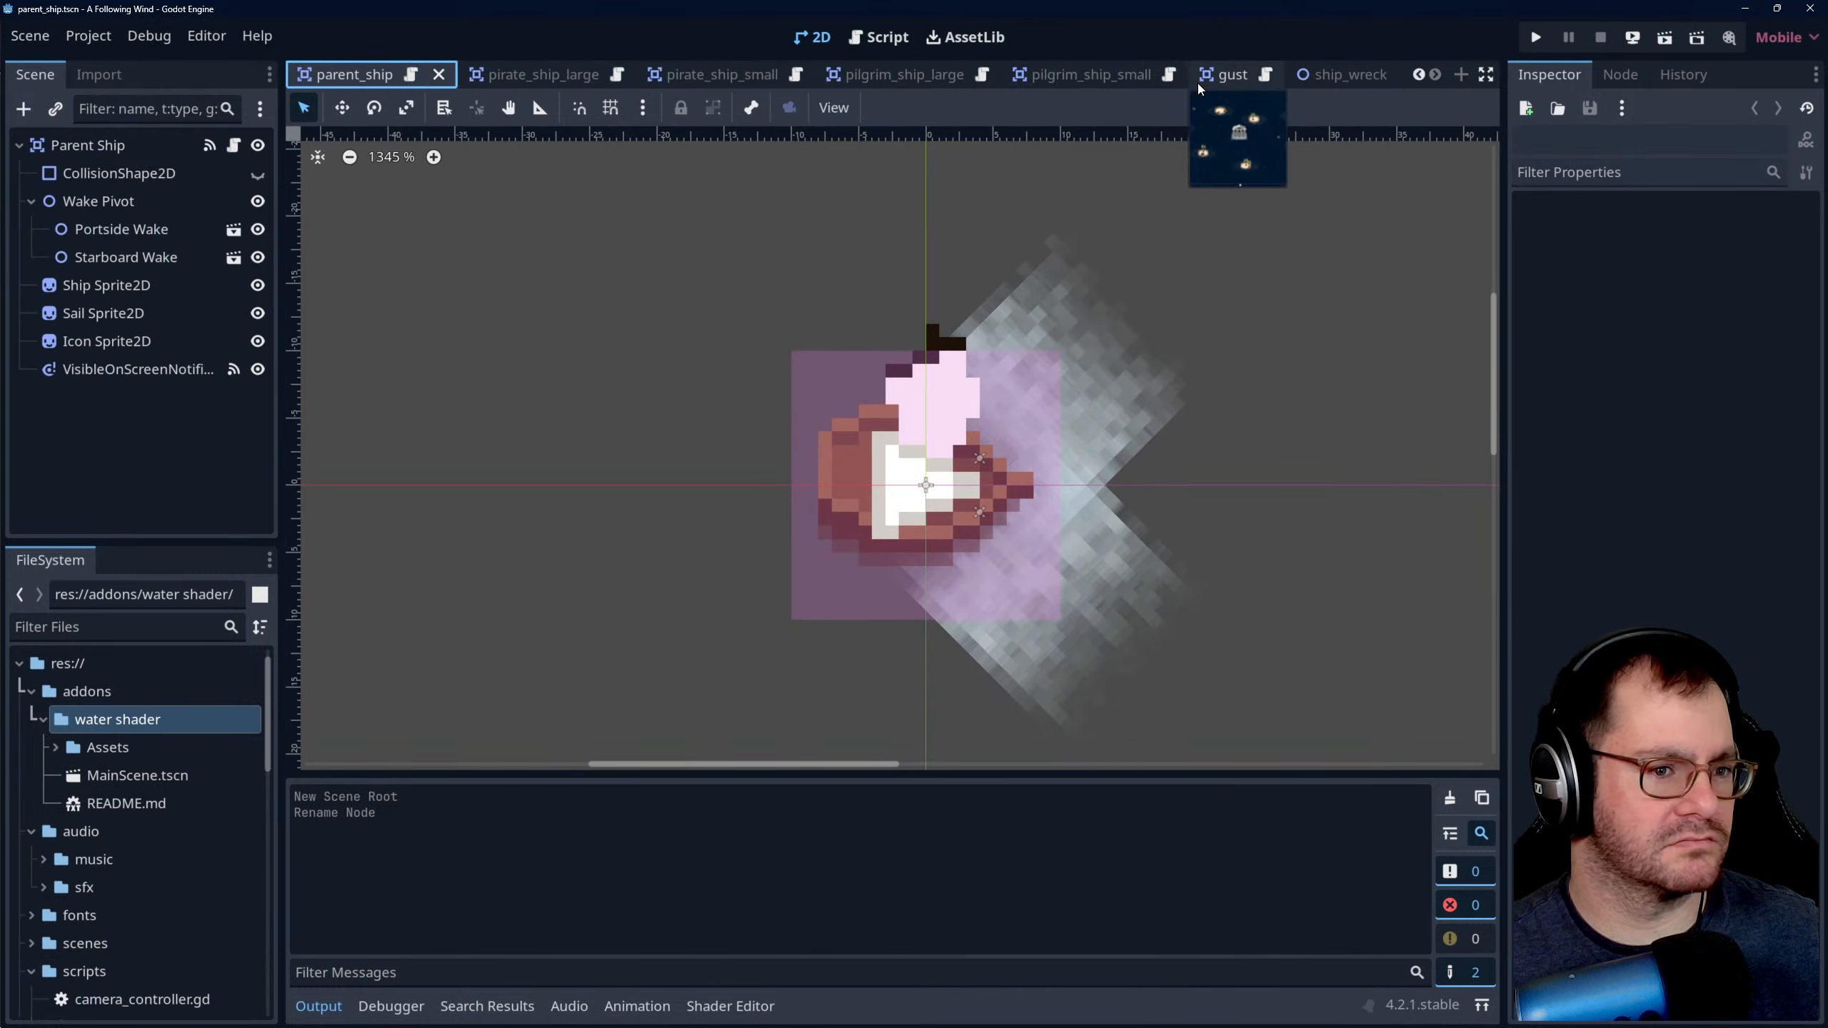
{"action": "left_click", "coordinate": [1304, 77]}
{"action": "left_click", "coordinate": [1365, 75]}
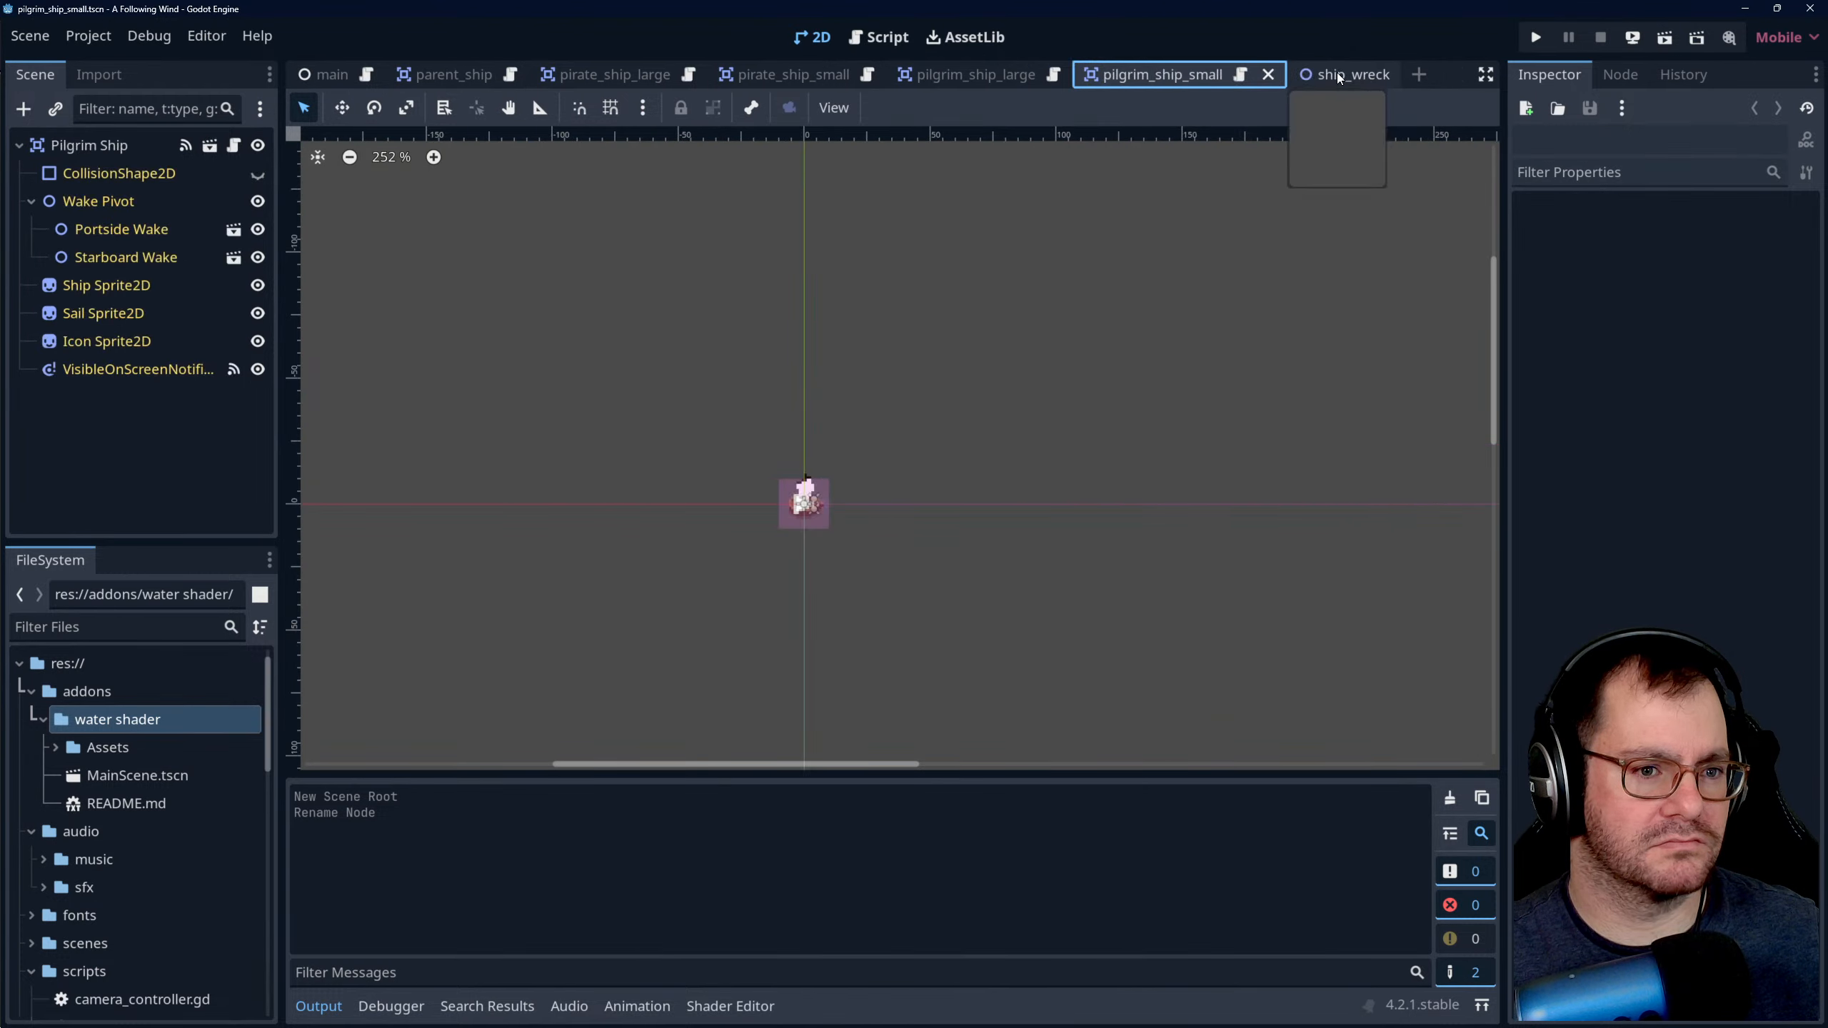
{"action": "left_click", "coordinate": [466, 76]}
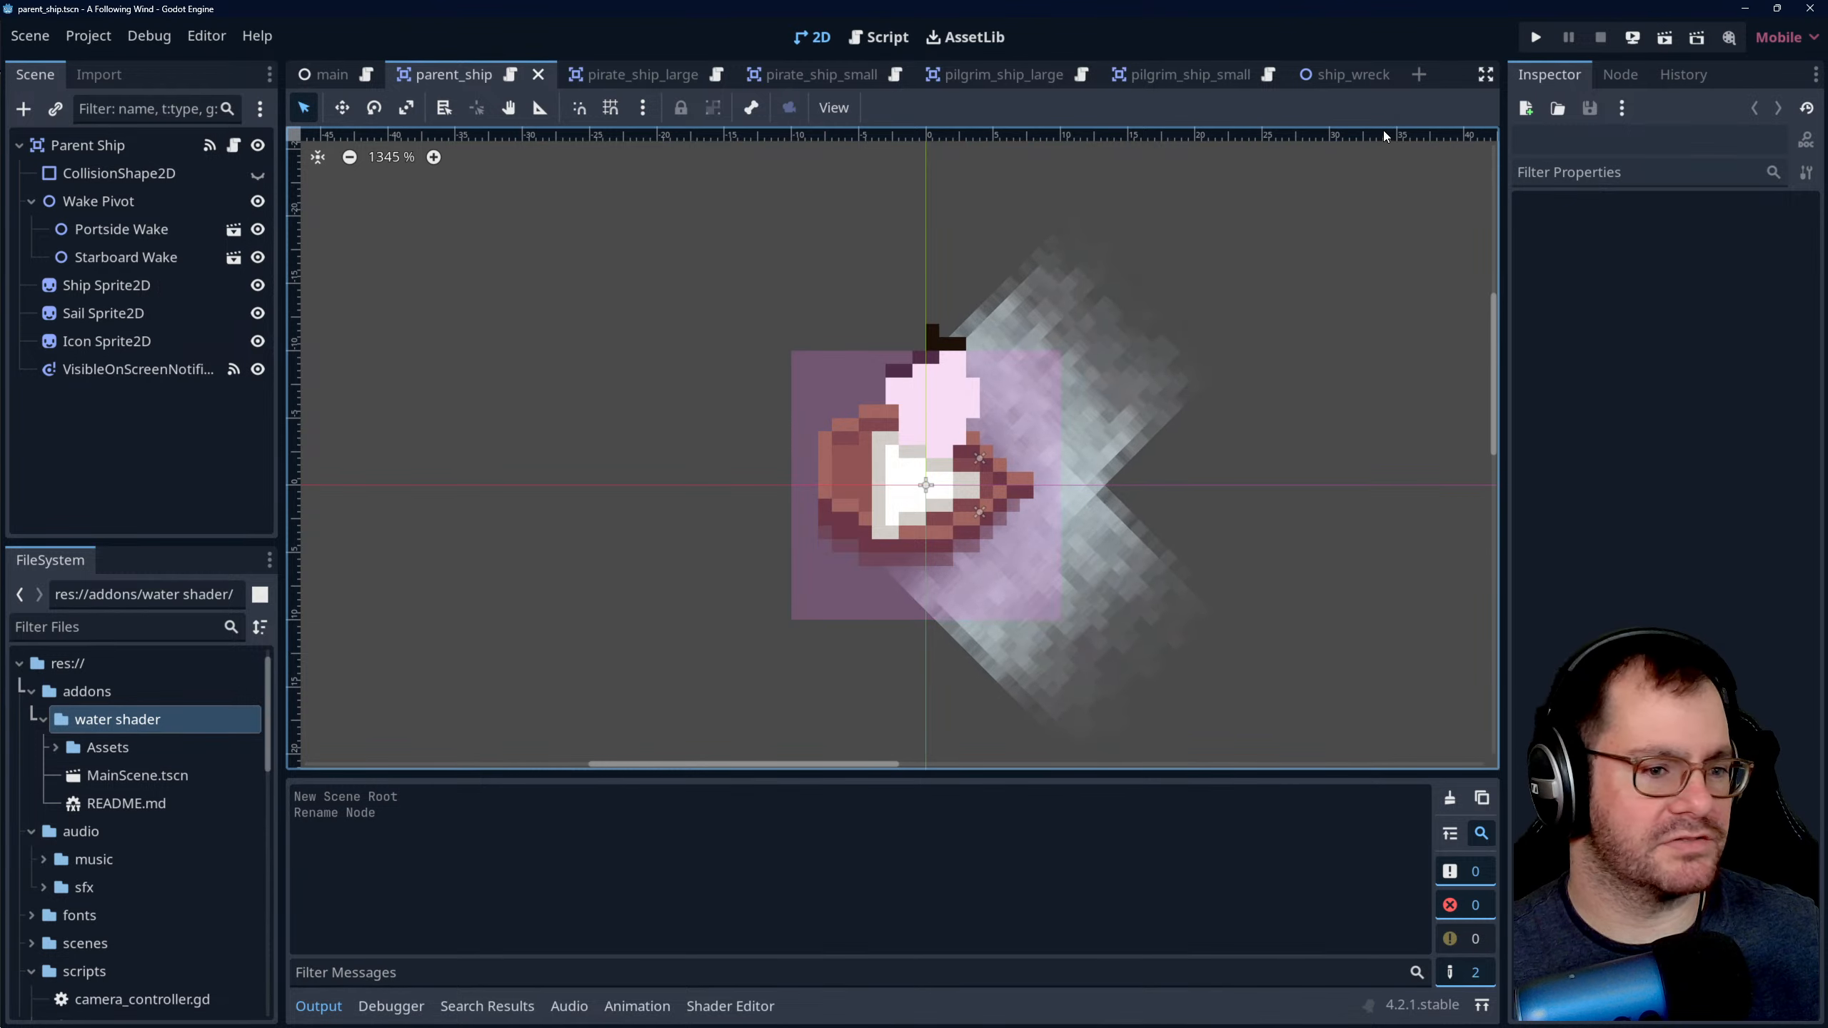
{"action": "left_click", "coordinate": [1342, 75]}
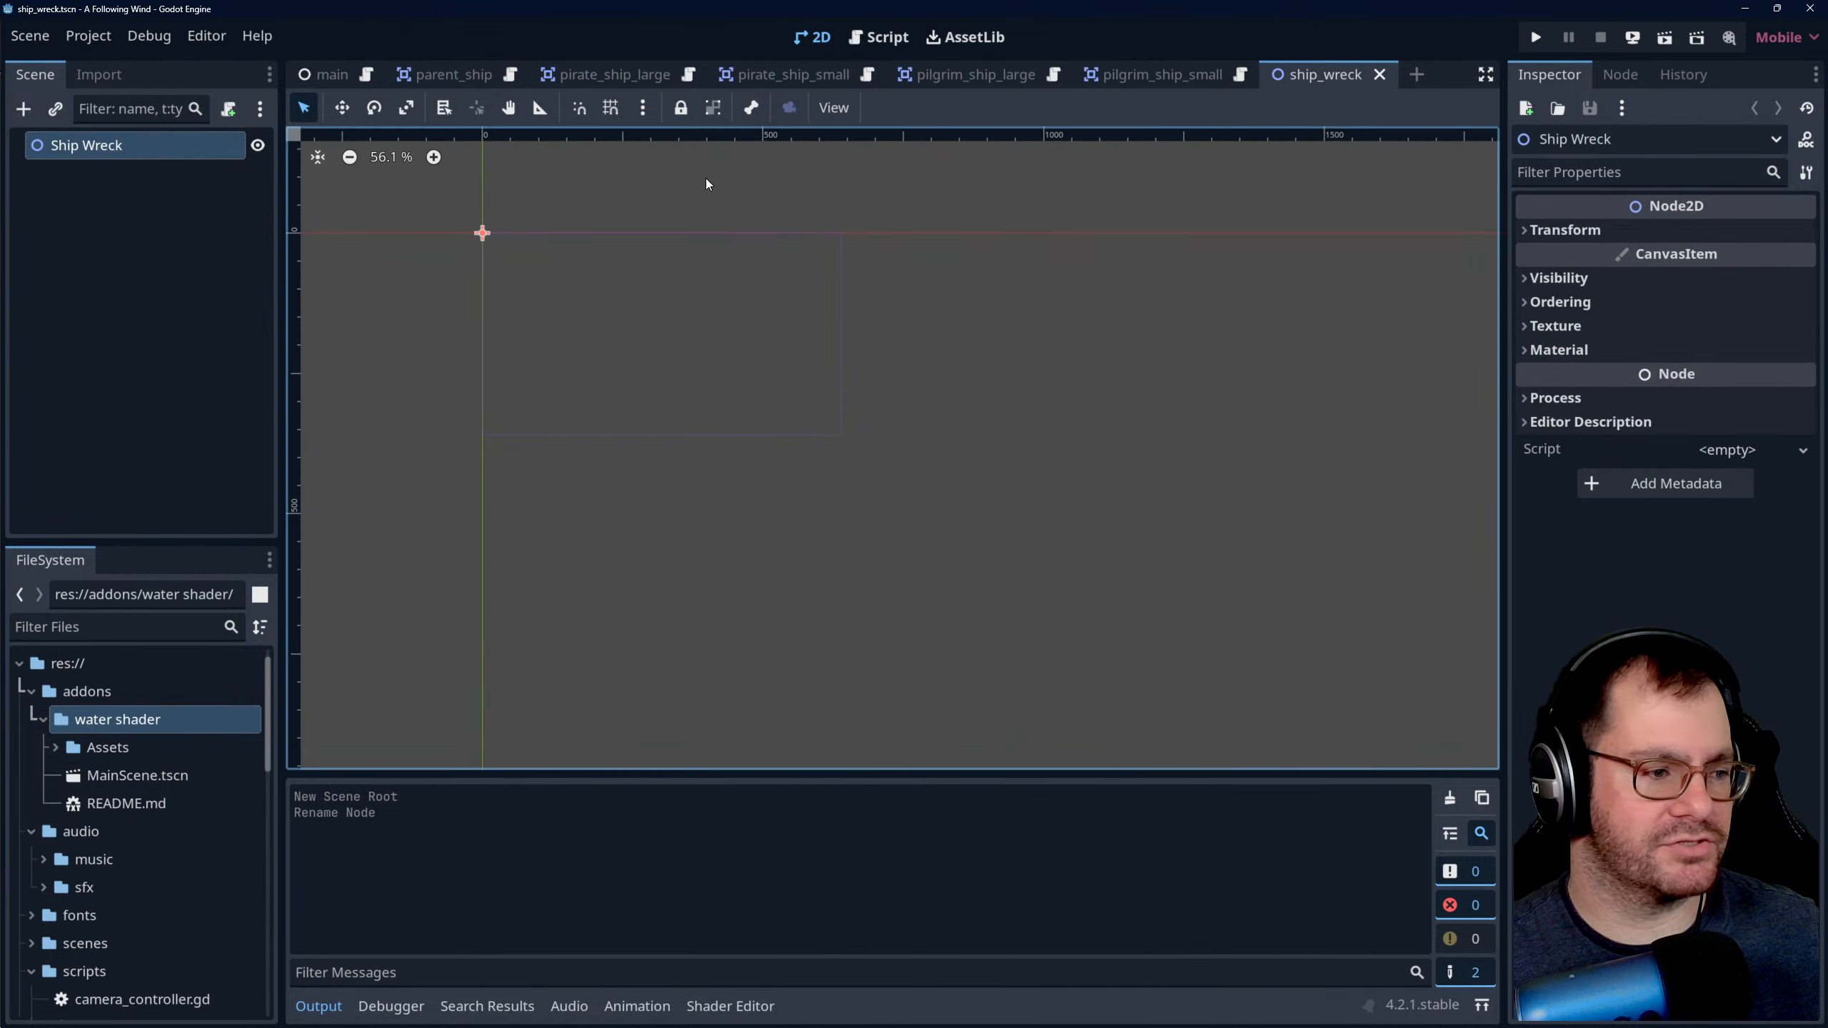
{"action": "left_click", "coordinate": [30, 36]}
{"action": "left_click", "coordinate": [33, 37]}
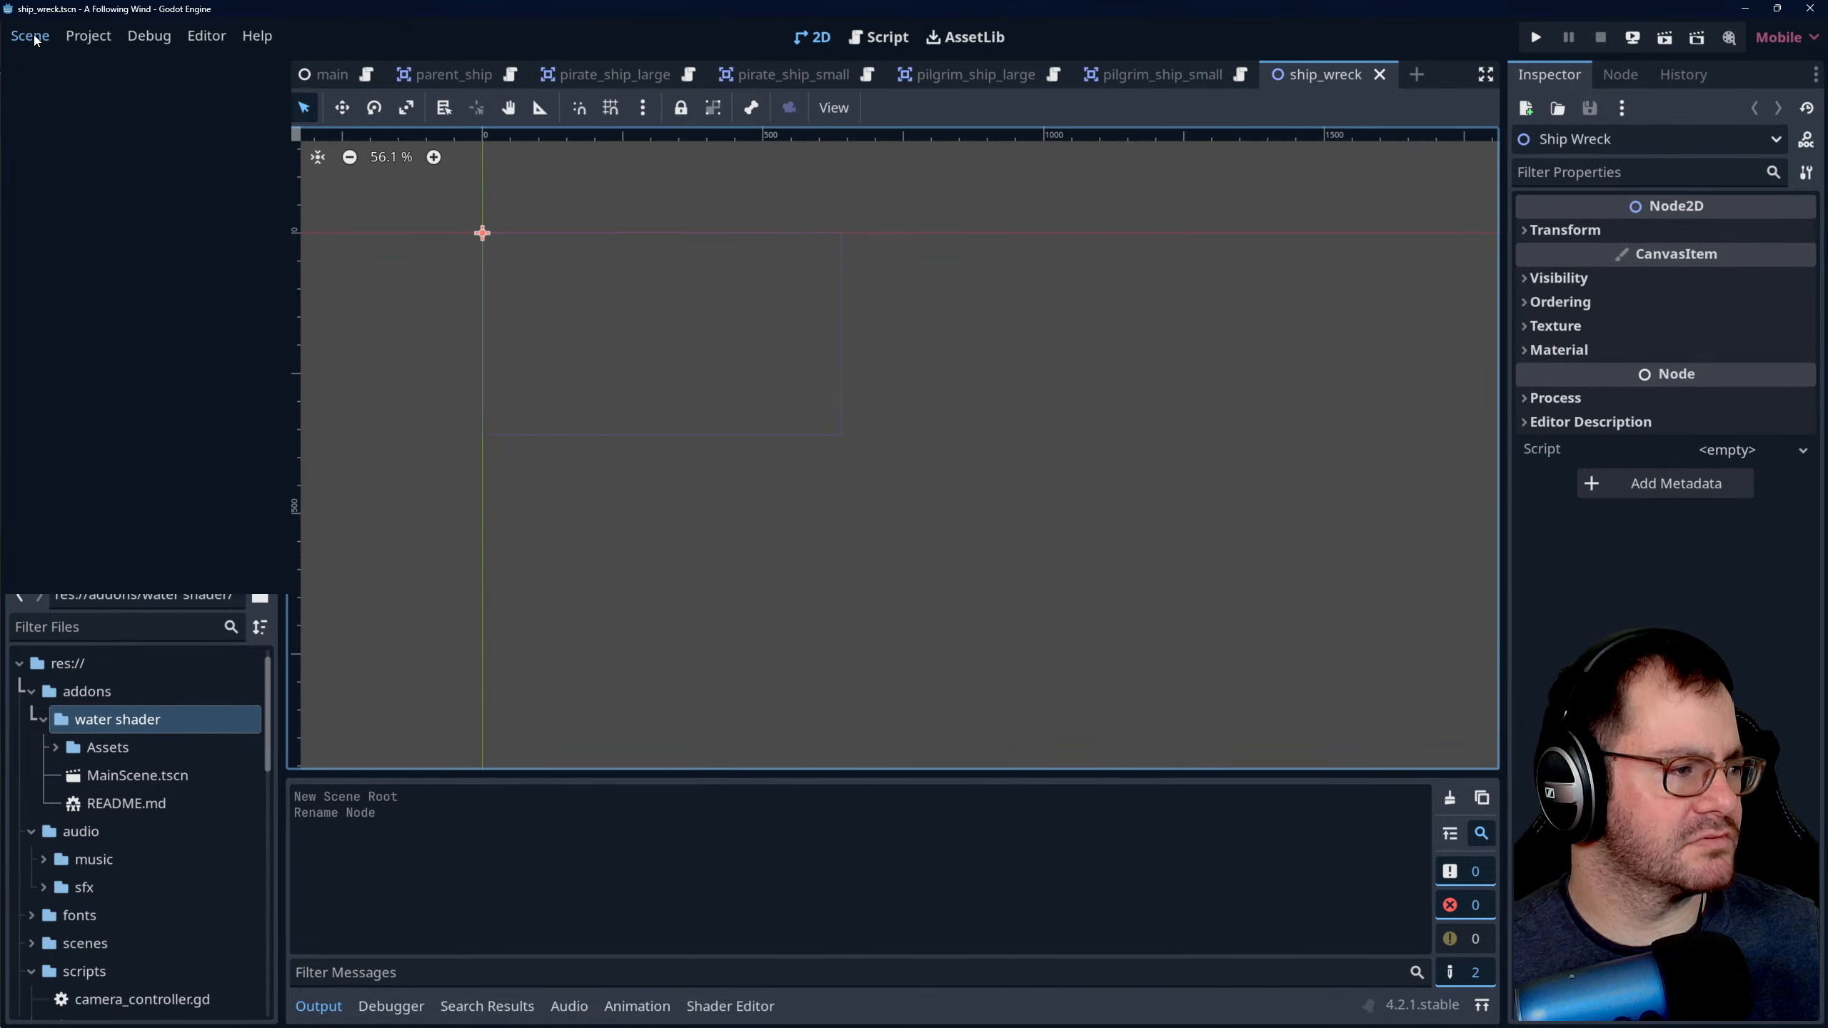
{"action": "left_click", "coordinate": [36, 37]}
{"action": "left_click", "coordinate": [48, 37]}
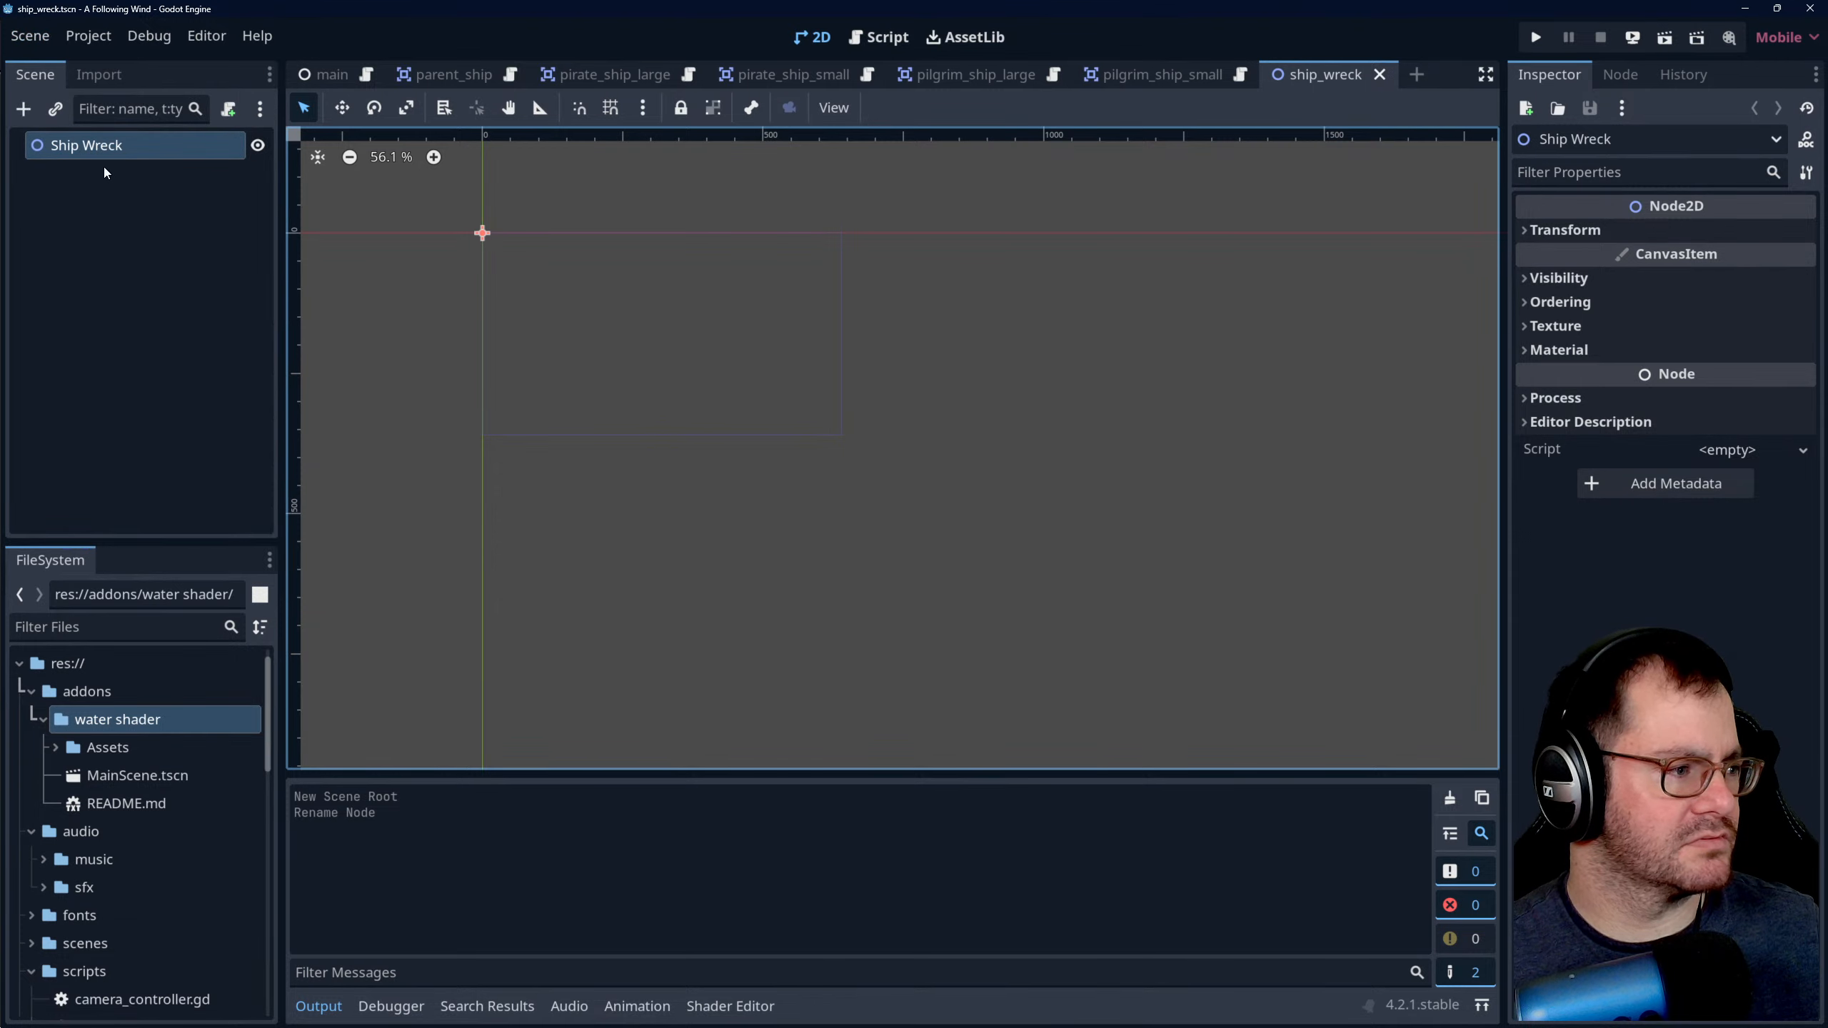
- Add a CollisionShape2D node under Ship Wreck and give it a new CircleShape2D shape
{"action": "left_click", "coordinate": [23, 109]}
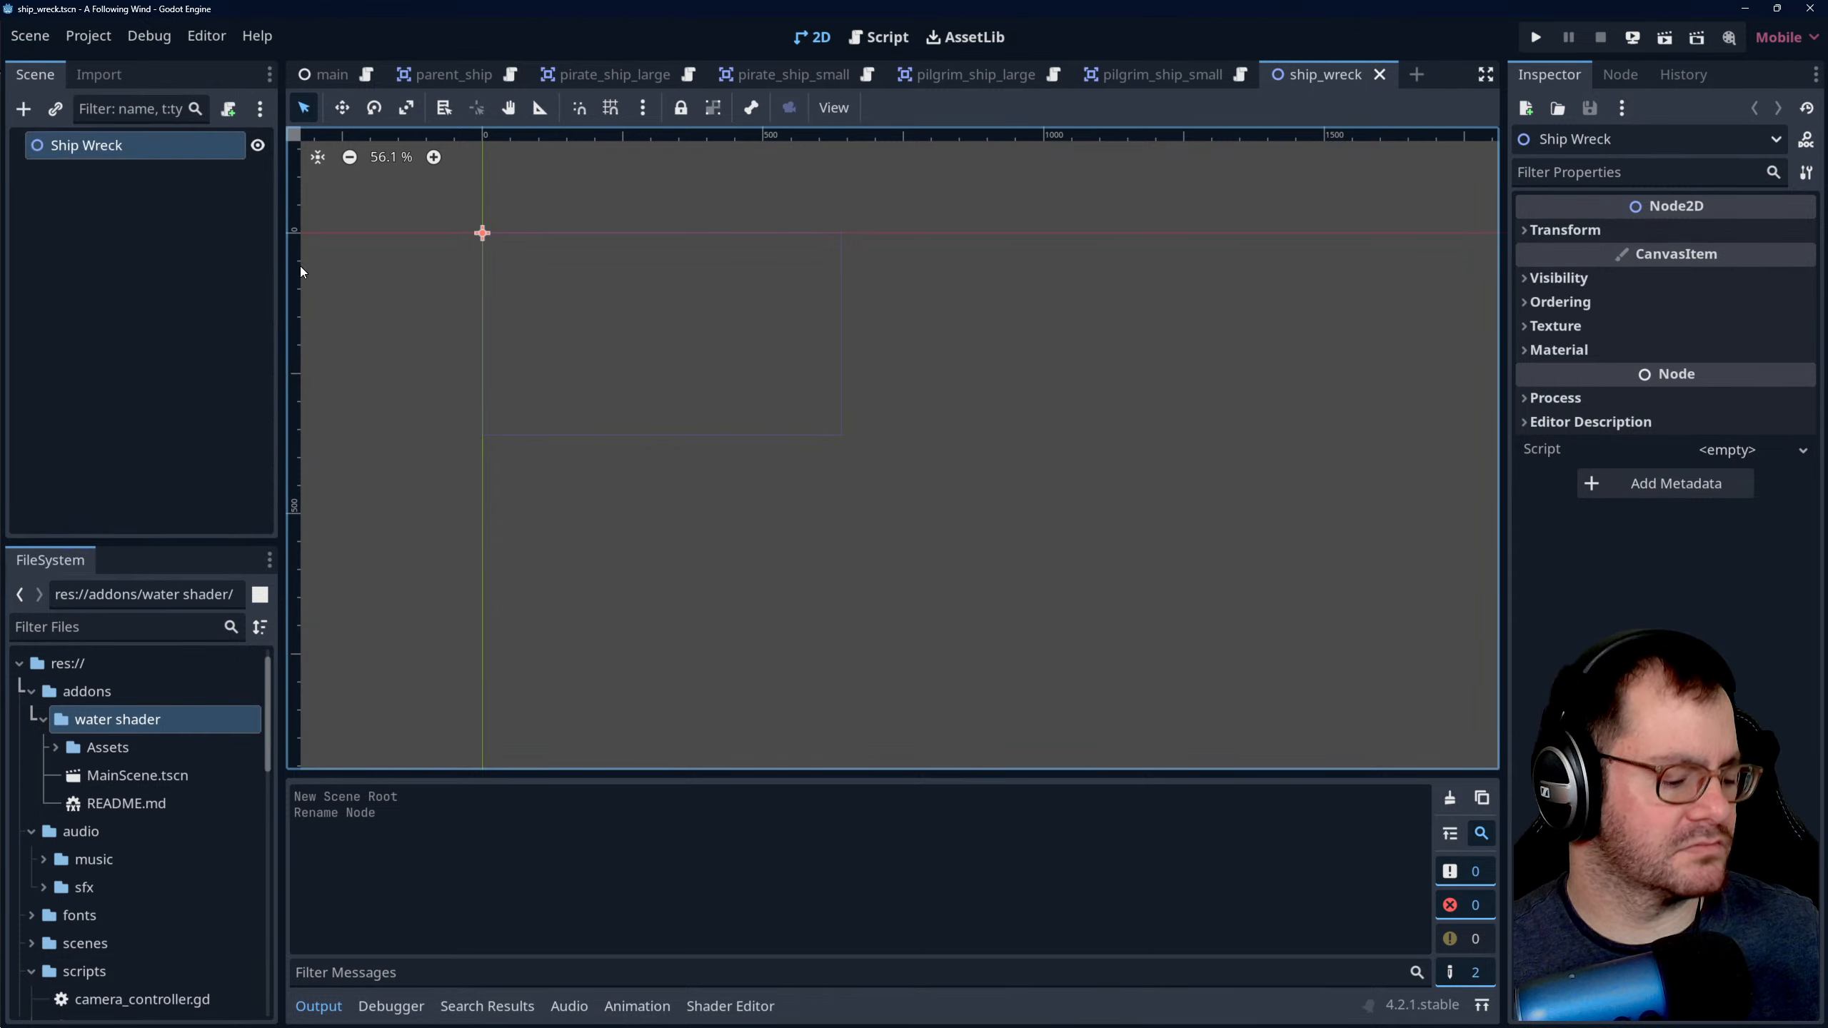
{"action": "type", "text": "collisio"}
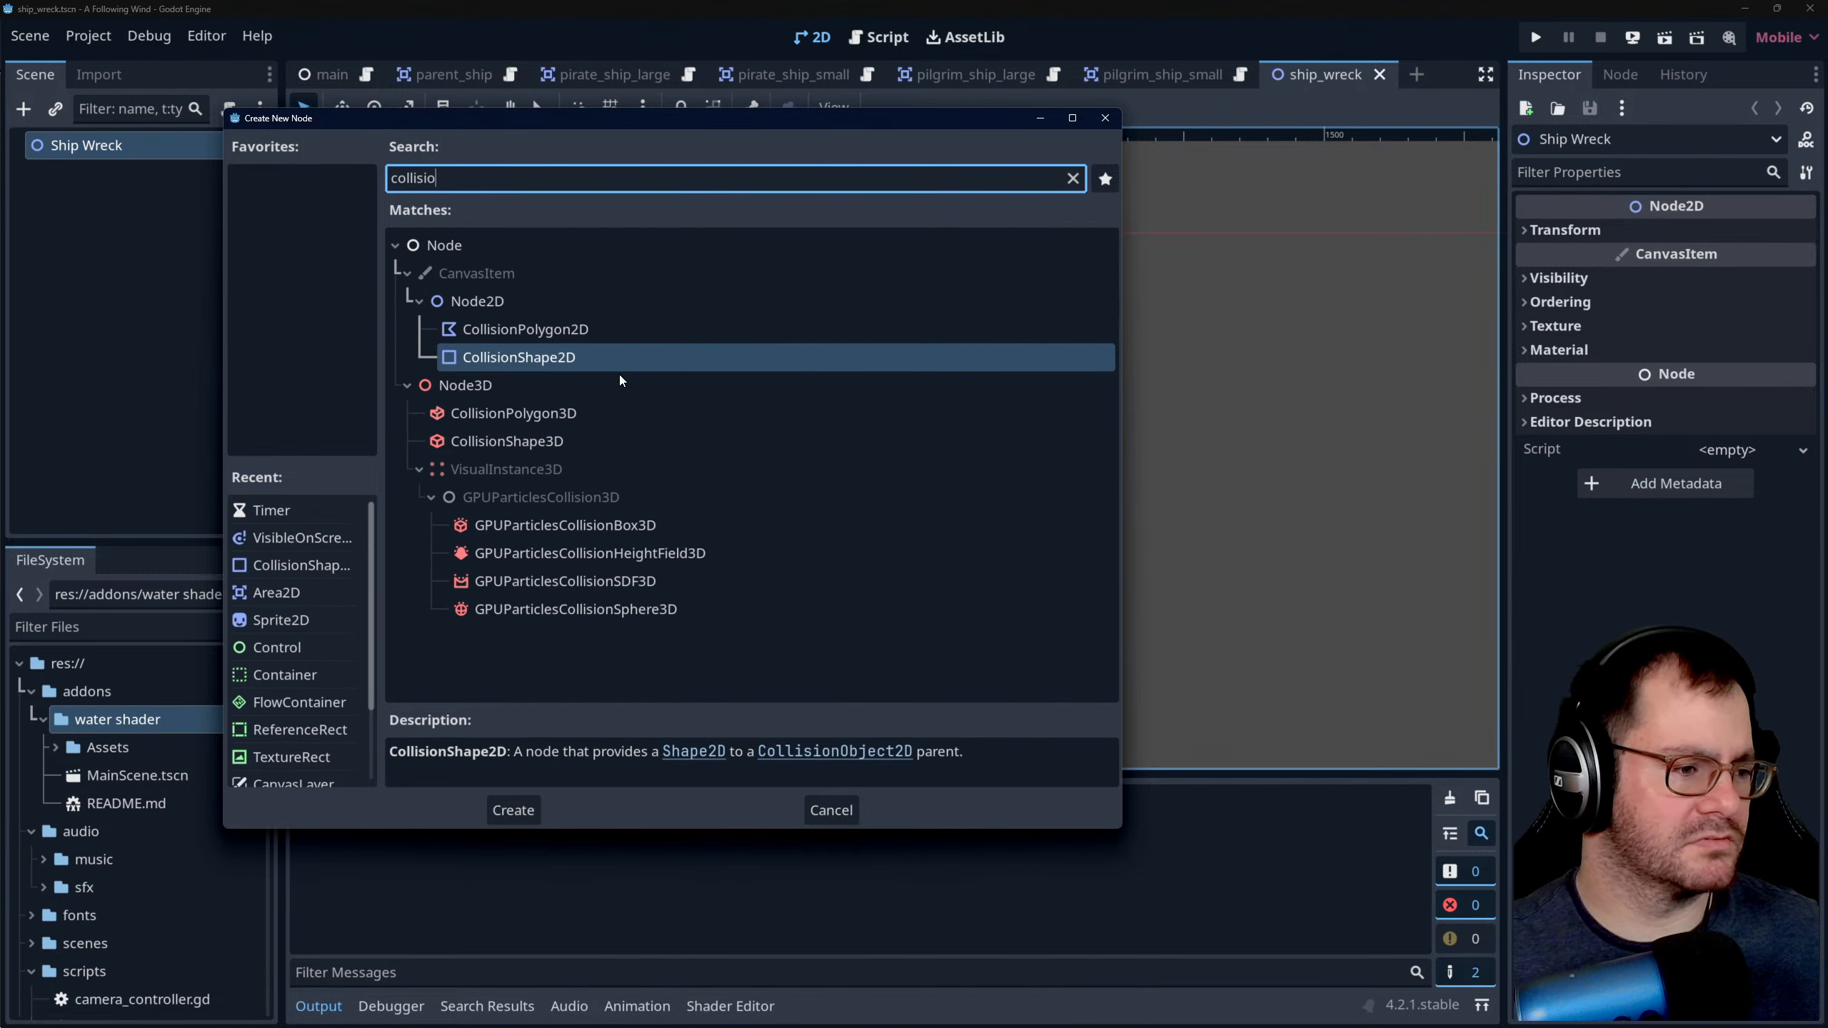
{"action": "double_click", "coordinate": [618, 357]}
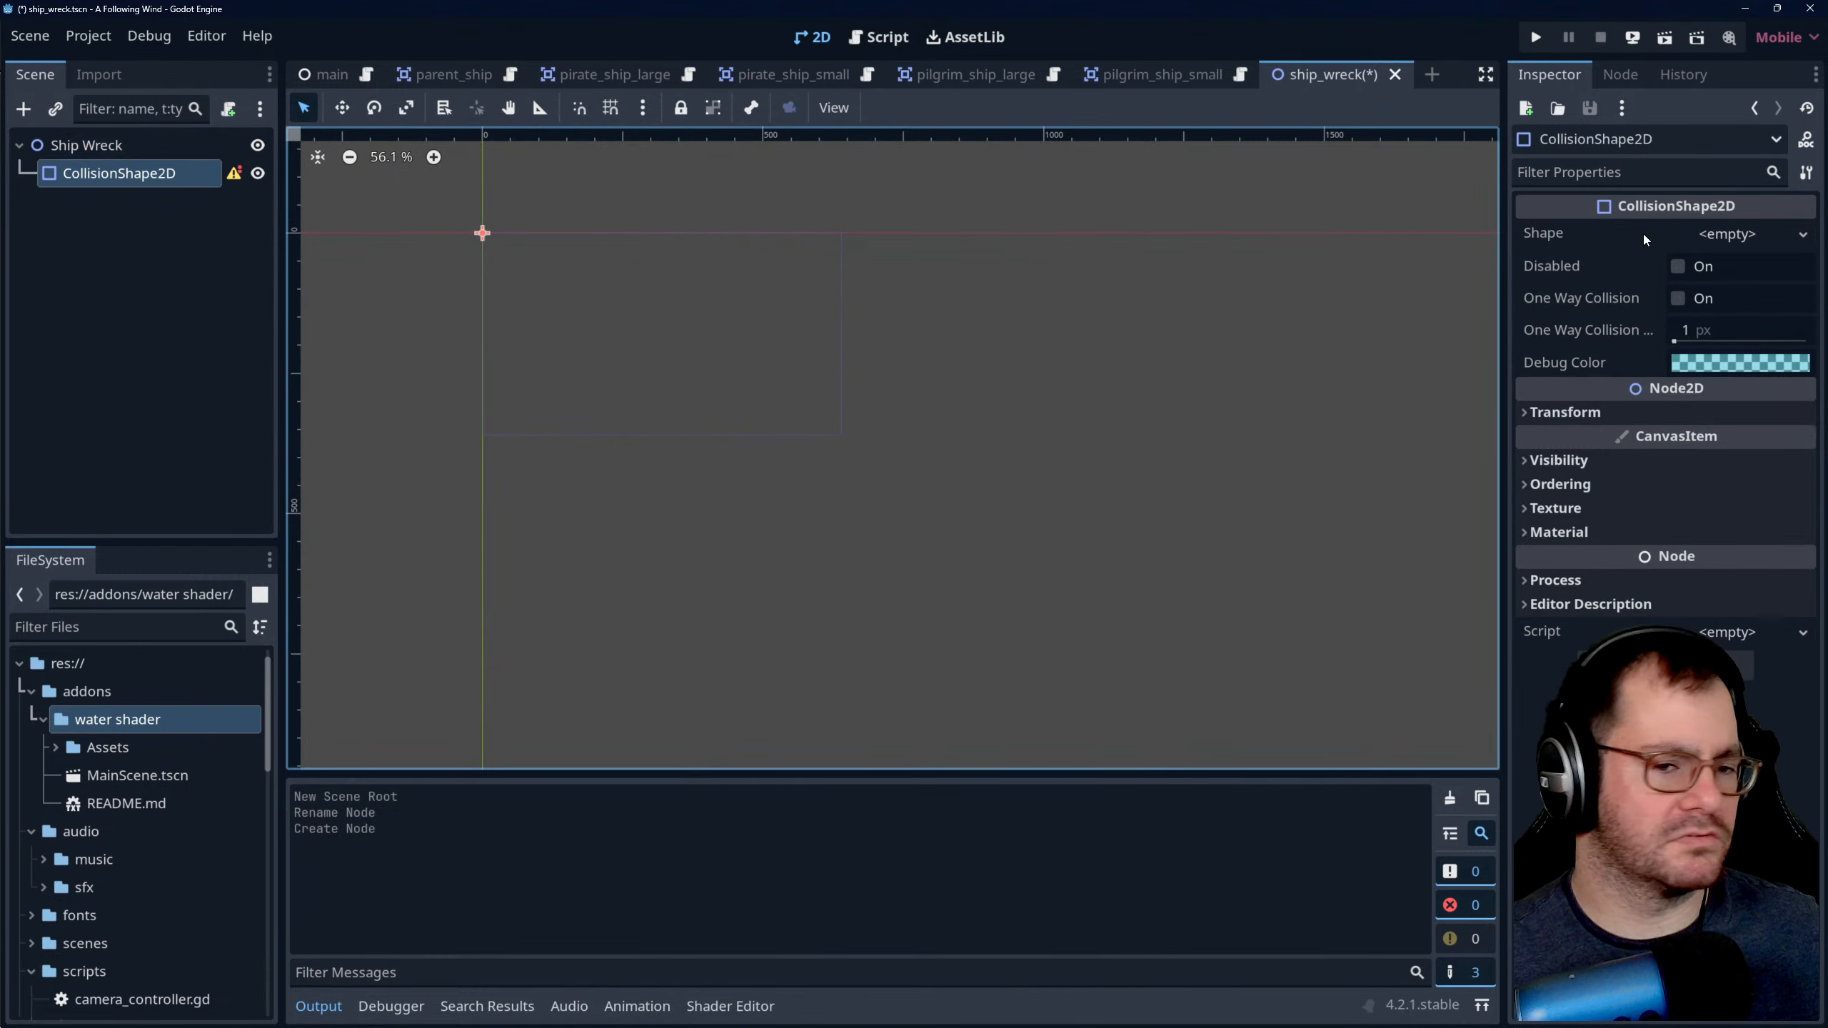
{"action": "left_click", "coordinate": [1806, 237]}
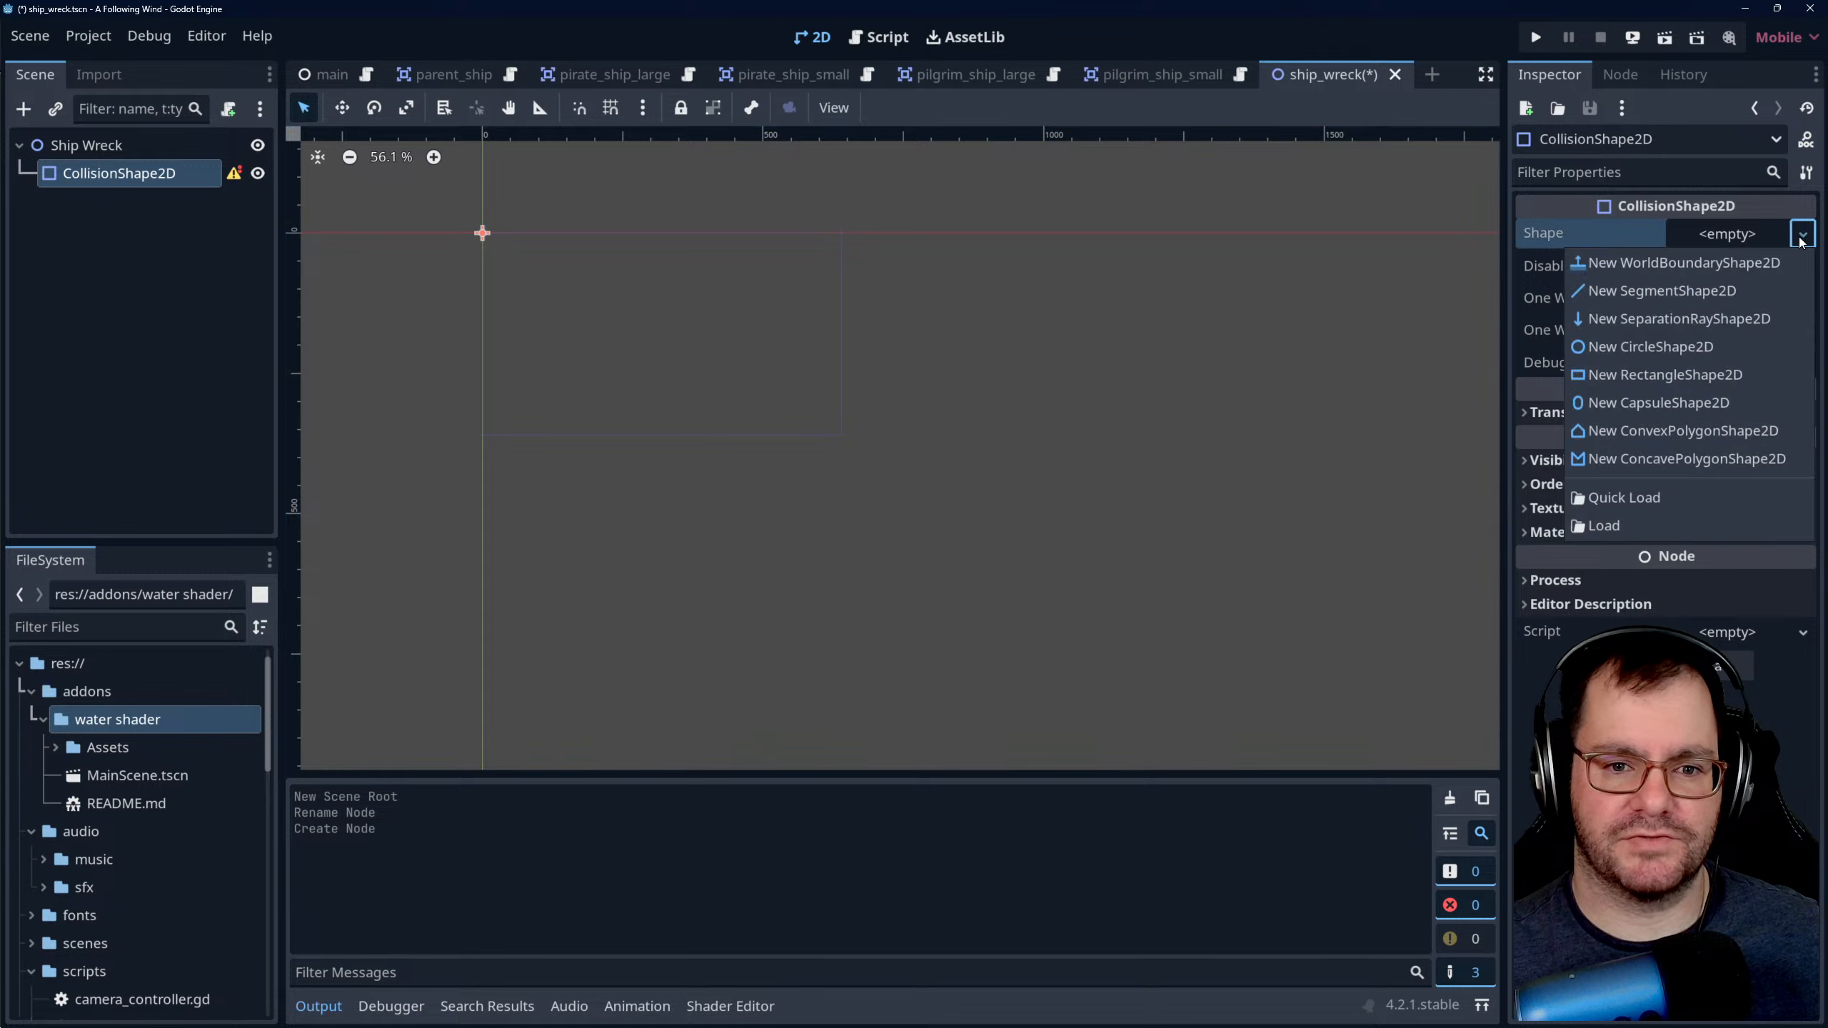
{"action": "left_click", "coordinate": [1689, 352]}
{"action": "scroll", "coordinate": [433, 225], "scroll_direction": "up", "scroll_amount": 4}
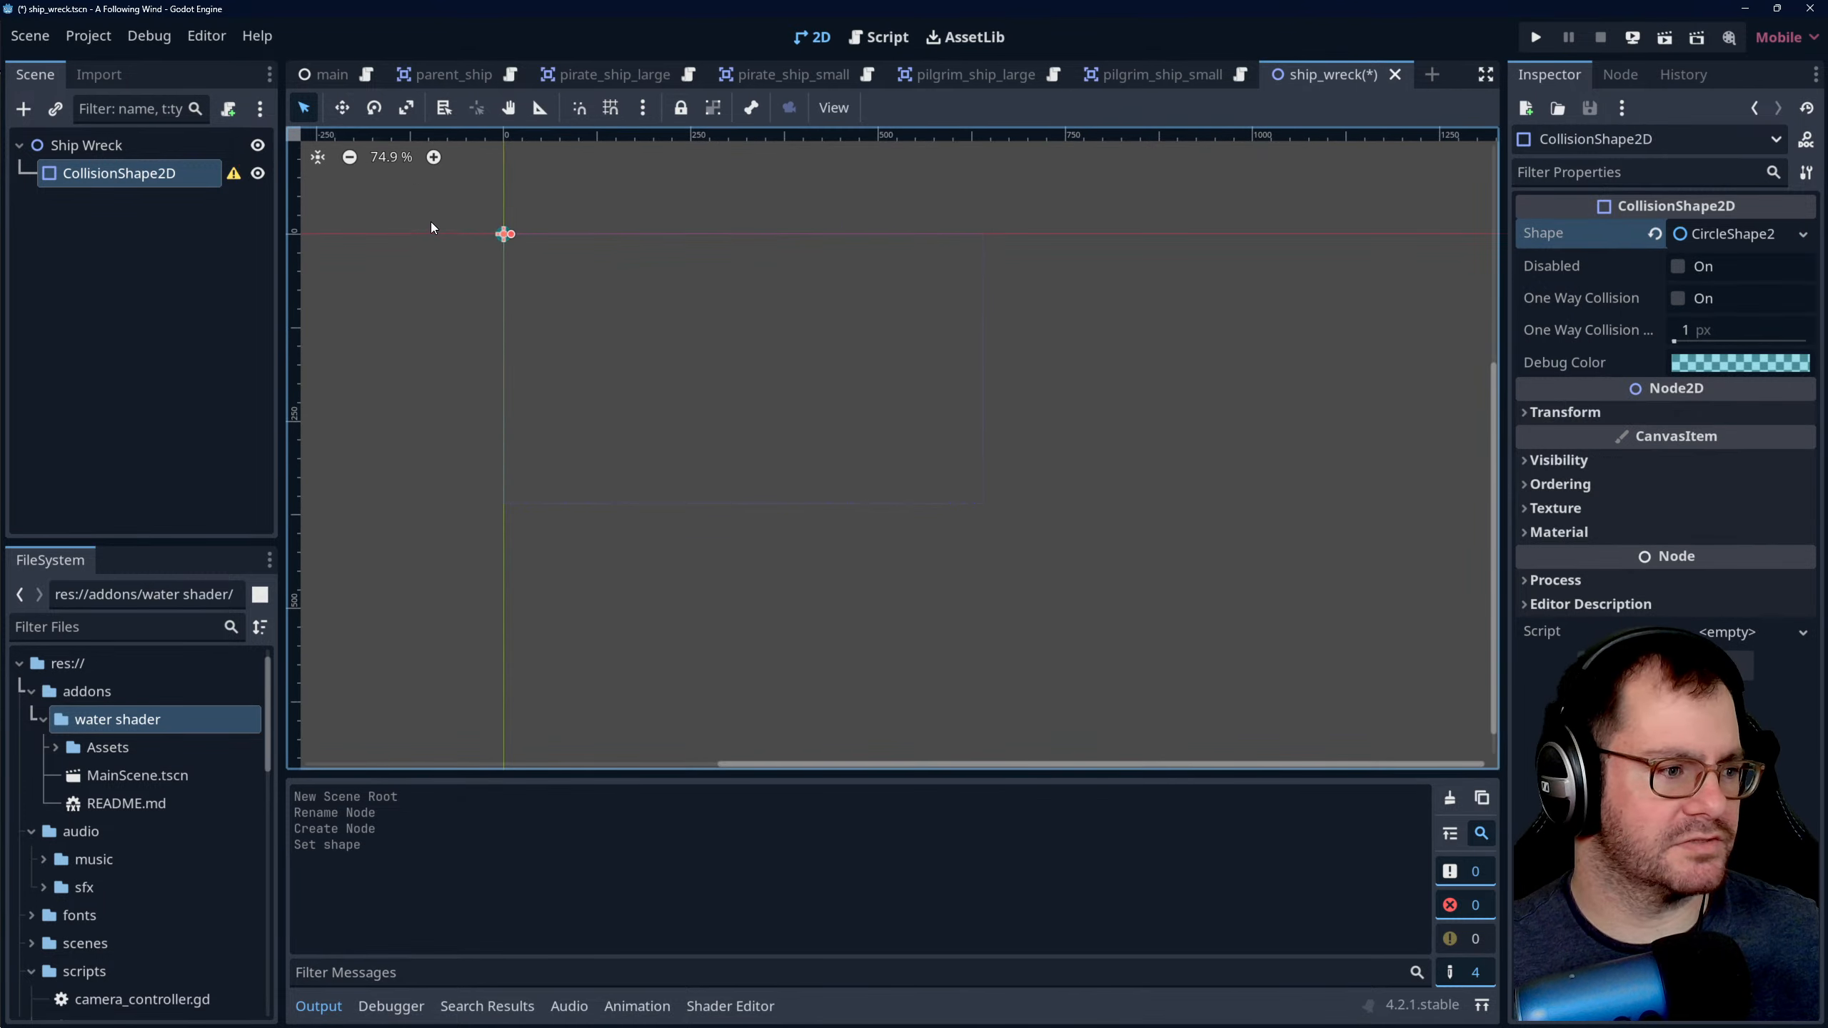
{"action": "scroll", "coordinate": [461, 223], "scroll_direction": "up", "scroll_amount": 11}
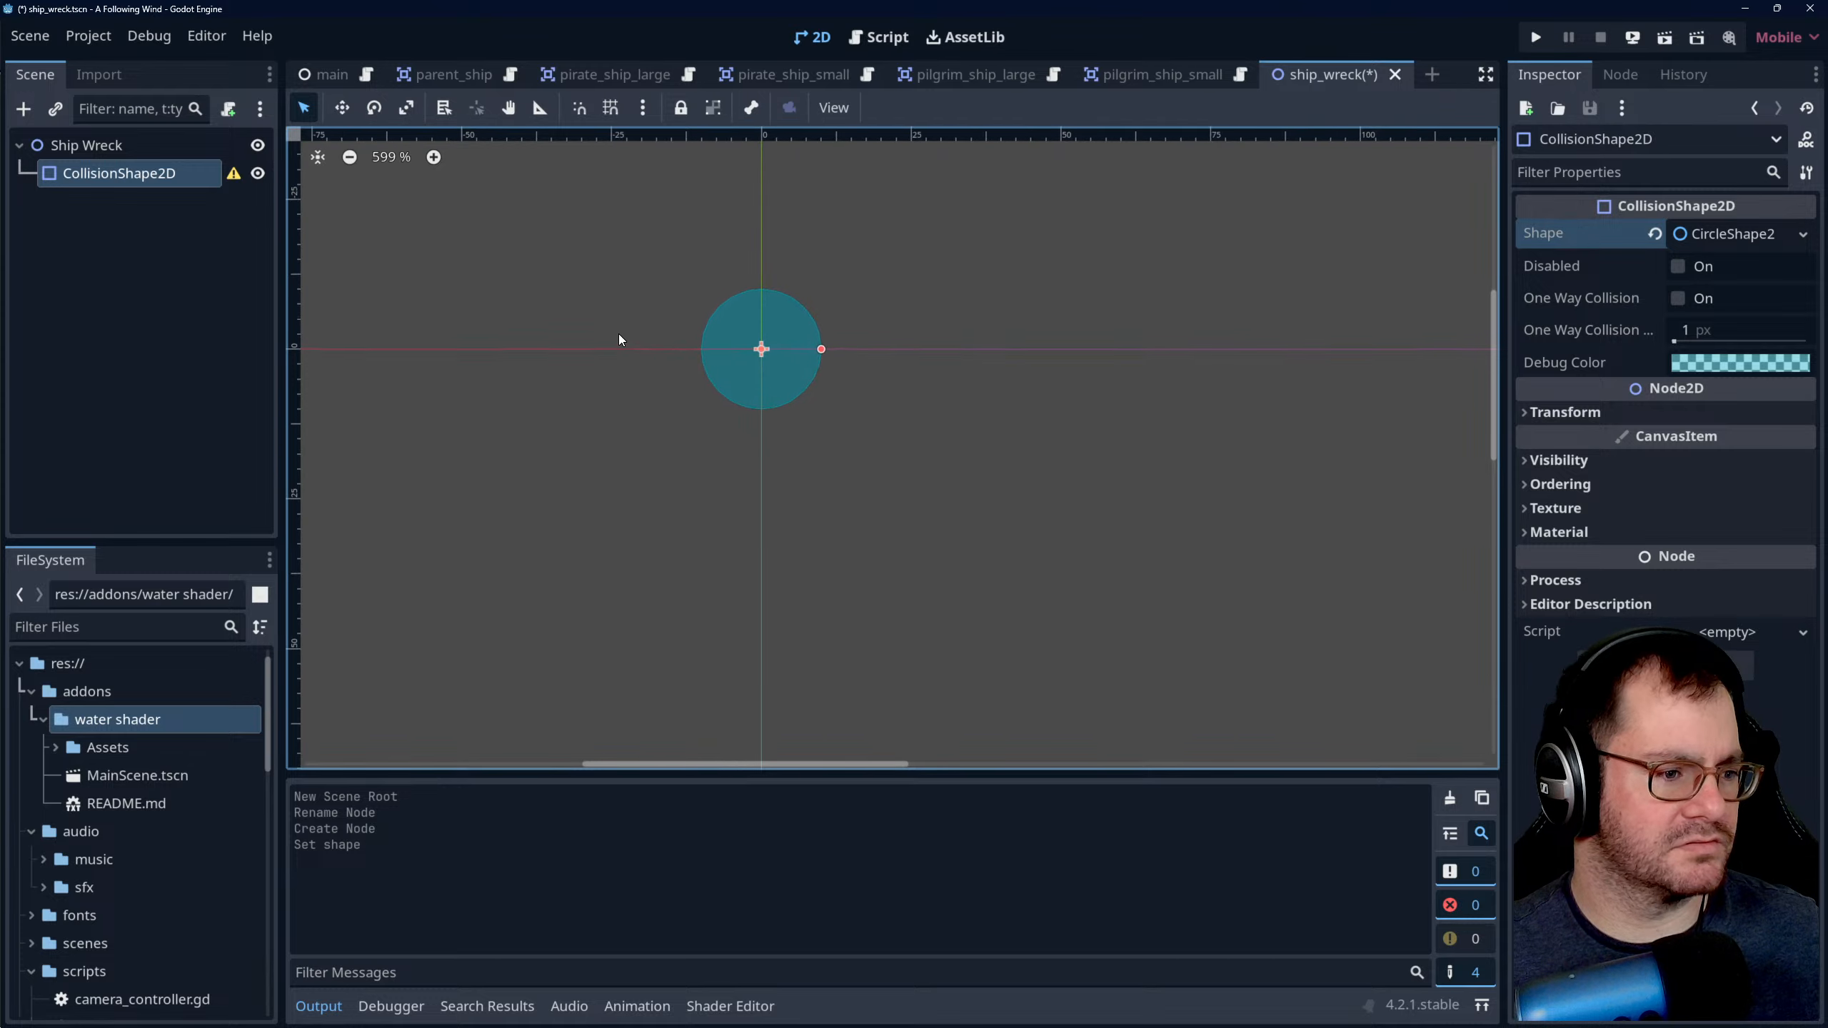
- Check the parent_ship nodes for reference, add a Sprite2D node under Ship Wreck and name it Wreck Sprite
{"action": "left_click", "coordinate": [321, 80]}
{"action": "left_click", "coordinate": [499, 78]}
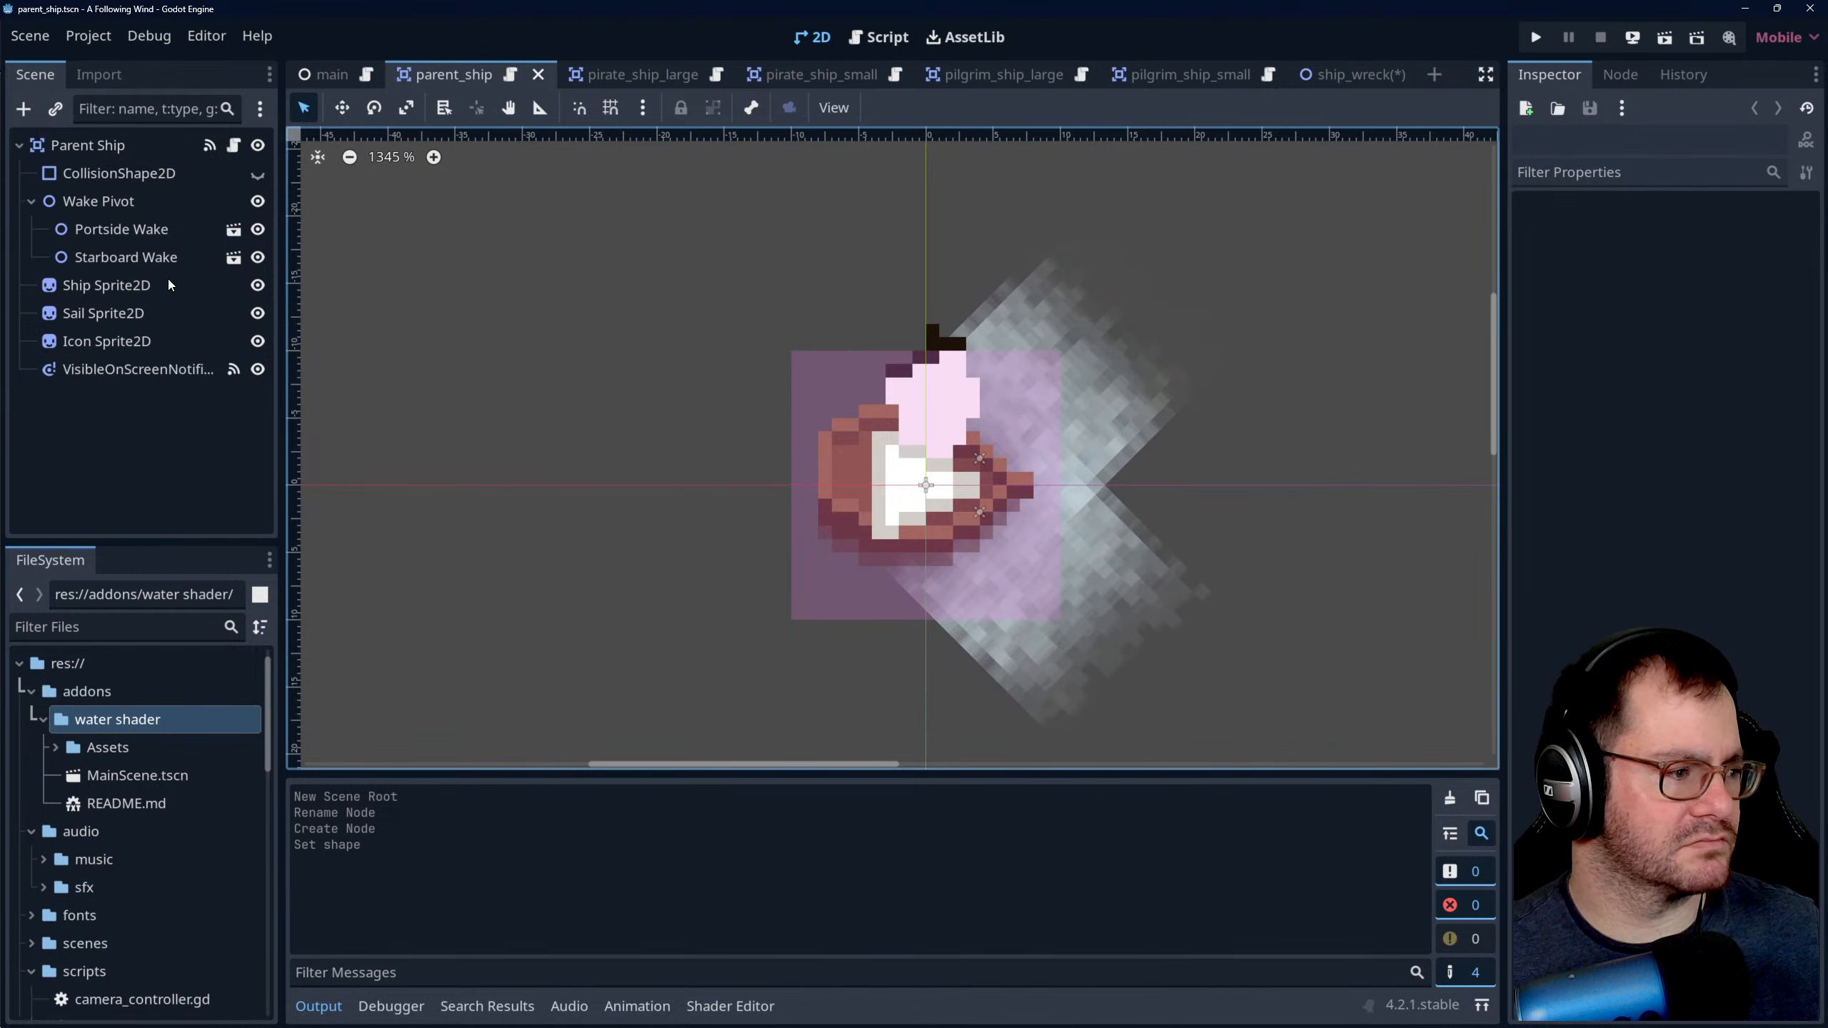
{"action": "left_click", "coordinate": [1353, 75]}
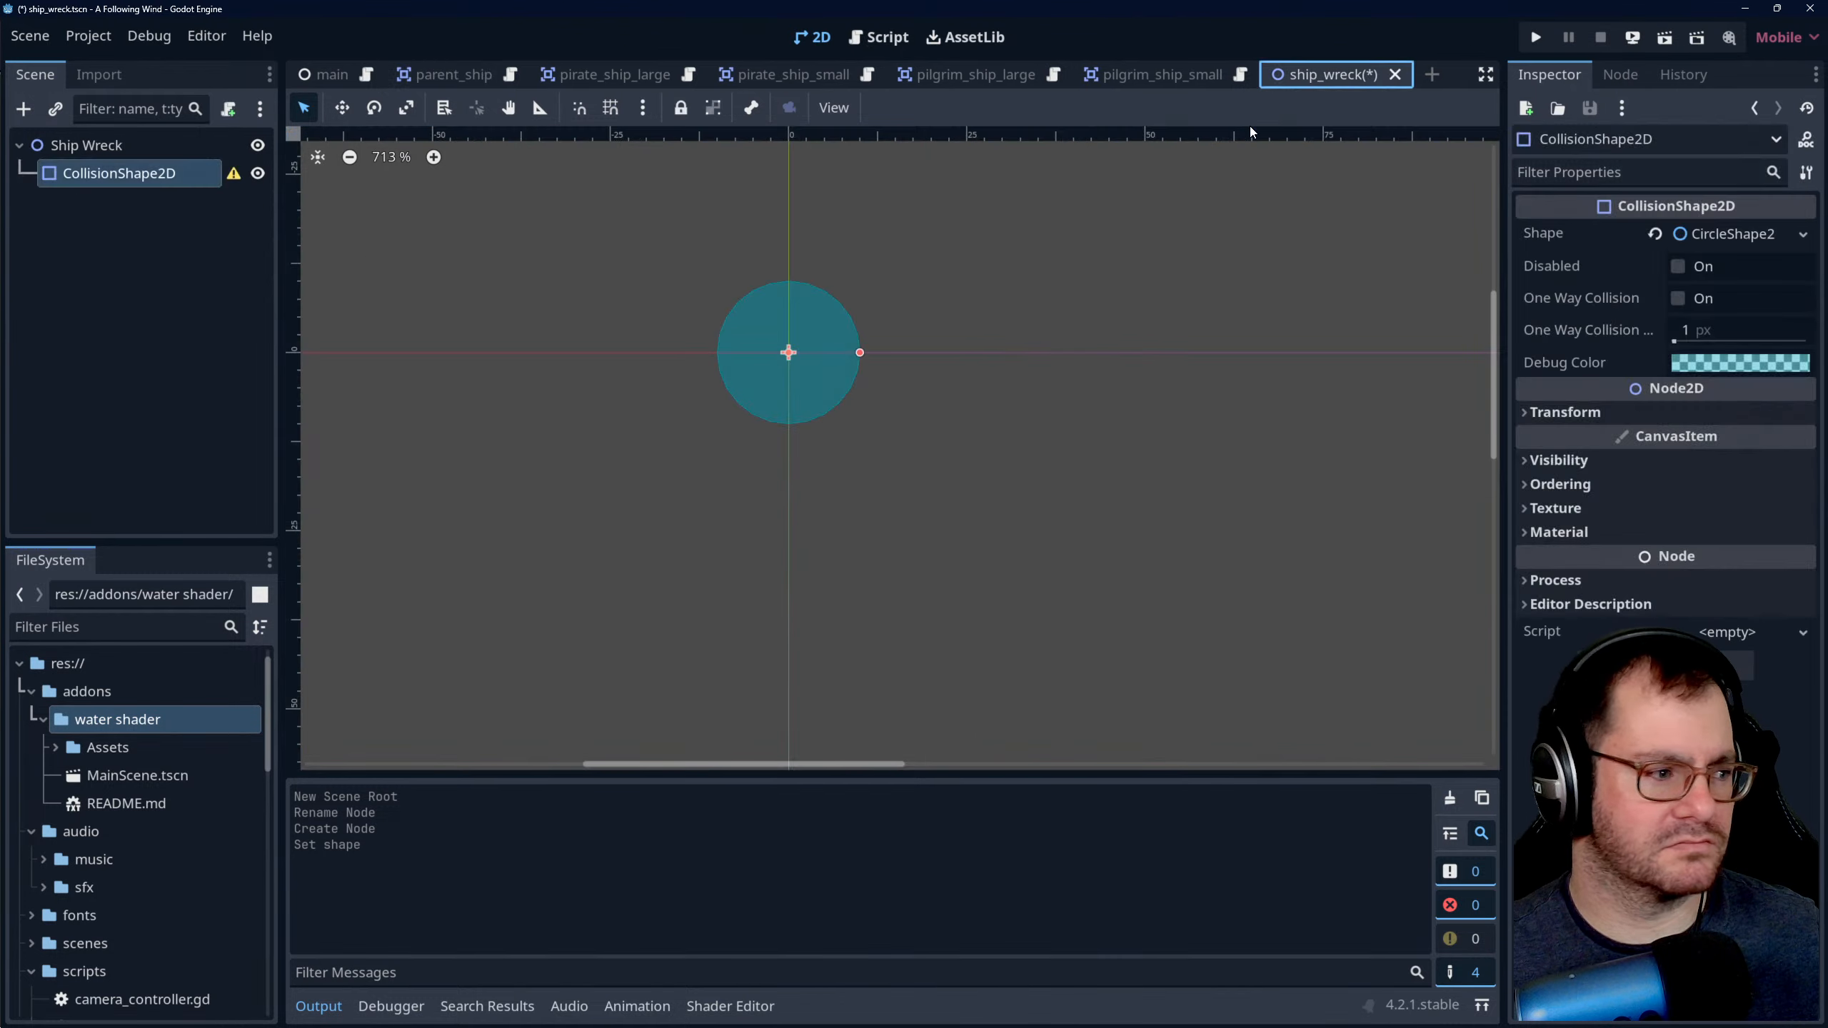
{"action": "left_click", "coordinate": [154, 147]}
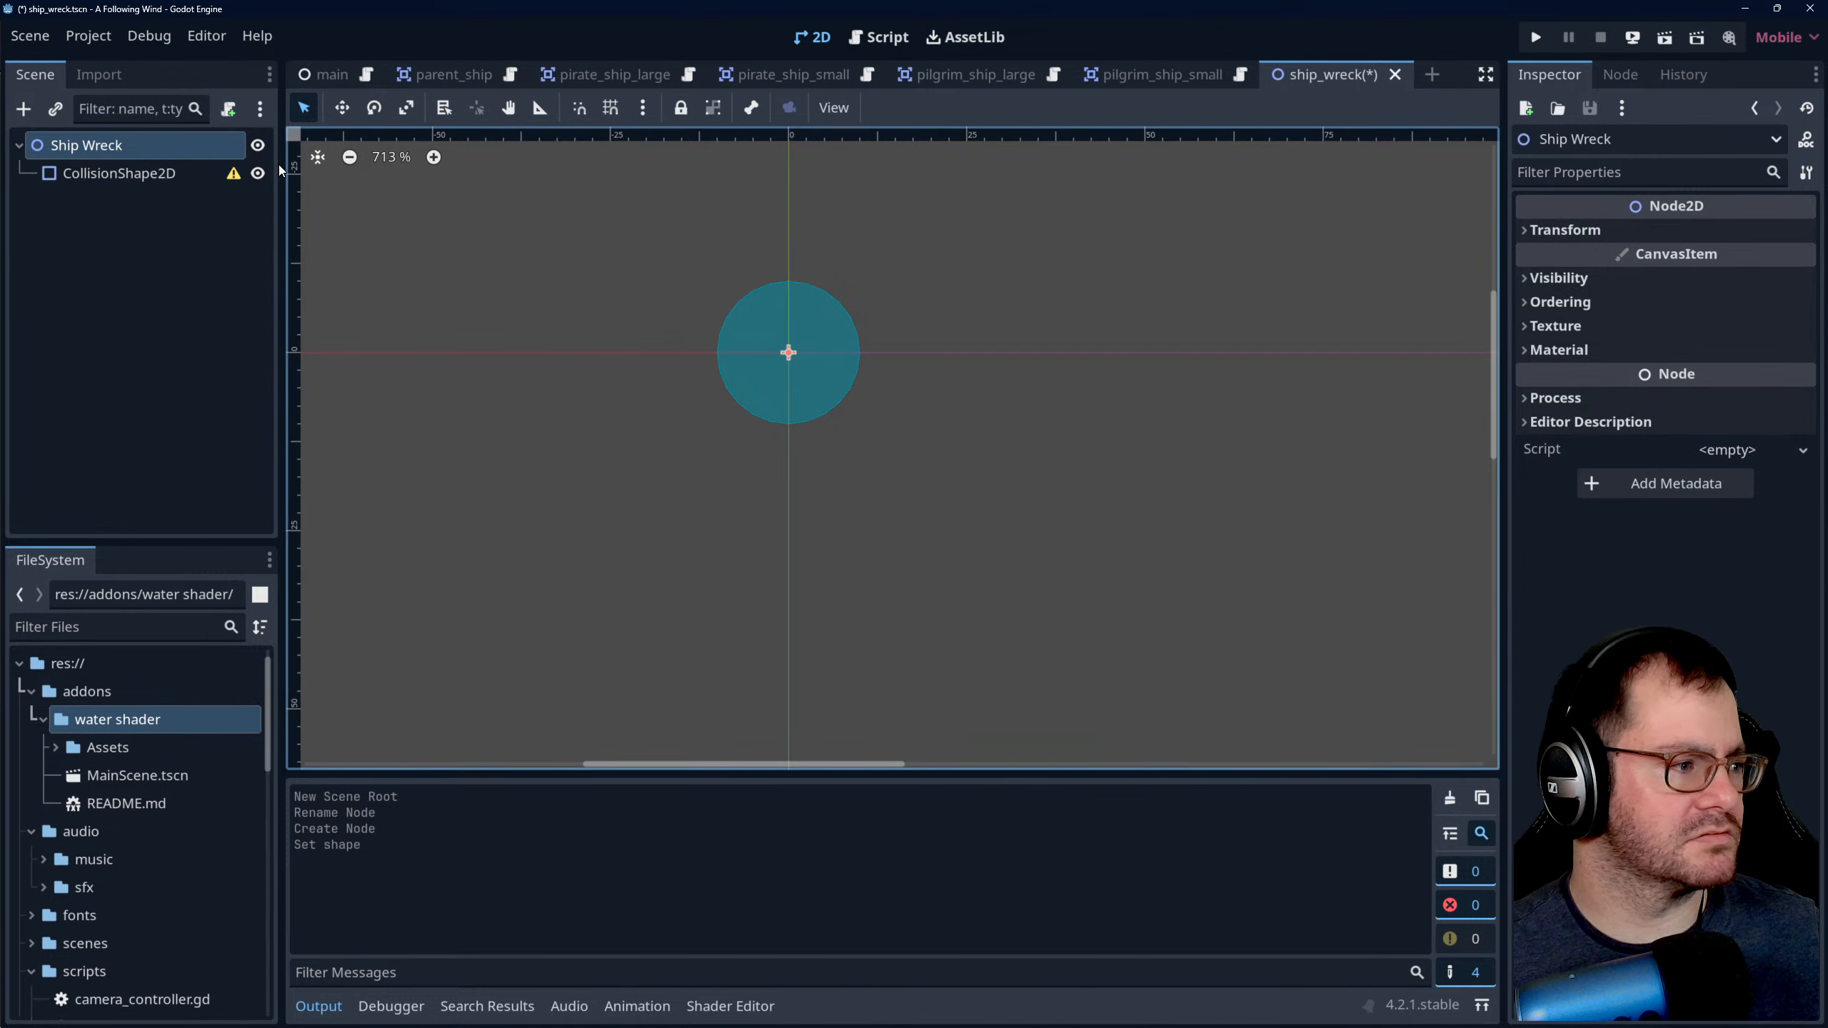
{"action": "key", "text": "ctrl+a"}
{"action": "type", "text": "sprite"}
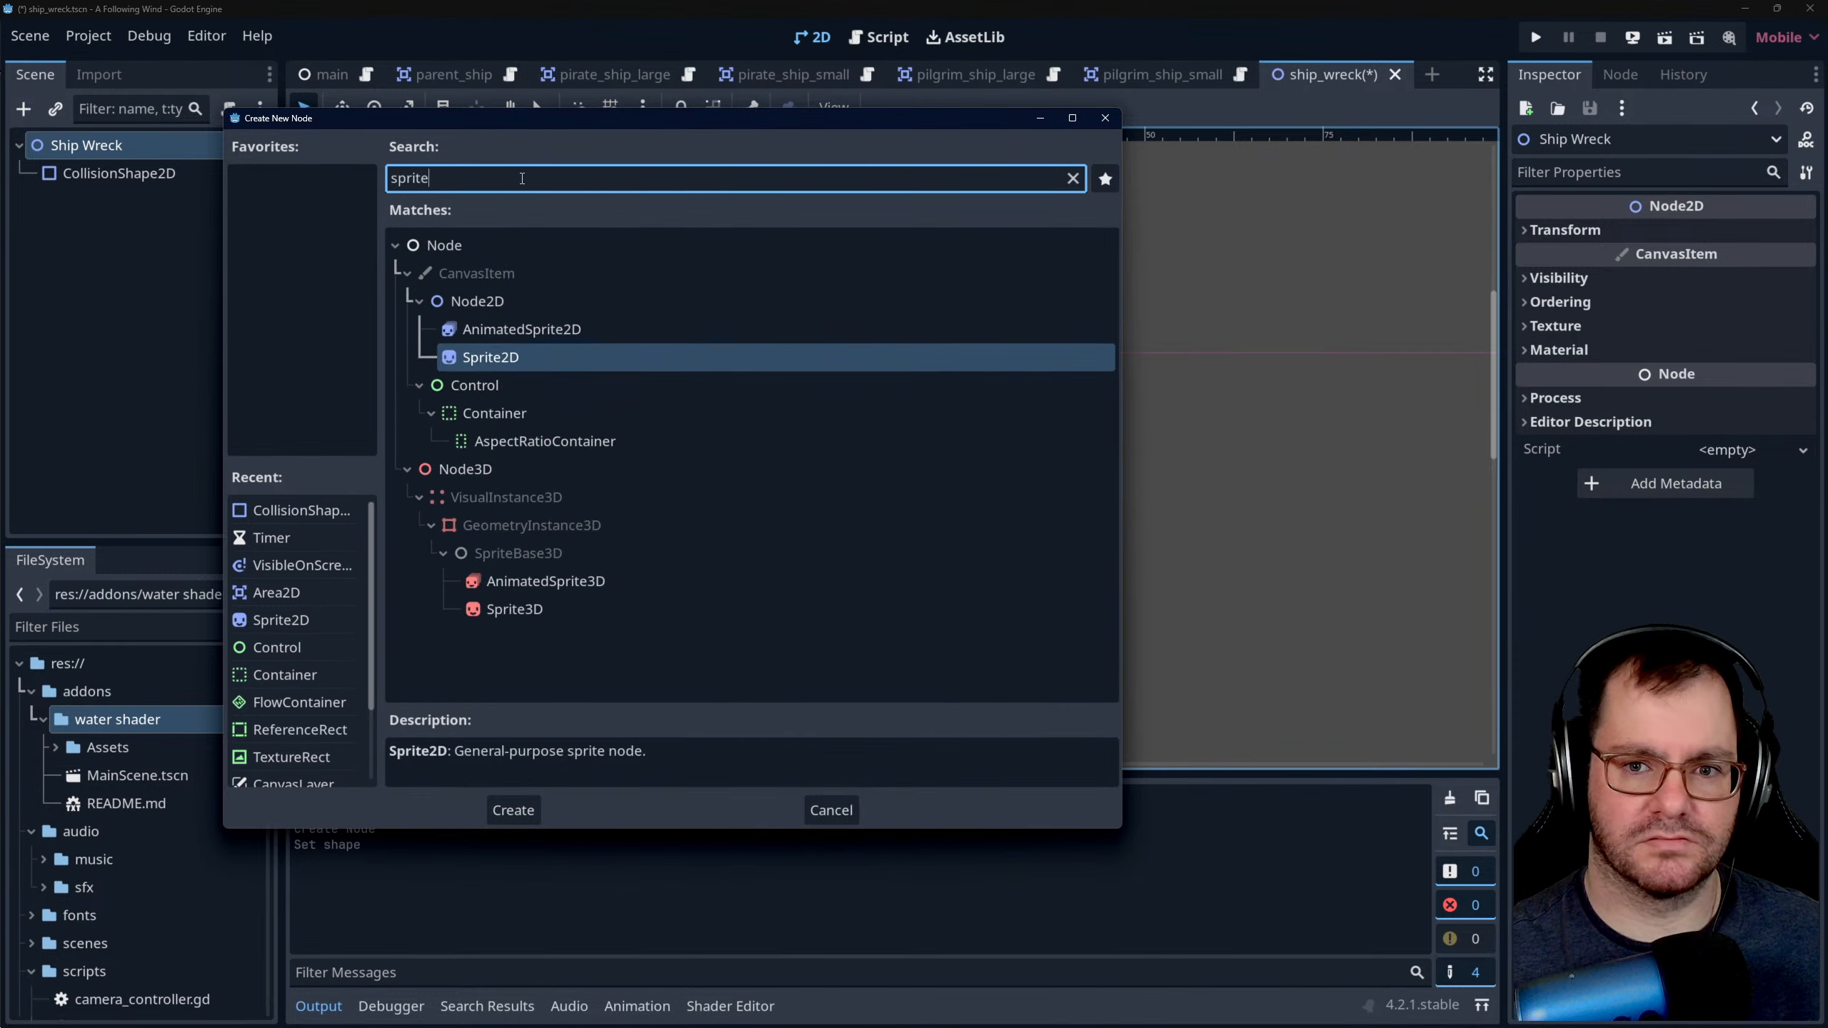
{"action": "double_click", "coordinate": [546, 360]}
{"action": "left_click", "coordinate": [117, 203]}
{"action": "double_click", "coordinate": [117, 204]}
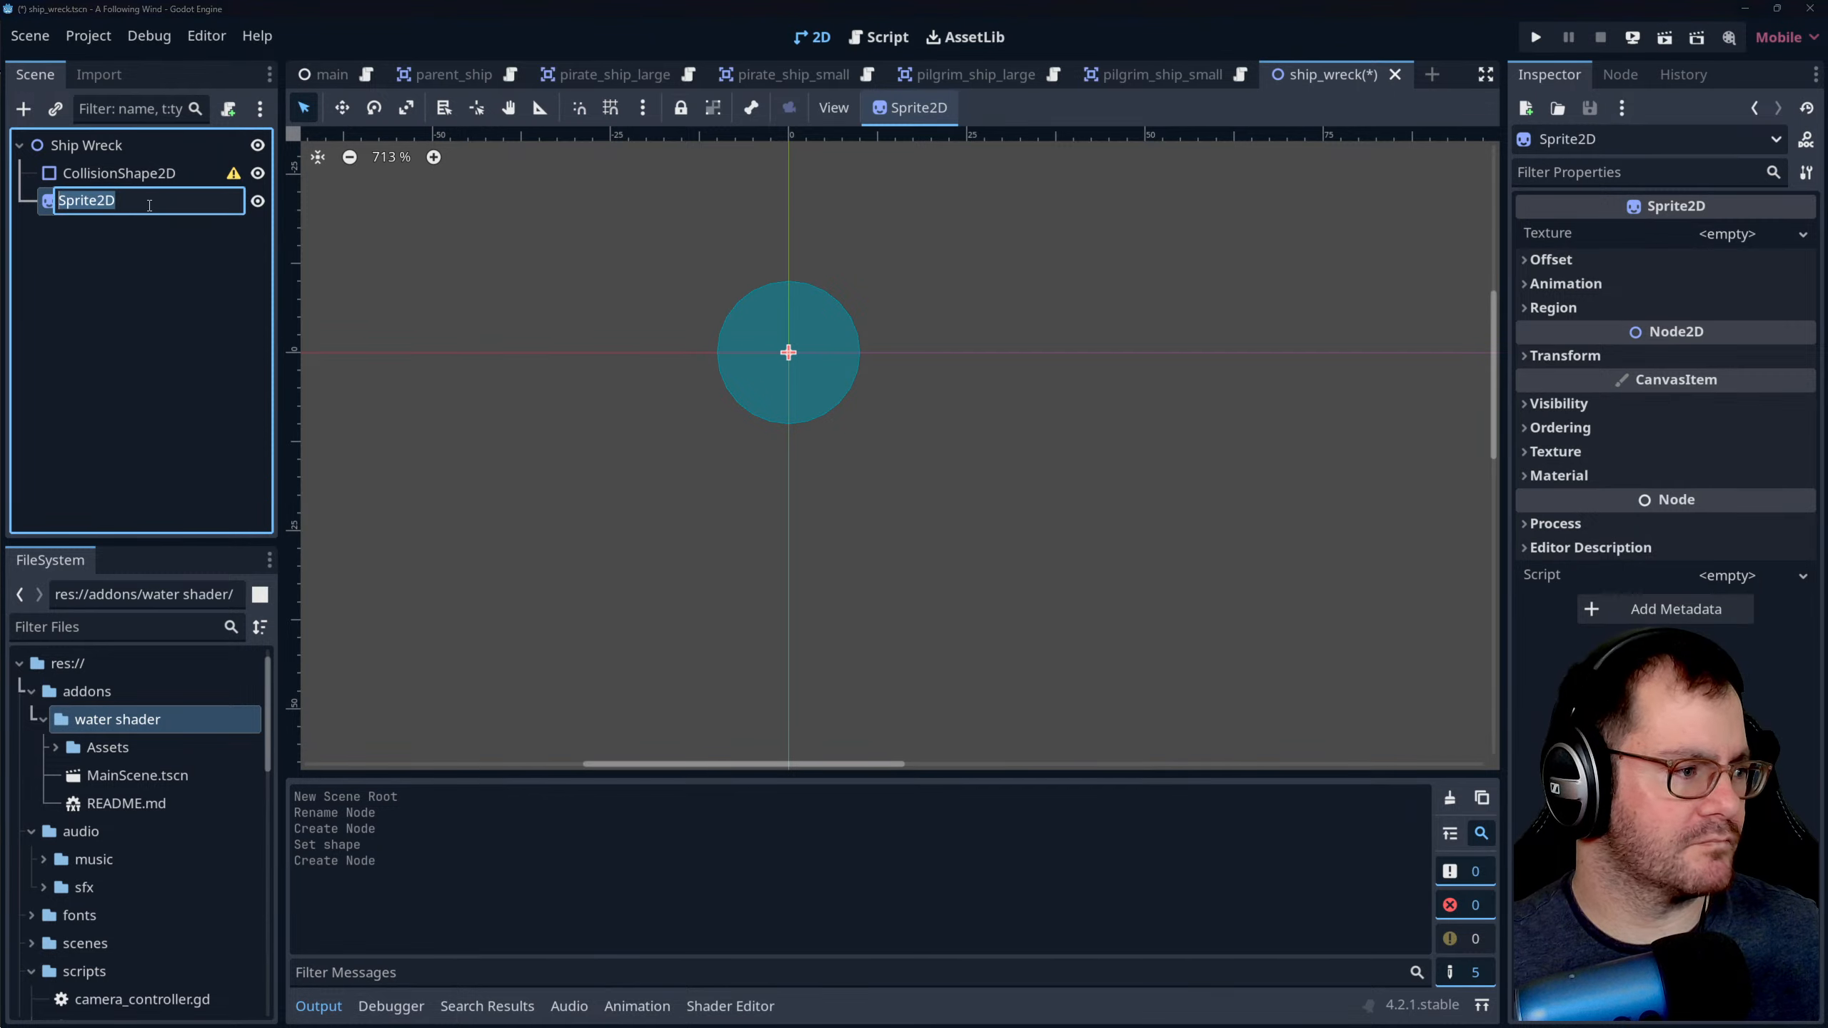
{"action": "type", "text": "Wreck"}
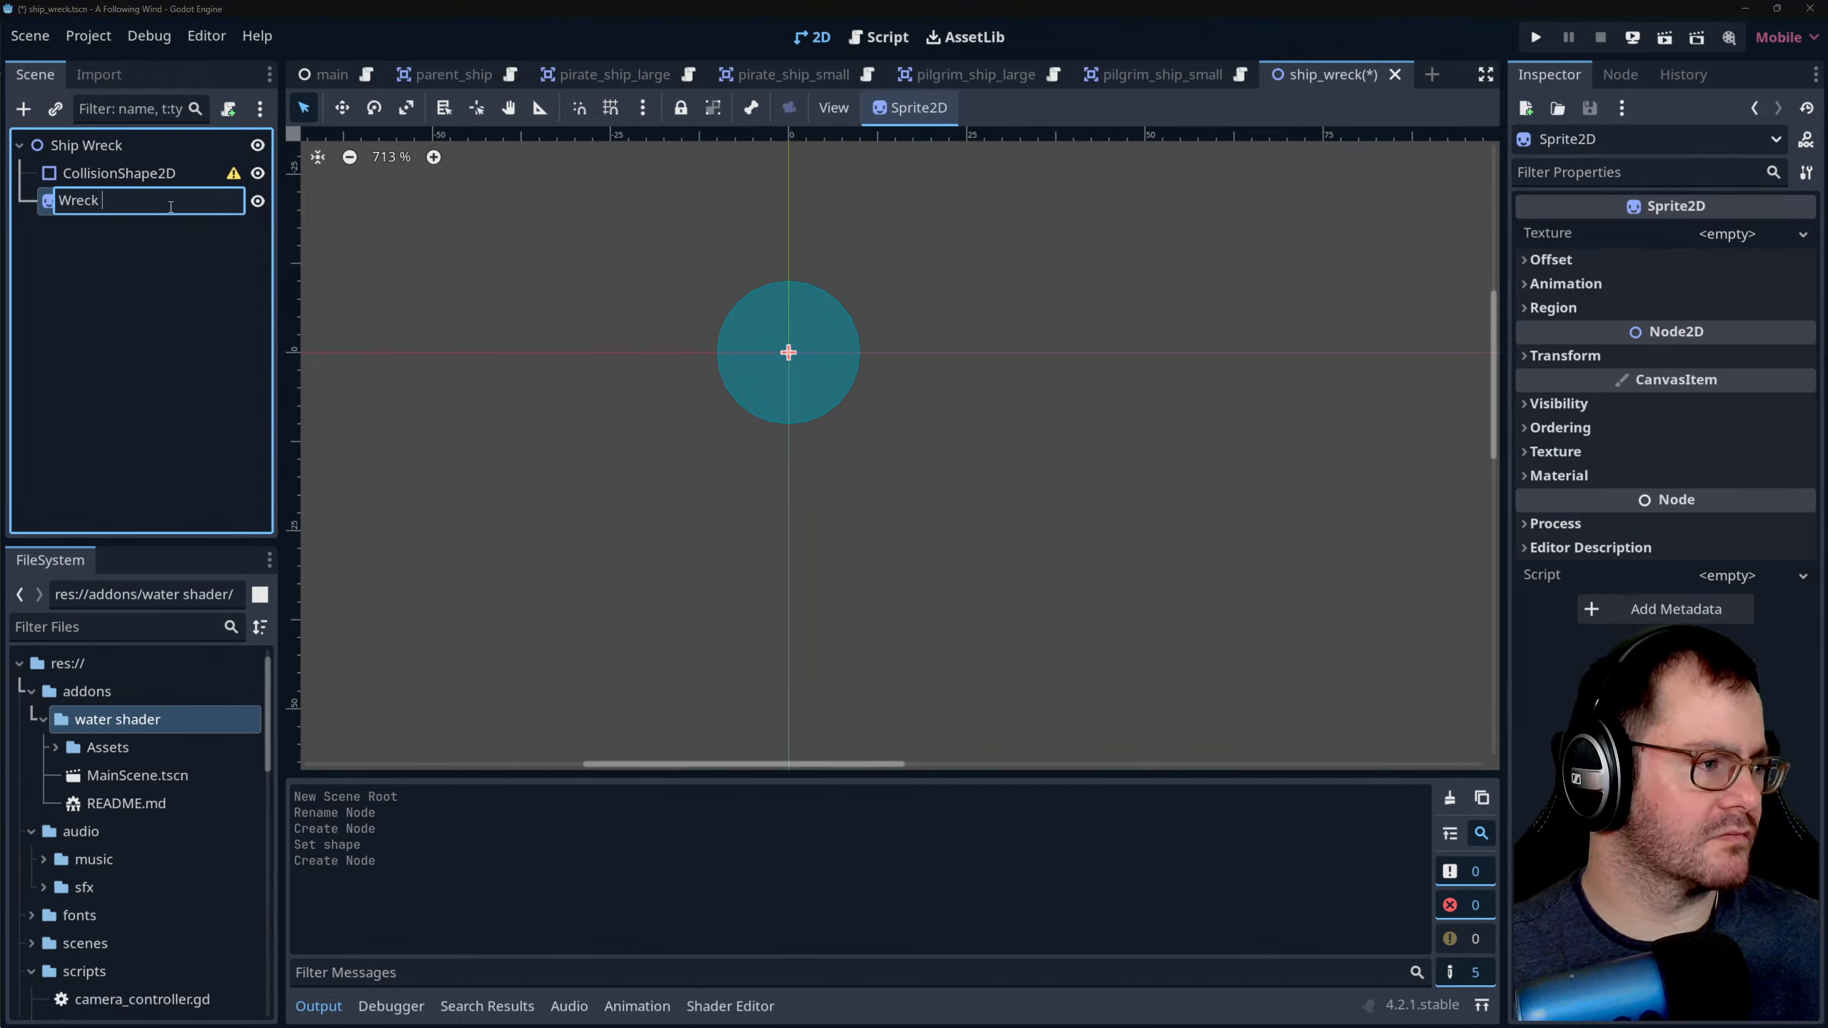
{"action": "type", "text": " Sprite"}
{"action": "key", "text": "Return"}
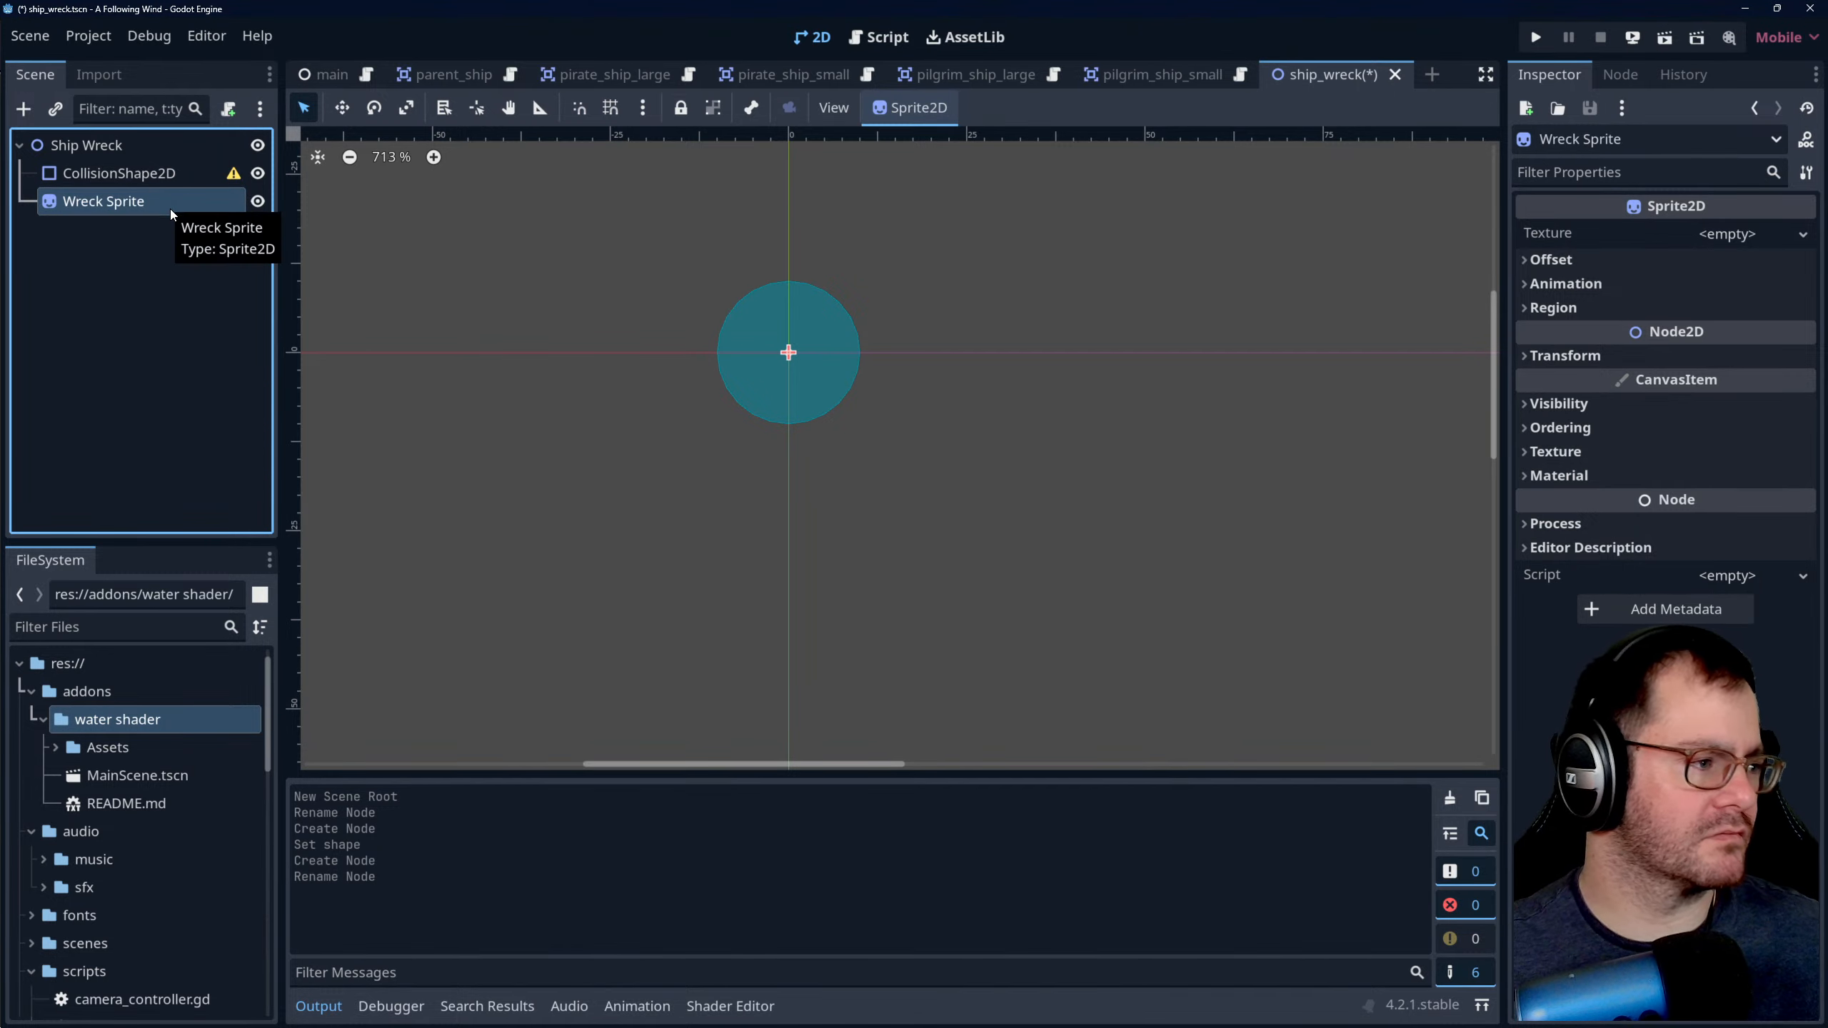
- Rename the Wreck Sprite node to Wreck Sprite2D, following the node naming in parent_ship, and reopen the parent_ship scene
{"action": "left_click", "coordinate": [432, 76]}
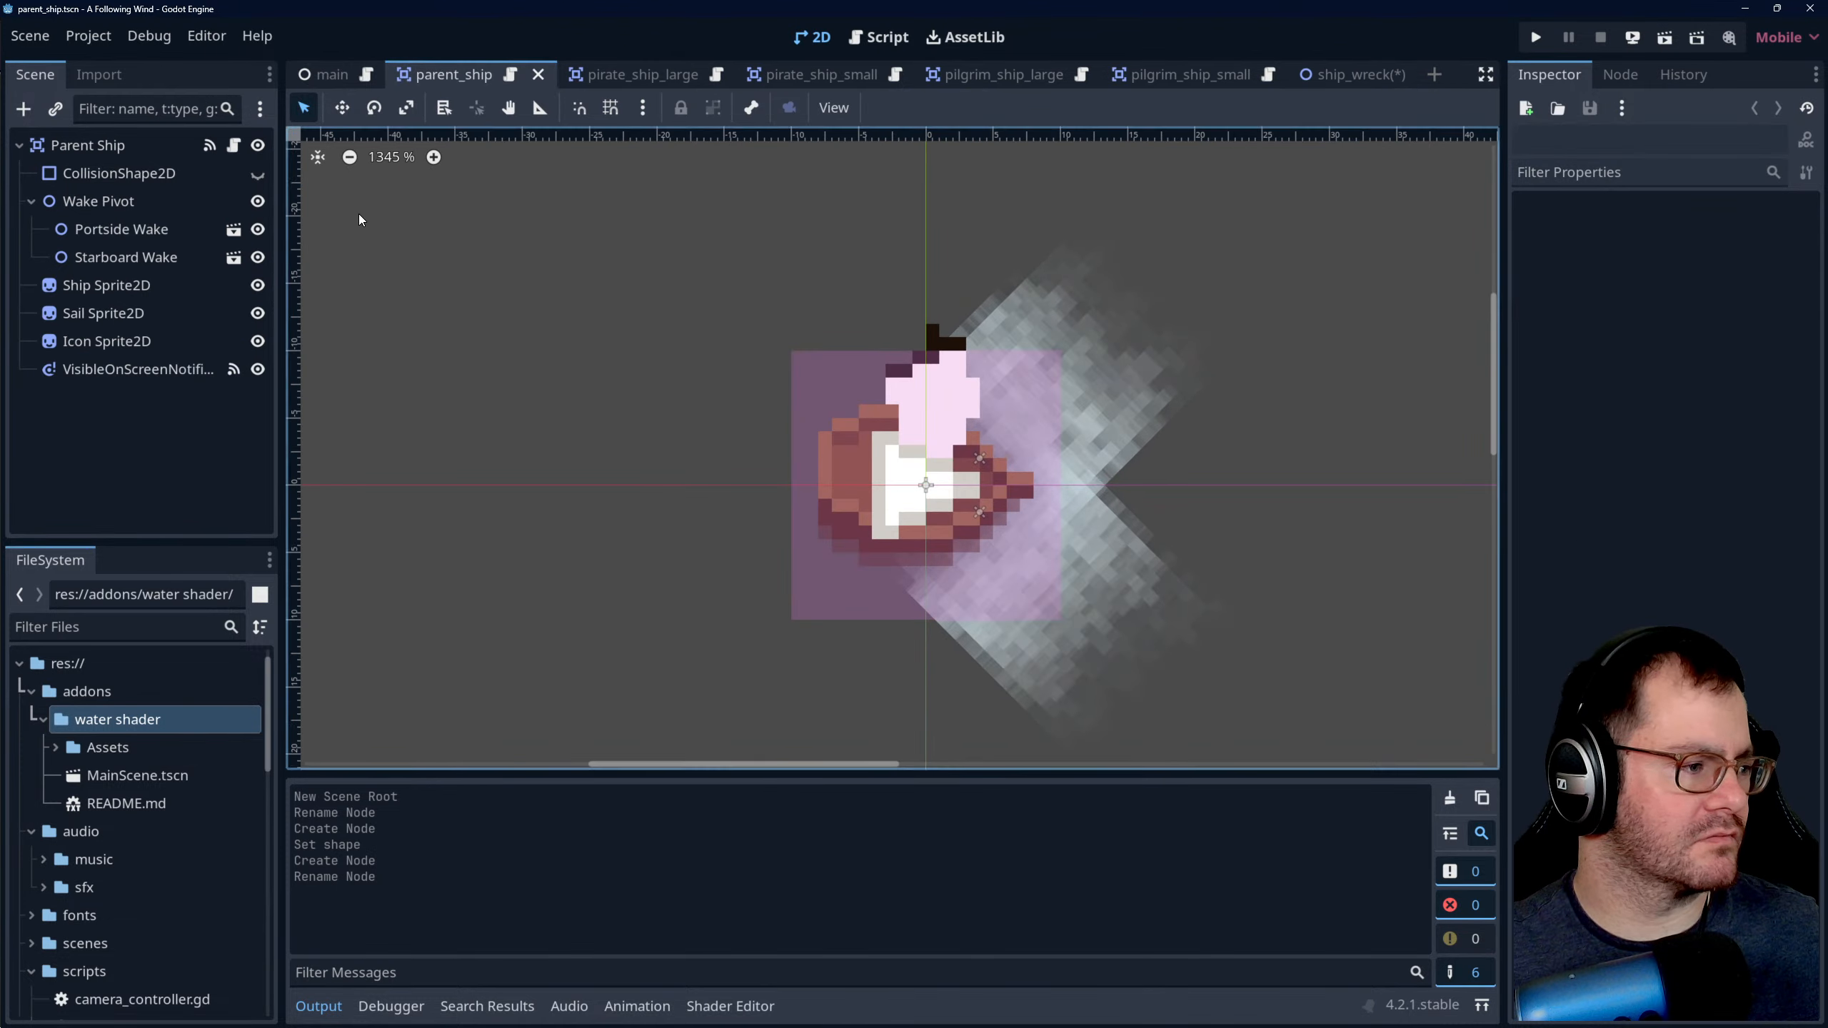
{"action": "left_click", "coordinate": [1393, 72]}
{"action": "left_click", "coordinate": [174, 202]}
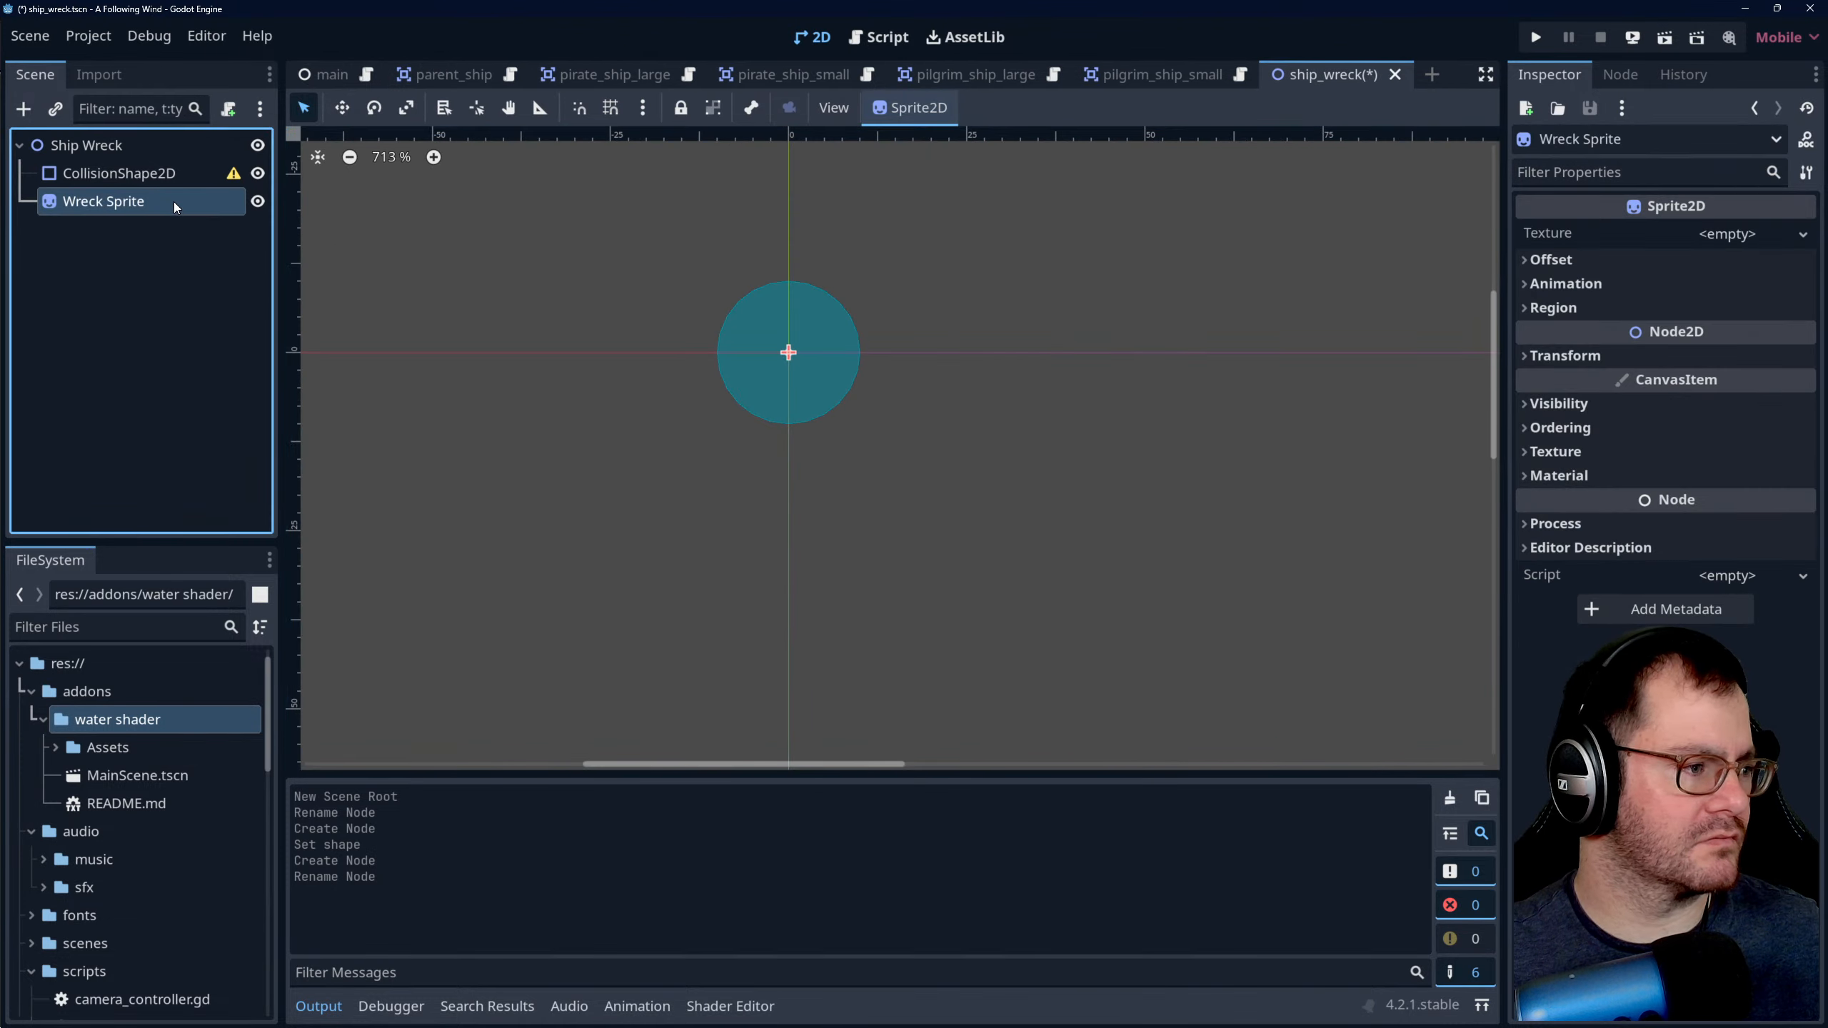
{"action": "double_click", "coordinate": [166, 201]}
{"action": "left_click", "coordinate": [165, 202]}
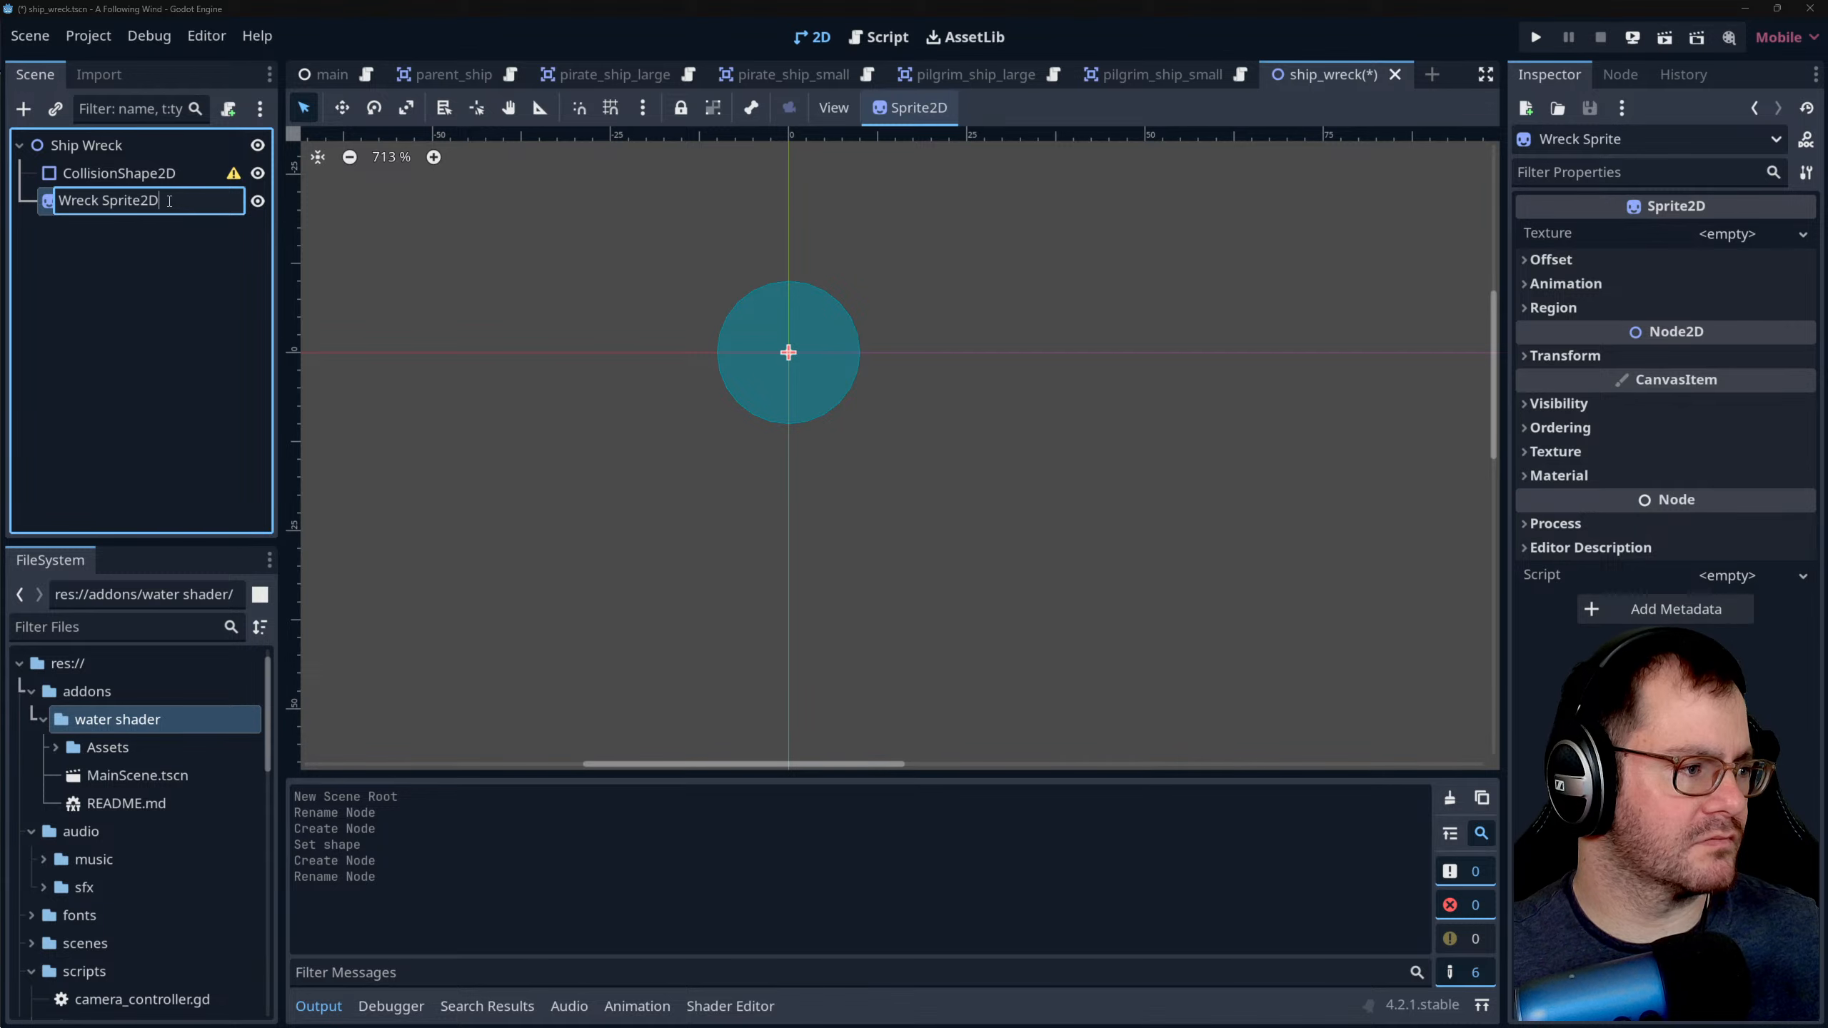
{"action": "key", "text": "Return"}
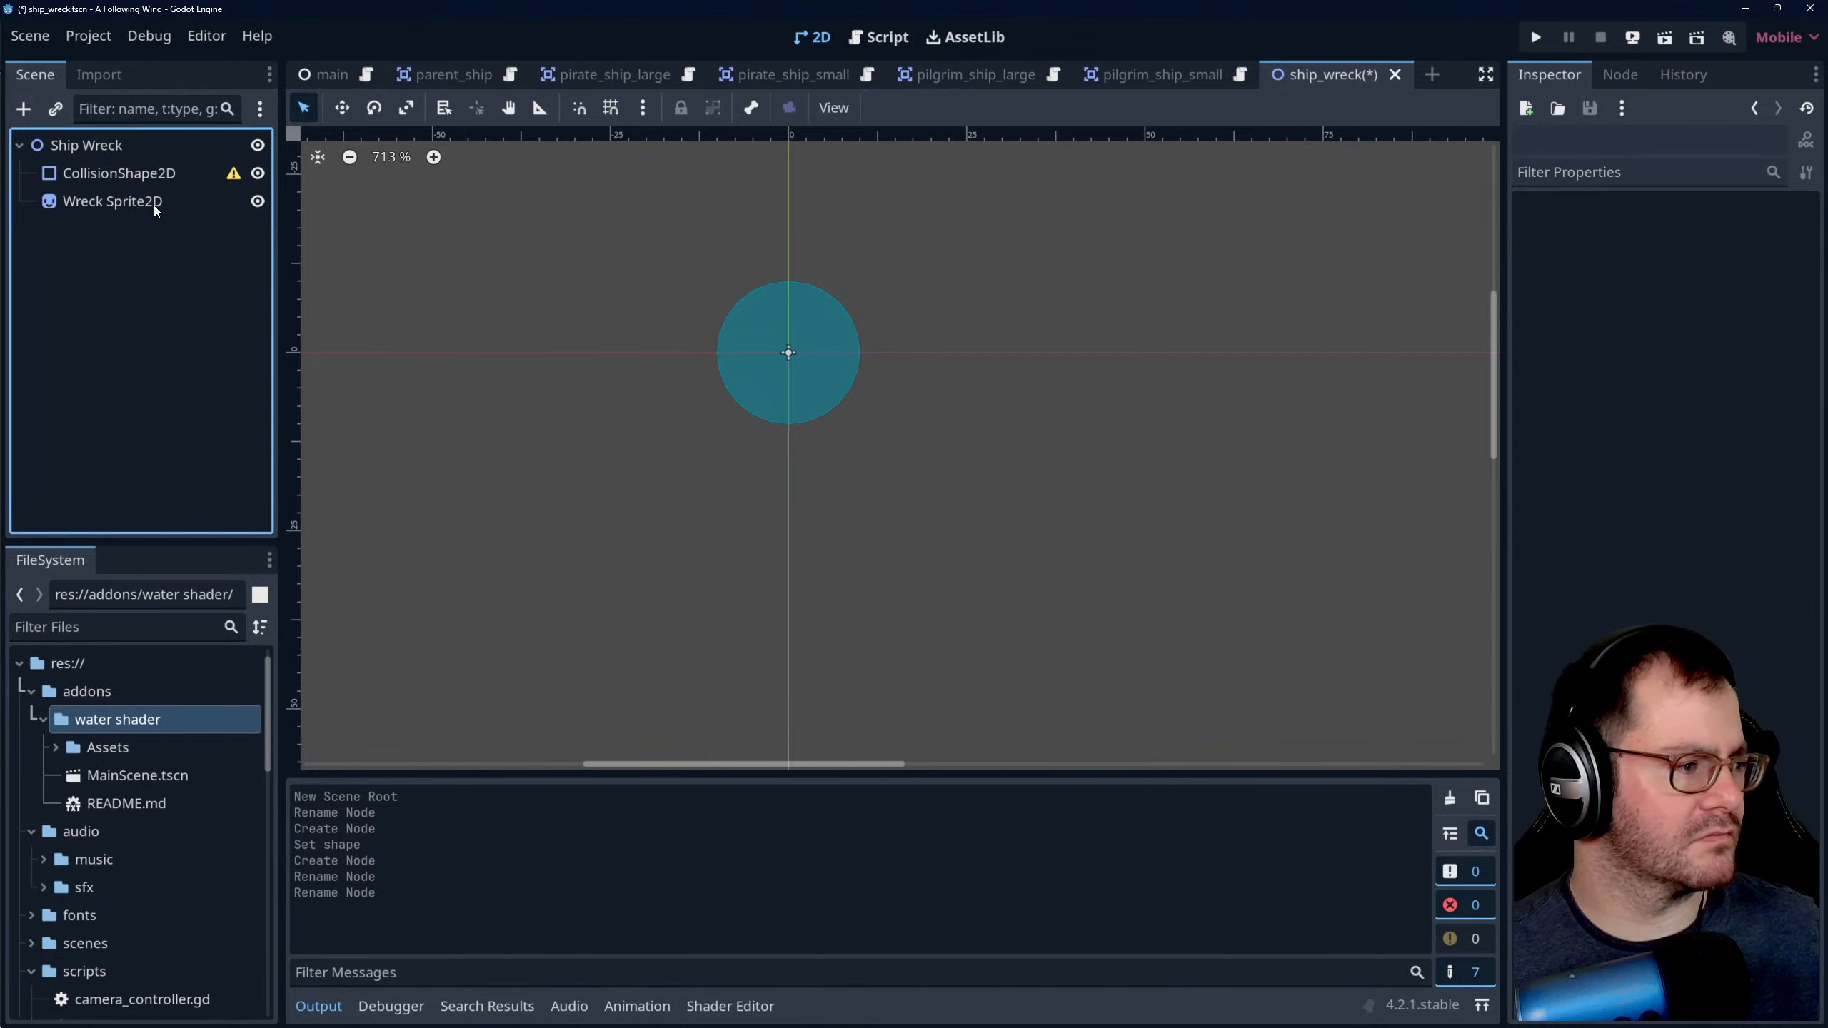
{"action": "left_click", "coordinate": [436, 74]}
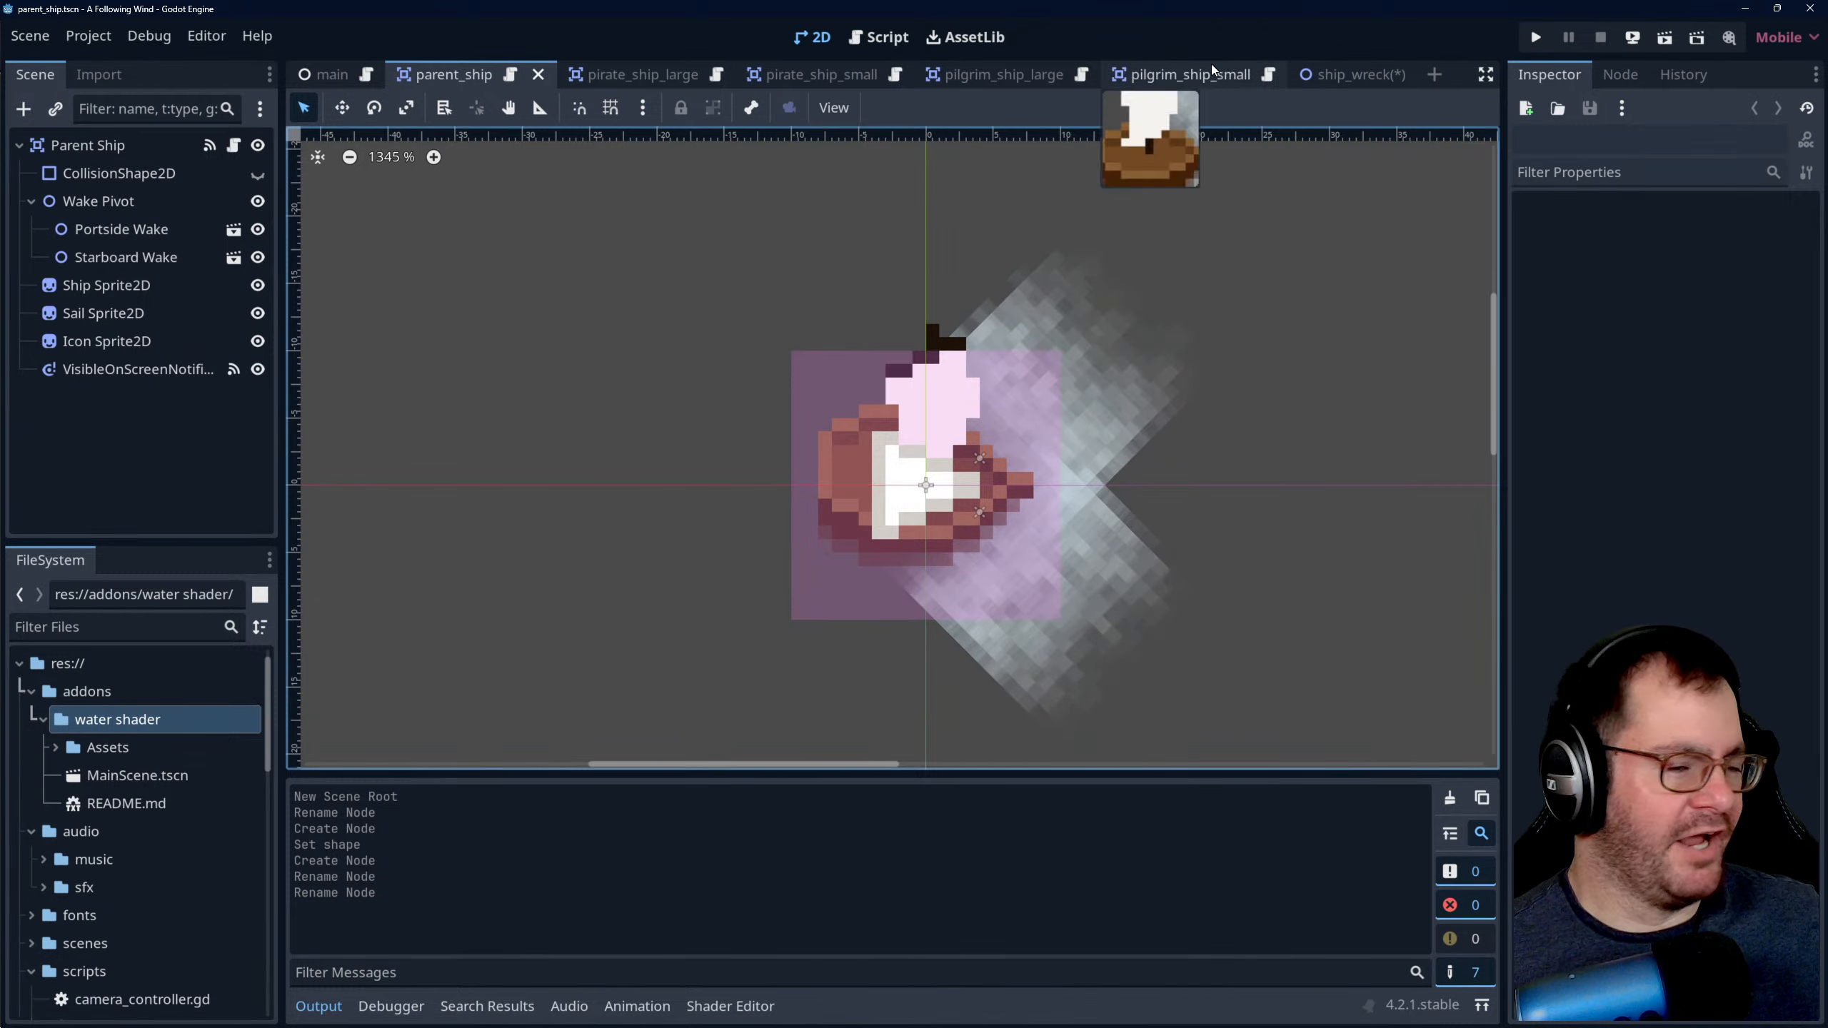
- Return to the ship_wreck scene and read the configuration warning on its CollisionShape2D node
{"action": "left_click", "coordinate": [1326, 72]}
{"action": "left_click", "coordinate": [160, 184]}
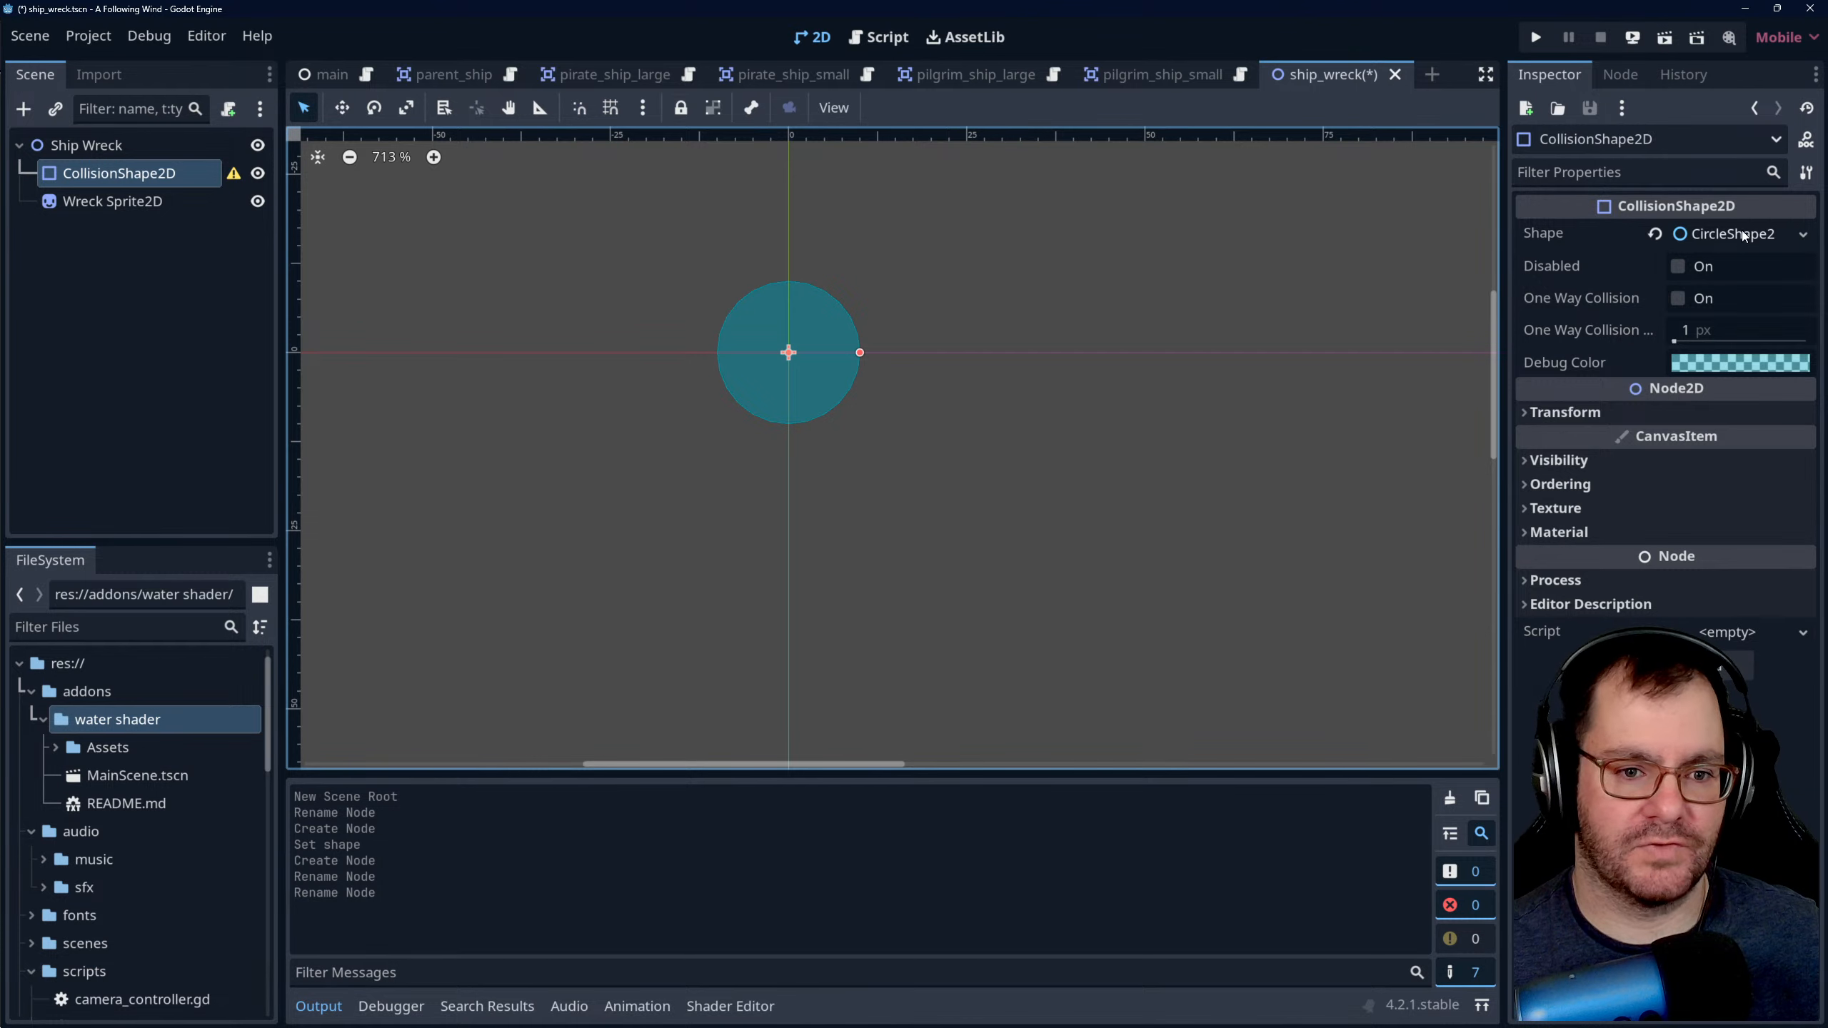
{"action": "scroll", "coordinate": [674, 326], "scroll_direction": "up", "scroll_amount": 1}
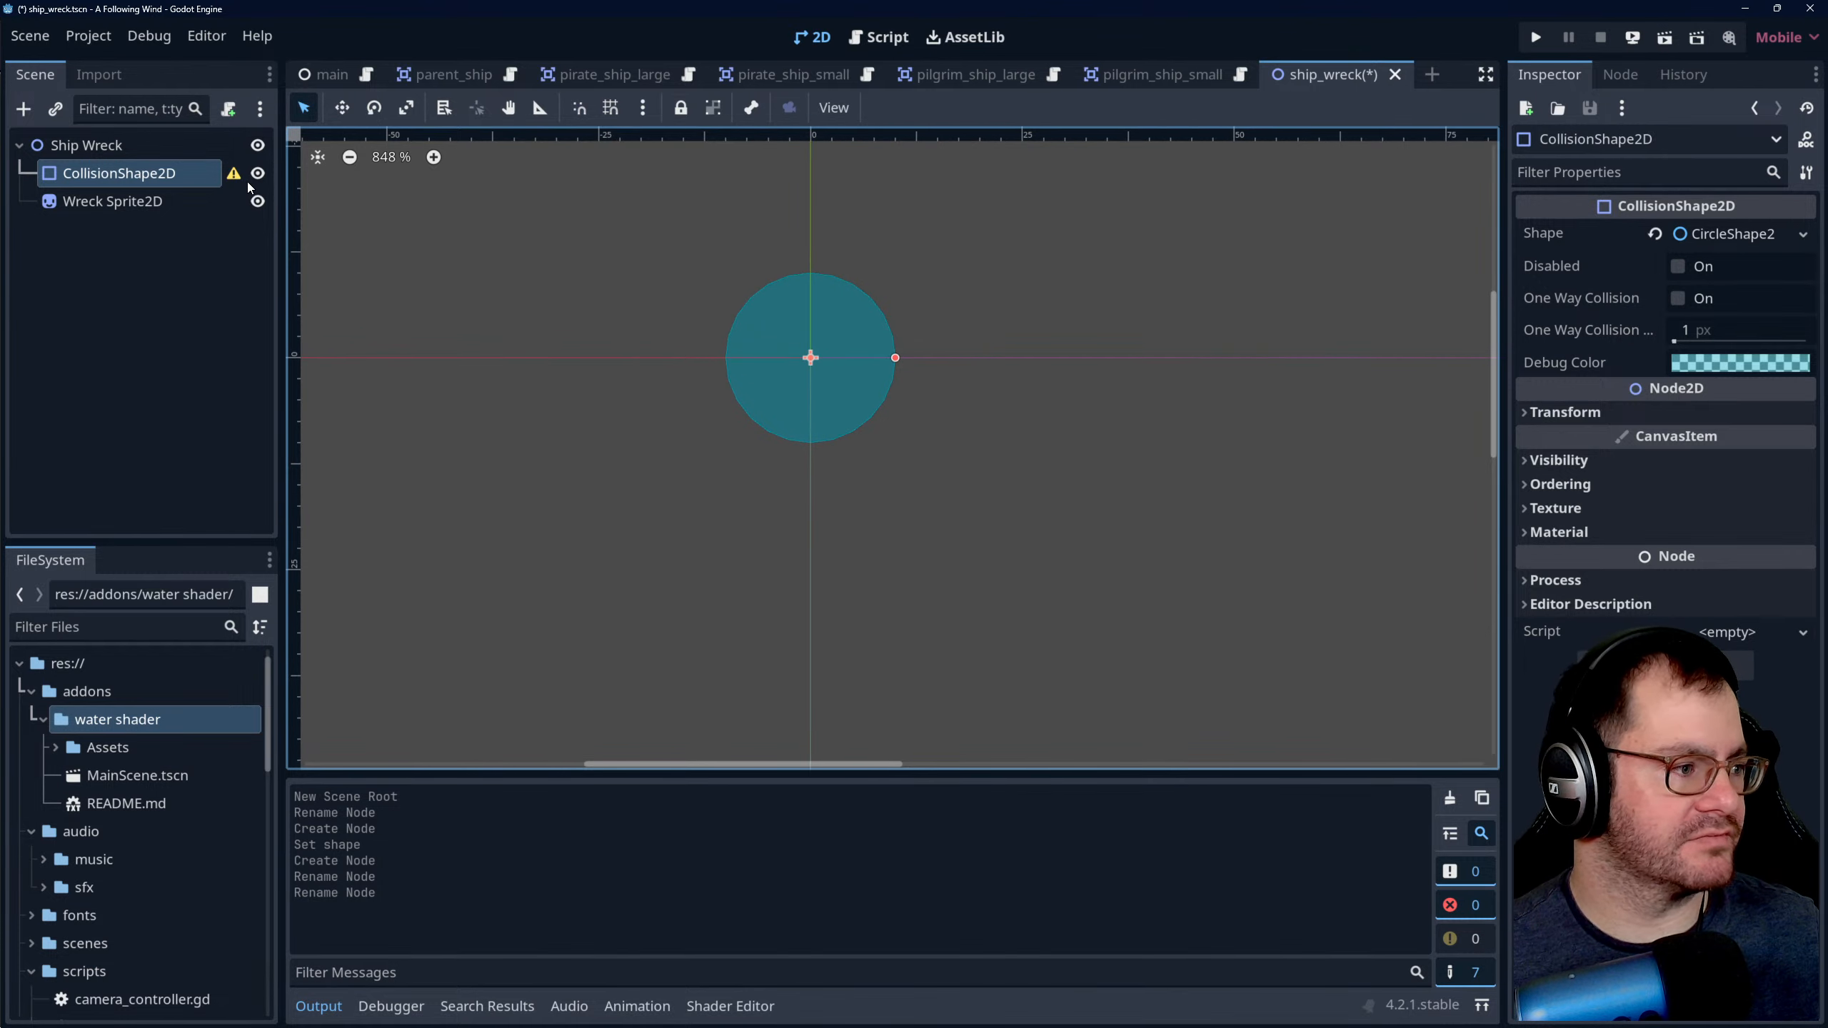
{"action": "mouse_move", "coordinate": [235, 177]}
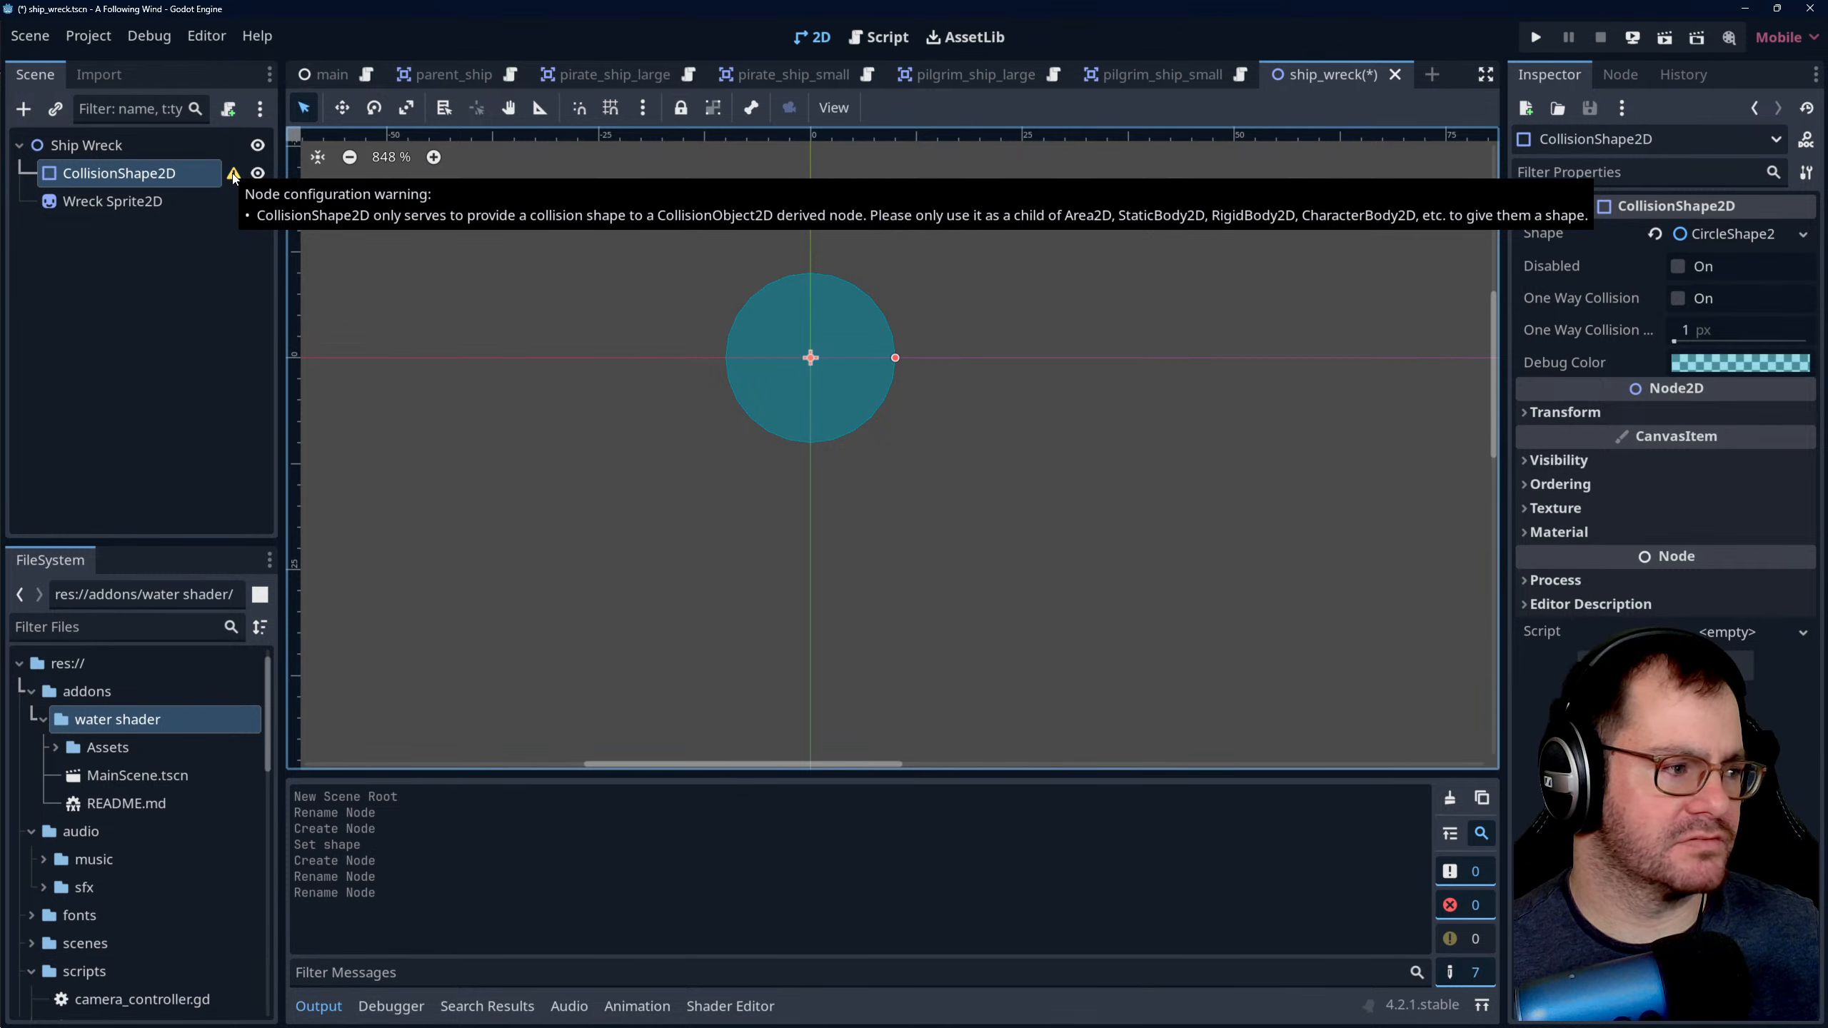
- Change the Ship Wreck root node's type to Area2D and select the Wreck Sprite2D node
{"action": "left_click", "coordinate": [150, 153]}
{"action": "right_click", "coordinate": [150, 155]}
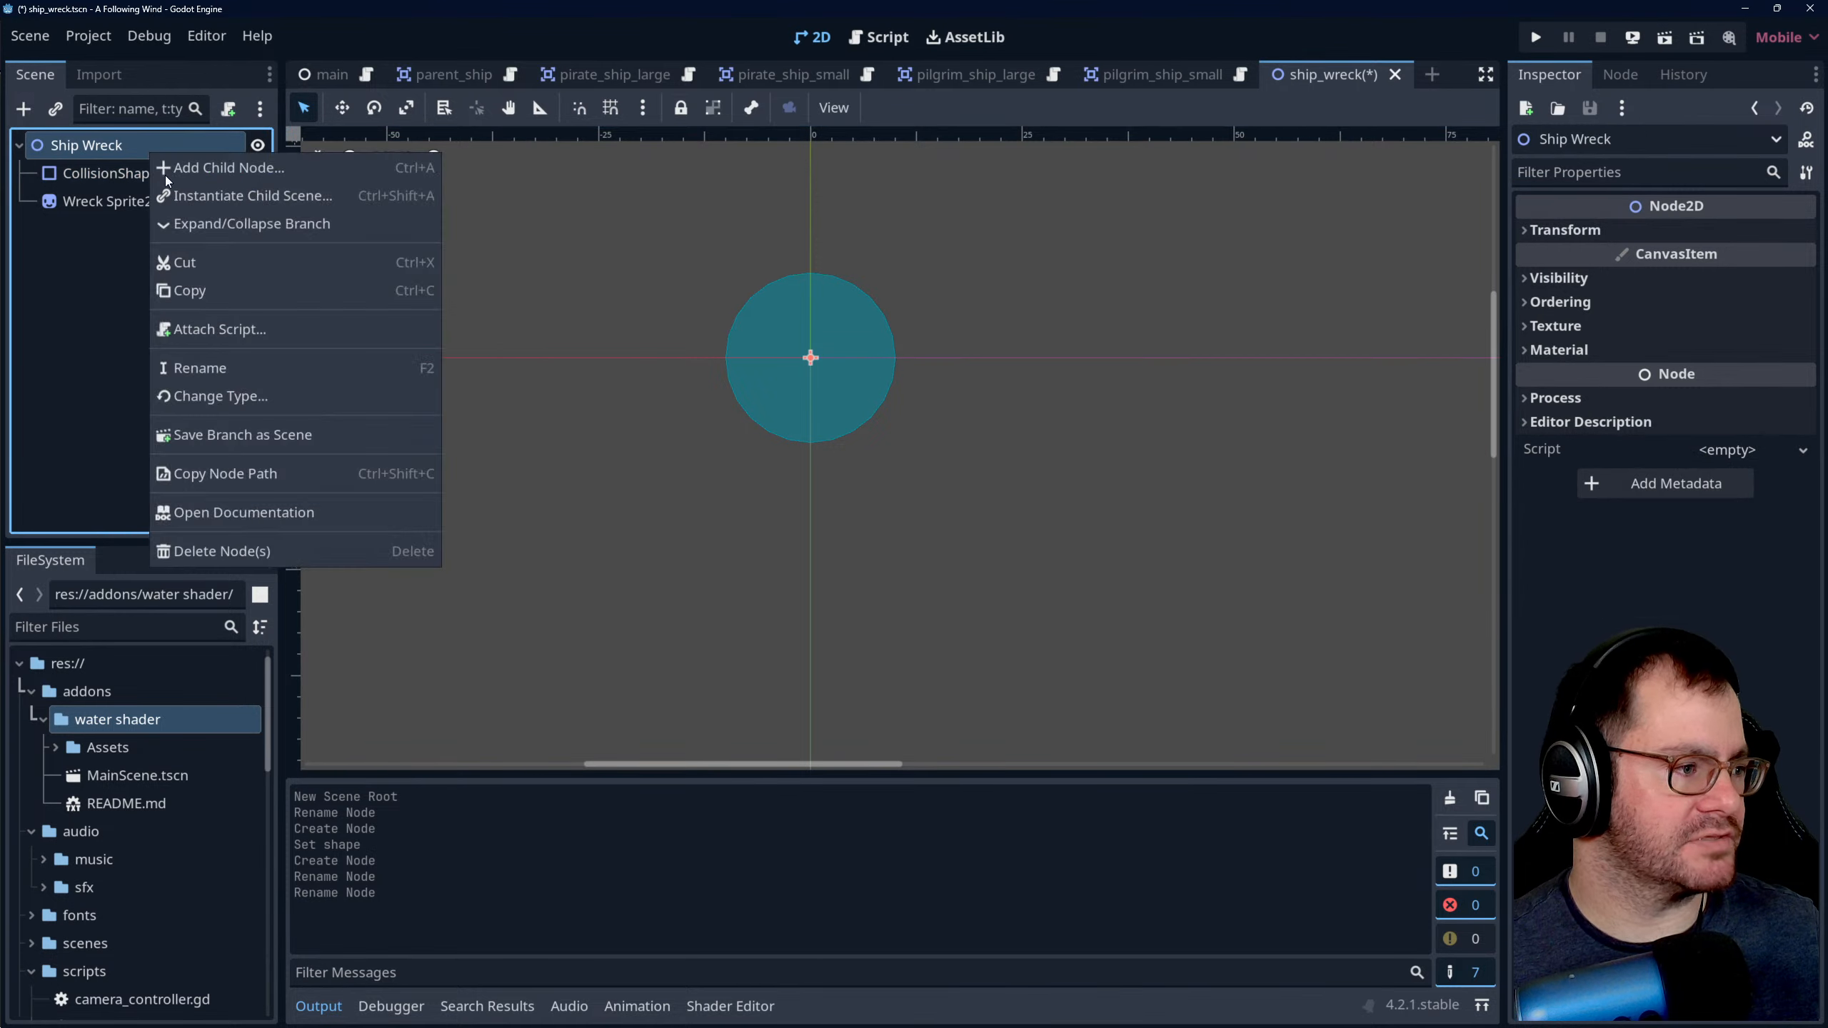
{"action": "left_click", "coordinate": [277, 410]}
{"action": "type", "text": "area"}
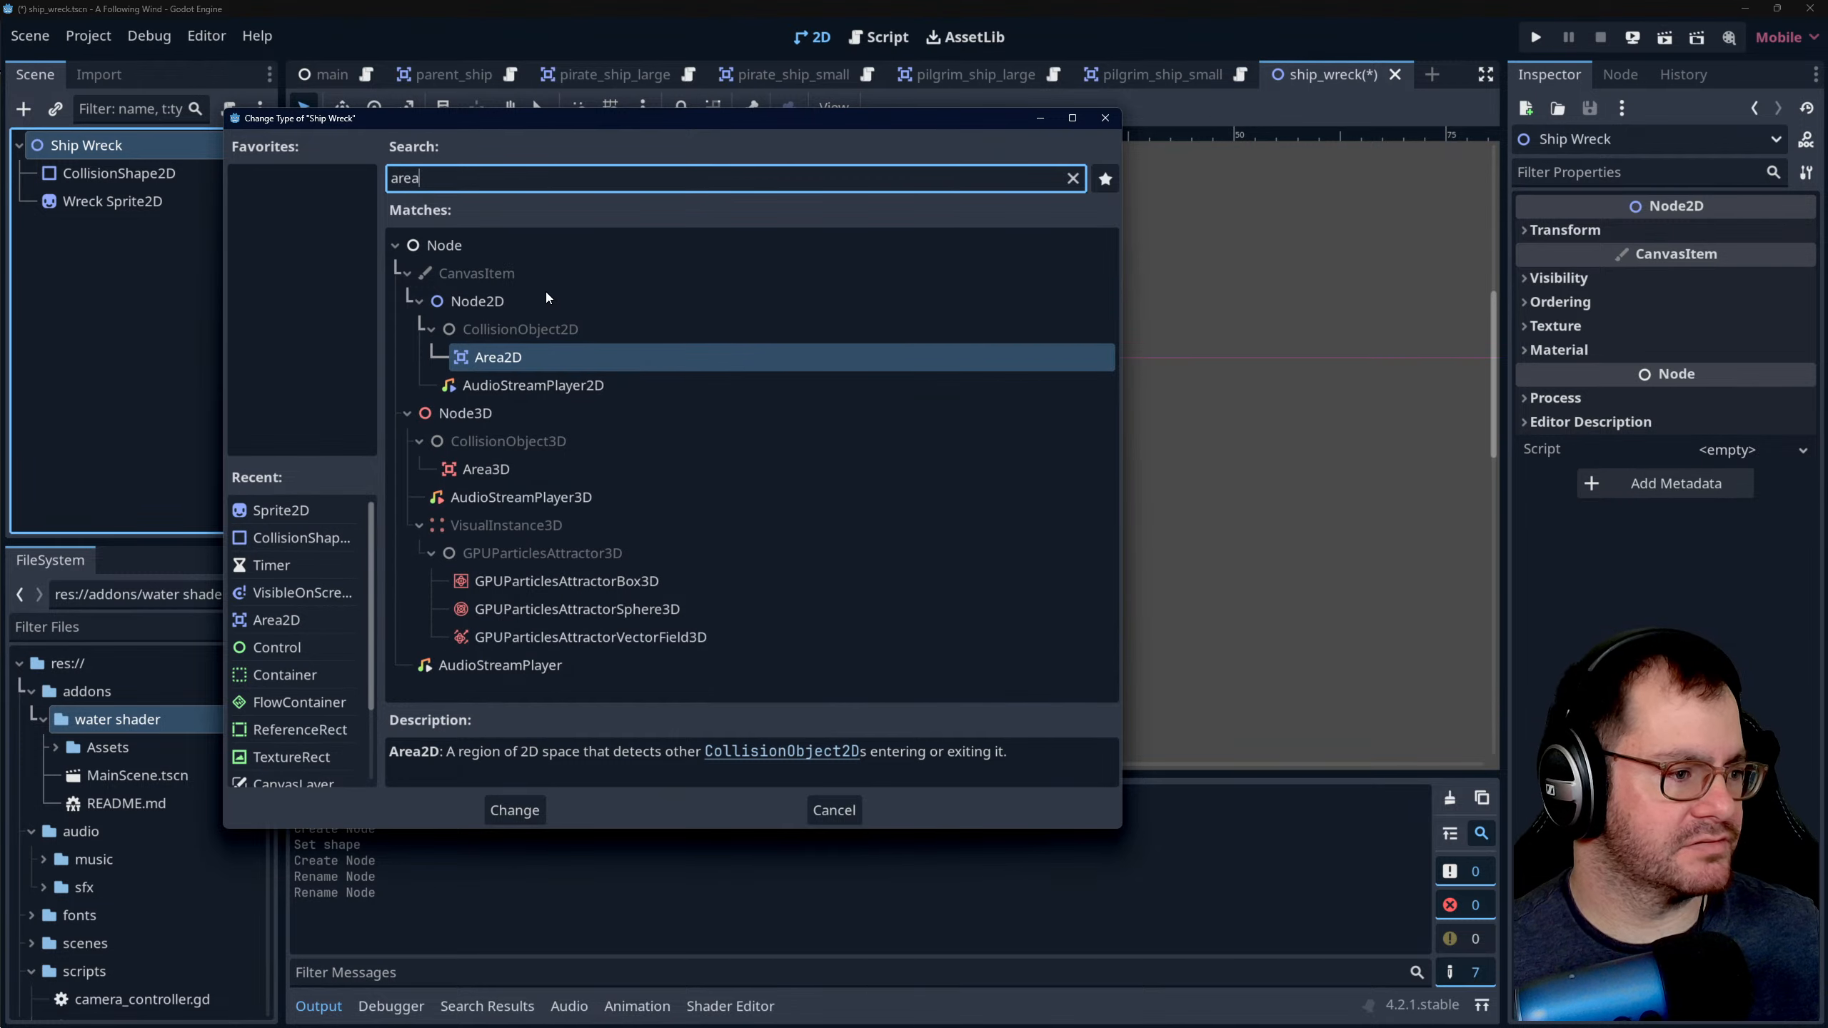
{"action": "left_click", "coordinate": [550, 360]}
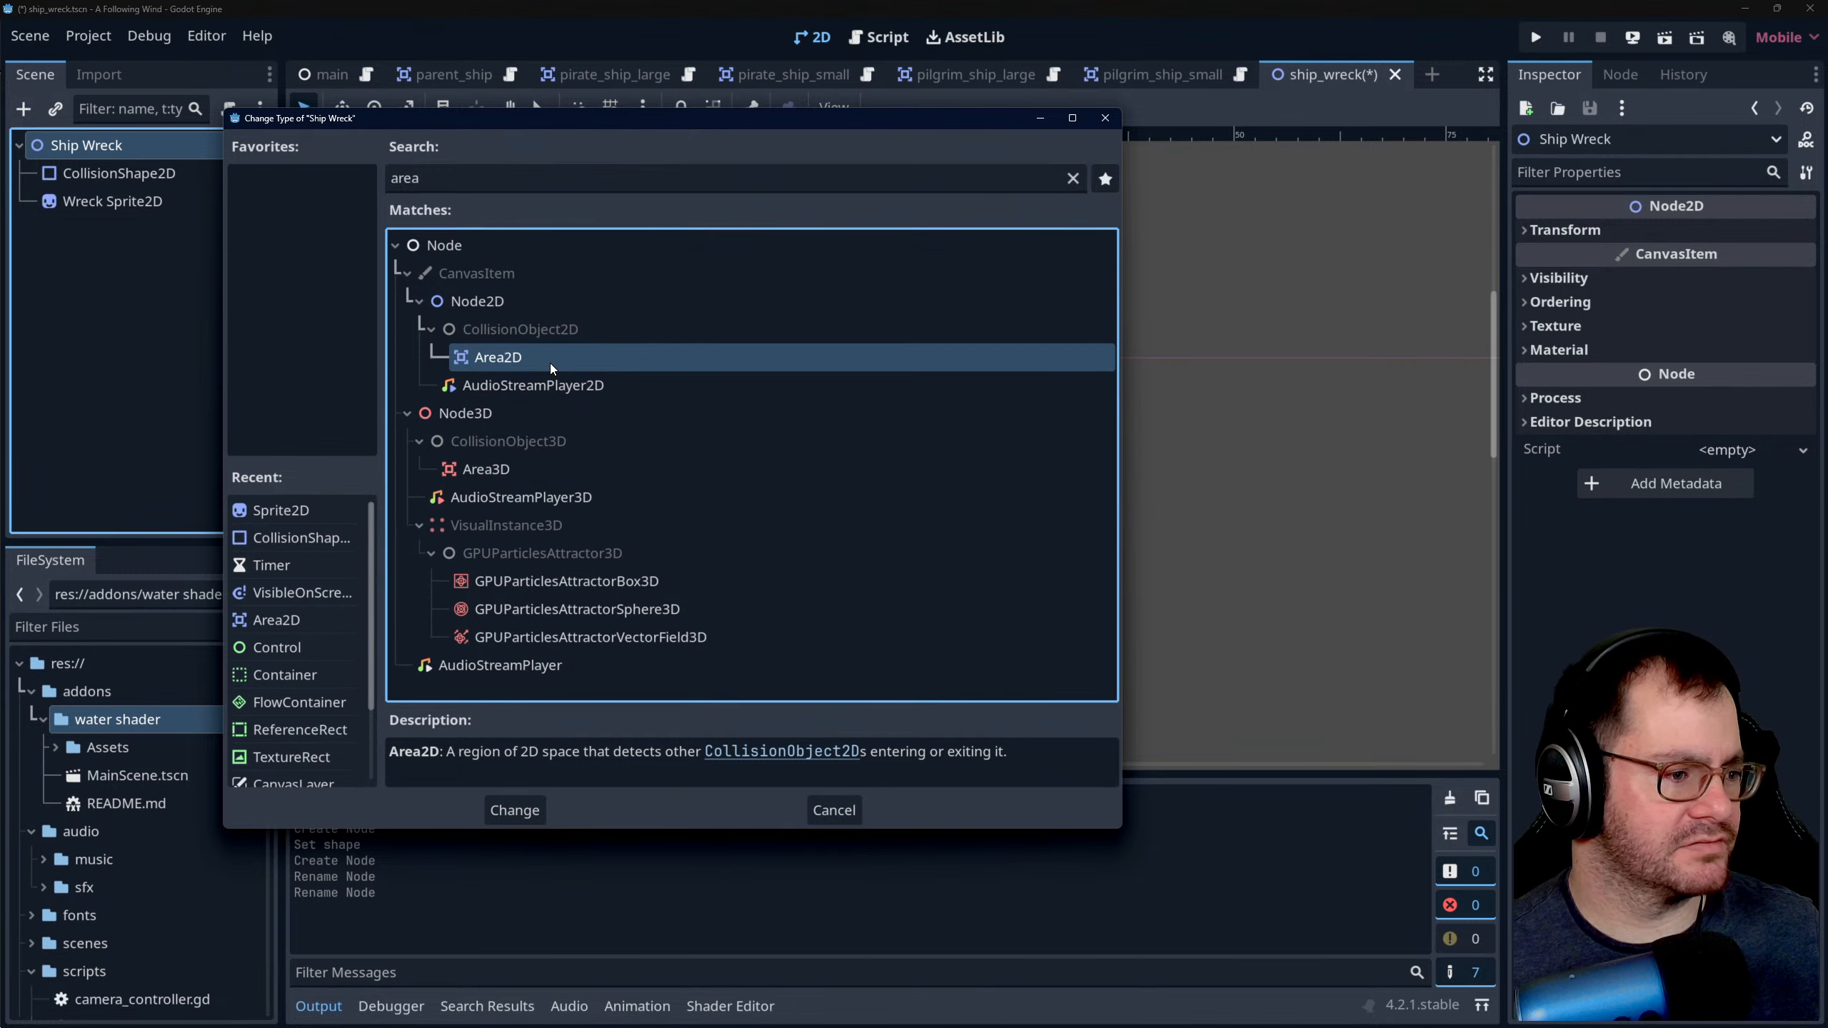
{"action": "left_click", "coordinate": [513, 809]}
{"action": "left_click", "coordinate": [137, 201]}
{"action": "left_click", "coordinate": [145, 174]}
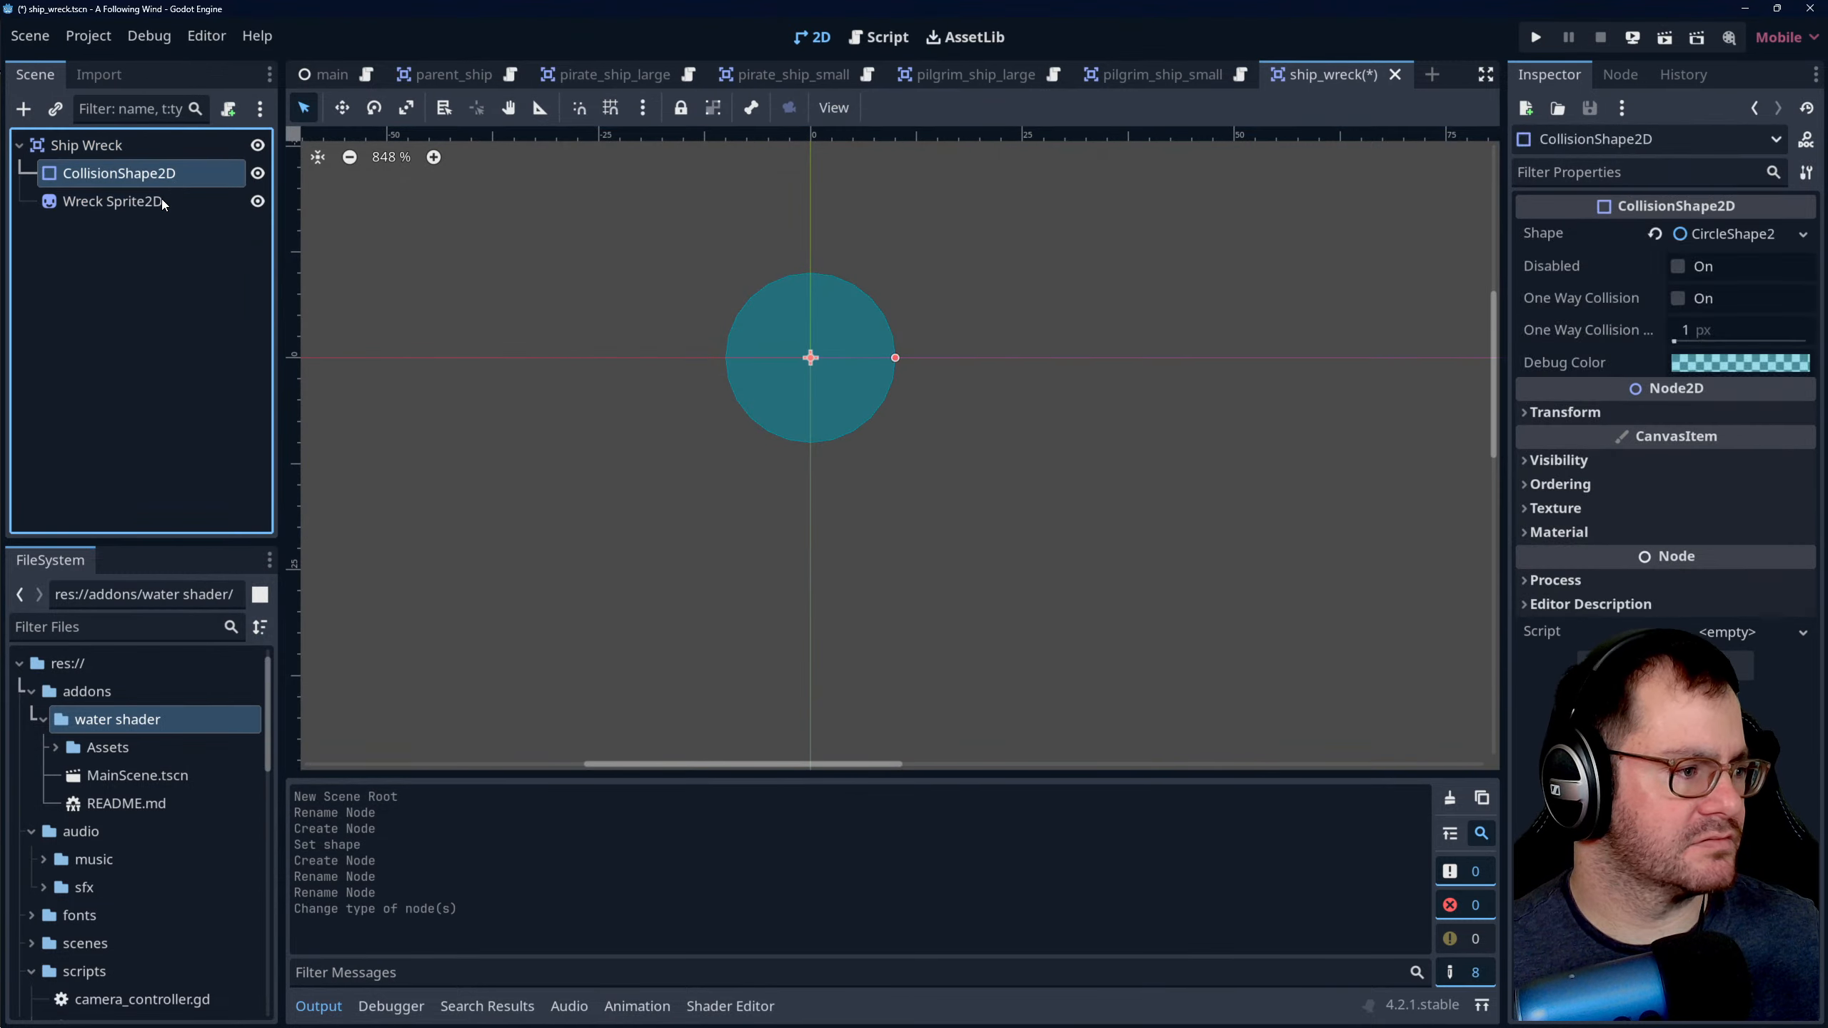
{"action": "left_click", "coordinate": [144, 201]}
{"action": "left_click", "coordinate": [1803, 236]}
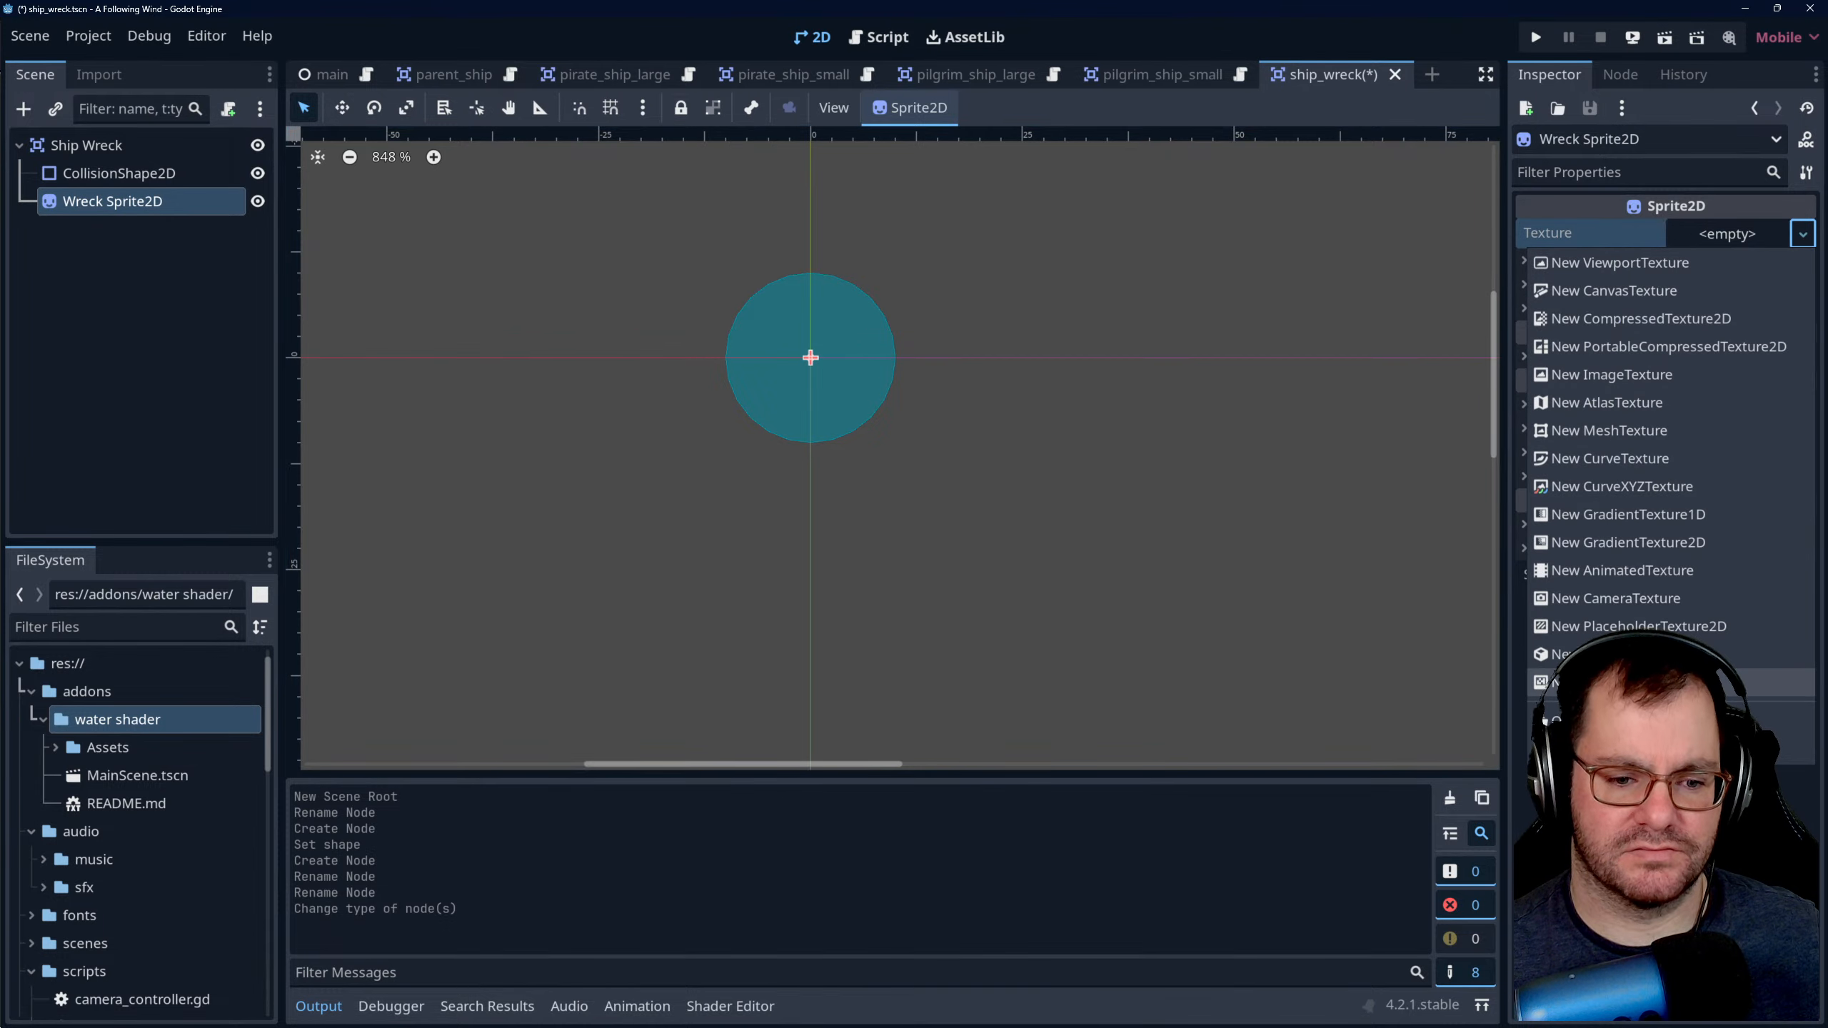
{"action": "left_click", "coordinate": [1619, 749]}
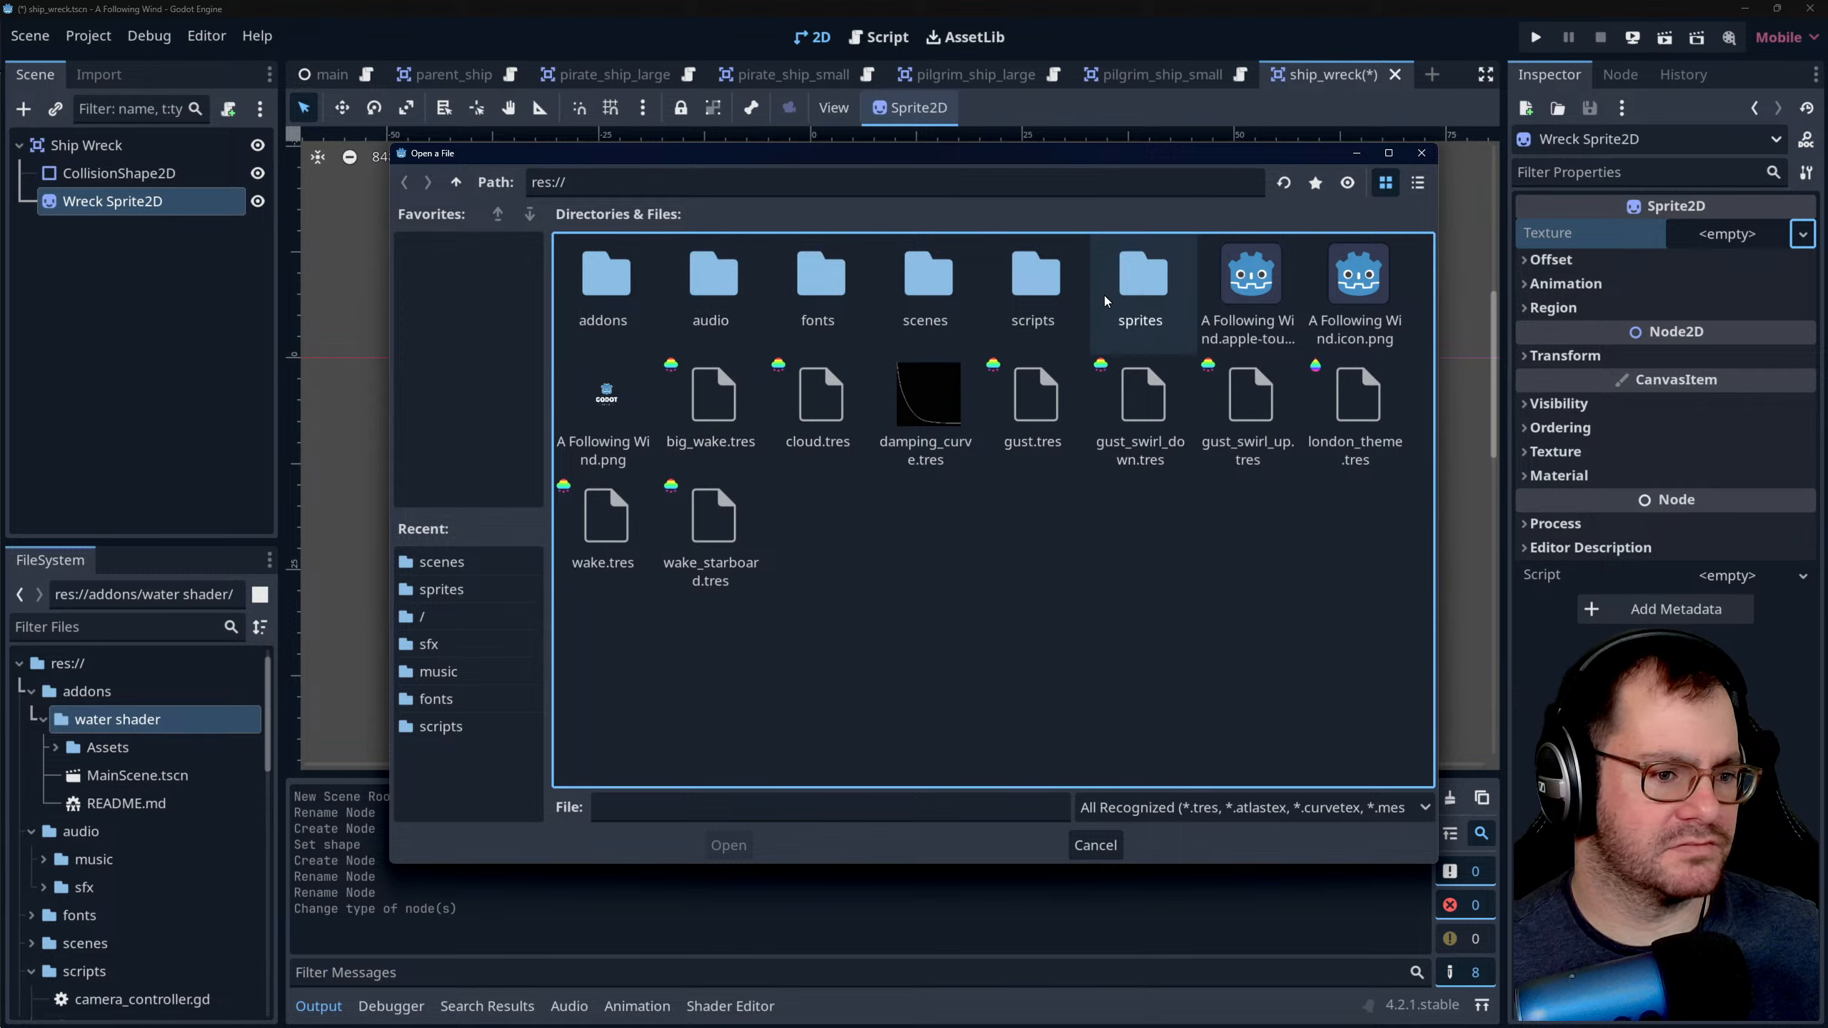
{"action": "double_click", "coordinate": [1150, 286]}
{"action": "scroll", "coordinate": [898, 454], "scroll_direction": "down", "scroll_amount": 1}
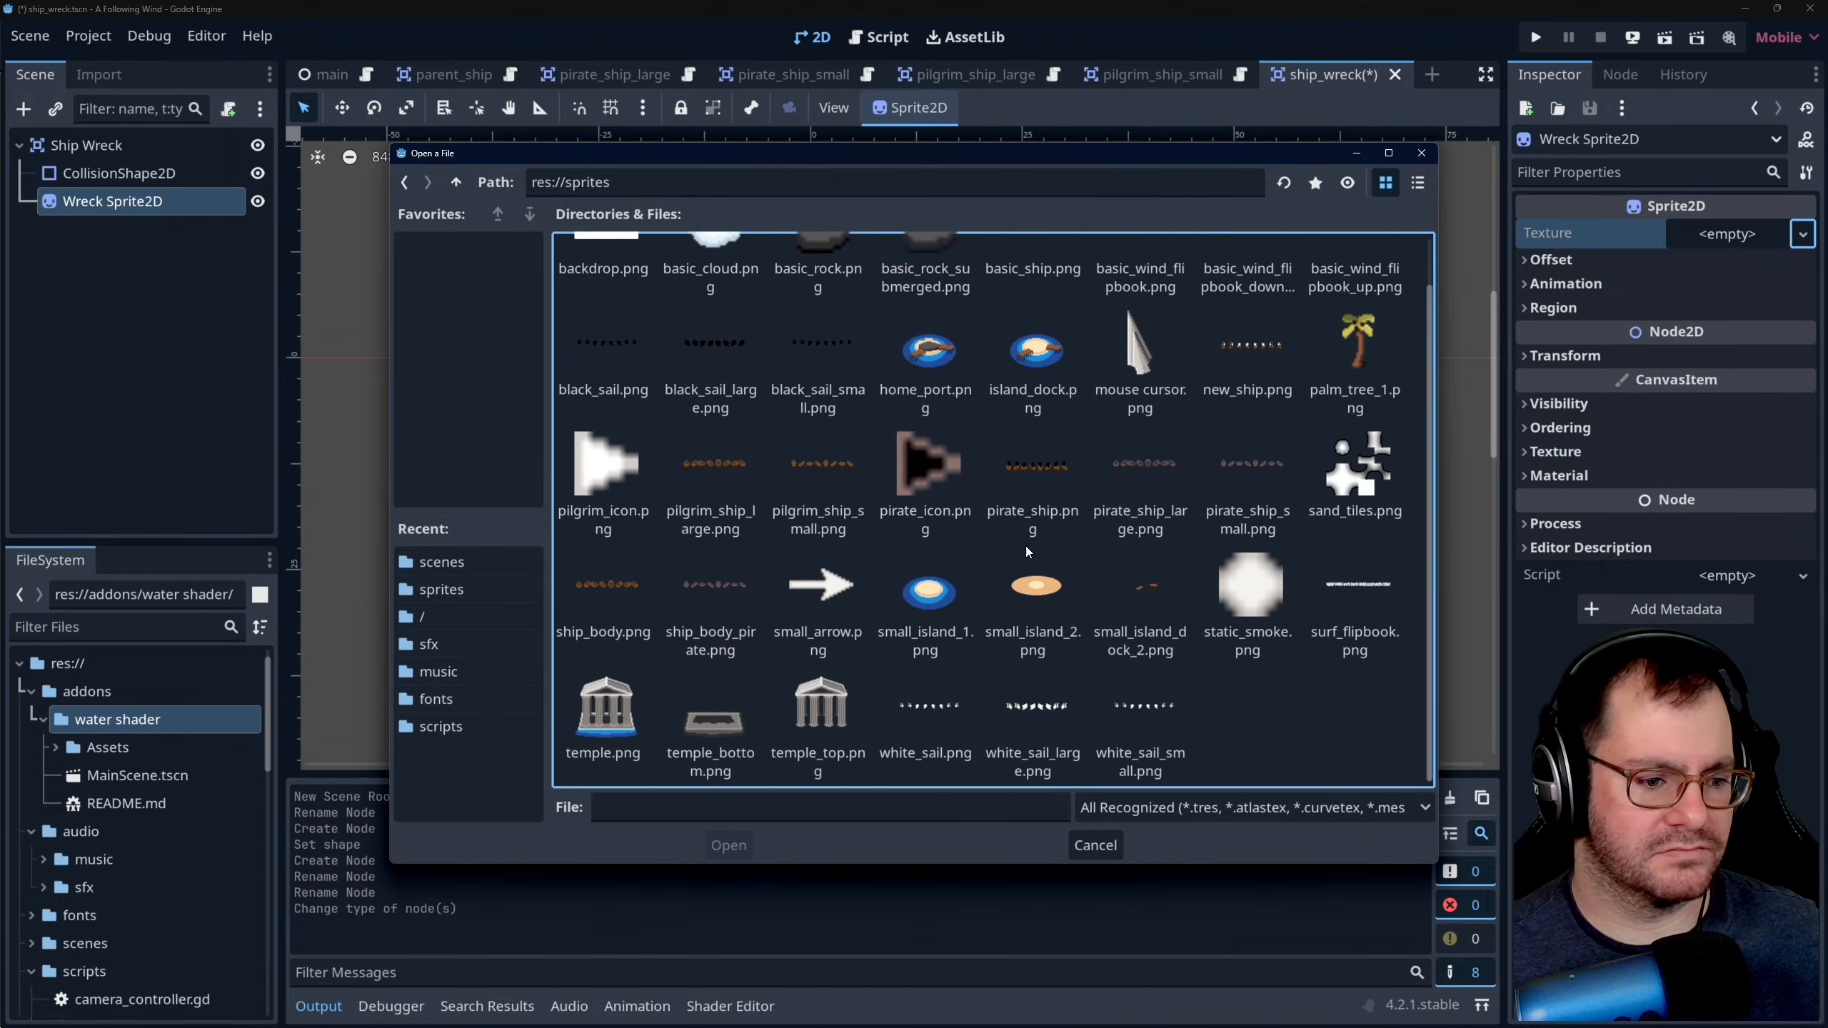
{"action": "scroll", "coordinate": [777, 520], "scroll_direction": "up", "scroll_amount": 1}
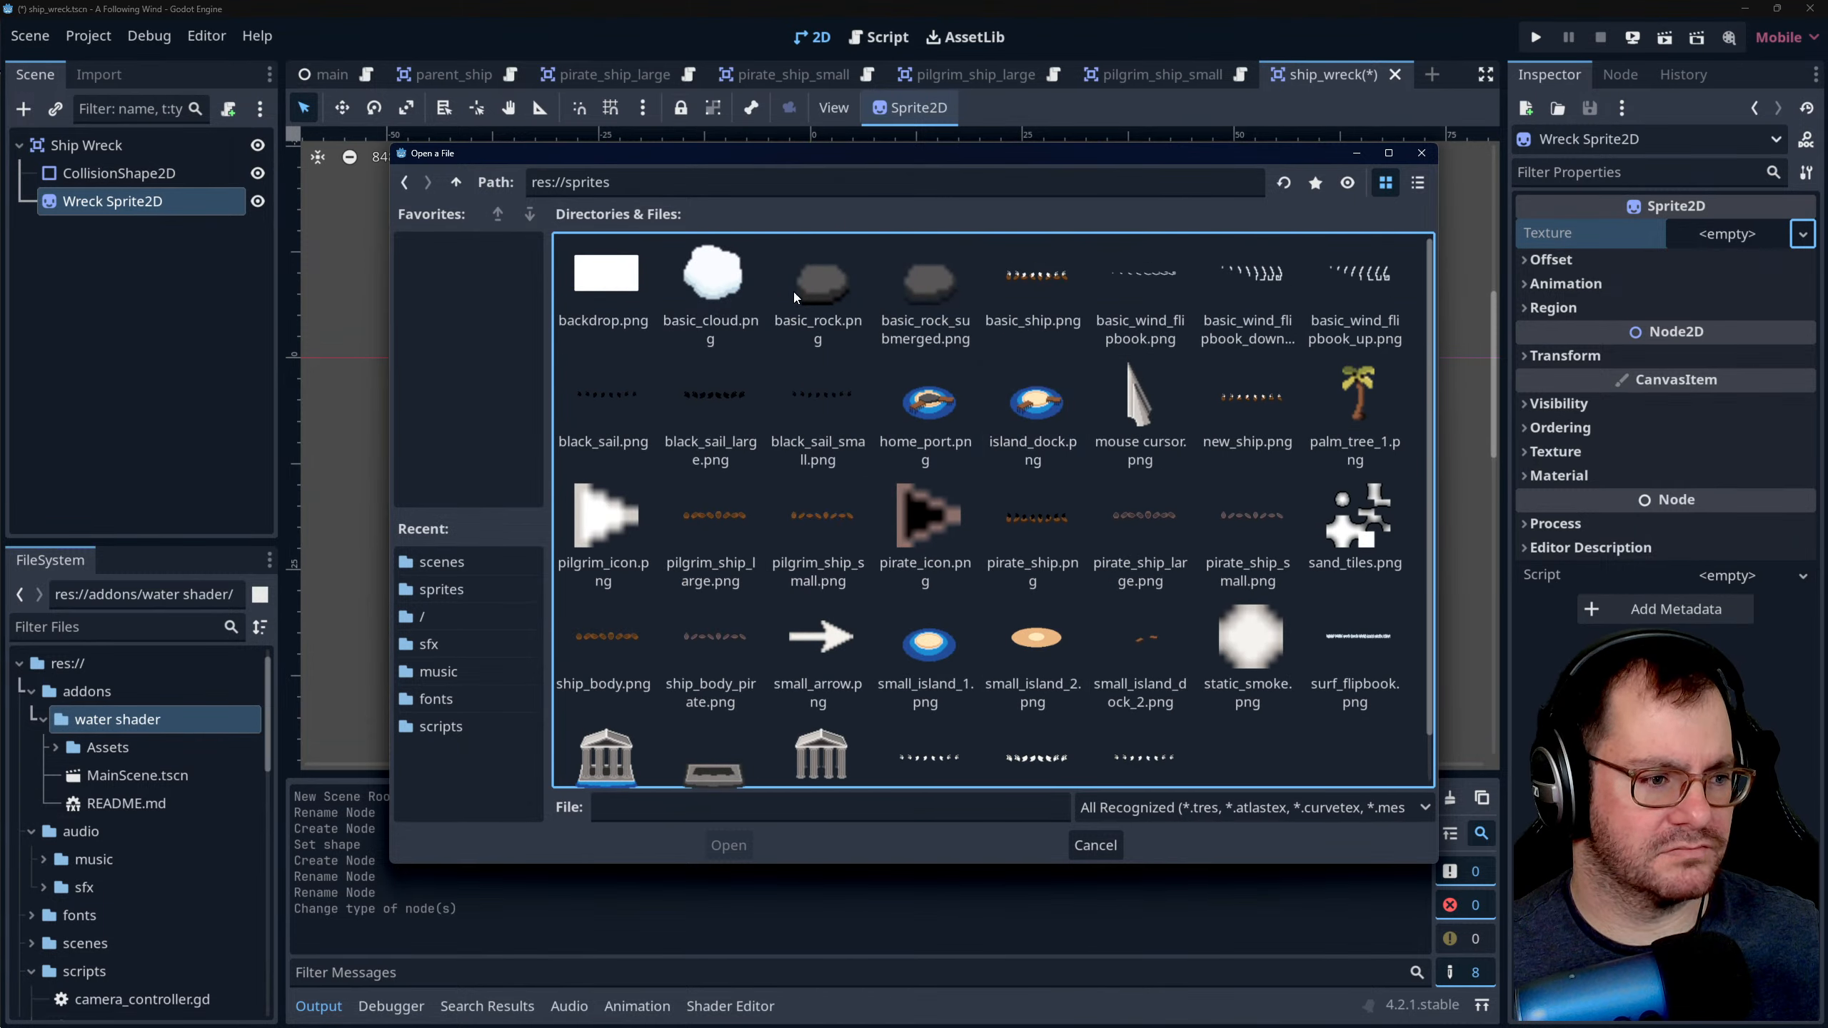
{"action": "scroll", "coordinate": [1043, 519], "scroll_direction": "down", "scroll_amount": 1}
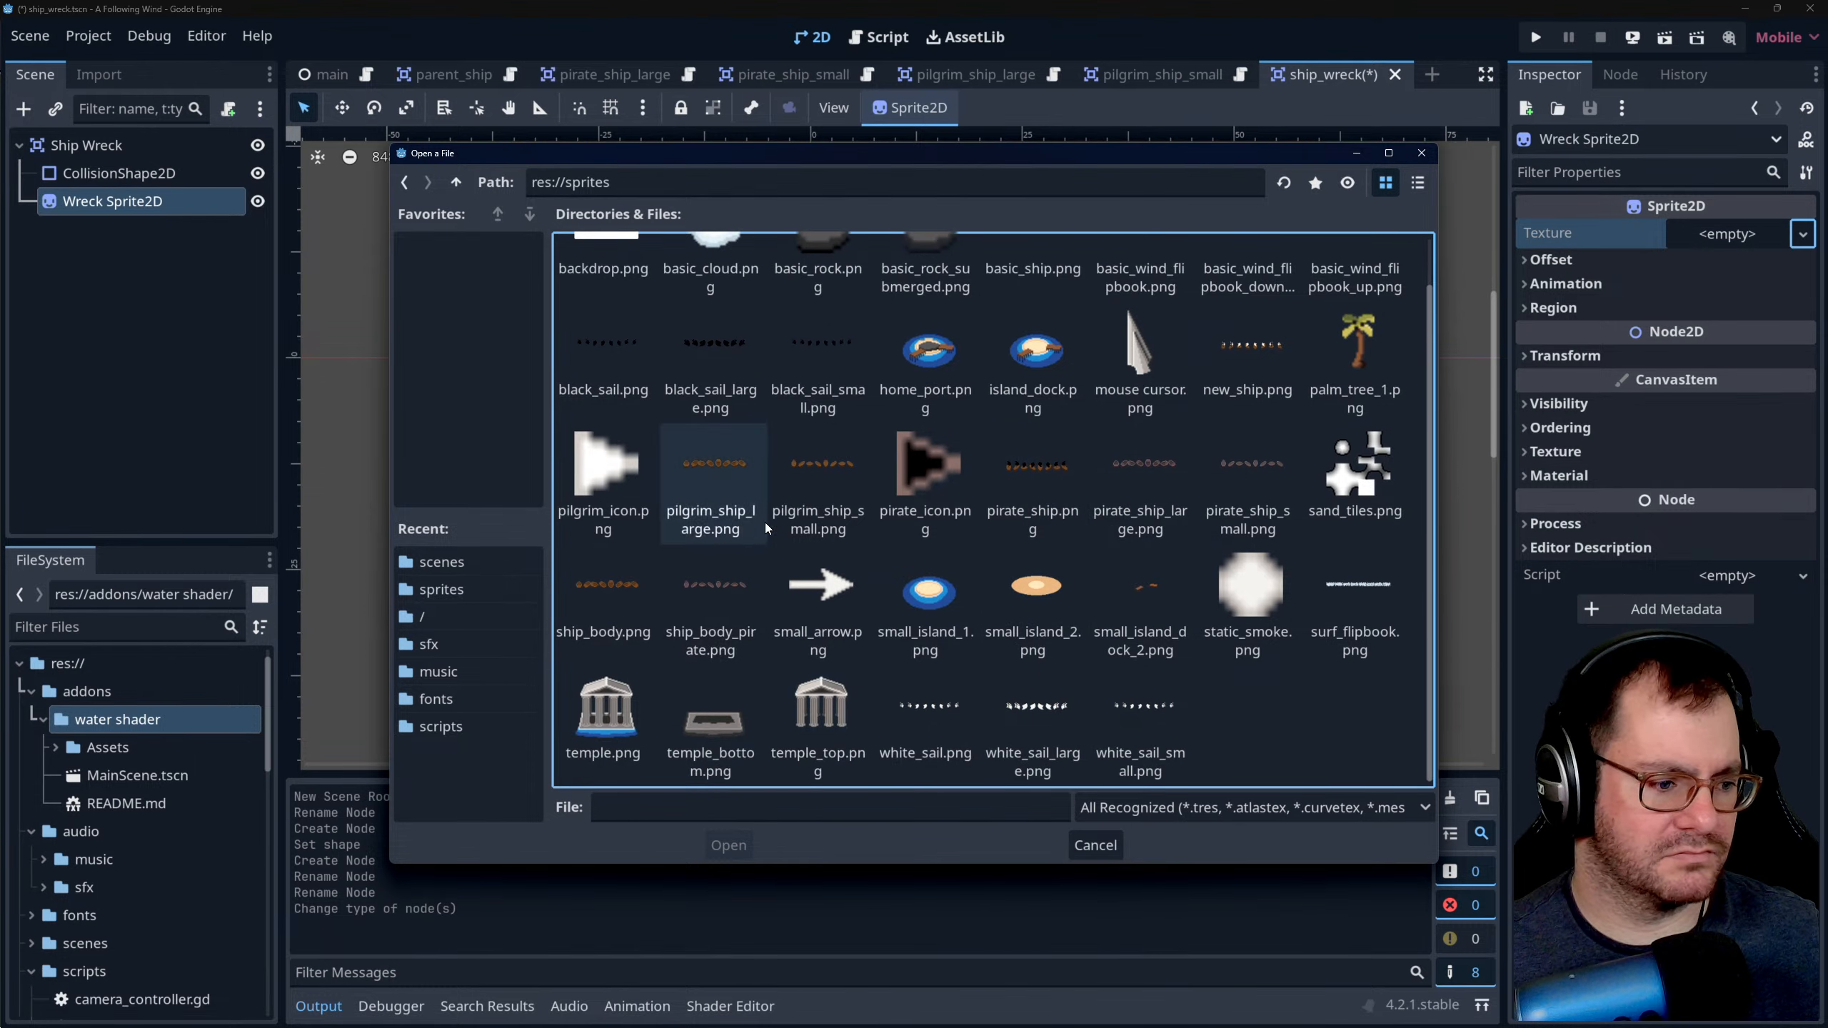
{"action": "scroll", "coordinate": [1028, 619], "scroll_direction": "up", "scroll_amount": 1}
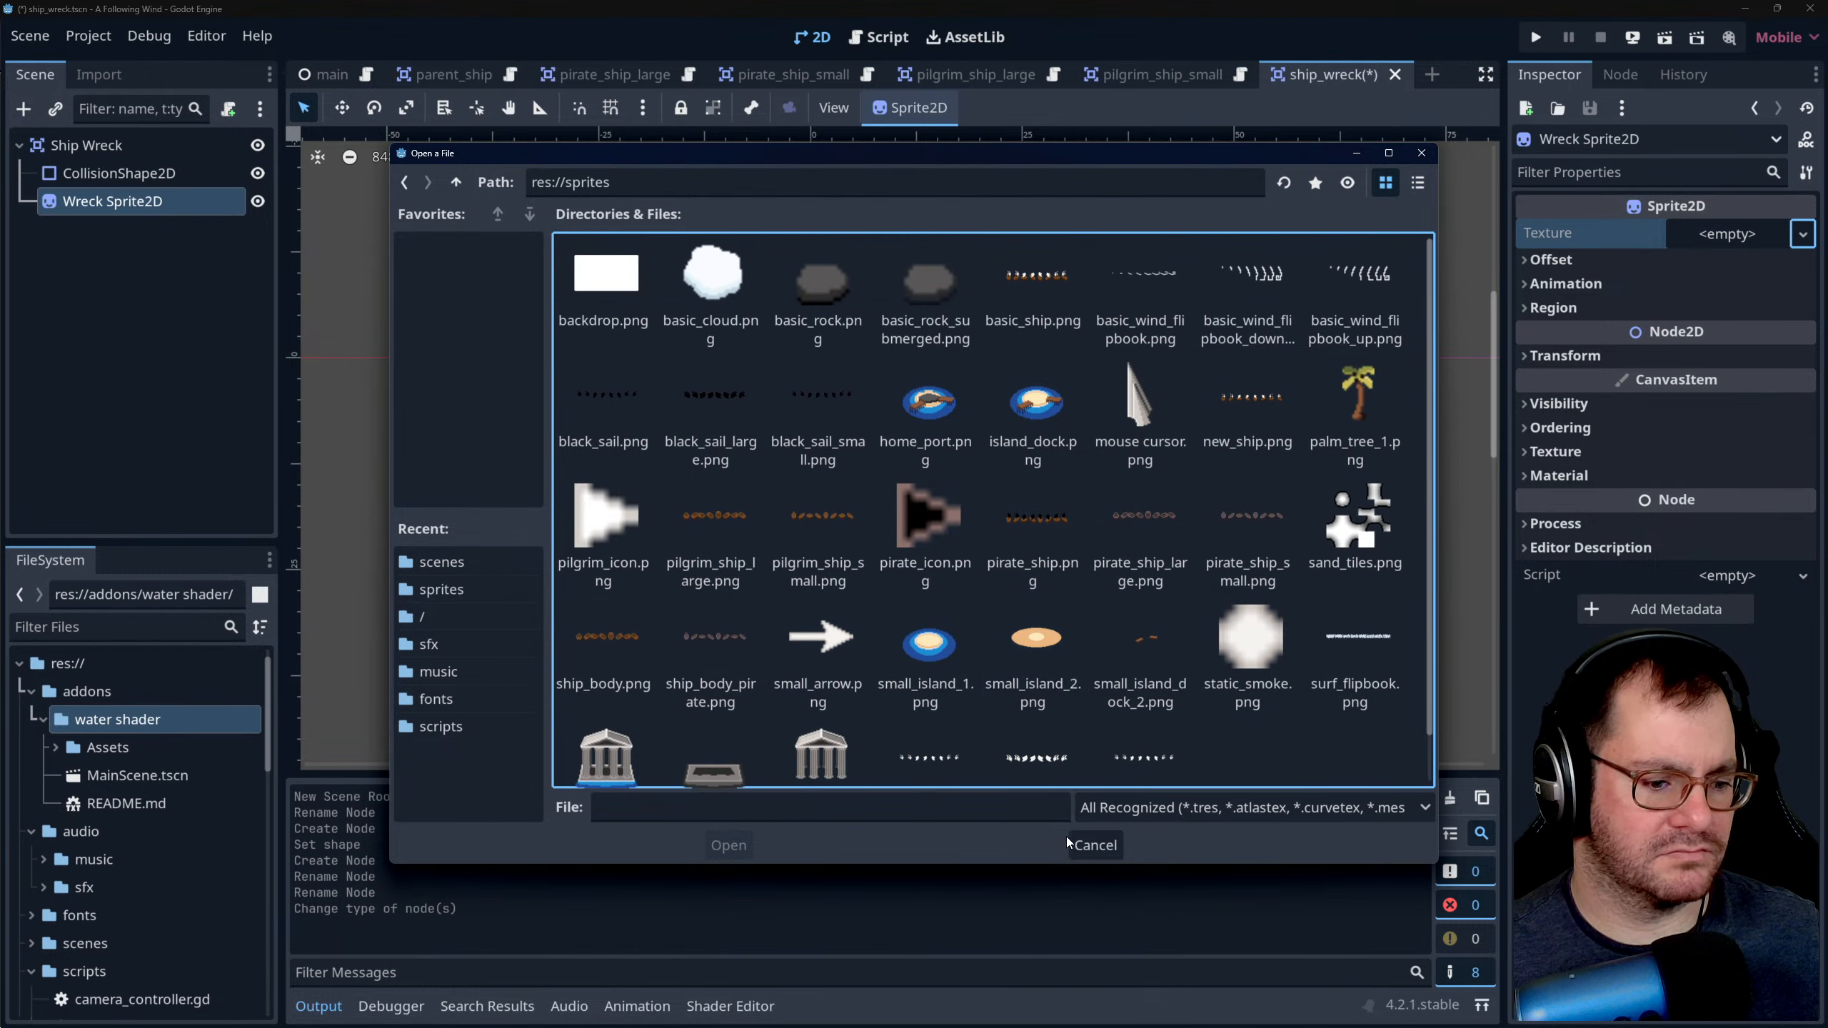
{"action": "left_click", "coordinate": [1094, 844]}
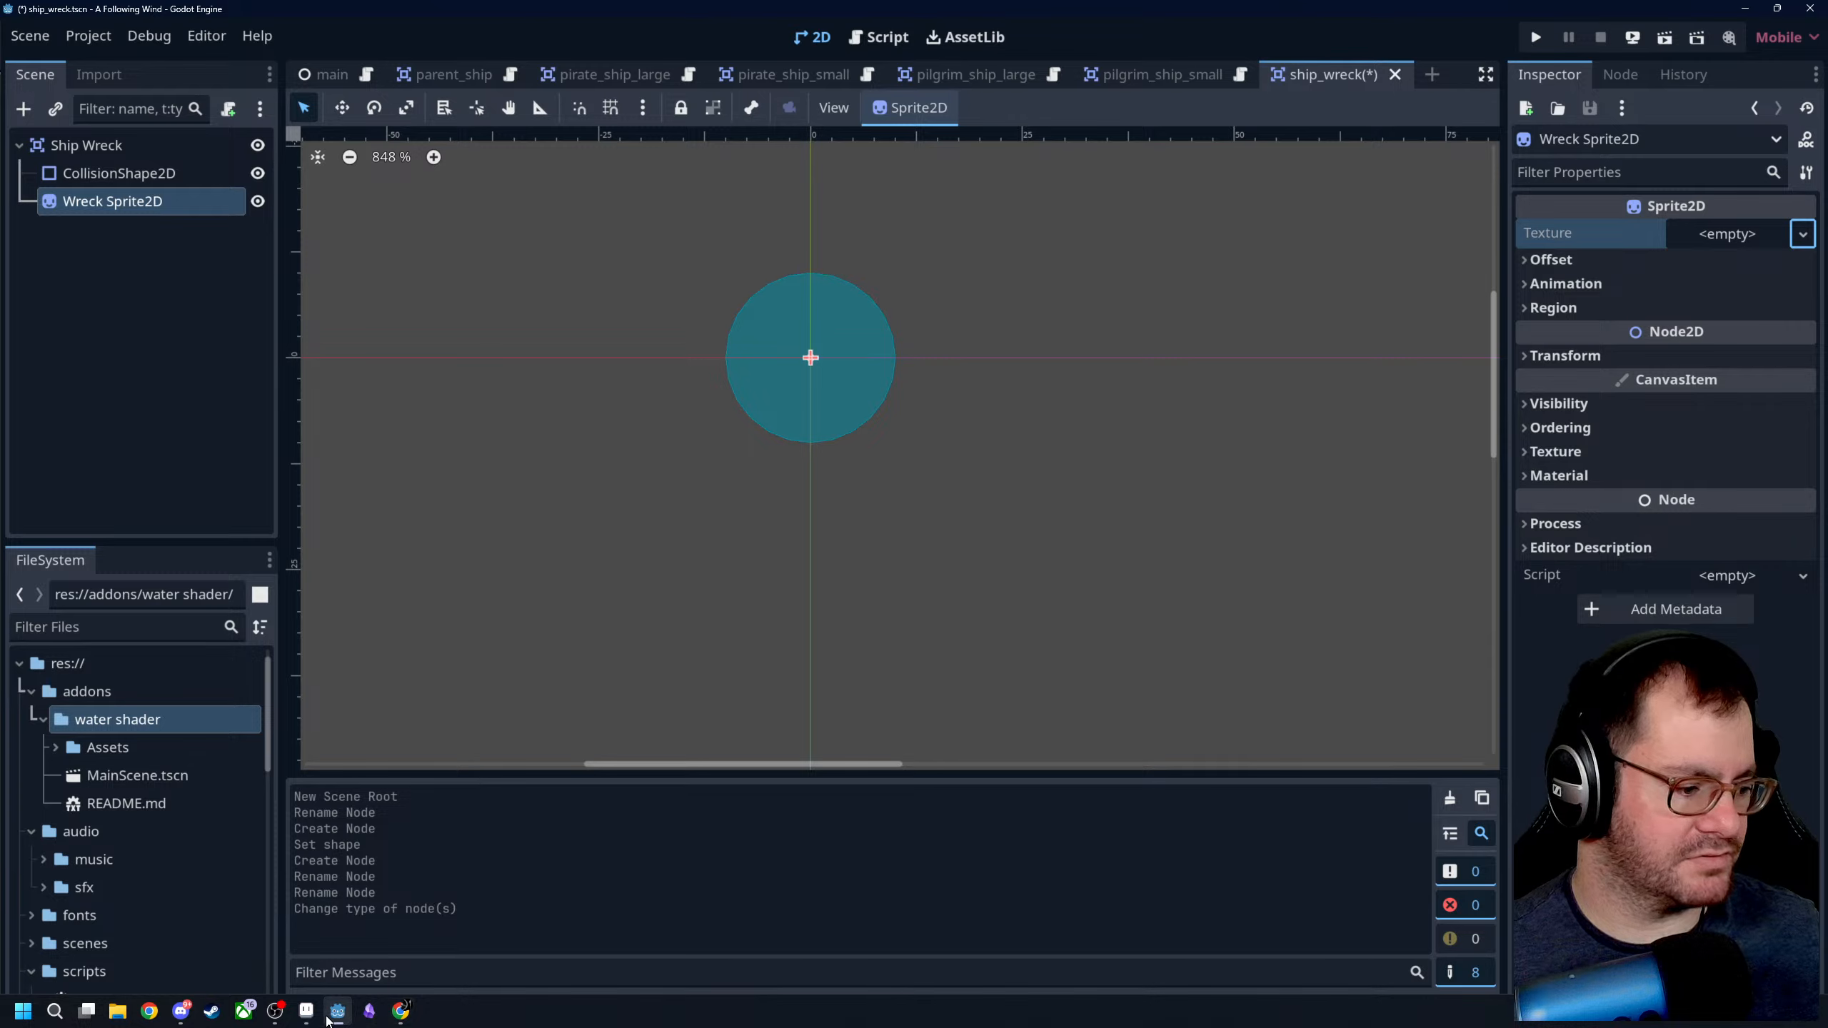
- Switch to Aseprite and export the ship_wreck_test sprite as ship_wreck_test.png
{"action": "left_click", "coordinate": [305, 1011]}
{"action": "left_click", "coordinate": [936, 59]}
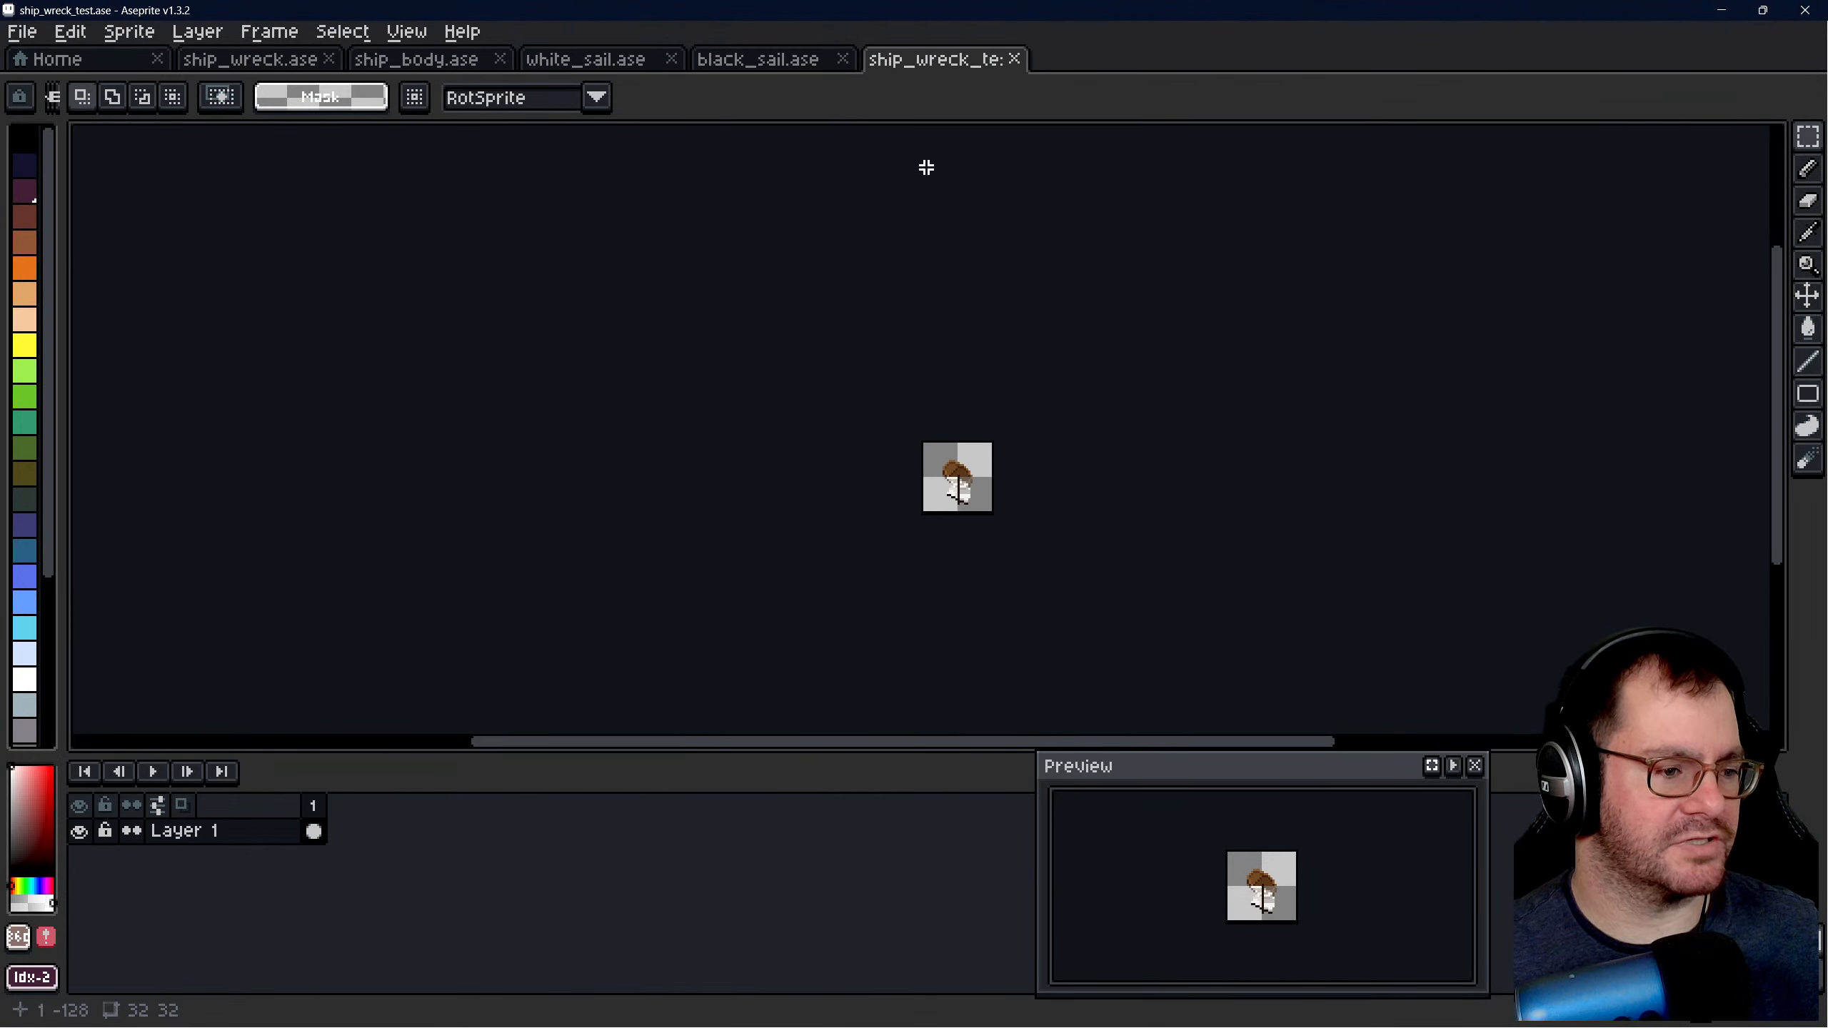
{"action": "key", "text": "ctrl+shift+e"}
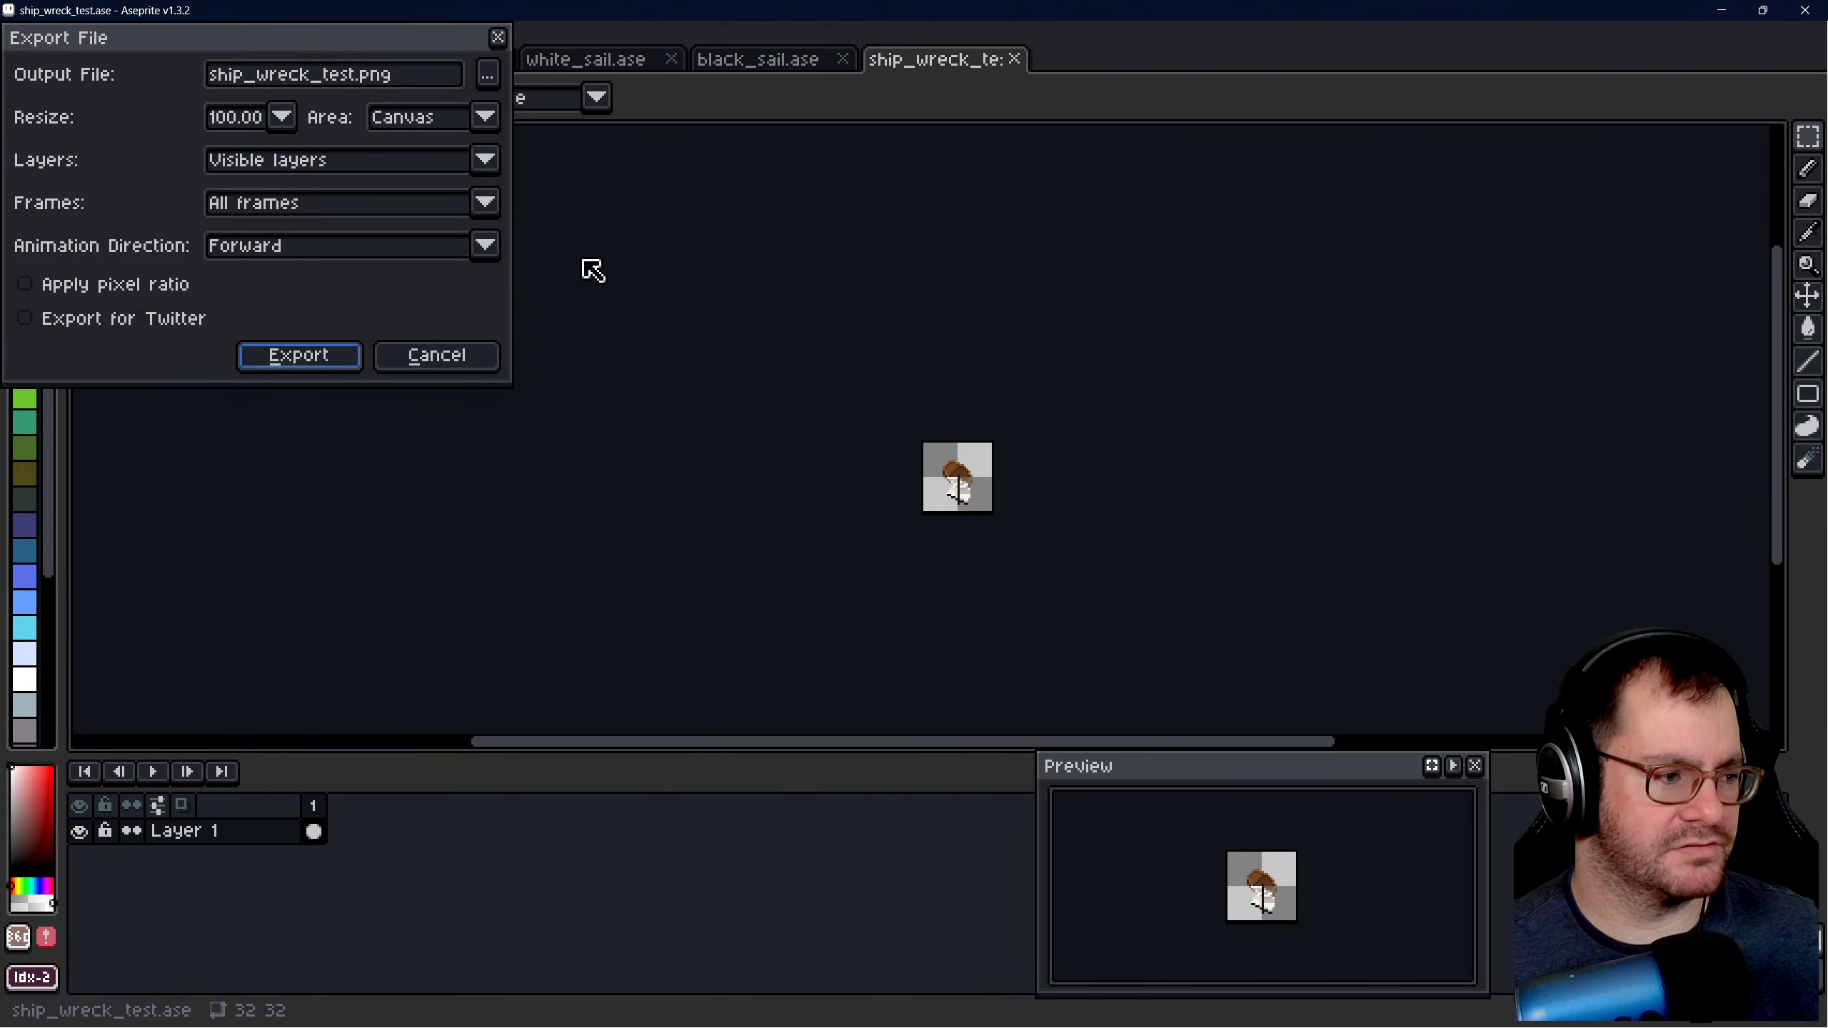
{"action": "left_click", "coordinate": [325, 364]}
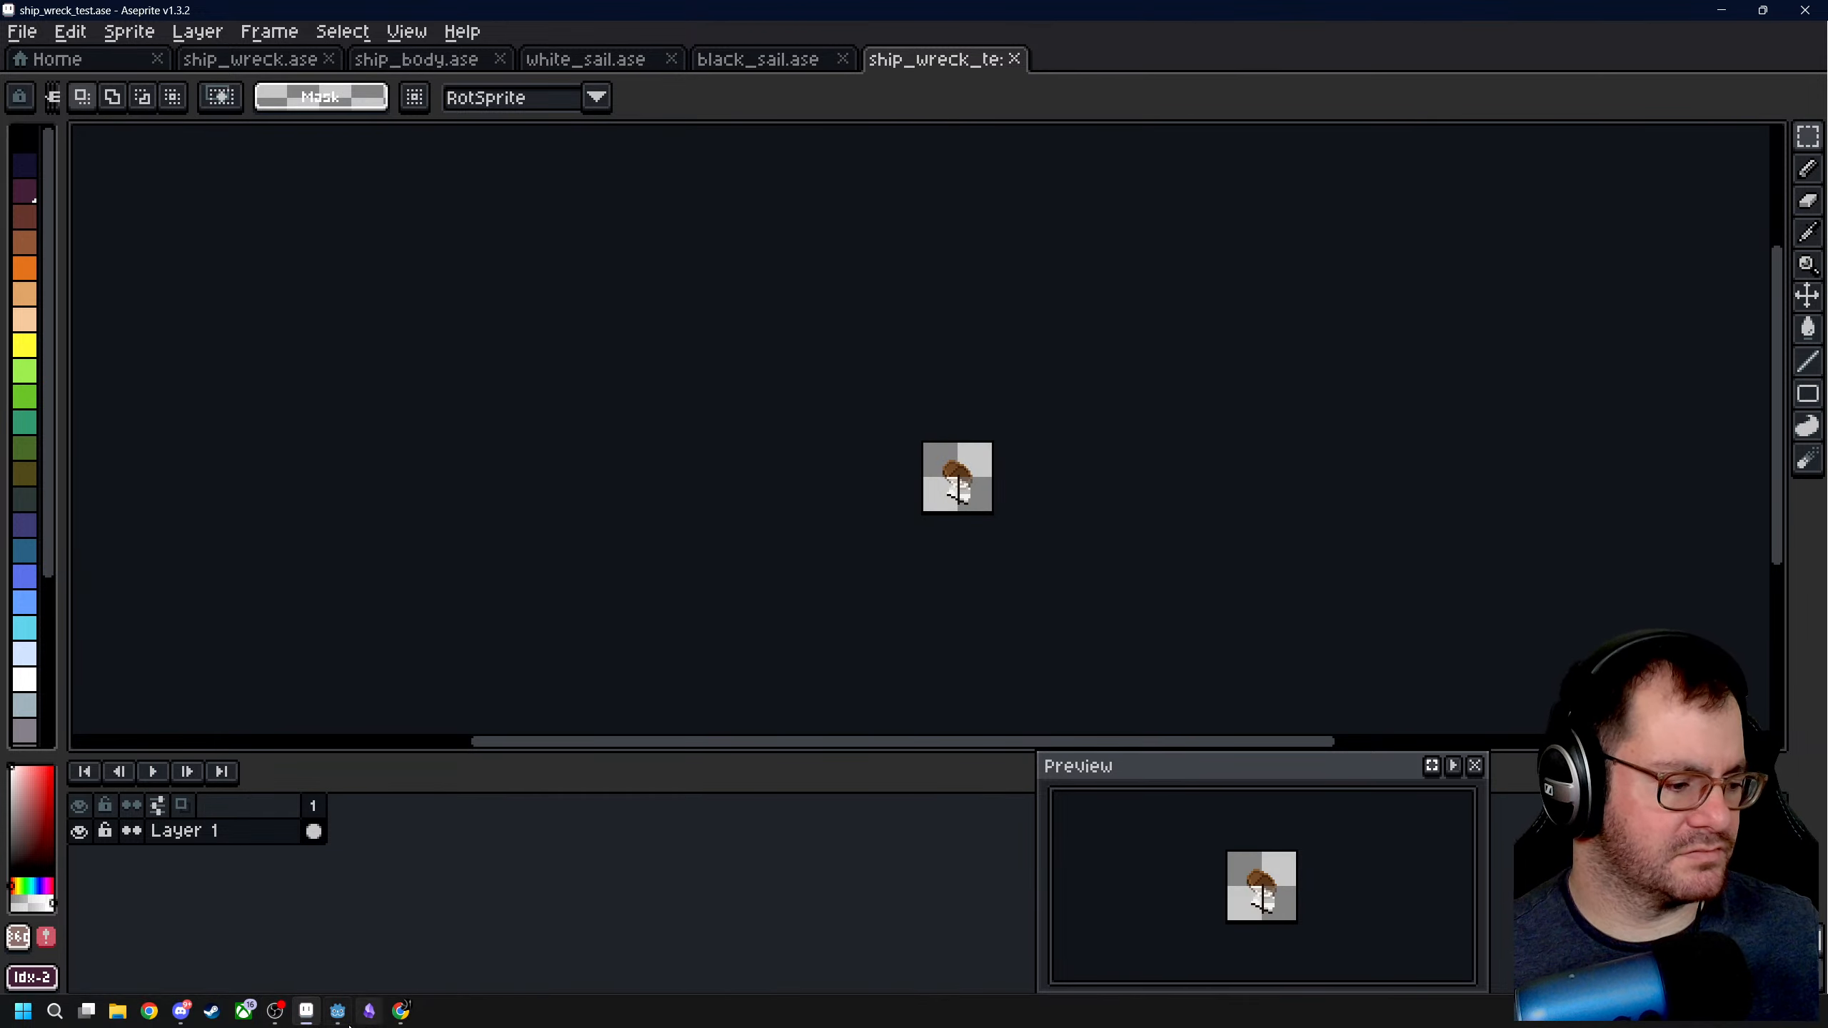
- Switch to Godot, load ship_wreck_test.png from the sprites folder as the Wreck Sprite2D texture, and inspect it against the collision circle
{"action": "left_click", "coordinate": [338, 1011]}
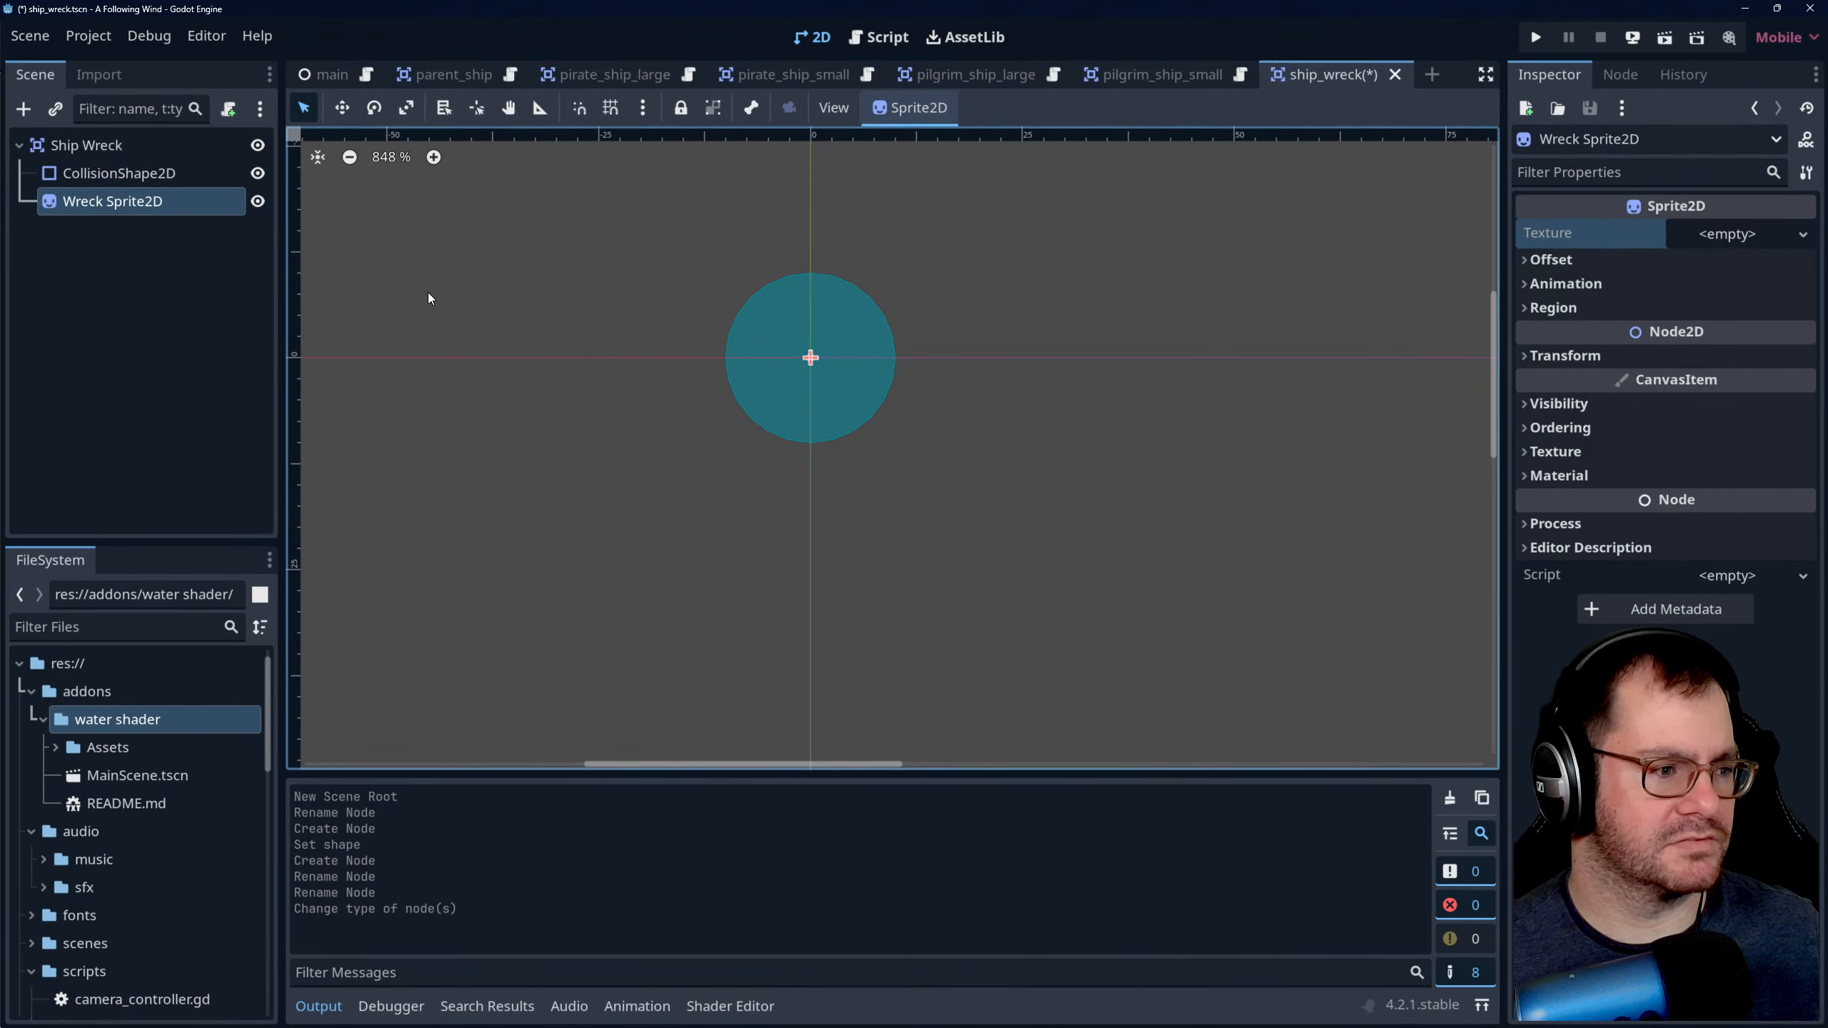
{"action": "left_click", "coordinate": [1808, 237]}
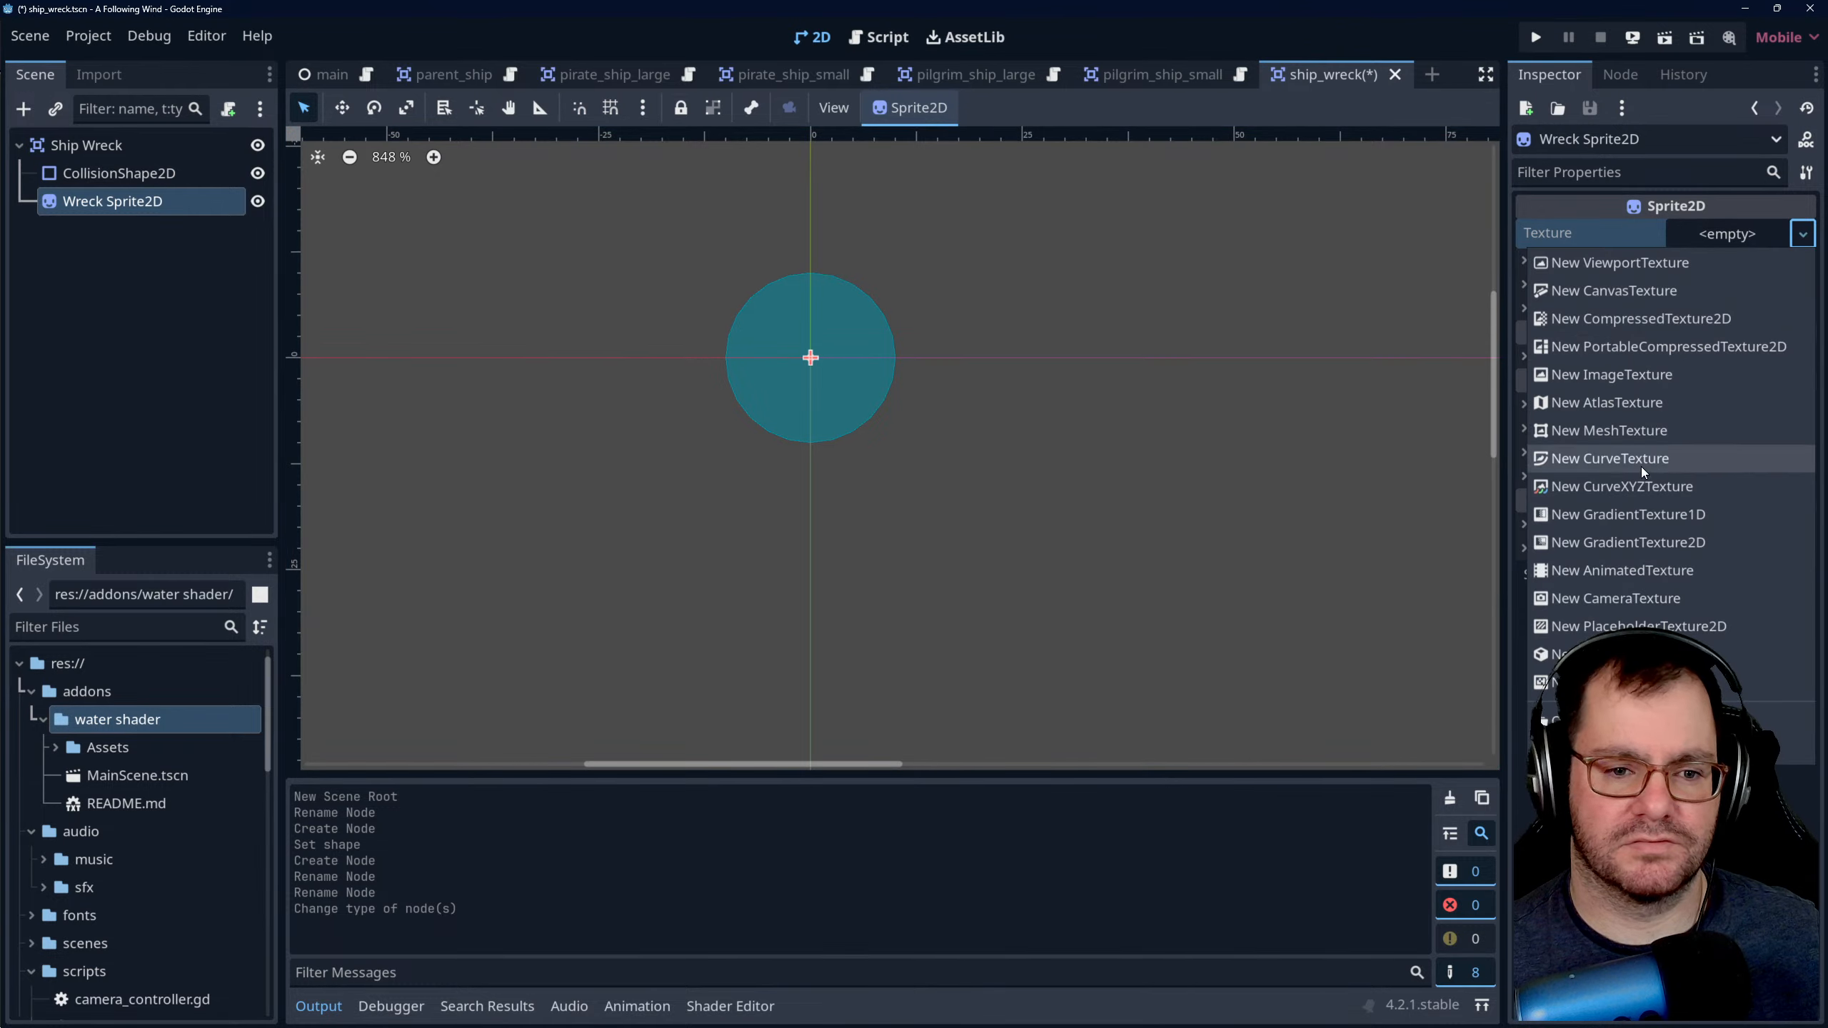
{"action": "left_click", "coordinate": [1633, 720]}
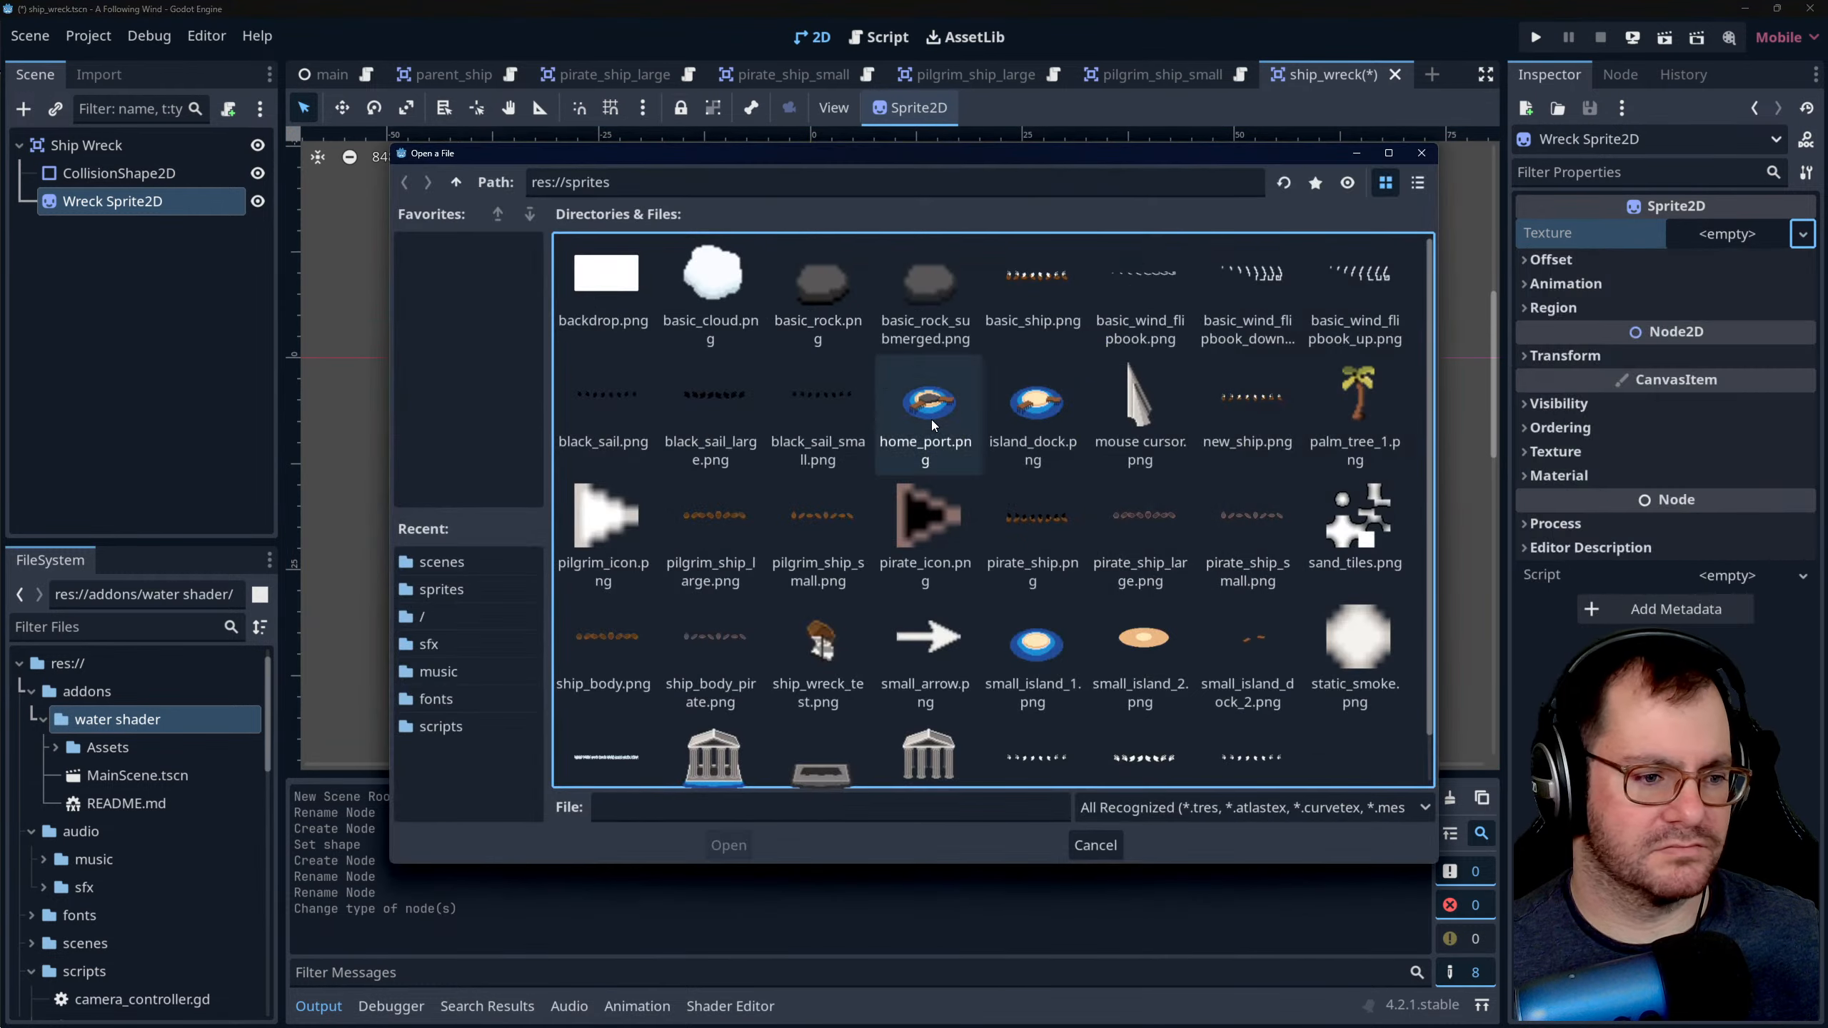
{"action": "scroll", "coordinate": [928, 562], "scroll_direction": "down", "scroll_amount": 1}
{"action": "left_click", "coordinate": [830, 626]}
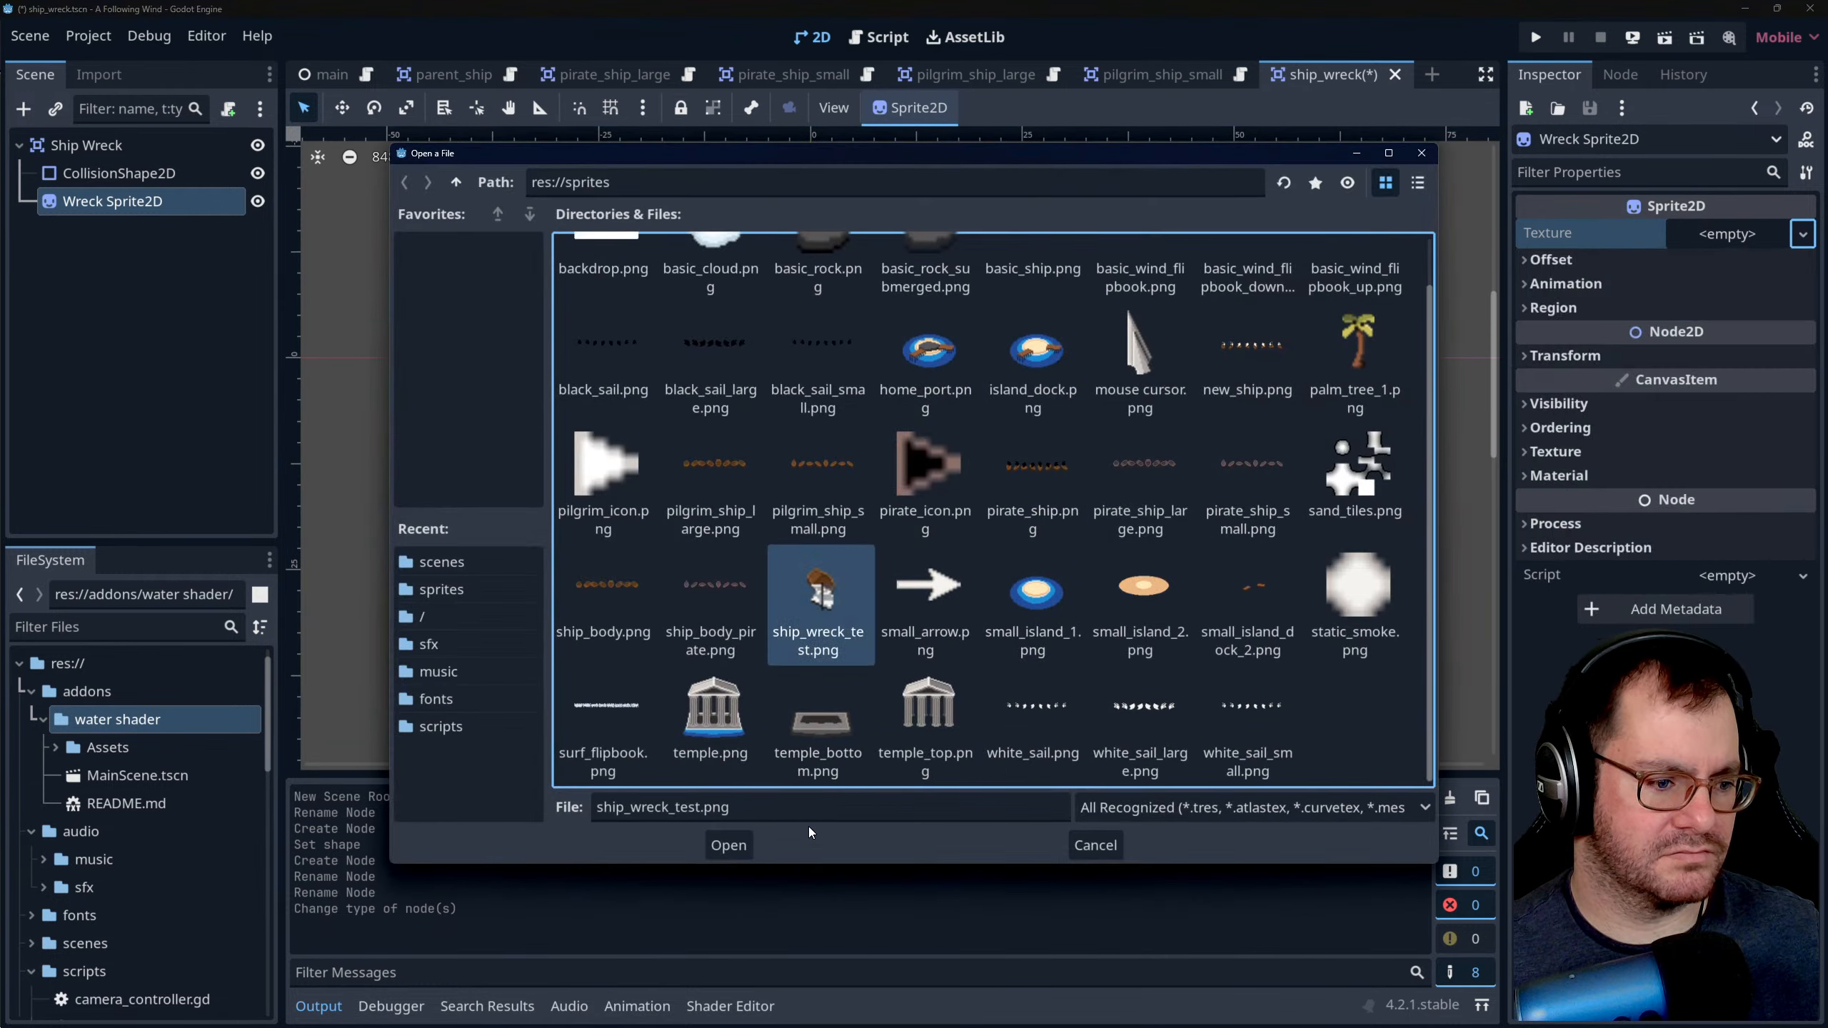
{"action": "left_click", "coordinate": [728, 846]}
{"action": "left_click", "coordinate": [1111, 439]}
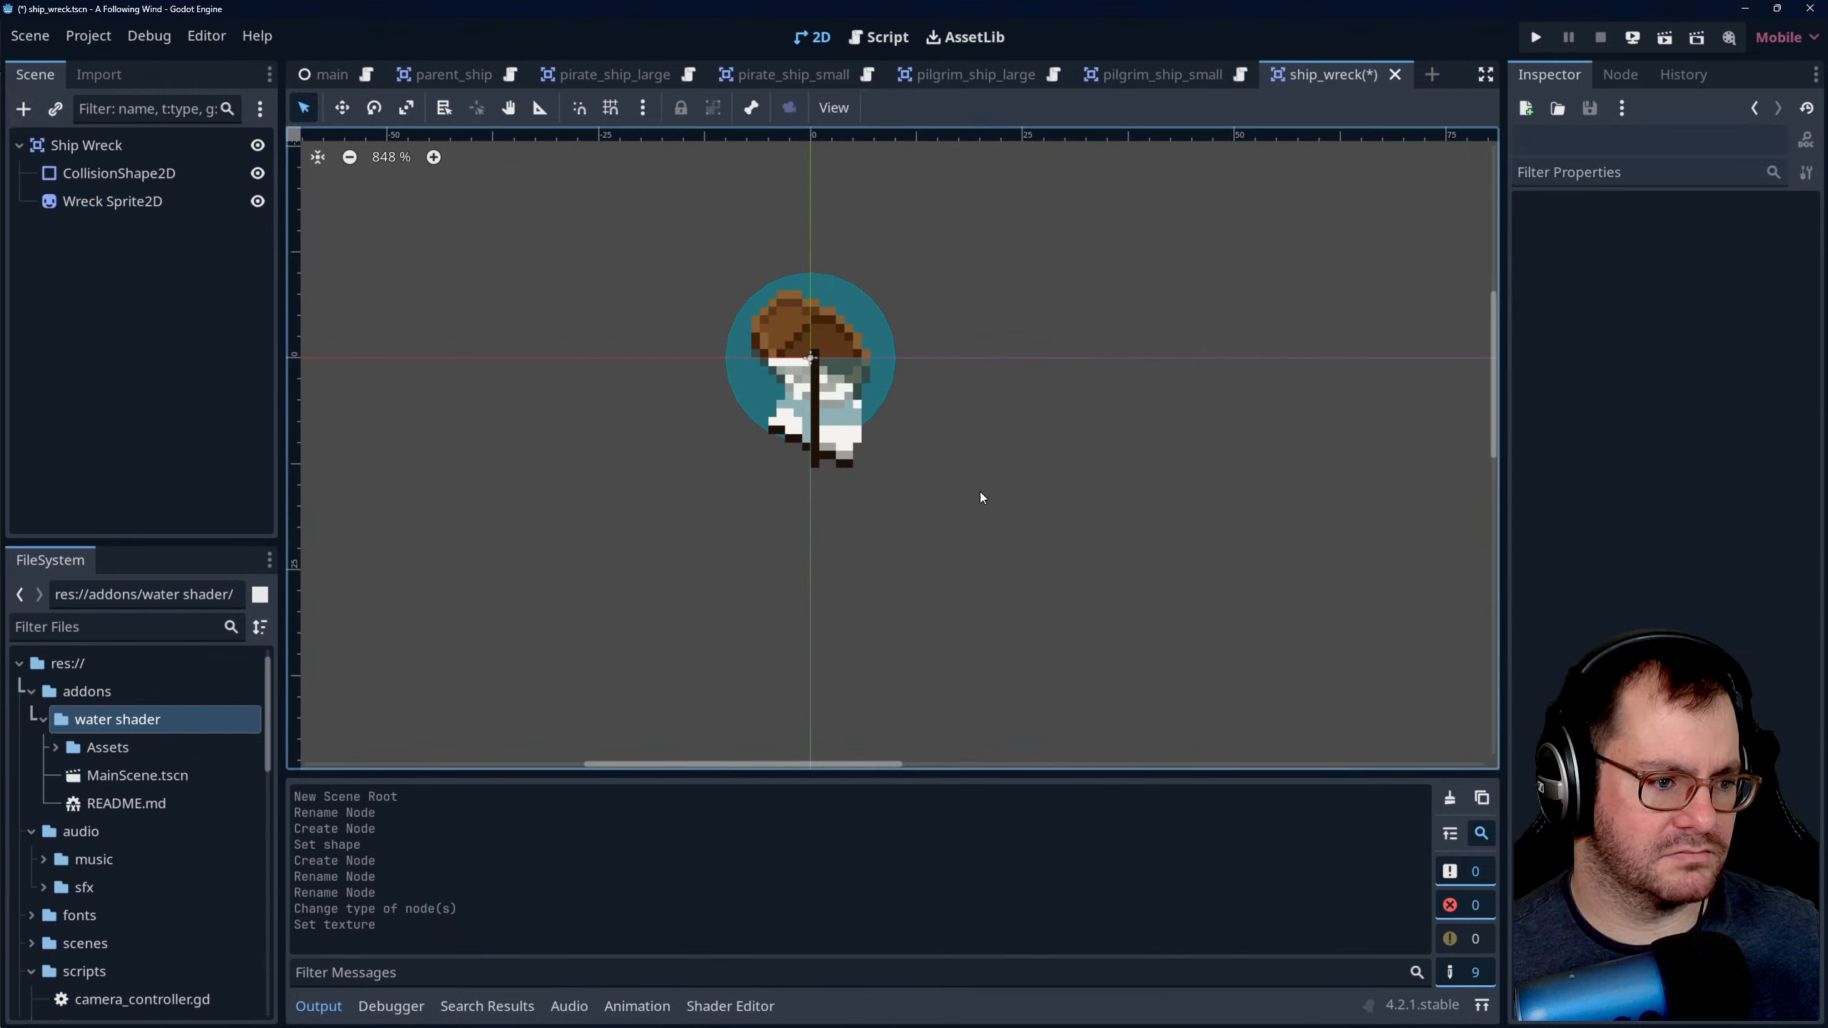
{"action": "scroll", "coordinate": [849, 542], "scroll_direction": "down", "scroll_amount": 6}
{"action": "scroll", "coordinate": [853, 542], "scroll_direction": "down", "scroll_amount": 1}
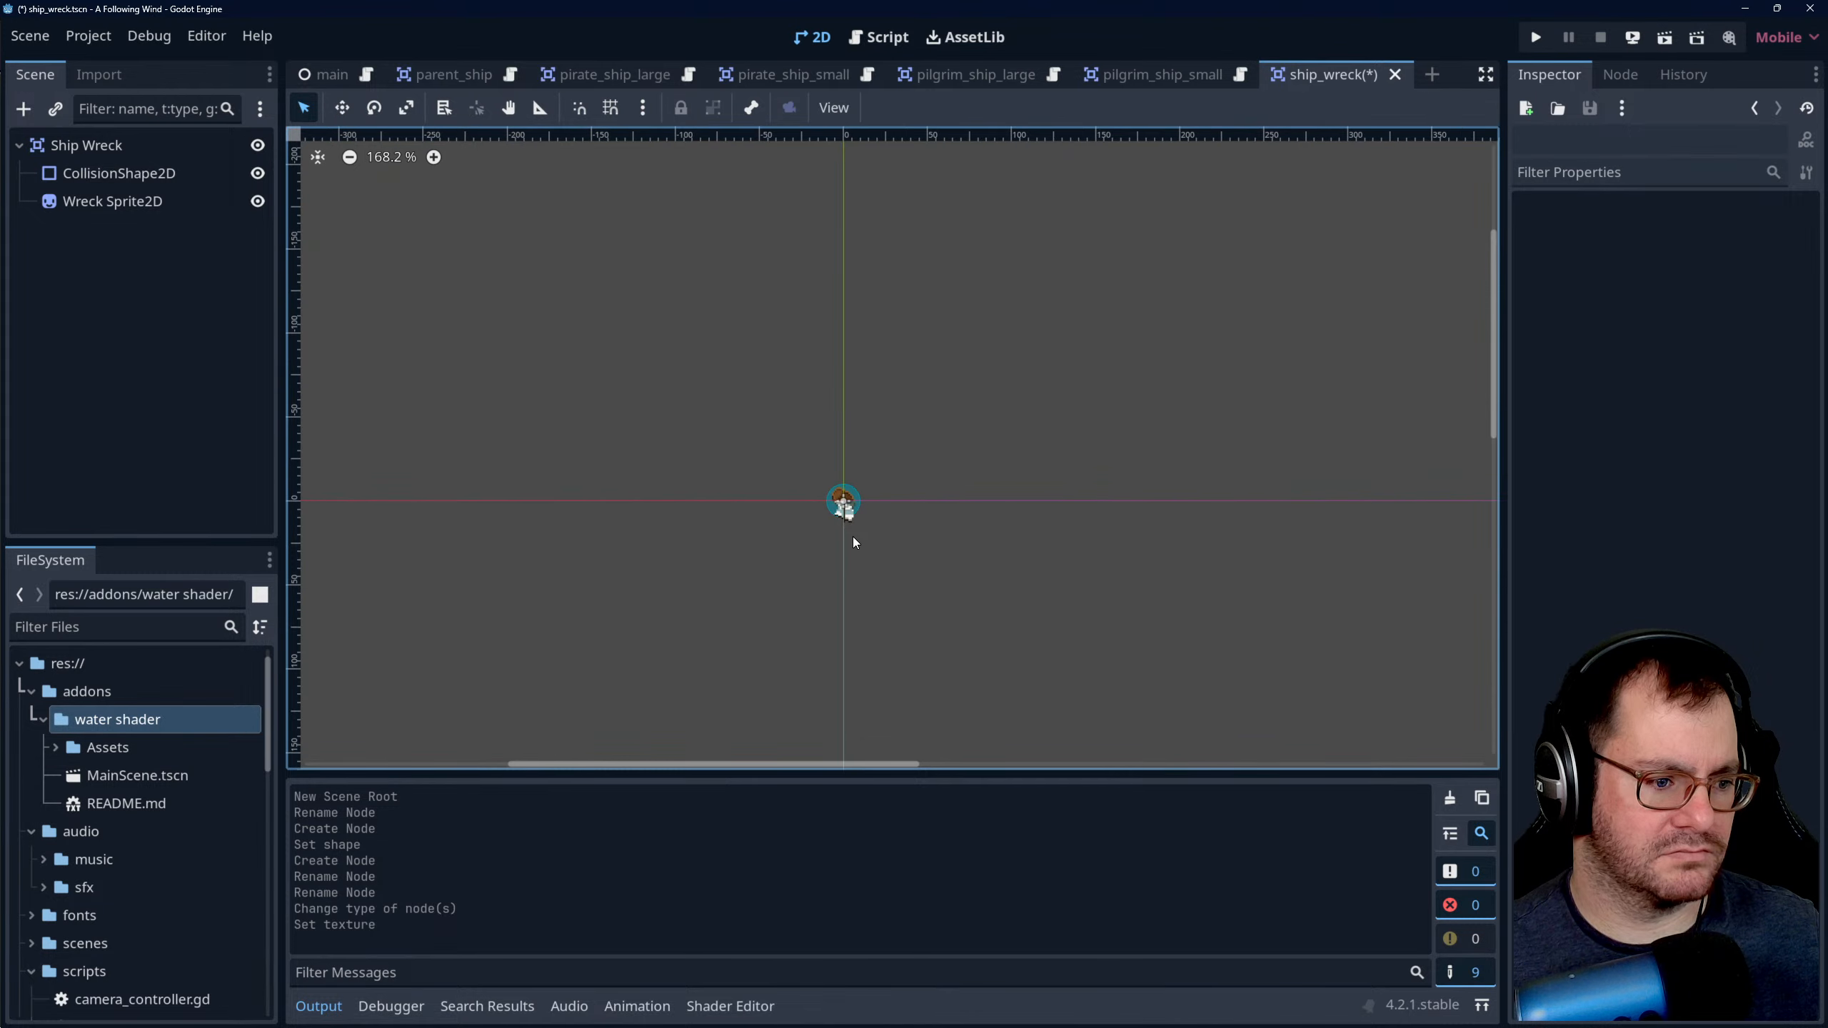
{"action": "scroll", "coordinate": [889, 611], "scroll_direction": "up", "scroll_amount": 13}
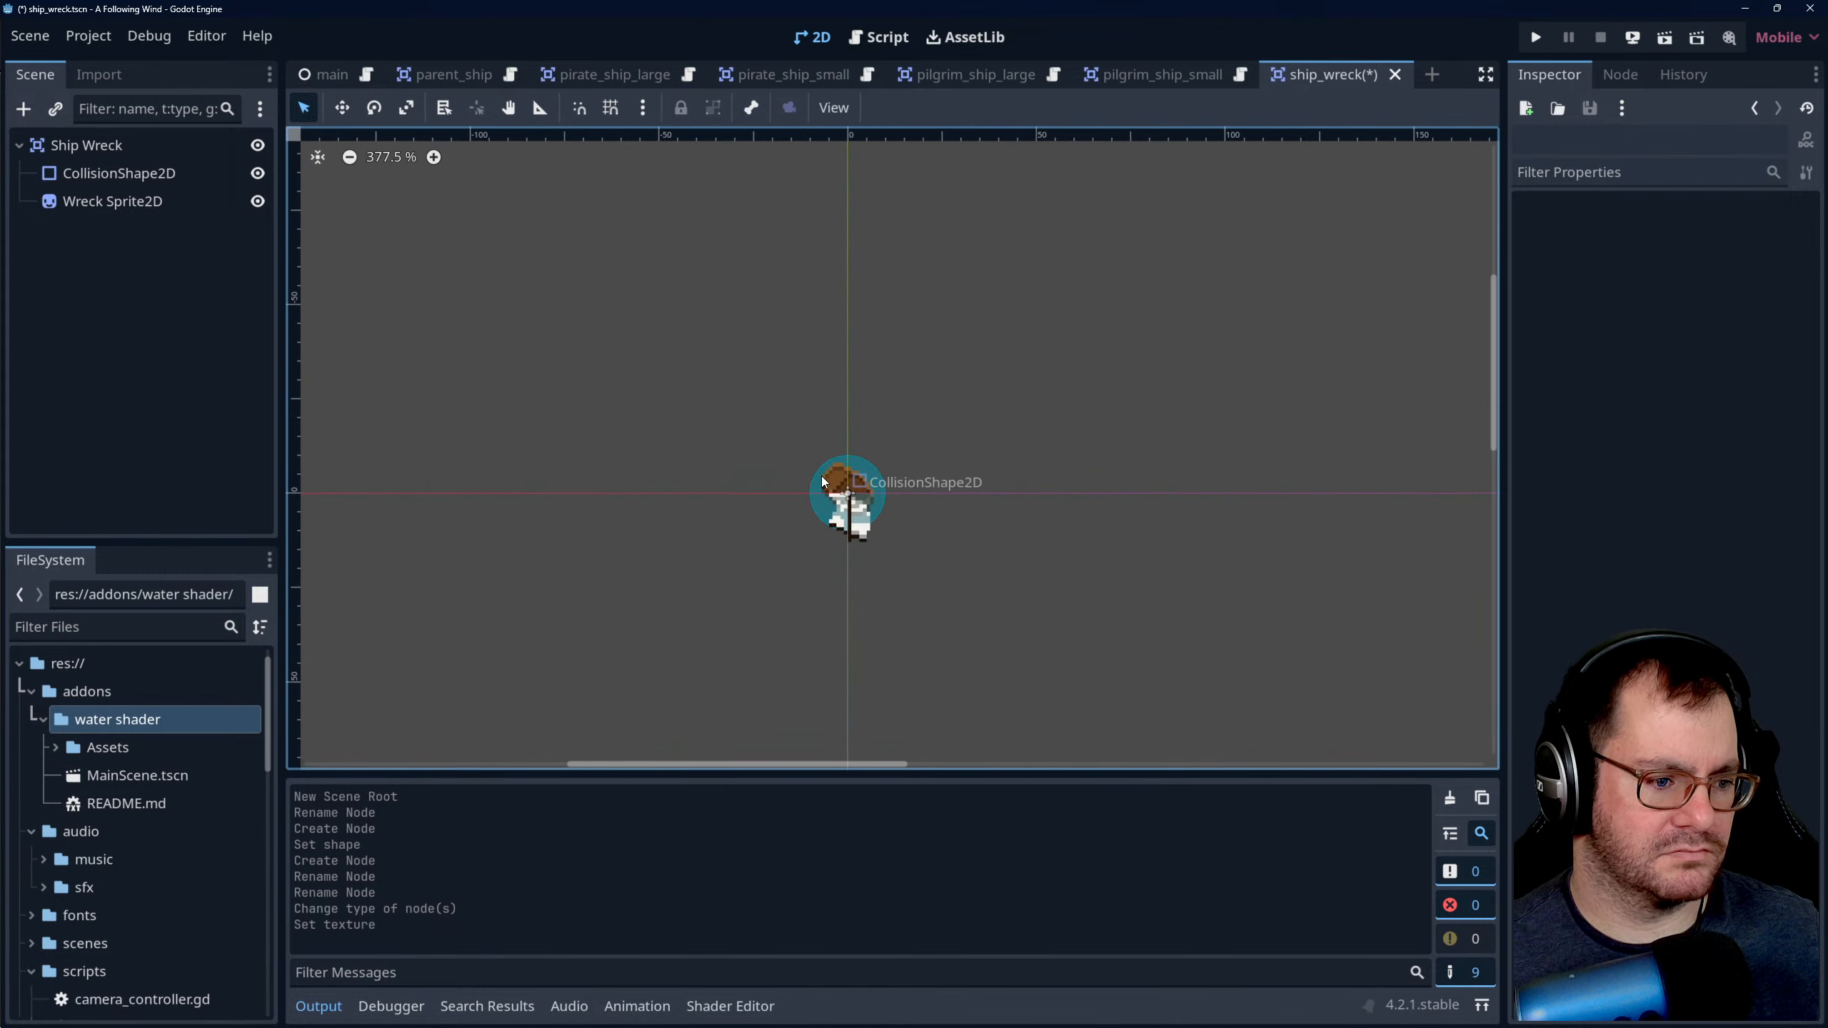
{"action": "scroll", "coordinate": [871, 547], "scroll_direction": "up", "scroll_amount": 1}
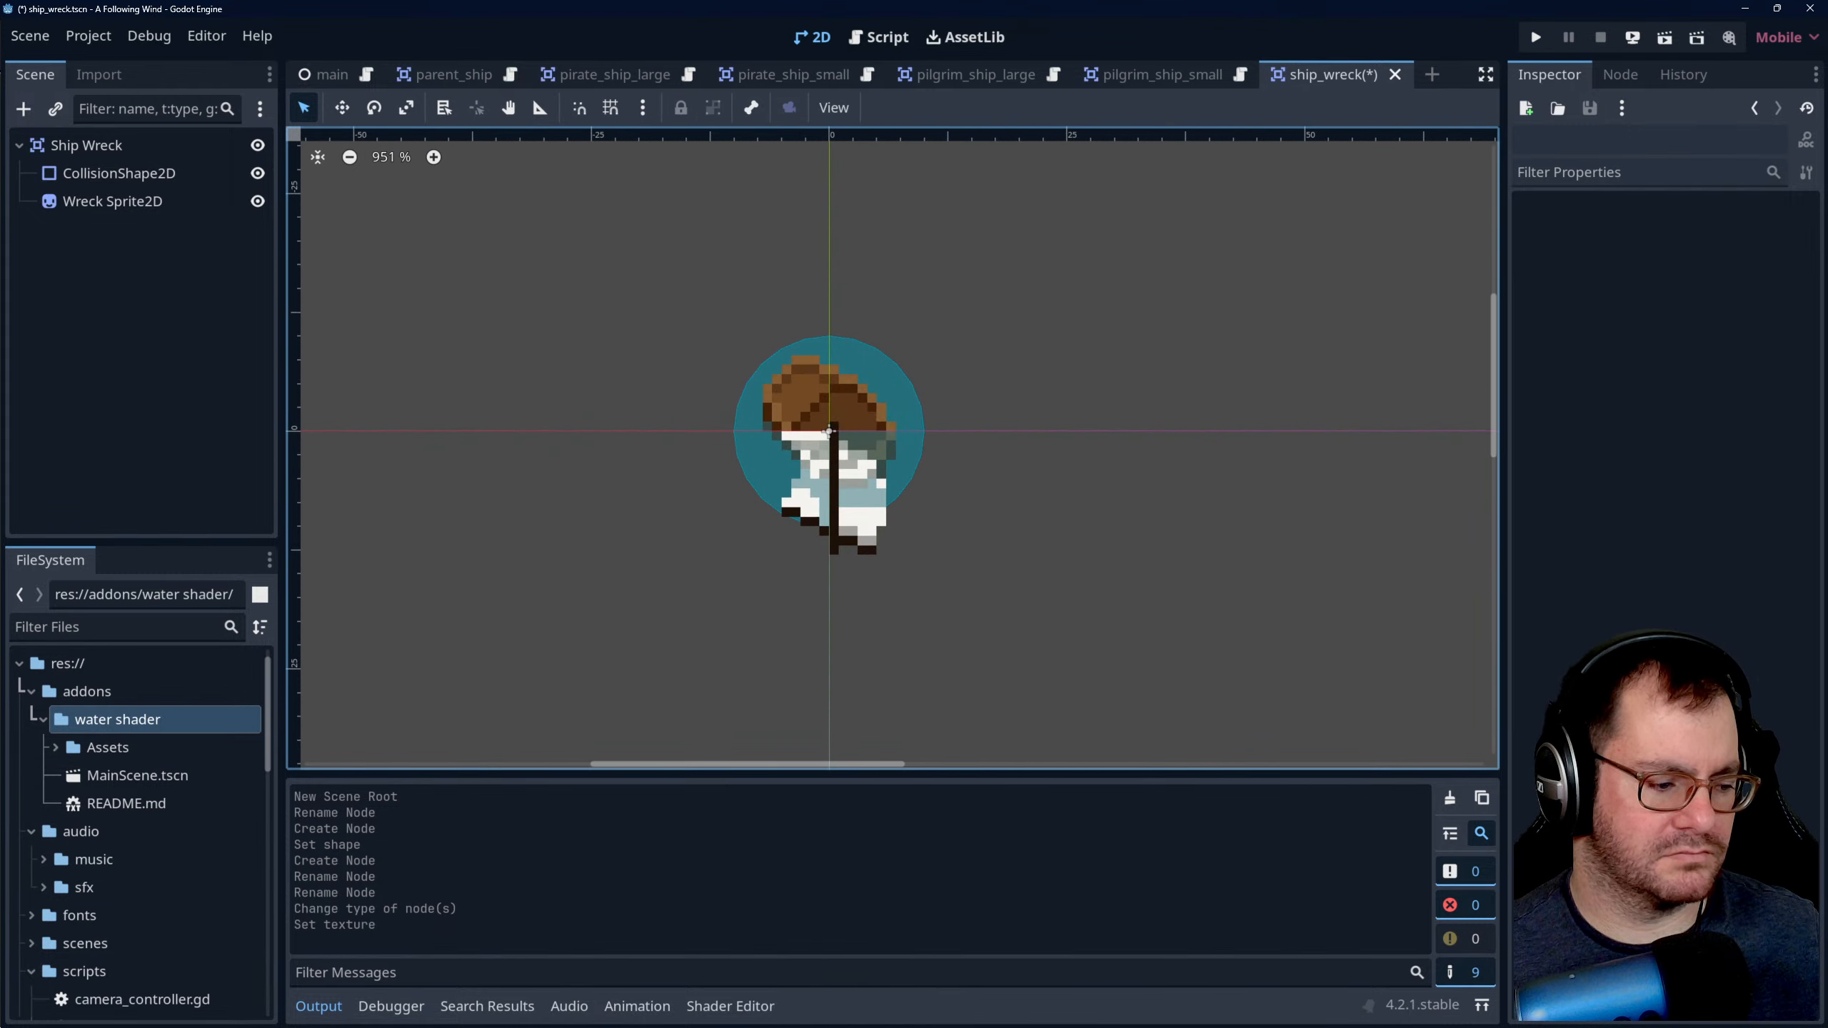
- Switch to Aseprite and, in ship_wreck_test, paint the faded pixels along the sail's lower spar solid with its sampled off-white colour
{"action": "left_click", "coordinate": [309, 1013]}
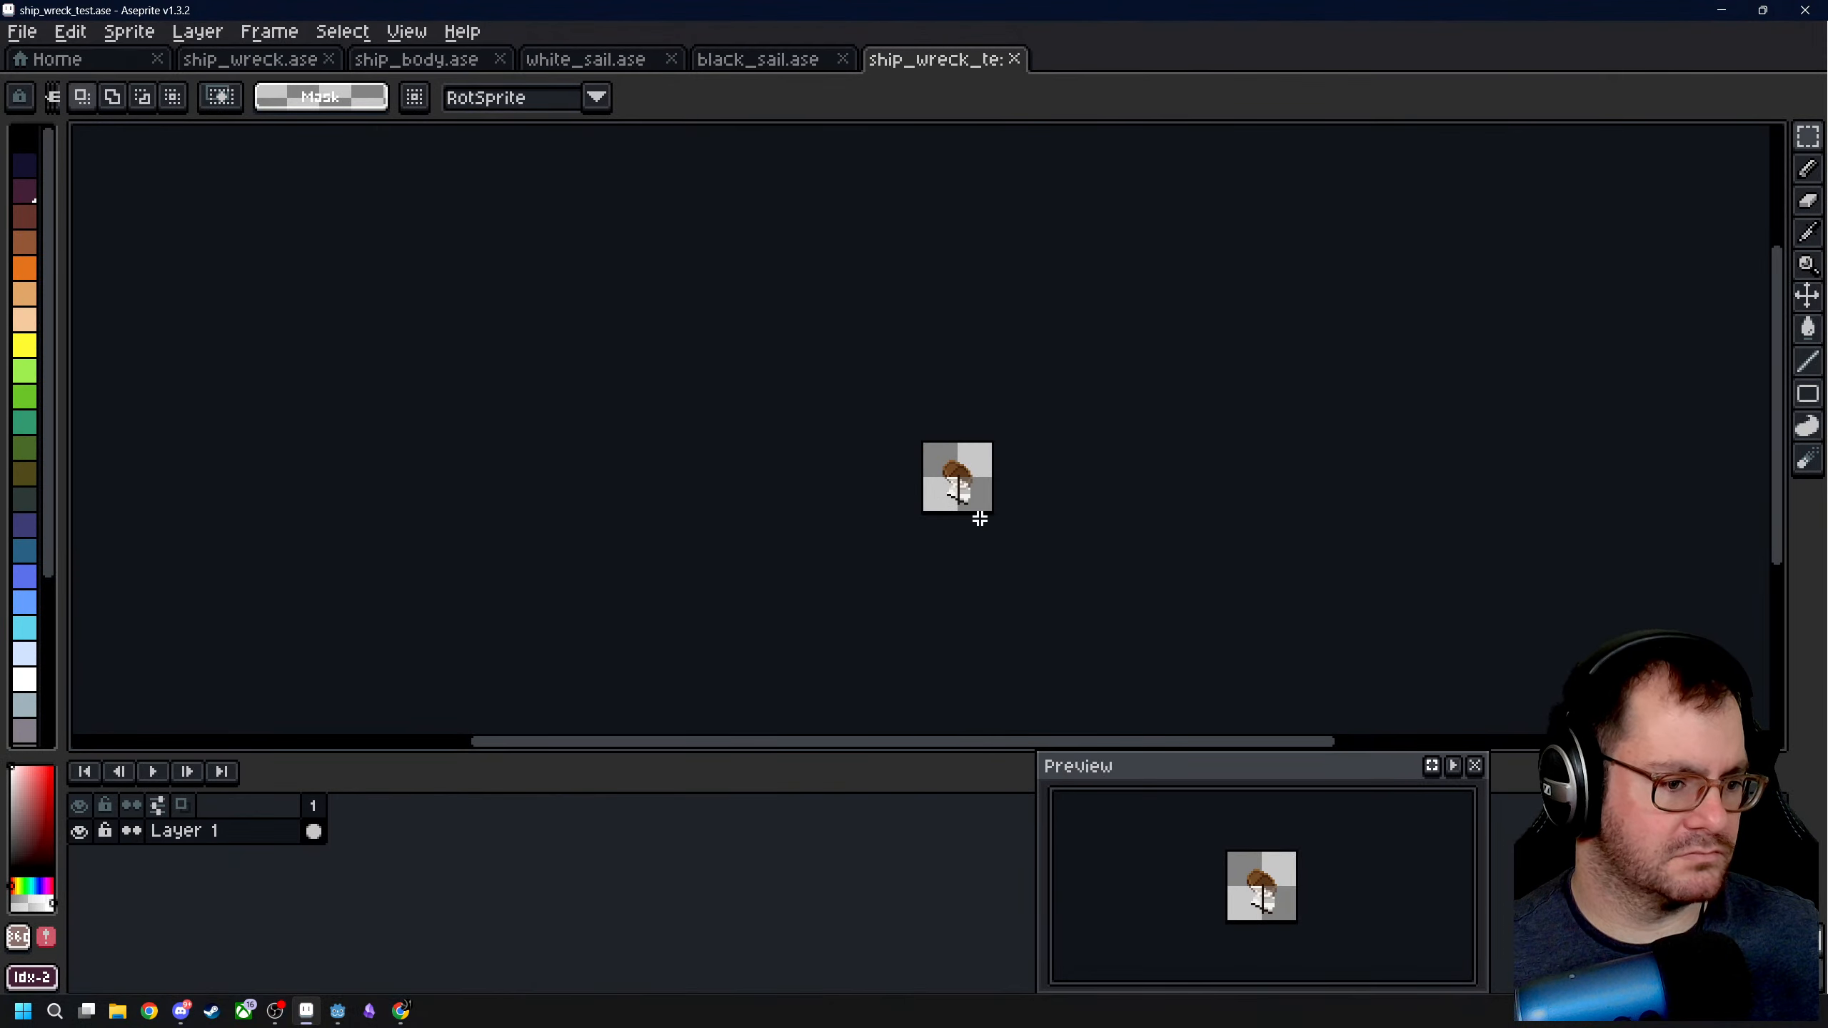
{"action": "scroll", "coordinate": [980, 518], "scroll_direction": "up", "scroll_amount": 4}
{"action": "left_click", "coordinate": [619, 61]}
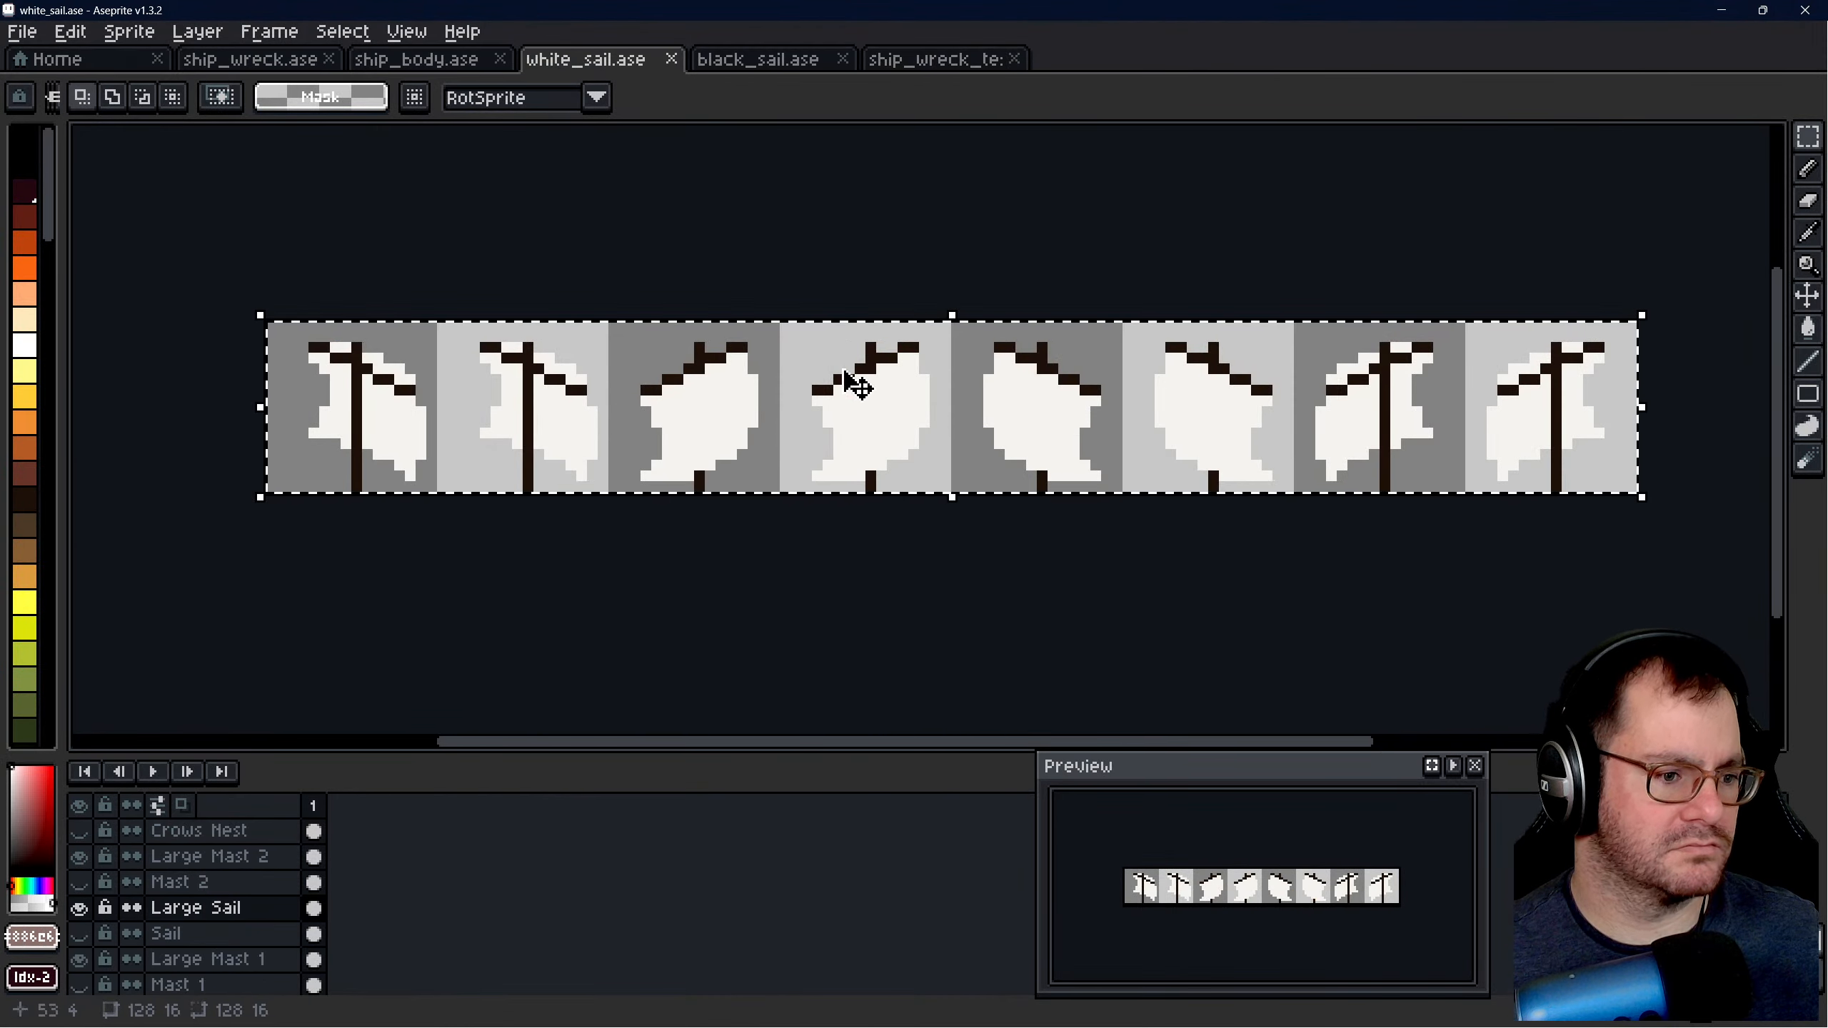
{"action": "left_click", "coordinate": [918, 60]}
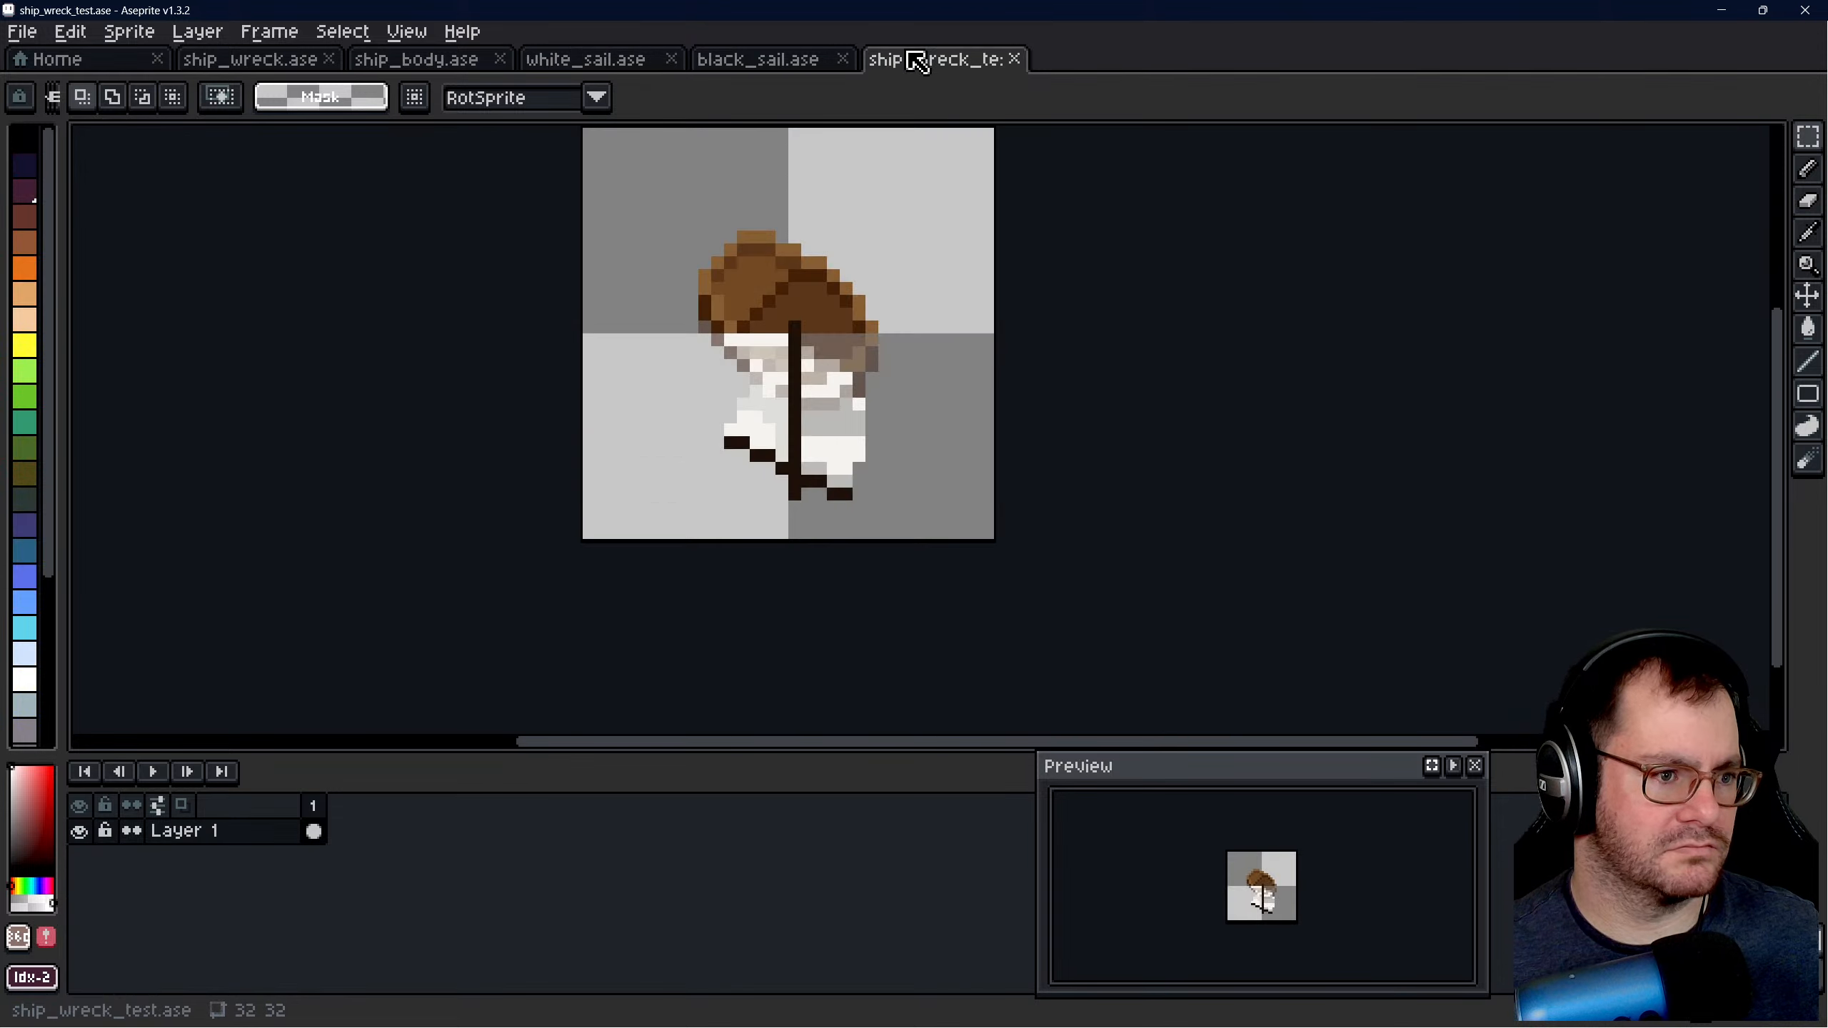
{"action": "scroll", "coordinate": [763, 440], "scroll_direction": "up", "scroll_amount": 3}
{"action": "key", "text": "b"}
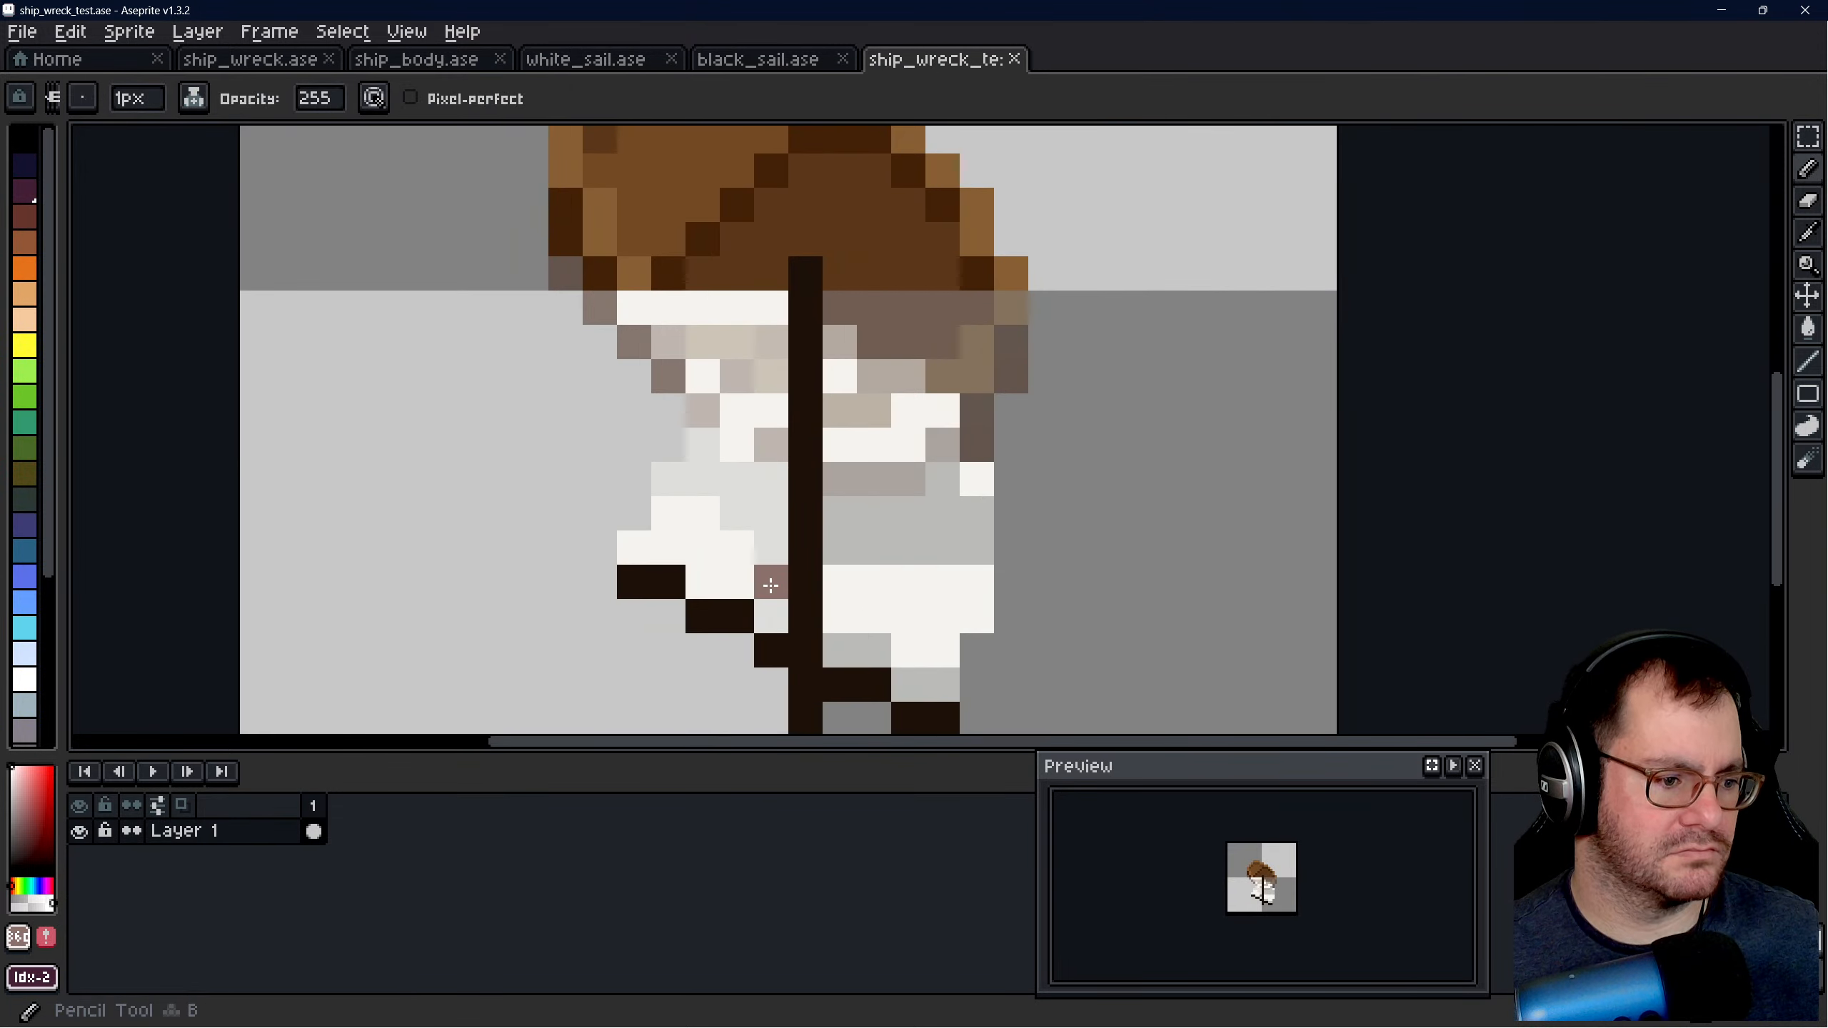
{"action": "left_click", "coordinate": [1808, 234]}
{"action": "left_click", "coordinate": [749, 569]}
{"action": "key", "text": "b"}
{"action": "left_click_drag", "start_coordinate": [768, 614], "coordinate": [762, 592]}
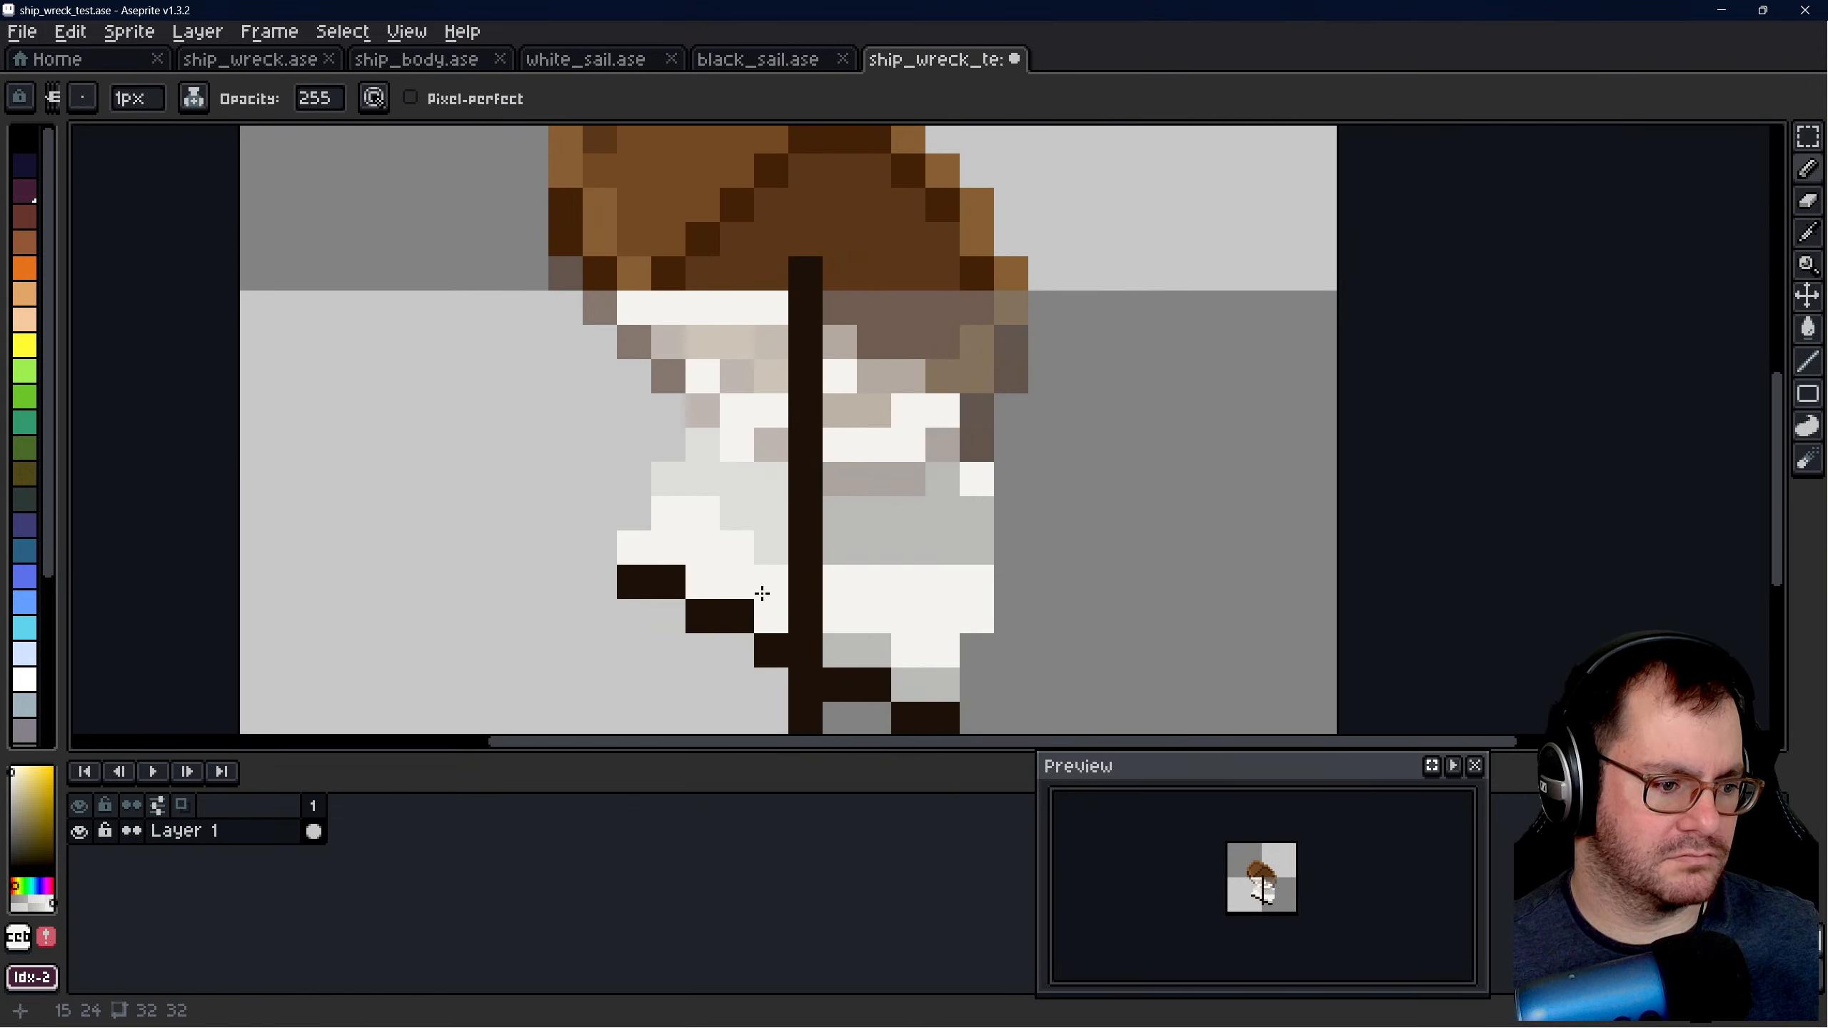
{"action": "left_click_drag", "start_coordinate": [843, 651], "coordinate": [933, 680]}
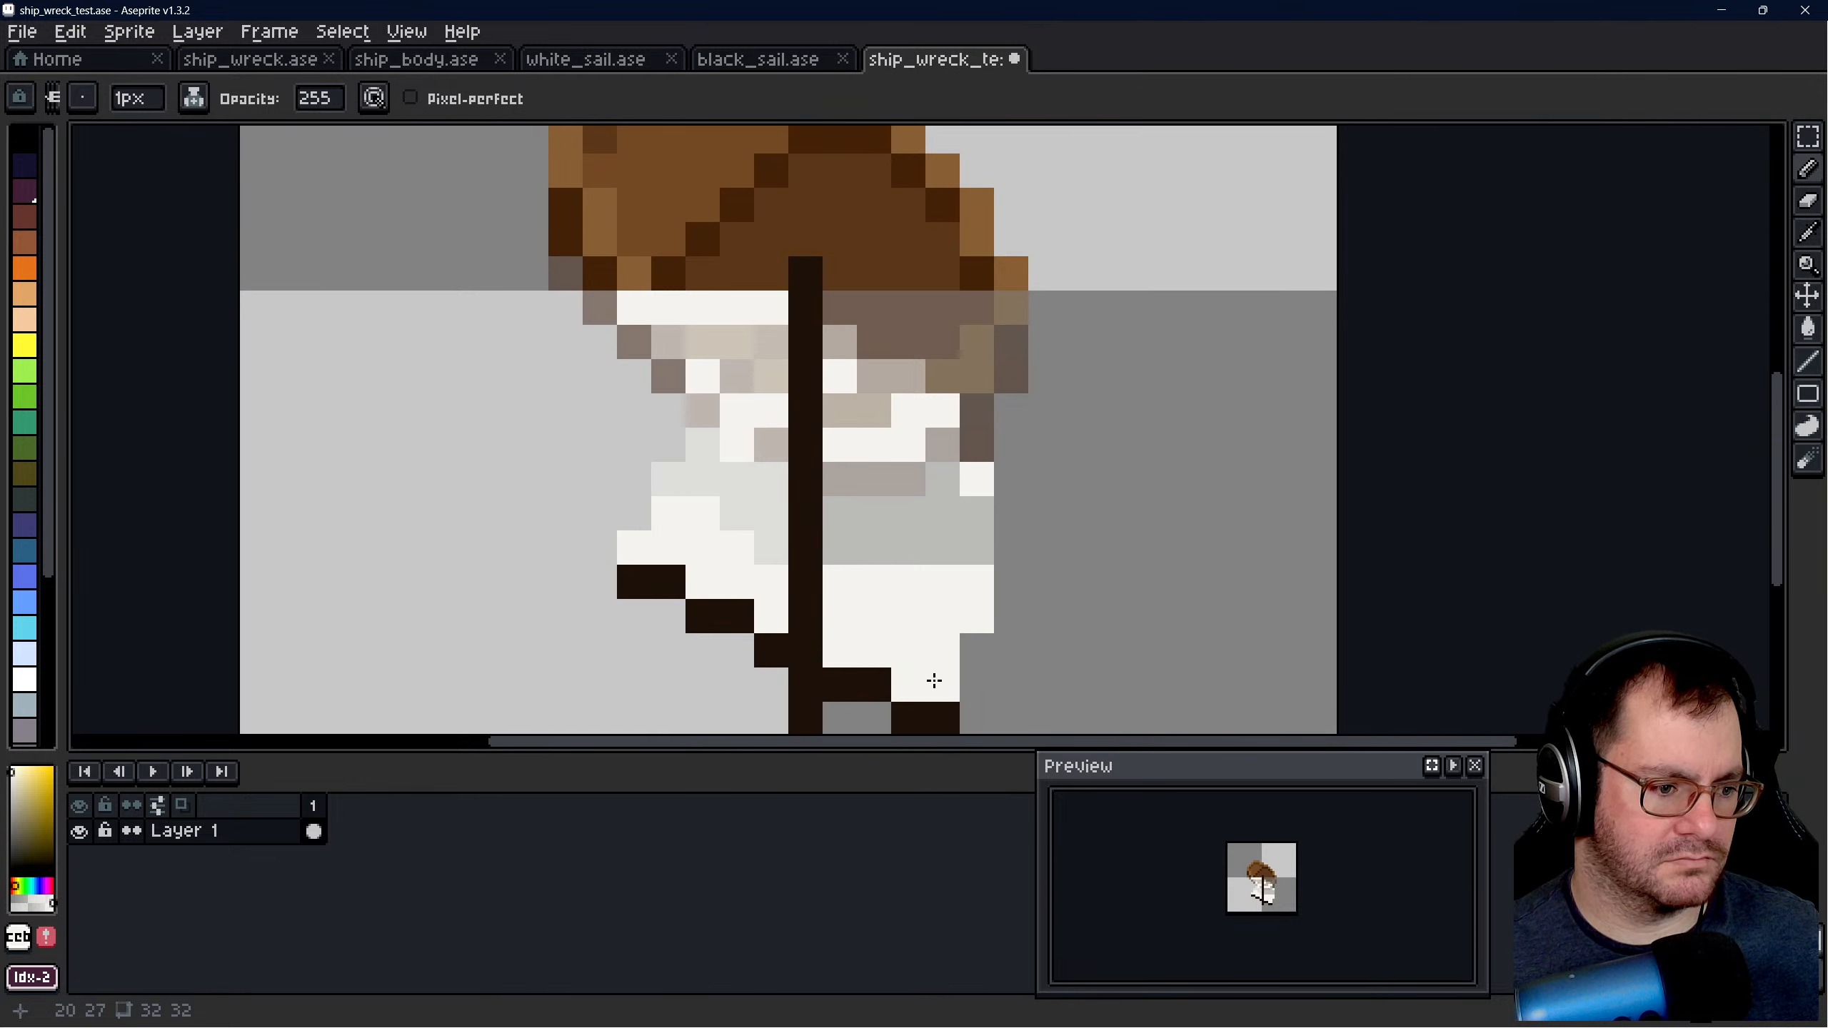
- Fade pixels in the middle of the sail right of the mast with the Eraser at 128 opacity and save ship_wreck_test.ase
{"action": "key", "text": "e"}
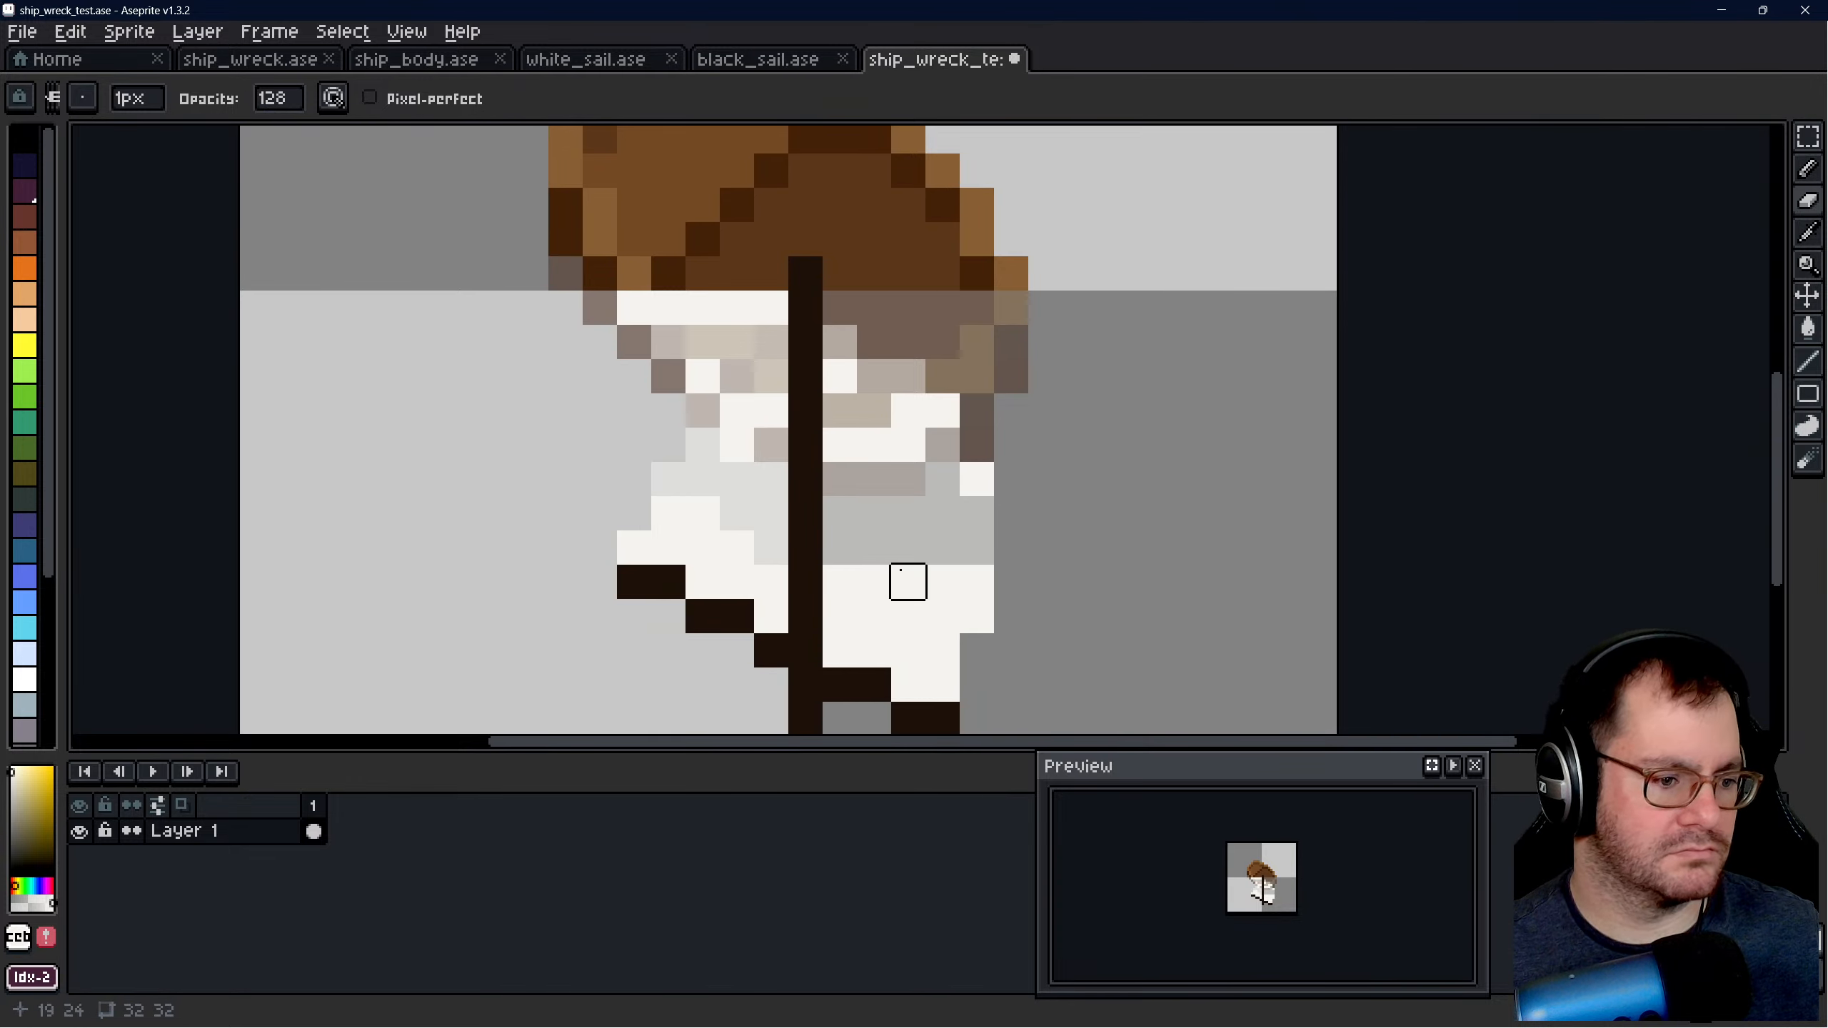
{"action": "mouse_move", "coordinate": [838, 582]}
{"action": "left_mouse_down"}
{"action": "mouse_move", "coordinate": [971, 645]}
{"action": "mouse_move", "coordinate": [942, 548]}
{"action": "left_mouse_up"}
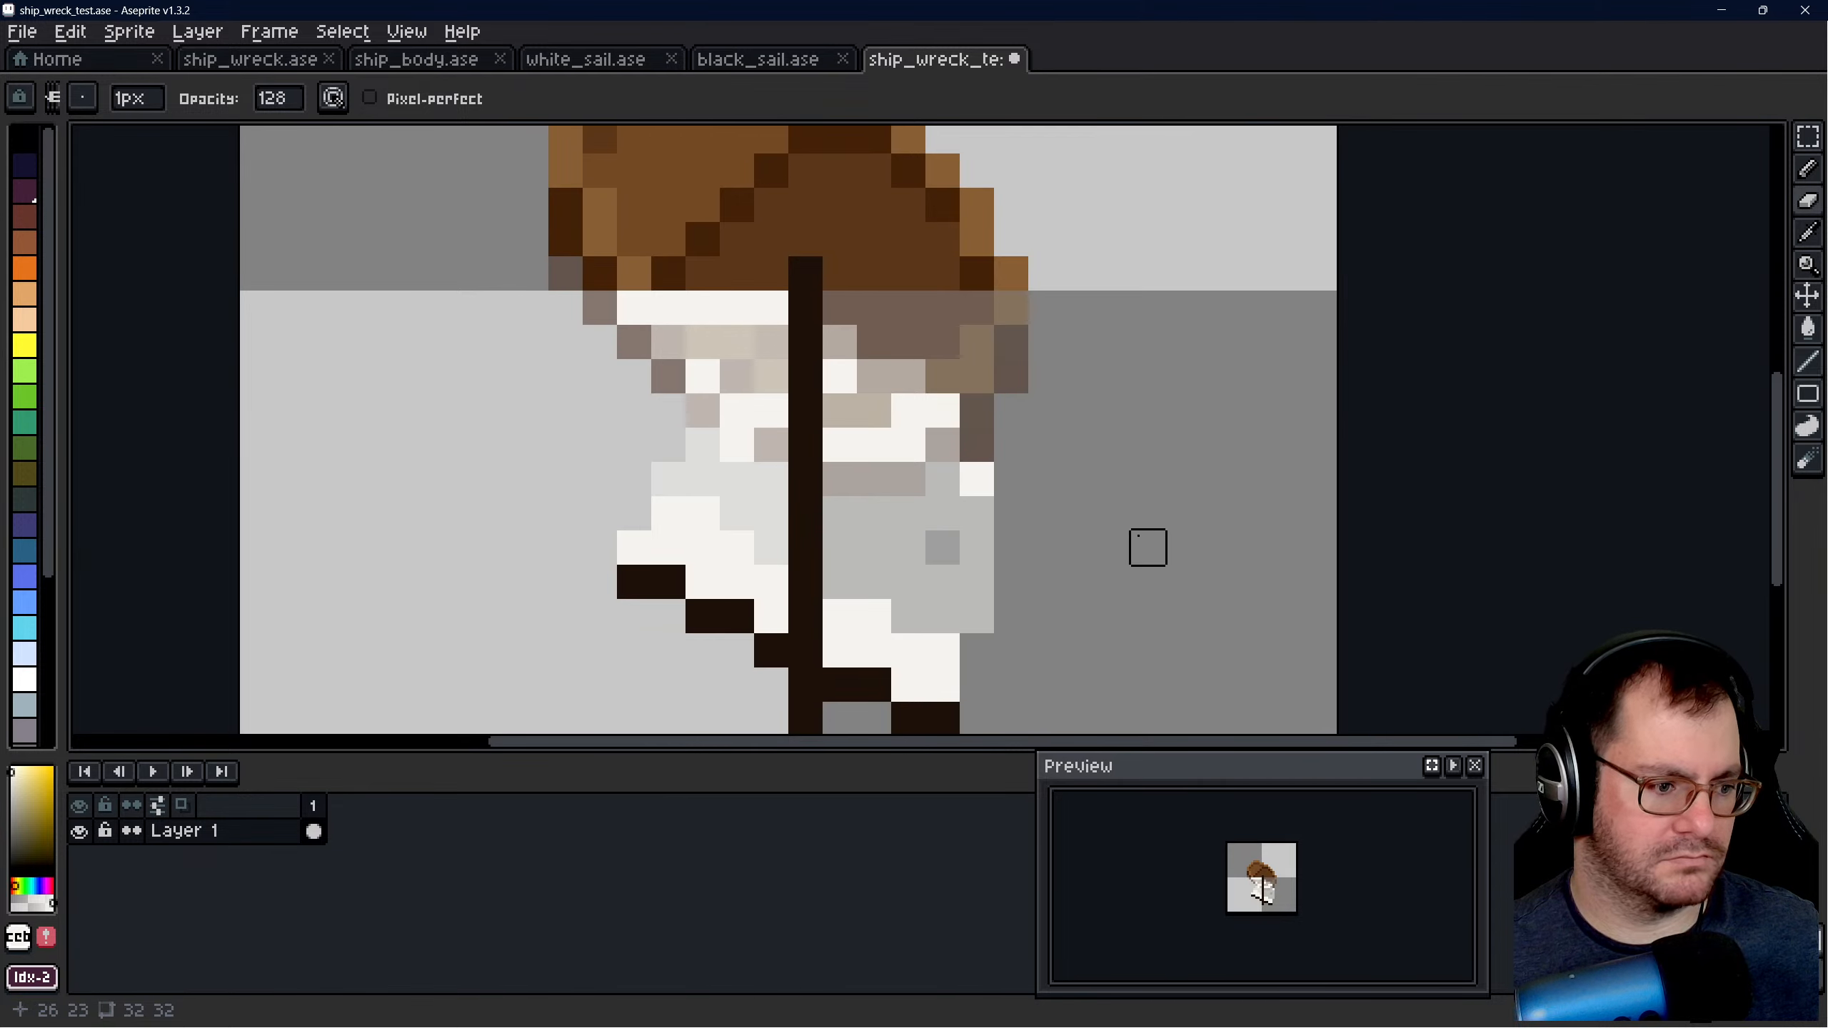
{"action": "scroll", "coordinate": [1113, 546], "scroll_direction": "down", "scroll_amount": 3}
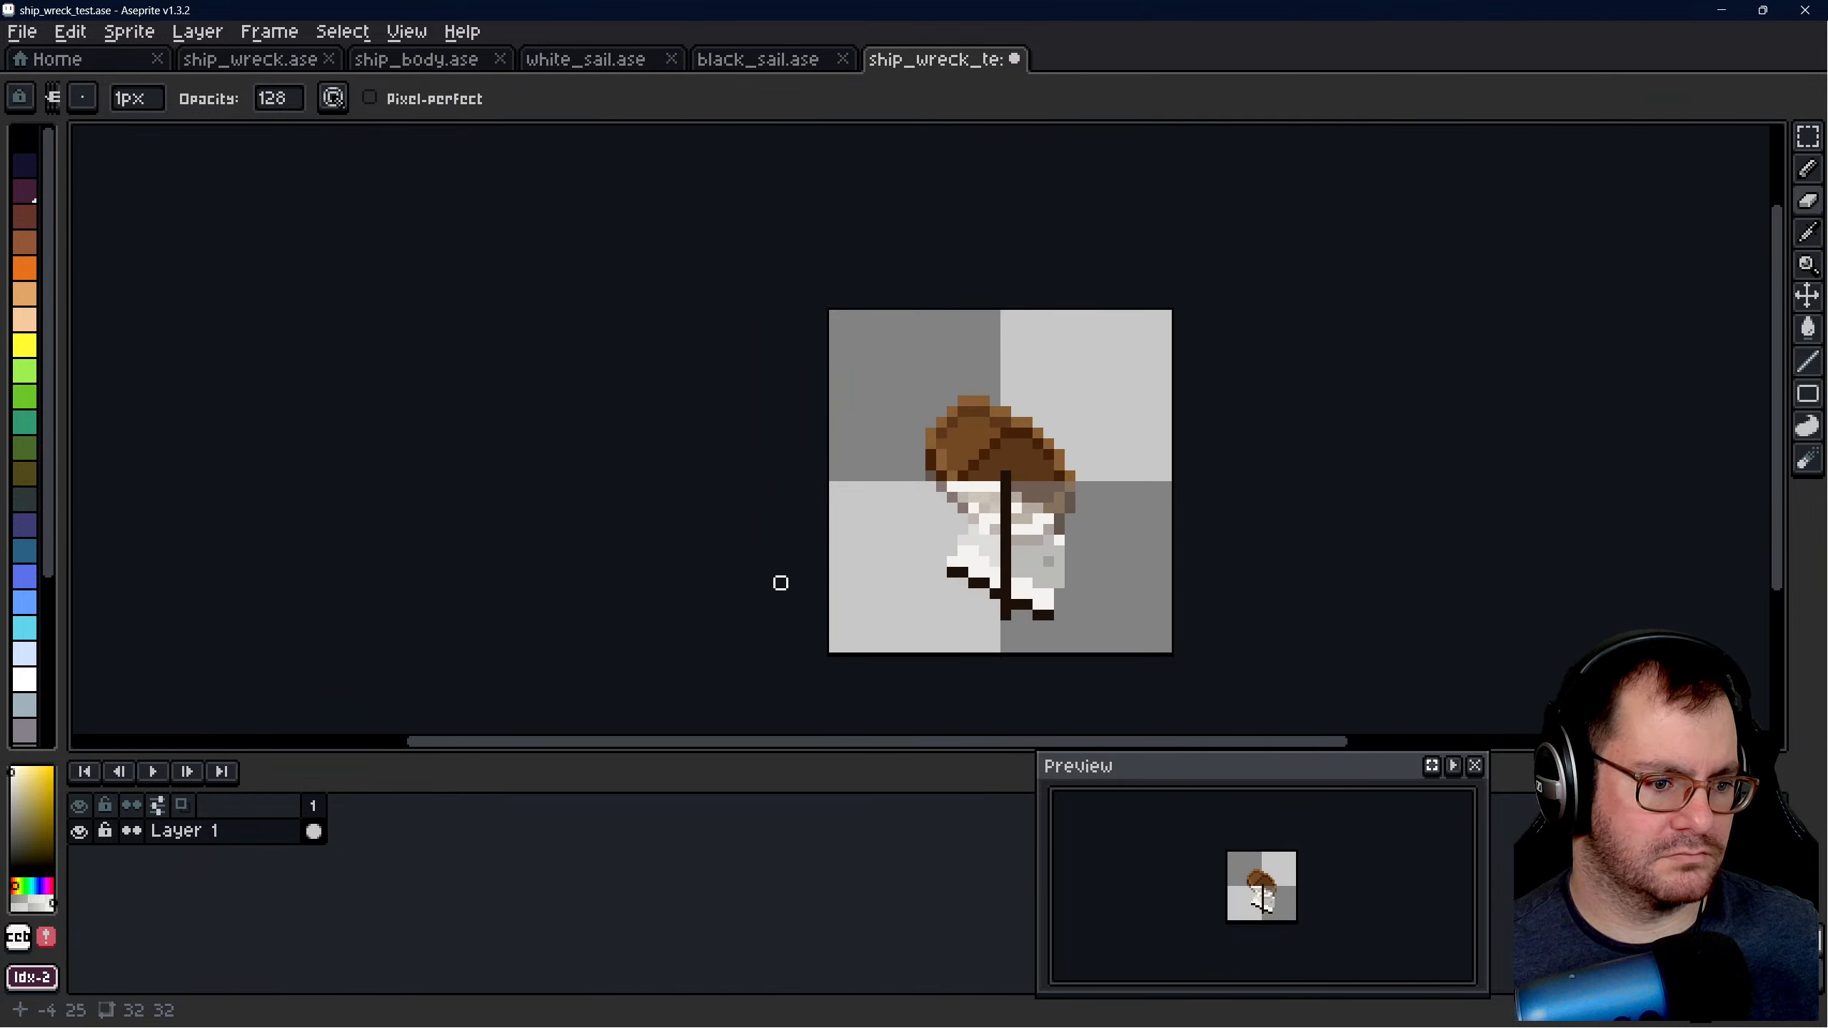
{"action": "left_click", "coordinate": [591, 62]}
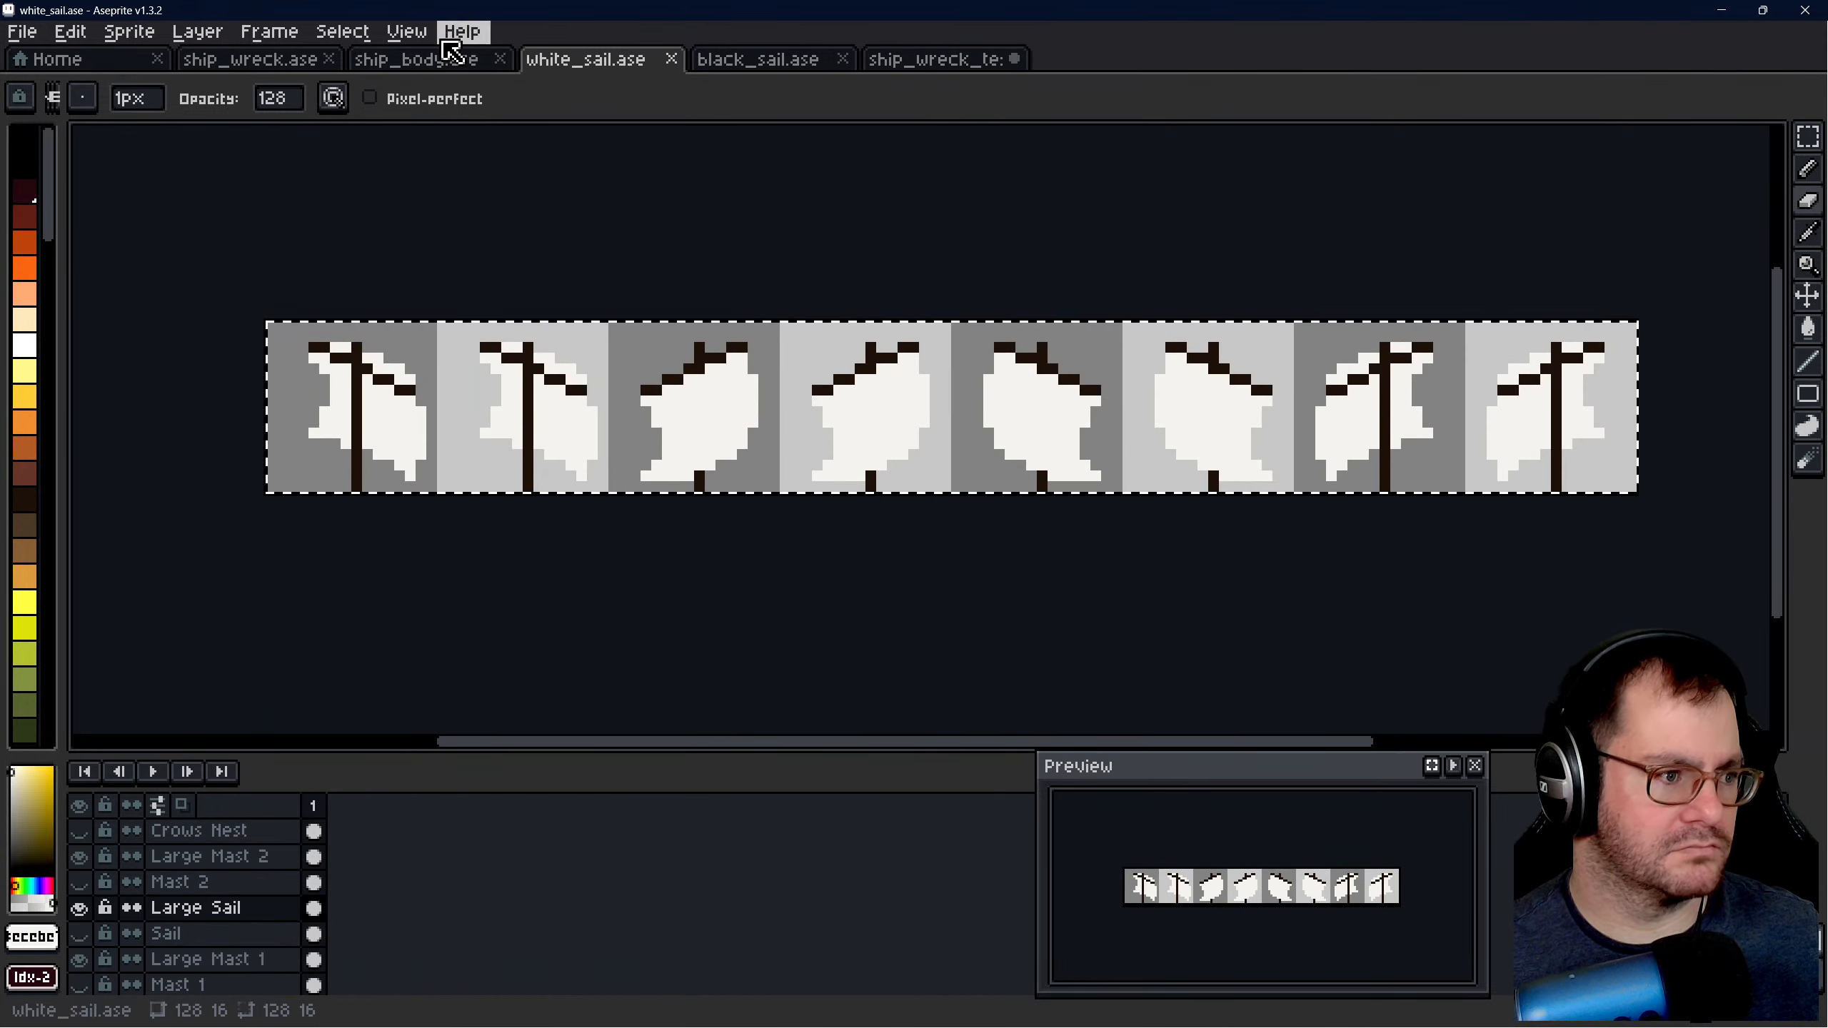
{"action": "left_click", "coordinate": [908, 65]}
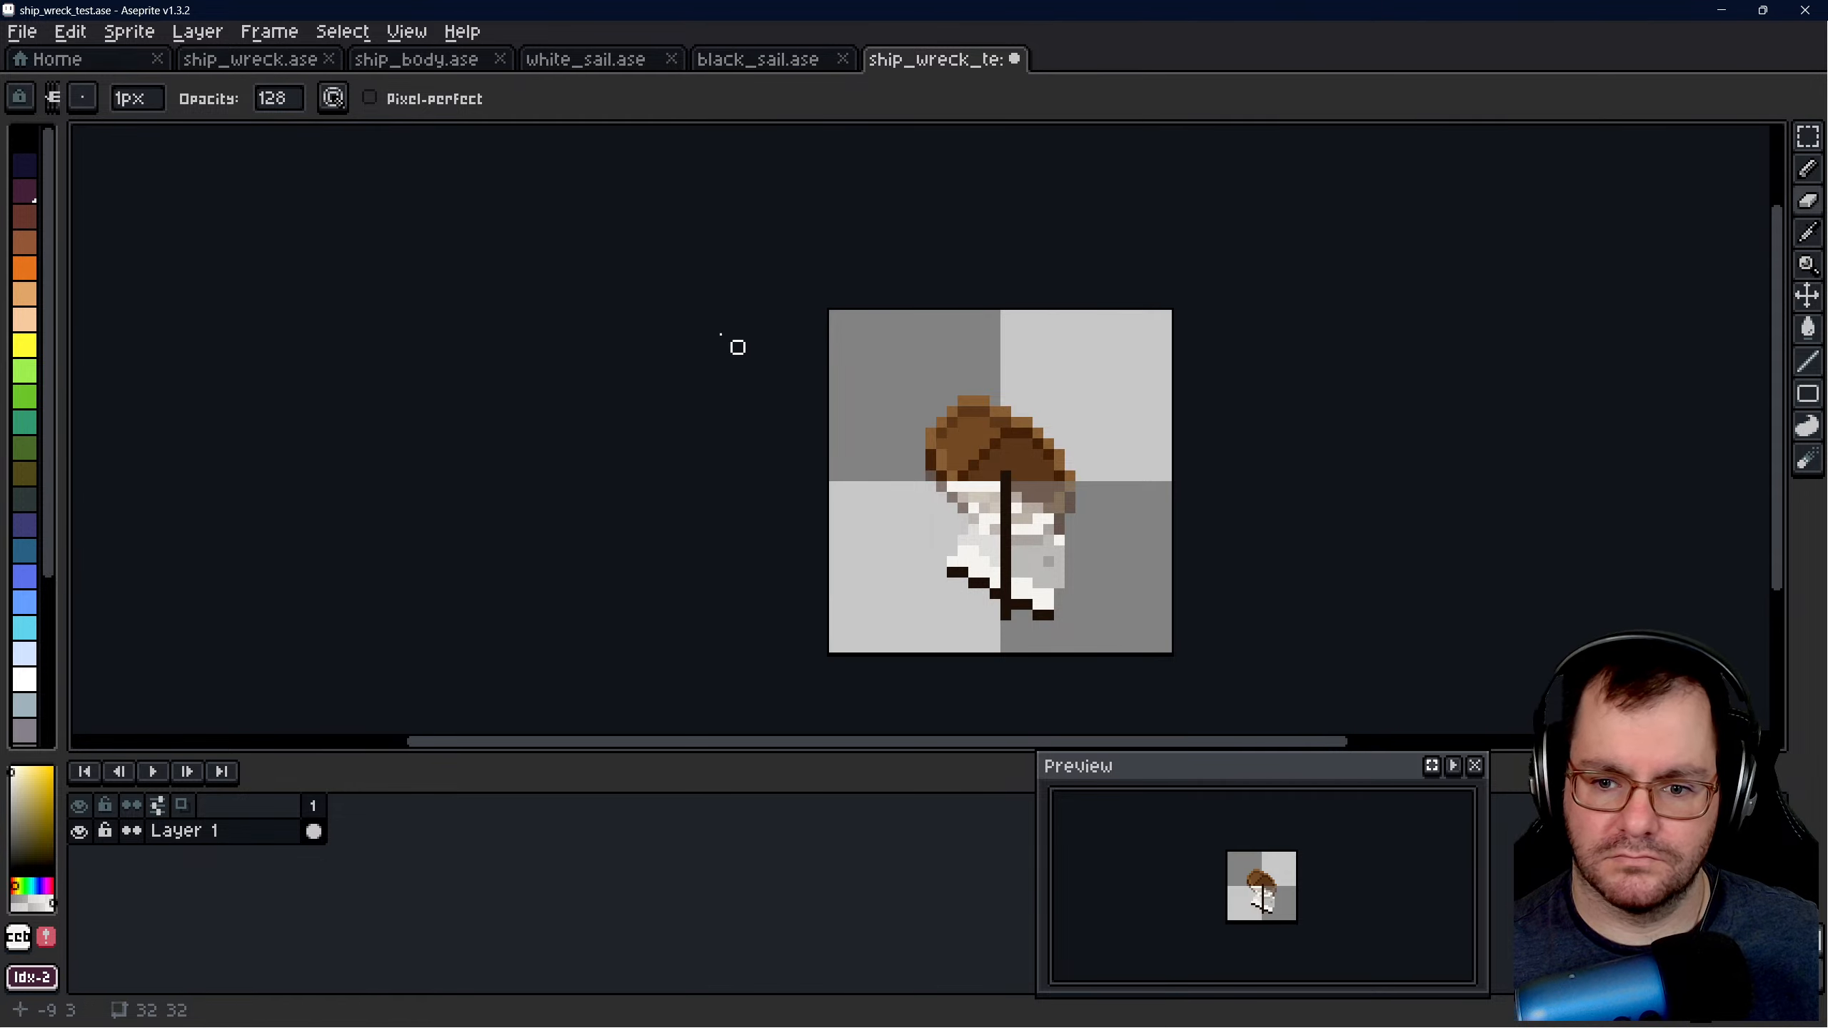
{"action": "scroll", "coordinate": [1369, 614], "scroll_direction": "up", "scroll_amount": 1}
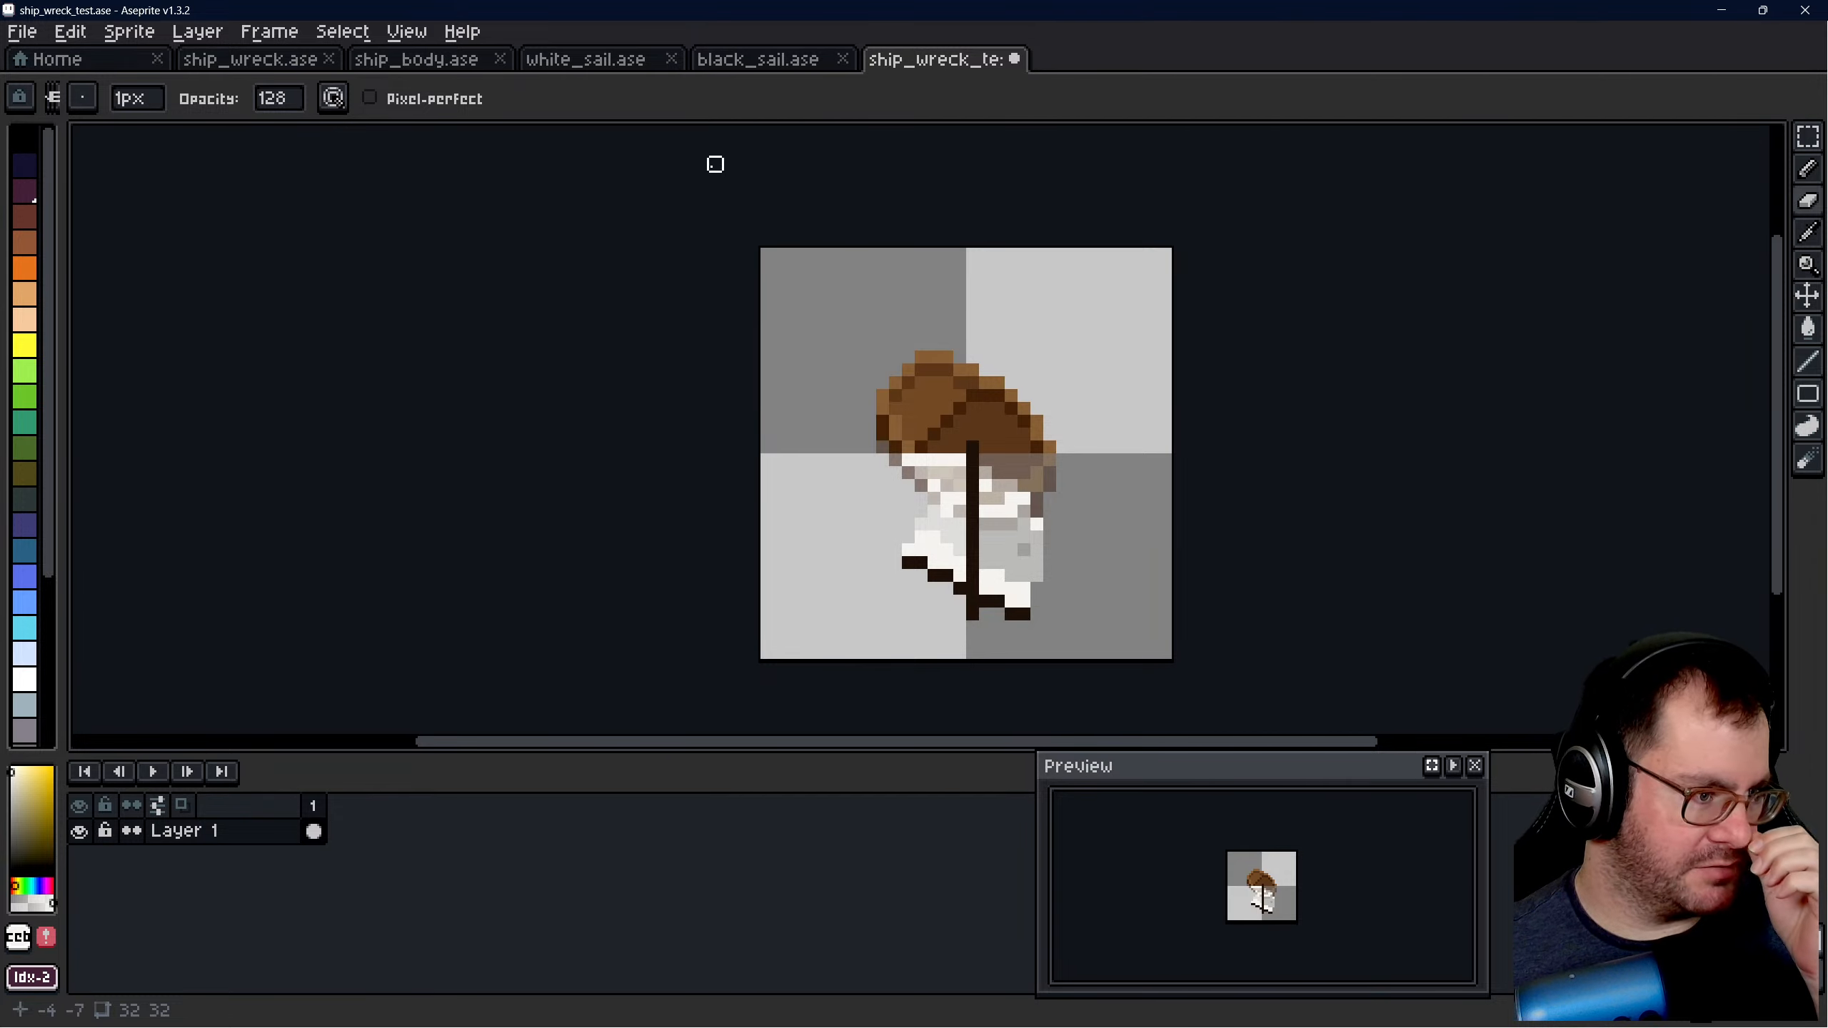
{"action": "key", "text": "ctrl+s"}
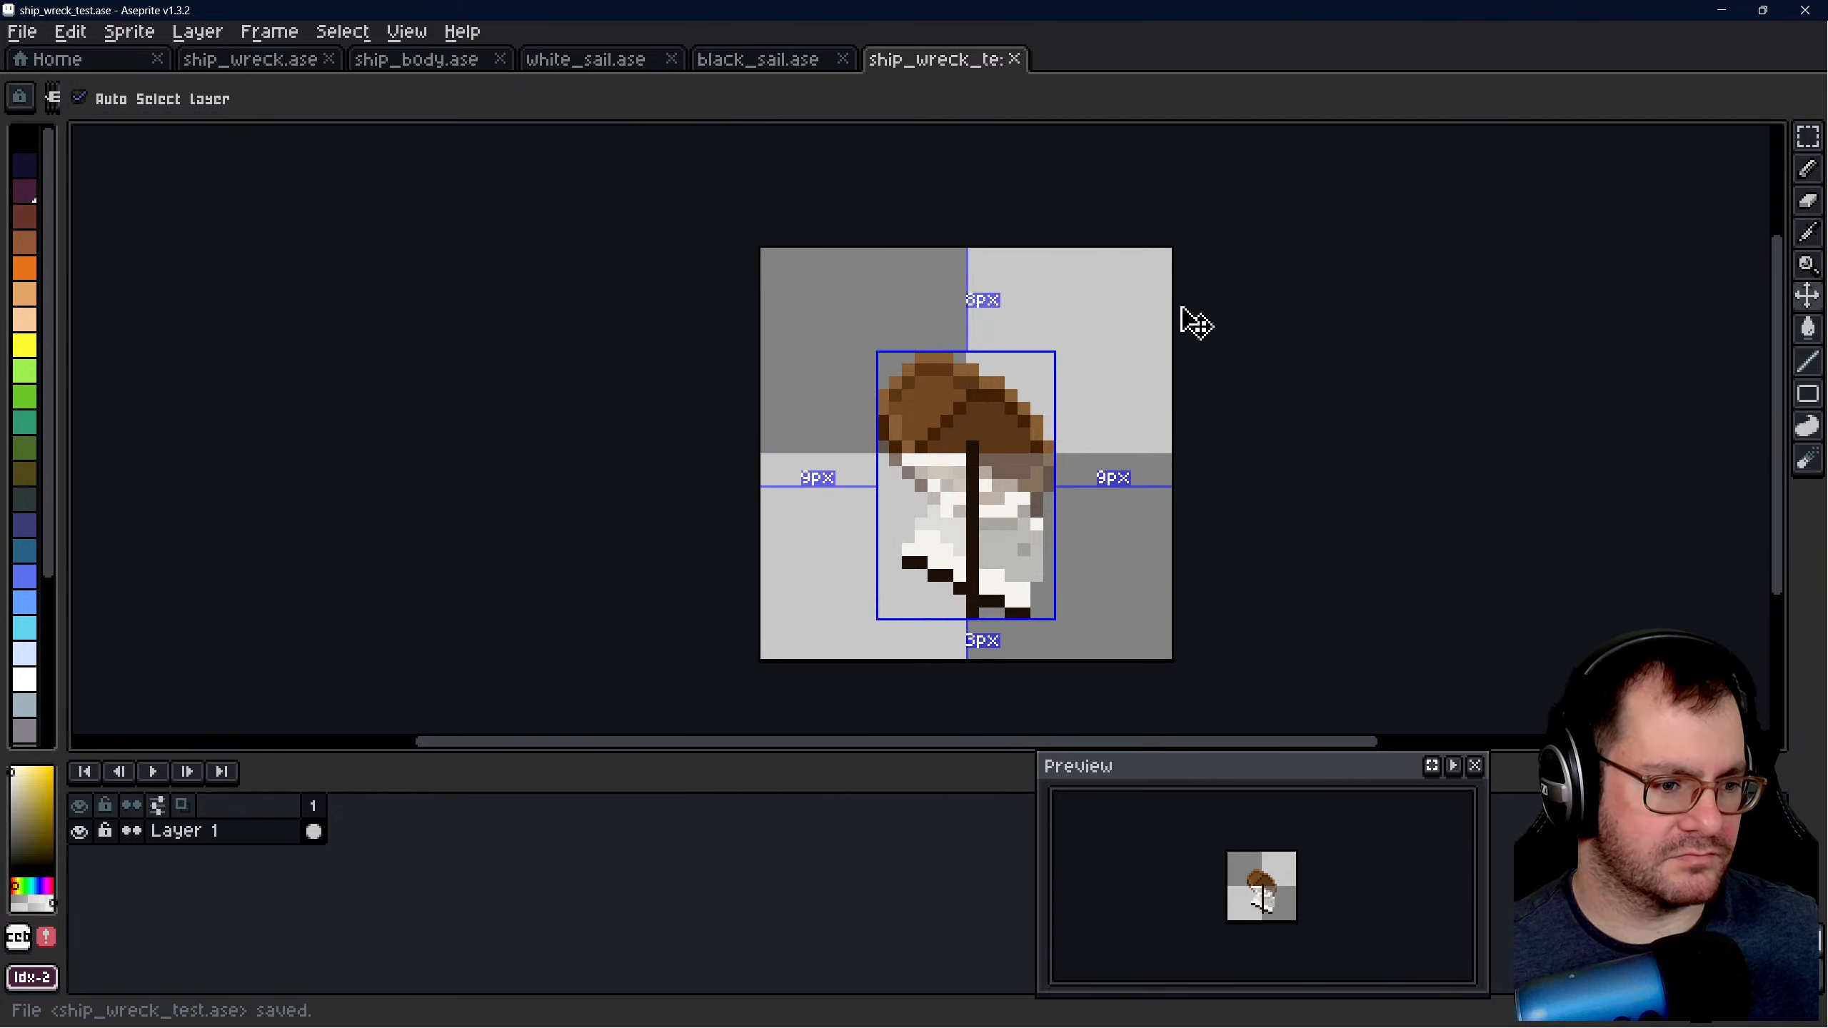
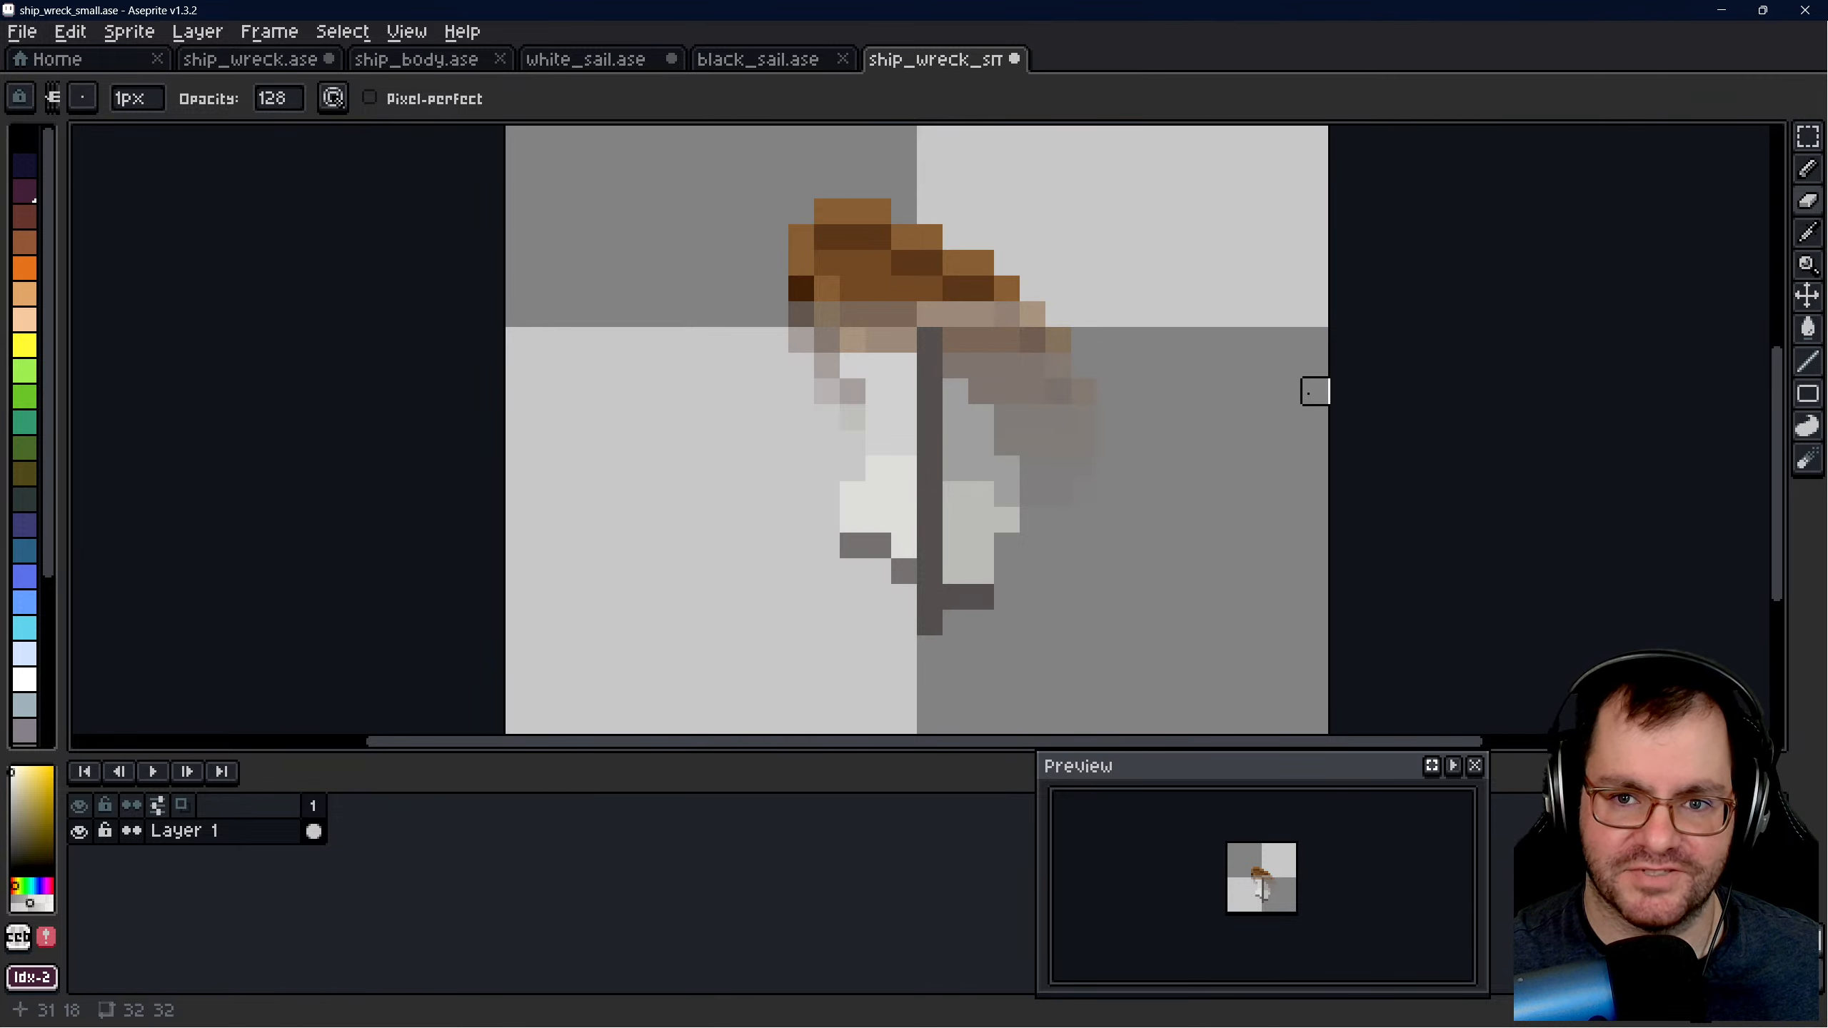
- Fade more lower sail pixels on both sides of the mast with the Eraser at 128 opacity and save ship_wreck_small.ase
{"action": "scroll", "coordinate": [828, 413], "scroll_direction": "down", "scroll_amount": 2}
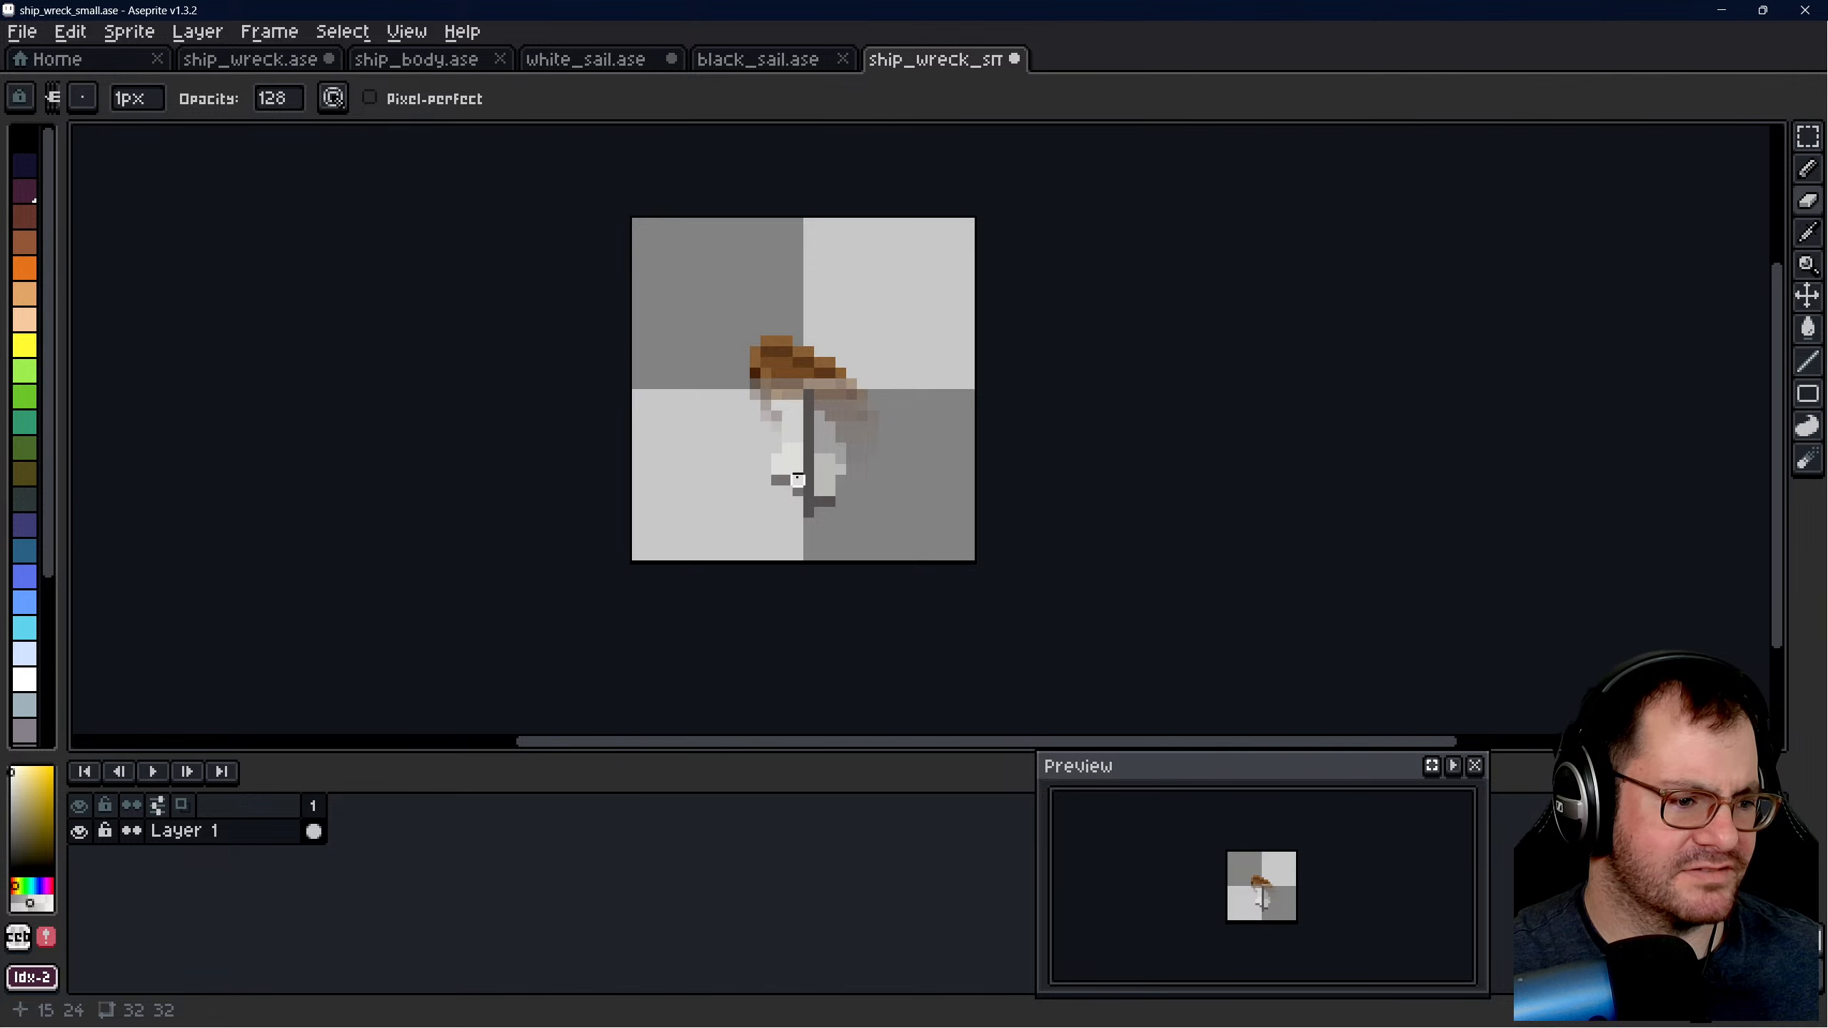
{"action": "scroll", "coordinate": [797, 479], "scroll_direction": "up", "scroll_amount": 3}
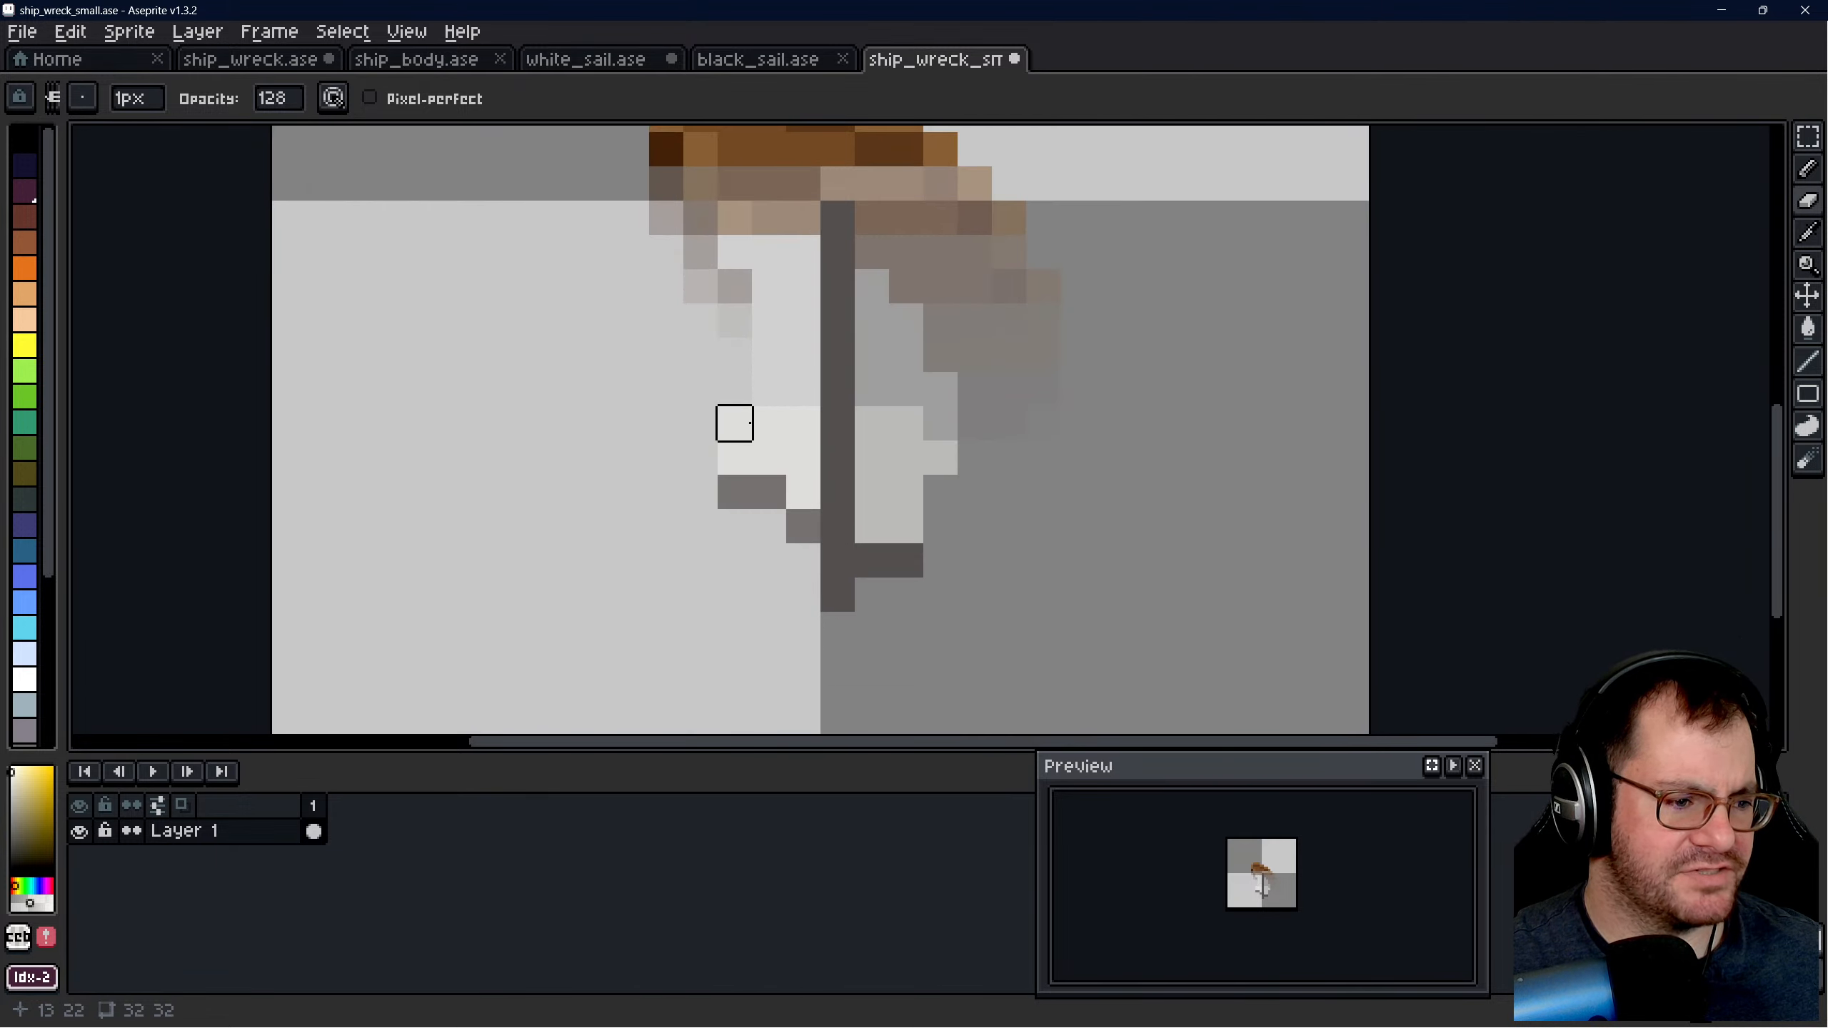
{"action": "left_click_drag", "start_coordinate": [768, 424], "coordinate": [803, 424]}
{"action": "middle_click_drag", "start_coordinate": [837, 459], "coordinate": [895, 507]}
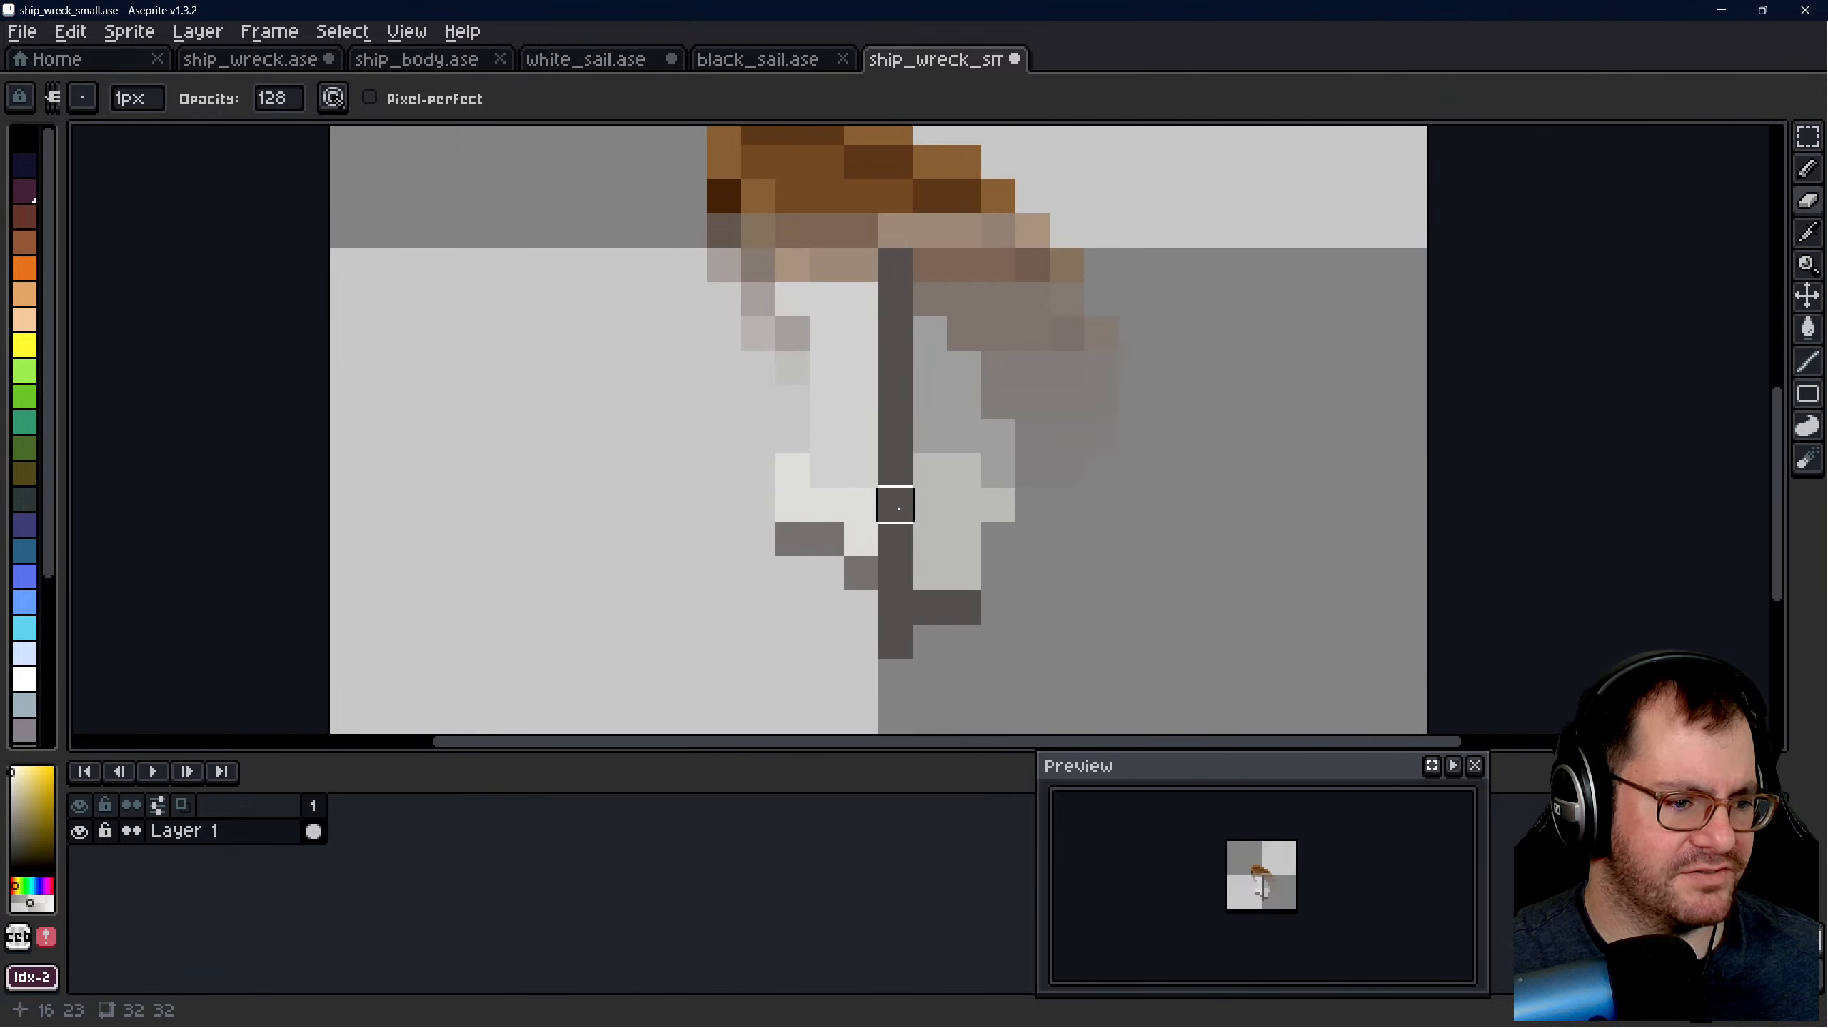
{"action": "mouse_move", "coordinate": [927, 472]}
{"action": "left_mouse_down"}
{"action": "mouse_move", "coordinate": [965, 472]}
{"action": "mouse_move", "coordinate": [994, 512]}
{"action": "left_mouse_up"}
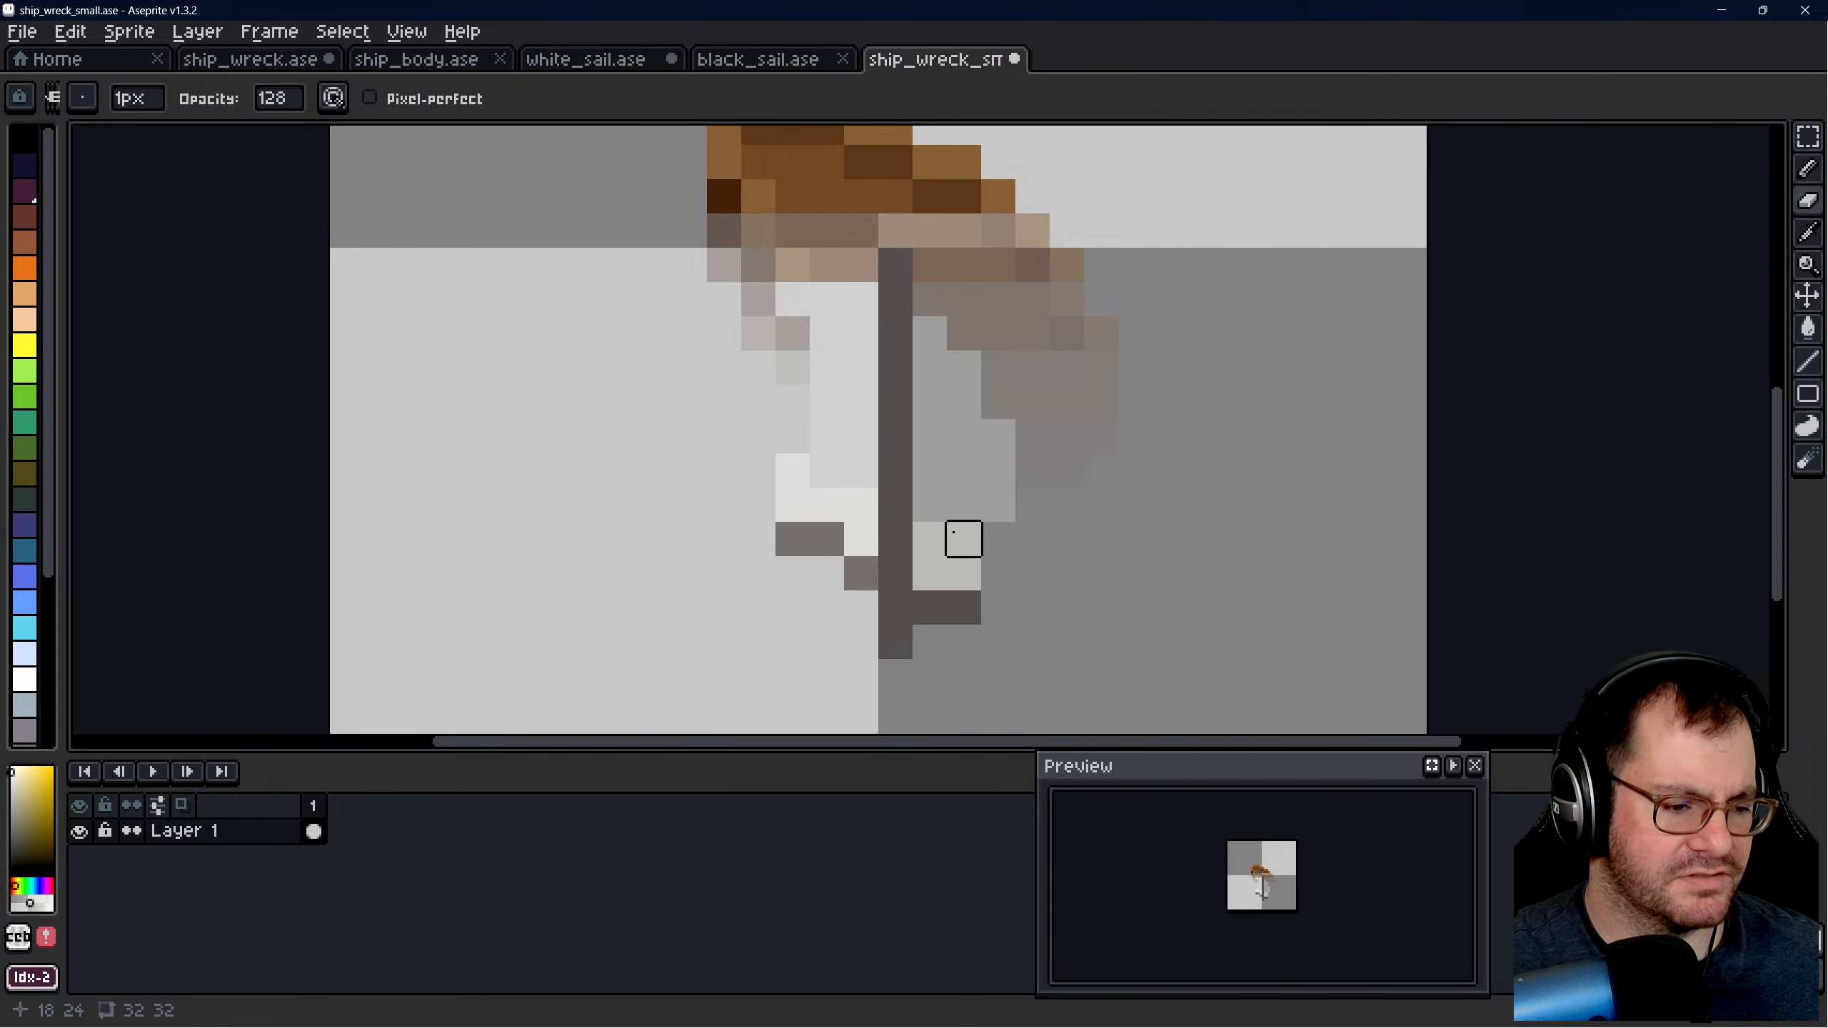
{"action": "scroll", "coordinate": [840, 568], "scroll_direction": "down", "scroll_amount": 8}
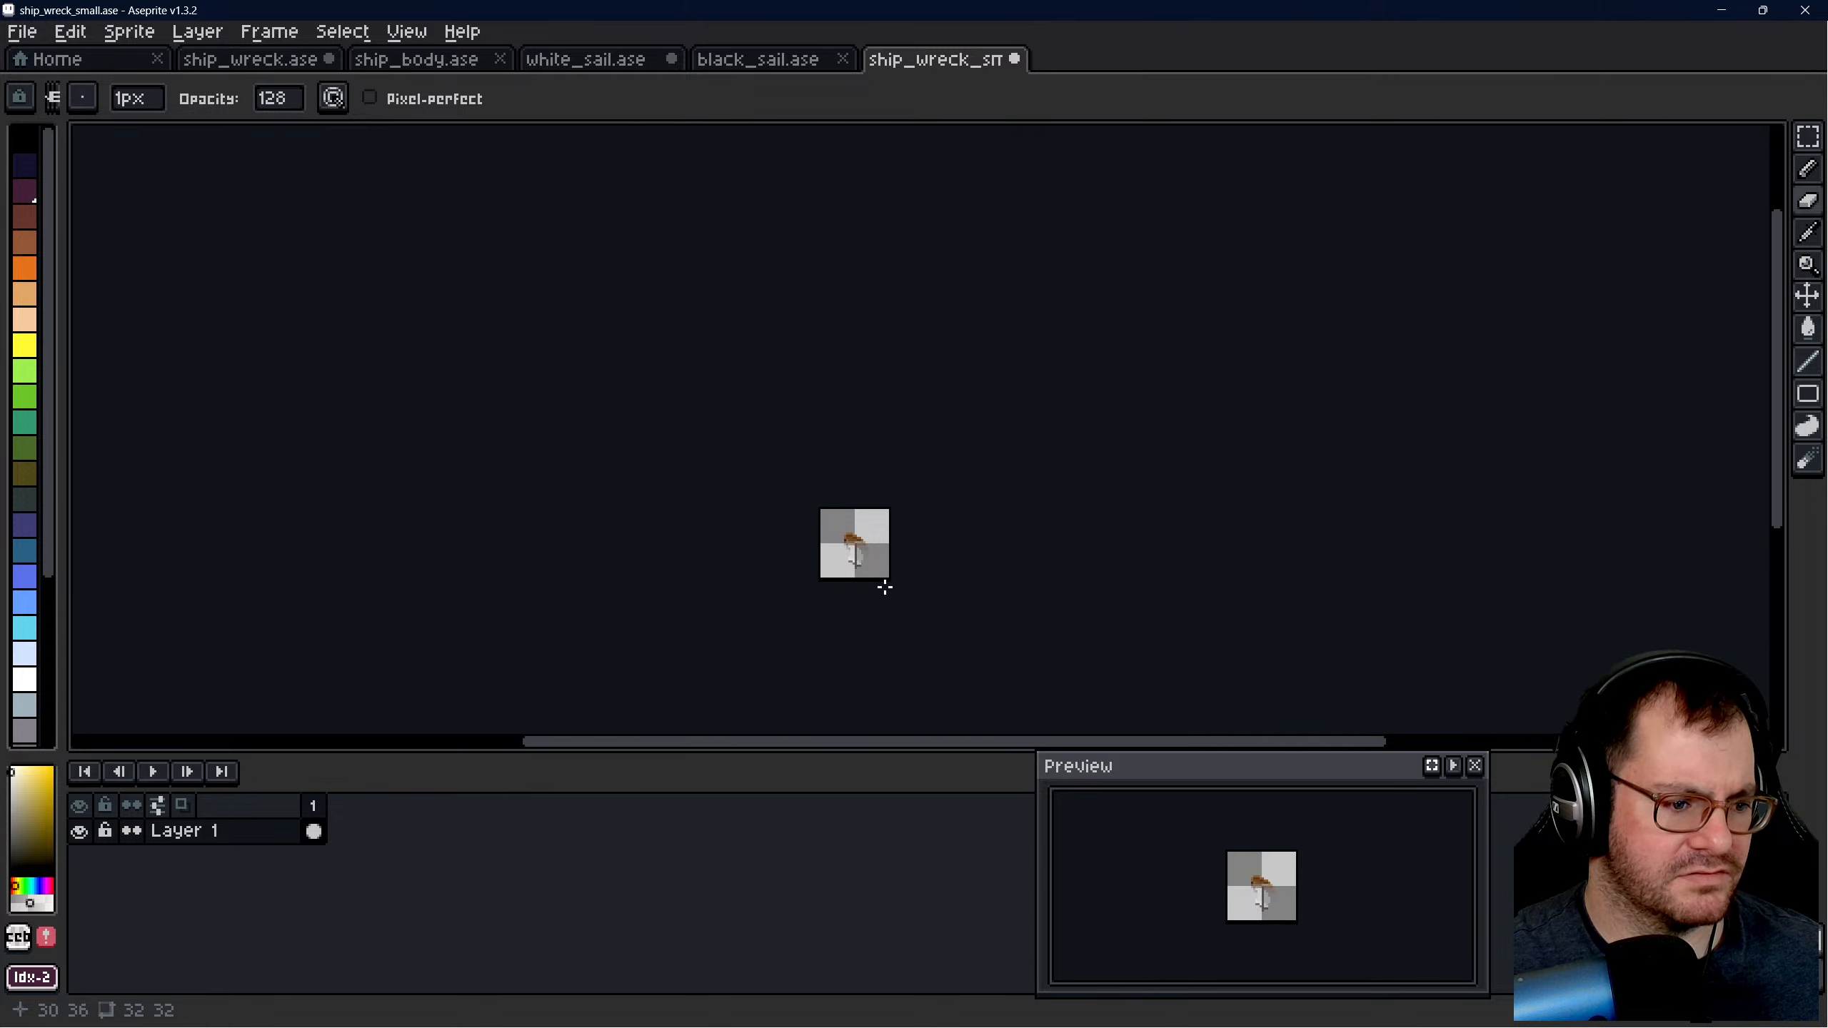
{"action": "scroll", "coordinate": [863, 564], "scroll_direction": "up", "scroll_amount": 7}
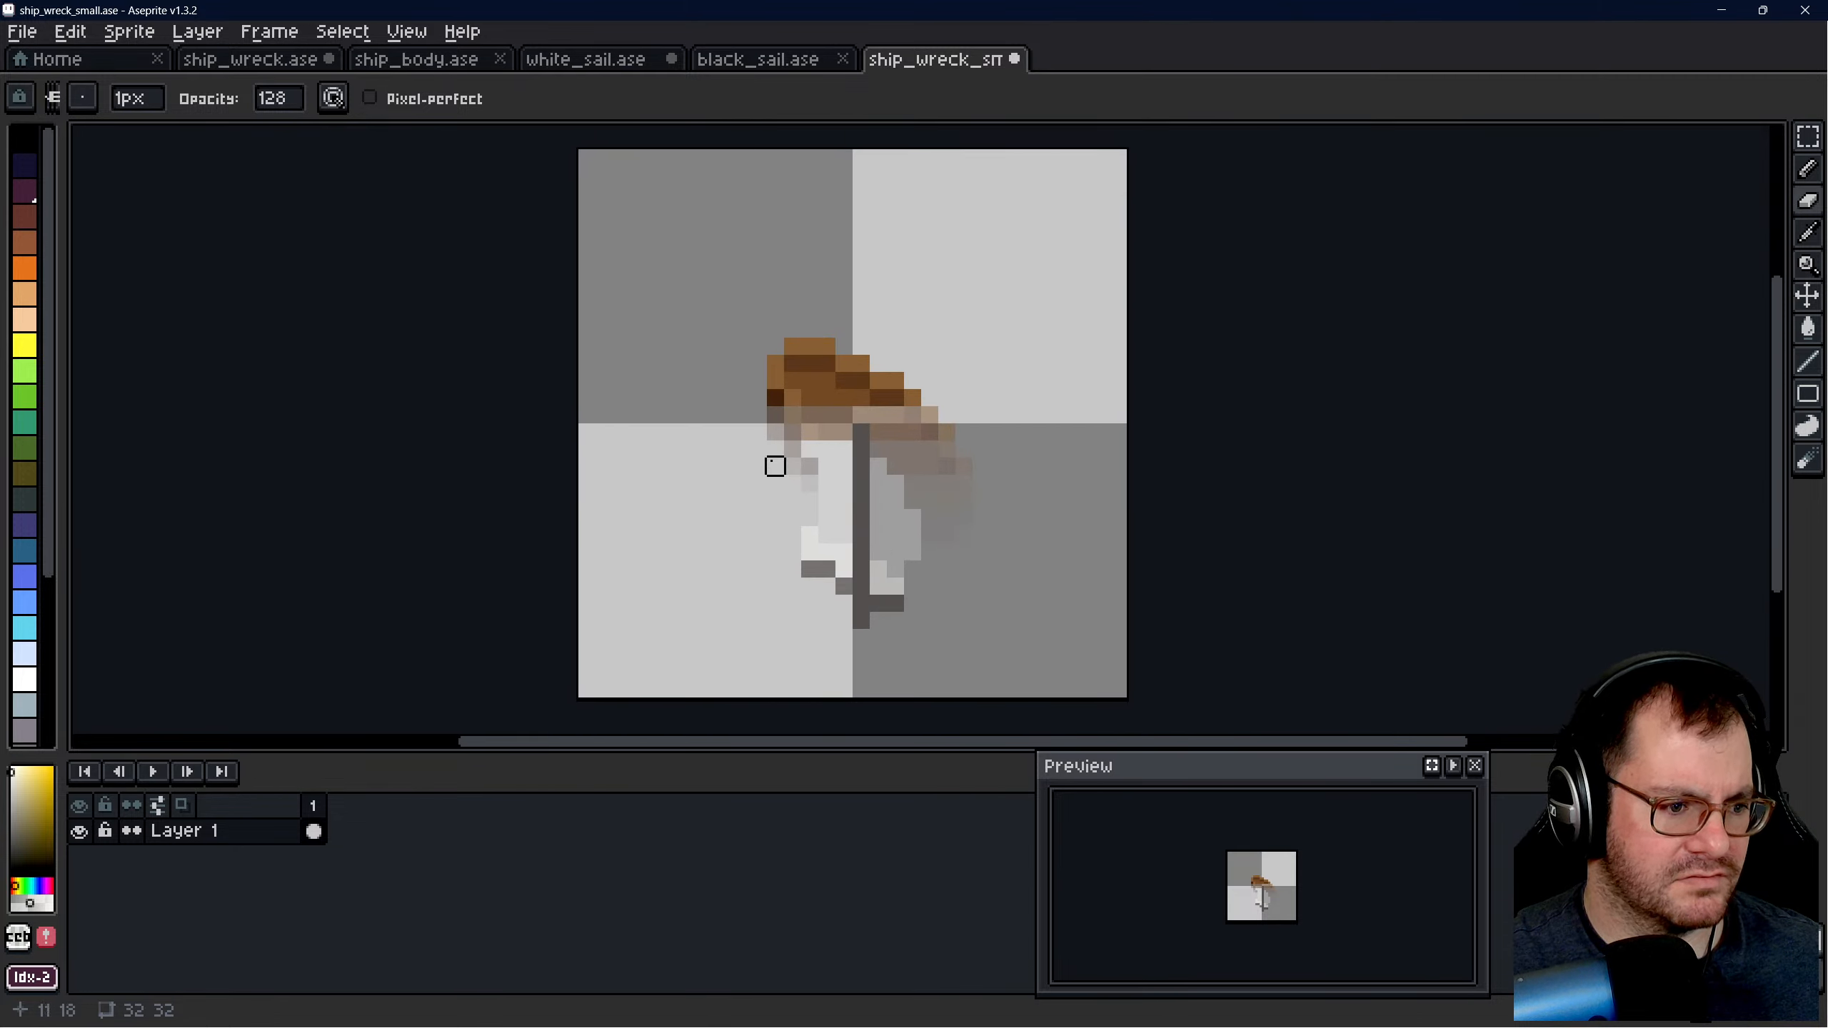
{"action": "scroll", "coordinate": [771, 440], "scroll_direction": "up", "scroll_amount": 2}
{"action": "scroll", "coordinate": [967, 550], "scroll_direction": "down", "scroll_amount": 11}
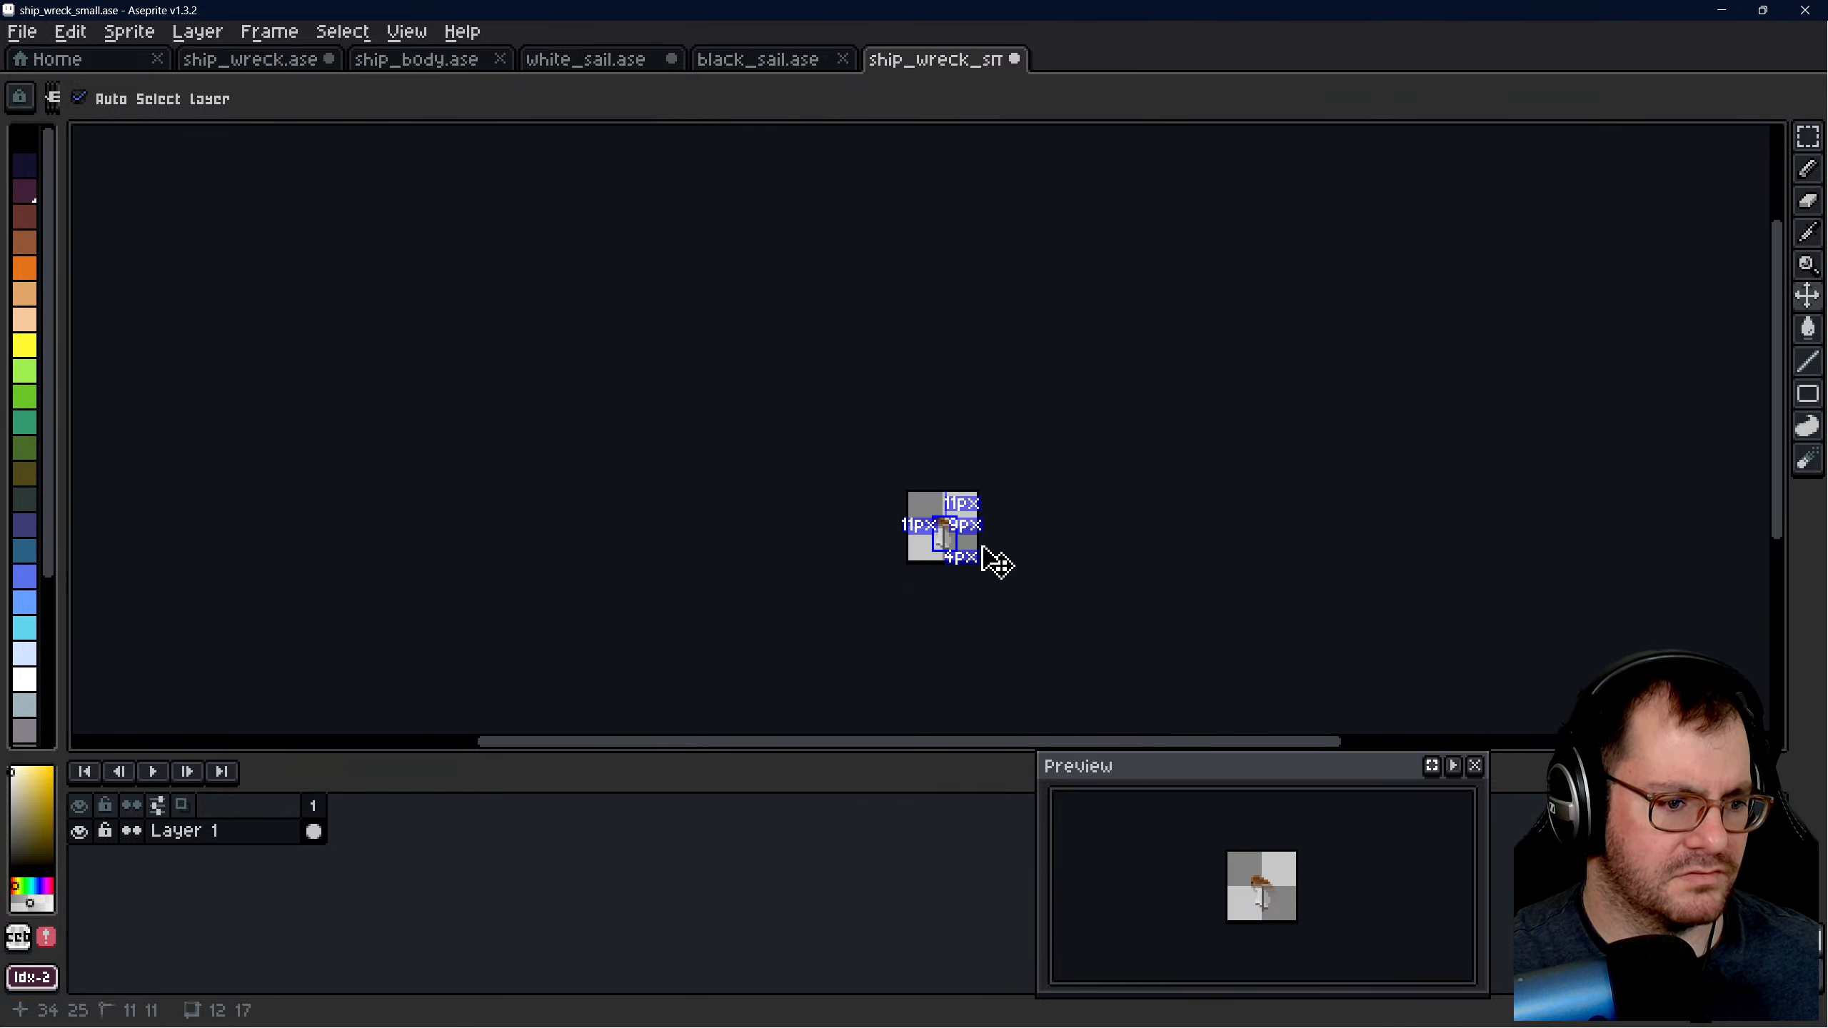
{"action": "key", "text": "ctrl+s"}
- Inspect the small wreck sprite up close and export it as ship_wreck_small.png
{"action": "scroll", "coordinate": [985, 547], "scroll_direction": "up", "scroll_amount": 8}
{"action": "scroll", "coordinate": [787, 505], "scroll_direction": "up", "scroll_amount": 3}
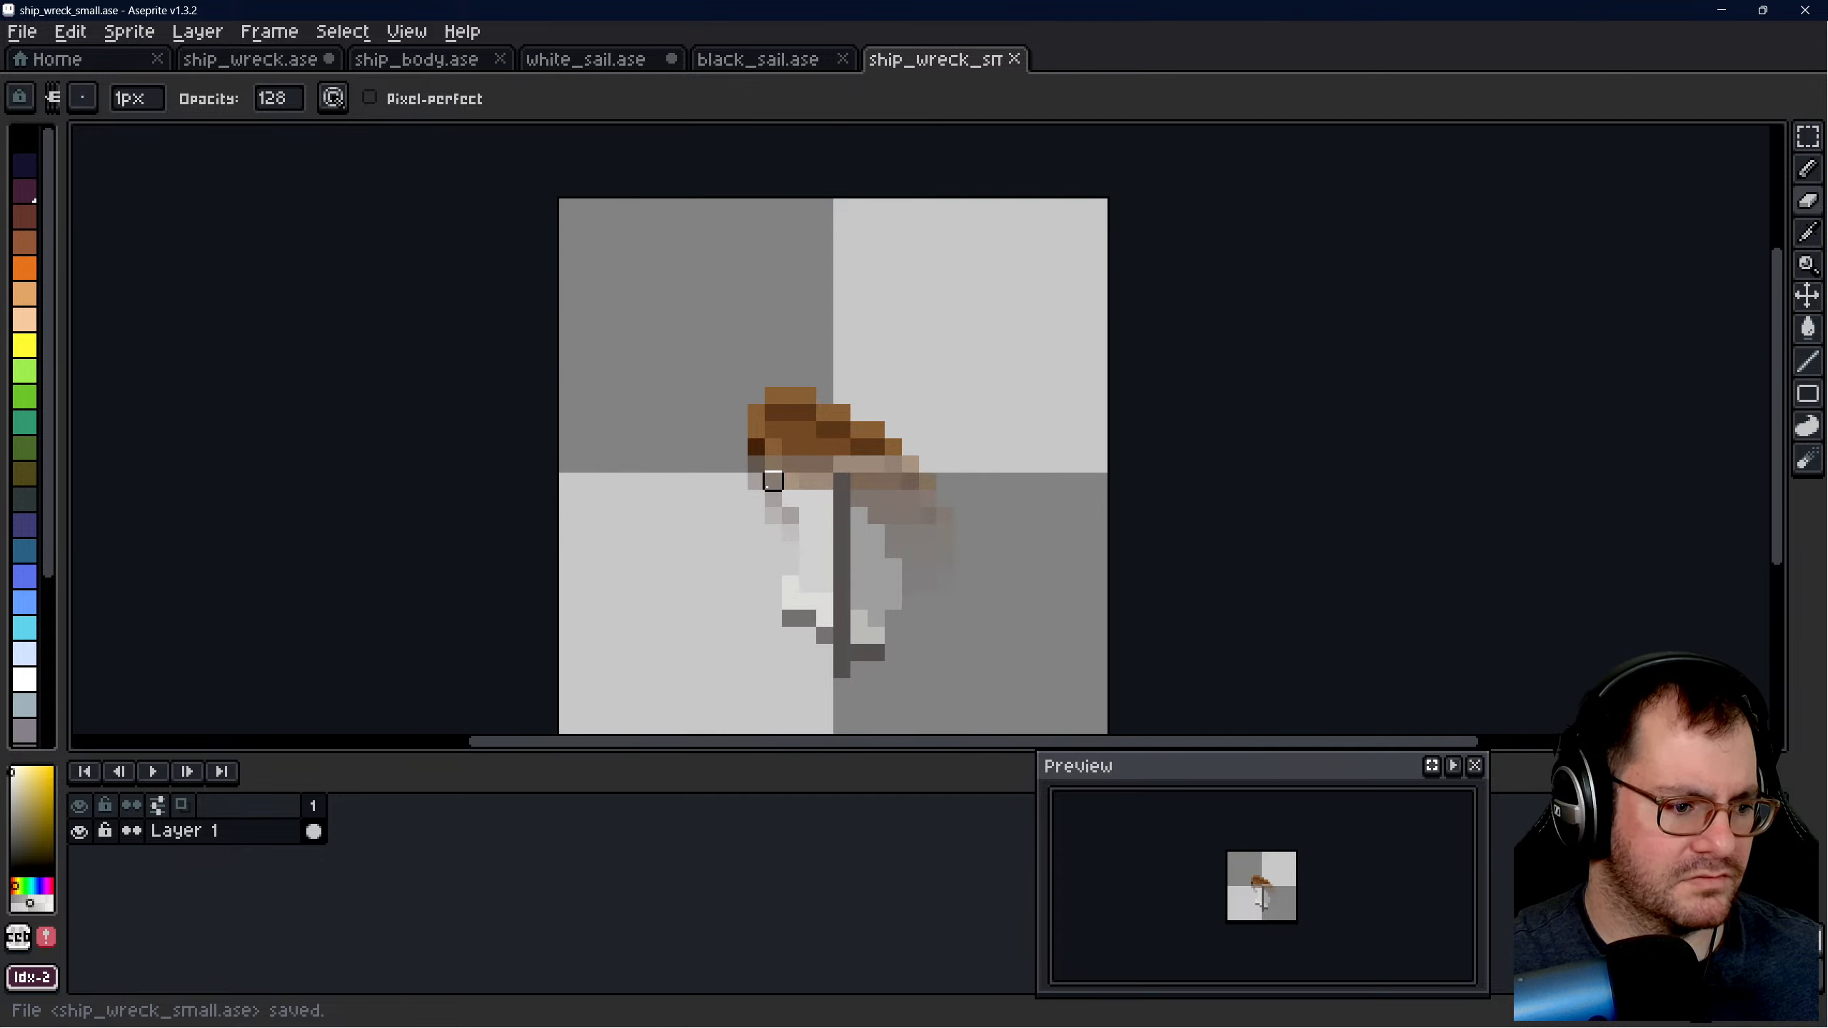
{"action": "scroll", "coordinate": [804, 514], "scroll_direction": "up", "scroll_amount": 3}
{"action": "scroll", "coordinate": [777, 373], "scroll_direction": "down", "scroll_amount": 2}
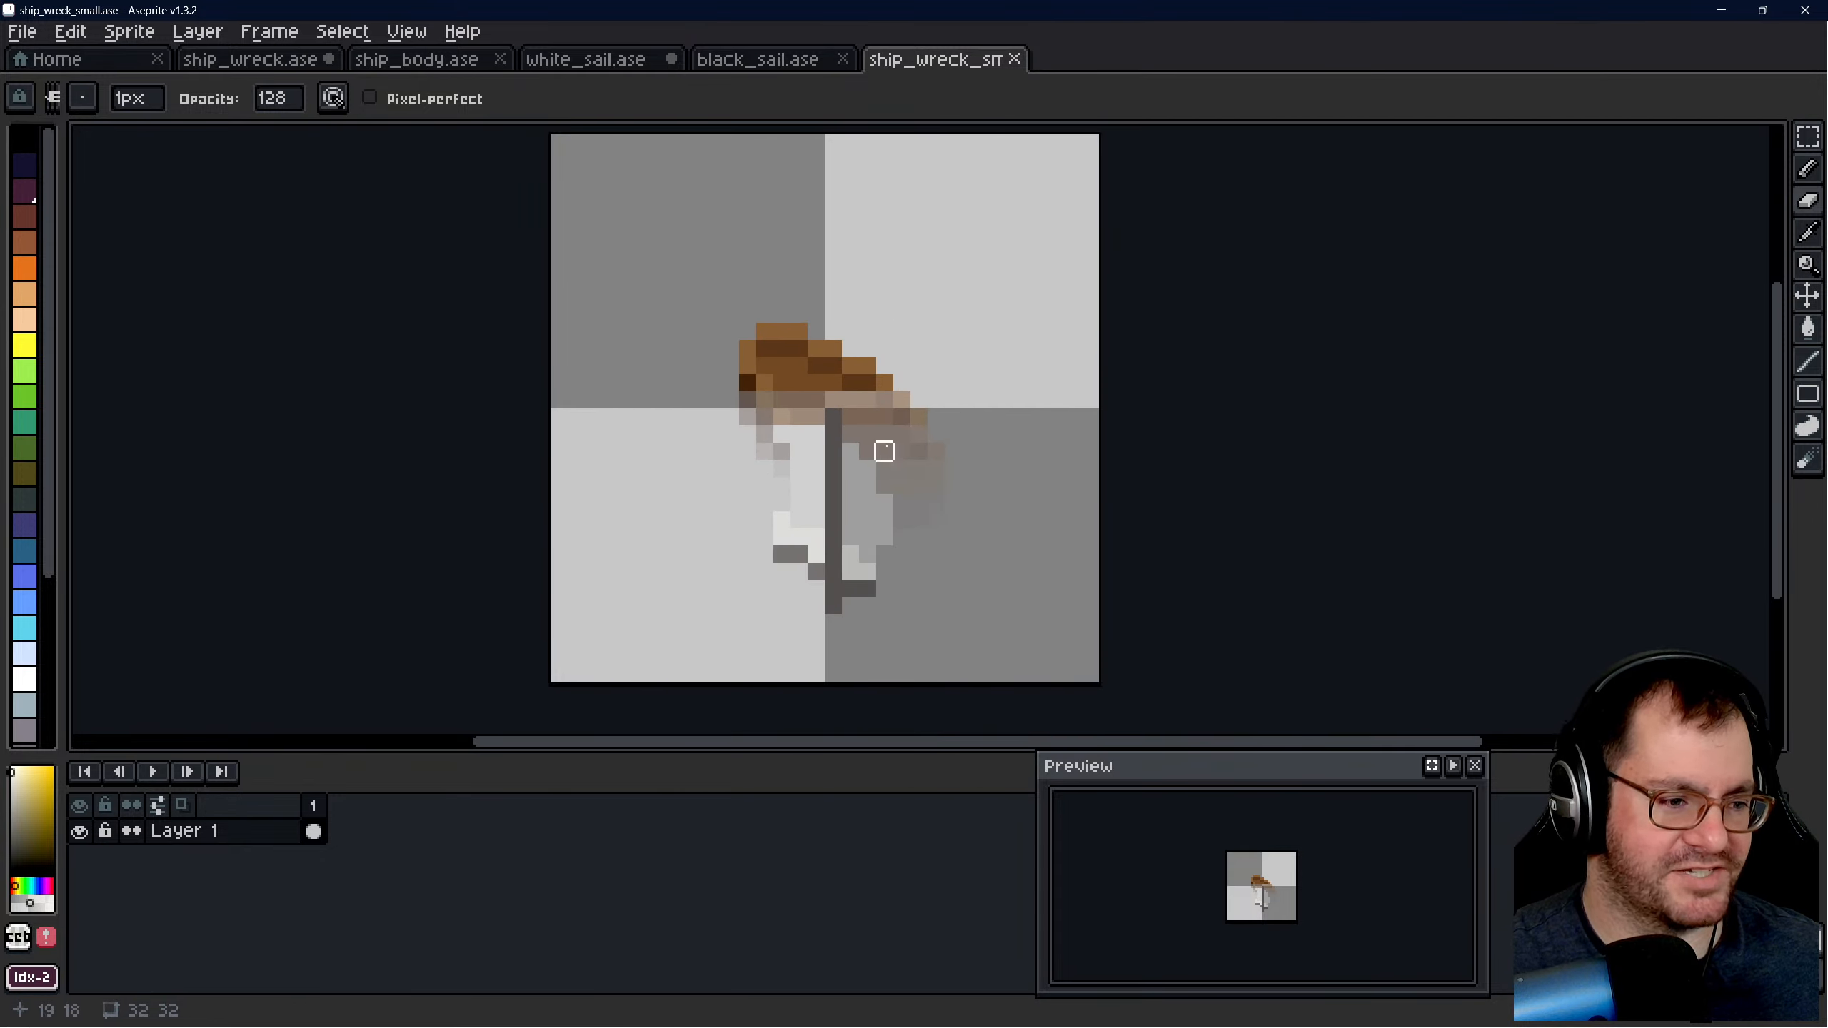
{"action": "scroll", "coordinate": [892, 432], "scroll_direction": "down", "scroll_amount": 2}
{"action": "key", "text": "ctrl+alt+shift+s"}
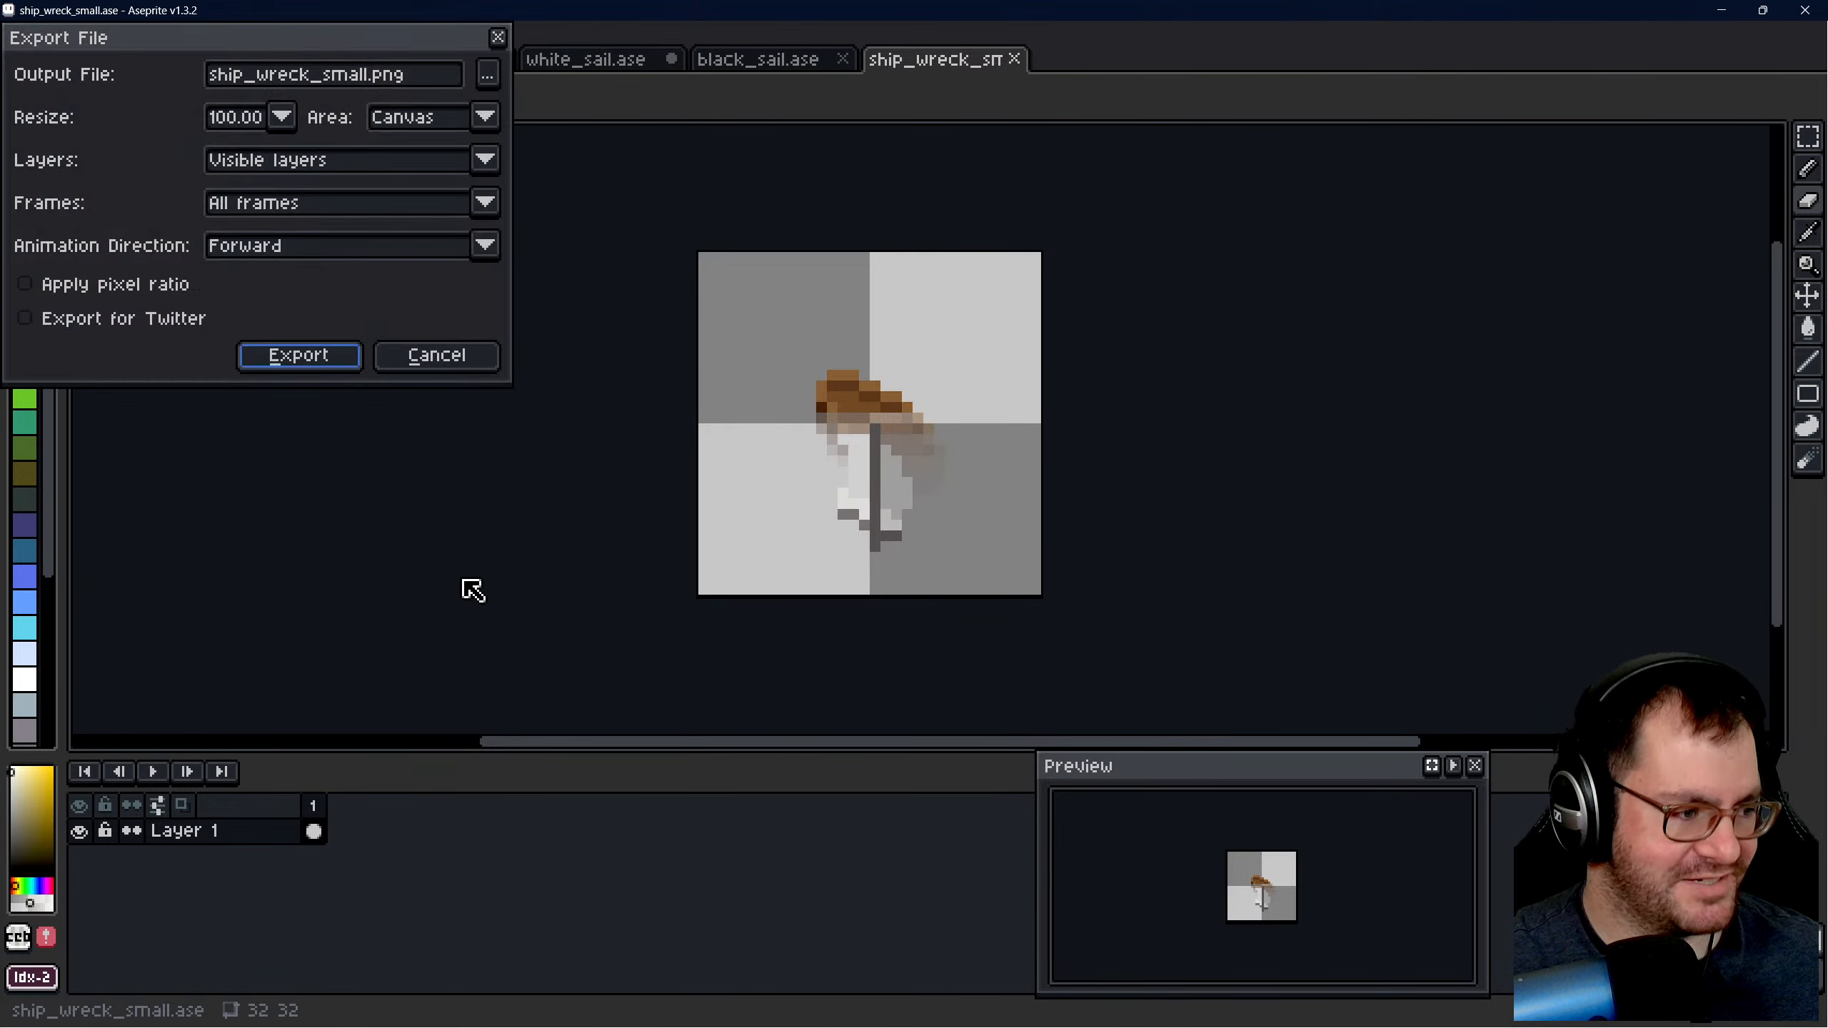
{"action": "left_click", "coordinate": [298, 354]}
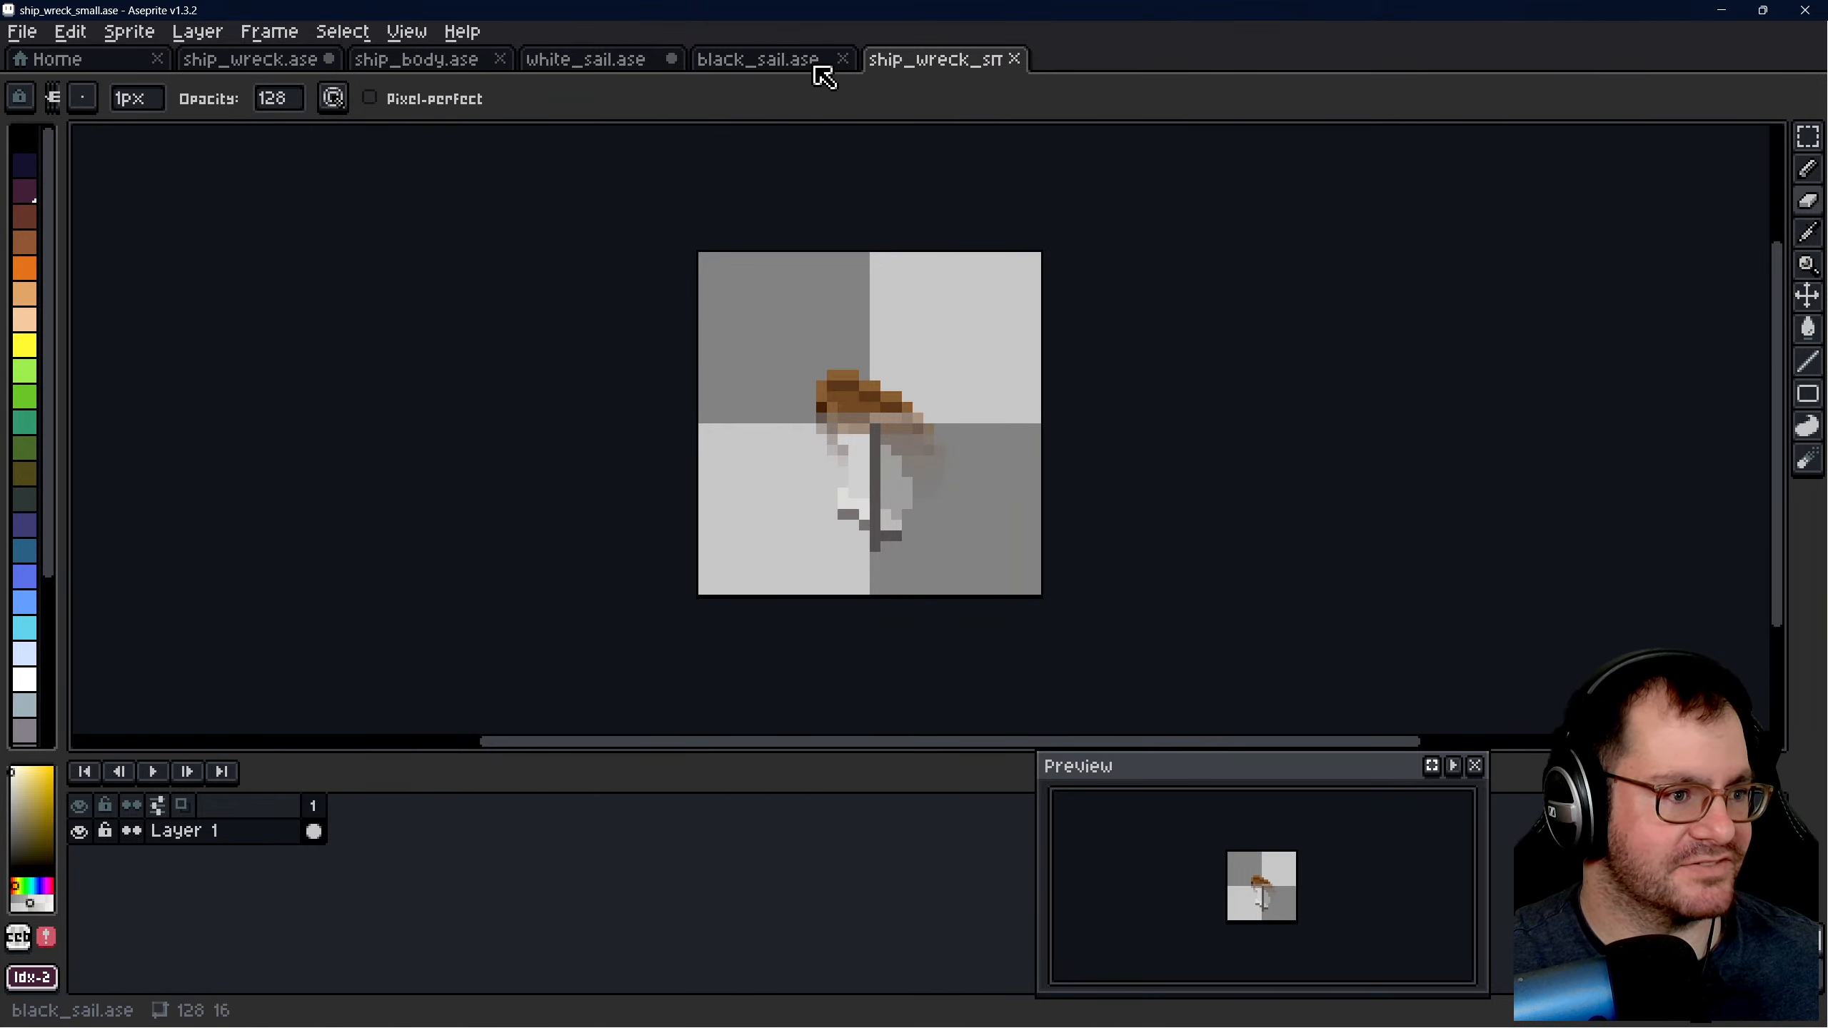
- Open ship_wreck_large.ase from the recent files and inspect the large wreck sprite
{"action": "left_click", "coordinate": [100, 61]}
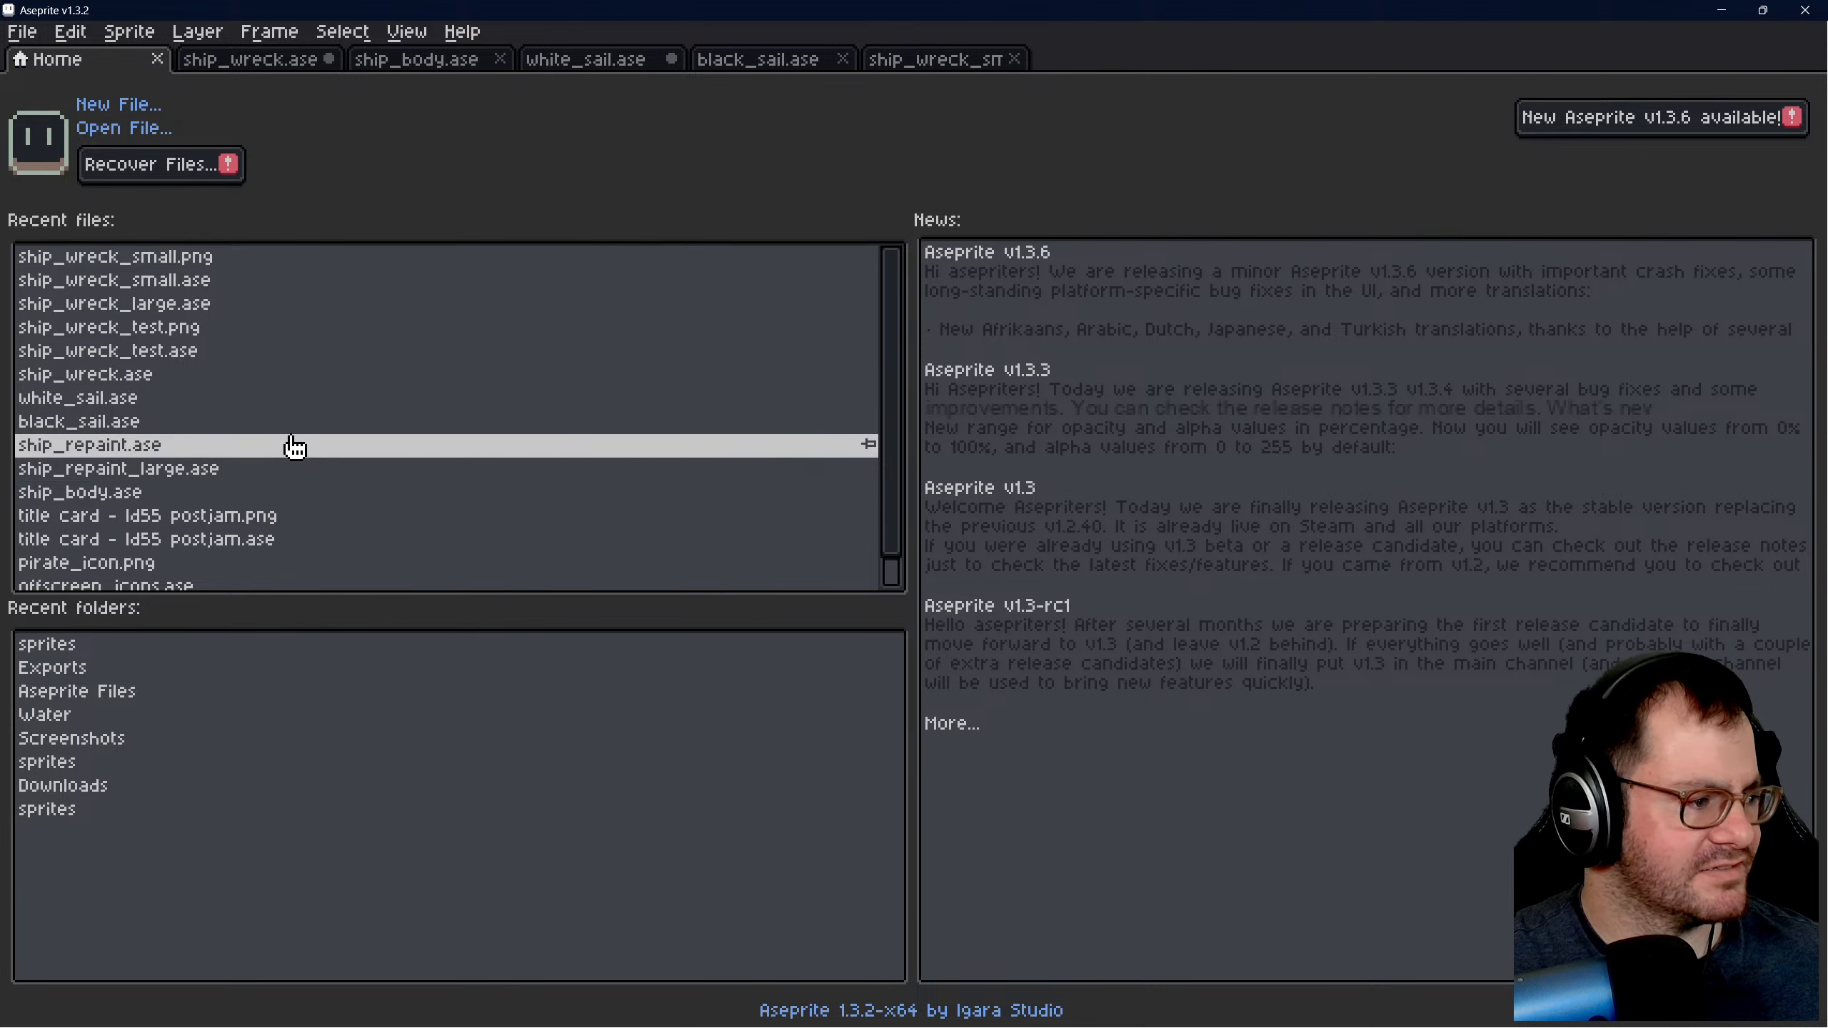
{"action": "scroll", "coordinate": [313, 390], "scroll_direction": "down", "scroll_amount": 1}
{"action": "scroll", "coordinate": [313, 390], "scroll_direction": "up", "scroll_amount": 2}
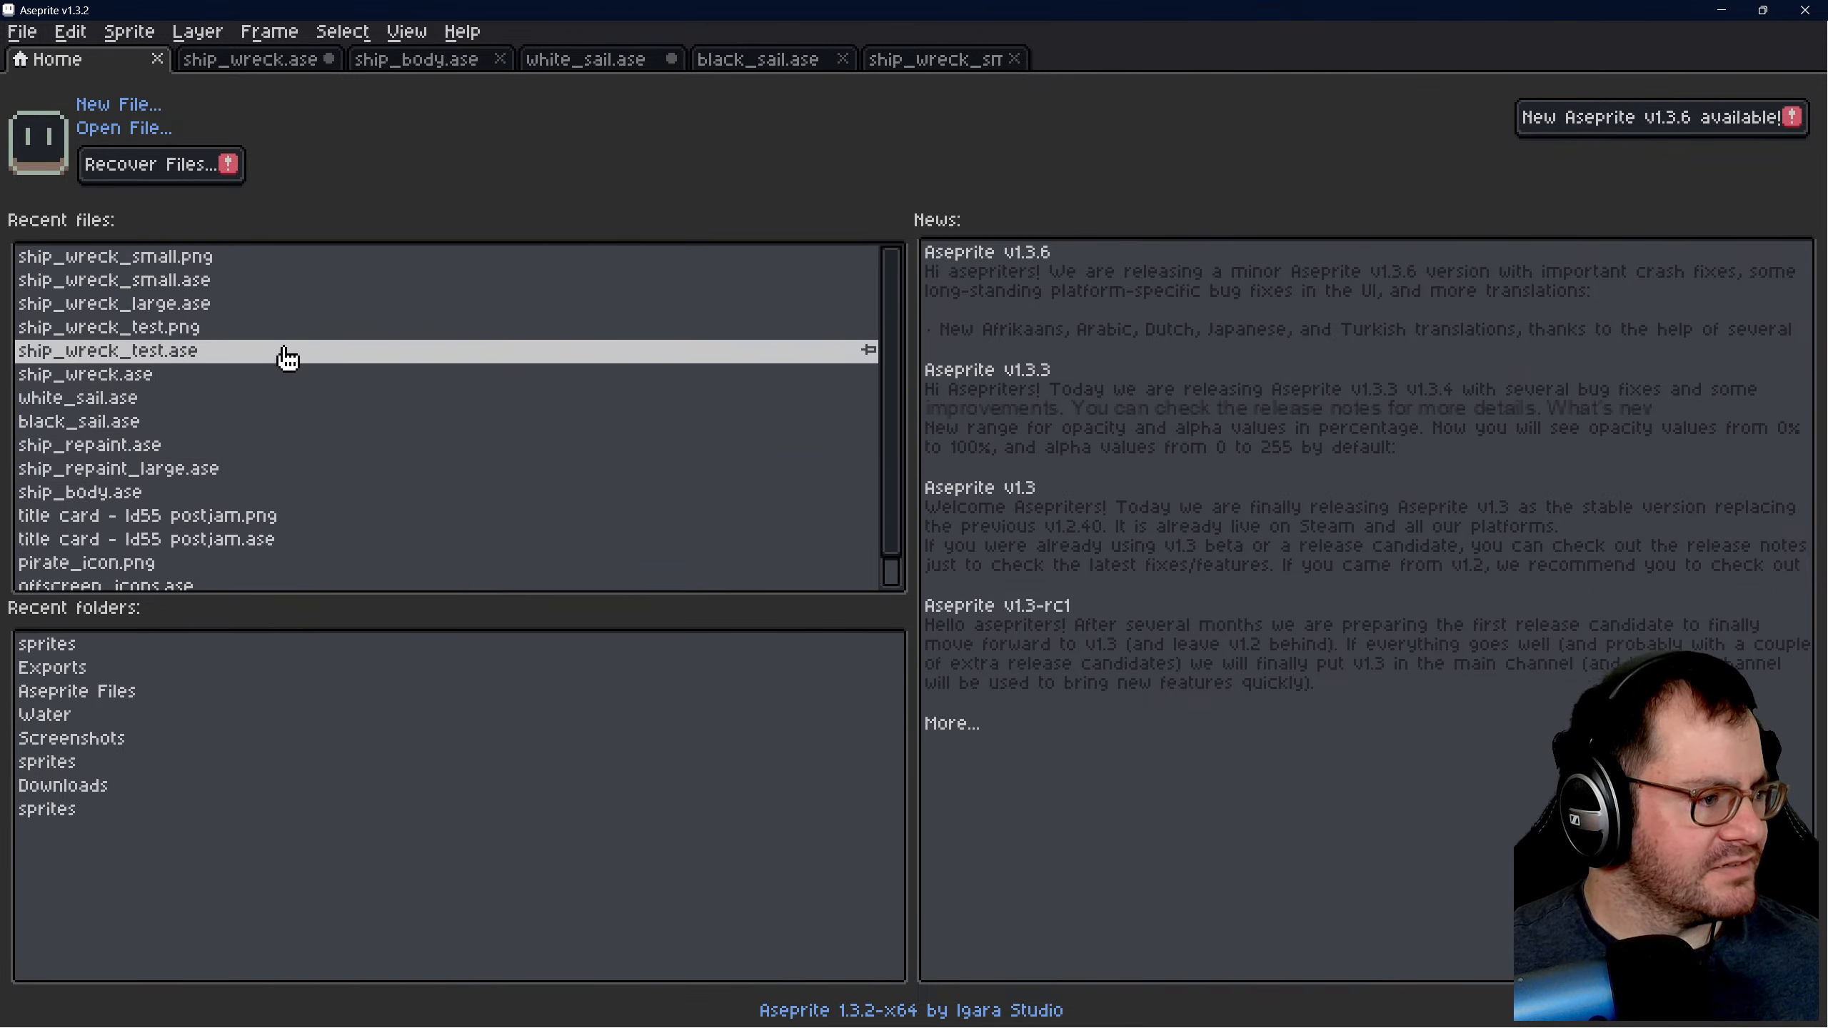
{"action": "left_click", "coordinate": [278, 306]}
{"action": "scroll", "coordinate": [948, 400], "scroll_direction": "up", "scroll_amount": 3}
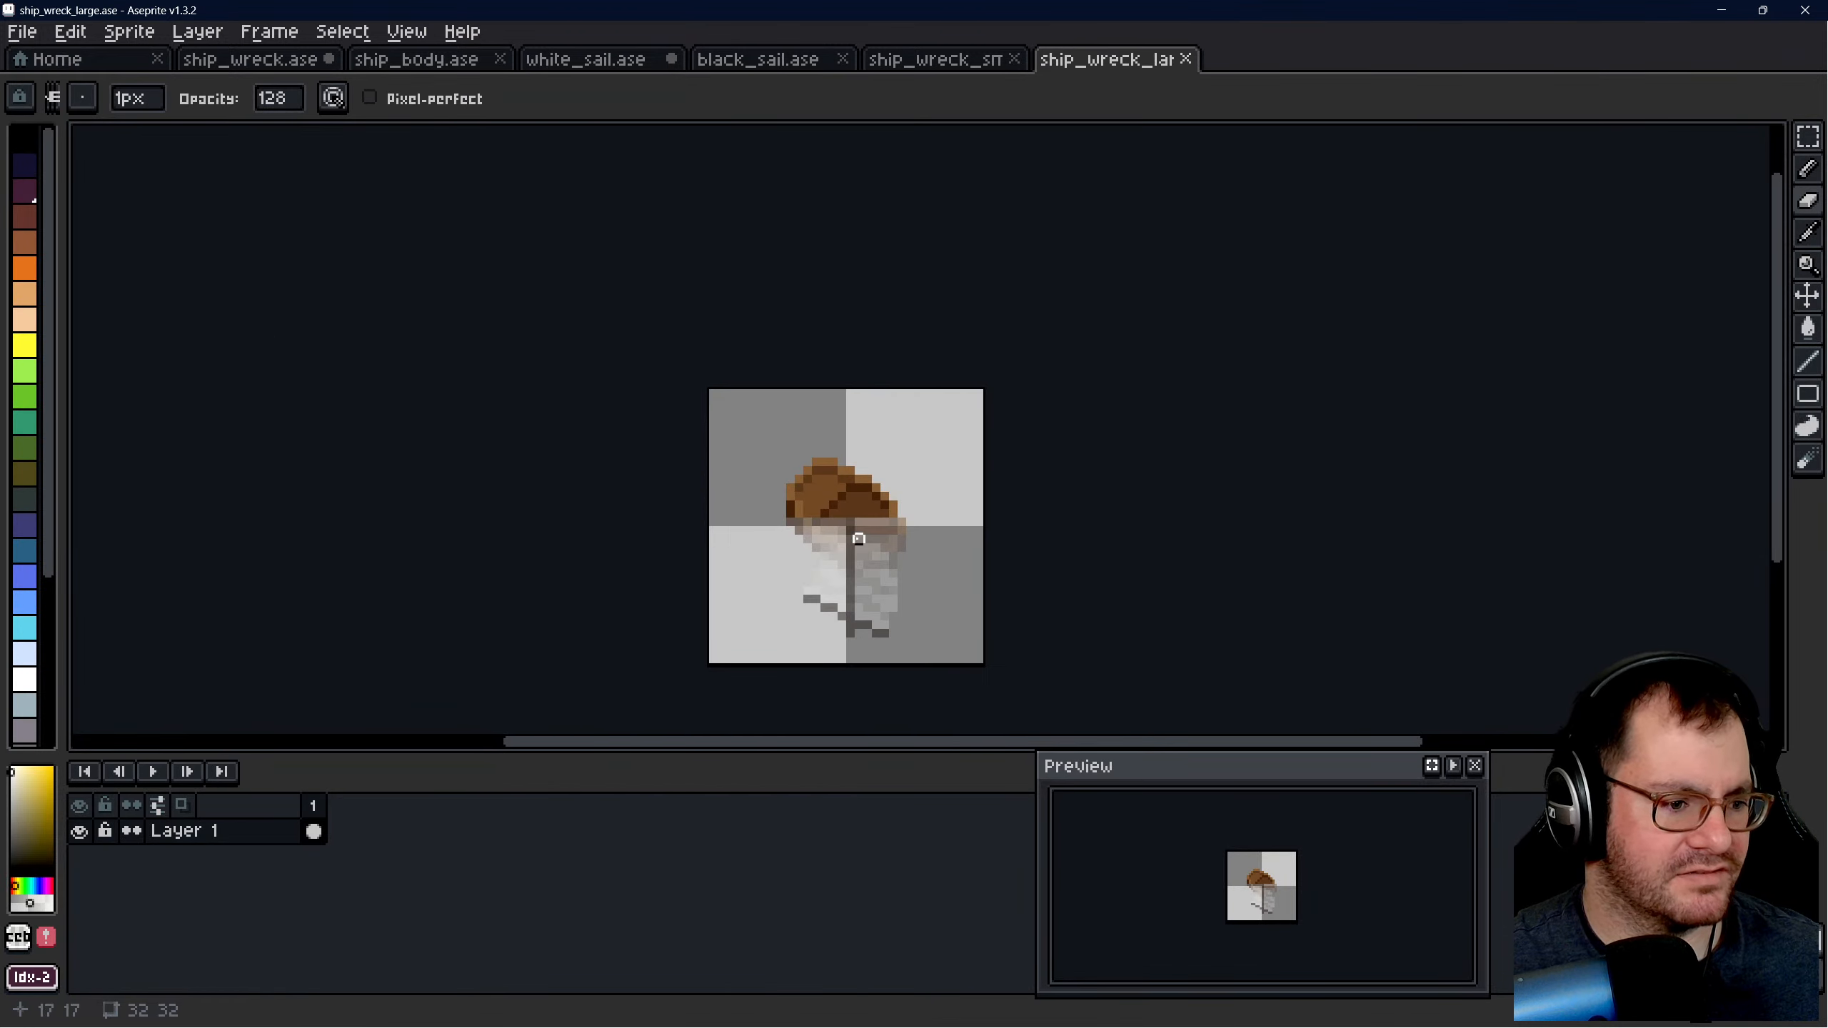
{"action": "scroll", "coordinate": [857, 535], "scroll_direction": "up", "scroll_amount": 2}
{"action": "scroll", "coordinate": [820, 580], "scroll_direction": "down", "scroll_amount": 2}
{"action": "scroll", "coordinate": [829, 508], "scroll_direction": "down", "scroll_amount": 3}
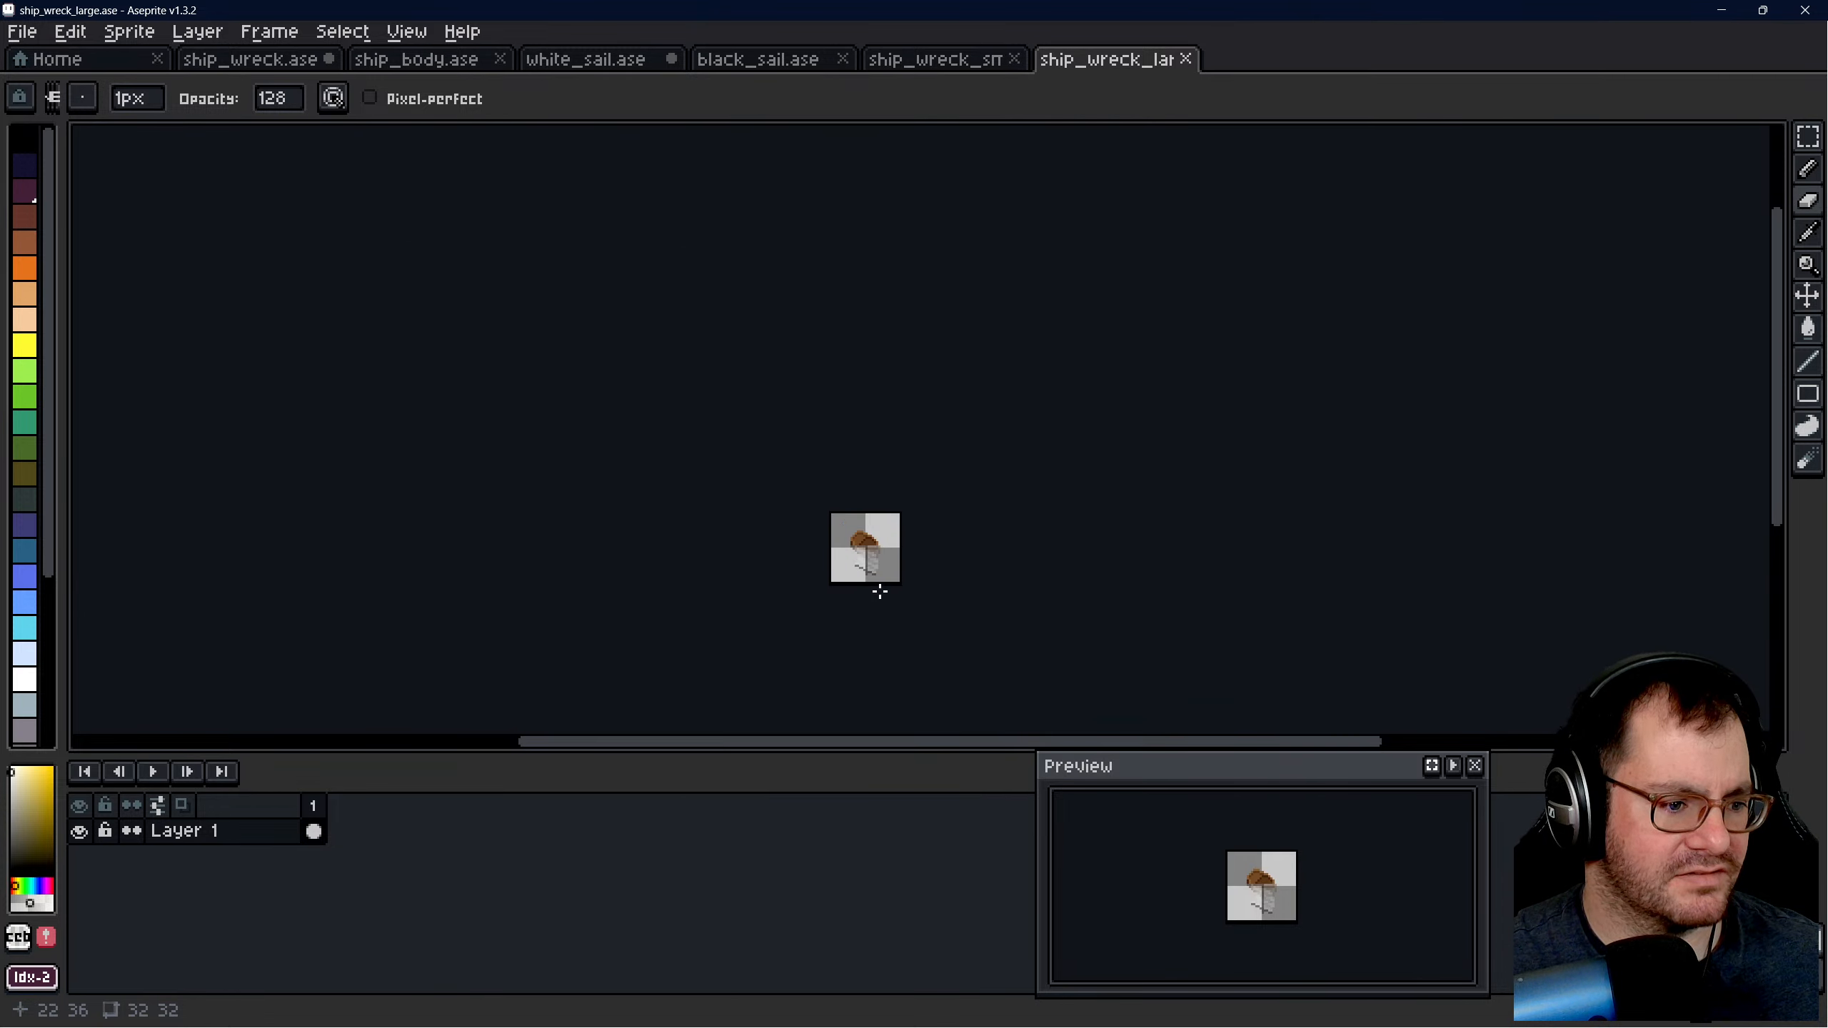
- Return to ship_wreck_small.ase, review the sprite at small scale and export it again as ship_wreck_small.png
{"action": "left_click", "coordinate": [957, 59]}
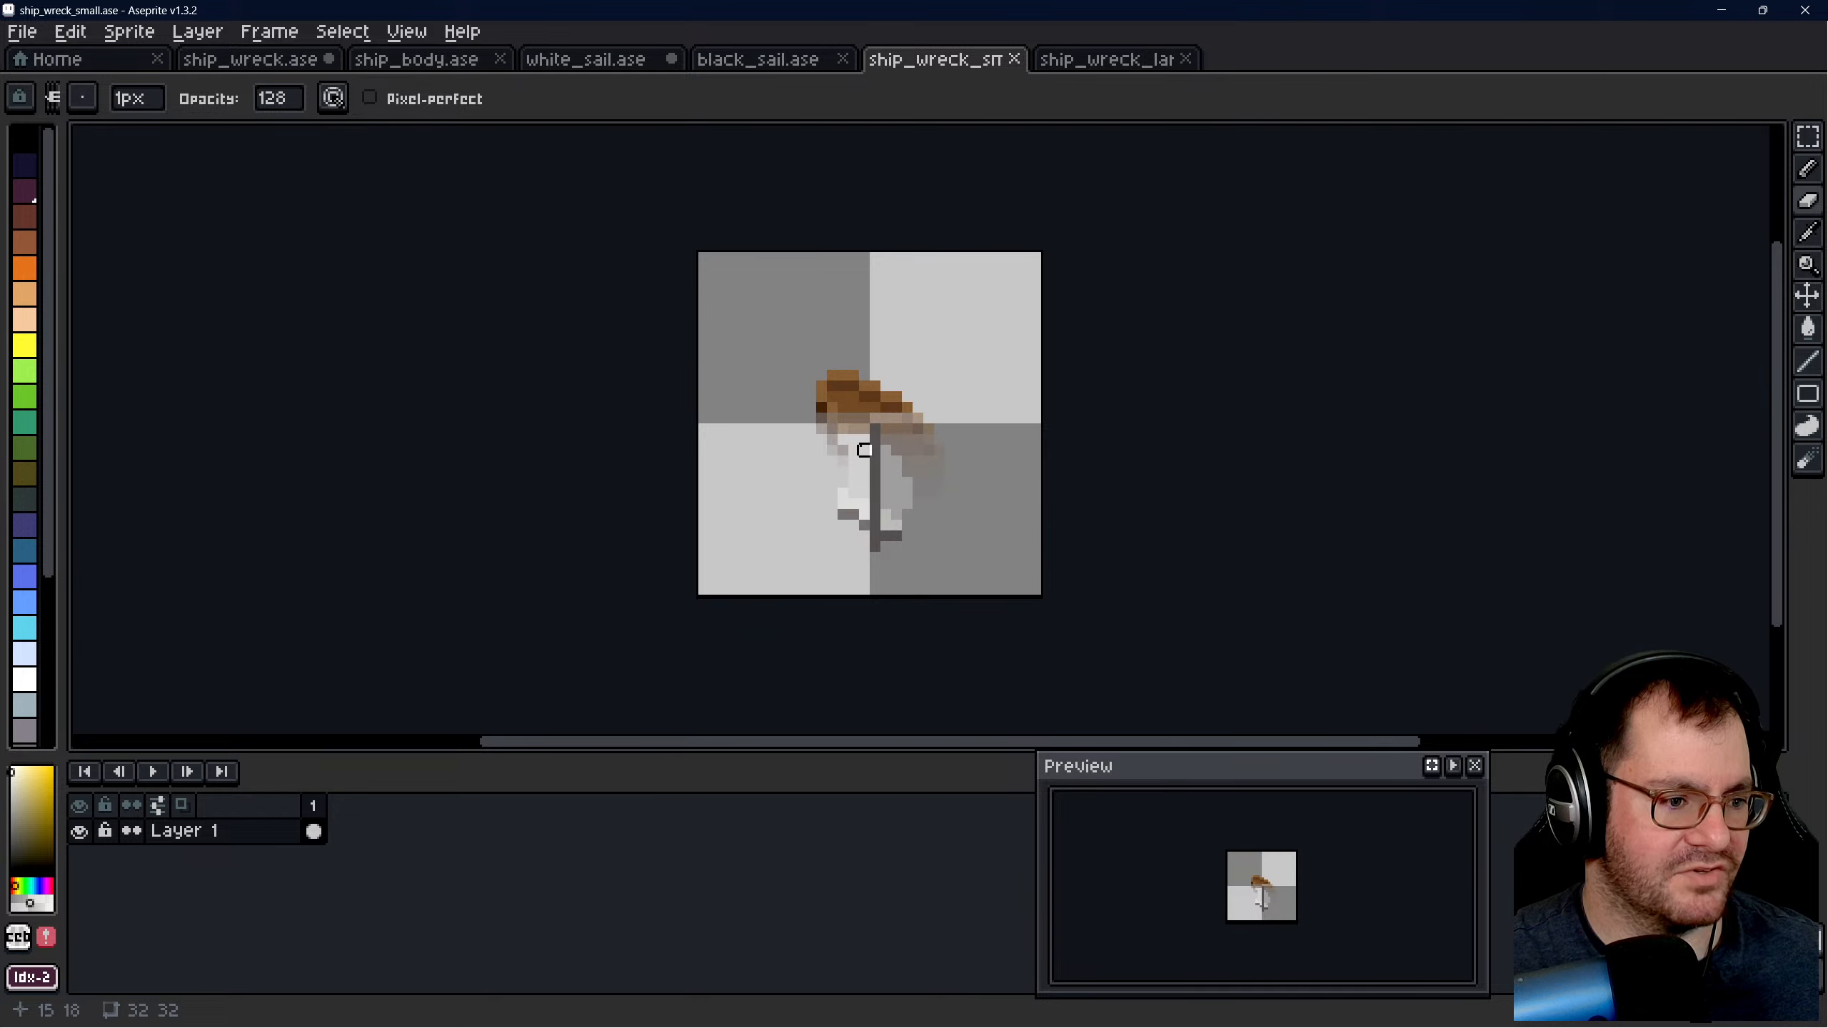
{"action": "scroll", "coordinate": [875, 494], "scroll_direction": "down", "scroll_amount": 7}
{"action": "scroll", "coordinate": [900, 508], "scroll_direction": "down", "scroll_amount": 1}
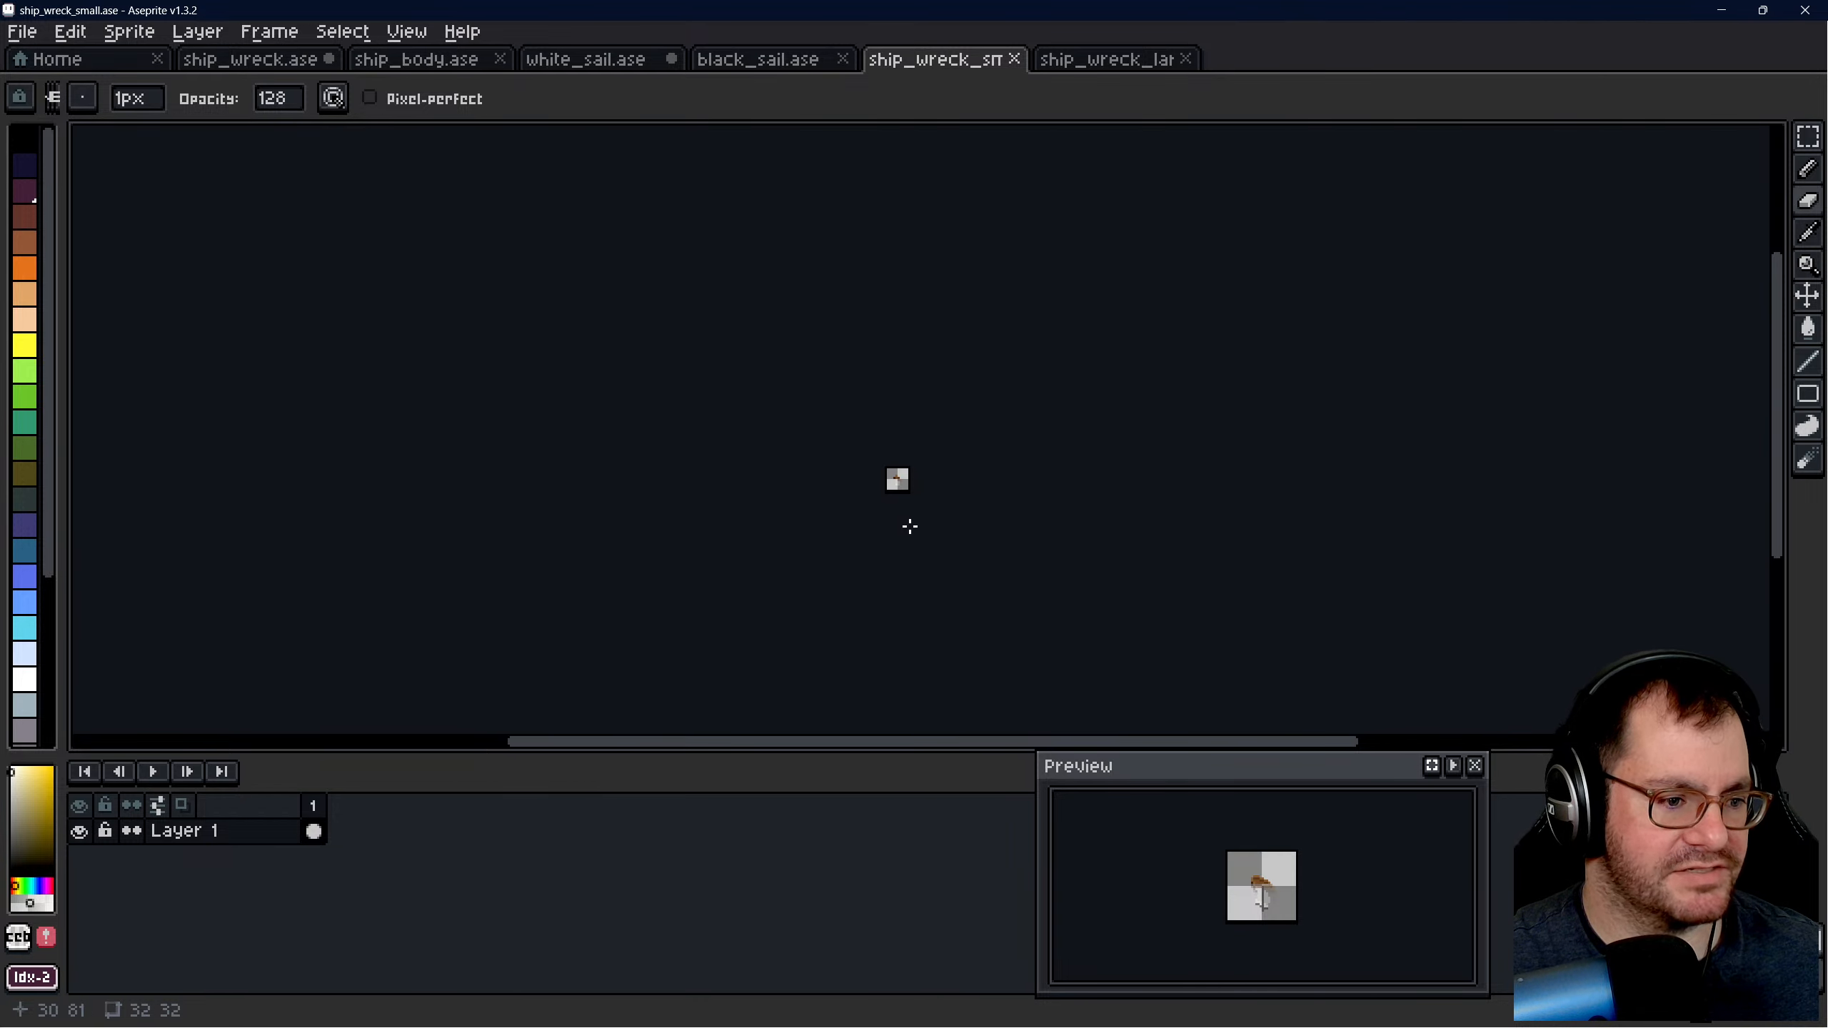
{"action": "scroll", "coordinate": [893, 489], "scroll_direction": "up", "scroll_amount": 1}
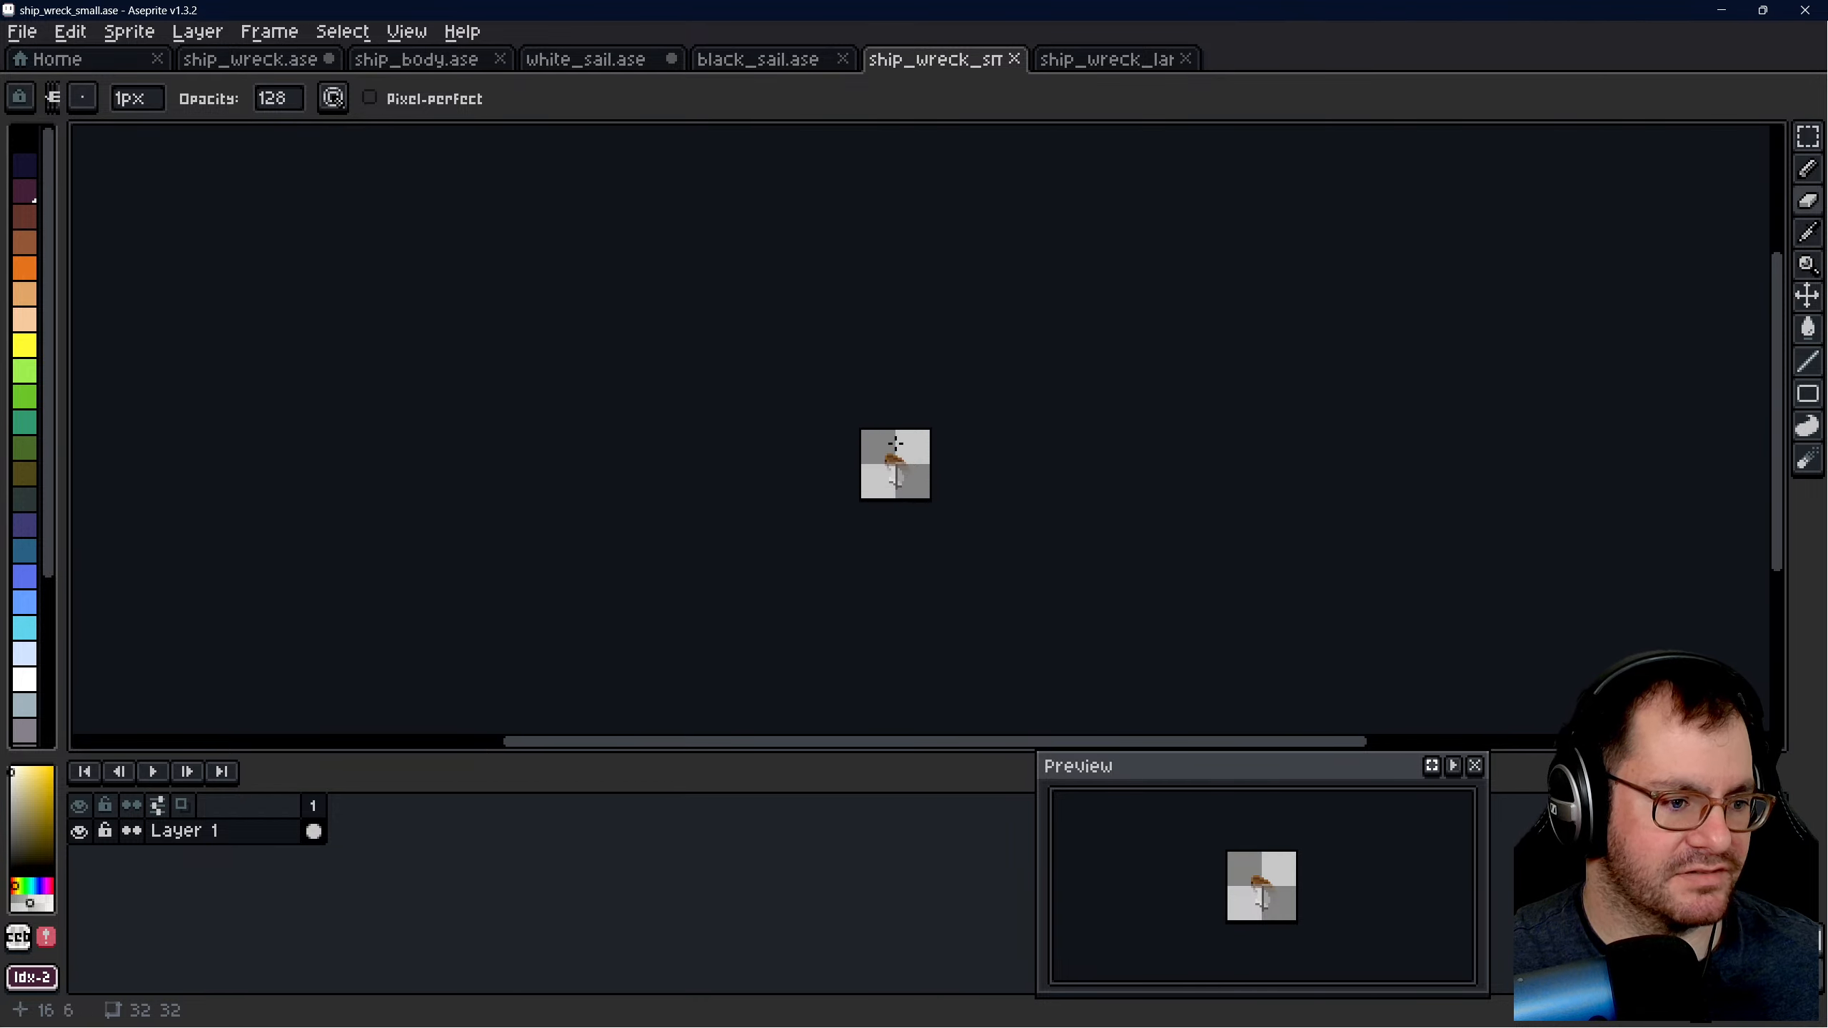
{"action": "scroll", "coordinate": [892, 468], "scroll_direction": "up", "scroll_amount": 4}
{"action": "key", "text": "ctrl+alt+shift+s"}
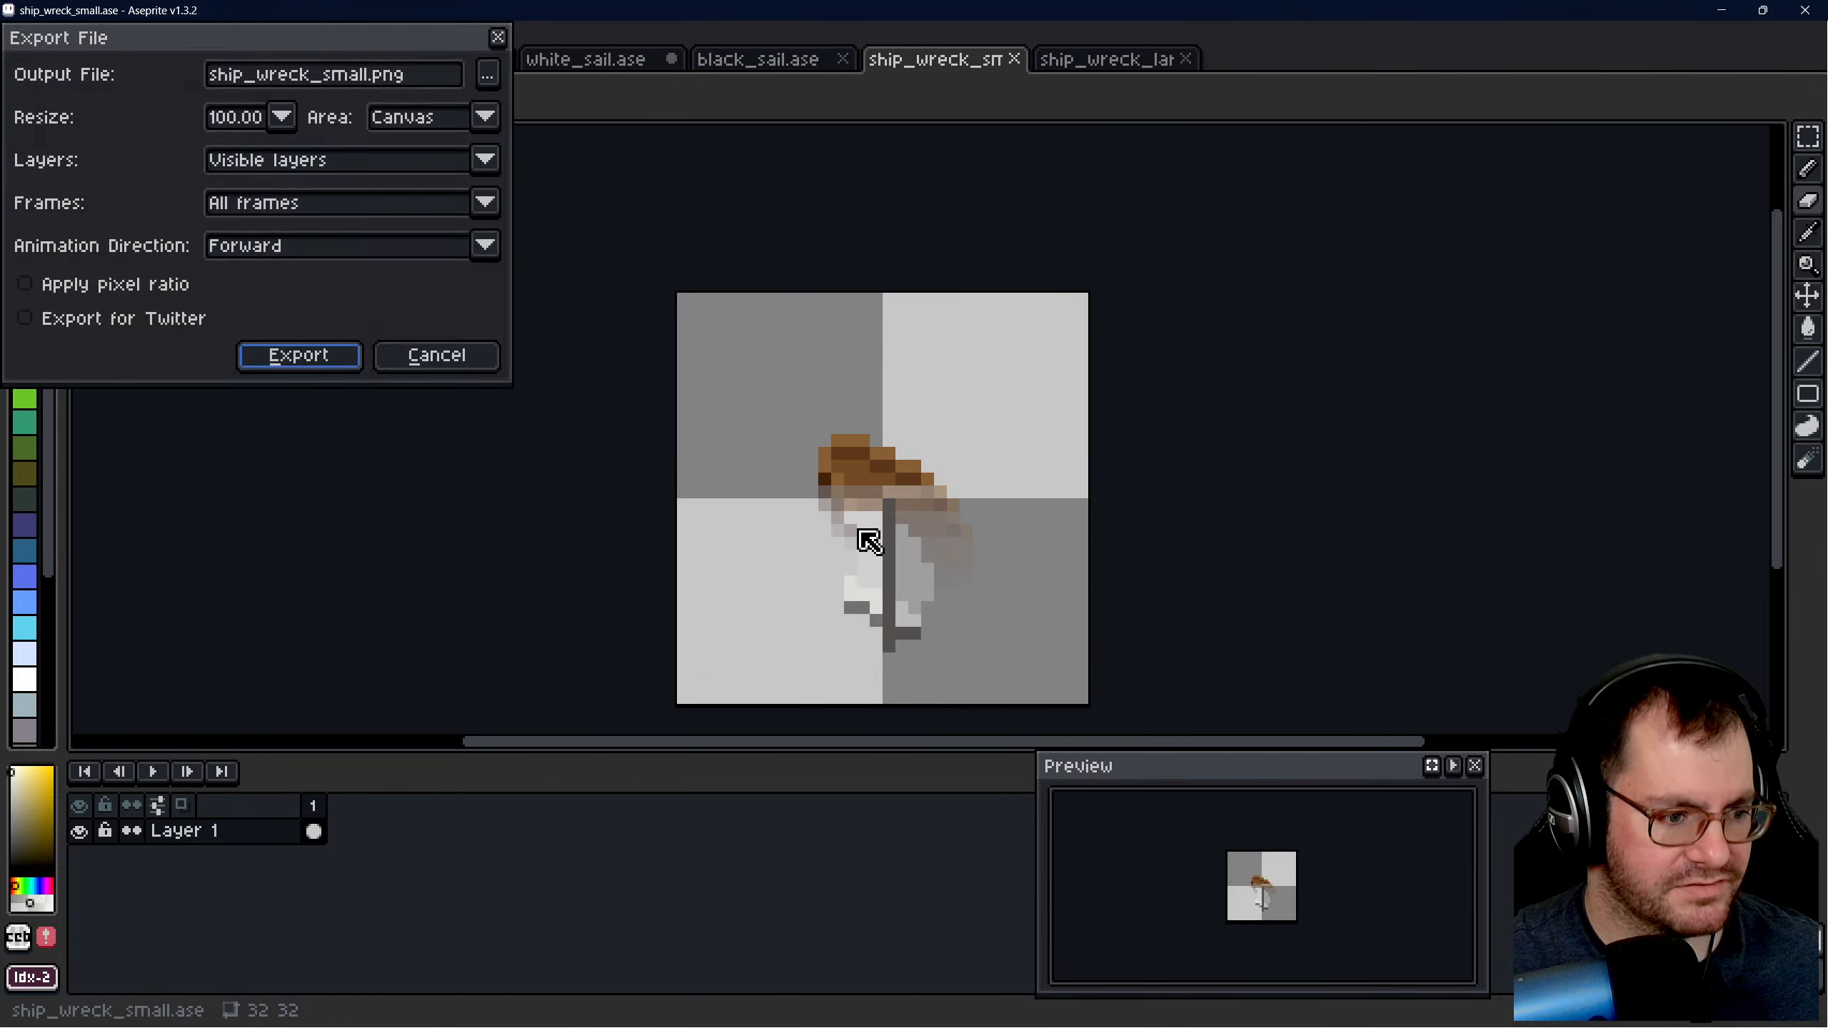
{"action": "left_click", "coordinate": [321, 360]}
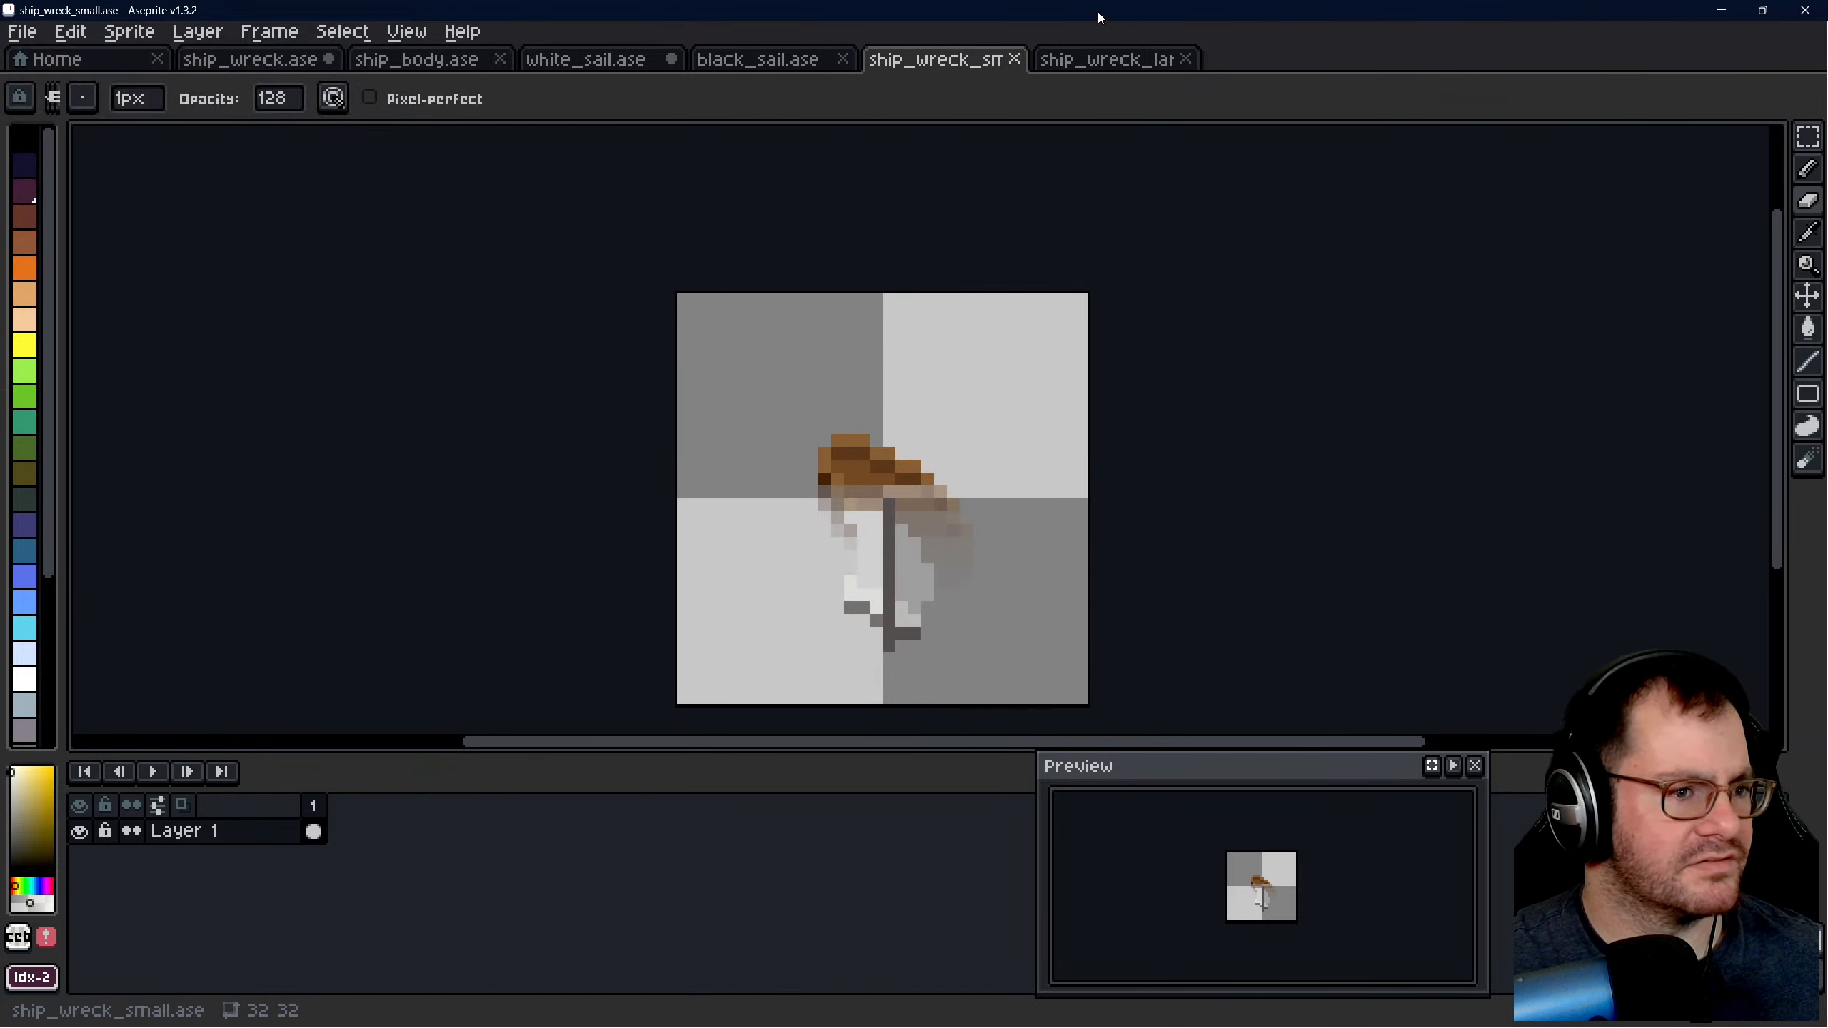
- Export the ship_wreck_large sprite as ship_wreck_large.png
{"action": "left_click", "coordinate": [1108, 59]}
{"action": "key", "text": "ctrl+alt+shift+s"}
{"action": "left_click", "coordinate": [293, 358]}
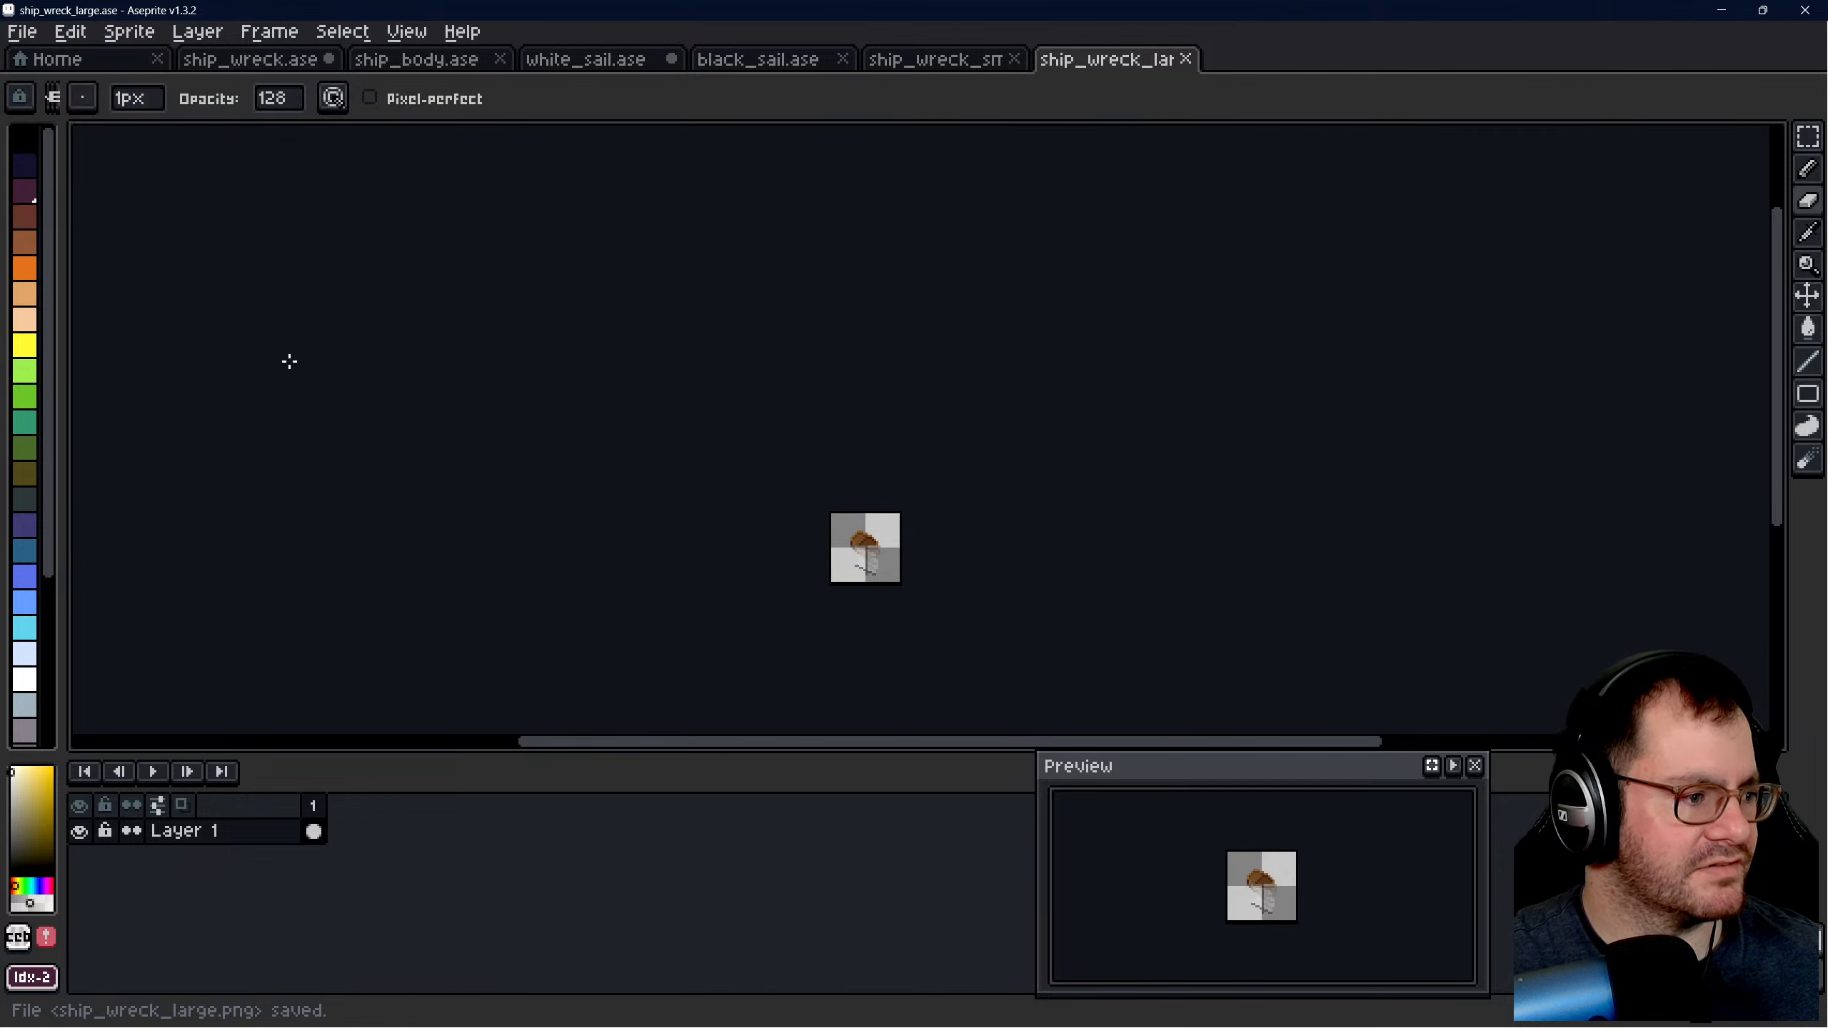
- Switch to Godot and save a copy of the ship_wreck scene as ship_wreck_large.tscn in the scenes folder
{"action": "left_click", "coordinate": [338, 1011]}
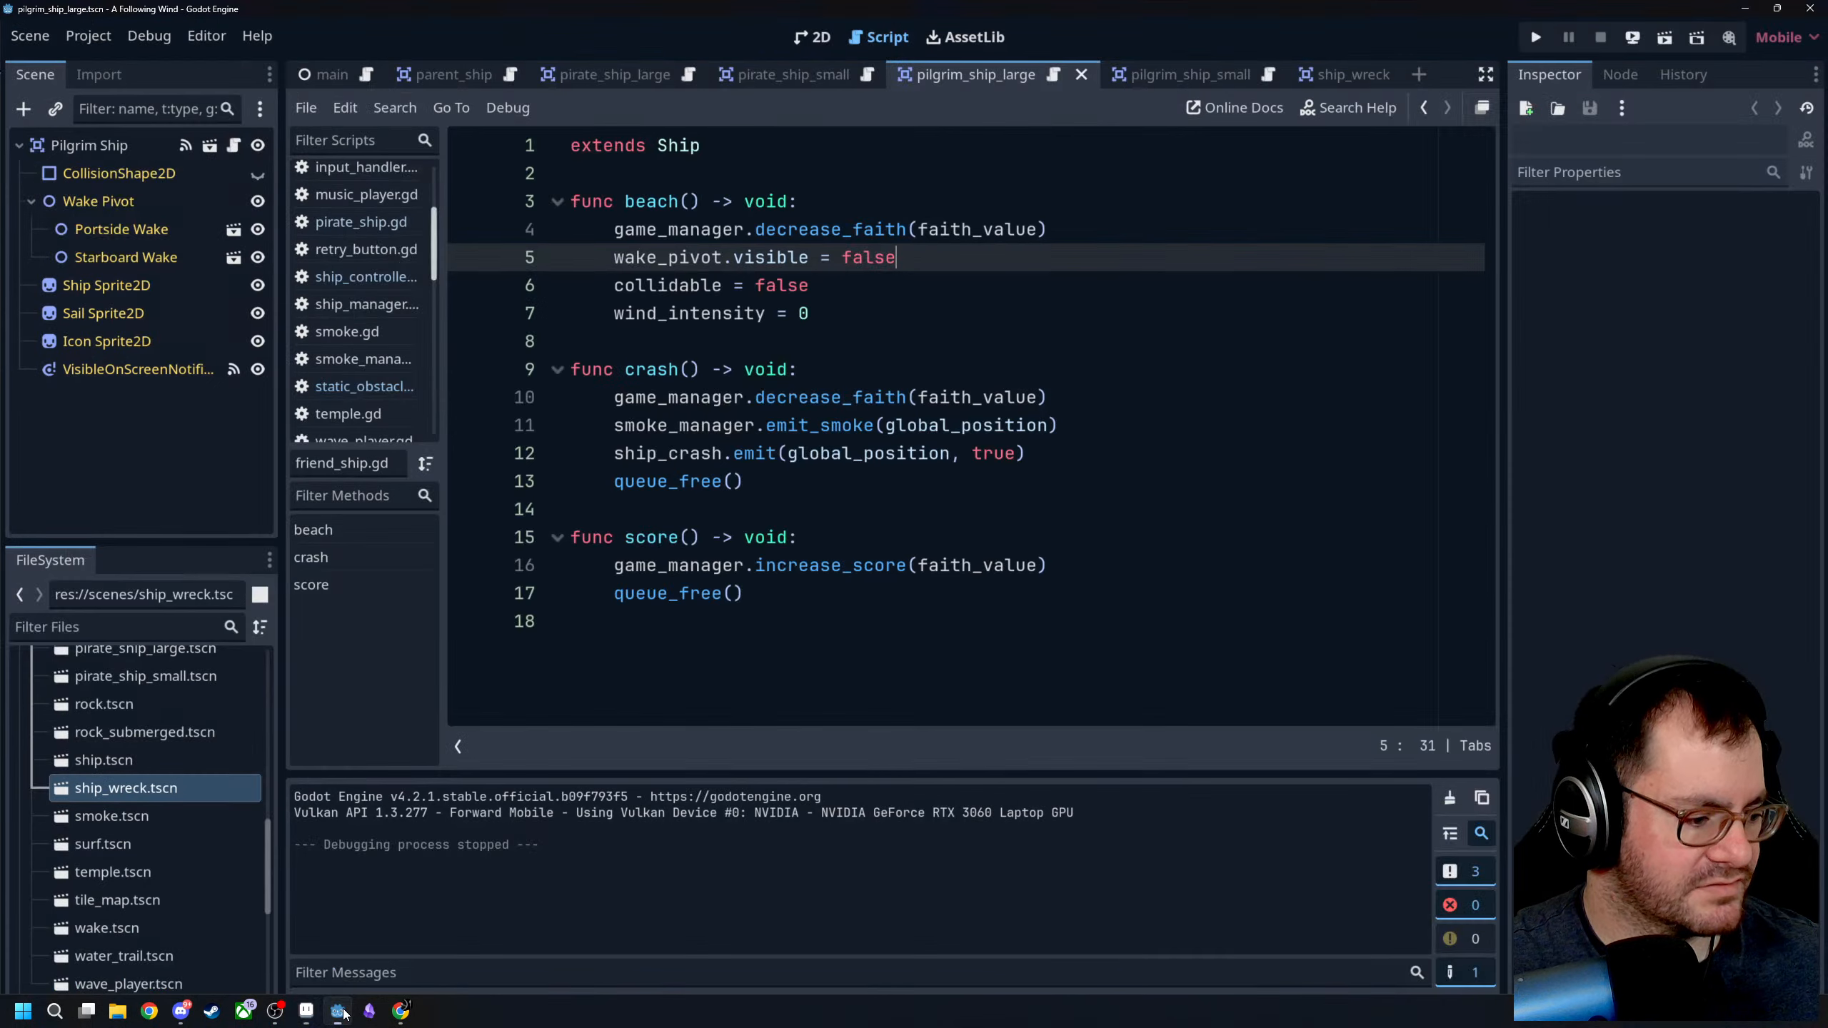
{"action": "left_click", "coordinate": [814, 482]}
{"action": "key", "text": "Down"}
{"action": "key", "text": "Up"}
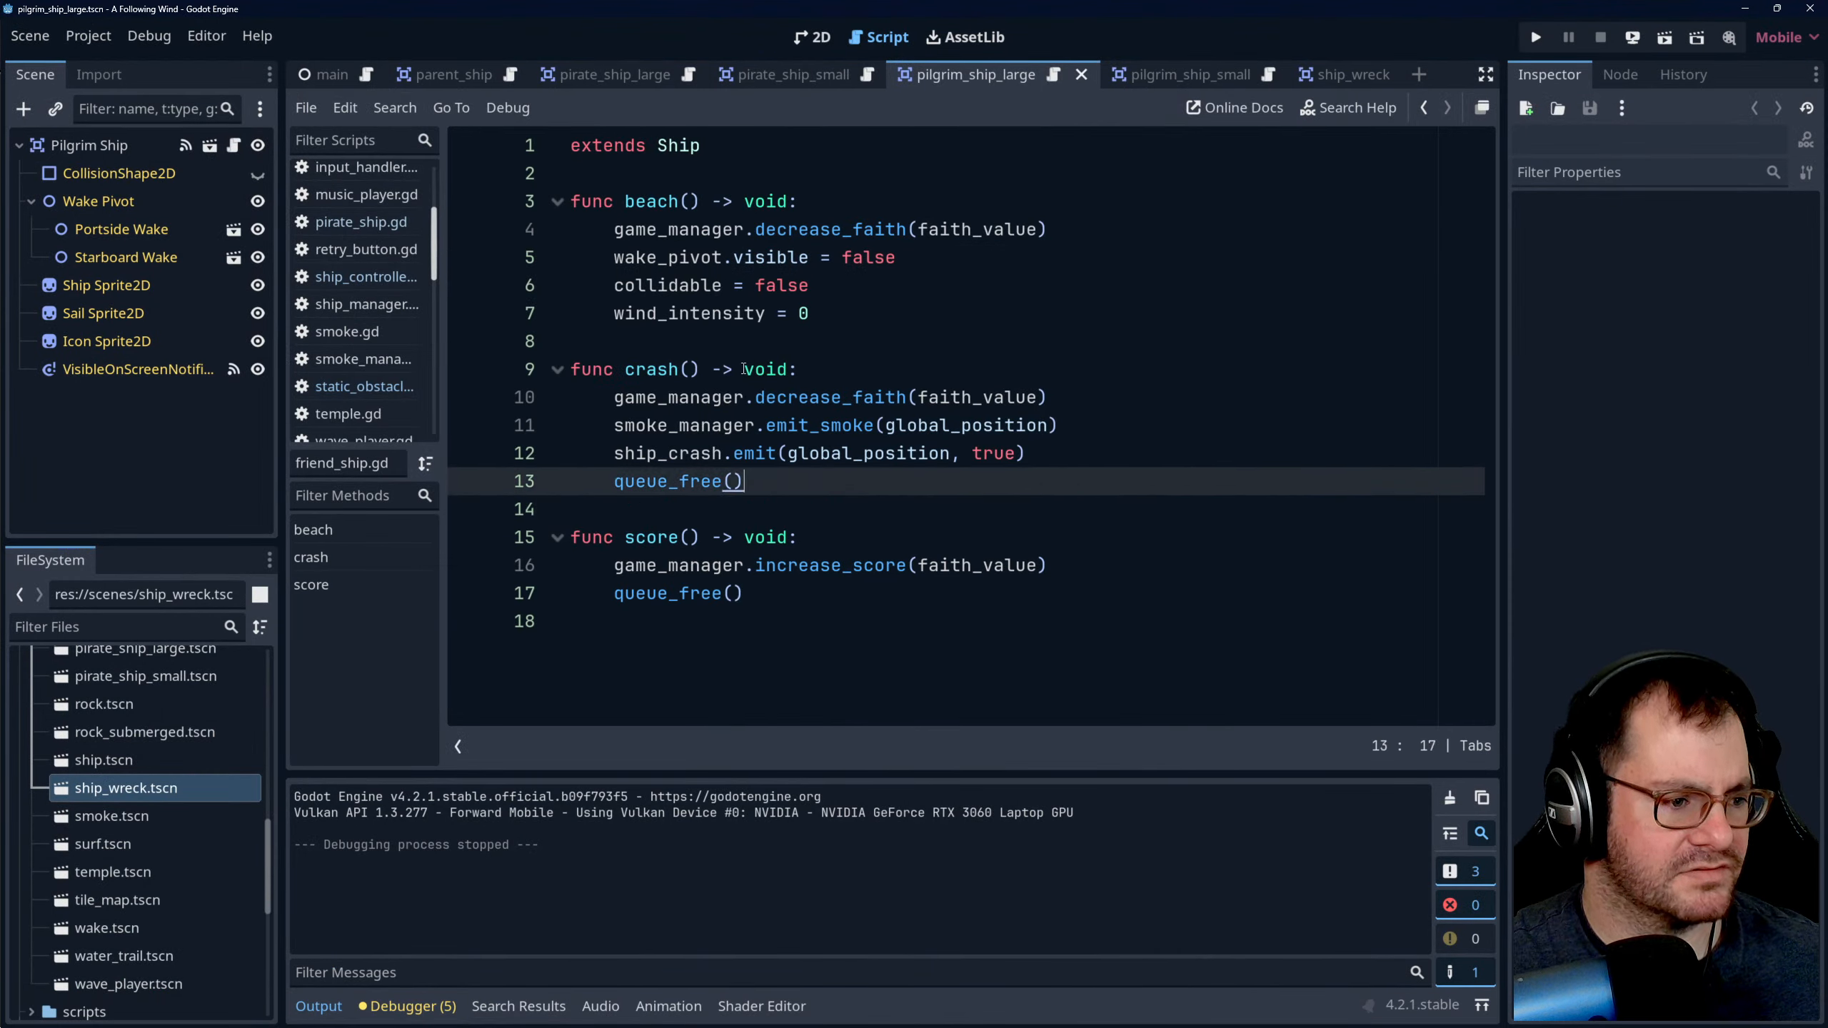
{"action": "left_click", "coordinate": [1346, 75]}
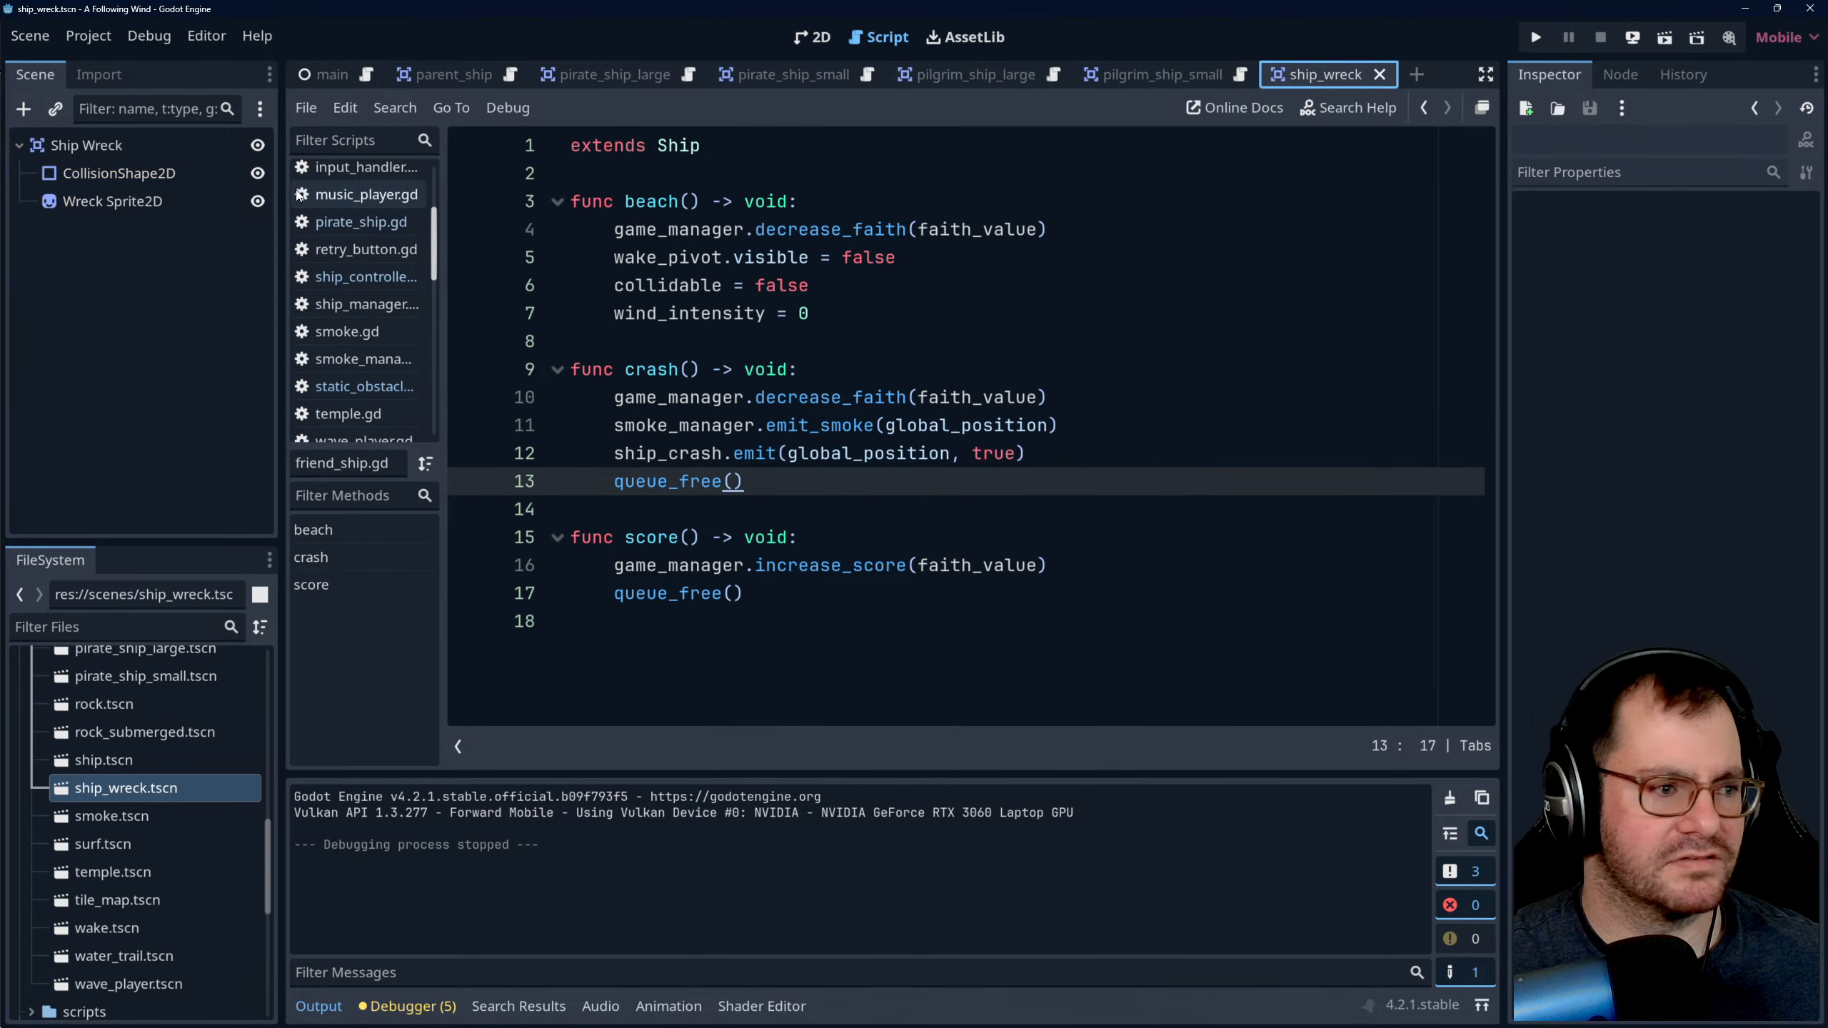
{"action": "left_click", "coordinate": [37, 38]}
{"action": "left_click", "coordinate": [117, 244]}
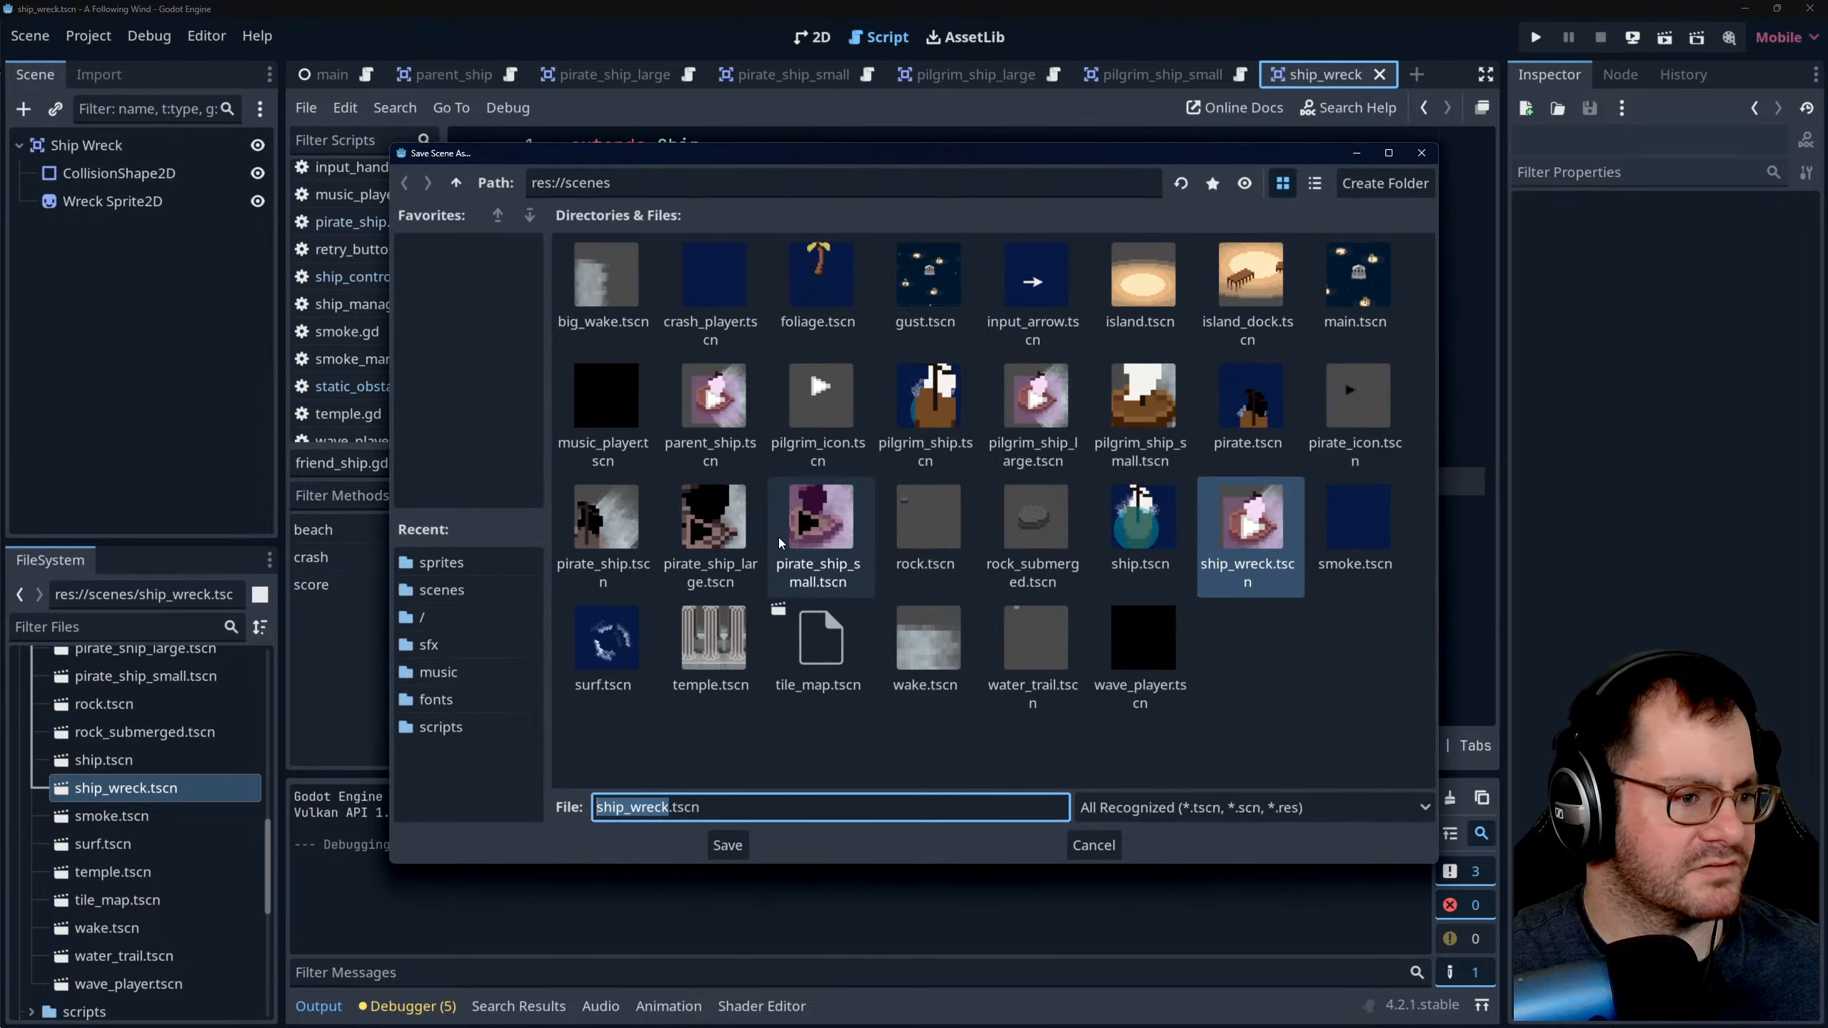
{"action": "key", "text": "End"}
{"action": "key", "text": "Left"}
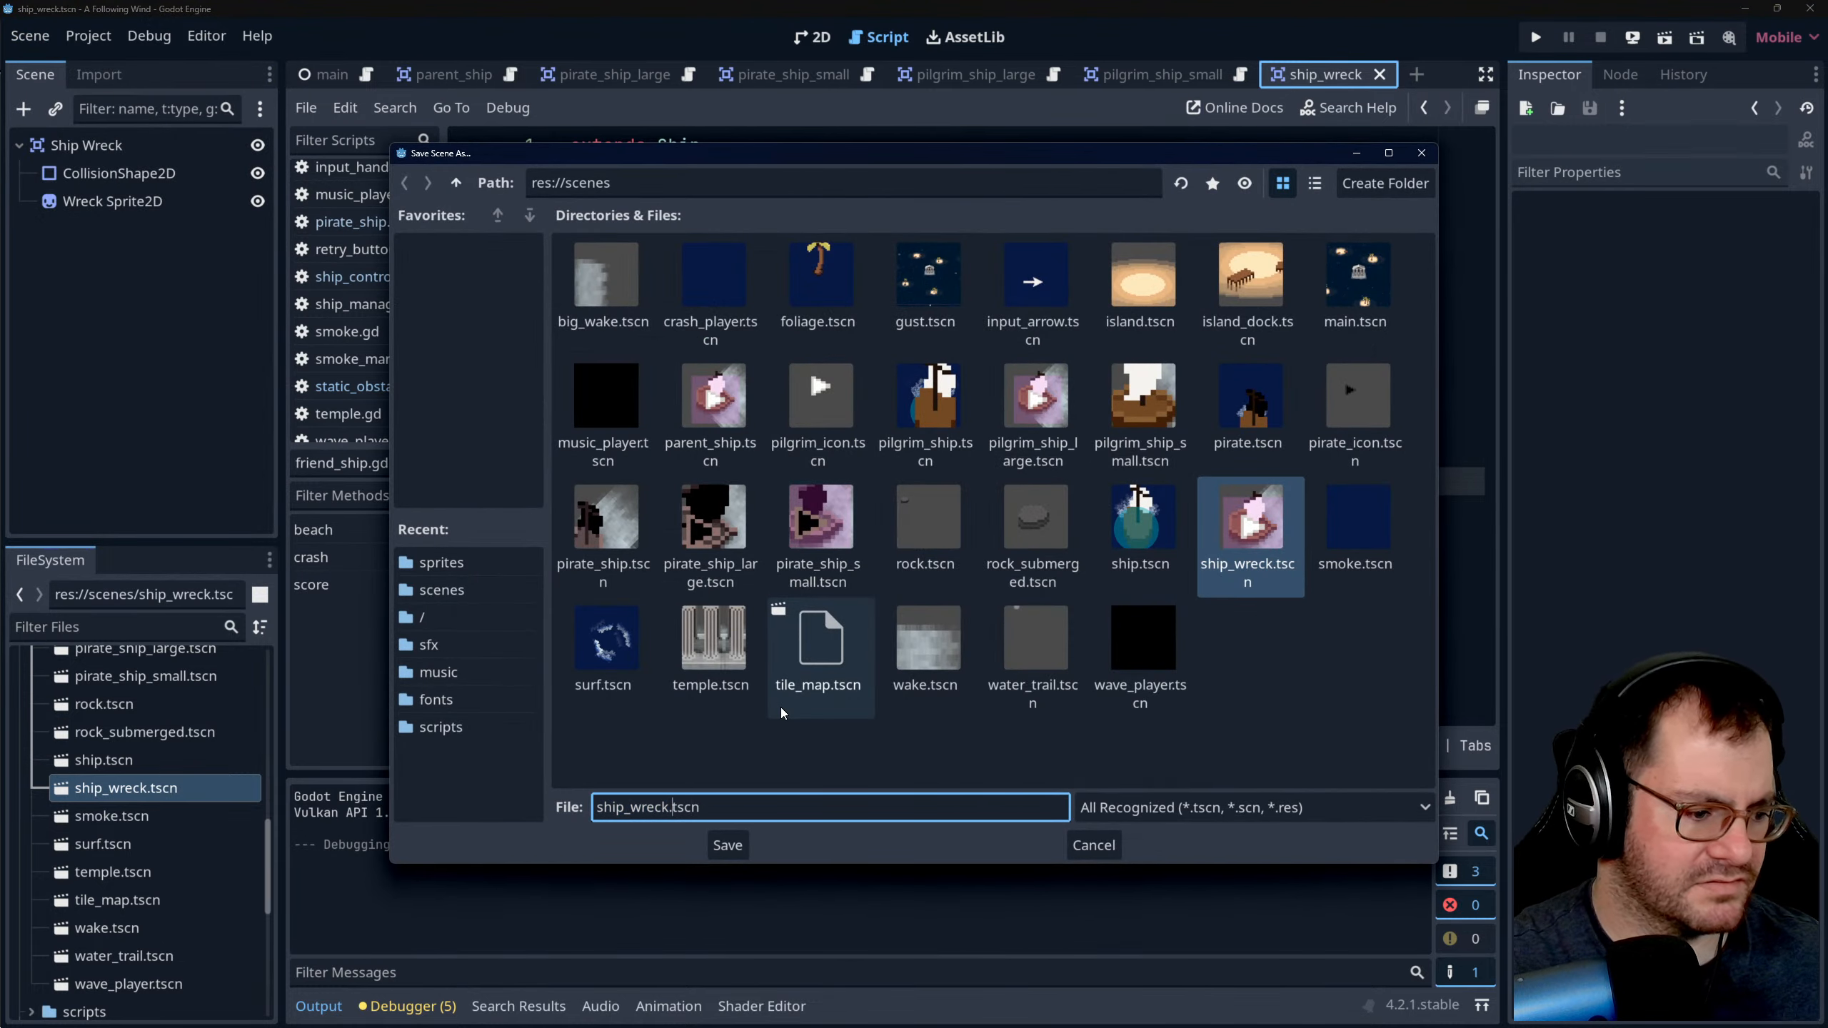
{"action": "type", "text": "_large"}
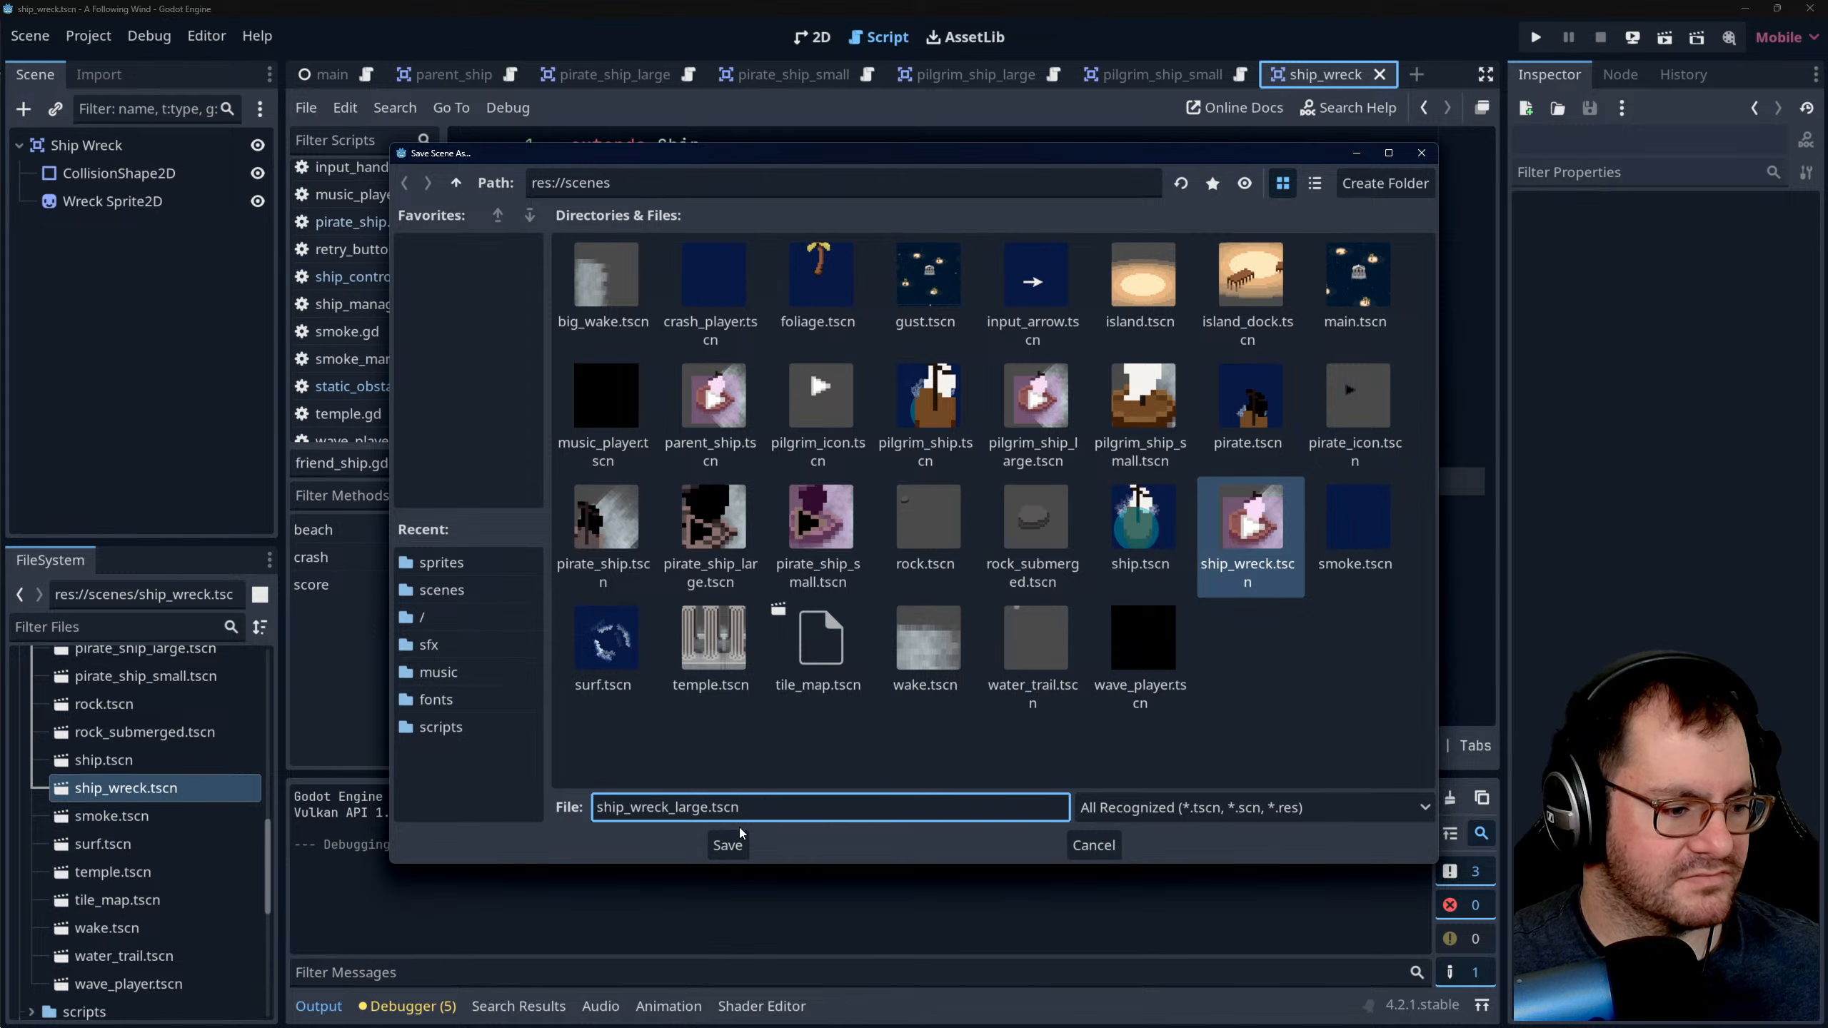
{"action": "left_click", "coordinate": [728, 846]}
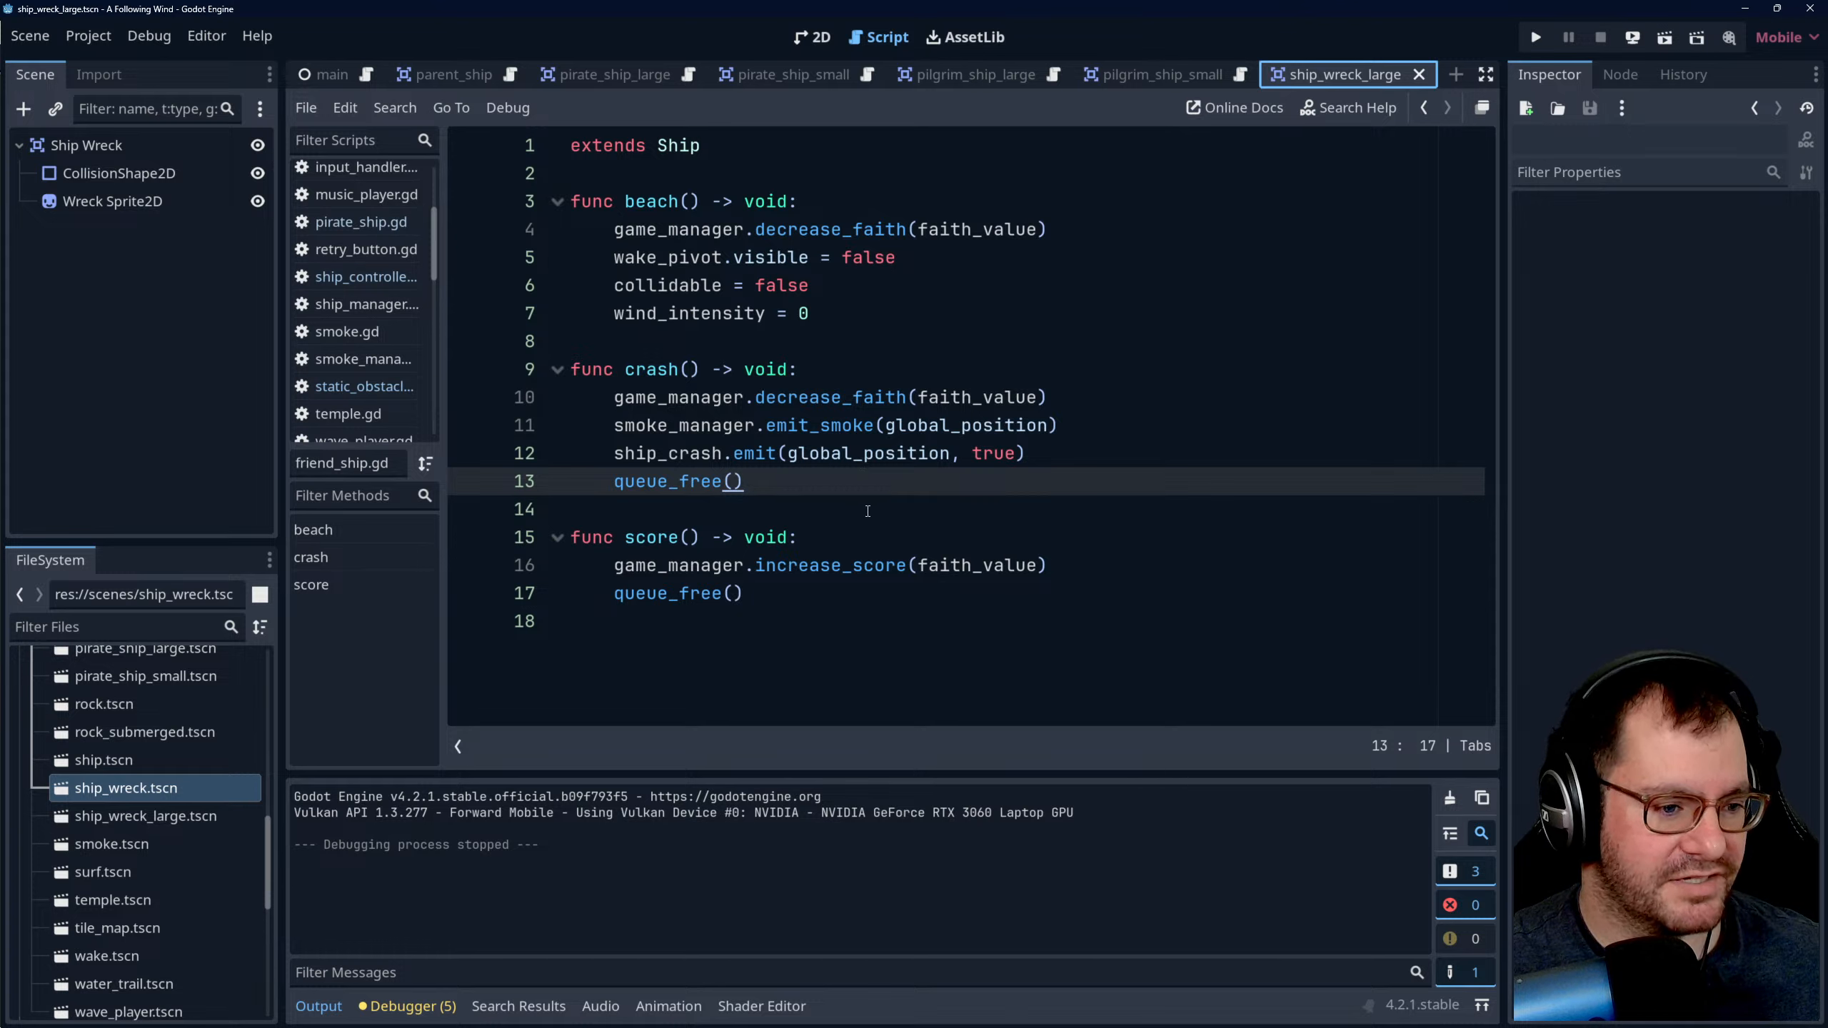
{"action": "left_click", "coordinate": [732, 584]}
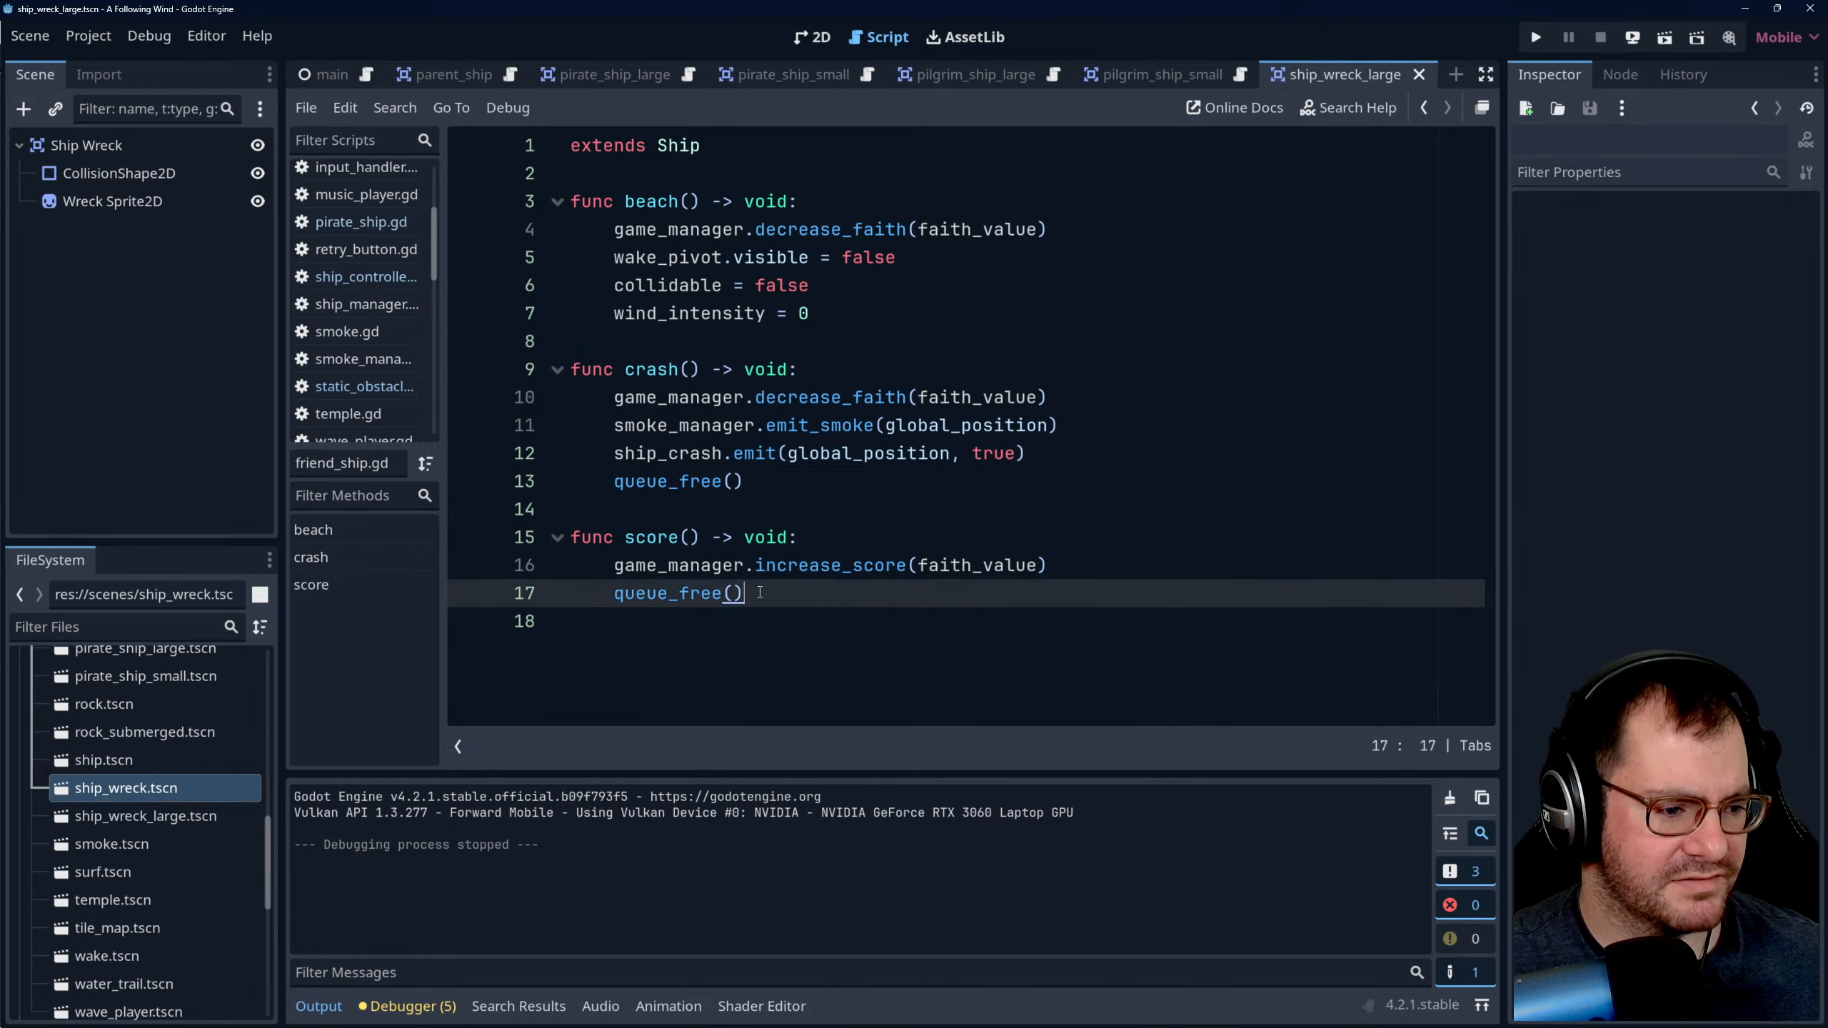
{"action": "left_click", "coordinate": [833, 530]}
{"action": "left_click", "coordinate": [792, 594]}
{"action": "left_click", "coordinate": [821, 544]}
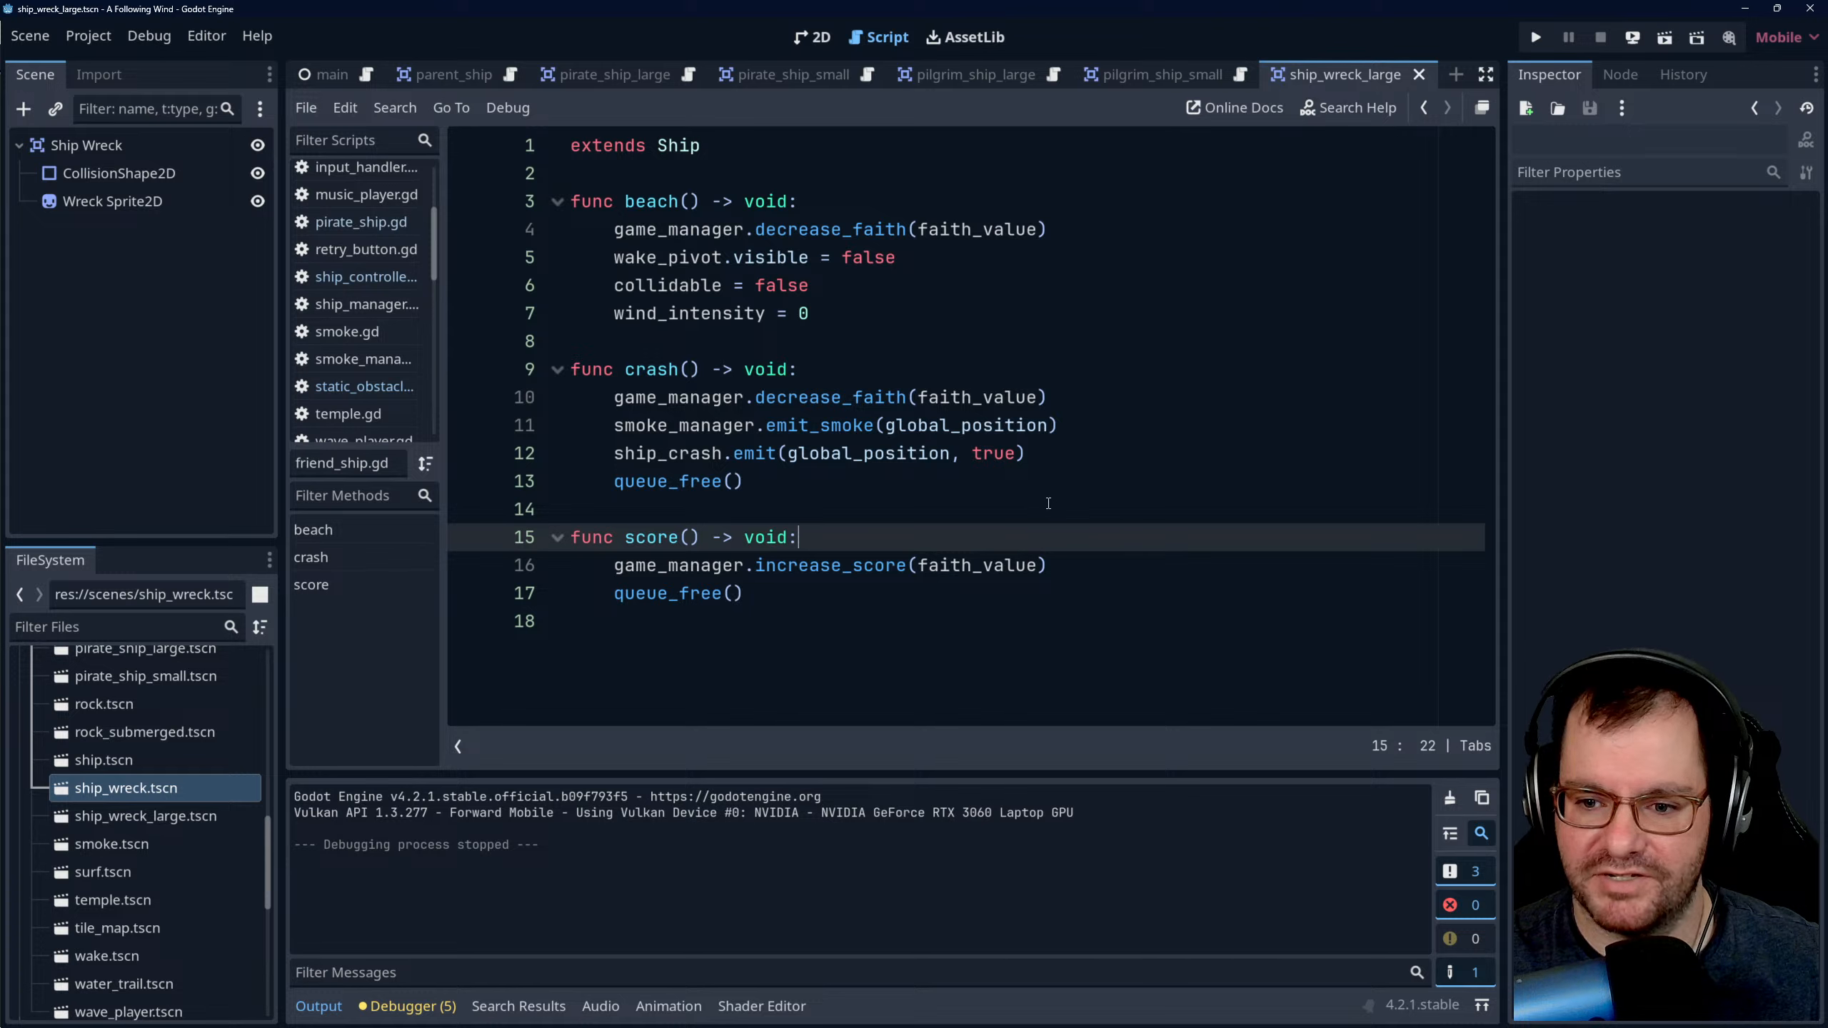
{"action": "left_click", "coordinate": [821, 506]}
{"action": "left_click", "coordinate": [824, 535]}
{"action": "left_click", "coordinate": [819, 593]}
{"action": "left_click", "coordinate": [828, 535]}
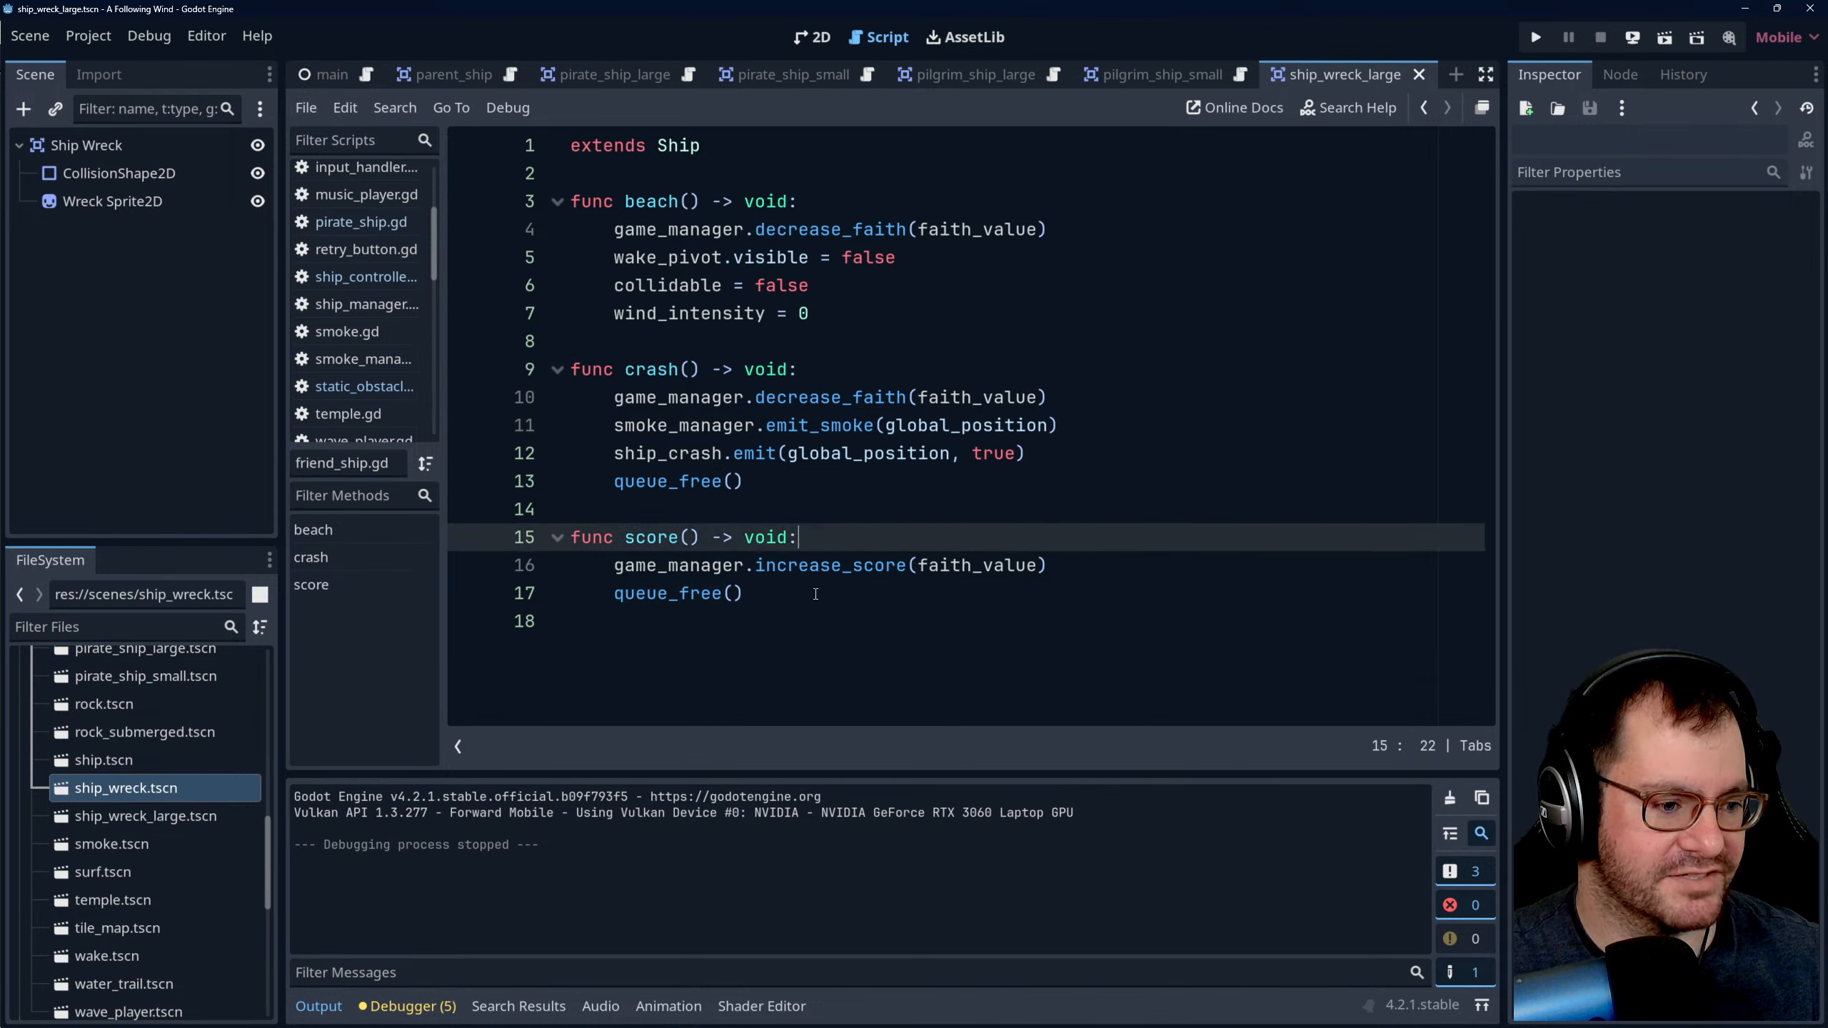
{"action": "left_click", "coordinate": [817, 594]}
{"action": "left_click", "coordinate": [822, 537]}
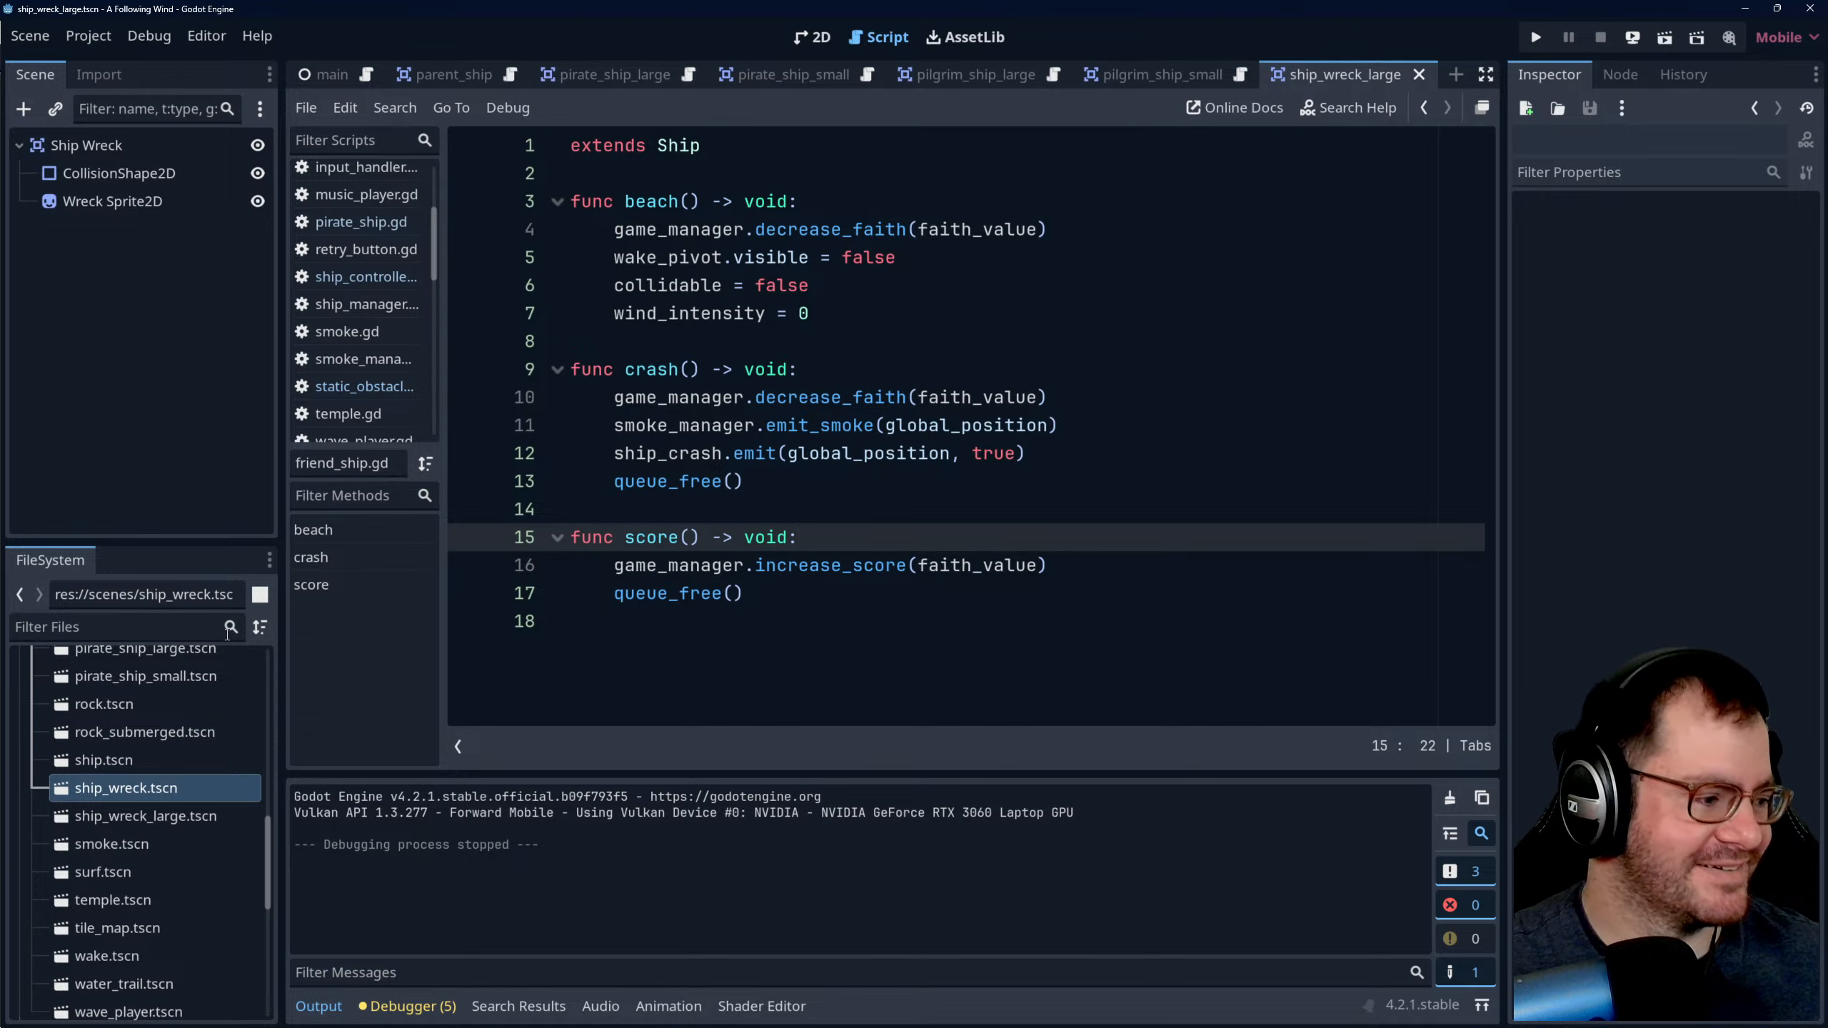
- Open the ship_wreck scene, set the Wreck Sprite2D texture to ship_wreck_small.png from the sprites folder, and save the scene
{"action": "double_click", "coordinate": [151, 790]}
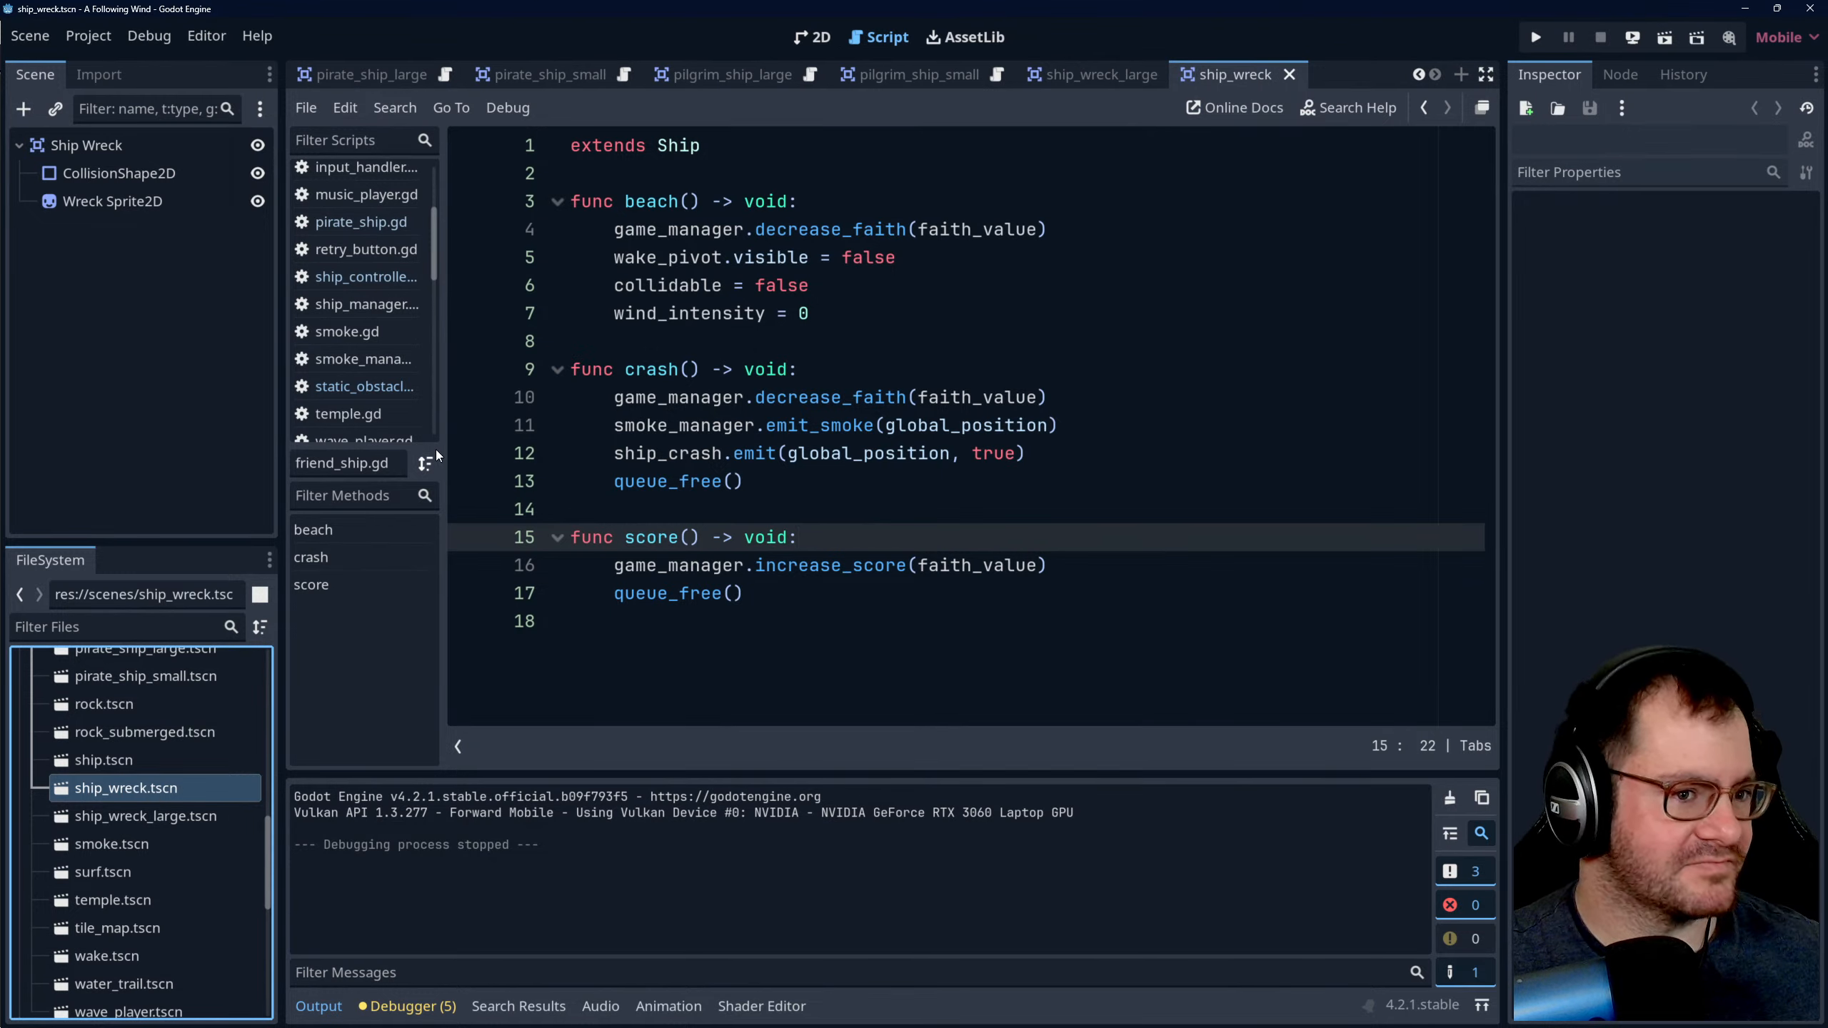
{"action": "left_click", "coordinate": [130, 145]}
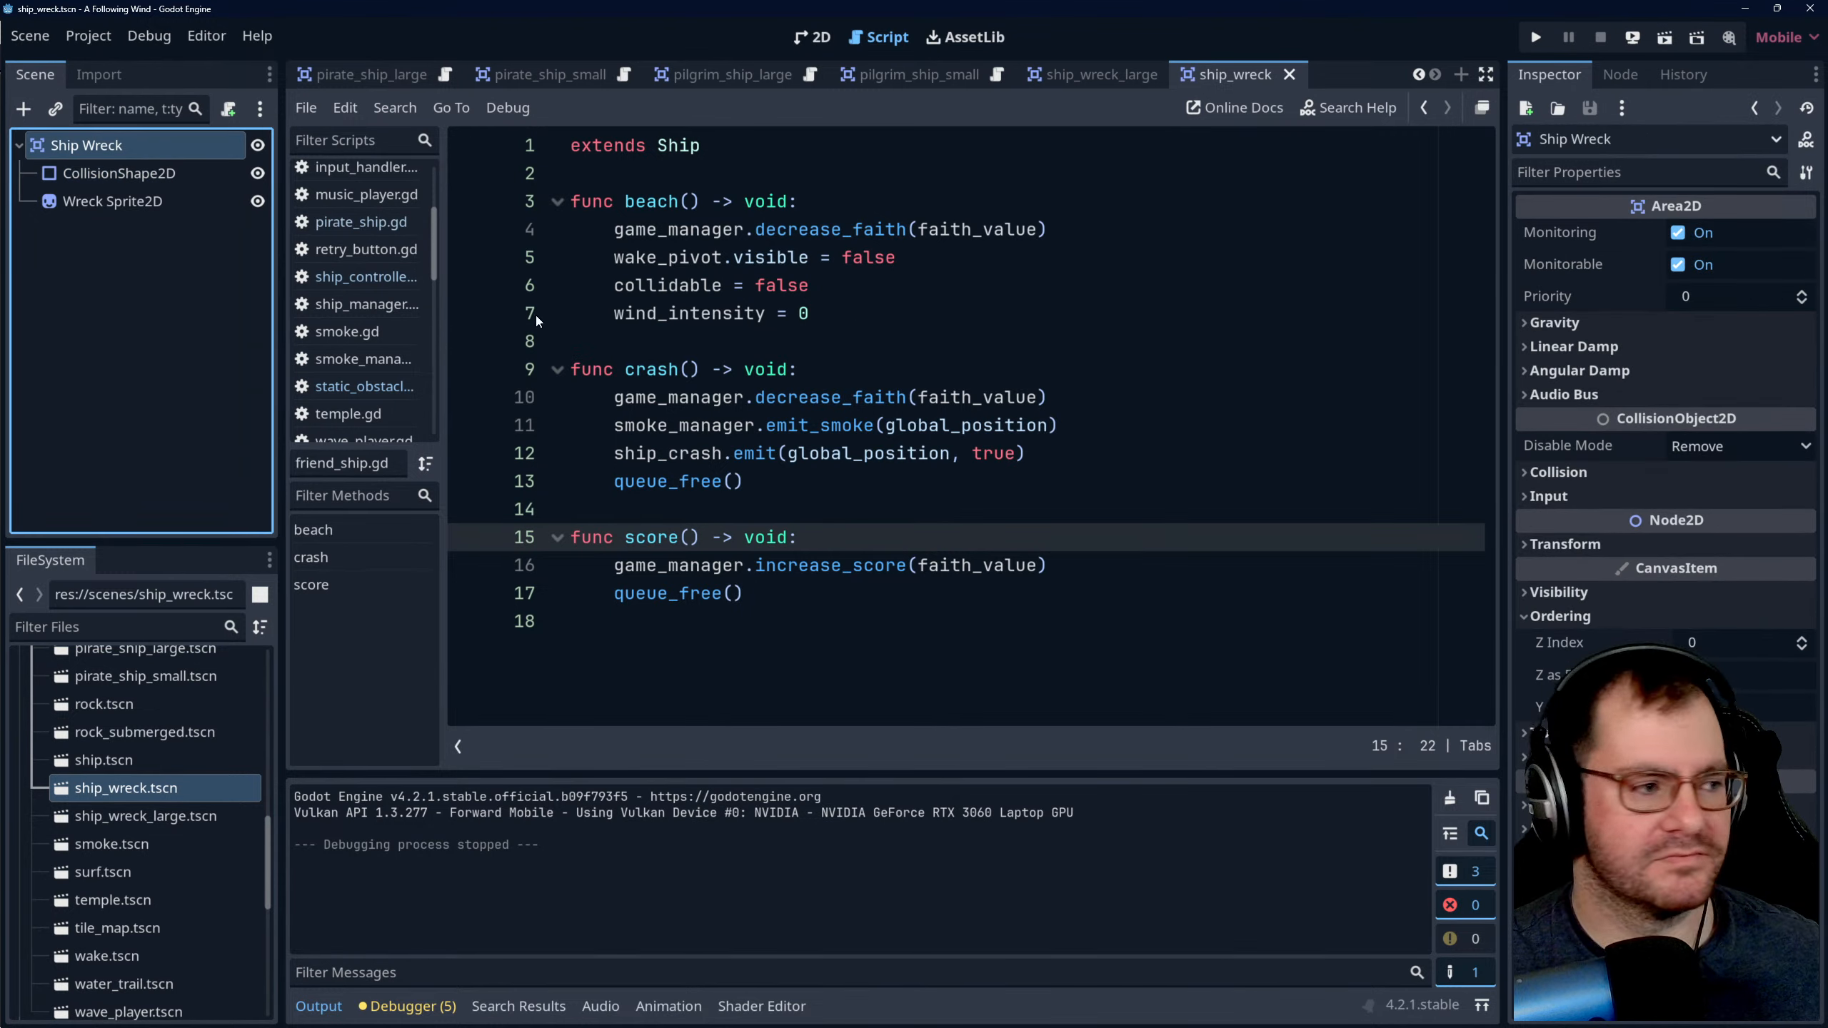
{"action": "left_click", "coordinate": [140, 205]}
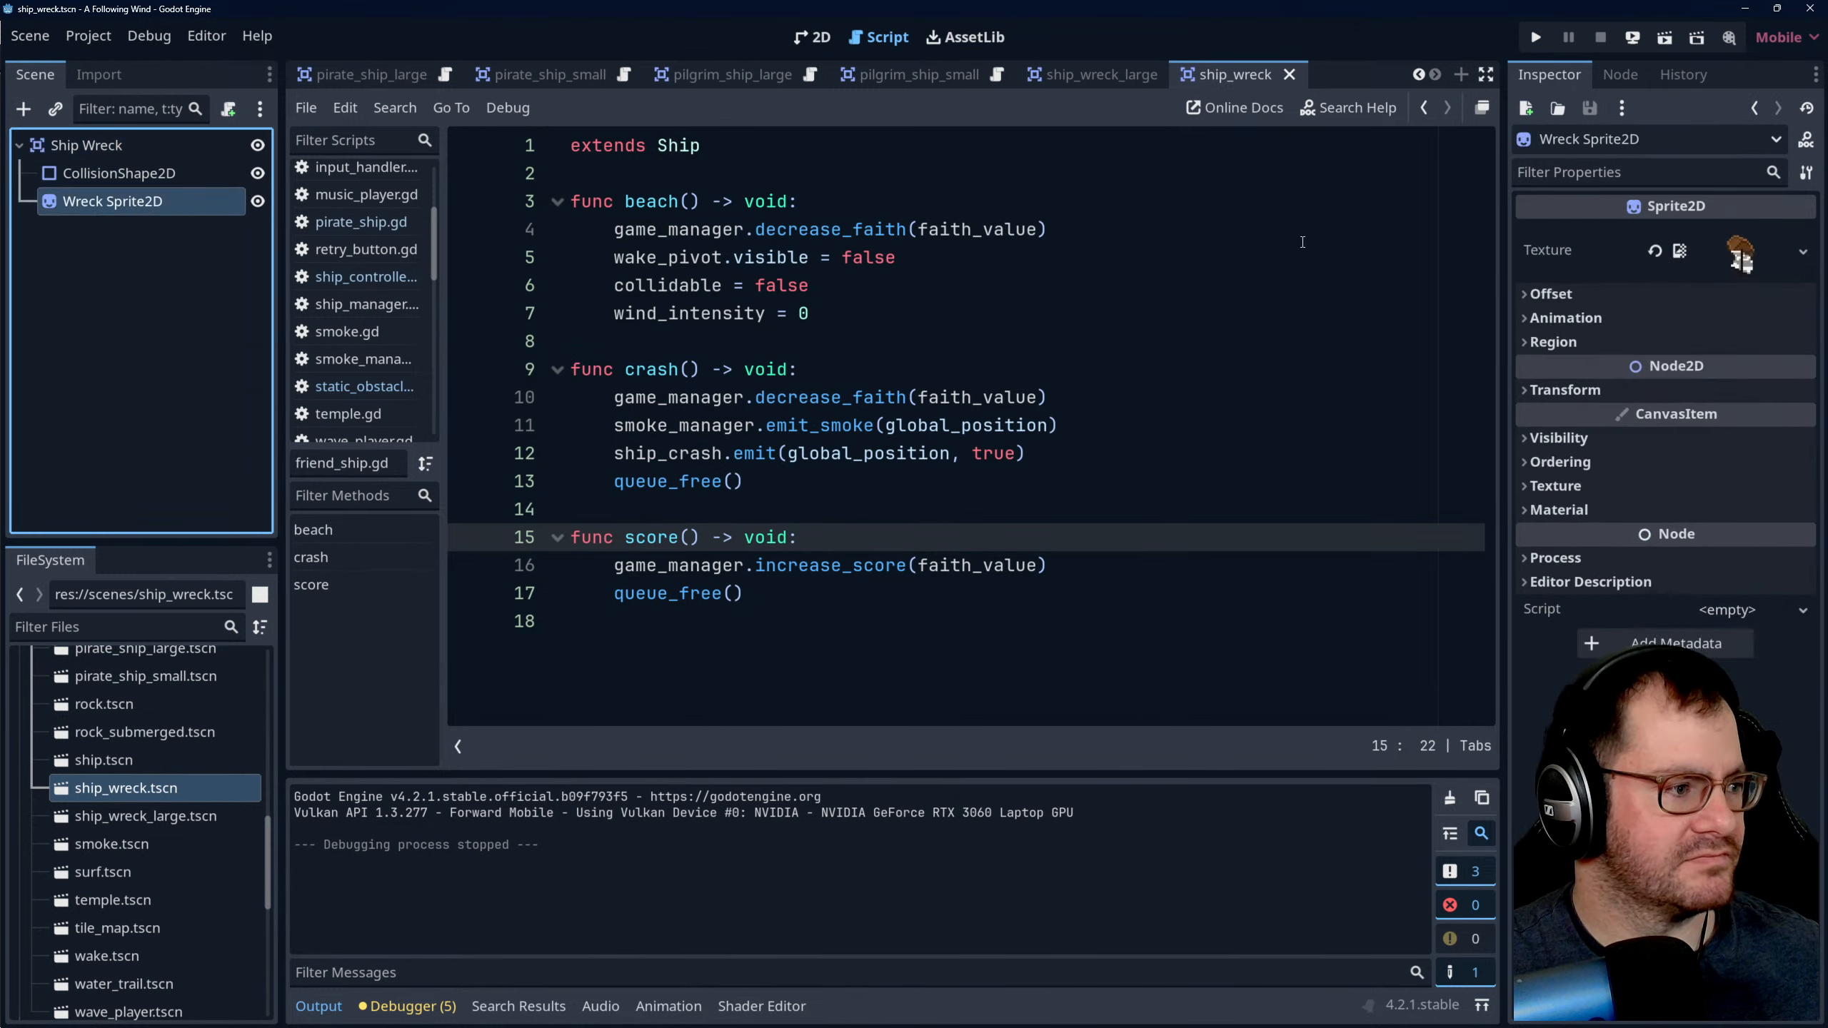
{"action": "left_click", "coordinate": [1804, 254]}
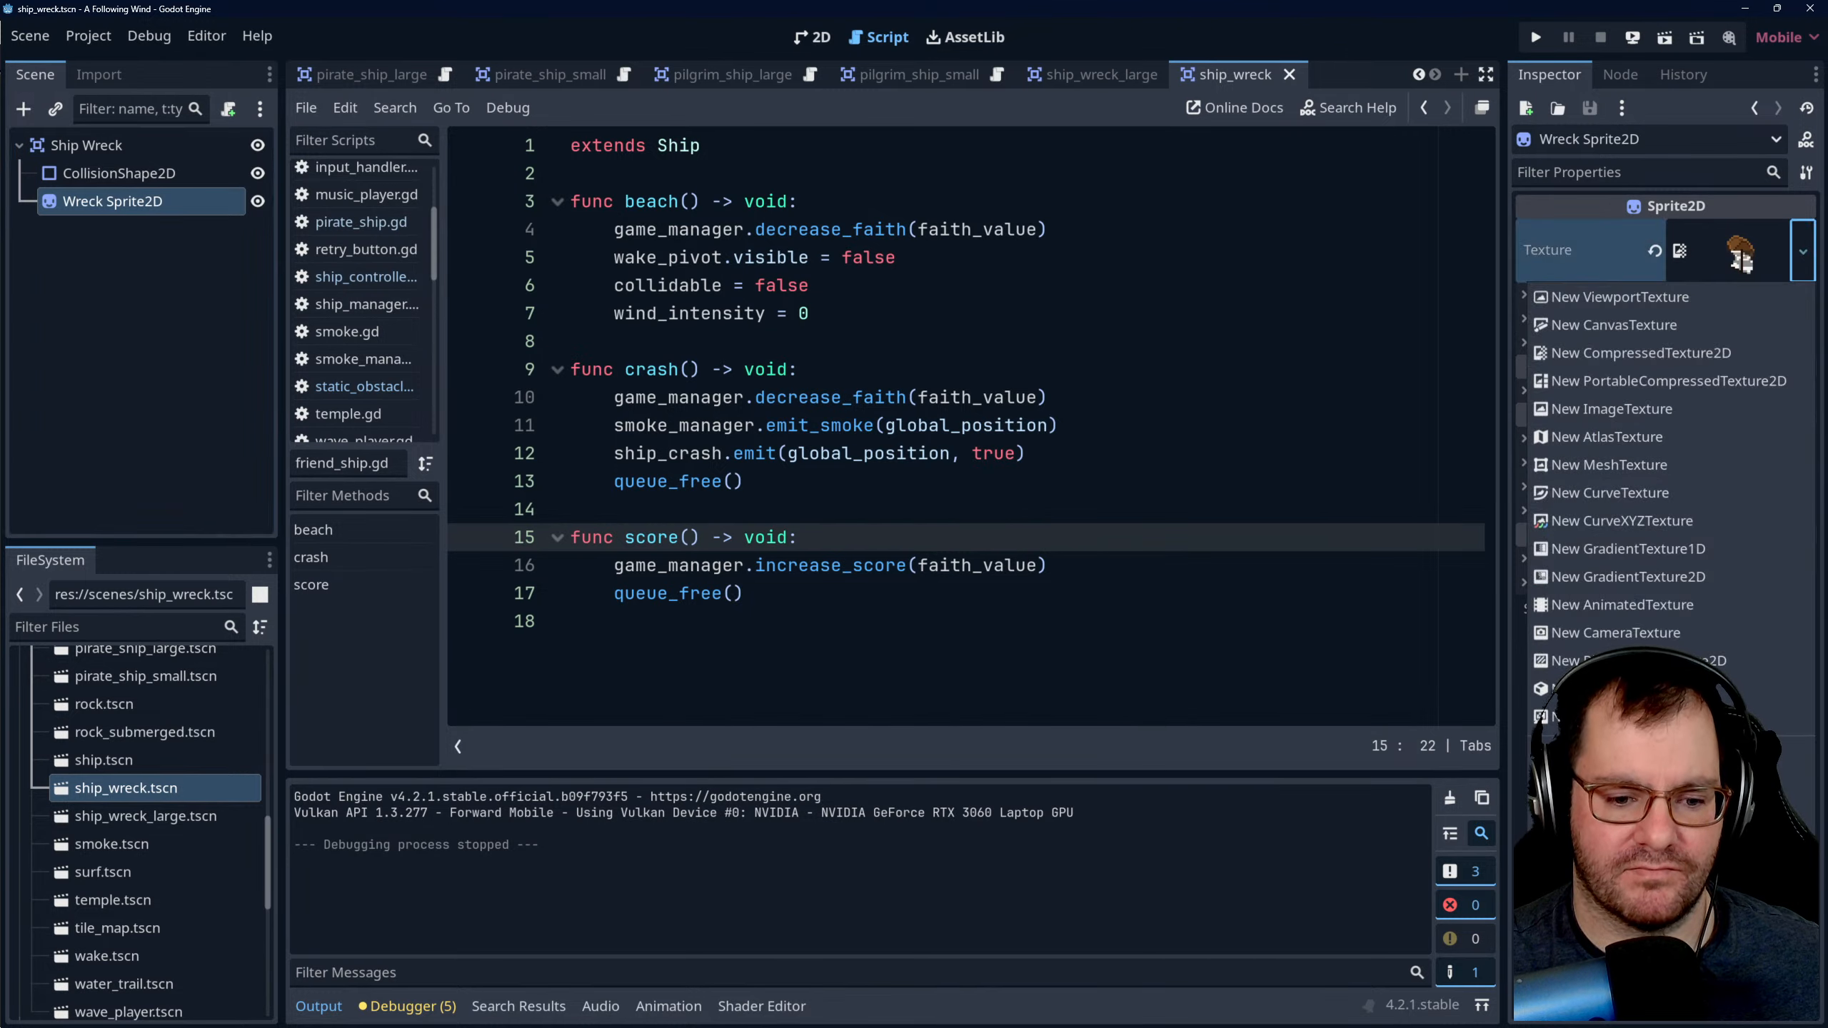
{"action": "left_click", "coordinate": [1605, 783]}
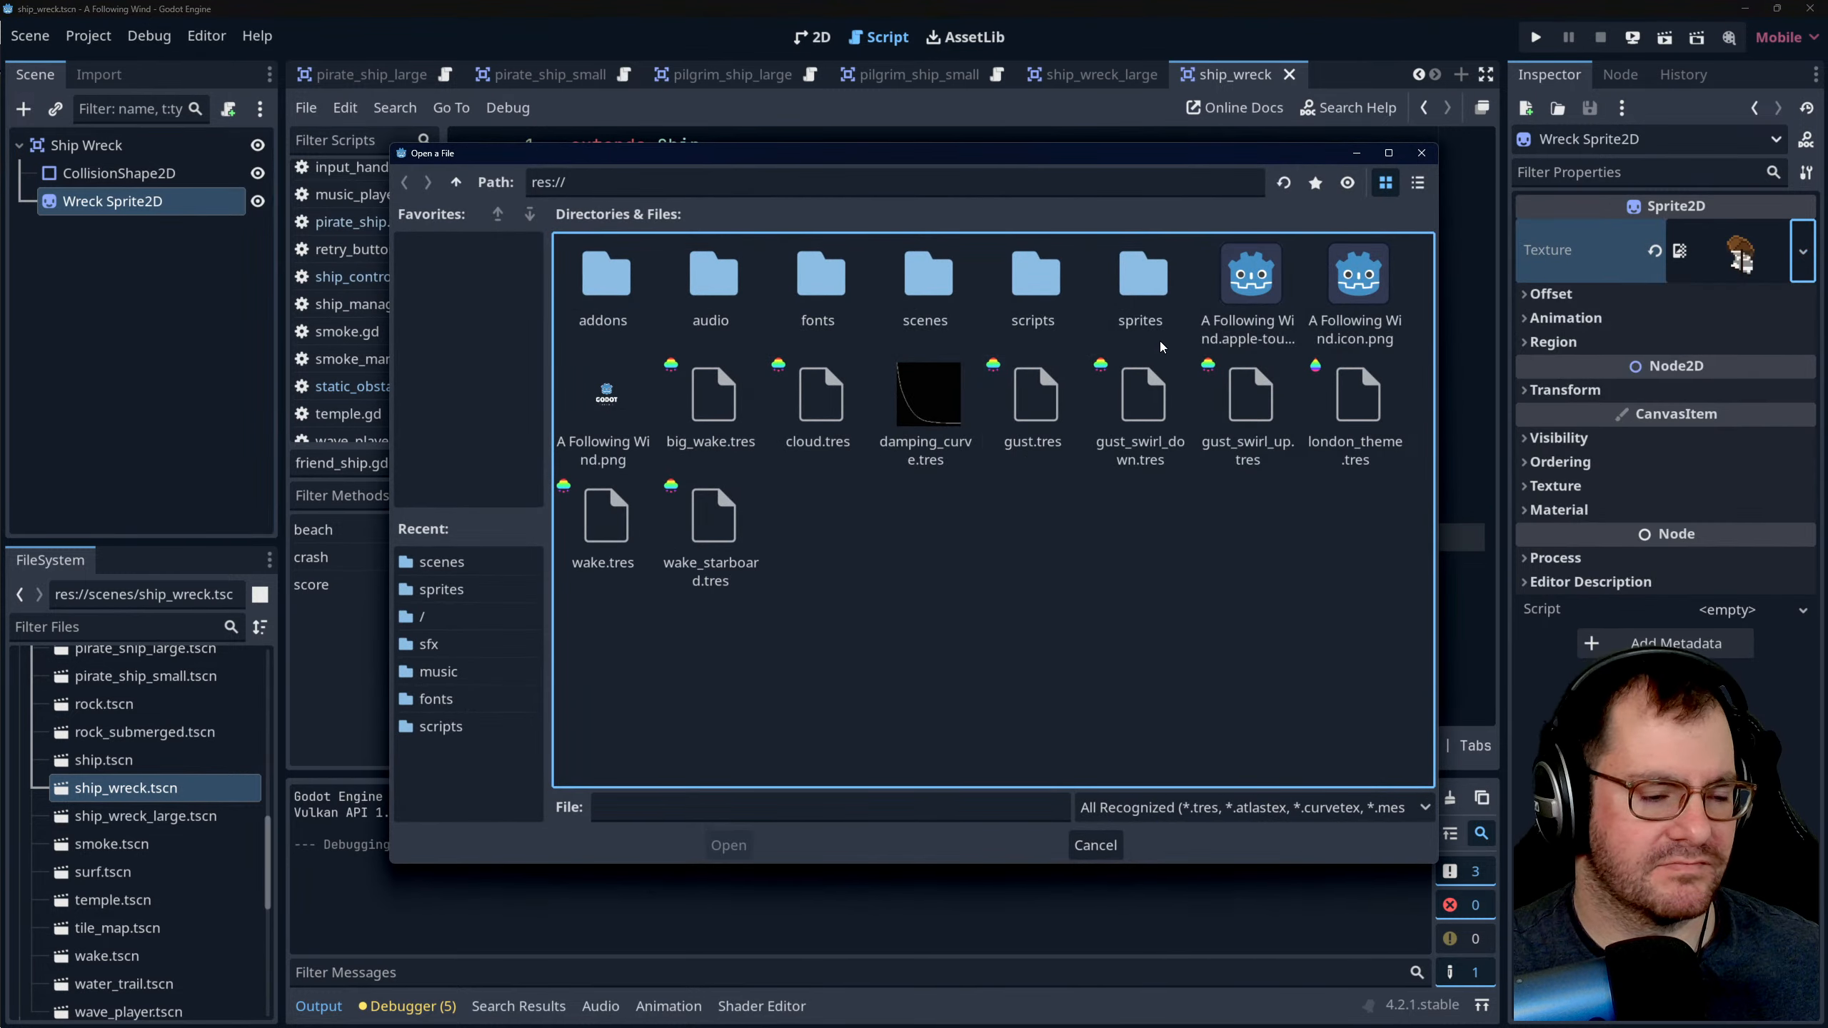
{"action": "left_click", "coordinate": [1149, 287]}
{"action": "double_click", "coordinate": [1148, 282]}
{"action": "scroll", "coordinate": [1002, 494], "scroll_direction": "down", "scroll_amount": 3}
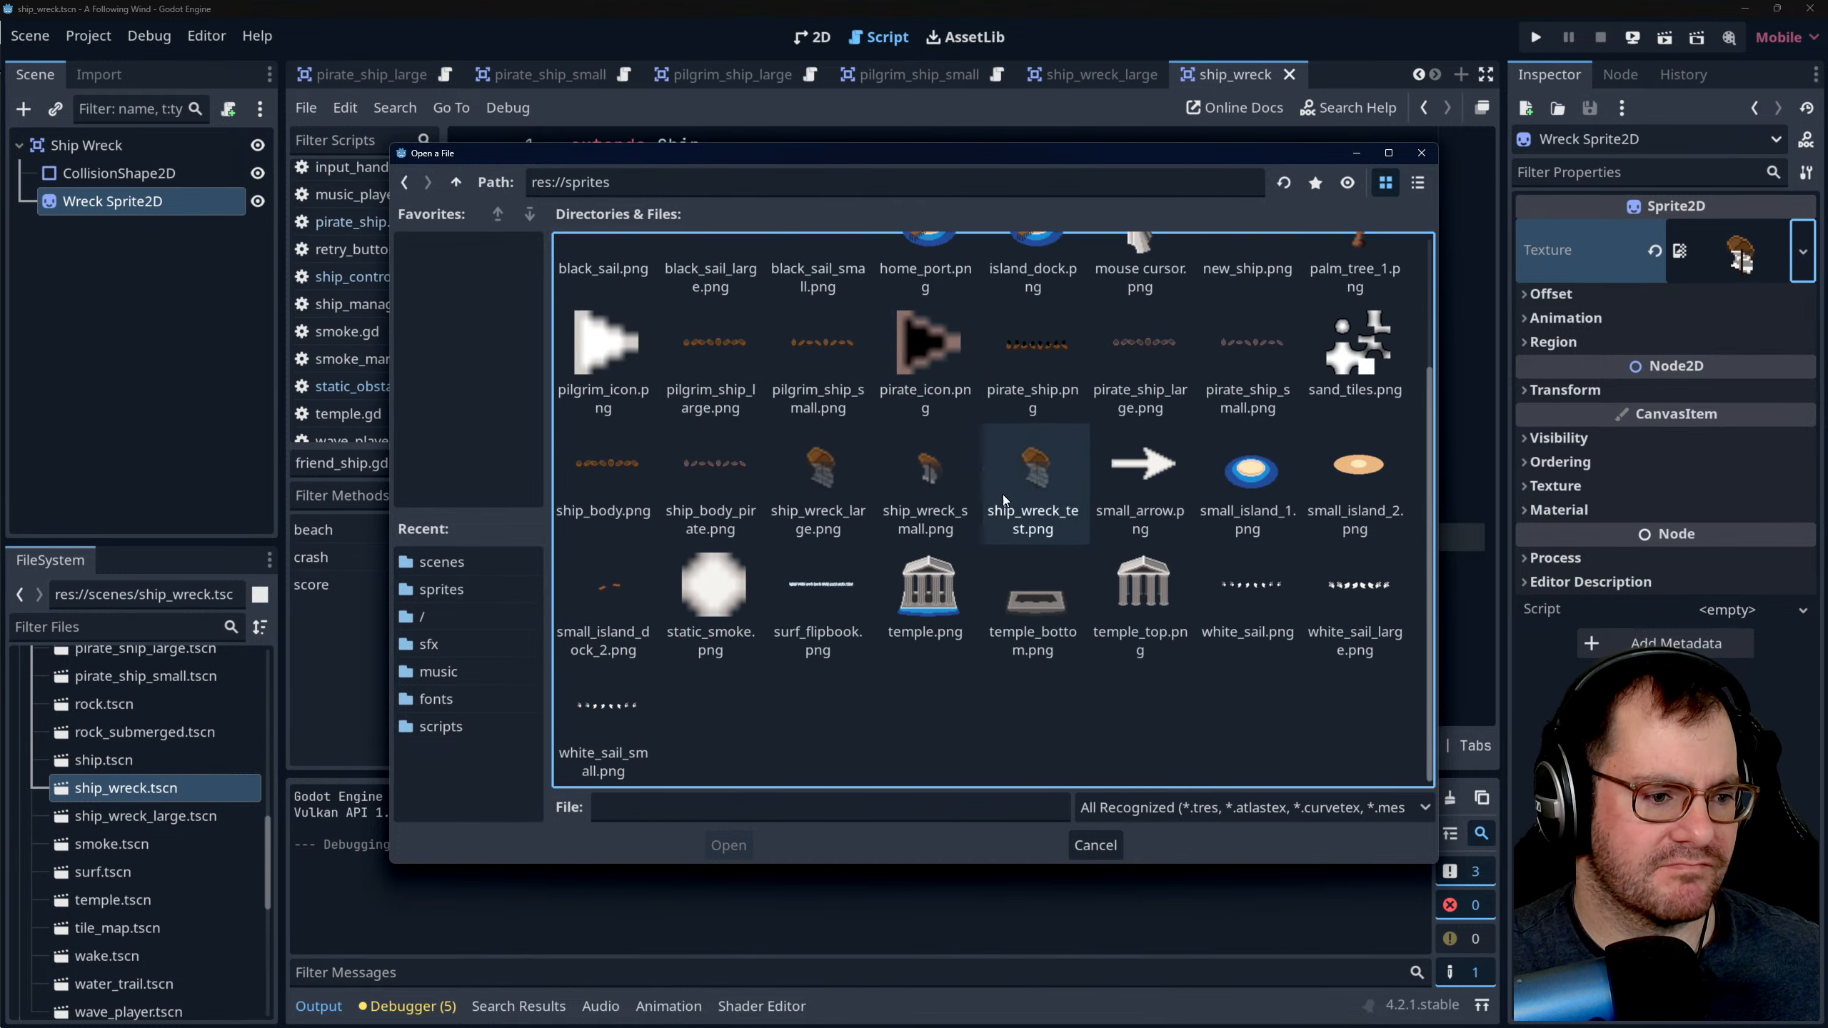
{"action": "left_click", "coordinate": [925, 483]}
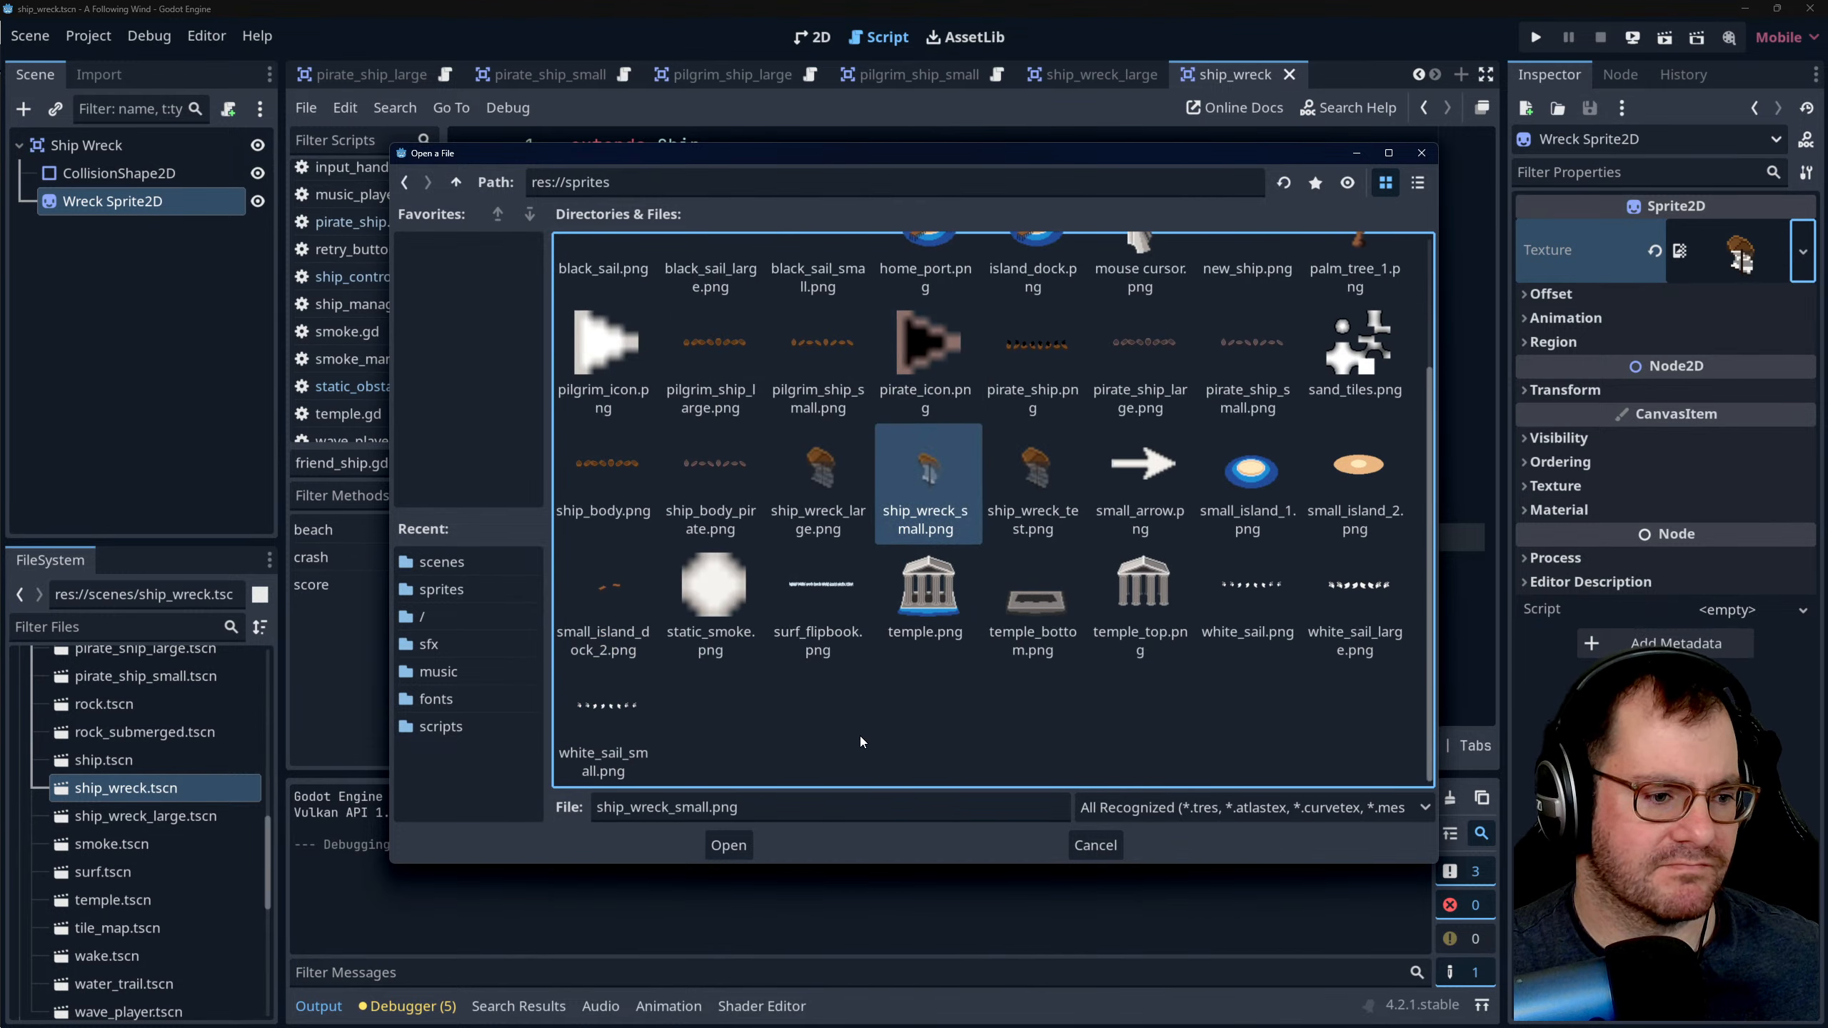
{"action": "left_click", "coordinate": [729, 846]}
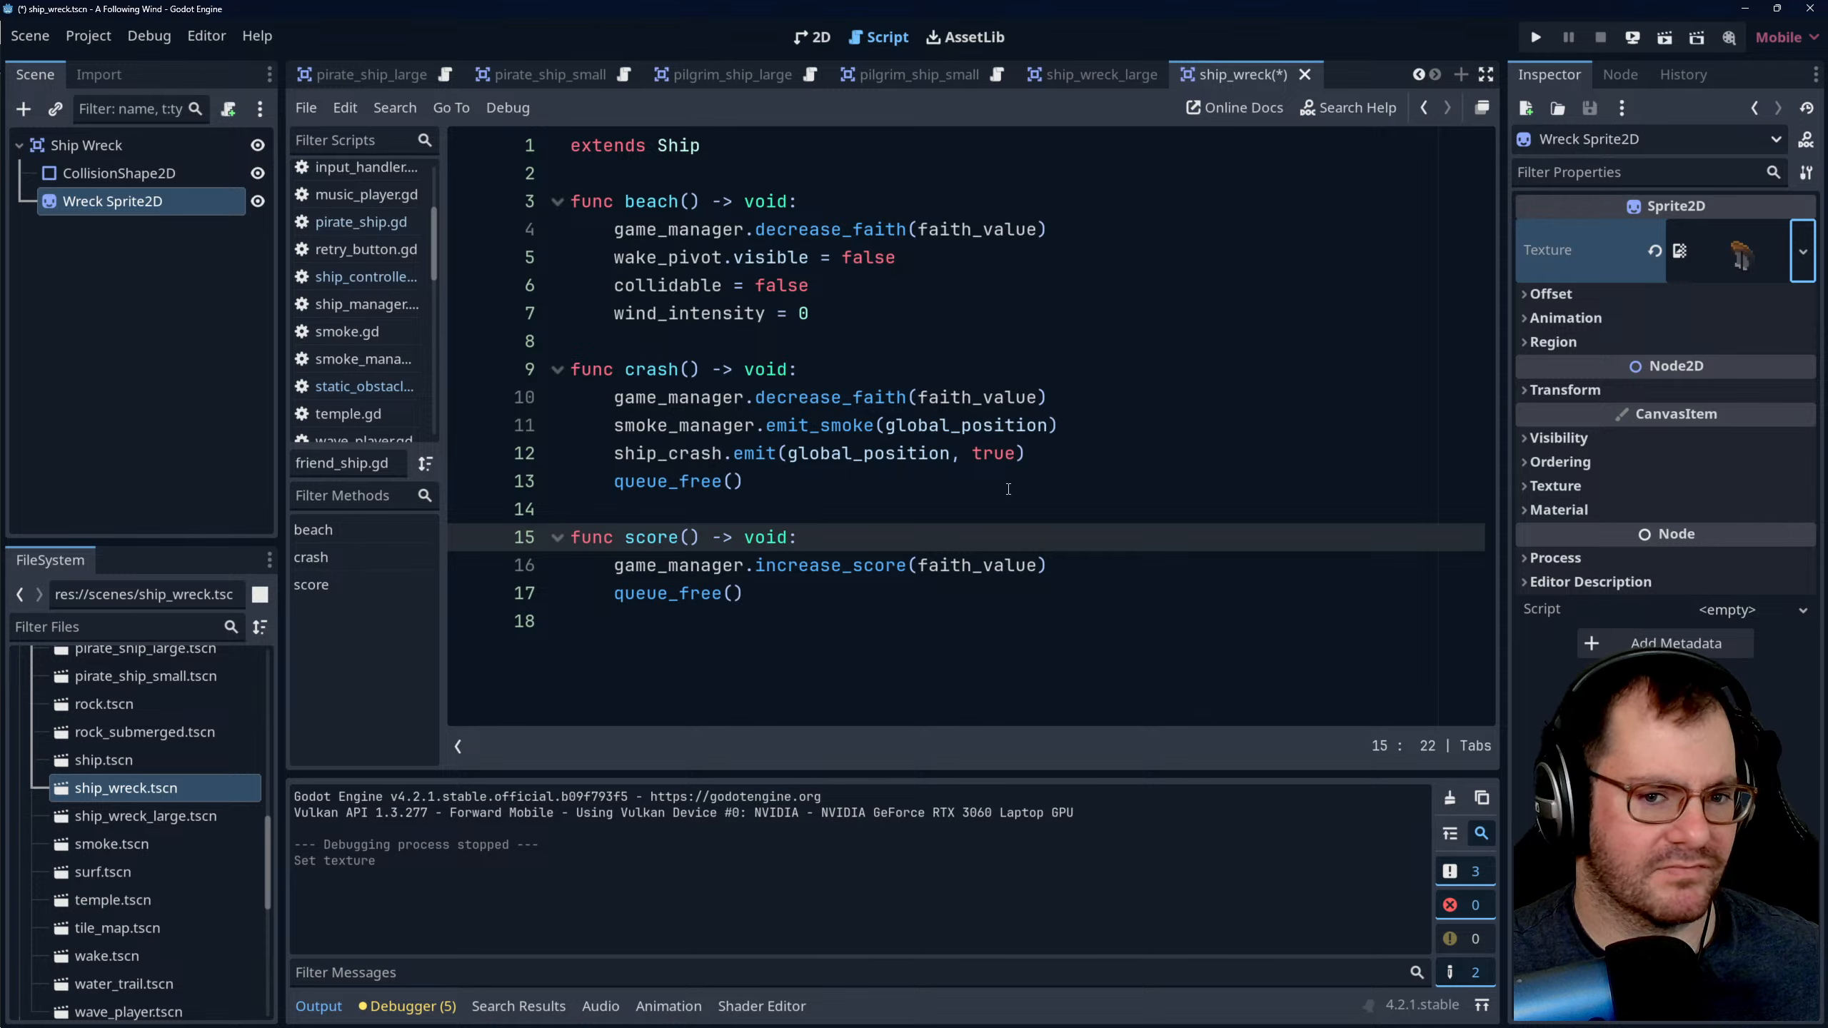
{"action": "left_click", "coordinate": [999, 335]}
{"action": "key", "text": "ctrl+s"}
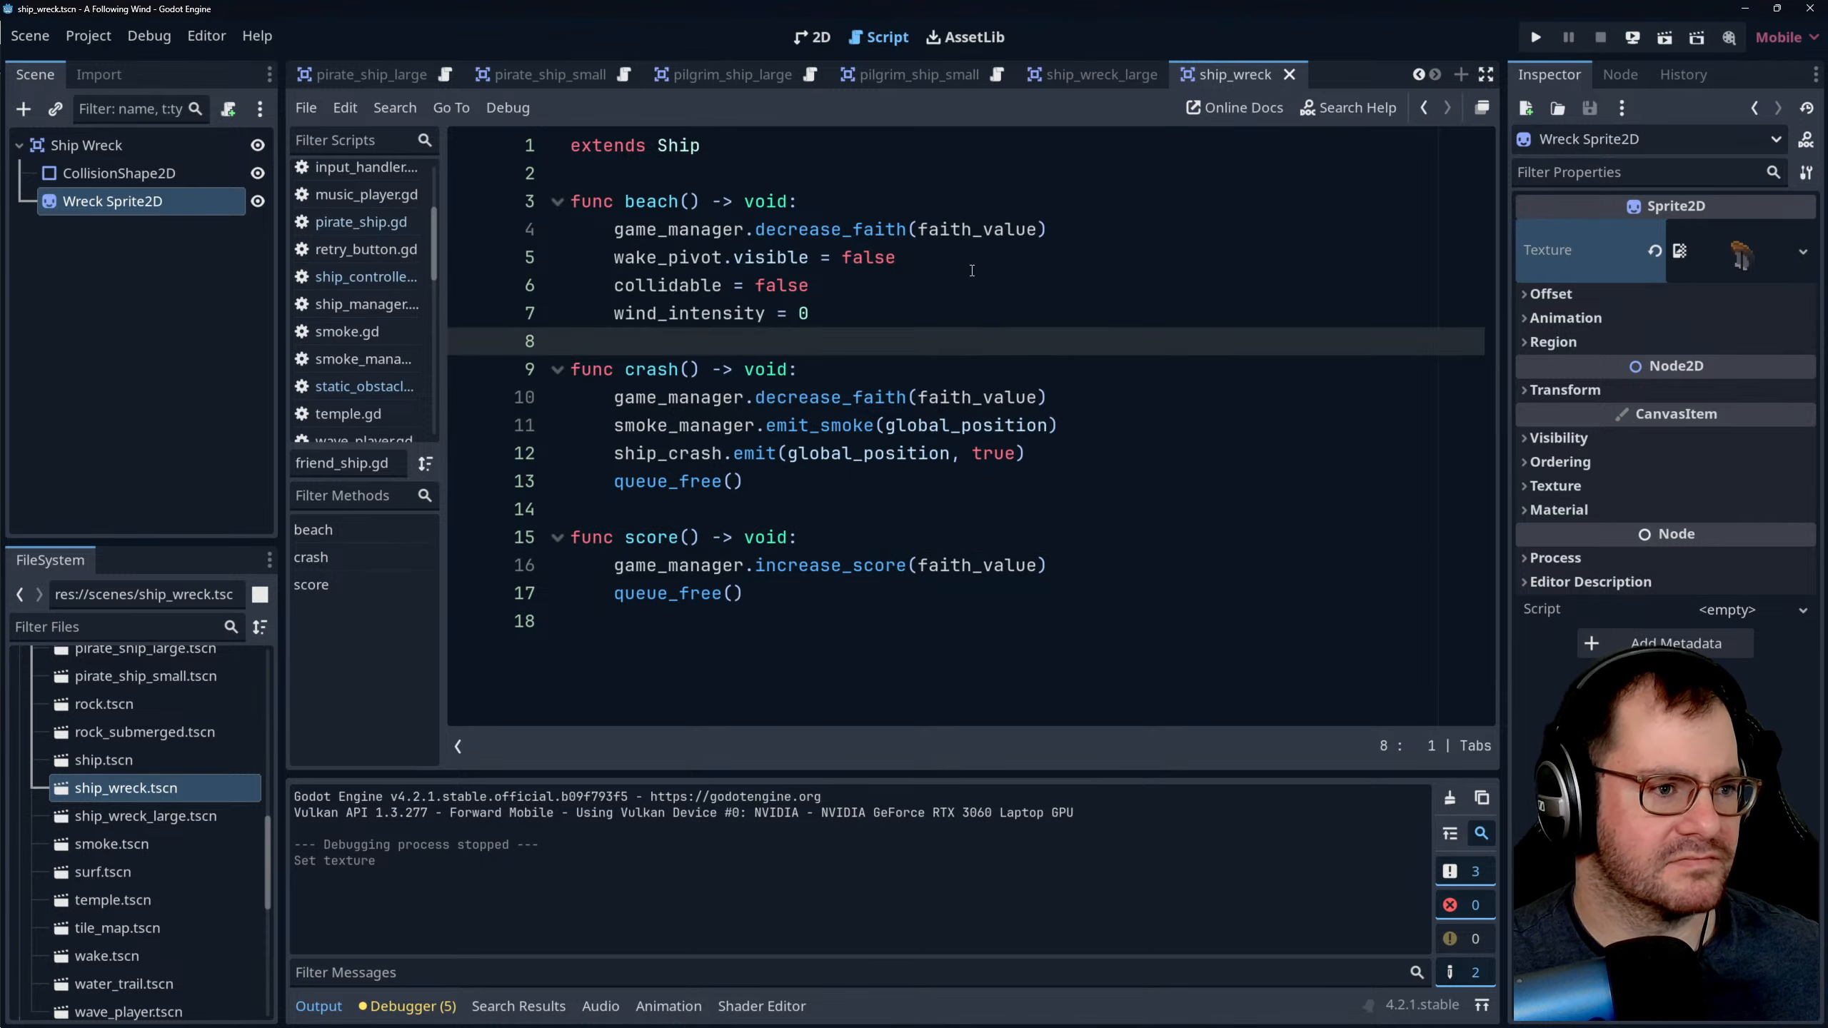
- In the ship_wreck_large scene, set the Wreck Sprite2D texture to ship_wreck_large.png from the sprites folder and save the scene
{"action": "left_click", "coordinate": [1071, 85]}
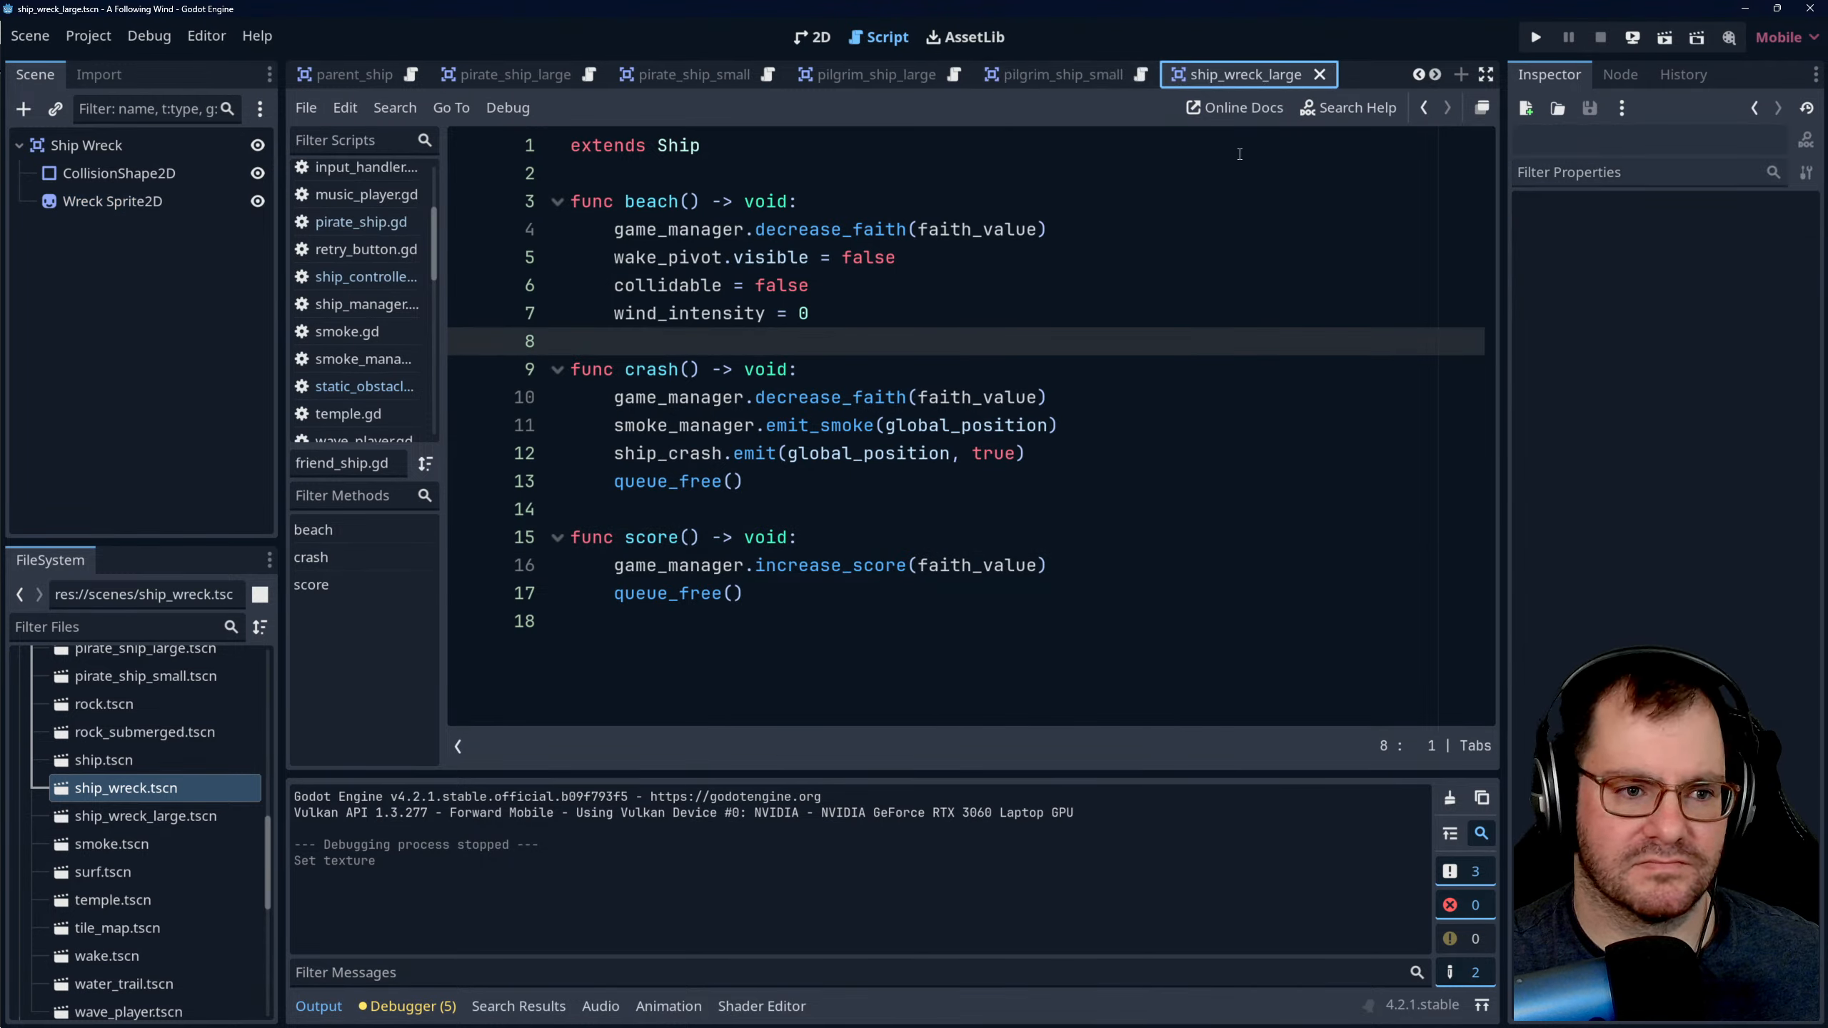
{"action": "left_click", "coordinate": [148, 201]}
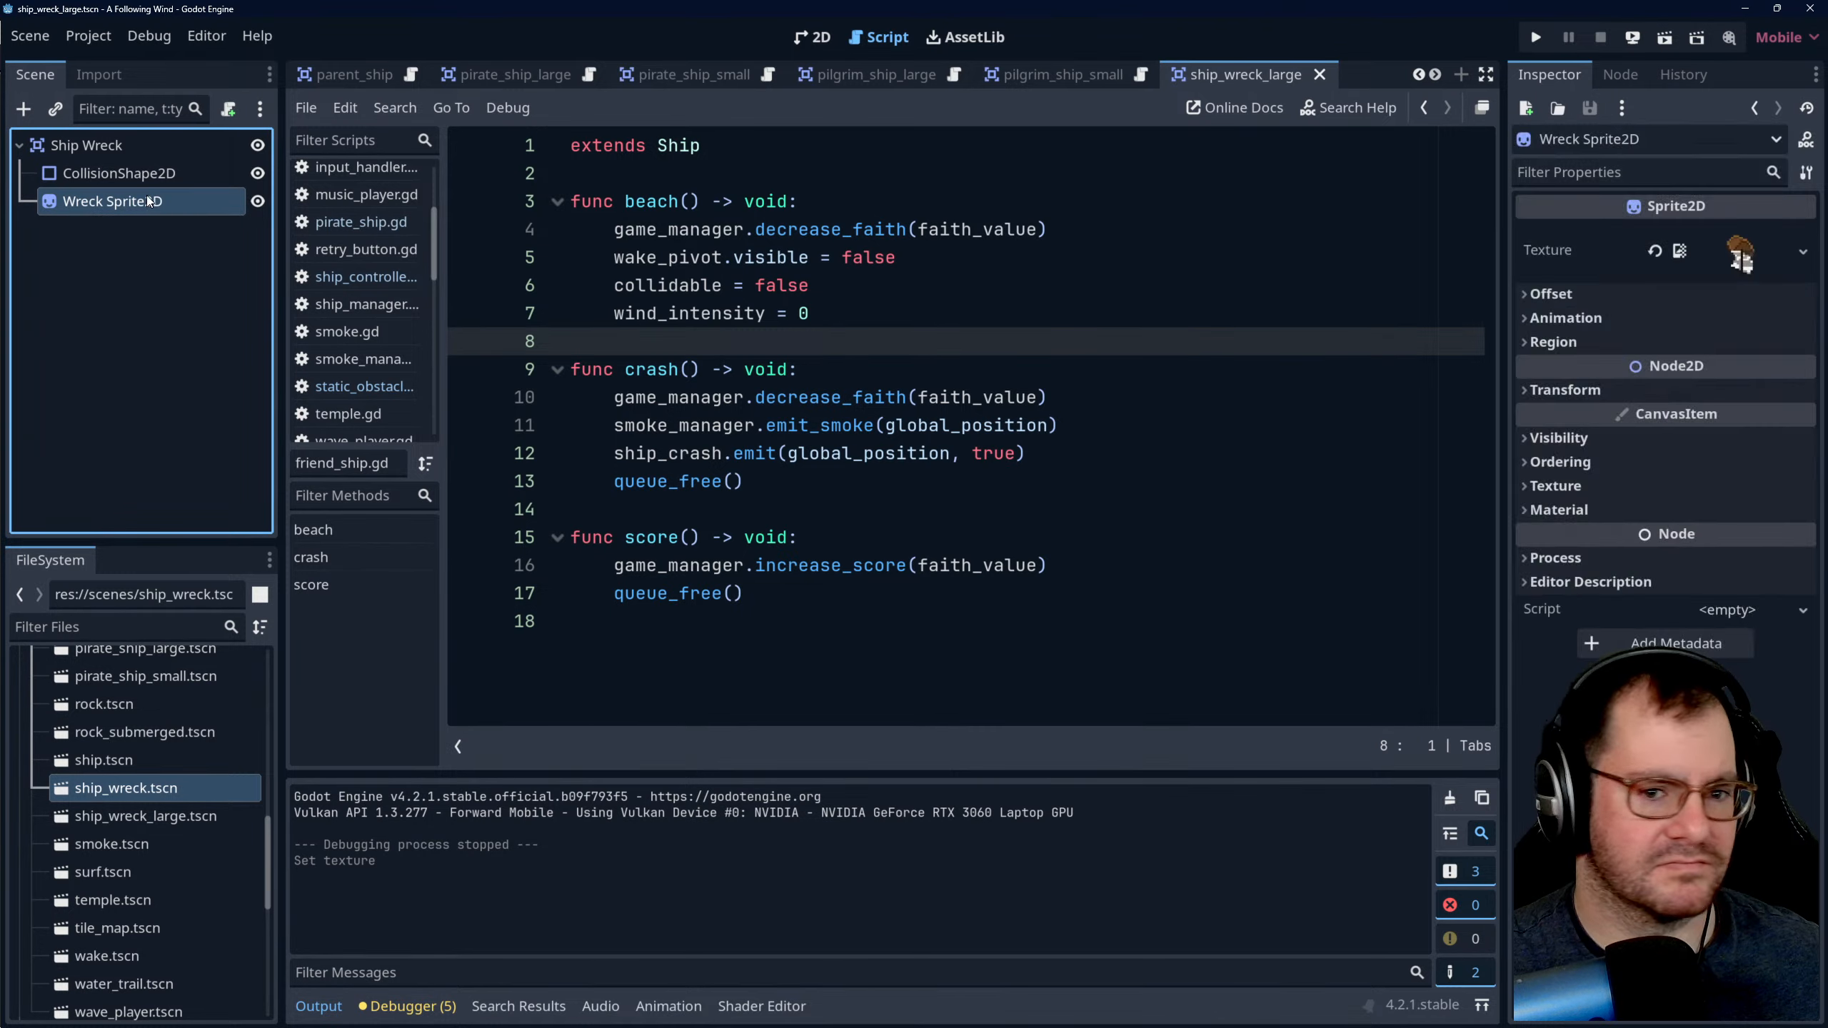
{"action": "left_click", "coordinate": [1803, 253]}
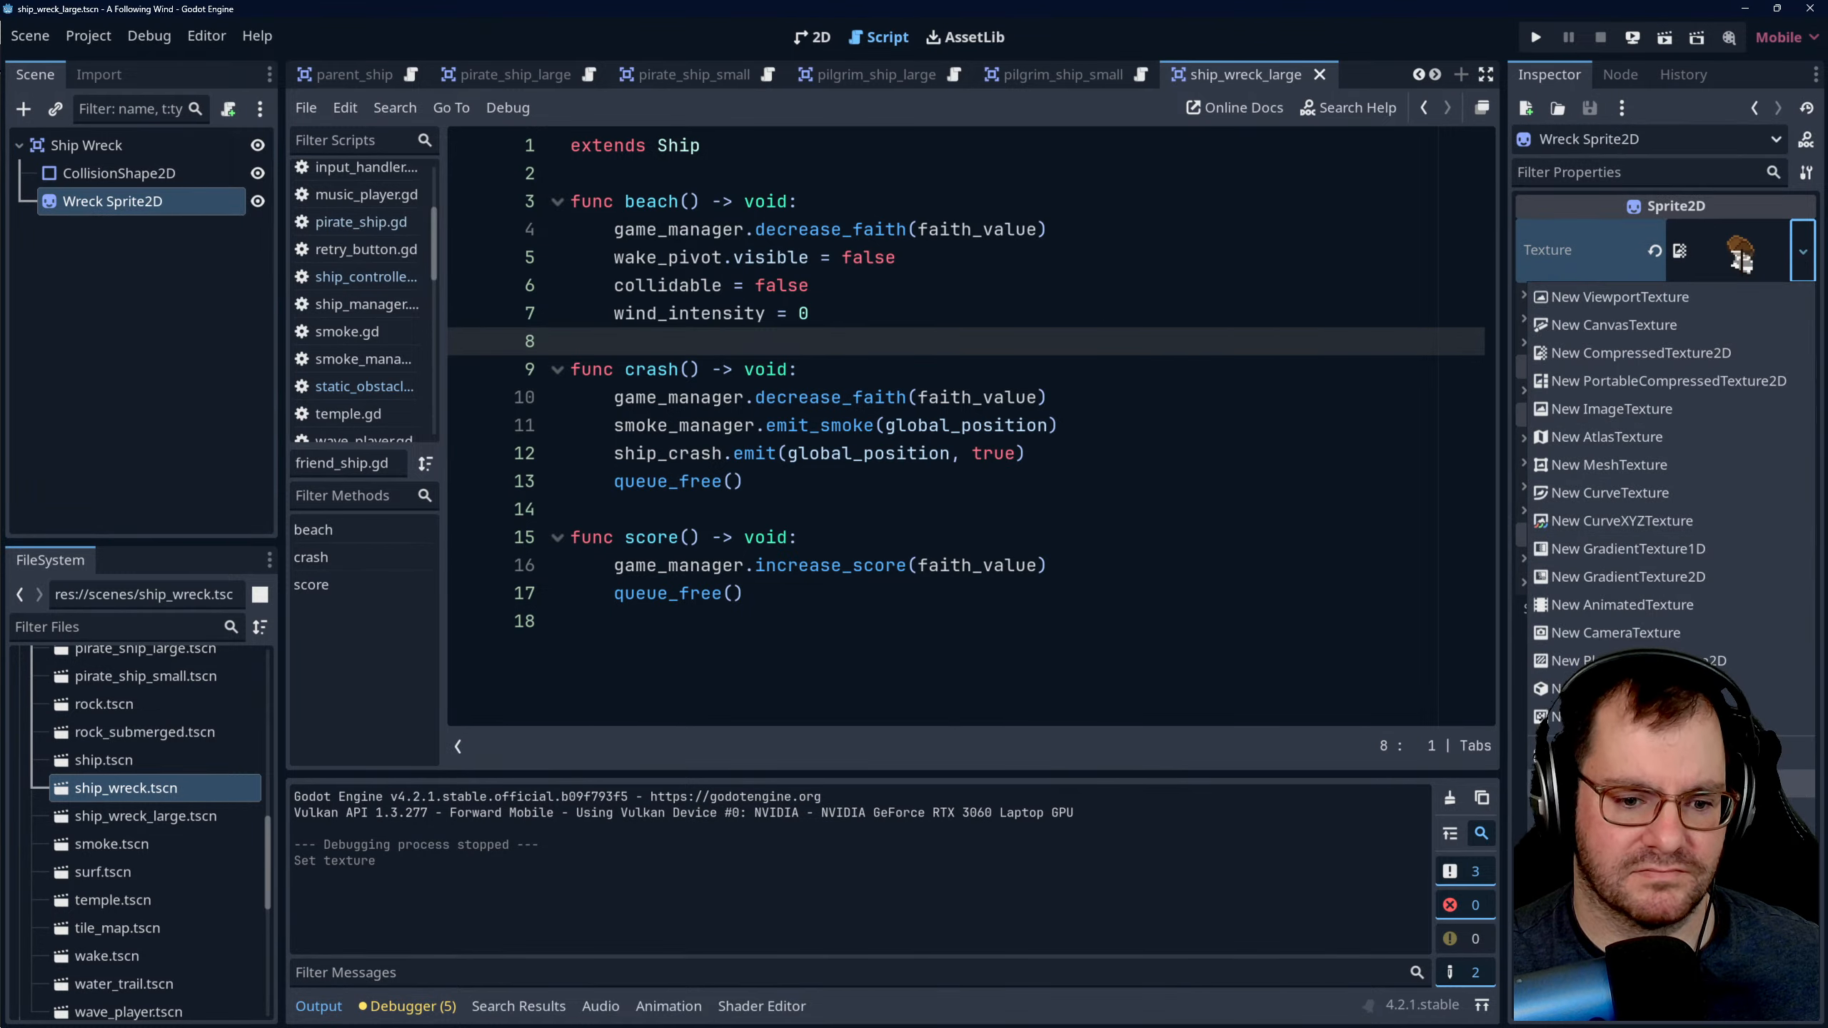
{"action": "left_click", "coordinate": [1676, 783]}
{"action": "left_click", "coordinate": [1115, 302]}
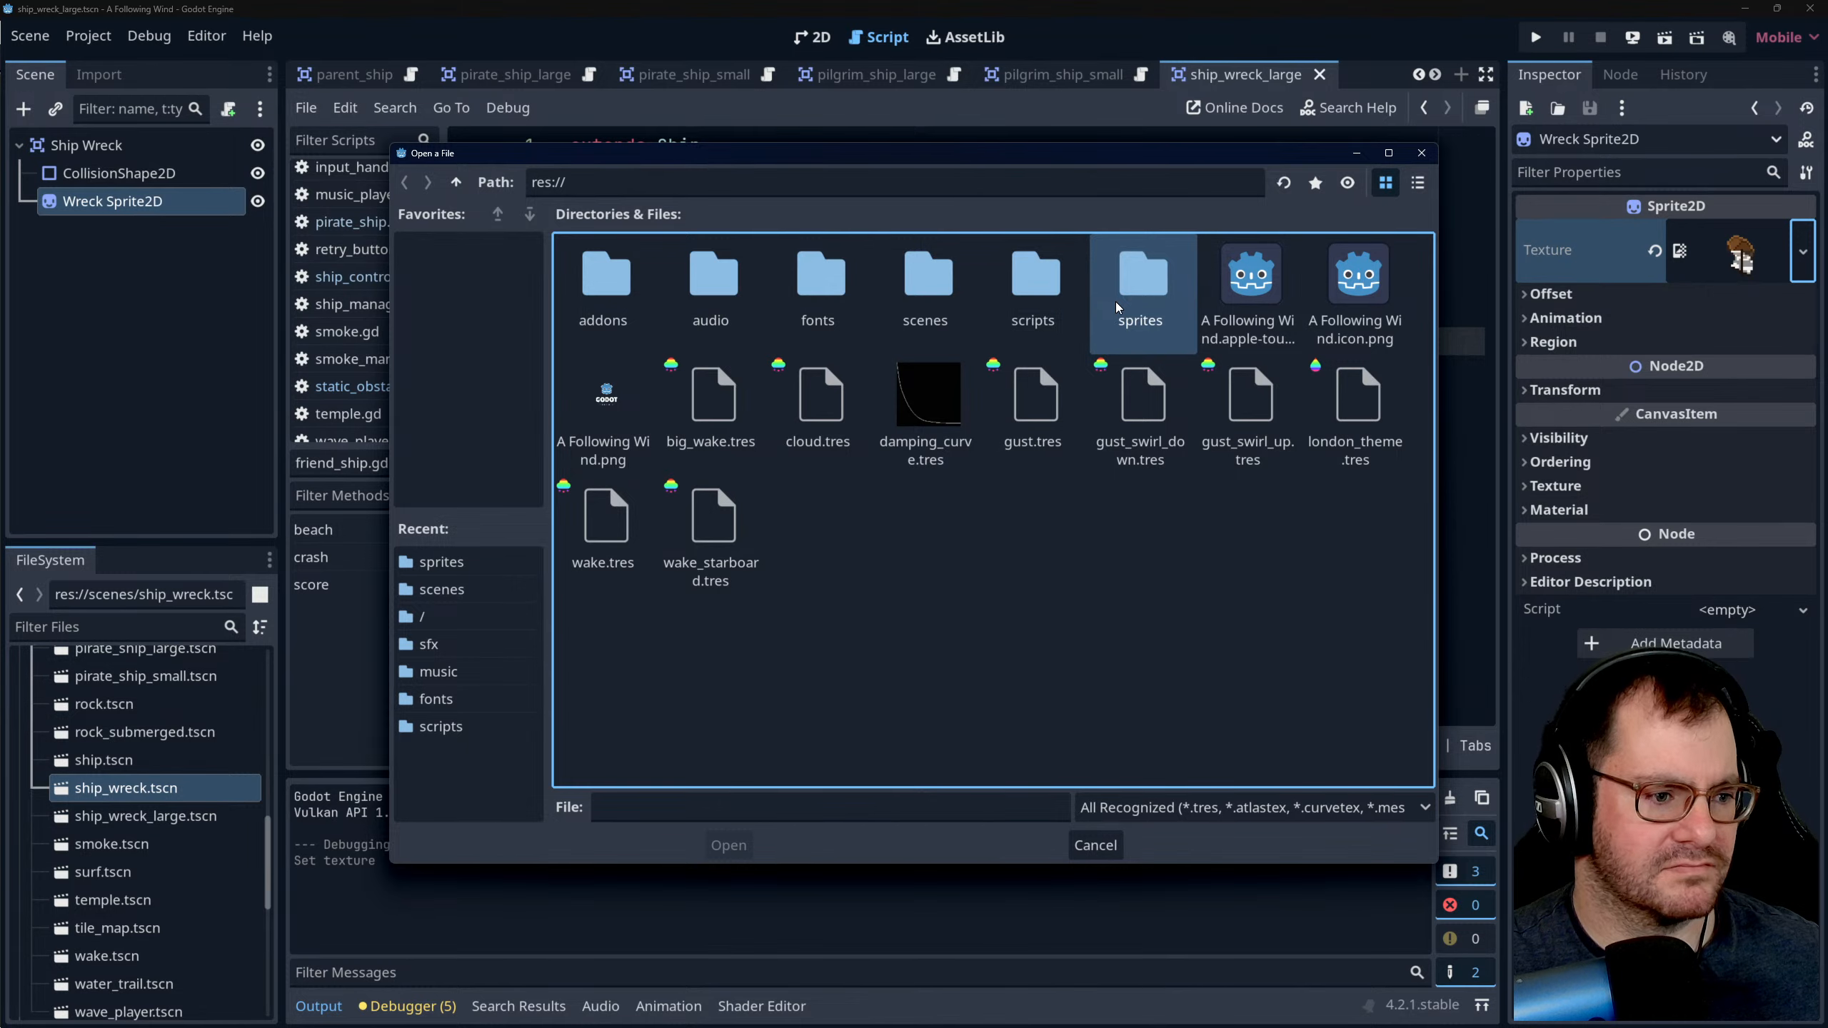
{"action": "double_click", "coordinate": [1131, 302]}
{"action": "left_click", "coordinate": [814, 636]}
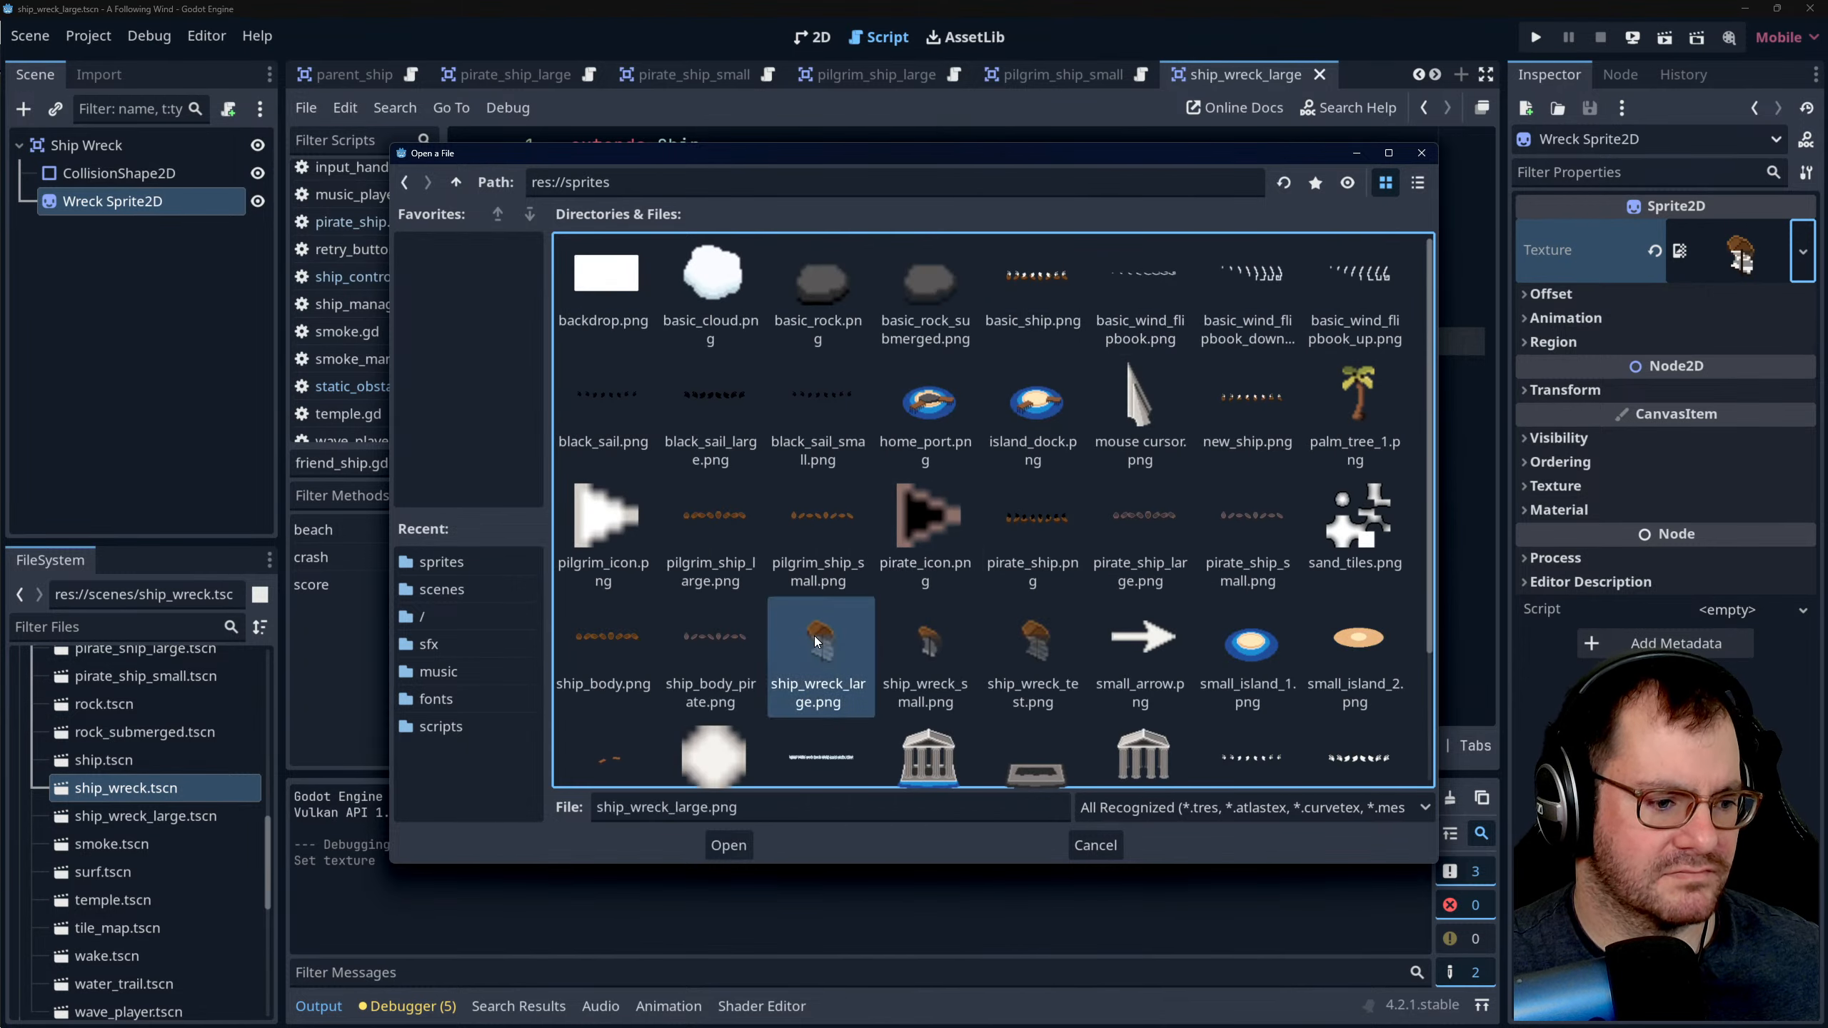
{"action": "left_click", "coordinate": [733, 848]}
{"action": "left_click", "coordinate": [1040, 399]}
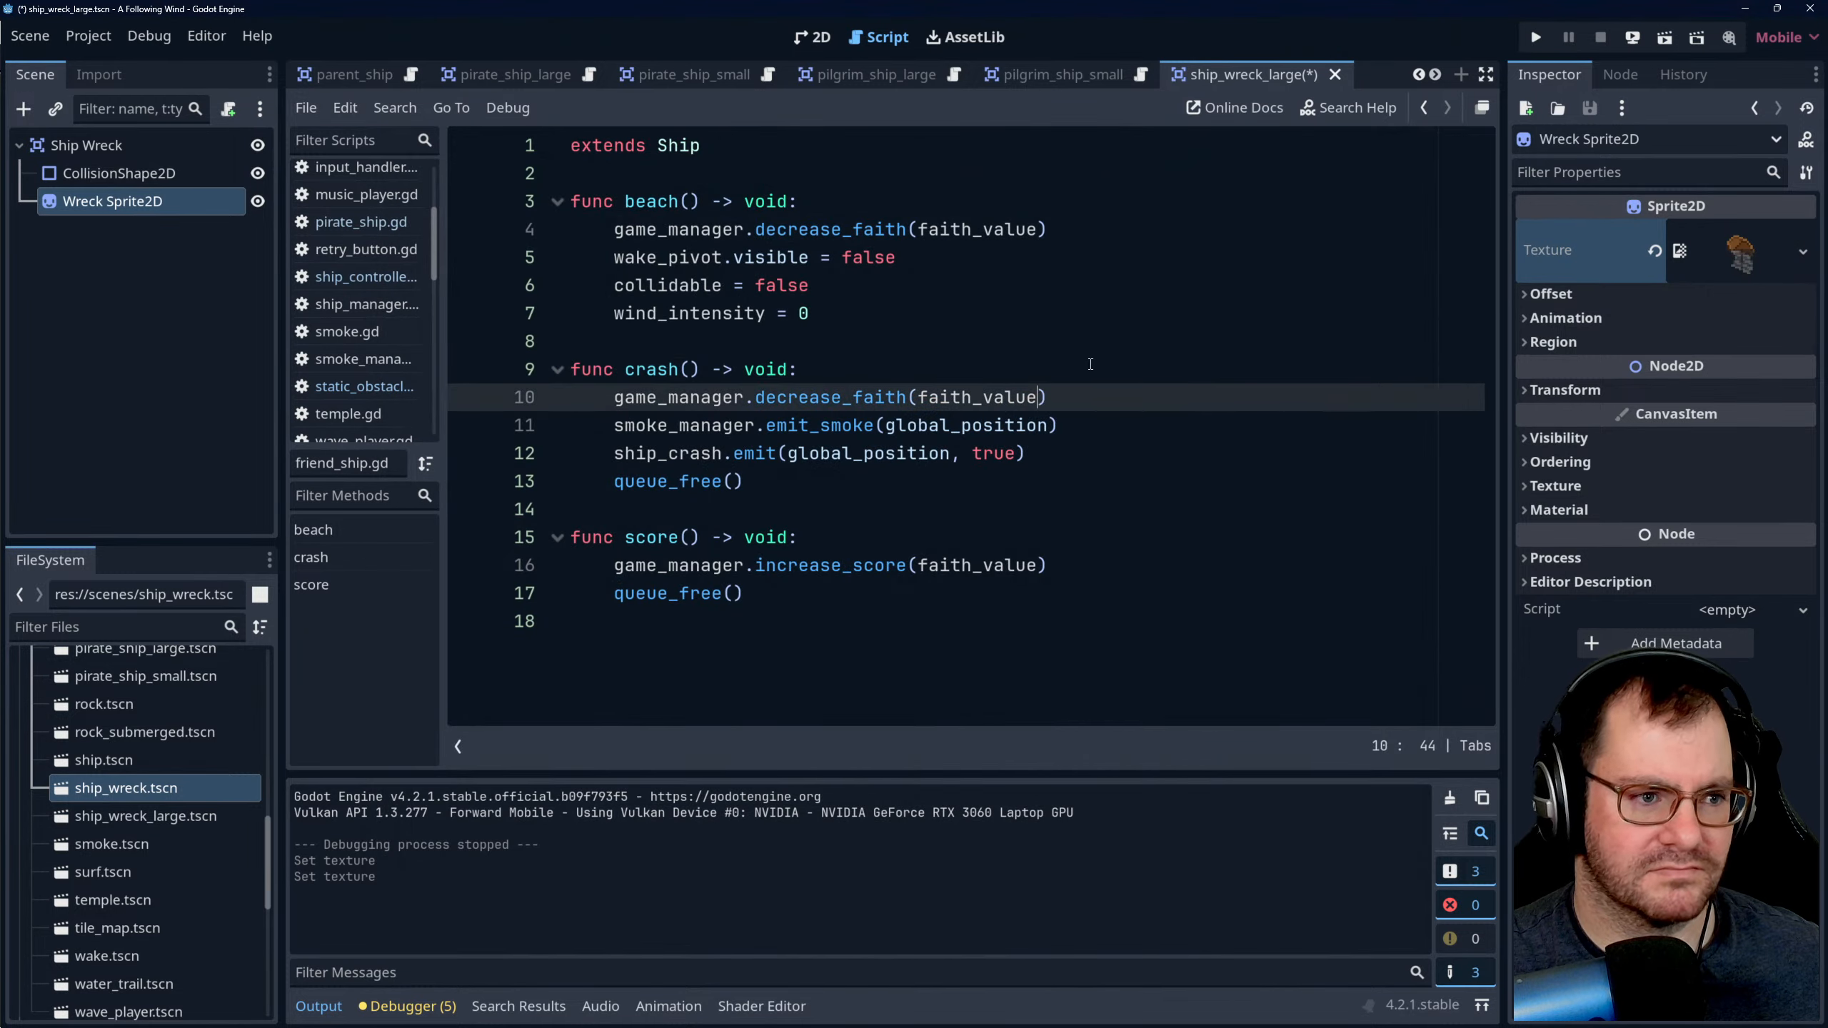
- Look over the main and ship_wreck_large scenes and check the wreck scene files in the project's scenes folder
{"action": "left_click", "coordinate": [1101, 74]}
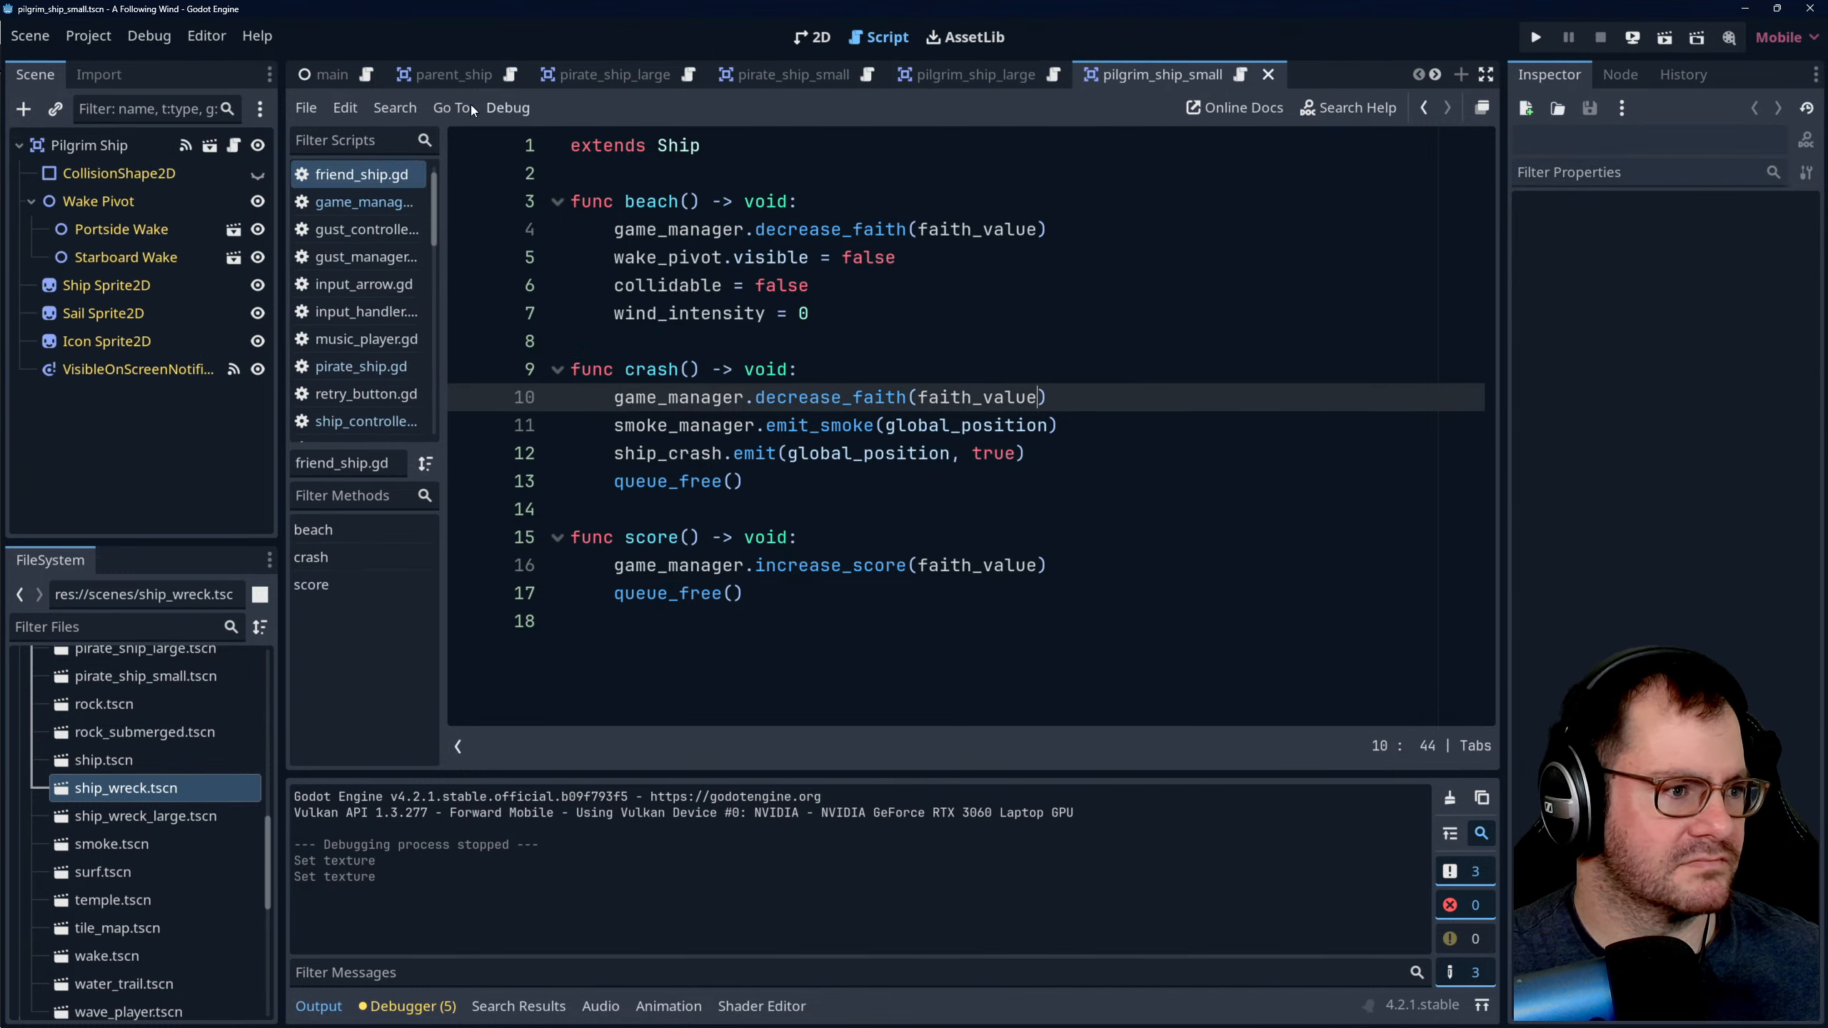
{"action": "left_click", "coordinate": [320, 74]}
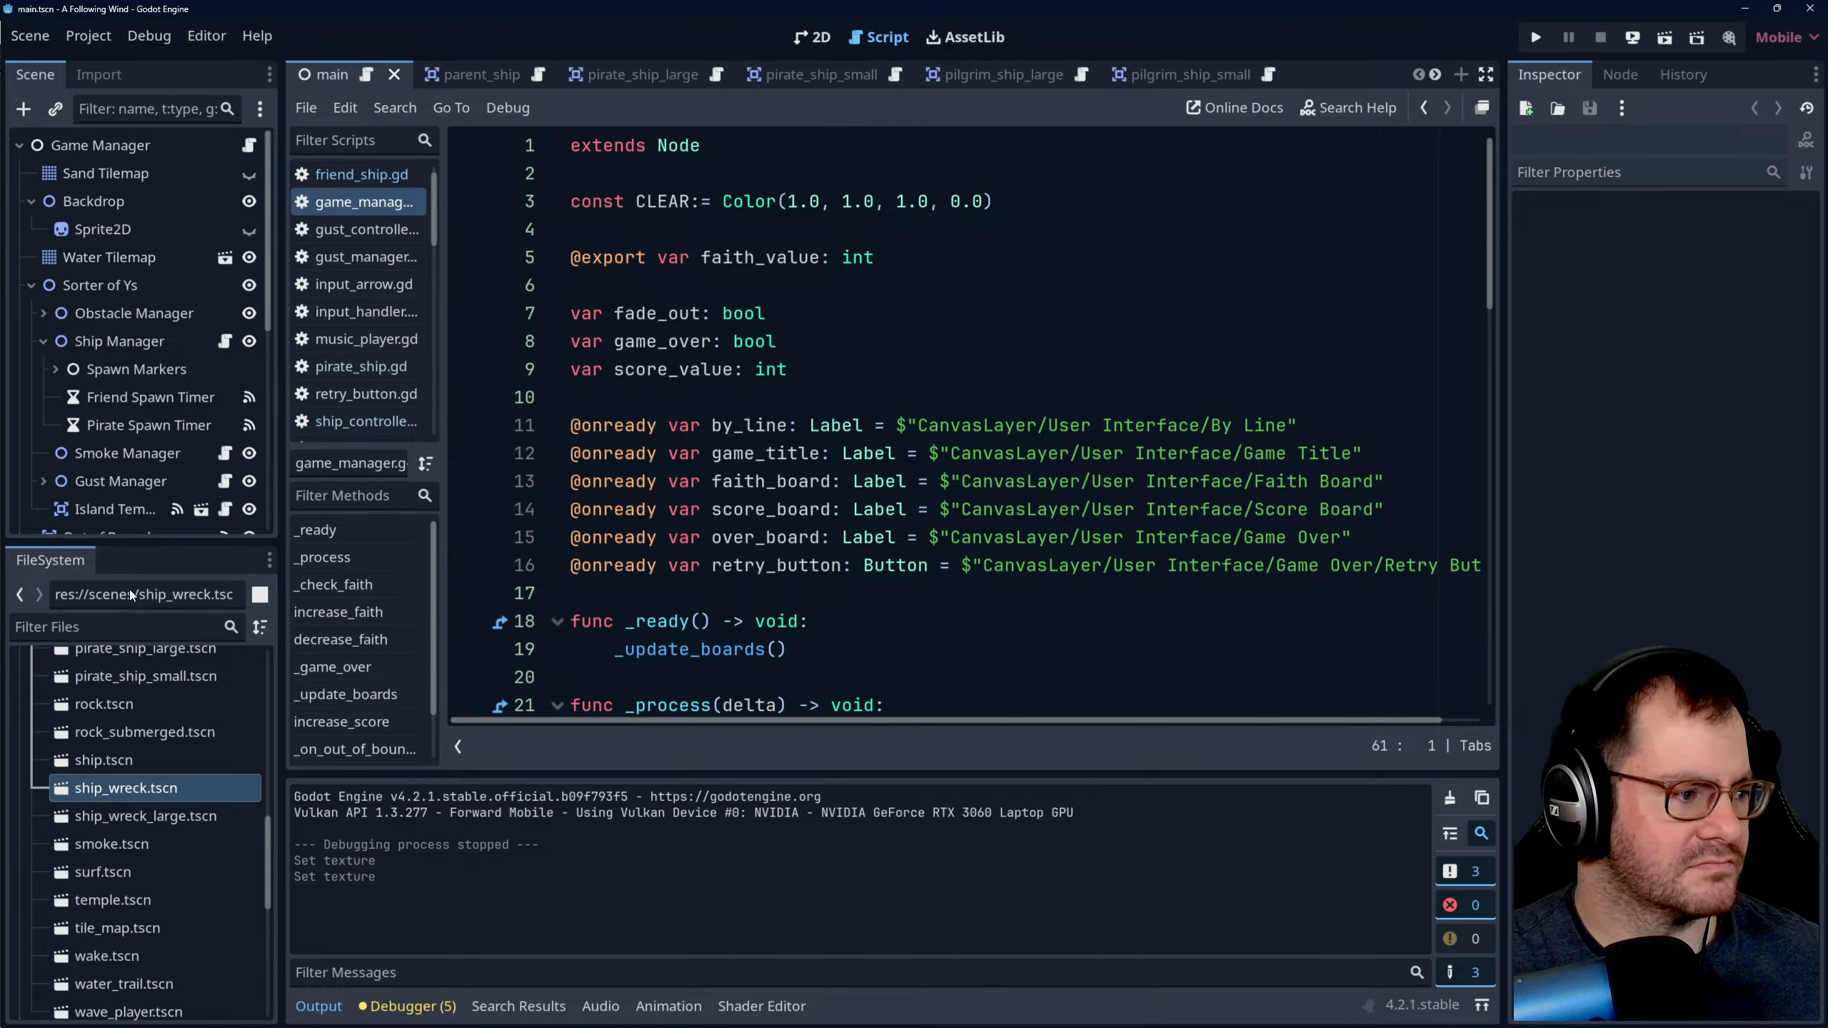
{"action": "double_click", "coordinate": [127, 823]}
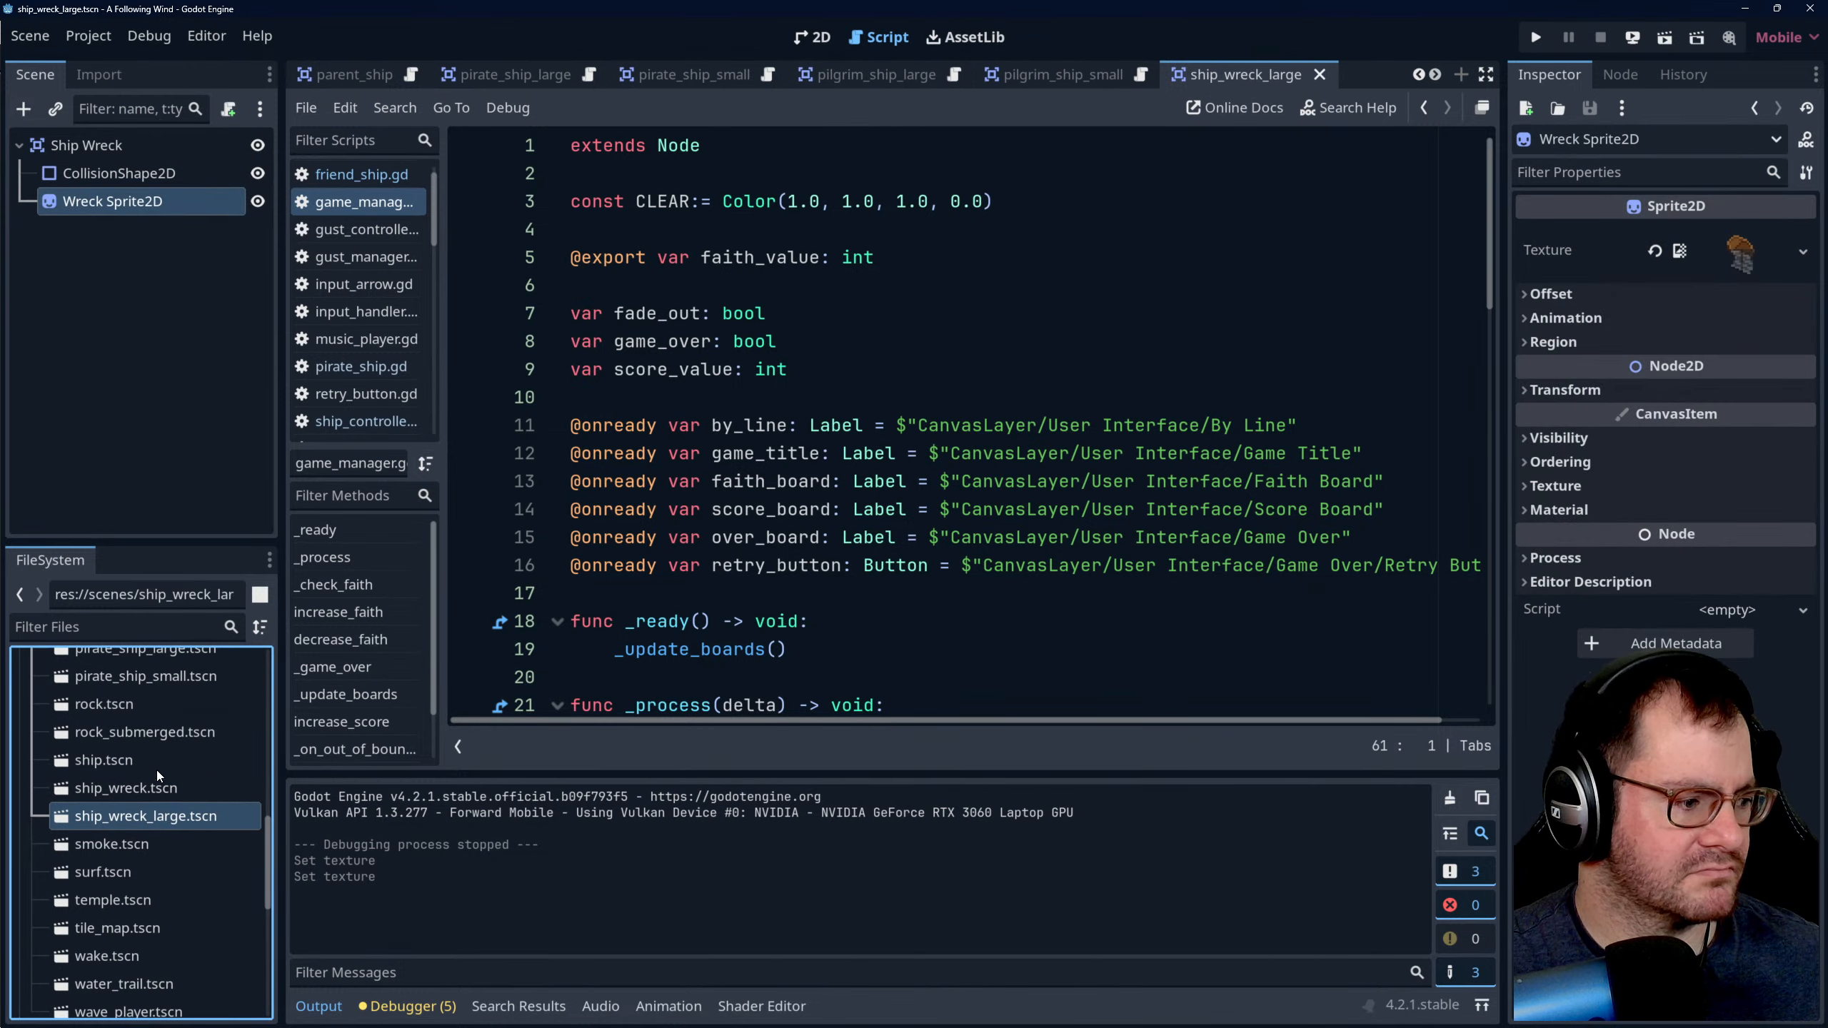
{"action": "scroll", "coordinate": [159, 769], "scroll_direction": "down", "scroll_amount": 3}
{"action": "scroll", "coordinate": [157, 768], "scroll_direction": "up", "scroll_amount": 5}
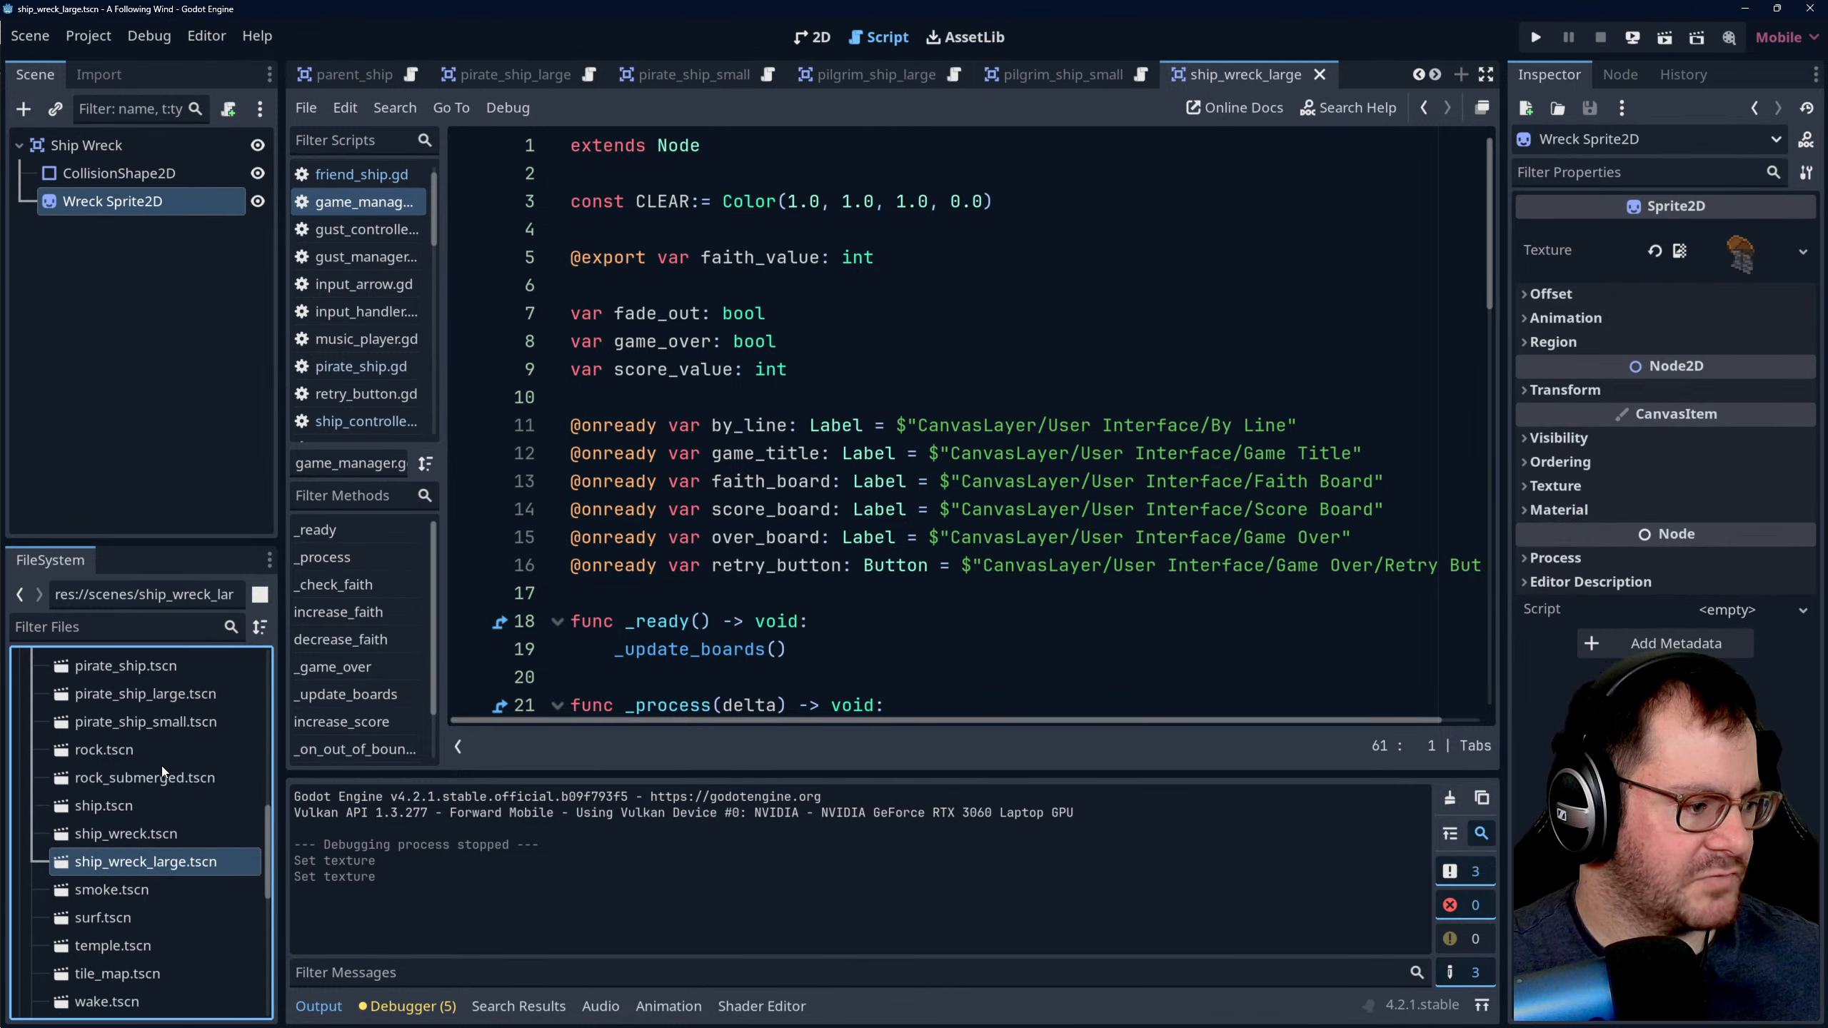
{"action": "scroll", "coordinate": [162, 822], "scroll_direction": "up", "scroll_amount": 2}
{"action": "scroll", "coordinate": [171, 820], "scroll_direction": "down", "scroll_amount": 2}
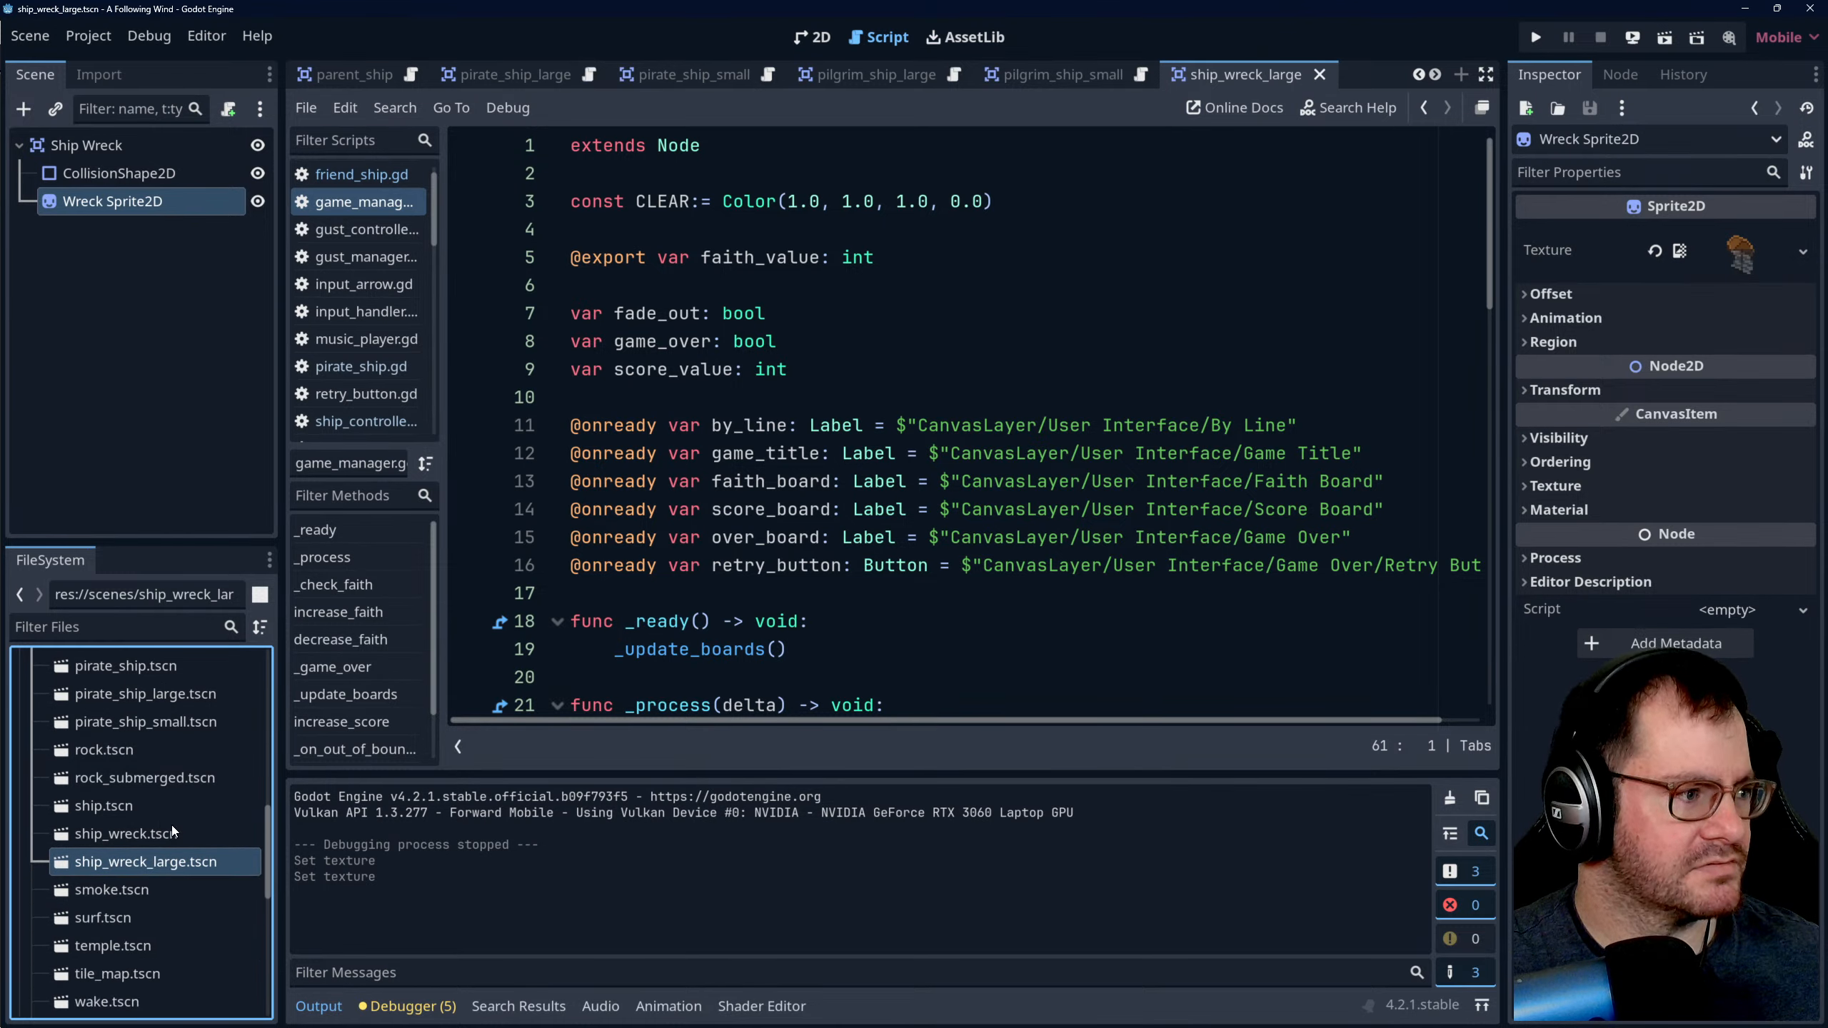
- Reopen the ship_wreck scene and save a copy of it as ship_wreck_small.tscn in the scenes folder
{"action": "double_click", "coordinate": [141, 841]}
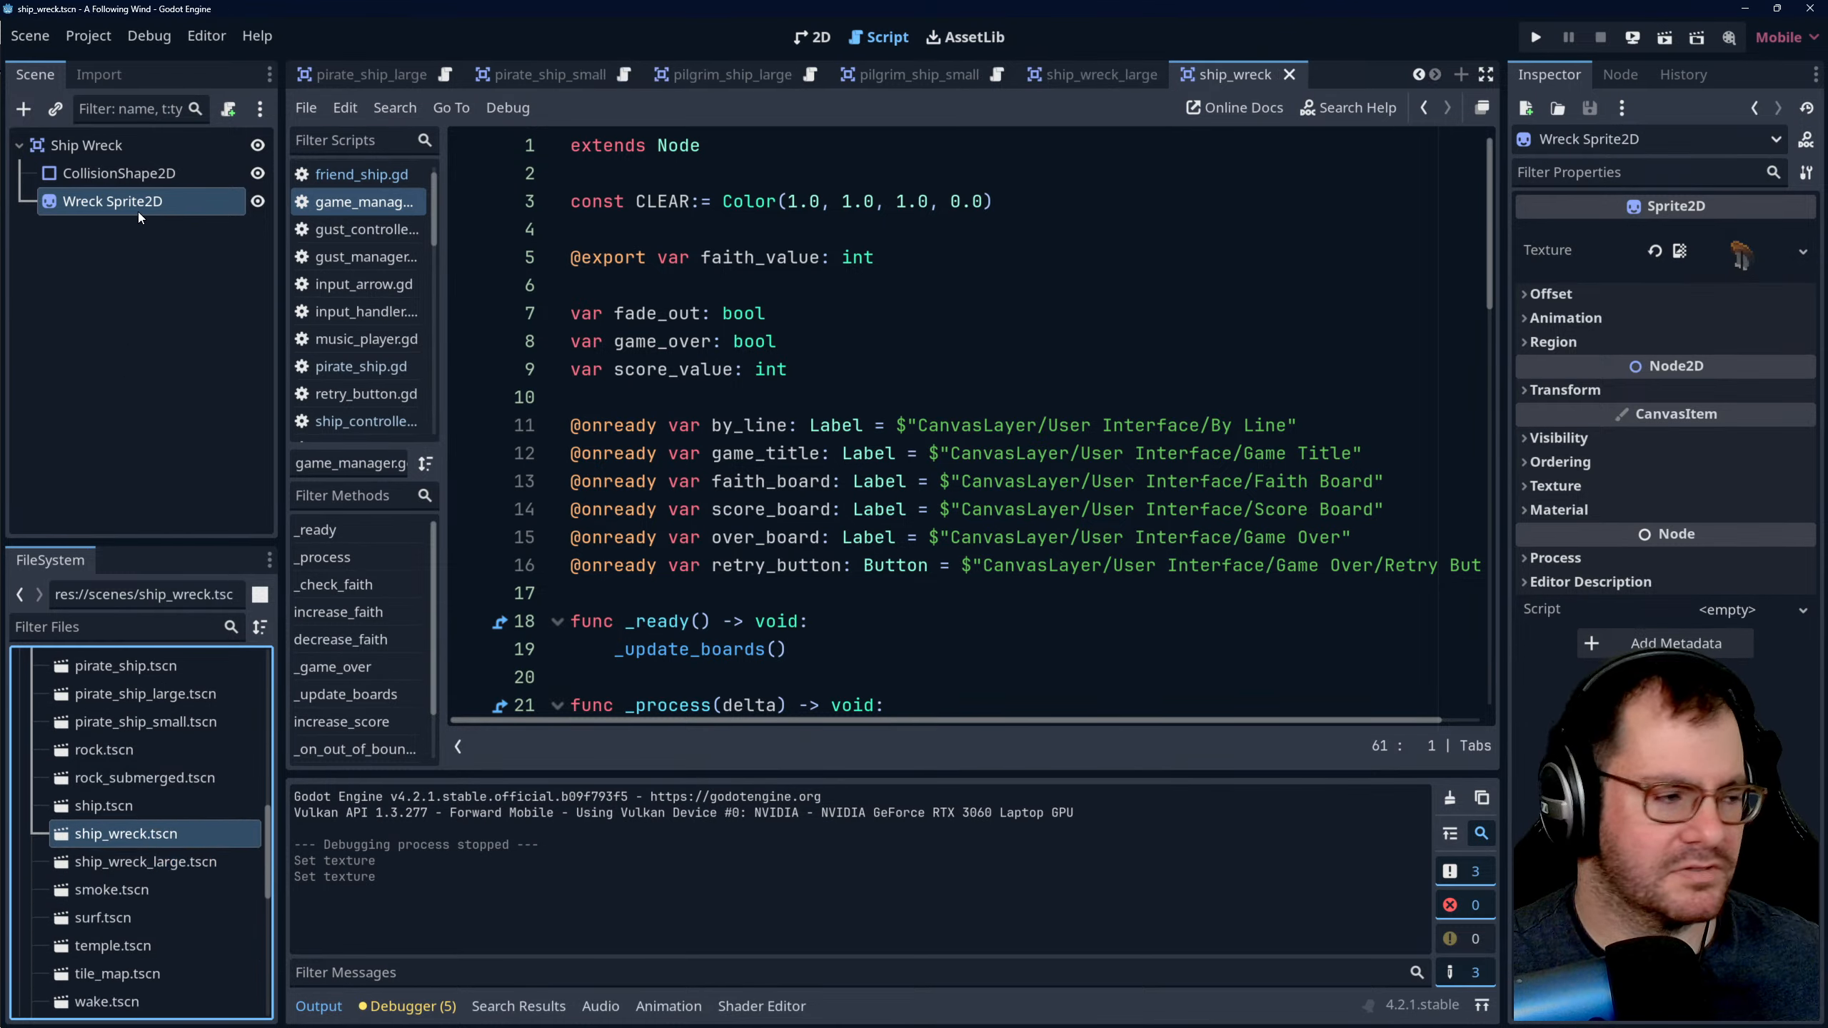
{"action": "left_click", "coordinate": [30, 36]}
{"action": "left_click", "coordinate": [65, 233]}
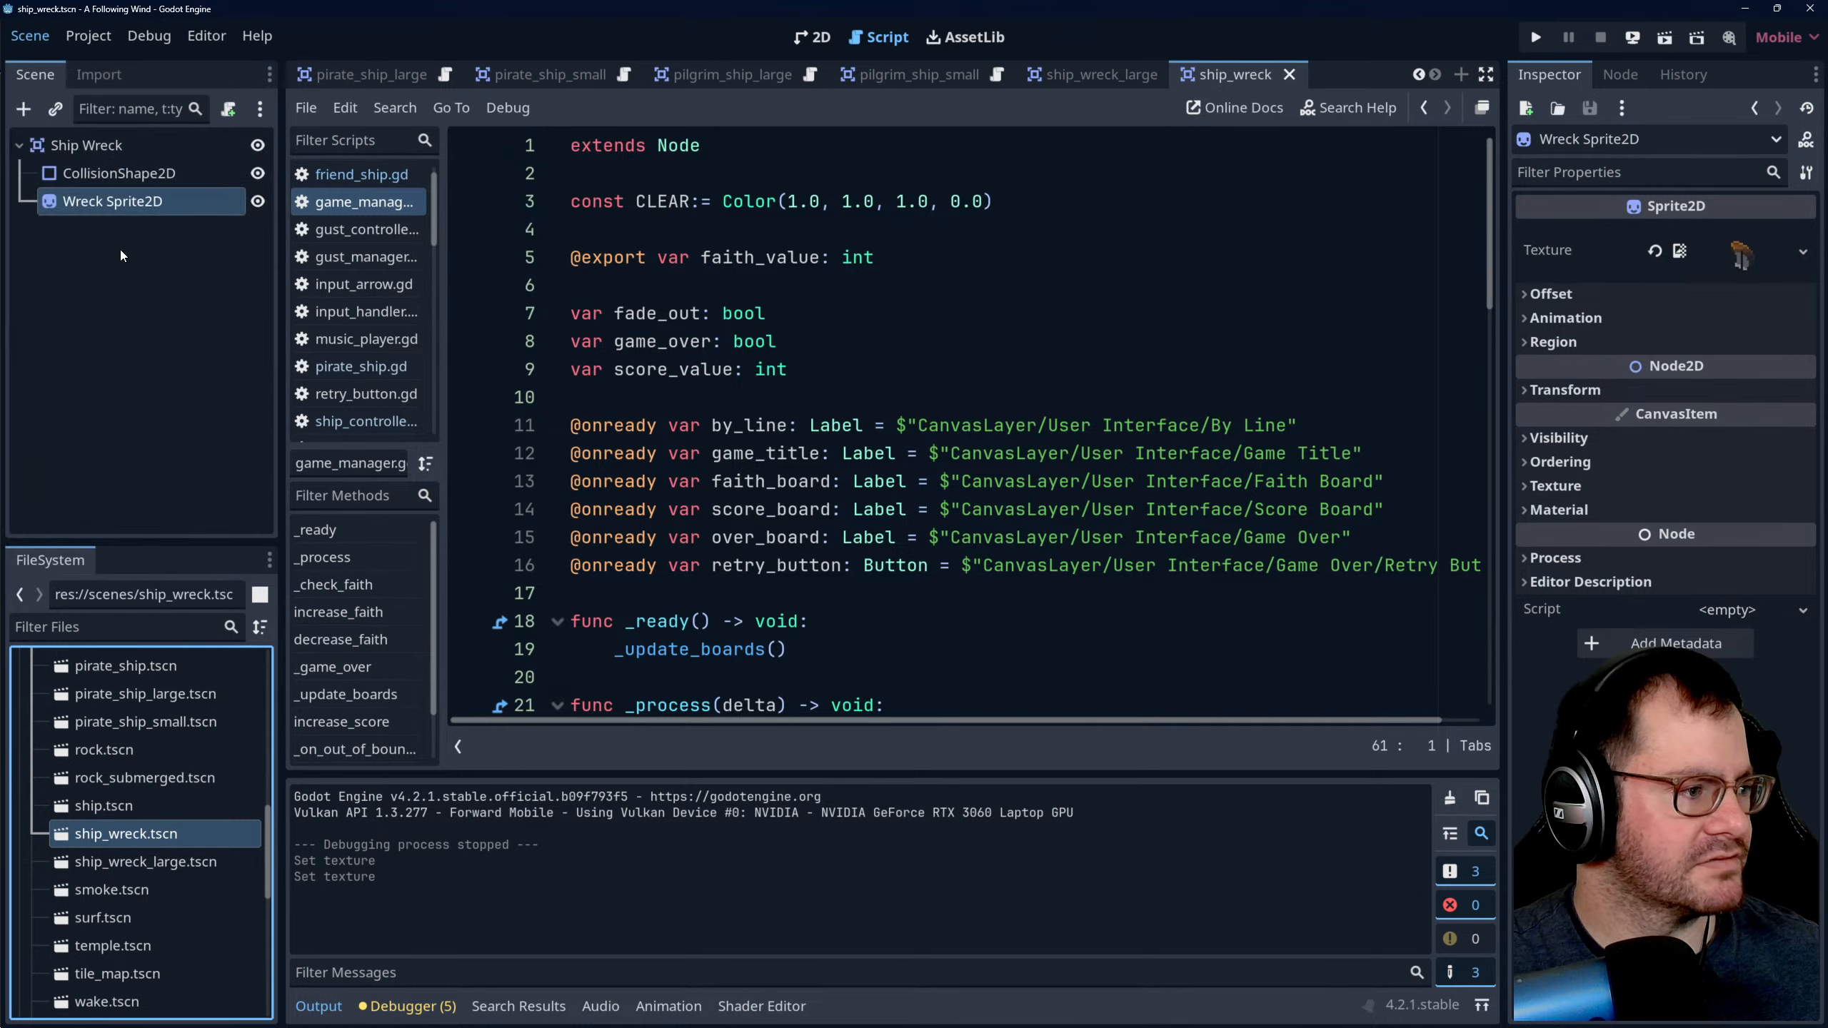
{"action": "left_click", "coordinate": [666, 804]}
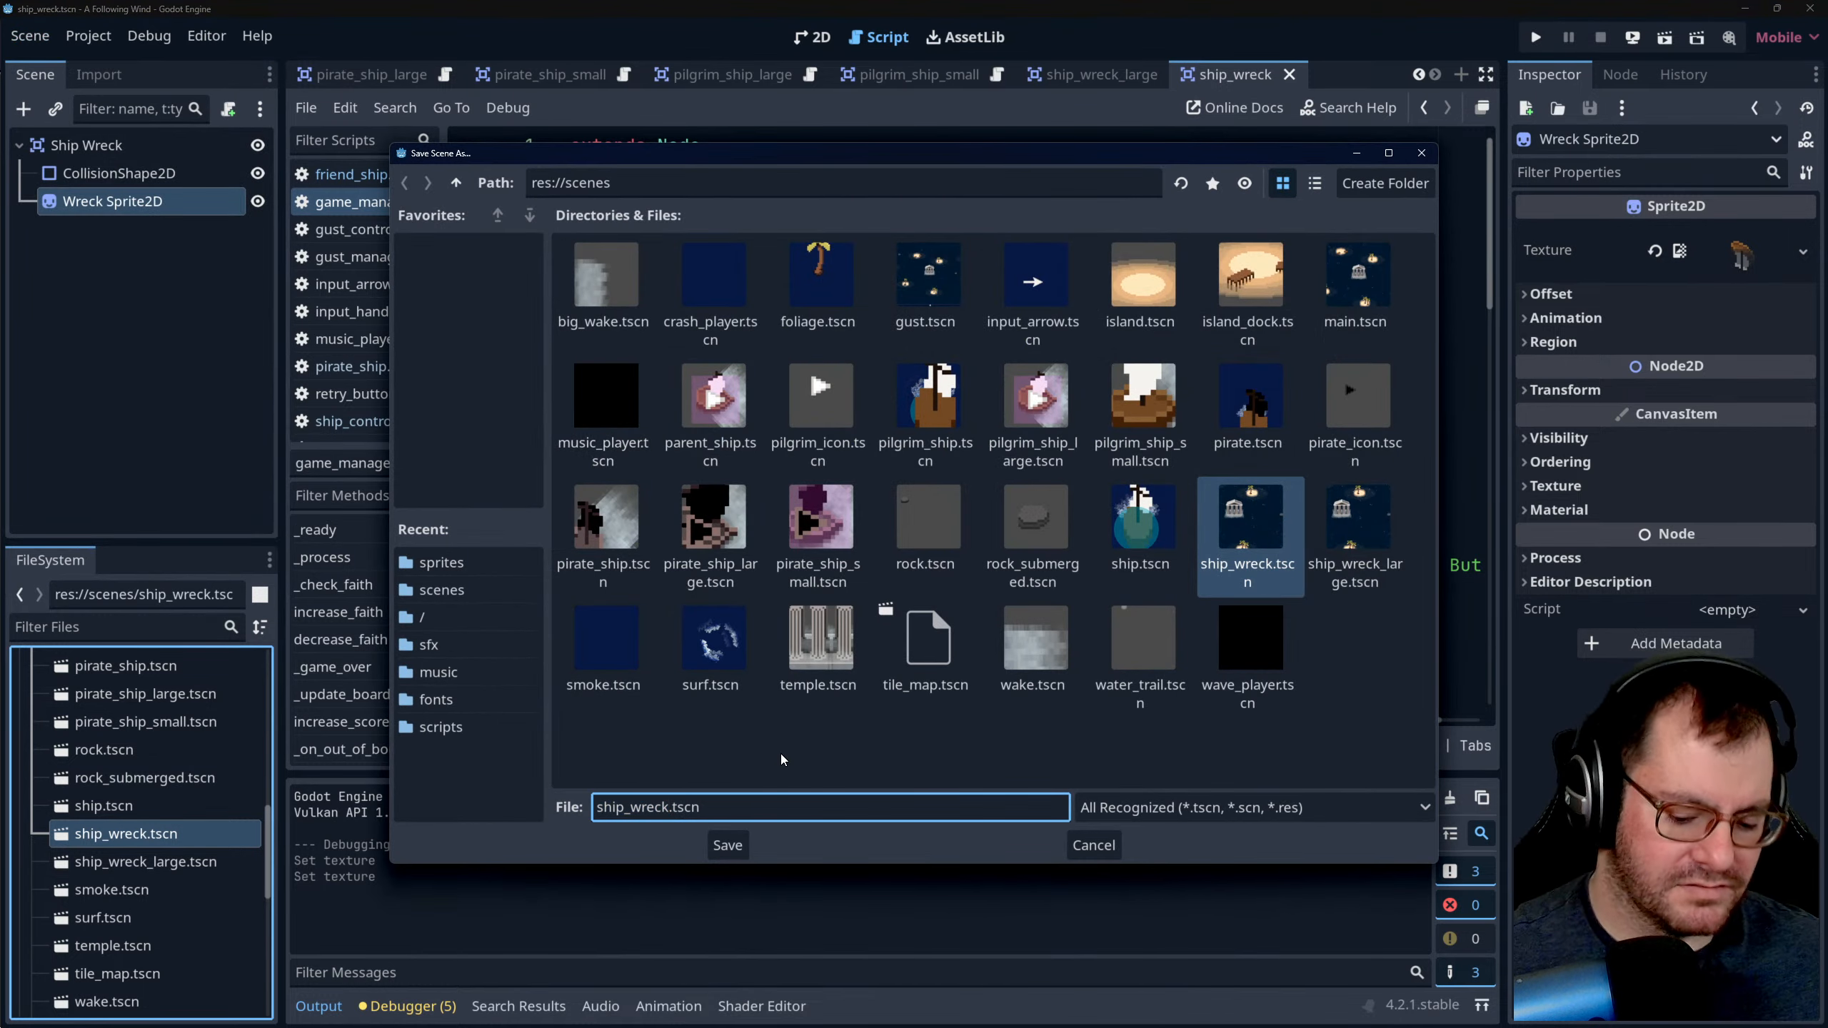
{"action": "type", "text": "_small"}
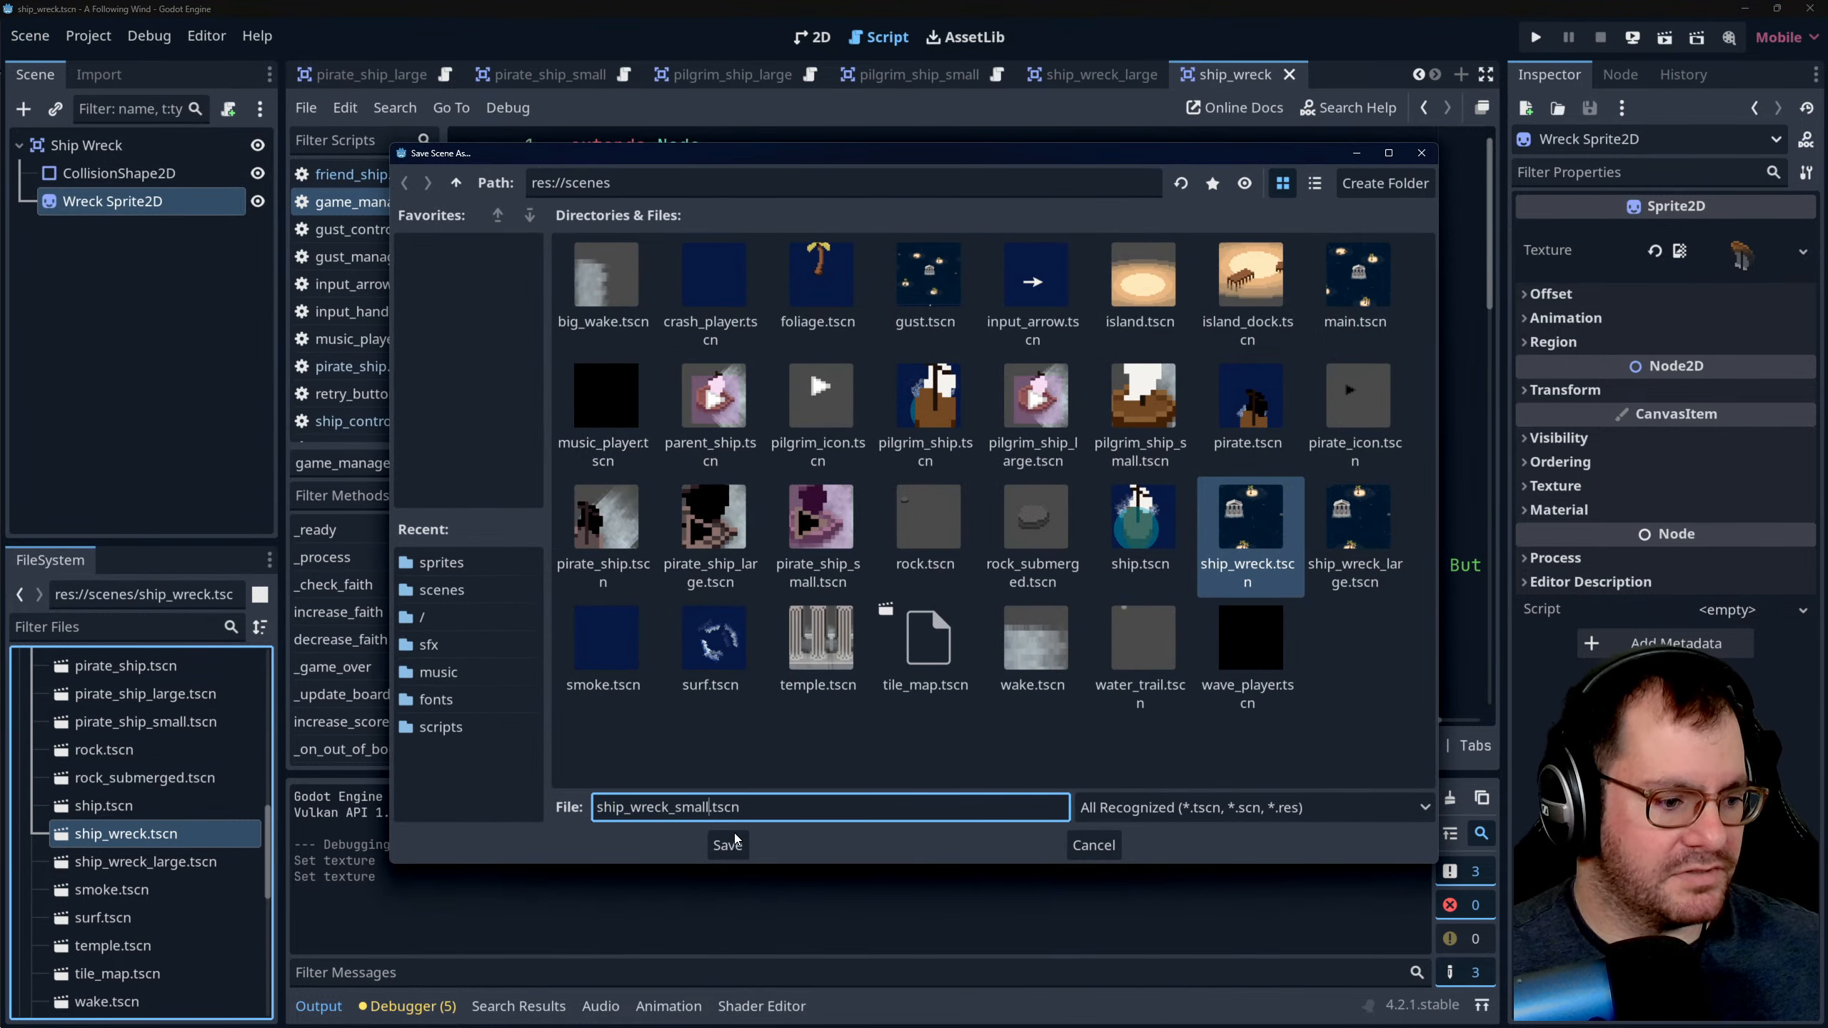
{"action": "left_click", "coordinate": [727, 844]}
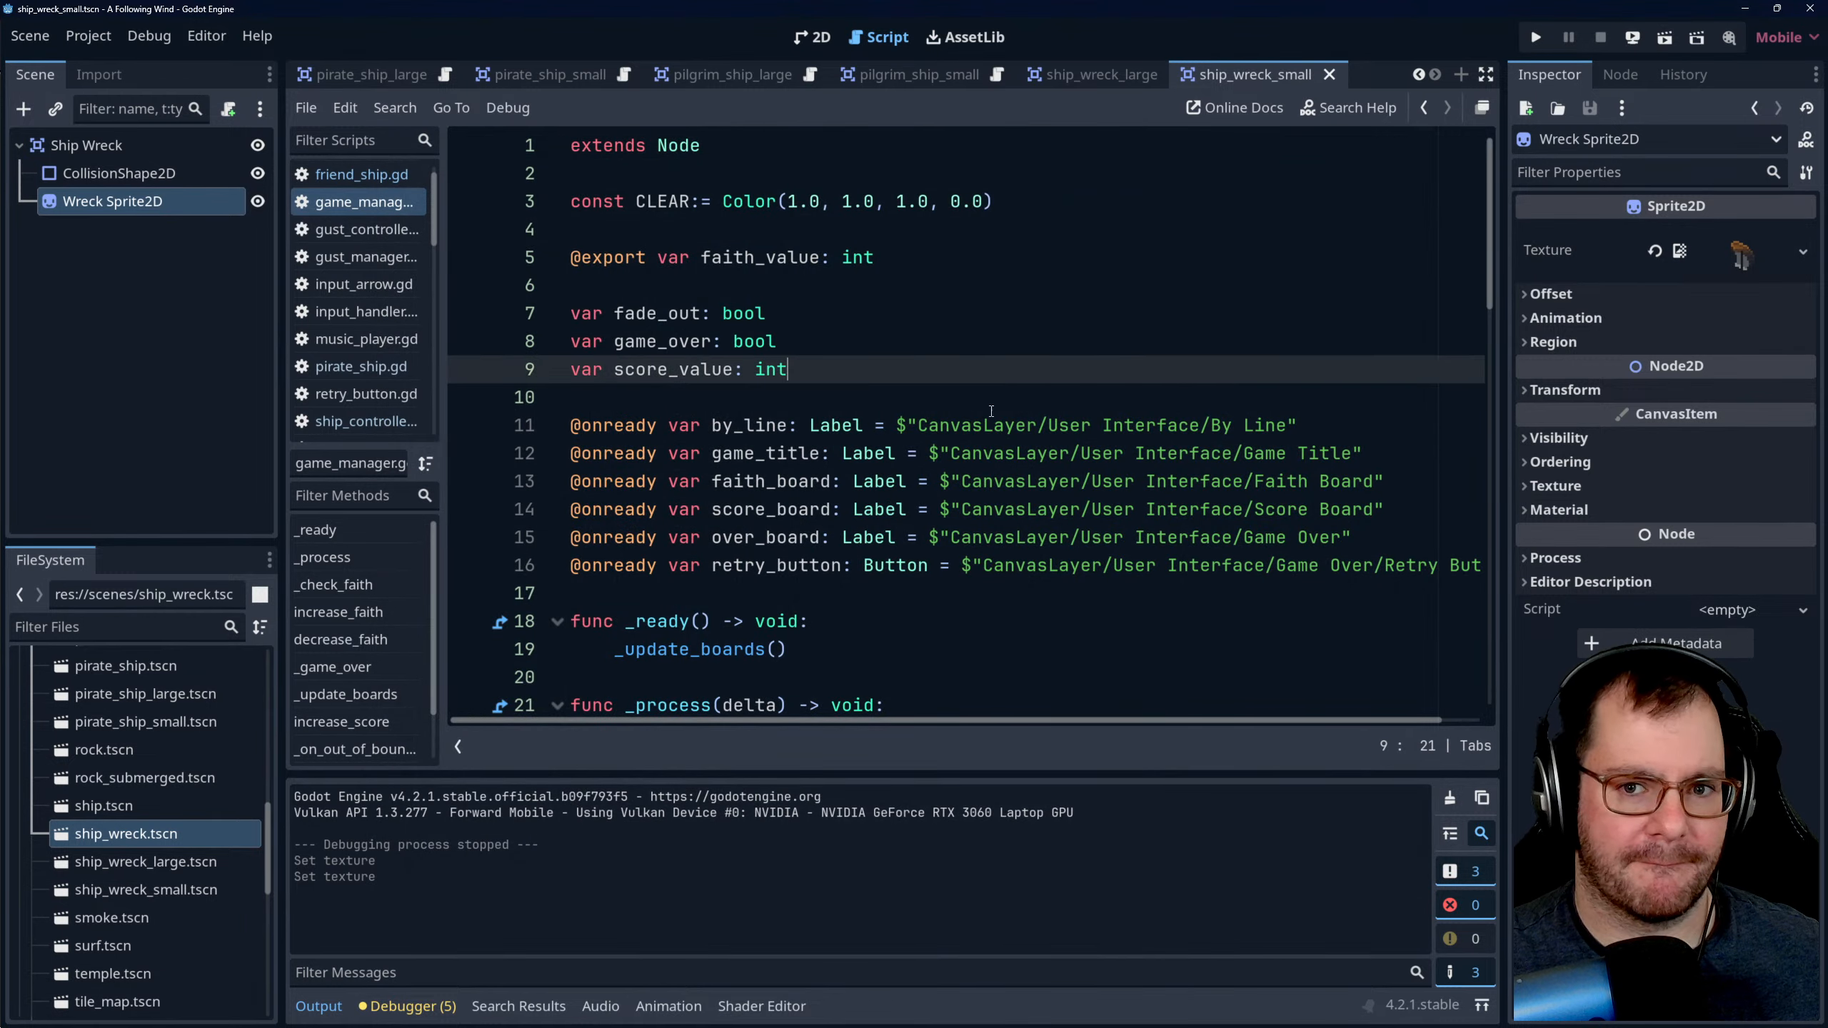
{"action": "left_click", "coordinate": [963, 338]}
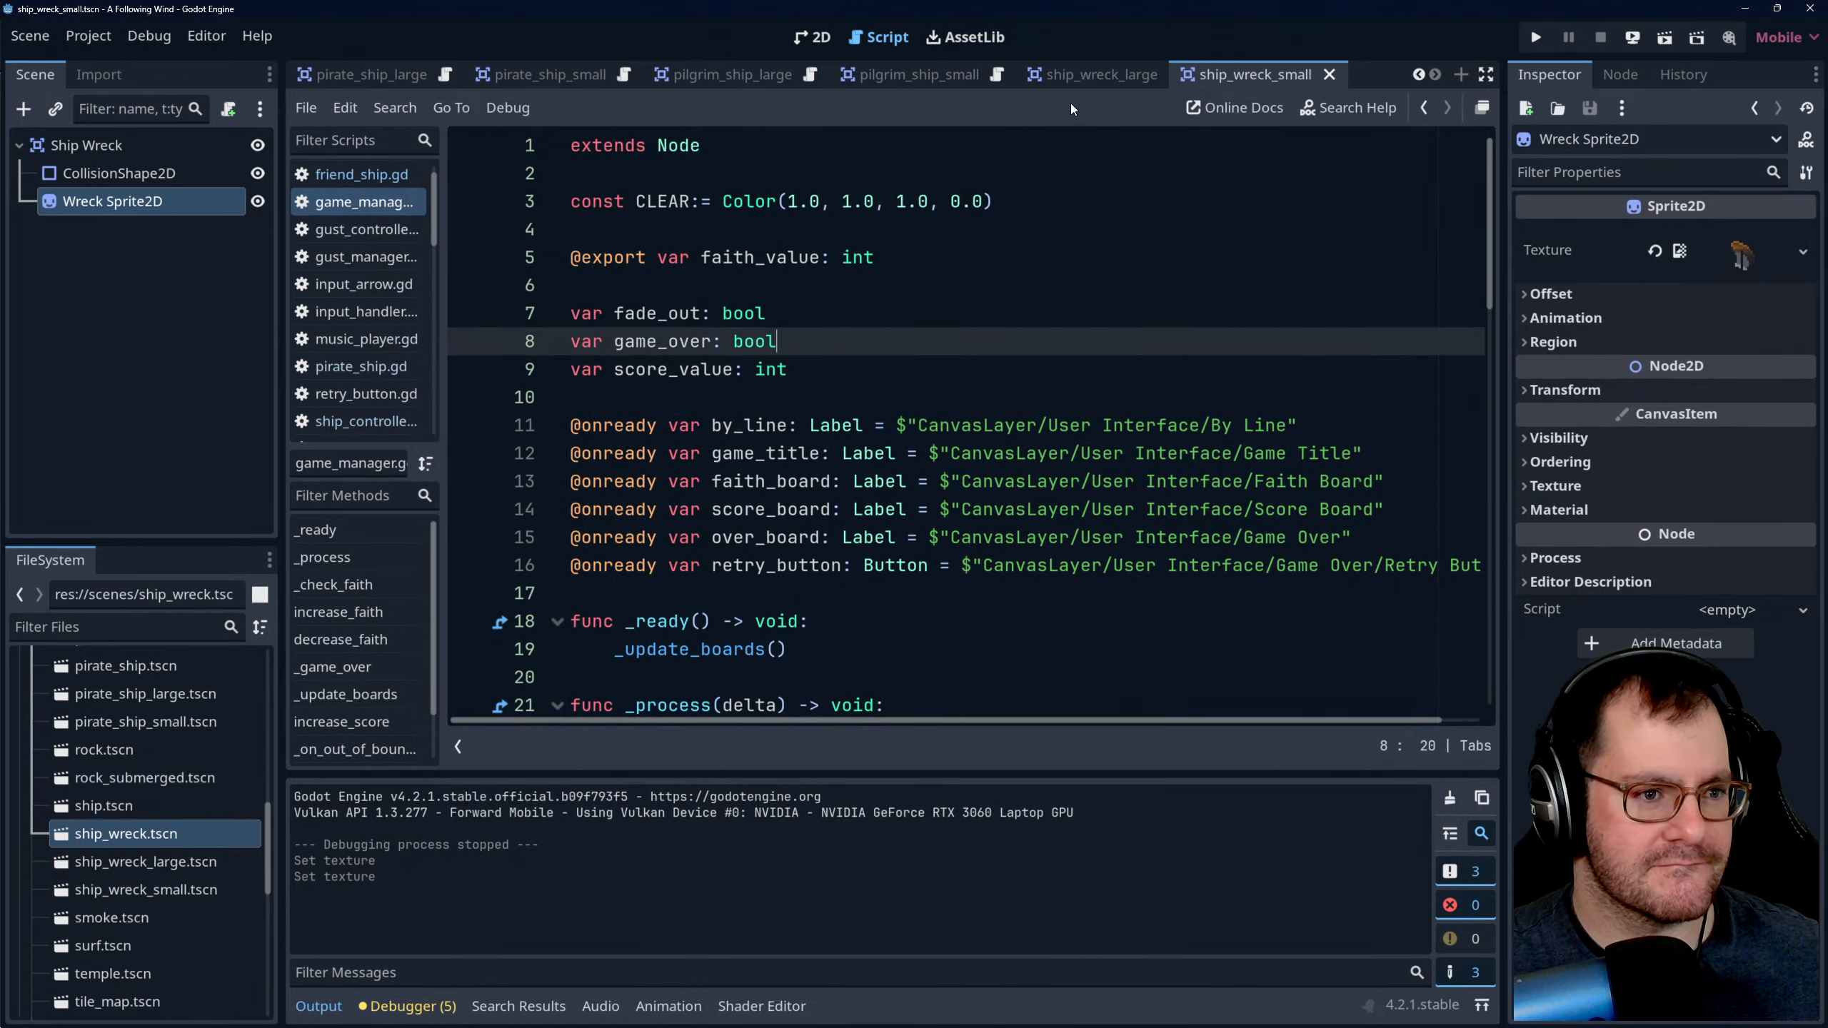
- Return to the main scene and open the ship_manager.gd script for editing
{"action": "left_click", "coordinate": [346, 82]}
{"action": "left_click", "coordinate": [808, 34]}
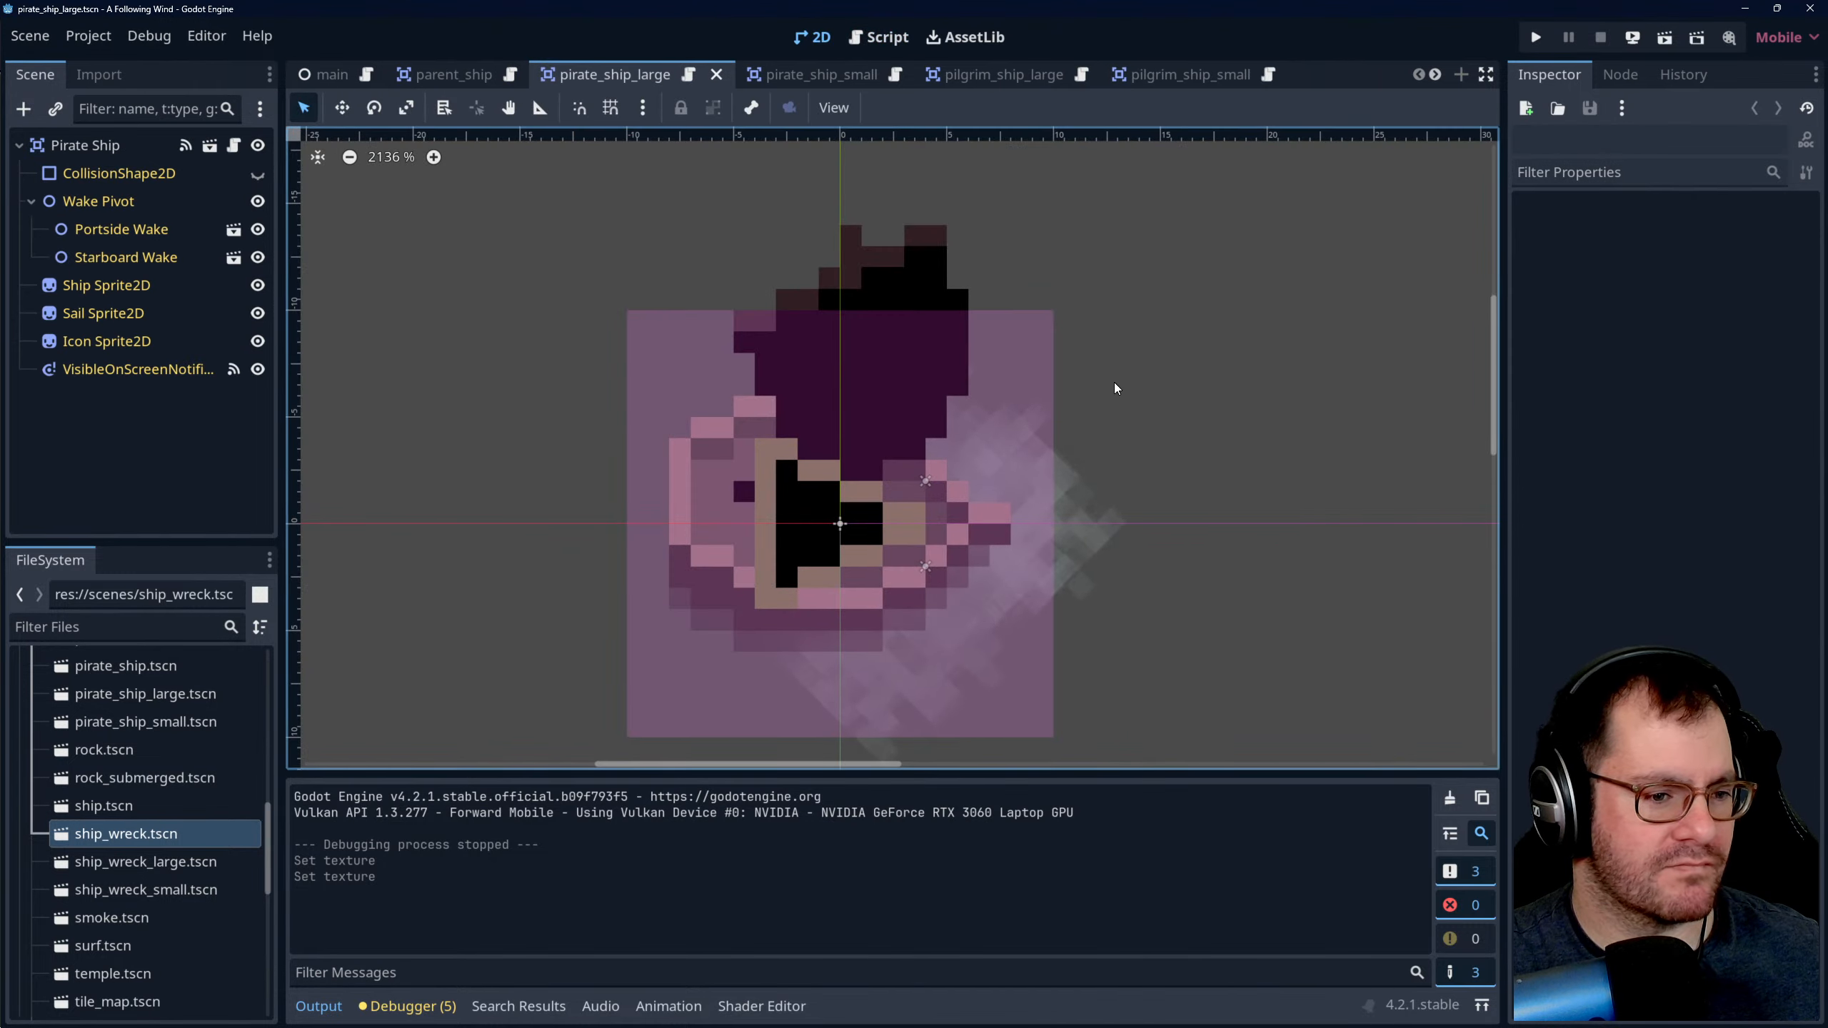
{"action": "left_click", "coordinate": [339, 74]}
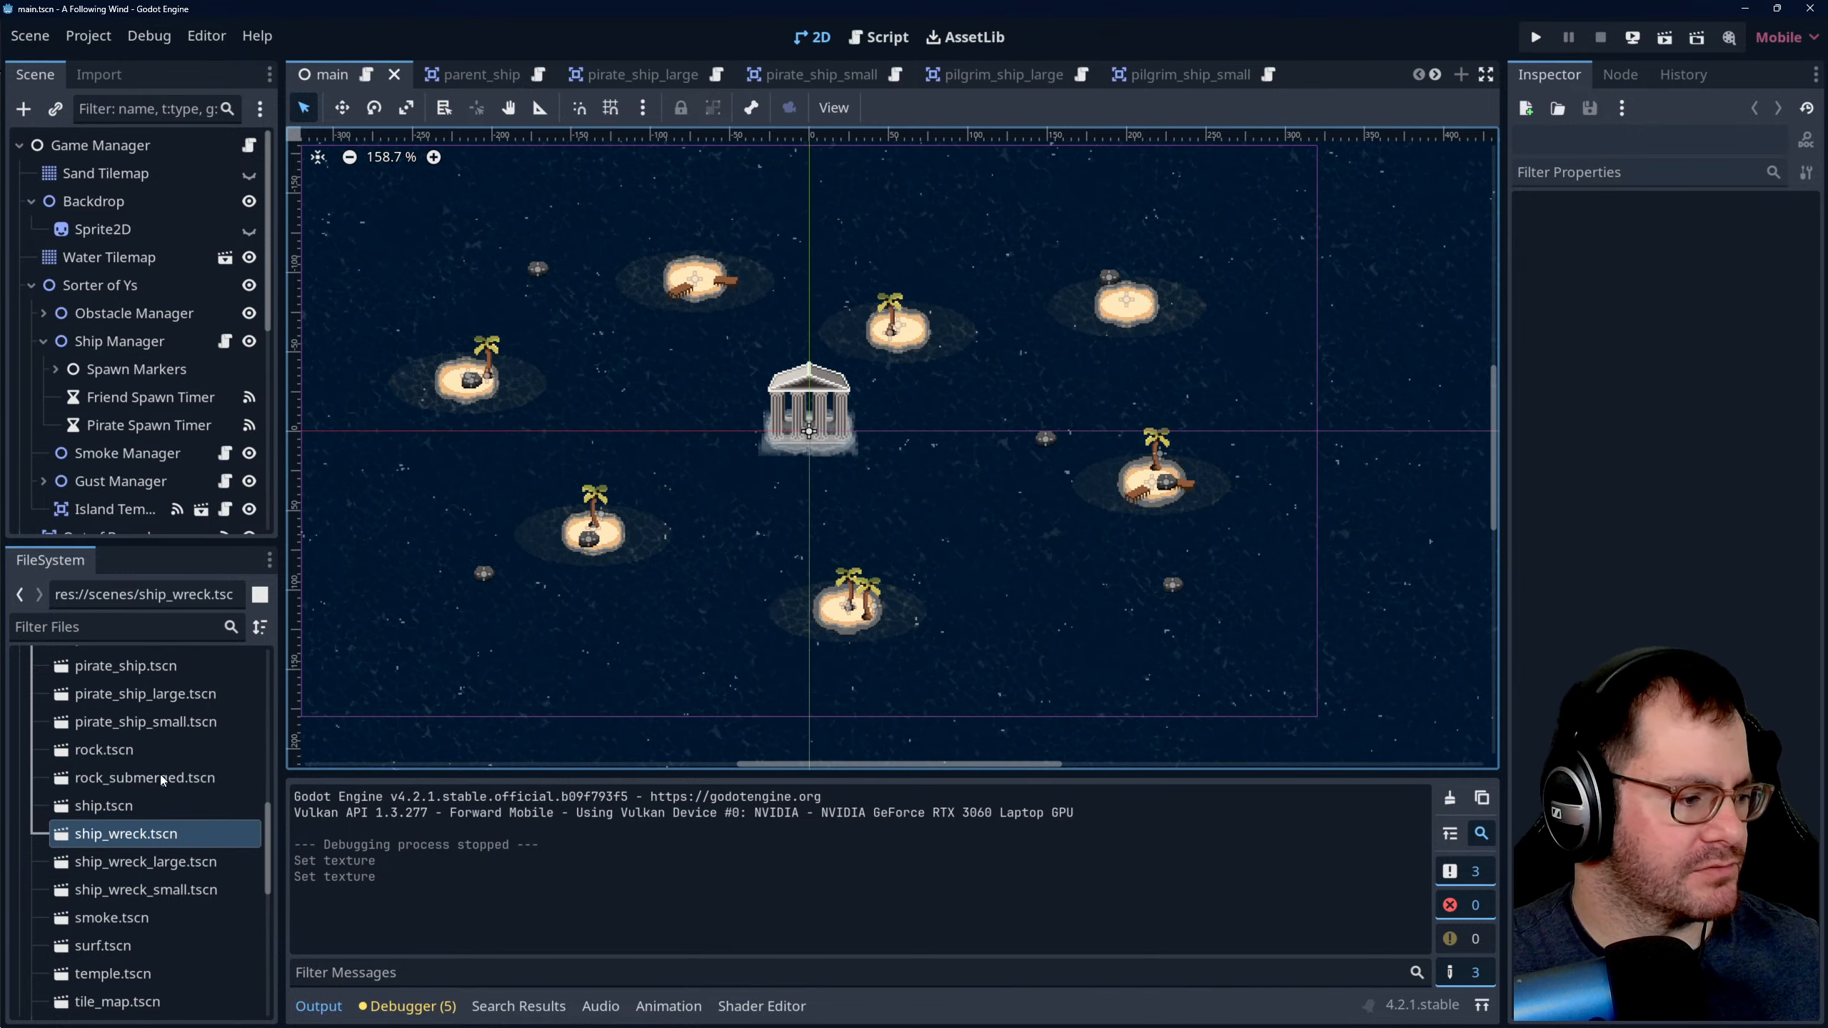
{"action": "left_click", "coordinate": [866, 39]}
{"action": "scroll", "coordinate": [349, 418], "scroll_direction": "down", "scroll_amount": 2}
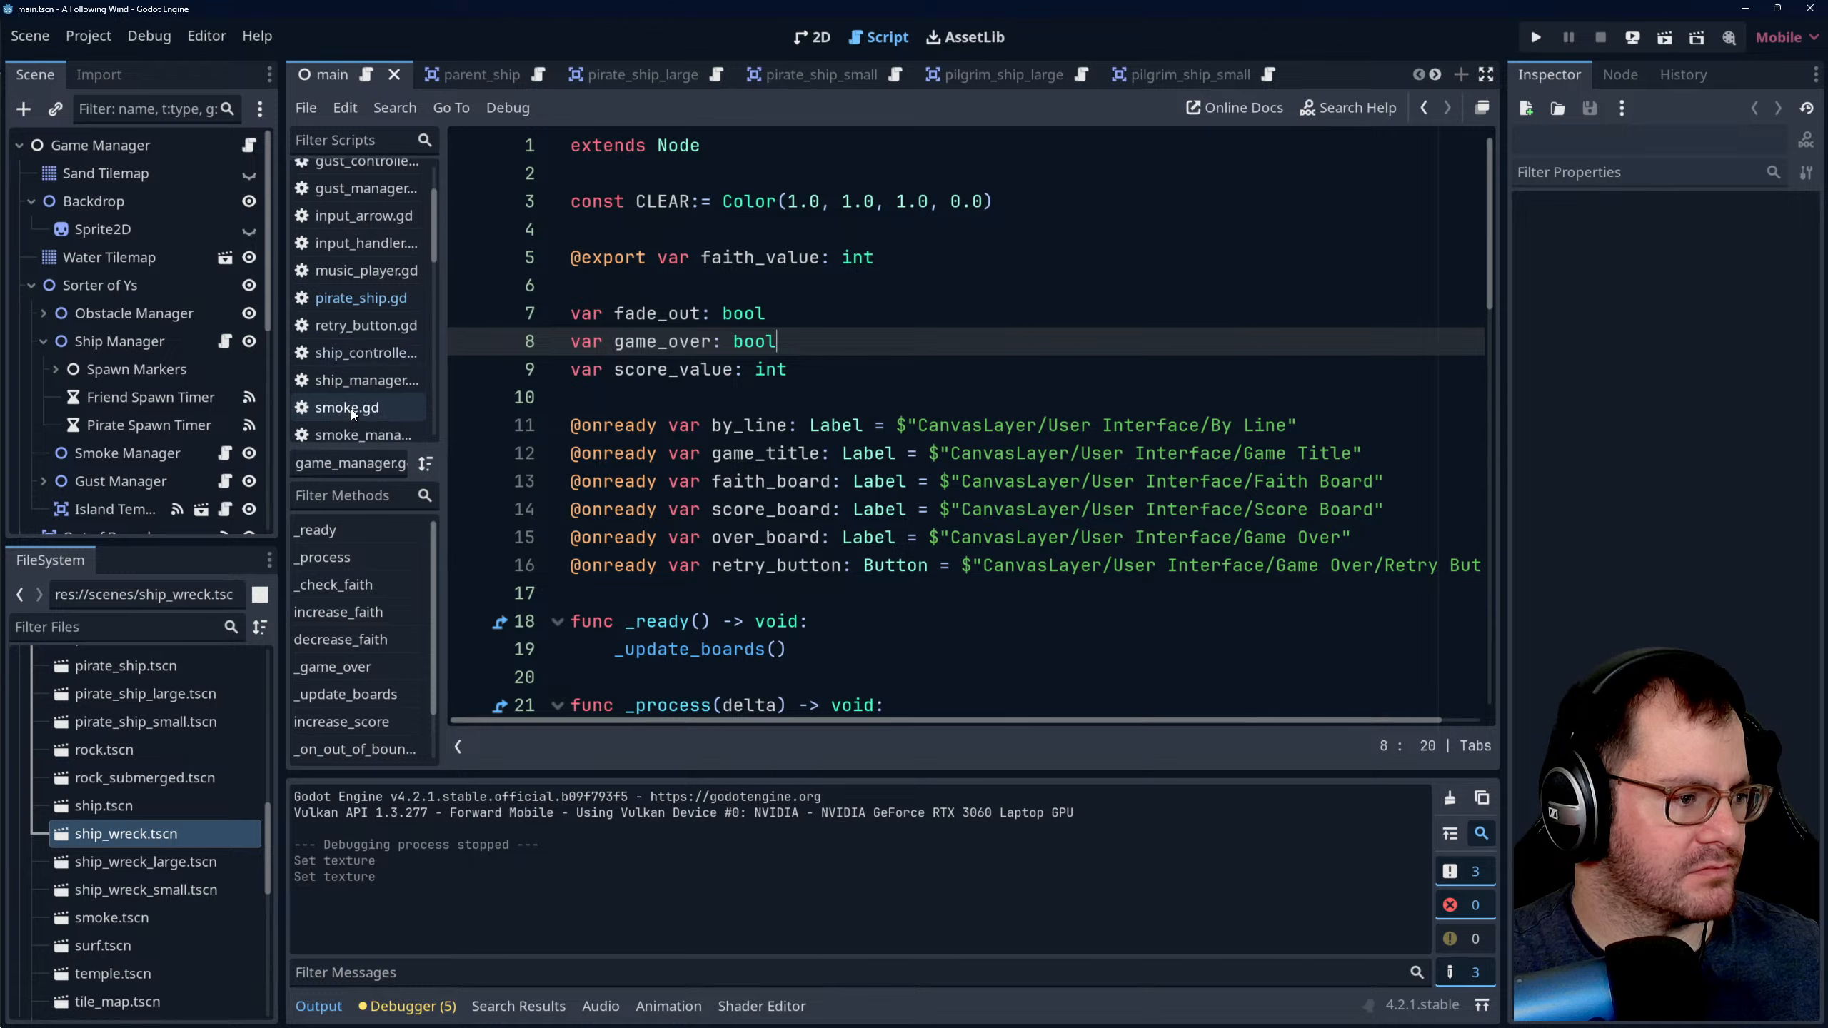
{"action": "left_click", "coordinate": [356, 380]}
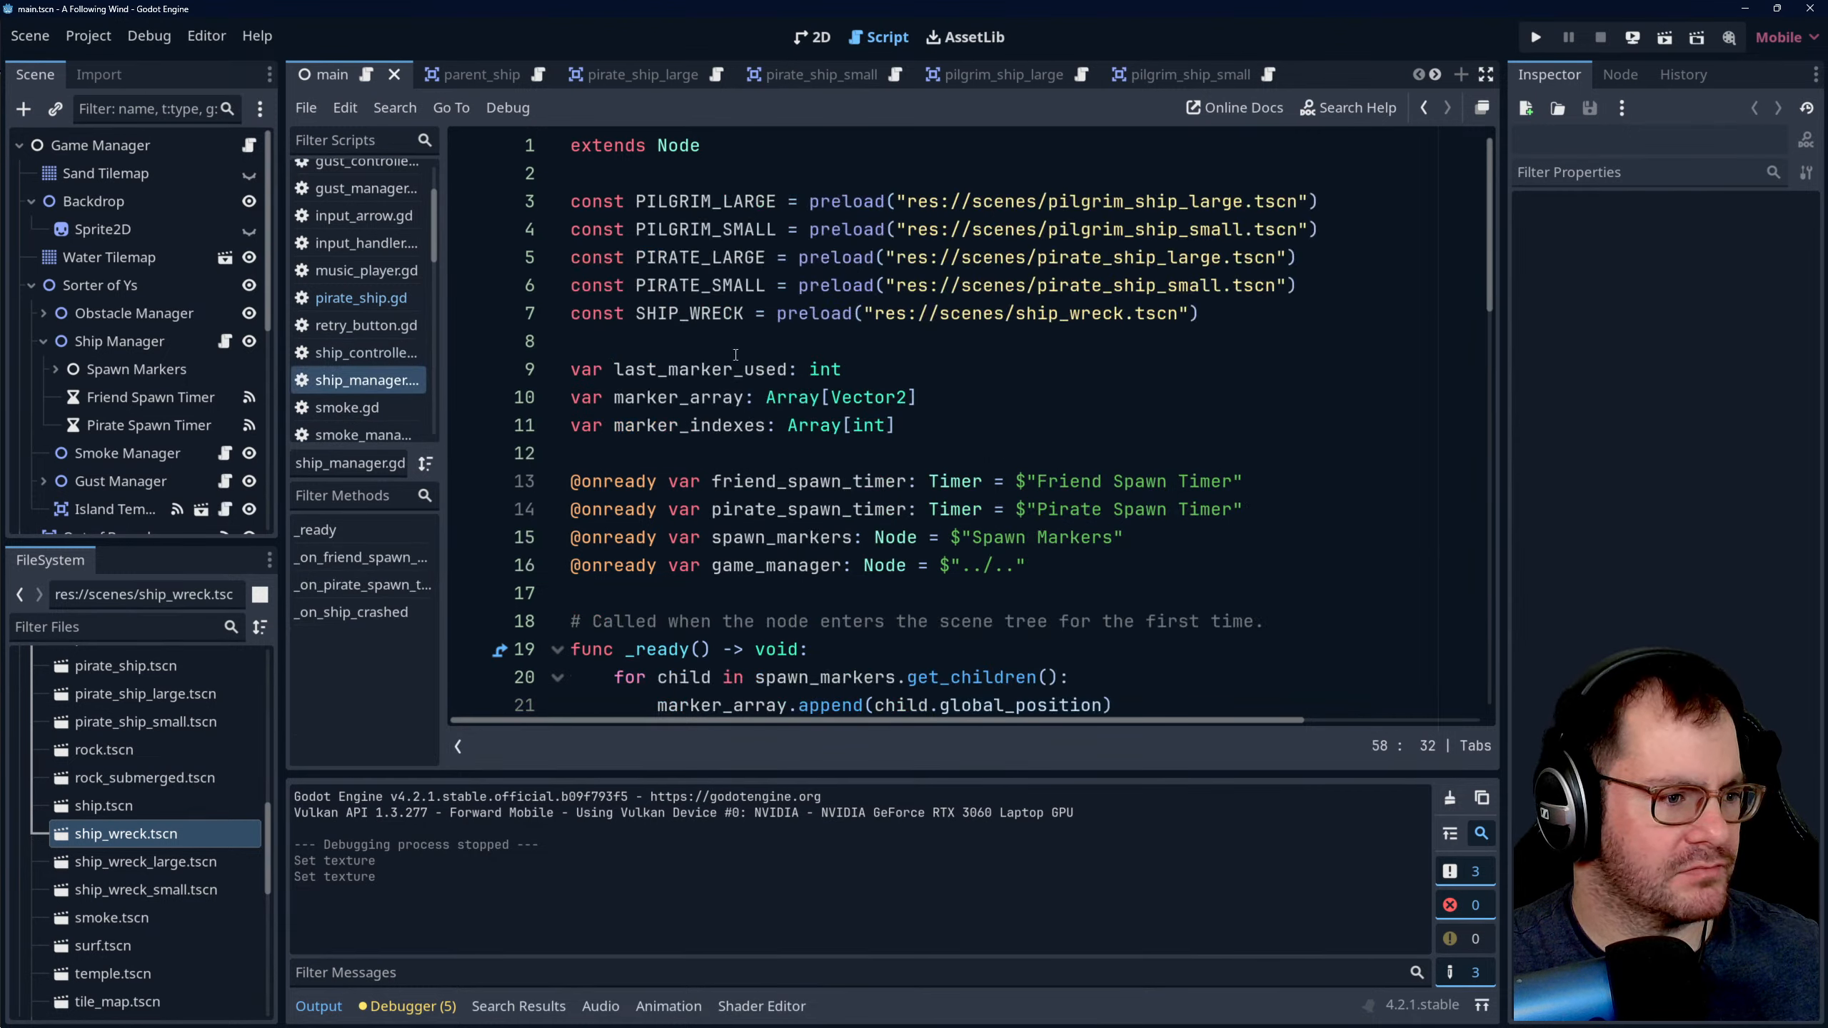
- Replace the SHIP_WRECK preload with a SHIP_WRECK_LARGE constant preloading res://scenes/ship_wreck_large.tscn, and insert two empty lines below it
{"action": "left_click_drag", "start_coordinate": [1232, 305], "coordinate": [1333, 291]}
{"action": "key", "text": "BackSpace"}
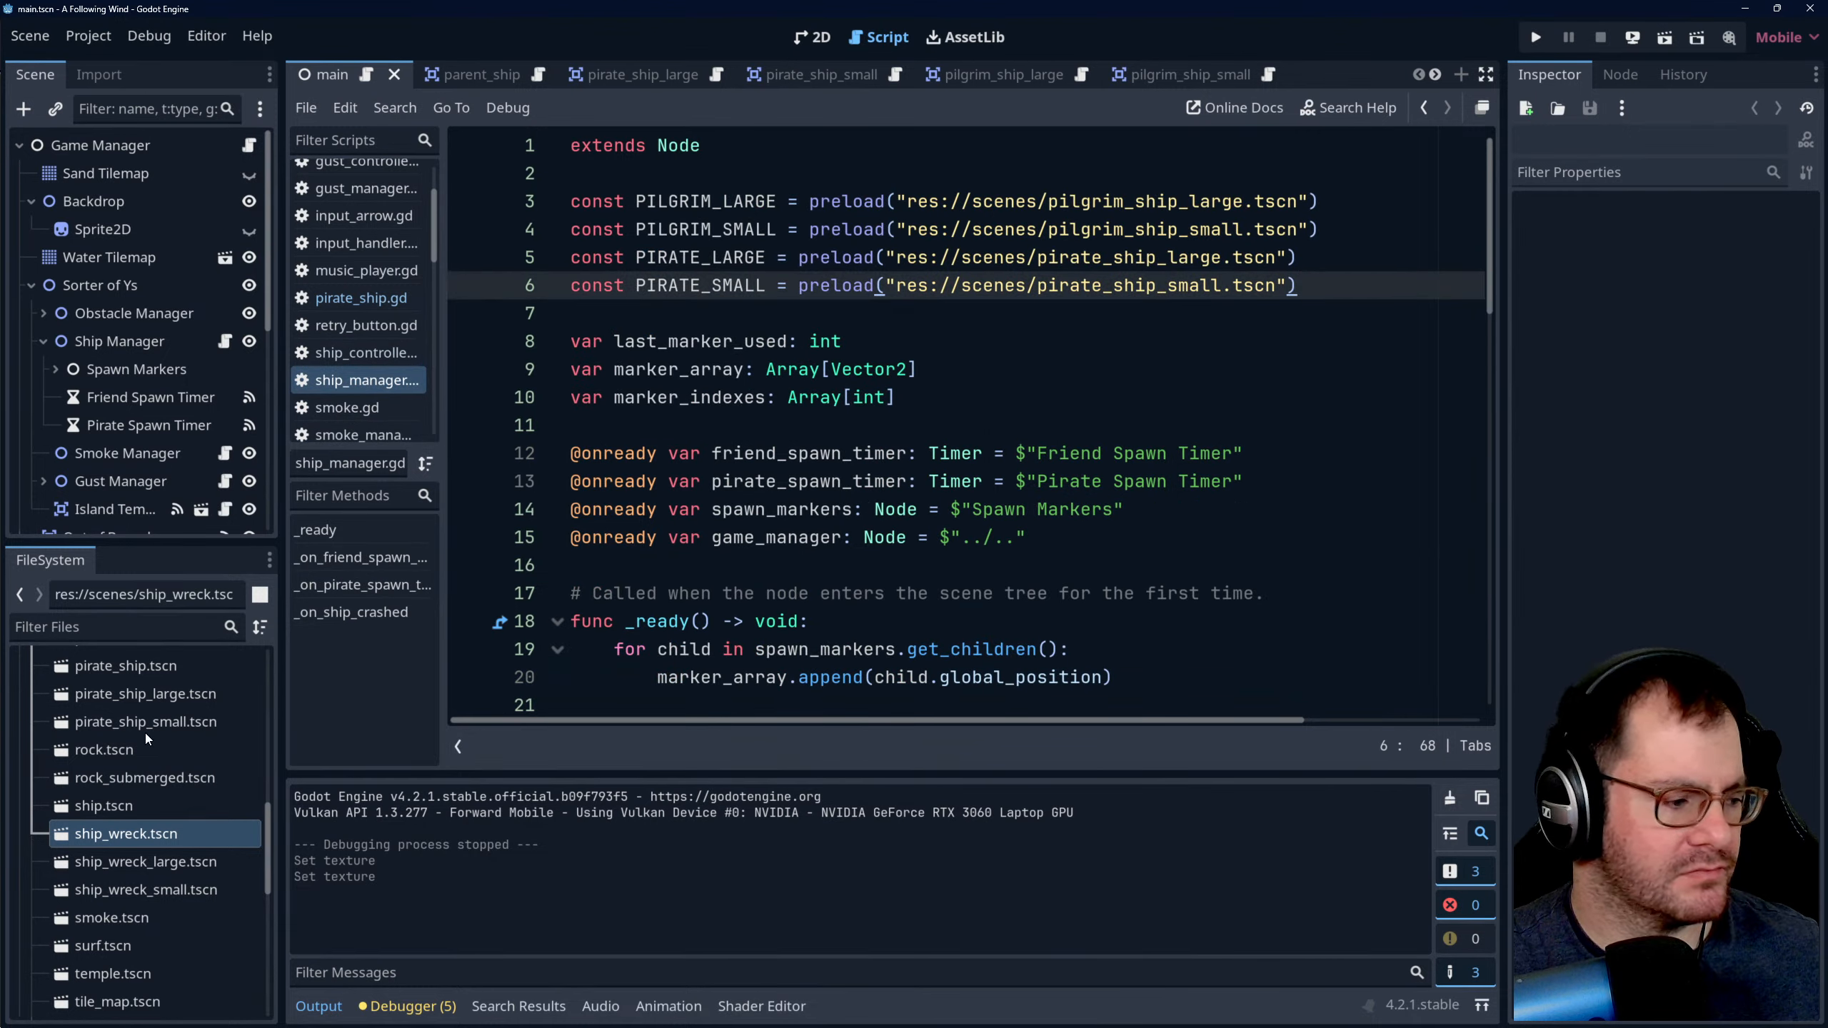
{"action": "scroll", "coordinate": [144, 843], "scroll_direction": "down", "scroll_amount": 2}
{"action": "left_click", "coordinate": [117, 820]}
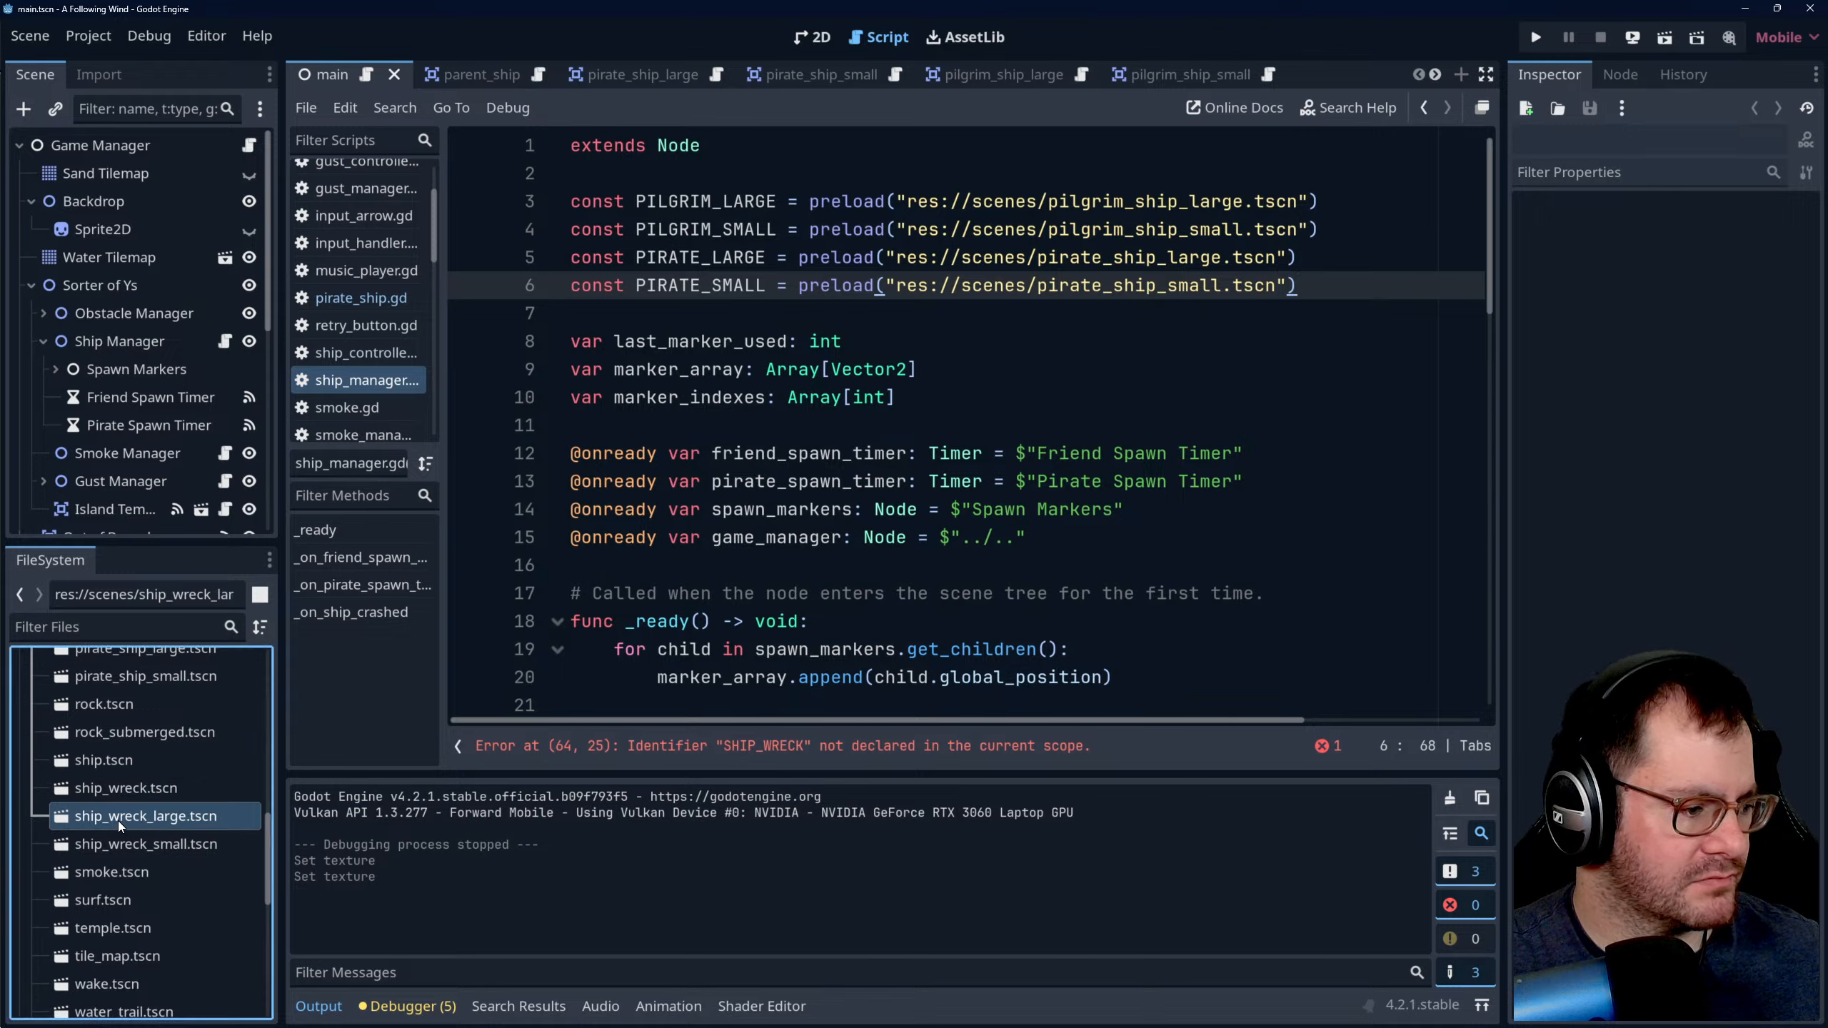
{"action": "left_click_drag", "start_coordinate": [117, 820], "coordinate": [635, 314], "text": "ctrl"}
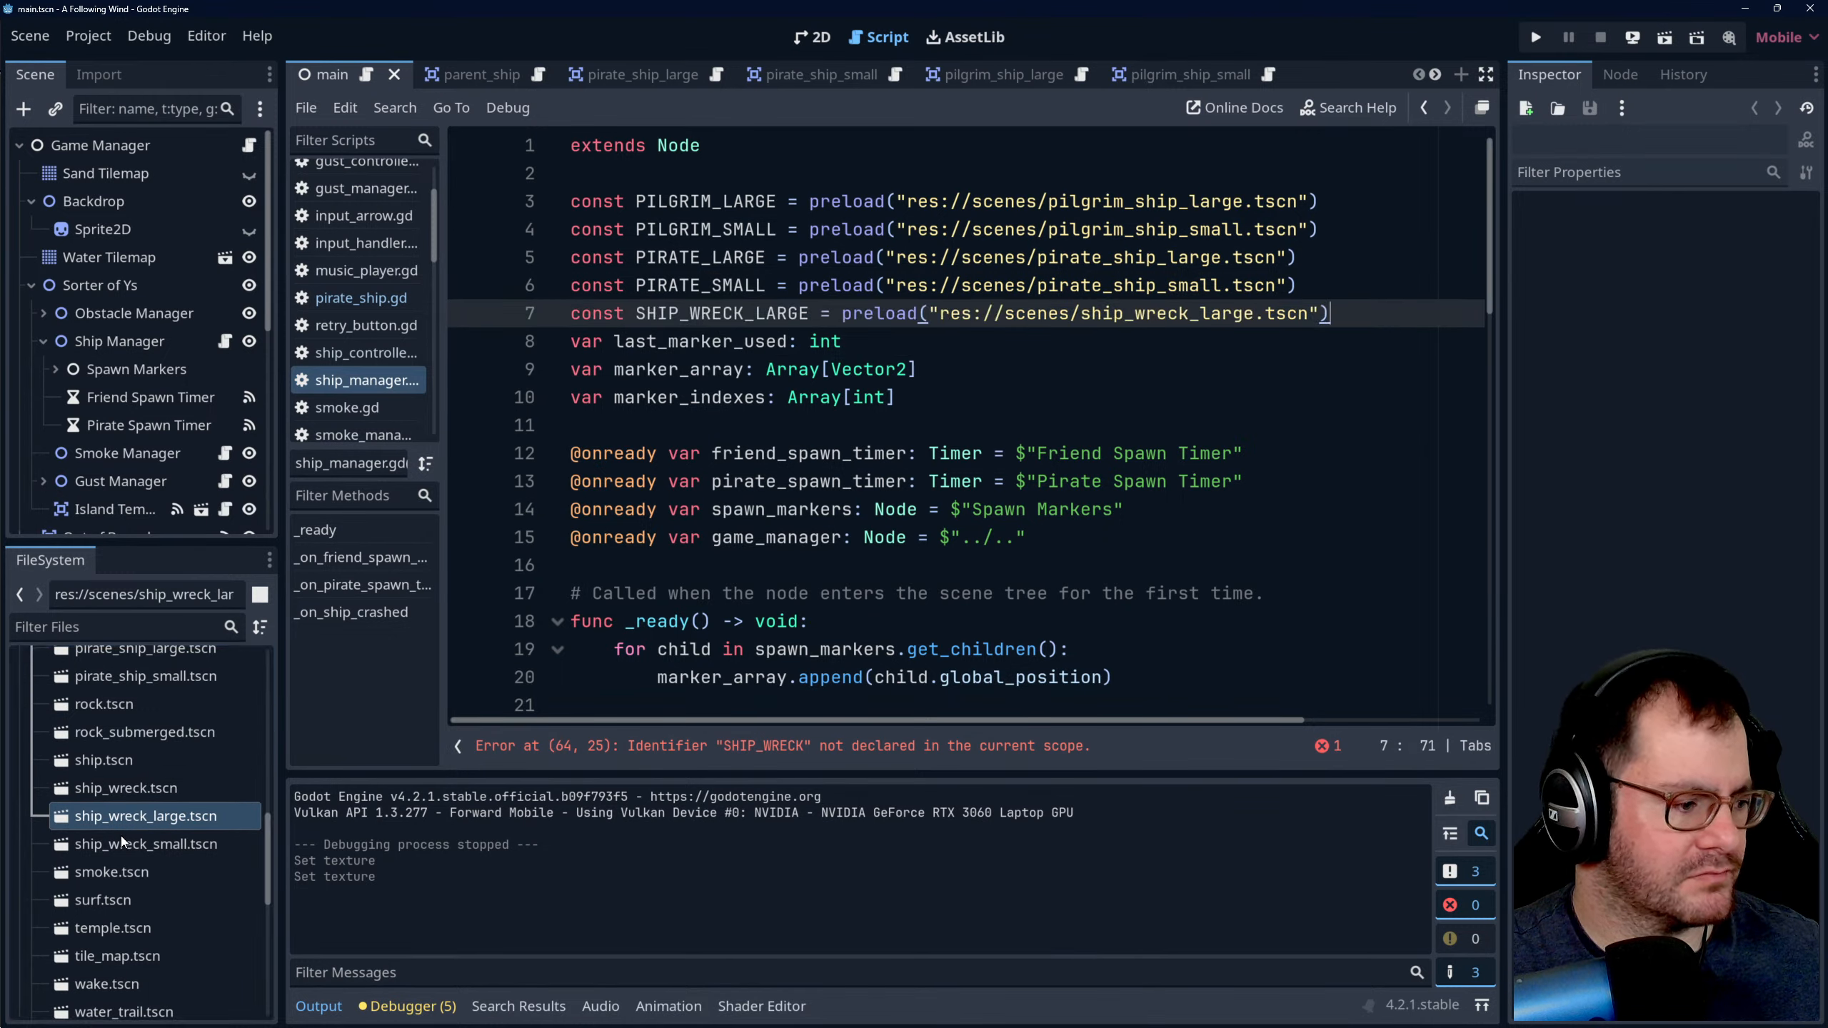
{"action": "key", "text": "Return"}
{"action": "key", "text": "Return"}
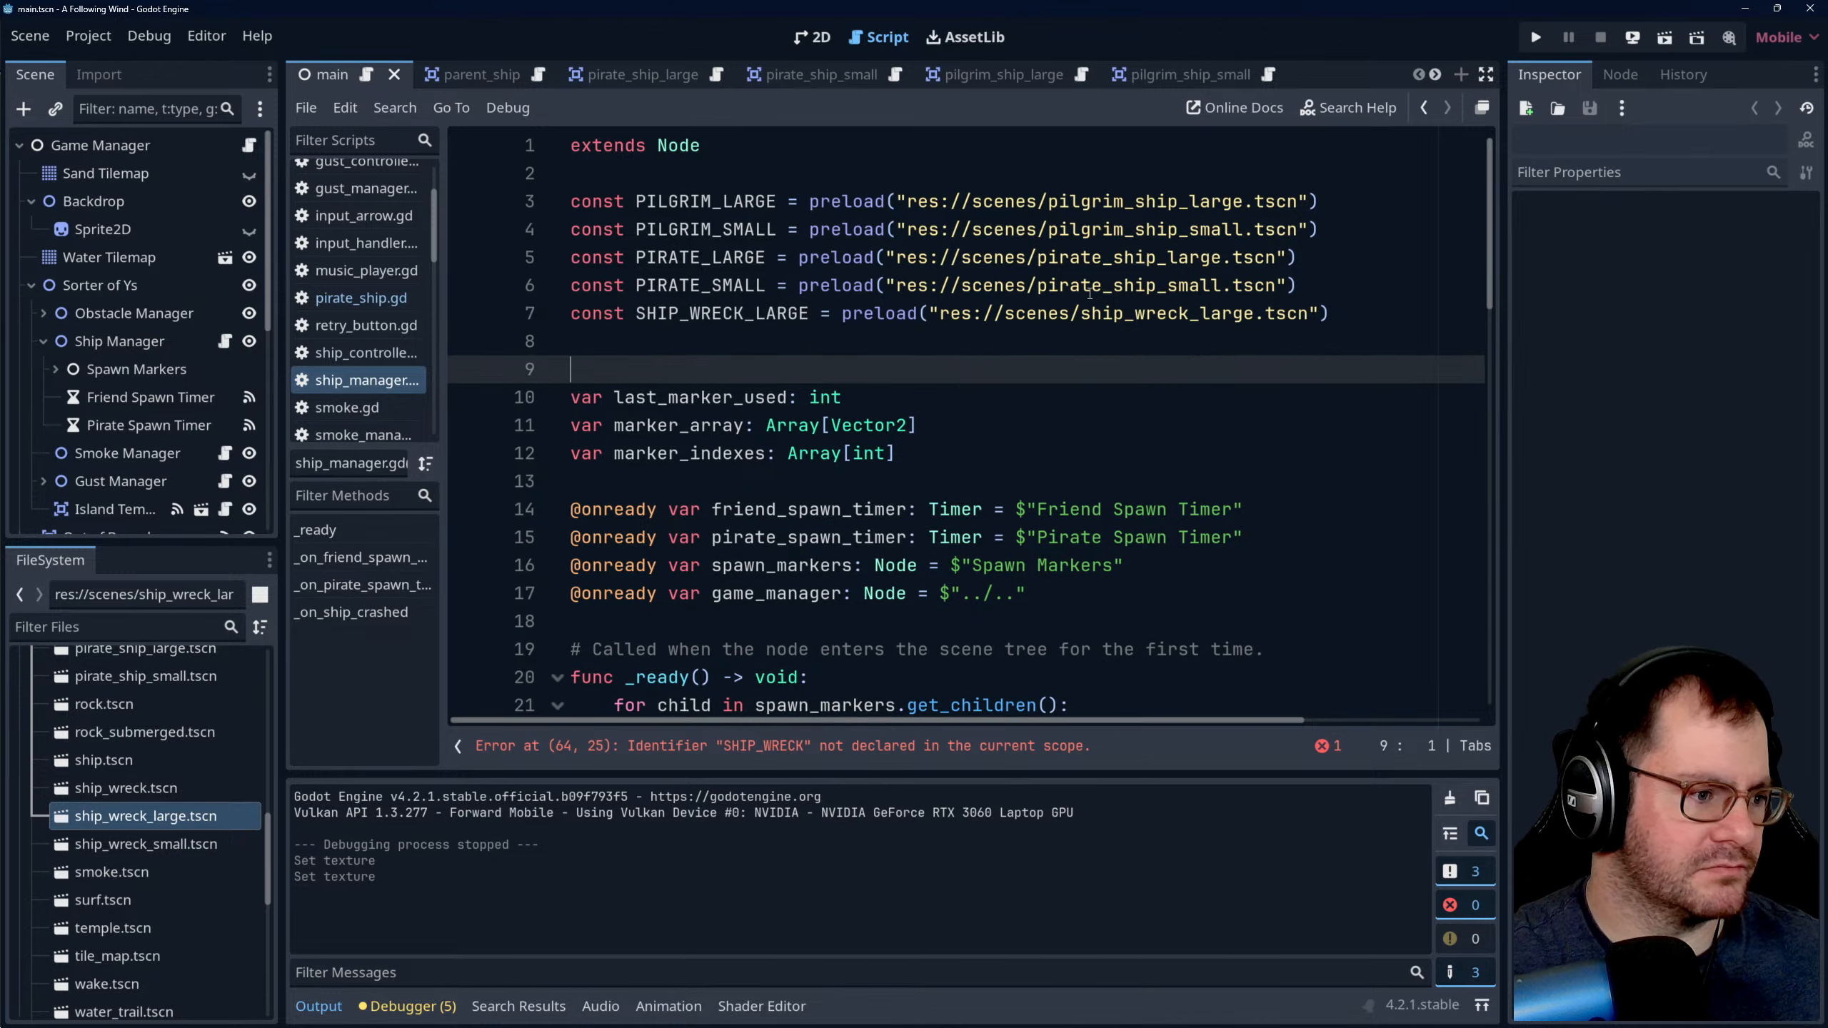
{"action": "key", "text": "Up"}
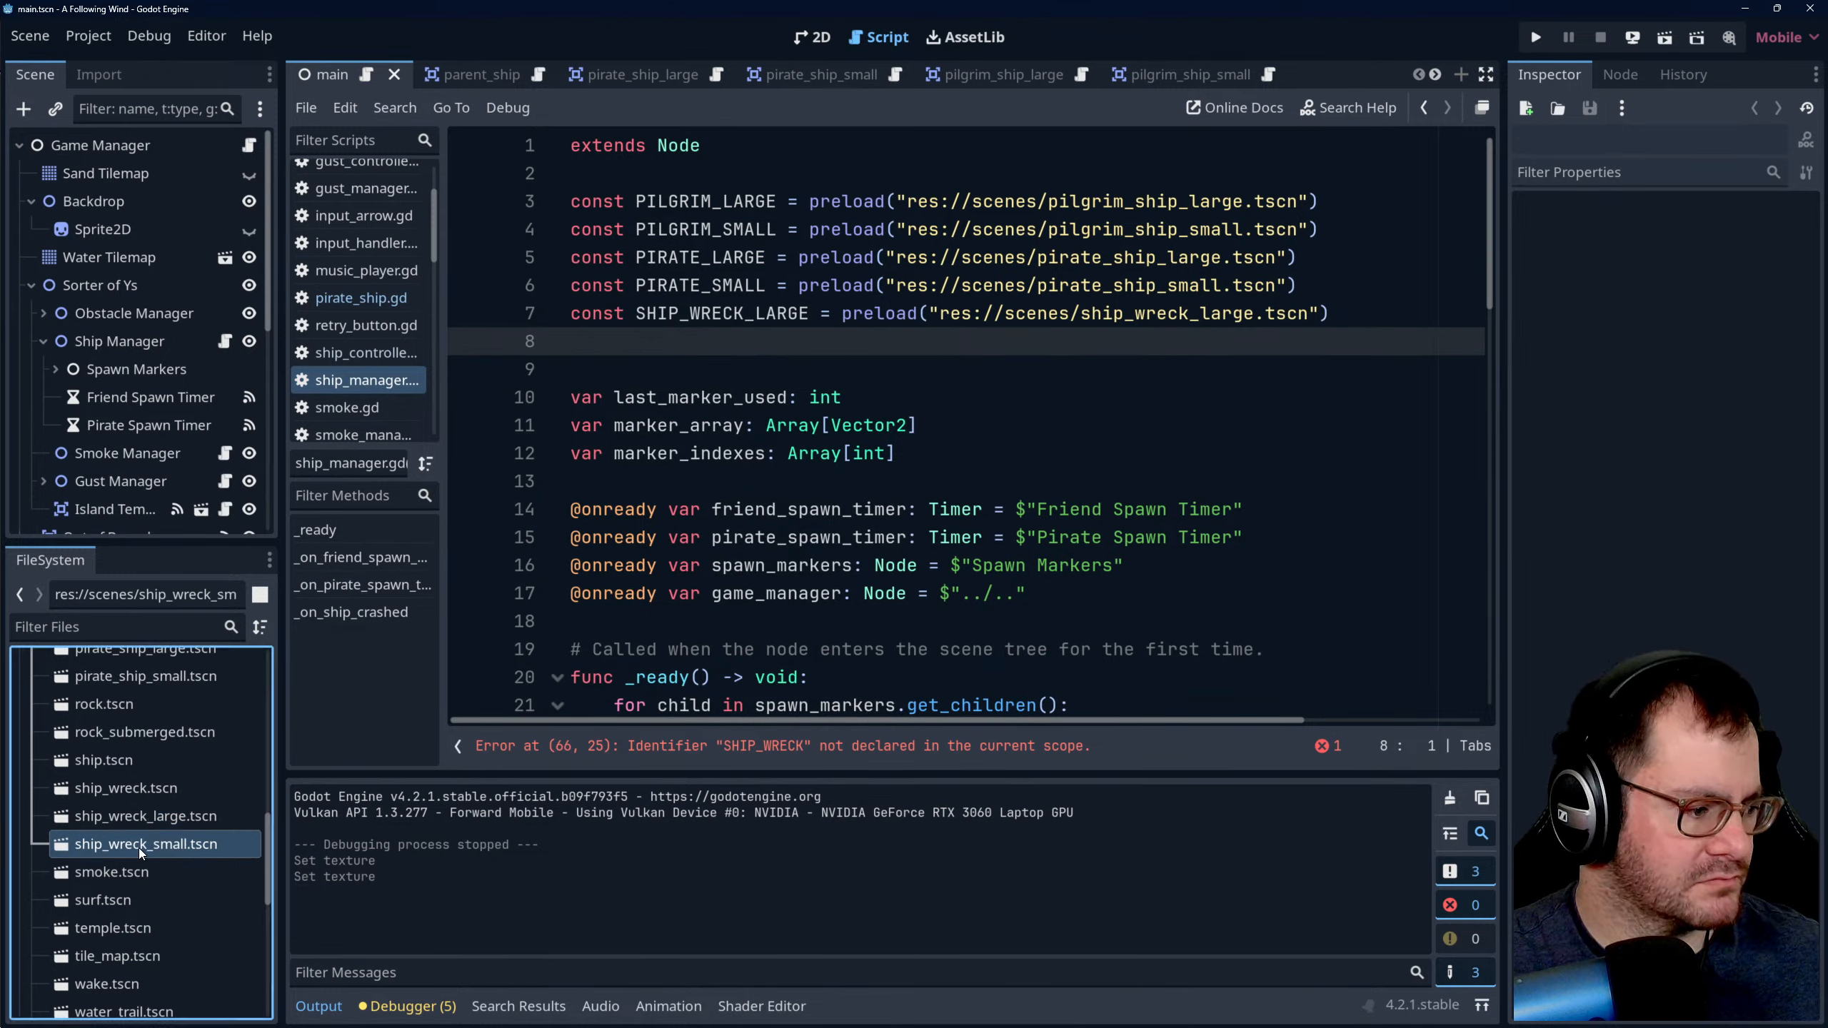
- Add a SHIP_WRECK_SMALL constant preloading res://scenes/ship_wreck_small.tscn below SHIP_WRECK_LARGE and save the script
{"action": "left_click_drag", "start_coordinate": [138, 844], "coordinate": [637, 343], "text": "ctrl"}
{"action": "left_click", "coordinate": [903, 401]}
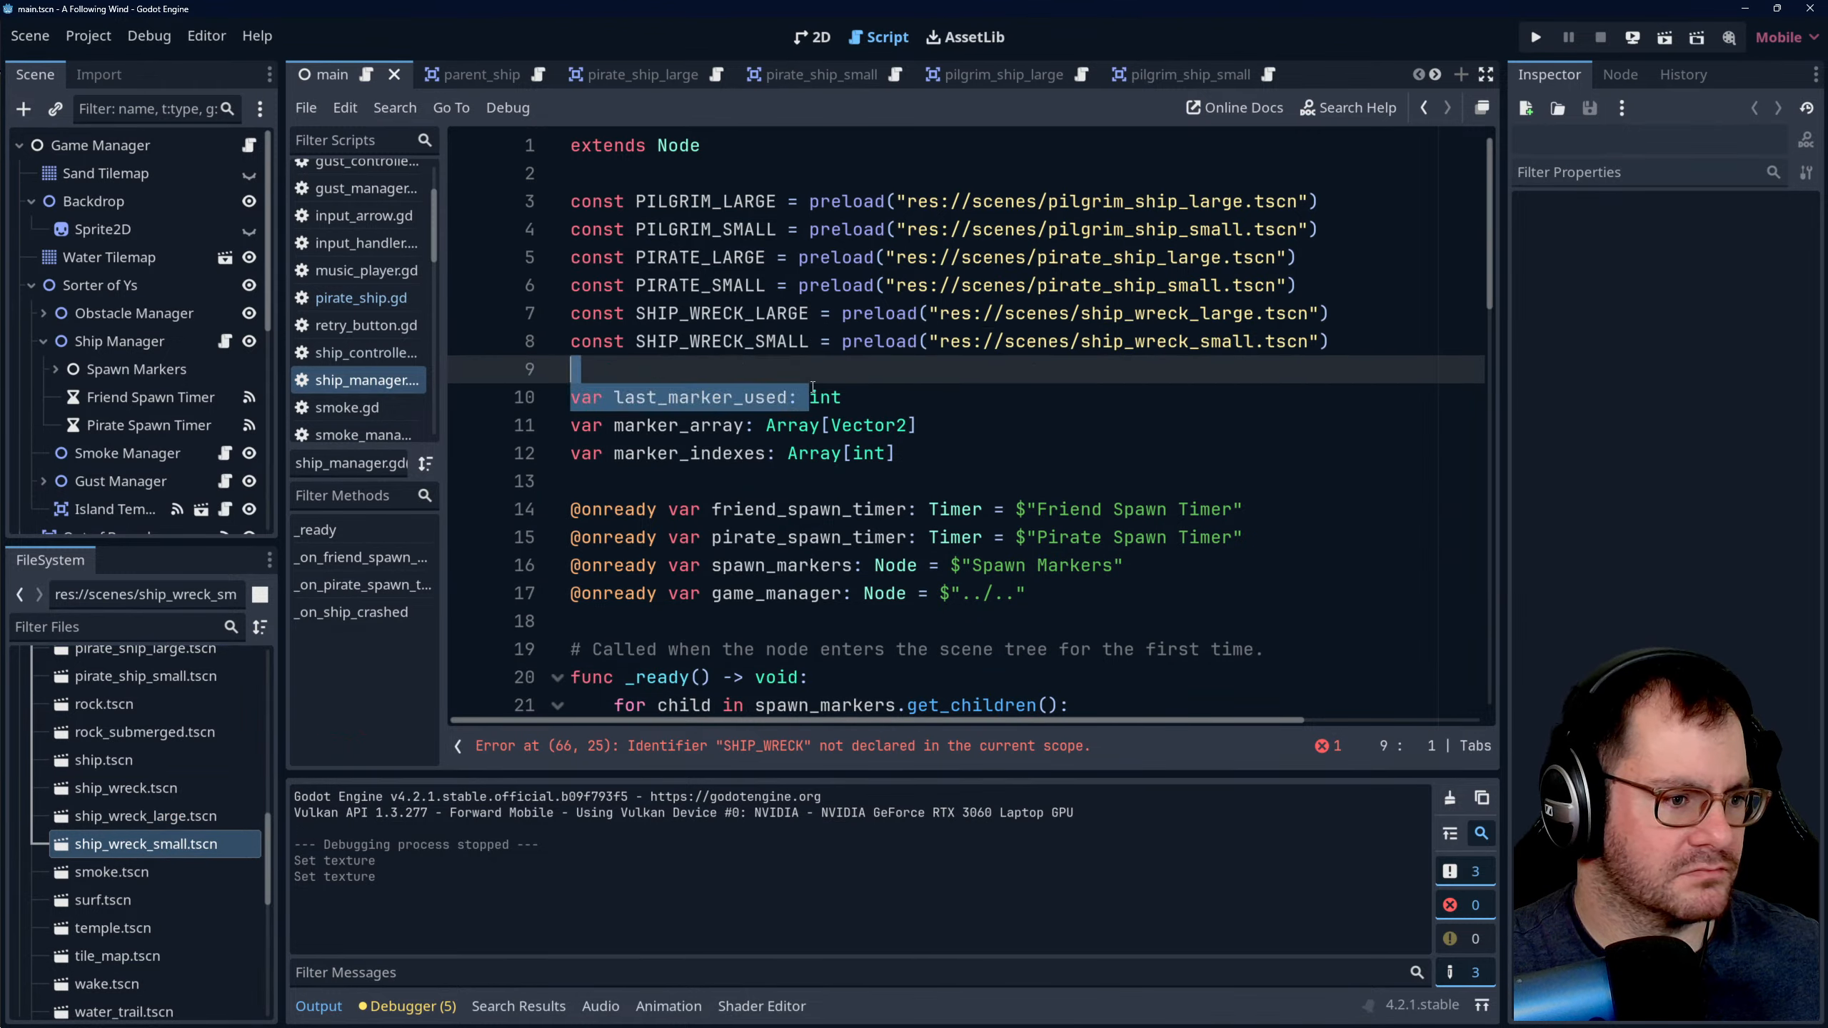
{"action": "key", "text": "ctrl+s"}
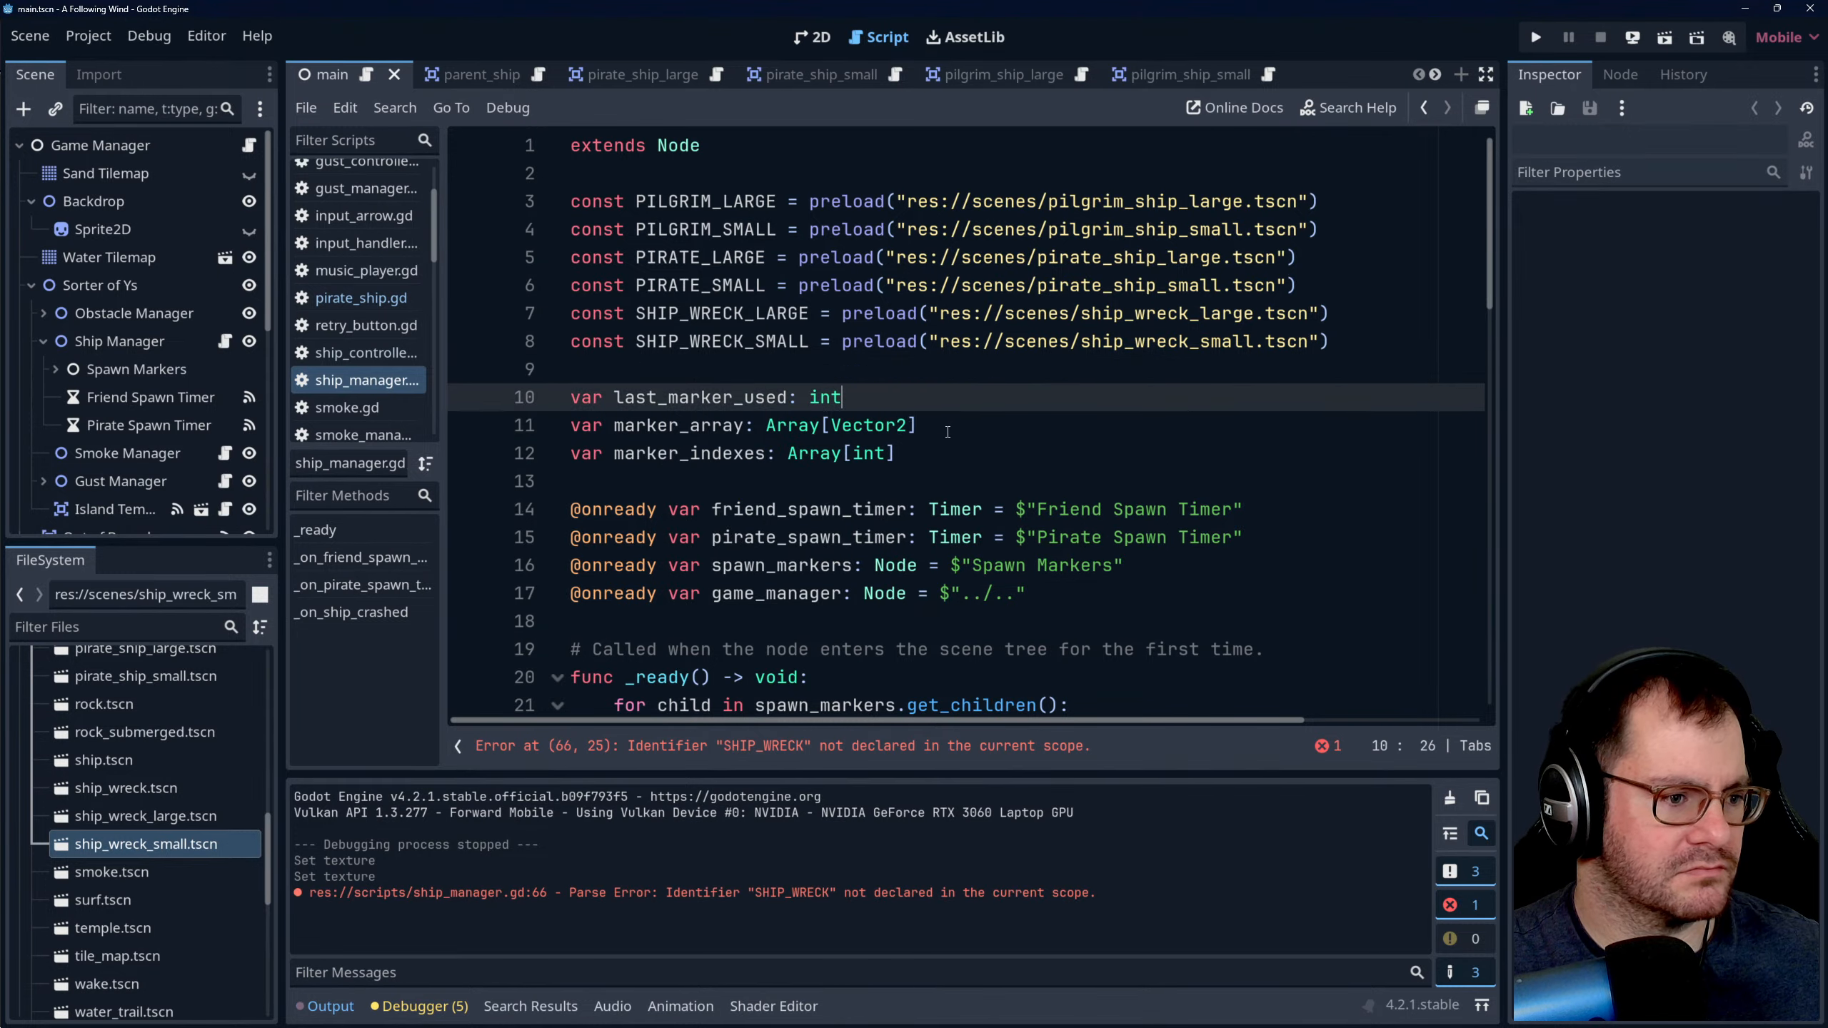
{"action": "left_click", "coordinate": [946, 432]}
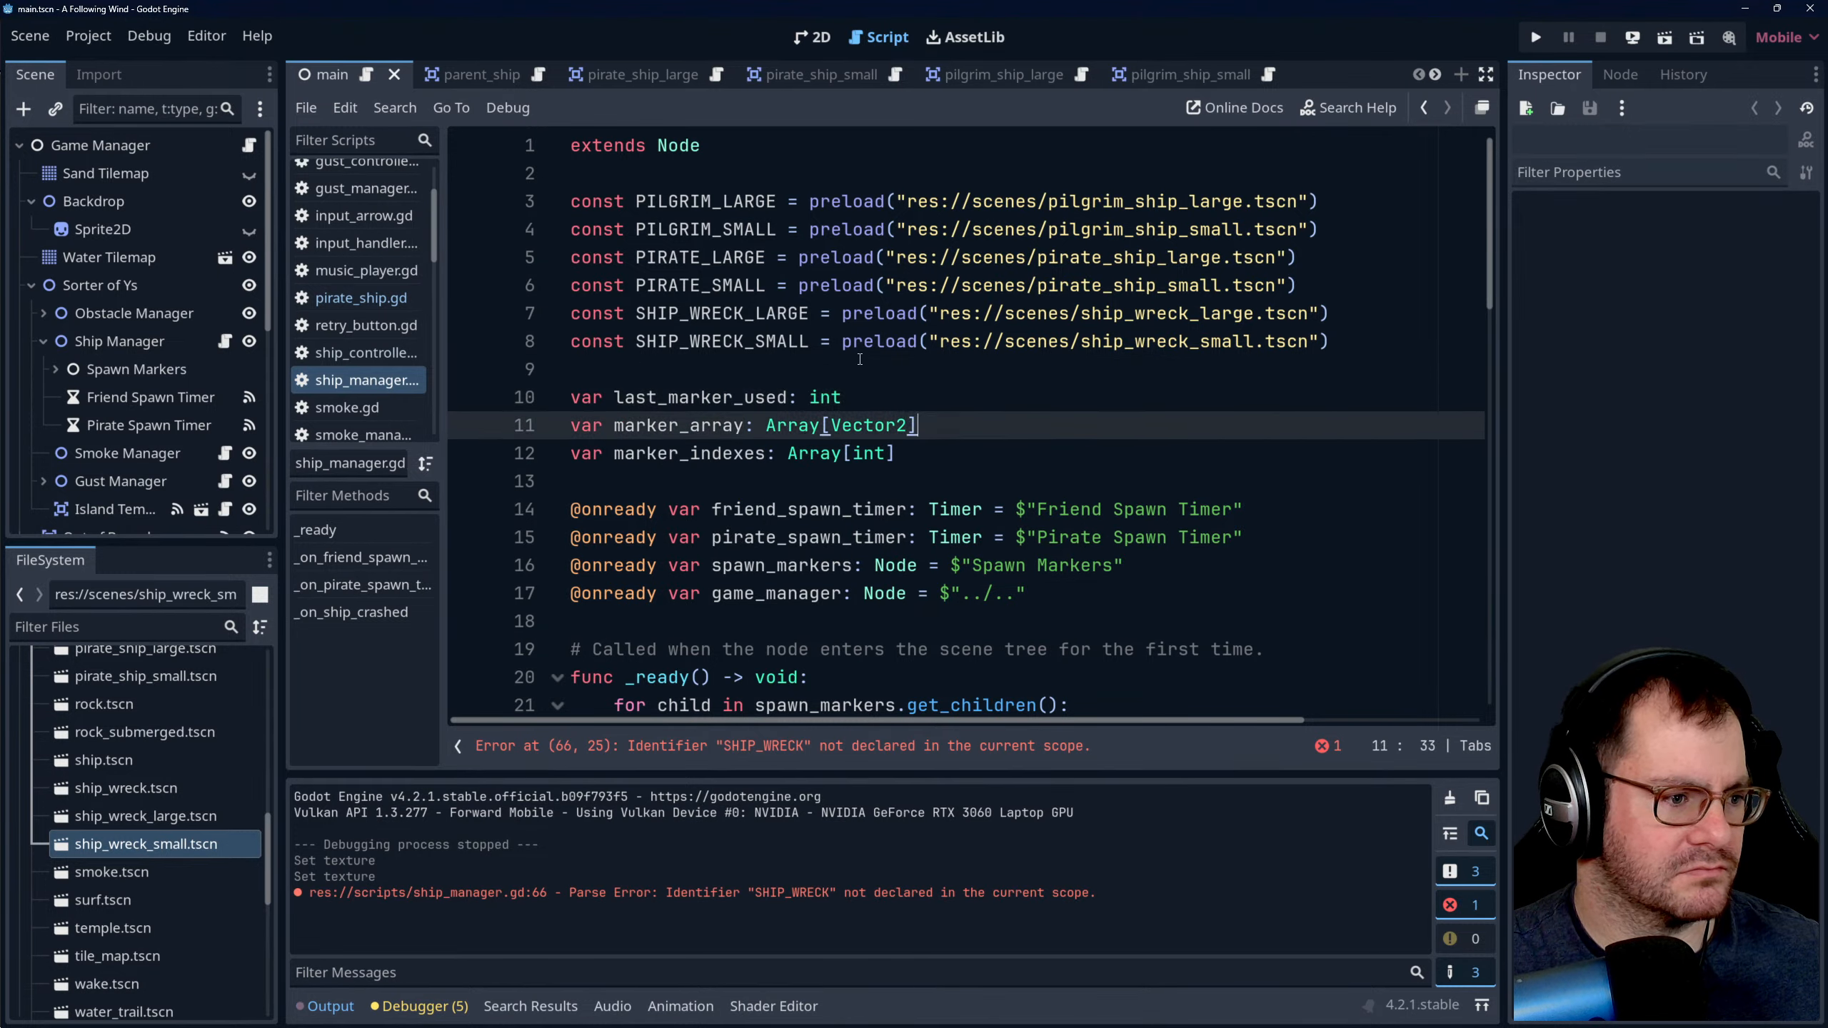
- Check the Pirate Ship root's properties in the pirate_ship_large scene and look at the large and small pilgrim ship scenes
{"action": "left_click", "coordinate": [634, 75]}
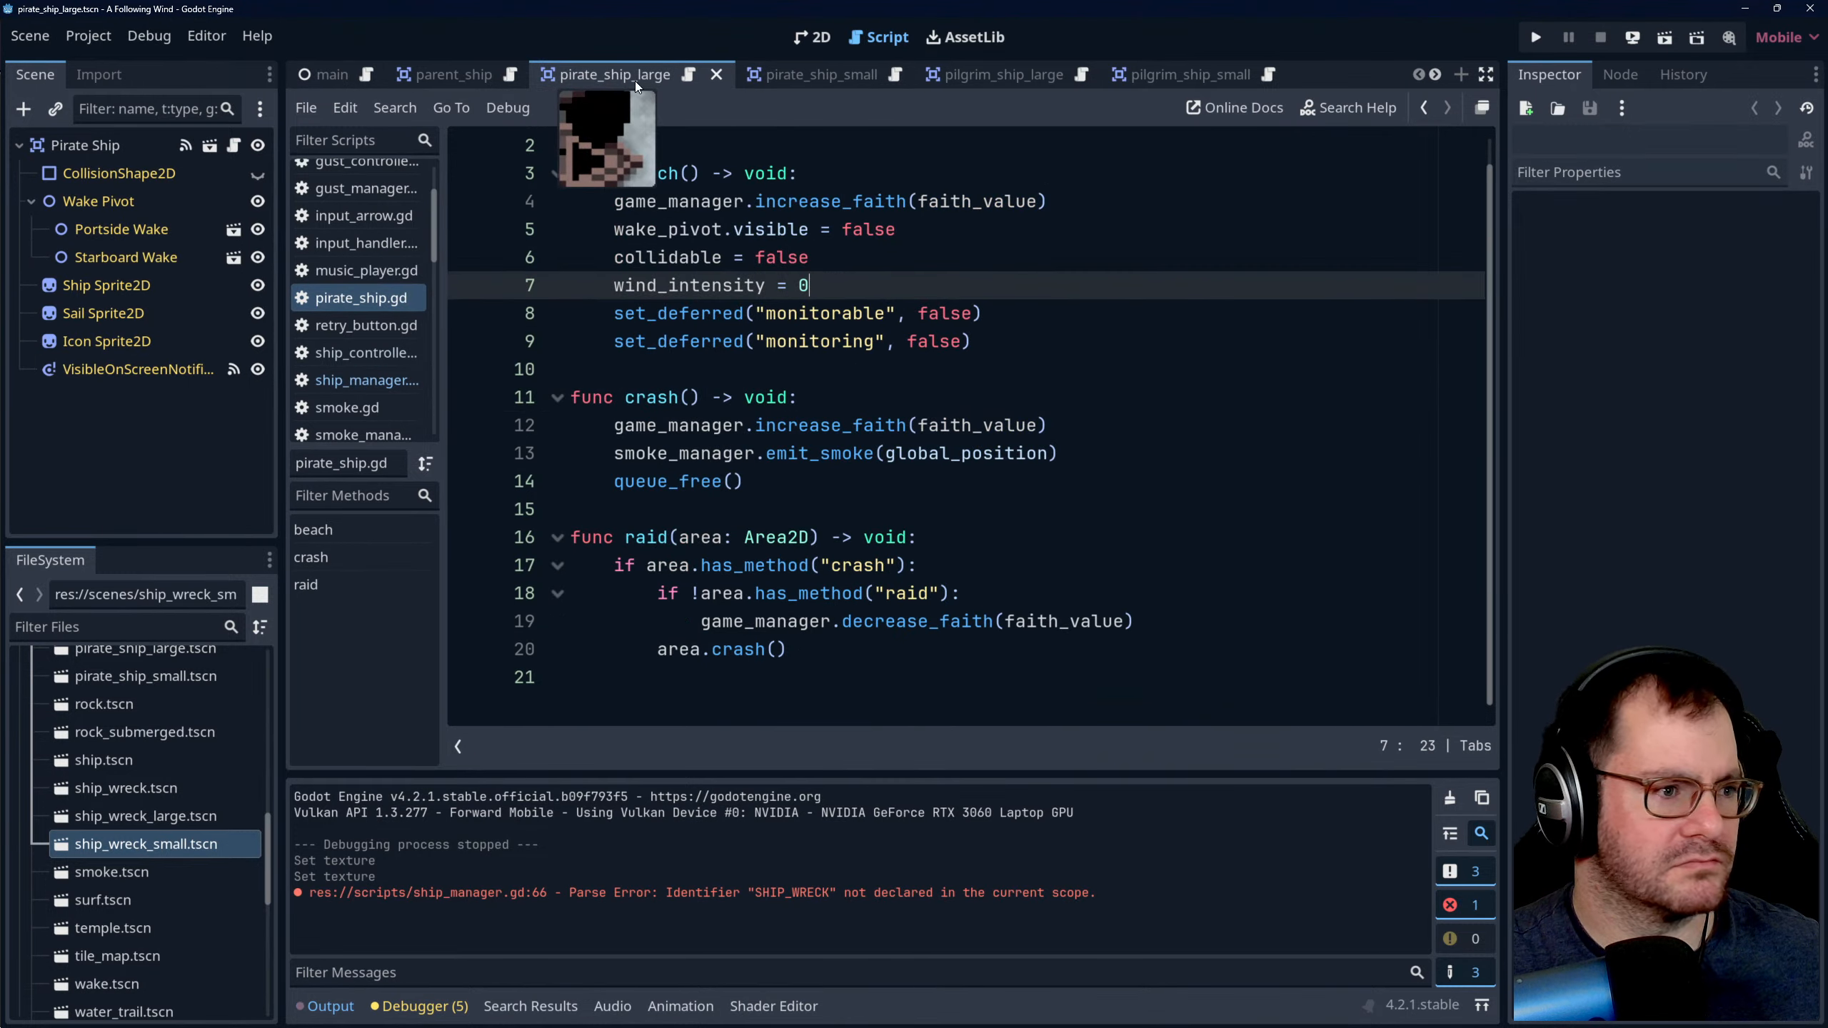
{"action": "left_click", "coordinate": [811, 37]}
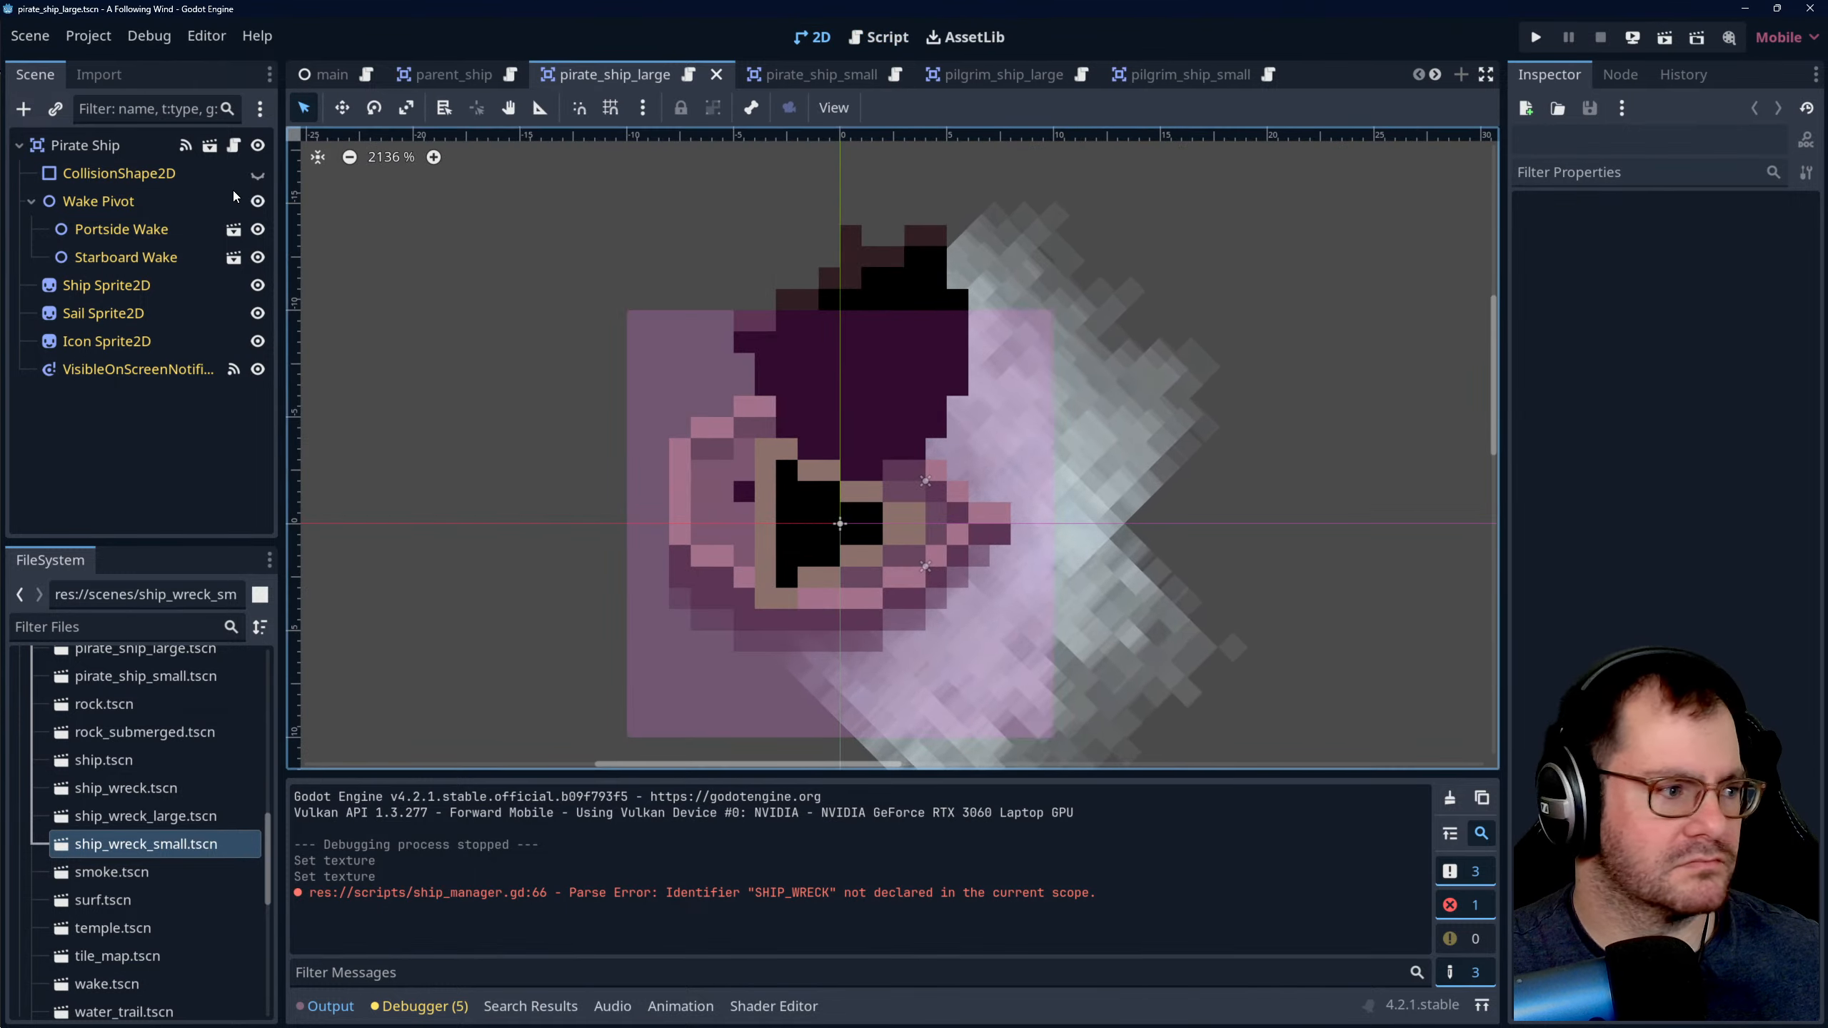
{"action": "left_click", "coordinate": [100, 144]}
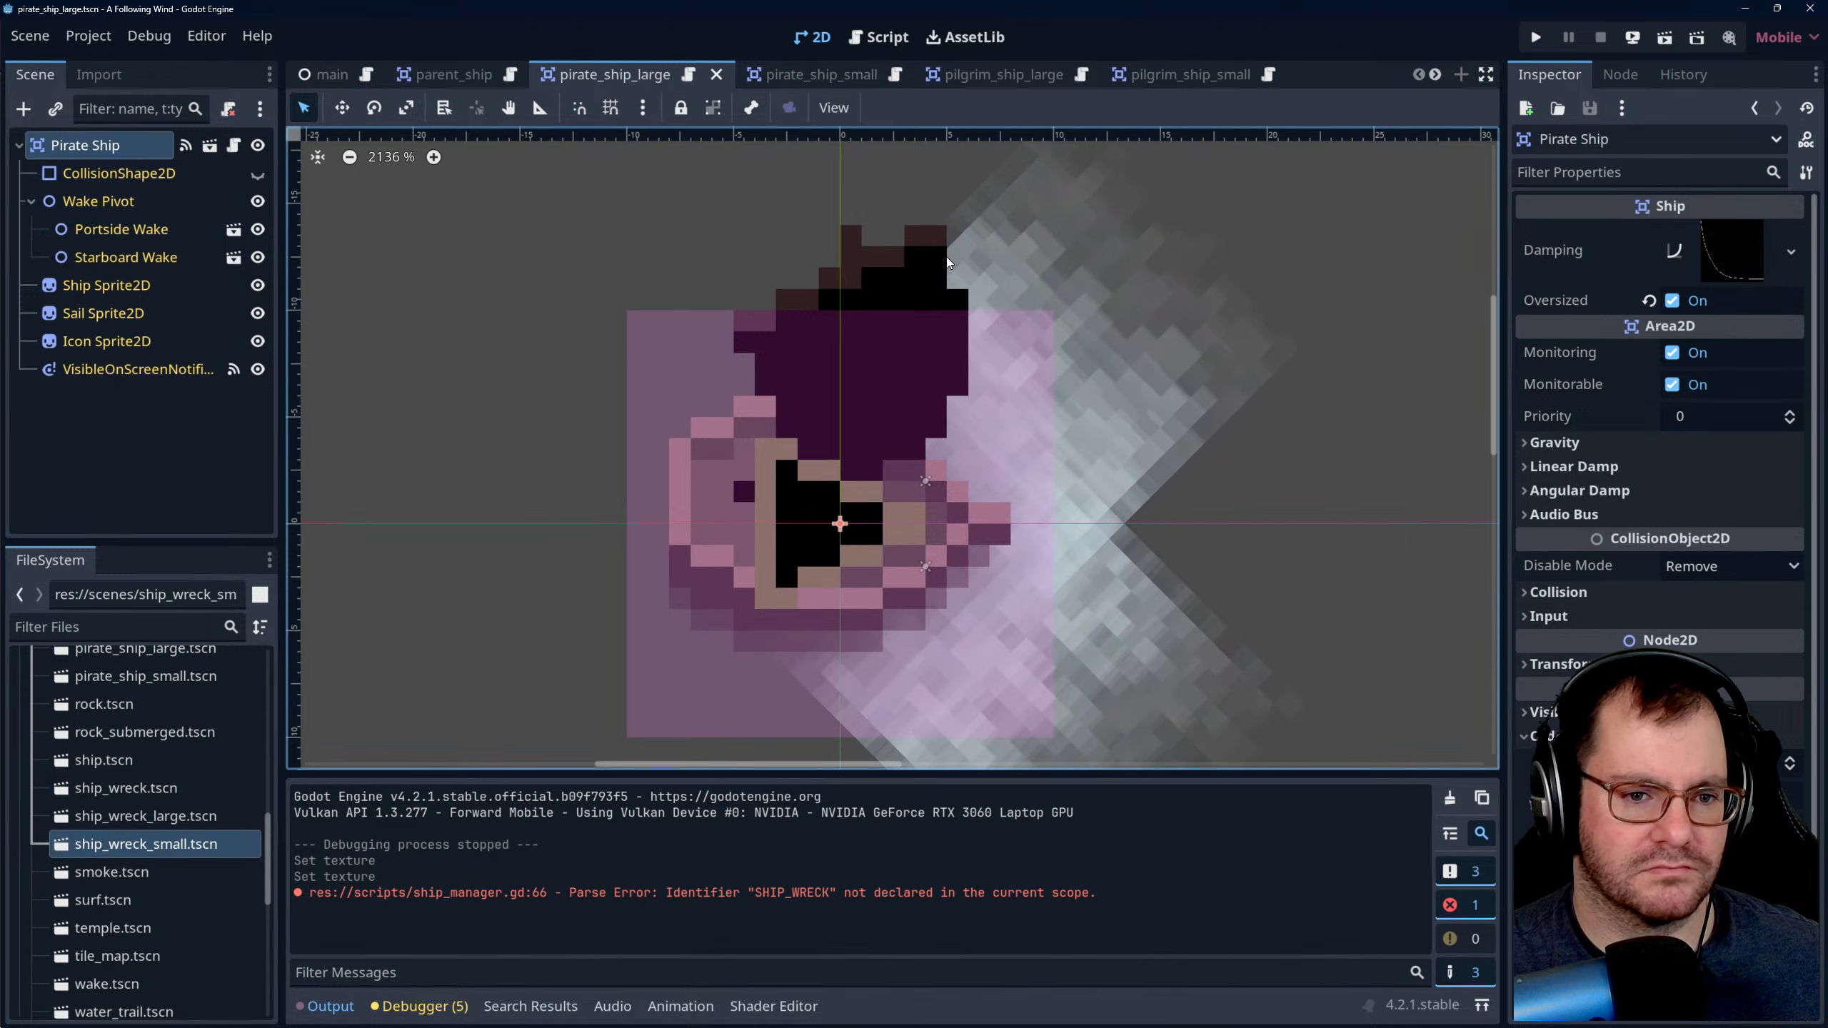
{"action": "left_click", "coordinate": [894, 80]}
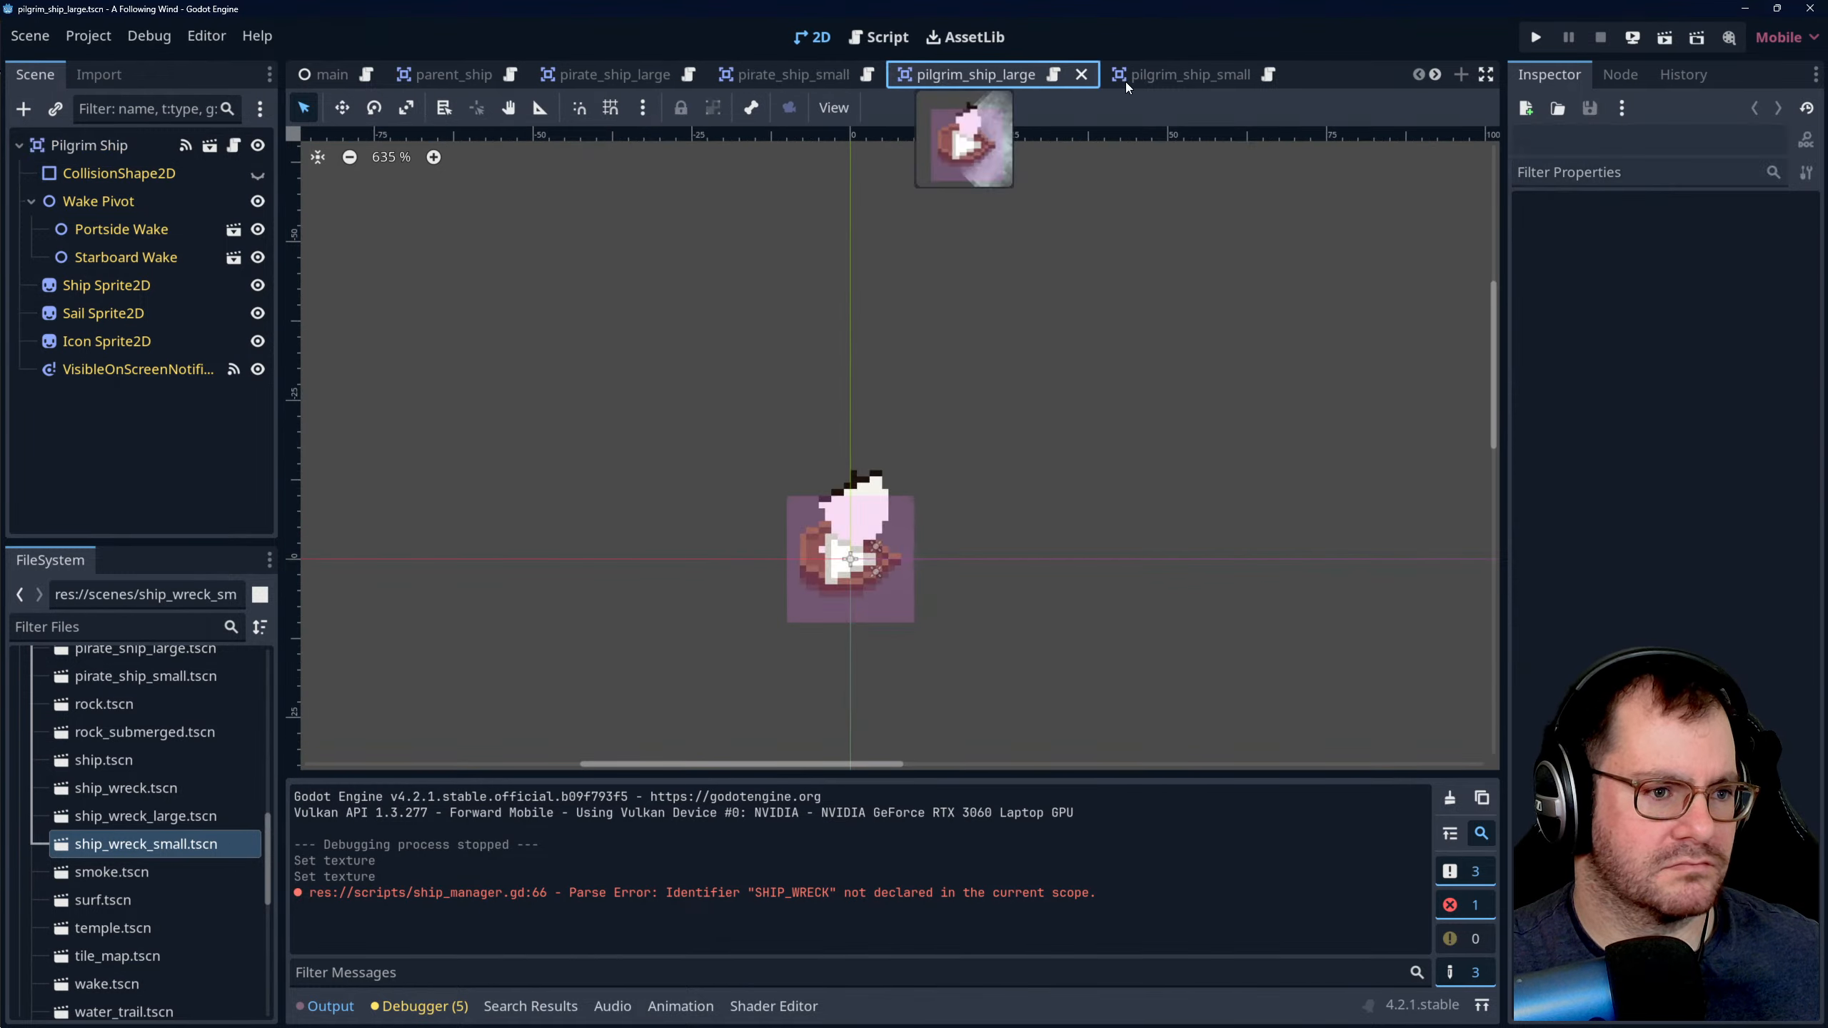
{"action": "left_click", "coordinate": [1166, 75]}
- Open the small pilgrim ship's friend_ship.gd script and read through its beach and crash functions
{"action": "left_click", "coordinate": [880, 36]}
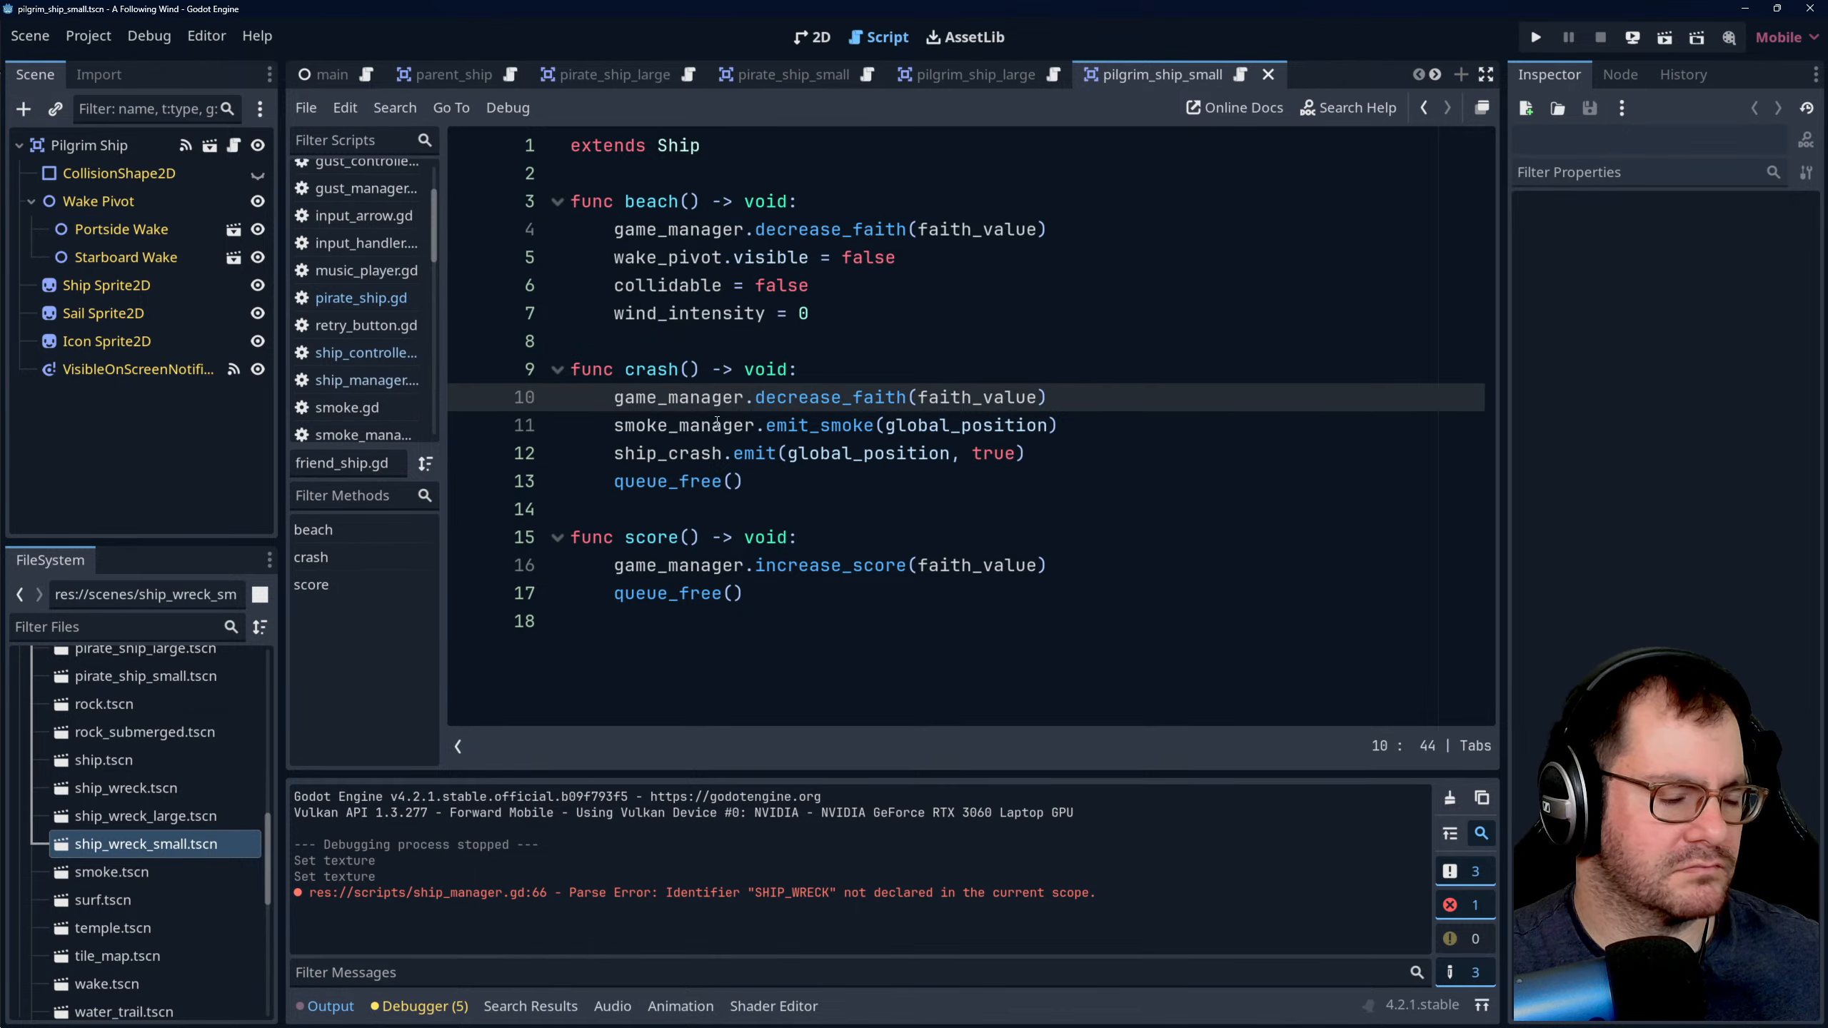
{"action": "left_click", "coordinate": [789, 232]}
{"action": "left_click", "coordinate": [728, 286]}
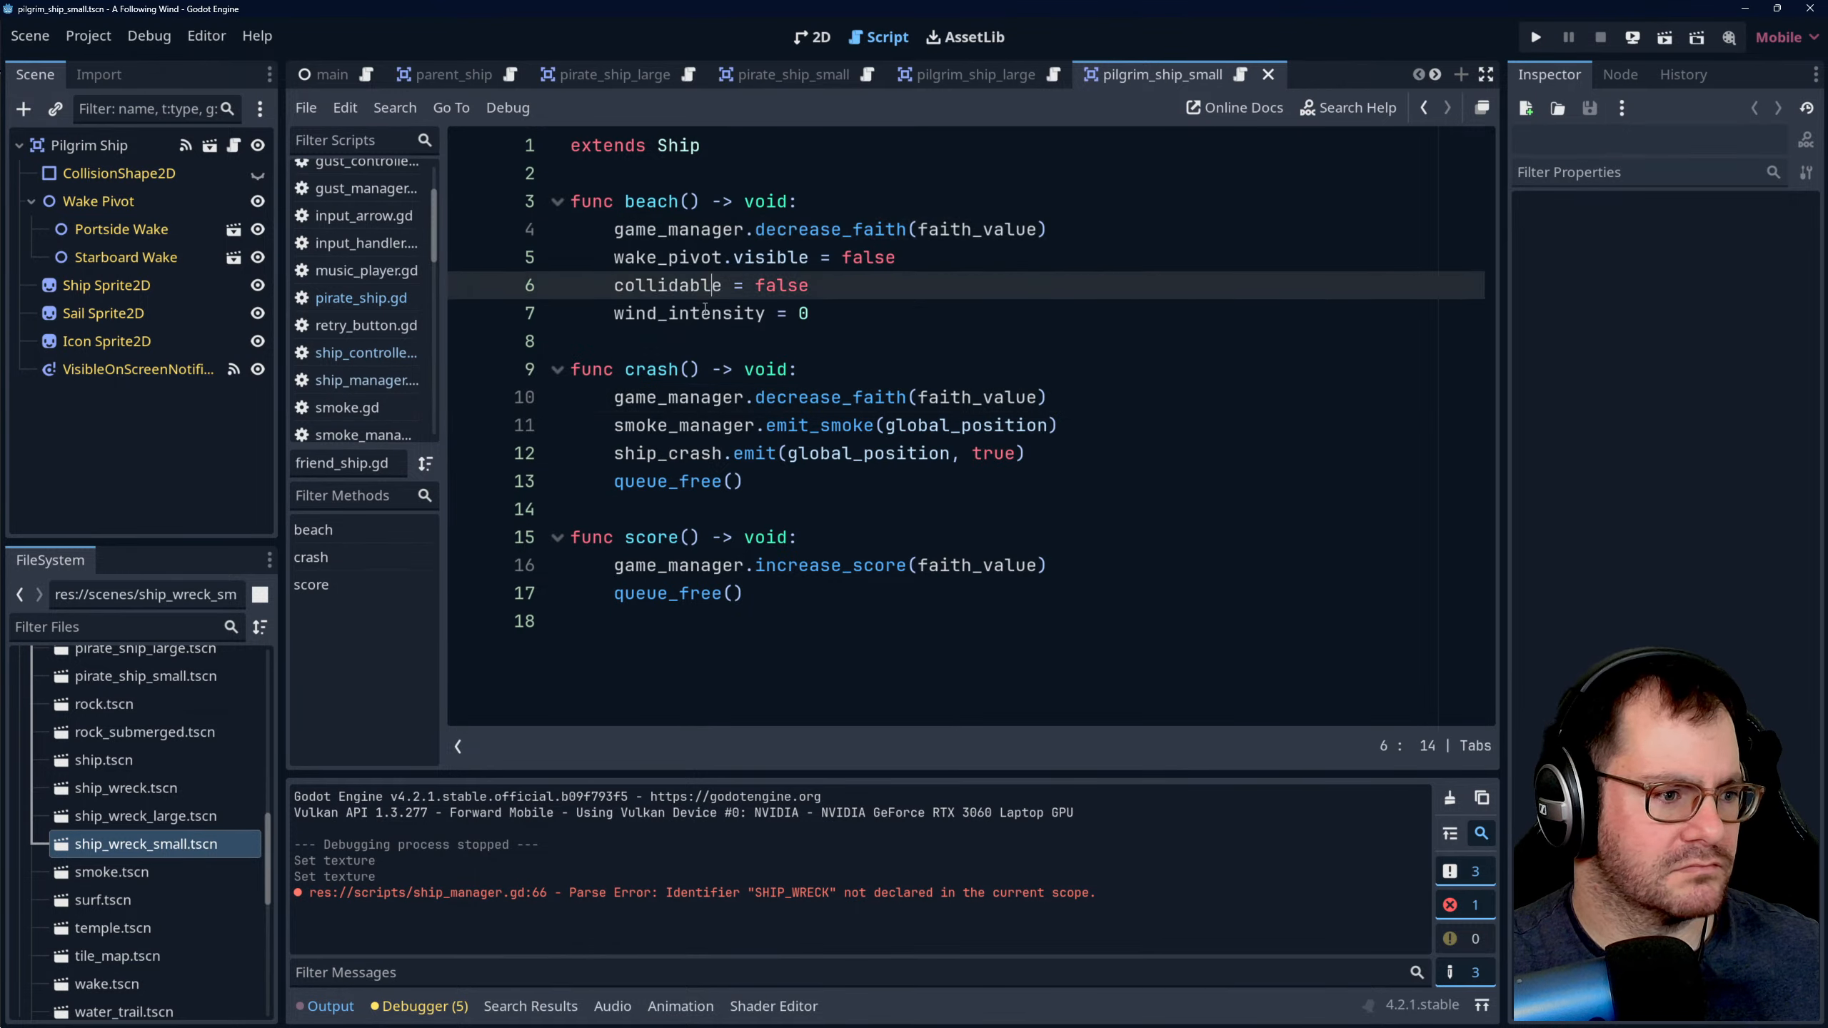
{"action": "left_click", "coordinate": [703, 313]}
{"action": "left_click", "coordinate": [688, 260]}
{"action": "left_click", "coordinate": [679, 232]}
{"action": "left_click", "coordinate": [720, 481]}
{"action": "left_click", "coordinate": [767, 425]}
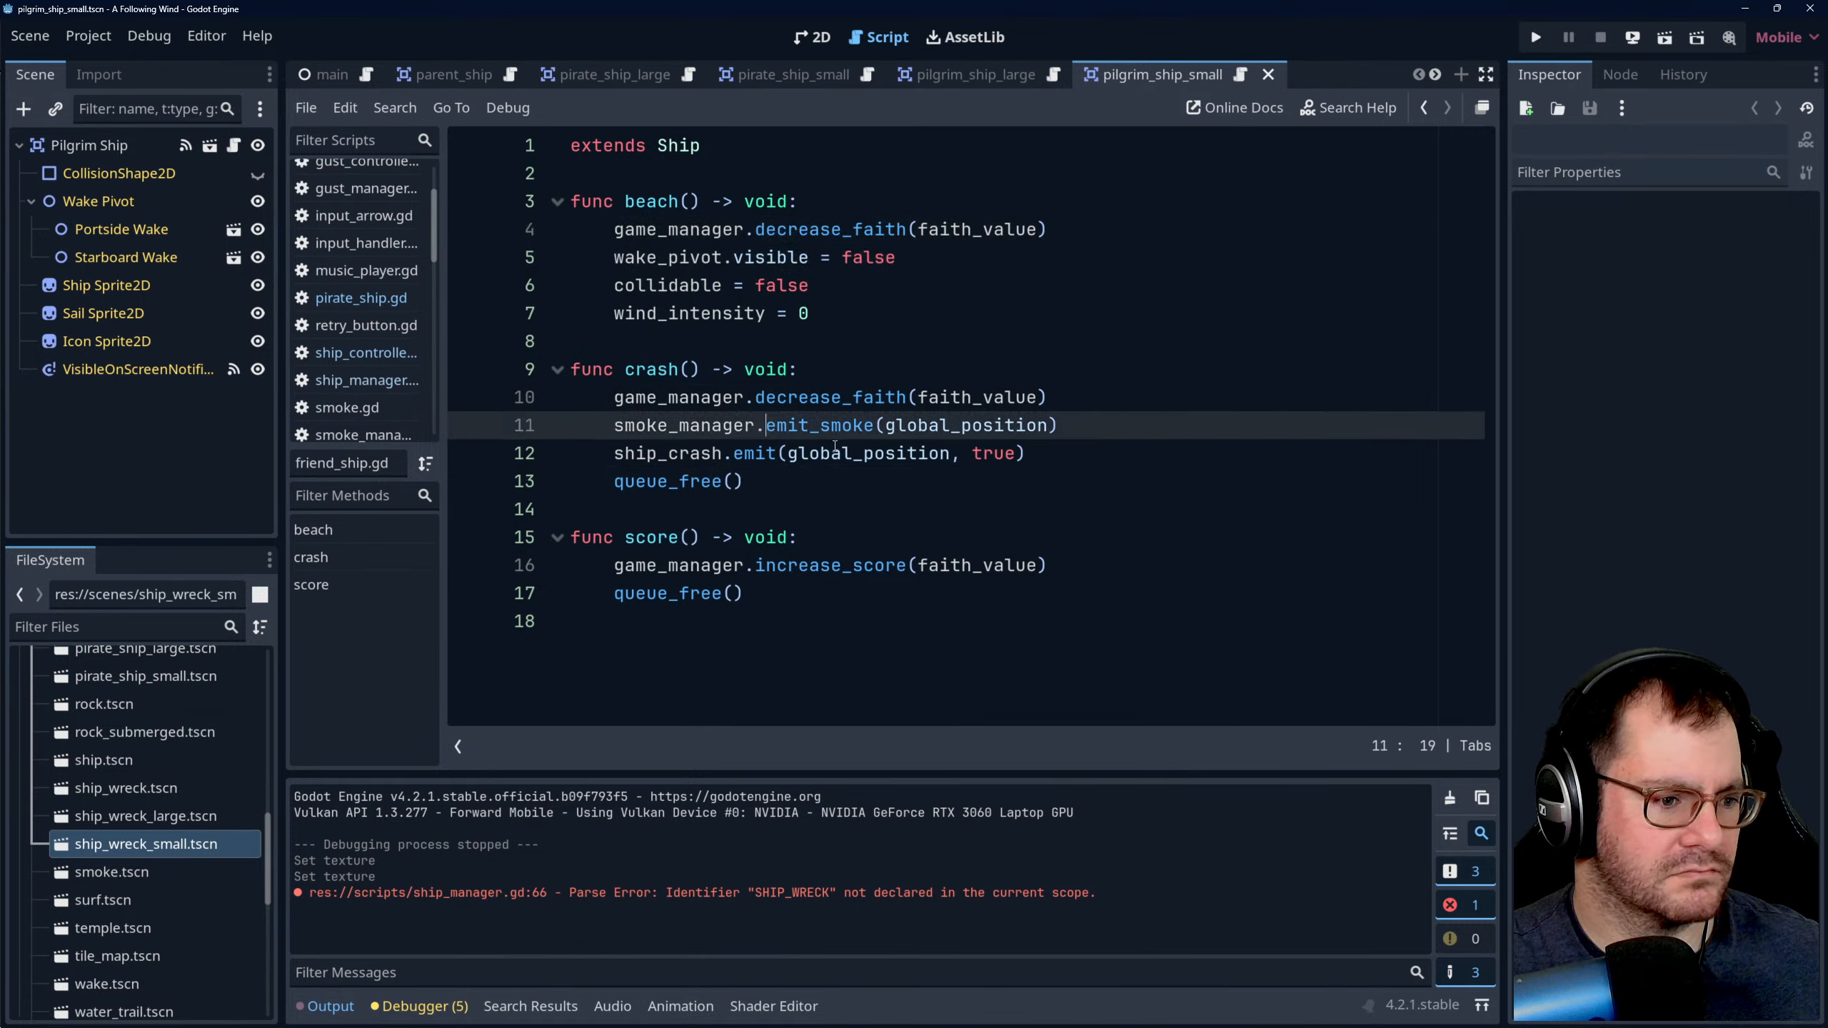
- In friend_ship.gd's crash function, pass oversized as the second argument of ship_crash.emit, between global_position and true, and save the script
{"action": "left_click", "coordinate": [788, 454]}
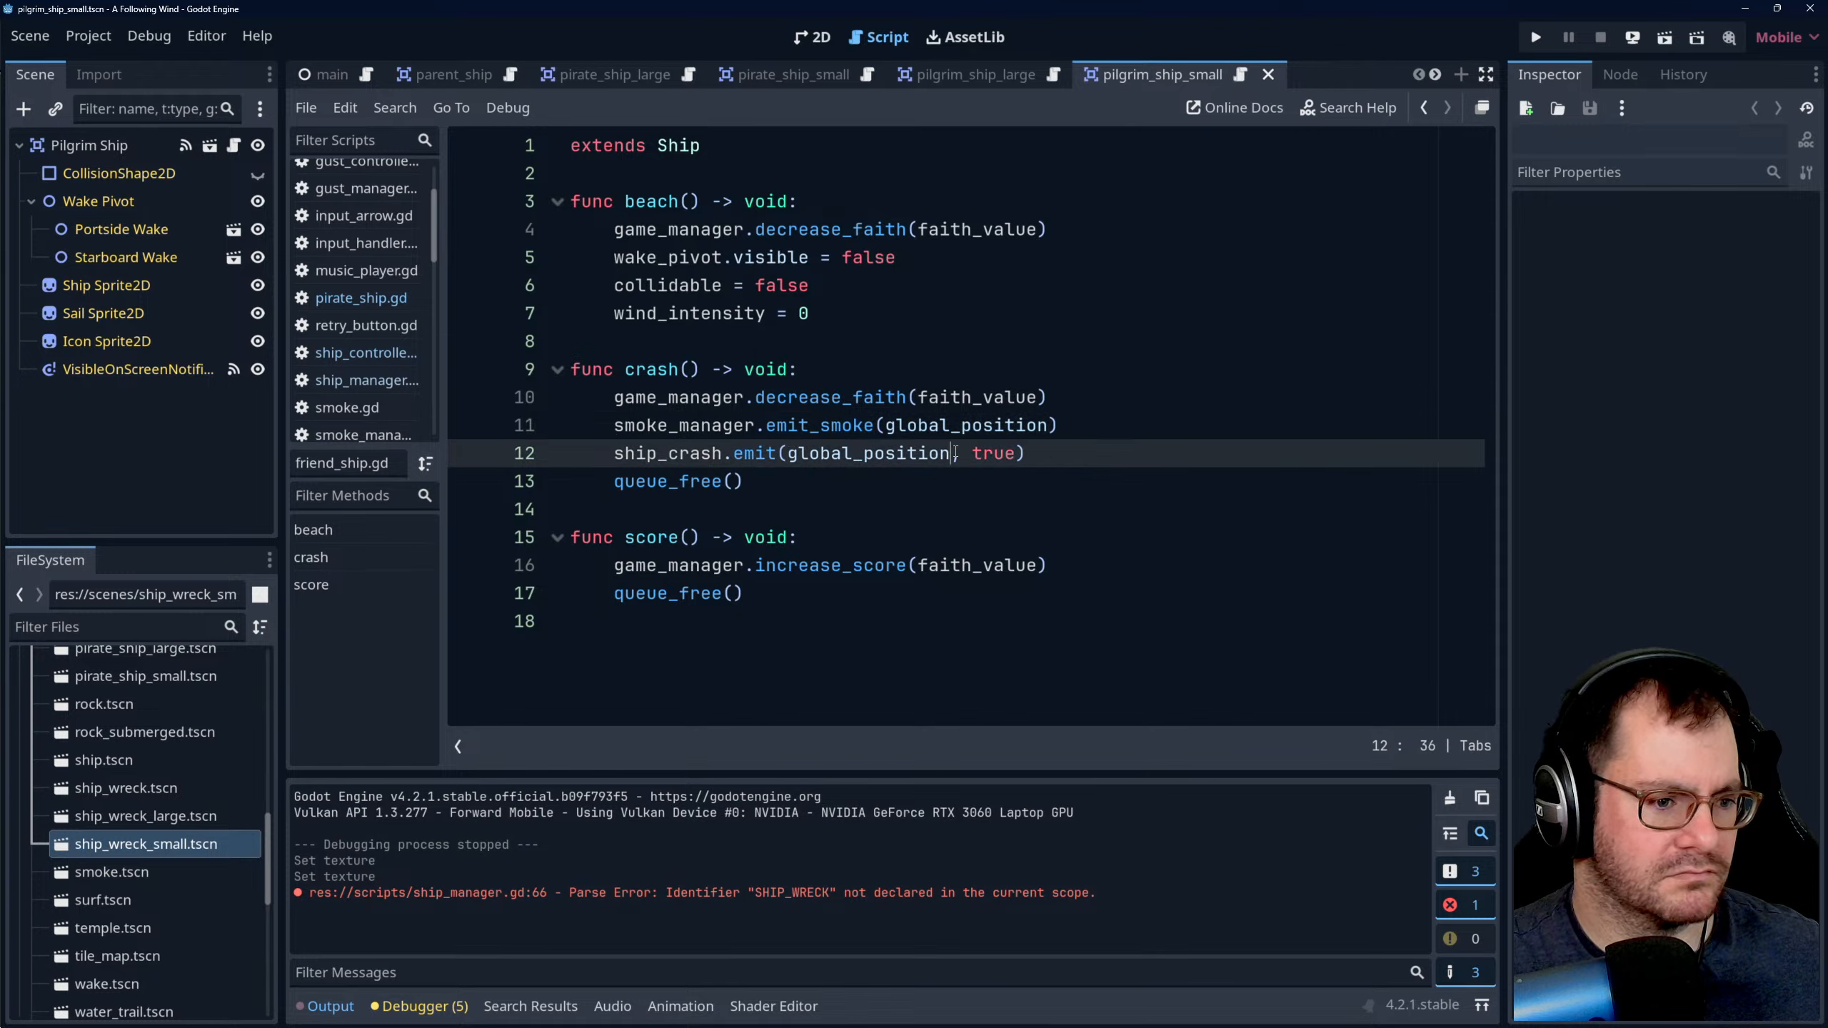
{"action": "type", "text": ","}
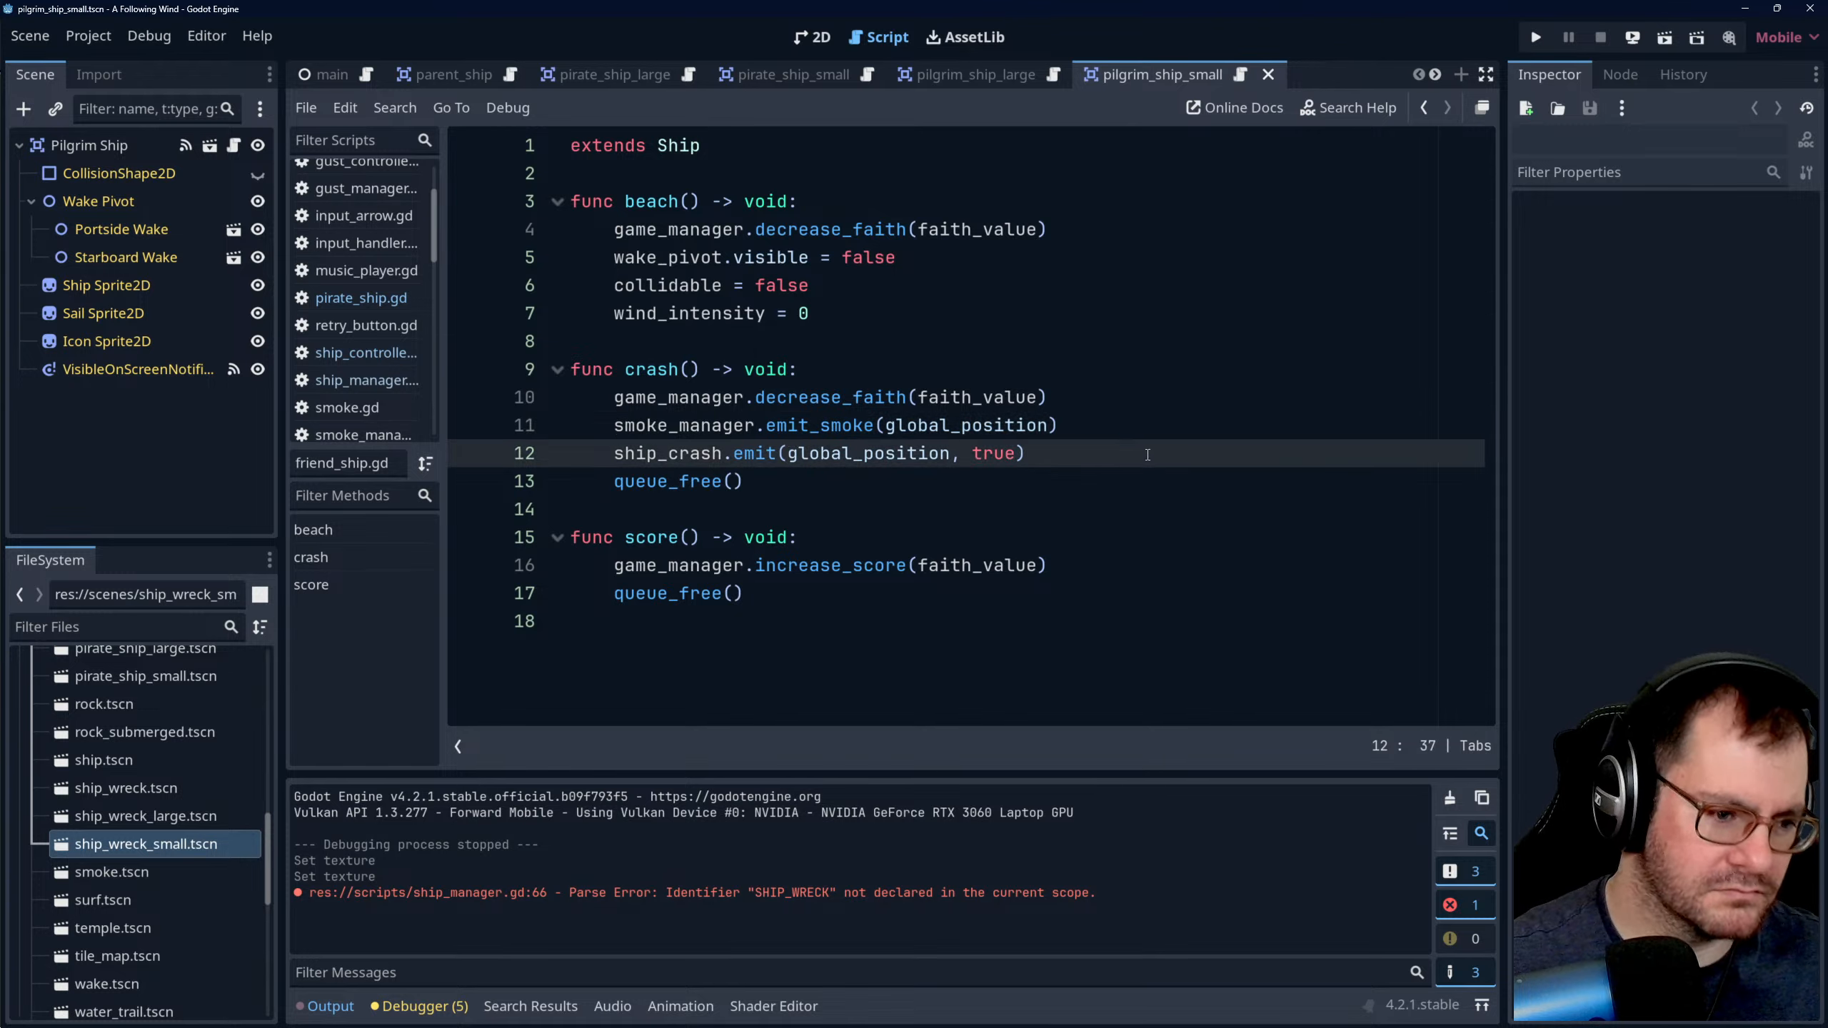
{"action": "type", "text": ", over,"}
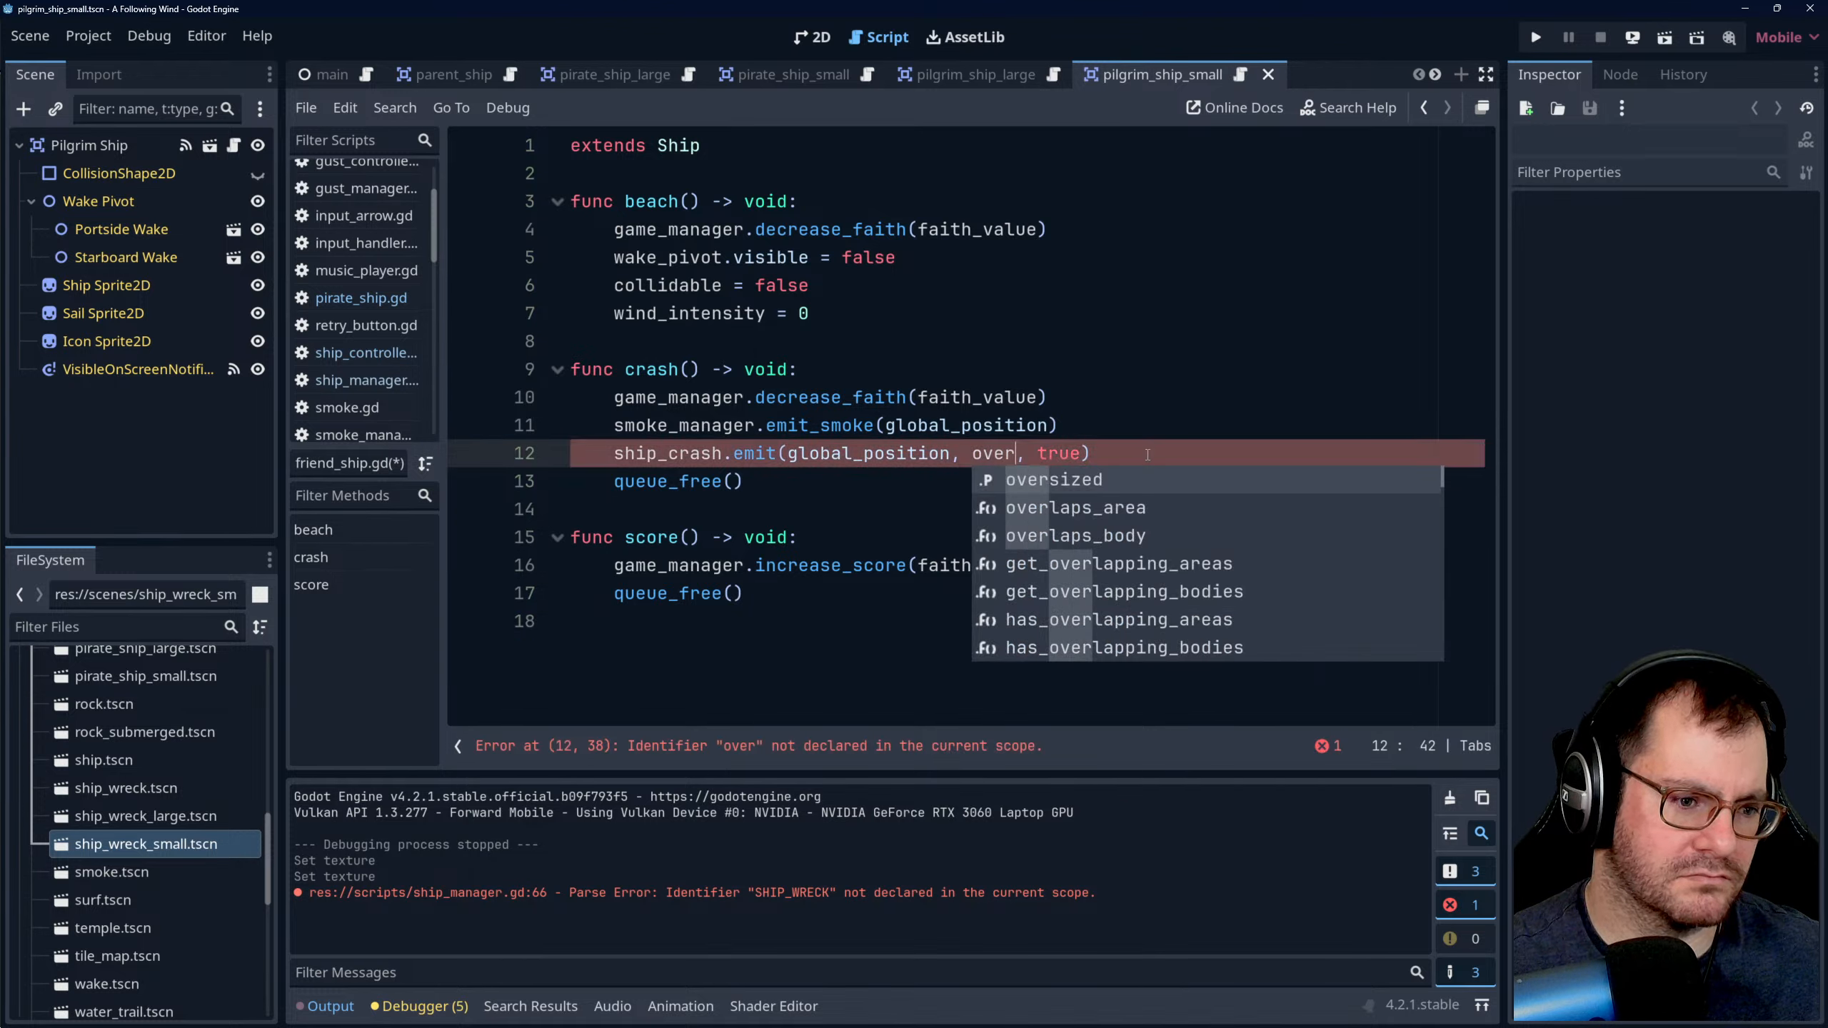
{"action": "key", "text": "Return"}
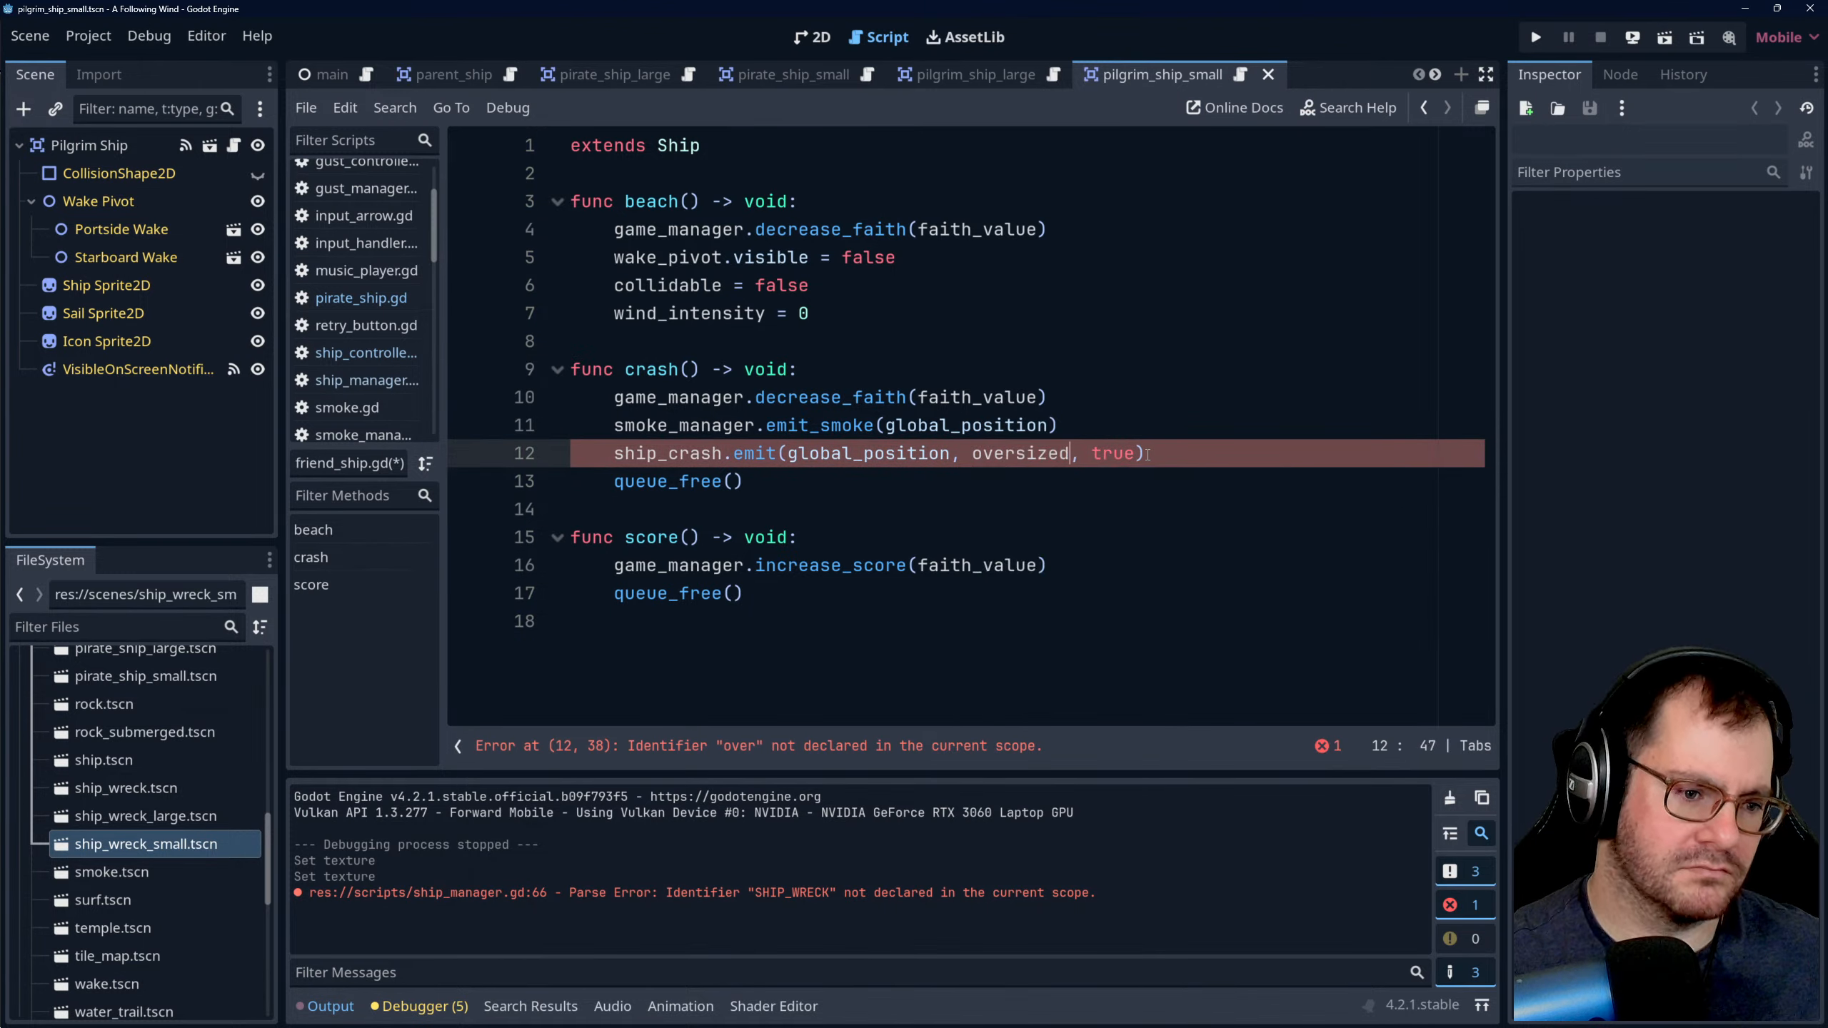
{"action": "left_click", "coordinate": [1062, 422]}
{"action": "key", "text": "ctrl+s"}
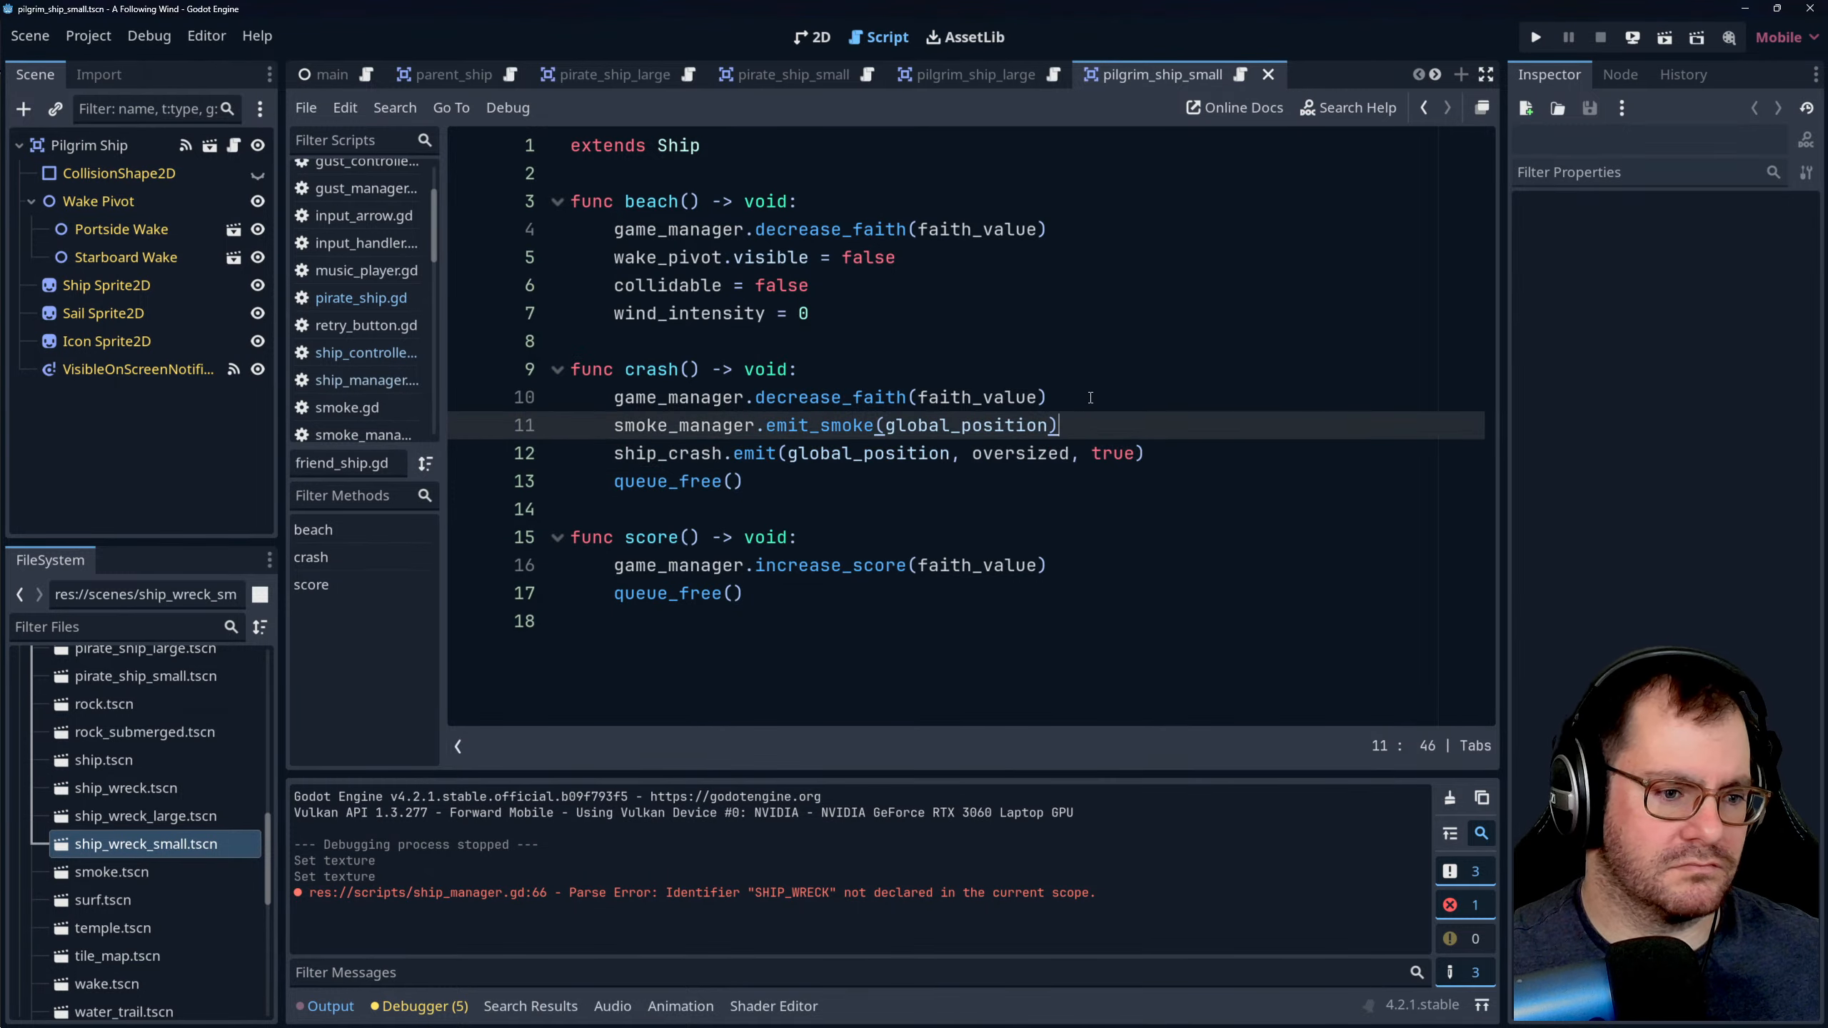
{"action": "left_click", "coordinate": [1180, 454]}
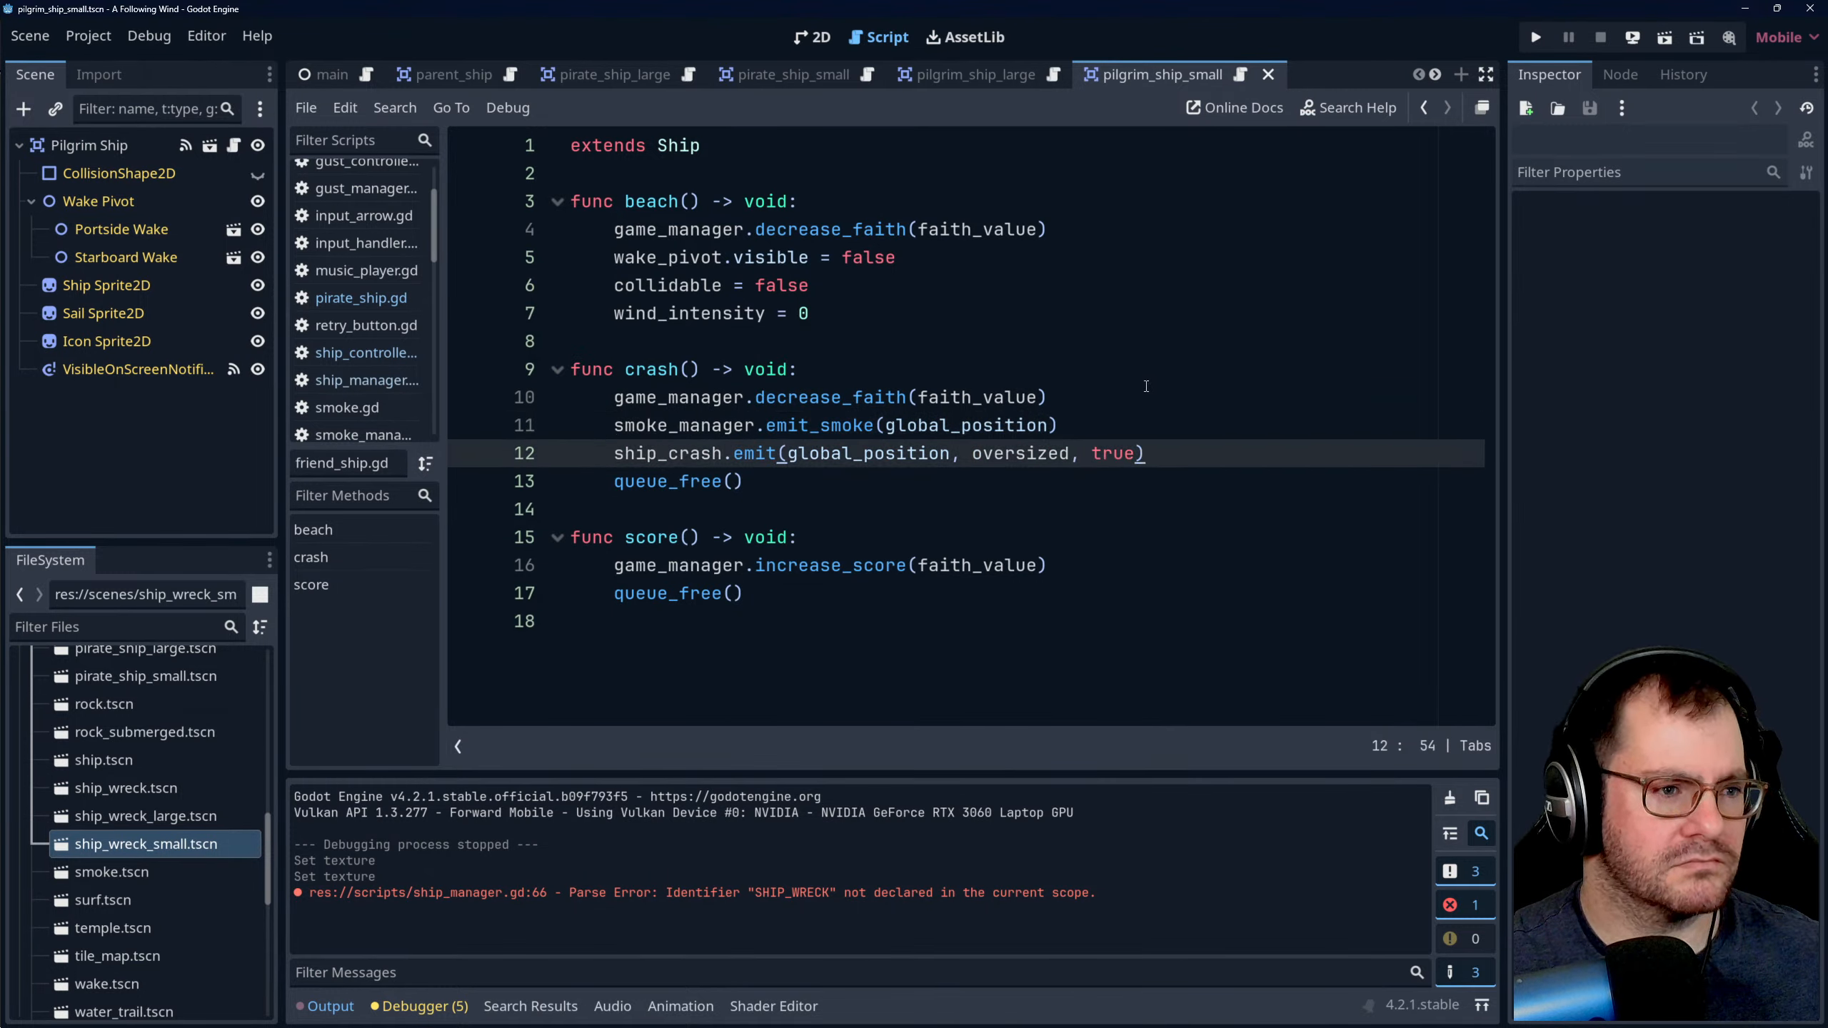
- Open pirate_ship.gd and examine its beach and crash functions for how a pirate ship's crash is handled
{"action": "scroll", "coordinate": [387, 307], "scroll_direction": "up", "scroll_amount": 3}
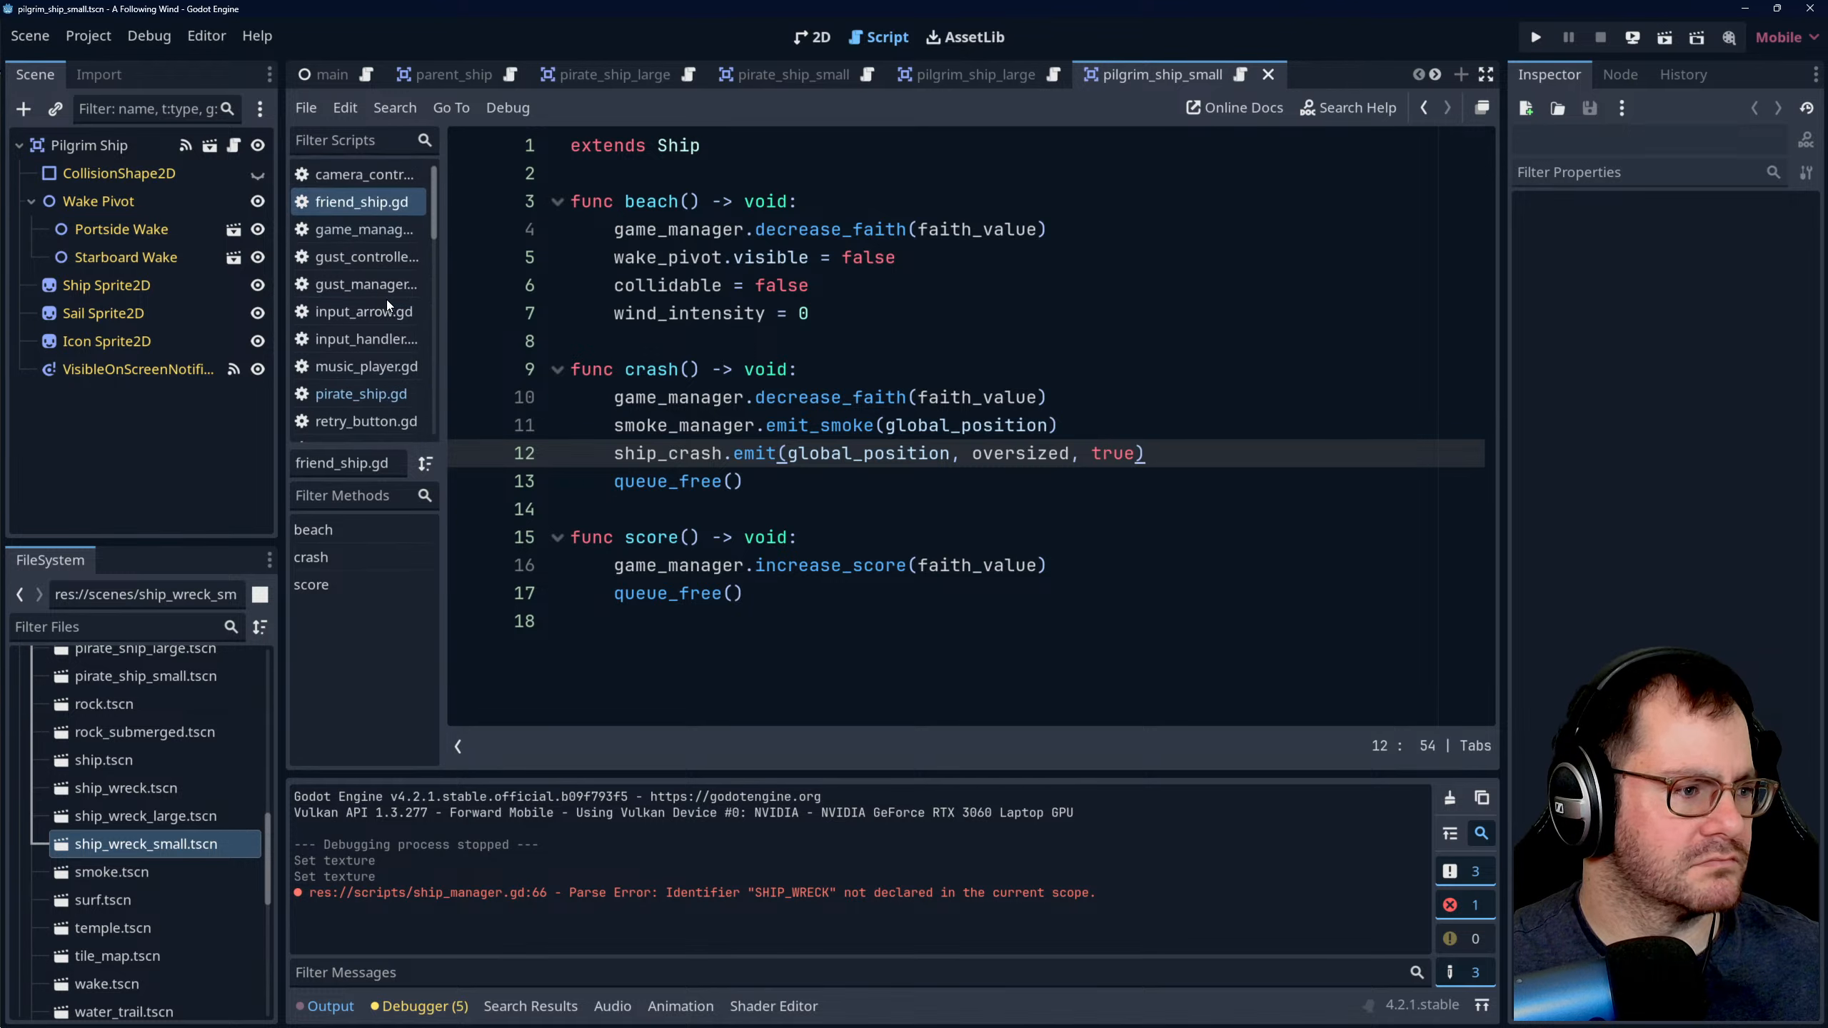
{"action": "scroll", "coordinate": [374, 348], "scroll_direction": "down", "scroll_amount": 1}
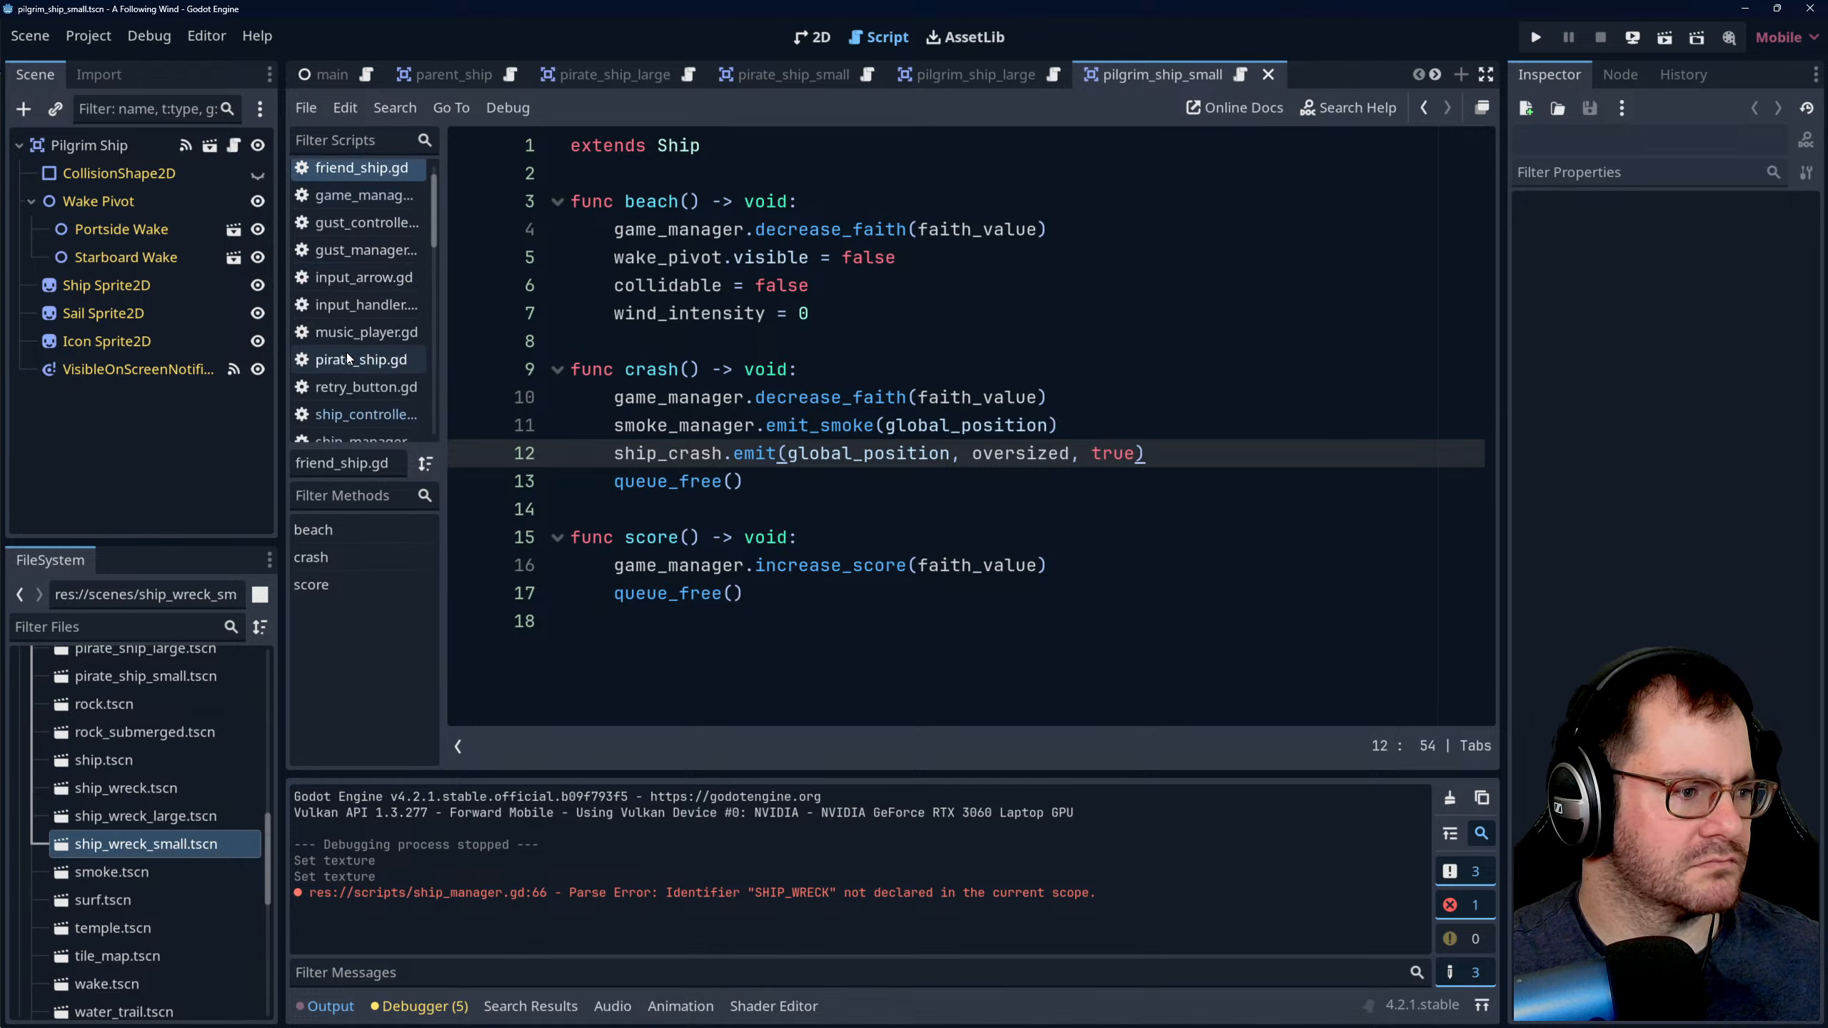
{"action": "left_click", "coordinate": [353, 360]}
{"action": "left_click", "coordinate": [928, 368]}
{"action": "left_click", "coordinate": [900, 285]}
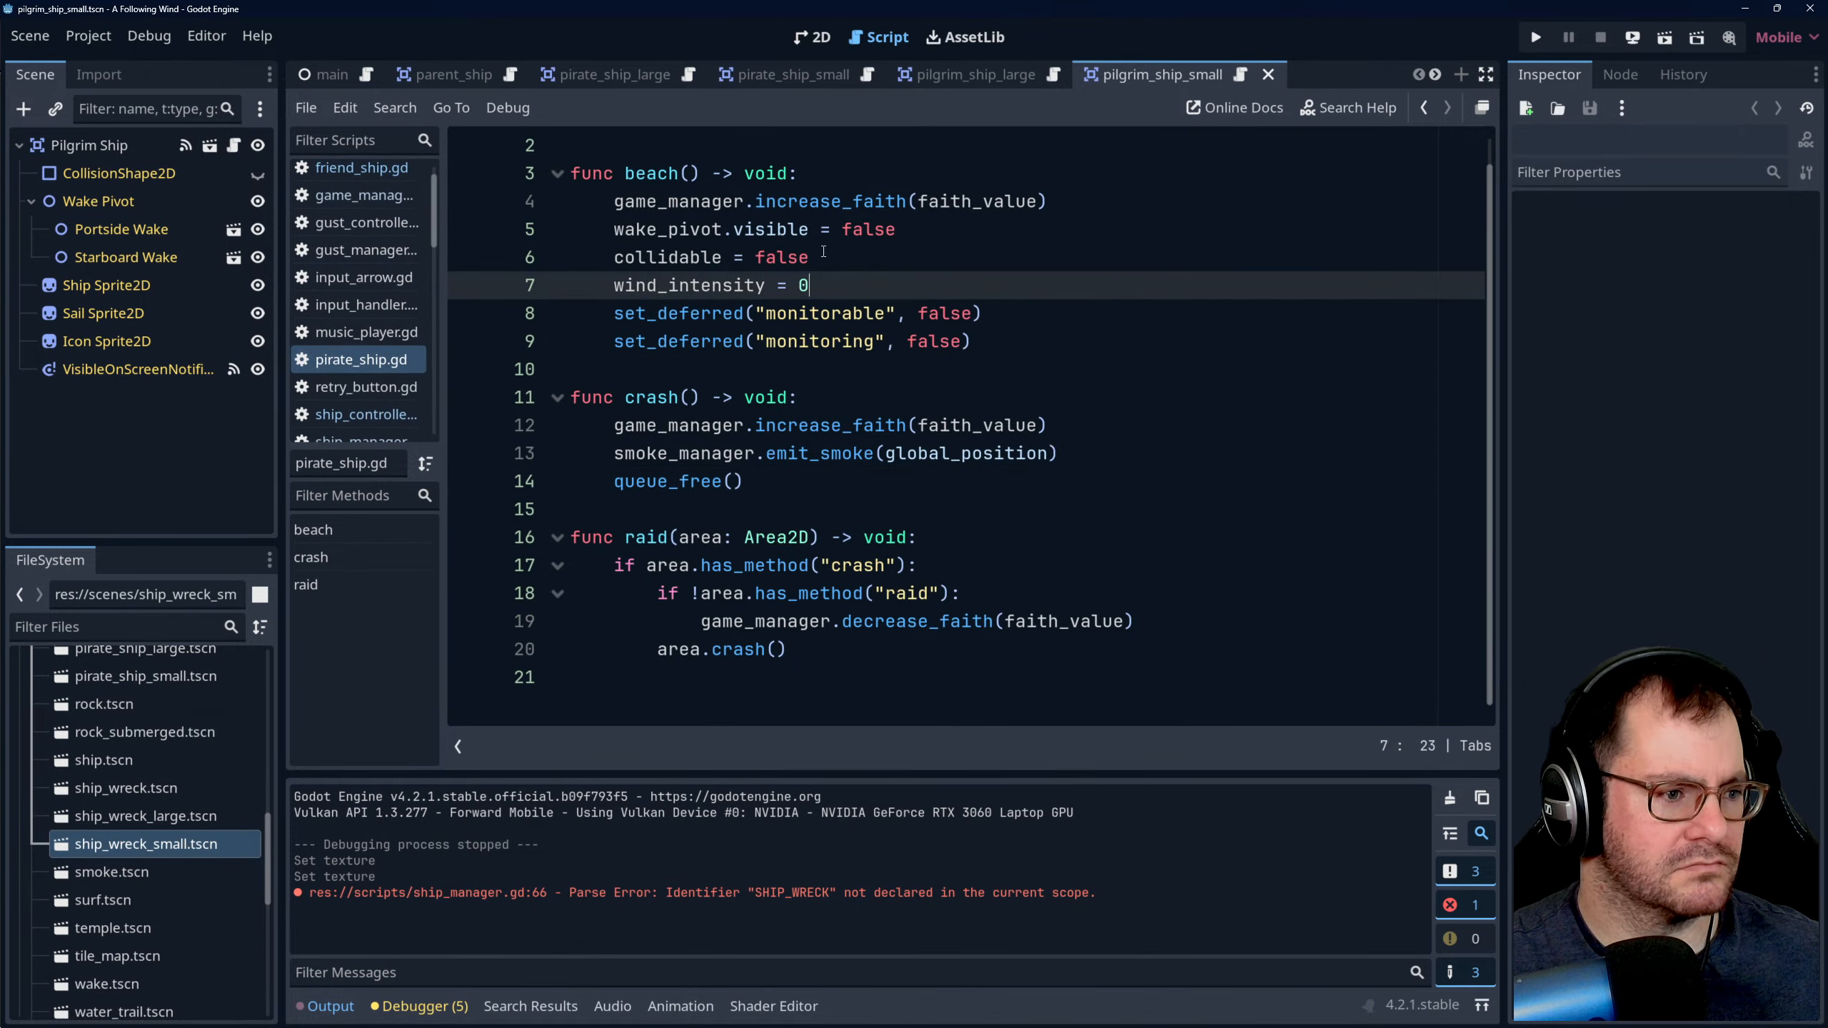
{"action": "left_click", "coordinate": [852, 257]}
{"action": "left_click", "coordinate": [878, 286]}
{"action": "left_click", "coordinate": [871, 378]}
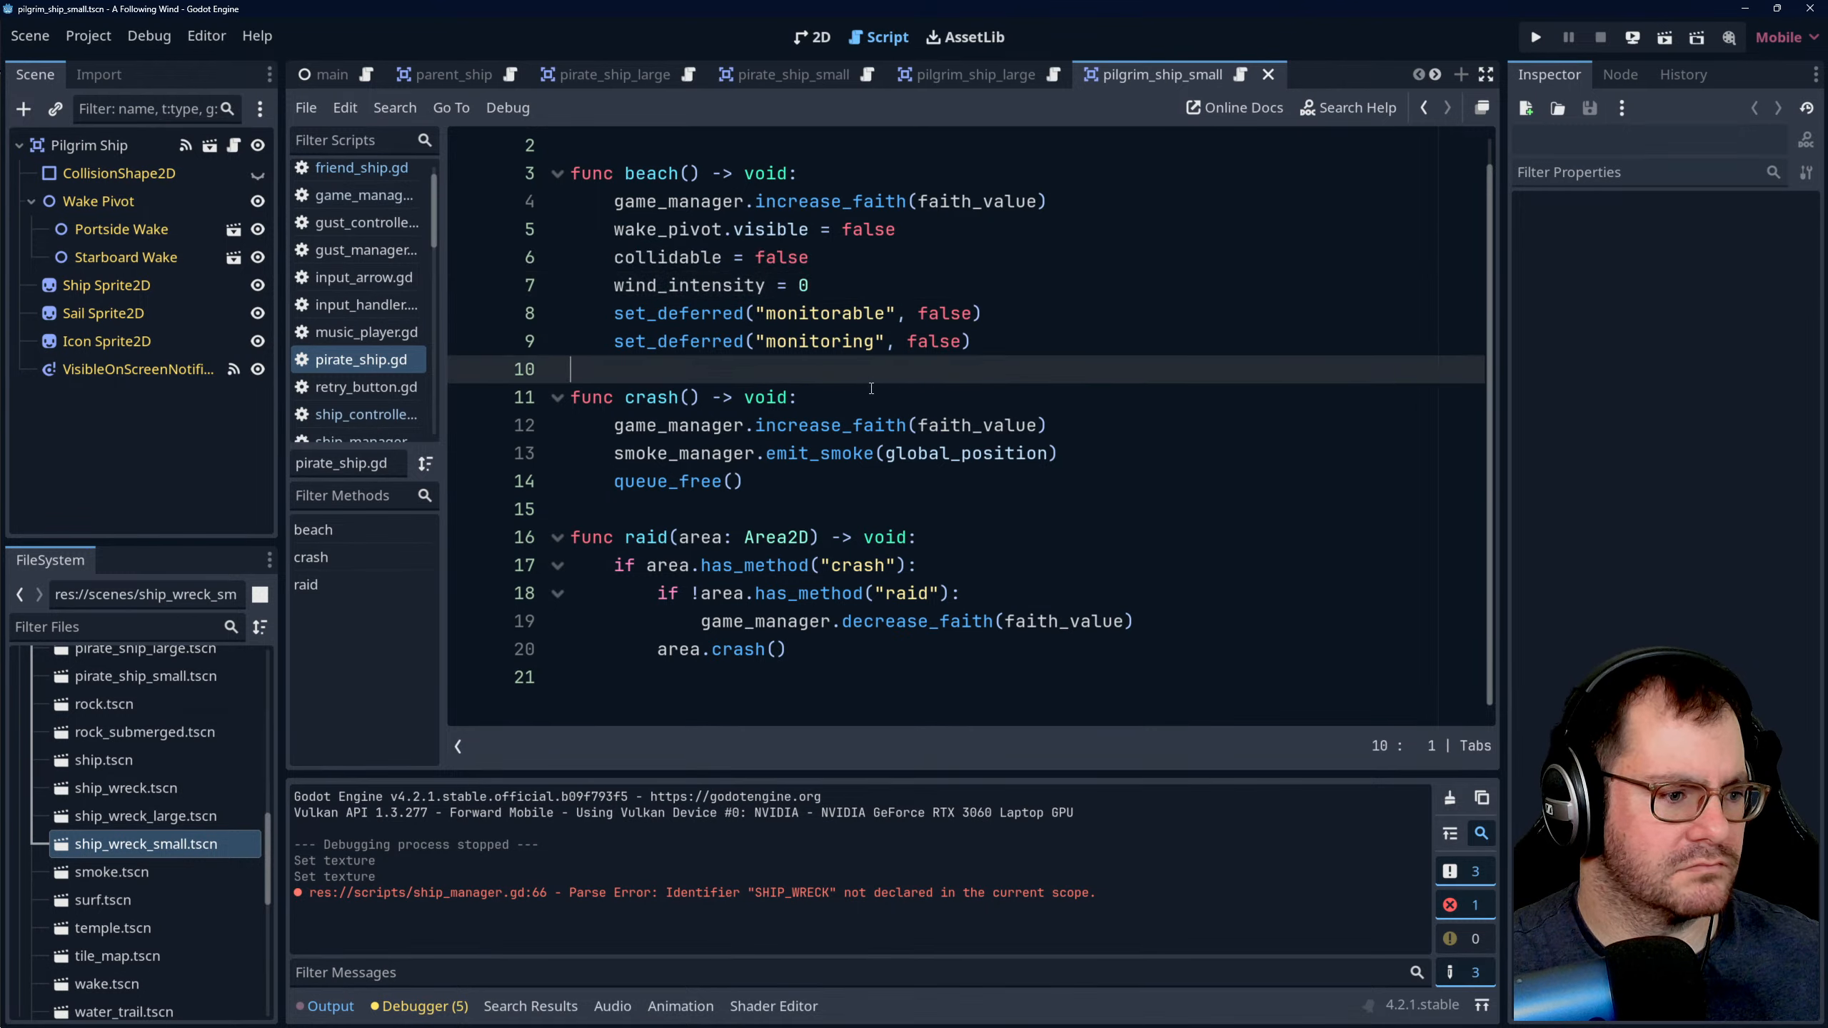
{"action": "left_click", "coordinate": [886, 454]}
{"action": "left_click", "coordinate": [951, 456]}
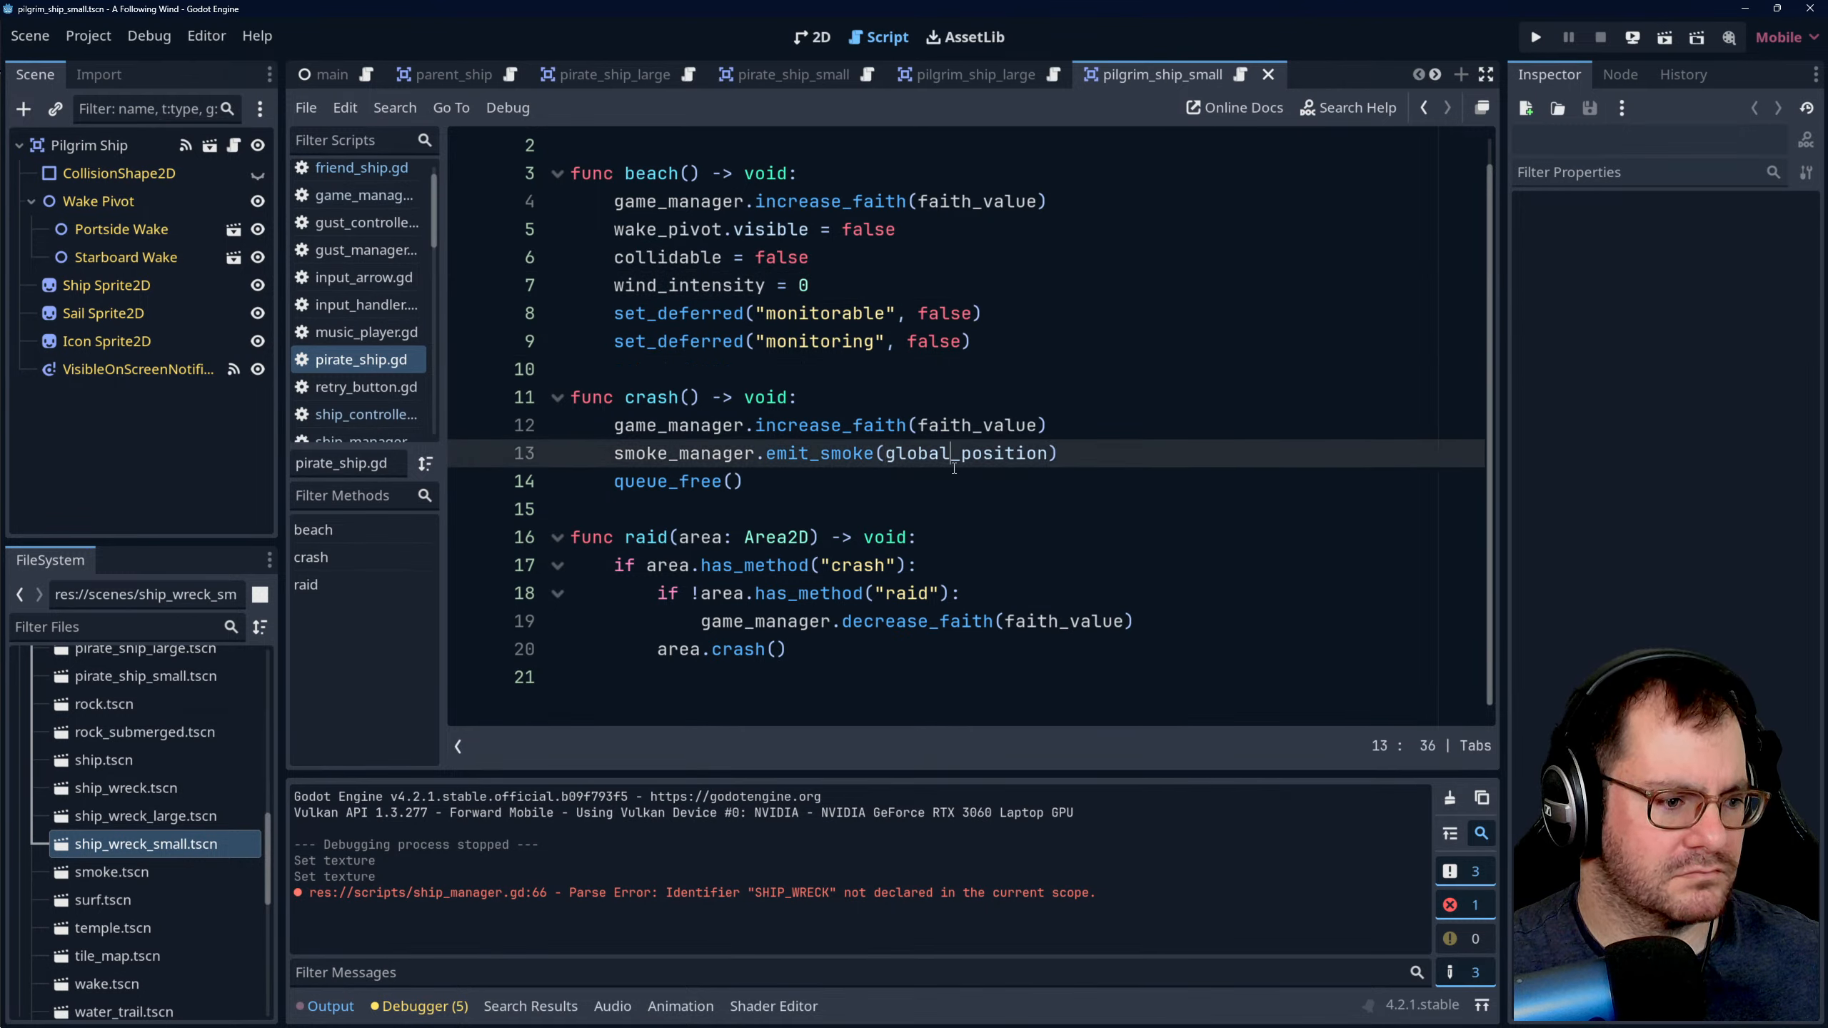
{"action": "key", "text": "Up"}
{"action": "key", "text": "Up"}
{"action": "key", "text": "Up"}
{"action": "key", "text": "Down"}
{"action": "key", "text": "Down"}
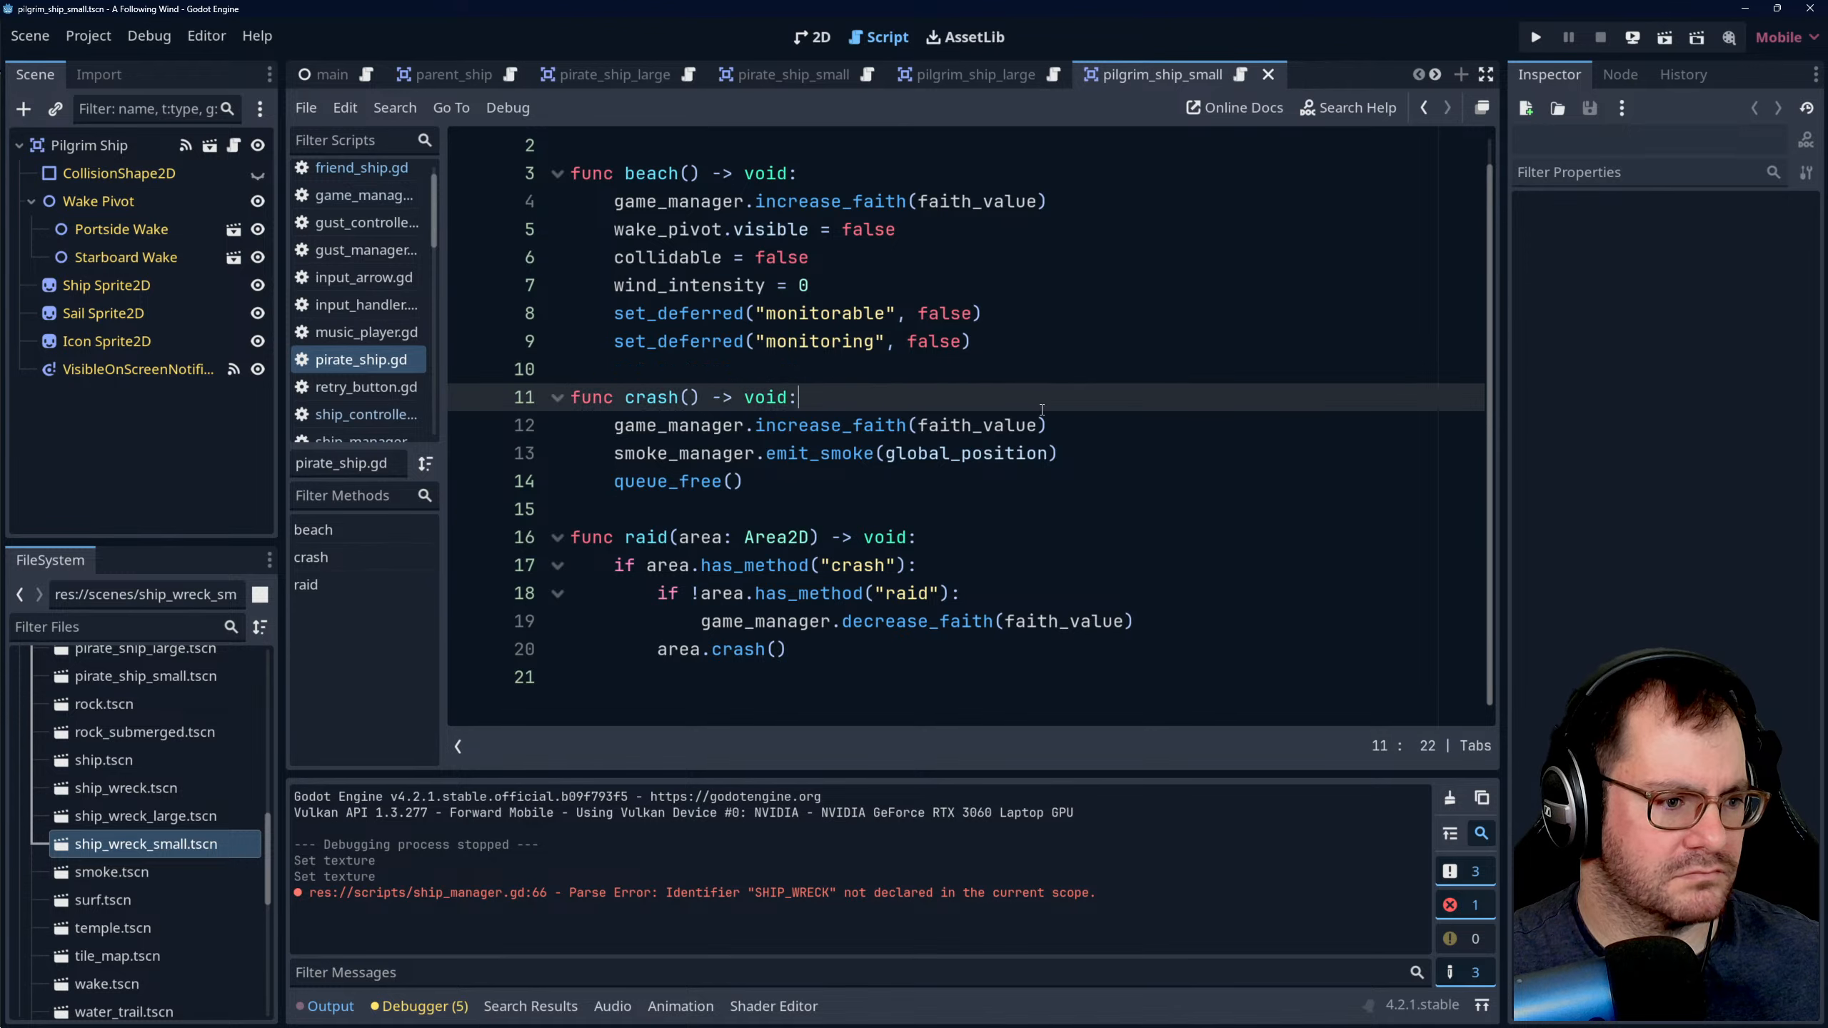
{"action": "key", "text": "Down"}
{"action": "key", "text": "ctrl+s"}
{"action": "left_click", "coordinate": [804, 397]}
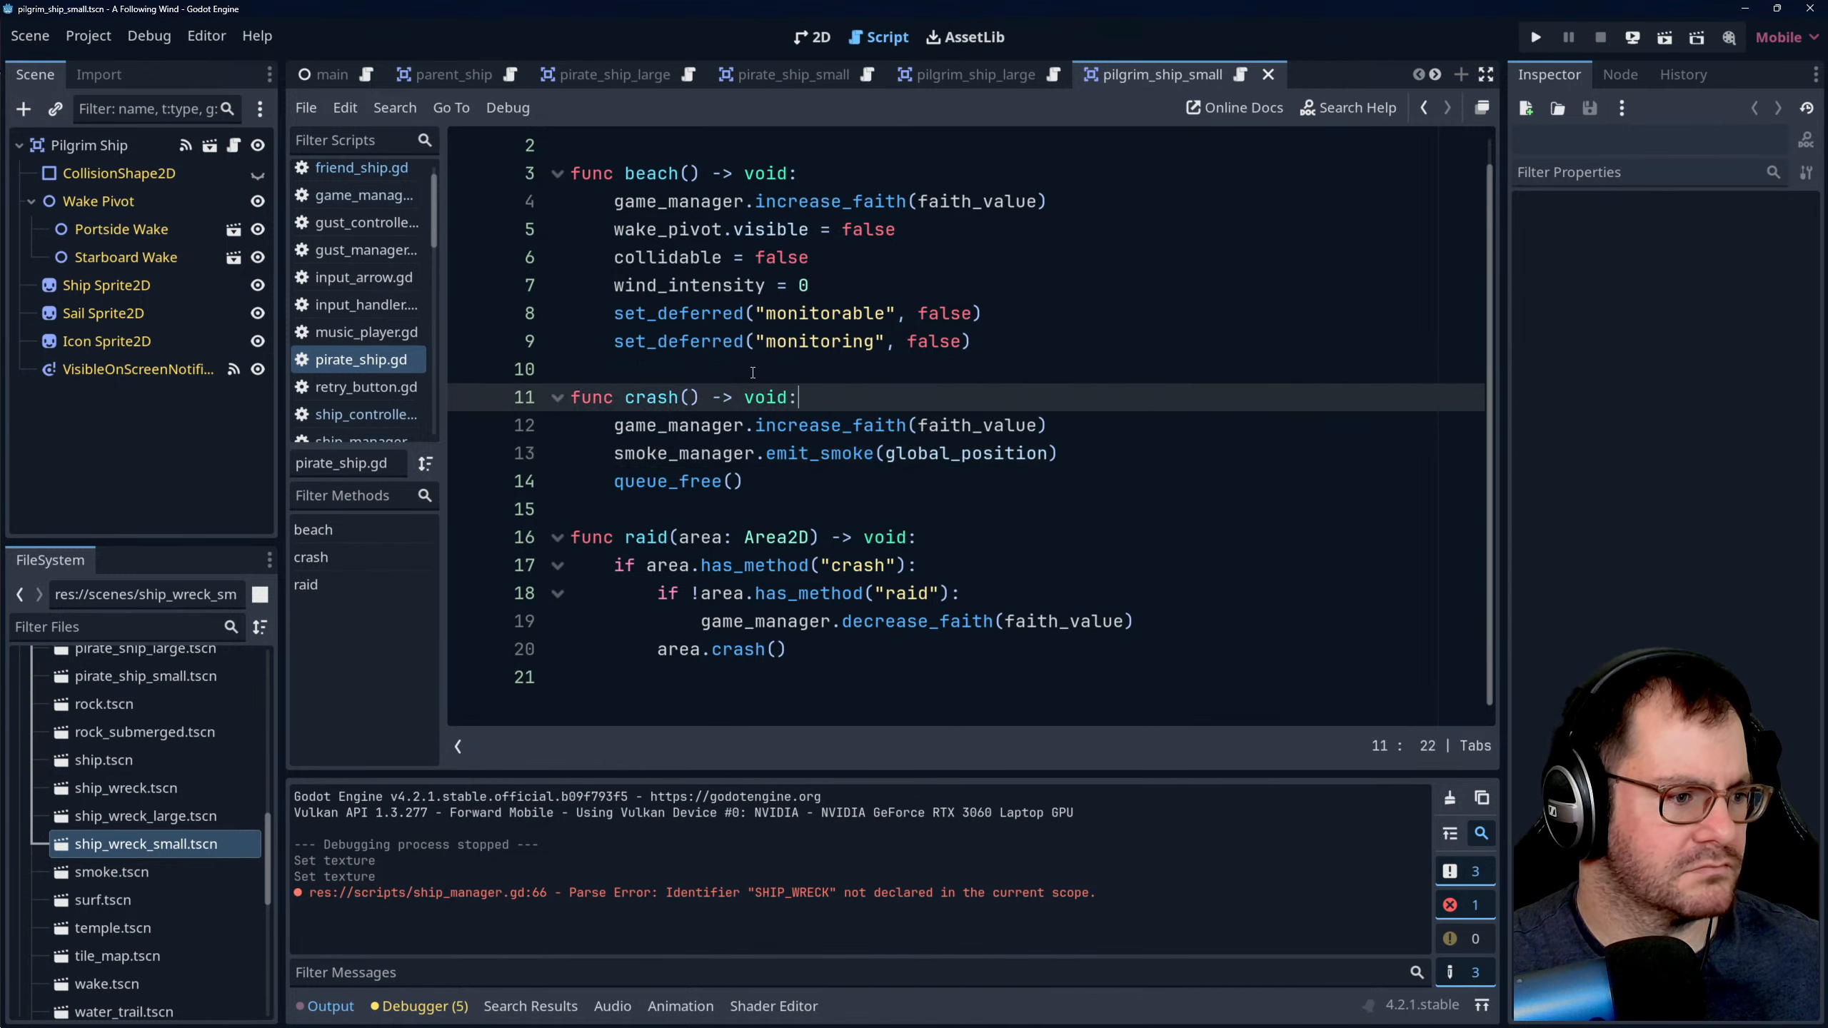
{"action": "left_click", "coordinate": [754, 371]}
- In ship_manager.gd, begin a conditional after SHIP_WRECK.instantiate() in _on_ship_crashed by appending "if over" to the new_wreck line
{"action": "scroll", "coordinate": [388, 401], "scroll_direction": "down", "scroll_amount": 1}
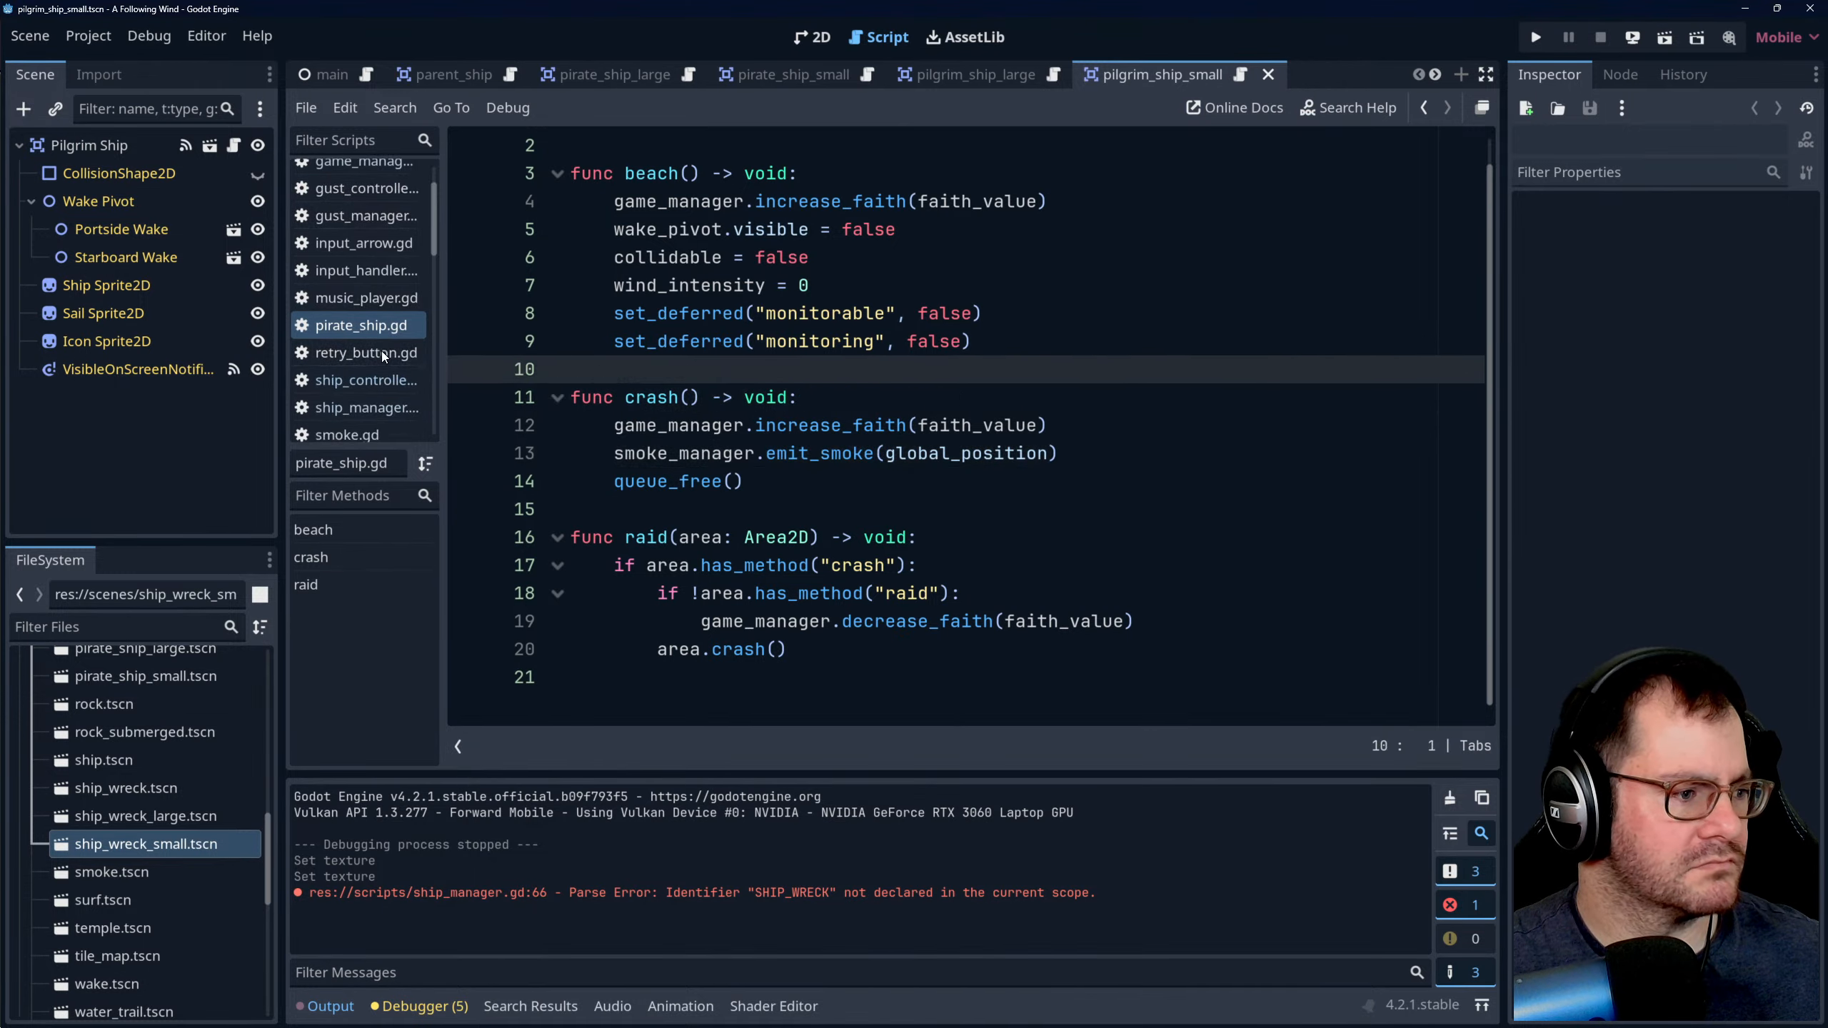
{"action": "left_click", "coordinate": [363, 411]}
{"action": "scroll", "coordinate": [835, 425], "scroll_direction": "down", "scroll_amount": 10}
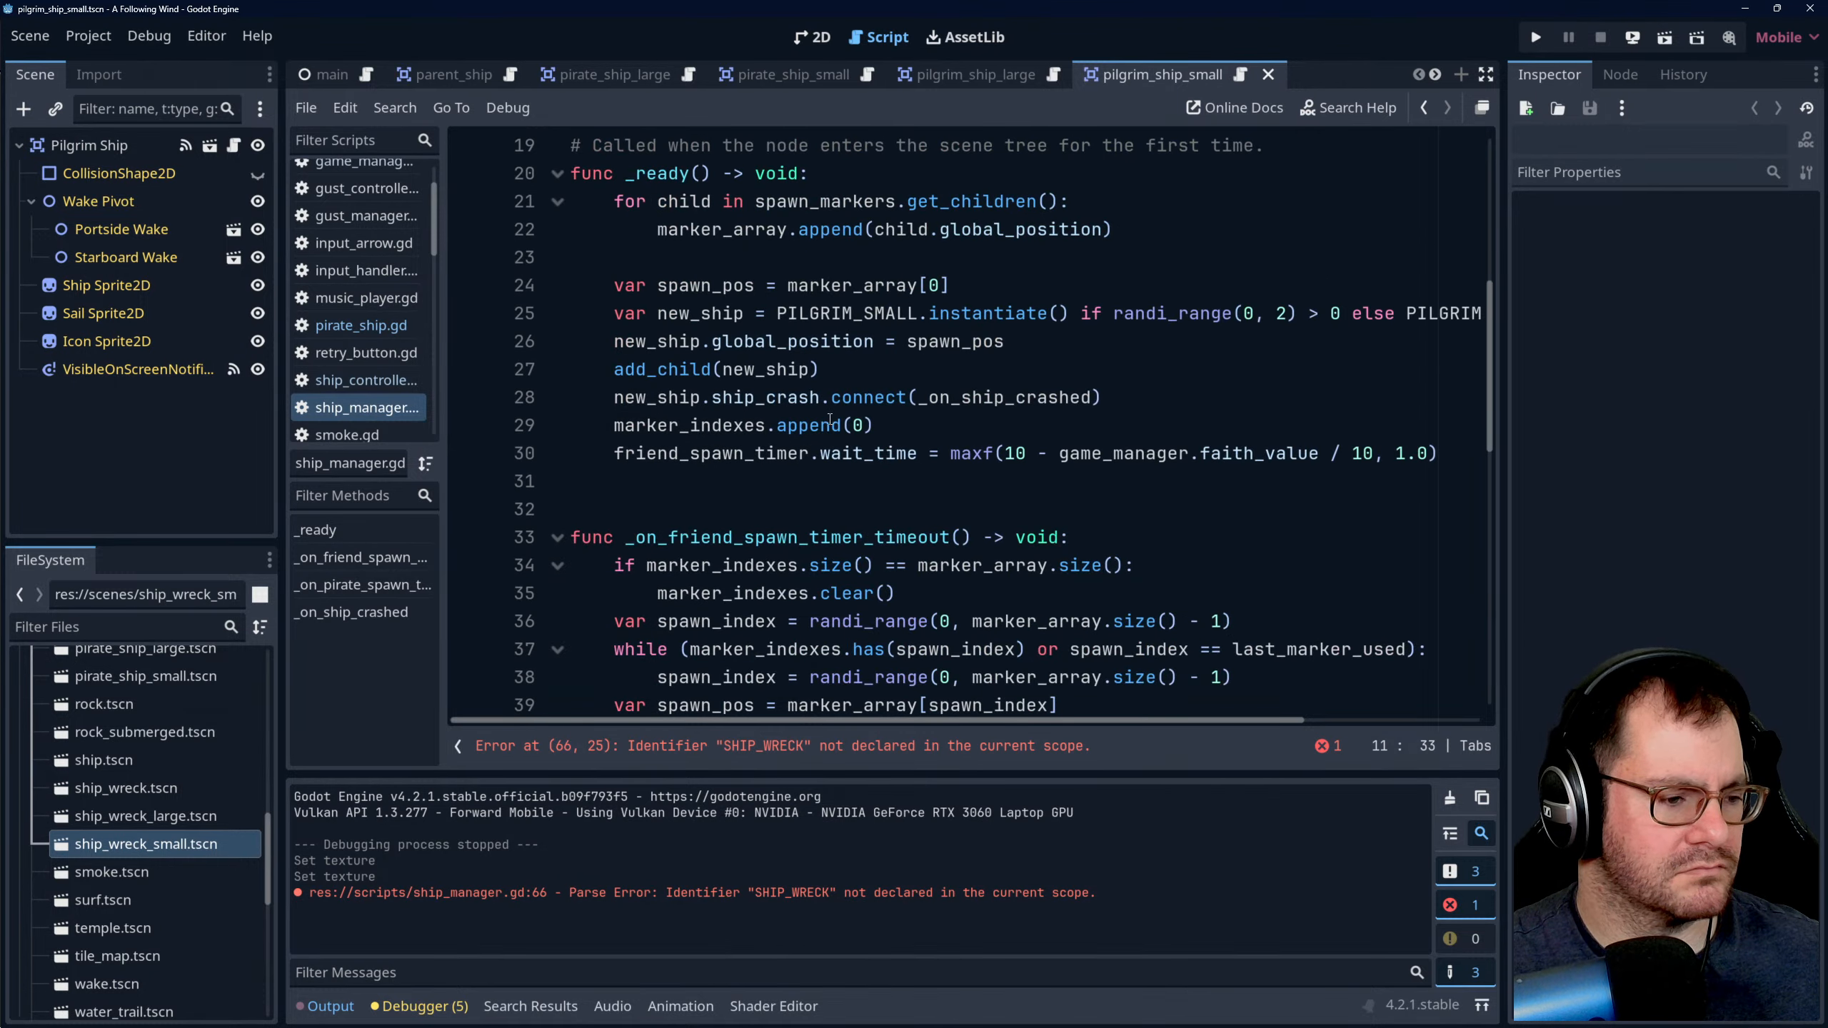
{"action": "scroll", "coordinate": [835, 425], "scroll_direction": "down", "scroll_amount": 1}
{"action": "left_click", "coordinate": [840, 381]}
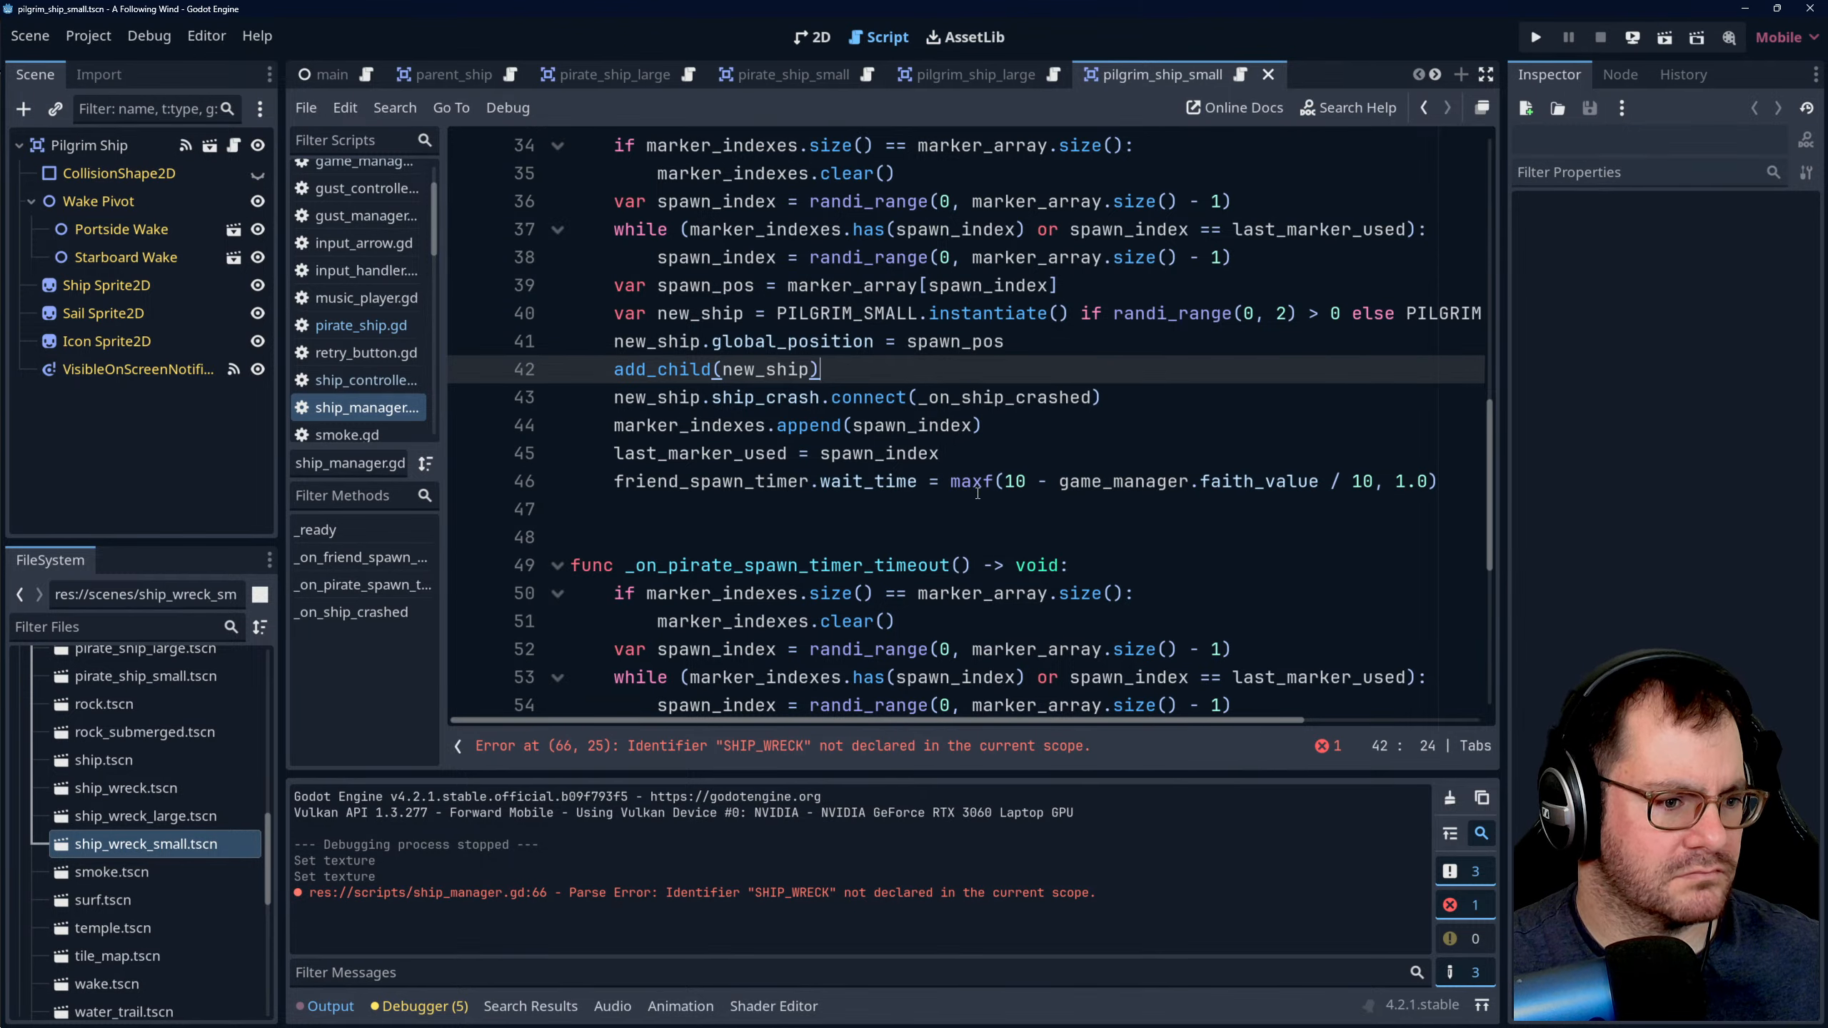
{"action": "scroll", "coordinate": [977, 494], "scroll_direction": "down", "scroll_amount": 6}
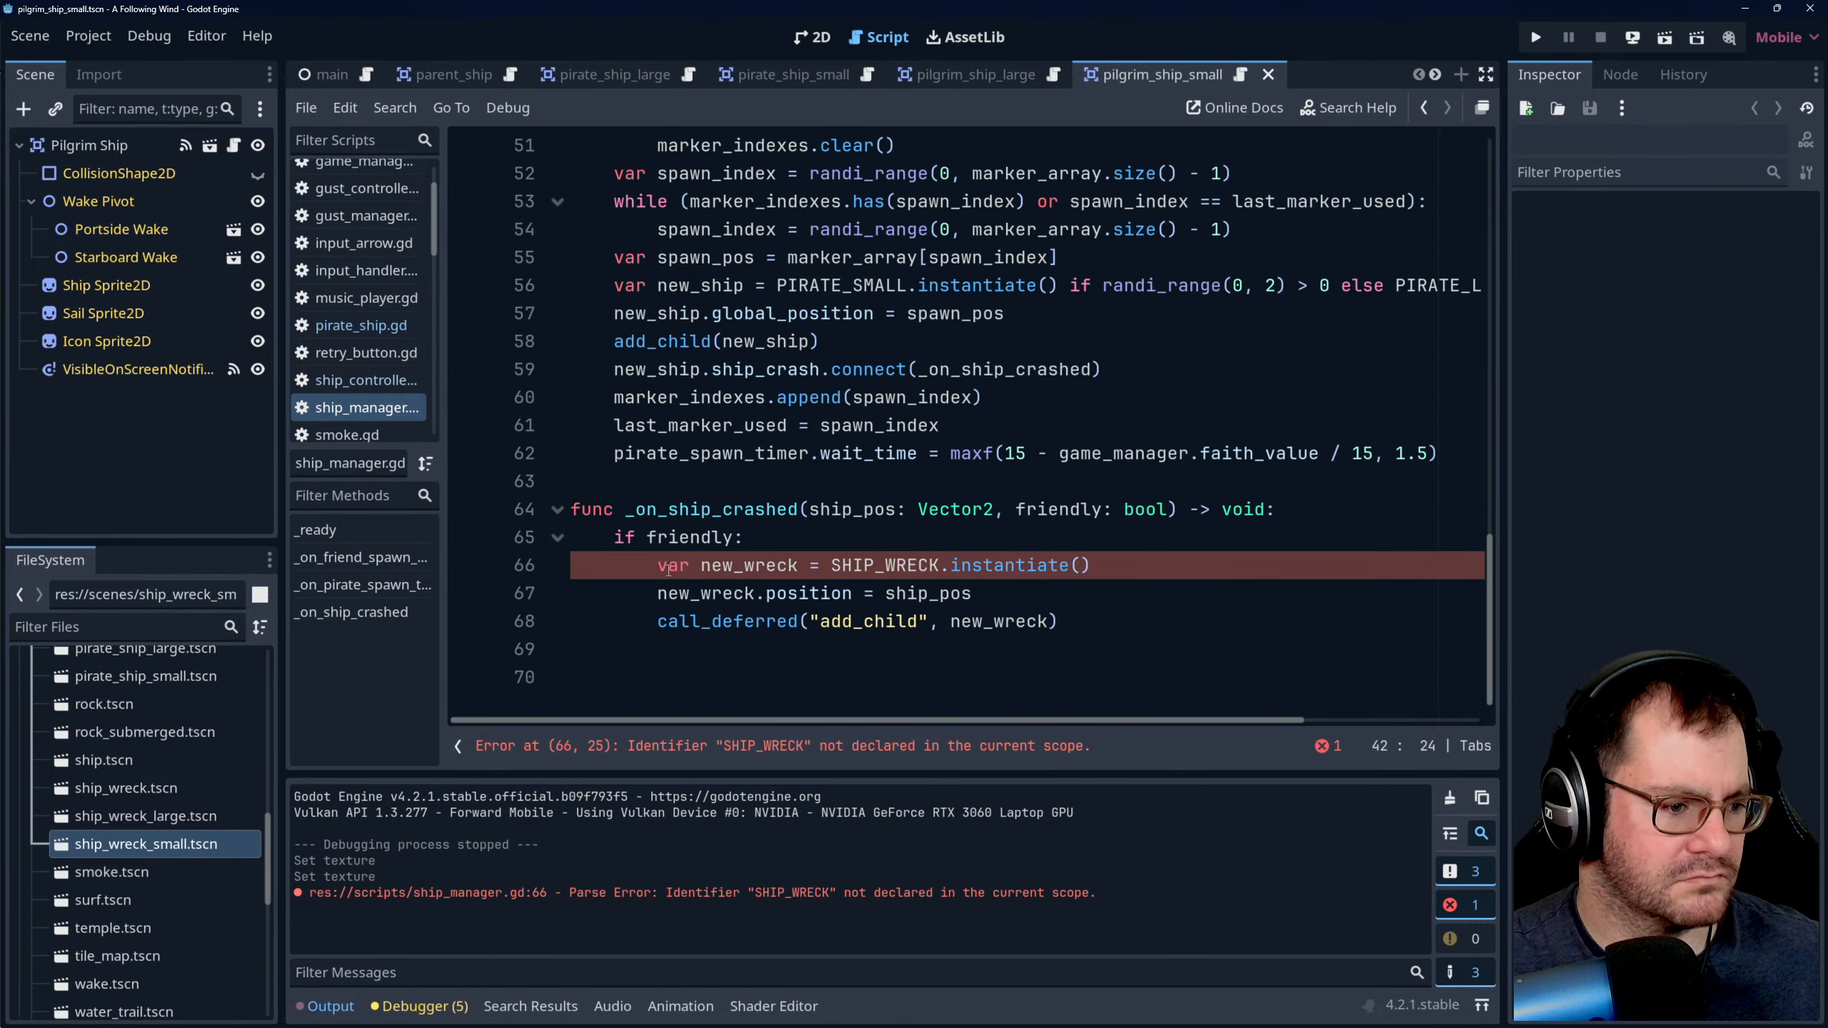
{"action": "left_click", "coordinate": [659, 566]}
{"action": "left_click", "coordinate": [832, 567]}
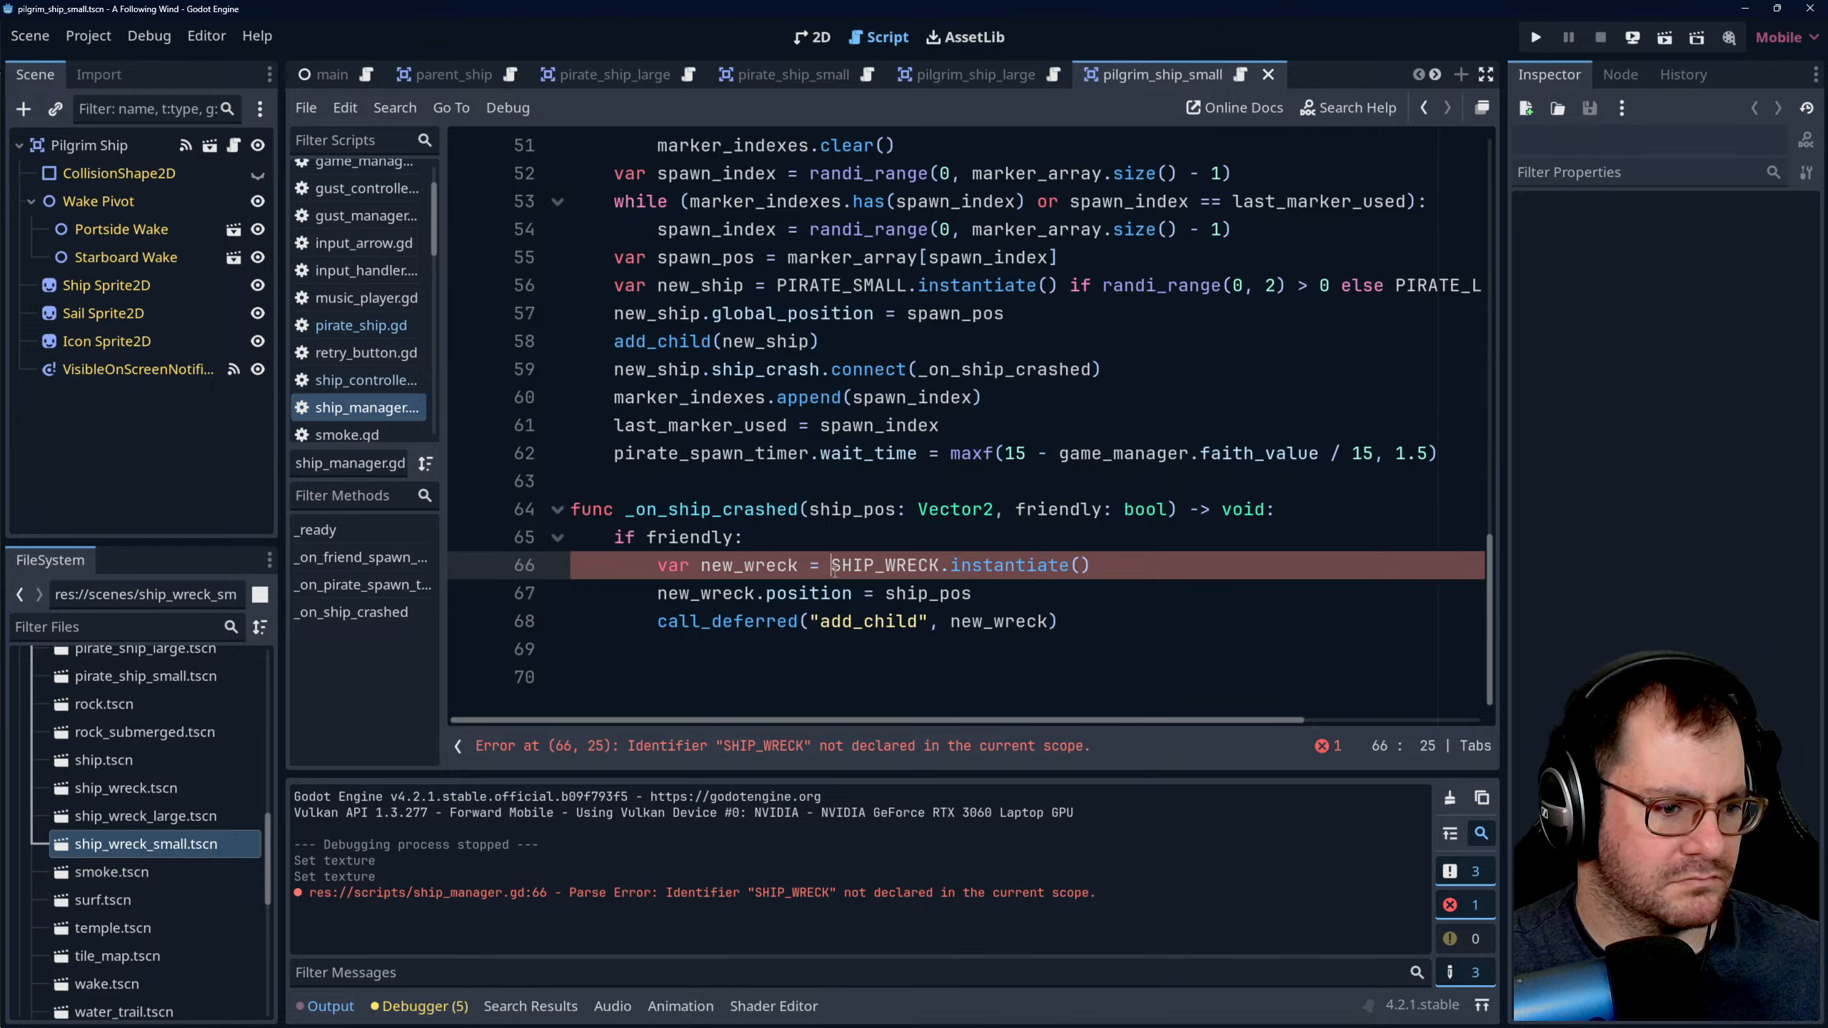
{"action": "left_click", "coordinate": [1096, 555]}
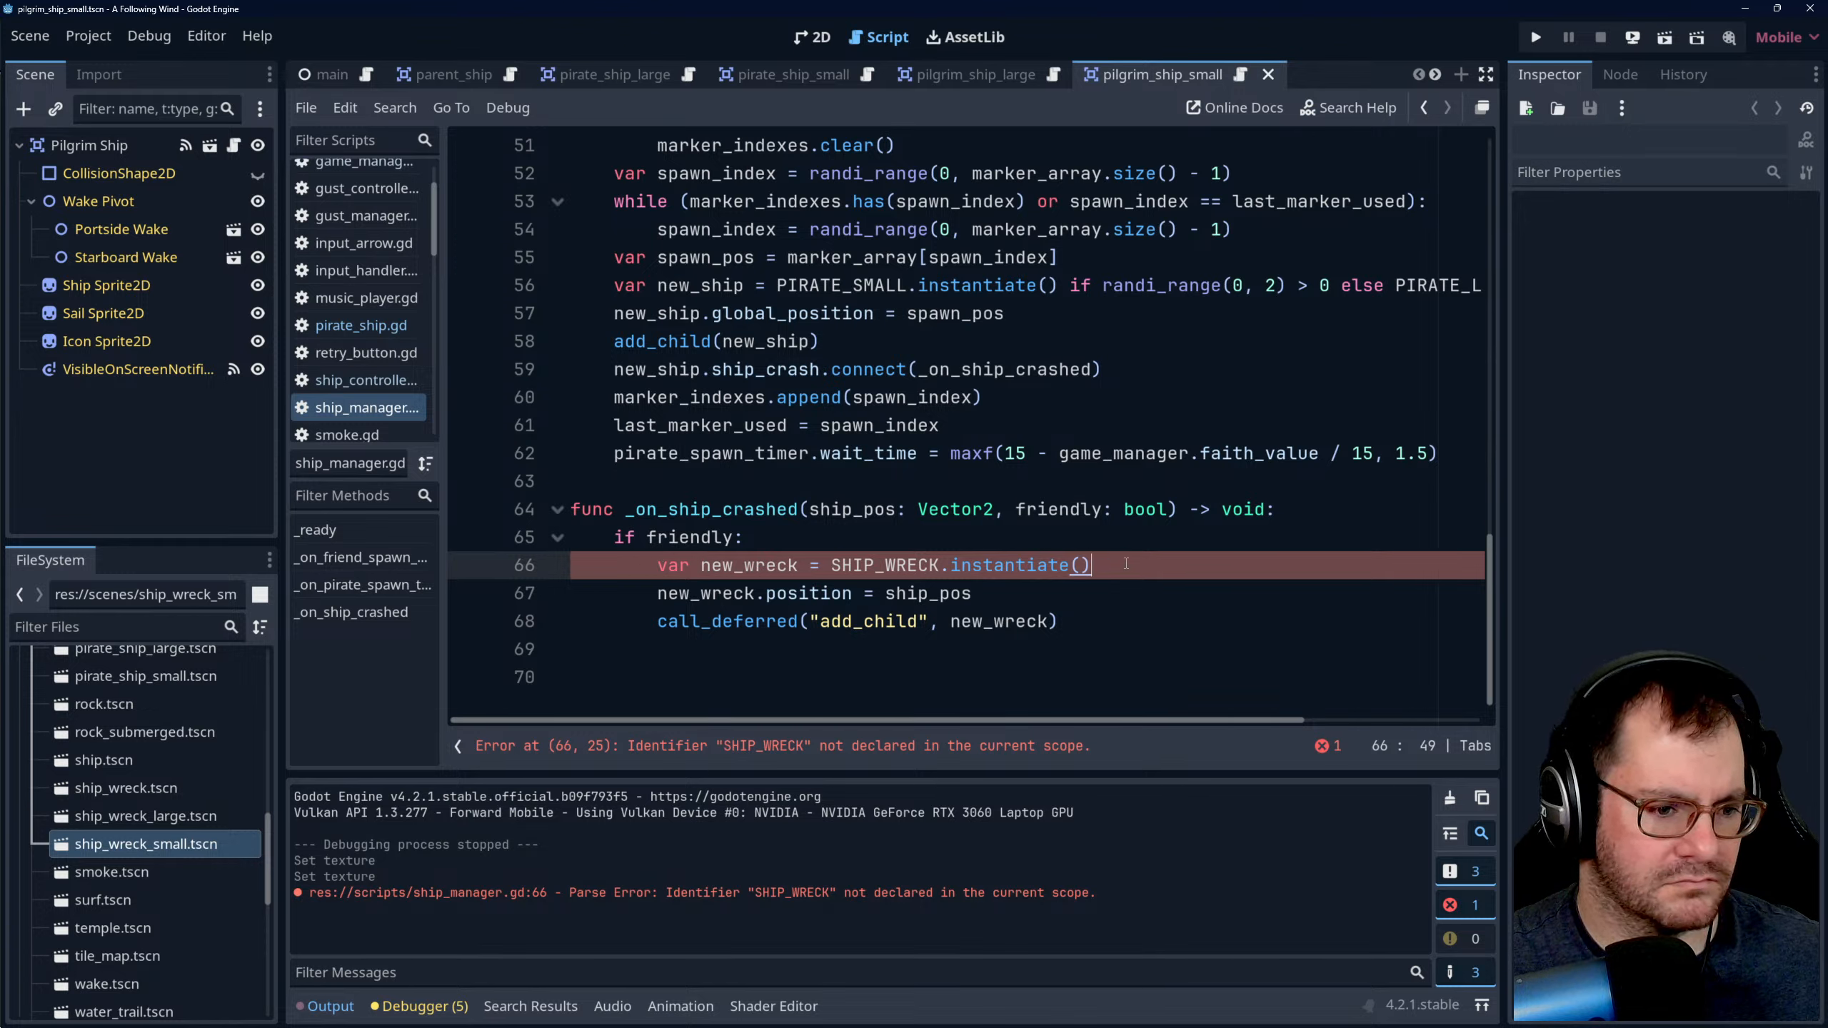
{"action": "type", "text": "if over"}
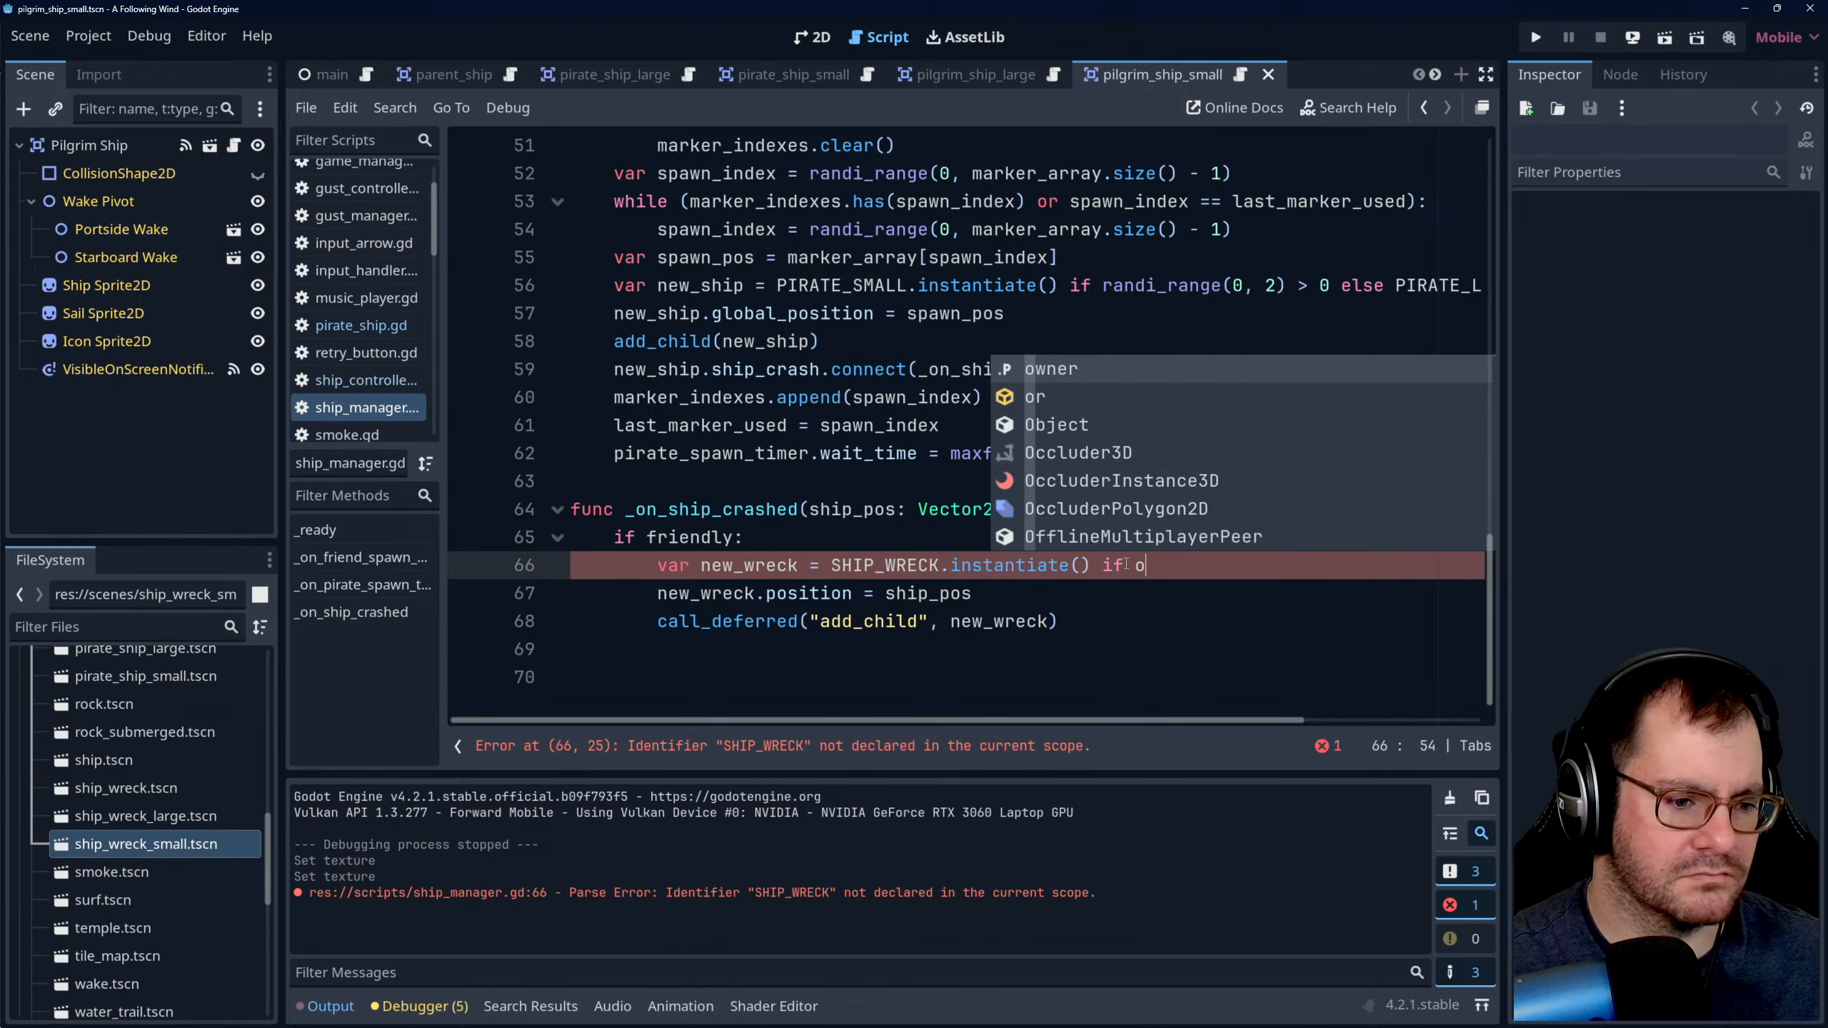
- Insert an oversized: bool parameter between ship_pos and friendly in the _on_ship_crashed function signature
{"action": "left_click", "coordinate": [962, 516]}
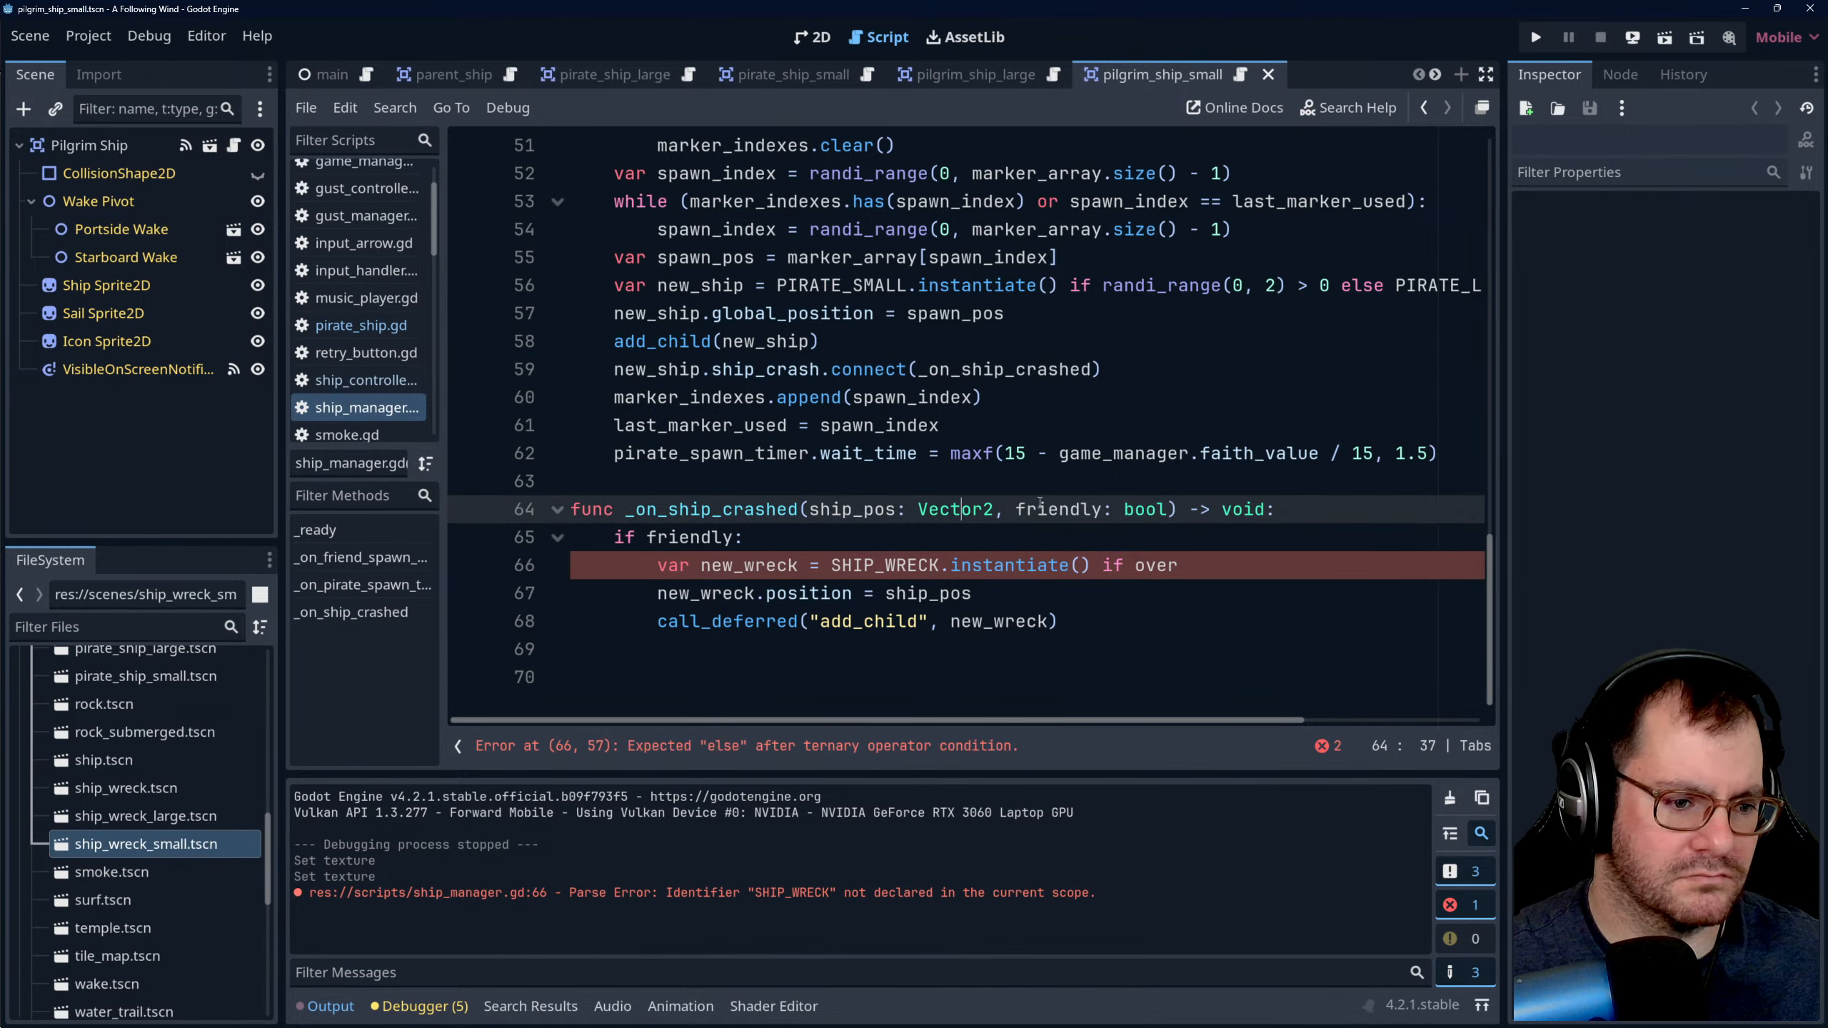
{"action": "left_click", "coordinate": [995, 509]}
{"action": "type", "text": ", over"}
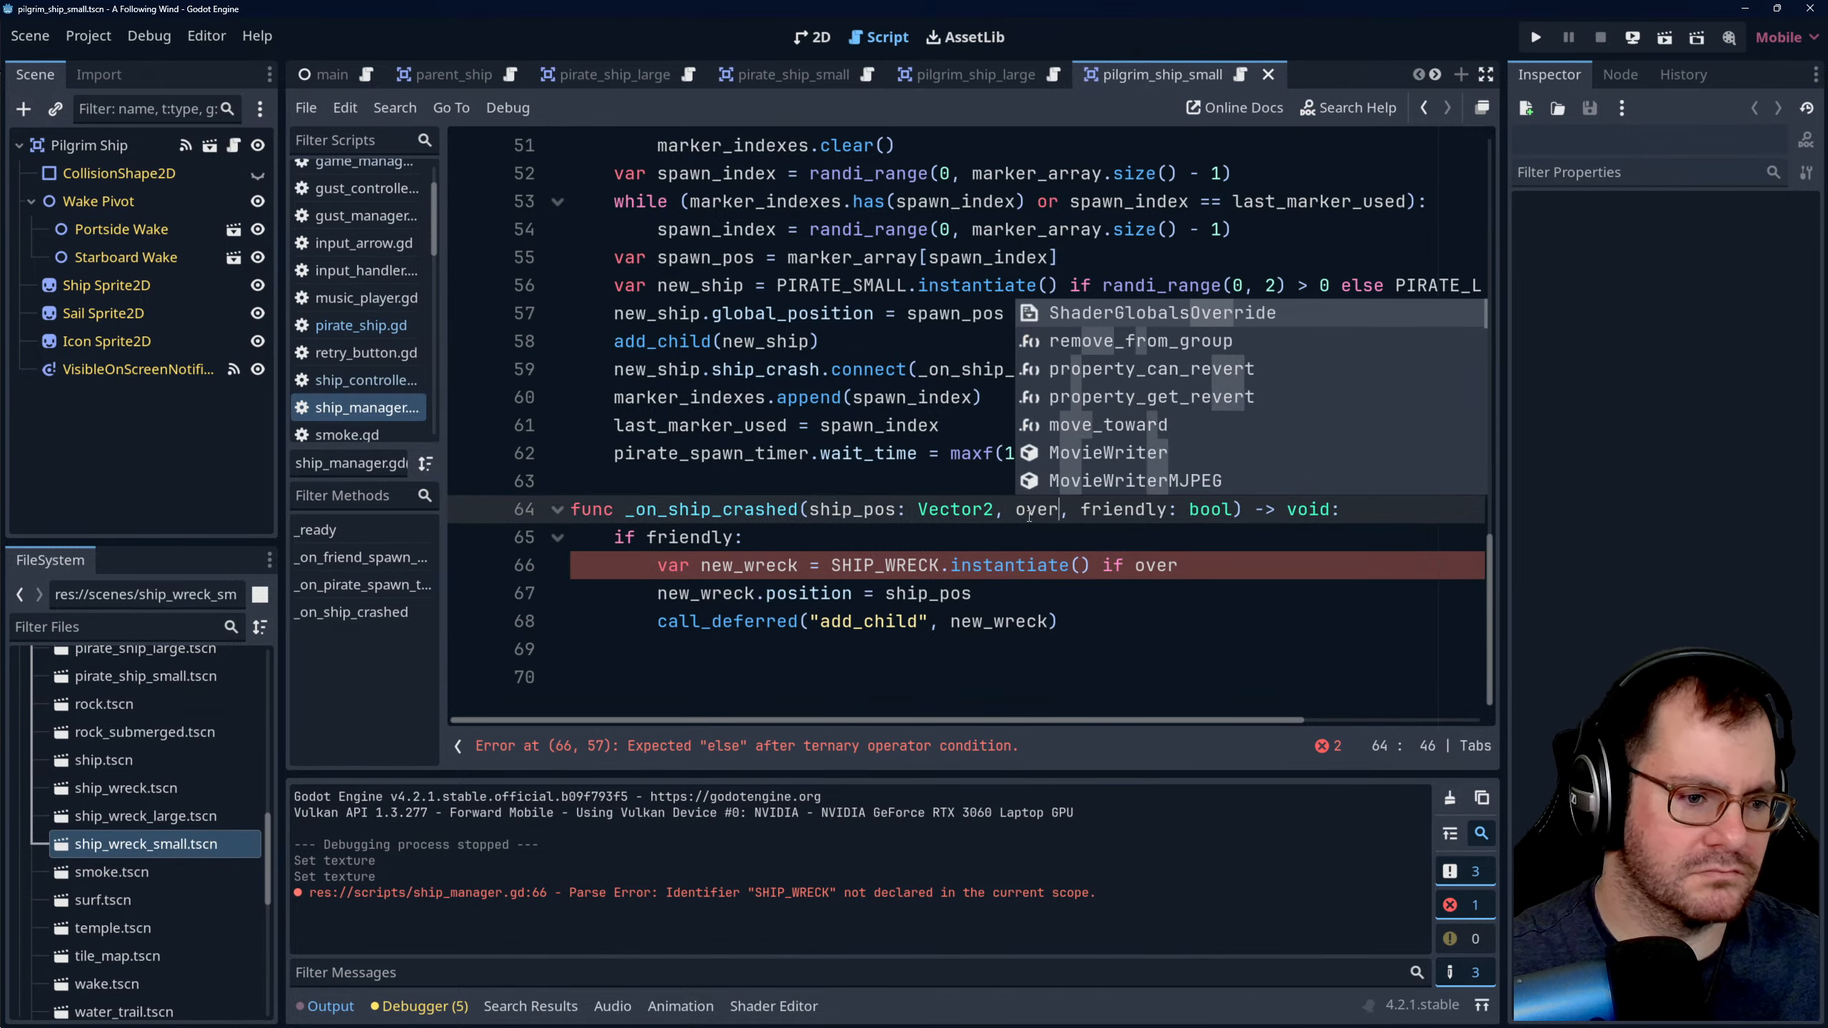
{"action": "type", "text": "sized: bo"}
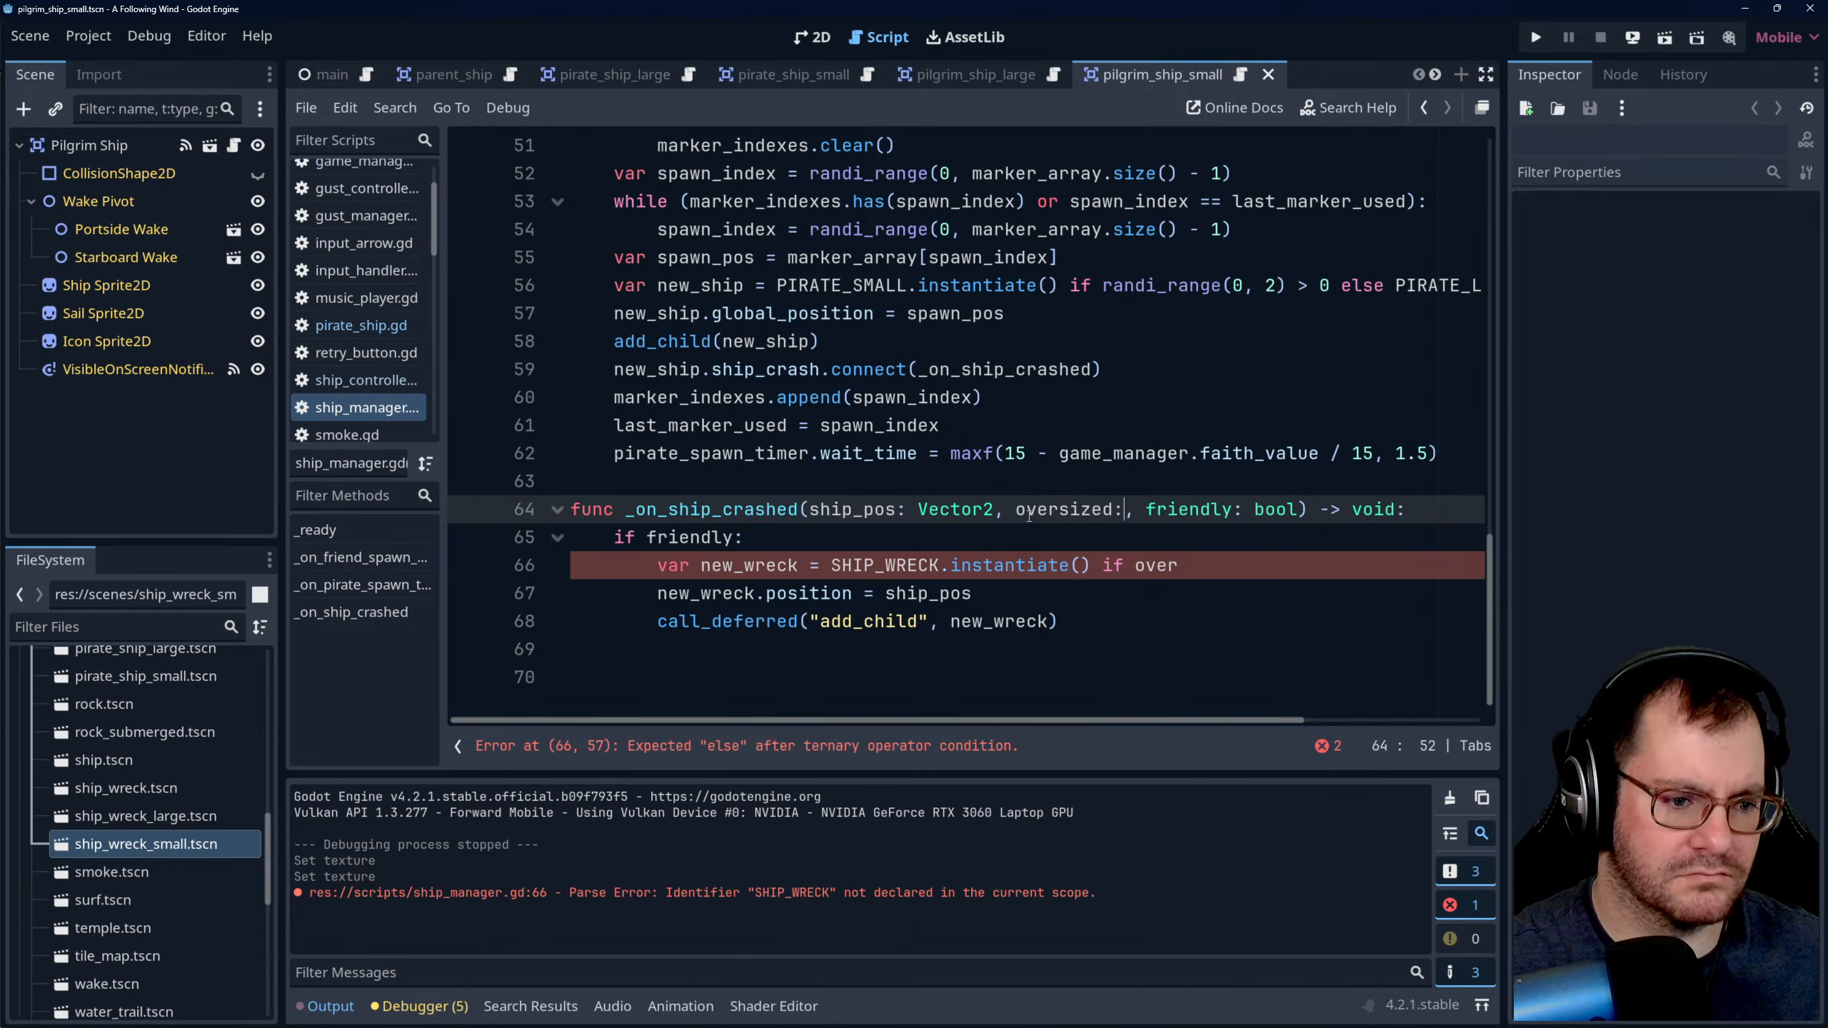
{"action": "type", "text": "ol"}
{"action": "left_click", "coordinate": [1033, 464]}
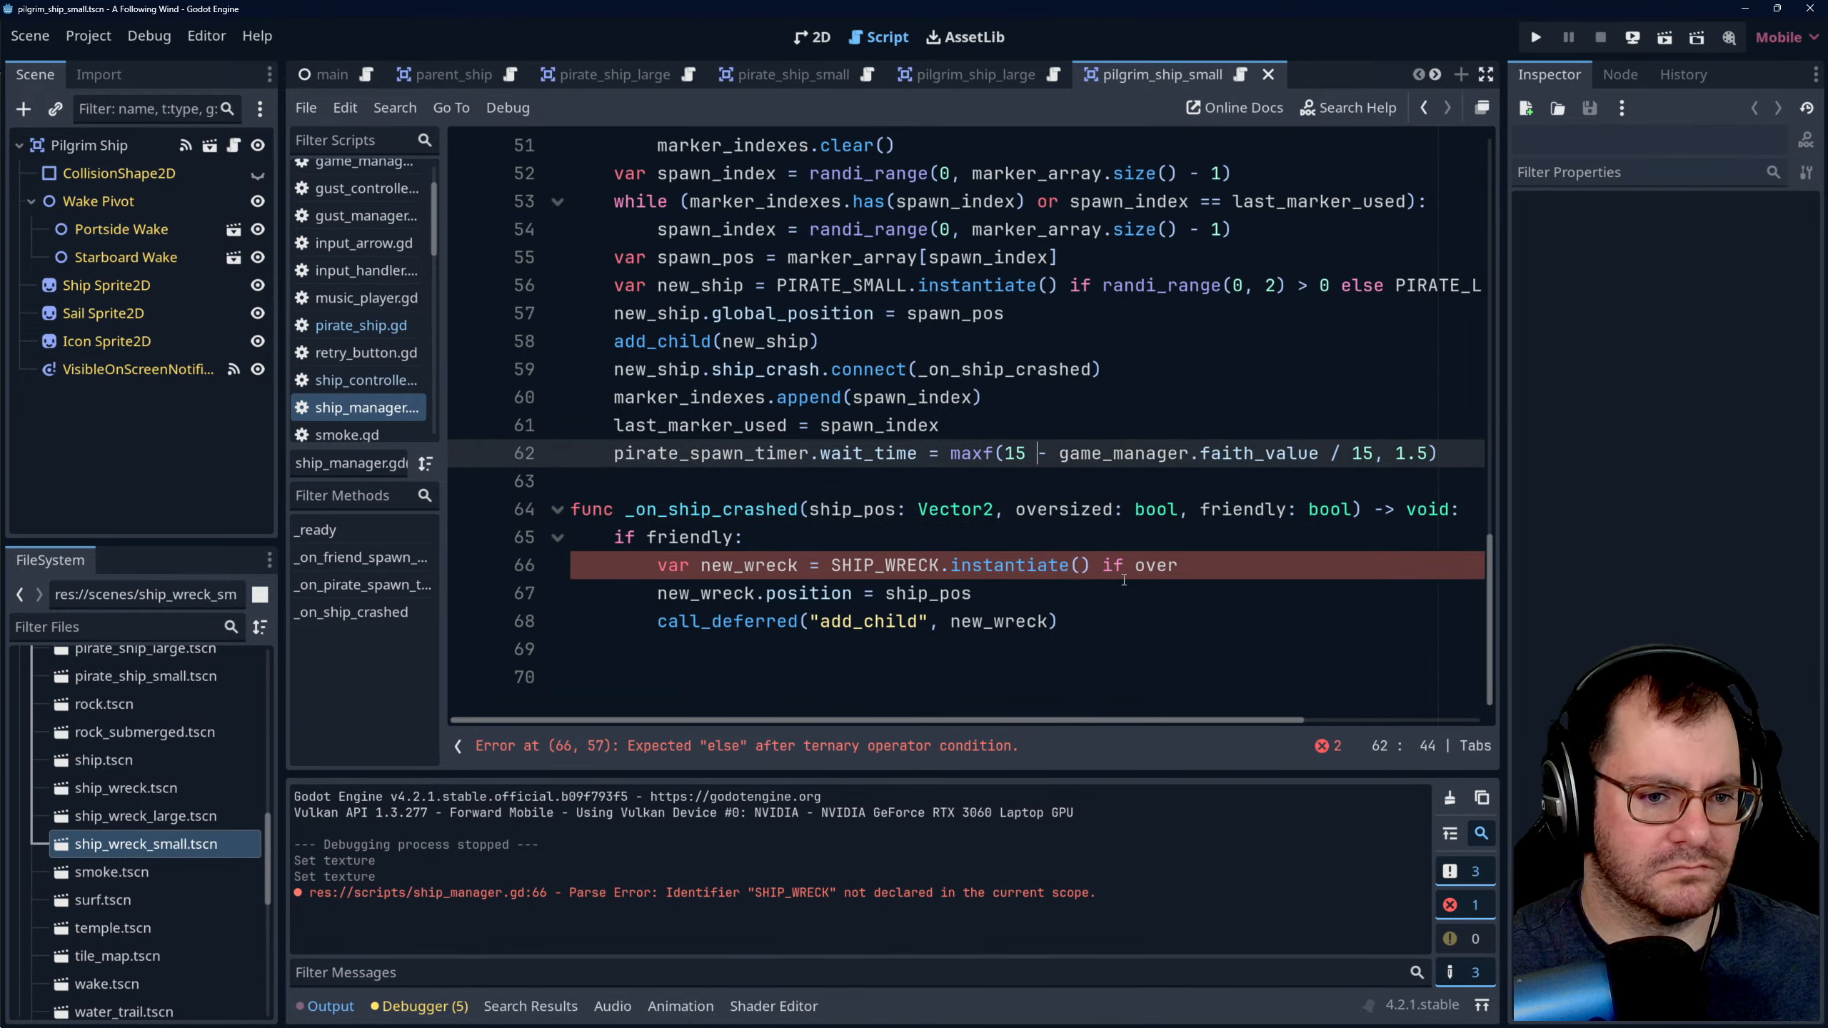
- Complete the new_wreck condition with "if oversized else" and change SHIP_WRECK to SHIP_WRECK_LARGE before .instantiate()
{"action": "left_click", "coordinate": [1193, 565]}
{"action": "type", "text": "size"}
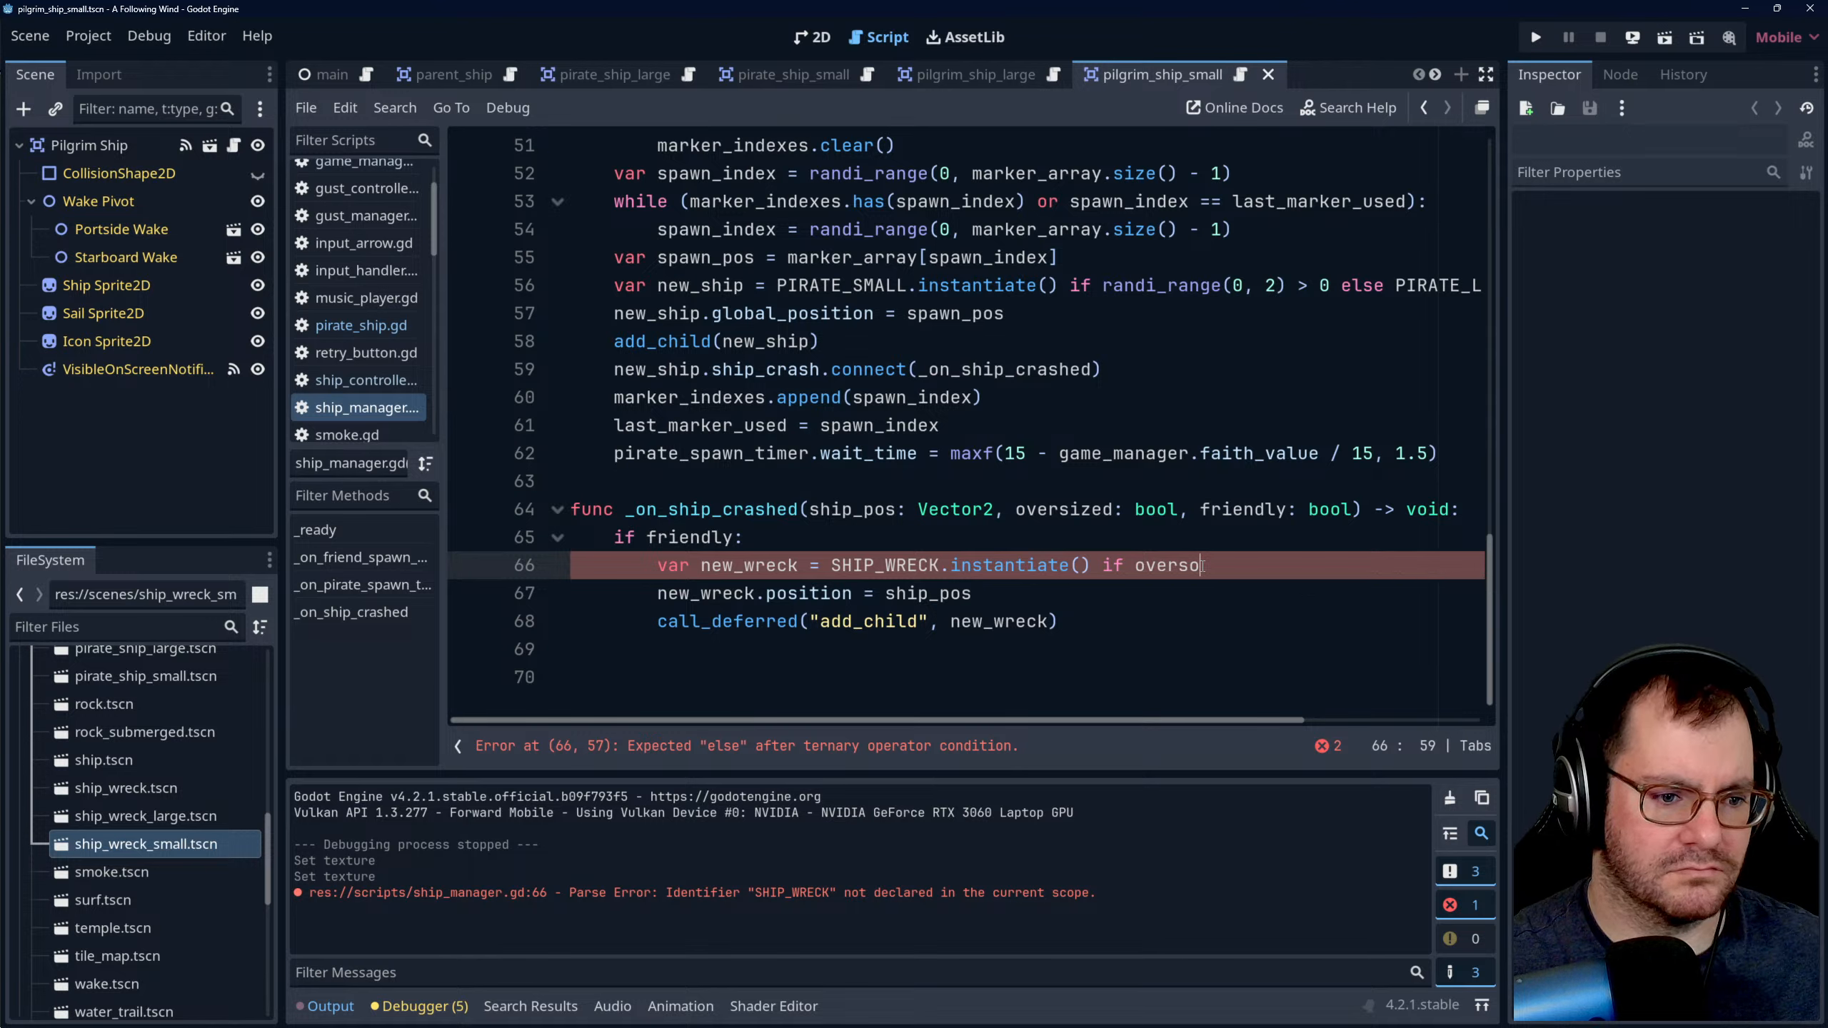
{"action": "type", "text": "d"}
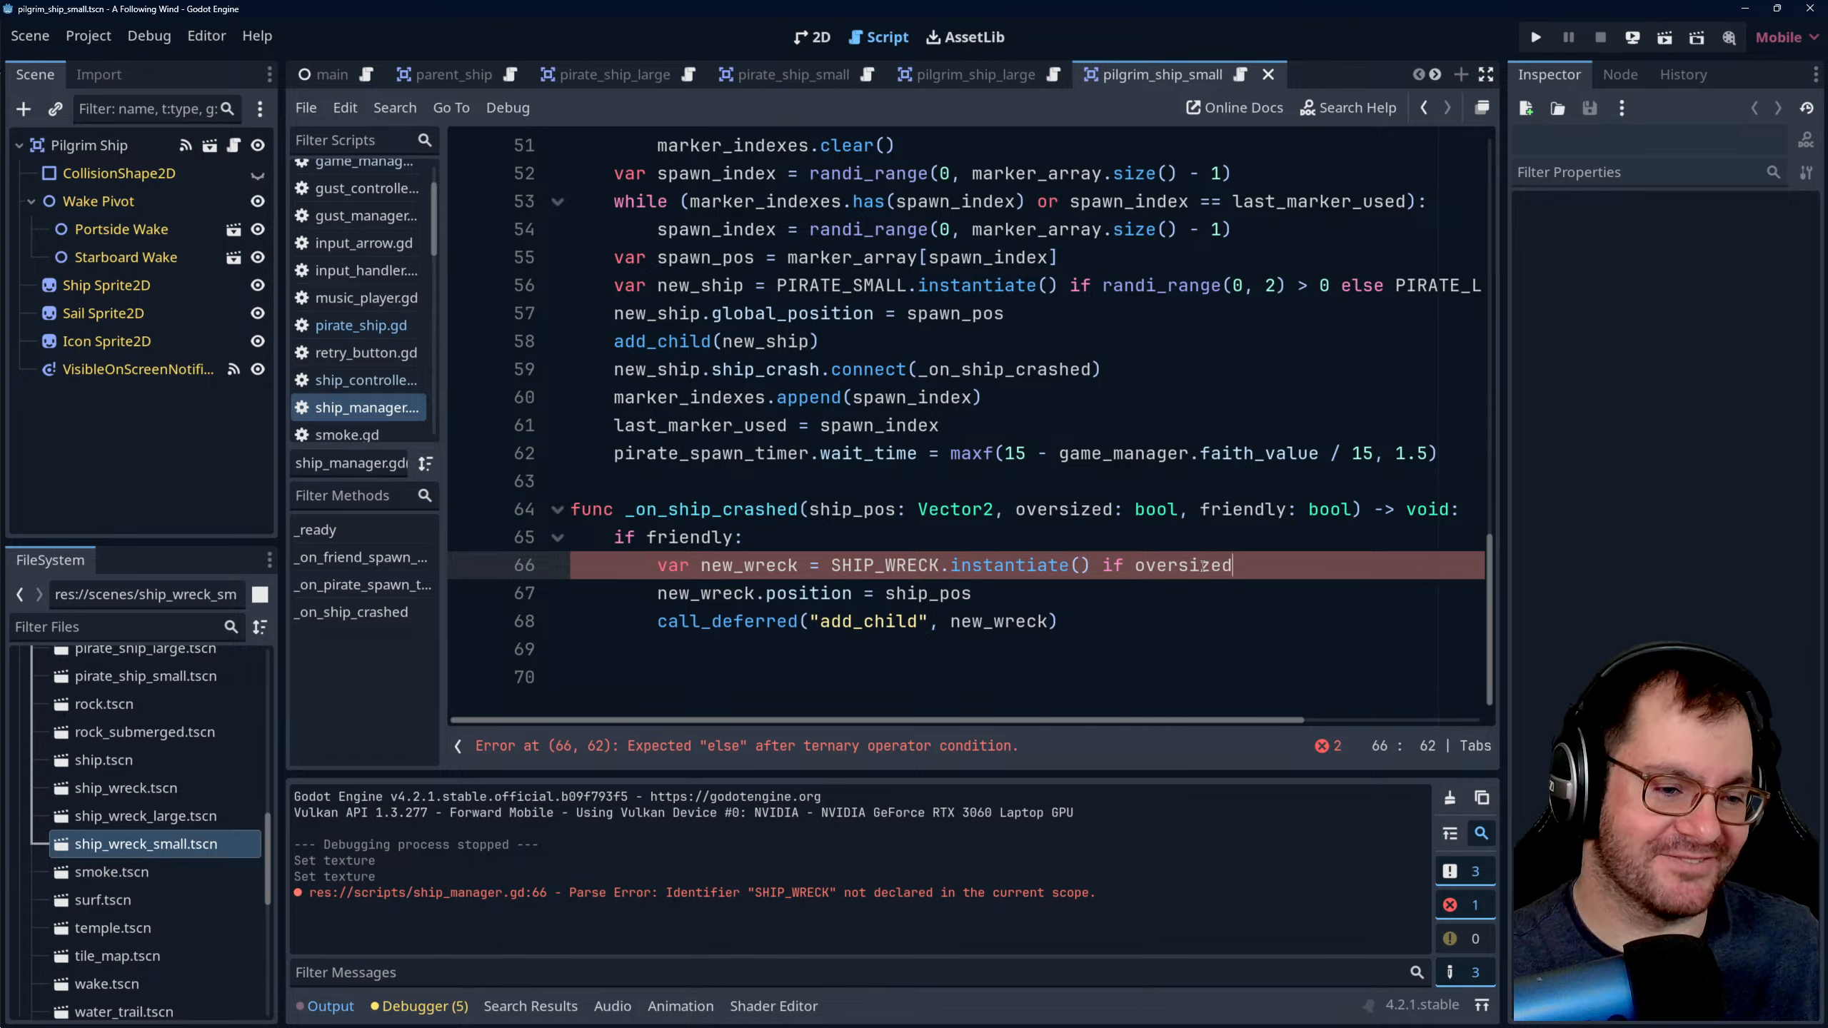
{"action": "type", "text": "else"}
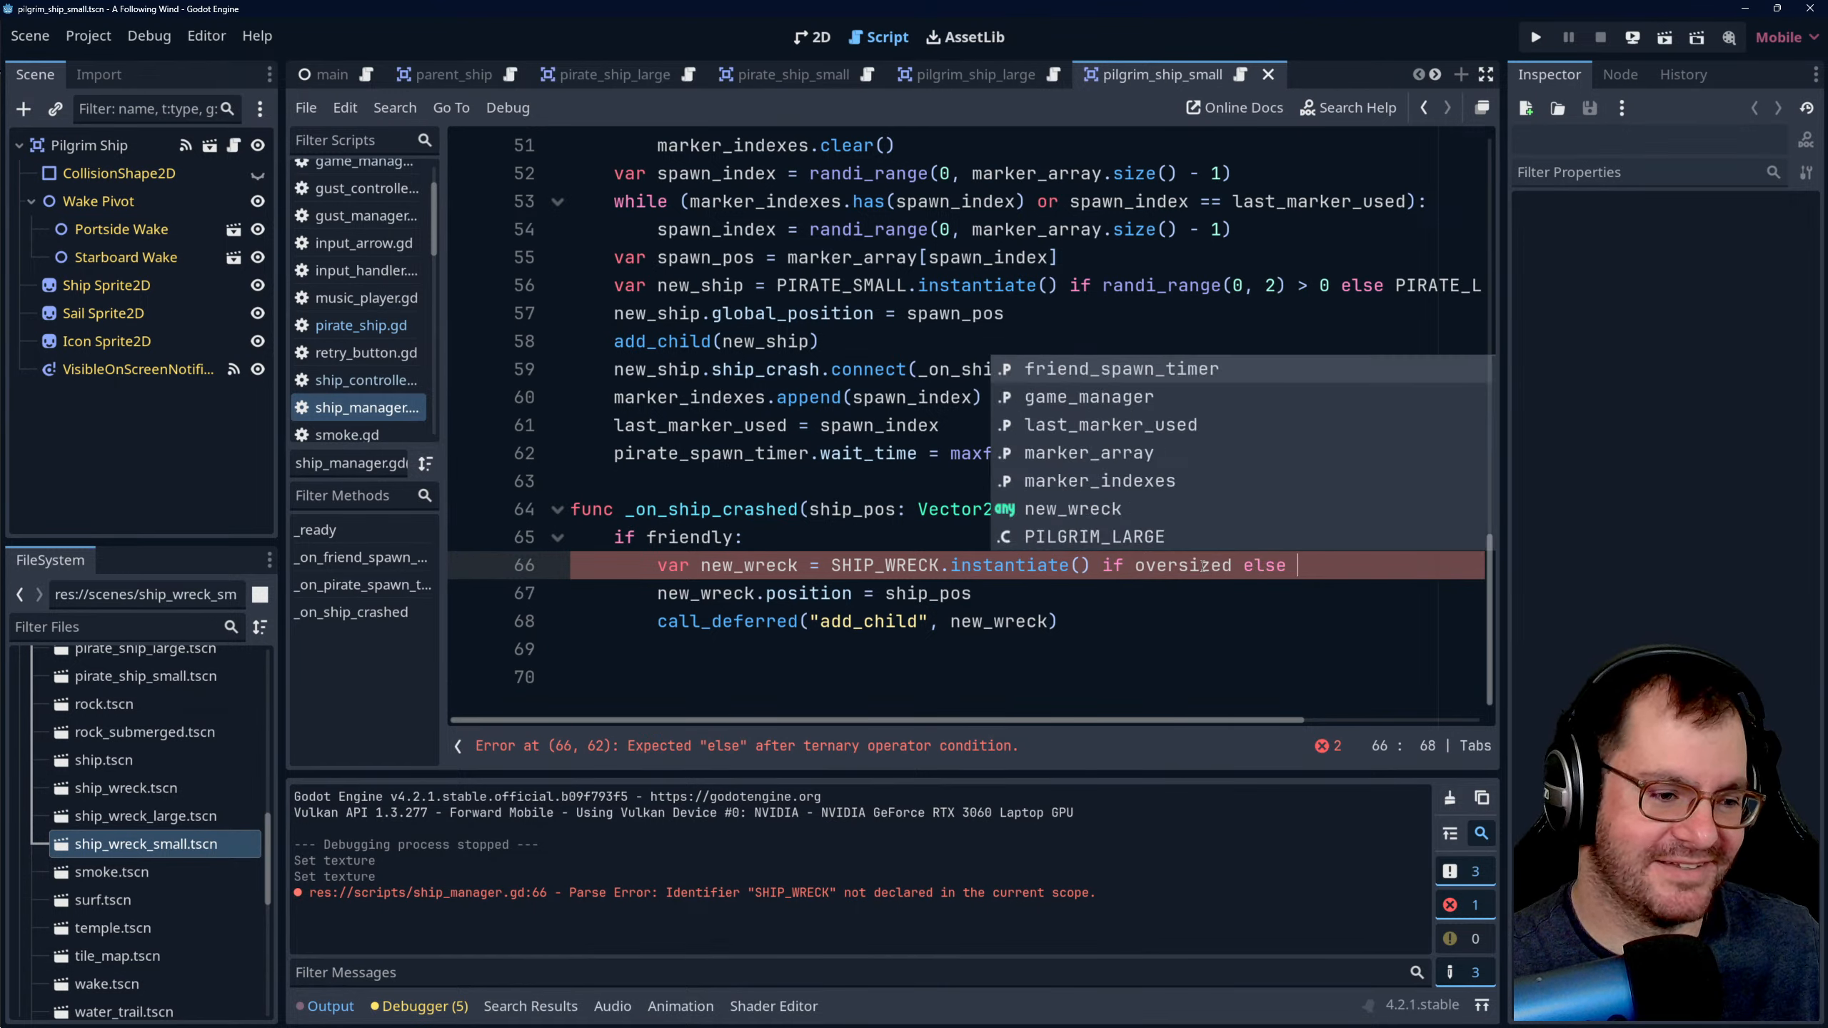
{"action": "left_click", "coordinate": [942, 568]}
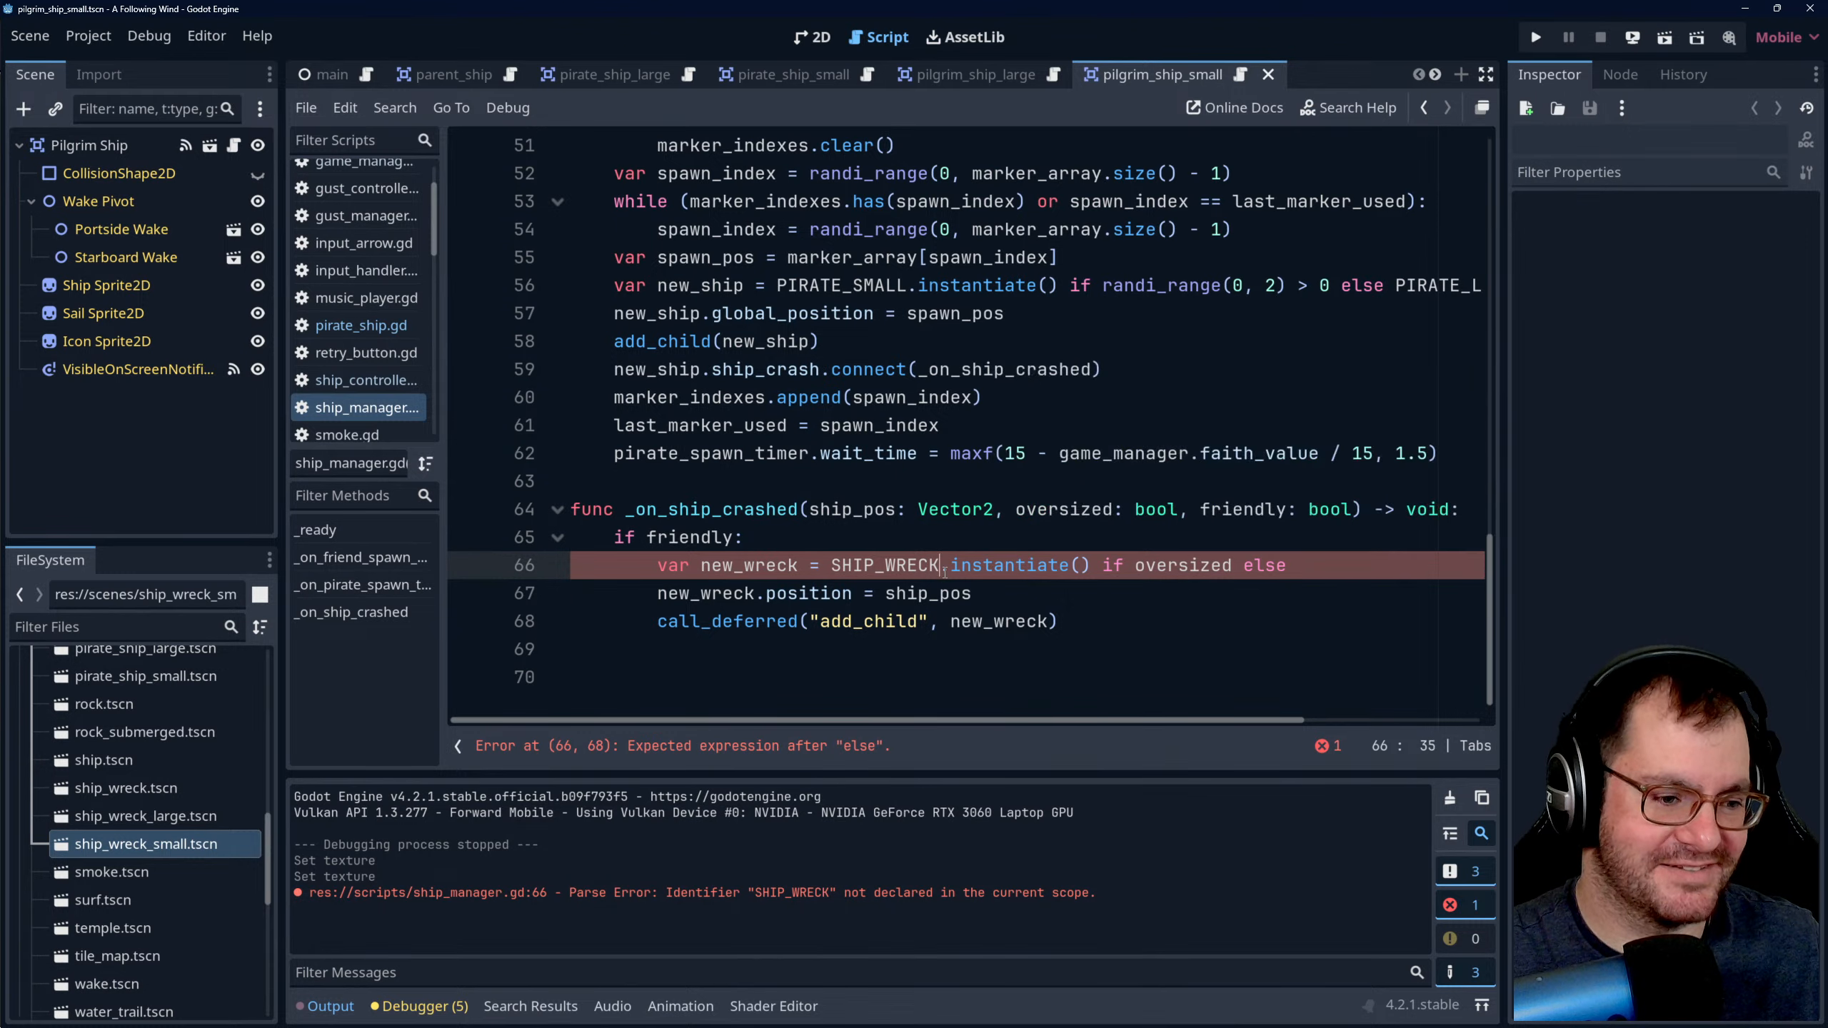
{"action": "type", "text": "_LARGE"}
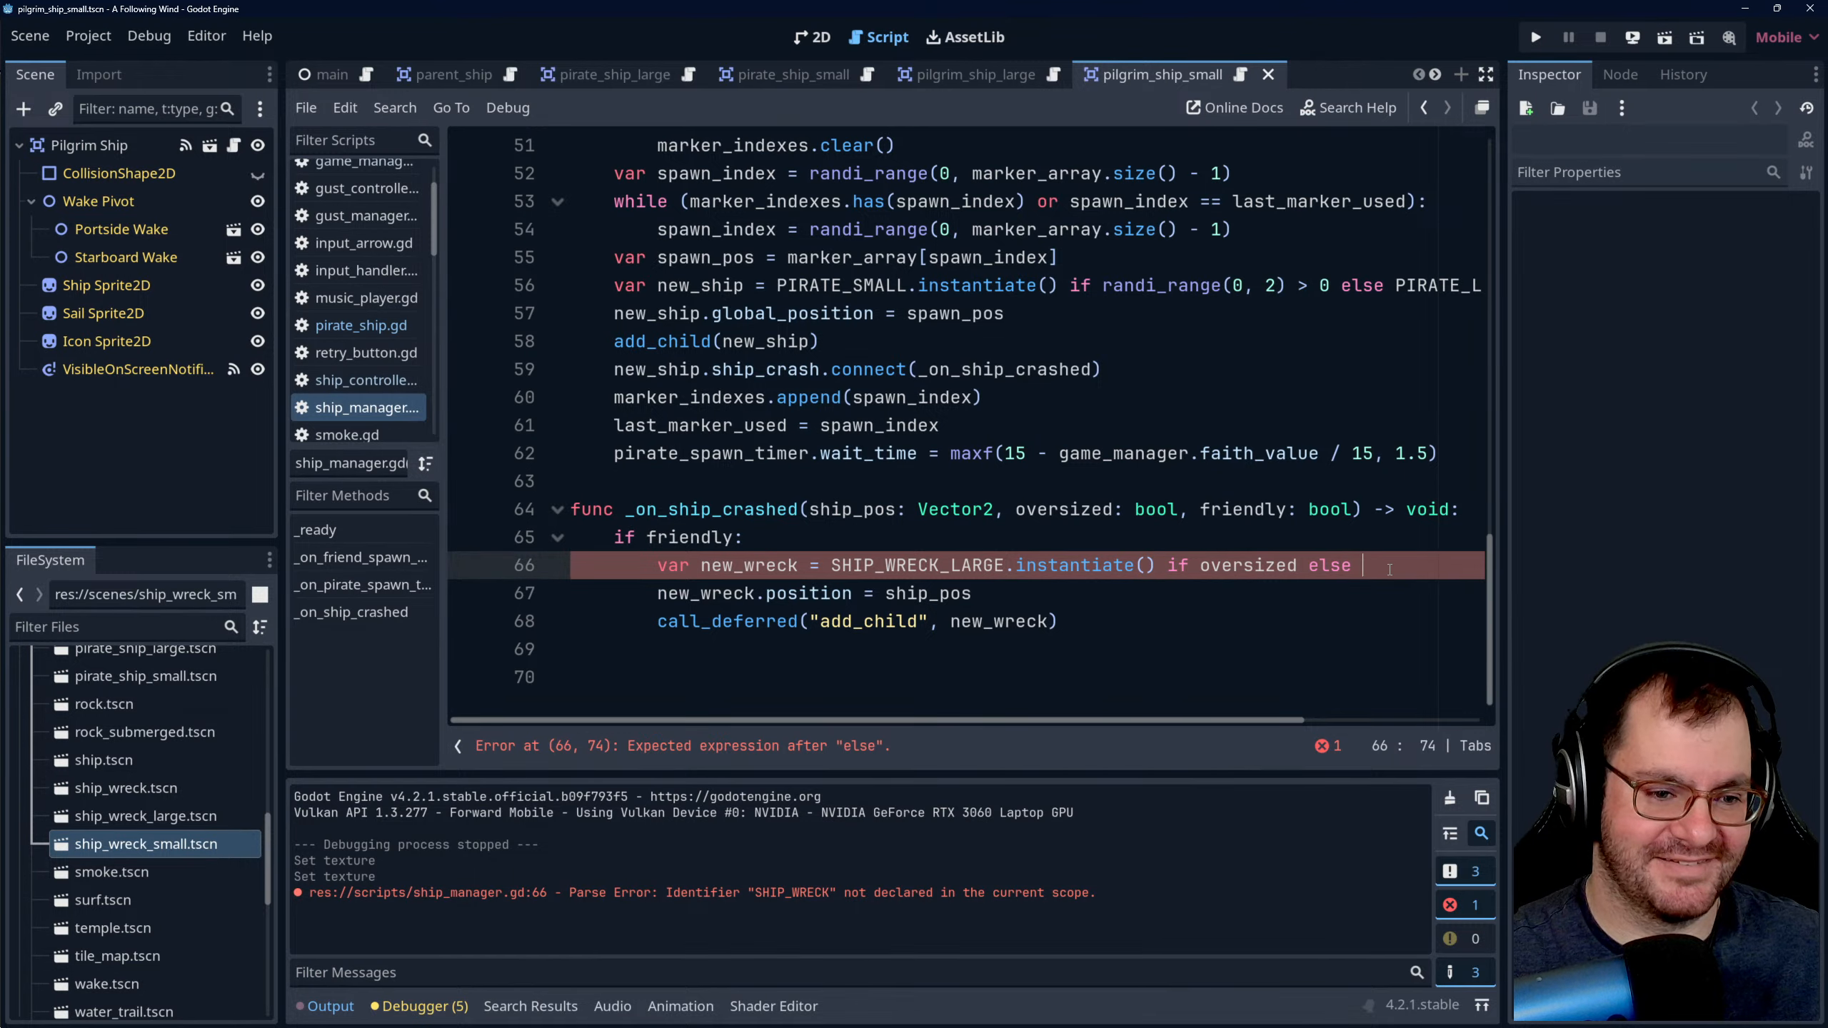
{"action": "type", "text": "SHIP"}
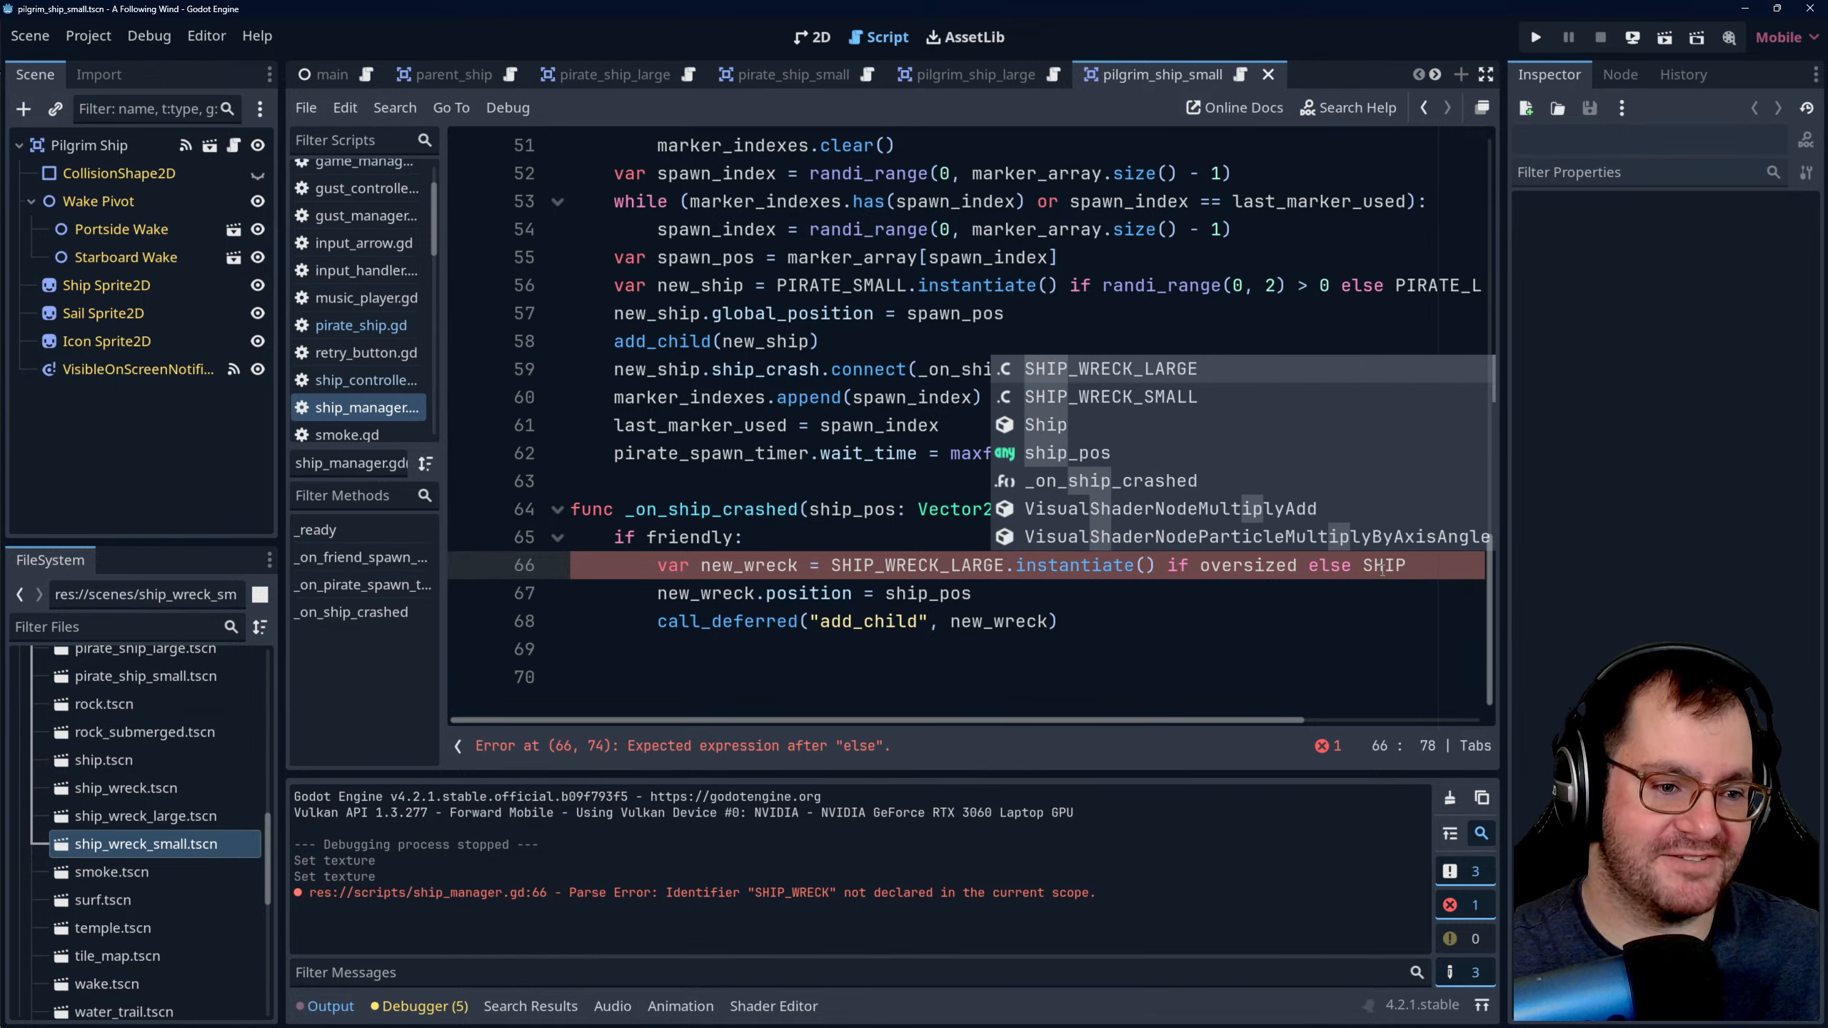
- Finish the new_wreck line with SHIP_WRECK_SMALL.instantiate() after else and save ship_manager.gd
{"action": "double_click", "coordinate": [1188, 405]}
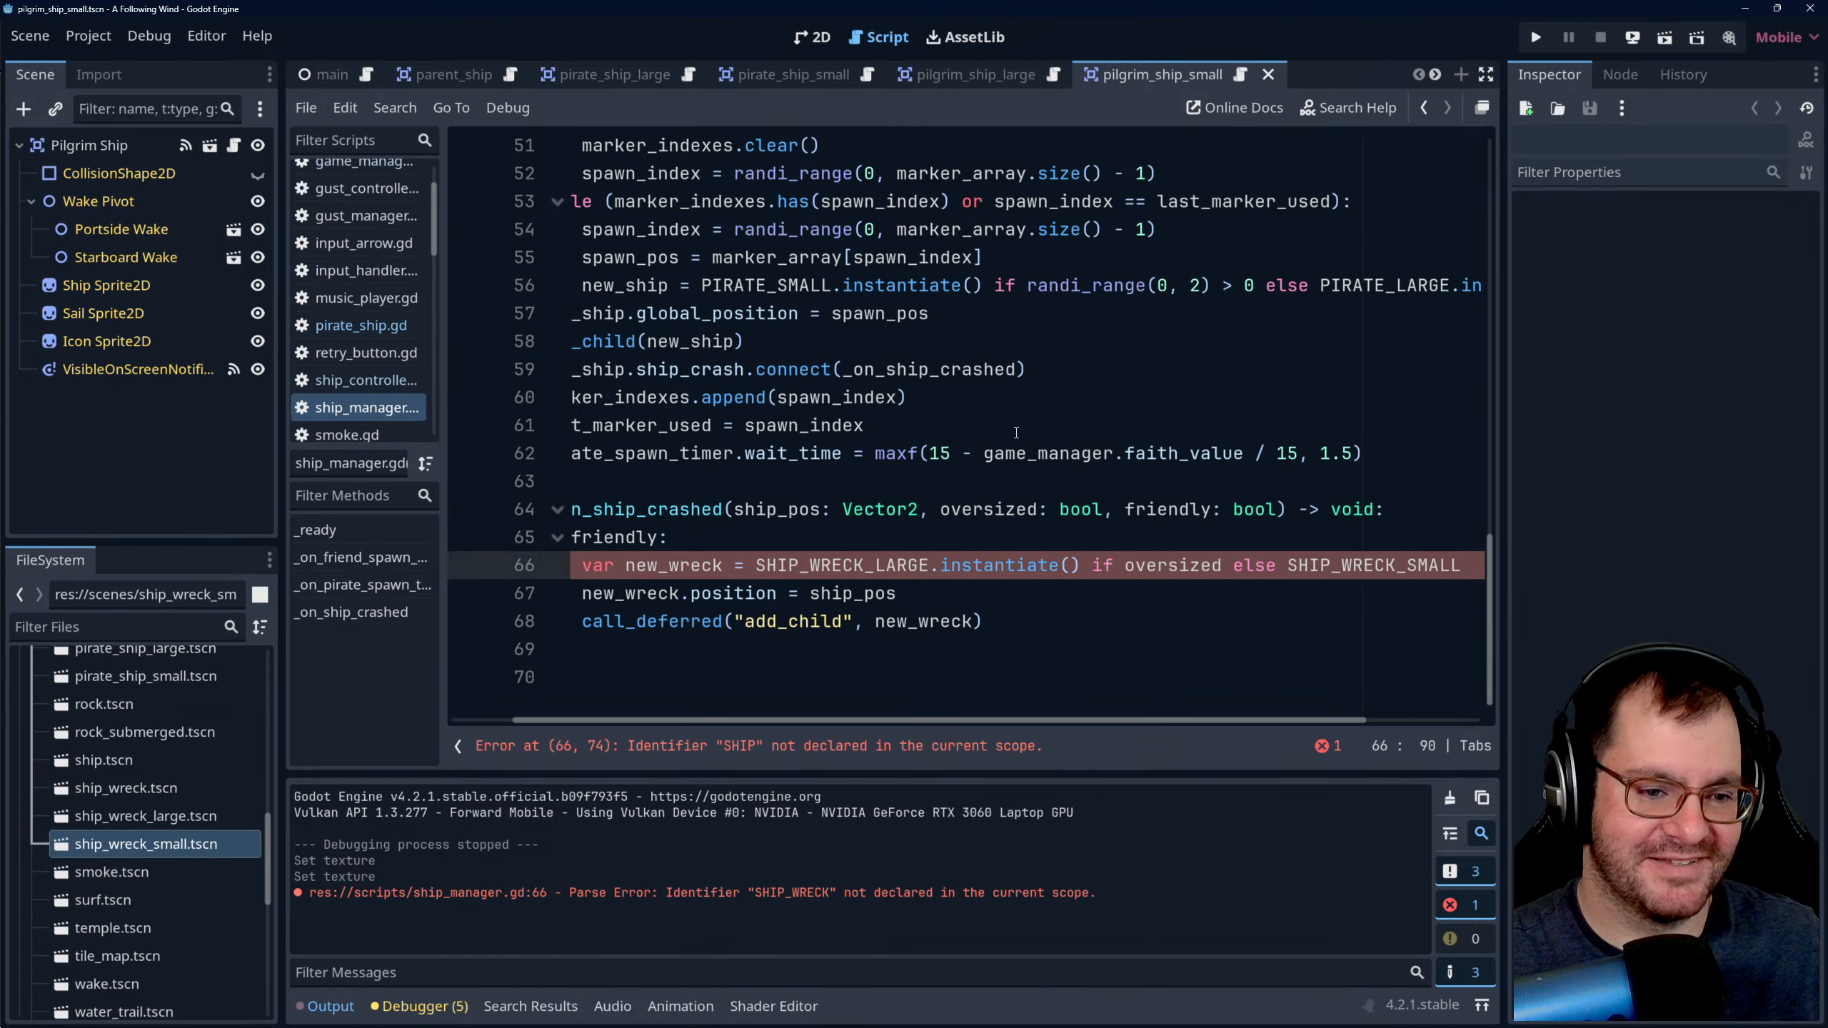
{"action": "type", "text": "."}
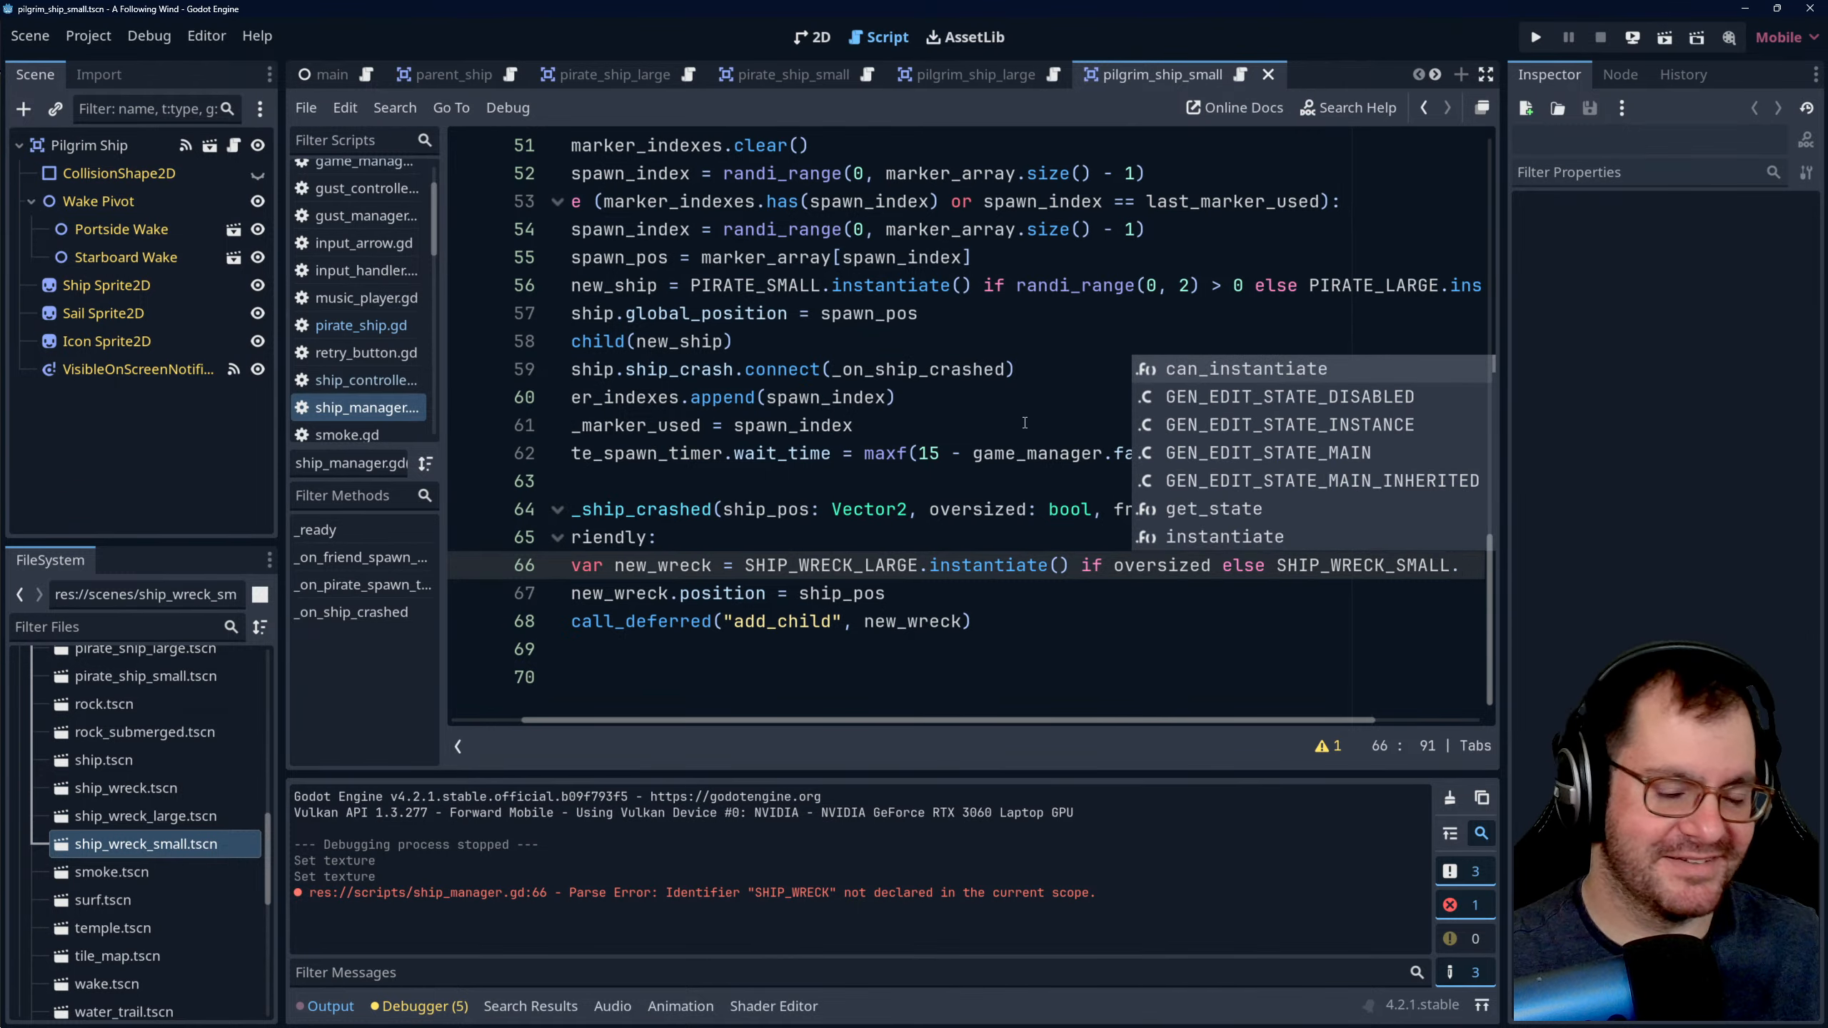
{"action": "type", "text": "instantiate"}
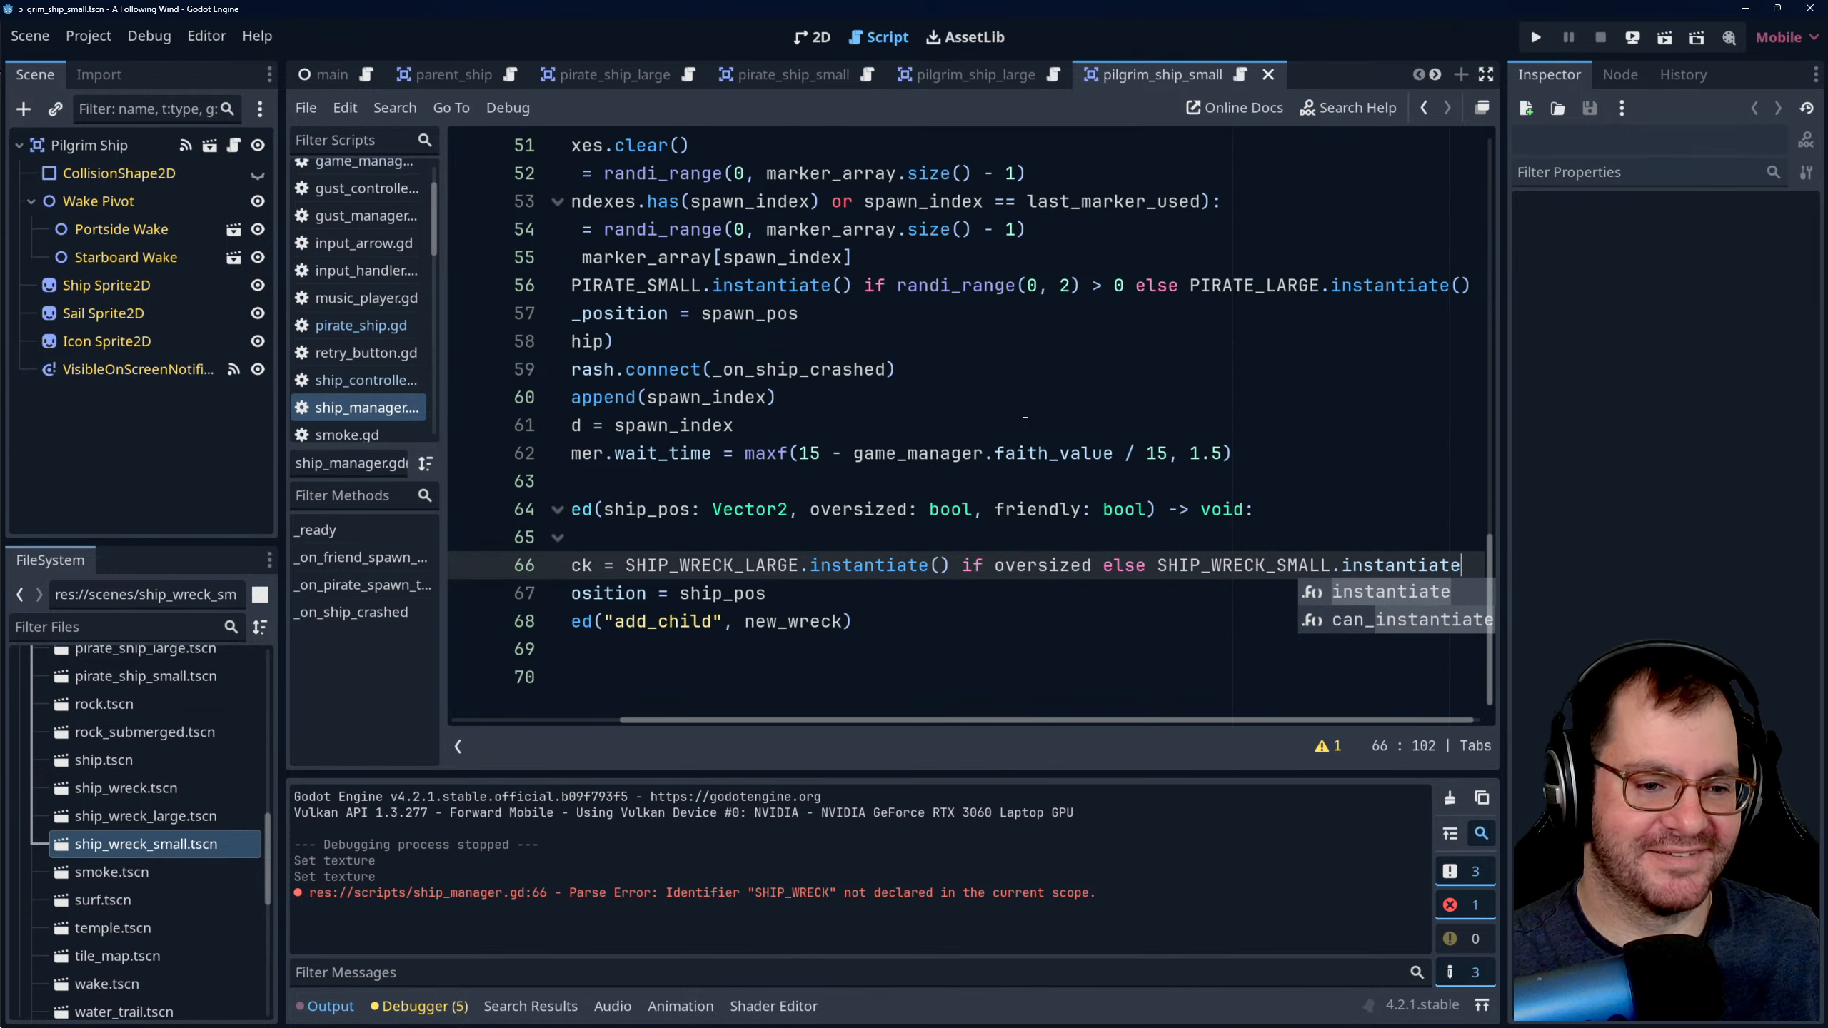
{"action": "type", "text": "("}
{"action": "left_click", "coordinate": [1021, 403]}
{"action": "key", "text": "ctrl+s"}
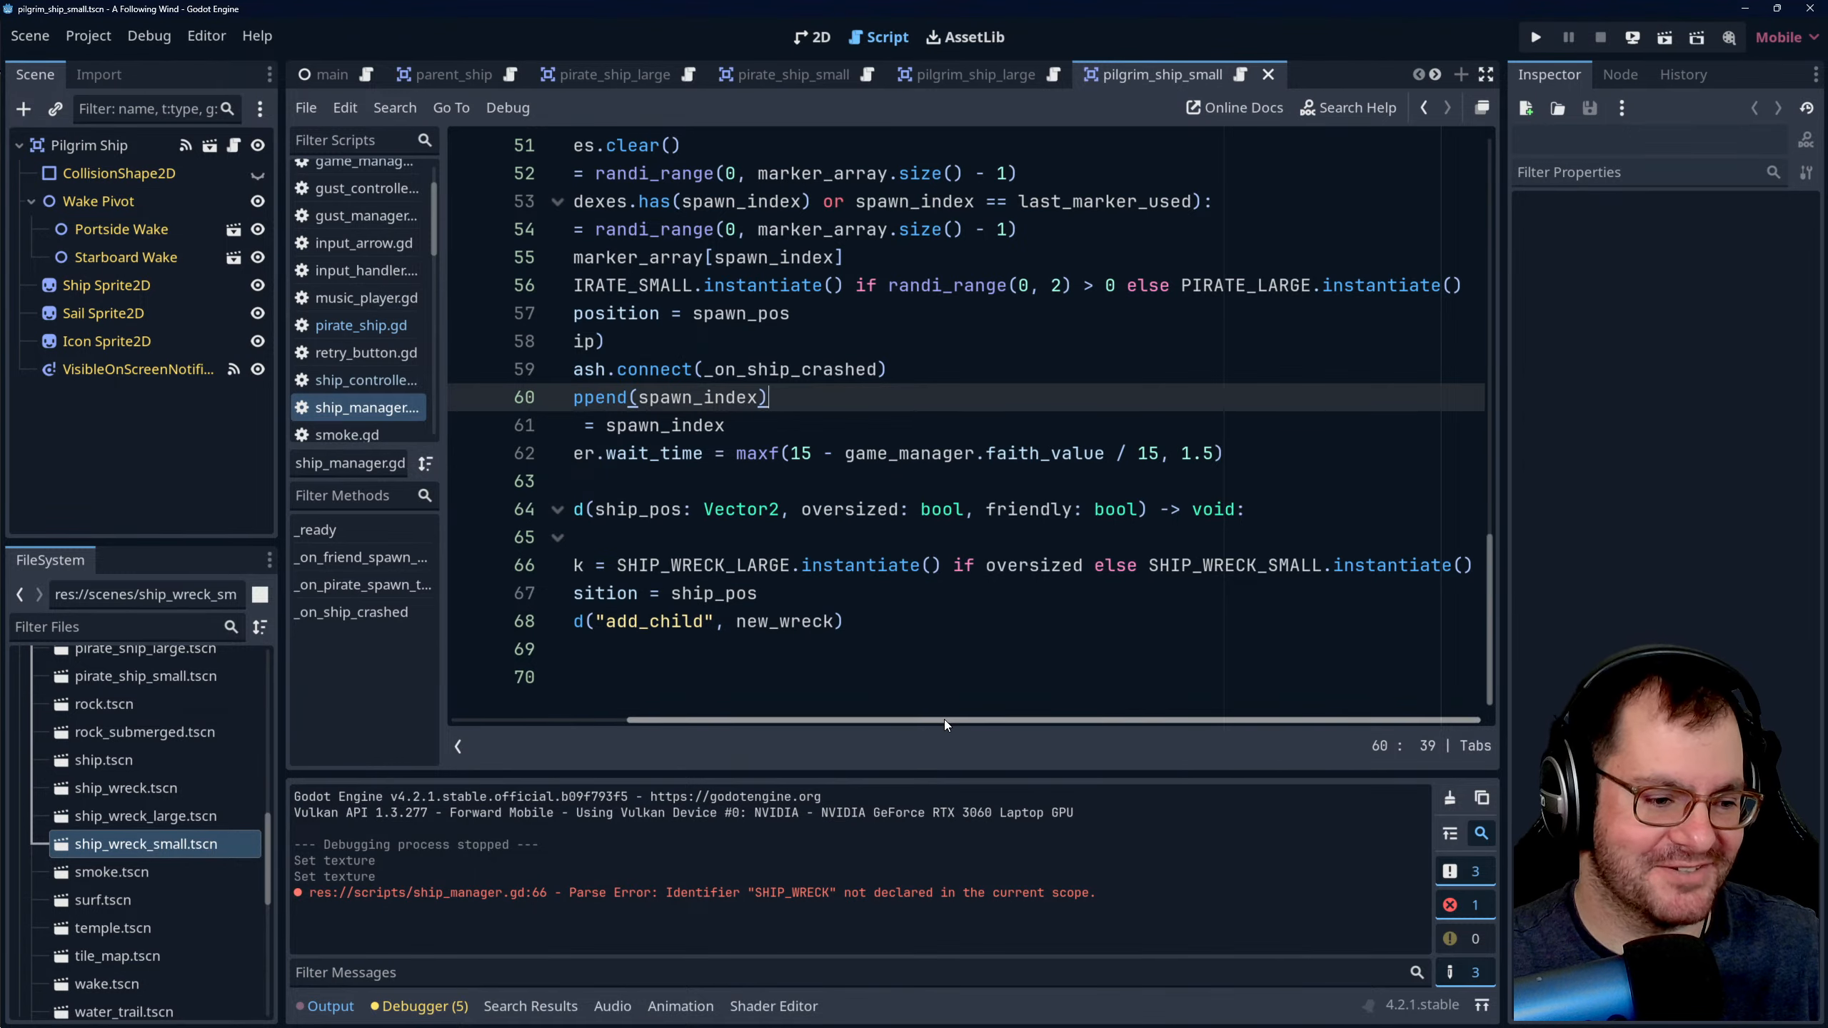
{"action": "left_click_drag", "start_coordinate": [943, 720], "coordinate": [692, 711]}
{"action": "left_click", "coordinate": [948, 530]}
{"action": "left_click", "coordinate": [940, 484]}
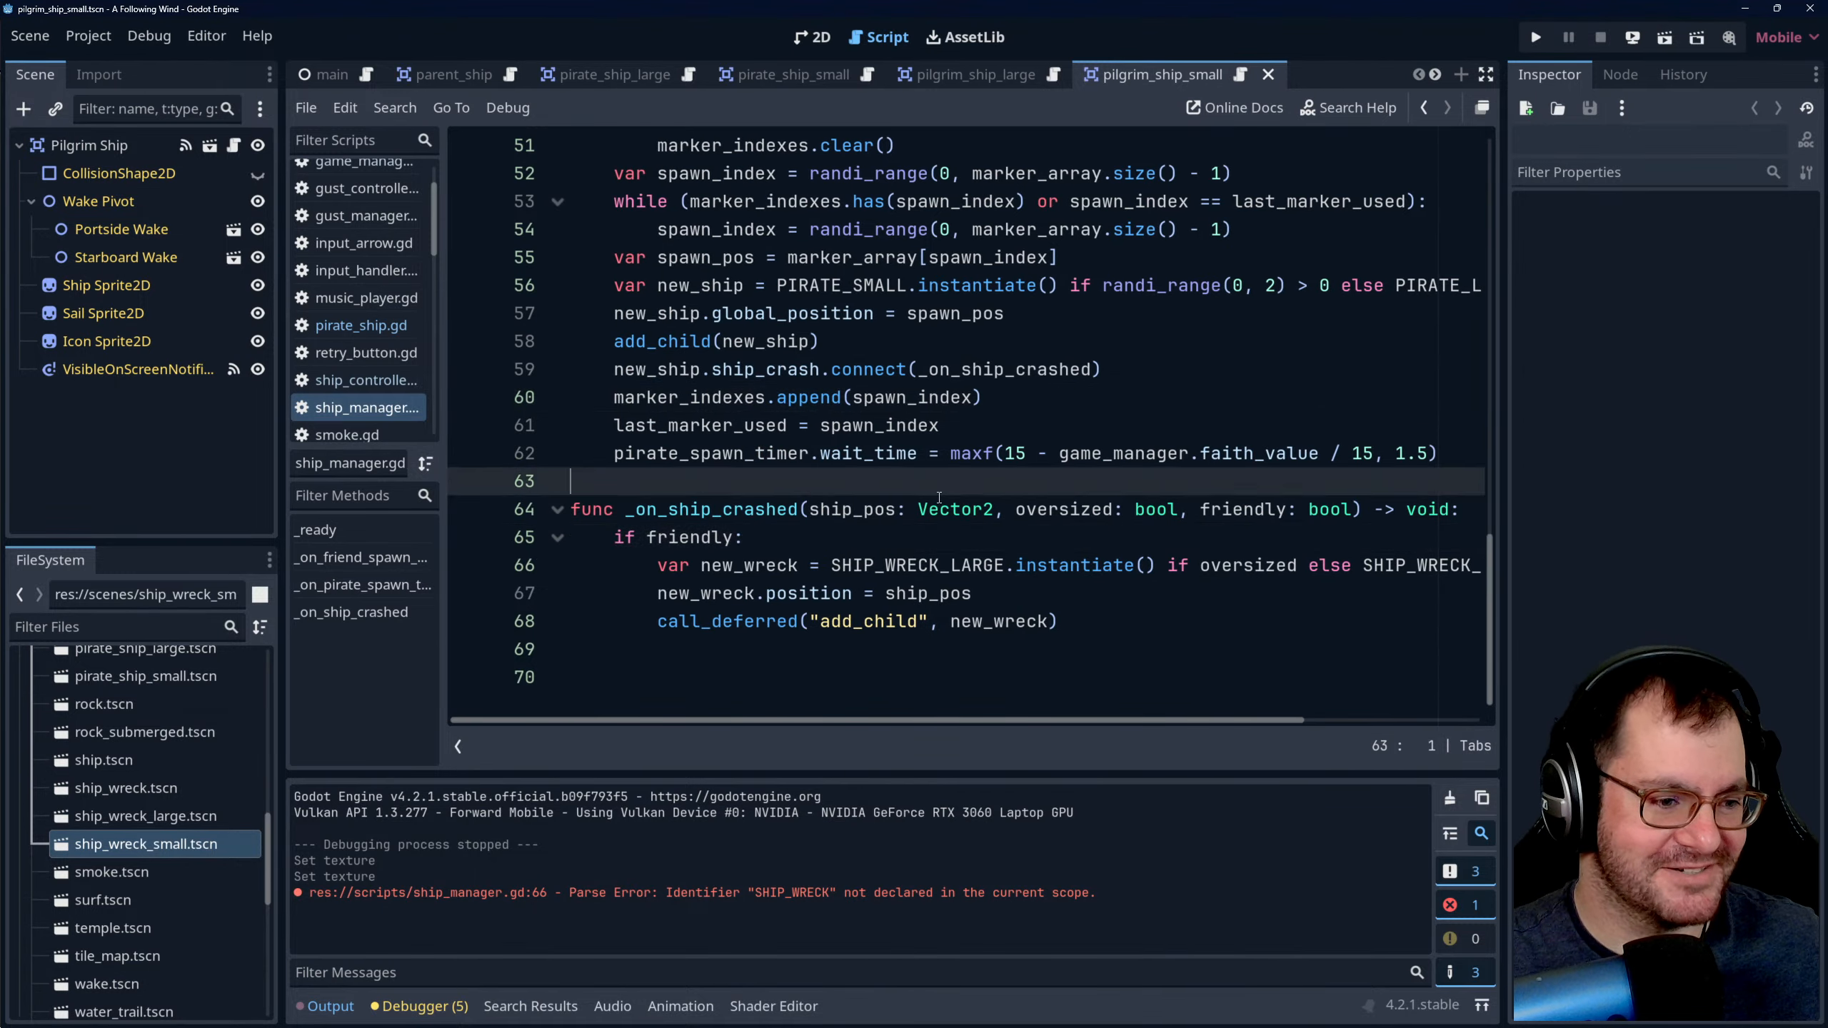
{"action": "key", "text": "ctrl+s"}
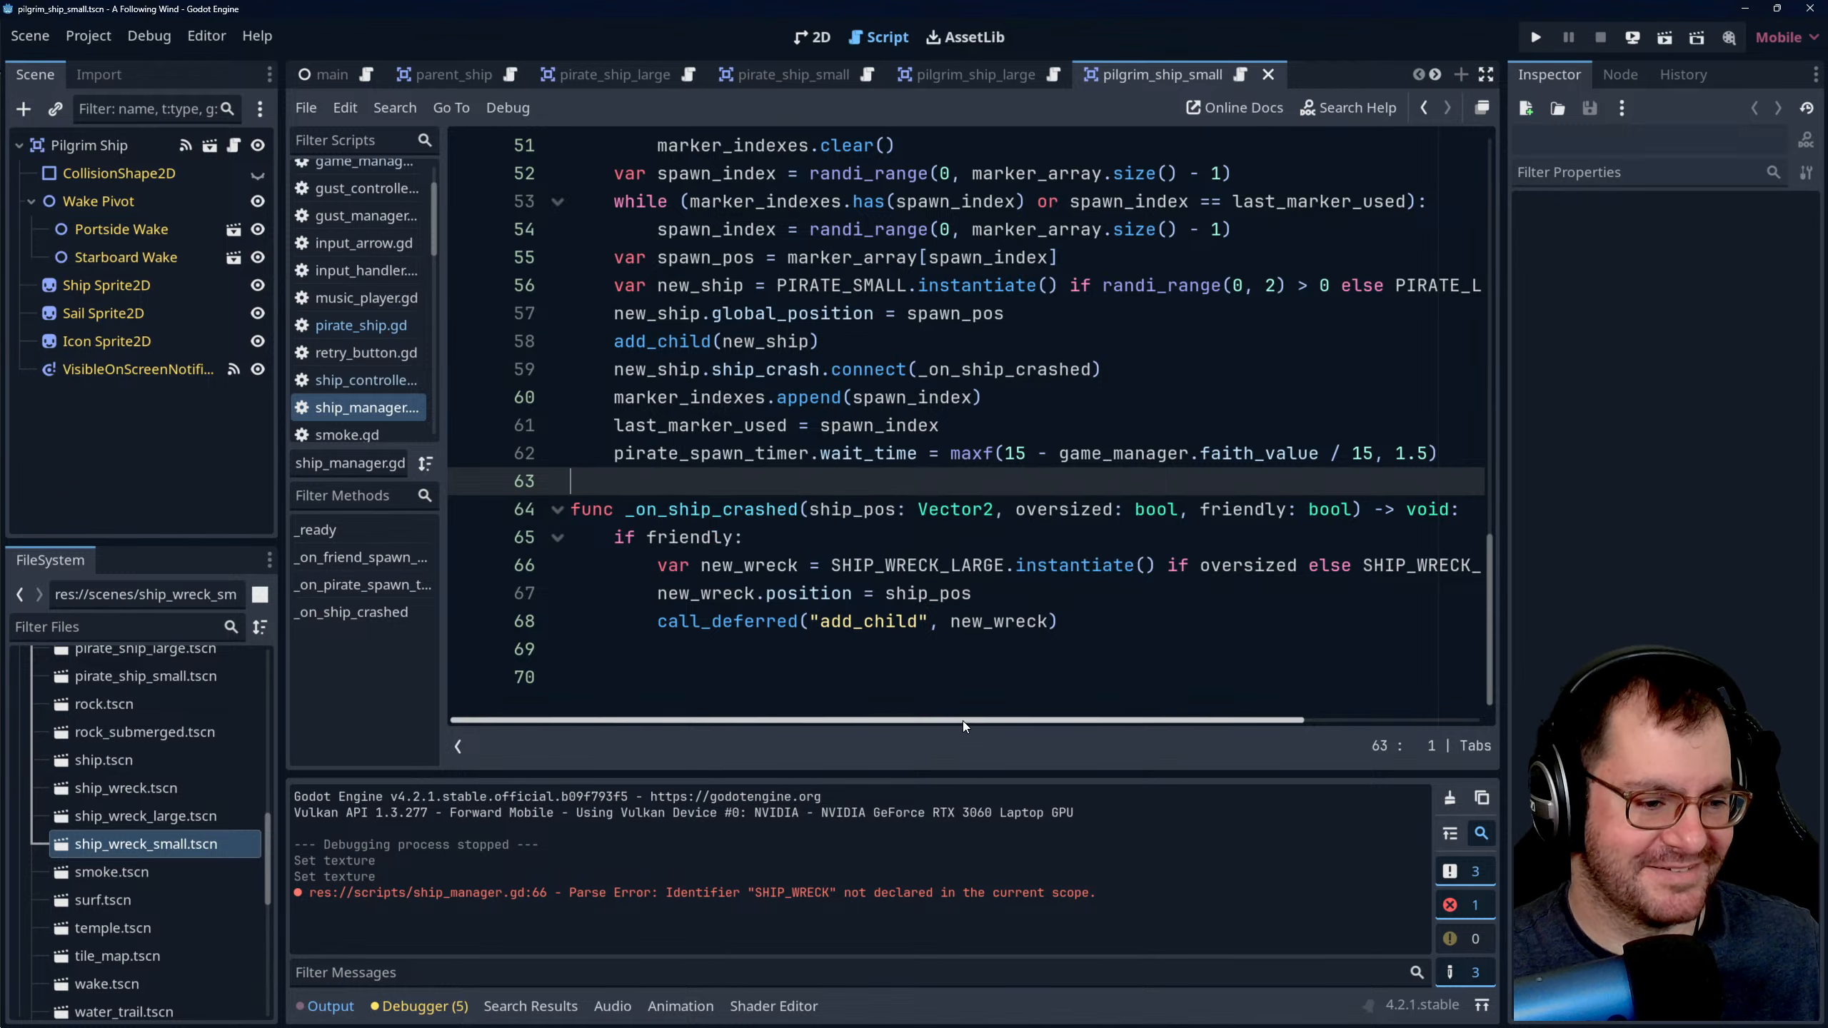
- Review the full new_wreck line and the rest of the _on_ship_crashed function from start to end
{"action": "left_click_drag", "start_coordinate": [962, 719], "coordinate": [1233, 696]}
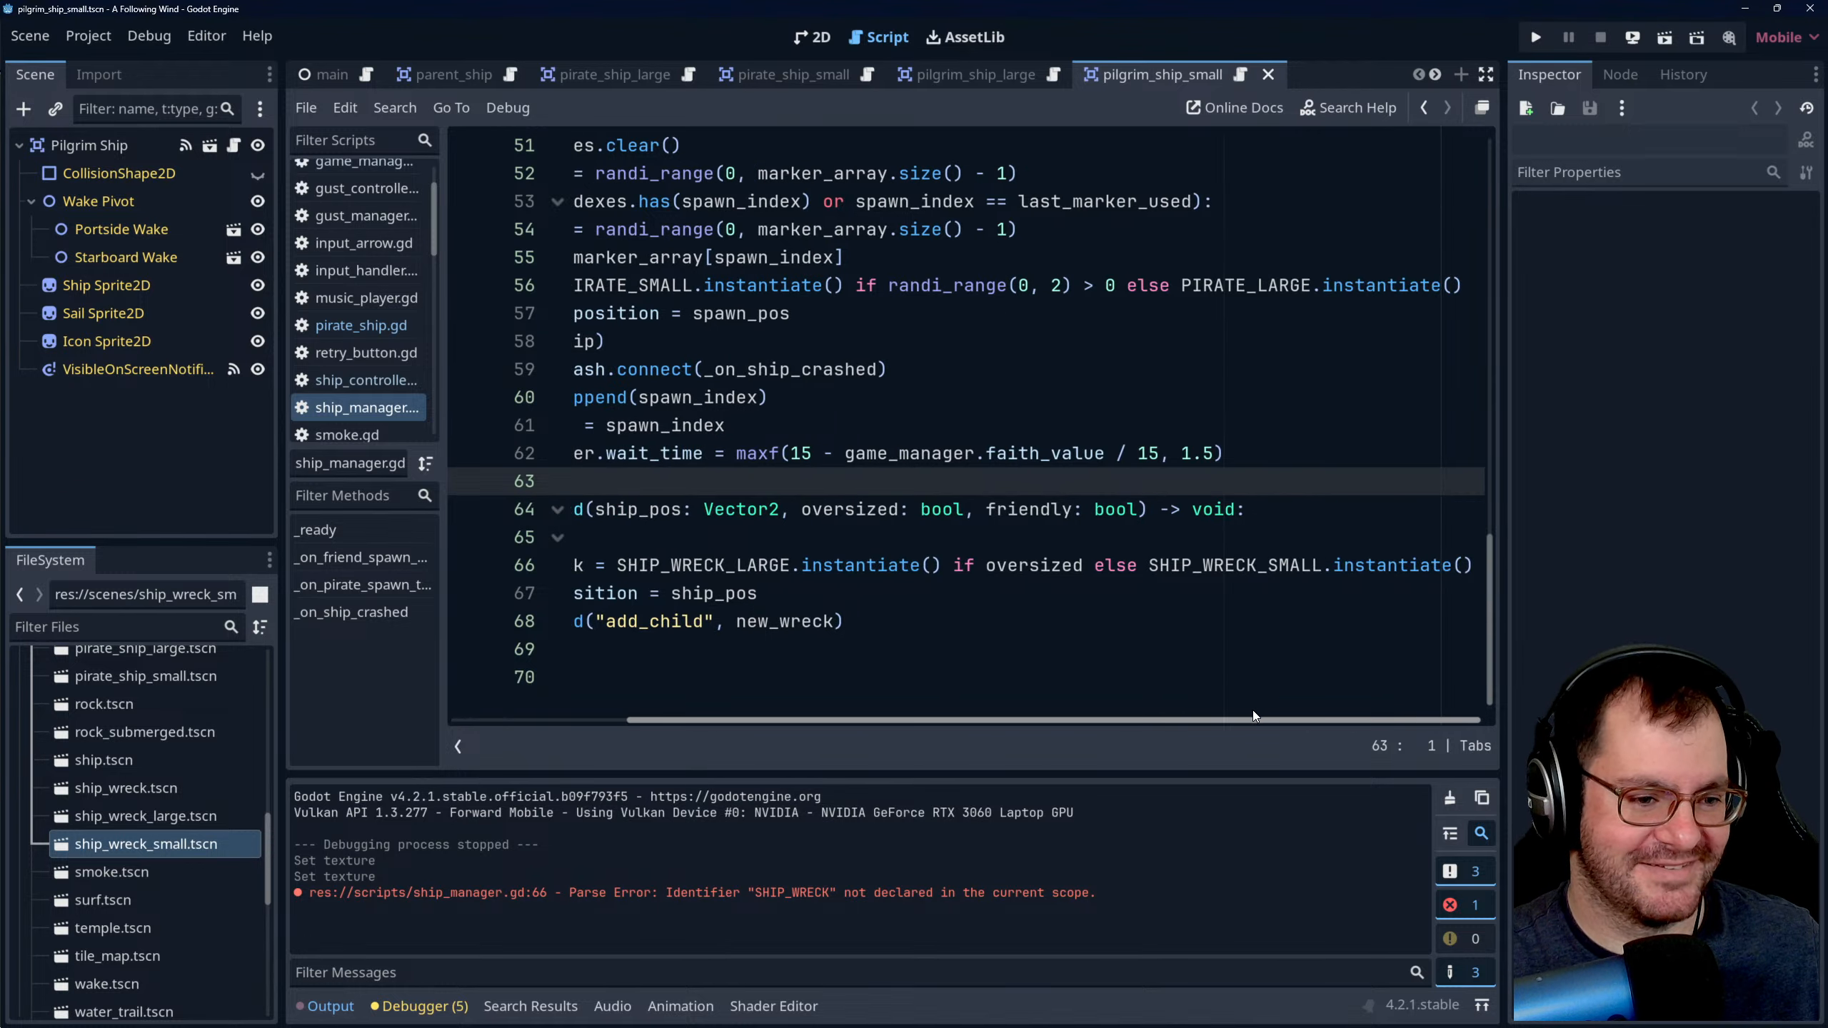
{"action": "left_click_drag", "start_coordinate": [1097, 718], "coordinate": [922, 676]}
{"action": "left_click", "coordinate": [821, 540]}
{"action": "left_click", "coordinate": [766, 481]}
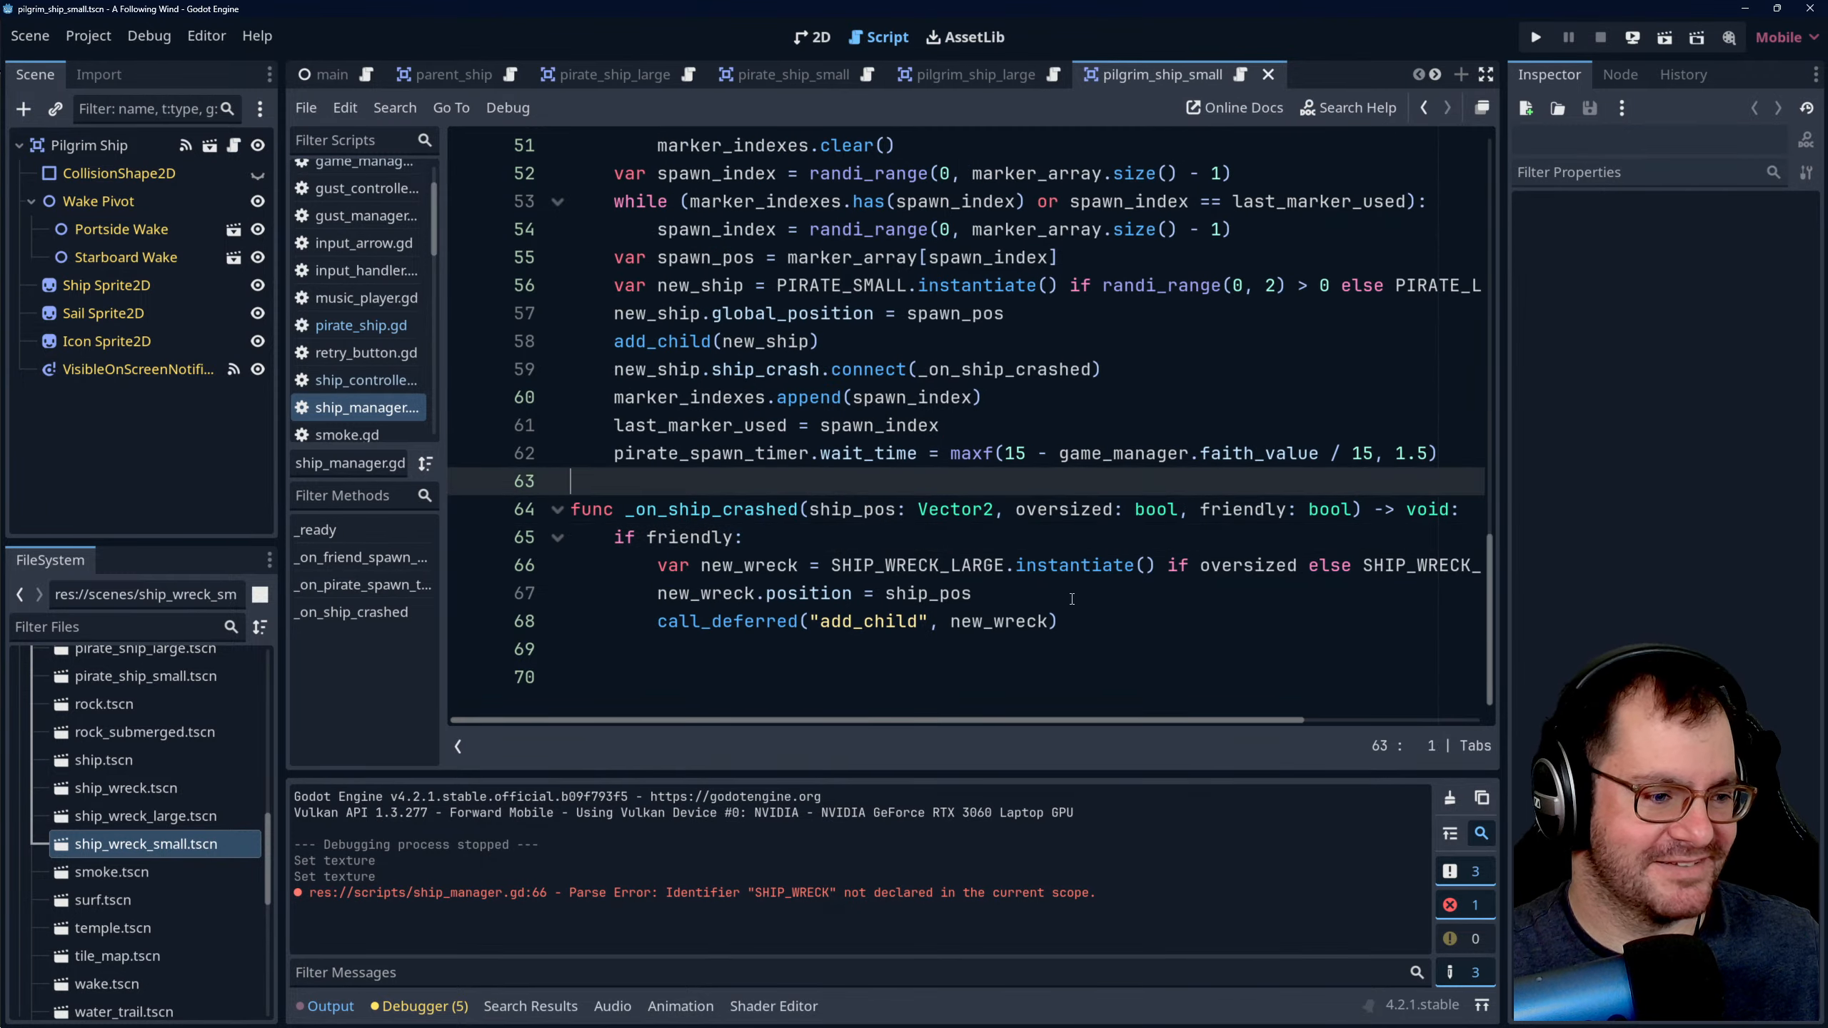
{"action": "left_click", "coordinate": [1066, 596]}
{"action": "left_click_drag", "start_coordinate": [1019, 714], "coordinate": [1281, 716]}
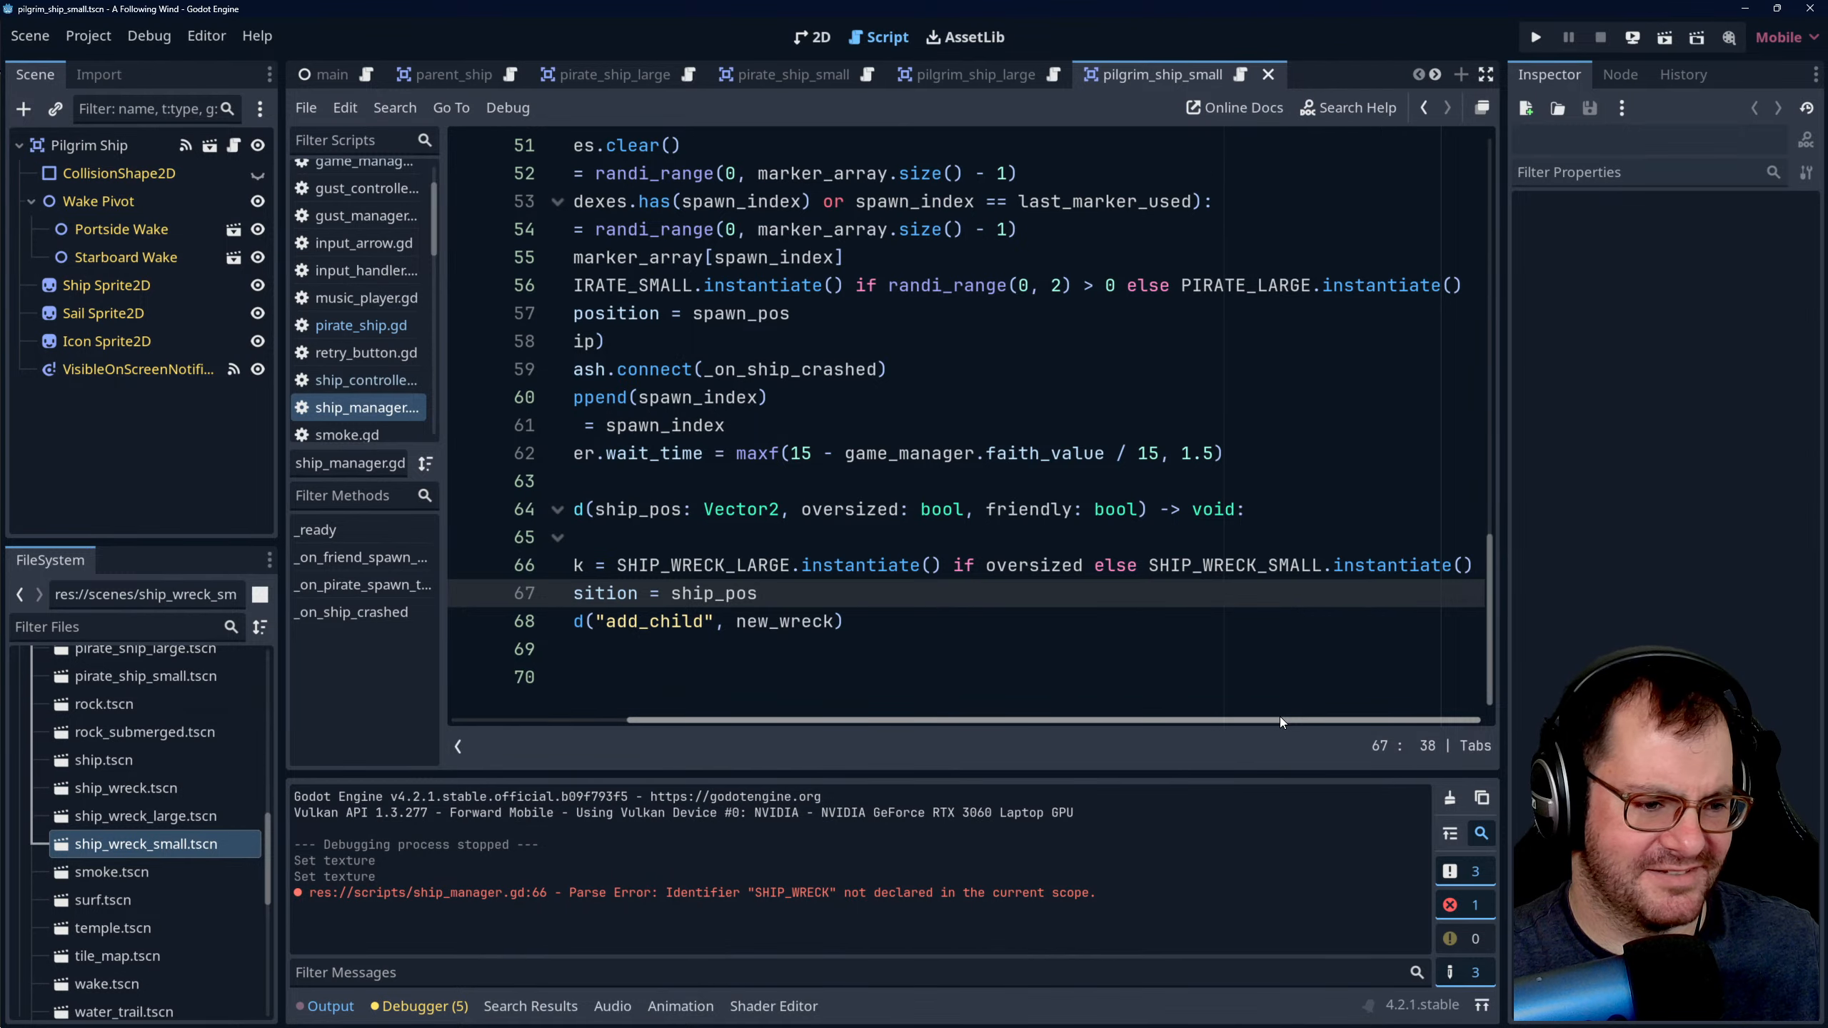
{"action": "left_click_drag", "start_coordinate": [1270, 717], "coordinate": [817, 677]}
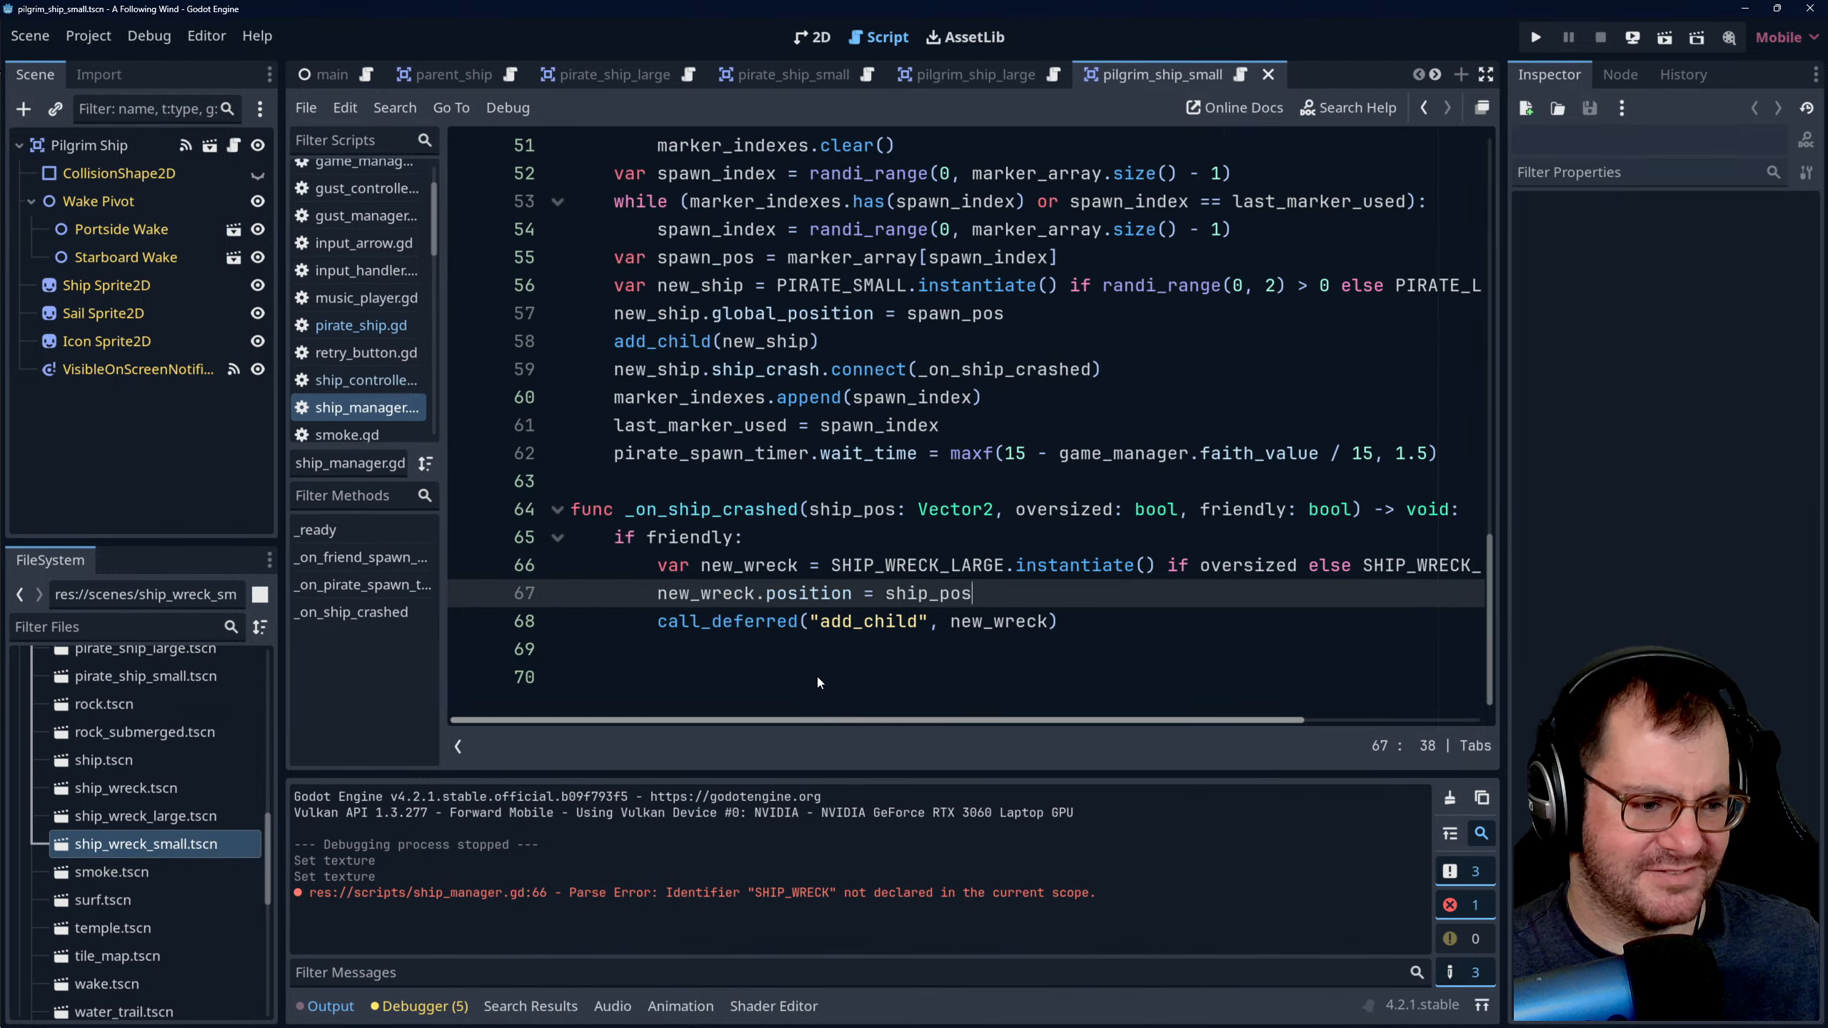
{"action": "left_click", "coordinate": [813, 537]}
{"action": "left_click", "coordinate": [810, 478]}
- Switch to the 2D workspace and run the project to playtest the ship wreck spawning
{"action": "left_click", "coordinate": [813, 37]}
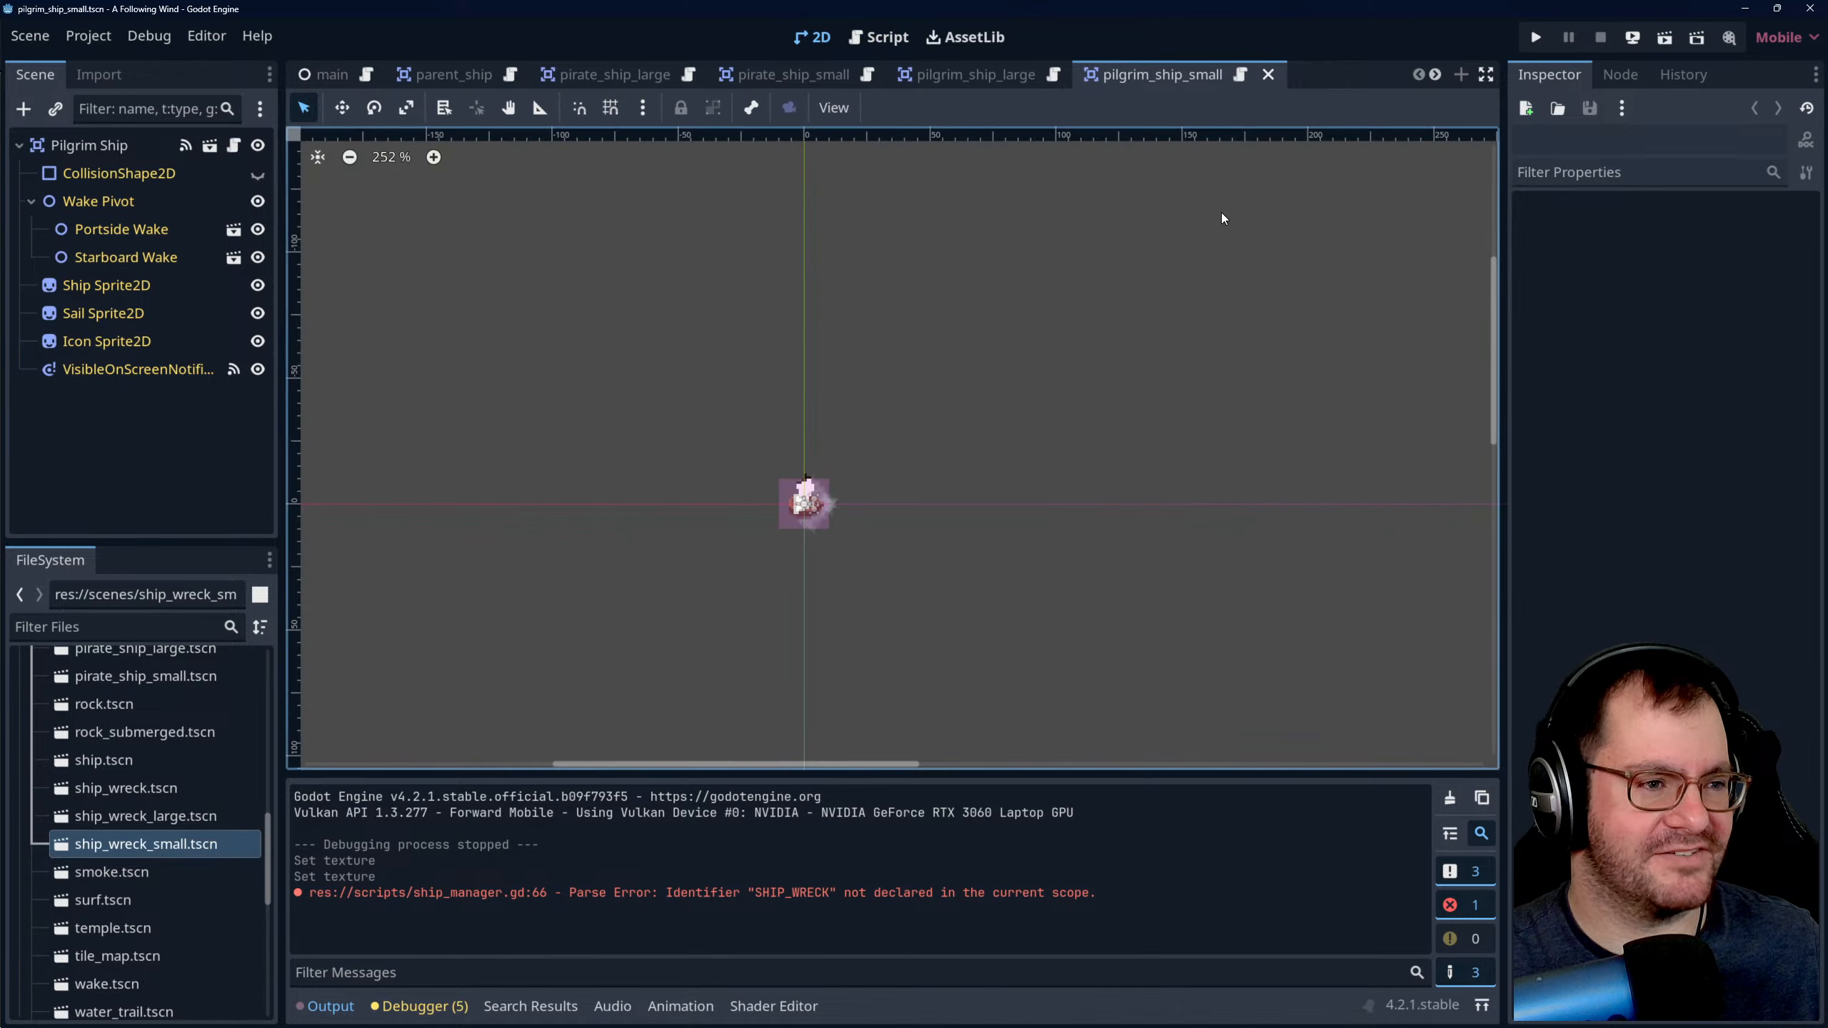
{"action": "left_click", "coordinate": [1537, 37]}
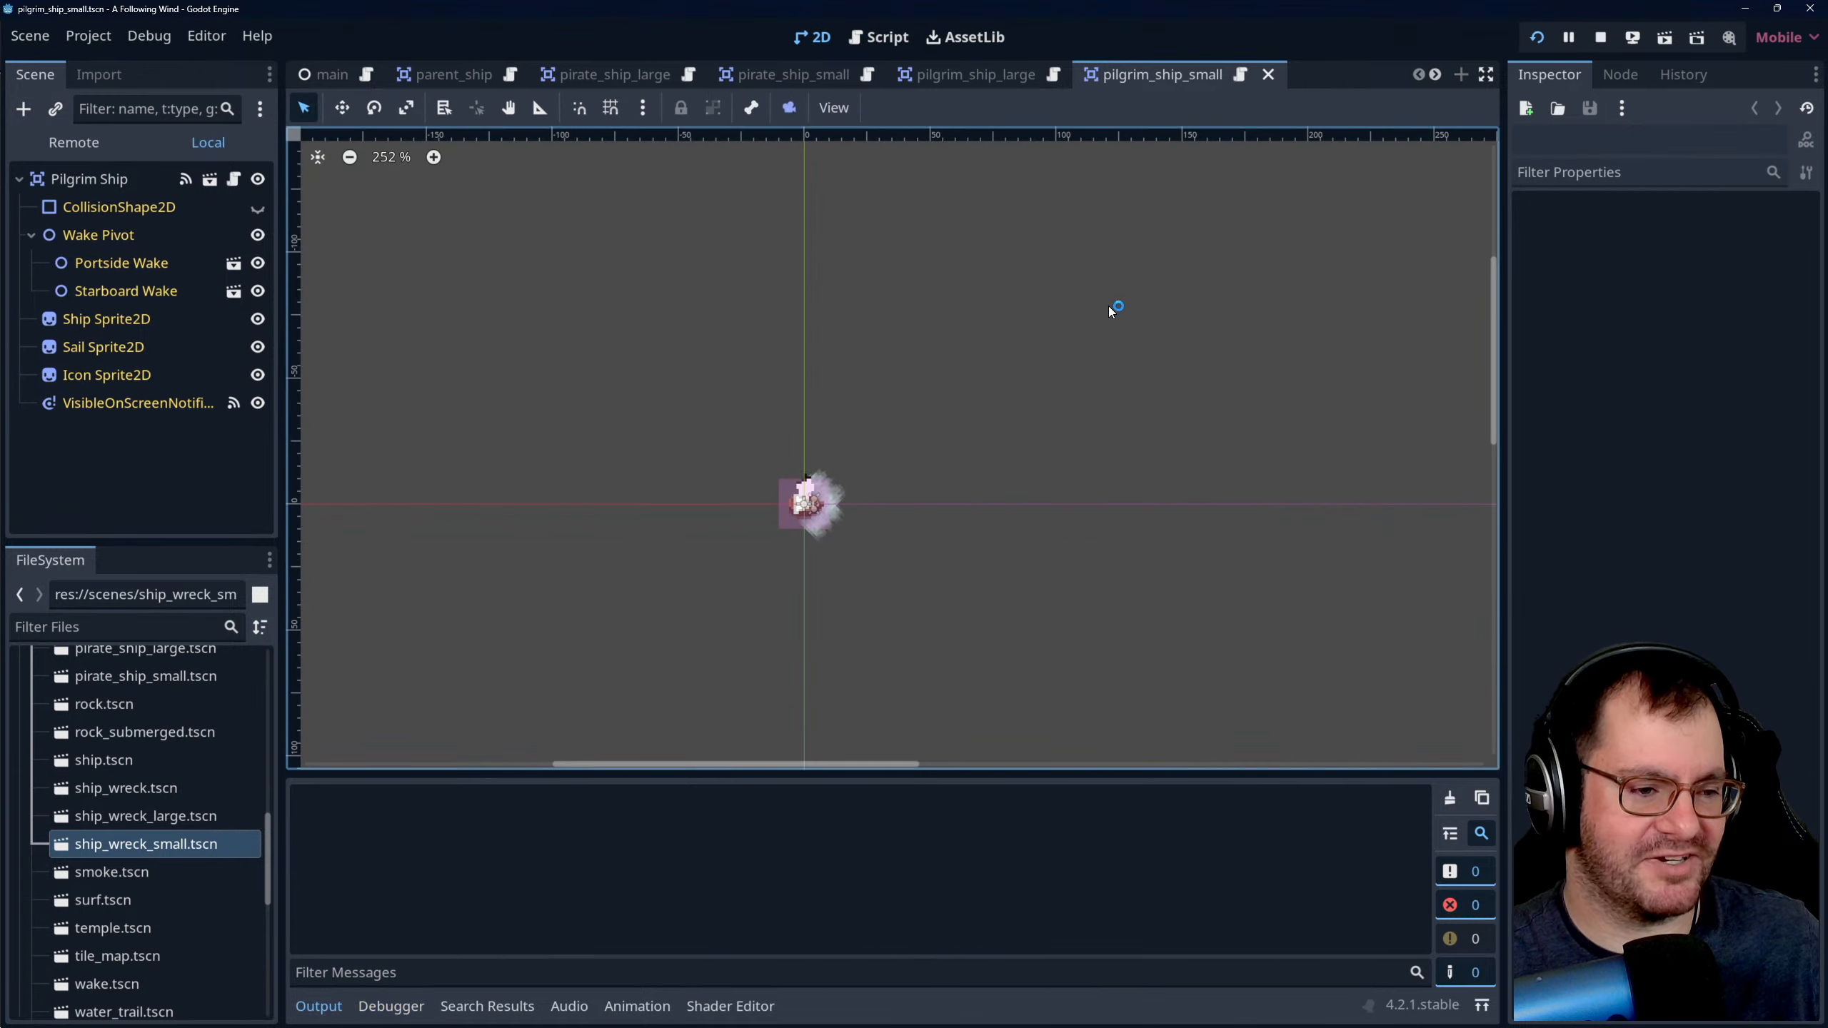
{"action": "left_click", "coordinate": [1046, 400]}
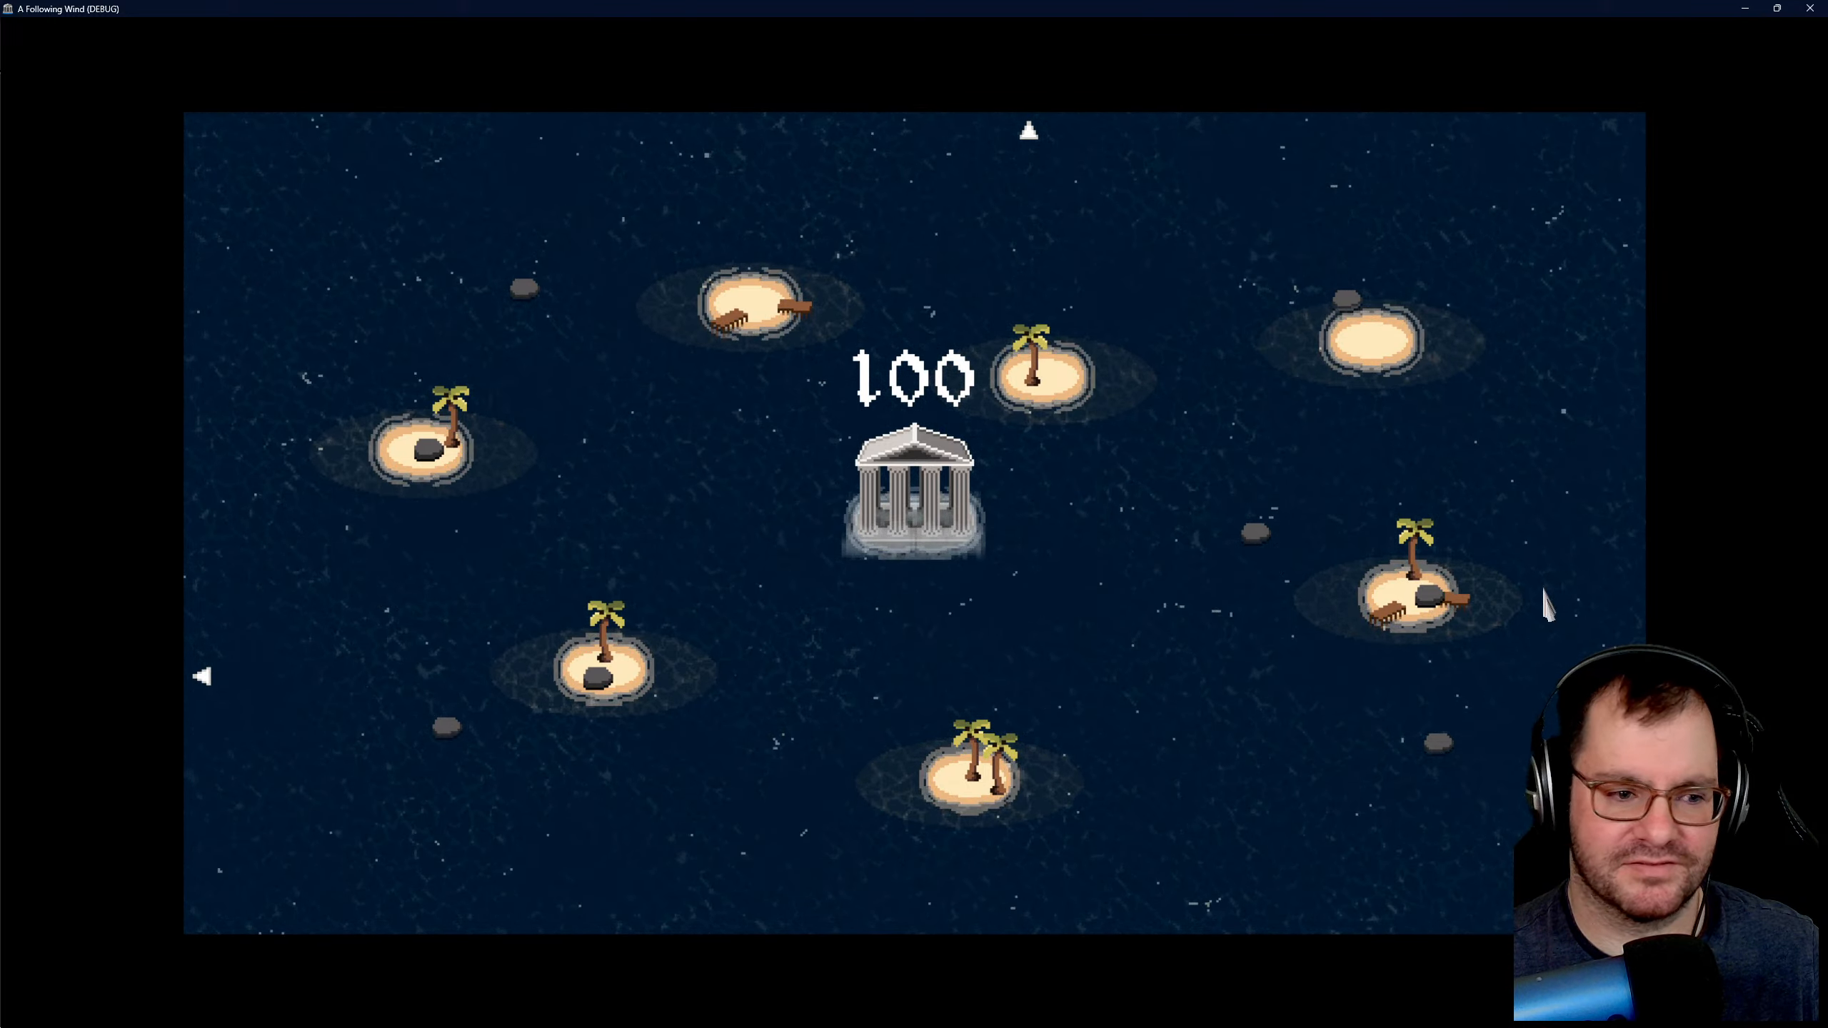
- Survey the sea around the temple in the running game for approaching pilgrim and pirate ships
{"action": "left_click", "coordinate": [1169, 576]}
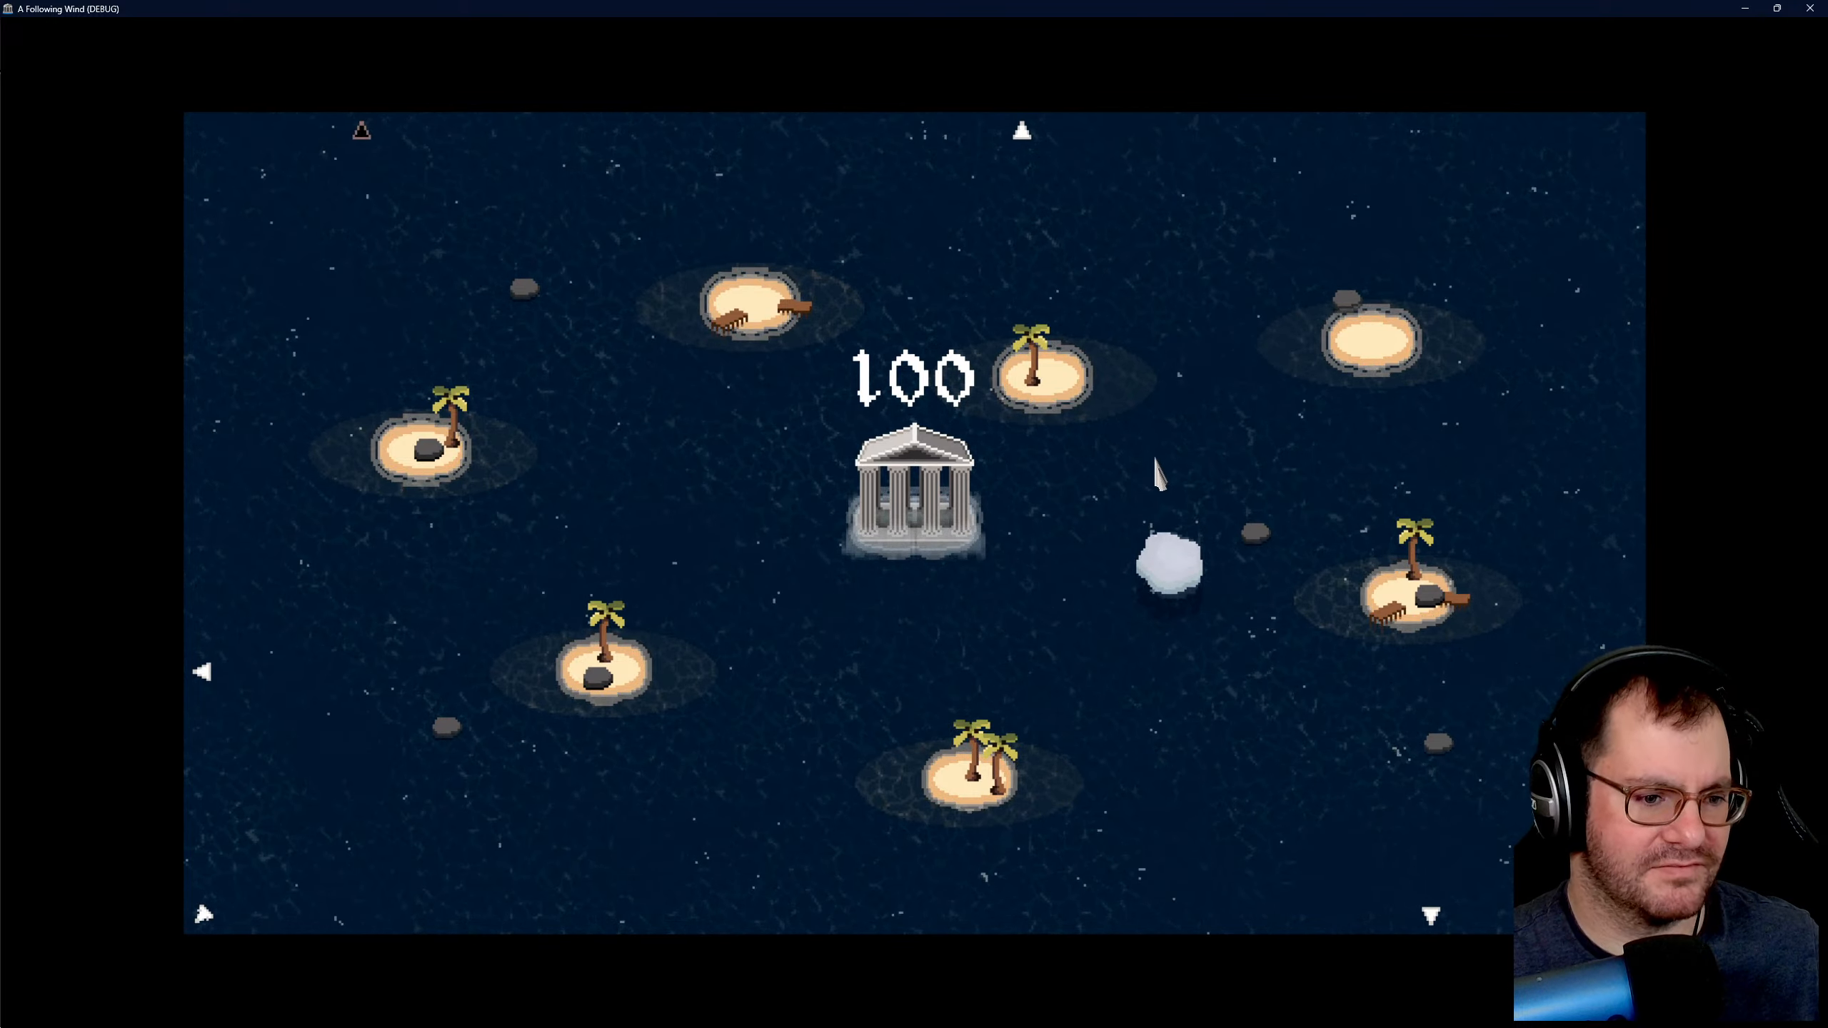
{"action": "key", "text": "a"}
{"action": "key", "text": "w"}
{"action": "key", "text": "d"}
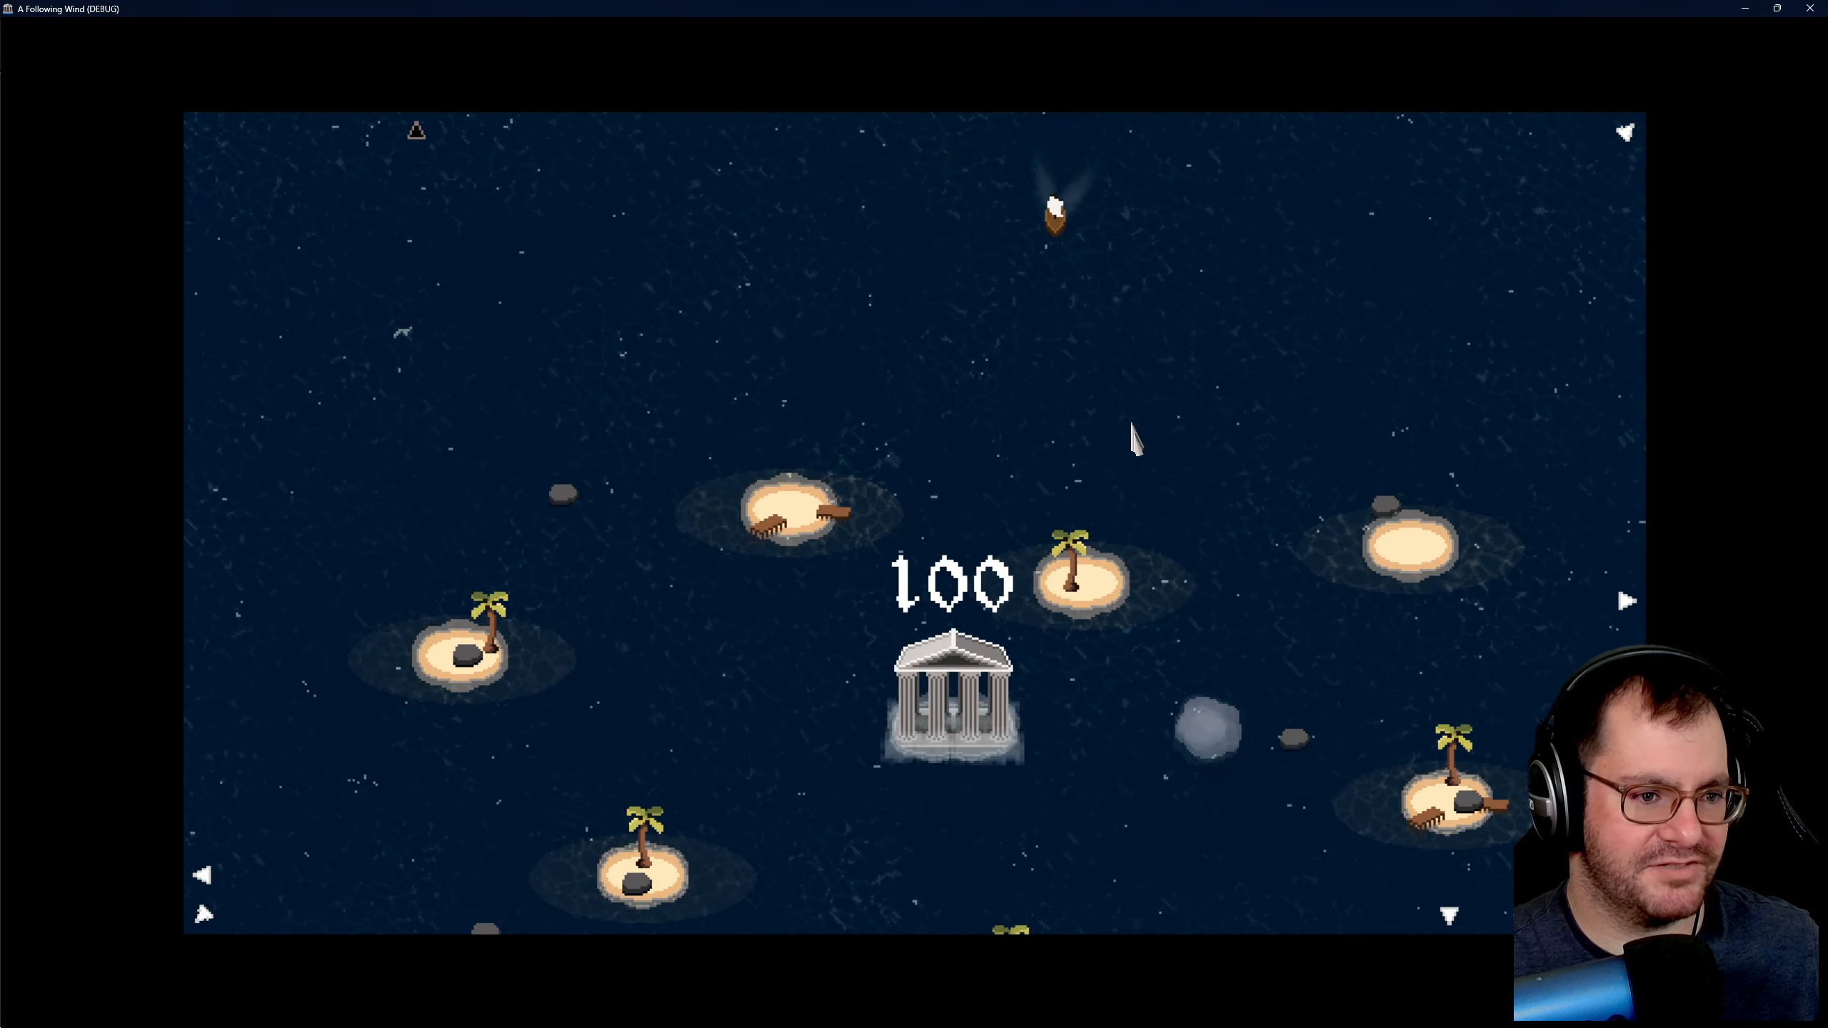
{"action": "key", "text": "s"}
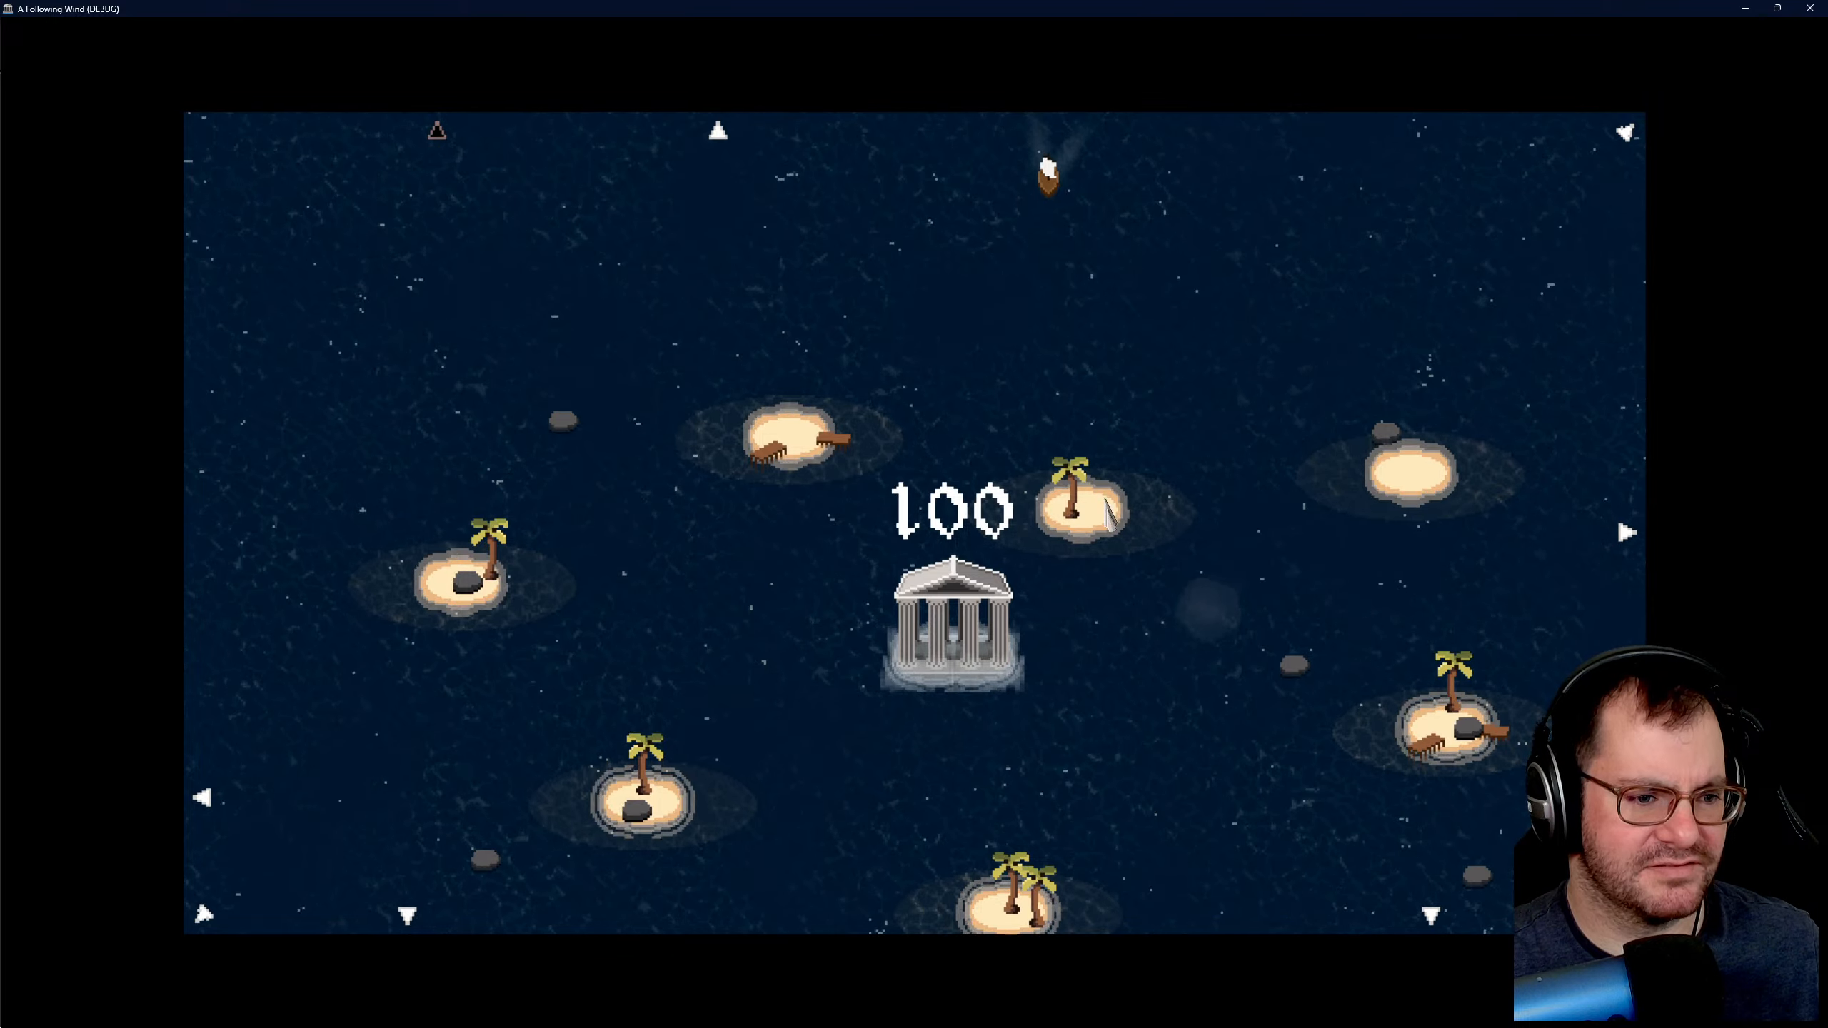
{"action": "key", "text": "d"}
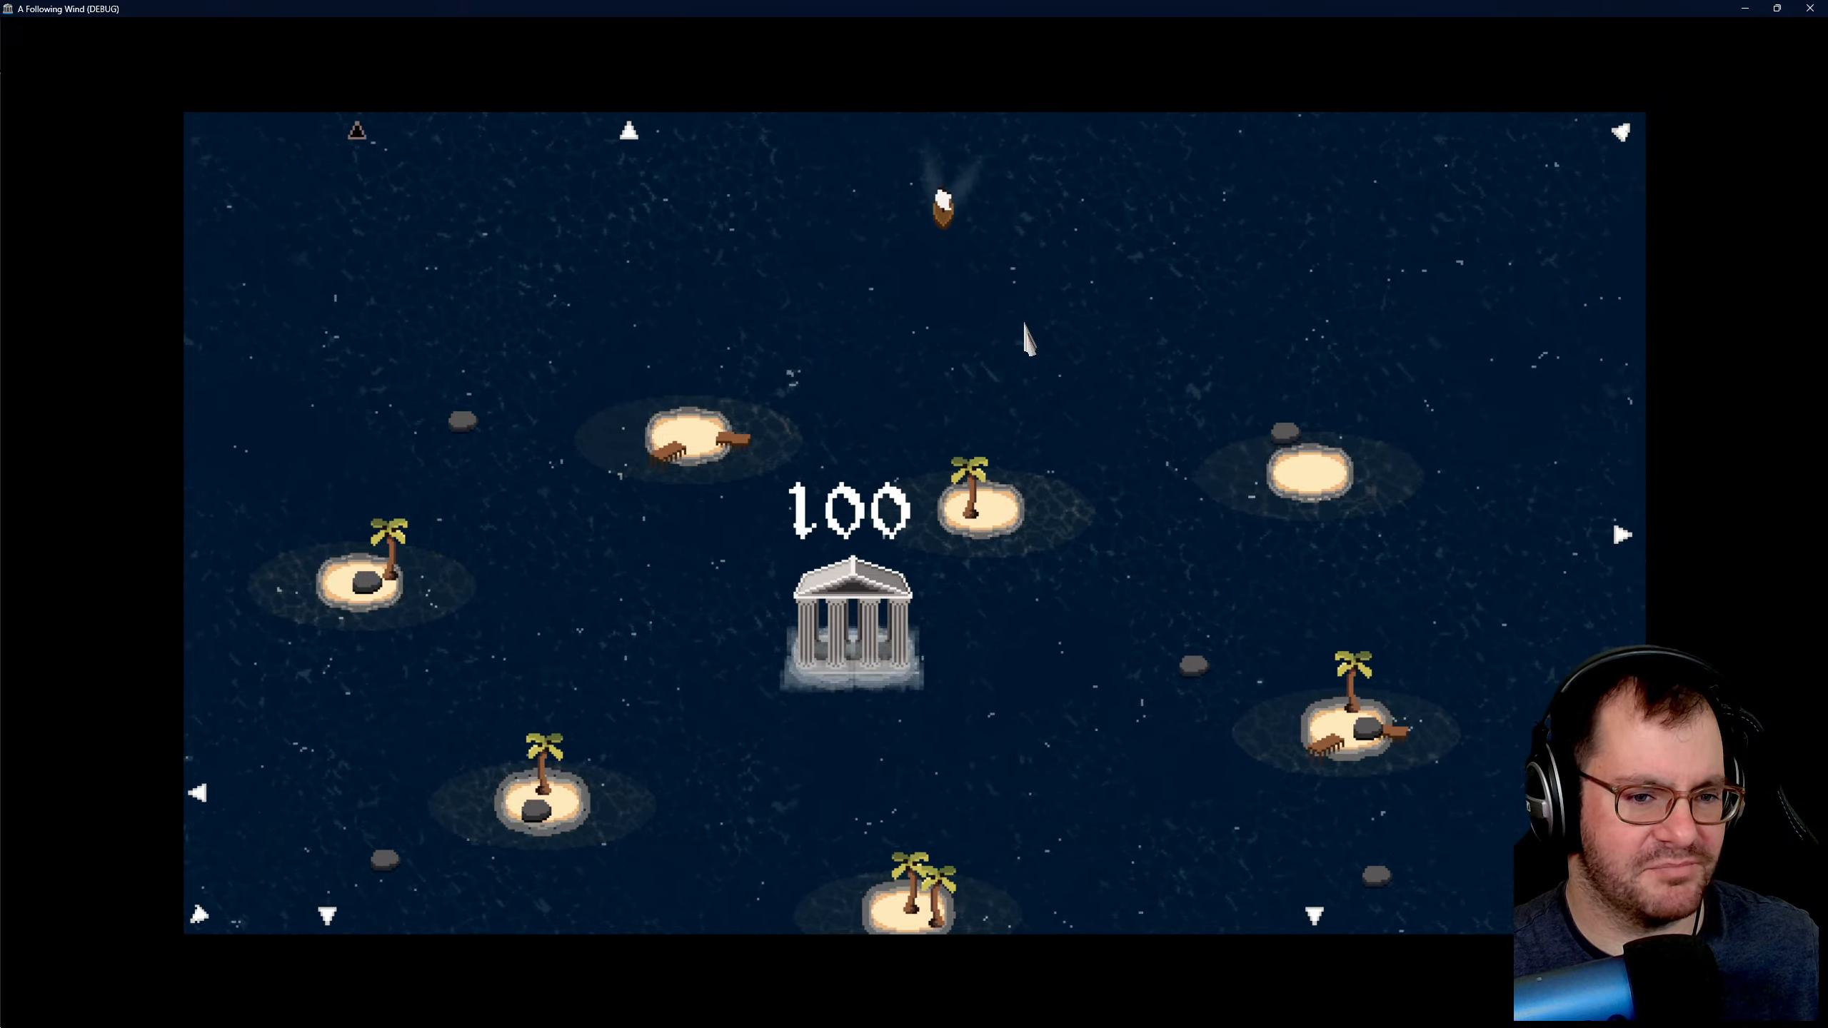
{"action": "key", "text": "w"}
{"action": "key", "text": "s"}
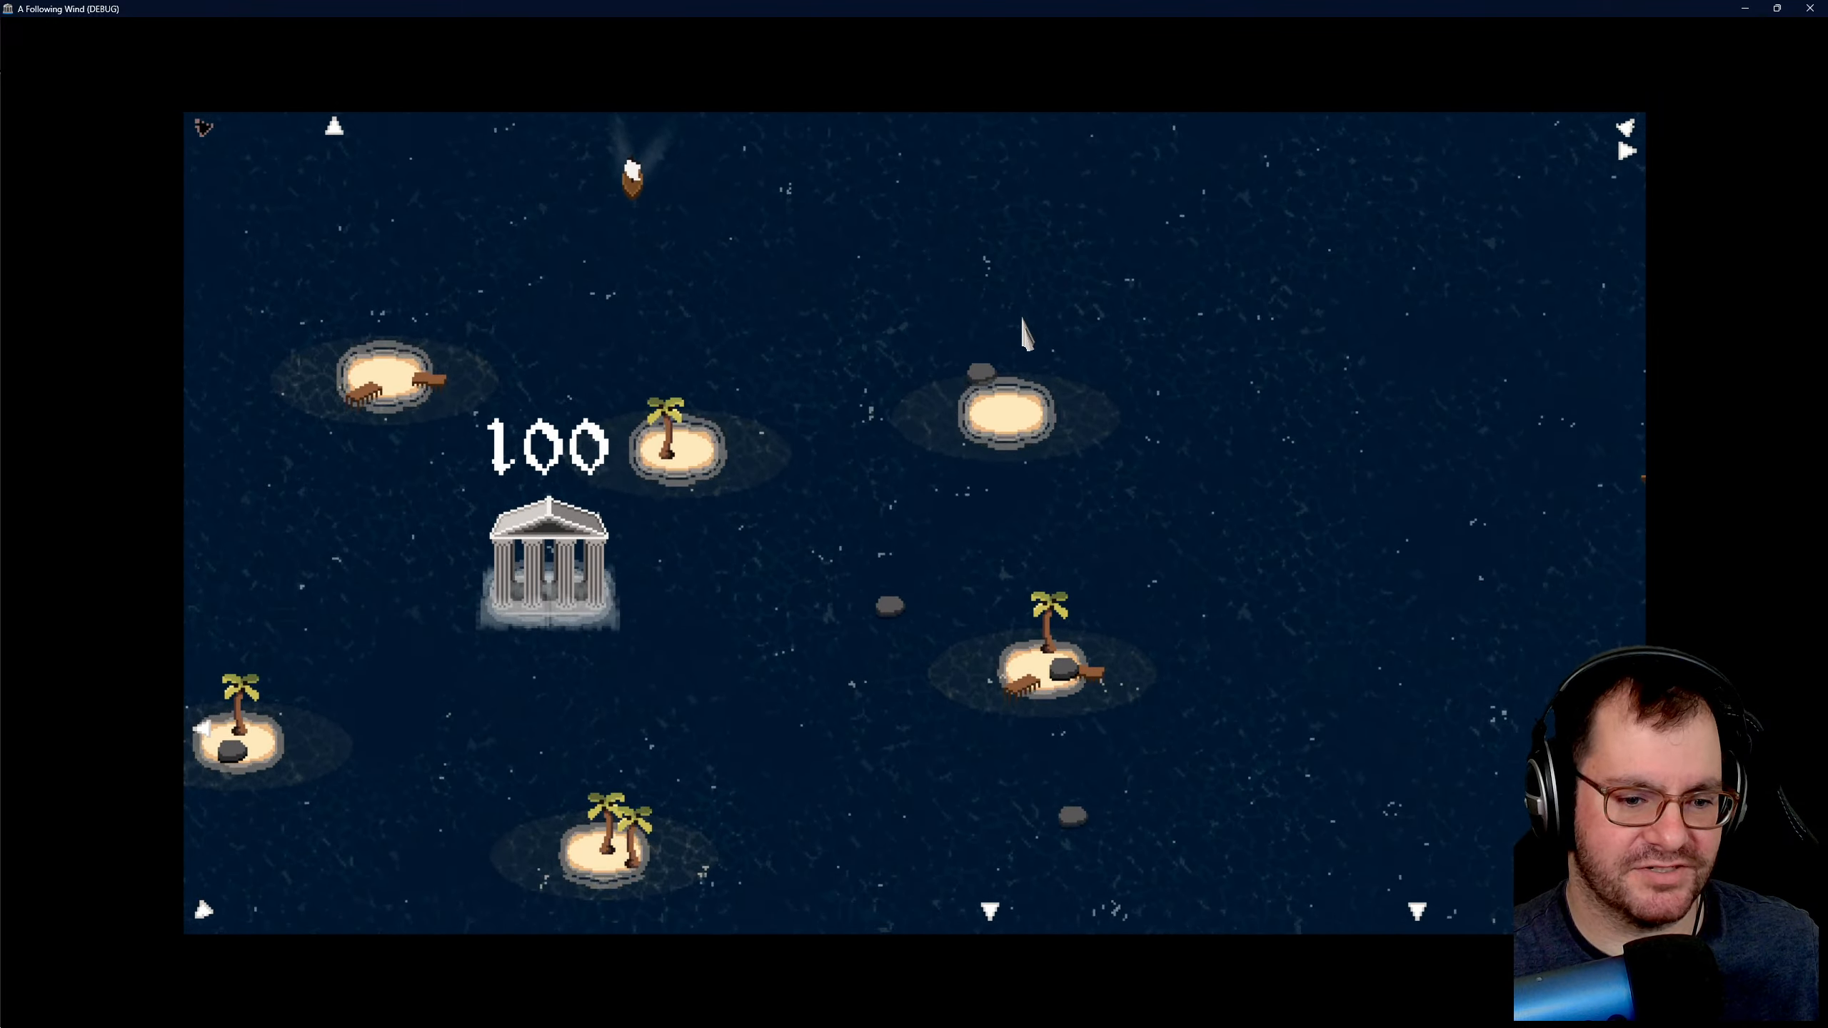
{"action": "key", "text": "a"}
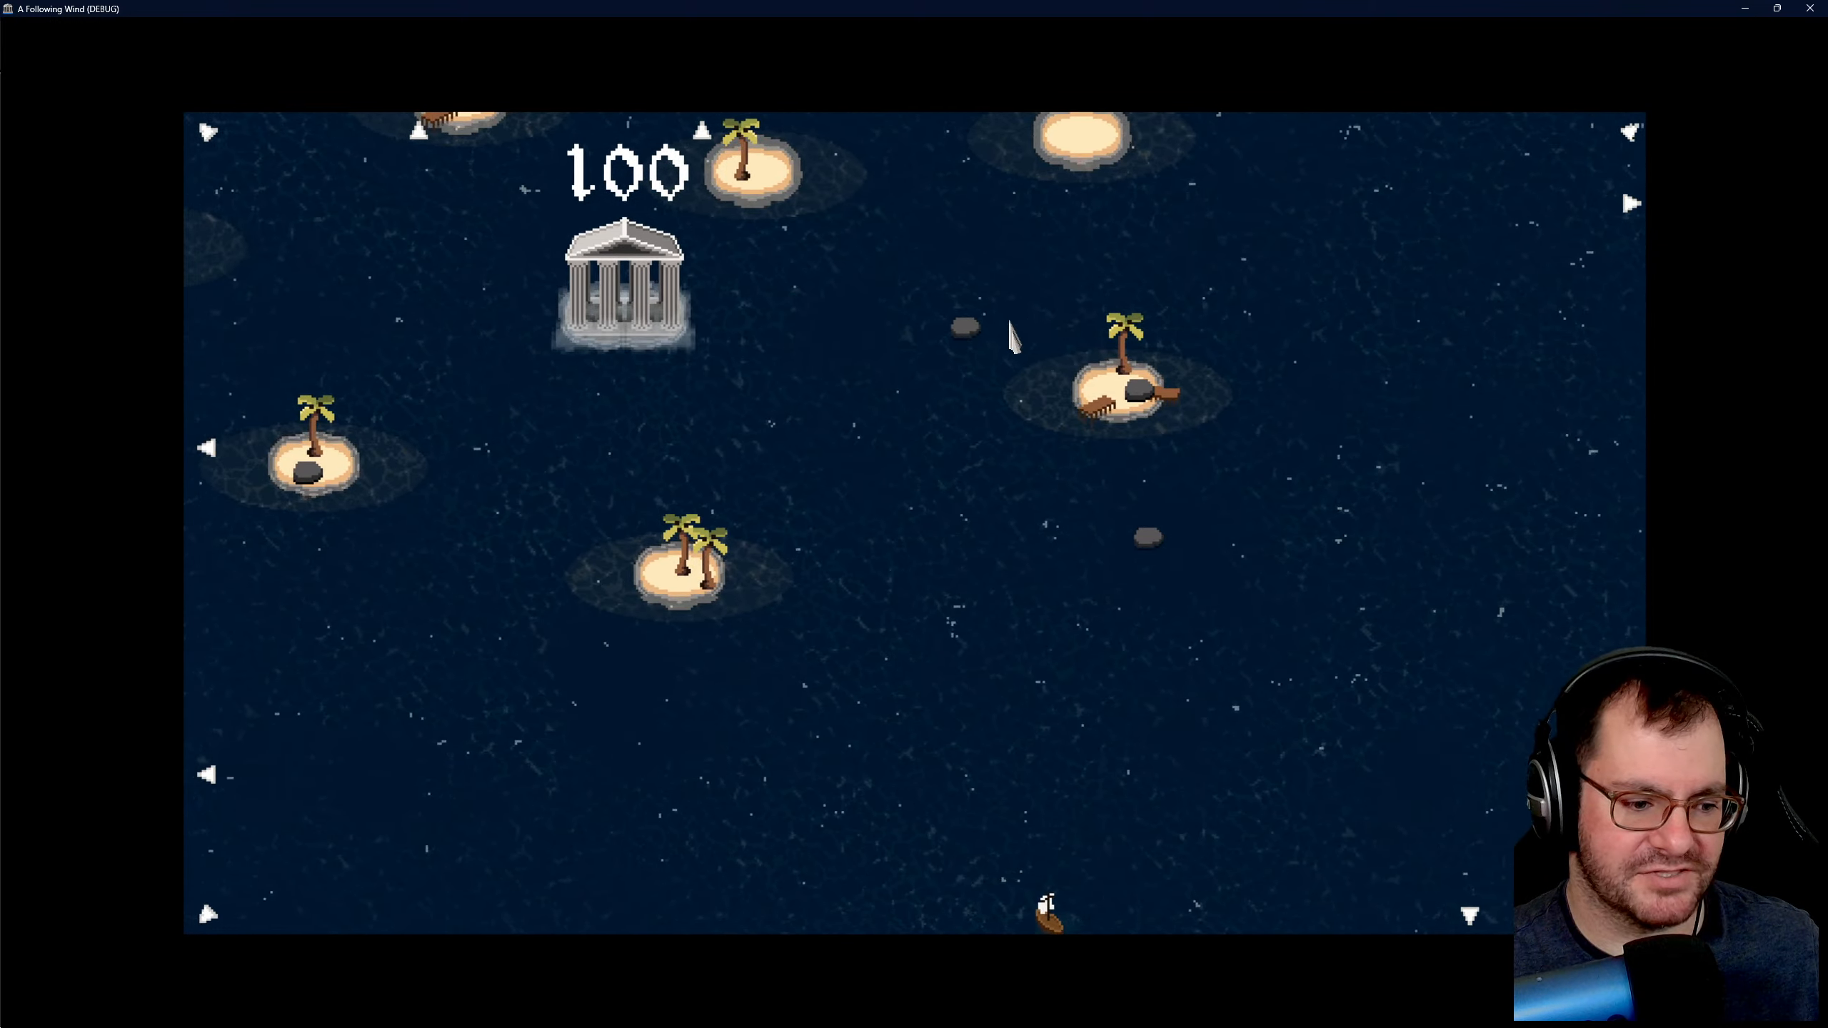
{"action": "key", "text": "d"}
{"action": "key", "text": "a"}
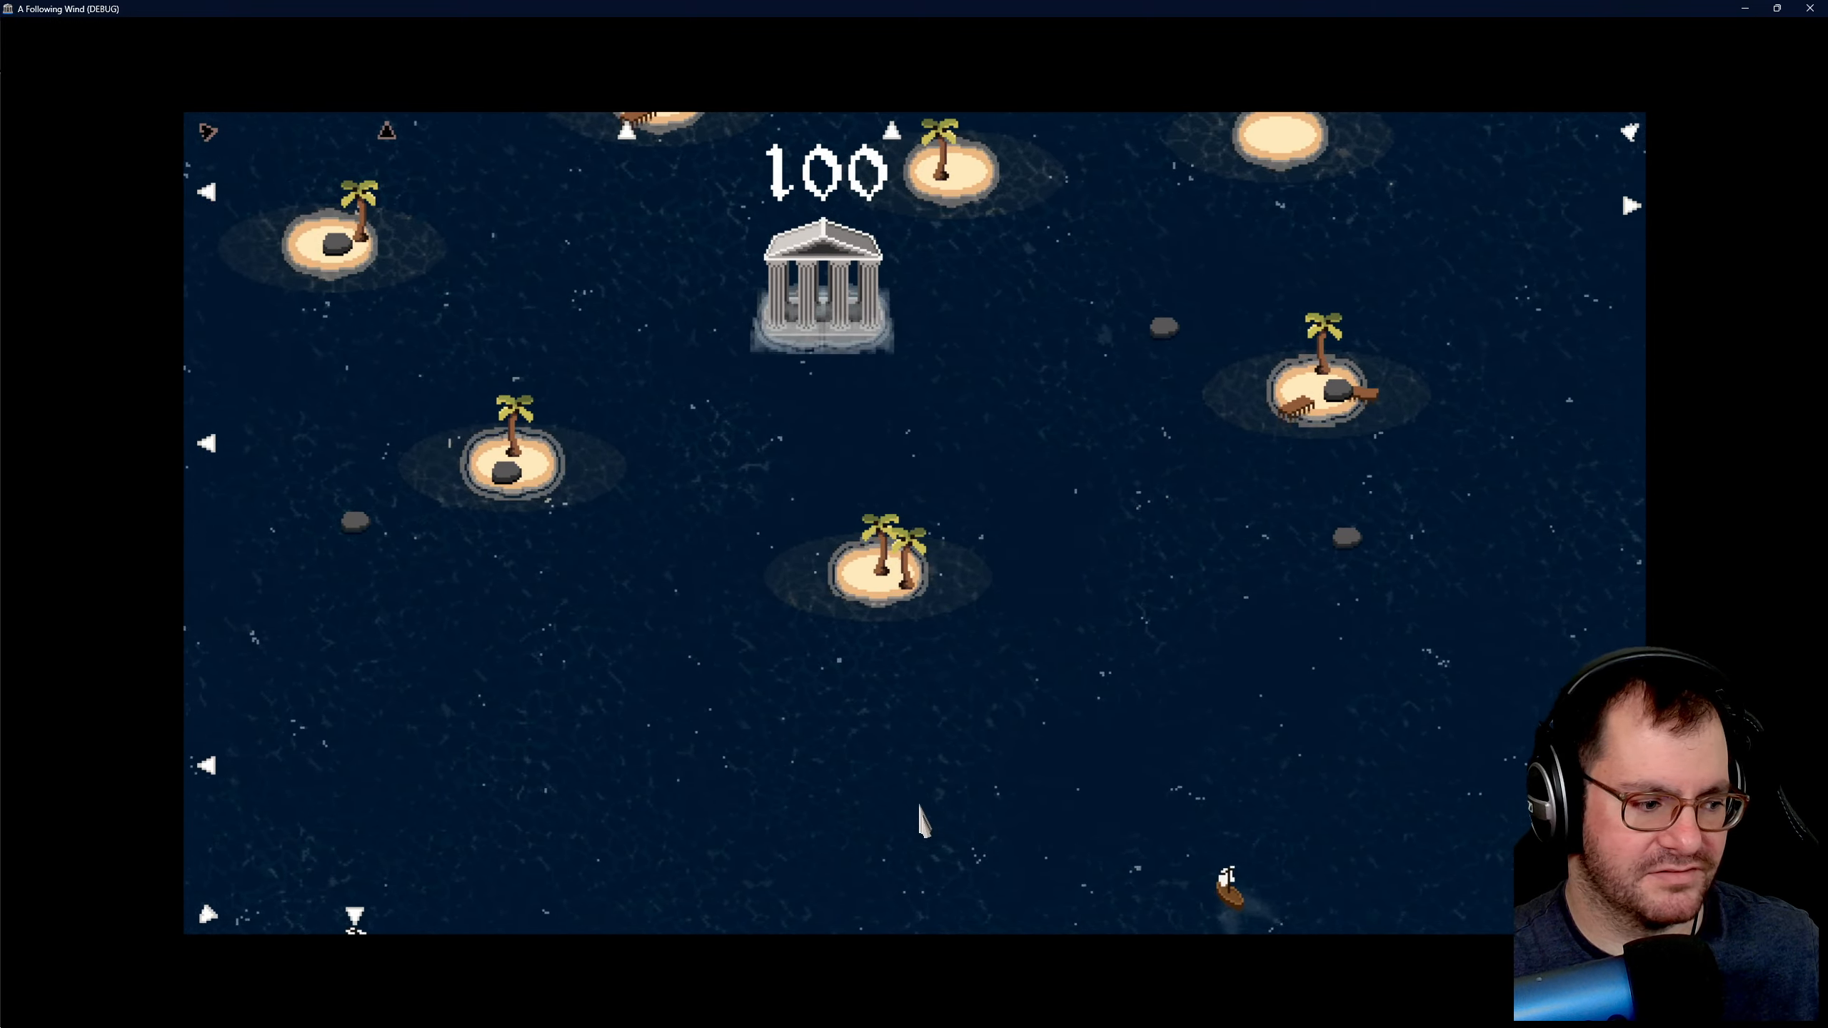
{"action": "key", "text": "w"}
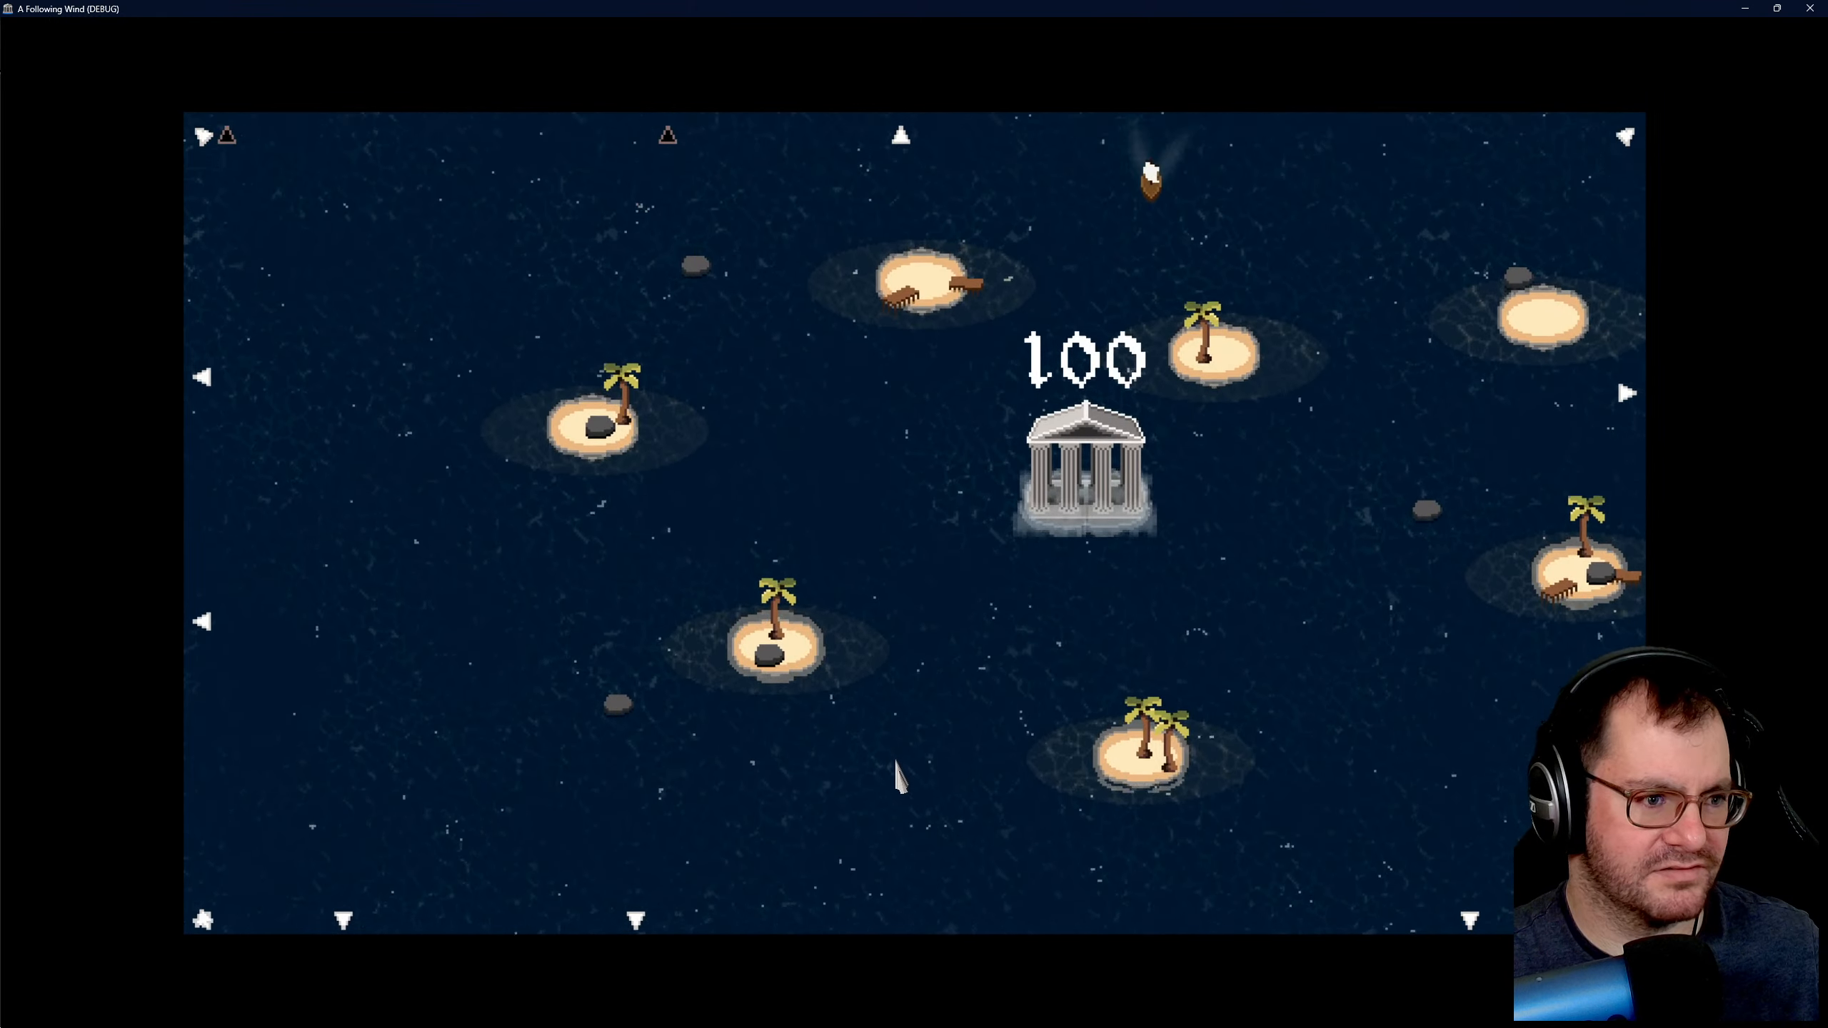
{"action": "key", "text": "a"}
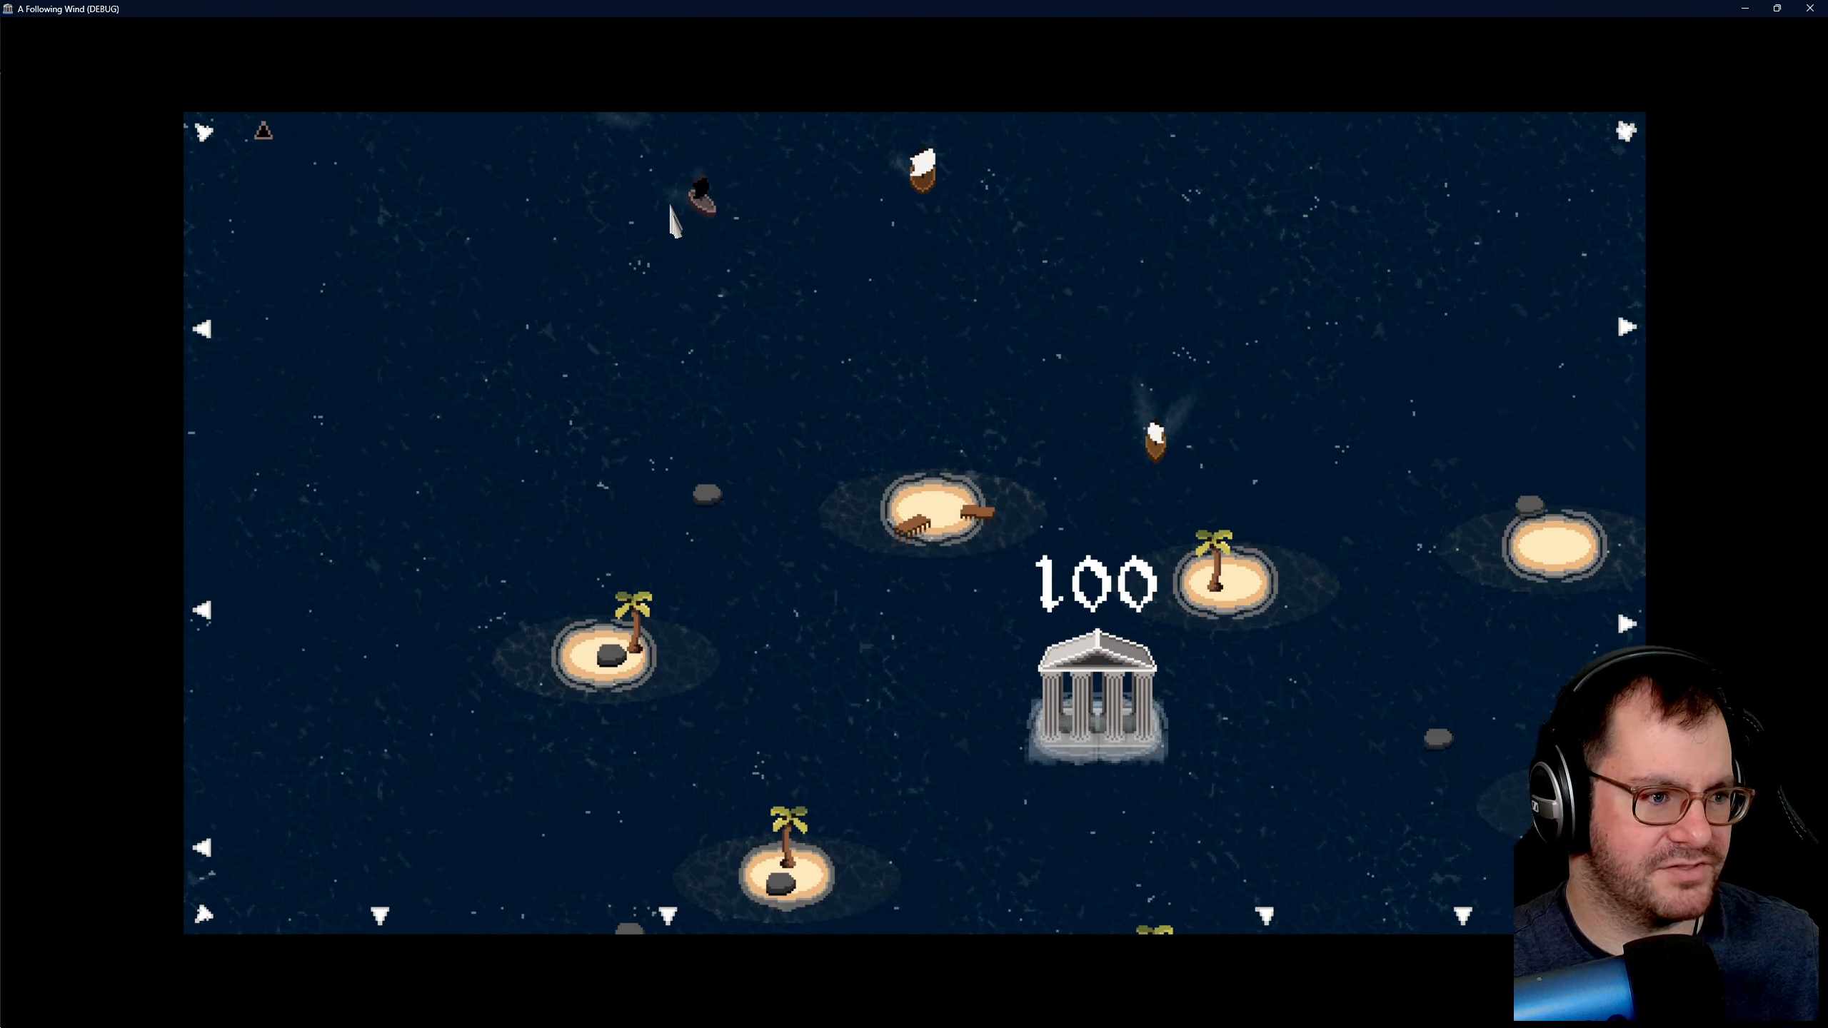
{"action": "key", "text": "d"}
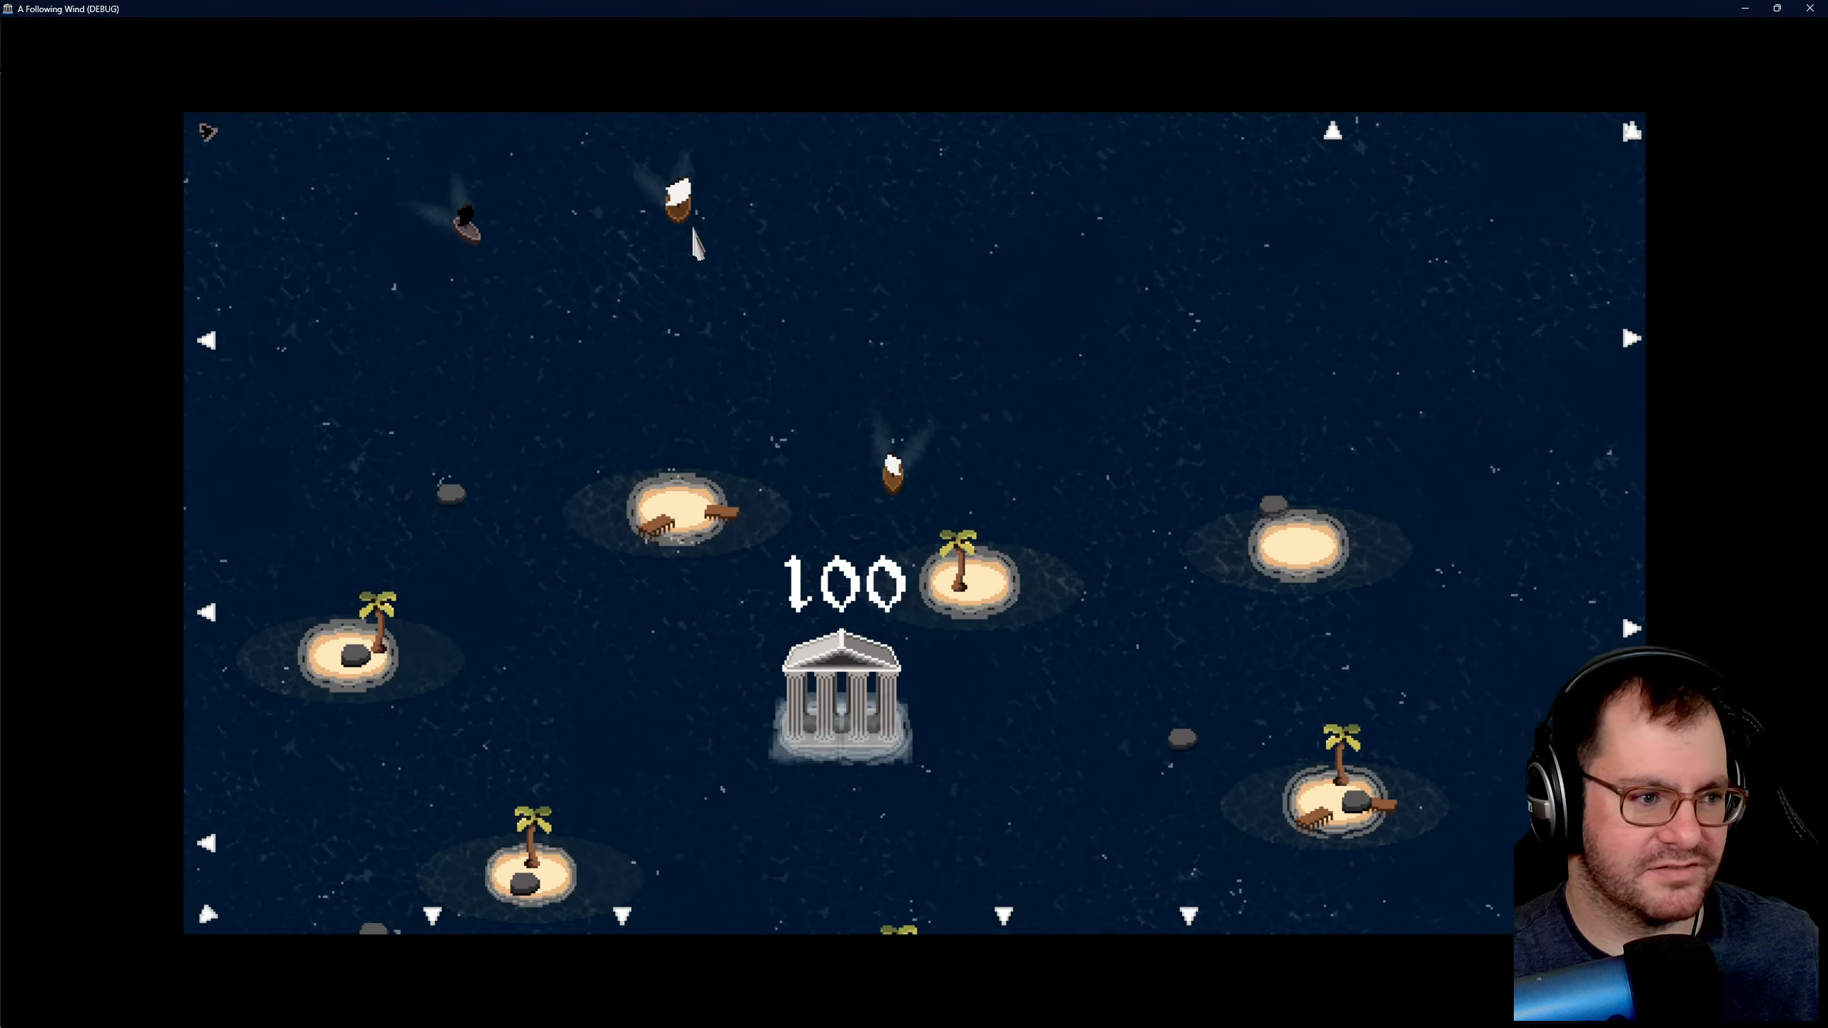
- Send wind gusts at the large pilgrim ship and nearby pirate ship, and target the ships in the northeast to test crashes
{"action": "key", "text": "a"}
{"action": "left_click_drag", "start_coordinate": [764, 206], "coordinate": [635, 233]}
{"action": "key", "text": "d"}
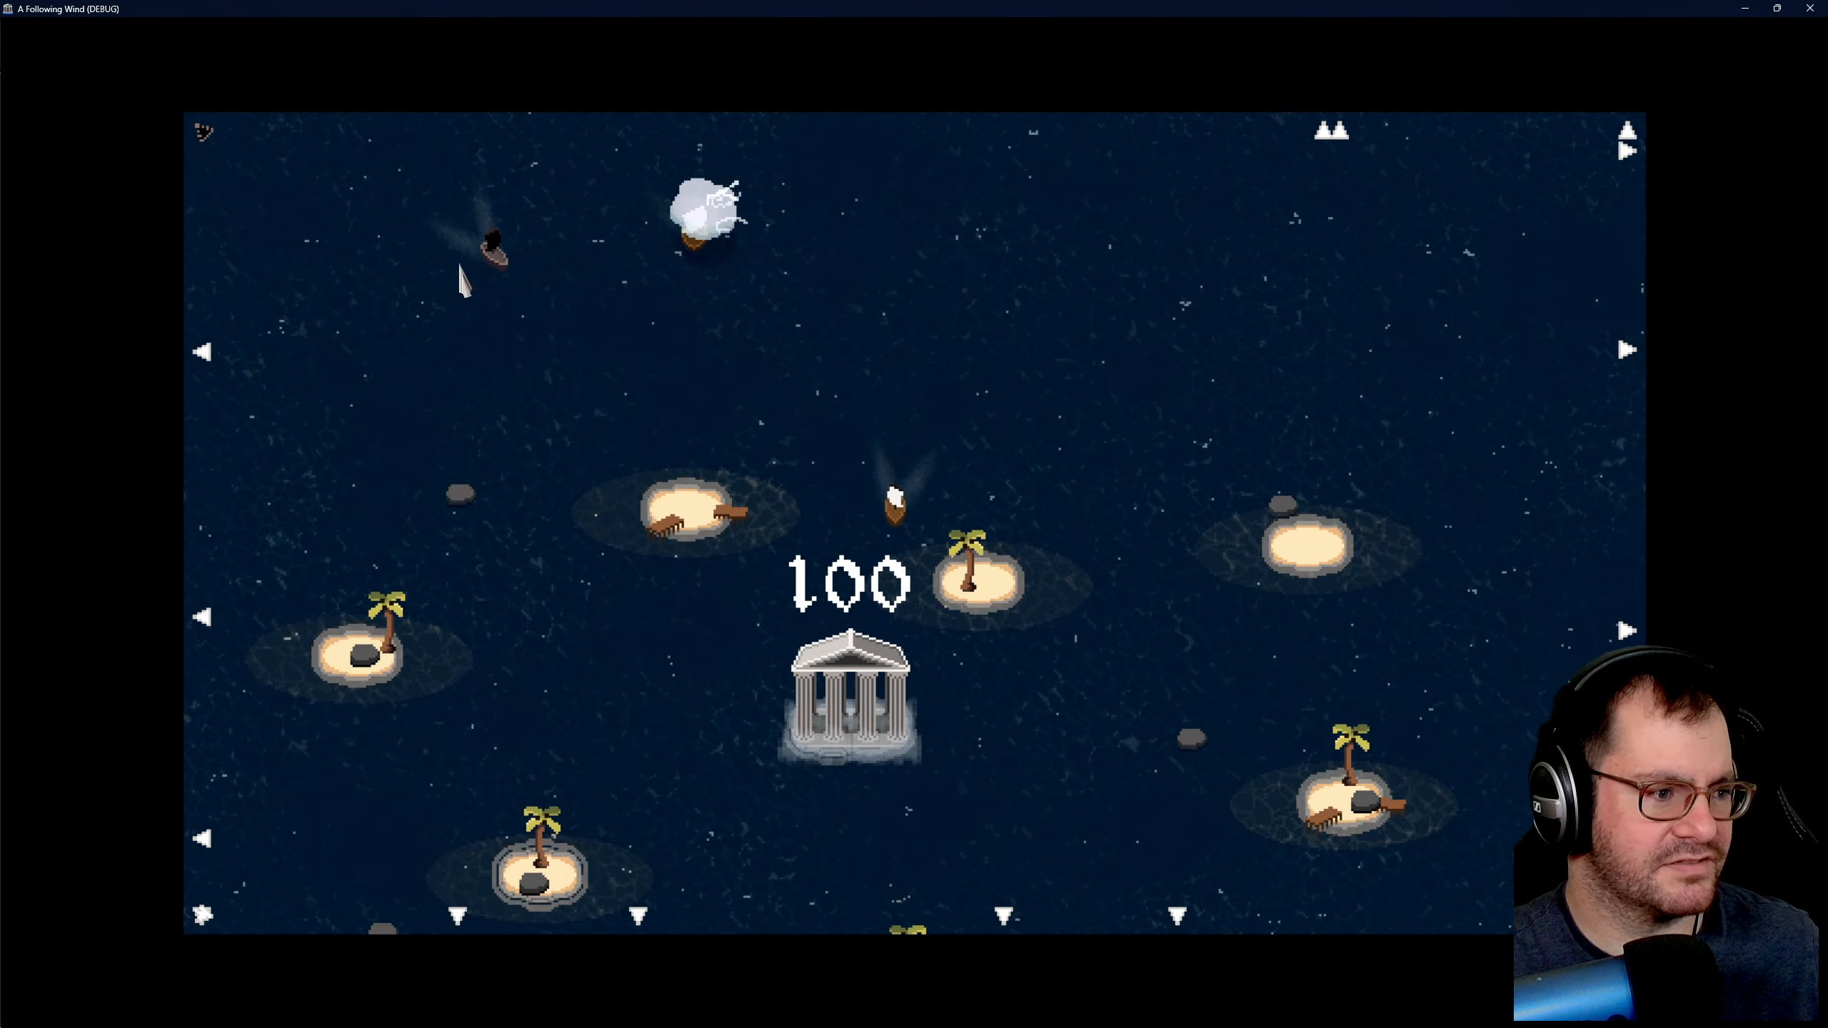
{"action": "left_click_drag", "start_coordinate": [457, 257], "coordinate": [676, 242]}
{"action": "key", "text": "d"}
{"action": "key", "text": "d"}
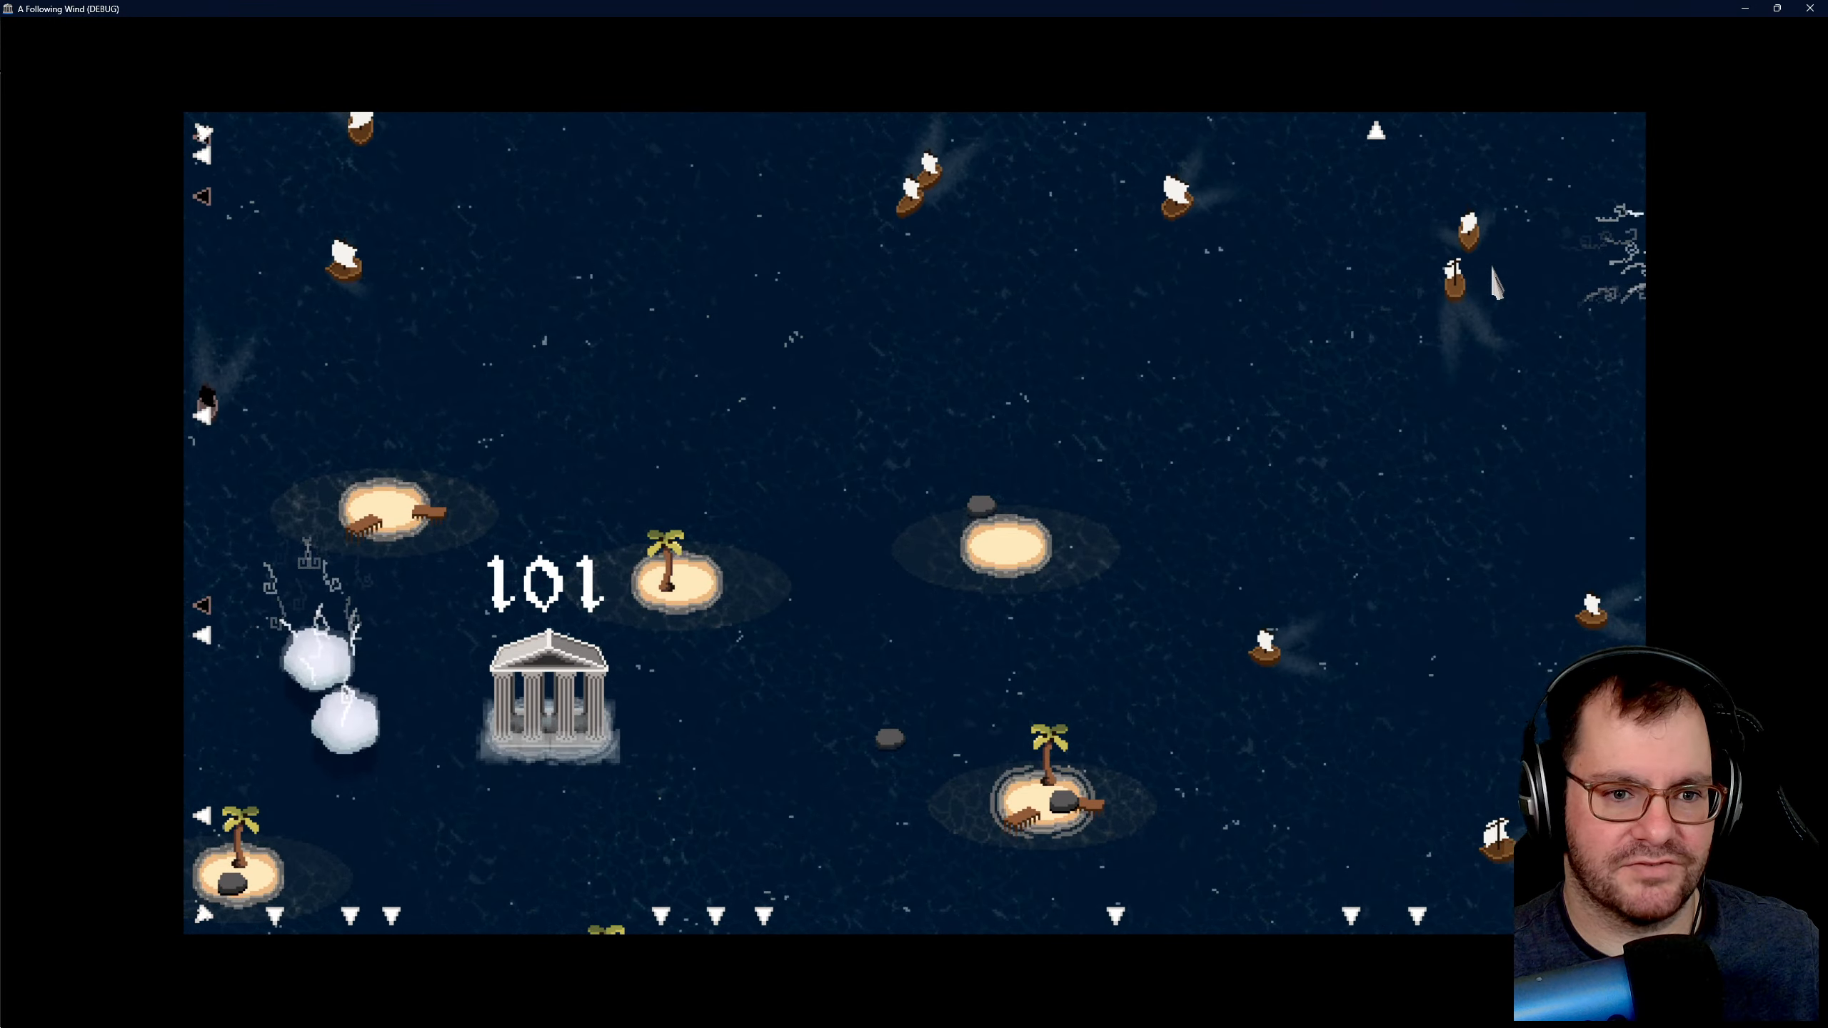
{"action": "left_click", "coordinate": [1450, 274]}
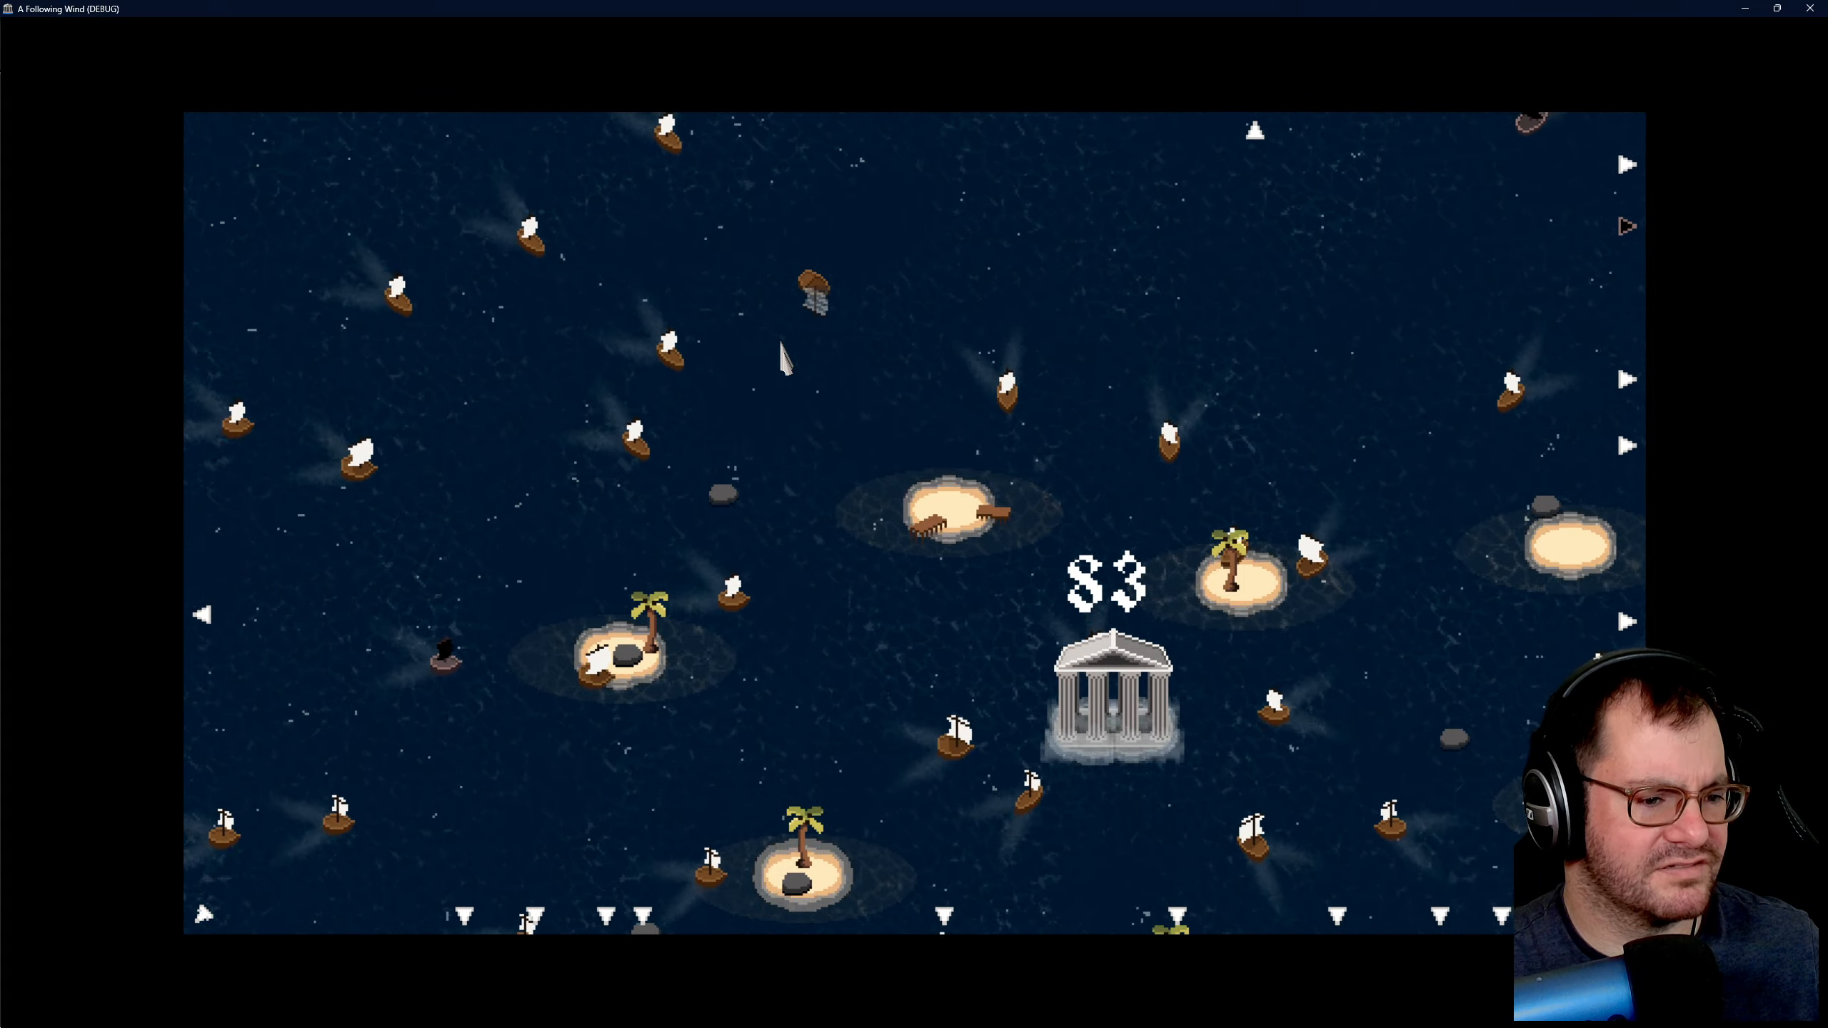
- Examine the waters east and northeast of the temple in the running game for ship wrecks and pirate ships
{"action": "key", "text": "d"}
{"action": "key", "text": "s"}
{"action": "key", "text": "w"}
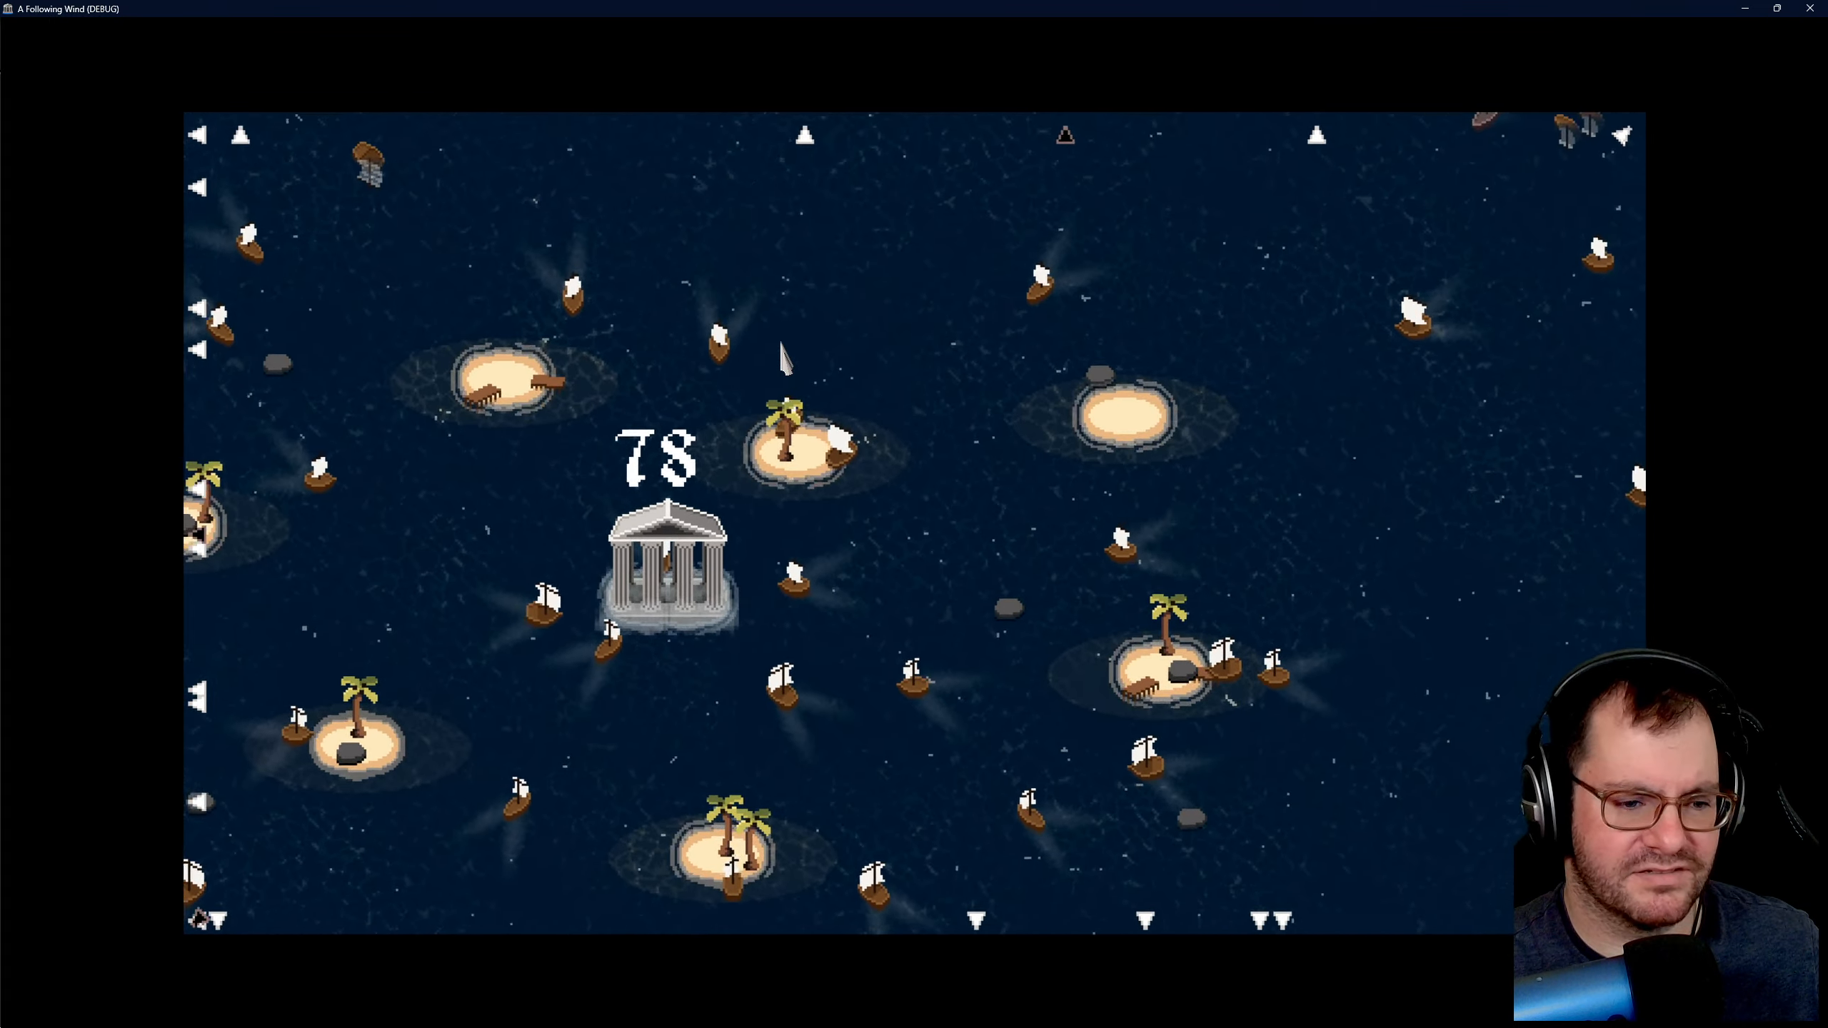
{"action": "key", "text": "d"}
{"action": "key", "text": "w"}
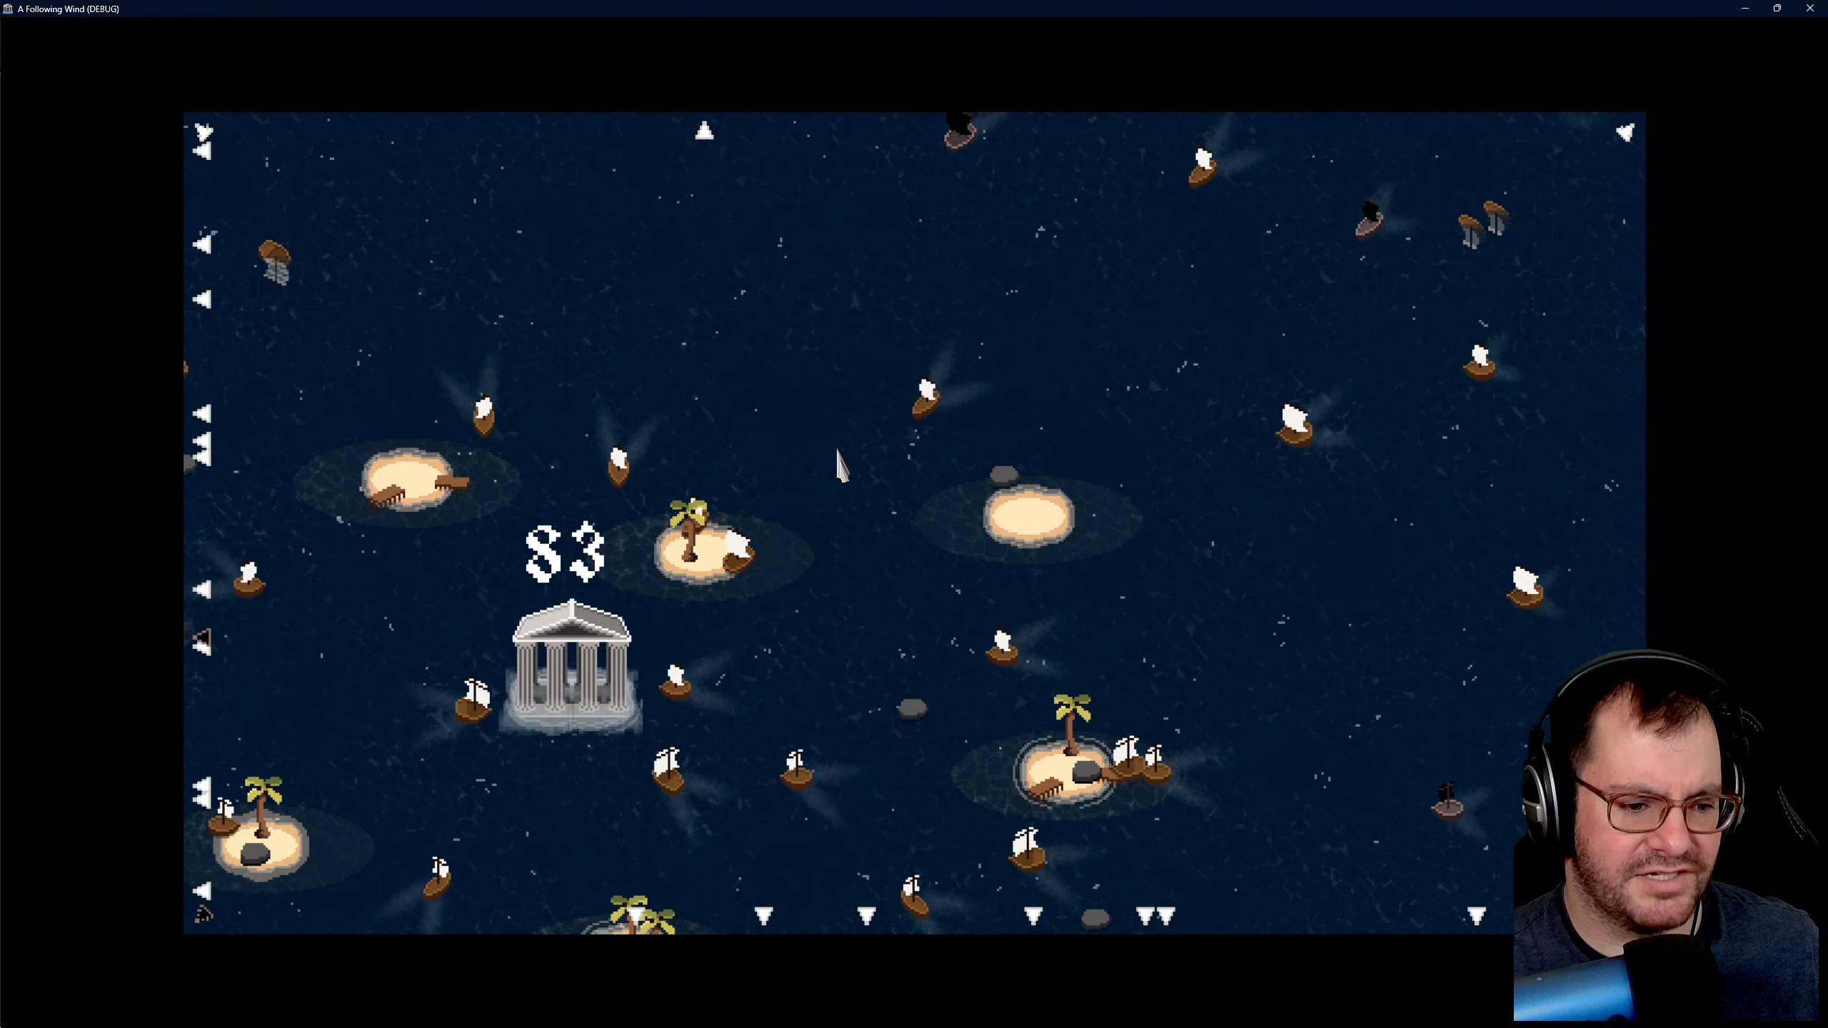
{"action": "key", "text": "d"}
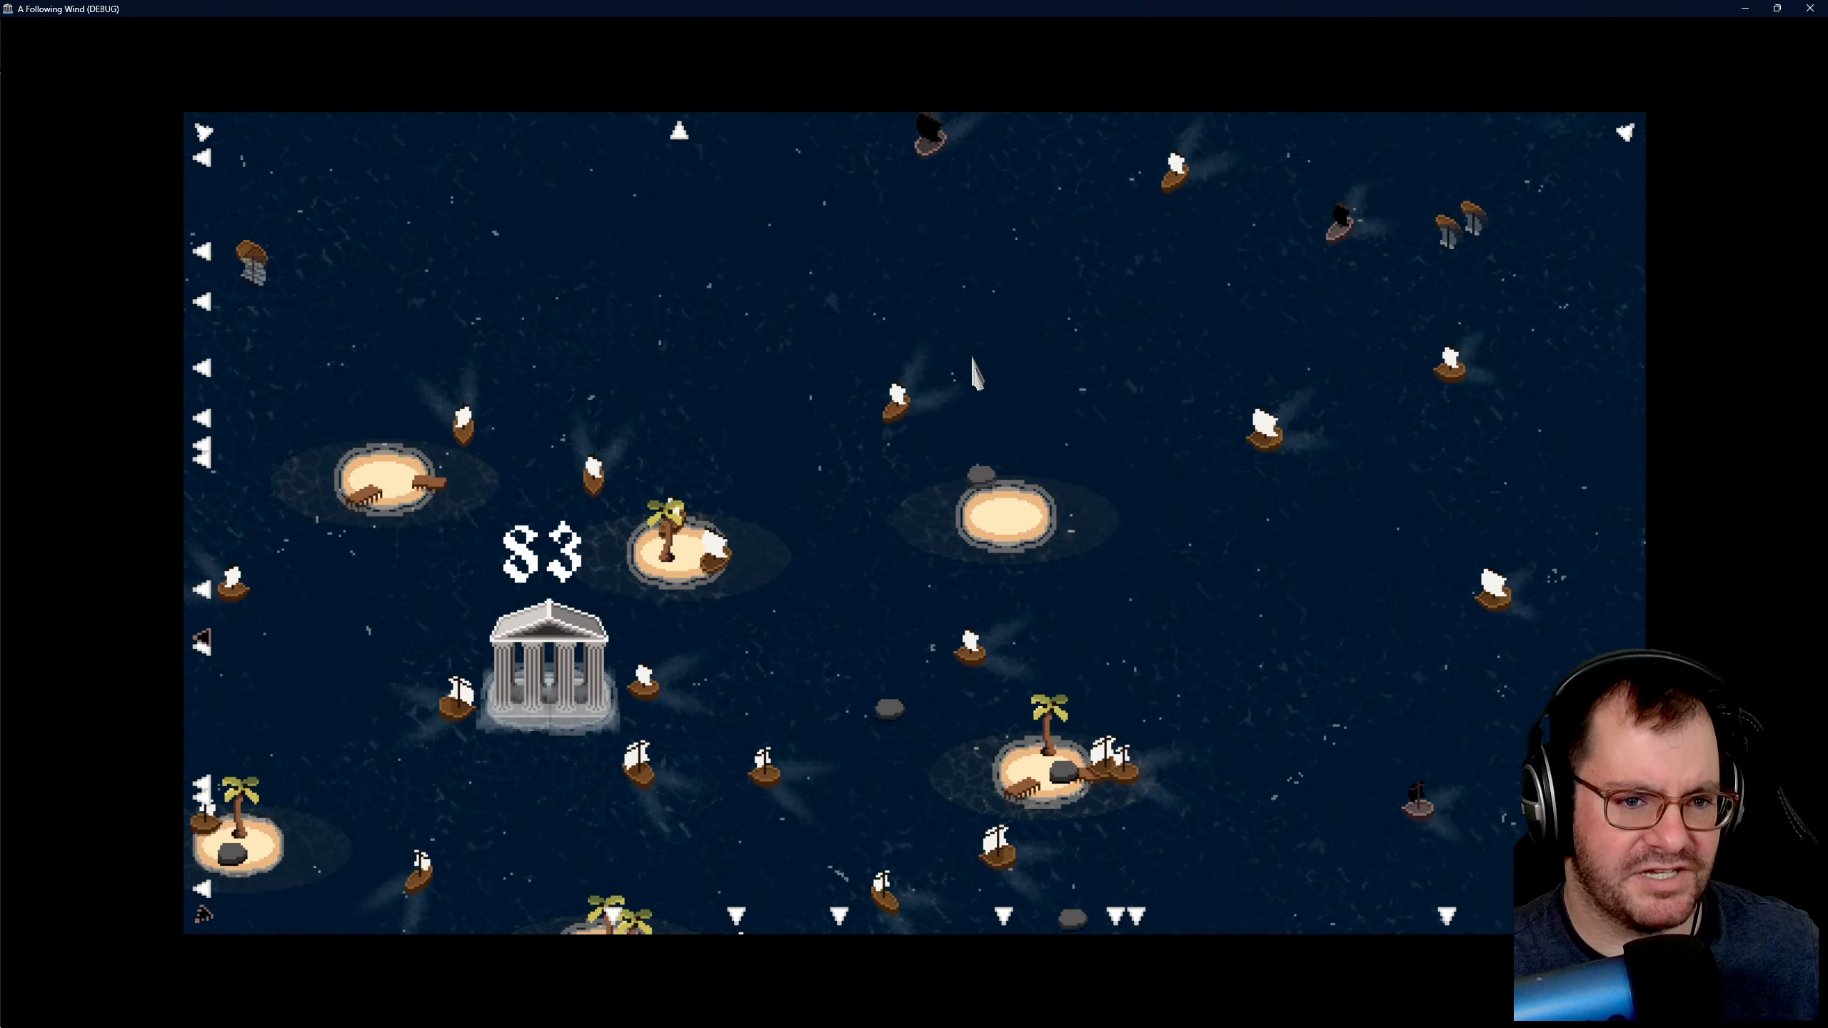
{"action": "key", "text": "w"}
{"action": "key", "text": "a"}
{"action": "key", "text": "s"}
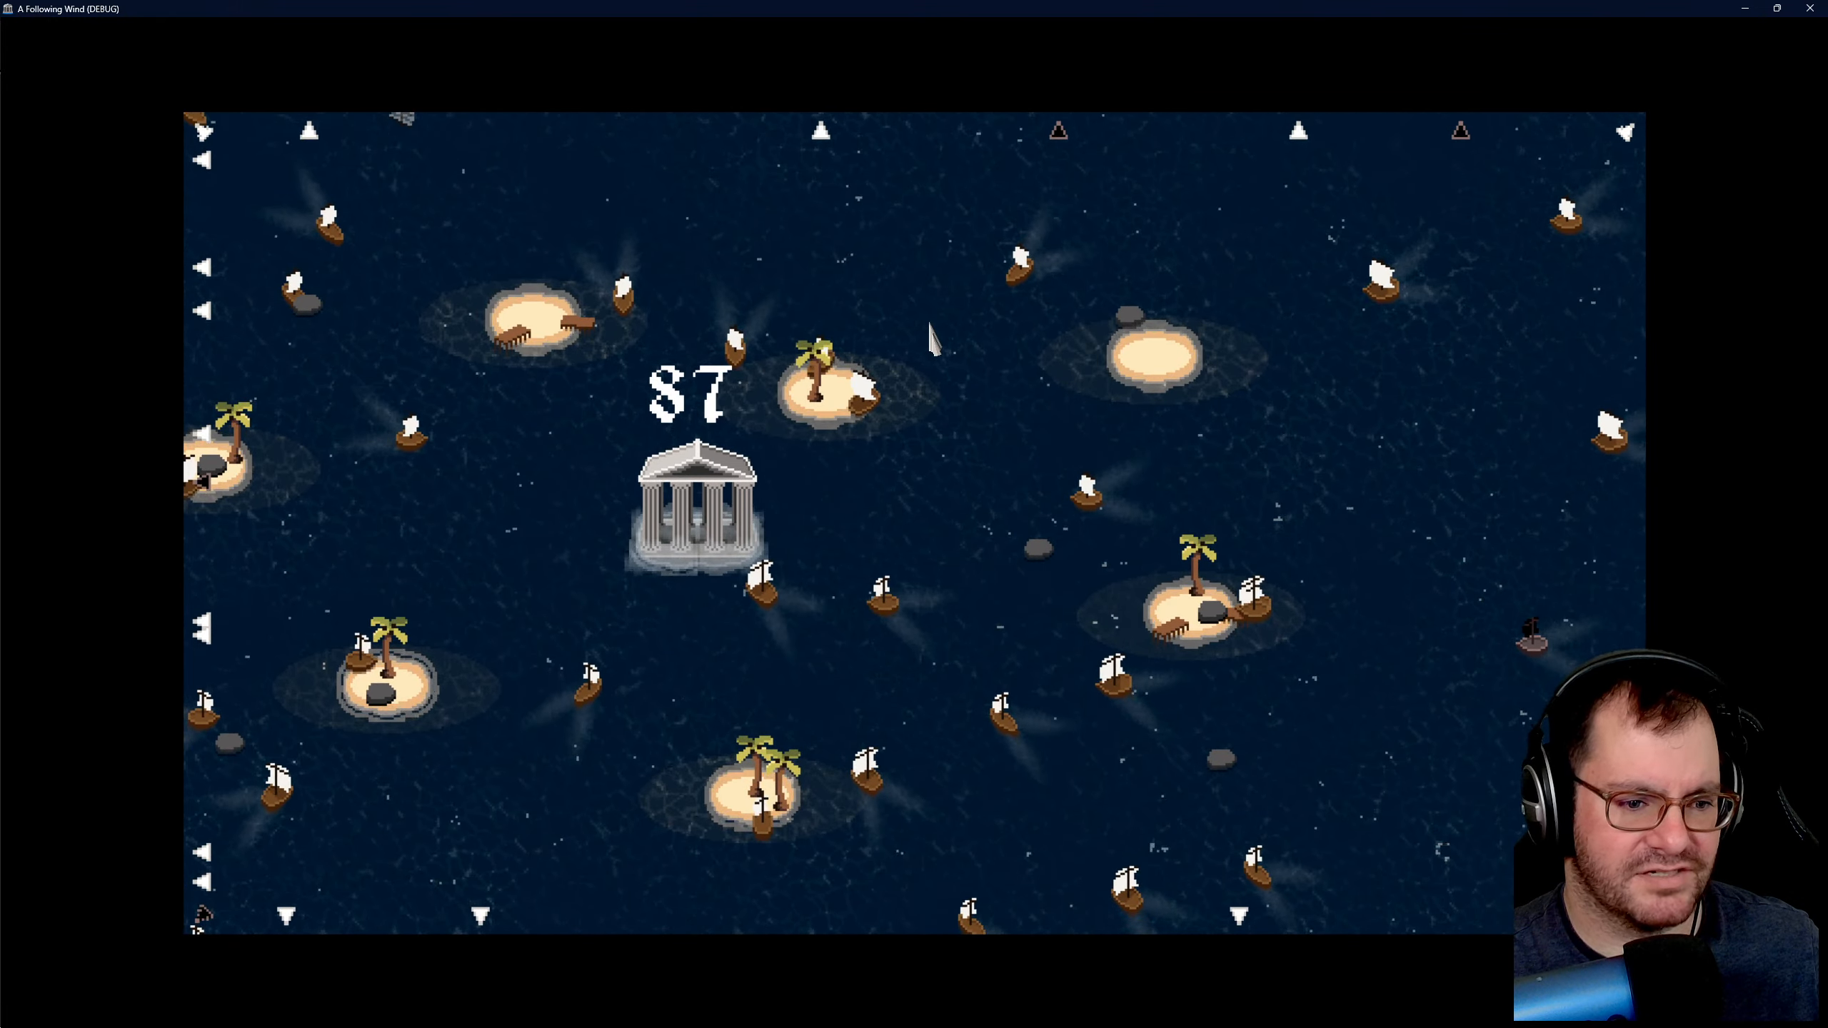
{"action": "key", "text": "a"}
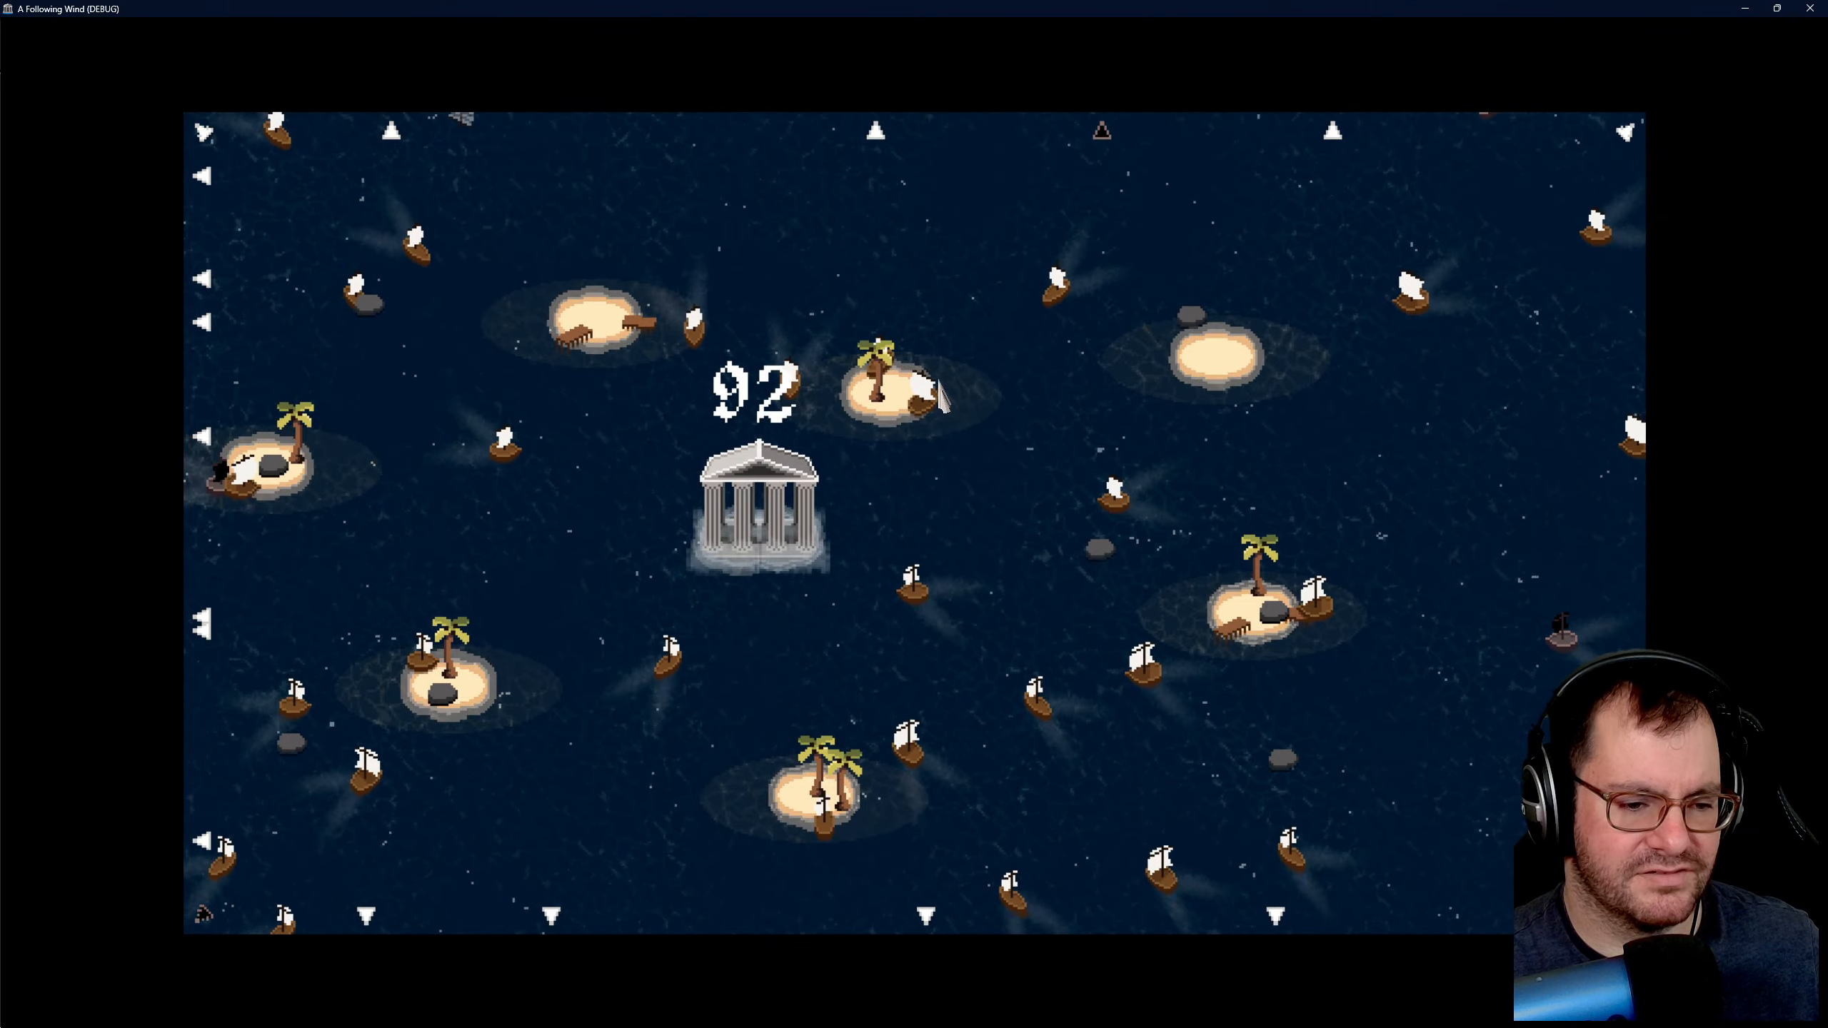
{"action": "key", "text": "a"}
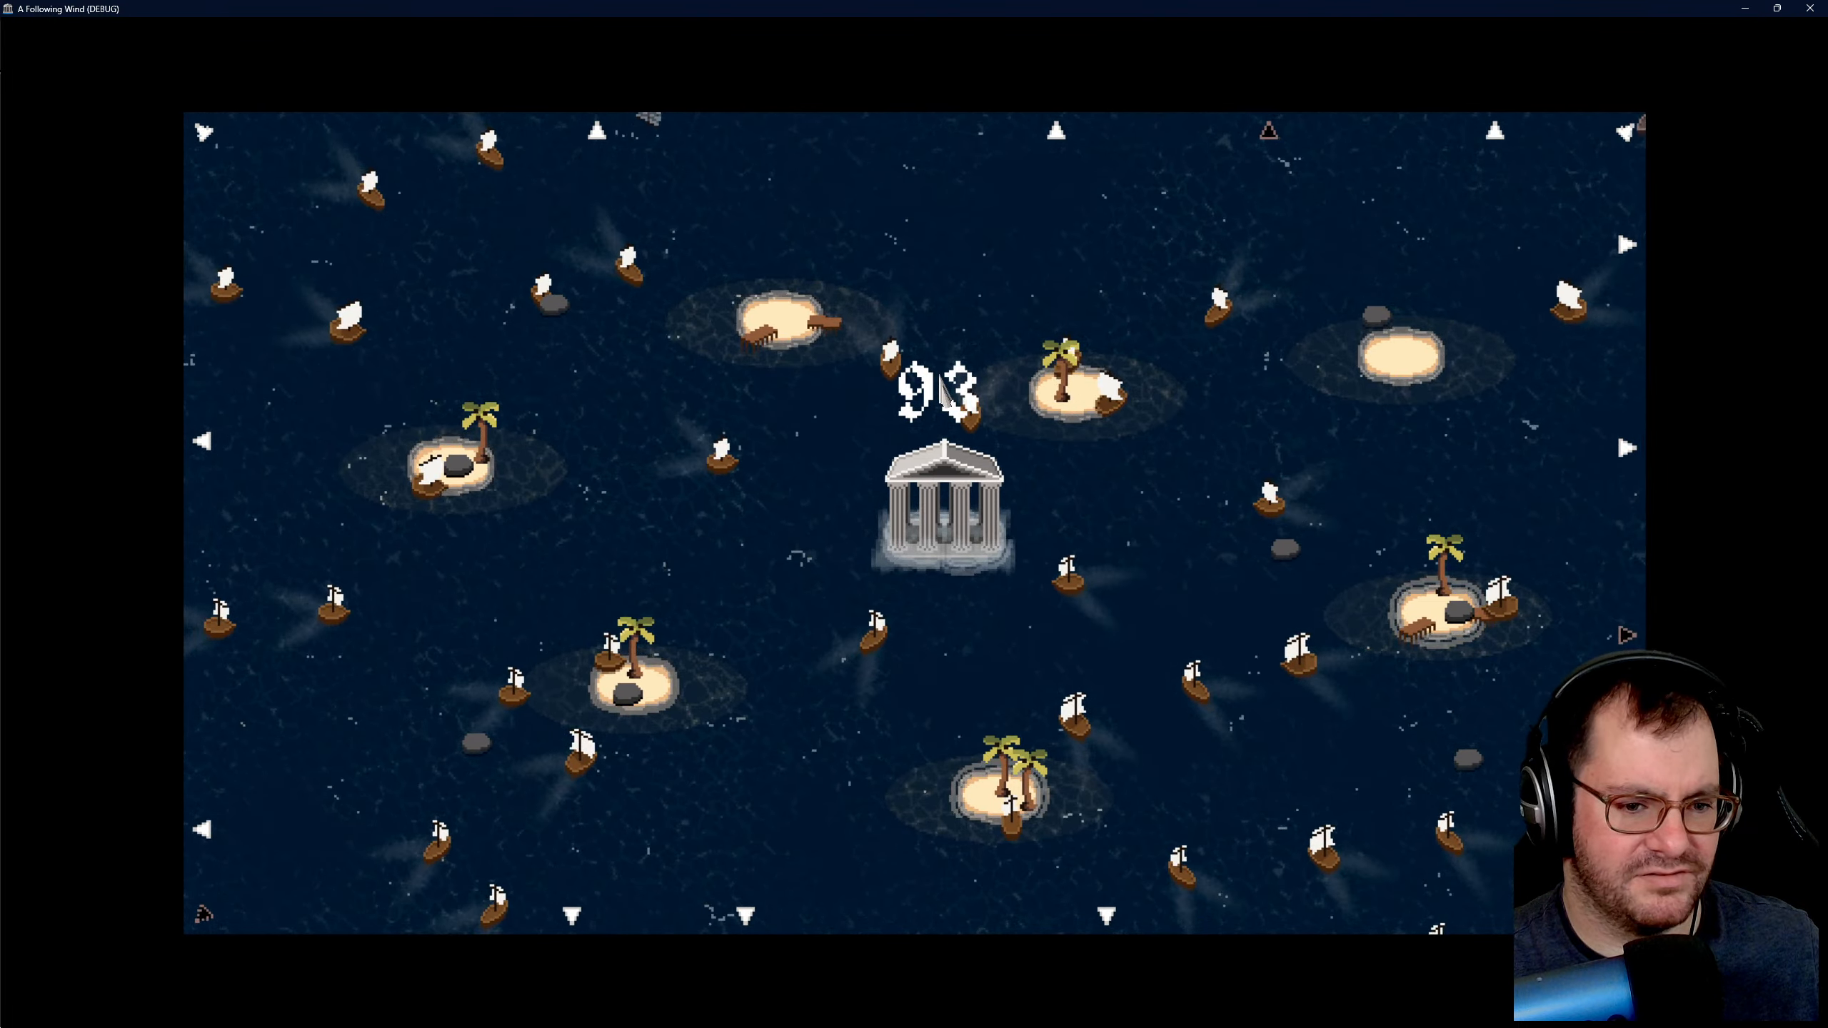
- Inspect the large wreck northwest of the temple and check the ships around the western and southern islands
{"action": "key", "text": "w"}
{"action": "key", "text": "a"}
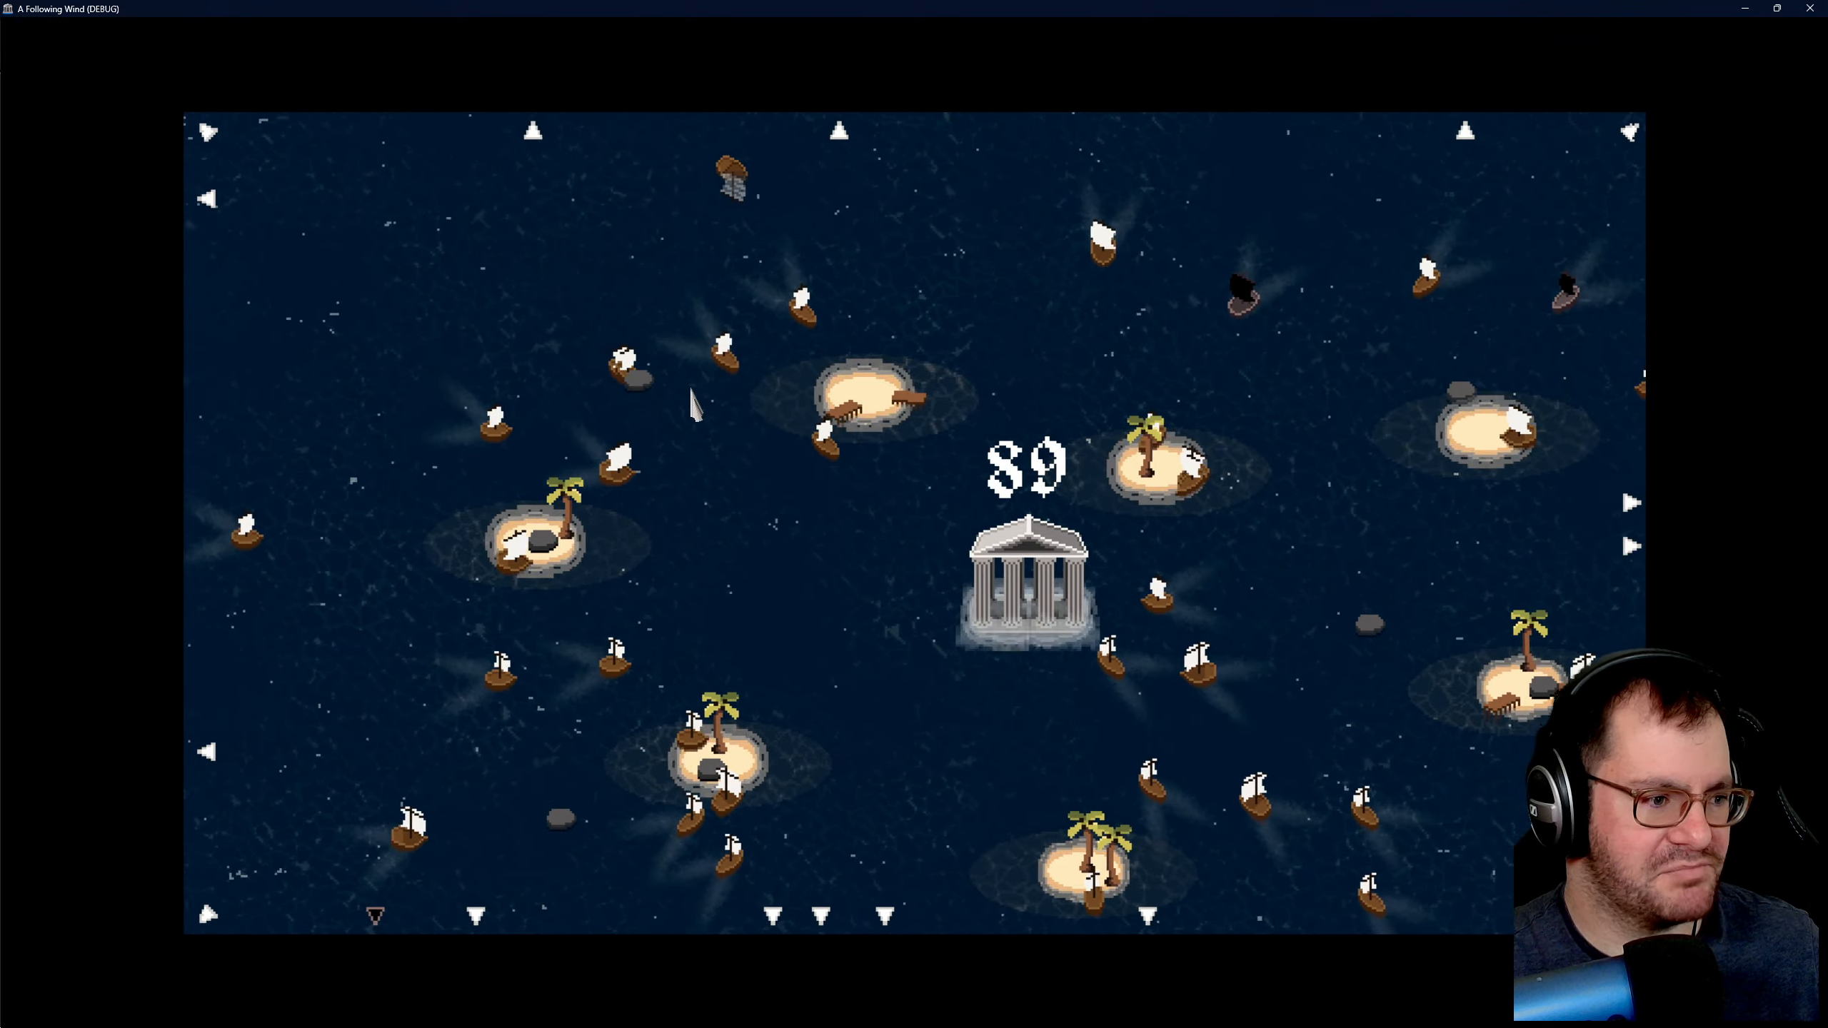
{"action": "key", "text": "a"}
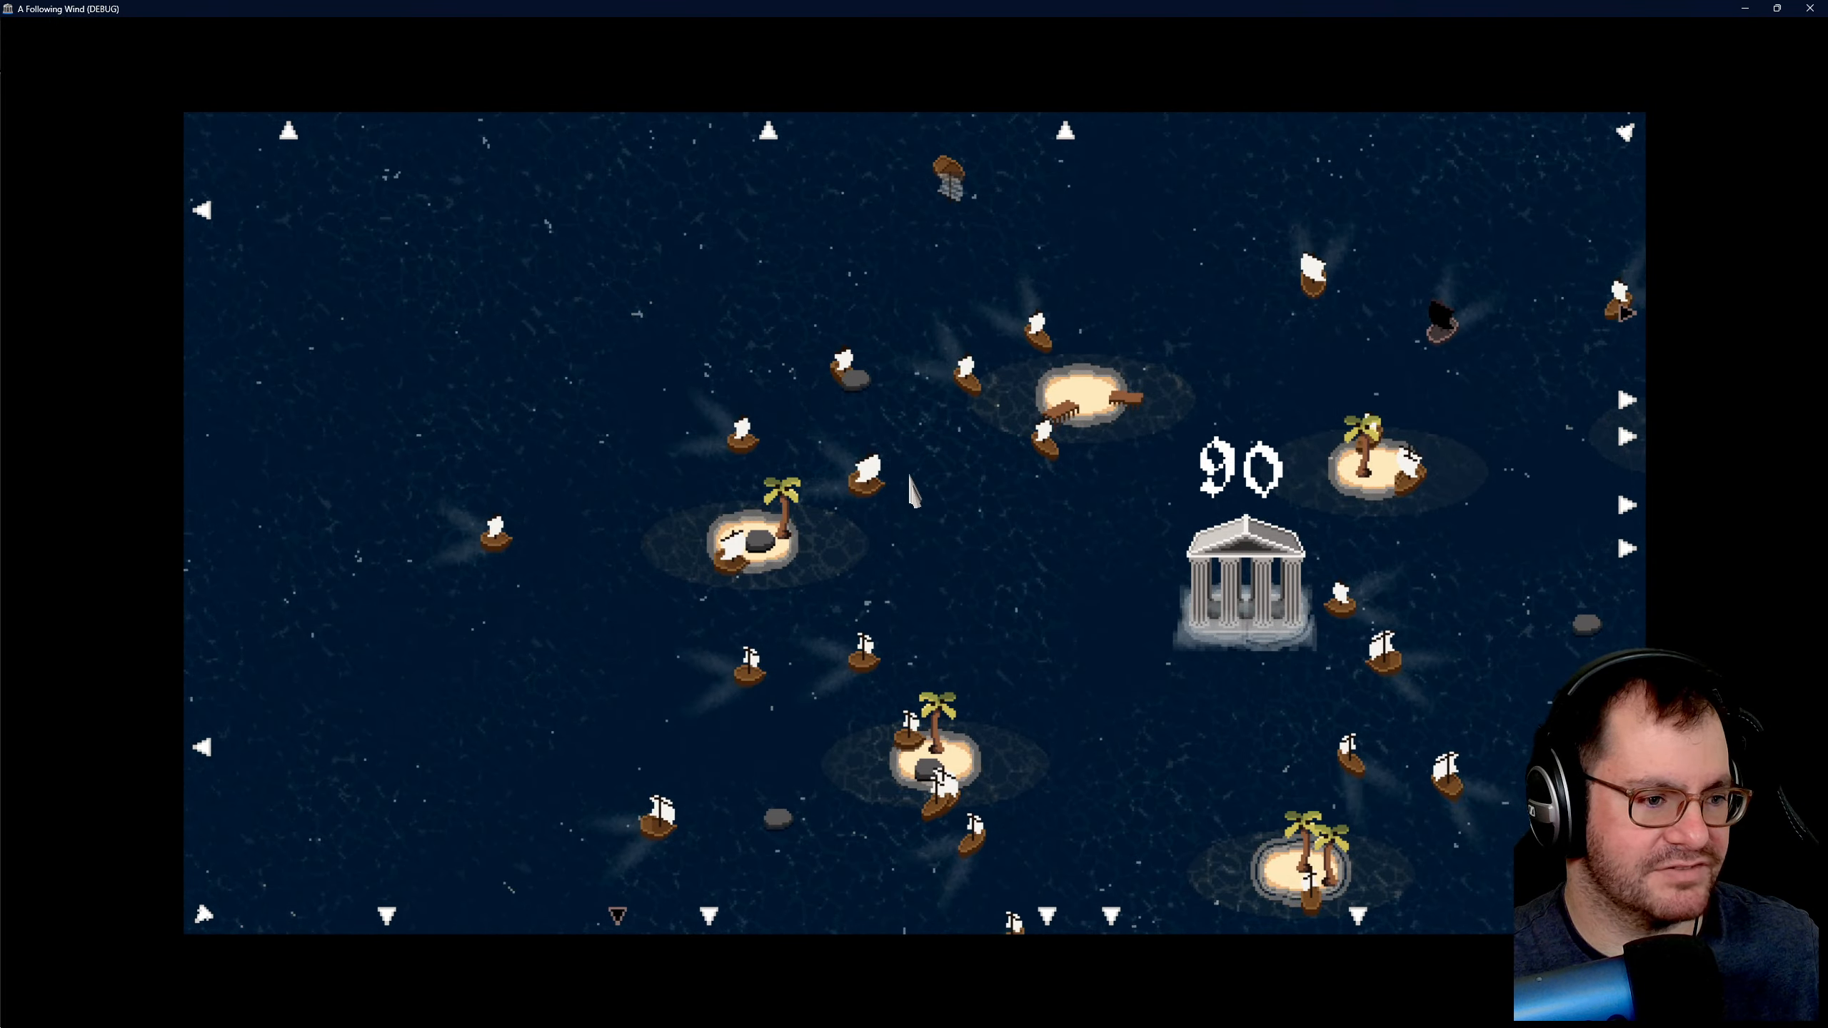
{"action": "key", "text": "s"}
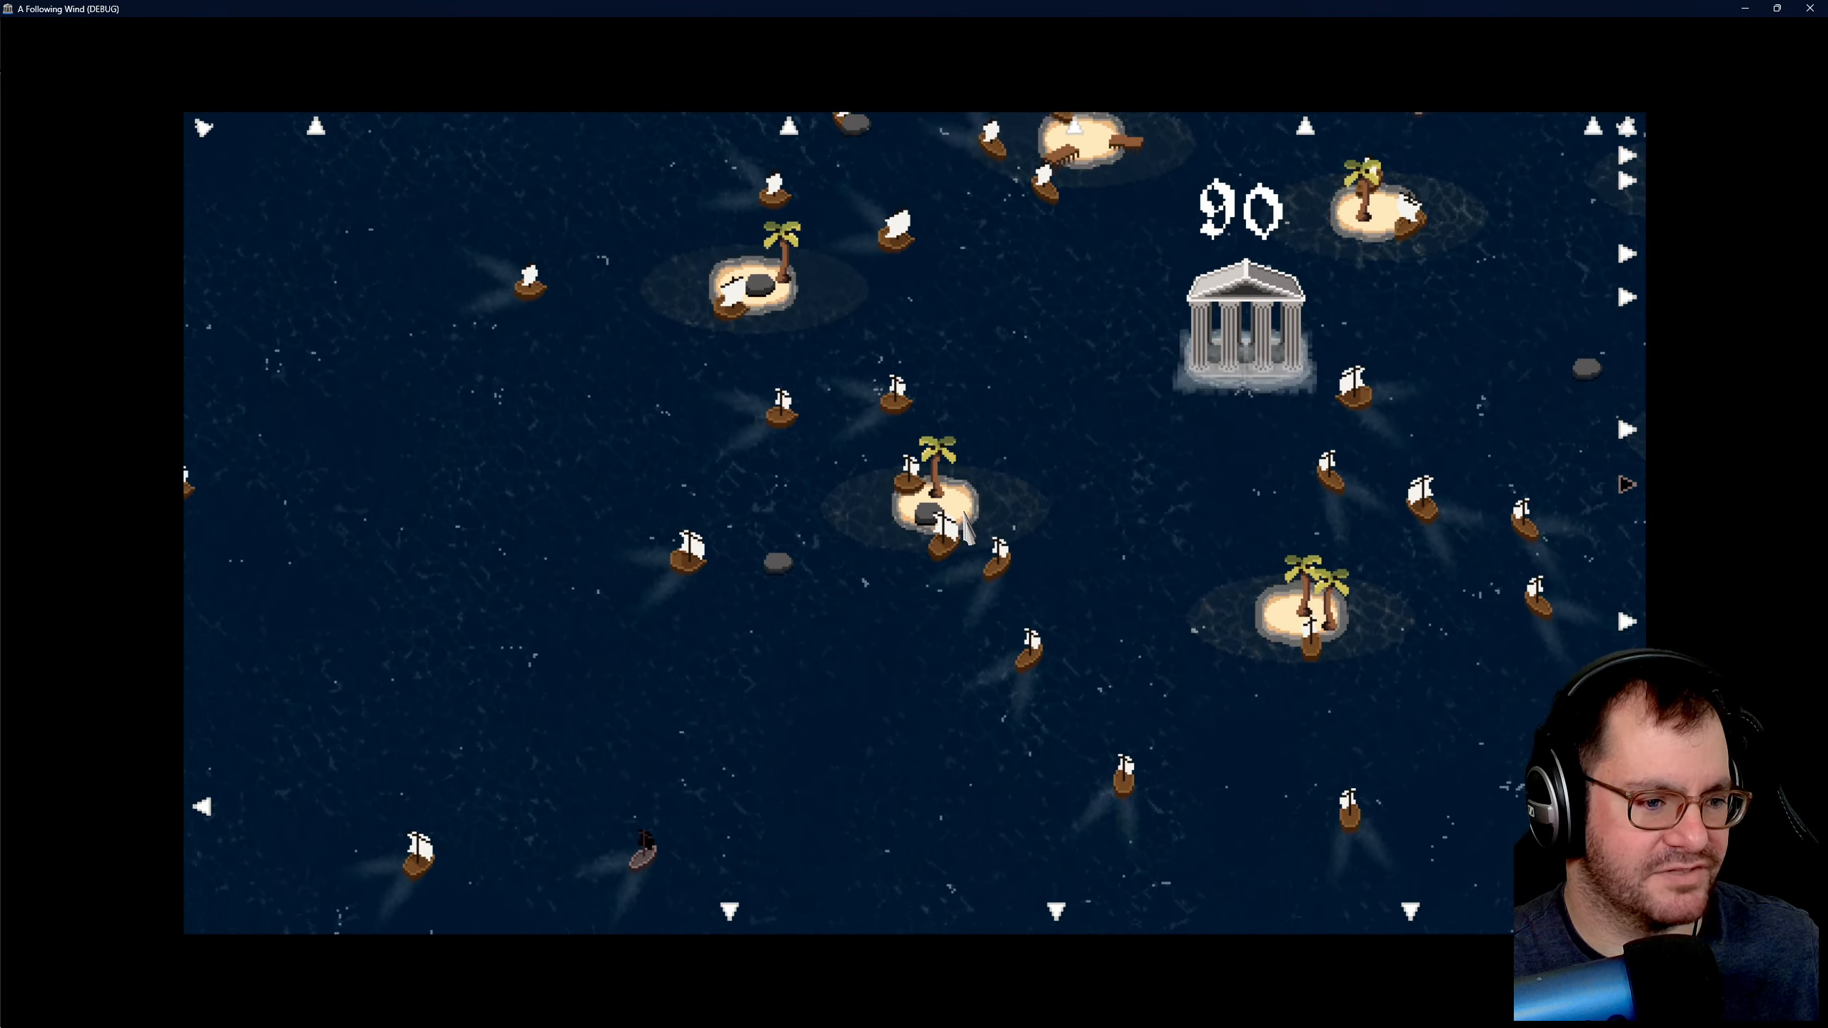
{"action": "key", "text": "d"}
{"action": "key", "text": "w"}
{"action": "key", "text": "d"}
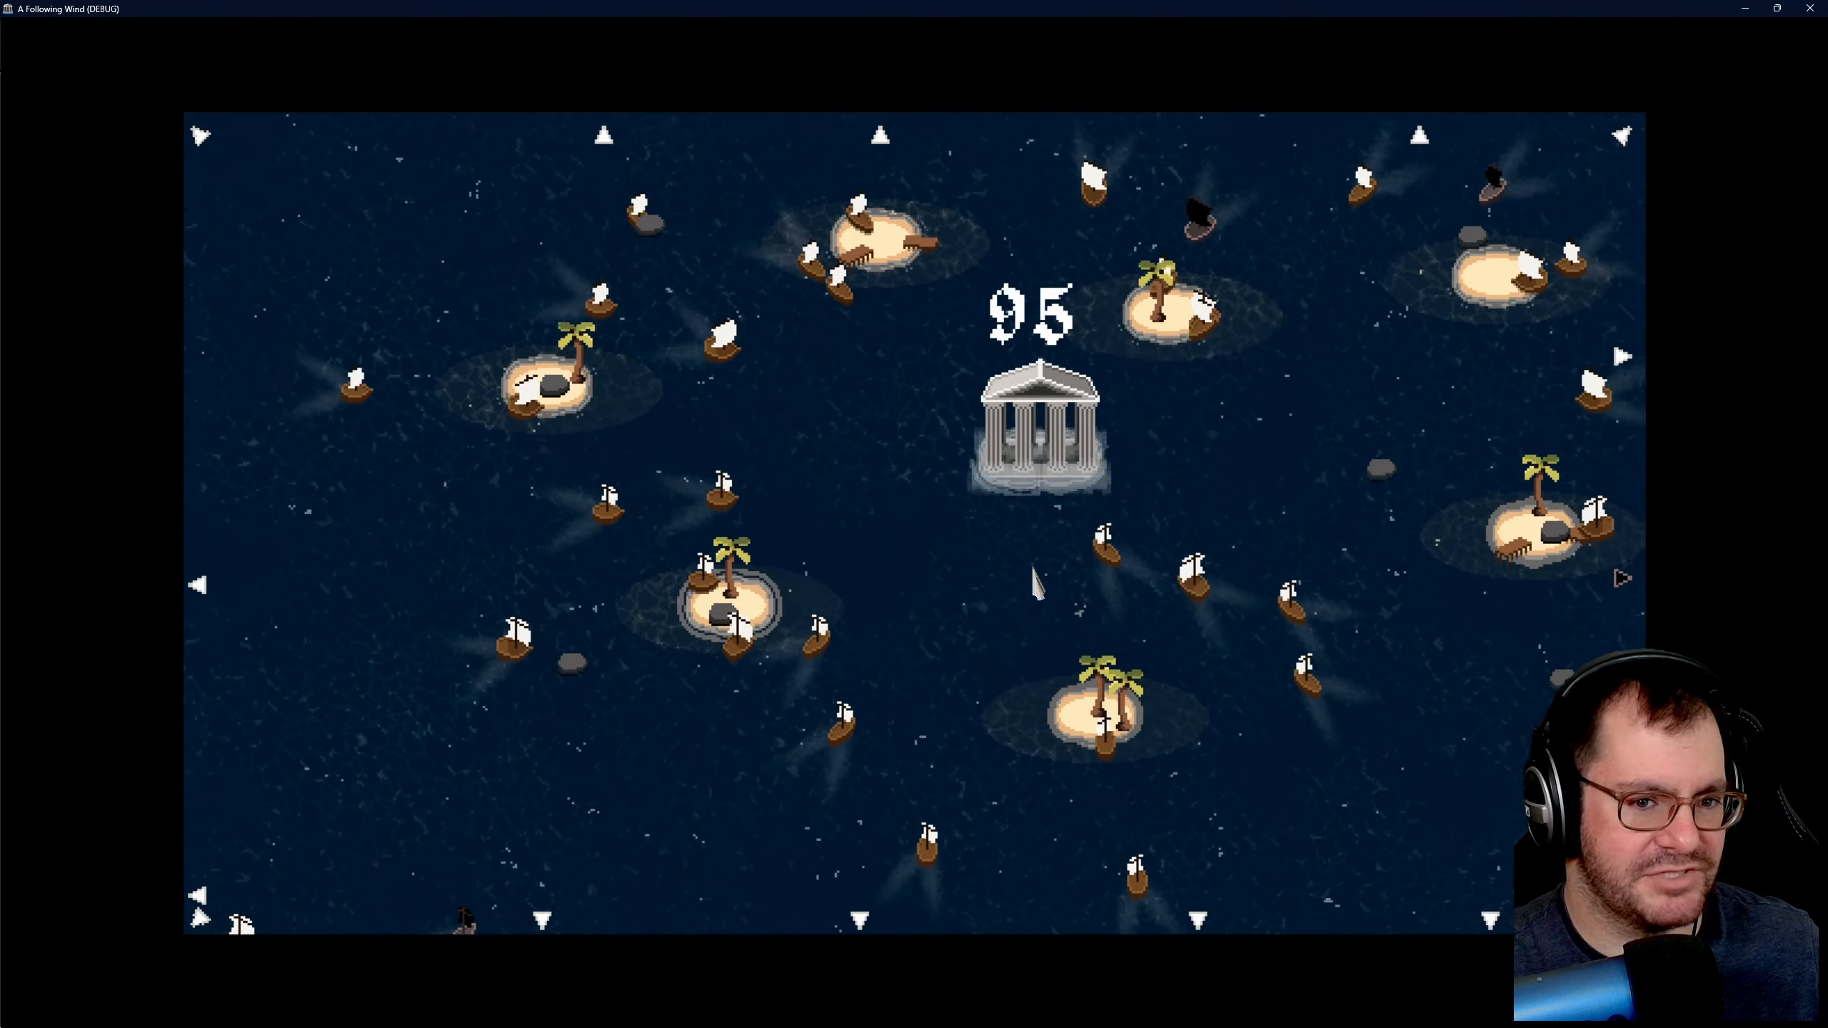
{"action": "key", "text": "w"}
{"action": "key", "text": "d"}
{"action": "key", "text": "w"}
{"action": "key", "text": "a"}
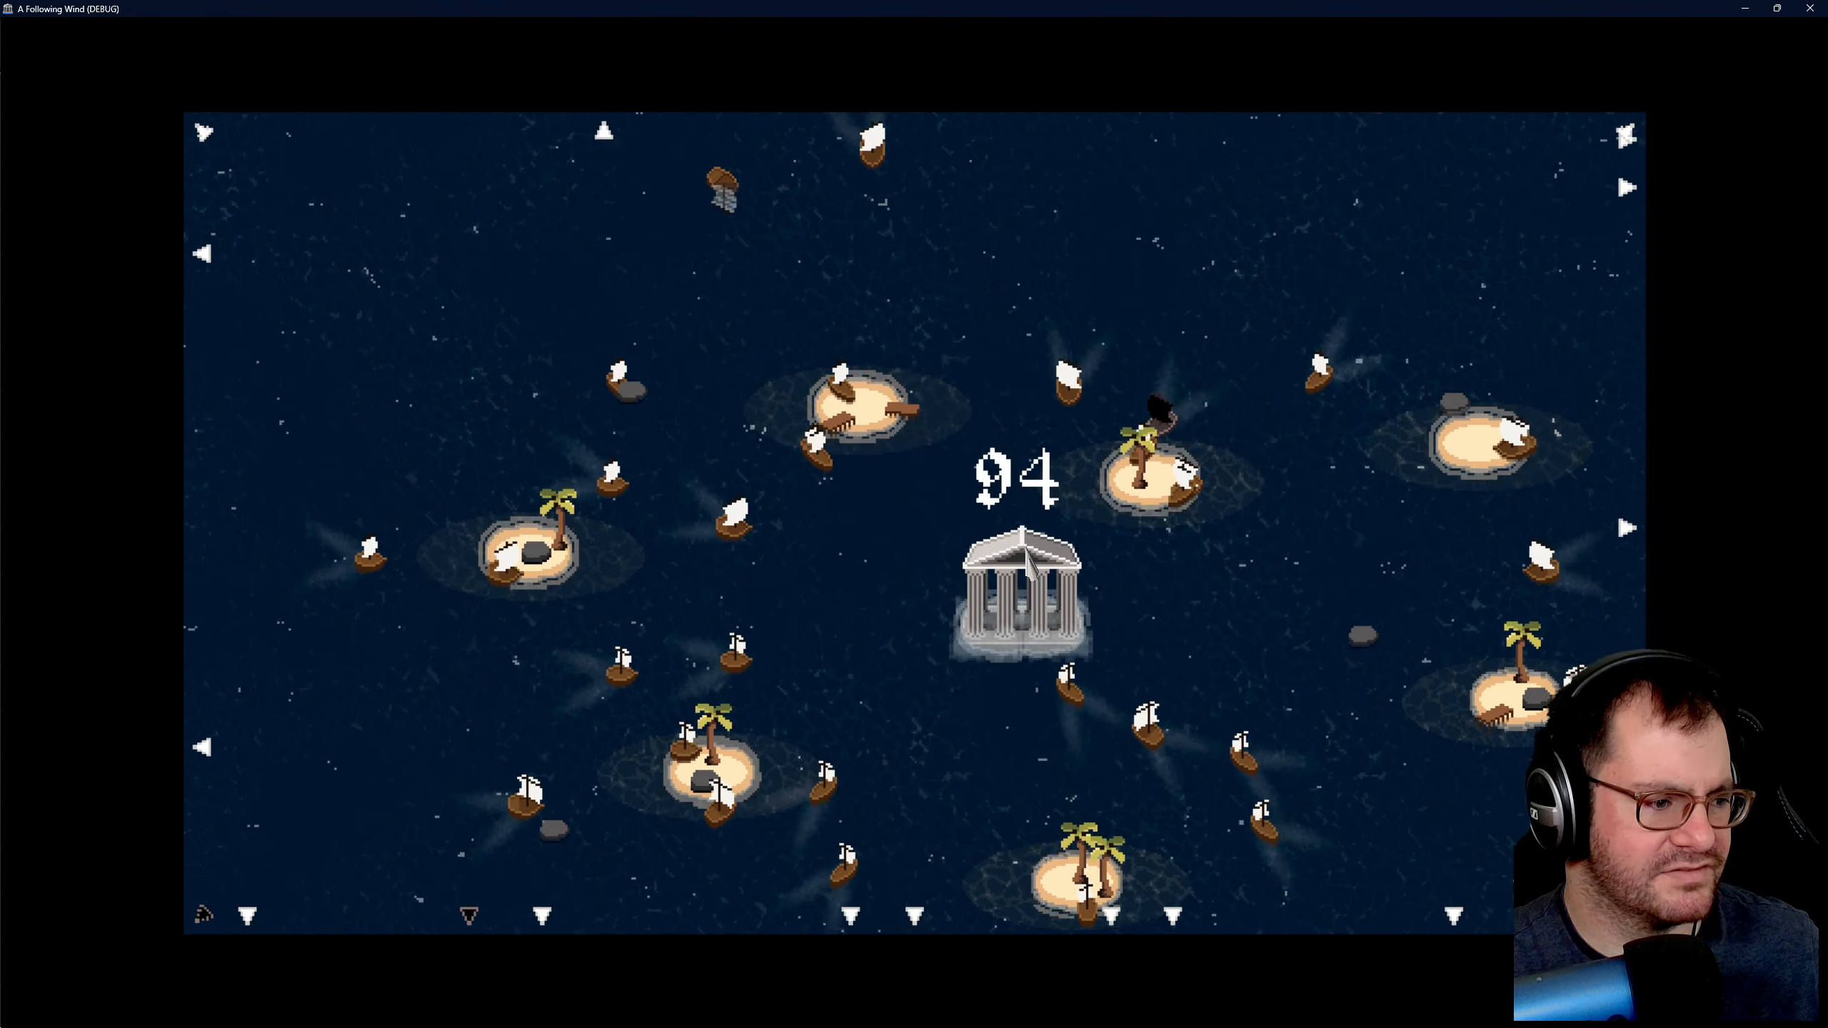
{"action": "key", "text": "a"}
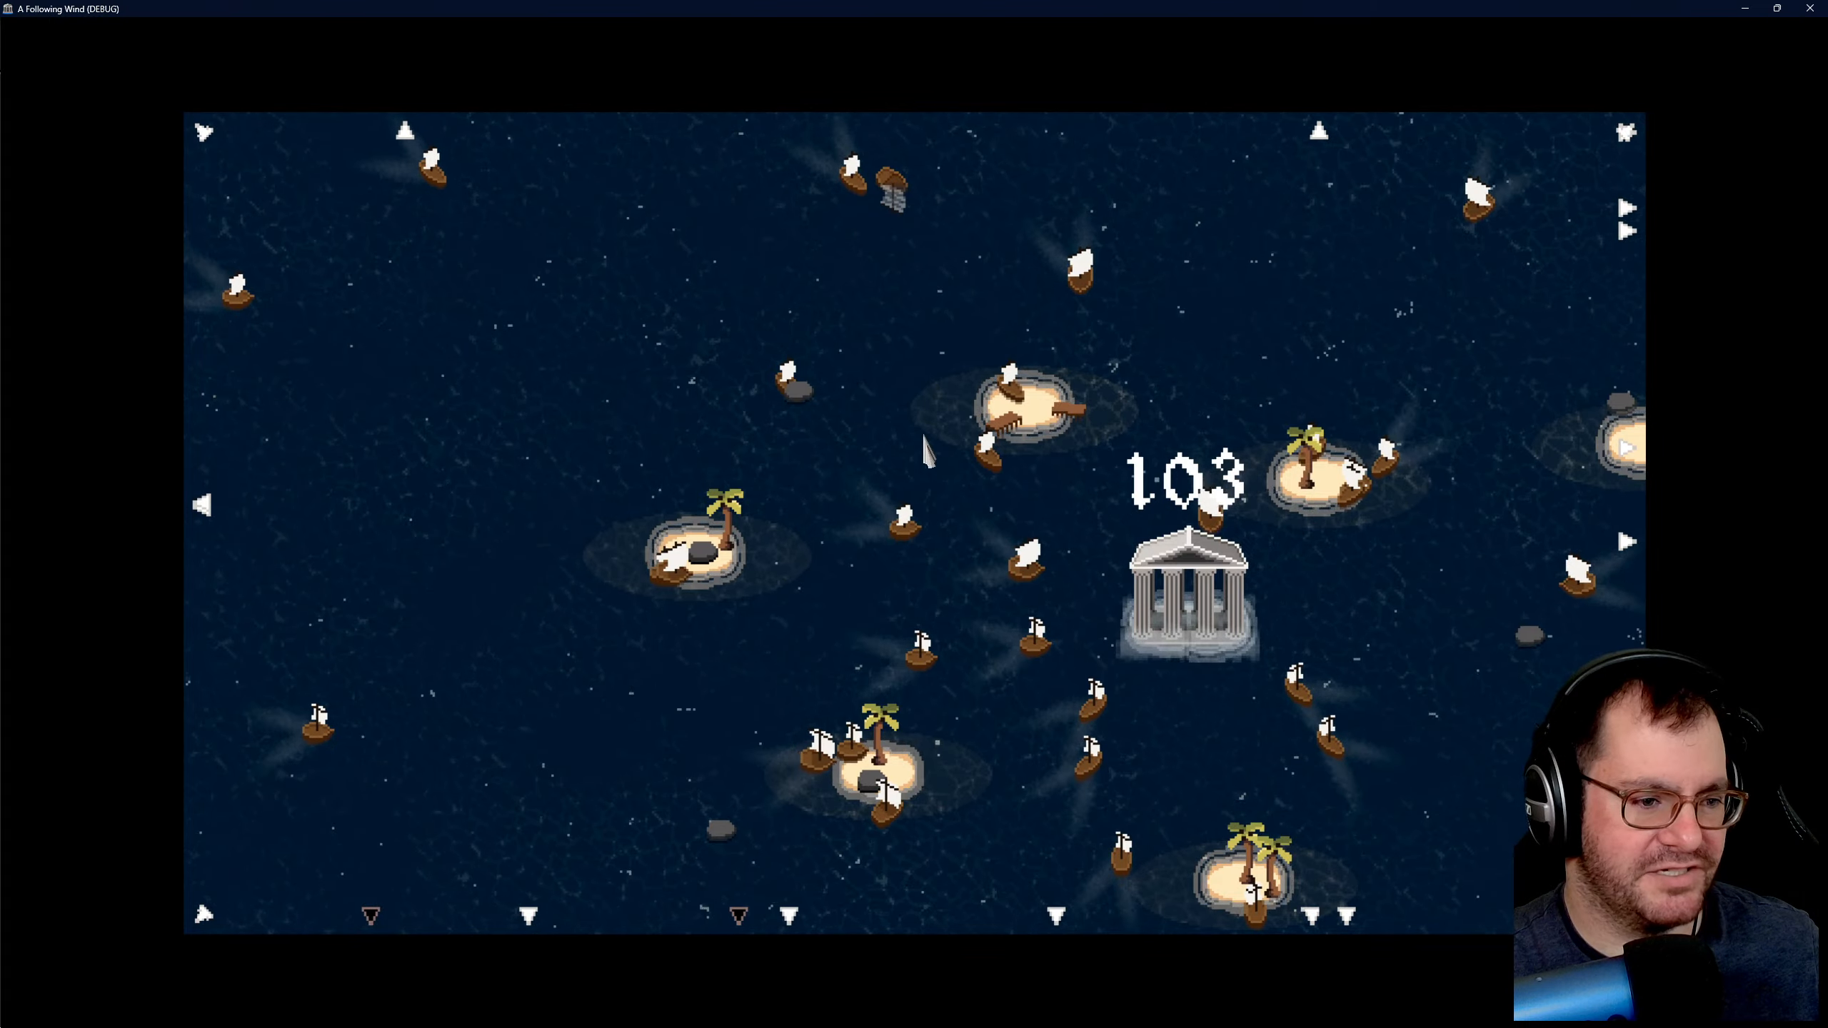
- Watch the pilgrim ships converge on the temple and track the pirate ship near the southwestern island
{"action": "key", "text": "d"}
{"action": "key", "text": "d"}
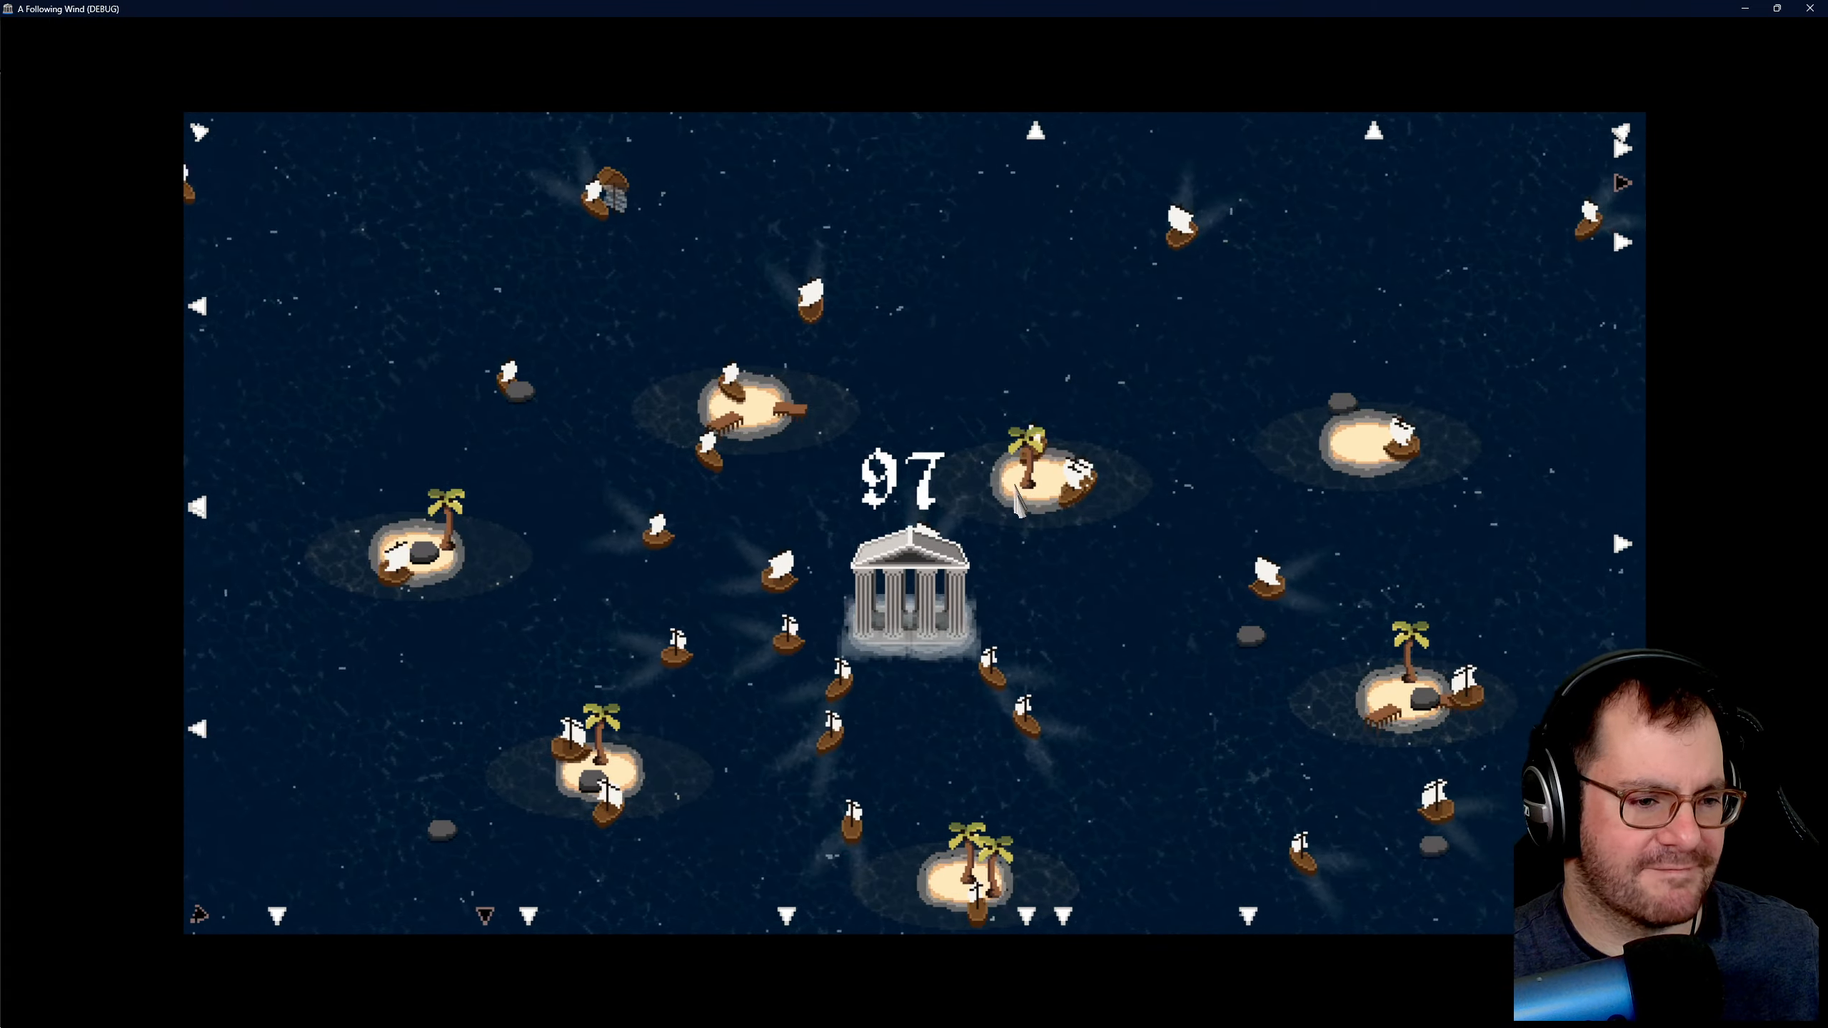
{"action": "key", "text": "a"}
{"action": "key", "text": "s"}
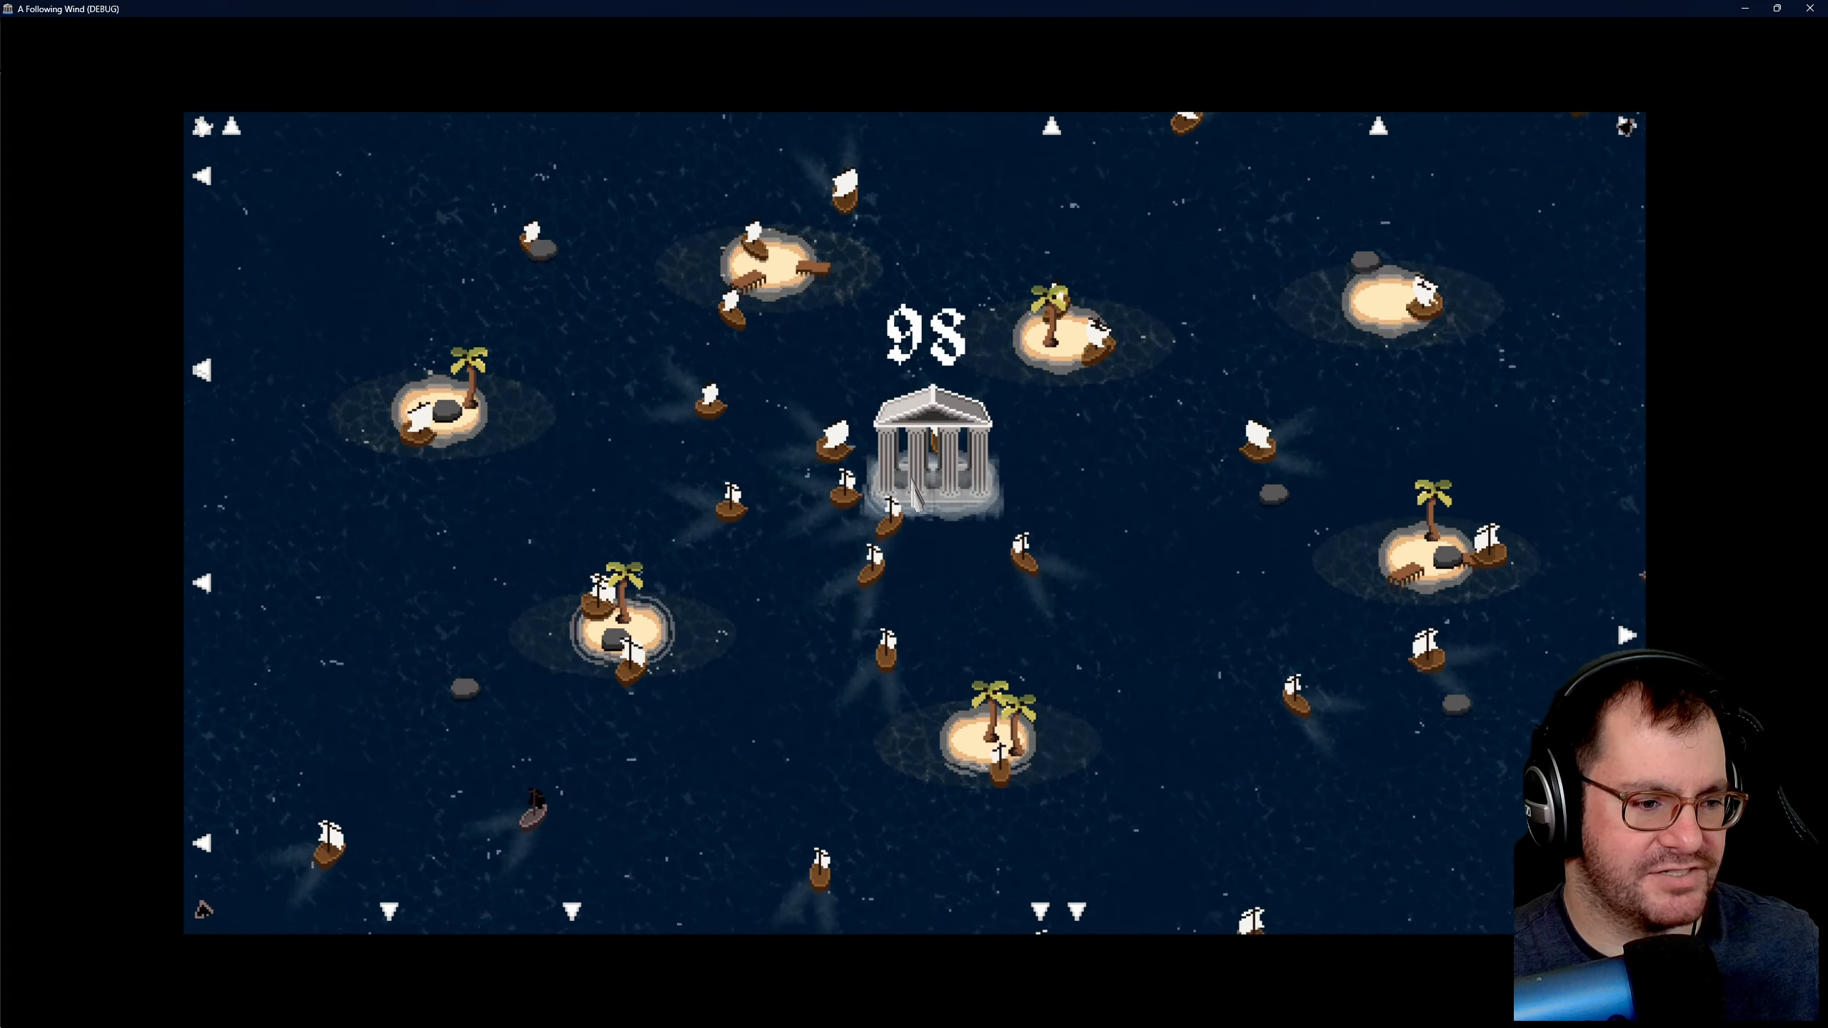
{"action": "key", "text": "a"}
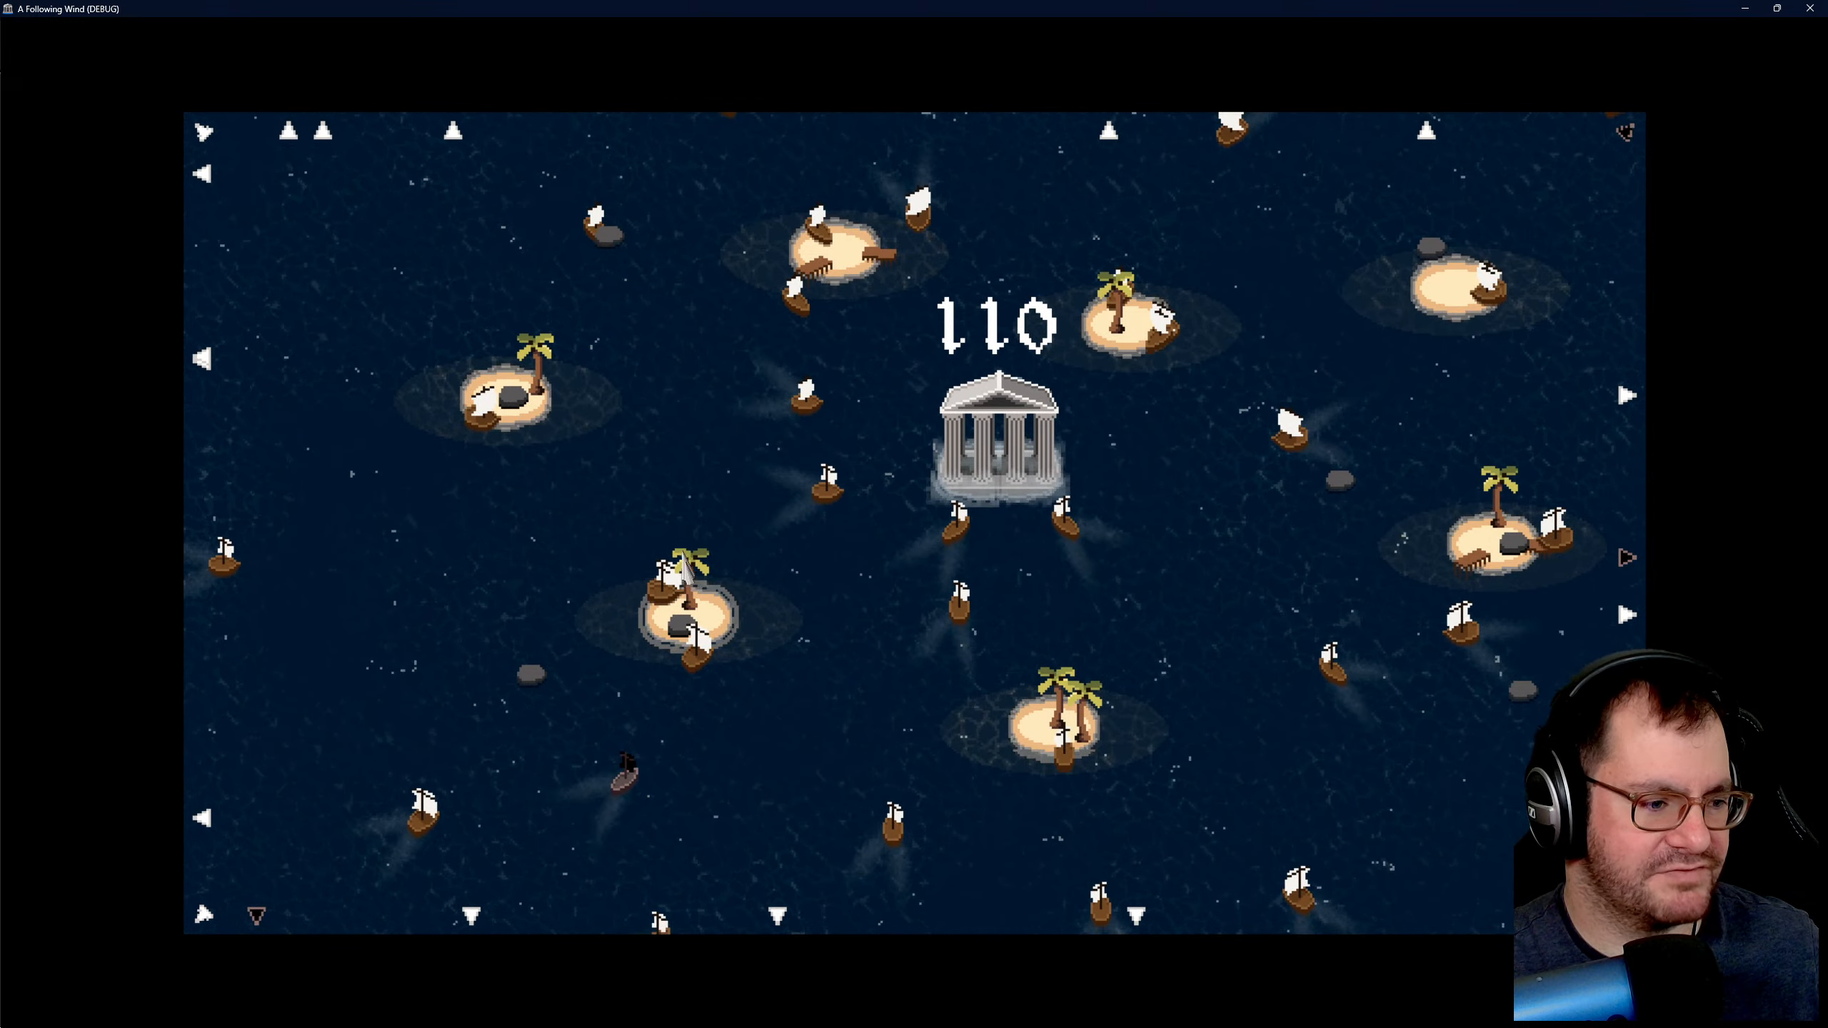
{"action": "key", "text": "w"}
{"action": "key", "text": "a"}
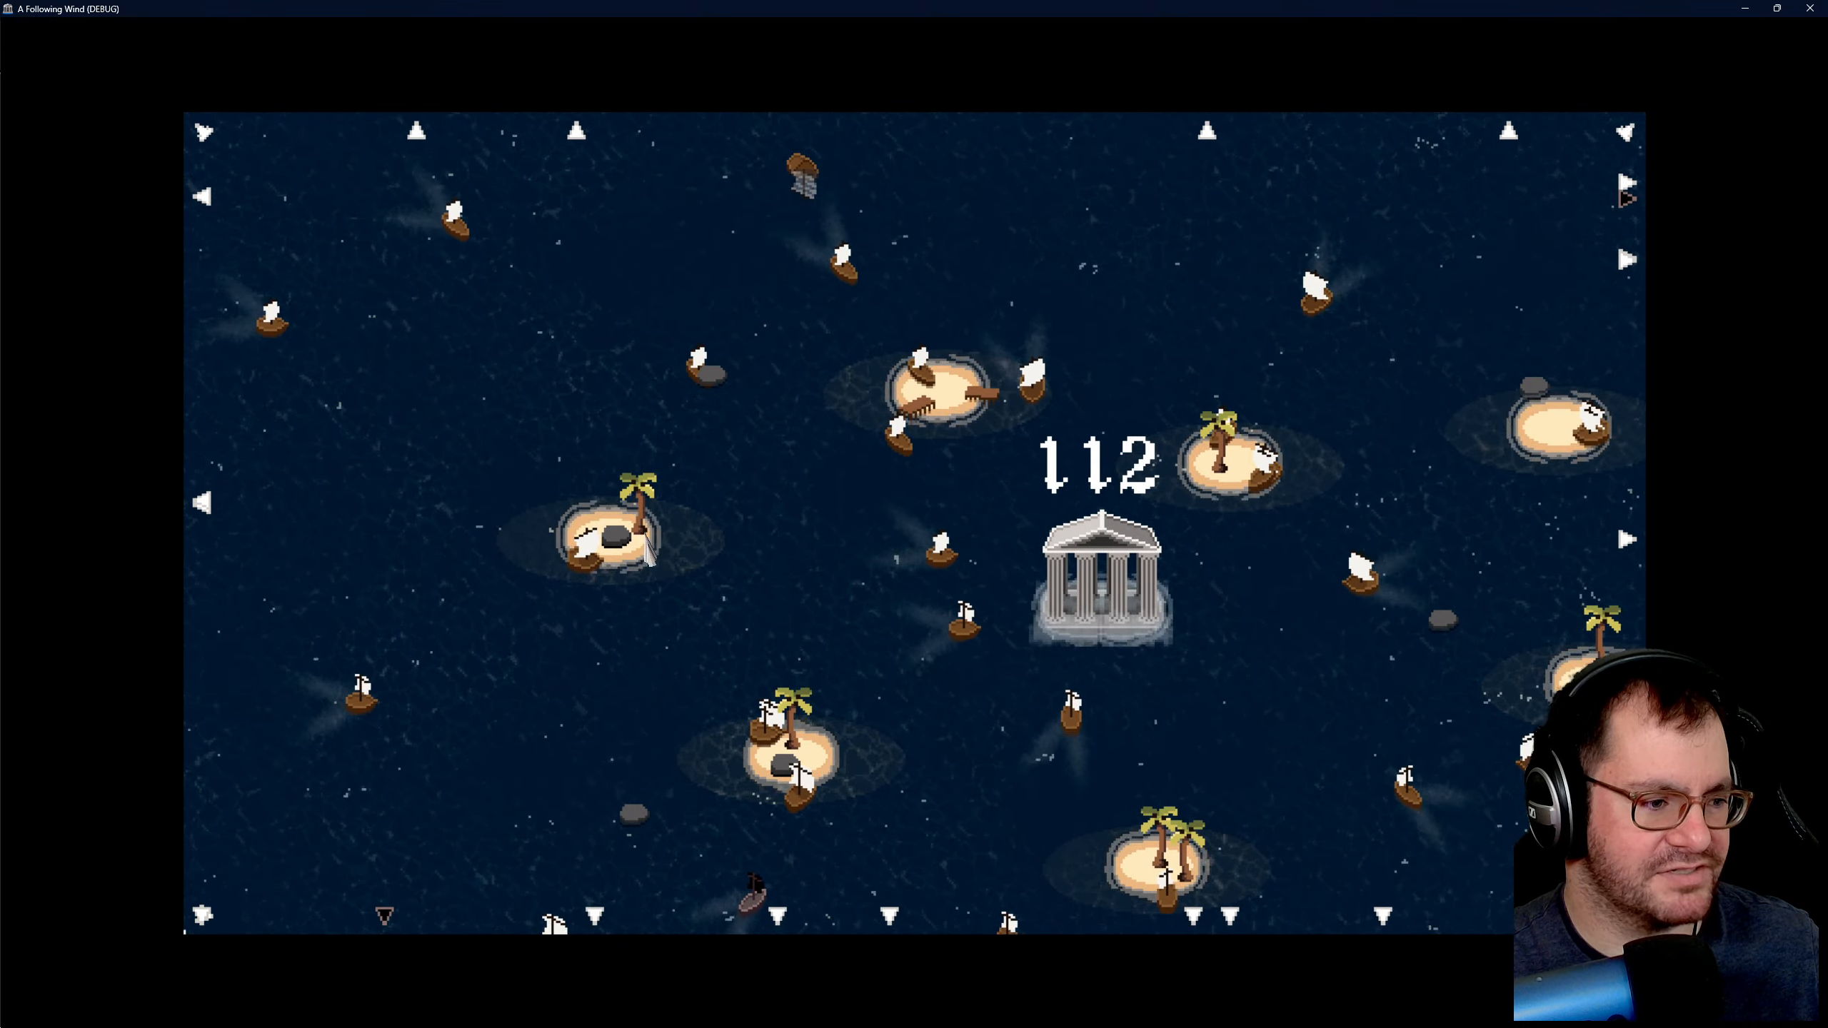
{"action": "key", "text": "d"}
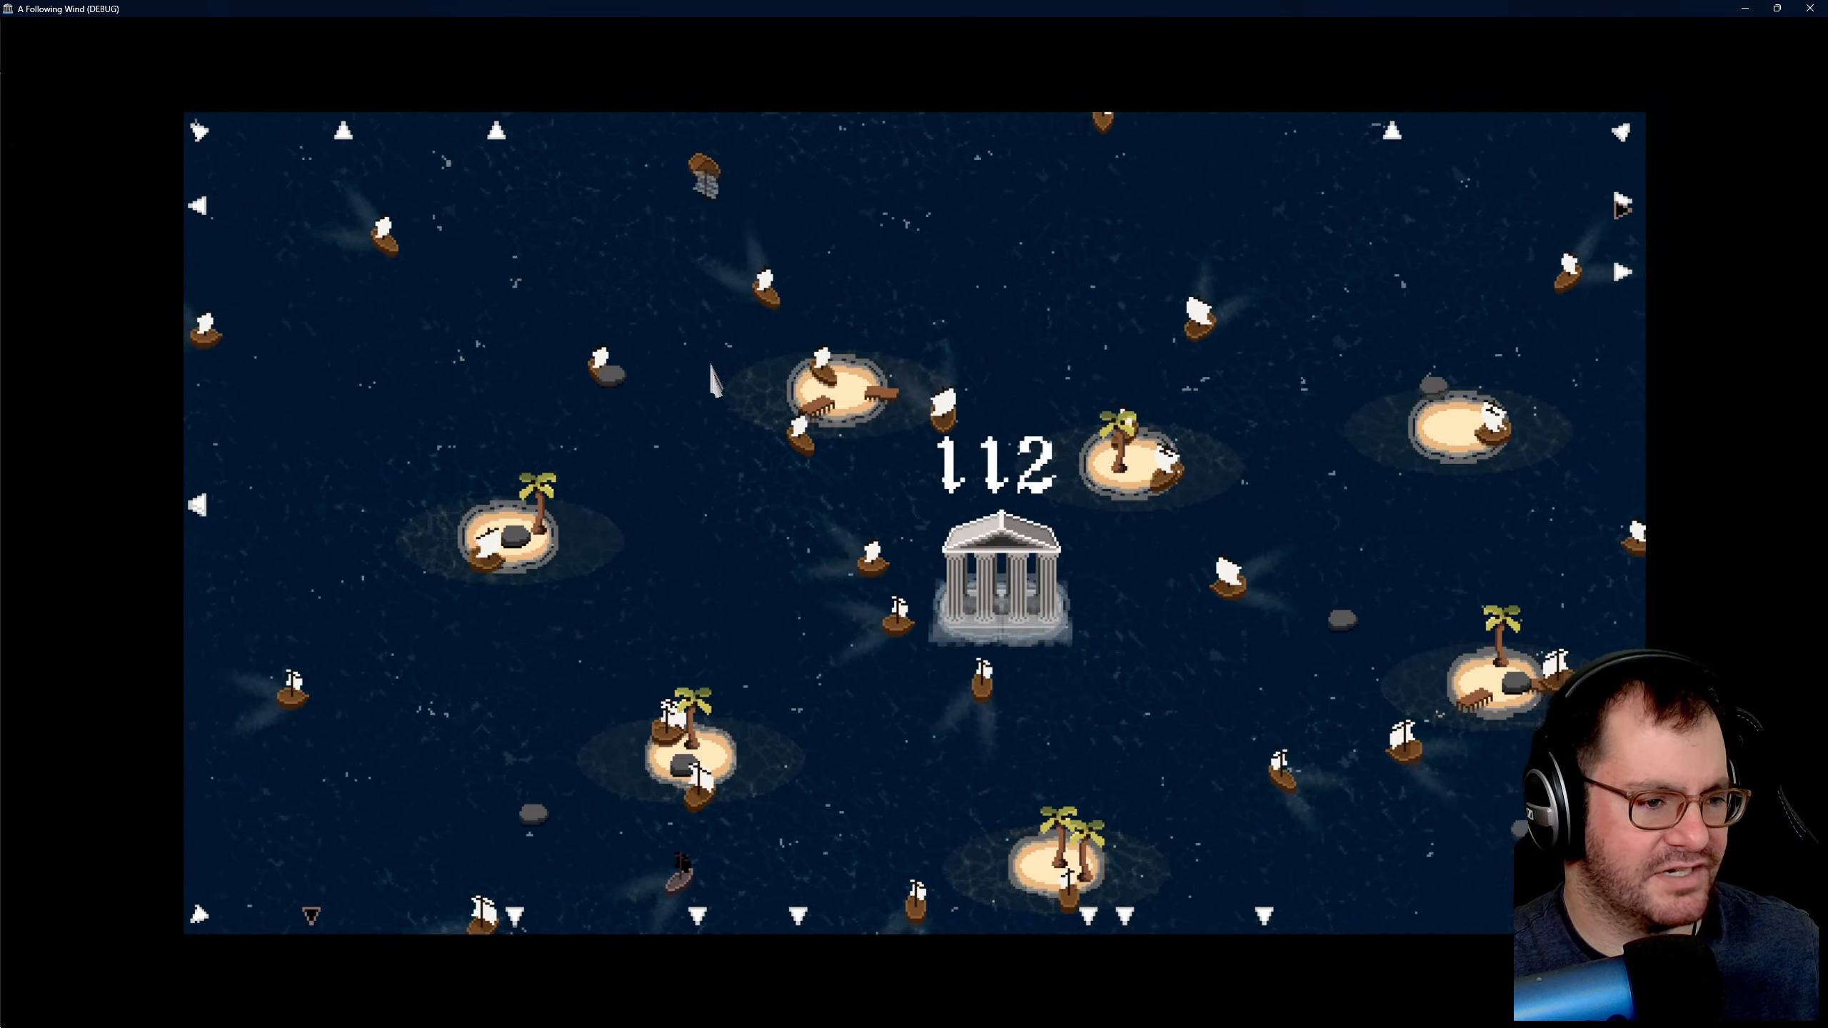
{"action": "key", "text": "s"}
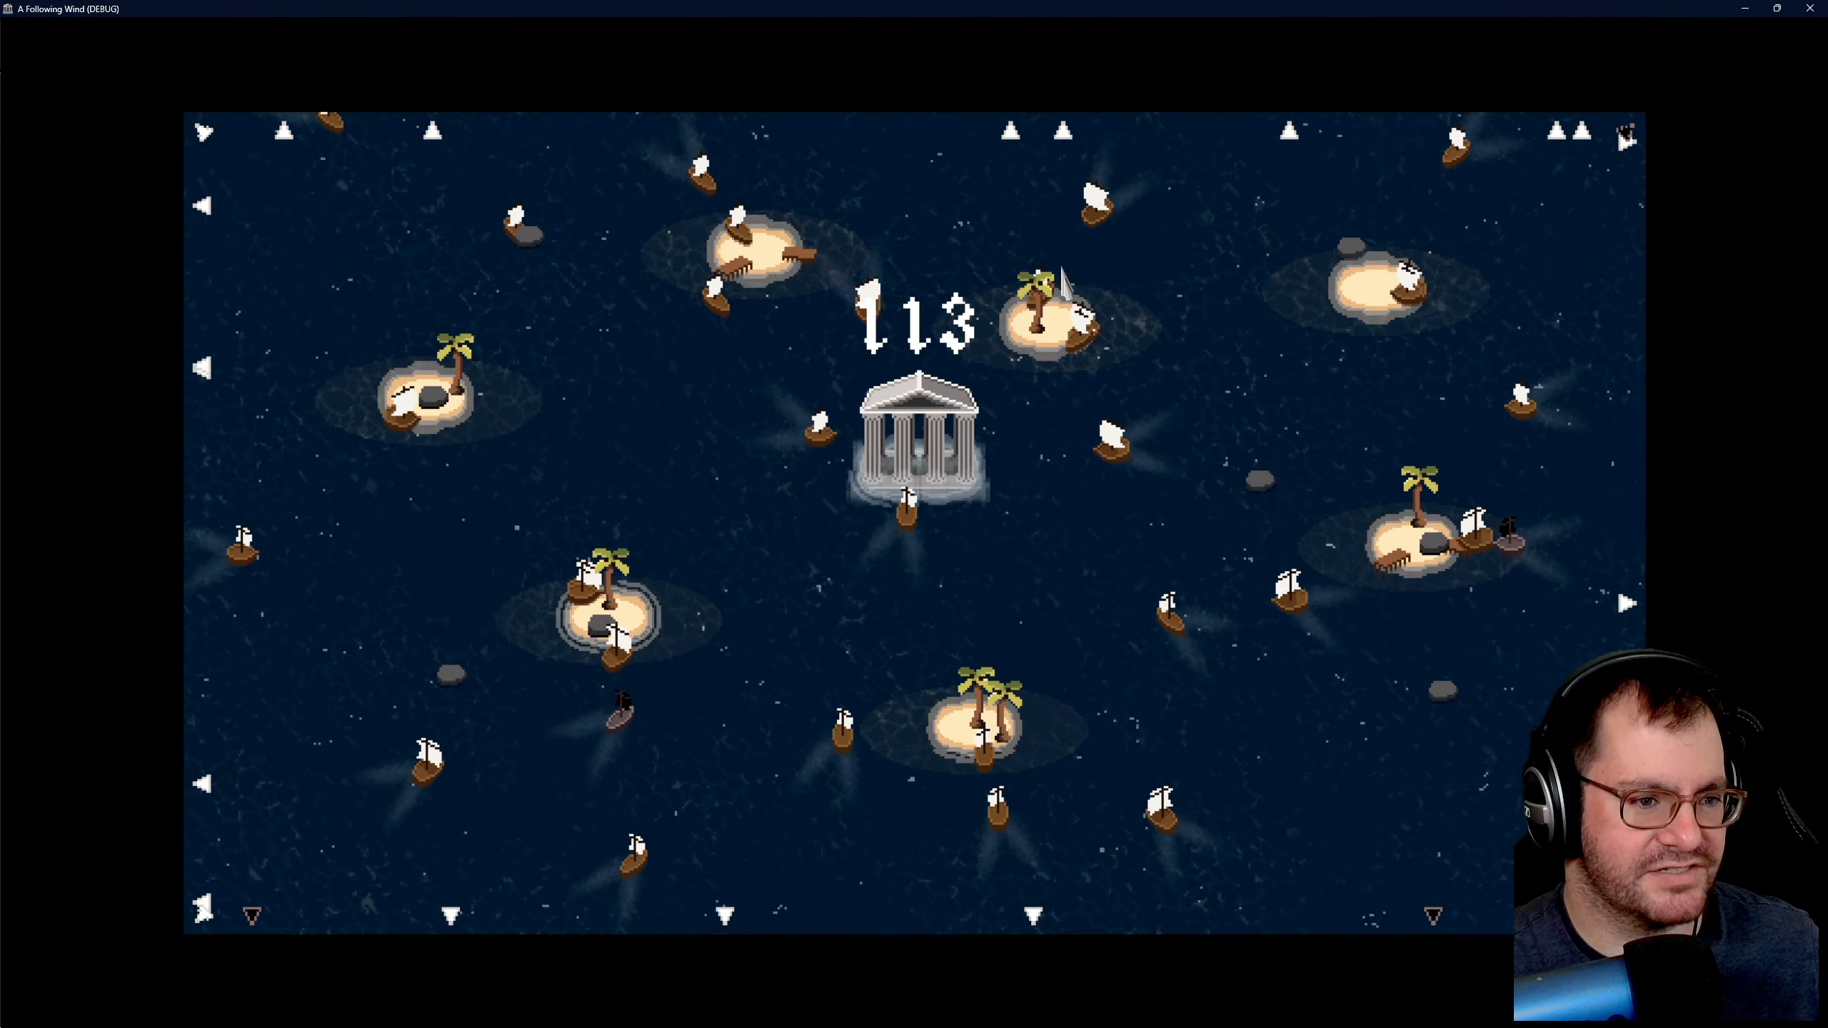
{"action": "key", "text": "w"}
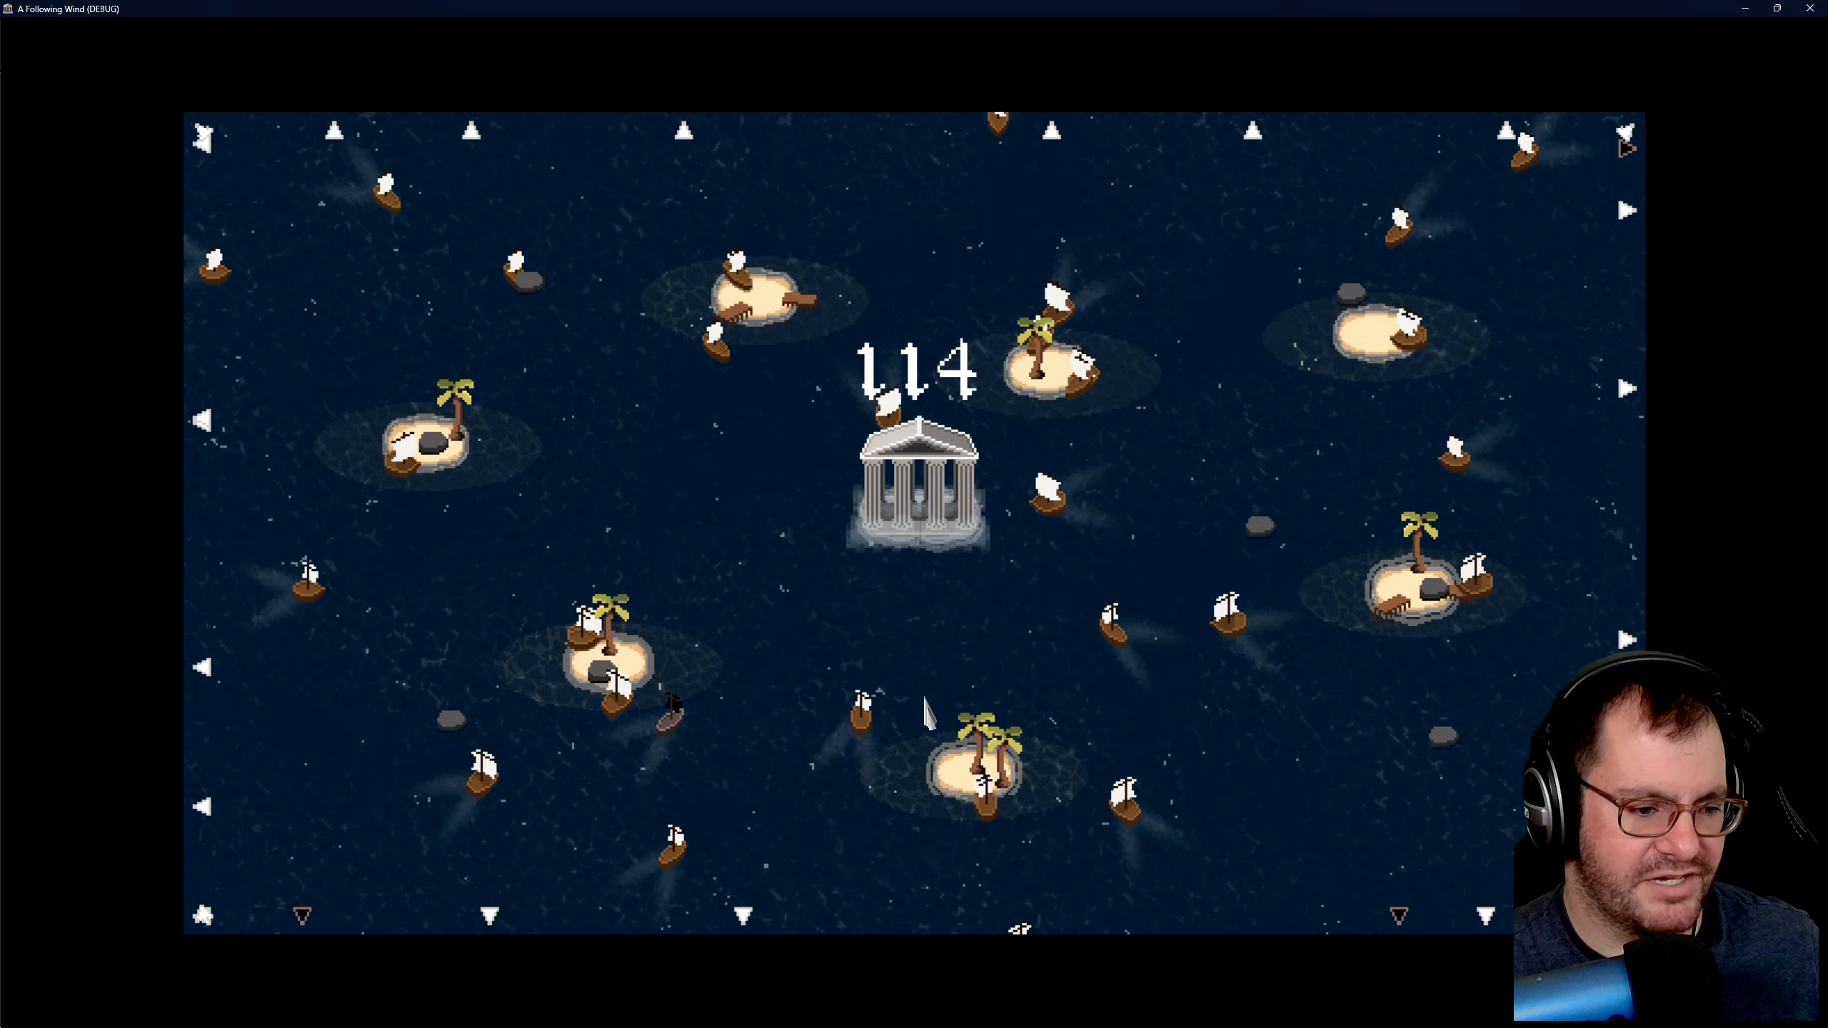
{"action": "key", "text": "w"}
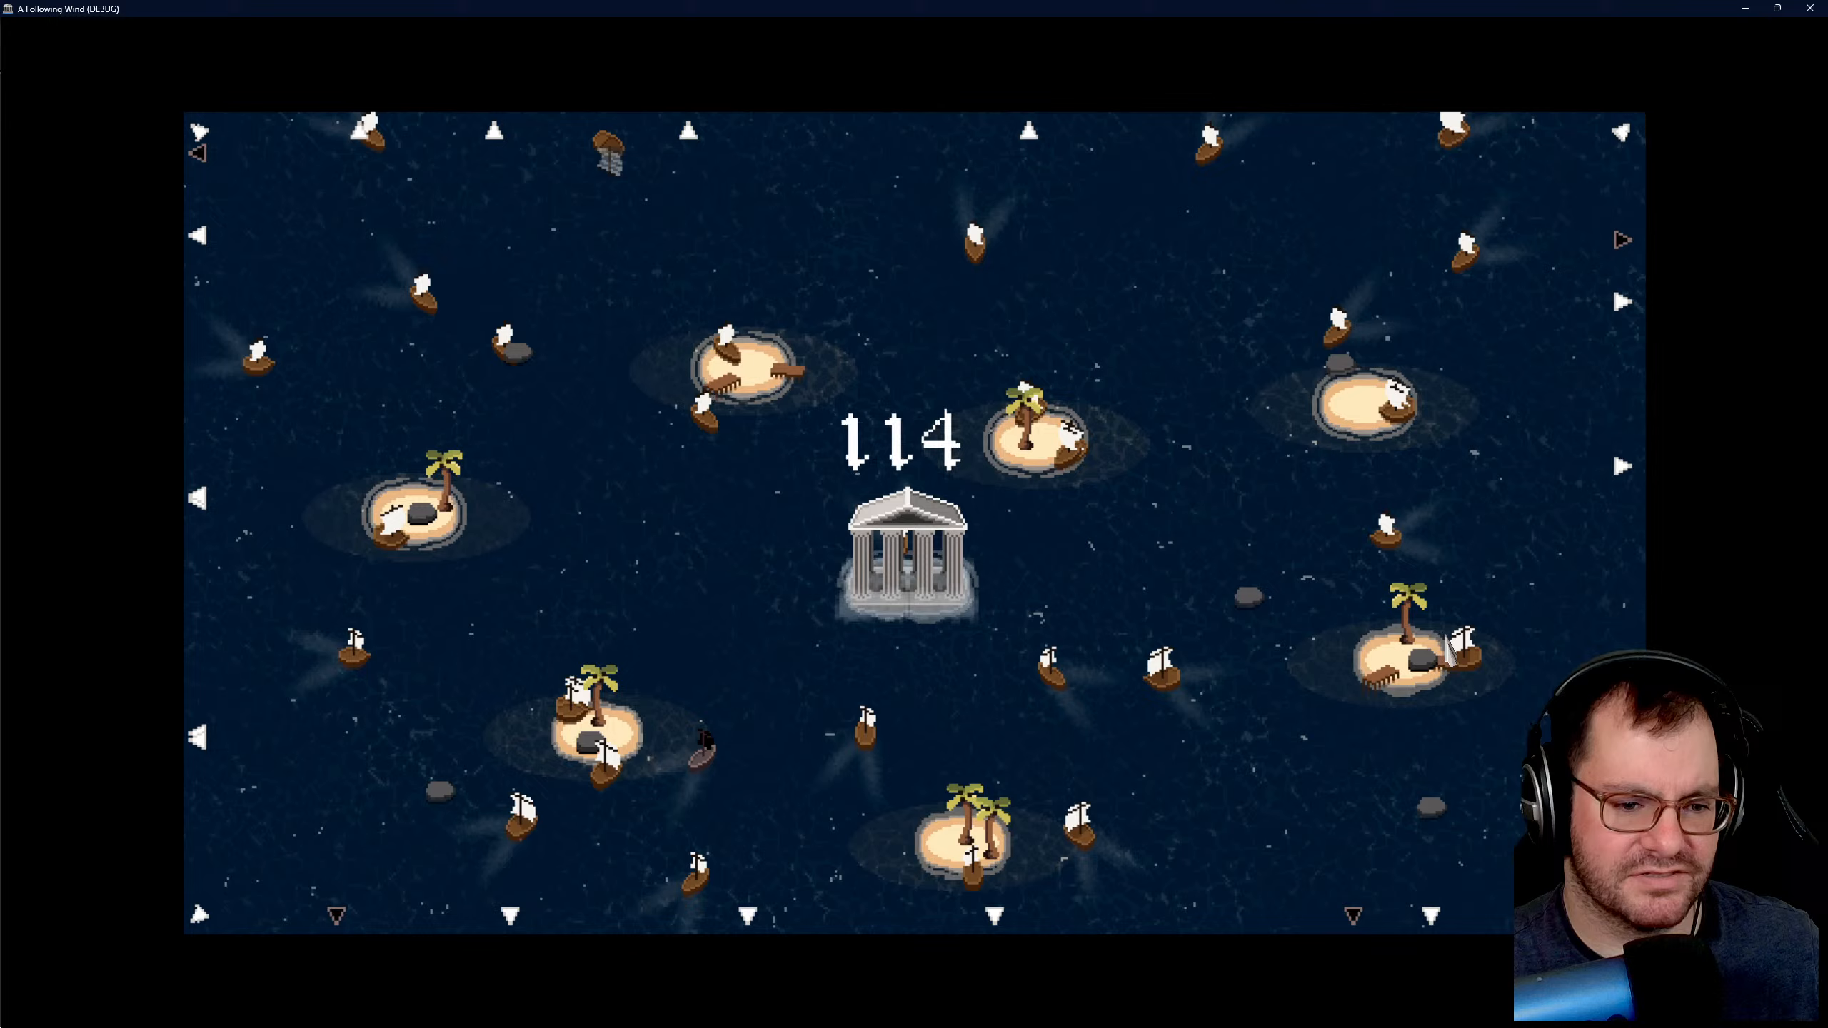
{"action": "key", "text": "d"}
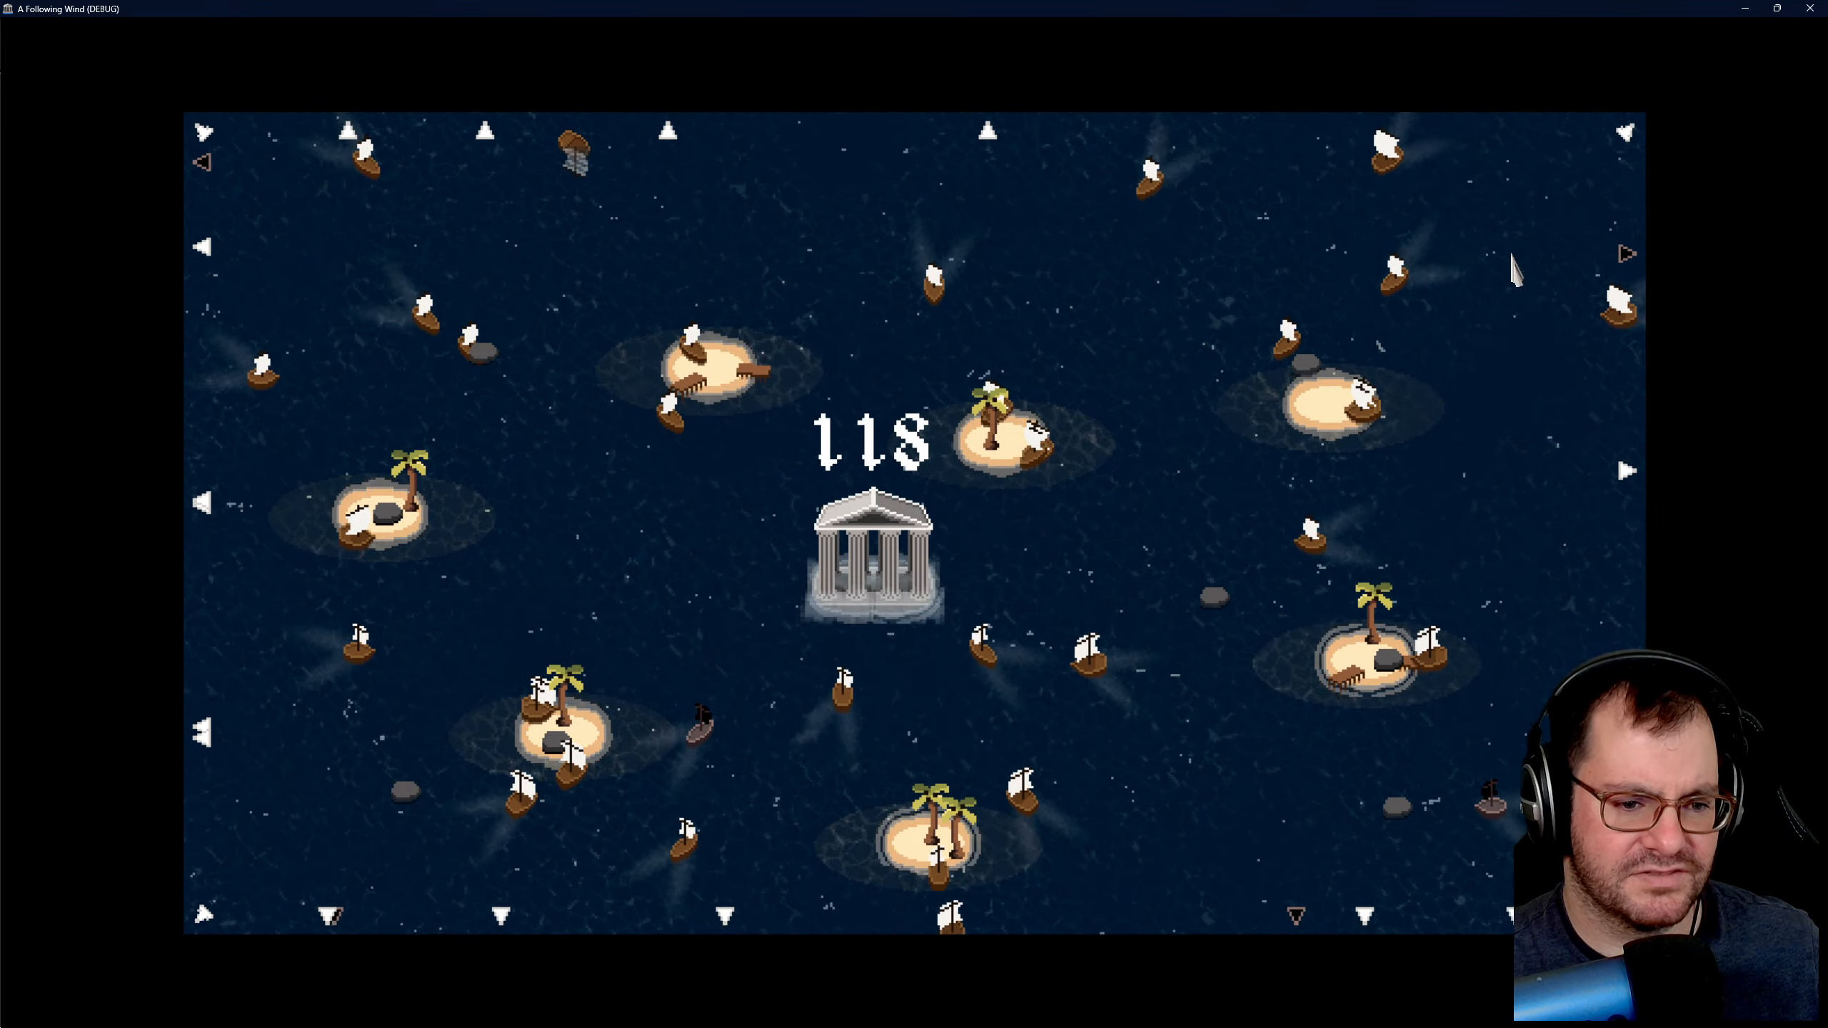
{"action": "key", "text": "a"}
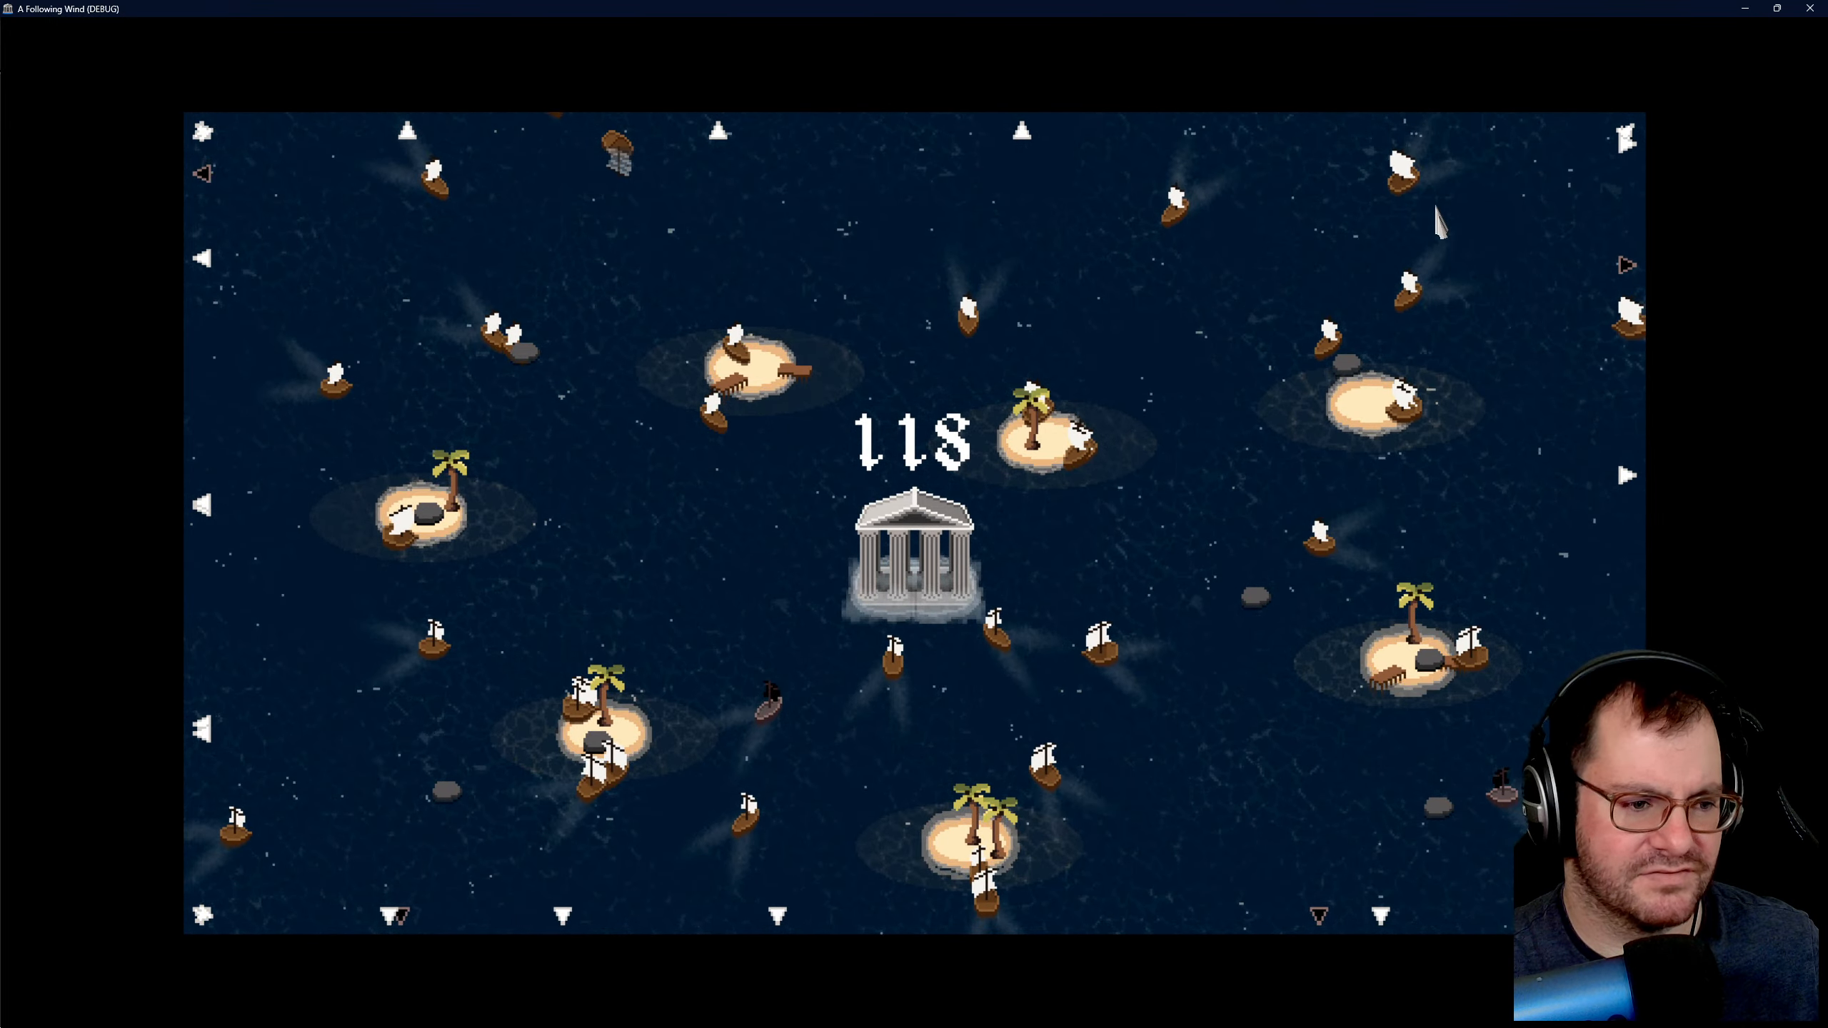
- Stop the playtest and open the main scene to look over its island layout
{"action": "left_click", "coordinate": [1806, 9]}
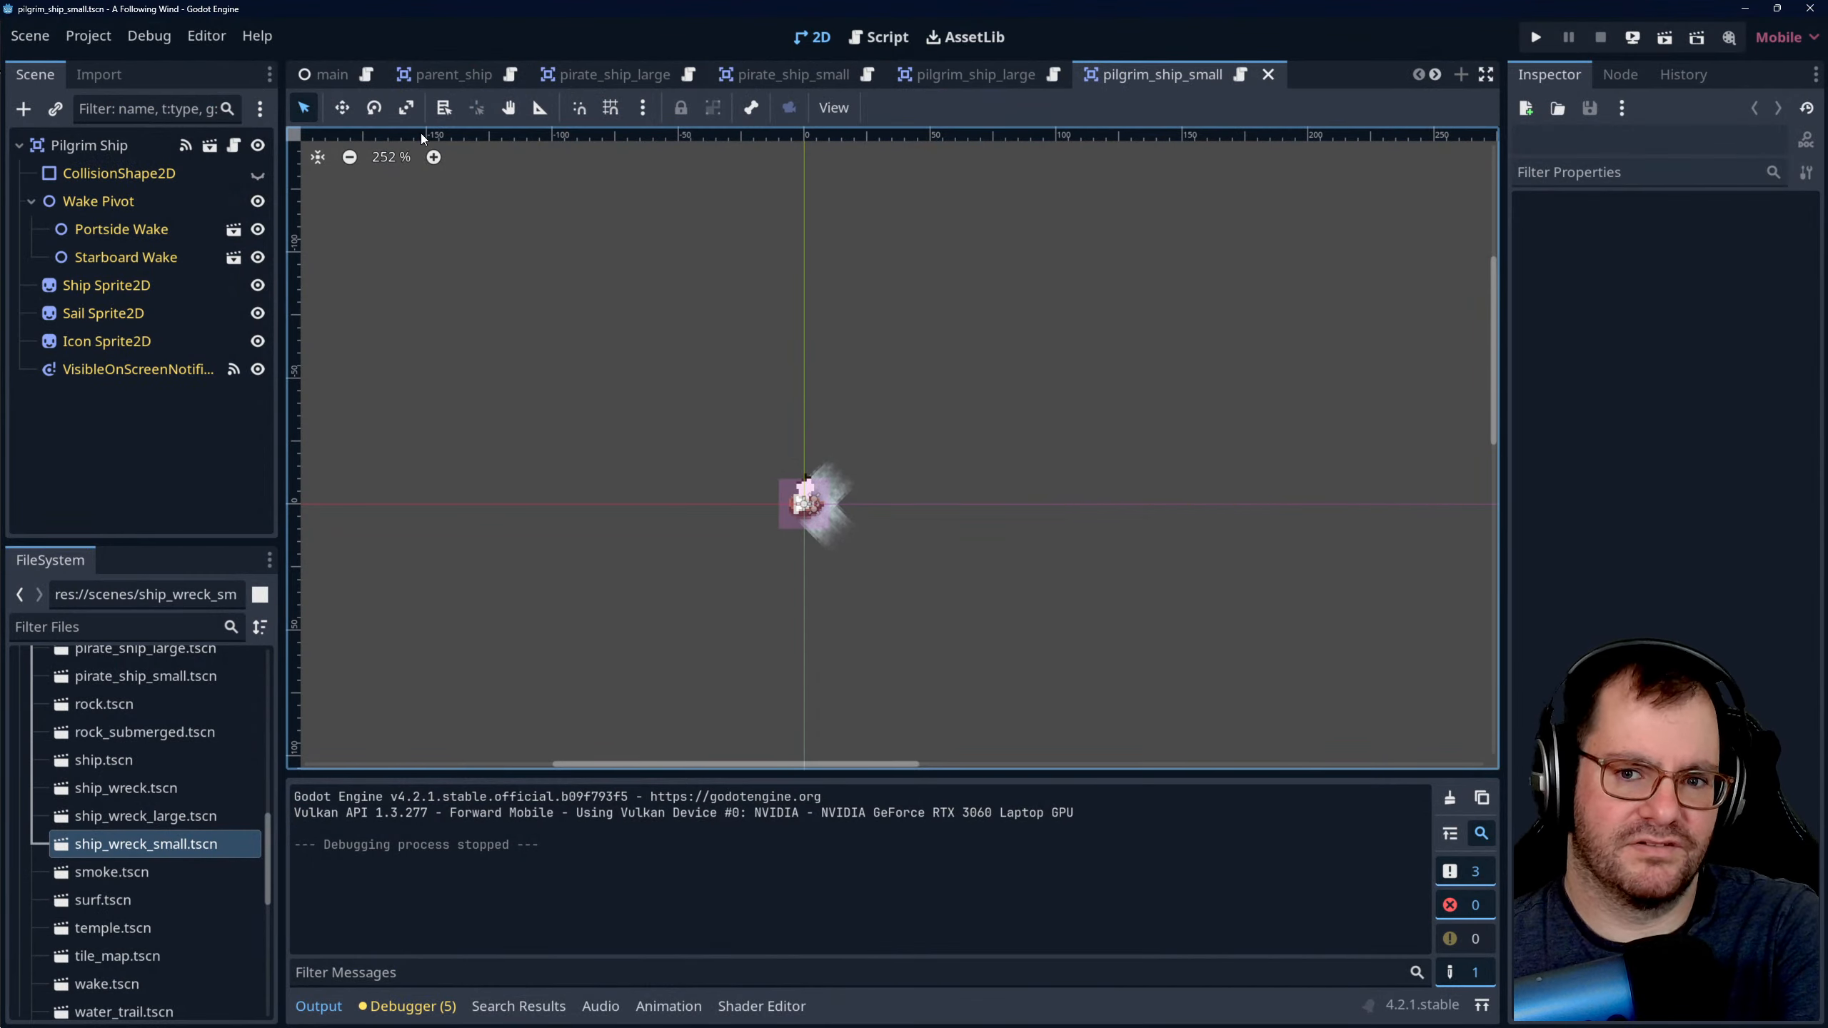
{"action": "left_click", "coordinate": [325, 74]}
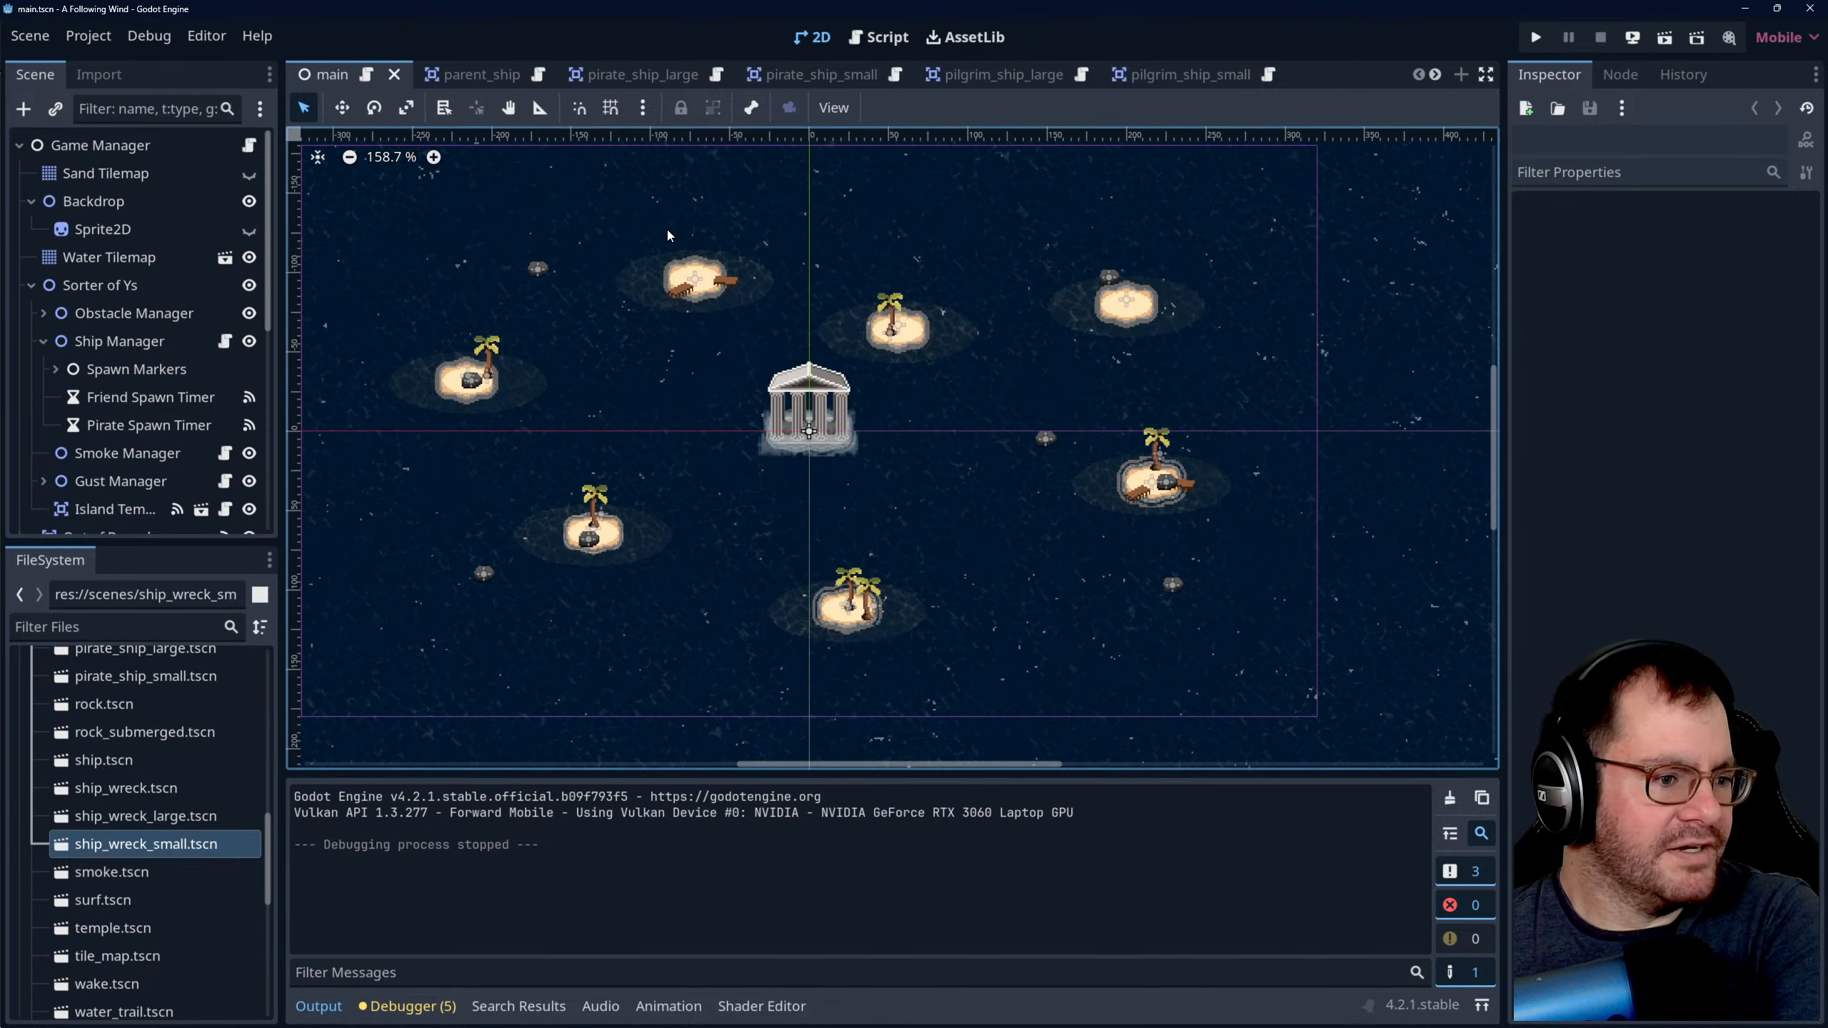
{"action": "scroll", "coordinate": [668, 236], "scroll_direction": "down", "scroll_amount": 3}
{"action": "scroll", "coordinate": [614, 331], "scroll_direction": "up", "scroll_amount": 2}
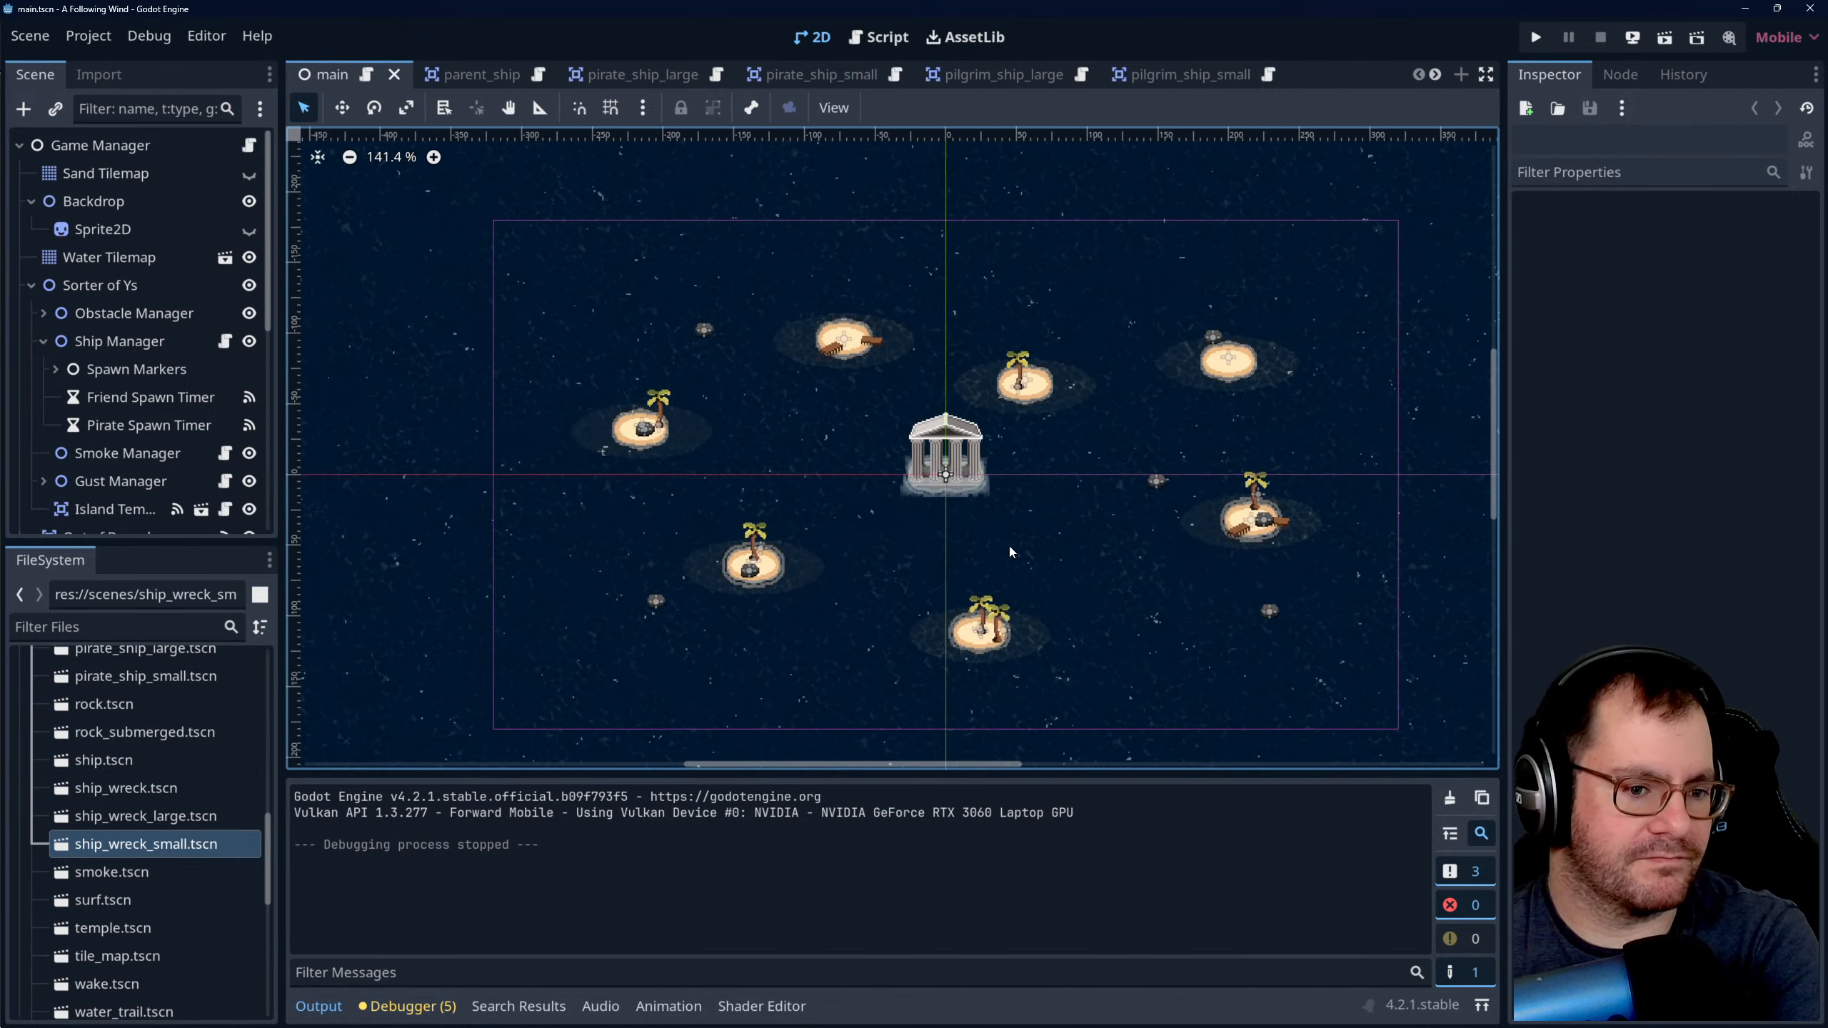
{"action": "scroll", "coordinate": [888, 476], "scroll_direction": "up", "scroll_amount": 1}
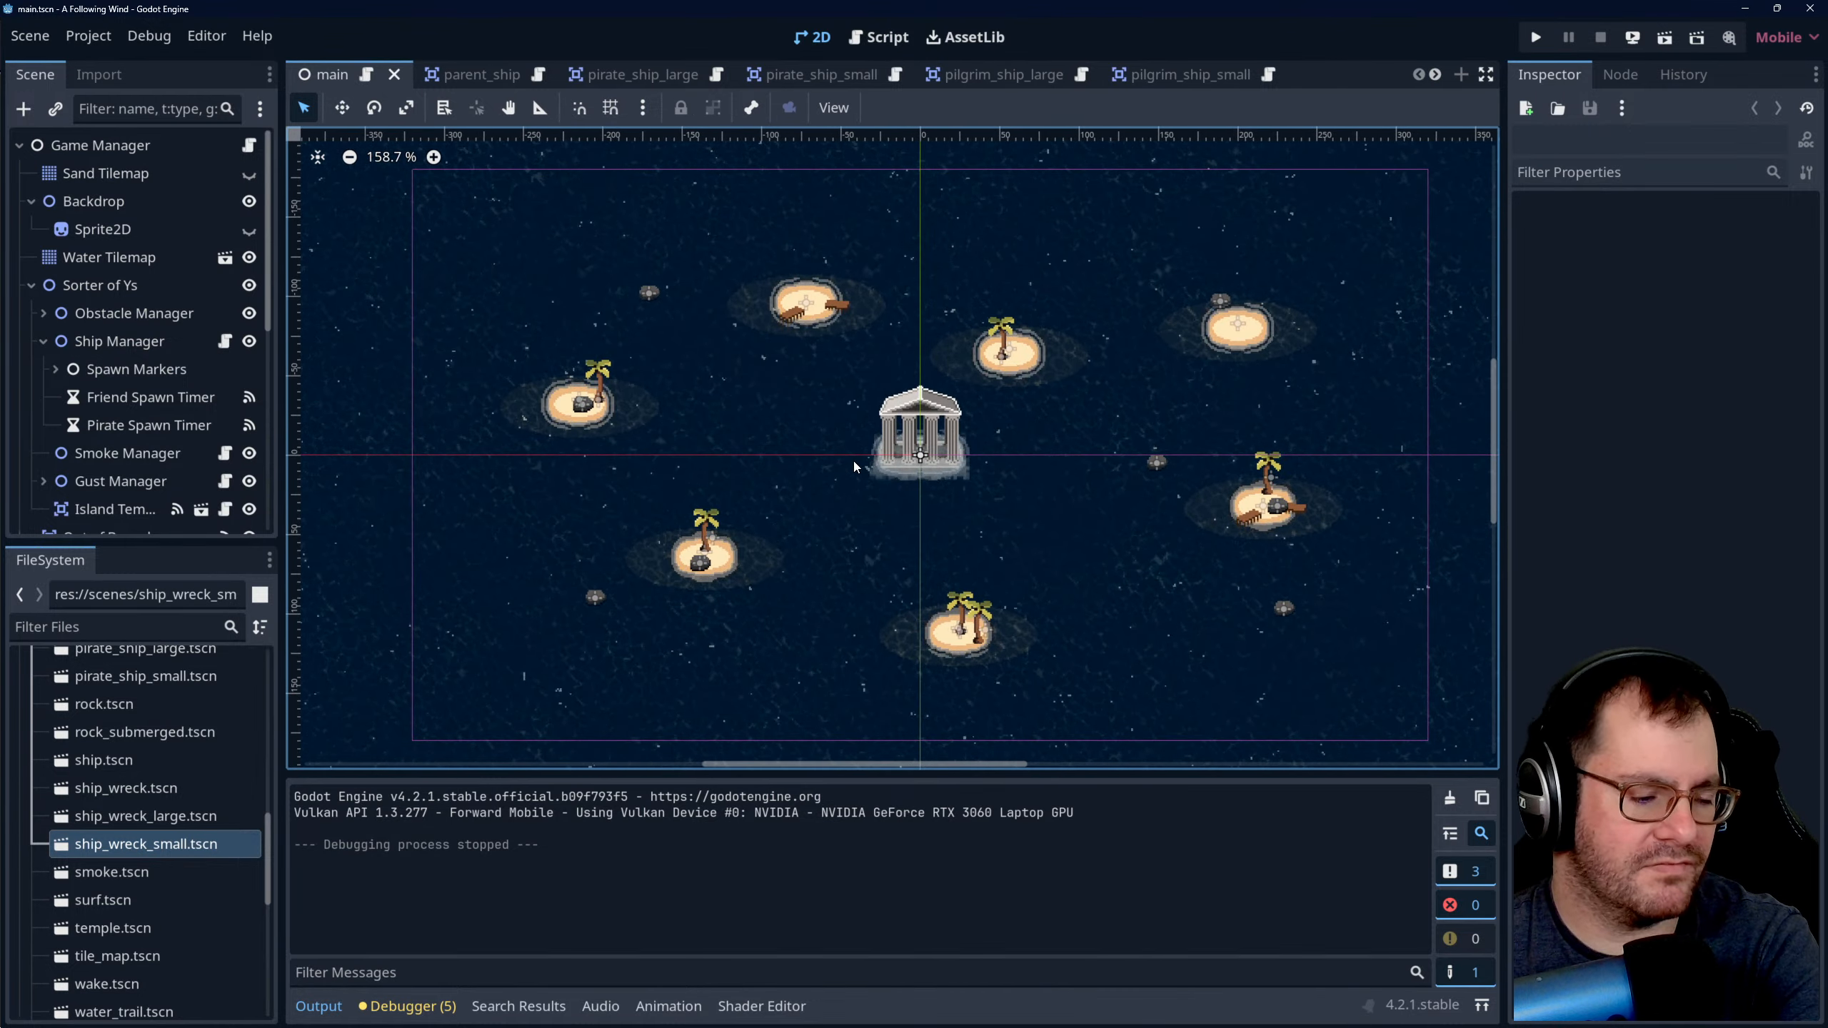
{"action": "mouse_move", "coordinate": [494, 84]}
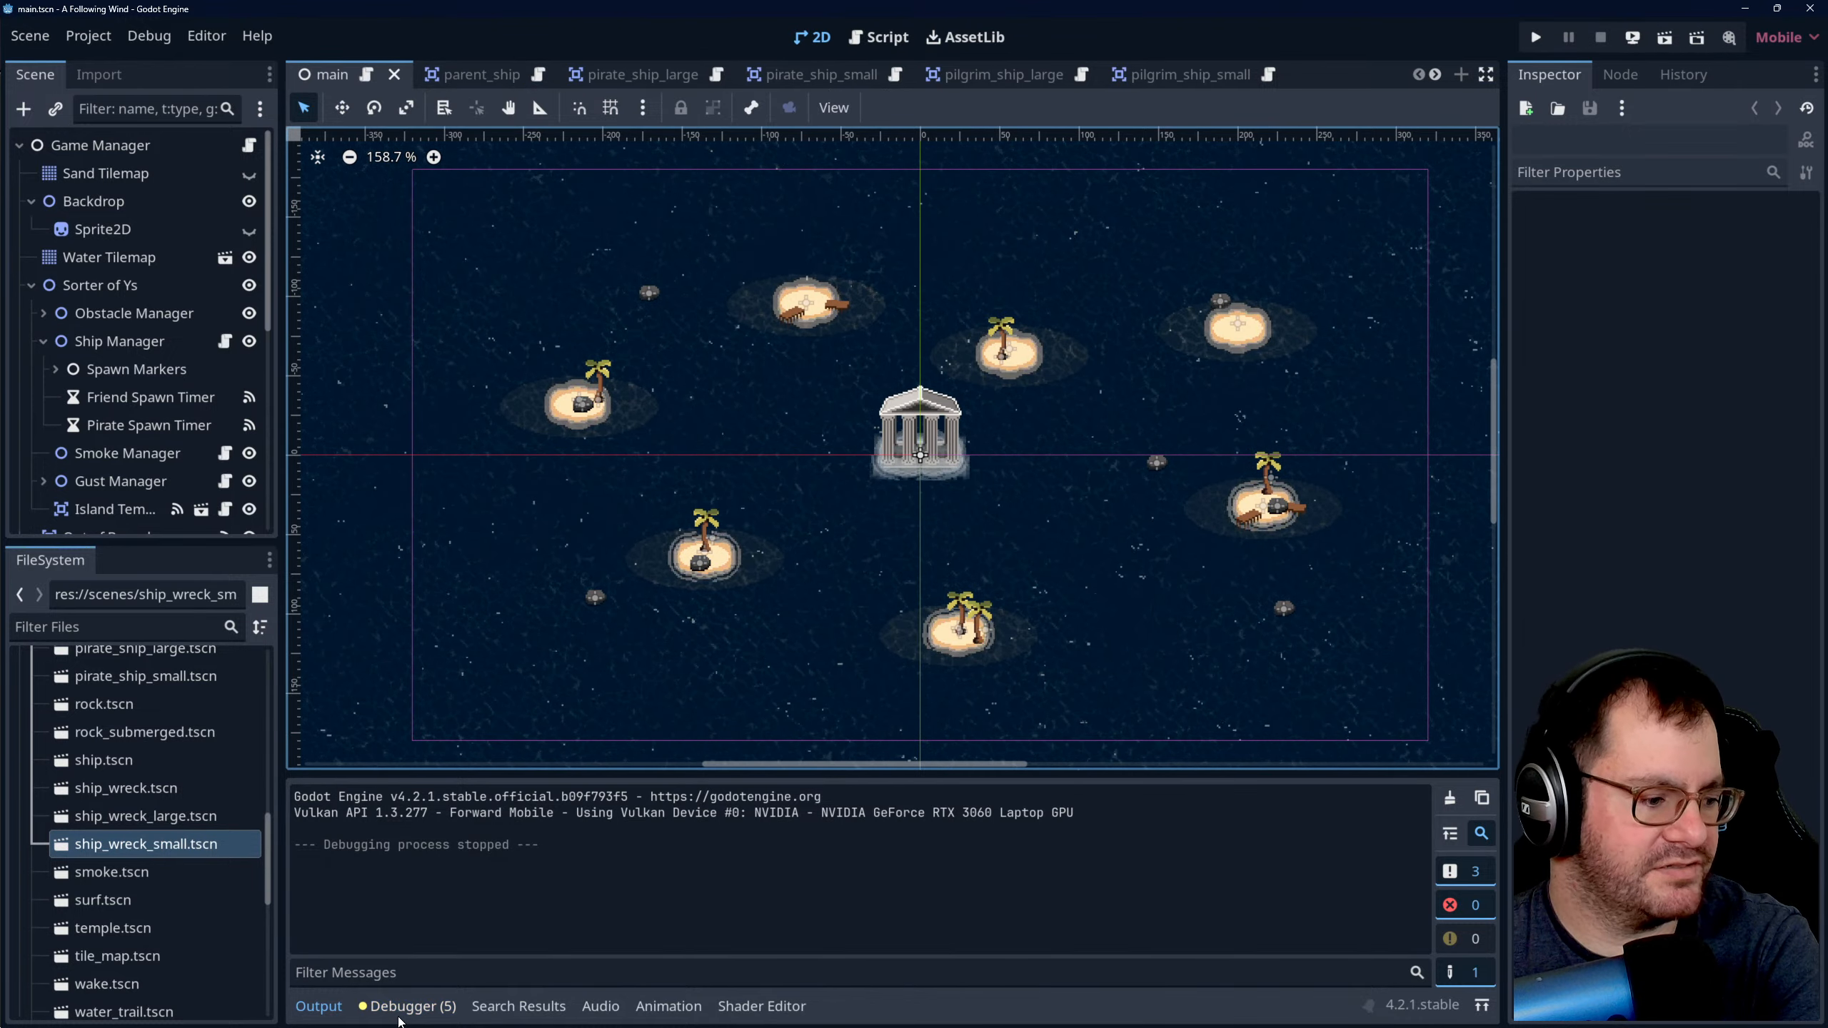
- Look through the game manager script and open friend_ship.gd to view its crash function
{"action": "left_click", "coordinate": [879, 36]}
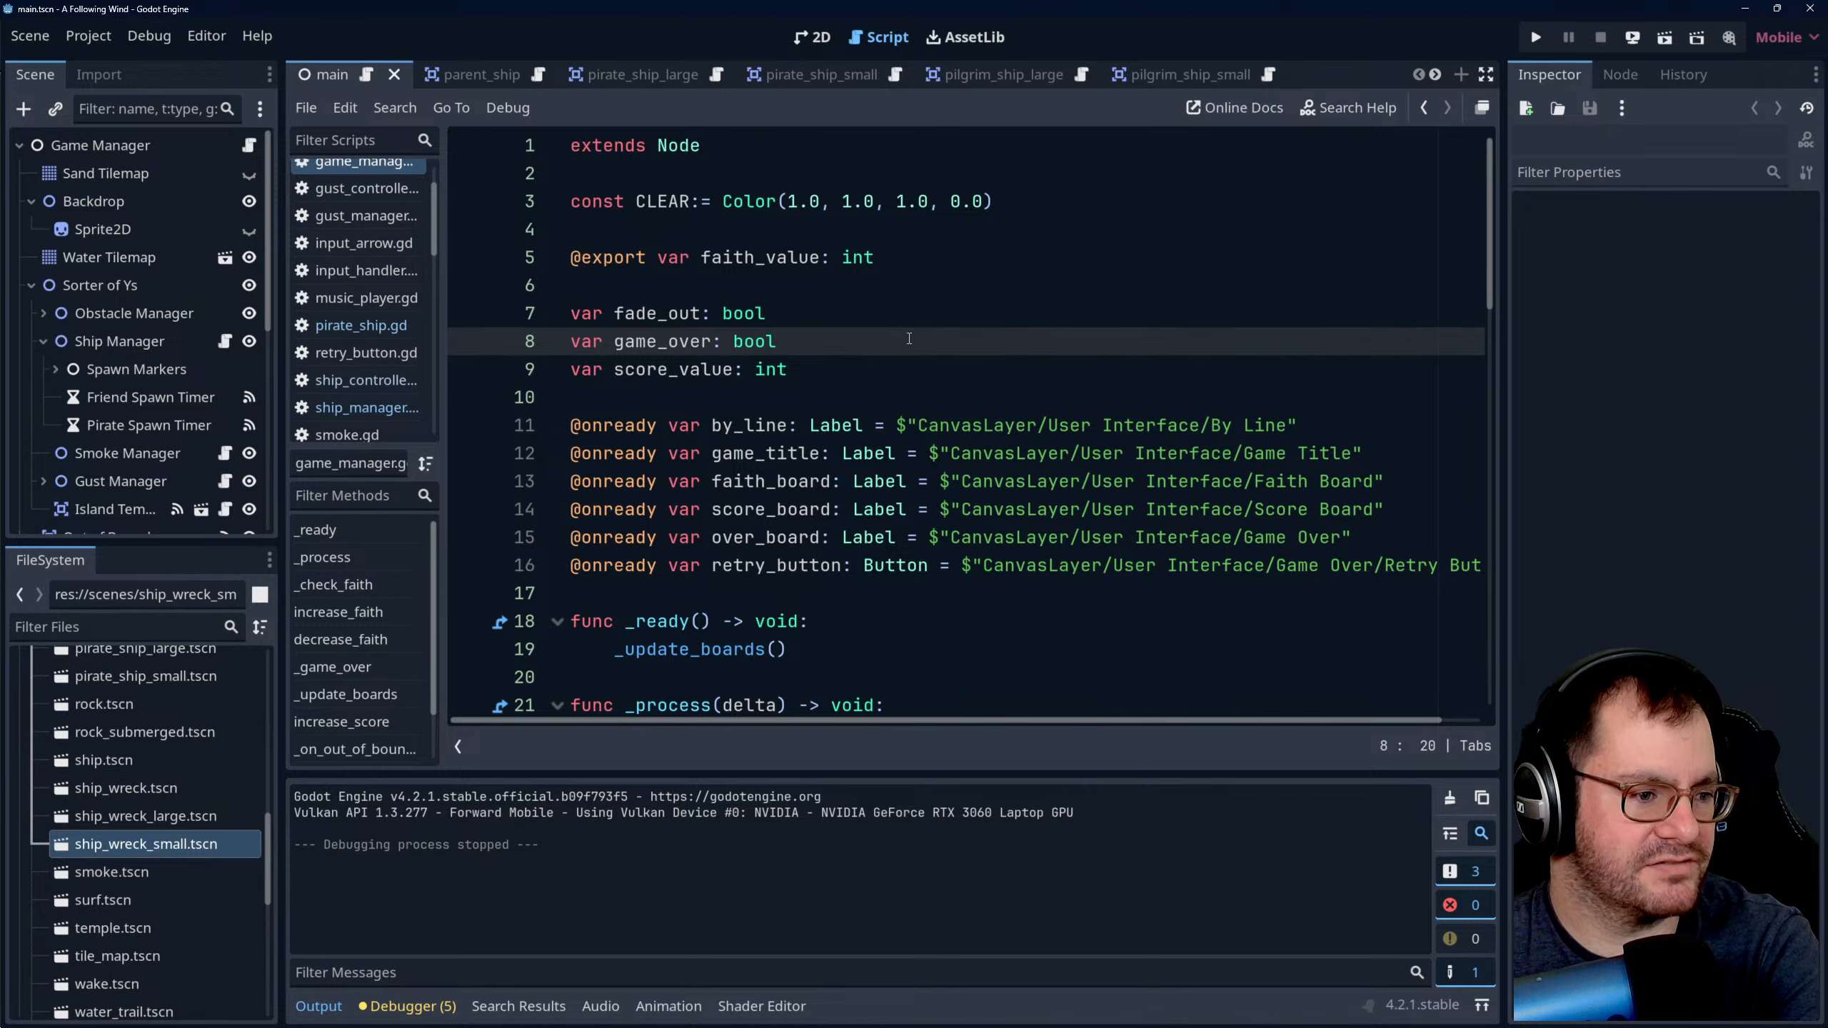
{"action": "scroll", "coordinate": [914, 345], "scroll_direction": "down", "scroll_amount": 15}
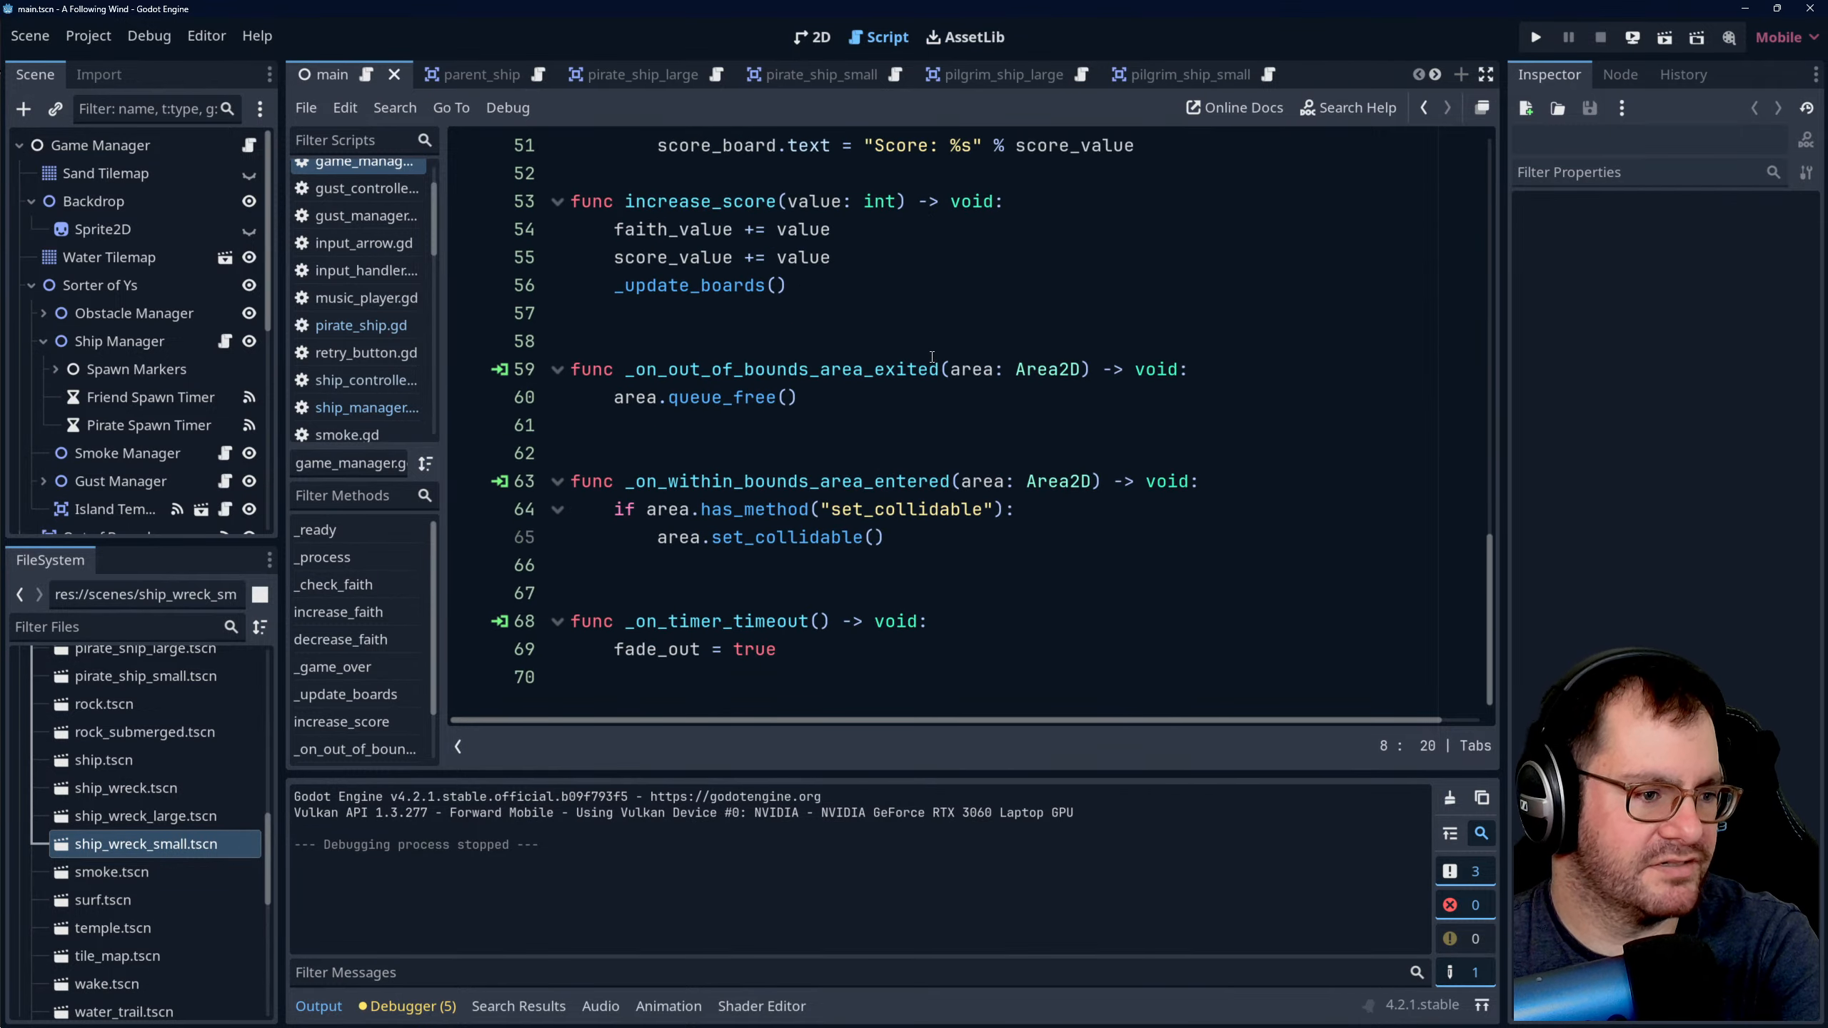
{"action": "scroll", "coordinate": [926, 337], "scroll_direction": "up", "scroll_amount": 15}
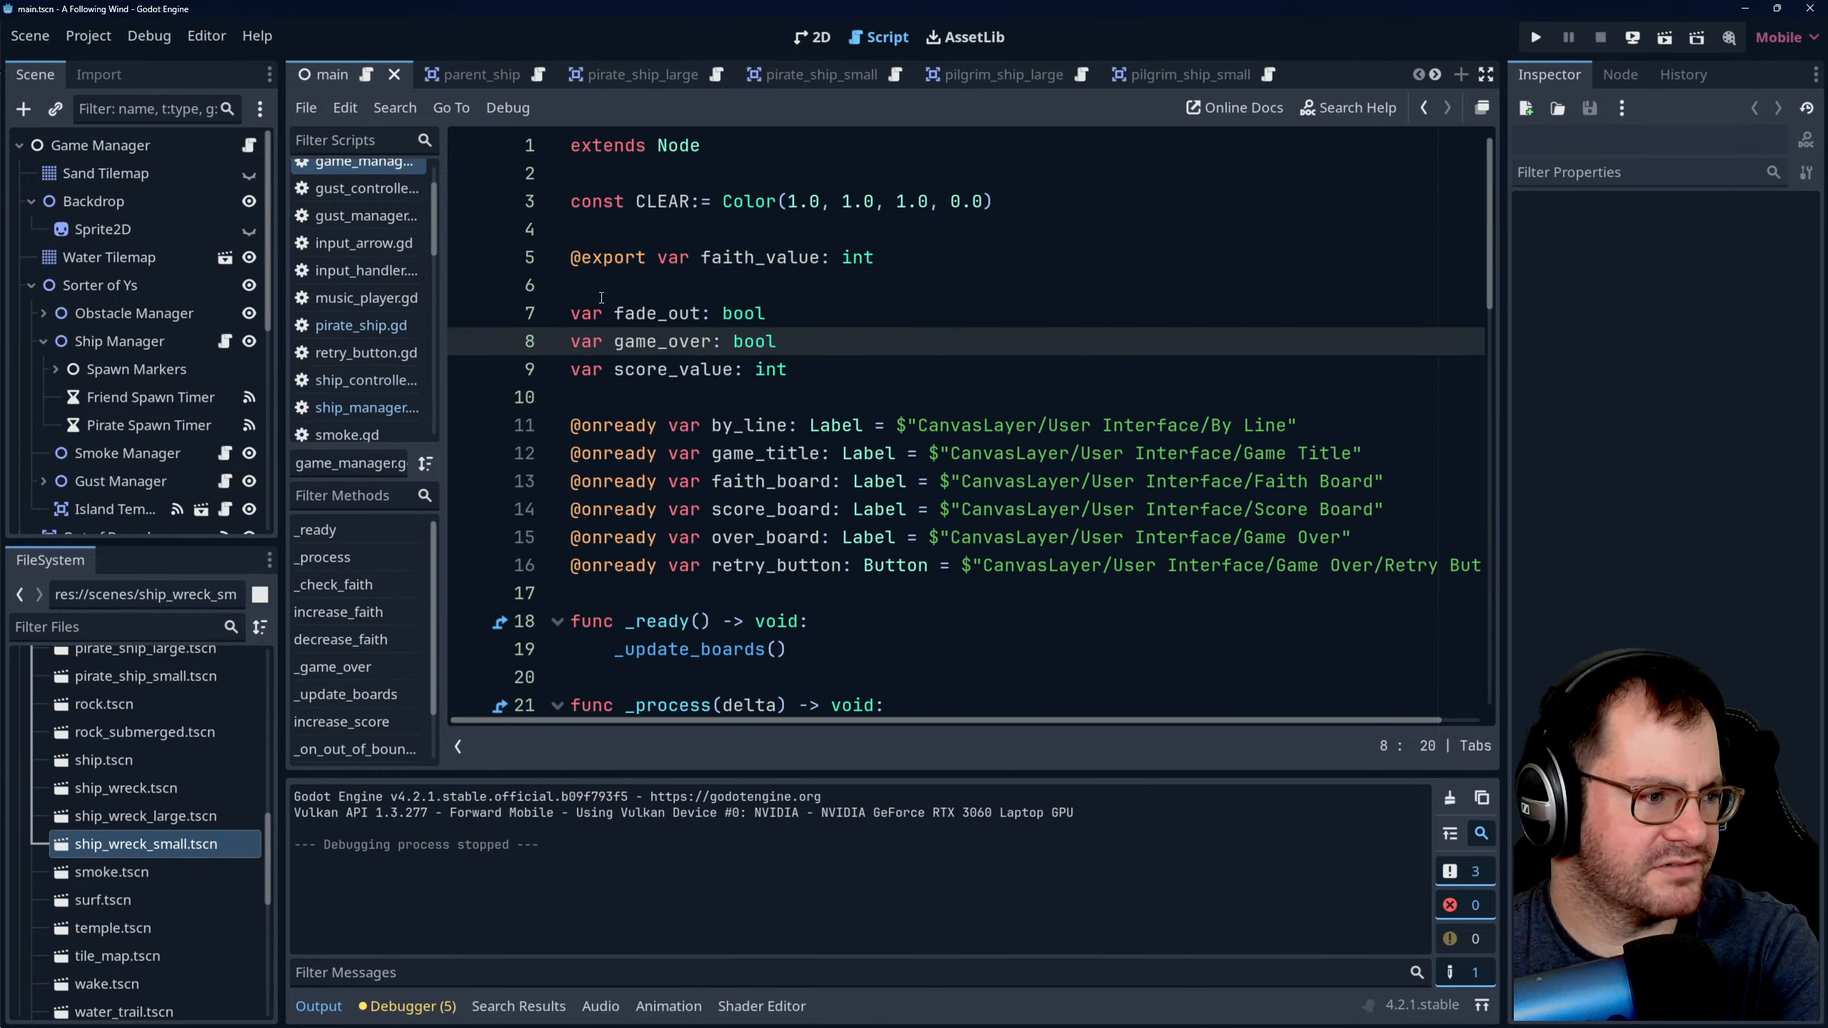
{"action": "scroll", "coordinate": [337, 287], "scroll_direction": "up", "scroll_amount": 2}
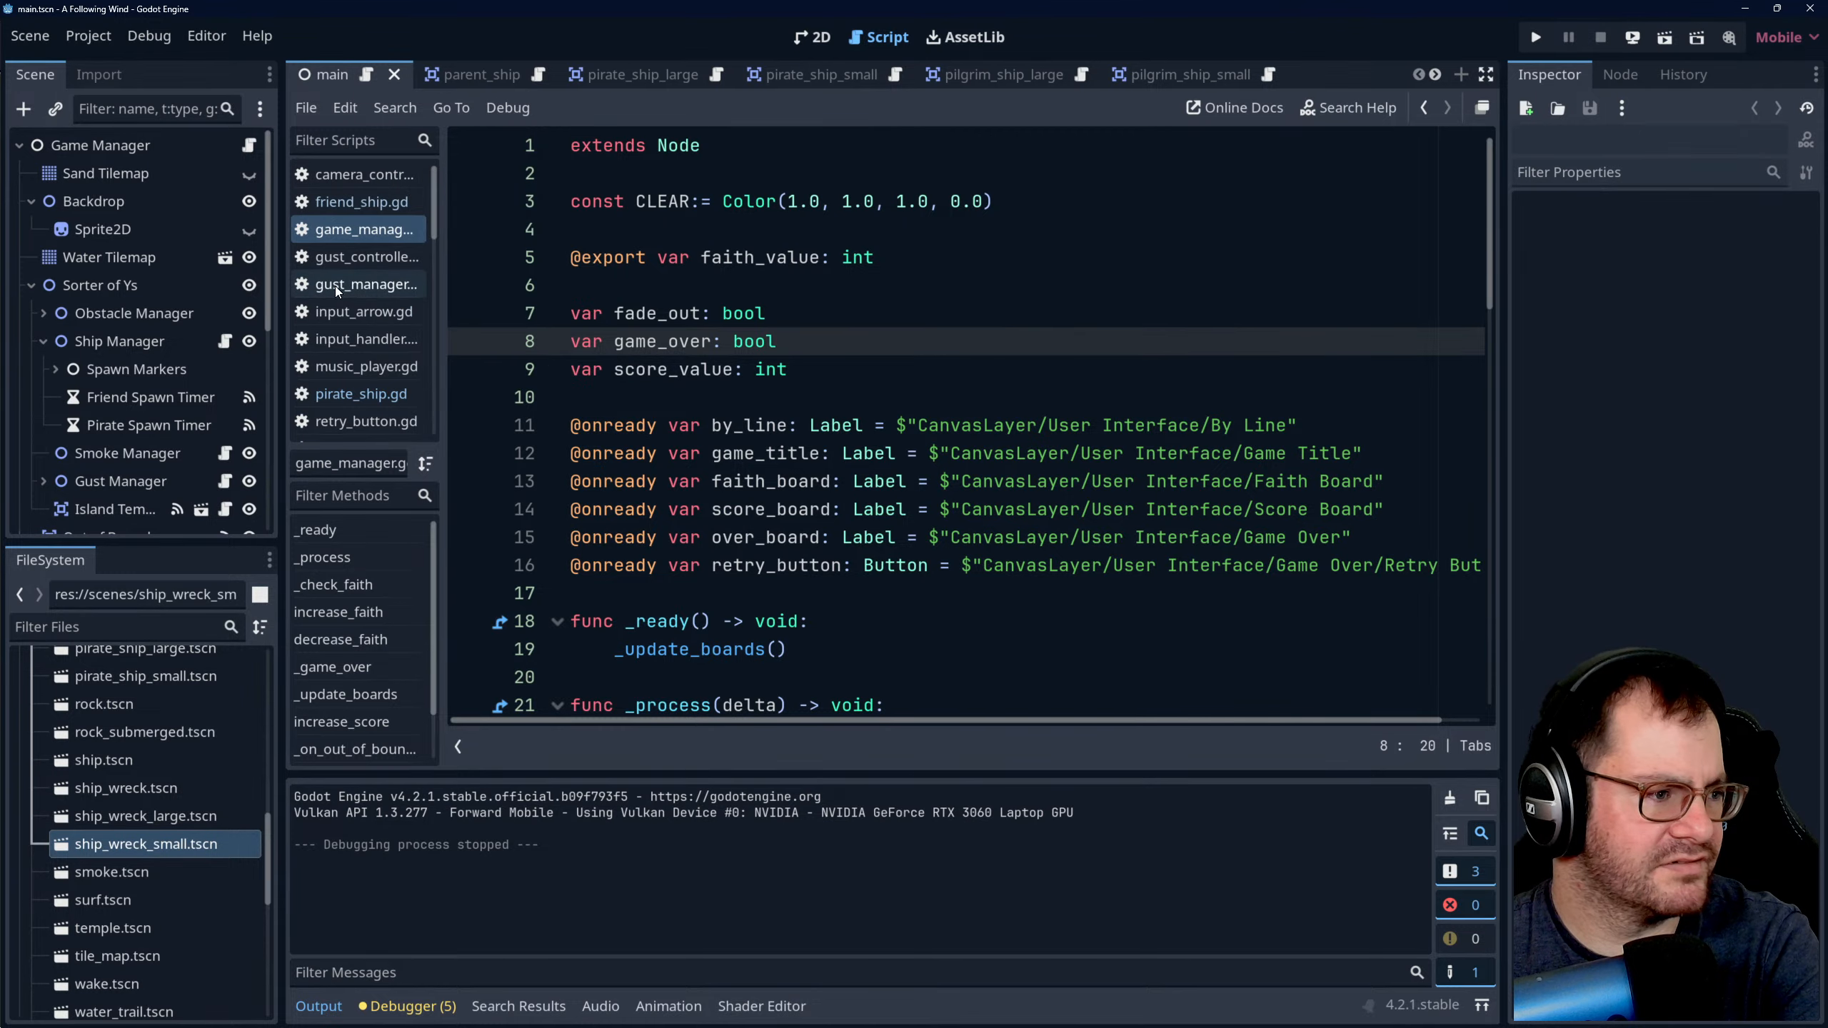
{"action": "left_click", "coordinate": [380, 201]}
- Switch to Aseprite and examine the ship_wreck_large.ase sprite's hull, mast and submerged sail up close
{"action": "mouse_move", "coordinate": [561, 1026]}
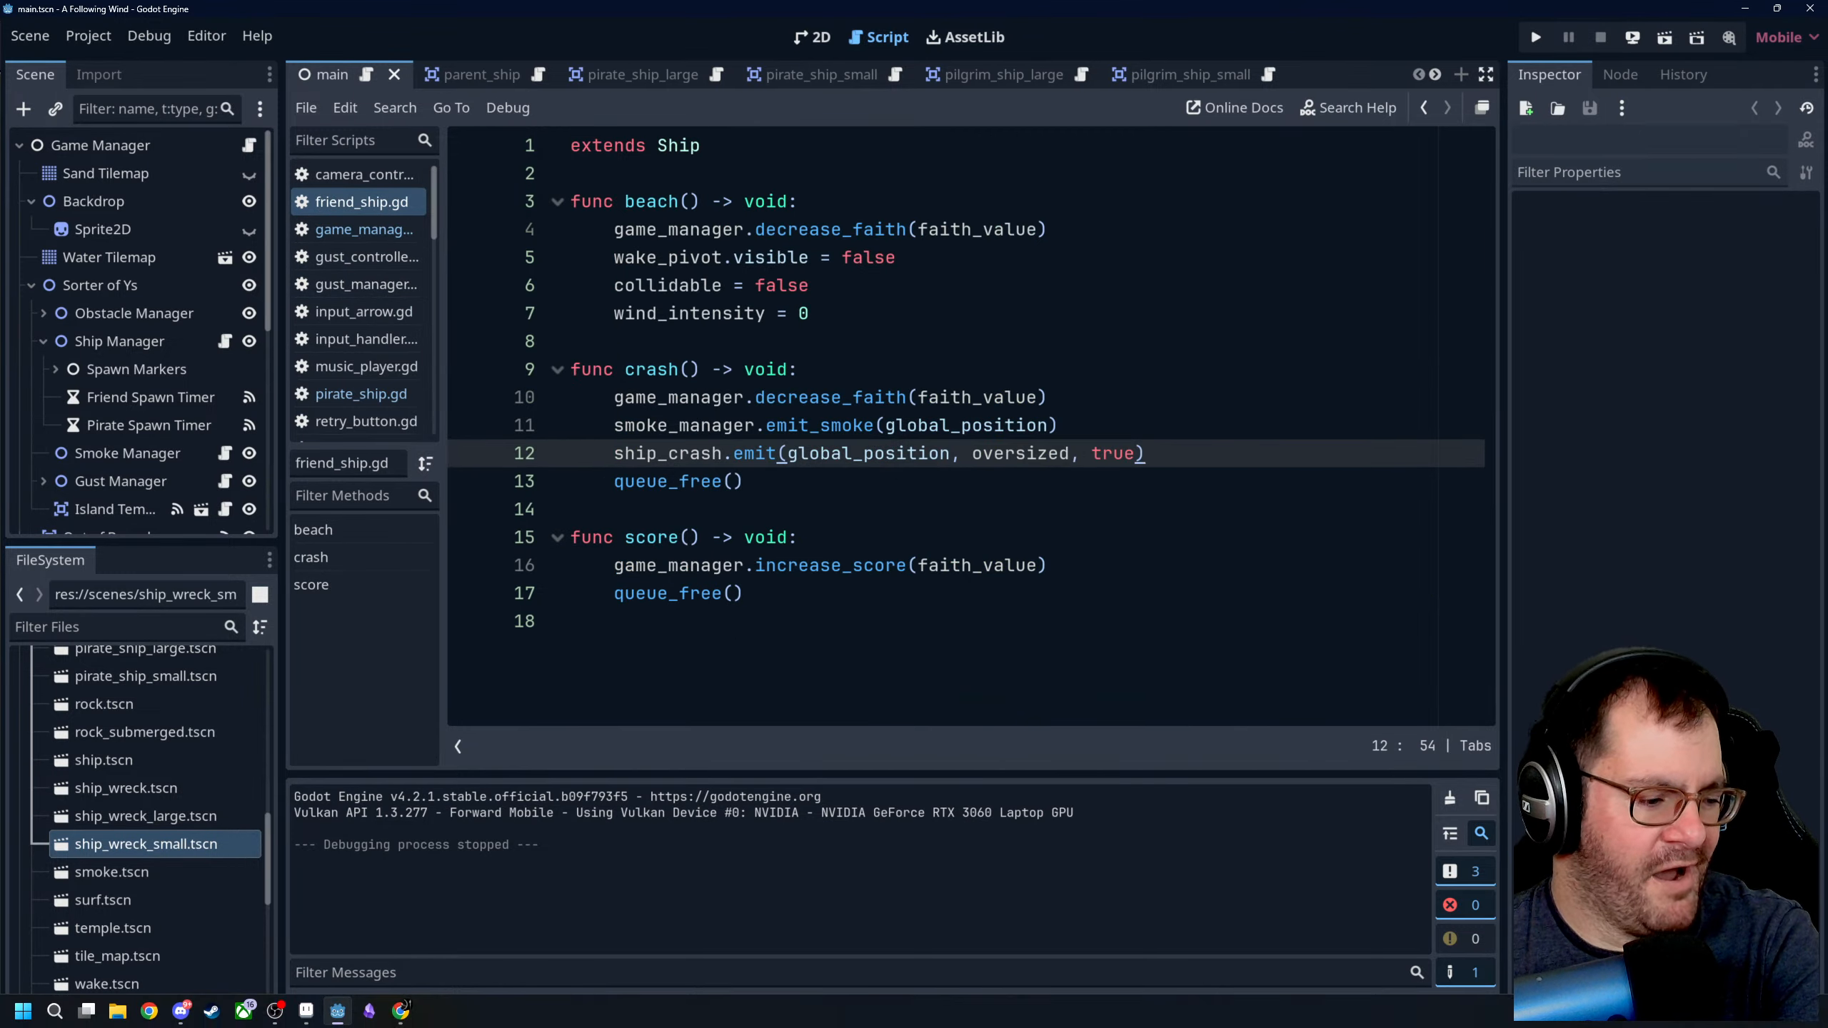
{"action": "left_click", "coordinate": [307, 1014]}
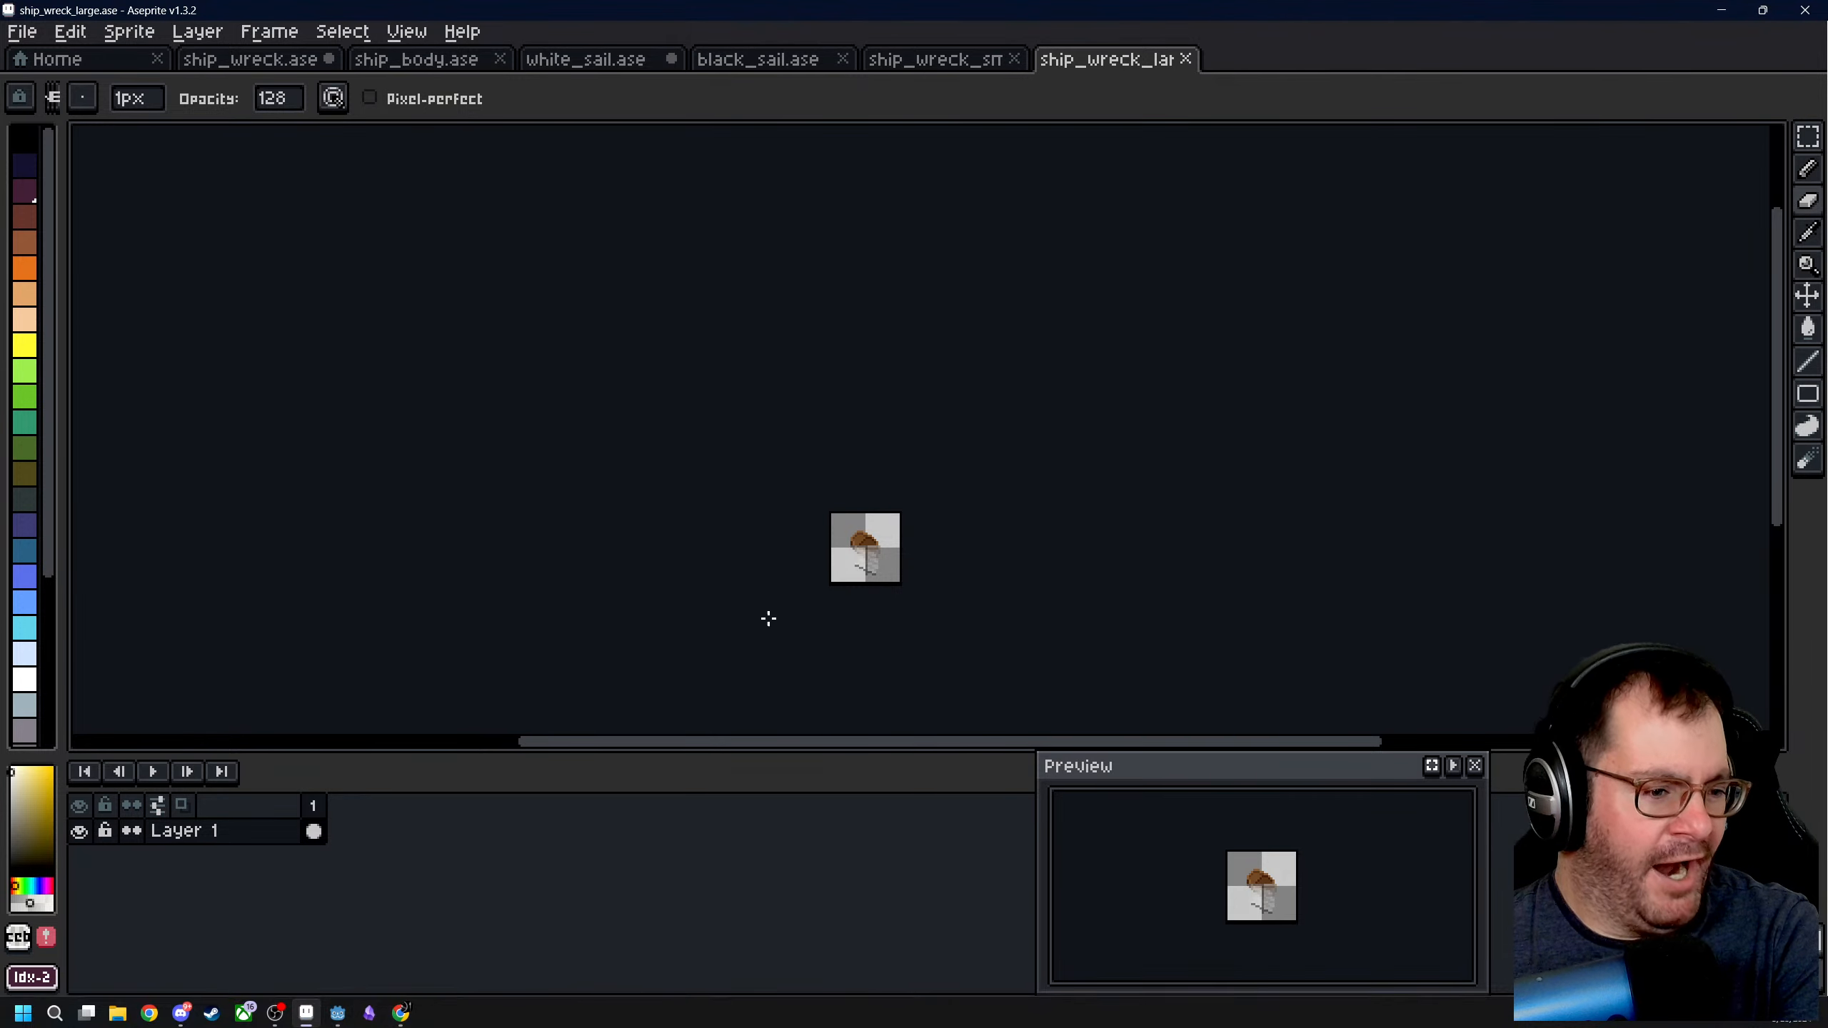
{"action": "scroll", "coordinate": [850, 588], "scroll_direction": "up", "scroll_amount": 5}
{"action": "scroll", "coordinate": [849, 588], "scroll_direction": "up", "scroll_amount": 1}
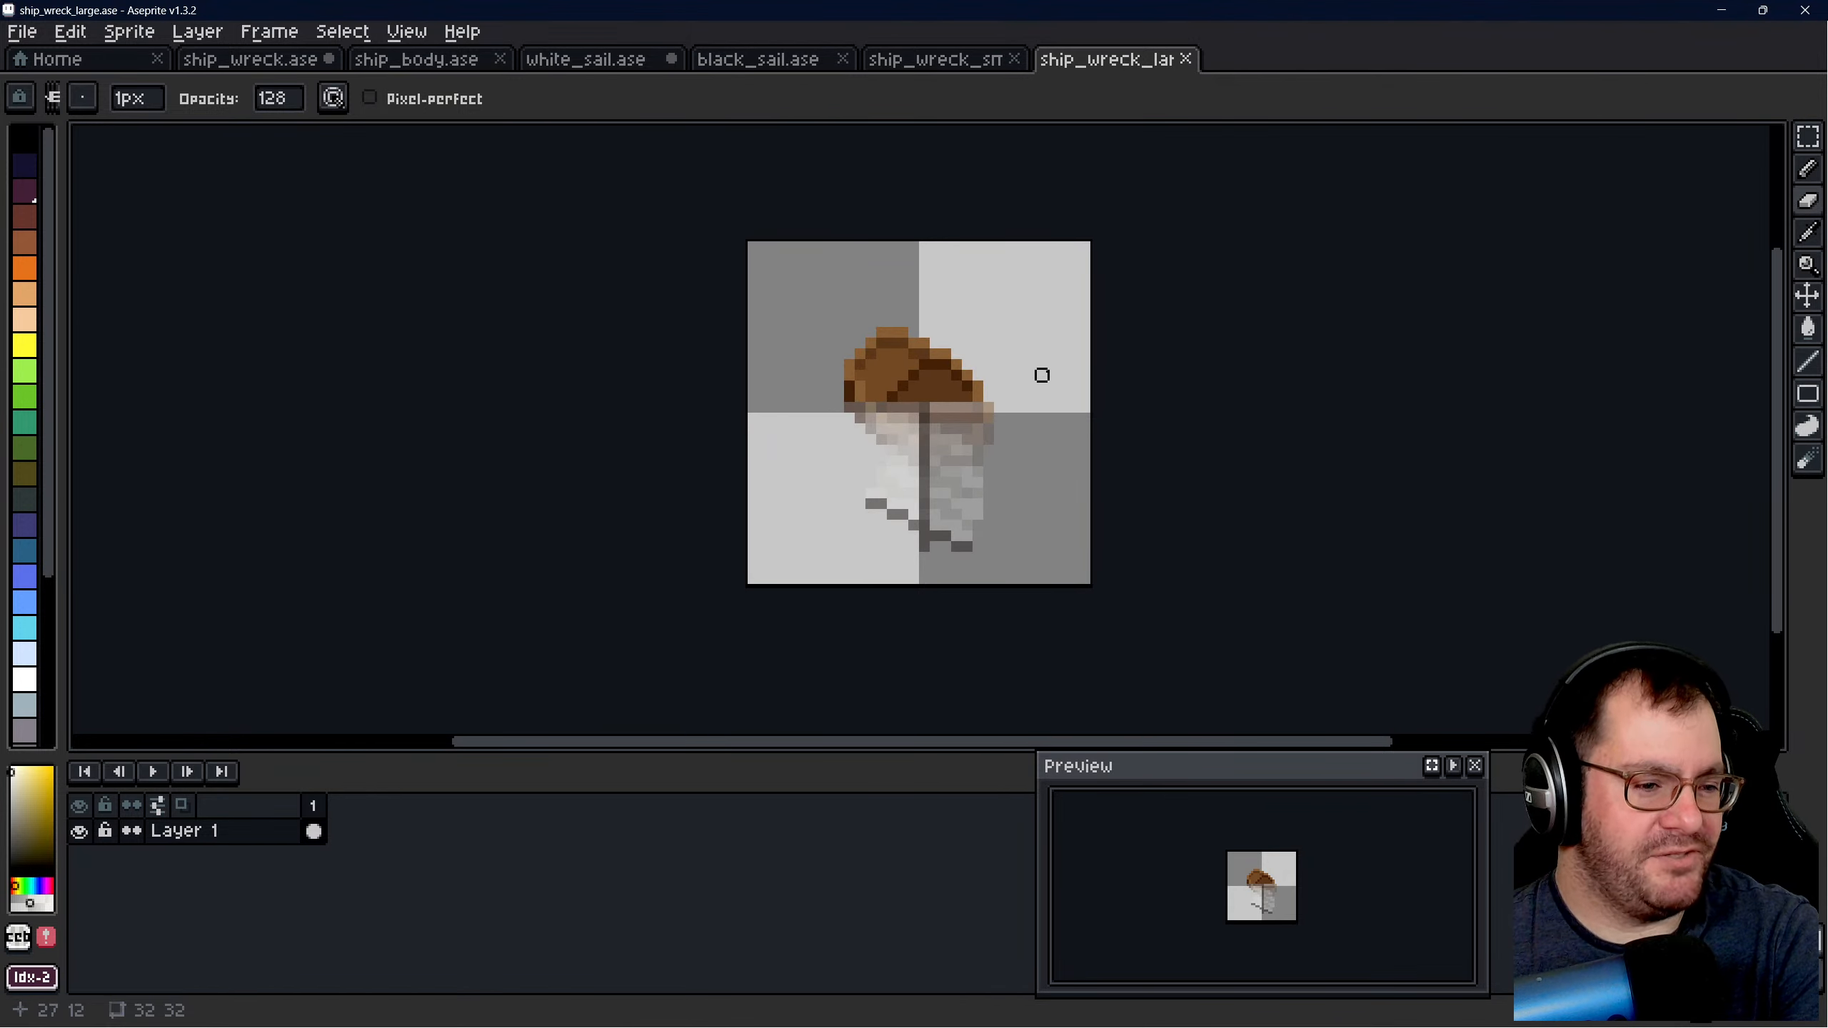
{"action": "scroll", "coordinate": [940, 412], "scroll_direction": "up", "scroll_amount": 1}
{"action": "scroll", "coordinate": [935, 551], "scroll_direction": "up", "scroll_amount": 3}
{"action": "scroll", "coordinate": [910, 317], "scroll_direction": "down", "scroll_amount": 2}
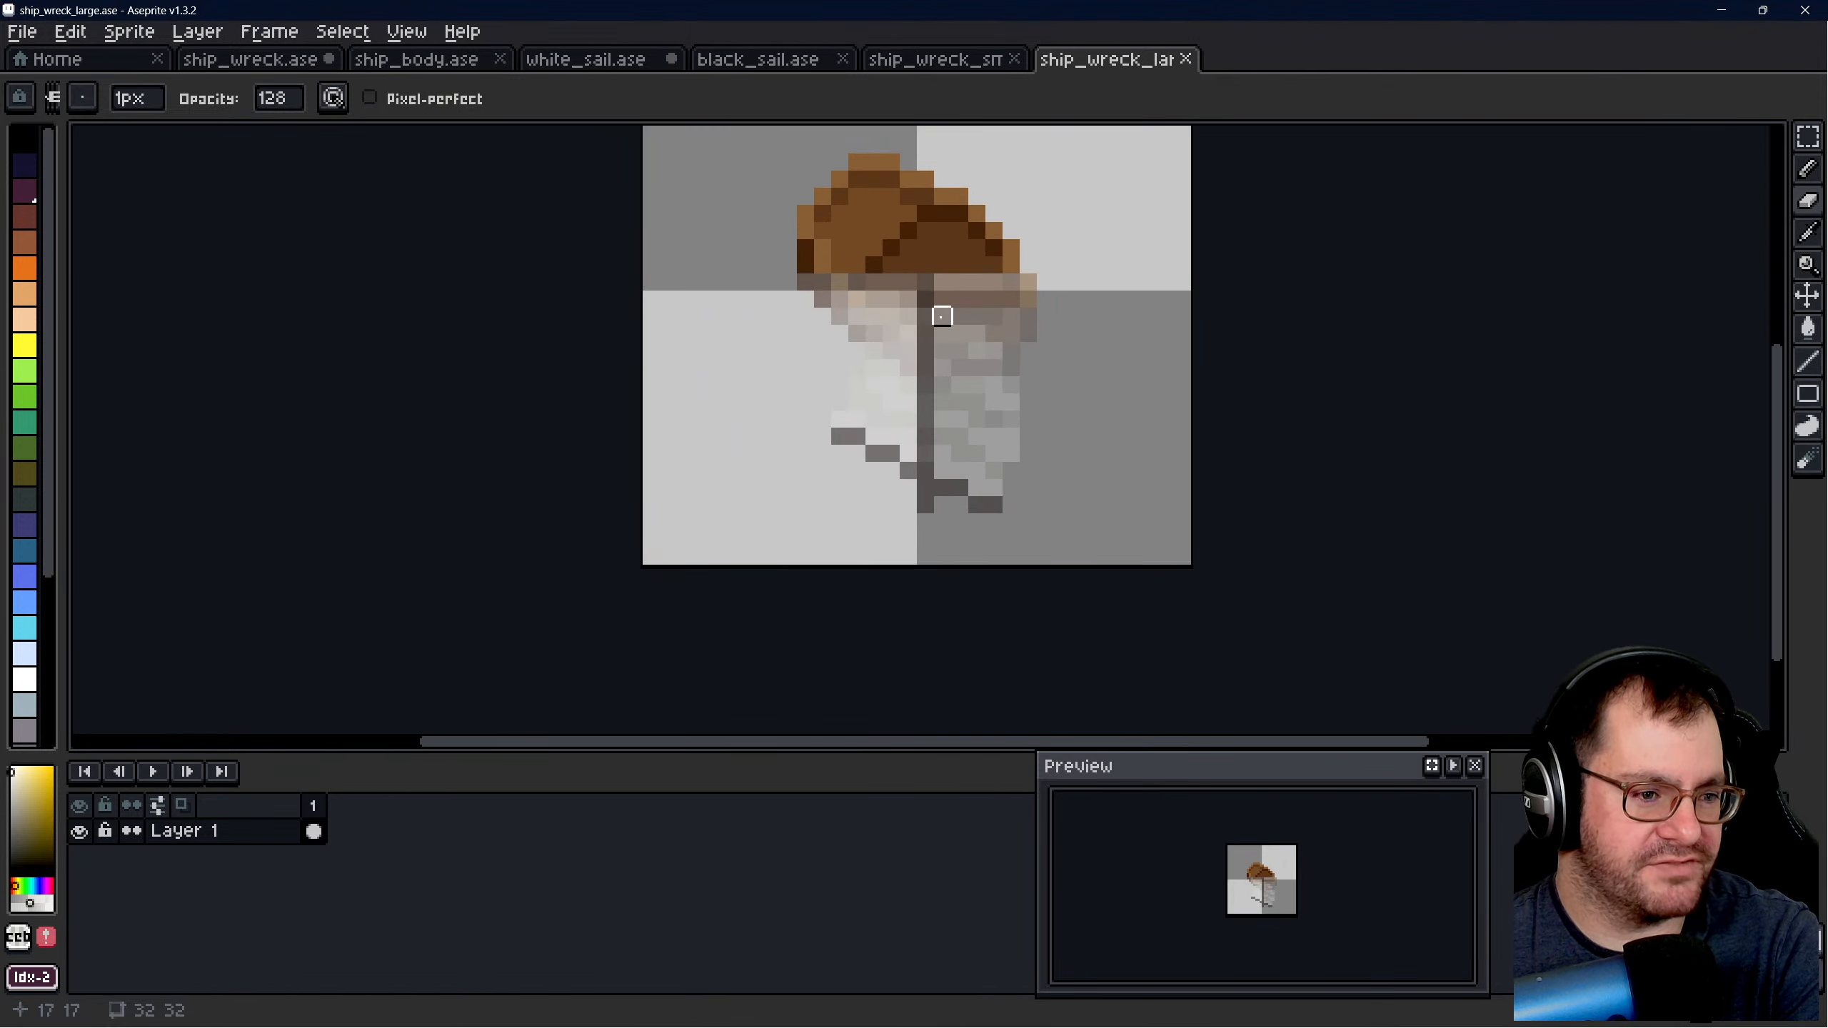
{"action": "scroll", "coordinate": [914, 310], "scroll_direction": "down", "scroll_amount": 1}
{"action": "scroll", "coordinate": [910, 306], "scroll_direction": "up", "scroll_amount": 1}
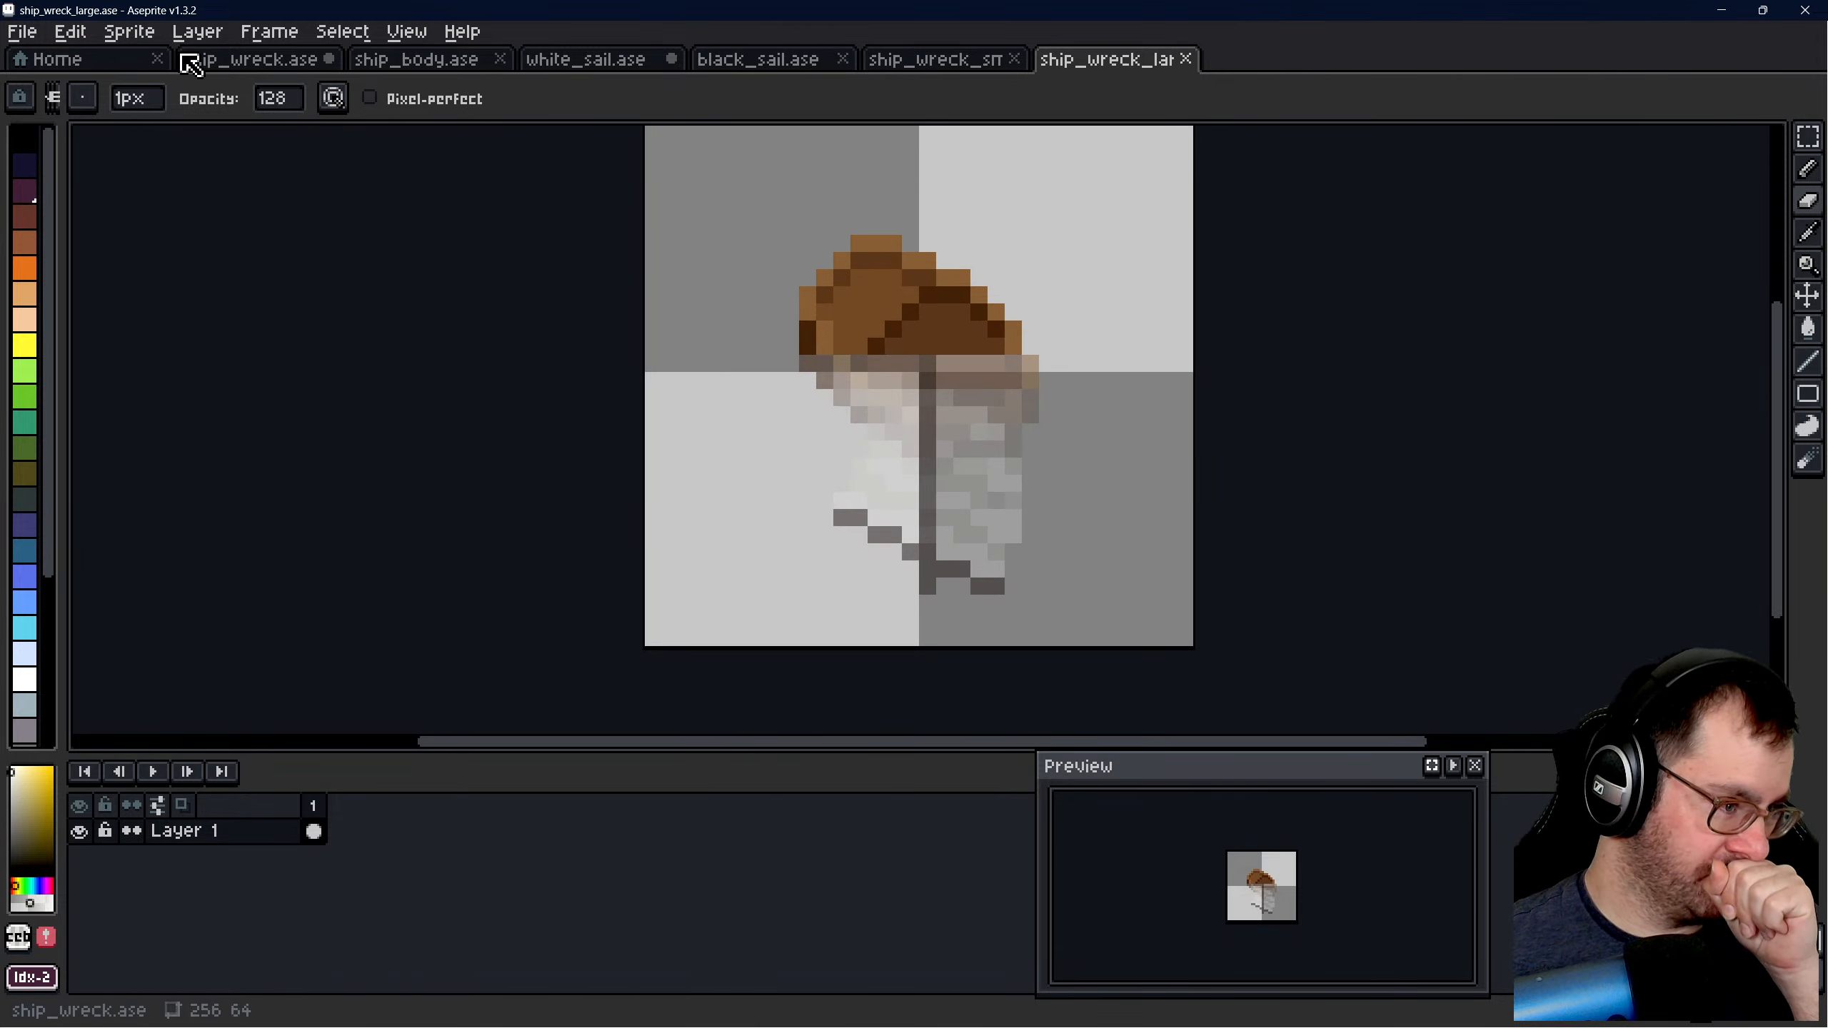
- Compare the sunken ship in ship_wreck.ase with the ship_wreck_small.ase and ship_wreck_large.ase sprites
{"action": "left_click", "coordinate": [216, 60]}
{"action": "scroll", "coordinate": [961, 287], "scroll_direction": "down", "scroll_amount": 2}
{"action": "scroll", "coordinate": [1029, 335], "scroll_direction": "down", "scroll_amount": 1}
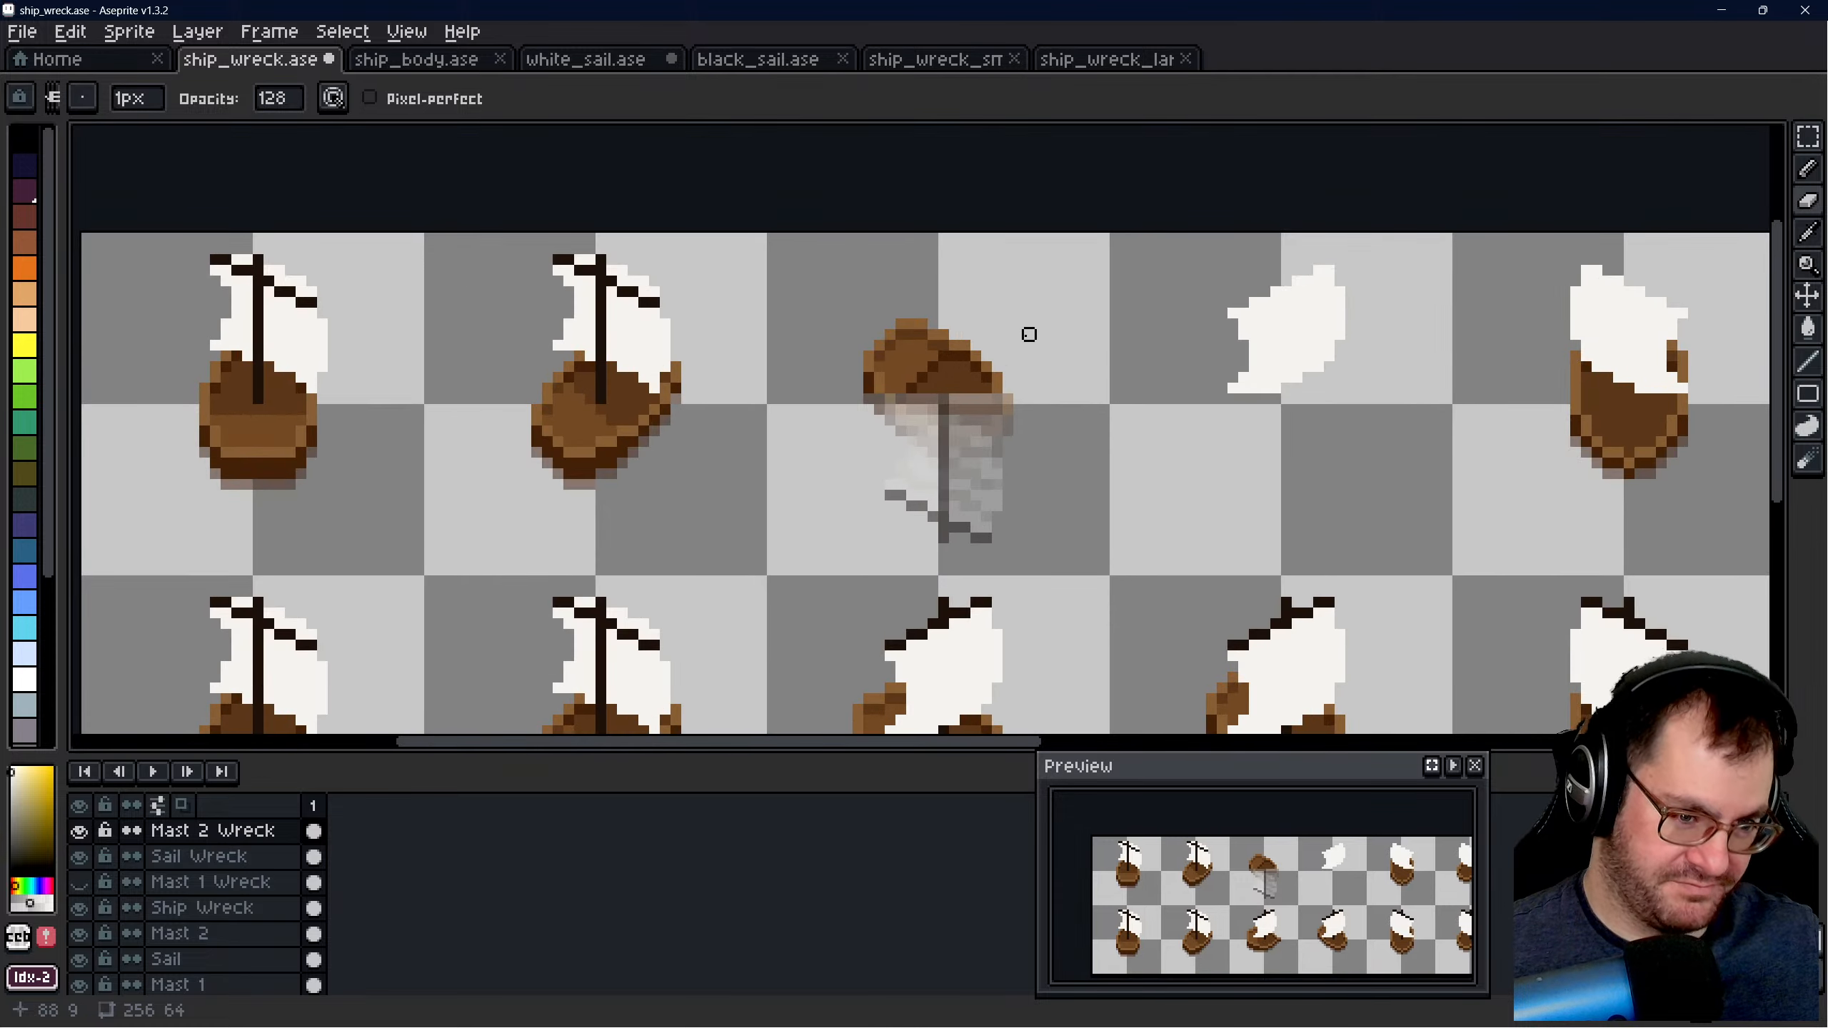
{"action": "scroll", "coordinate": [761, 398], "scroll_direction": "down", "scroll_amount": 1}
{"action": "scroll", "coordinate": [1042, 435], "scroll_direction": "up", "scroll_amount": 2}
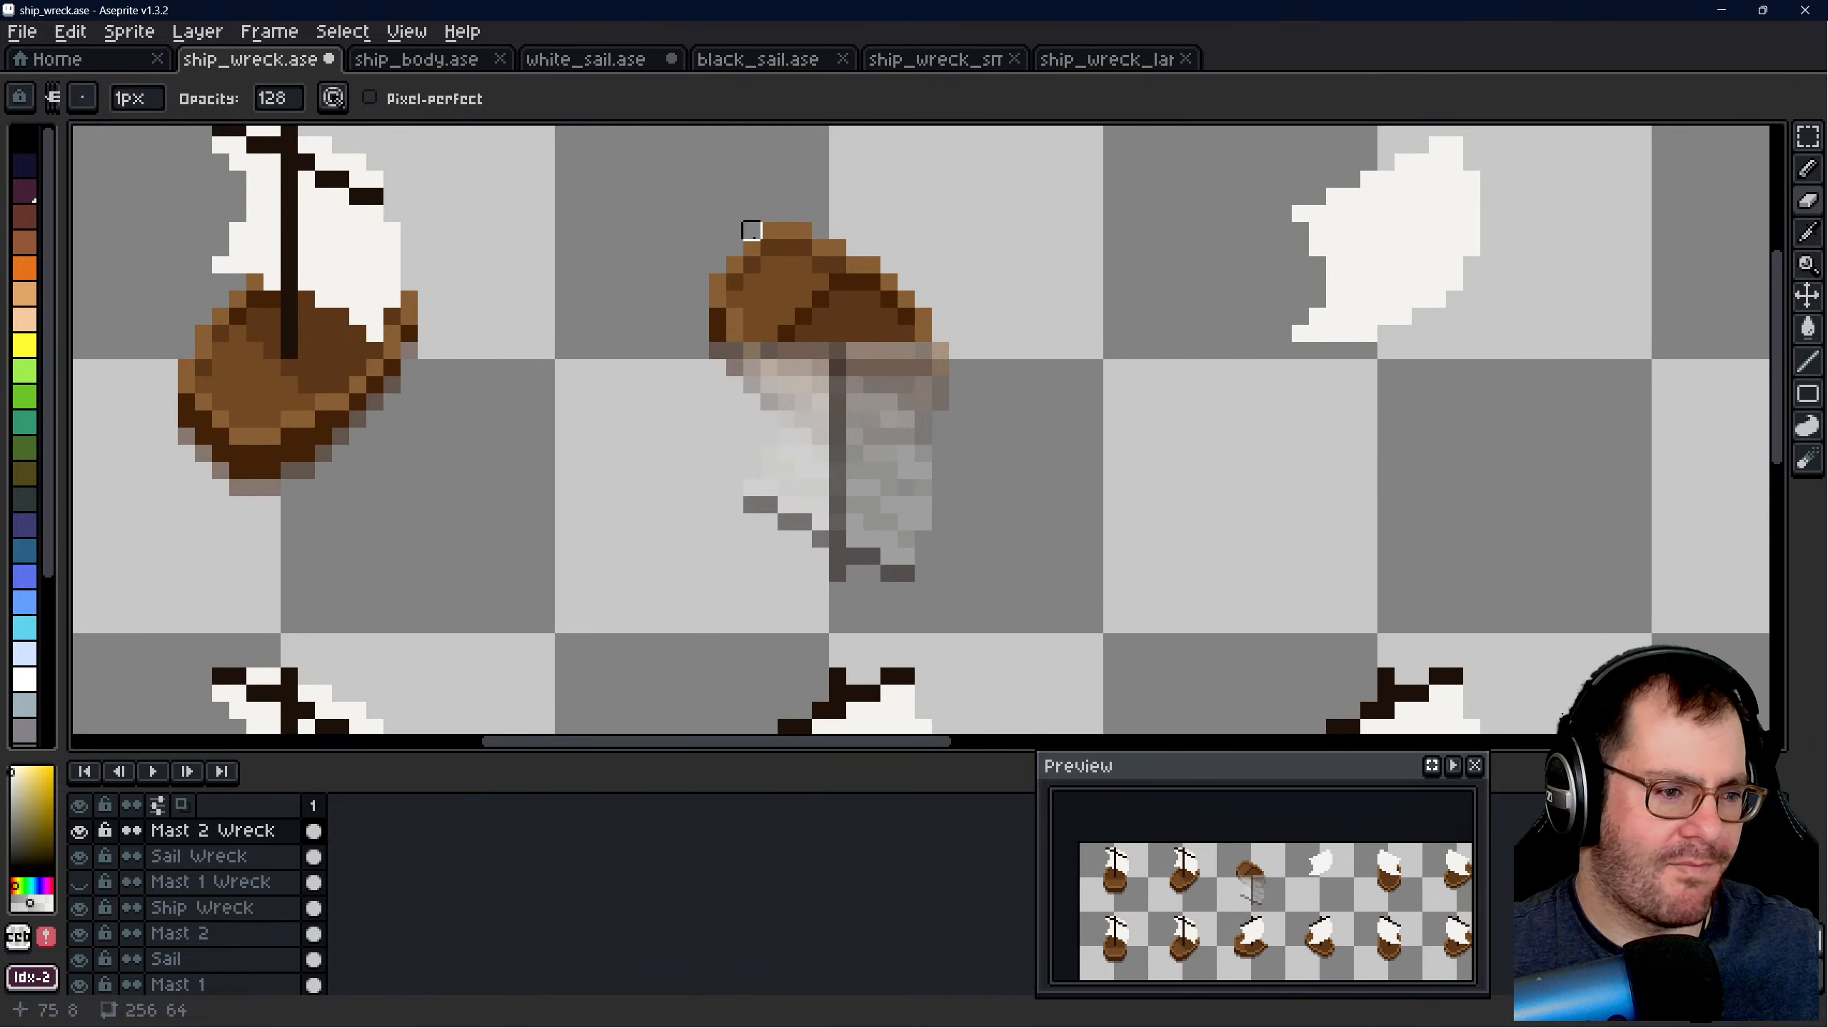
{"action": "left_click", "coordinate": [946, 64]}
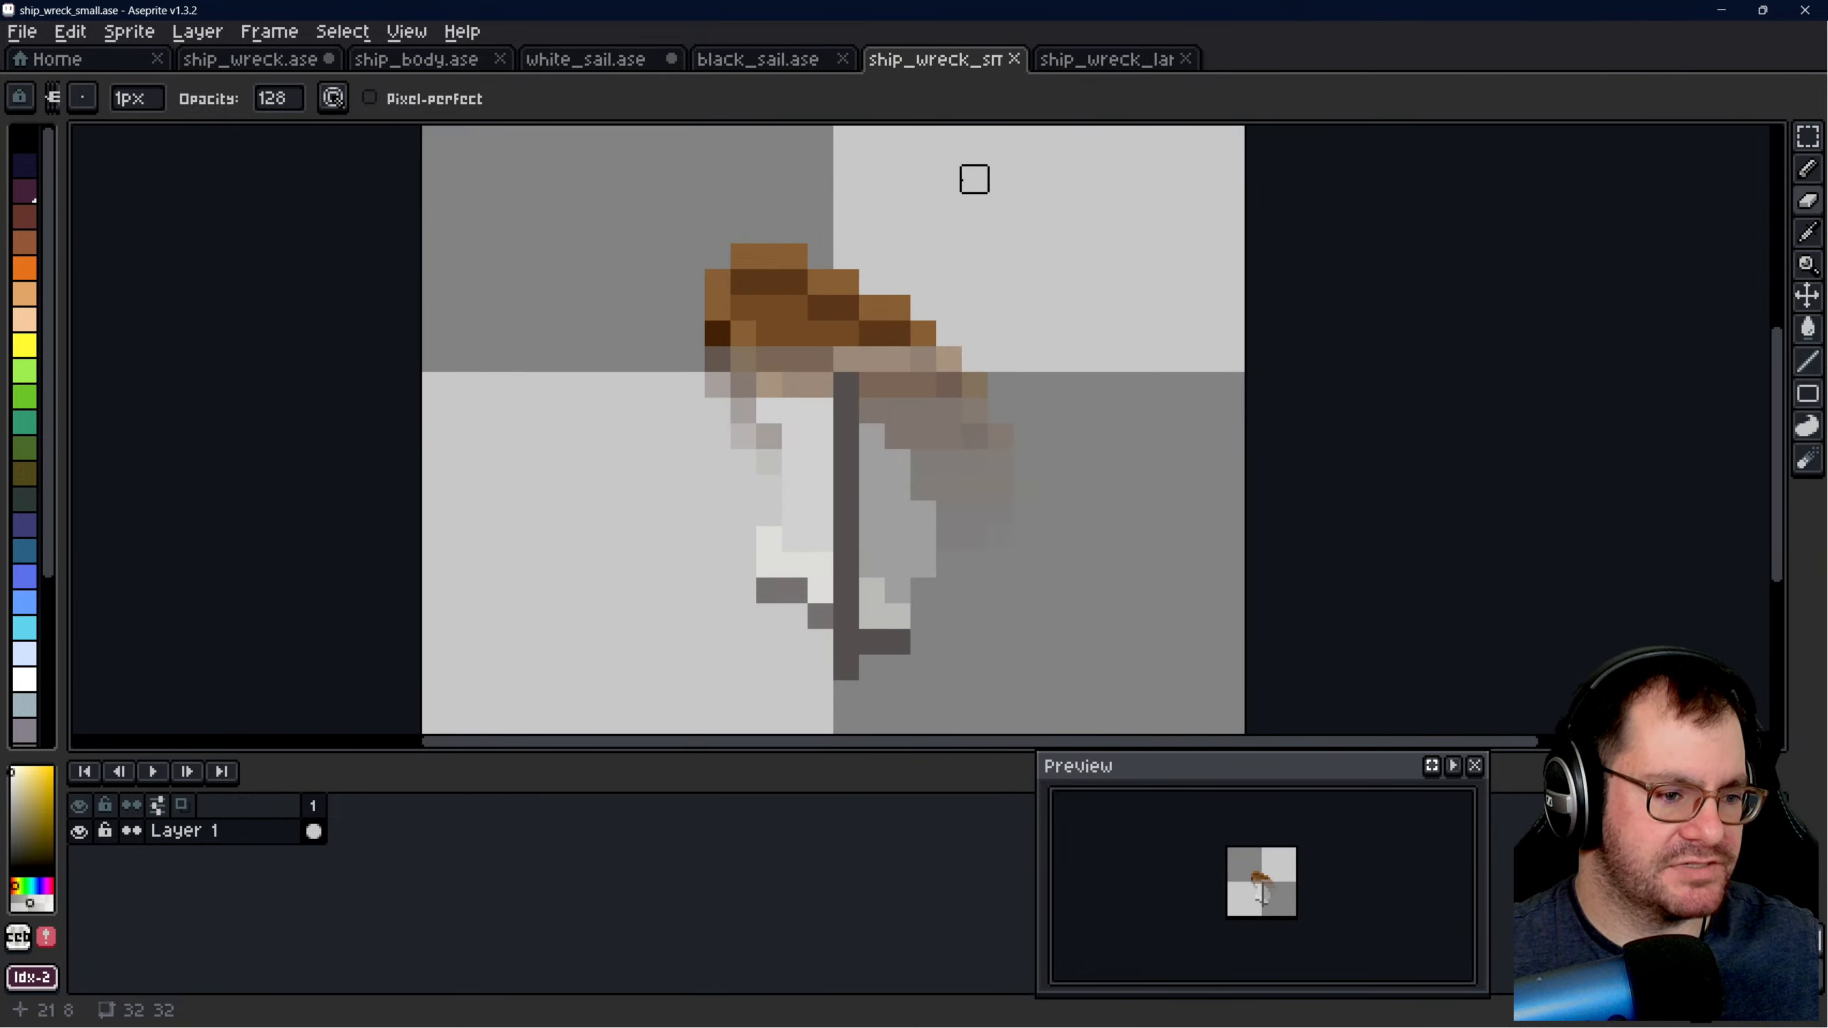
{"action": "left_click", "coordinate": [1090, 60]}
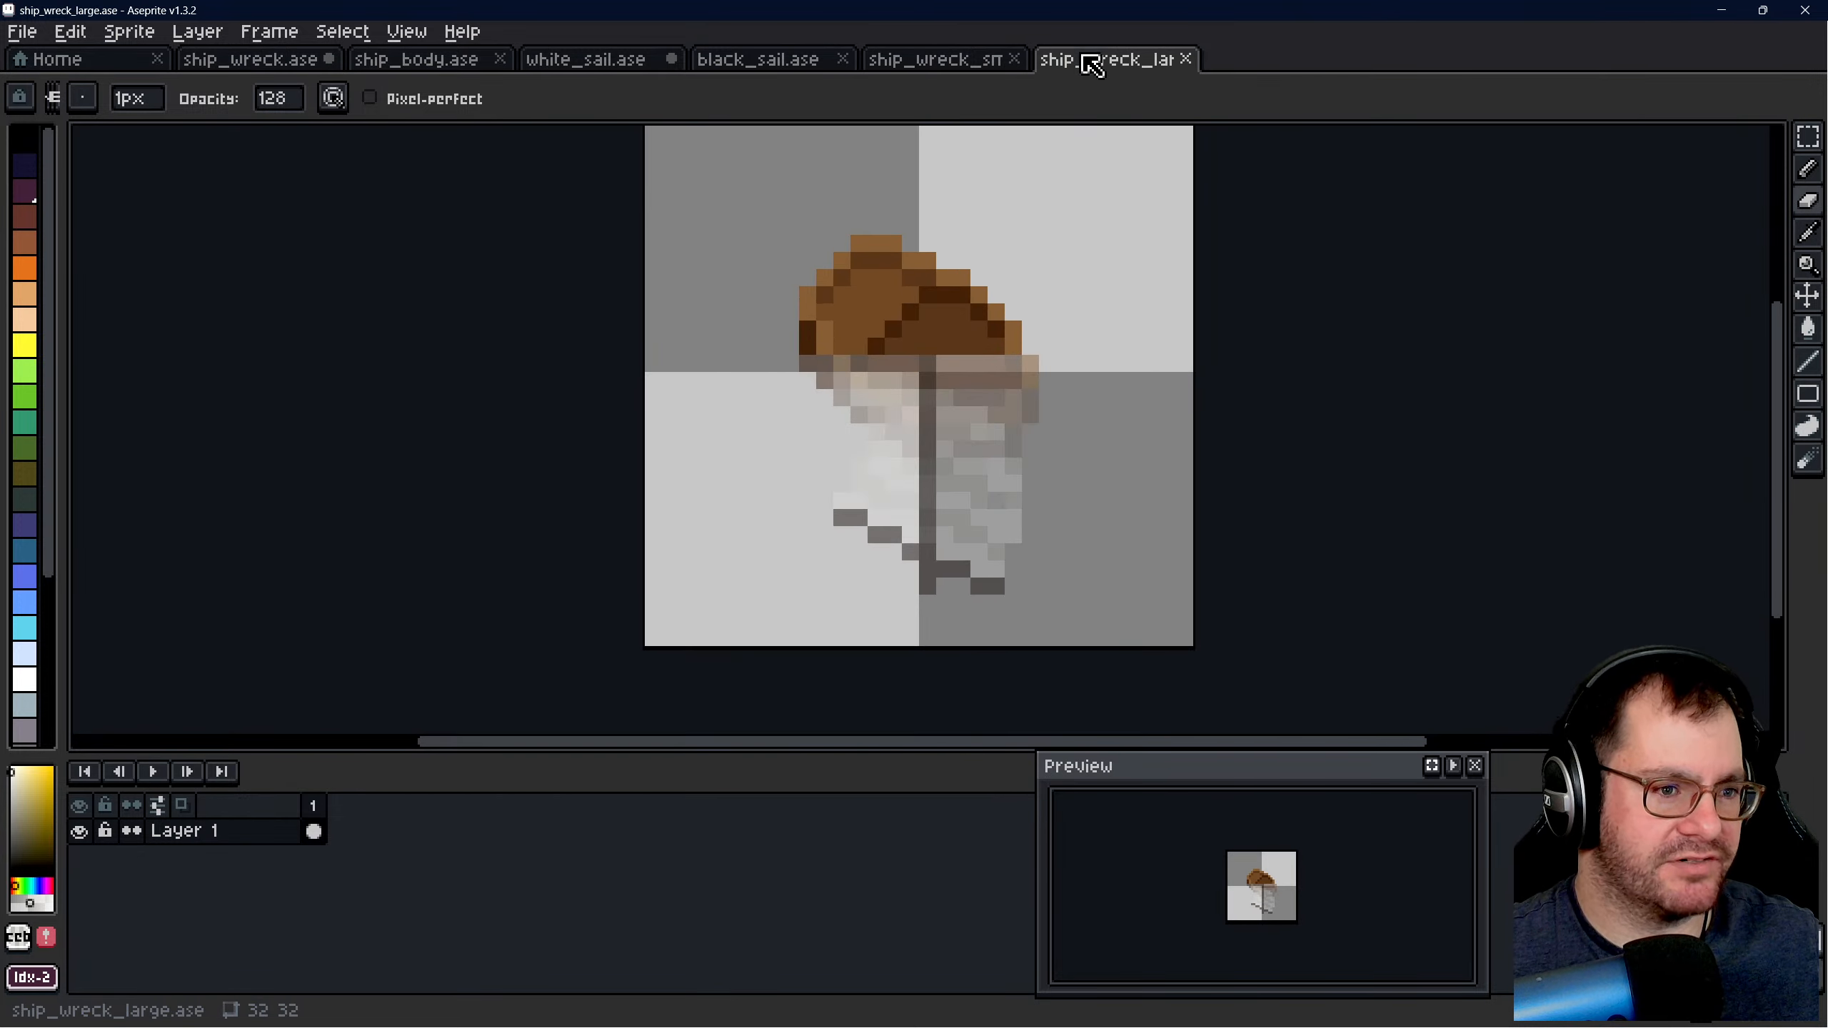
- Open ship_wreck_test.ase and clear the entire 32 by 32 canvas of its flattened wreck artwork
{"action": "left_click", "coordinate": [101, 67]}
{"action": "left_click", "coordinate": [220, 378]}
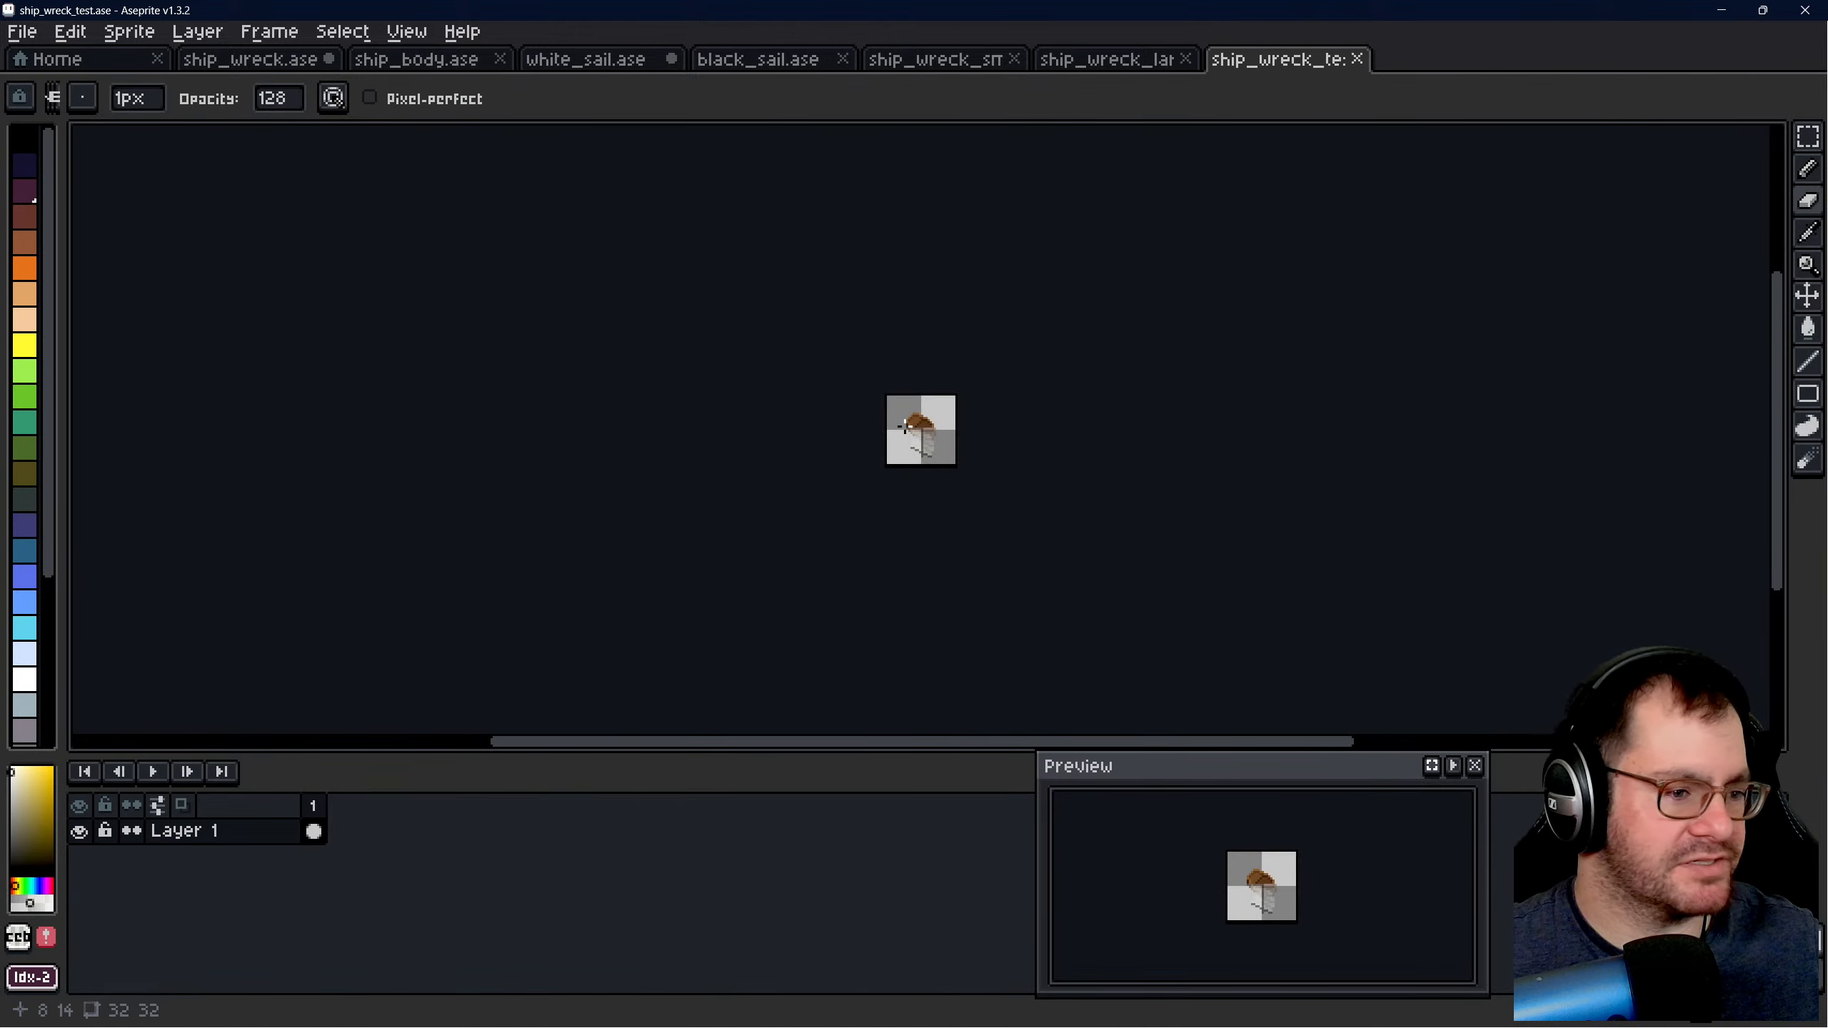
{"action": "scroll", "coordinate": [905, 428], "scroll_direction": "up", "scroll_amount": 8}
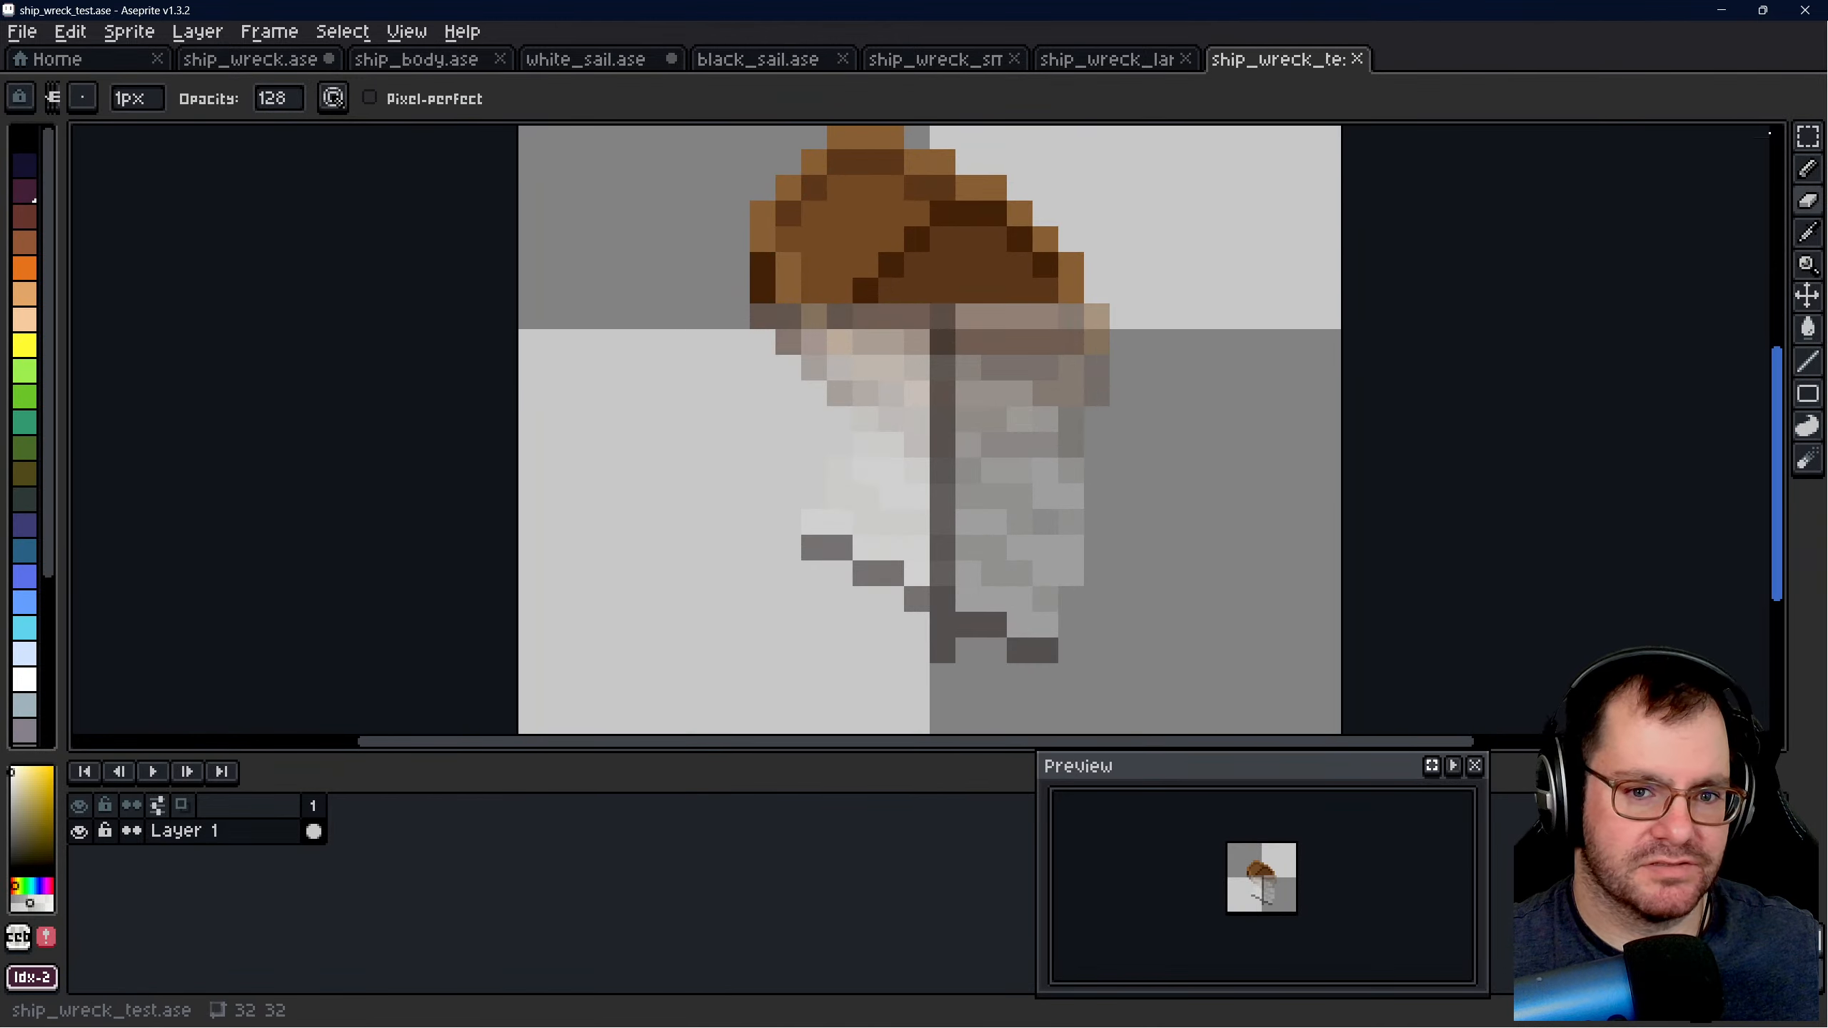
{"action": "left_click", "coordinate": [1807, 136]}
{"action": "scroll", "coordinate": [856, 335], "scroll_direction": "down", "scroll_amount": 3}
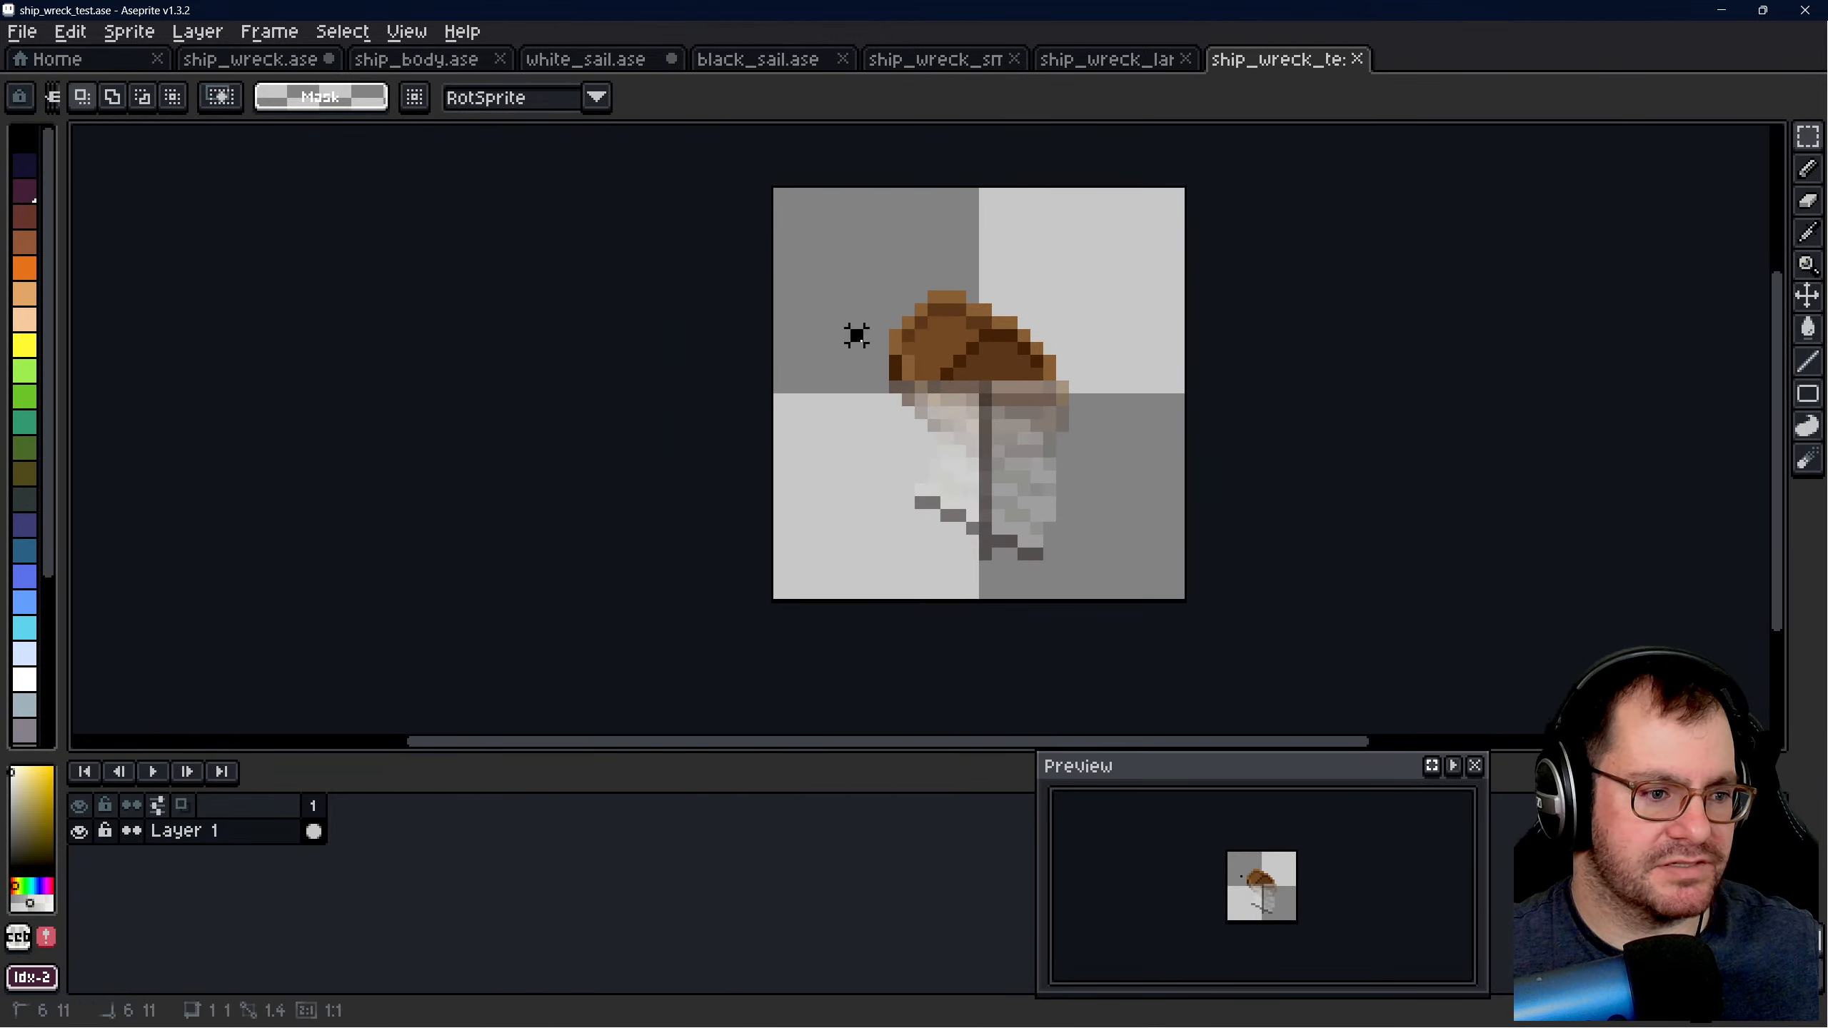
{"action": "left_click_drag", "start_coordinate": [774, 189], "coordinate": [1180, 599]}
{"action": "key", "text": "Delete"}
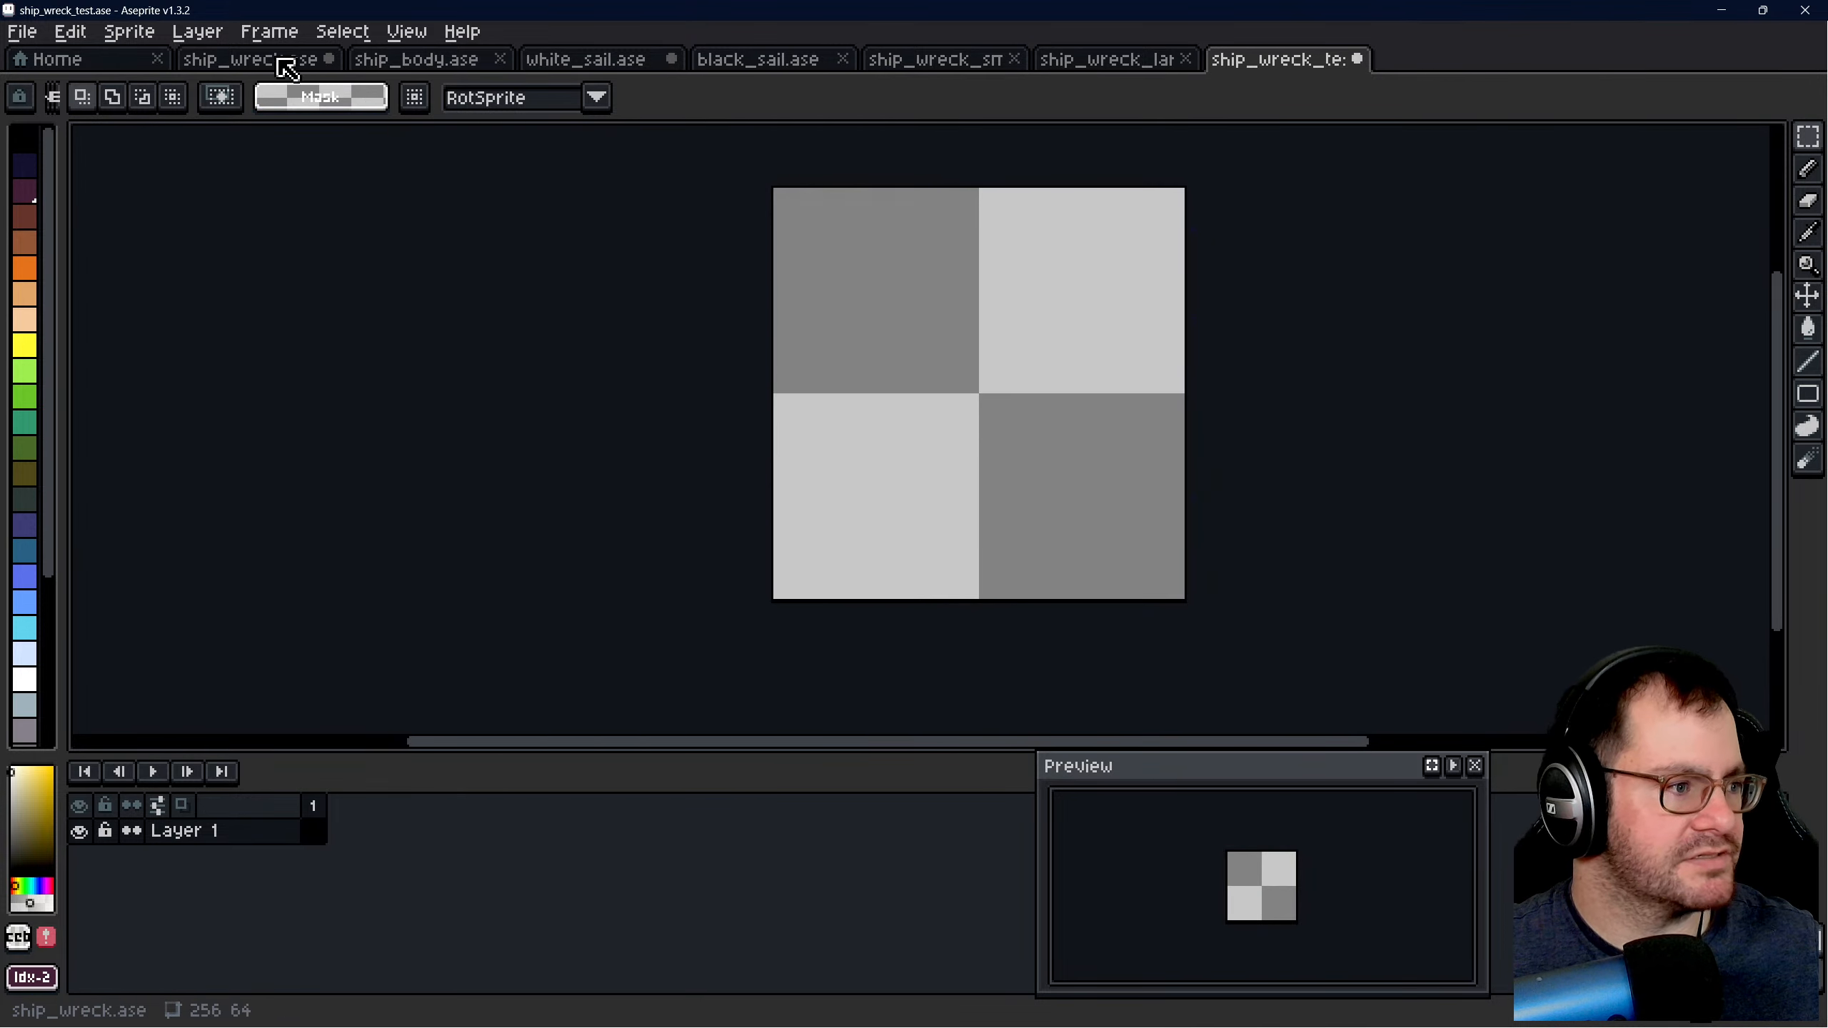
- Rename Layer 1 of ship_wreck_test.ase to "Ship"
{"action": "double_click", "coordinate": [183, 830]}
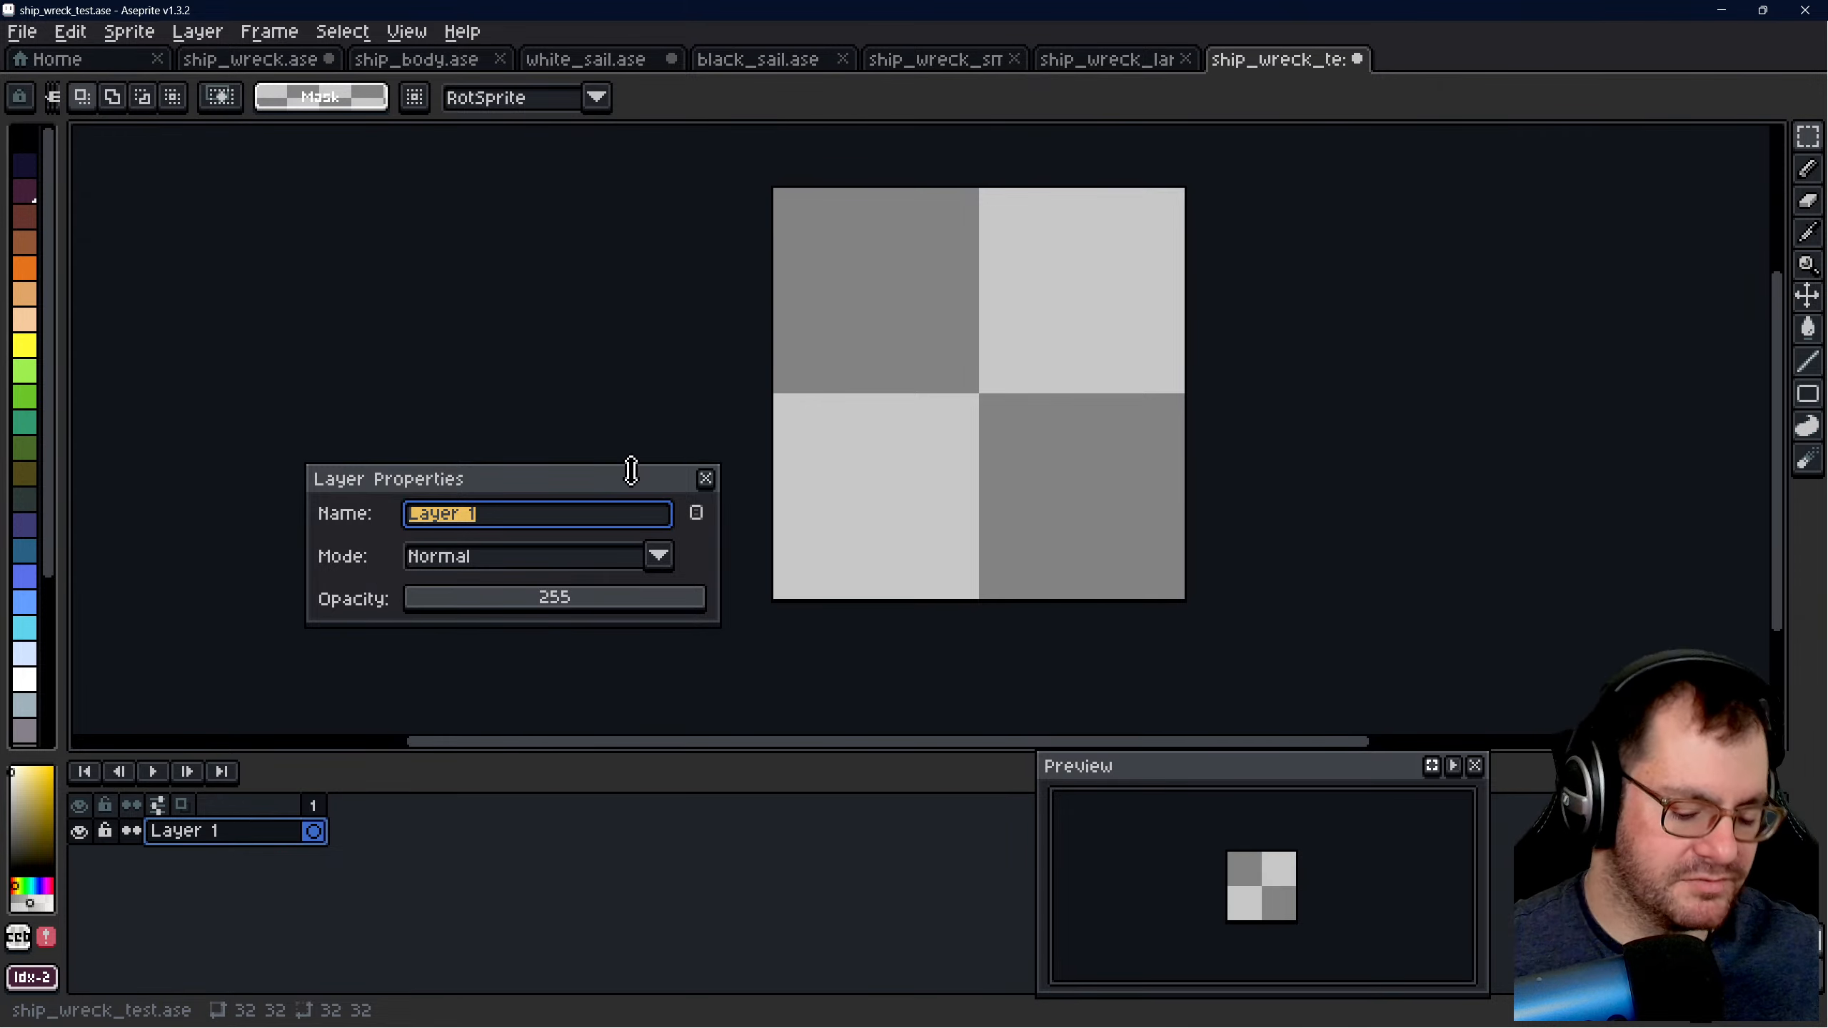
{"action": "type", "text": "Shi0p"}
{"action": "key", "text": "Return"}
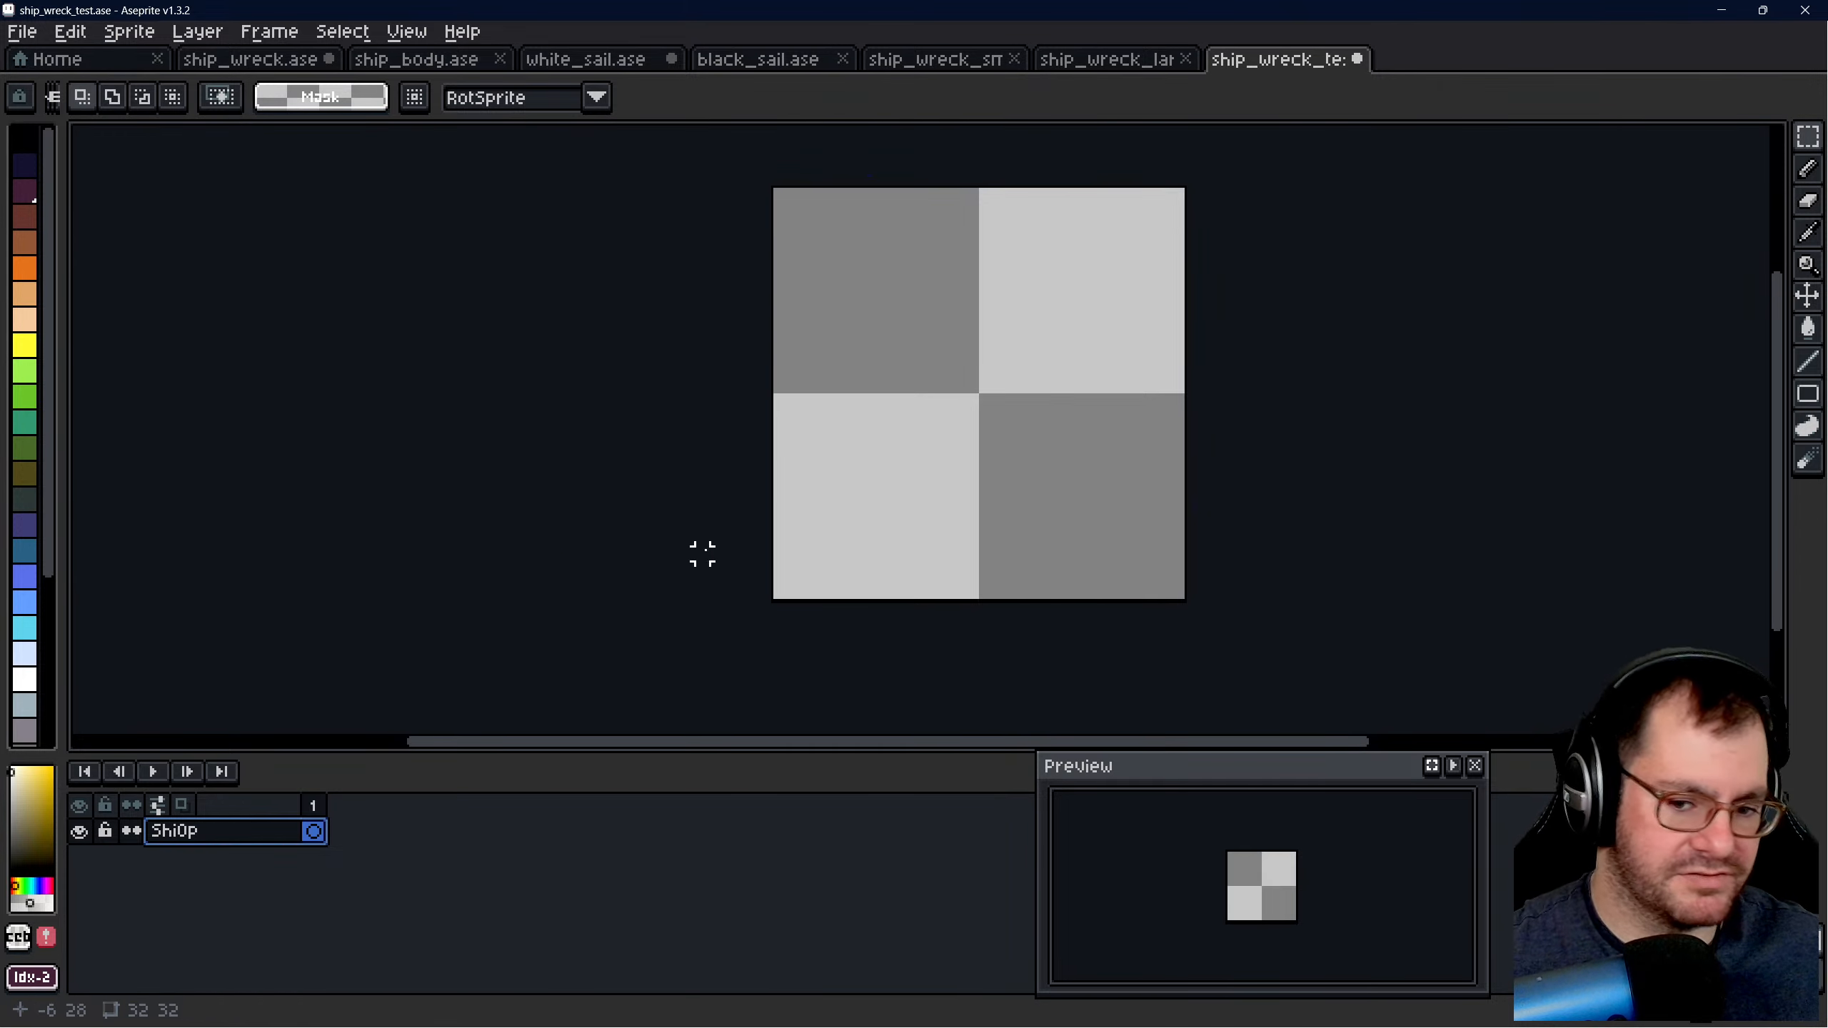
{"action": "double_click", "coordinate": [232, 831]}
{"action": "type", "text": "Sh"}
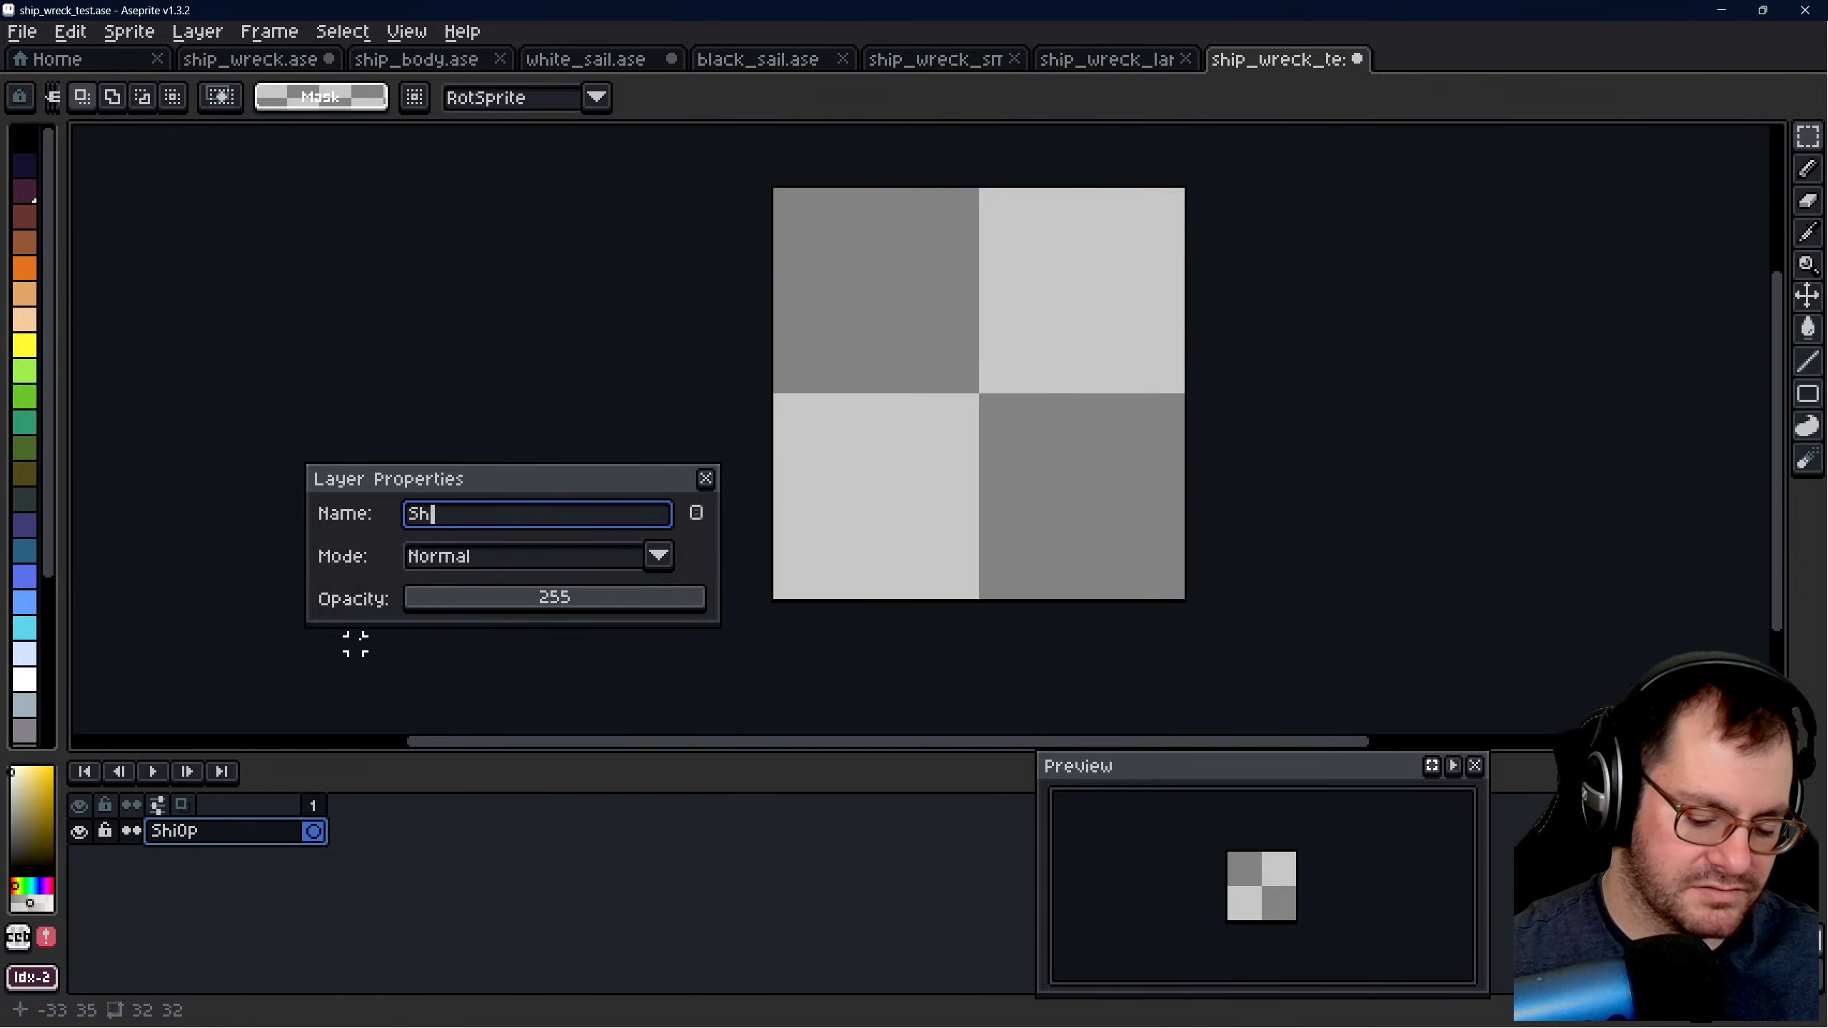
{"action": "type", "text": "ip"}
{"action": "key", "text": "Return"}
- Copy the large wreck's hull from the Ship Wreck layer of ship_wreck.ase and paste it around the middle of ship_wreck_test.ase
{"action": "left_click", "coordinate": [295, 61]}
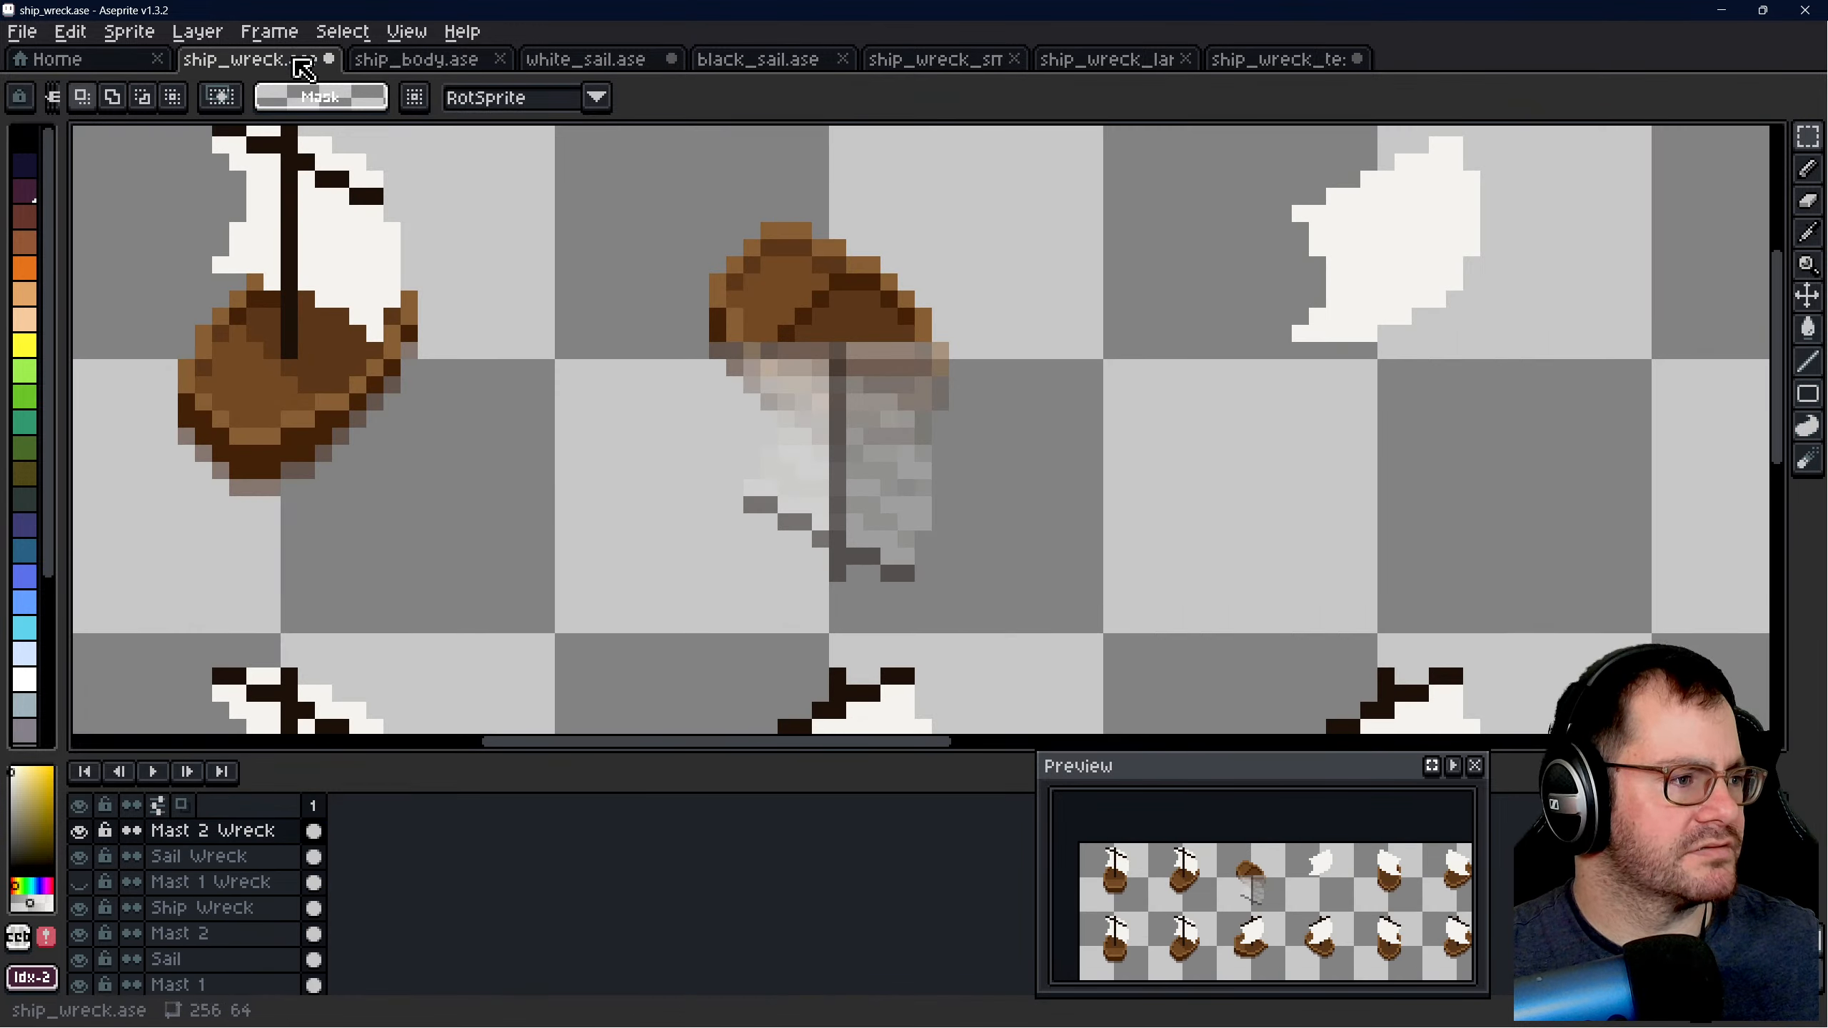
{"action": "left_click", "coordinate": [212, 908]}
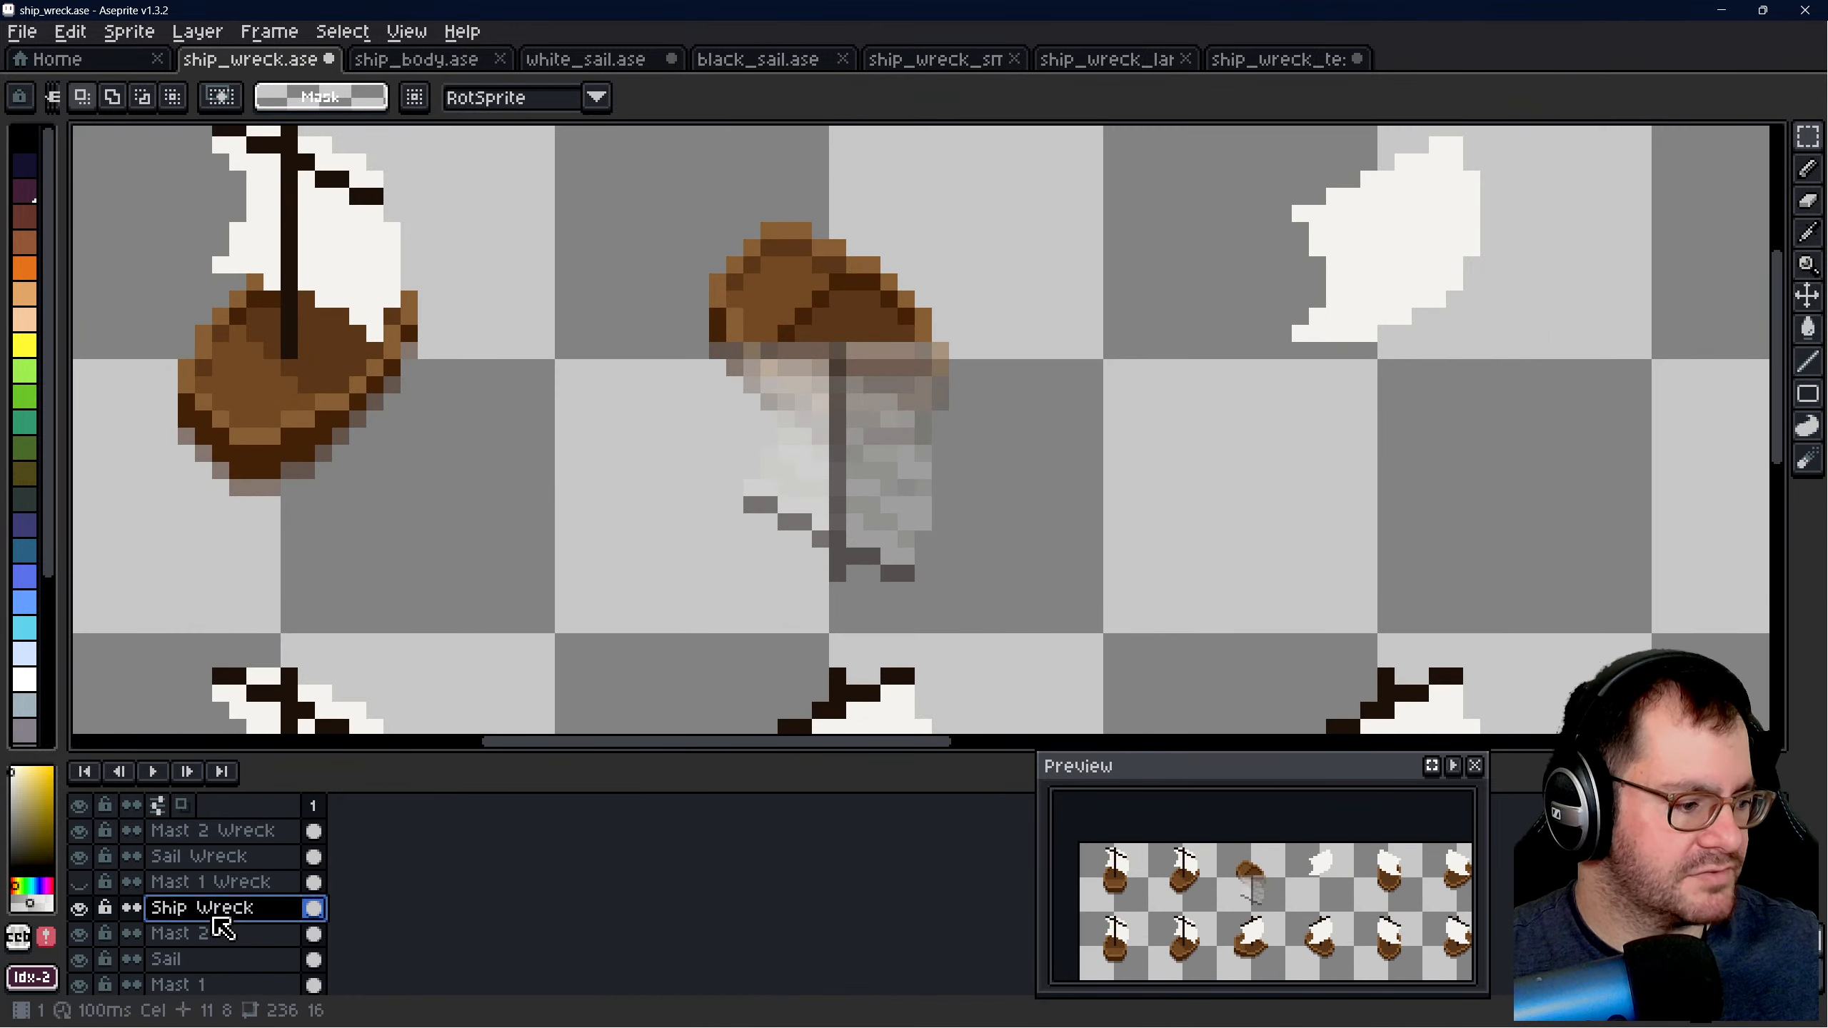
{"action": "left_click_drag", "start_coordinate": [717, 229], "coordinate": [968, 506]}
{"action": "key", "text": "ctrl+c"}
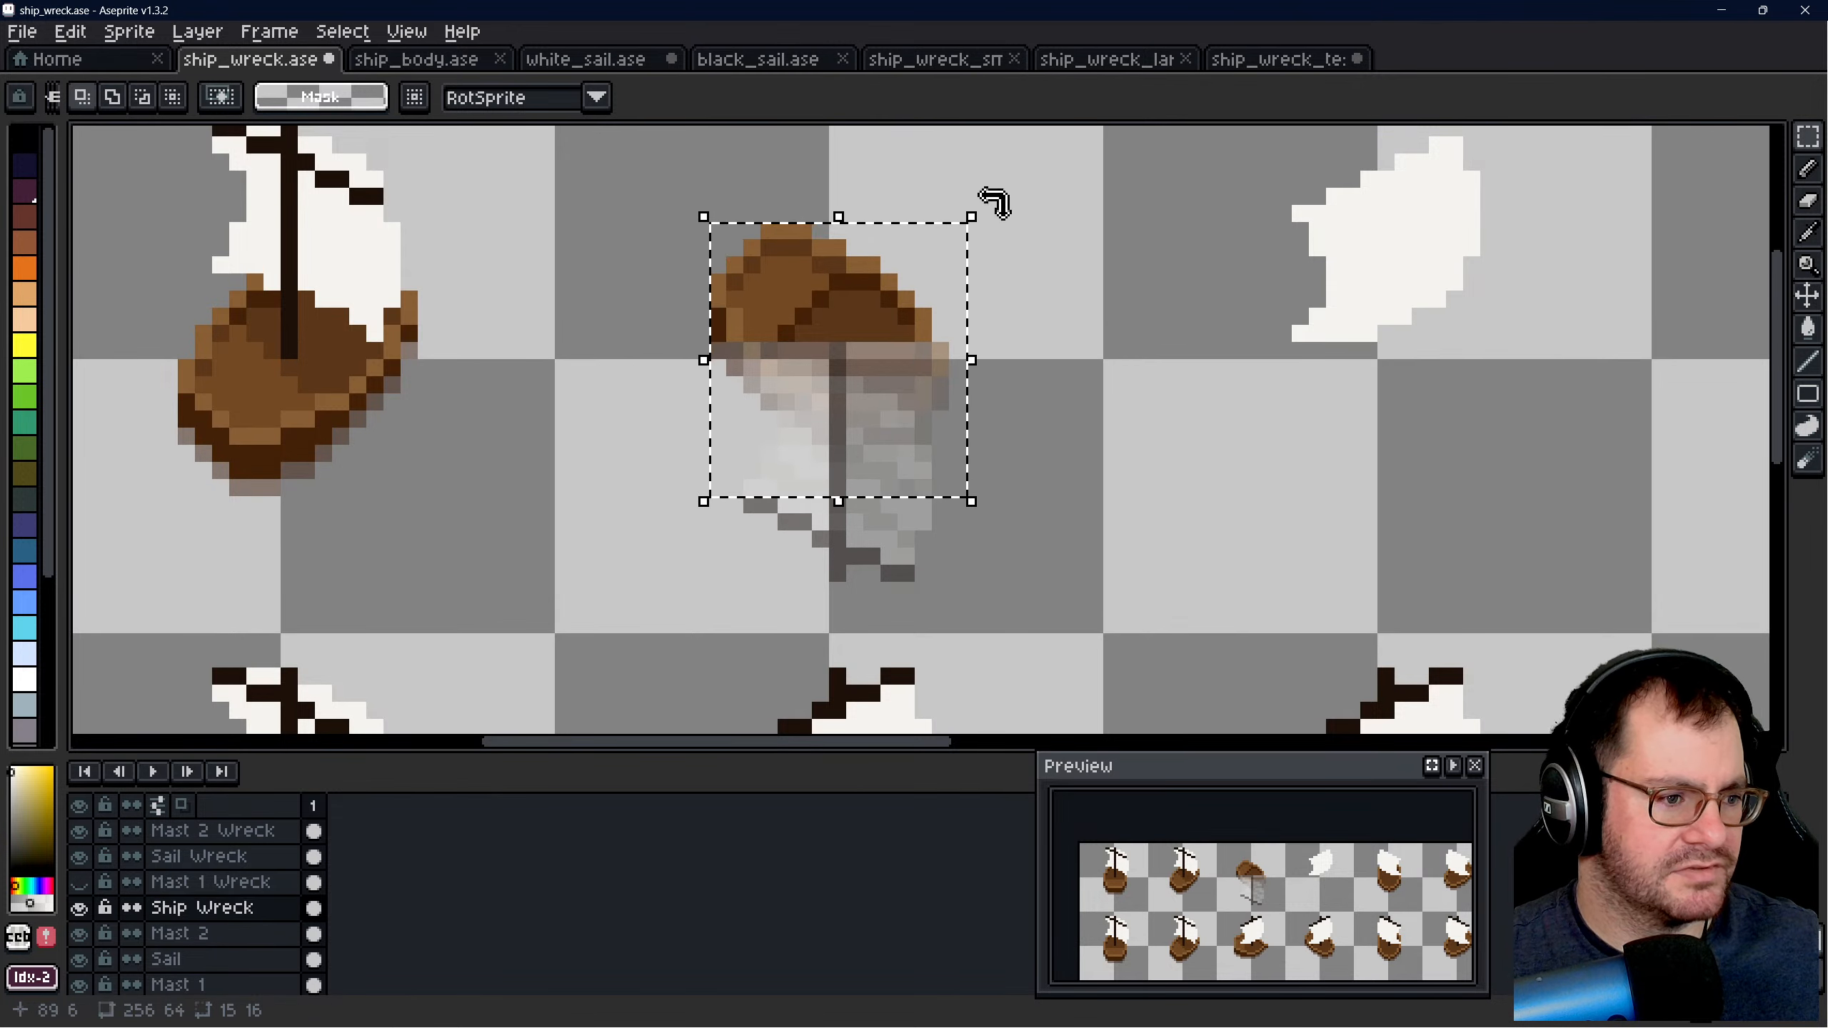
{"action": "left_click", "coordinate": [1278, 59]}
{"action": "key", "text": "ctrl+v"}
{"action": "left_click_drag", "start_coordinate": [972, 421], "coordinate": [1040, 420]}
{"action": "key", "text": "ctrl+d"}
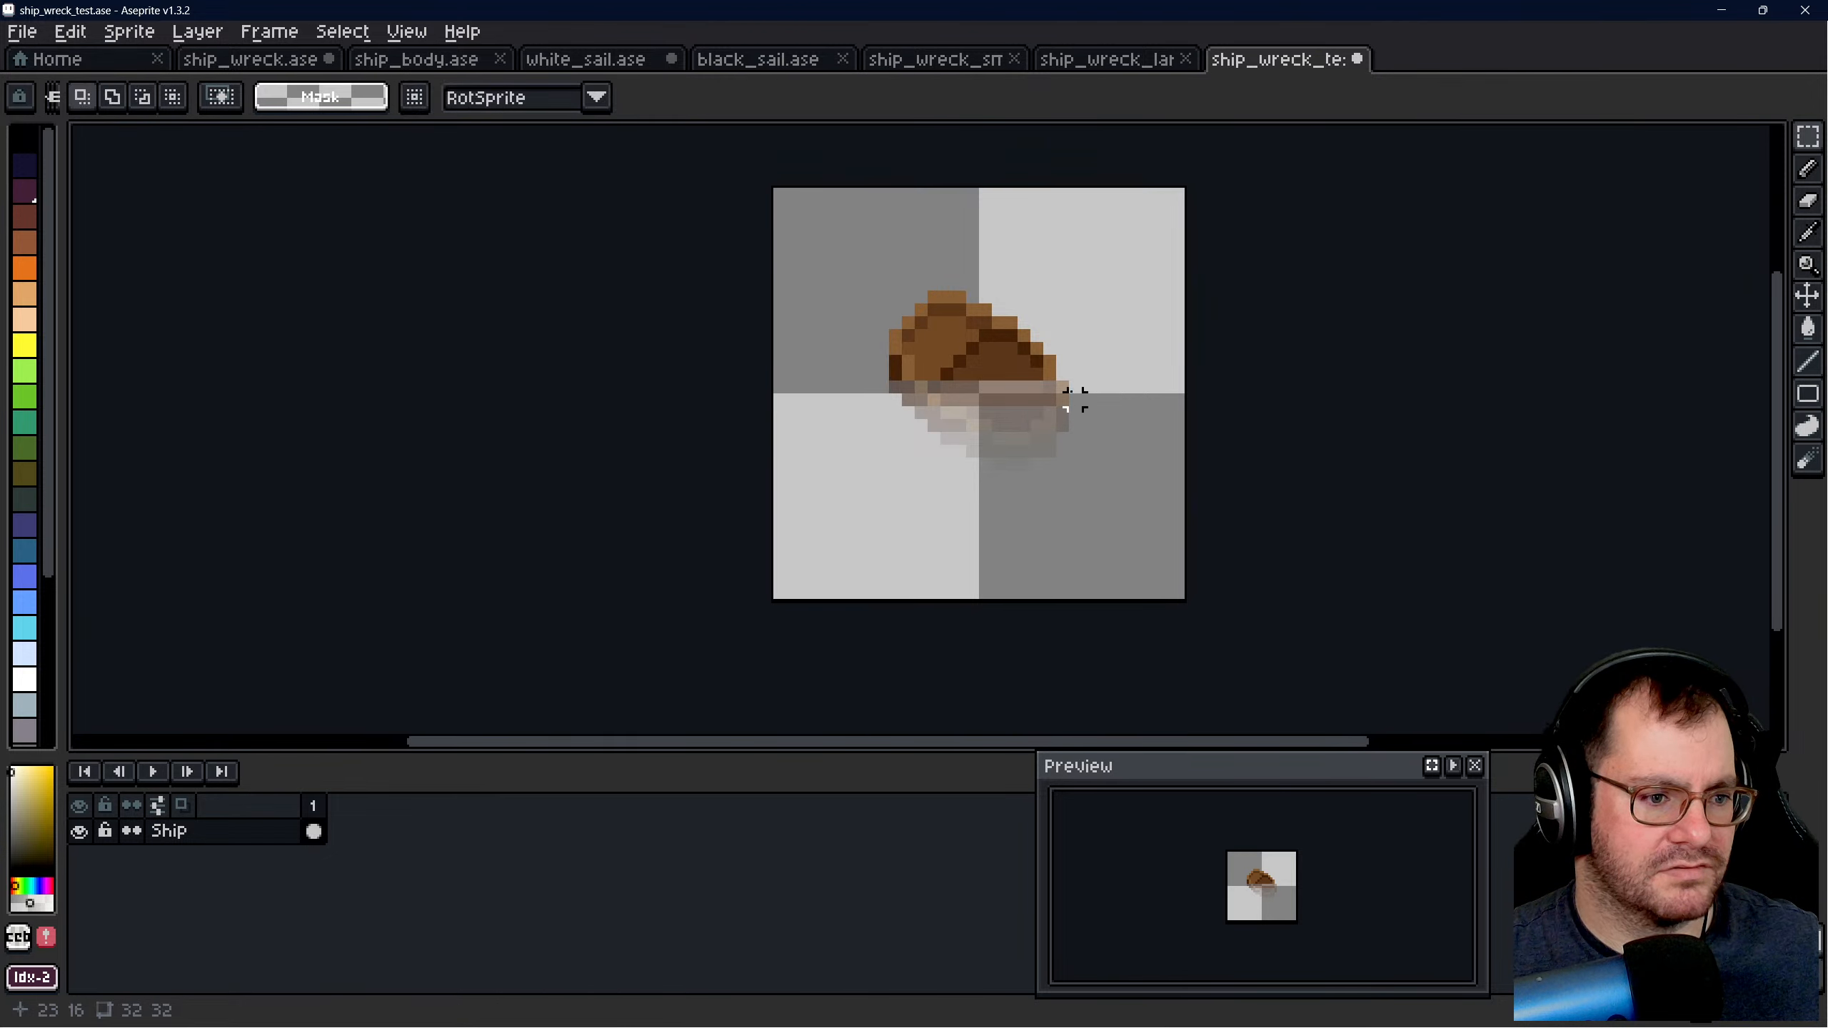
- Examine the pasted hull up close and measure its pixel extent with a rectangular selection
{"action": "scroll", "coordinate": [1018, 369], "scroll_direction": "up", "scroll_amount": 2}
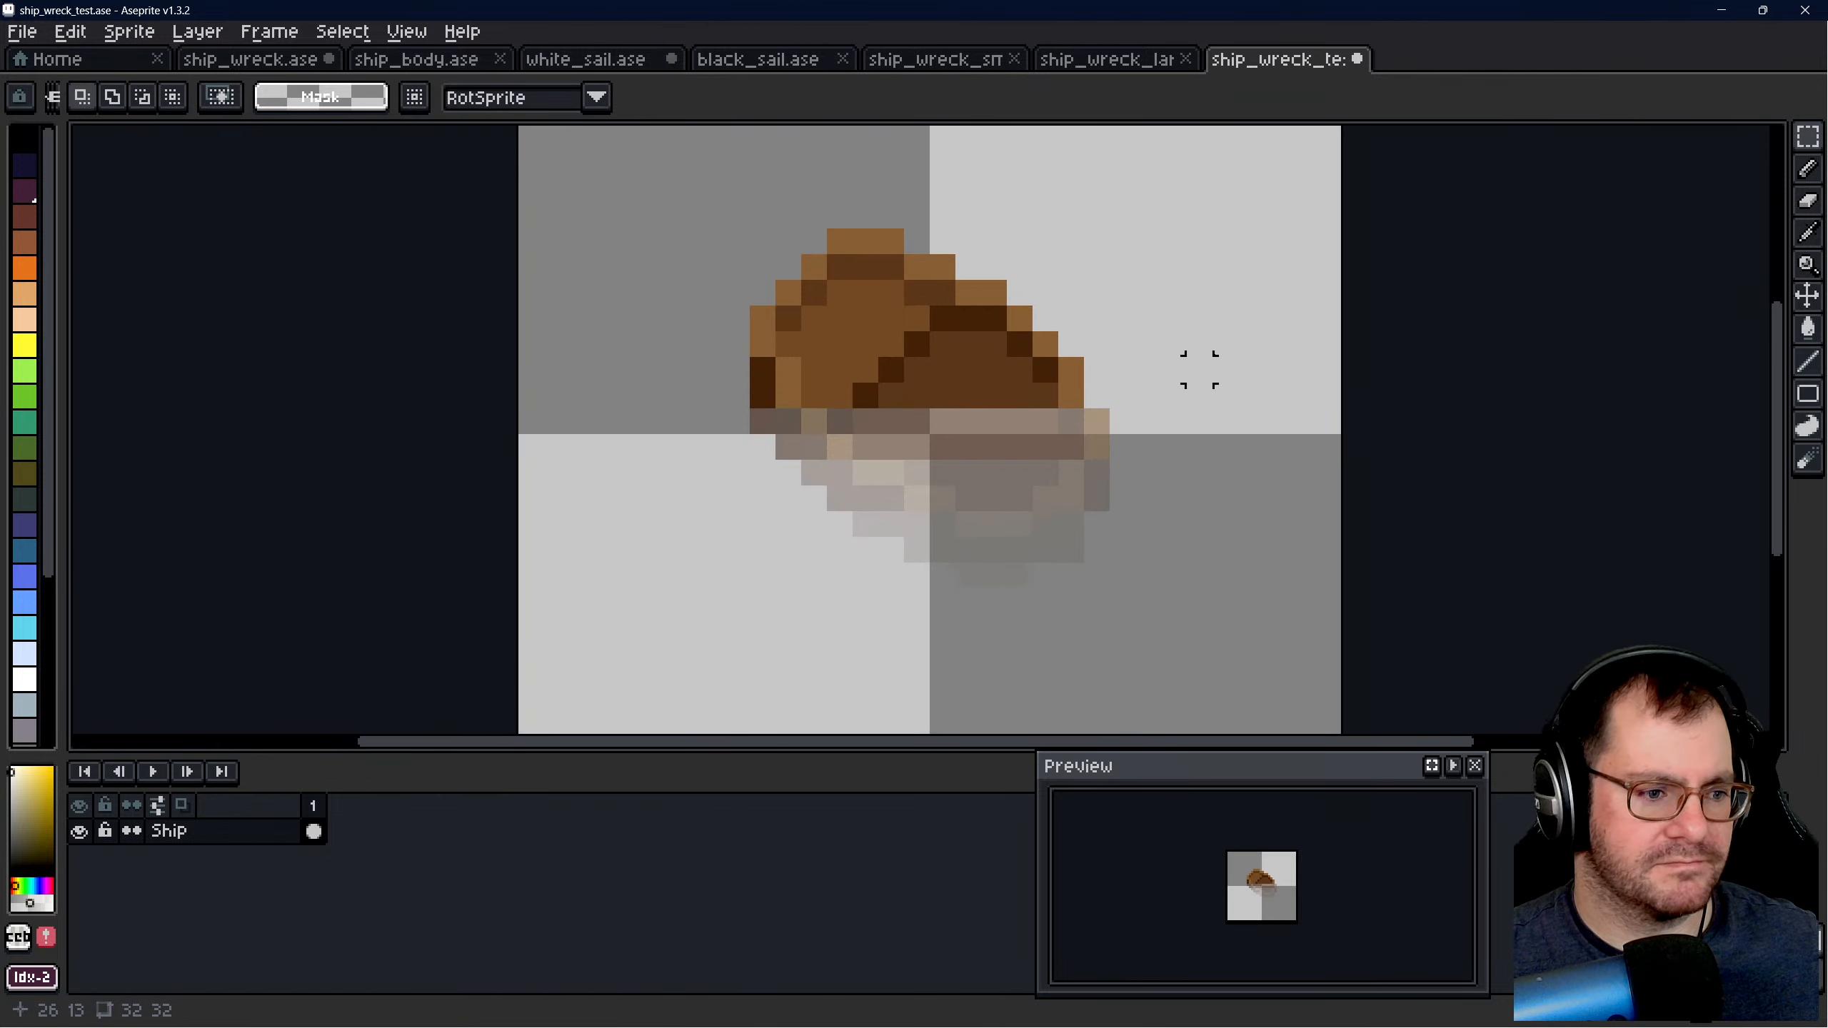
{"action": "scroll", "coordinate": [912, 318], "scroll_direction": "up", "scroll_amount": 1}
{"action": "scroll", "coordinate": [947, 456], "scroll_direction": "down", "scroll_amount": 2}
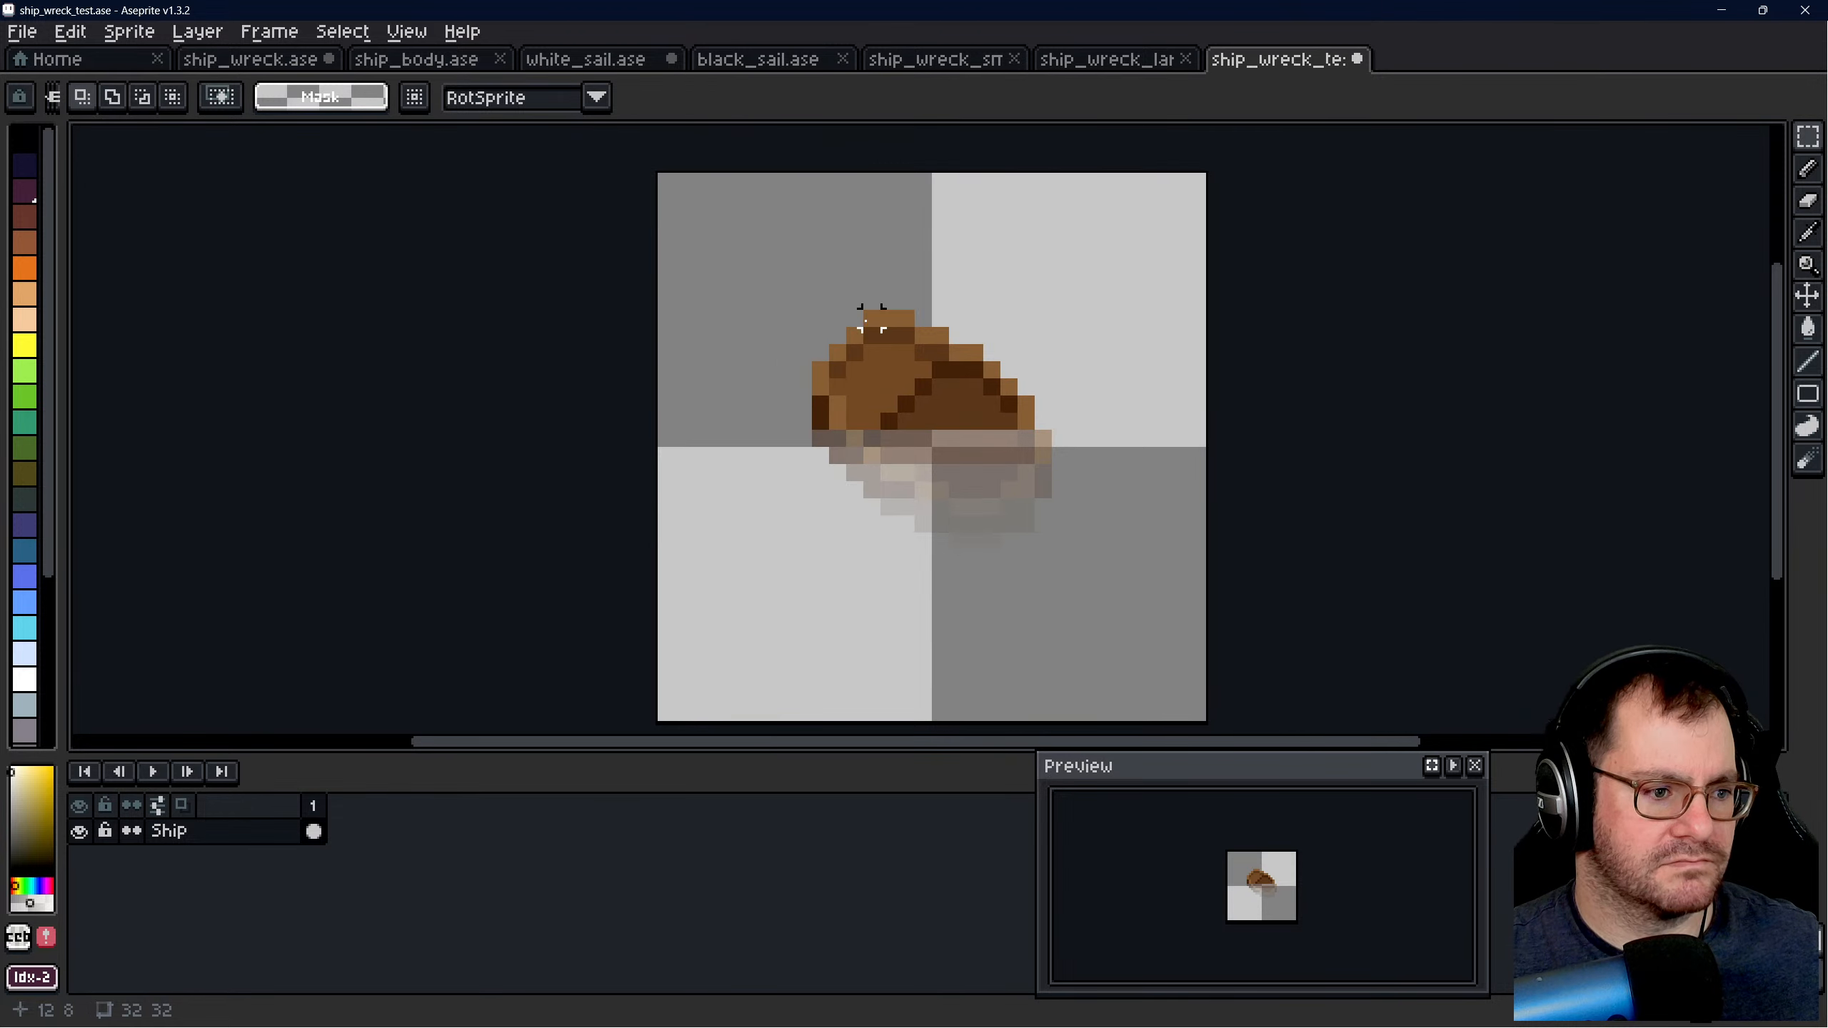
{"action": "left_click_drag", "start_coordinate": [820, 318], "coordinate": [1049, 572]}
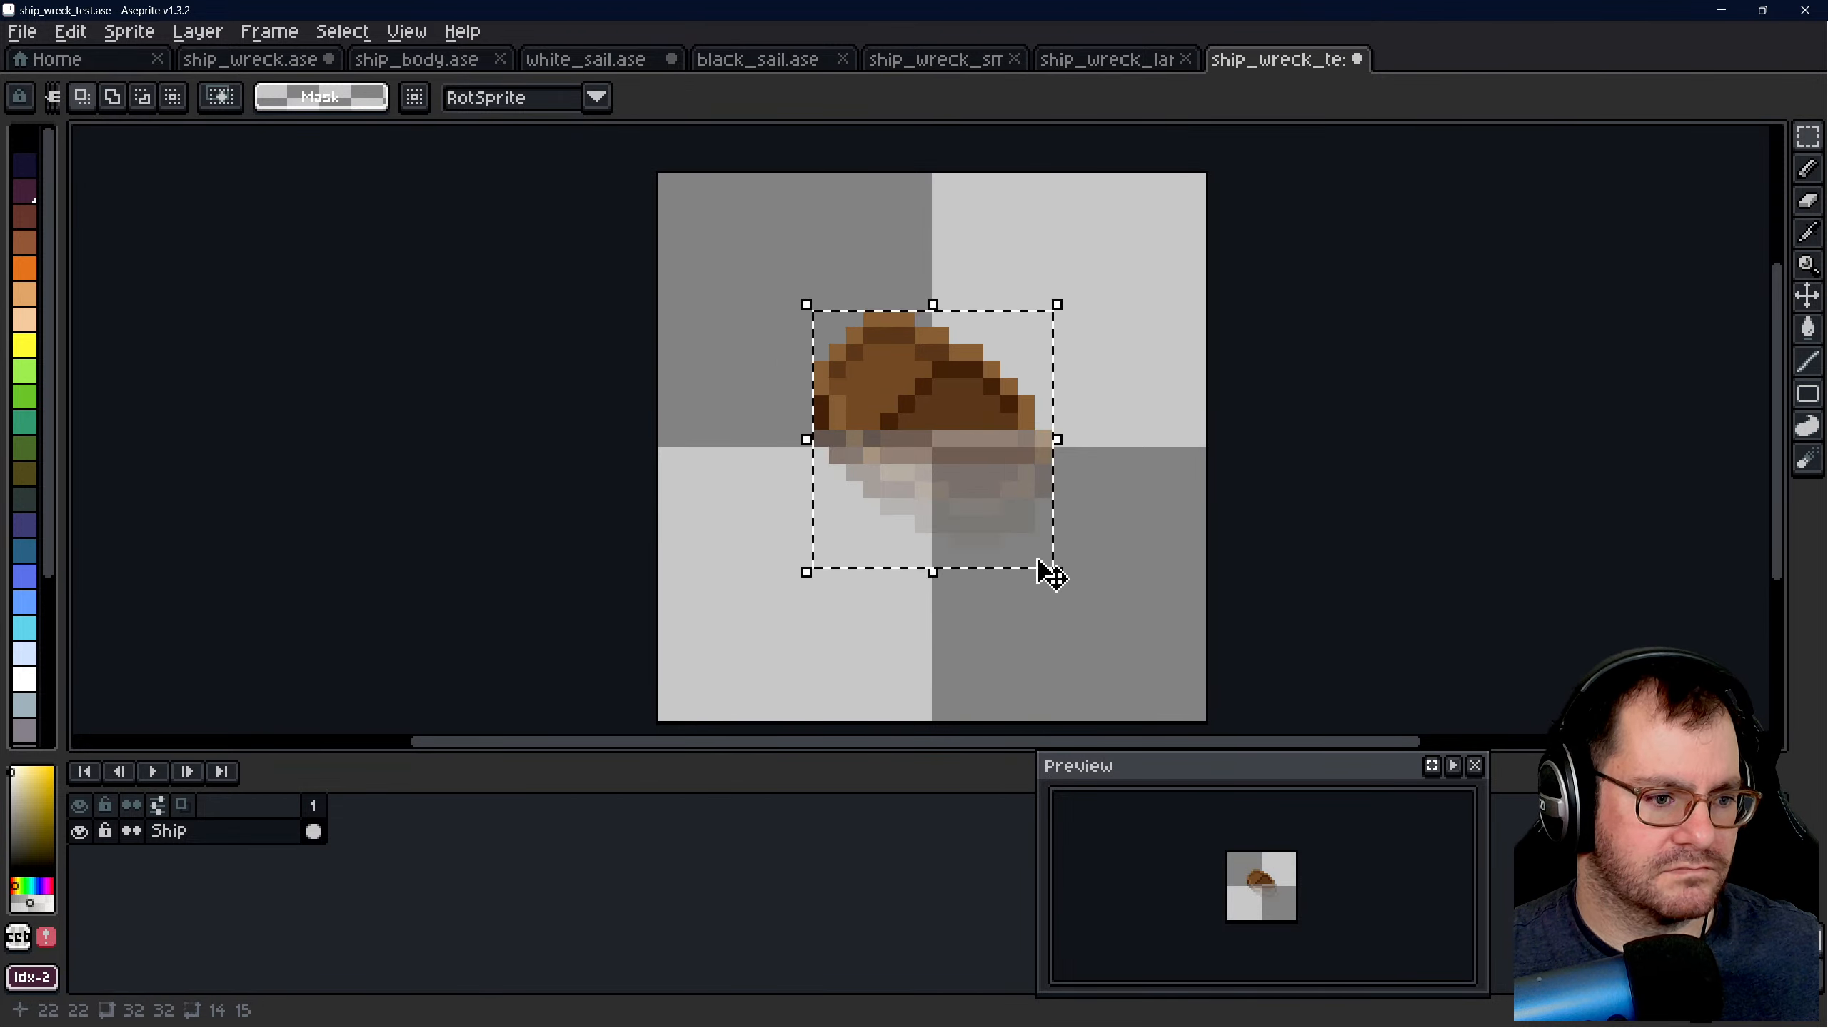
{"action": "left_click", "coordinate": [1146, 524]}
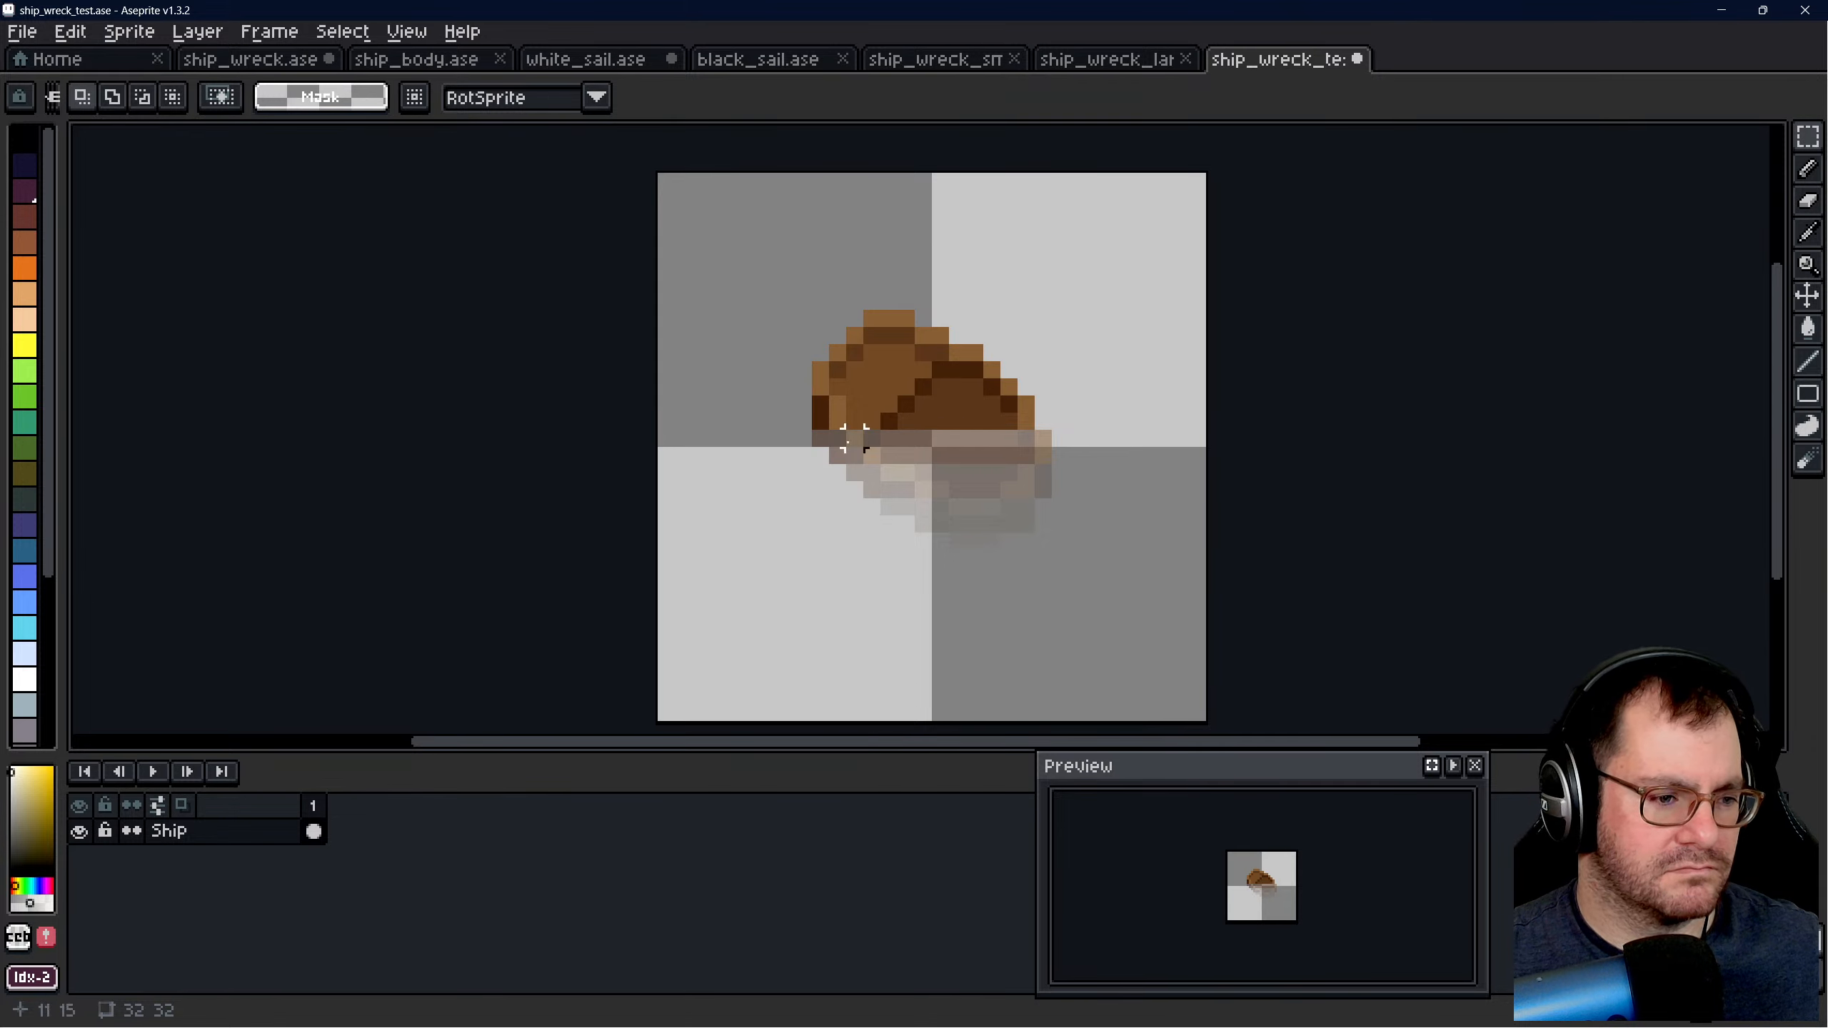
{"action": "scroll", "coordinate": [949, 436], "scroll_direction": "down", "scroll_amount": 2}
{"action": "scroll", "coordinate": [1032, 493], "scroll_direction": "up", "scroll_amount": 2}
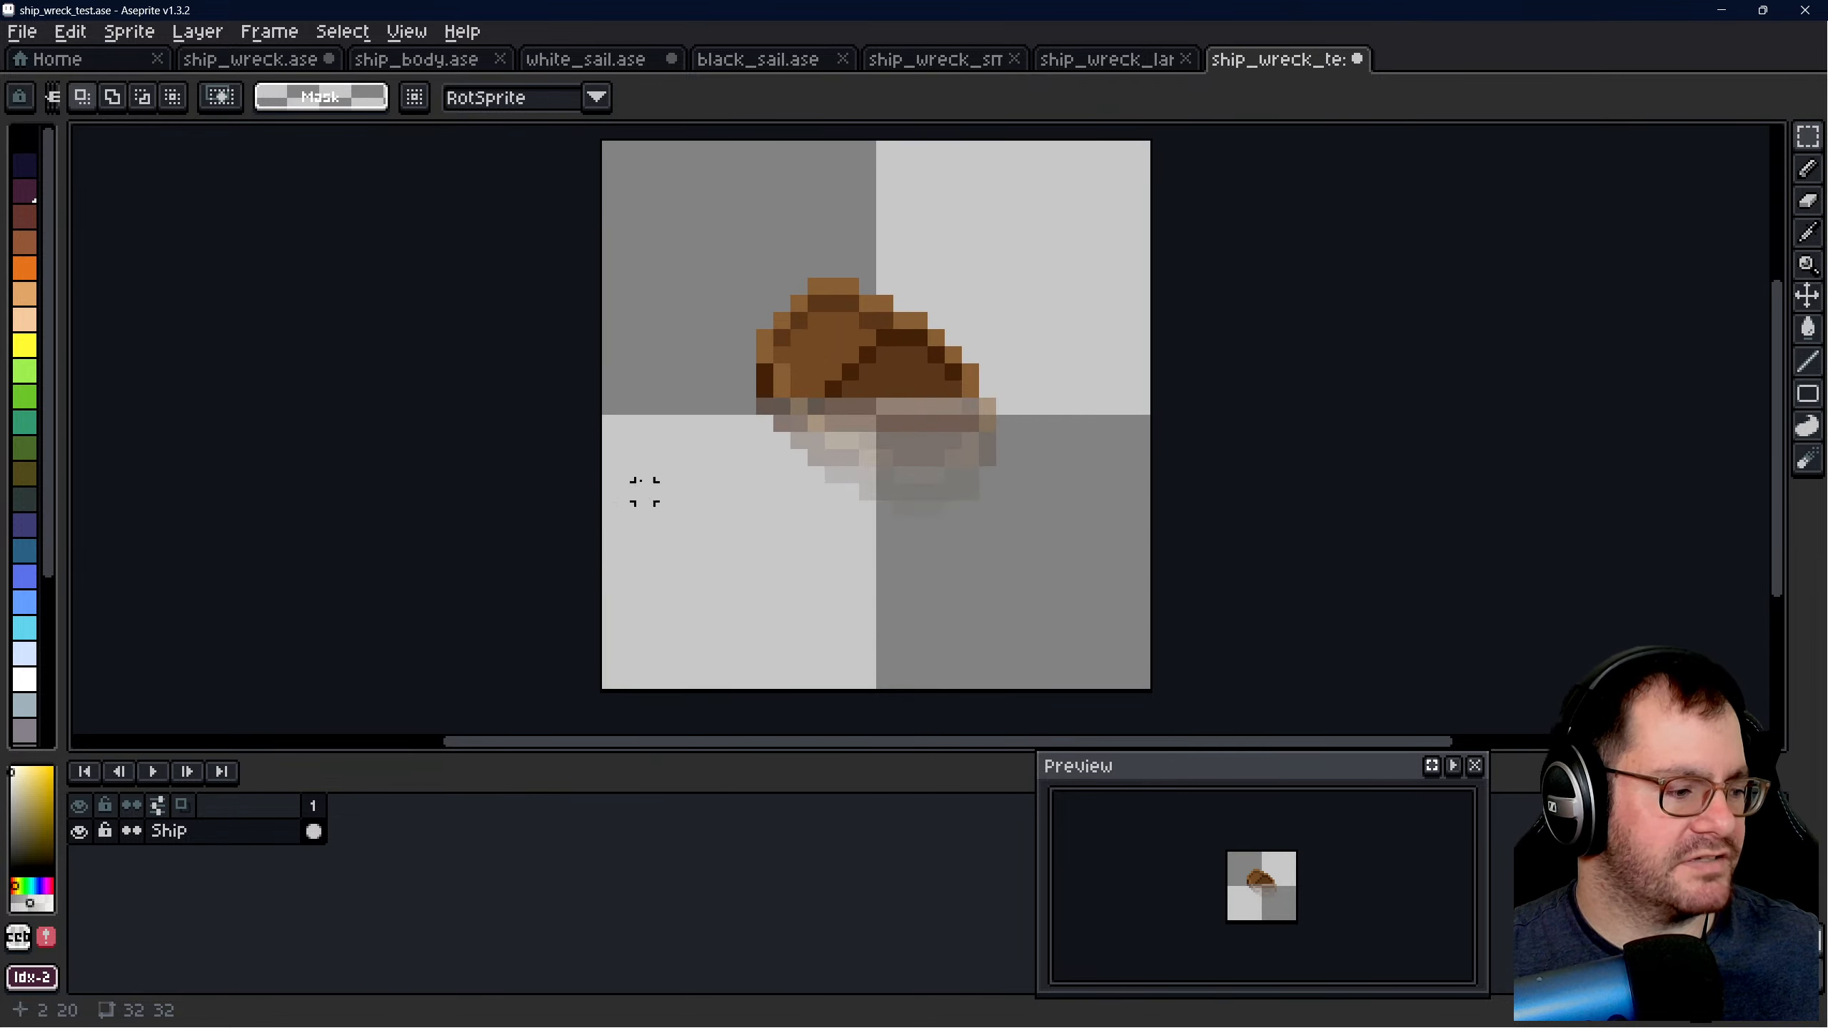
- Add a new layer above the Ship layer and name it "Sail"
{"action": "right_click", "coordinate": [202, 846]}
{"action": "mouse_move", "coordinate": [317, 858]}
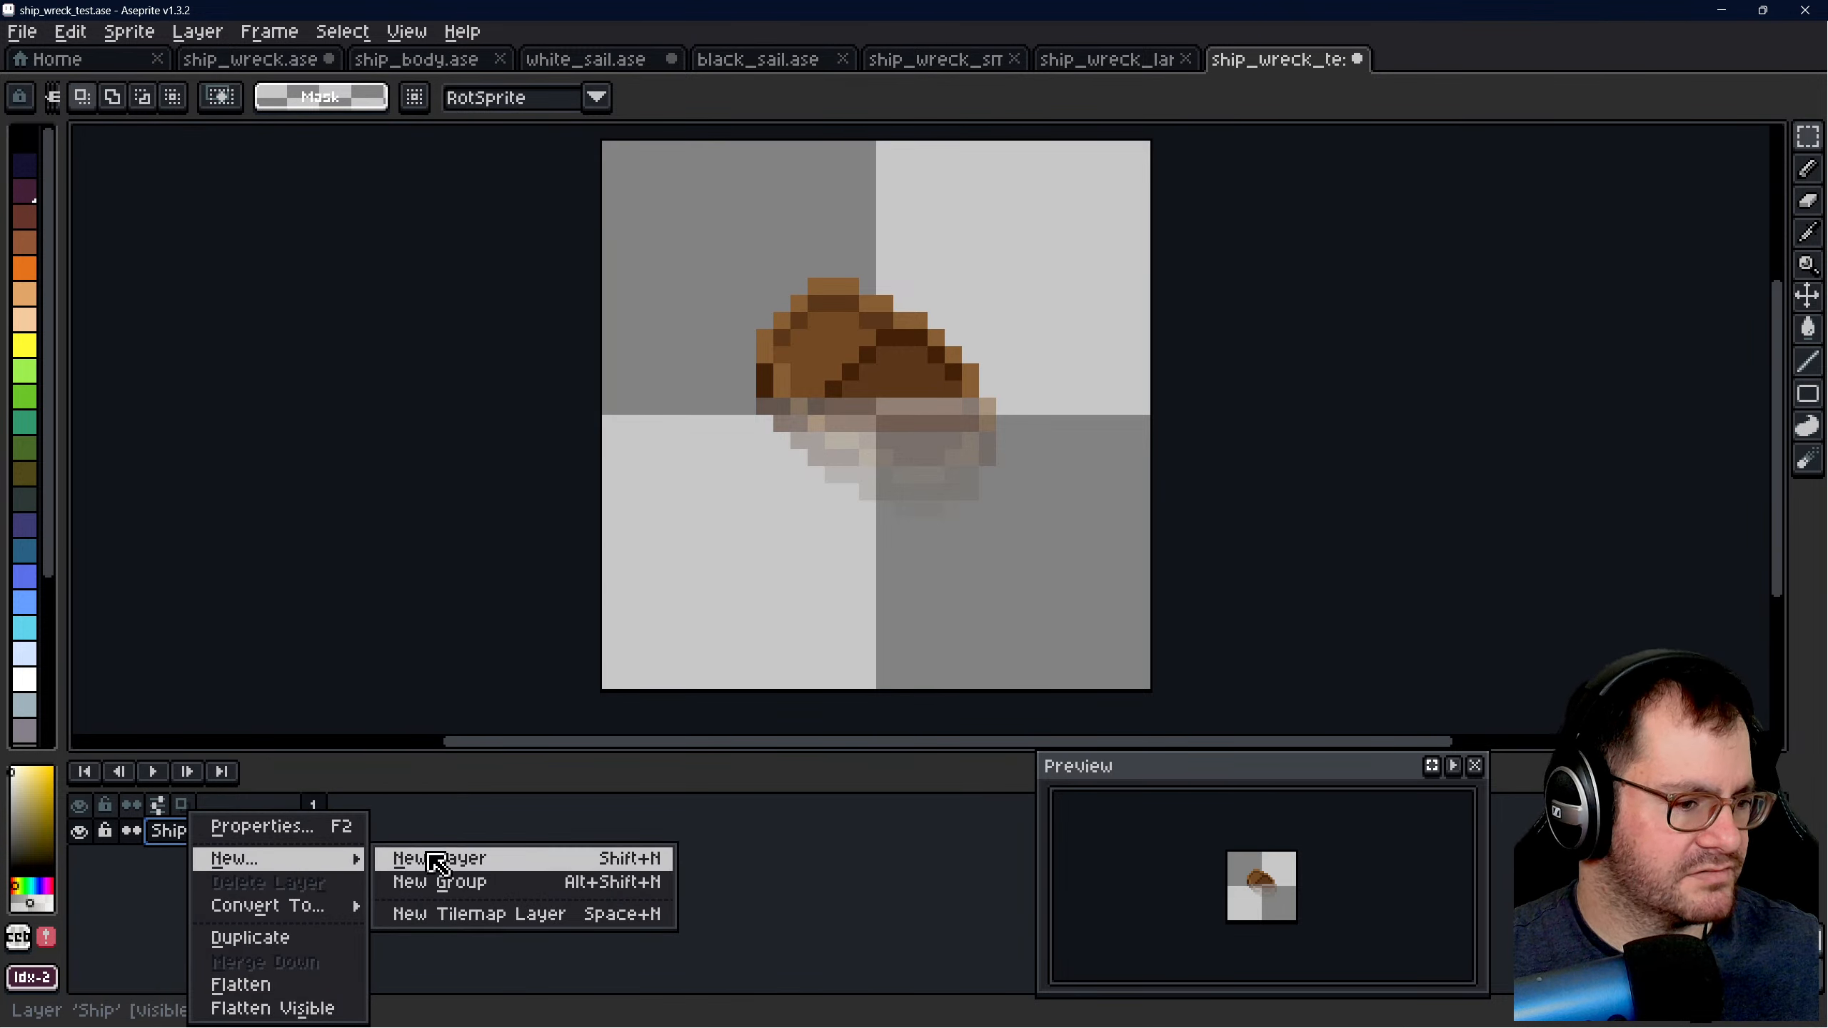
{"action": "left_click", "coordinate": [439, 858]}
{"action": "double_click", "coordinate": [192, 839]}
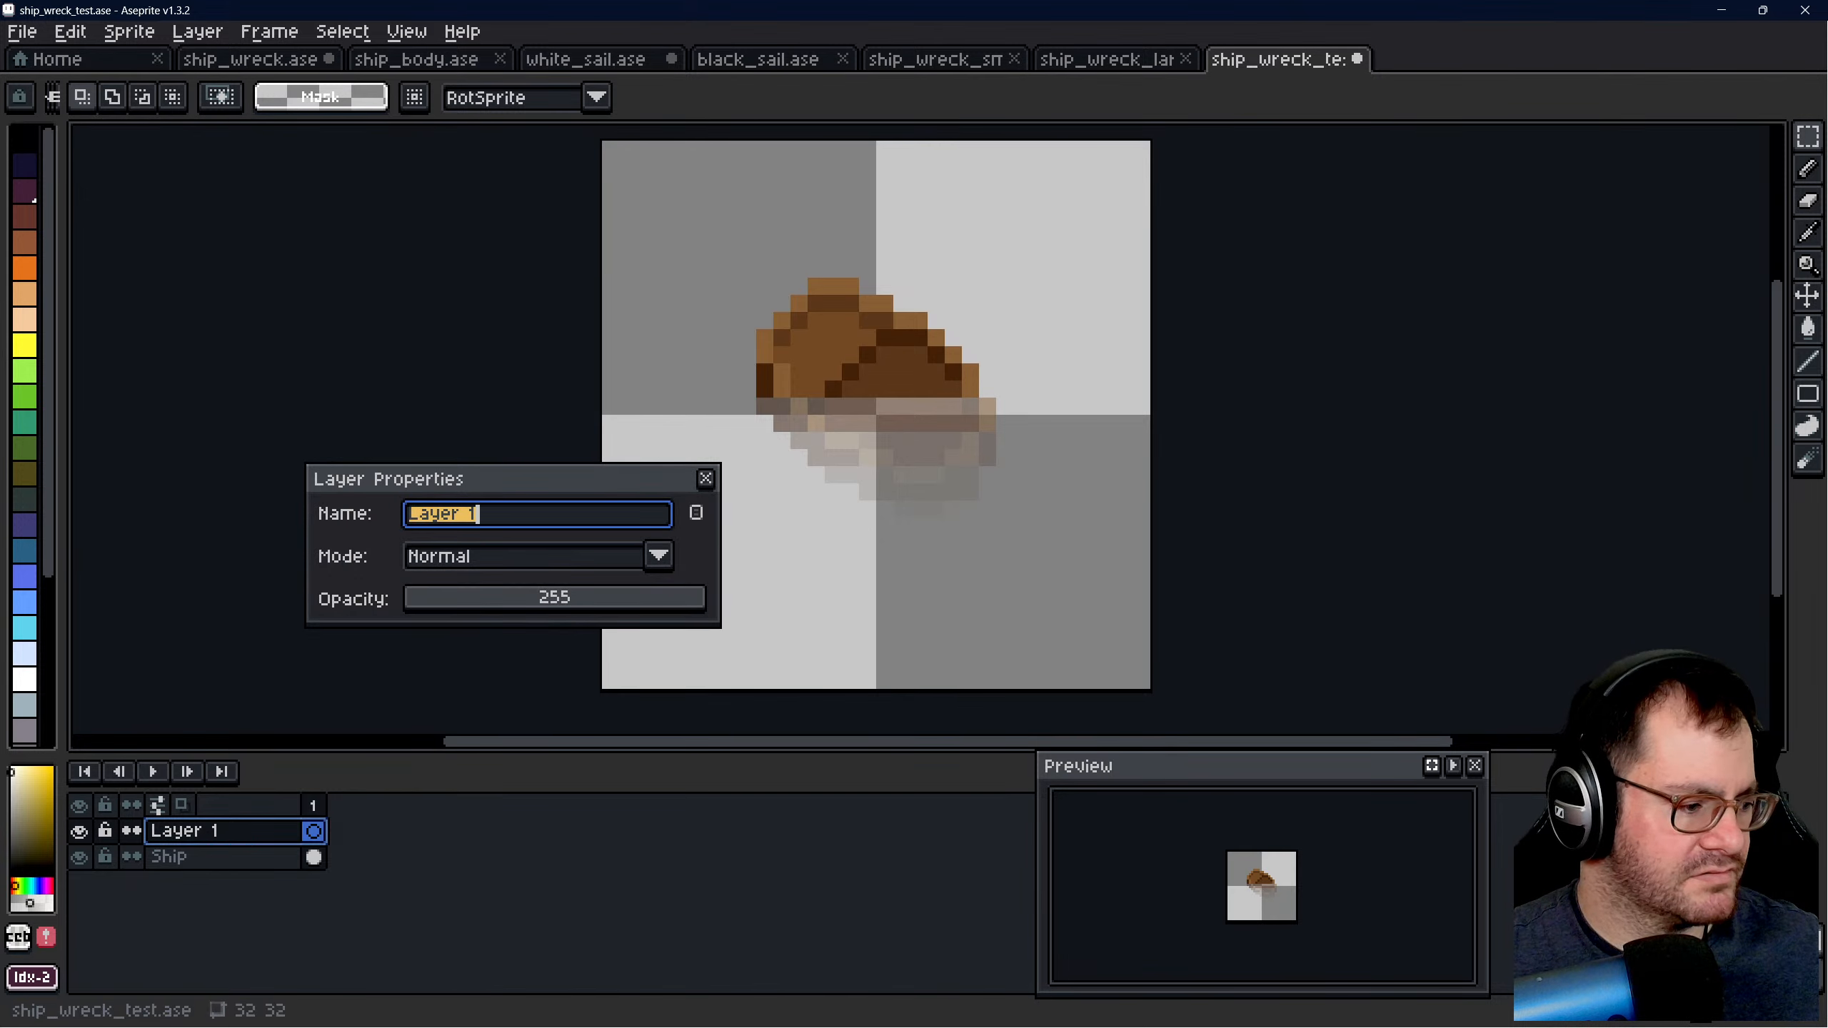
{"action": "type", "text": "Sail"}
{"action": "key", "text": "Return"}
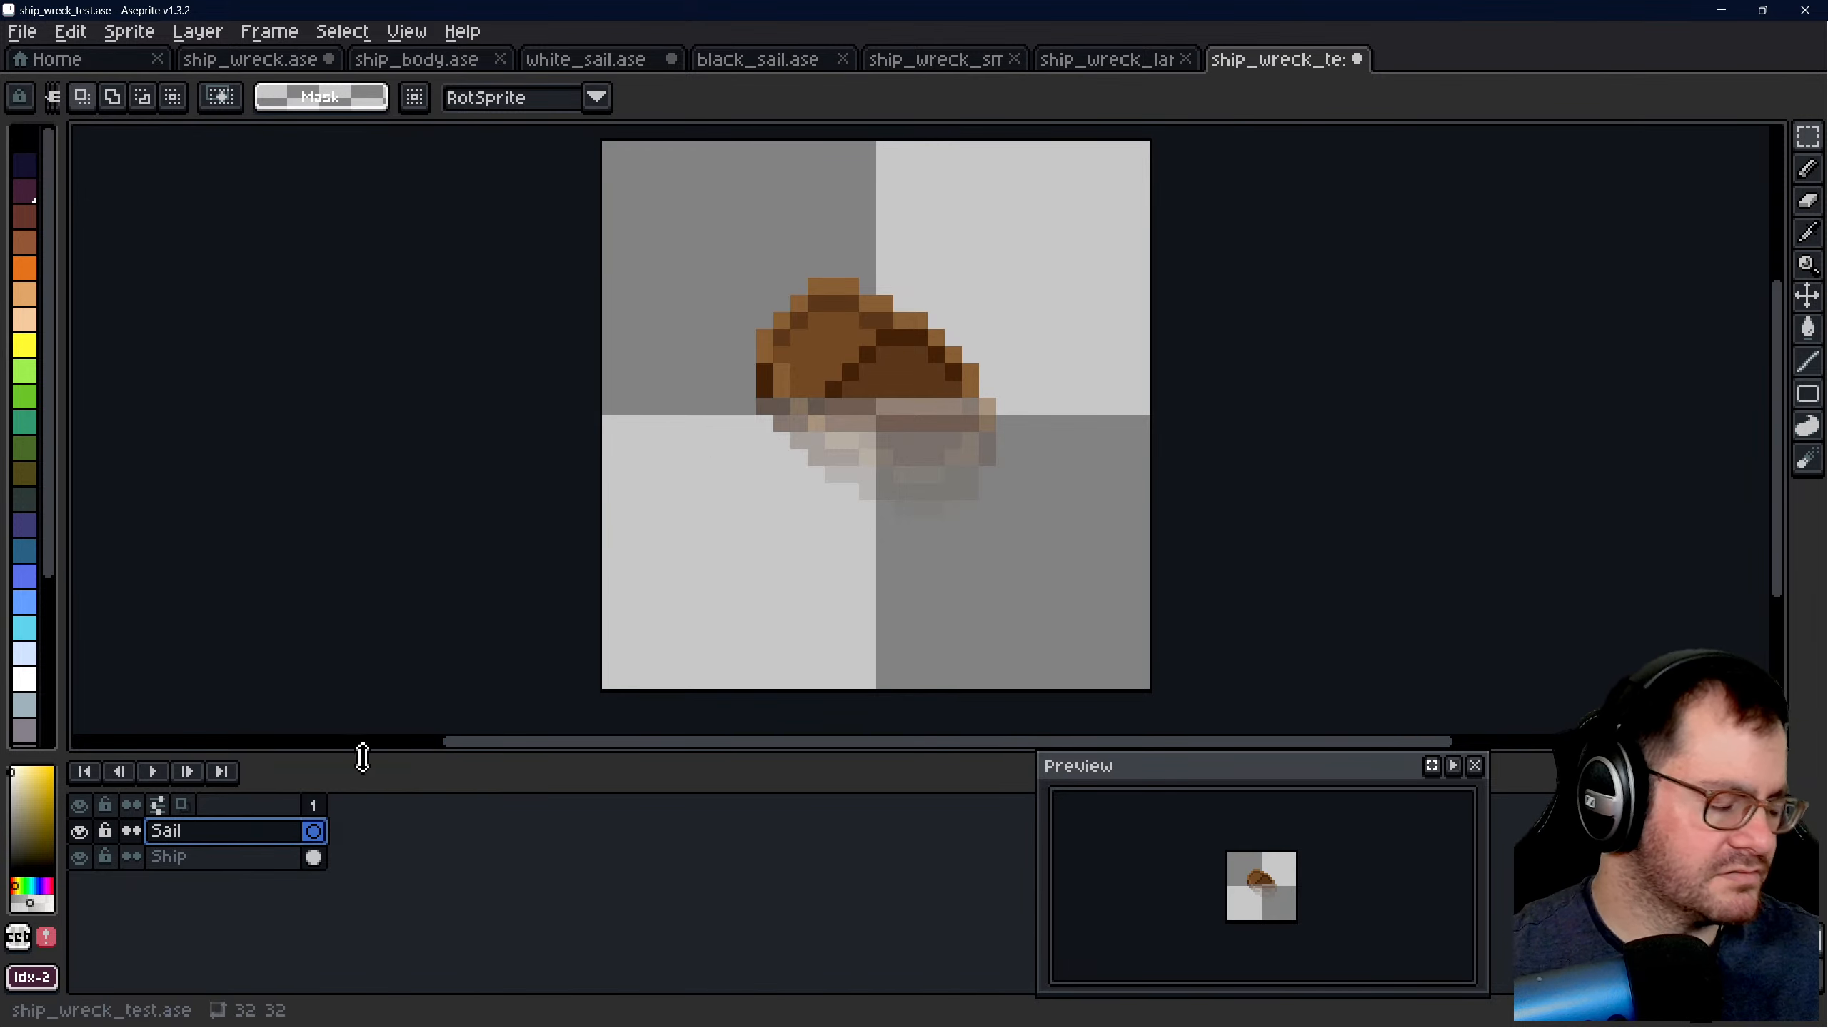
- Add a new layer above the Sail layer and name it "Mast"
{"action": "right_click", "coordinate": [223, 831]}
{"action": "mouse_move", "coordinate": [259, 858]}
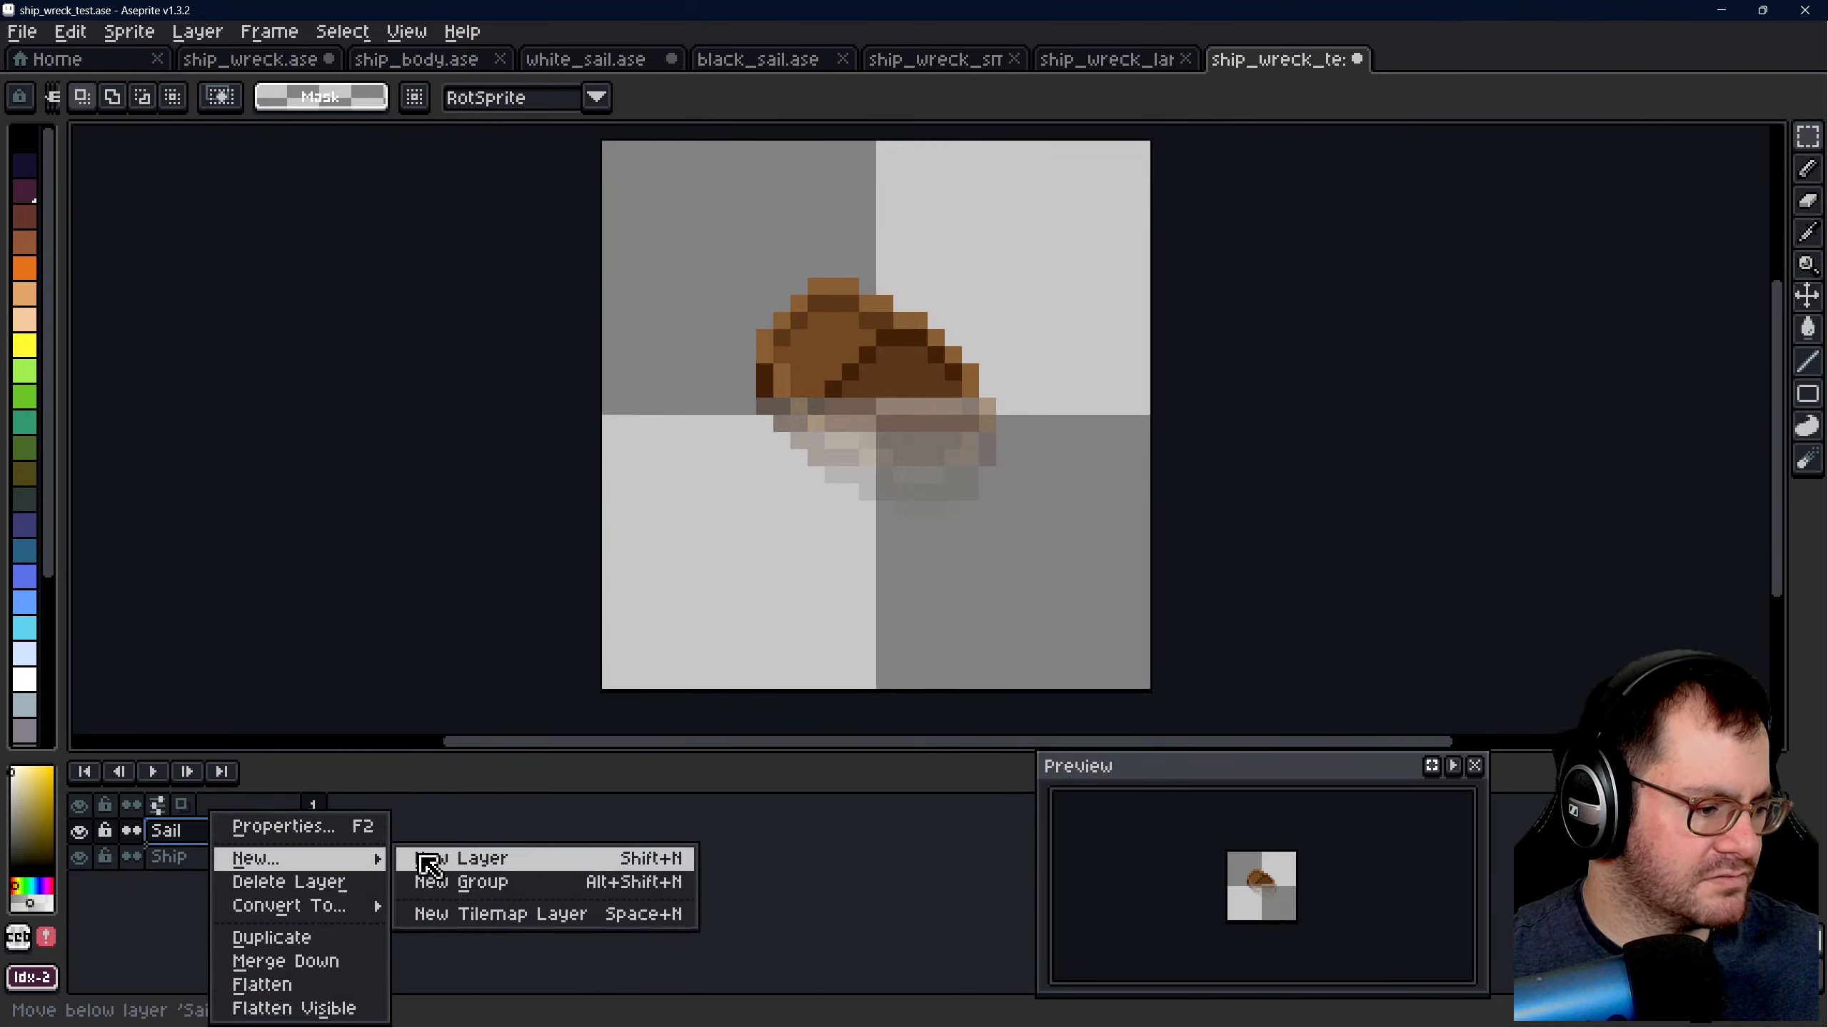
{"action": "left_click", "coordinate": [432, 859]}
{"action": "double_click", "coordinate": [209, 835]}
{"action": "type", "text": "Mas"}
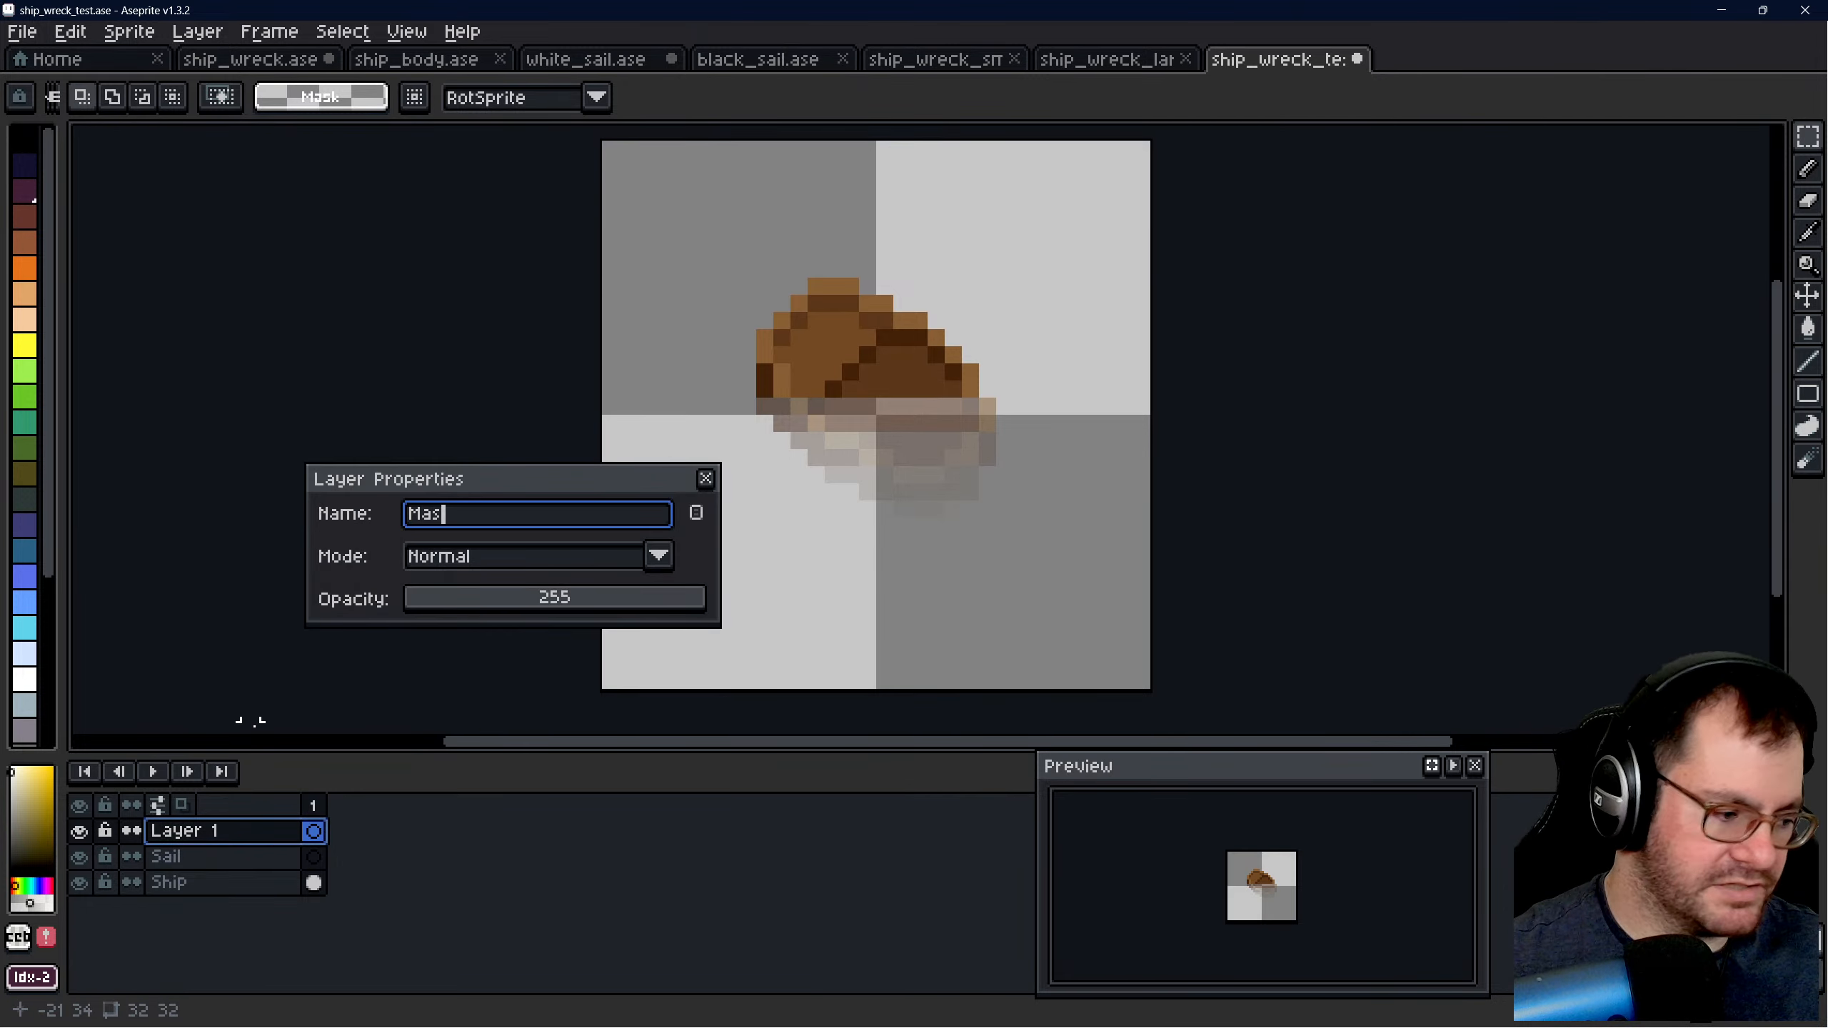
{"action": "type", "text": "t"}
{"action": "key", "text": "Return"}
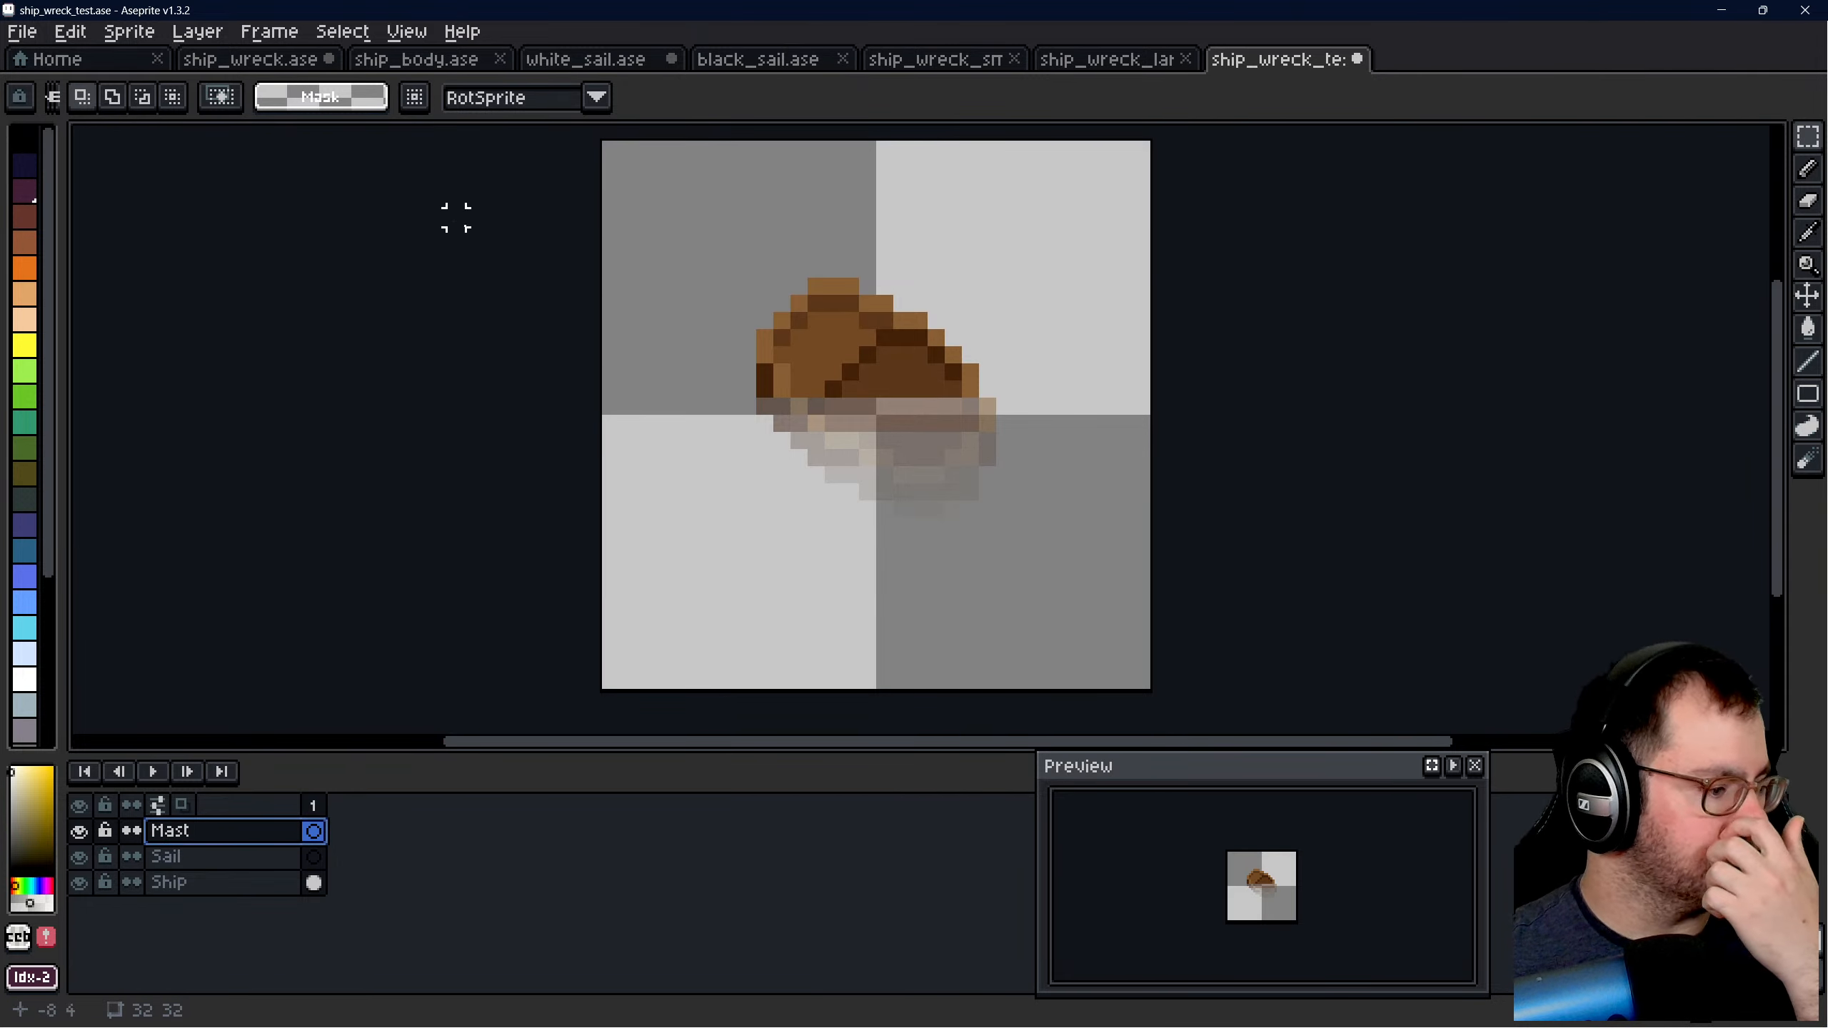
- Load the AAP-Splendor128 colour palette for ship_wreck_test.ase
{"action": "scroll", "coordinate": [1022, 461], "scroll_direction": "down", "scroll_amount": 2}
{"action": "scroll", "coordinate": [842, 391], "scroll_direction": "up", "scroll_amount": 2}
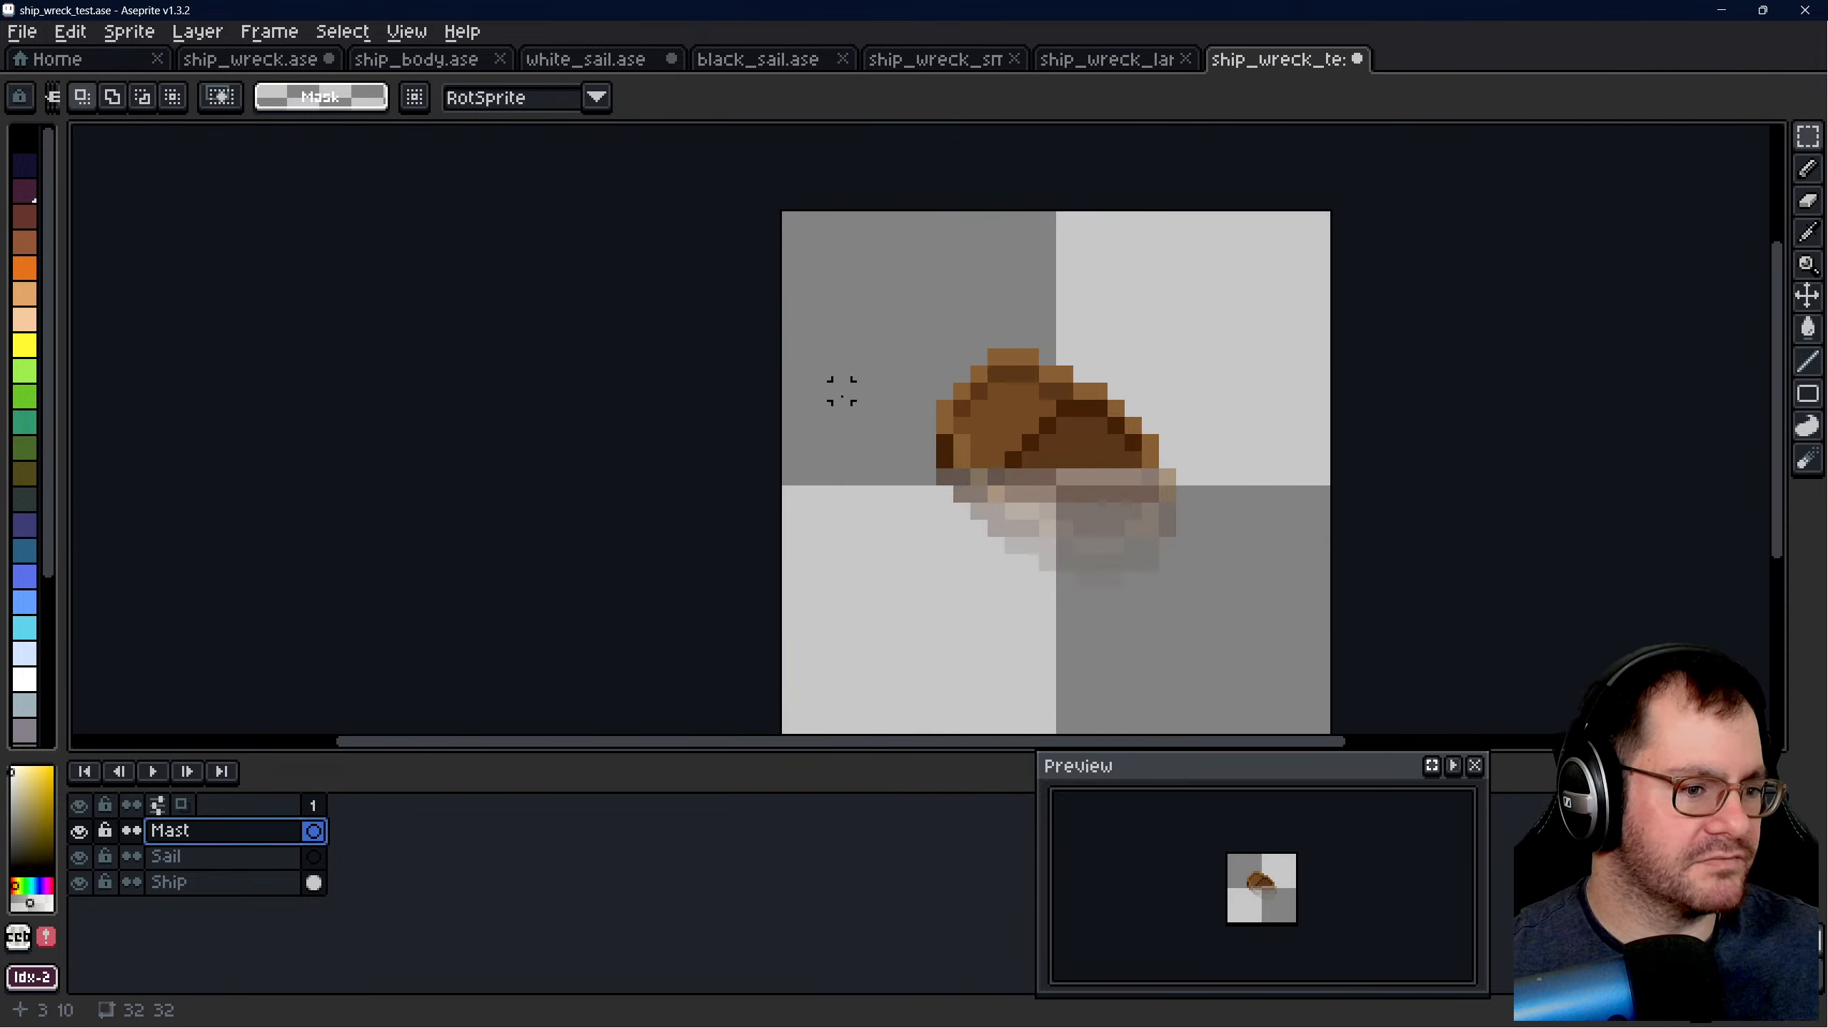
{"action": "left_click", "coordinate": [58, 99]}
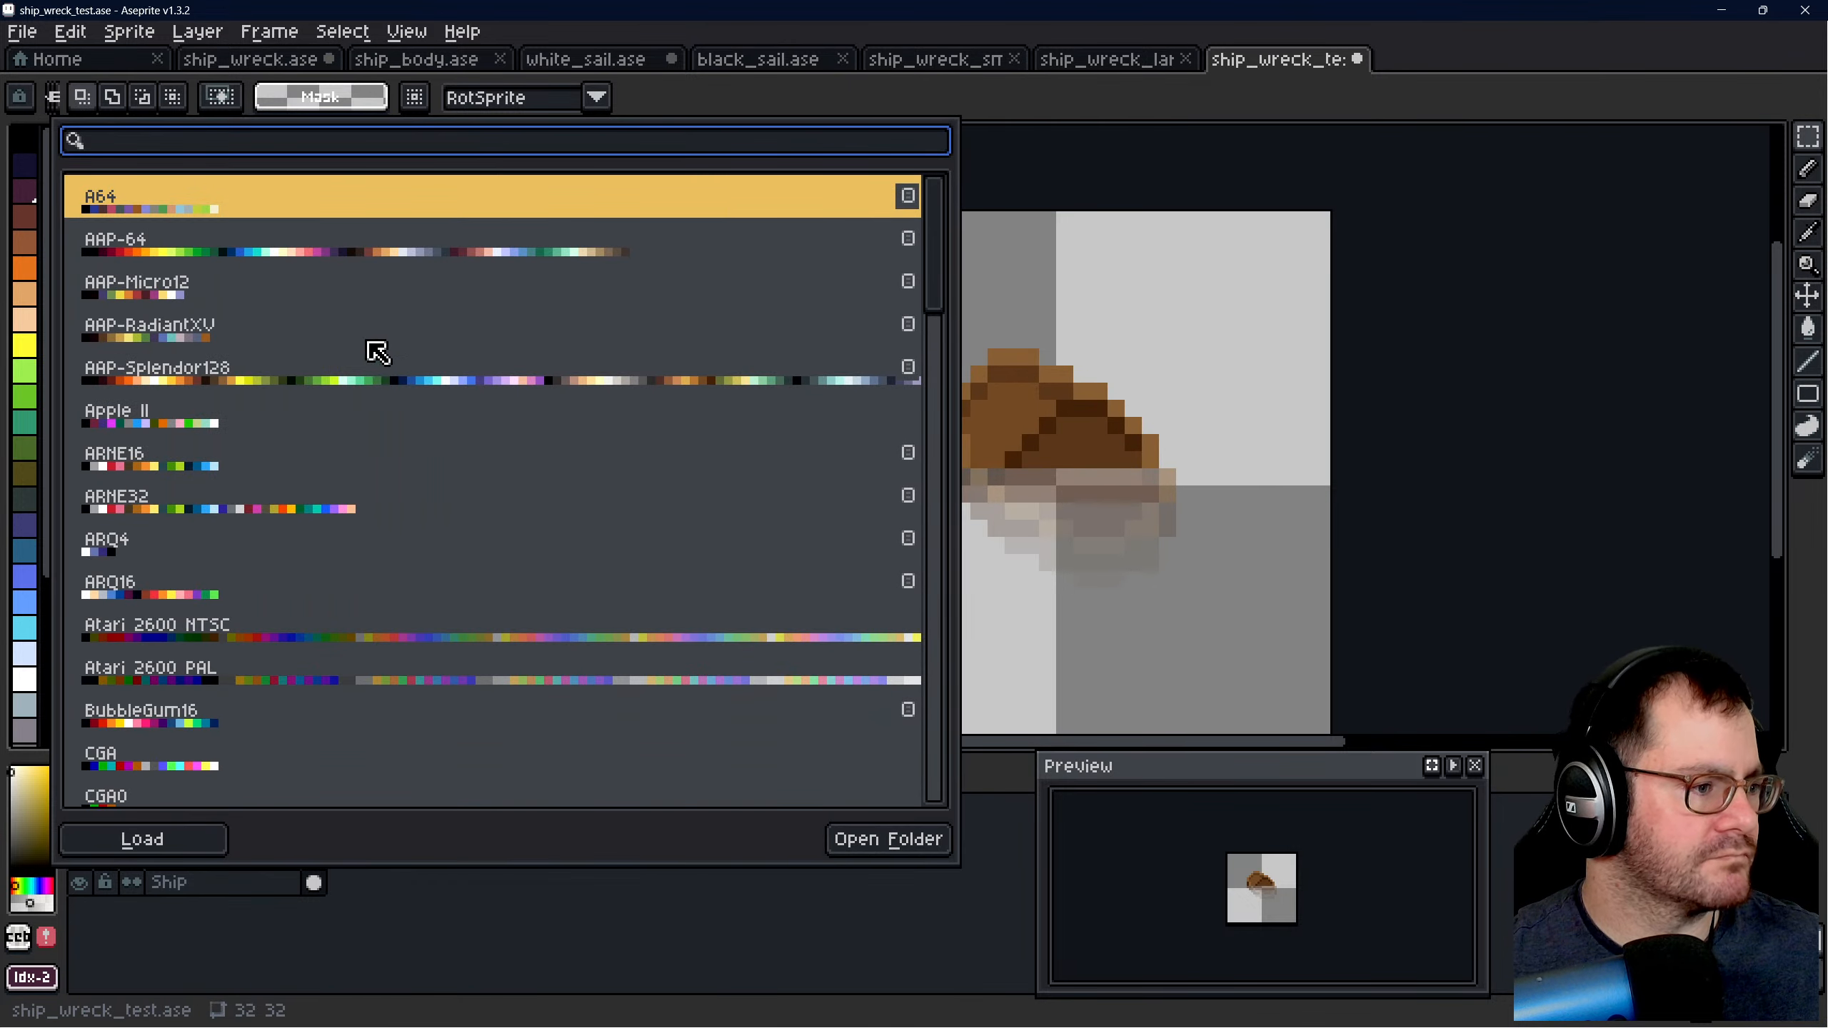
{"action": "left_click", "coordinate": [371, 378]}
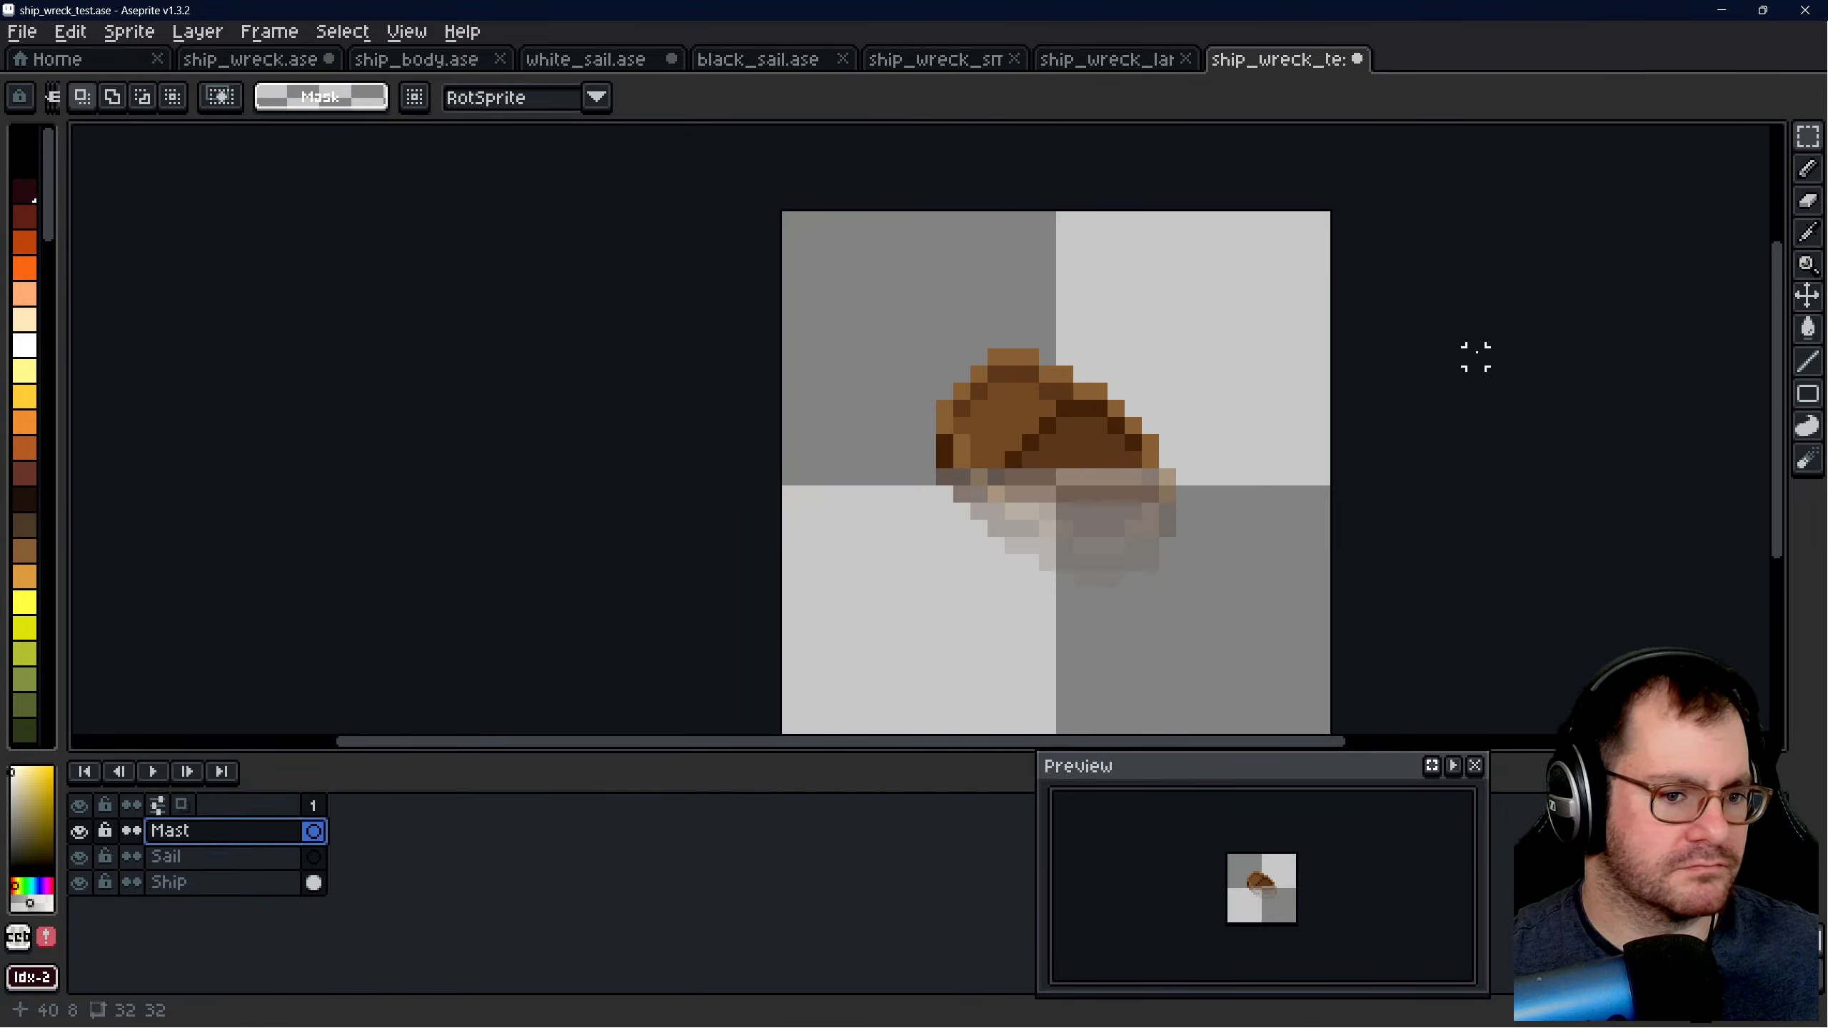
{"action": "left_click", "coordinate": [1473, 355]}
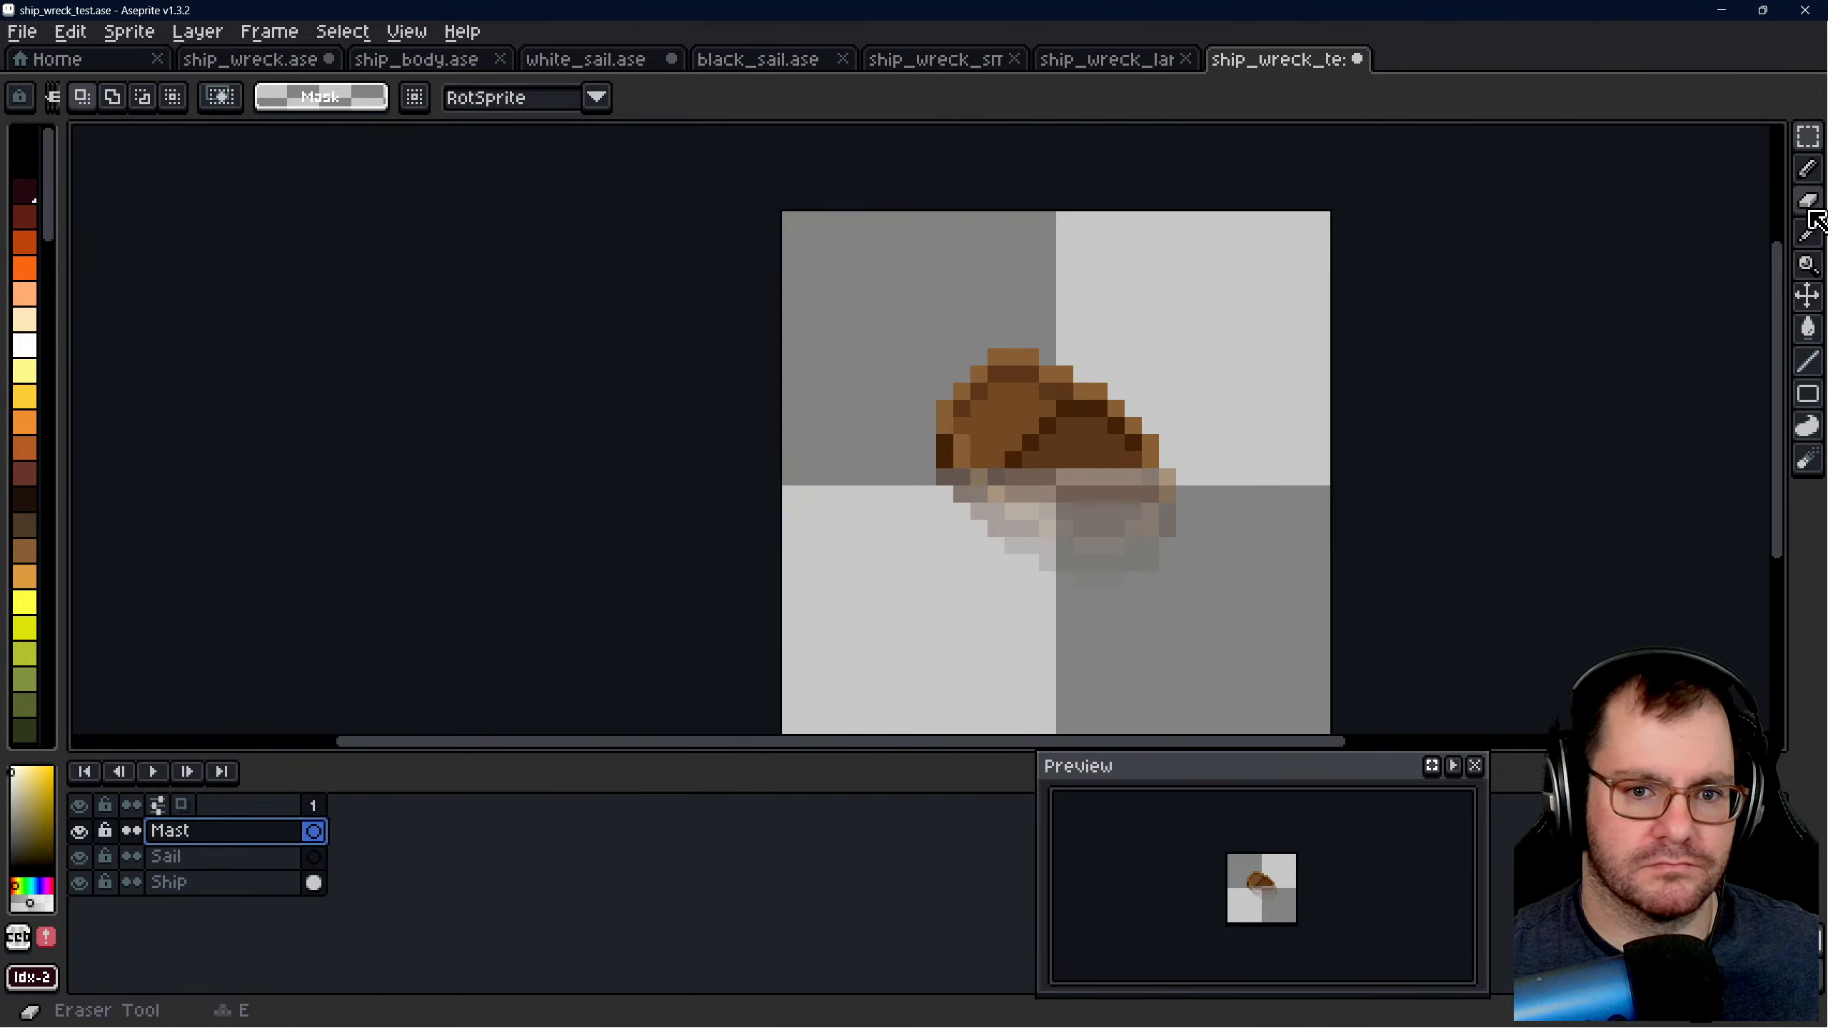
- Sample the dark mast colour #271f1b from an upright ship in ship_wreck.ase with the Eyedropper
{"action": "left_click", "coordinate": [1807, 232]}
{"action": "left_click", "coordinate": [414, 60]}
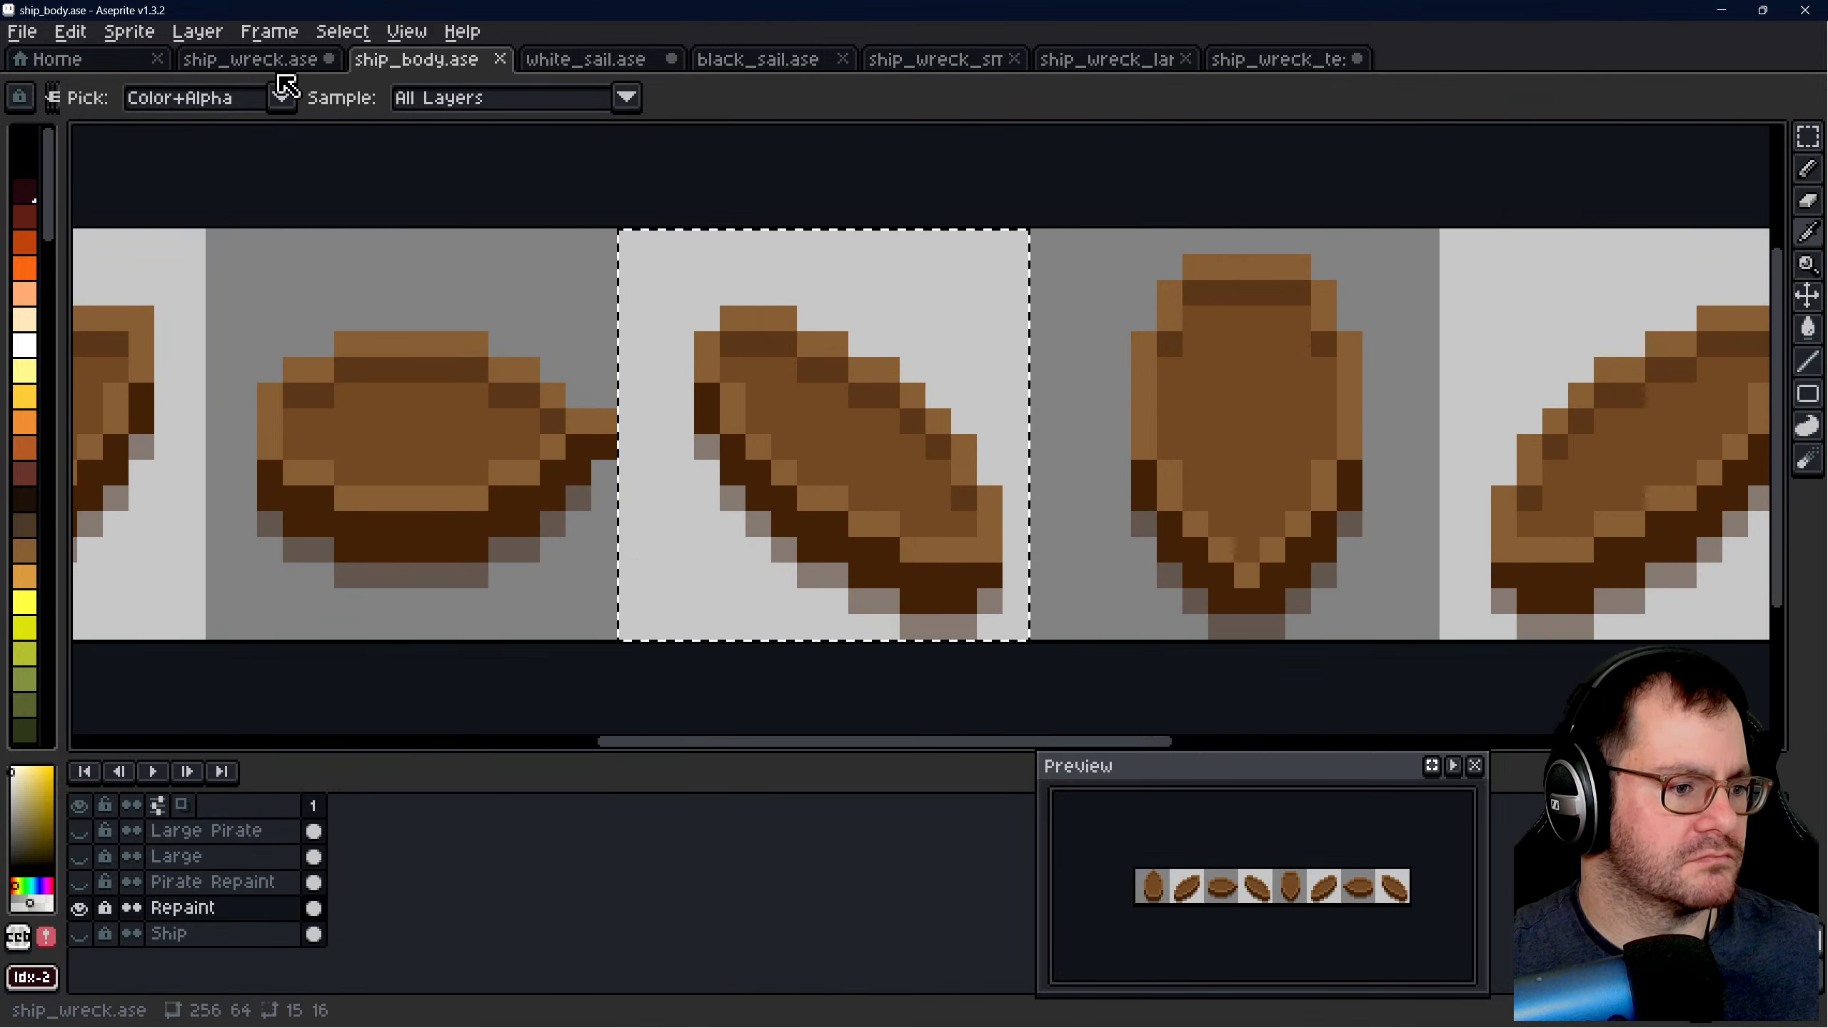
{"action": "left_click", "coordinate": [249, 59]}
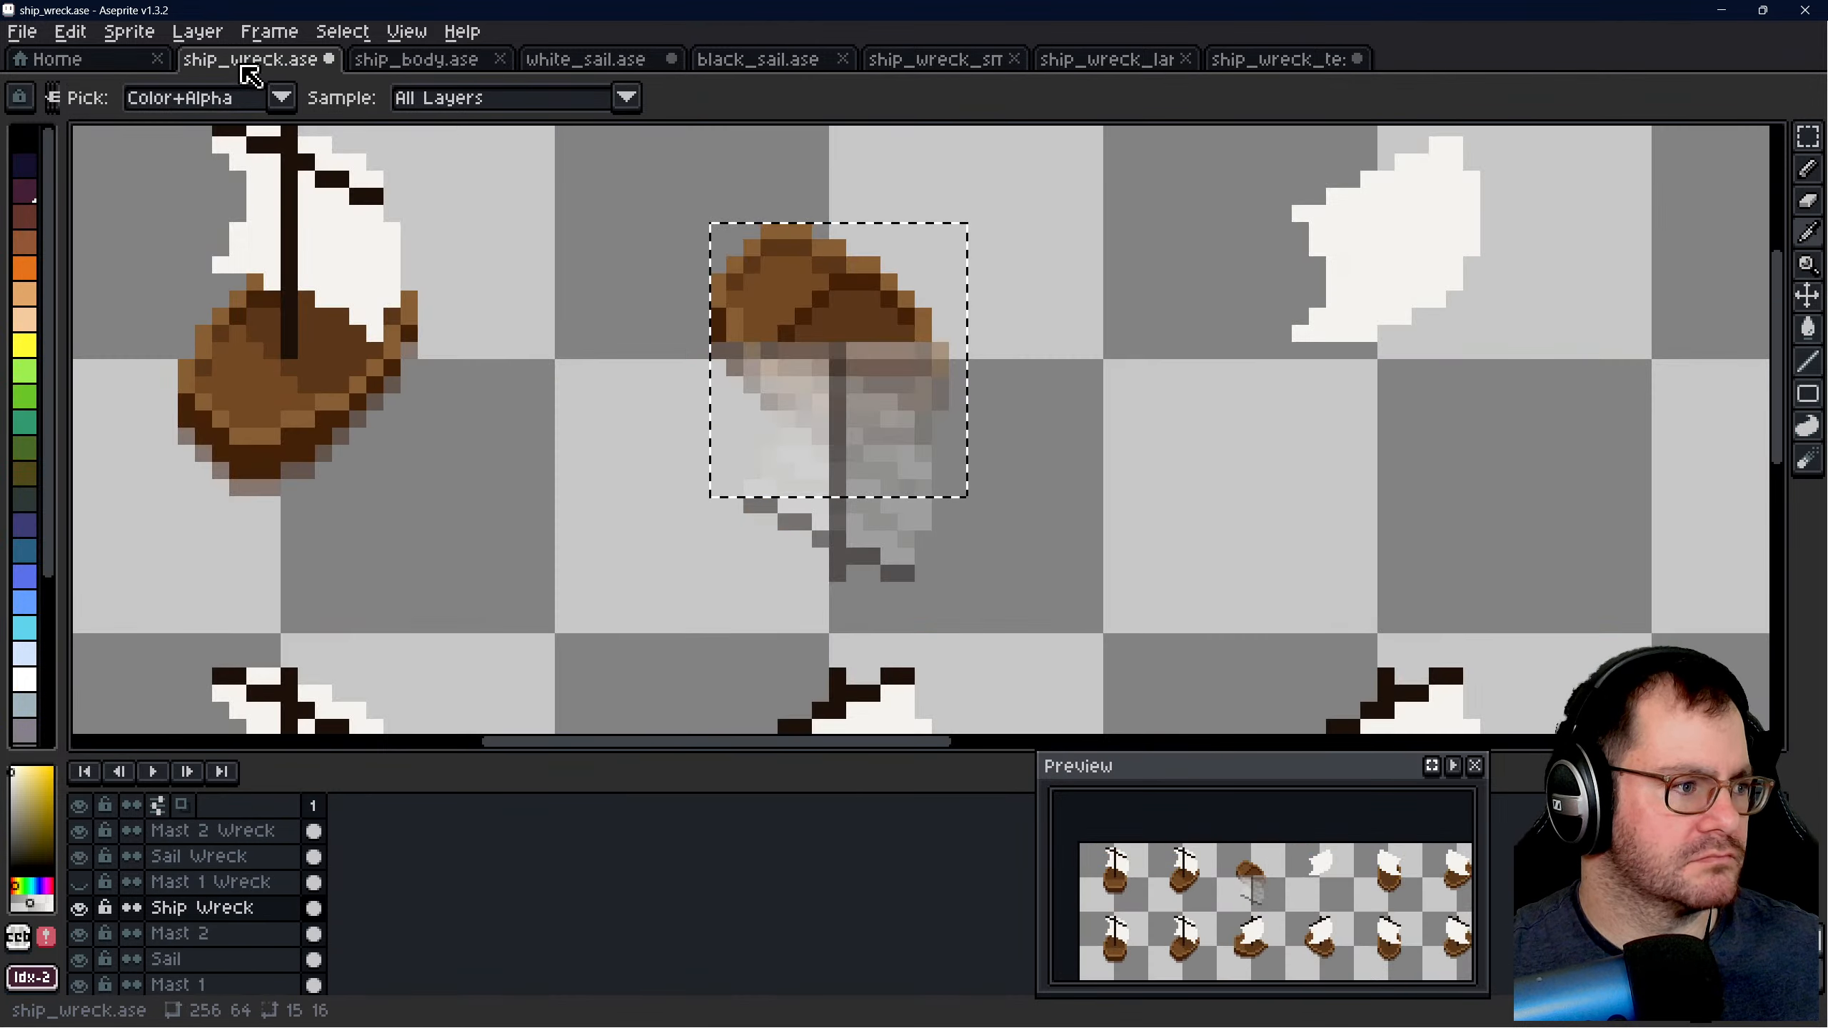
{"action": "left_click", "coordinate": [302, 194]}
- Go through the wreck and mast layers of ship_wreck.ase to Mast 2 and examine the wreck's submerged mast up close
{"action": "left_click", "coordinate": [209, 887]}
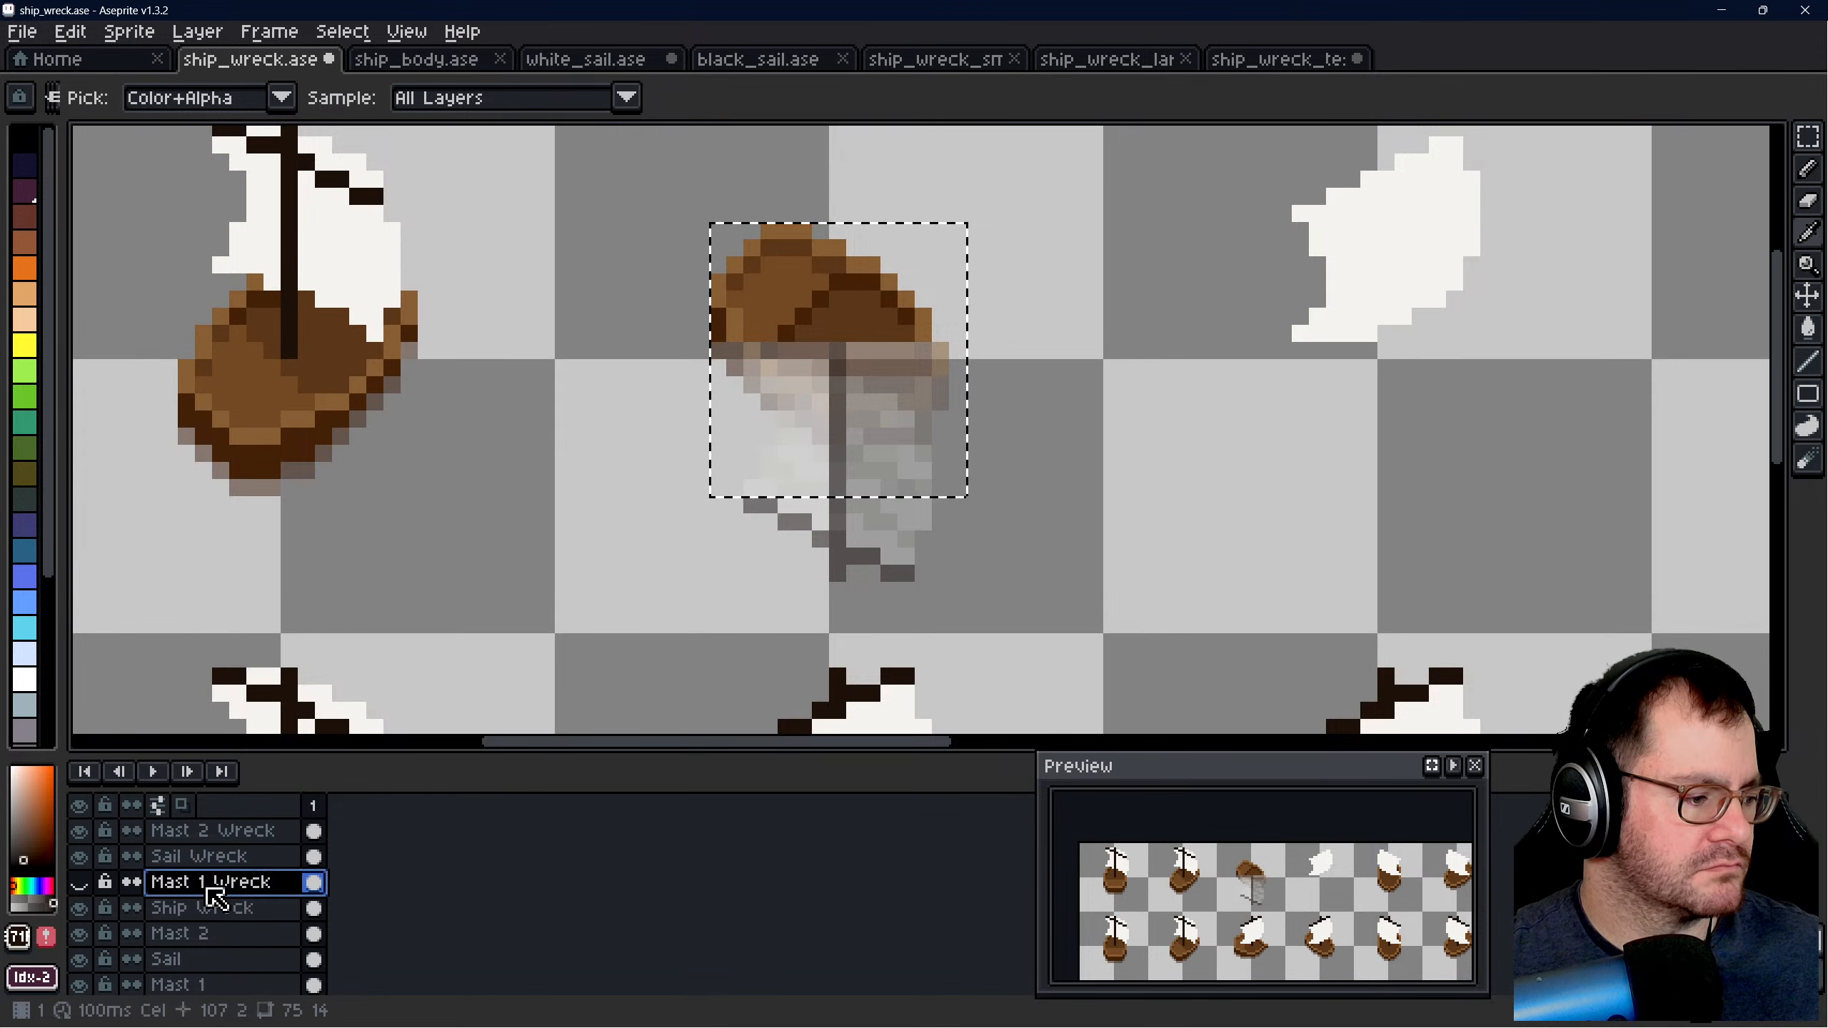
{"action": "left_click", "coordinate": [210, 906]}
{"action": "scroll", "coordinate": [209, 904], "scroll_direction": "down", "scroll_amount": 2}
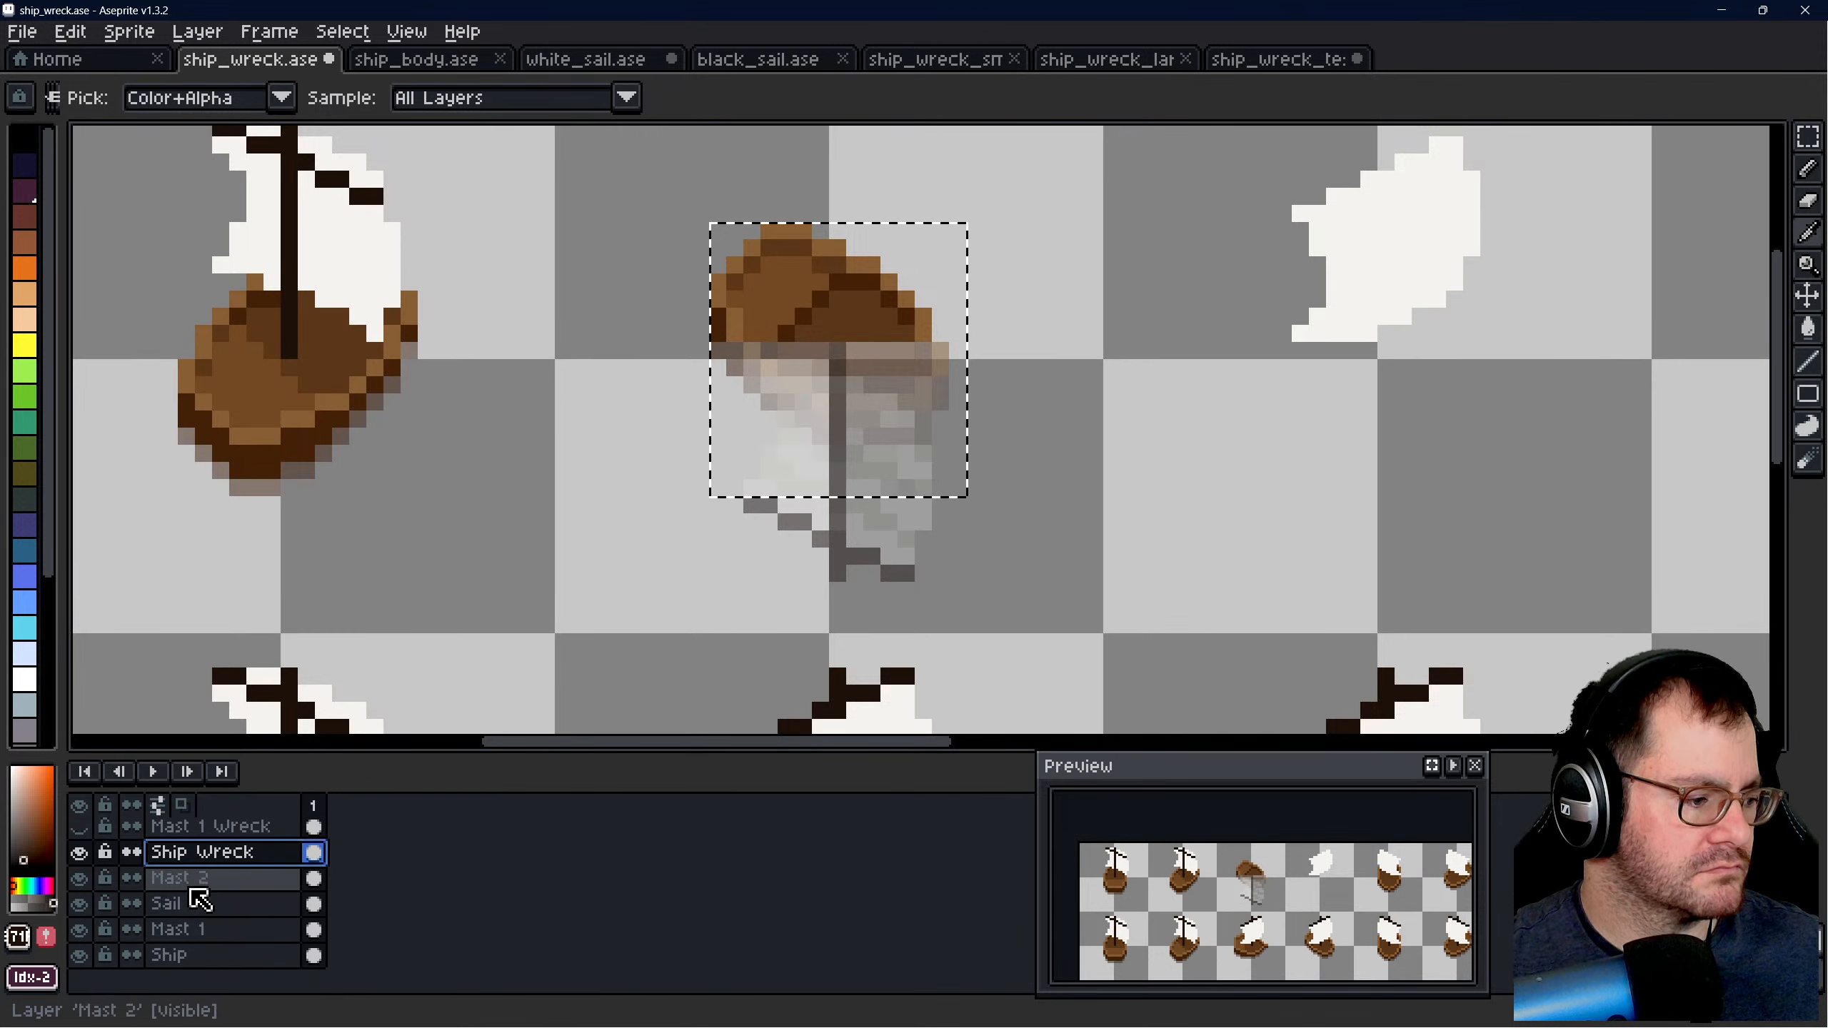
{"action": "left_click", "coordinate": [193, 880]}
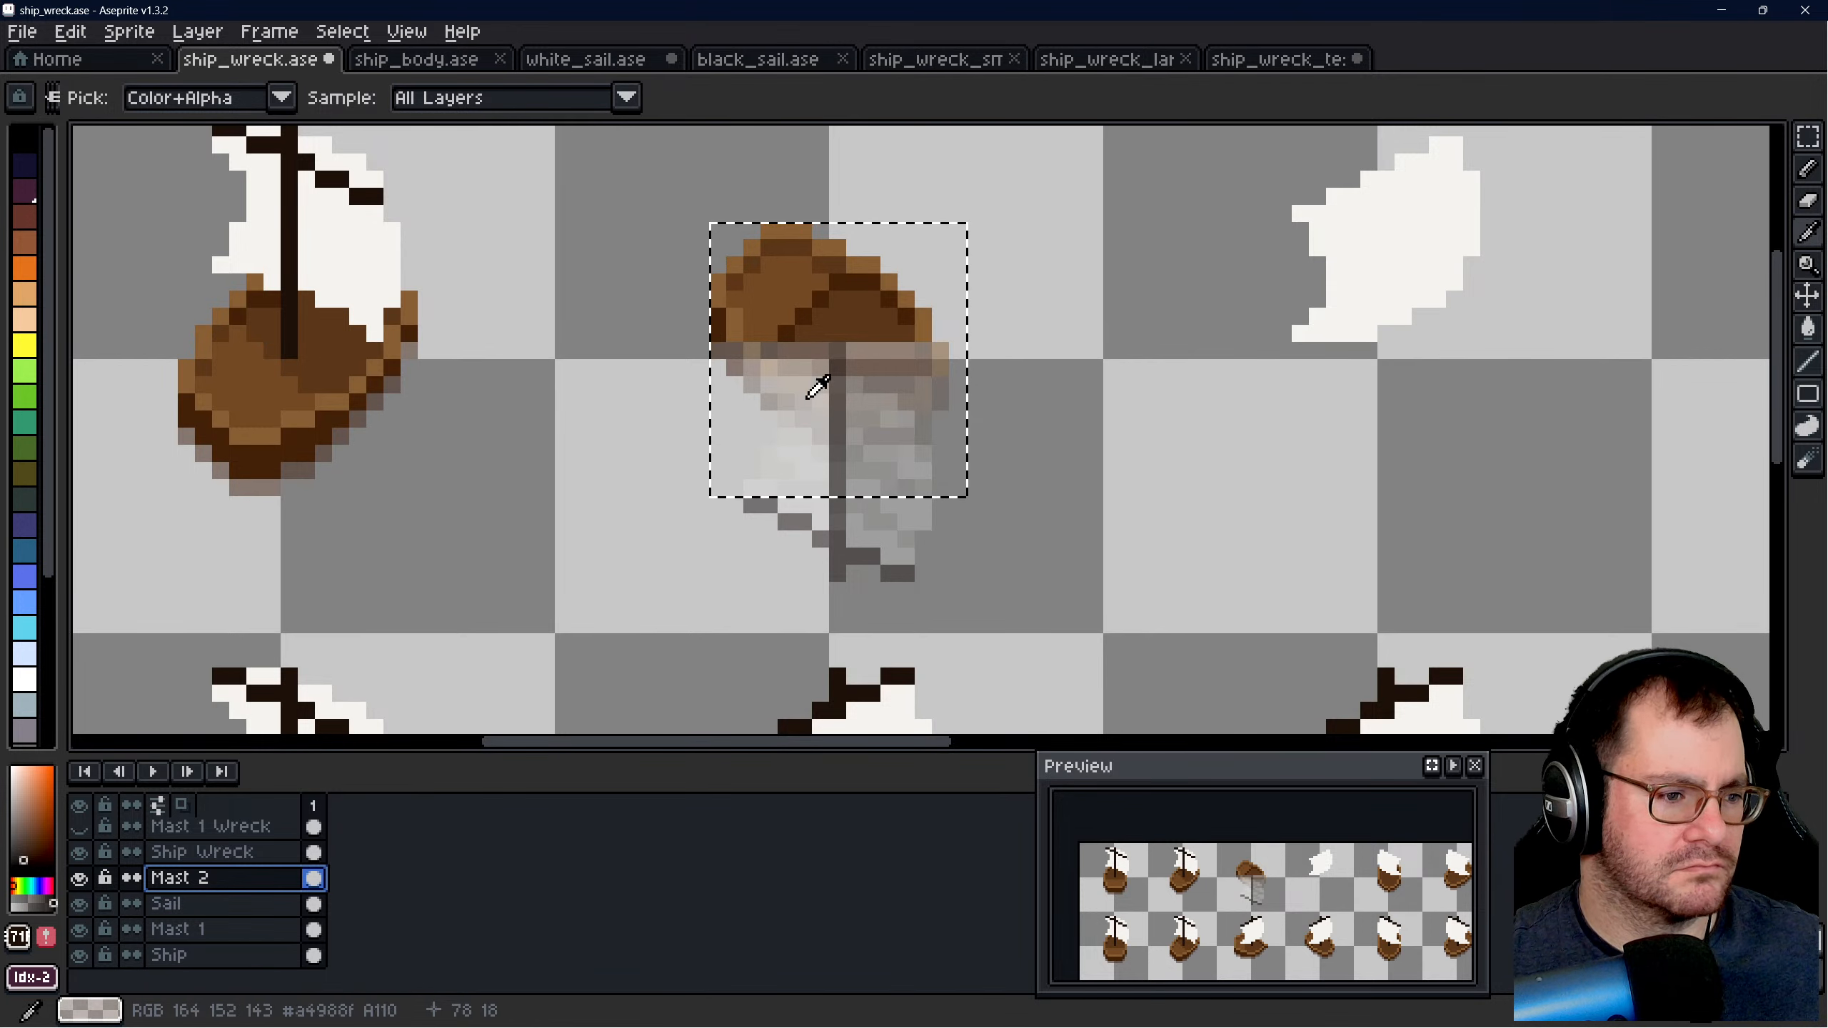
{"action": "scroll", "coordinate": [818, 387], "scroll_direction": "up", "scroll_amount": 1}
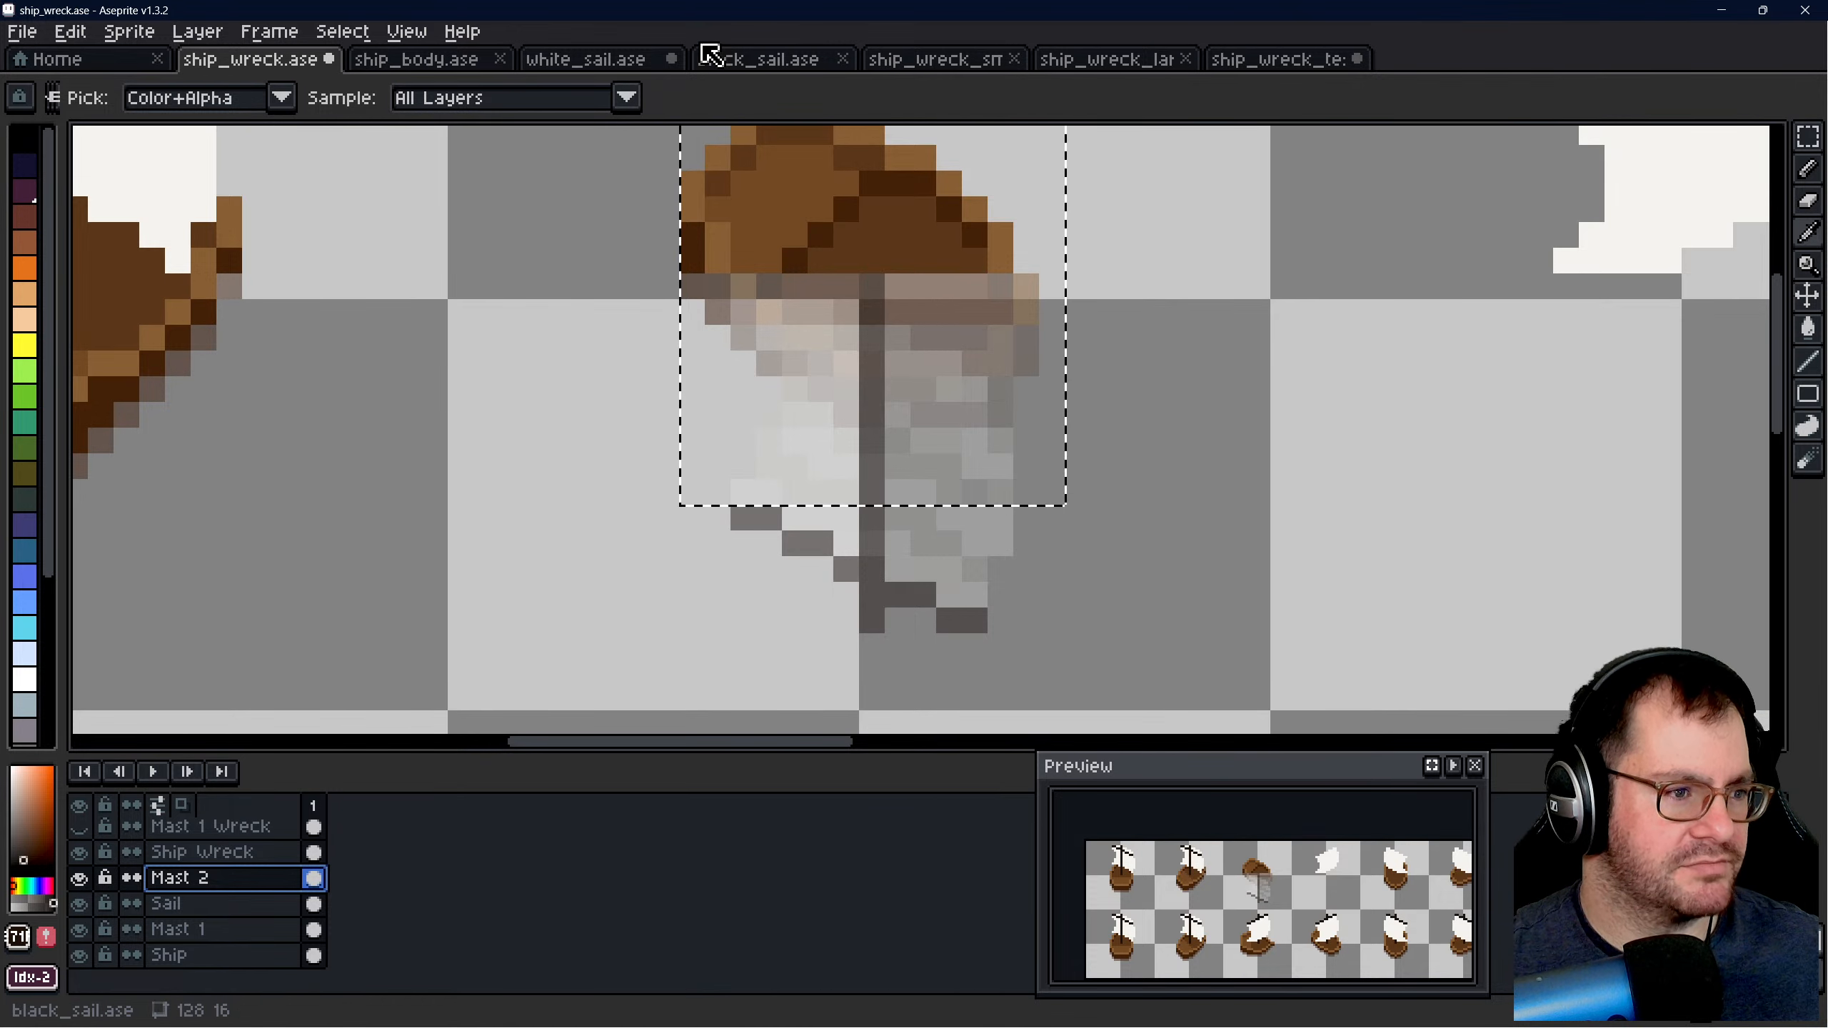
- Check ship_body.ase and the submerged mast in ship_wreck.ase, and return to ship_wreck_test.ase with the Pencil tool ready
{"action": "left_click", "coordinate": [632, 60]}
{"action": "left_click", "coordinate": [440, 57]}
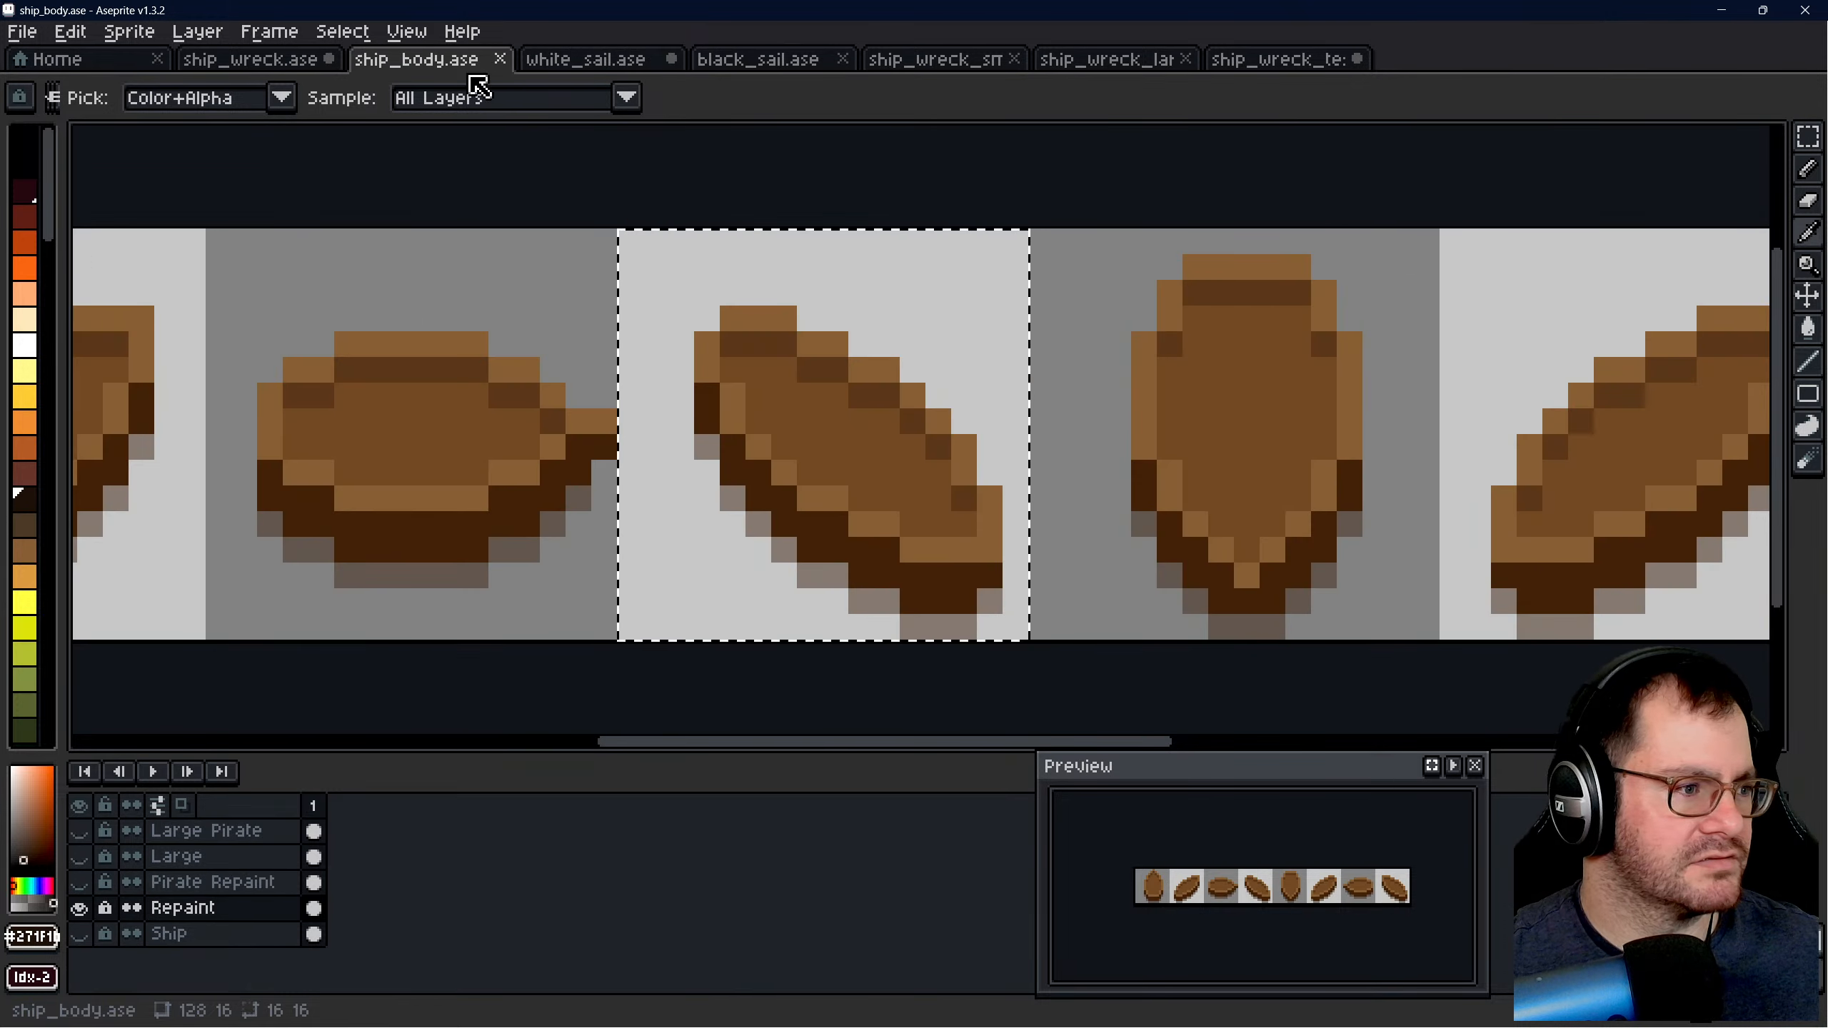
{"action": "left_click", "coordinate": [292, 62]}
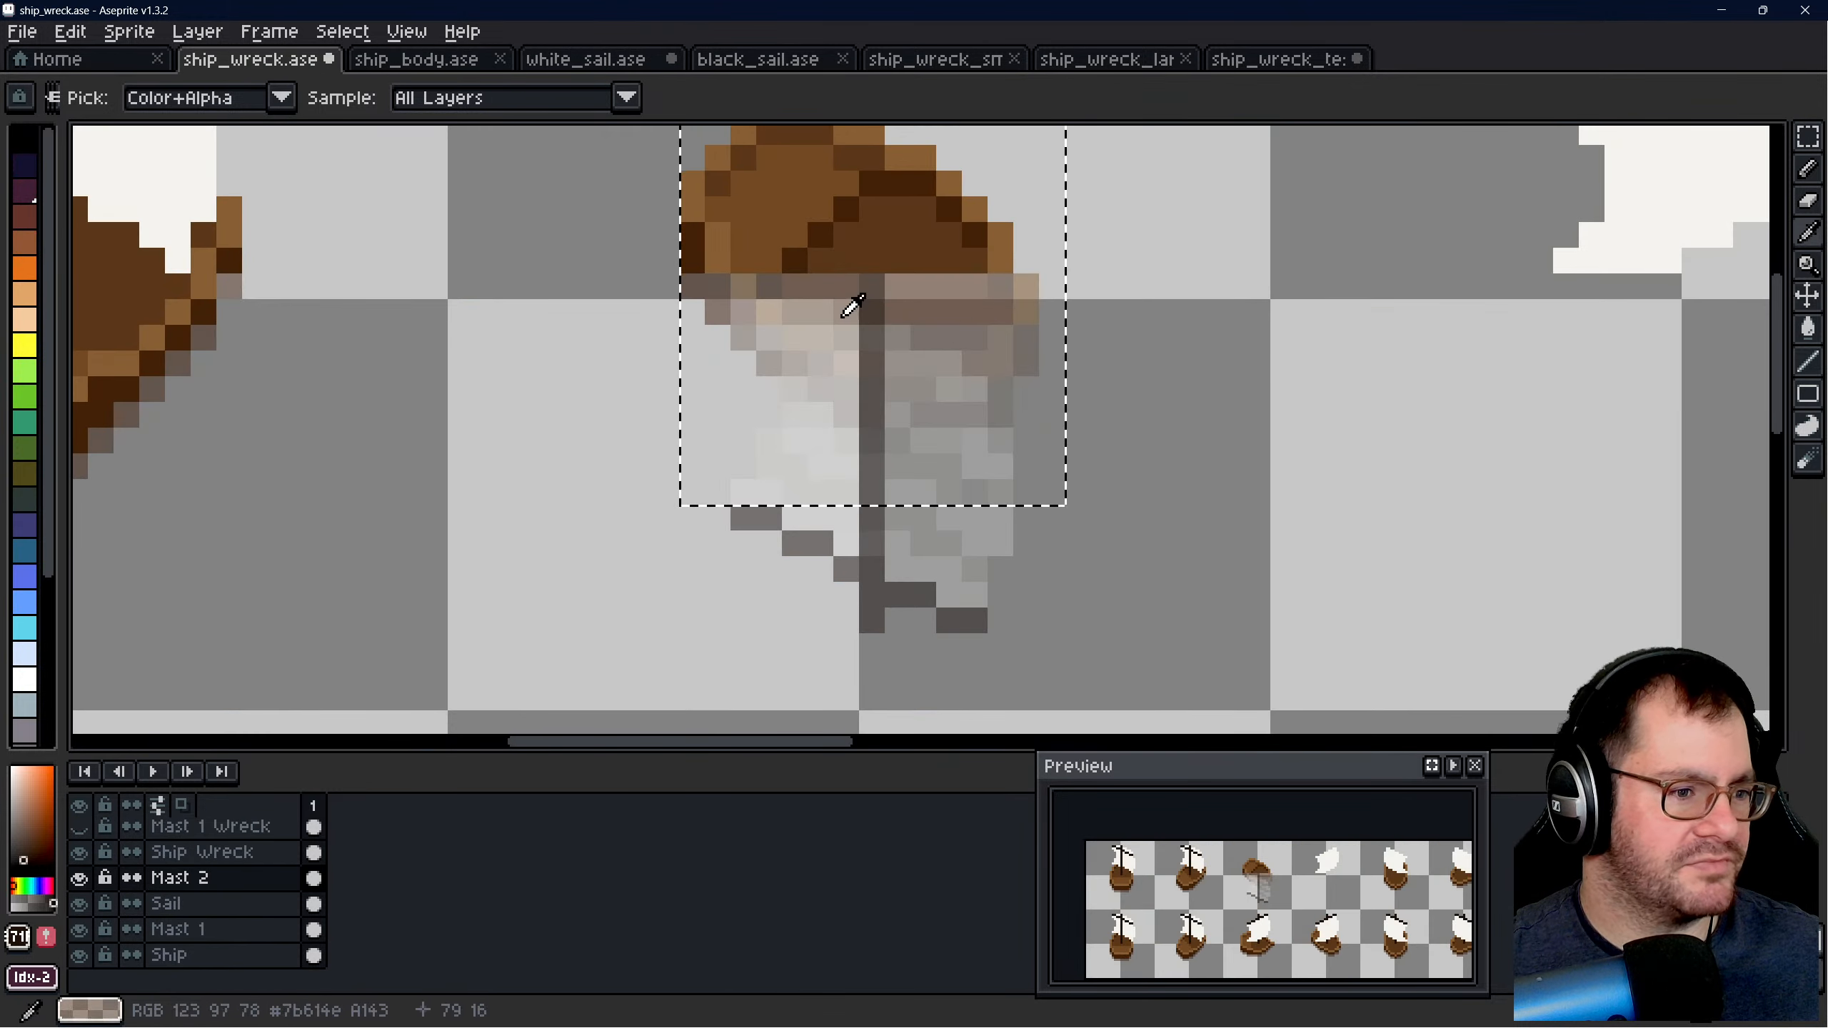
{"action": "left_click", "coordinate": [1277, 63]}
{"action": "scroll", "coordinate": [1085, 469], "scroll_direction": "up", "scroll_amount": 2}
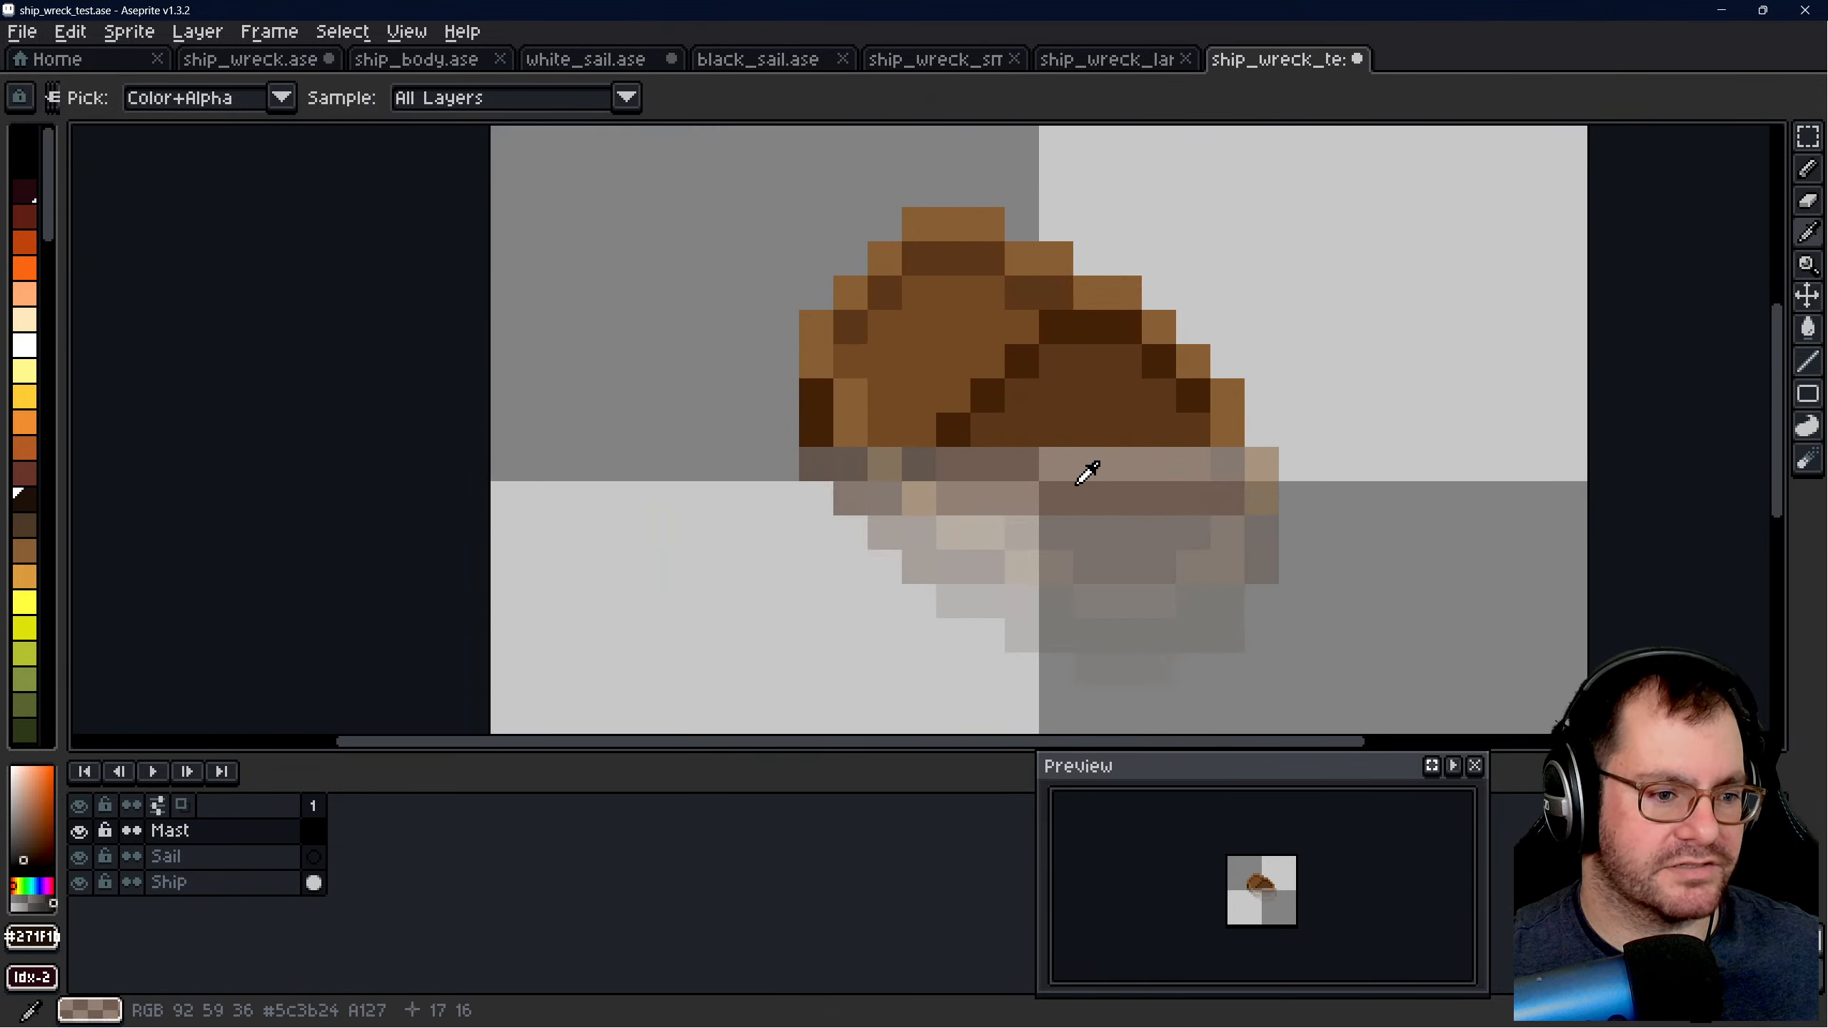
{"action": "key", "text": "b"}
- Try a slanted dark mast on the Mast layer, running down and left from the hull's waterline
{"action": "left_click", "coordinate": [1154, 442]}
{"action": "scroll", "coordinate": [1144, 451], "scroll_direction": "up", "scroll_amount": 1}
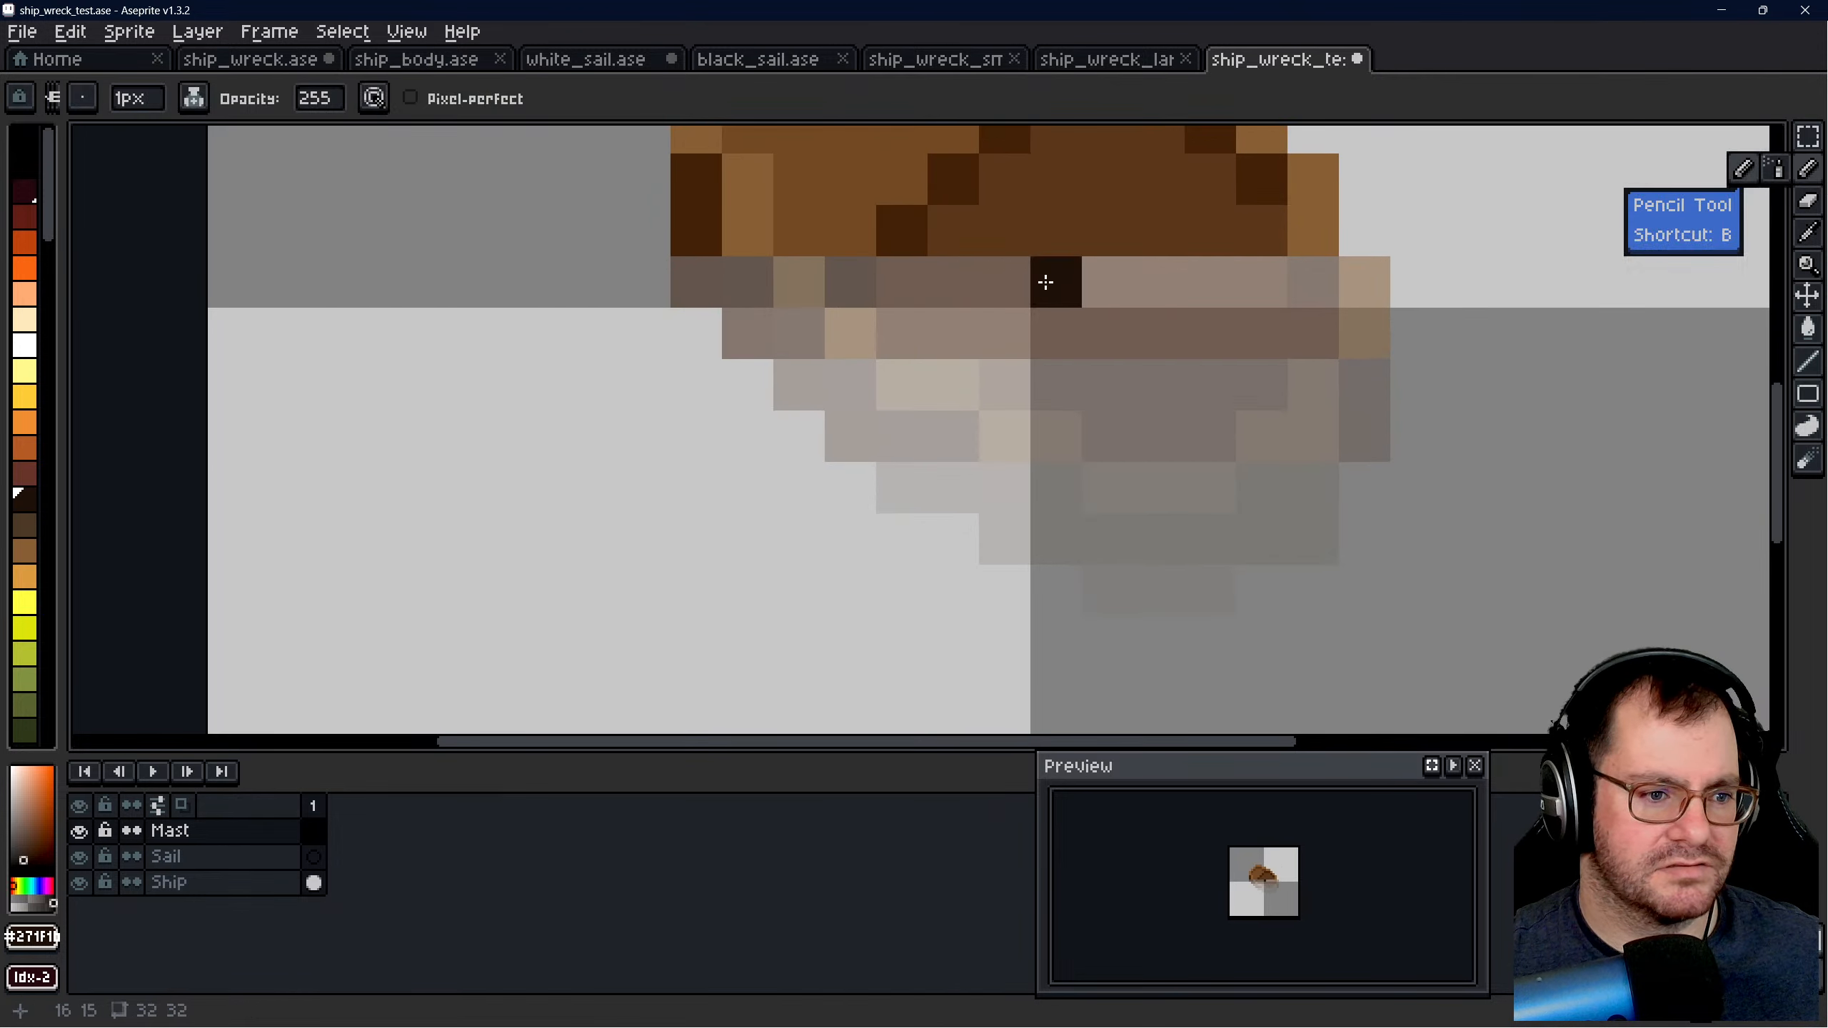
{"action": "mouse_move", "coordinate": [1044, 281]}
{"action": "left_mouse_down"}
{"action": "mouse_move", "coordinate": [1052, 322]}
{"action": "mouse_move", "coordinate": [1017, 404]}
{"action": "mouse_move", "coordinate": [972, 447]}
{"action": "left_mouse_up"}
{"action": "scroll", "coordinate": [1050, 319], "scroll_direction": "down", "scroll_amount": 2}
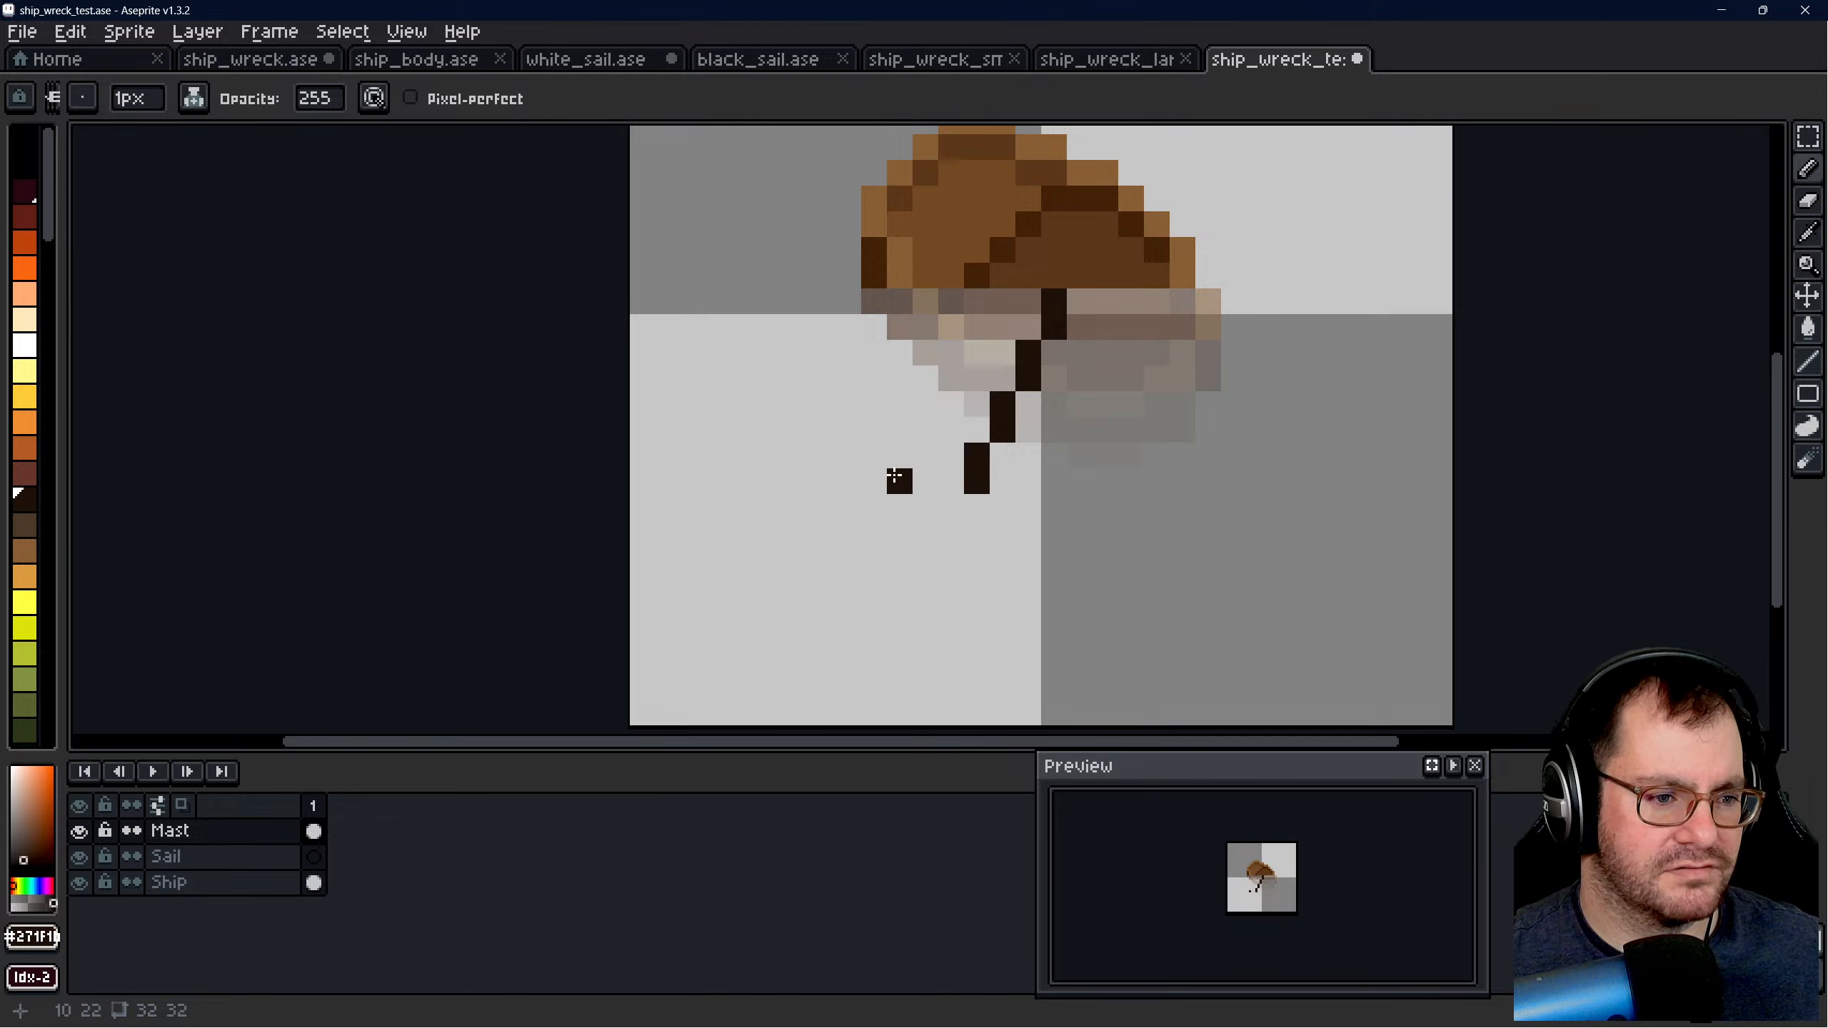
{"action": "left_click_drag", "start_coordinate": [944, 509], "coordinate": [899, 636]}
{"action": "scroll", "coordinate": [931, 560], "scroll_direction": "down", "scroll_amount": 5}
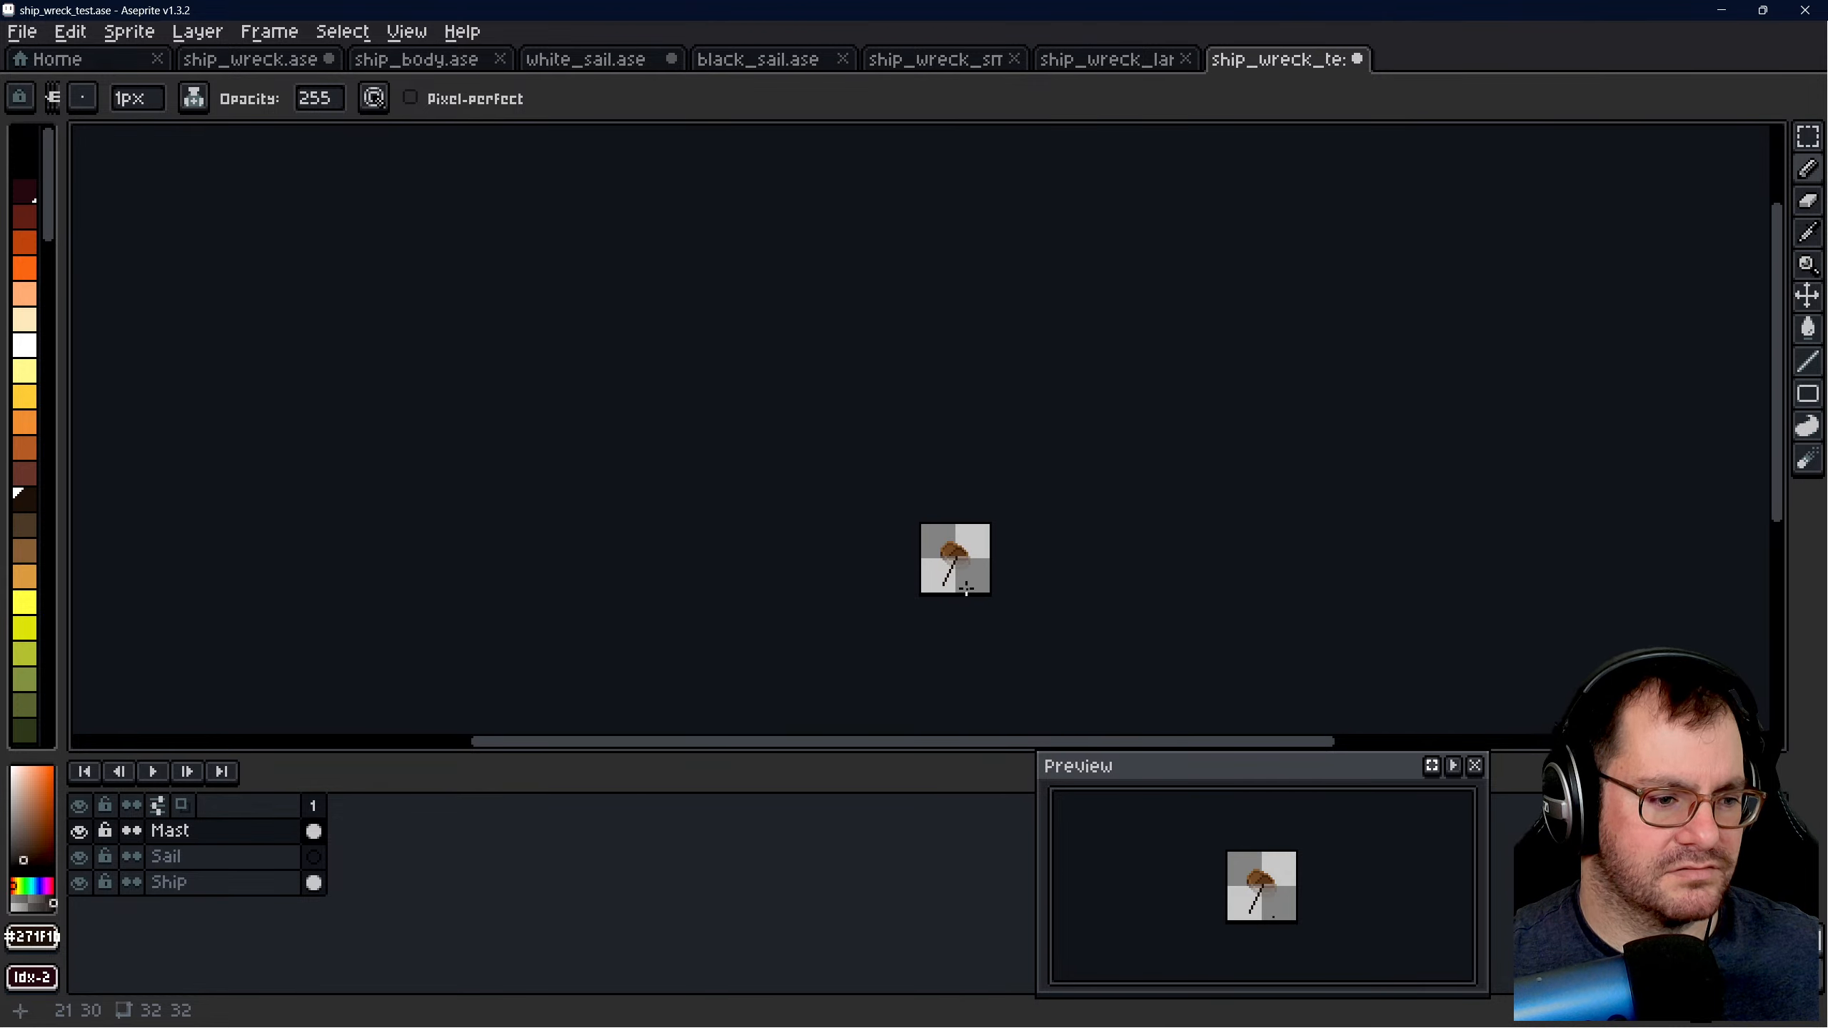
{"action": "scroll", "coordinate": [966, 589], "scroll_direction": "up", "scroll_amount": 6}
{"action": "key", "text": "ctrl"}
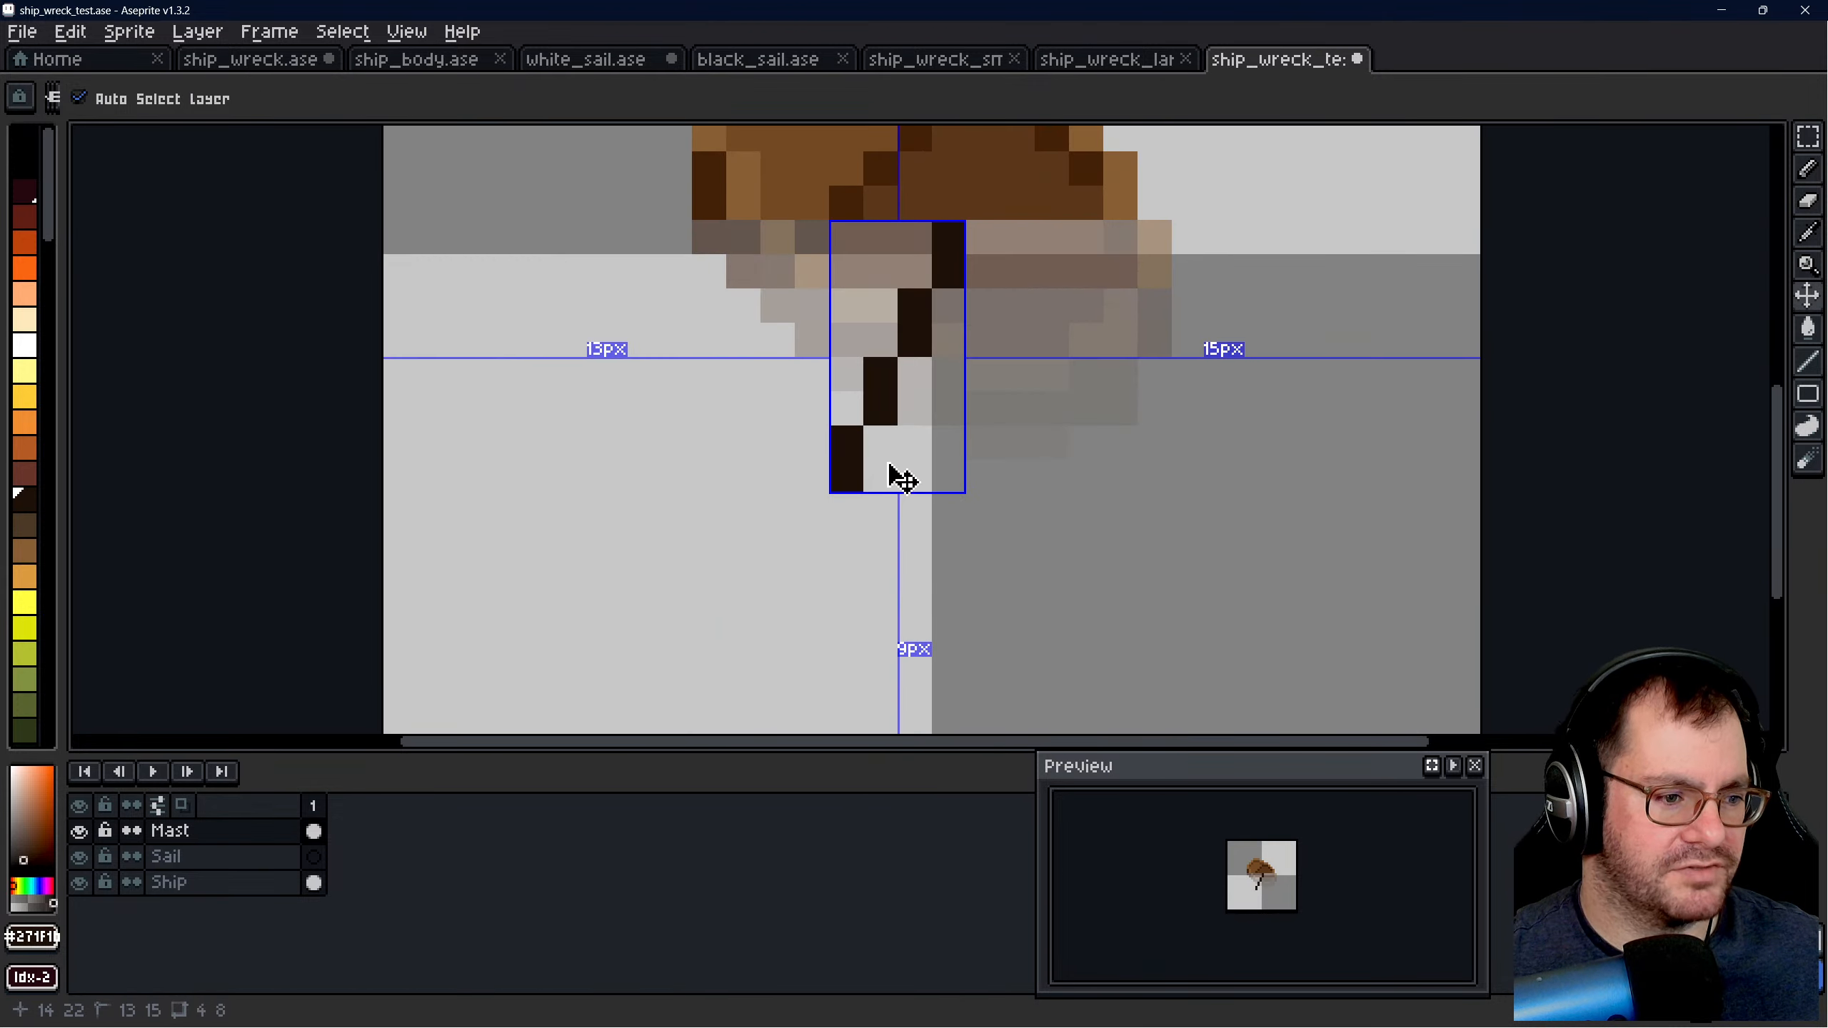
- Undo the lower part of the slanted mast, try redrawing its end, and undo the whole mast
{"action": "key", "text": "ctrl+z"}
{"action": "scroll", "coordinate": [914, 461], "scroll_direction": "down", "scroll_amount": 1}
{"action": "scroll", "coordinate": [945, 477], "scroll_direction": "up", "scroll_amount": 2}
{"action": "scroll", "coordinate": [1020, 491], "scroll_direction": "down", "scroll_amount": 3}
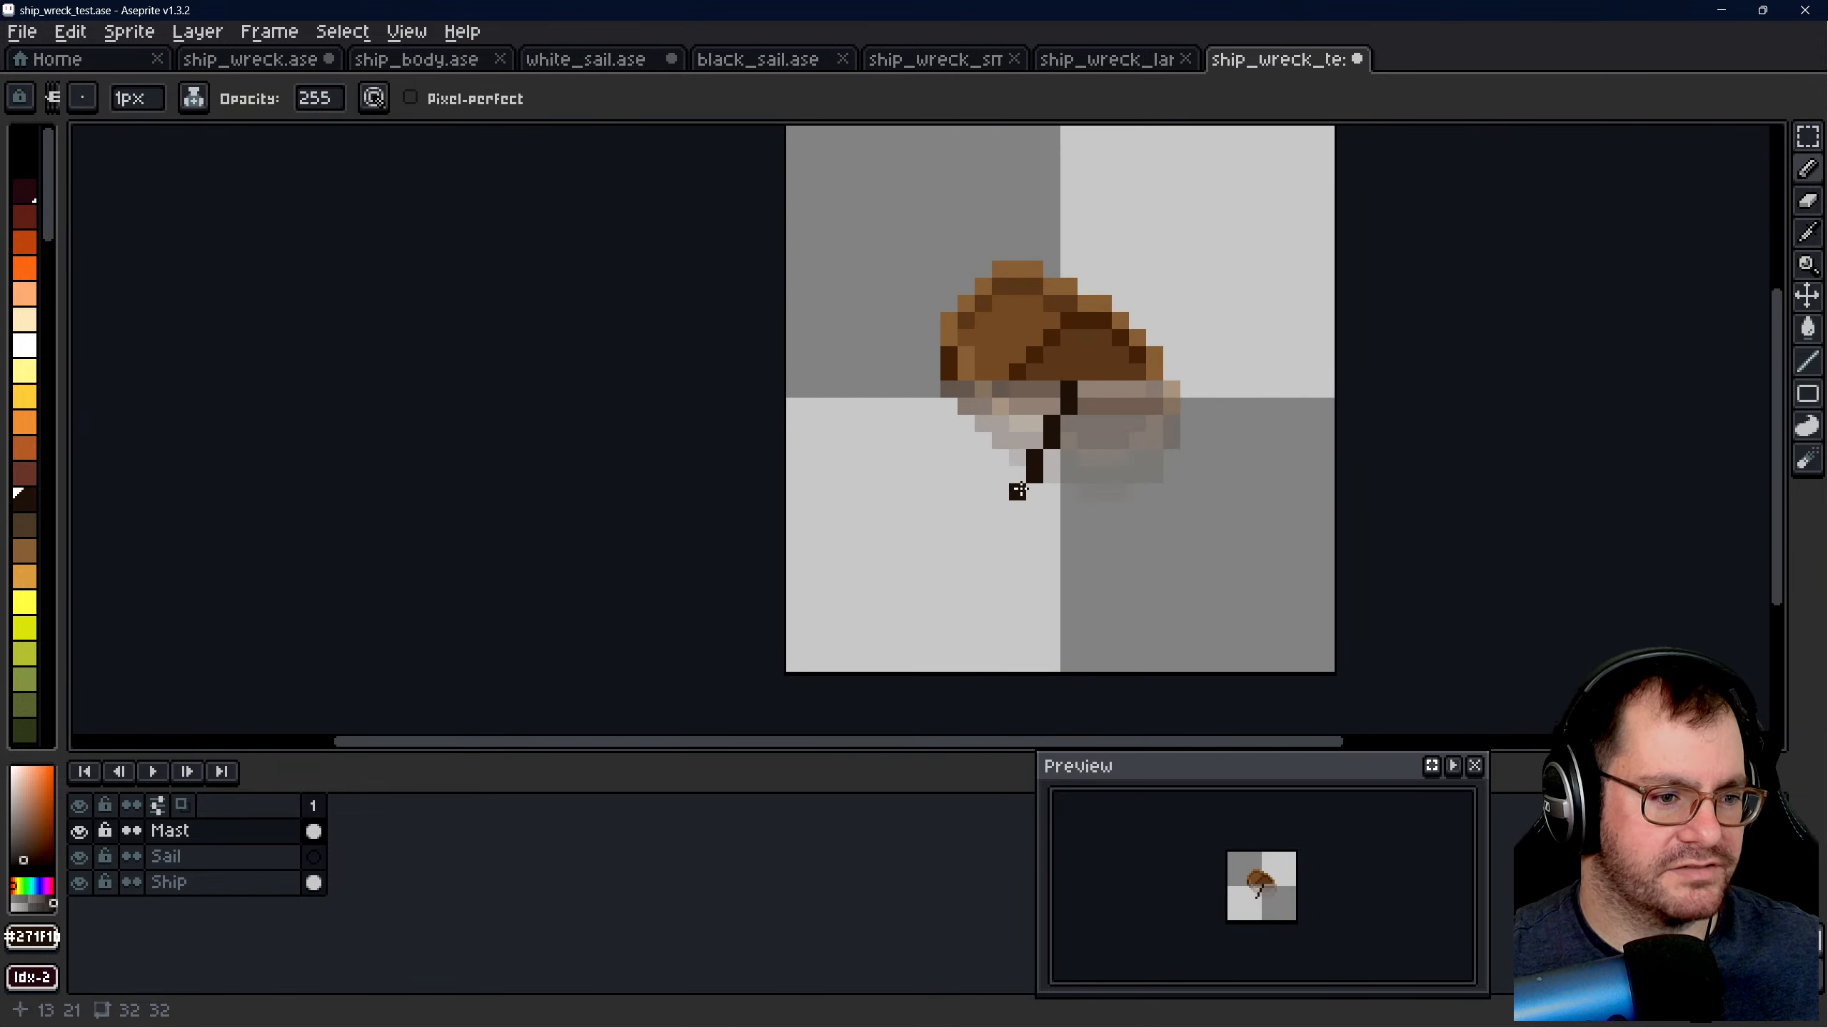
{"action": "scroll", "coordinate": [1021, 492], "scroll_direction": "up", "scroll_amount": 1}
{"action": "mouse_move", "coordinate": [1015, 494]}
{"action": "left_mouse_down"}
{"action": "mouse_move", "coordinate": [1013, 533]}
{"action": "mouse_move", "coordinate": [1012, 517]}
{"action": "left_mouse_up"}
{"action": "key", "text": "ctrl+z"}
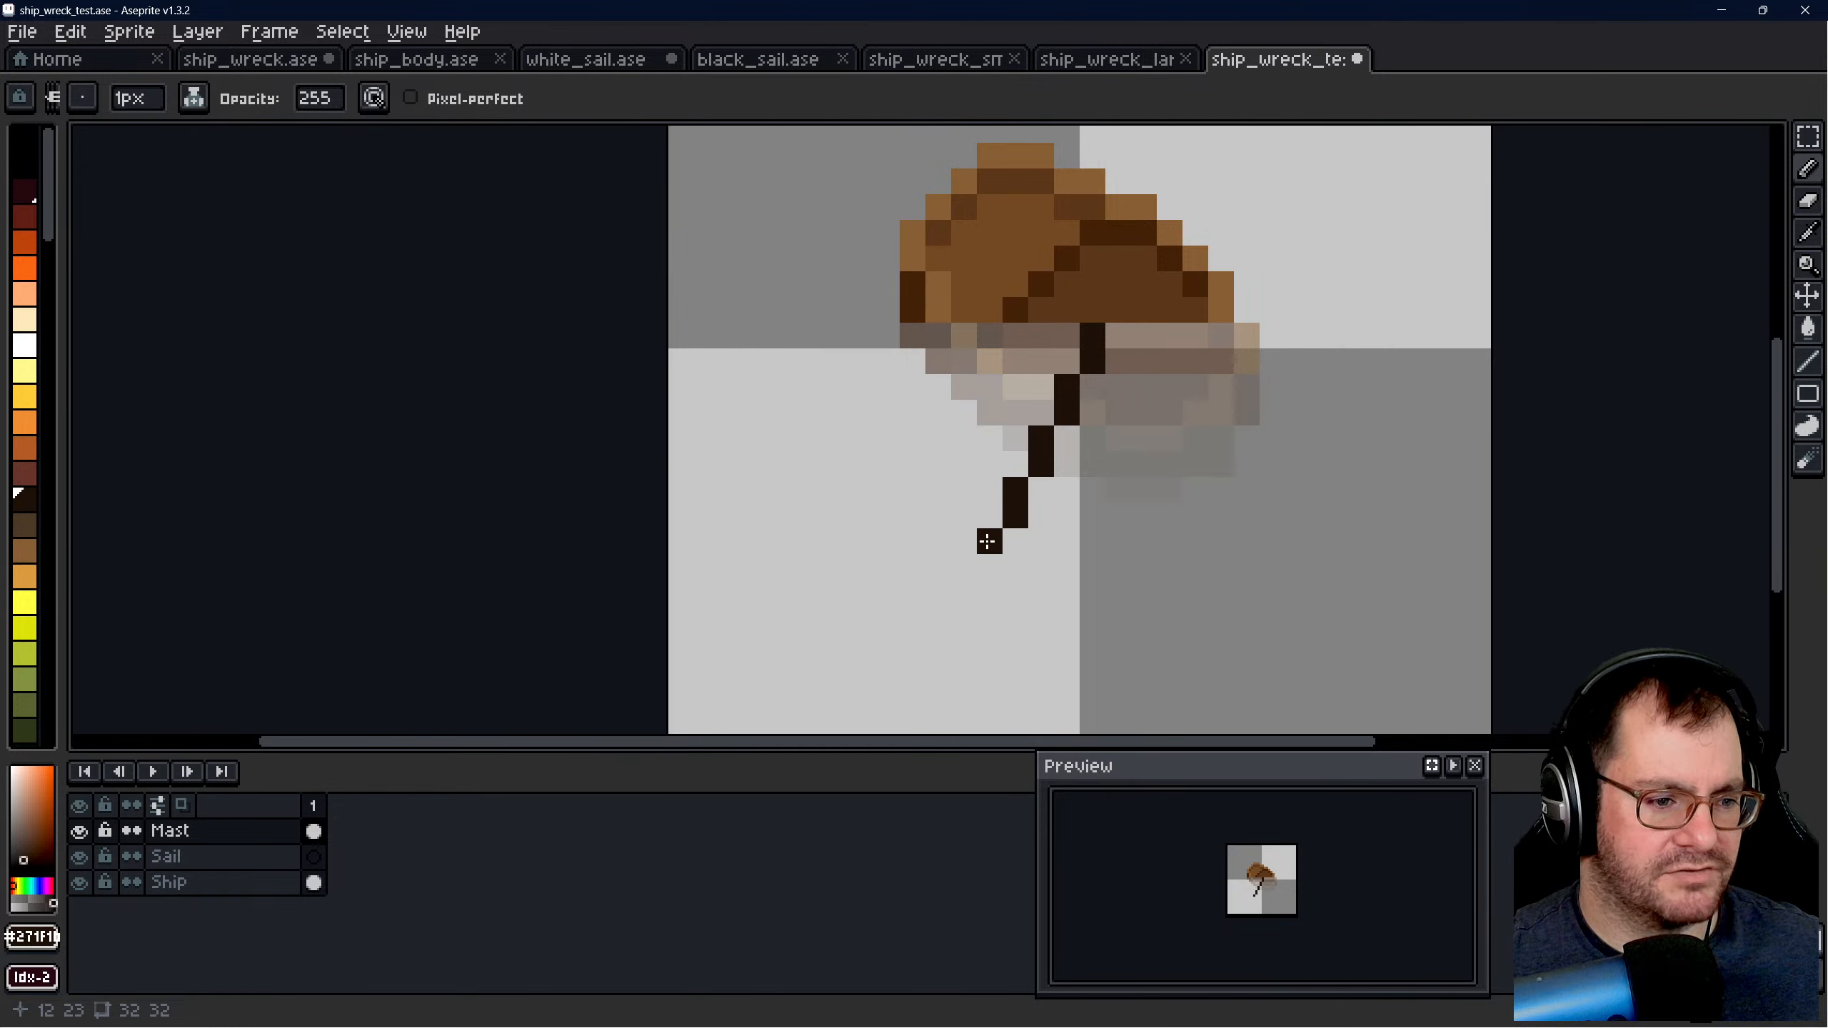
{"action": "key", "text": "ctrl+z"}
{"action": "key", "text": "ctrl+z"}
{"action": "key", "text": "ctrl+z"}
{"action": "key", "text": "ctrl+z"}
- Try a mast that drops straight down through the submerged hull and bends left below it, and undo it
{"action": "left_click_drag", "start_coordinate": [1094, 334], "coordinate": [1089, 490]}
{"action": "key", "text": "ctrl+z"}
{"action": "mouse_move", "coordinate": [1090, 333]}
{"action": "left_mouse_down"}
{"action": "mouse_move", "coordinate": [1090, 484]}
{"action": "mouse_move", "coordinate": [1008, 616]}
{"action": "mouse_move", "coordinate": [1010, 651]}
{"action": "left_mouse_up"}
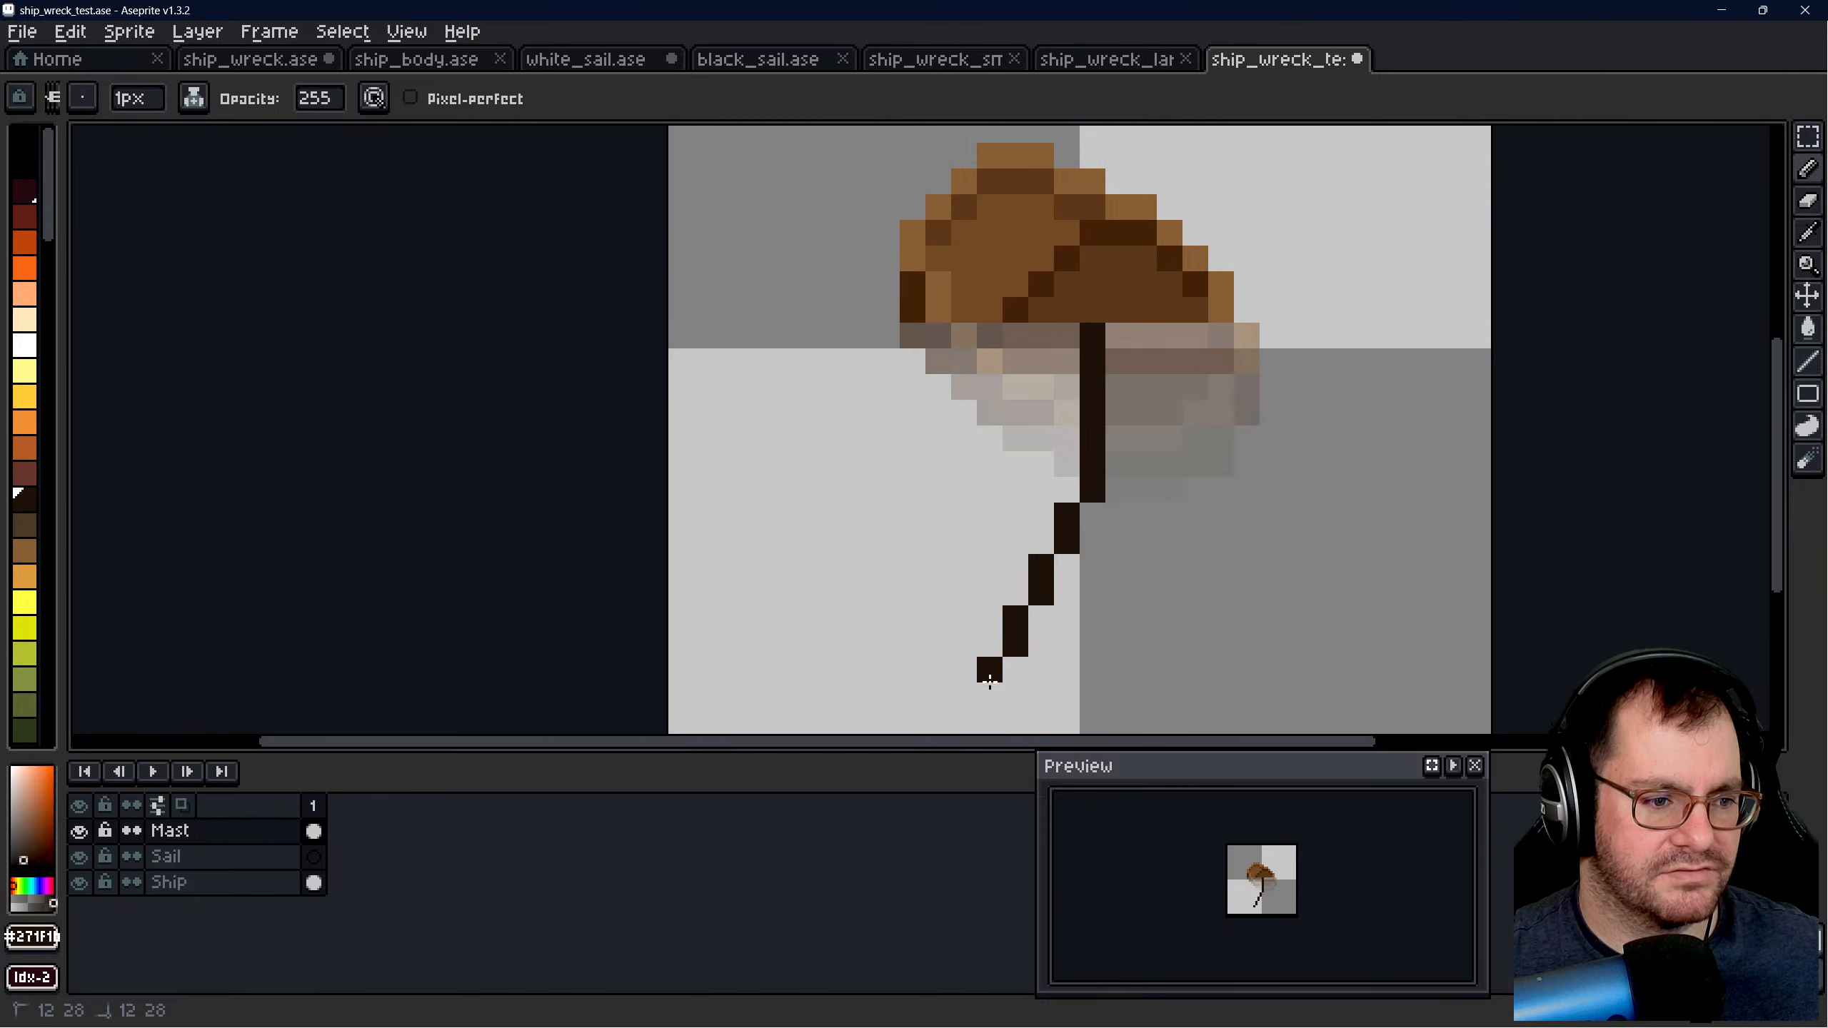
{"action": "scroll", "coordinate": [954, 516], "scroll_direction": "down", "scroll_amount": 8}
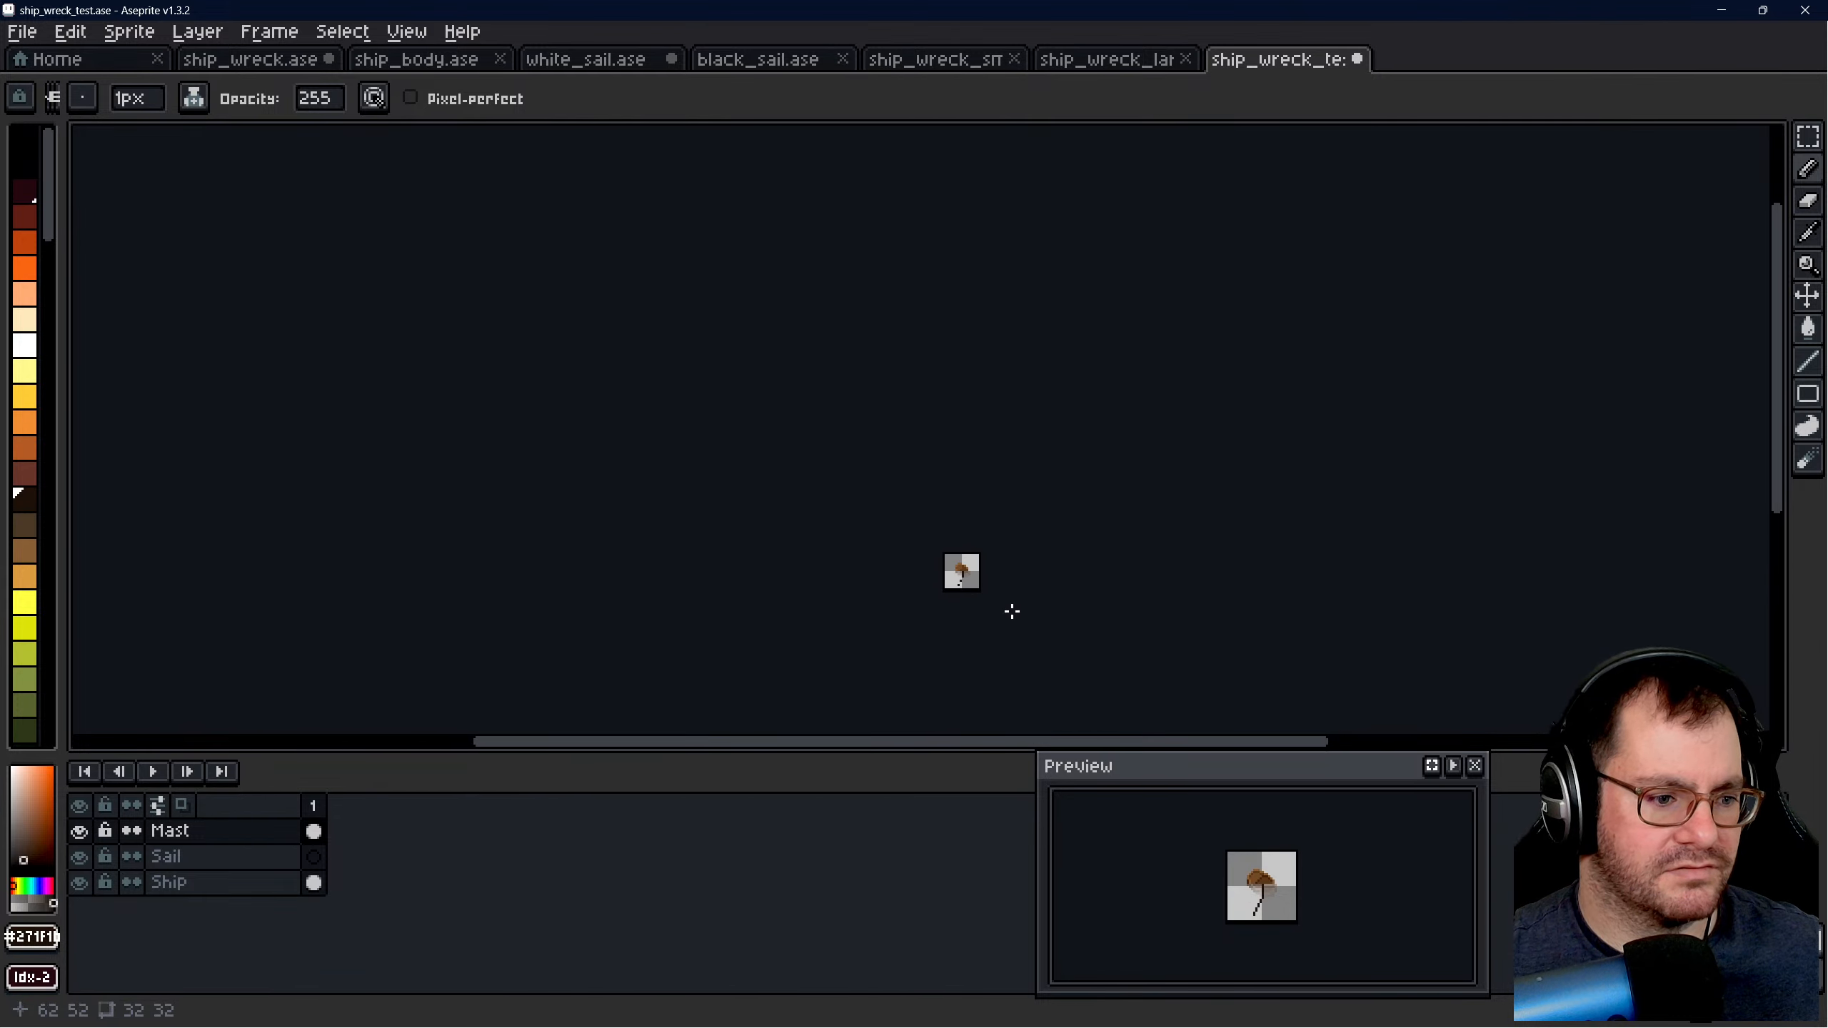
{"action": "scroll", "coordinate": [1011, 612], "scroll_direction": "up", "scroll_amount": 1}
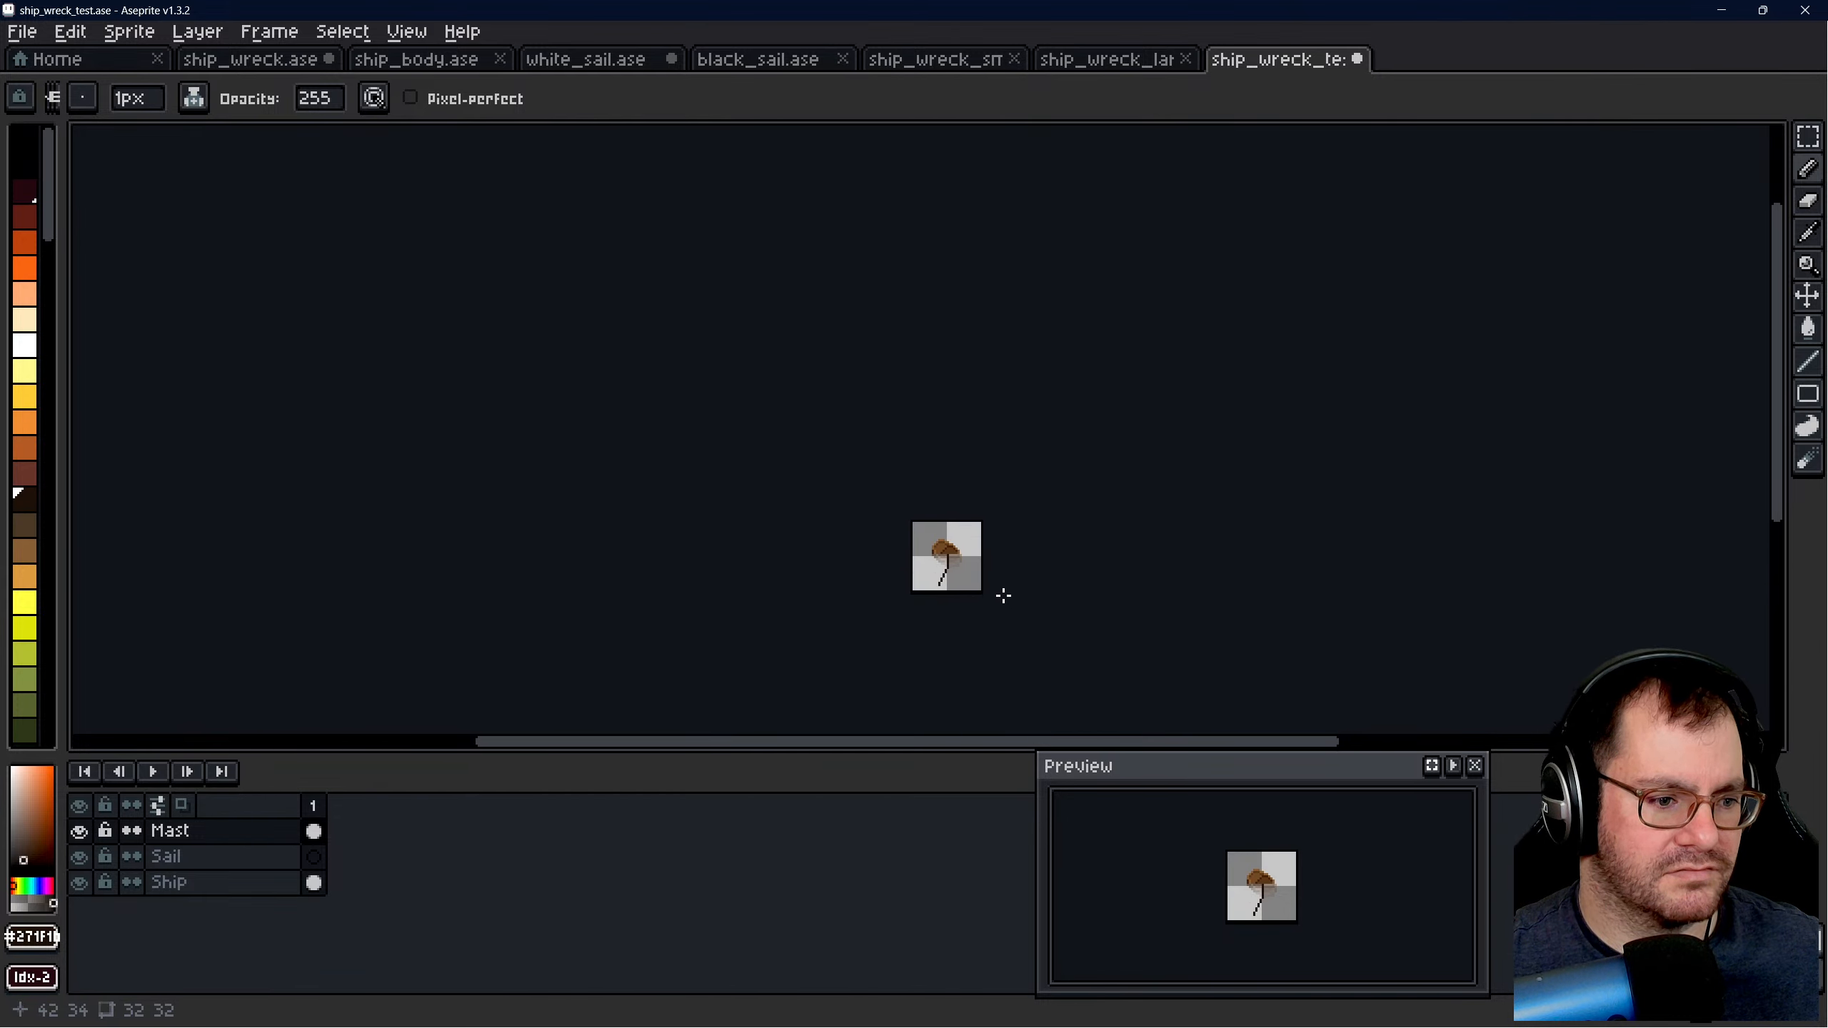
{"action": "scroll", "coordinate": [931, 579], "scroll_direction": "up", "scroll_amount": 7}
{"action": "key", "text": "ctrl+z"}
{"action": "key", "text": "ctrl+z"}
{"action": "key", "text": "ctrl+z"}
{"action": "key", "text": "ctrl+z"}
{"action": "key", "text": "ctrl+z"}
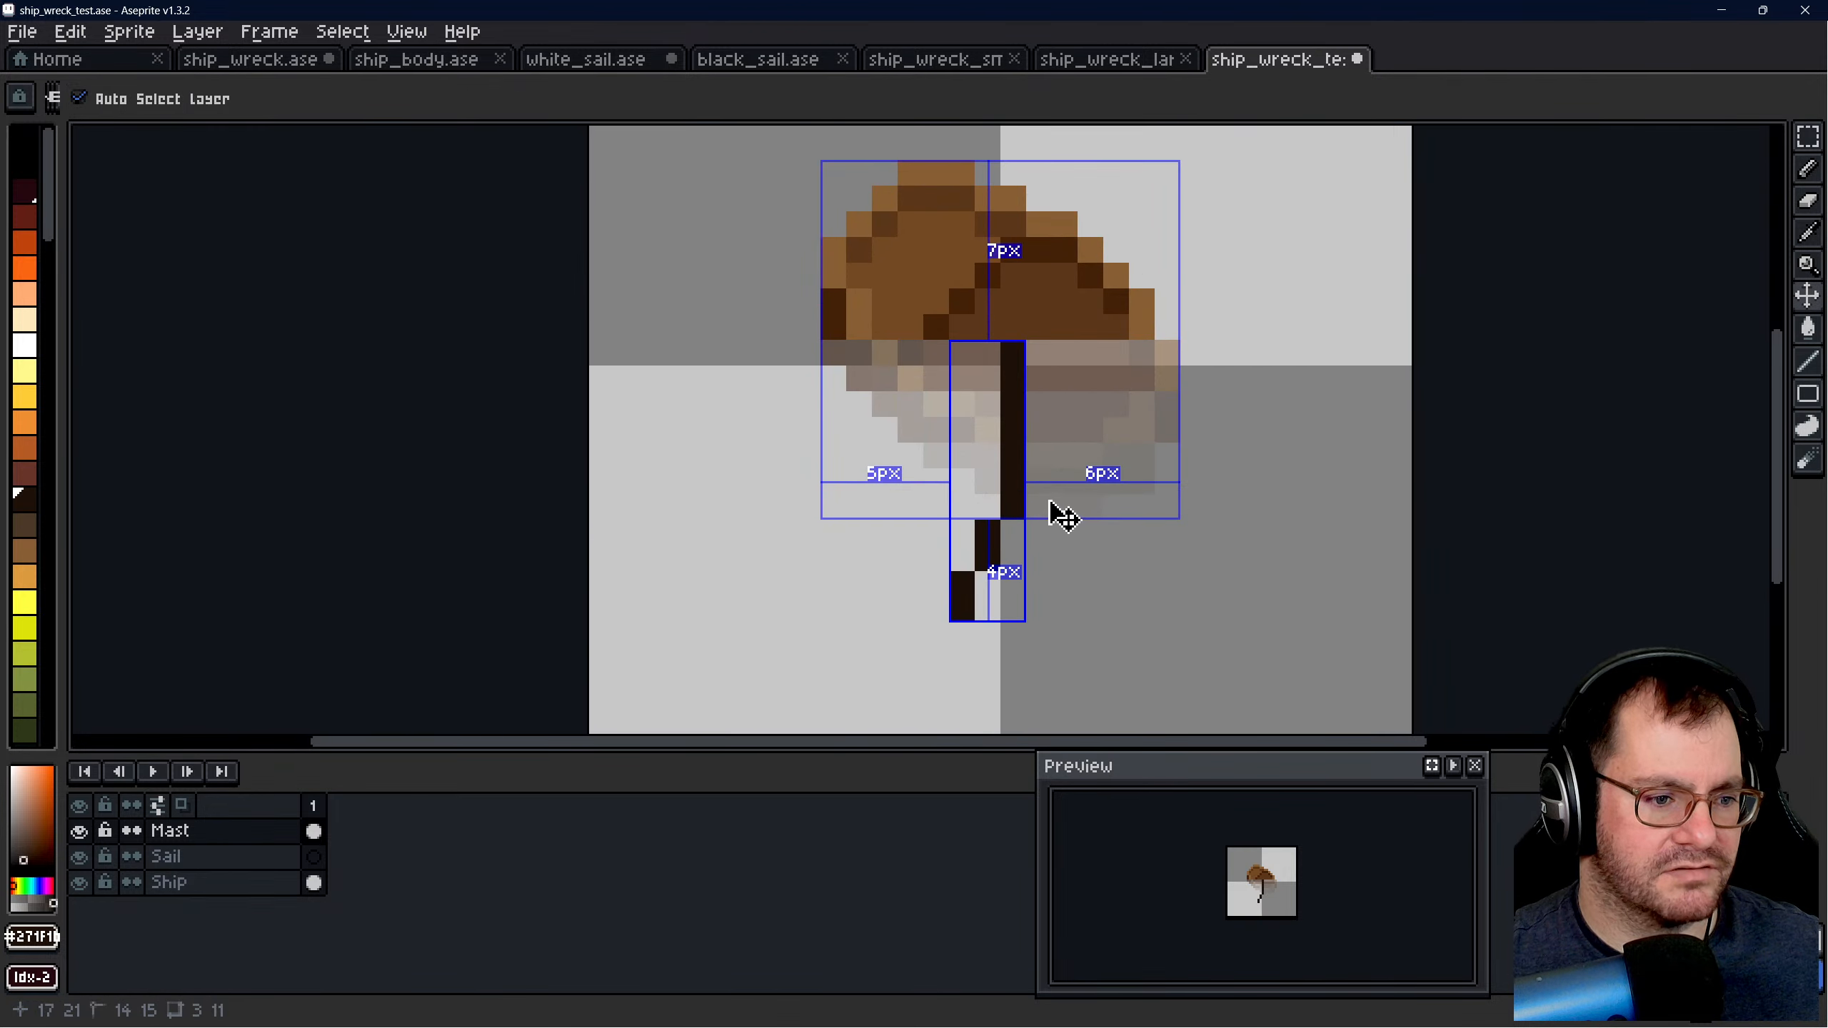
- Draw a dark slanted mast on the Mast layer from the hull's waterline down and left, in eight stepped two-pixel vertical segments
{"action": "scroll", "coordinate": [1028, 399], "scroll_direction": "down", "scroll_amount": 2}
{"action": "scroll", "coordinate": [959, 425], "scroll_direction": "up", "scroll_amount": 2}
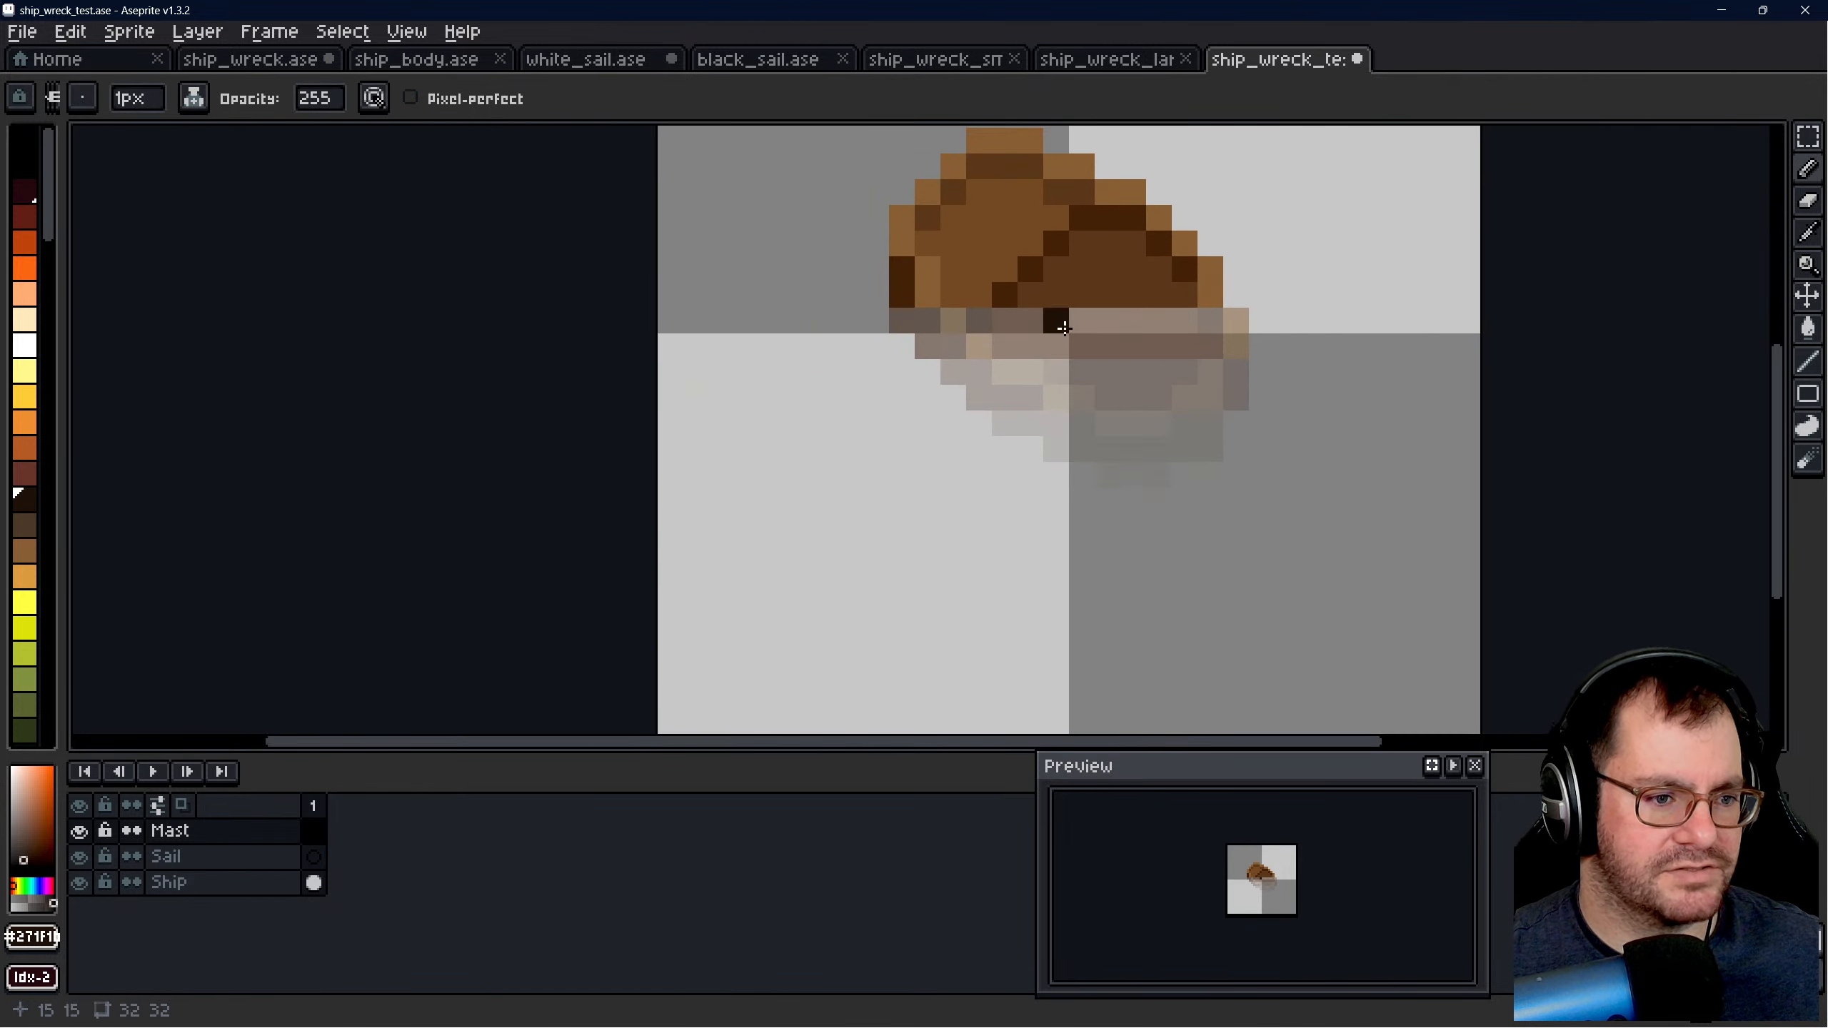
{"action": "left_click_drag", "start_coordinate": [1081, 320], "coordinate": [1013, 451]}
{"action": "key", "text": "ctrl+z"}
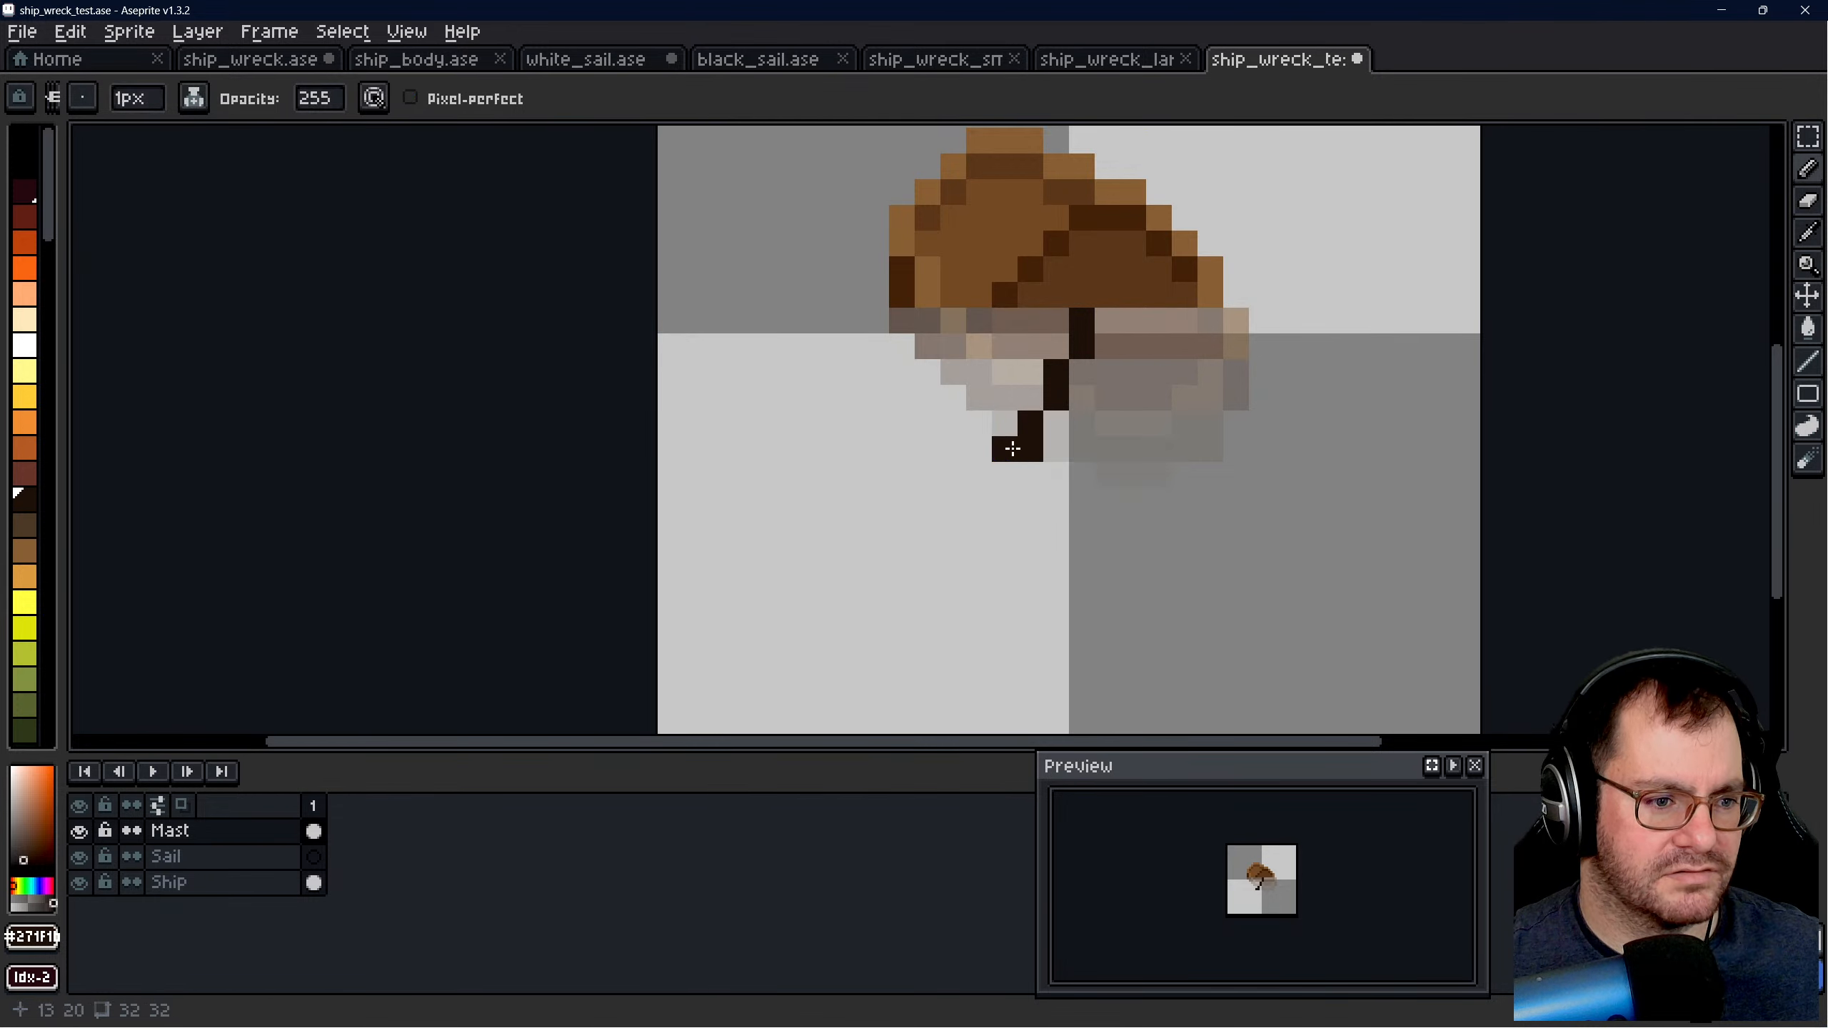
{"action": "left_click_drag", "start_coordinate": [1012, 493], "coordinate": [978, 545]}
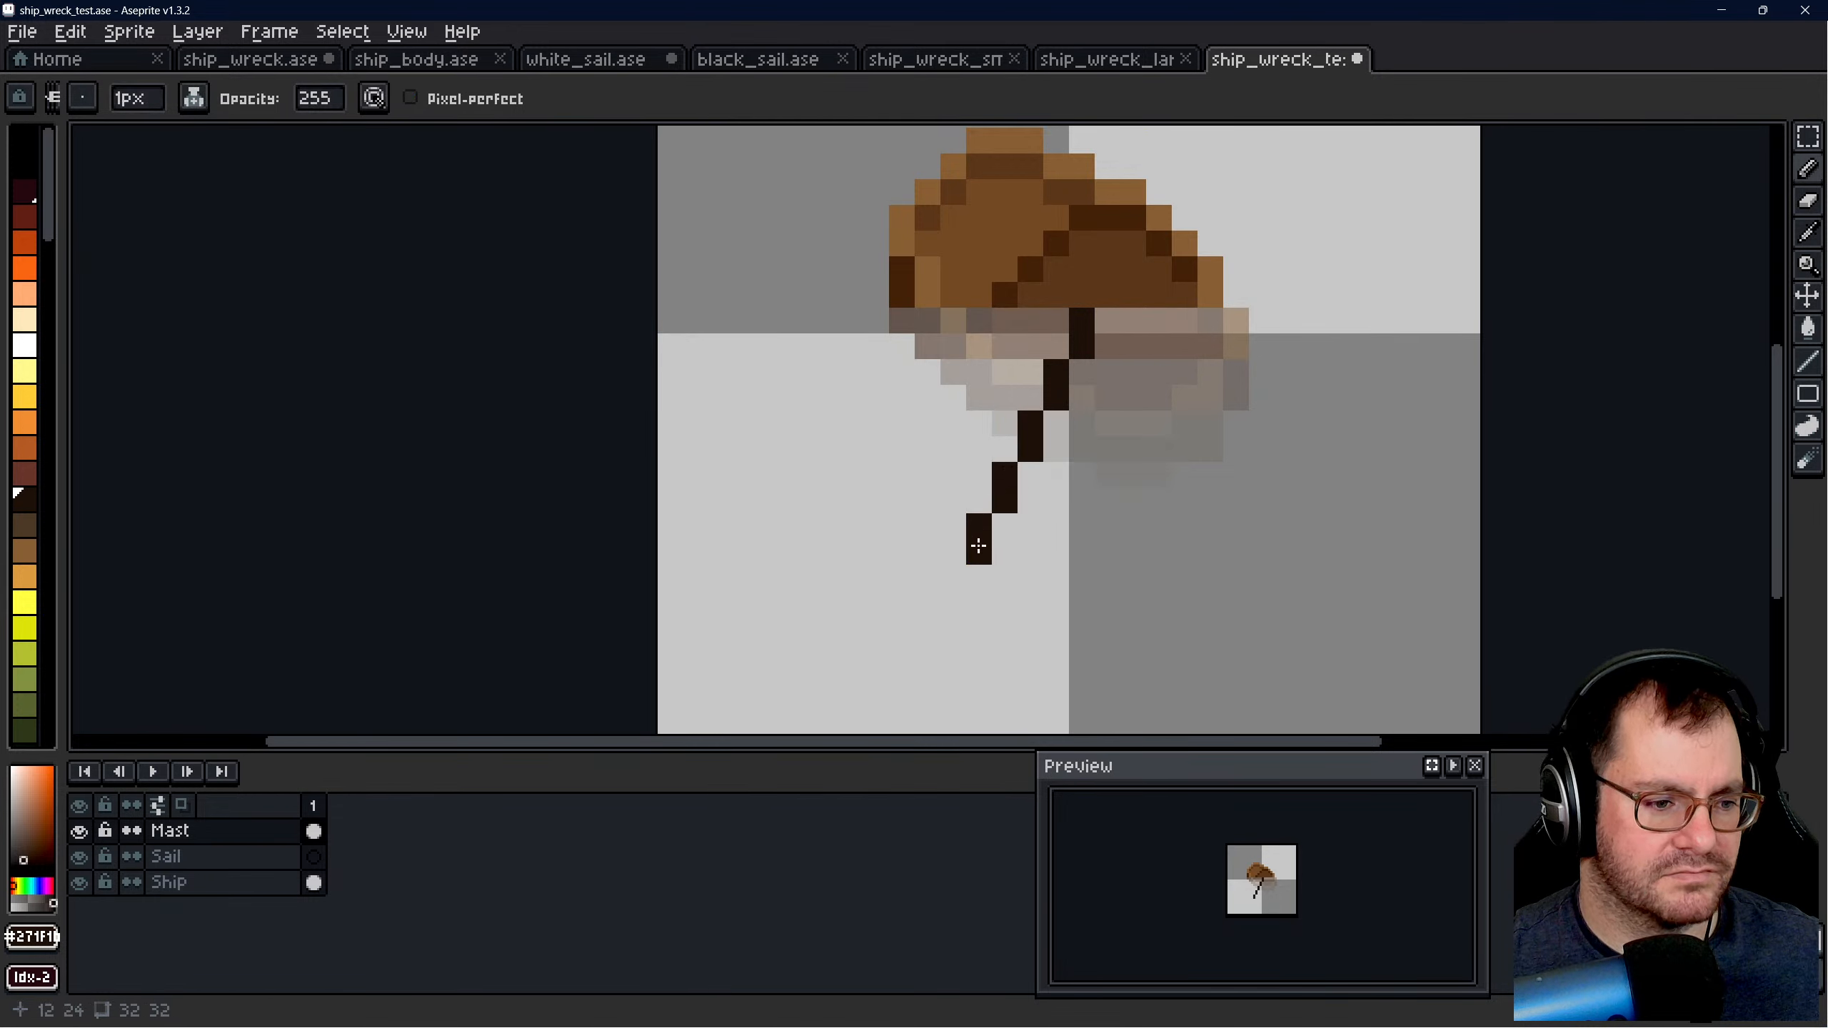
{"action": "left_click", "coordinate": [953, 575]}
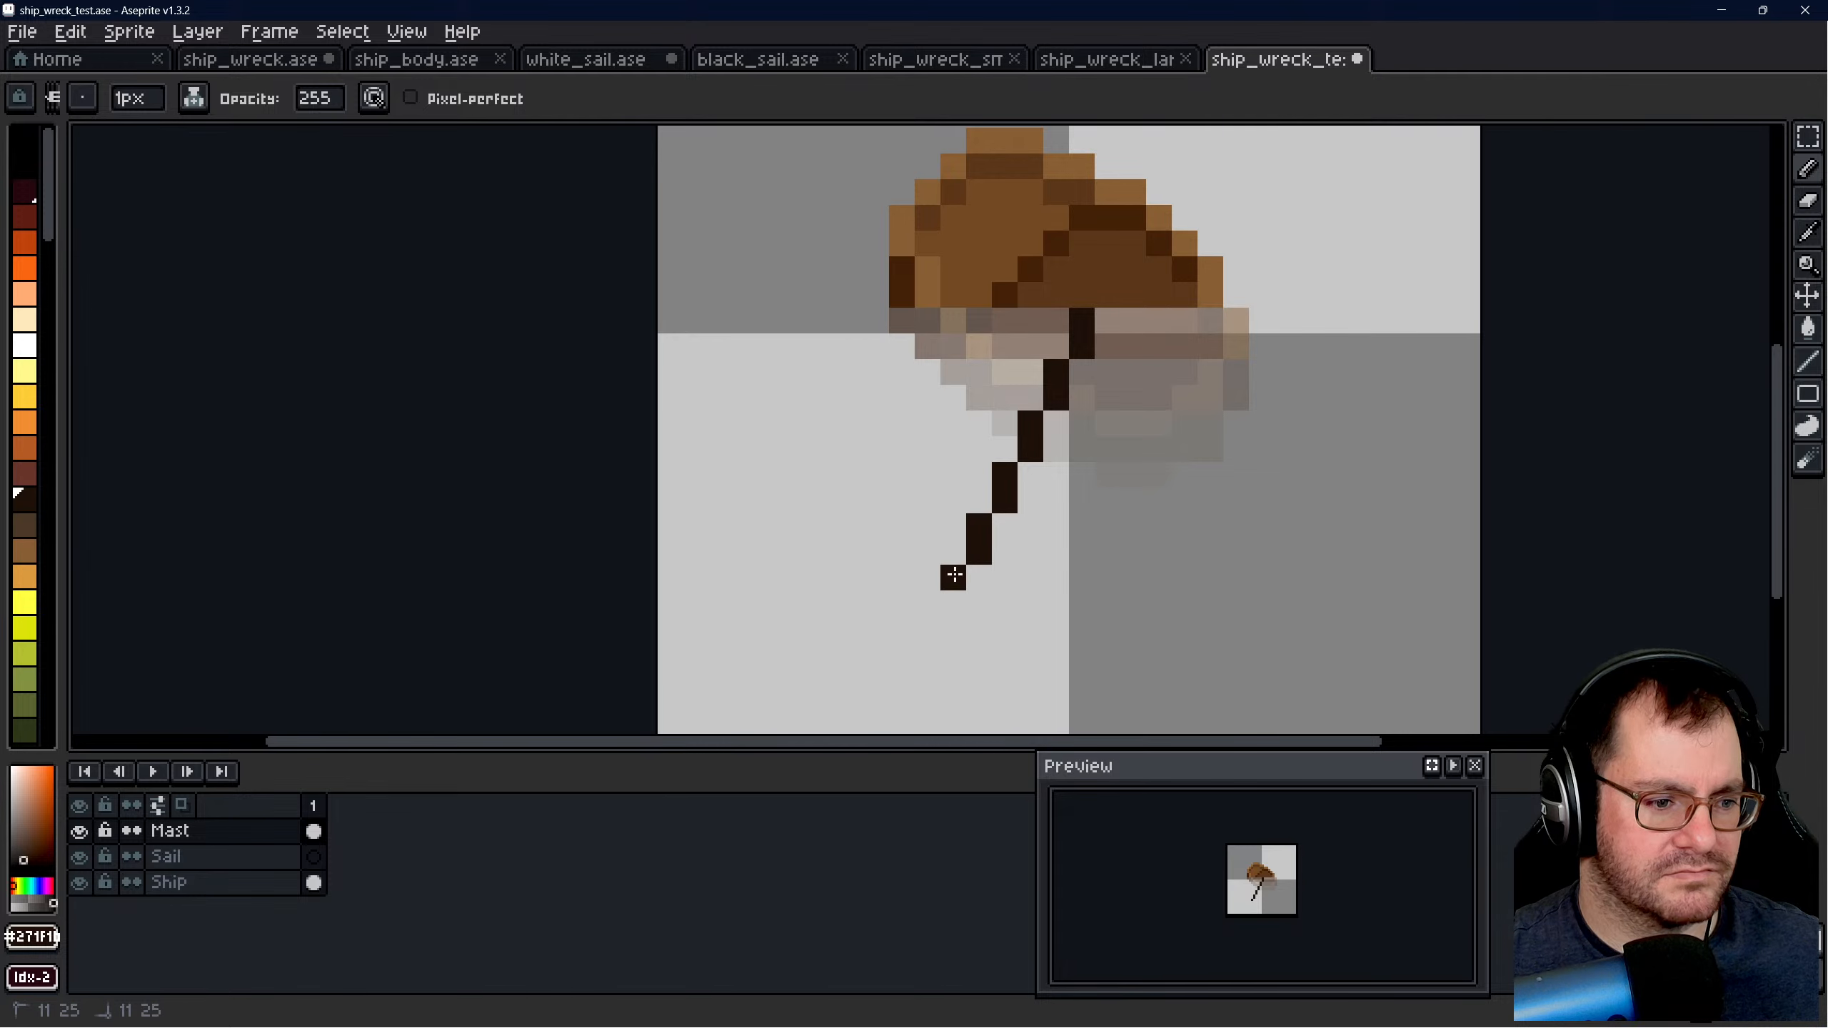
{"action": "left_click", "coordinate": [926, 648]}
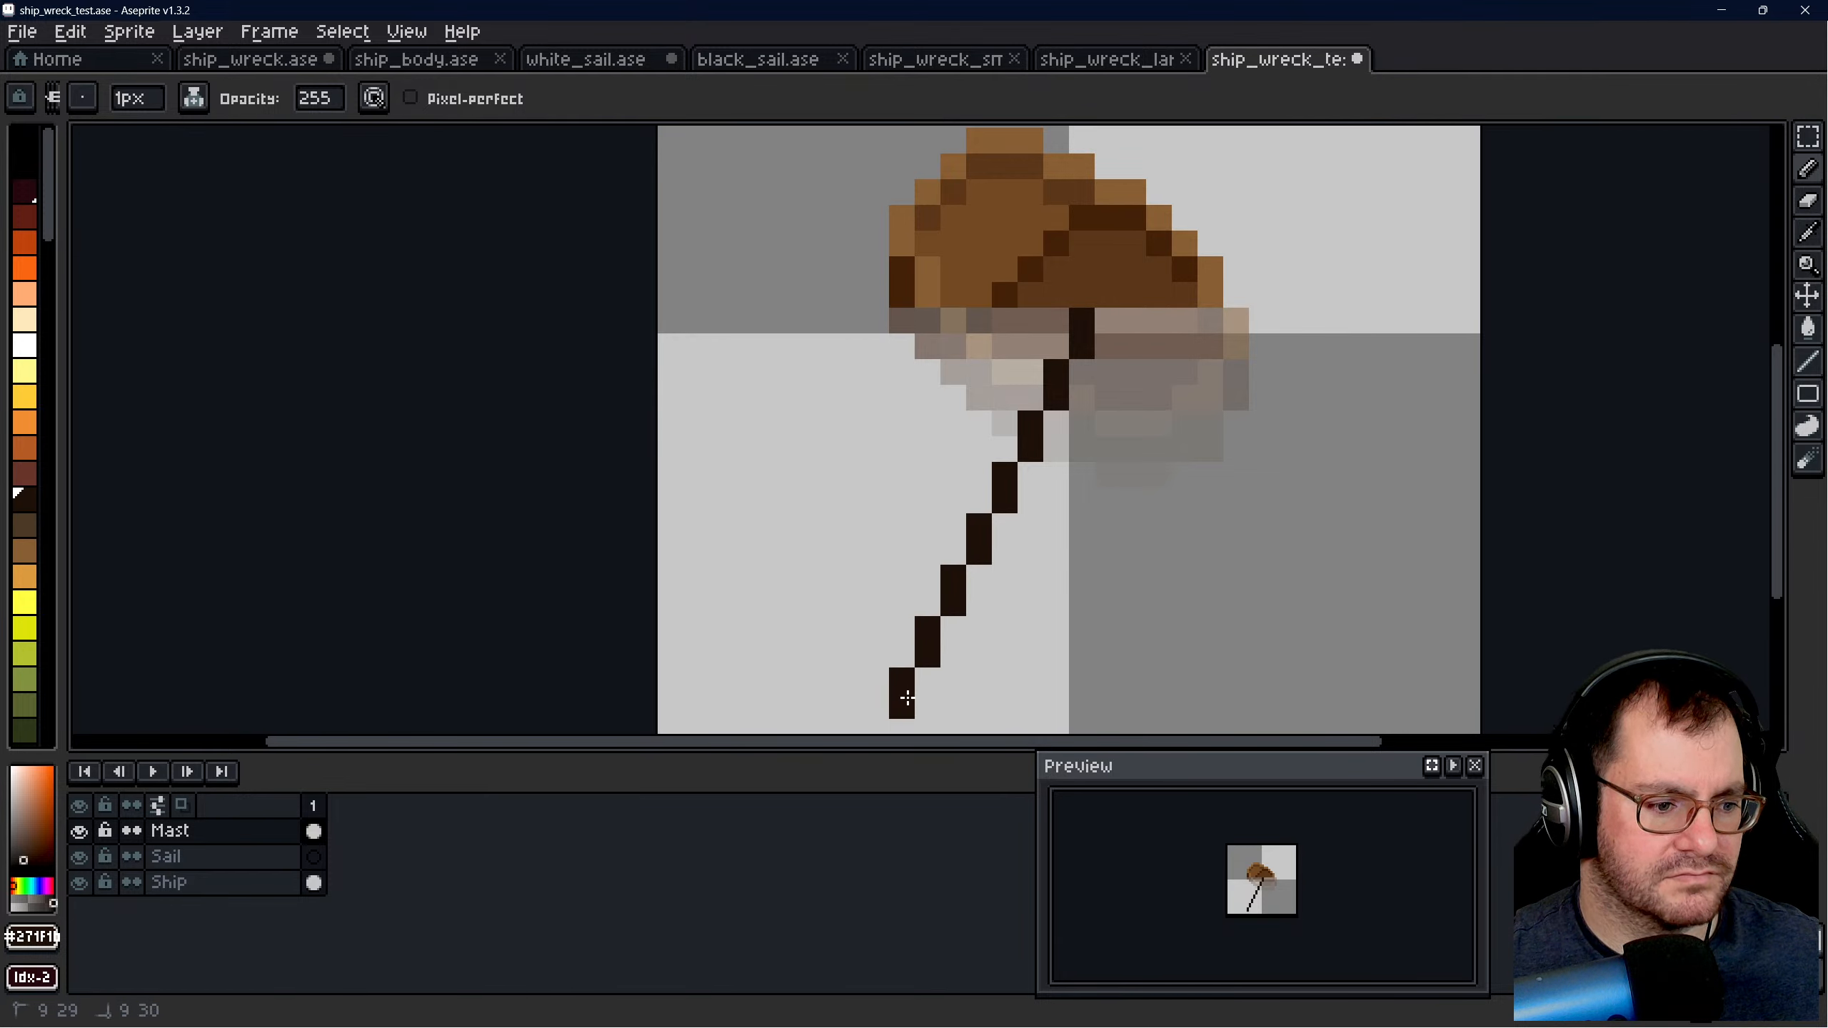
{"action": "scroll", "coordinate": [907, 684], "scroll_direction": "down", "scroll_amount": 4}
{"action": "scroll", "coordinate": [933, 563], "scroll_direction": "up", "scroll_amount": 4}
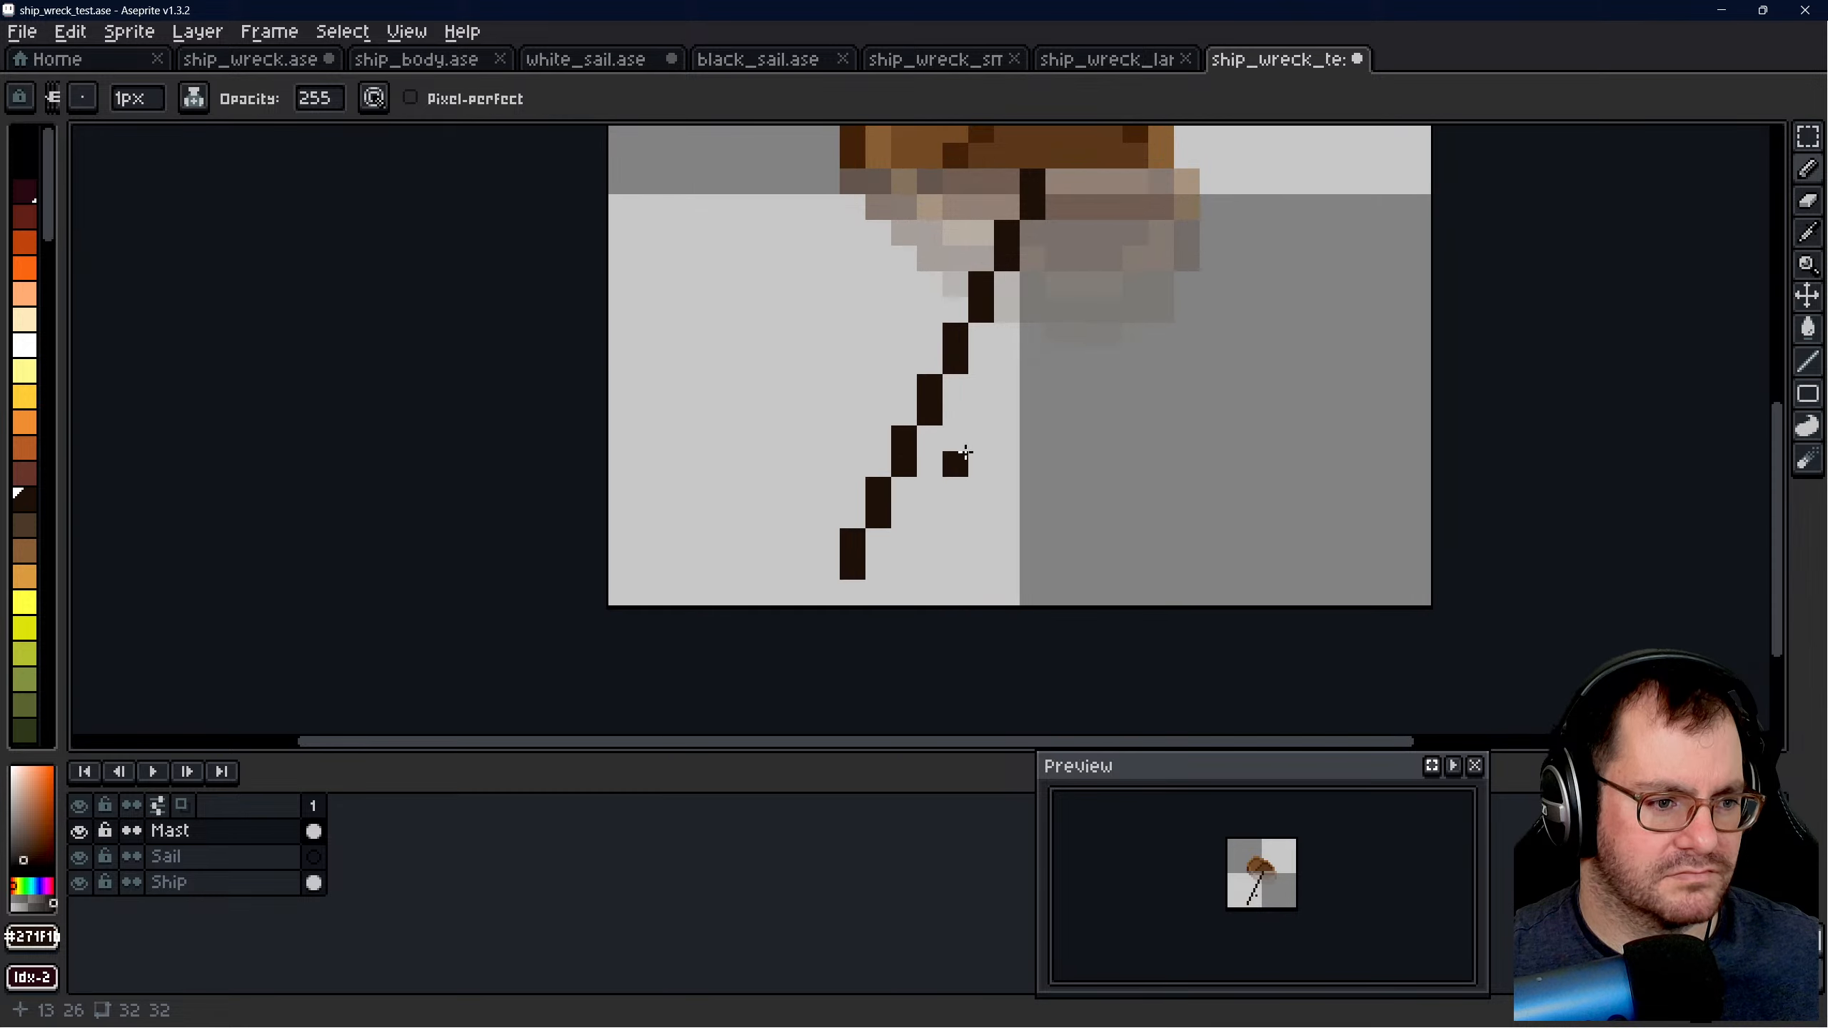
- Measure the submerged mast's length in ship_wreck.ase with a rectangular selection, deselect, and return to the new mast in ship_wreck_test.ase
{"action": "scroll", "coordinate": [965, 452], "scroll_direction": "down", "scroll_amount": 2}
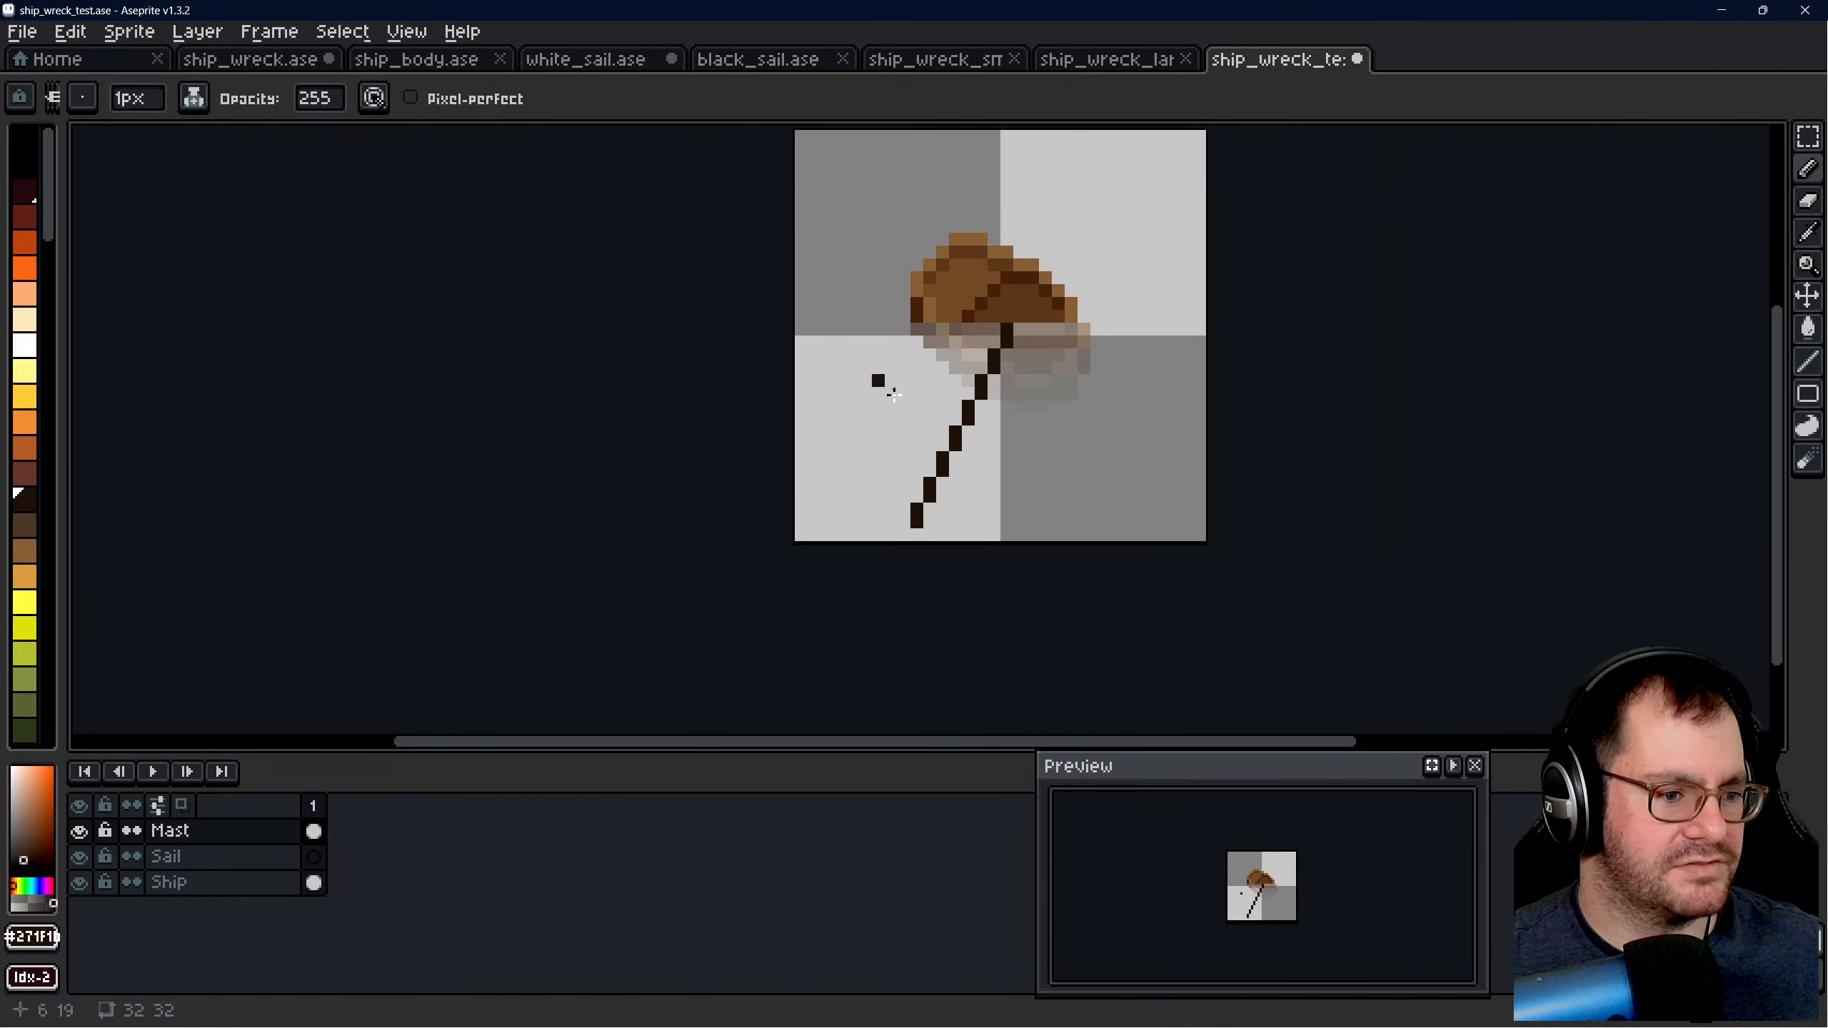
{"action": "left_click", "coordinate": [252, 61]}
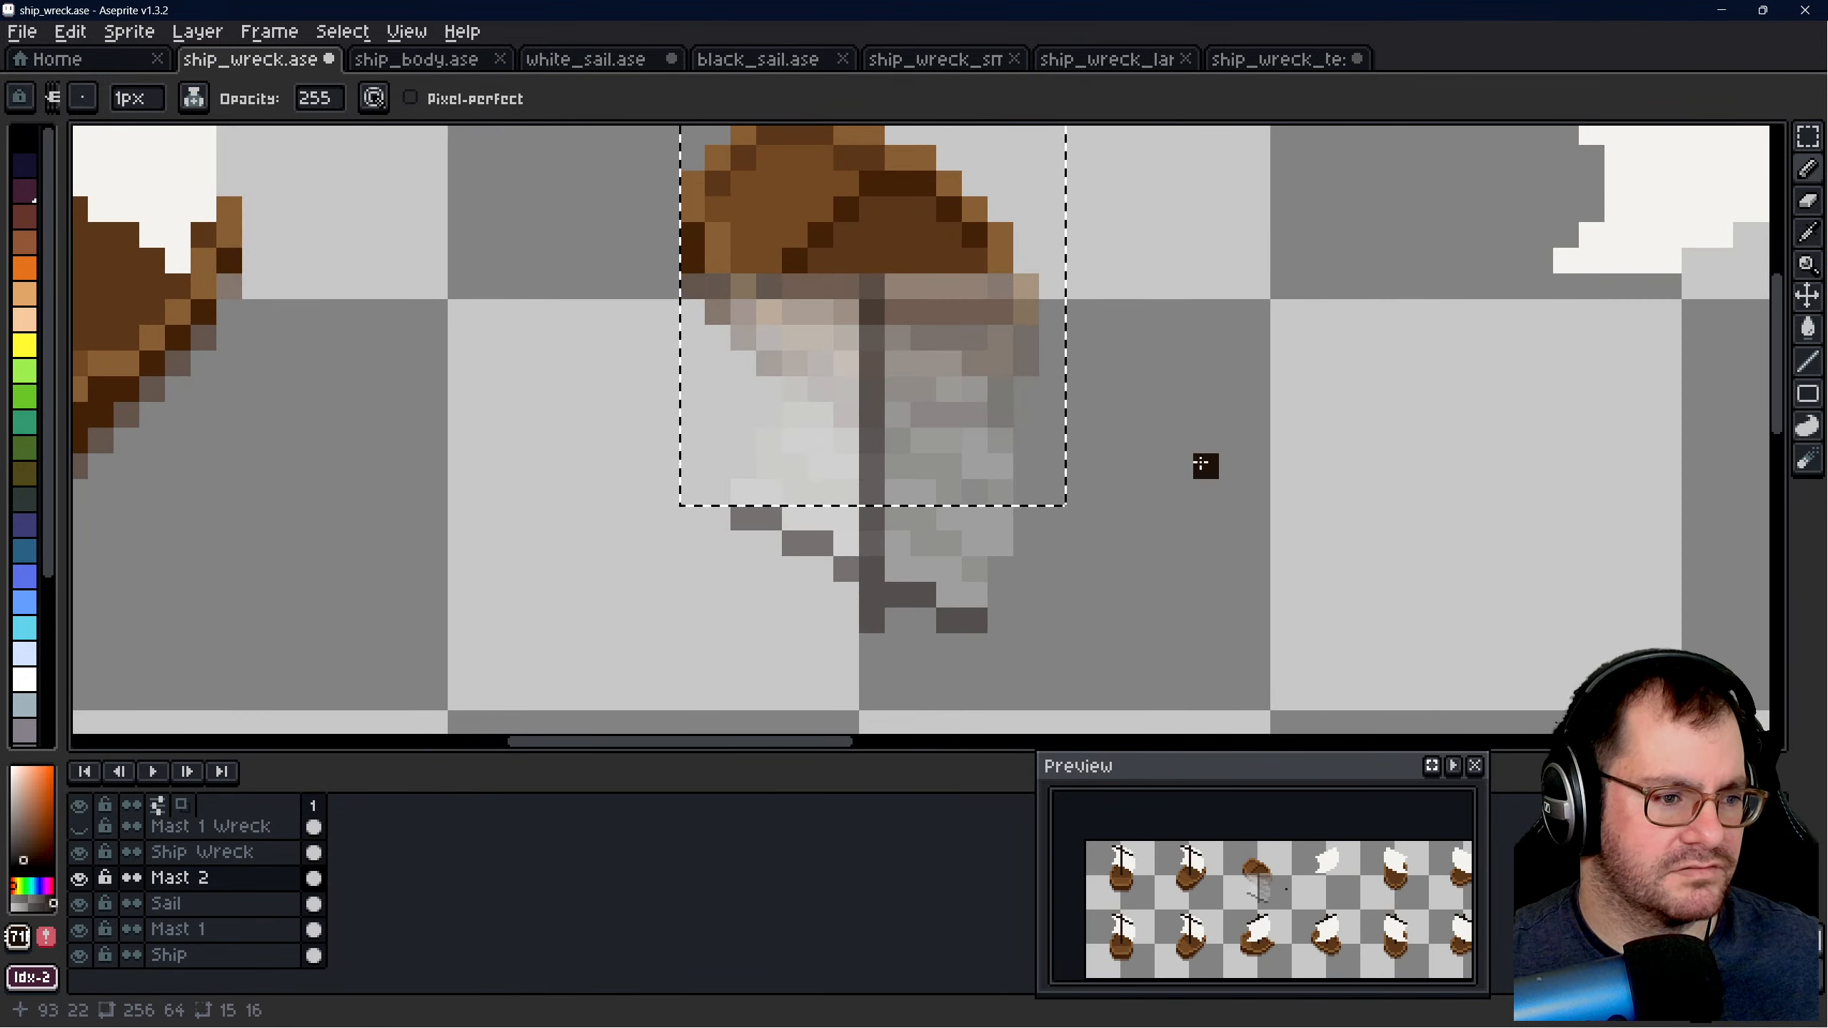
{"action": "left_click", "coordinate": [1807, 136]}
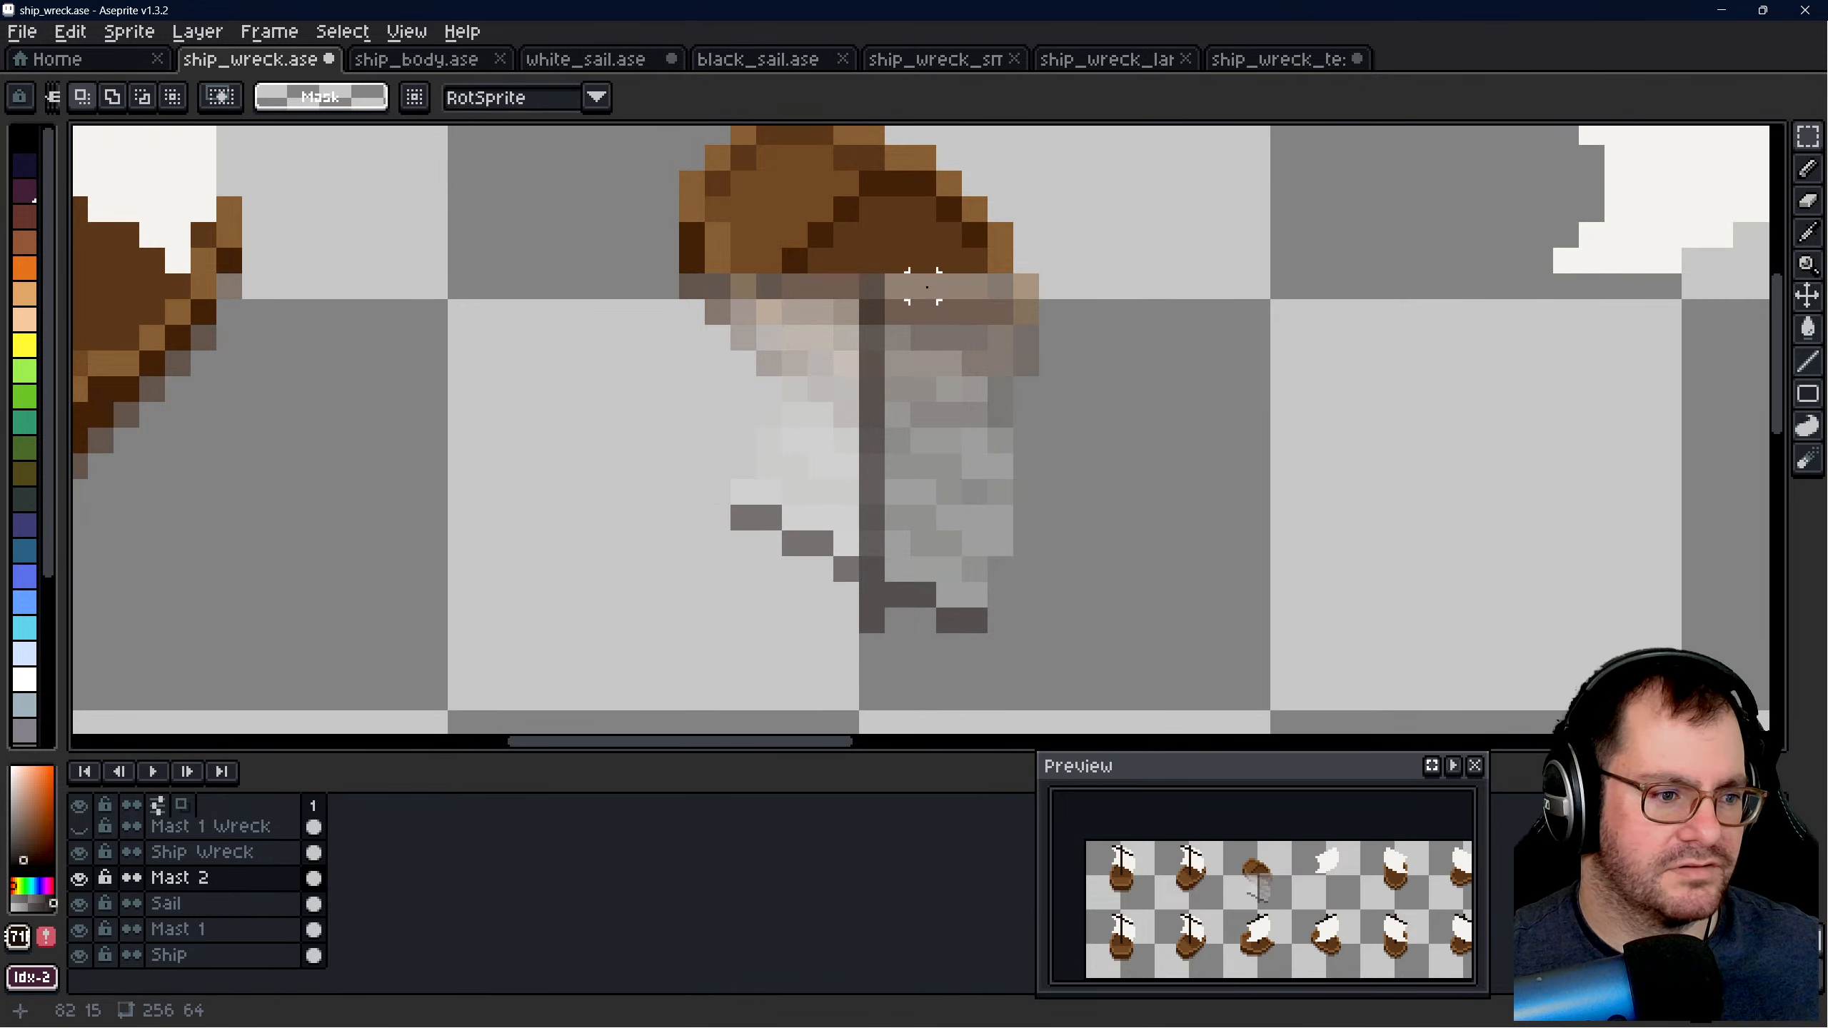
{"action": "left_click_drag", "start_coordinate": [872, 284], "coordinate": [876, 620]}
{"action": "left_click", "coordinate": [1125, 425]}
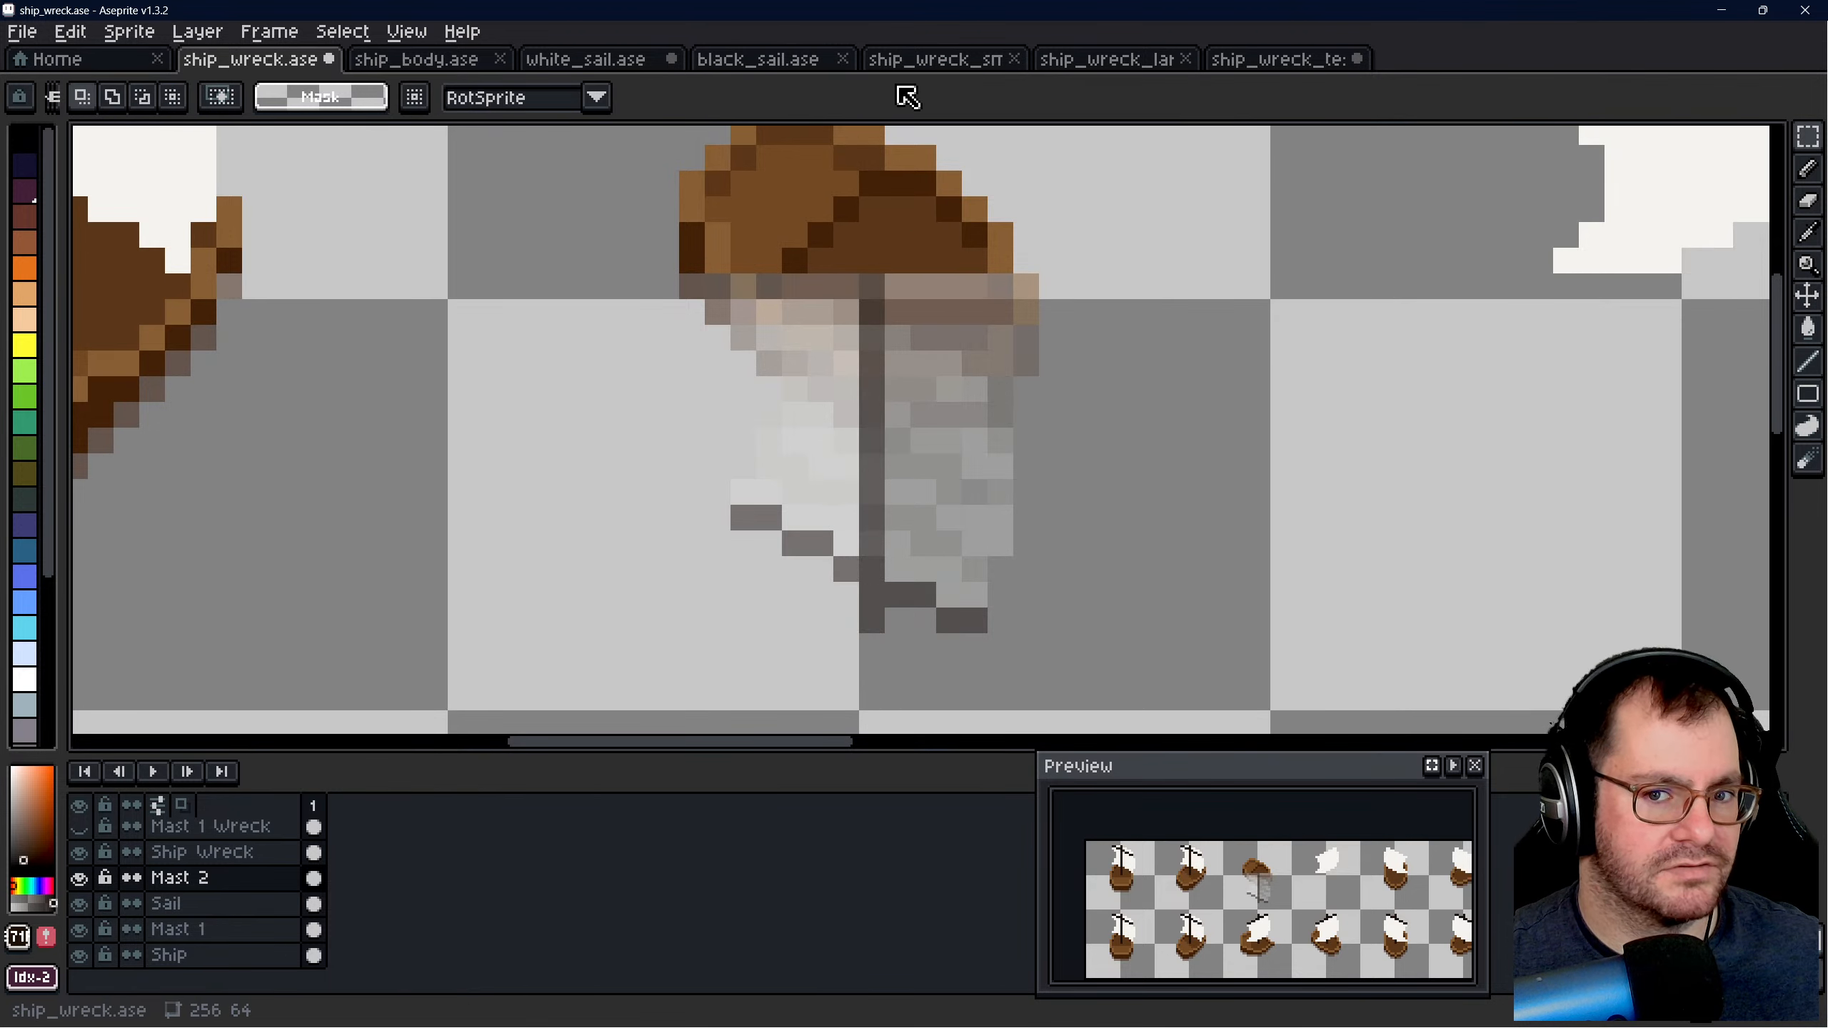
{"action": "left_click", "coordinate": [1288, 60]}
{"action": "scroll", "coordinate": [924, 430], "scroll_direction": "up", "scroll_amount": 2}
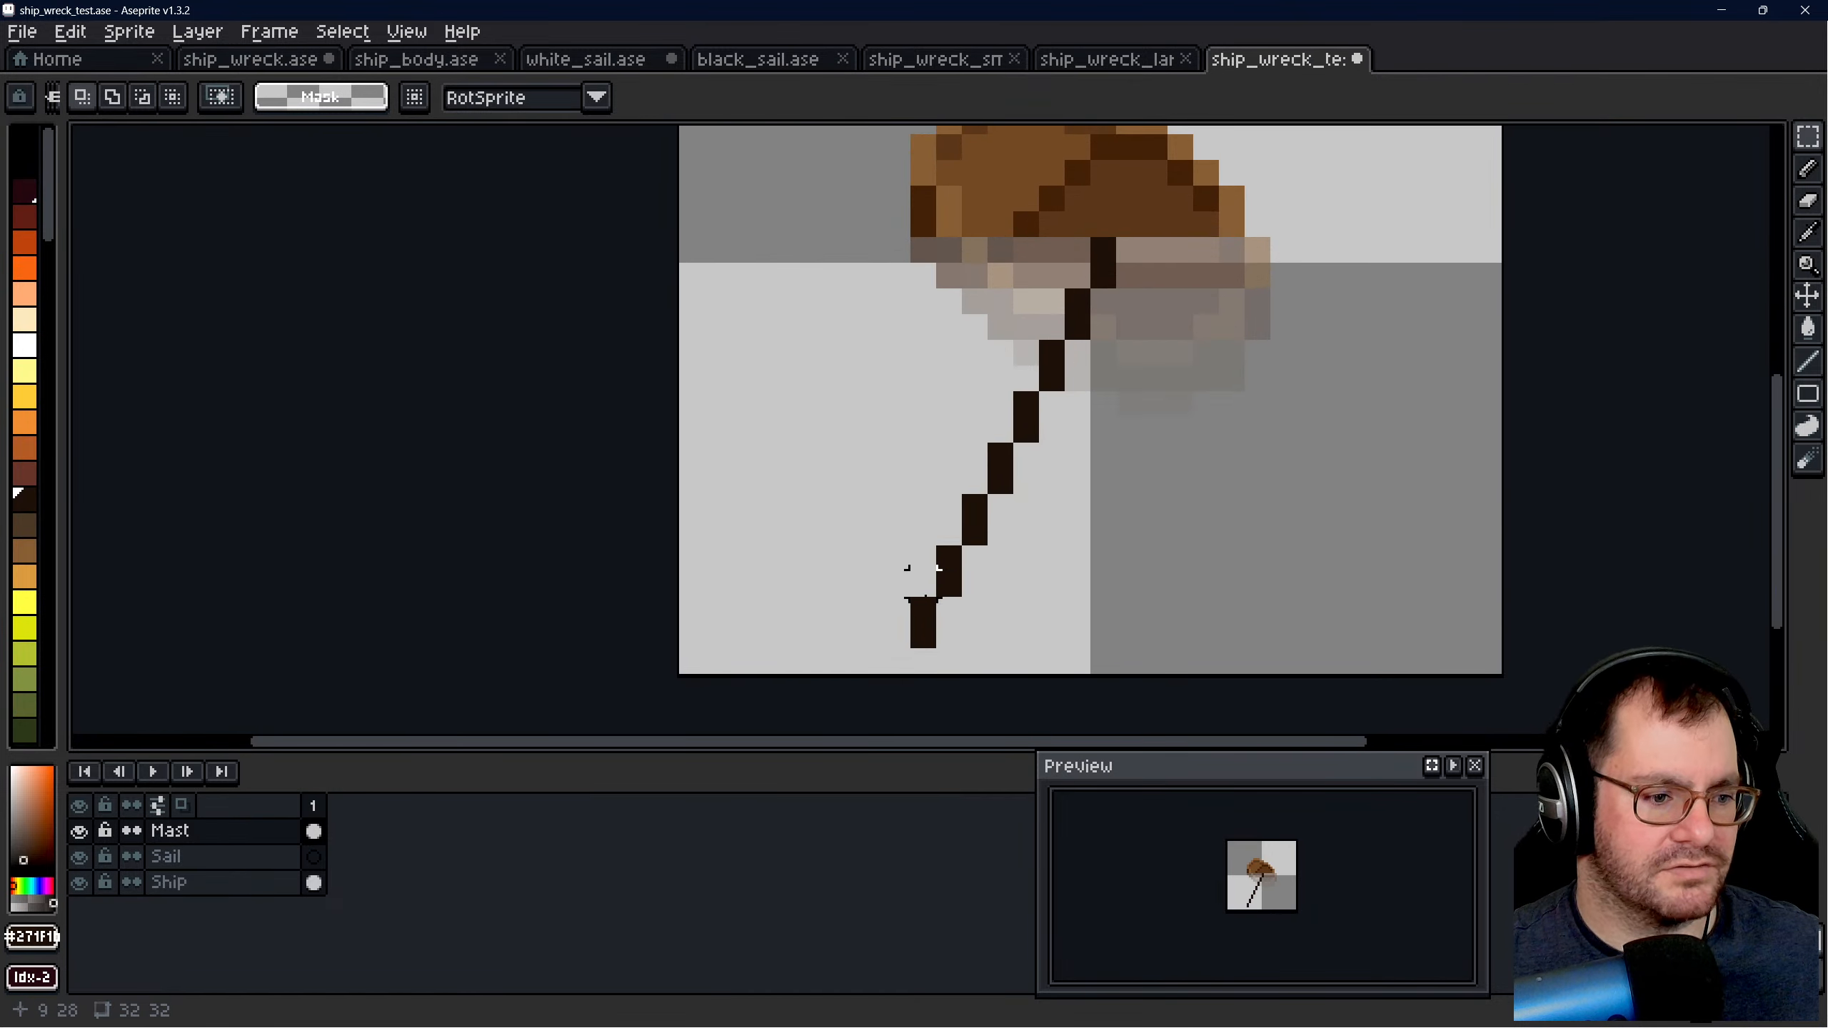
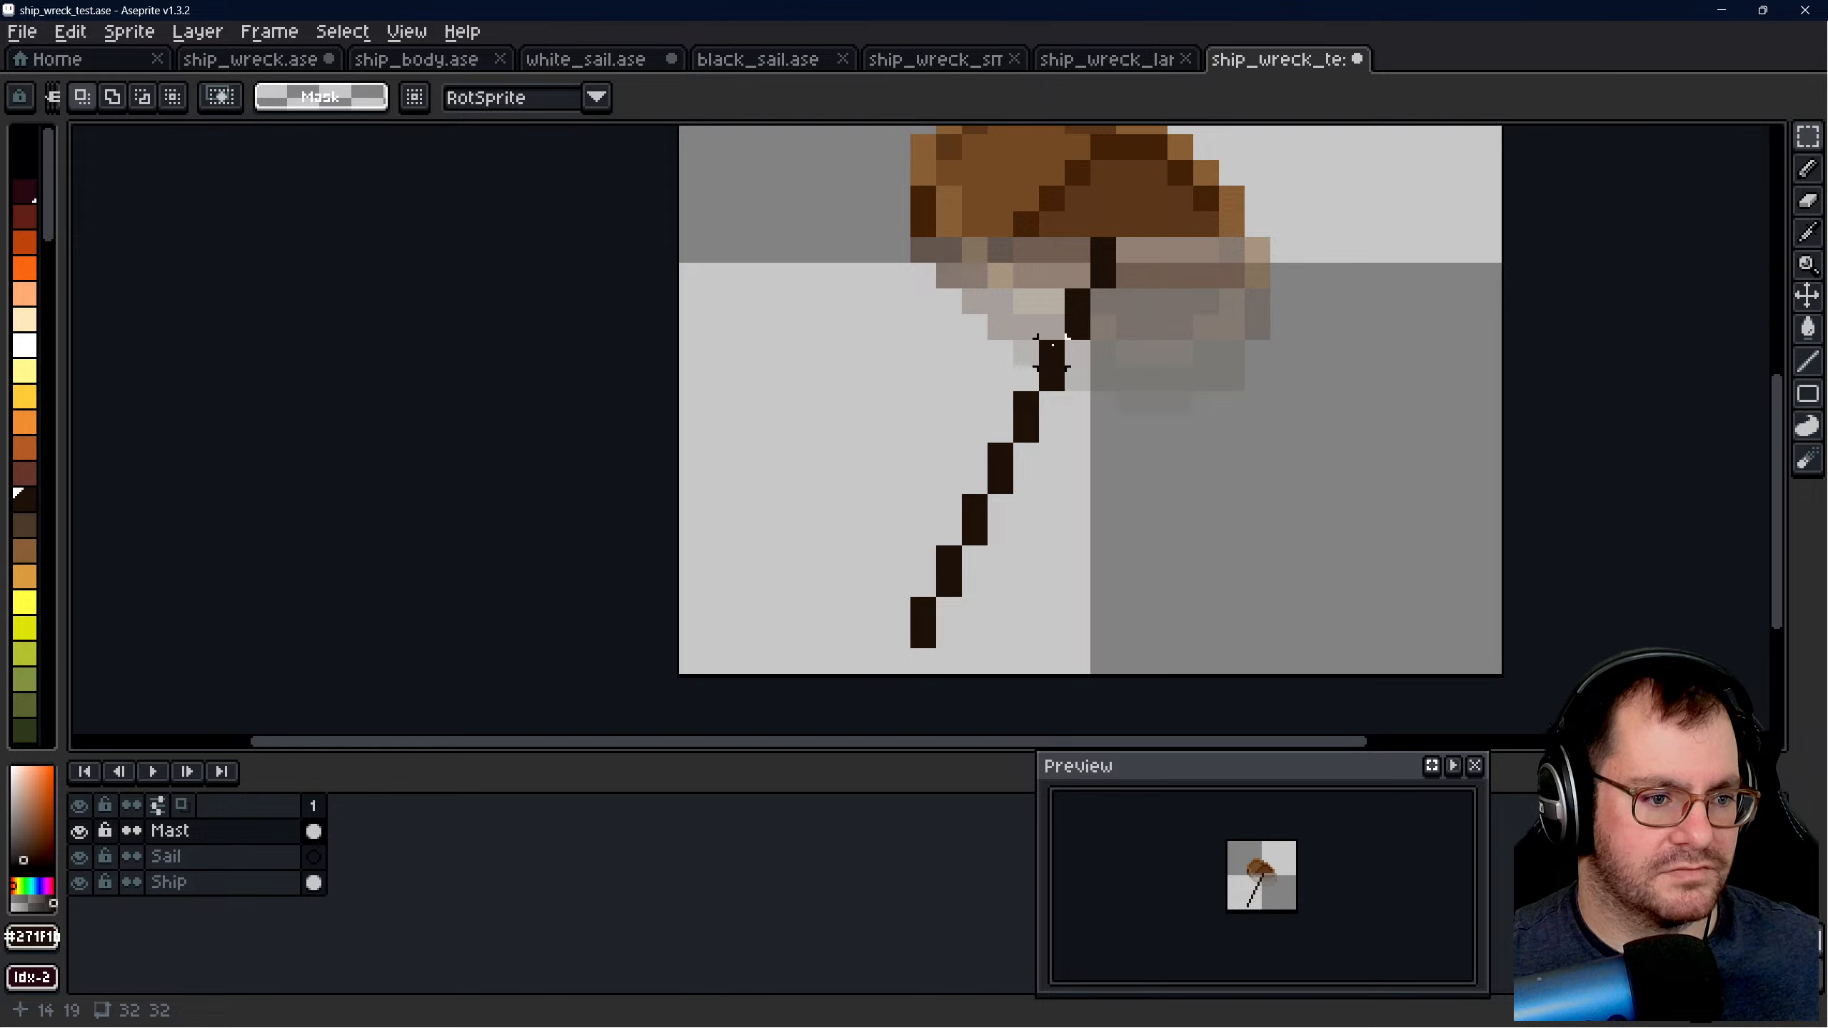
- Set the eraser opacity to 255 and erase the lowest two-pixel segment of the mast
{"action": "key", "text": "e"}
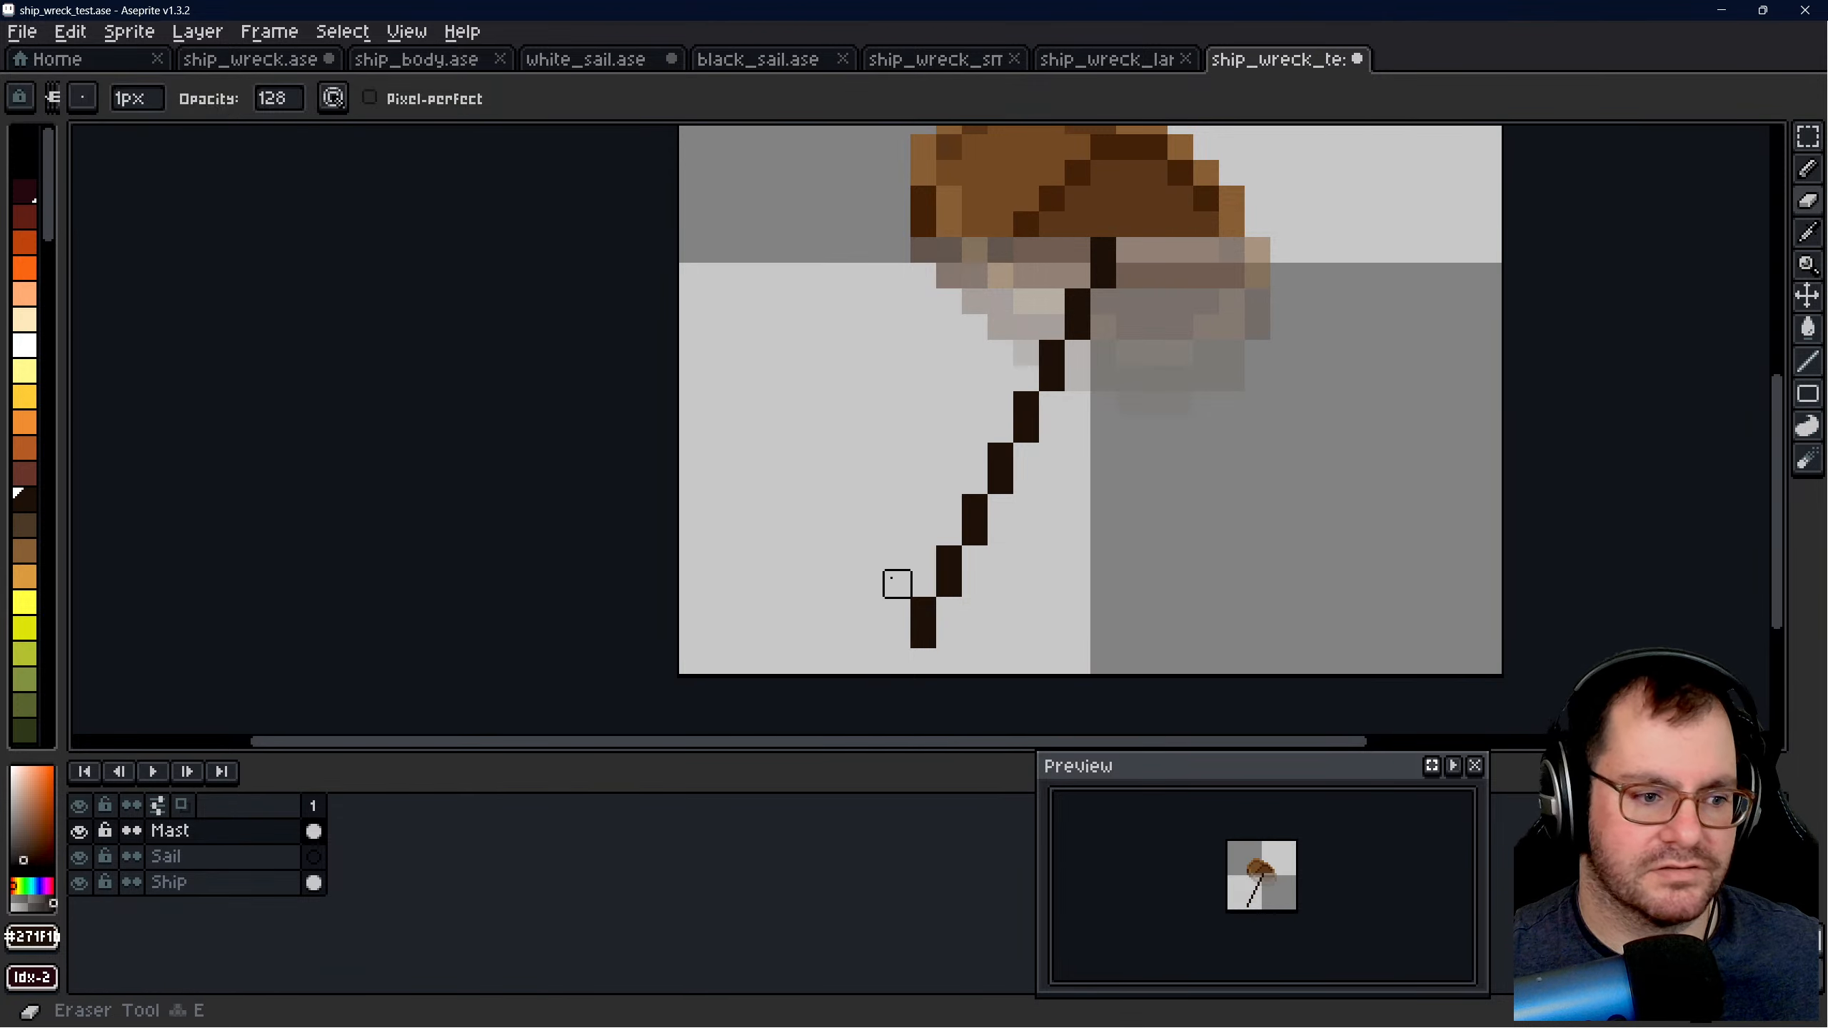
{"action": "left_click", "coordinate": [922, 620]}
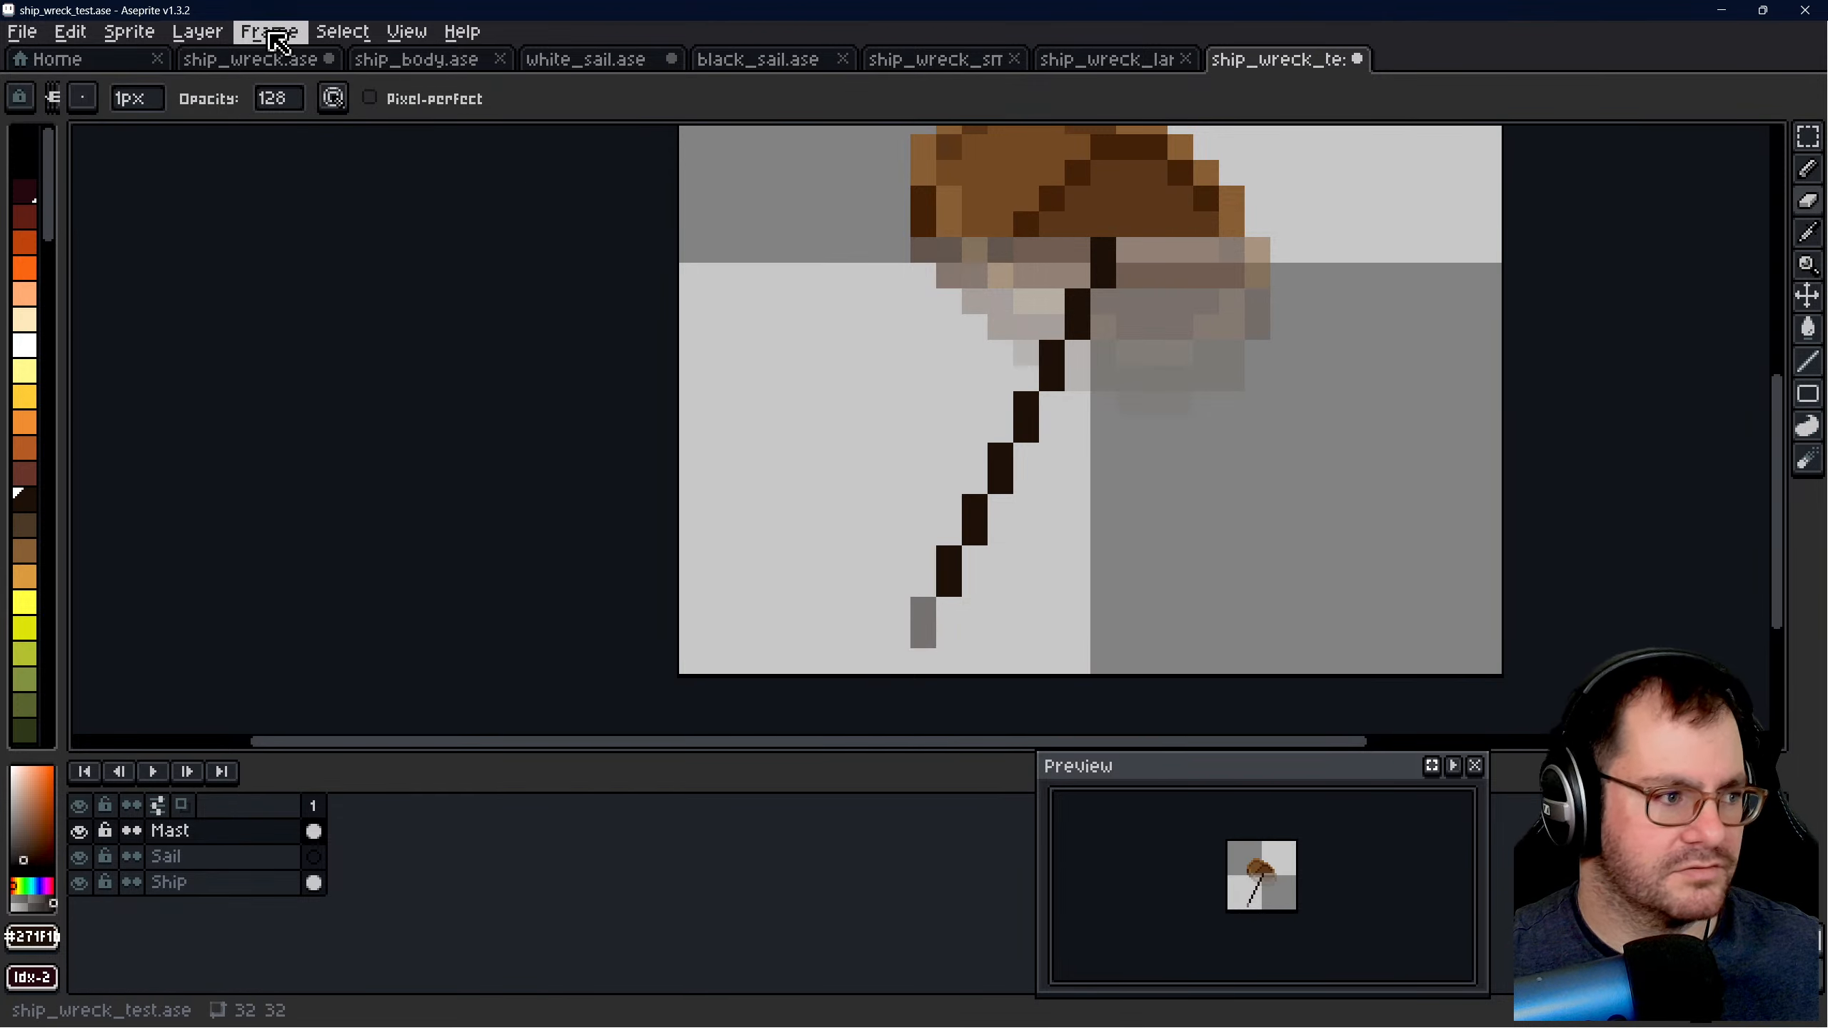
{"action": "key", "text": "ctrl+z"}
{"action": "left_click", "coordinate": [294, 103]}
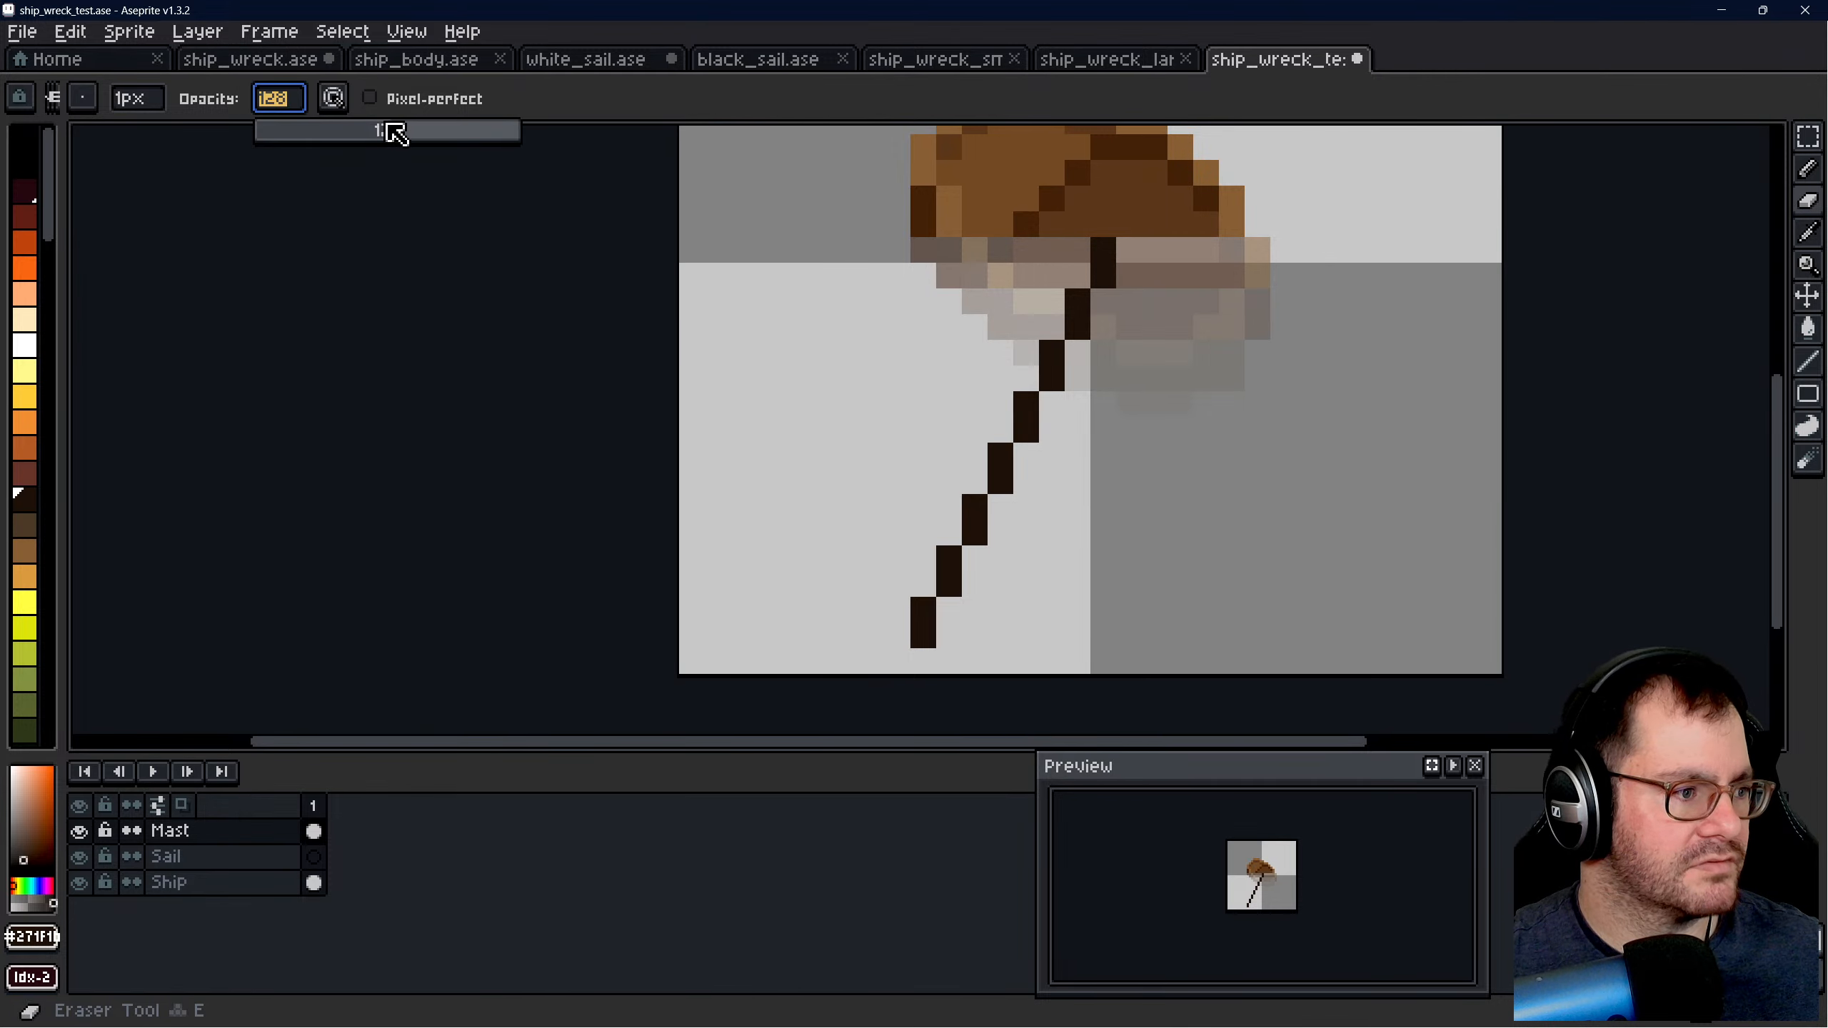
{"action": "left_click_drag", "start_coordinate": [387, 125], "coordinate": [547, 153]}
{"action": "left_click_drag", "start_coordinate": [923, 614], "coordinate": [923, 637]}
{"action": "scroll", "coordinate": [1150, 446], "scroll_direction": "down", "scroll_amount": 1}
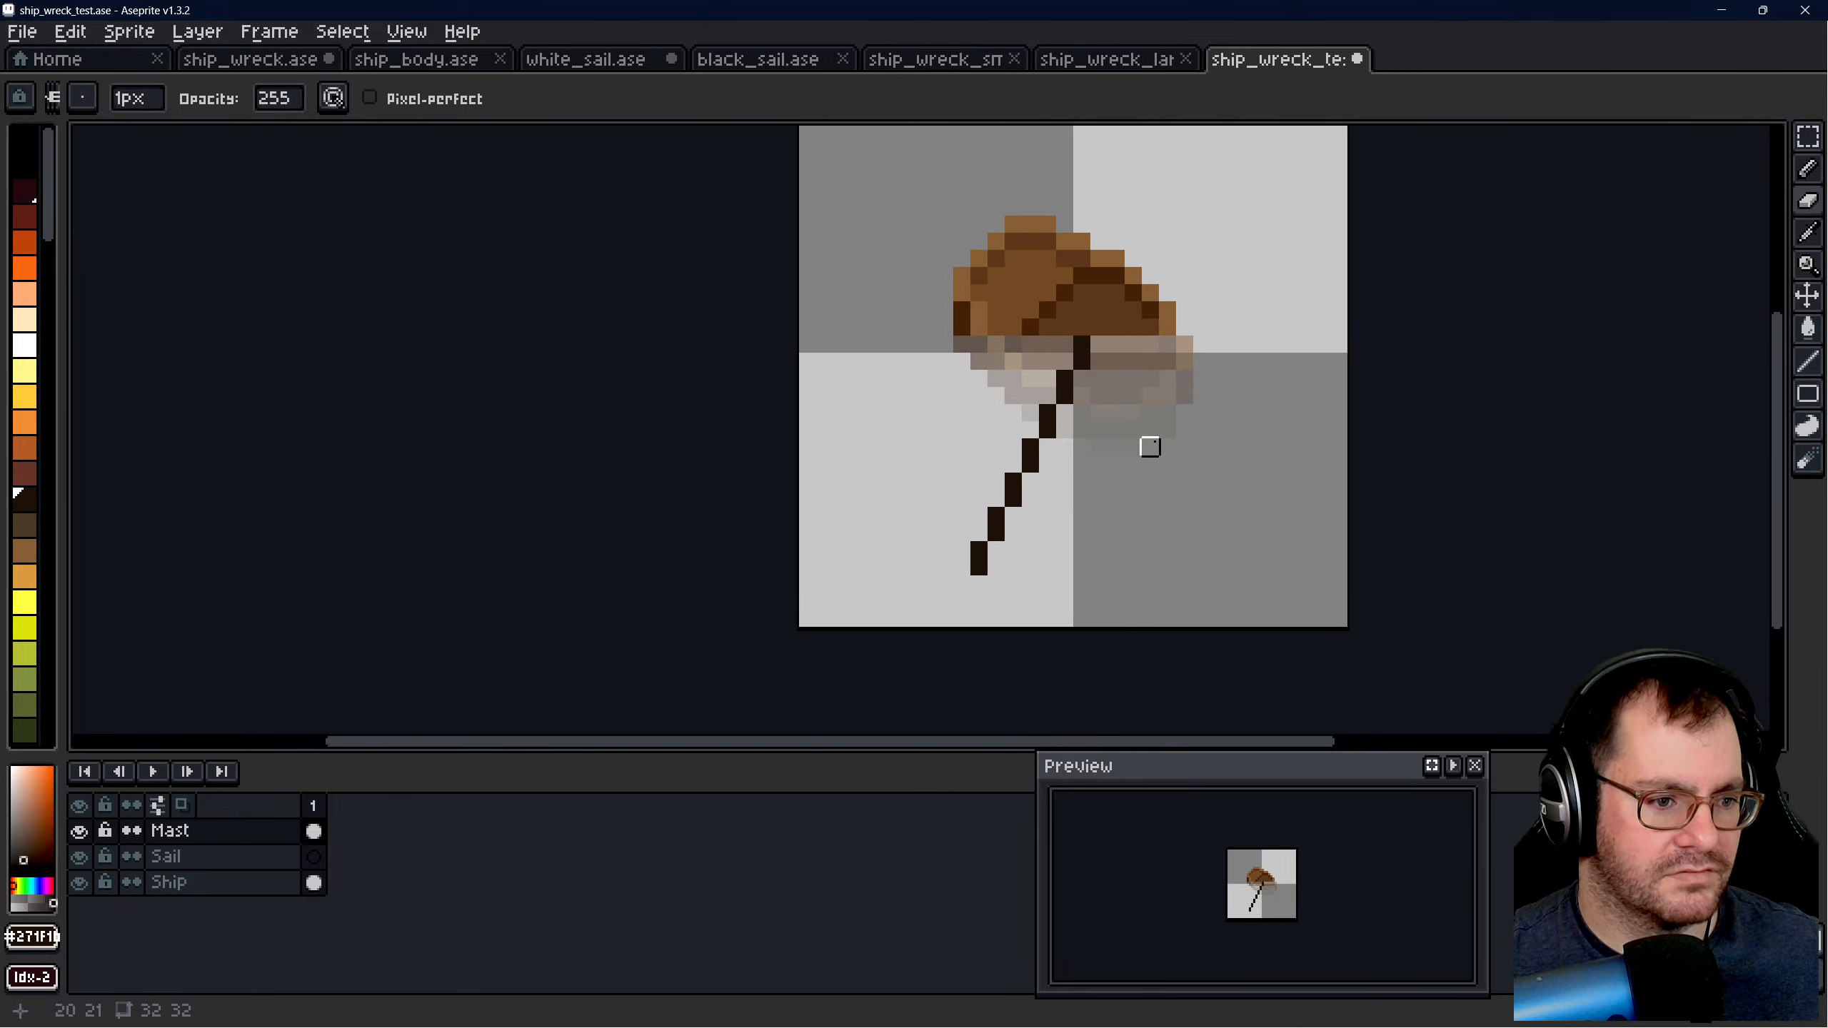
- Compare with the ship in ship_wreck.ase, then draw a dark stepped crossbar with the Pencil across the mast's lower end in ship_wreck_test.ase
{"action": "left_click", "coordinate": [1807, 169]}
{"action": "scroll", "coordinate": [1027, 562], "scroll_direction": "up", "scroll_amount": 1}
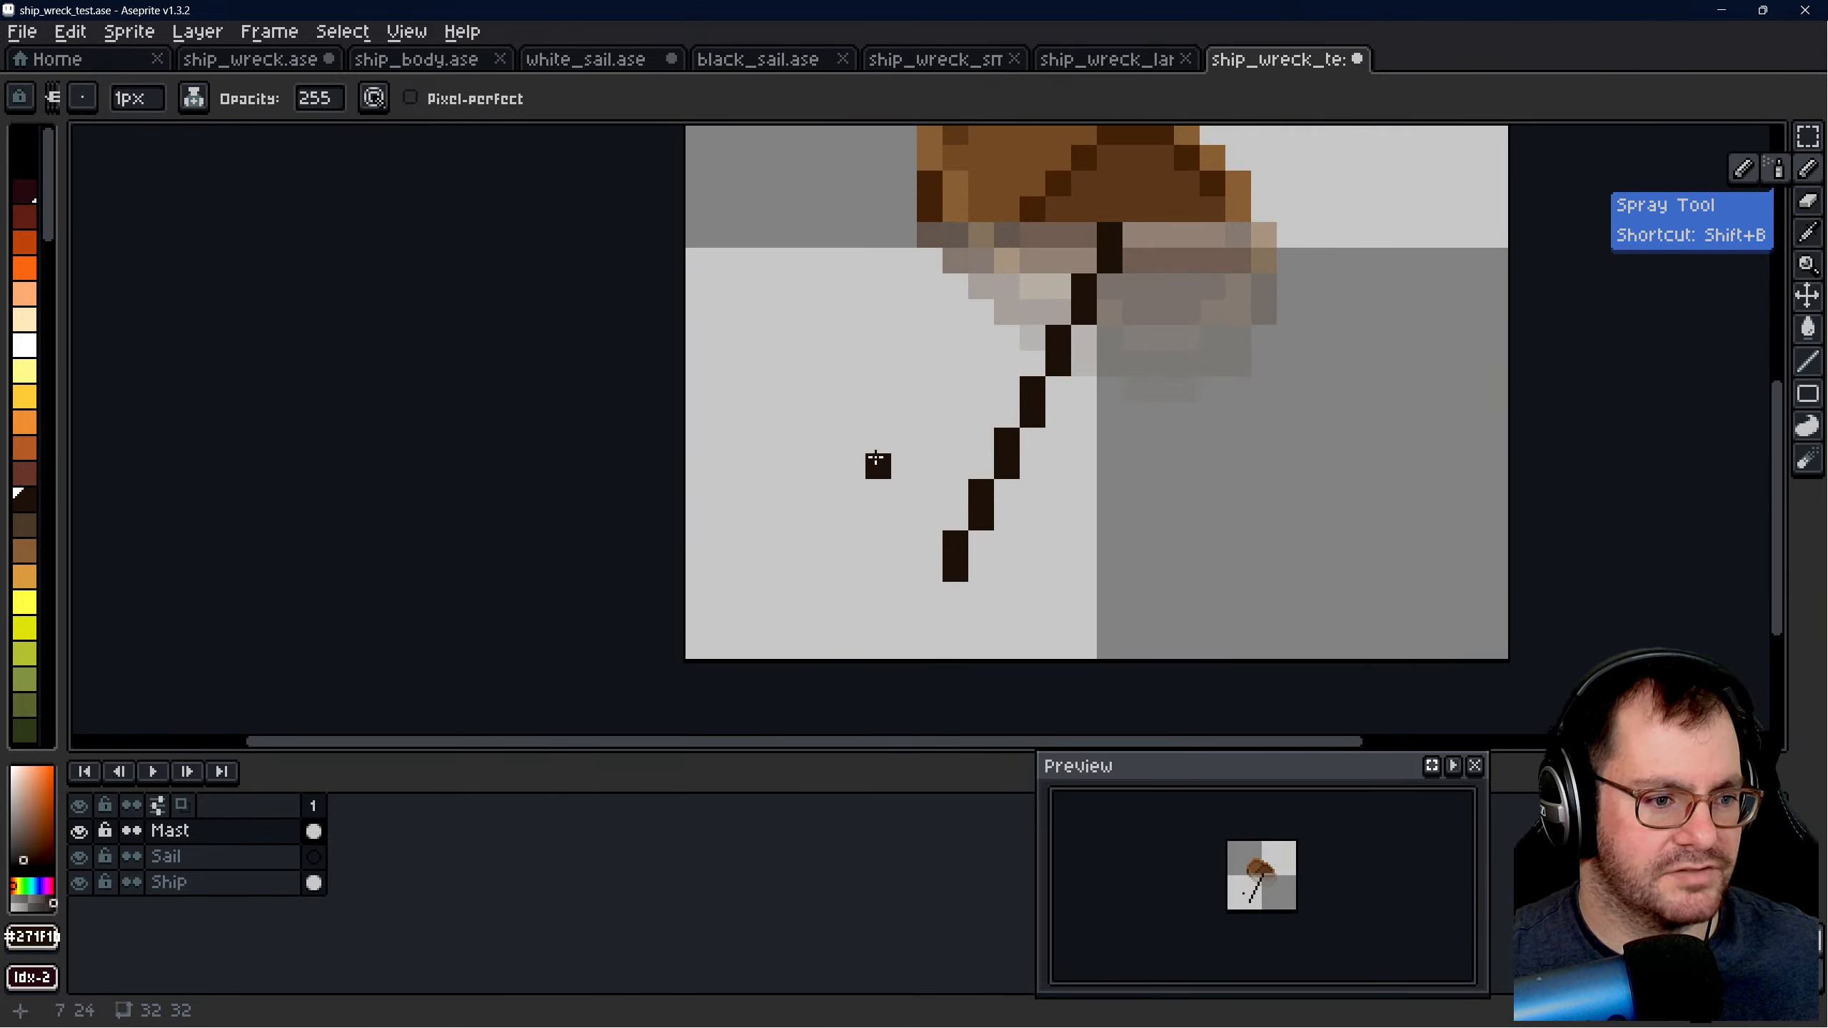
{"action": "left_click", "coordinate": [298, 60]}
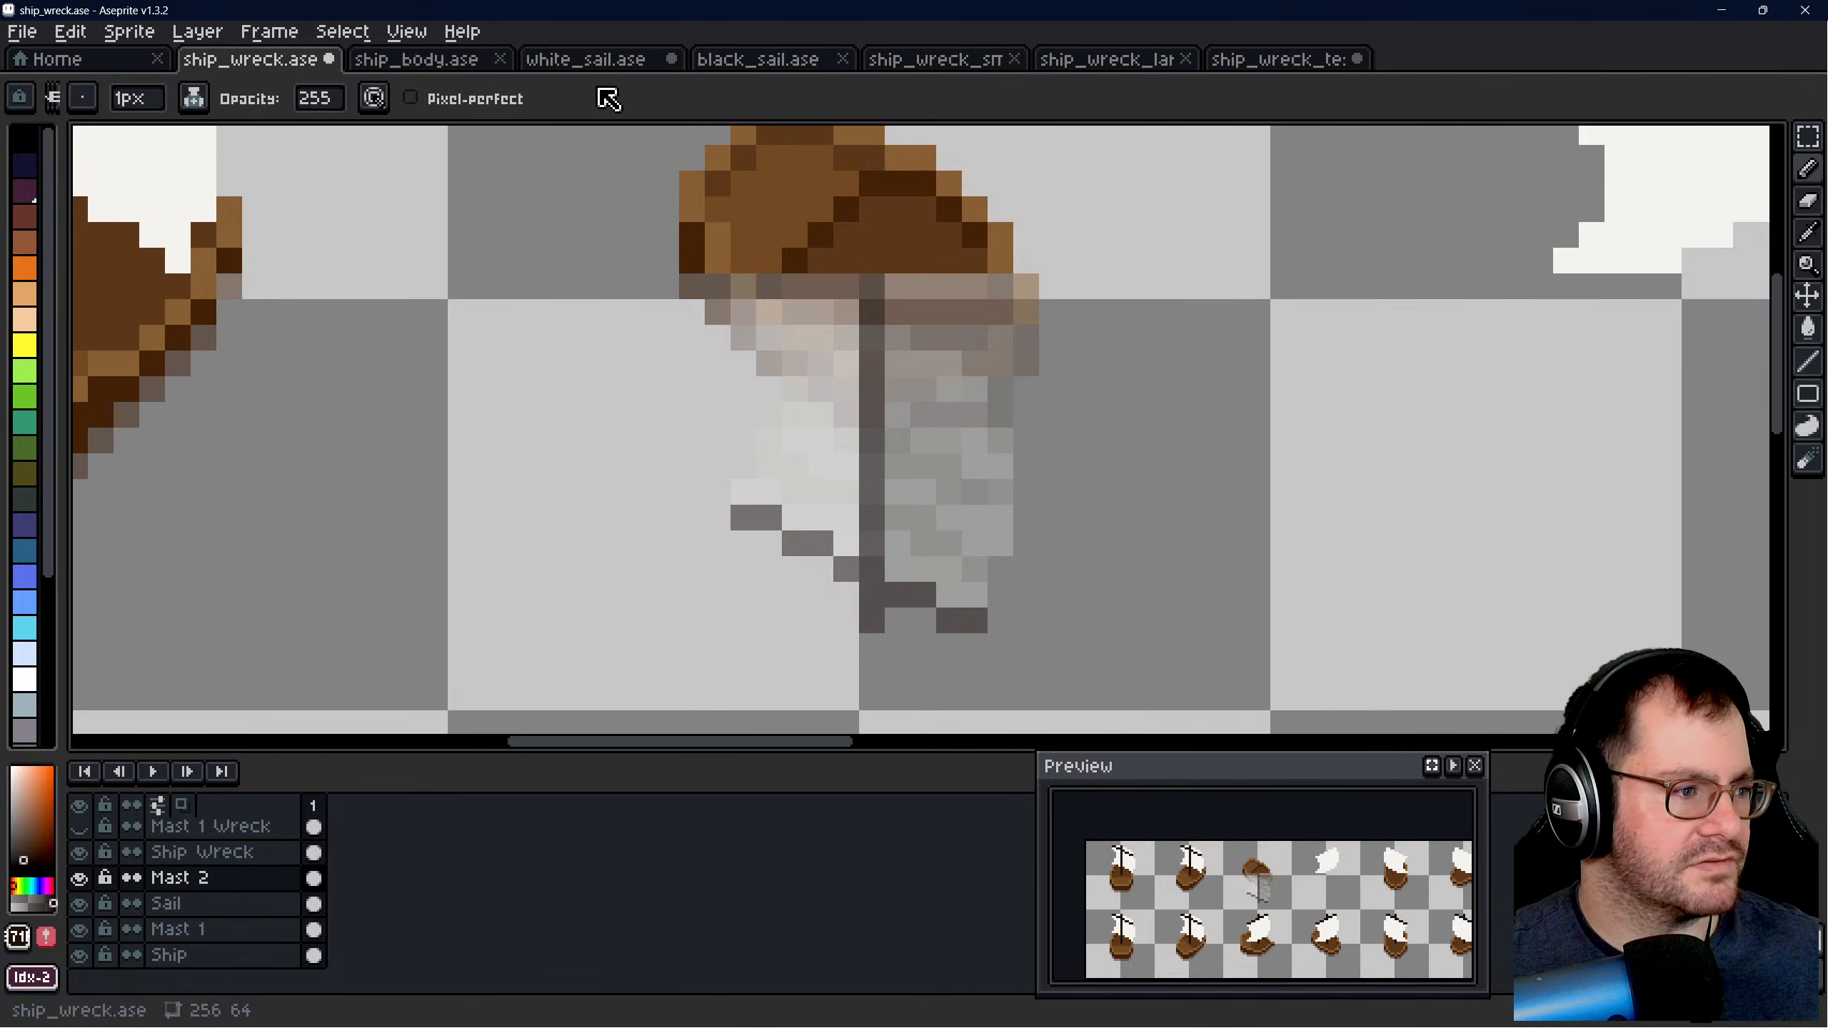
{"action": "left_click", "coordinate": [1277, 60]}
{"action": "scroll", "coordinate": [999, 527], "scroll_direction": "up", "scroll_amount": 1}
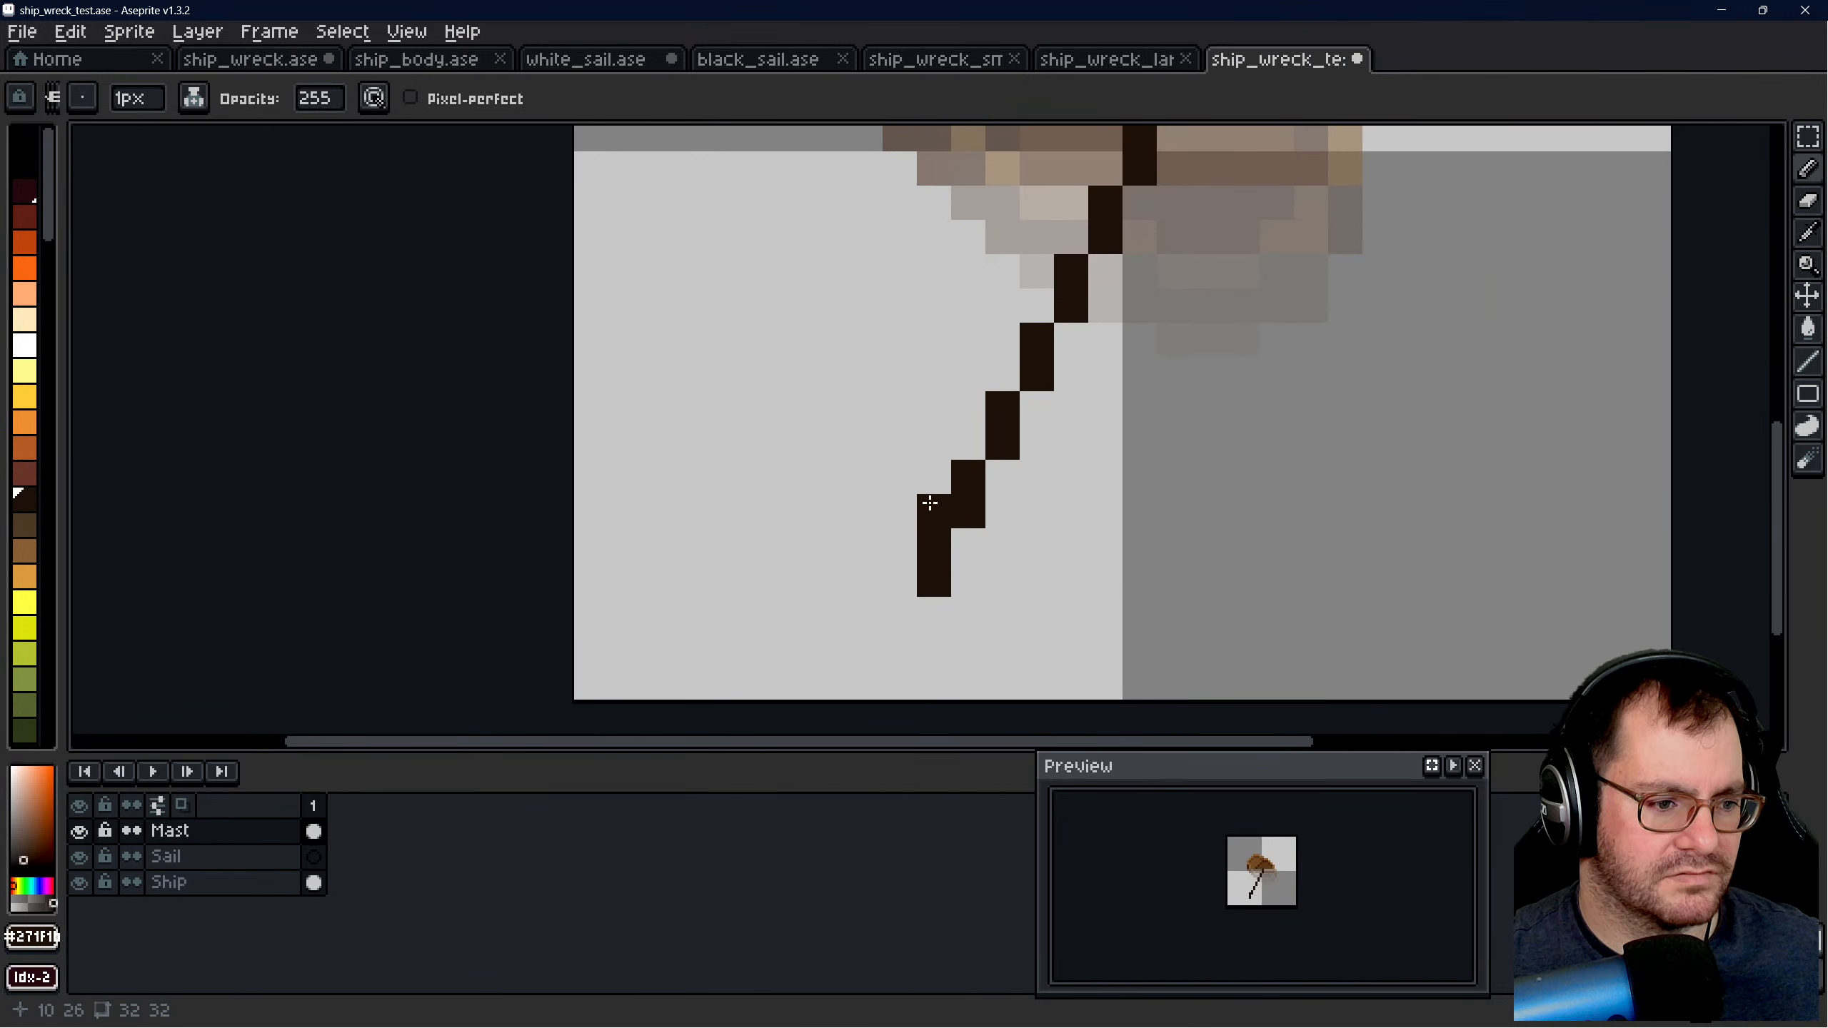
{"action": "left_click", "coordinate": [935, 480]}
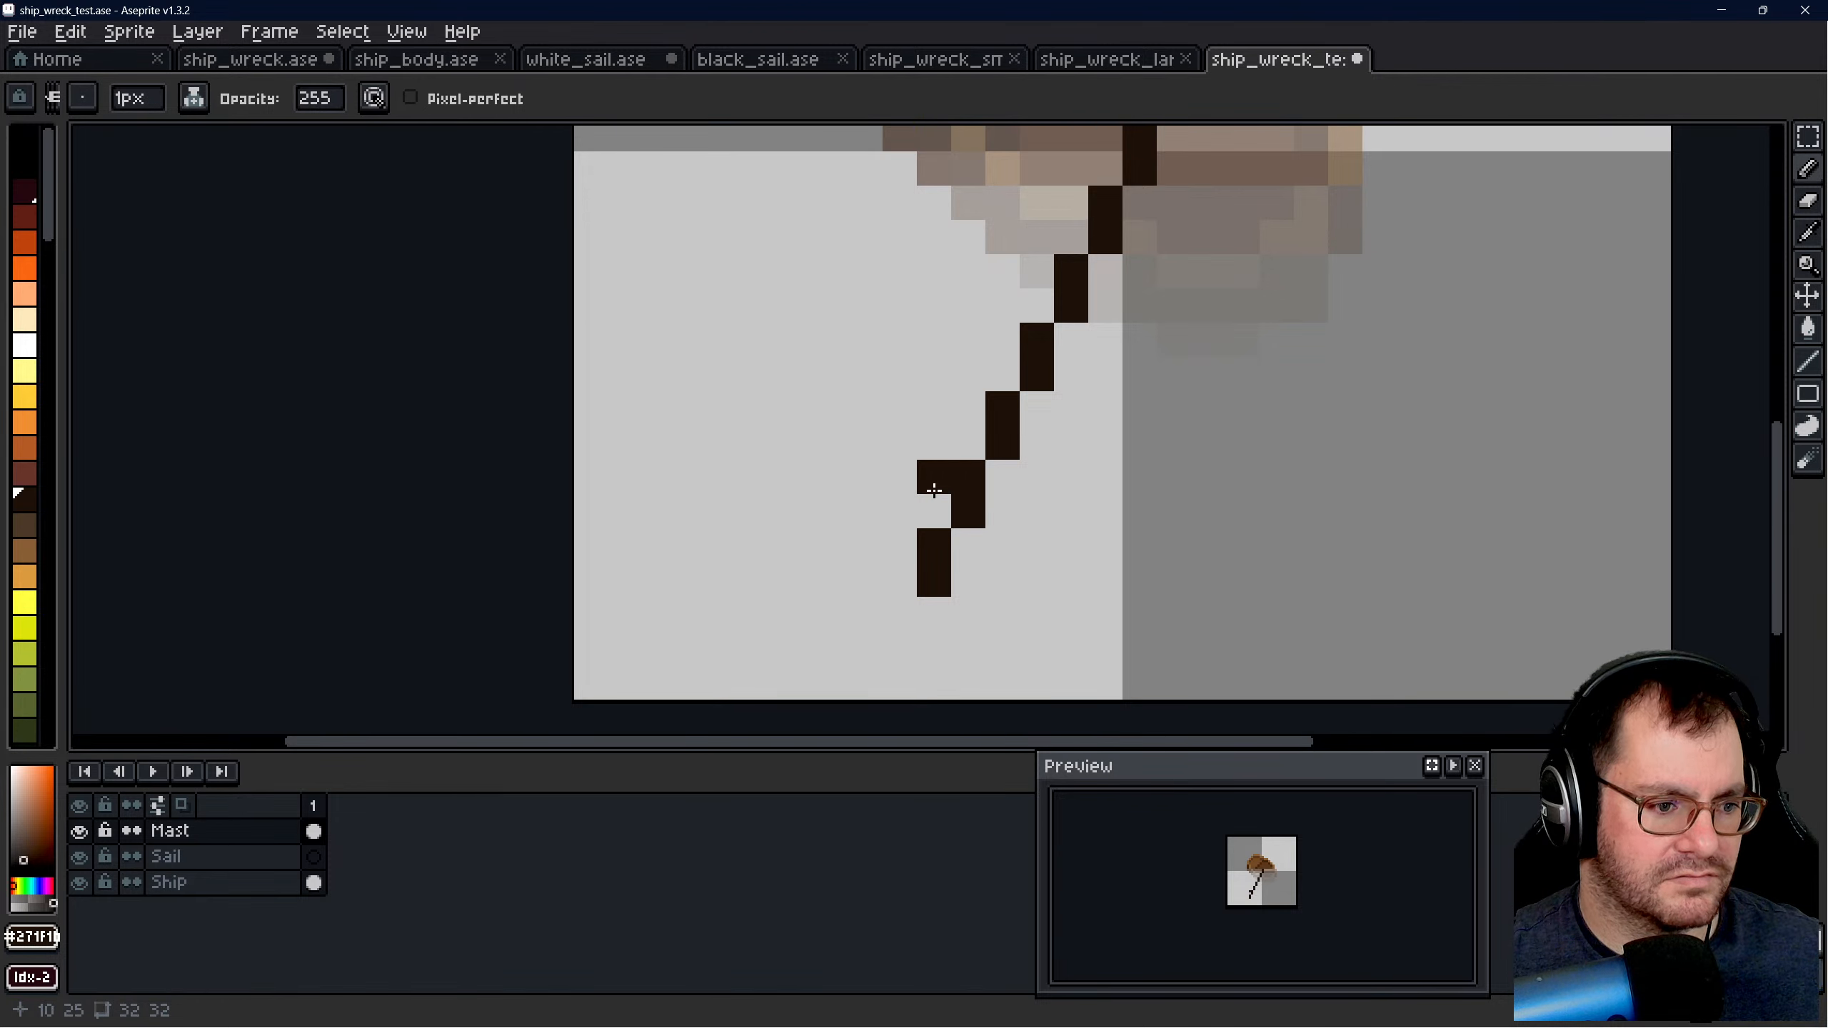
{"action": "left_click", "coordinate": [995, 517]}
{"action": "key", "text": "ctrl+z"}
{"action": "key", "text": "ctrl+z"}
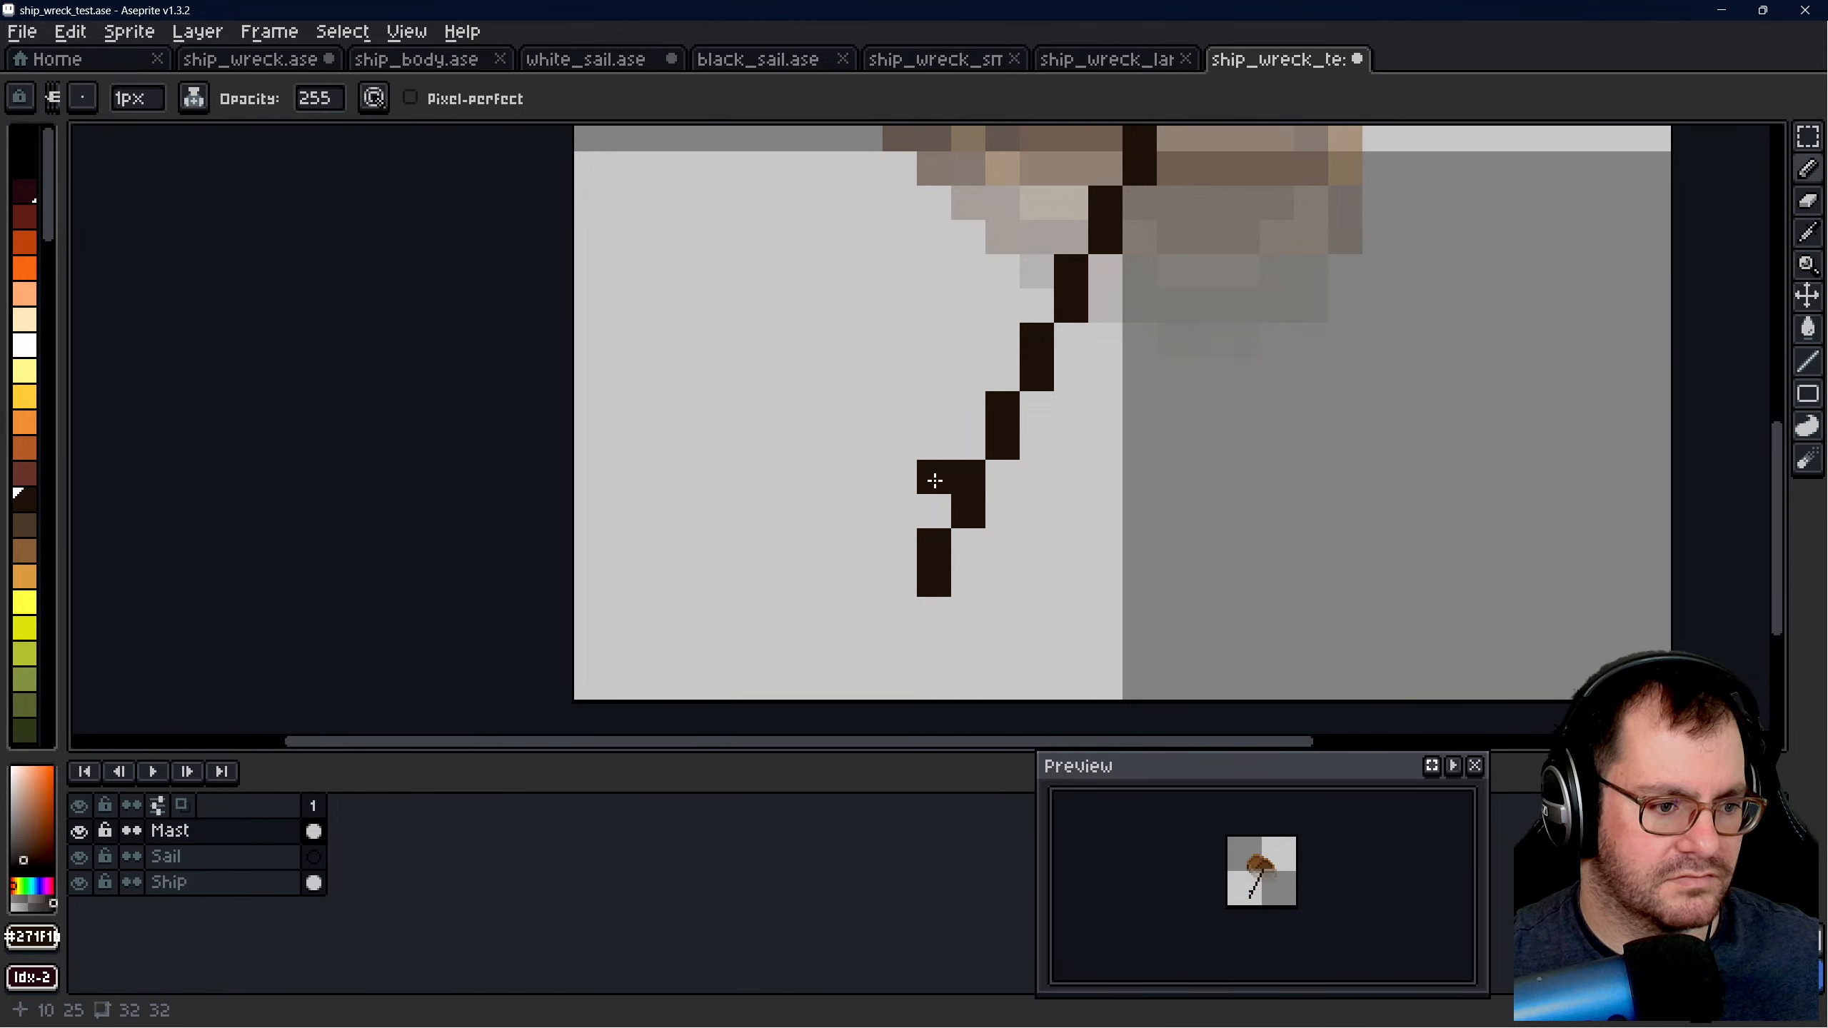
{"action": "left_click", "coordinate": [1003, 516]}
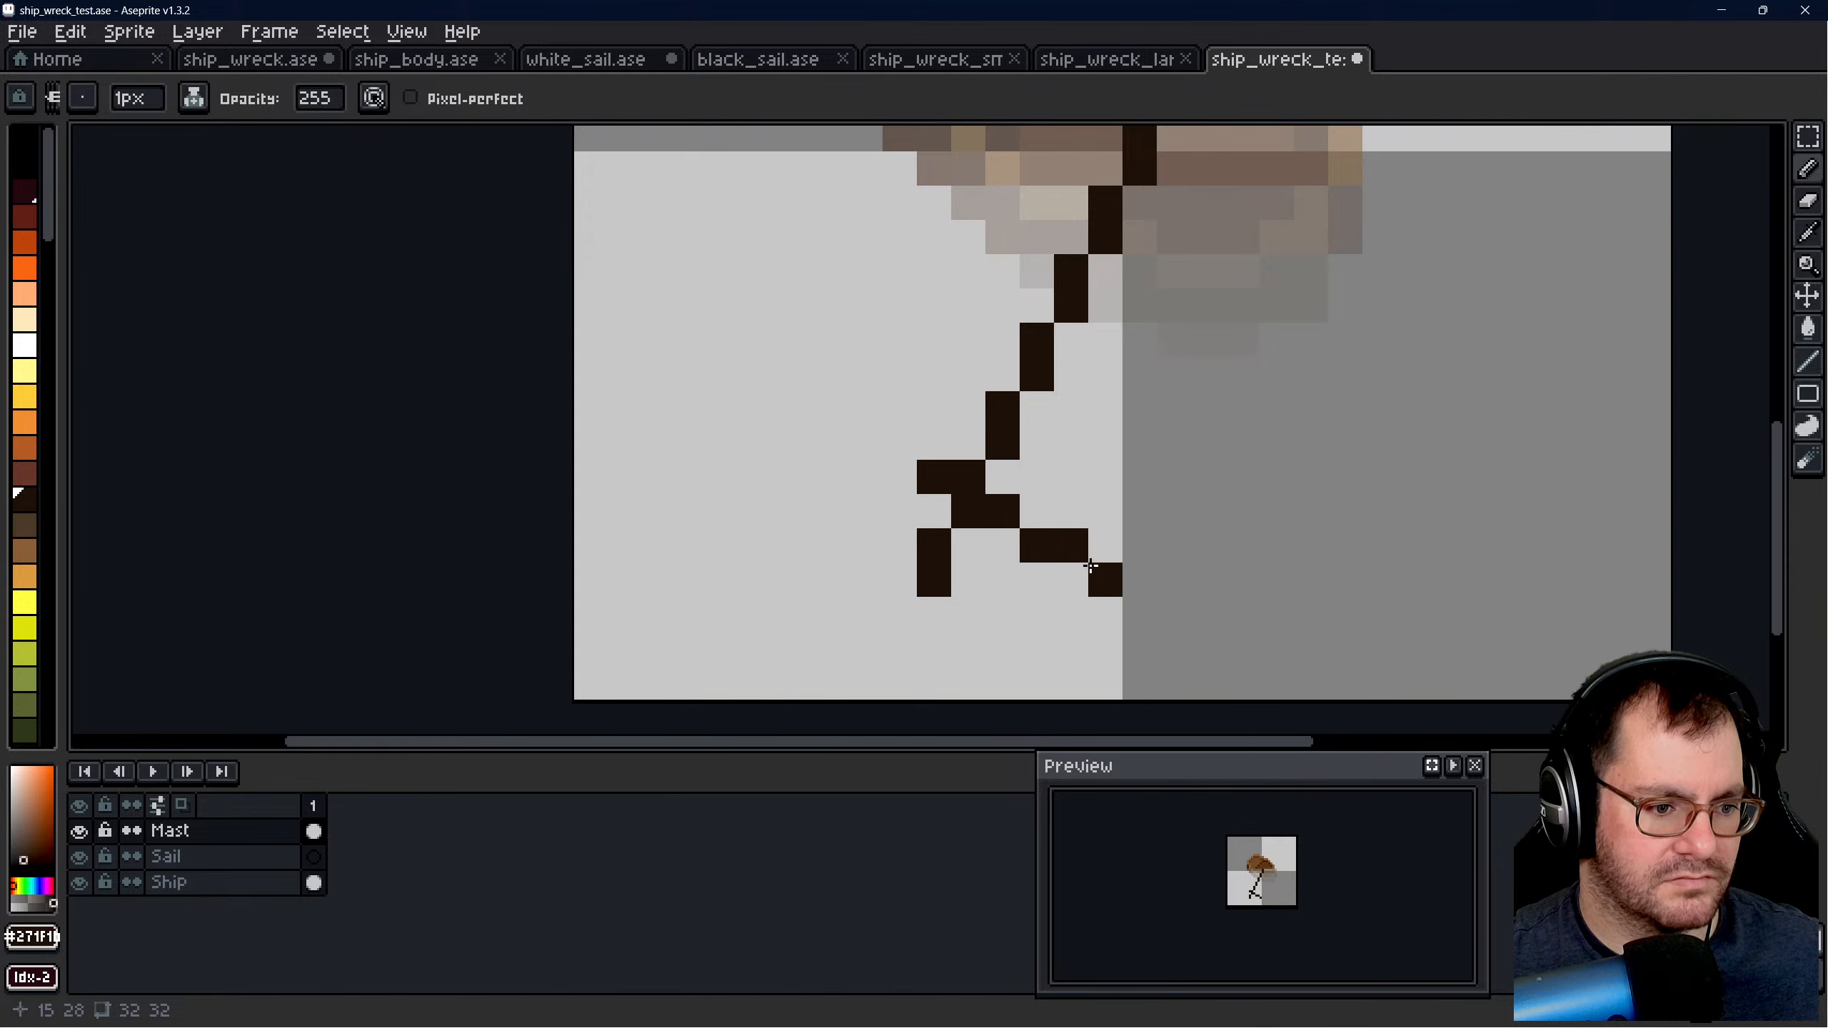
{"action": "left_click", "coordinate": [1132, 574]}
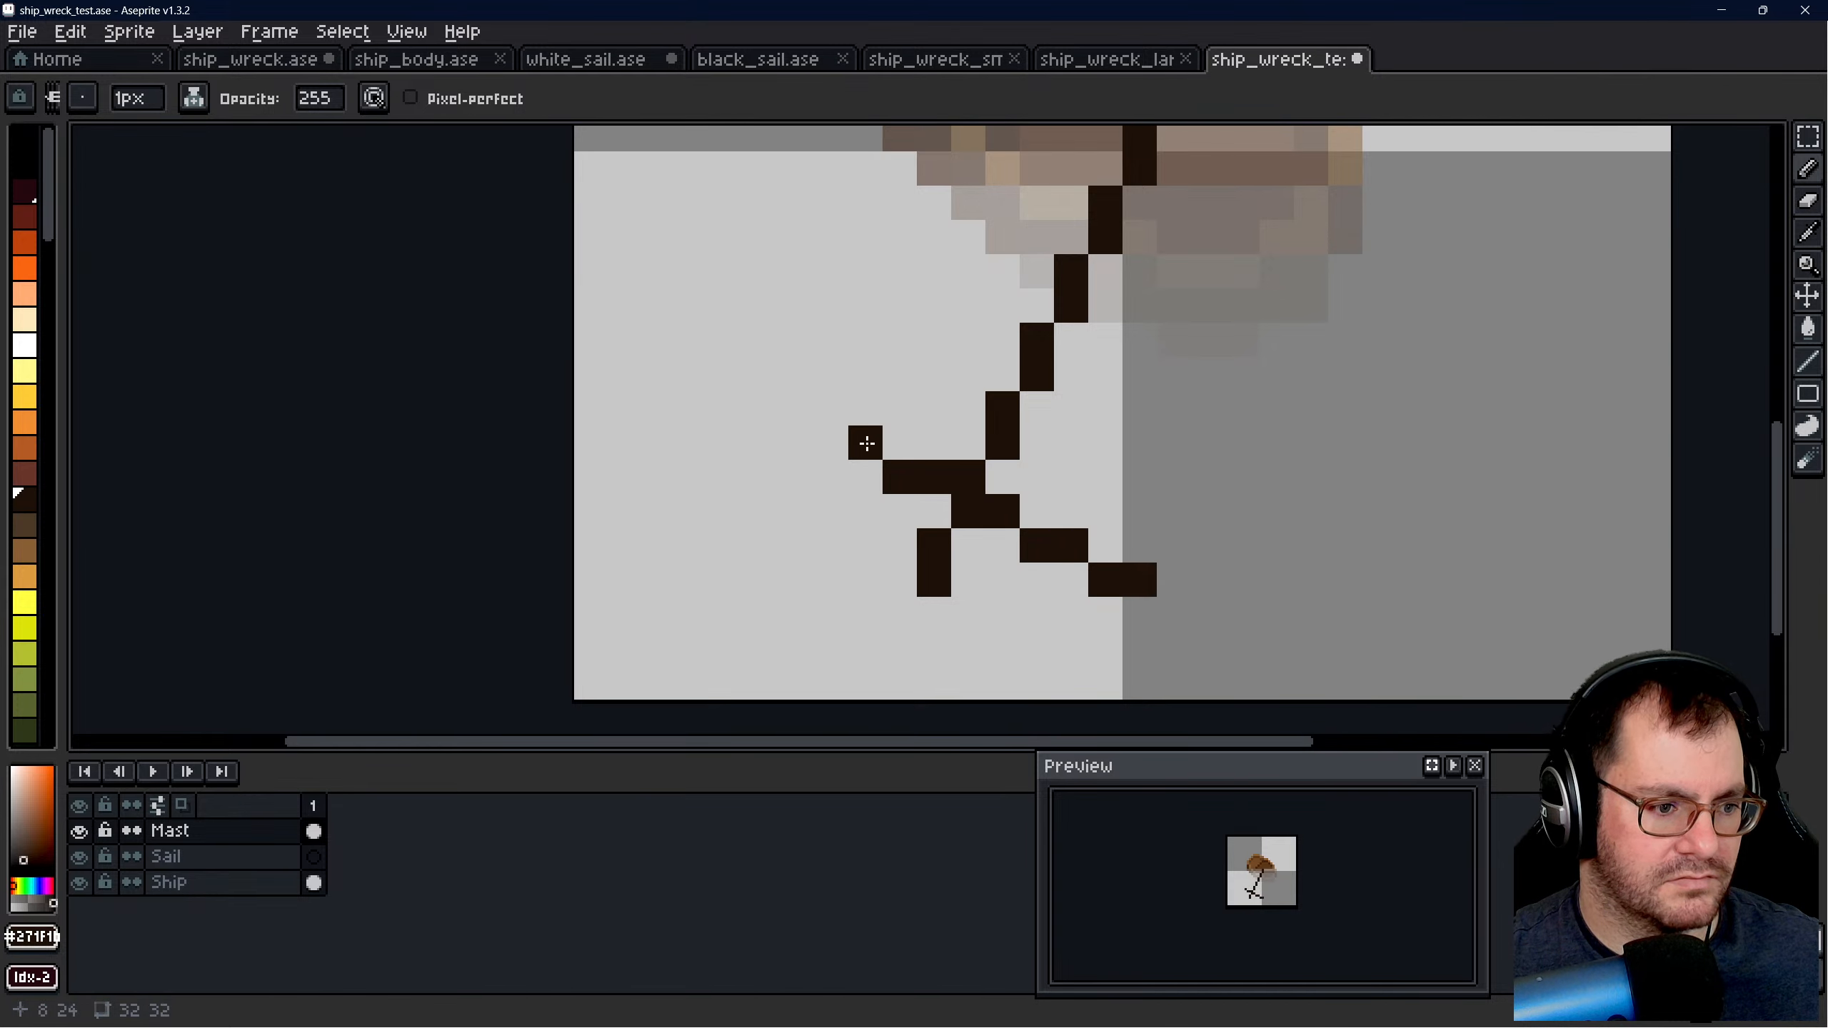
{"action": "scroll", "coordinate": [864, 511], "scroll_direction": "down", "scroll_amount": 9}
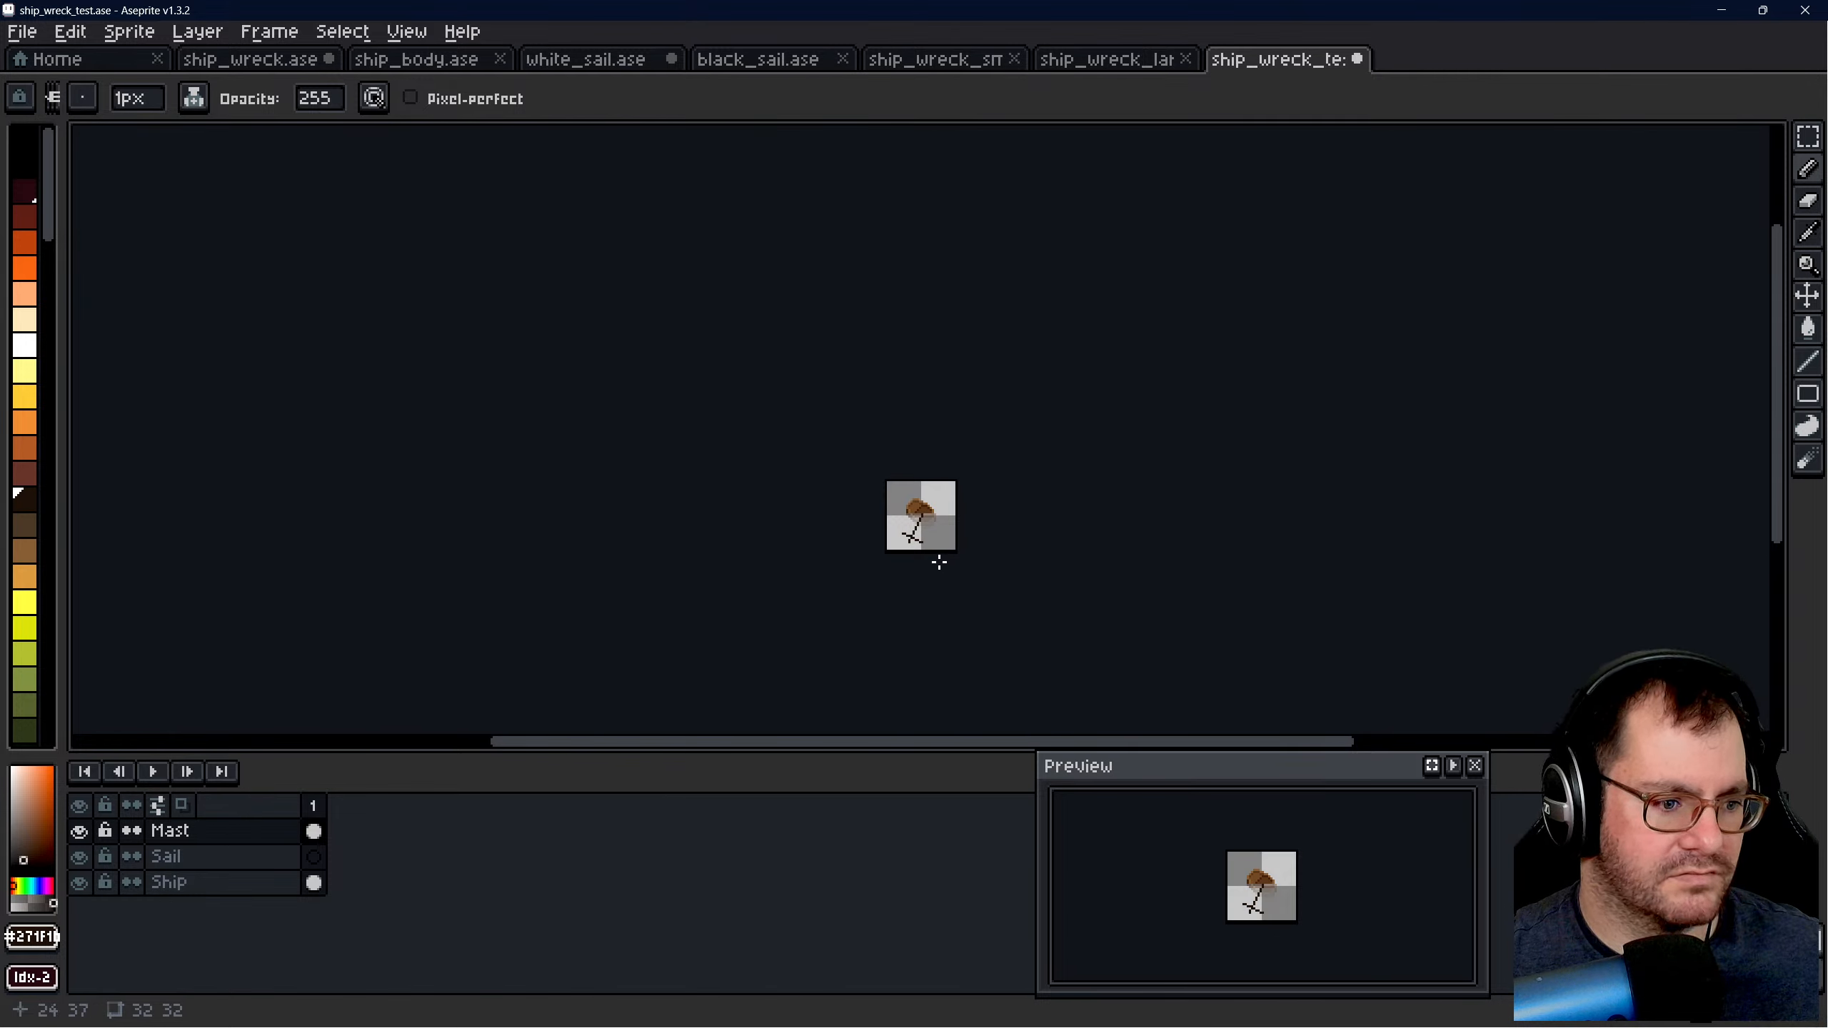
{"action": "scroll", "coordinate": [917, 553], "scroll_direction": "up", "scroll_amount": 6}
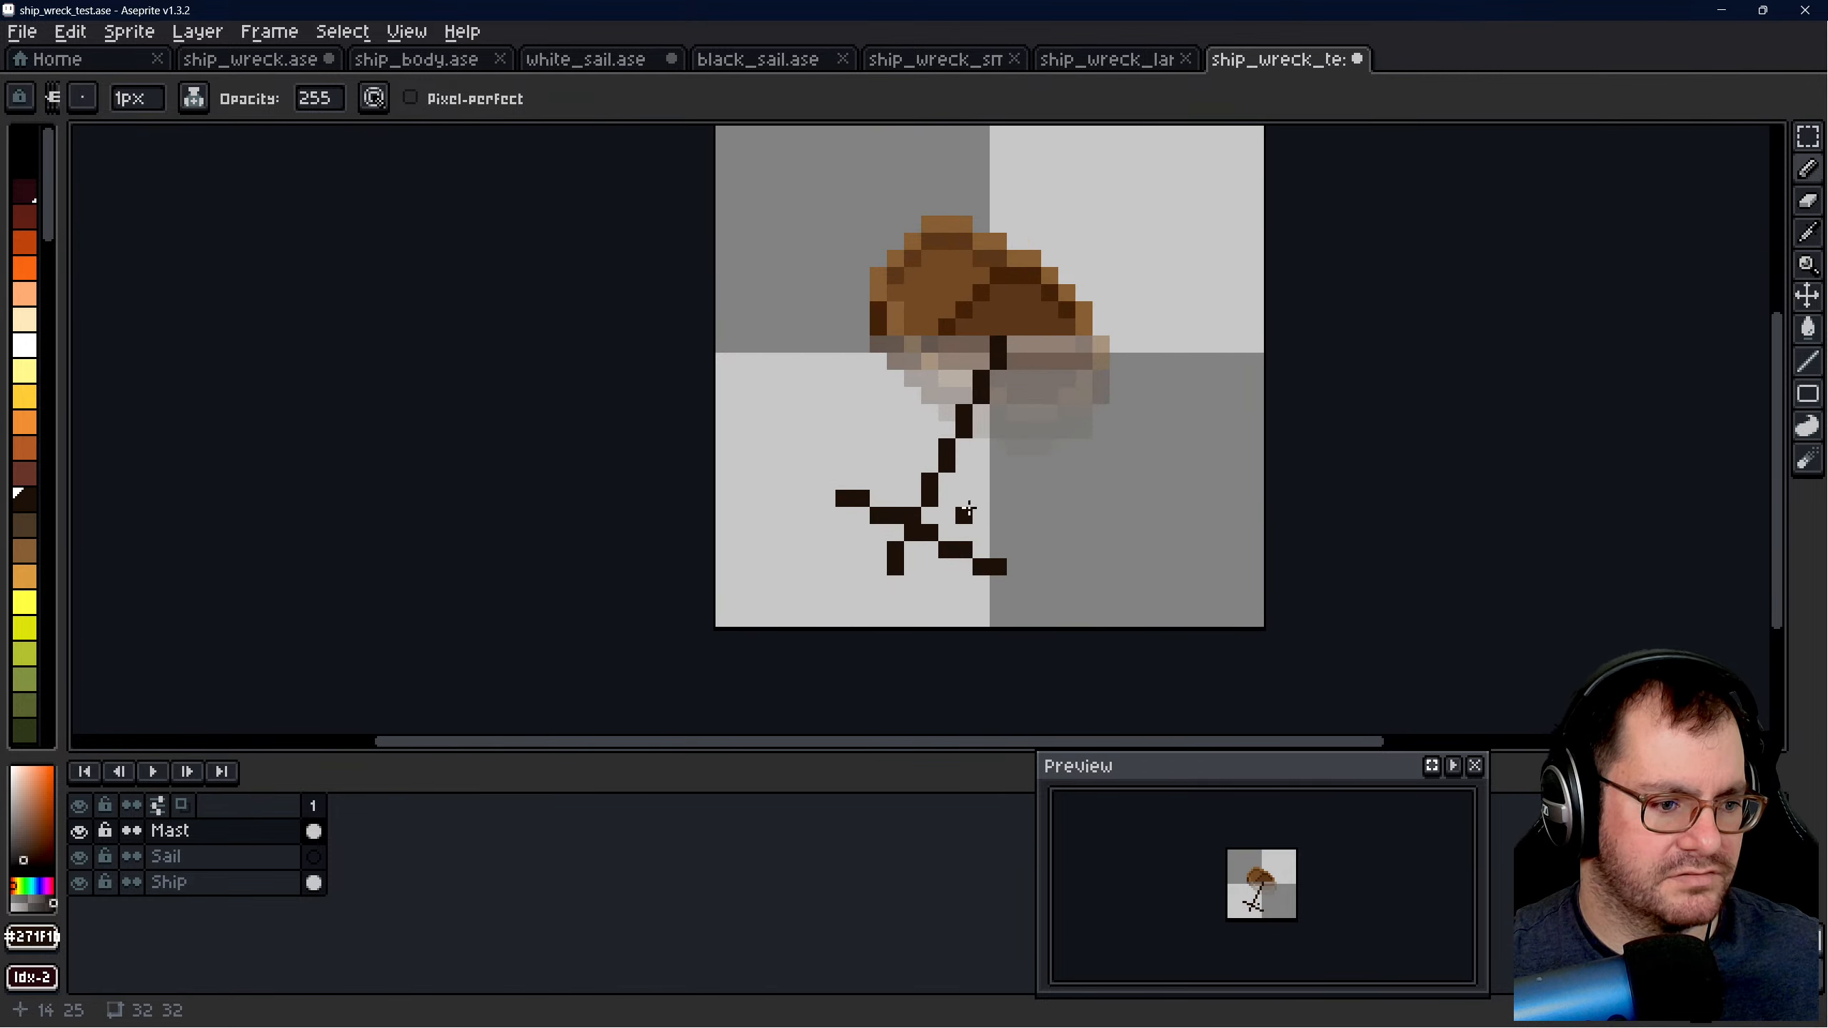
{"action": "scroll", "coordinate": [968, 510], "scroll_direction": "down", "scroll_amount": 8}
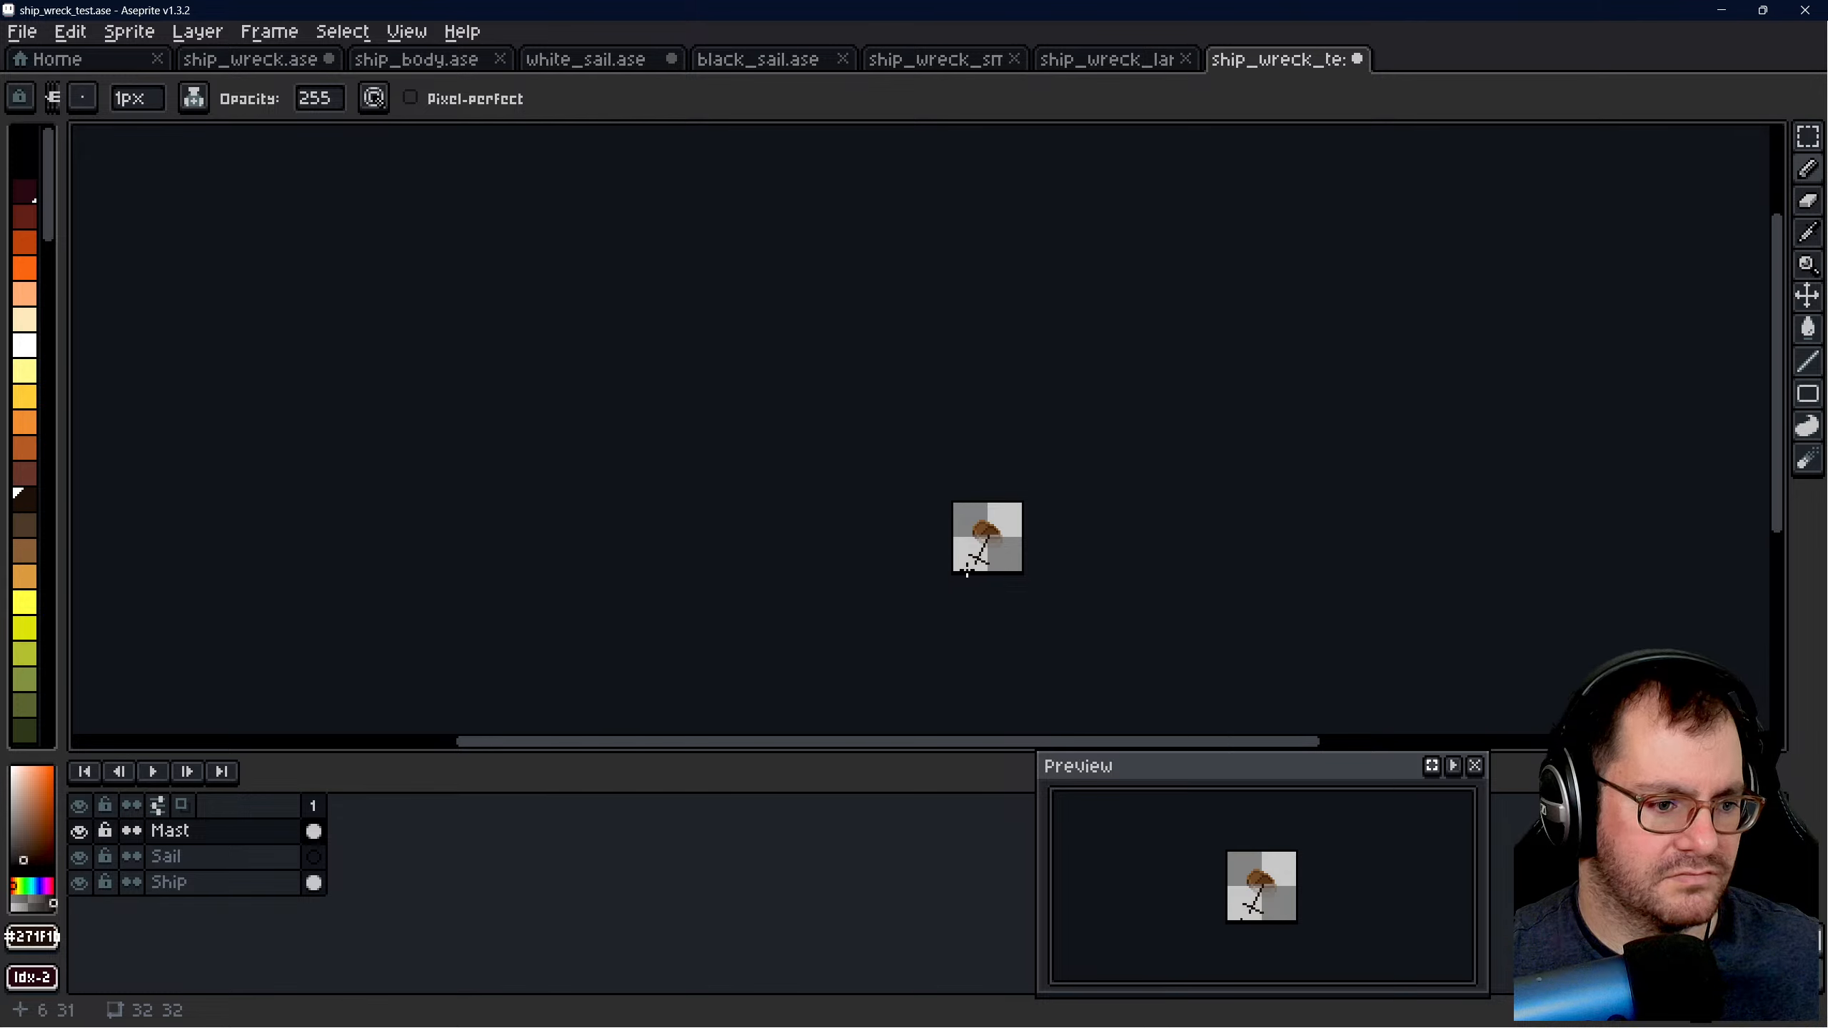
{"action": "scroll", "coordinate": [967, 572], "scroll_direction": "up", "scroll_amount": 10}
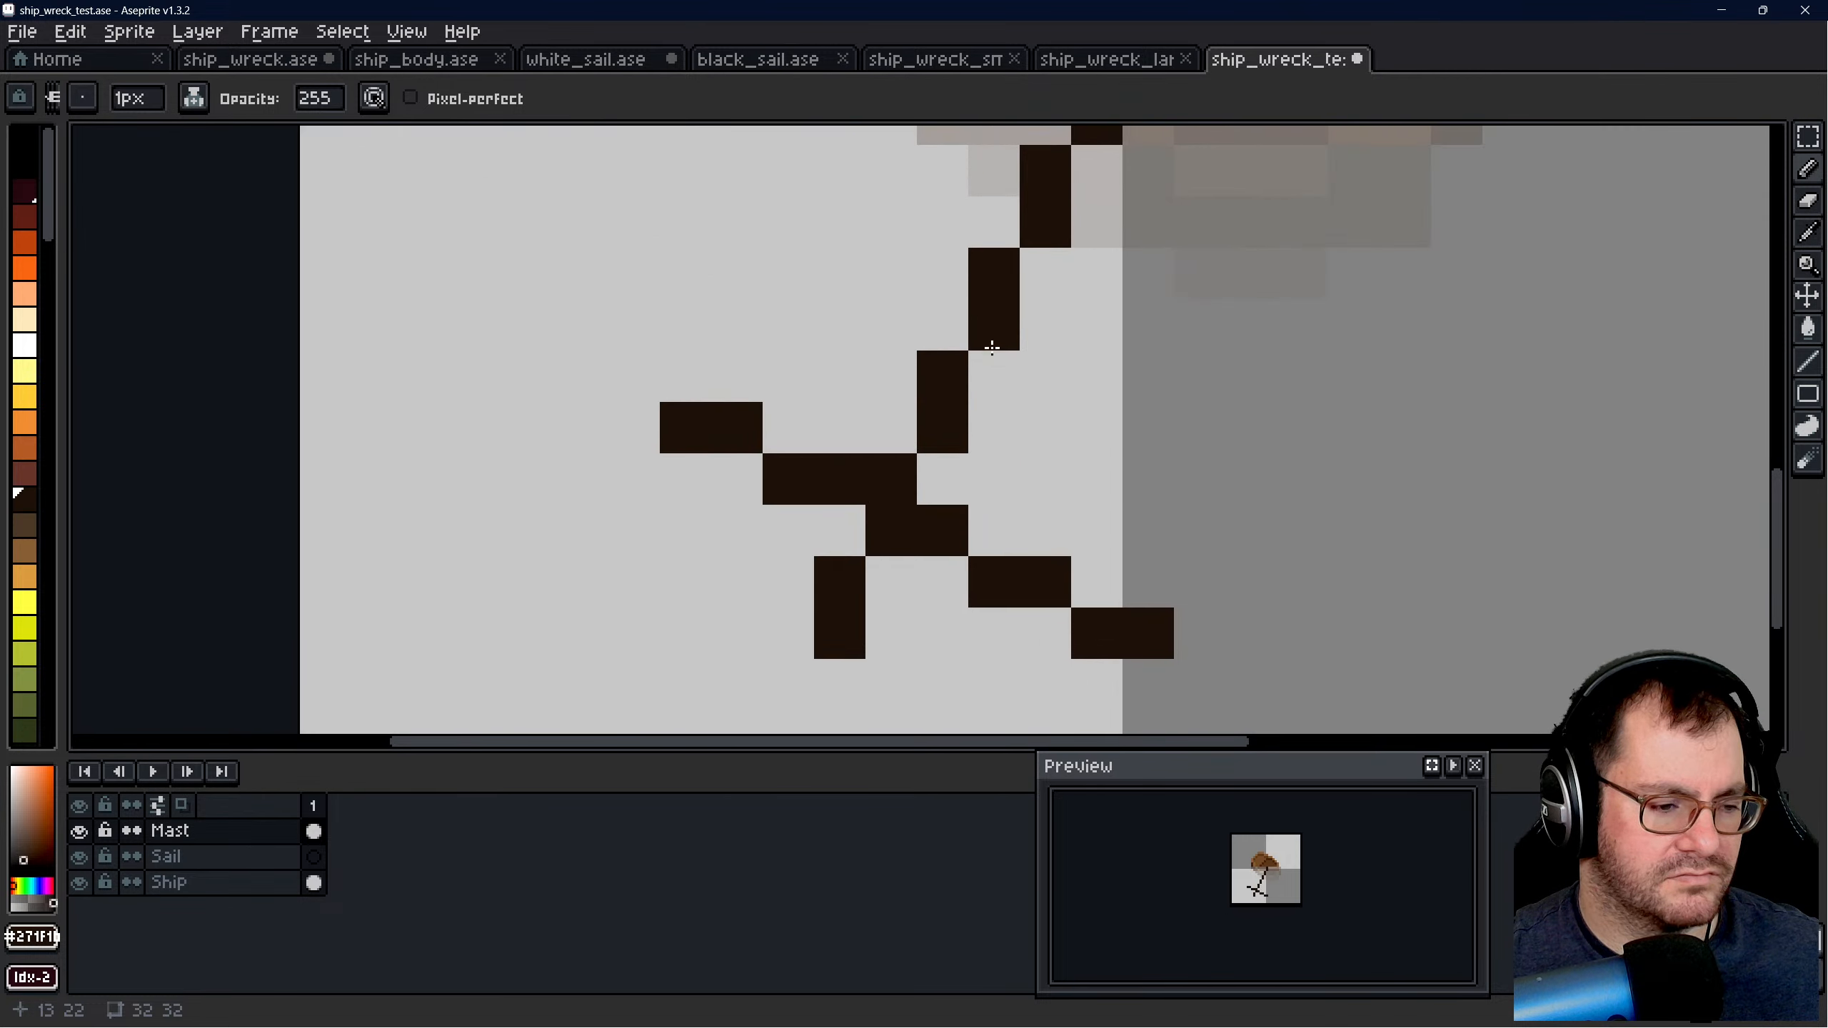
{"action": "scroll", "coordinate": [1003, 414], "scroll_direction": "down", "scroll_amount": 2}
{"action": "scroll", "coordinate": [856, 479], "scroll_direction": "down", "scroll_amount": 1}
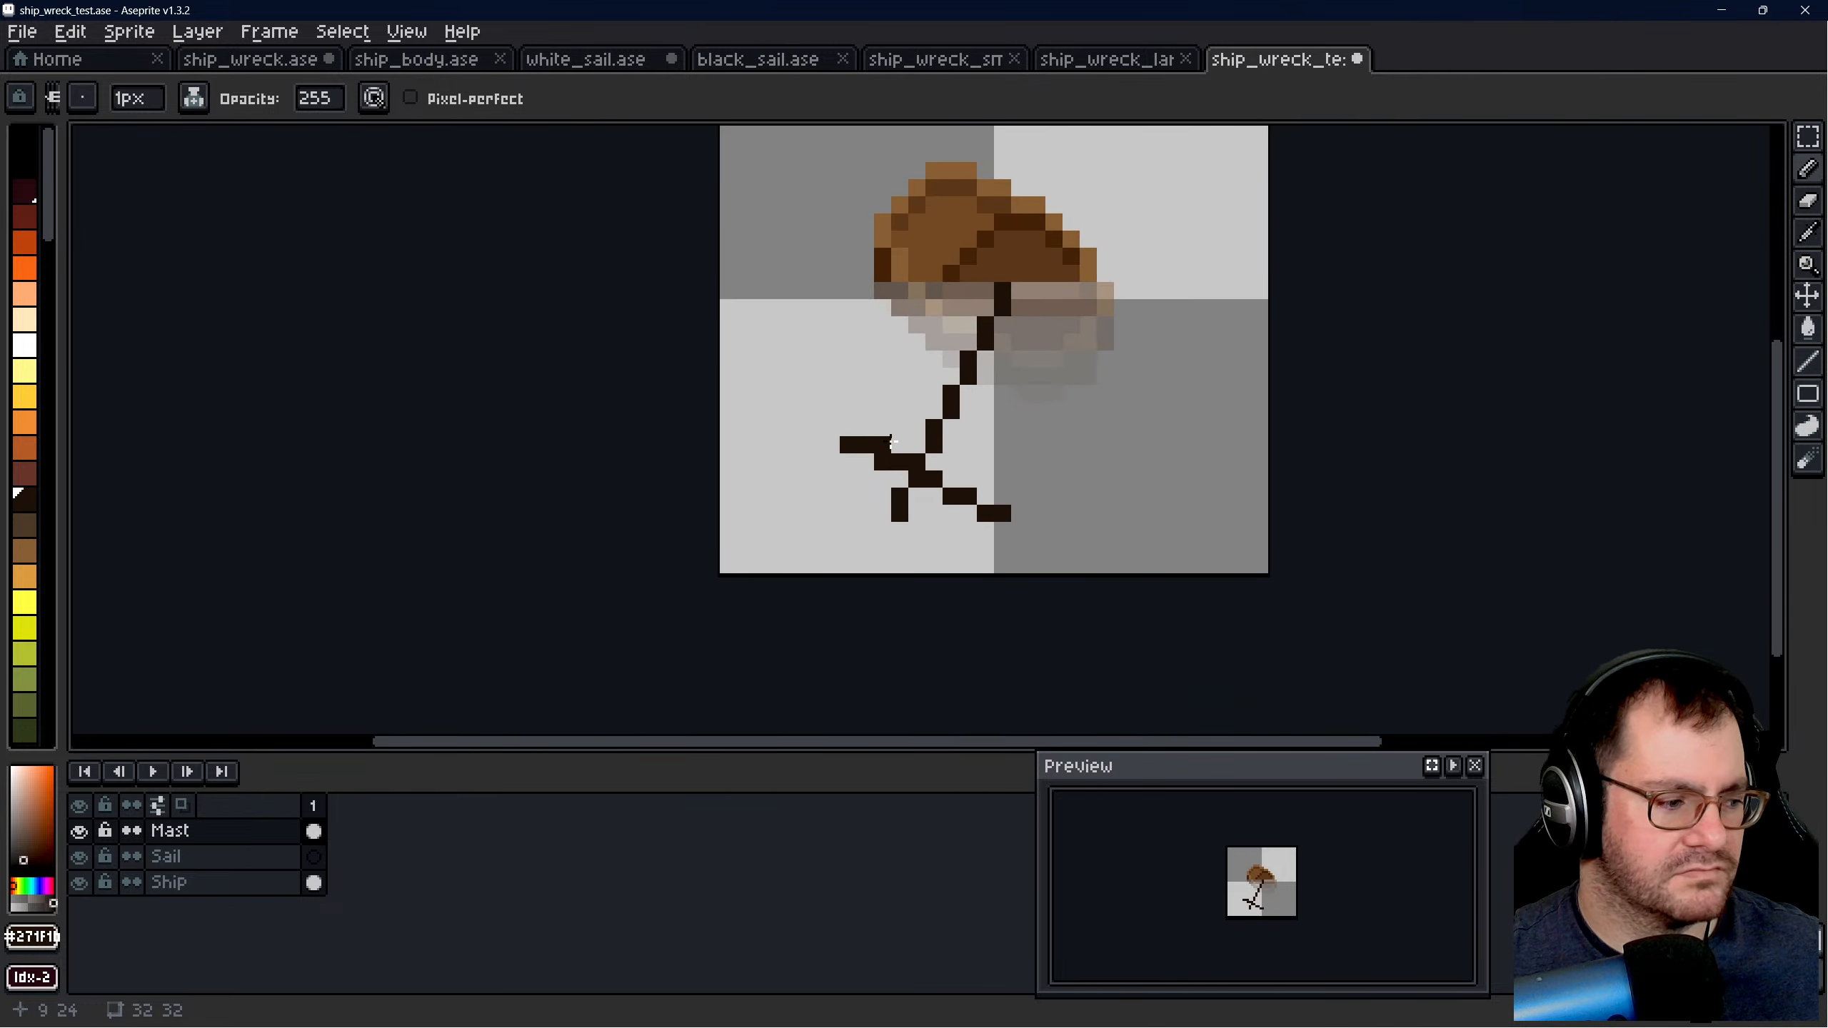
- On the Sail layer, draw a one-pixel-thick white line along the upper edge of the crossbar
{"action": "scroll", "coordinate": [892, 443], "scroll_direction": "up", "scroll_amount": 1}
{"action": "left_click", "coordinate": [222, 856]}
{"action": "scroll", "coordinate": [897, 547], "scroll_direction": "up", "scroll_amount": 1}
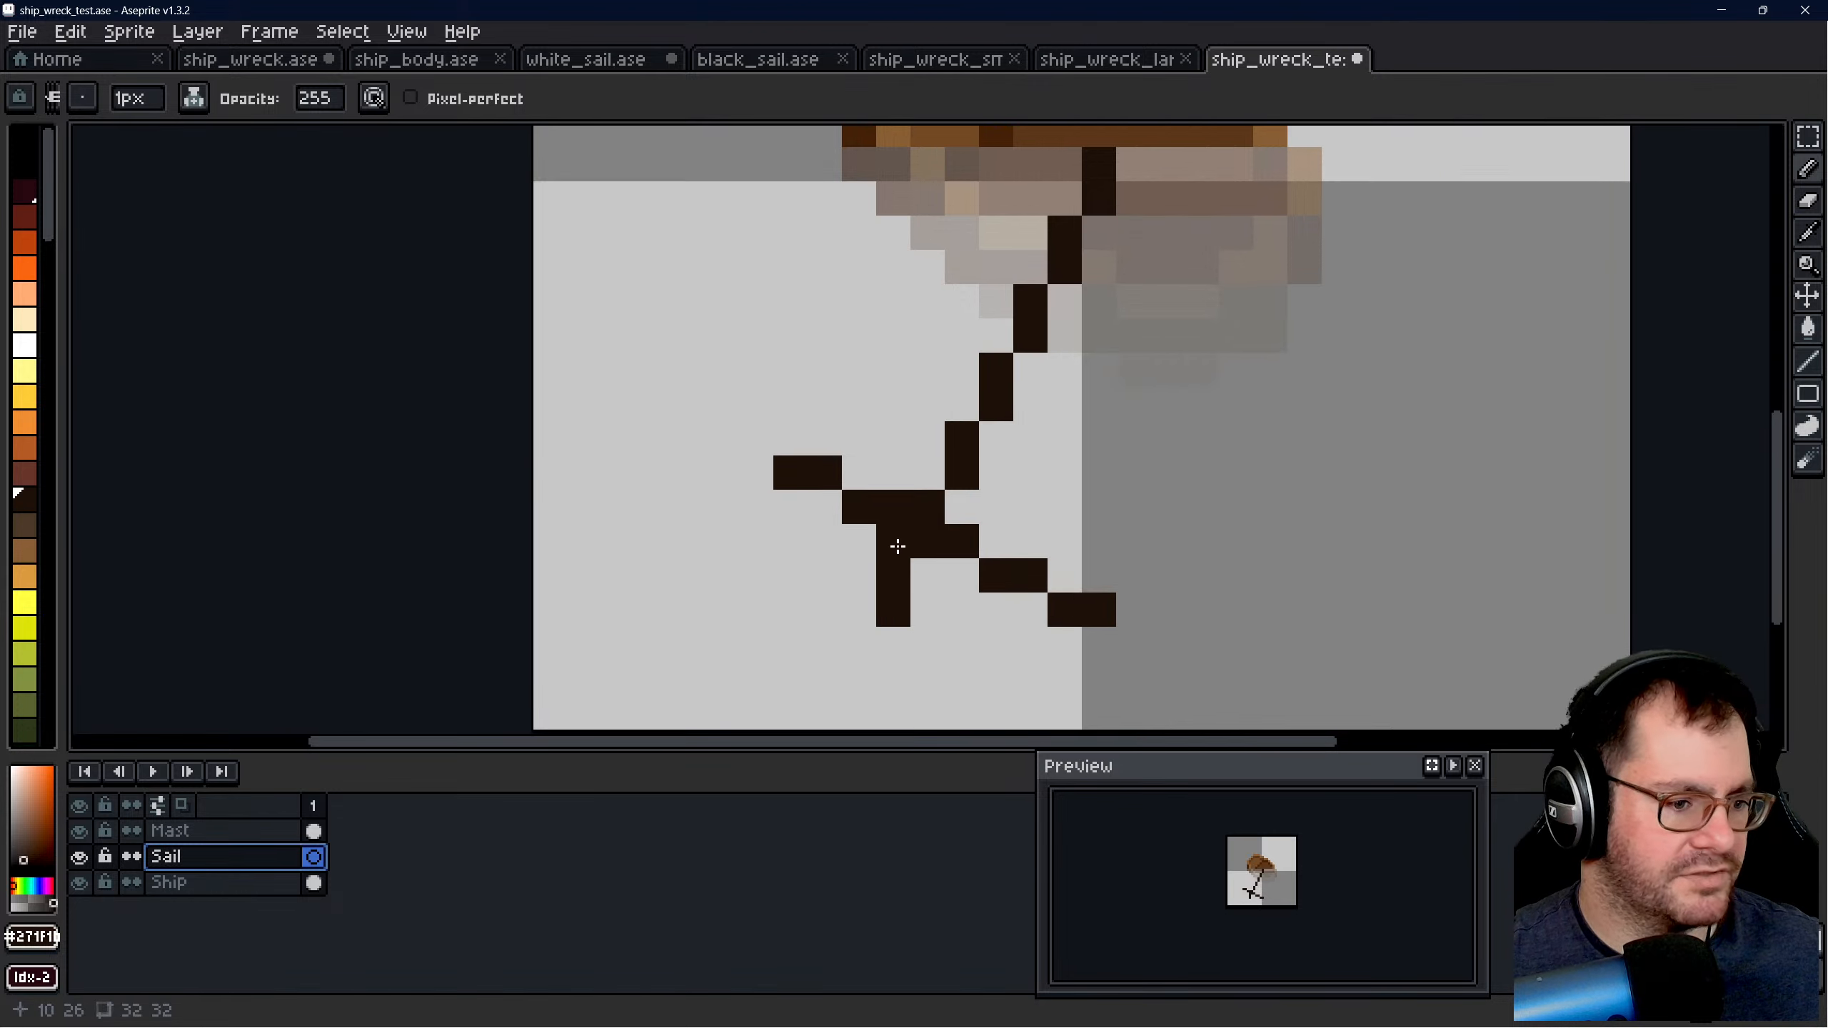
{"action": "scroll", "coordinate": [889, 432], "scroll_direction": "up", "scroll_amount": 1}
{"action": "scroll", "coordinate": [992, 396], "scroll_direction": "down", "scroll_amount": 2}
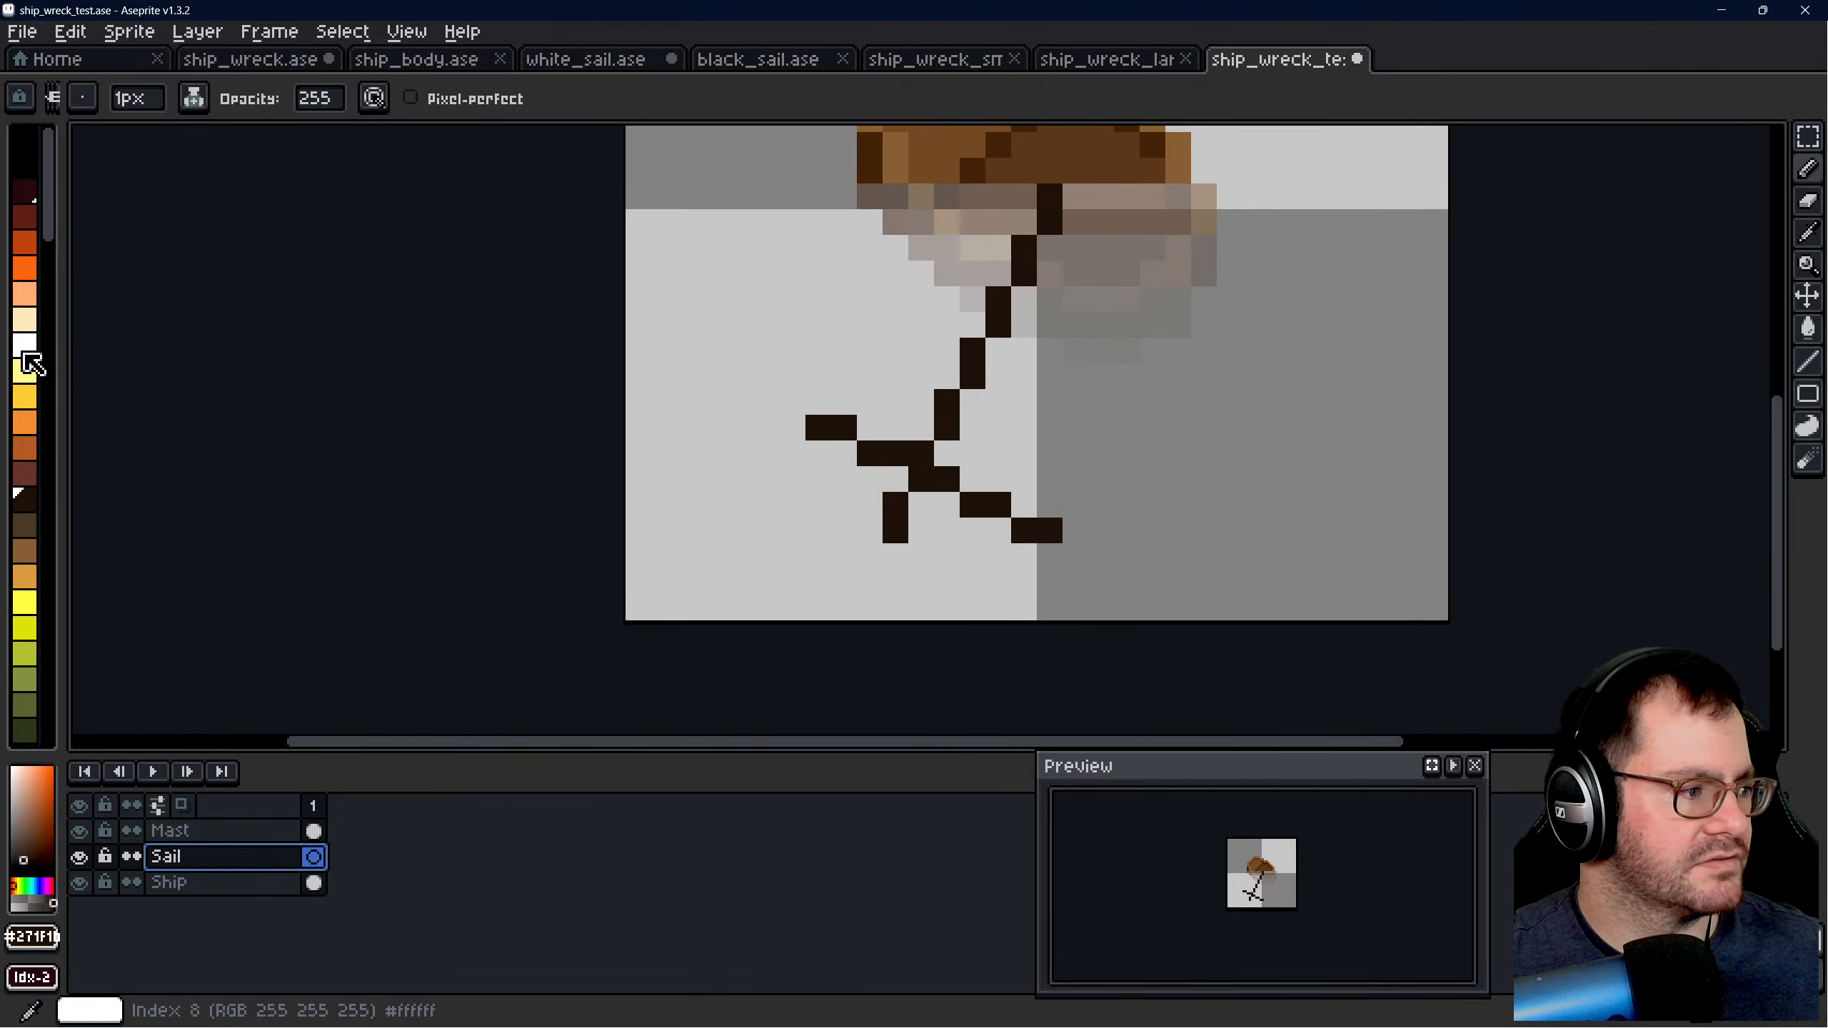
{"action": "left_click", "coordinate": [23, 351]}
{"action": "scroll", "coordinate": [946, 371], "scroll_direction": "up", "scroll_amount": 1}
{"action": "scroll", "coordinate": [827, 474], "scroll_direction": "down", "scroll_amount": 1}
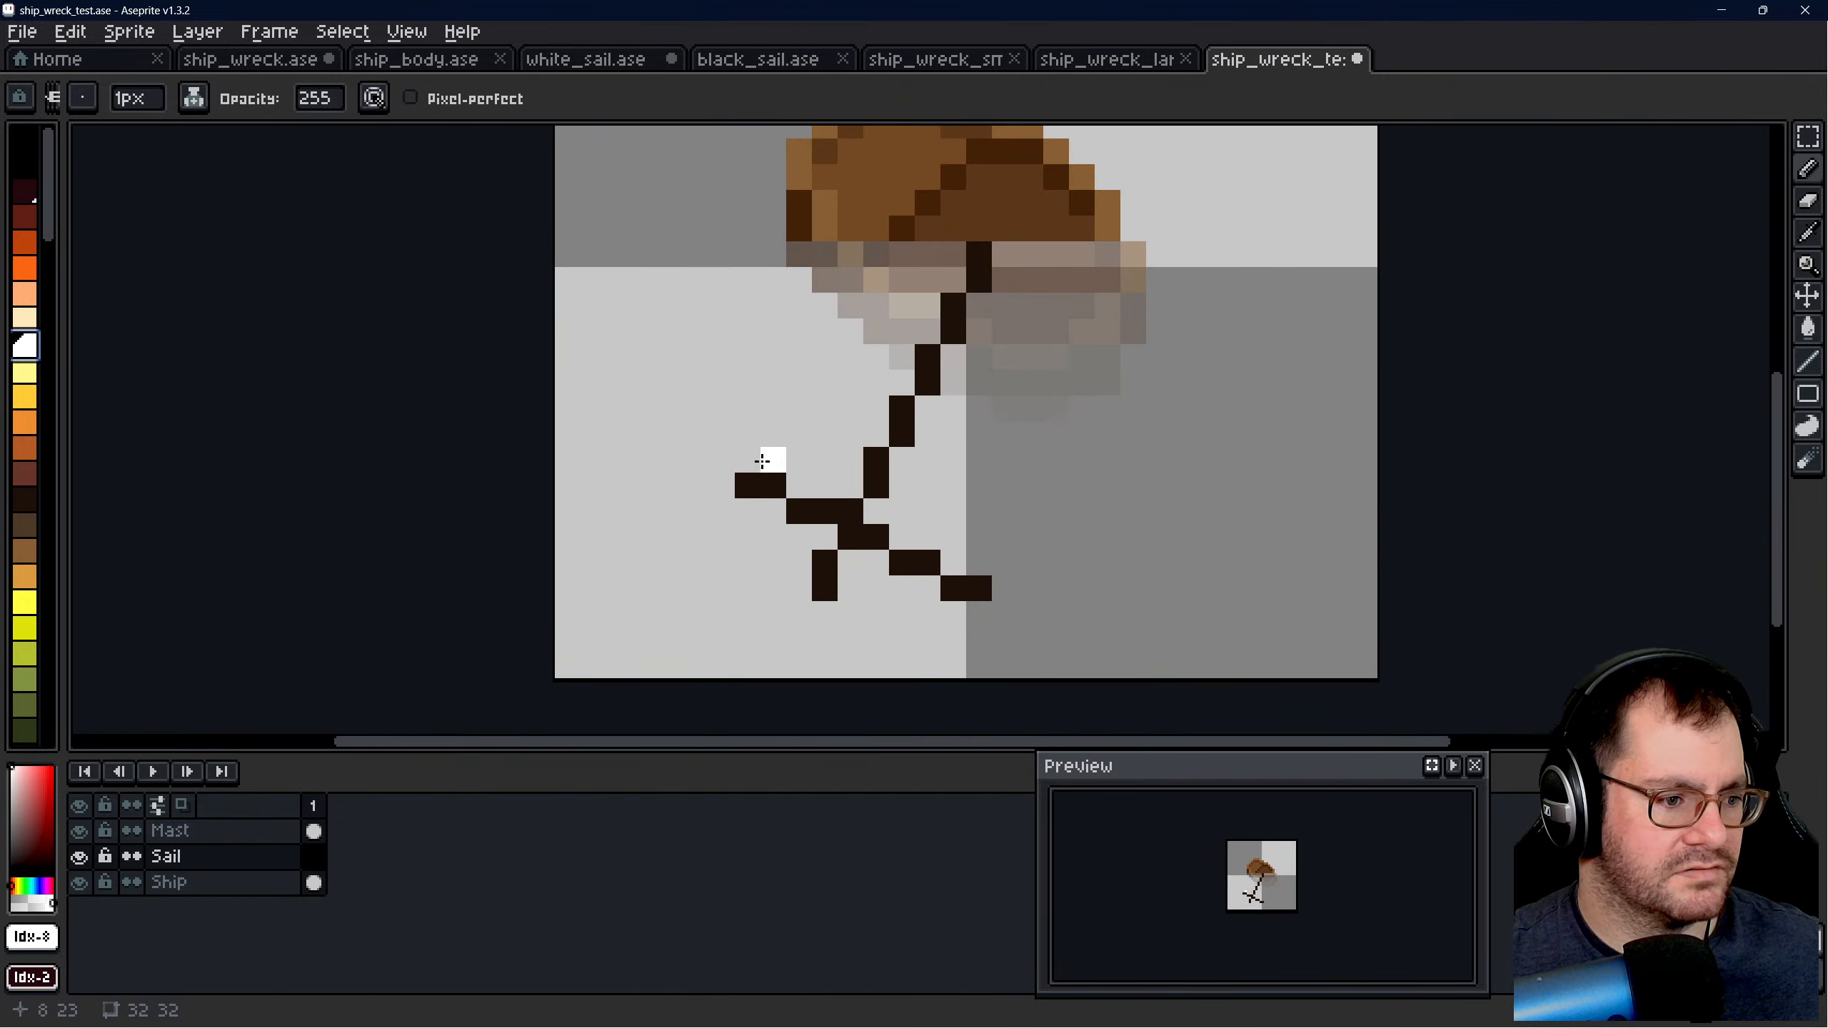
{"action": "left_click_drag", "start_coordinate": [746, 461], "coordinate": [852, 486]}
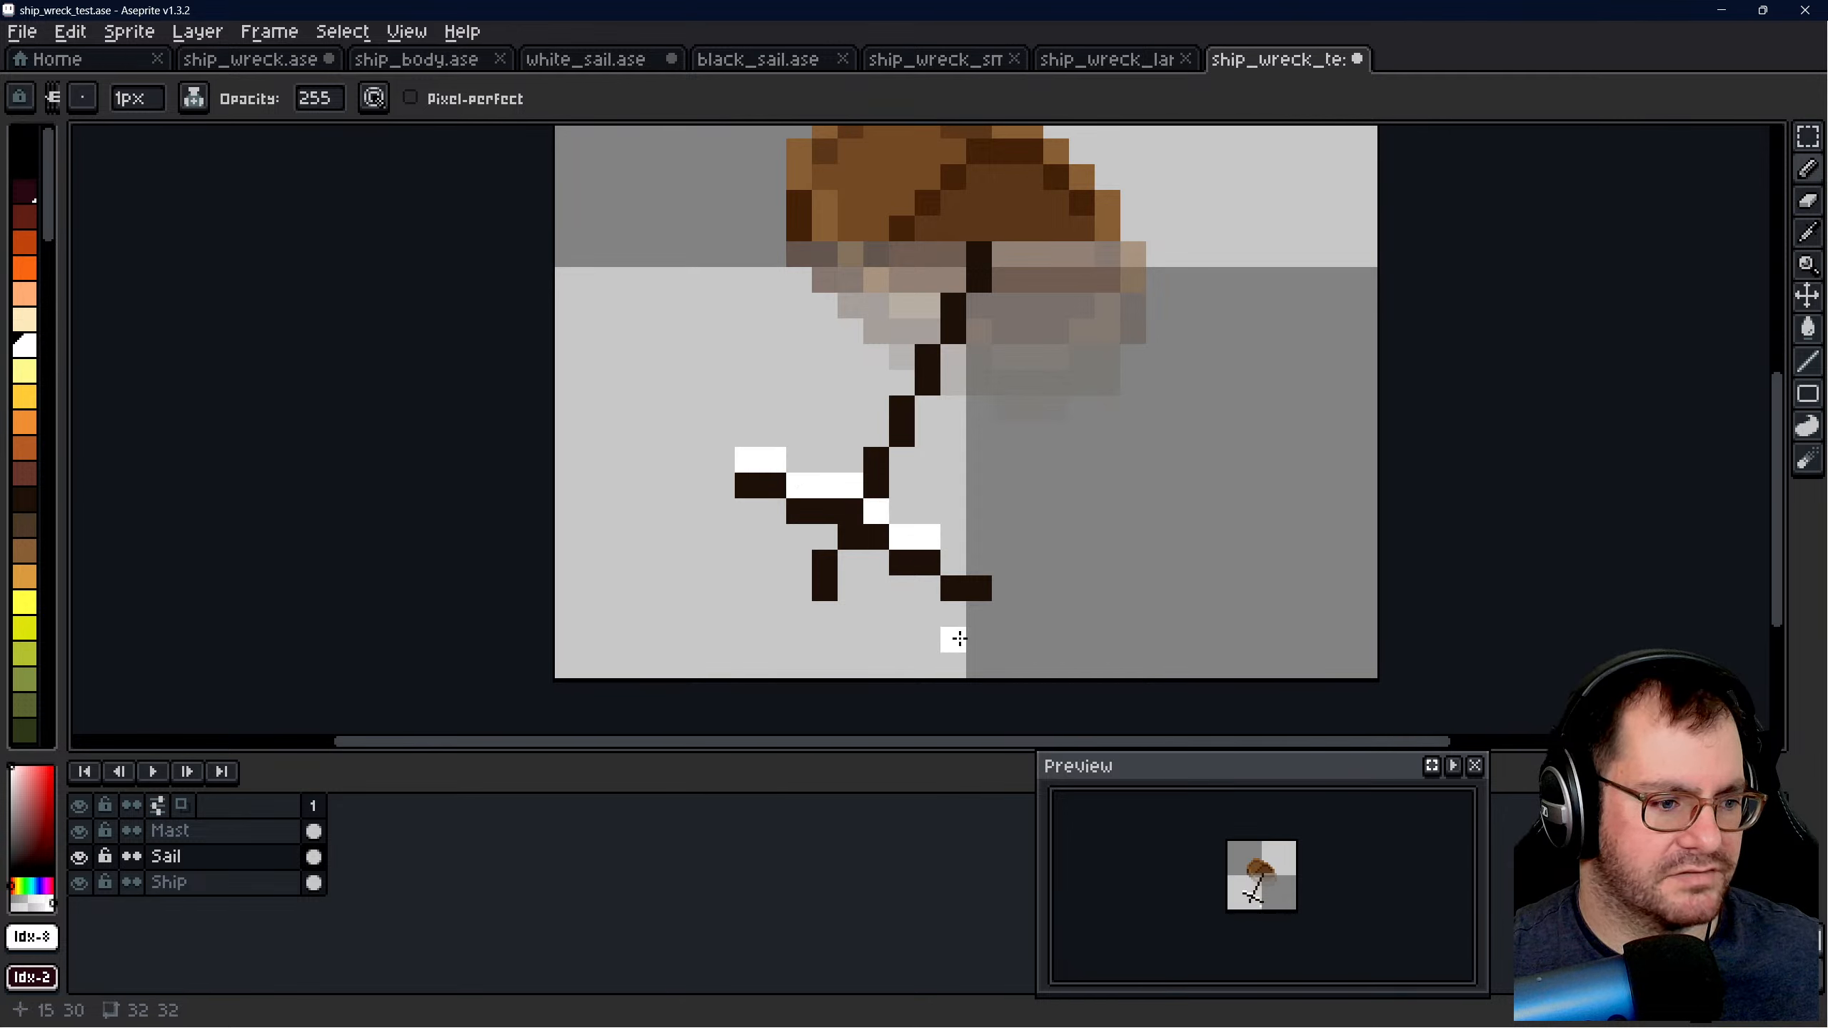
{"action": "left_click", "coordinate": [963, 559]}
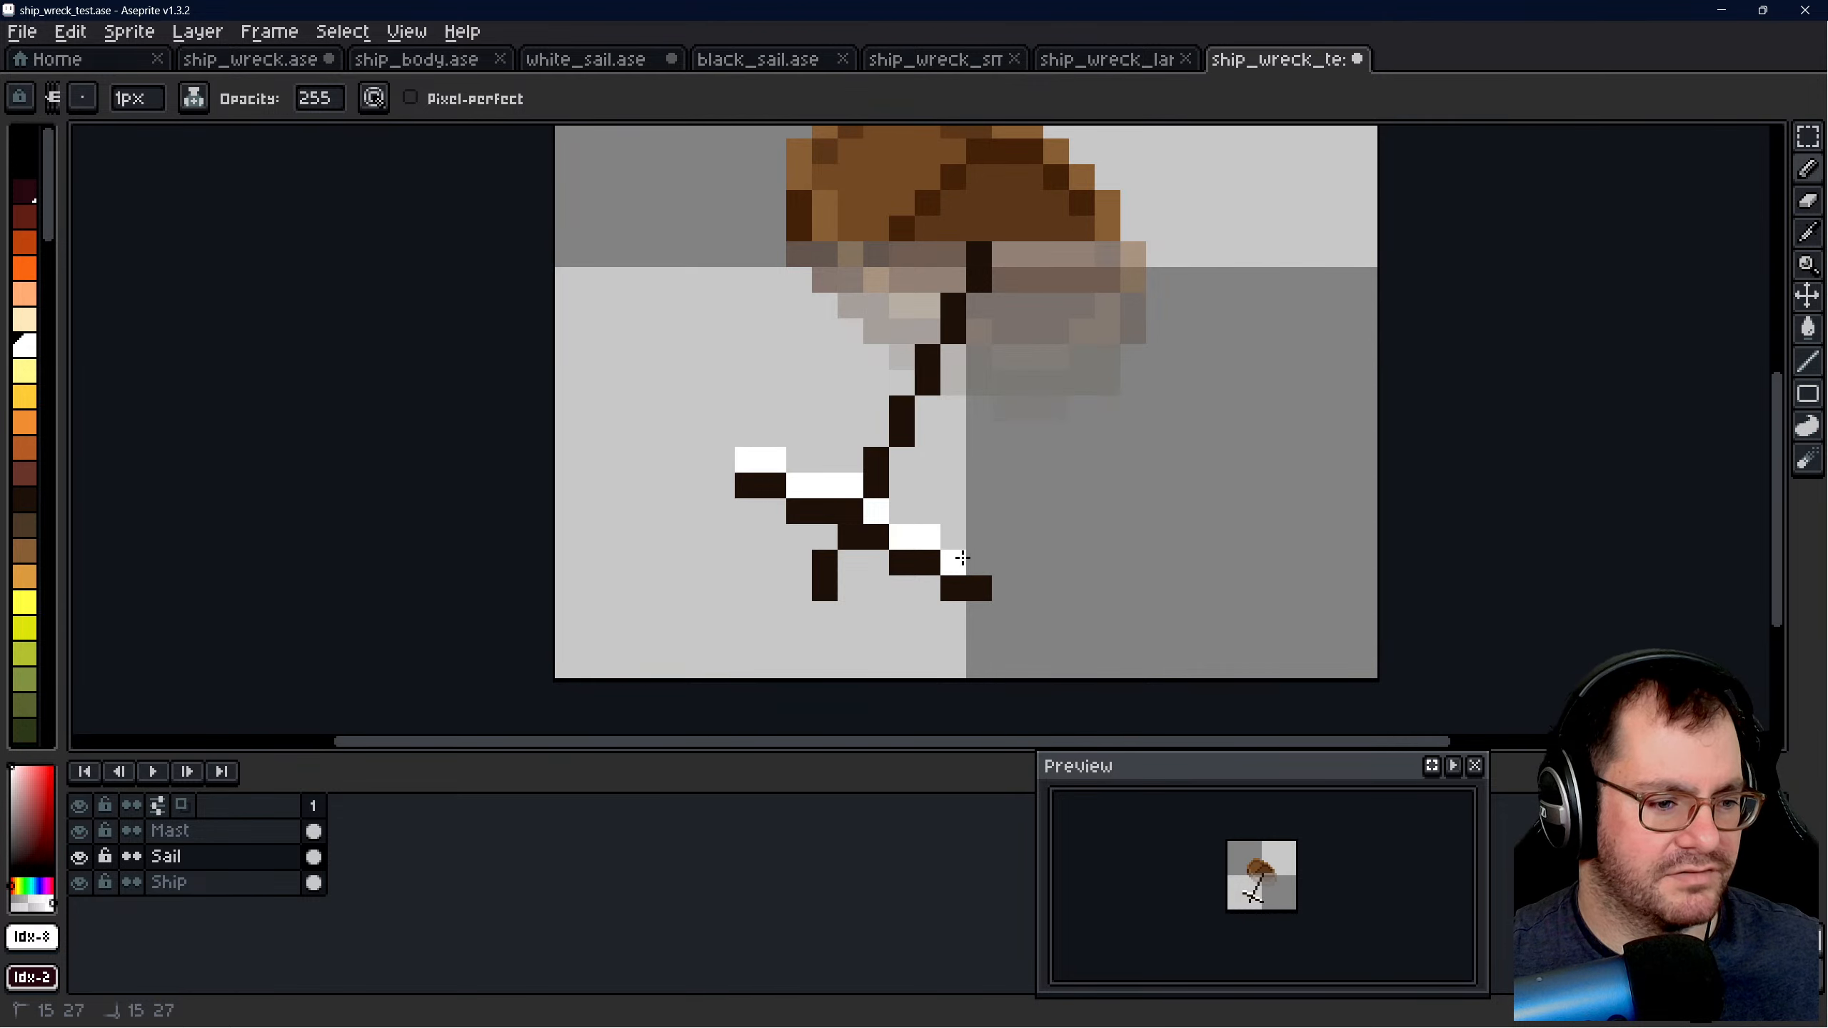
- In ship_wreck.ase, activate the Sail layer and select the area around the detached white sail in the first row
{"action": "scroll", "coordinate": [921, 602], "scroll_direction": "down", "scroll_amount": 5}
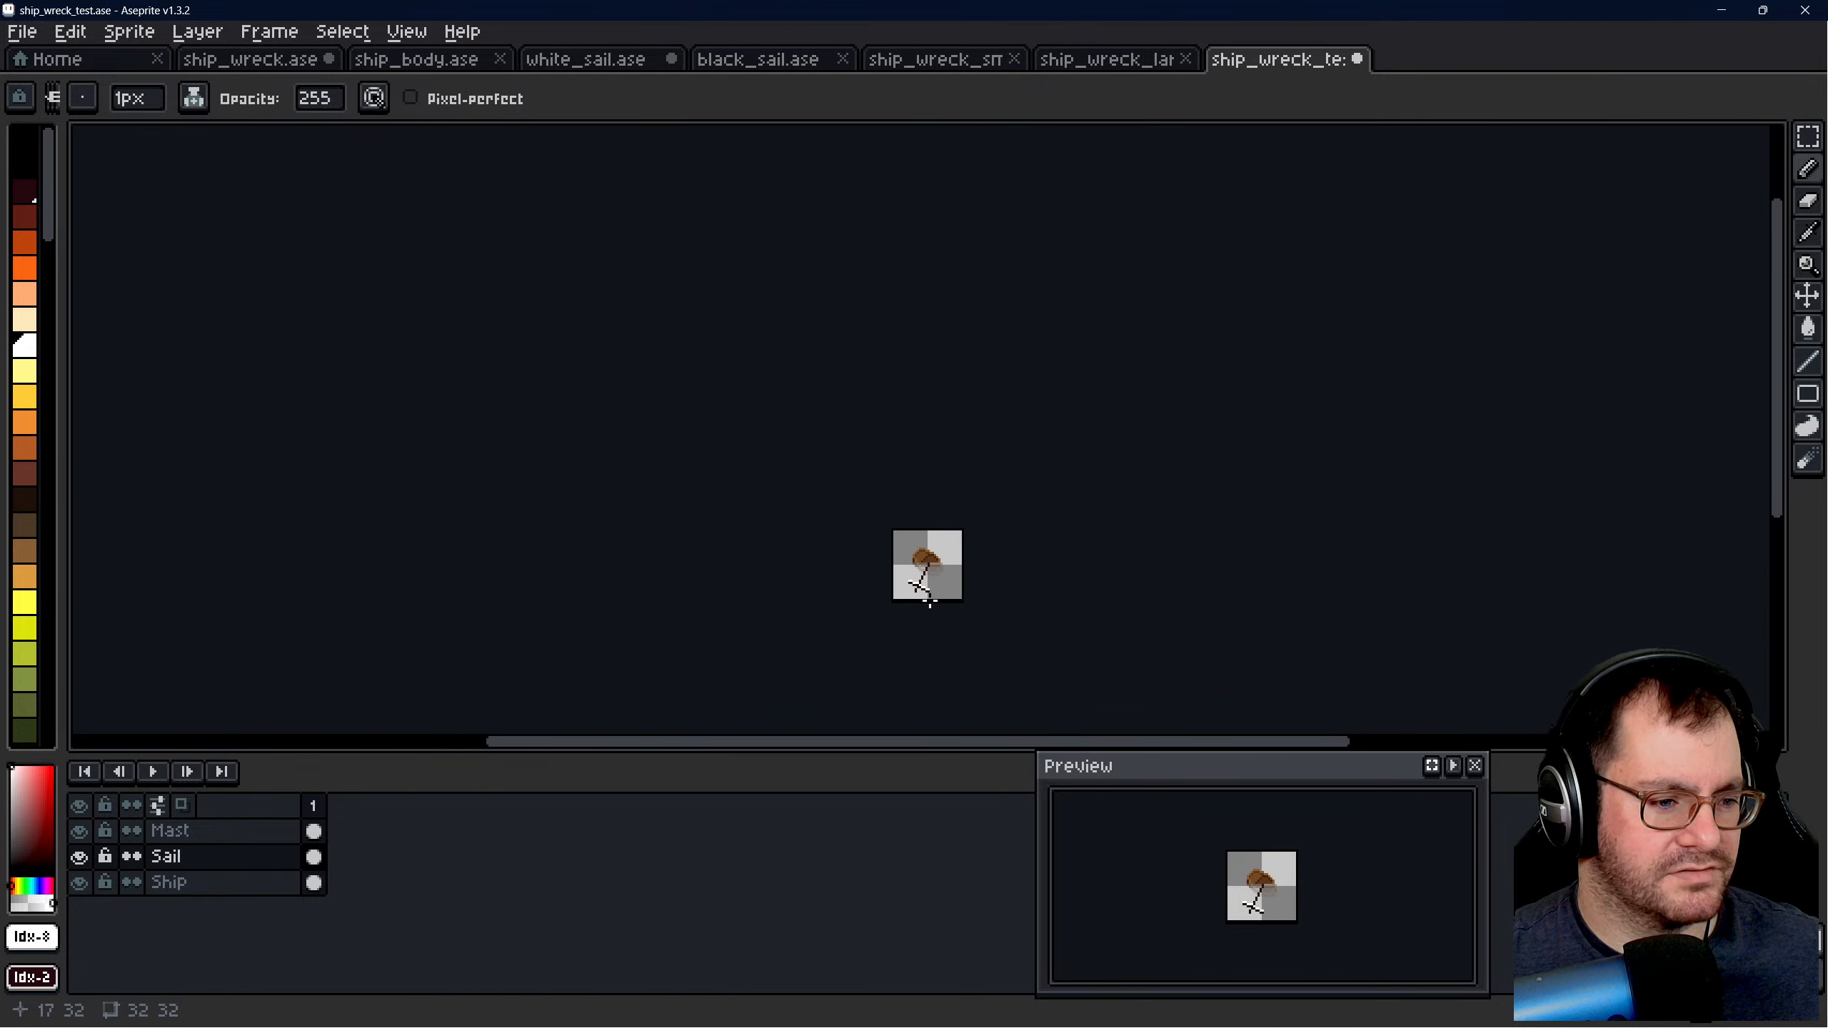
{"action": "scroll", "coordinate": [928, 601], "scroll_direction": "up", "scroll_amount": 7}
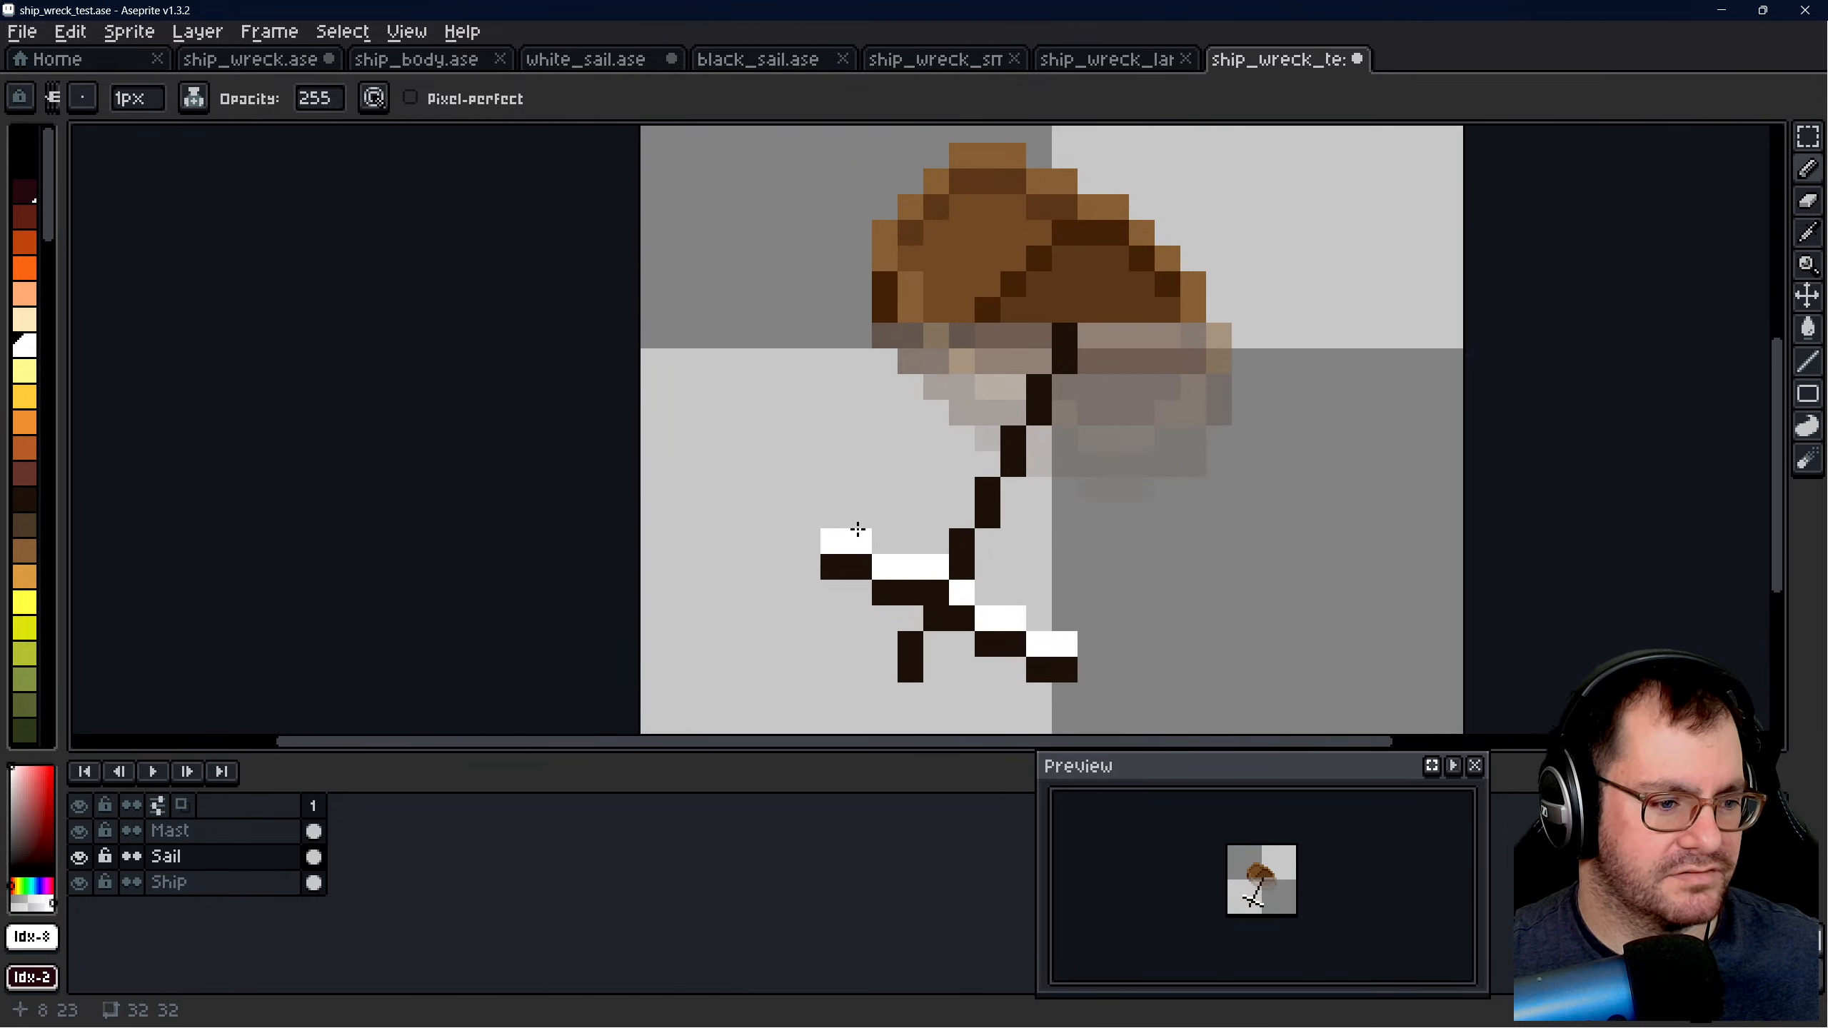
{"action": "scroll", "coordinate": [857, 529], "scroll_direction": "down", "scroll_amount": 2}
{"action": "left_click", "coordinate": [396, 63]}
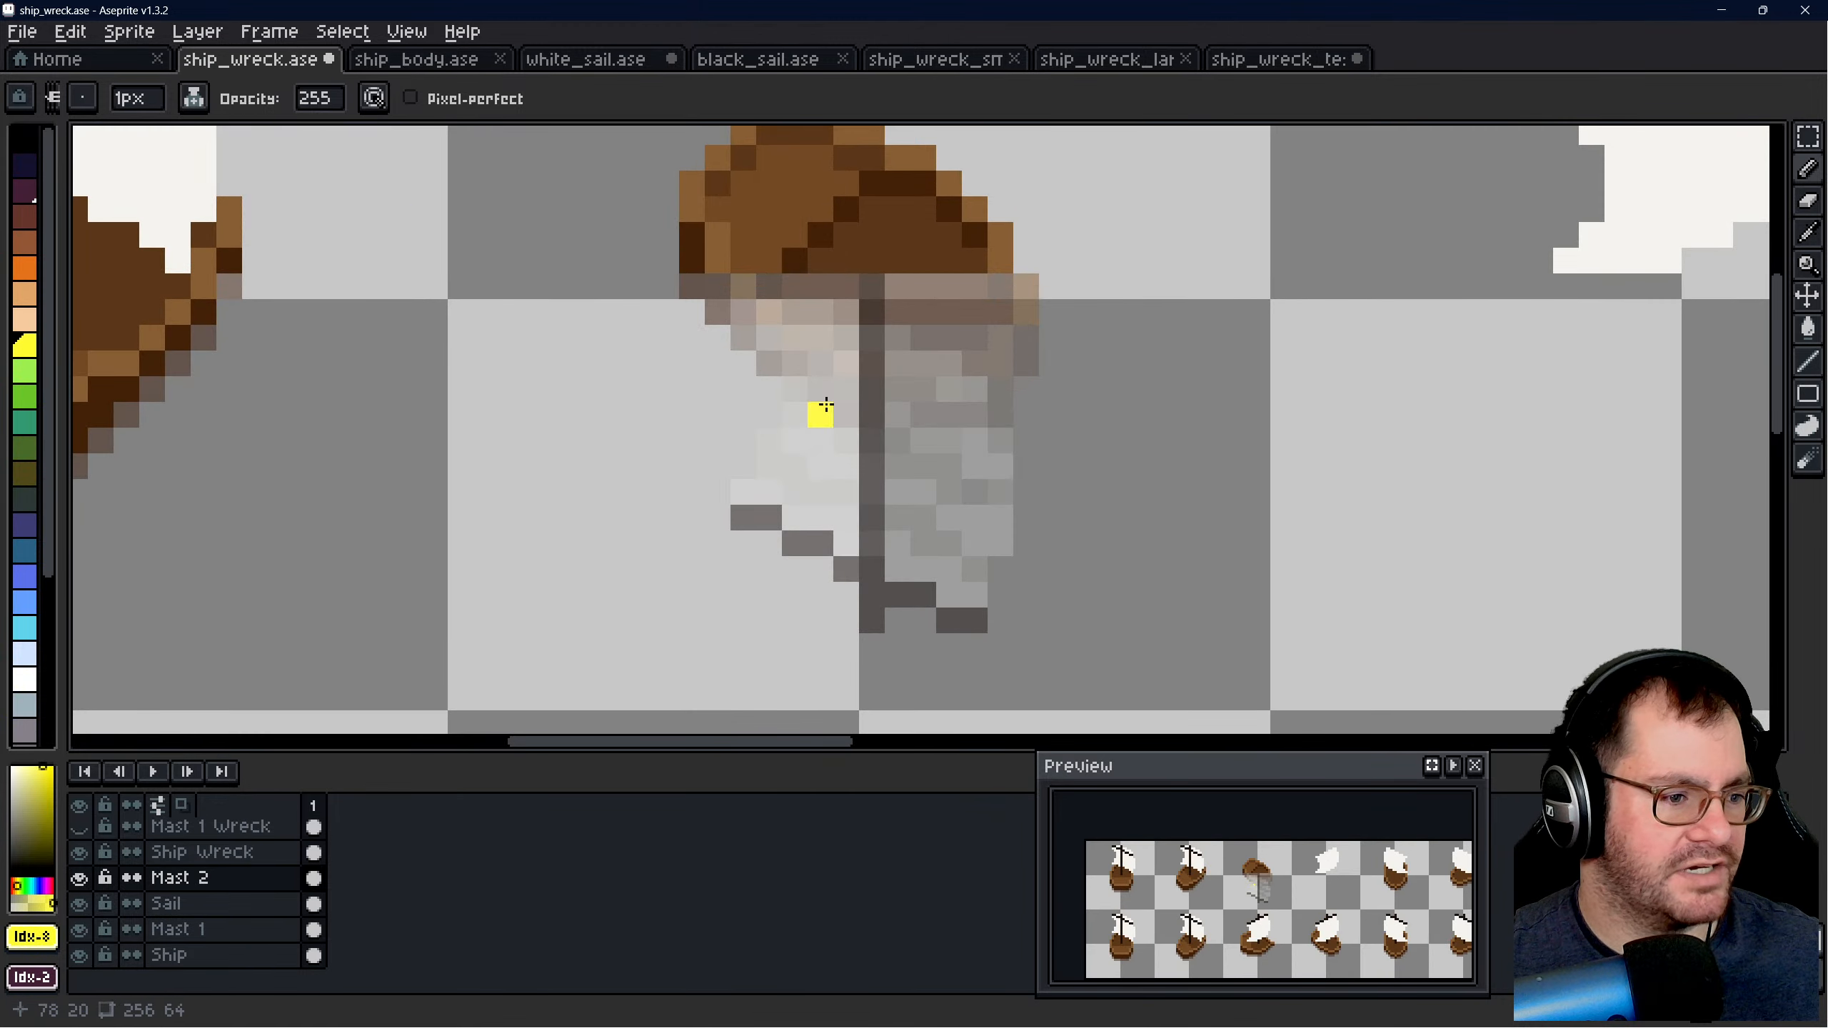
{"action": "scroll", "coordinate": [966, 428], "scroll_direction": "down", "scroll_amount": 3}
{"action": "left_click", "coordinate": [1808, 135]}
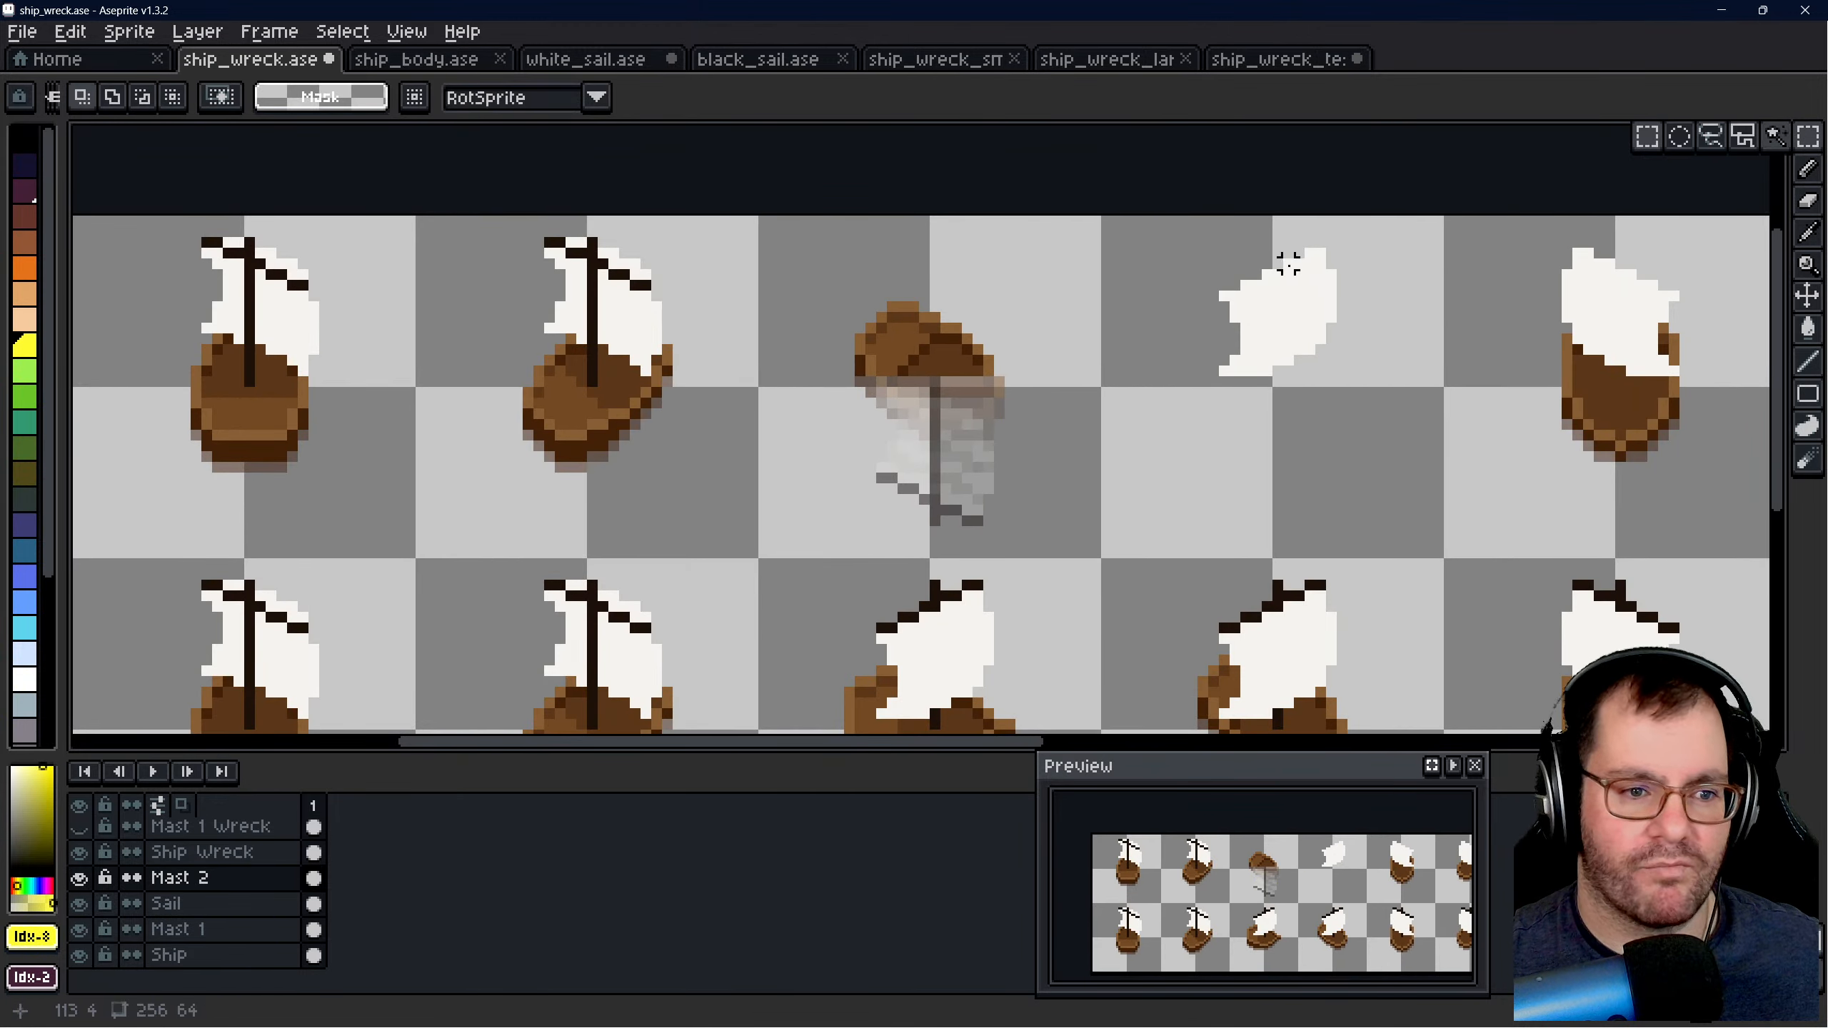
{"action": "left_click", "coordinate": [172, 903]}
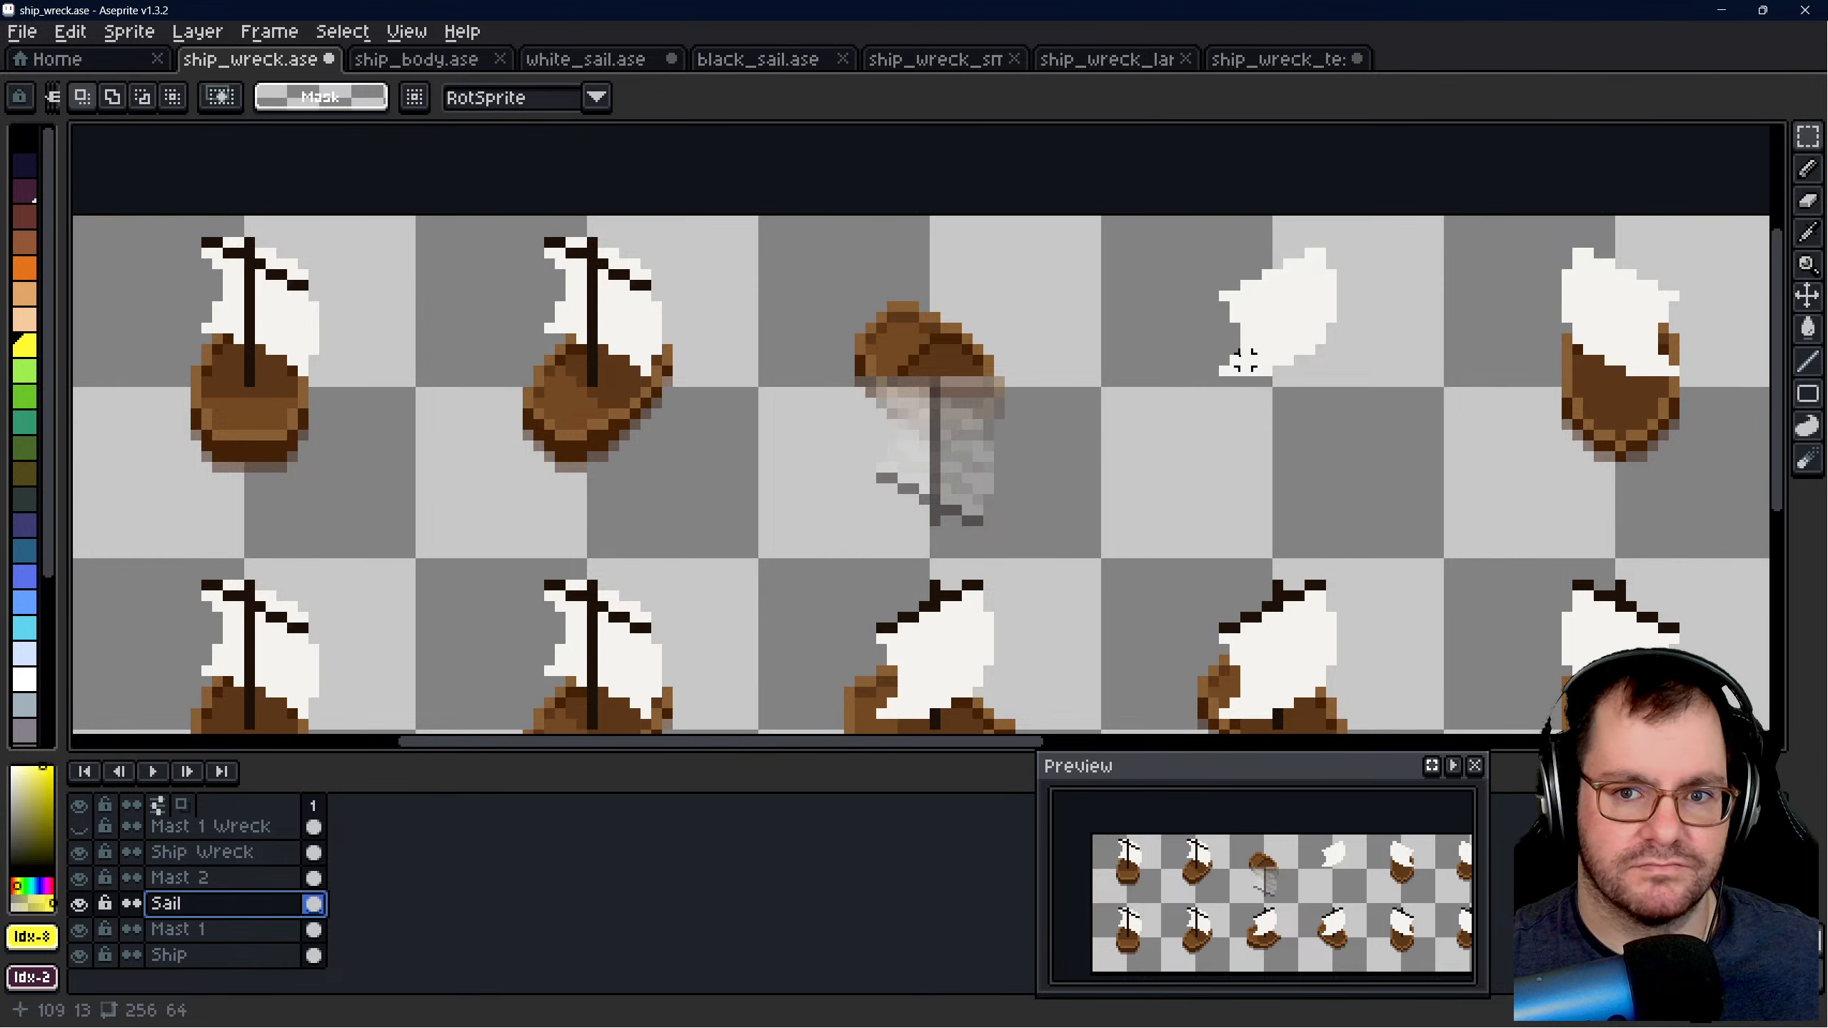
{"action": "left_click_drag", "start_coordinate": [1201, 243], "coordinate": [1375, 407]}
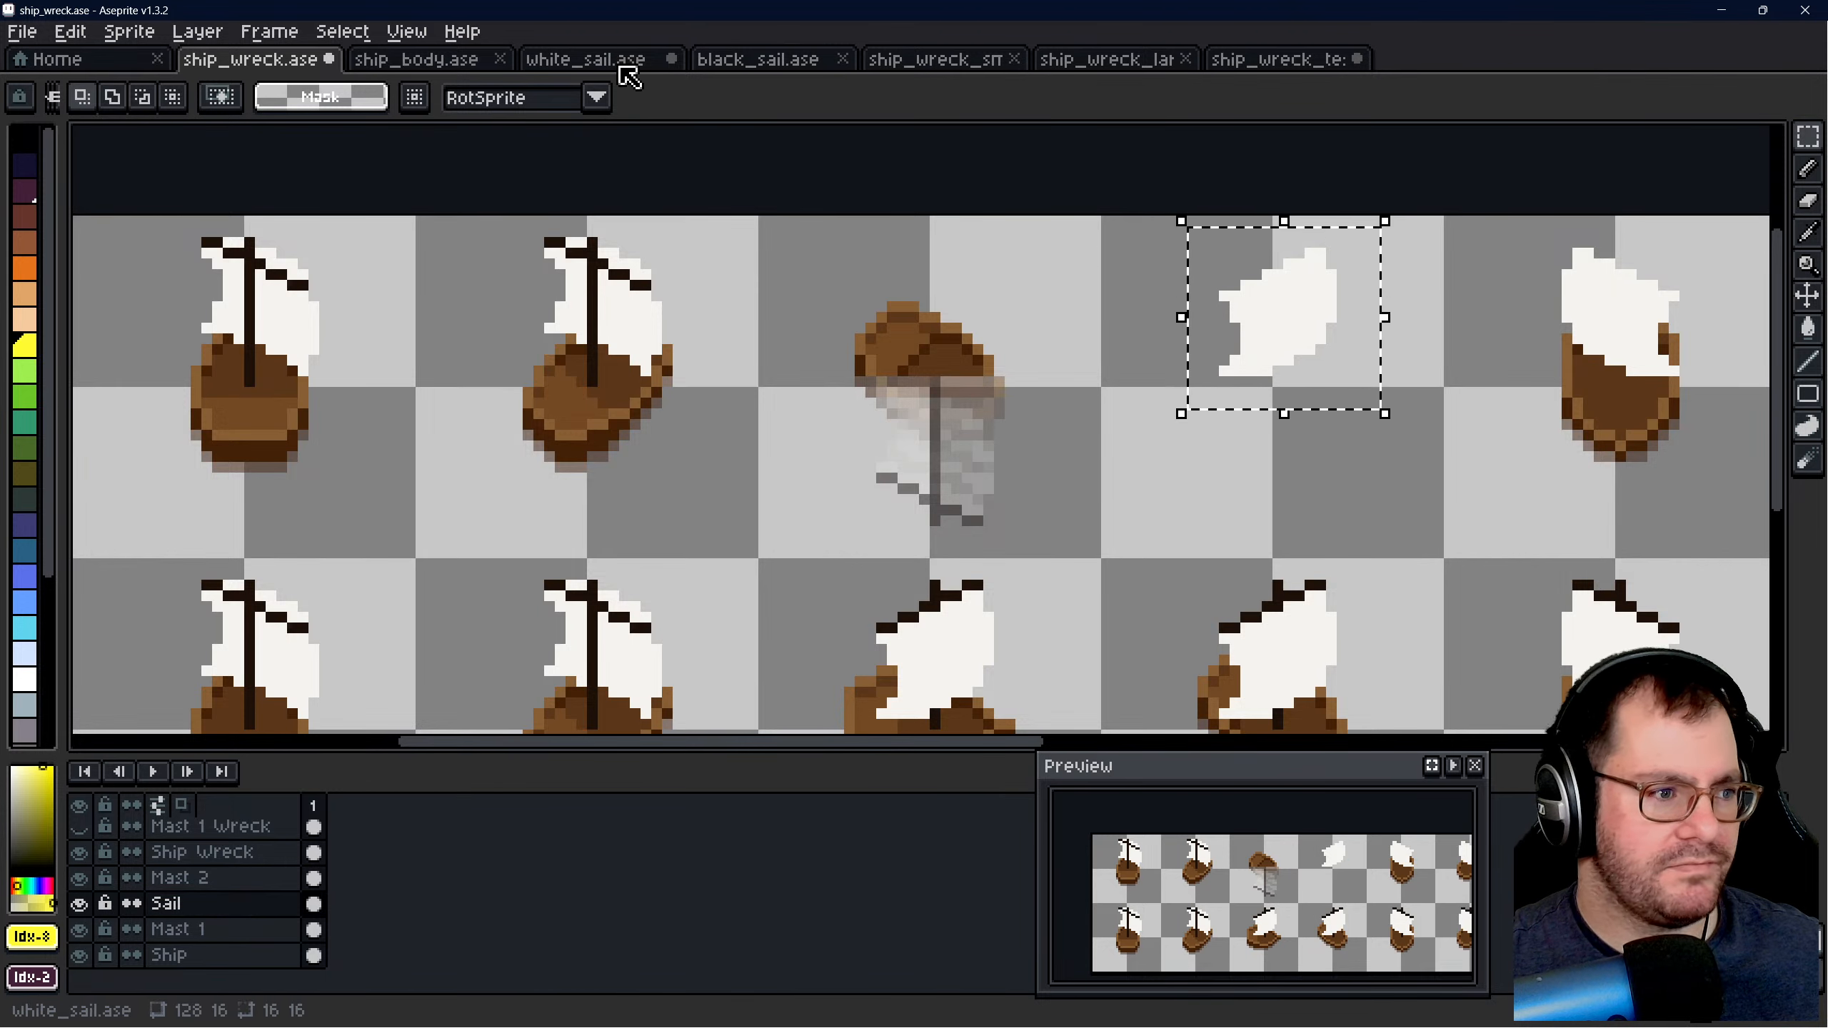
- Try to paste the selected sail into ship_wreck_test.ase
{"action": "left_click", "coordinate": [584, 60]}
{"action": "left_click", "coordinate": [966, 56]}
{"action": "left_click", "coordinate": [1265, 56]}
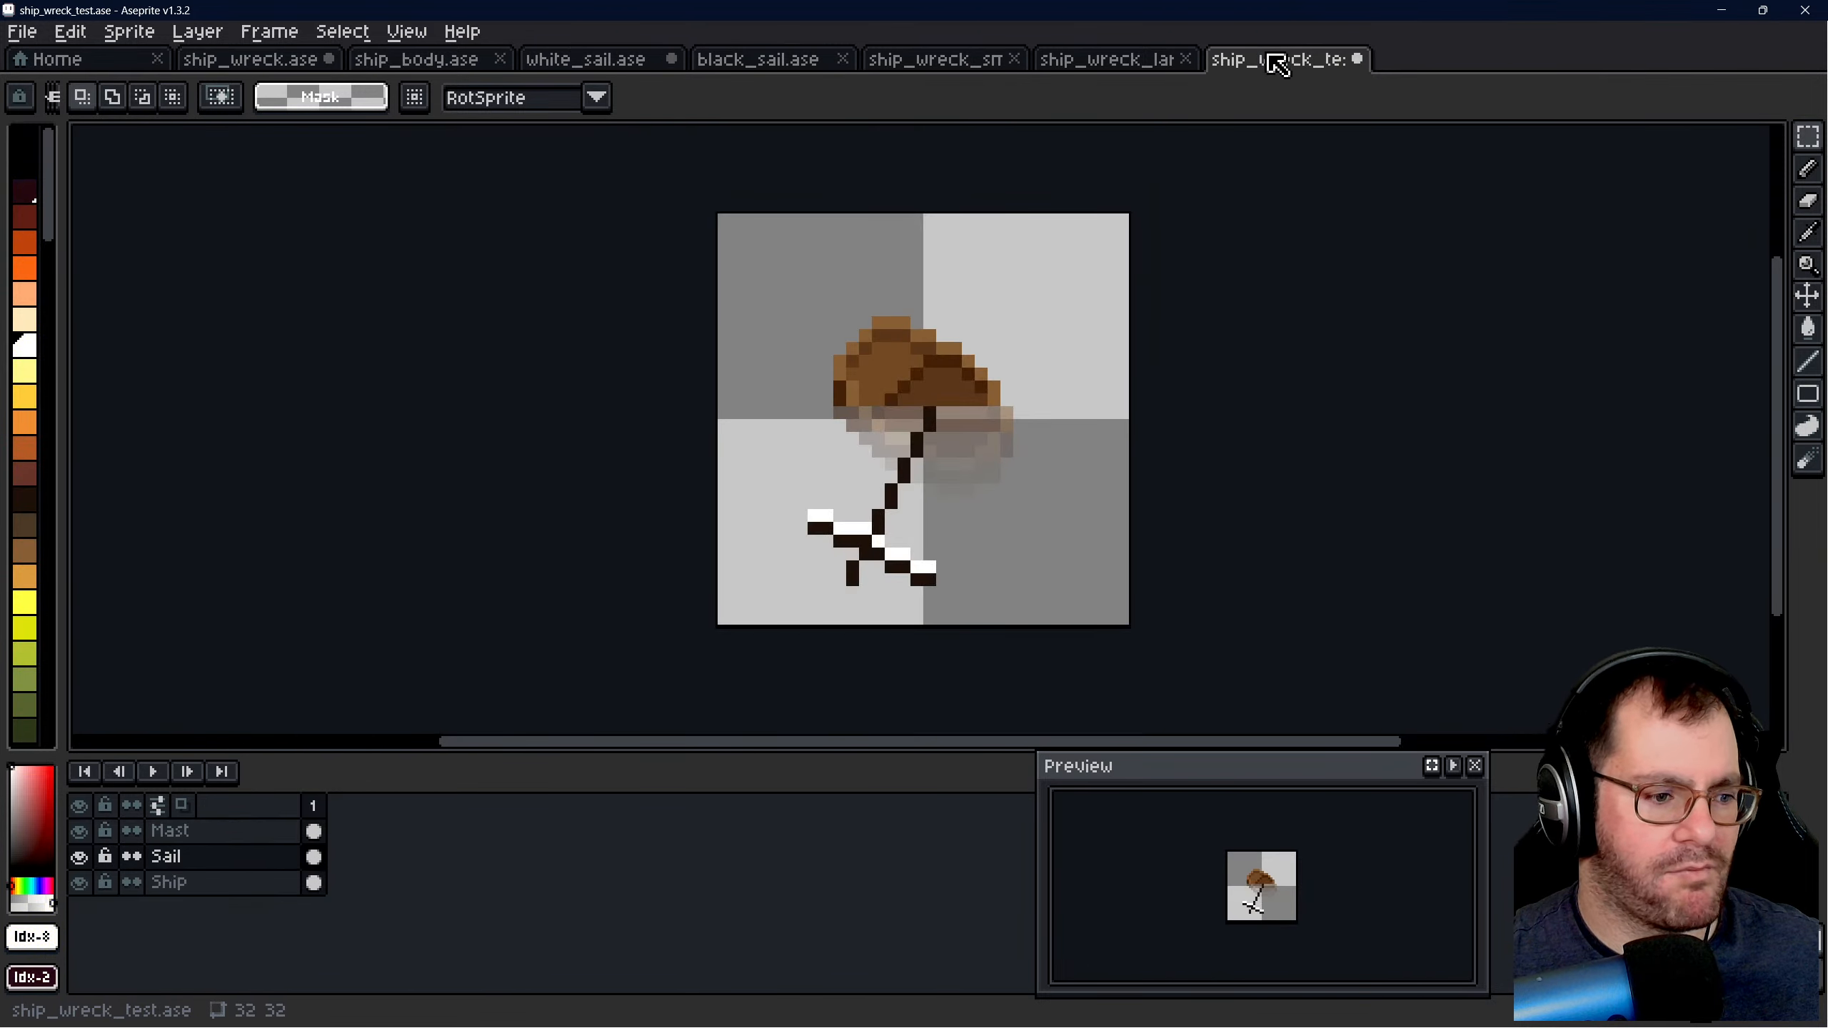
{"action": "scroll", "coordinate": [905, 490], "scroll_direction": "up", "scroll_amount": 1}
{"action": "key", "text": "ctrl+v"}
{"action": "key", "text": "ctrl+z"}
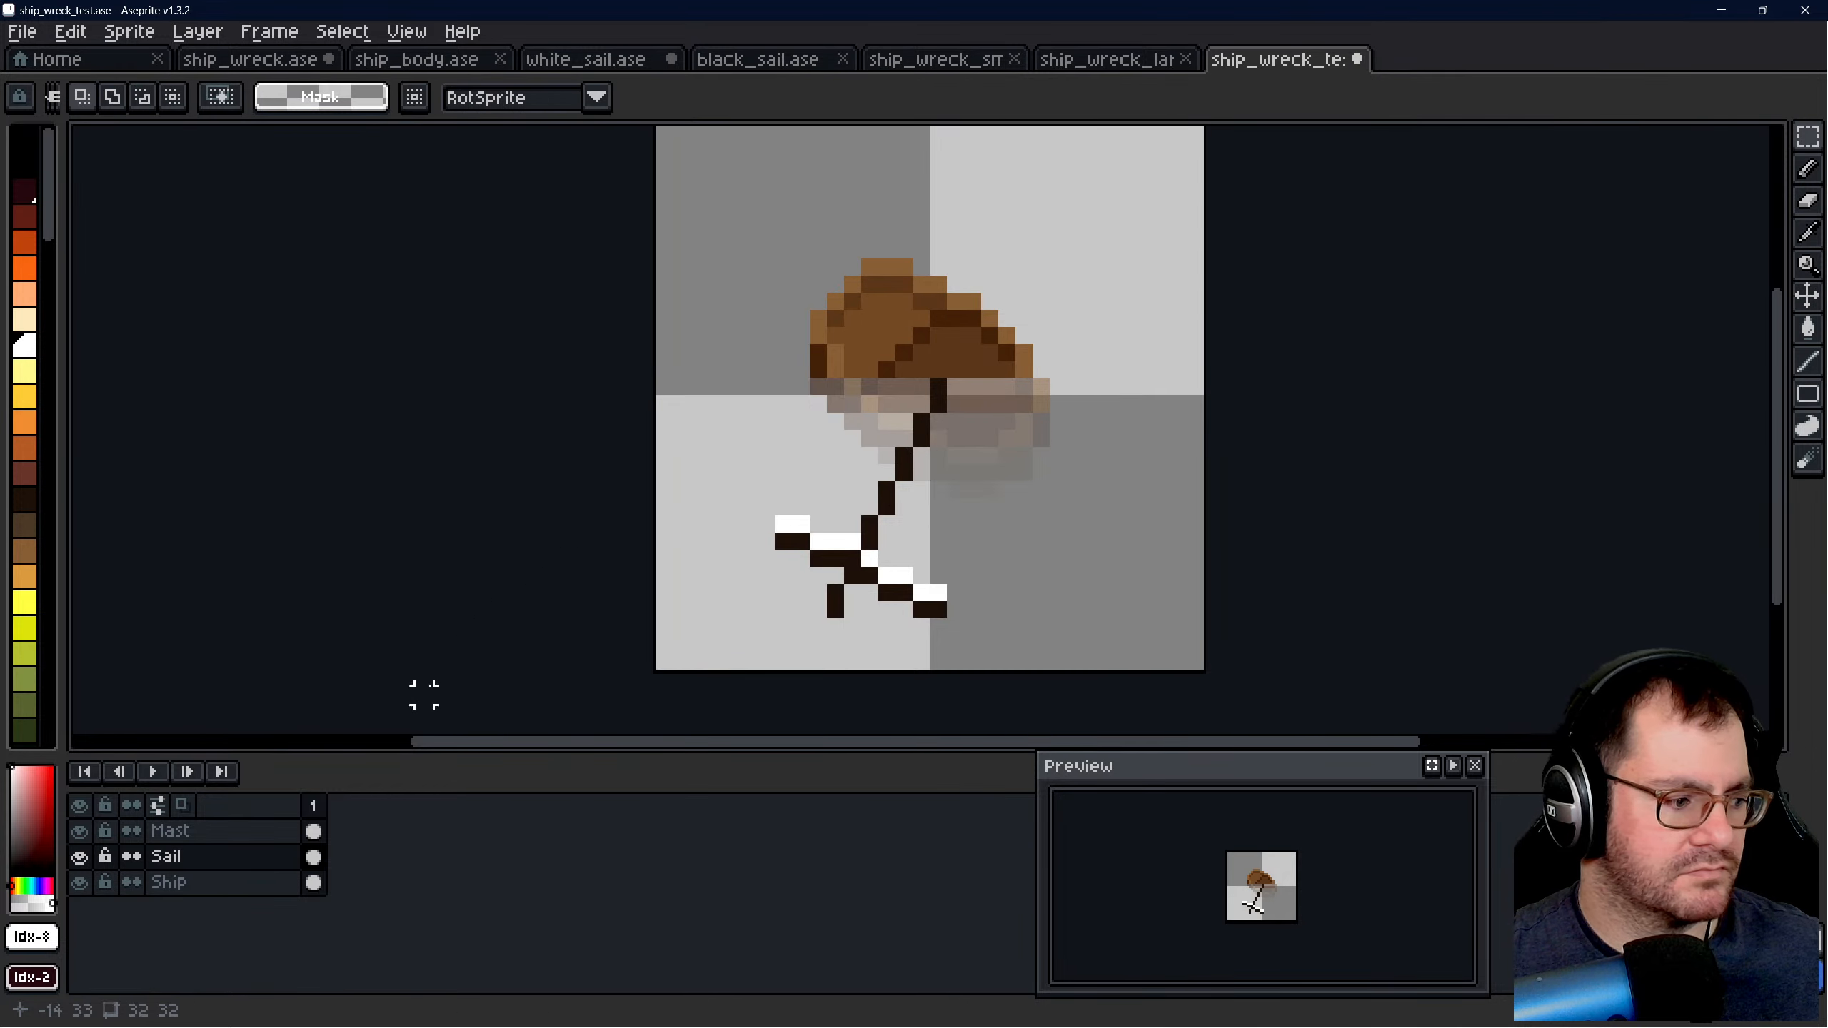
- Back in ship_wreck.ase, activate the Sail Wreck layer and copy the selected detached sail from it
{"action": "left_click", "coordinate": [252, 60]}
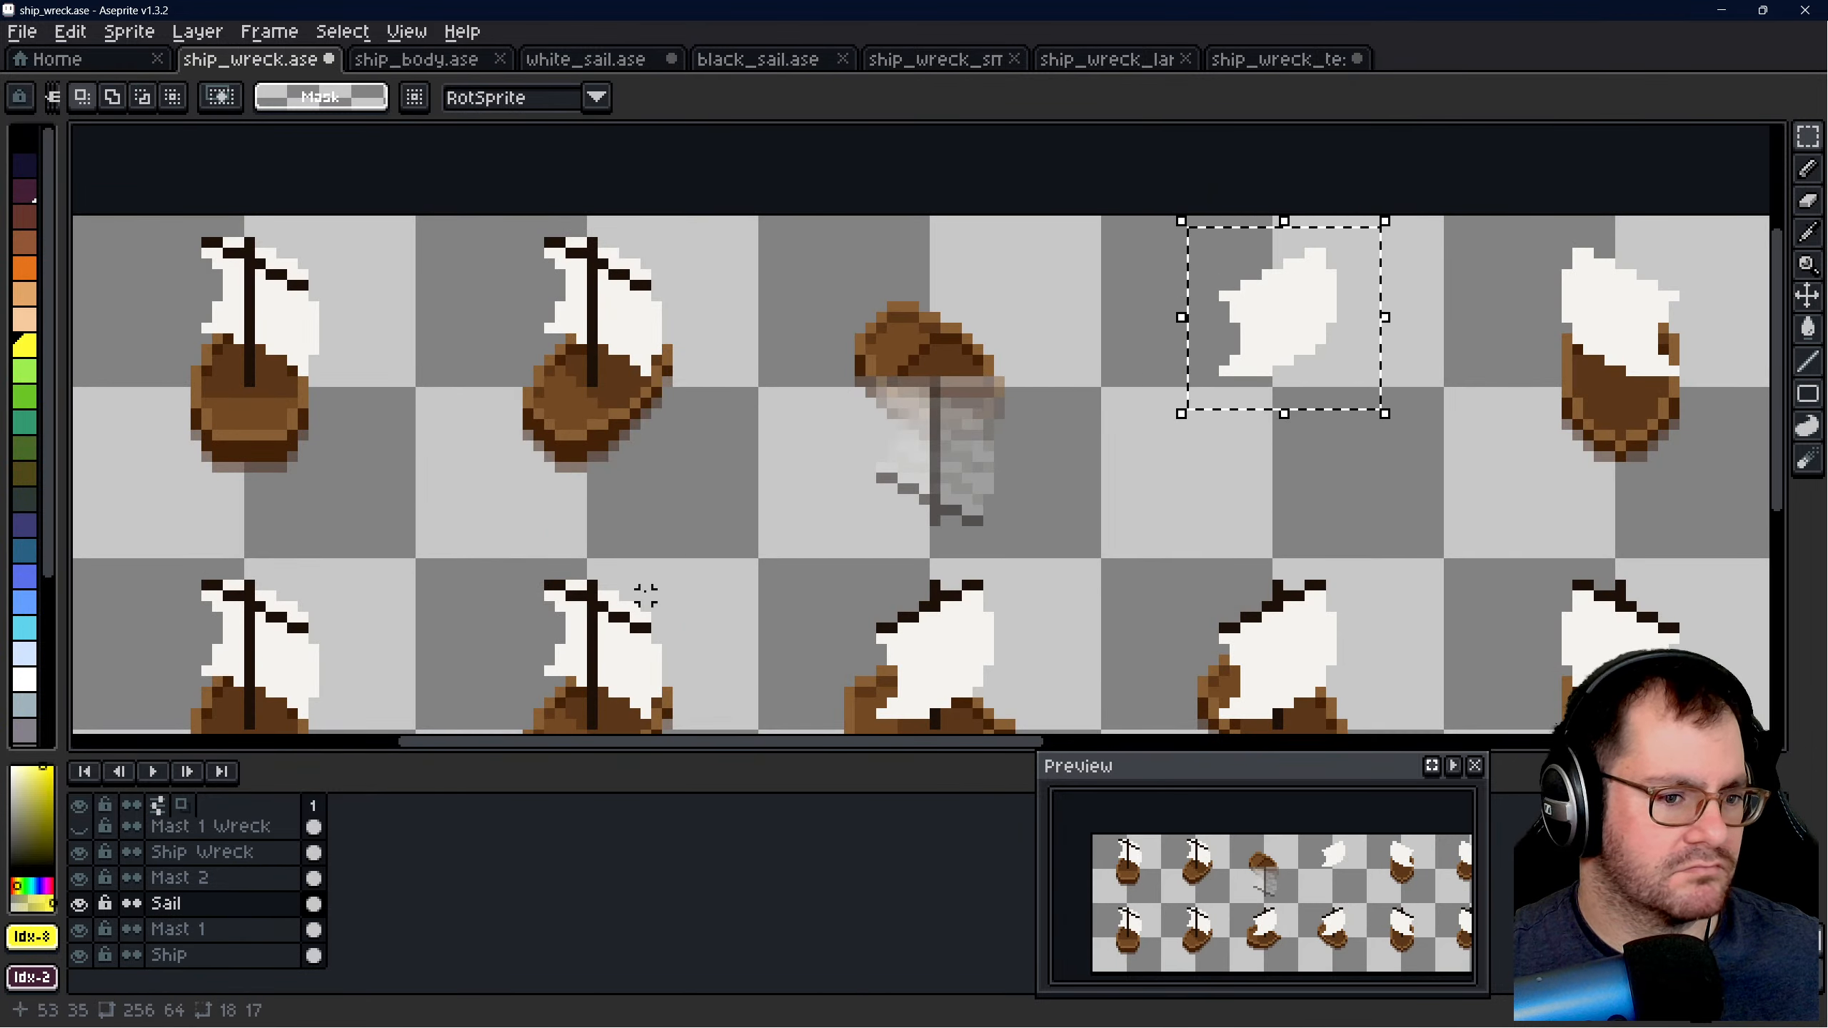
{"action": "left_click", "coordinate": [185, 907]}
{"action": "scroll", "coordinate": [229, 891], "scroll_direction": "up", "scroll_amount": 2}
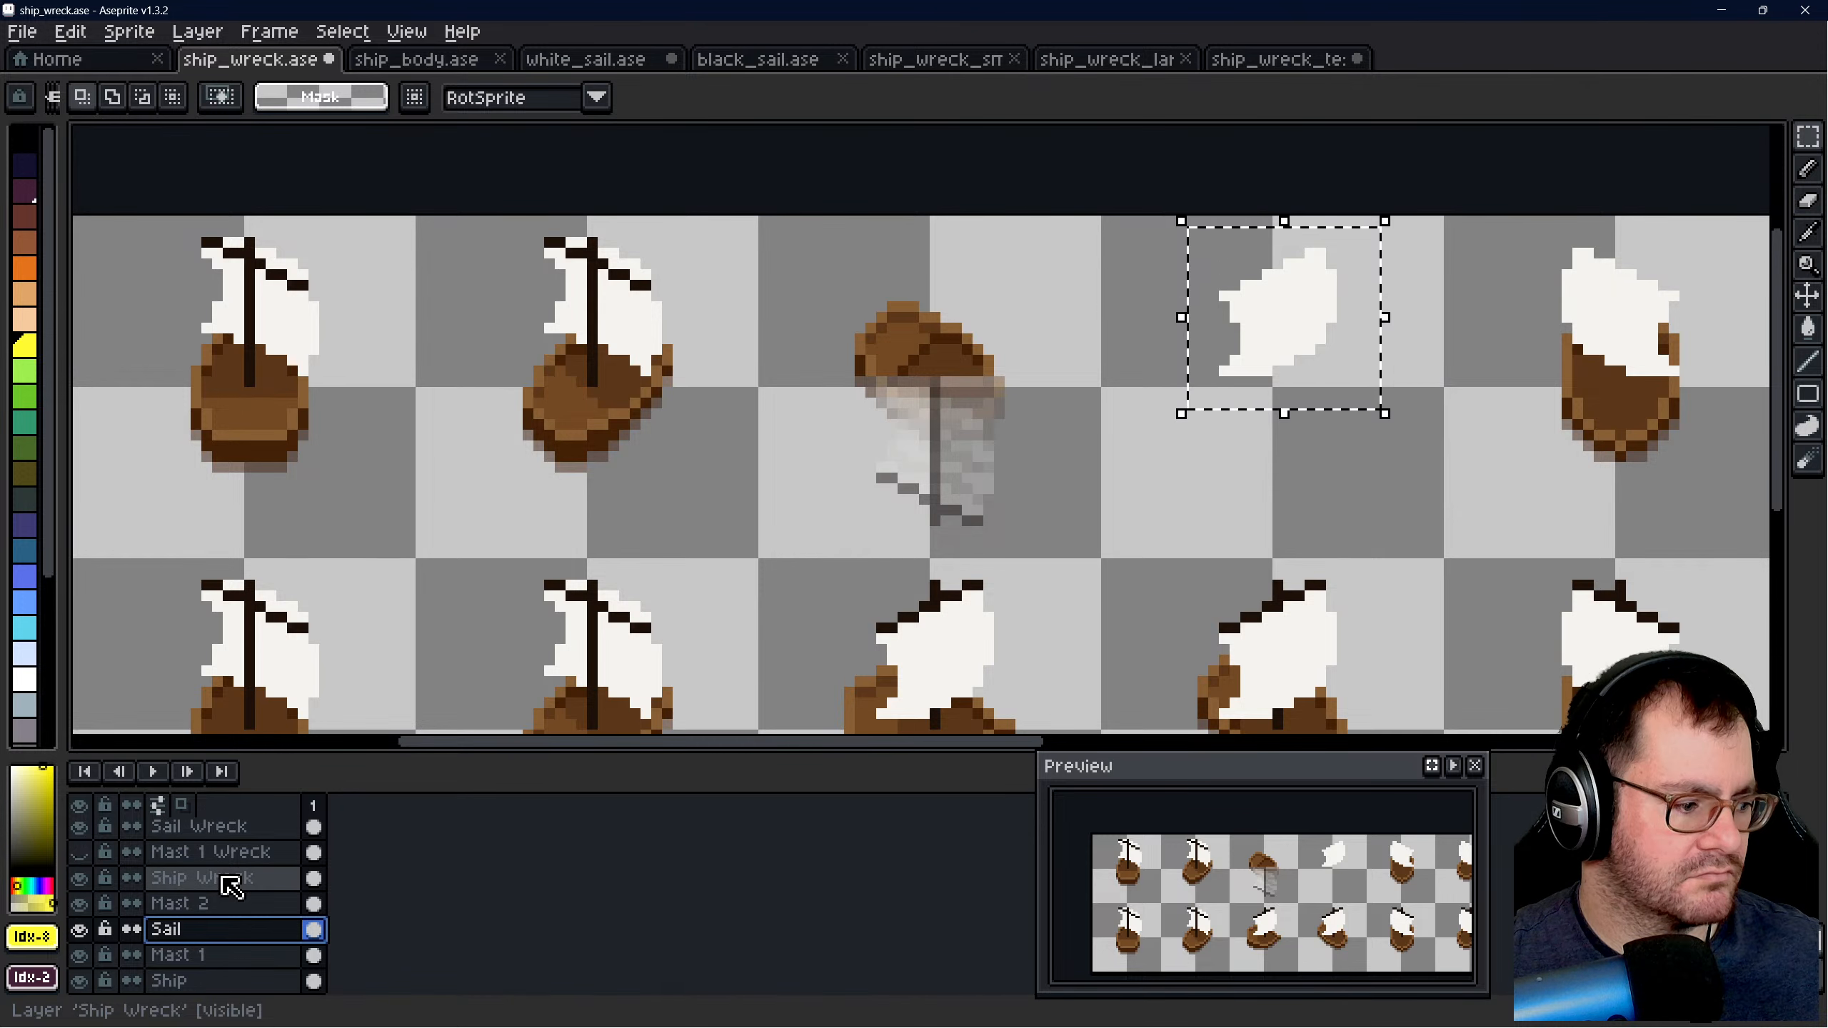
{"action": "left_click", "coordinate": [1306, 322]}
{"action": "mouse_move", "coordinate": [1308, 322]}
{"action": "left_mouse_down"}
{"action": "mouse_move", "coordinate": [1285, 379]}
{"action": "mouse_move", "coordinate": [1306, 327]}
{"action": "left_mouse_up"}
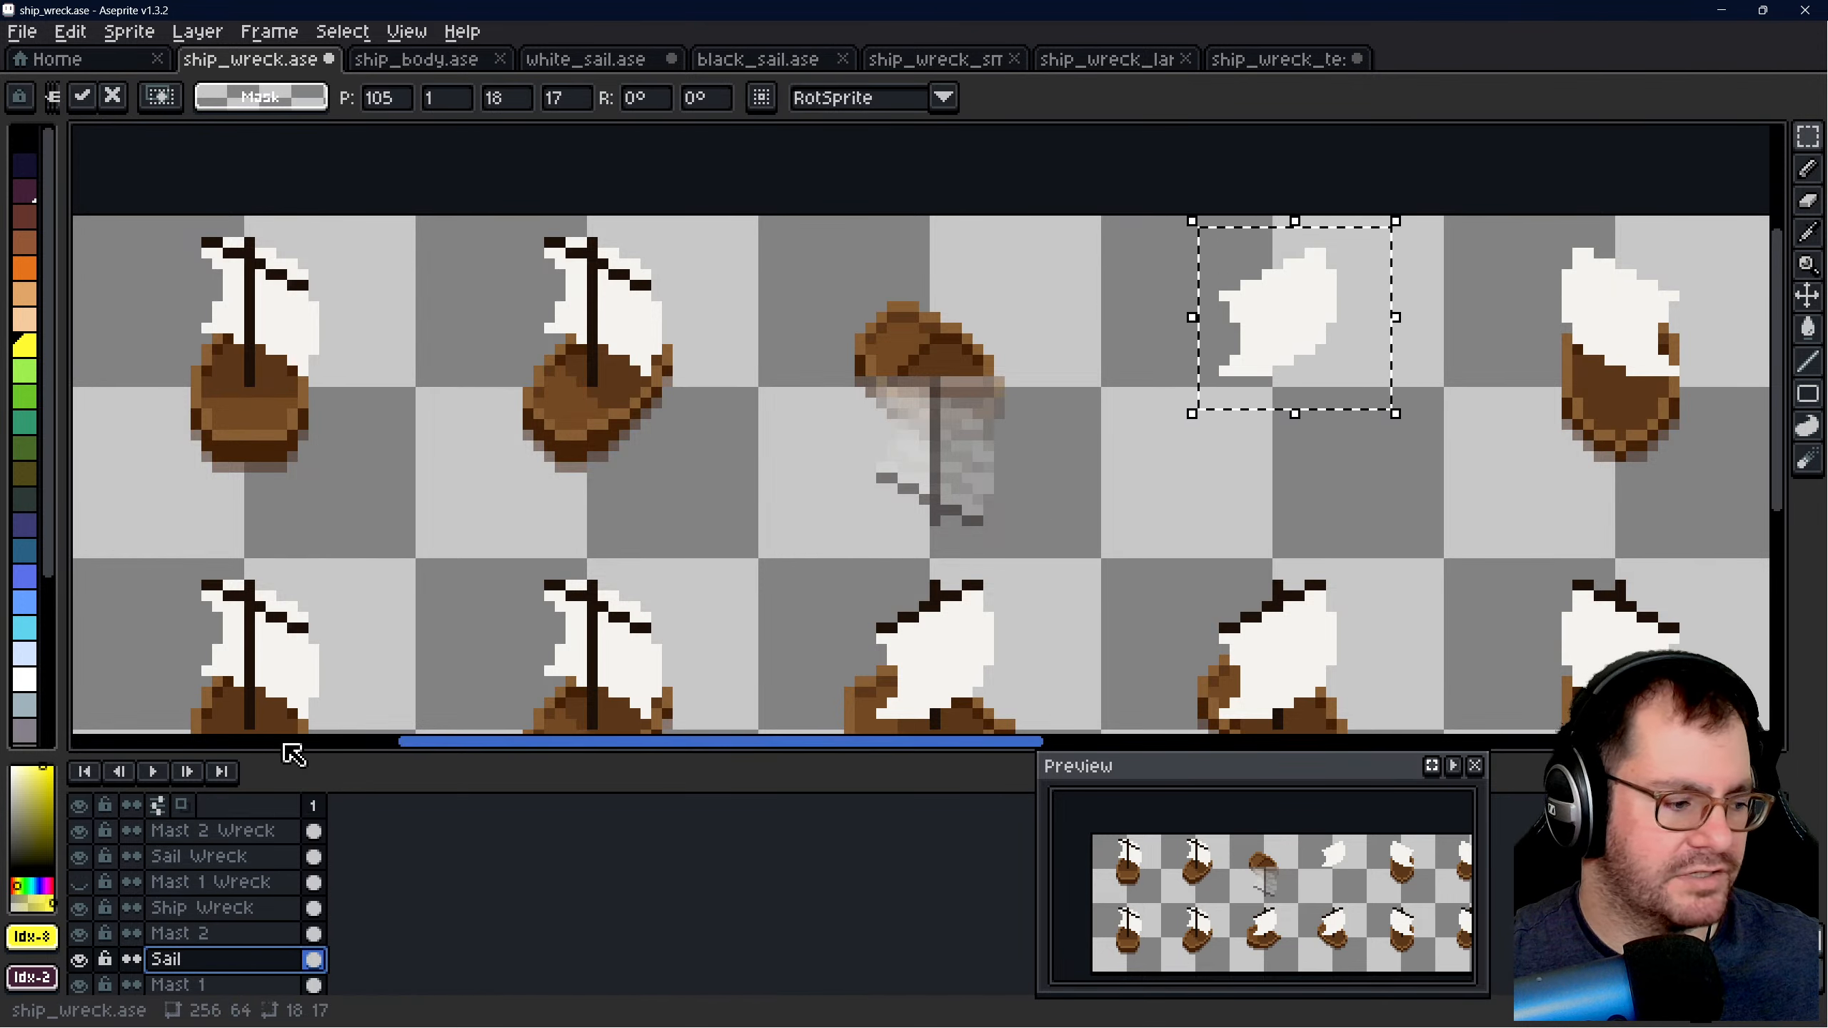
{"action": "left_click", "coordinate": [215, 857]}
{"action": "left_click", "coordinate": [1331, 287]}
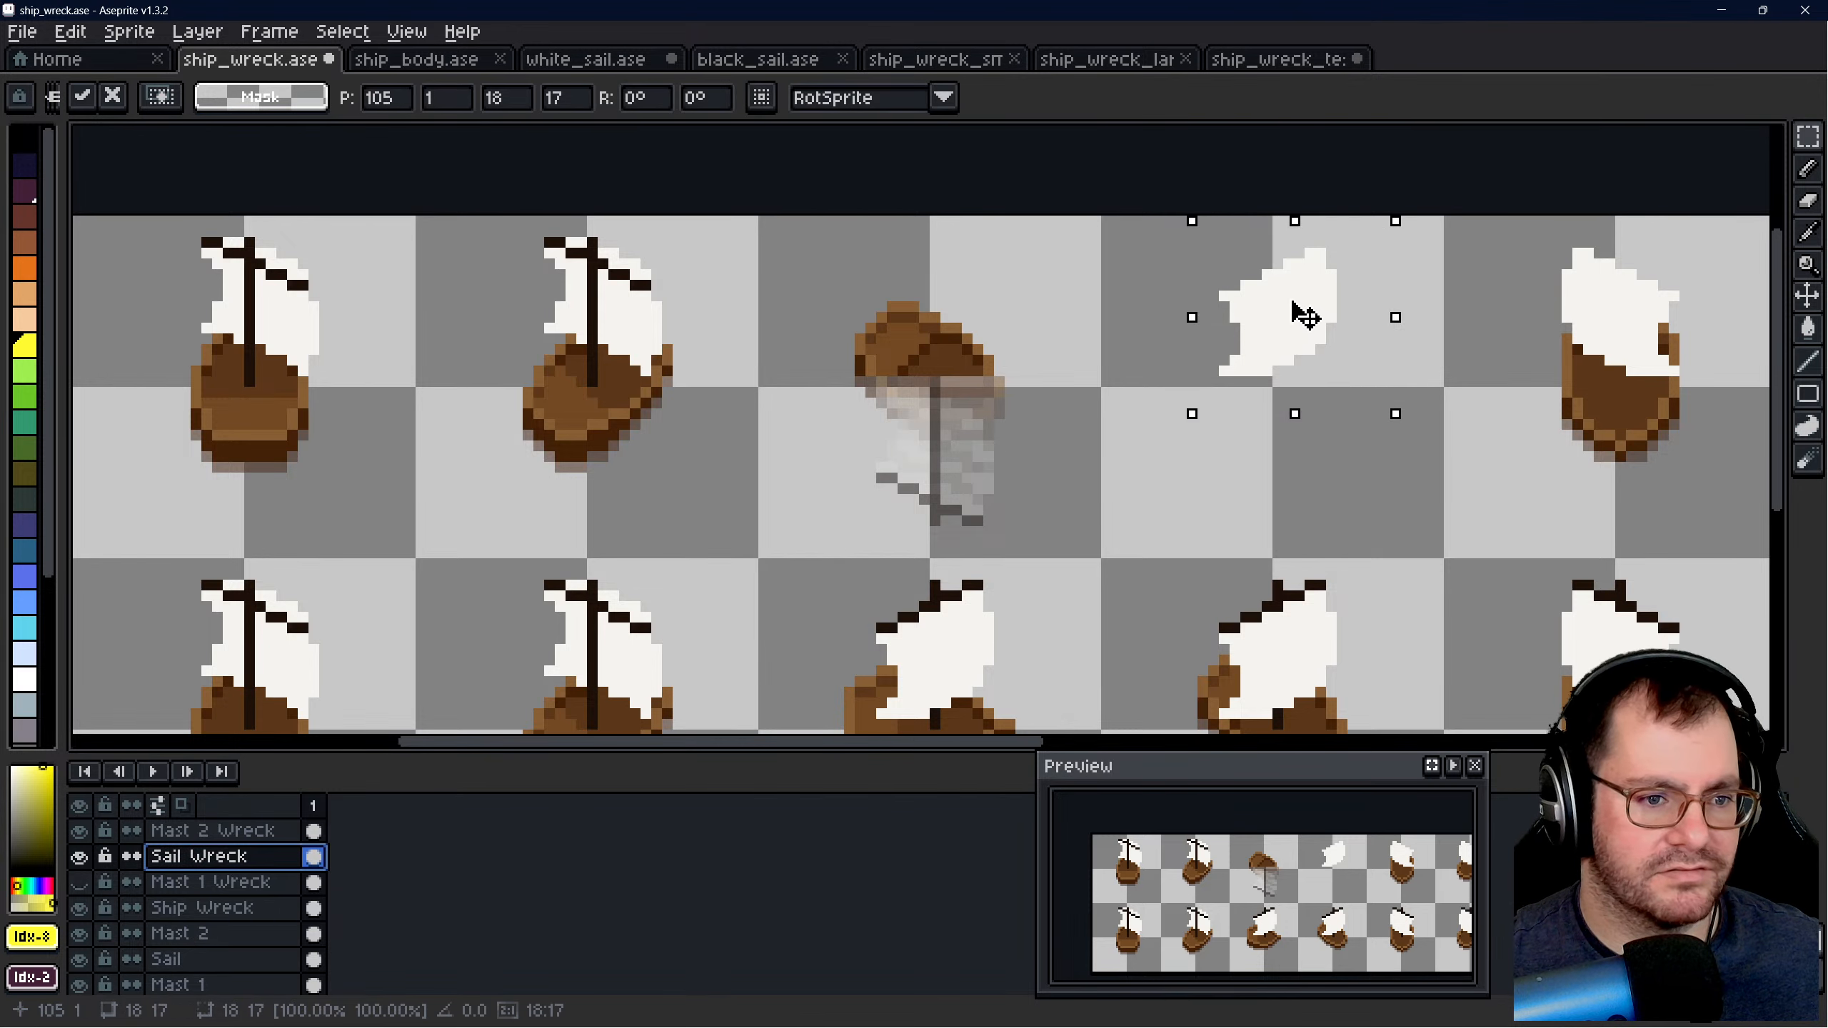
- Paste the copied sail into ship_wreck_test.ase, flip it vertically and place it at position 5, 13 against the crossbar
{"action": "left_click", "coordinate": [1253, 61]}
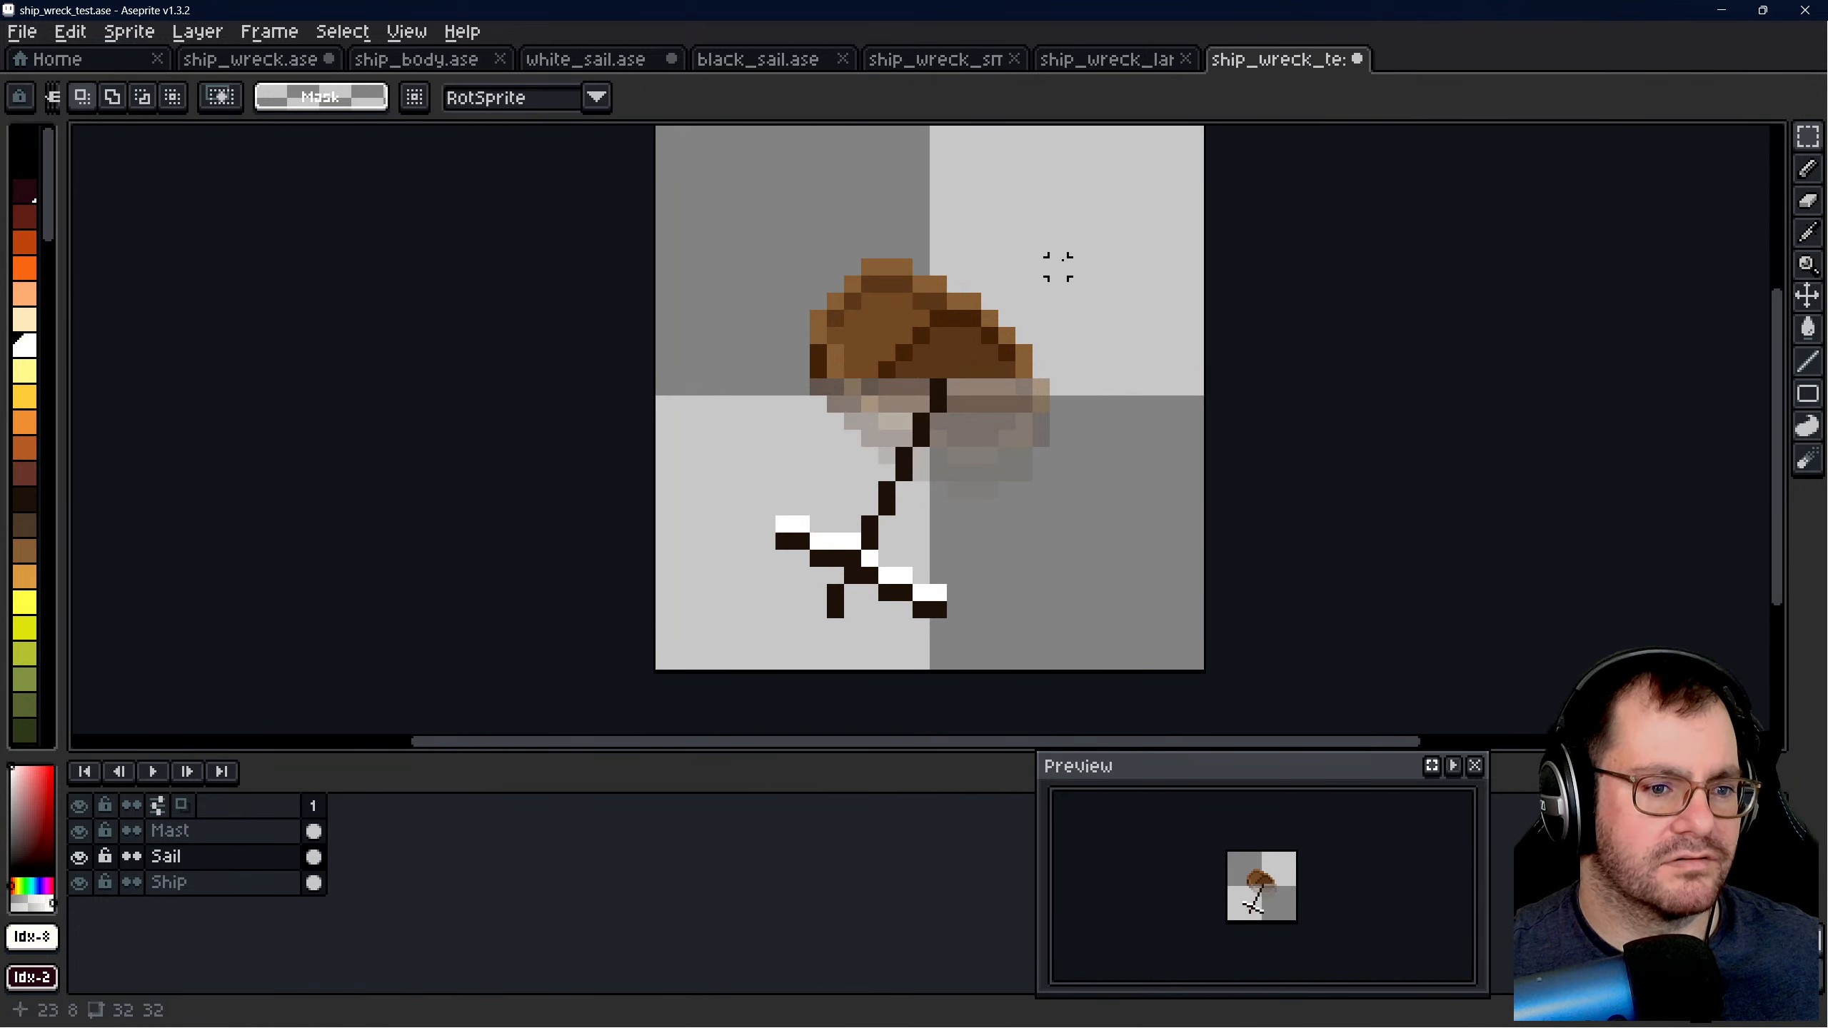
{"action": "key", "text": "ctrl+v"}
{"action": "left_click_drag", "start_coordinate": [926, 299], "coordinate": [933, 416]}
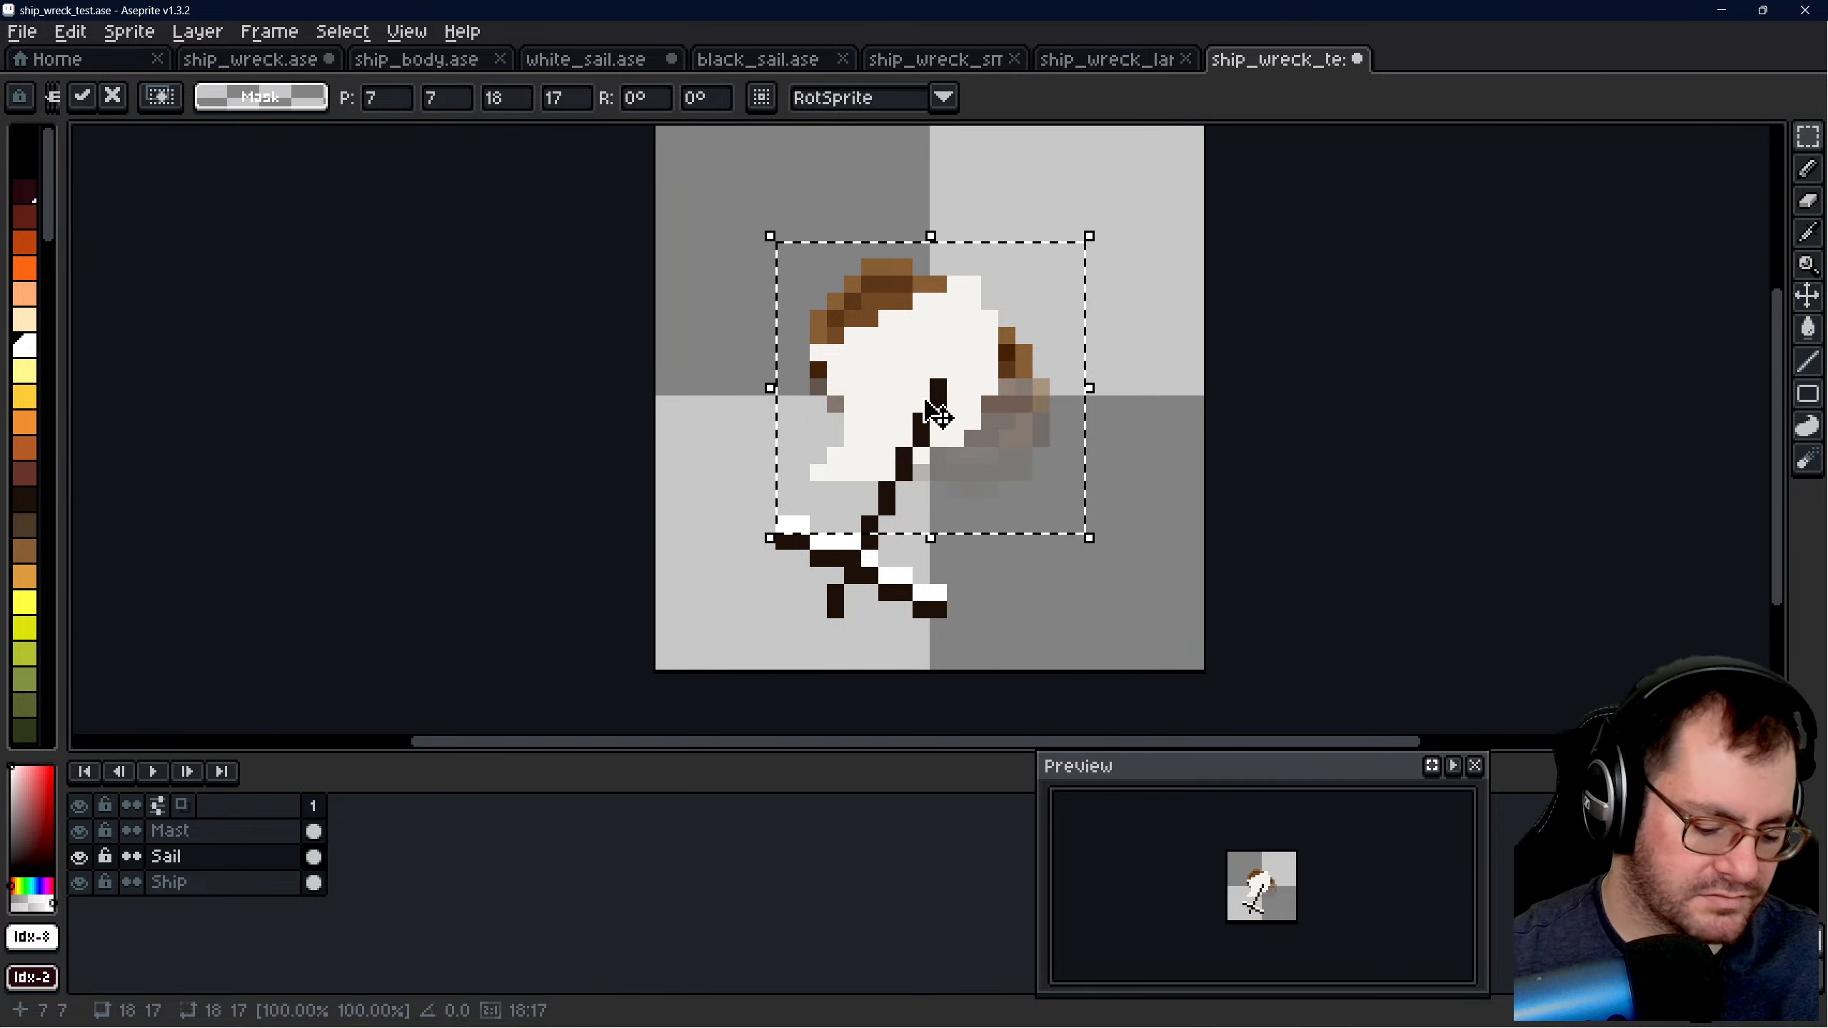
{"action": "key", "text": "shift+h"}
{"action": "key", "text": "shift+v"}
{"action": "key", "text": "shift+h"}
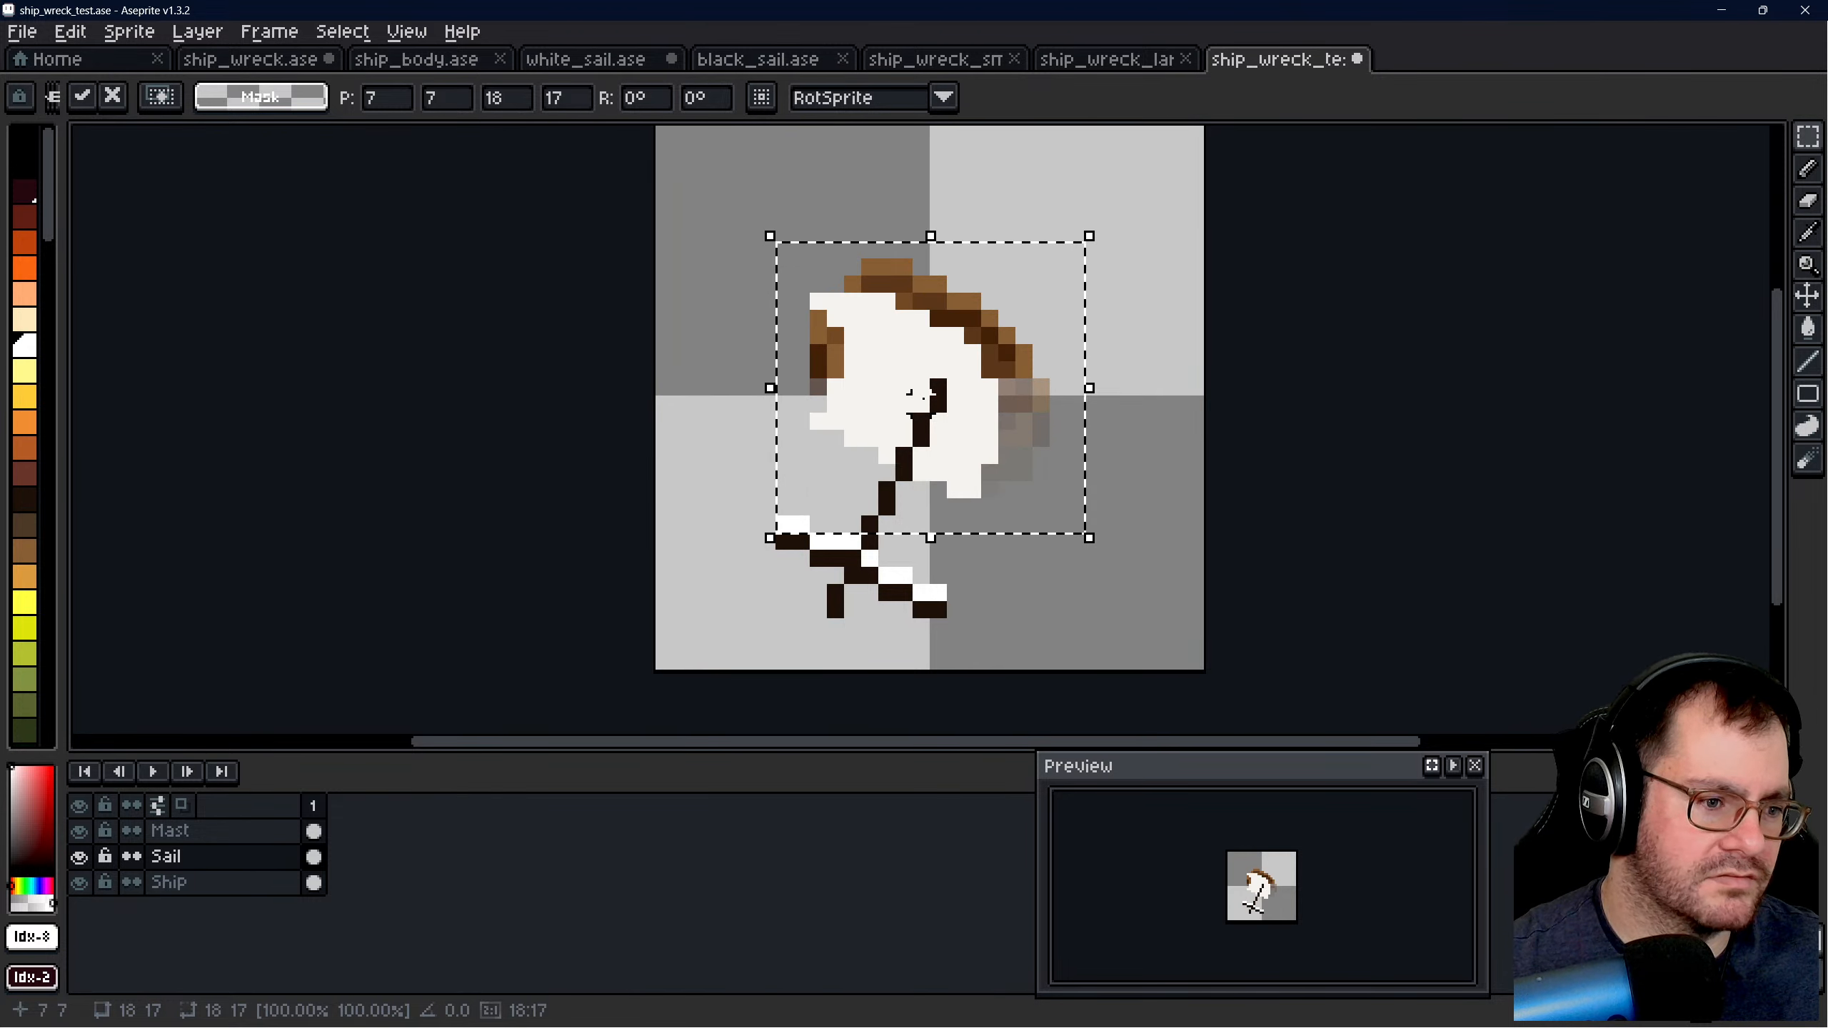
{"action": "left_click_drag", "start_coordinate": [934, 417], "coordinate": [867, 513]}
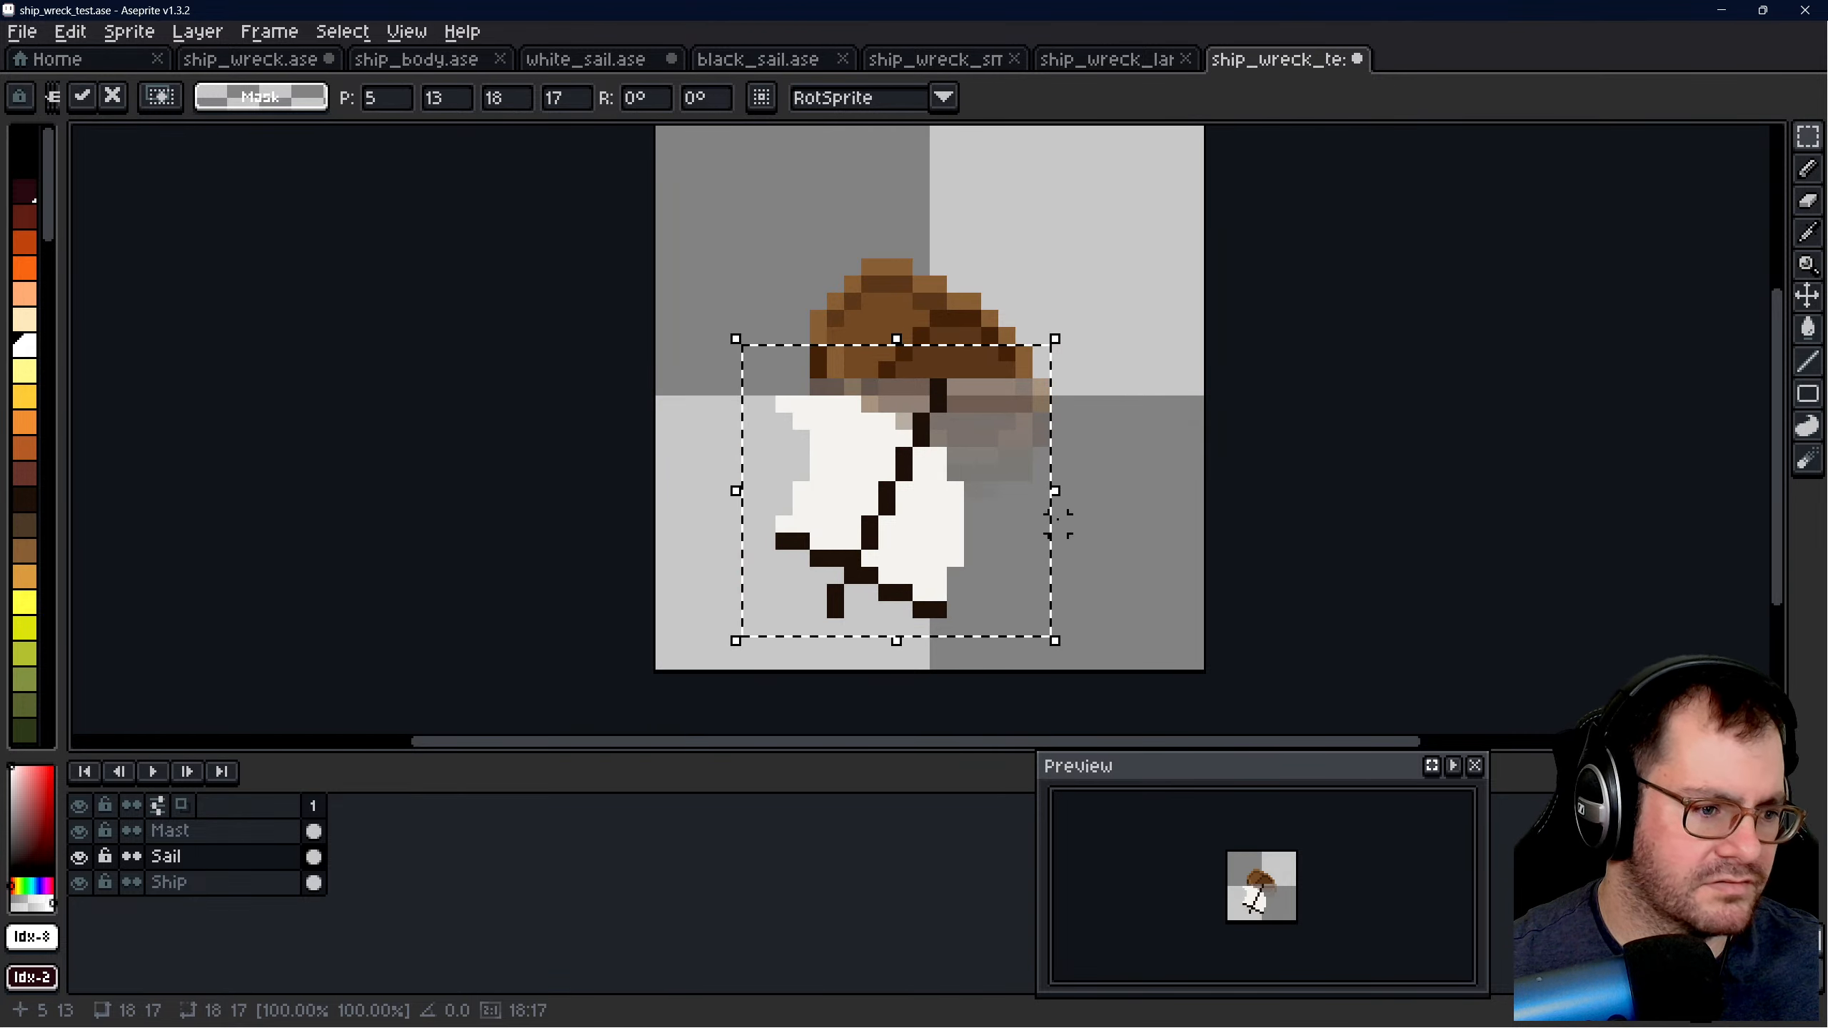
{"action": "key", "text": "ctrl+d"}
- Erase the protruding pixels at the sail's upper-left corner to make its outer edge slant with the mast
{"action": "scroll", "coordinate": [878, 497], "scroll_direction": "up", "scroll_amount": 3}
{"action": "scroll", "coordinate": [775, 440], "scroll_direction": "down", "scroll_amount": 2}
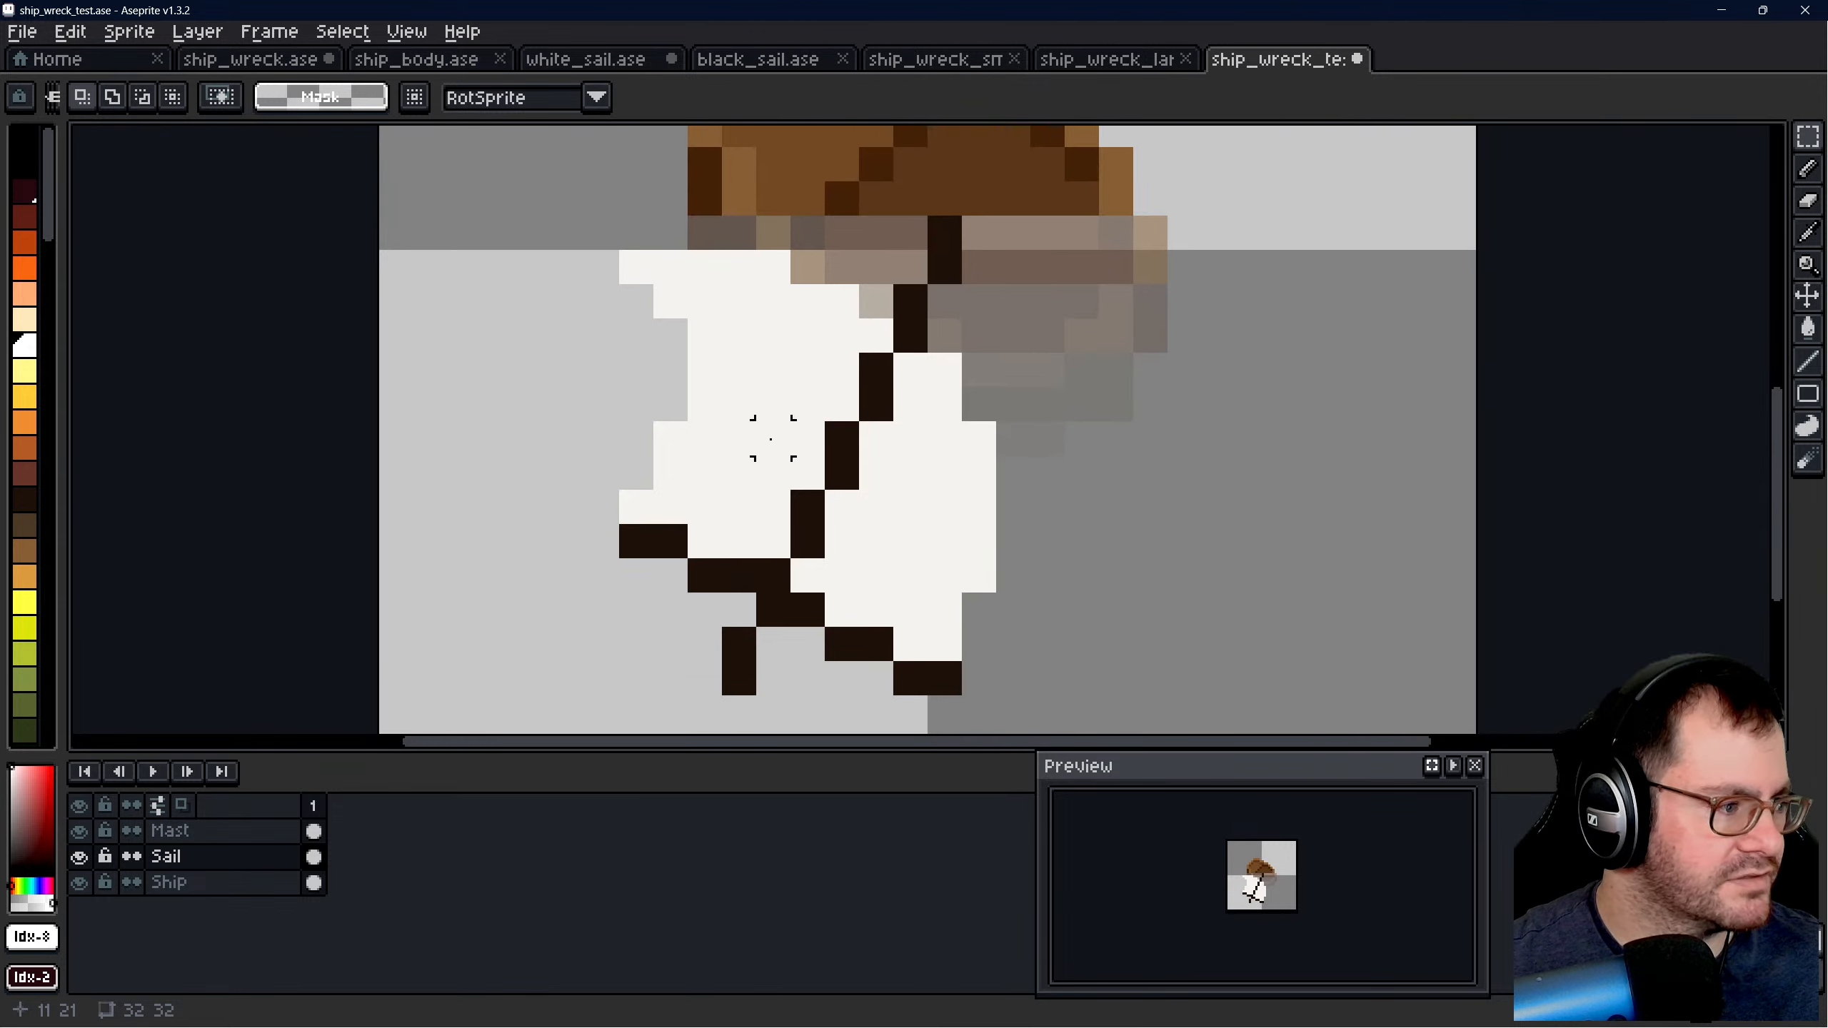
{"action": "scroll", "coordinate": [649, 358], "scroll_direction": "up", "scroll_amount": 1}
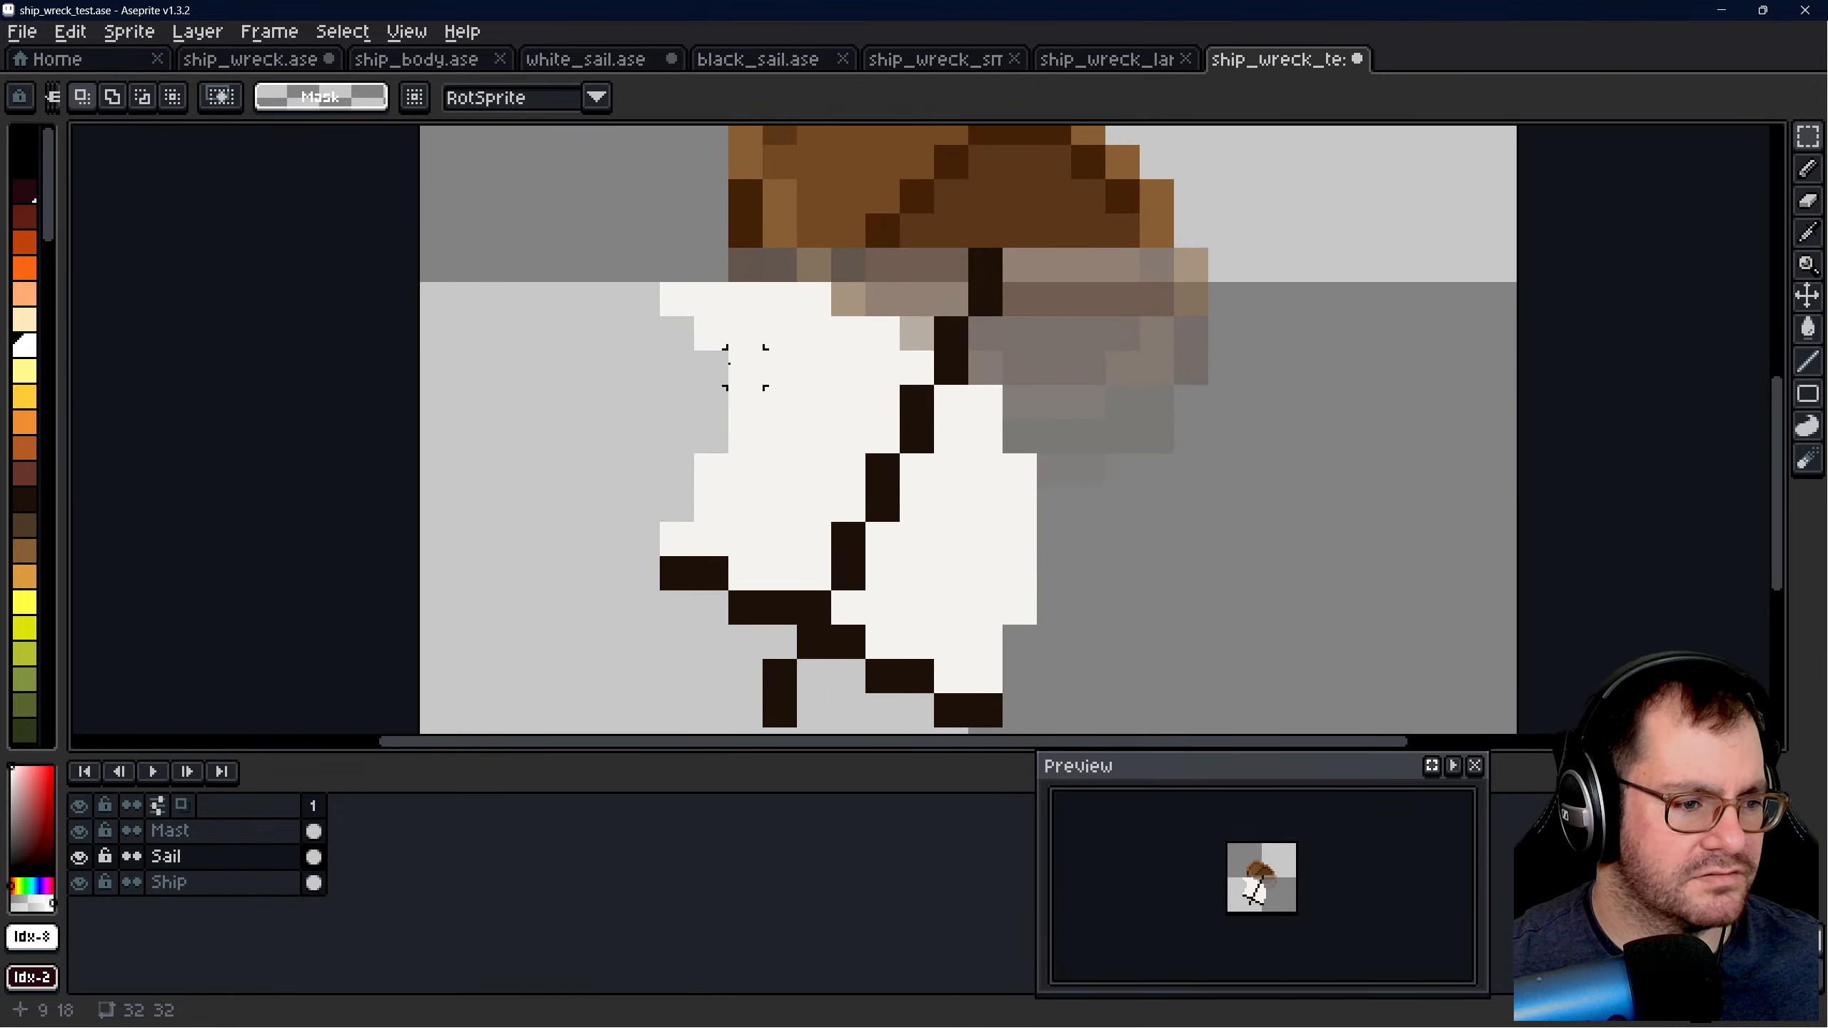
{"action": "scroll", "coordinate": [1088, 436], "scroll_direction": "down", "scroll_amount": 9}
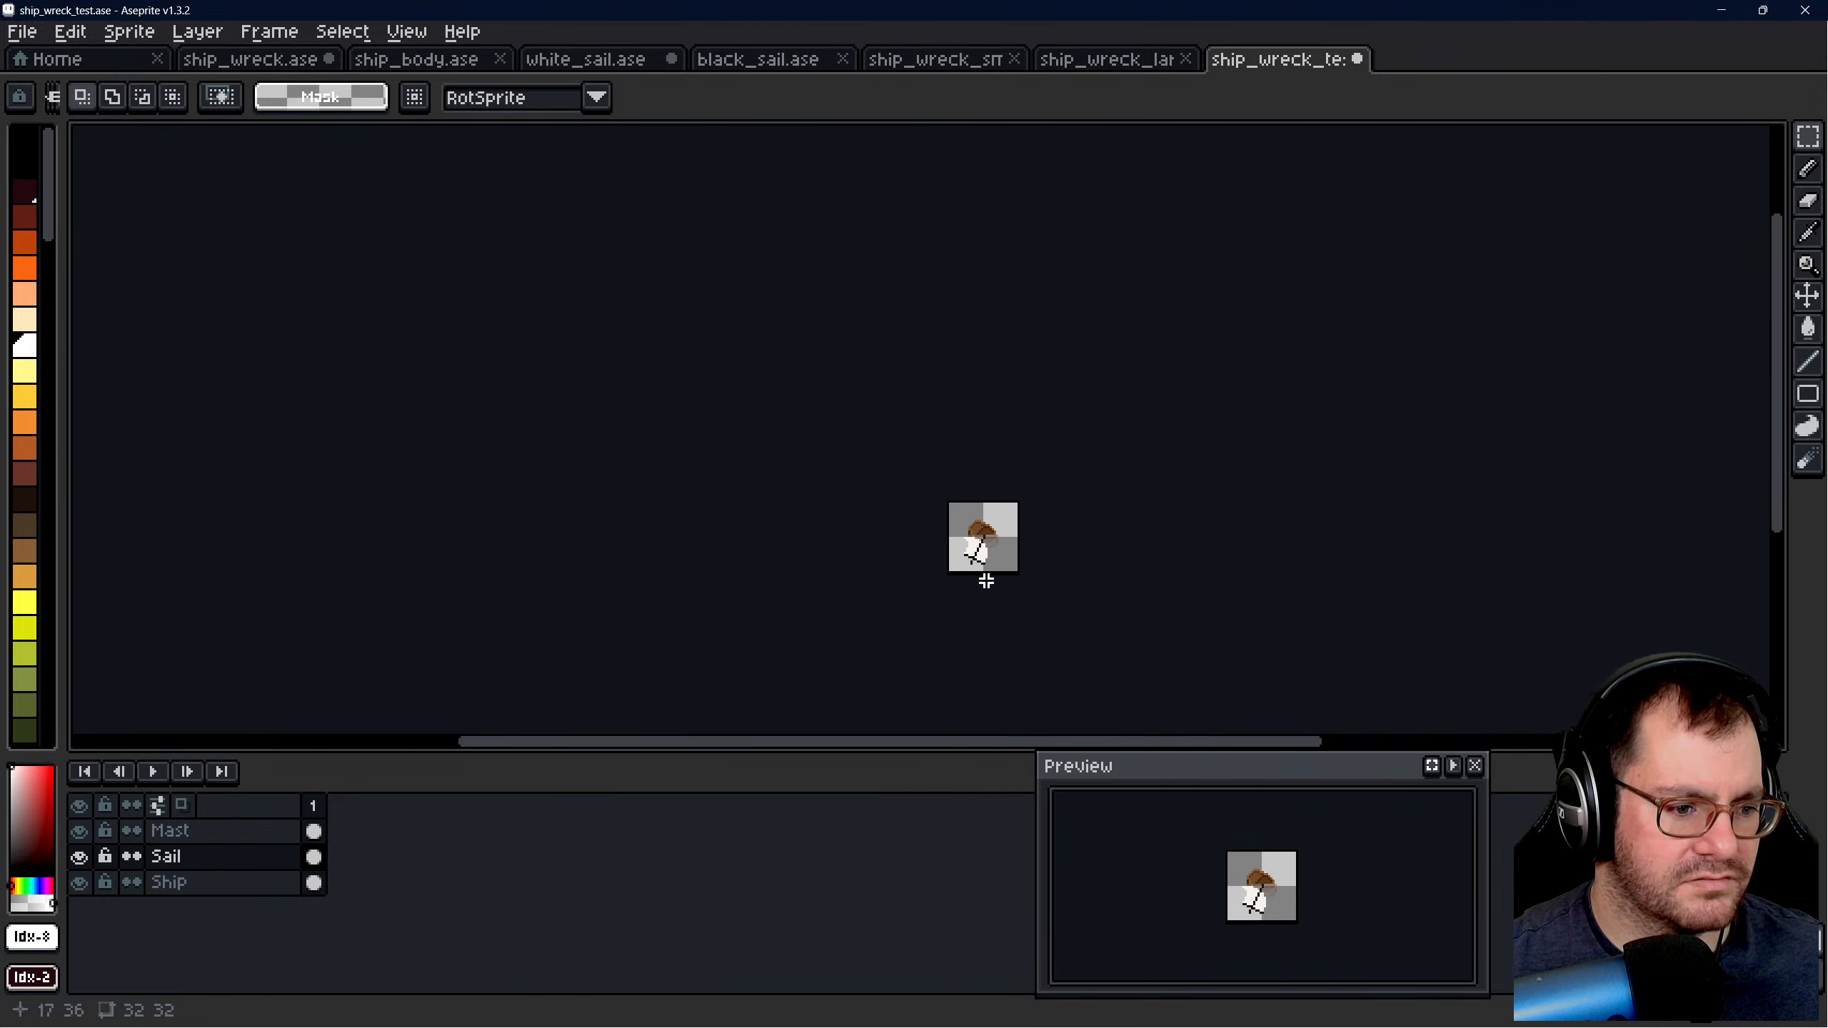
{"action": "scroll", "coordinate": [985, 581], "scroll_direction": "up", "scroll_amount": 1}
{"action": "scroll", "coordinate": [956, 512], "scroll_direction": "up", "scroll_amount": 4}
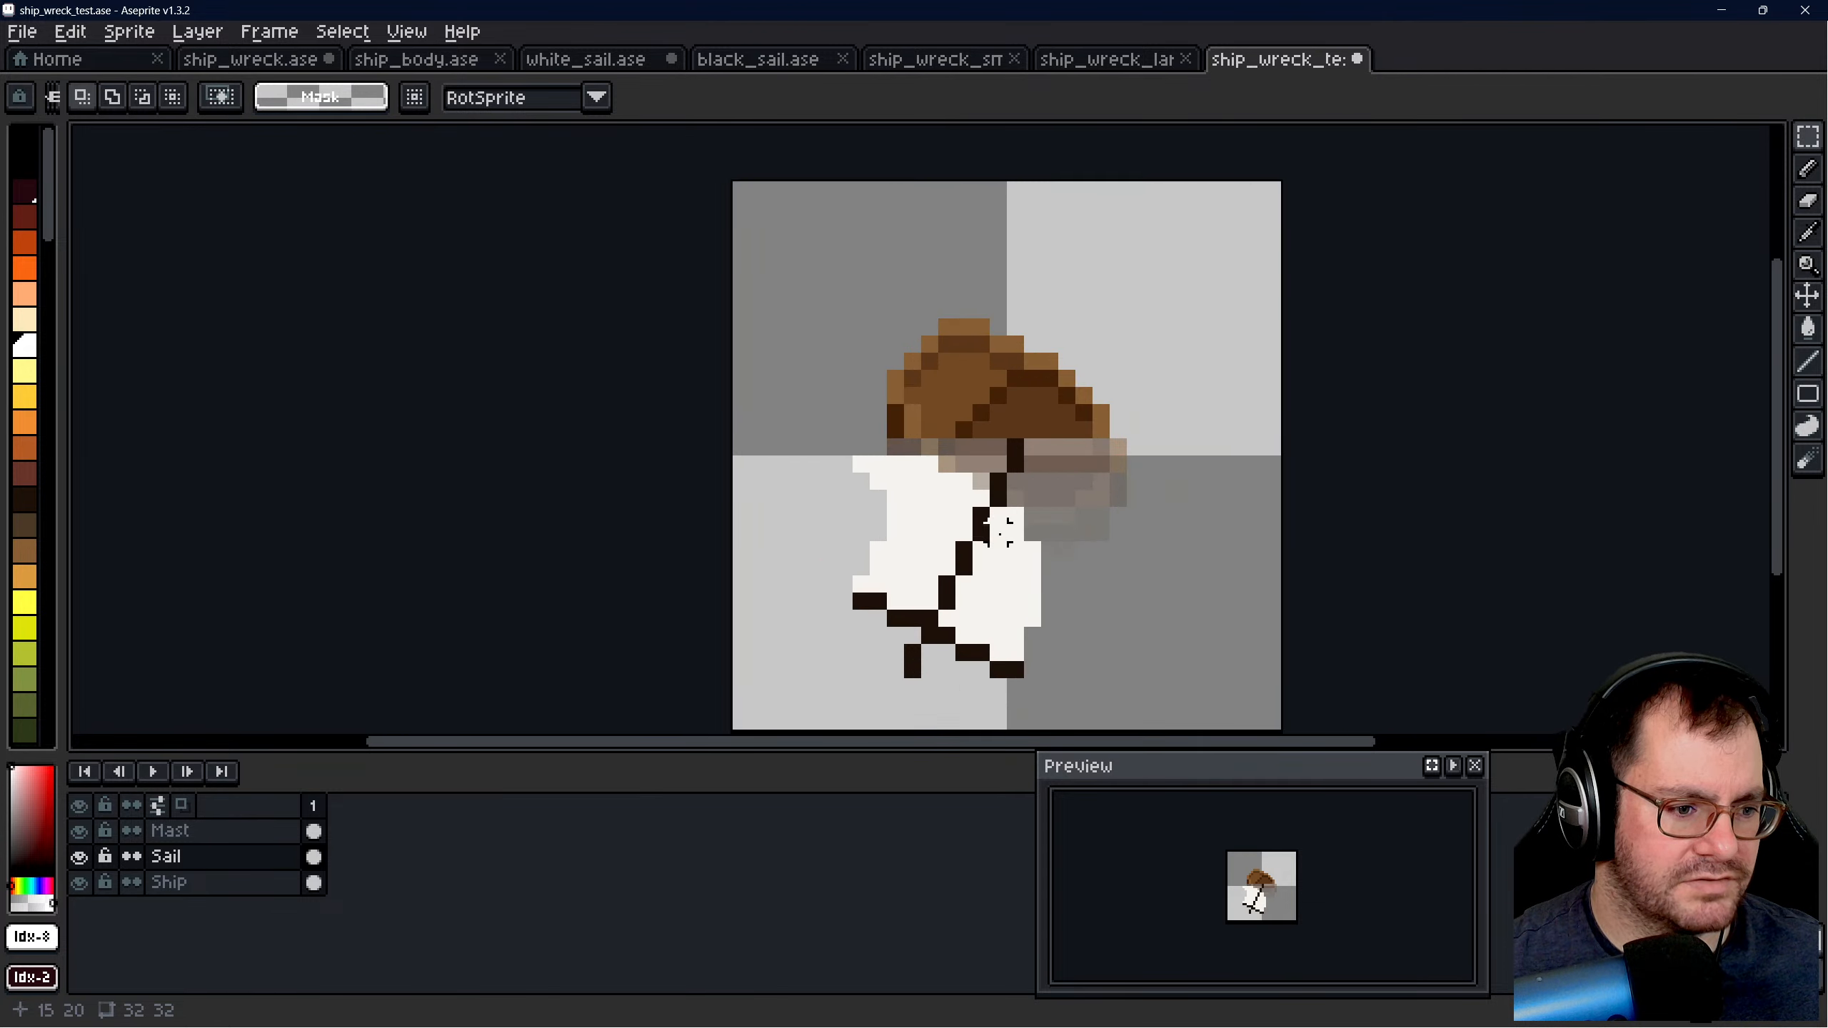
{"action": "key", "text": "b"}
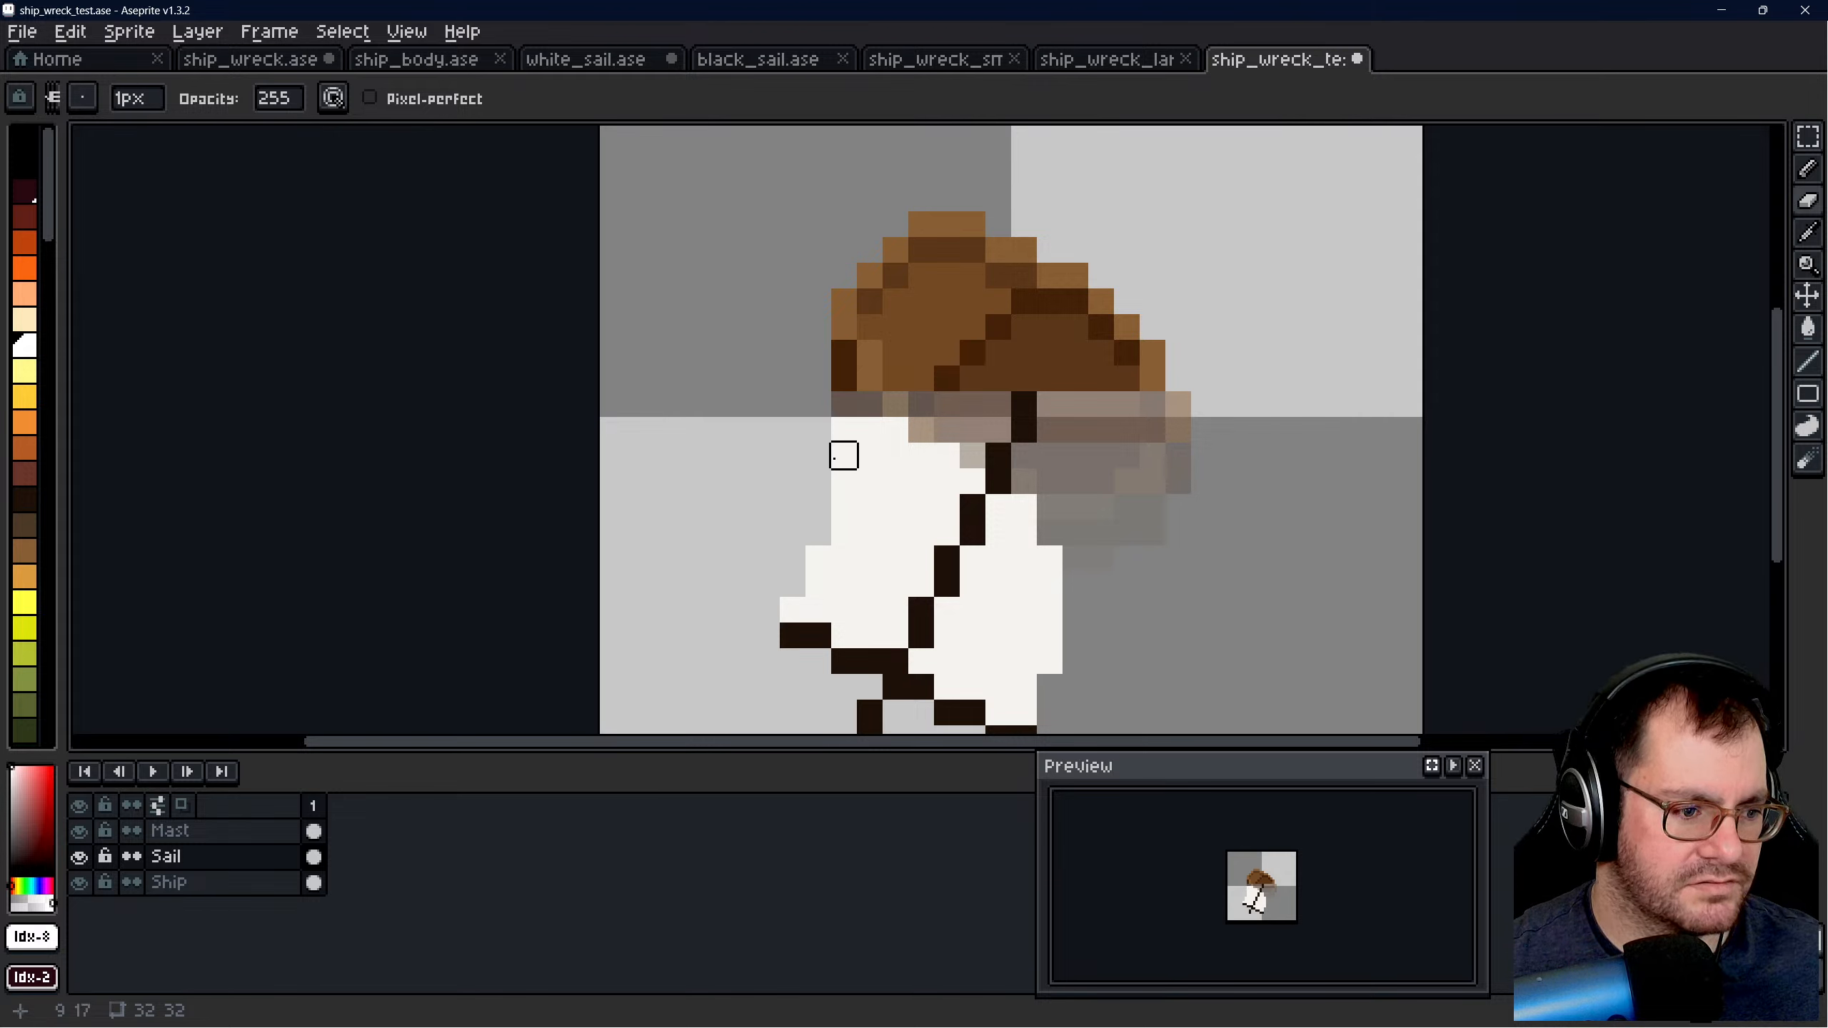
{"action": "left_click_drag", "start_coordinate": [843, 448], "coordinate": [844, 431]}
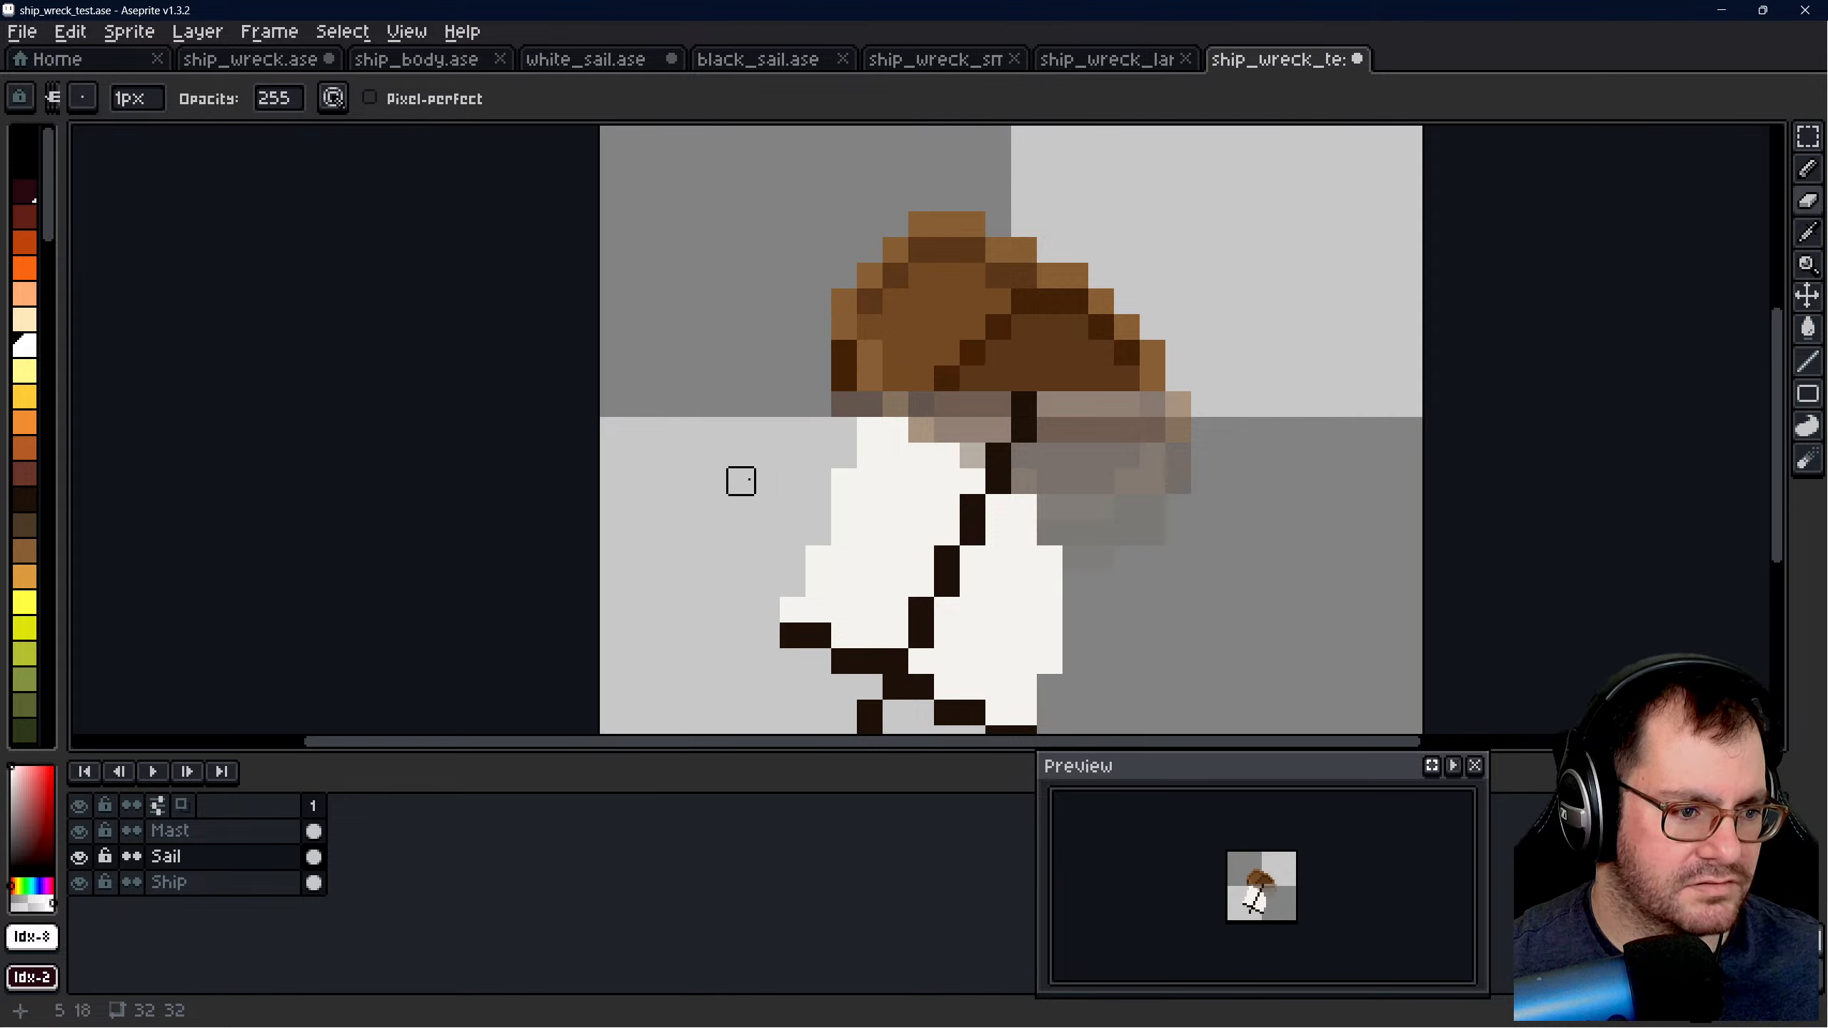
- Sample the sail's off-white colour and pencil in pixels to extend its upper-right part toward the hull
{"action": "scroll", "coordinate": [947, 509], "scroll_direction": "down", "scroll_amount": 5}
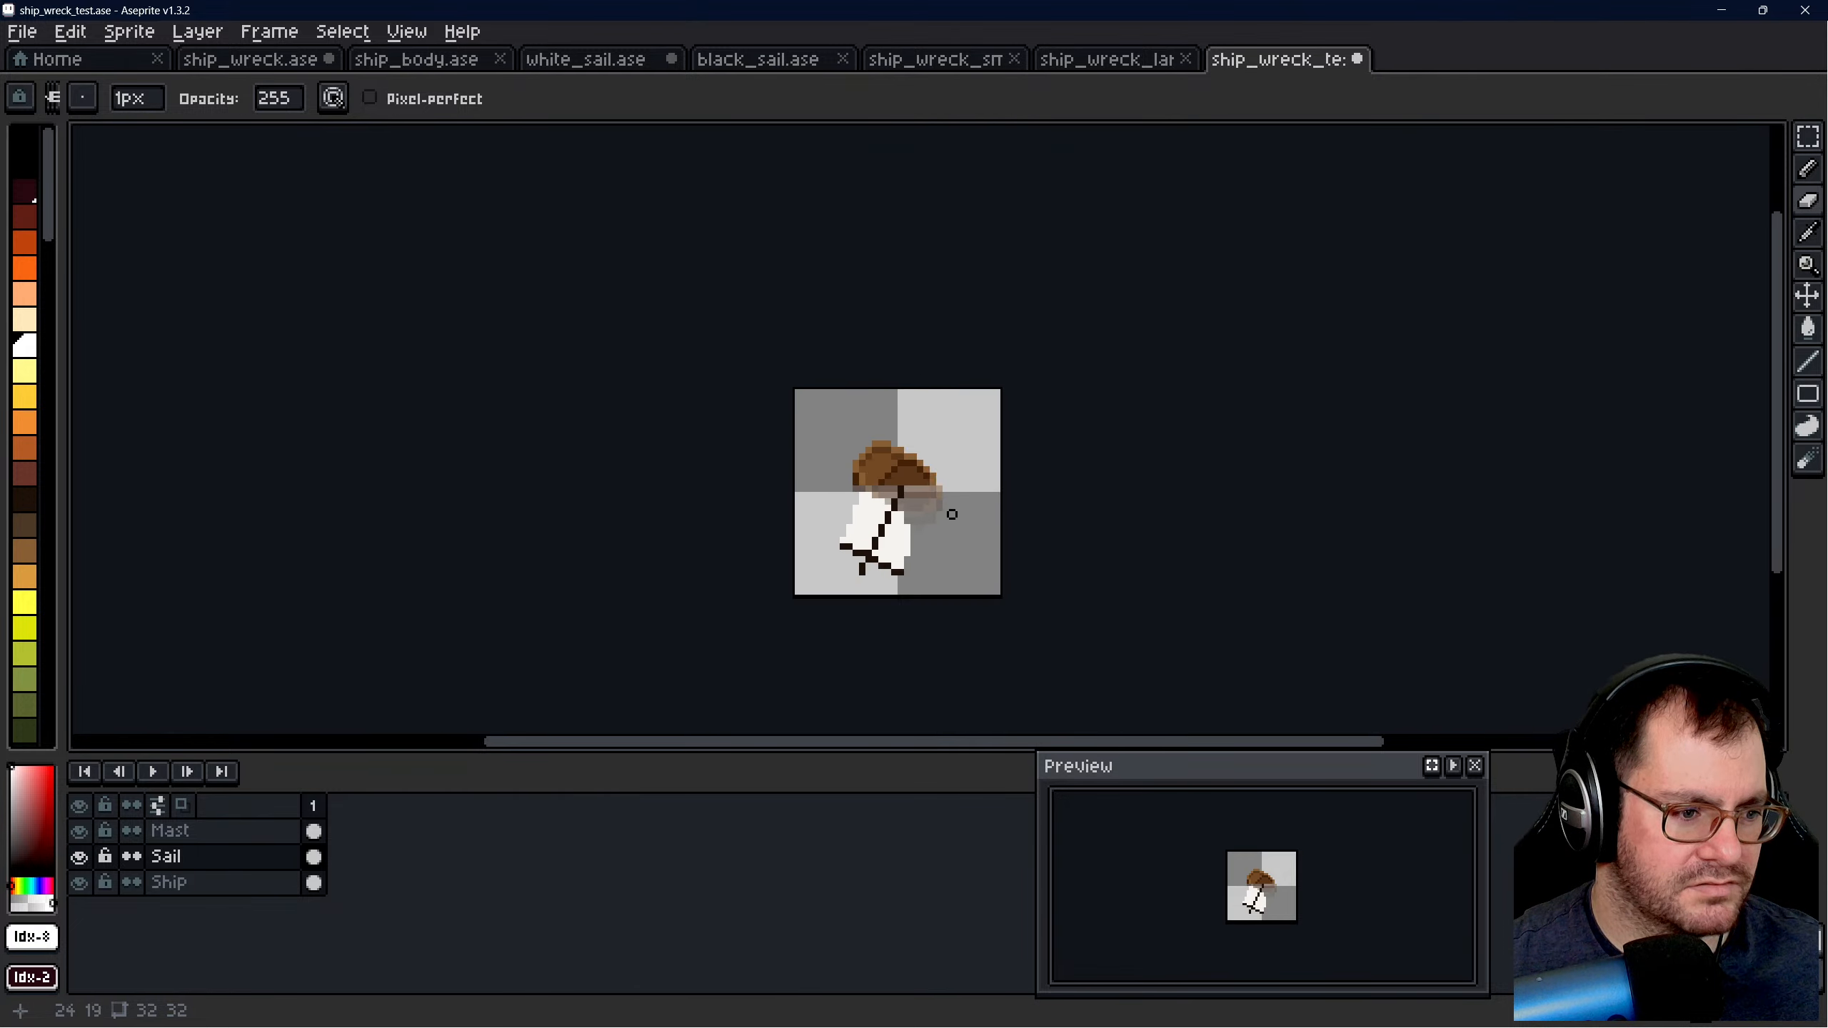
{"action": "scroll", "coordinate": [958, 548], "scroll_direction": "up", "scroll_amount": 5}
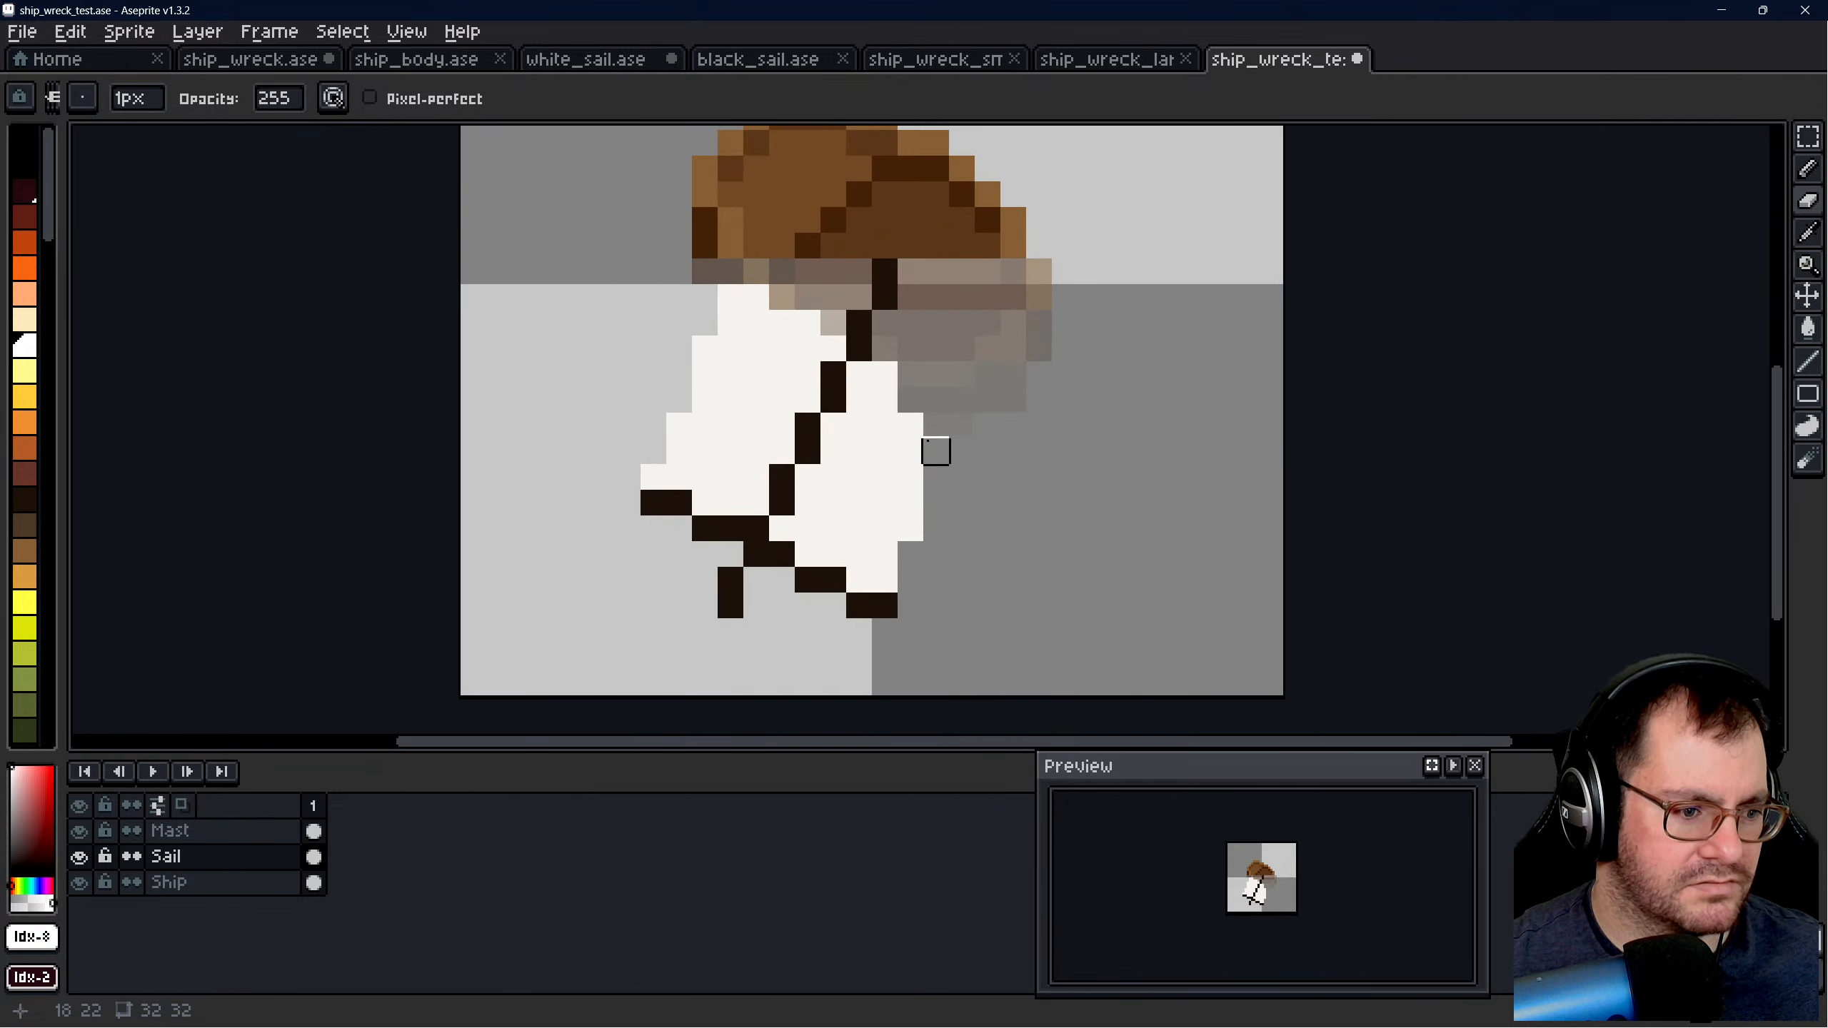
{"action": "key", "text": "i"}
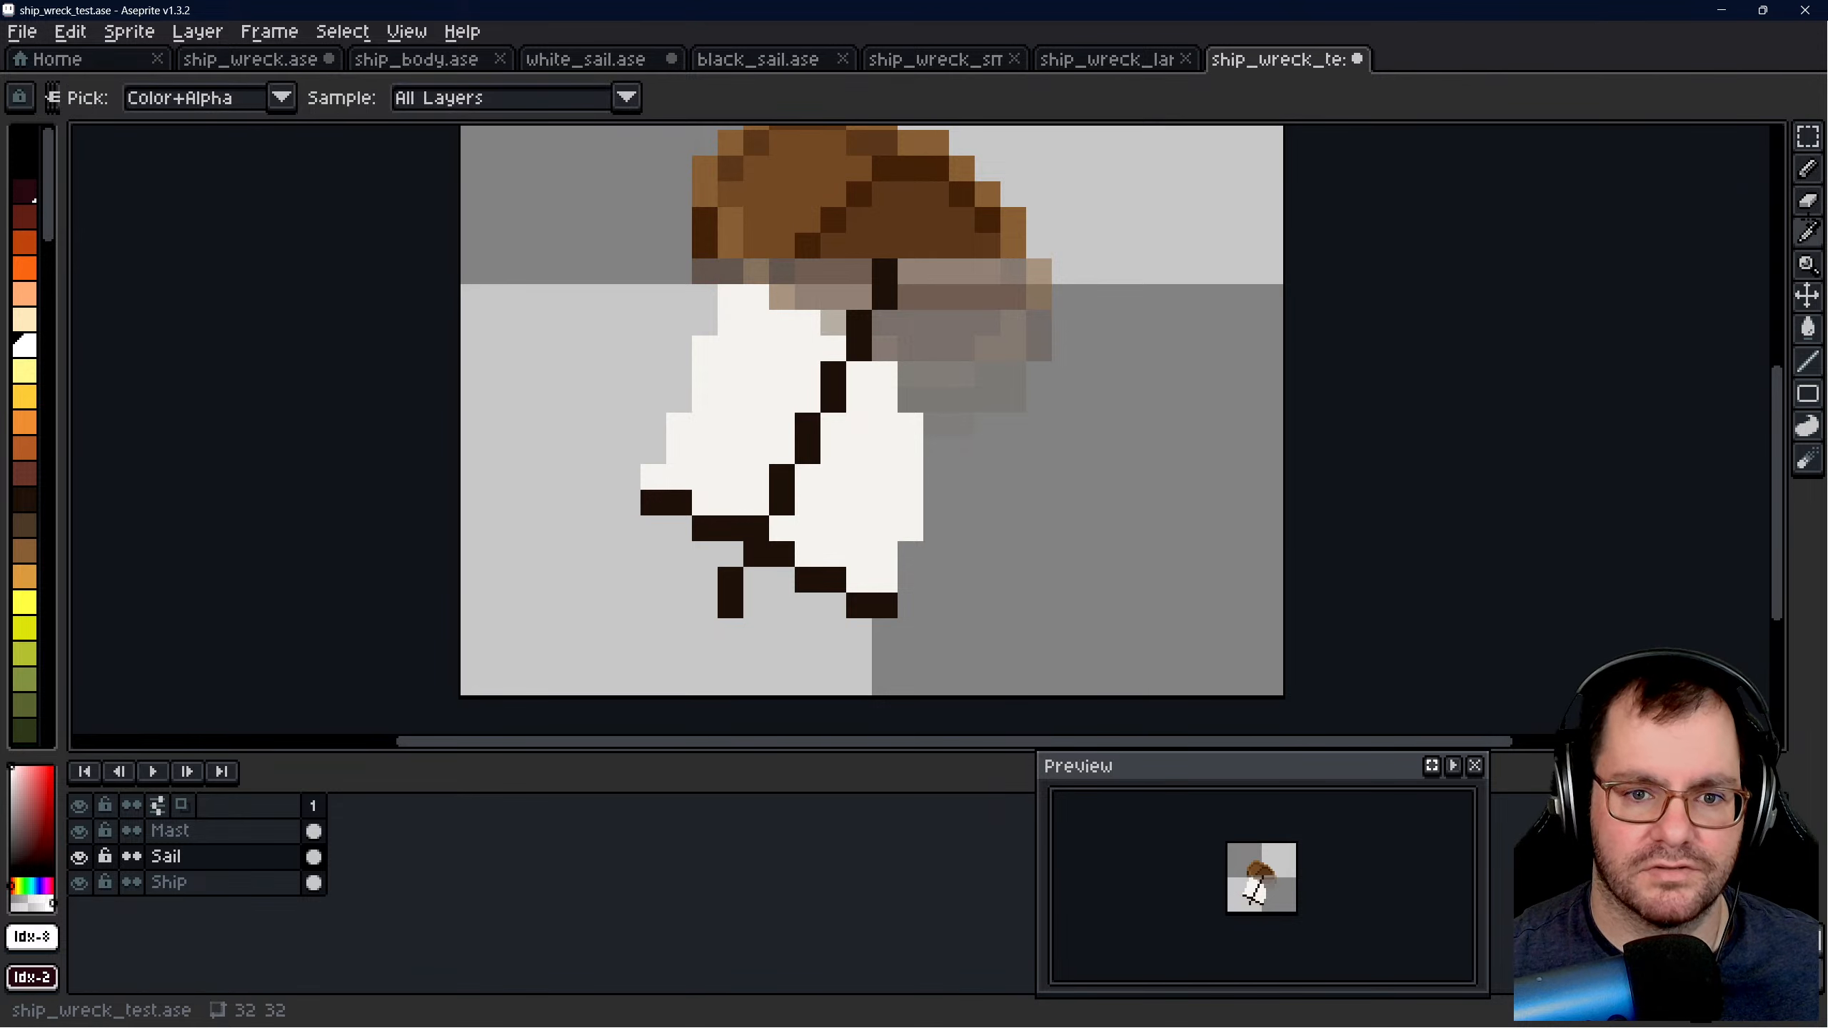
{"action": "left_click", "coordinate": [912, 432]}
{"action": "key", "text": "b"}
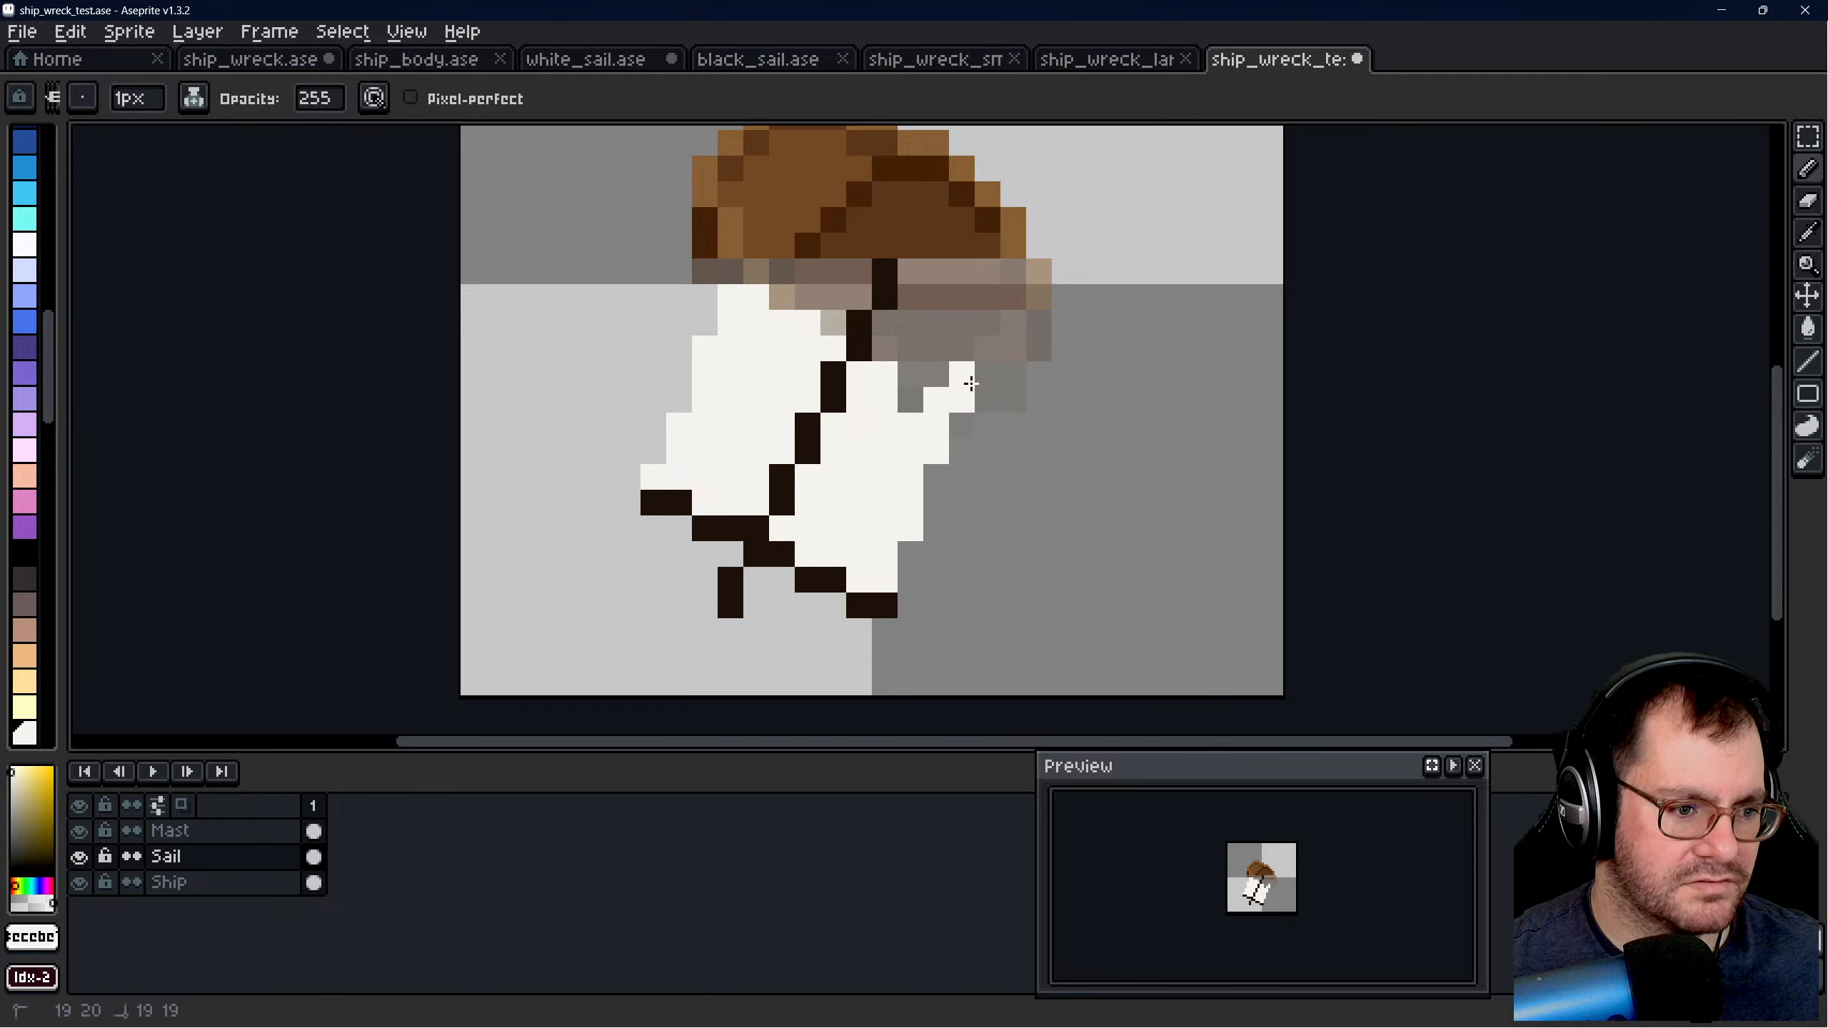
{"action": "left_click_drag", "start_coordinate": [923, 393], "coordinate": [930, 375]}
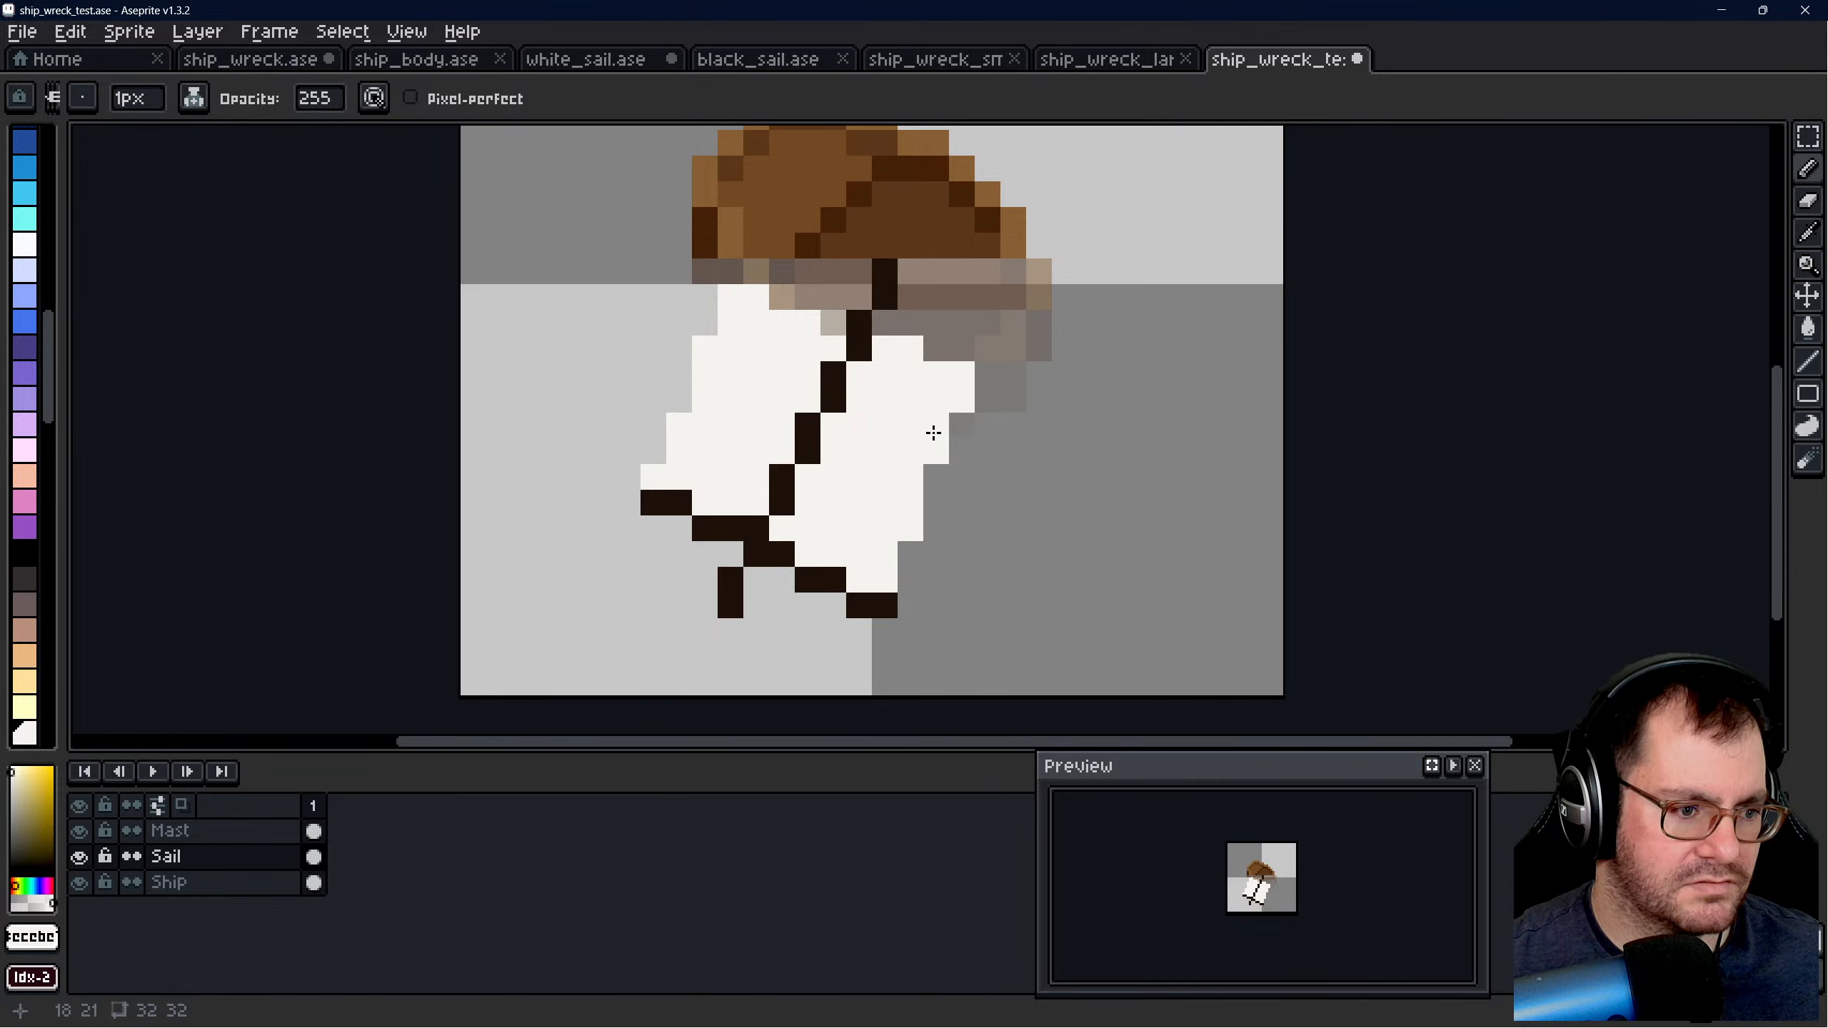
- Try to widen the sail's upper-right corner with extra off-white pixels and erase the stray pixels along its right edge
{"action": "scroll", "coordinate": [924, 376], "scroll_direction": "down", "scroll_amount": 7}
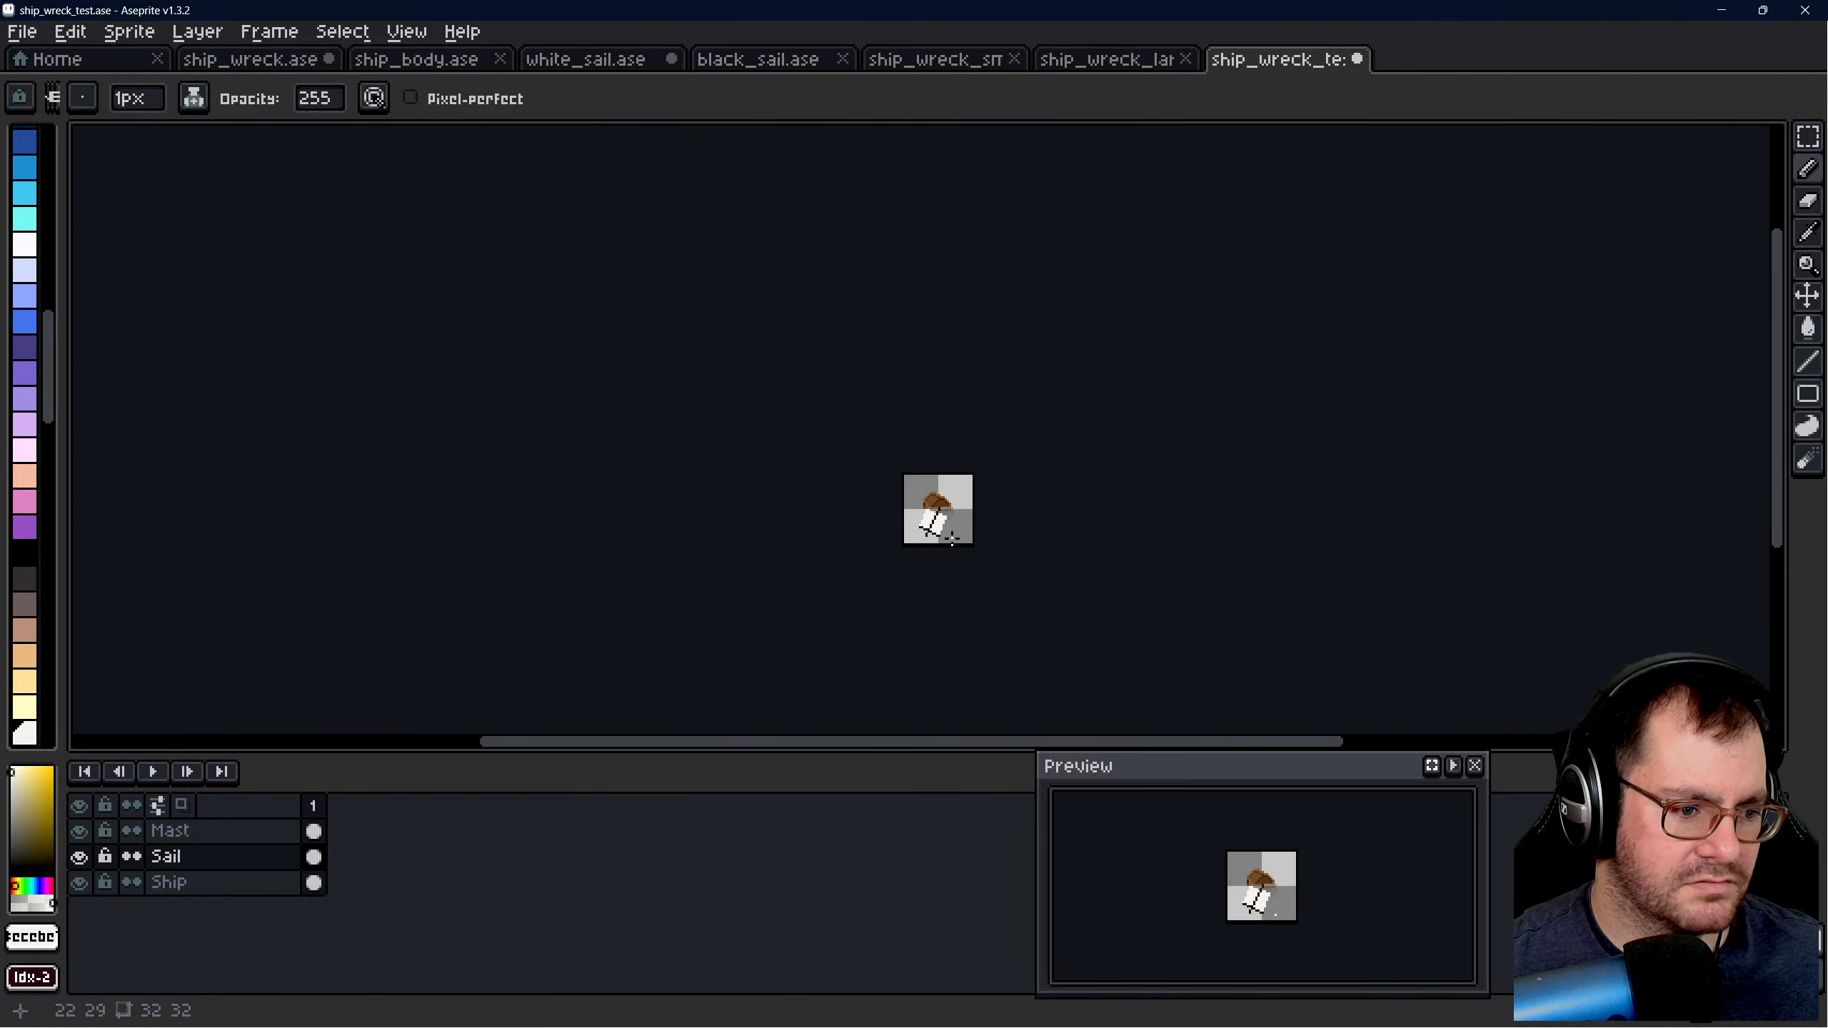
{"action": "scroll", "coordinate": [951, 537], "scroll_direction": "up", "scroll_amount": 5}
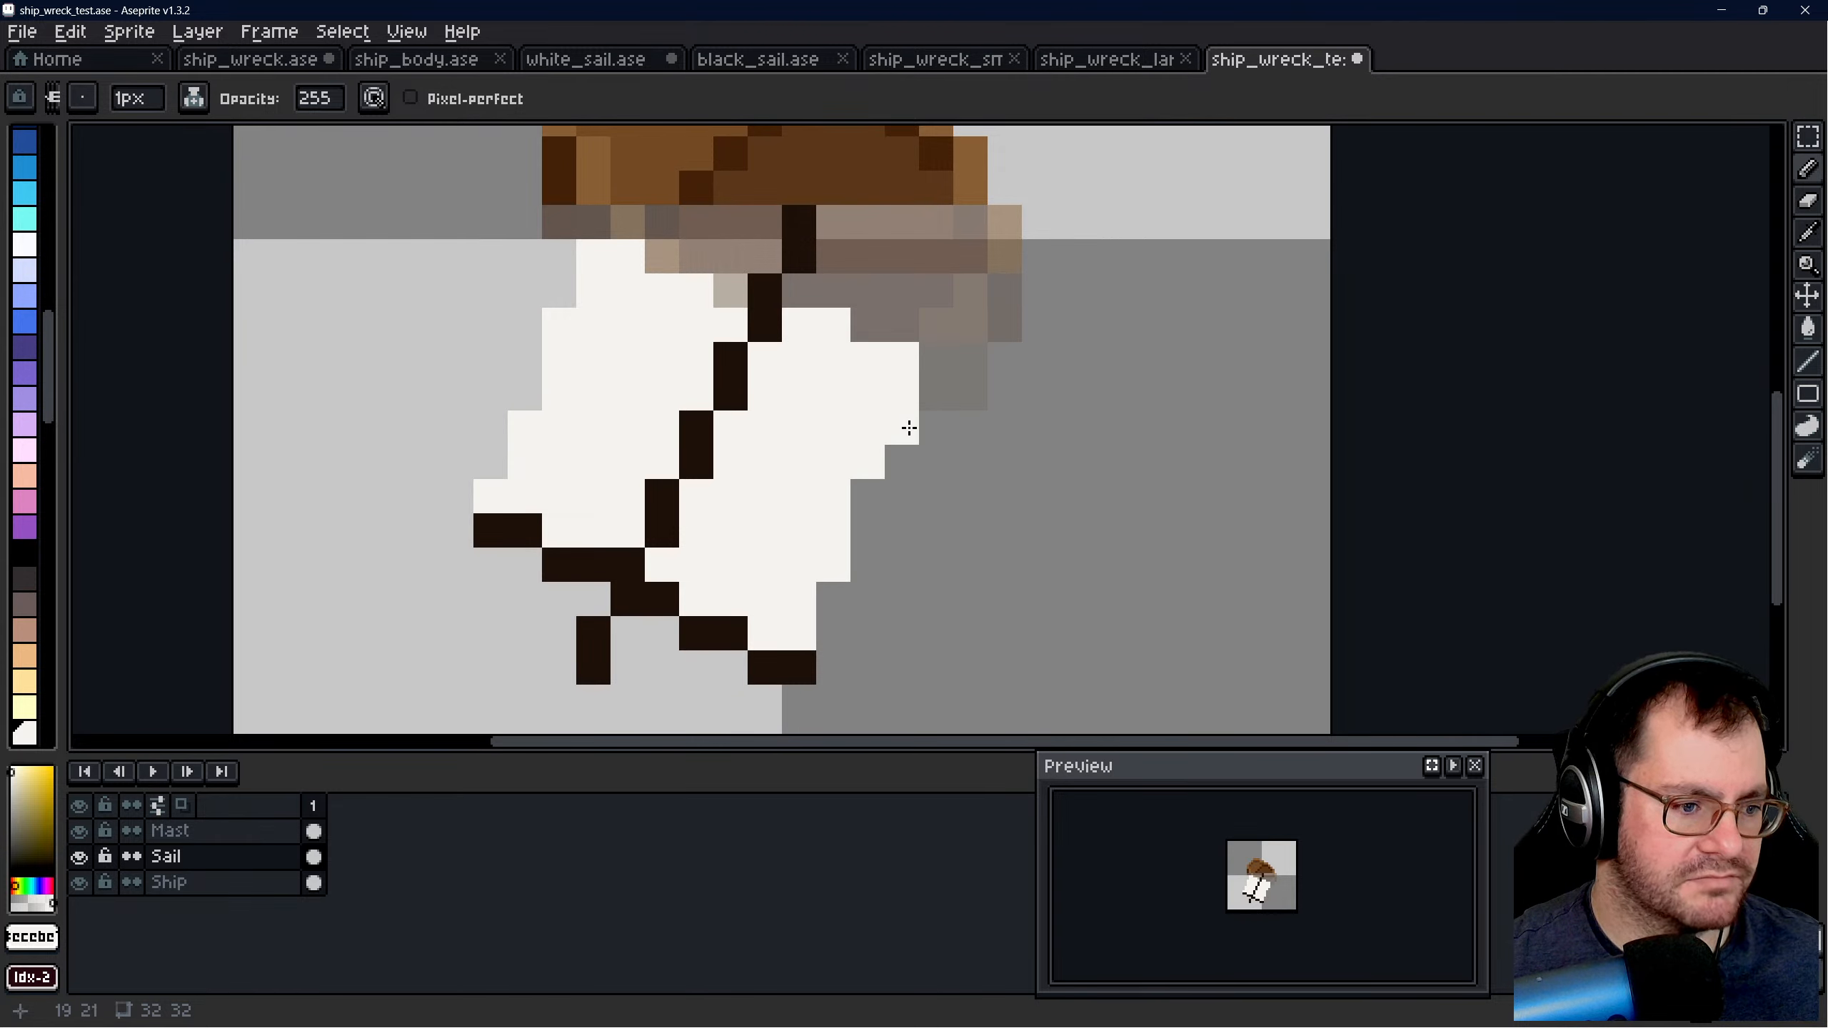
{"action": "right_click", "coordinate": [909, 429]}
{"action": "left_click", "coordinate": [870, 497]}
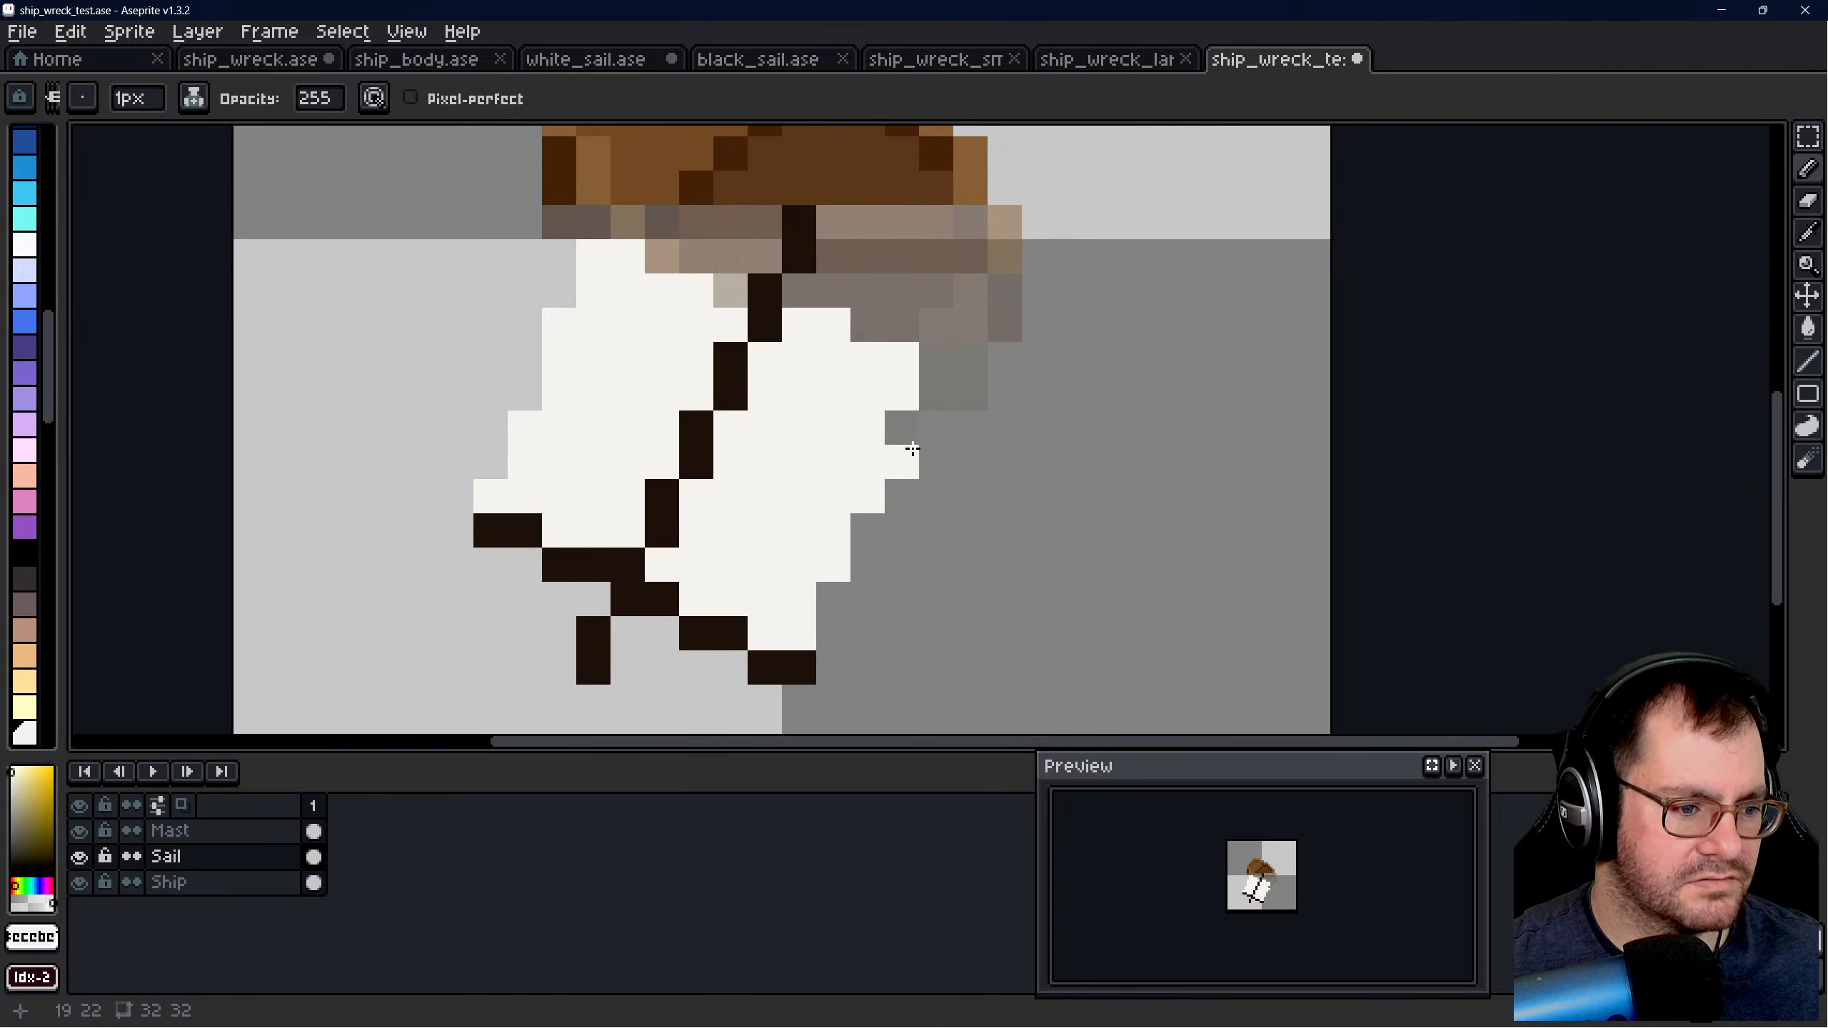
{"action": "mouse_move", "coordinate": [912, 448]}
{"action": "left_mouse_down"}
{"action": "mouse_move", "coordinate": [910, 396]}
{"action": "mouse_move", "coordinate": [948, 365]}
{"action": "left_mouse_up"}
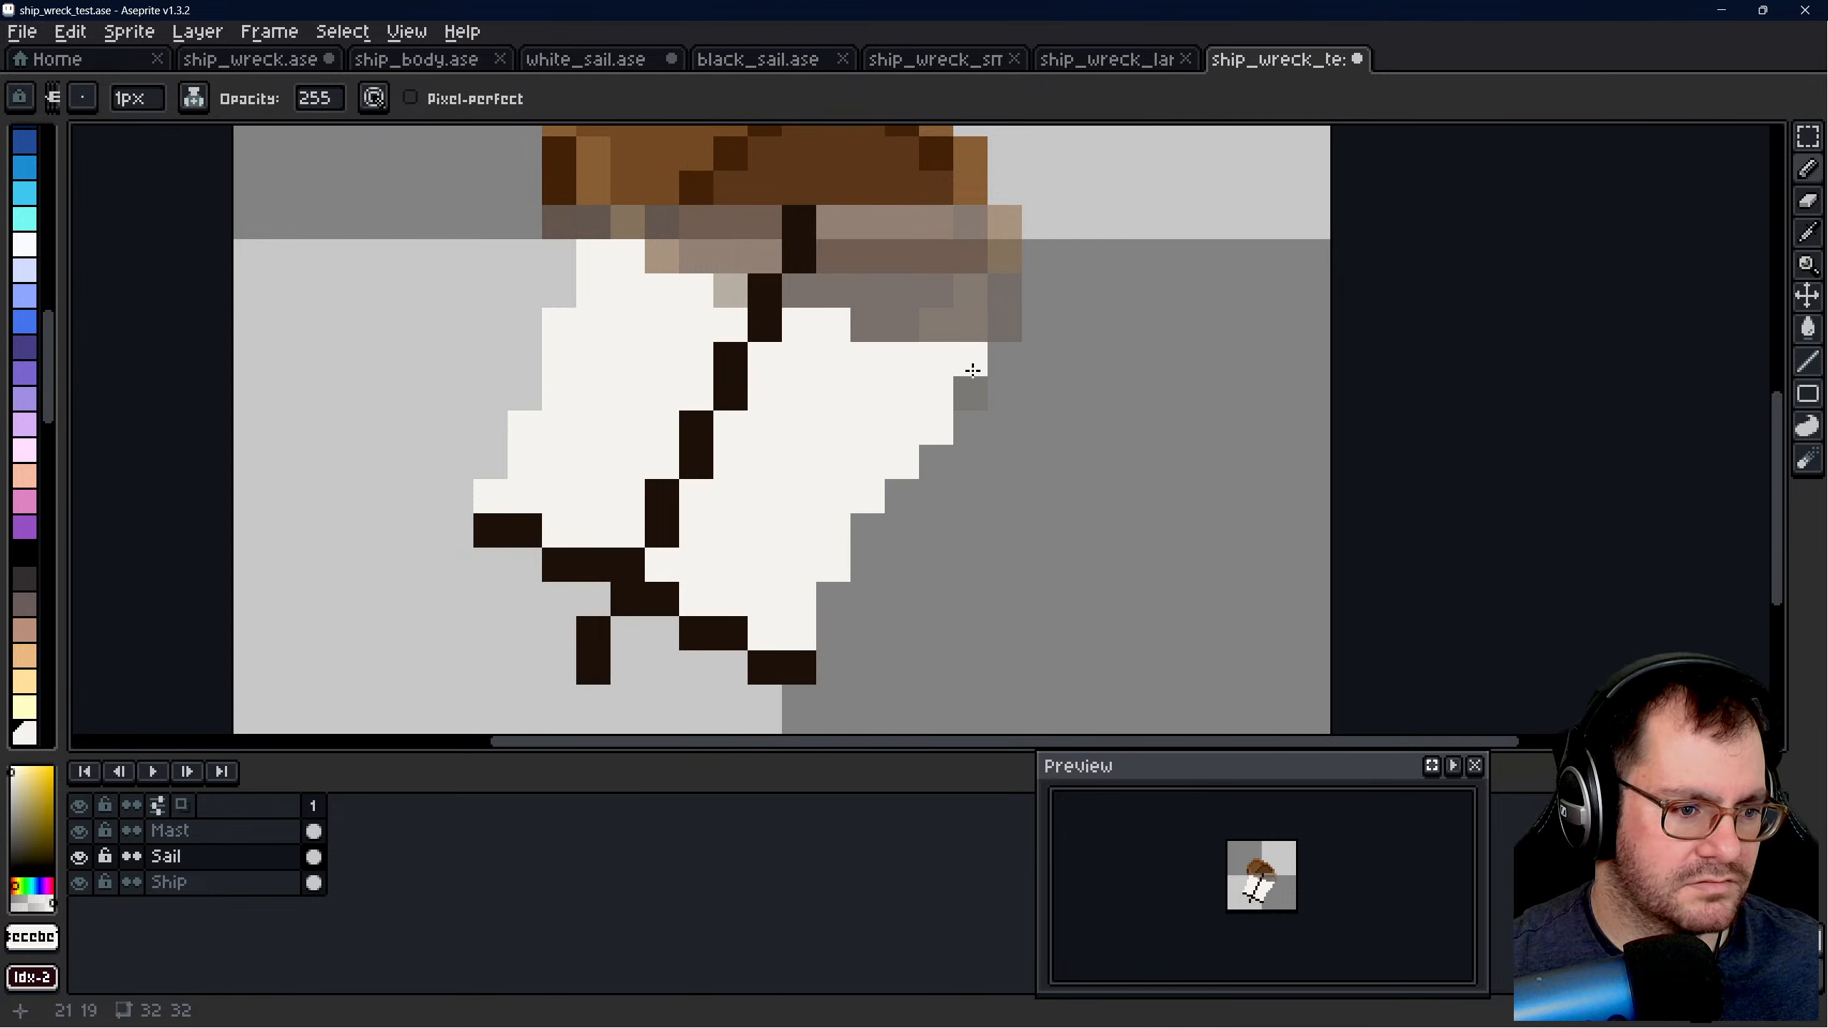
{"action": "left_click_drag", "start_coordinate": [973, 370], "coordinate": [972, 393]}
{"action": "key", "text": "e"}
{"action": "left_click", "coordinate": [902, 461]}
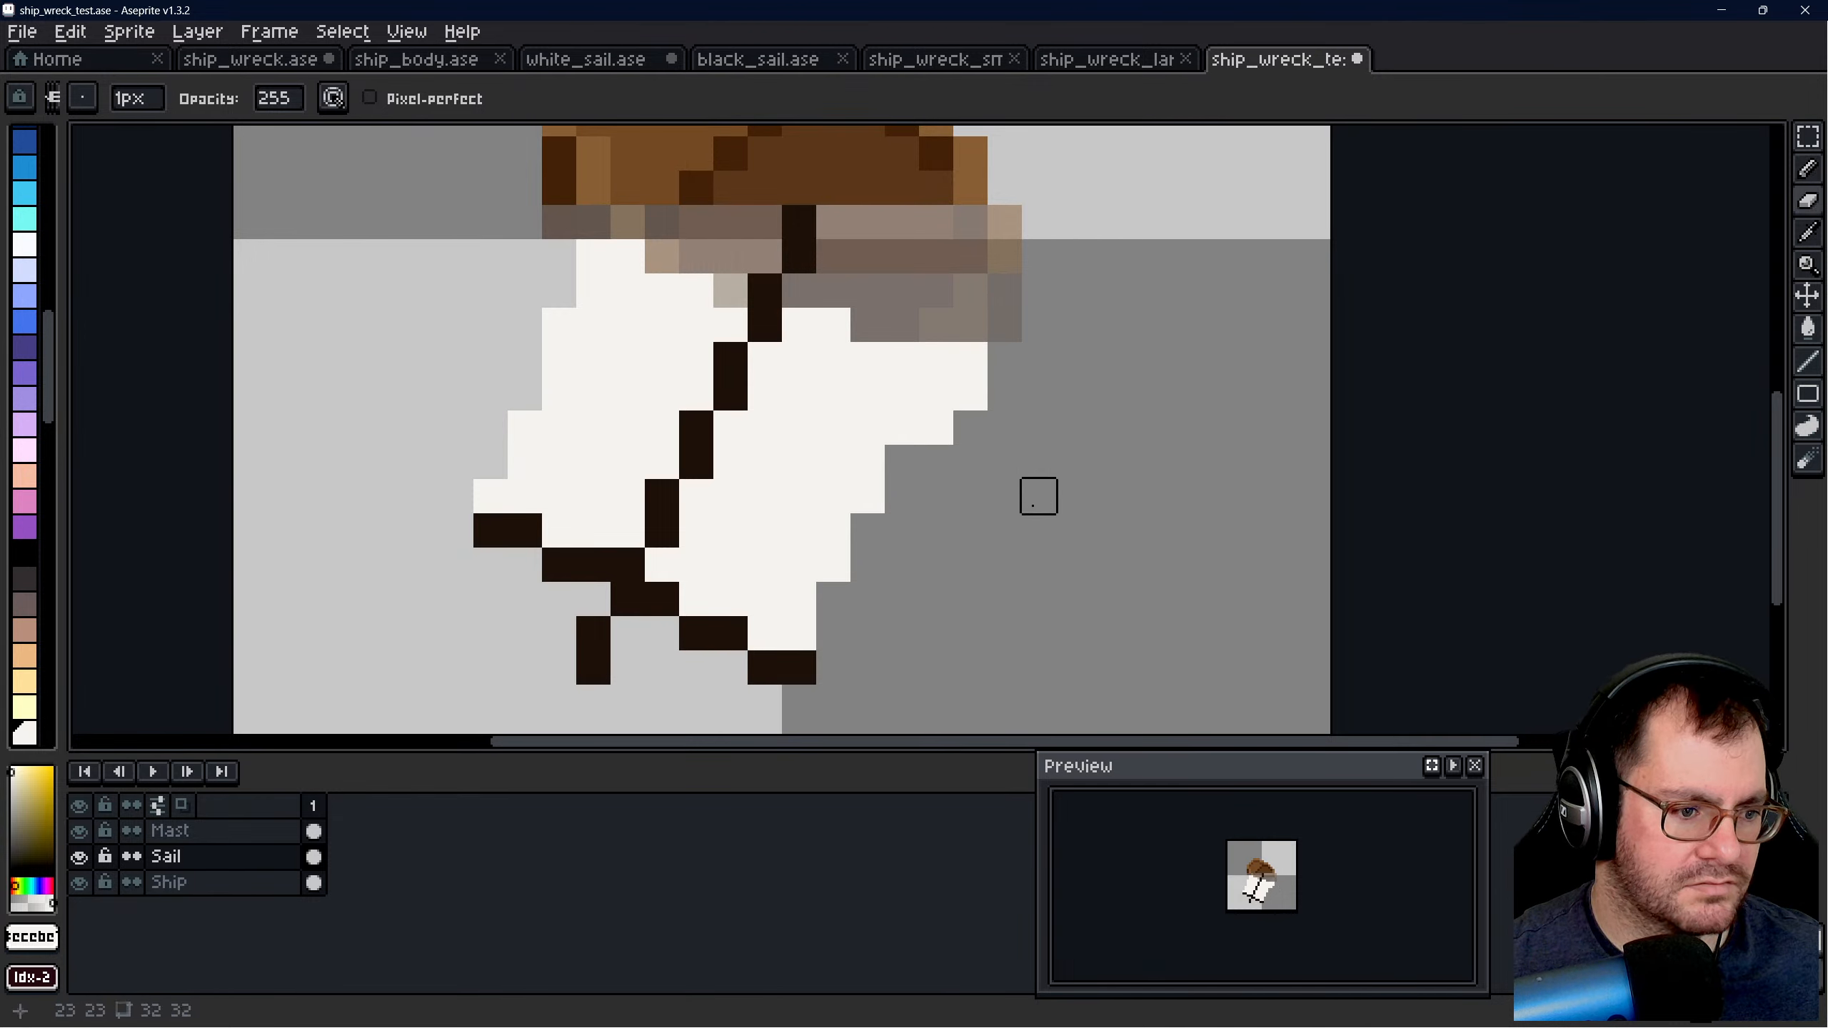
{"action": "left_click", "coordinate": [935, 427]}
- Undo the last pencil and eraser edits on the sail's right edge
{"action": "scroll", "coordinate": [1038, 495], "scroll_direction": "down", "scroll_amount": 6}
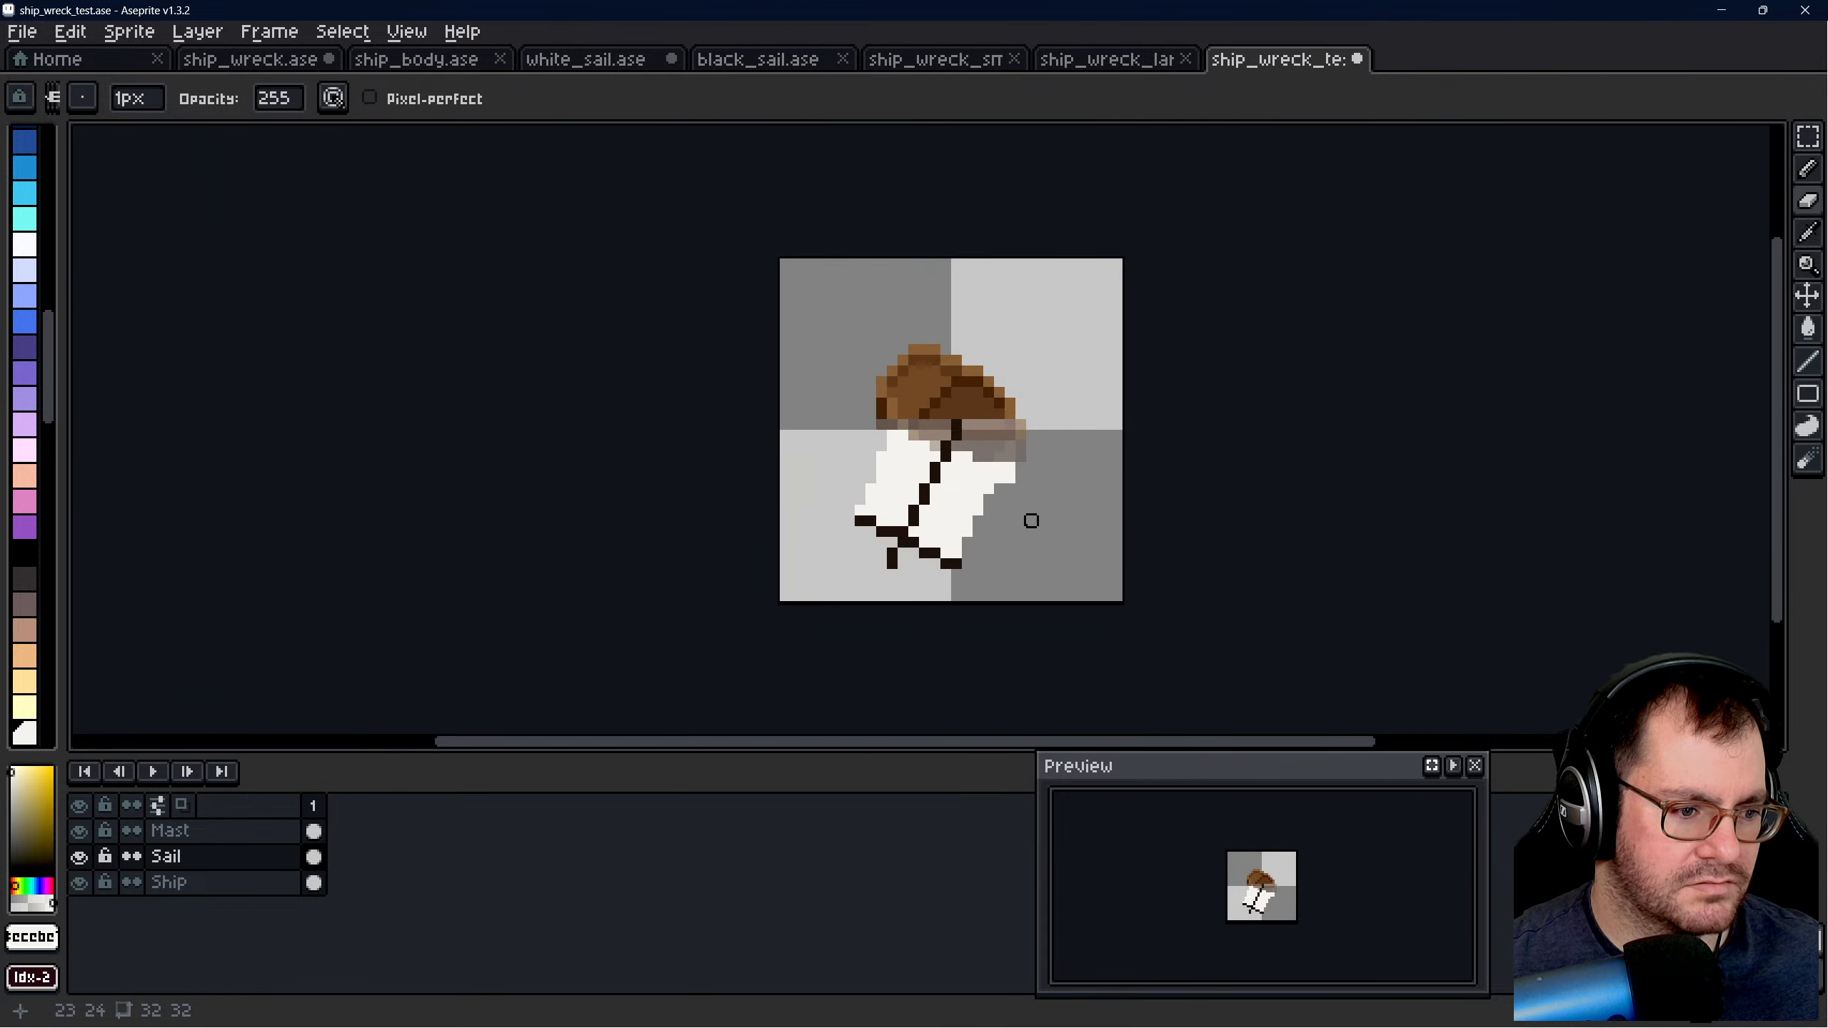
{"action": "scroll", "coordinate": [1036, 539], "scroll_direction": "up", "scroll_amount": 6}
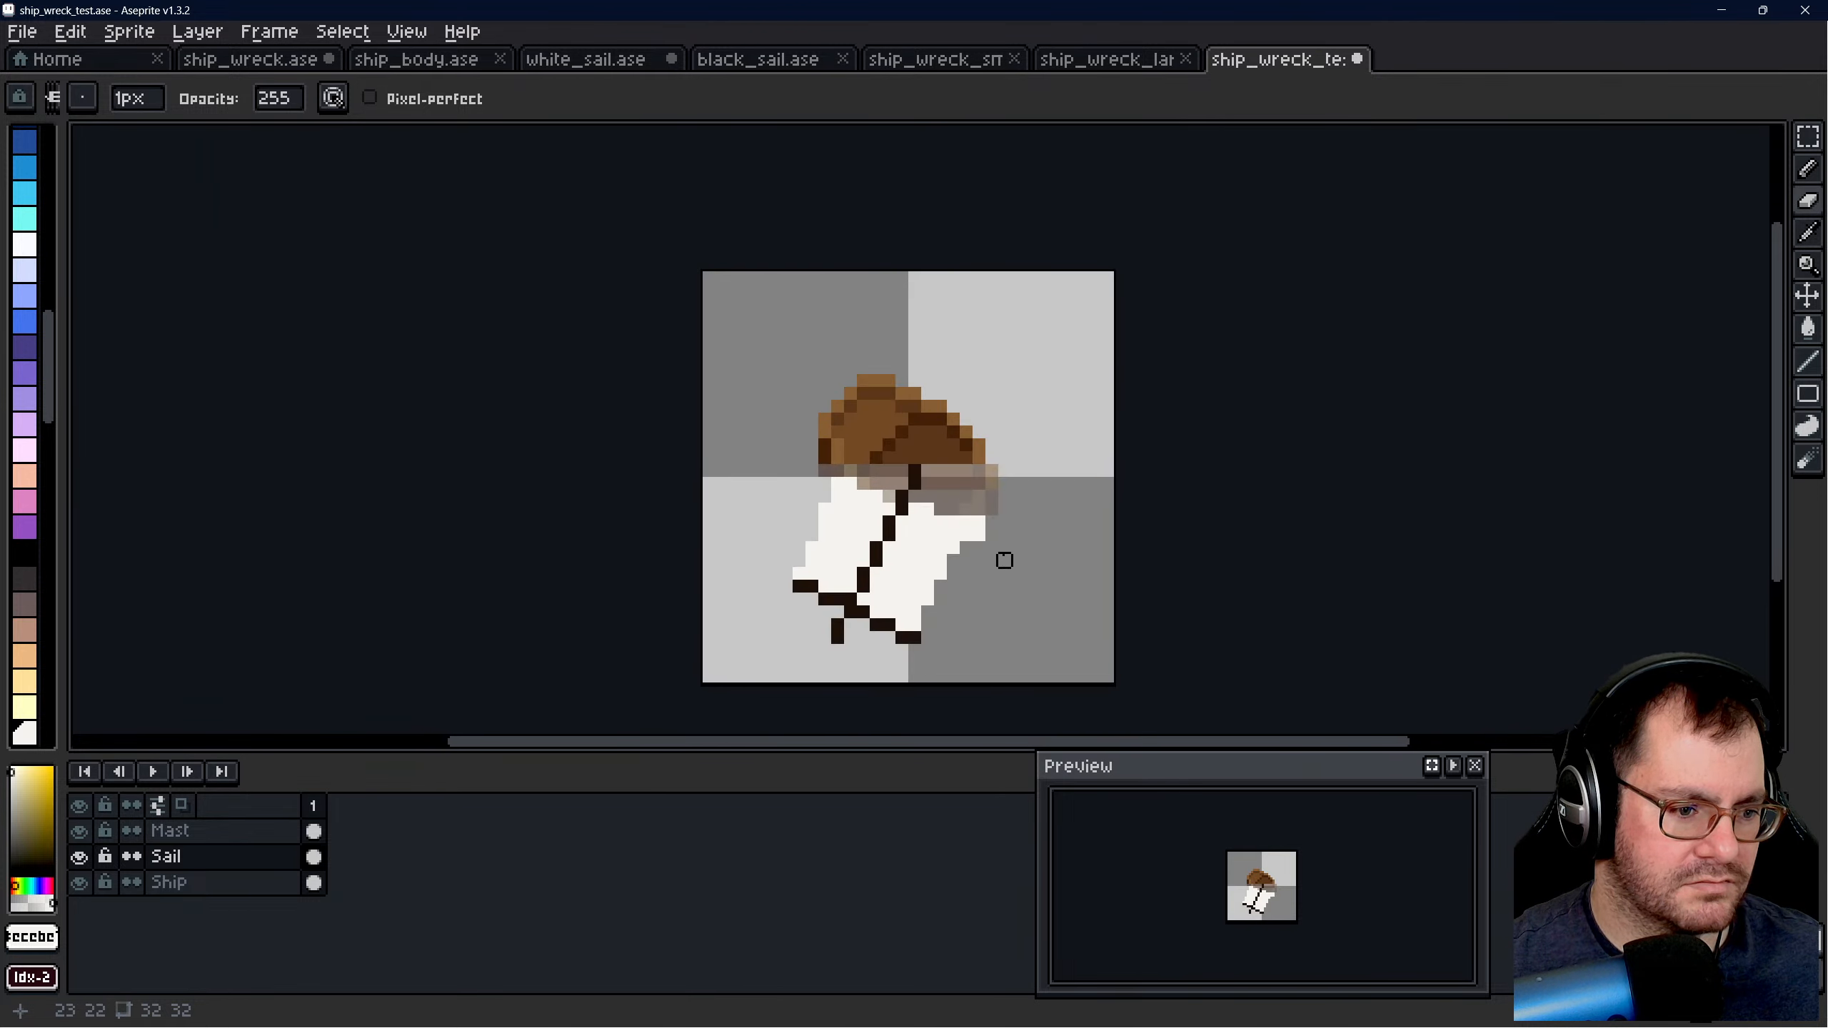
{"action": "key", "text": "v"}
{"action": "key", "text": "ctrl+z"}
{"action": "key", "text": "ctrl+z"}
{"action": "key", "text": "ctrl+z"}
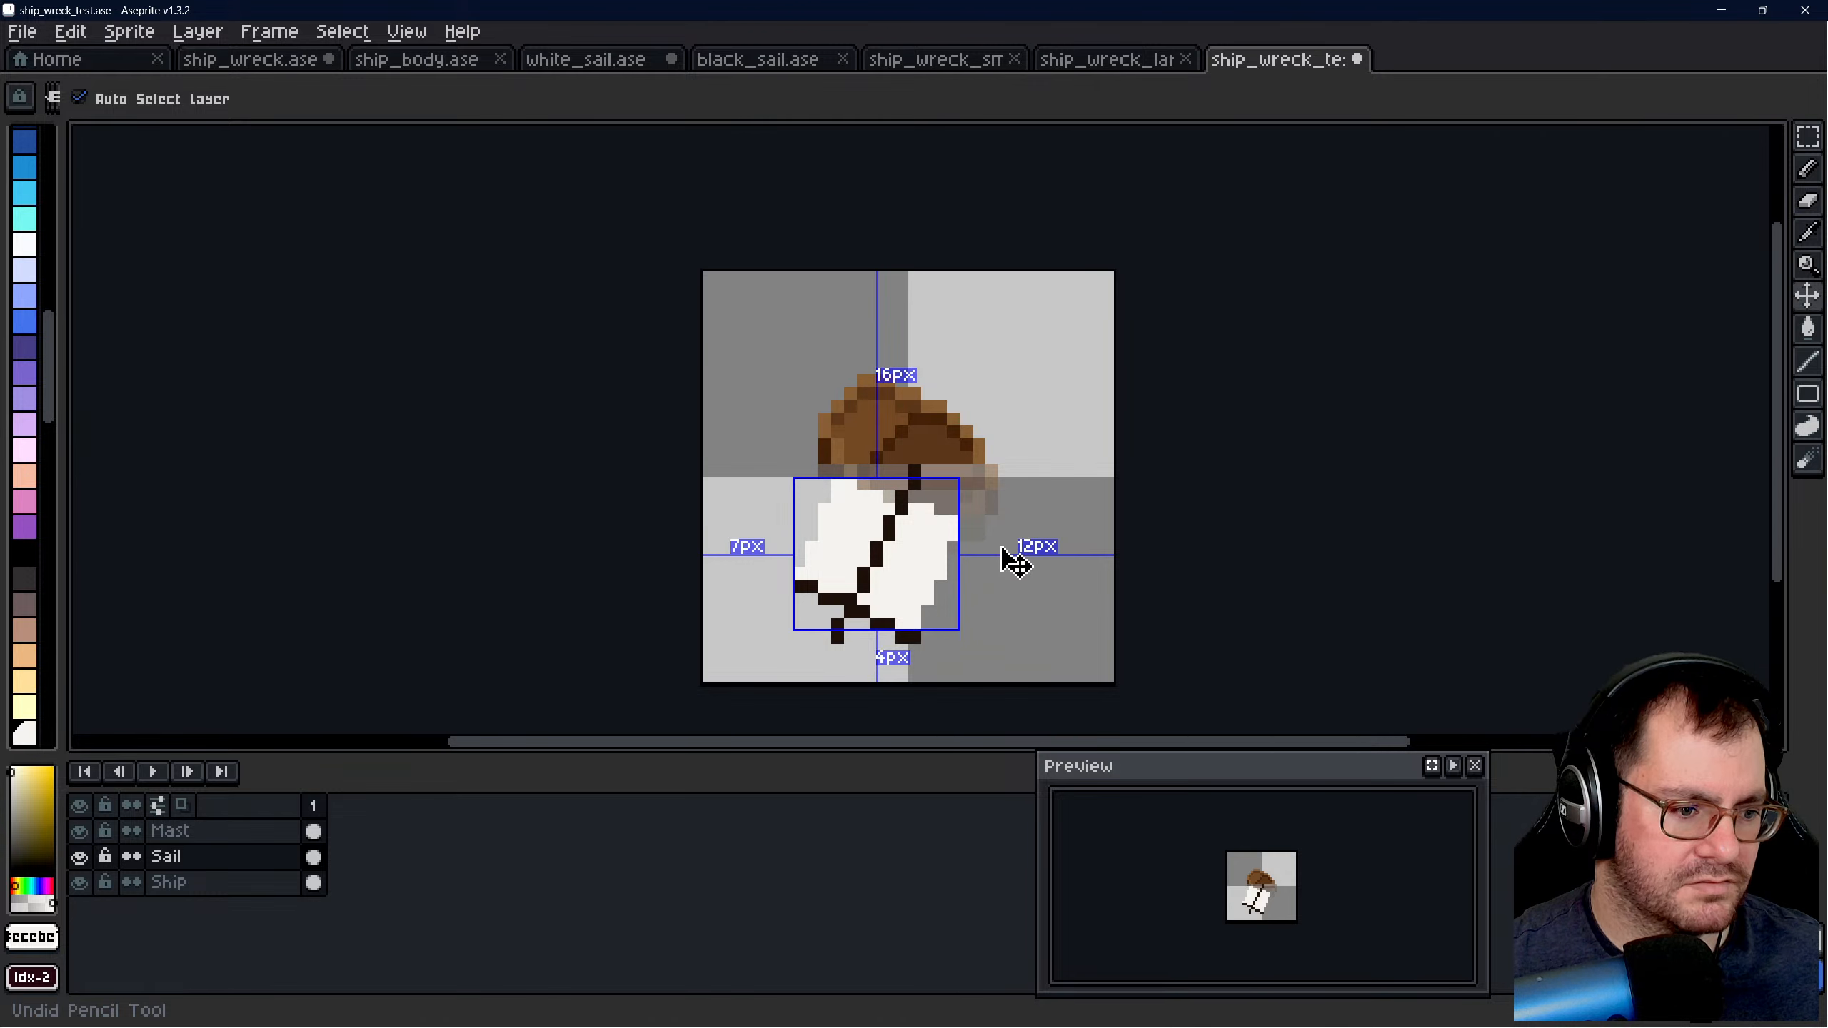
- Try erasing different one-pixel tears down the part of the sail left of the mast, undoing each attempt
{"action": "key", "text": "e"}
{"action": "scroll", "coordinate": [873, 523], "scroll_direction": "up", "scroll_amount": 2}
{"action": "scroll", "coordinate": [750, 343], "scroll_direction": "down", "scroll_amount": 1}
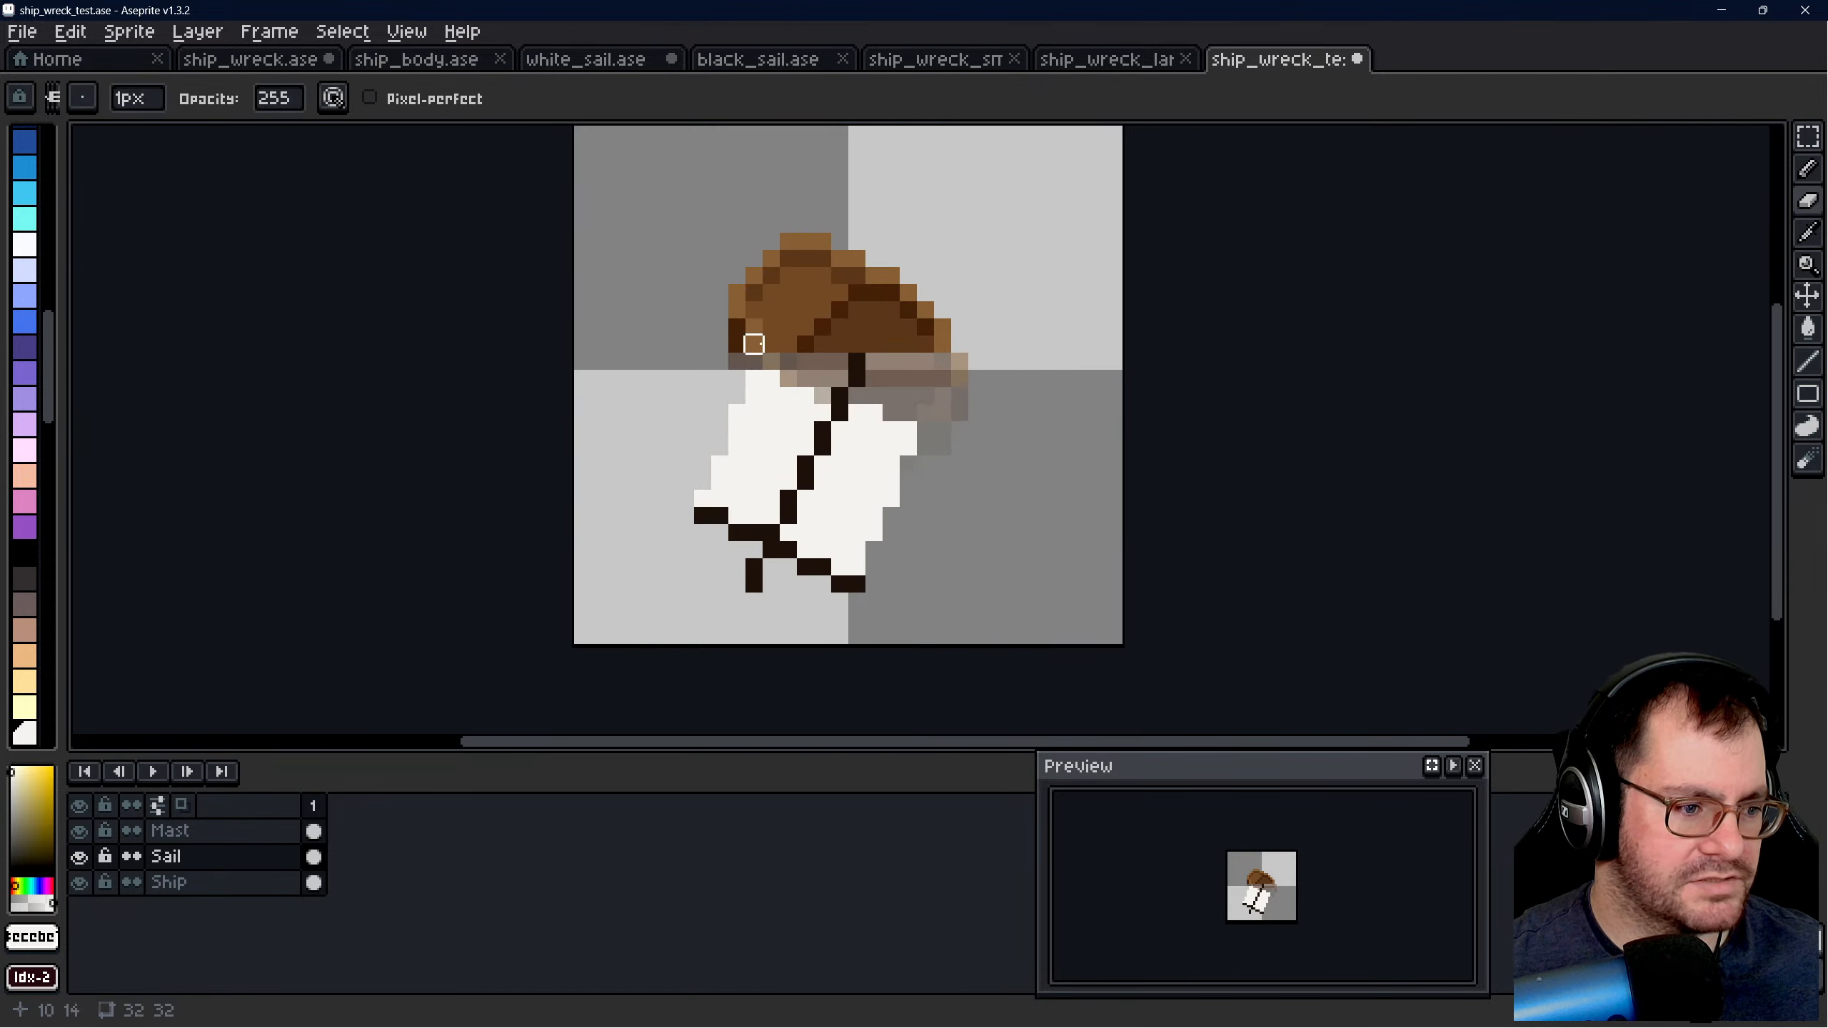
{"action": "scroll", "coordinate": [674, 363], "scroll_direction": "up", "scroll_amount": 1}
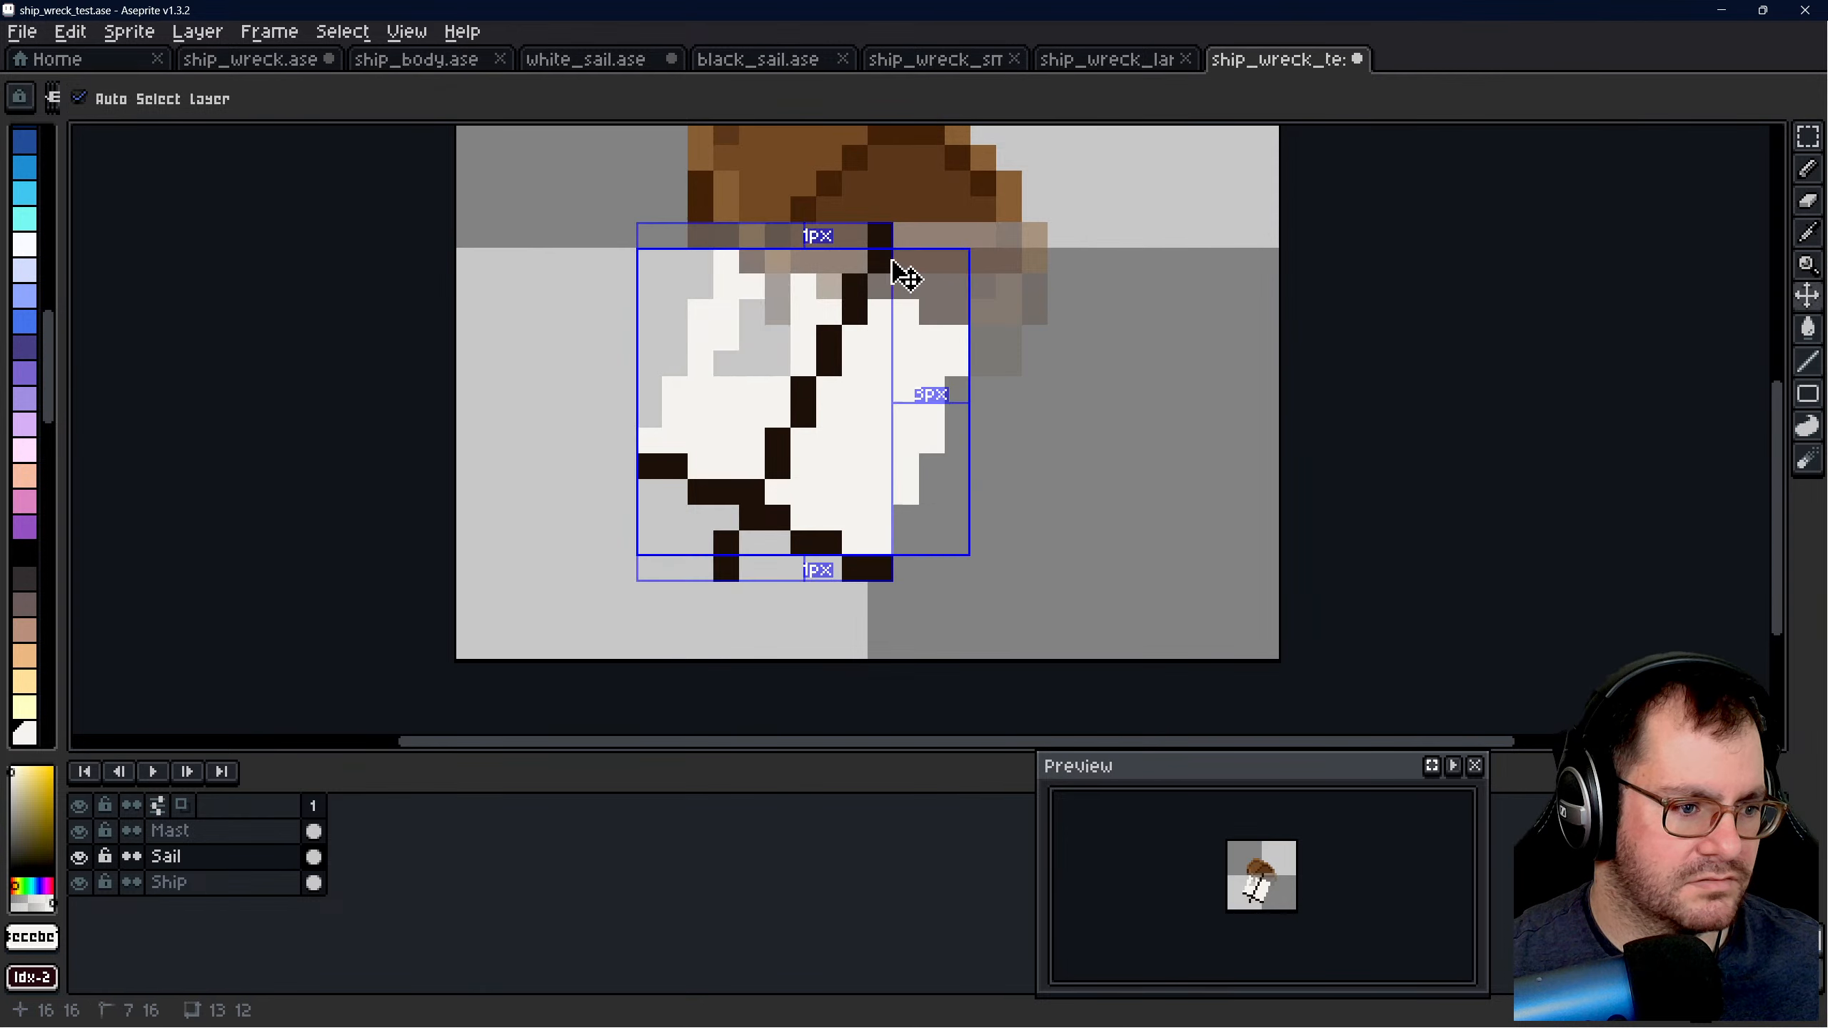
{"action": "mouse_move", "coordinate": [752, 261]}
{"action": "left_mouse_down"}
{"action": "mouse_move", "coordinate": [726, 362]}
{"action": "mouse_move", "coordinate": [751, 390]}
{"action": "left_mouse_up"}
{"action": "key", "text": "ctrl+z"}
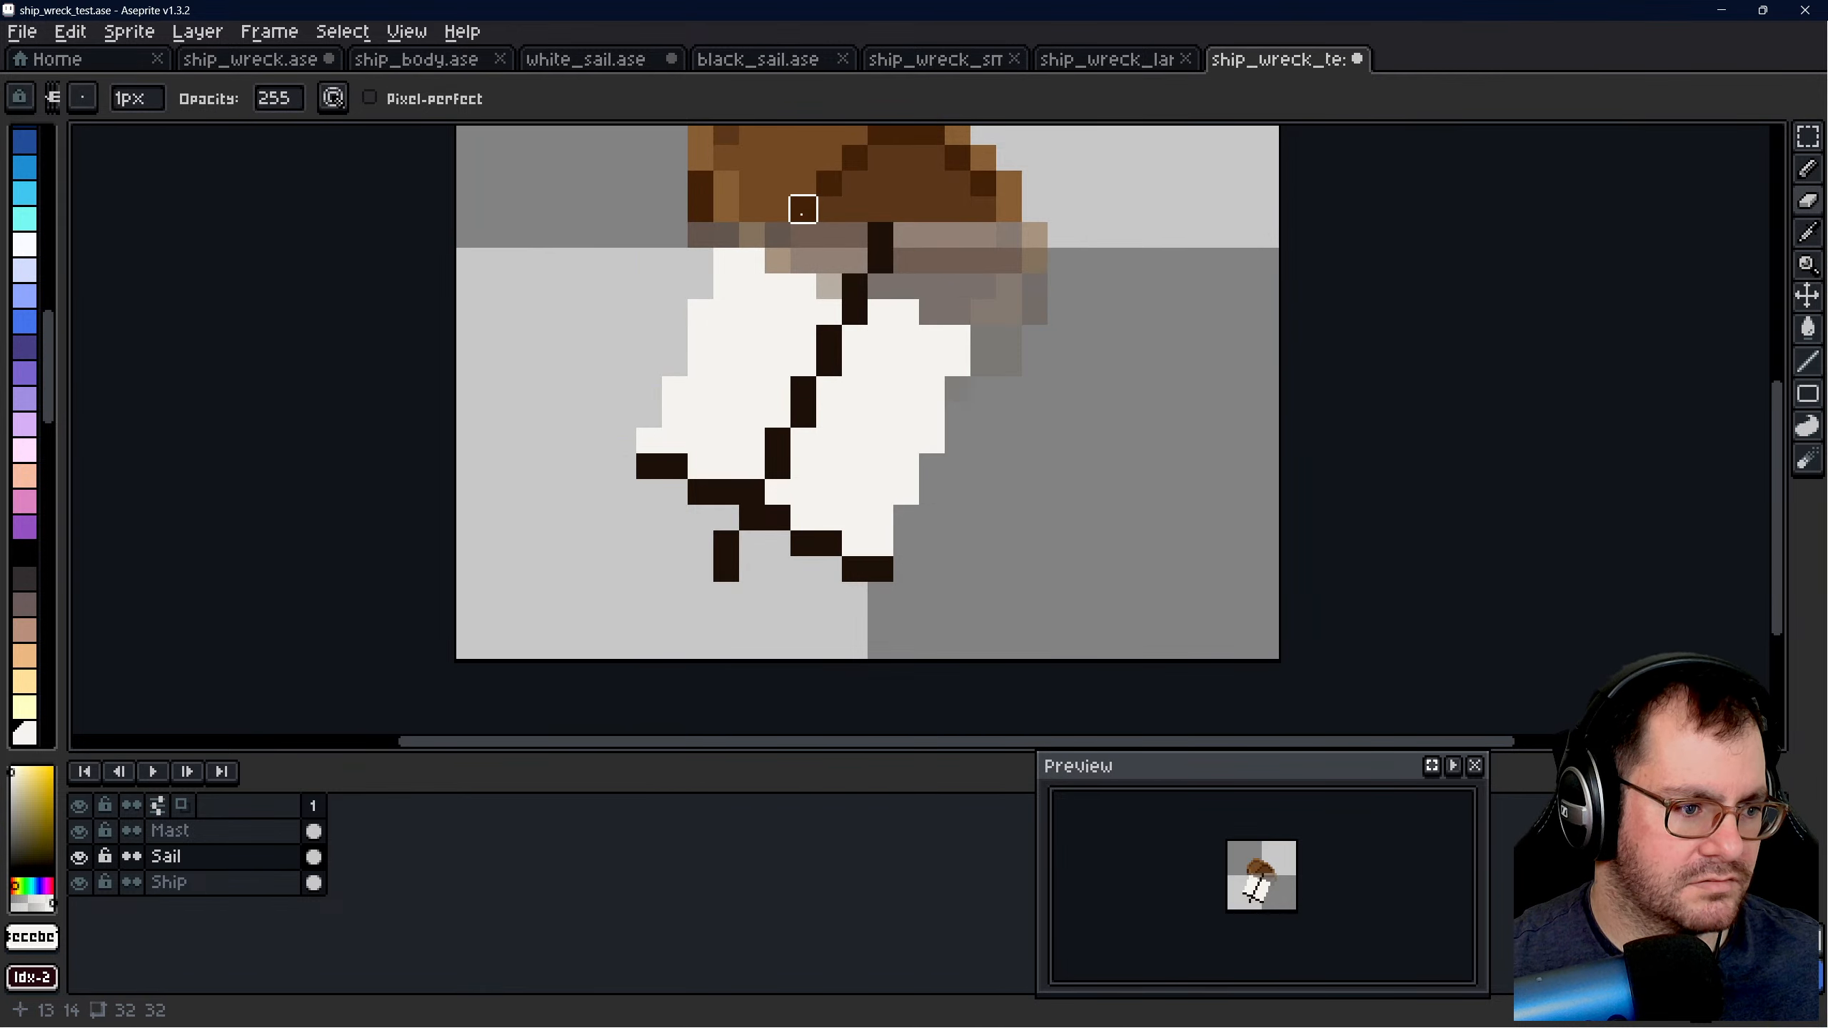
{"action": "mouse_move", "coordinate": [752, 260]}
{"action": "left_mouse_down"}
{"action": "mouse_move", "coordinate": [769, 313]}
{"action": "mouse_move", "coordinate": [751, 389]}
{"action": "left_mouse_up"}
{"action": "key", "text": "ctrl+z"}
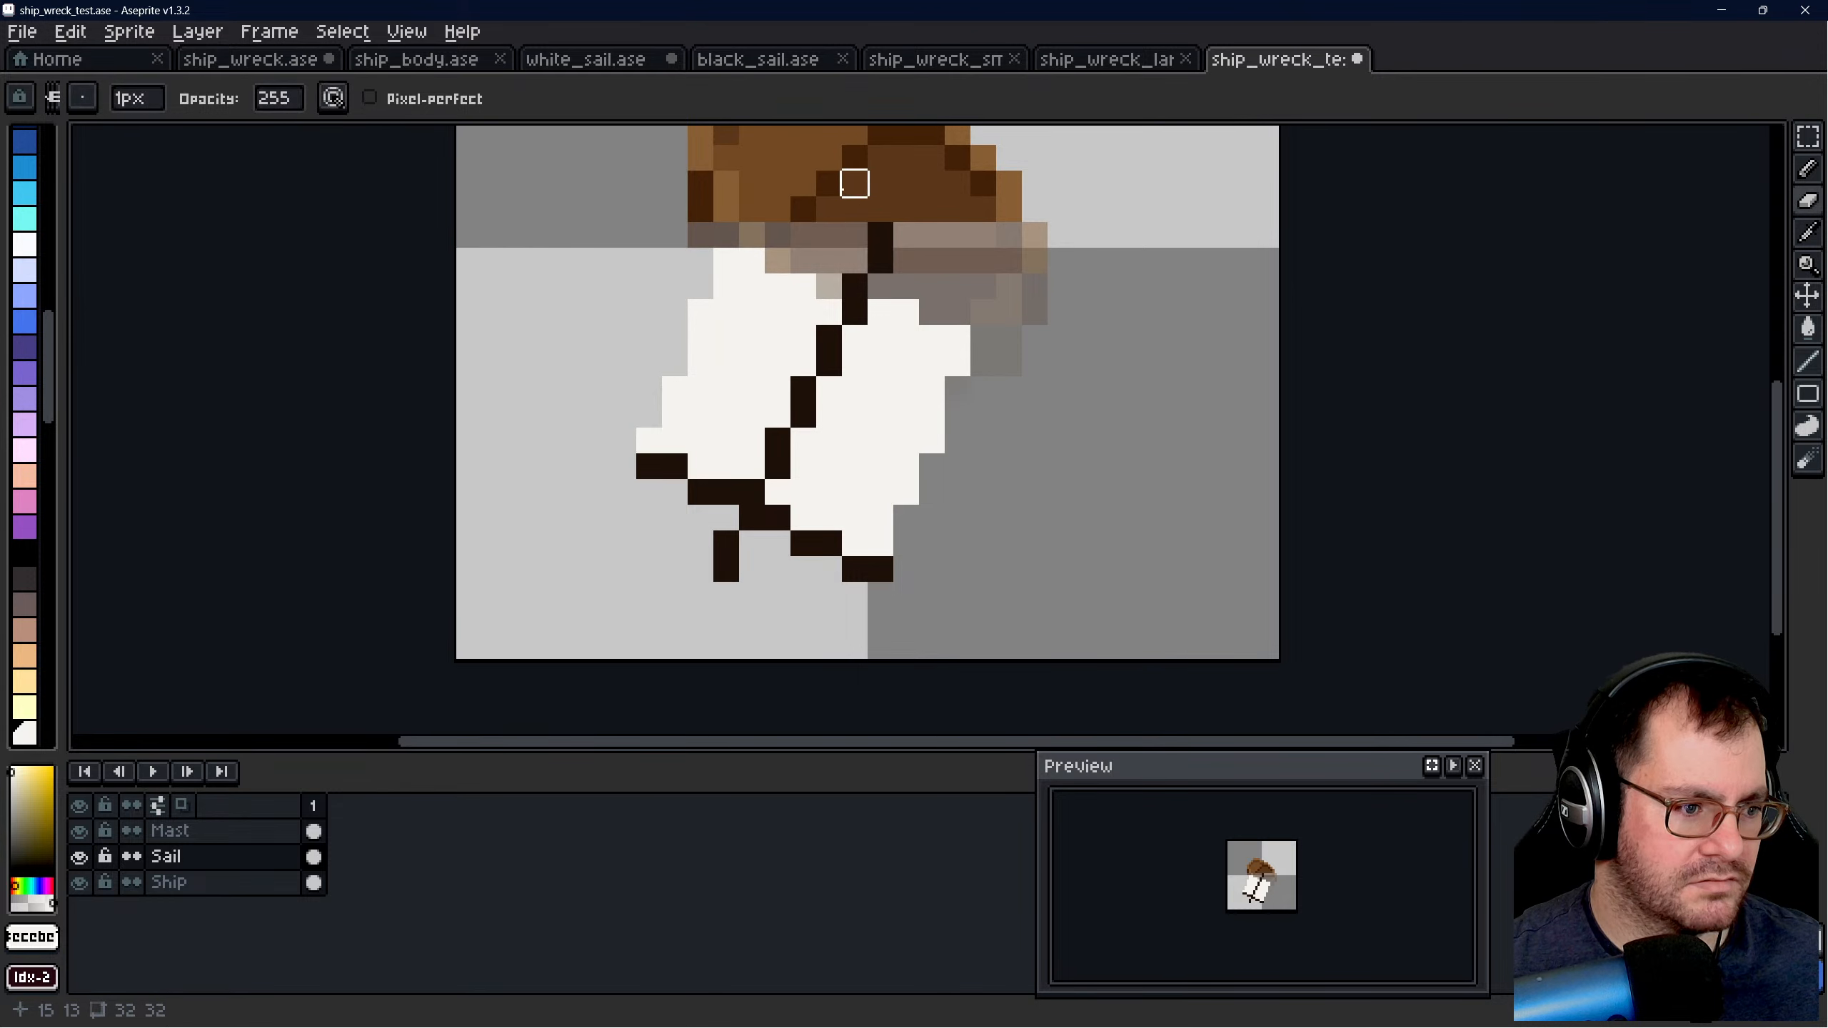
{"action": "mouse_move", "coordinate": [778, 261]}
{"action": "left_mouse_down"}
{"action": "mouse_move", "coordinate": [700, 338]}
{"action": "mouse_move", "coordinate": [701, 415]}
{"action": "left_mouse_up"}
{"action": "key", "text": "ctrl+z"}
{"action": "key", "text": "e"}
{"action": "left_click_drag", "start_coordinate": [779, 261], "coordinate": [725, 415]}
{"action": "key", "text": "ctrl+z"}
{"action": "mouse_move", "coordinate": [778, 284]}
{"action": "left_mouse_down"}
{"action": "mouse_move", "coordinate": [726, 384]}
{"action": "mouse_move", "coordinate": [778, 415]}
{"action": "left_mouse_up"}
{"action": "key", "text": "ctrl+z"}
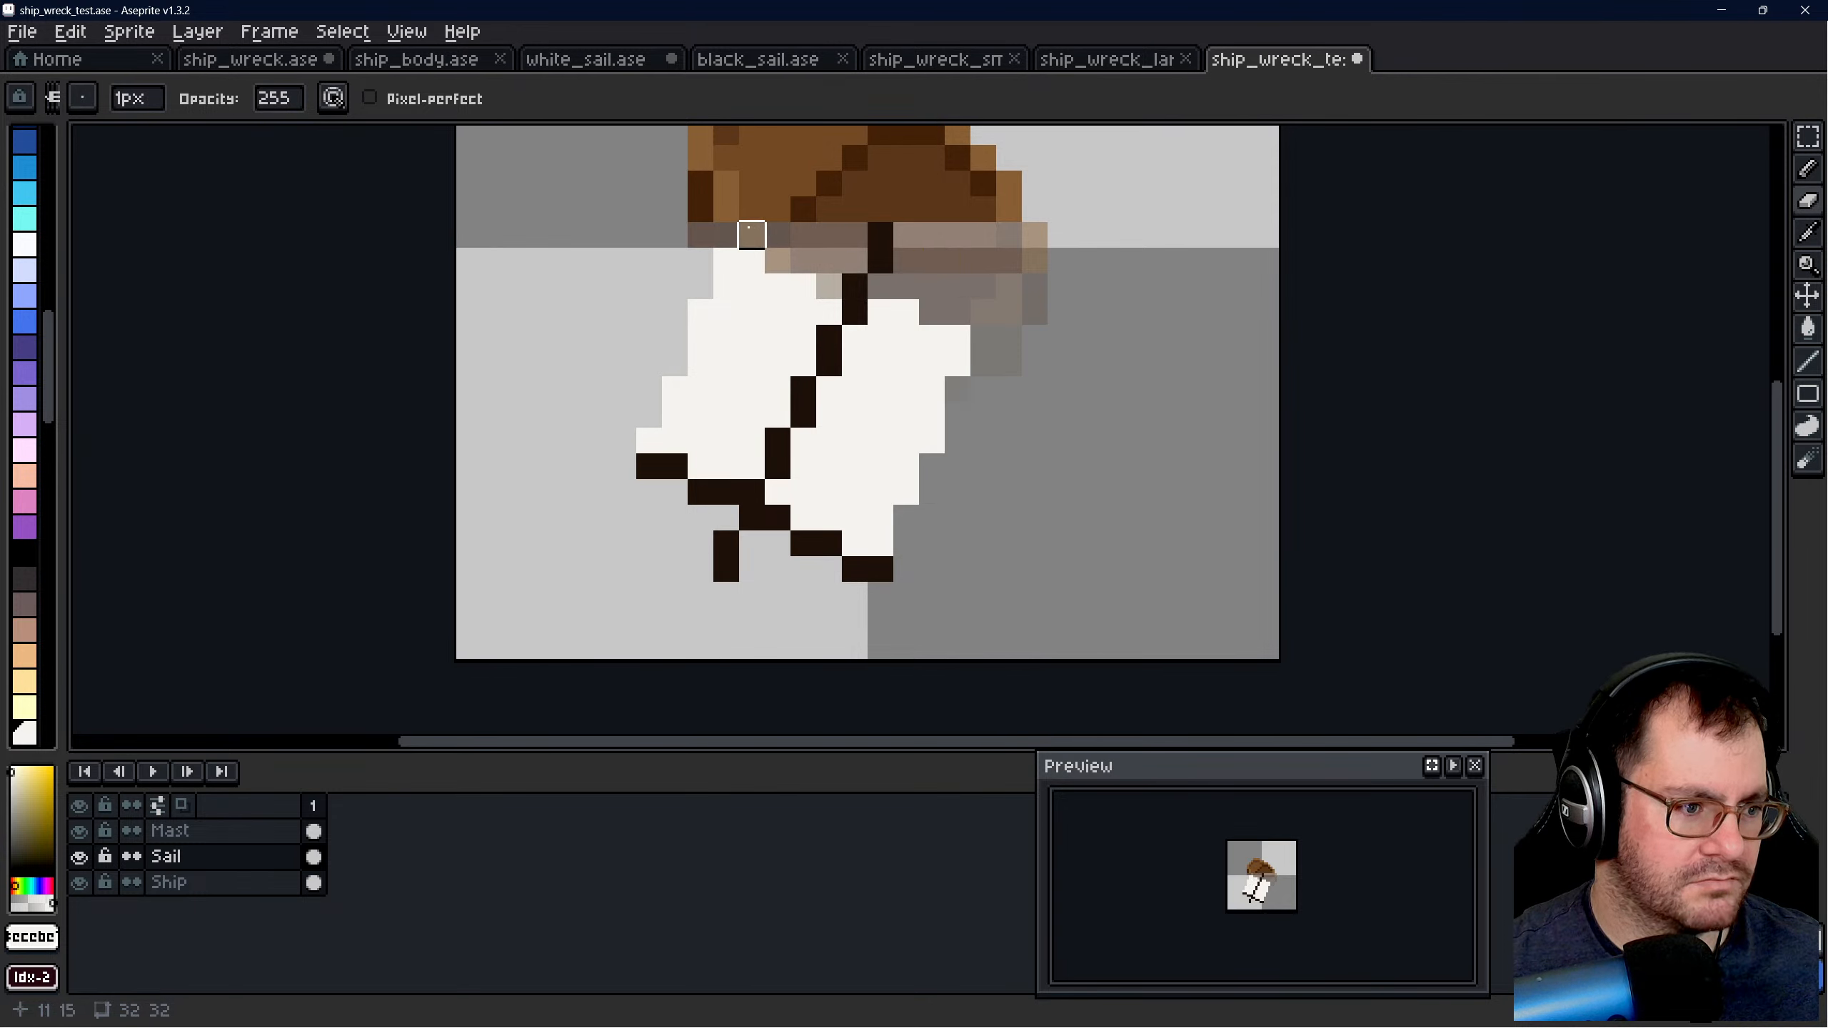
- Erase jagged tears into the sail's upper edge on both sides of the mast
{"action": "left_click_drag", "start_coordinate": [751, 234], "coordinate": [751, 286]}
{"action": "left_click_drag", "start_coordinate": [828, 234], "coordinate": [777, 337]}
{"action": "left_click_drag", "start_coordinate": [906, 286], "coordinate": [880, 364]}
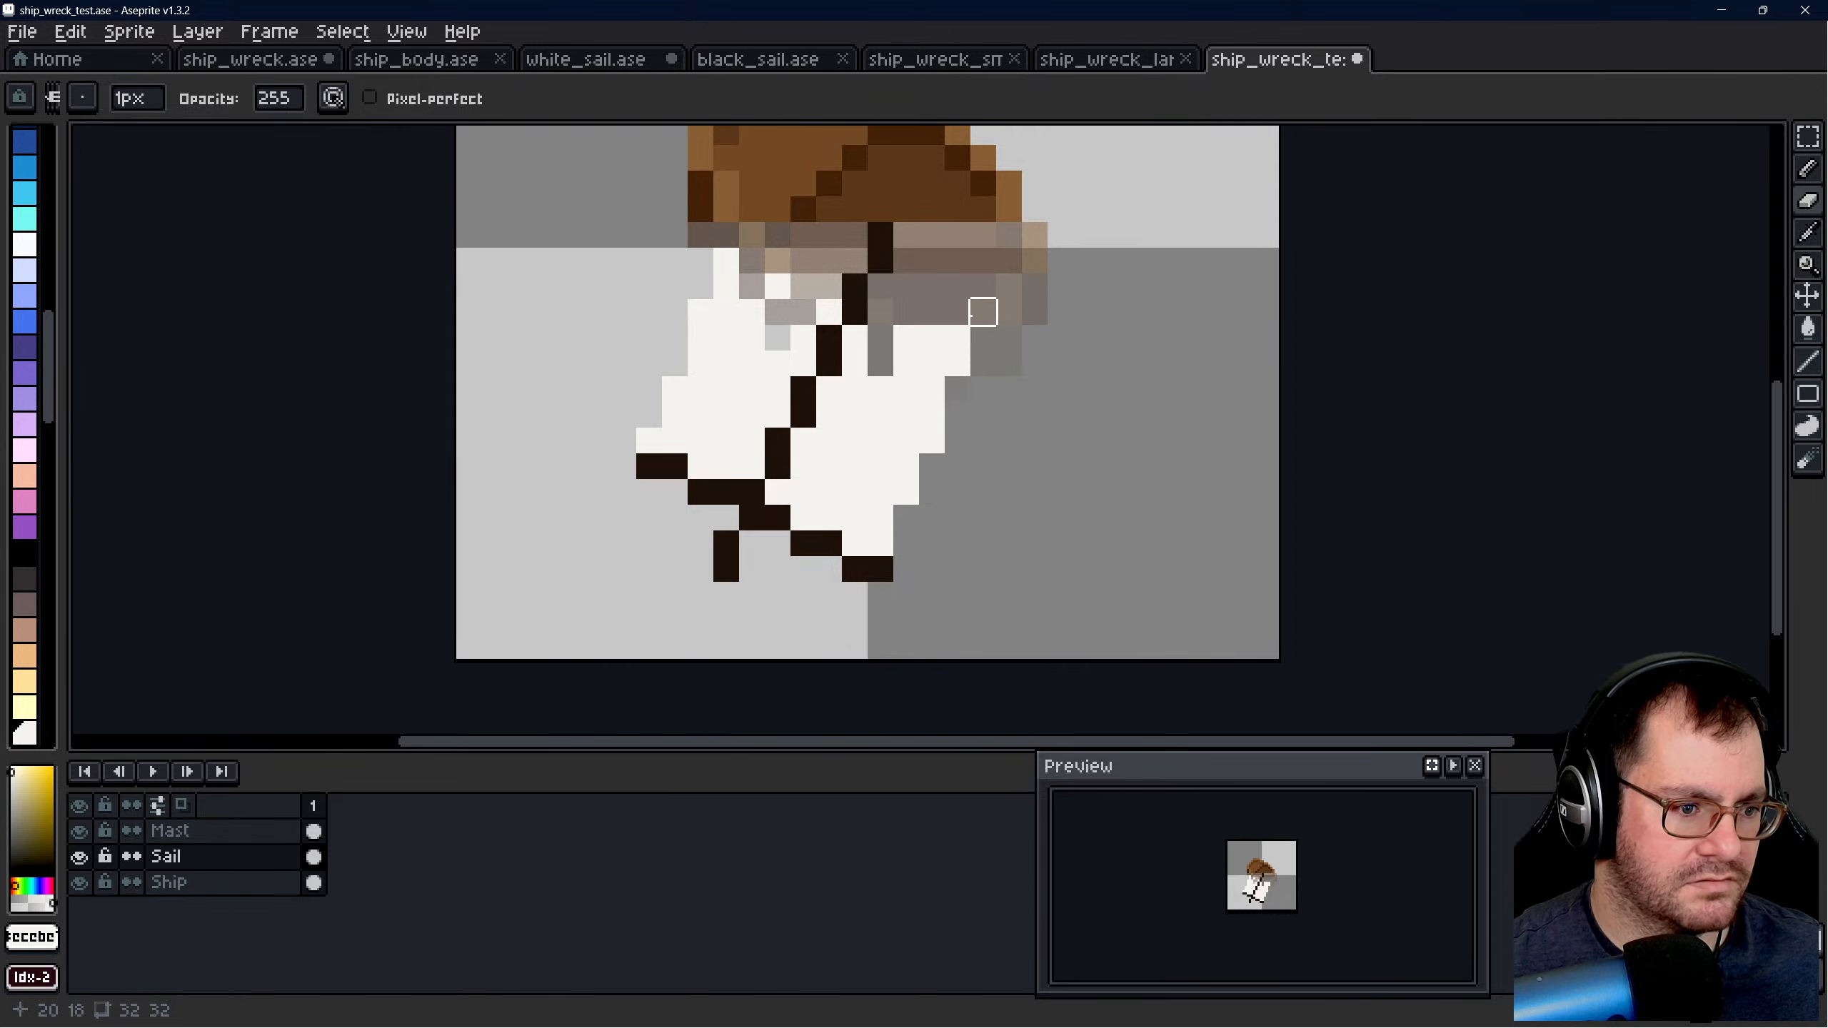
{"action": "mouse_move", "coordinate": [983, 312]}
{"action": "left_mouse_down"}
{"action": "mouse_move", "coordinate": [906, 363]}
{"action": "mouse_move", "coordinate": [880, 415]}
{"action": "left_mouse_up"}
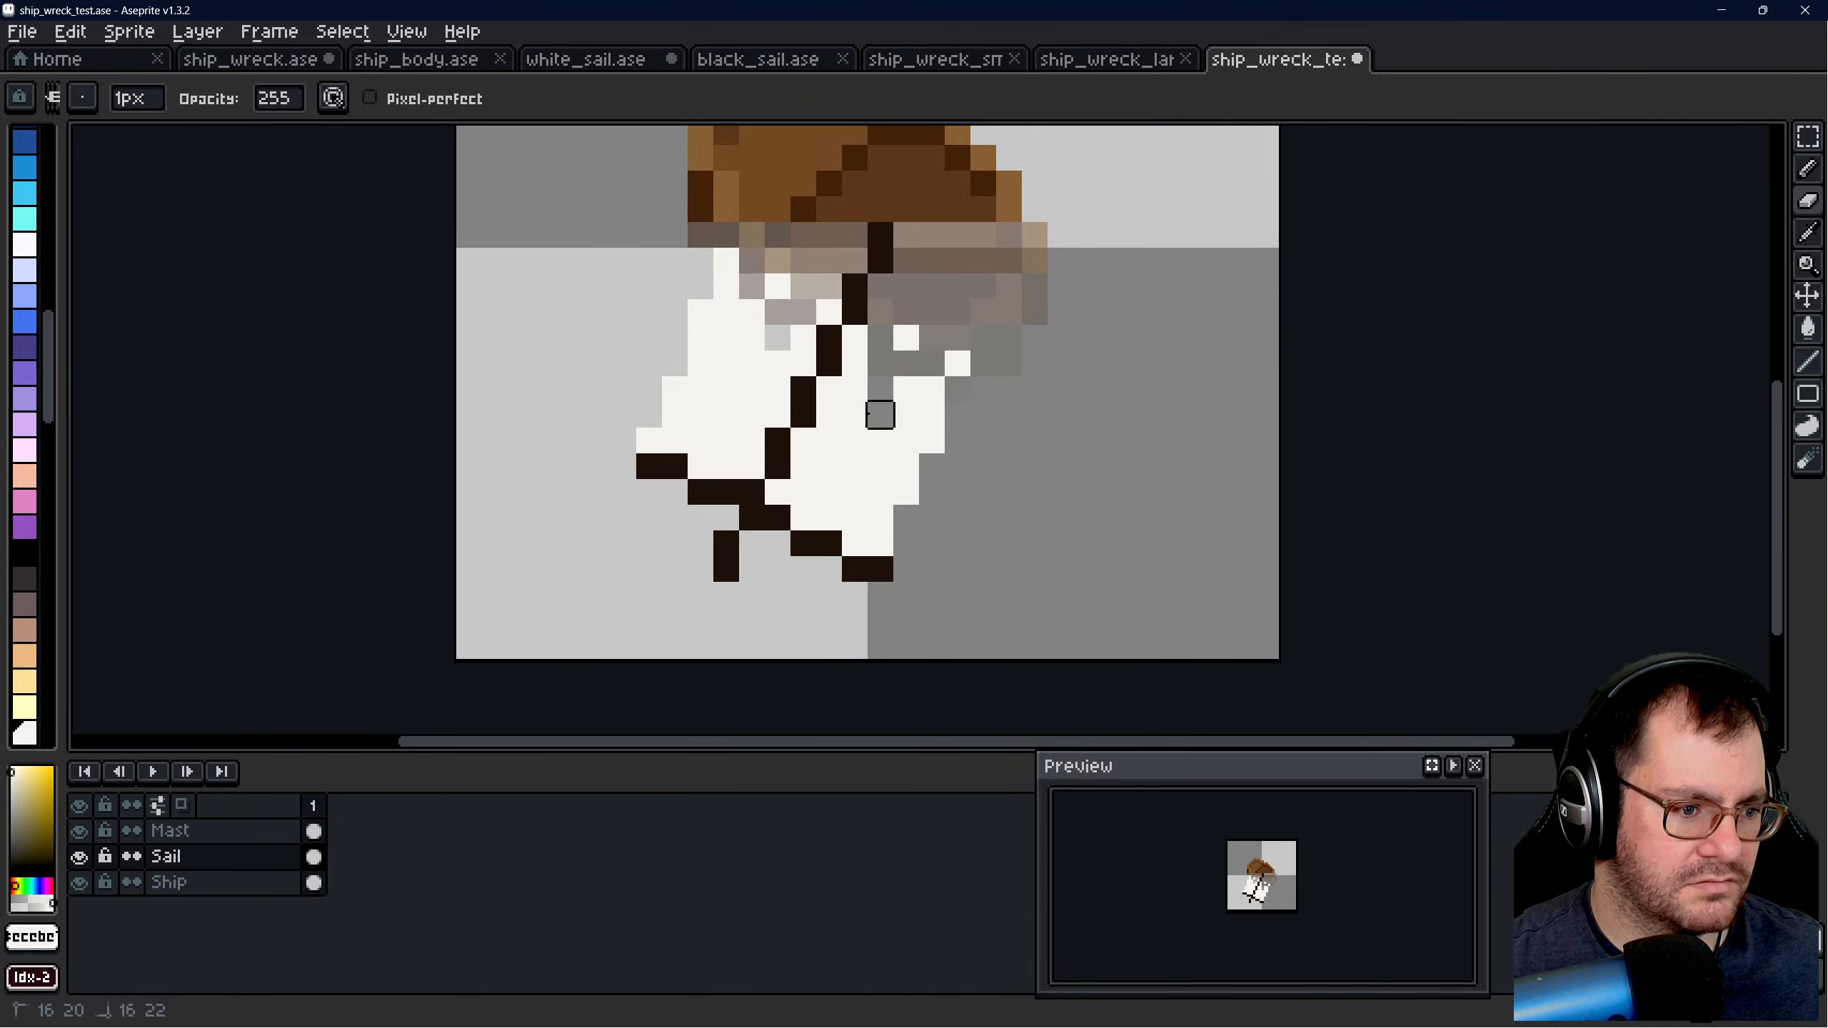
- Undo the tears and the earlier edge edits to restore the sail's pasted shape
{"action": "scroll", "coordinate": [829, 390], "scroll_direction": "down", "scroll_amount": 5}
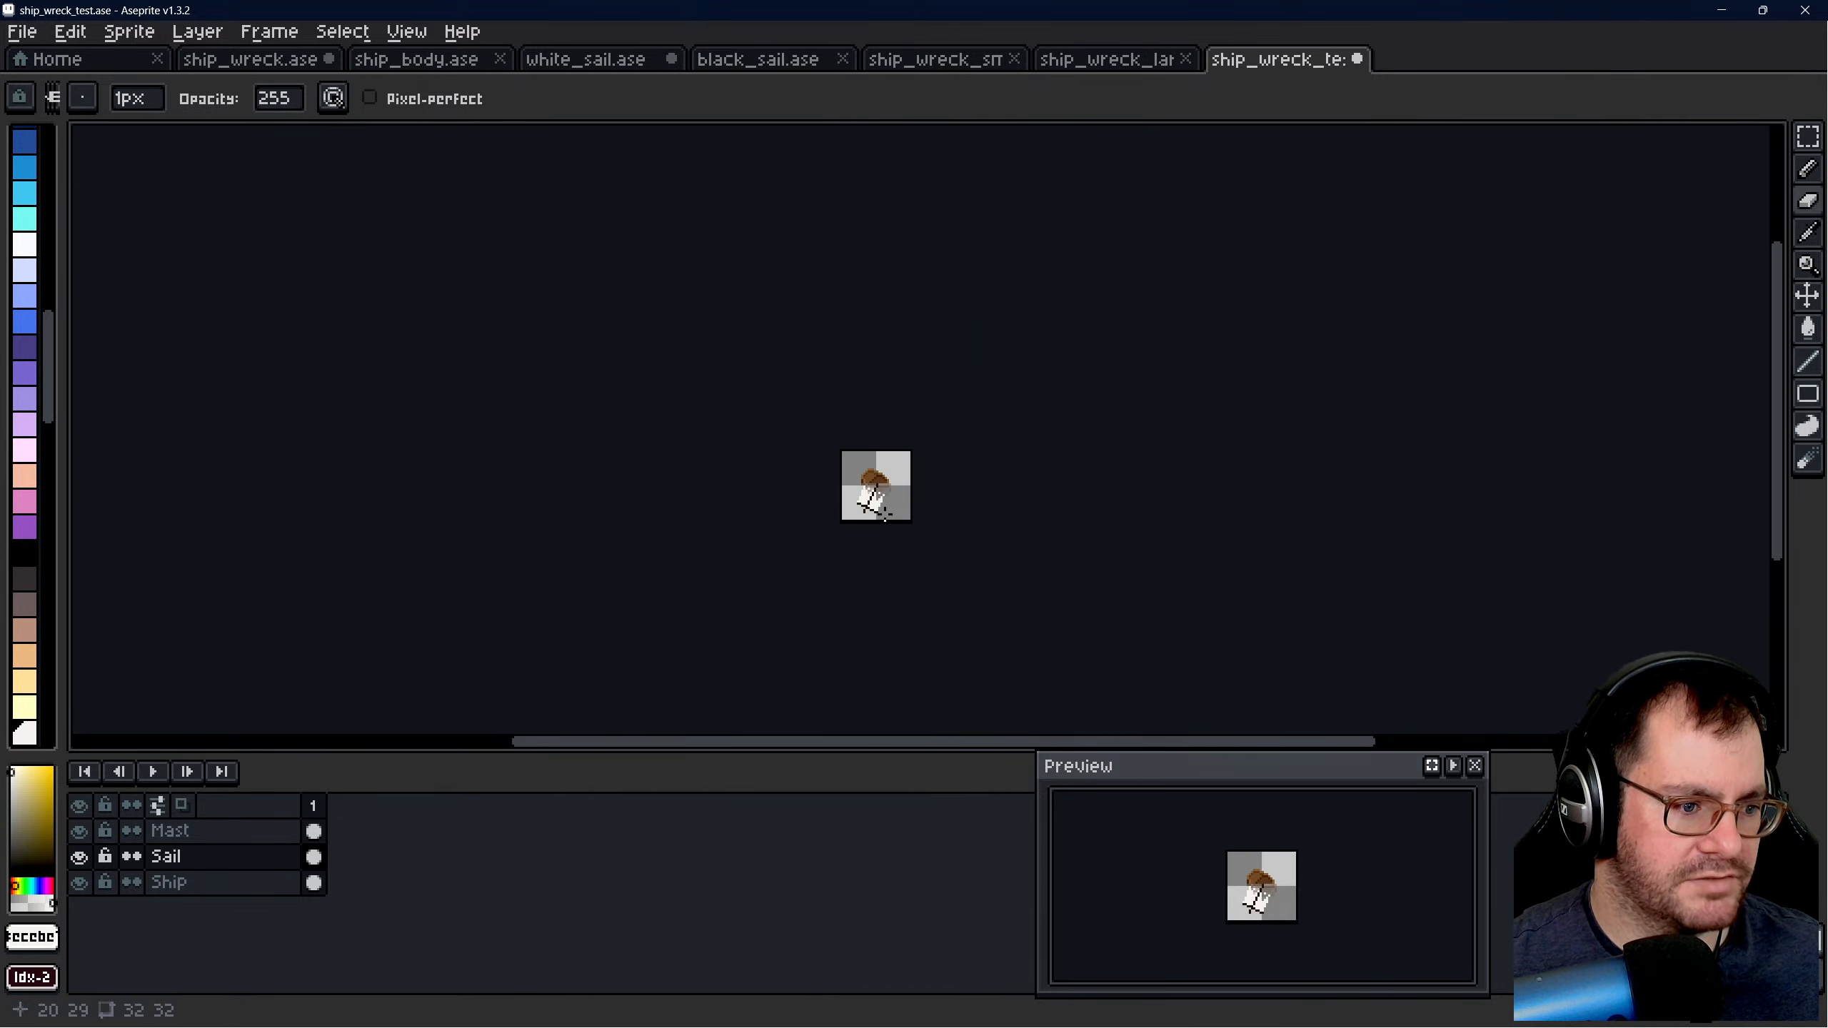
{"action": "key", "text": "ctrl"}
{"action": "scroll", "coordinate": [889, 522], "scroll_direction": "up", "scroll_amount": 4}
{"action": "key", "text": "ctrl+z"}
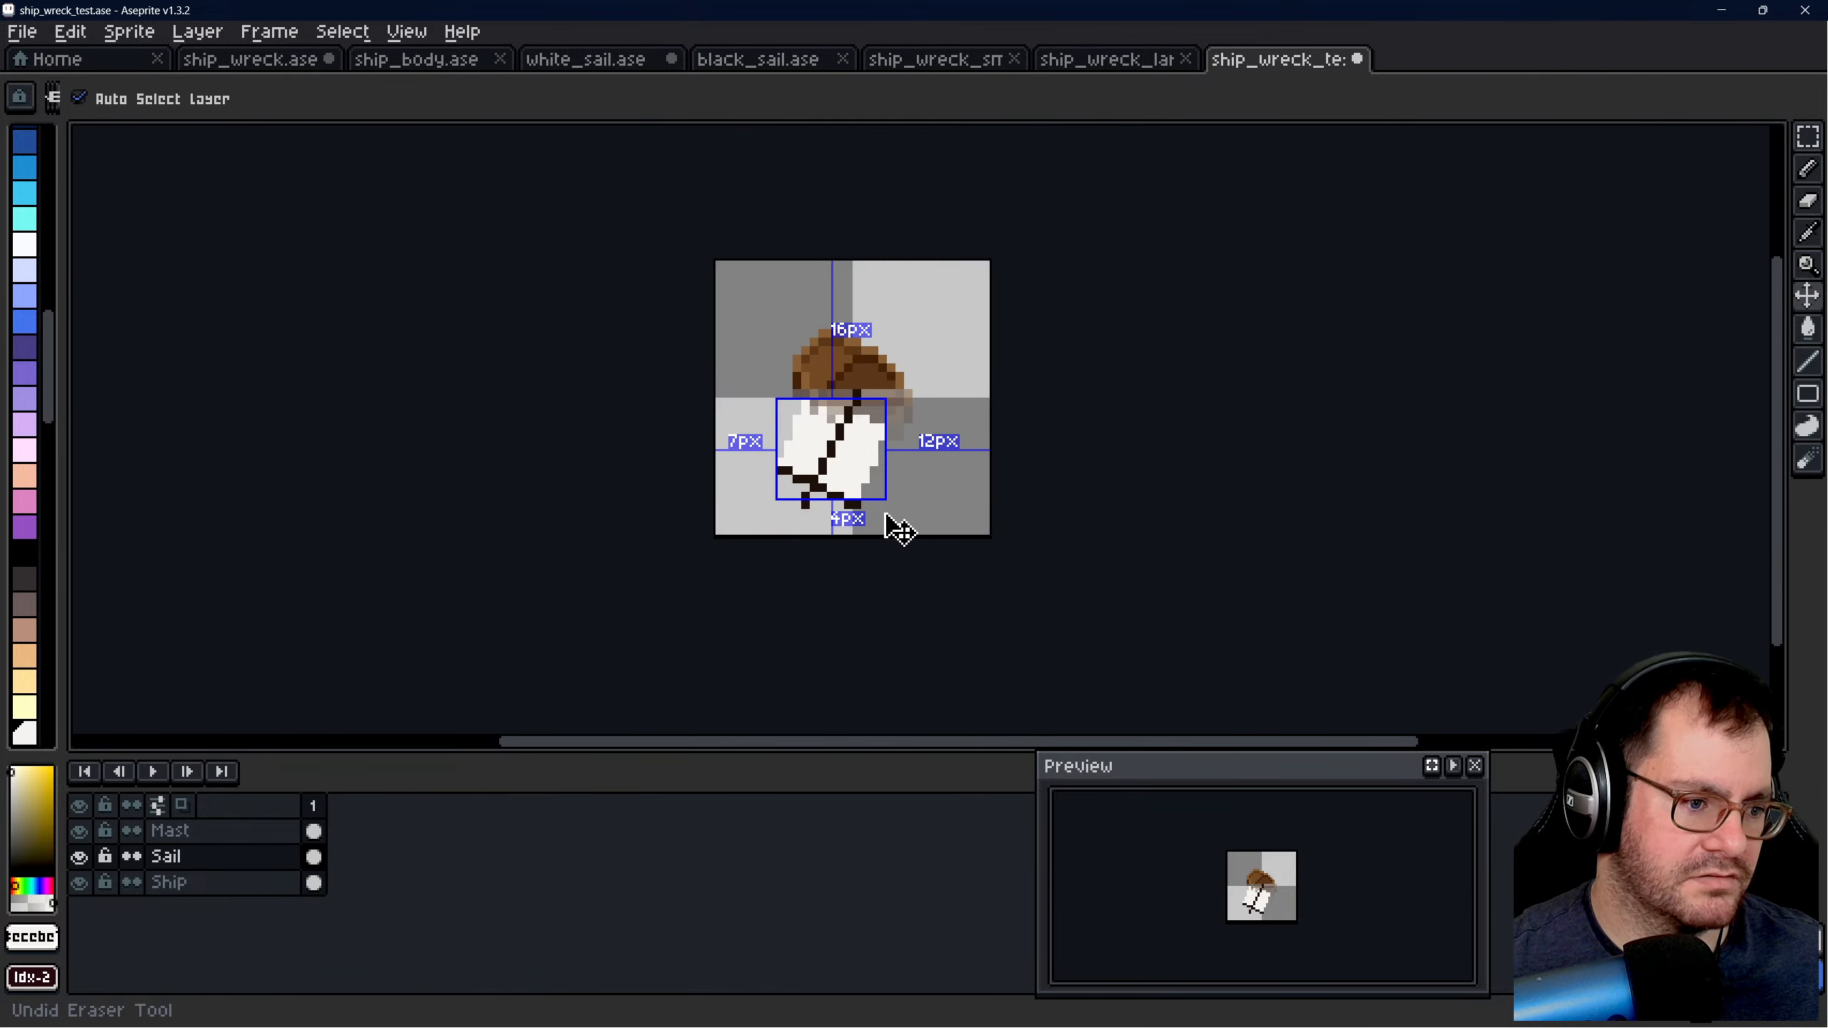
{"action": "scroll", "coordinate": [871, 498], "scroll_direction": "down", "scroll_amount": 5}
{"action": "scroll", "coordinate": [885, 496], "scroll_direction": "up", "scroll_amount": 6}
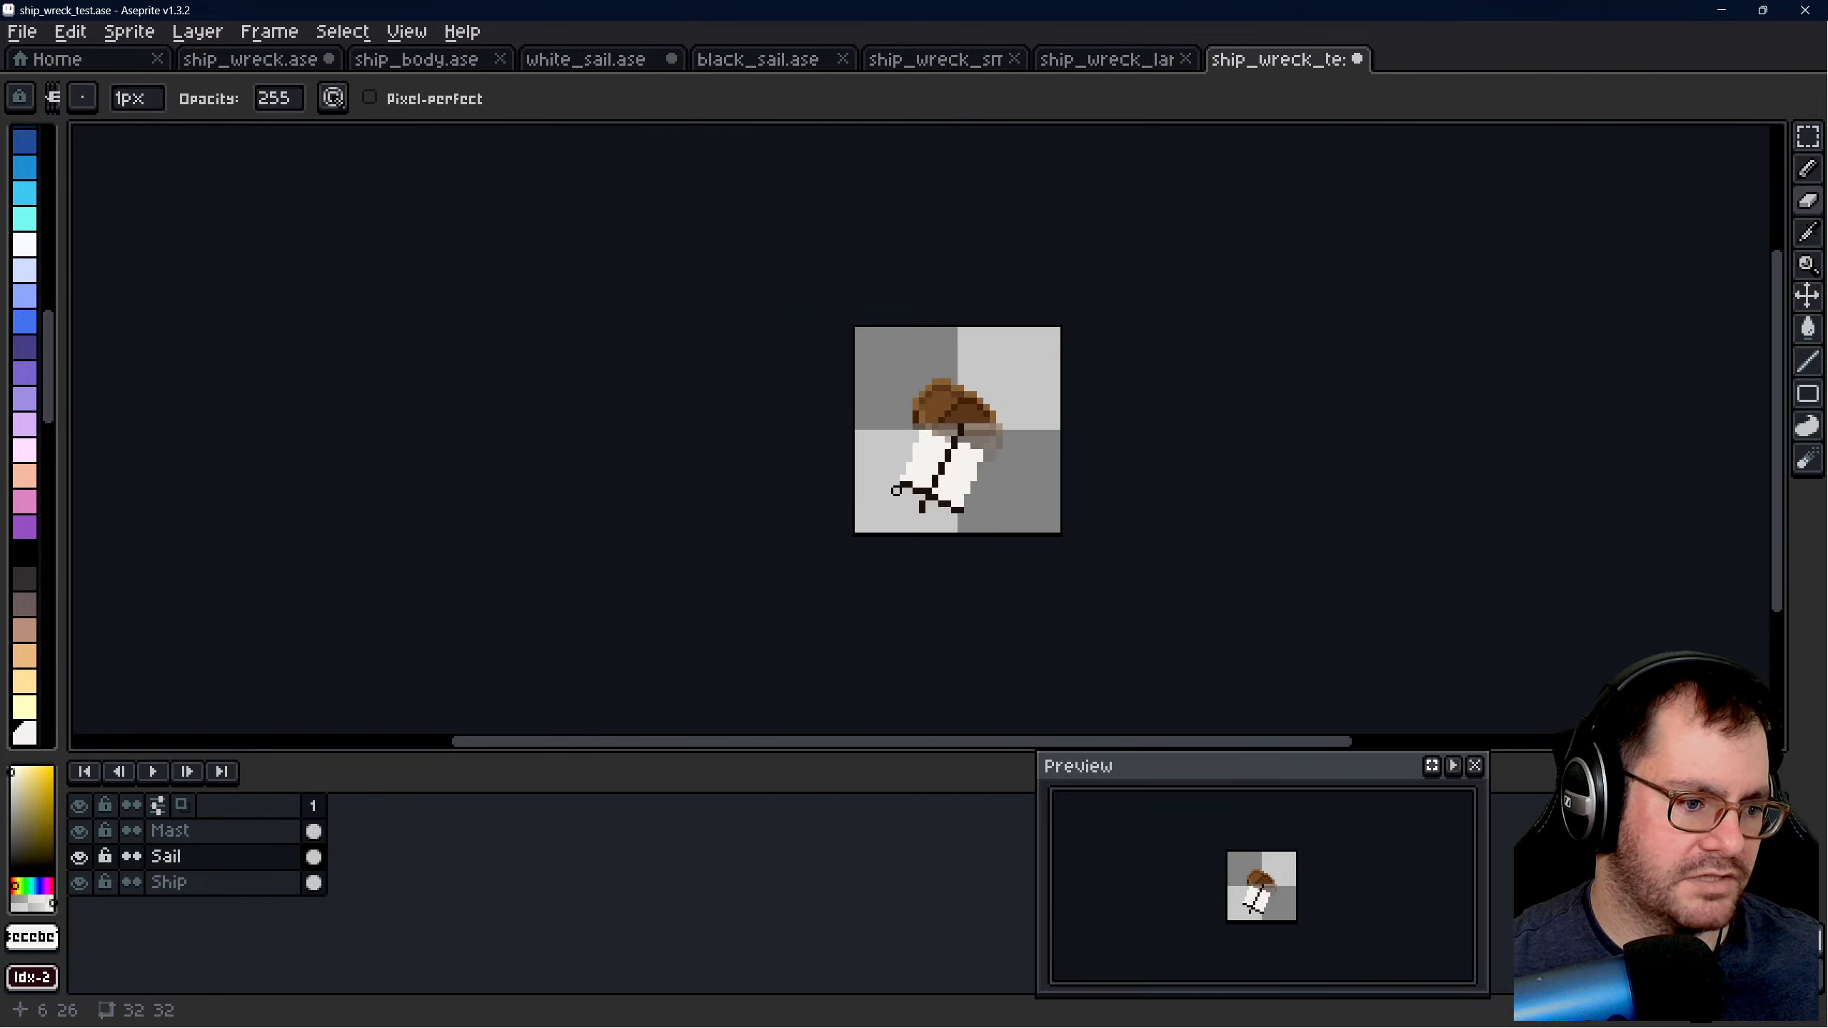
{"action": "key", "text": "ctrl"}
{"action": "key", "text": "ctrl+z"}
{"action": "key", "text": "ctrl+z"}
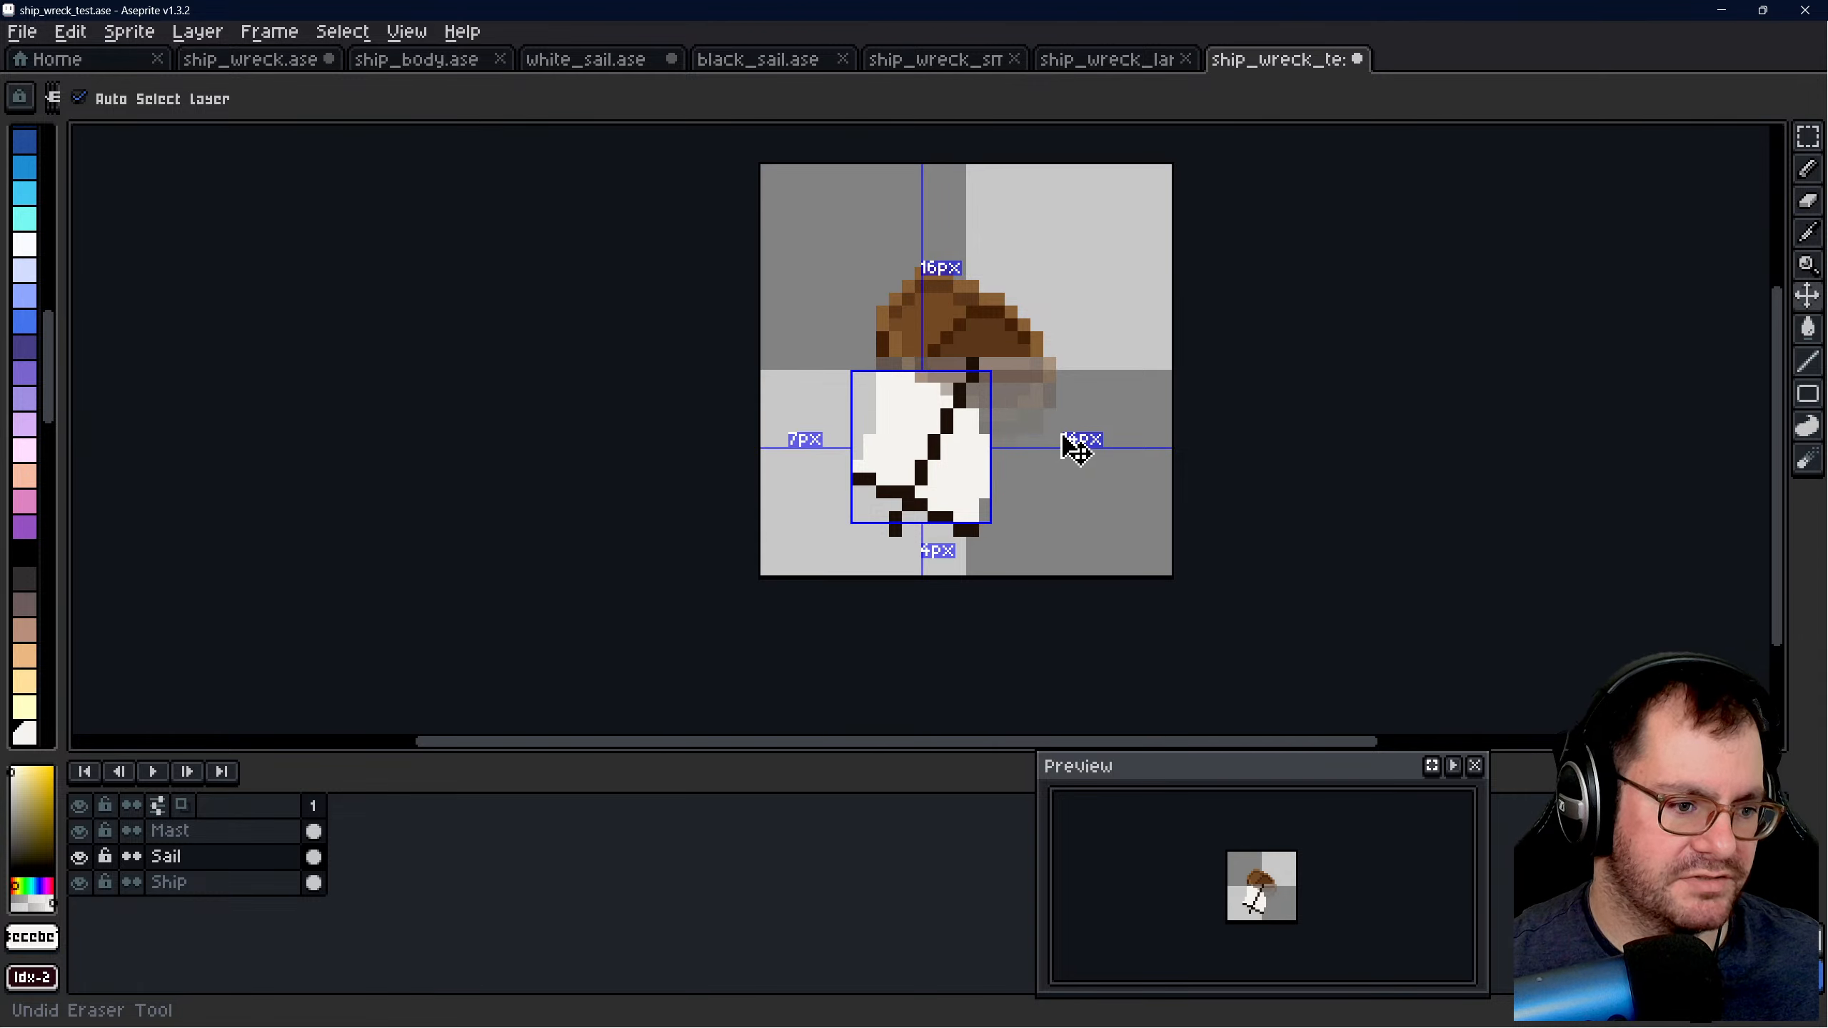
{"action": "key", "text": "ctrl+z"}
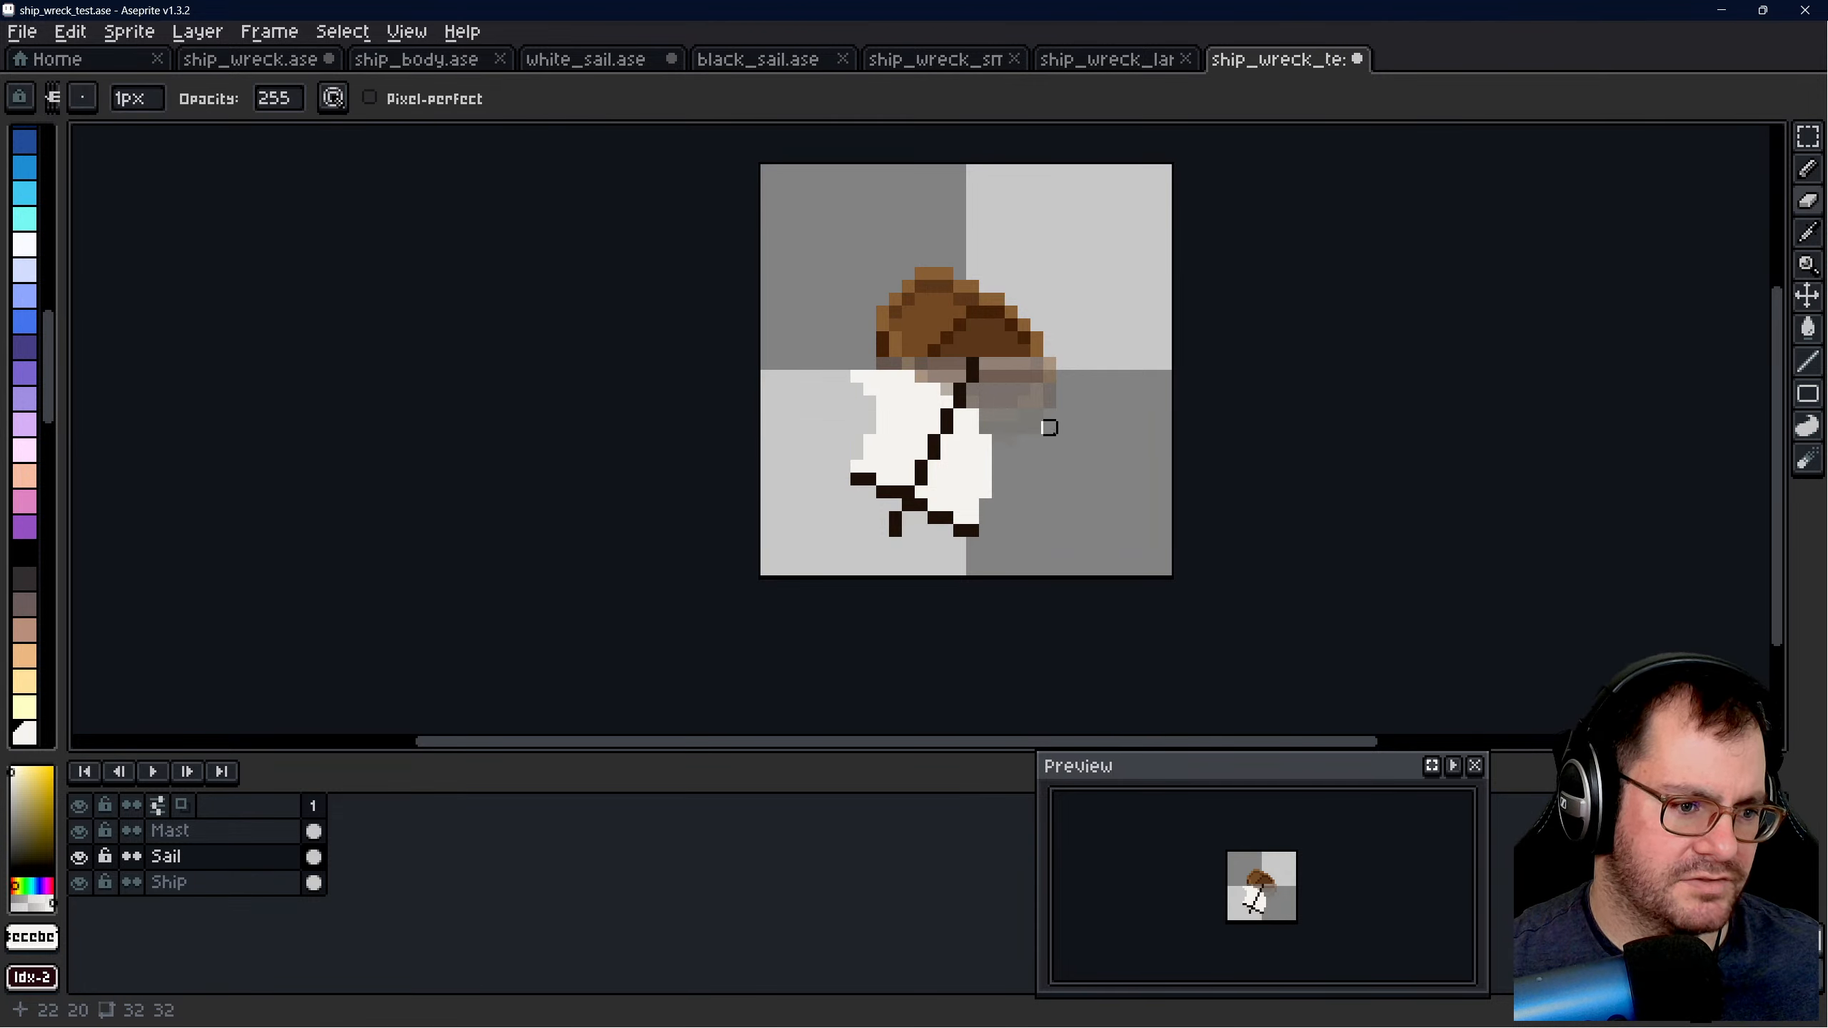
- Set the eraser to an opacity of 128 and a brush size of 16 px
{"action": "scroll", "coordinate": [1049, 479], "scroll_direction": "down", "scroll_amount": 7}
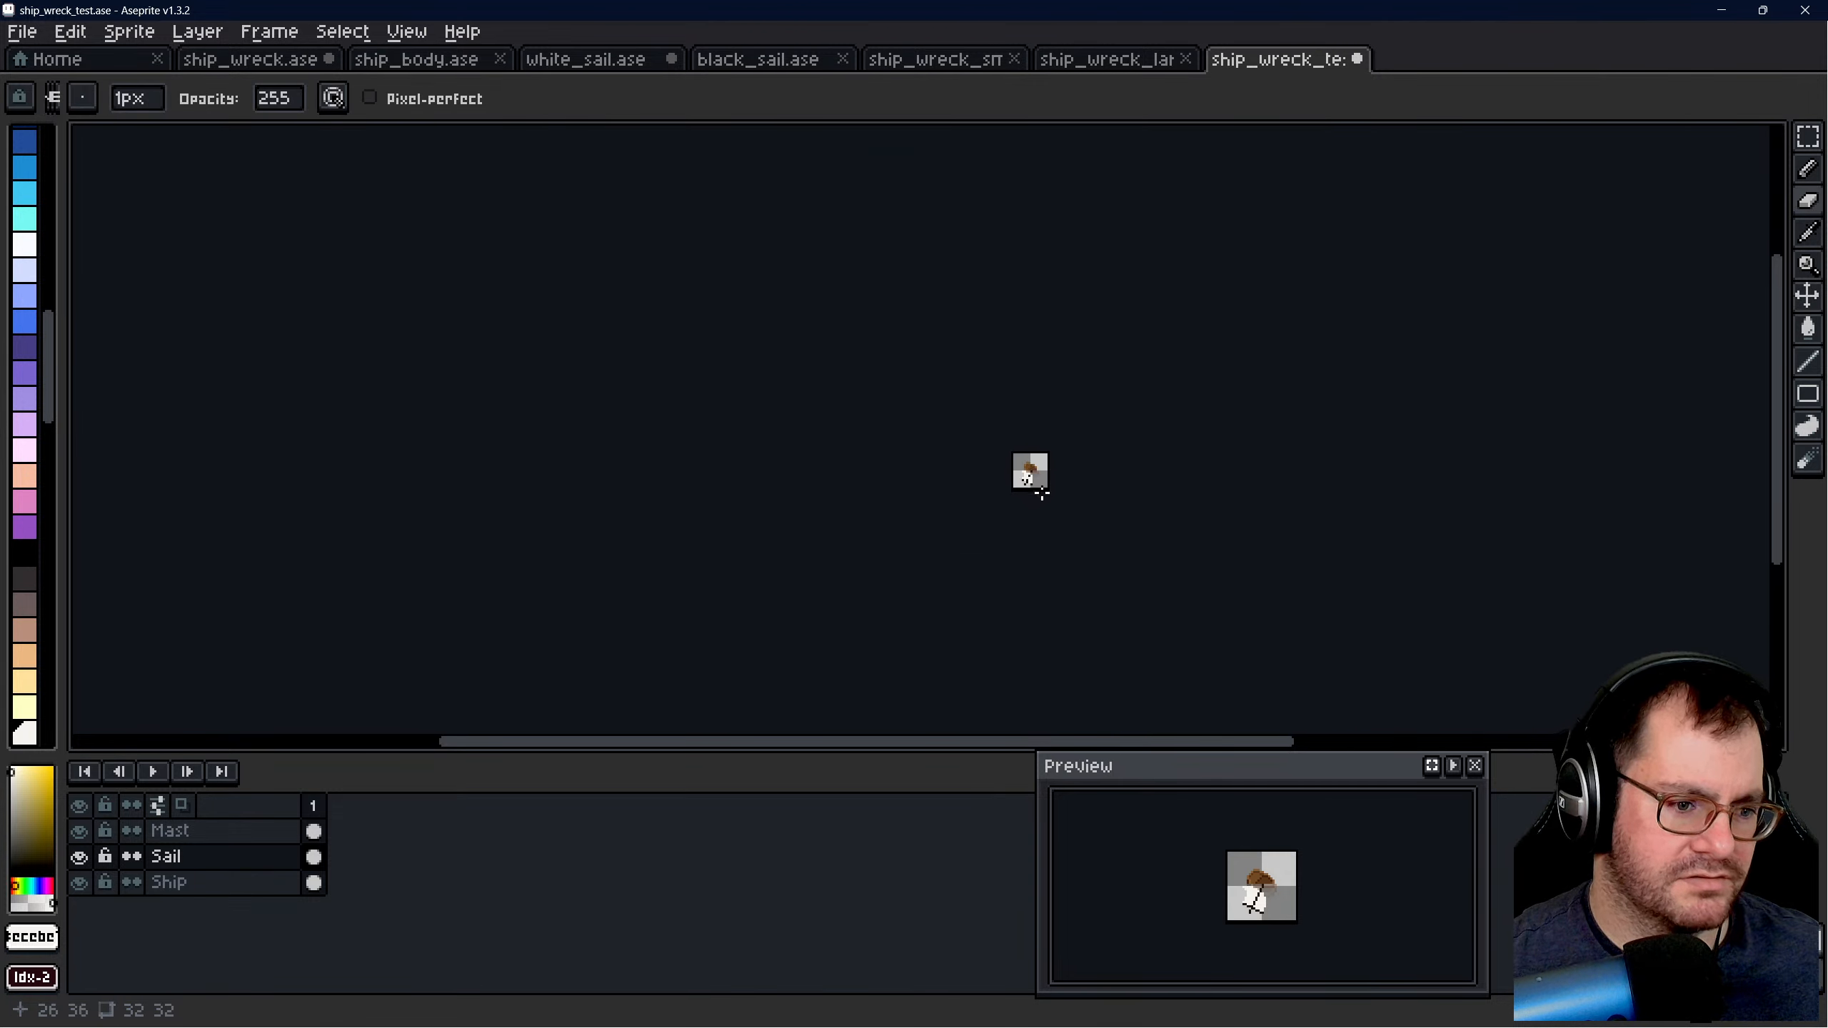
{"action": "scroll", "coordinate": [1047, 490], "scroll_direction": "up", "scroll_amount": 1}
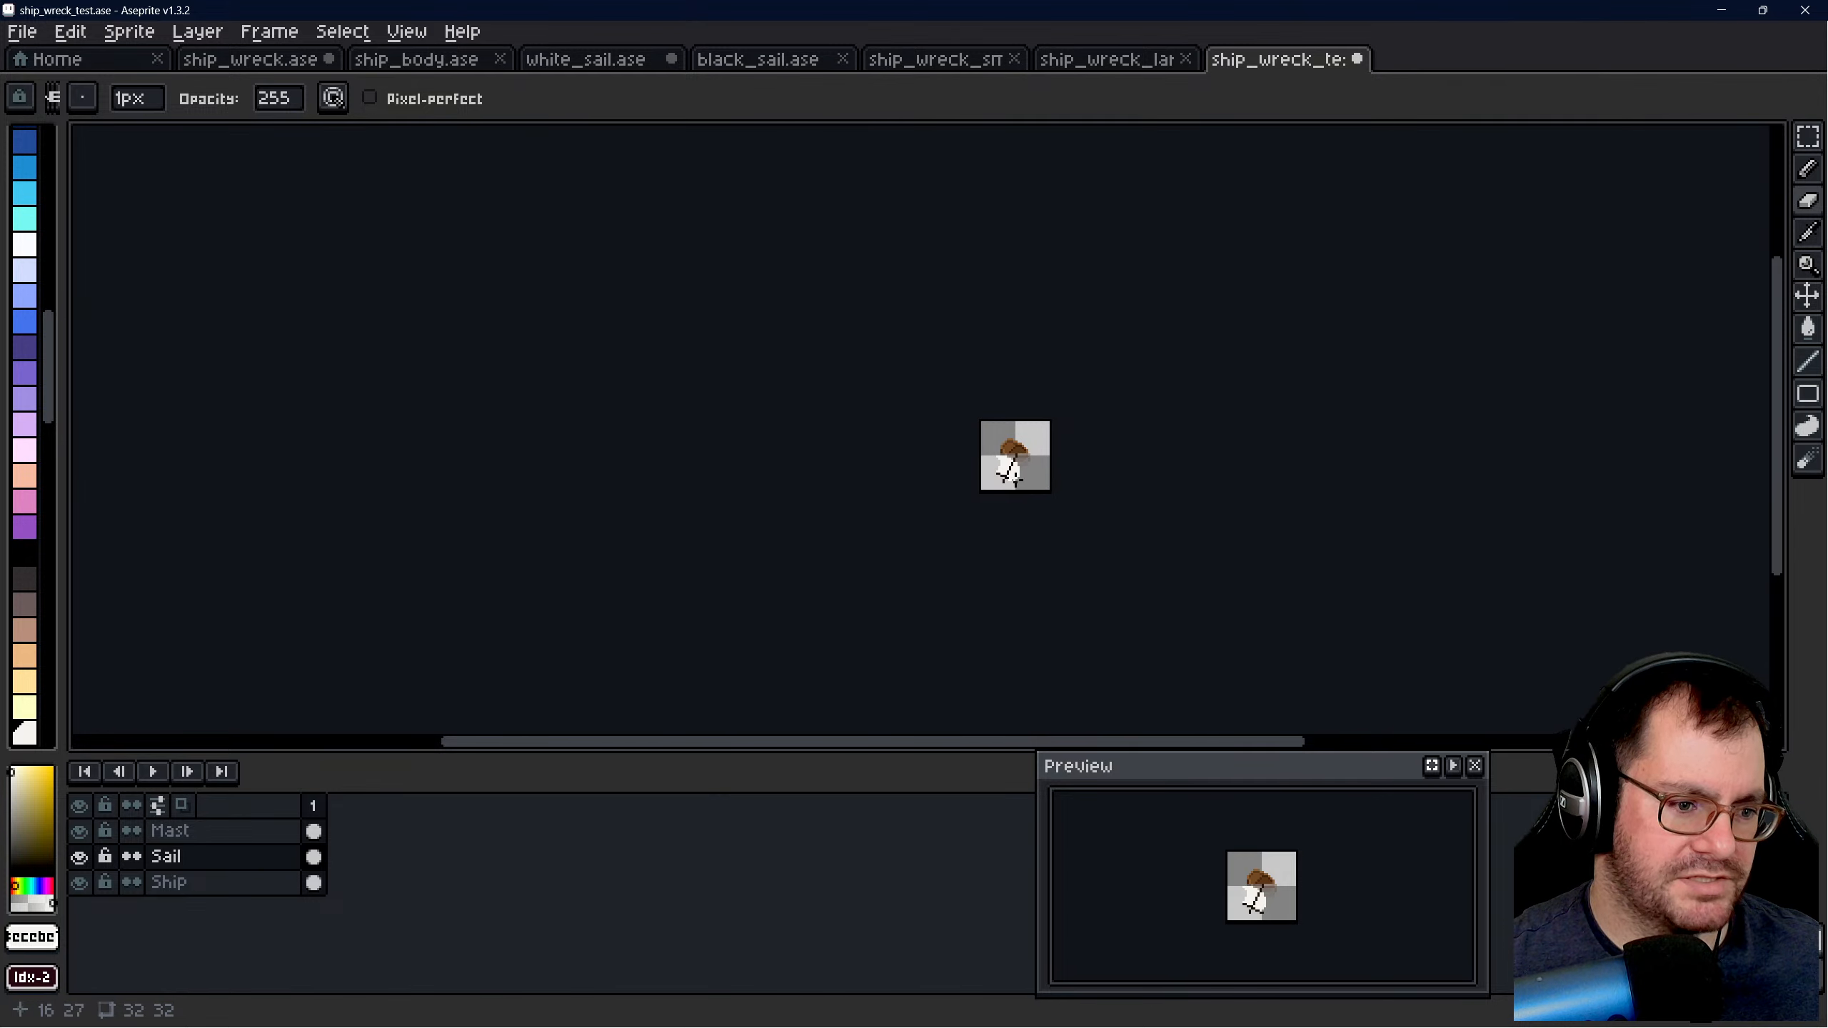
{"action": "scroll", "coordinate": [1011, 472], "scroll_direction": "up", "scroll_amount": 5}
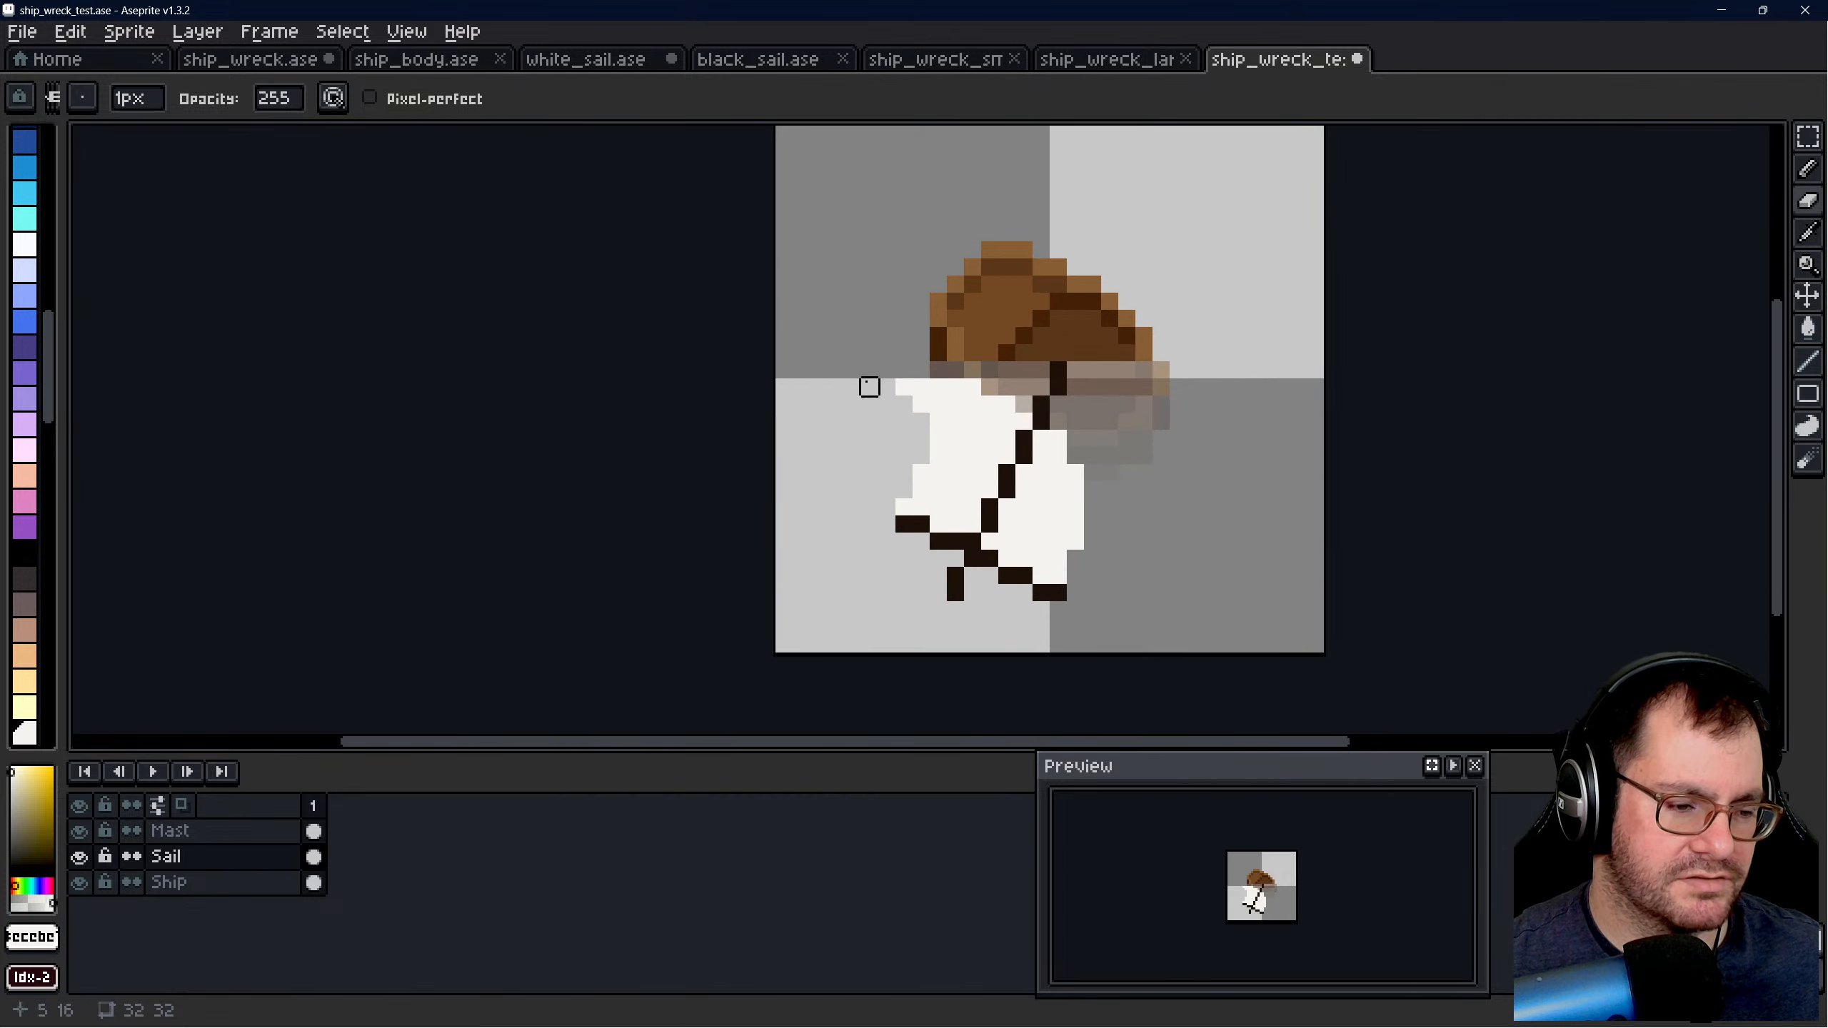
{"action": "scroll", "coordinate": [1023, 524], "scroll_direction": "up", "scroll_amount": 1}
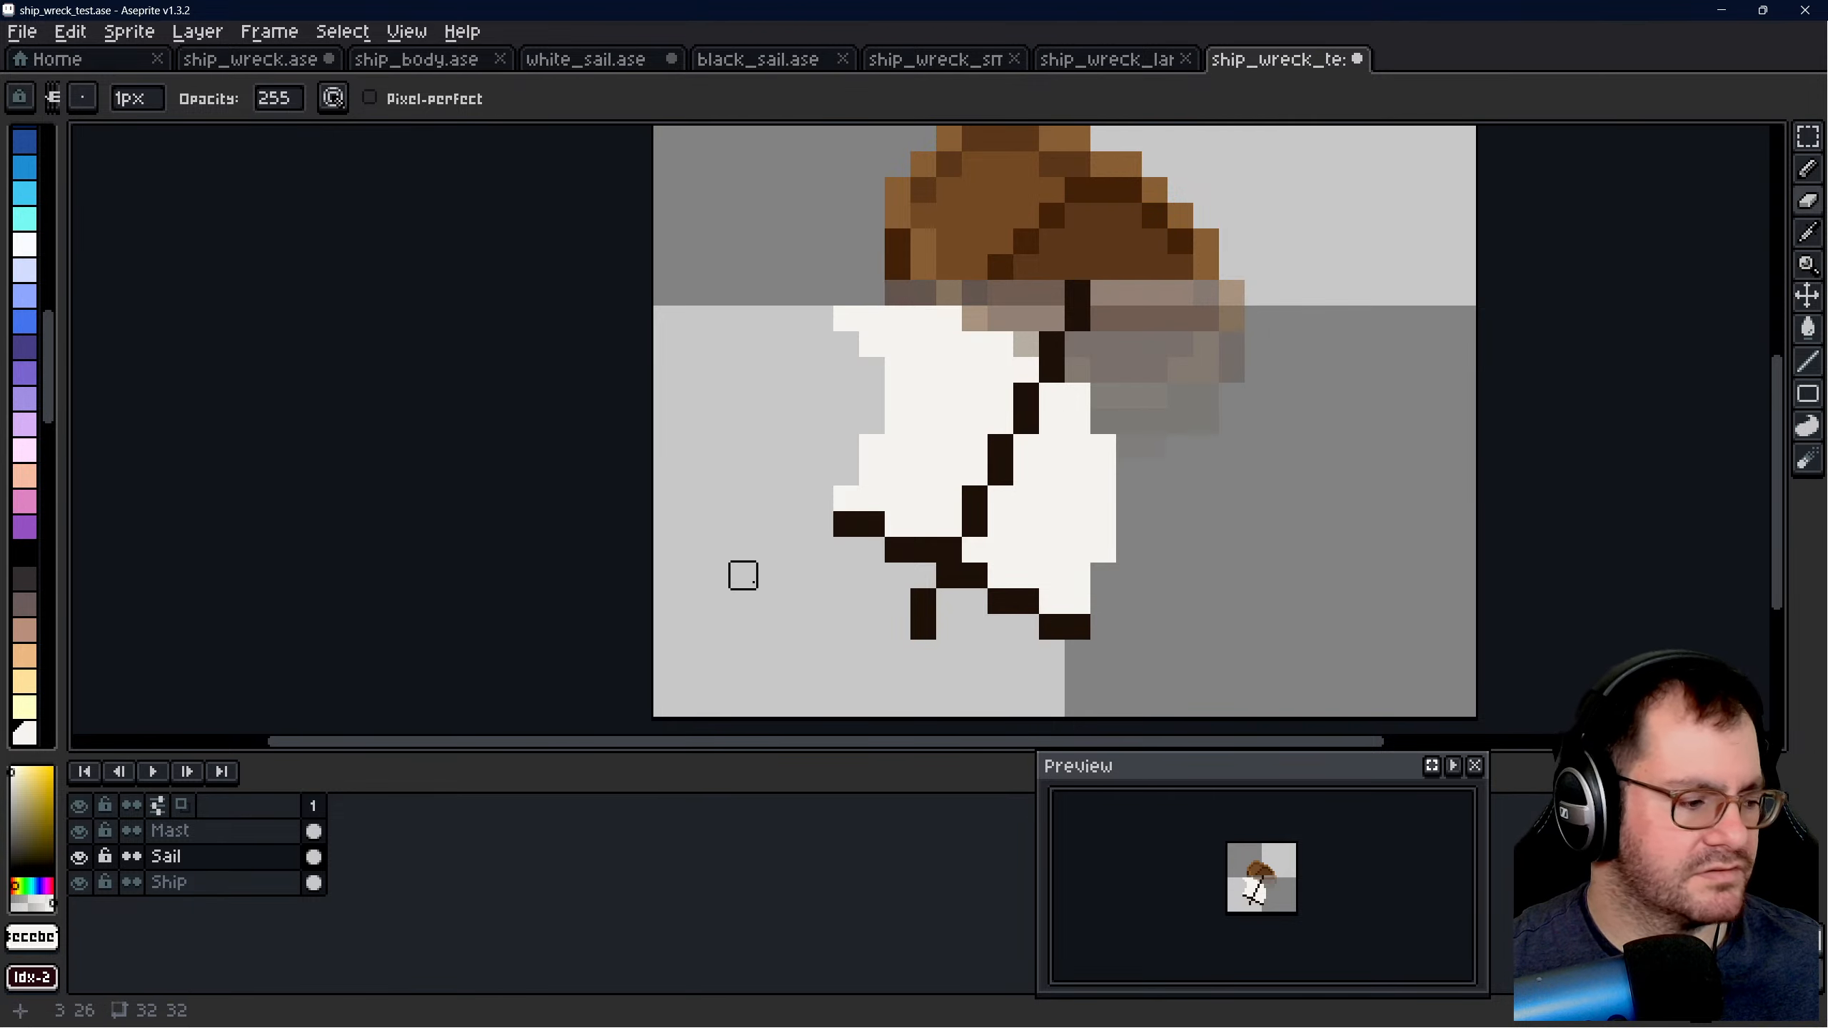
{"action": "left_click", "coordinate": [281, 99]}
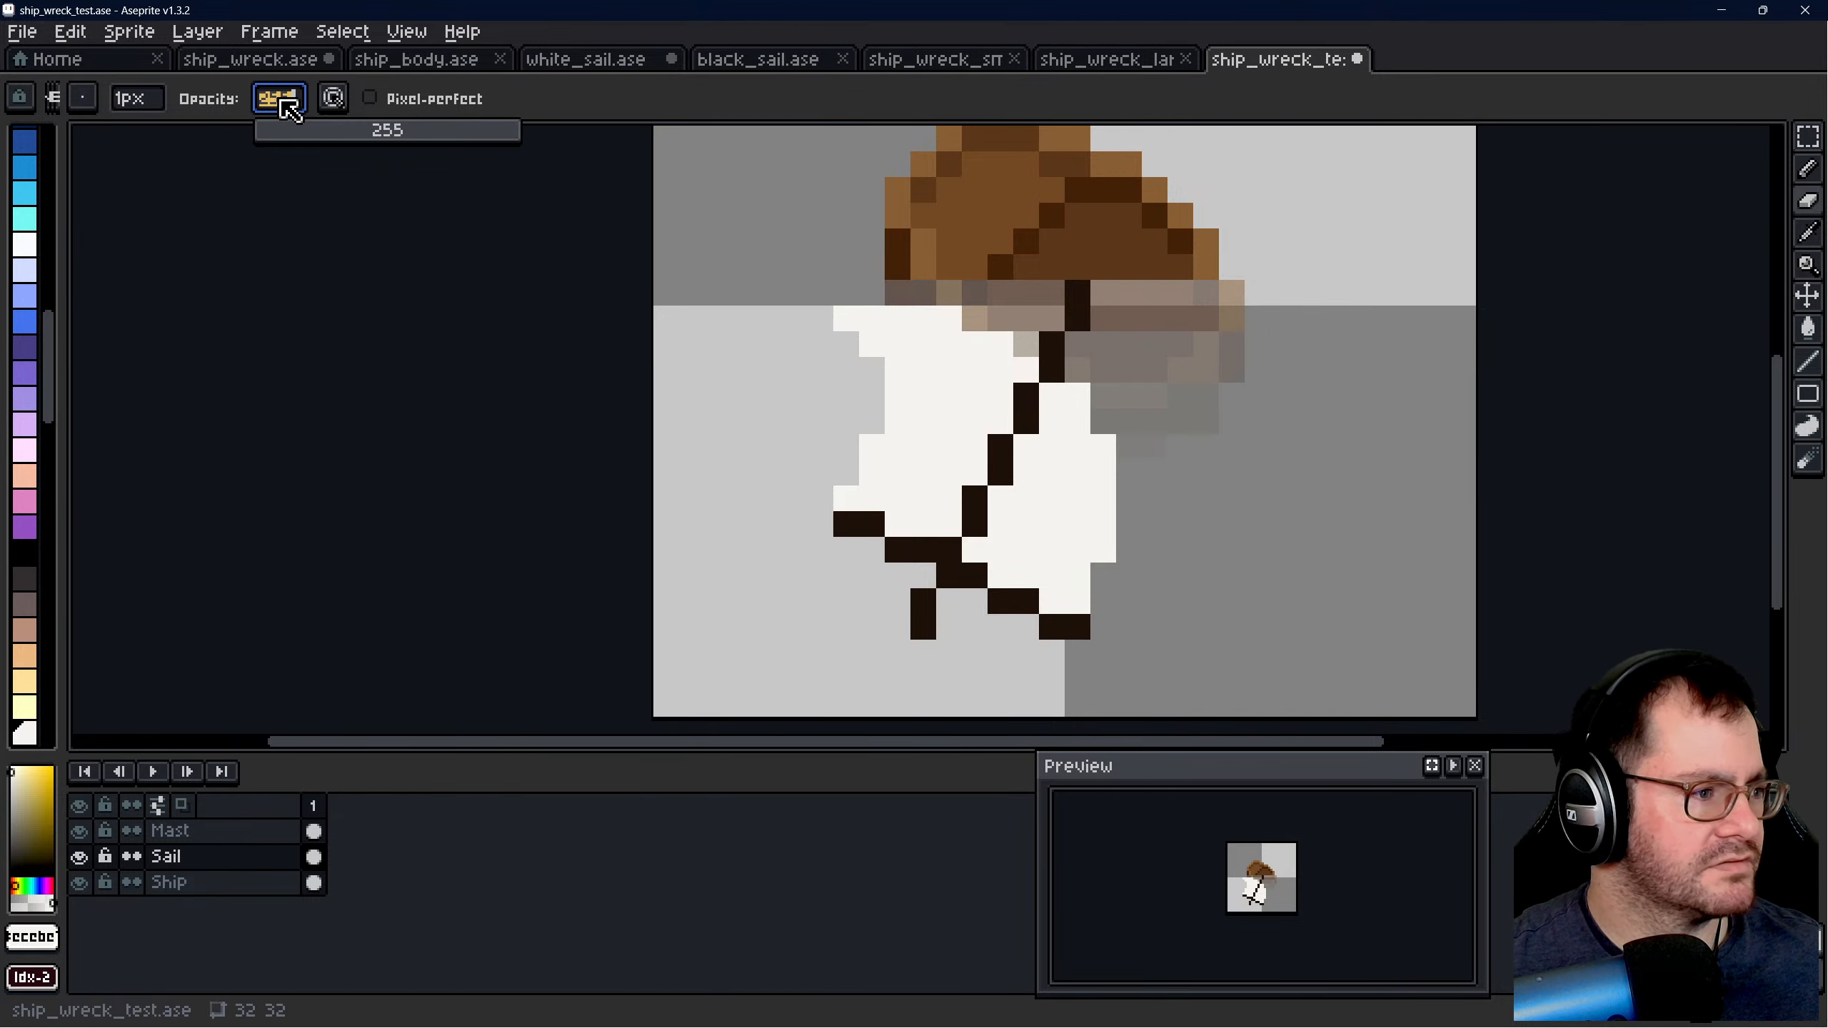
{"action": "left_click", "coordinate": [387, 137]}
{"action": "scroll", "coordinate": [564, 347], "scroll_direction": "down", "scroll_amount": 3}
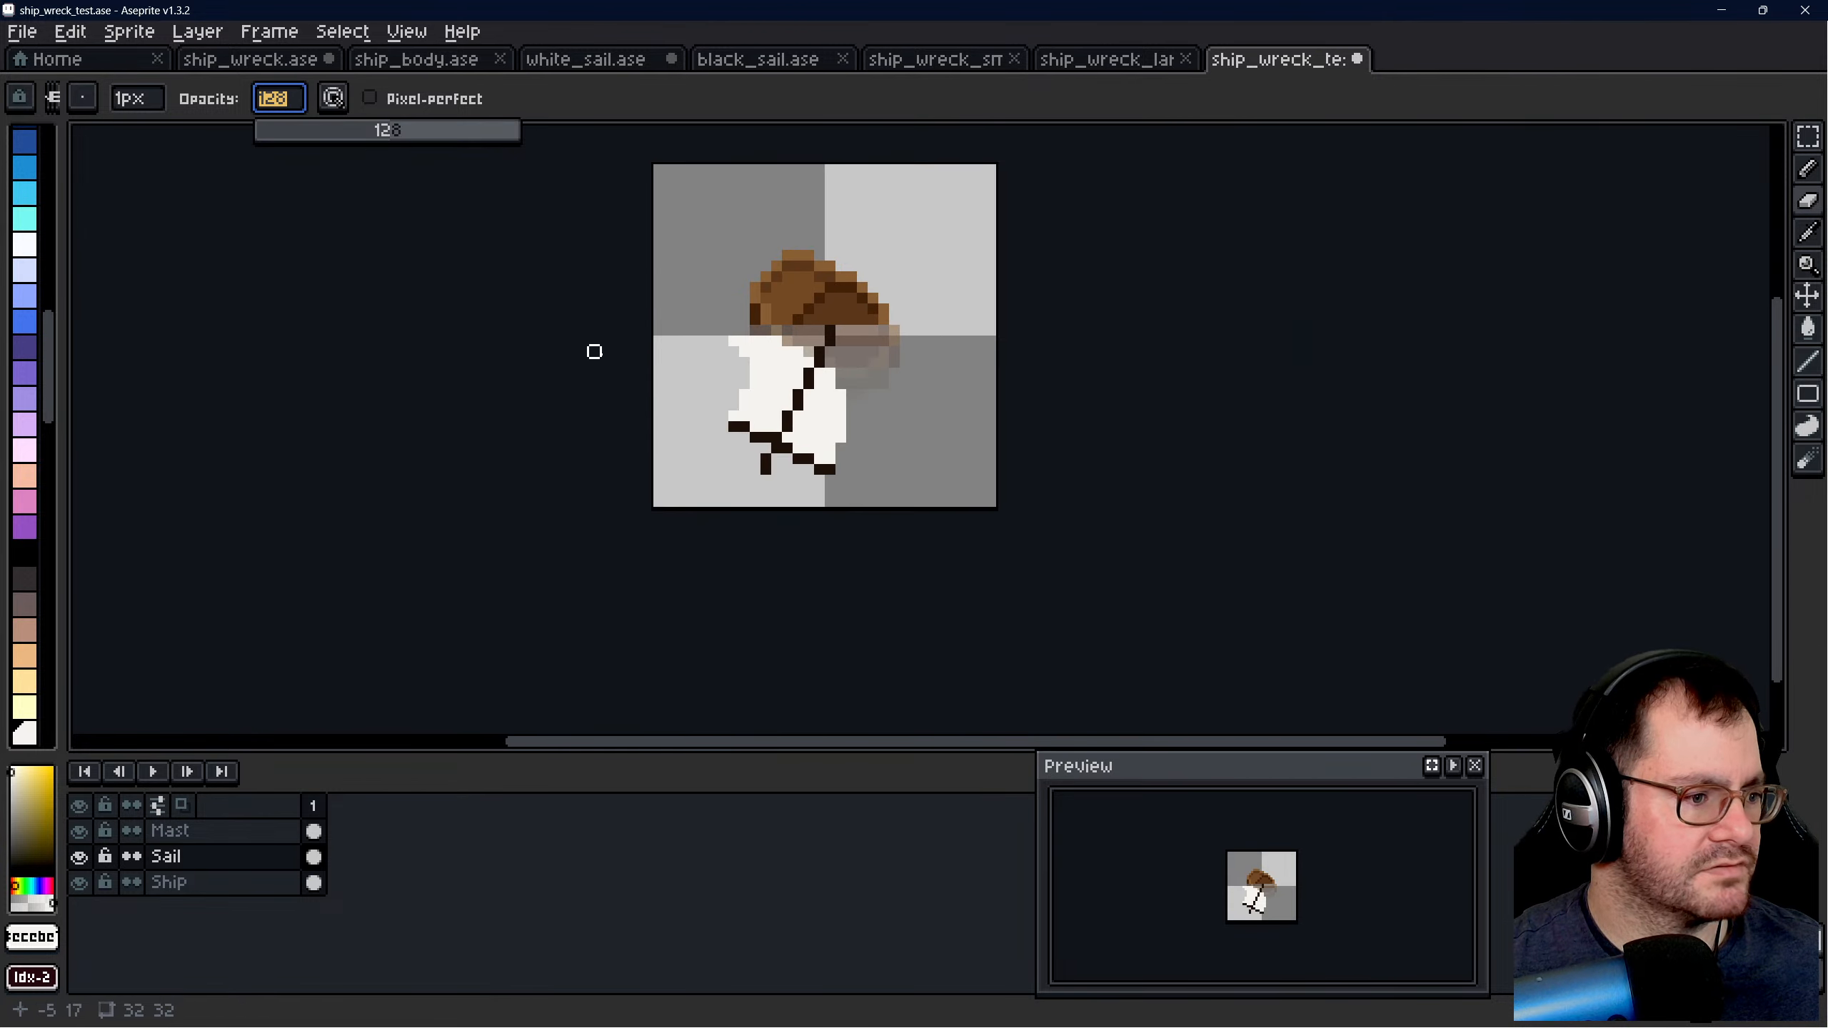
{"action": "left_click", "coordinate": [148, 102]}
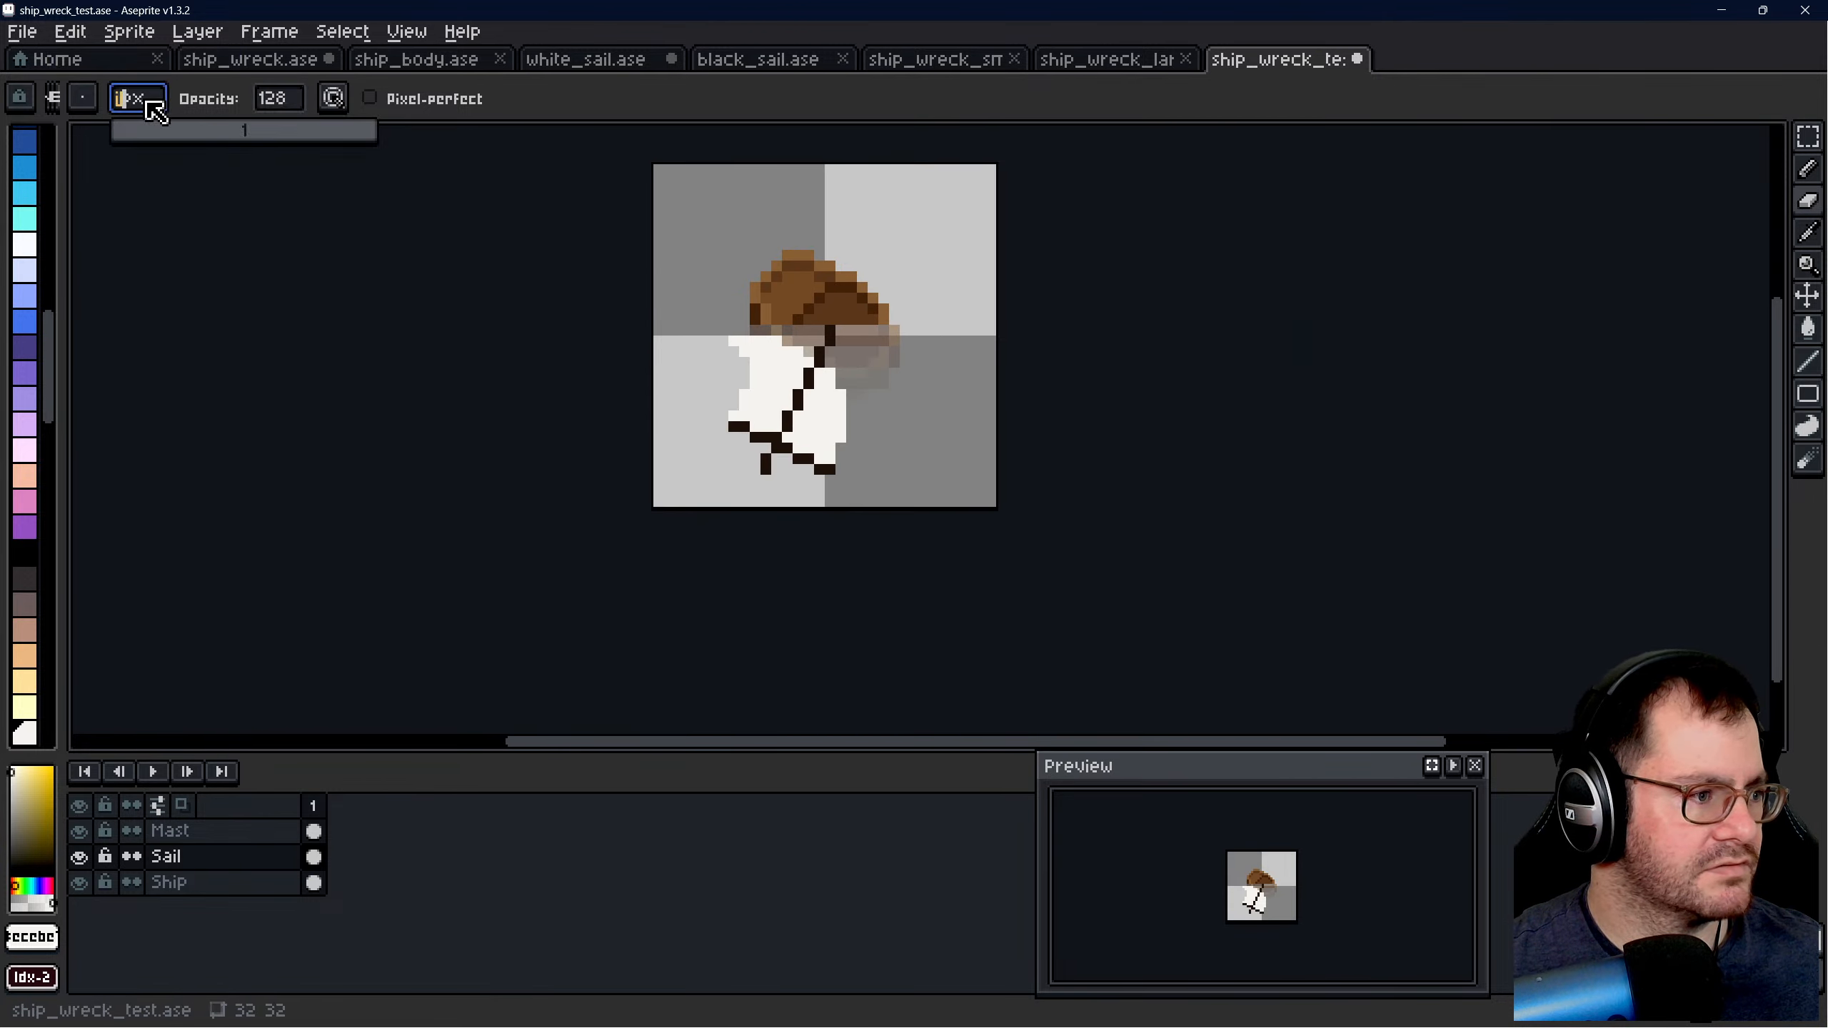
{"action": "left_click", "coordinate": [182, 134]}
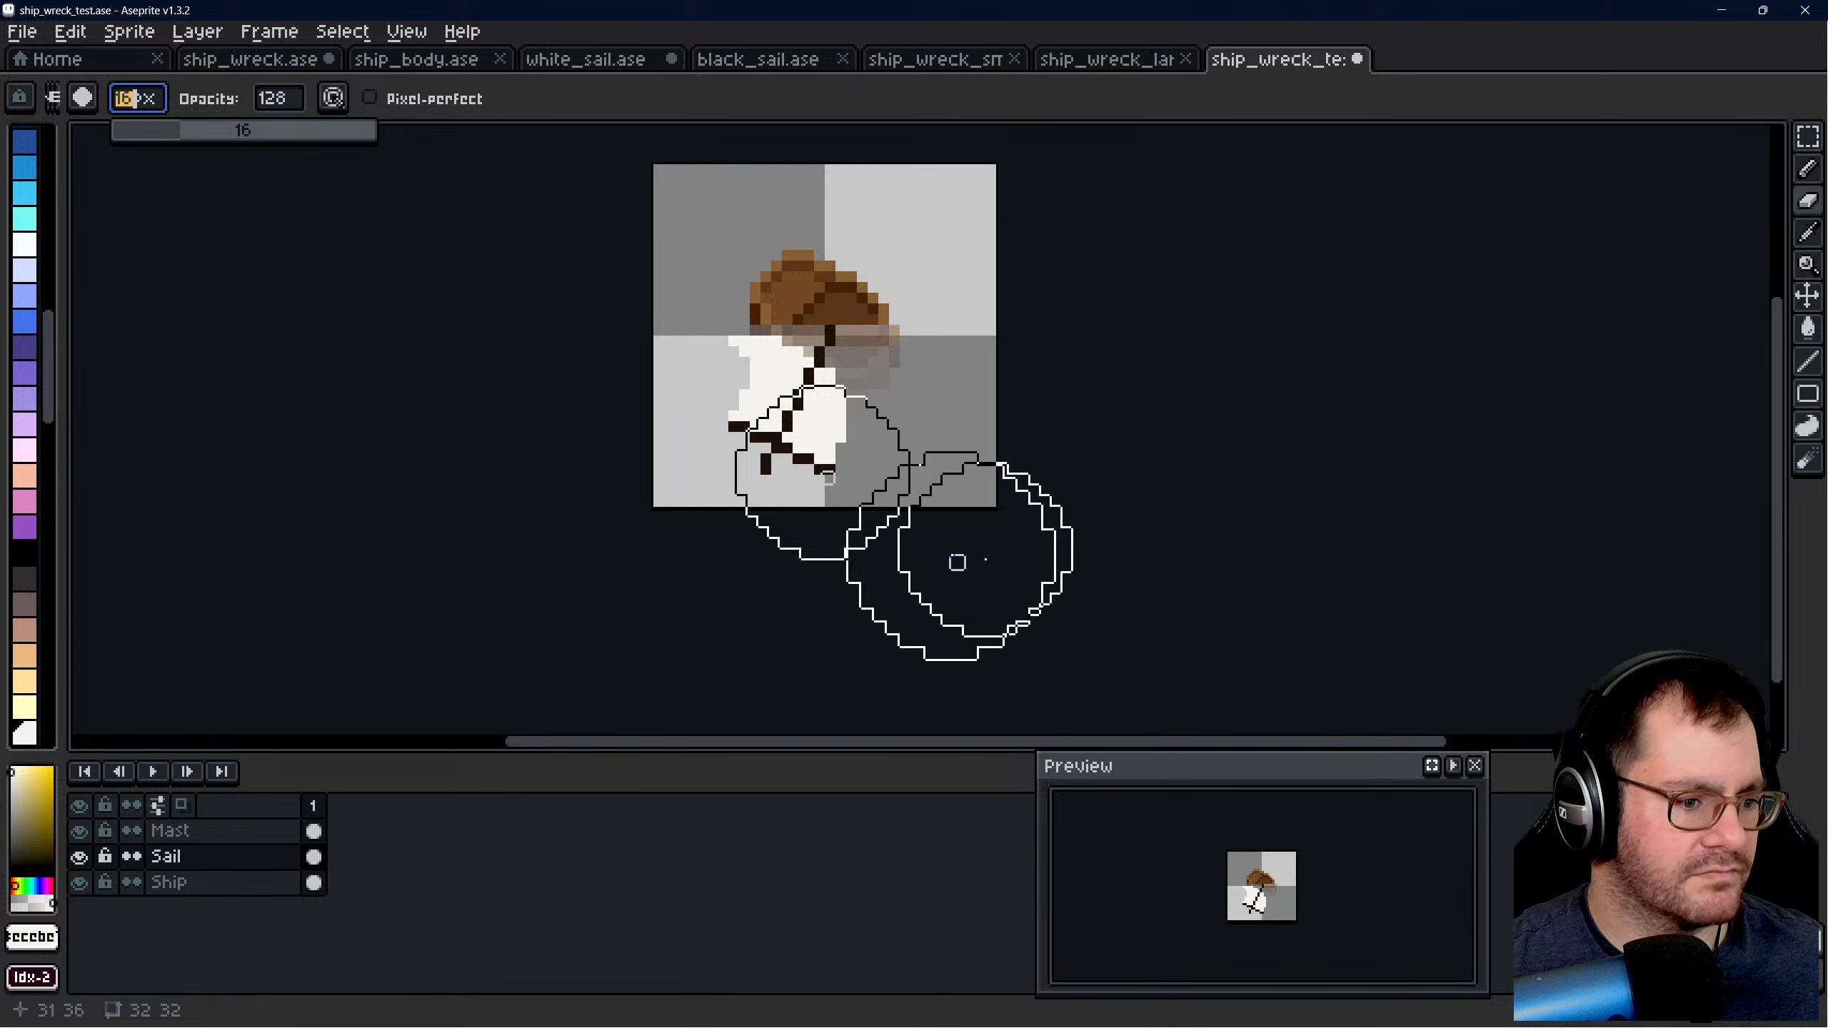
- Fade the sail and the mast with crossbar on their own layers, using one half-opacity eraser dab on each
{"action": "scroll", "coordinate": [906, 554], "scroll_direction": "up", "scroll_amount": 2}
{"action": "scroll", "coordinate": [778, 432], "scroll_direction": "down", "scroll_amount": 1}
{"action": "scroll", "coordinate": [724, 396], "scroll_direction": "up", "scroll_amount": 1}
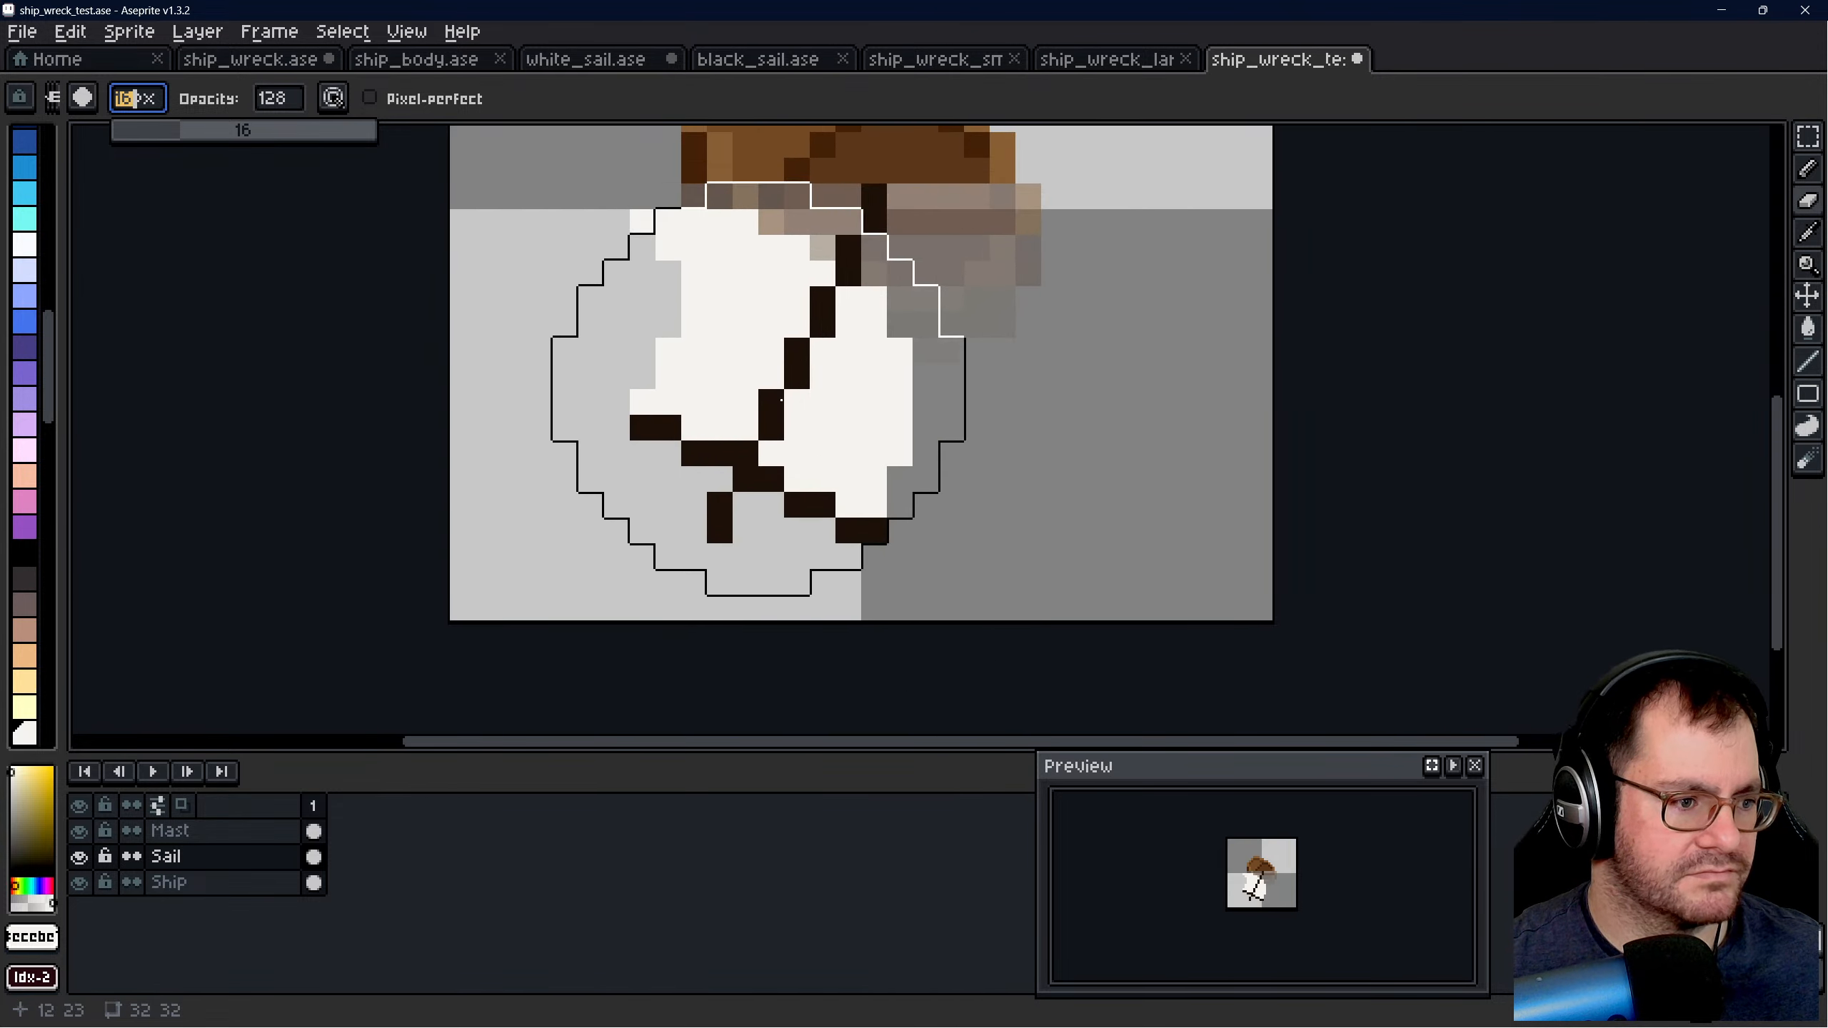
{"action": "left_click", "coordinate": [765, 374]}
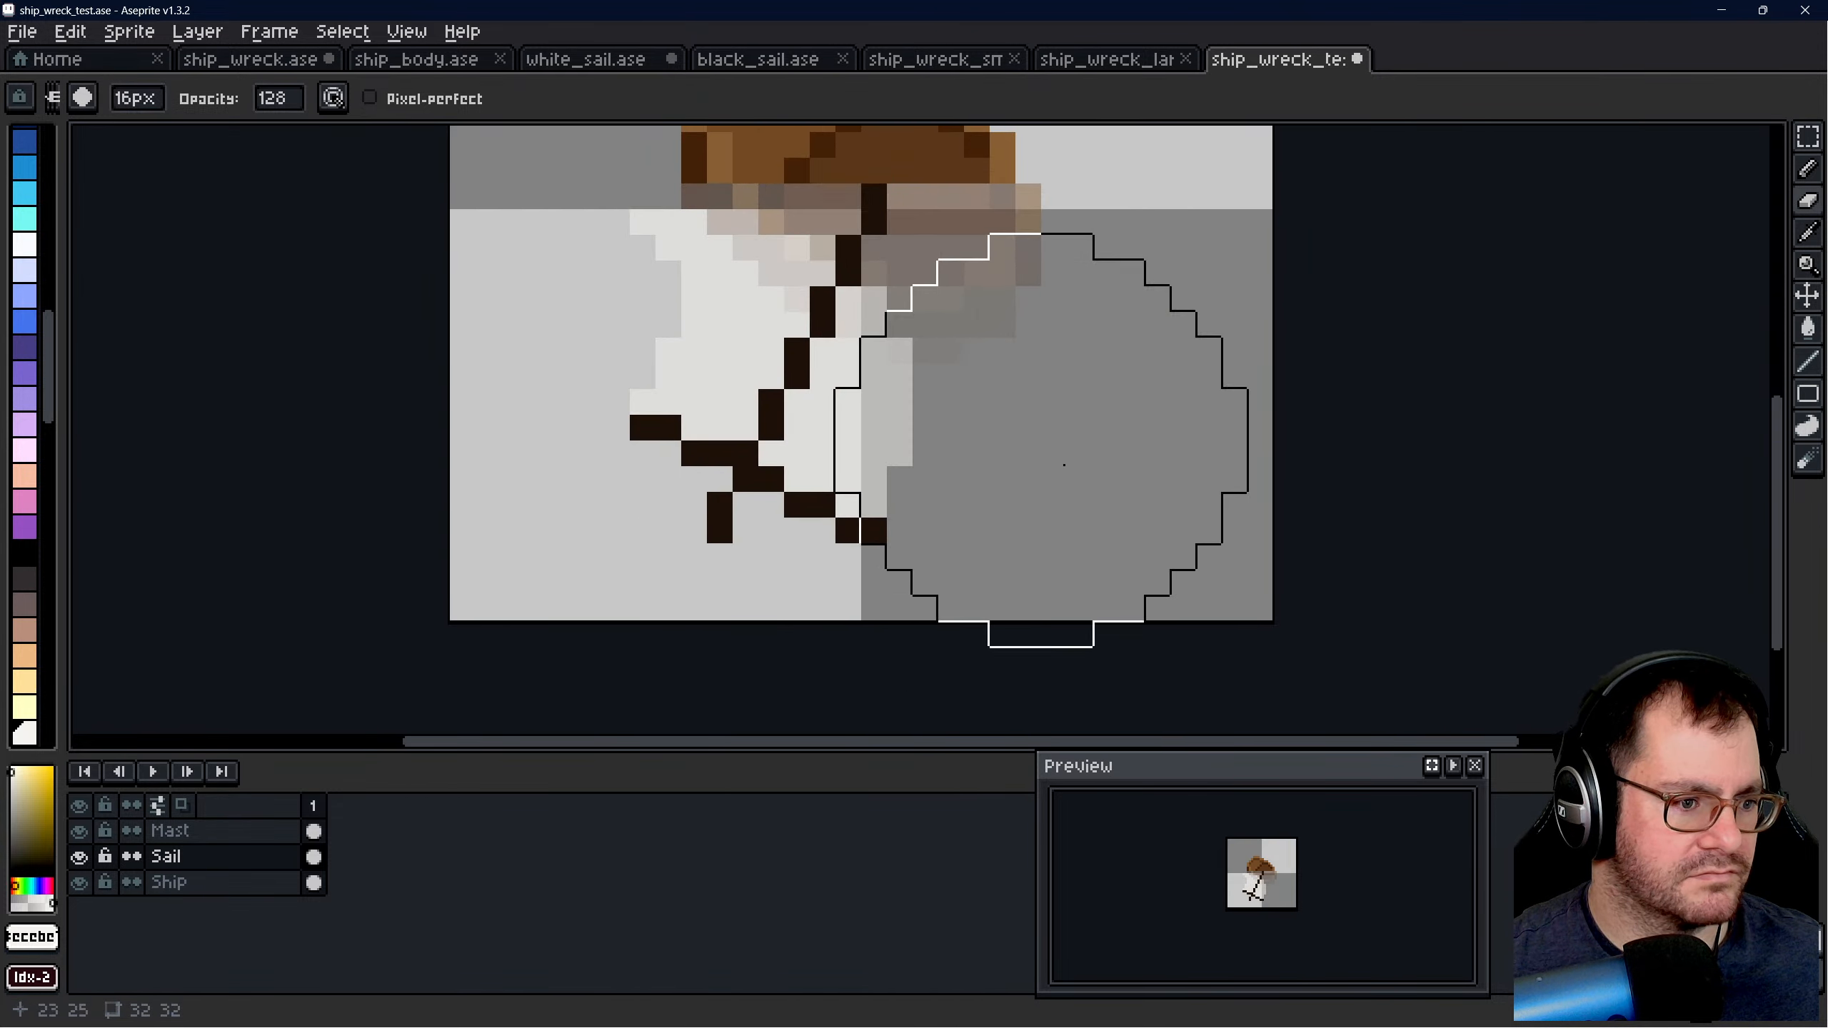
{"action": "left_click", "coordinate": [249, 837]}
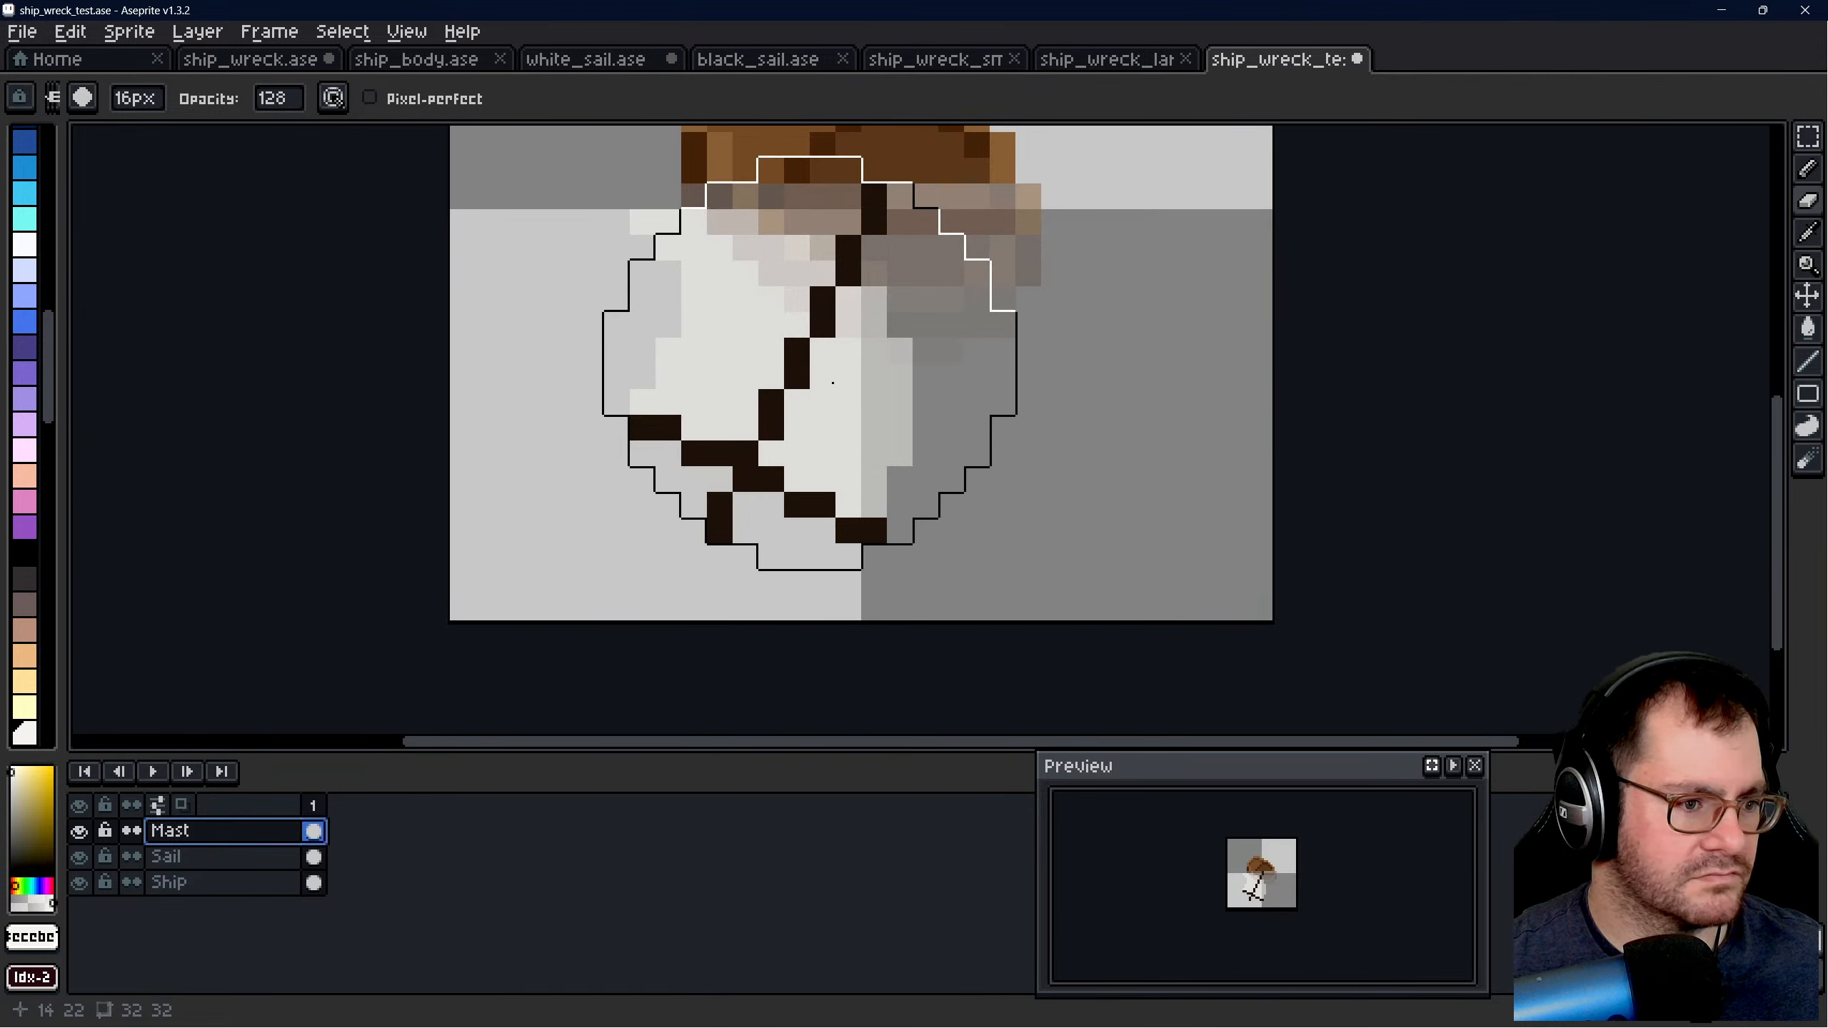
{"action": "left_click", "coordinate": [821, 384]}
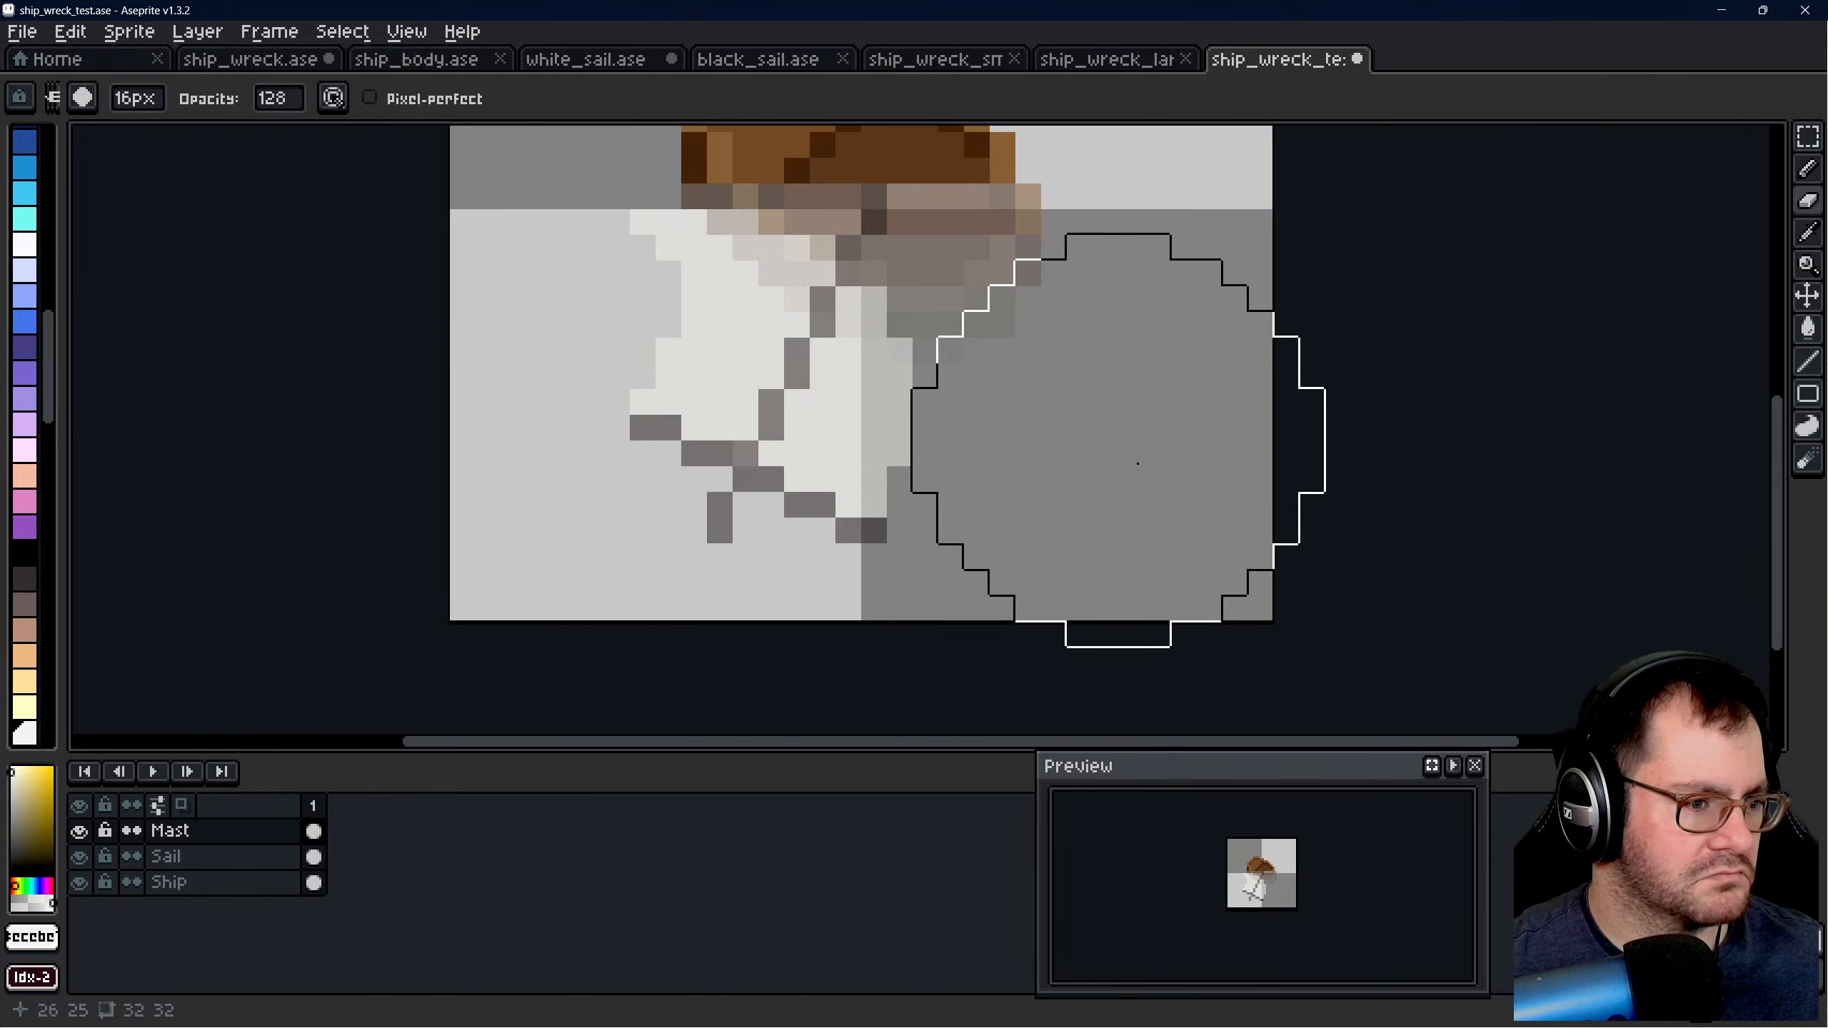
- Save ship_wreck_test.ase and compare the faded wreck with the large ship wreck file
{"action": "scroll", "coordinate": [1122, 436], "scroll_direction": "down", "scroll_amount": 8}
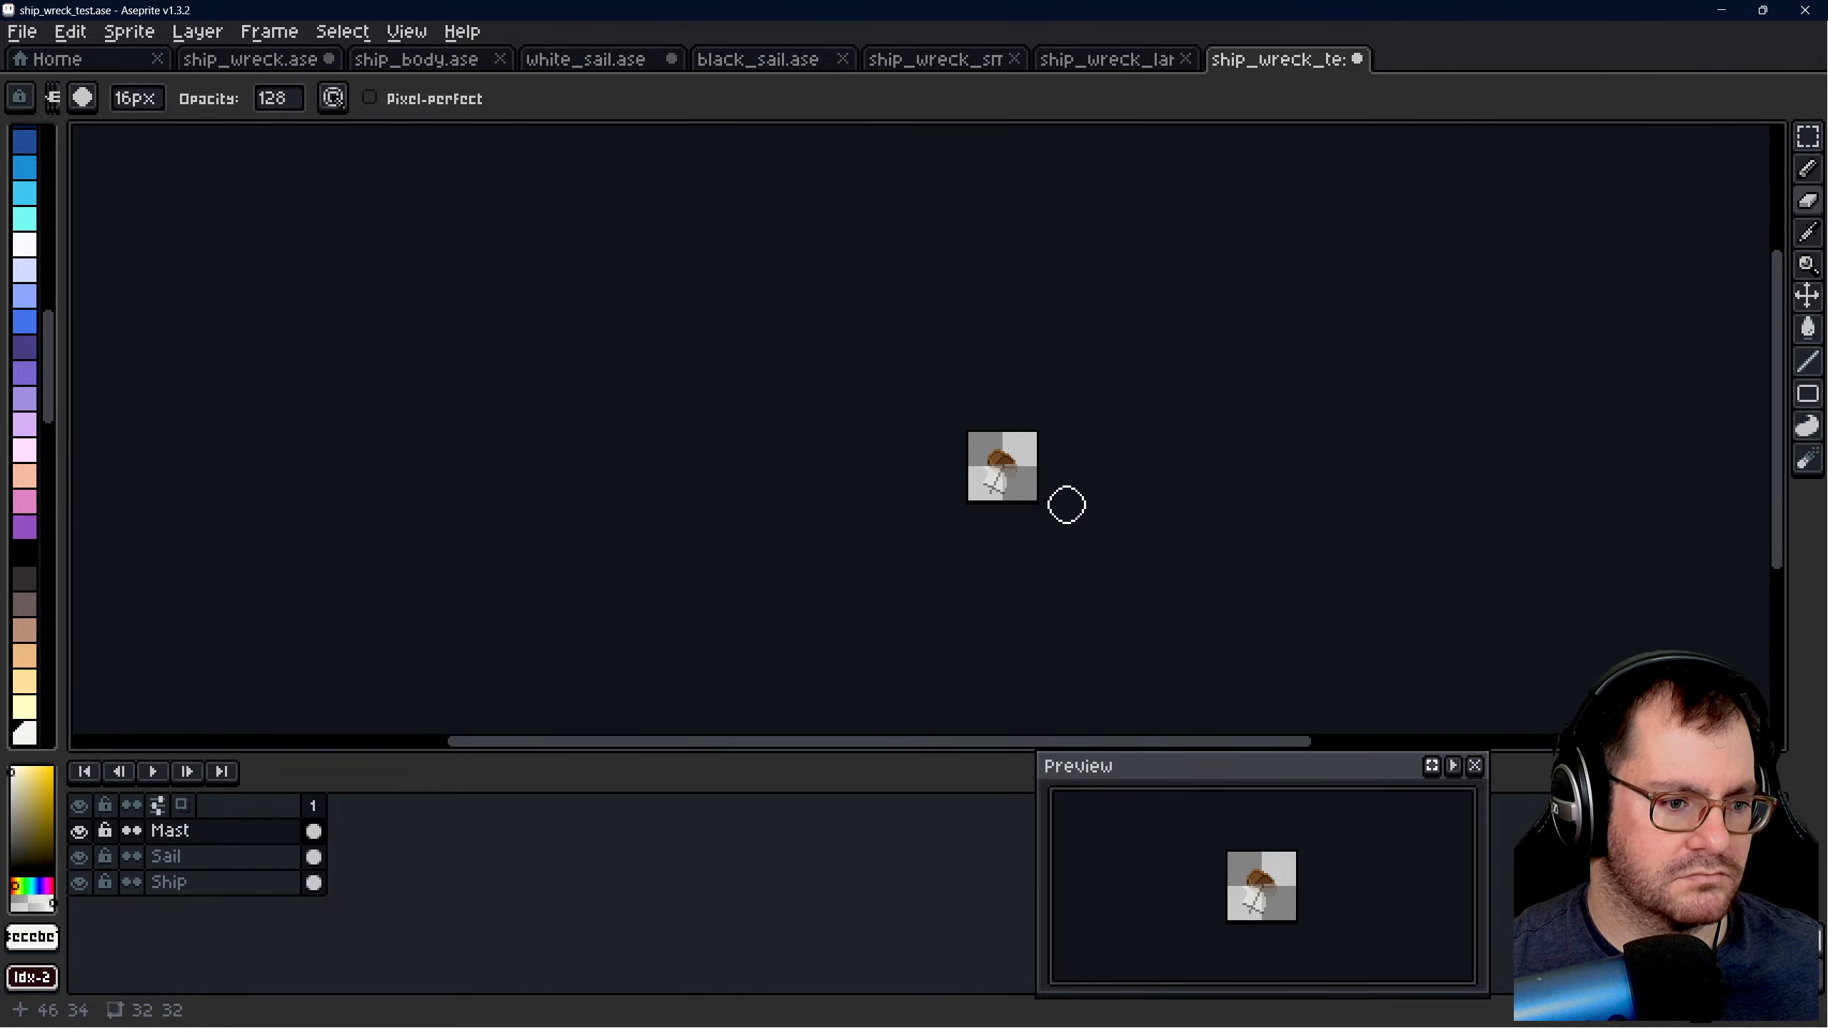
{"action": "scroll", "coordinate": [1067, 504], "scroll_direction": "up", "scroll_amount": 3}
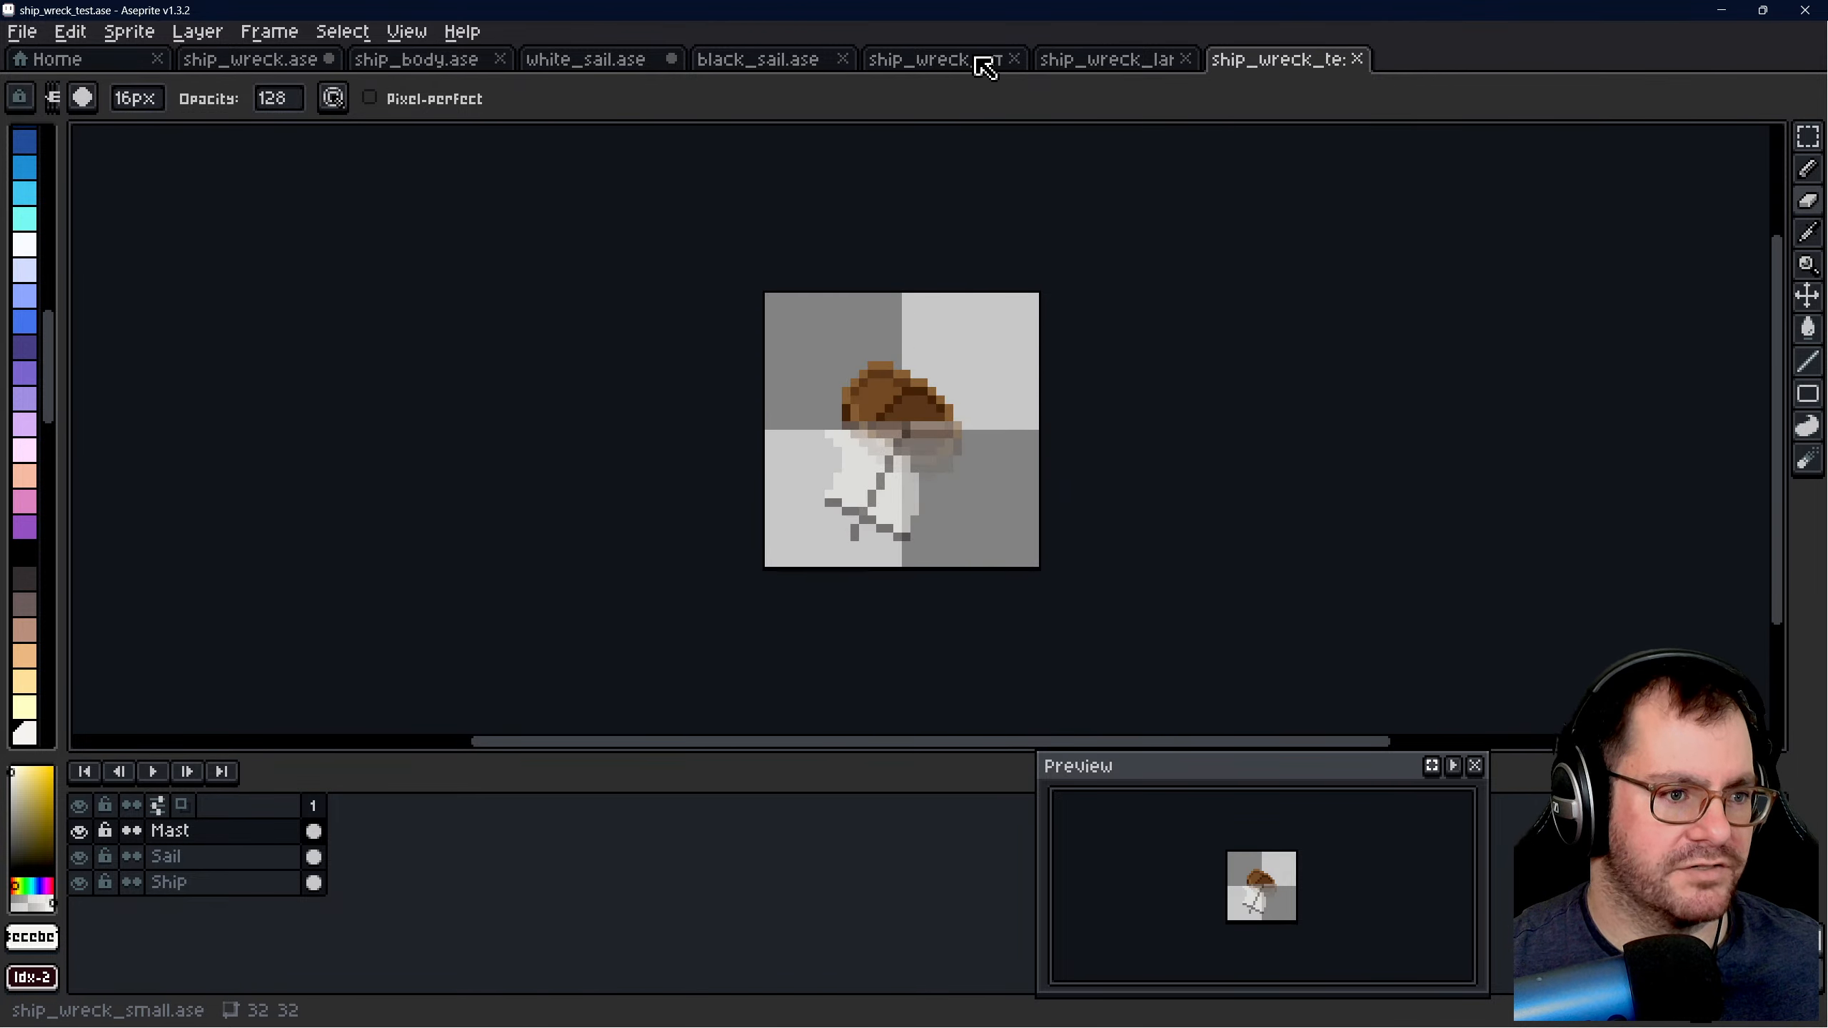
{"action": "left_click", "coordinate": [1119, 62]}
{"action": "left_click", "coordinate": [1283, 61]}
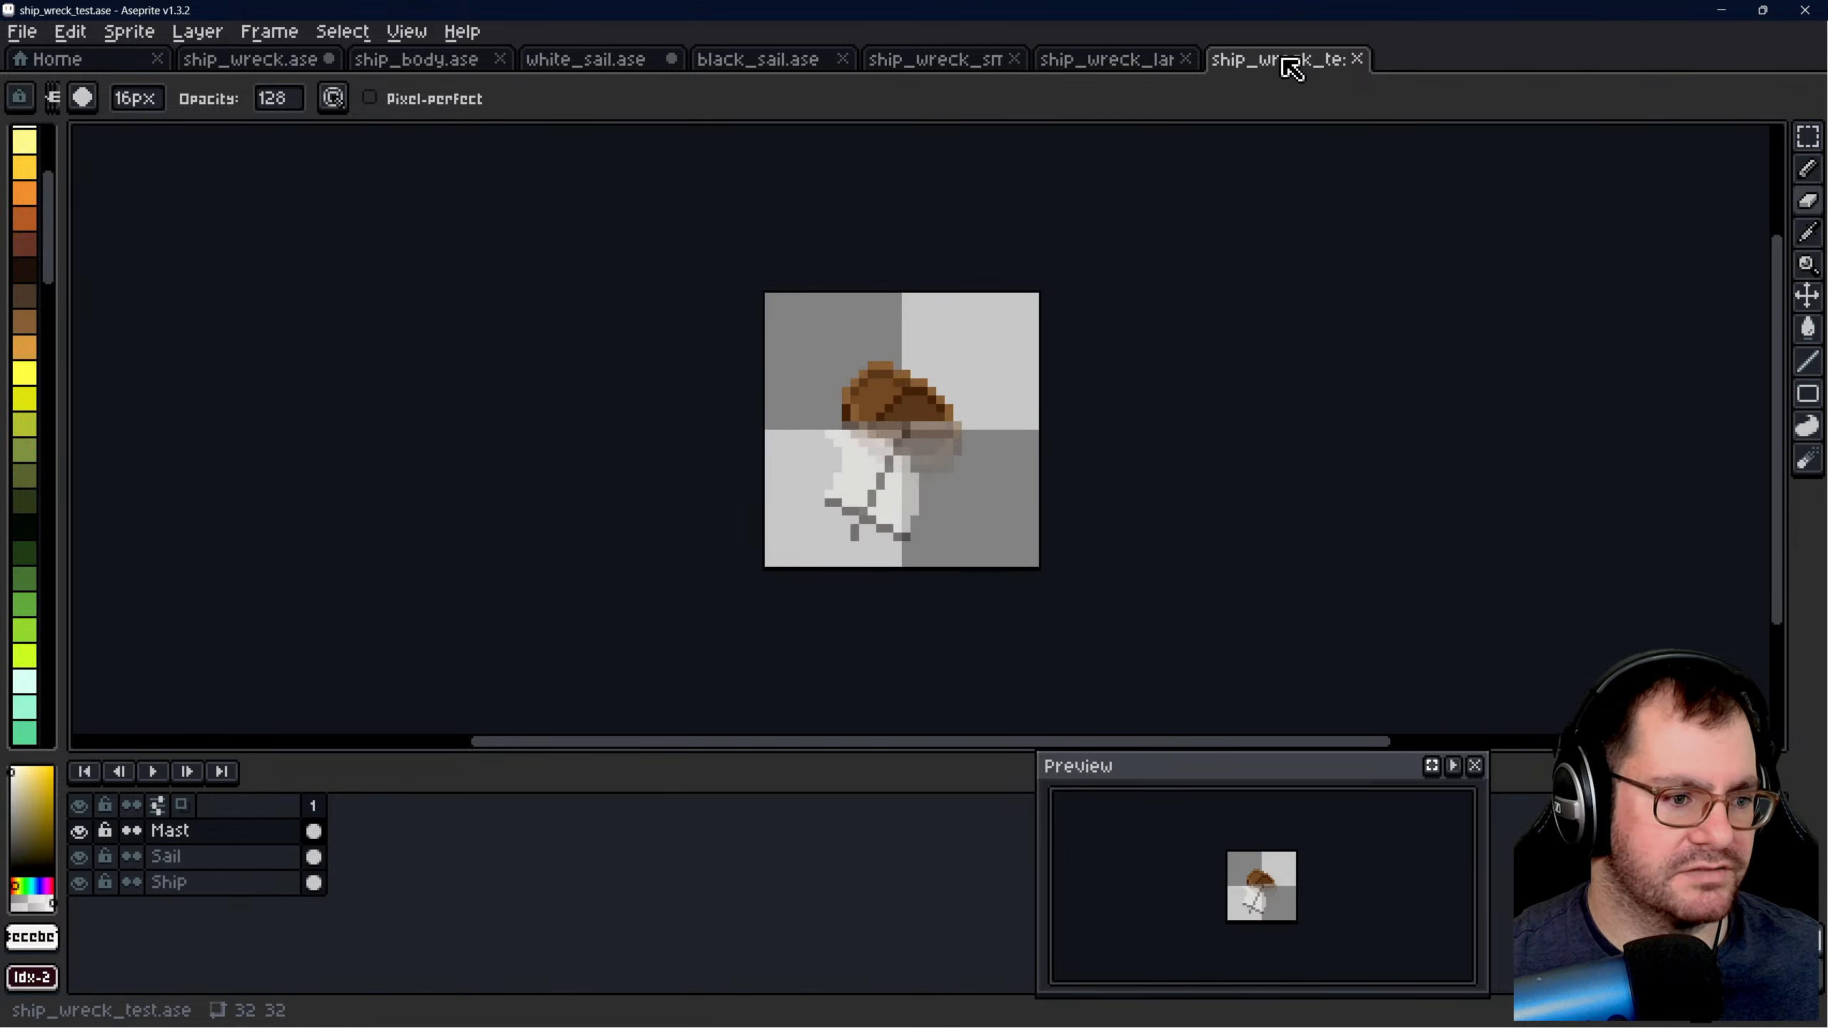
{"action": "left_click", "coordinate": [1113, 59]}
{"action": "left_click", "coordinate": [1252, 59]}
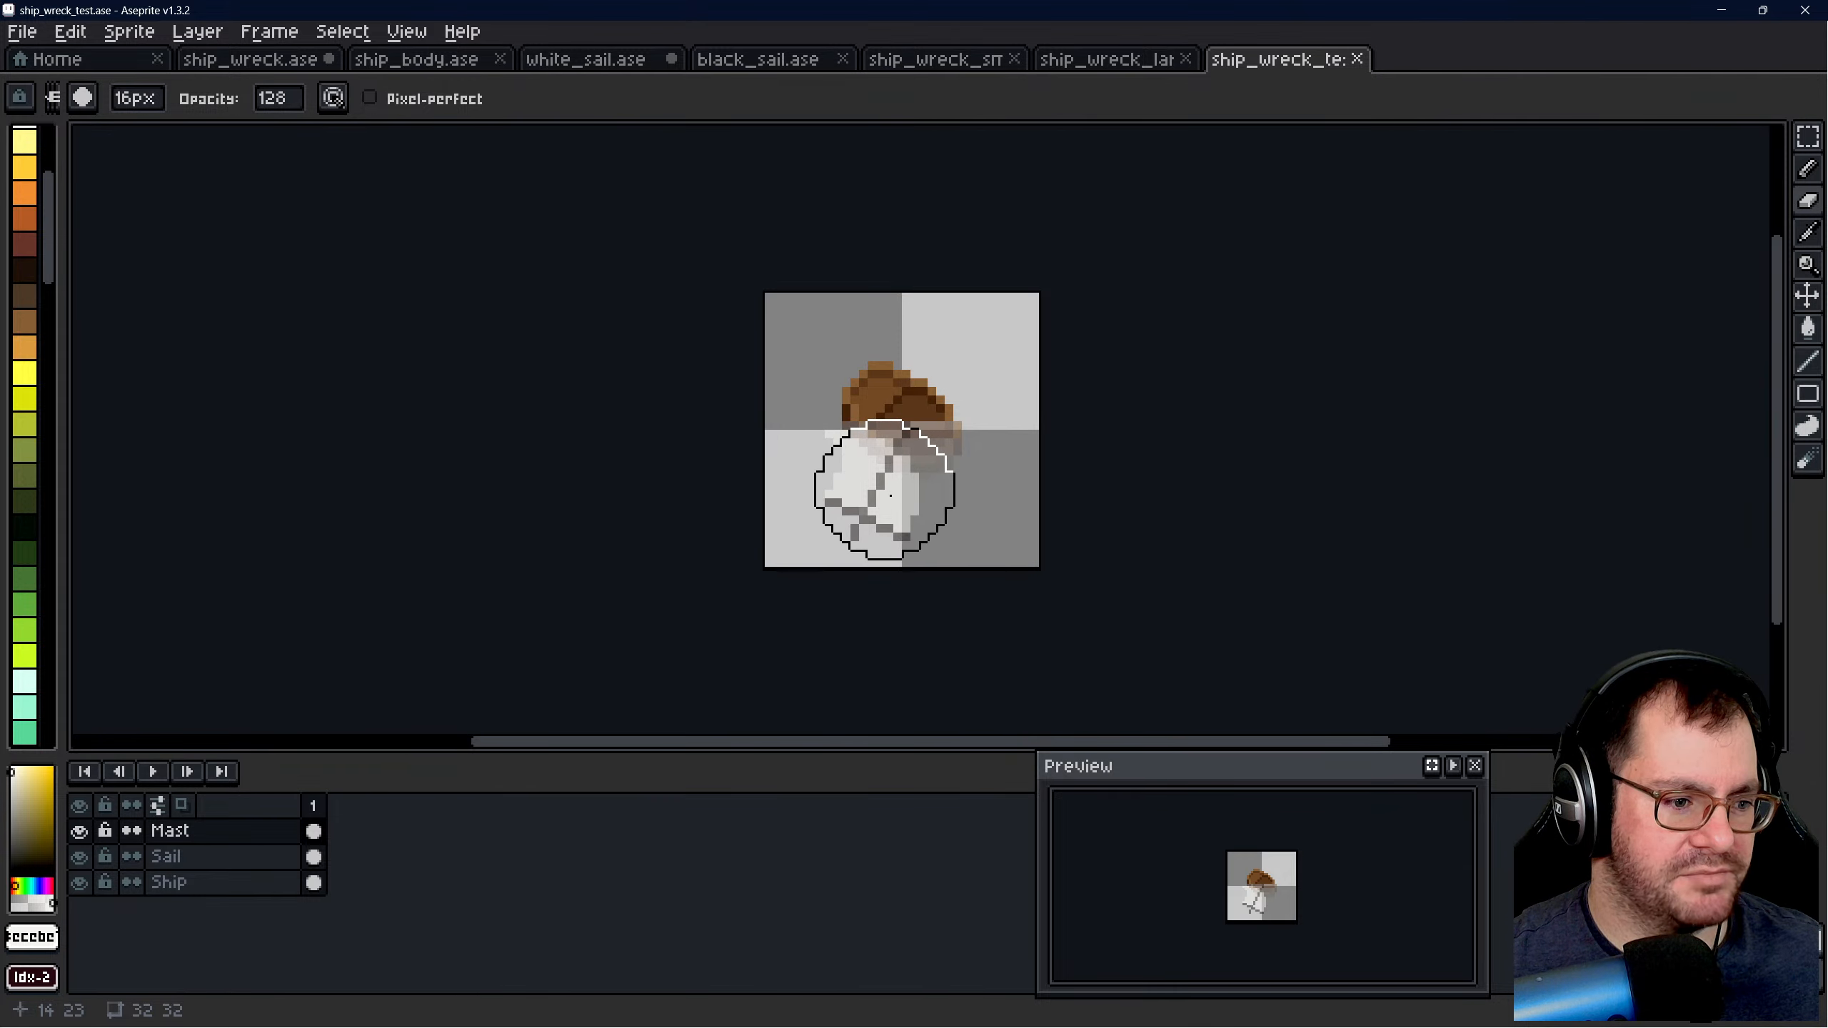
- Erase the whole sail from the Sail layer with the eraser at opacity 255, and return the opacity to 128
{"action": "scroll", "coordinate": [844, 498], "scroll_direction": "up", "scroll_amount": 2}
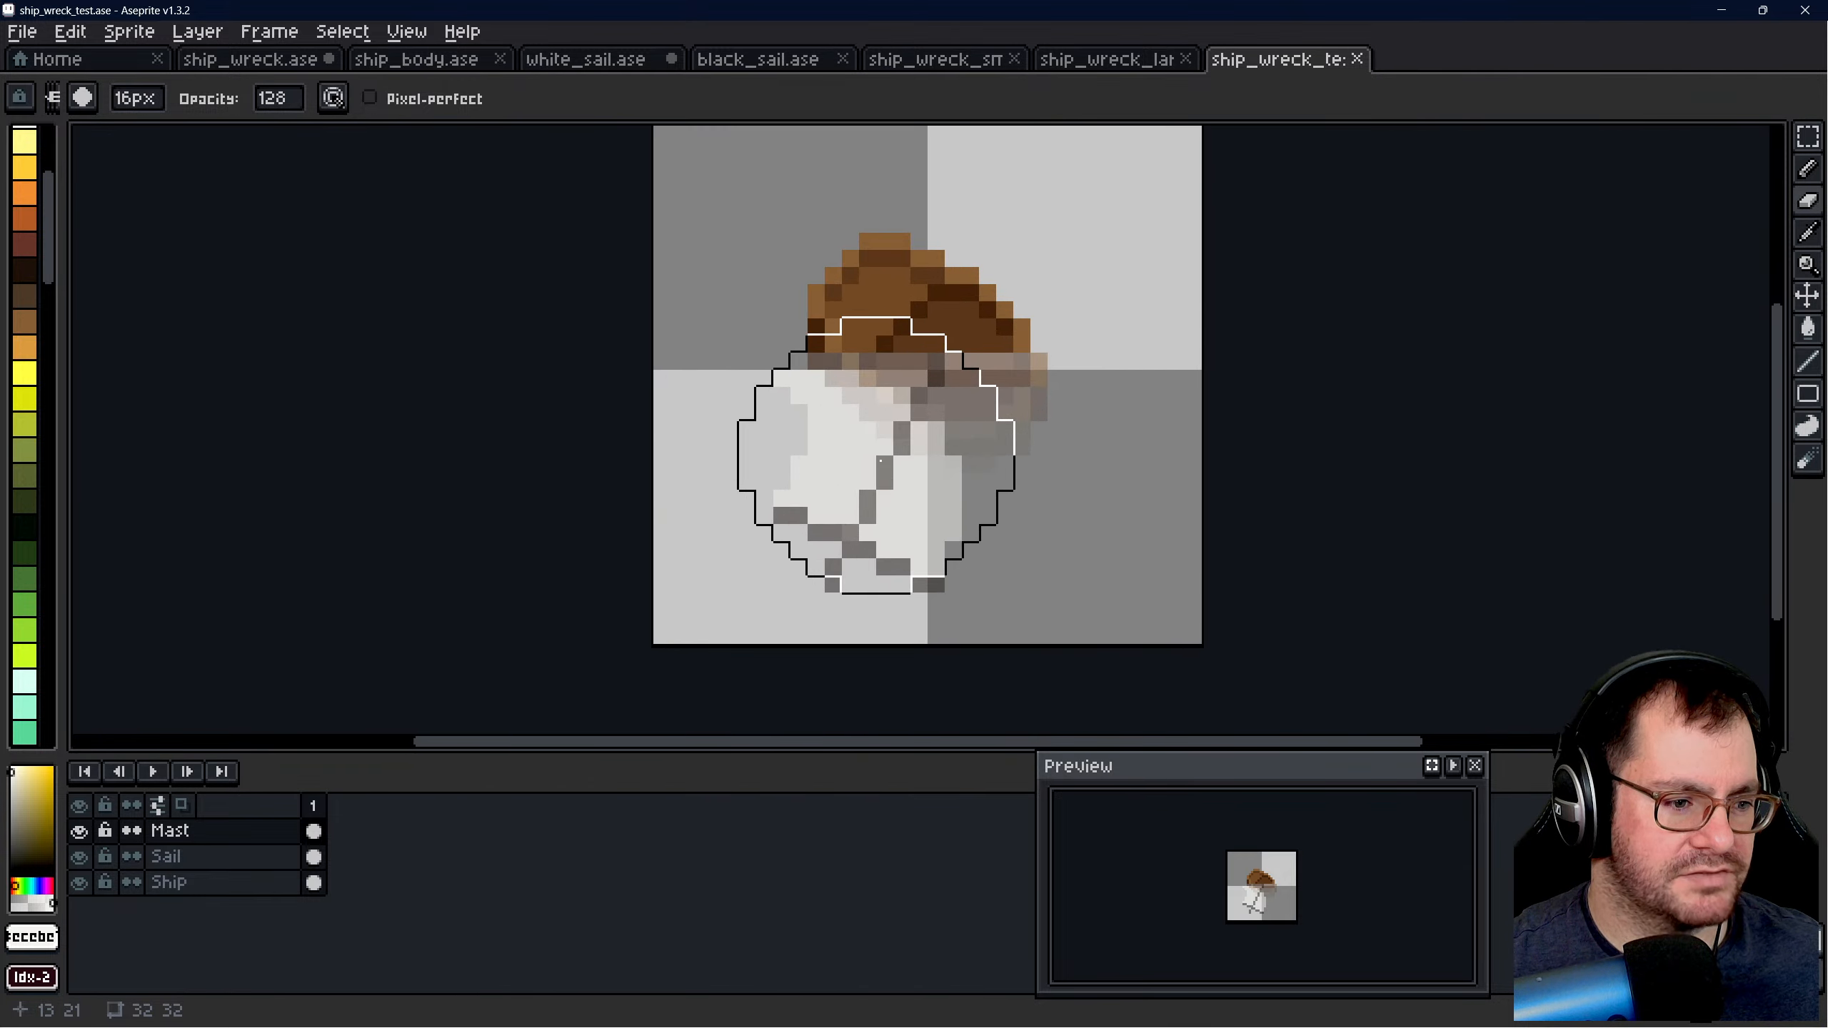
{"action": "left_click", "coordinate": [176, 856]}
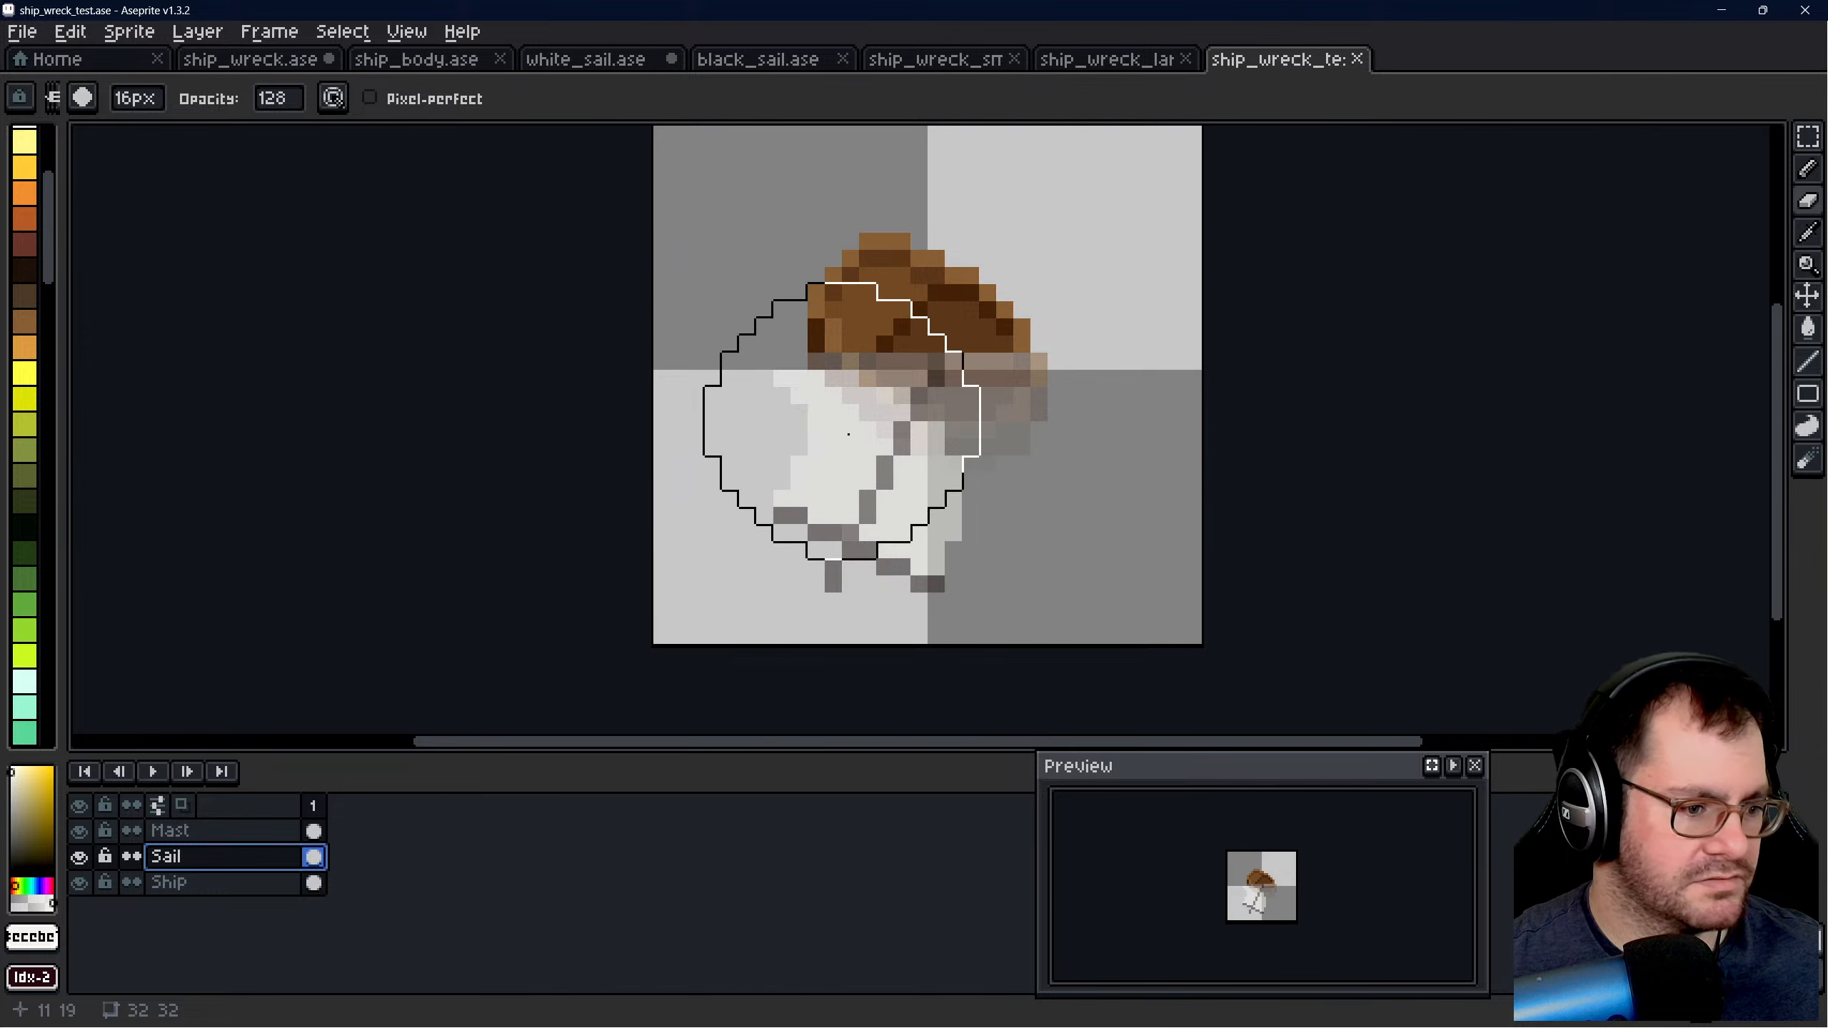
{"action": "left_click", "coordinate": [278, 98]}
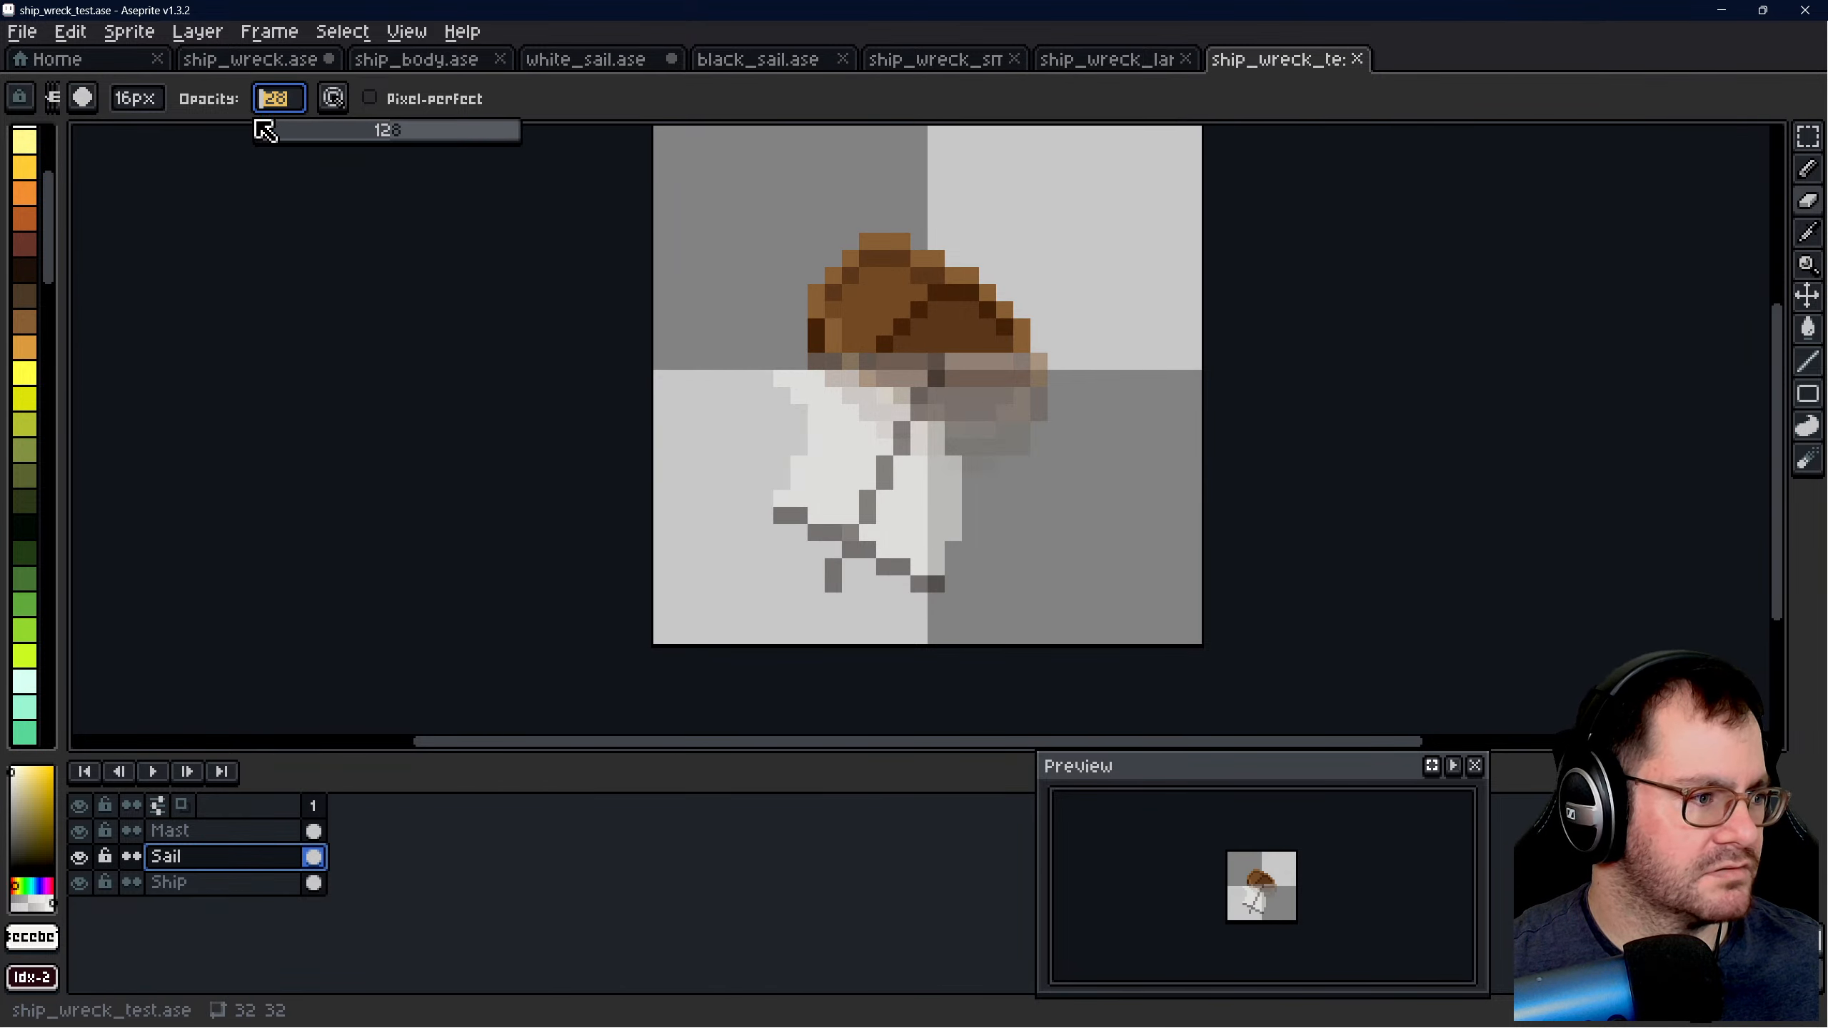
{"action": "mouse_move", "coordinate": [867, 481]}
{"action": "left_mouse_down"}
{"action": "mouse_move", "coordinate": [901, 532]}
{"action": "mouse_move", "coordinate": [850, 447]}
{"action": "mouse_move", "coordinate": [883, 493]}
{"action": "mouse_move", "coordinate": [864, 441]}
{"action": "left_mouse_up"}
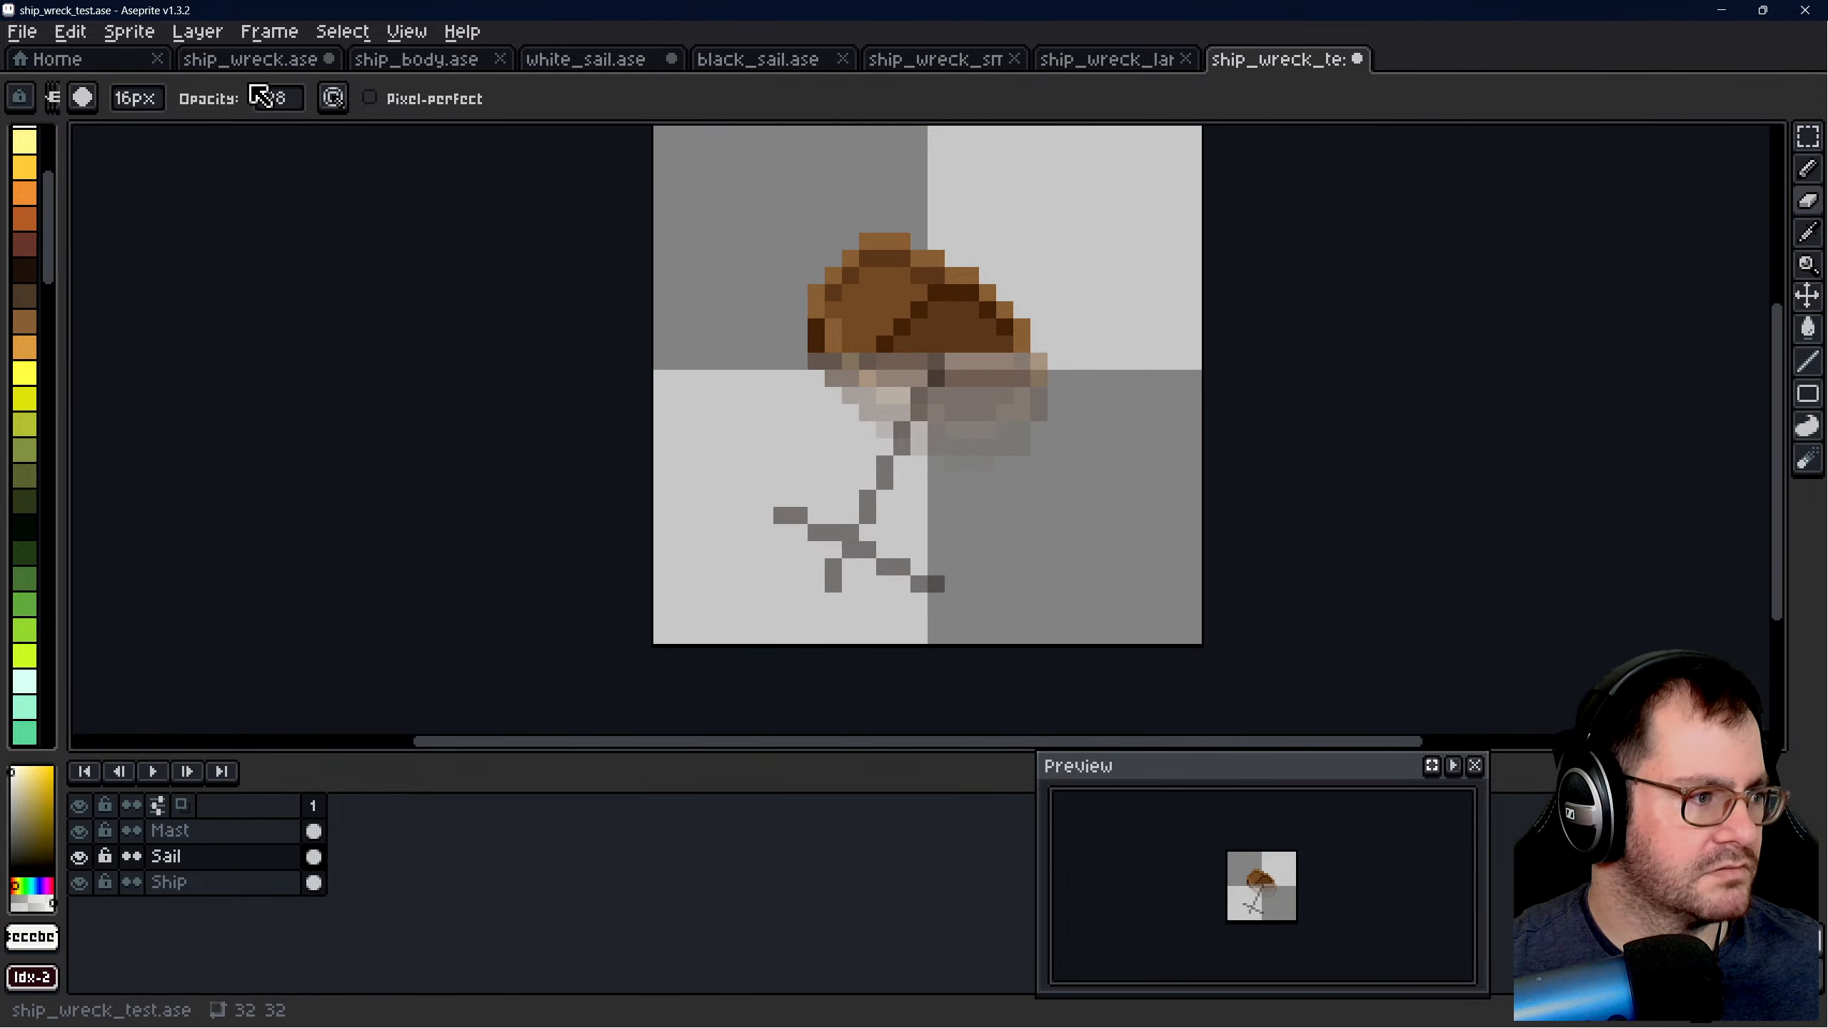
{"action": "left_click", "coordinate": [275, 98]}
{"action": "left_click_drag", "start_coordinate": [413, 142], "coordinate": [547, 148]}
{"action": "mouse_move", "coordinate": [845, 529]}
{"action": "left_mouse_down"}
{"action": "mouse_move", "coordinate": [875, 560]}
{"action": "mouse_move", "coordinate": [809, 457]}
{"action": "left_mouse_up"}
{"action": "left_click", "coordinate": [295, 98]}
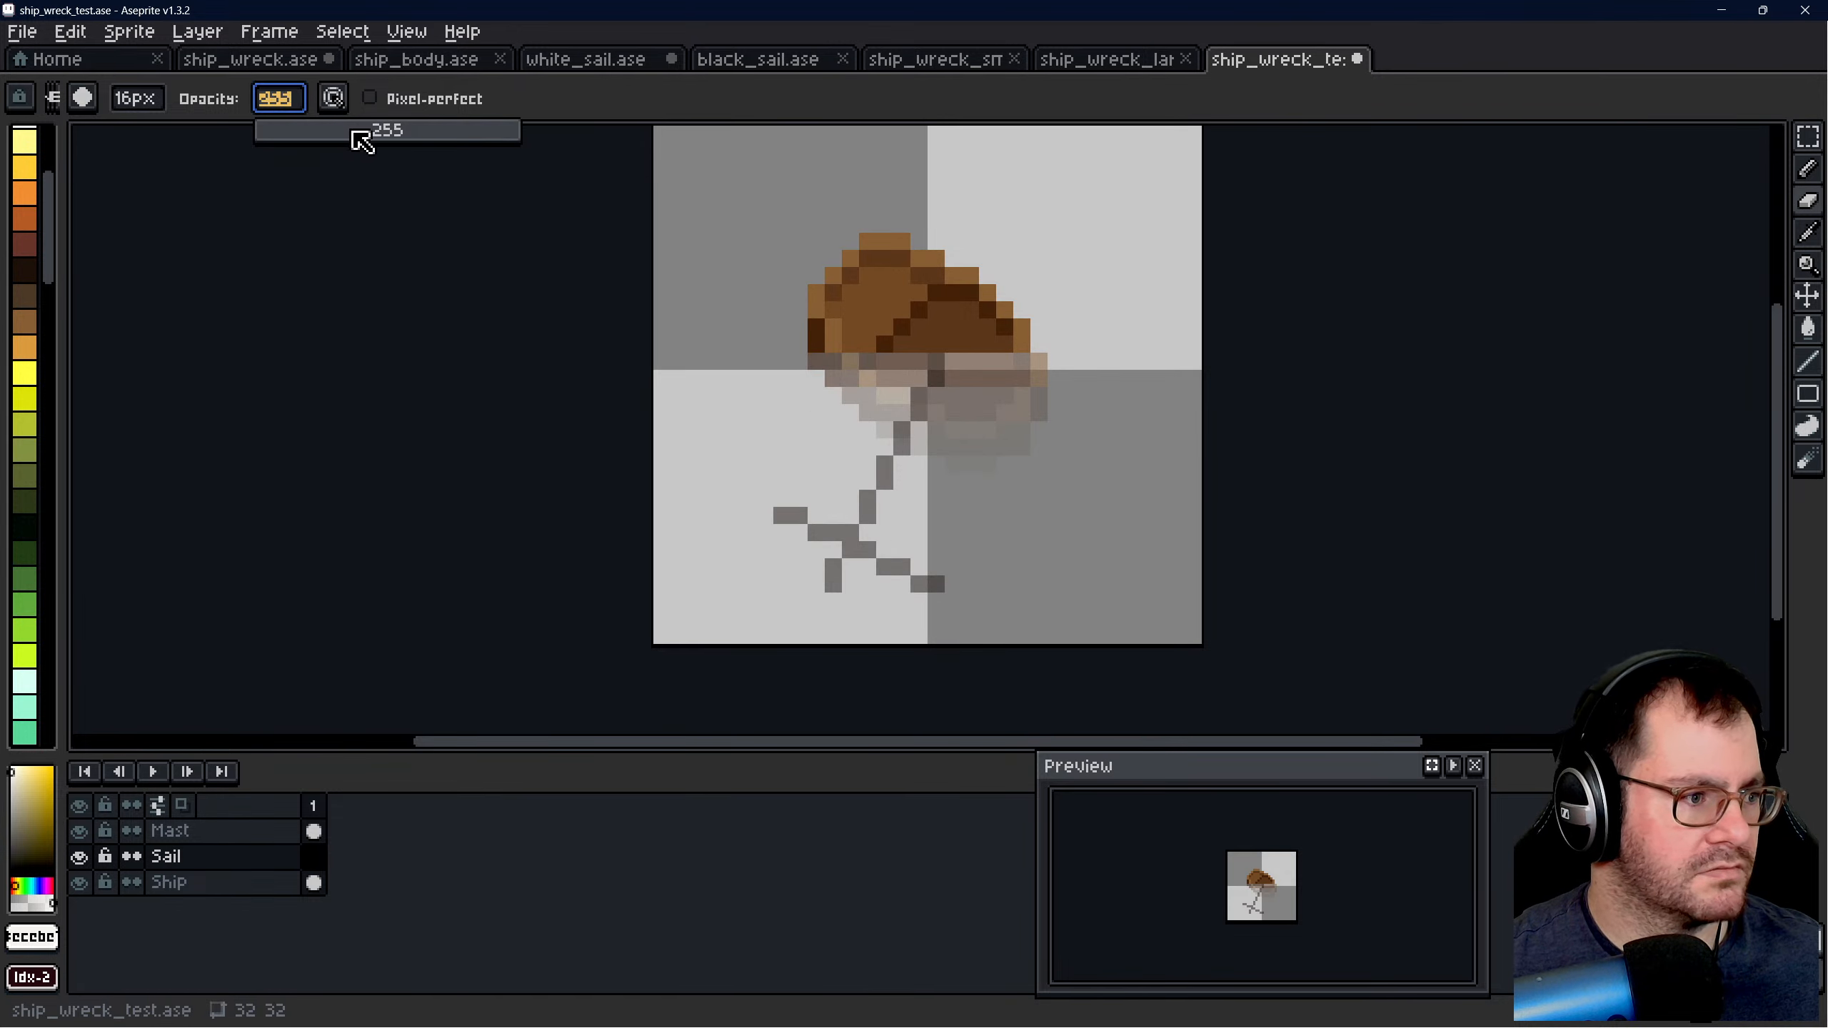
{"action": "left_click_drag", "start_coordinate": [353, 133], "coordinate": [374, 133]}
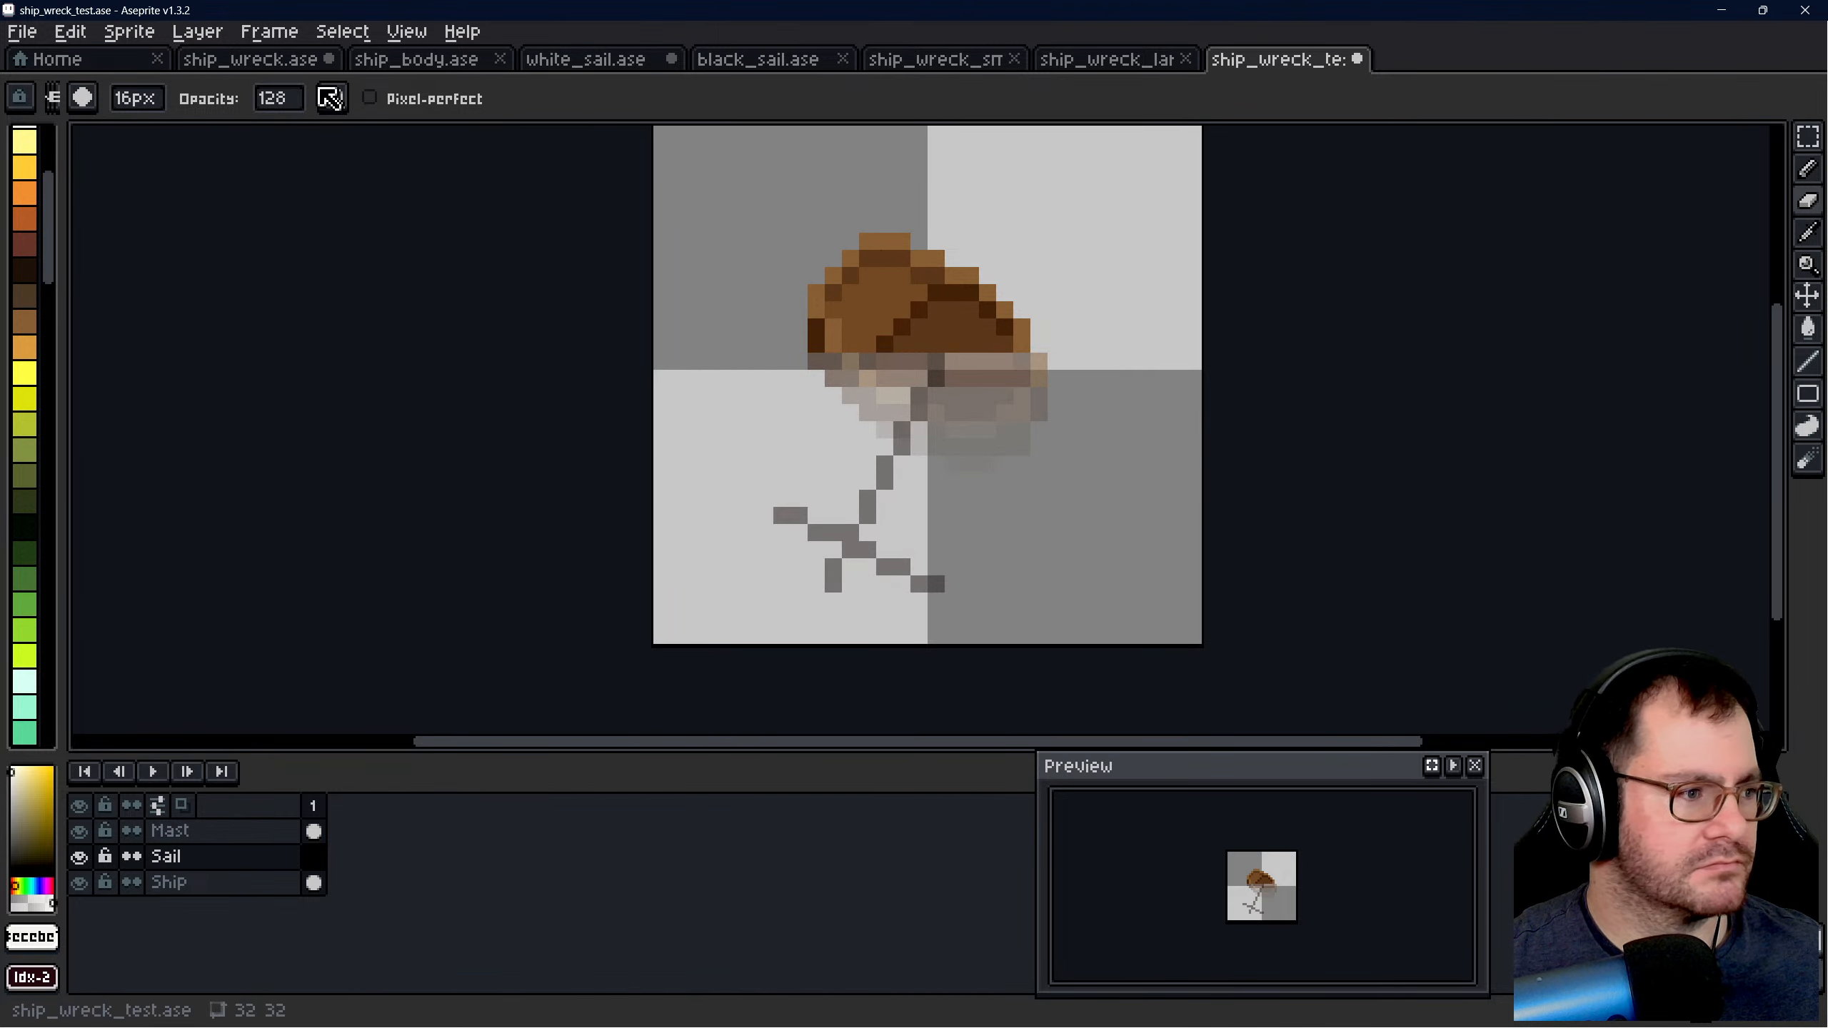
- Copy the lone white sail from the top row of ship_wreck.ase with a rectangular selection about 16 by 14 px
{"action": "left_click", "coordinate": [251, 60]}
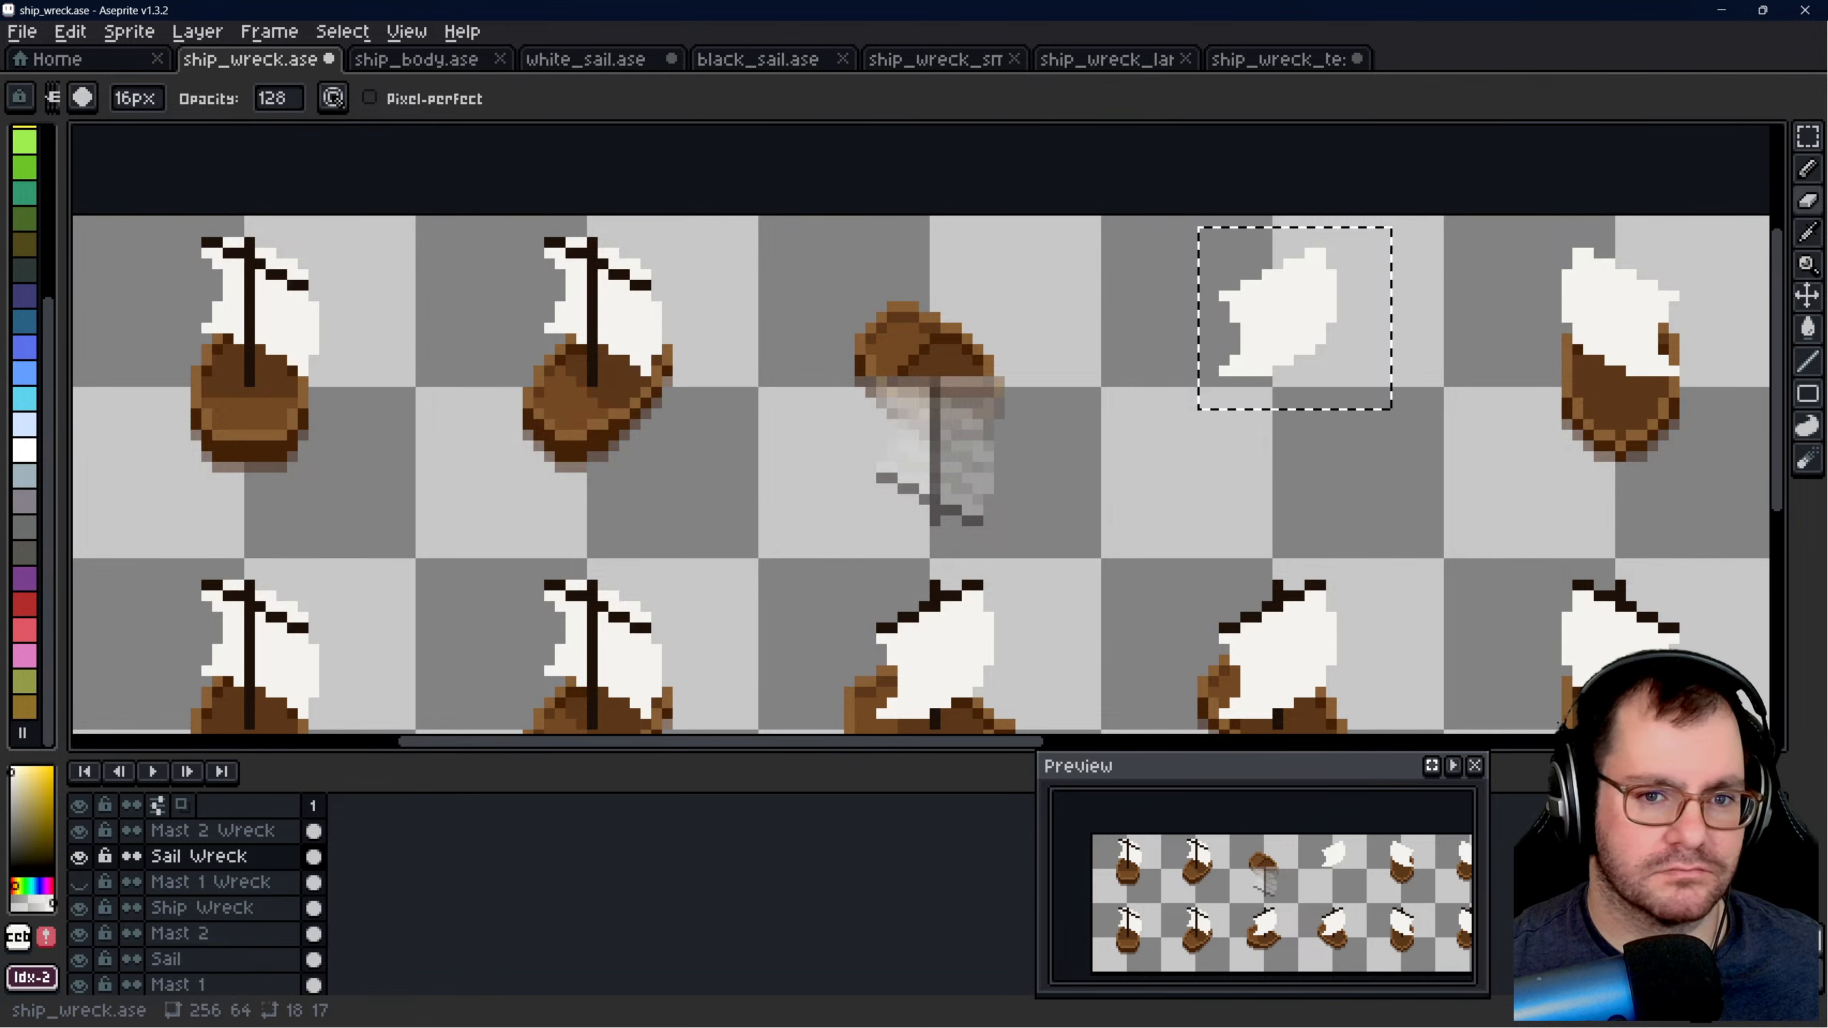
{"action": "left_click", "coordinate": [1807, 136]}
{"action": "left_click", "coordinate": [1416, 432]}
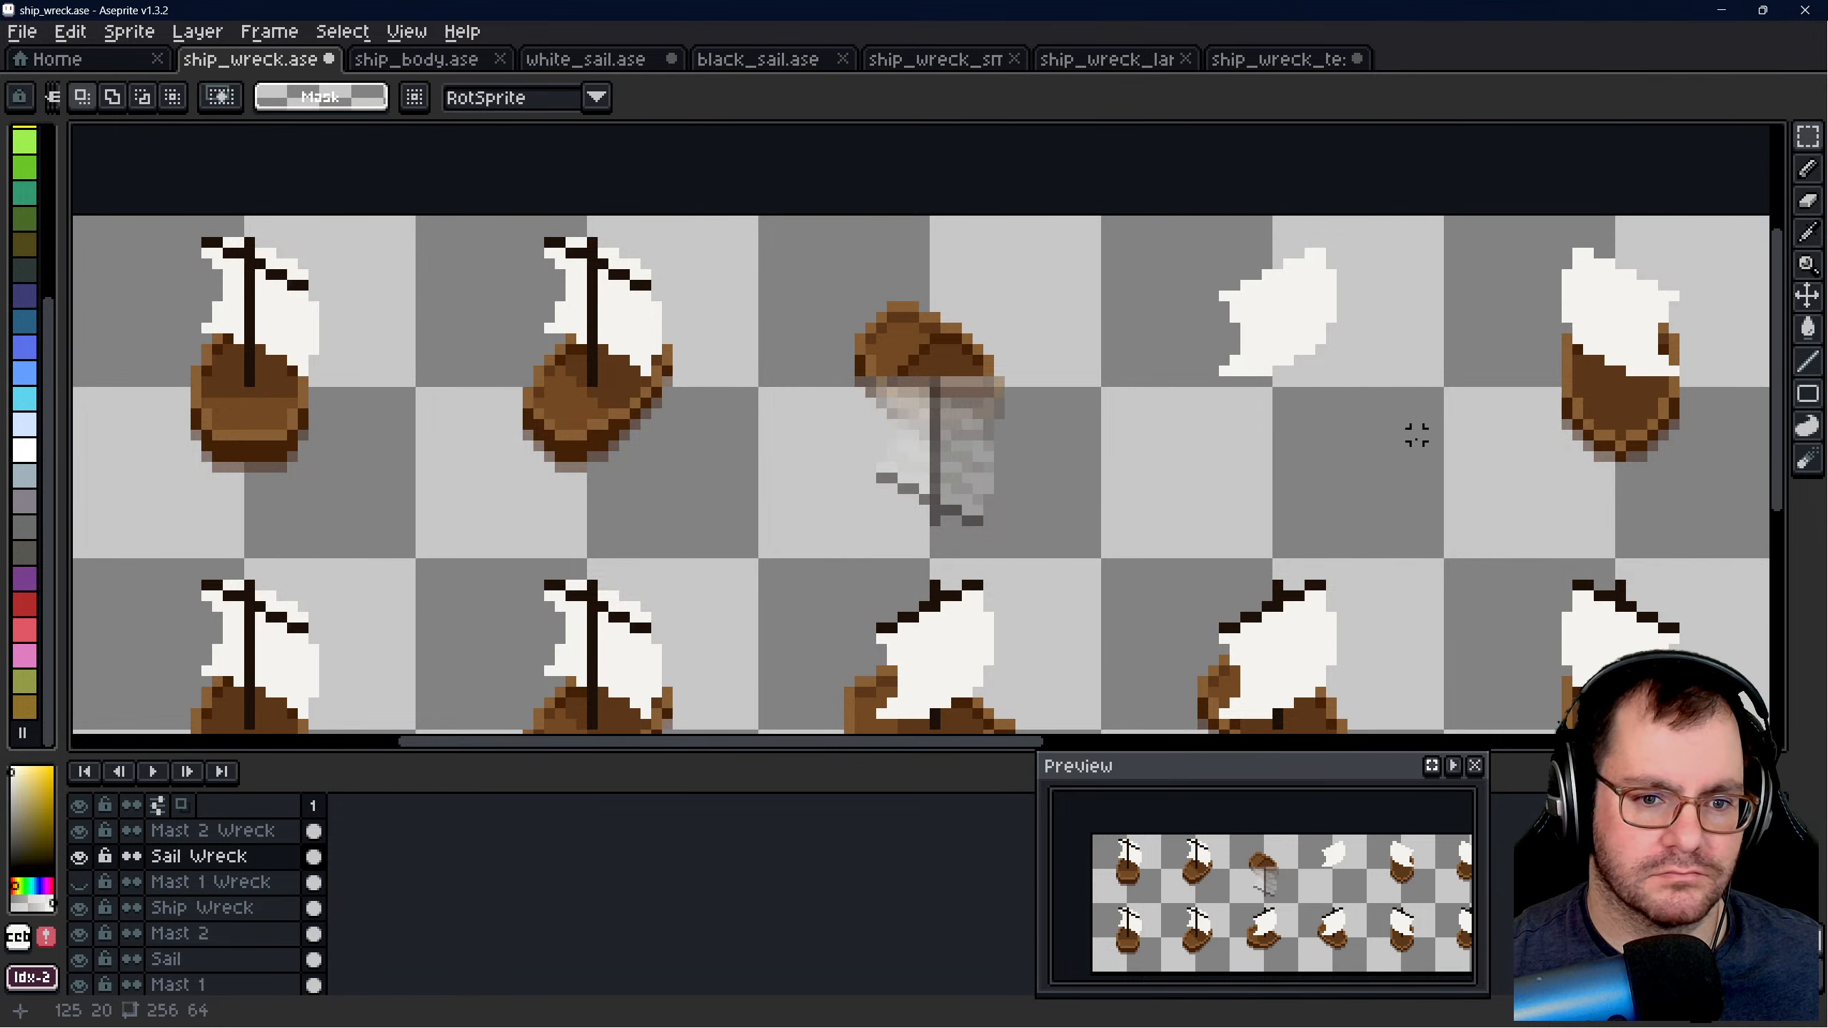
{"action": "left_click_drag", "start_coordinate": [1181, 232], "coordinate": [1363, 392]}
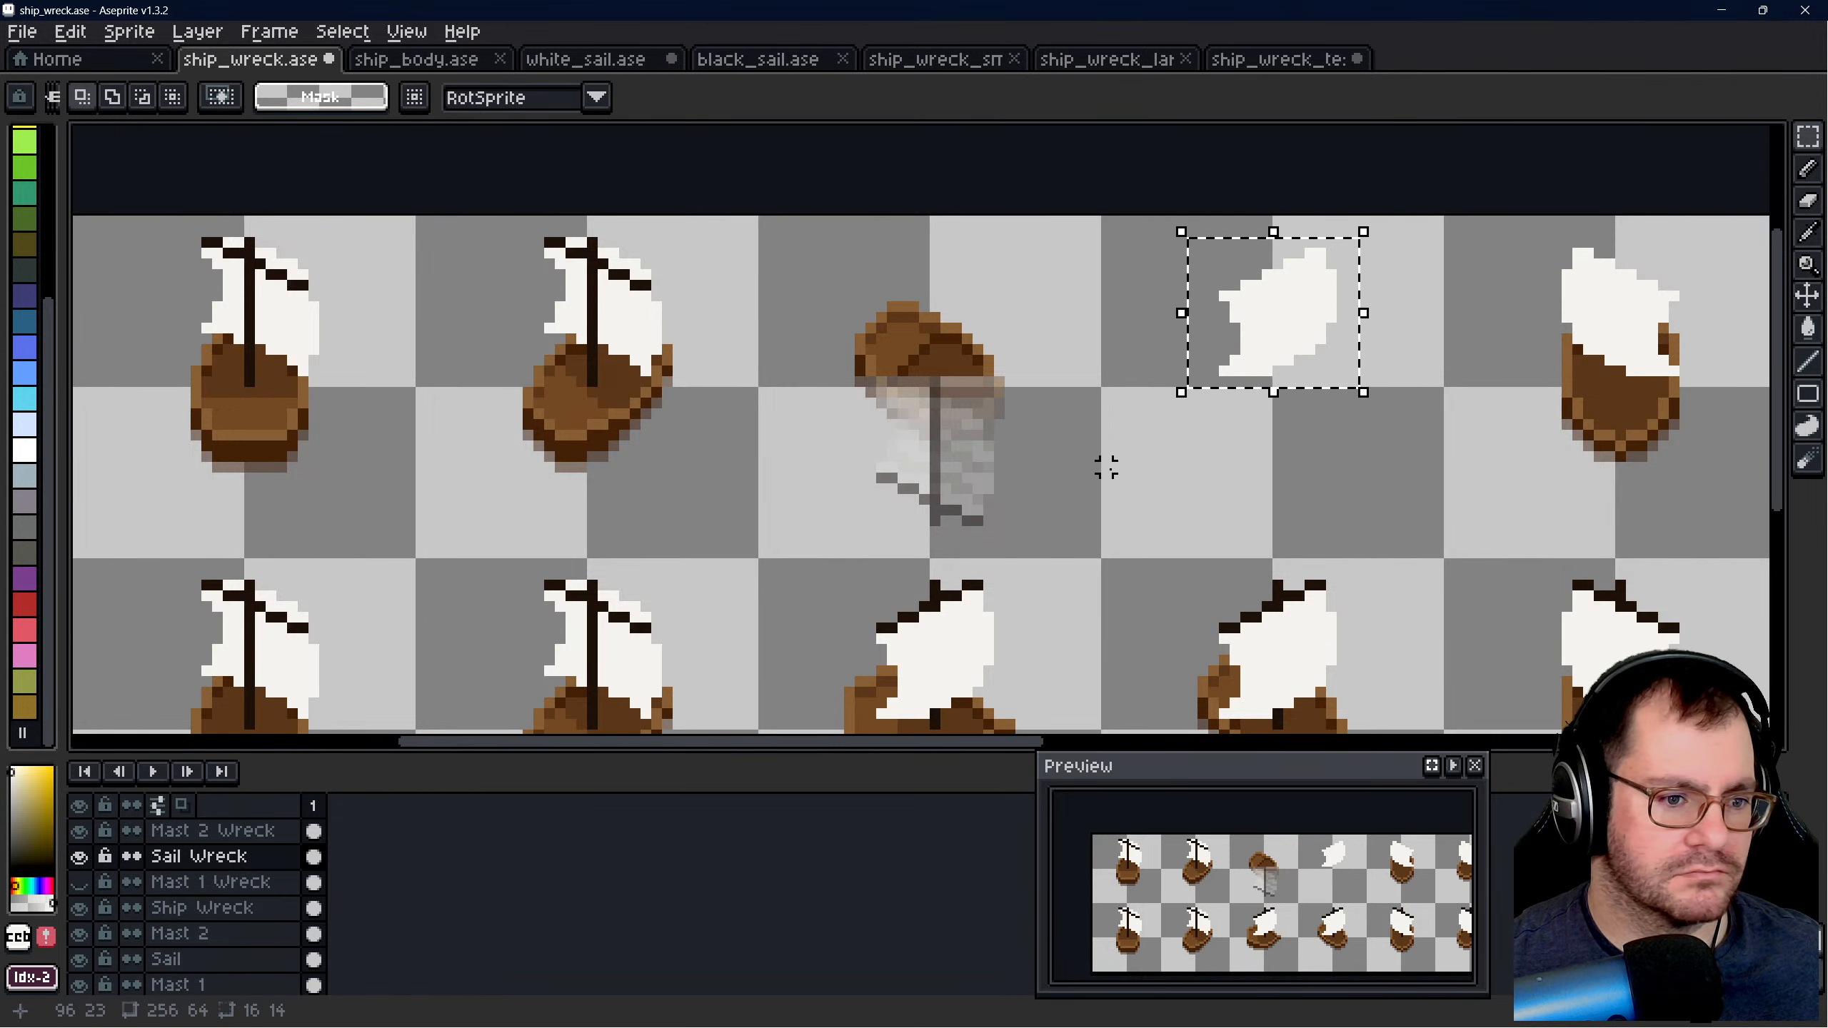
- Try pasting the copied sail over the mast in ship_wreck_test.ase, flipped vertically and horizontally
{"action": "left_click", "coordinate": [1288, 59]}
{"action": "key", "text": "ctrl+v"}
{"action": "left_click_drag", "start_coordinate": [968, 335], "coordinate": [943, 477]}
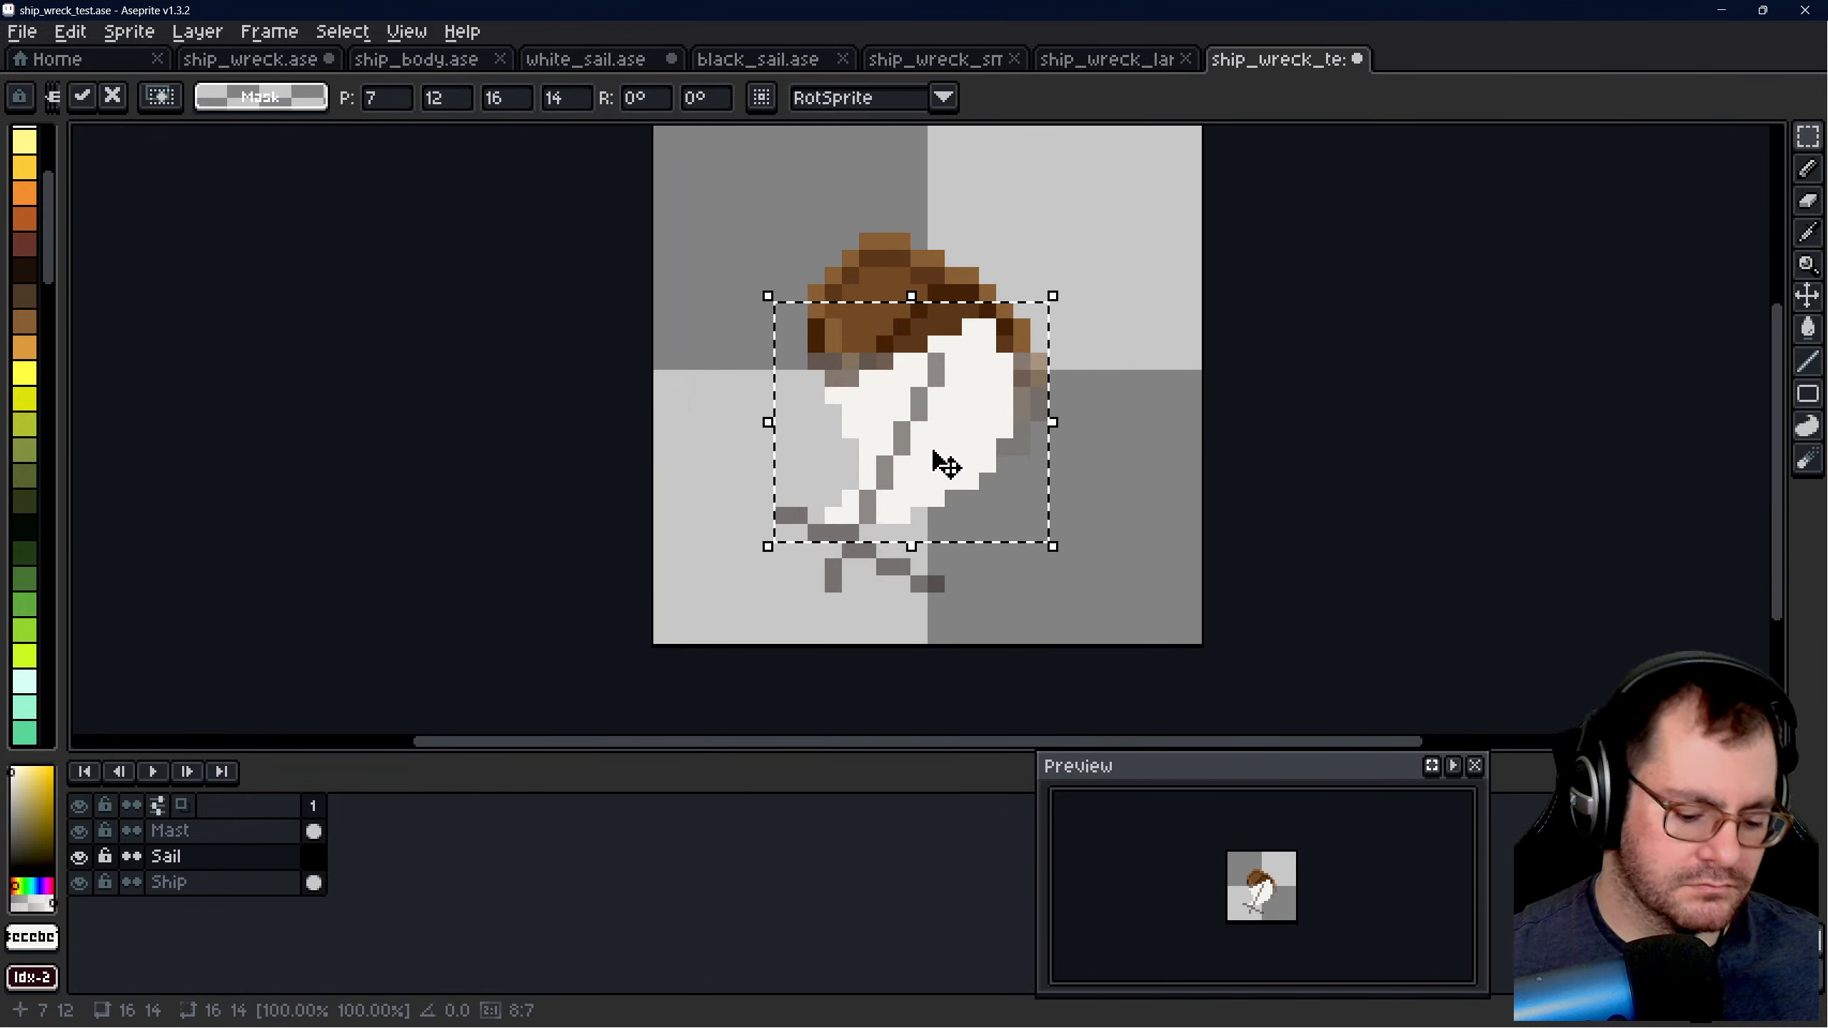
{"action": "key", "text": "shift+v"}
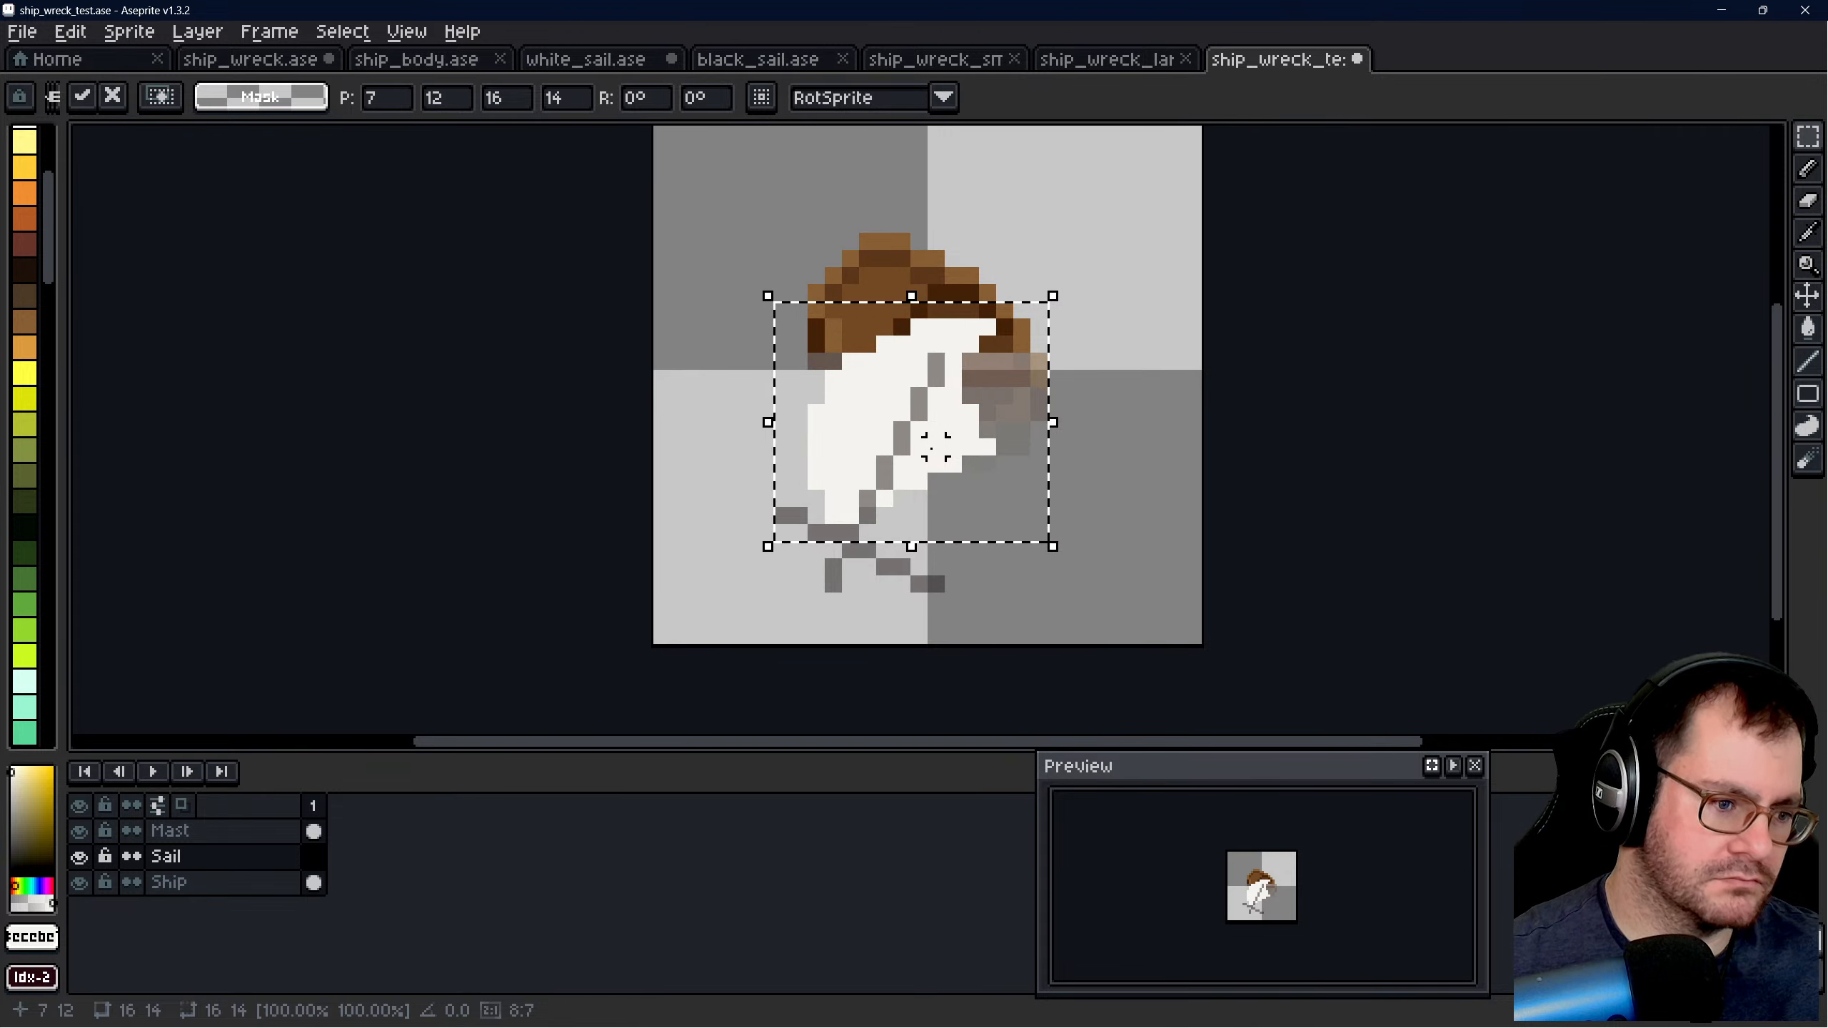
{"action": "key", "text": "shift+h"}
{"action": "key", "text": "shift+h"}
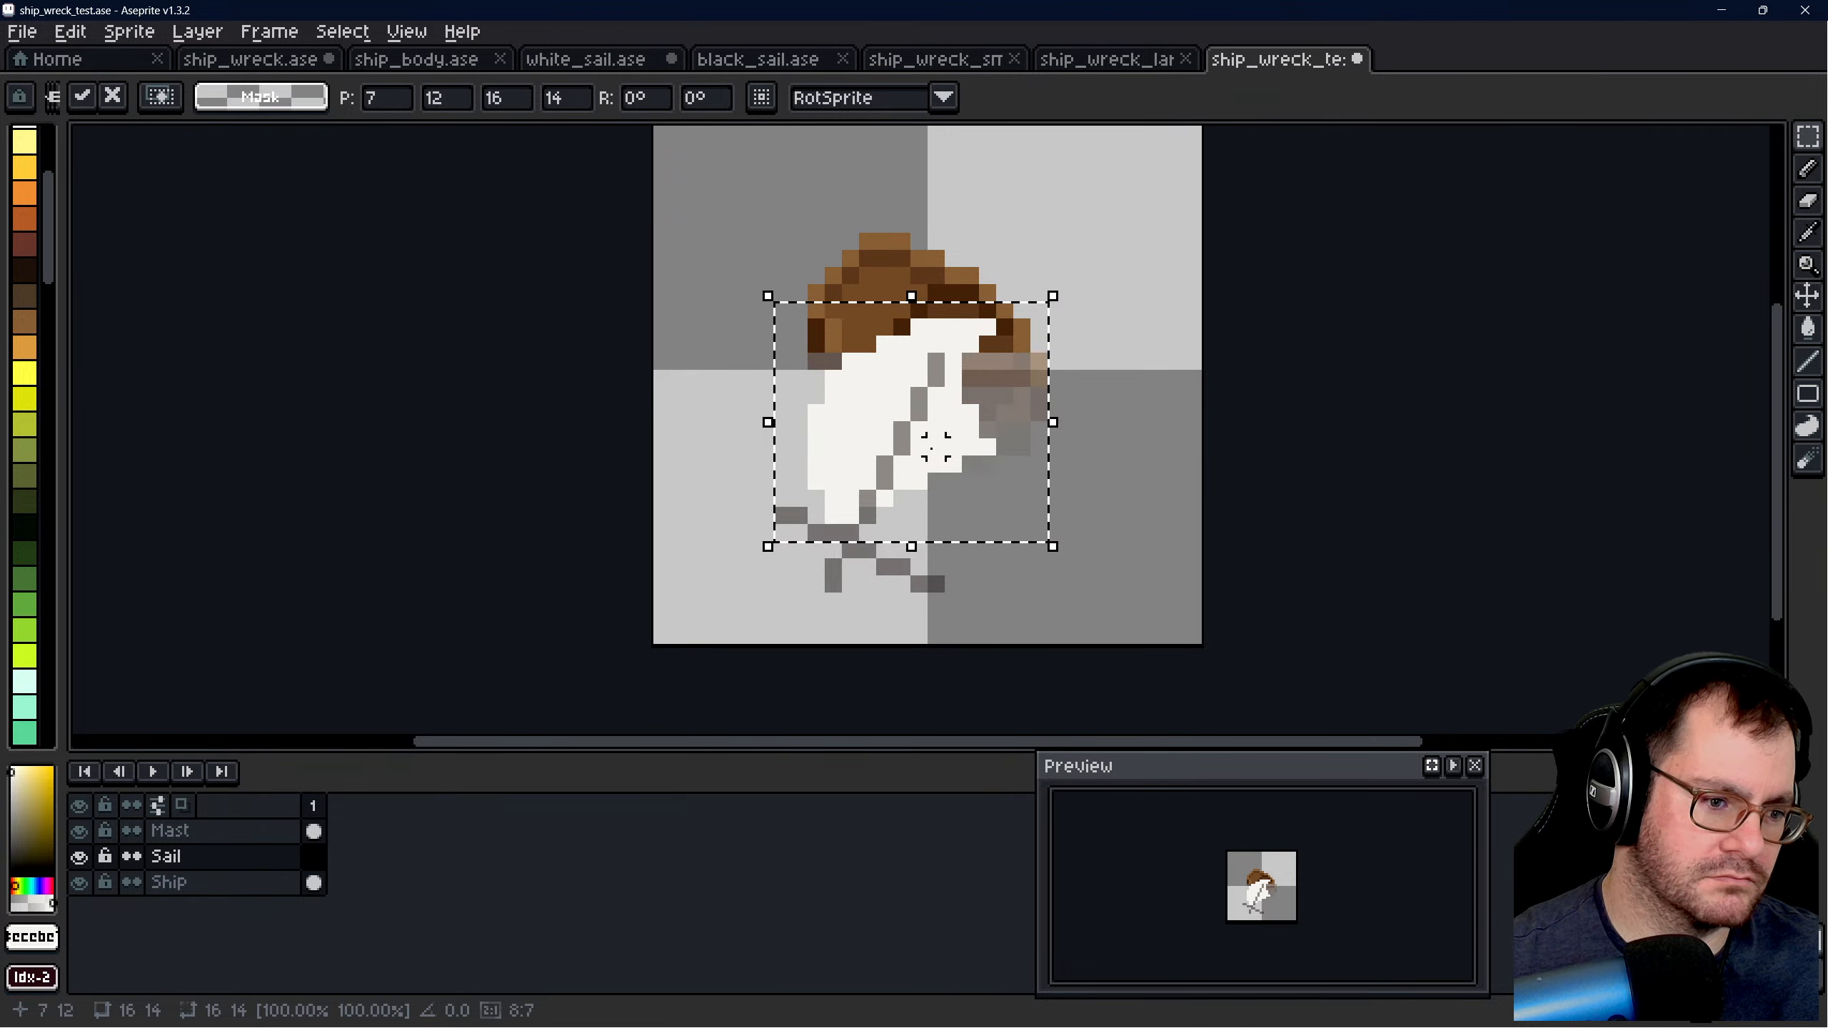
{"action": "key", "text": "shift+h"}
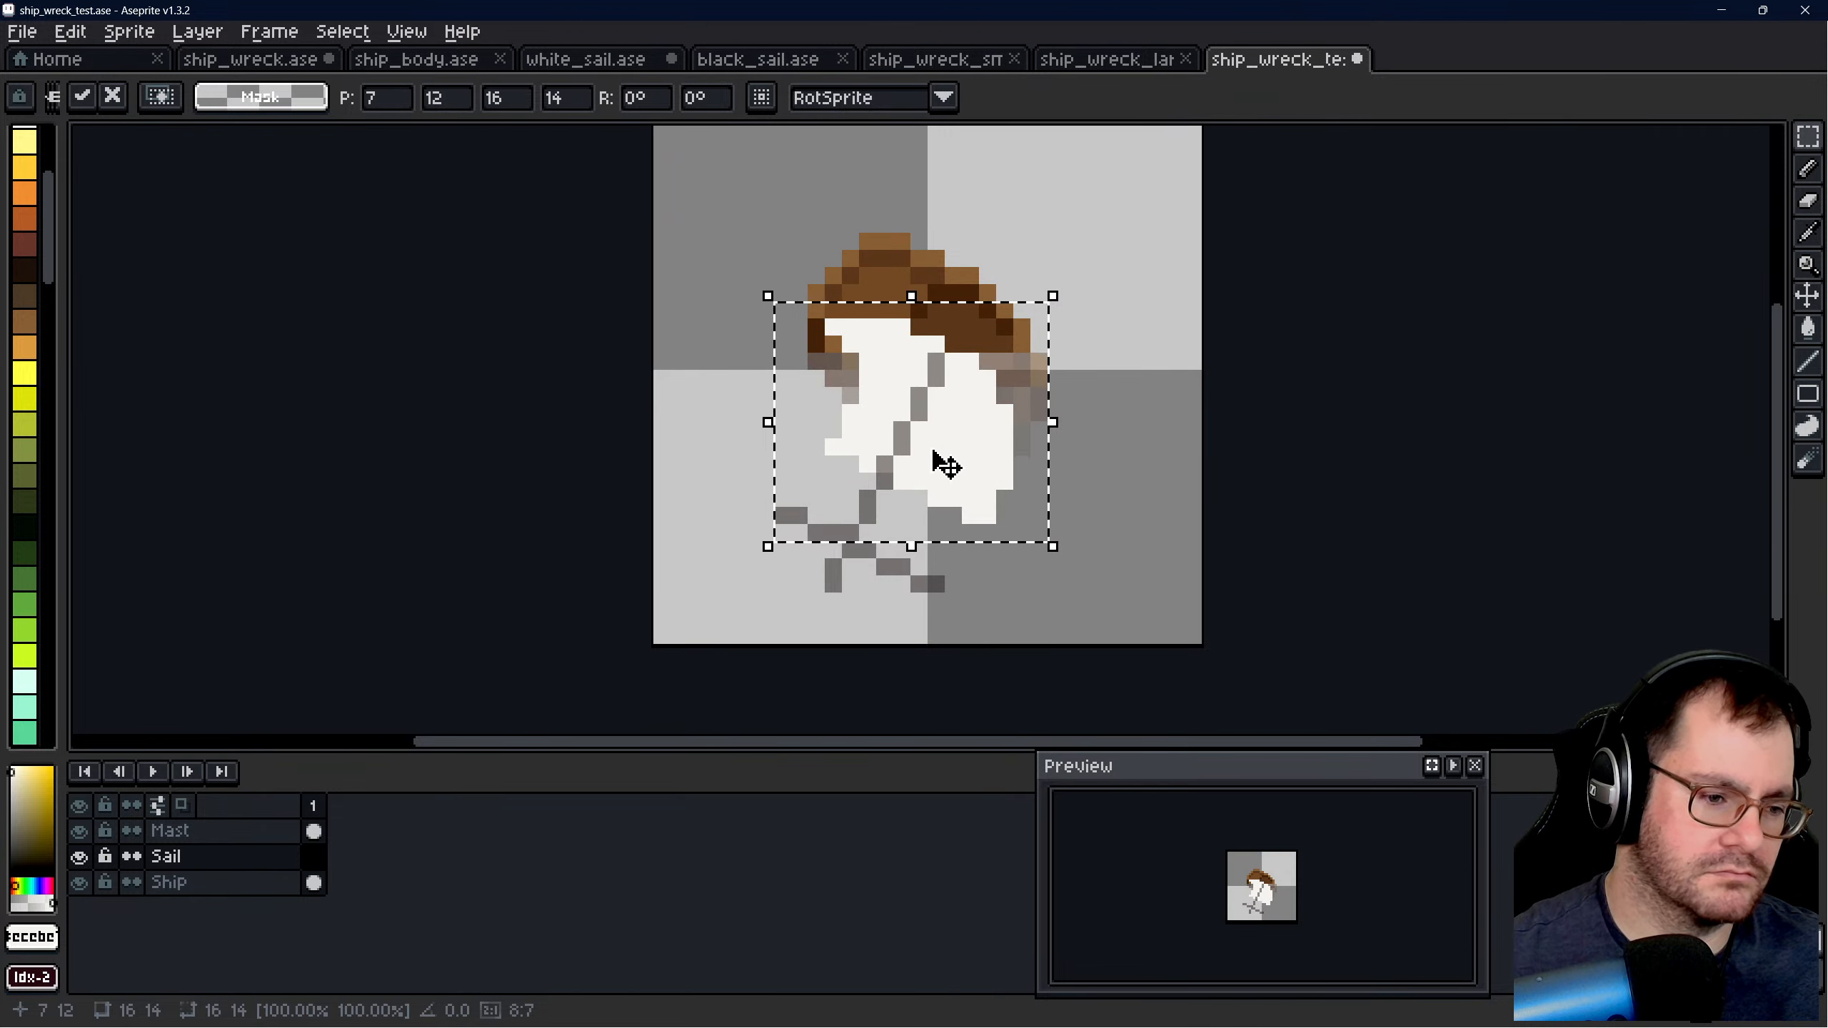
{"action": "key", "text": "Escape"}
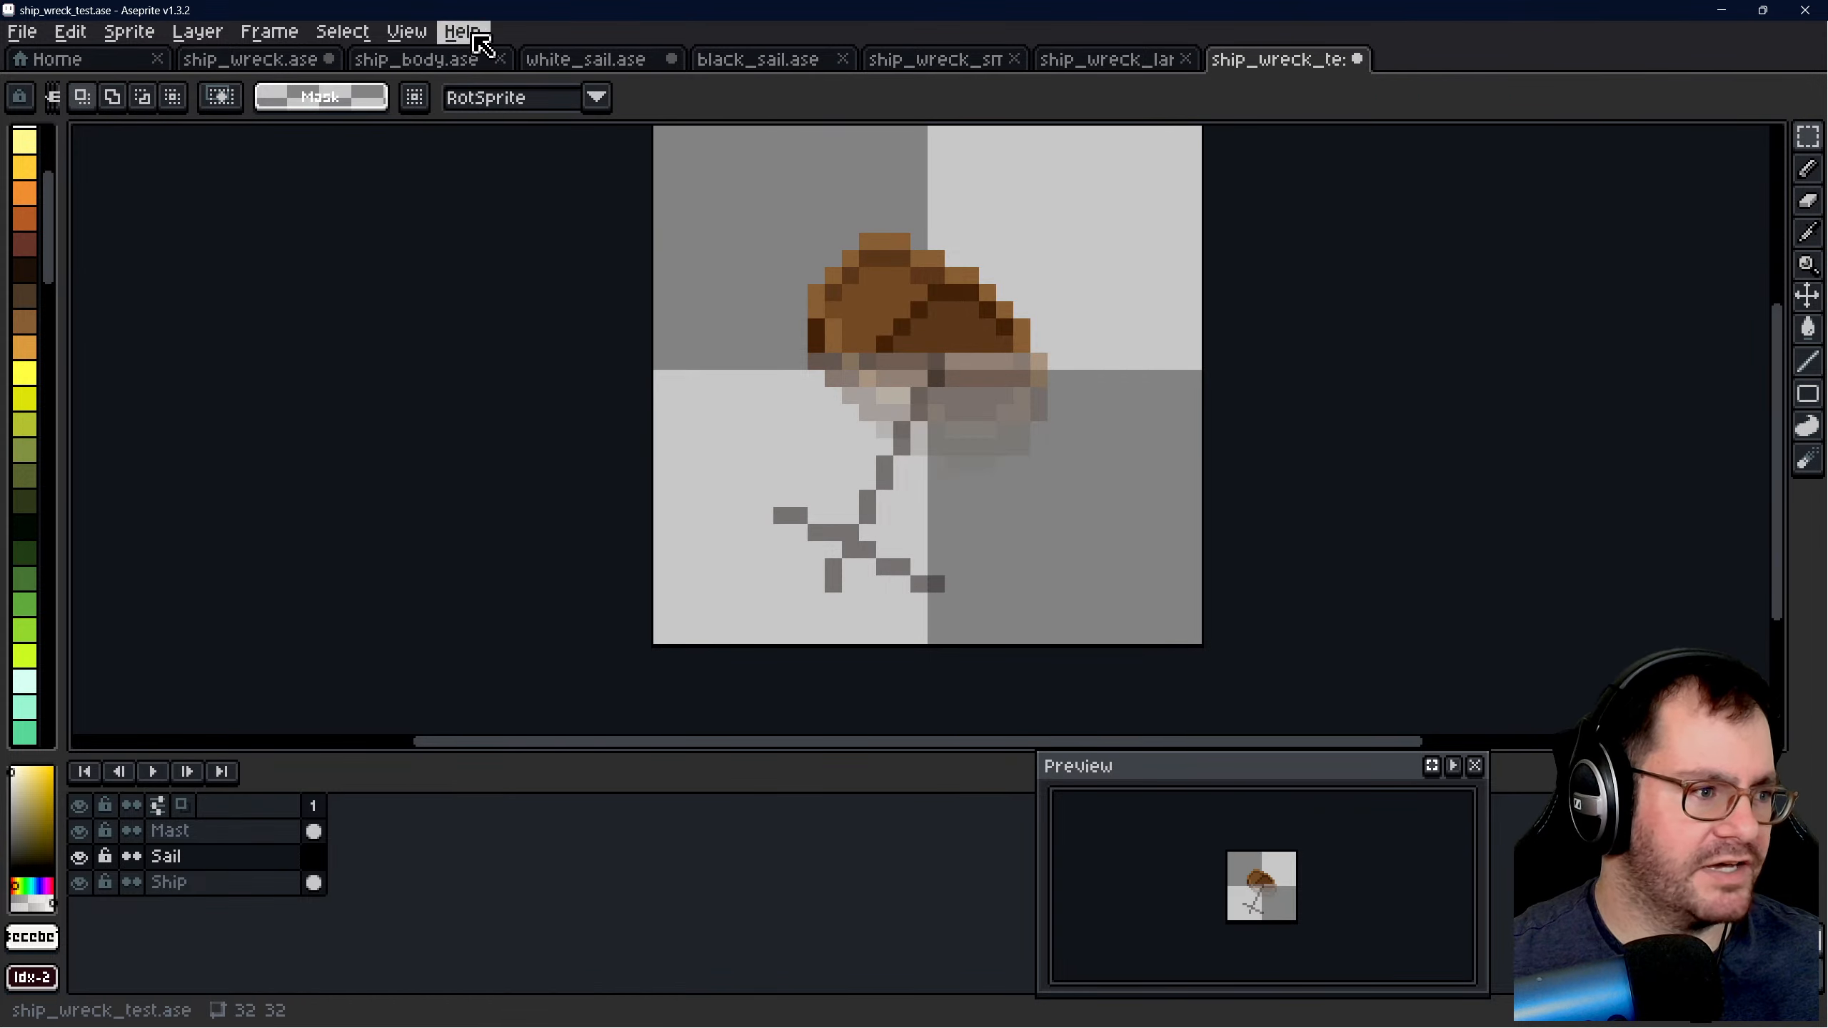
- Copy the sail of the second ship in the top row of ship_wreck.ase with a 17 by 16 px rectangular selection
{"action": "left_click", "coordinate": [324, 68]}
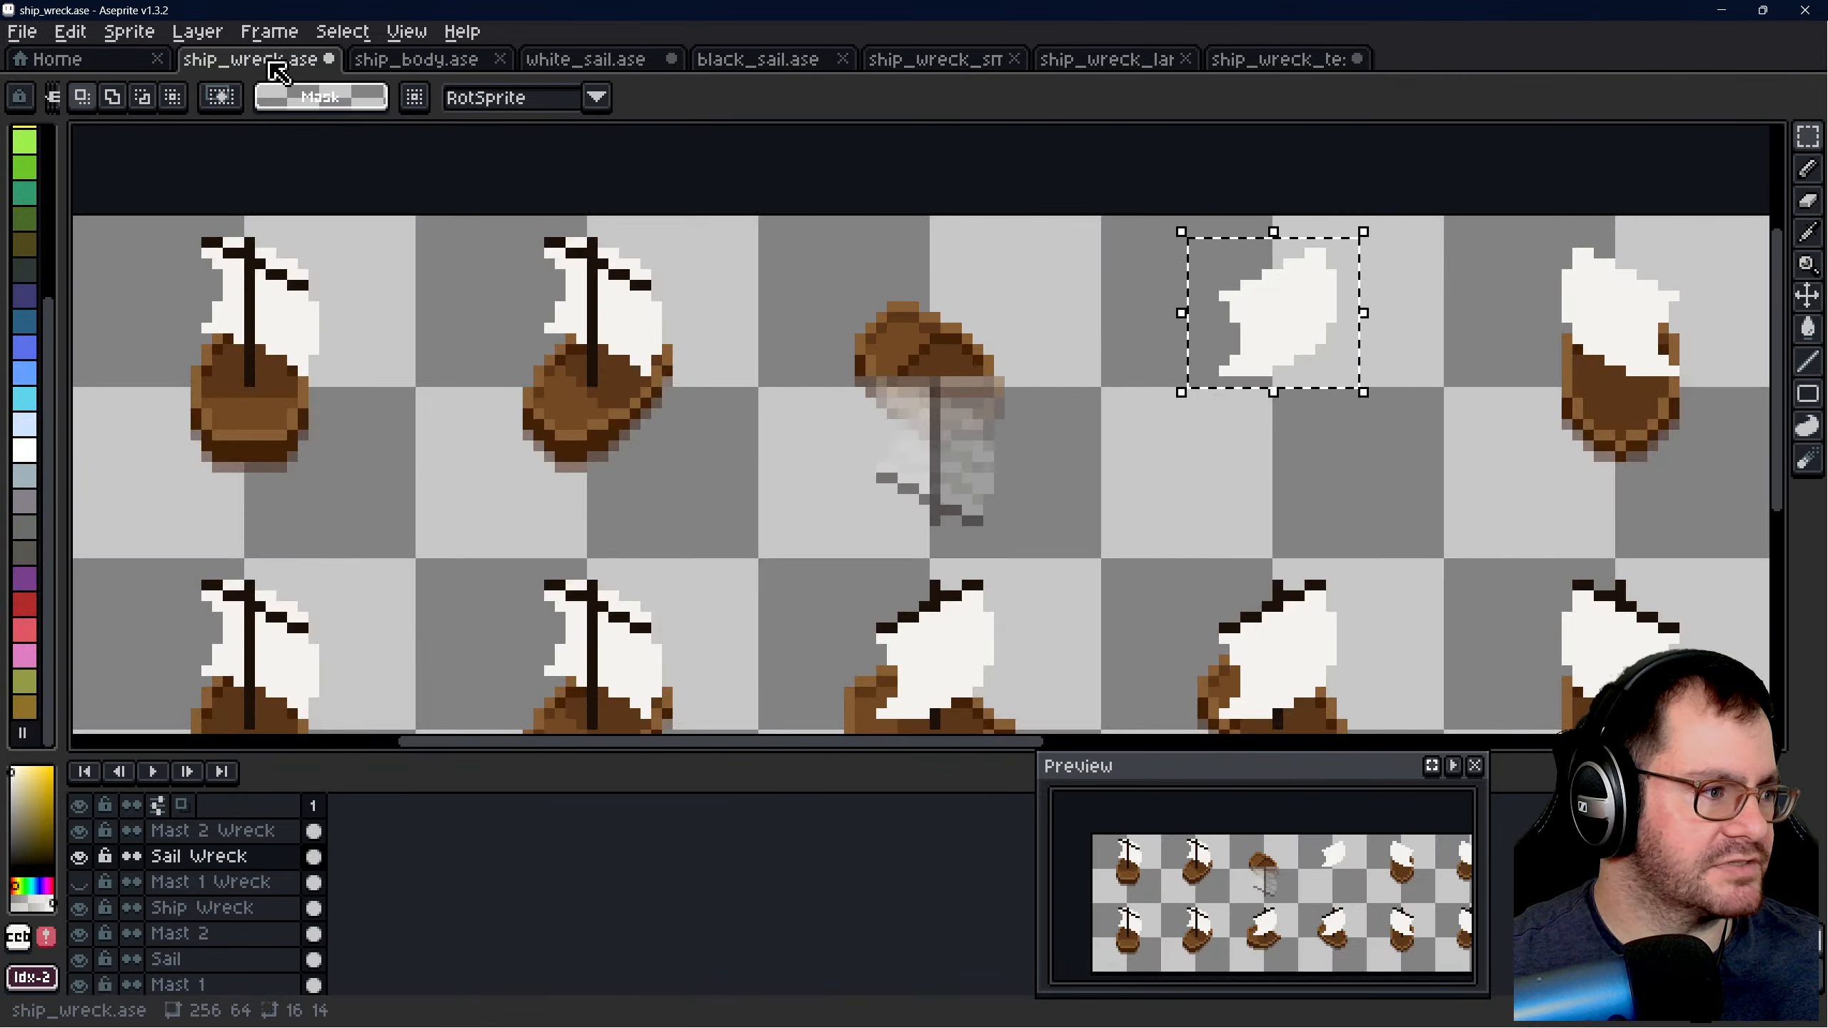
{"action": "left_click", "coordinate": [859, 285]}
{"action": "scroll", "coordinate": [484, 273], "scroll_direction": "up", "scroll_amount": 3}
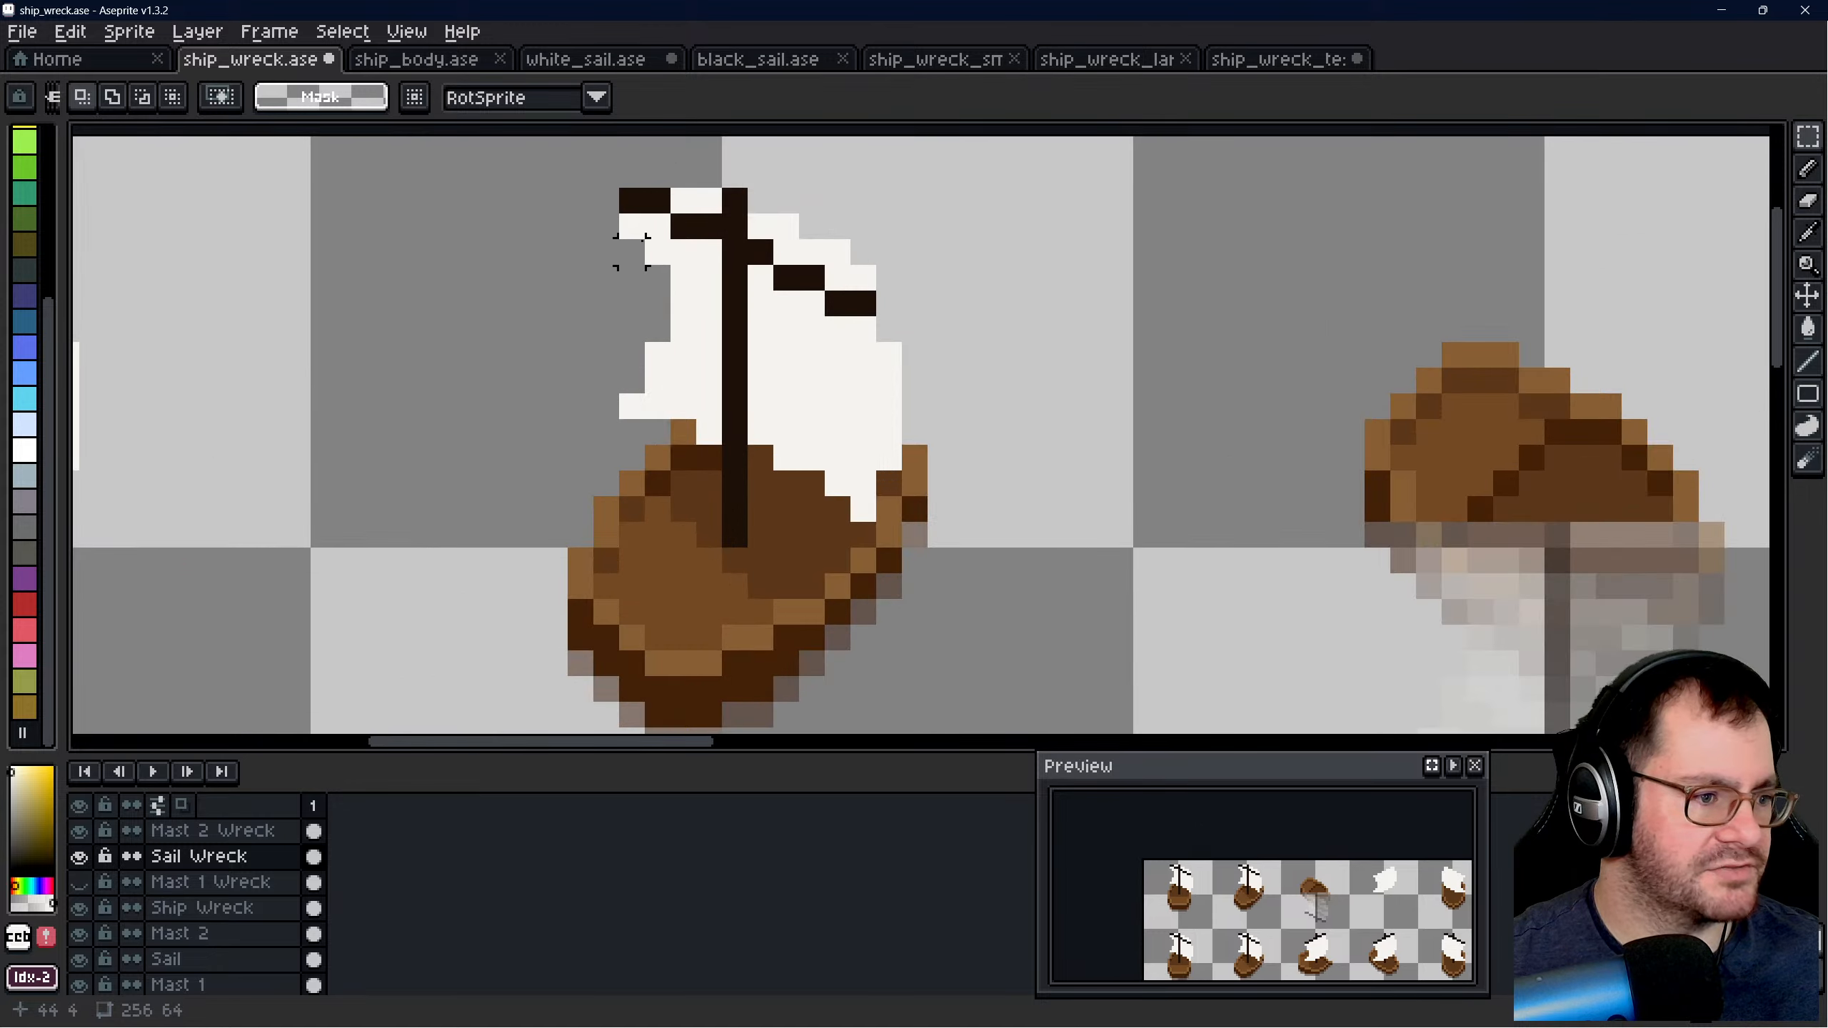
{"action": "left_click_drag", "start_coordinate": [554, 175], "coordinate": [980, 577]}
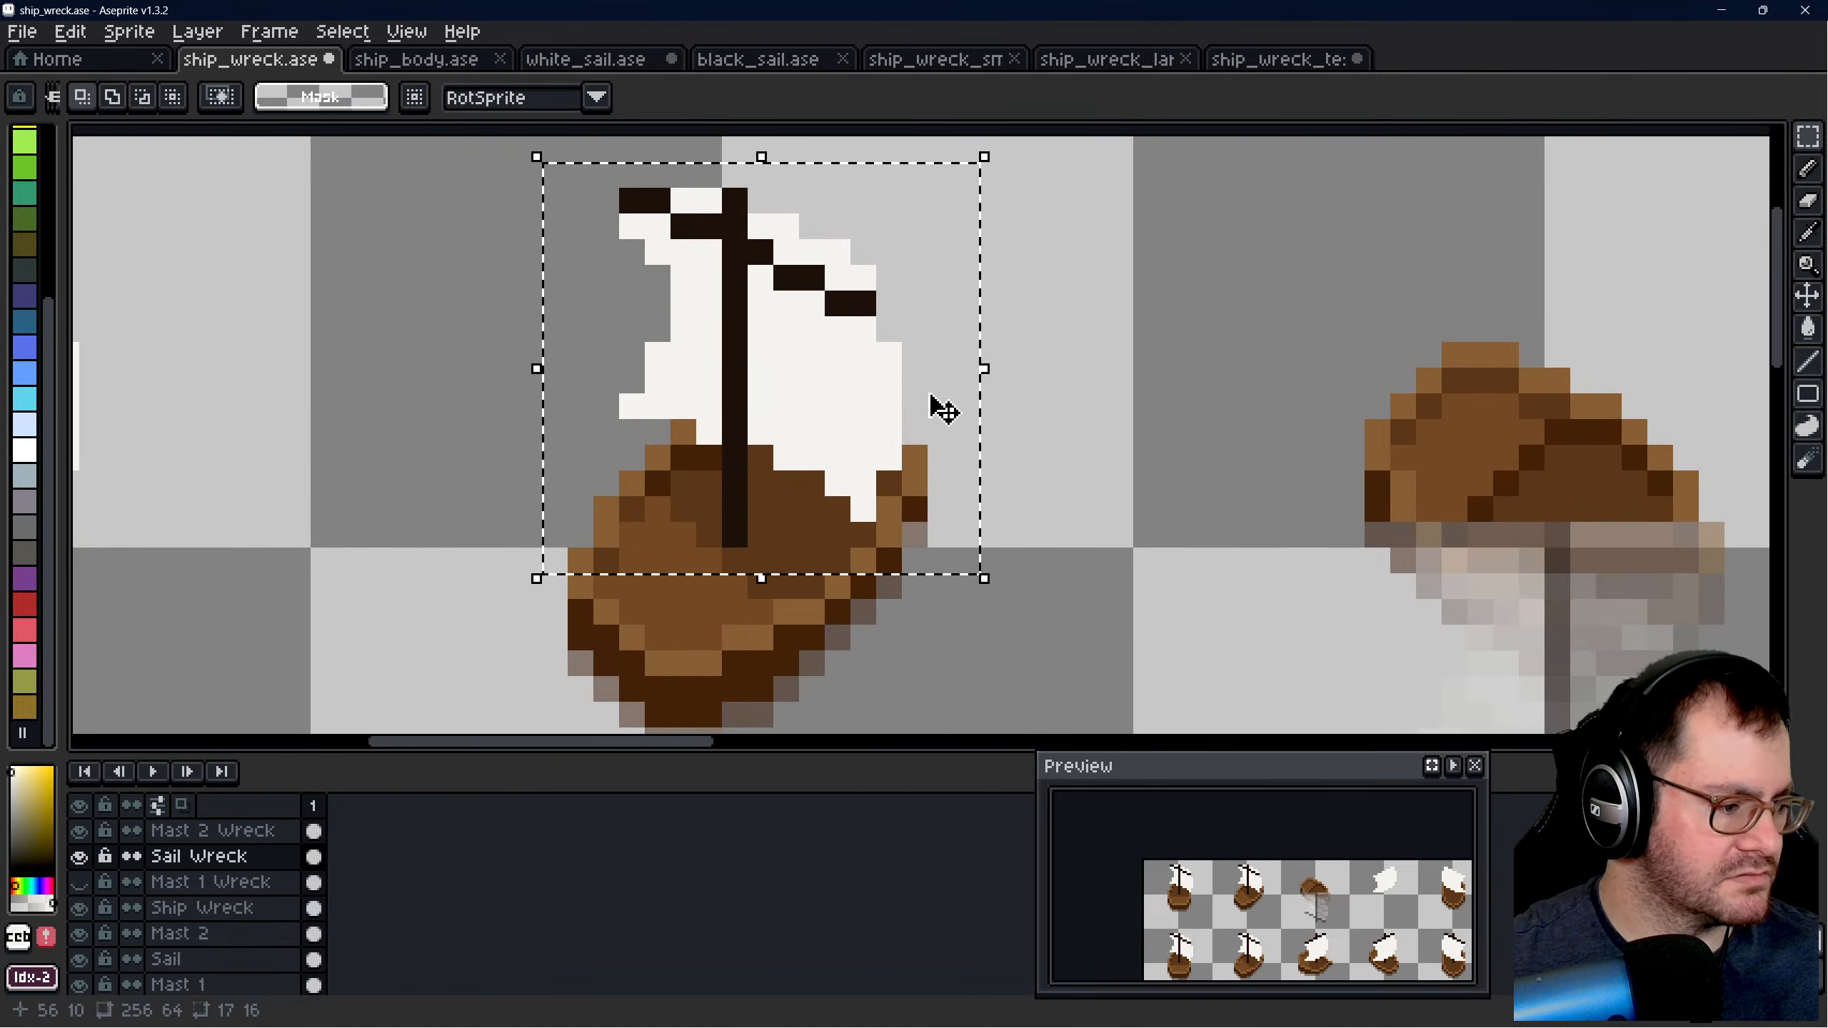
{"action": "left_click", "coordinate": [928, 295]}
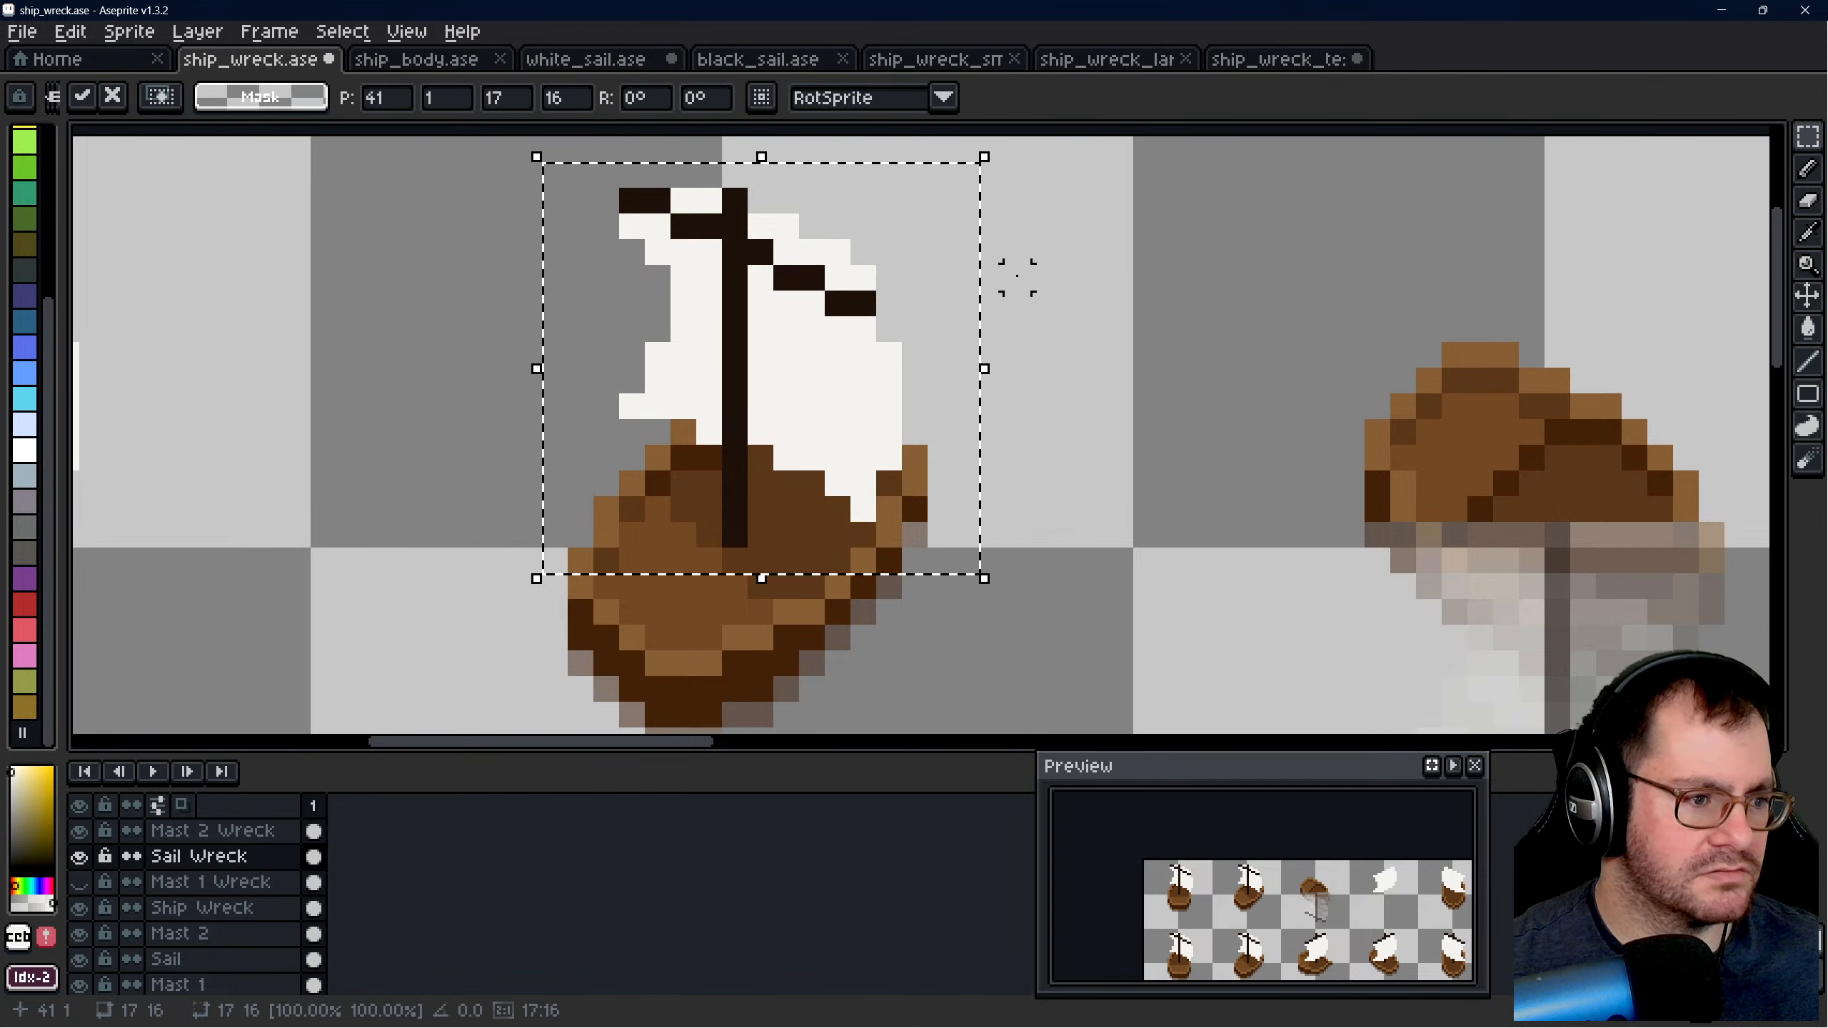
- Try the copied sail over the mast on the Sail layer of ship_wreck_test.ase, testing horizontal and vertical flips before dropping it at about 4, 15
{"action": "left_click", "coordinate": [1272, 60]}
{"action": "key", "text": "ctrl+v"}
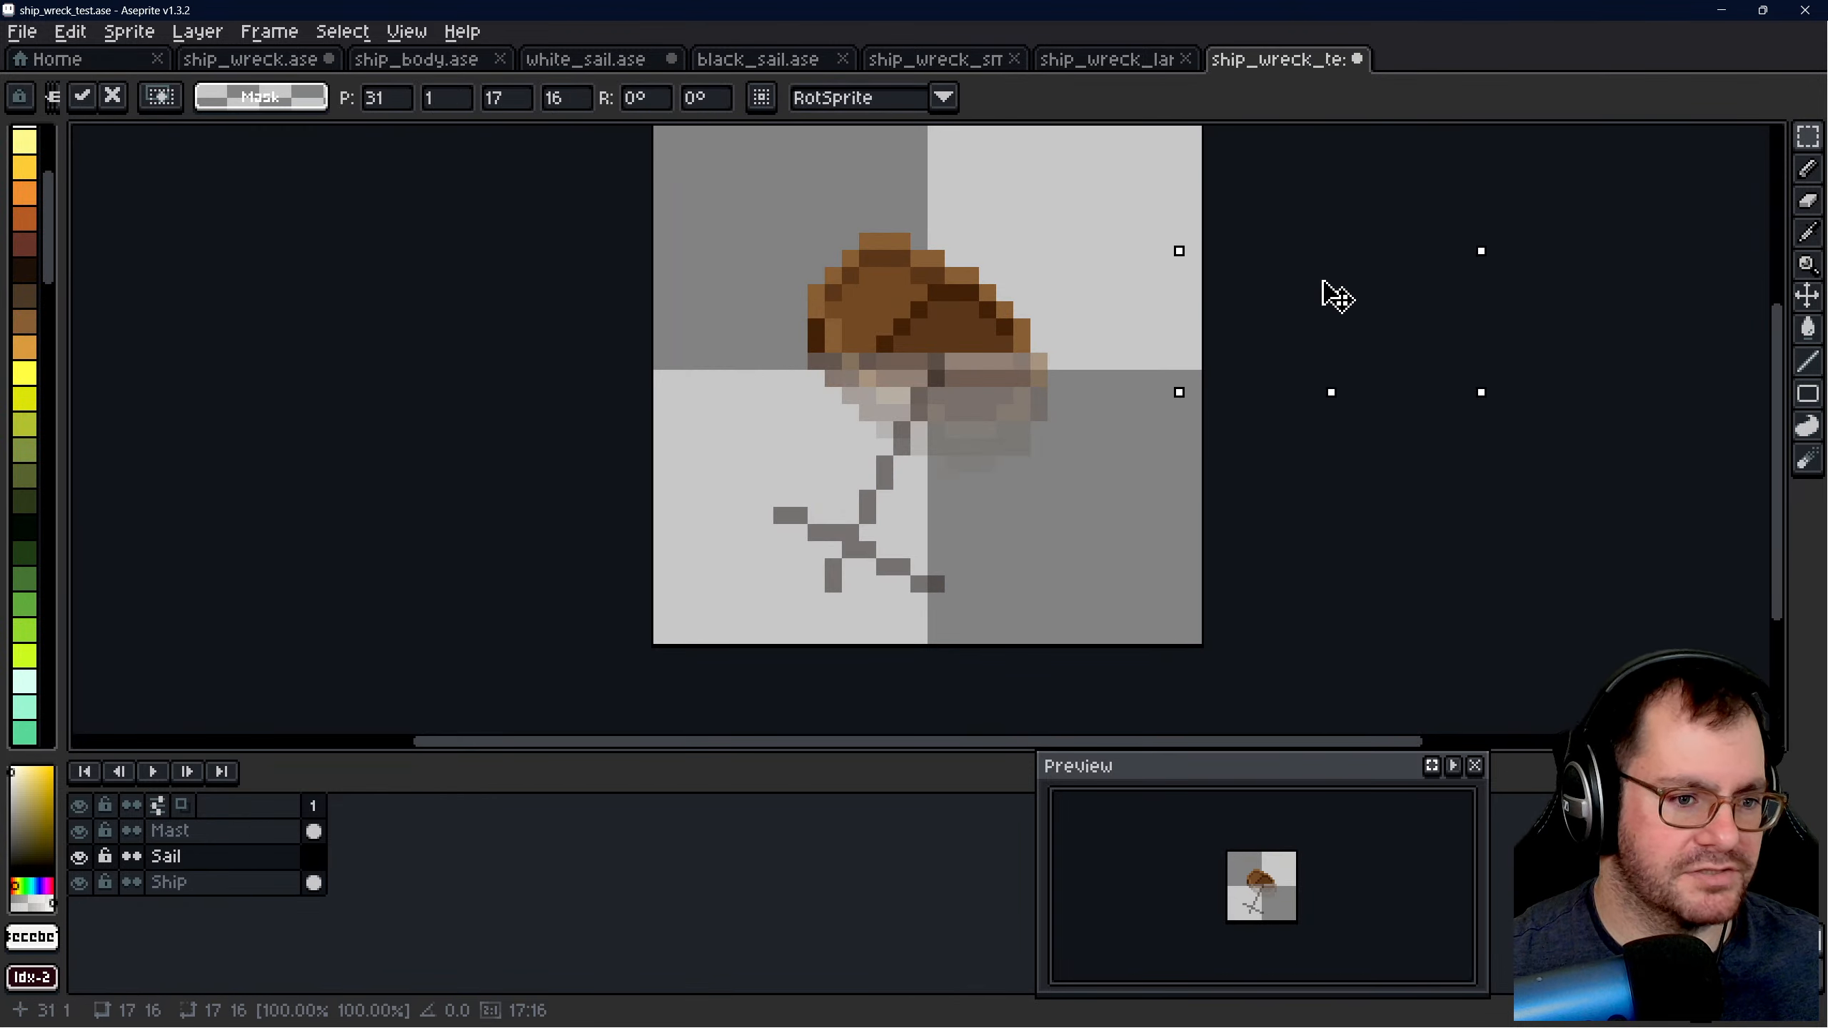
{"action": "left_click_drag", "start_coordinate": [1326, 293], "coordinate": [902, 508]}
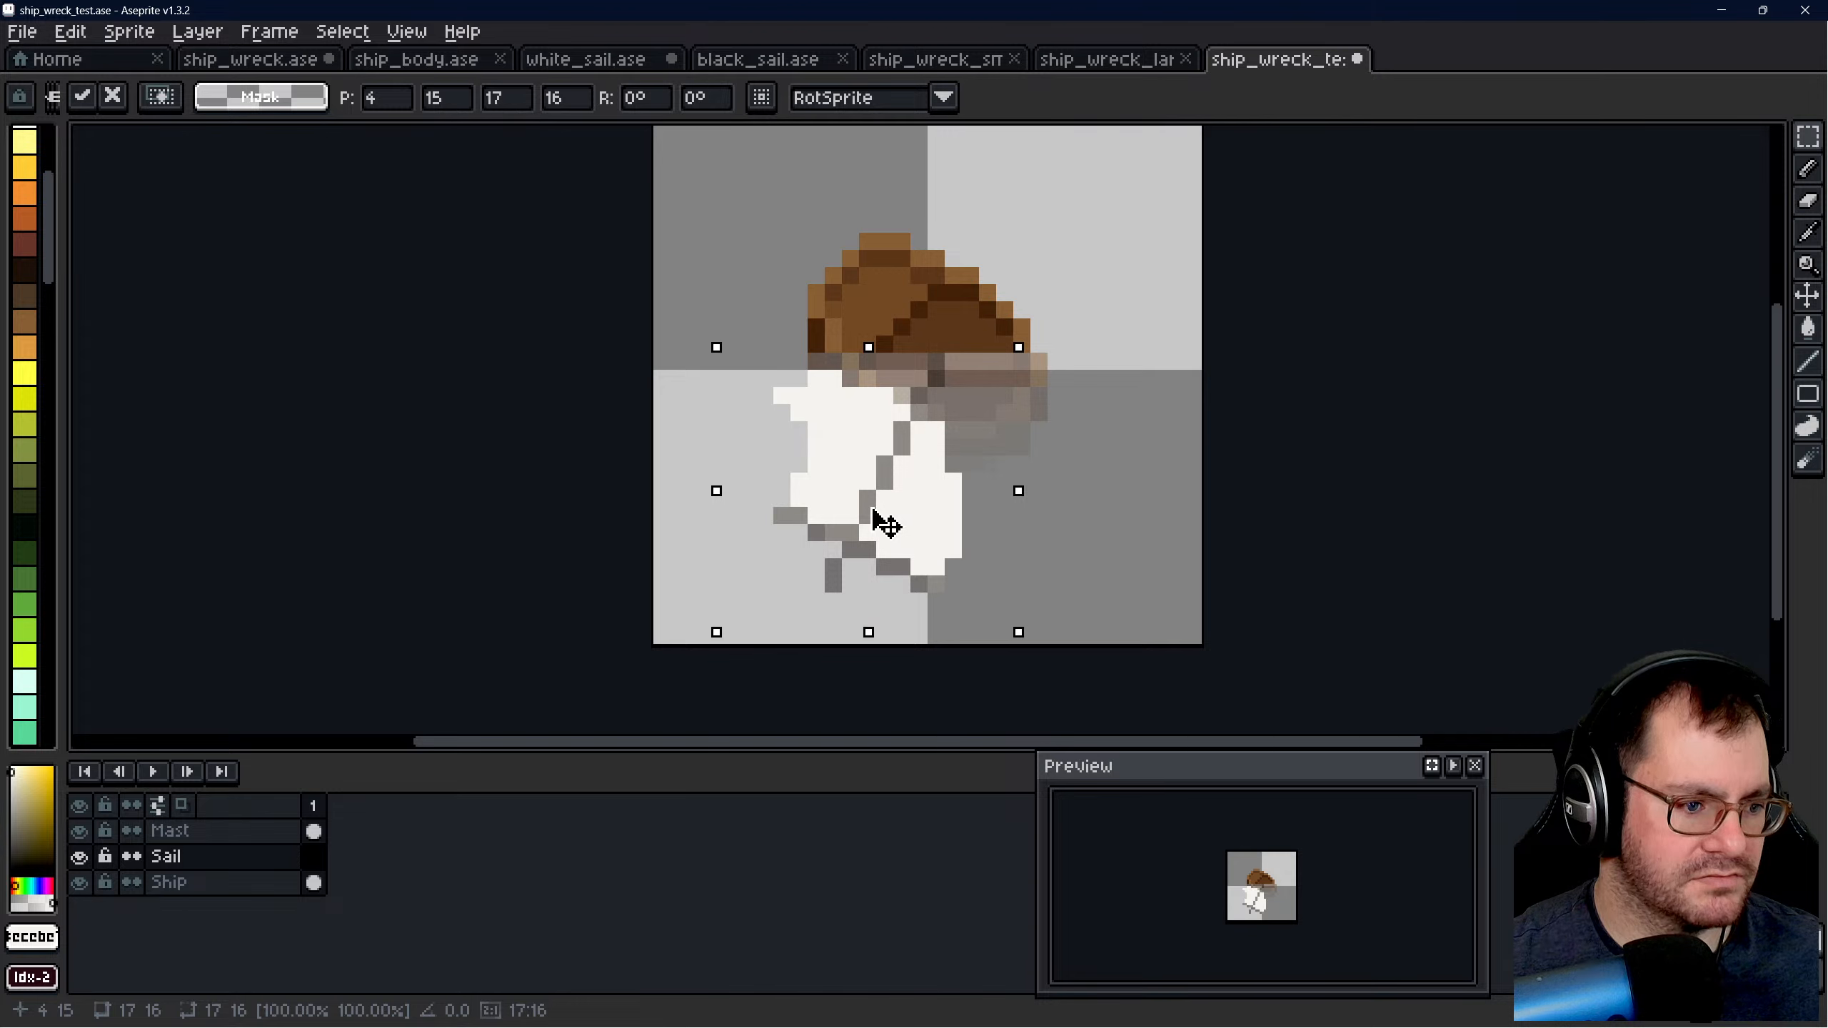
{"action": "mouse_move", "coordinate": [872, 510]}
{"action": "left_mouse_down"}
{"action": "mouse_move", "coordinate": [868, 496]}
{"action": "mouse_move", "coordinate": [866, 516]}
{"action": "left_mouse_up"}
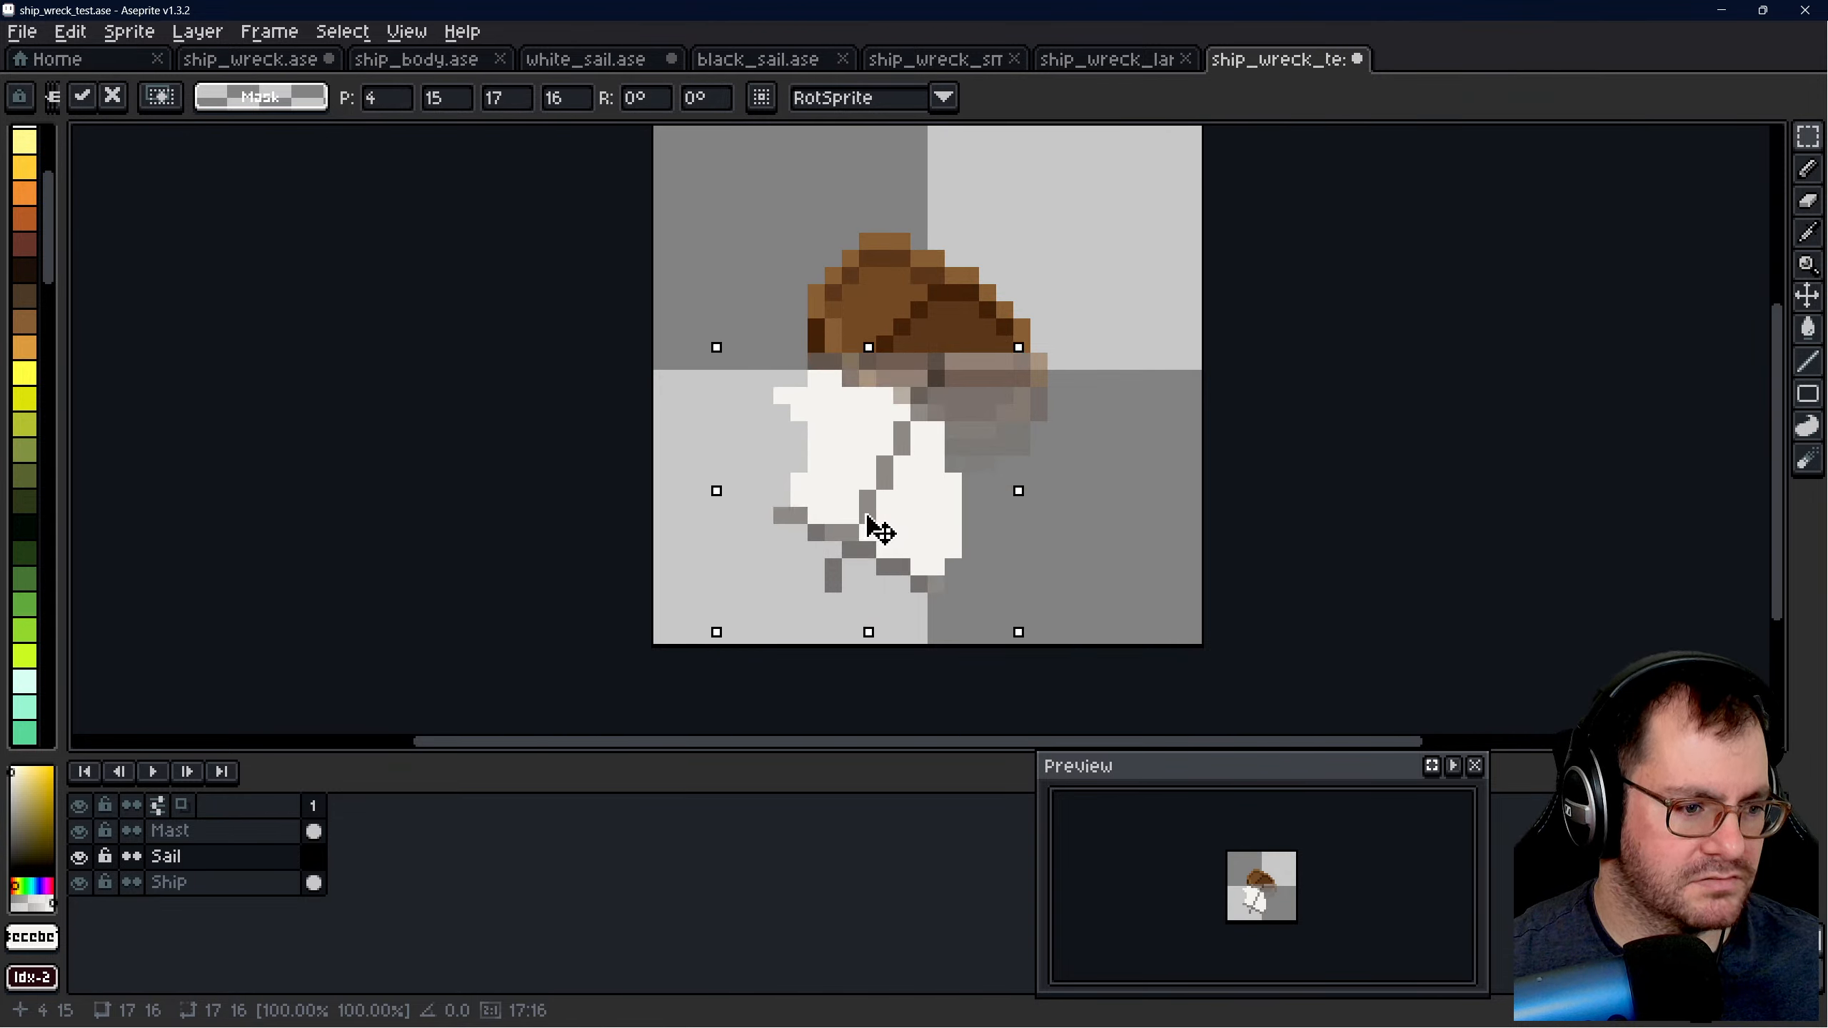
{"action": "key", "text": "shift+h"}
{"action": "key", "text": "shift+v"}
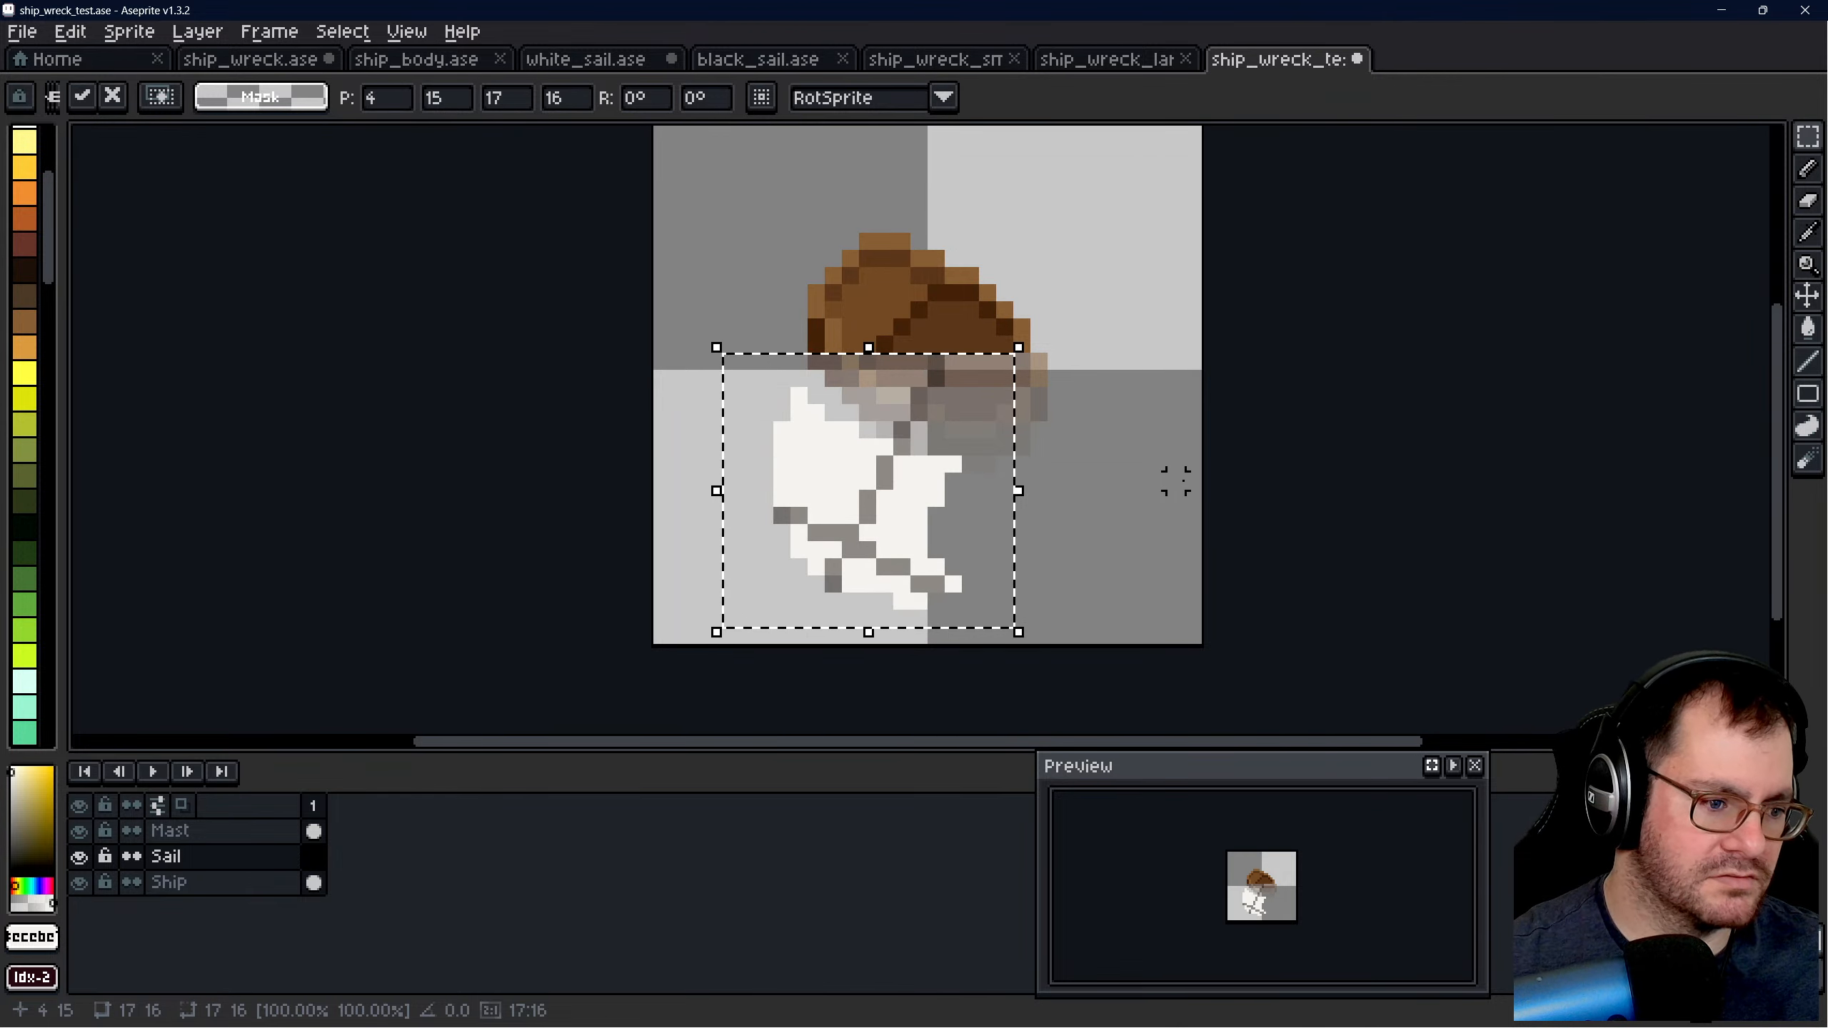
{"action": "mouse_move", "coordinate": [879, 502]}
{"action": "left_mouse_down"}
{"action": "mouse_move", "coordinate": [910, 455]}
{"action": "mouse_move", "coordinate": [888, 509]}
{"action": "left_mouse_up"}
{"action": "key", "text": "shift+h"}
{"action": "key", "text": "shift+v"}
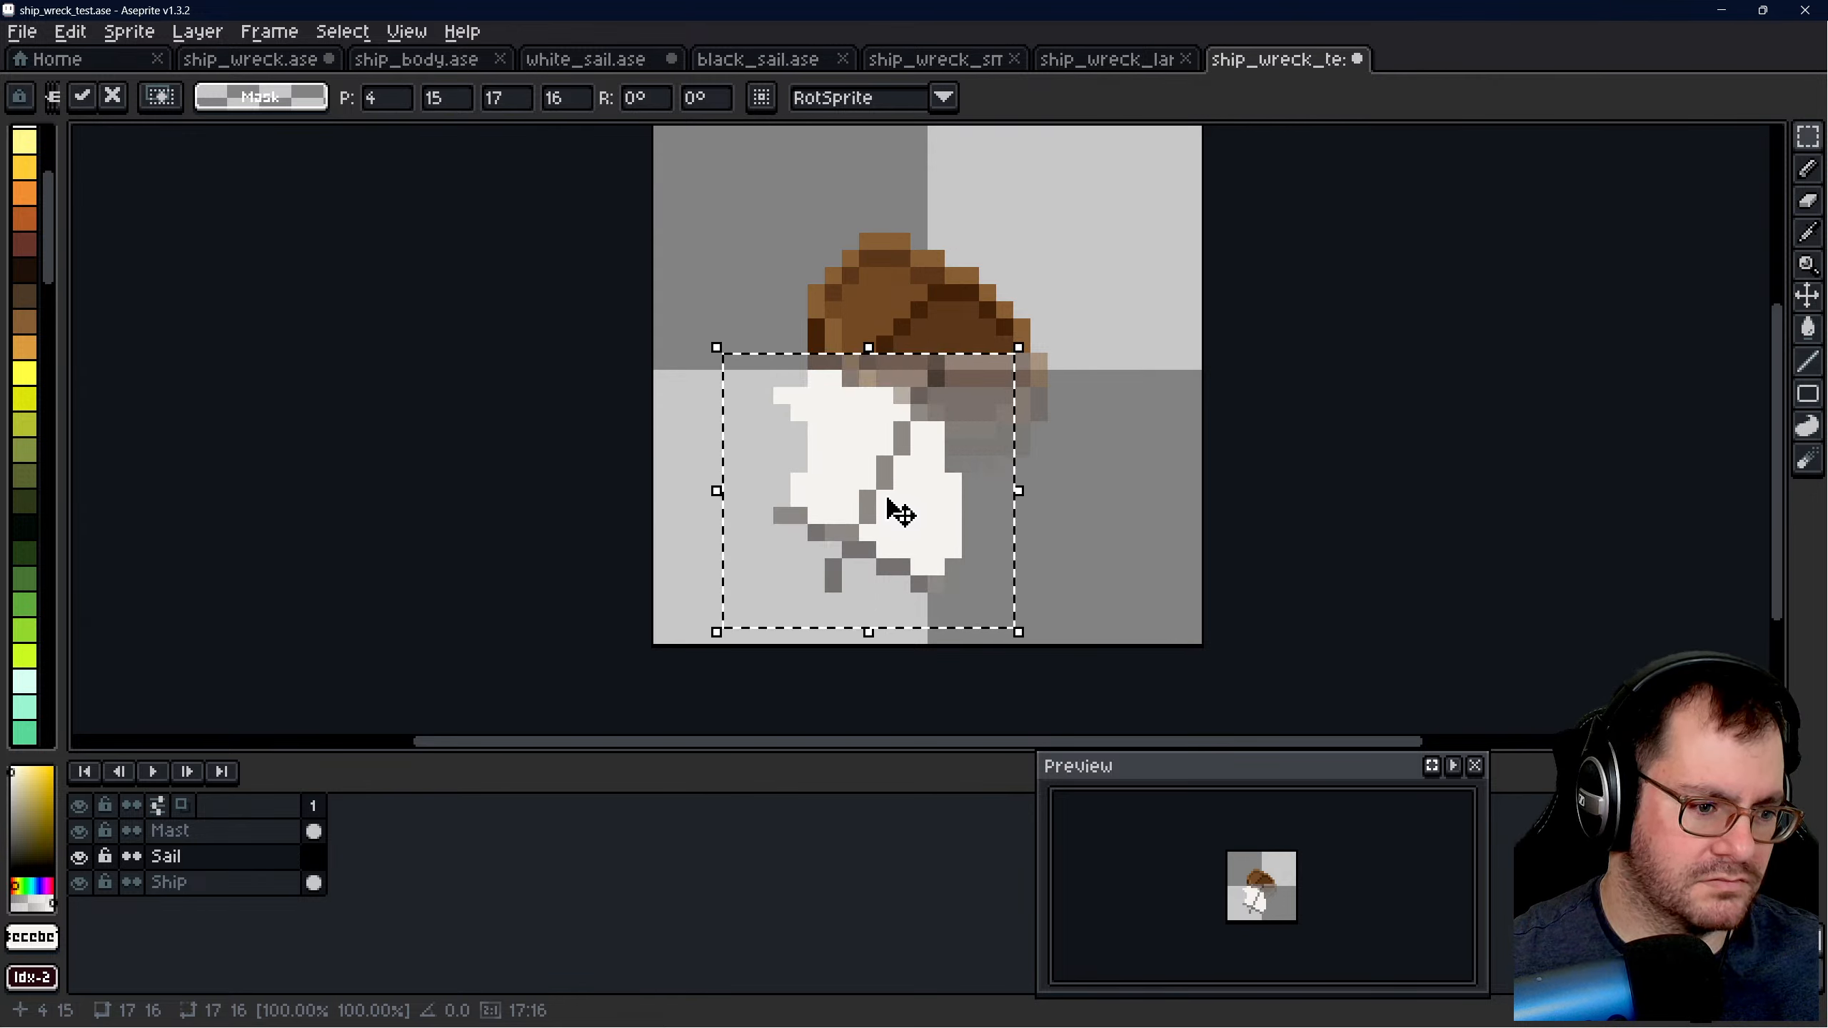
{"action": "key", "text": "Return"}
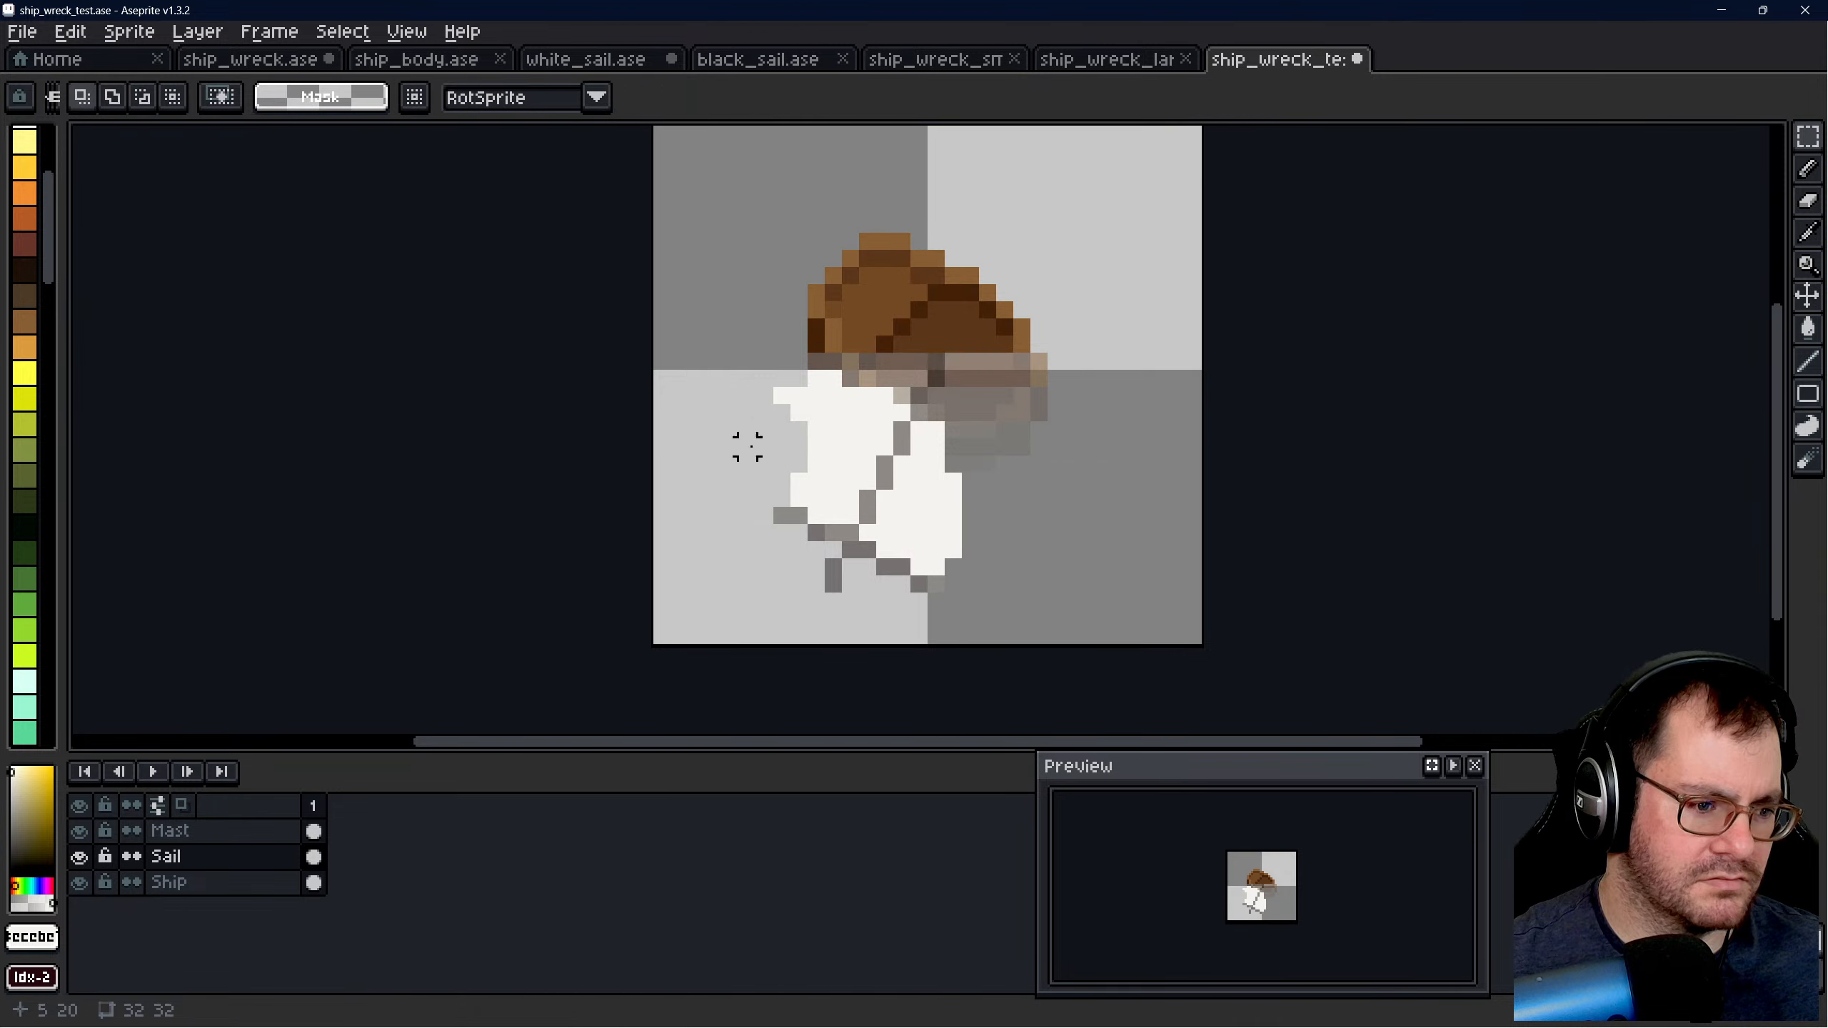
- Try fading the whole pasted sail with one pass of the 16 px eraser at opacity 128, and judge it zoomed out
{"action": "key", "text": "e"}
{"action": "mouse_move", "coordinate": [679, 413]}
{"action": "left_mouse_down"}
{"action": "mouse_move", "coordinate": [890, 511]}
{"action": "mouse_move", "coordinate": [844, 499]}
{"action": "mouse_move", "coordinate": [889, 511]}
{"action": "mouse_move", "coordinate": [1147, 440]}
{"action": "left_mouse_up"}
{"action": "scroll", "coordinate": [1147, 440], "scroll_direction": "down", "scroll_amount": 8}
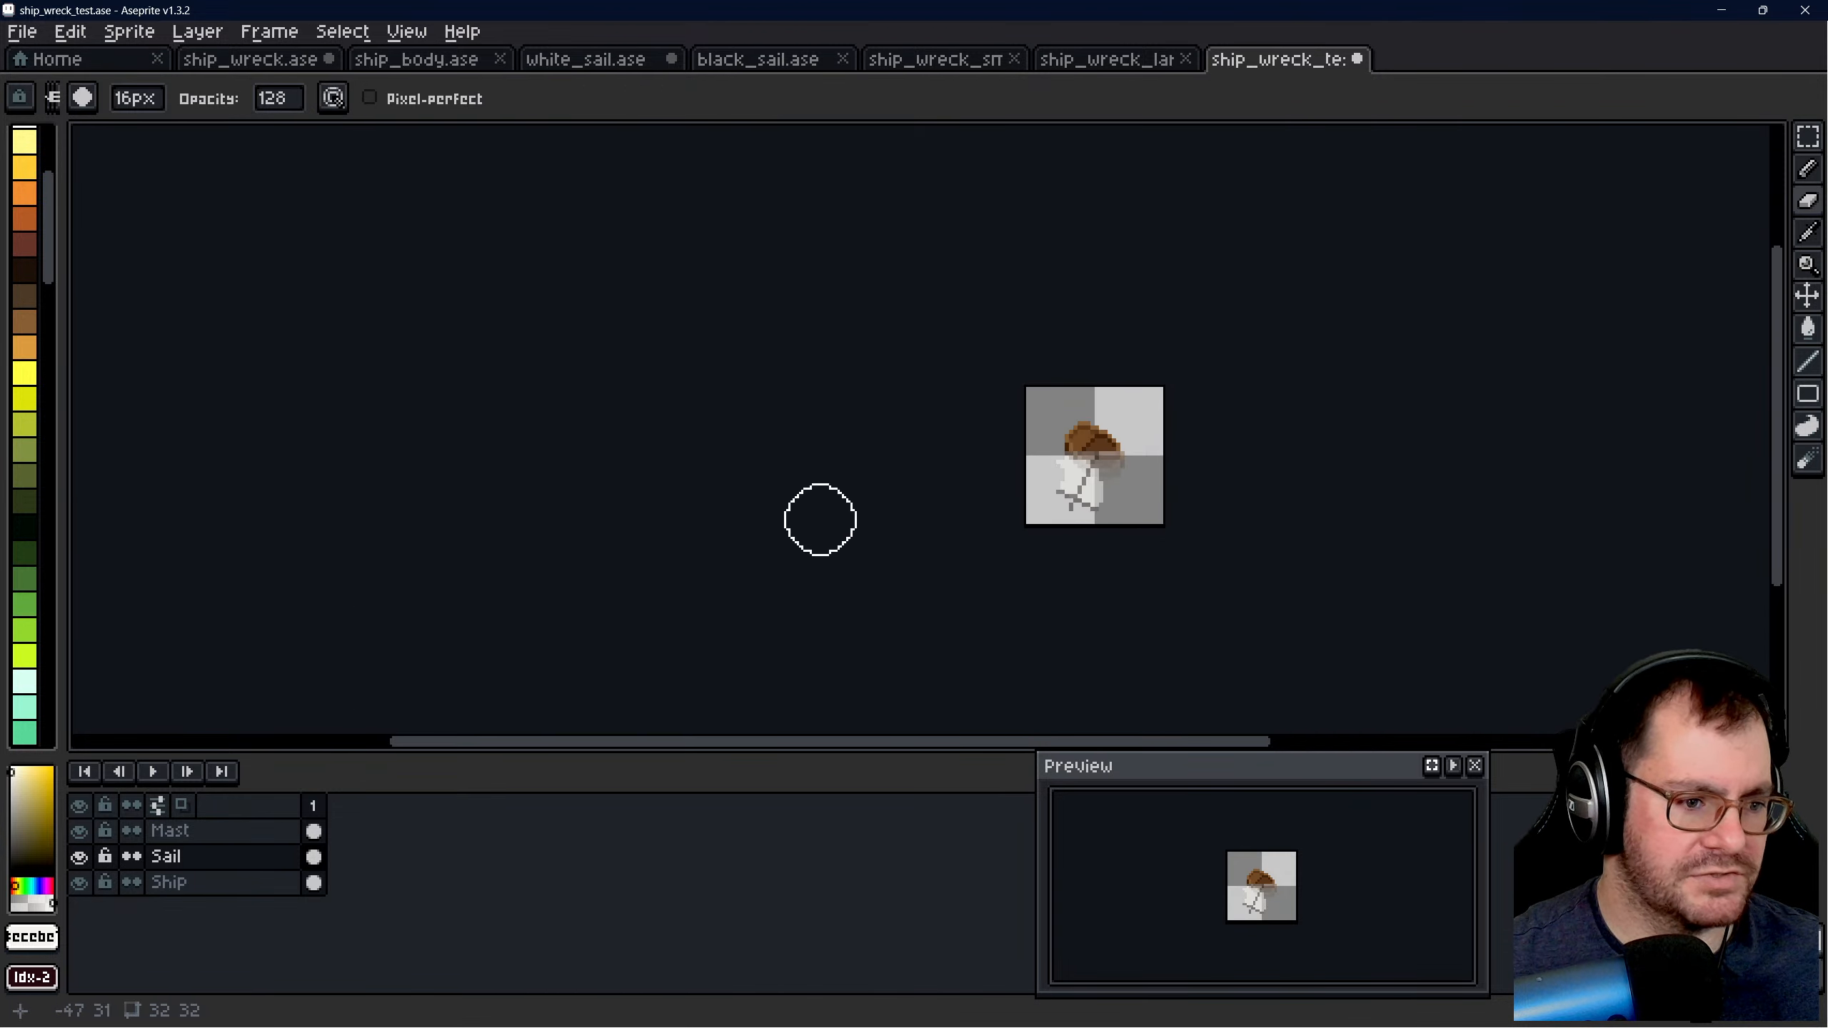
{"action": "scroll", "coordinate": [975, 547], "scroll_direction": "up", "scroll_amount": 4}
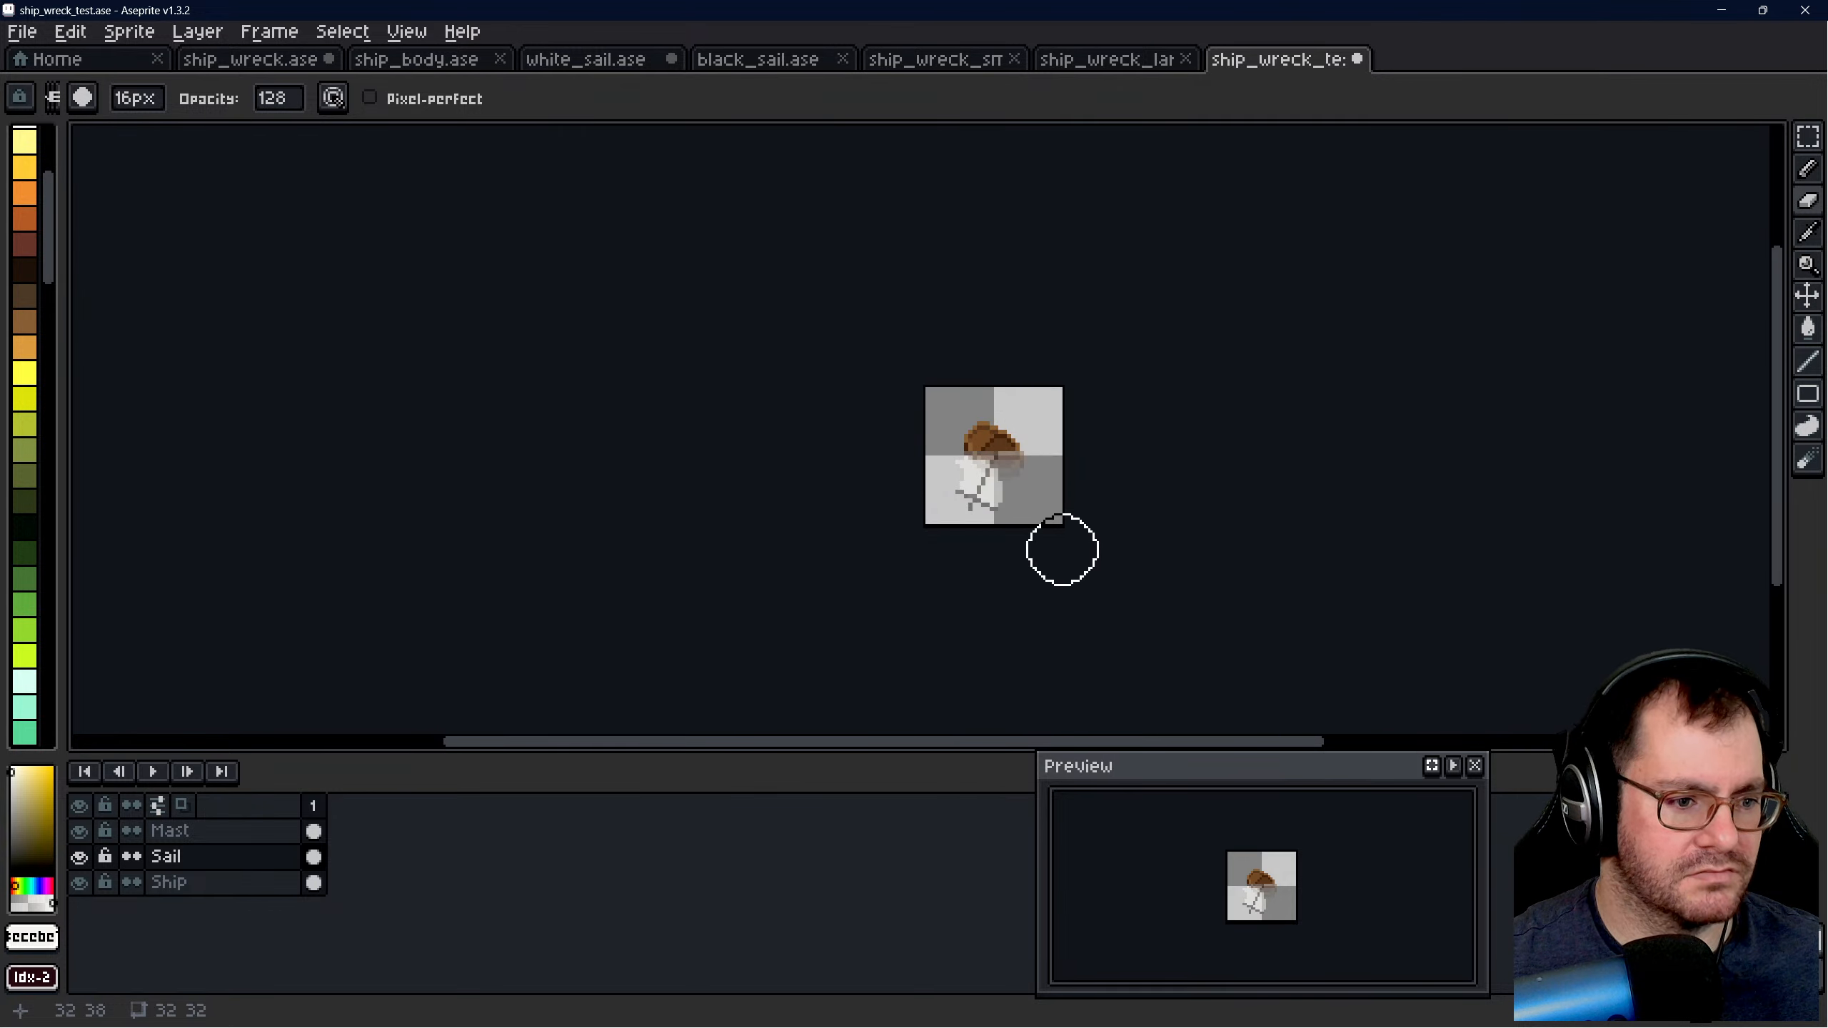
{"action": "scroll", "coordinate": [1040, 514], "scroll_direction": "up", "scroll_amount": 4}
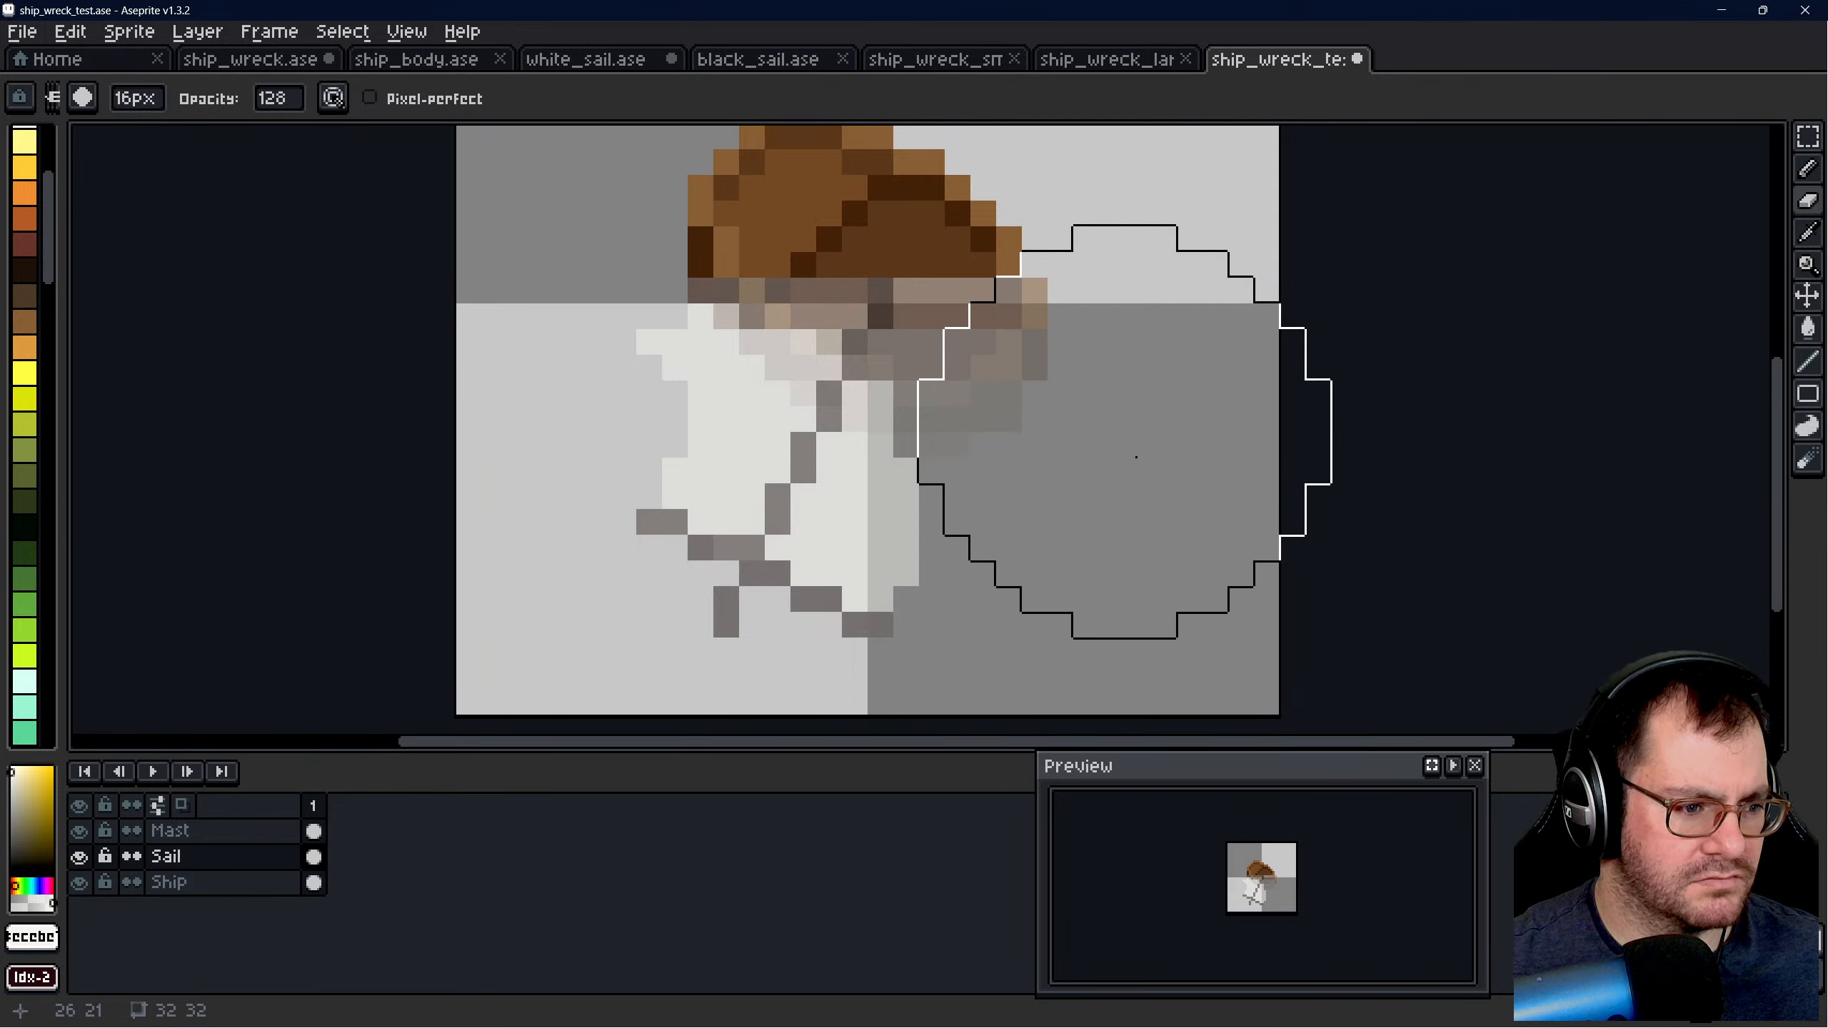
{"action": "scroll", "coordinate": [1121, 530], "scroll_direction": "down", "scroll_amount": 5}
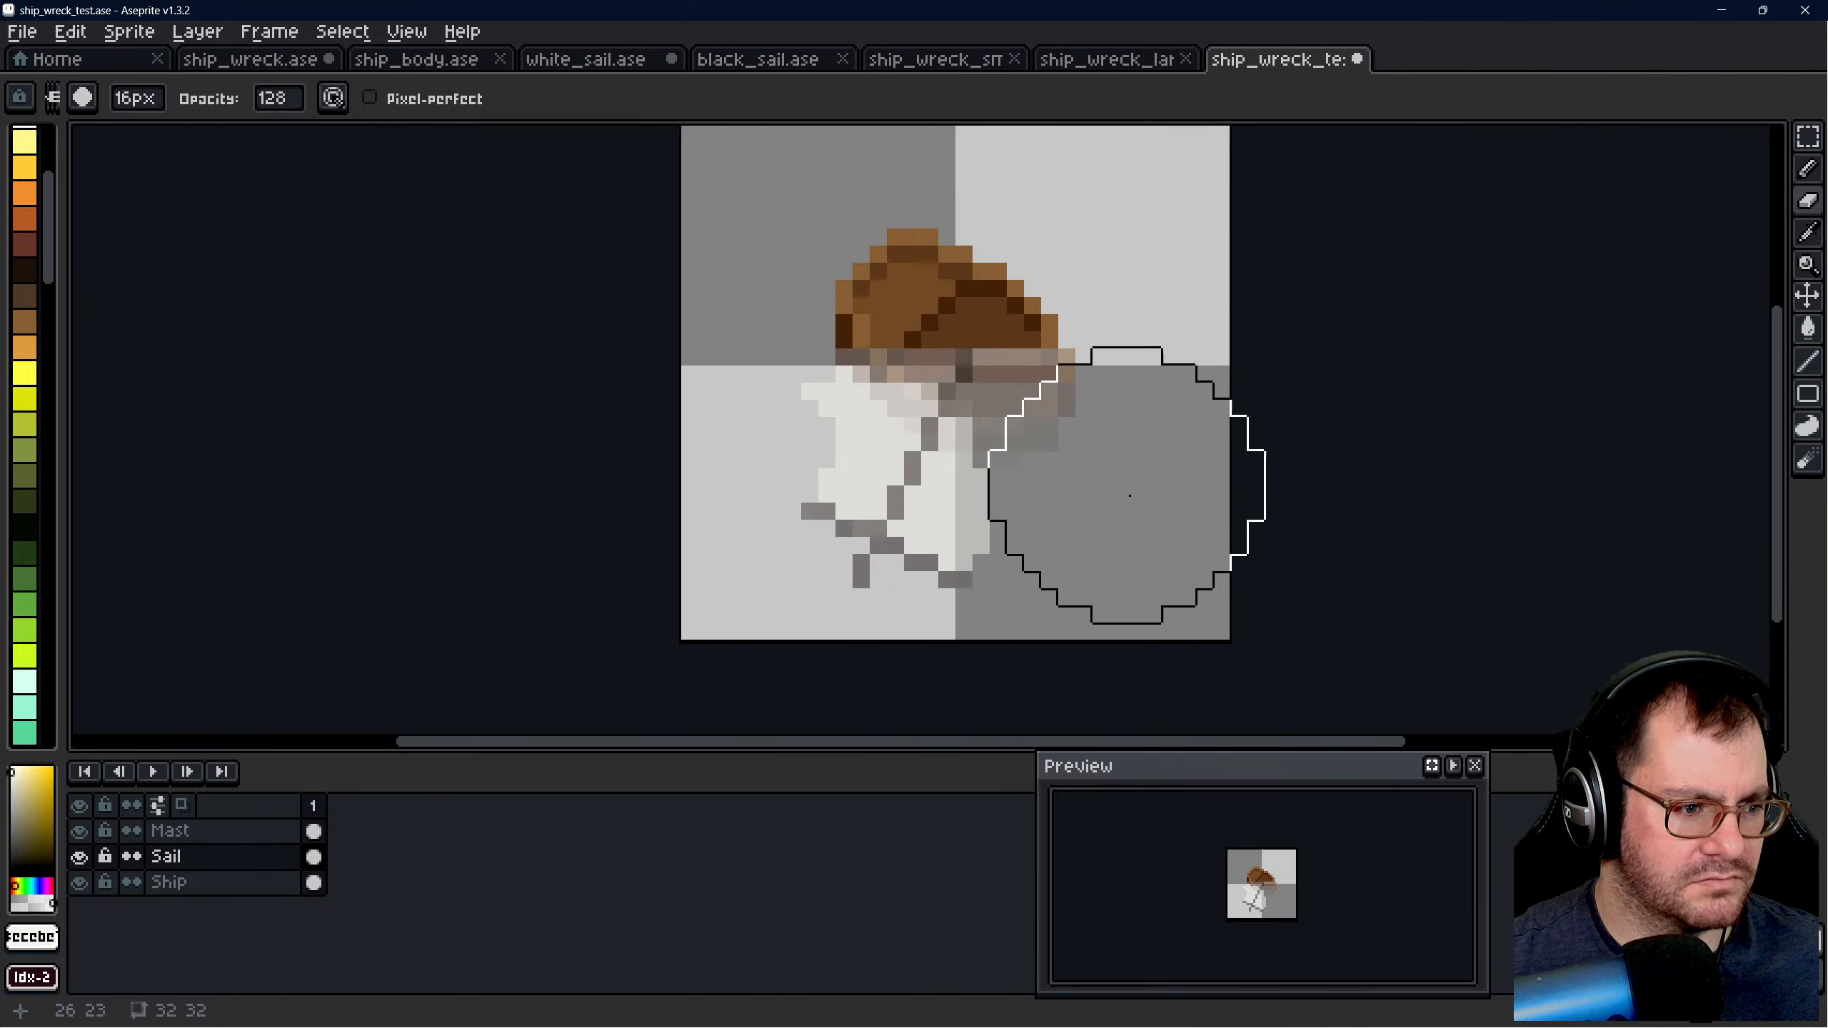
{"action": "scroll", "coordinate": [1270, 538], "scroll_direction": "up", "scroll_amount": 1}
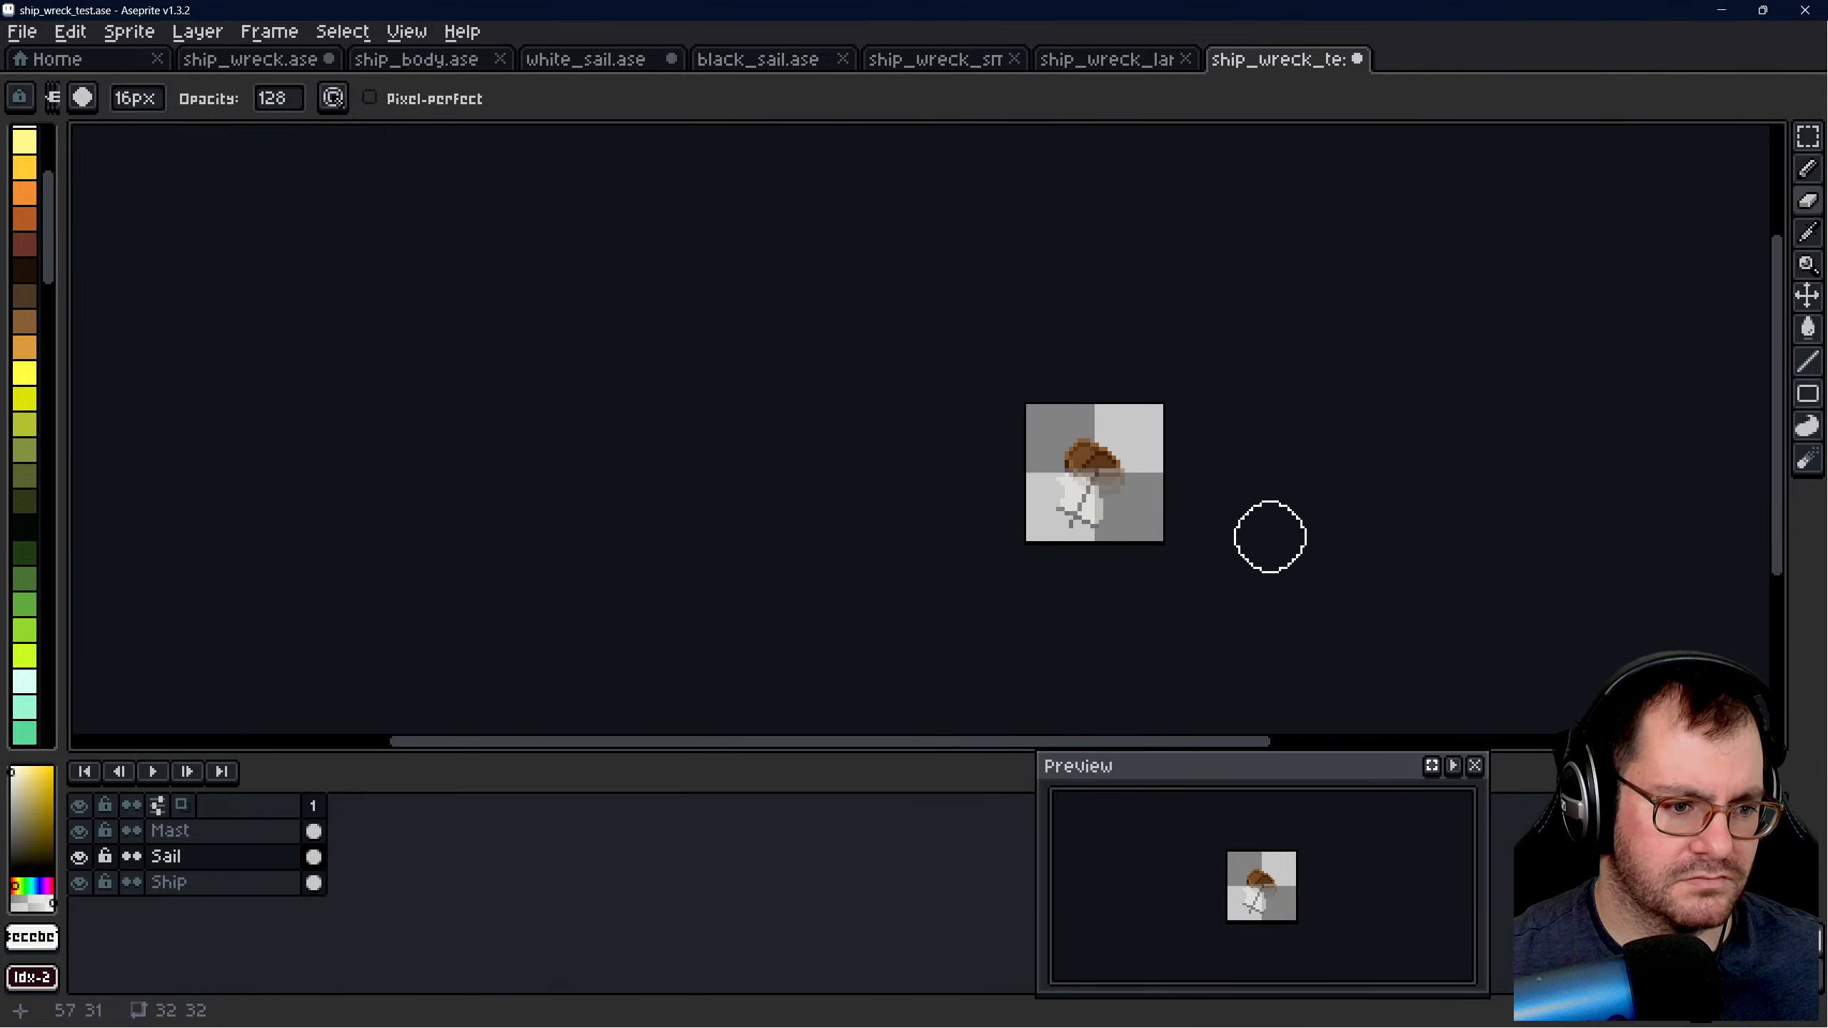
{"action": "scroll", "coordinate": [1265, 535], "scroll_direction": "up", "scroll_amount": 2}
- Remove the half-faded sail from the Sail layer
{"action": "key", "text": "v"}
{"action": "key", "text": "Delete"}
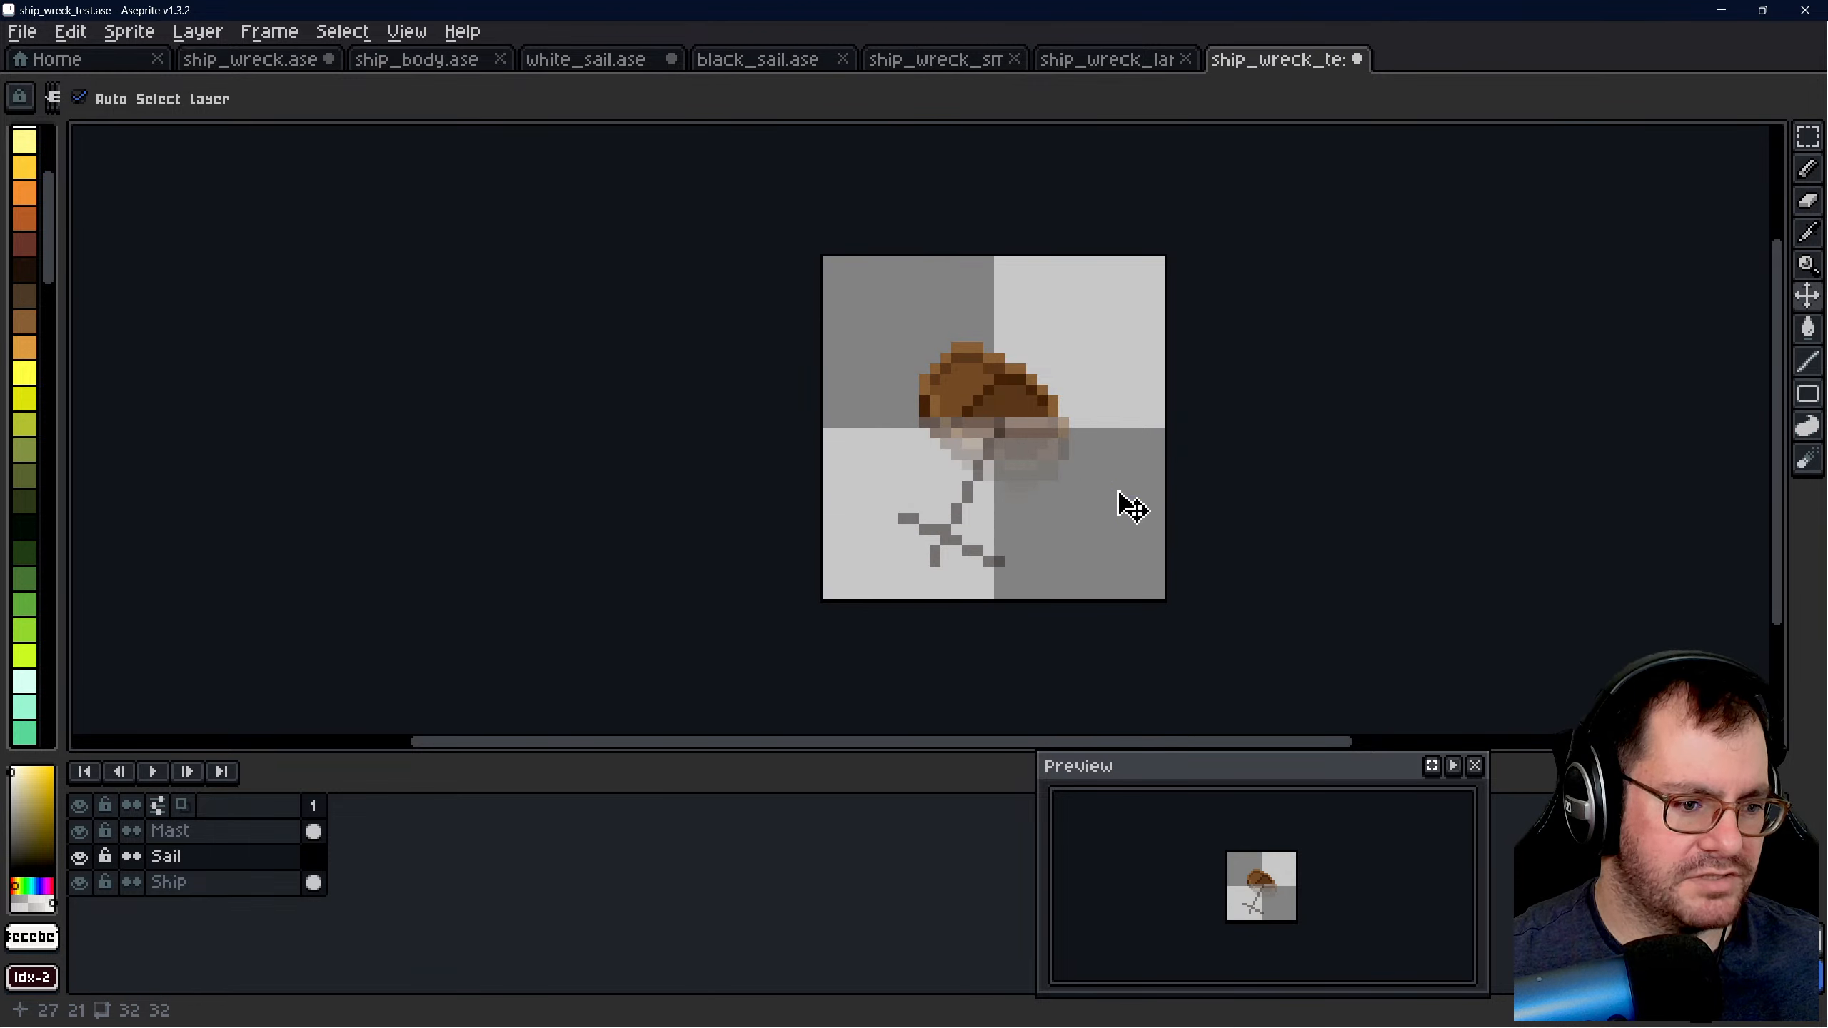
{"action": "scroll", "coordinate": [1069, 502], "scroll_direction": "up", "scroll_amount": 2}
{"action": "key", "text": "e"}
{"action": "key", "text": "v"}
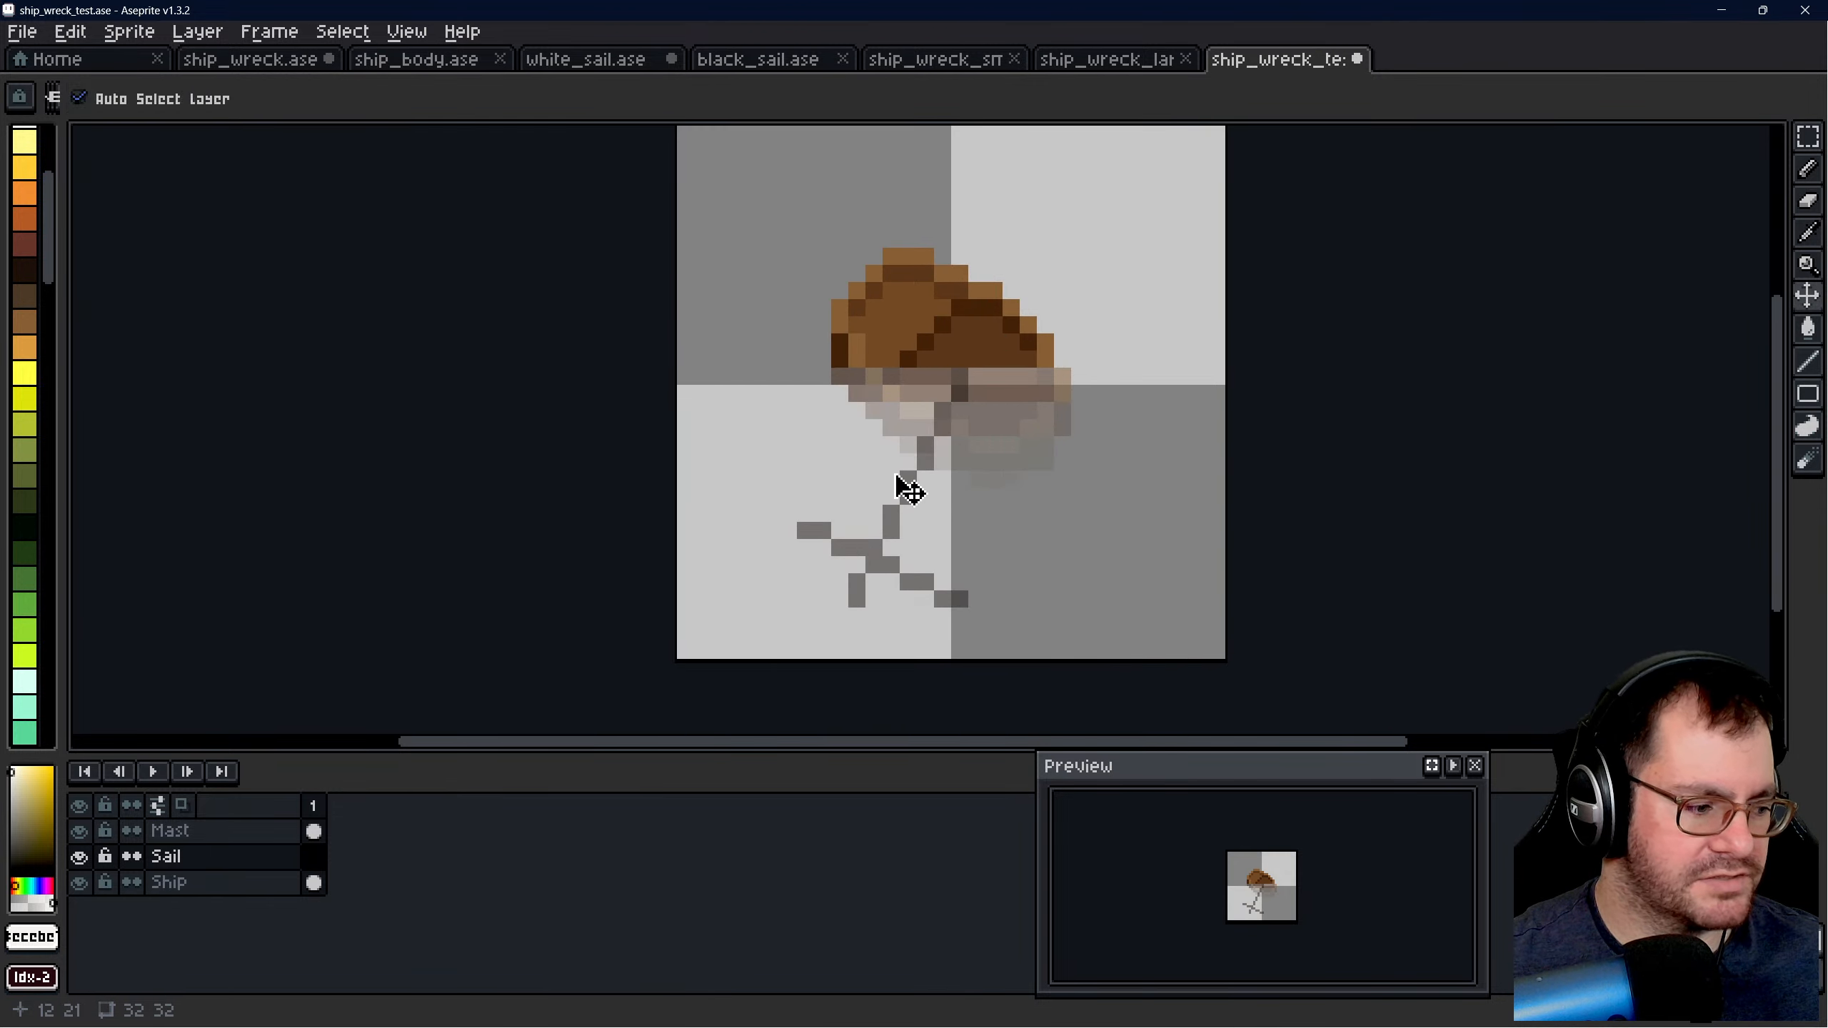
- Paste the copied sail onto the Sail layer again and drop it in the canvas's upper-right corner at about 15, 0
{"action": "key", "text": "ctrl+v"}
{"action": "left_click_drag", "start_coordinate": [1280, 347], "coordinate": [1070, 317]}
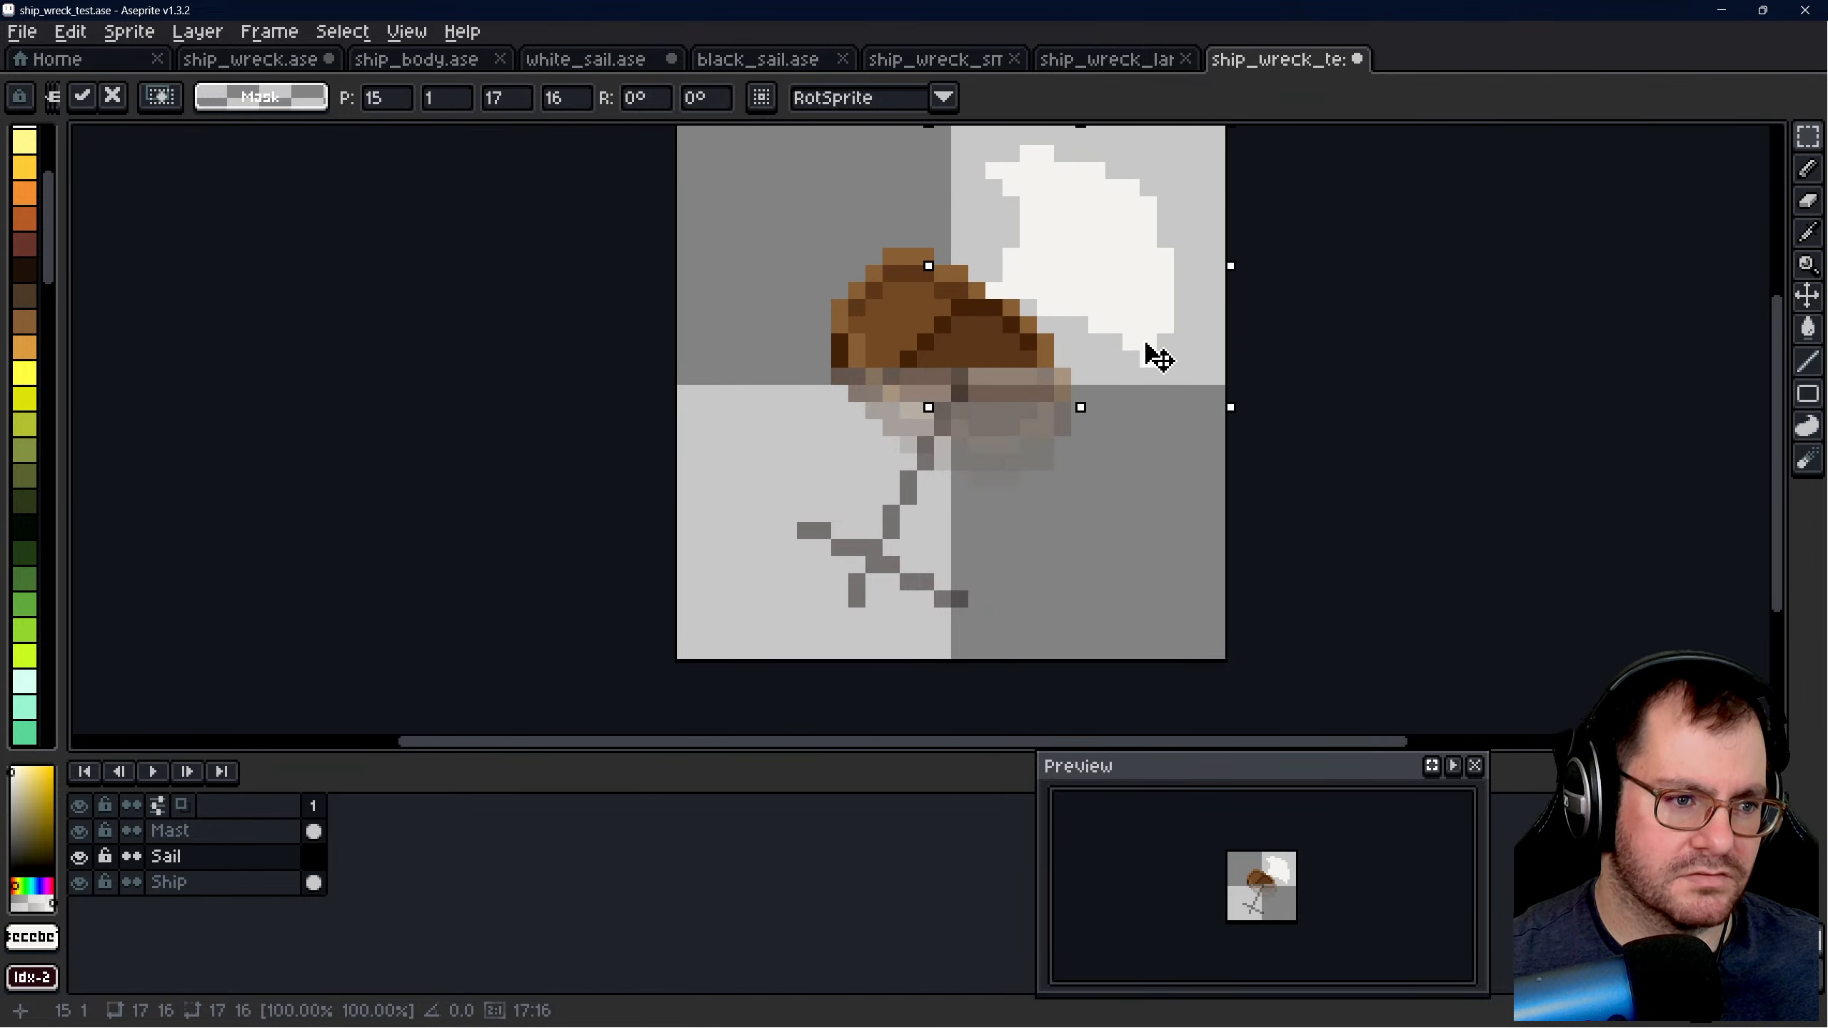
{"action": "left_click_drag", "start_coordinate": [1159, 358], "coordinate": [1163, 339]}
{"action": "scroll", "coordinate": [1028, 514], "scroll_direction": "down", "scroll_amount": 1}
{"action": "scroll", "coordinate": [1040, 425], "scroll_direction": "up", "scroll_amount": 1}
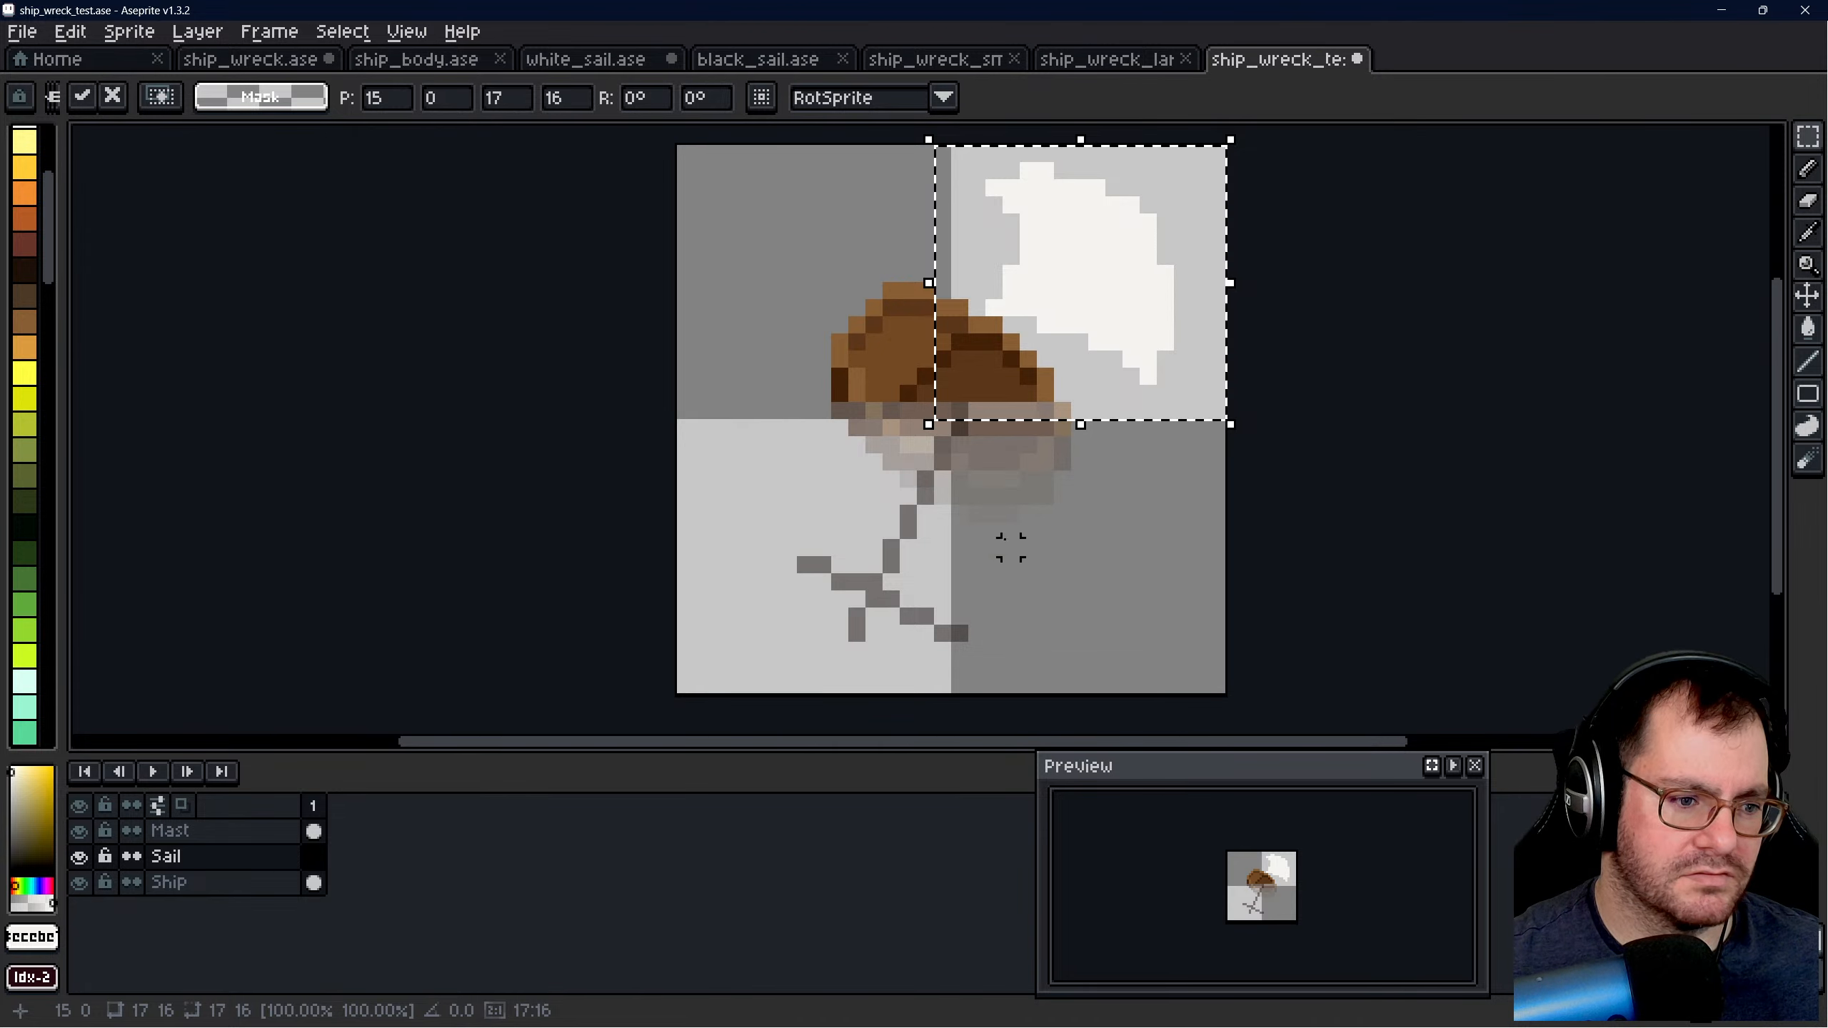
{"action": "left_click", "coordinate": [1284, 479]}
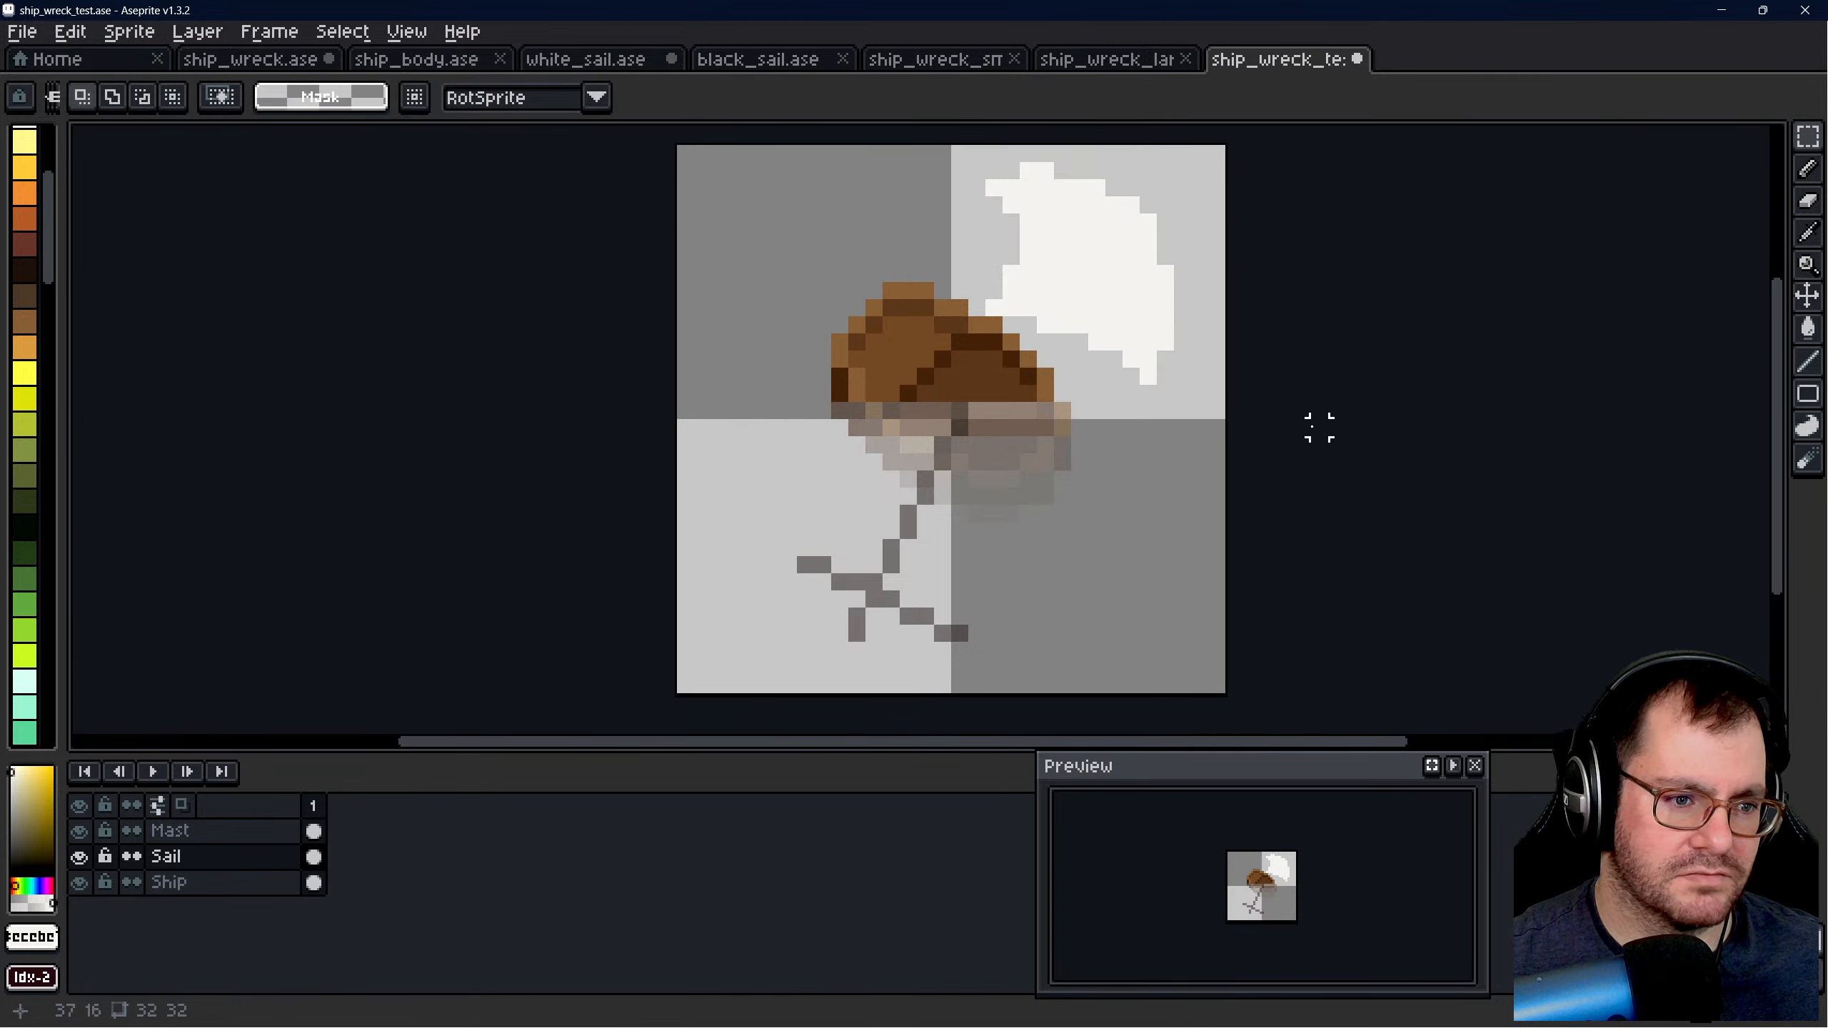
- Try the sail in a 16 by 16 px selection flipped horizontally and vertically, placed beside and over the hull
{"action": "left_click_drag", "start_coordinate": [936, 144], "coordinate": [1211, 422]}
{"action": "key", "text": "shift+h"}
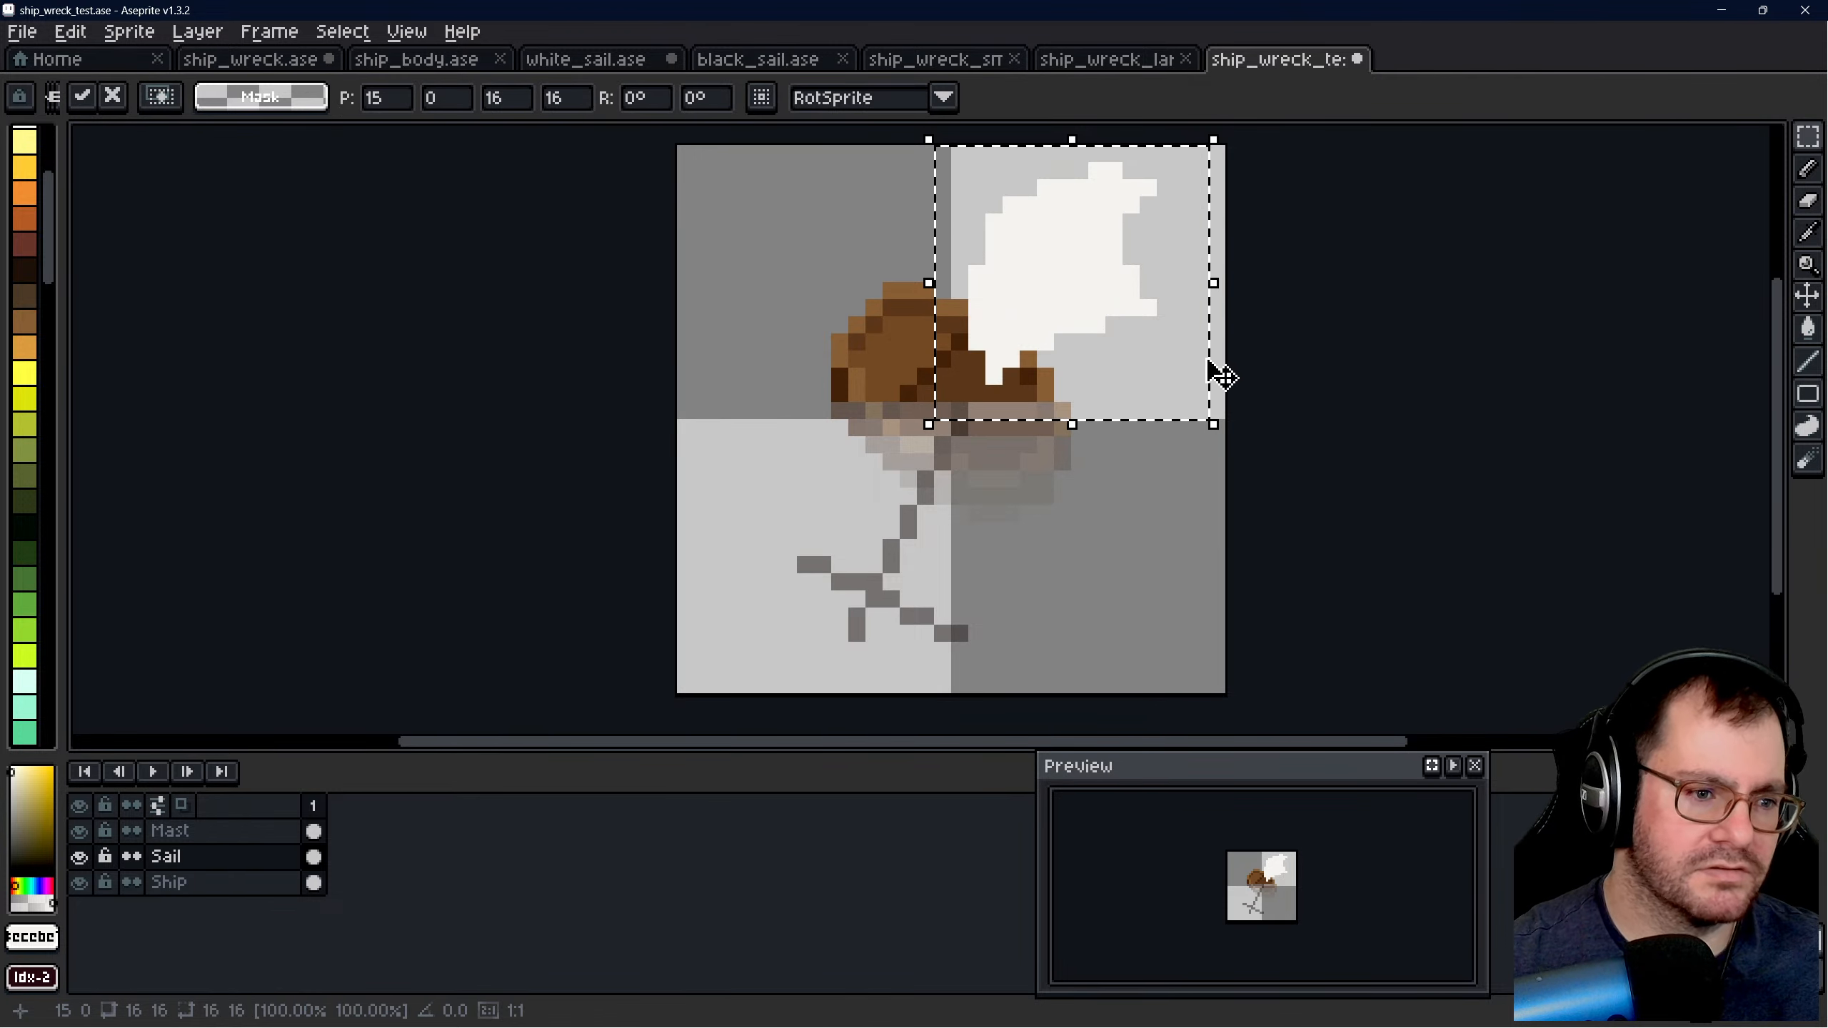
{"action": "left_click_drag", "start_coordinate": [1069, 298], "coordinate": [1126, 502]}
{"action": "key", "text": "shift+h"}
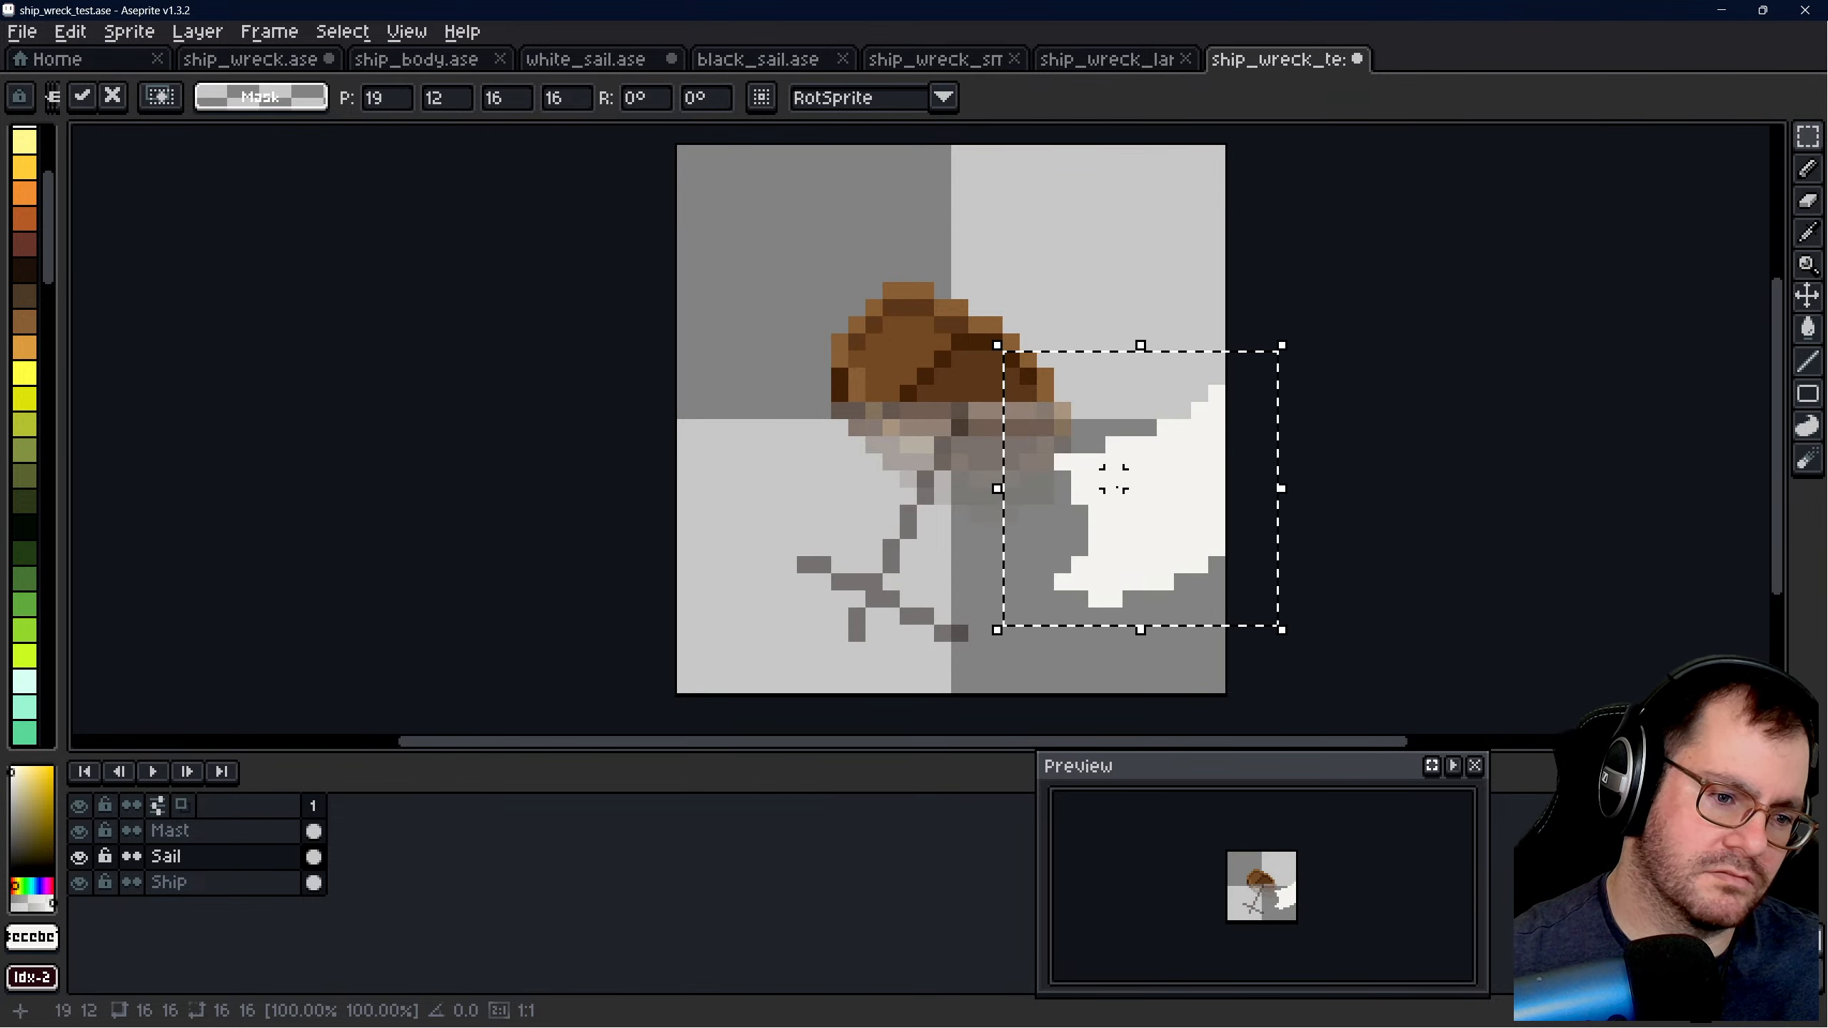
{"action": "key", "text": "shift+v"}
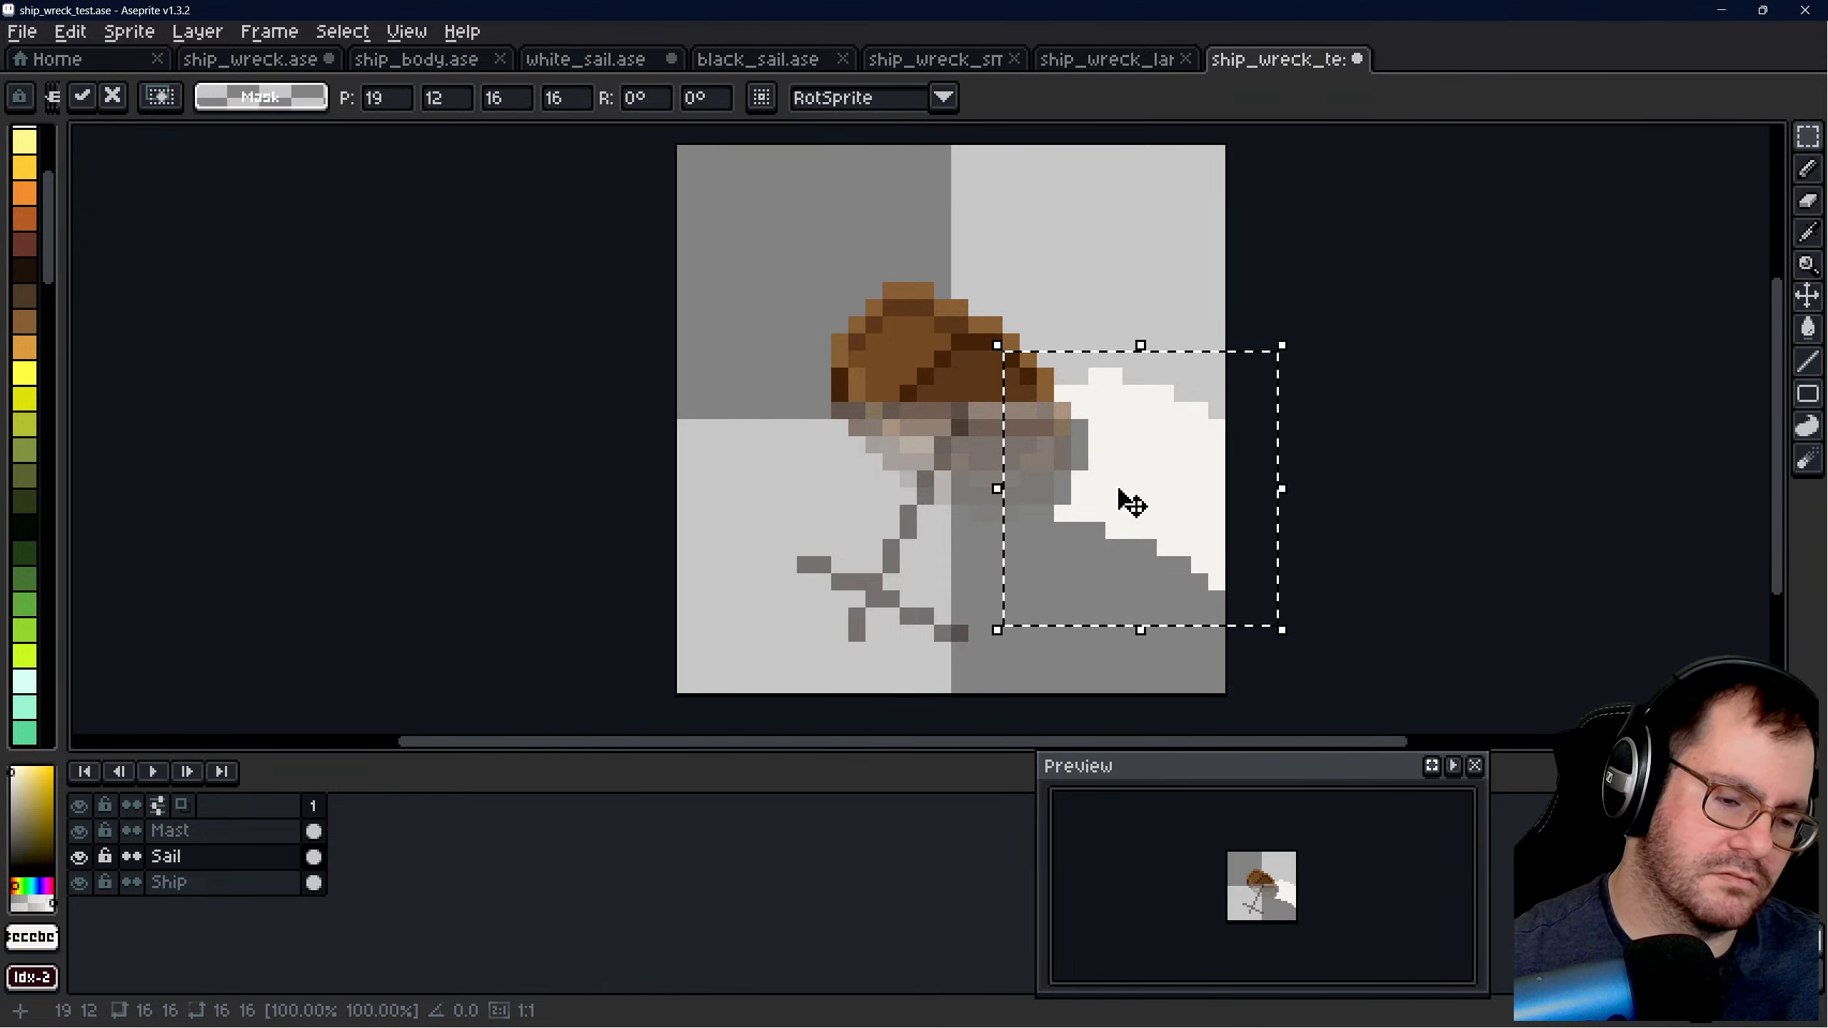
{"action": "left_click_drag", "start_coordinate": [1121, 499], "coordinate": [986, 457]}
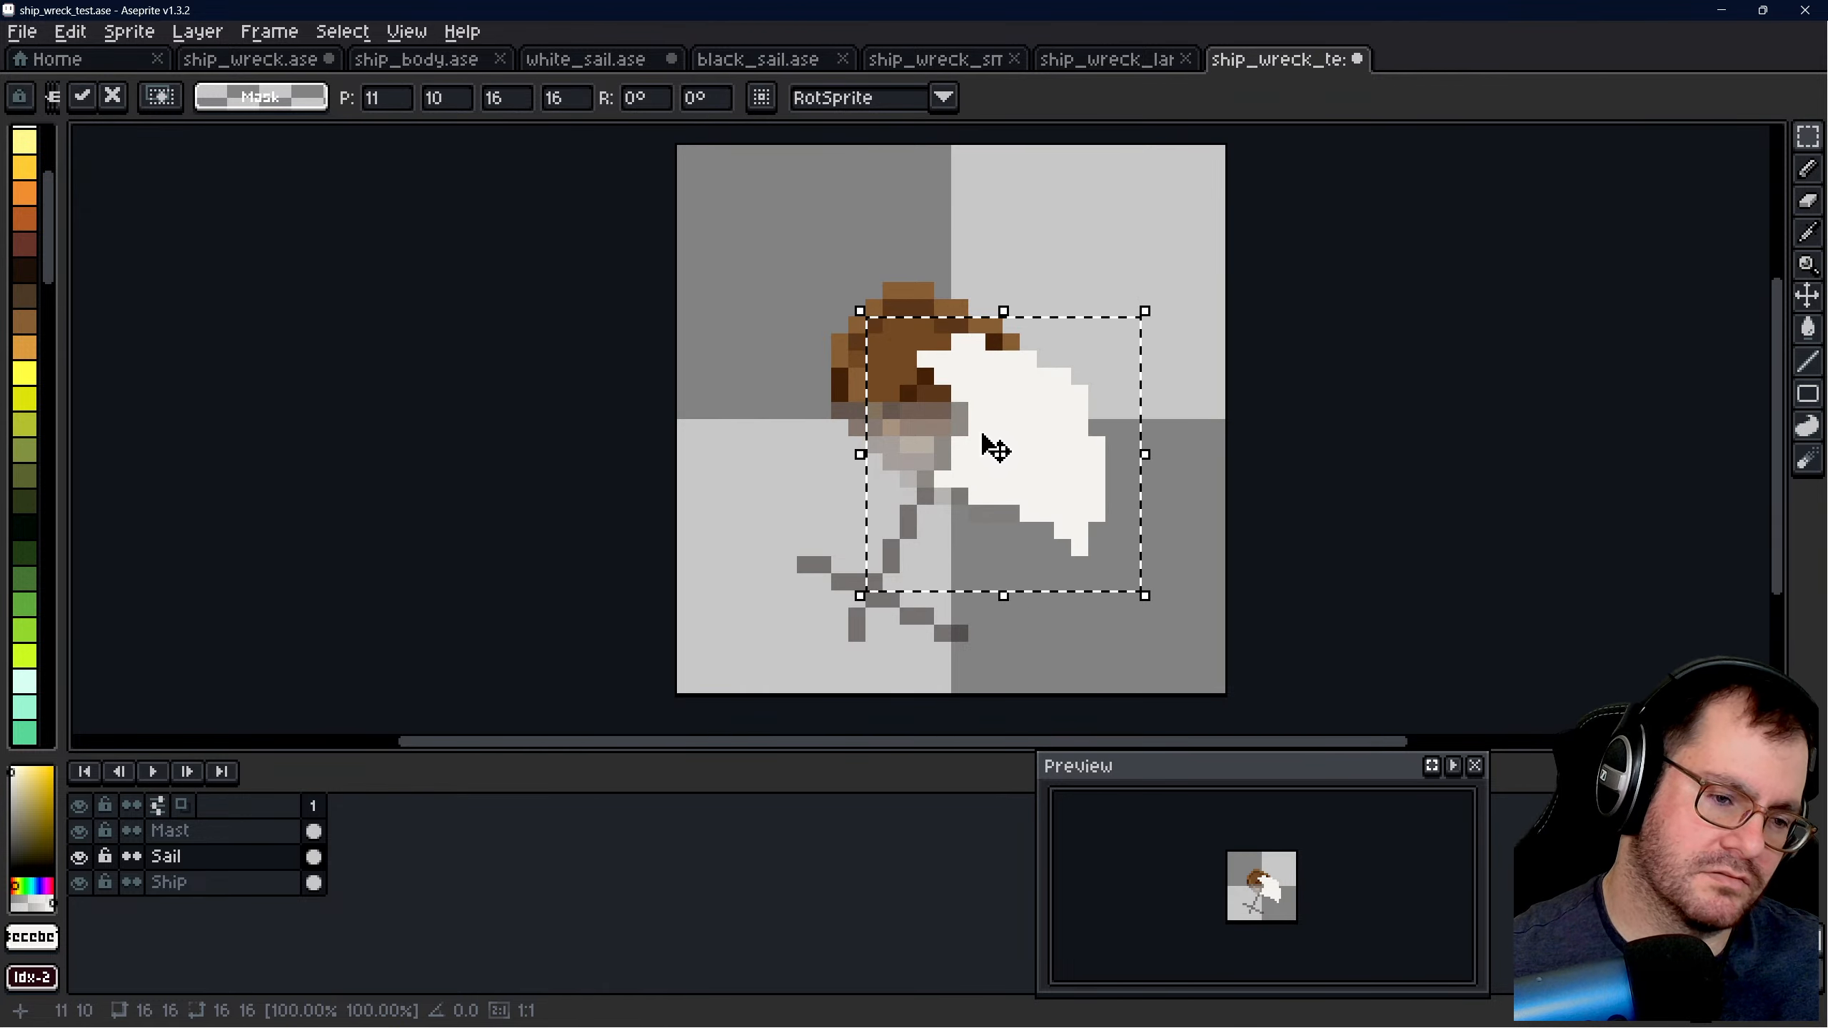
- Move the unflipped sail back to the canvas's upper-right corner, clear of the wreck, and deselect it
{"action": "scroll", "coordinate": [982, 435], "scroll_direction": "up", "scroll_amount": 2}
{"action": "left_click_drag", "start_coordinate": [1053, 401], "coordinate": [1191, 264]}
{"action": "scroll", "coordinate": [1154, 390], "scroll_direction": "down", "scroll_amount": 2}
{"action": "scroll", "coordinate": [1166, 407], "scroll_direction": "down", "scroll_amount": 1}
{"action": "left_click_drag", "start_coordinate": [1166, 407], "coordinate": [1179, 268]}
{"action": "left_click", "coordinate": [1086, 541]}
{"action": "scroll", "coordinate": [1047, 540], "scroll_direction": "up", "scroll_amount": 1}
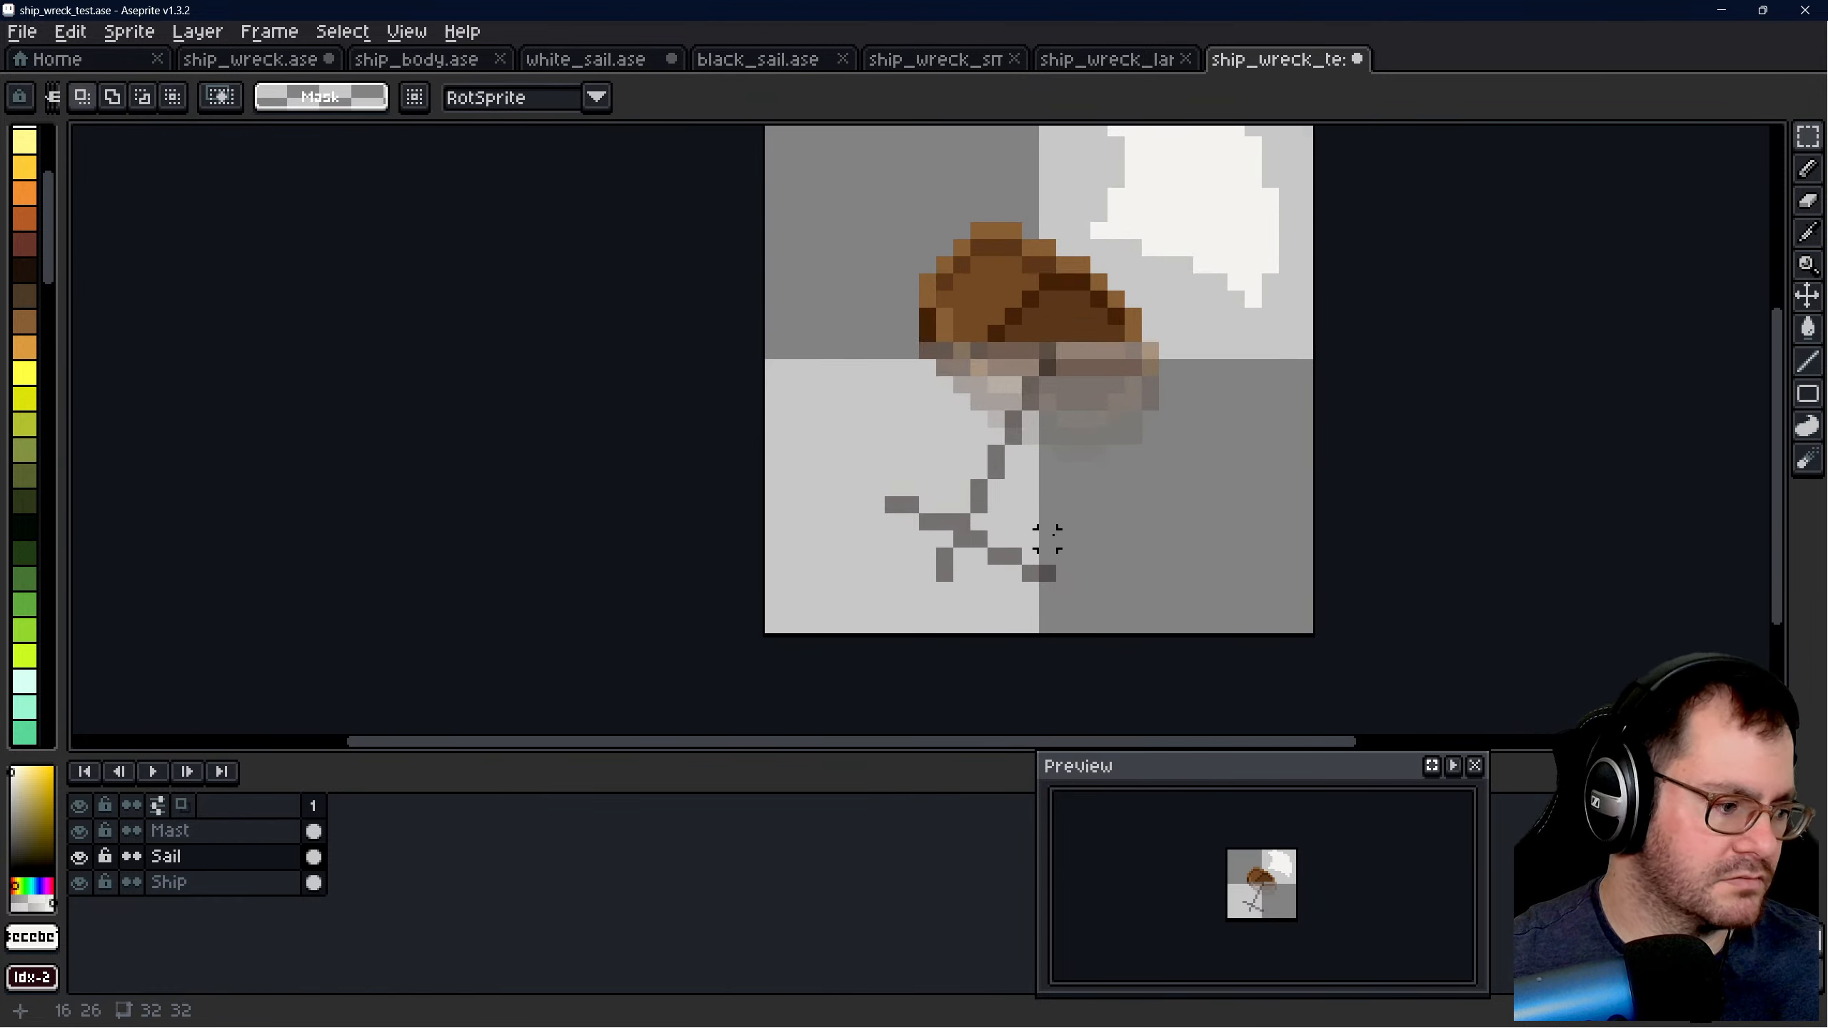
- Draw the sail's lower edge in white with the 1 px pencil, following the upper side of the tilted crossbar
{"action": "scroll", "coordinate": [1046, 497], "scroll_direction": "down", "scroll_amount": 1}
{"action": "key", "text": "b"}
{"action": "scroll", "coordinate": [1069, 498], "scroll_direction": "up", "scroll_amount": 2}
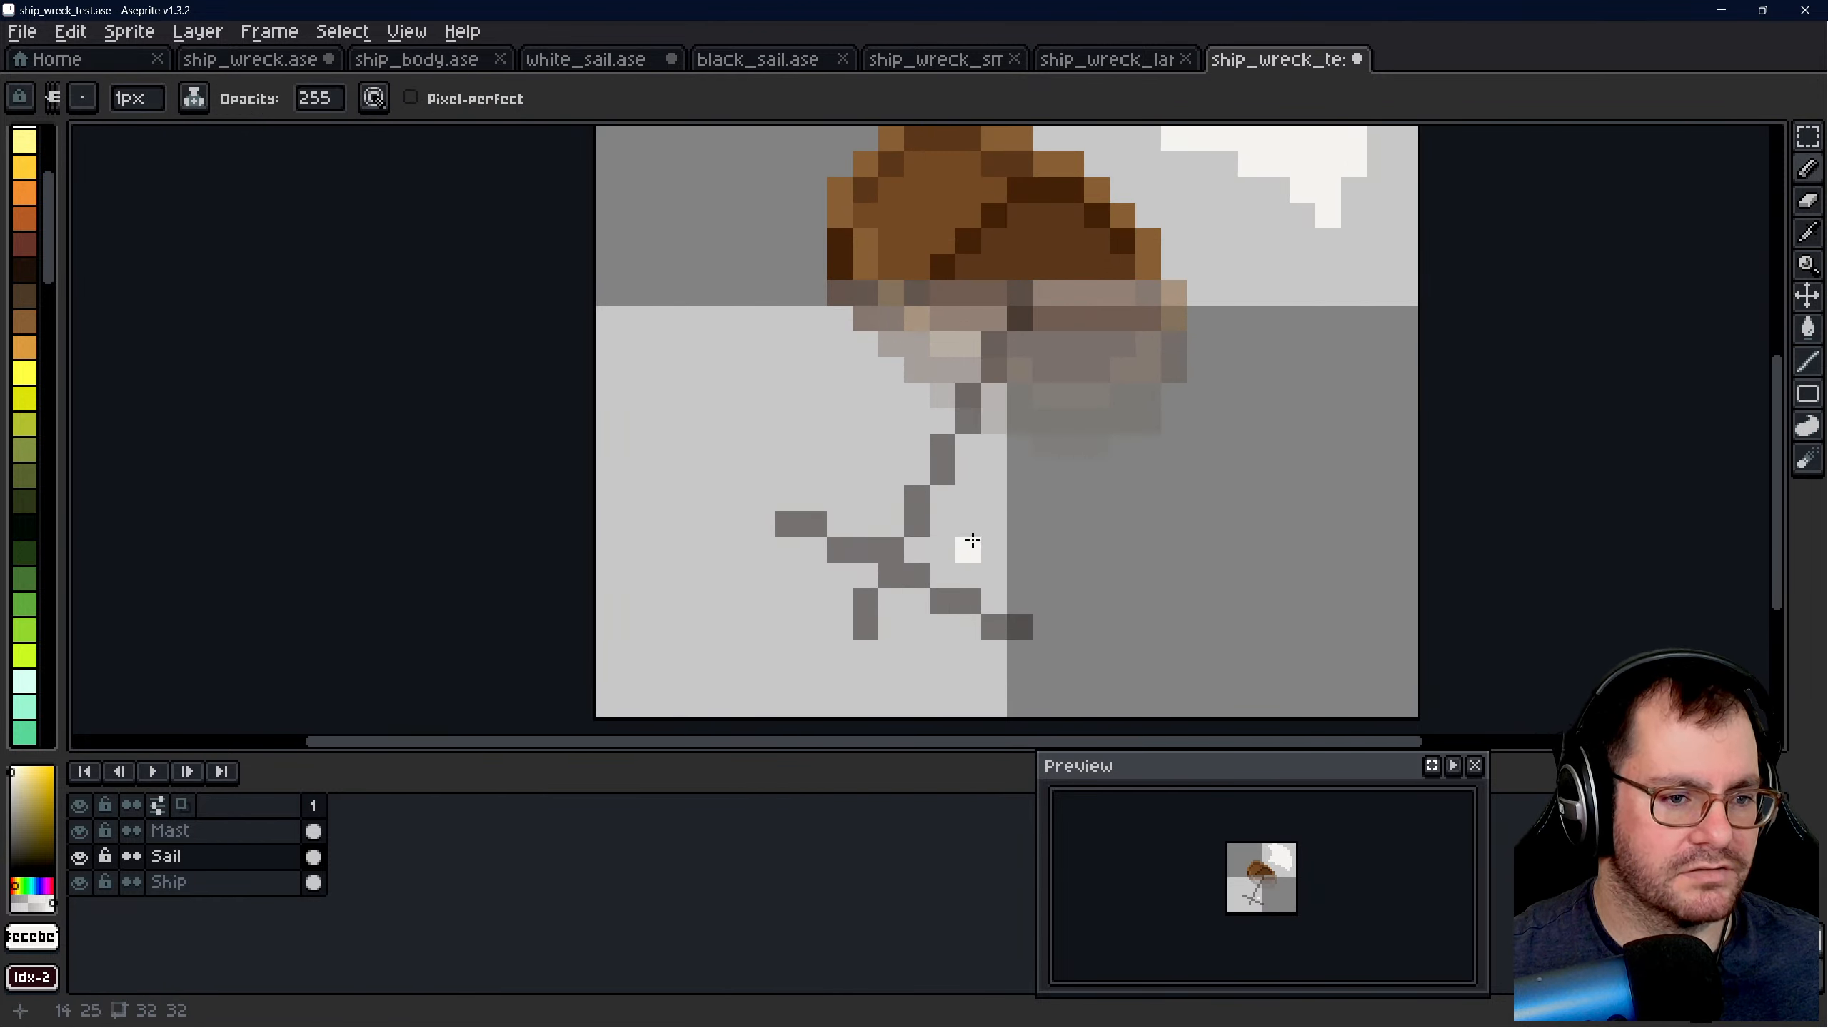
{"action": "scroll", "coordinate": [936, 536], "scroll_direction": "down", "scroll_amount": 1}
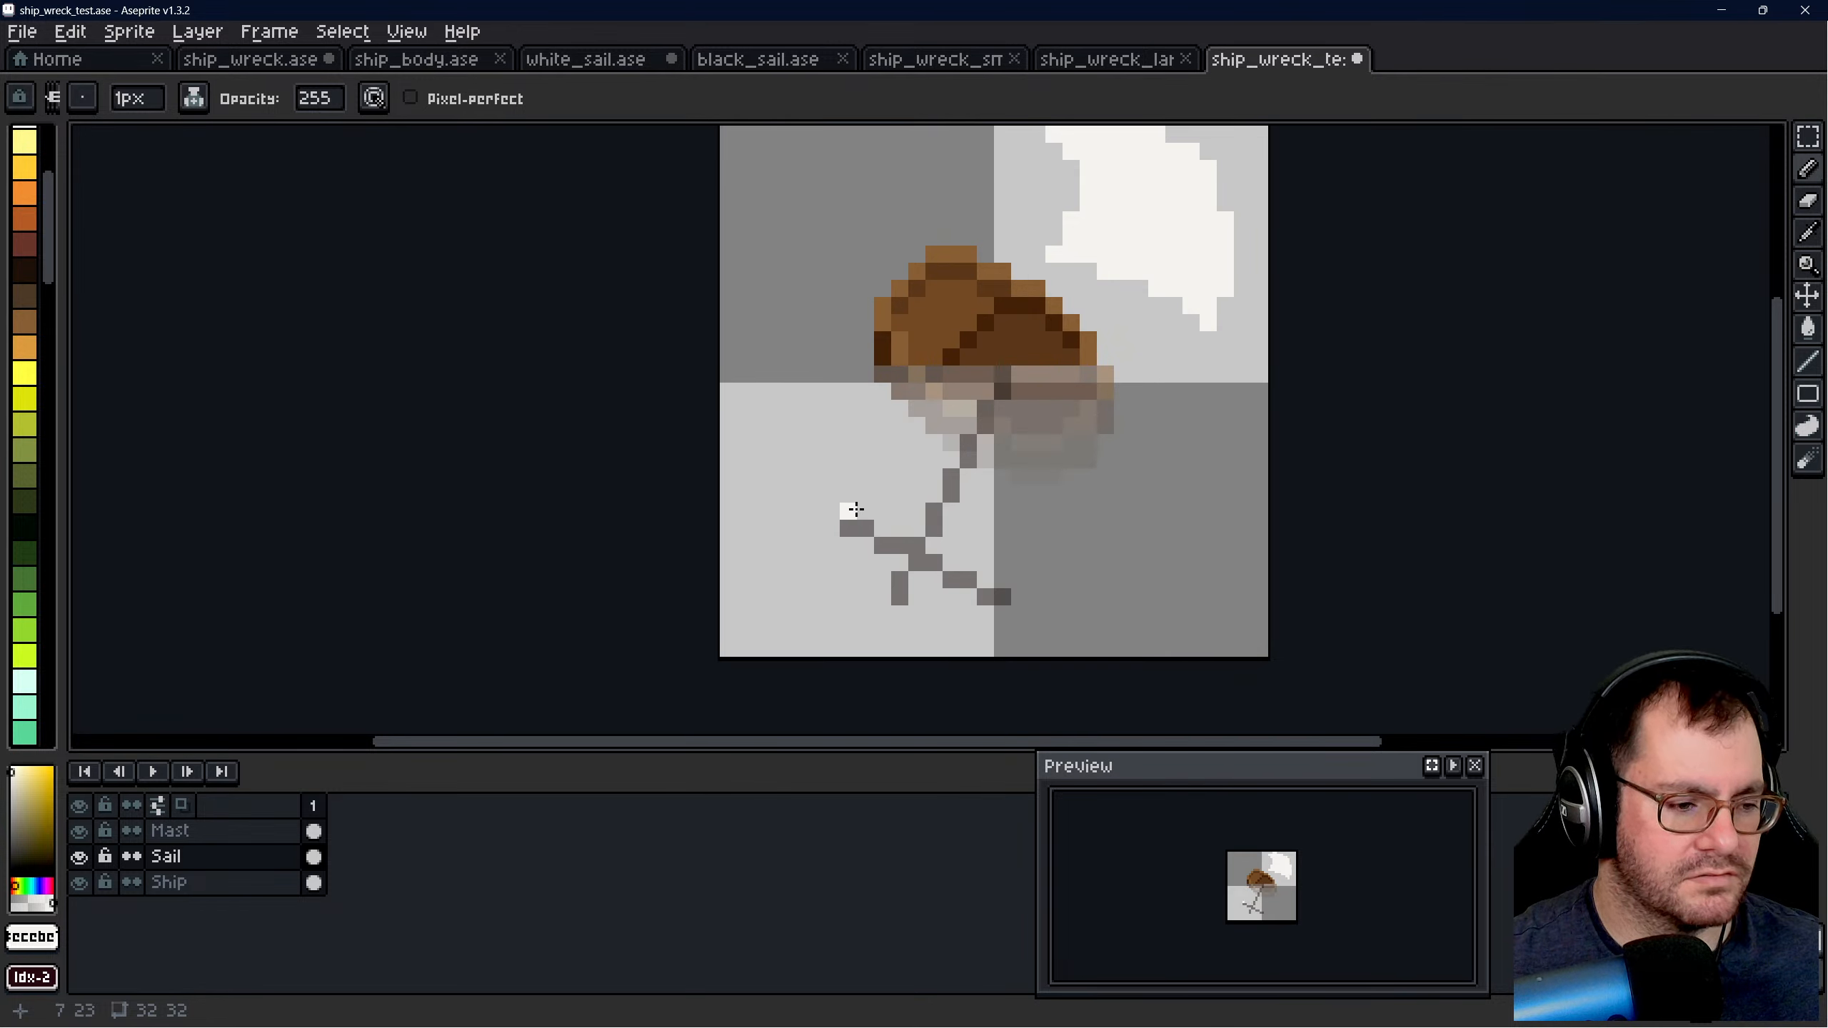
{"action": "left_click", "coordinate": [883, 530]}
{"action": "left_click_drag", "start_coordinate": [914, 525], "coordinate": [1002, 577]}
{"action": "left_click", "coordinate": [860, 512]}
{"action": "left_click", "coordinate": [935, 544]}
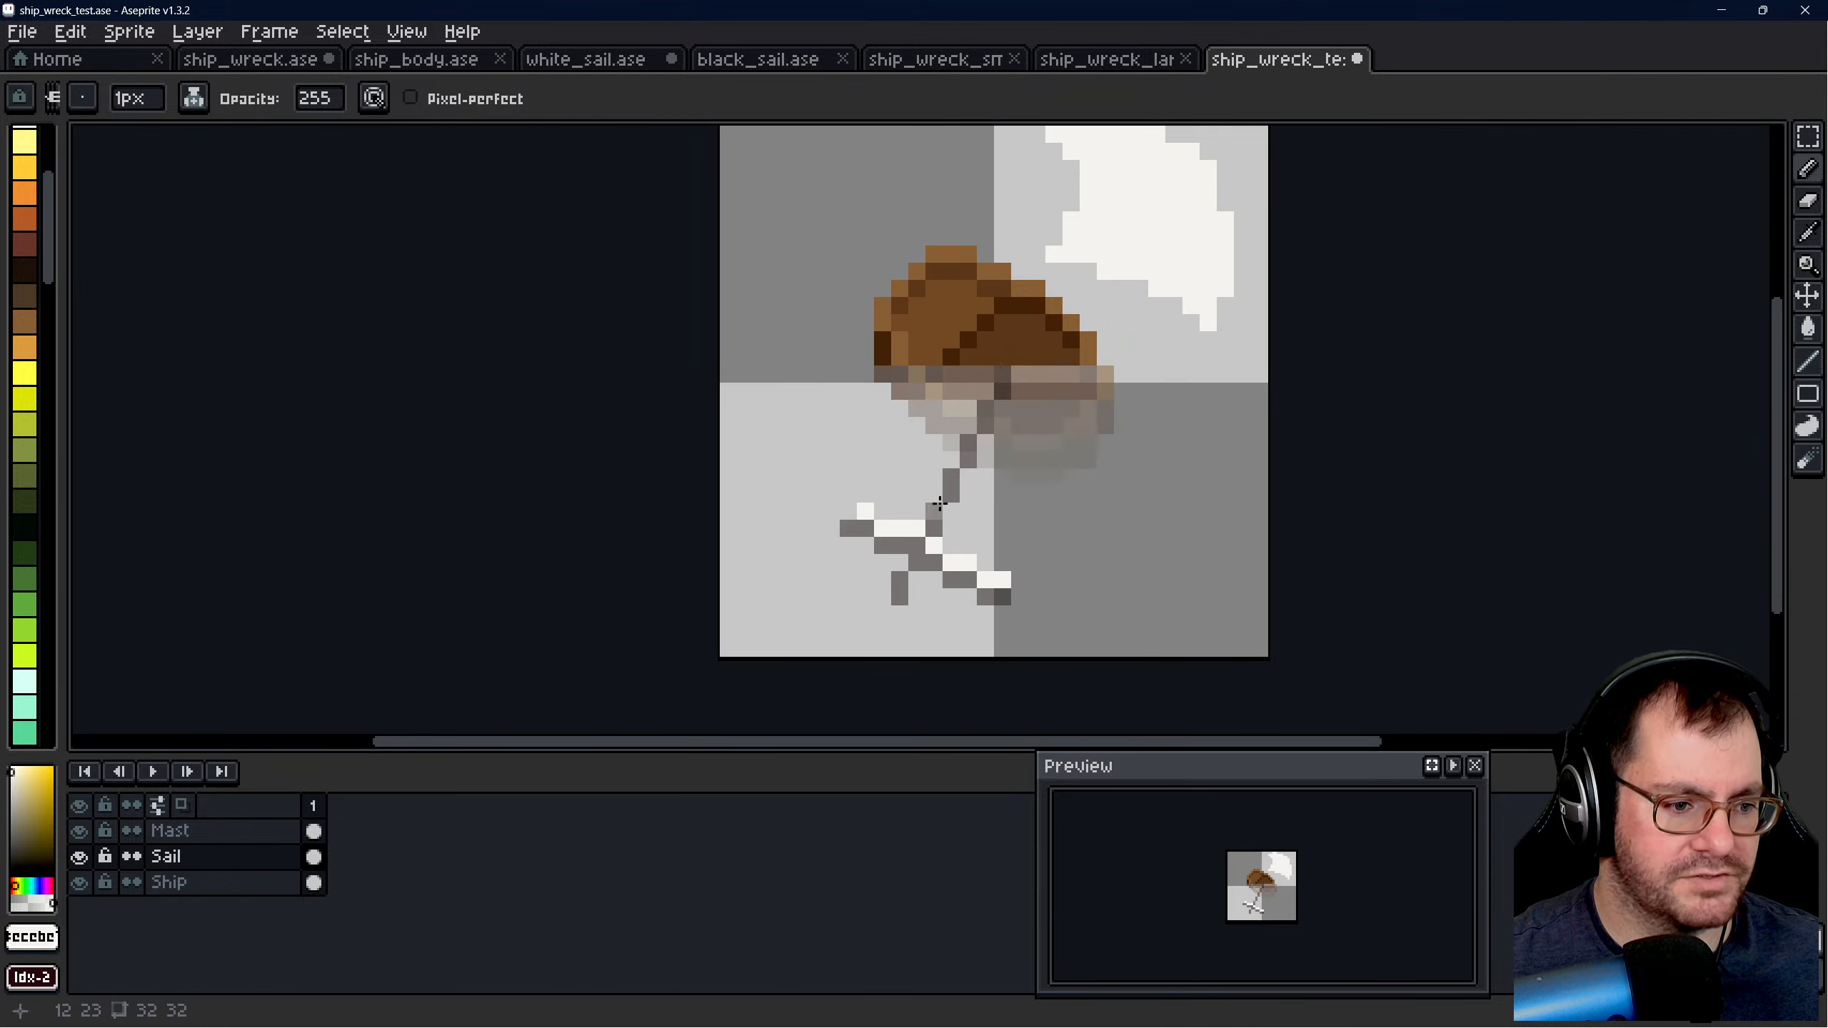
- Start the sail's left edge with a short white vertical line rising from the crossbar's left end
{"action": "scroll", "coordinate": [947, 482], "scroll_direction": "down", "scroll_amount": 3}
{"action": "scroll", "coordinate": [1003, 462], "scroll_direction": "up", "scroll_amount": 3}
{"action": "scroll", "coordinate": [849, 524], "scroll_direction": "down", "scroll_amount": 1}
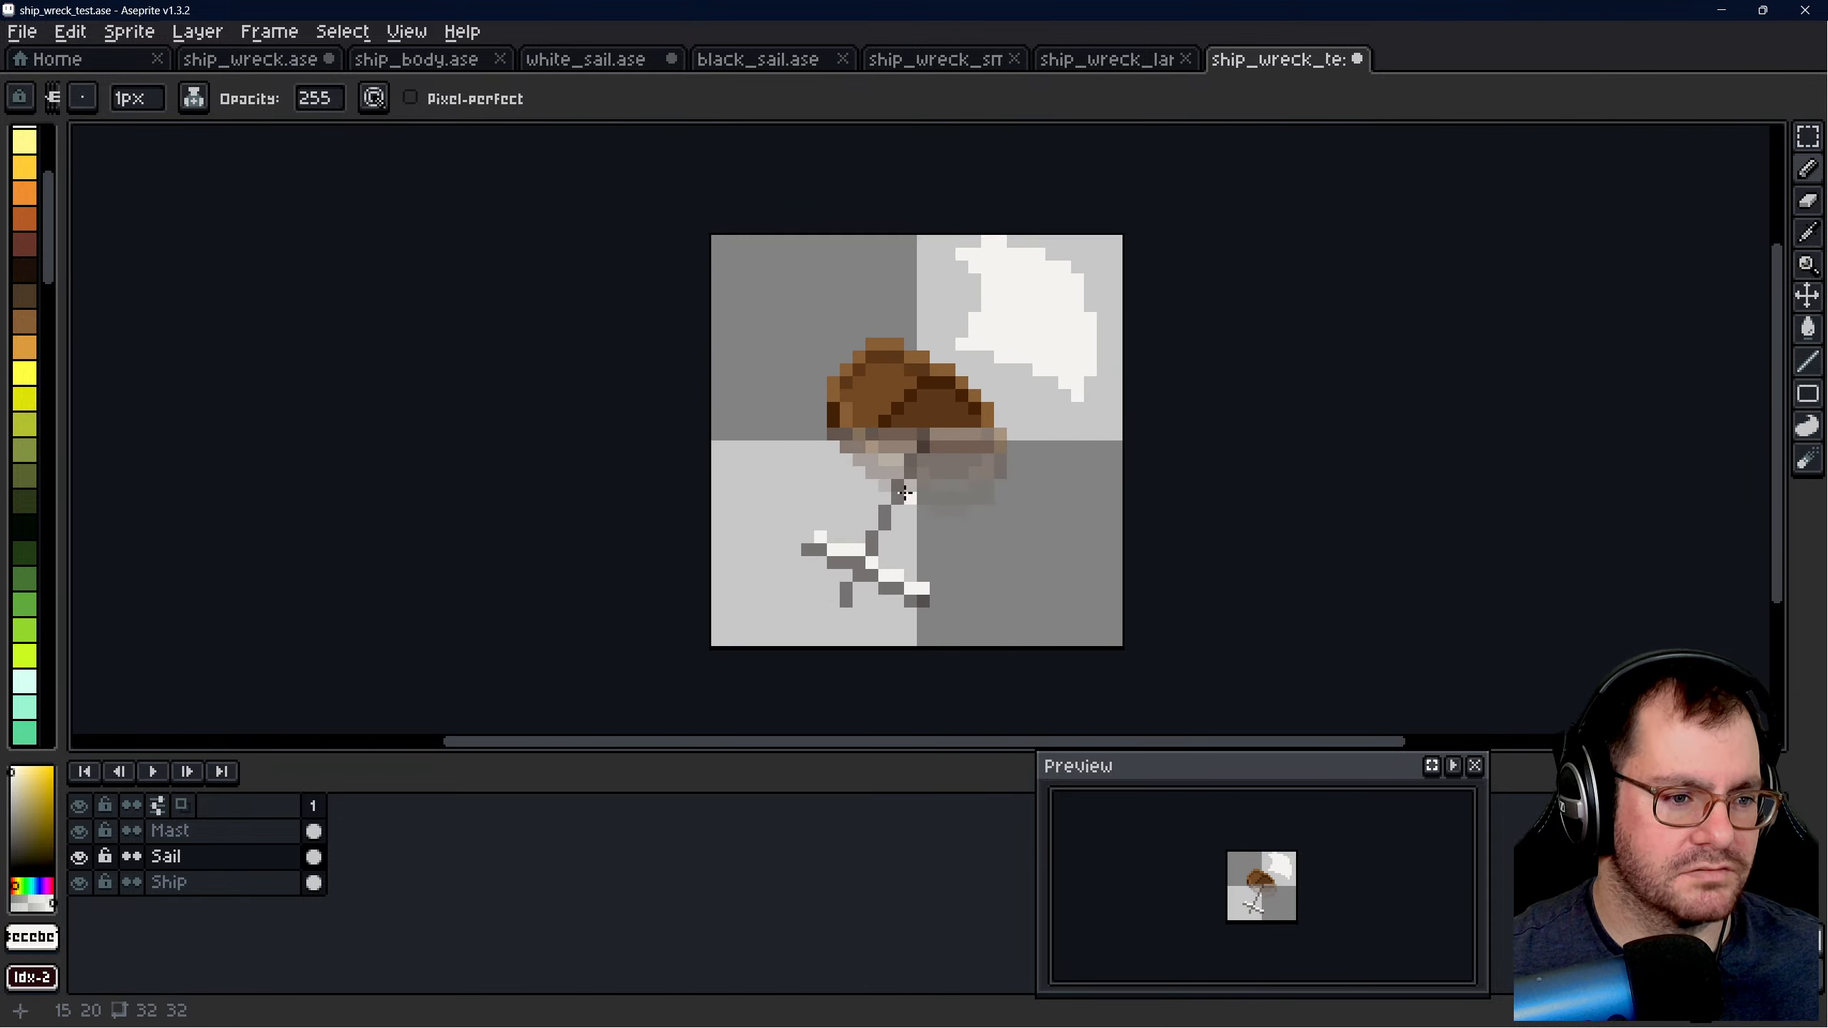
{"action": "scroll", "coordinate": [961, 531], "scroll_direction": "up", "scroll_amount": 1}
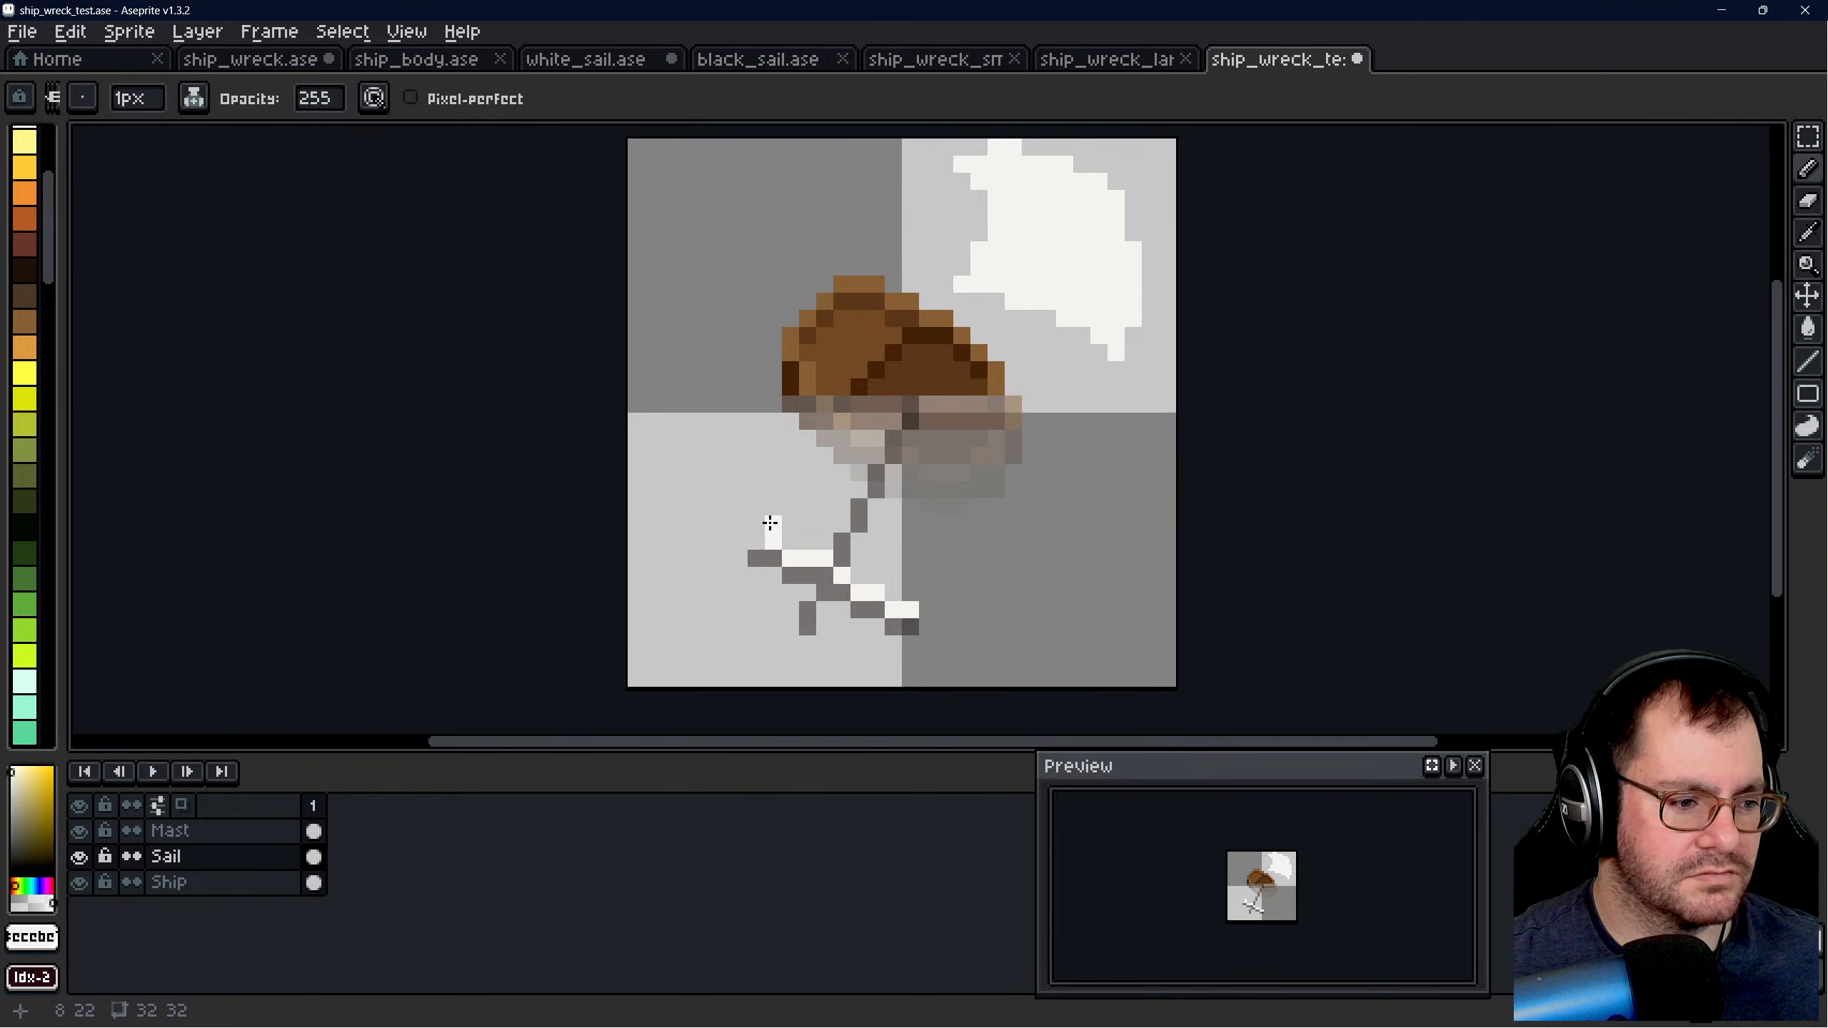
{"action": "left_click_drag", "start_coordinate": [770, 524], "coordinate": [773, 513]}
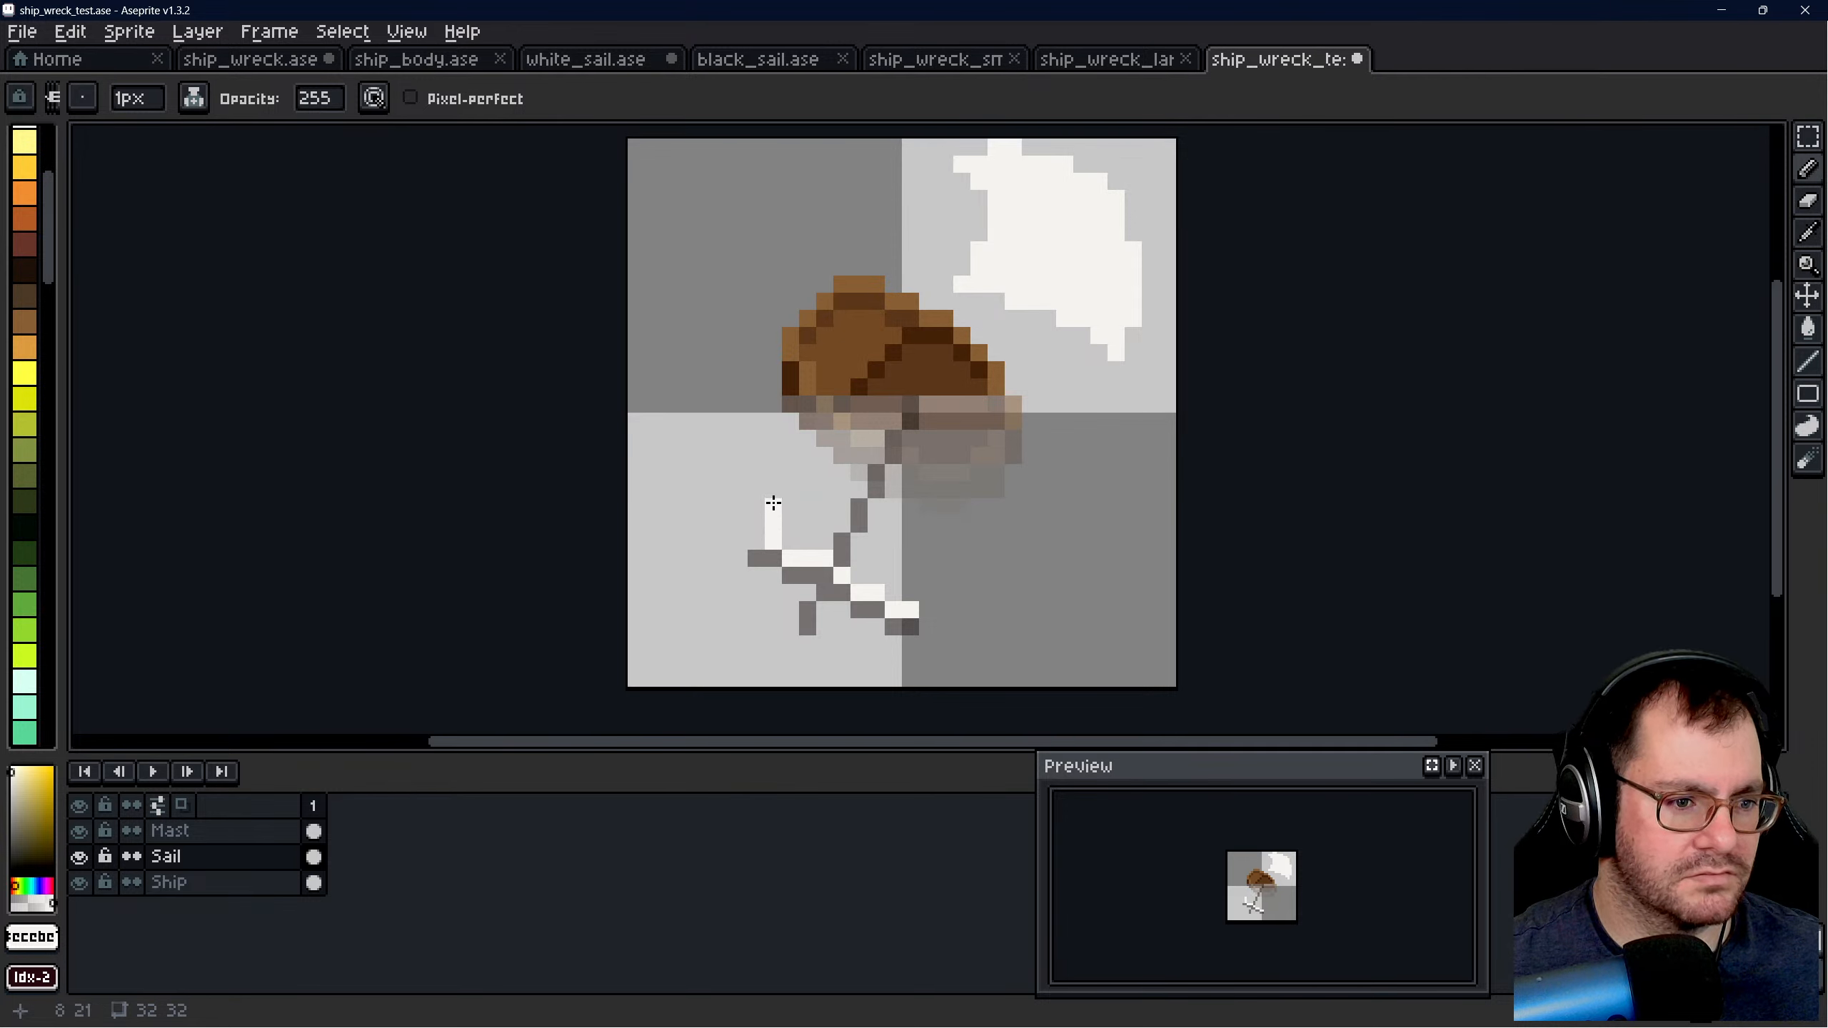
- Try extending the sail's left edge up to the hull and drawing its white upper edge along the waterline
{"action": "left_click_drag", "start_coordinate": [795, 491], "coordinate": [791, 453]}
{"action": "left_click", "coordinate": [820, 446]}
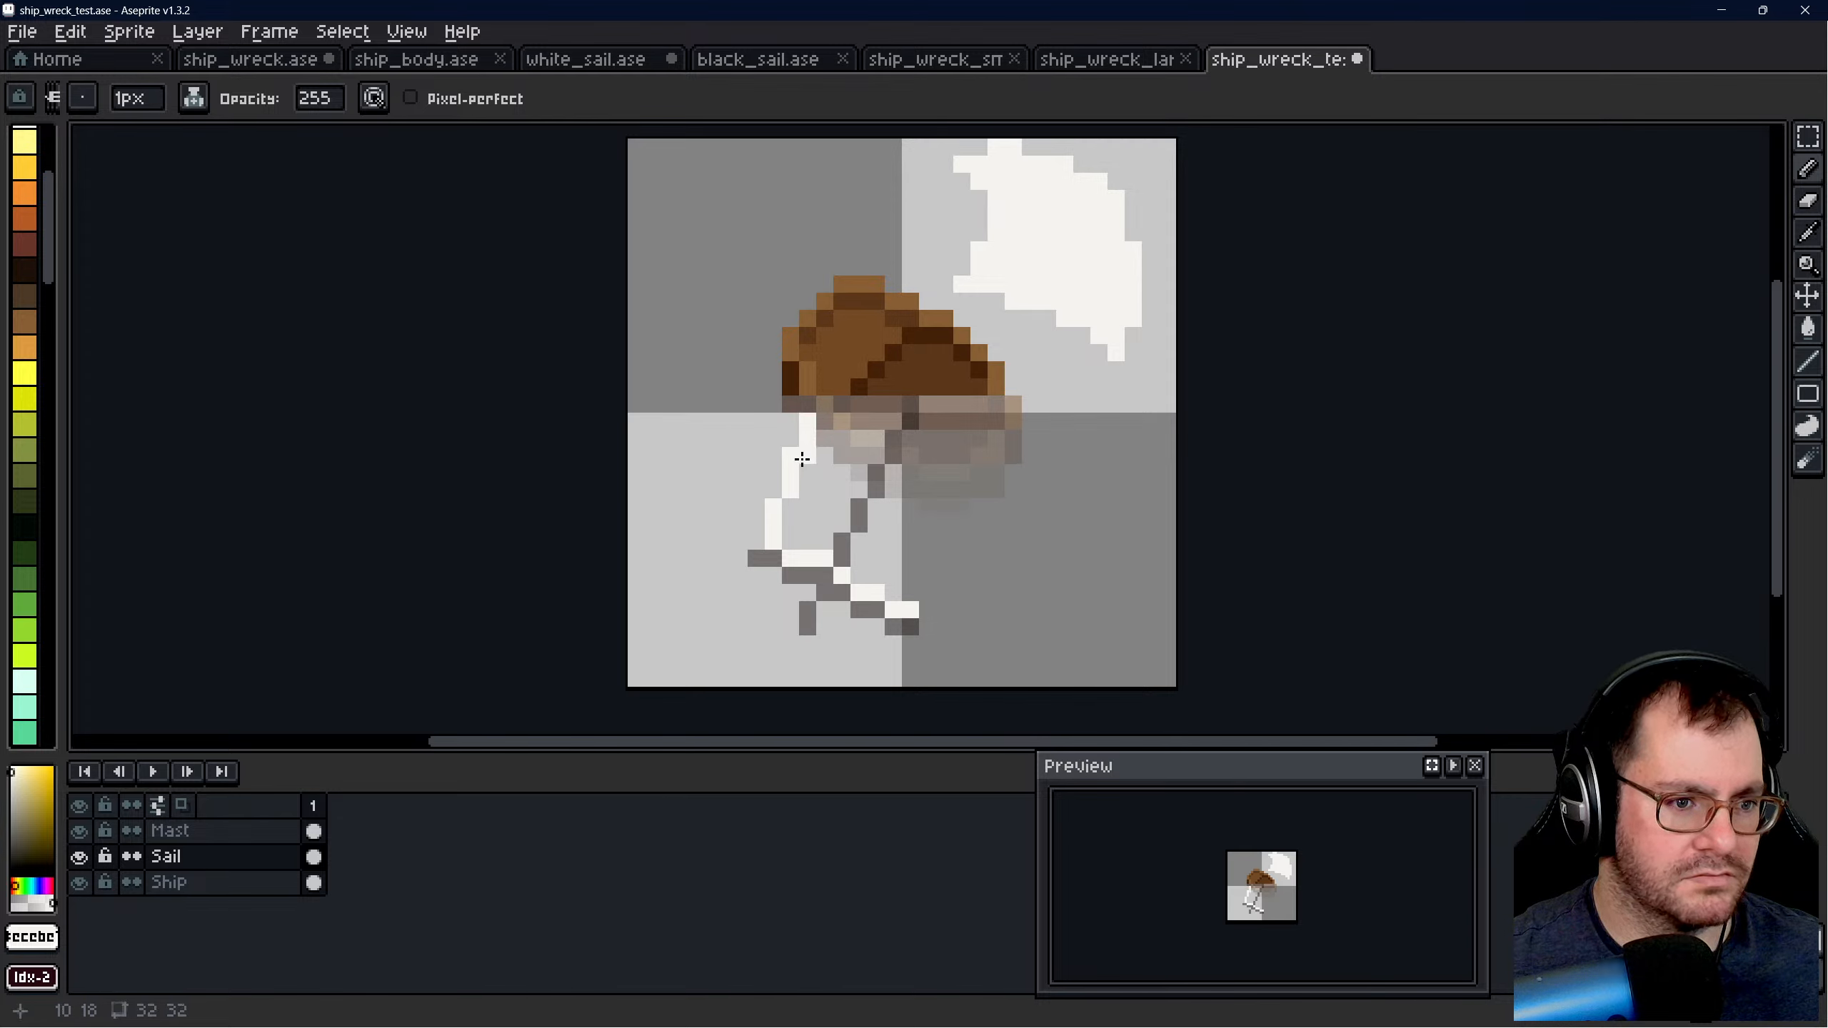
{"action": "key", "text": "ctrl+z"}
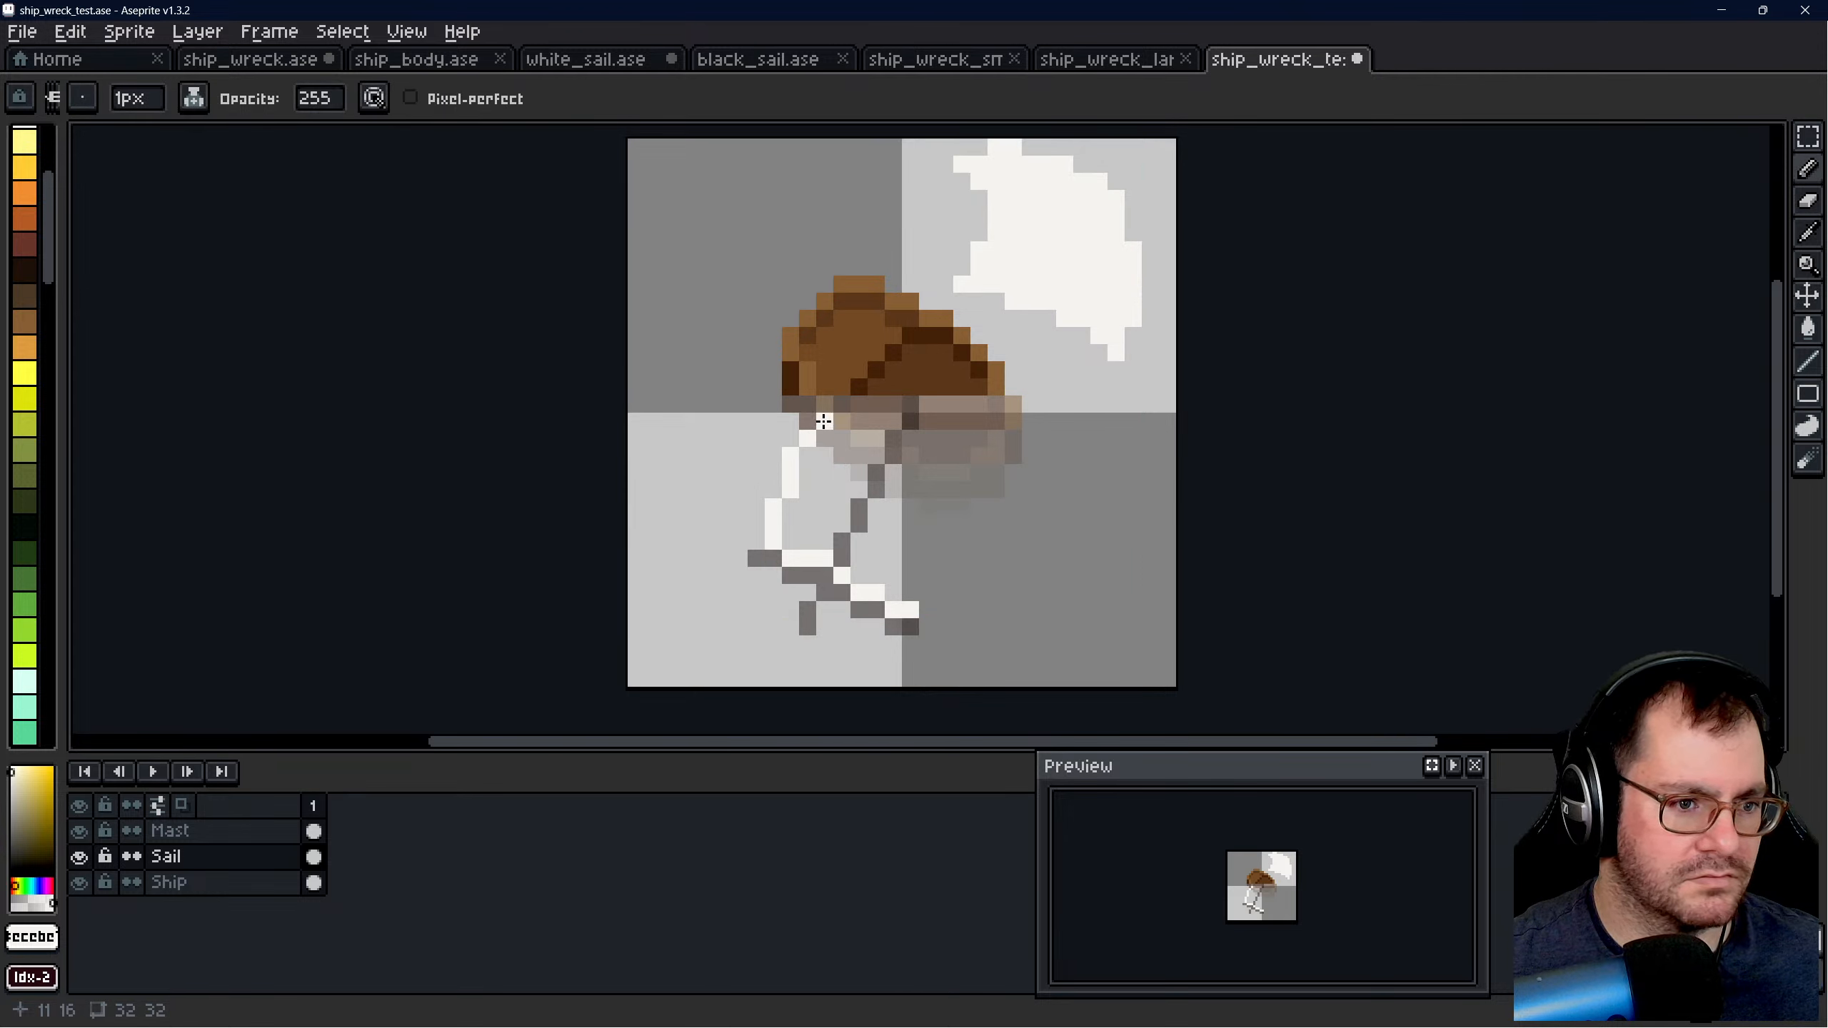
{"action": "left_click_drag", "start_coordinate": [823, 421], "coordinate": [839, 420]}
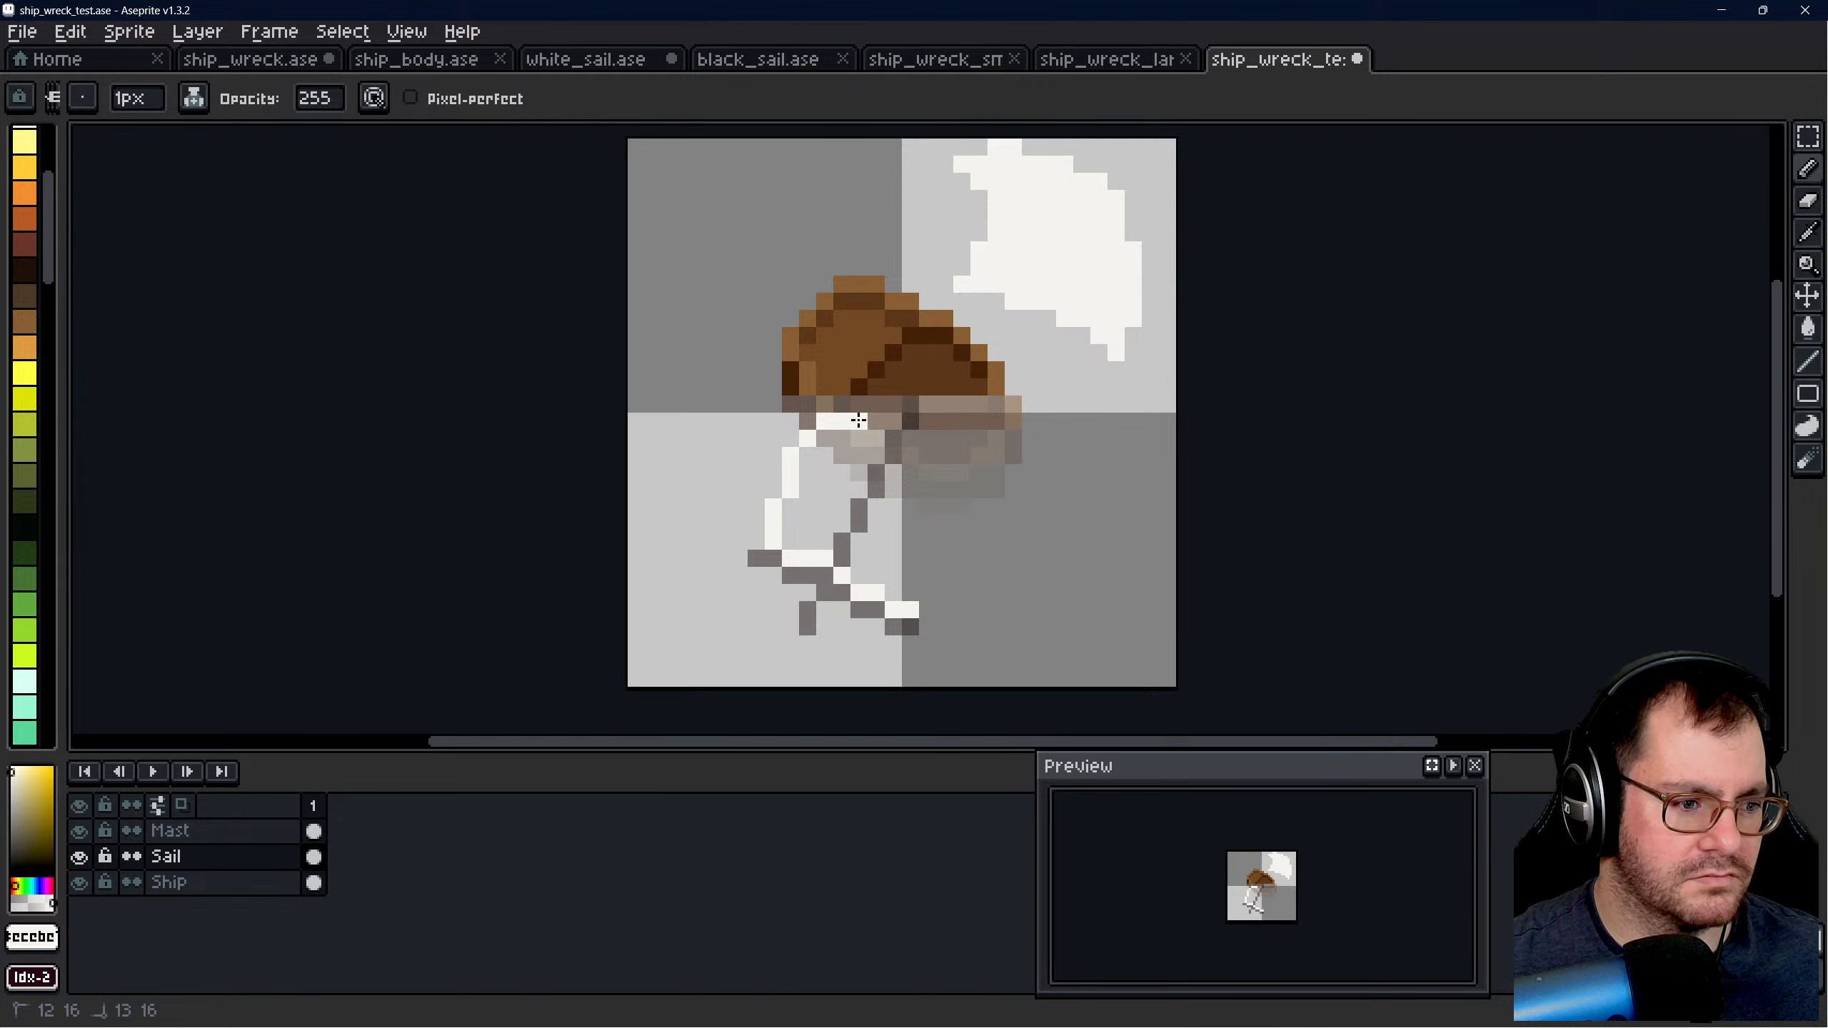
{"action": "left_click", "coordinate": [858, 402]}
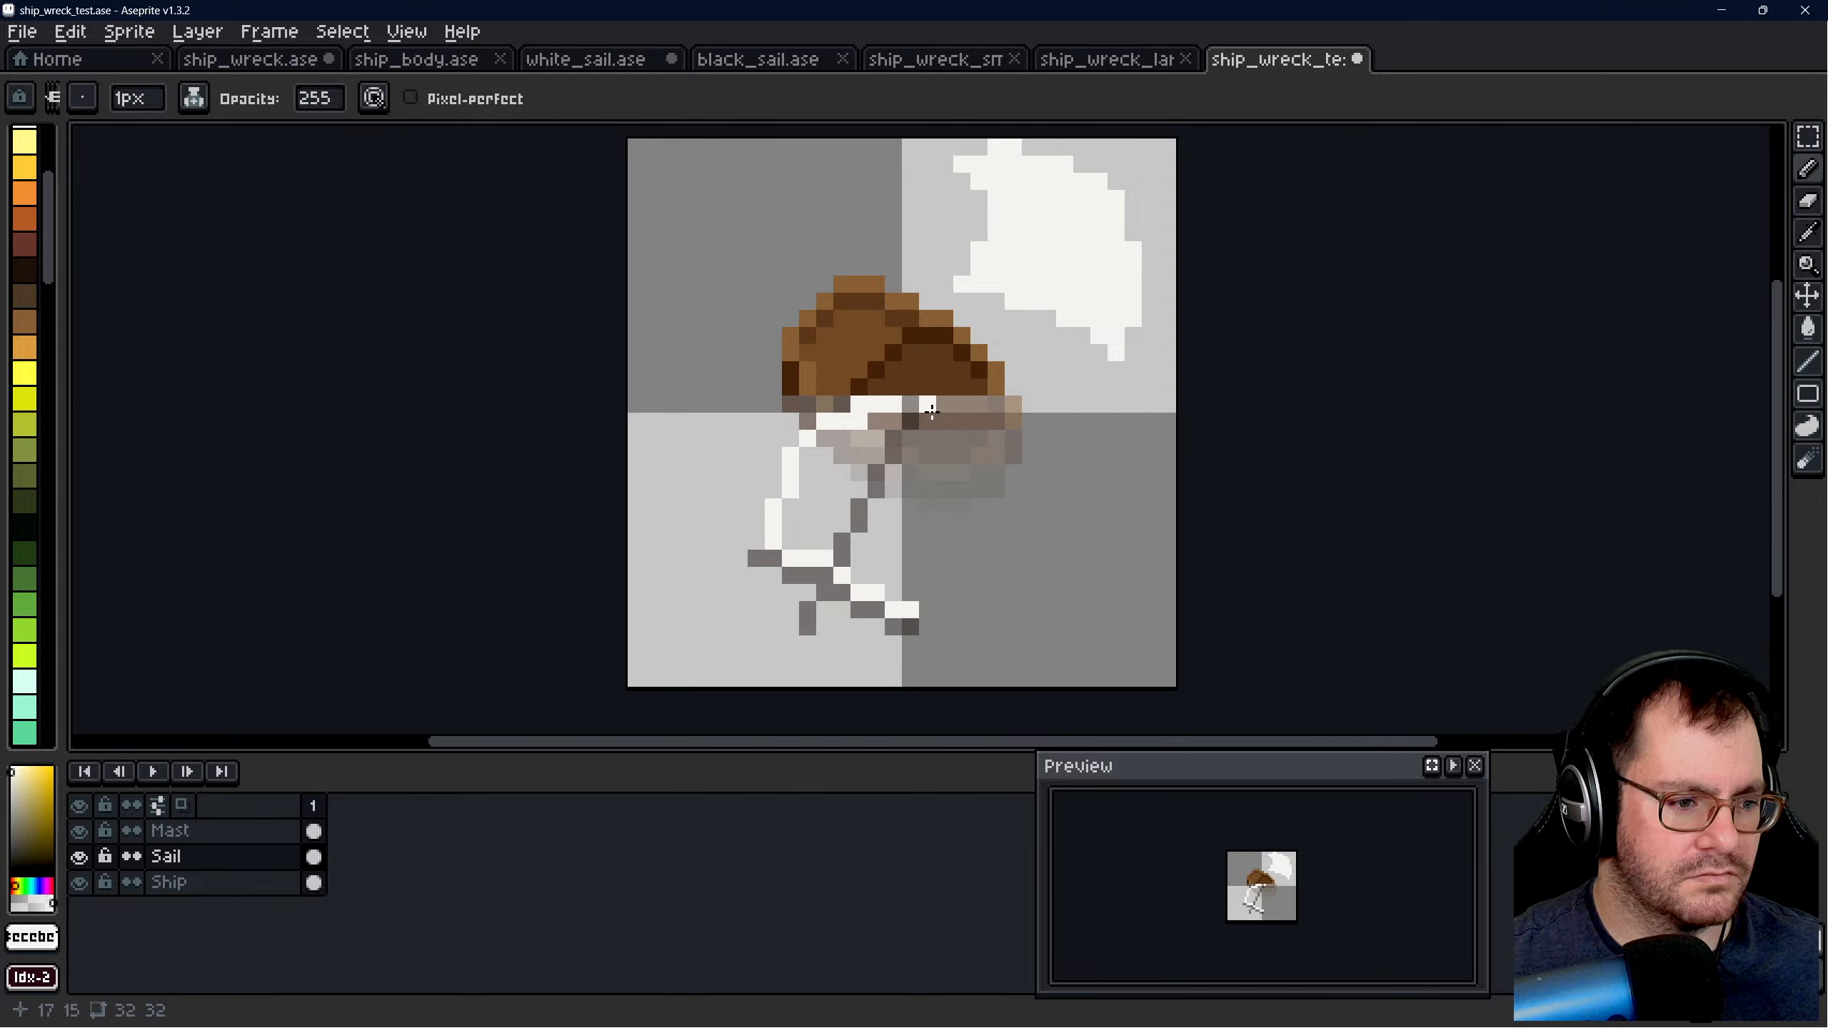
- Undo the pencil strokes for the sail's waterline edge and upper left edge
{"action": "key", "text": "ctrl+z"}
{"action": "key", "text": "ctrl+z"}
{"action": "key", "text": "ctrl+z"}
{"action": "key", "text": "ctrl+z"}
{"action": "key", "text": "ctrl+z"}
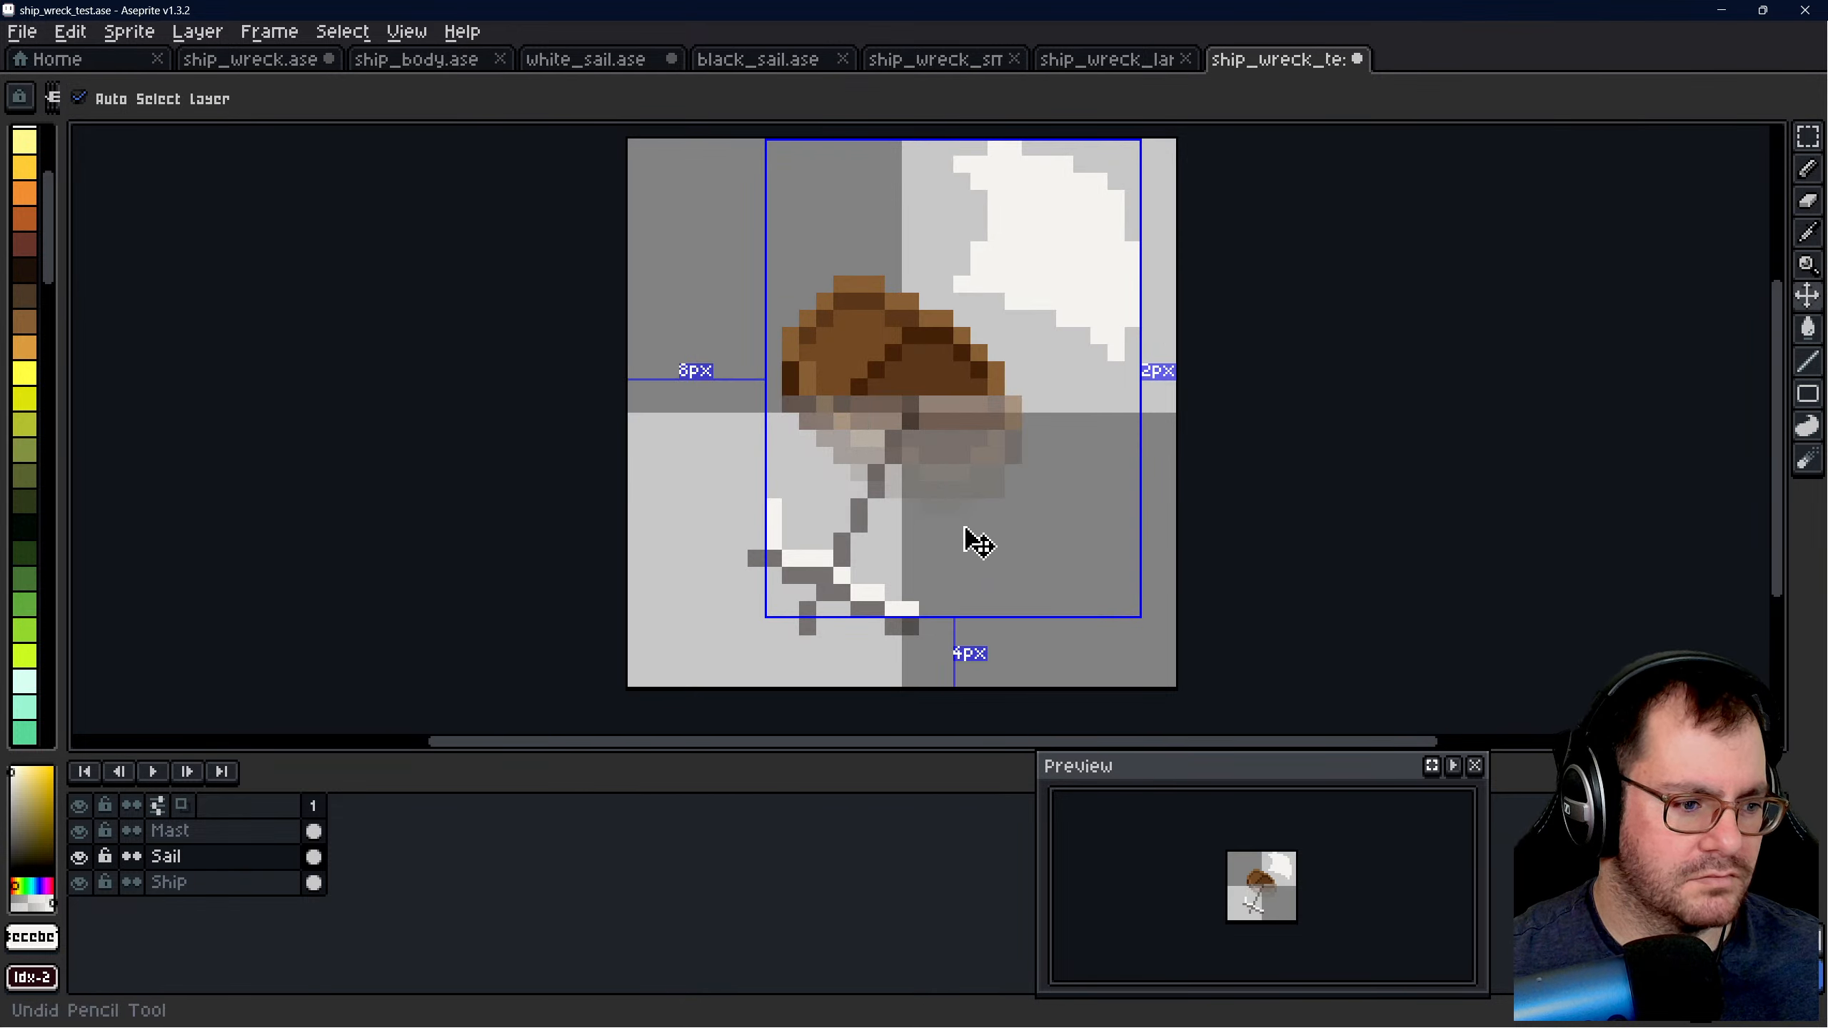
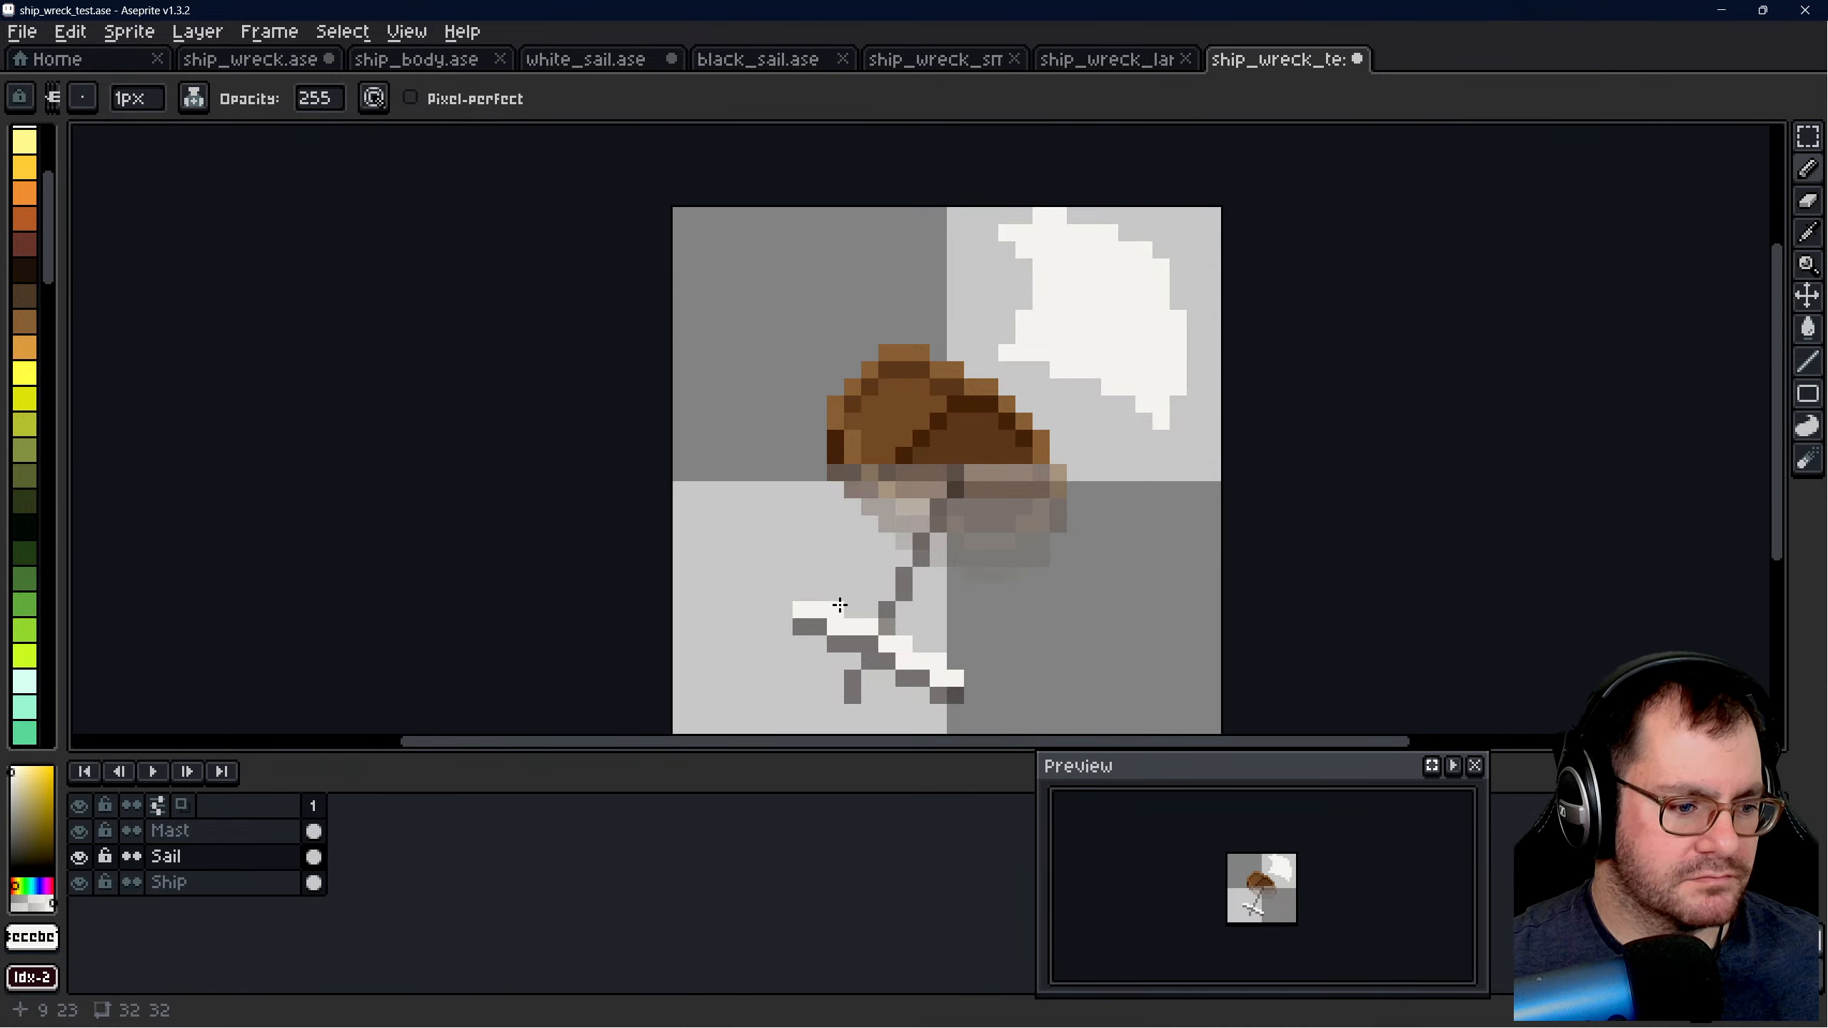
- Try filling in the sail above the crossbar with white, then undo all the pencil strokes around the crossbar
{"action": "mouse_move", "coordinate": [839, 605]}
{"action": "left_mouse_down"}
{"action": "mouse_move", "coordinate": [903, 620]}
{"action": "mouse_move", "coordinate": [911, 601]}
{"action": "left_mouse_up"}
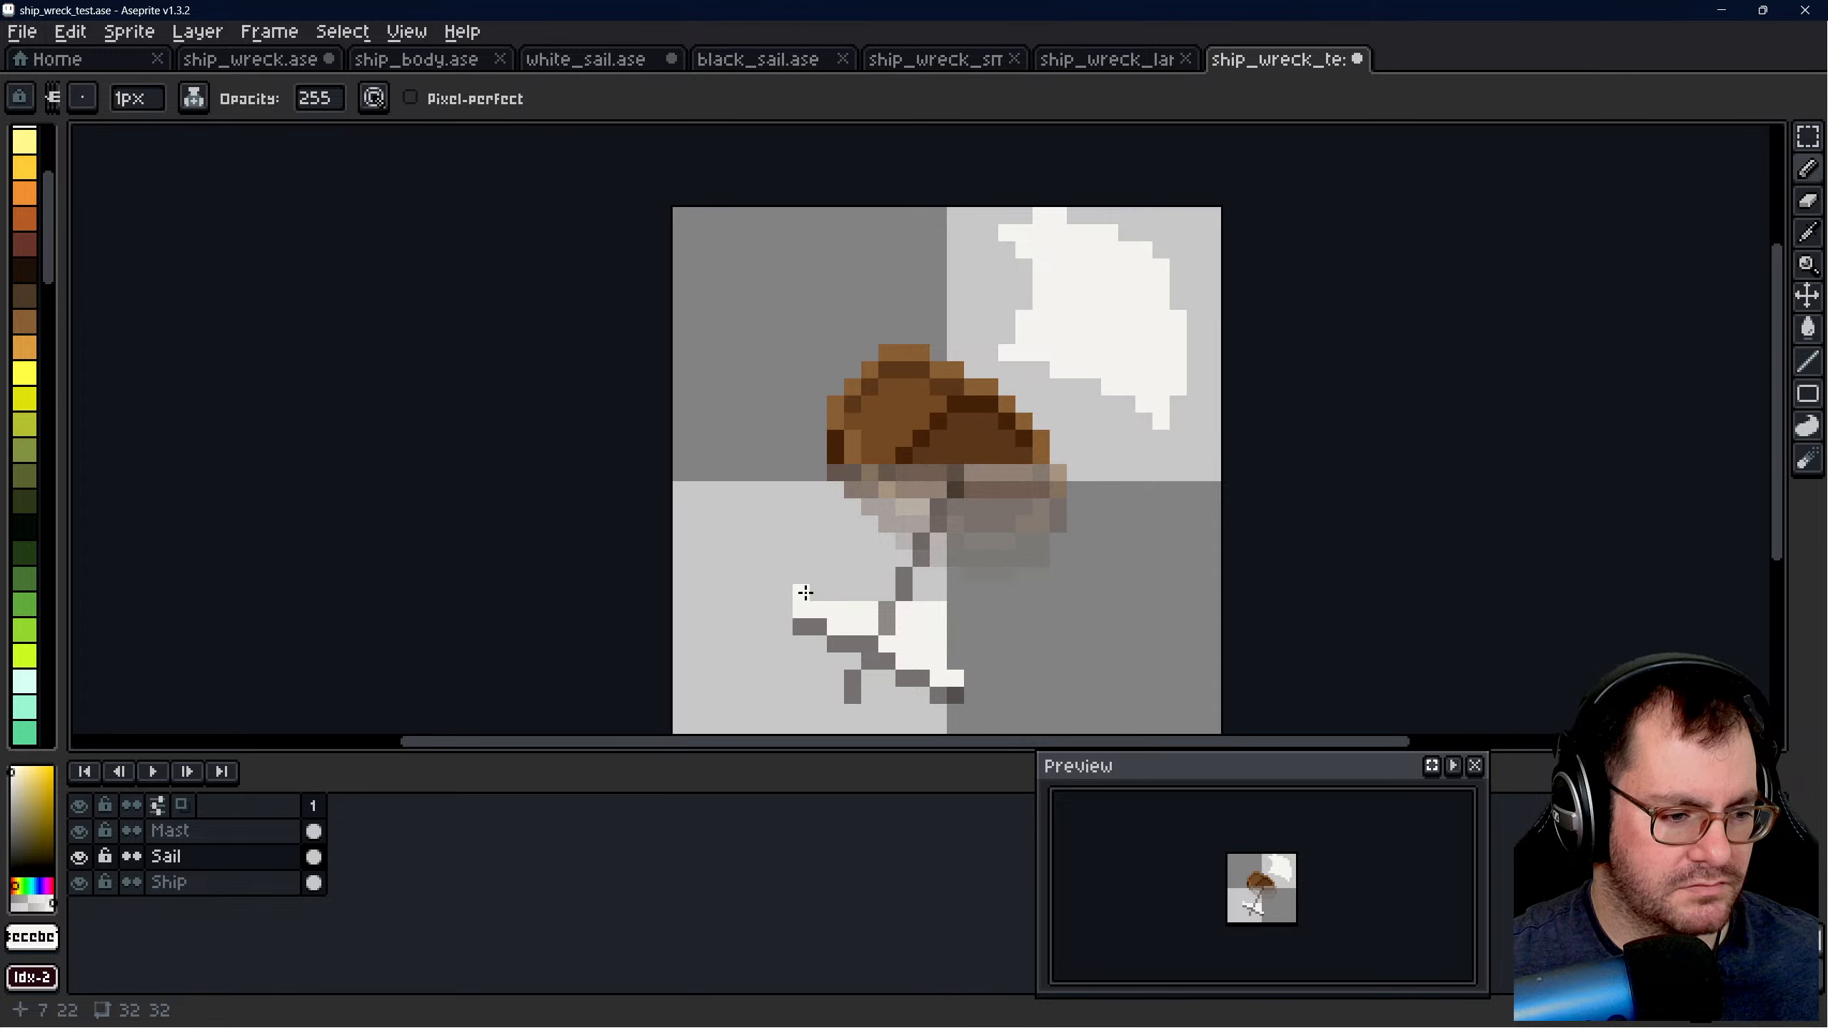
{"action": "key", "text": "ctrl+z"}
{"action": "key", "text": "ctrl+z"}
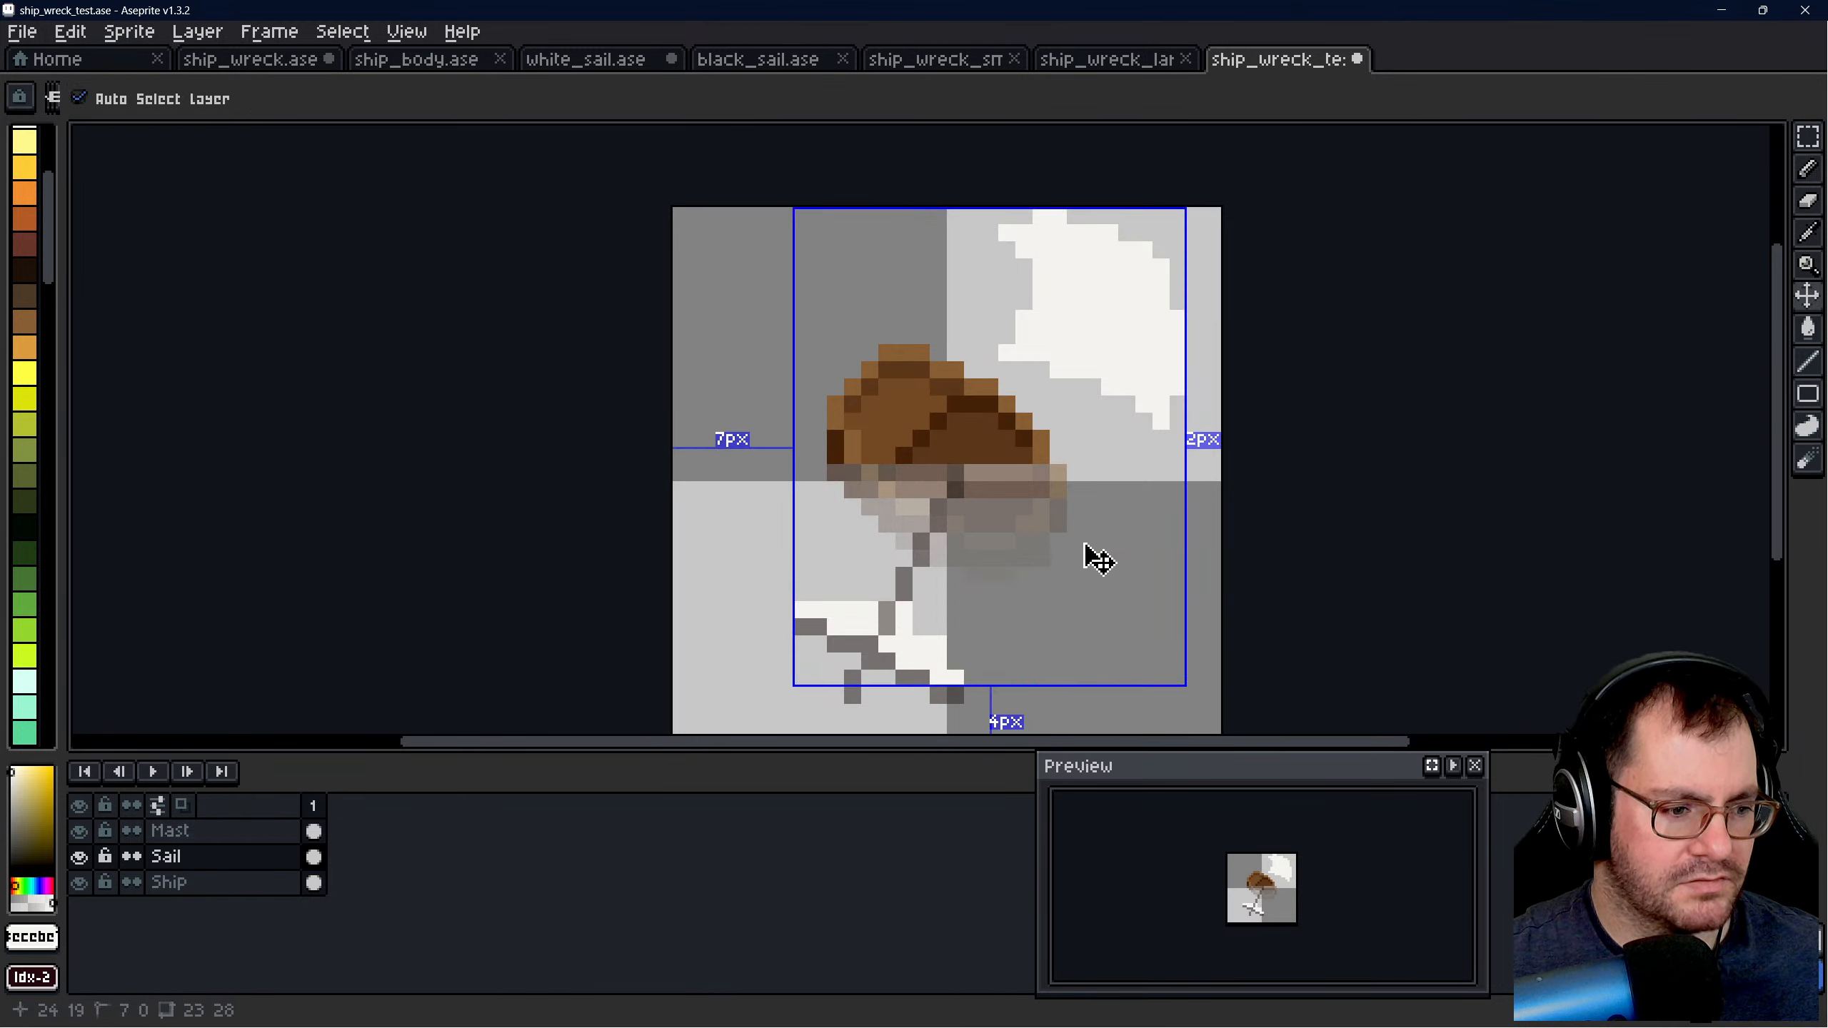
{"action": "key", "text": "ctrl+z"}
{"action": "key", "text": "ctrl+z"}
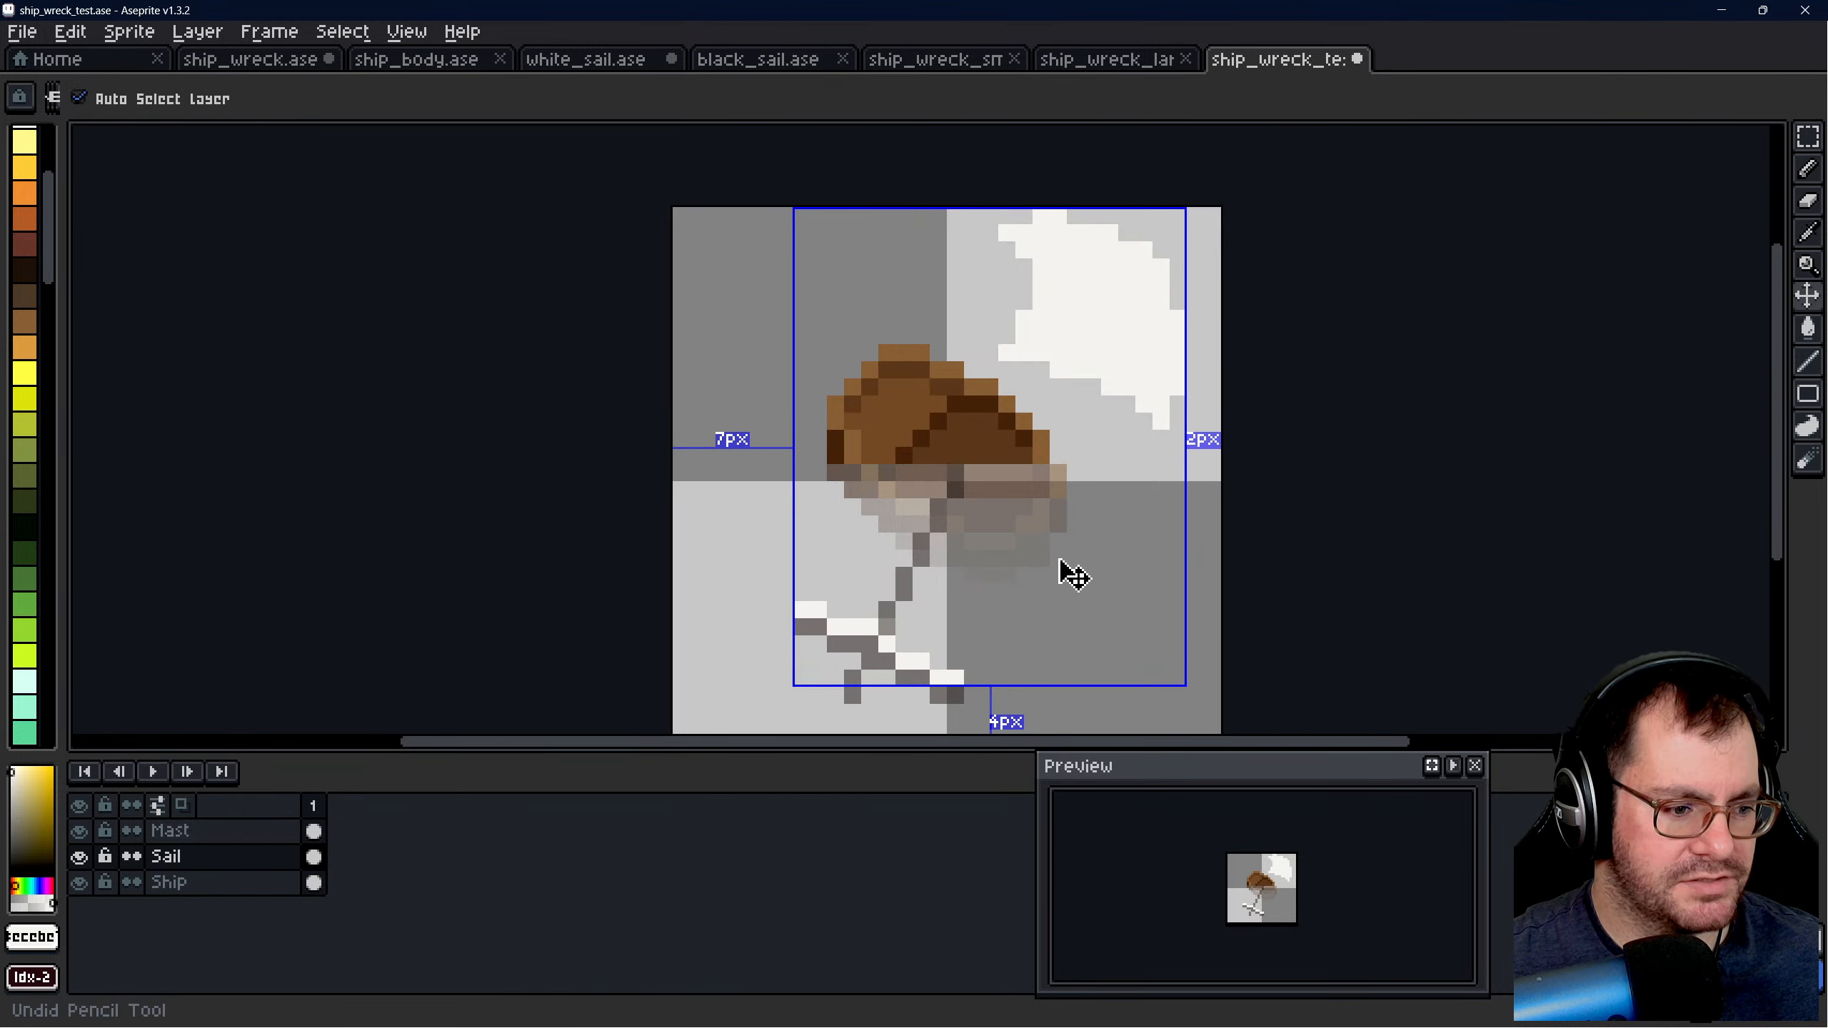
{"action": "key", "text": "ctrl+z"}
{"action": "key", "text": "ctrl+z"}
{"action": "key", "text": "ctrl+z"}
{"action": "key", "text": "ctrl+z"}
{"action": "key", "text": "ctrl+z"}
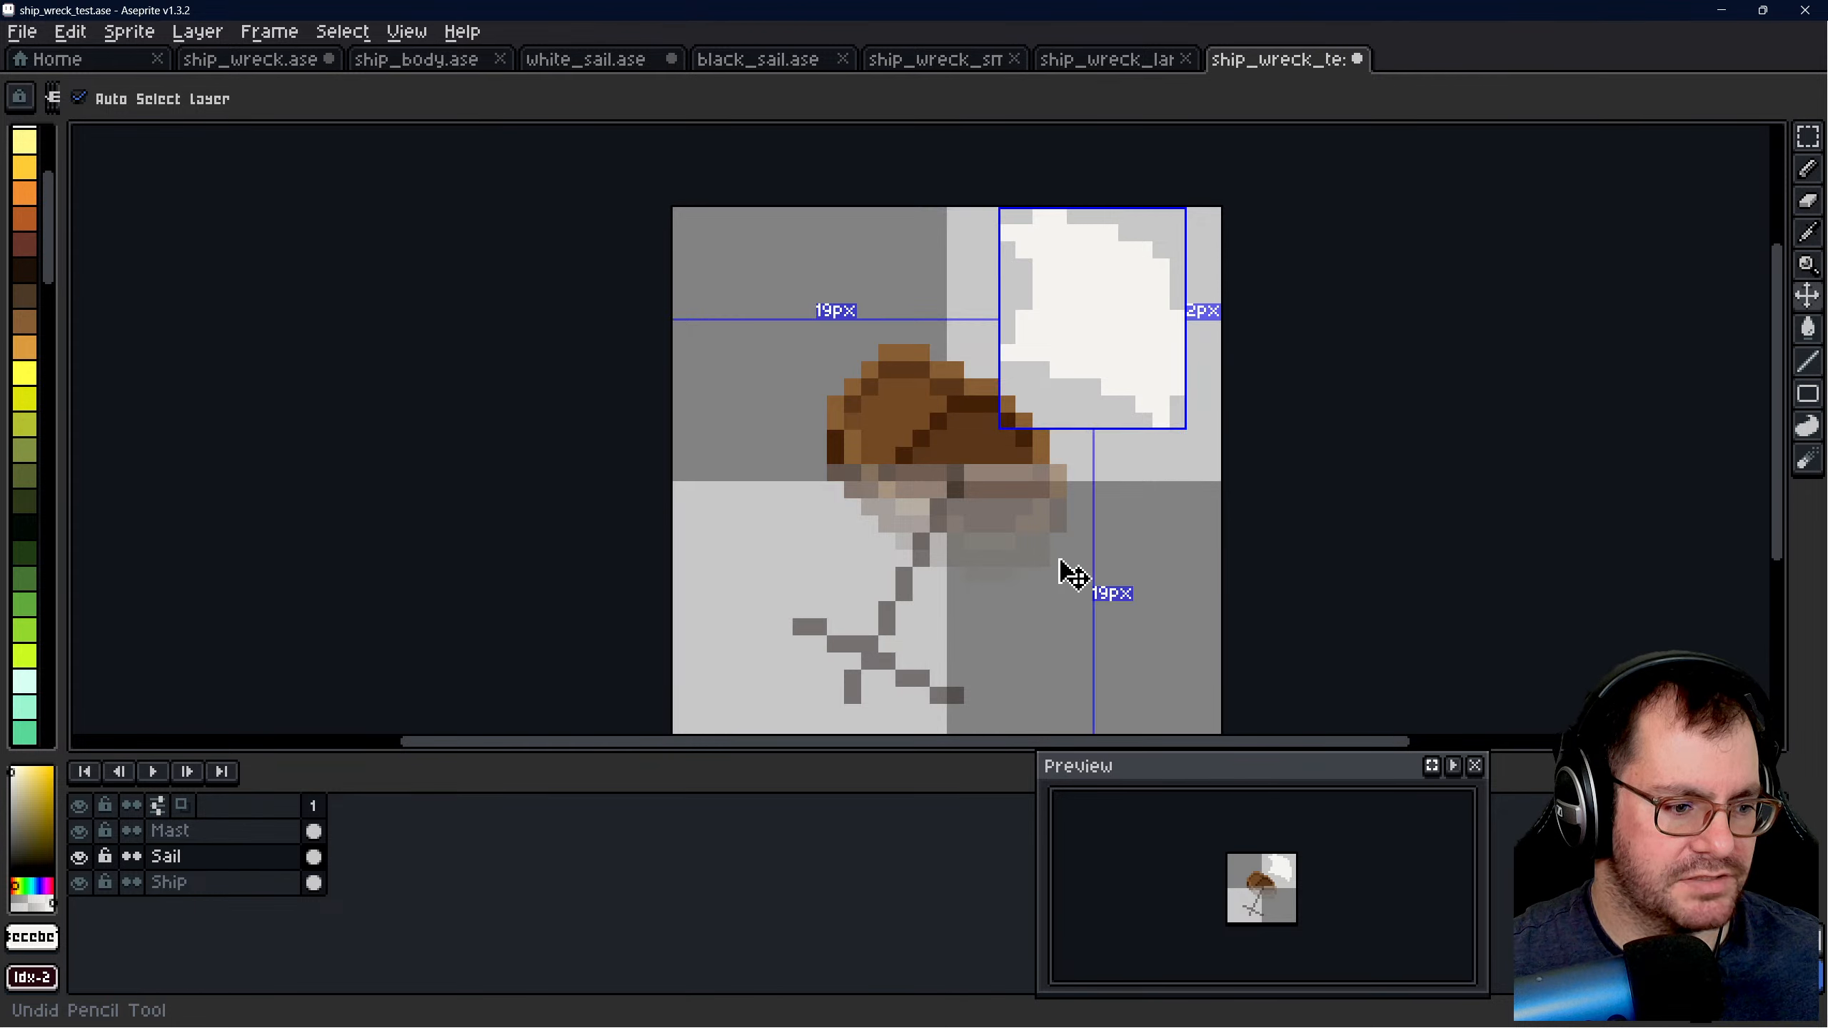
- Select the separate white sail copy, try it over the mast and crossbar, and move it back beside the hull
{"action": "left_click", "coordinate": [1808, 140]}
{"action": "left_click_drag", "start_coordinate": [938, 216], "coordinate": [1239, 436]}
{"action": "left_click_drag", "start_coordinate": [1118, 371], "coordinate": [927, 623]}
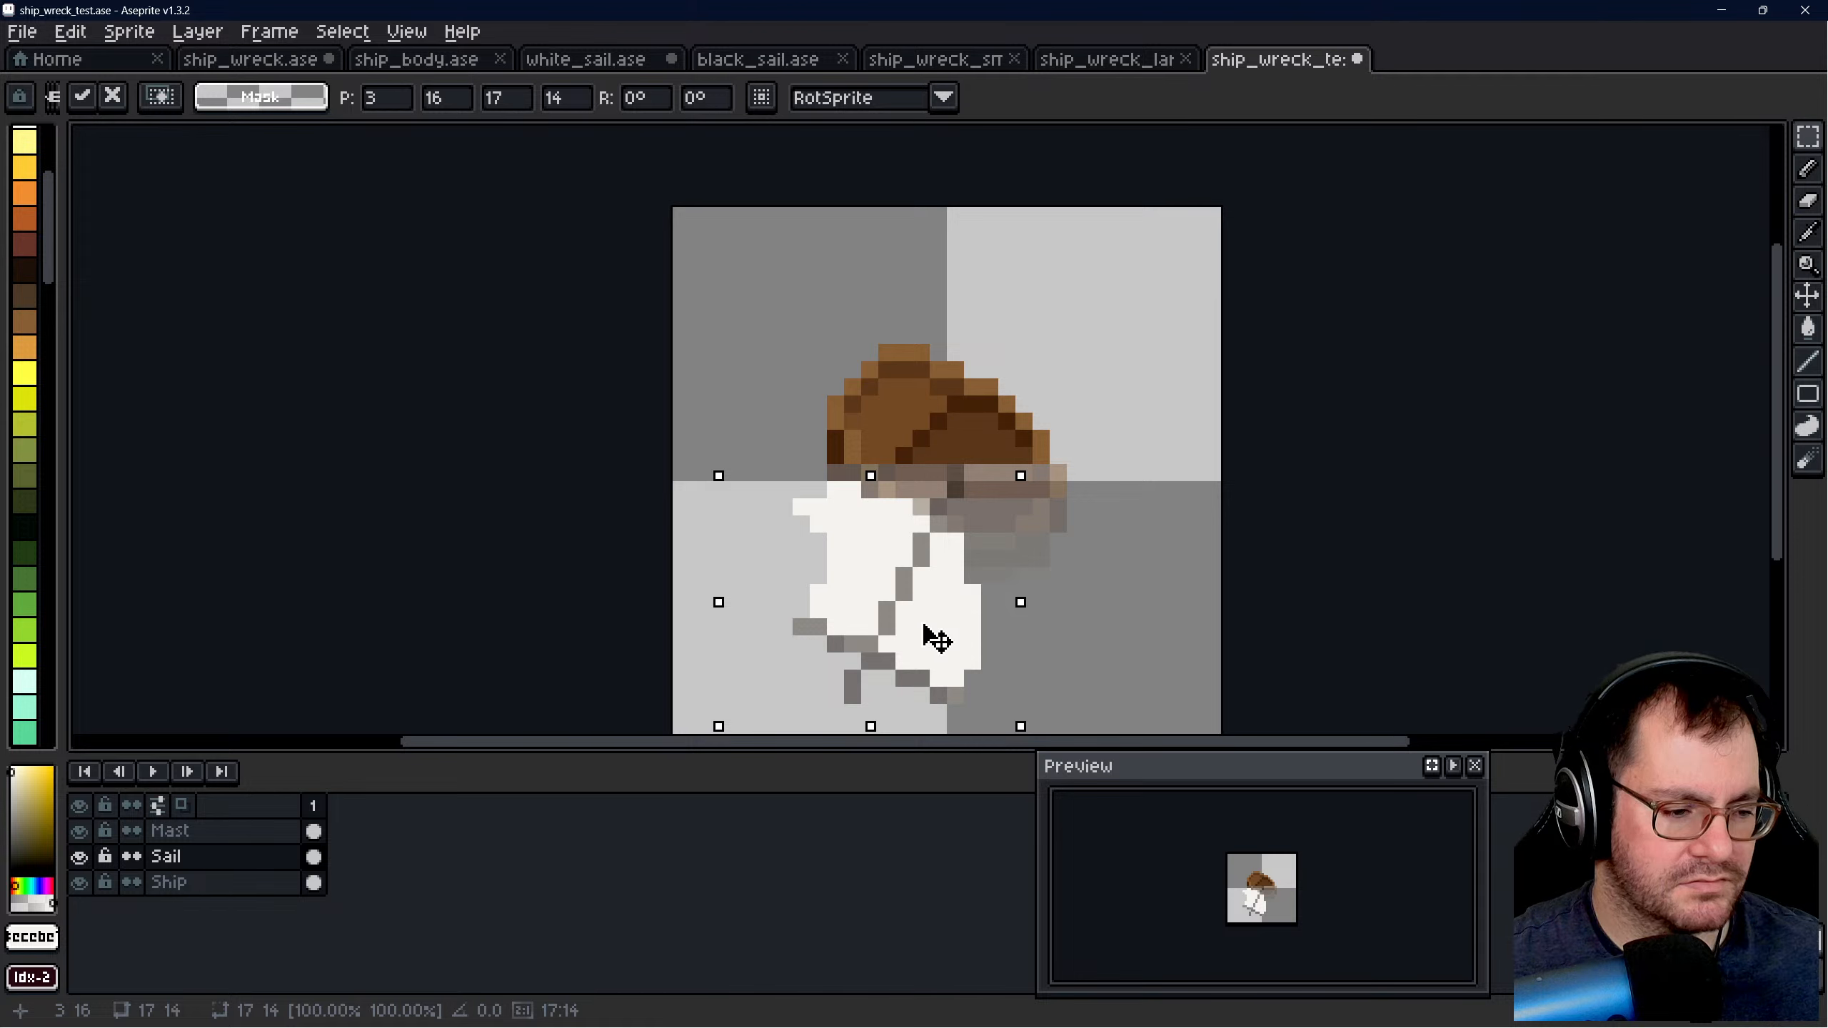
{"action": "left_click_drag", "start_coordinate": [919, 622], "coordinate": [1053, 328]}
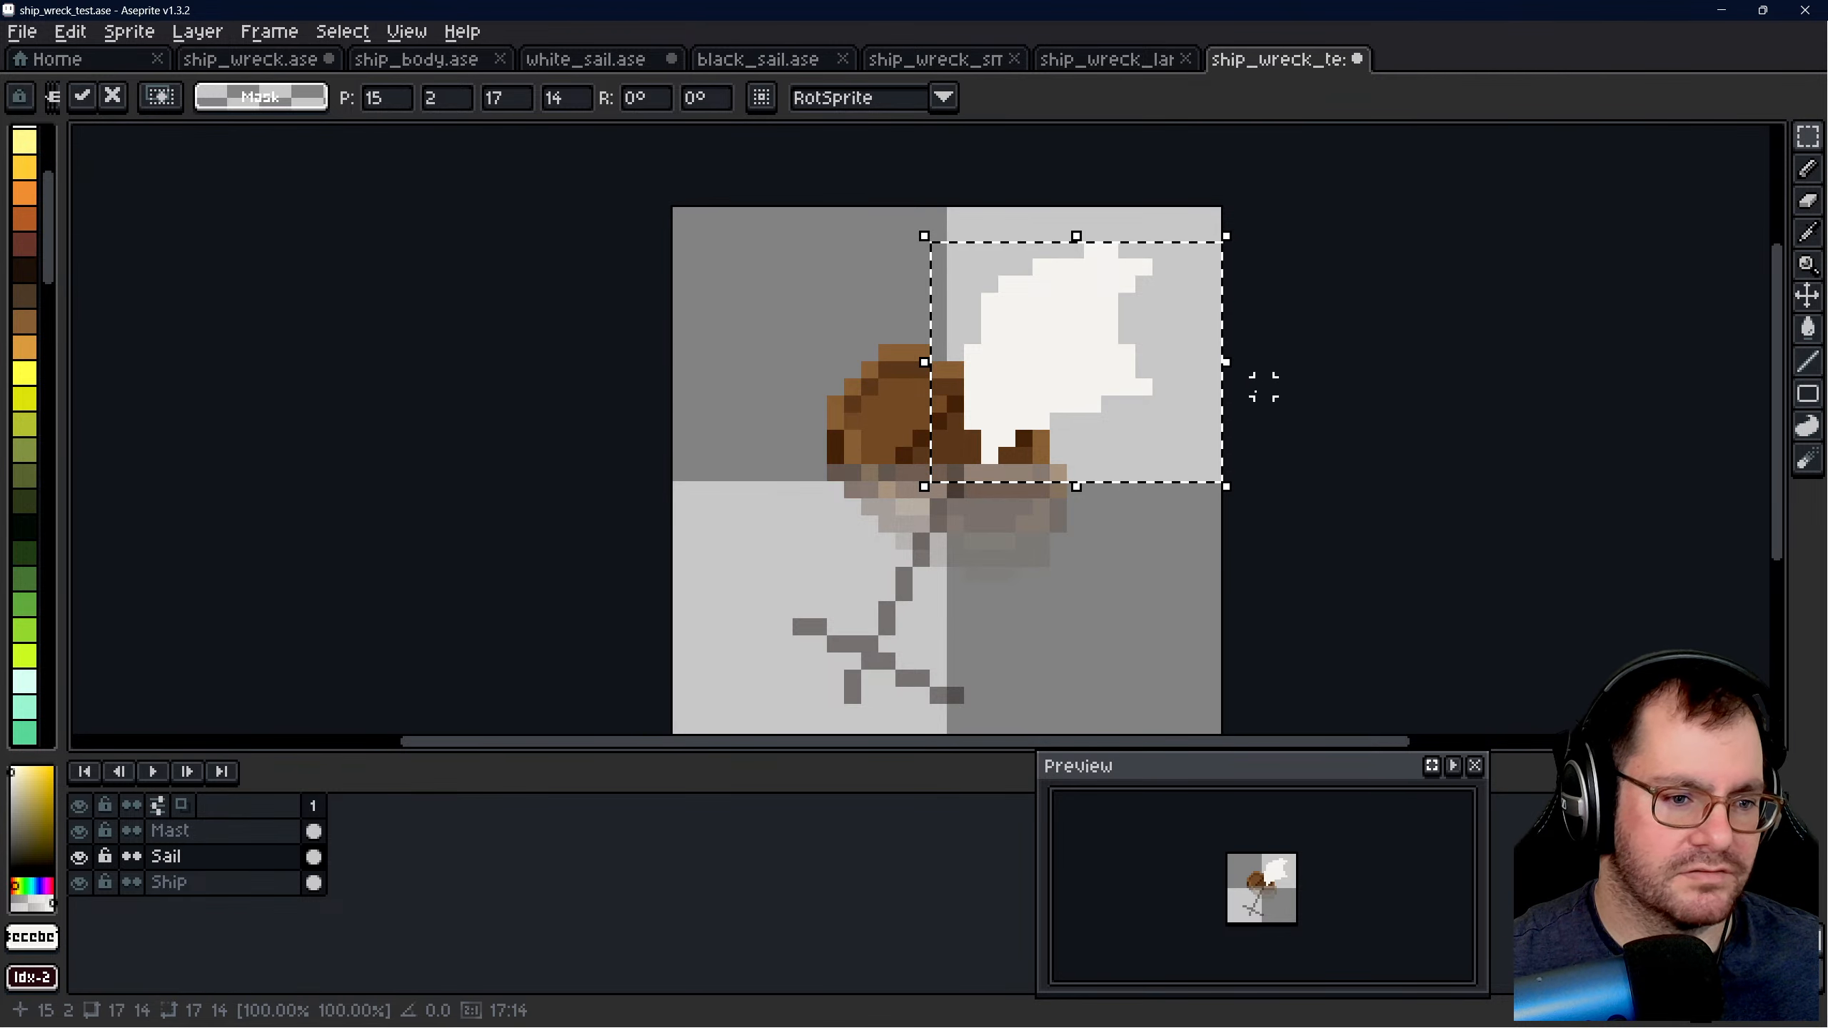
- Try rotating the selected sail copy by about -35.8°, then delete it
{"action": "left_click_drag", "start_coordinate": [1248, 374], "coordinate": [1269, 484]}
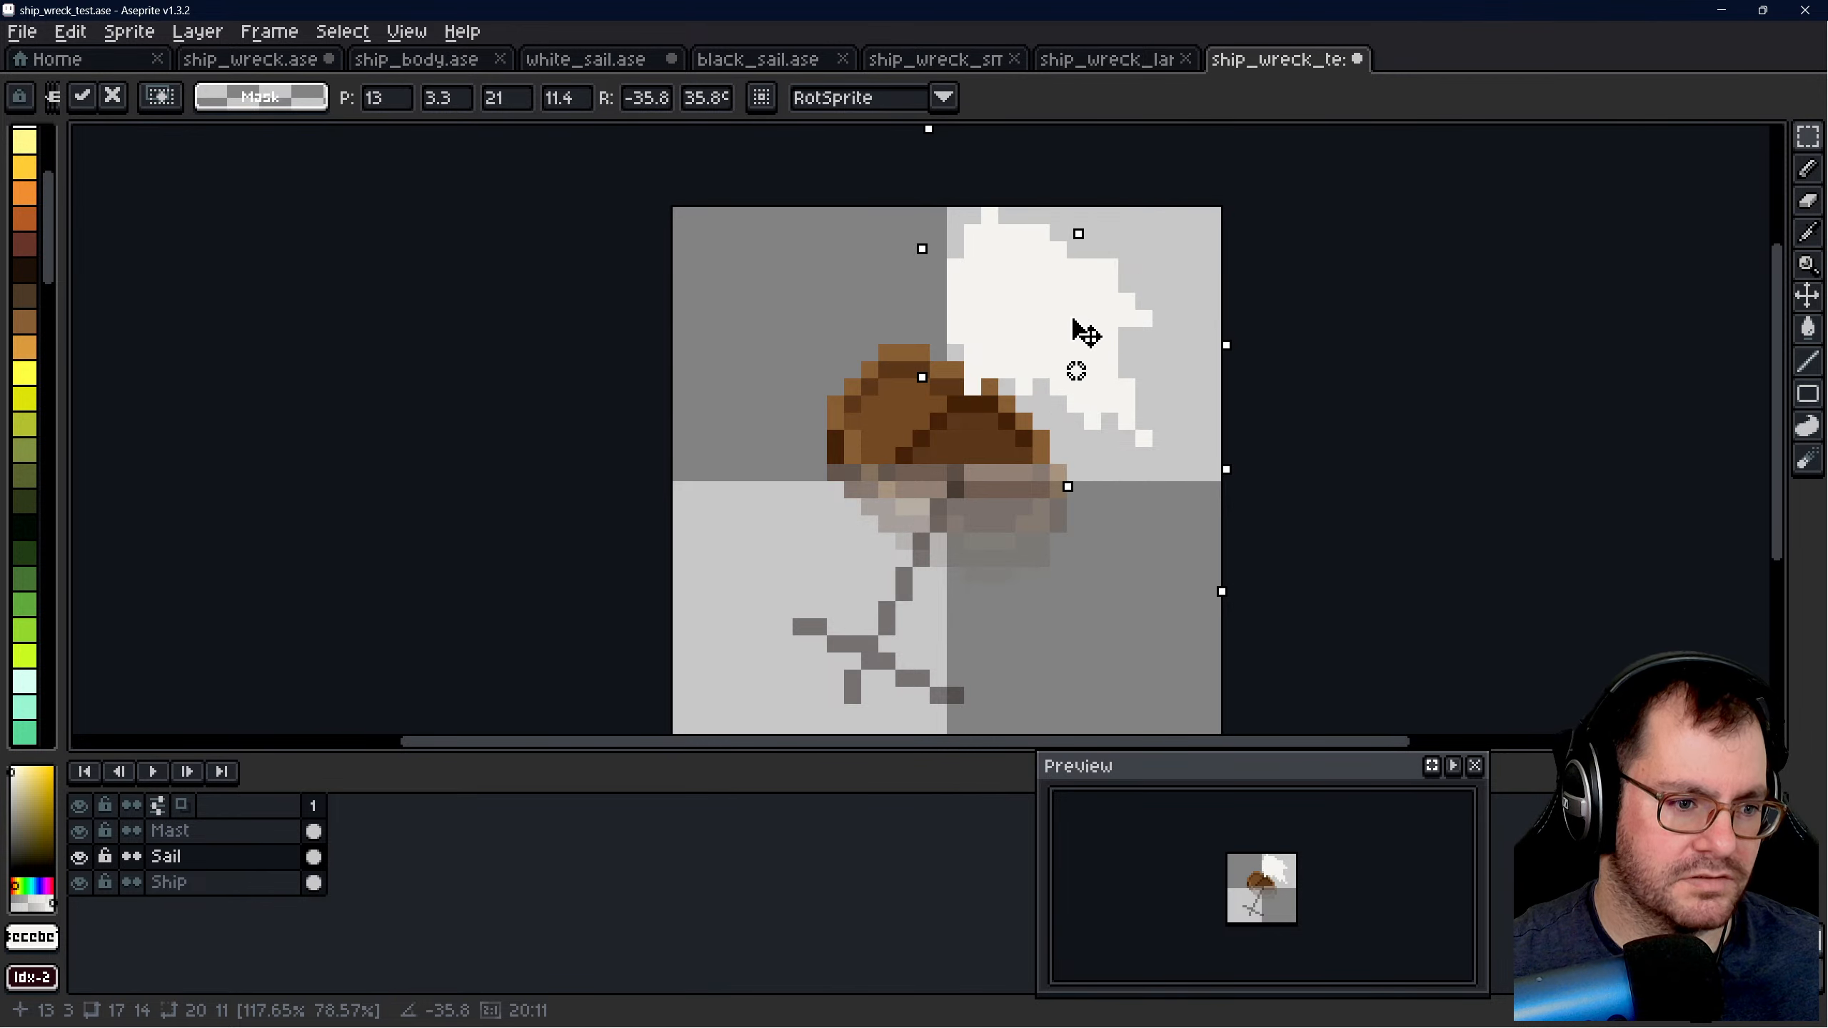
{"action": "mouse_move", "coordinate": [1081, 327]}
{"action": "left_mouse_down"}
{"action": "mouse_move", "coordinate": [1019, 530]}
{"action": "mouse_move", "coordinate": [920, 595]}
{"action": "mouse_move", "coordinate": [995, 621]}
{"action": "mouse_move", "coordinate": [962, 604]}
{"action": "mouse_move", "coordinate": [950, 620]}
{"action": "mouse_move", "coordinate": [938, 604]}
{"action": "mouse_move", "coordinate": [1089, 442]}
{"action": "mouse_move", "coordinate": [1091, 333]}
{"action": "left_mouse_up"}
{"action": "key", "text": "Delete"}
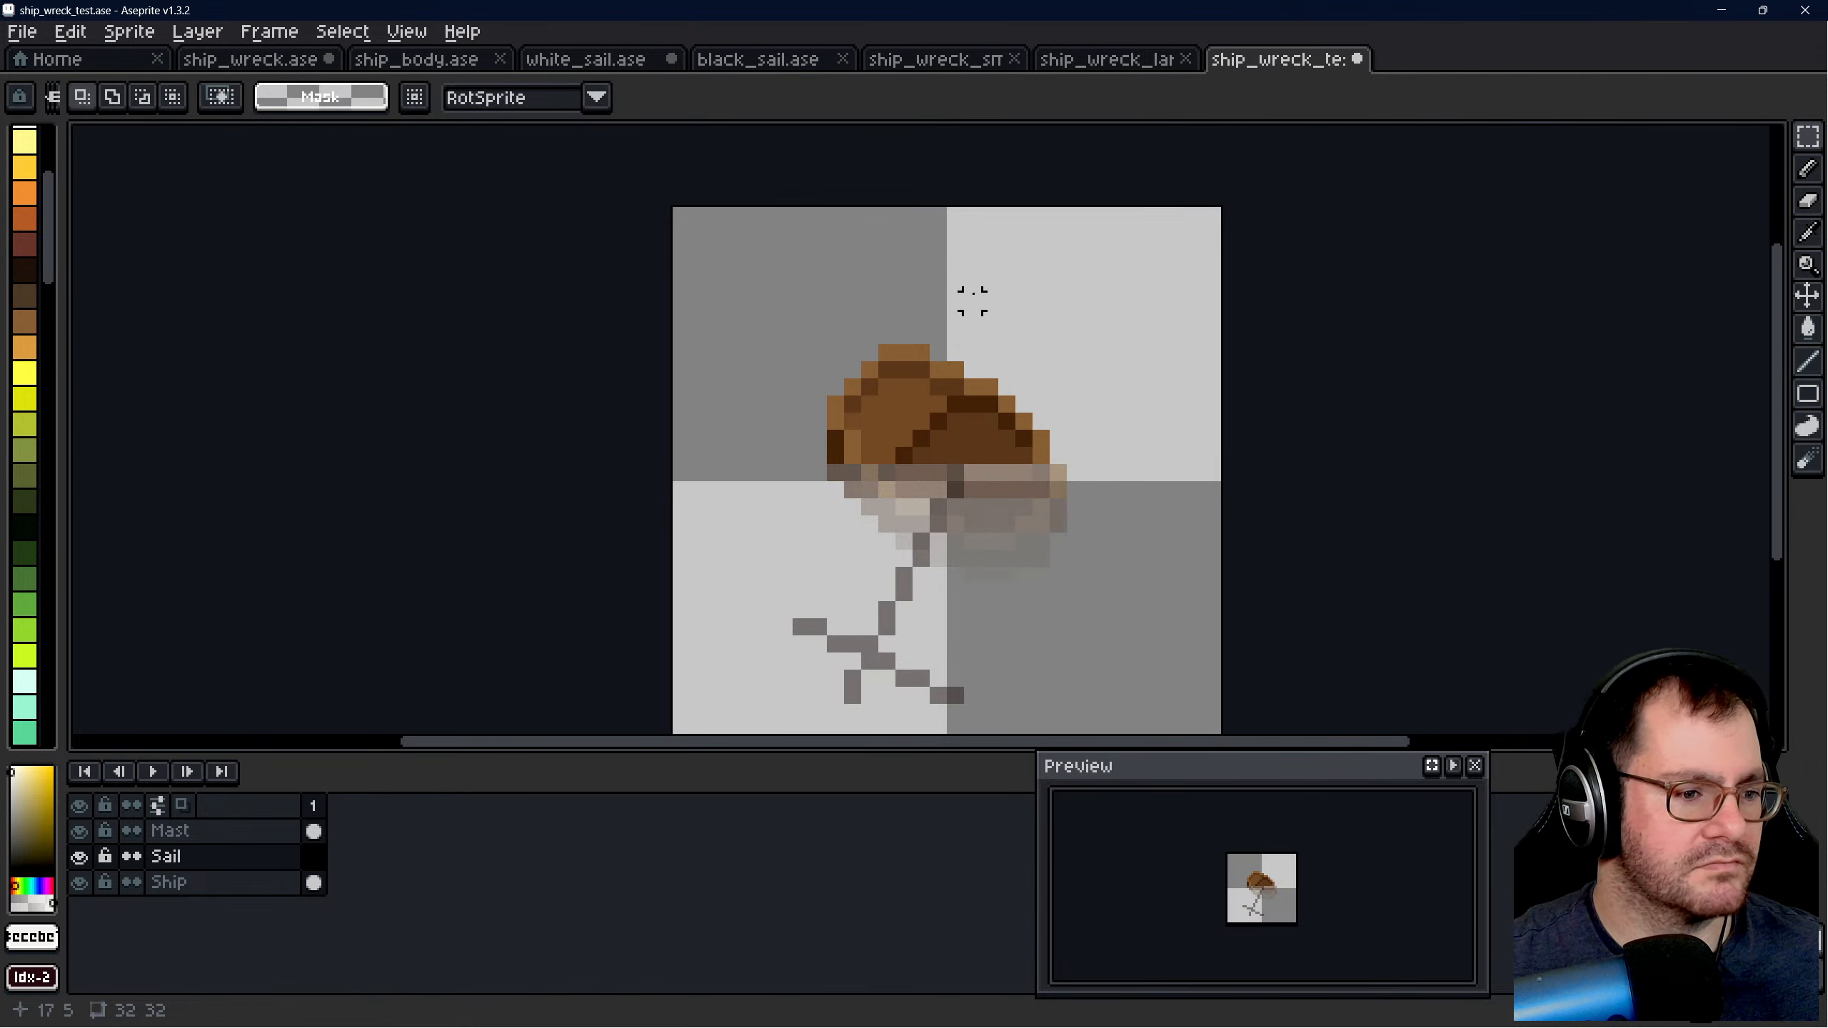
- Paste the sail copy again beside the hull and try rotating it by 45° and -45°
{"action": "key", "text": "ctrl+v"}
{"action": "left_click_drag", "start_coordinate": [1360, 392], "coordinate": [1068, 379]}
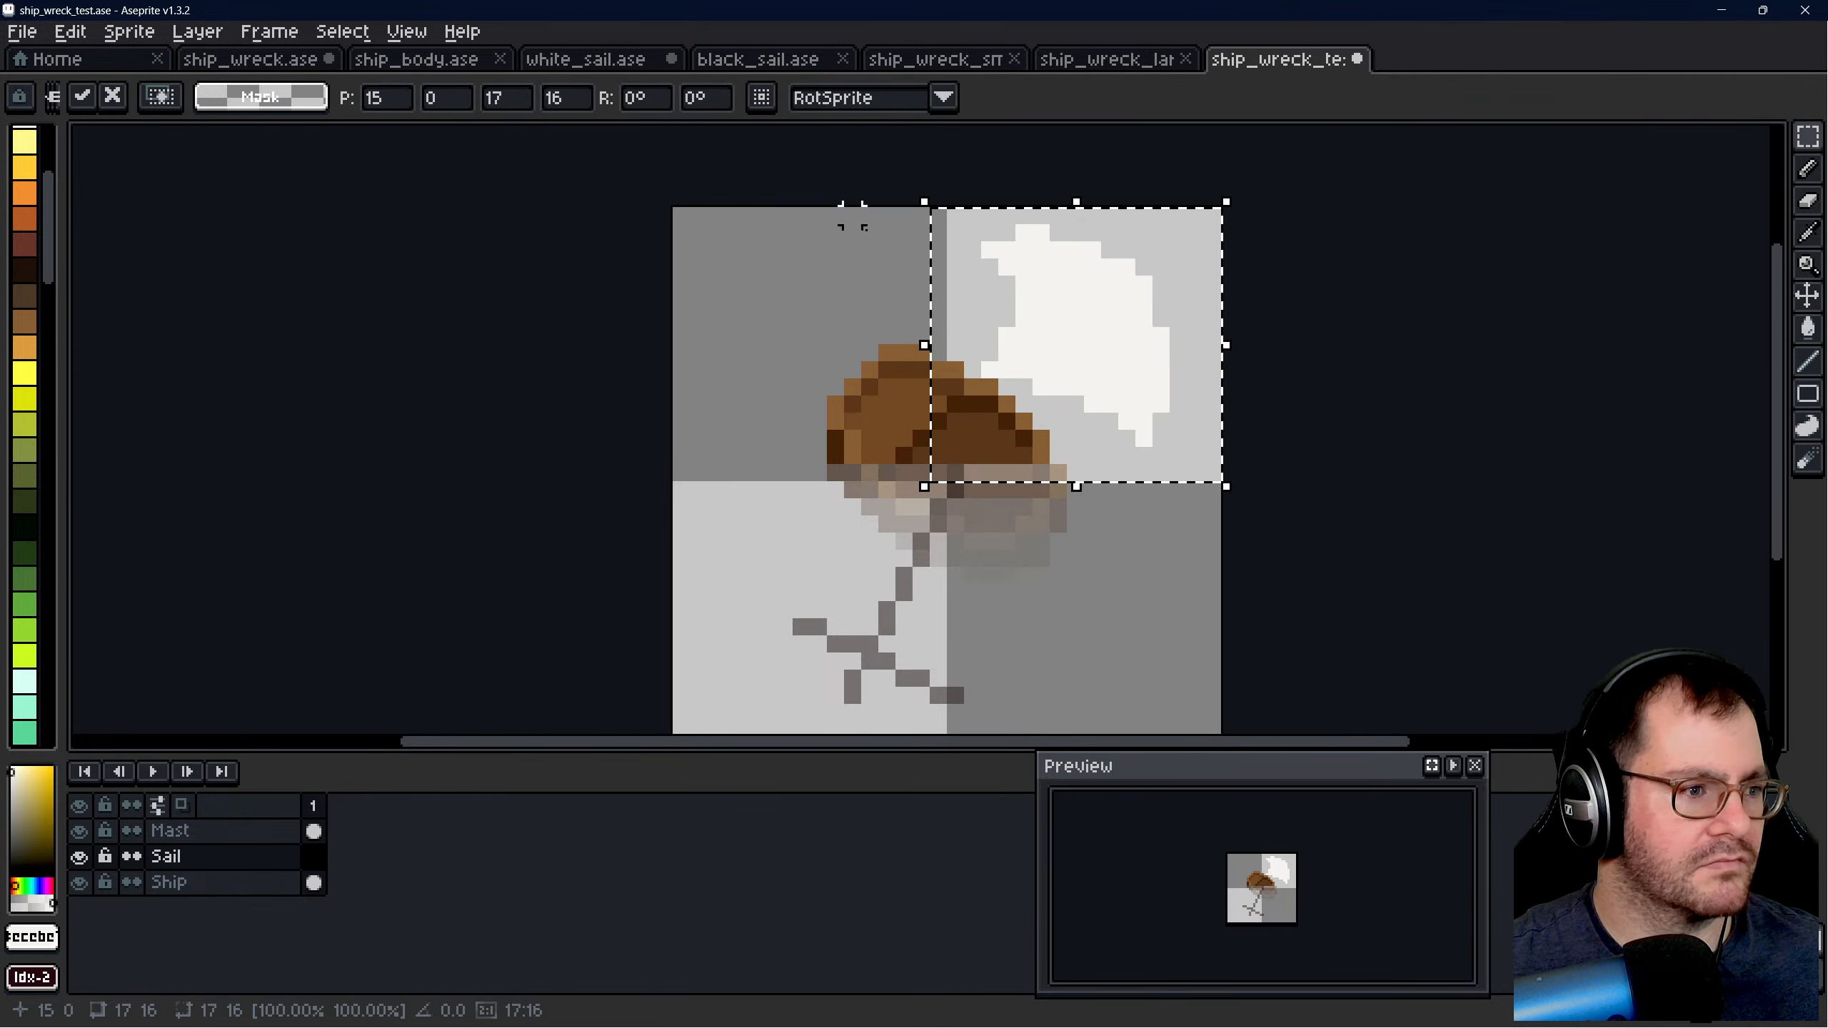
{"action": "left_click", "coordinate": [660, 101]}
{"action": "type", "text": "45"}
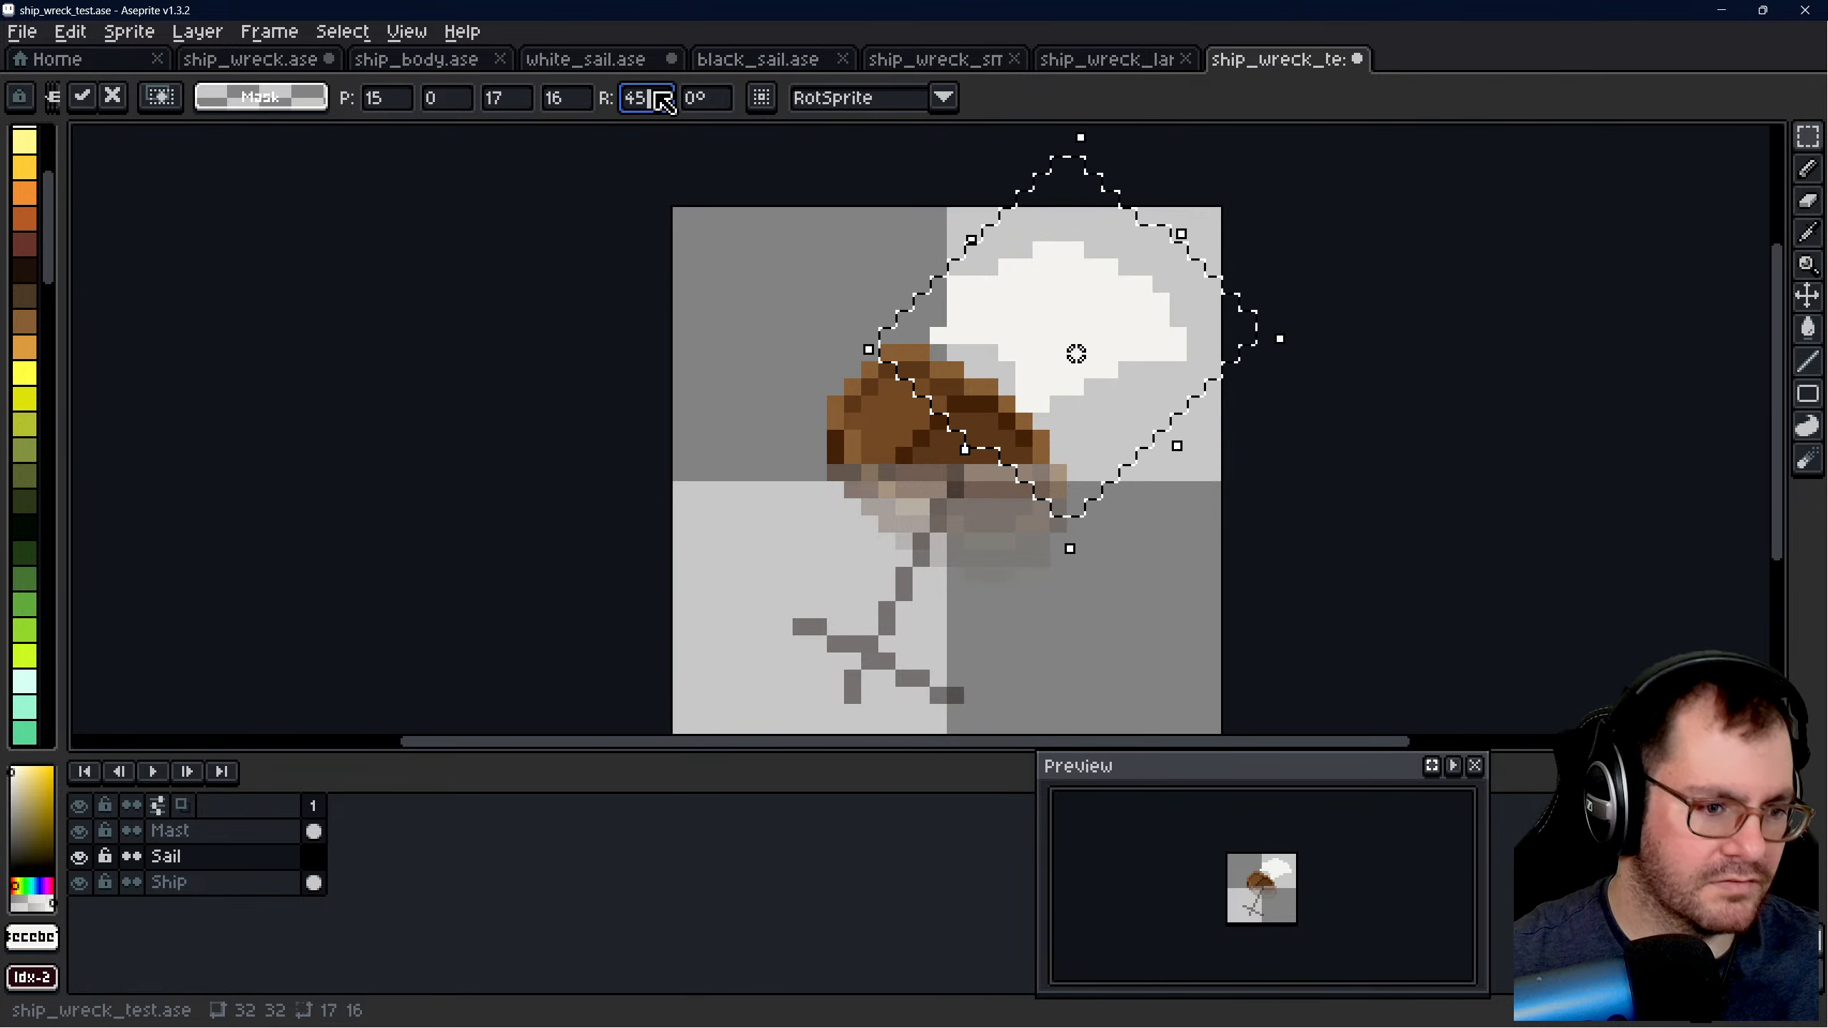
{"action": "key", "text": "BackSpace"}
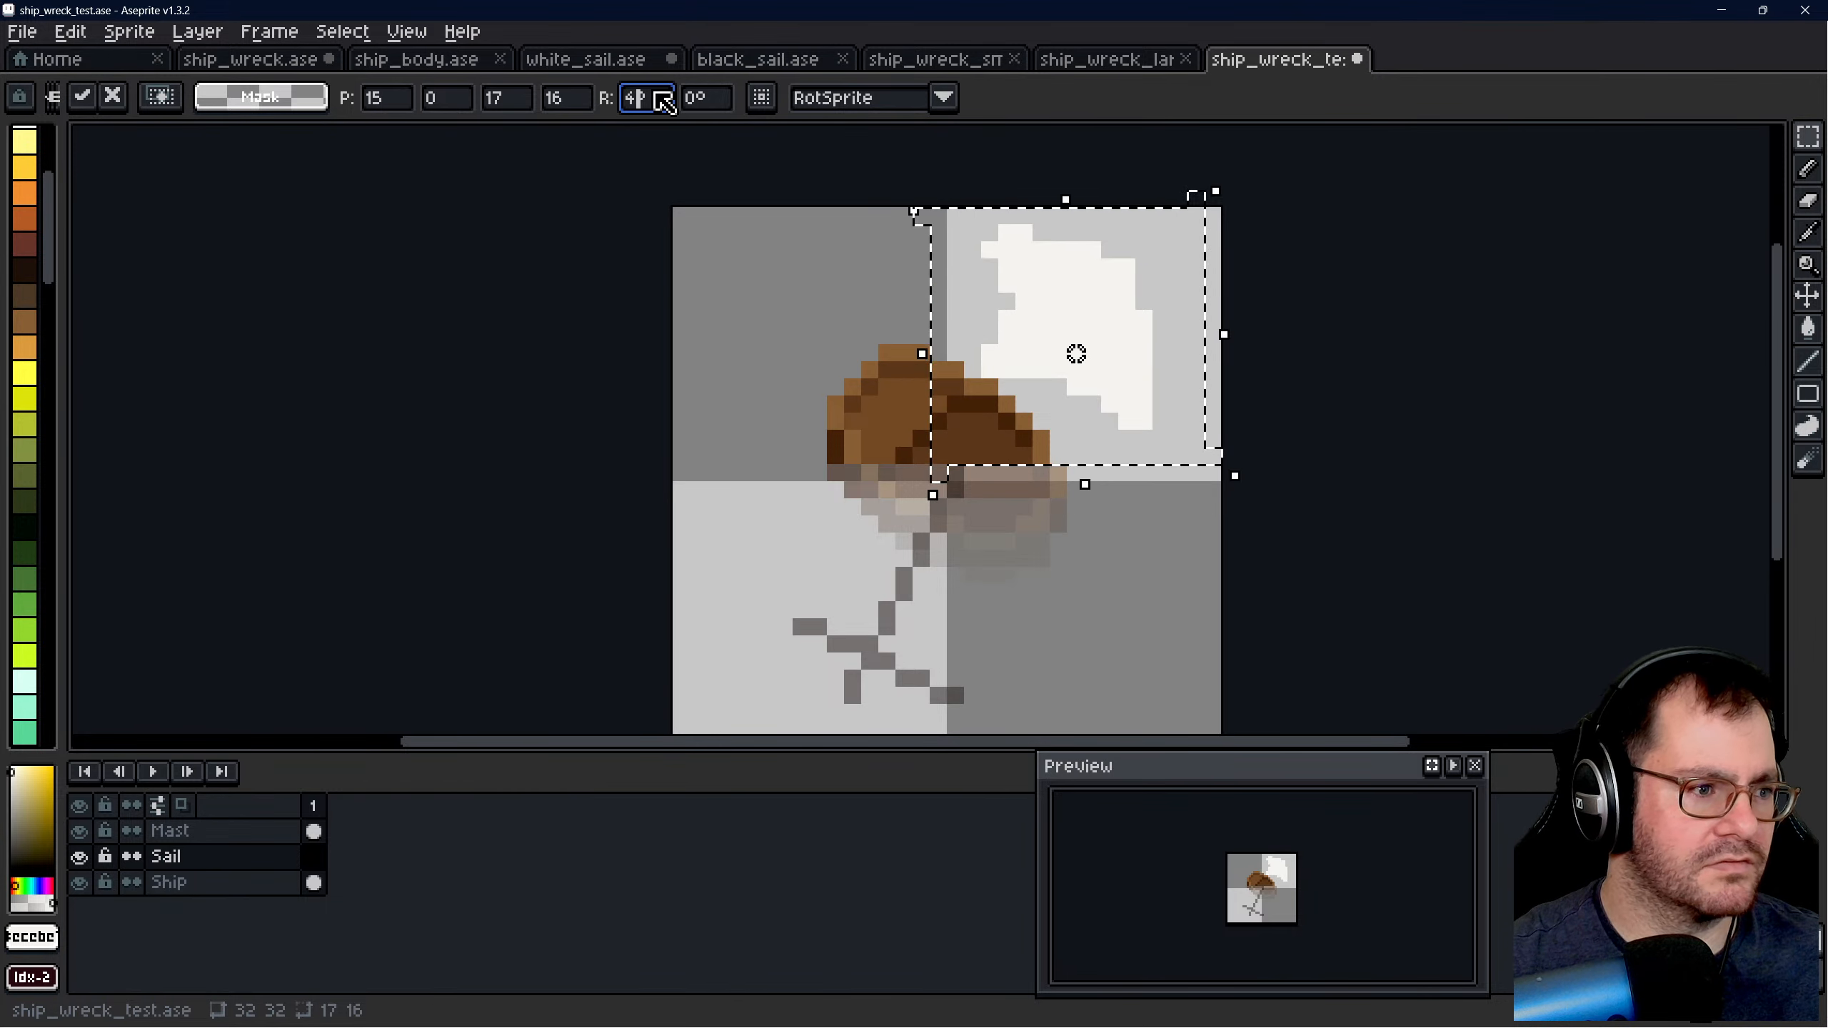
{"action": "key", "text": "BackSpace"}
{"action": "type", "text": "-45"}
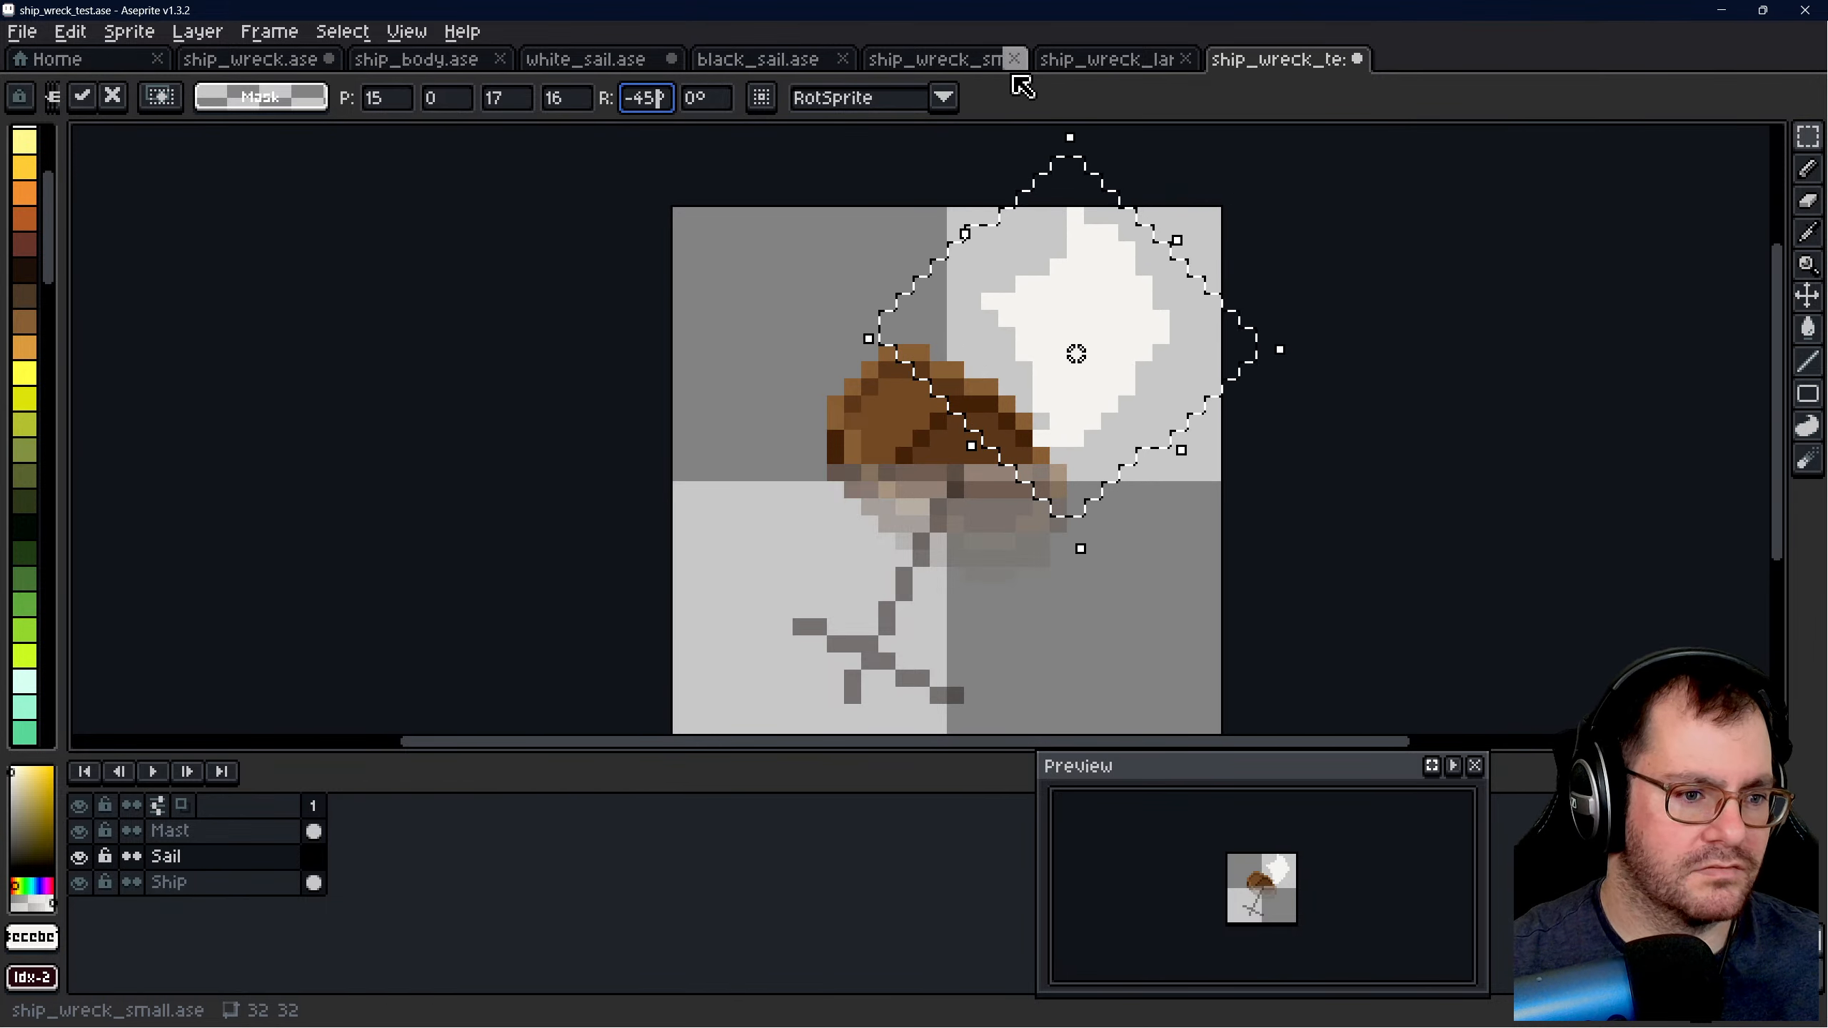
- Clear the sail copy's rotation and place it in the canvas's upper right area at position 15, -1
{"action": "key", "text": "BackSpace"}
{"action": "key", "text": "BackSpace"}
{"action": "key", "text": "BackSpace"}
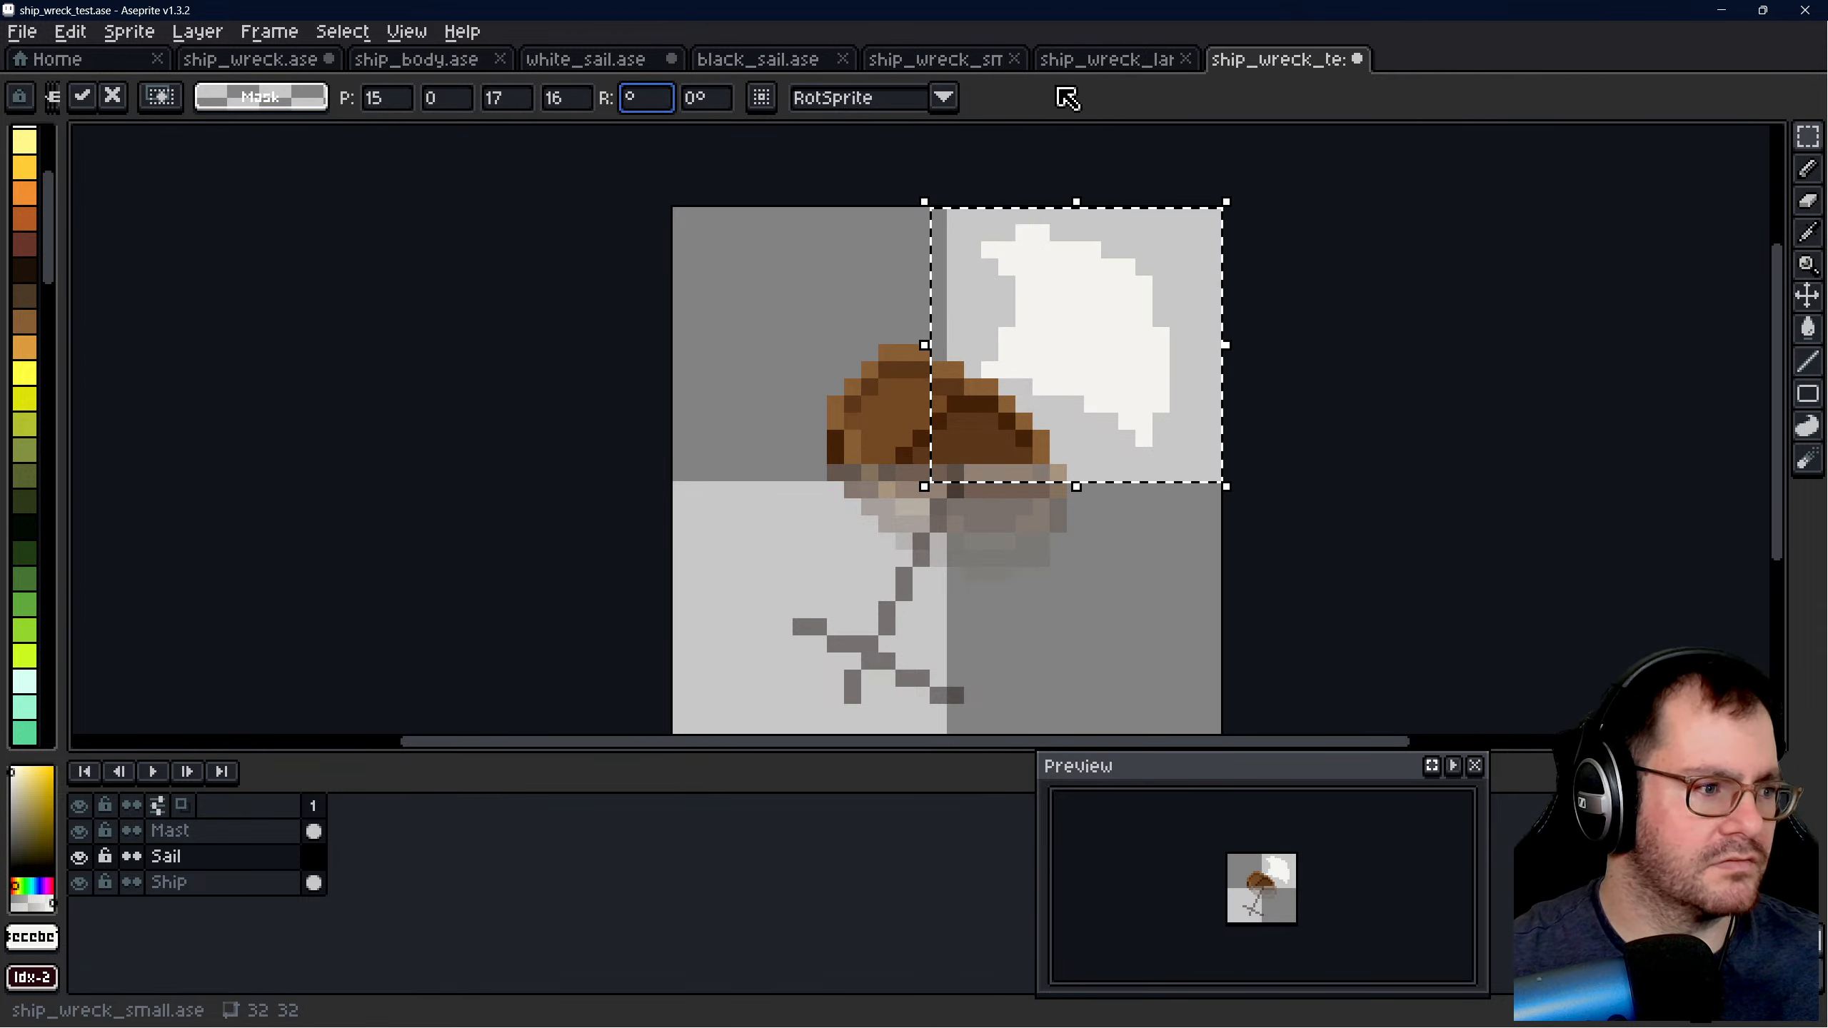
{"action": "left_click_drag", "start_coordinate": [1167, 297], "coordinate": [1080, 292]}
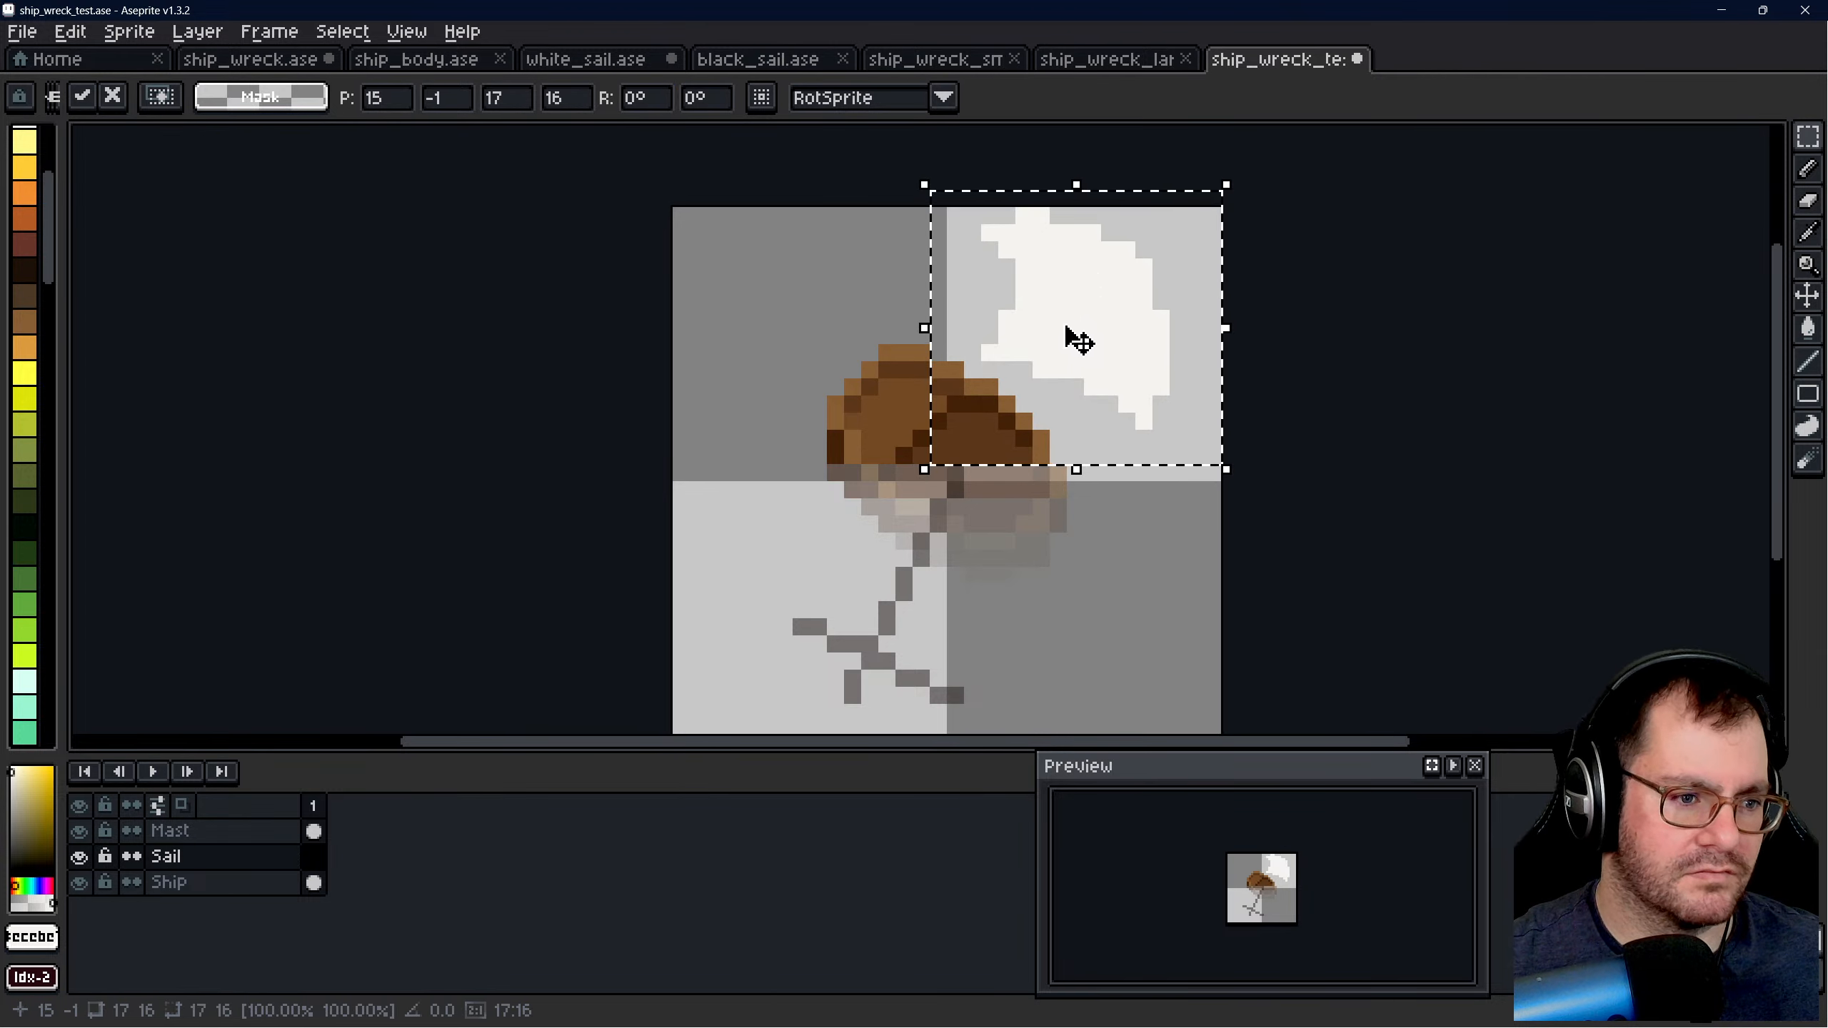
{"action": "left_click", "coordinate": [1126, 541]}
- Try sketching the sail's outline in white with the 1 px pencil below the submerged hull and around the mast
{"action": "key", "text": "b"}
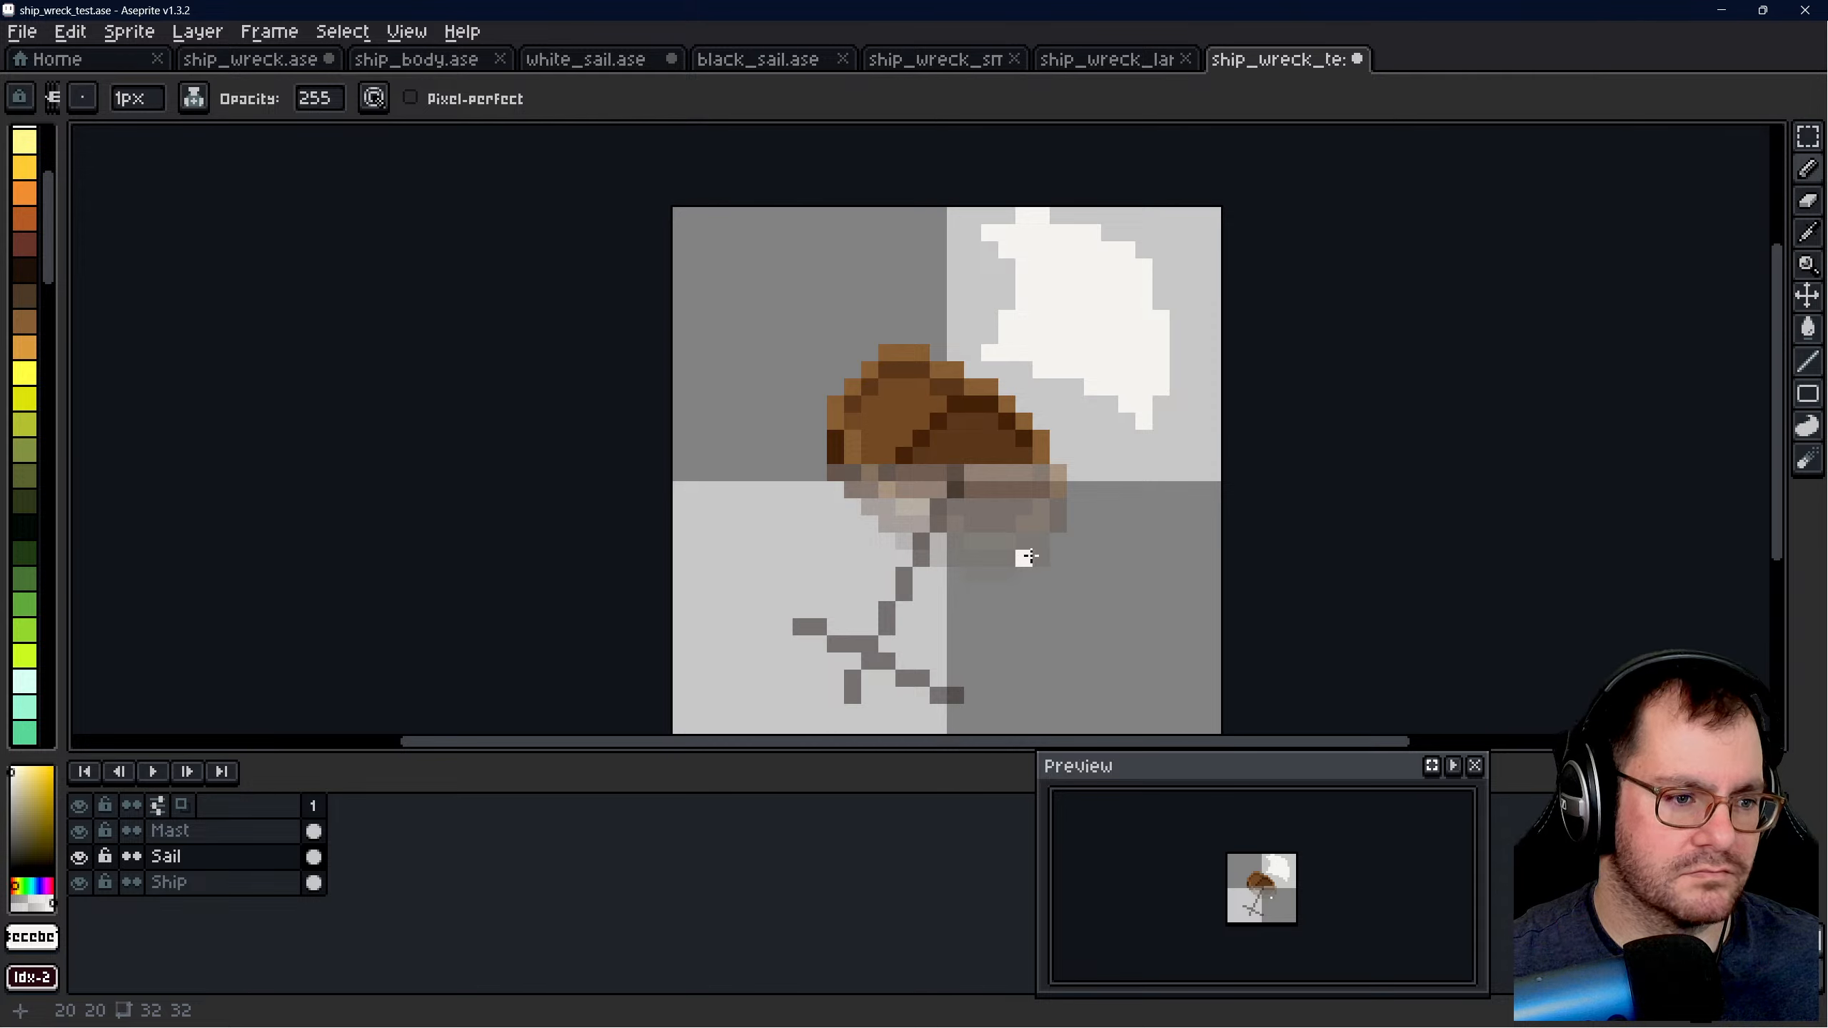
{"action": "mouse_move", "coordinate": [1041, 556]}
{"action": "left_mouse_down"}
{"action": "mouse_move", "coordinate": [1059, 558]}
{"action": "mouse_move", "coordinate": [1007, 541]}
{"action": "left_mouse_up"}
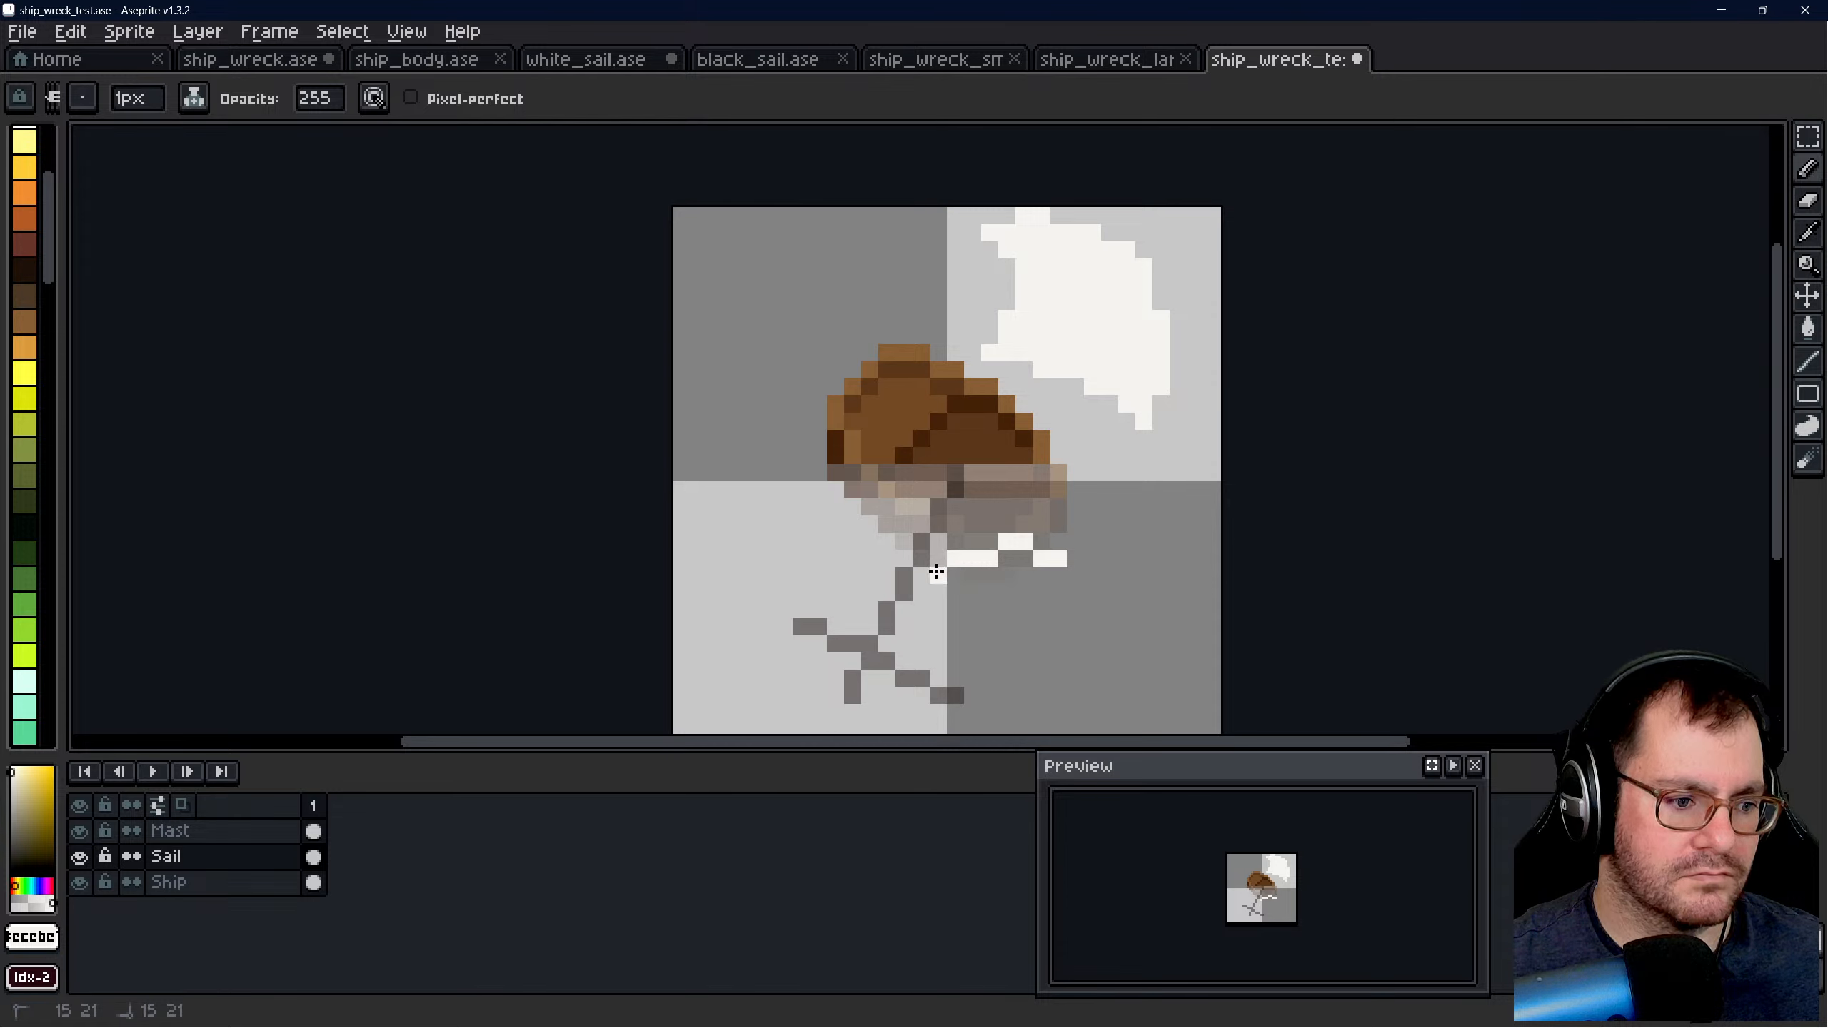
{"action": "left_click", "coordinate": [909, 606]}
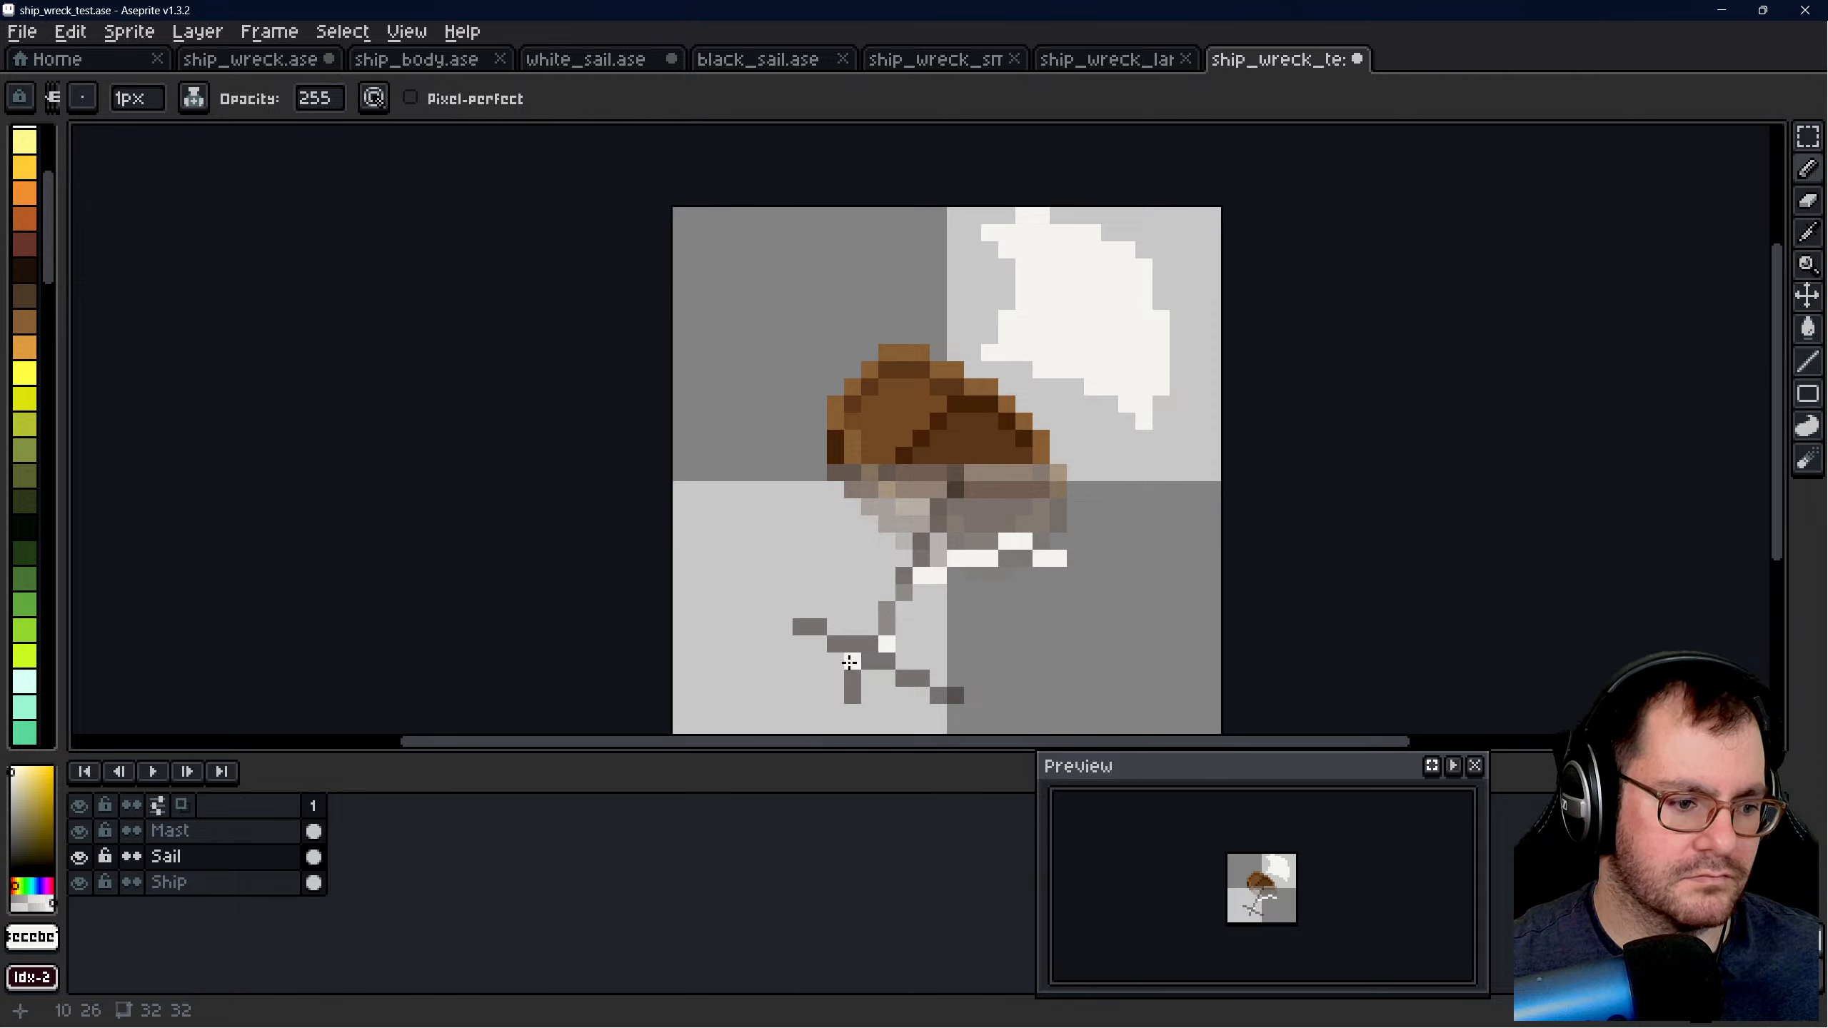
{"action": "left_click_drag", "start_coordinate": [862, 657], "coordinate": [869, 711]}
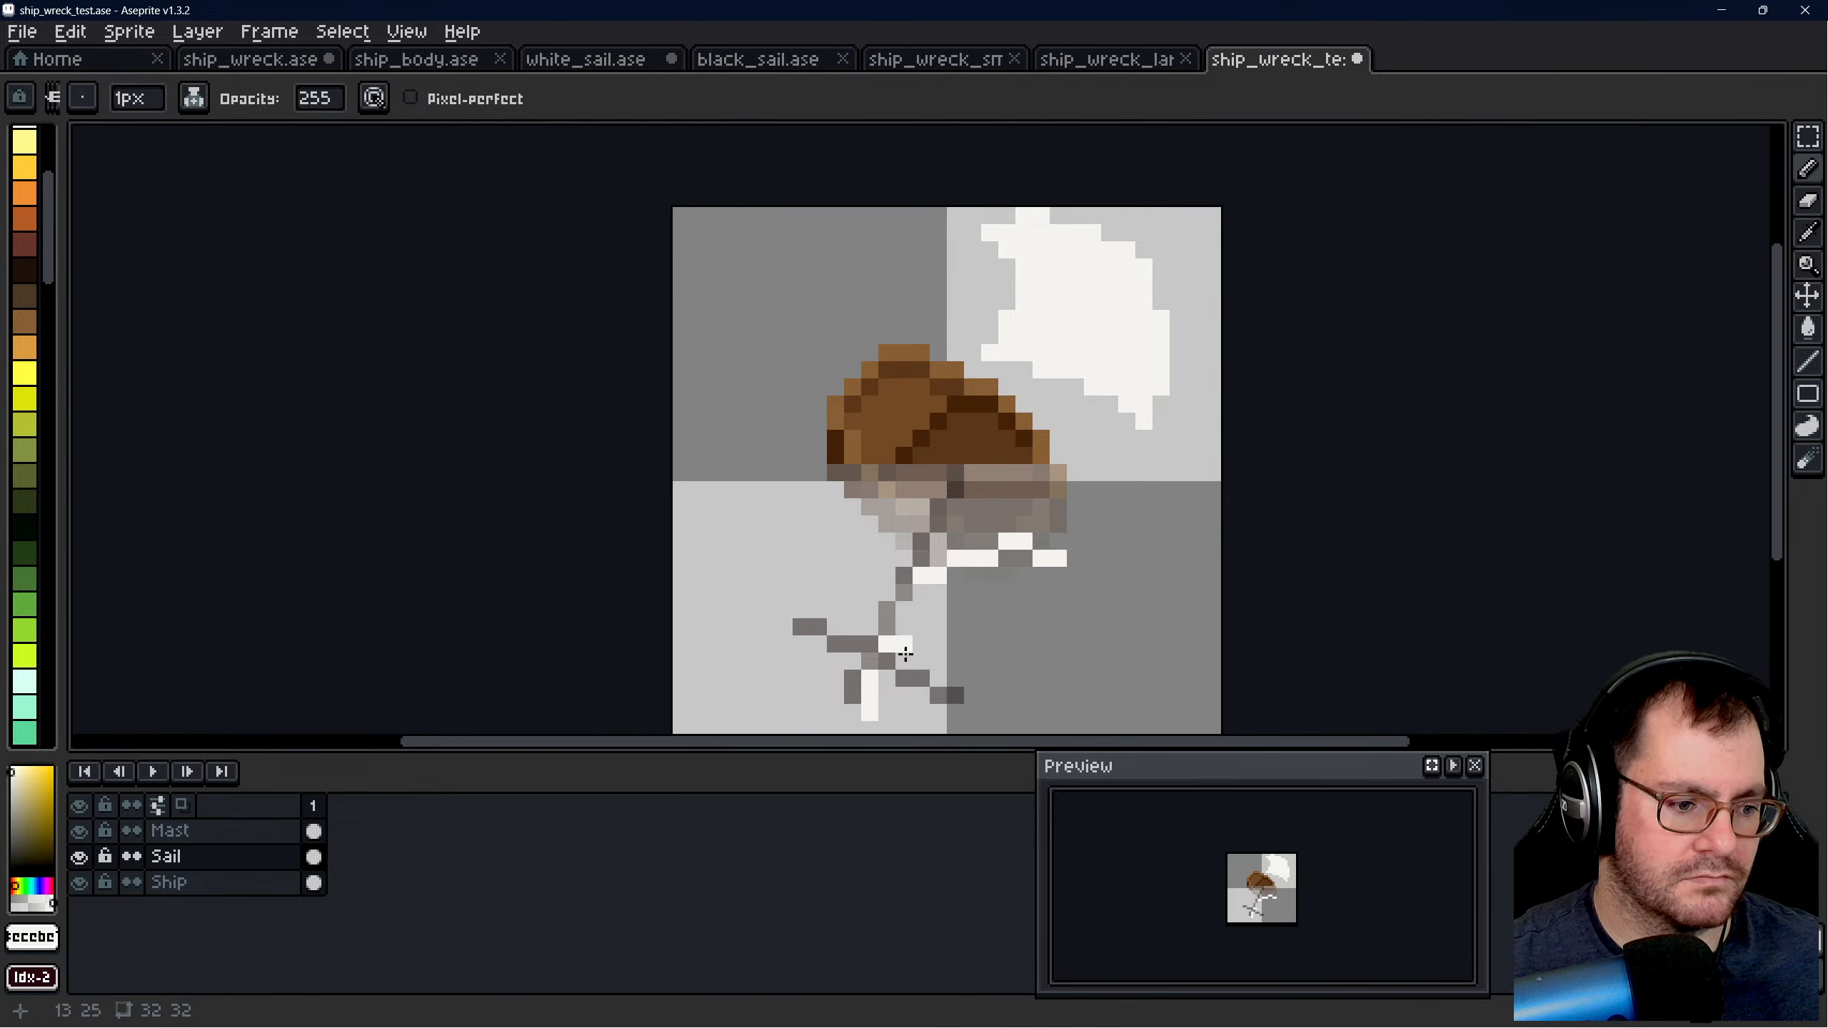
- Try repositioning the sketched outline around the crossbar, then delete it and the separate sail copy from the Sail layer
{"action": "key", "text": "m"}
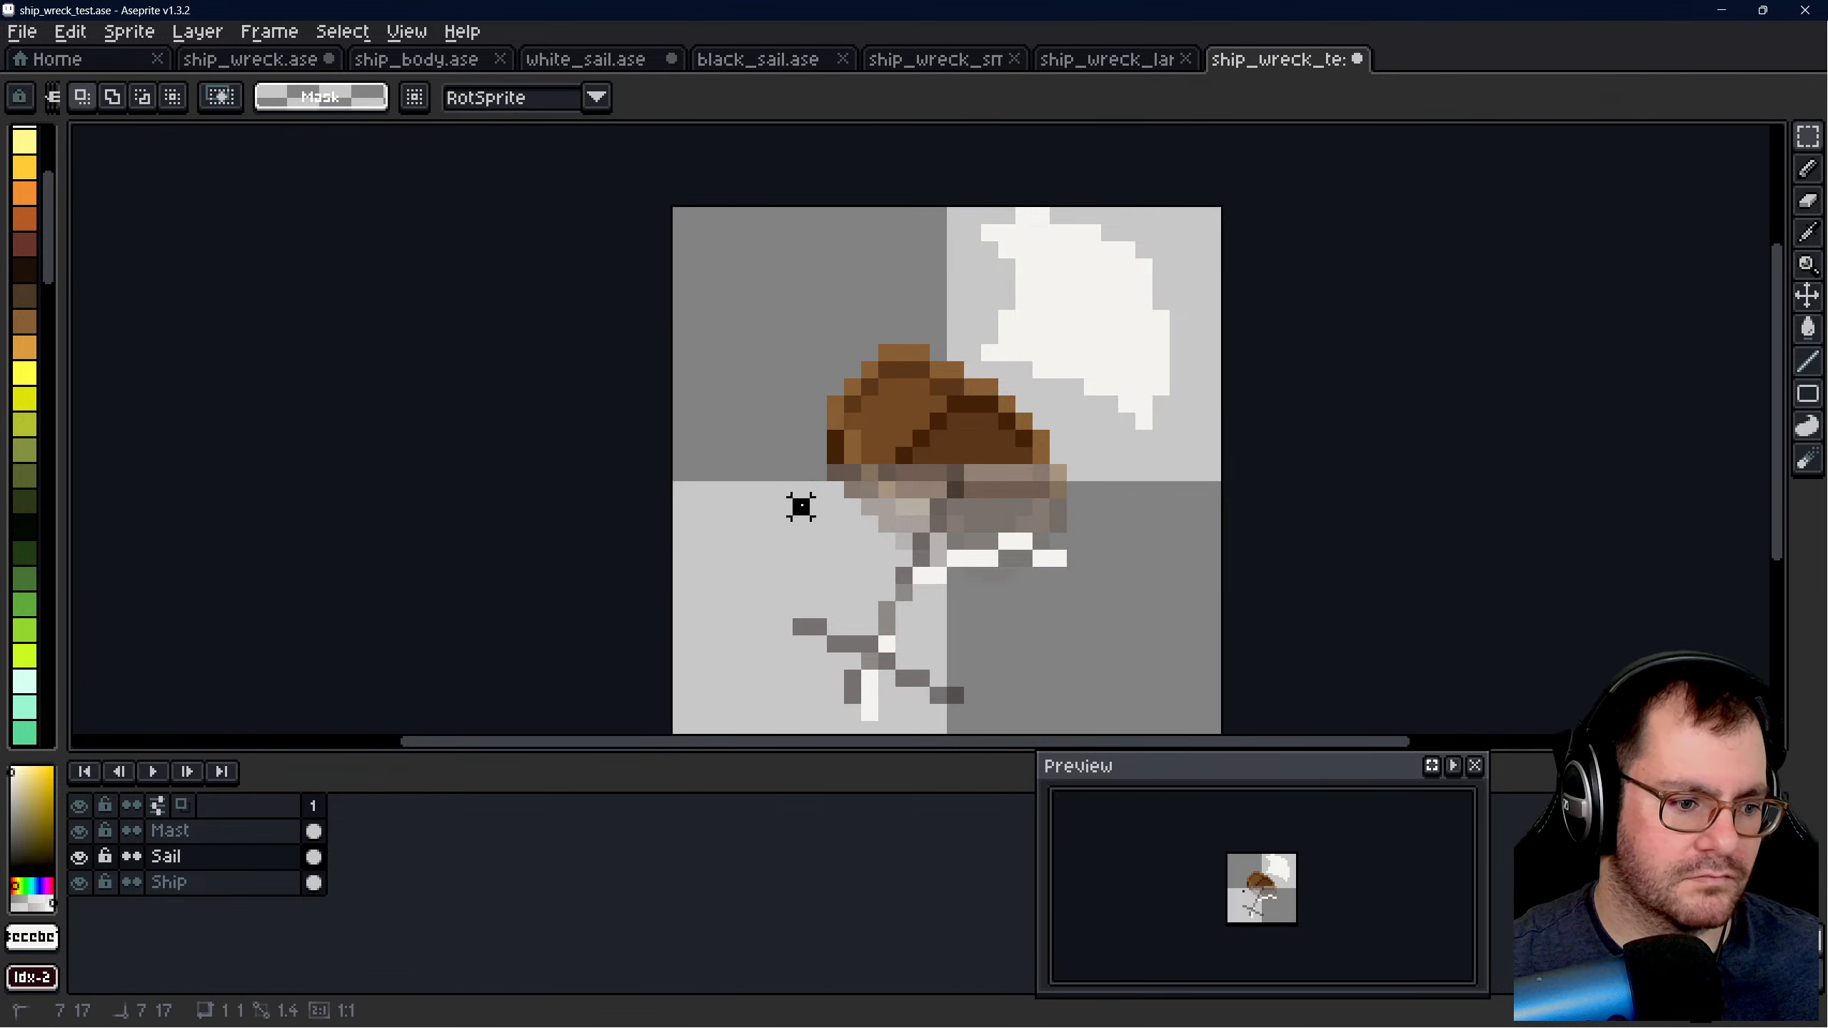
{"action": "left_click_drag", "start_coordinate": [795, 501], "coordinate": [988, 597]}
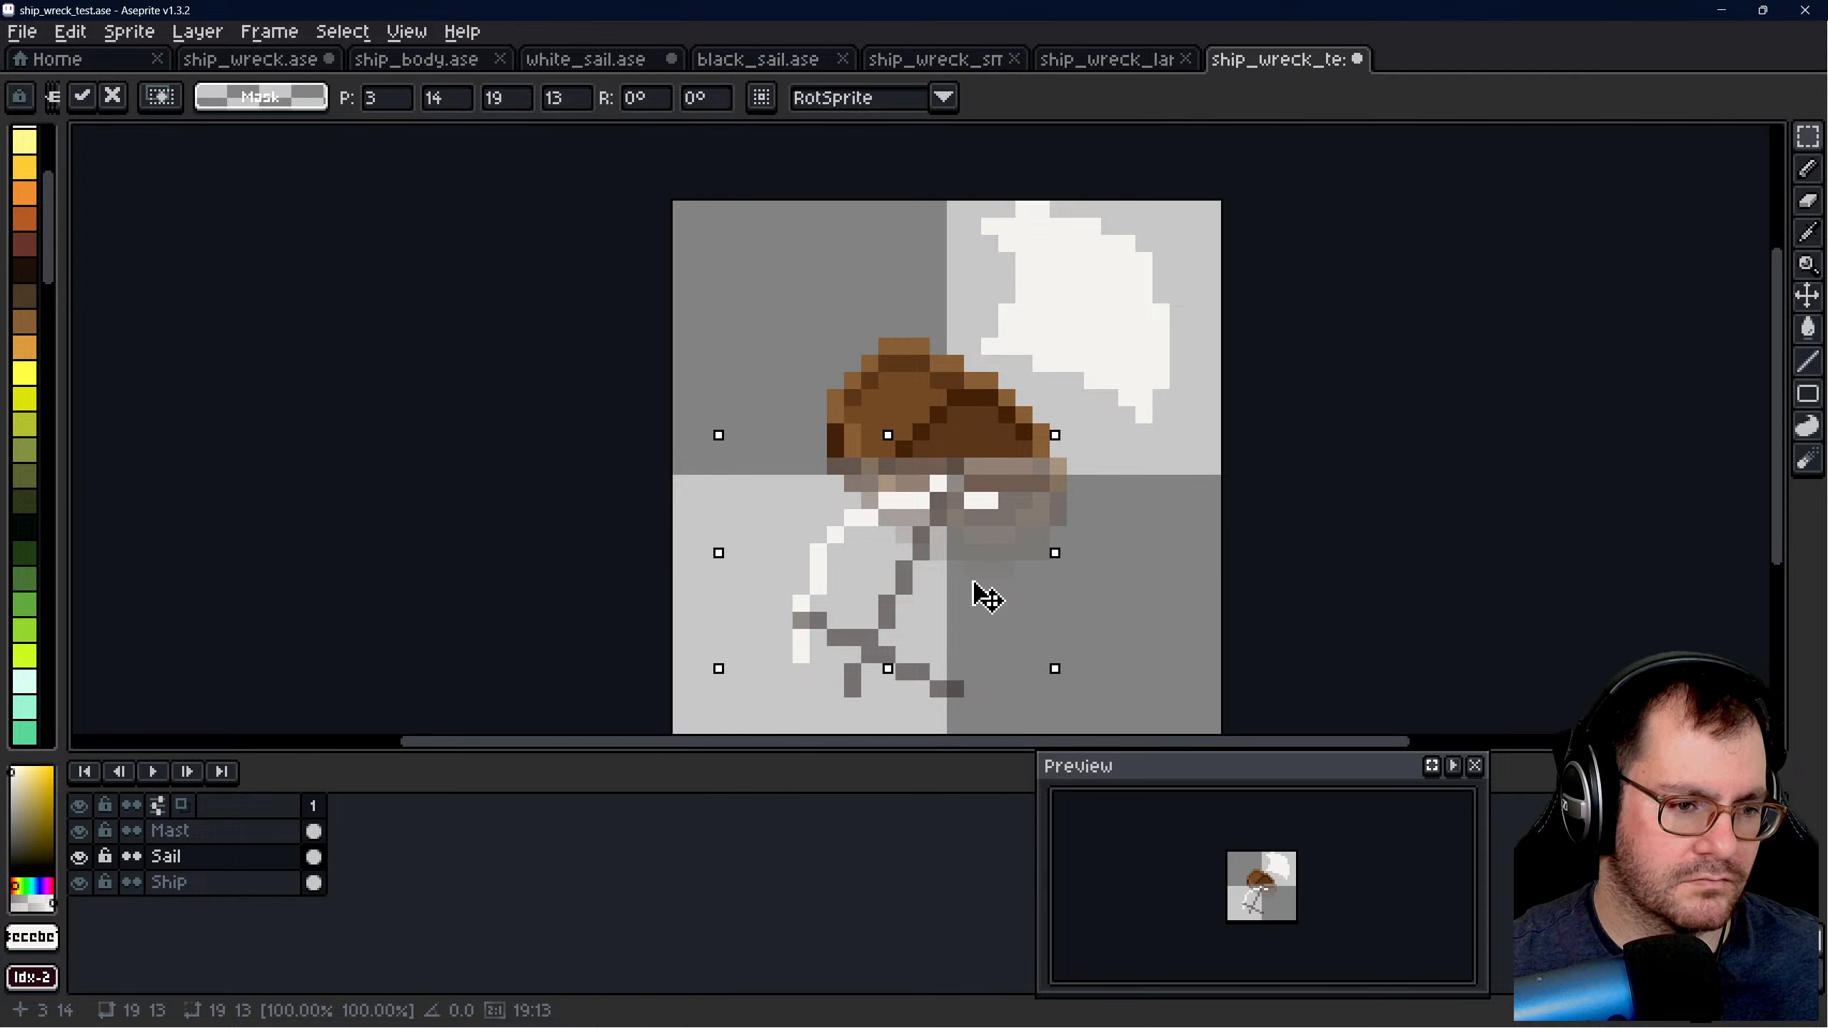
{"action": "left_click_drag", "start_coordinate": [973, 583], "coordinate": [971, 620]}
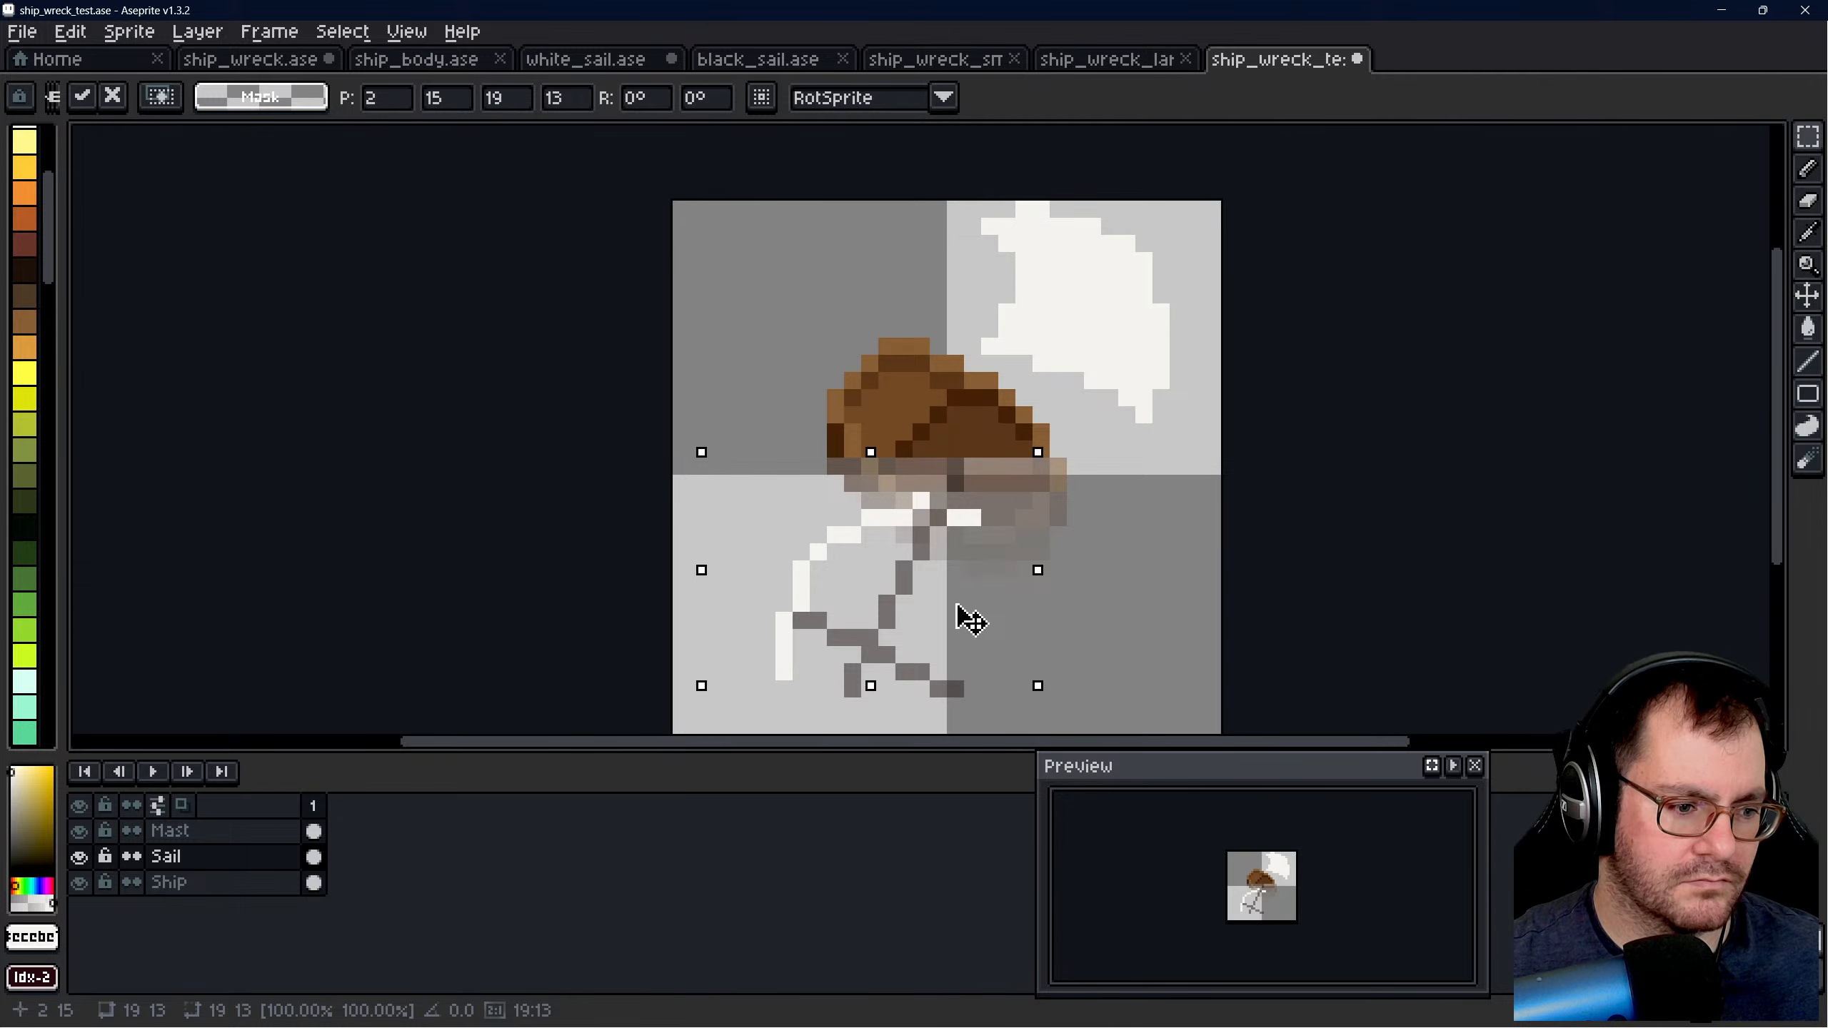
{"action": "key", "text": "Delete"}
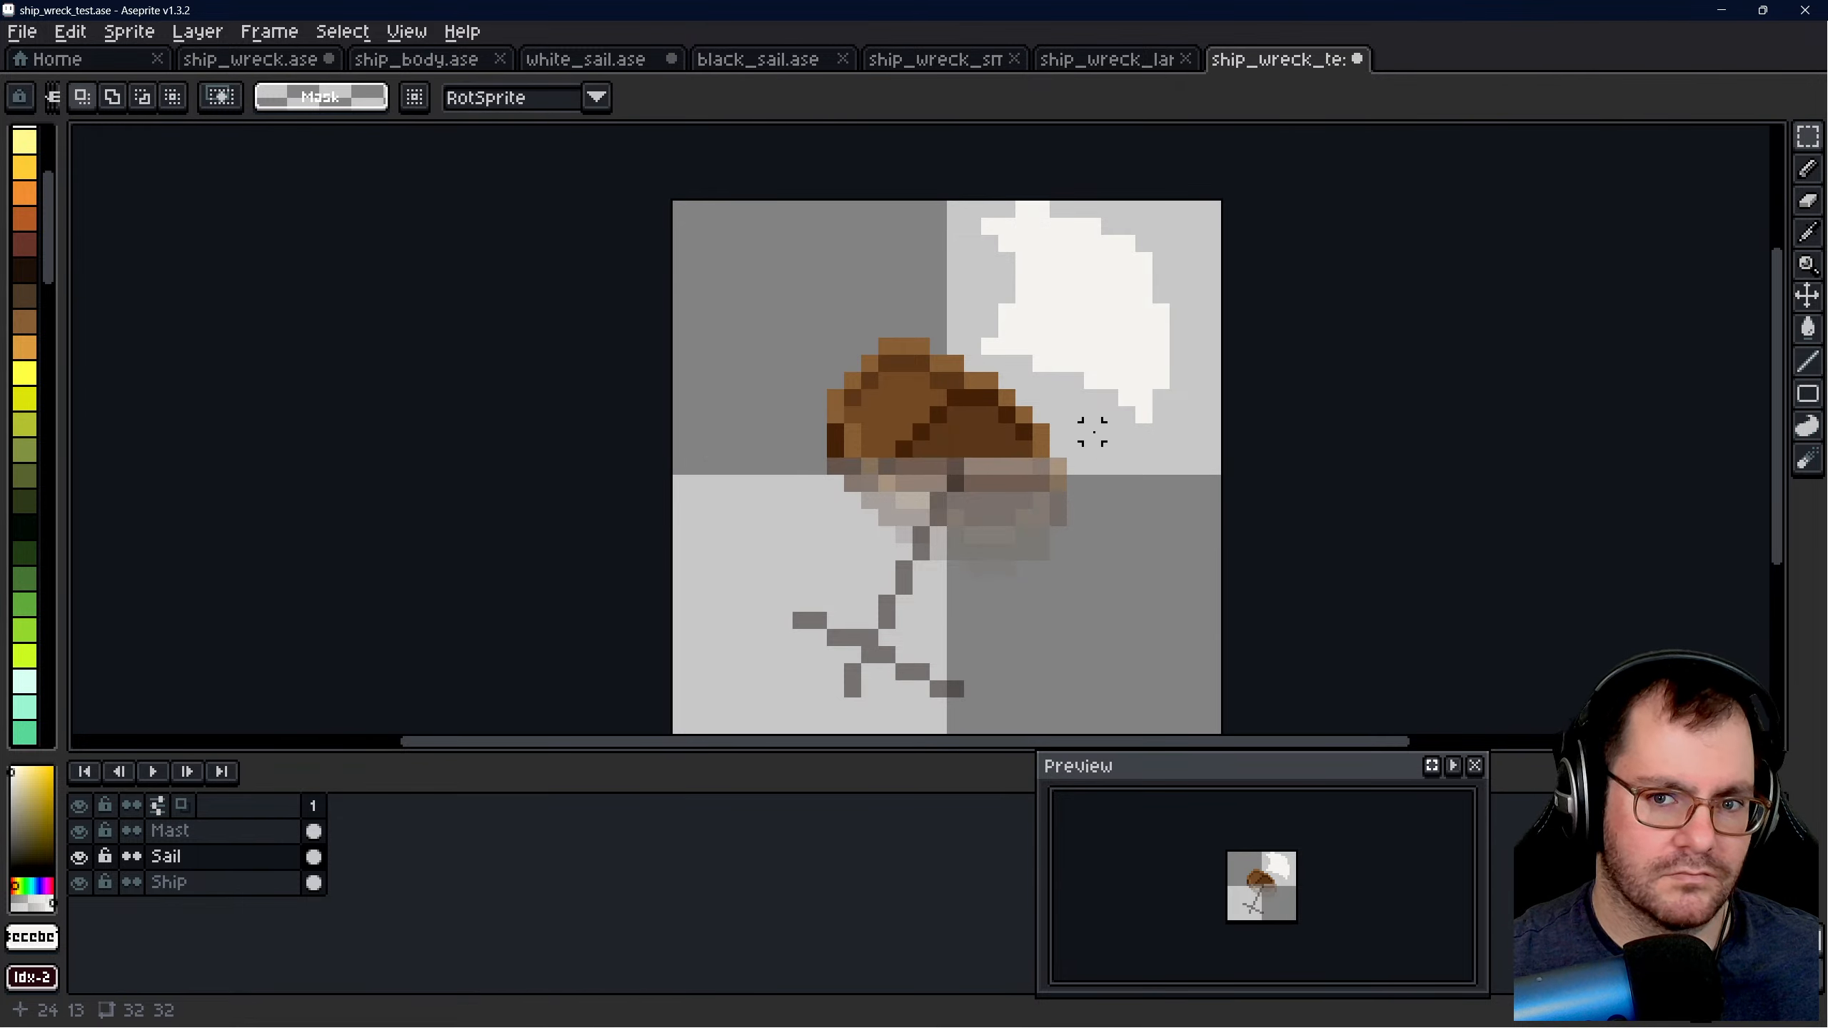
{"action": "left_click_drag", "start_coordinate": [956, 192], "coordinate": [1348, 502]}
{"action": "key", "text": "Delete"}
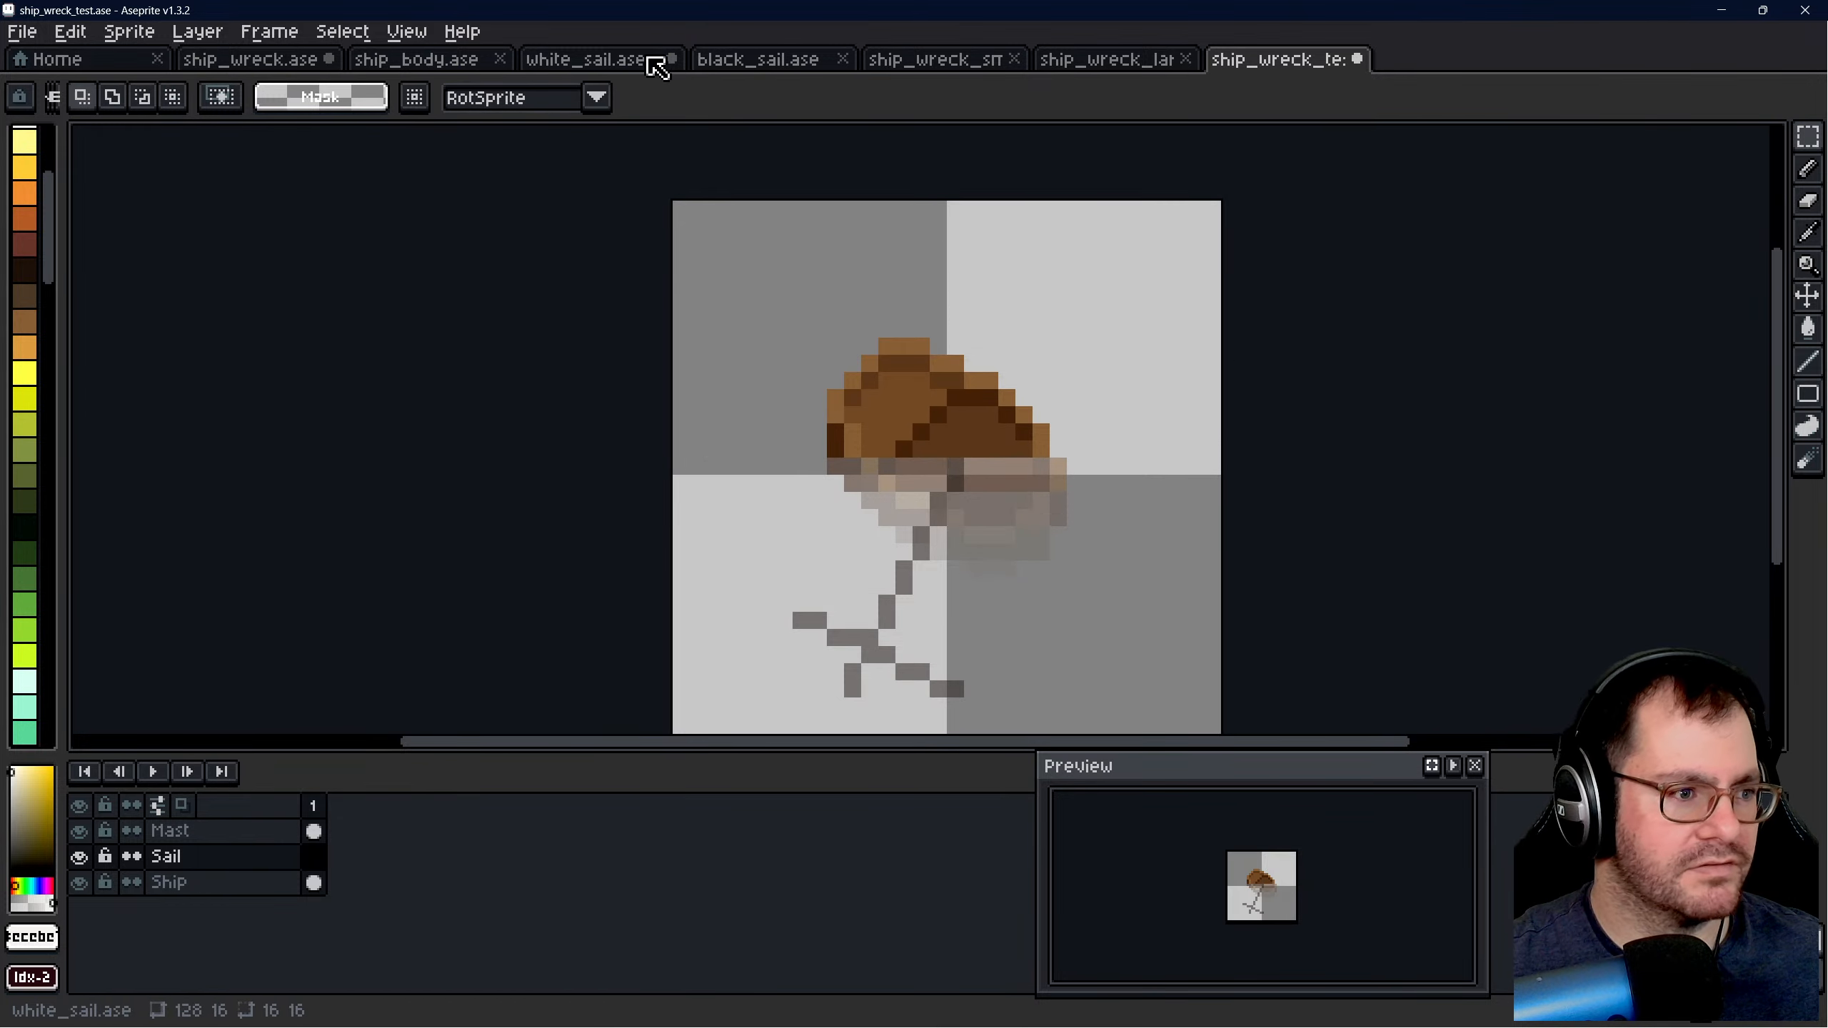
- Find the bare white sail beside the tilted wreck in ship_wreck.ase, select it and copy it
{"action": "left_click", "coordinate": [592, 61]}
{"action": "left_click", "coordinate": [791, 498]}
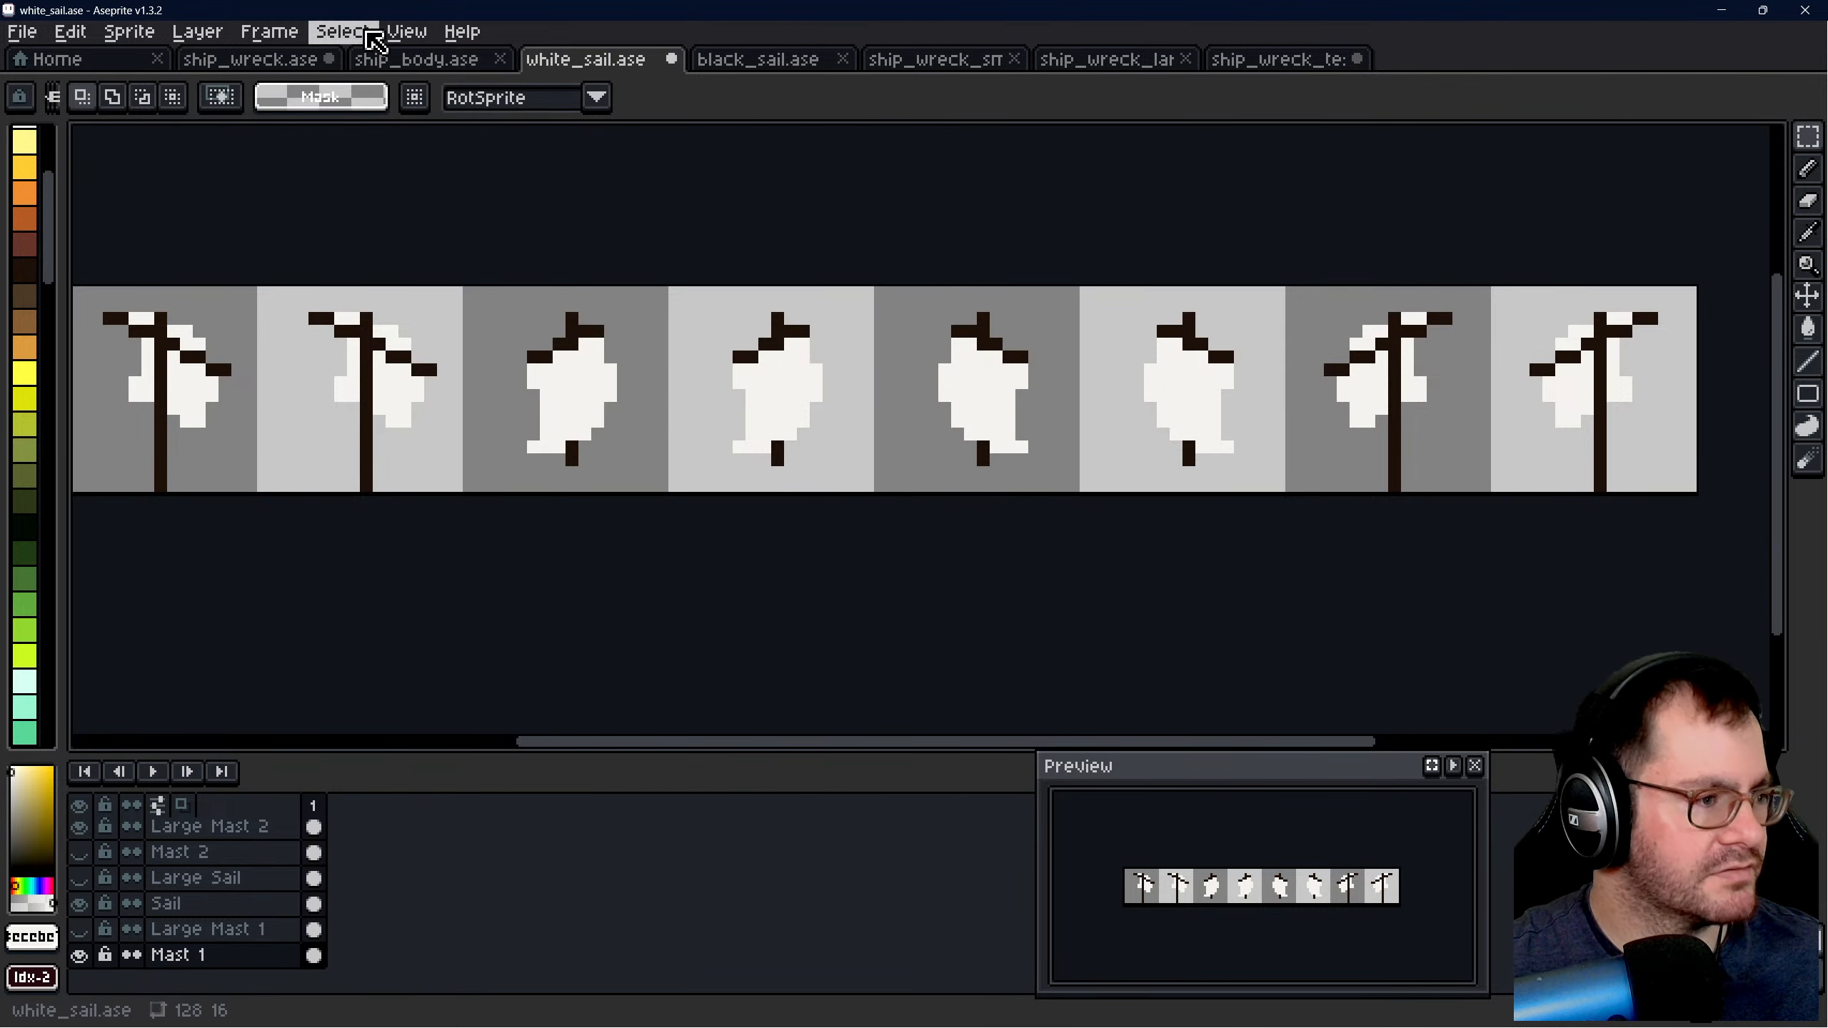
{"action": "left_click", "coordinate": [396, 62]}
{"action": "left_click", "coordinate": [306, 63]}
{"action": "left_click", "coordinate": [1167, 351]}
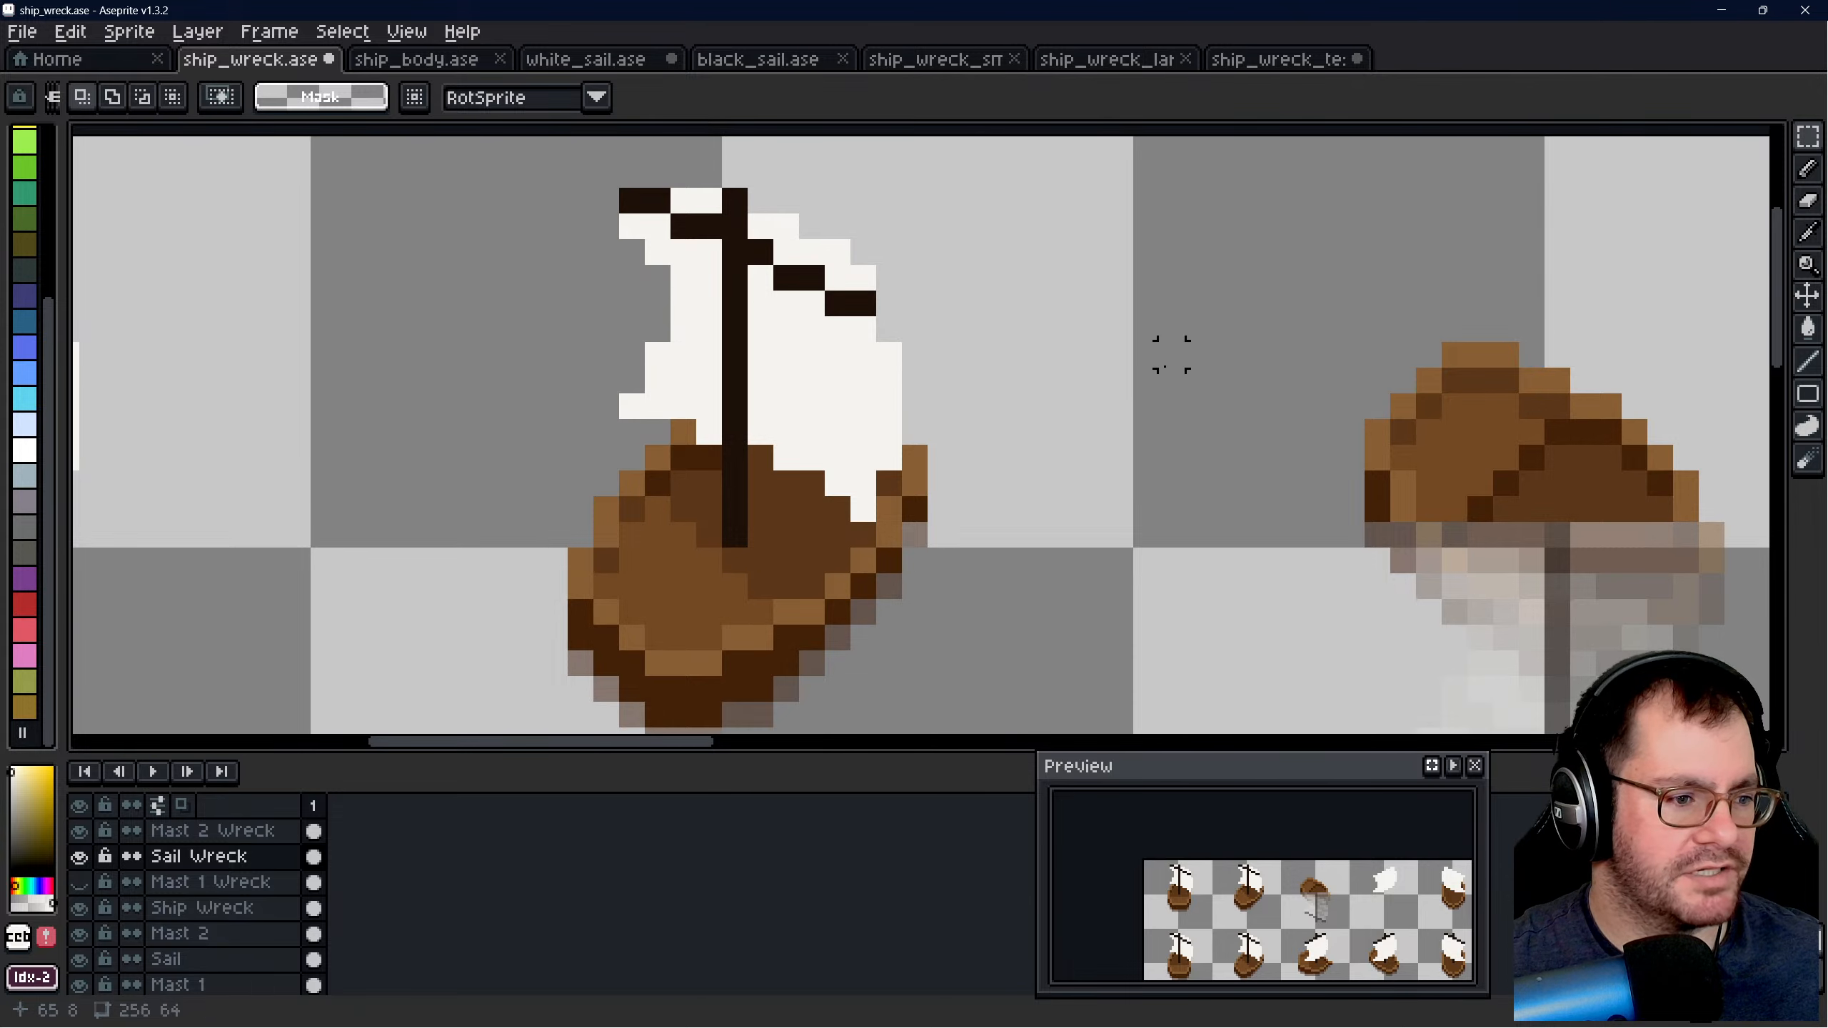
{"action": "scroll", "coordinate": [1144, 397], "scroll_direction": "down", "scroll_amount": 3}
{"action": "scroll", "coordinate": [936, 397], "scroll_direction": "right", "scroll_amount": 5}
{"action": "scroll", "coordinate": [885, 404], "scroll_direction": "up", "scroll_amount": 1}
{"action": "left_click_drag", "start_coordinate": [791, 290], "coordinate": [1074, 519]}
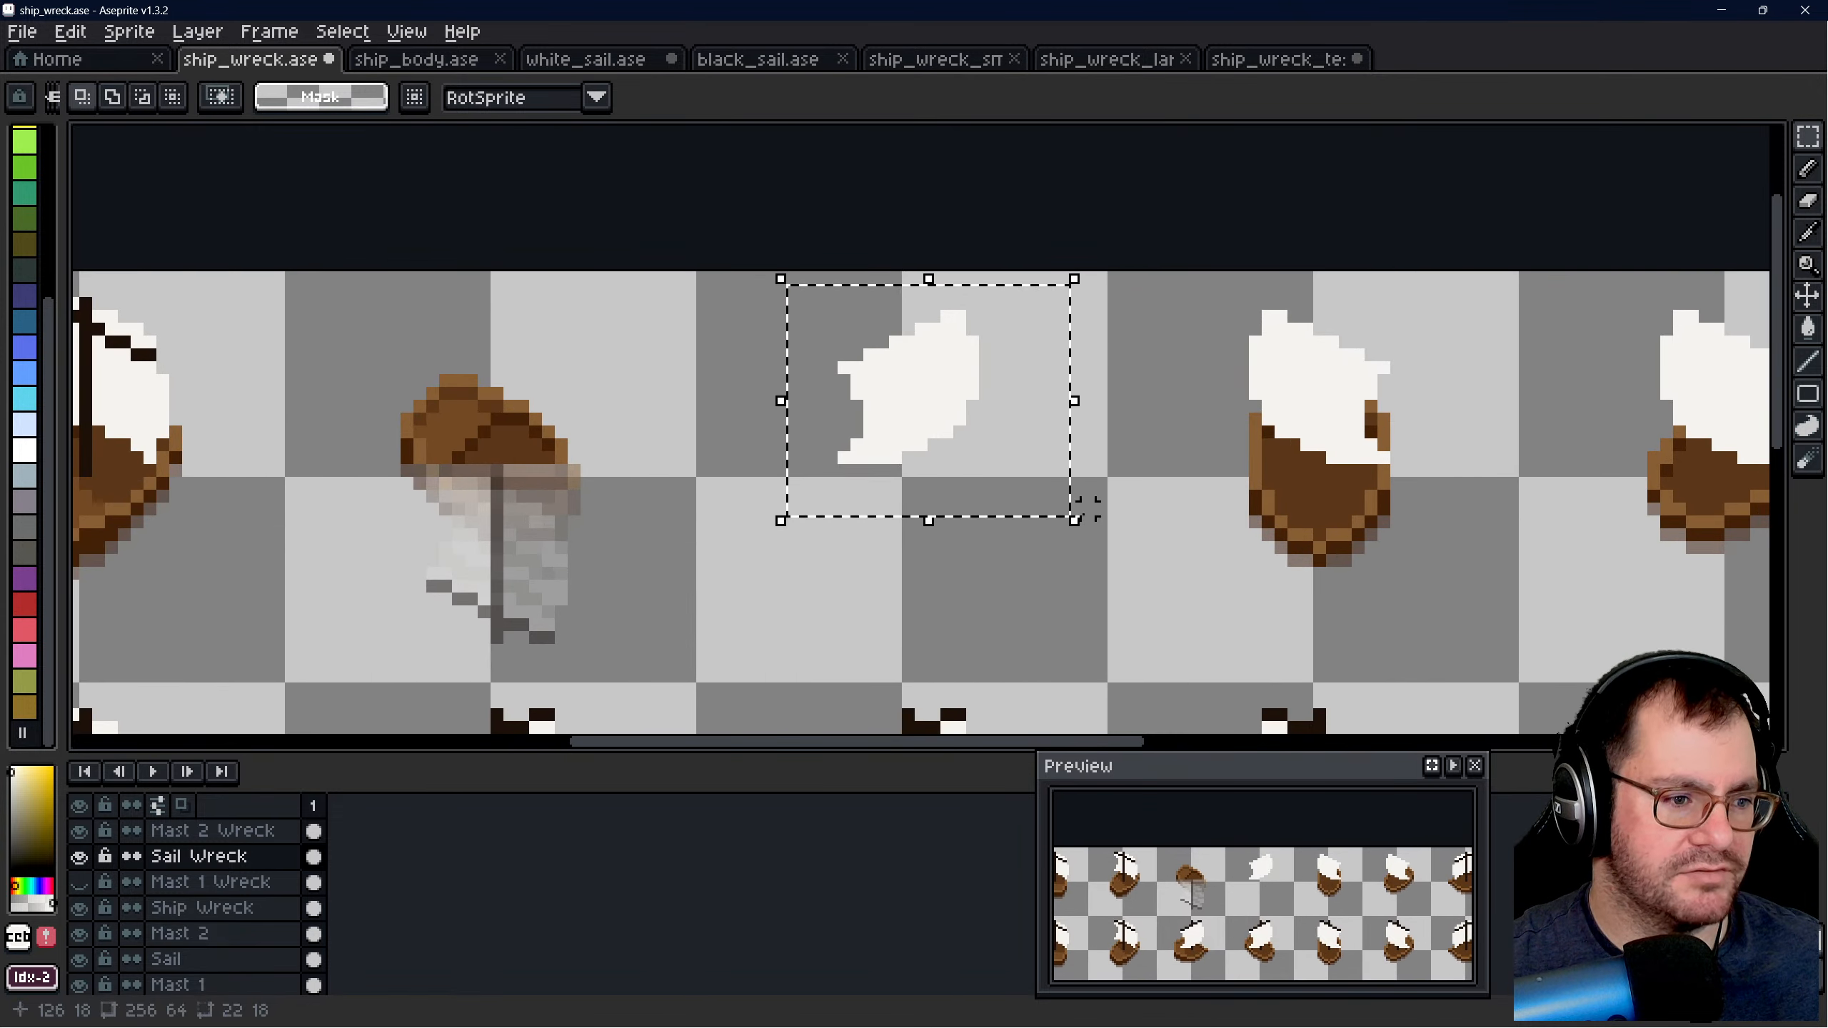
{"action": "key", "text": "ctrl+c"}
- Paste the sail into ship_wreck_test.ase, flip it vertically and align its lower edge with the tilted crossbar
{"action": "left_click", "coordinate": [1284, 61]}
{"action": "key", "text": "ctrl+v"}
{"action": "left_click_drag", "start_coordinate": [1012, 428], "coordinate": [1001, 566]}
{"action": "key", "text": "shift+h"}
{"action": "key", "text": "shift+v"}
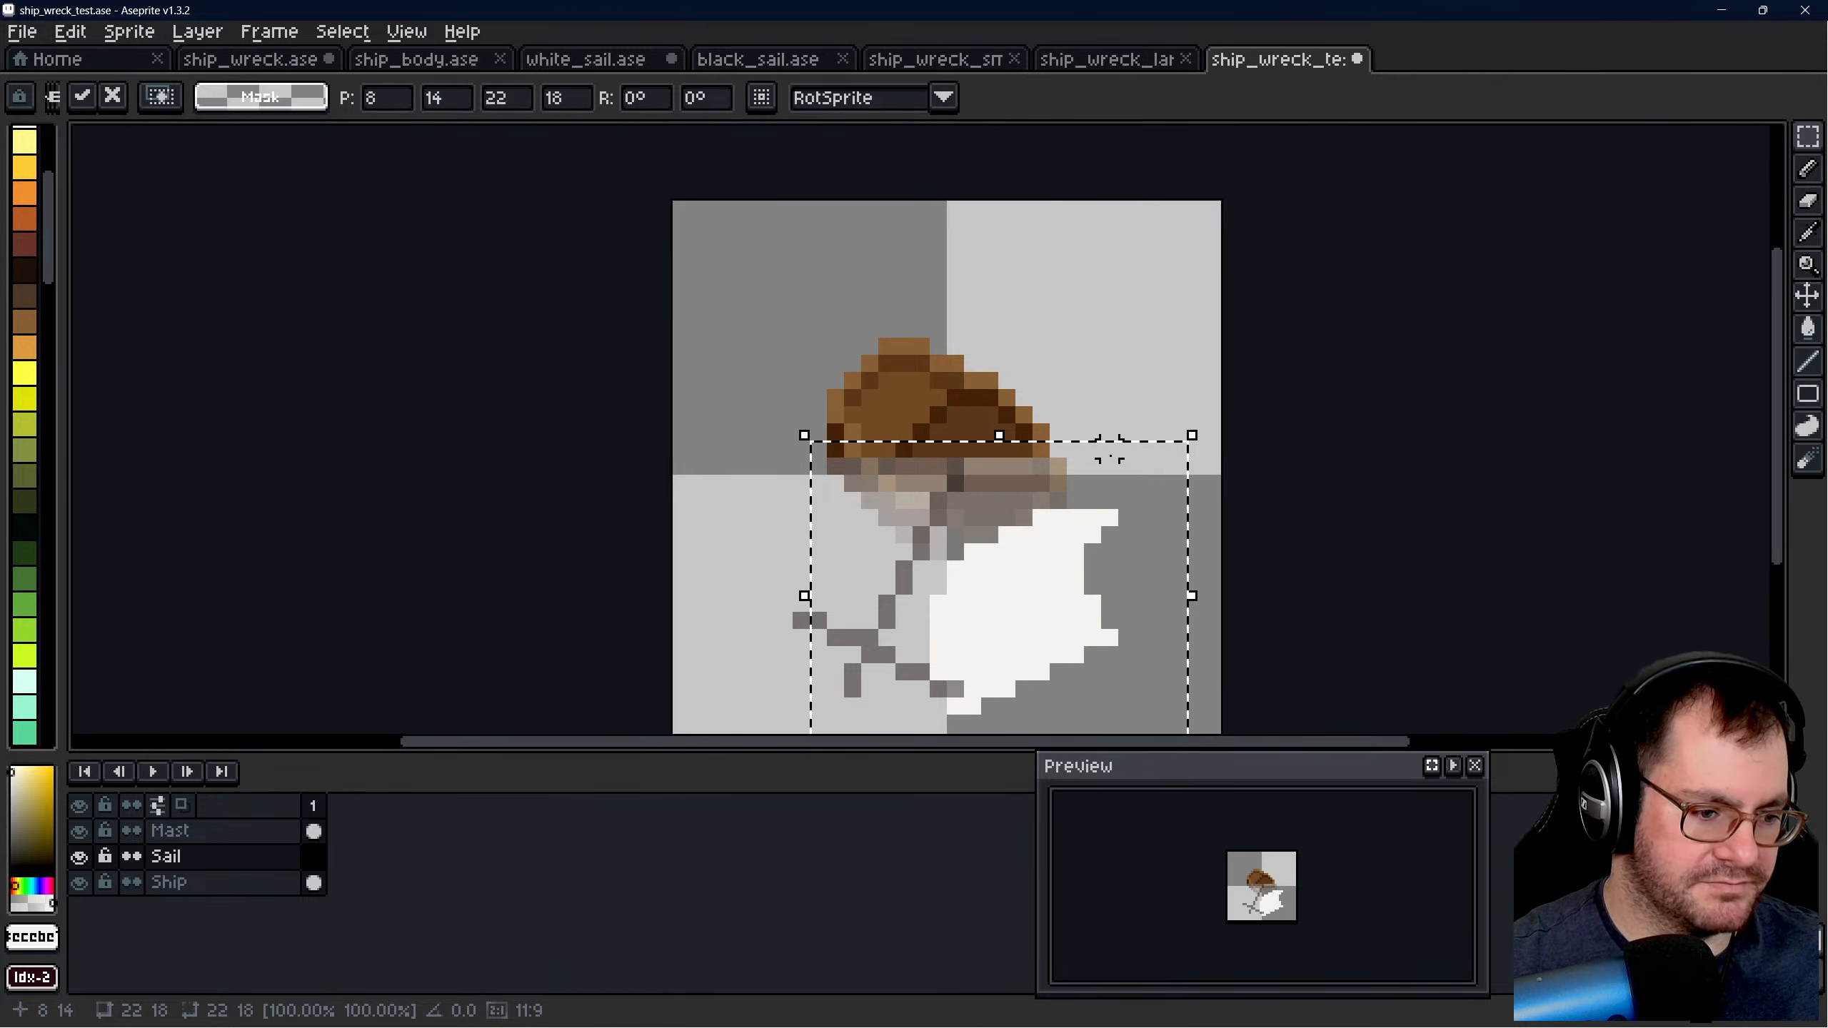
{"action": "key", "text": "shift+h"}
{"action": "left_click_drag", "start_coordinate": [1048, 636], "coordinate": [988, 608]}
{"action": "left_click", "coordinate": [1161, 397]}
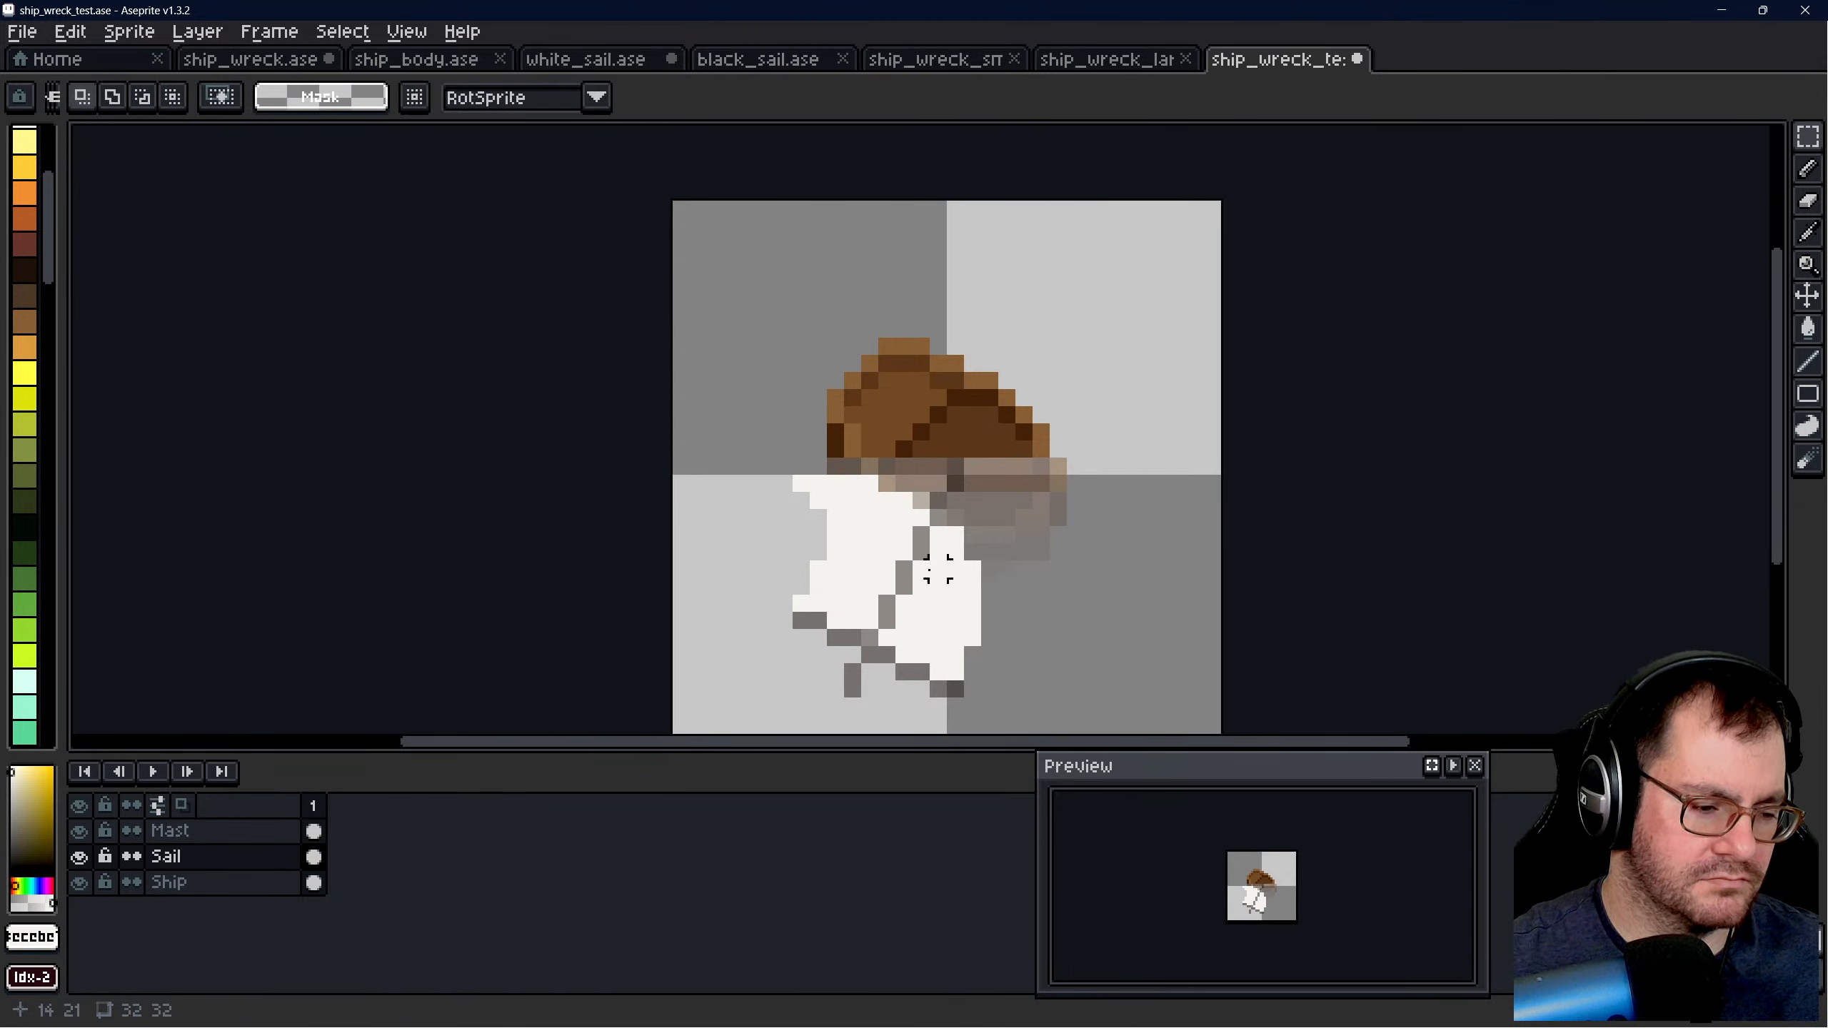
- Fade the sail with the 17 px Eraser at opacity 128, repeating the strokes over its upper part near the hull
{"action": "key", "text": "e"}
{"action": "left_click", "coordinate": [870, 569]}
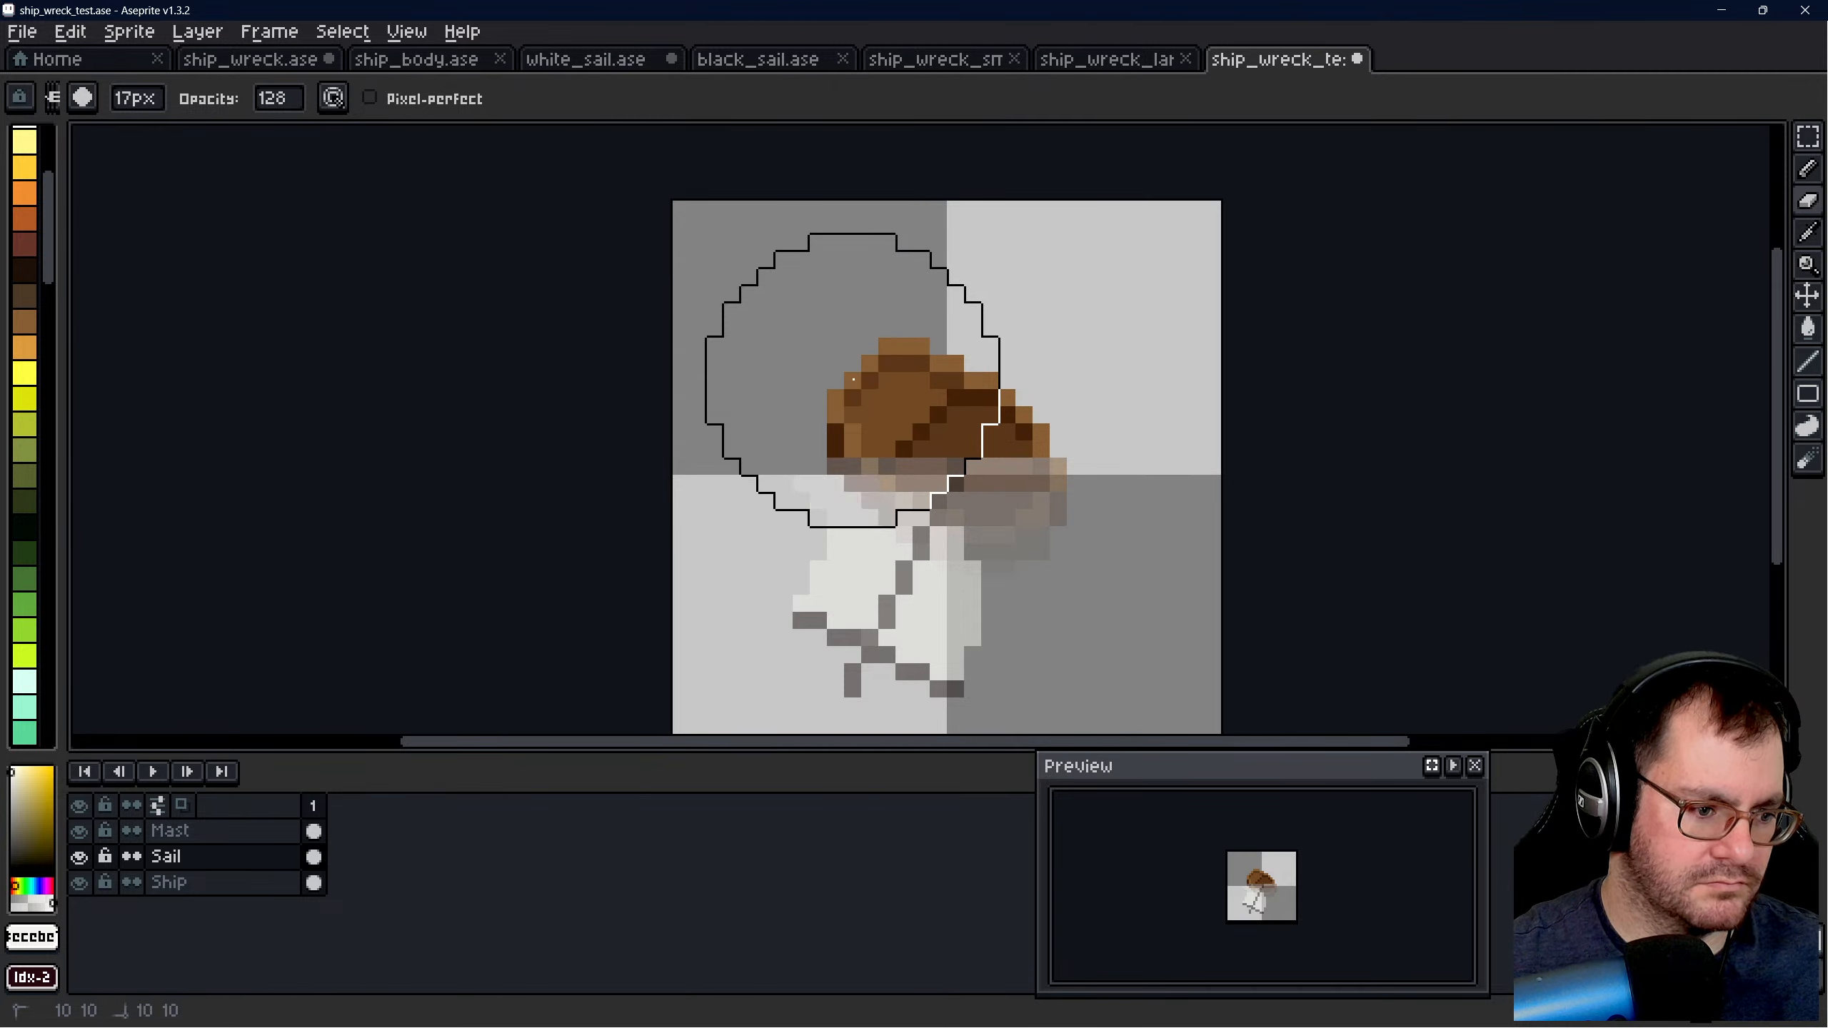
{"action": "left_click_drag", "start_coordinate": [852, 380], "coordinate": [1019, 499]}
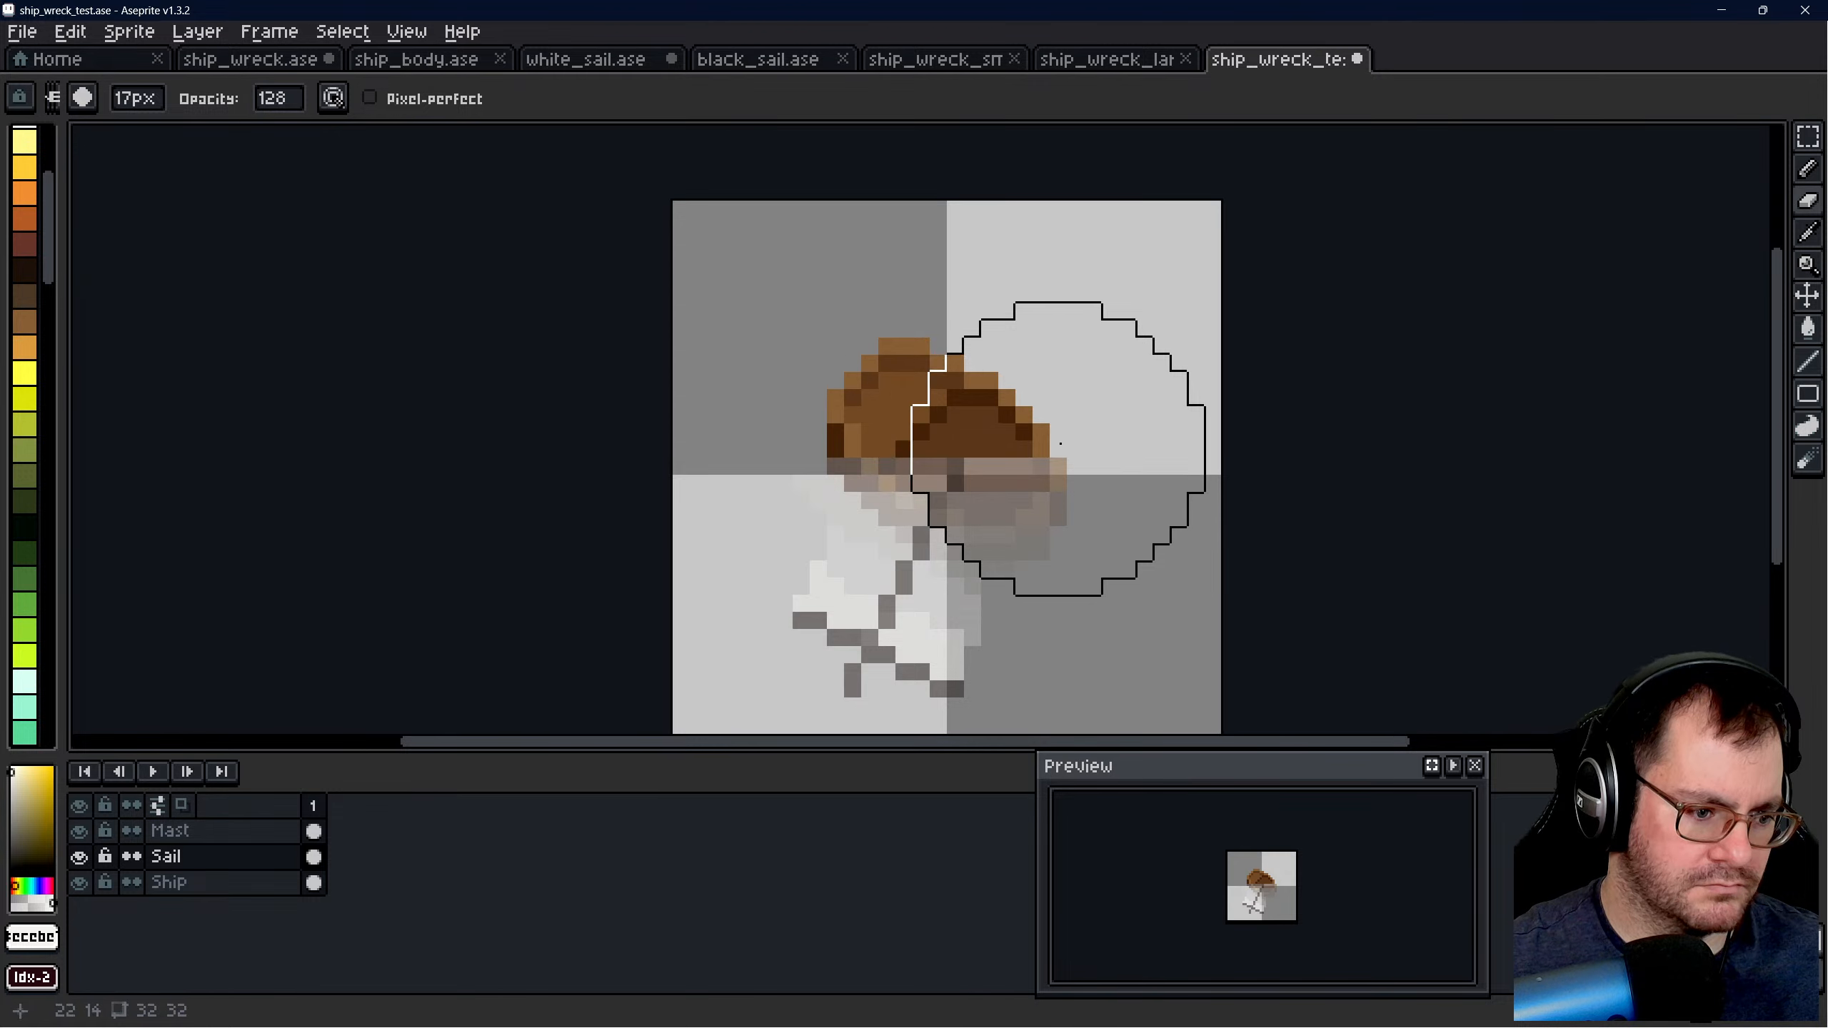
{"action": "left_click_drag", "start_coordinate": [847, 359], "coordinate": [1044, 448]}
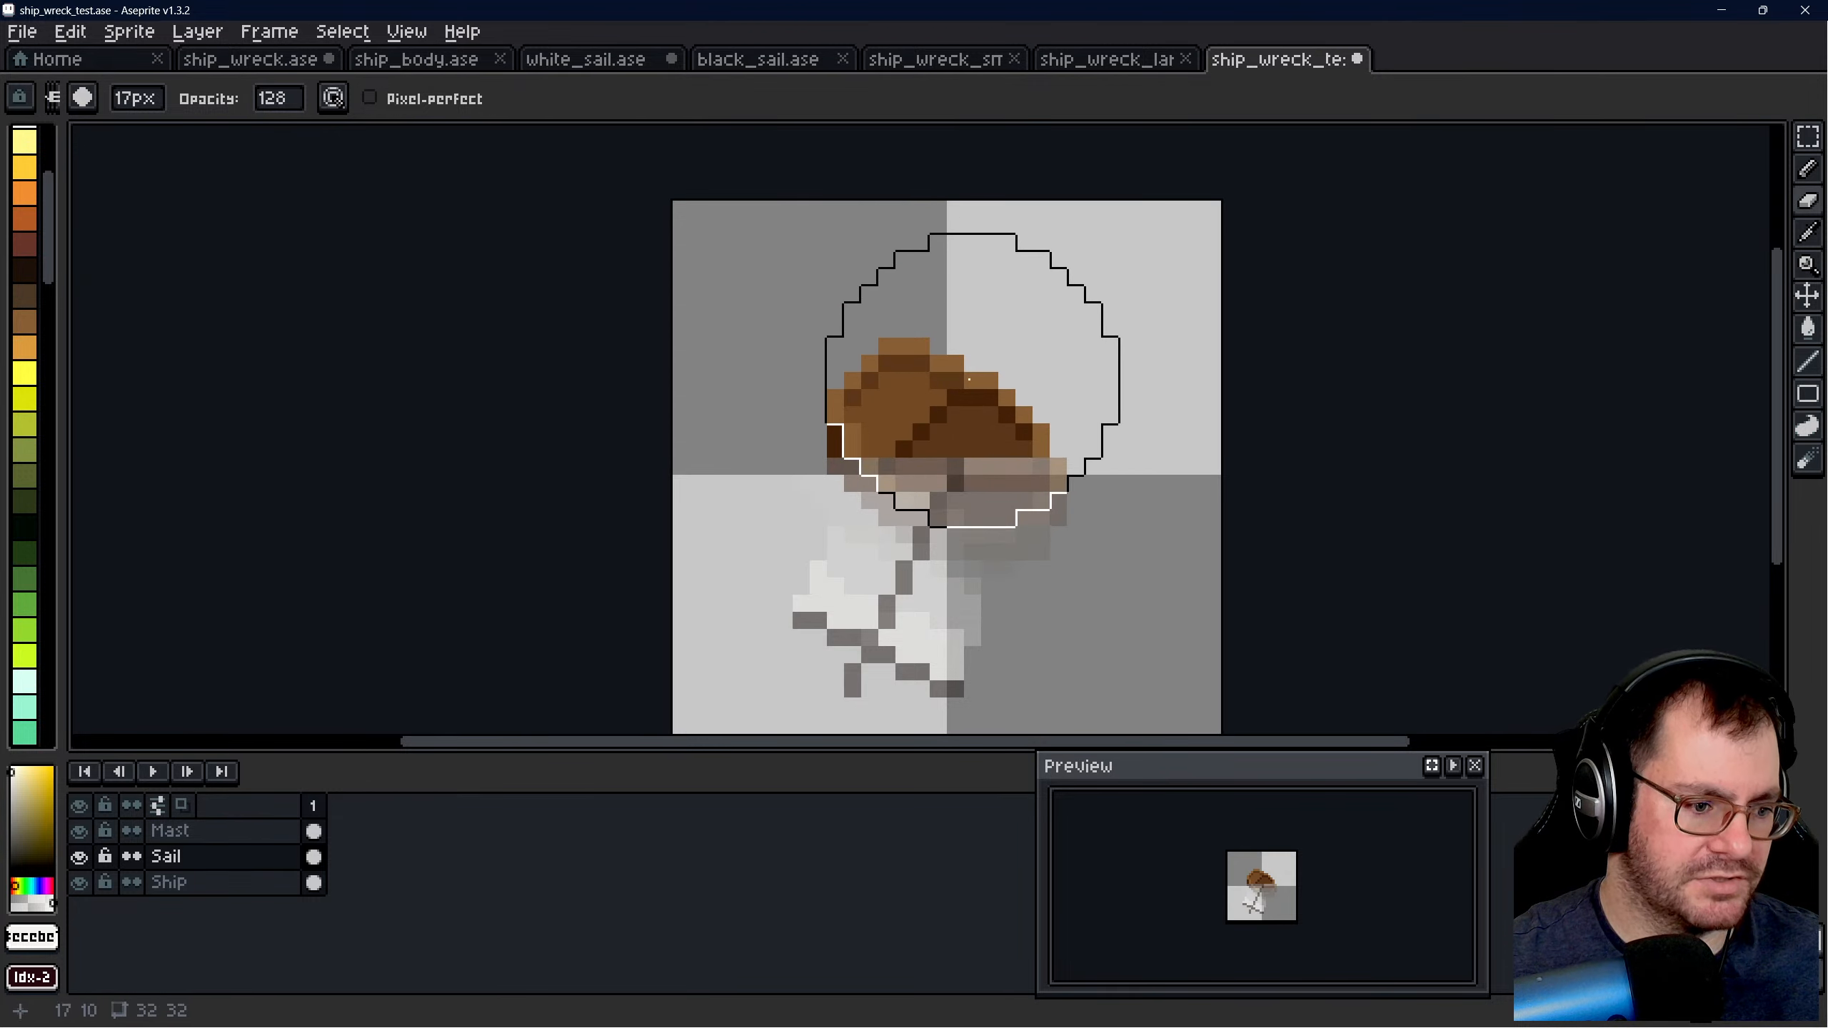
- Check the whole sprite at a smaller size and save ship_wreck_test.ase
{"action": "scroll", "coordinate": [1050, 482], "scroll_direction": "down", "scroll_amount": 3}
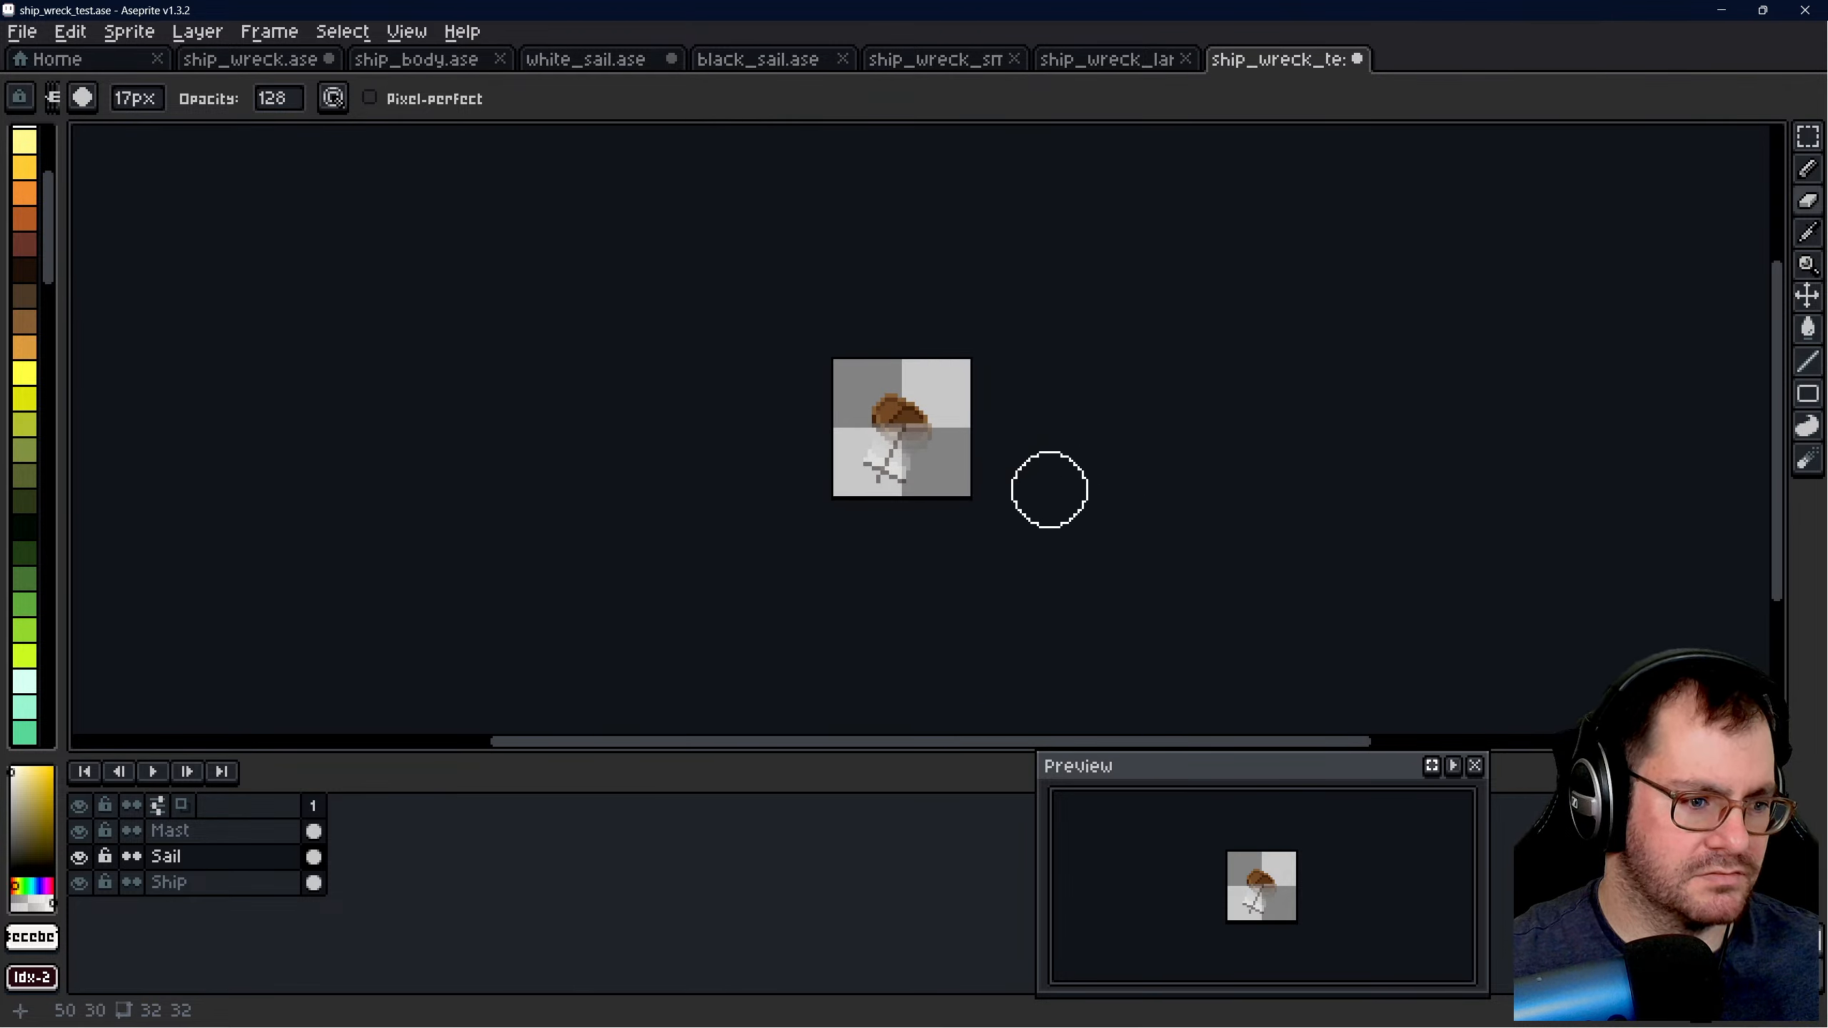
{"action": "scroll", "coordinate": [964, 490], "scroll_direction": "up", "scroll_amount": 2}
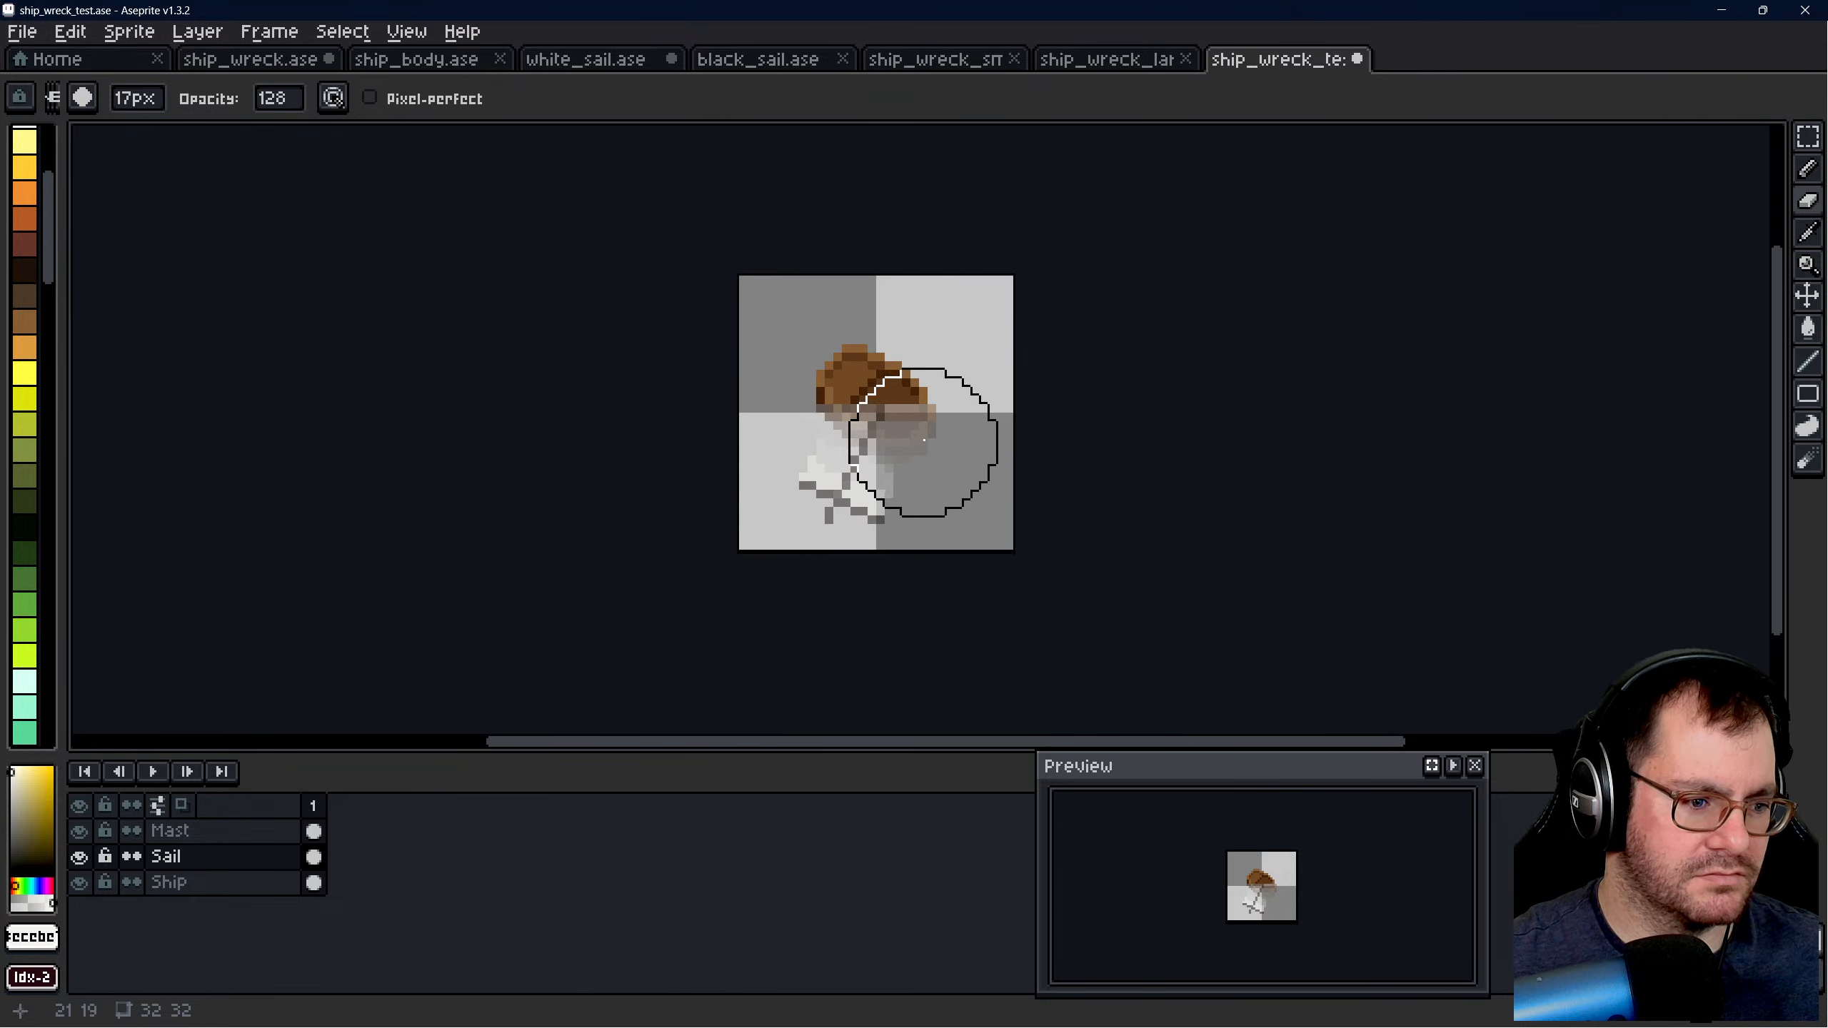
{"action": "key", "text": "ctrl+s"}
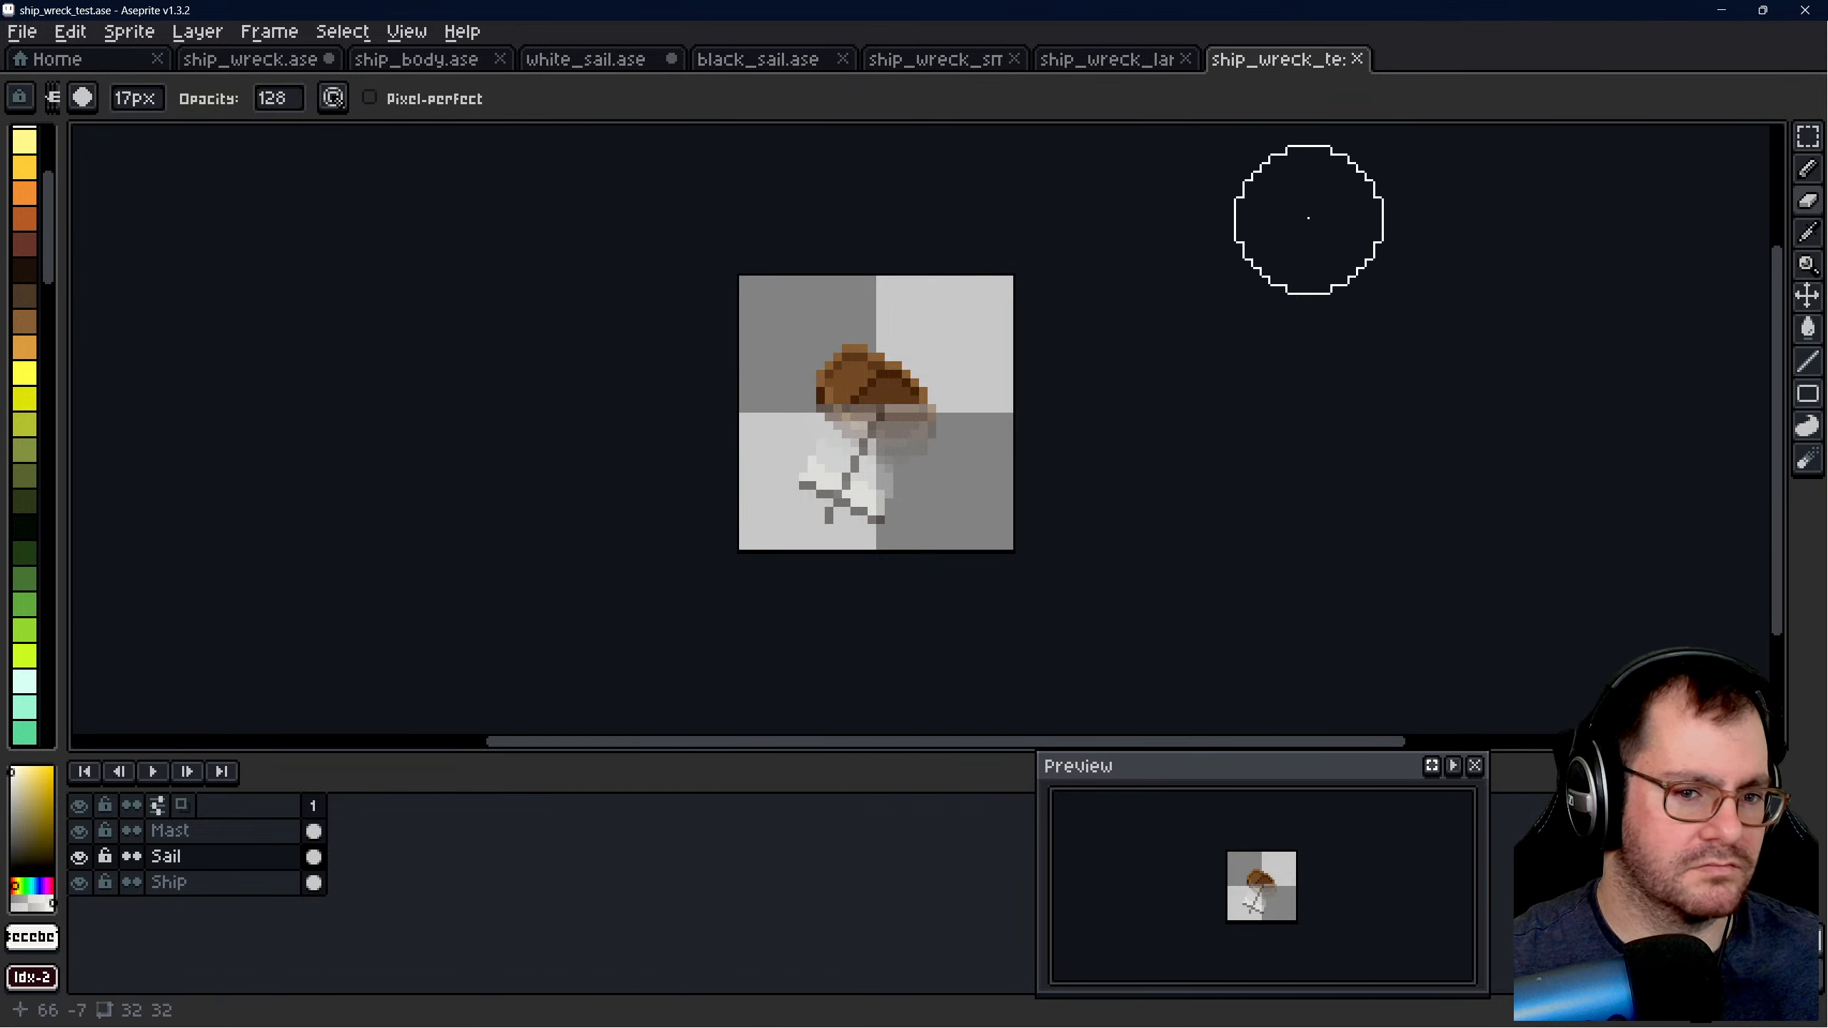
{"action": "left_click", "coordinate": [1808, 134]}
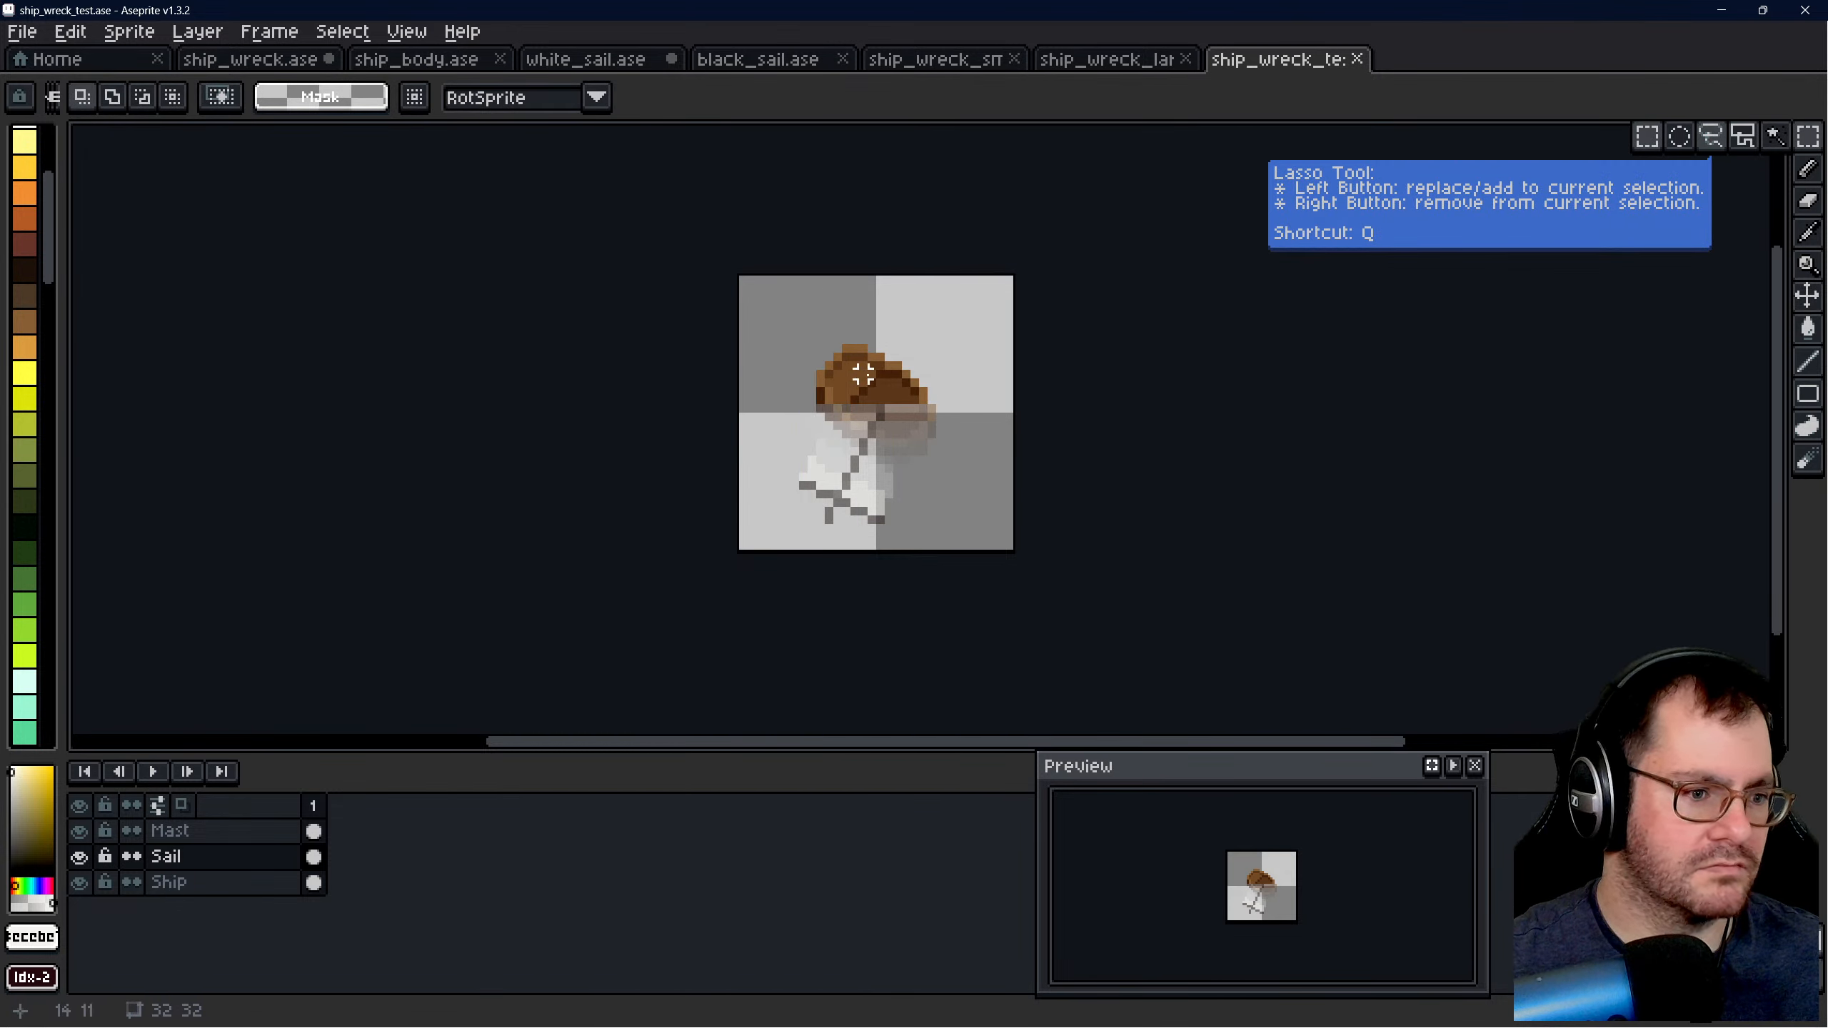
{"action": "left_click", "coordinate": [198, 882]}
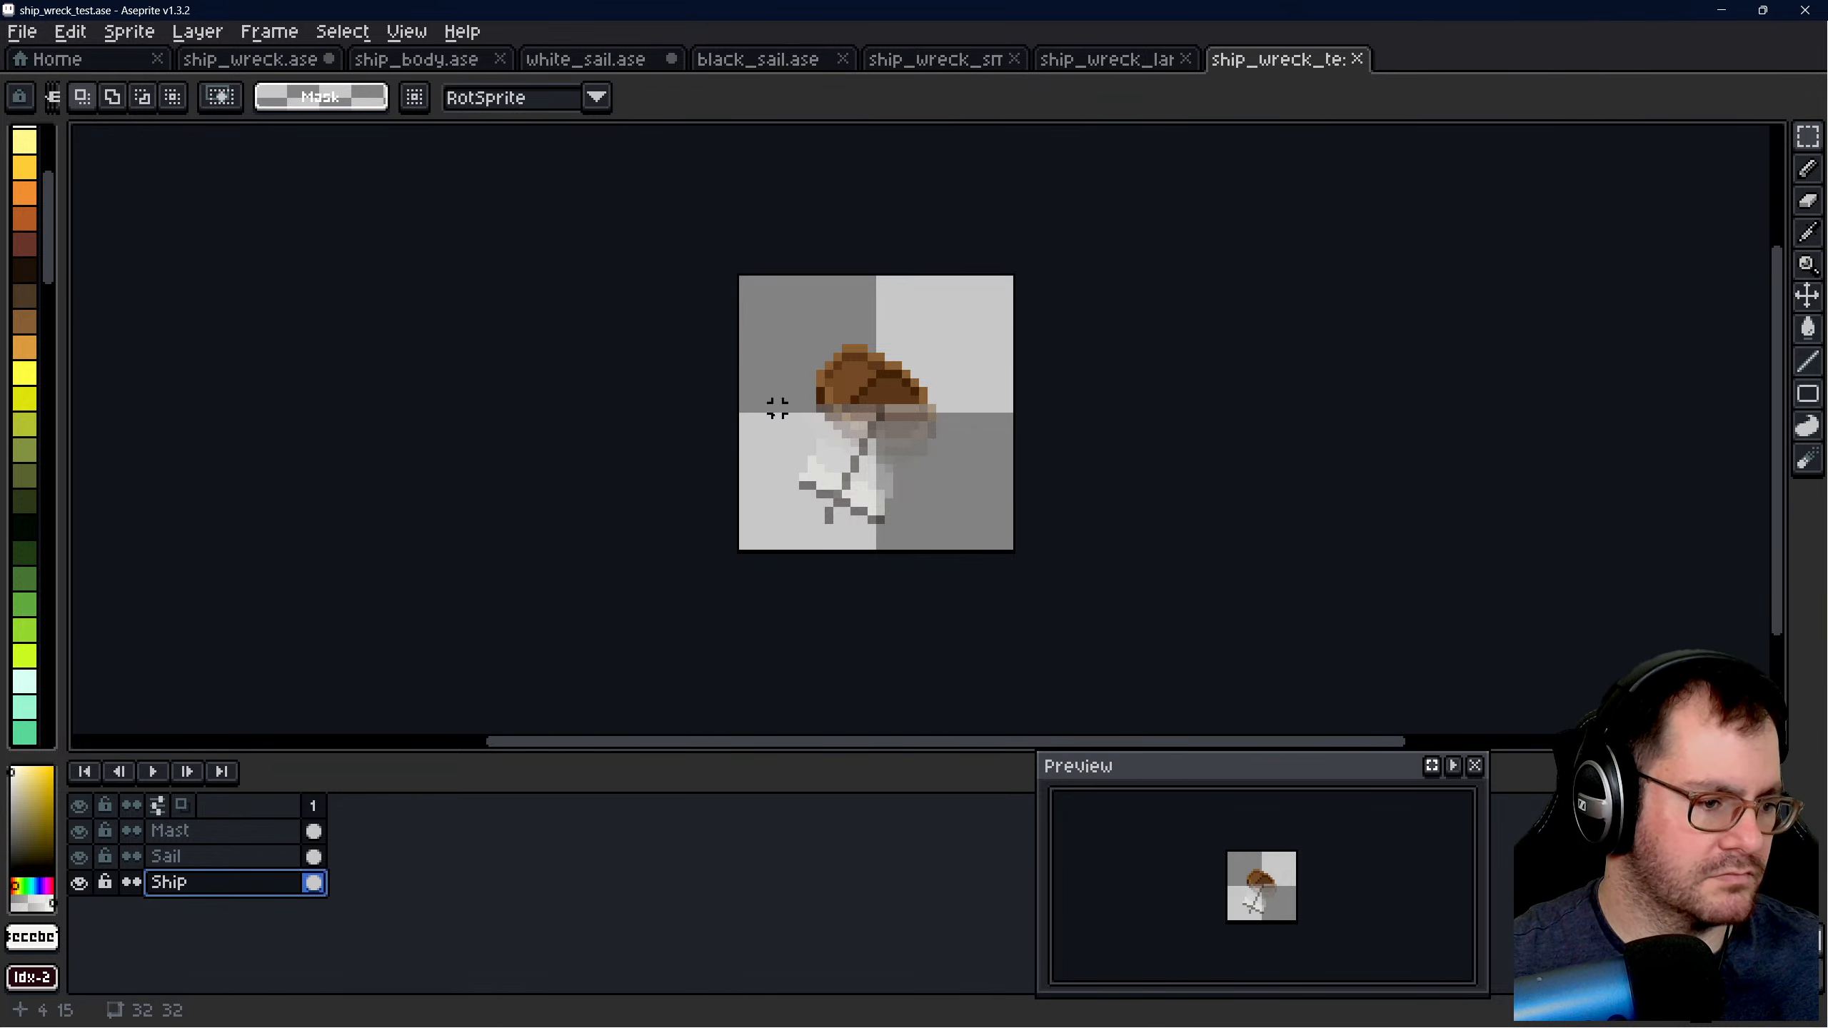
{"action": "left_click_drag", "start_coordinate": [734, 271], "coordinate": [1017, 553]}
- Compare the new wreck in ship_wreck_test.ase with the earlier version in ship_wreck_large.ase, then clear the canvas selection
{"action": "left_click", "coordinate": [950, 64]}
{"action": "left_click", "coordinate": [1077, 64]}
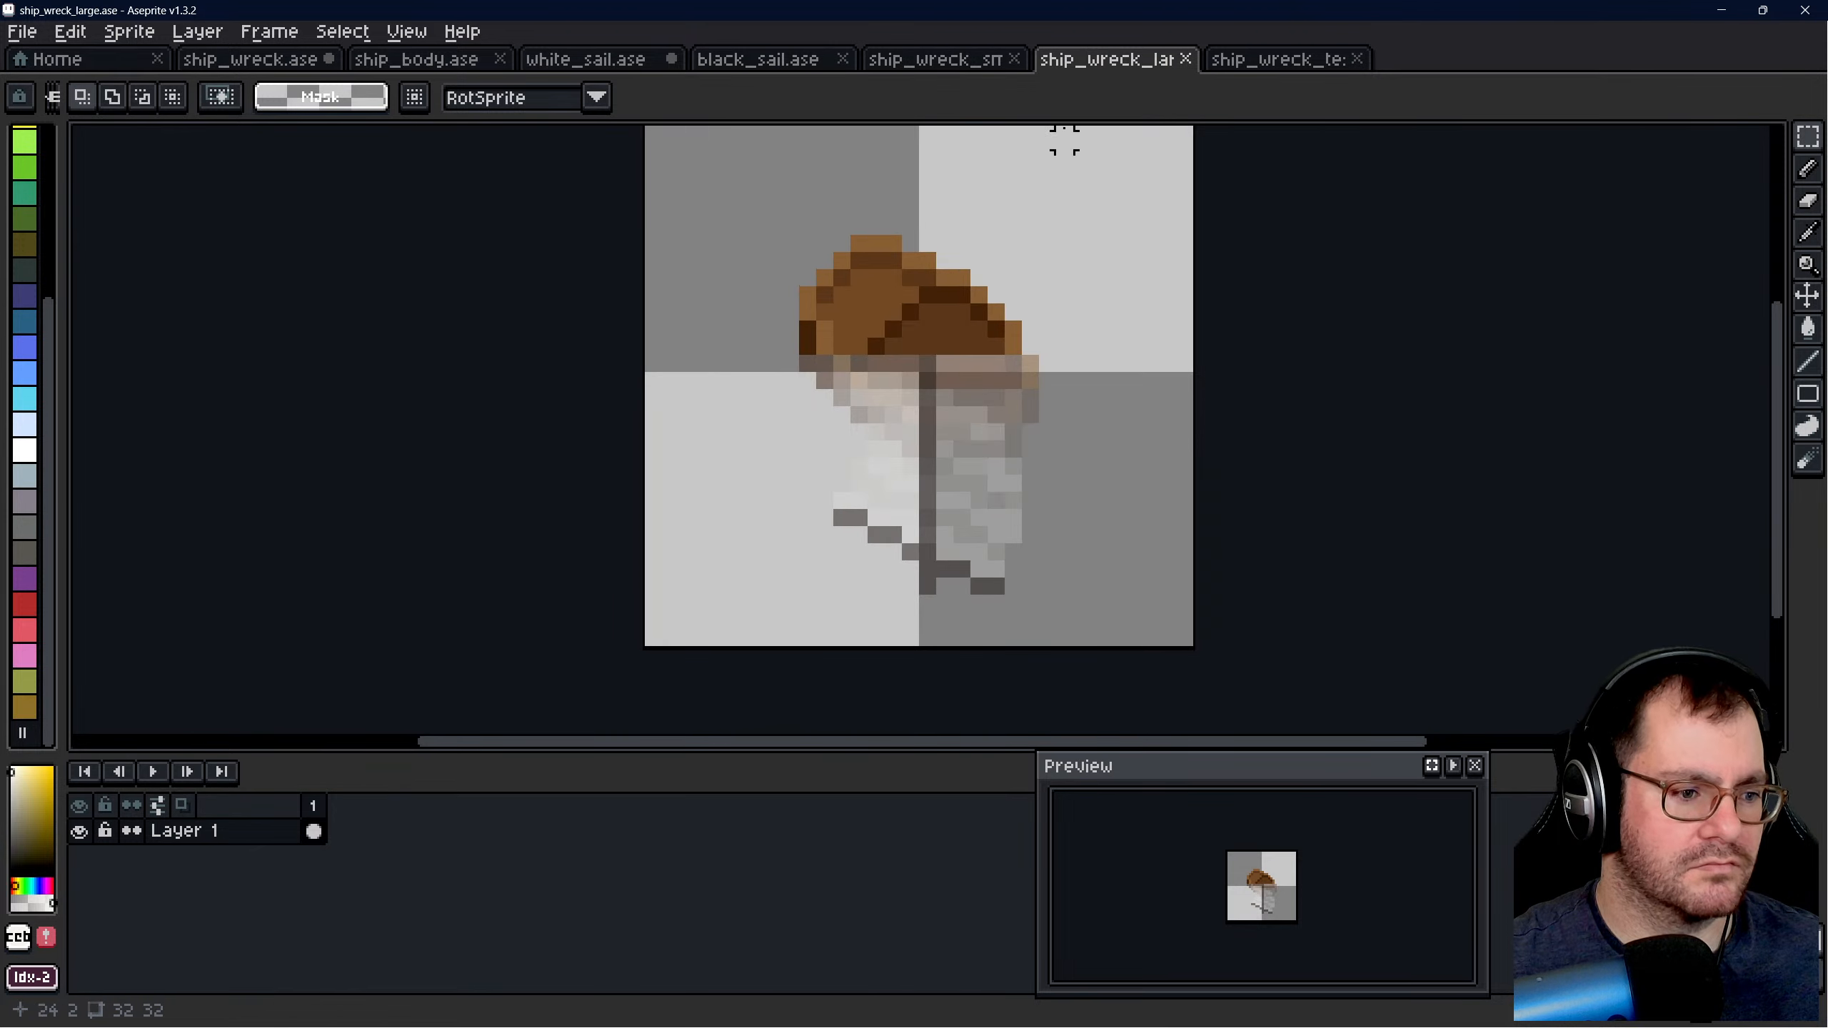
{"action": "scroll", "coordinate": [895, 371], "scroll_direction": "down", "scroll_amount": 1}
{"action": "left_click", "coordinate": [1261, 63]}
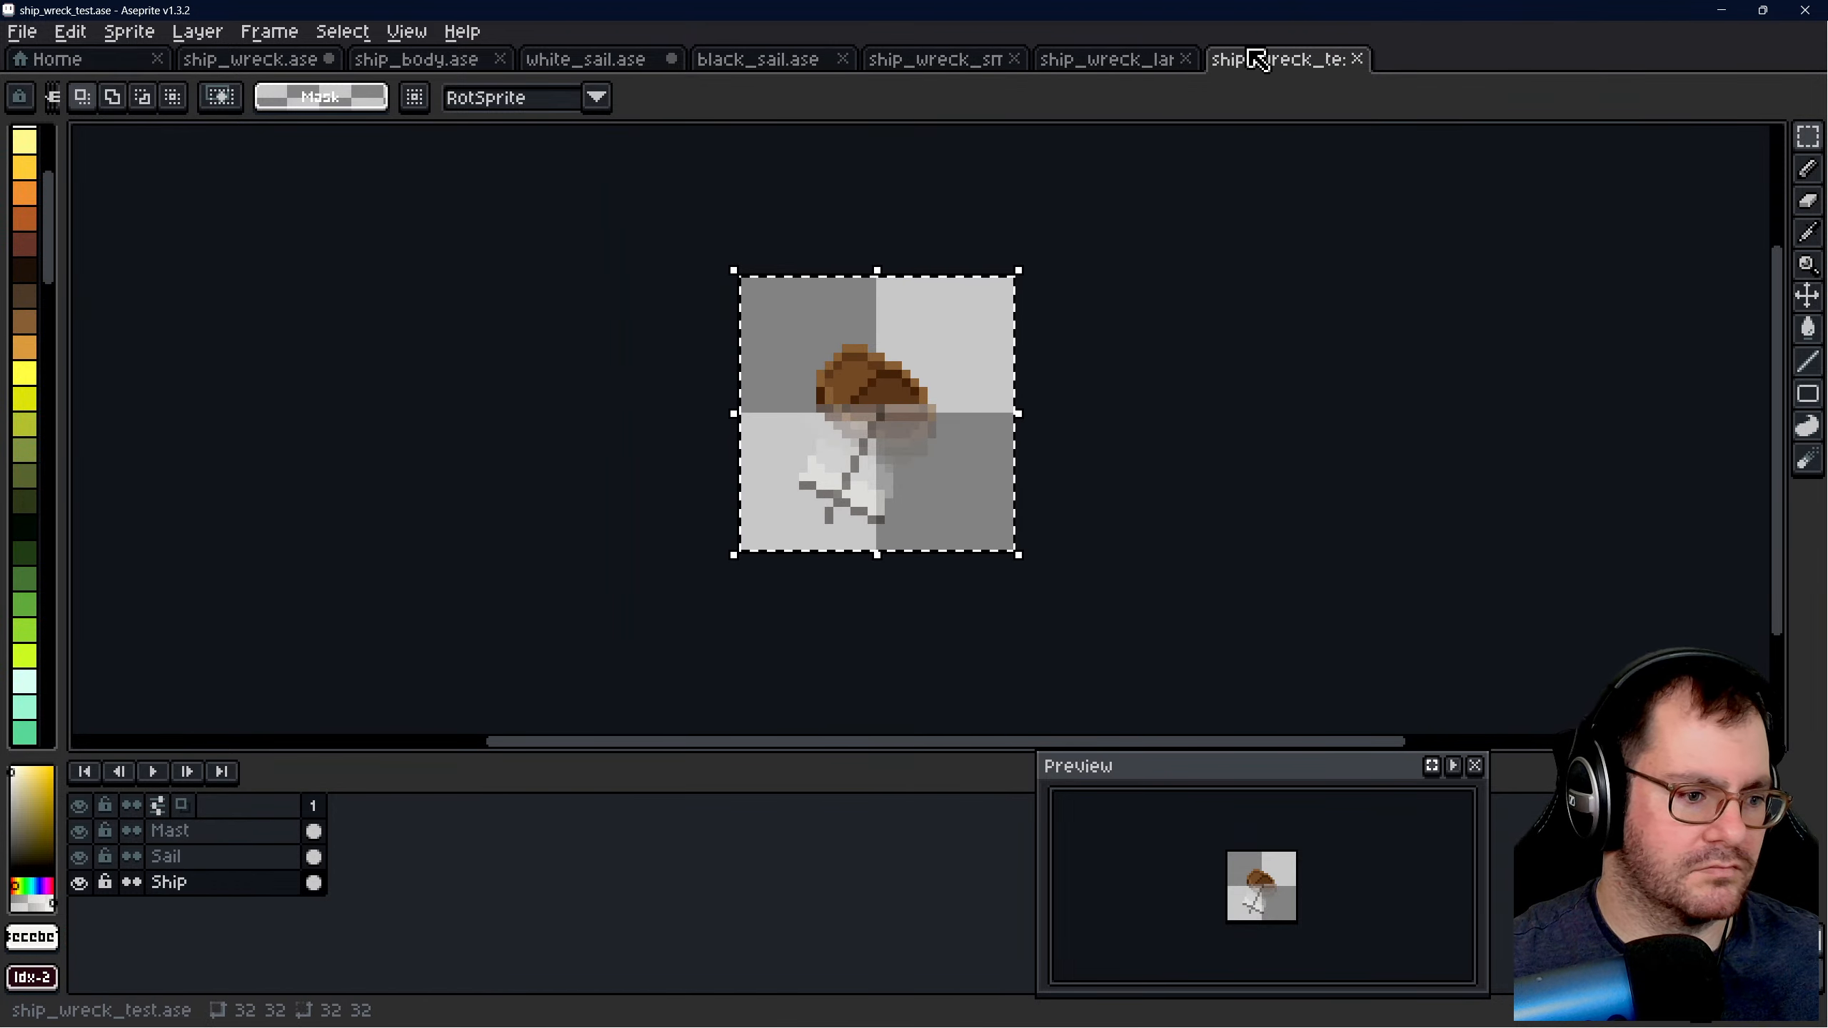
{"action": "left_click", "coordinate": [1131, 62]}
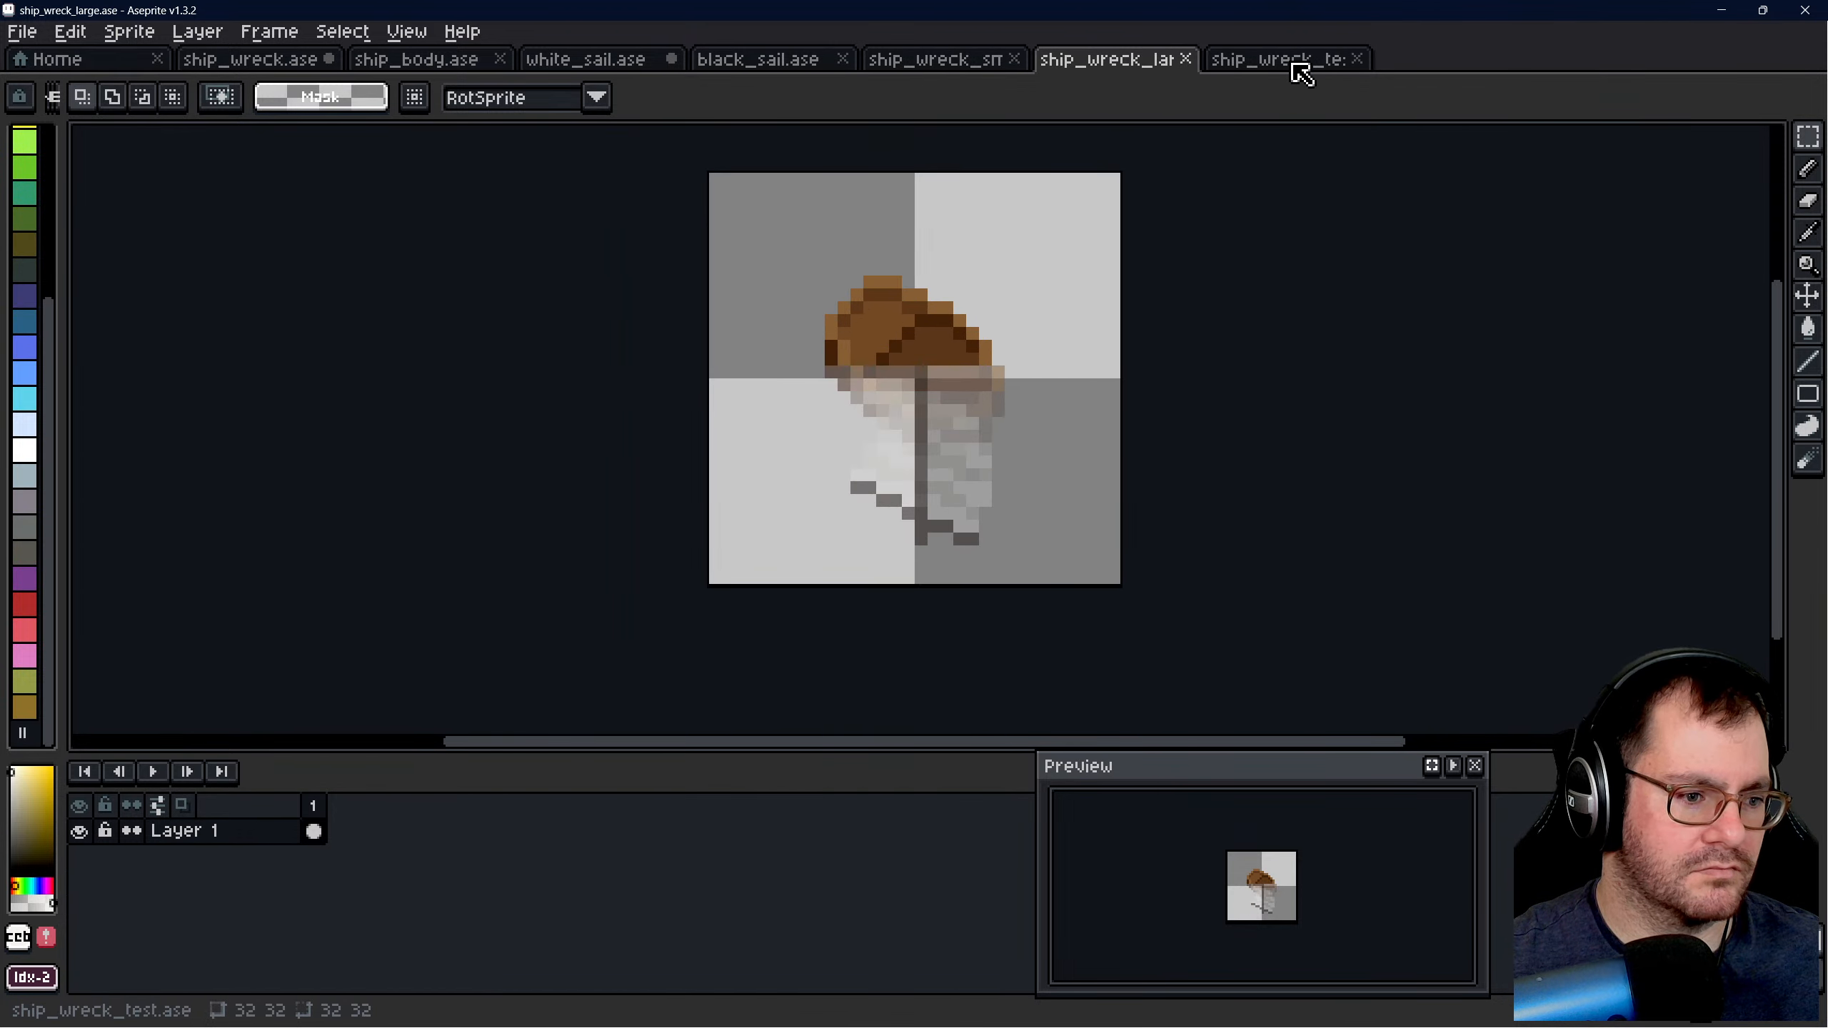
{"action": "left_click", "coordinate": [1296, 65]}
{"action": "left_click", "coordinate": [1163, 62]}
{"action": "left_click", "coordinate": [1296, 65]}
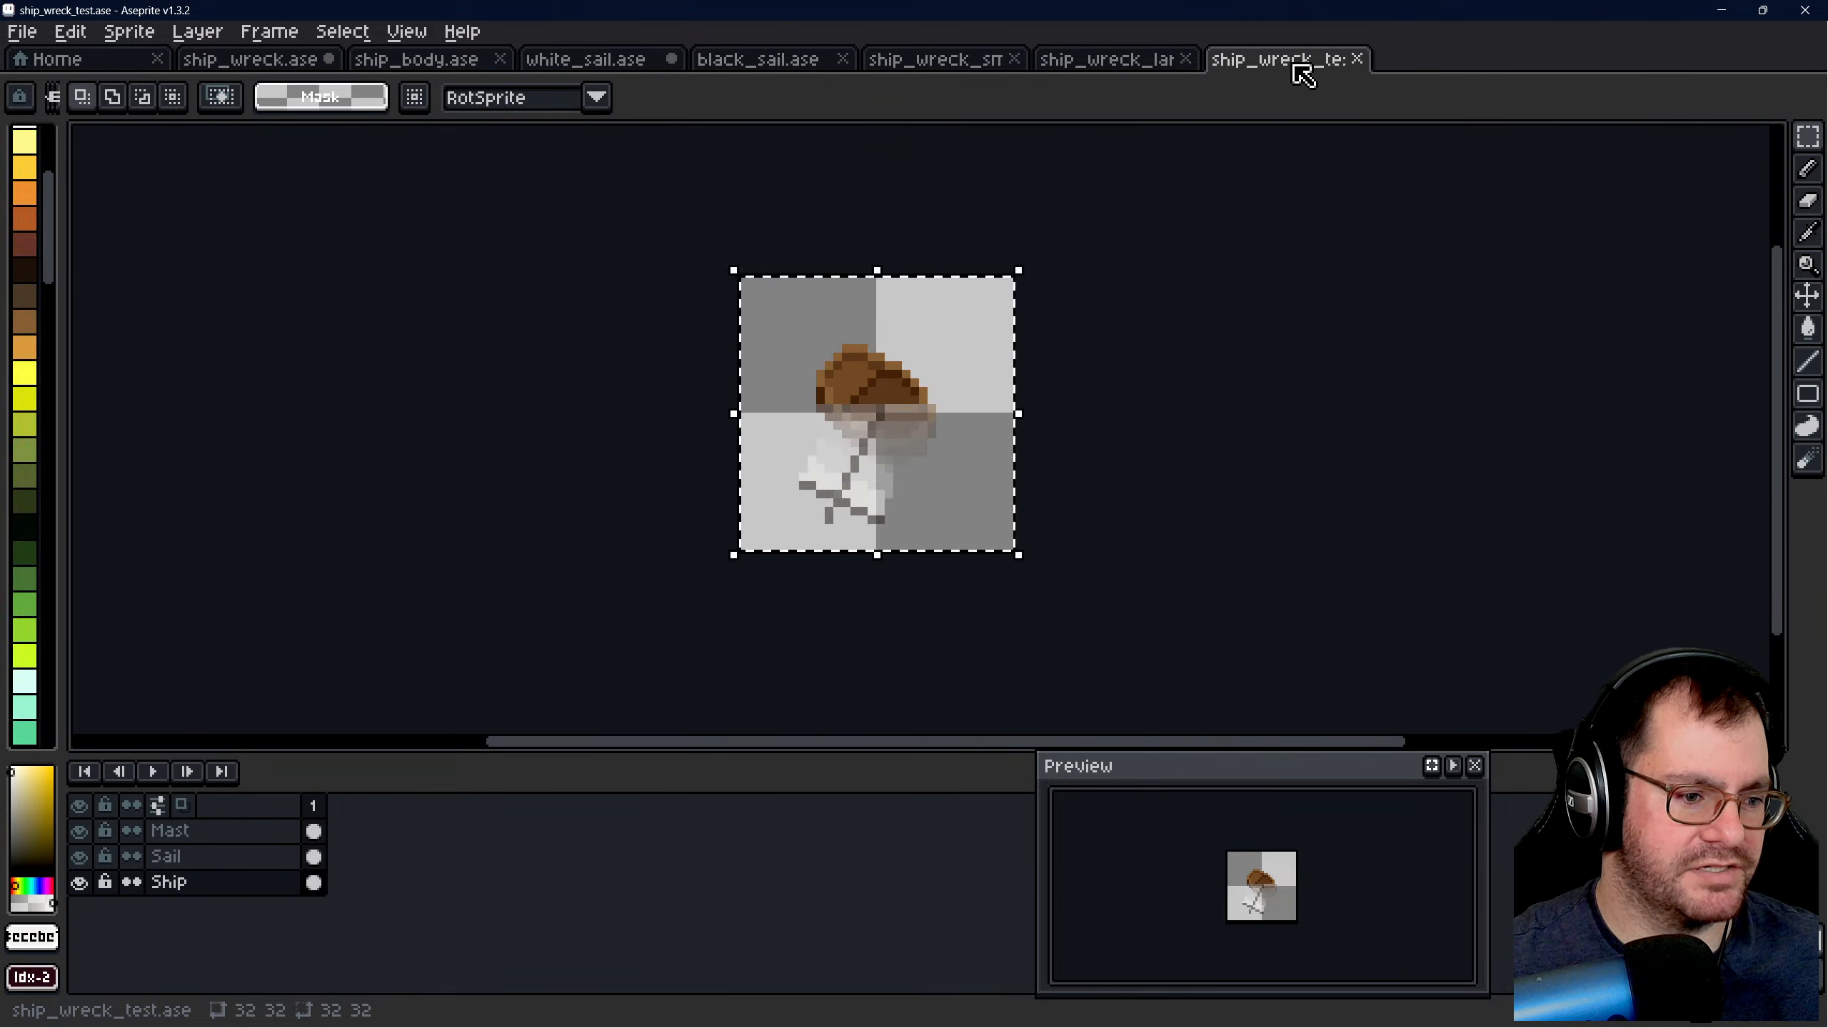
{"action": "scroll", "coordinate": [1171, 440], "scroll_direction": "down", "scroll_amount": 7}
{"action": "scroll", "coordinate": [1122, 539], "scroll_direction": "up", "scroll_amount": 4}
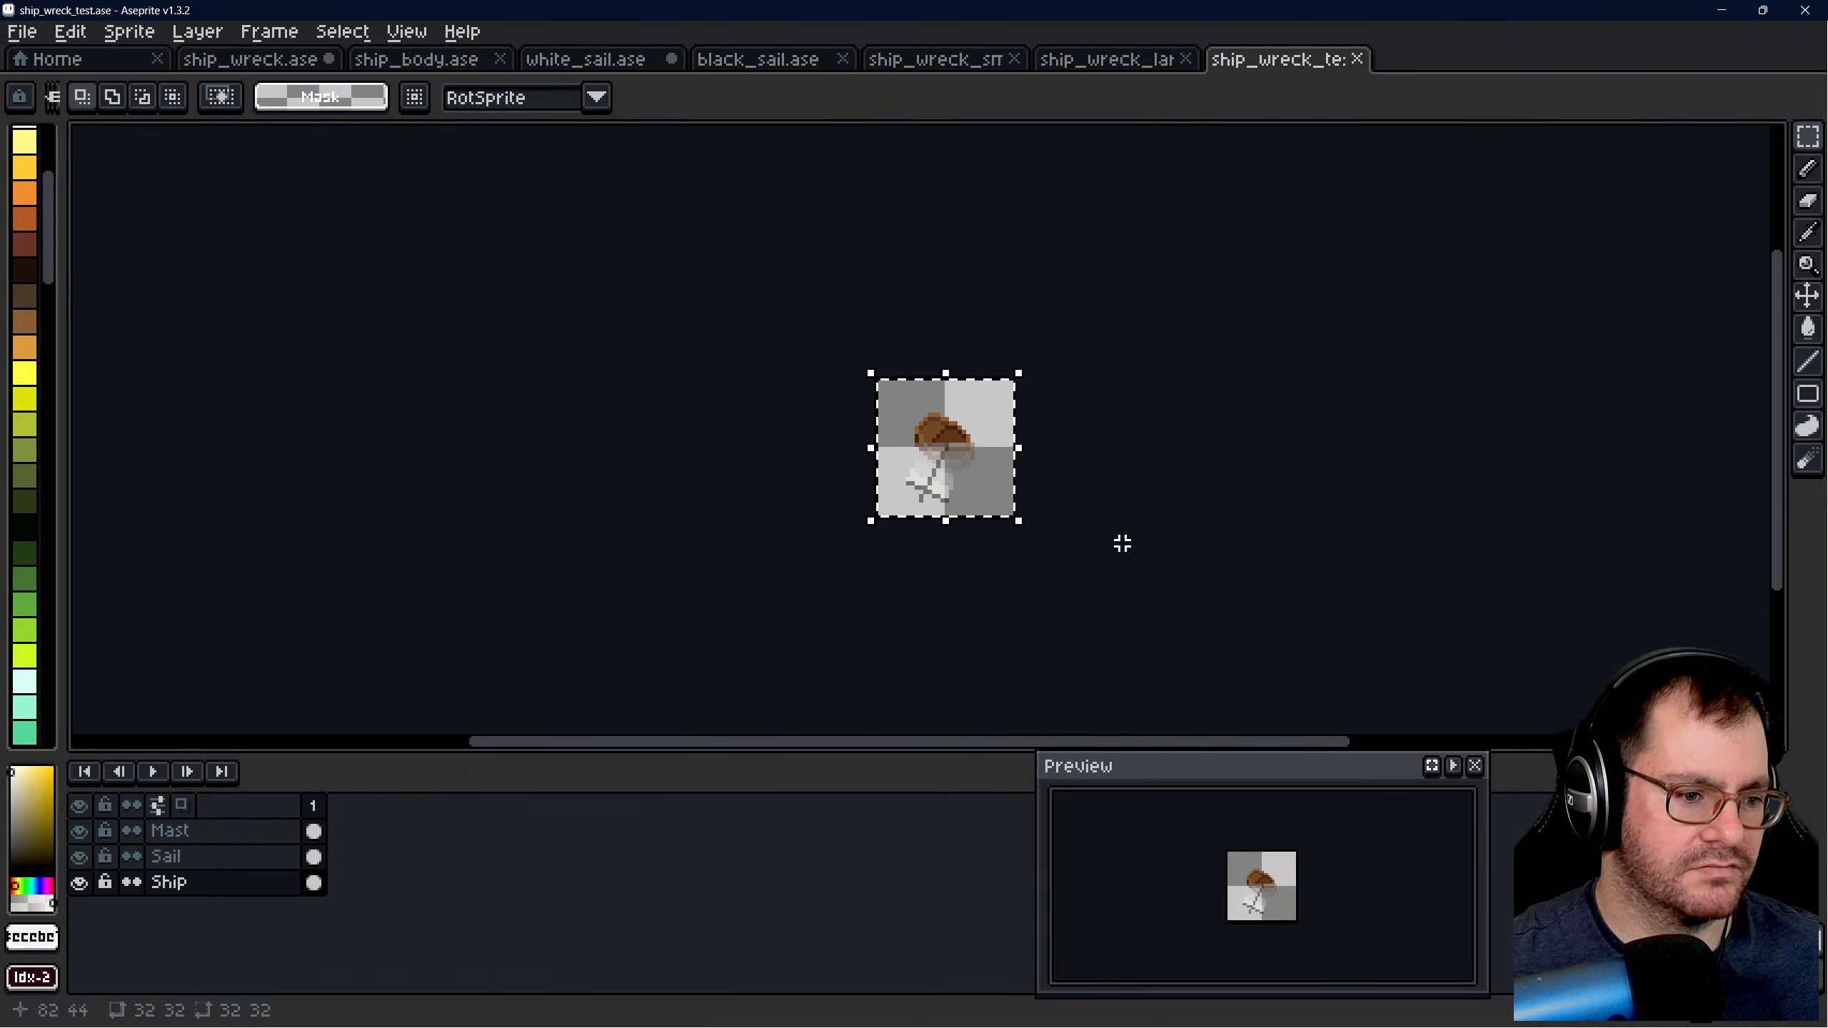
{"action": "left_click", "coordinate": [1109, 513]}
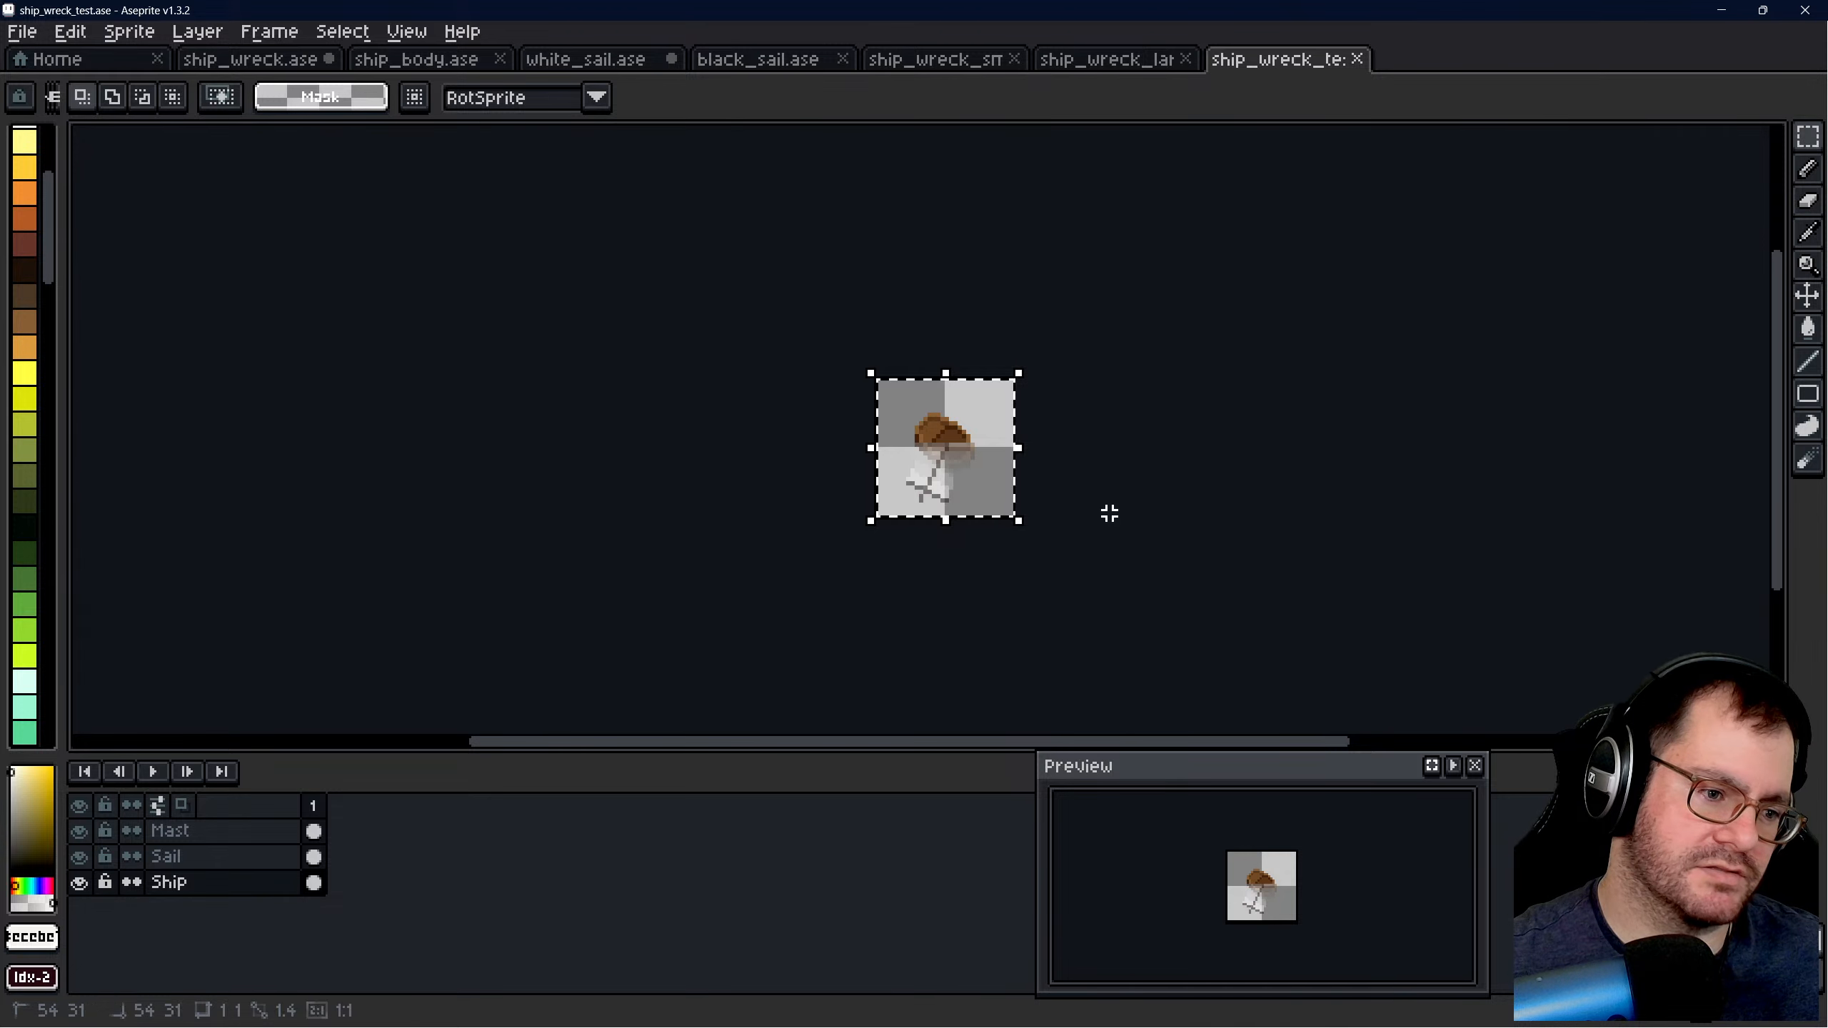
- Erase the mast's detached tip below the crossbar on the Mast layer with a 1 px Eraser at opacity 255
{"action": "scroll", "coordinate": [921, 497], "scroll_direction": "up", "scroll_amount": 6}
{"action": "key", "text": "b"}
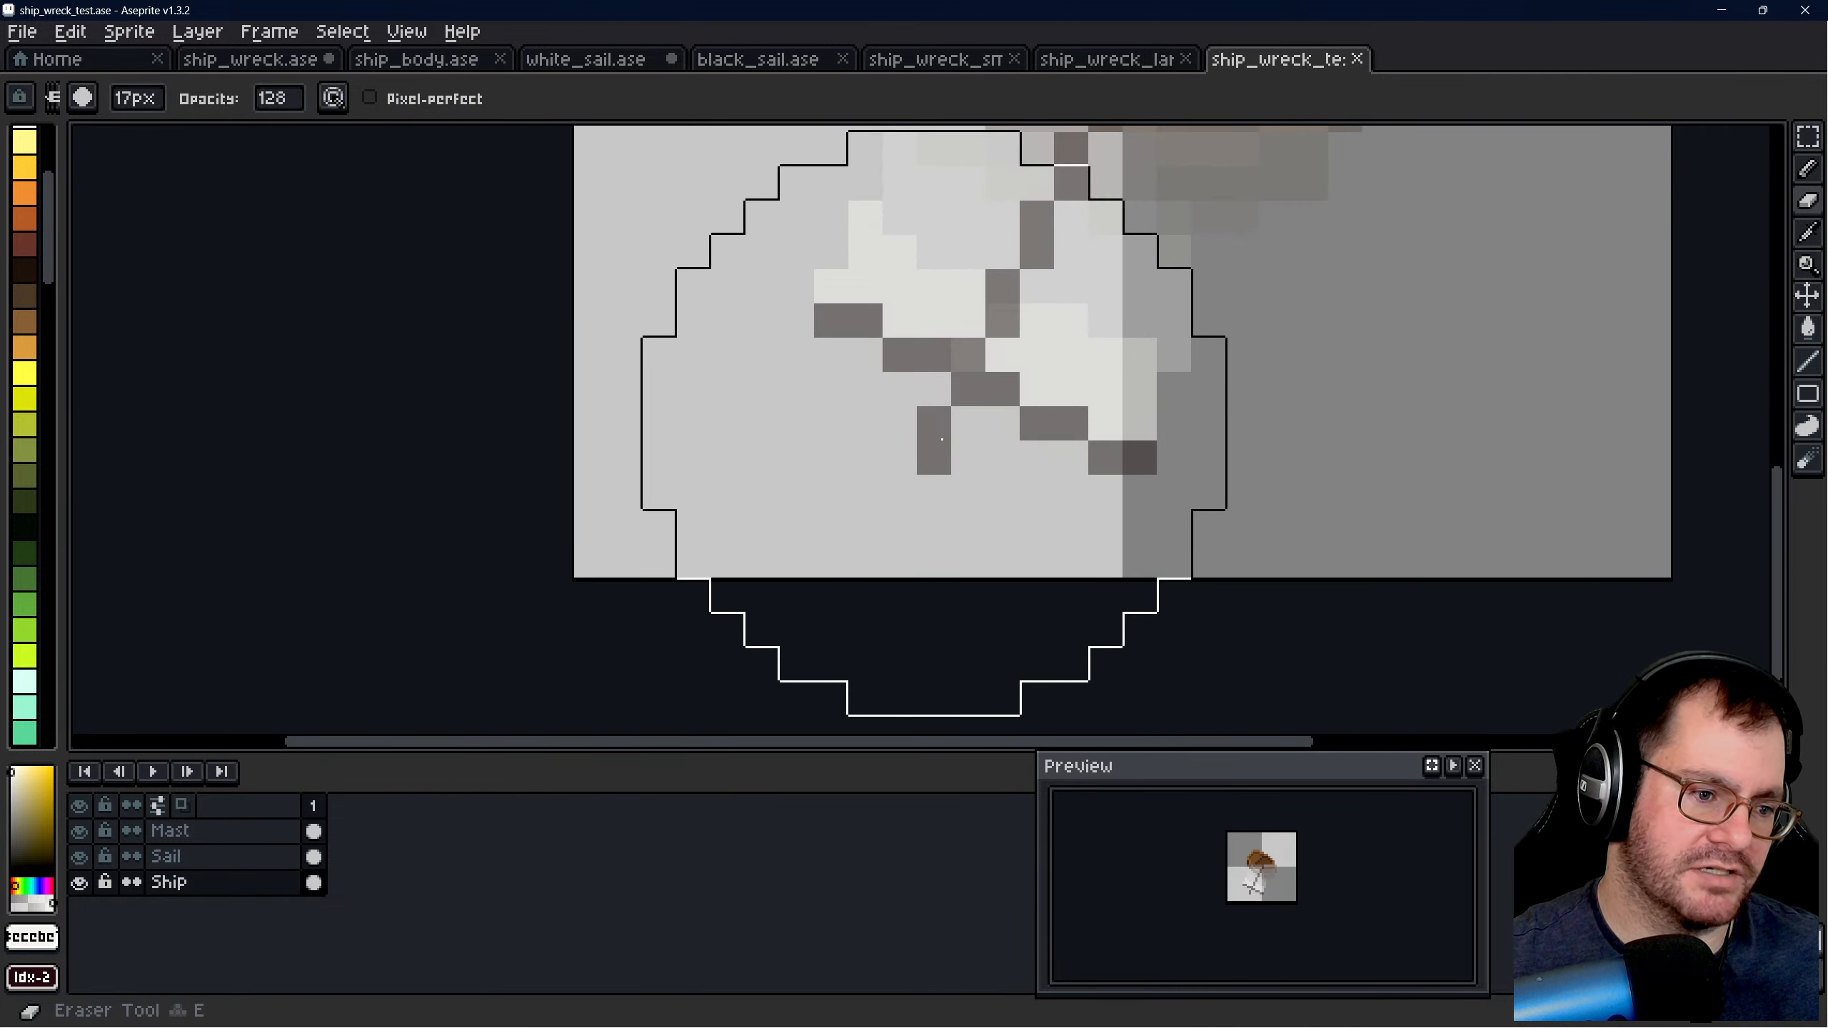
{"action": "left_click", "coordinate": [245, 856]}
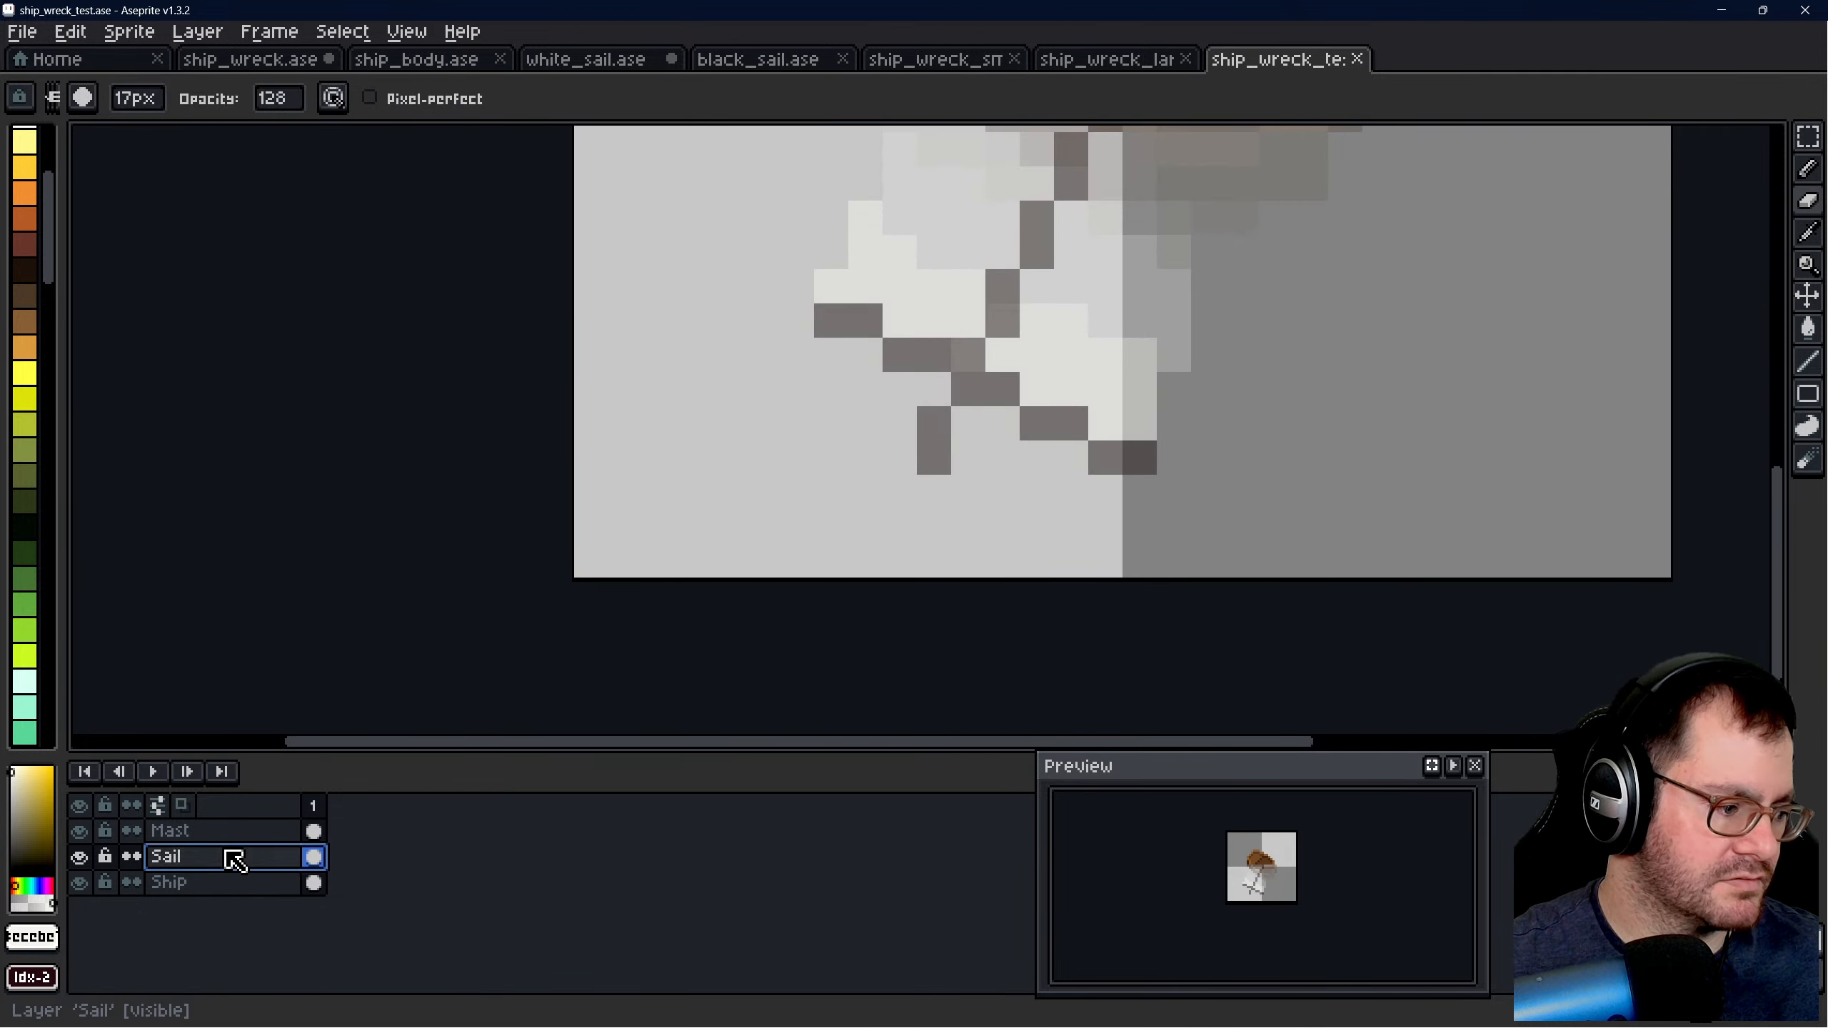
{"action": "left_click", "coordinate": [245, 832]}
{"action": "left_click", "coordinate": [282, 98]}
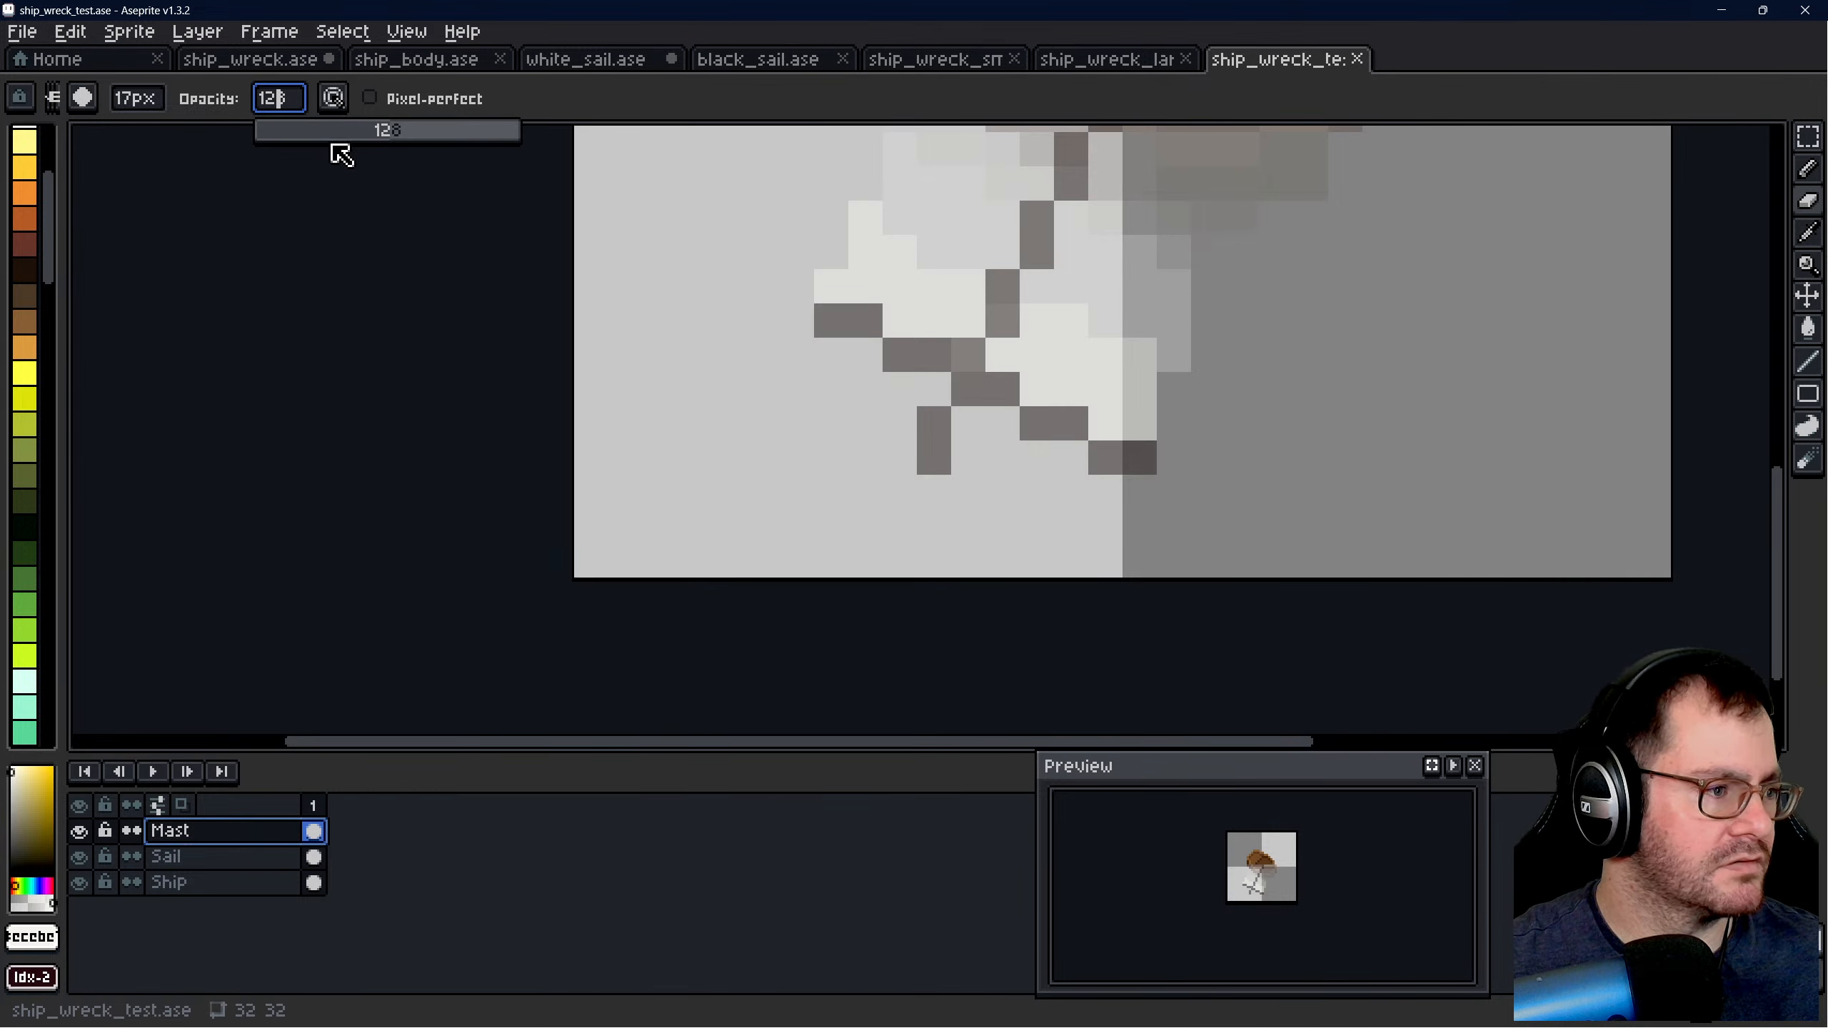
{"action": "left_click_drag", "start_coordinate": [335, 148], "coordinate": [597, 135]}
{"action": "left_click", "coordinate": [141, 99]}
{"action": "type", "text": "1"}
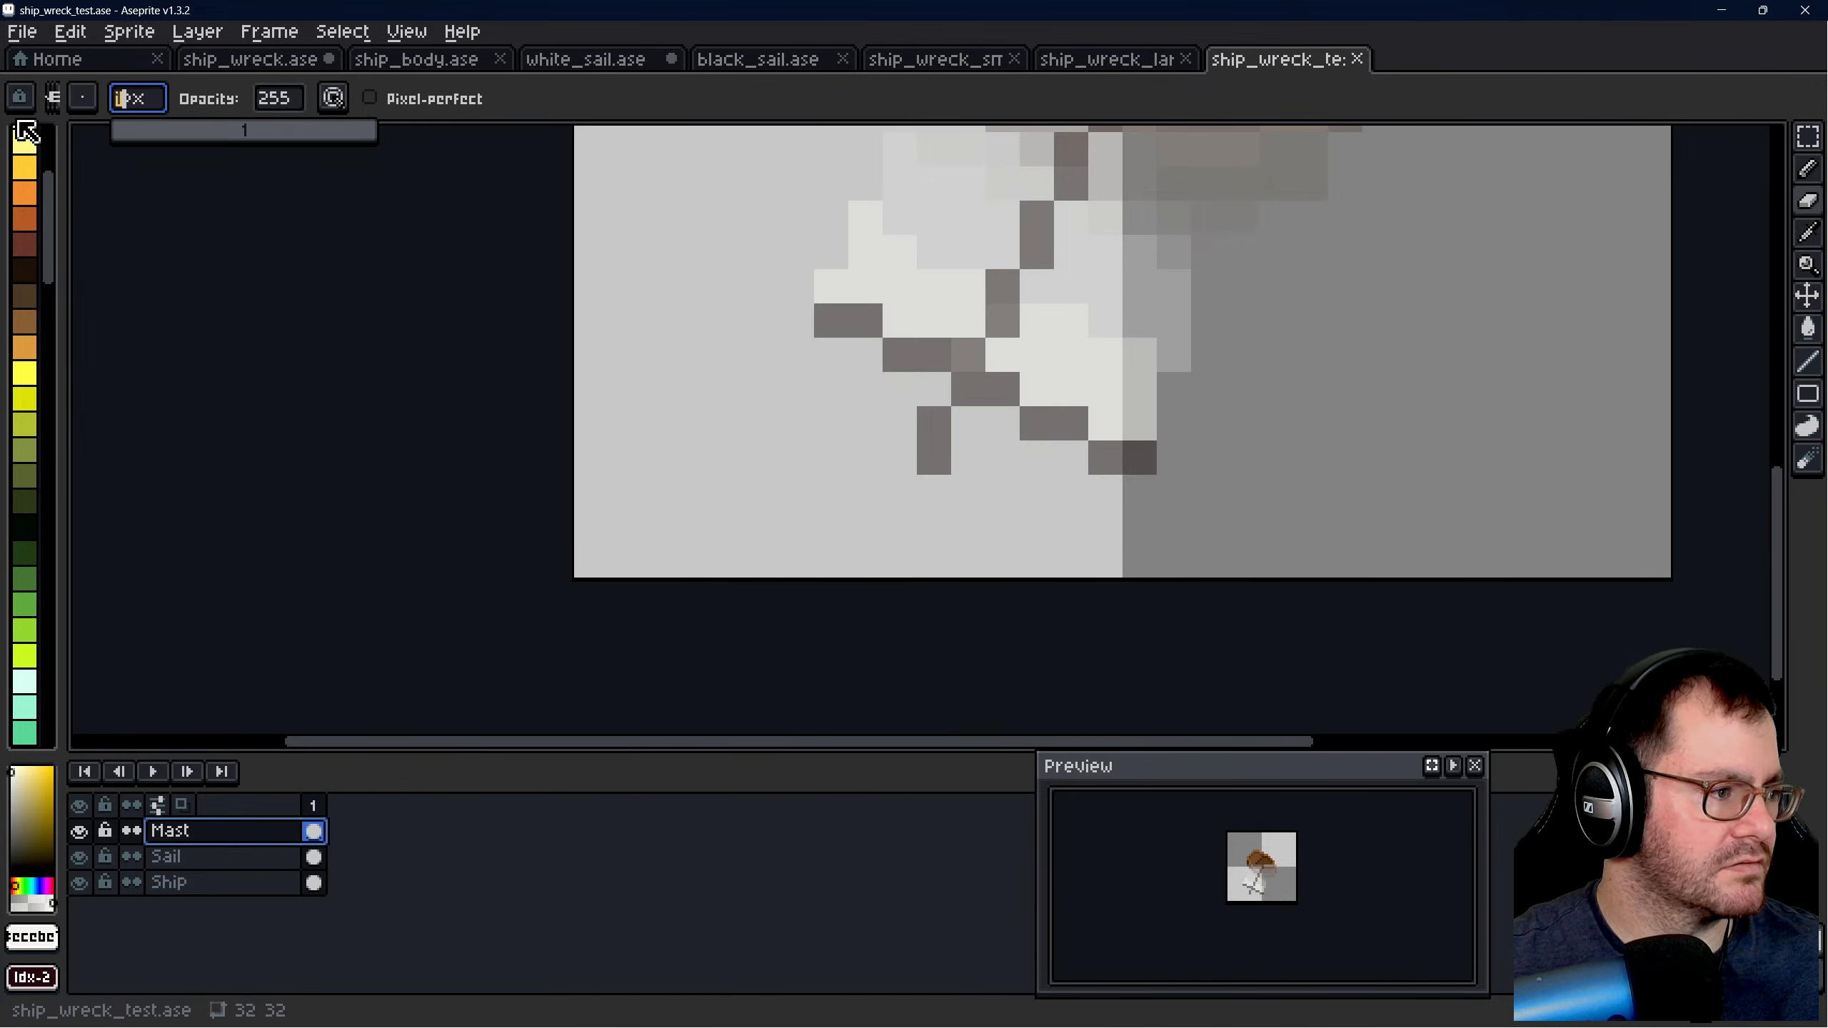
{"action": "left_click", "coordinate": [933, 422]}
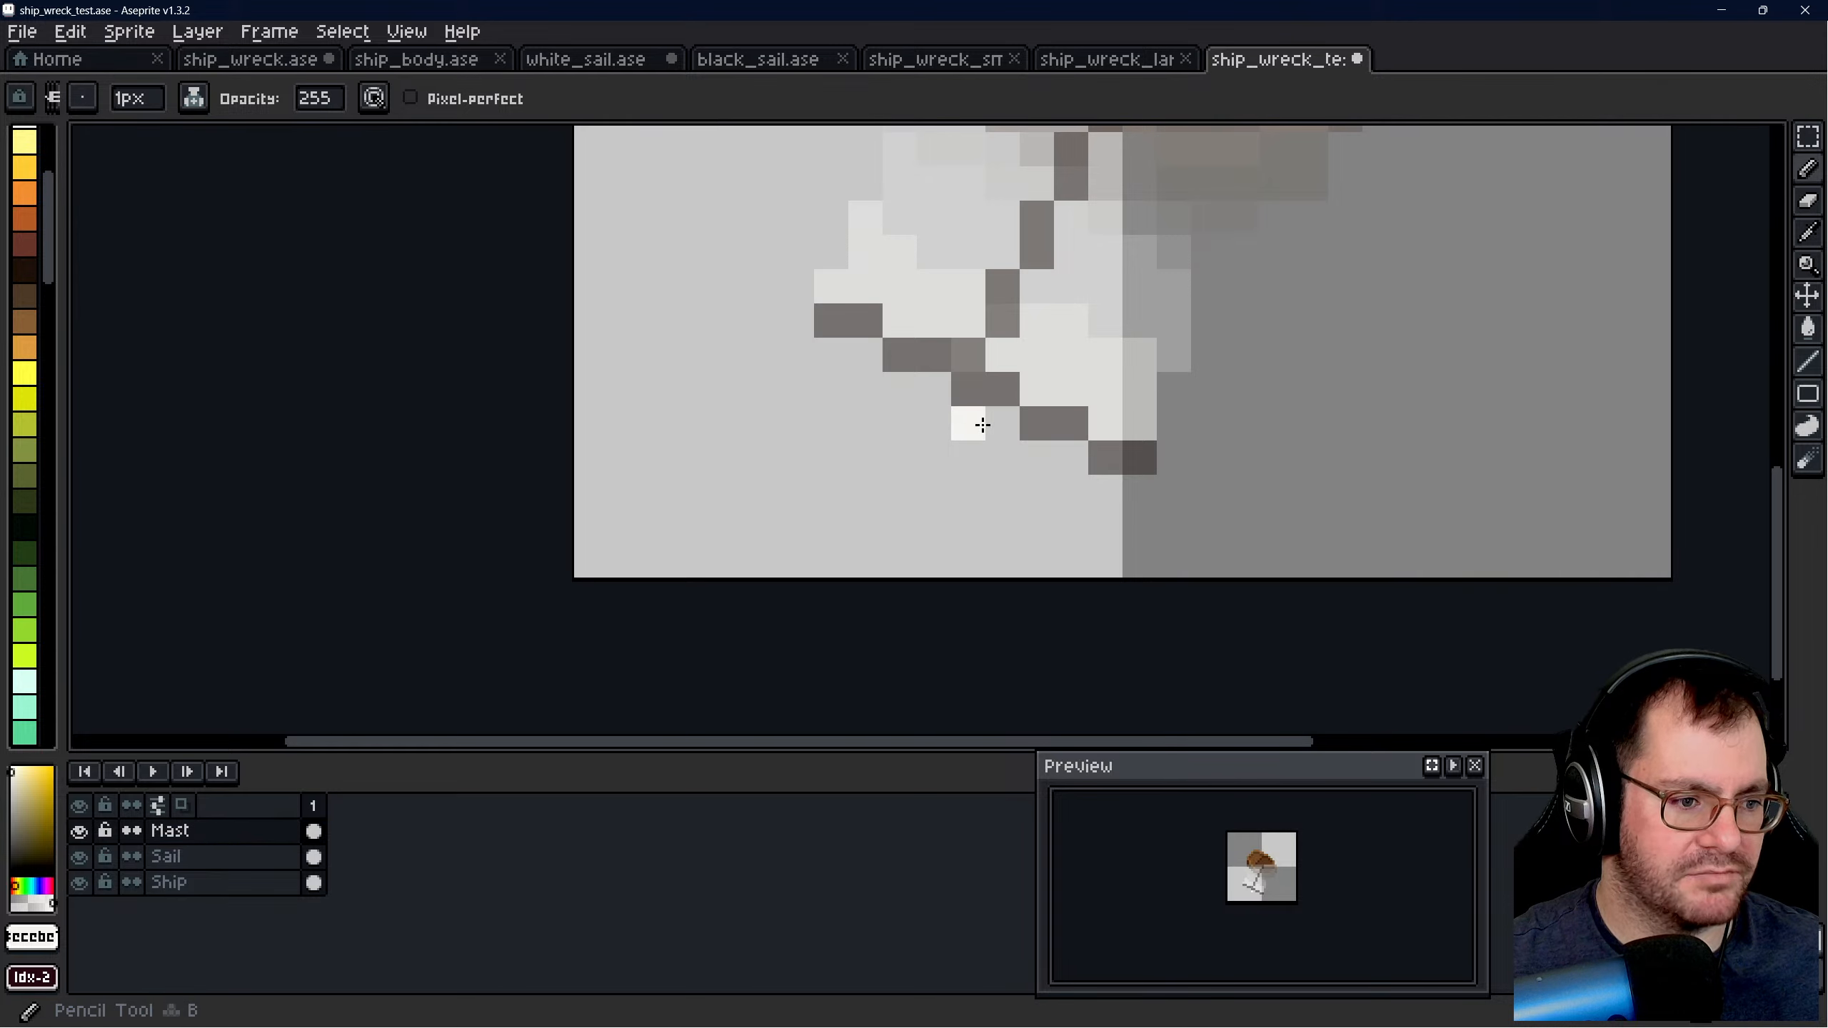
- Try a new mast tip directly beneath the crossbar with the 1 px Pencil in the picked mast colour, checking it at small size
{"action": "left_click", "coordinate": [1807, 233]}
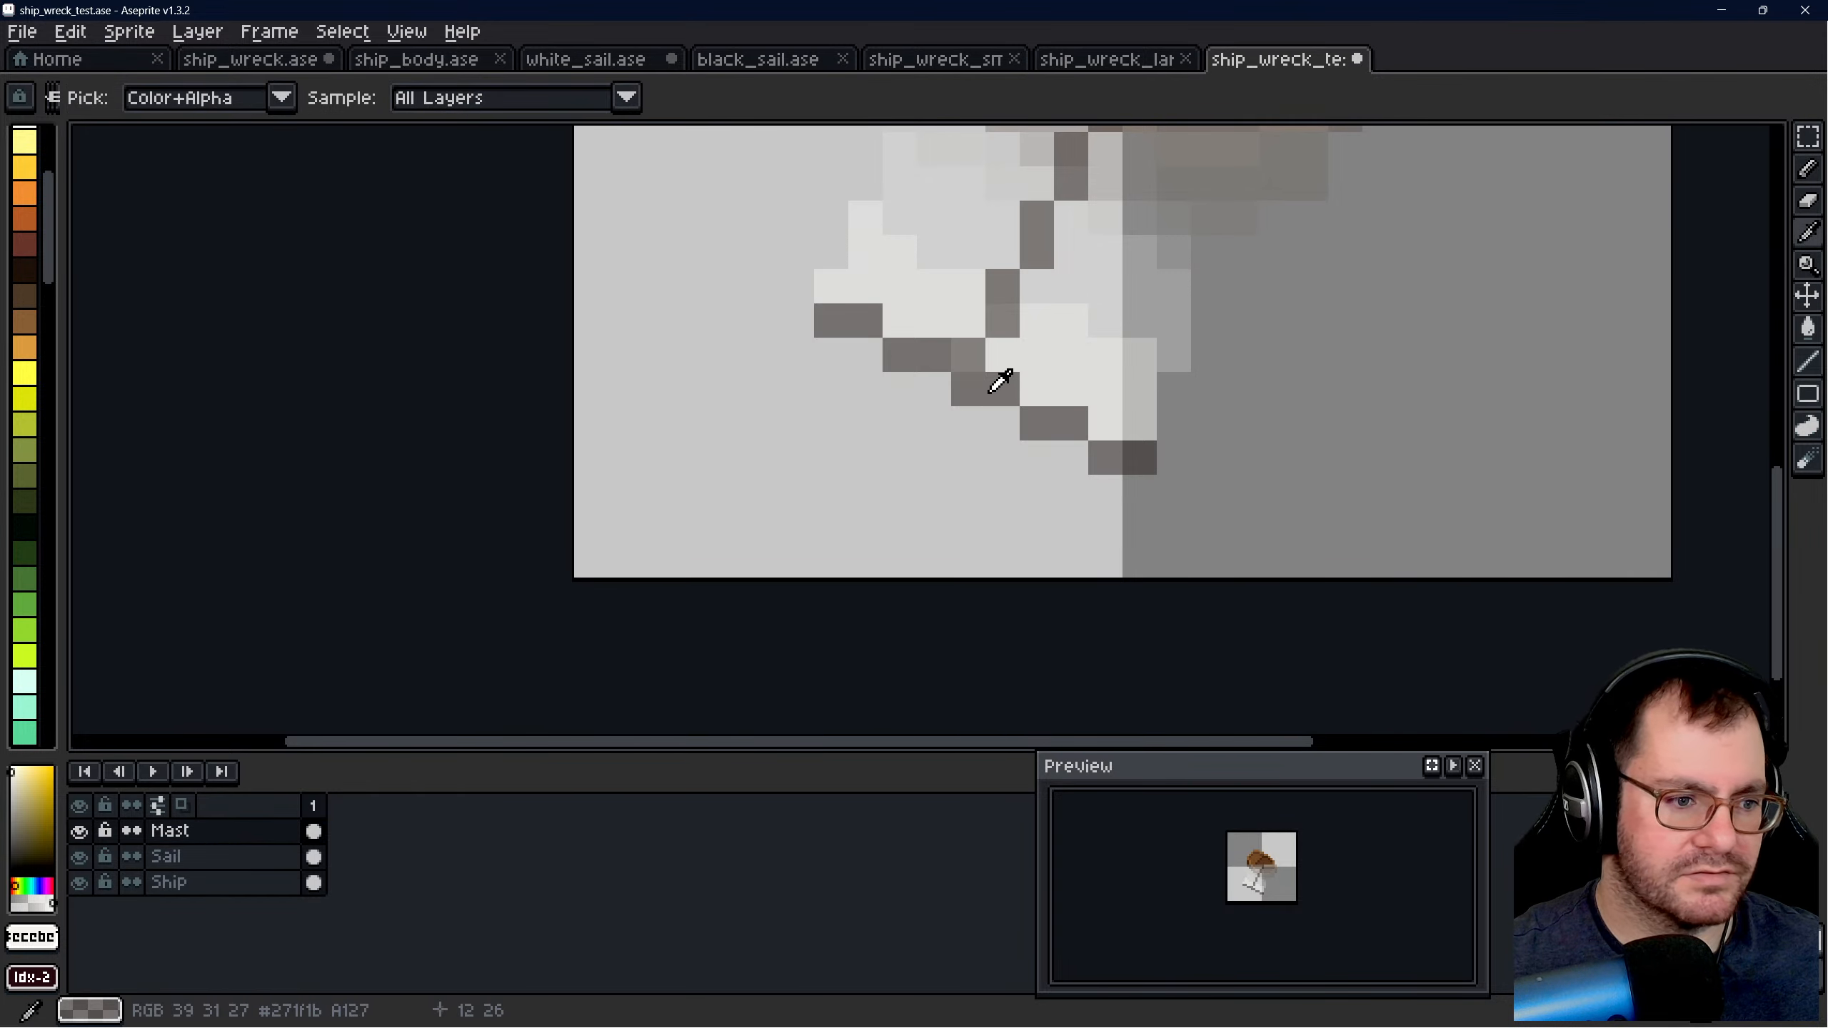
{"action": "left_click", "coordinate": [999, 363]}
{"action": "key", "text": "b"}
{"action": "left_click", "coordinate": [962, 423]}
{"action": "left_click", "coordinate": [764, 424]}
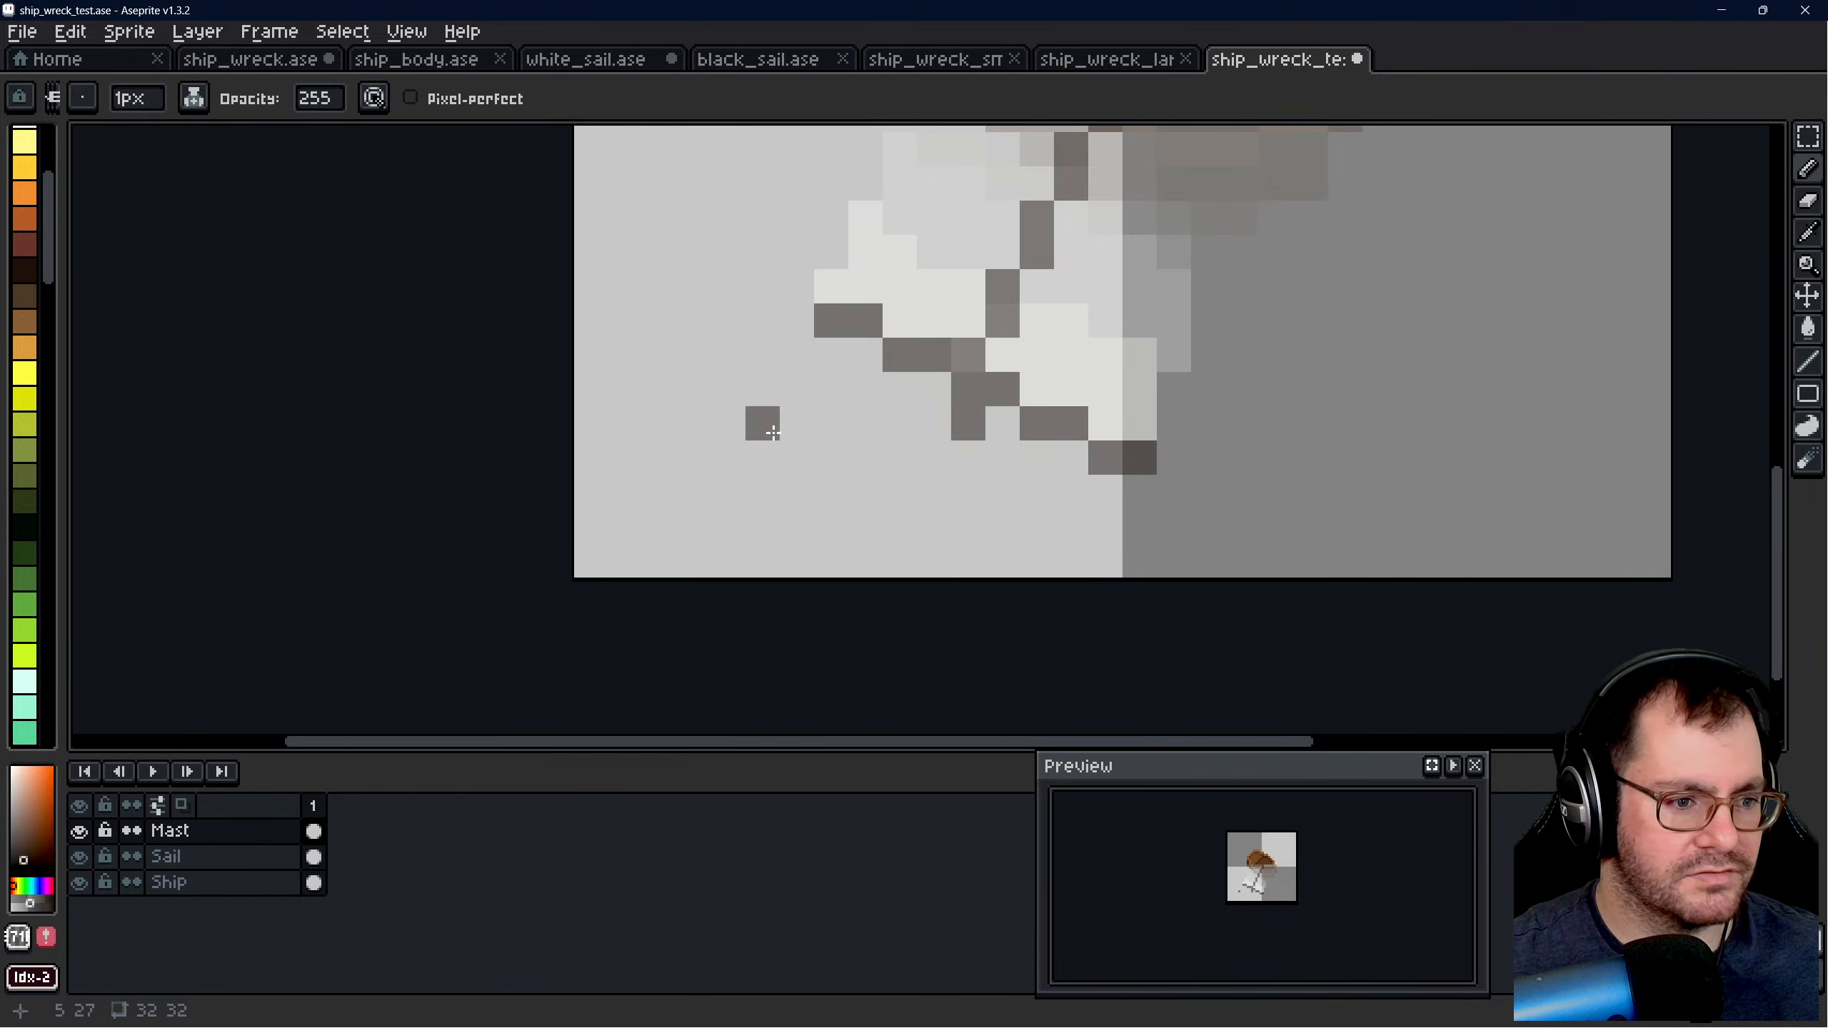
{"action": "scroll", "coordinate": [952, 581], "scroll_direction": "down", "scroll_amount": 10}
{"action": "scroll", "coordinate": [952, 581], "scroll_direction": "up", "scroll_amount": 2}
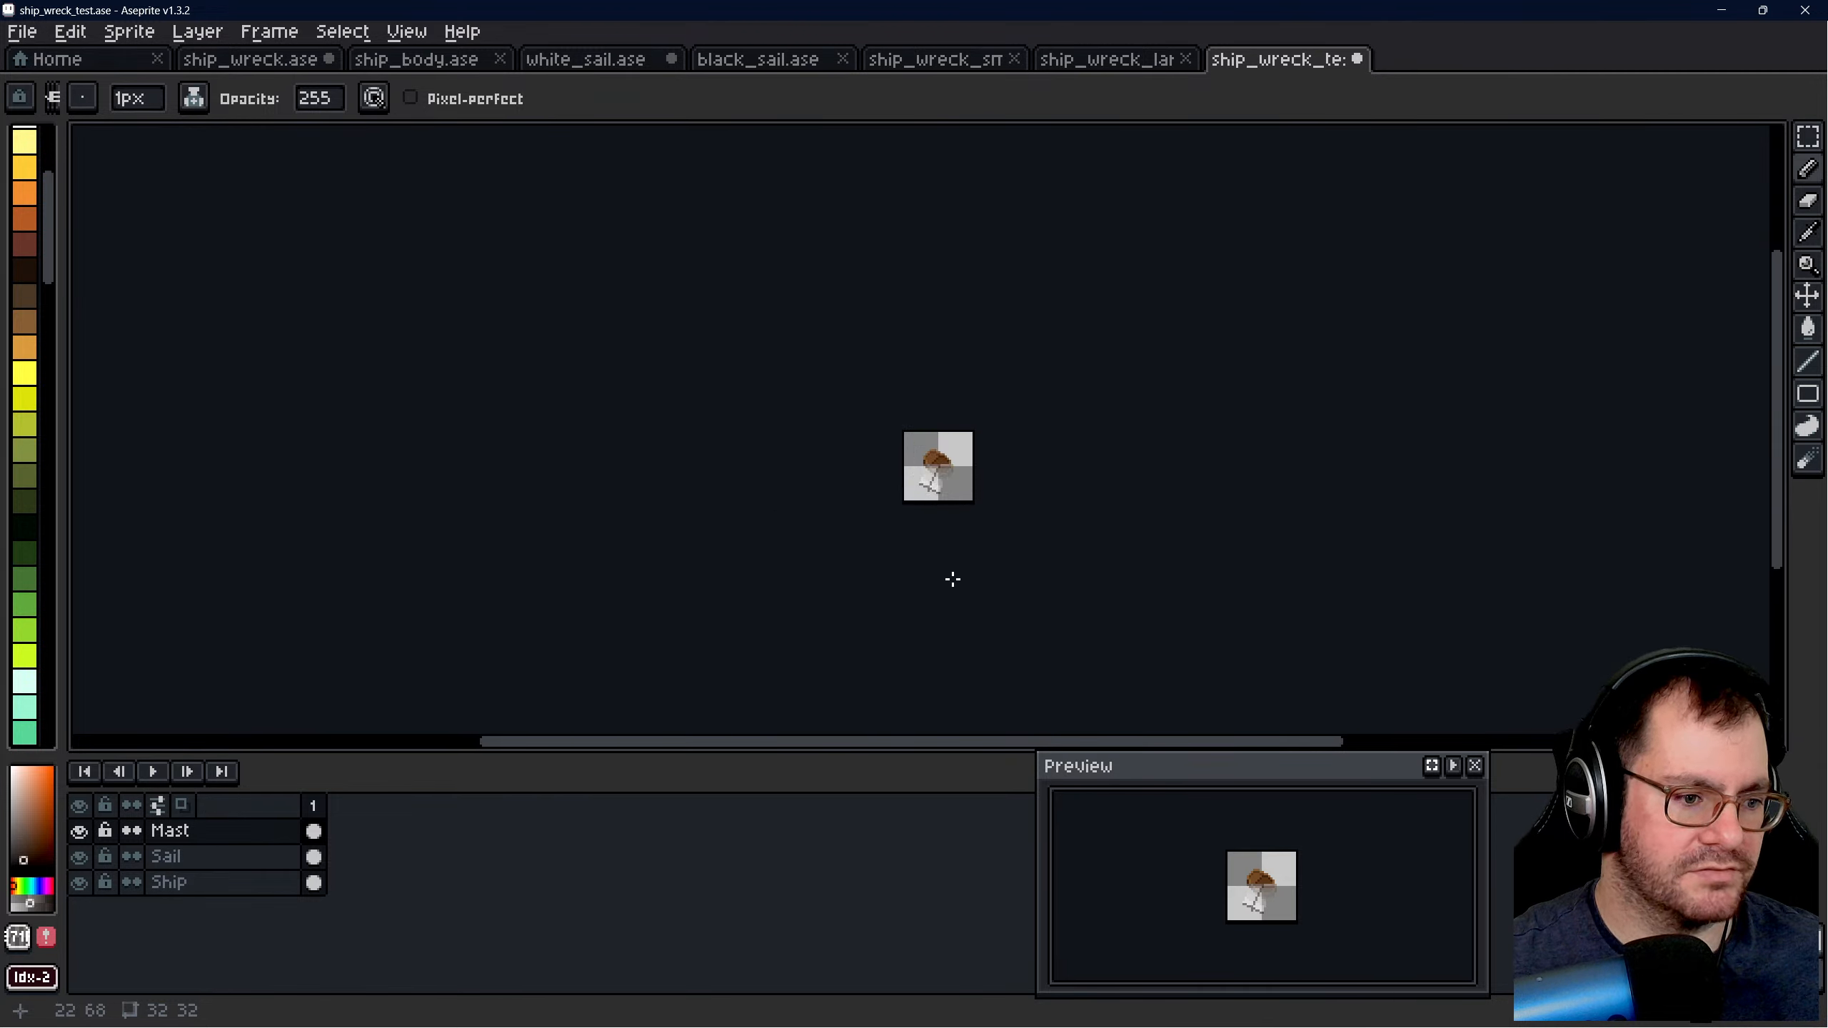
{"action": "scroll", "coordinate": [944, 536], "scroll_direction": "up", "scroll_amount": 7}
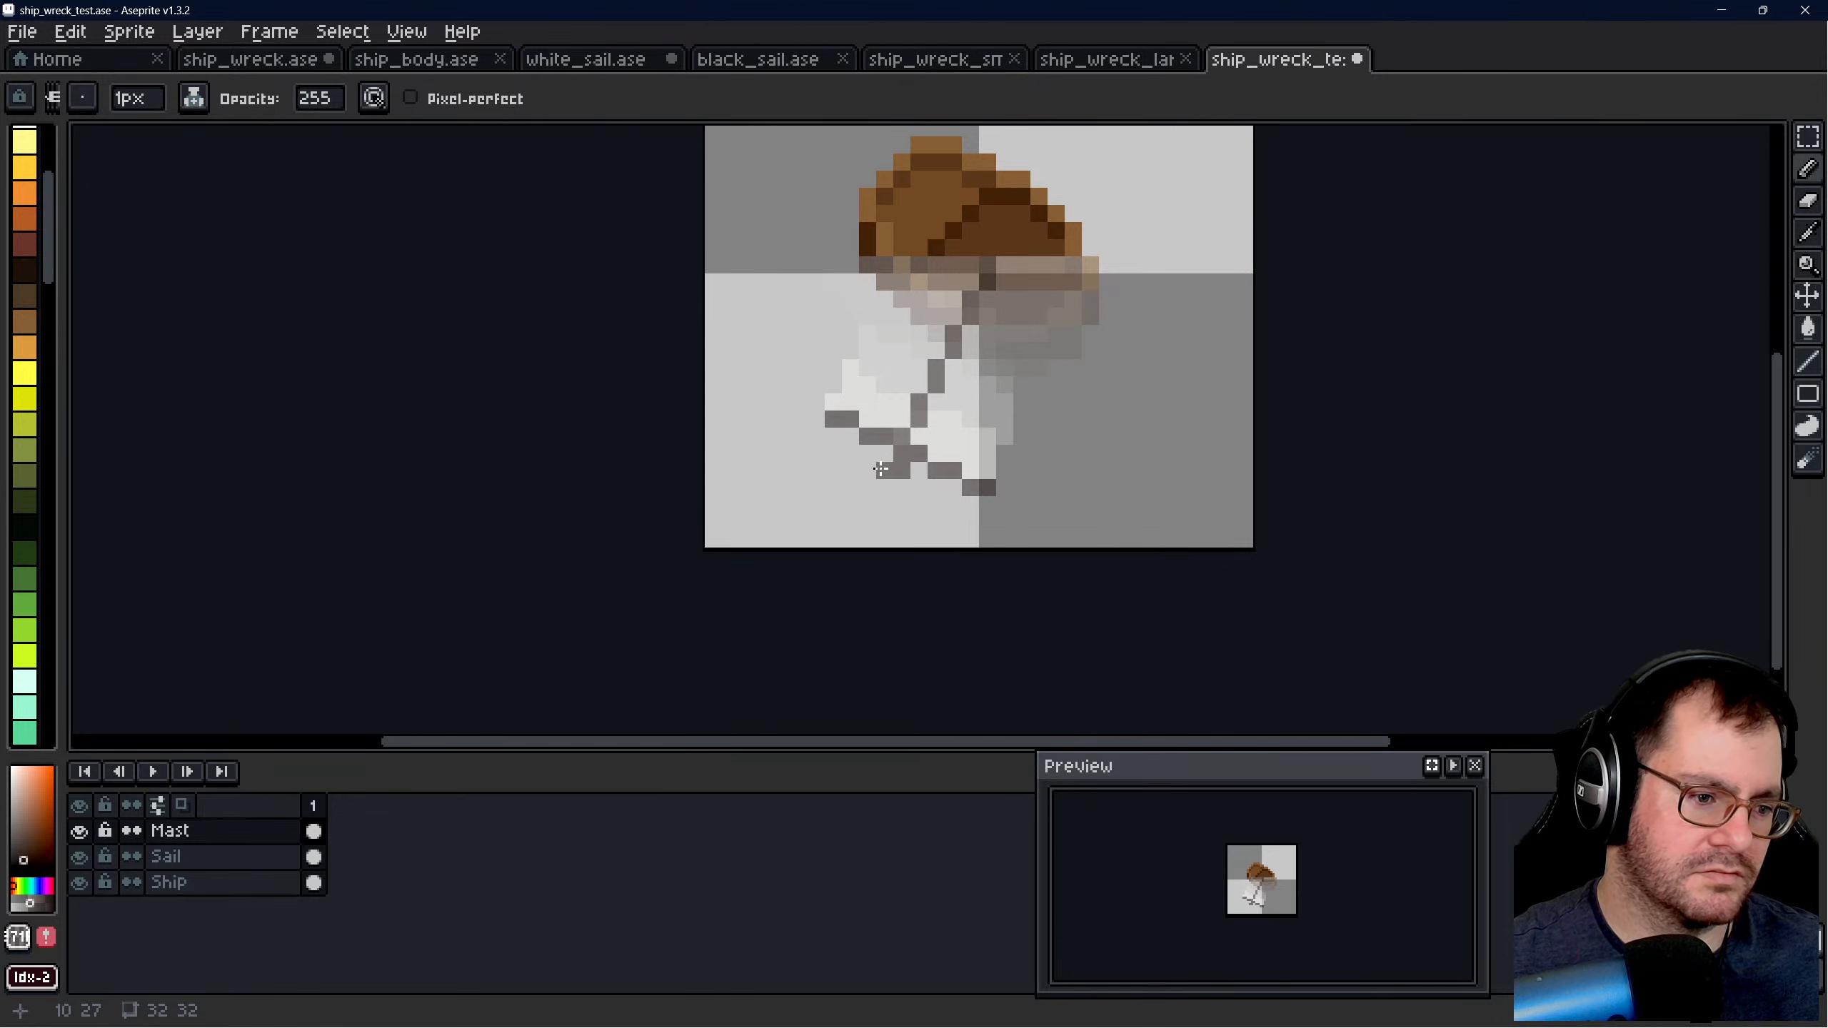
{"action": "scroll", "coordinate": [974, 582], "scroll_direction": "down", "scroll_amount": 2}
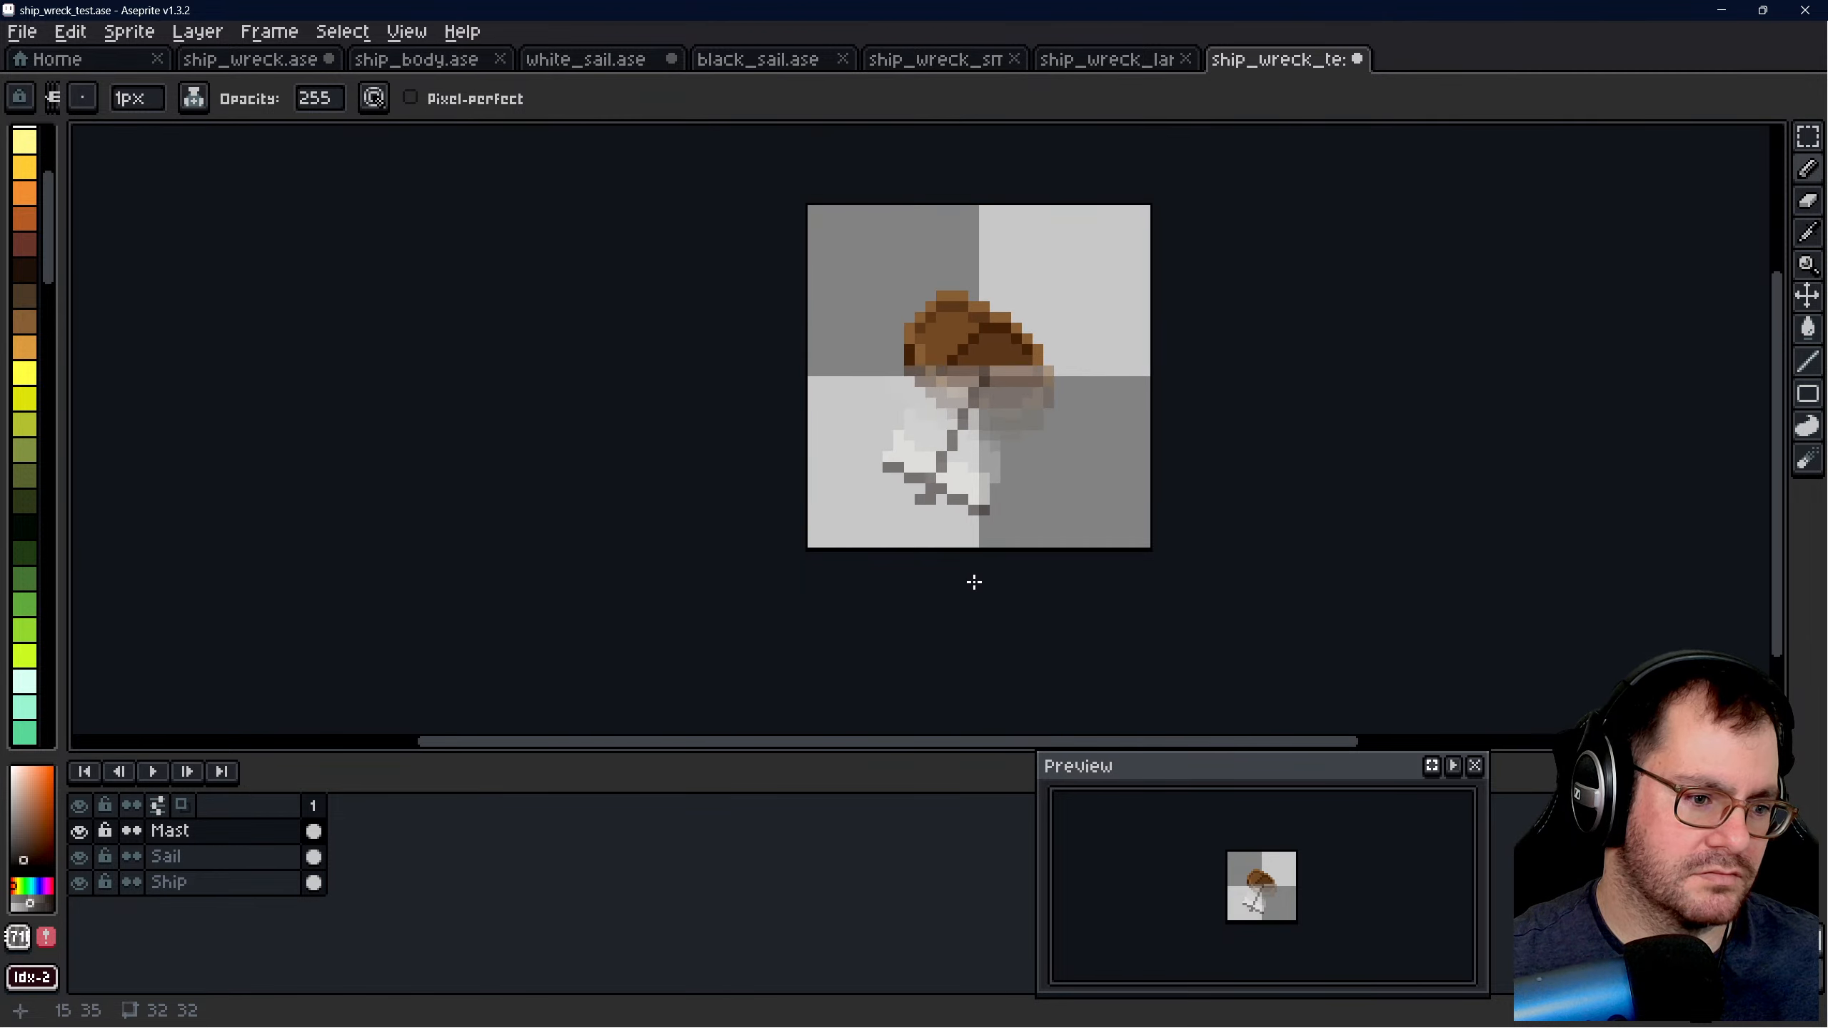
{"action": "scroll", "coordinate": [972, 580], "scroll_direction": "up", "scroll_amount": 1}
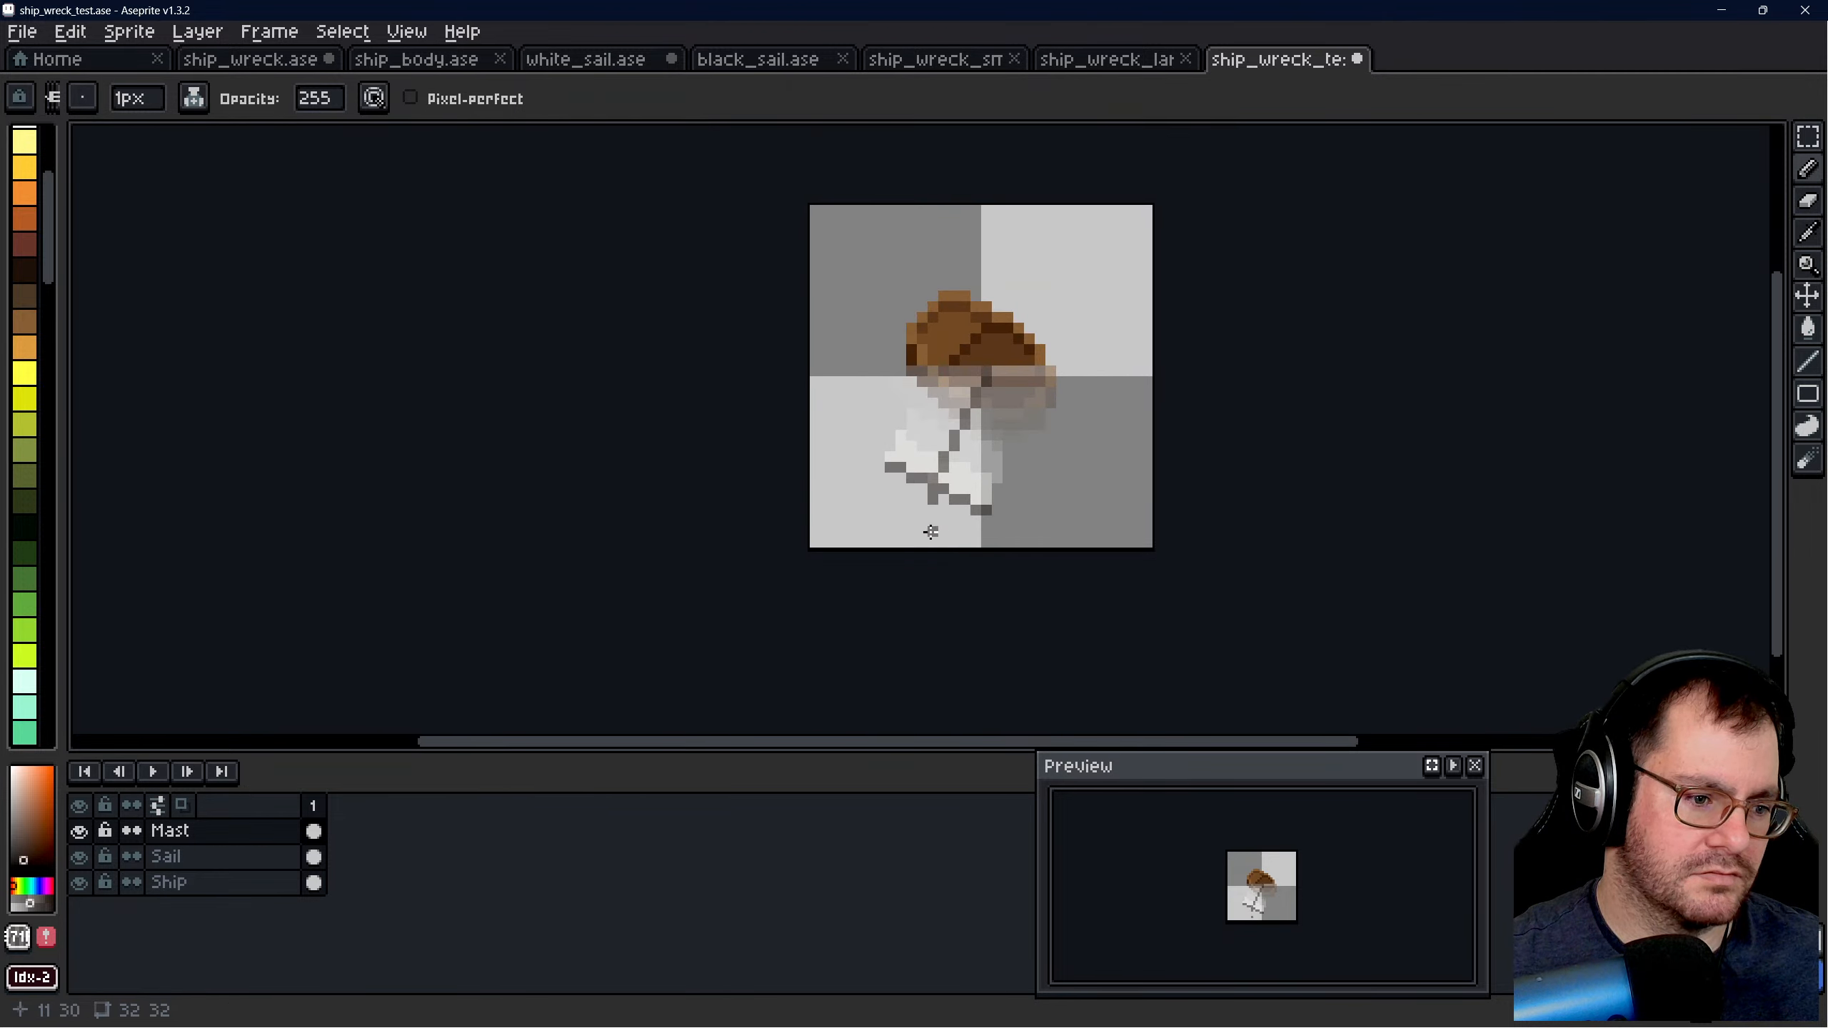
{"action": "scroll", "coordinate": [929, 525], "scroll_direction": "up", "scroll_amount": 1}
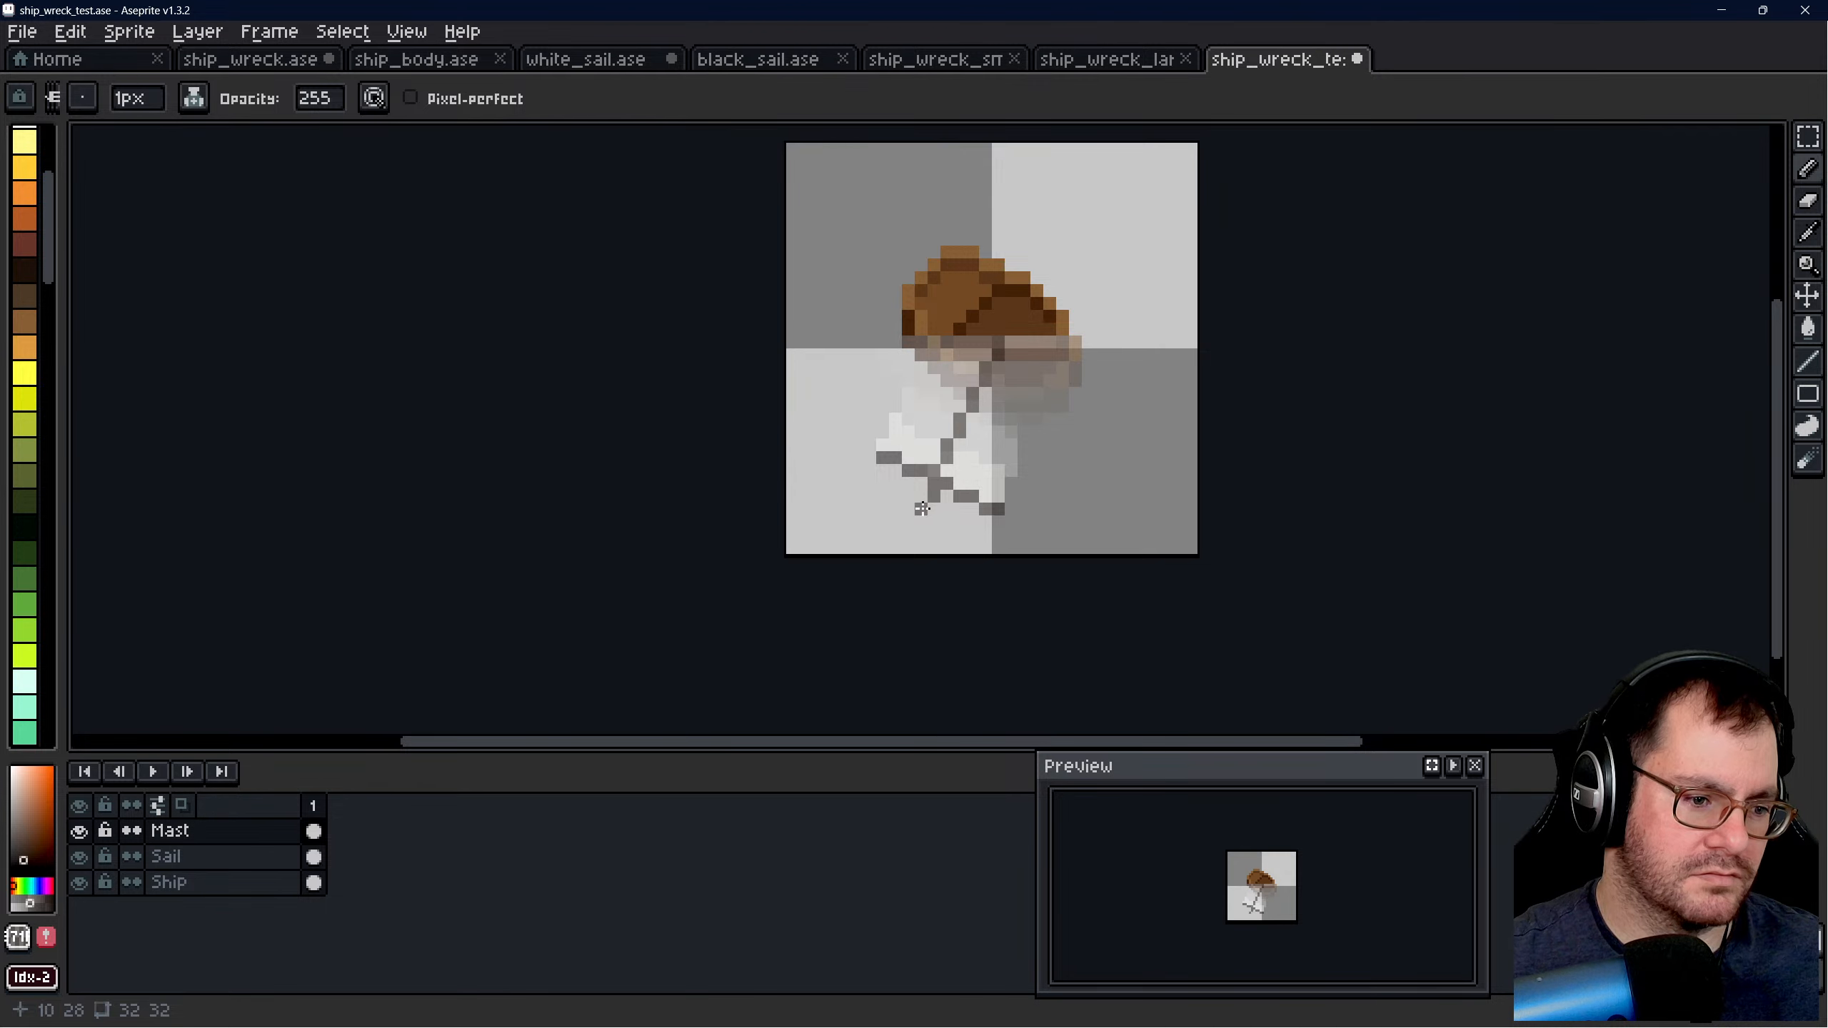
{"action": "scroll", "coordinate": [949, 558], "scroll_direction": "down", "scroll_amount": 5}
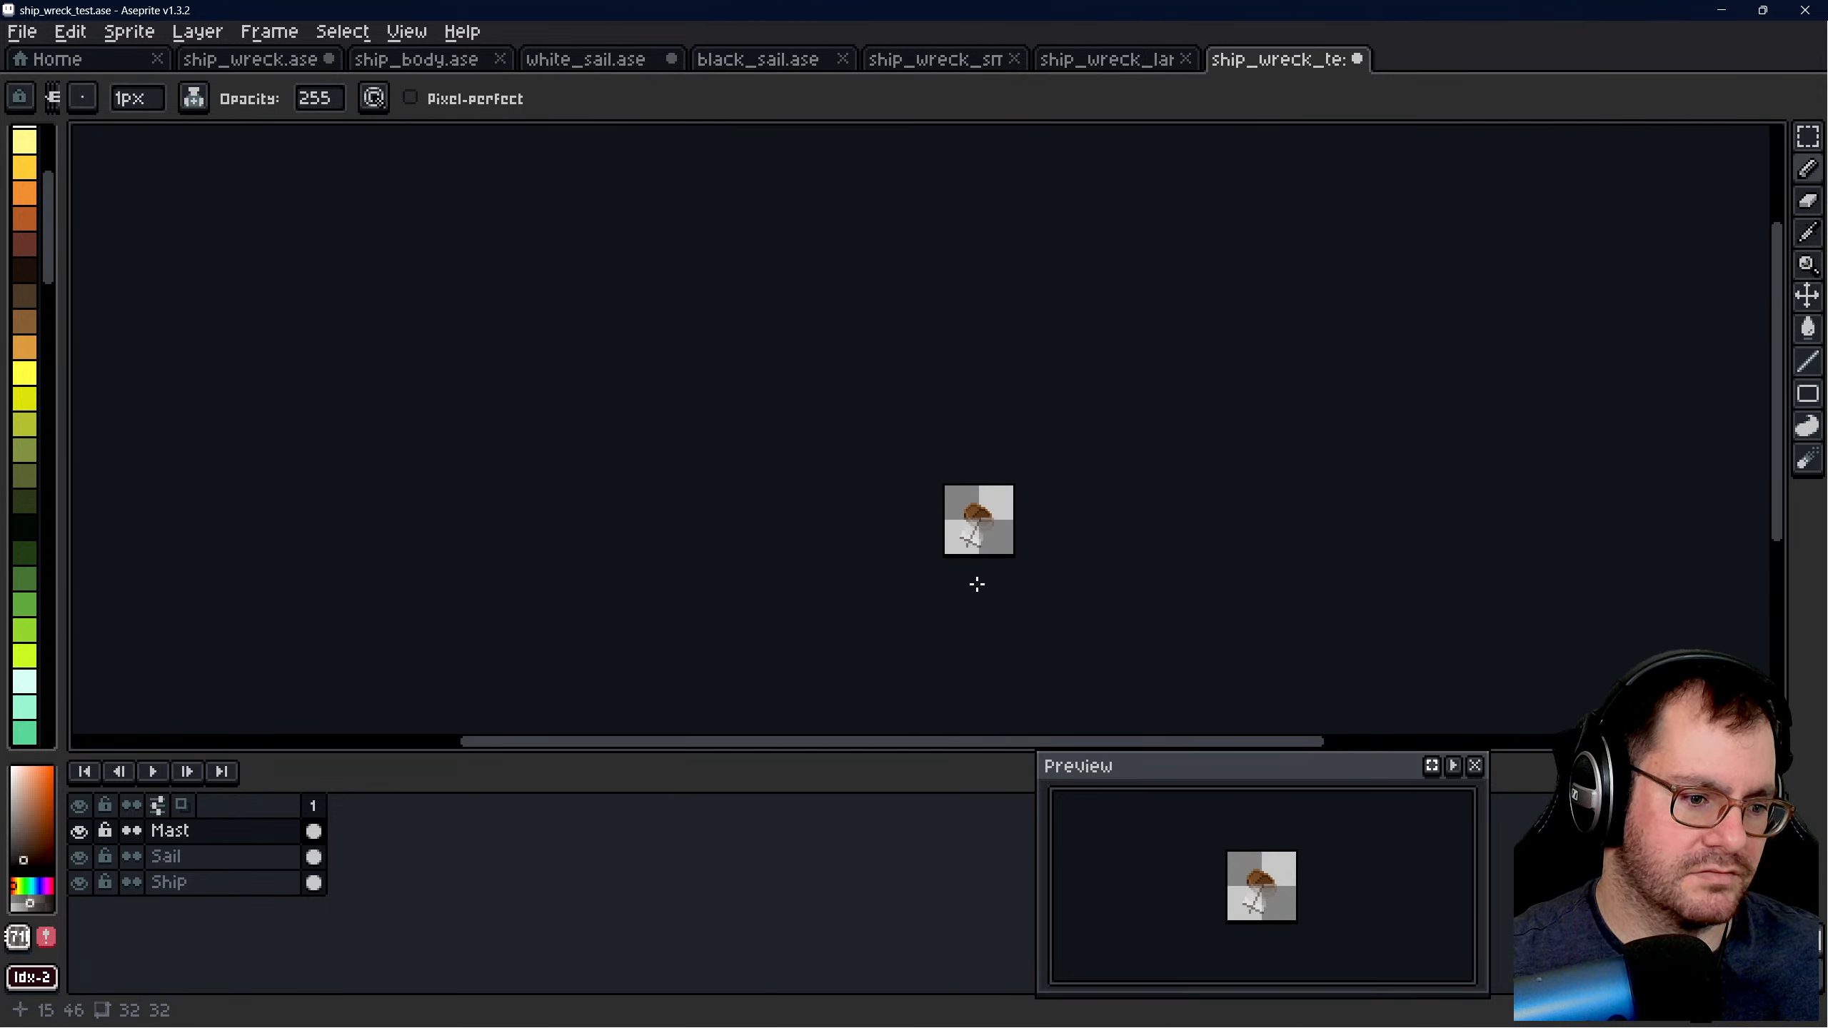
{"action": "scroll", "coordinate": [1021, 540], "scroll_direction": "up", "scroll_amount": 5}
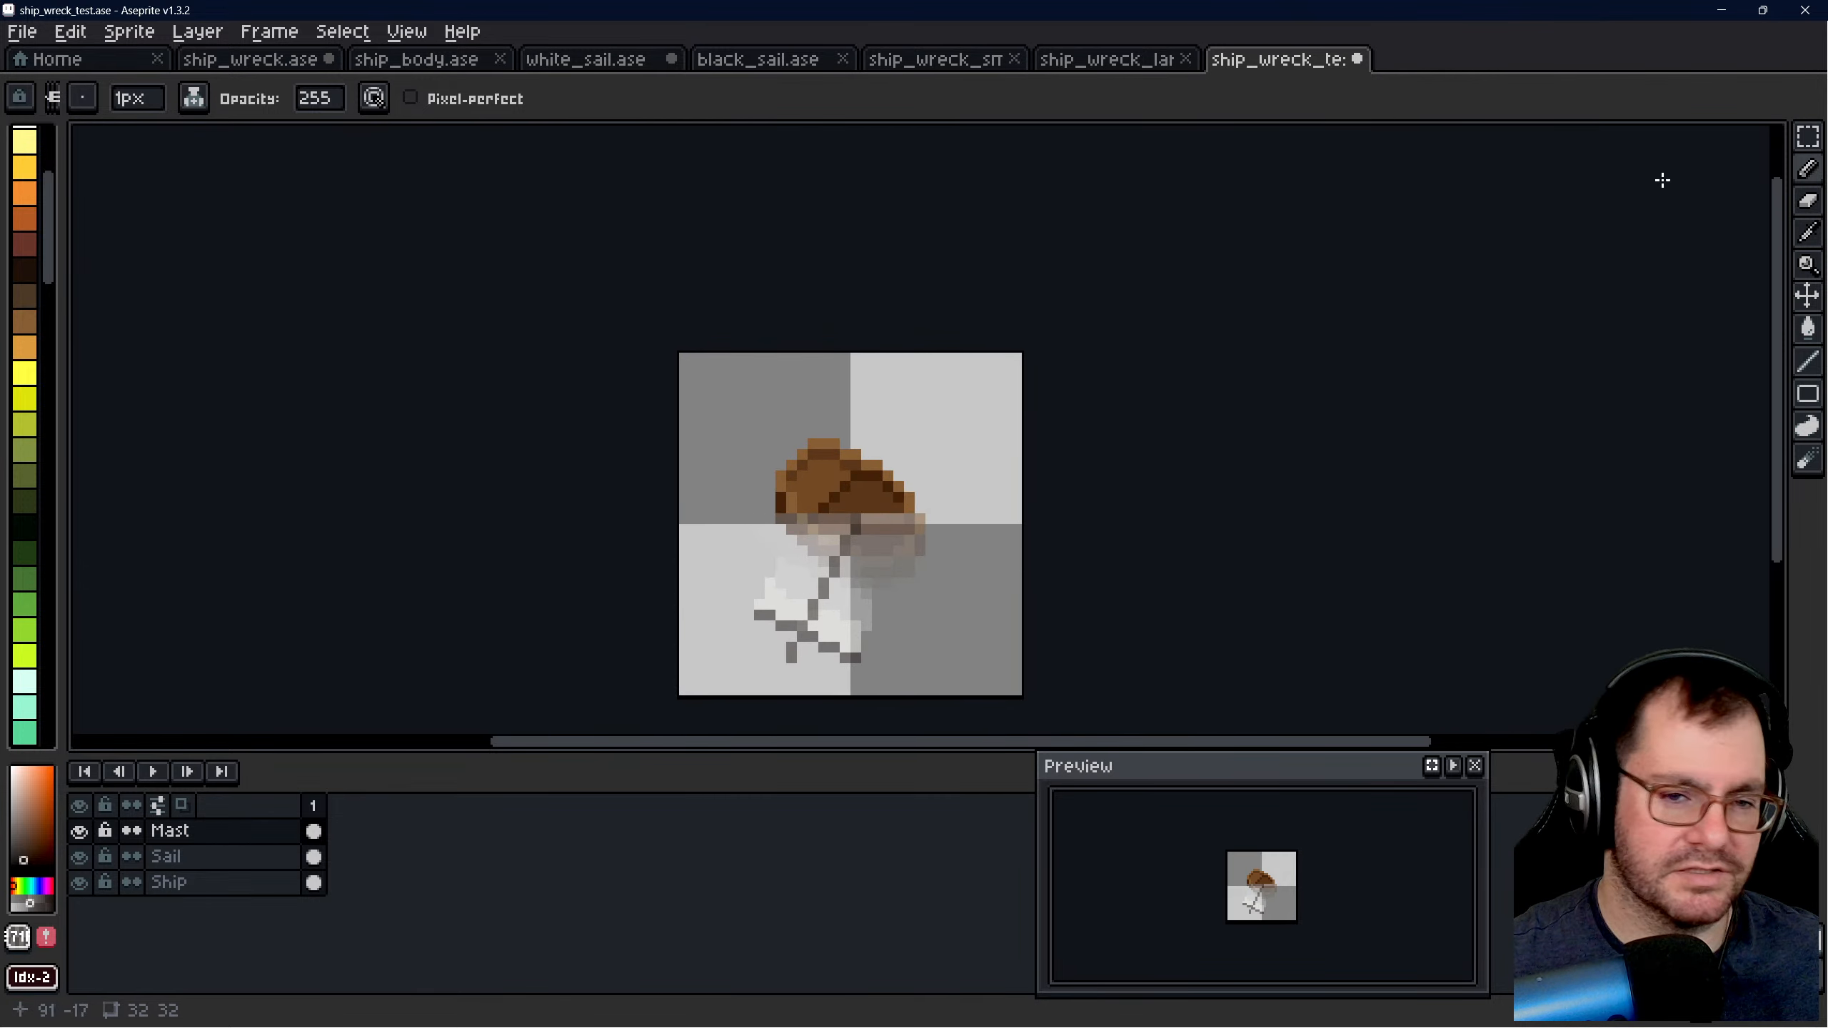
- Copy the whole canvas of the Ship layer and replace the old artwork in ship_wreck_large.ase with it
{"action": "left_click", "coordinate": [1807, 136]}
{"action": "left_click", "coordinate": [238, 882]}
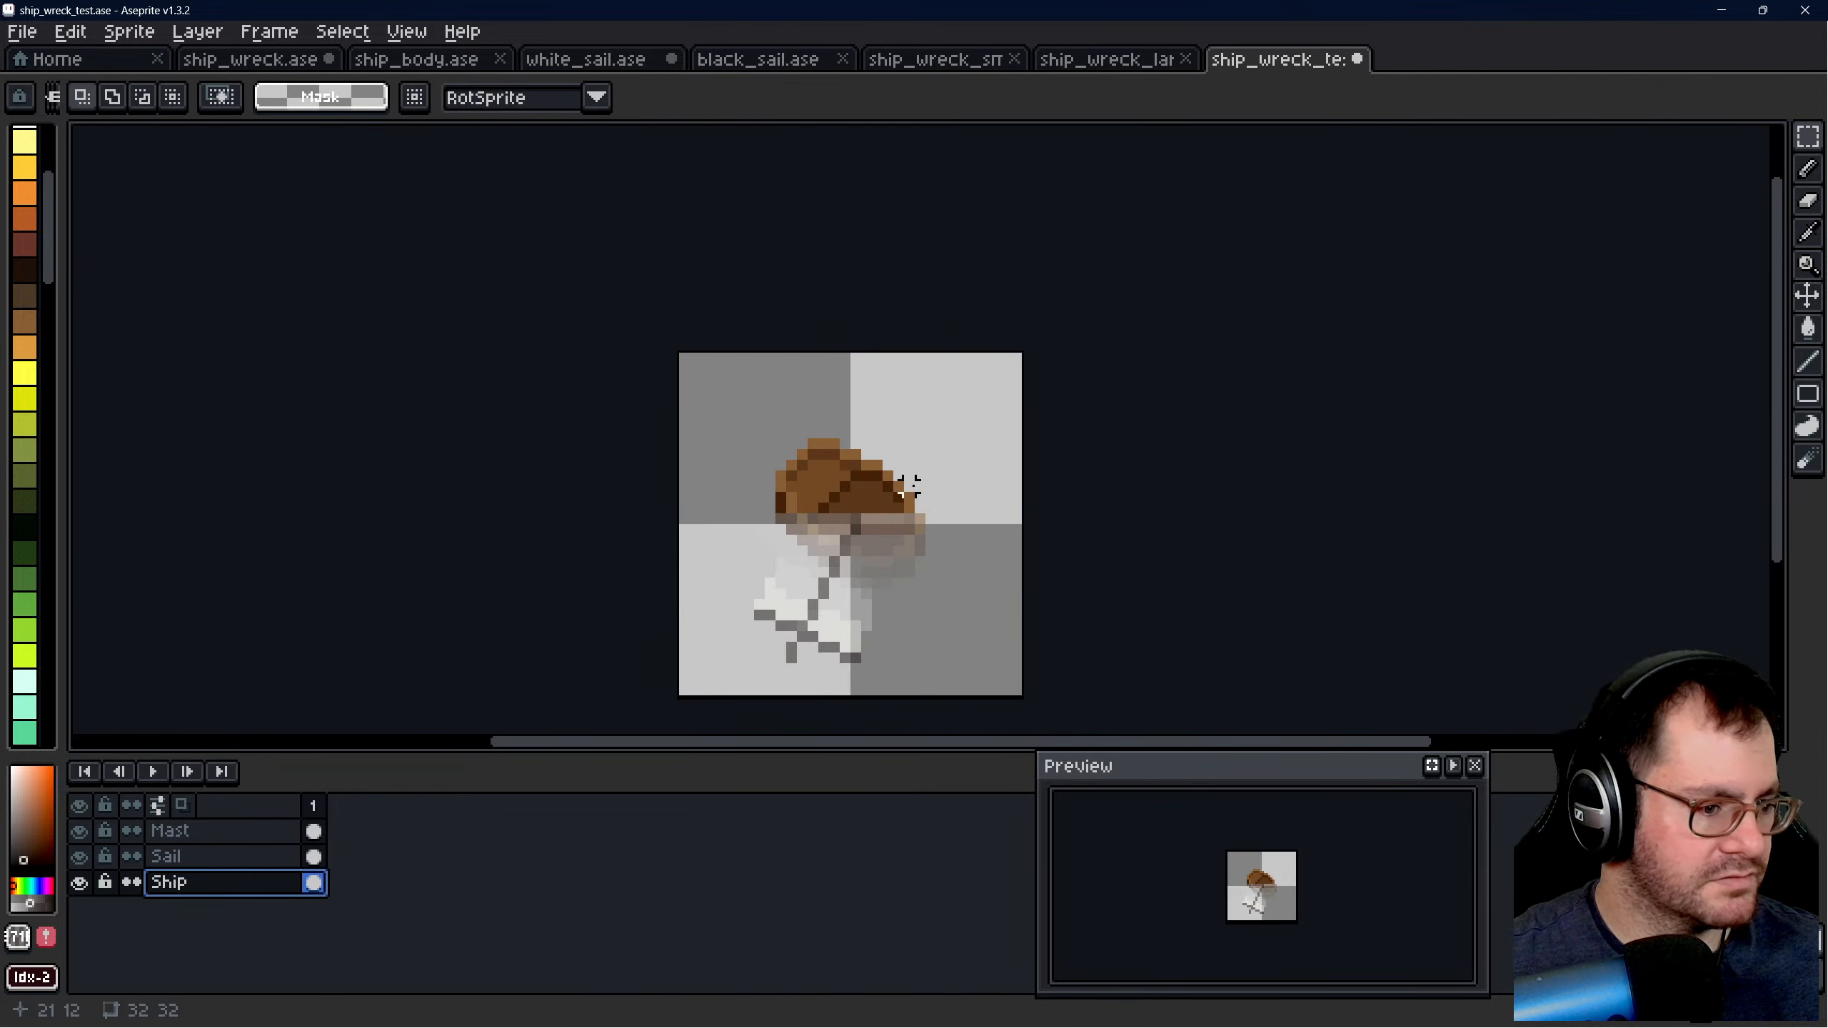
{"action": "left_click_drag", "start_coordinate": [995, 635], "coordinate": [1024, 695]}
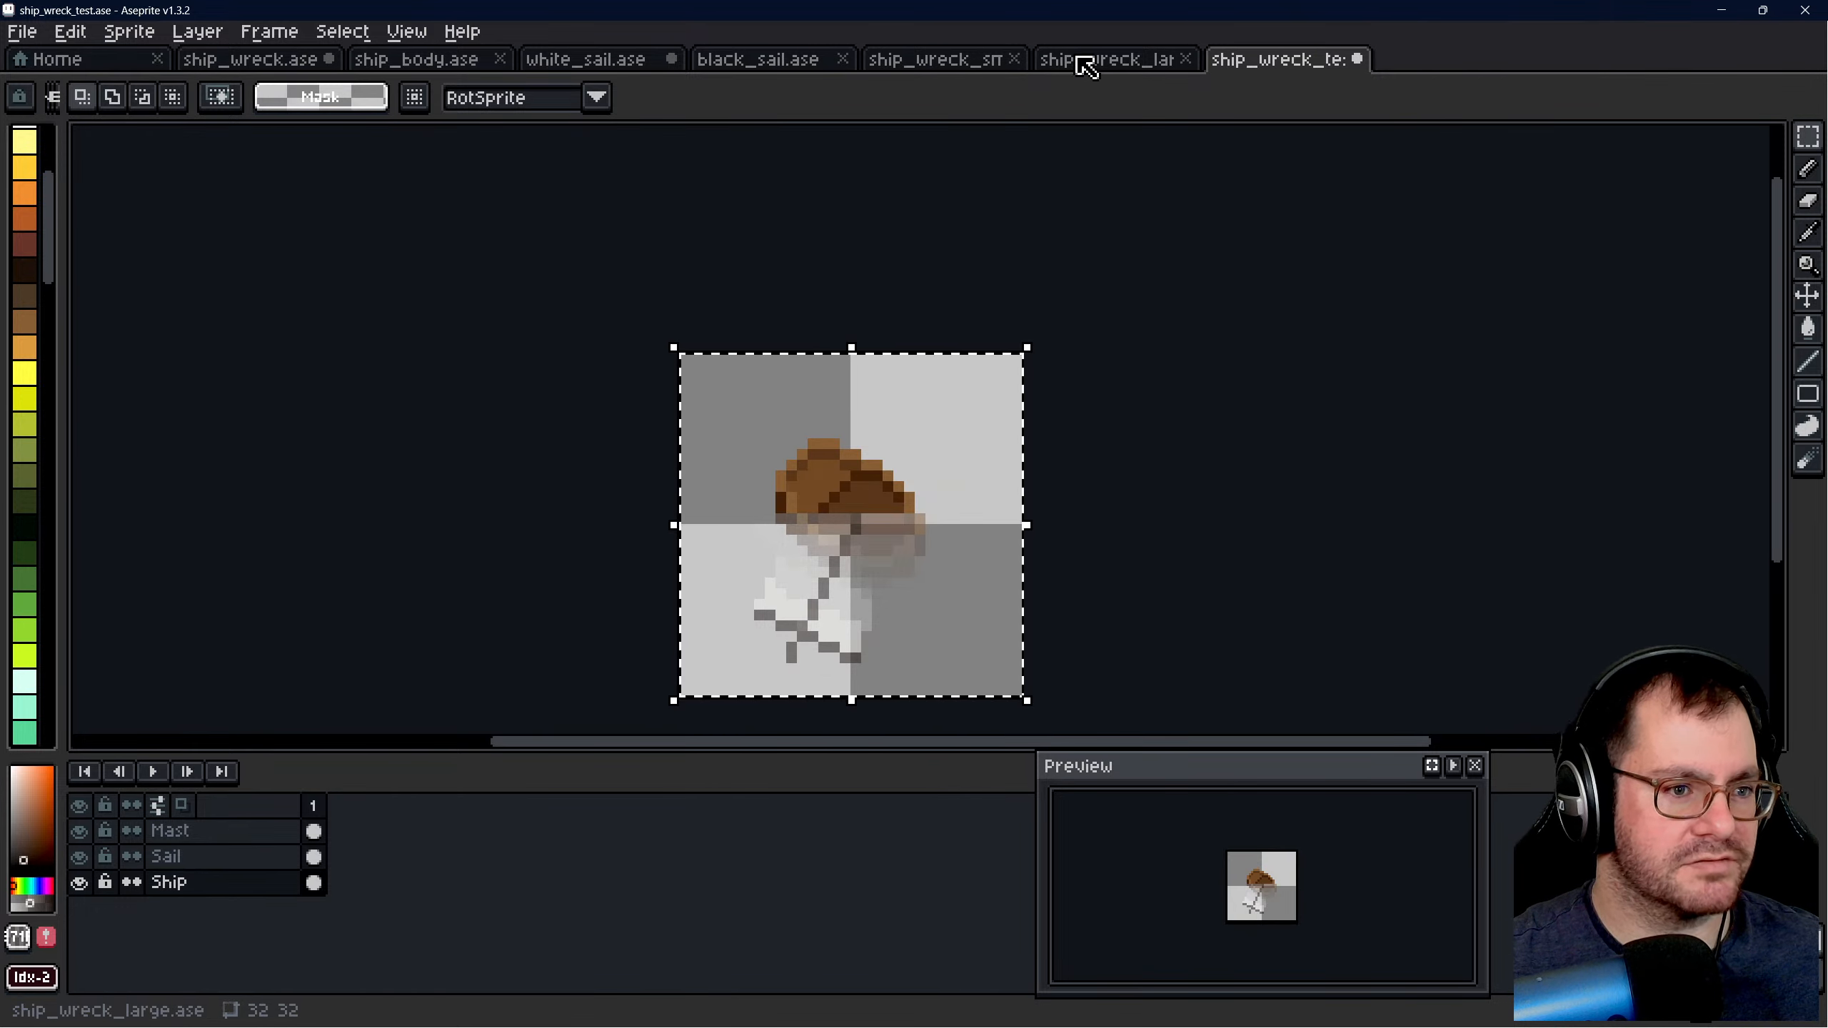
{"action": "left_click", "coordinate": [1099, 60]}
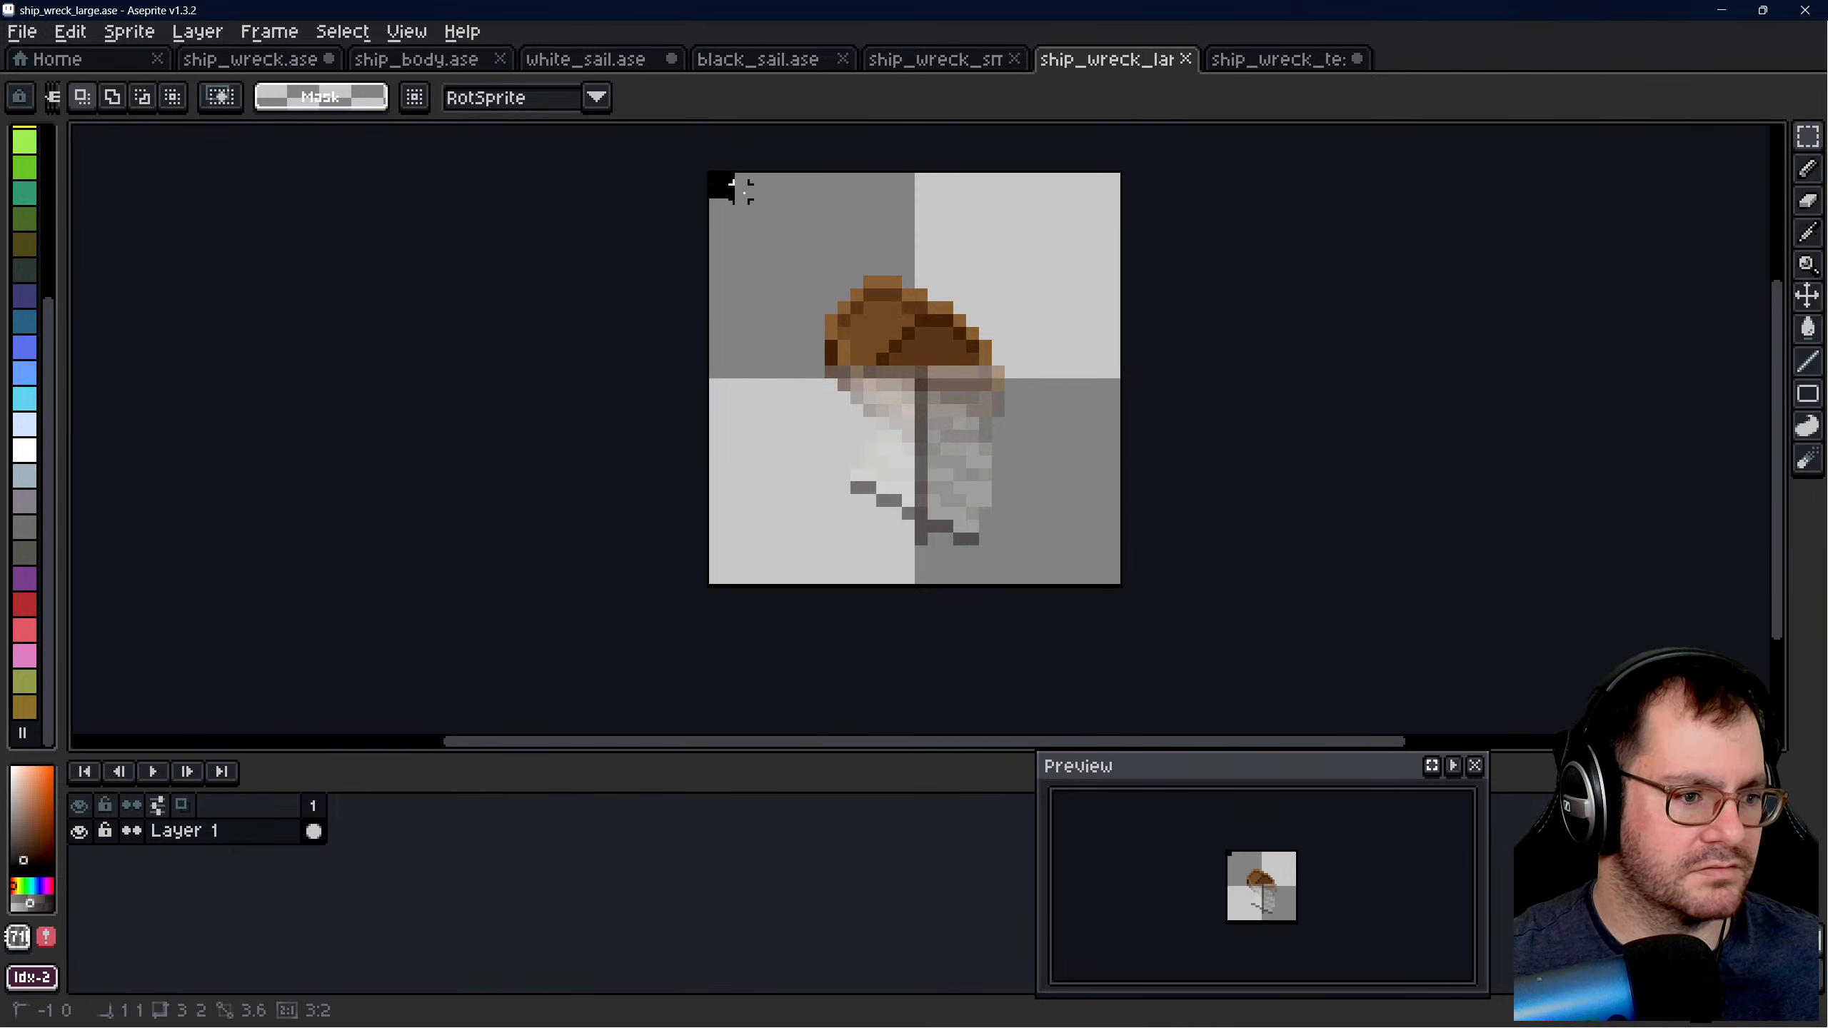
{"action": "left_click_drag", "start_coordinate": [744, 193], "coordinate": [1111, 552]}
{"action": "key", "text": "Delete"}
{"action": "key", "text": "ctrl+v"}
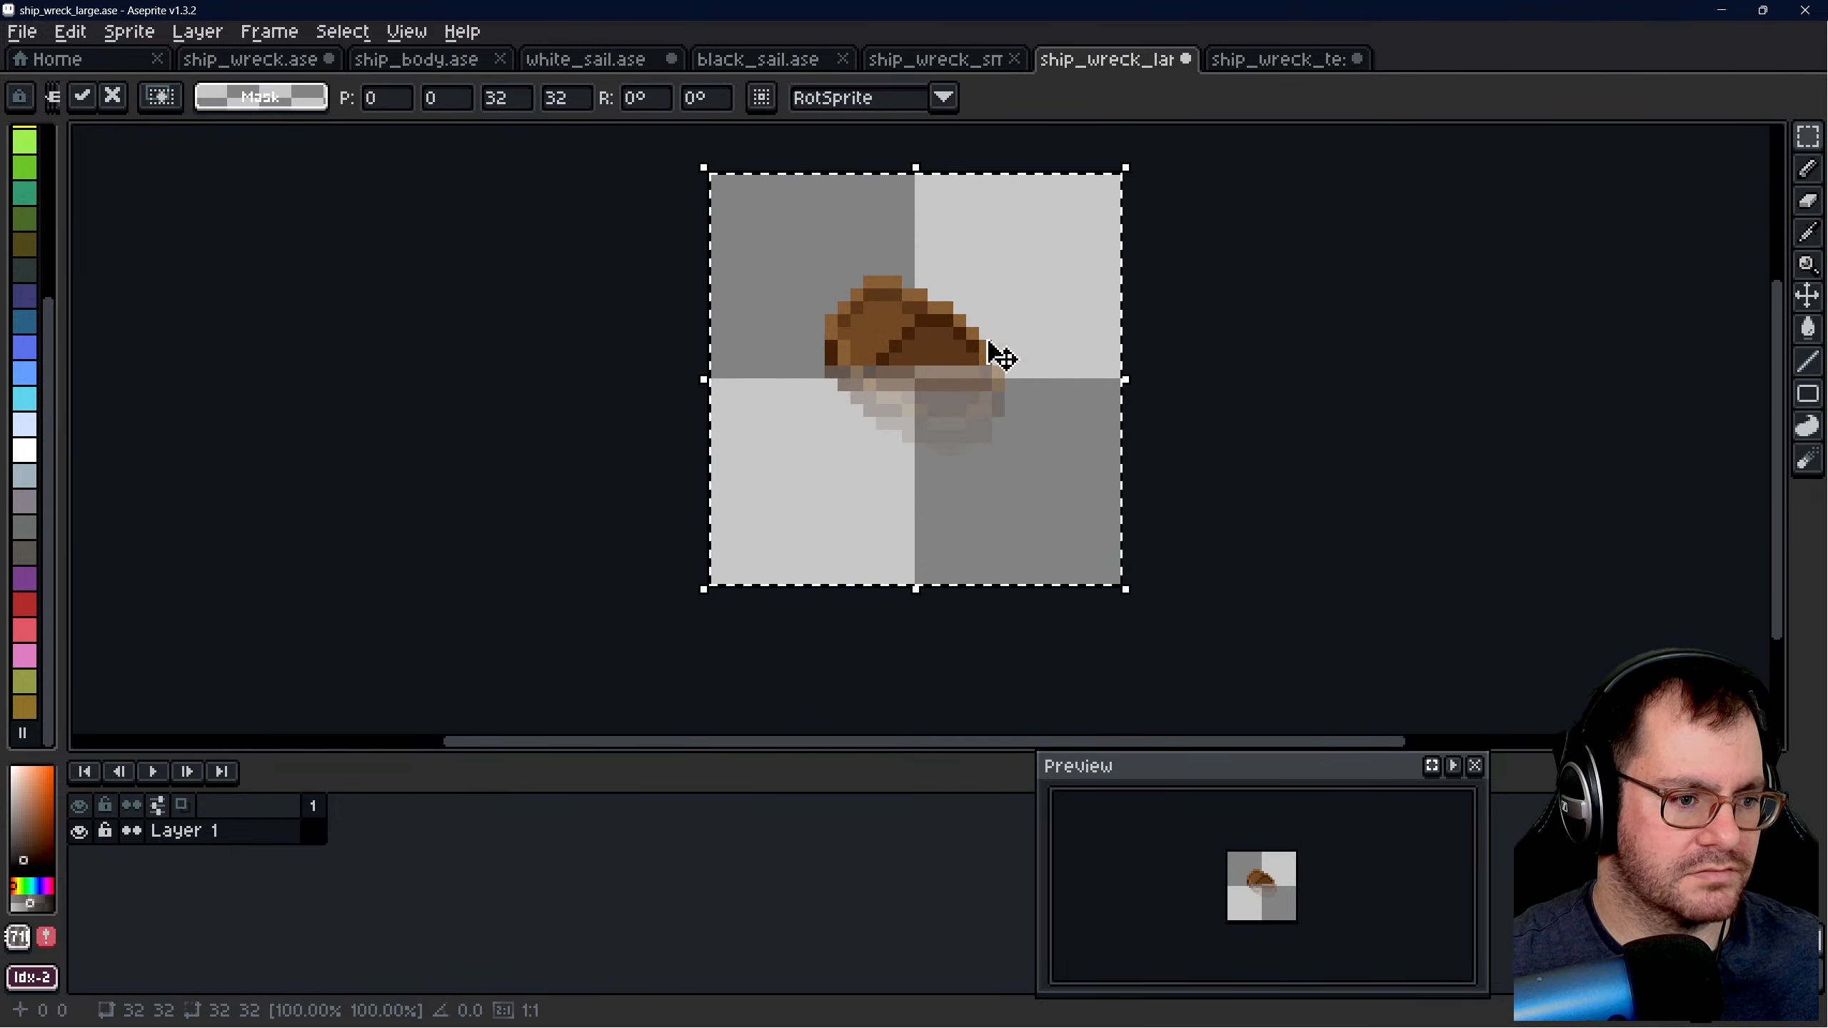
- Copy the whole canvas of the Mast layer from ship_wreck_test.ase and paste it in place over the hull in ship_wreck_large.ase
{"action": "left_click", "coordinate": [1277, 61]}
{"action": "left_click", "coordinate": [1241, 428]}
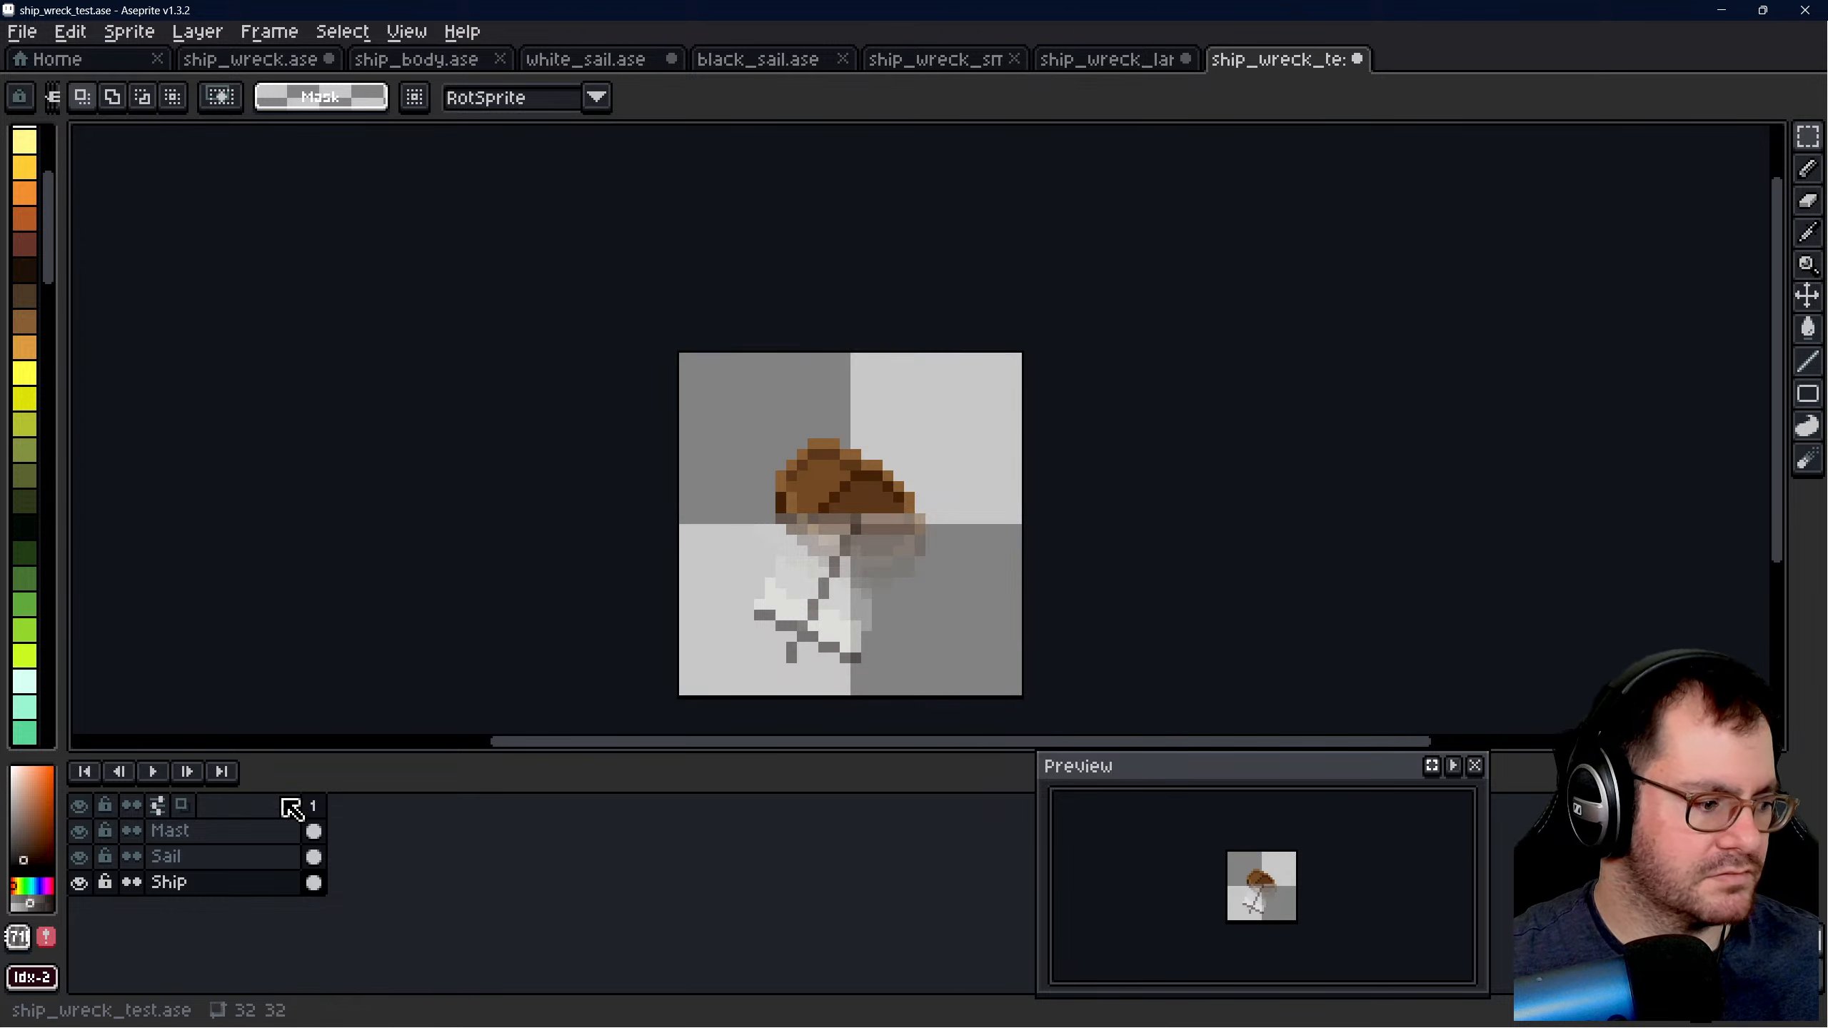
{"action": "left_click", "coordinate": [226, 836]}
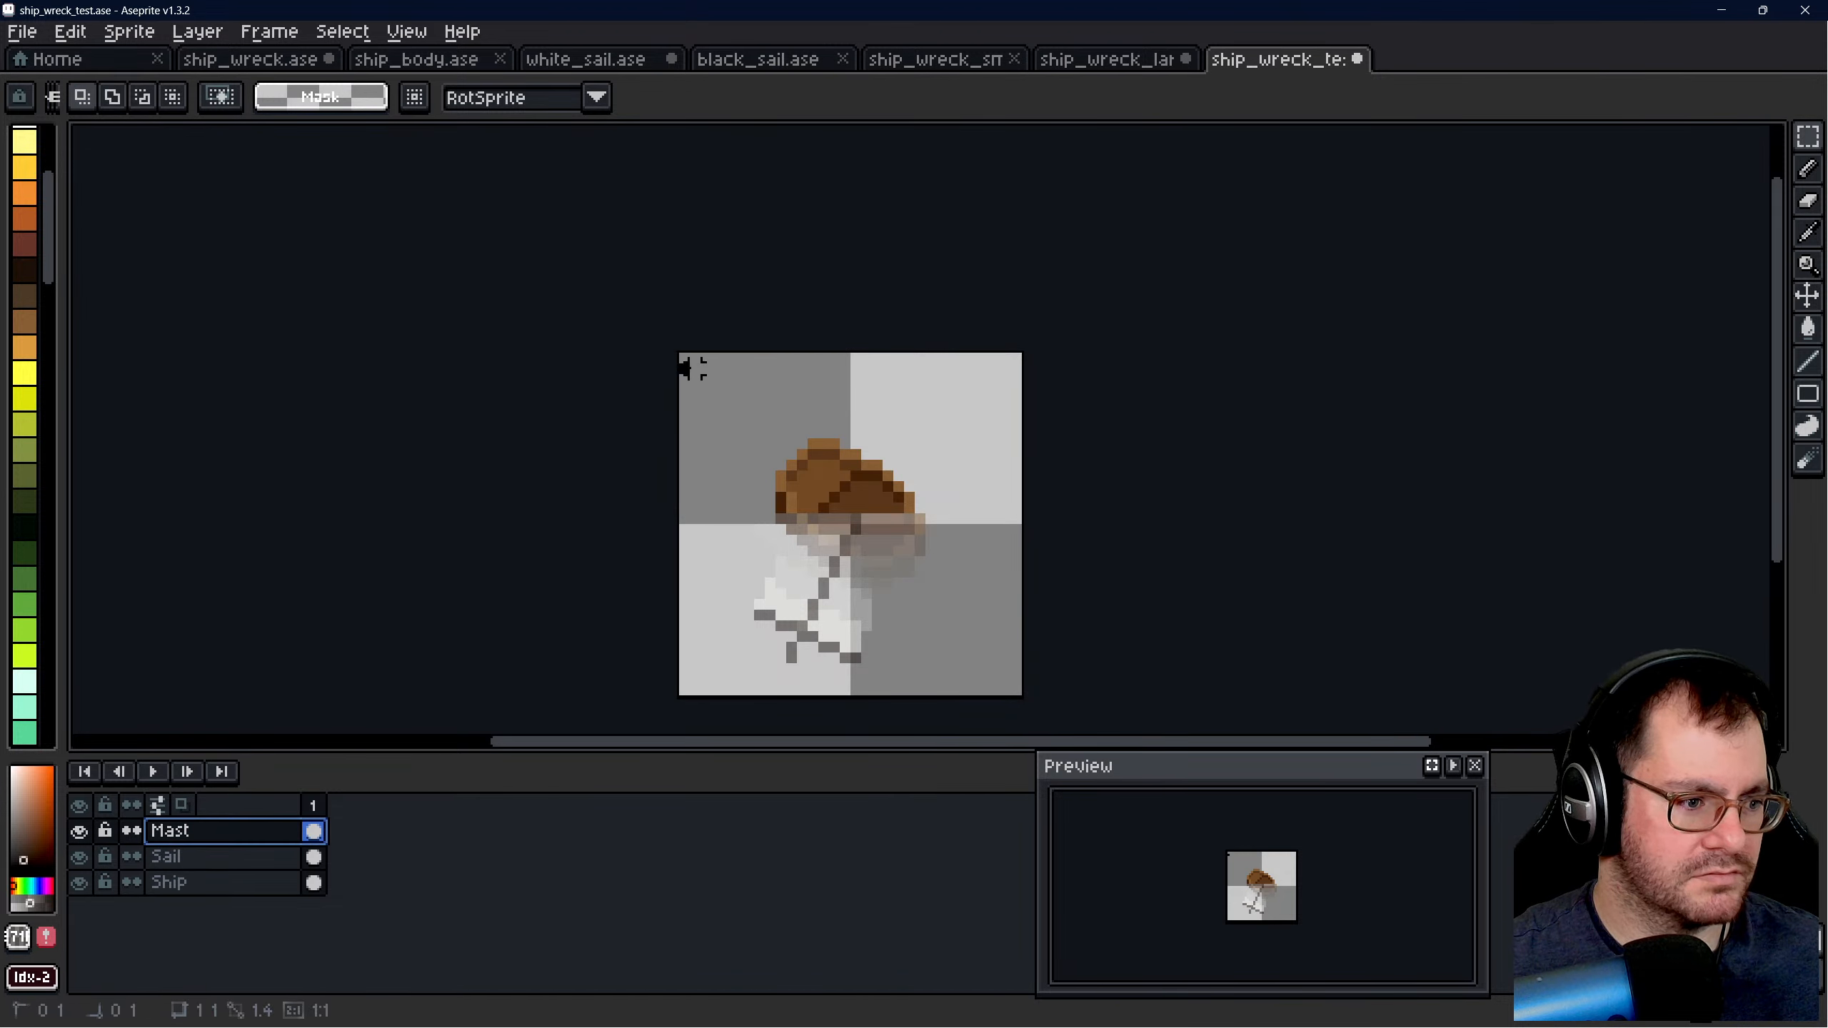
{"action": "left_click_drag", "start_coordinate": [696, 369], "coordinate": [957, 565]}
{"action": "left_click", "coordinate": [1192, 534]}
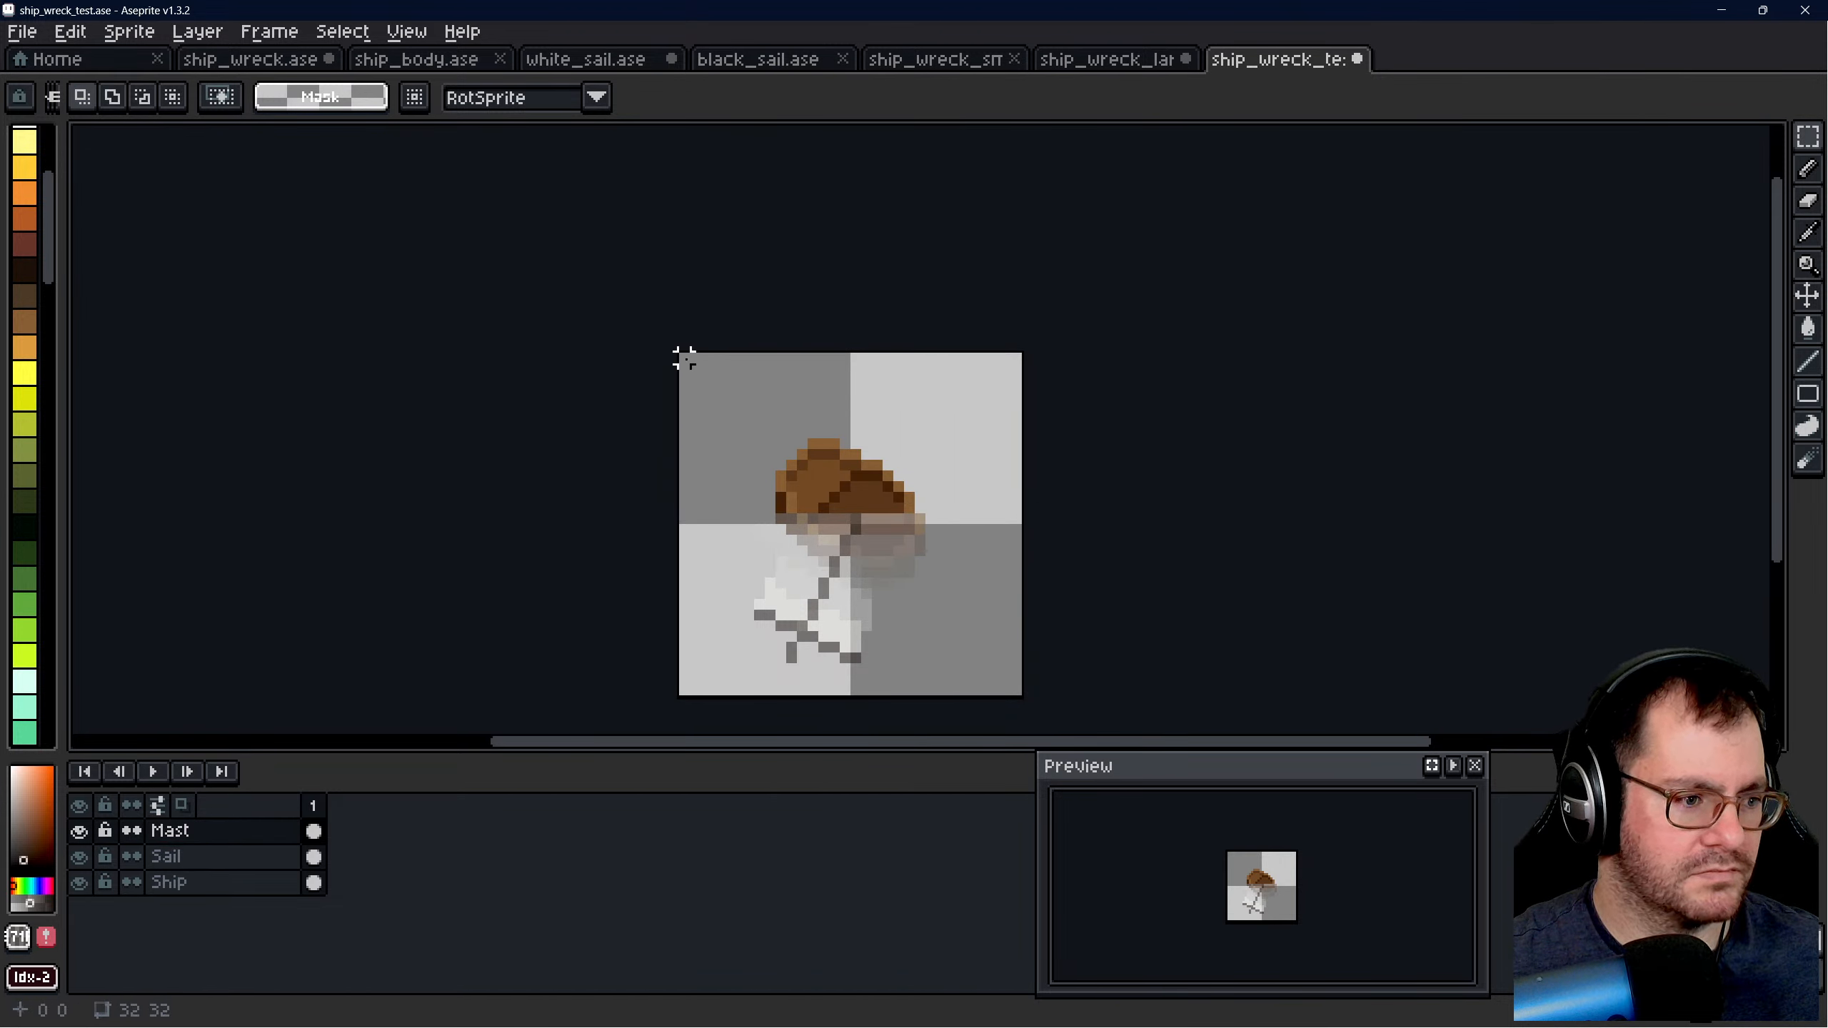
{"action": "left_click_drag", "start_coordinate": [683, 357], "coordinate": [1016, 691]}
{"action": "key", "text": "ctrl+c"}
{"action": "left_click", "coordinate": [1090, 60]}
{"action": "key", "text": "ctrl+v"}
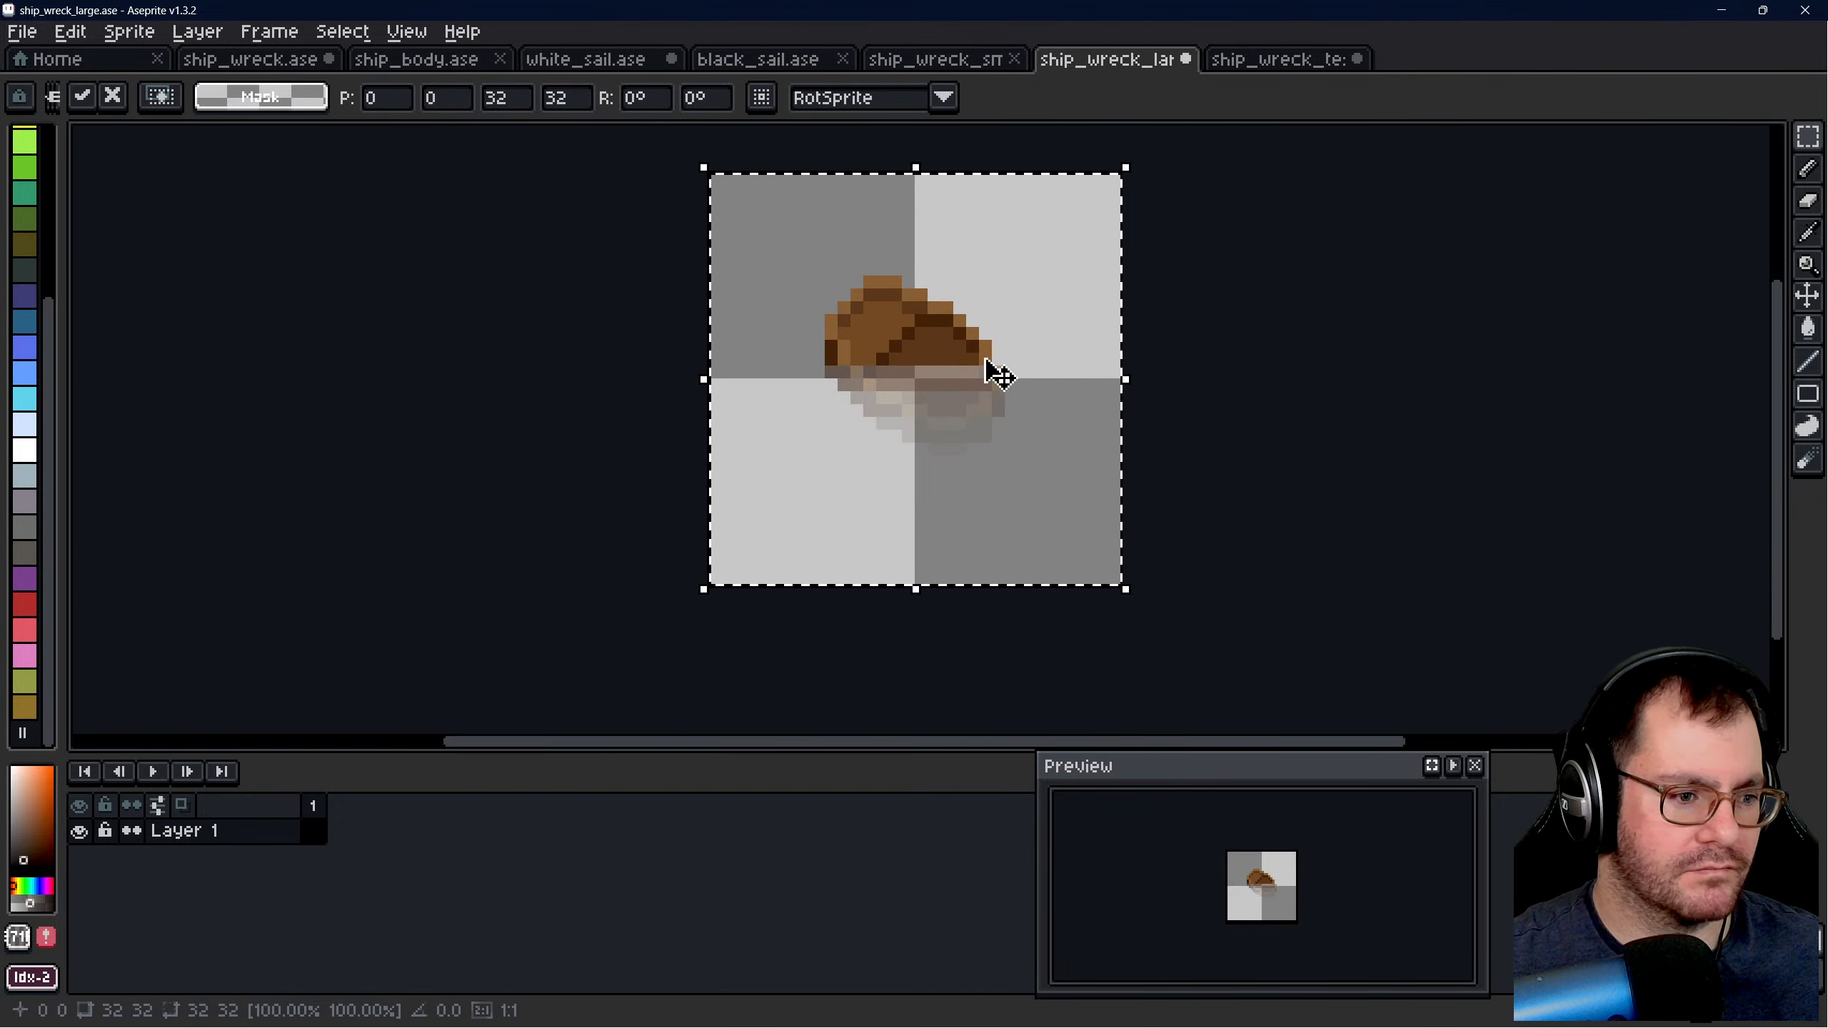
{"action": "key", "text": "Return"}
- Copy the whole canvas of the Sail layer from ship_wreck_test.ase, paste it into ship_wreck_large.ase and check the combined sprite at small size
{"action": "left_click", "coordinate": [1270, 60]}
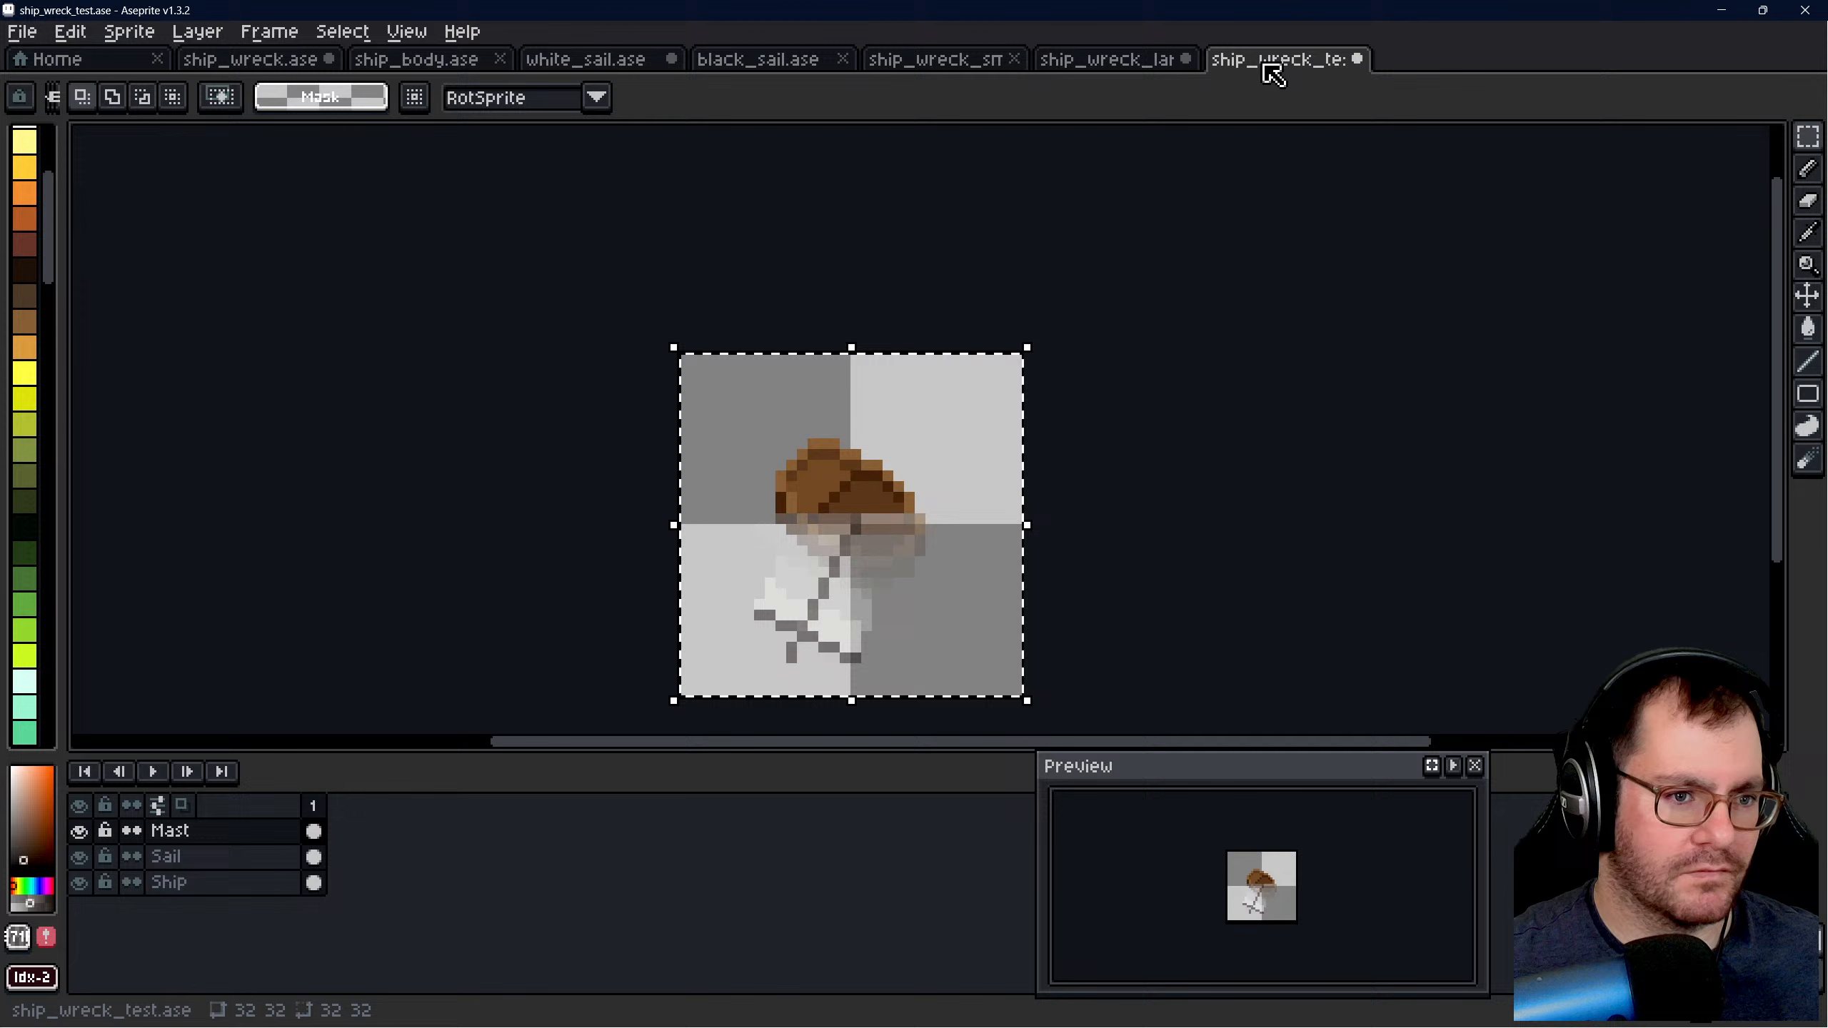
{"action": "left_click", "coordinate": [1177, 432]}
{"action": "left_click", "coordinate": [314, 856]}
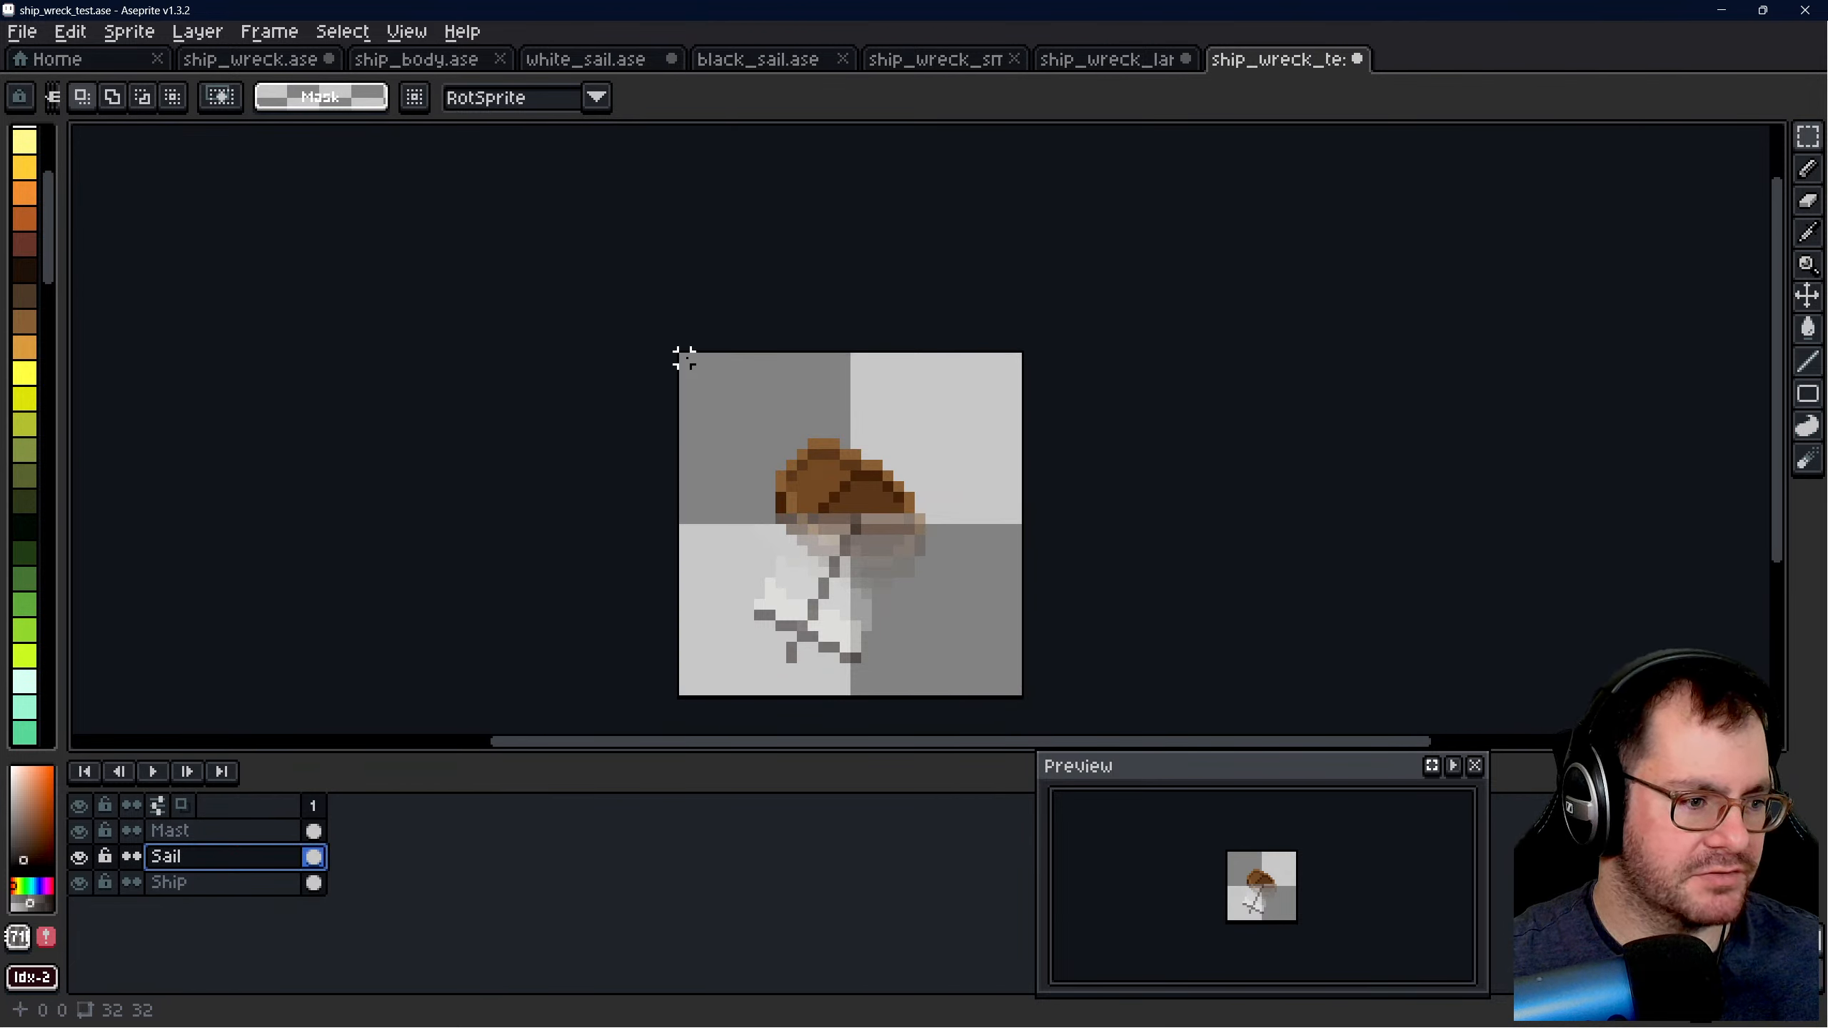
{"action": "left_click_drag", "start_coordinate": [683, 357], "coordinate": [1029, 702]}
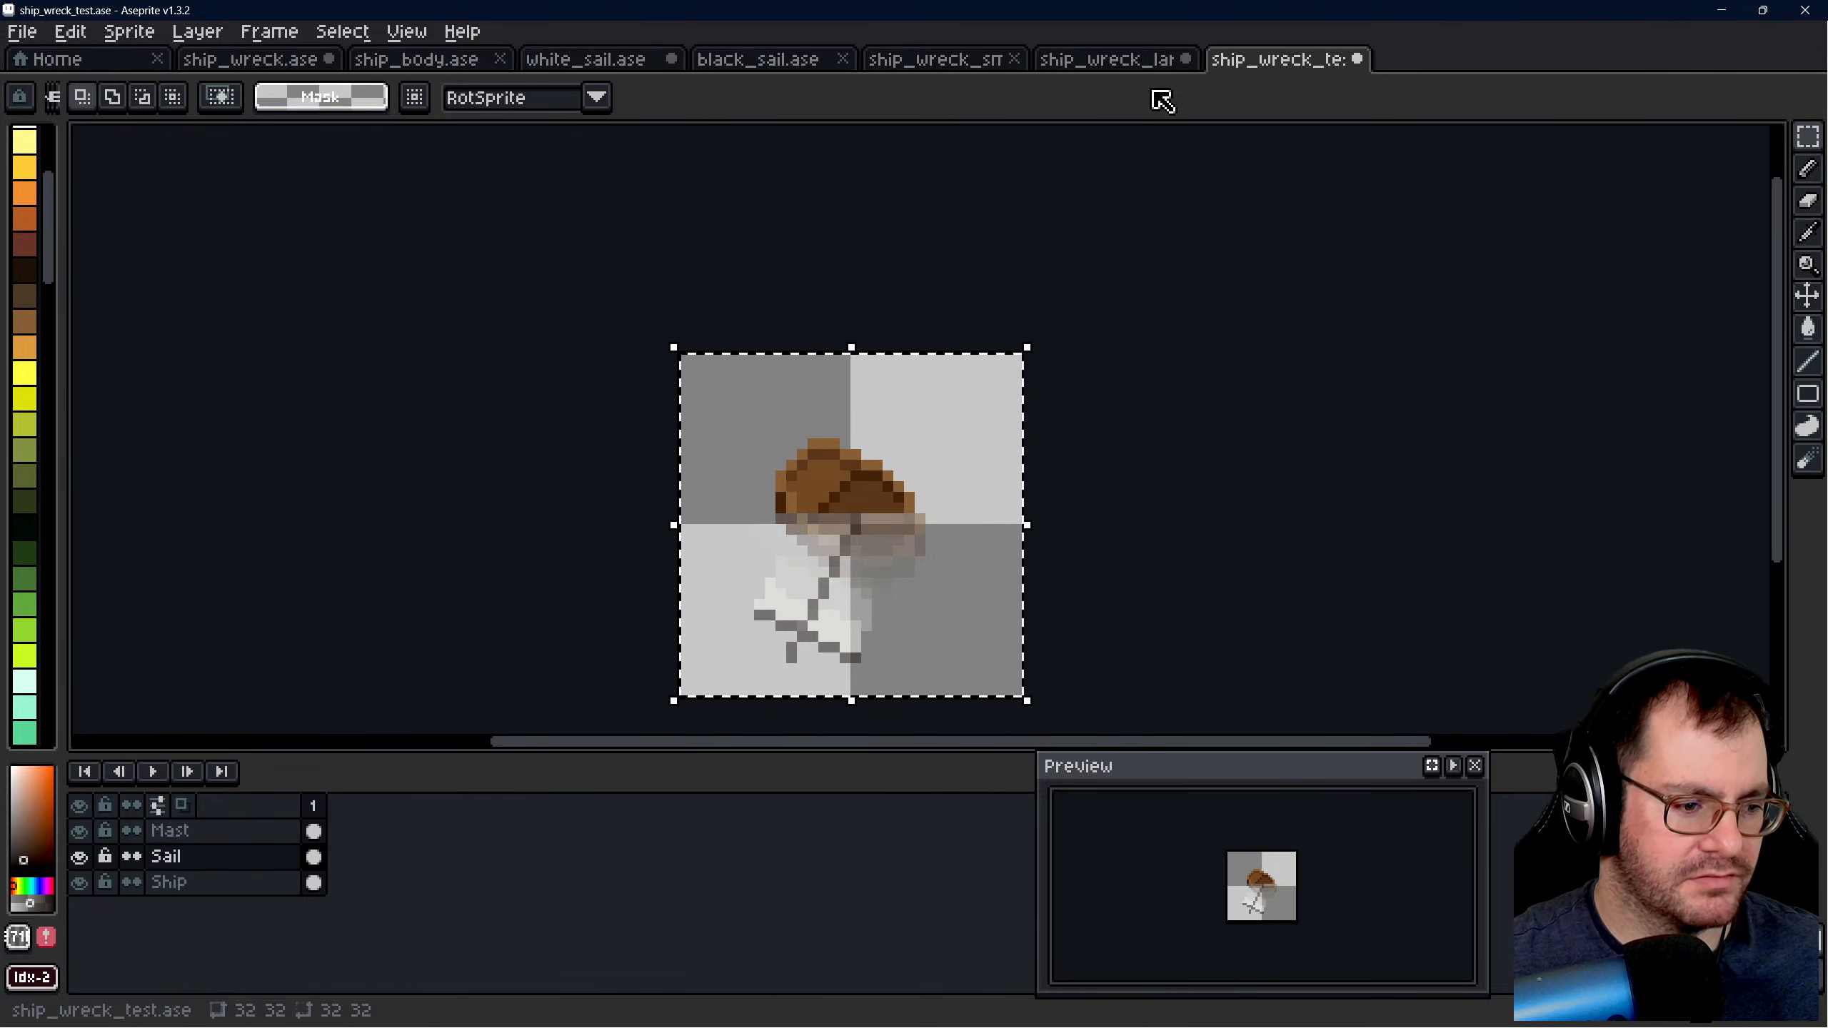
{"action": "left_click", "coordinate": [1120, 61]}
{"action": "key", "text": "ctrl+v"}
{"action": "left_click", "coordinate": [1213, 371]}
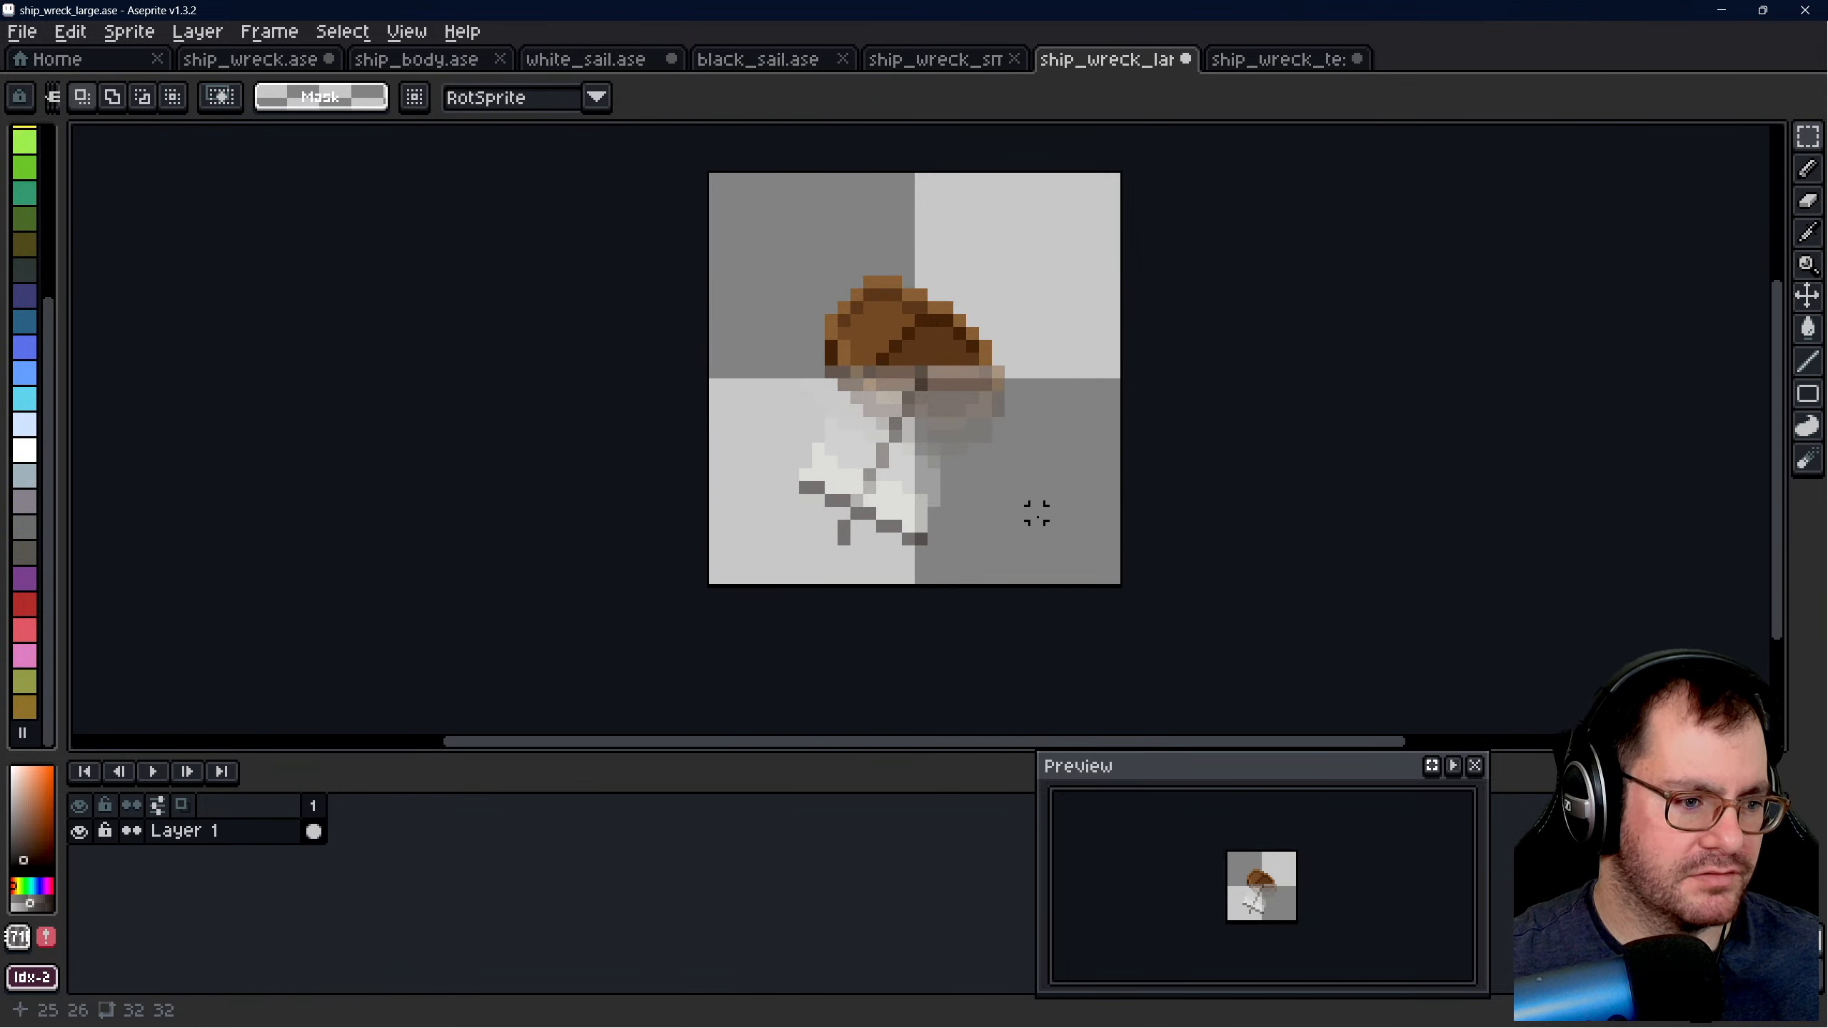
{"action": "scroll", "coordinate": [1036, 513], "scroll_direction": "down", "scroll_amount": 5}
{"action": "scroll", "coordinate": [1031, 609], "scroll_direction": "up", "scroll_amount": 2}
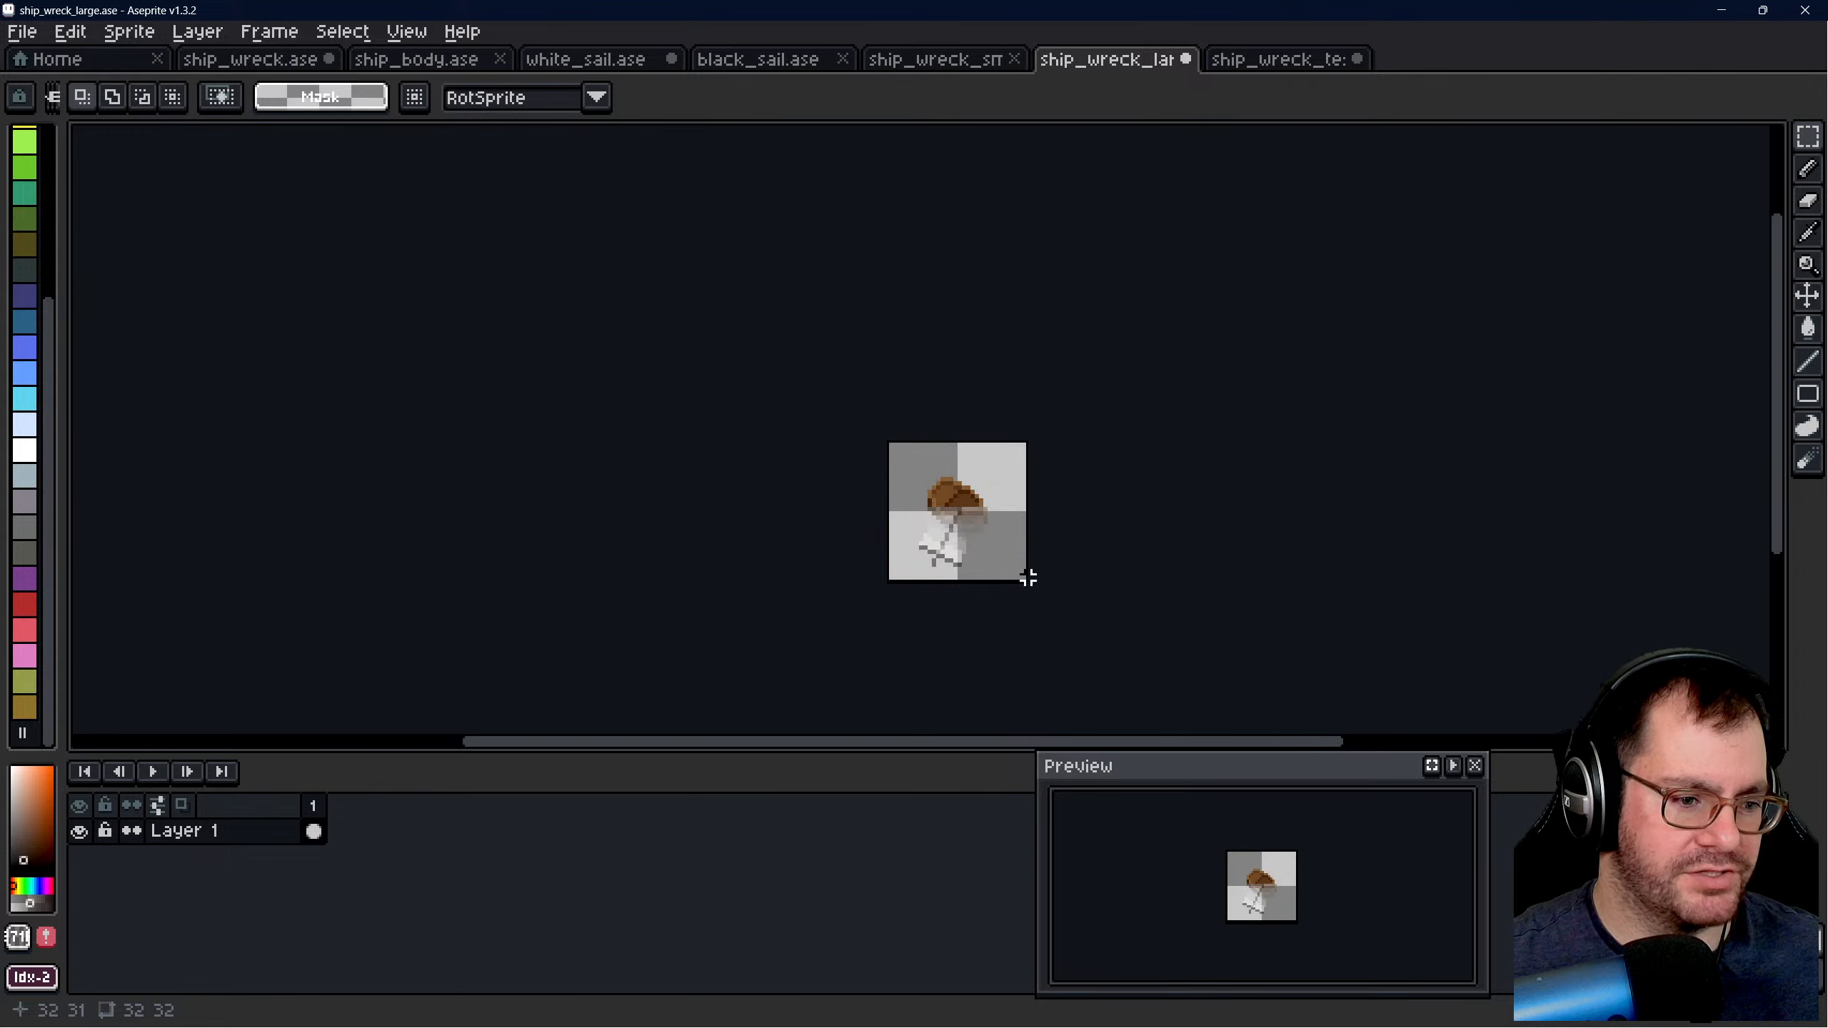
- Save ship_wreck_large.ase, ship_wreck_test.ase, white_sail.ase and ship_wreck.ase, clearing the selection in ship_wreck.ase
{"action": "scroll", "coordinate": [1223, 511], "scroll_direction": "down", "scroll_amount": 2}
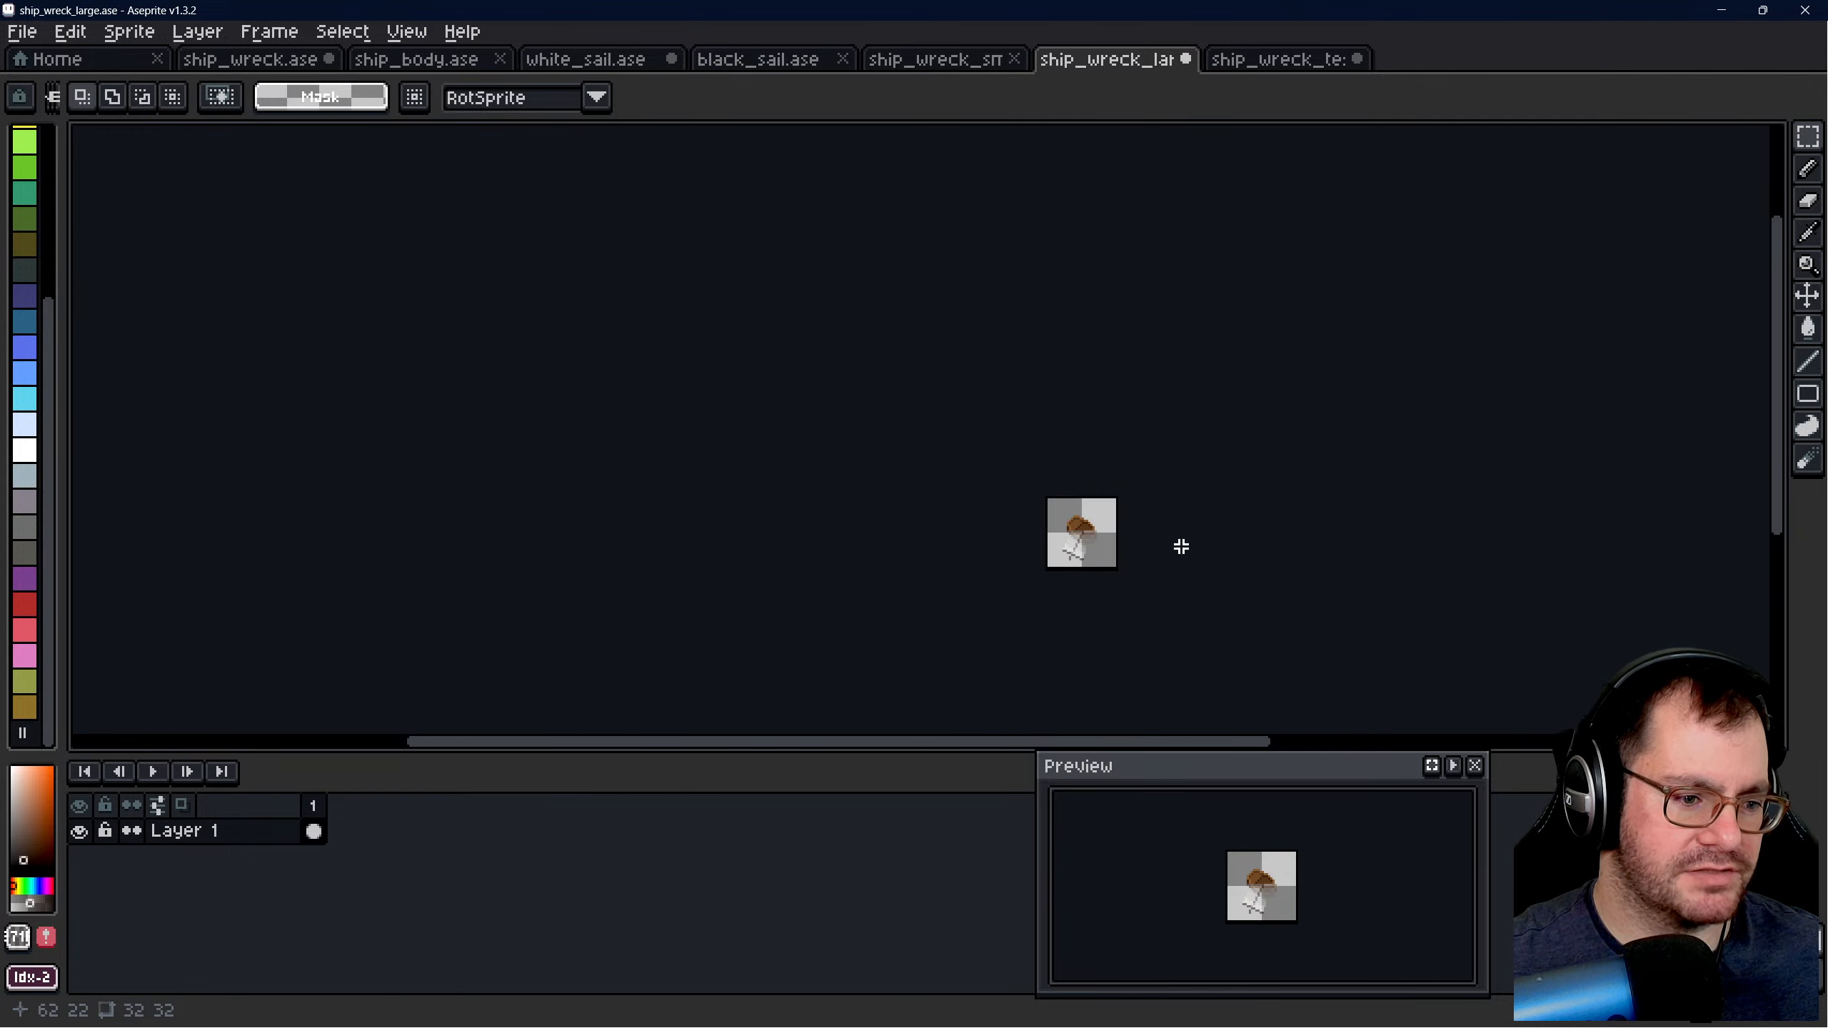
{"action": "scroll", "coordinate": [1203, 533], "scroll_direction": "up", "scroll_amount": 1}
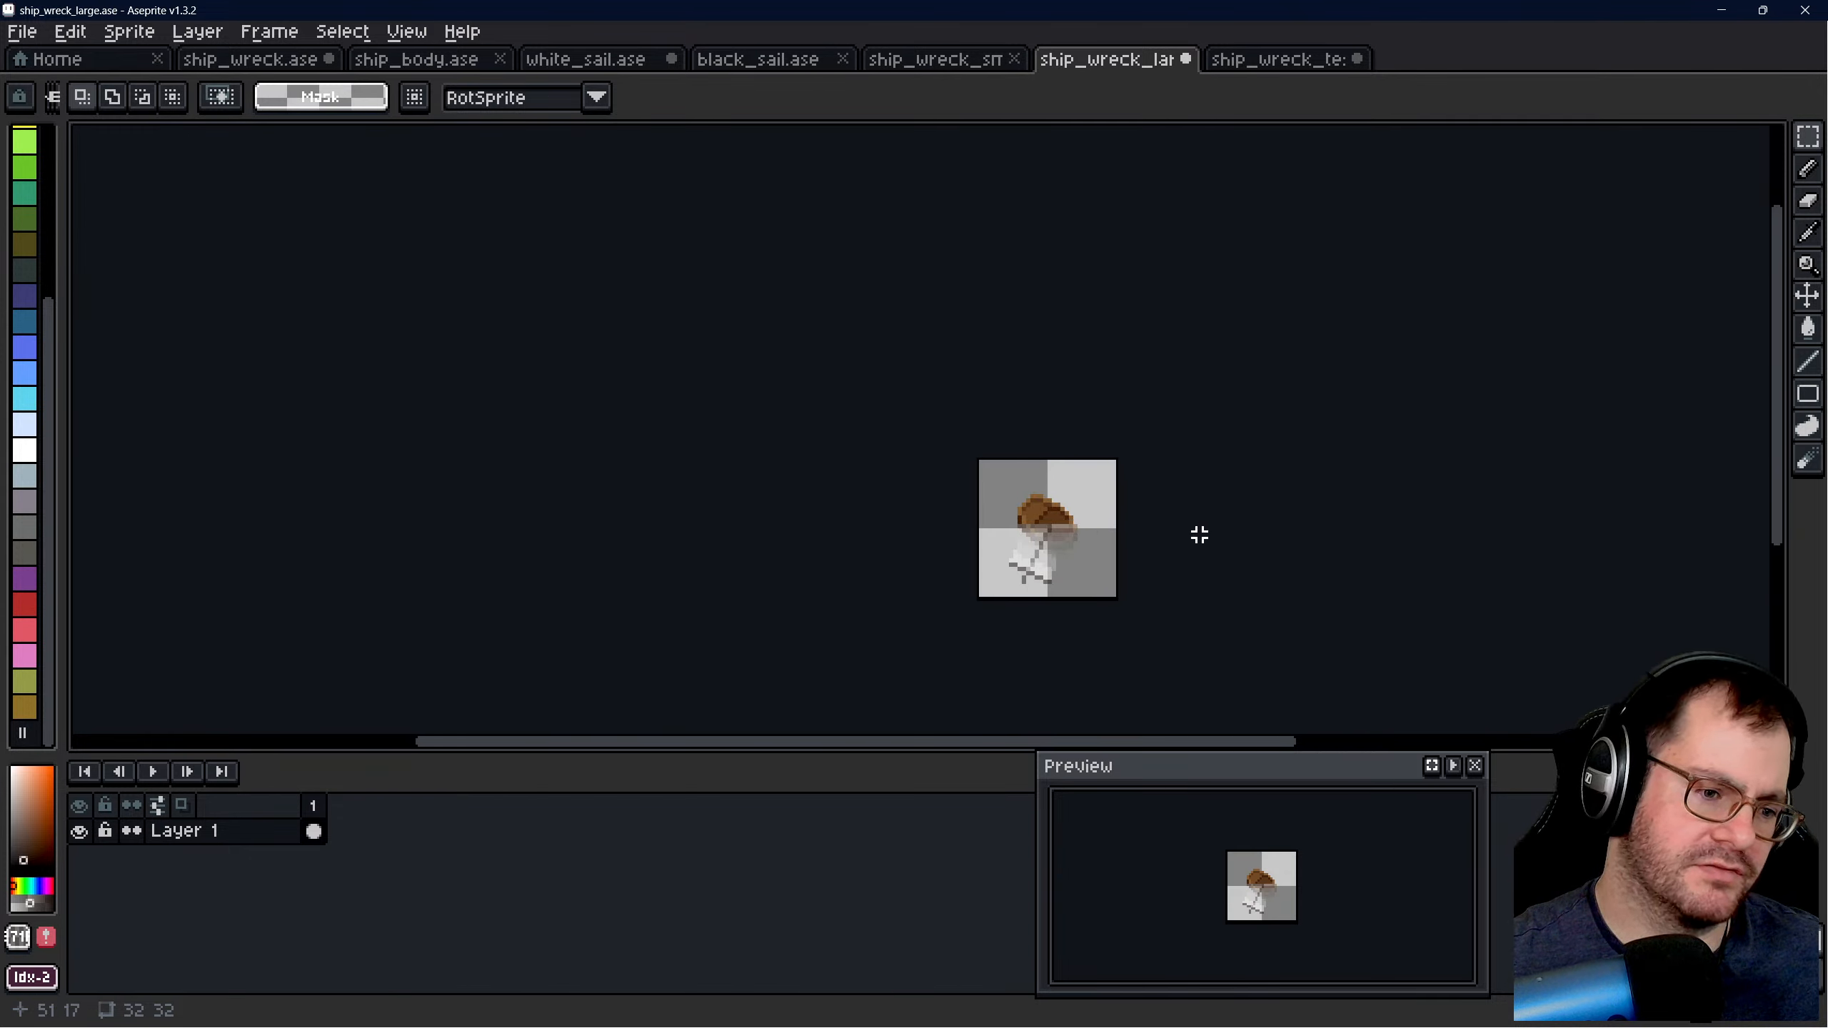
{"action": "key", "text": "ctrl+s"}
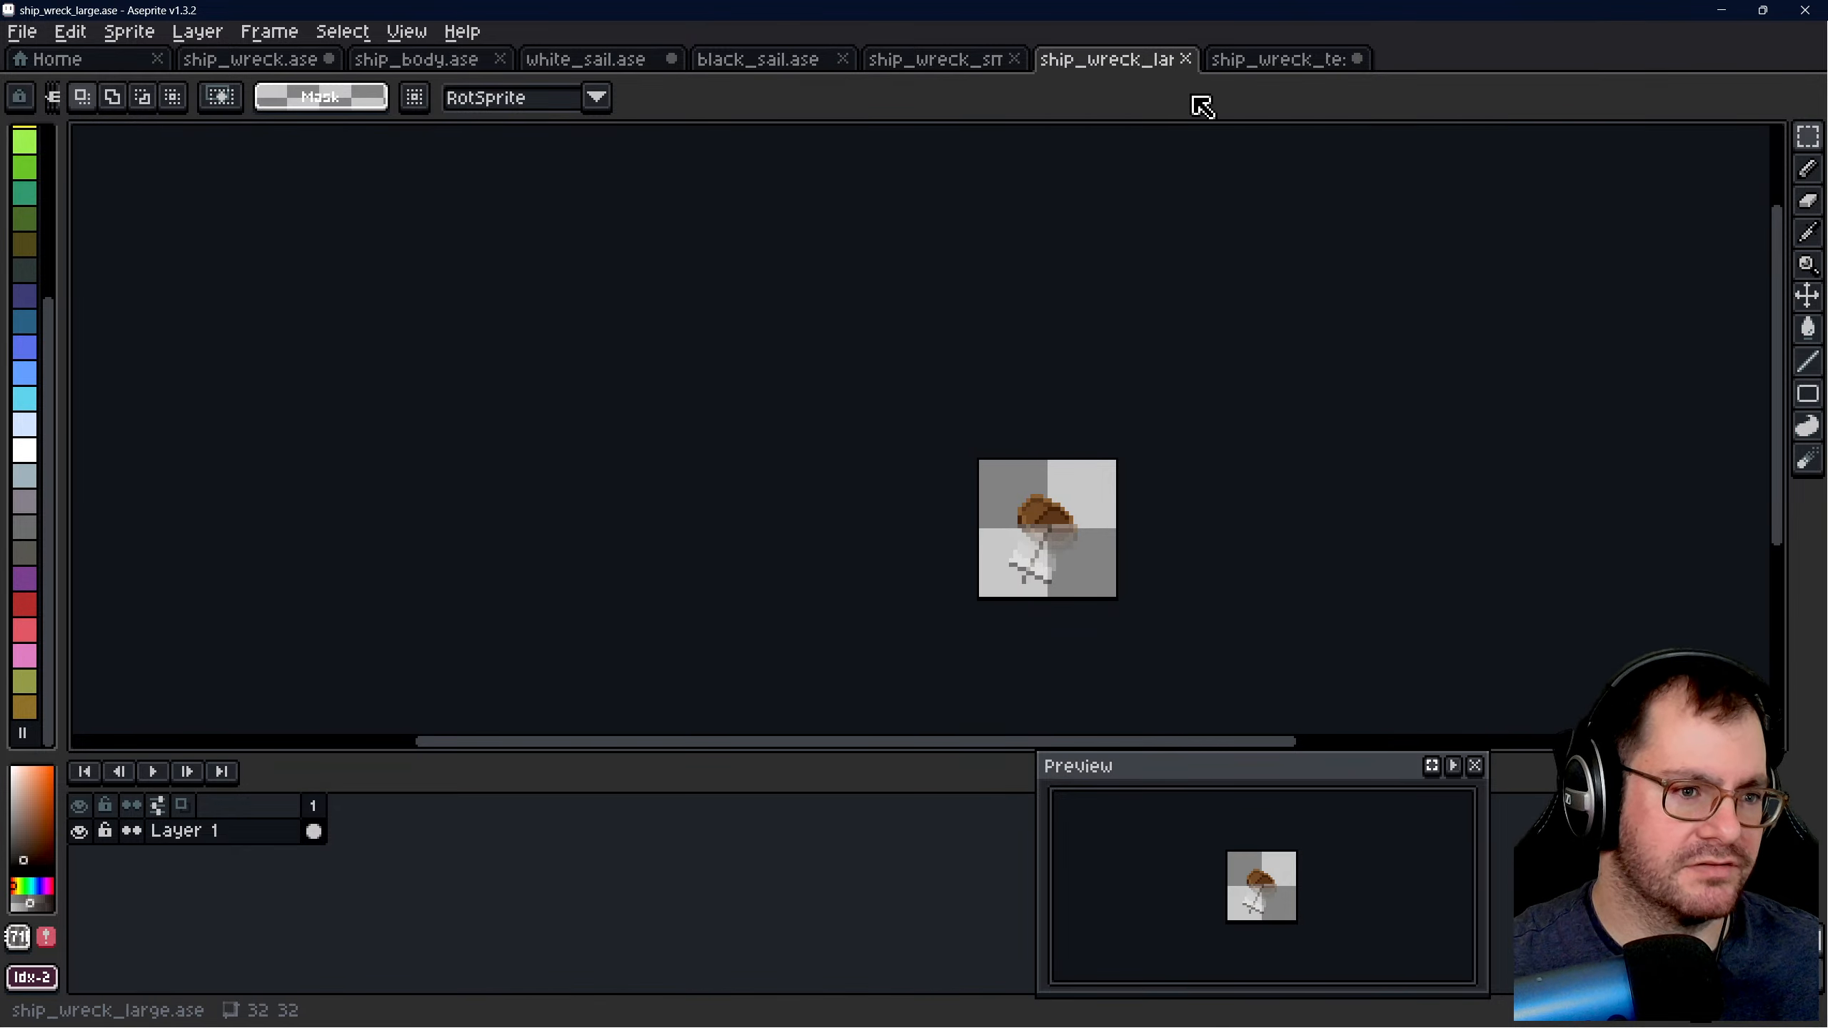
{"action": "left_click", "coordinate": [1252, 63]}
{"action": "left_click", "coordinate": [572, 61]}
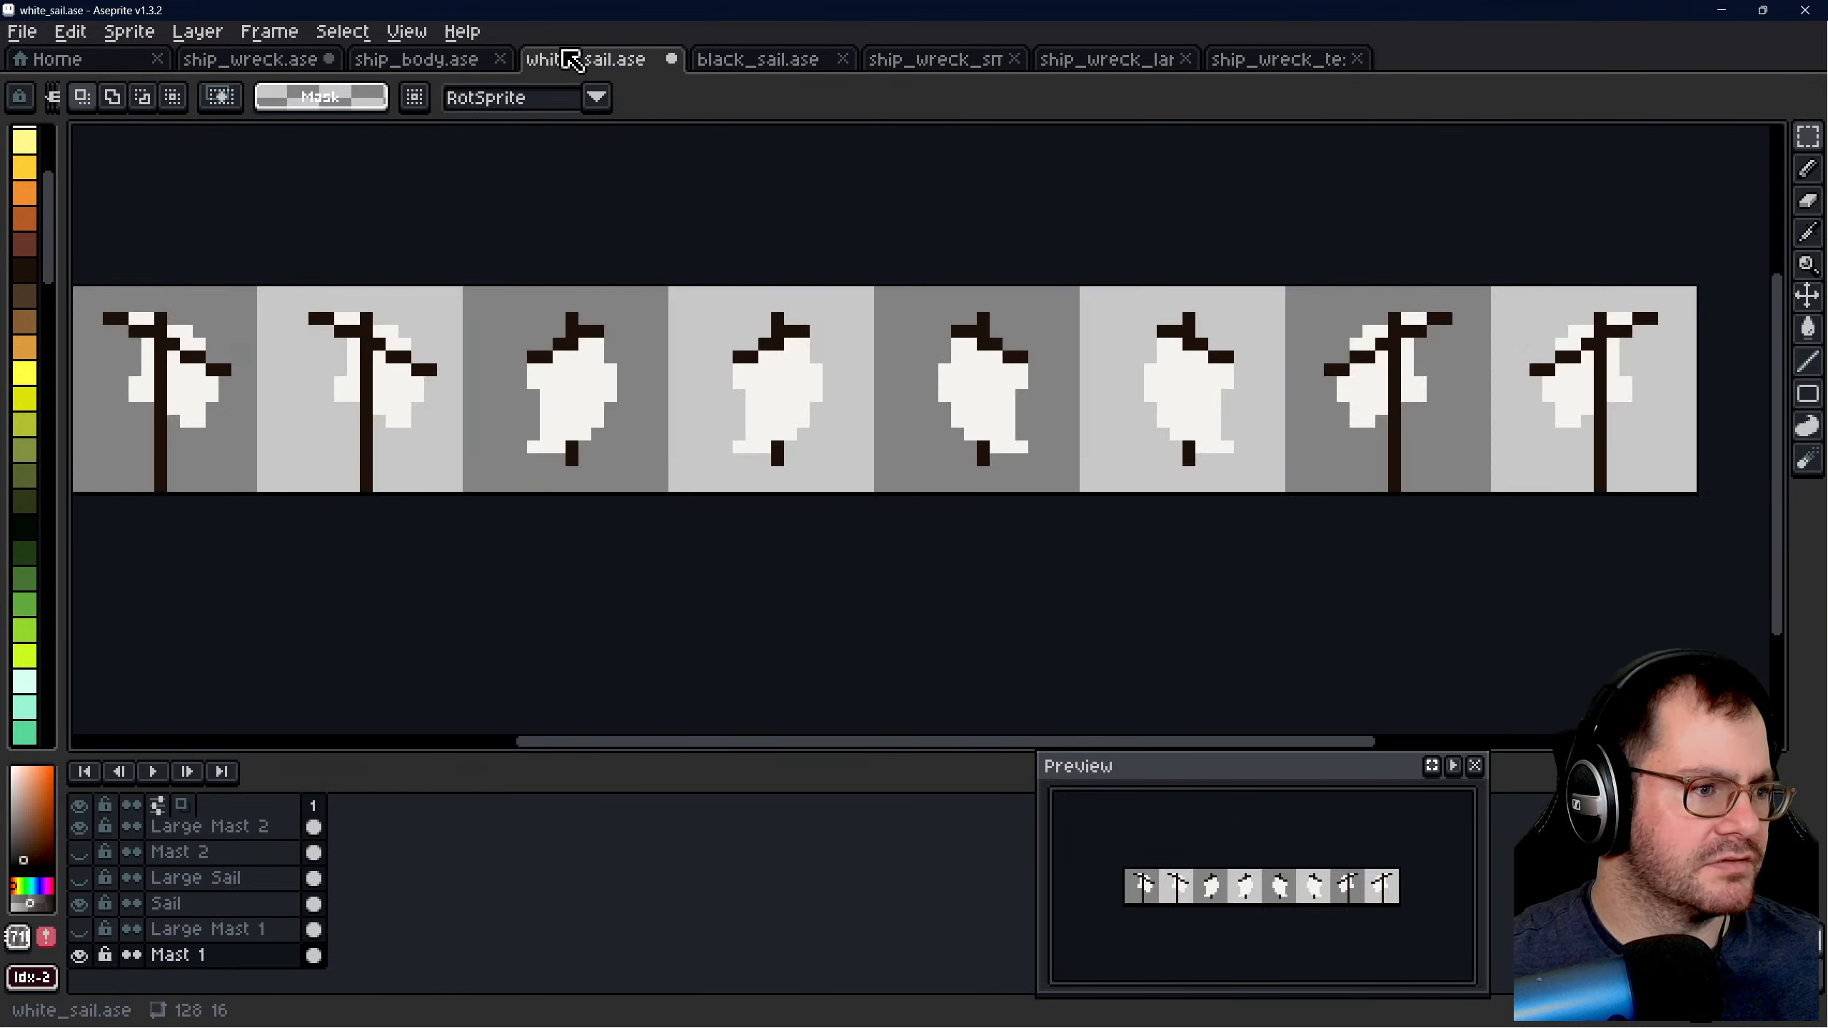
{"action": "left_click", "coordinate": [292, 61]}
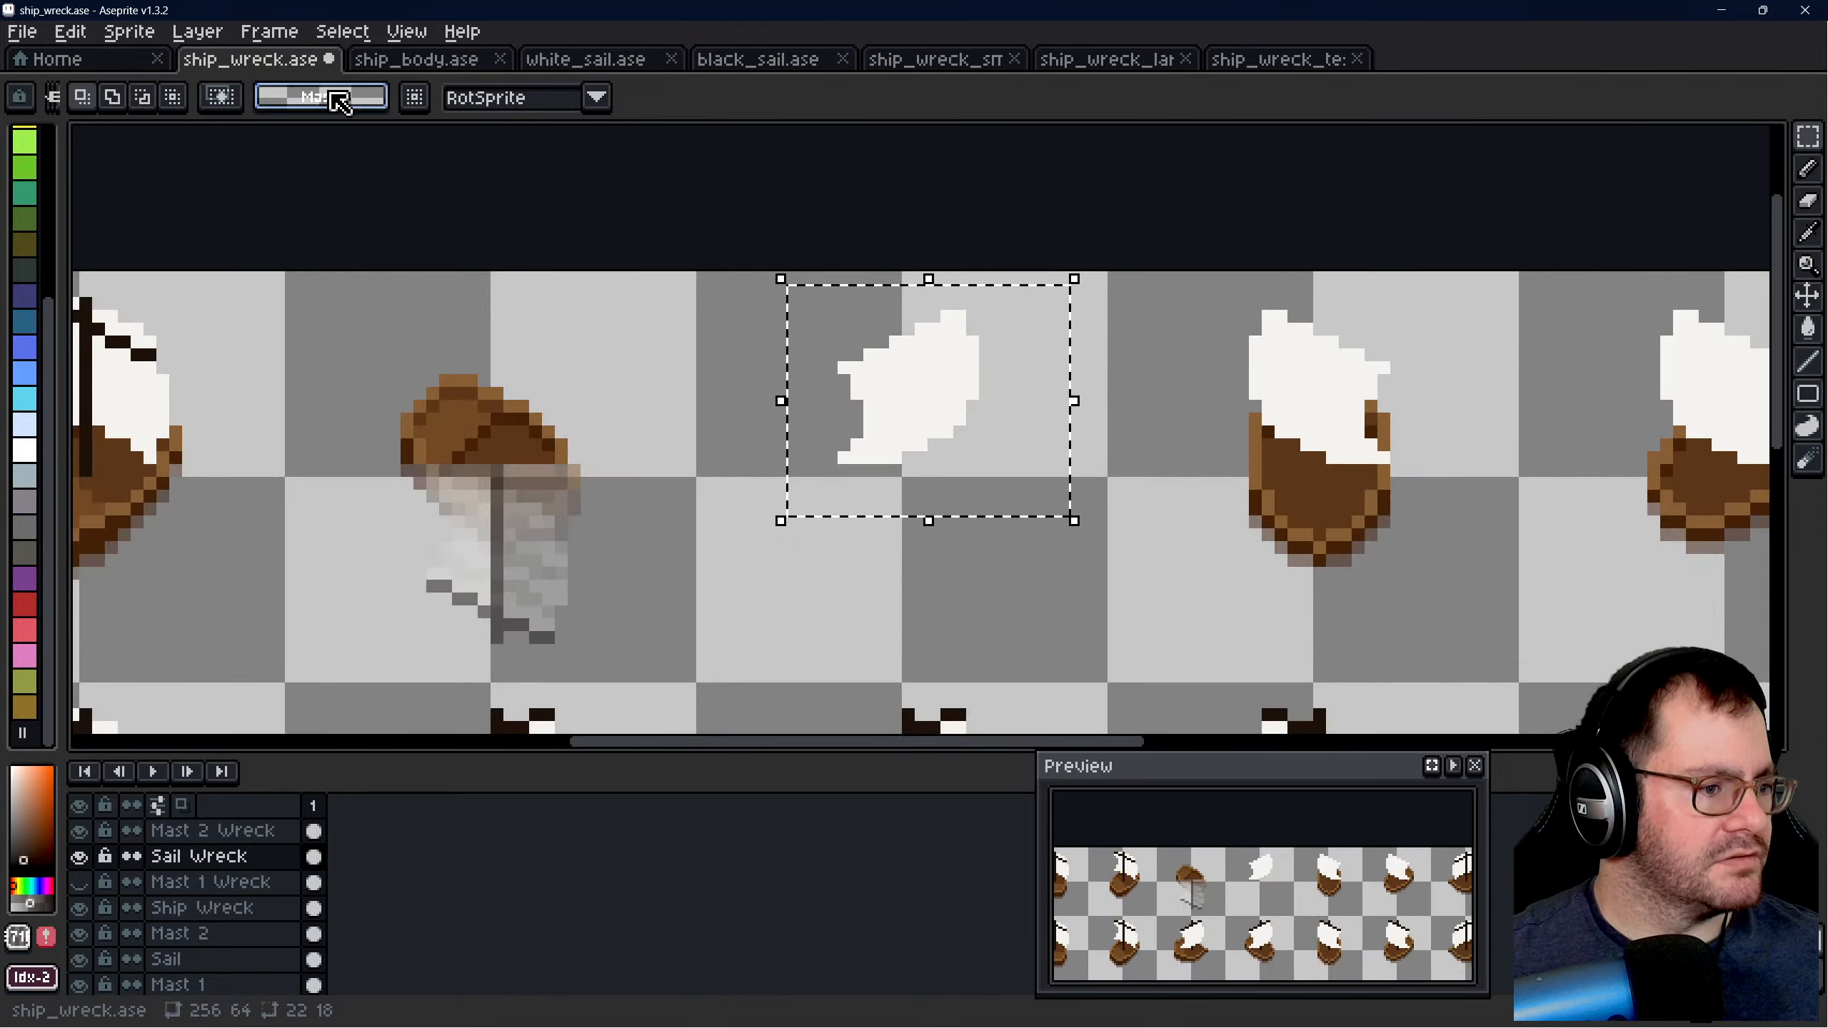
{"action": "key", "text": "ctrl+s"}
{"action": "key", "text": "ctrl+d"}
{"action": "scroll", "coordinate": [1012, 440], "scroll_direction": "down", "scroll_amount": 4}
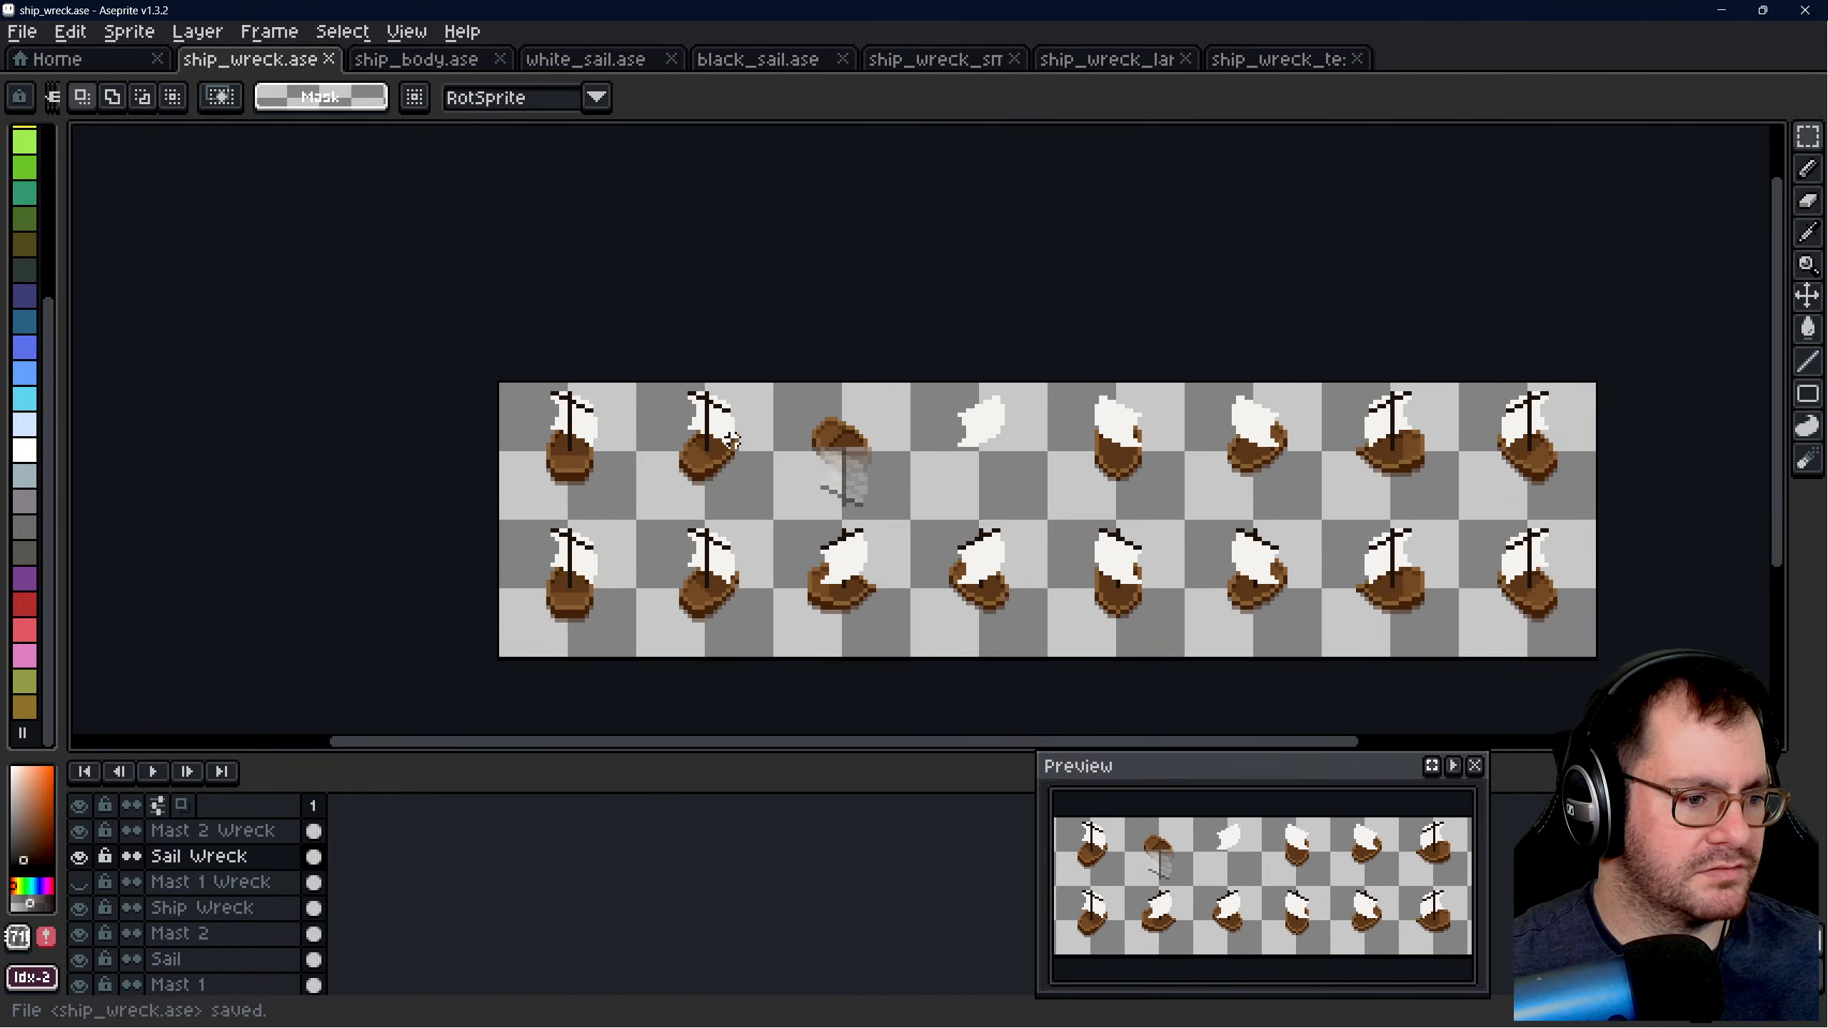
{"action": "scroll", "coordinate": [1057, 430], "scroll_direction": "up", "scroll_amount": 1}
{"action": "scroll", "coordinate": [878, 432], "scroll_direction": "up", "scroll_amount": 4}
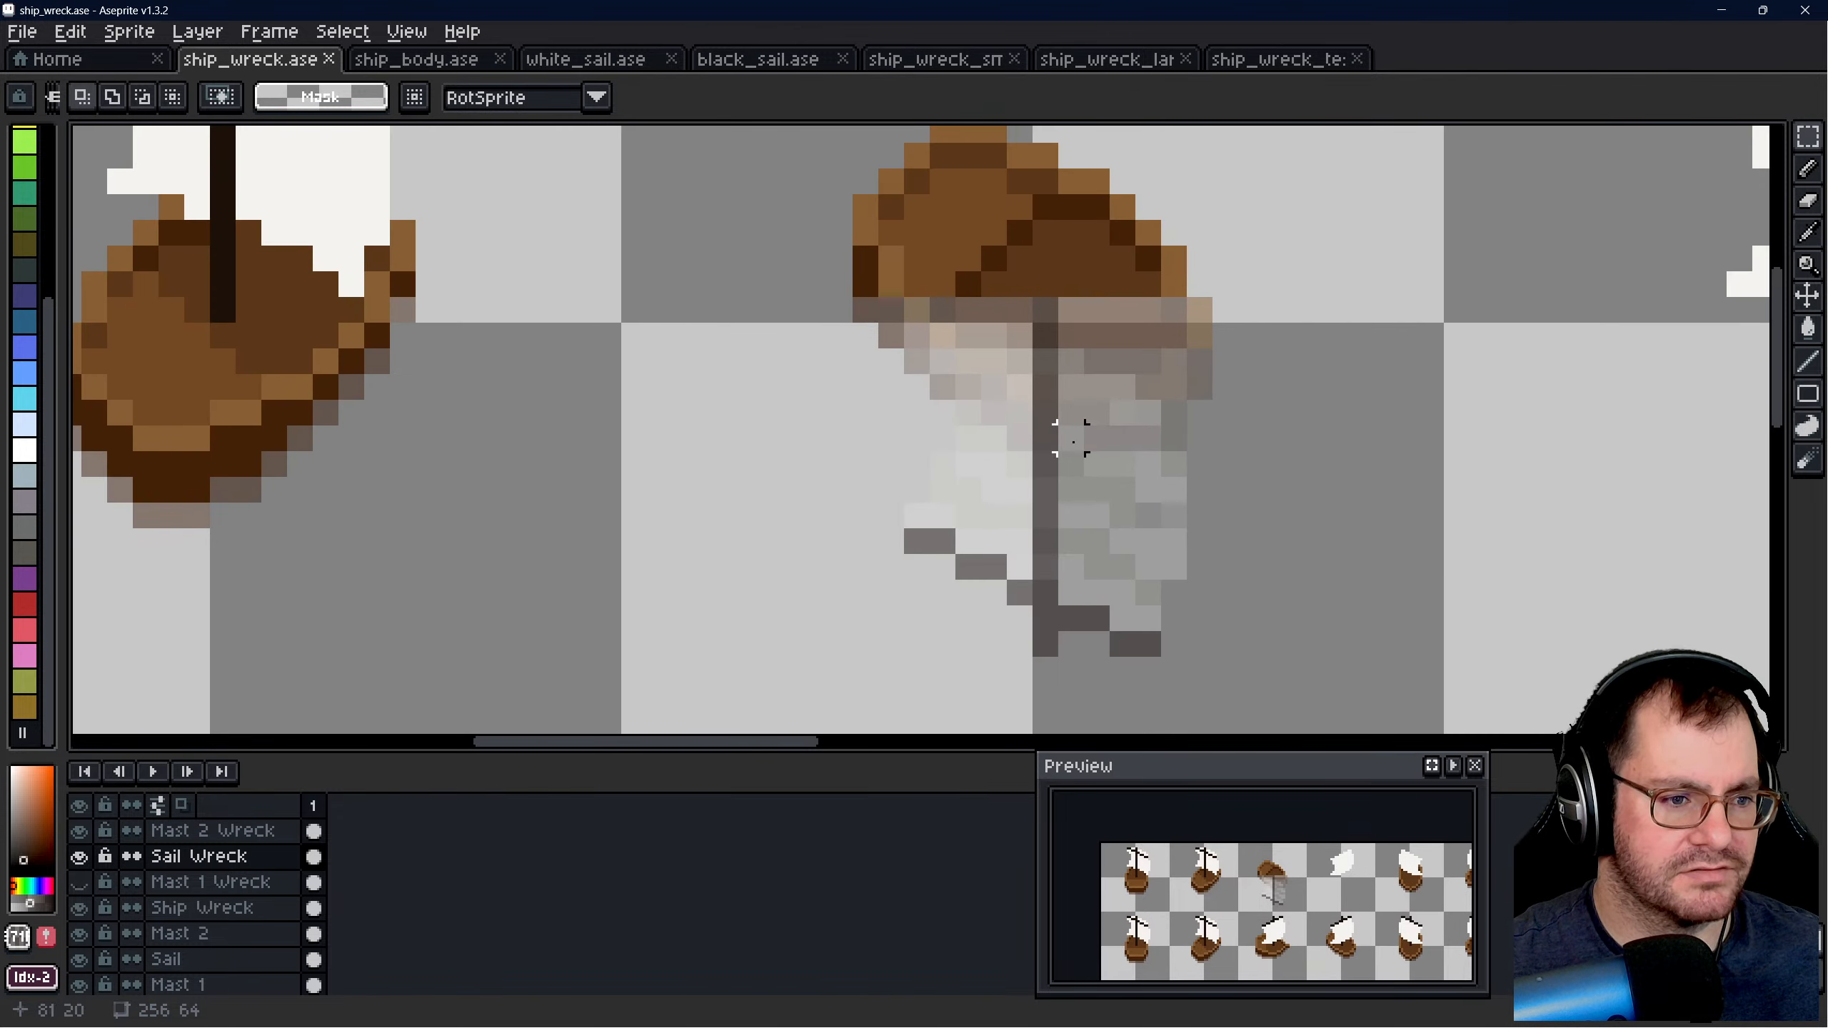
- Switch to Godot and open the ship_wreck_large.tscn scene
{"action": "left_click", "coordinate": [337, 1011]}
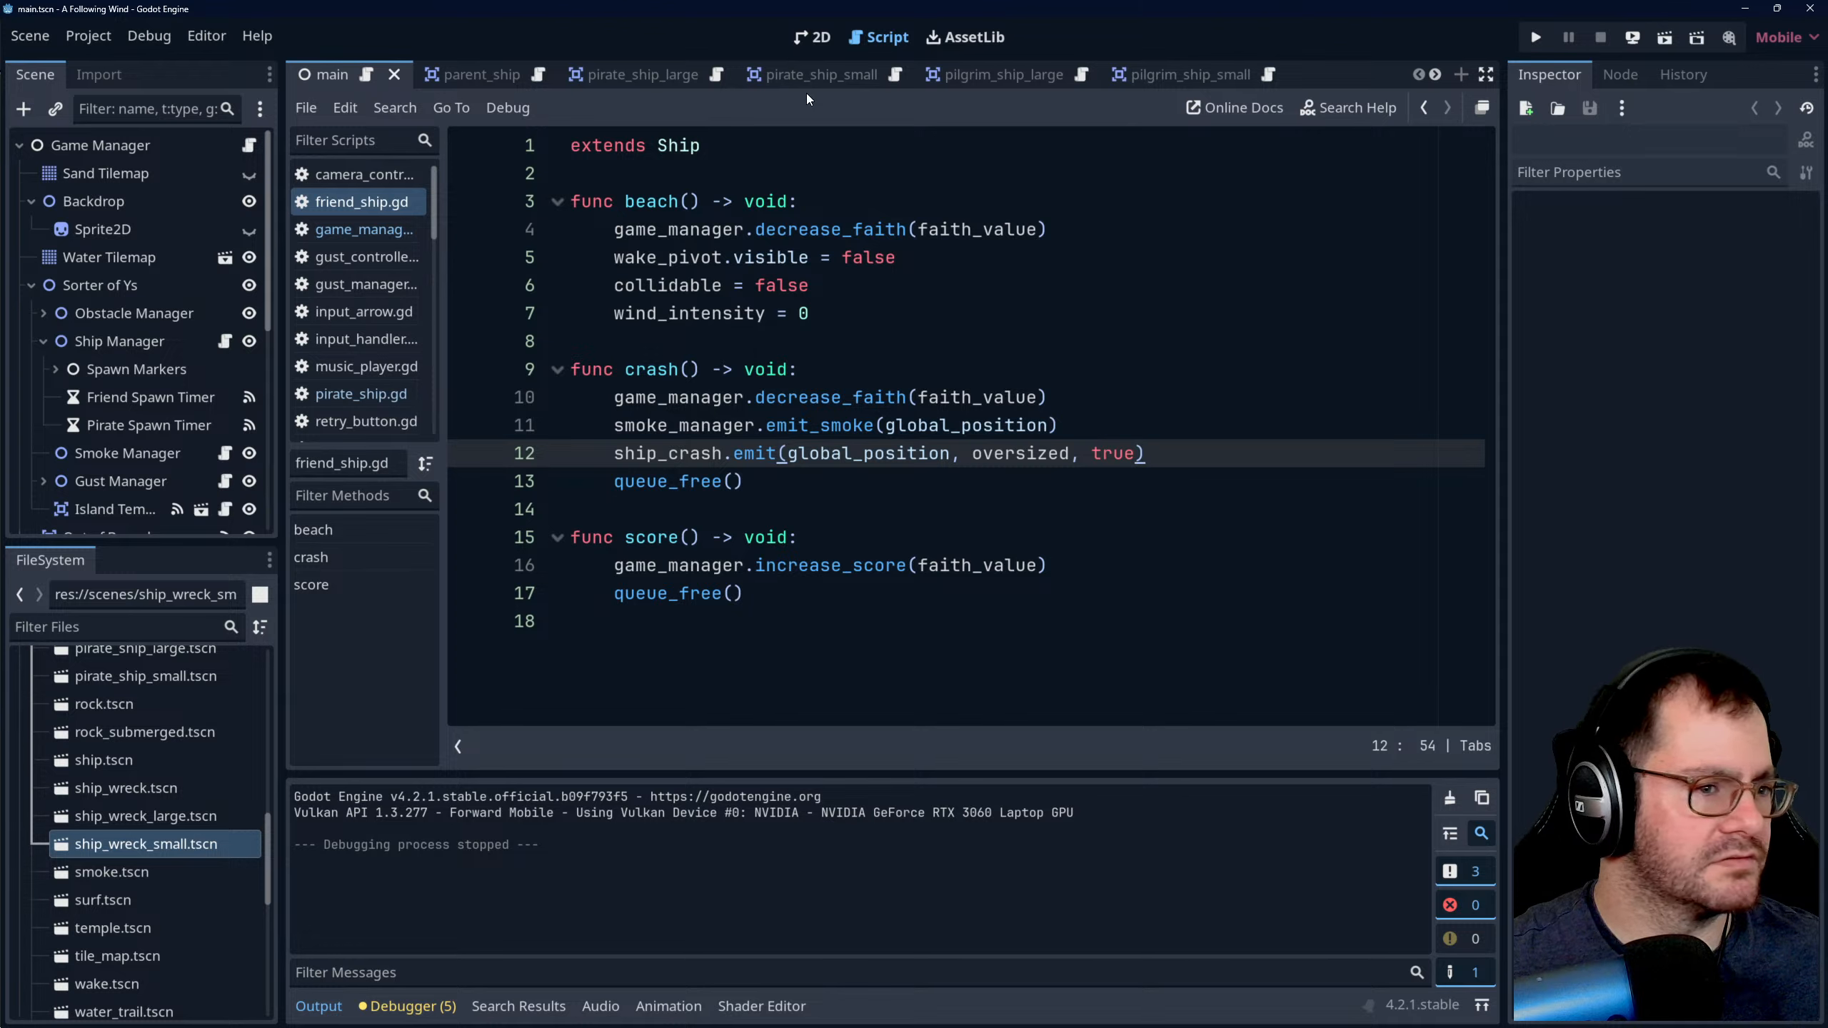
{"action": "double_click", "coordinate": [164, 817]}
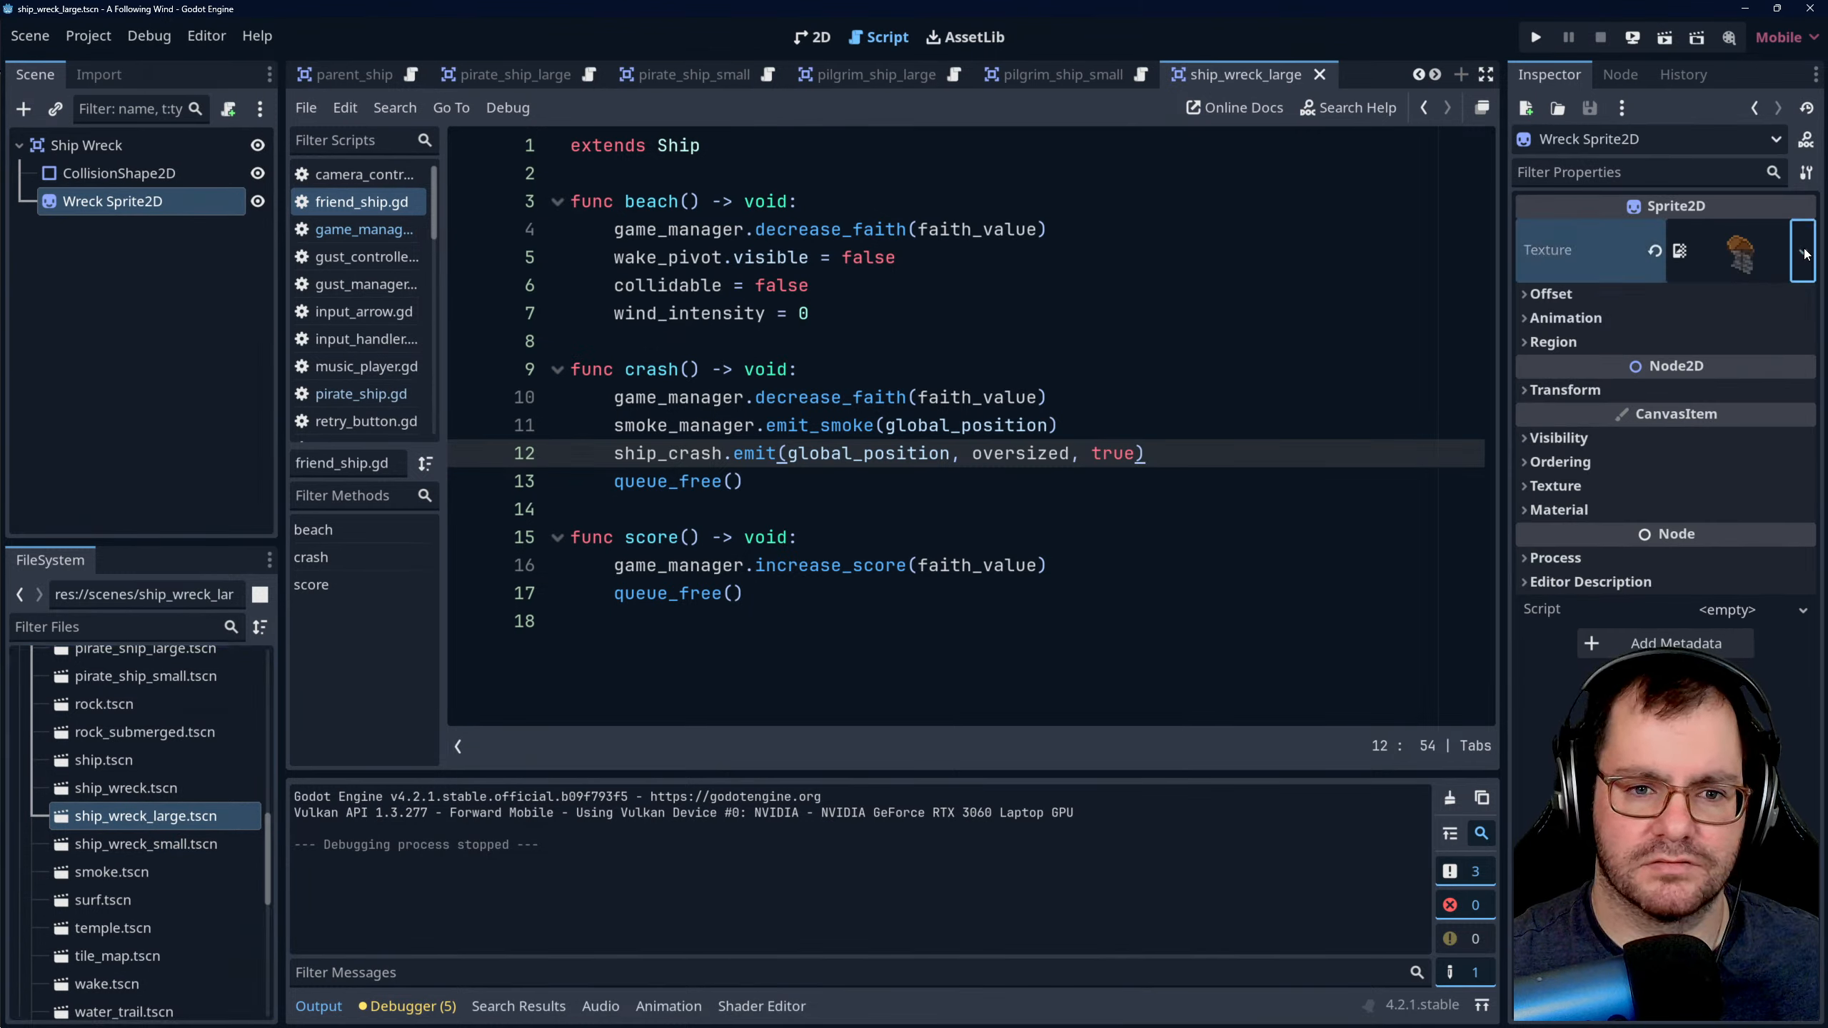
{"action": "left_click", "coordinate": [1802, 252]}
{"action": "left_click", "coordinate": [1648, 783]}
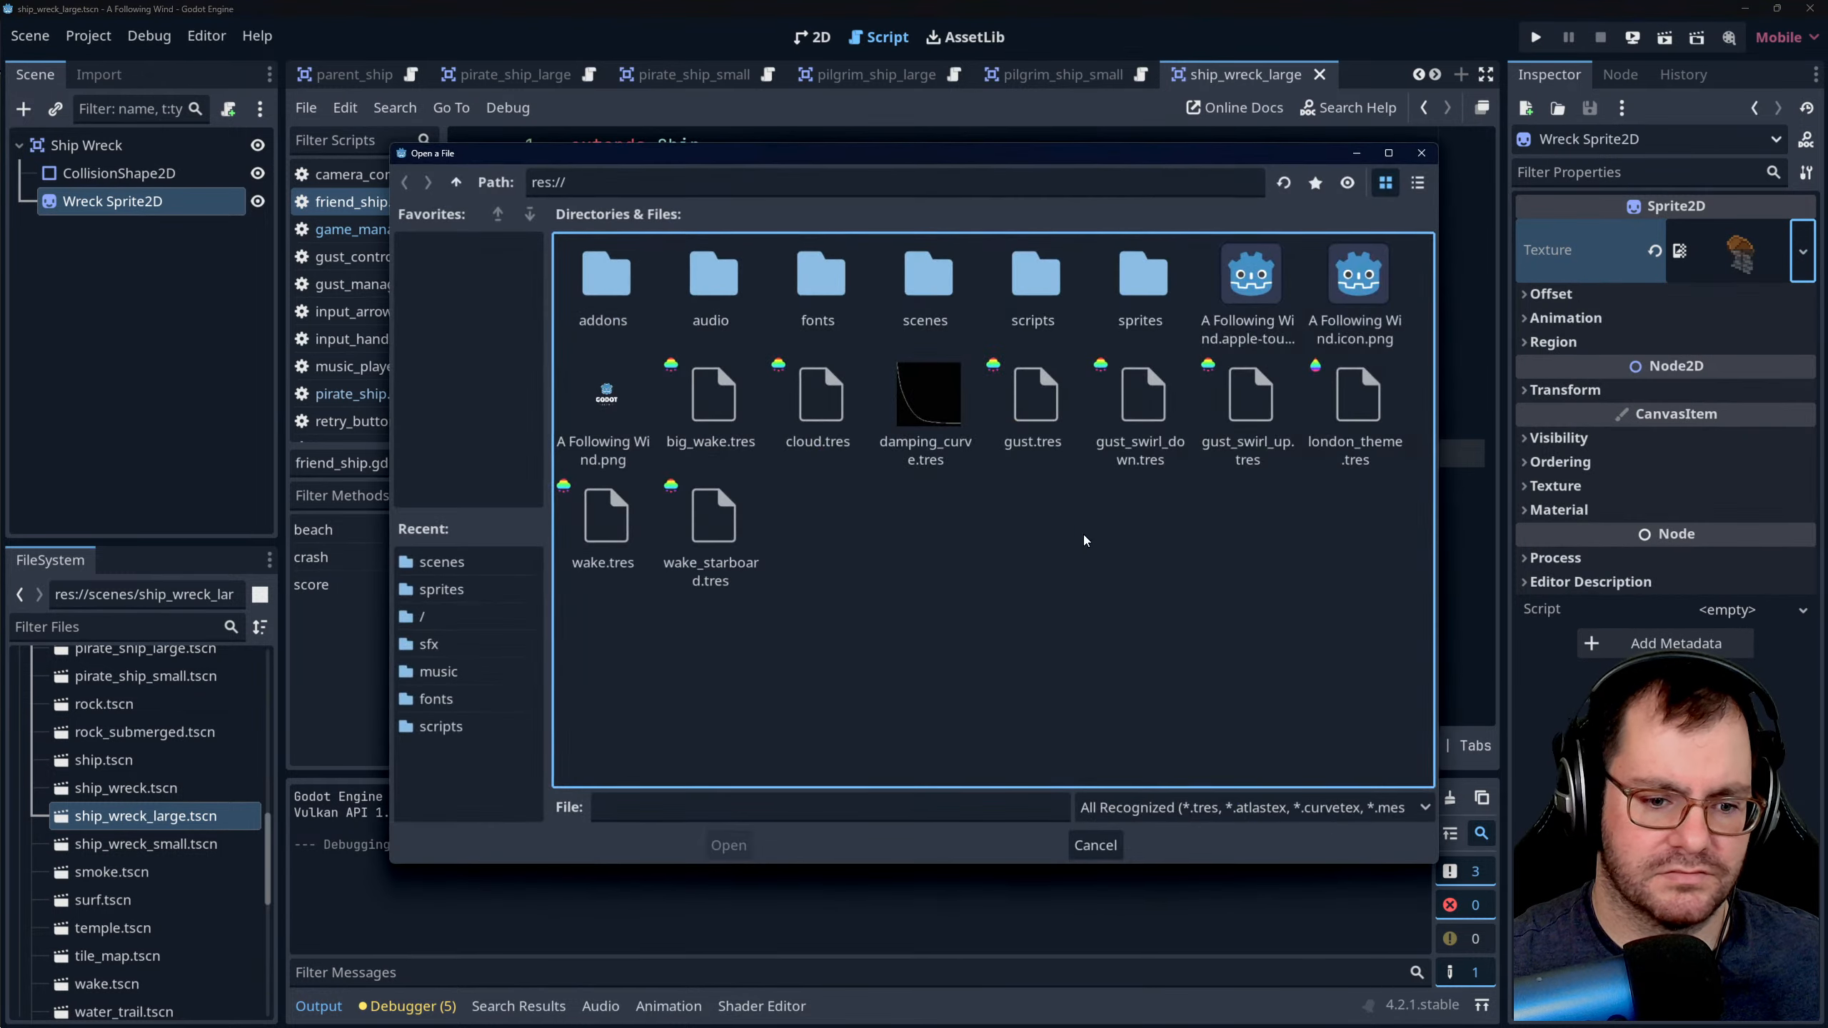
{"action": "double_click", "coordinate": [1121, 297]}
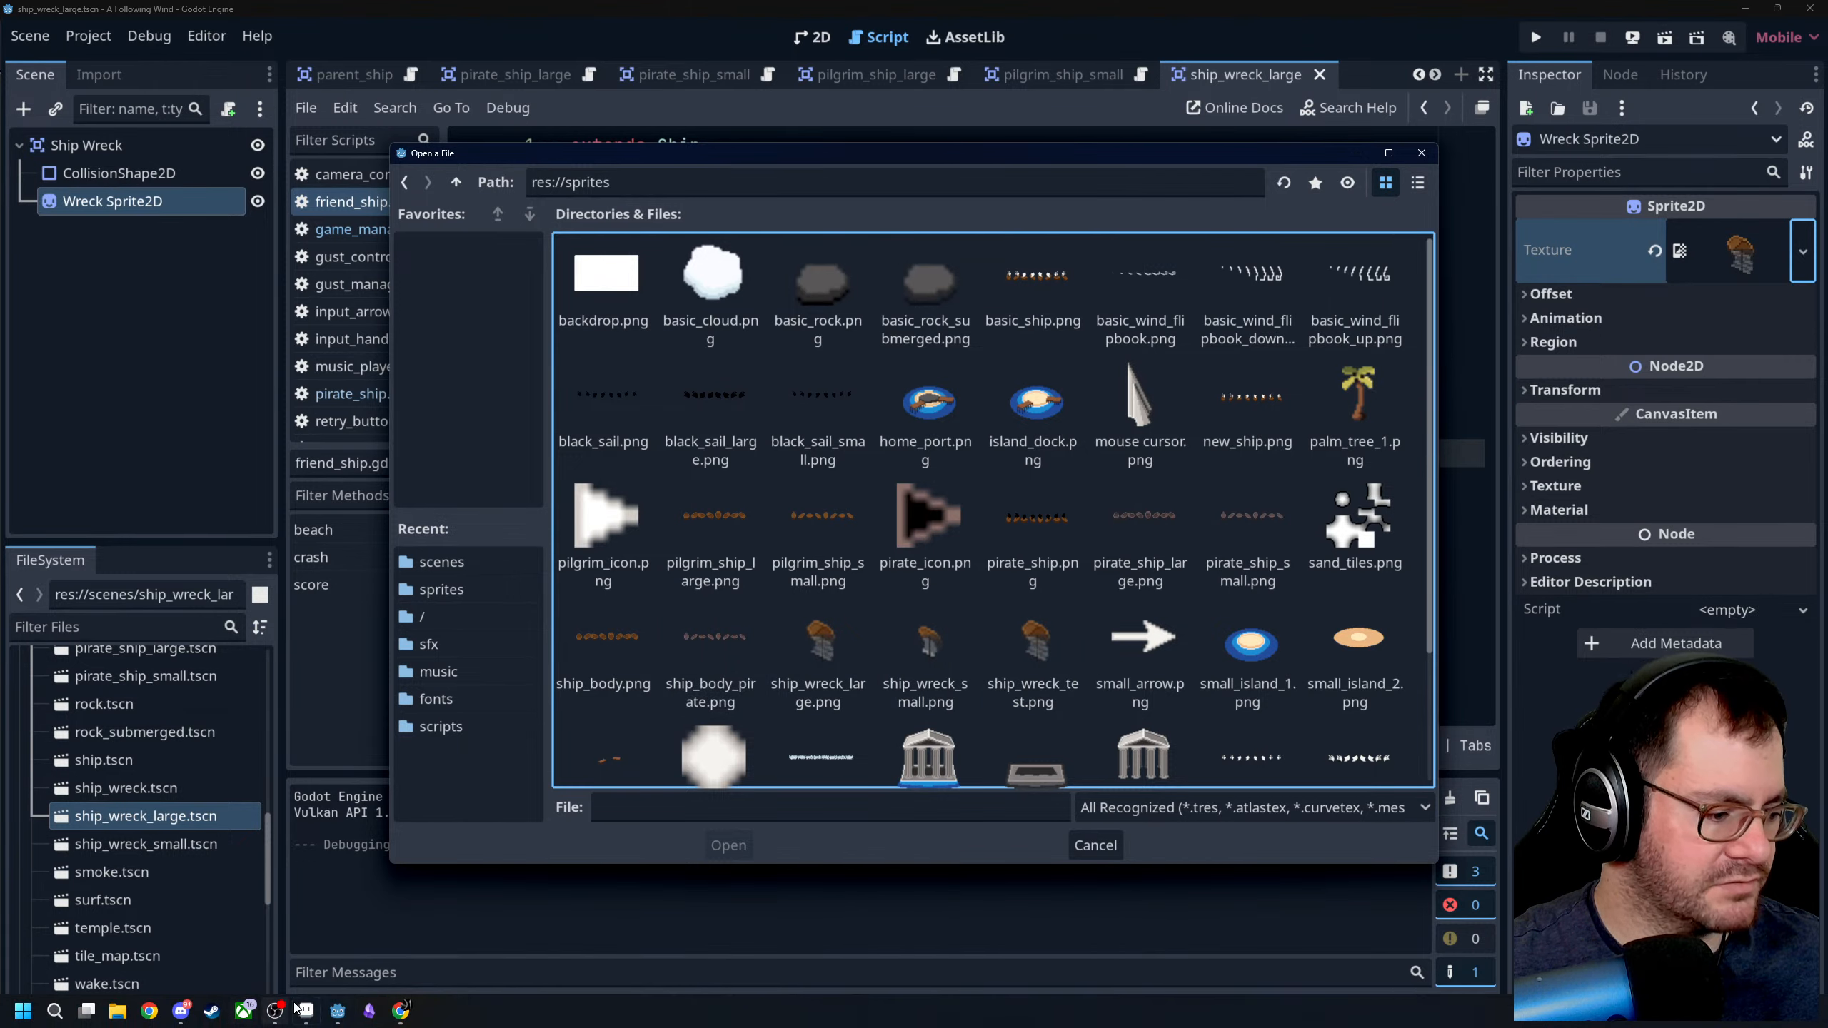
{"action": "left_click", "coordinate": [1095, 845]}
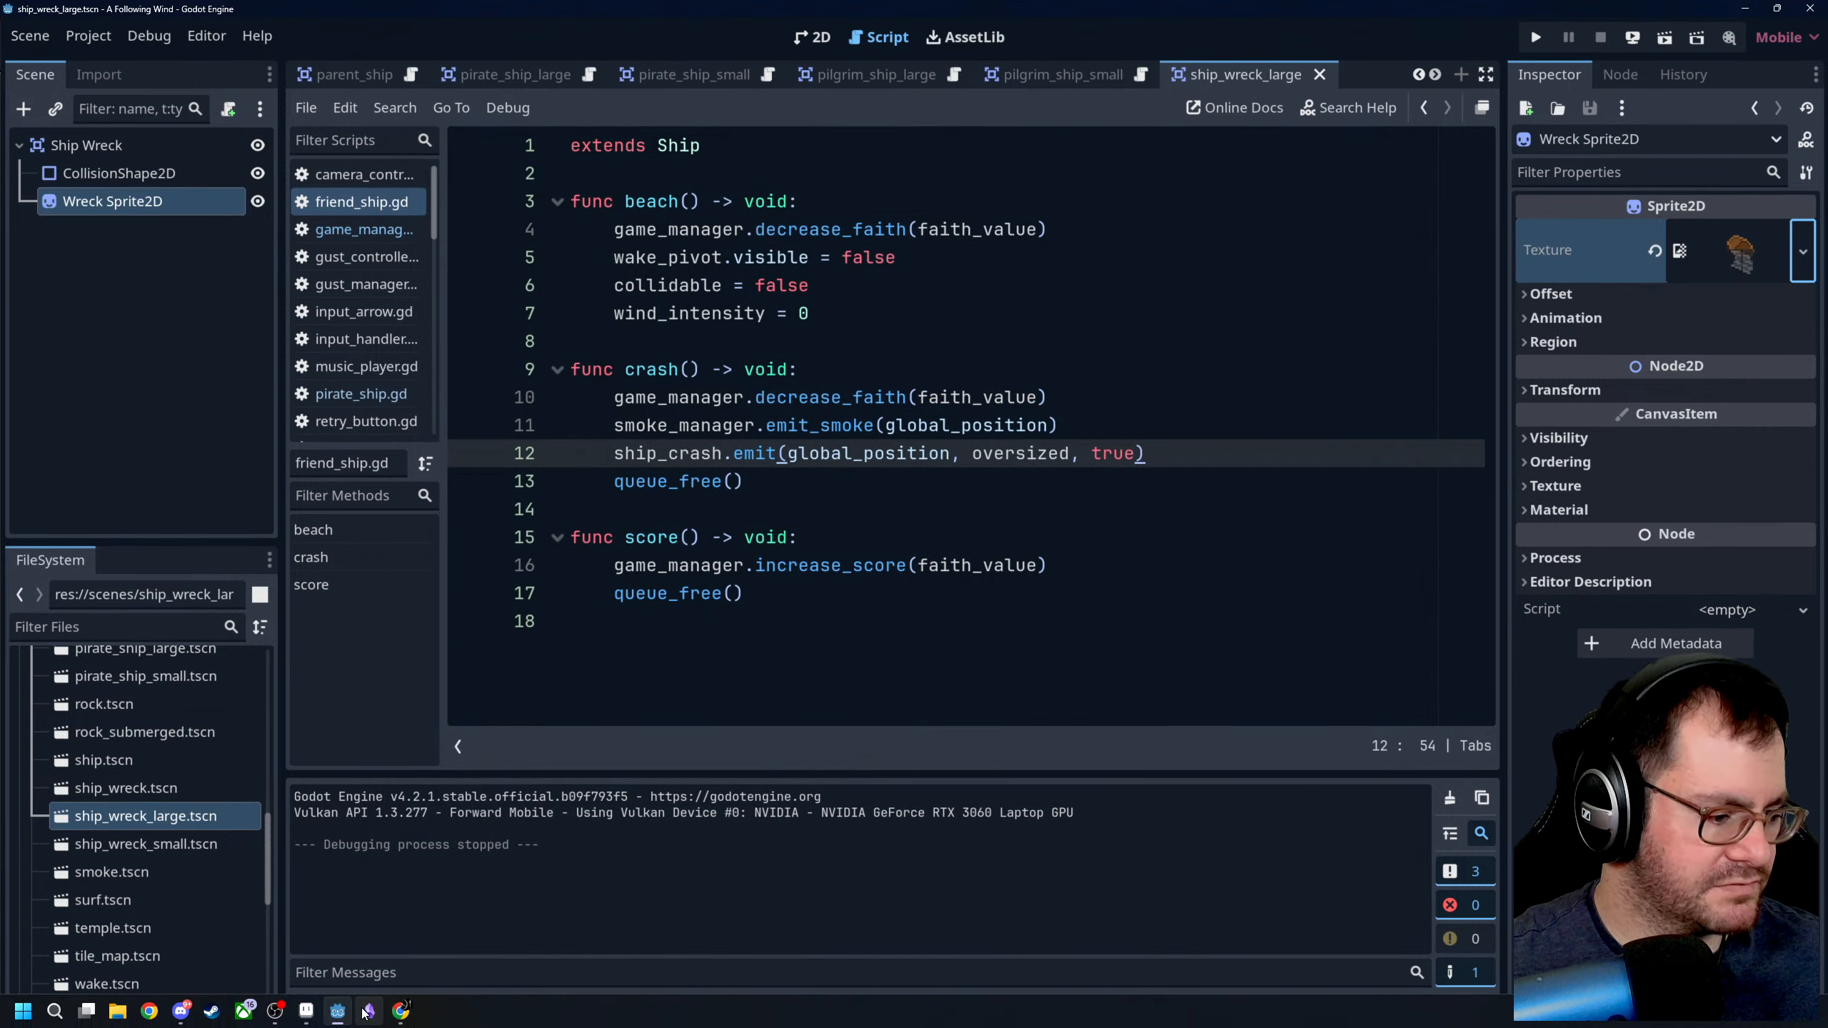
- Switch to Aseprite and export the visible layers of ship_wreck_large.ase at 100% as ship_wreck_large.png
{"action": "left_click", "coordinate": [307, 1011]}
{"action": "left_click", "coordinate": [1259, 62]}
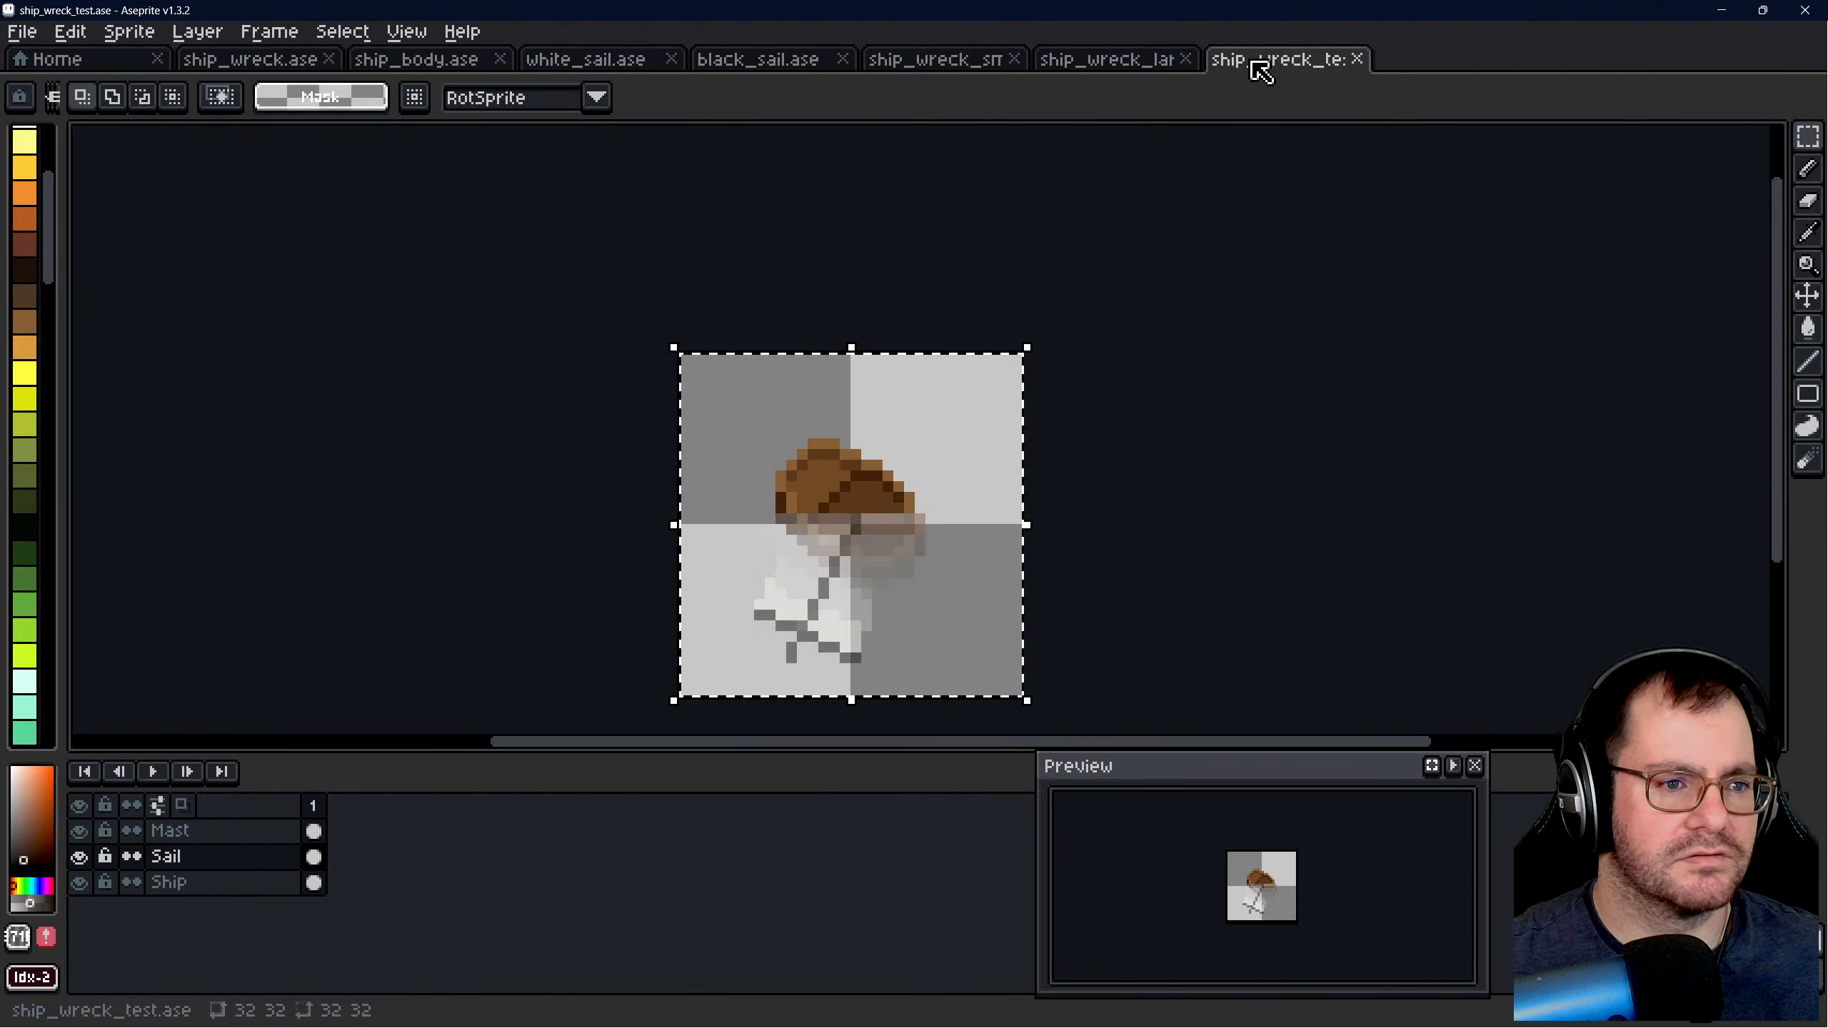
{"action": "left_click", "coordinate": [1123, 72]}
{"action": "key", "text": "ctrl+alt+shift+s"}
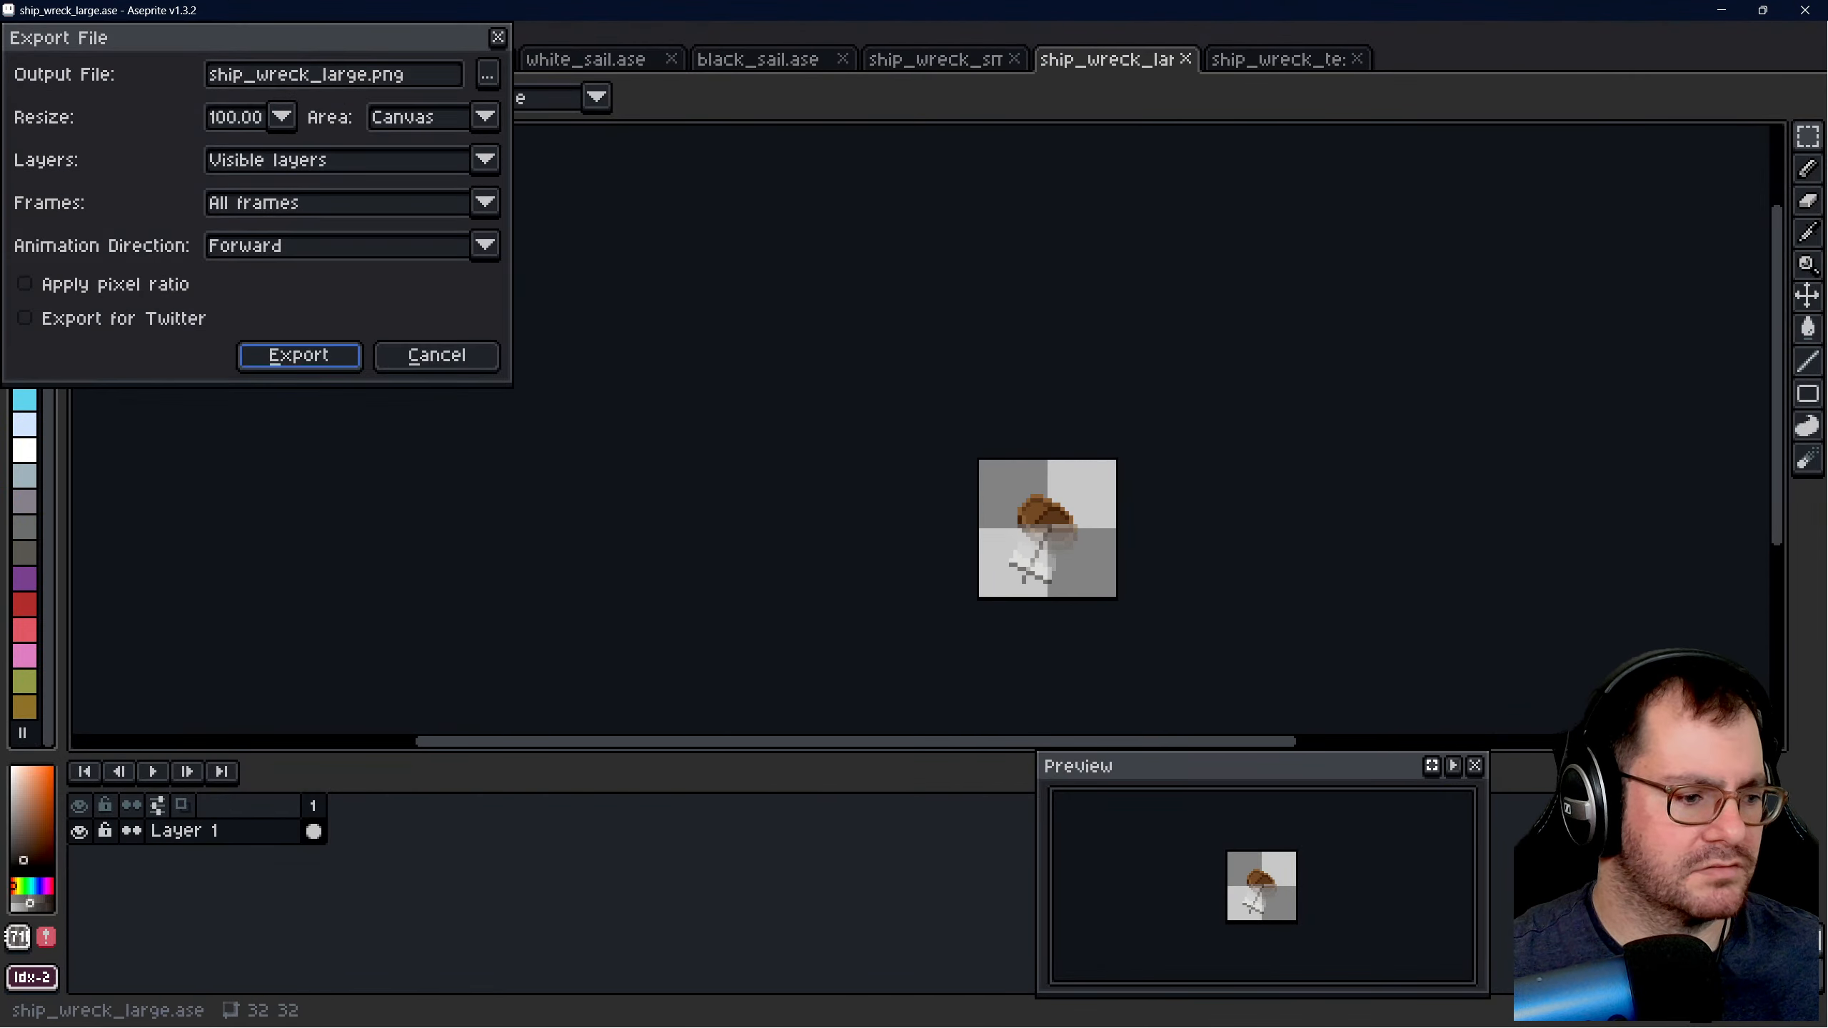
{"action": "left_click", "coordinate": [337, 365]}
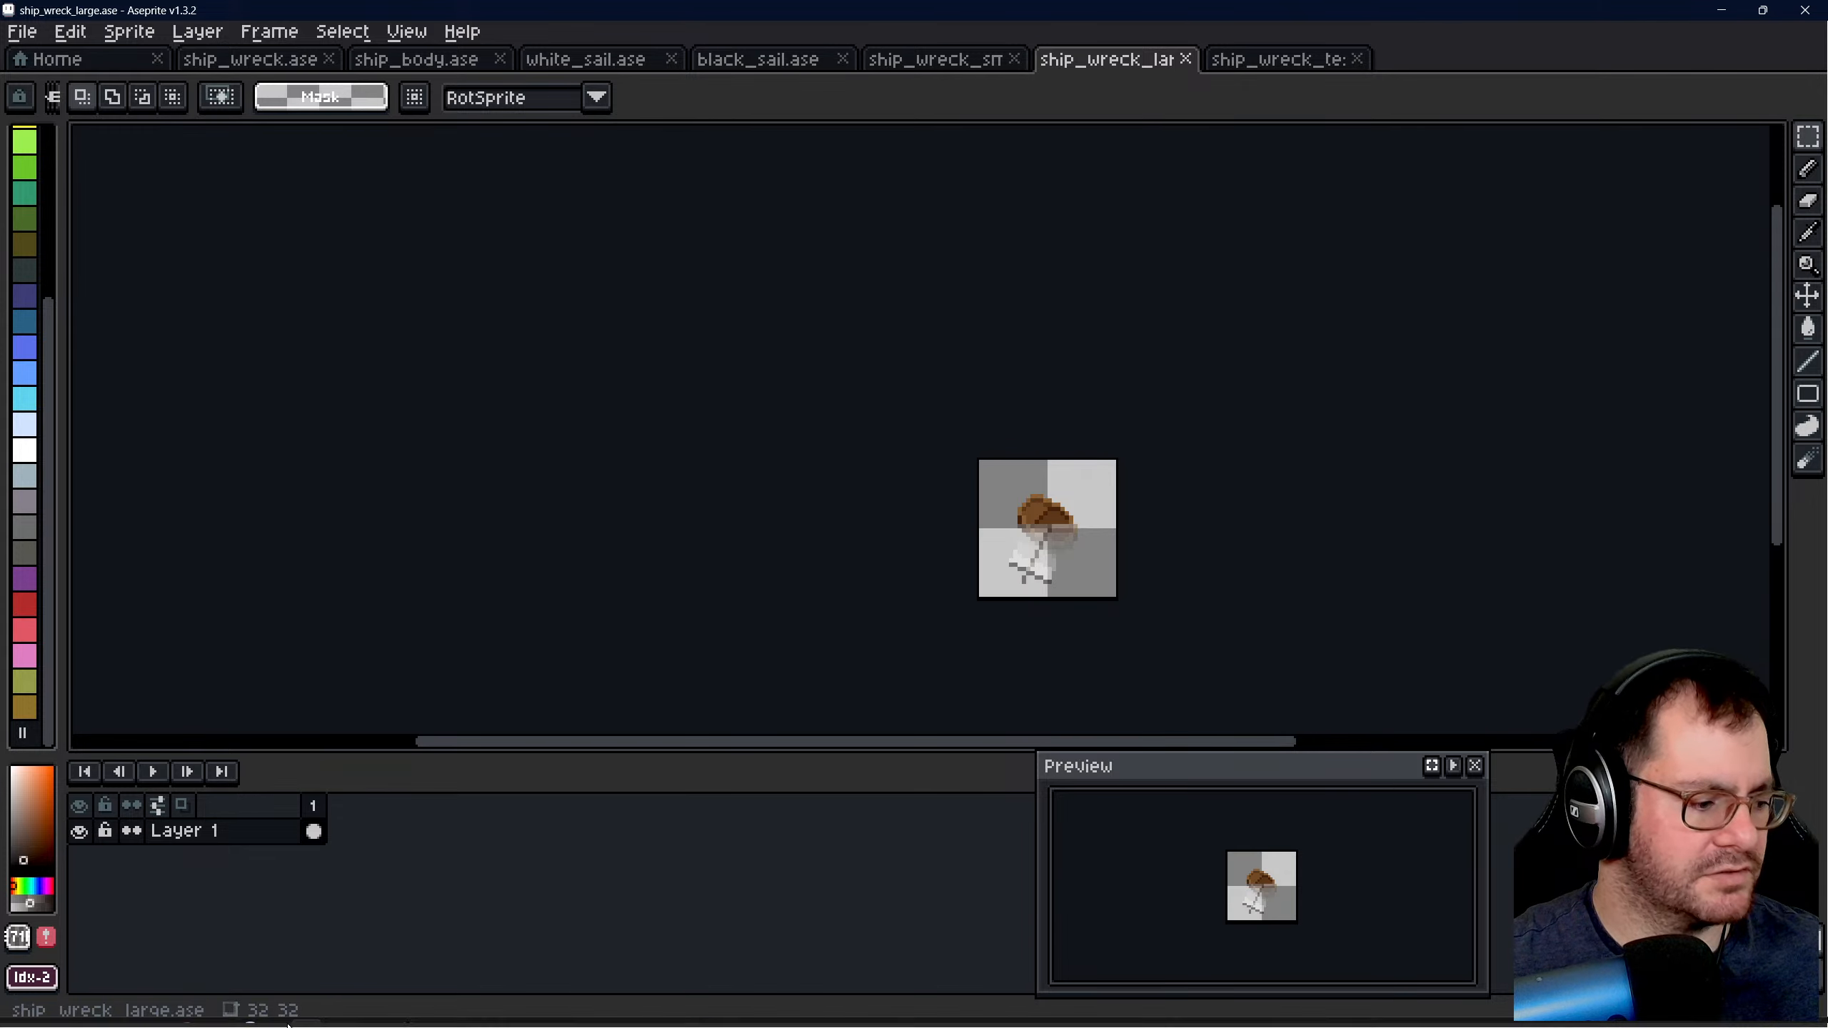
- Switch to Godot, load ship_wreck_large.png from res://sprites as the Wreck Sprite2D texture, and save the scene
{"action": "left_click", "coordinate": [336, 1012]}
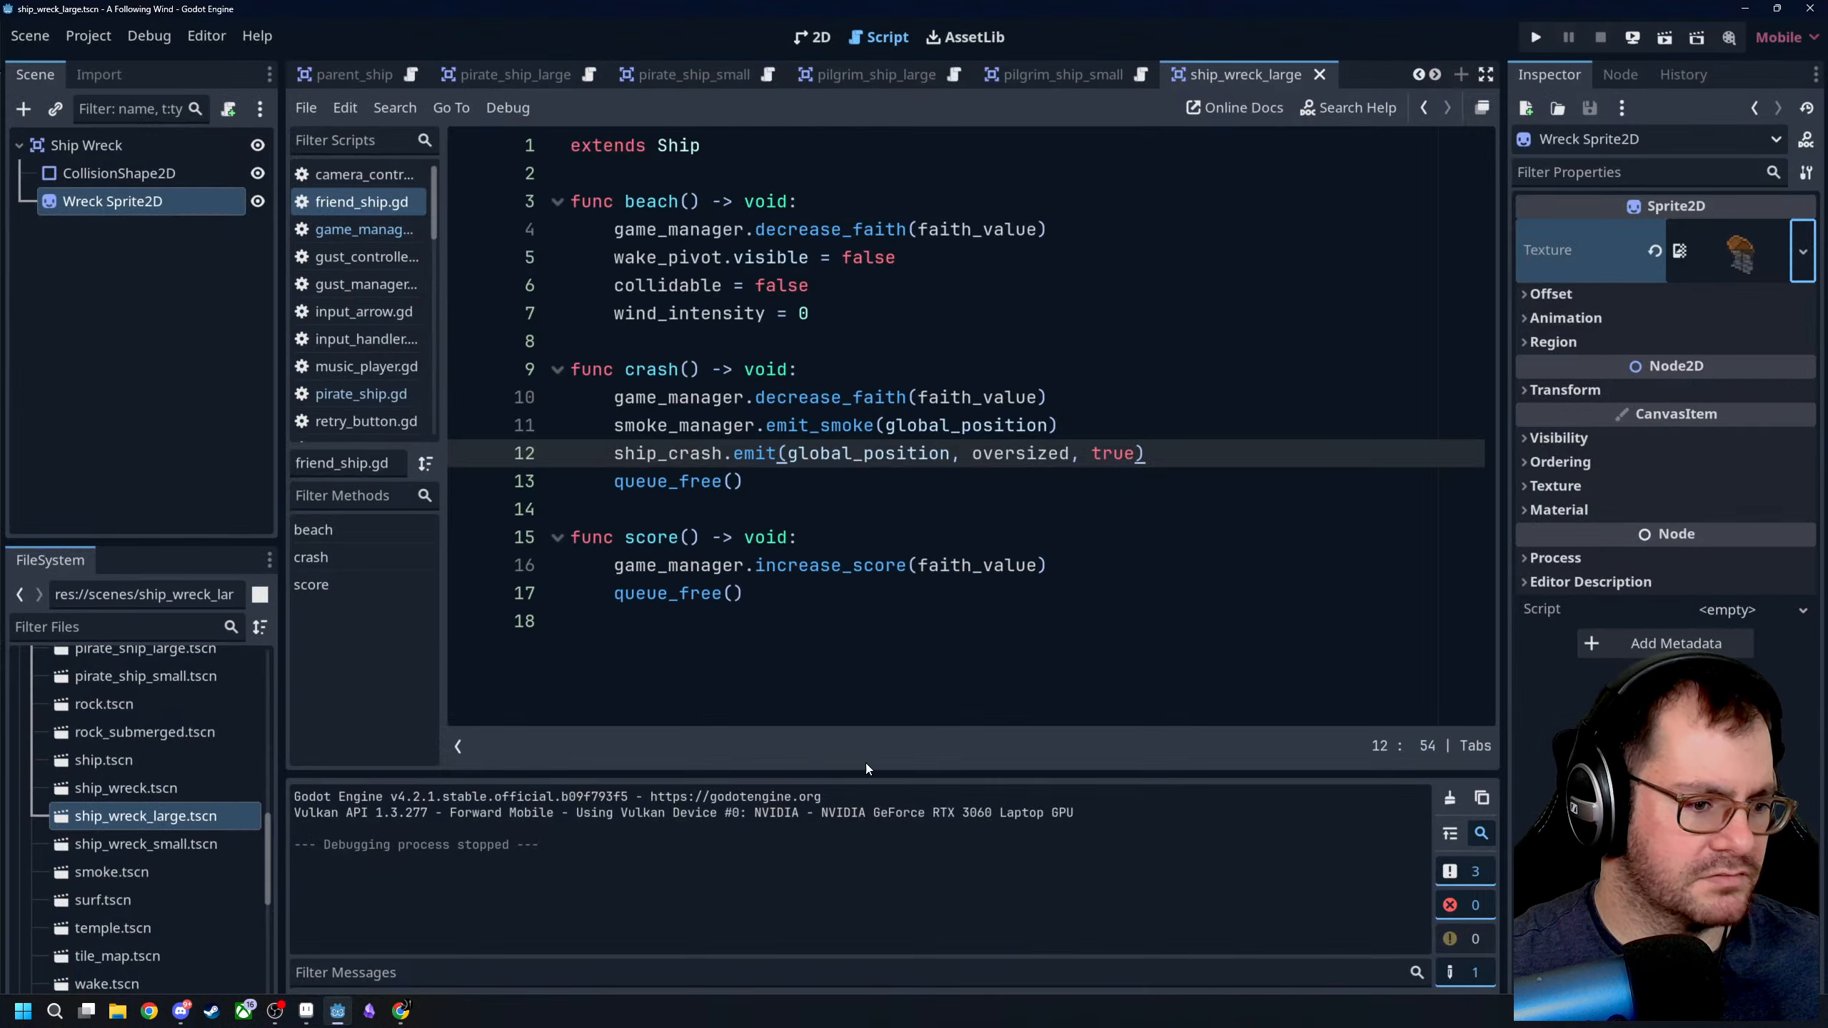
{"action": "left_click", "coordinate": [1804, 252]}
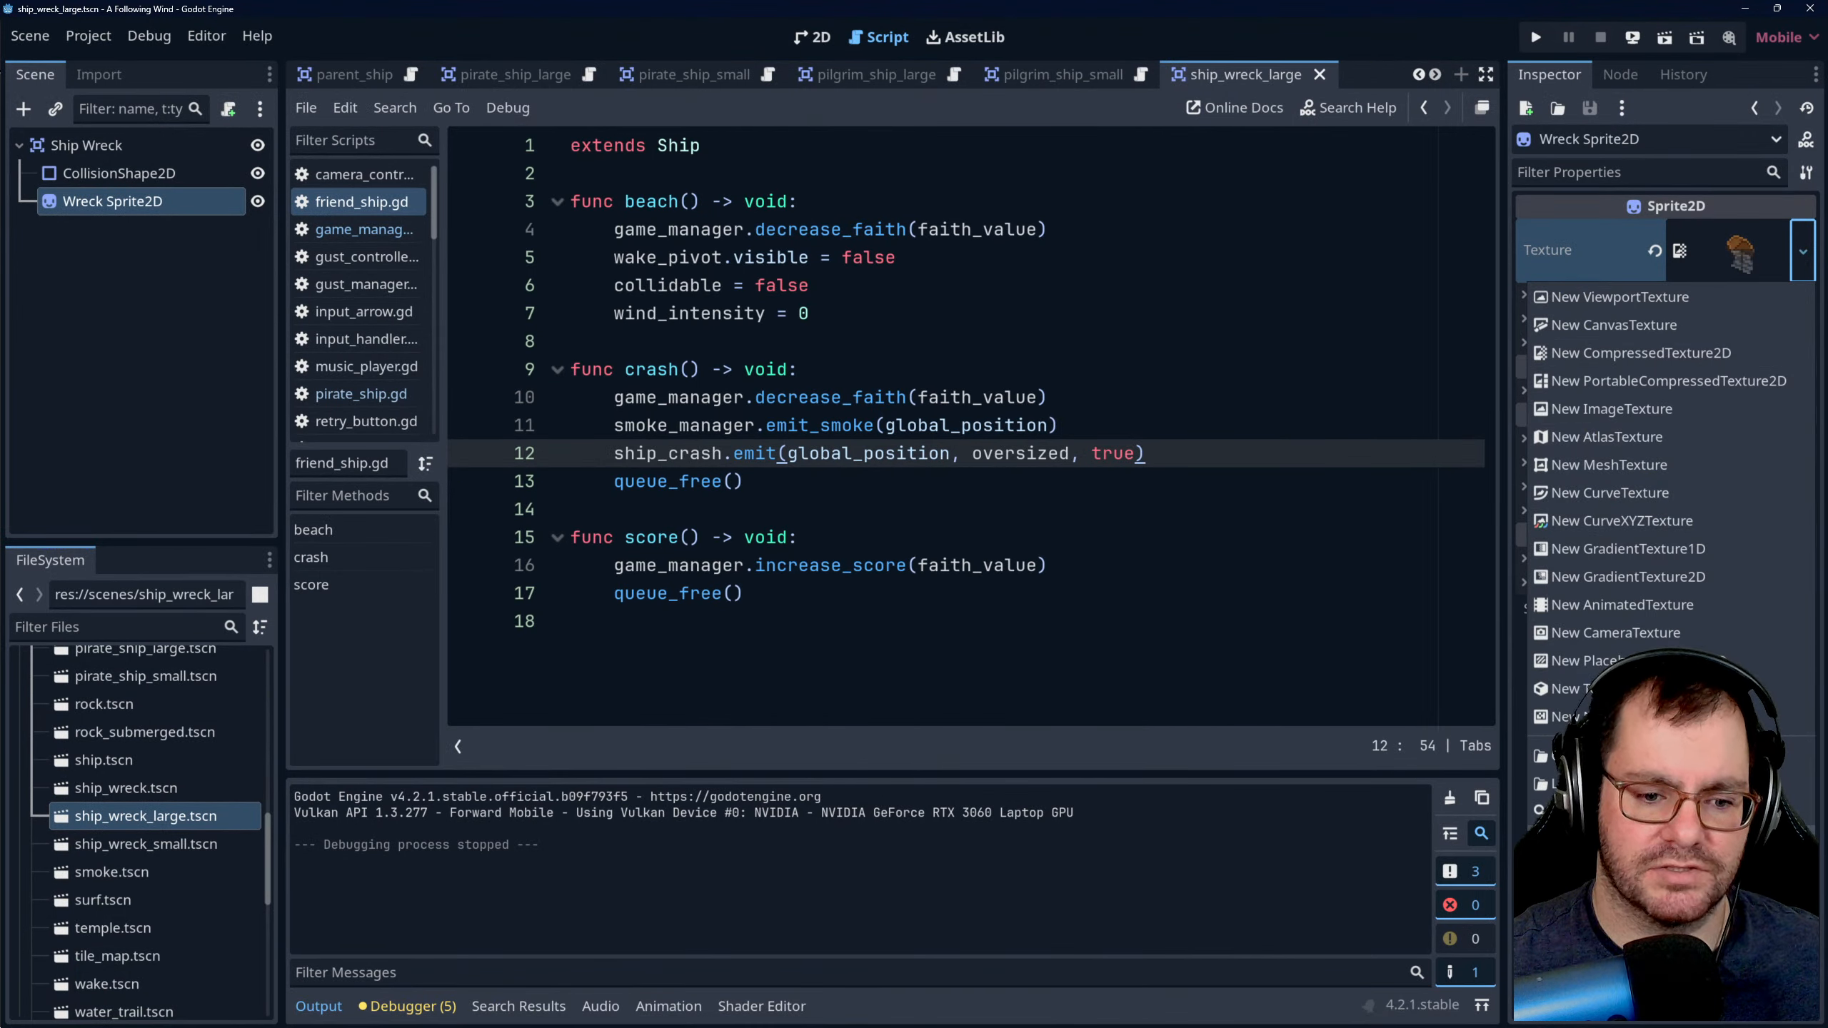
{"action": "left_click", "coordinate": [1554, 784]}
{"action": "scroll", "coordinate": [962, 489], "scroll_direction": "down", "scroll_amount": 2}
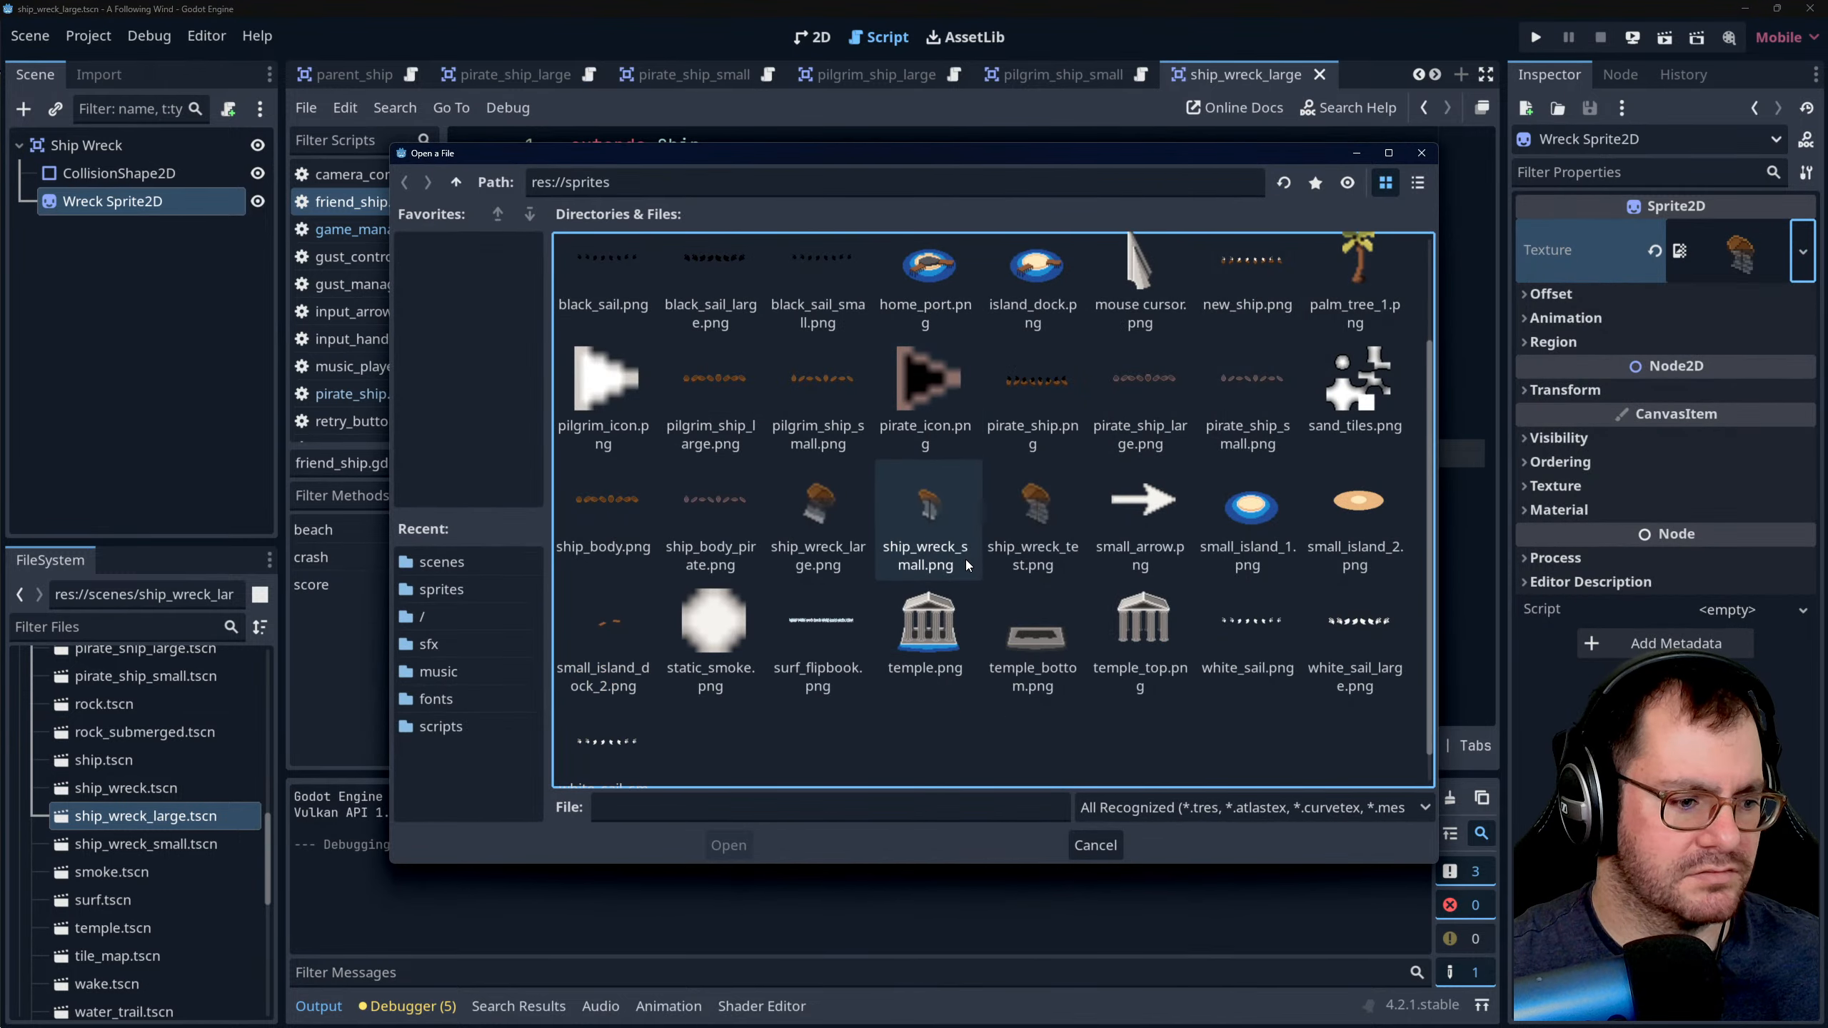
{"action": "left_click", "coordinate": [811, 530]}
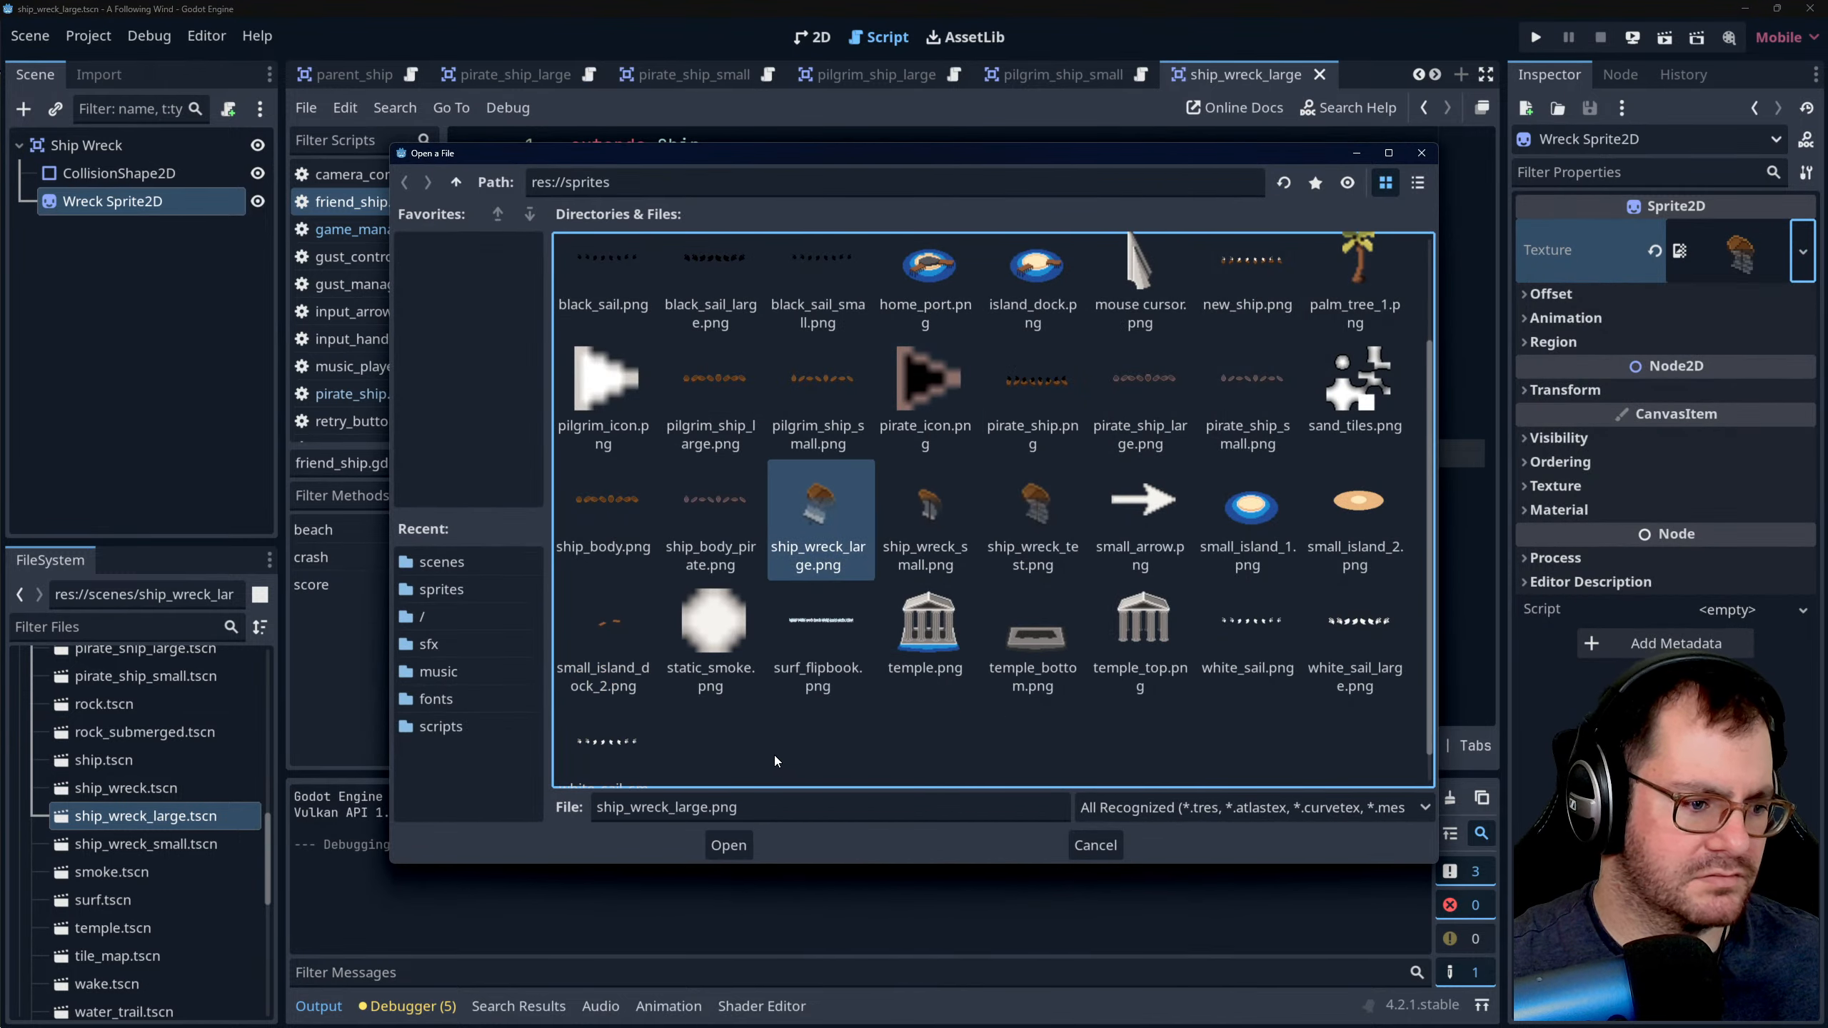
{"action": "left_click", "coordinate": [729, 845]}
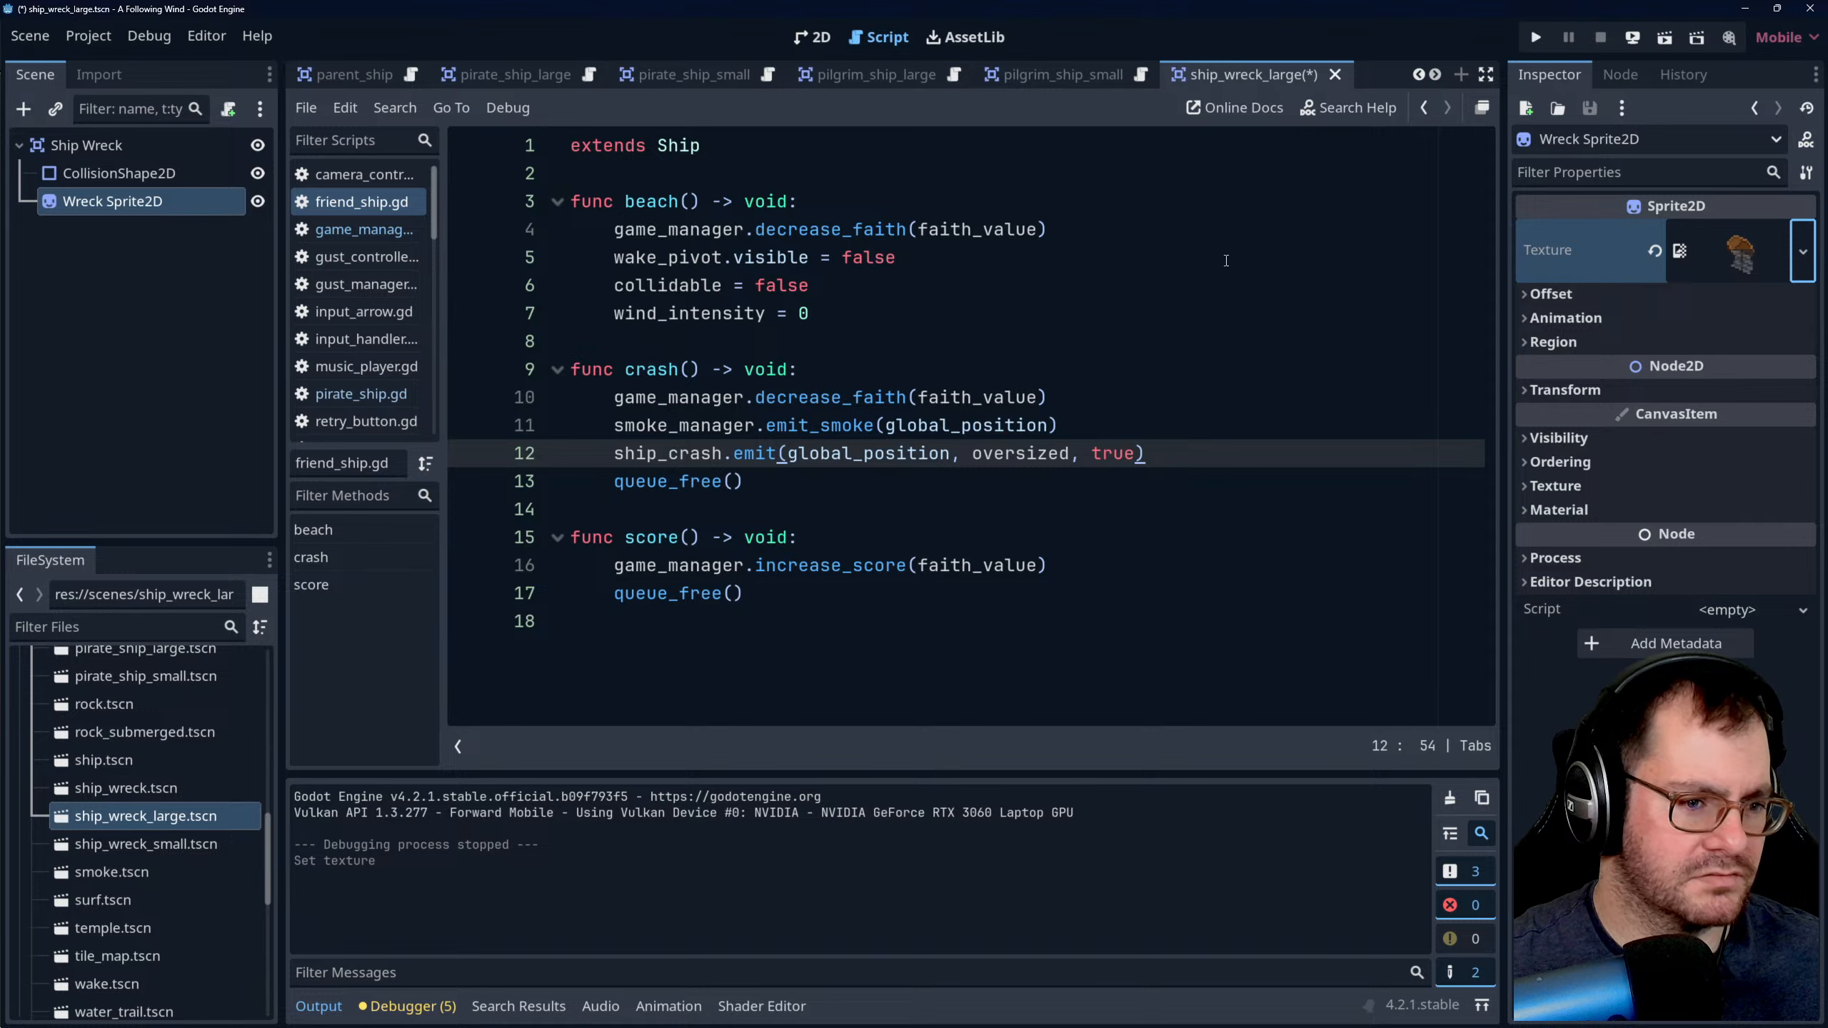
{"action": "key", "text": "ctrl+s"}
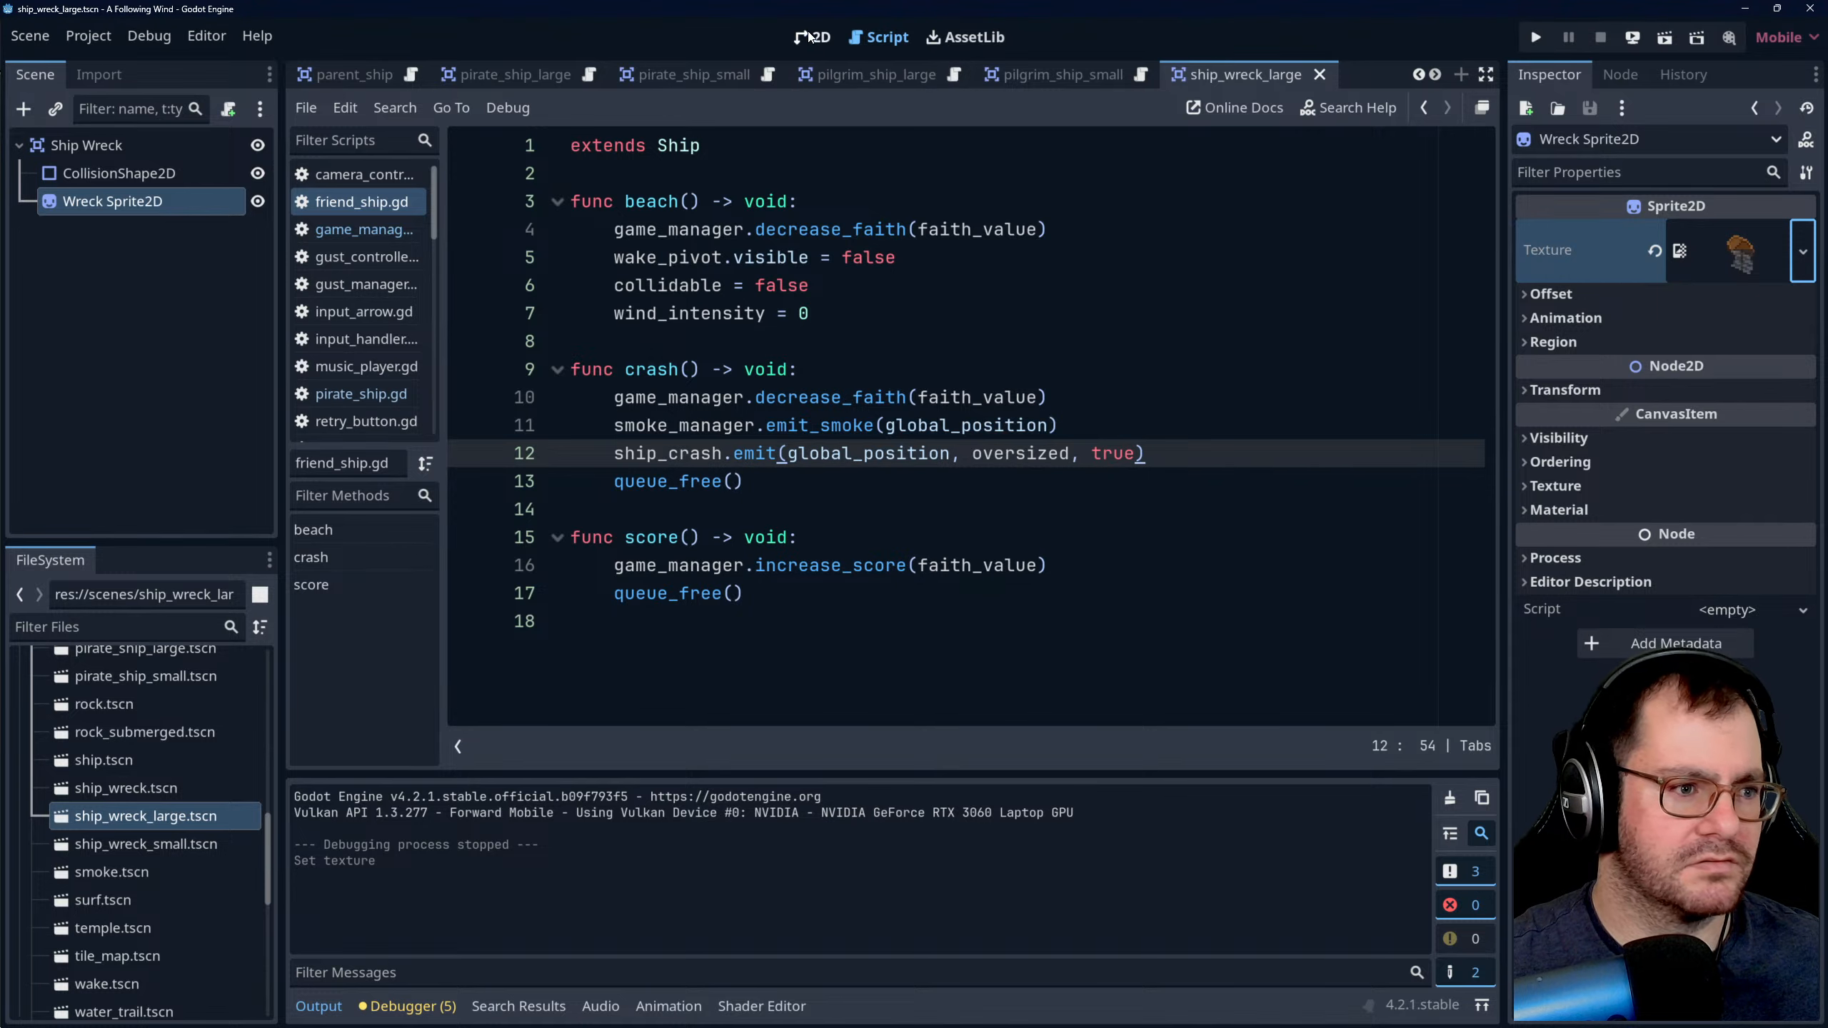
- Examine the large wreck sprite against its collision circle in the 2D view at several zoom levels
{"action": "left_click", "coordinate": [809, 36]}
{"action": "left_click", "coordinate": [1218, 506]}
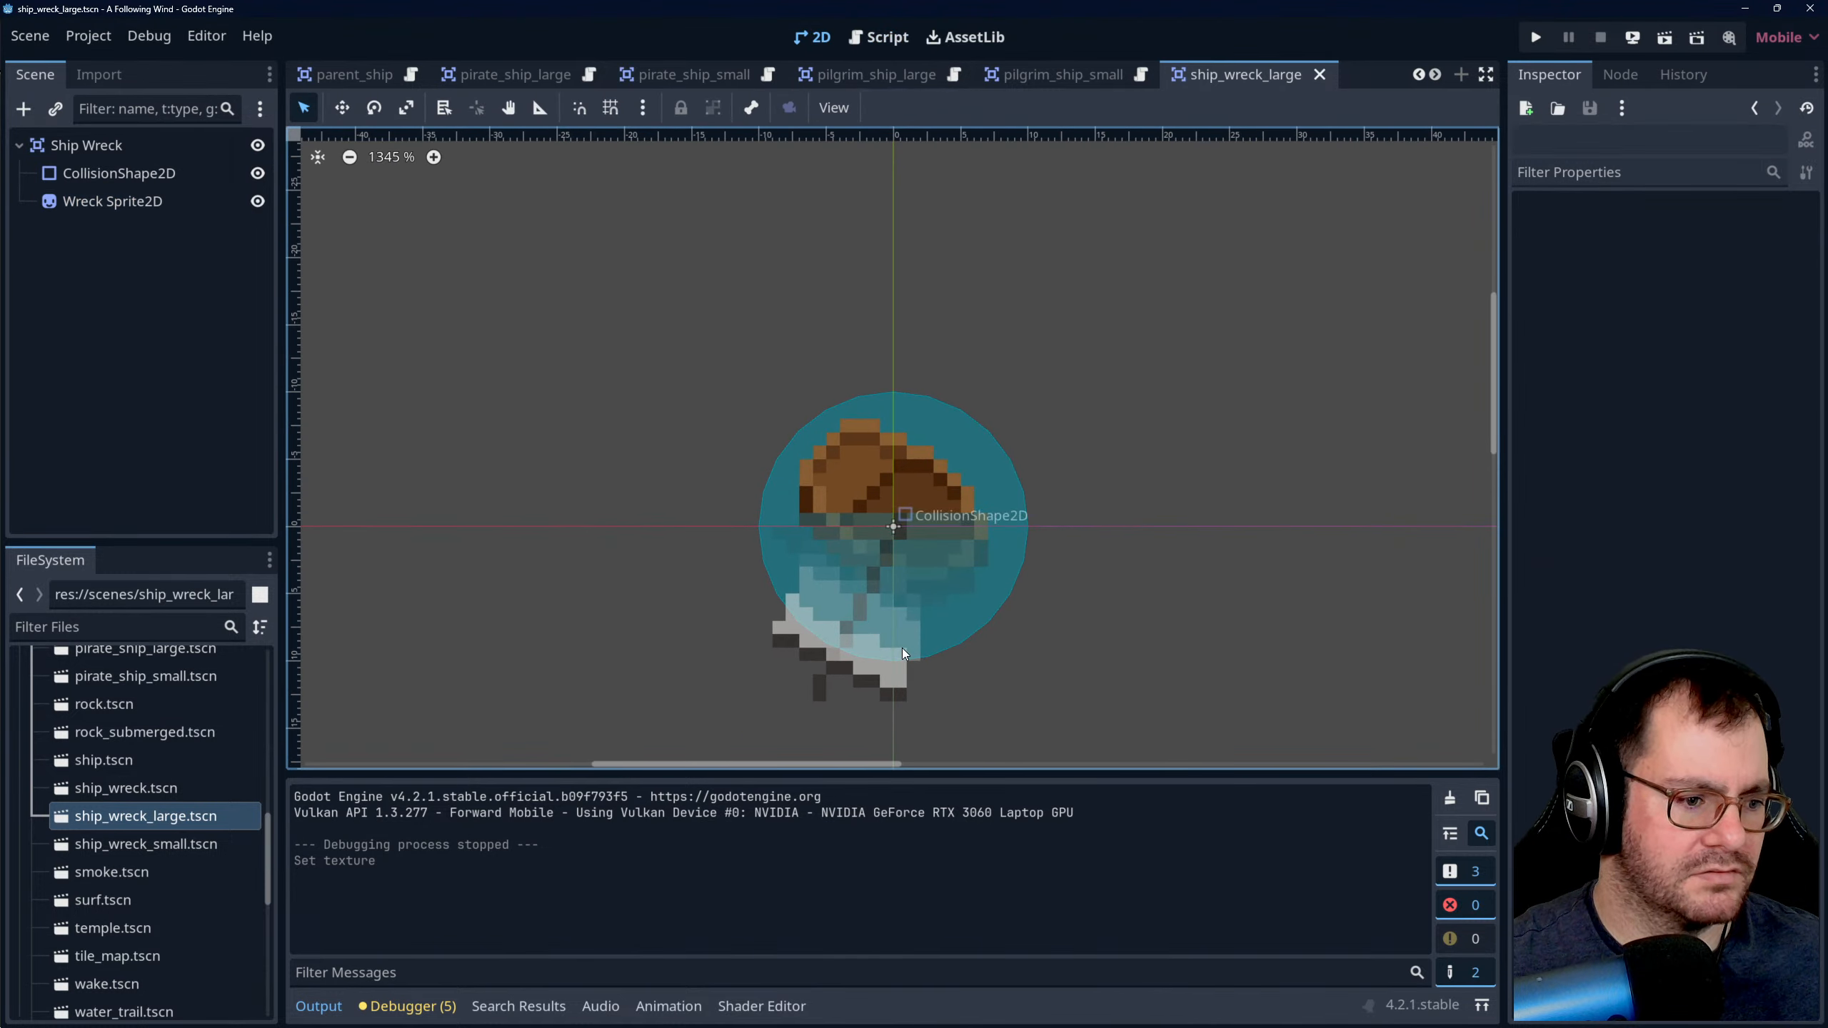
{"action": "scroll", "coordinate": [1117, 504], "scroll_direction": "down", "scroll_amount": 6}
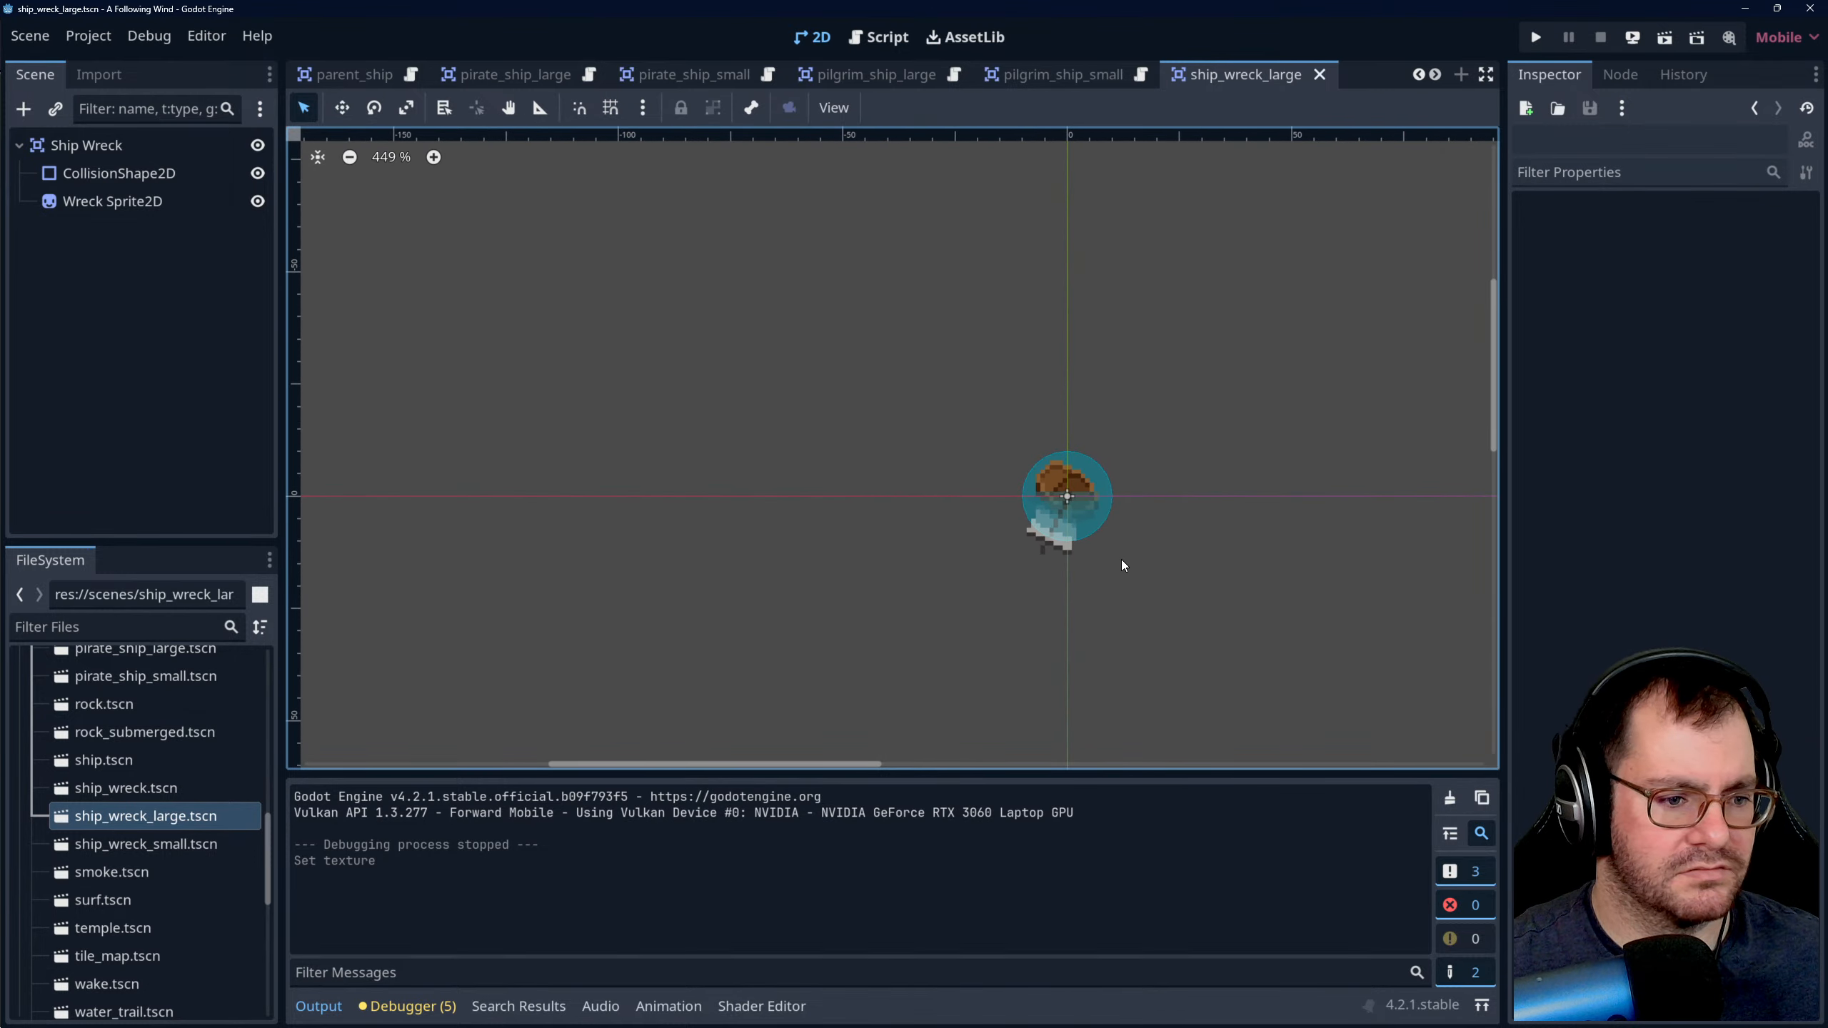
{"action": "scroll", "coordinate": [1130, 560], "scroll_direction": "down", "scroll_amount": 2}
{"action": "scroll", "coordinate": [1139, 535], "scroll_direction": "up", "scroll_amount": 9}
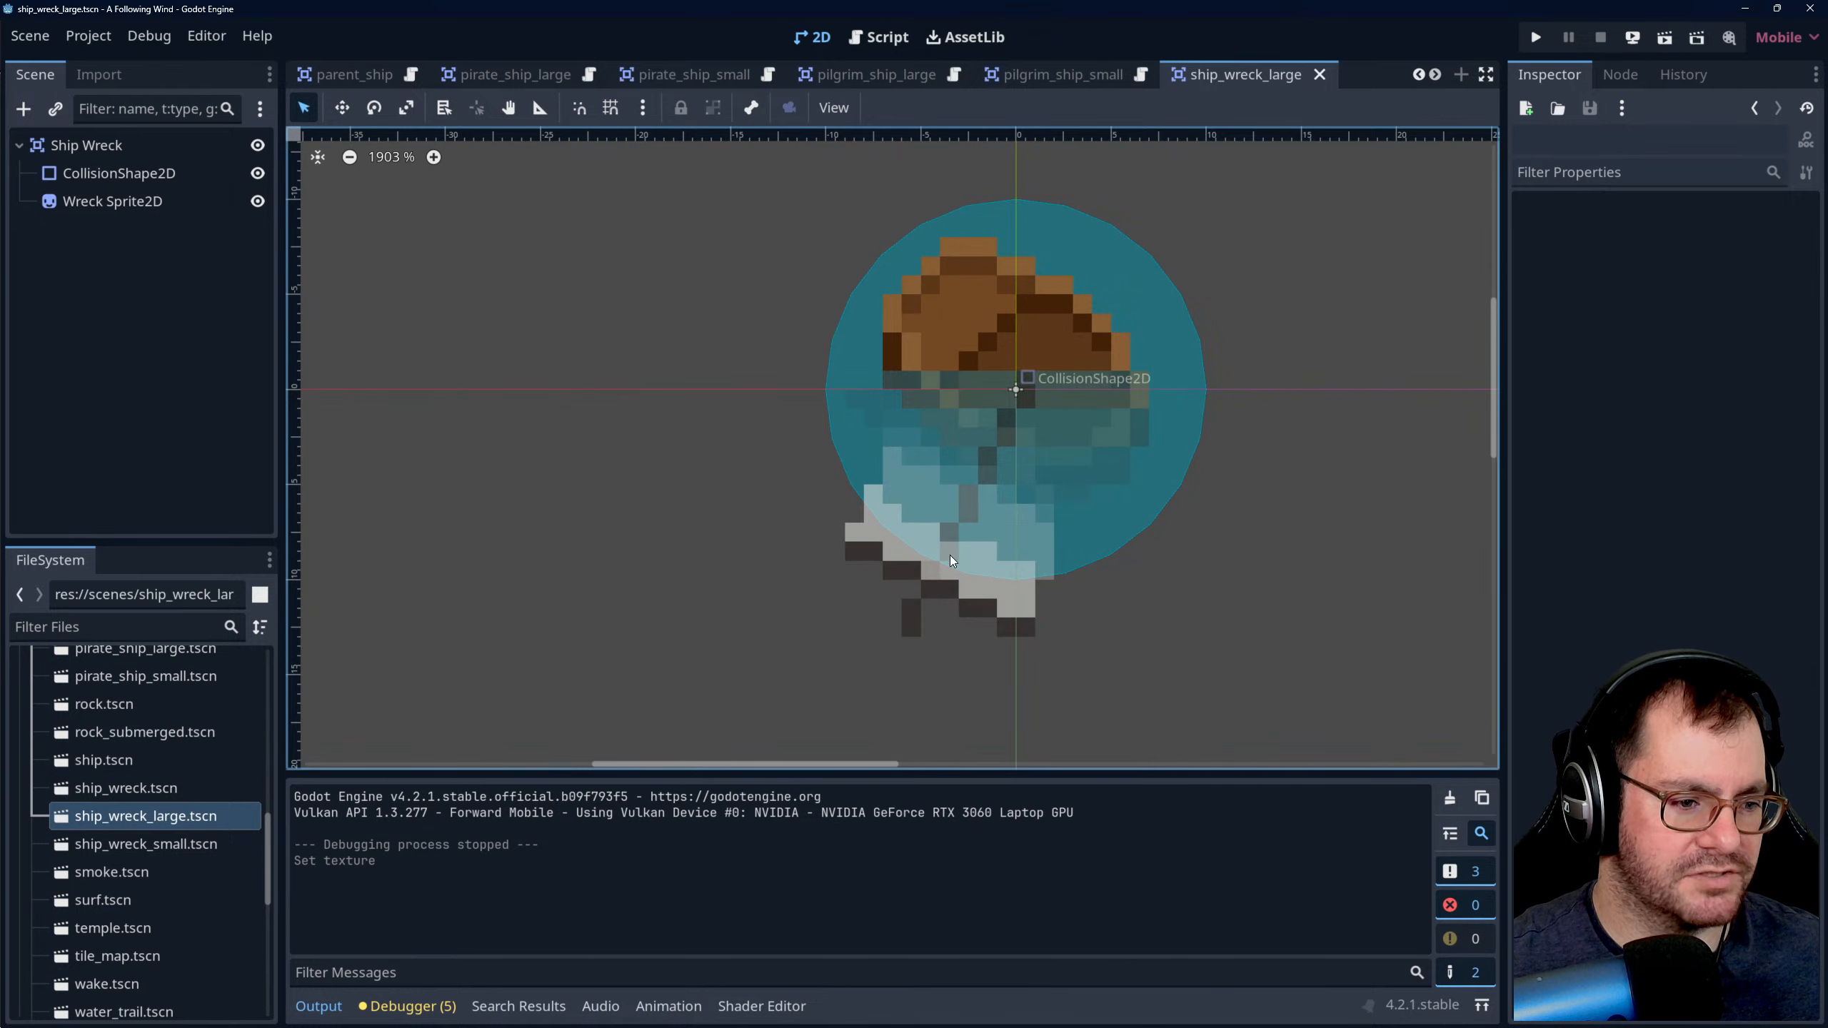
{"action": "scroll", "coordinate": [950, 544], "scroll_direction": "down", "scroll_amount": 3}
{"action": "scroll", "coordinate": [1028, 549], "scroll_direction": "up", "scroll_amount": 3}
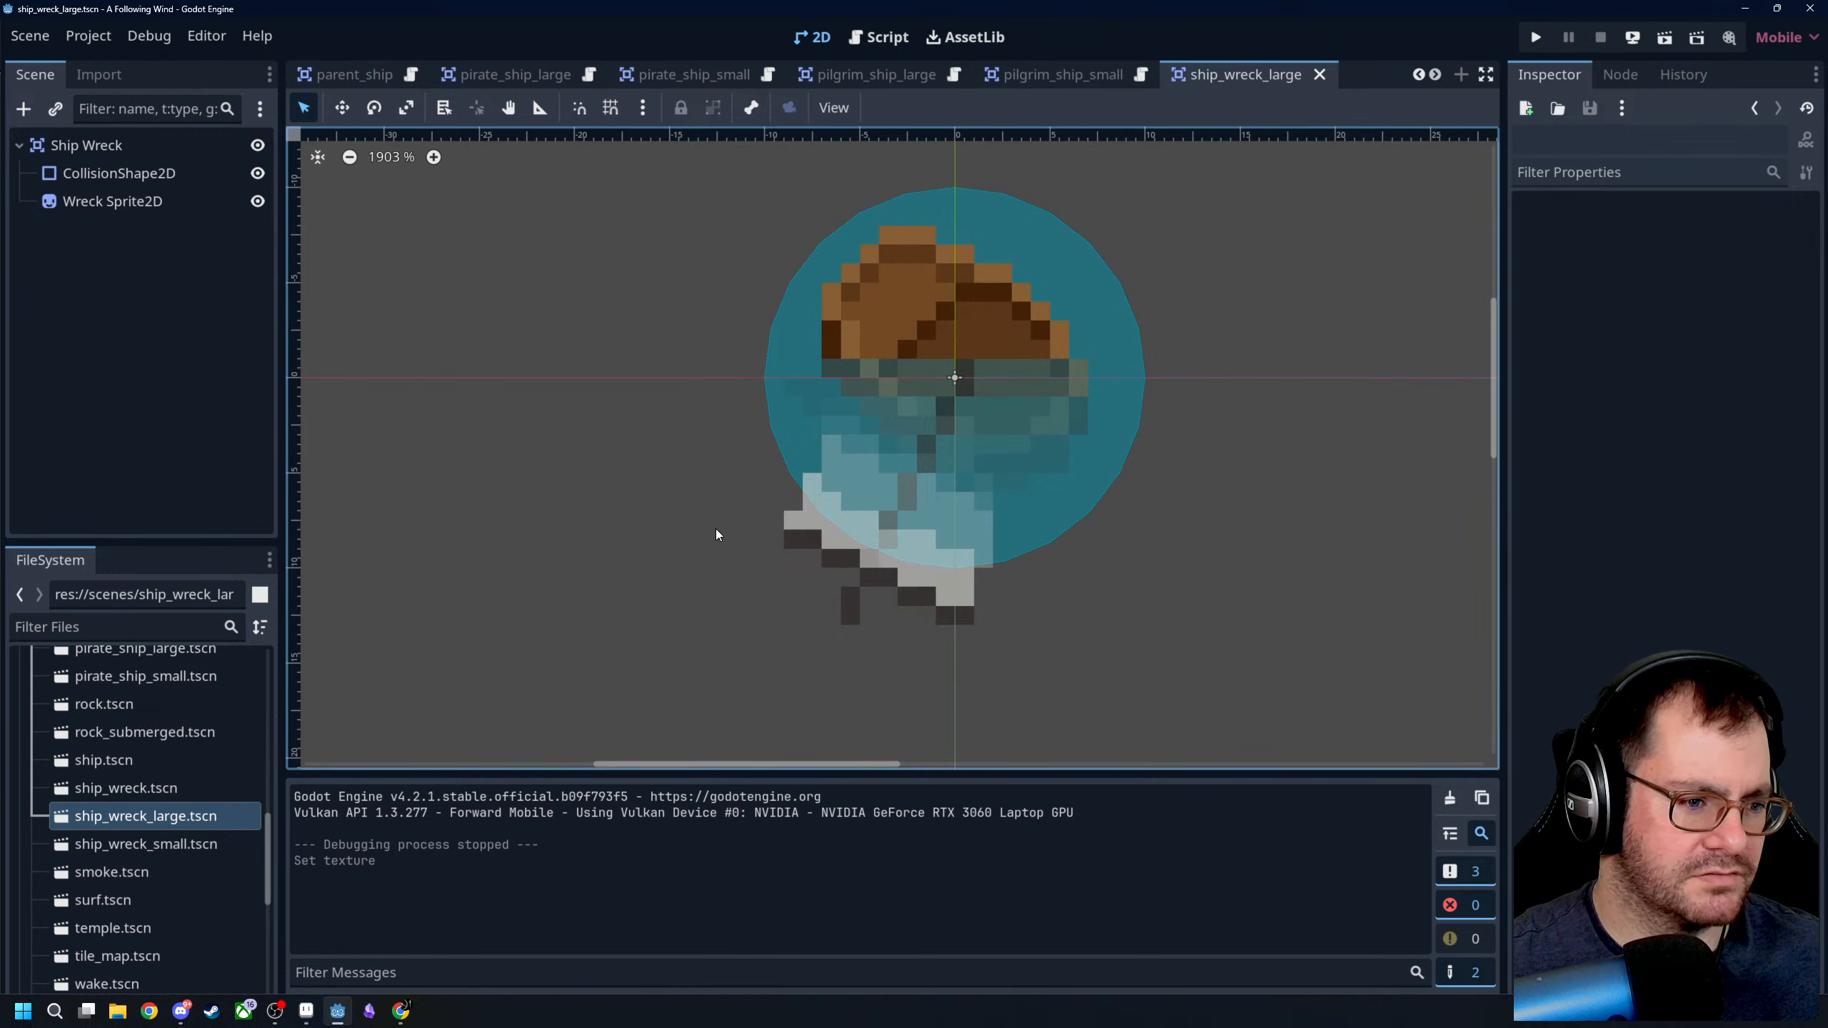
- Run the project, maximise the game window and move the camera to the open sea east of the temple
{"action": "left_click", "coordinate": [1535, 36]}
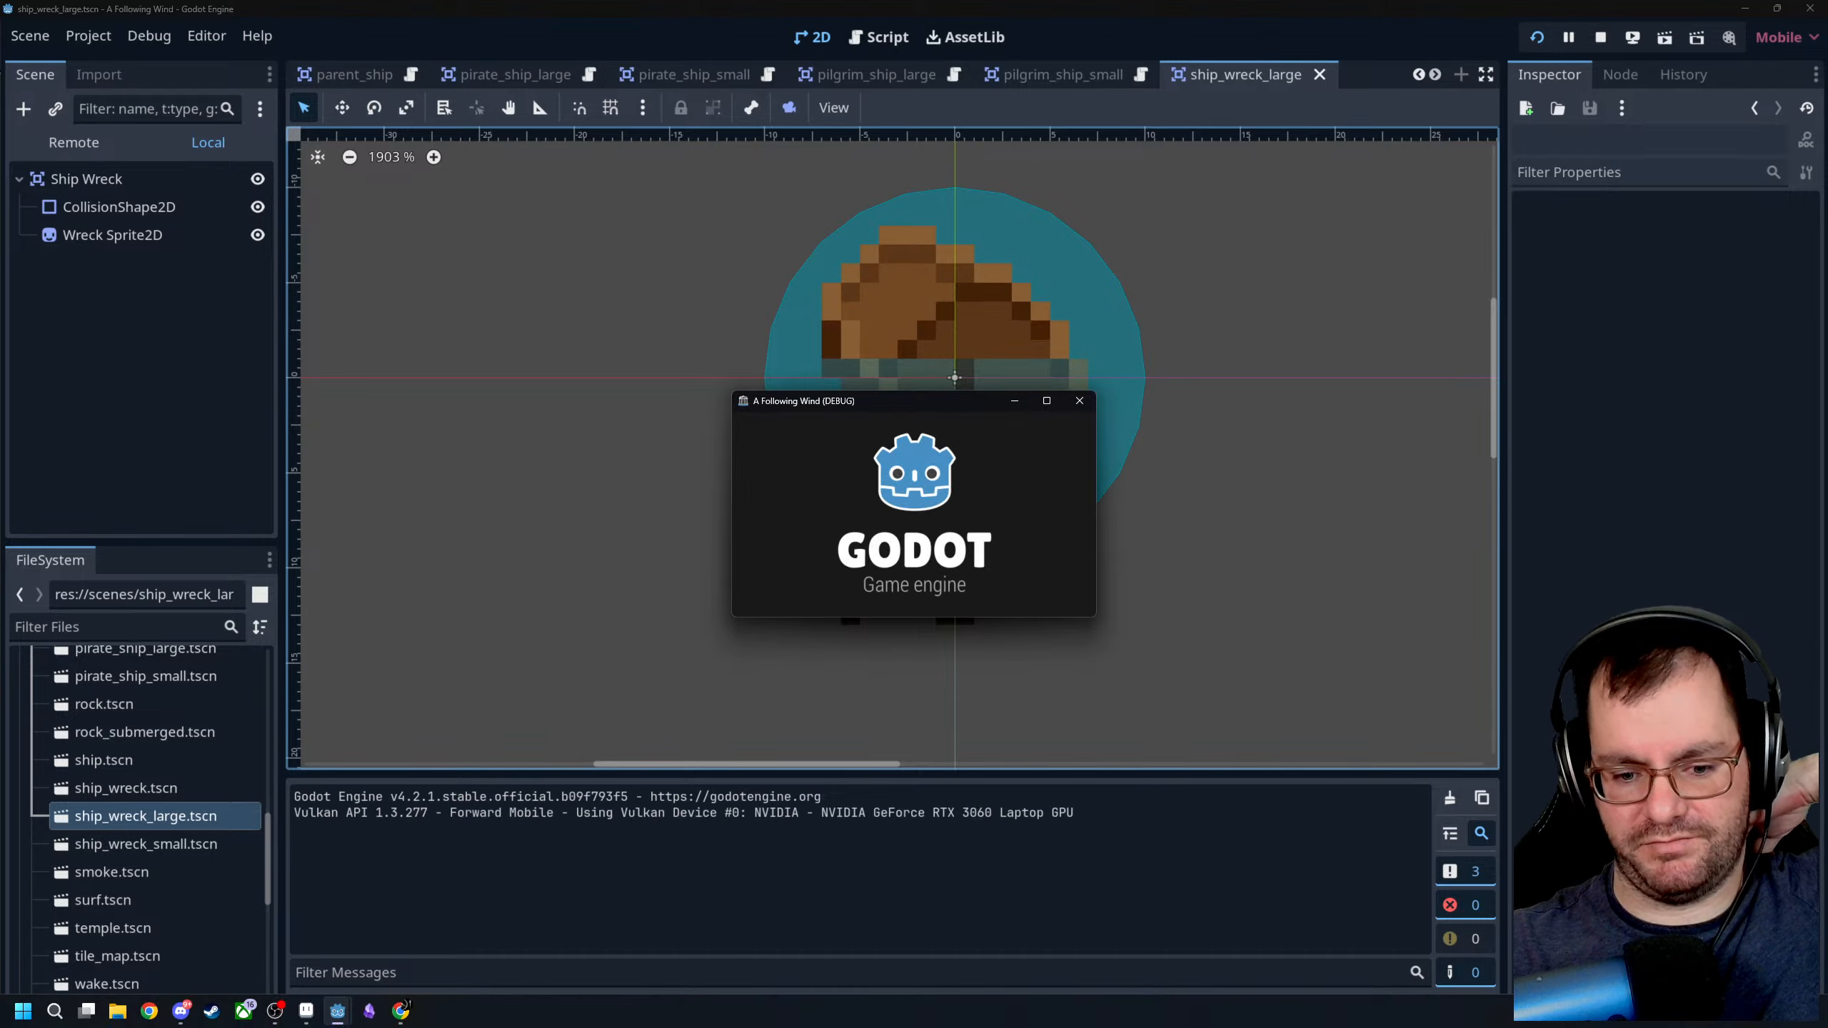
{"action": "left_click", "coordinate": [1048, 402]}
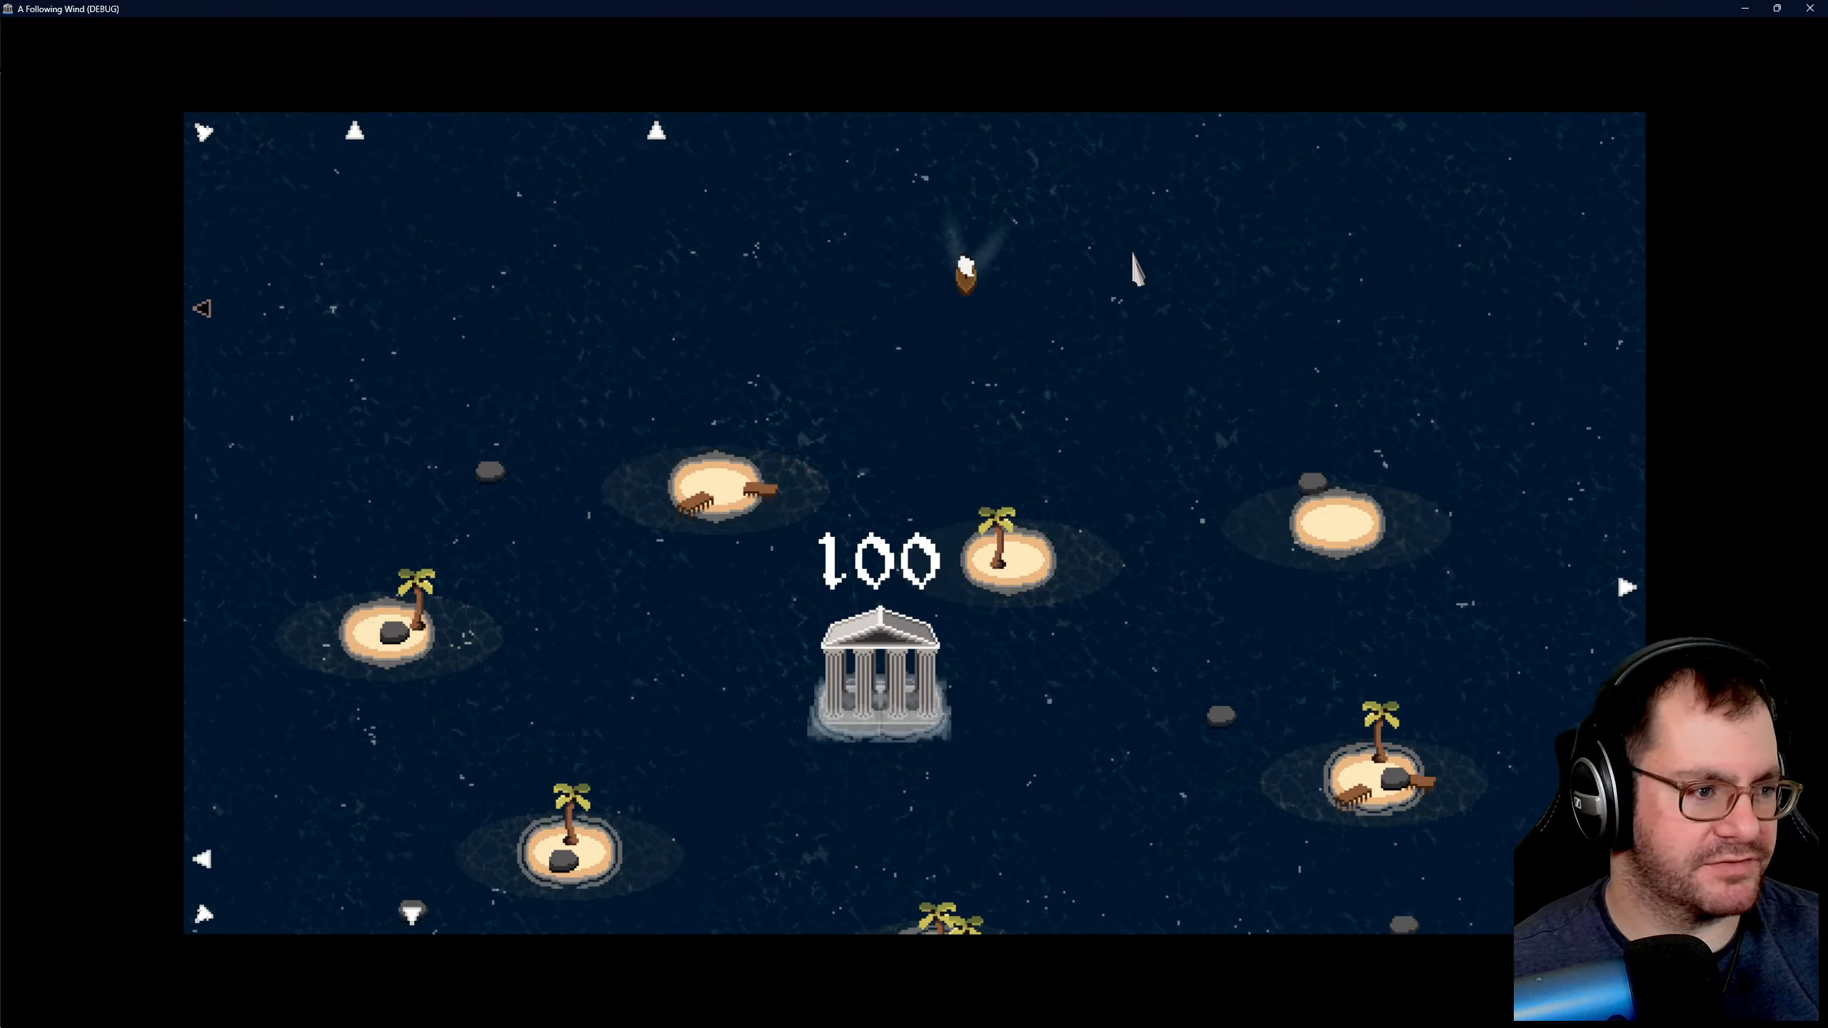
{"action": "key", "text": "d"}
{"action": "key", "text": "w"}
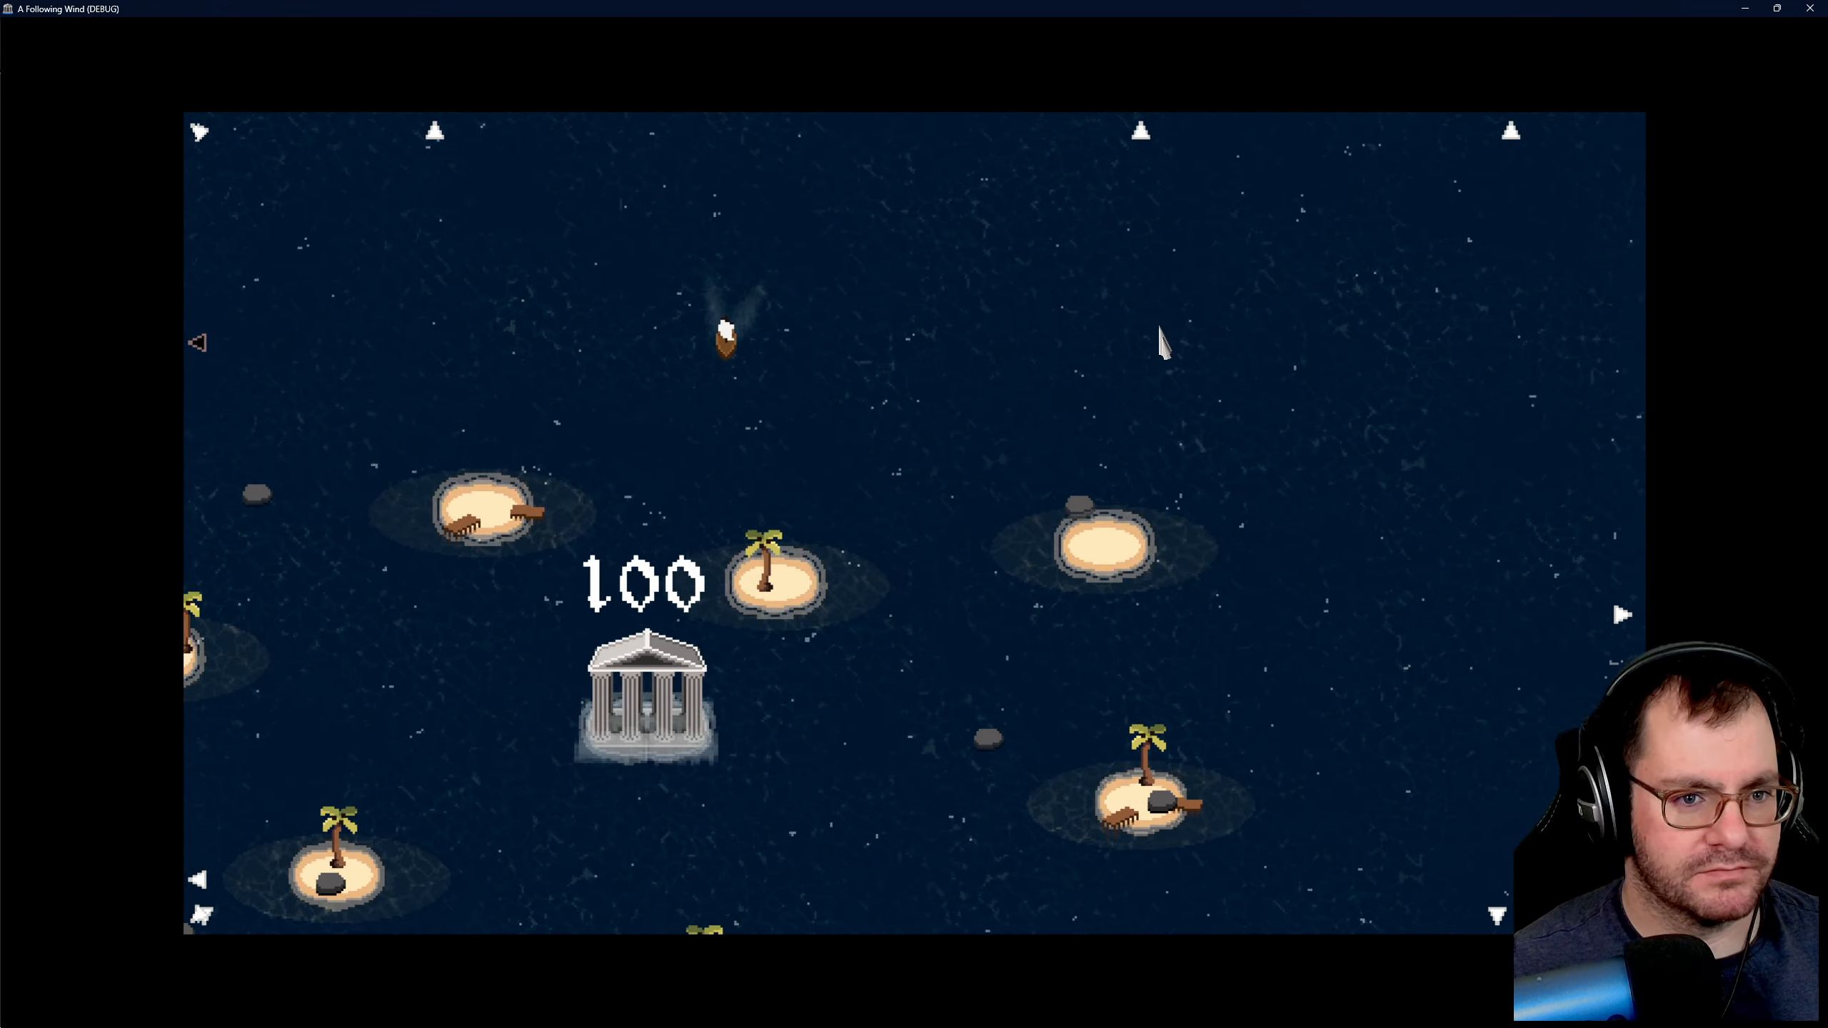
{"action": "key", "text": "d"}
{"action": "key", "text": "s"}
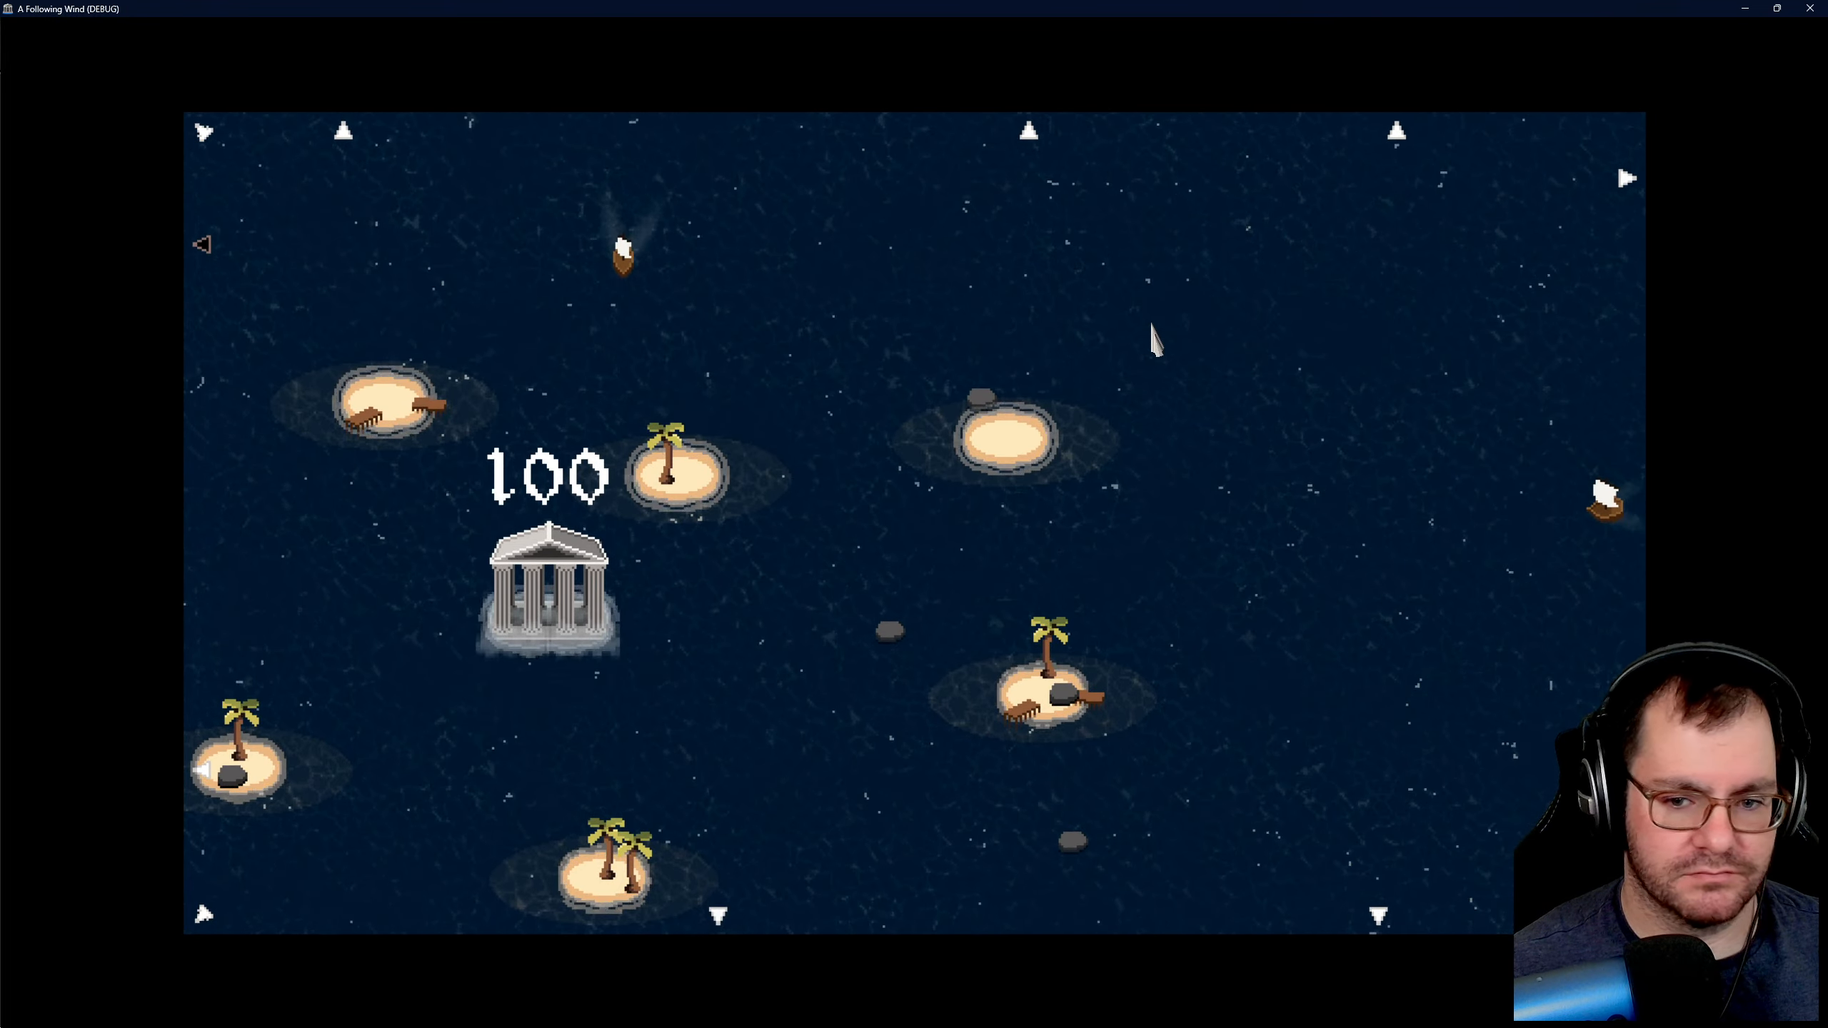
- Test the wreck in the game by drawing wind gusts that drive the ships on the eastern side into each other
{"action": "left_click_drag", "start_coordinate": [1569, 424], "coordinate": [1517, 533]}
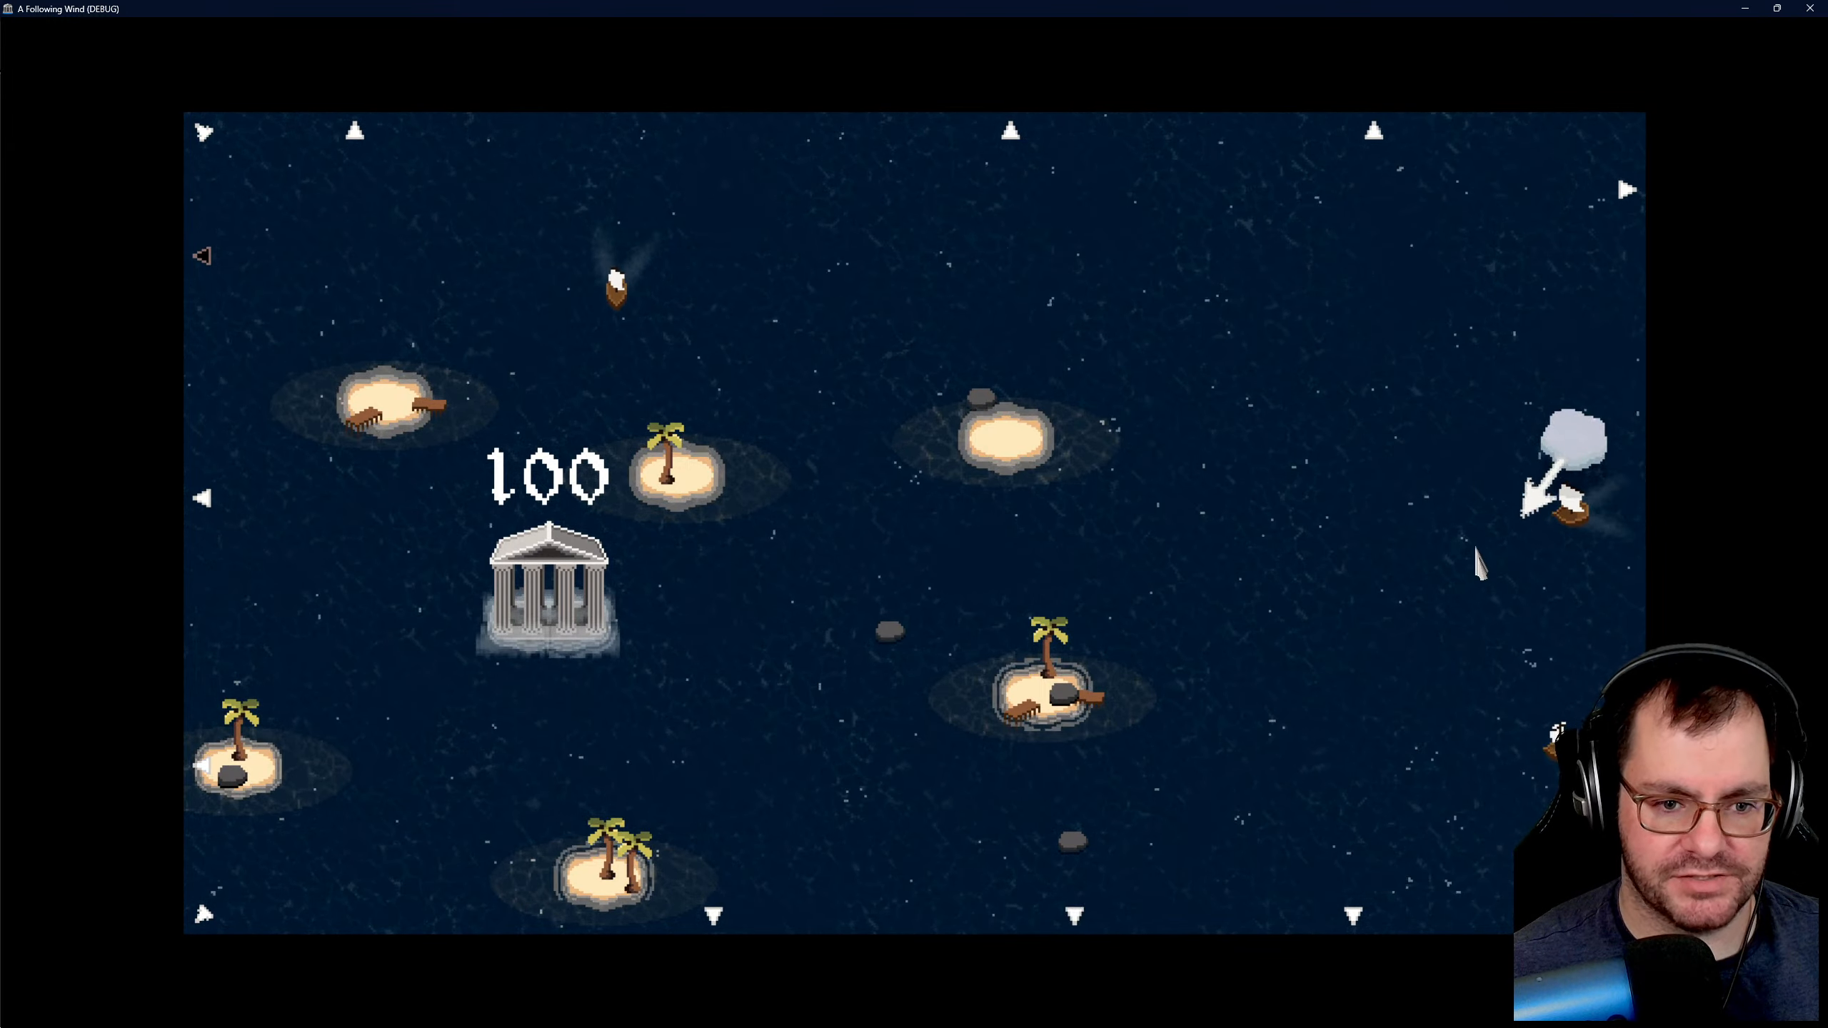
{"action": "left_click_drag", "start_coordinate": [1531, 797], "coordinate": [1510, 659]}
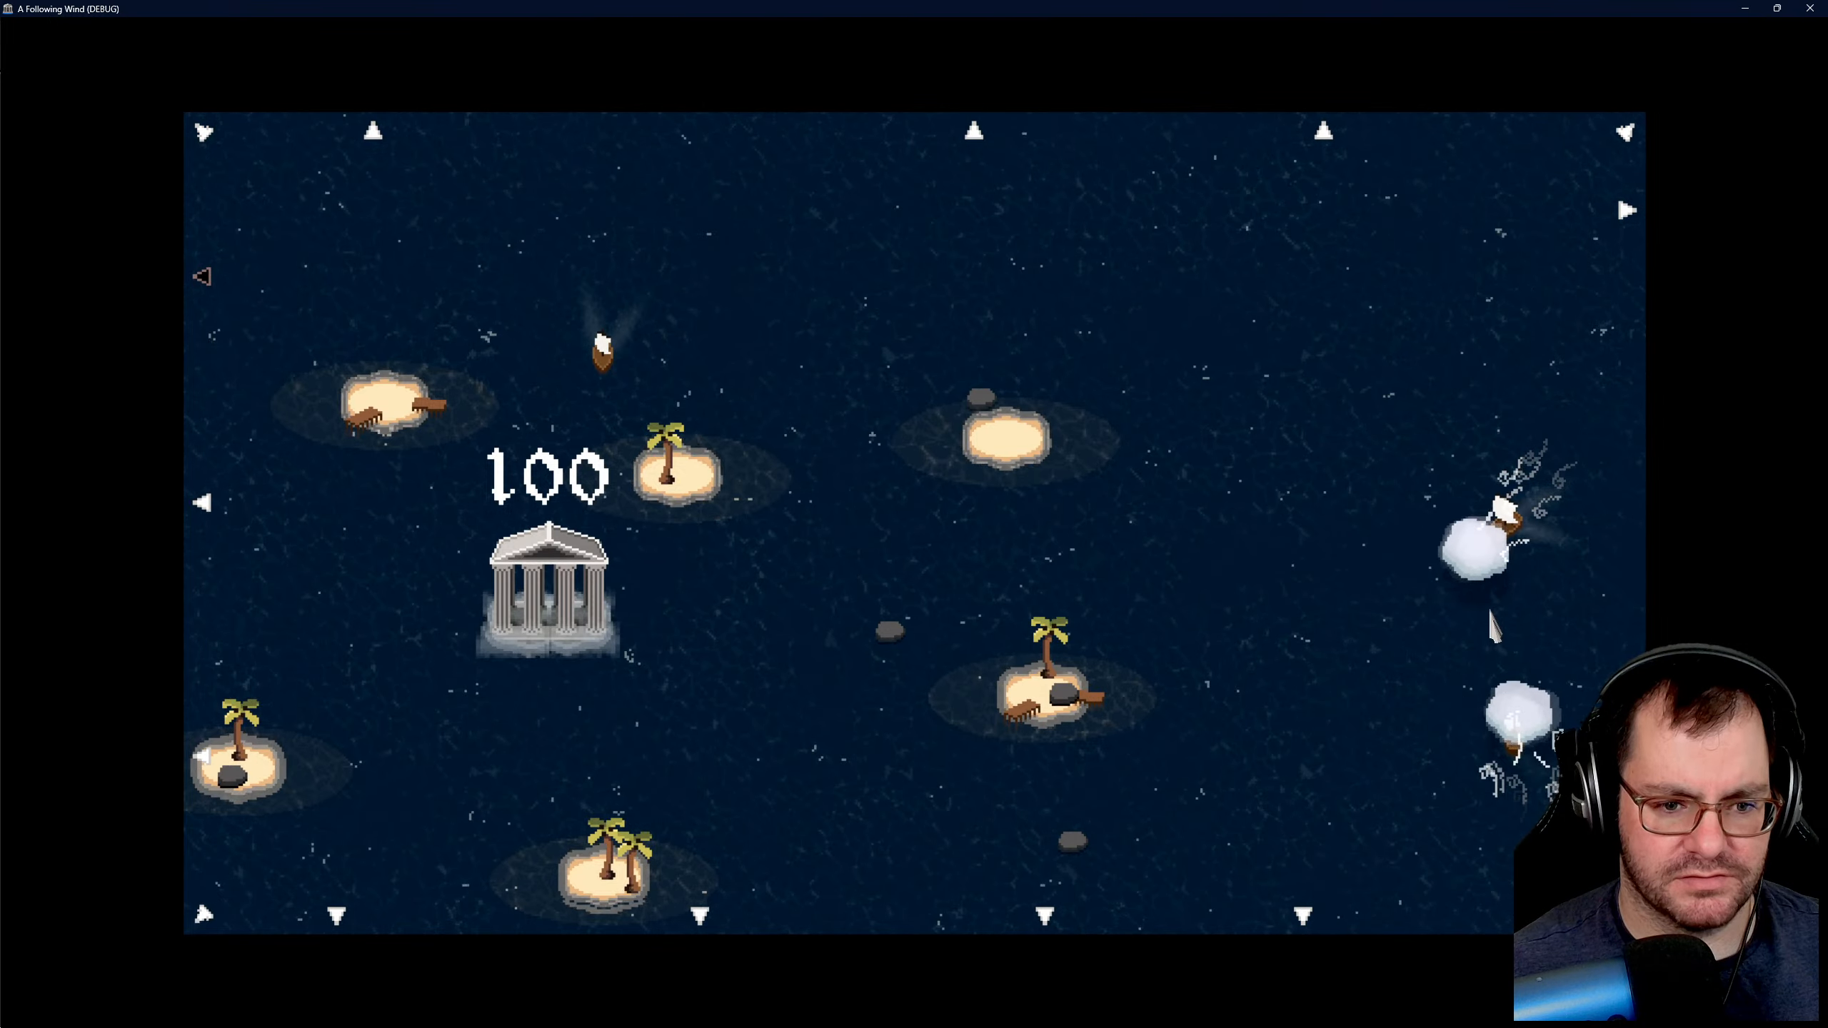
{"action": "left_click_drag", "start_coordinate": [1560, 575], "coordinate": [1450, 599]}
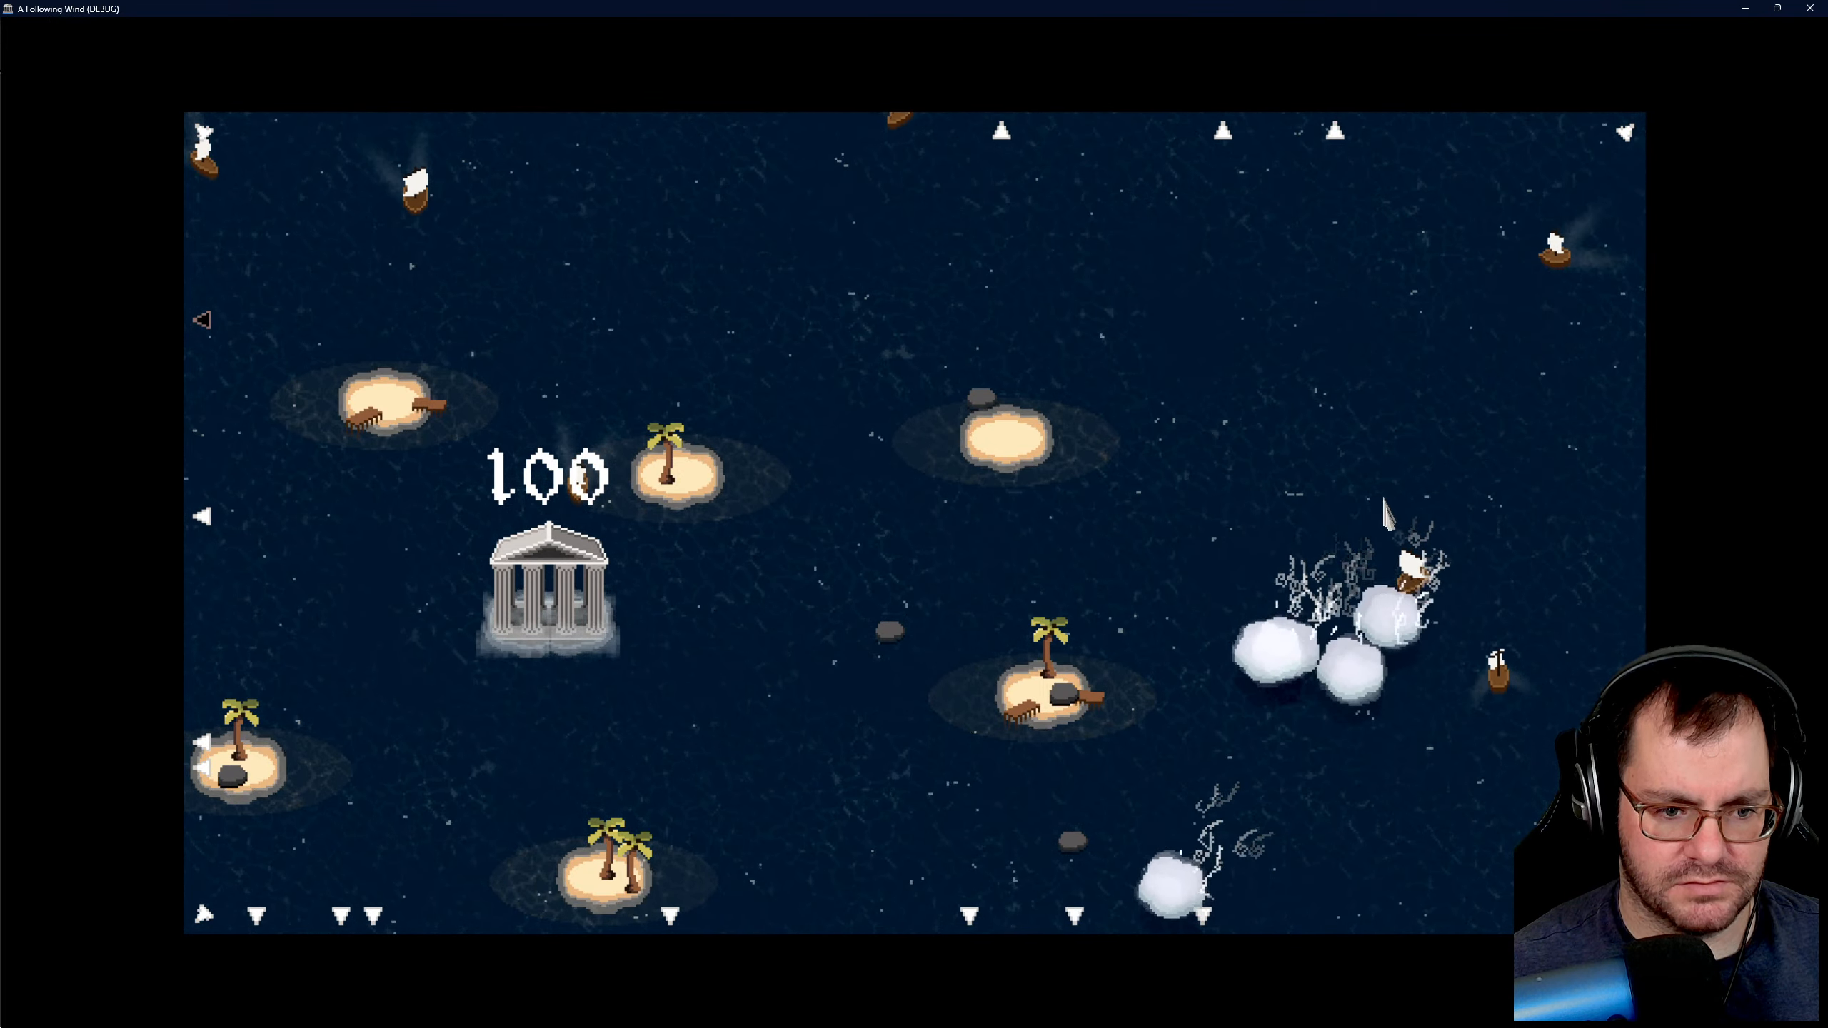
{"action": "left_click_drag", "start_coordinate": [1414, 575], "coordinate": [1425, 577]}
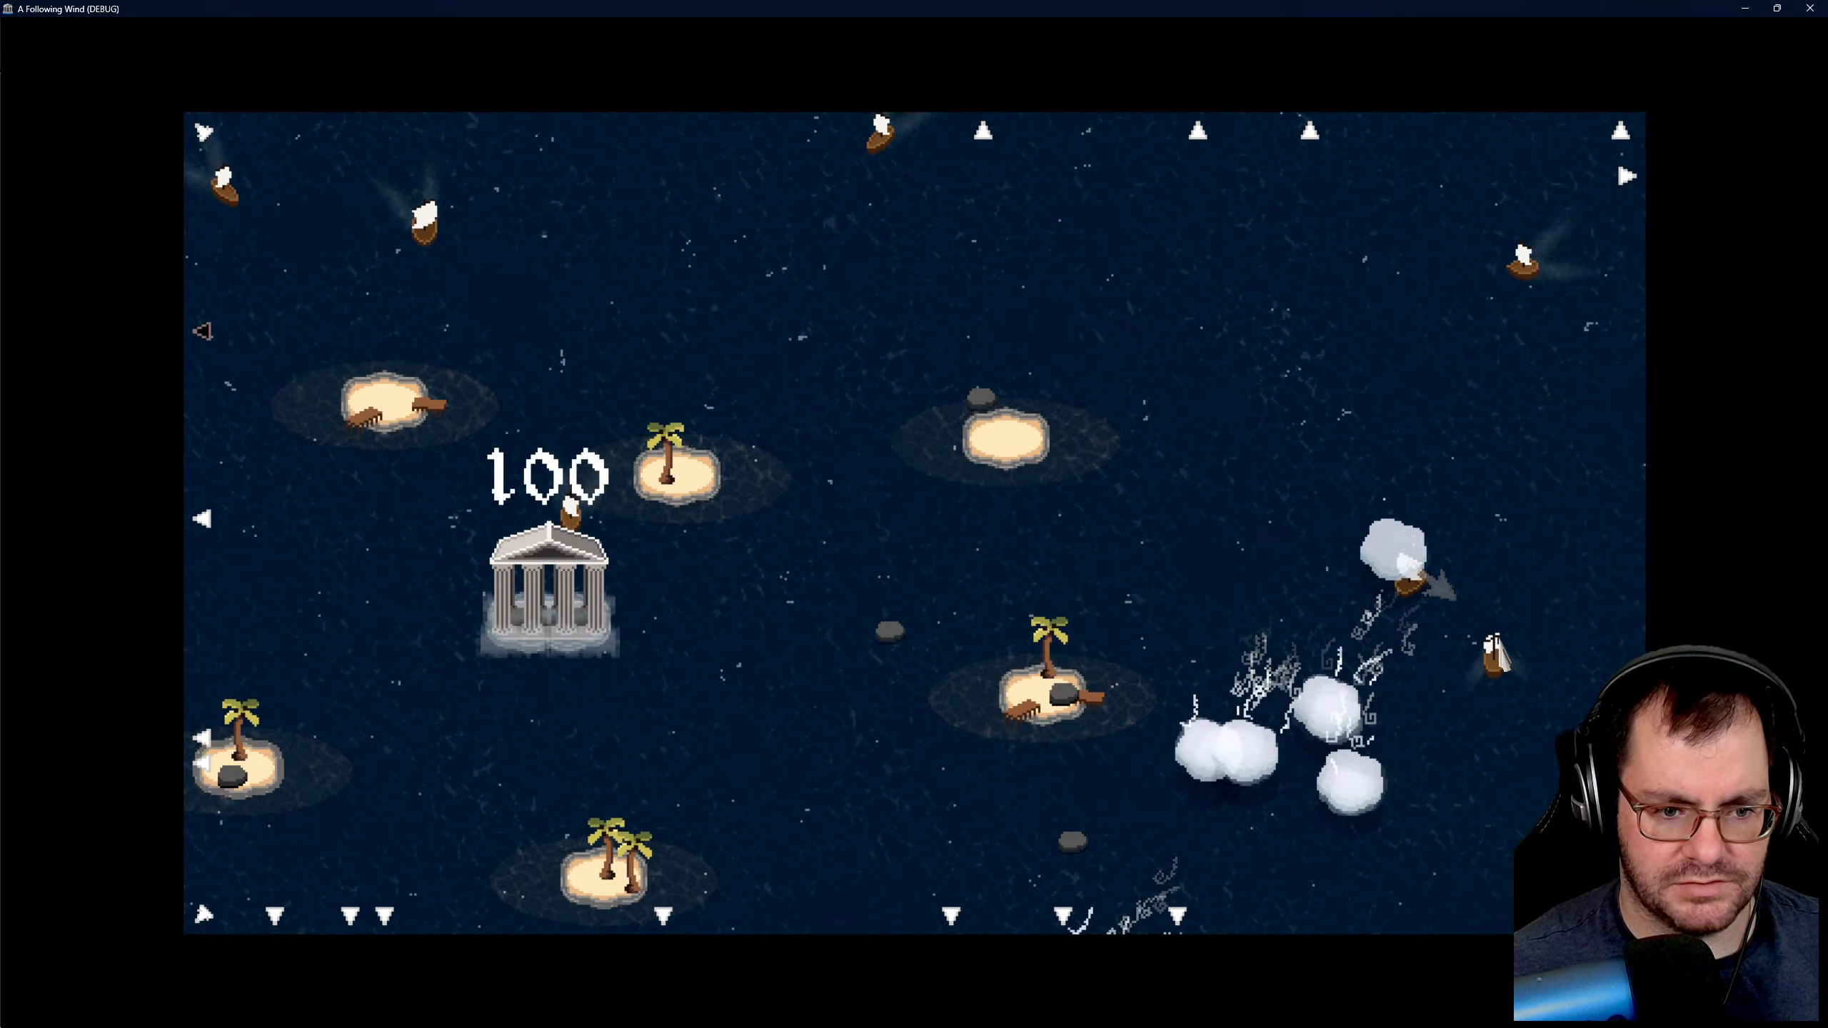
{"action": "left_click_drag", "start_coordinate": [1534, 652], "coordinate": [1493, 629]}
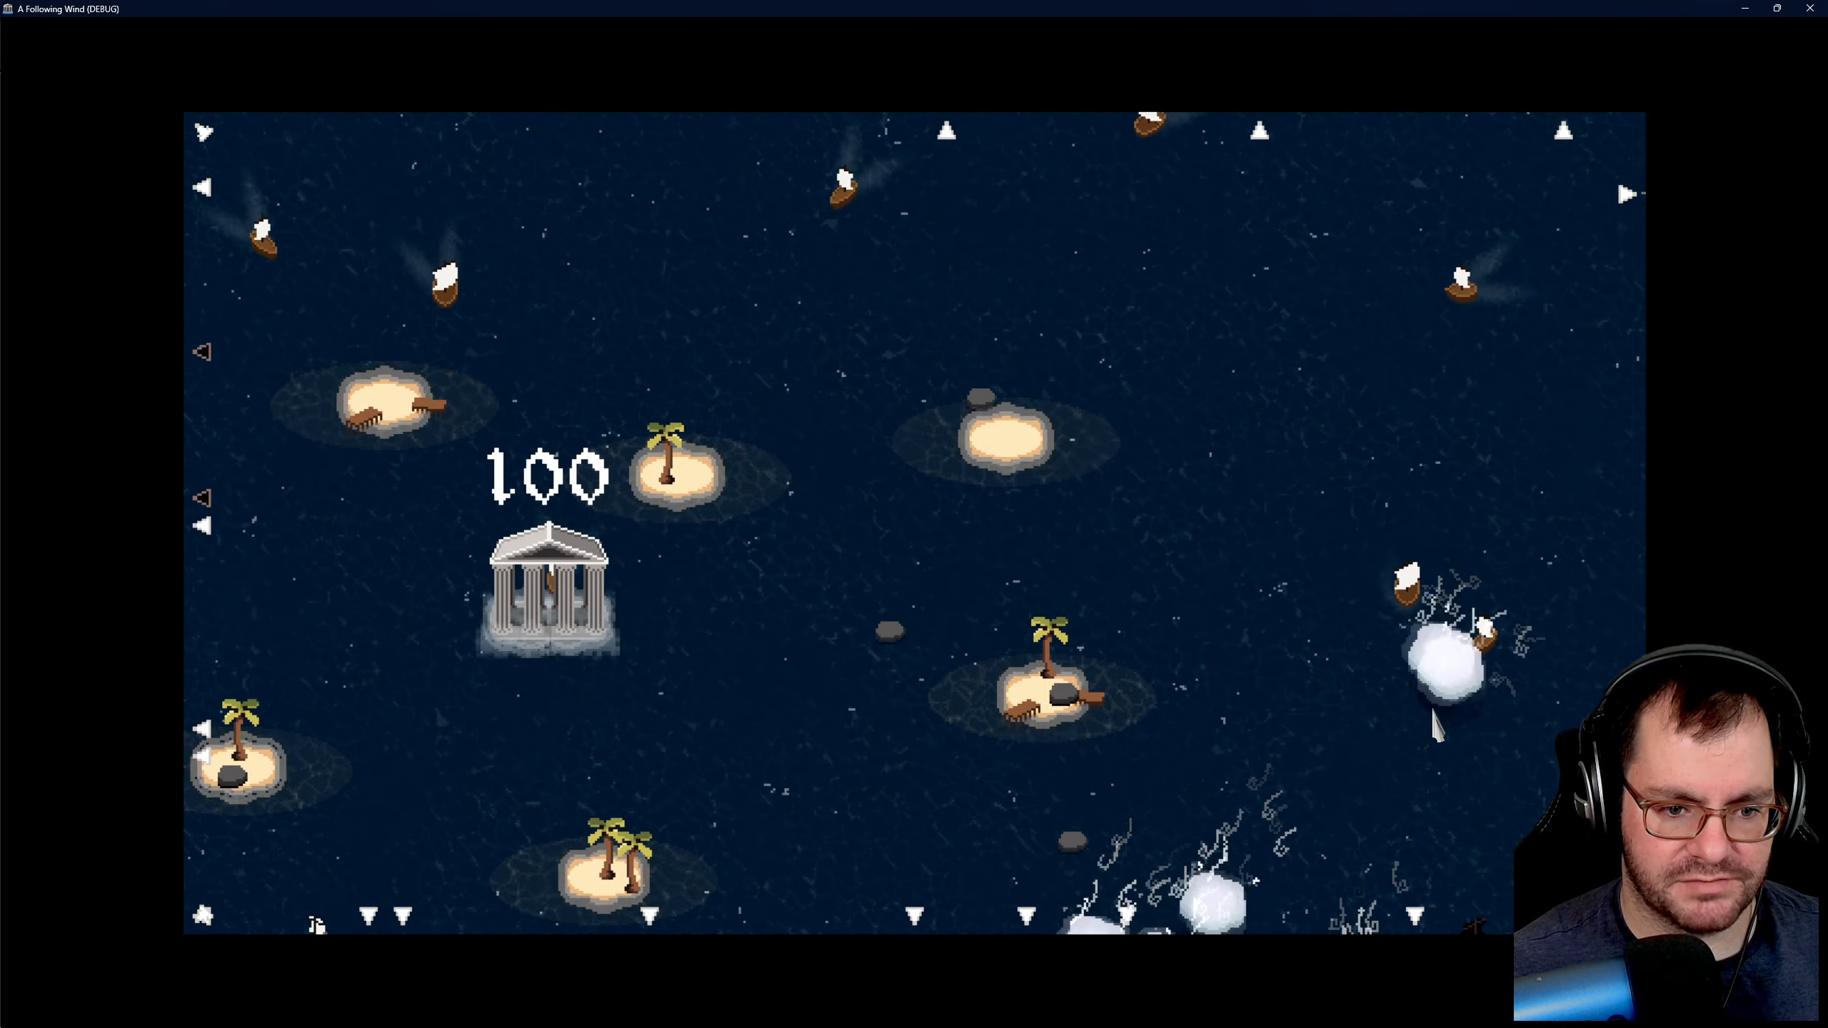
{"action": "left_click_drag", "start_coordinate": [1494, 648], "coordinate": [1498, 552]}
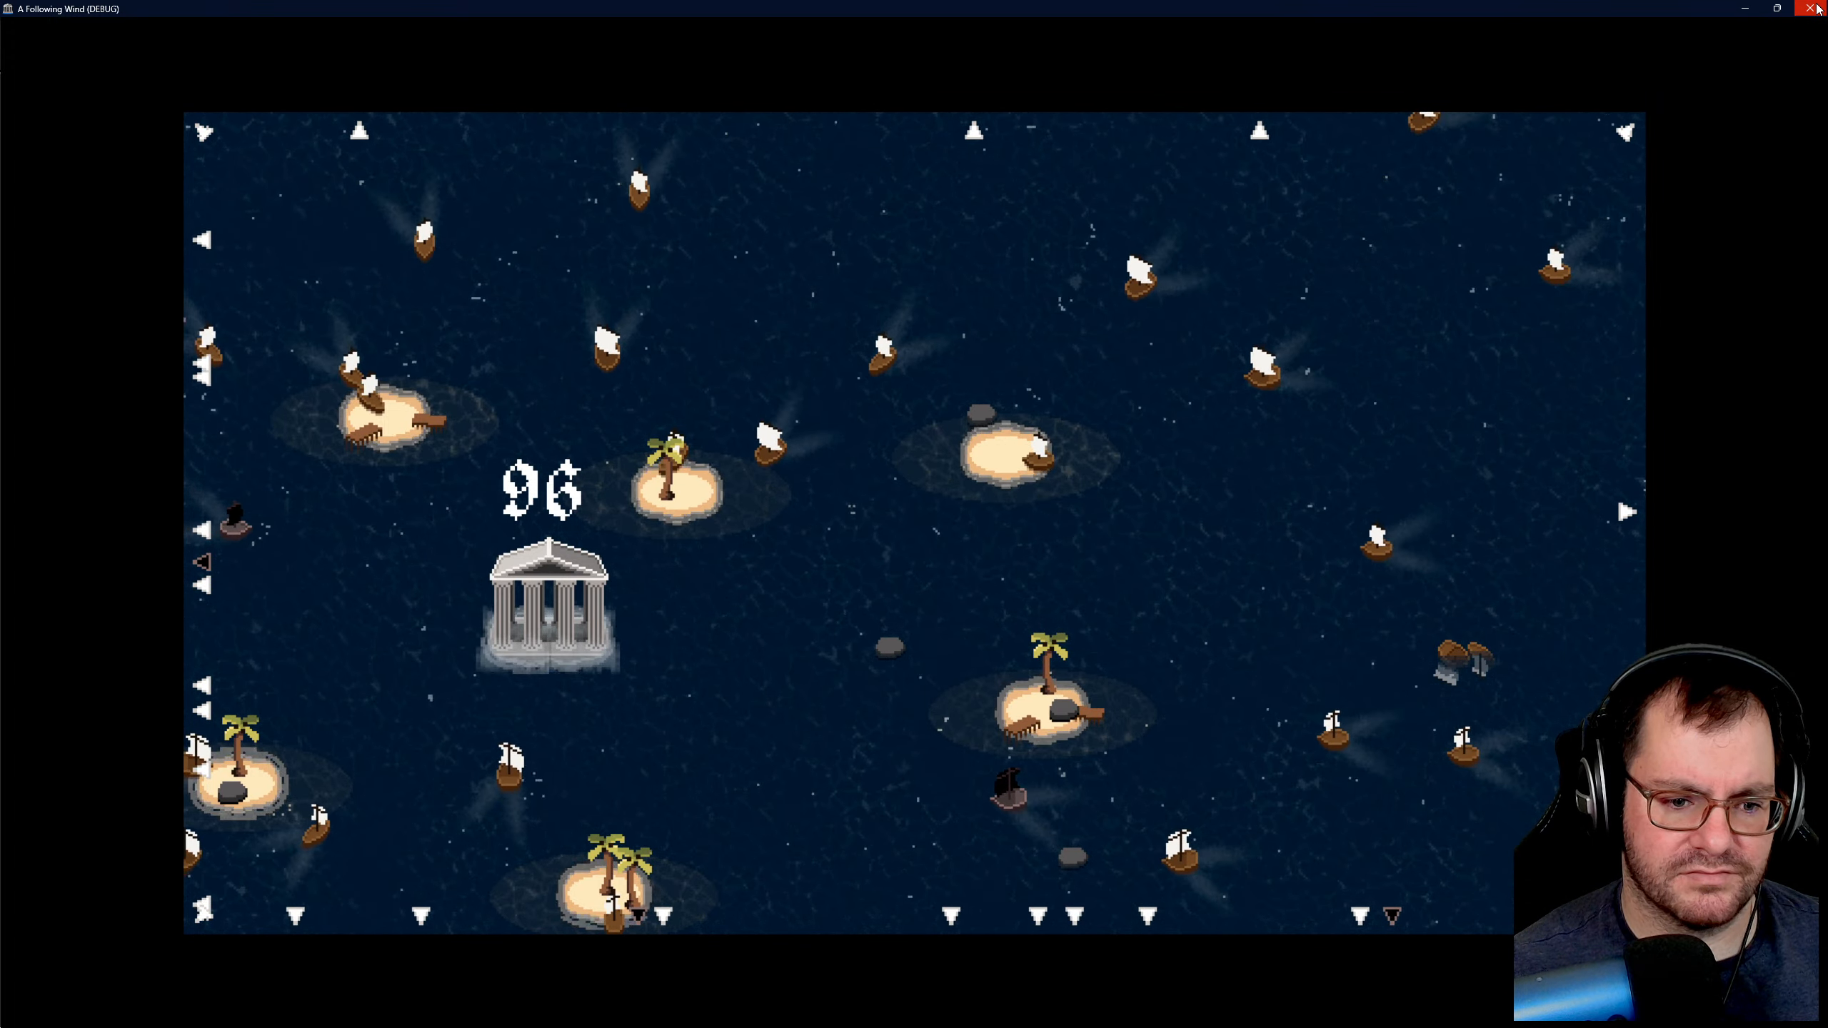
- Close the running game and return to the large wreck sprite, ship_wreck_large.ase, in Aseprite
{"action": "left_click", "coordinate": [1816, 7]}
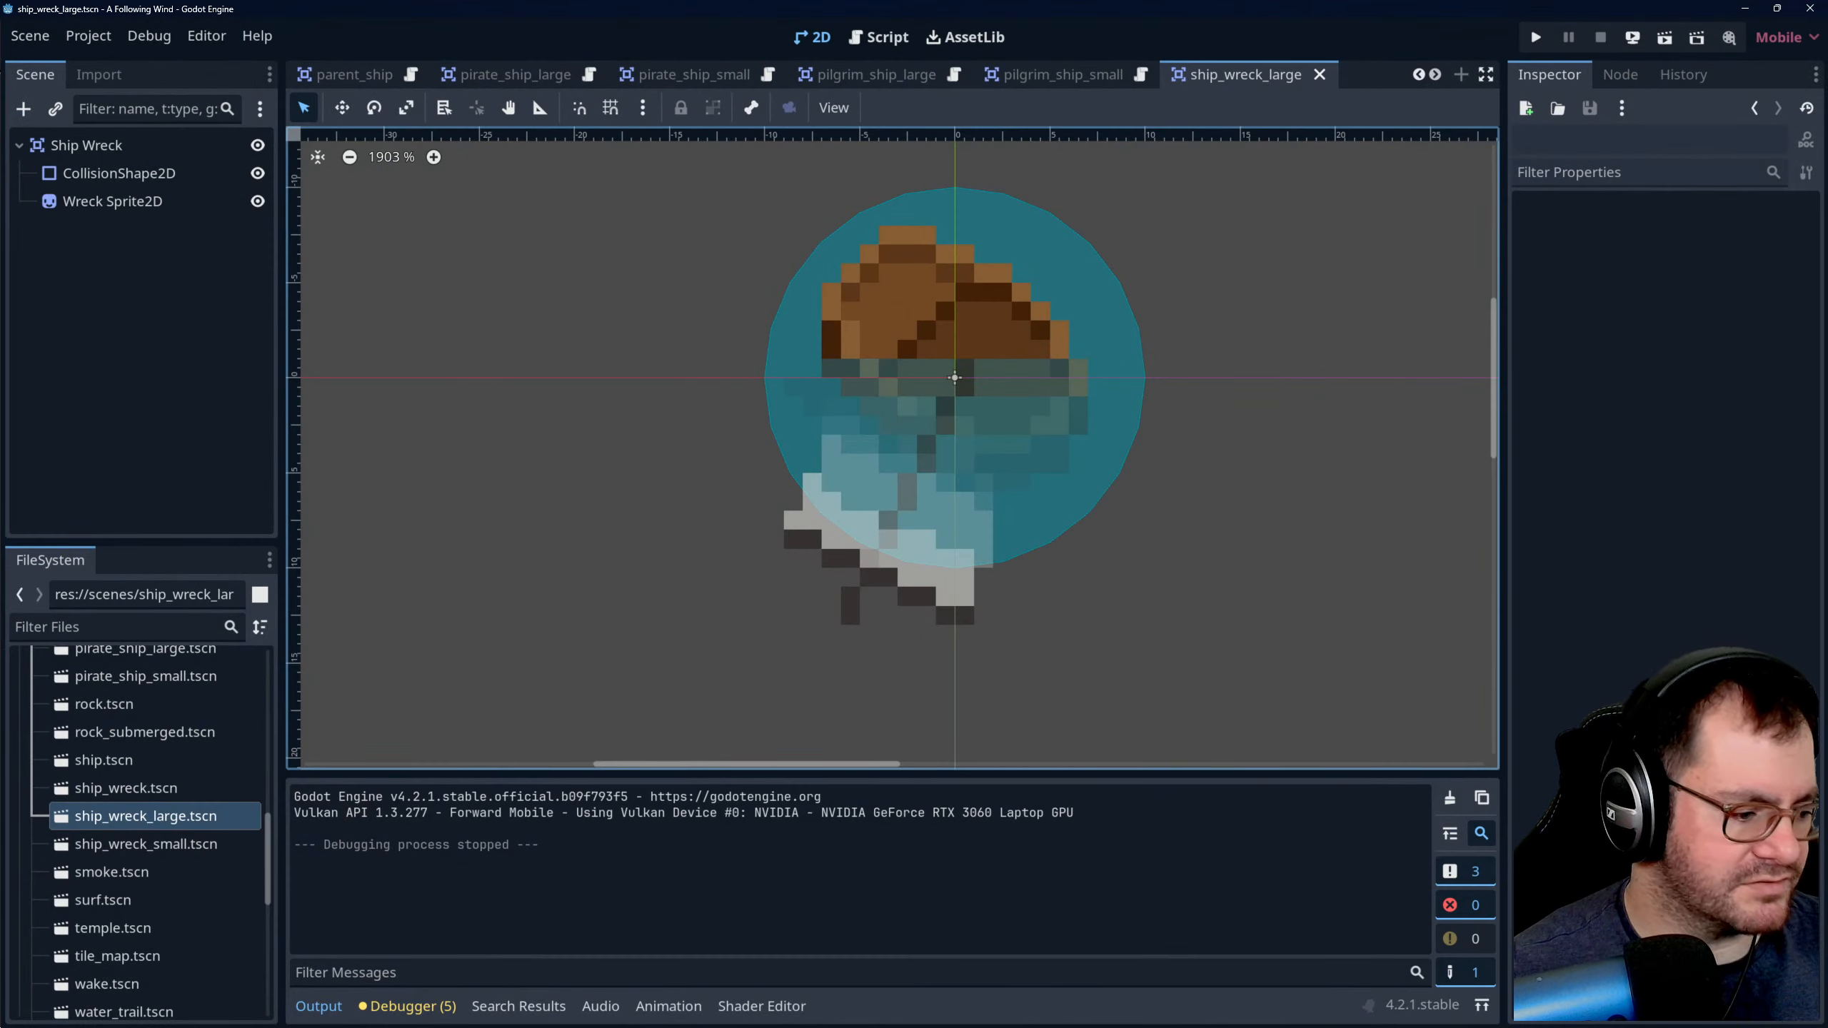
{"action": "left_click", "coordinate": [305, 1011]}
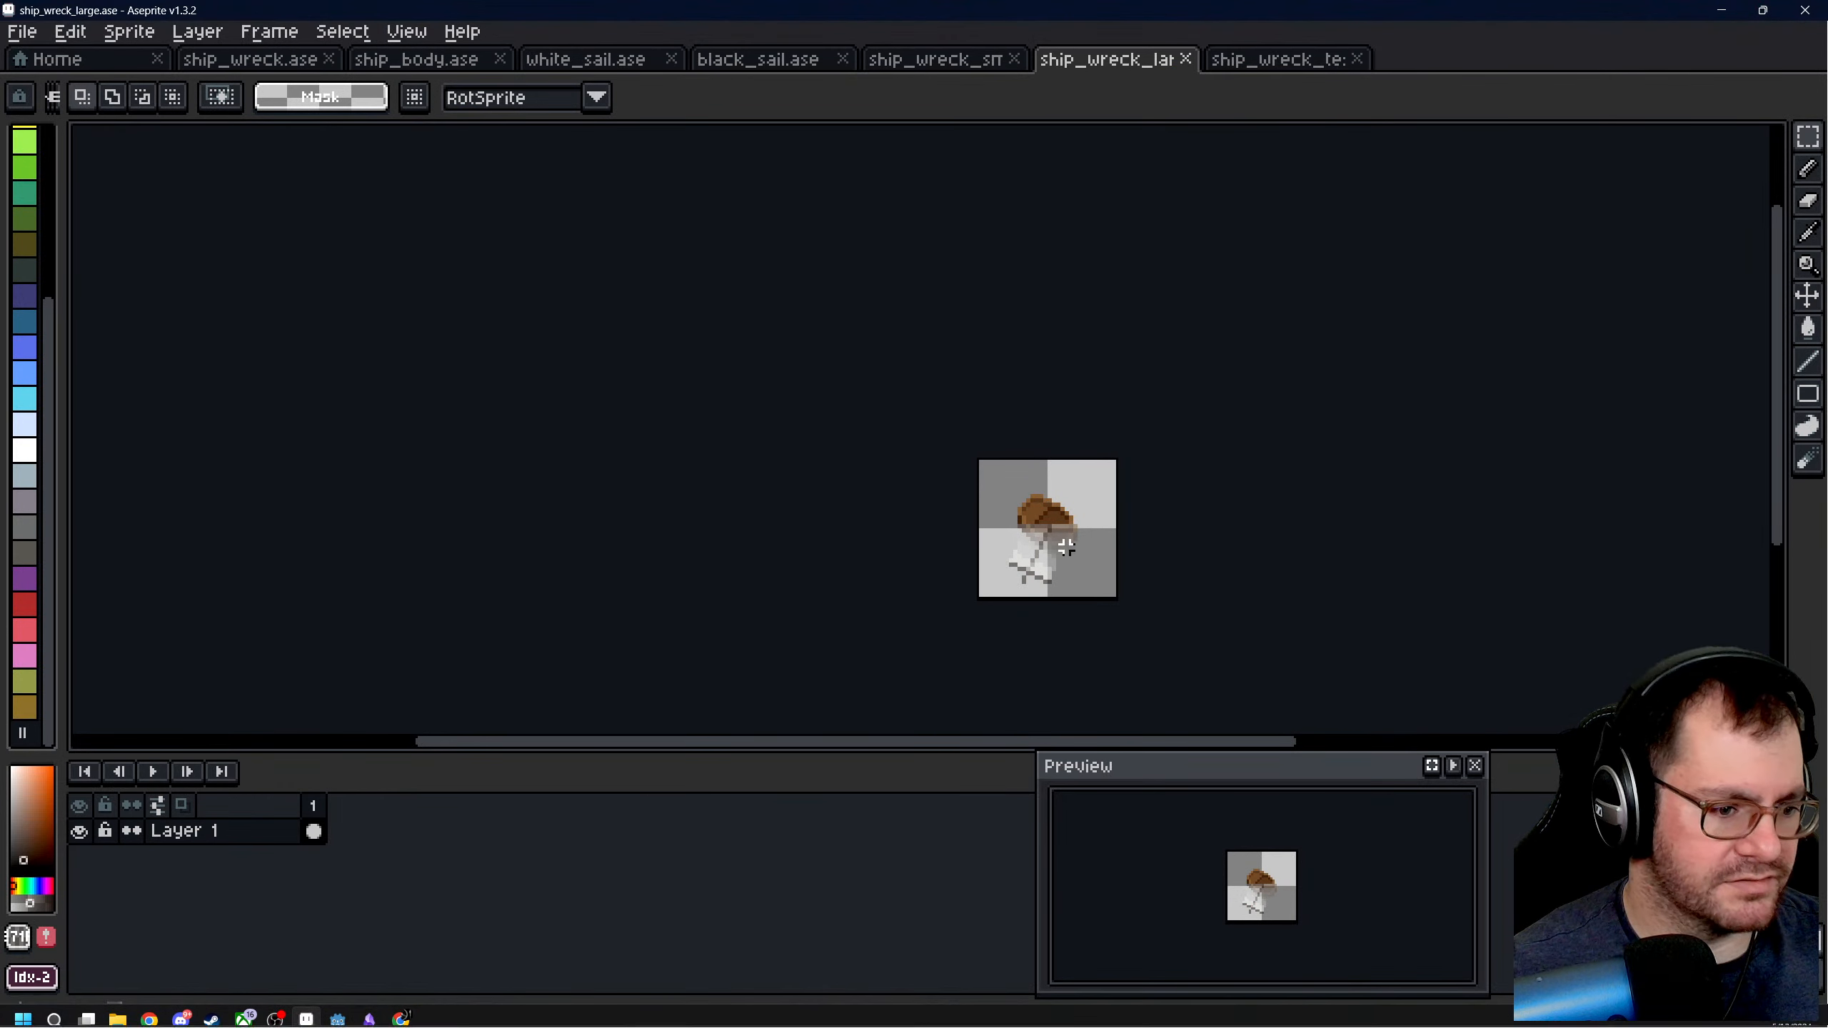
{"action": "scroll", "coordinate": [854, 610], "scroll_direction": "up", "scroll_amount": 4}
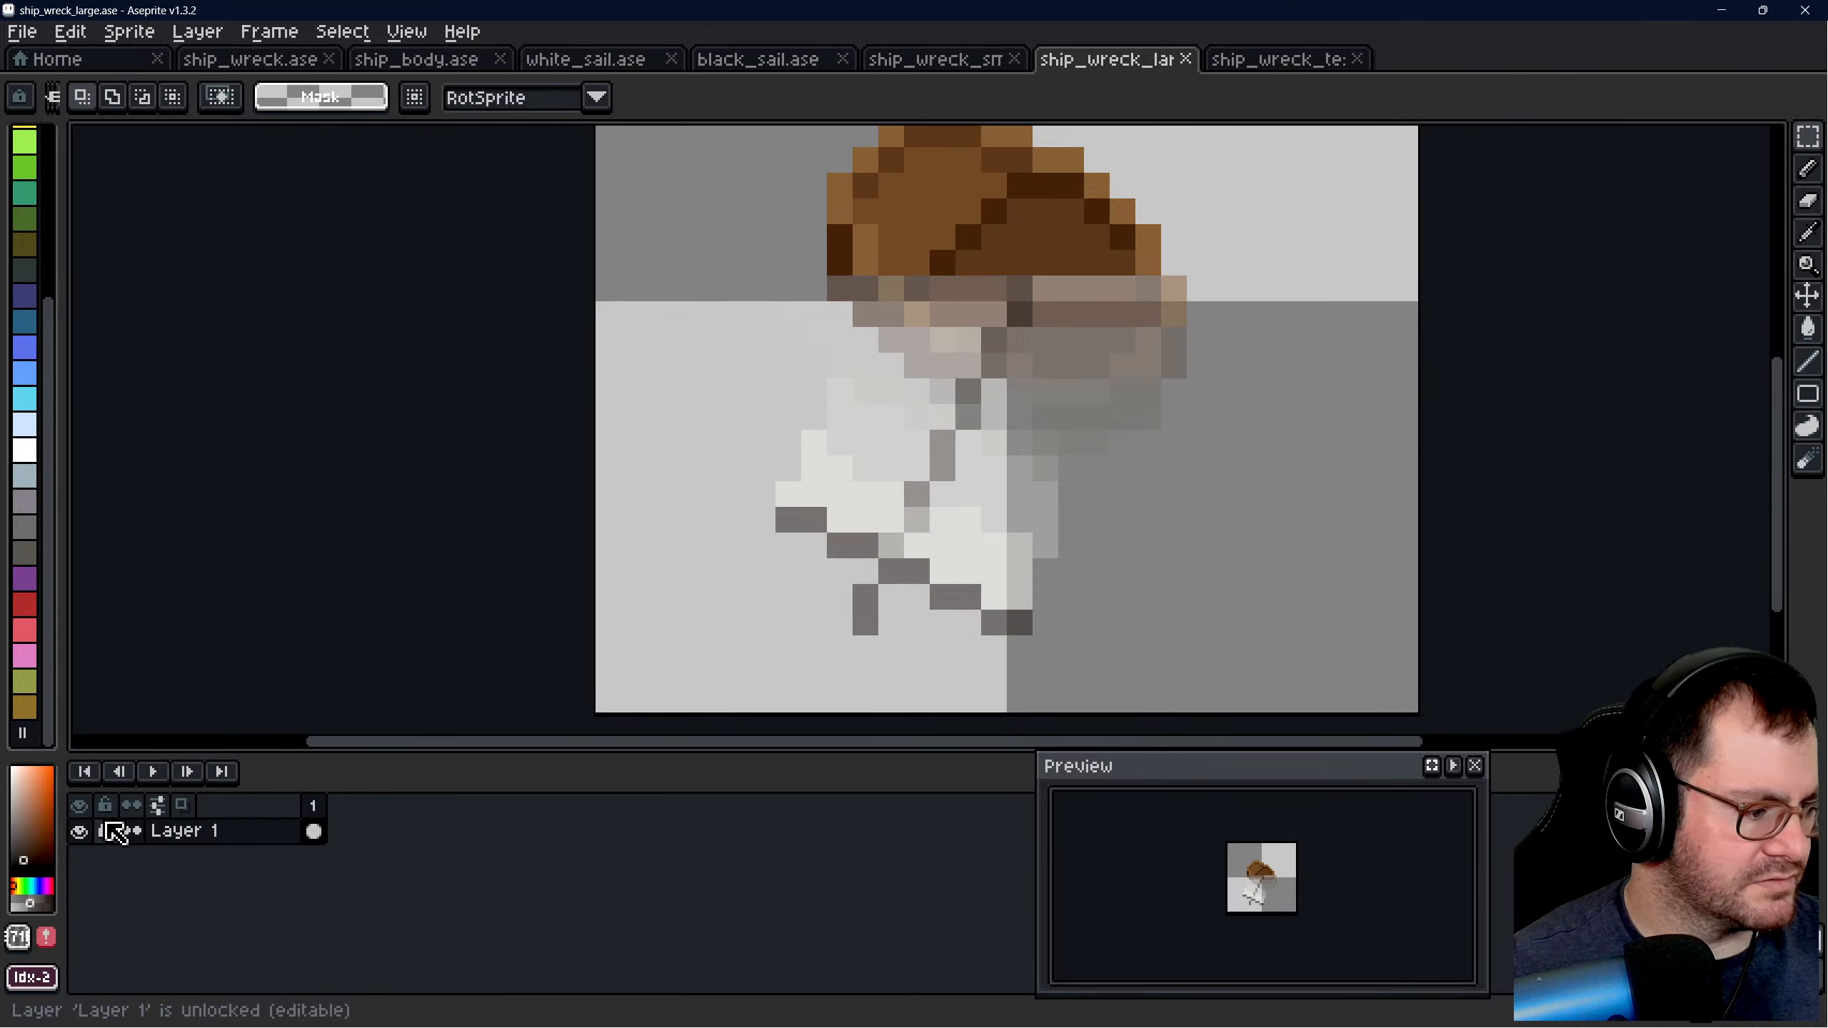
{"action": "scroll", "coordinate": [1192, 421], "scroll_direction": "down", "scroll_amount": 2}
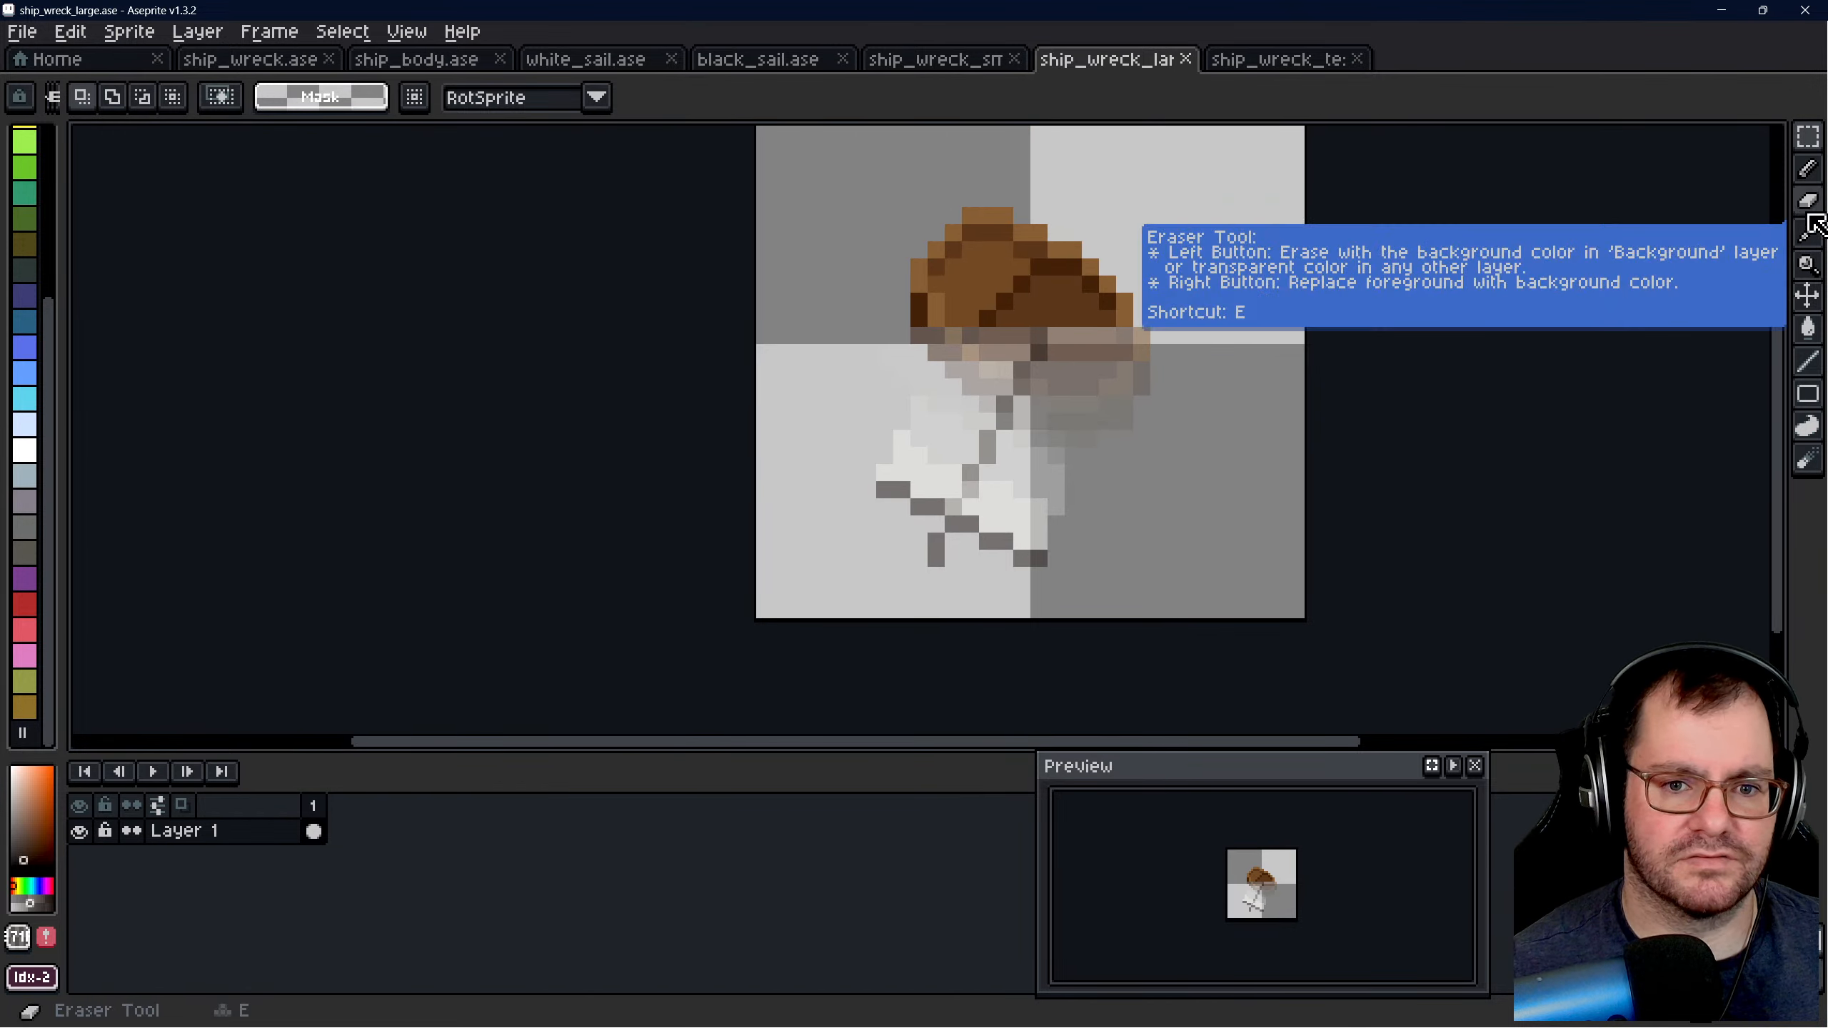
{"action": "left_click", "coordinate": [1809, 173]}
{"action": "scroll", "coordinate": [999, 506], "scroll_direction": "up", "scroll_amount": 1}
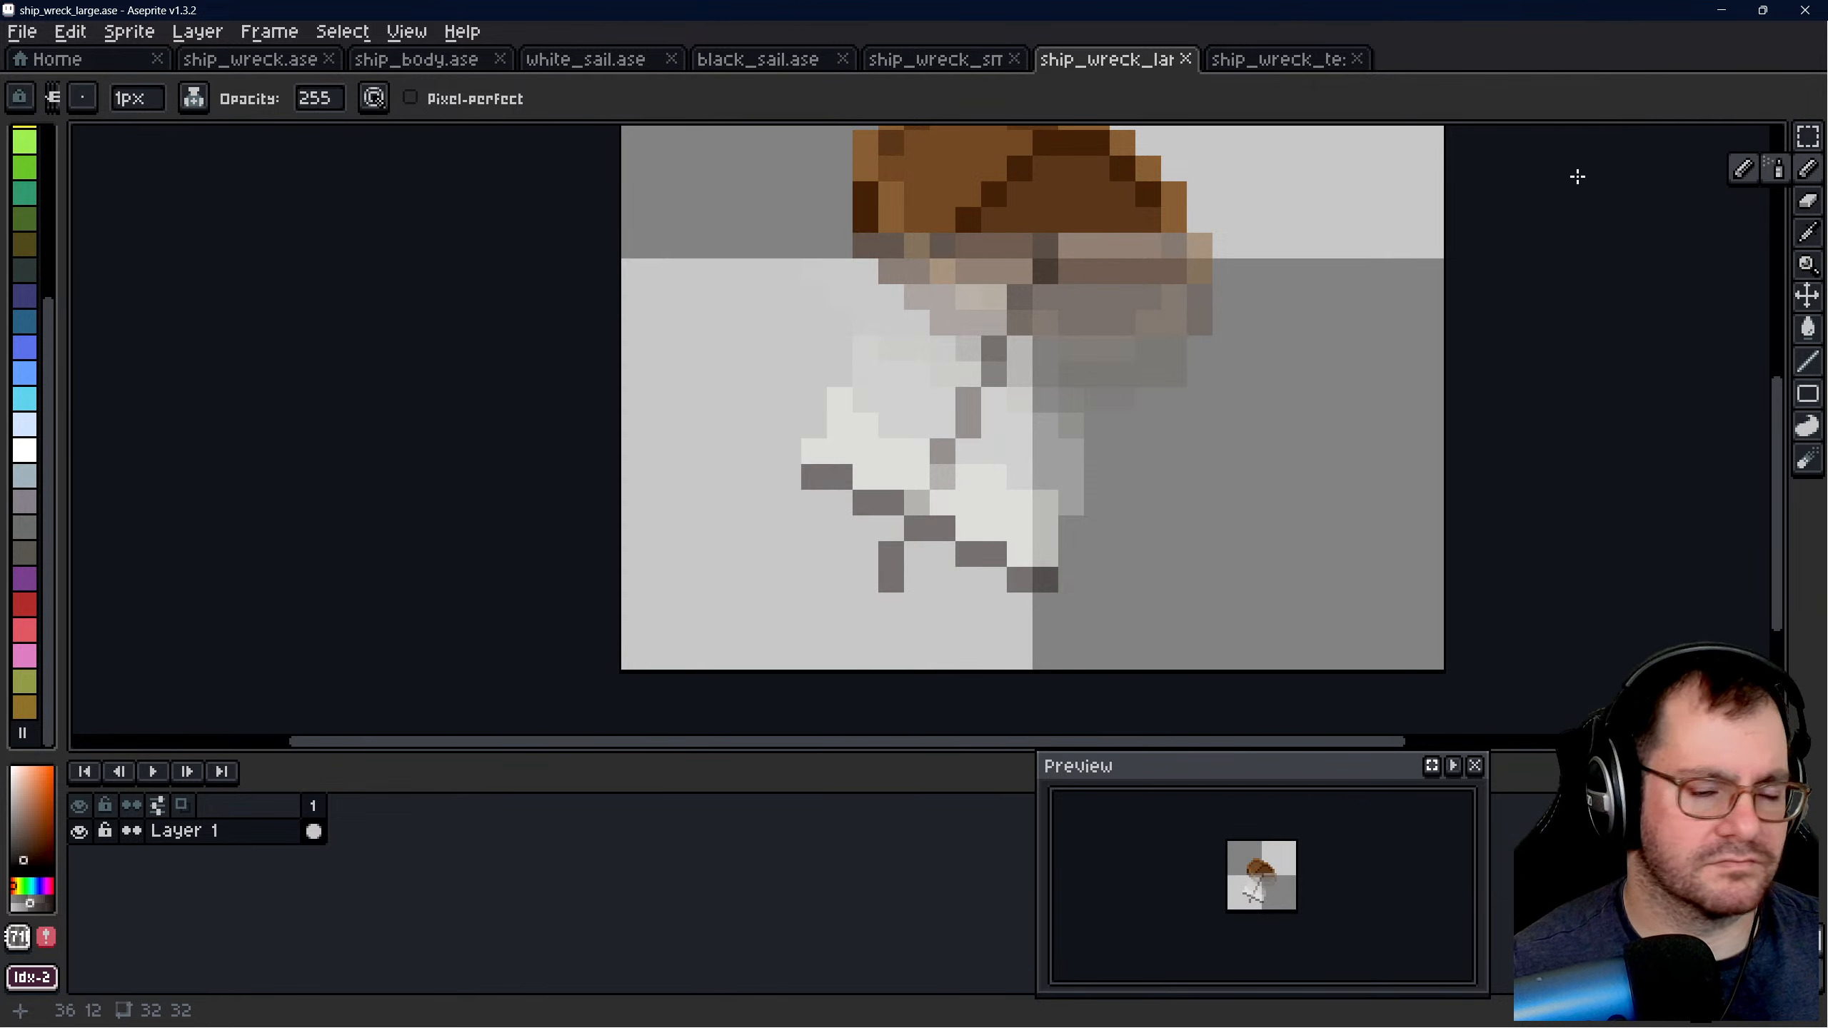
{"action": "key", "text": "i"}
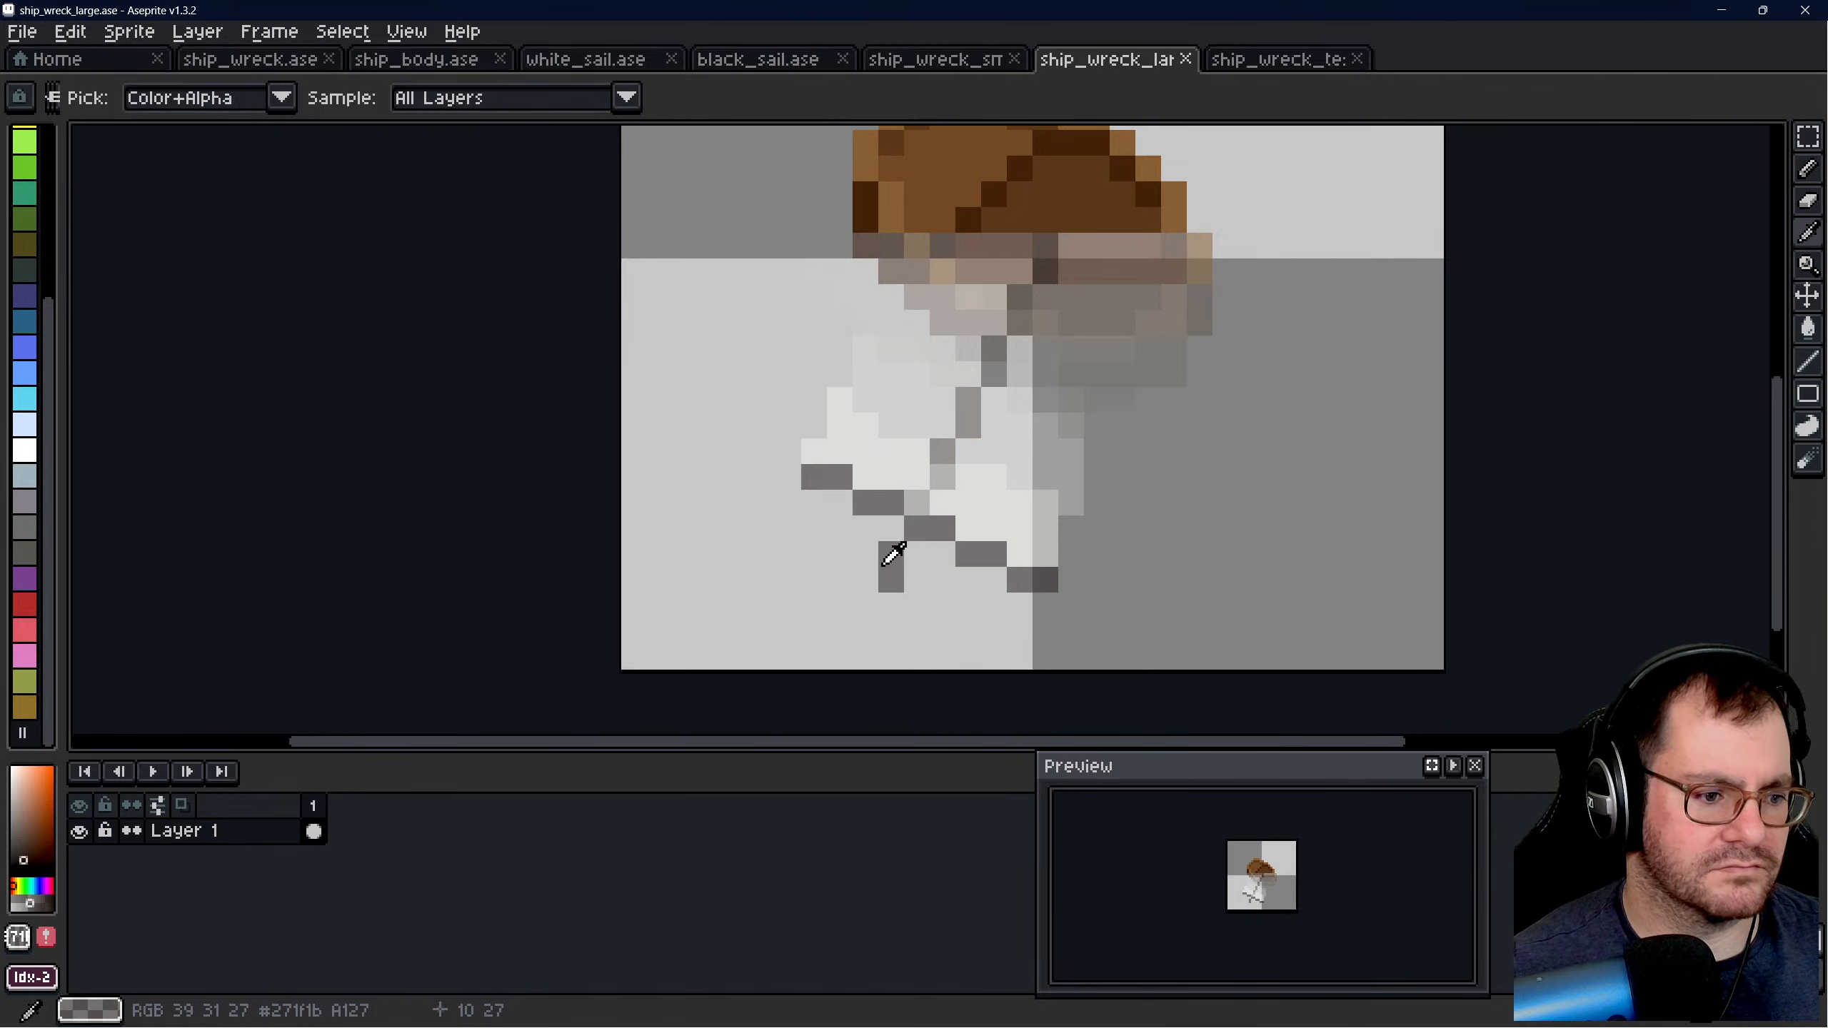
{"action": "key", "text": "b"}
- Switch to ship_wreck_test.ase and make its Mast layer active
{"action": "left_click", "coordinate": [1241, 61]}
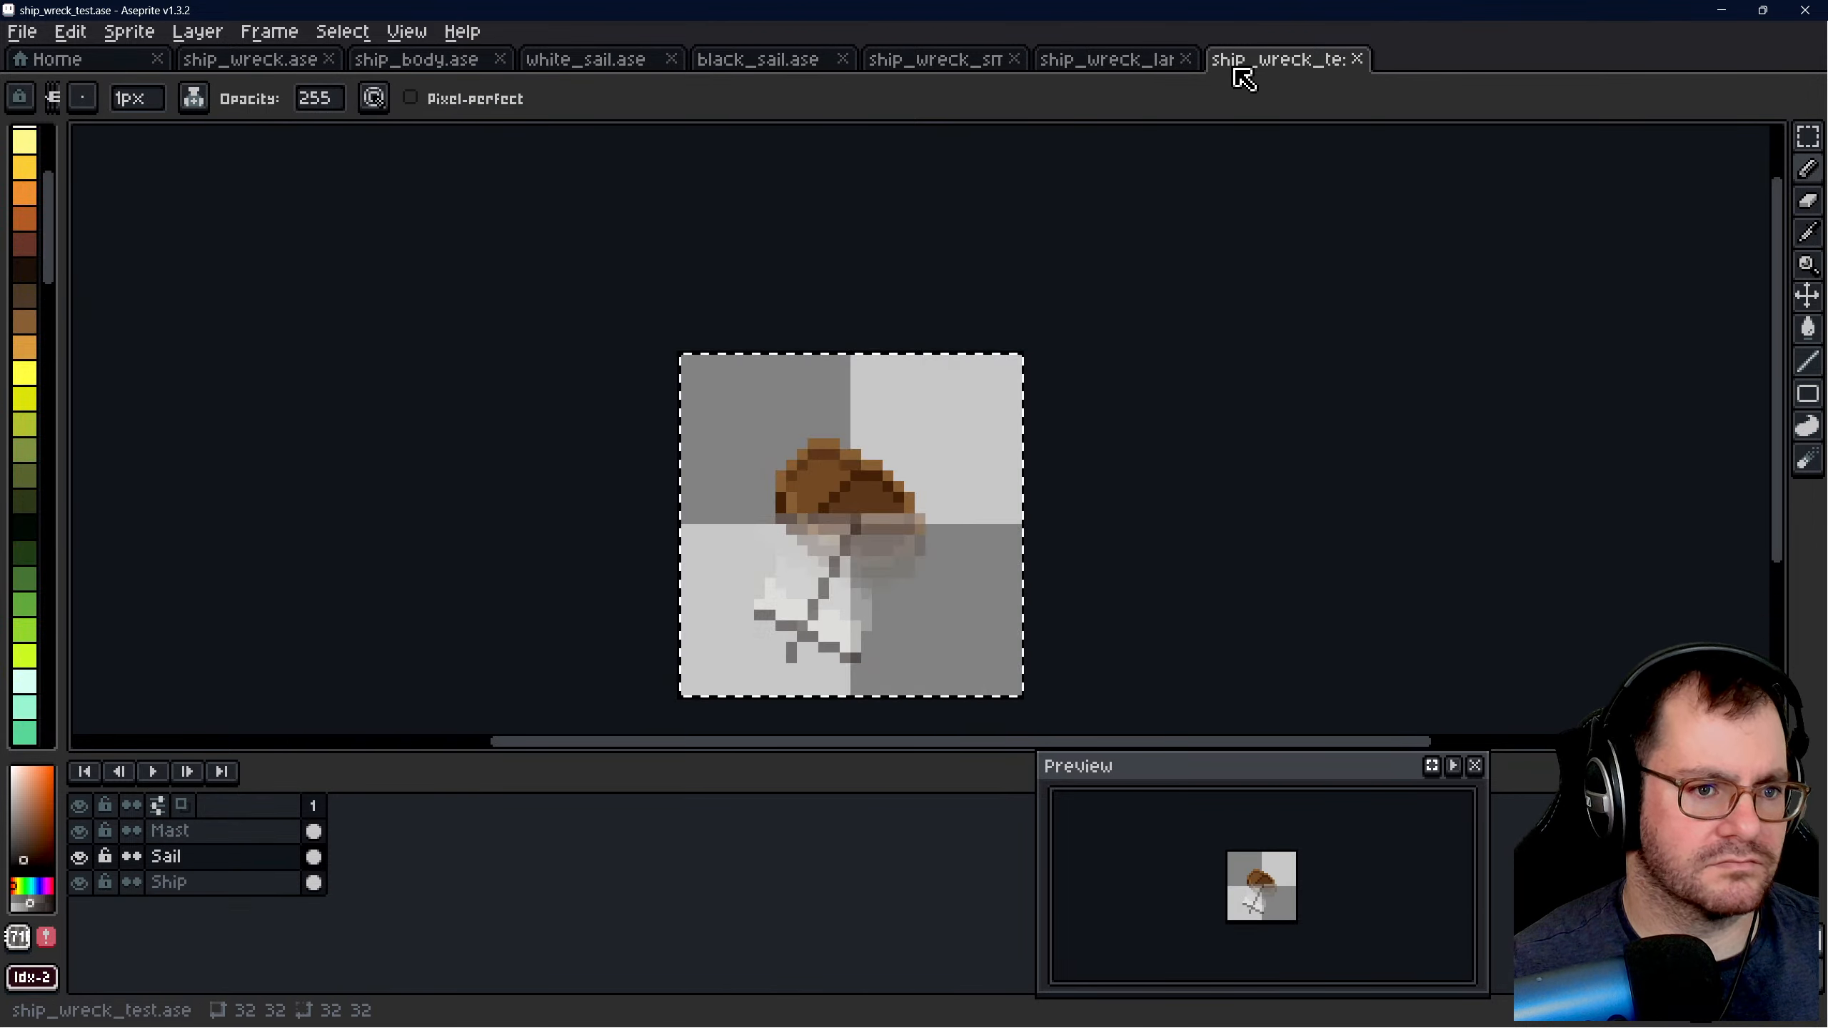
{"action": "scroll", "coordinate": [841, 524], "scroll_direction": "up", "scroll_amount": 4}
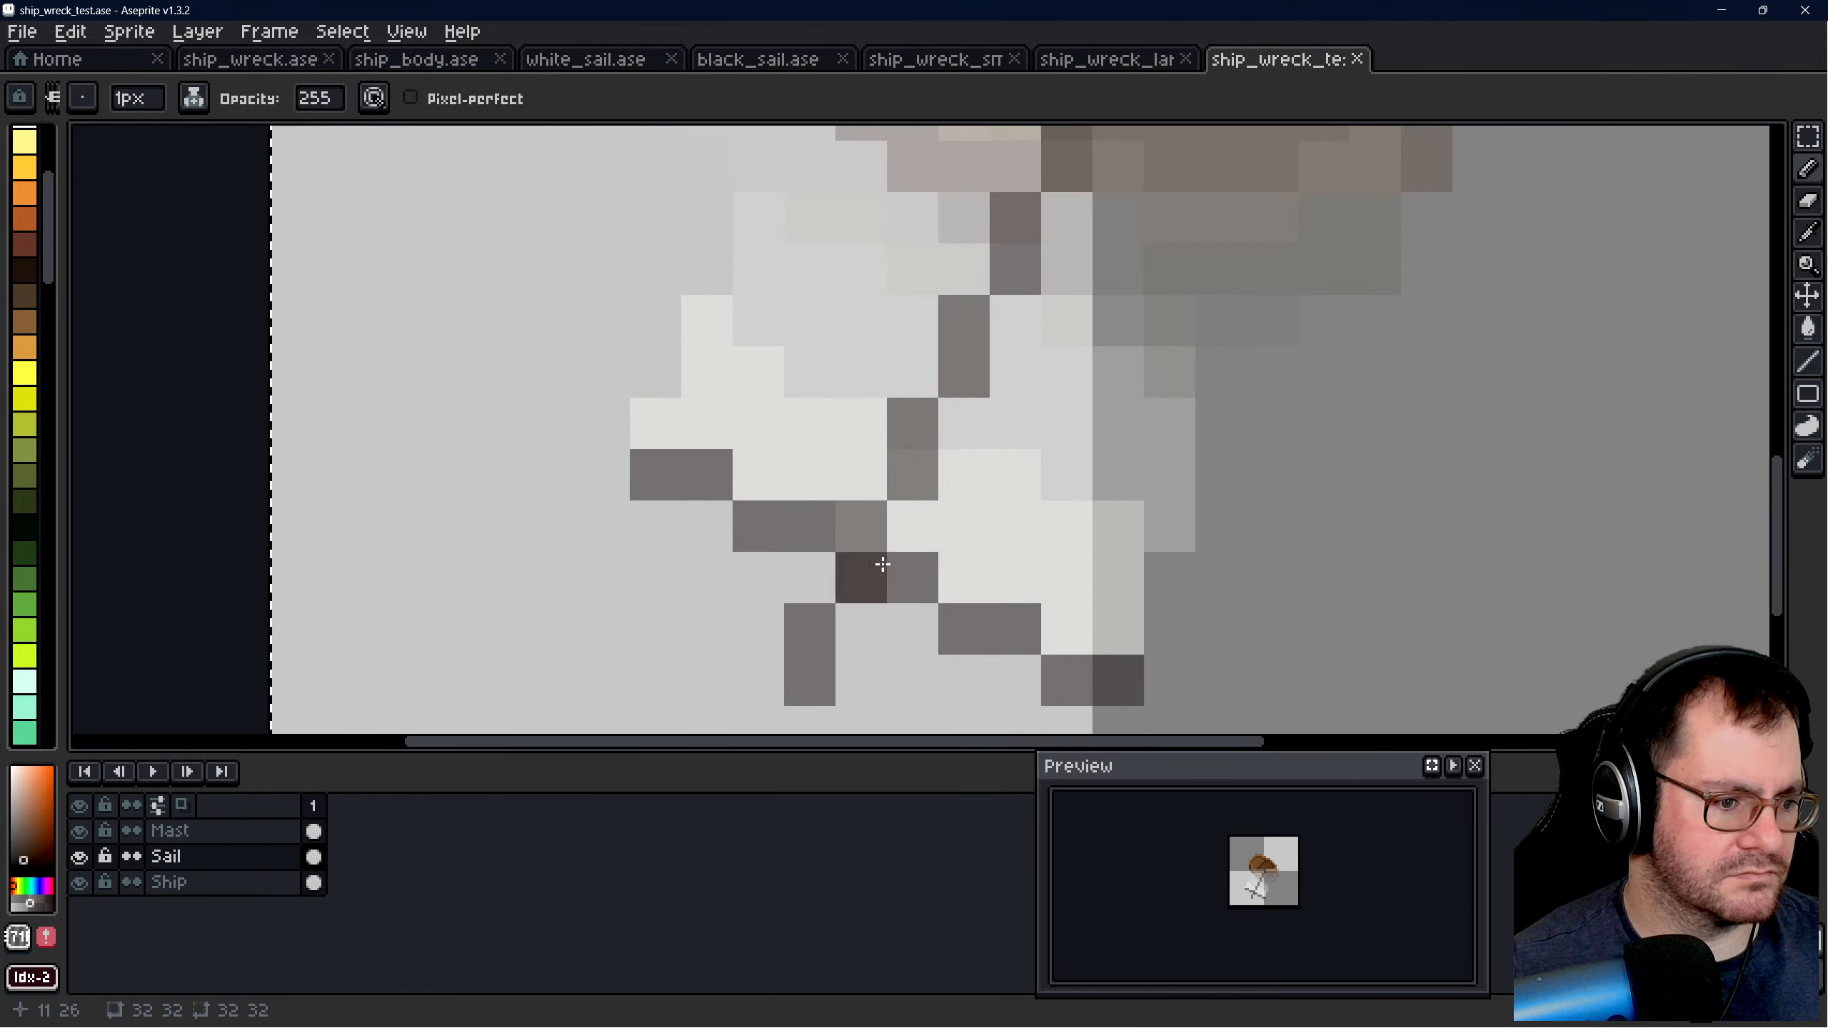
{"action": "left_click", "coordinate": [238, 832]}
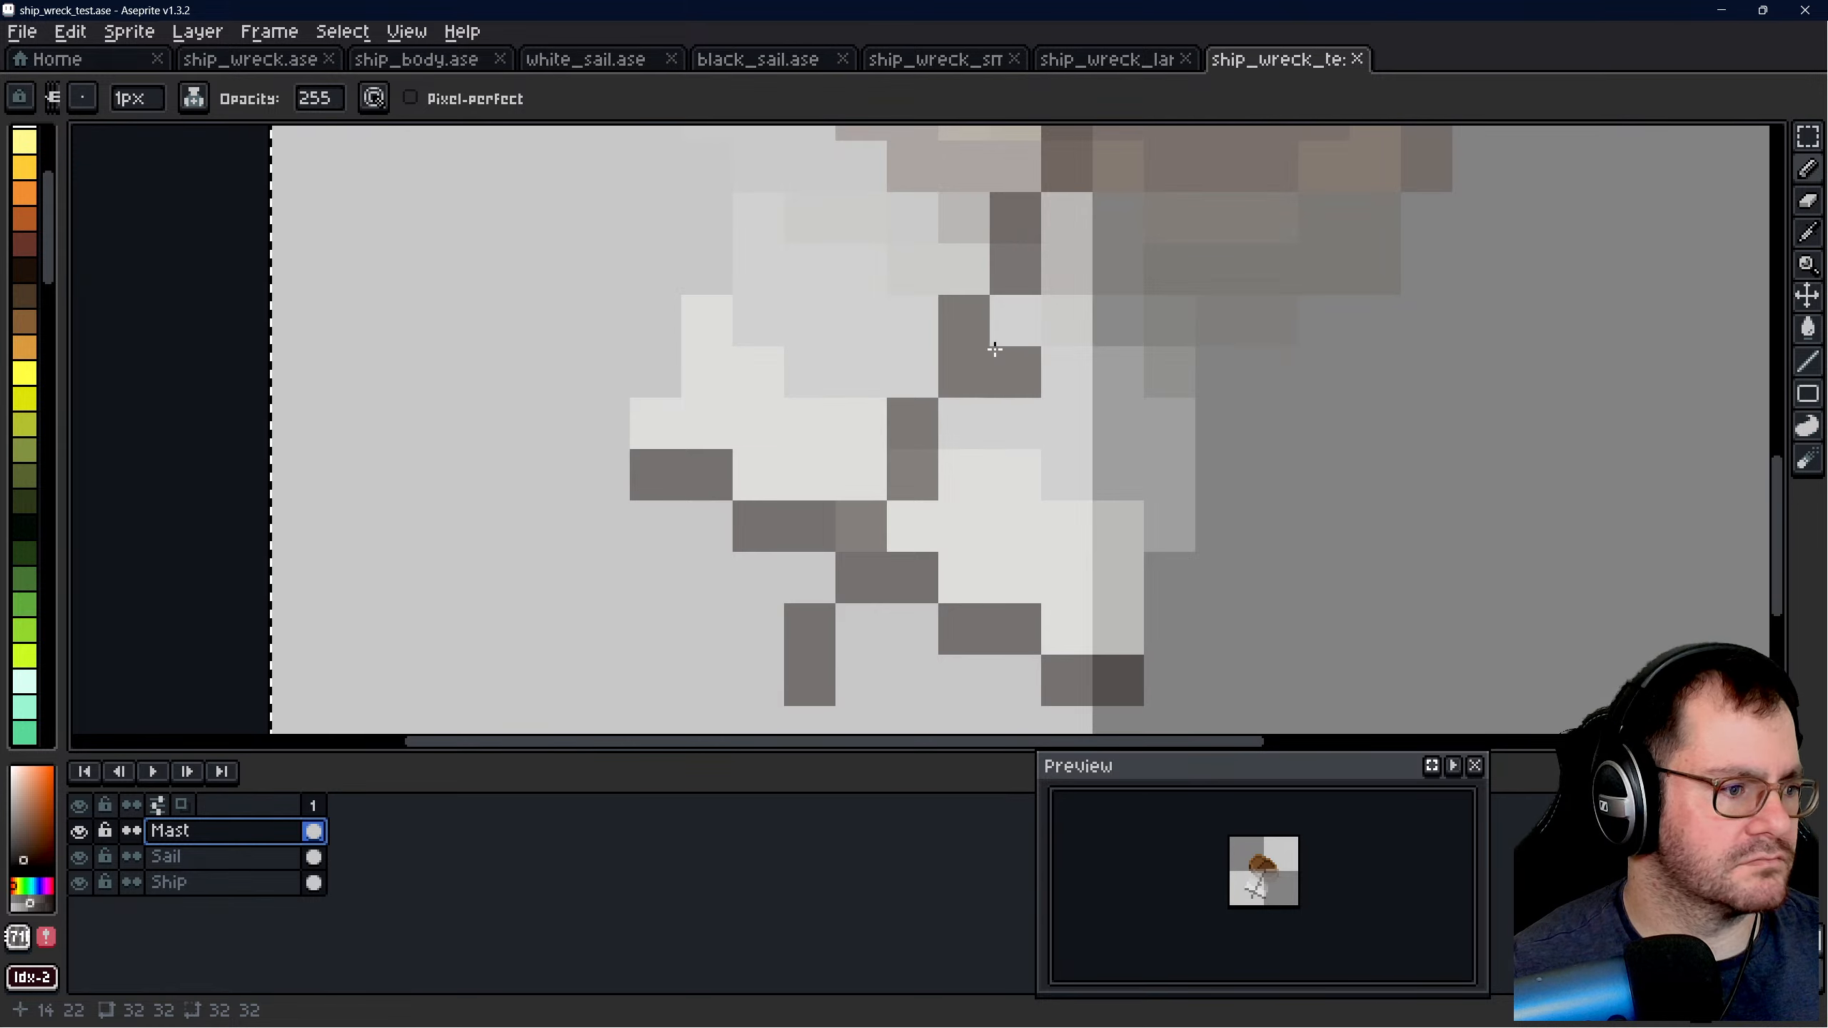
{"action": "left_click", "coordinate": [321, 98]}
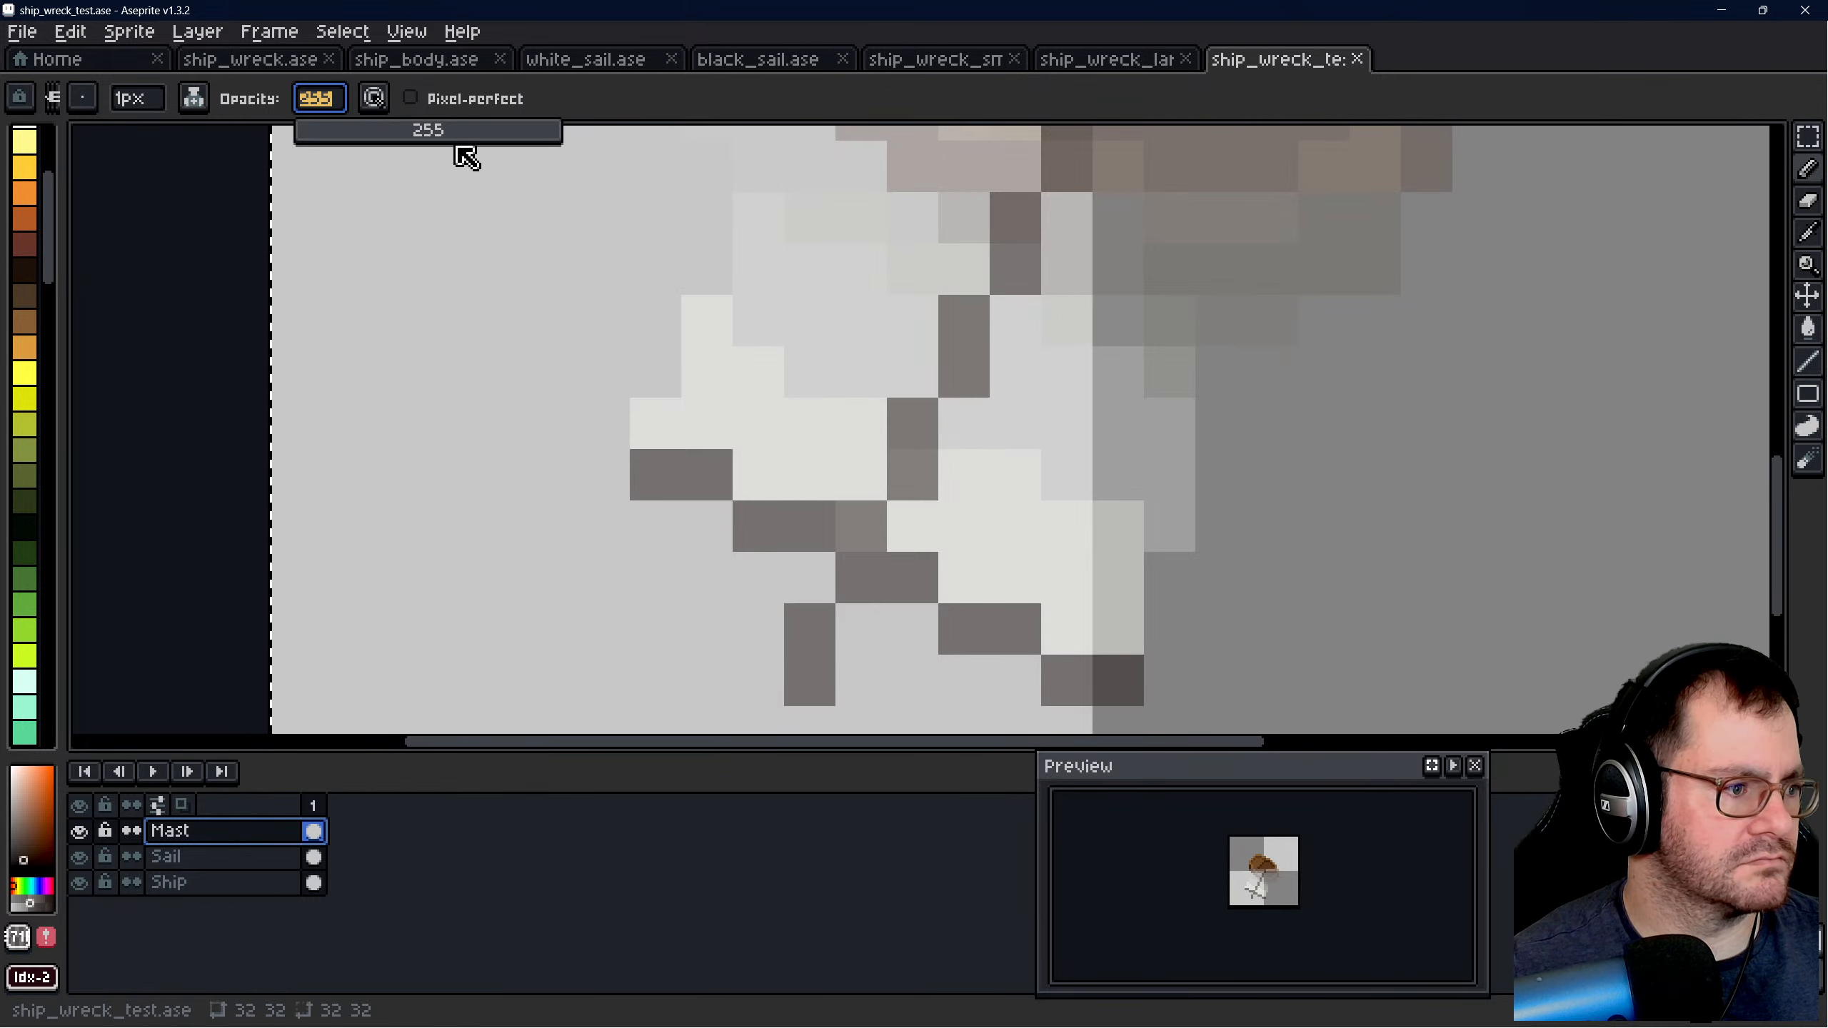
{"action": "scroll", "coordinate": [1232, 489], "scroll_direction": "down", "scroll_amount": 3}
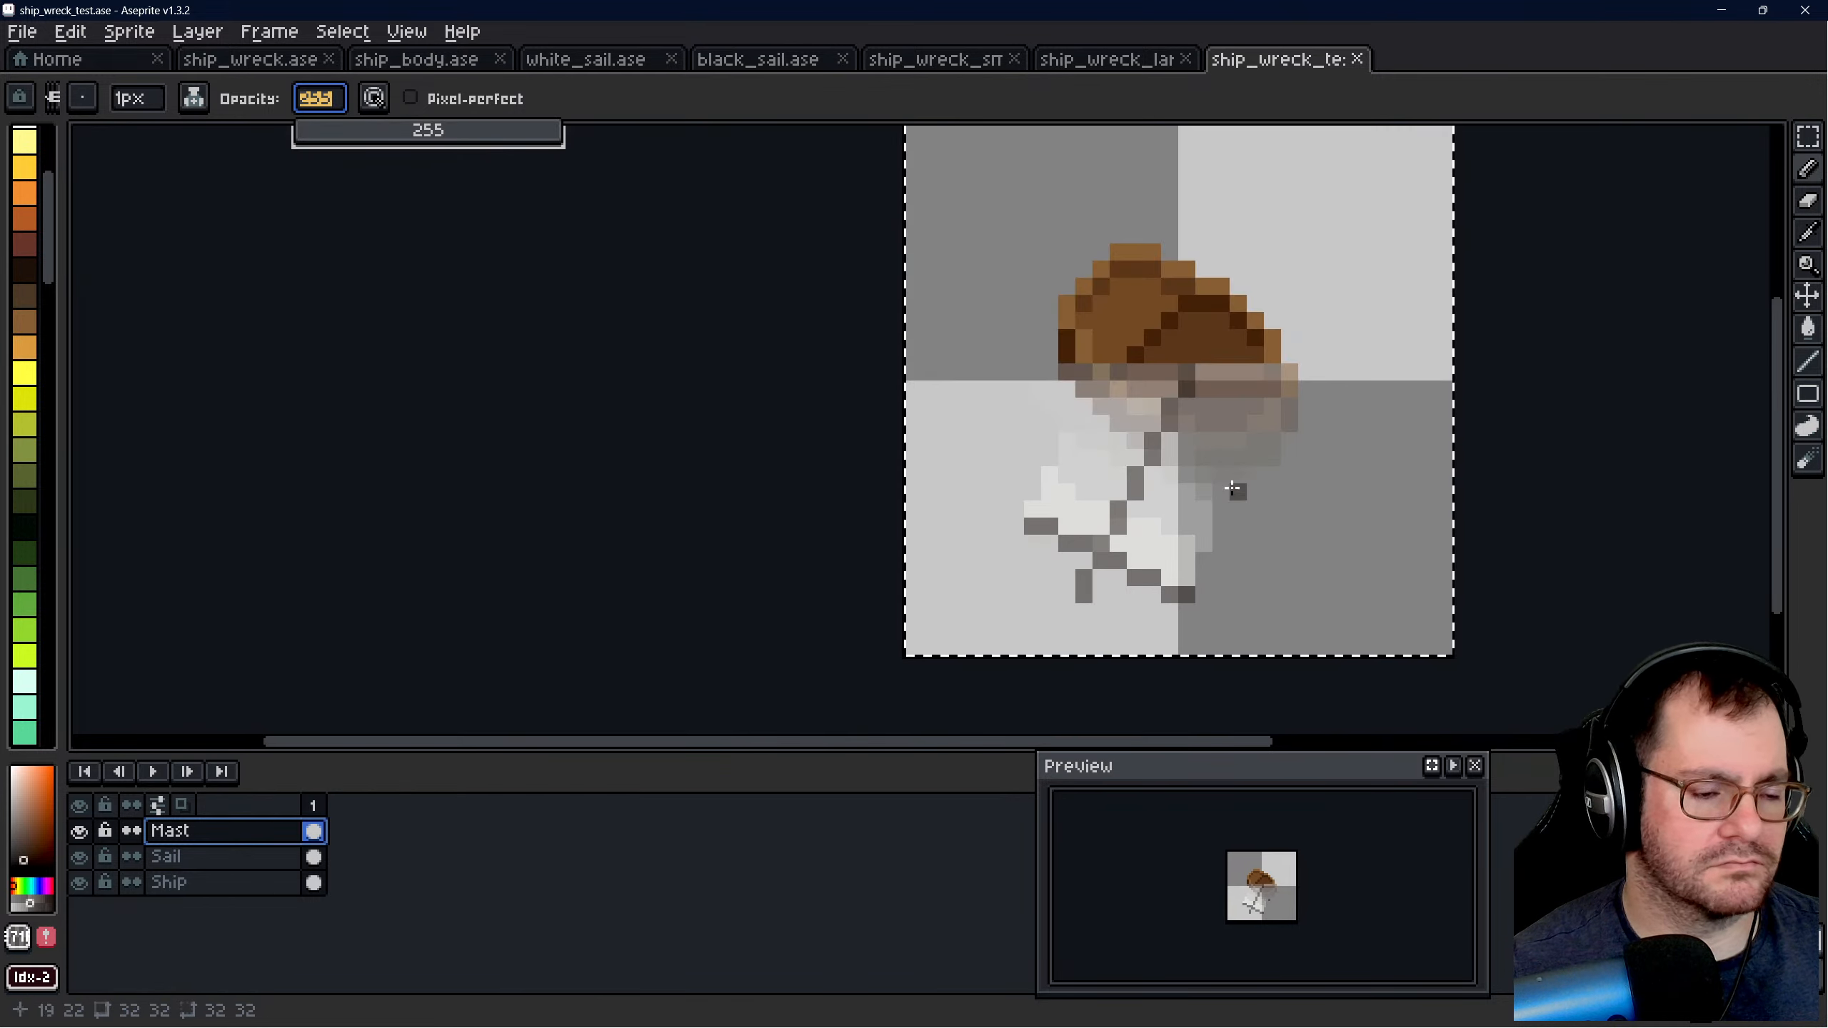
- Sample the dark mast colour #271f1b from white_sail.ase and return to ship_wreck_test.ase
{"action": "left_click", "coordinate": [1807, 233]}
{"action": "scroll", "coordinate": [1129, 346], "scroll_direction": "up", "scroll_amount": 1}
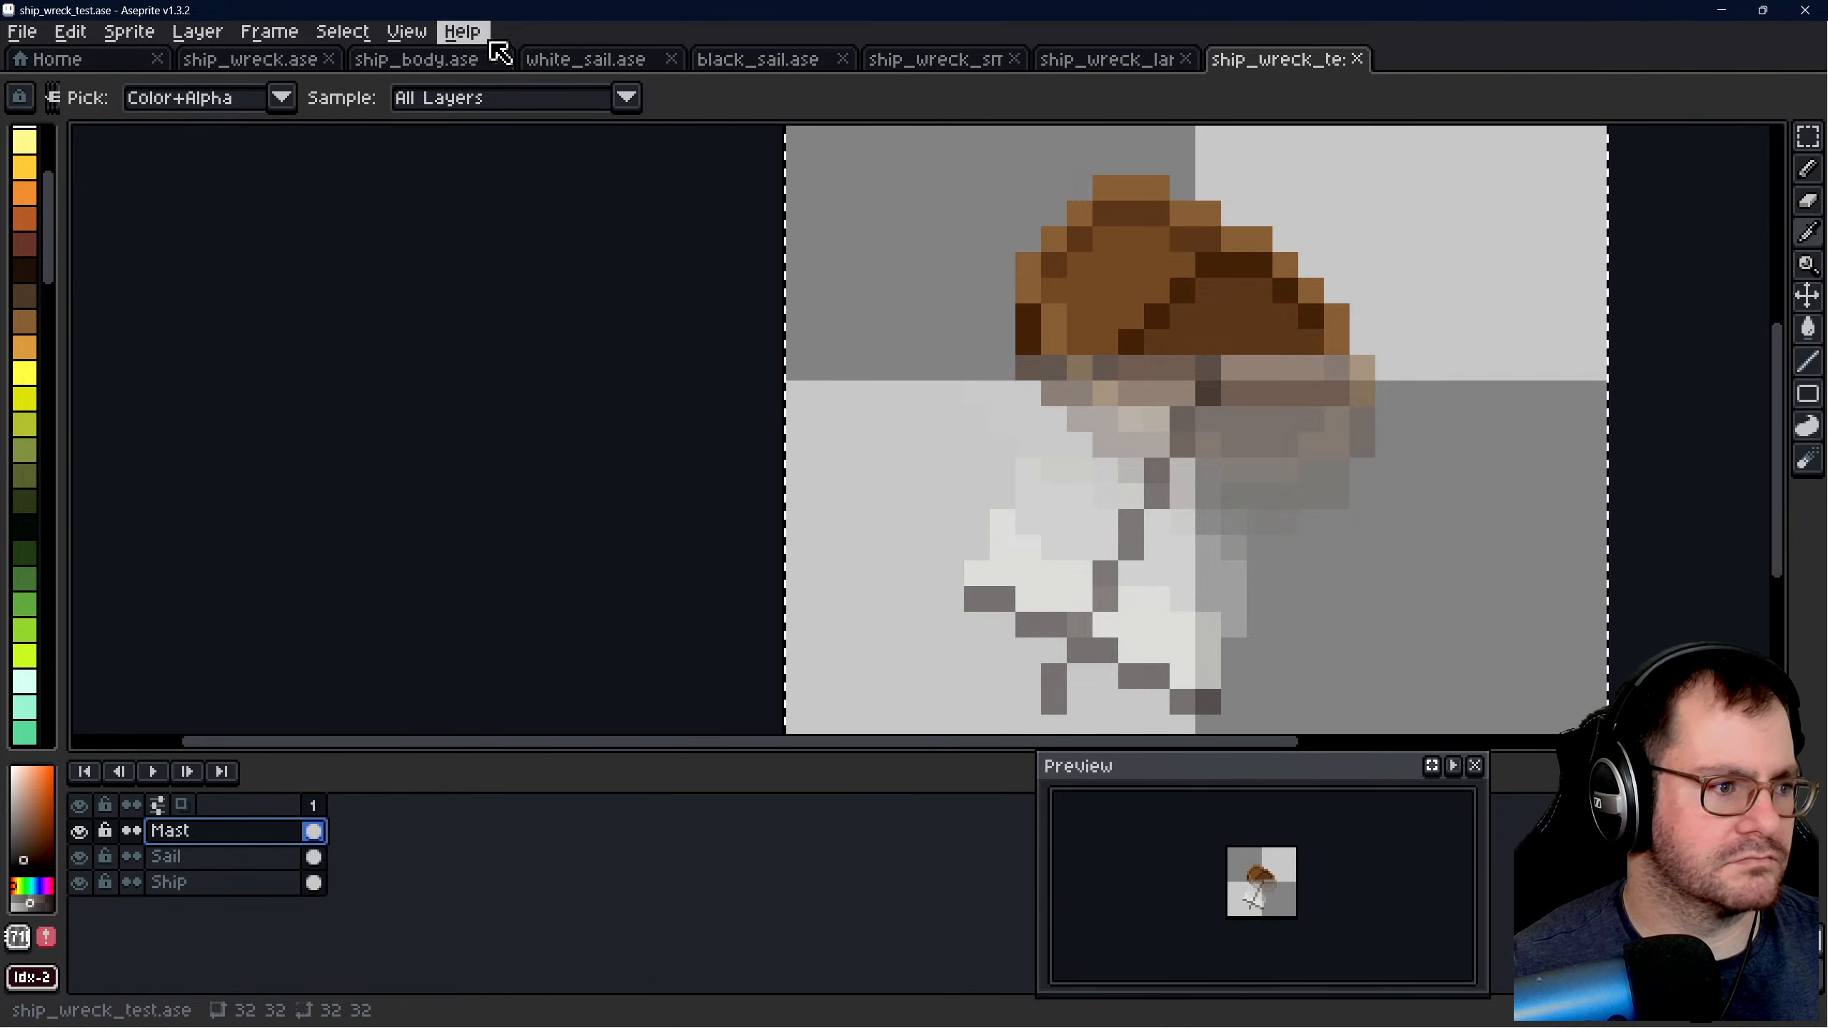
{"action": "left_click", "coordinate": [432, 59]}
{"action": "left_click", "coordinate": [584, 59]}
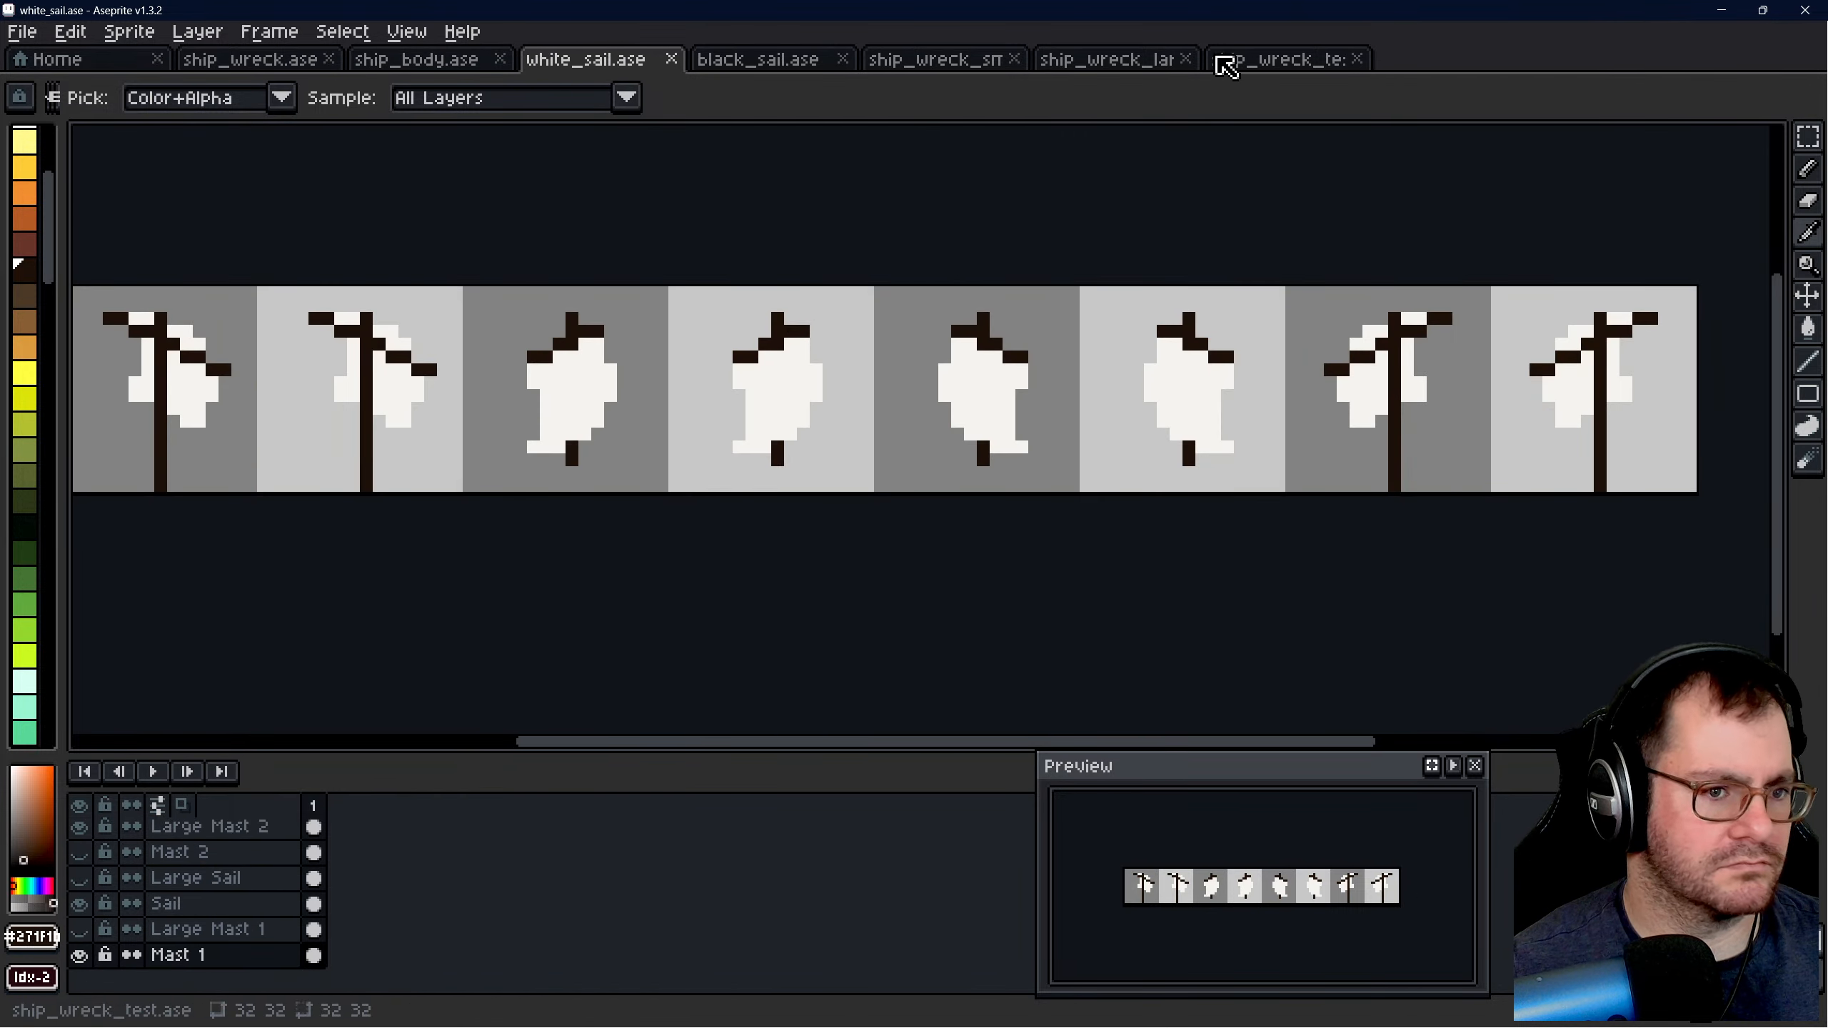
{"action": "left_click", "coordinate": [1277, 59]}
- Darken the mast shaft from the hull down to the yard with a 1 px pencil at opacity 128
{"action": "key", "text": "b"}
{"action": "scroll", "coordinate": [1052, 468], "scroll_direction": "down", "scroll_amount": 1}
{"action": "scroll", "coordinate": [1052, 468], "scroll_direction": "up", "scroll_amount": 1}
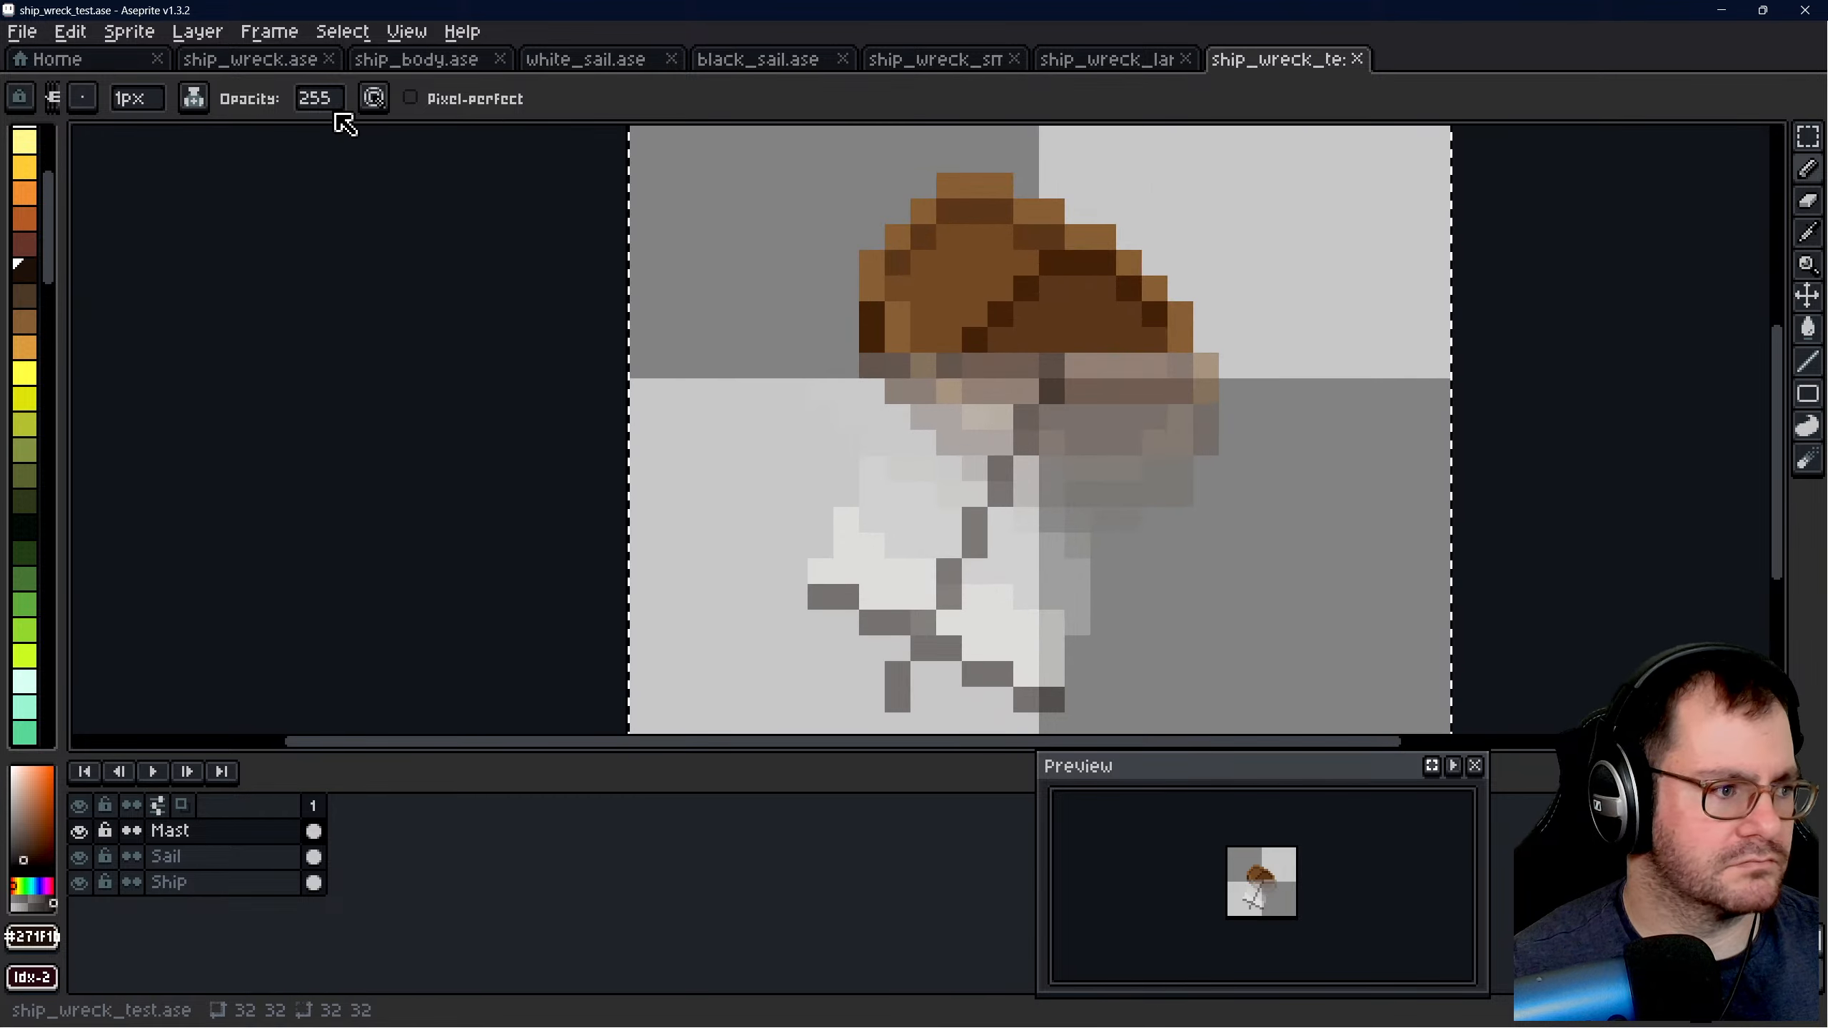
{"action": "left_click", "coordinate": [320, 98]}
{"action": "left_click", "coordinate": [432, 134]}
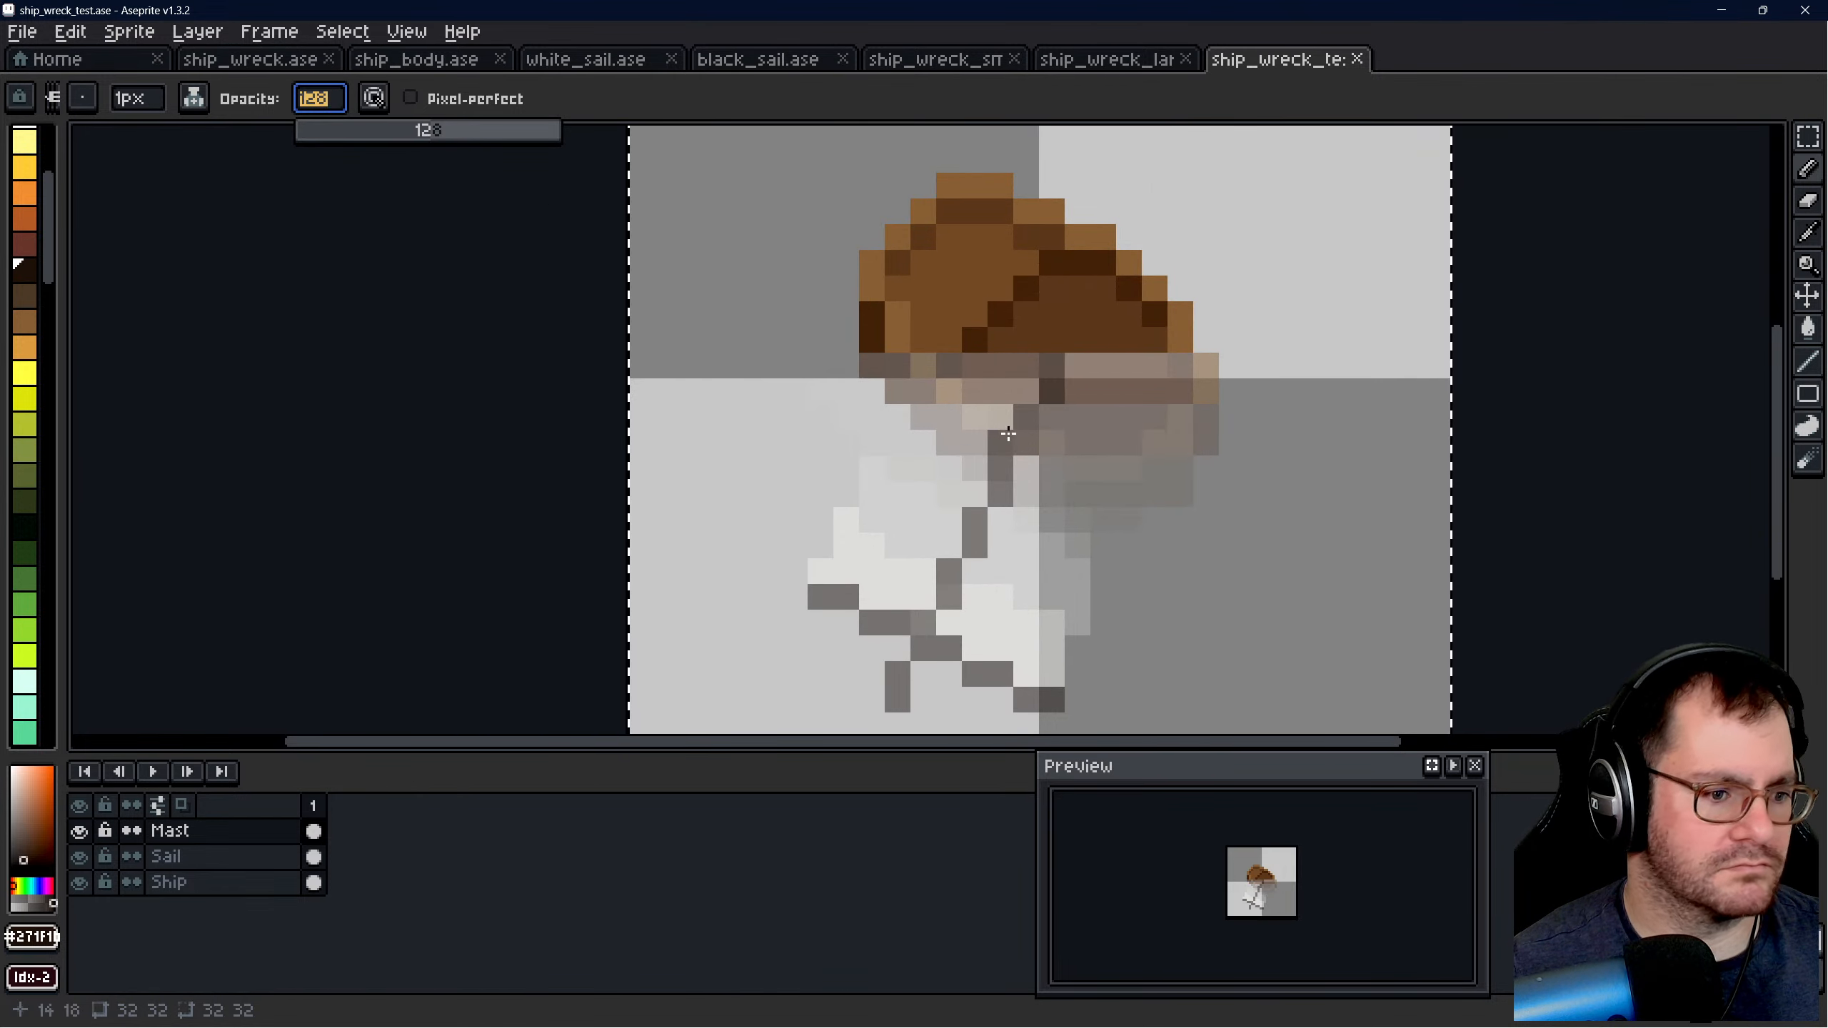
{"action": "scroll", "coordinate": [1036, 442], "scroll_direction": "up", "scroll_amount": 1}
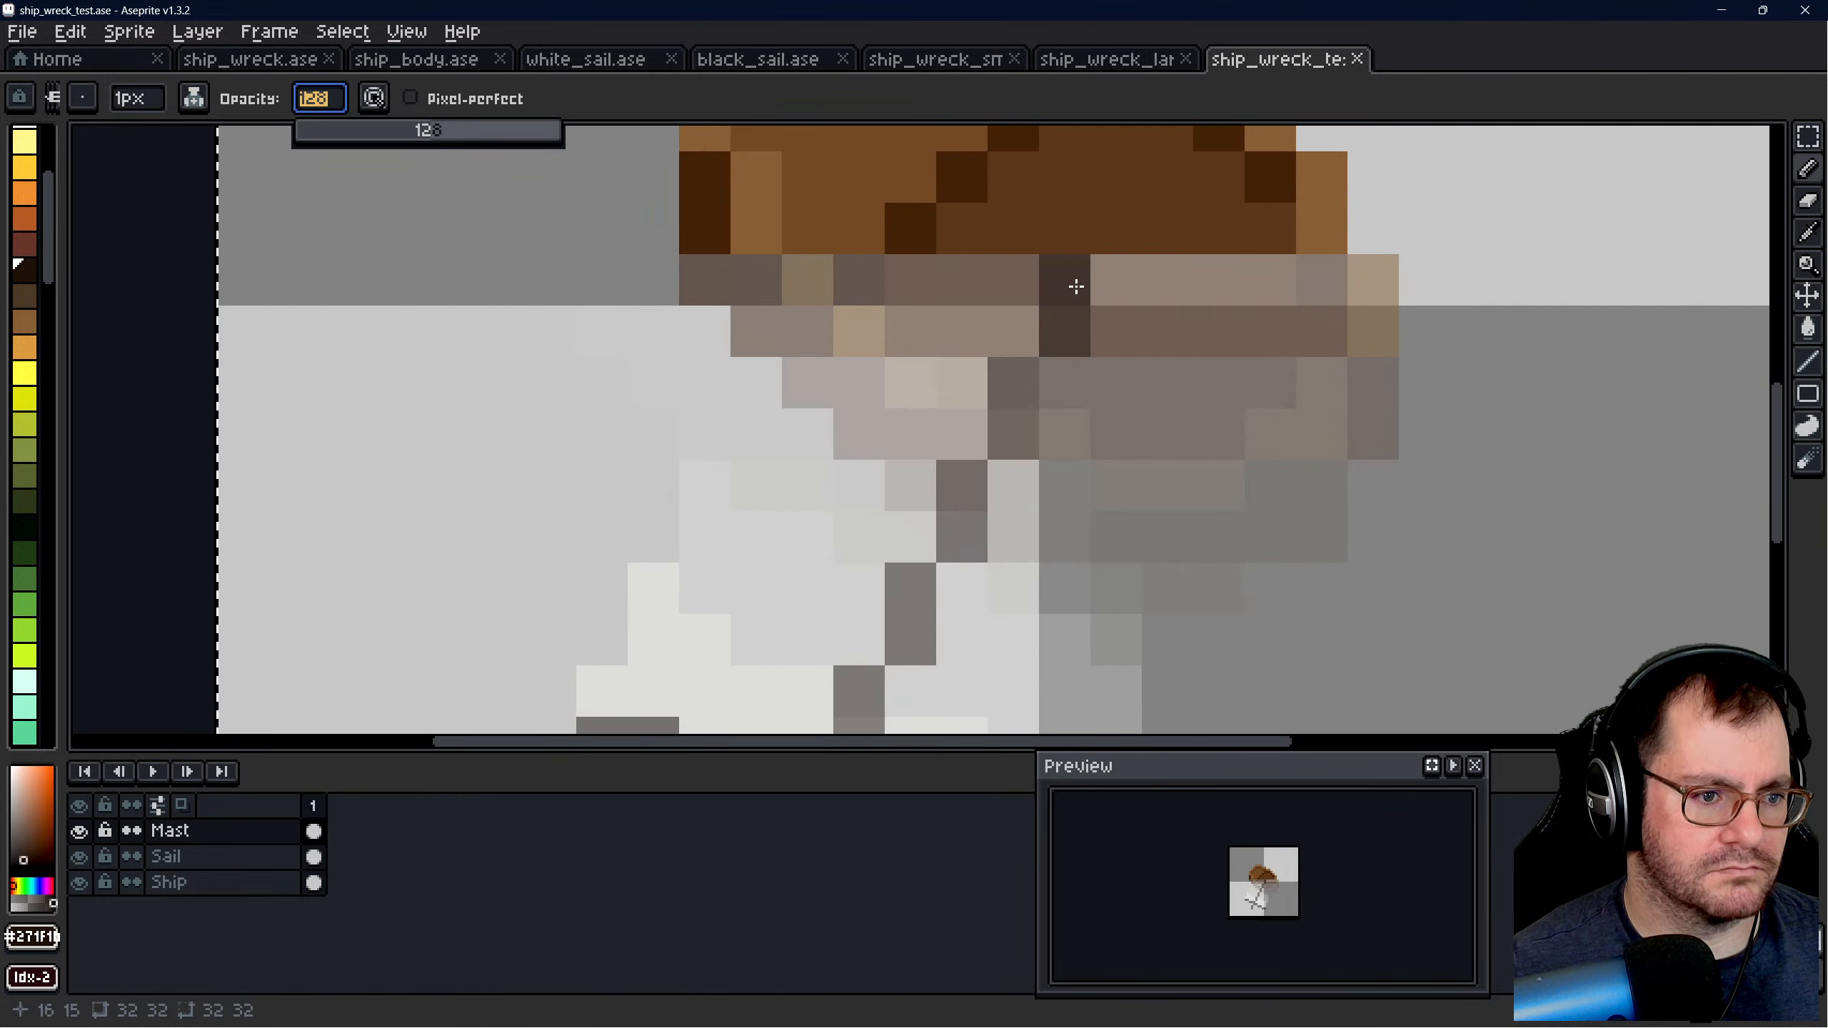
{"action": "left_click_drag", "start_coordinate": [1073, 286], "coordinate": [1073, 323]}
{"action": "left_click_drag", "start_coordinate": [1009, 389], "coordinate": [1011, 430]}
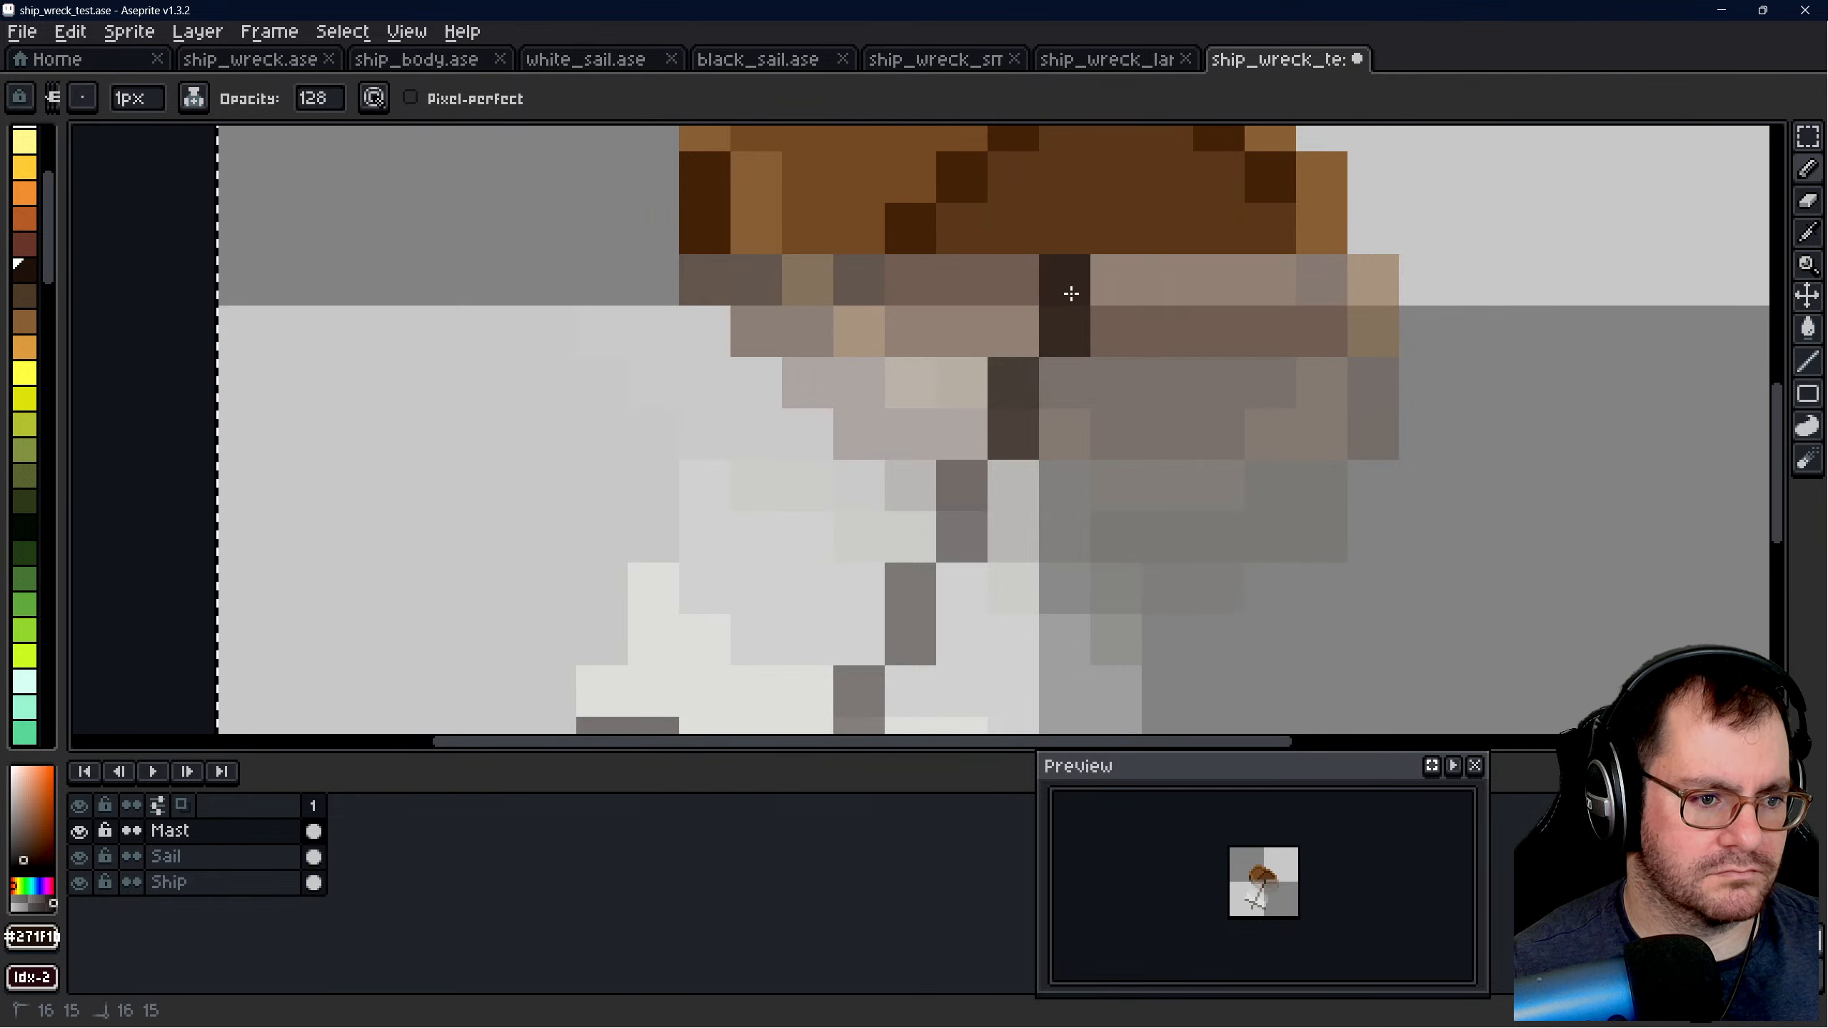
{"action": "scroll", "coordinate": [1065, 294], "scroll_direction": "down", "scroll_amount": 1}
{"action": "scroll", "coordinate": [1040, 317], "scroll_direction": "up", "scroll_amount": 1}
{"action": "left_click_drag", "start_coordinate": [990, 314], "coordinate": [1000, 357]}
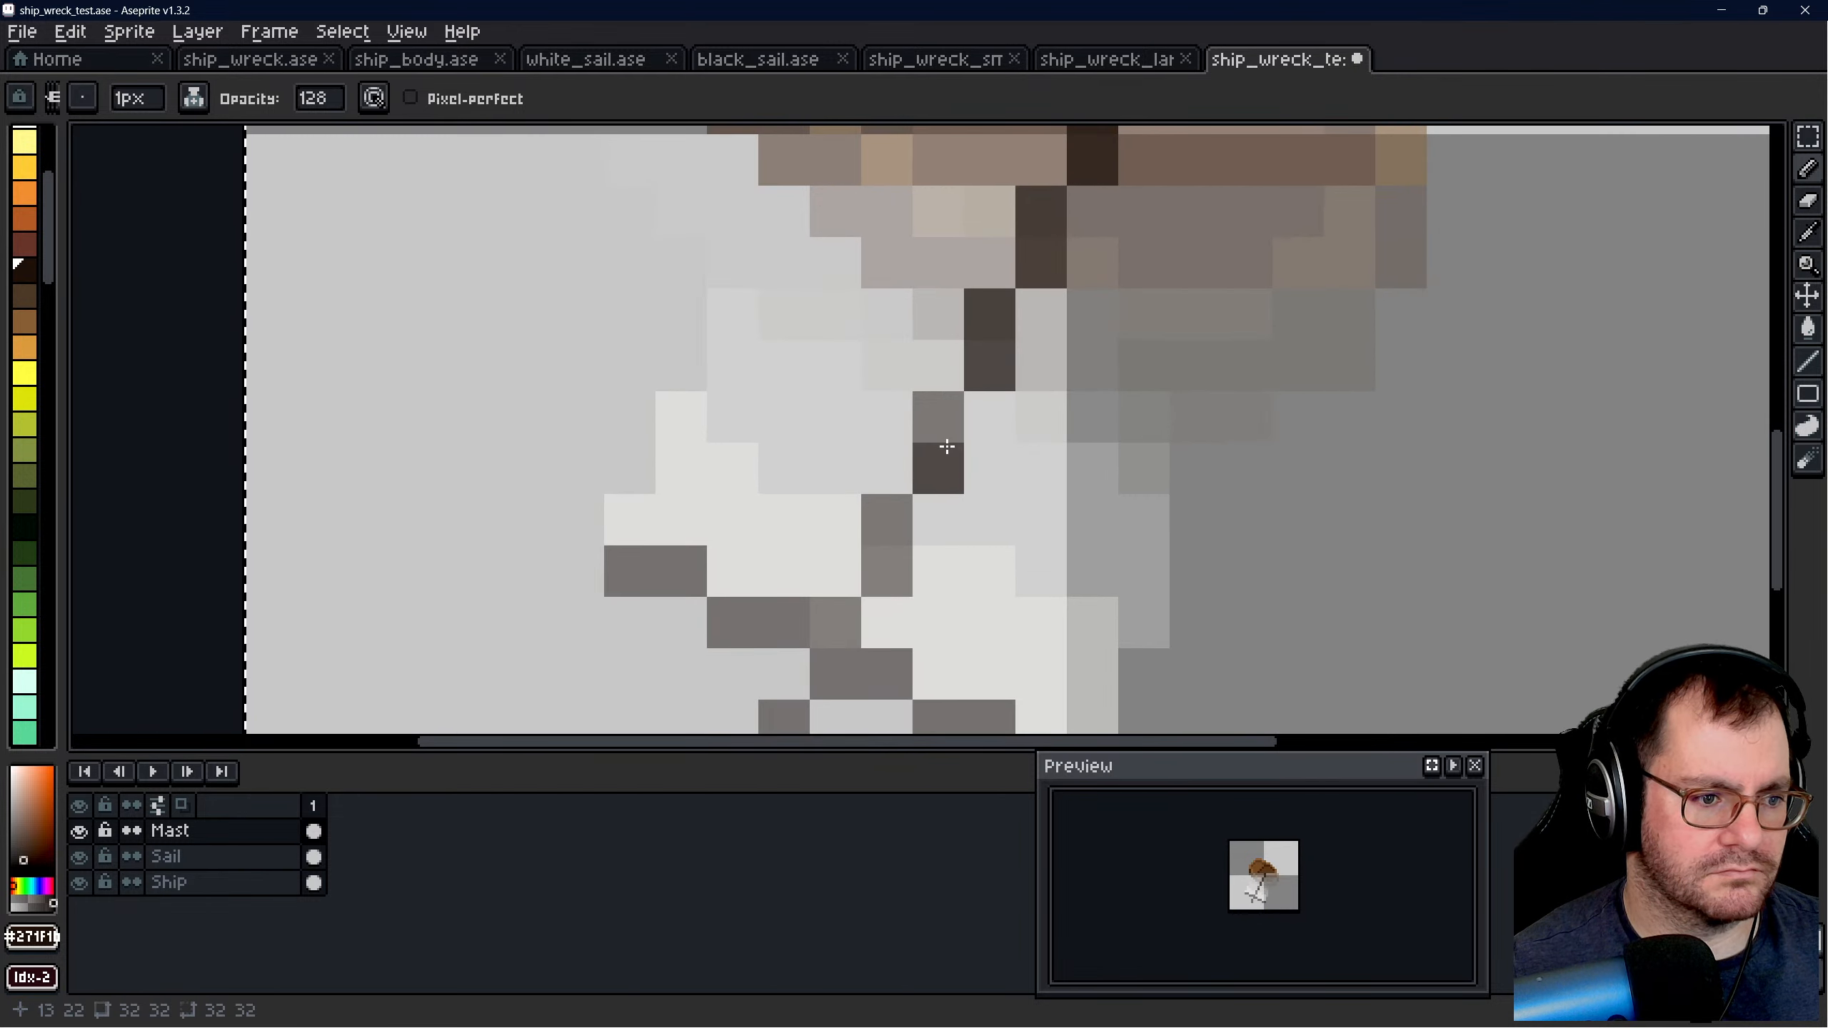
{"action": "left_click_drag", "start_coordinate": [939, 422], "coordinate": [931, 453]}
{"action": "left_click_drag", "start_coordinate": [883, 519], "coordinate": [884, 565]}
- Darken the tilted yard and the mast tip on the Mast layer with two passes of the half-opacity pencil
{"action": "scroll", "coordinate": [1015, 411], "scroll_direction": "down", "scroll_amount": 1}
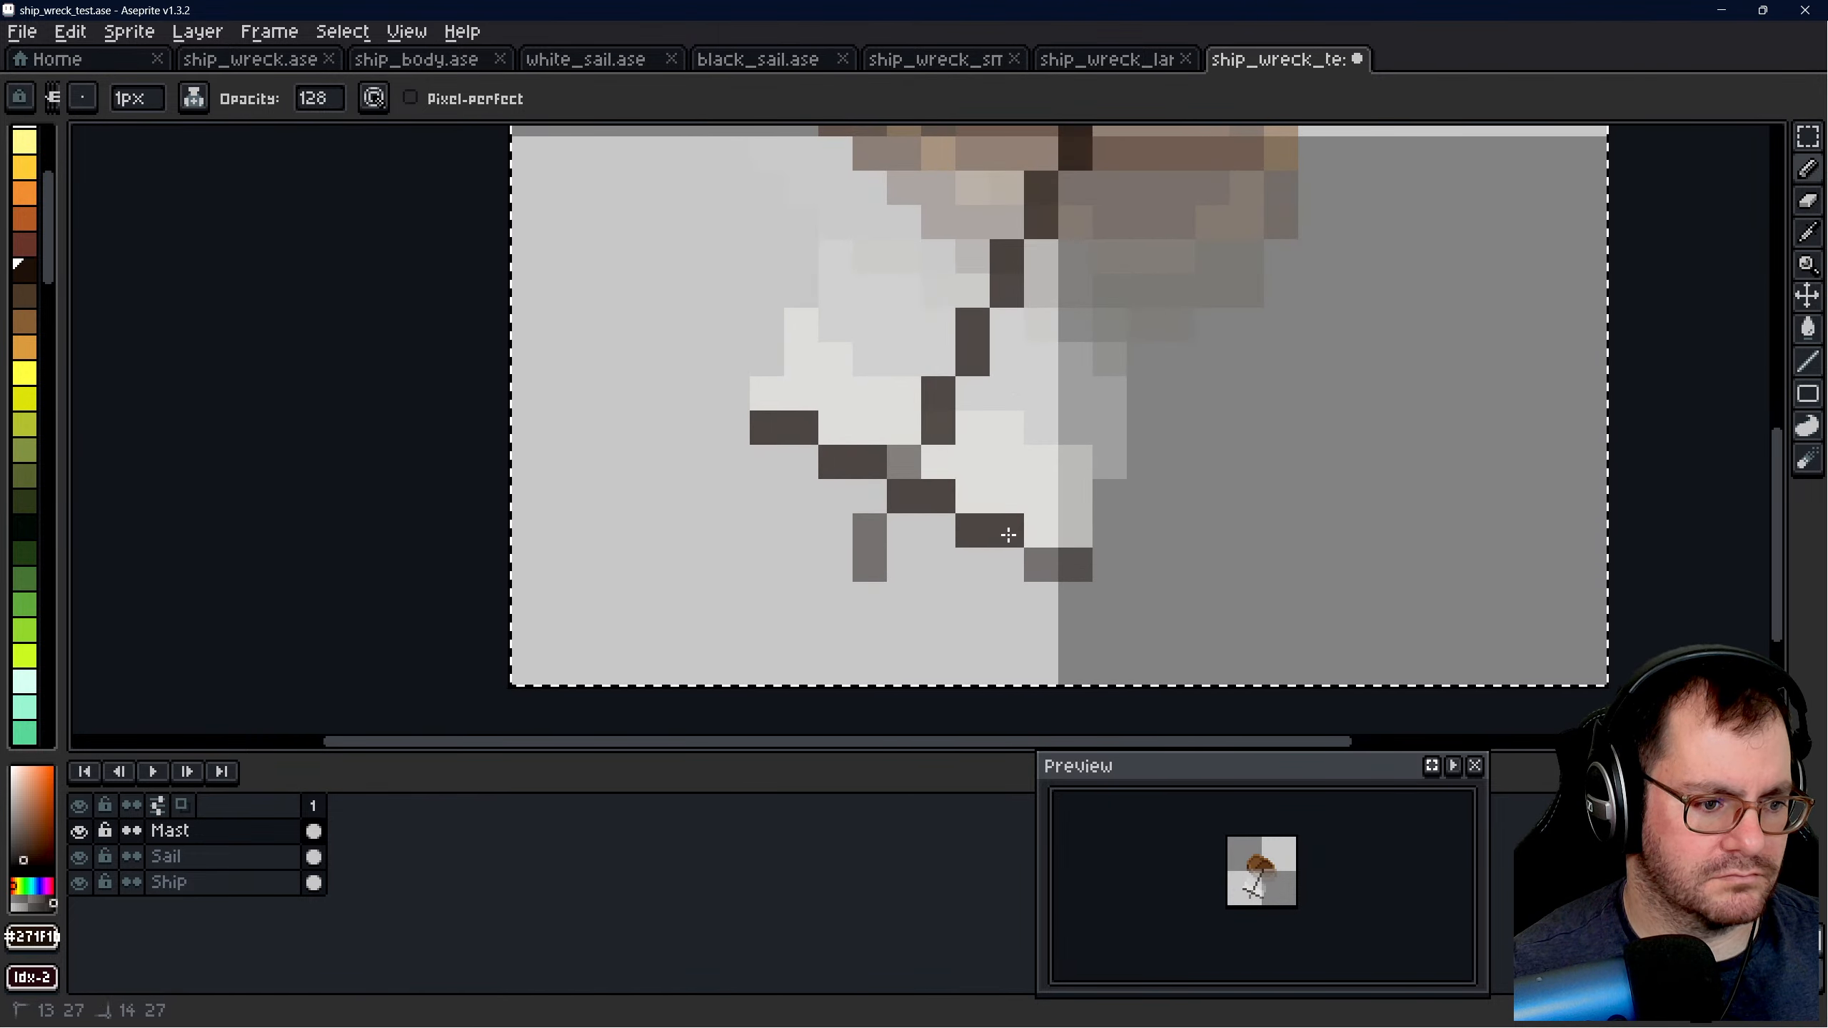
{"action": "left_click", "coordinate": [1043, 569]}
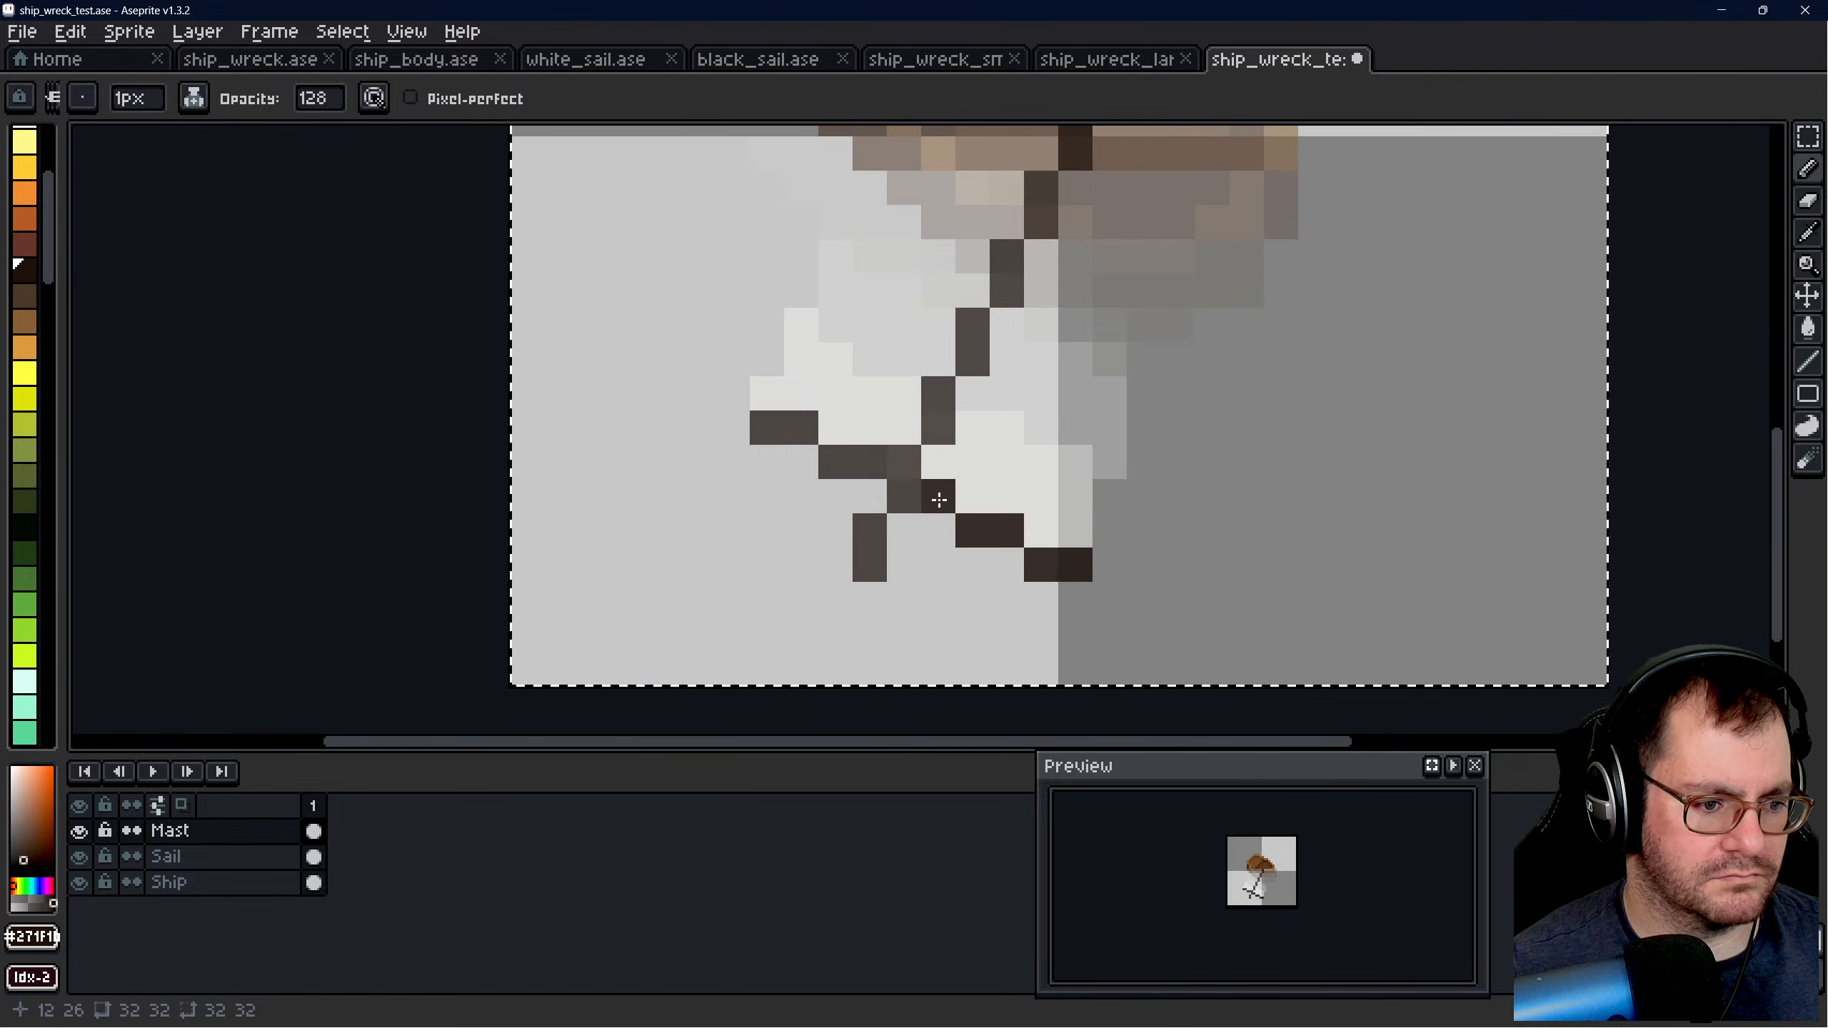
{"action": "left_click_drag", "start_coordinate": [910, 461], "coordinate": [869, 472]}
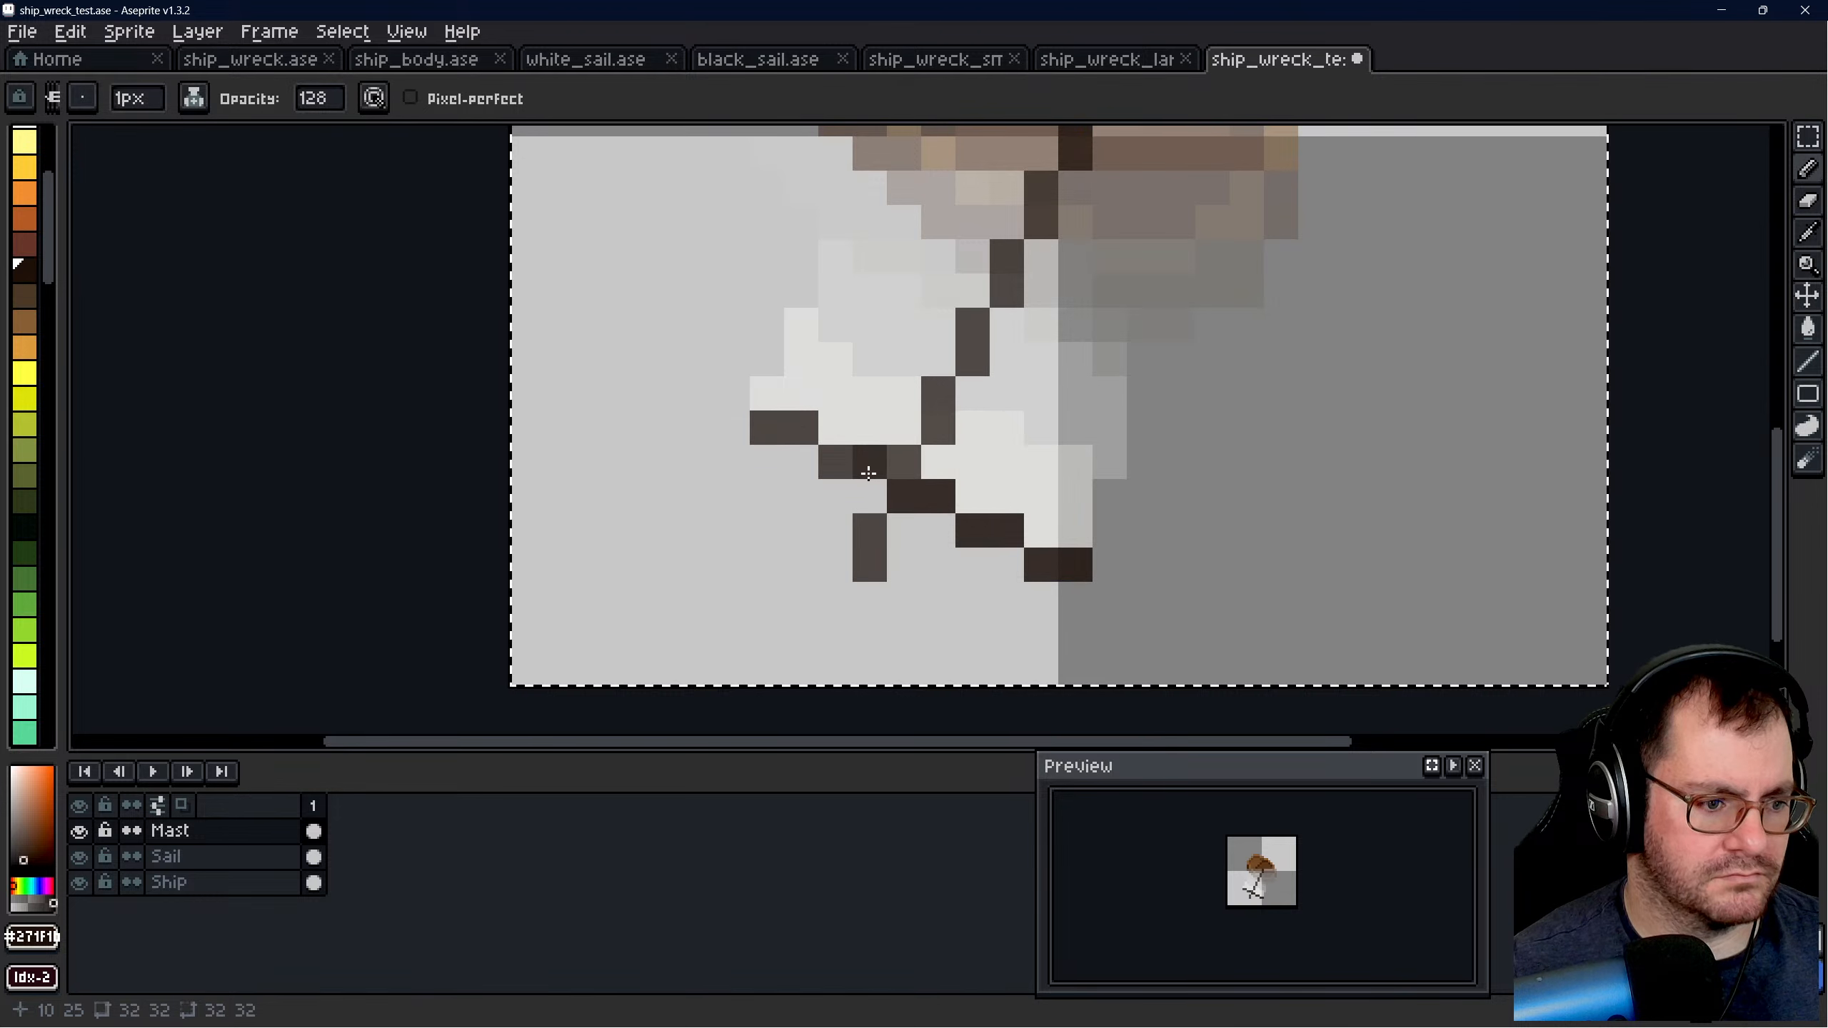
{"action": "left_click", "coordinate": [766, 429]}
- Go over the mast shaft between the yard and the hull a second time to match the yard's darkness
{"action": "left_click", "coordinate": [1009, 419]}
{"action": "left_click", "coordinate": [938, 429]}
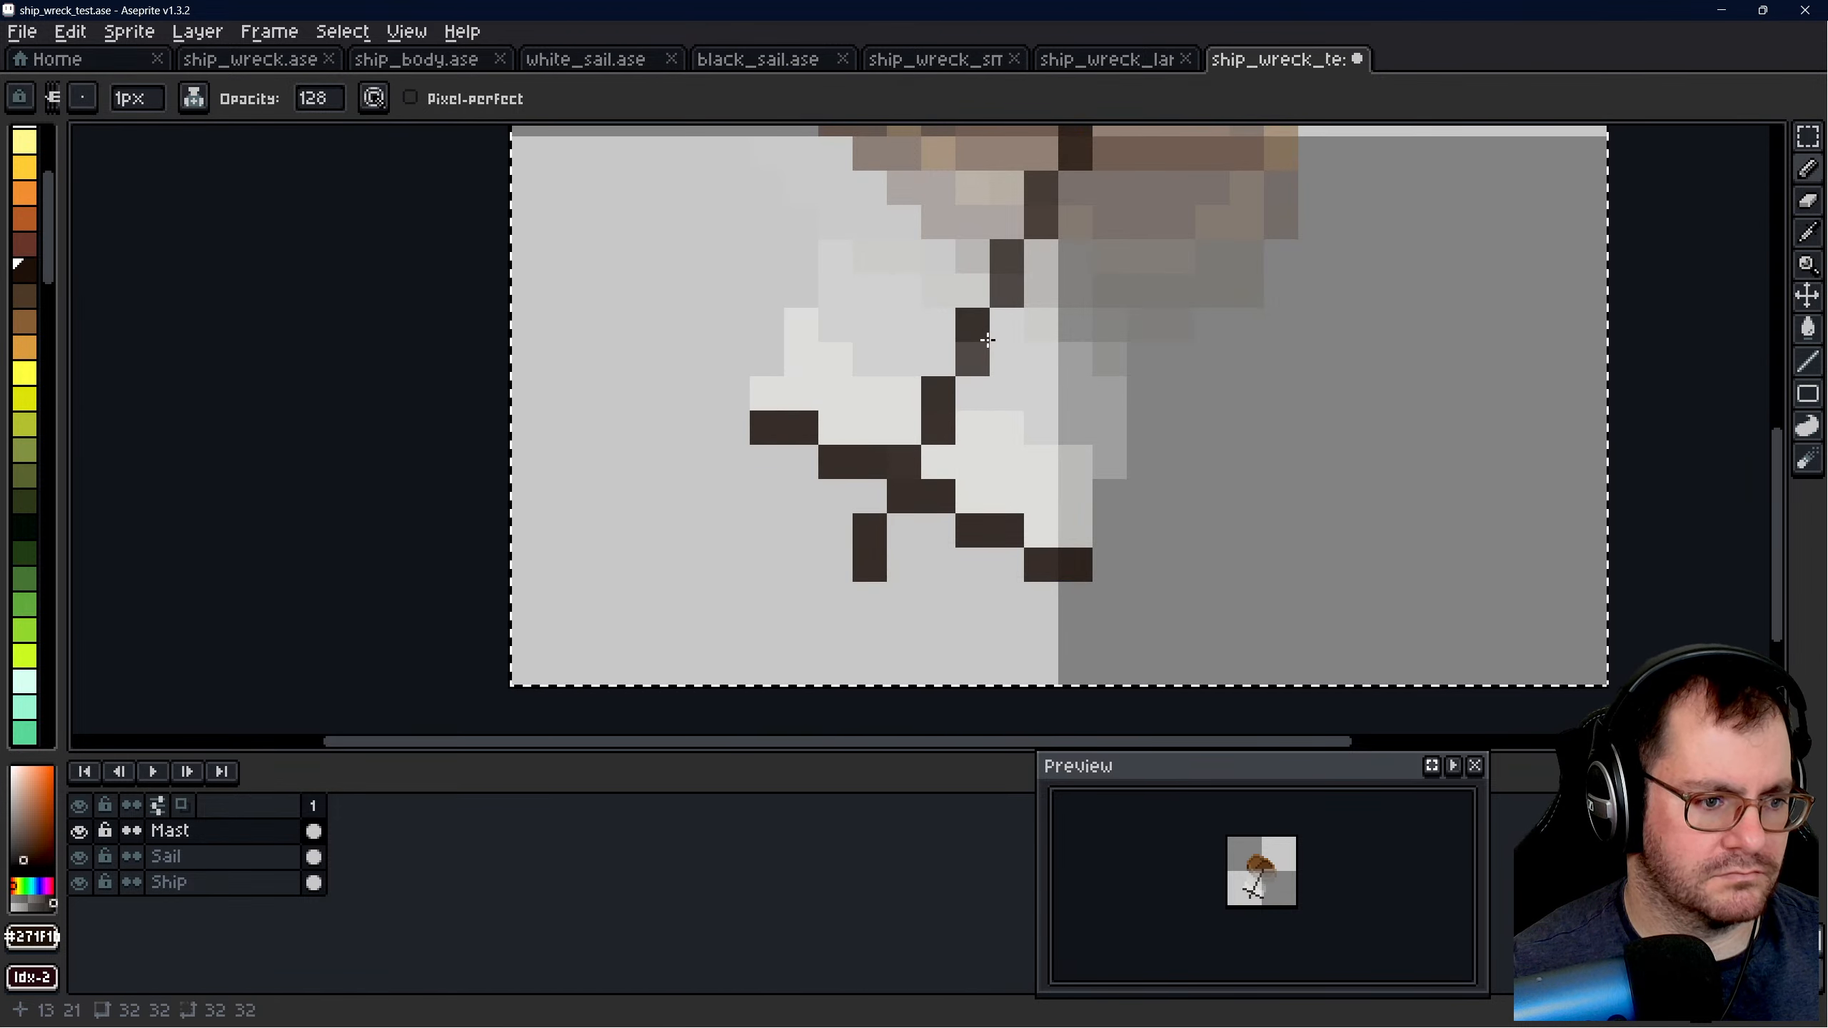
{"action": "left_click", "coordinate": [972, 360]}
{"action": "left_click", "coordinate": [990, 295]}
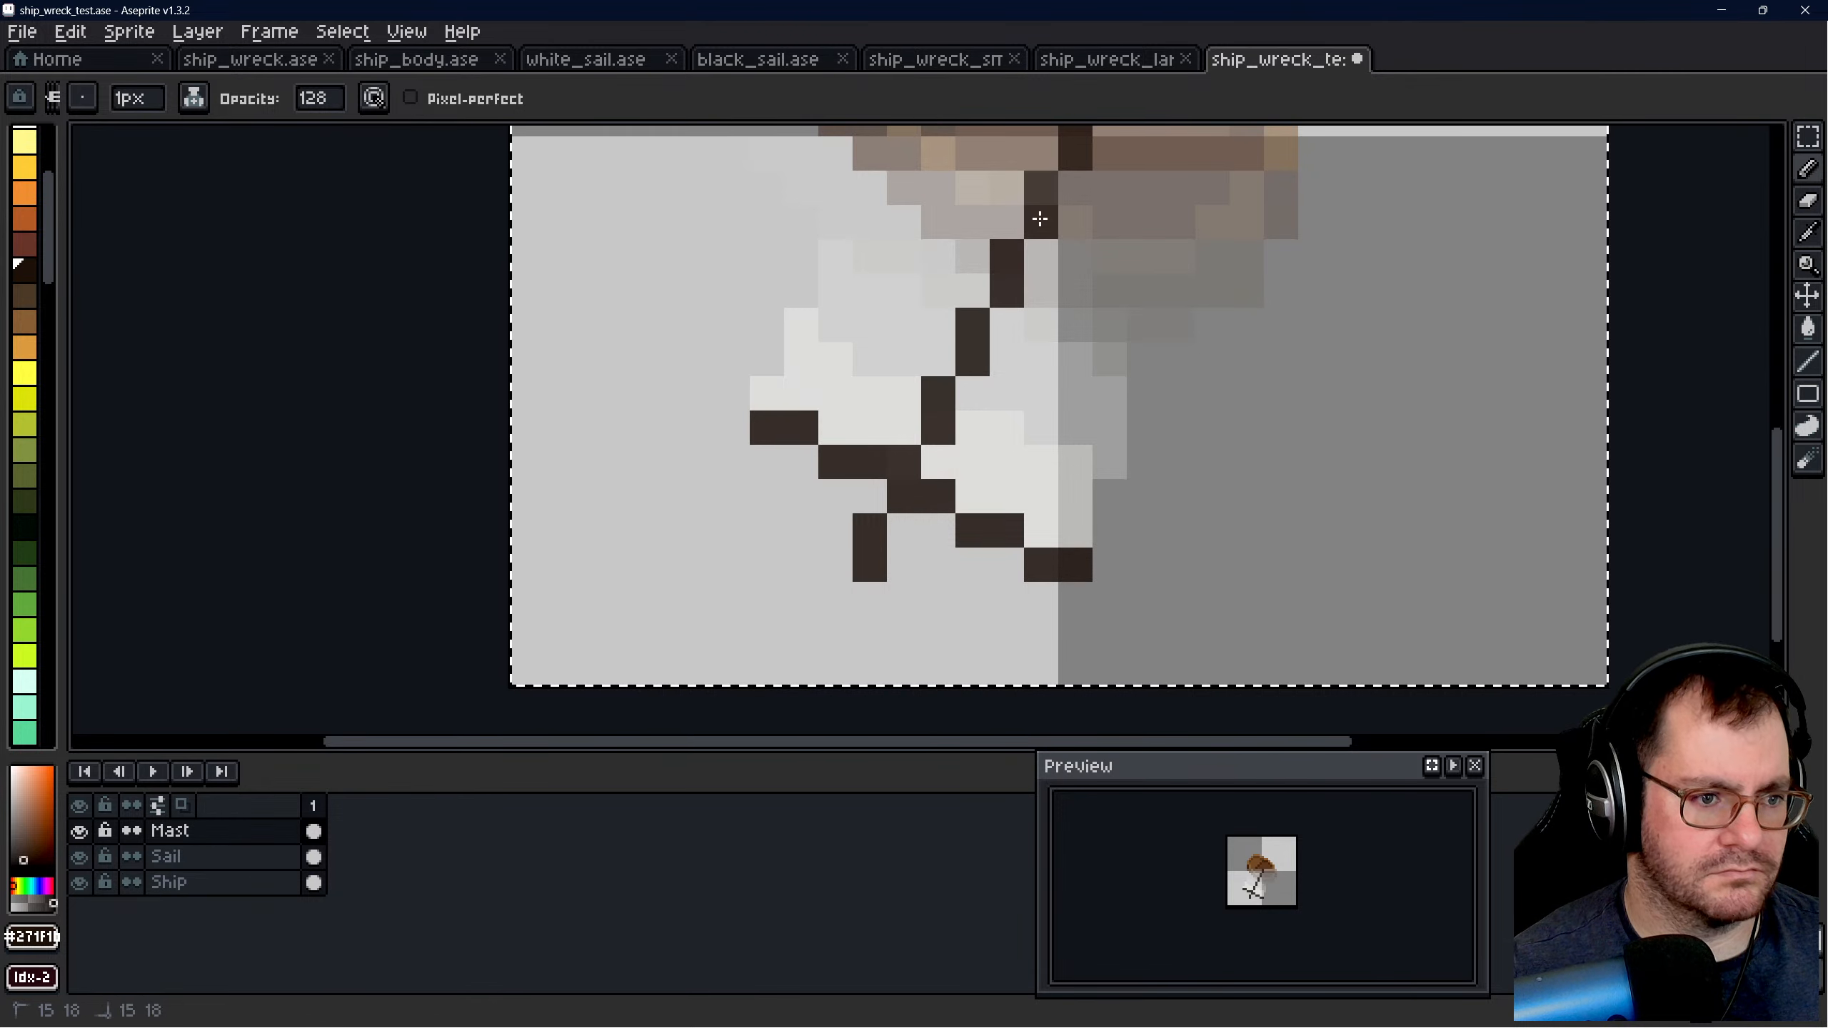
{"action": "scroll", "coordinate": [1093, 306], "scroll_direction": "down", "scroll_amount": 2}
{"action": "left_click", "coordinate": [1152, 254]}
{"action": "scroll", "coordinate": [1138, 280], "scroll_direction": "up", "scroll_amount": 2}
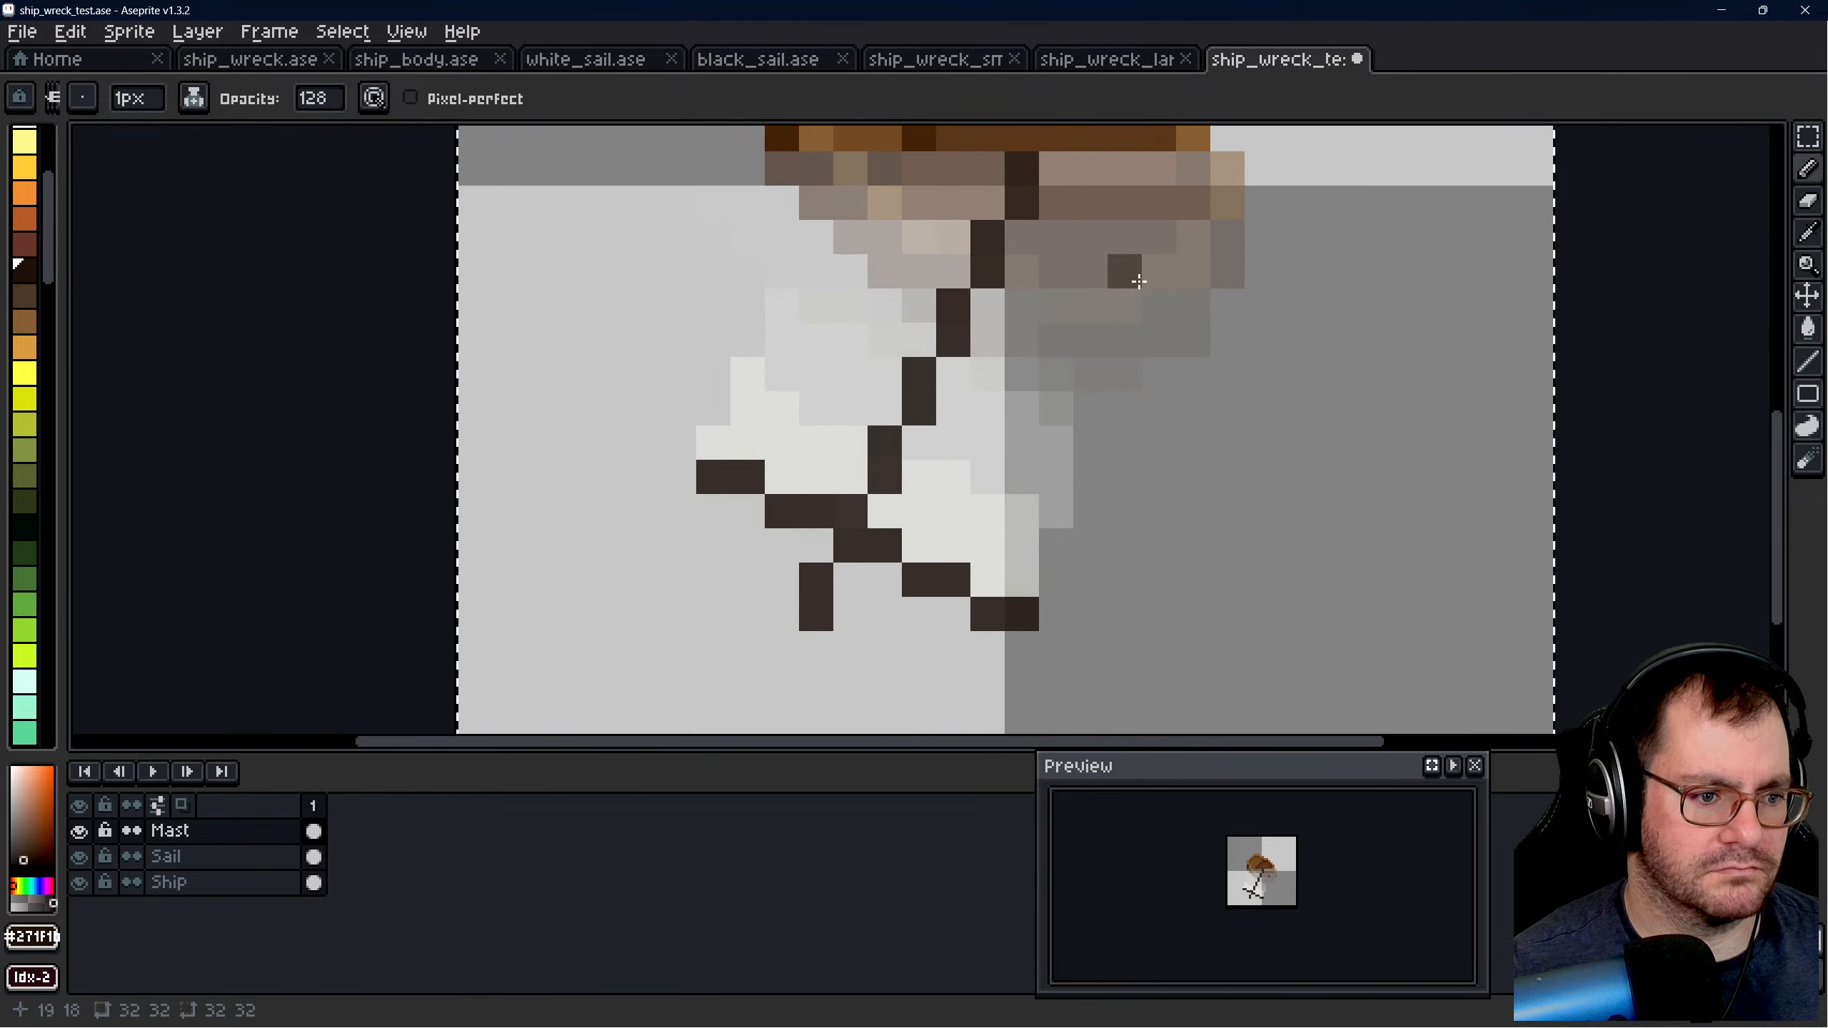
- Fade the Sail layer using a 19 px eraser at opacity 128, and save ship_wreck_test.ase
{"action": "left_click", "coordinate": [249, 856]}
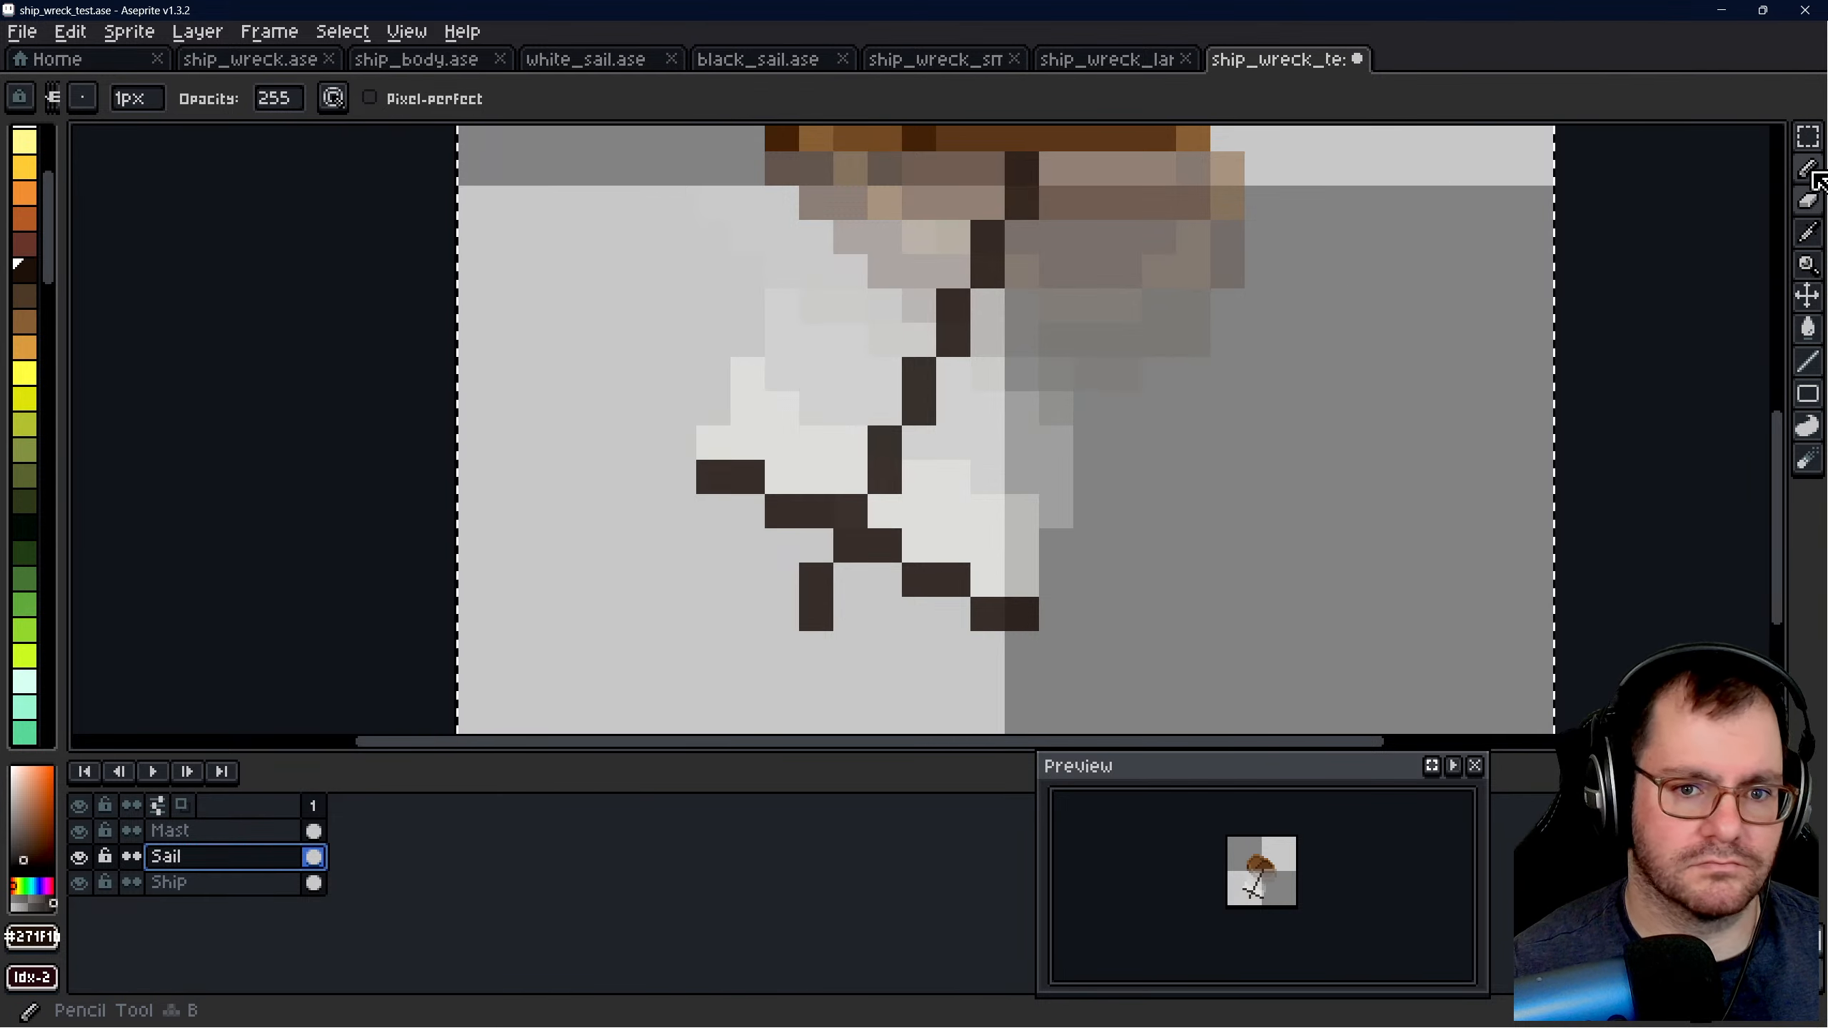
{"action": "left_click", "coordinate": [1809, 201]}
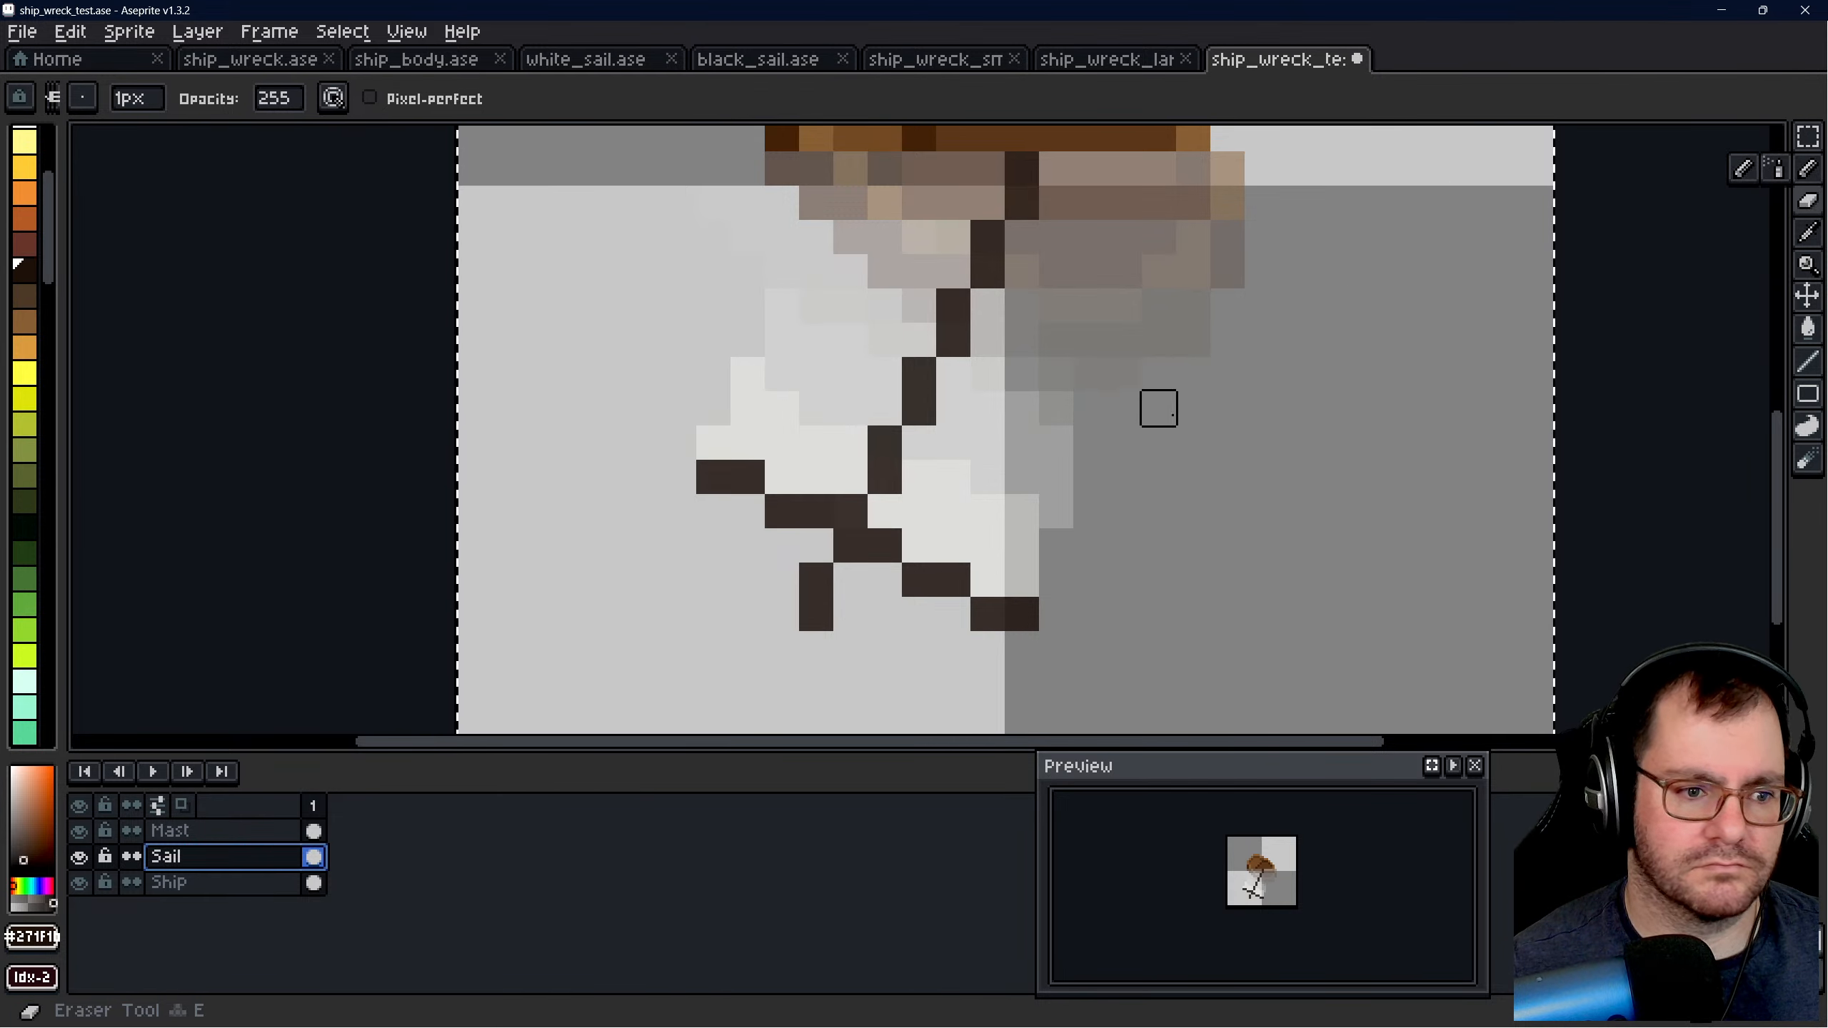
{"action": "left_click", "coordinate": [281, 98]}
{"action": "type", "text": "128"}
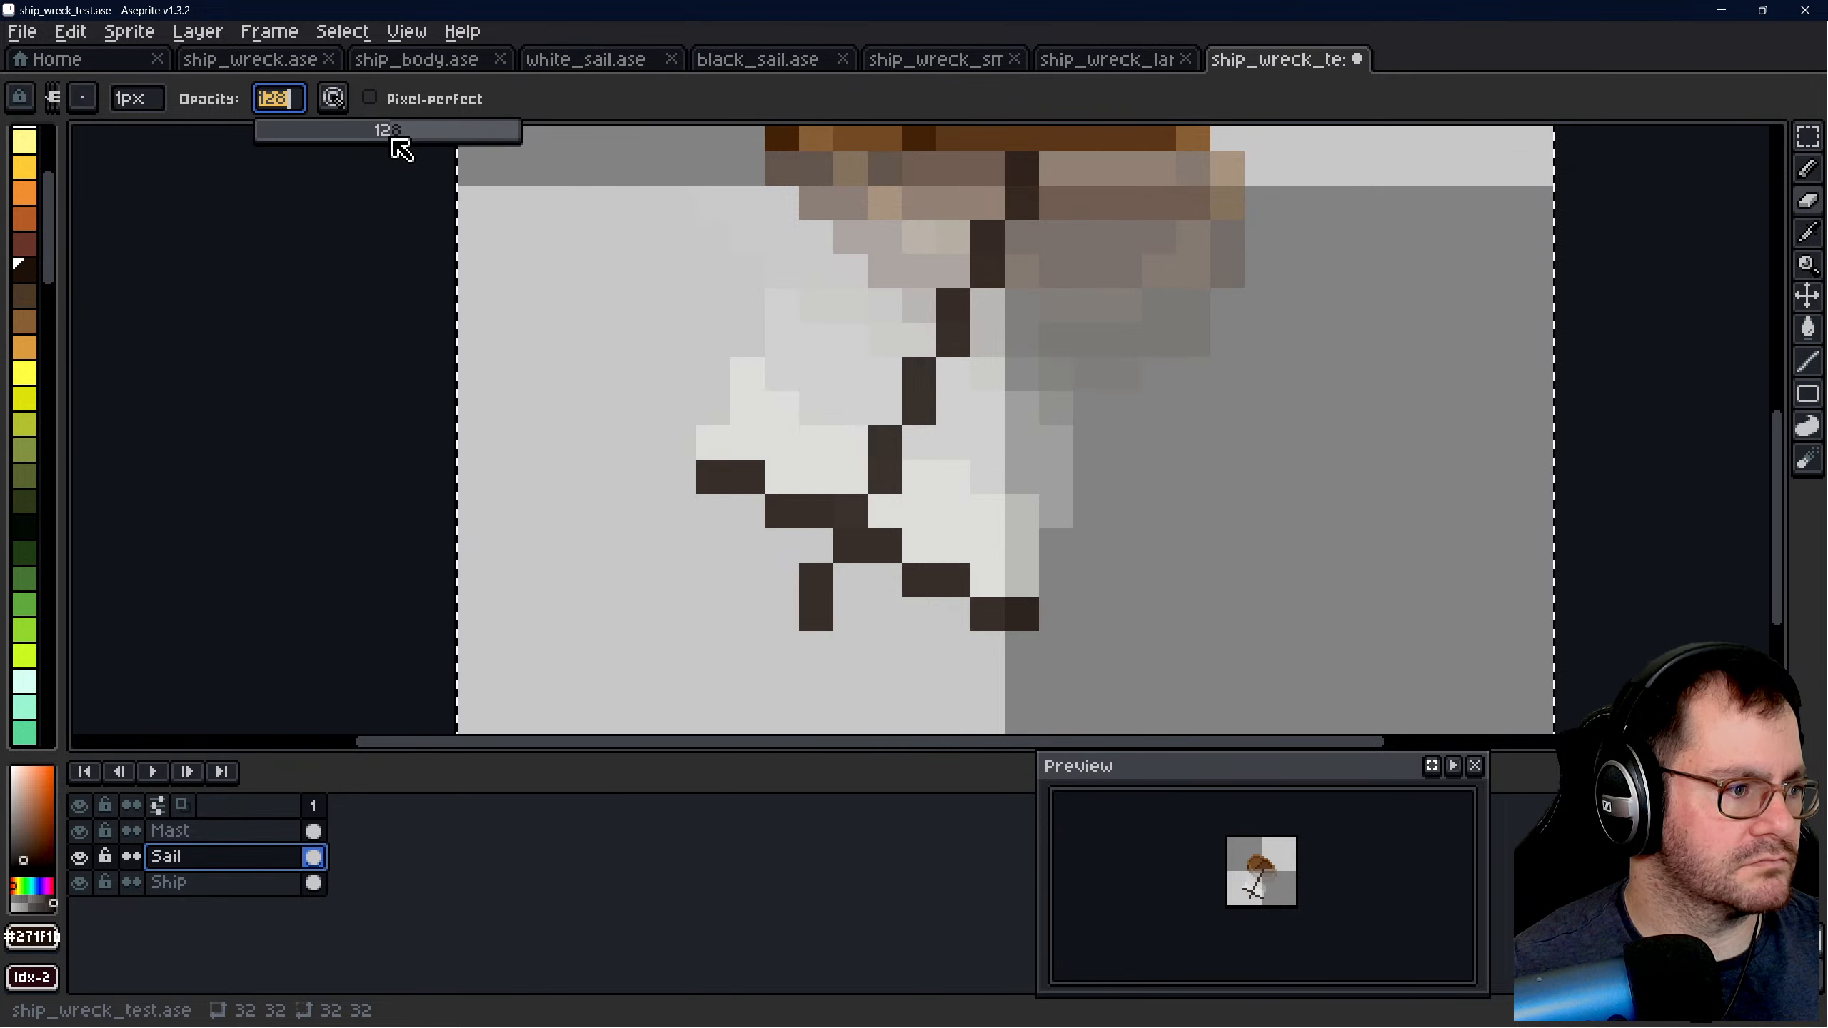
{"action": "left_click_drag", "start_coordinate": [155, 112], "coordinate": [244, 143]}
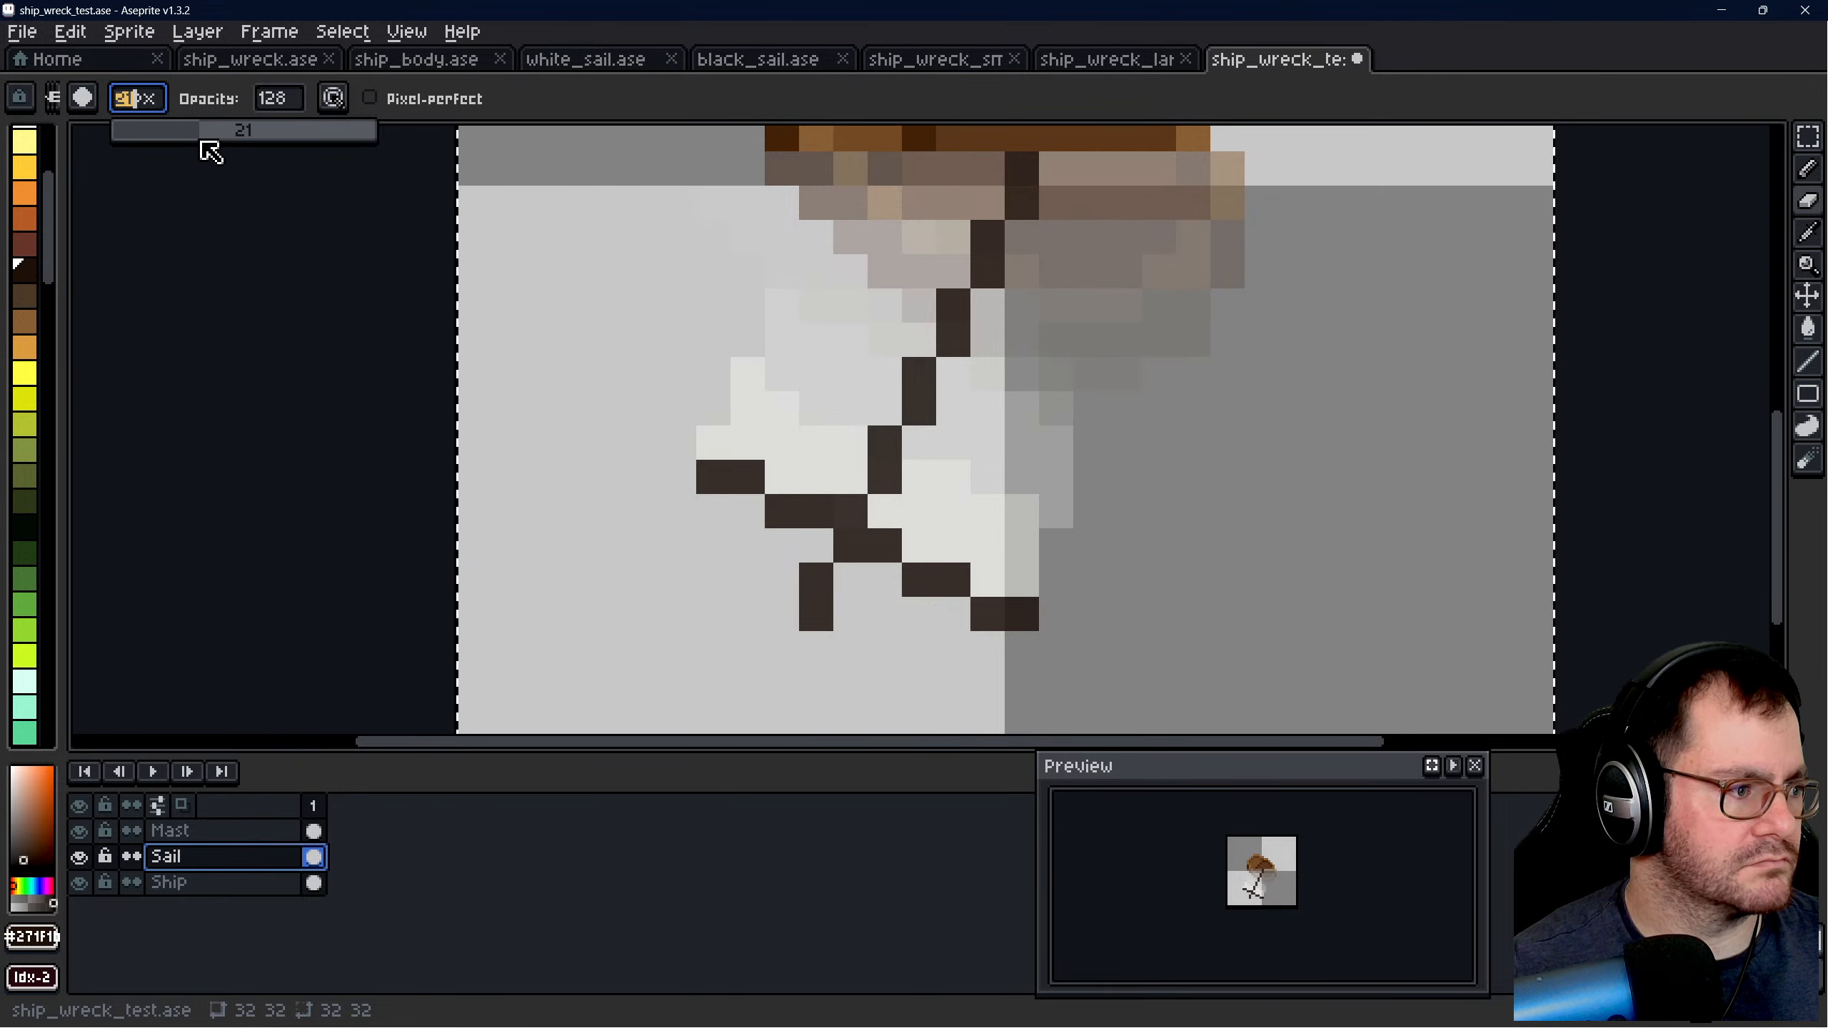
{"action": "scroll", "coordinate": [820, 404], "scroll_direction": "down", "scroll_amount": 2}
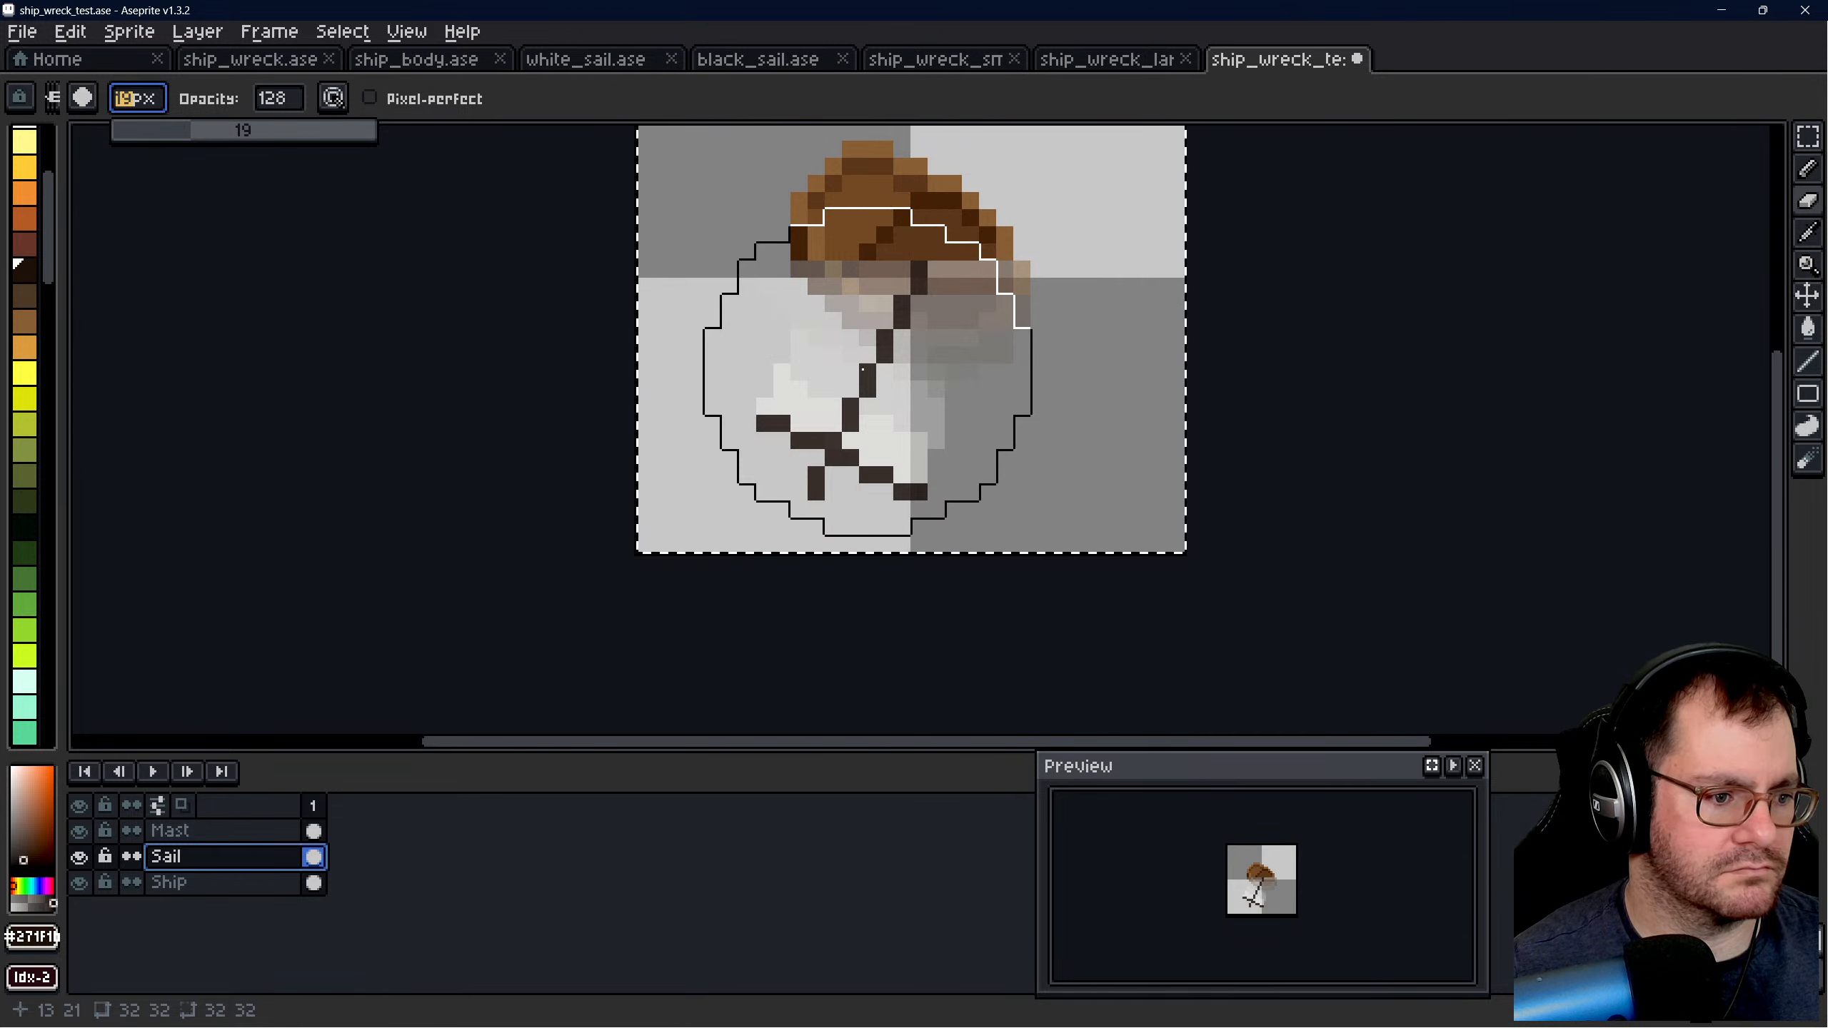
{"action": "key", "text": "ctrl+s"}
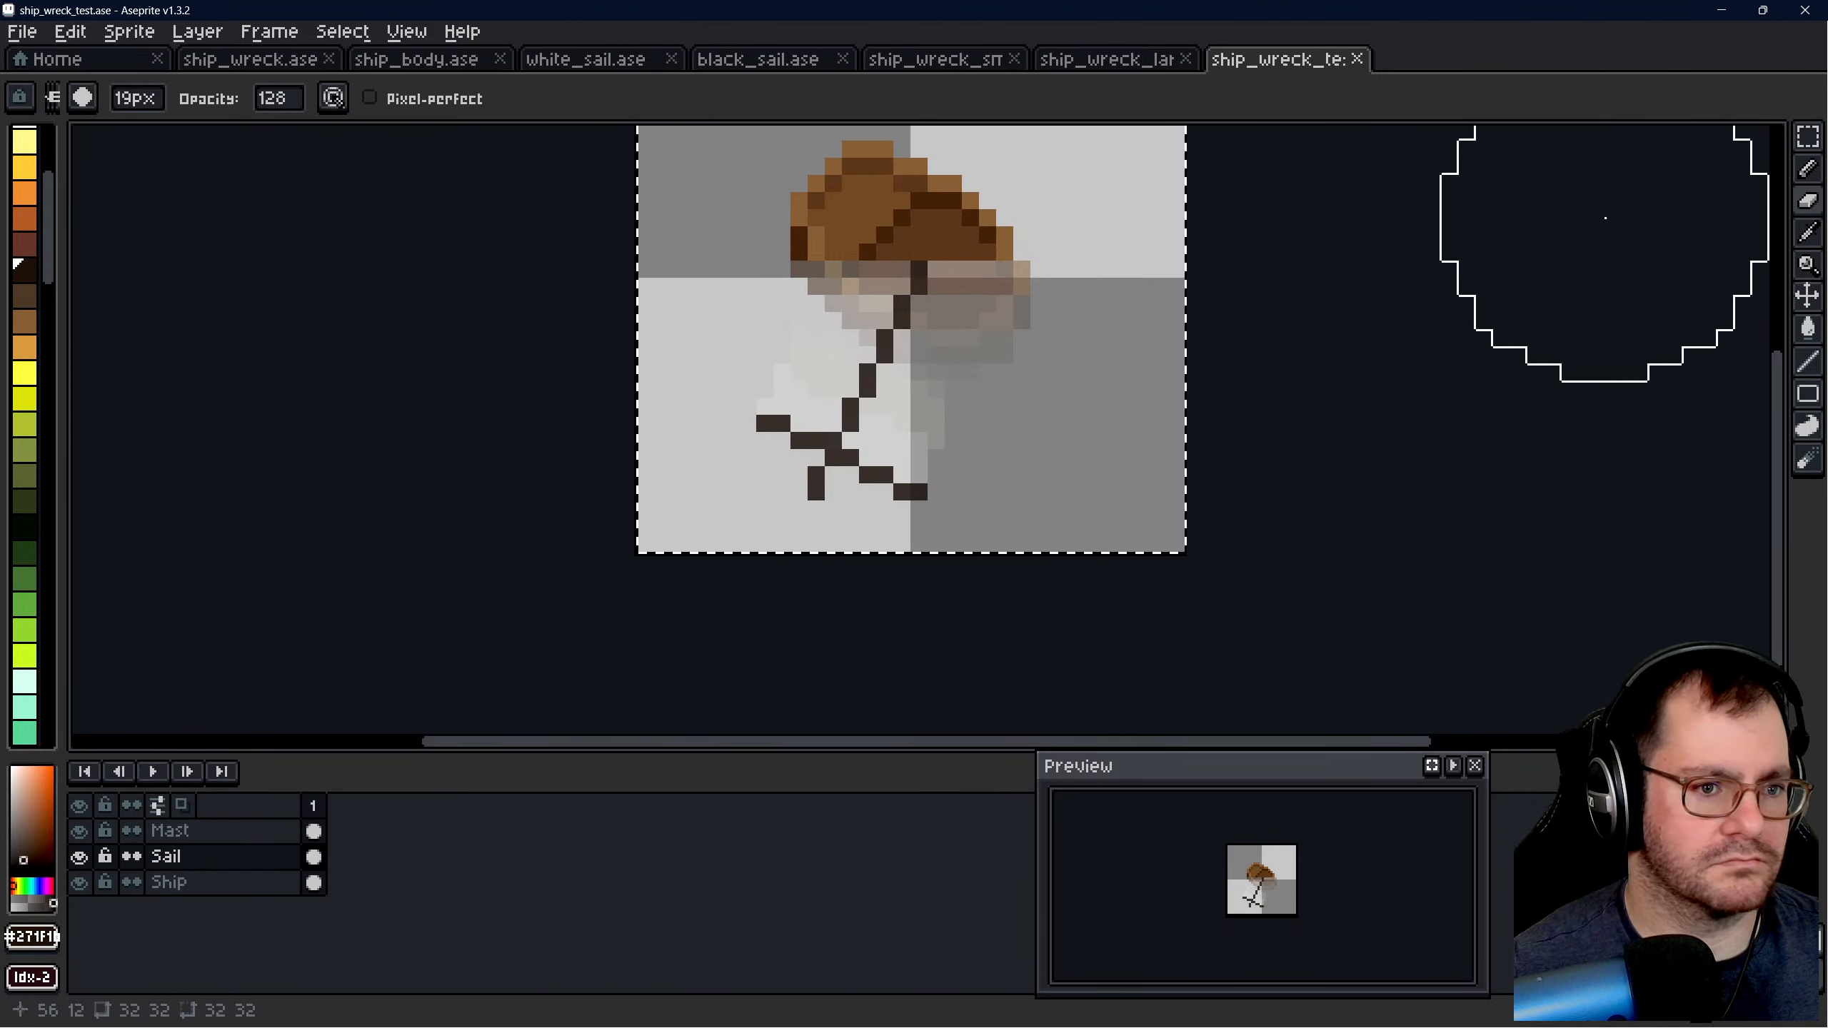
- Delete the old flattened wreck artwork from ship_wreck_large.ase
{"action": "left_click", "coordinate": [1108, 59]}
{"action": "key", "text": "m"}
{"action": "left_click_drag", "start_coordinate": [763, 188], "coordinate": [1101, 535]}
{"action": "key", "text": "Delete"}
- Copy the whole Ship layer from ship_wreck_test.ase and paste it into ship_wreck_large.ase
{"action": "left_click", "coordinate": [1223, 63]}
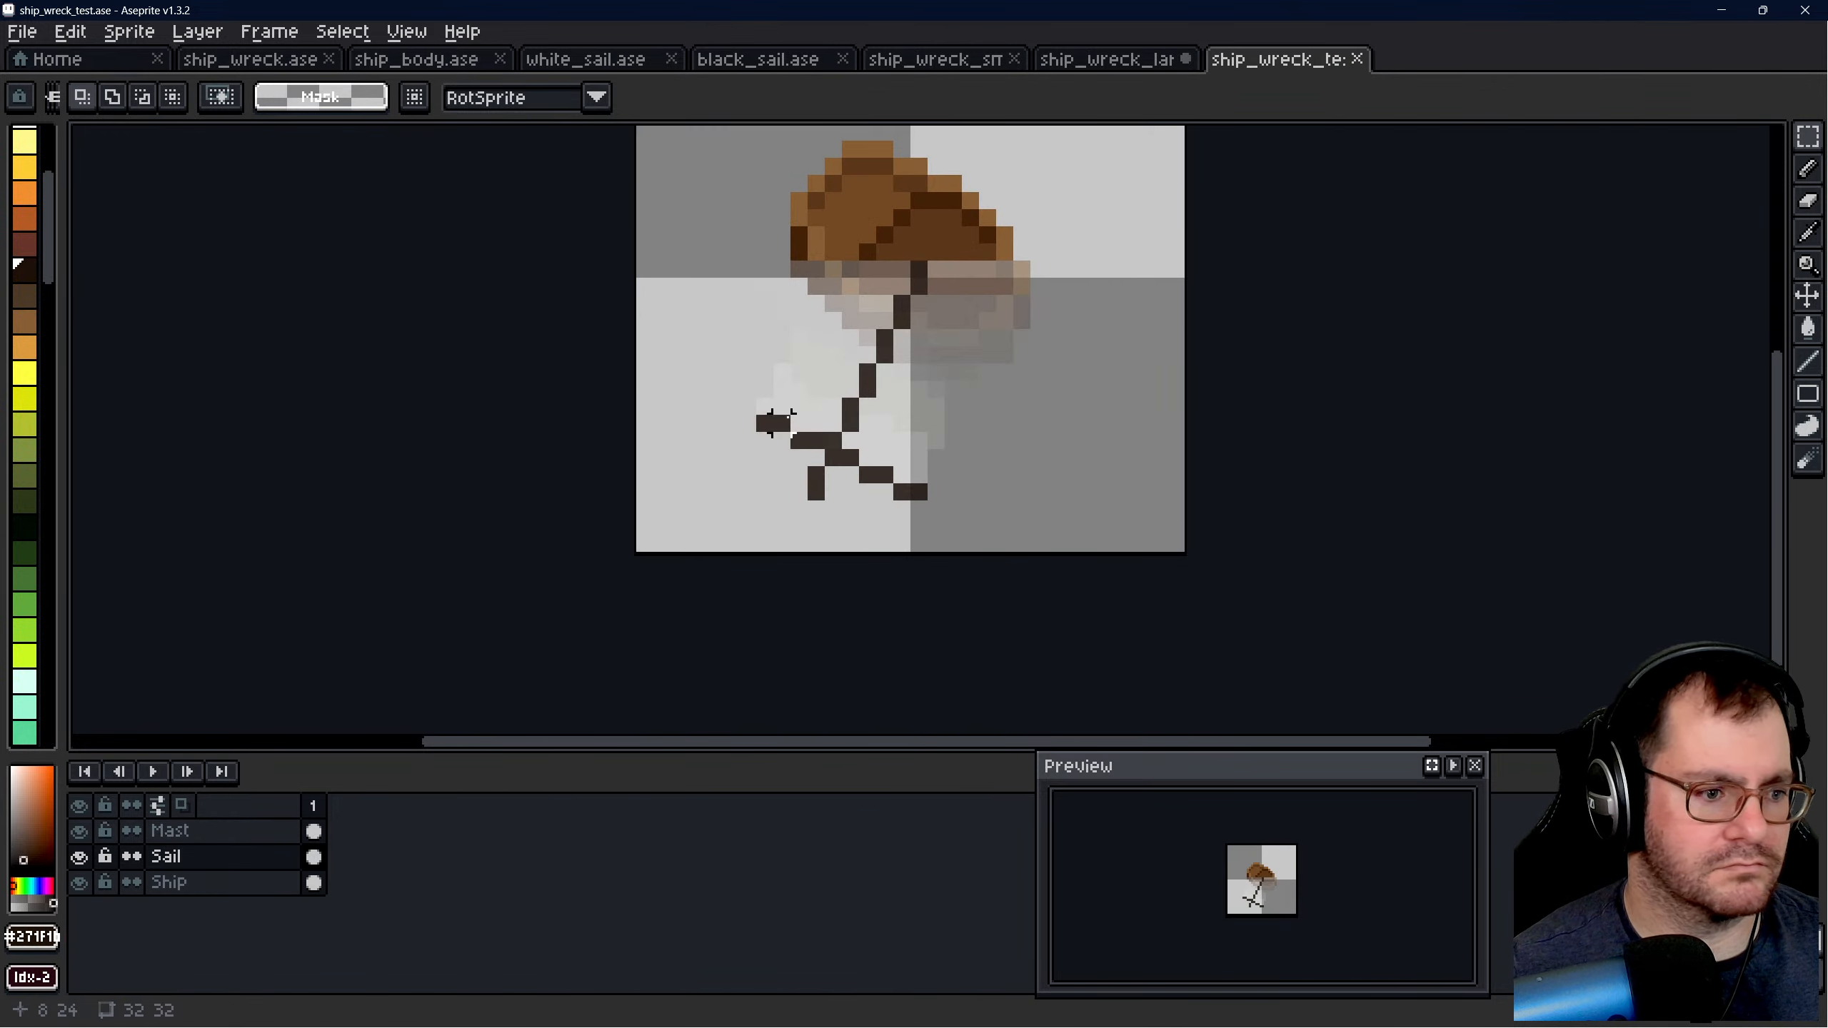
{"action": "left_click", "coordinate": [225, 882]}
{"action": "scroll", "coordinate": [800, 294], "scroll_direction": "down", "scroll_amount": 2}
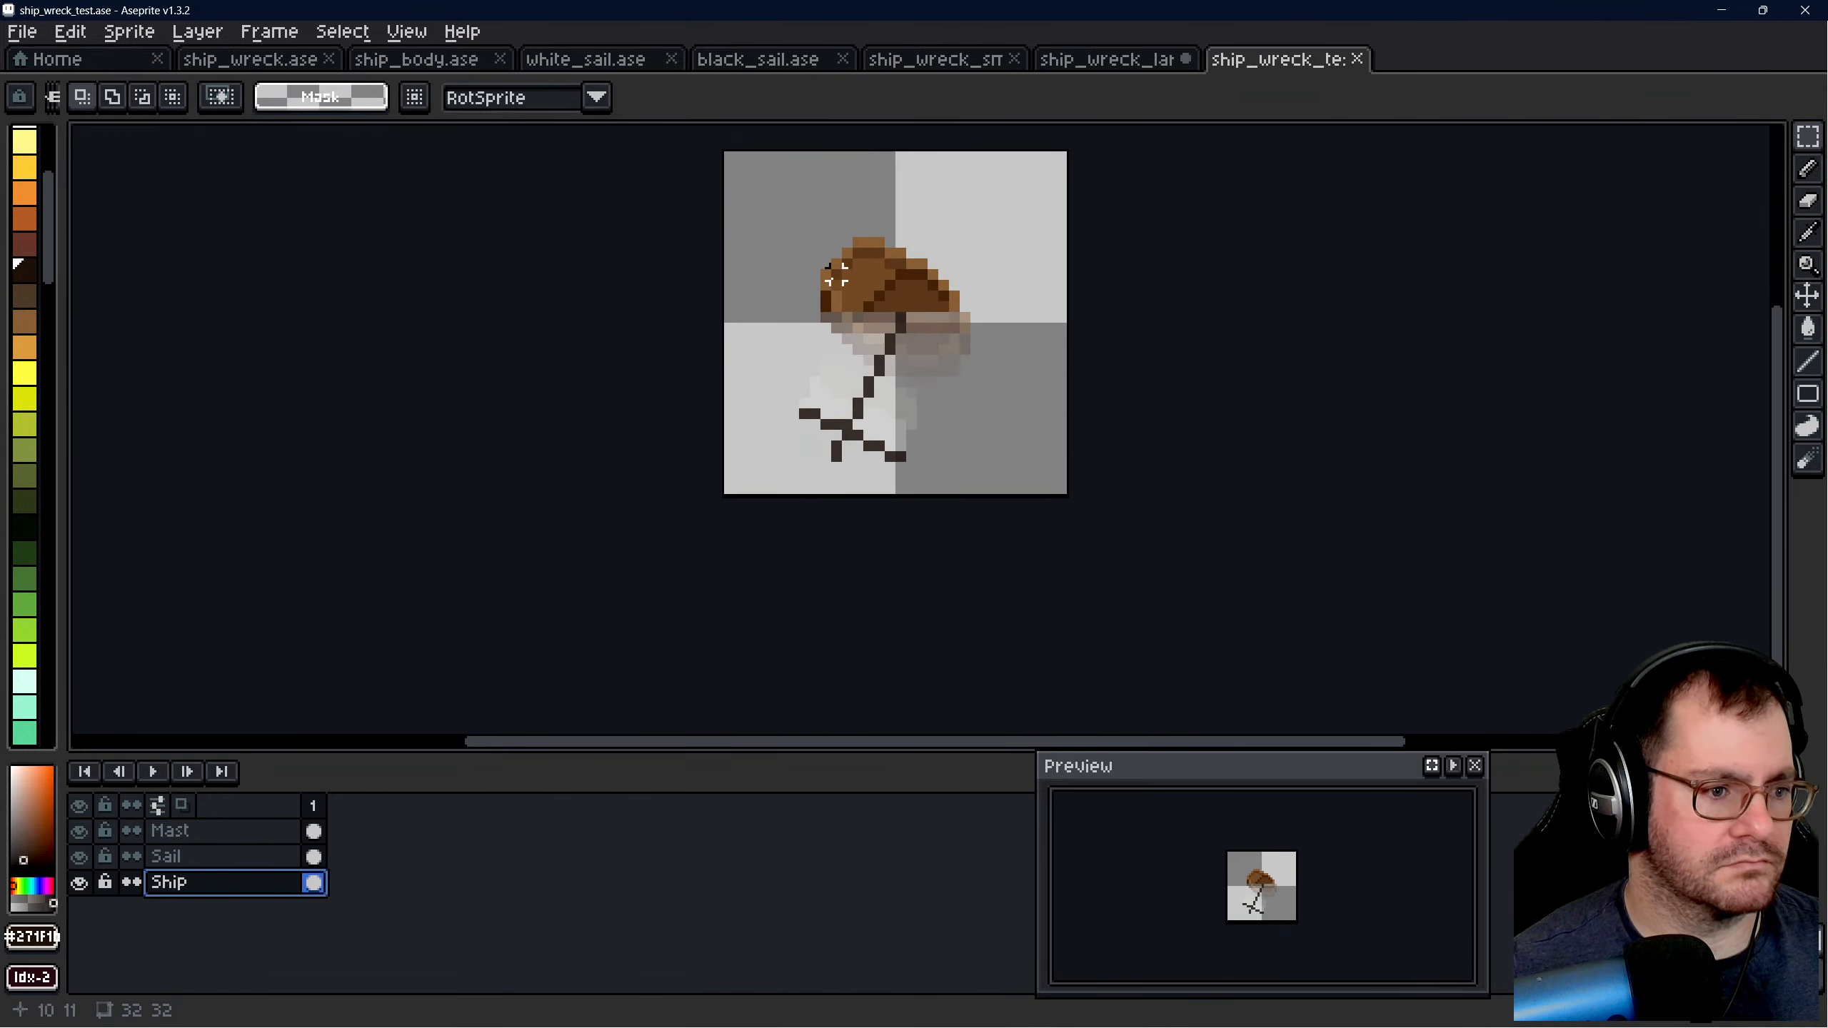
{"action": "left_click_drag", "start_coordinate": [748, 184], "coordinate": [1007, 450]}
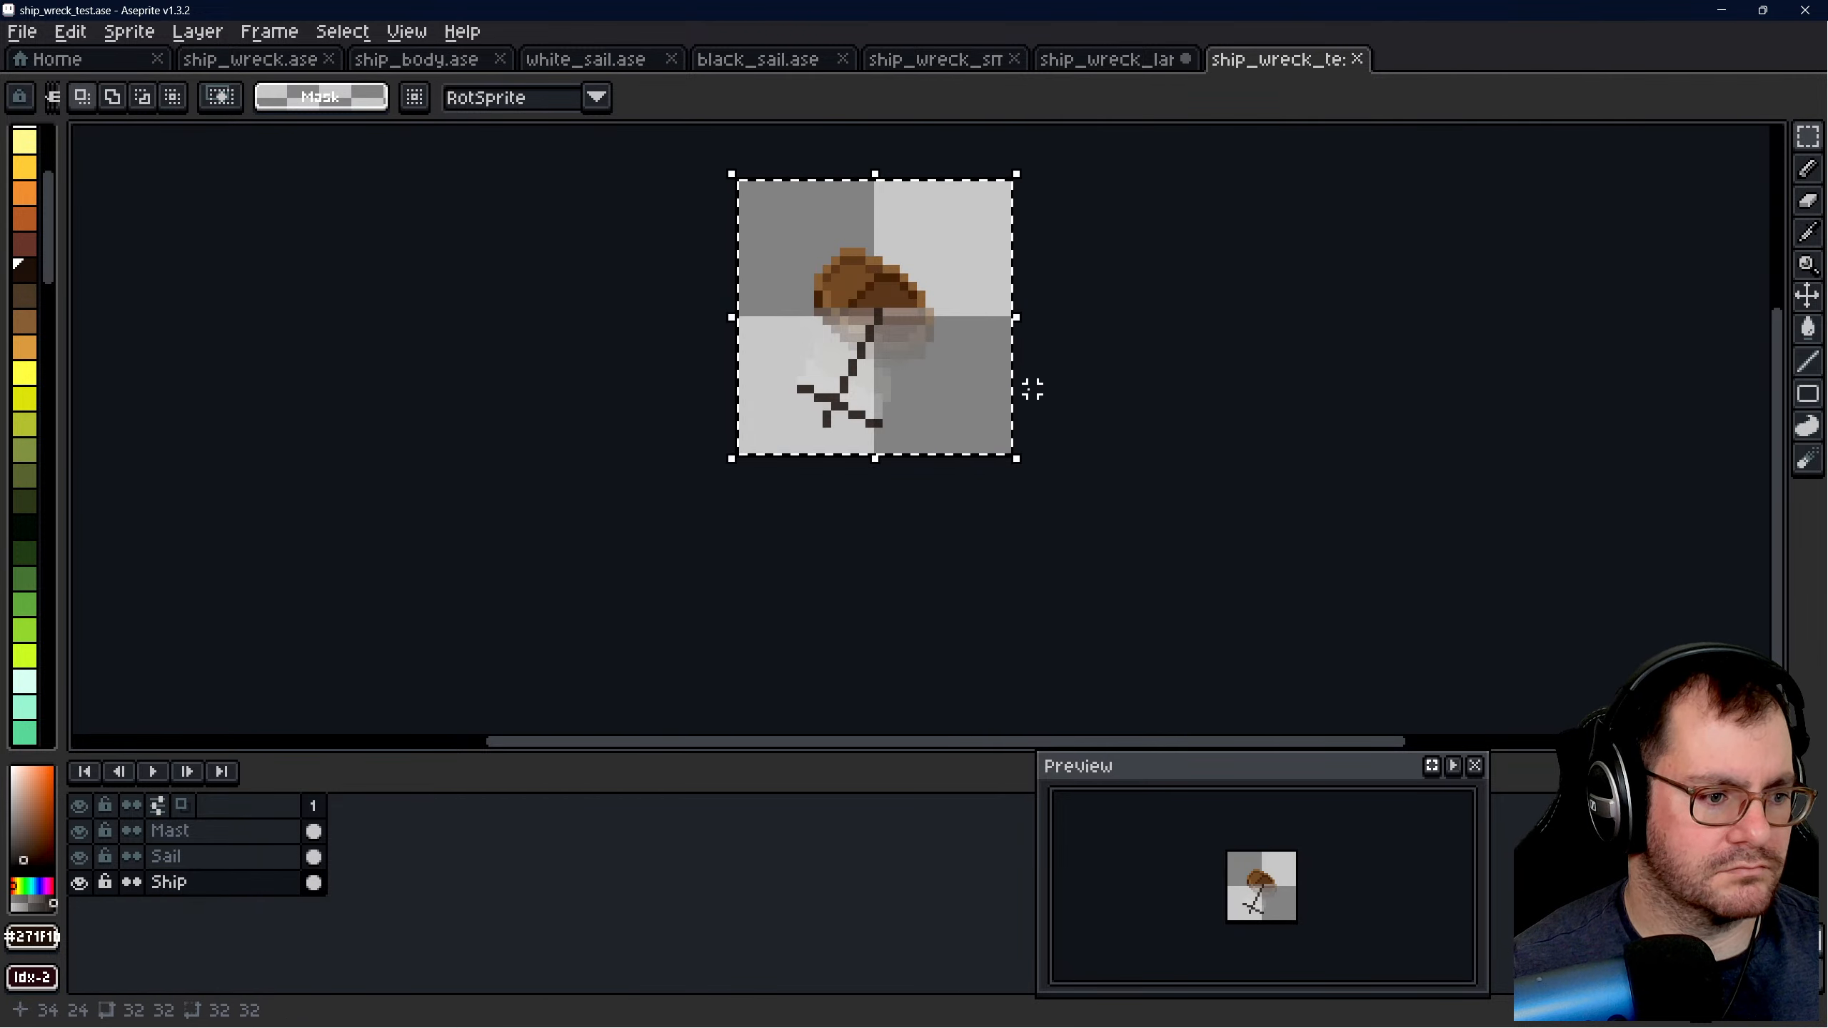
{"action": "left_click", "coordinate": [1108, 60]}
{"action": "key", "text": "ctrl+v"}
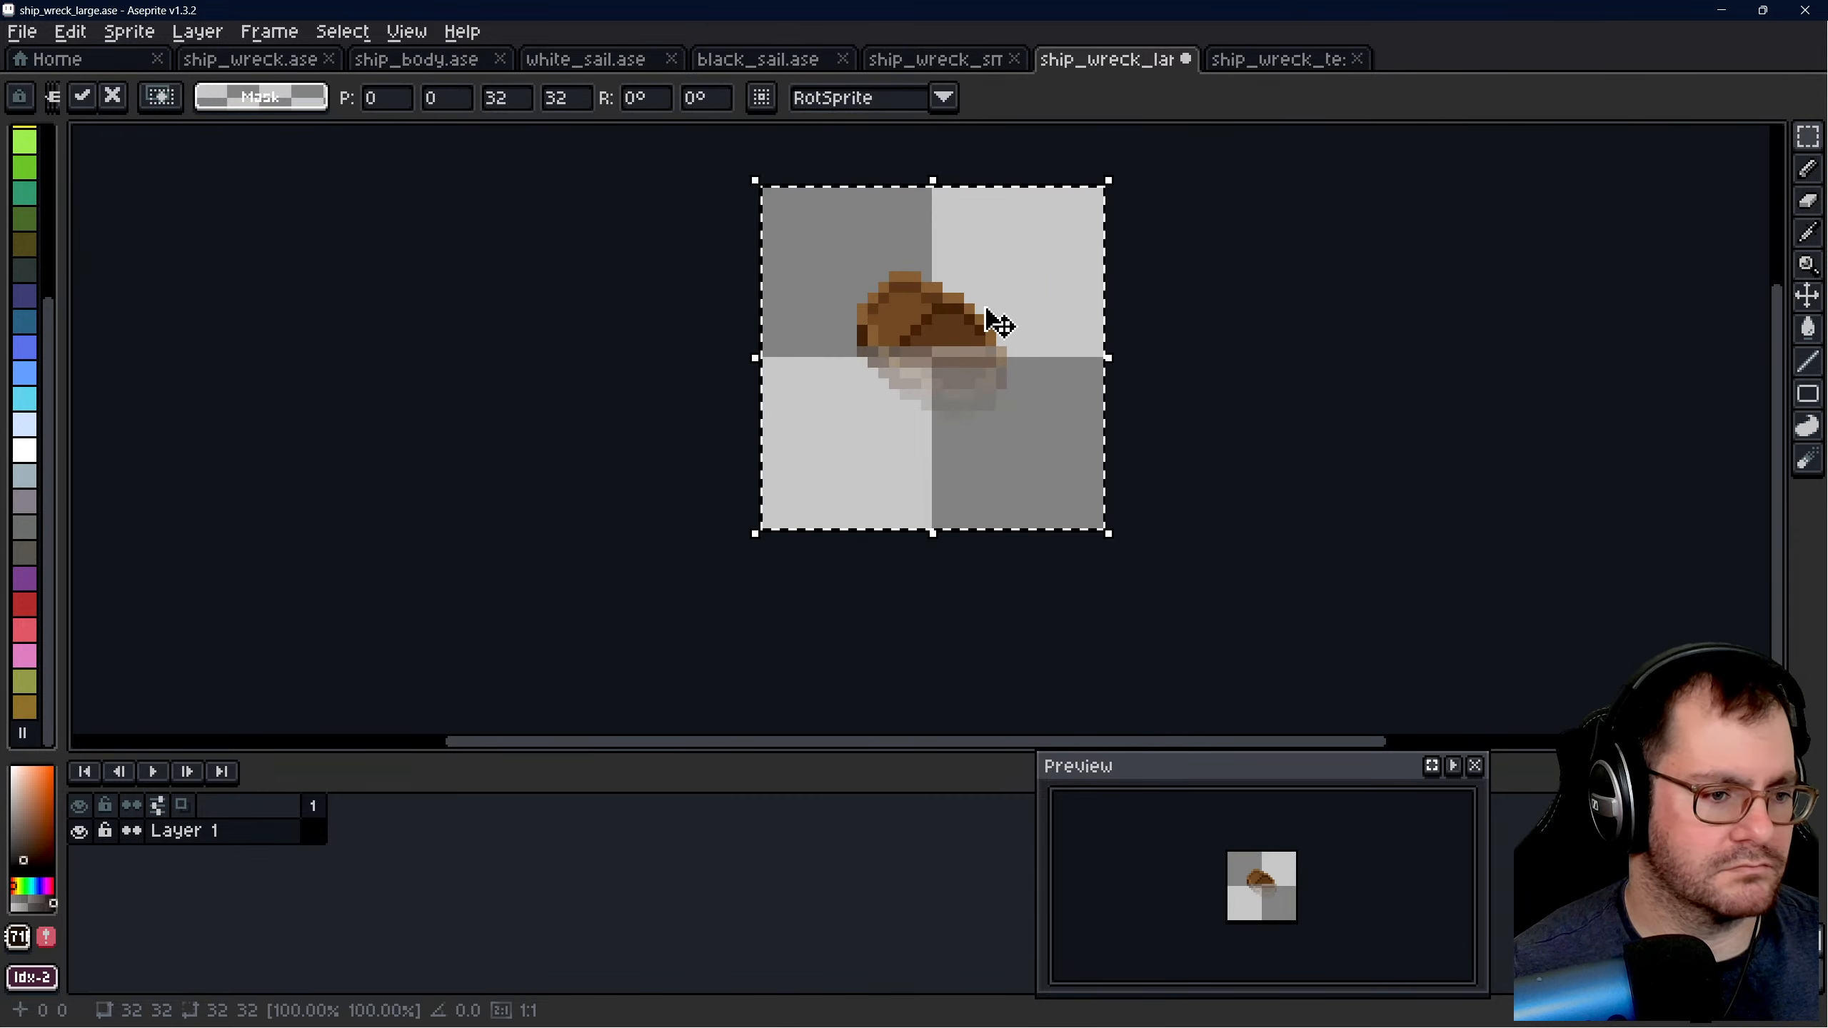
- Copy the whole Mast layer from ship_wreck_test.ase and paste it into ship_wreck_large.ase
{"action": "left_click", "coordinate": [1266, 61]}
{"action": "left_click", "coordinate": [1220, 304]}
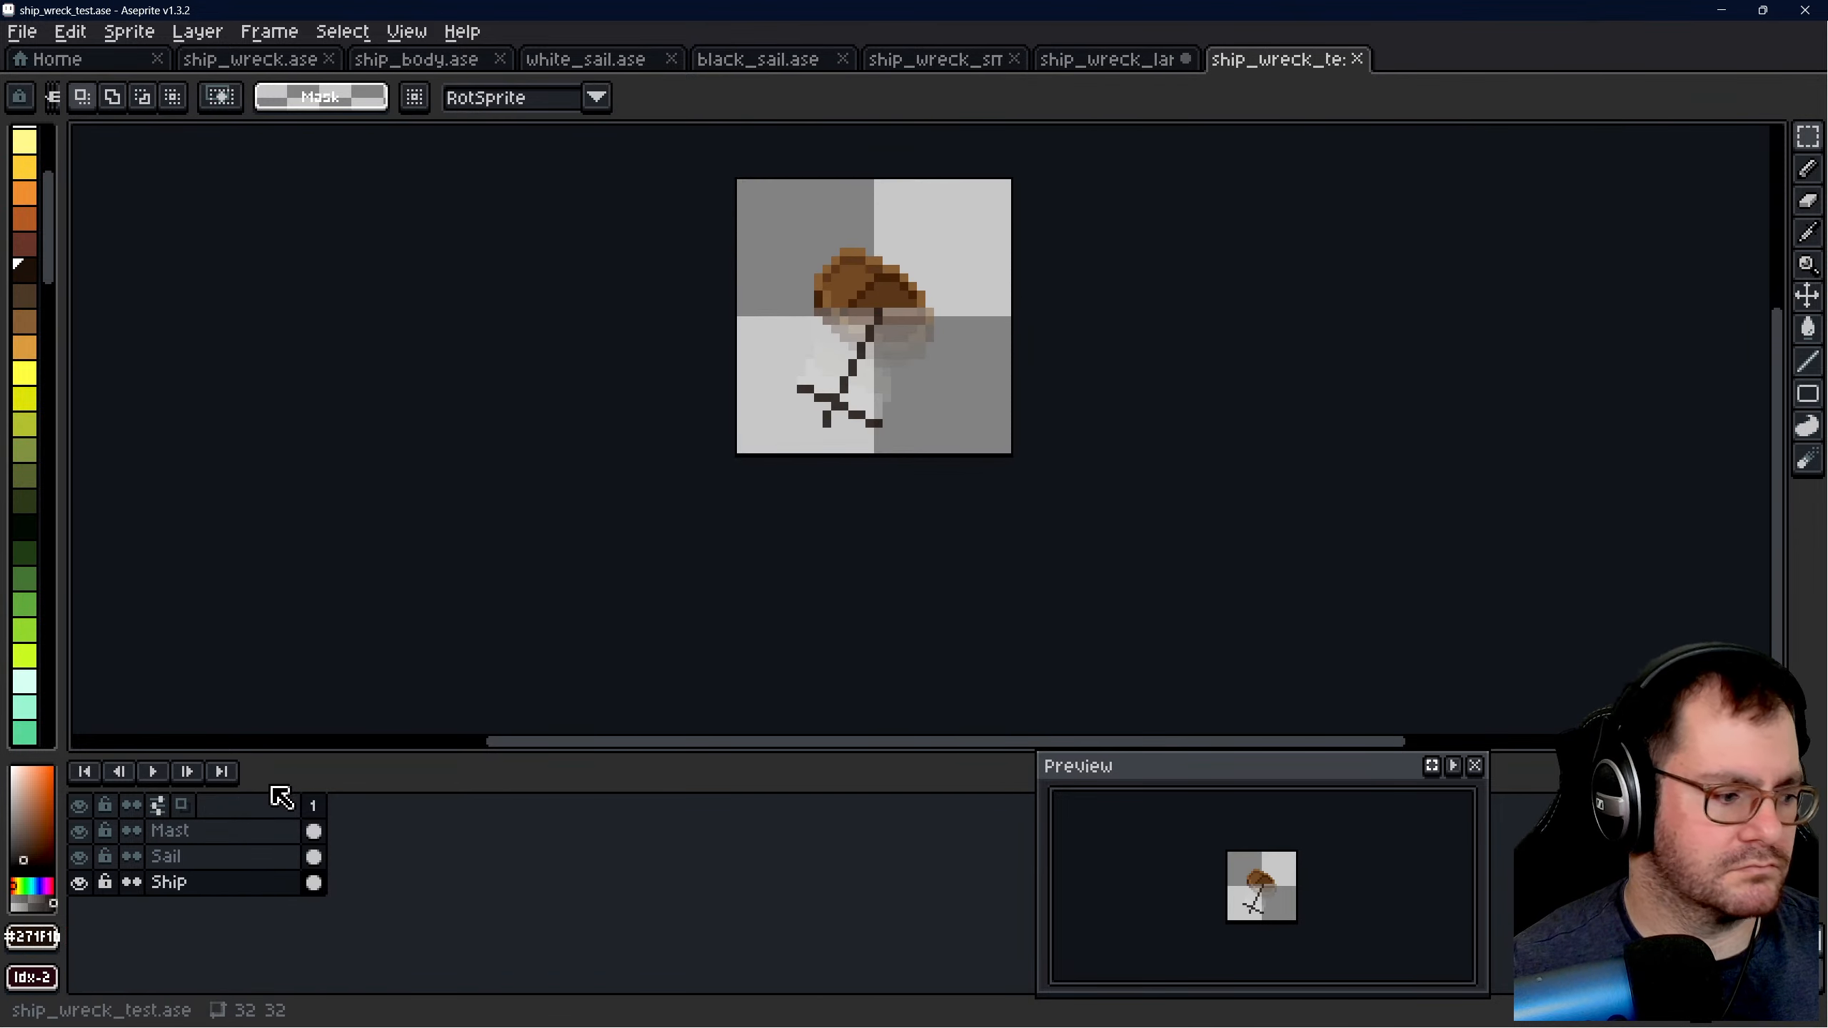
{"action": "left_click", "coordinate": [212, 831]}
{"action": "left_click_drag", "start_coordinate": [742, 191], "coordinate": [1006, 450]}
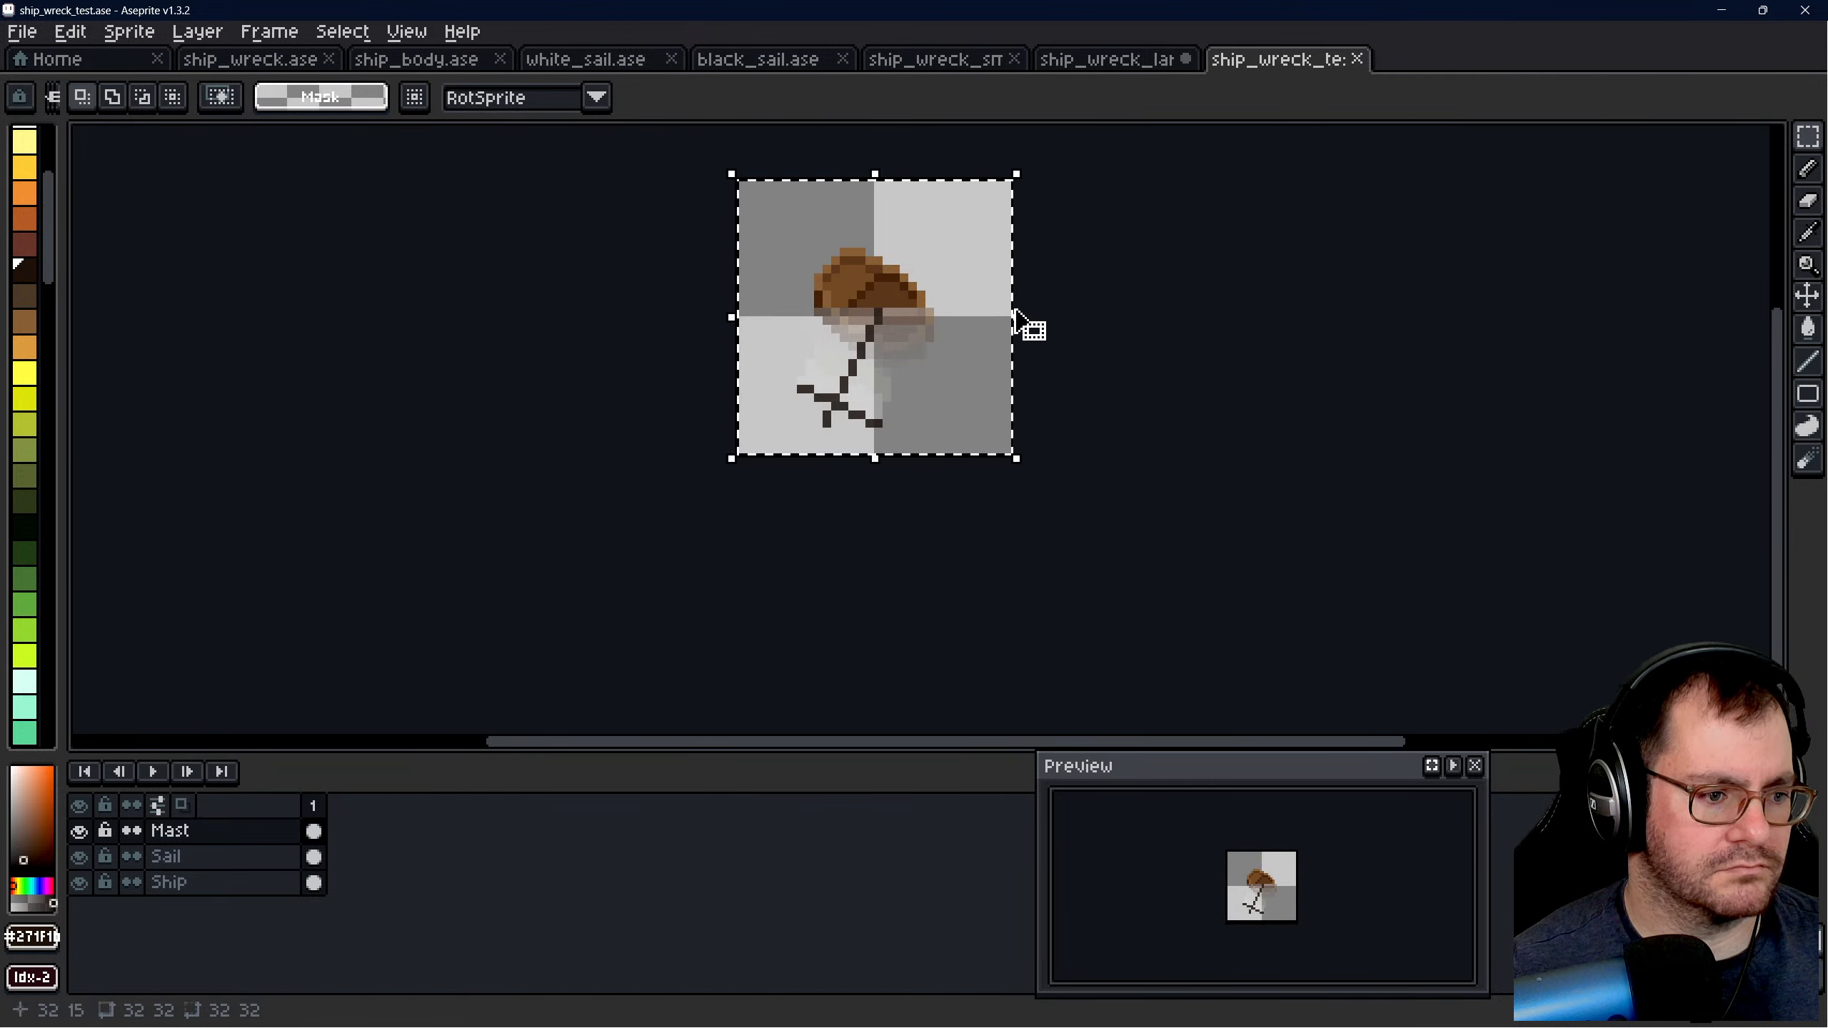
{"action": "left_click", "coordinate": [1116, 61]}
{"action": "left_click", "coordinate": [1232, 66]}
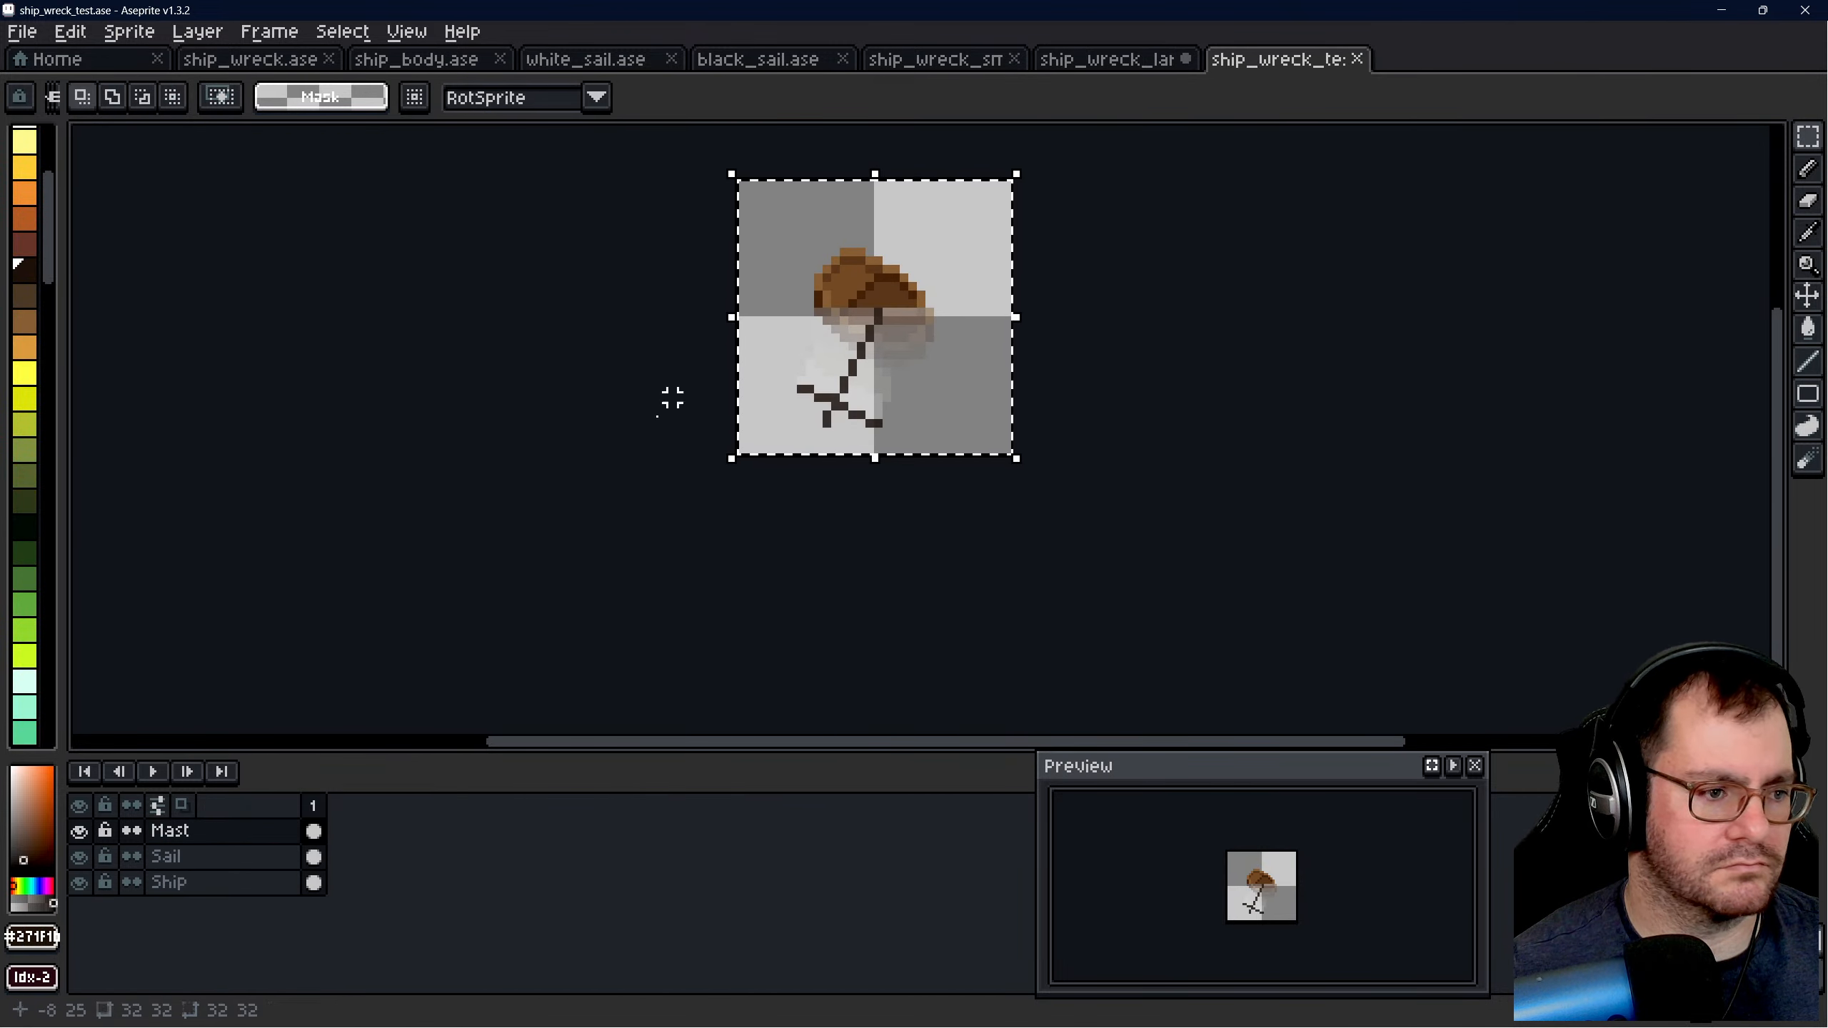
- Copy the whole Sail layer from ship_wreck_test.ase, paste it into ship_wreck_large.ase, and clear the selection
{"action": "left_click", "coordinate": [215, 856]}
{"action": "left_click", "coordinate": [859, 254]}
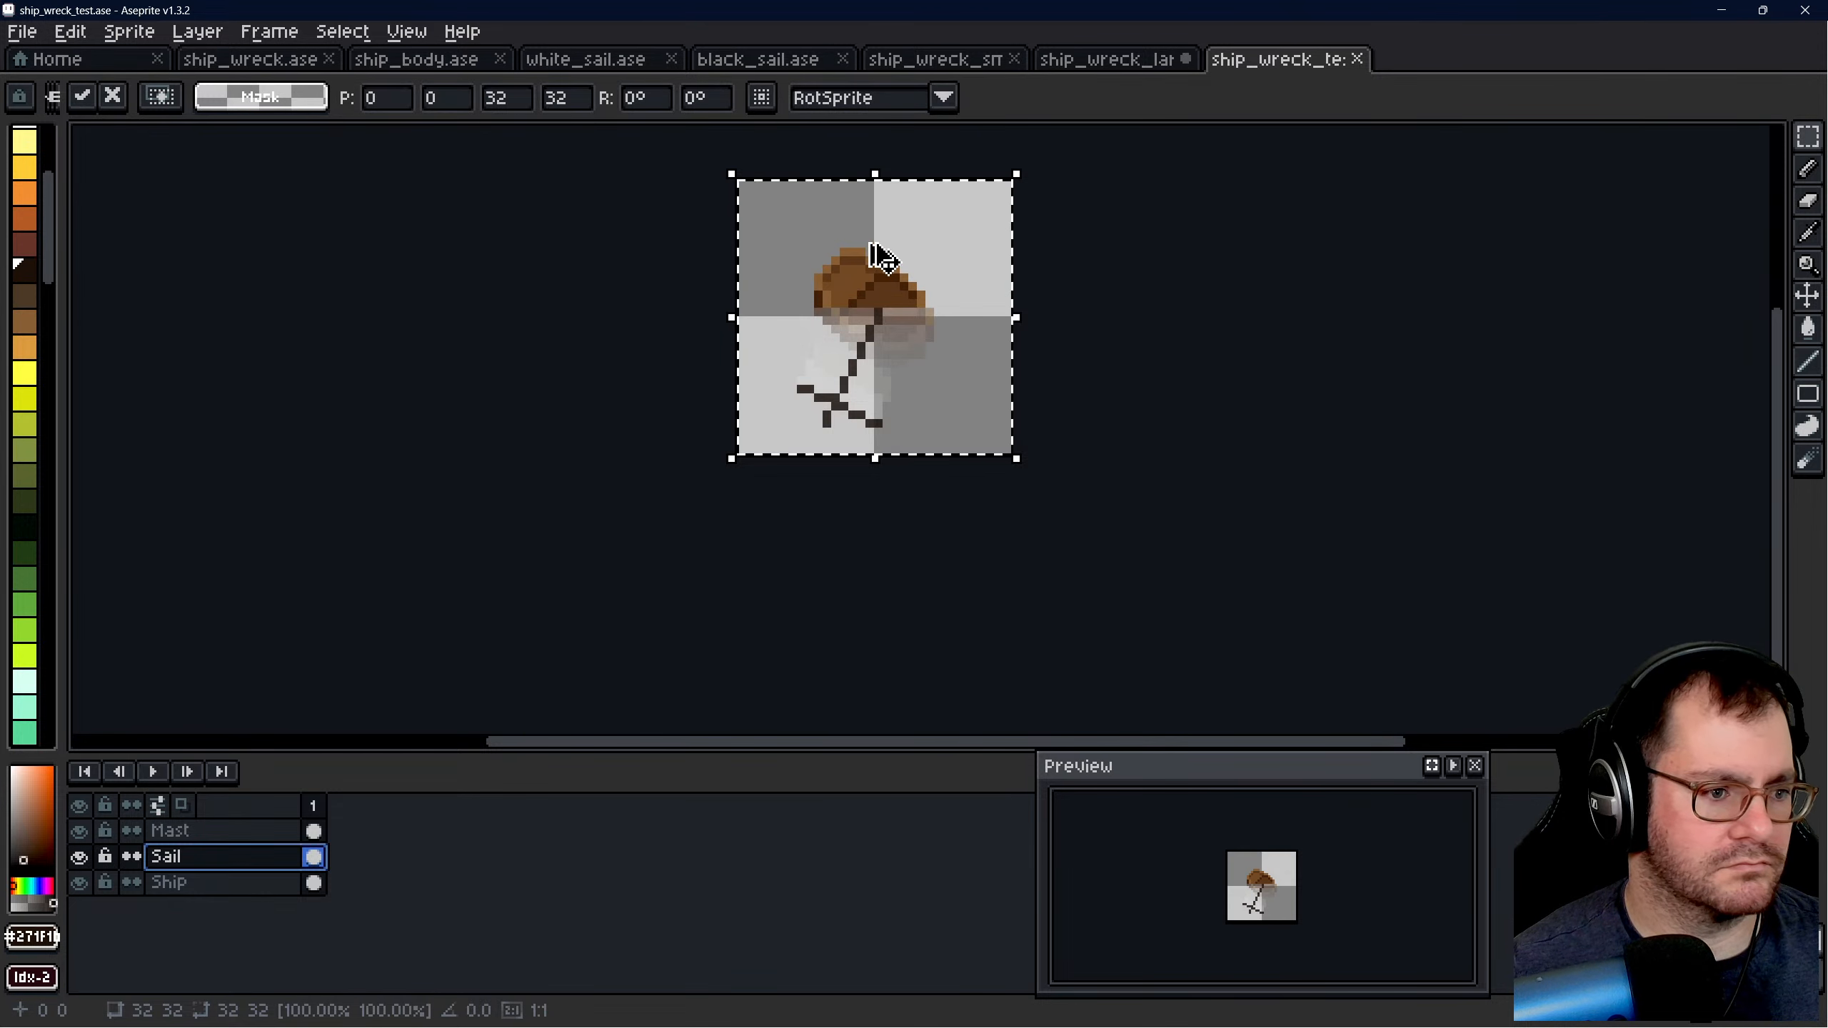
{"action": "key", "text": "Return"}
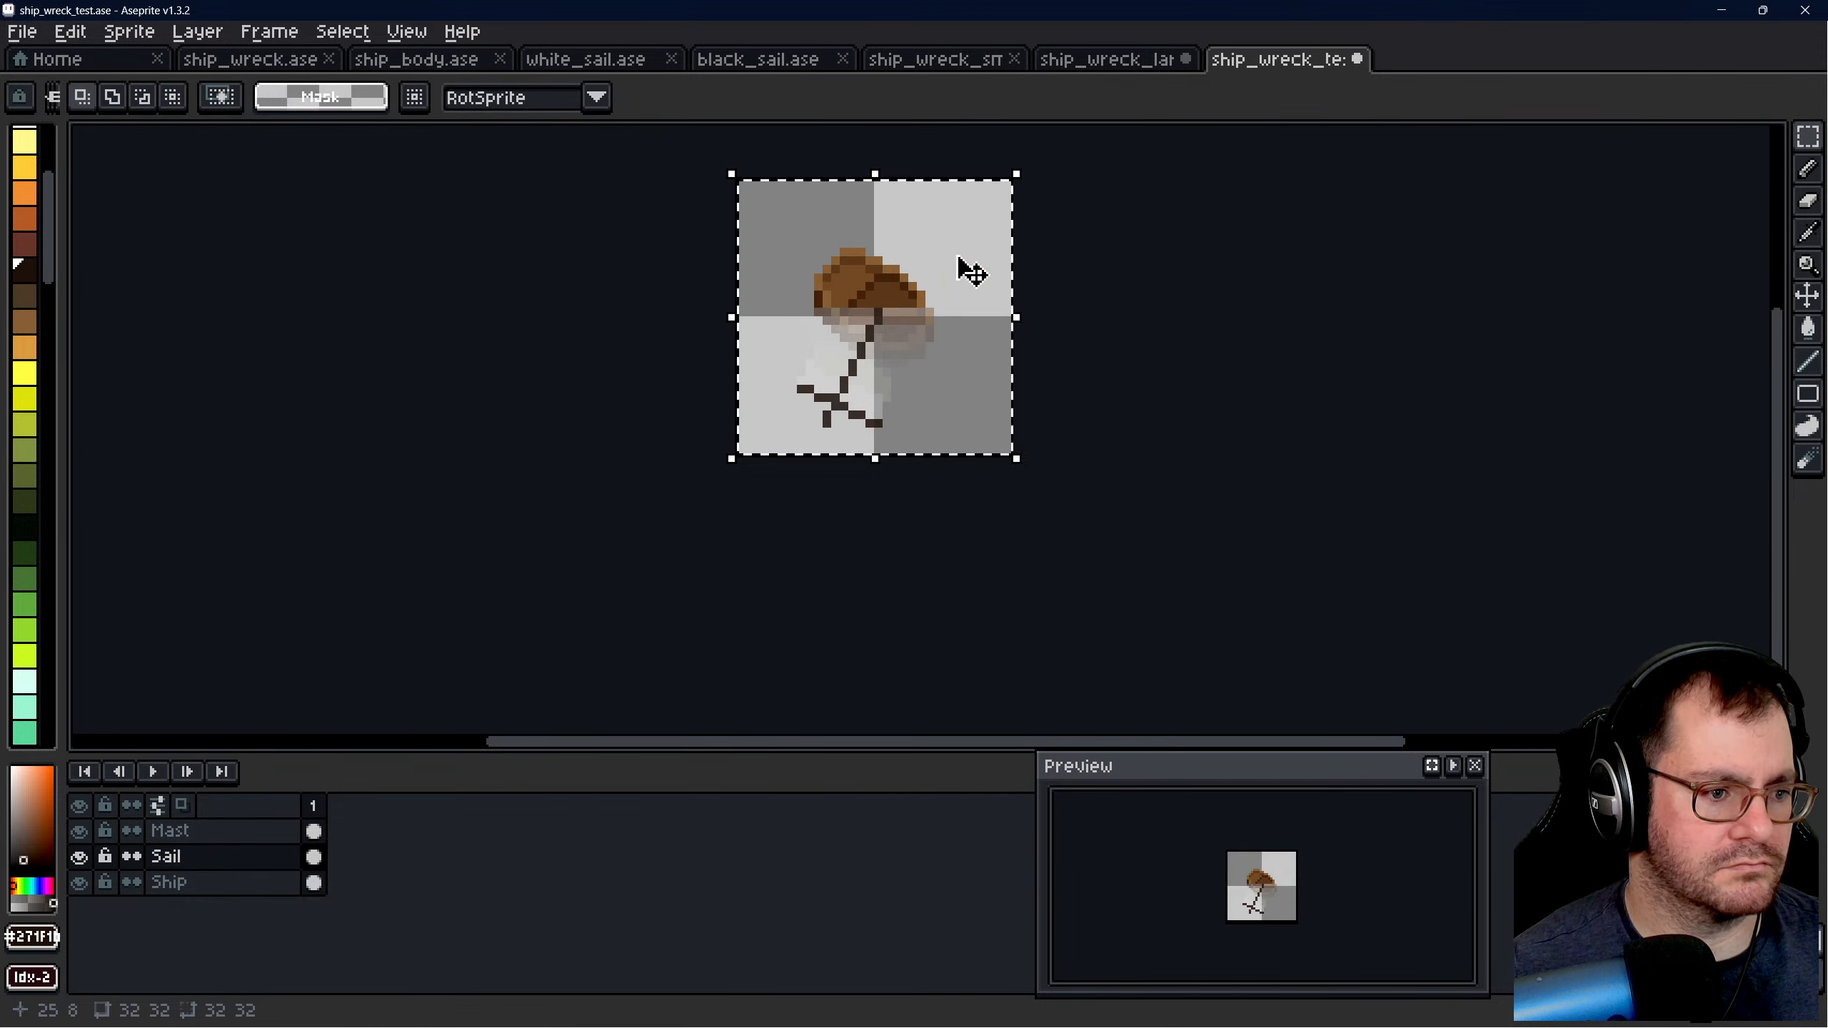
{"action": "left_click", "coordinate": [1108, 60]}
{"action": "key", "text": "ctrl+d"}
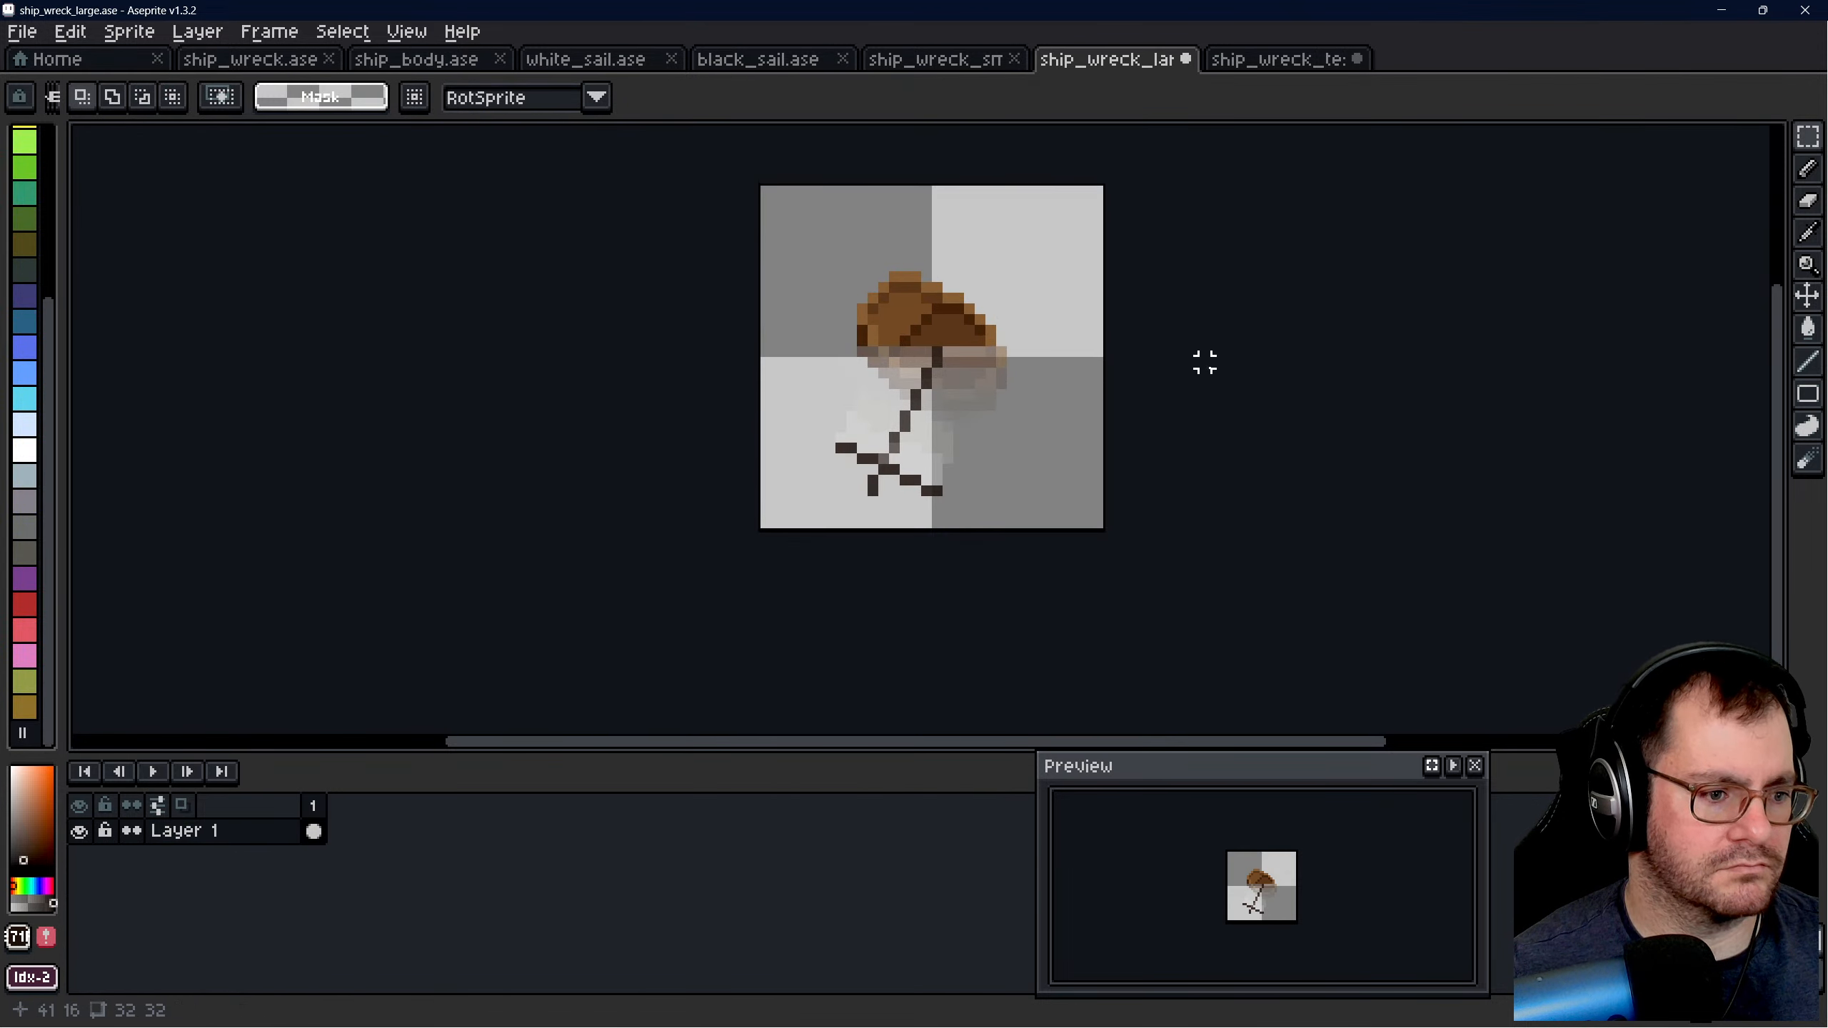
- Save ship_wreck_large.ase and export all visible layers at 100% as ship_wreck_large.png
{"action": "key", "text": "ctrl+s"}
{"action": "key", "text": "ctrl+alt+shift+s"}
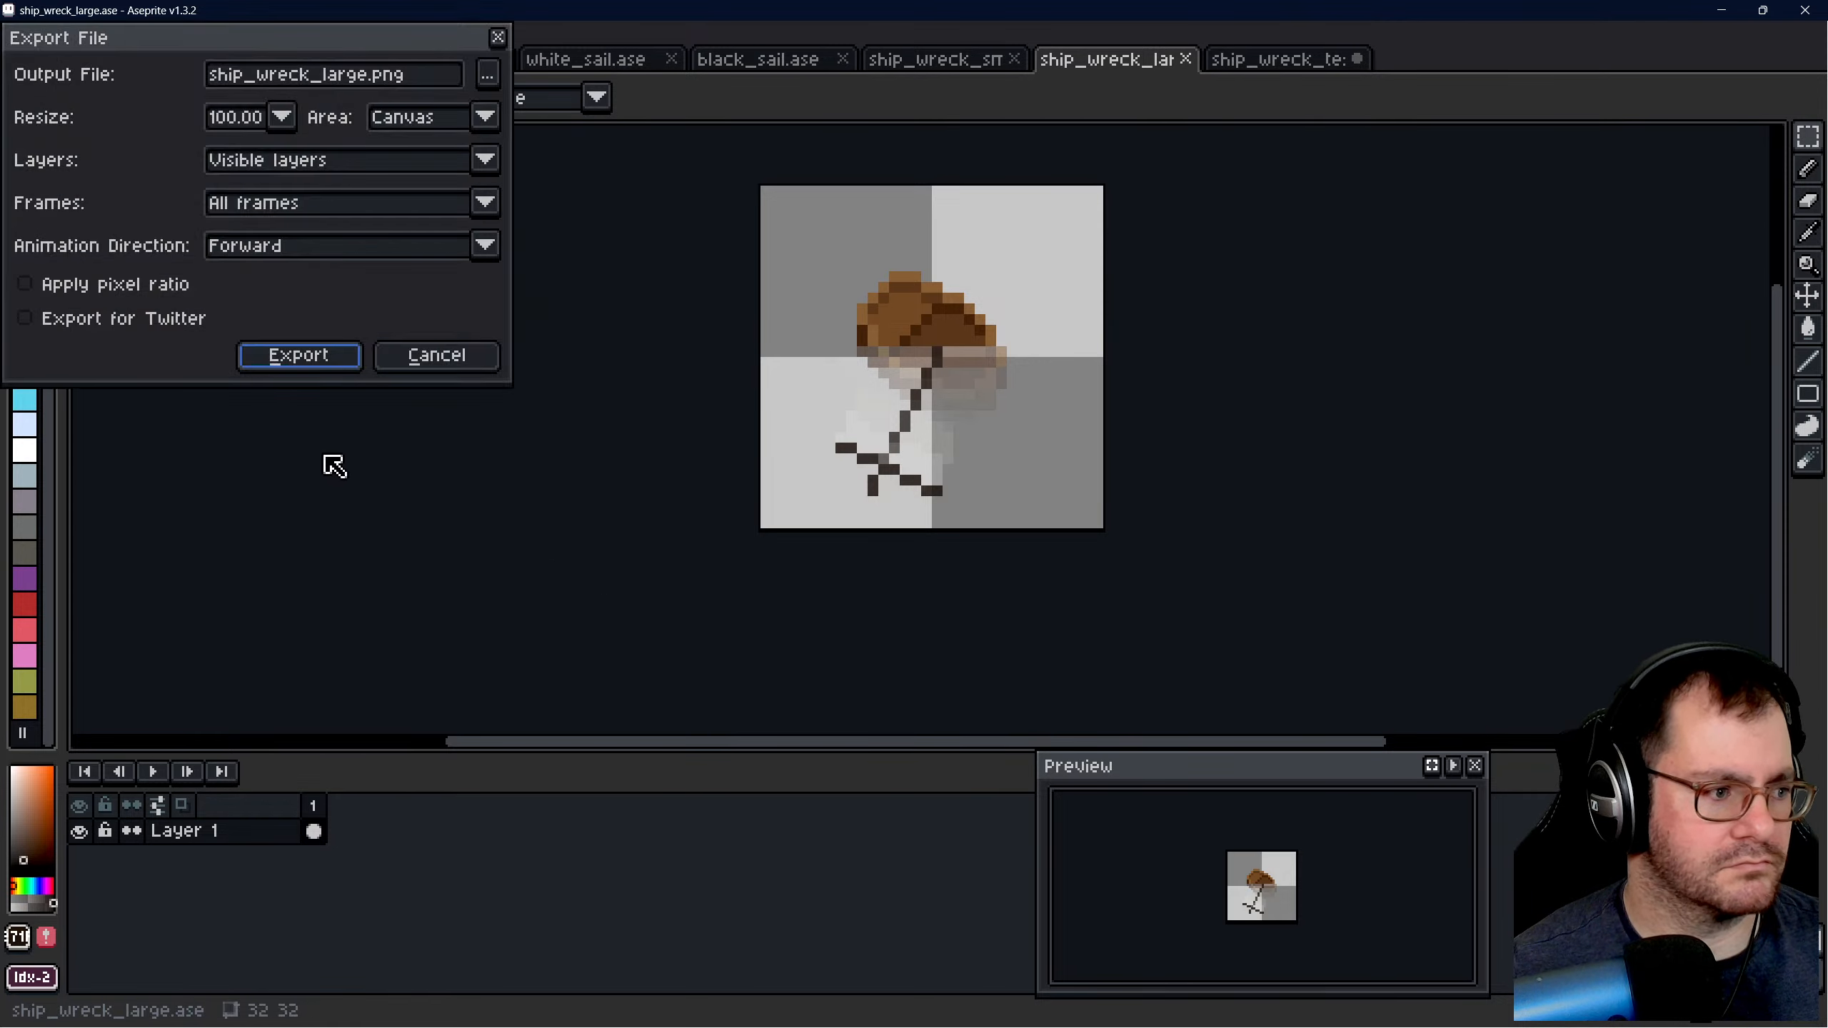
{"action": "left_click", "coordinate": [299, 360]}
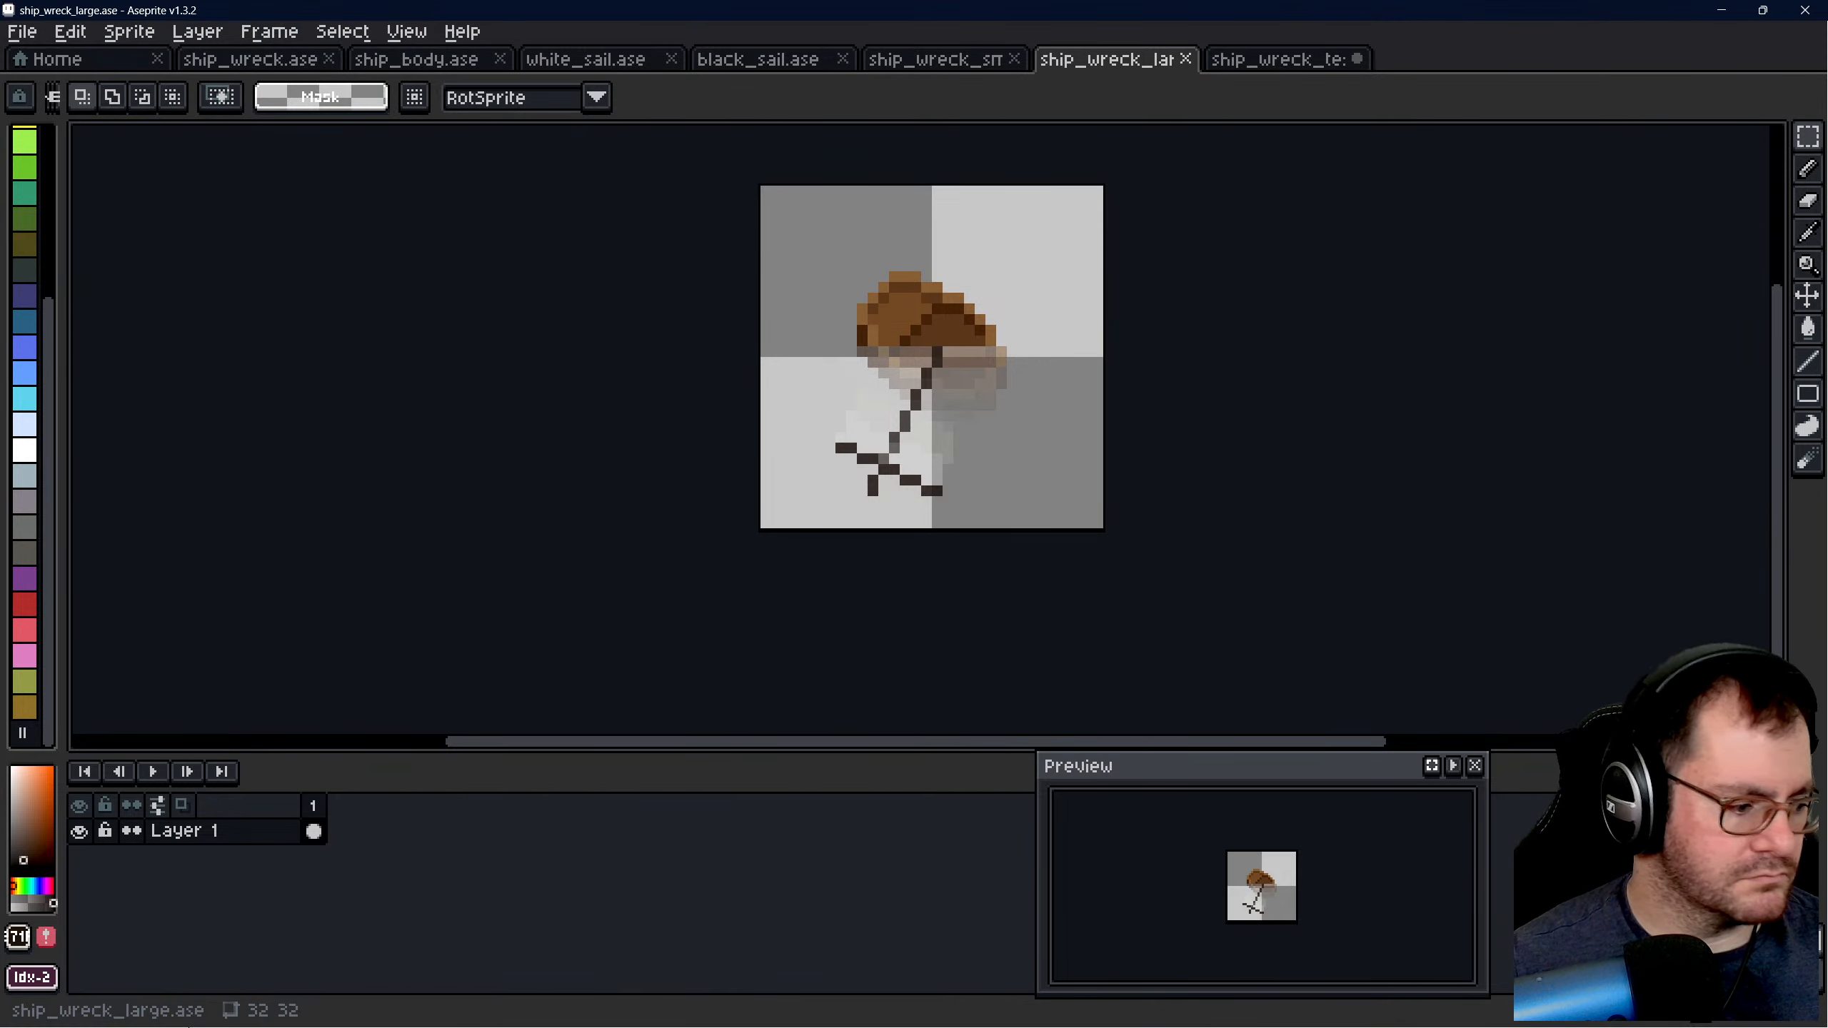
- Switch to Godot, run the A Following Wind project, and maximize the game window
{"action": "mouse_move", "coordinate": [189, 1026]}
{"action": "left_click", "coordinate": [337, 1012]}
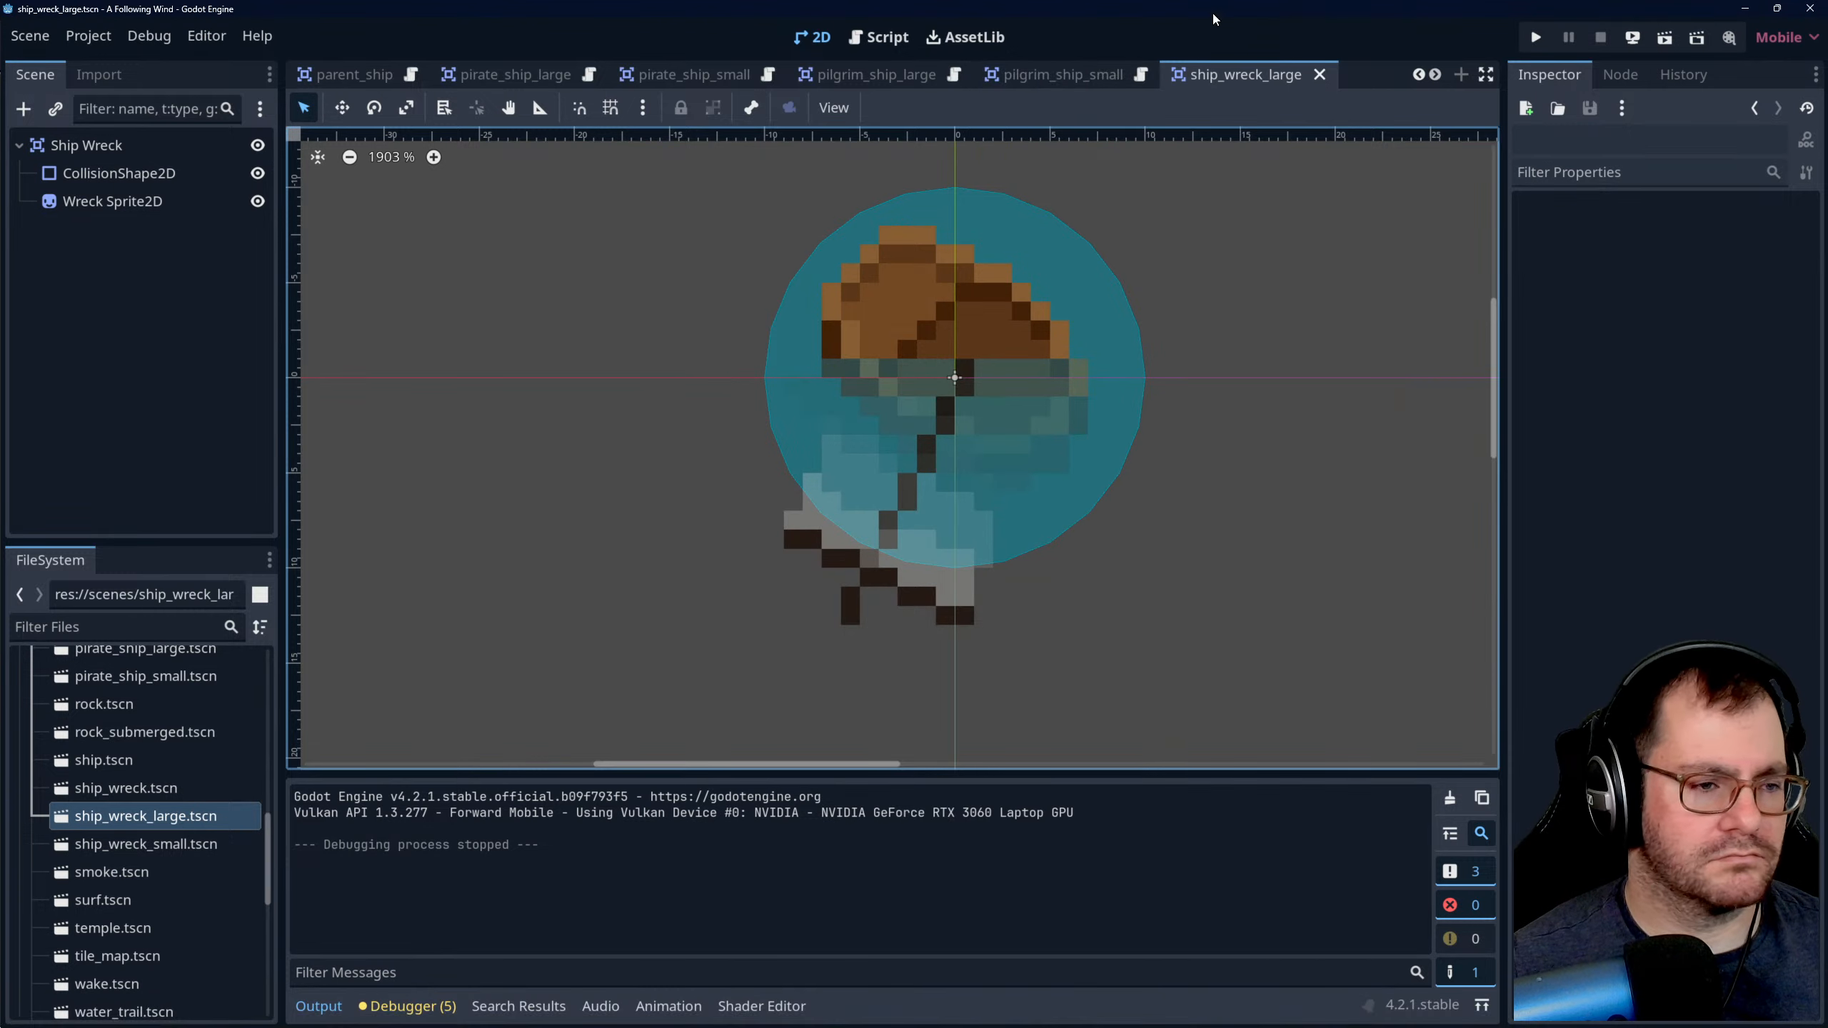
{"action": "left_click", "coordinate": [1535, 38]}
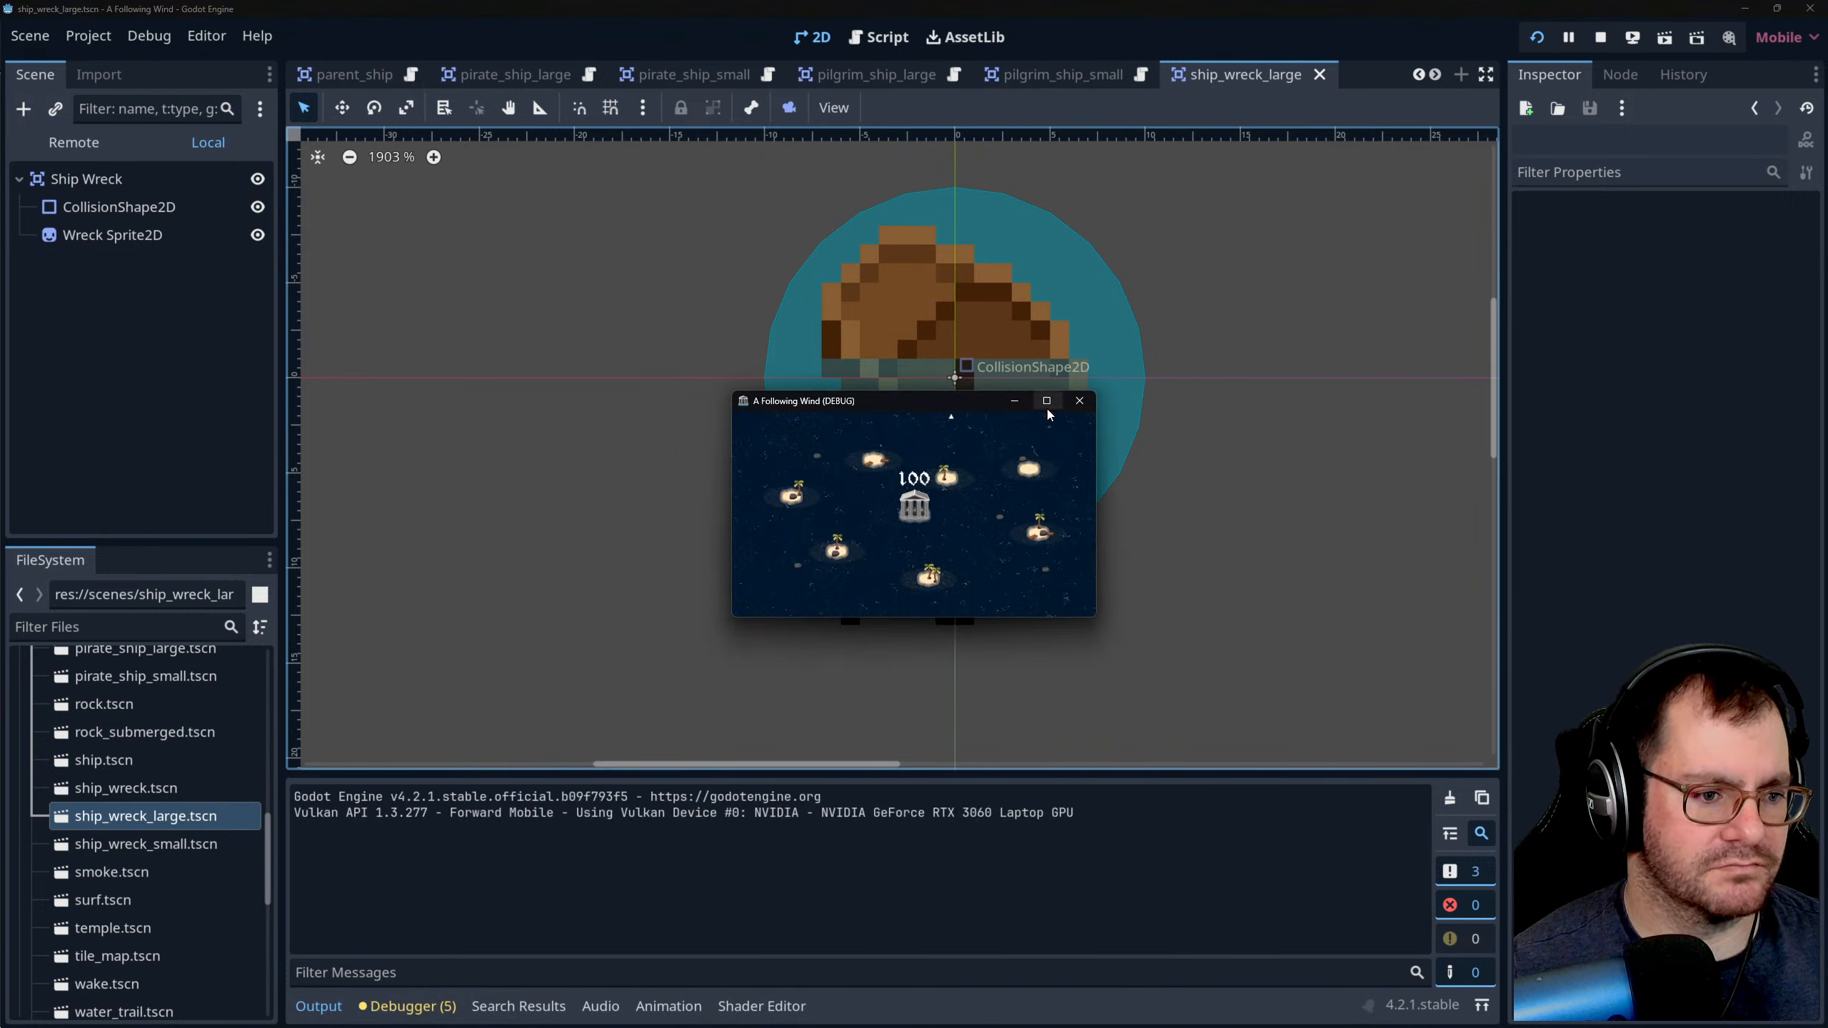
{"action": "left_click", "coordinate": [1046, 401]}
- Survey the sea around the temple in the running game for approaching ships
{"action": "key", "text": "d"}
{"action": "key", "text": "w"}
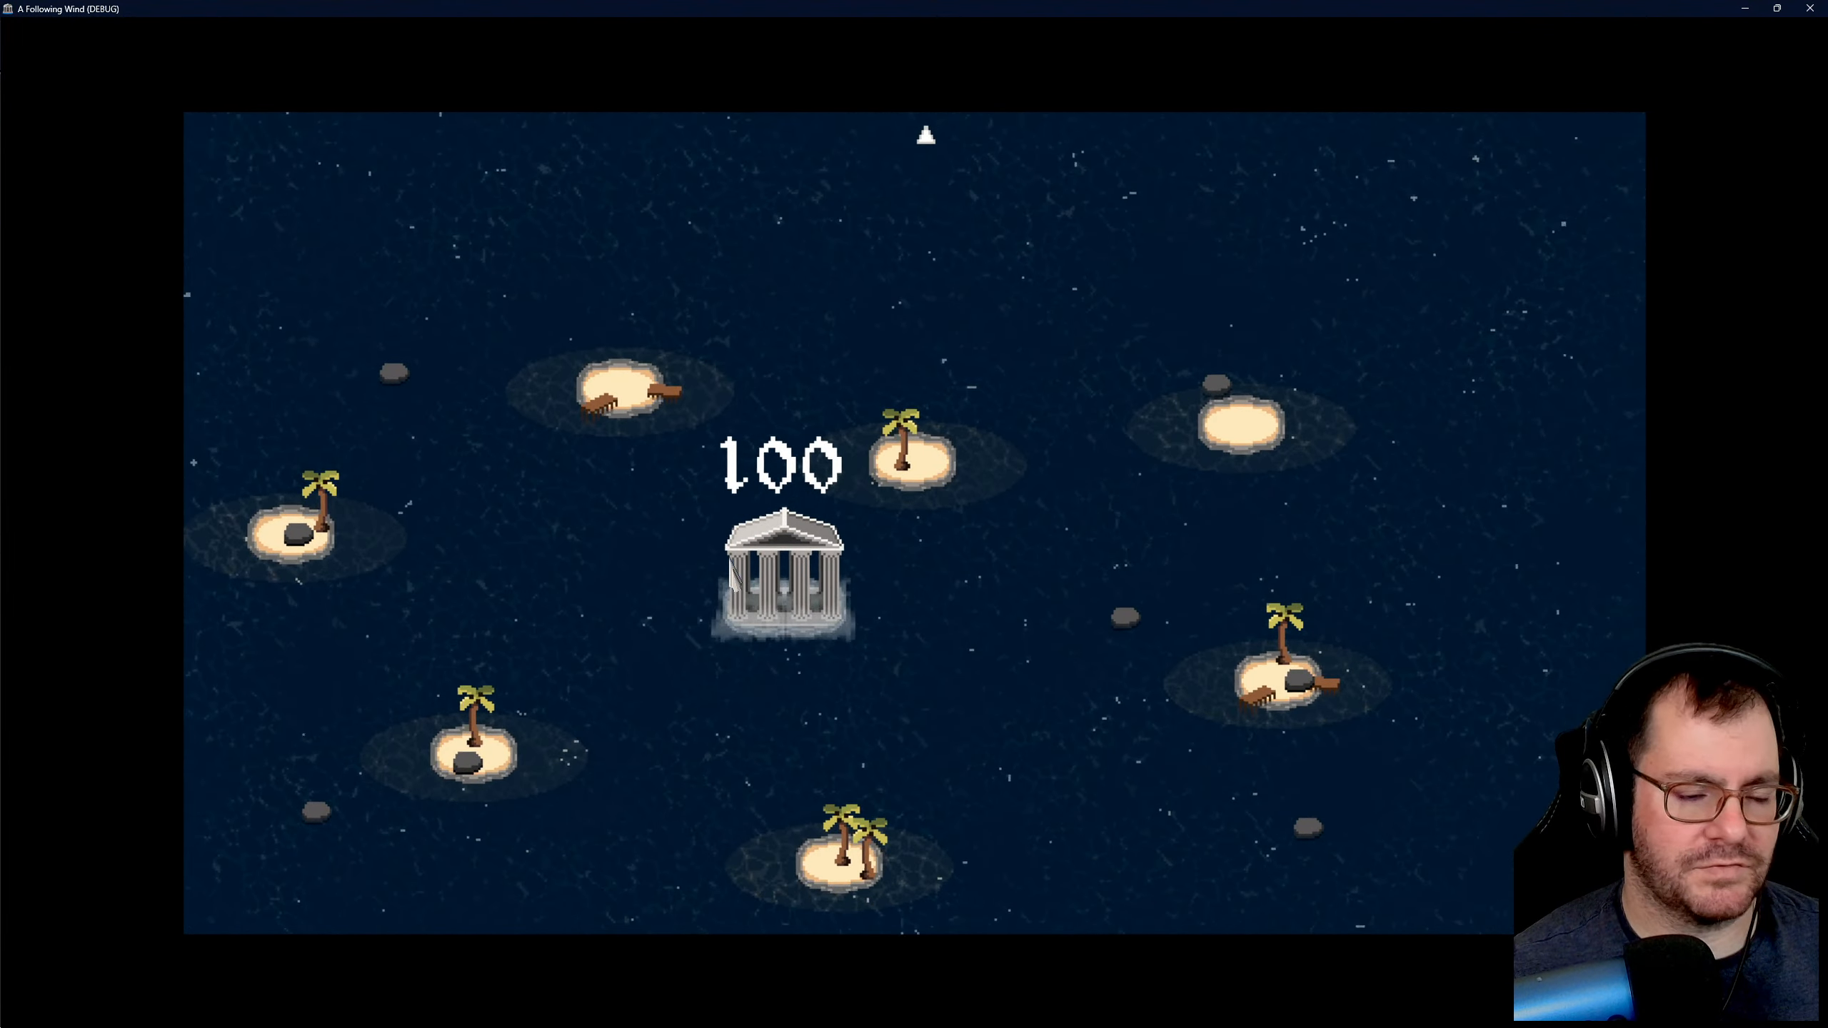
{"action": "key", "text": "s"}
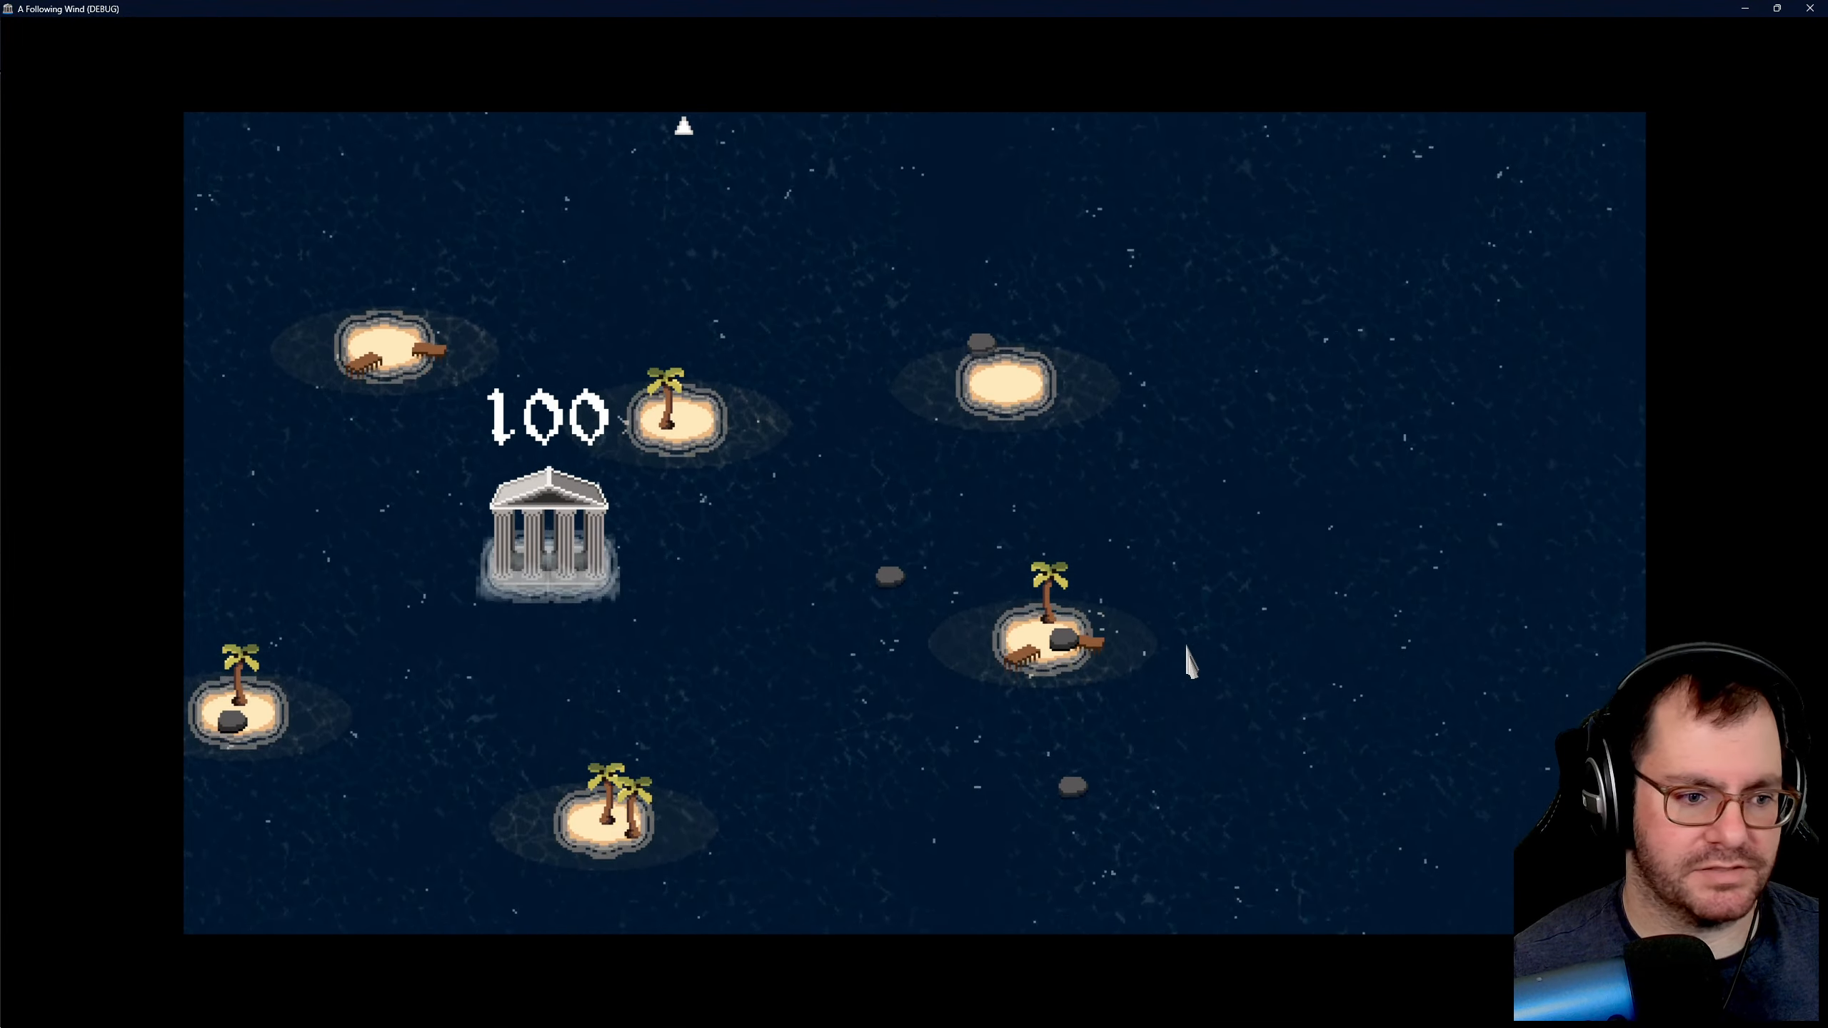
{"action": "key", "text": "a"}
{"action": "key", "text": "w"}
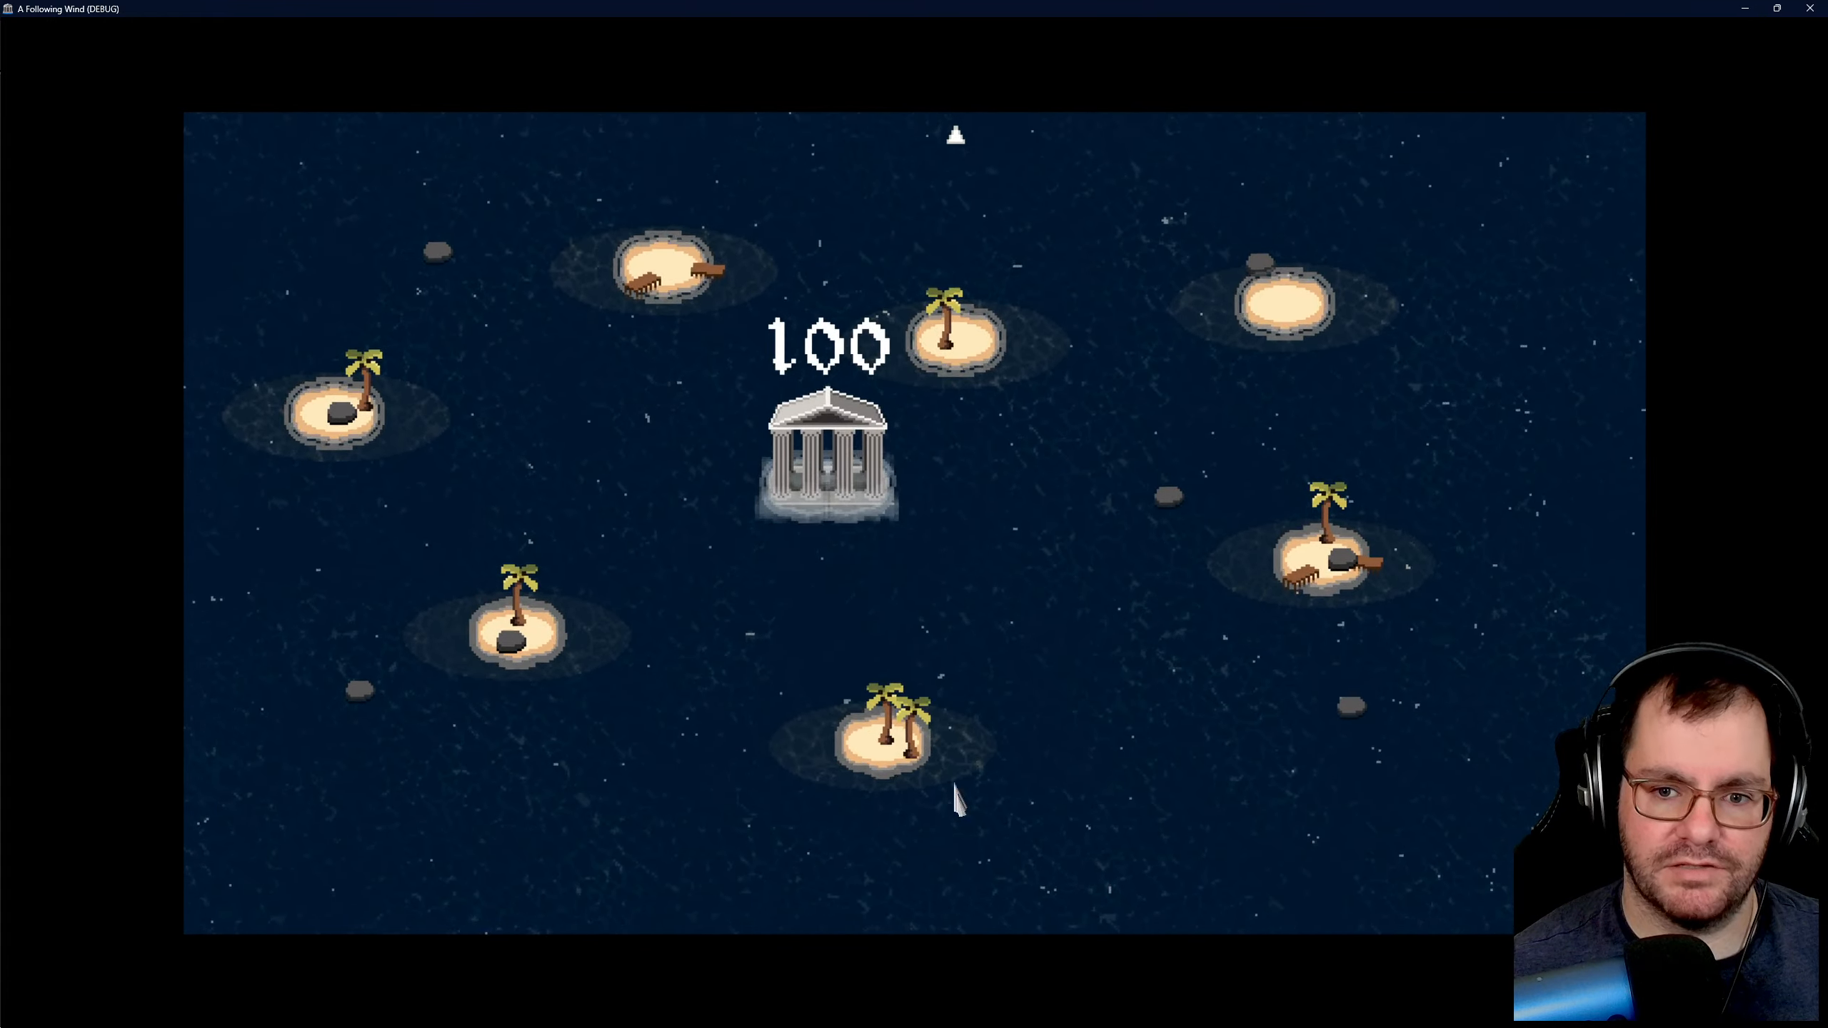
{"action": "key", "text": "d"}
{"action": "key", "text": "w"}
{"action": "key", "text": "w"}
{"action": "key", "text": "d"}
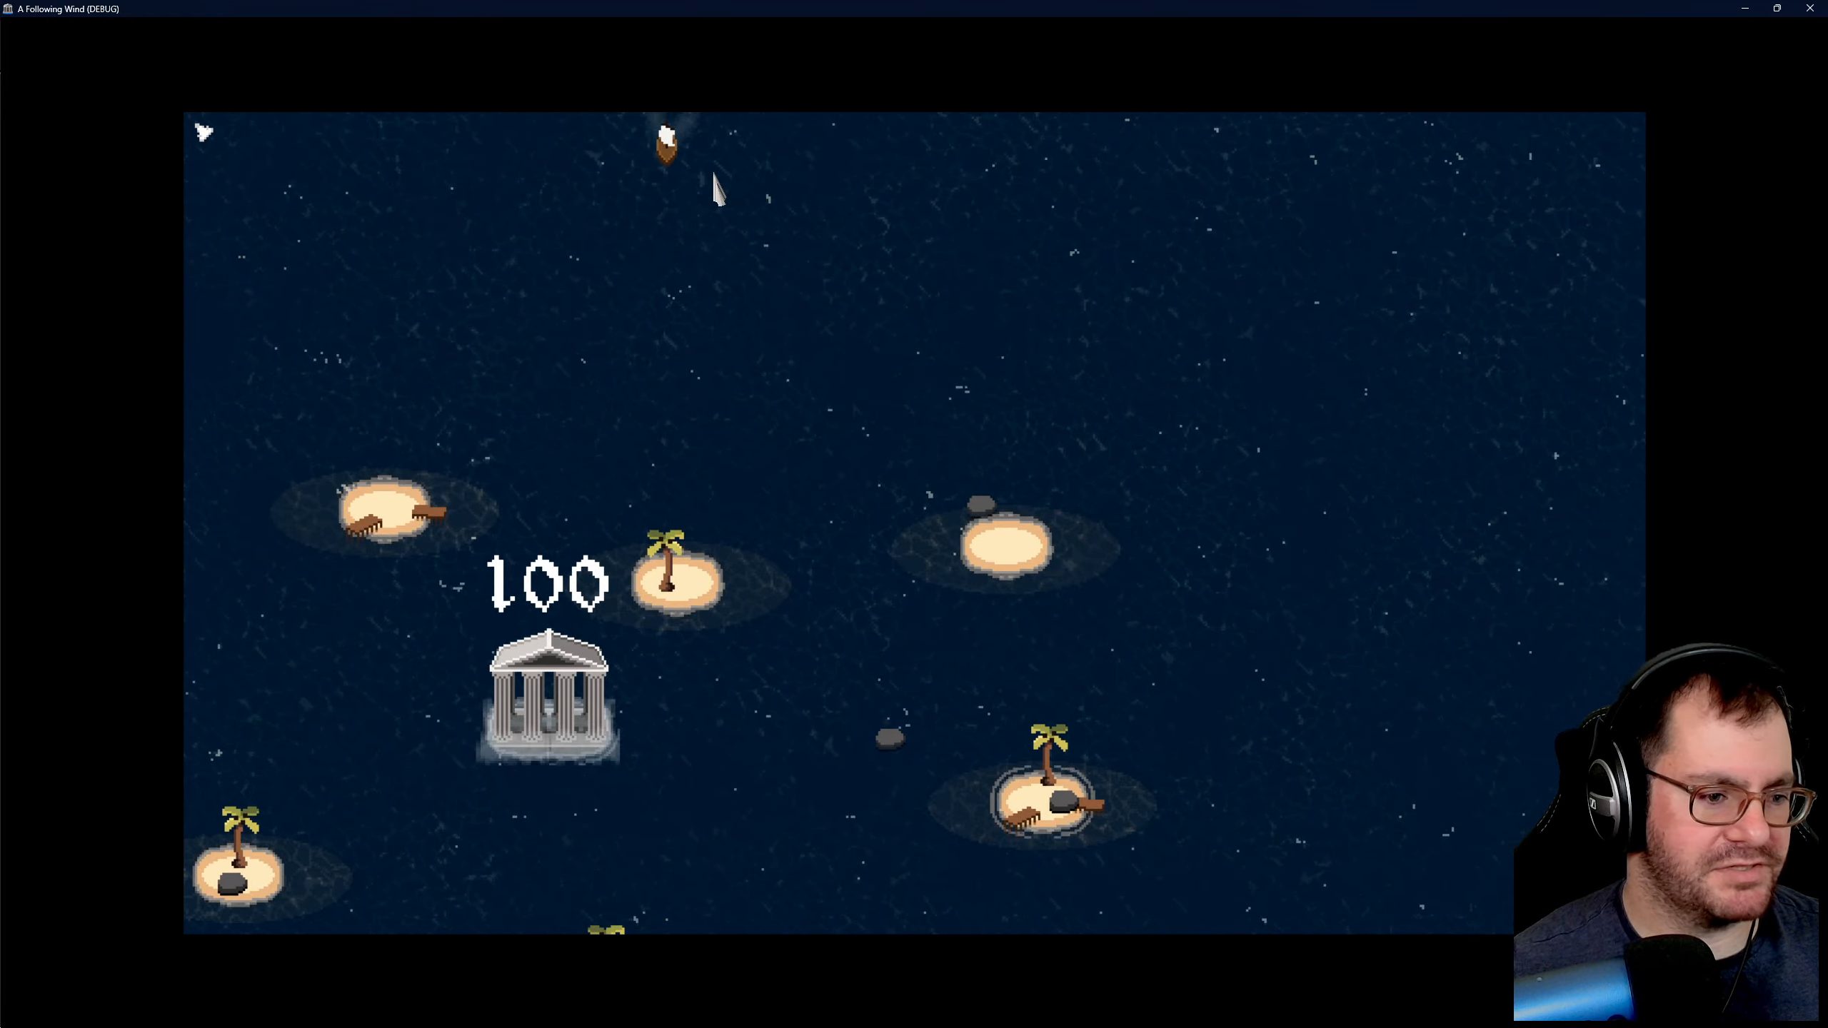
{"action": "key", "text": "a"}
{"action": "key", "text": "a"}
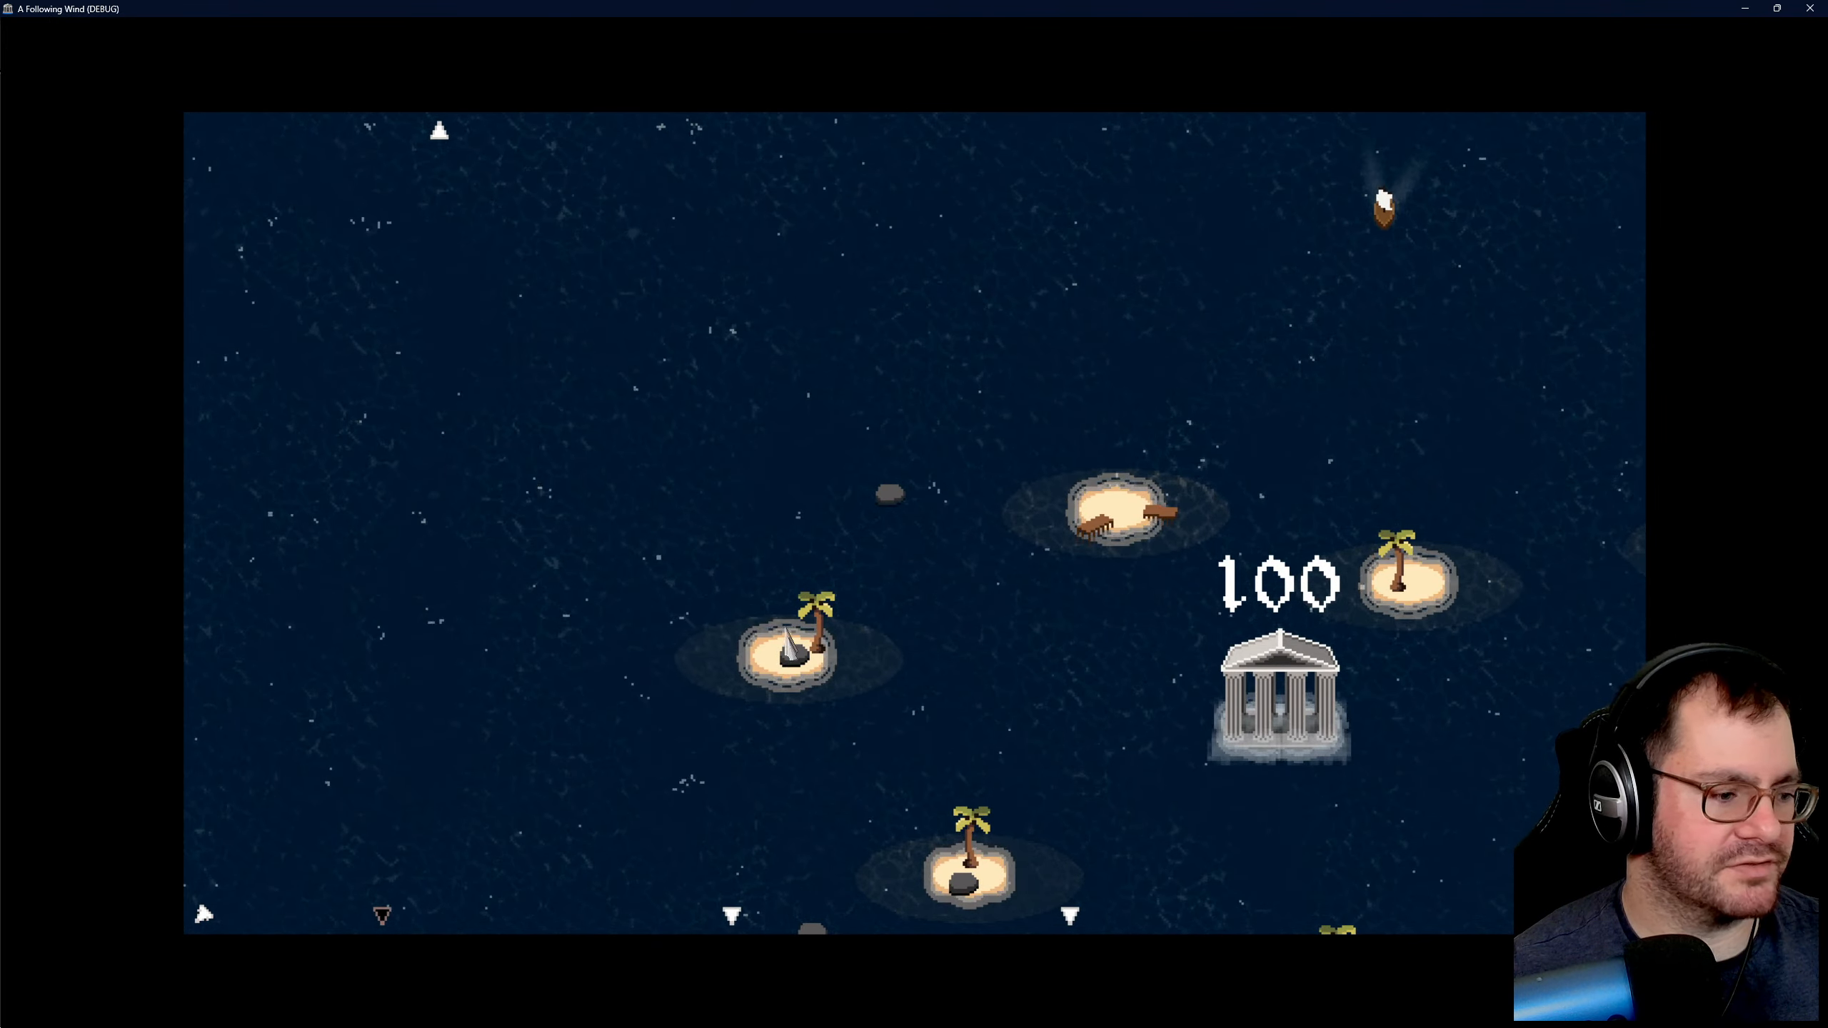
{"action": "key", "text": "s"}
{"action": "key", "text": "d"}
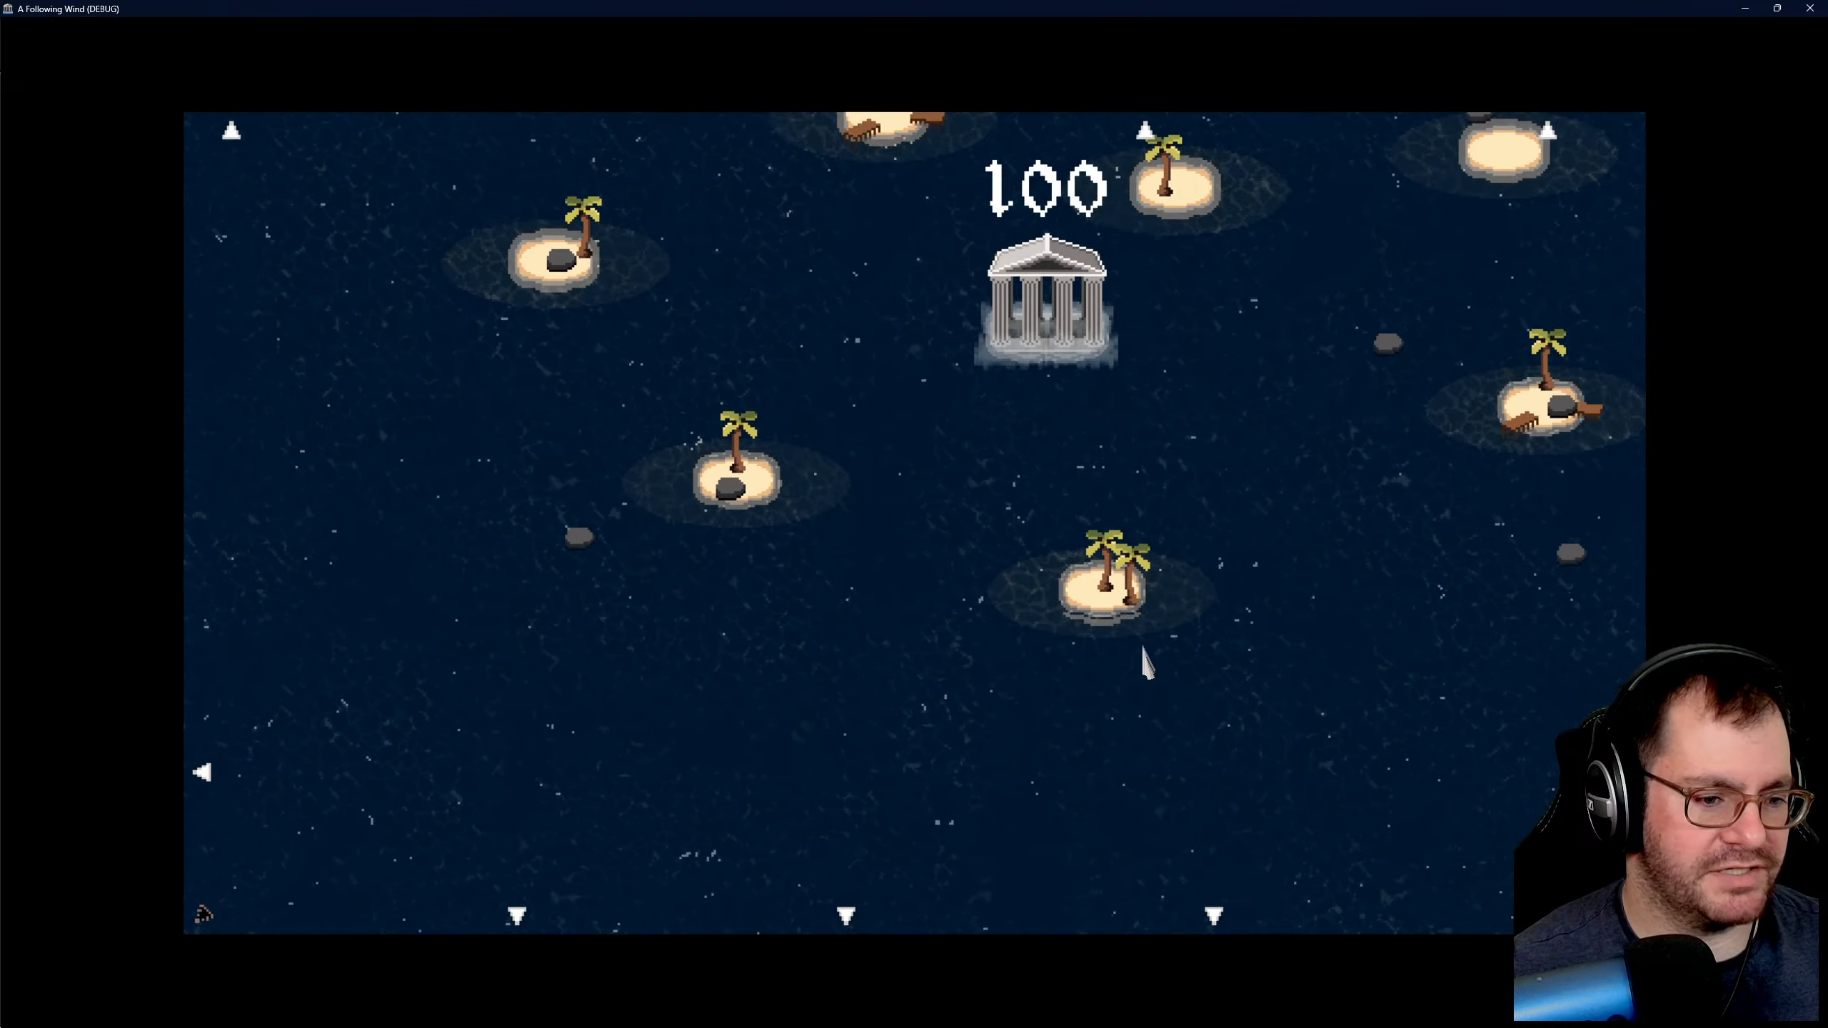
{"action": "key", "text": "a"}
{"action": "key", "text": "d"}
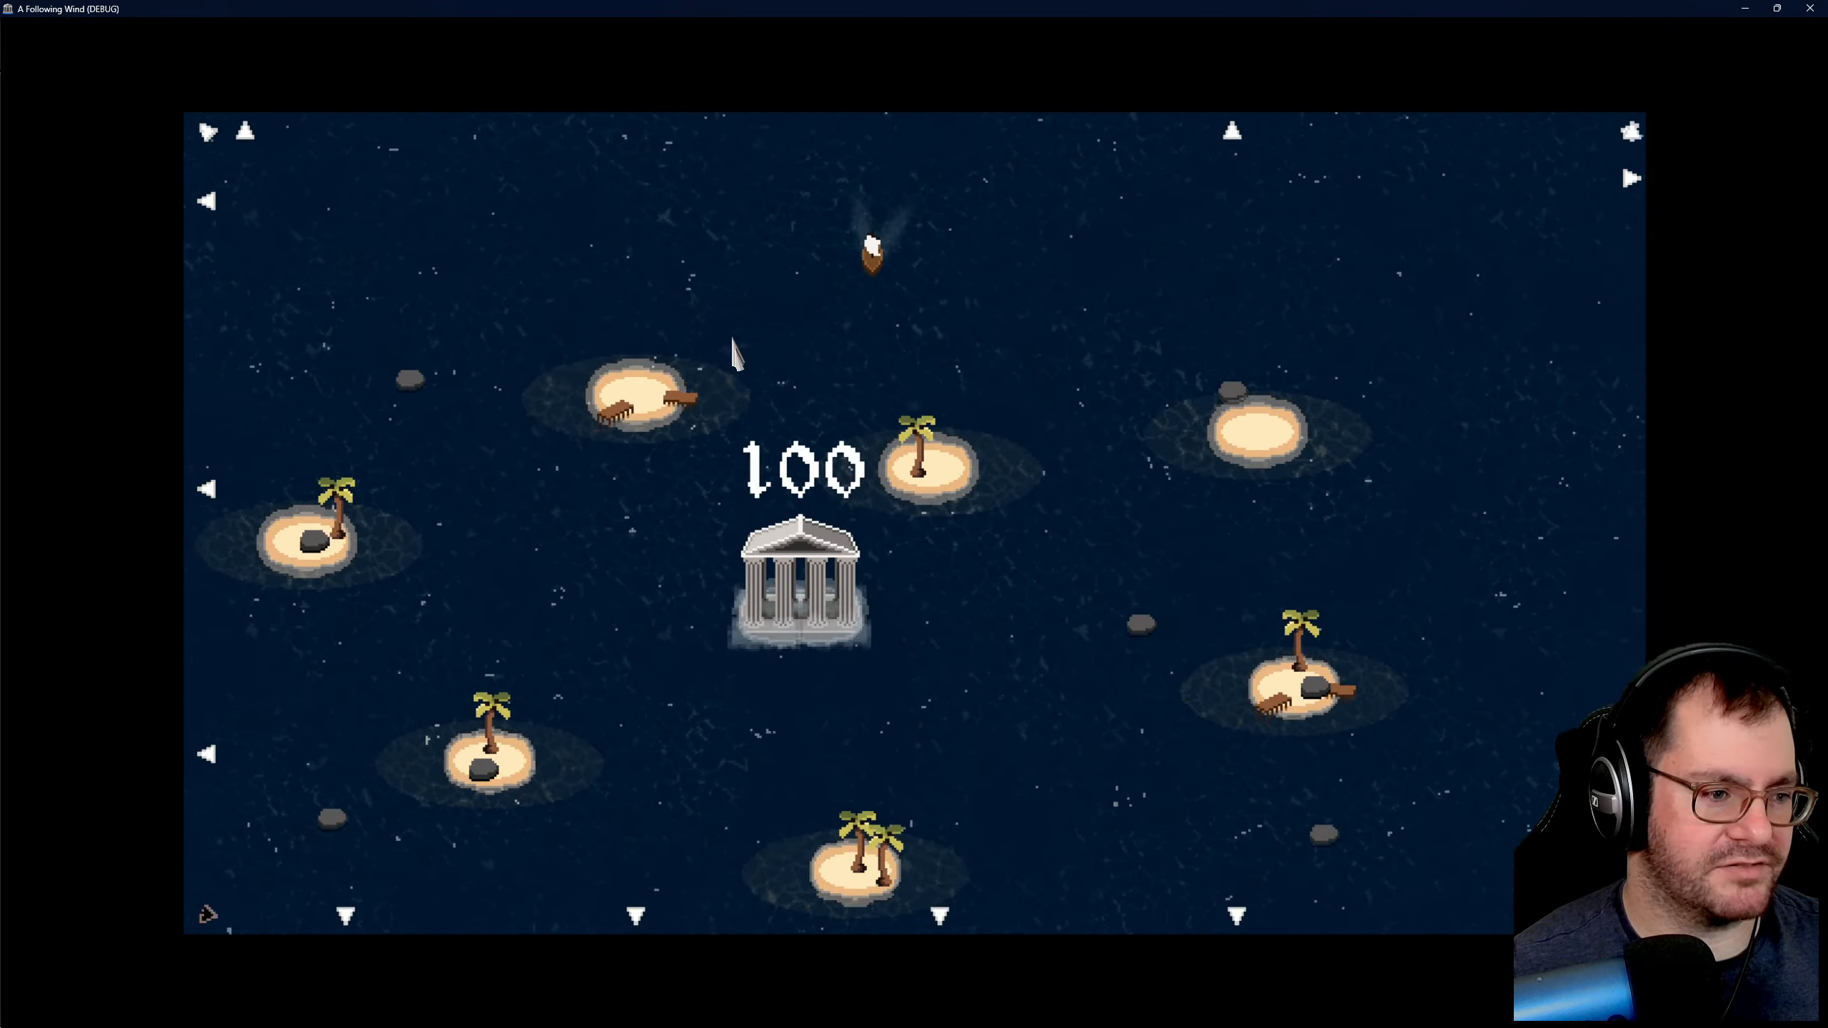
{"action": "key", "text": "w"}
{"action": "key", "text": "a"}
{"action": "key", "text": "d"}
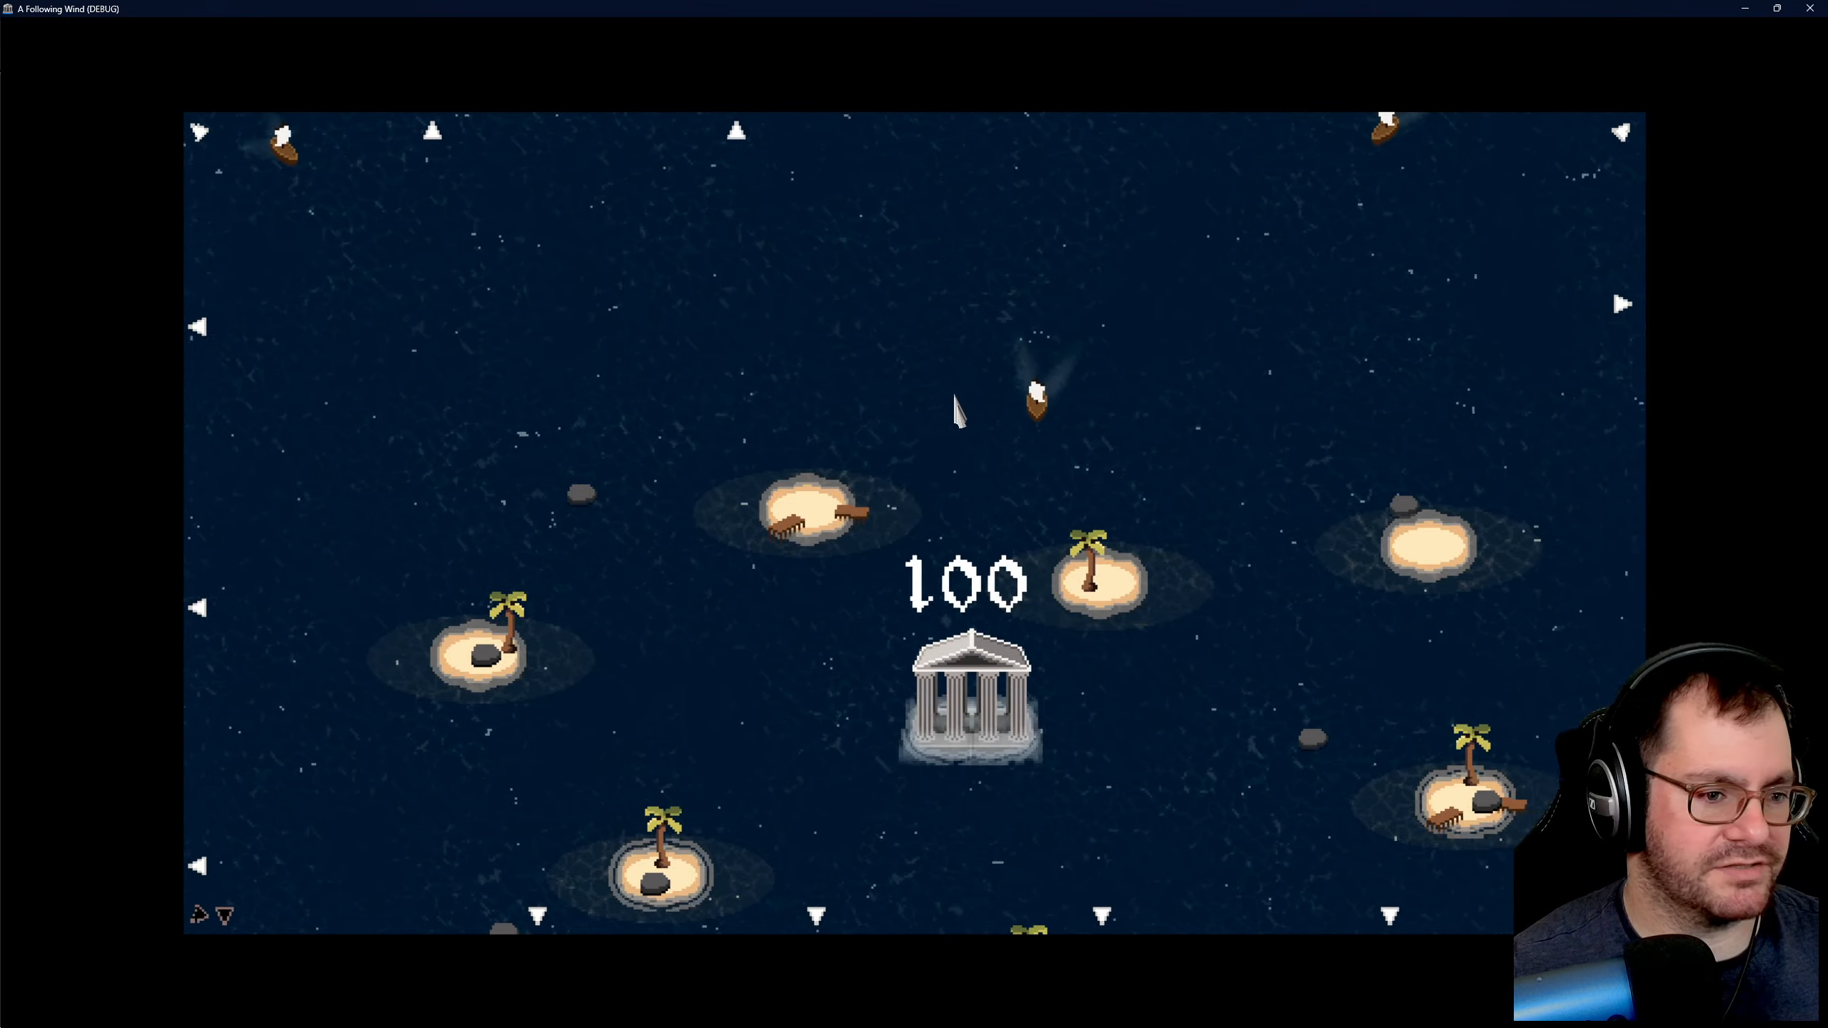
{"action": "key", "text": "s"}
{"action": "key", "text": "d"}
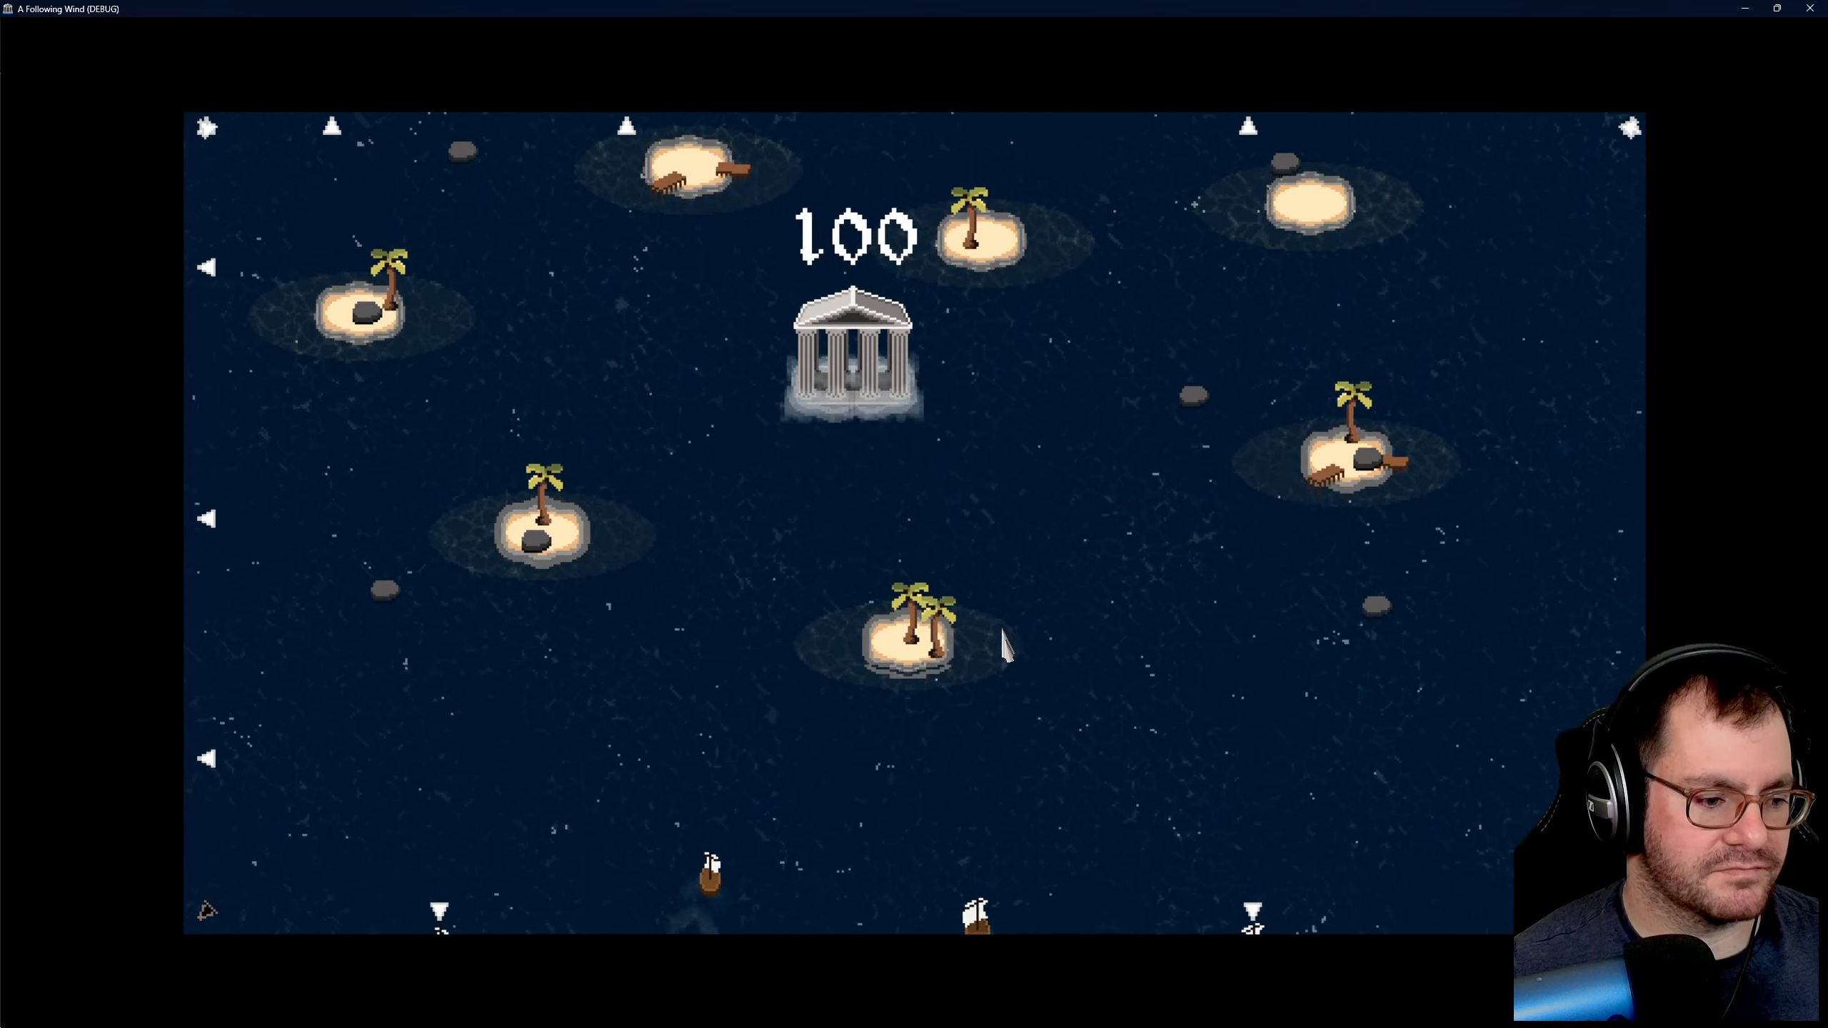
{"action": "key", "text": "s"}
{"action": "key", "text": "a"}
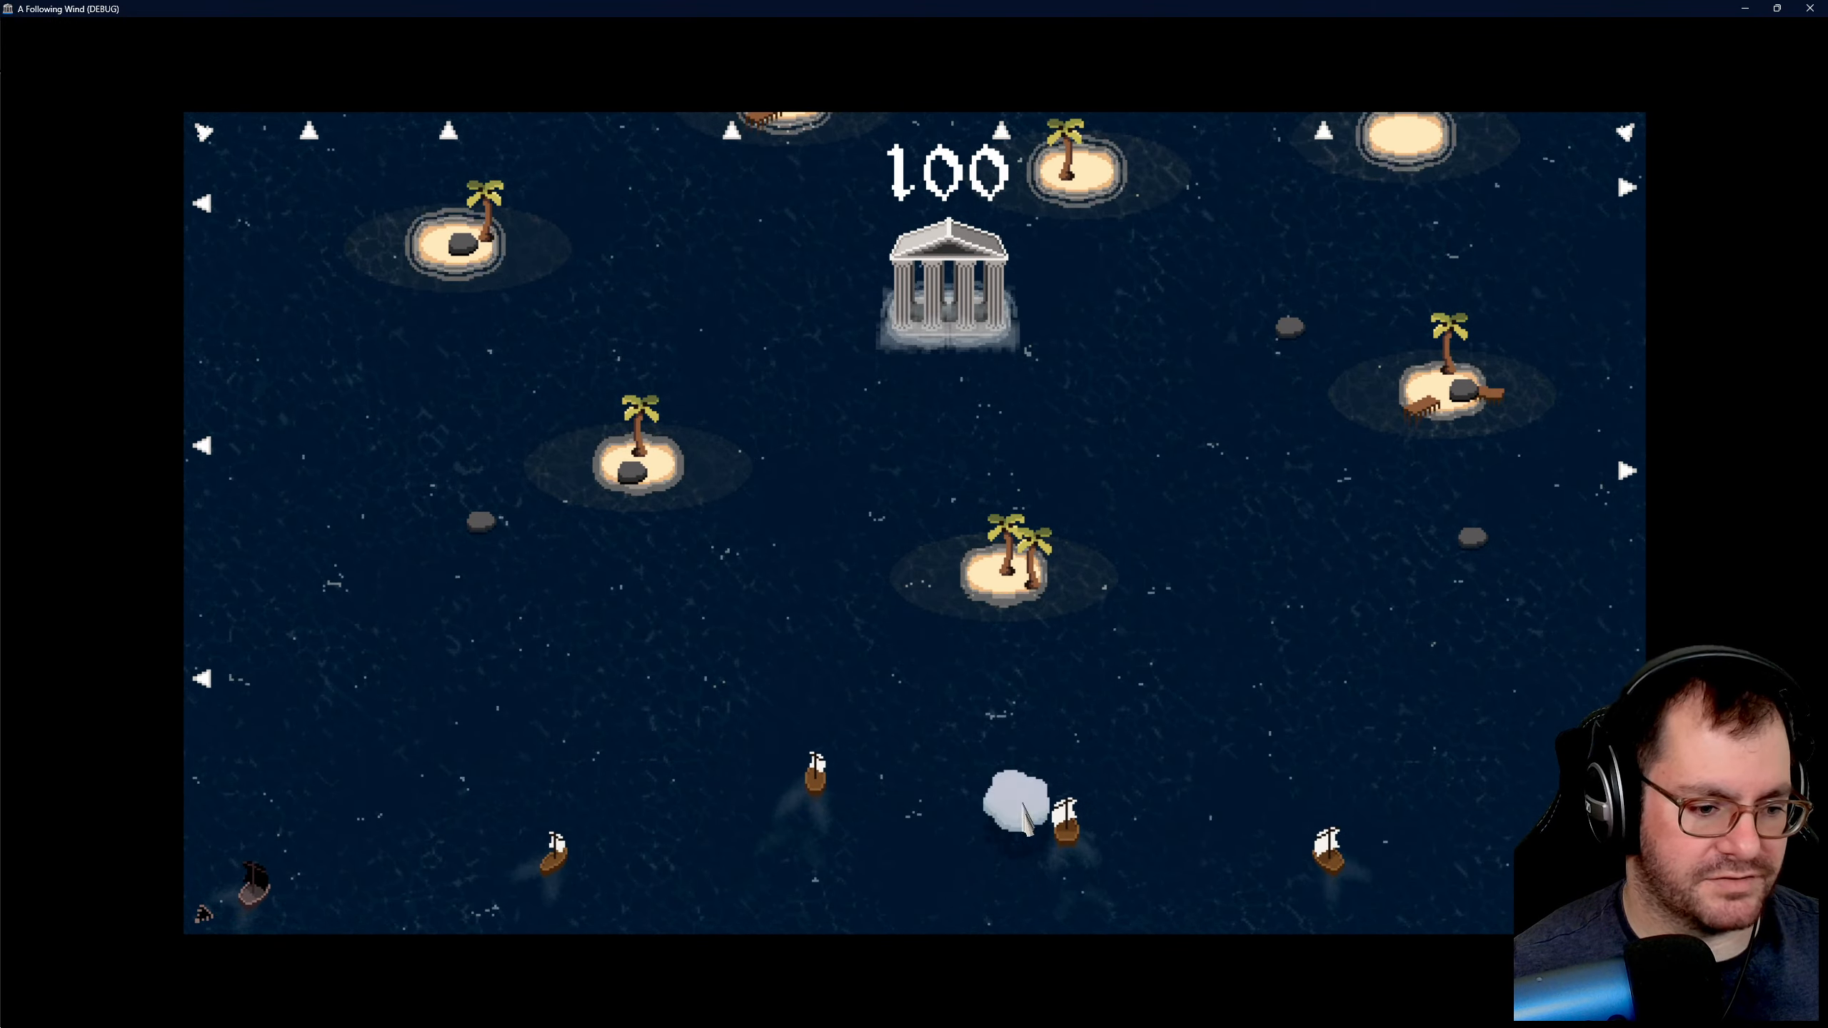
- Blow two large ships together south of the twin-palm island with wind clouds, and examine their wrecks
{"action": "left_click_drag", "start_coordinate": [1023, 805], "coordinate": [1083, 808]}
{"action": "left_click_drag", "start_coordinate": [1415, 836], "coordinate": [1332, 835]}
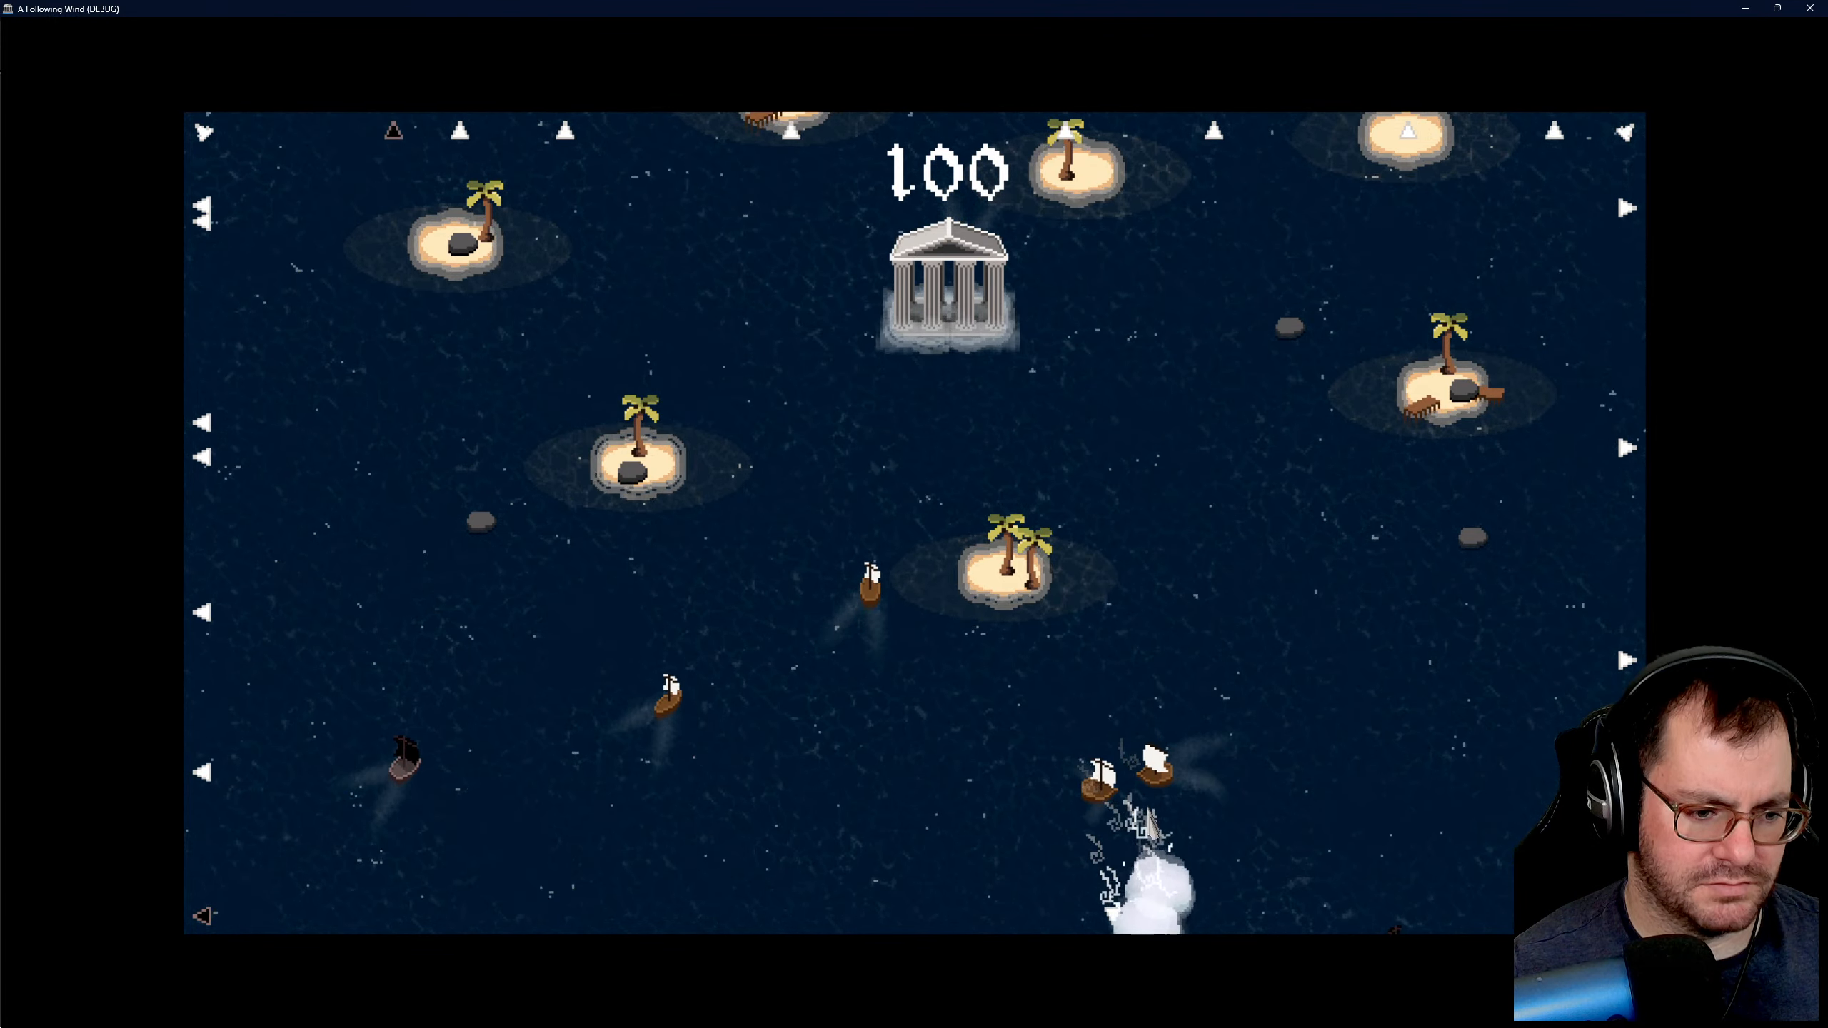
{"action": "key", "text": "d"}
{"action": "key", "text": "d"}
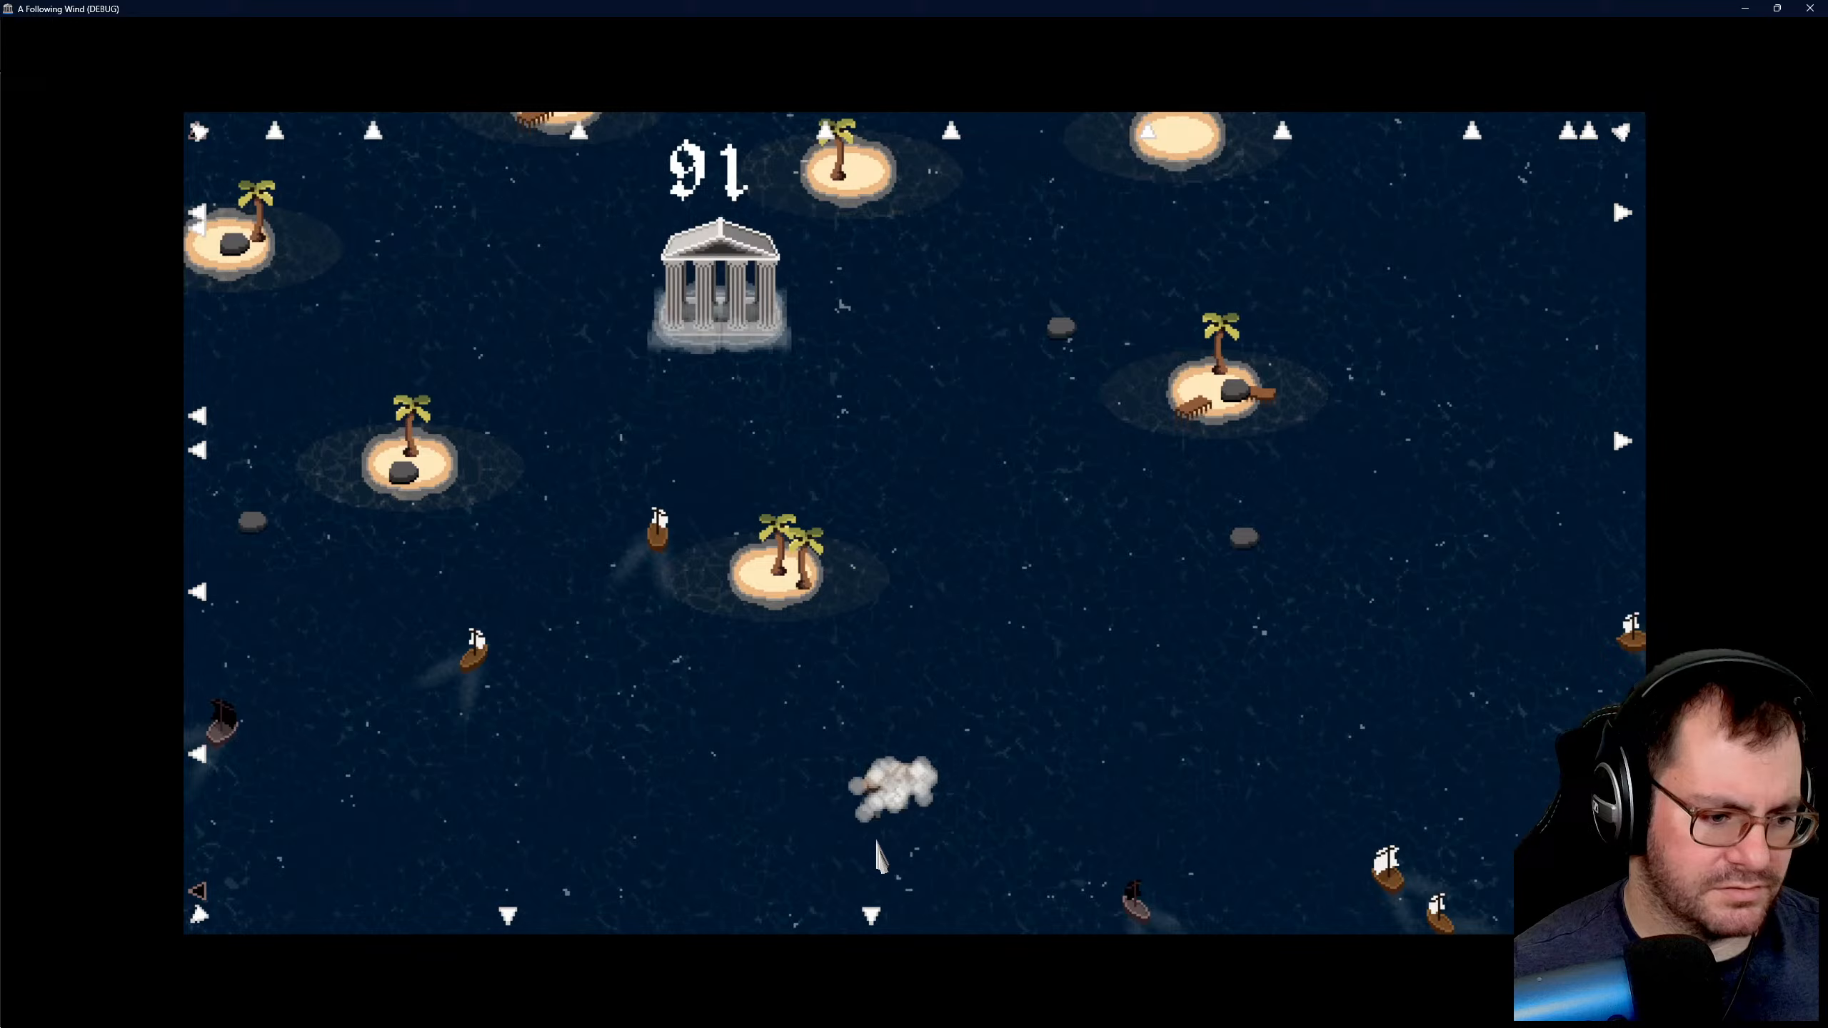
{"action": "key", "text": "d"}
{"action": "key", "text": "d"}
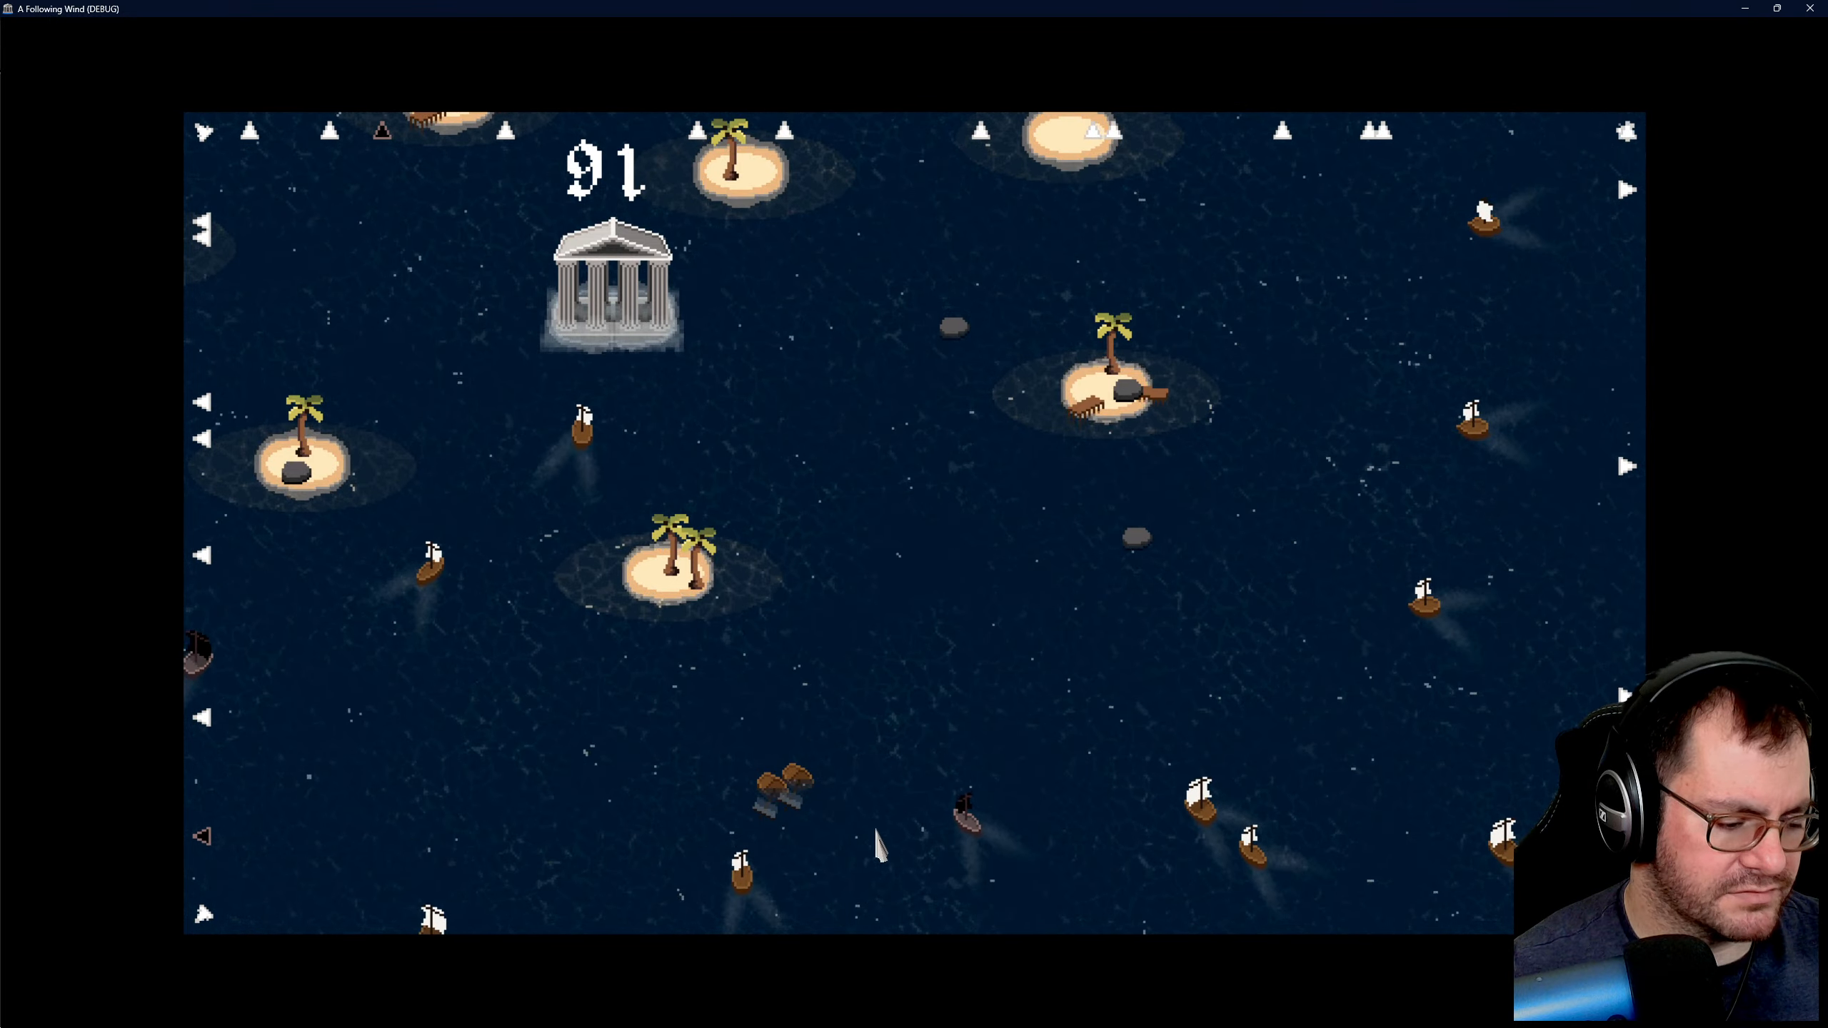
{"action": "key", "text": "w"}
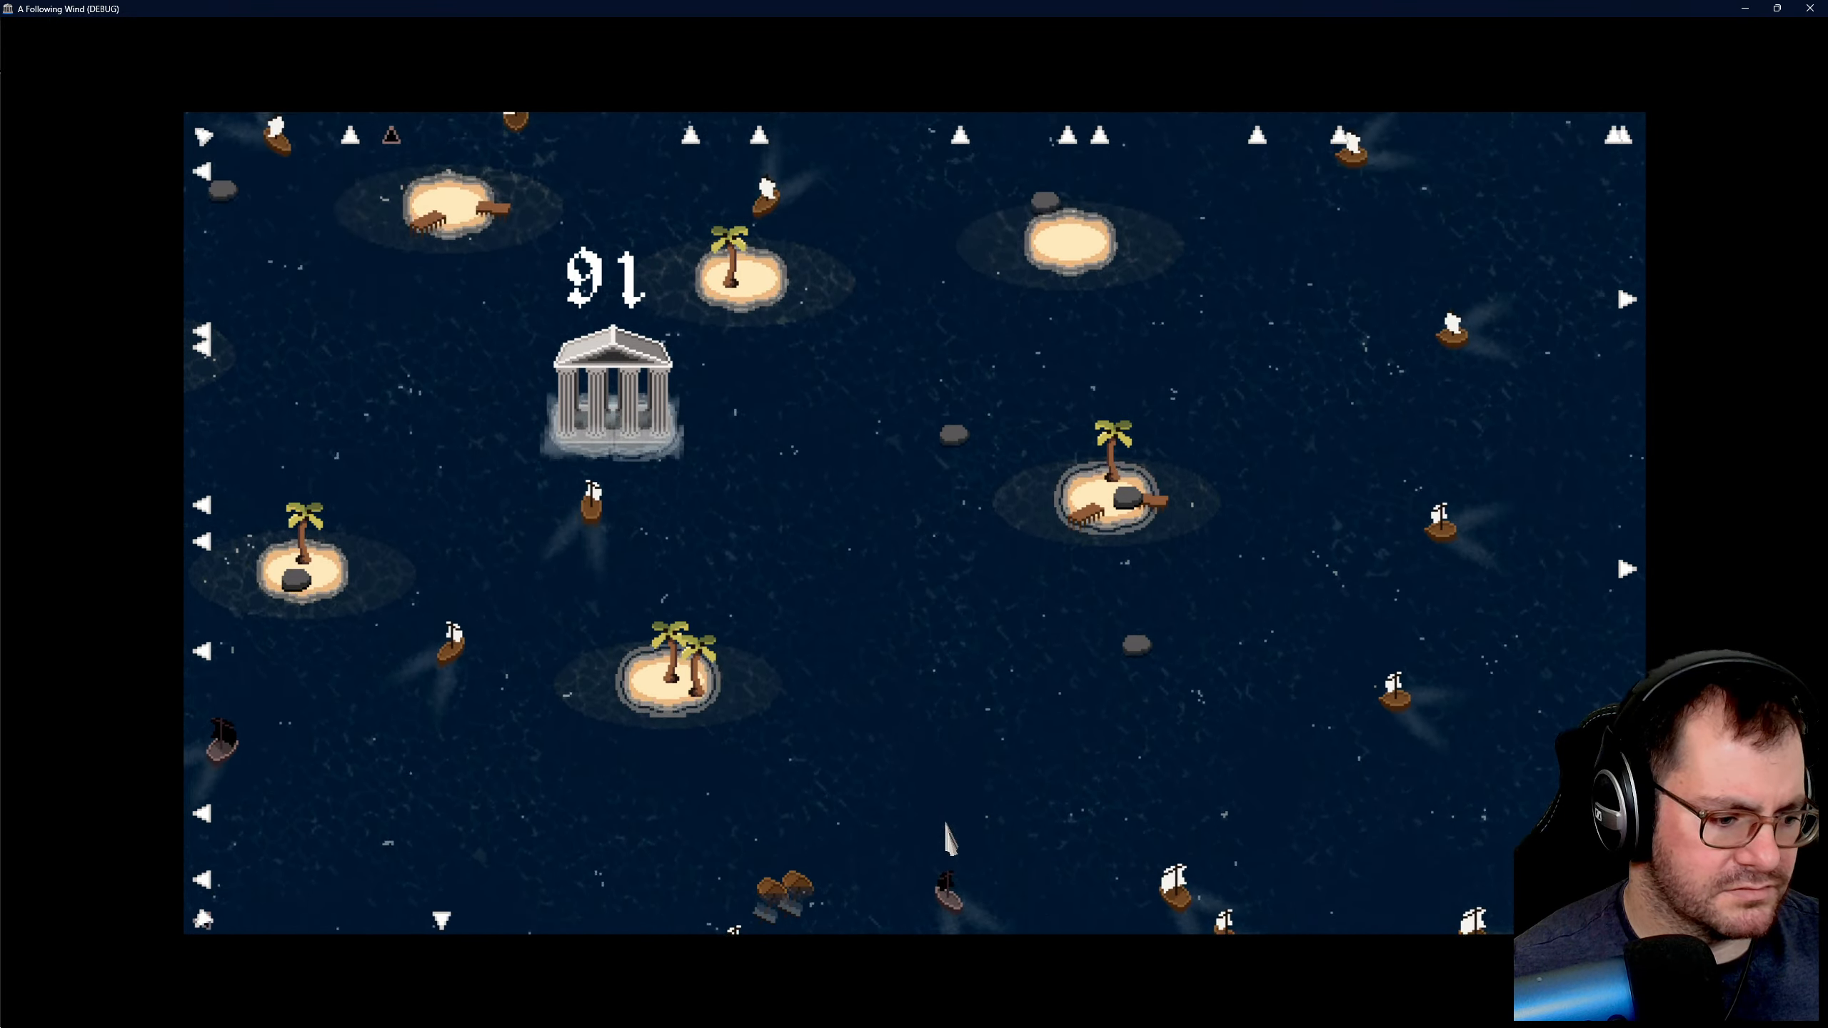
{"action": "key", "text": "s"}
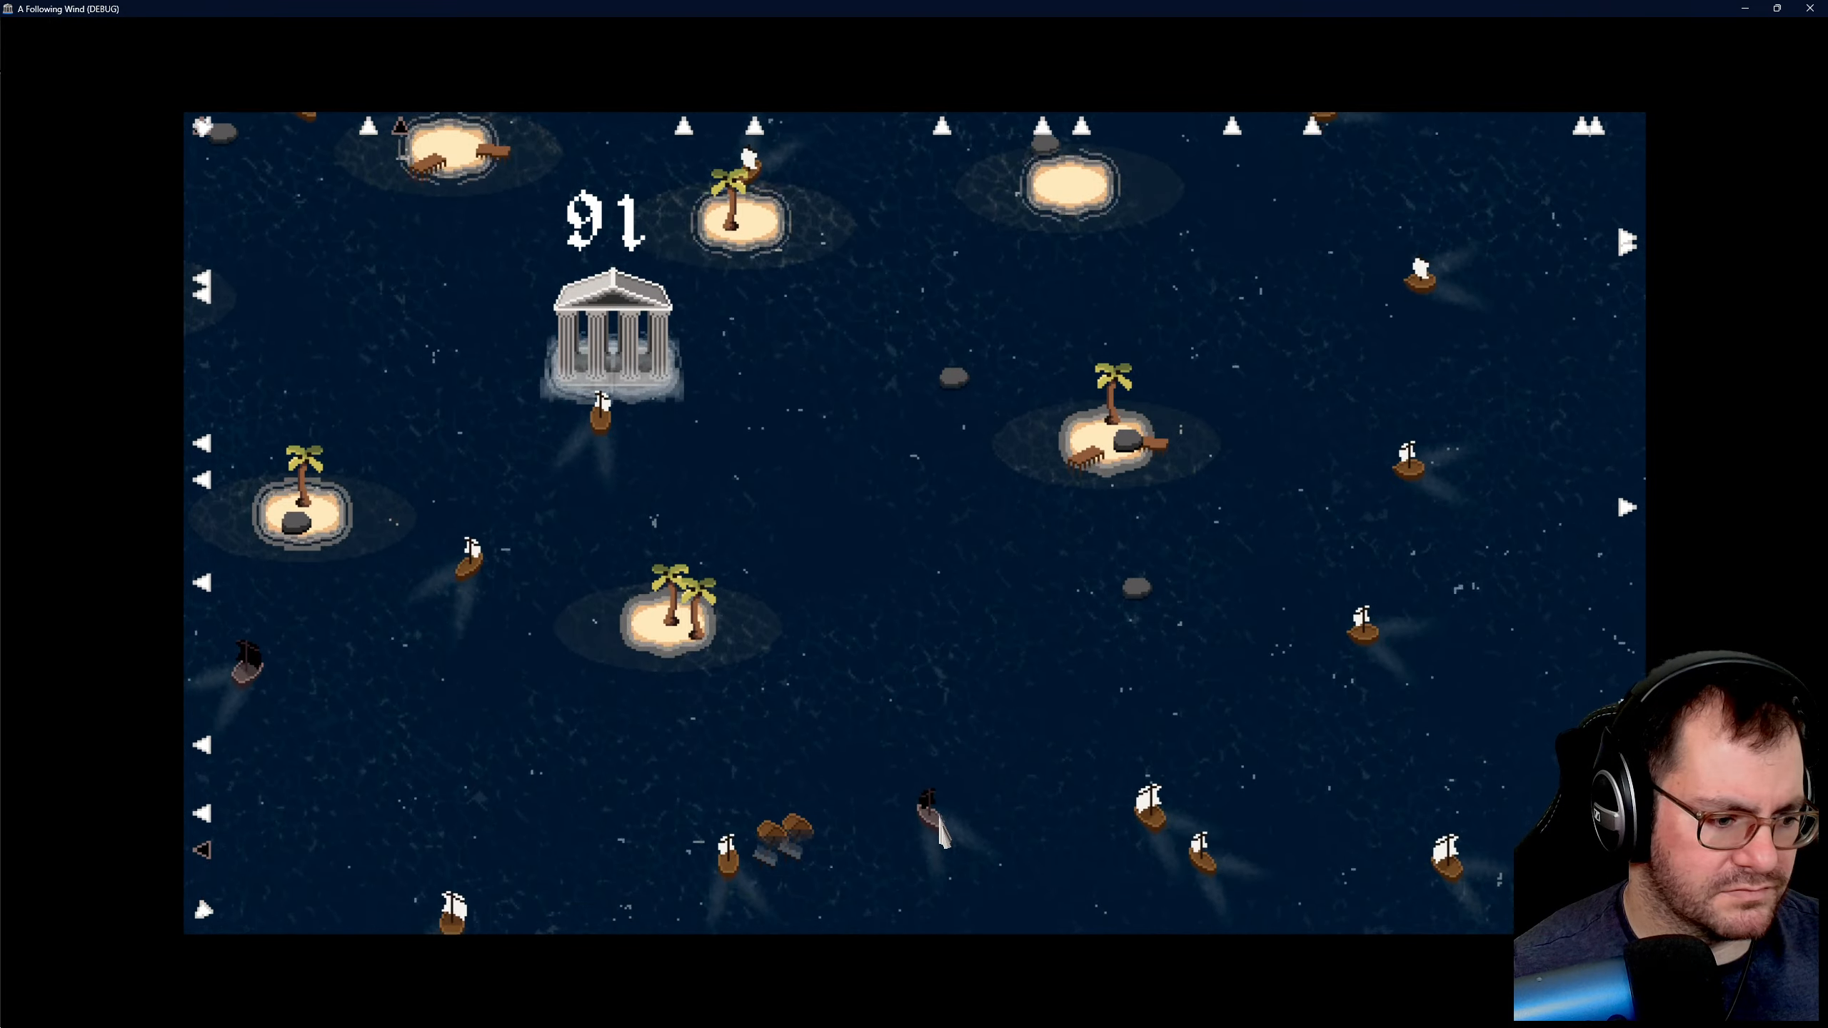
{"action": "key", "text": "w"}
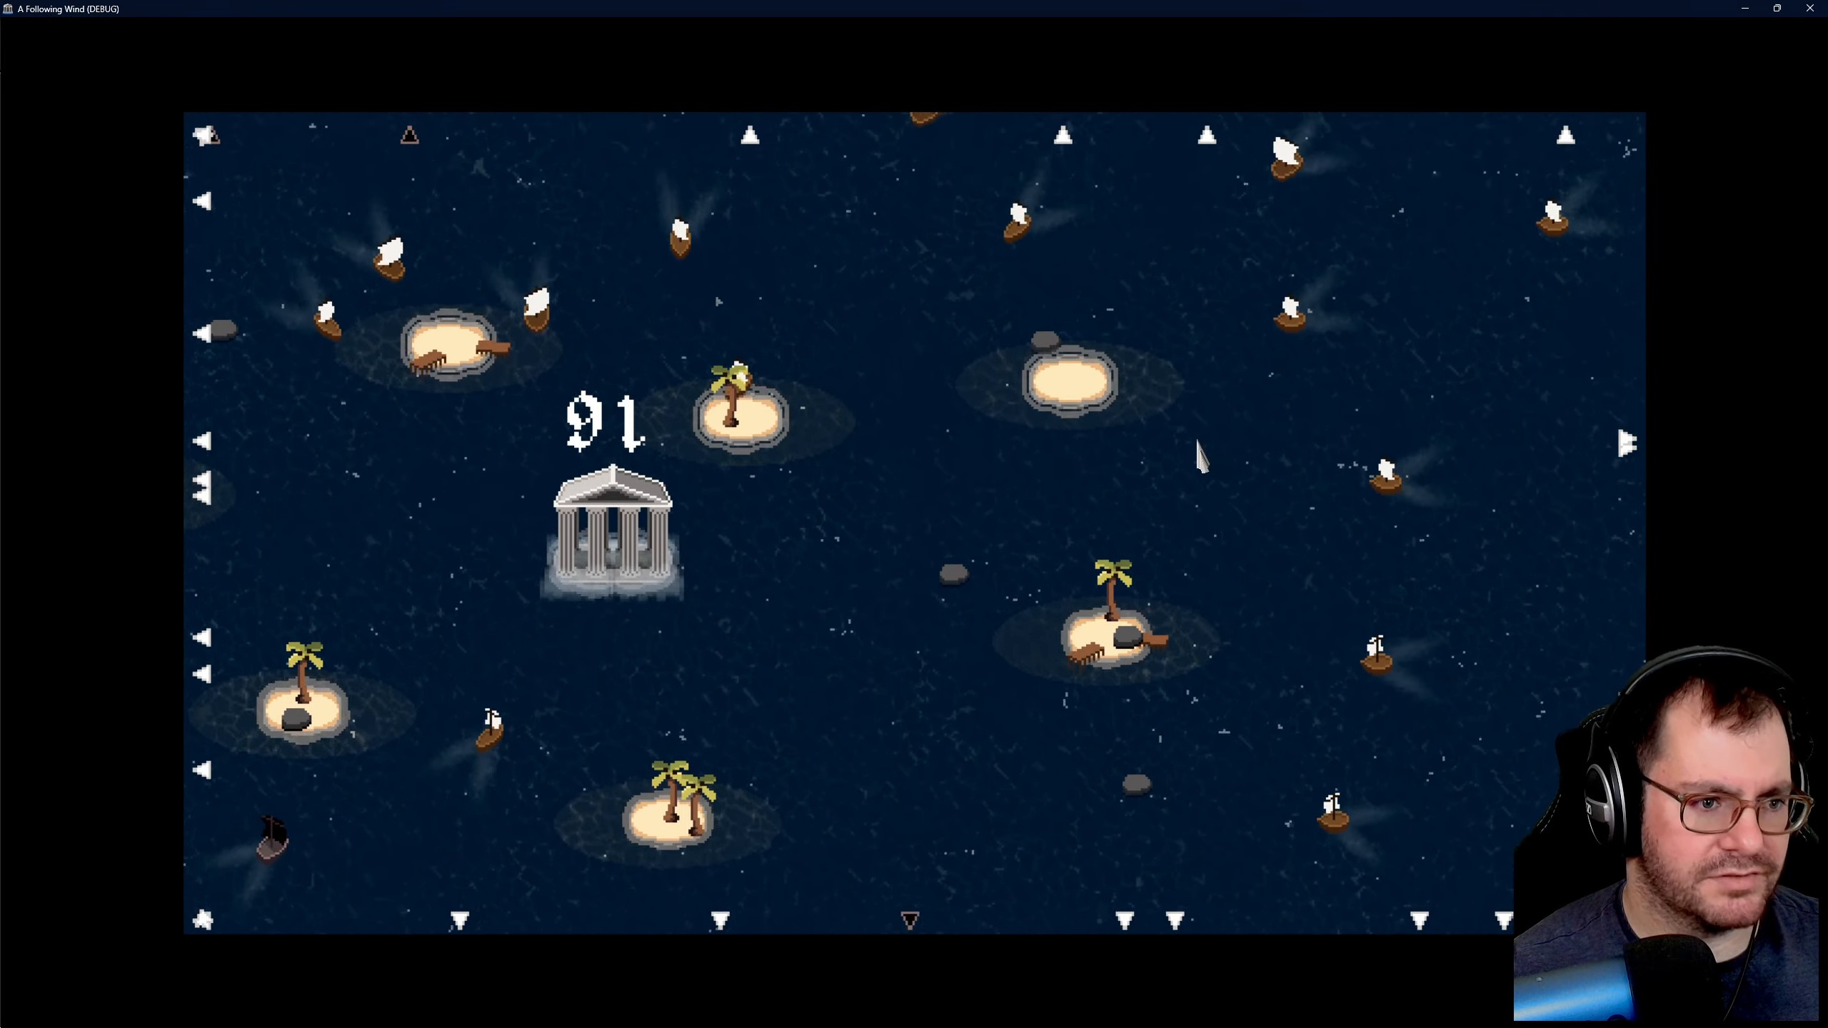
- Drive ships into each other in the waters northeast of the temple with wind clouds, and examine the wrecks
{"action": "key", "text": "a"}
{"action": "left_click_drag", "start_coordinate": [1019, 415], "coordinate": [972, 352]}
{"action": "key", "text": "a"}
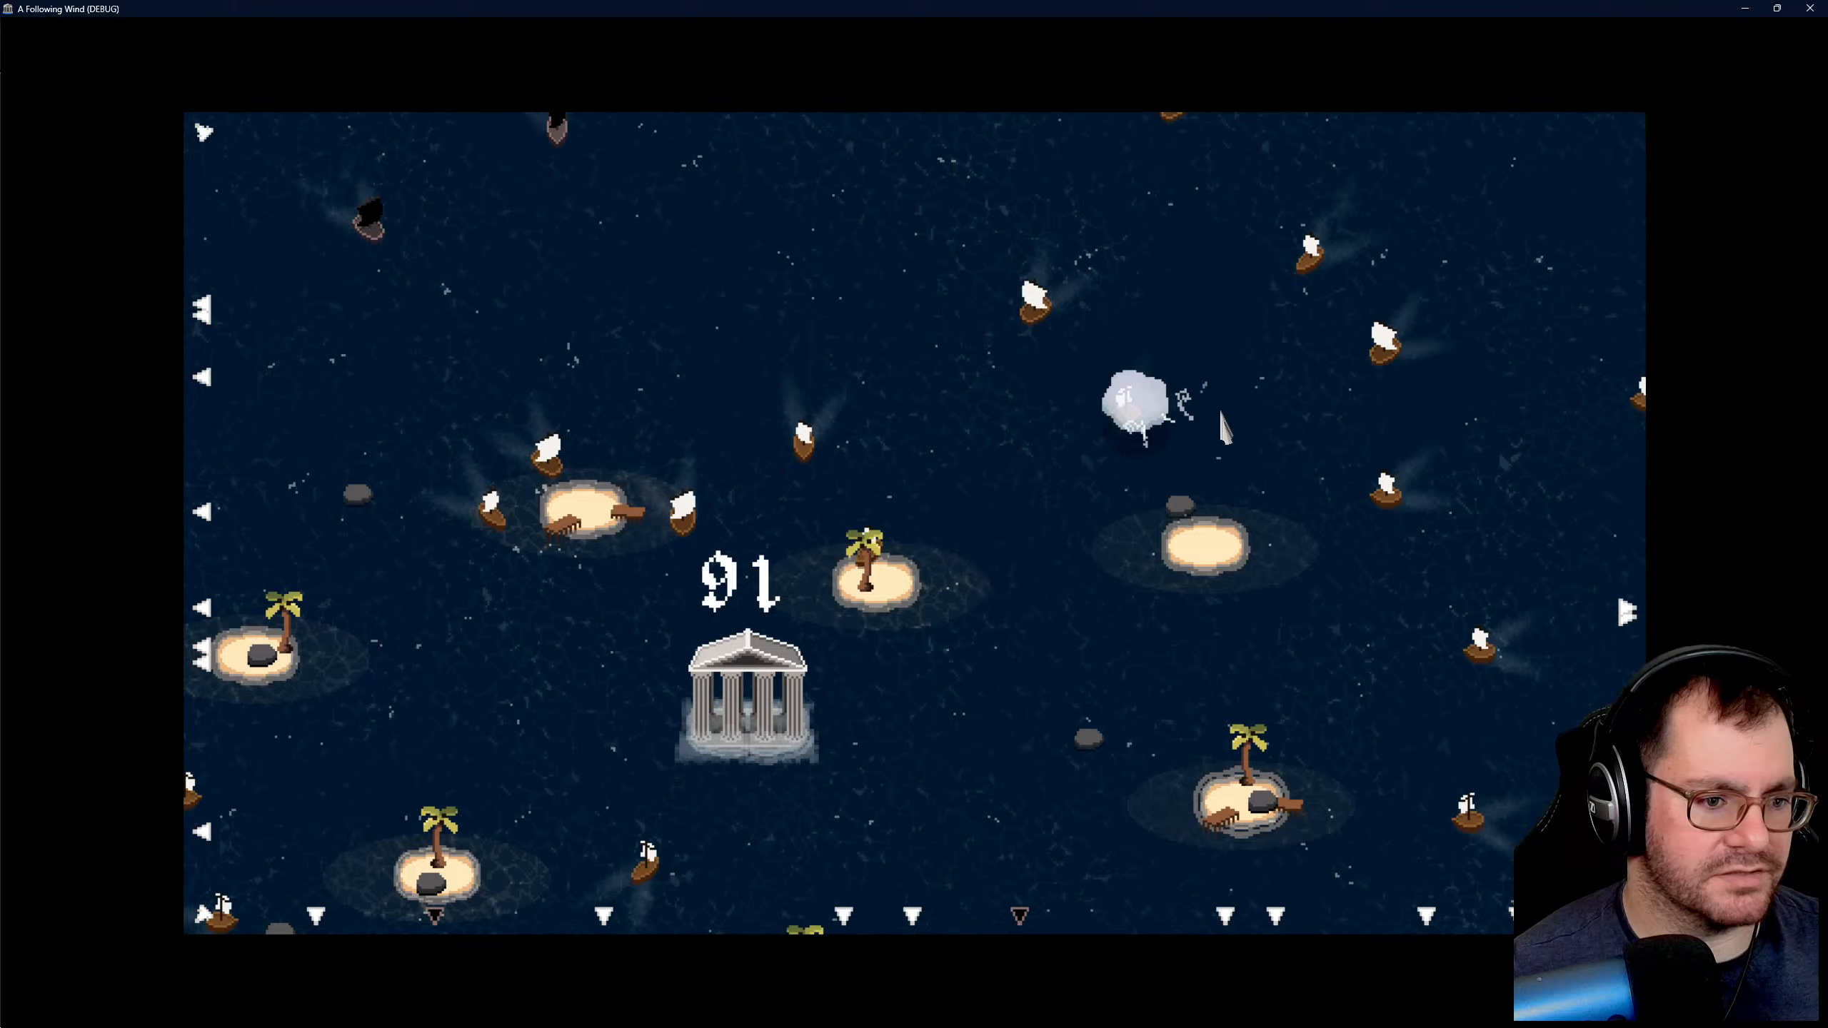
{"action": "left_click_drag", "start_coordinate": [1011, 260], "coordinate": [1144, 435]}
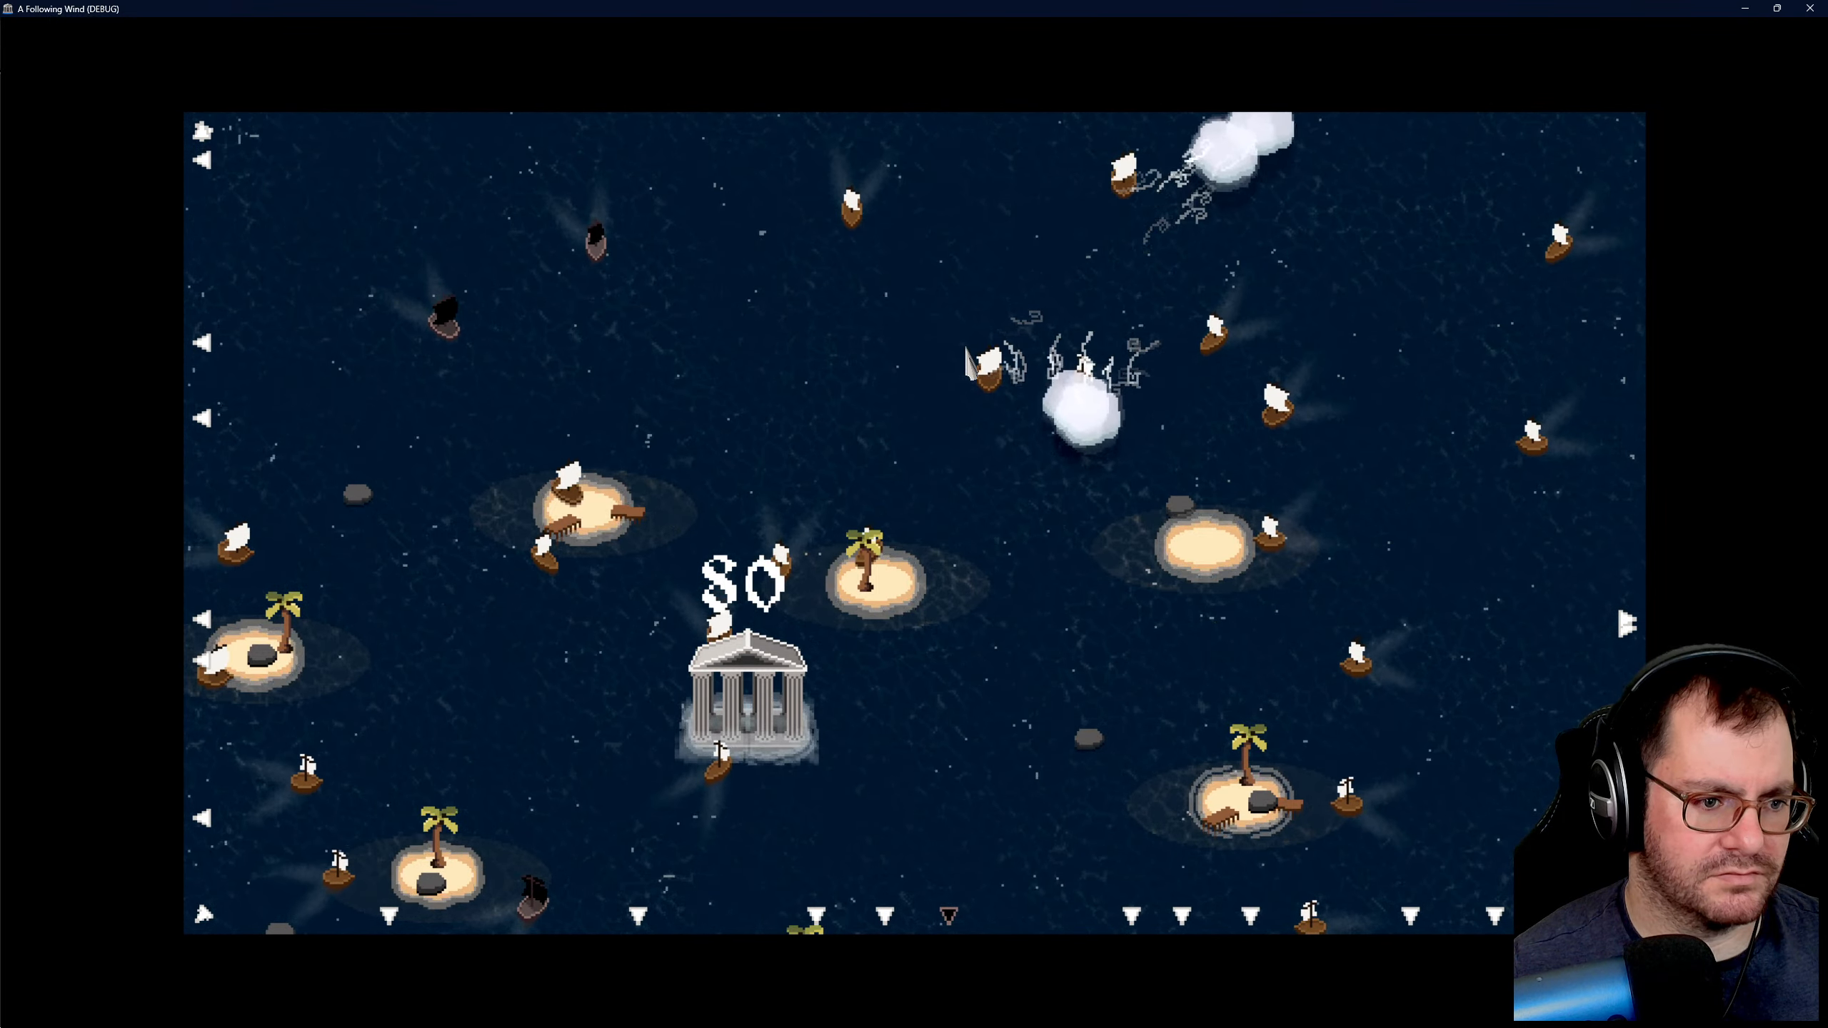
{"action": "left_click_drag", "start_coordinate": [1088, 359], "coordinate": [966, 425]}
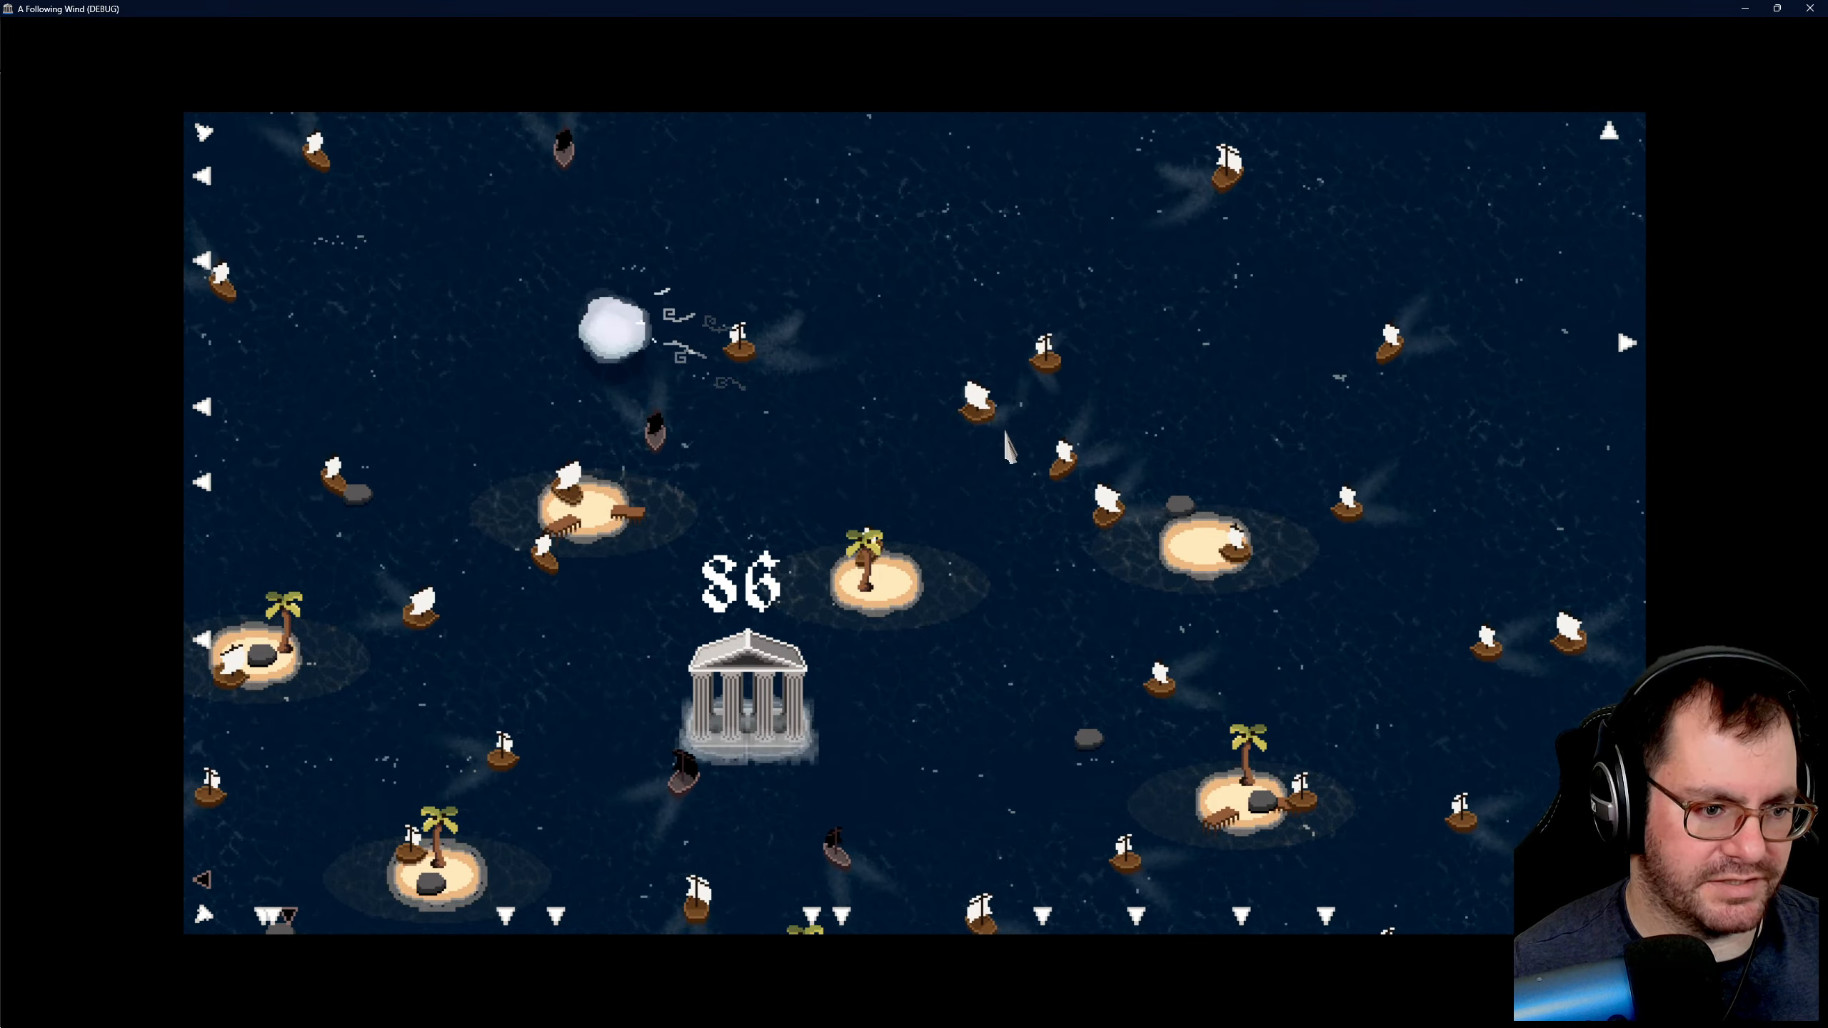
{"action": "left_click_drag", "start_coordinate": [1011, 436], "coordinate": [1090, 525]}
{"action": "key", "text": "s"}
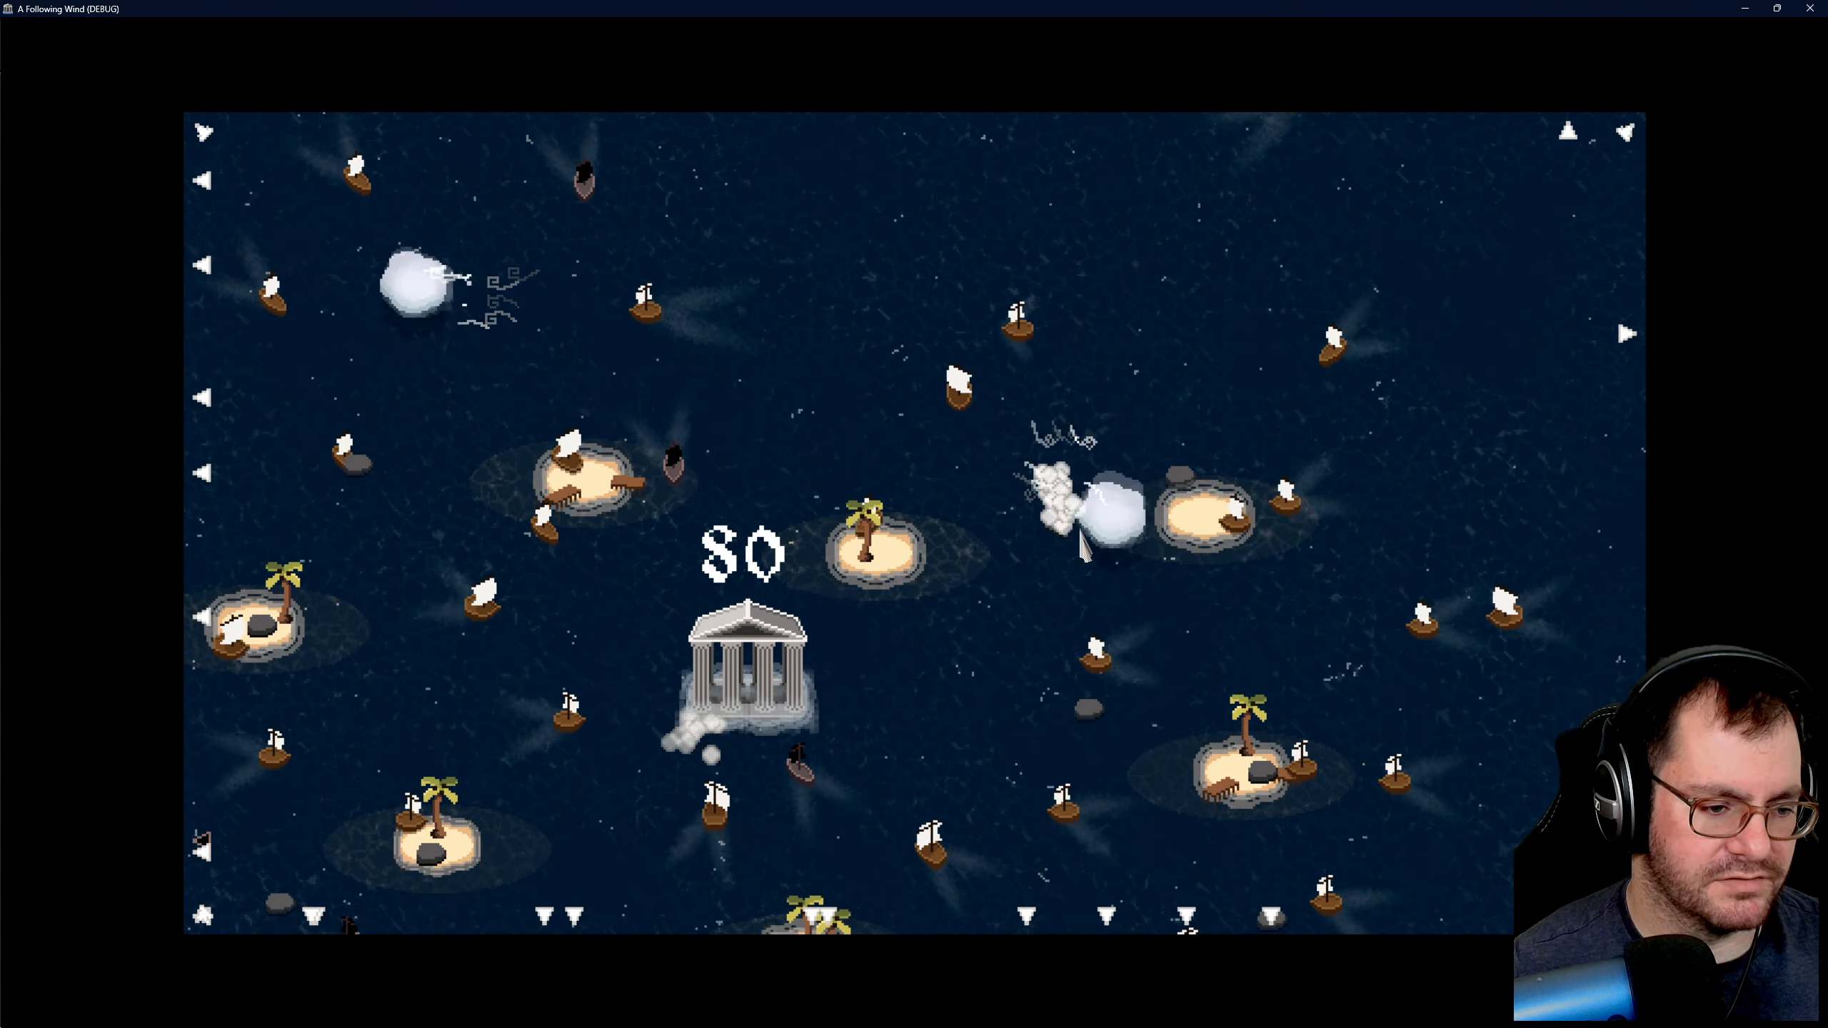
{"action": "key", "text": "d"}
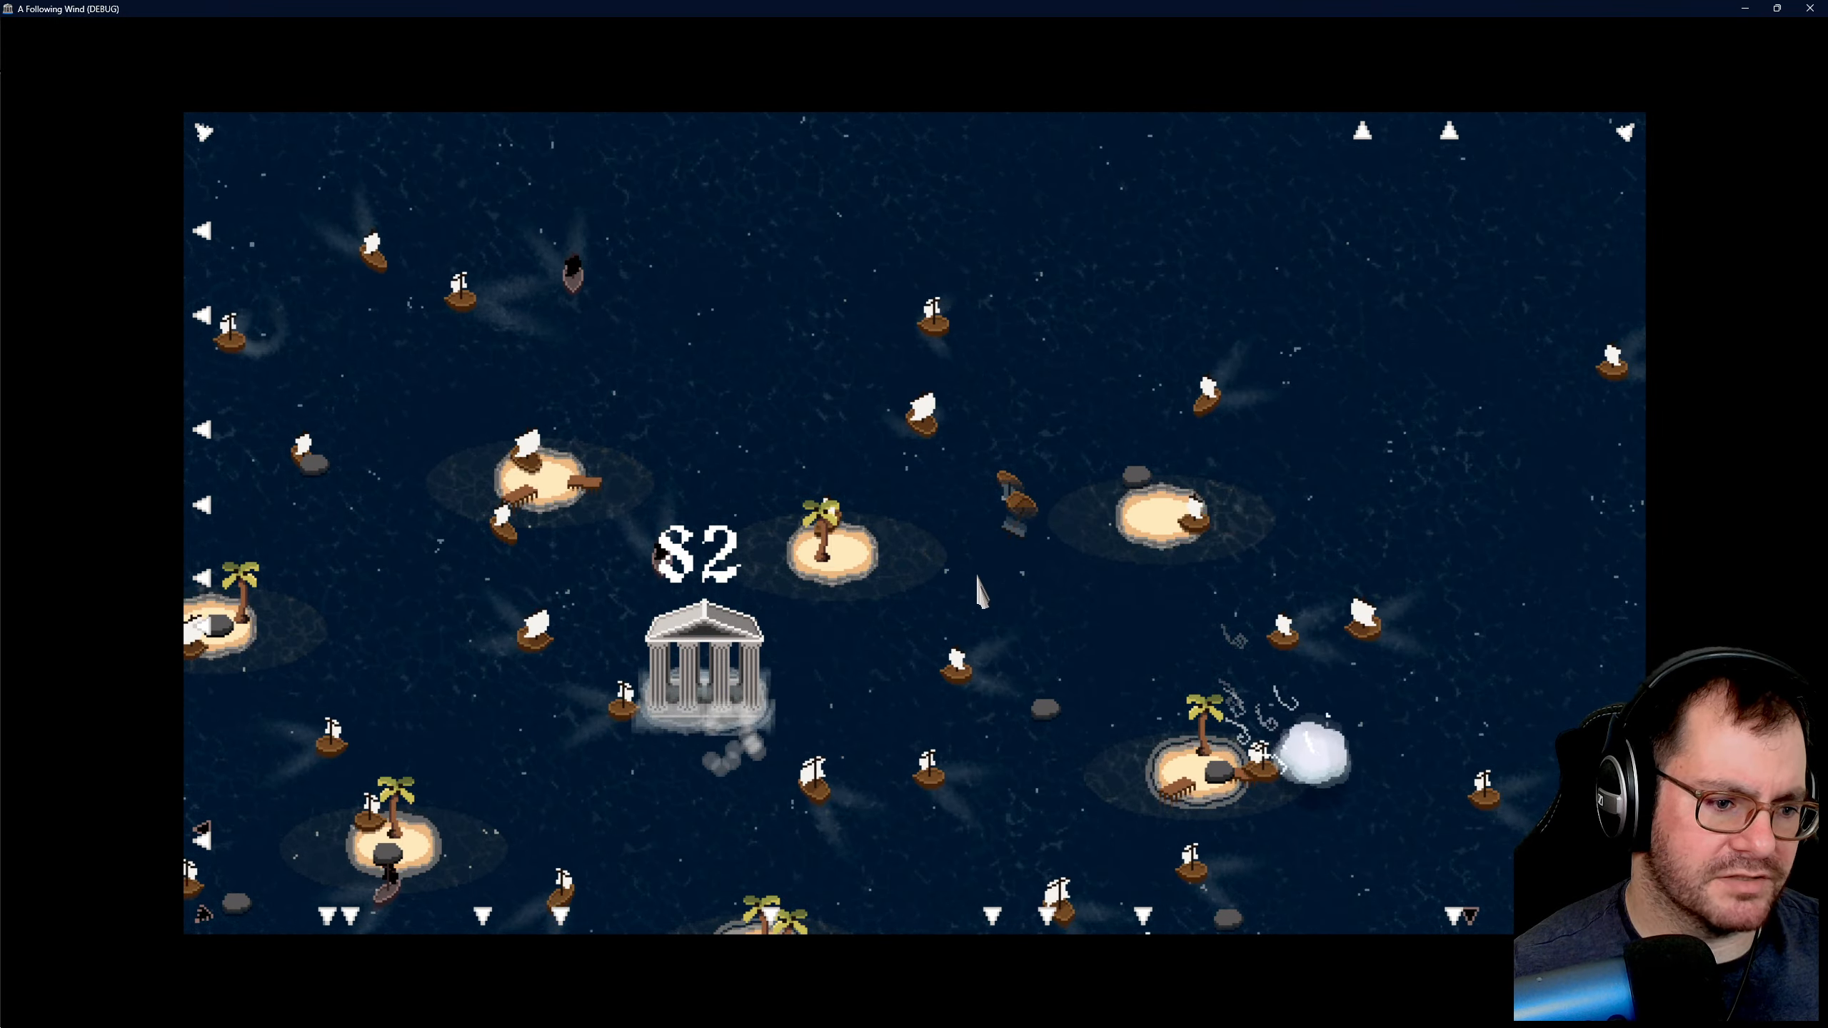
{"action": "key", "text": "a"}
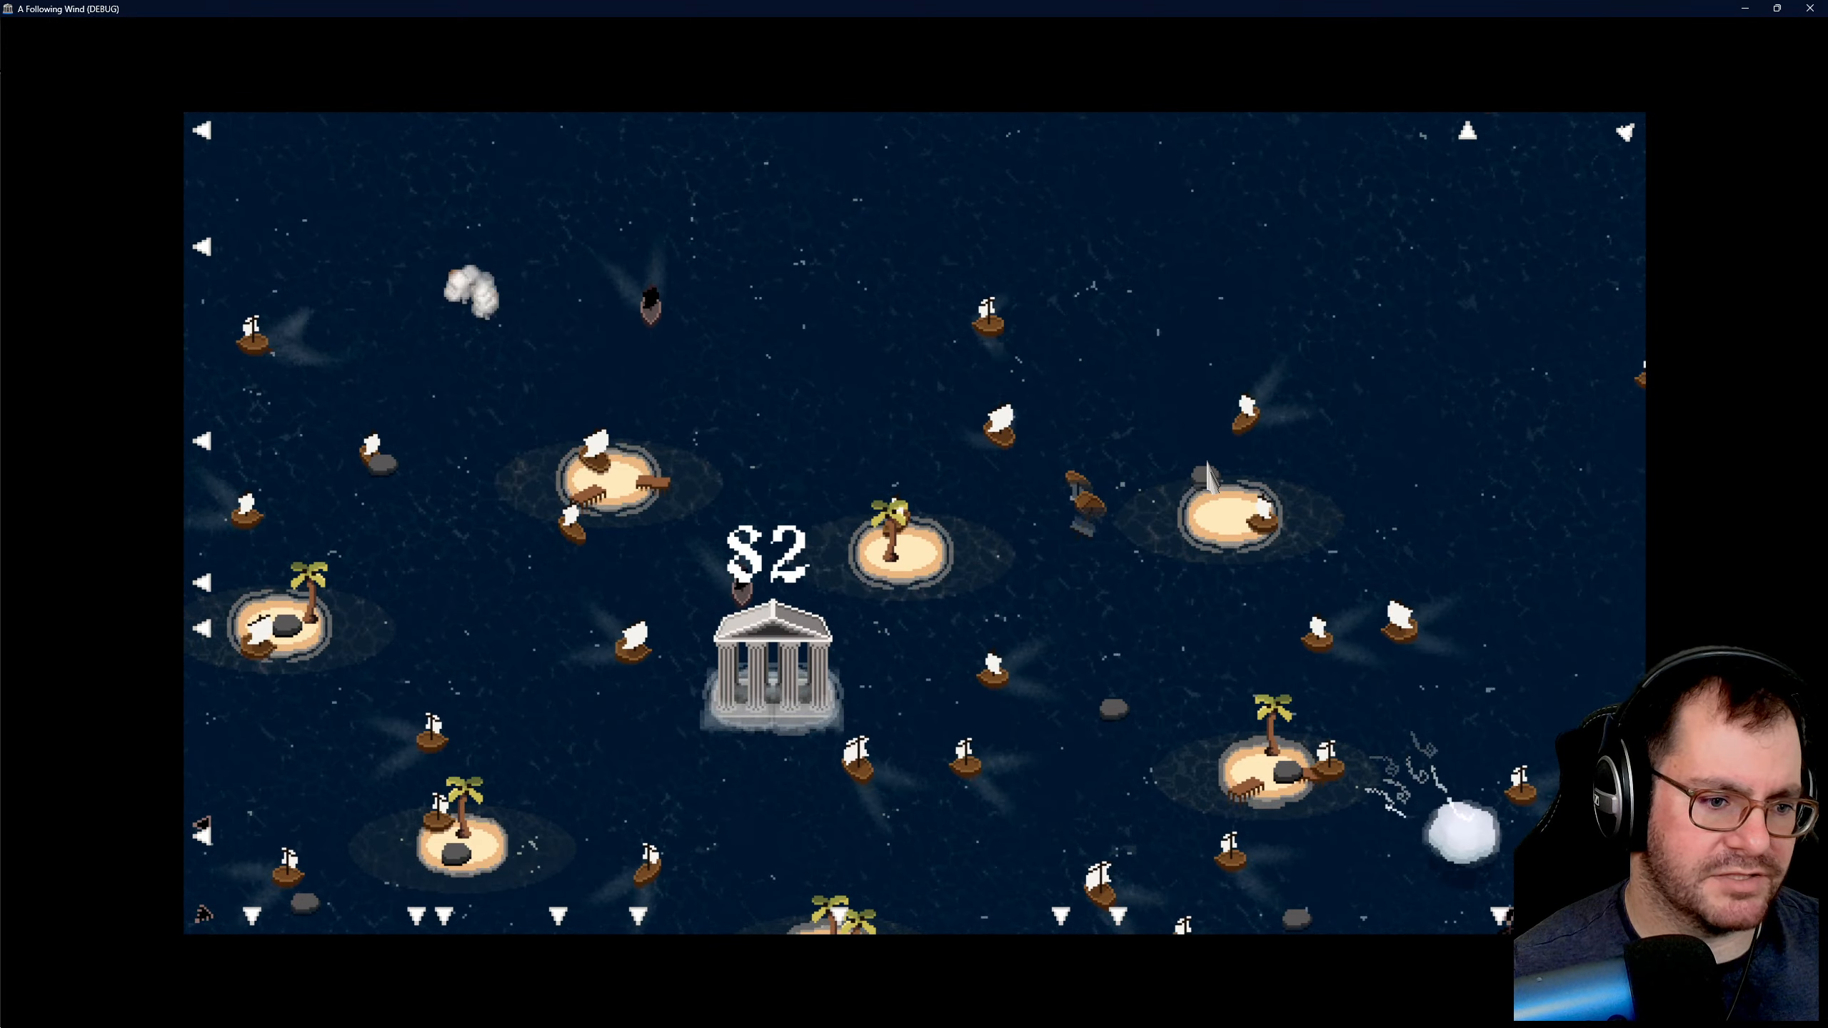
{"action": "key", "text": "a"}
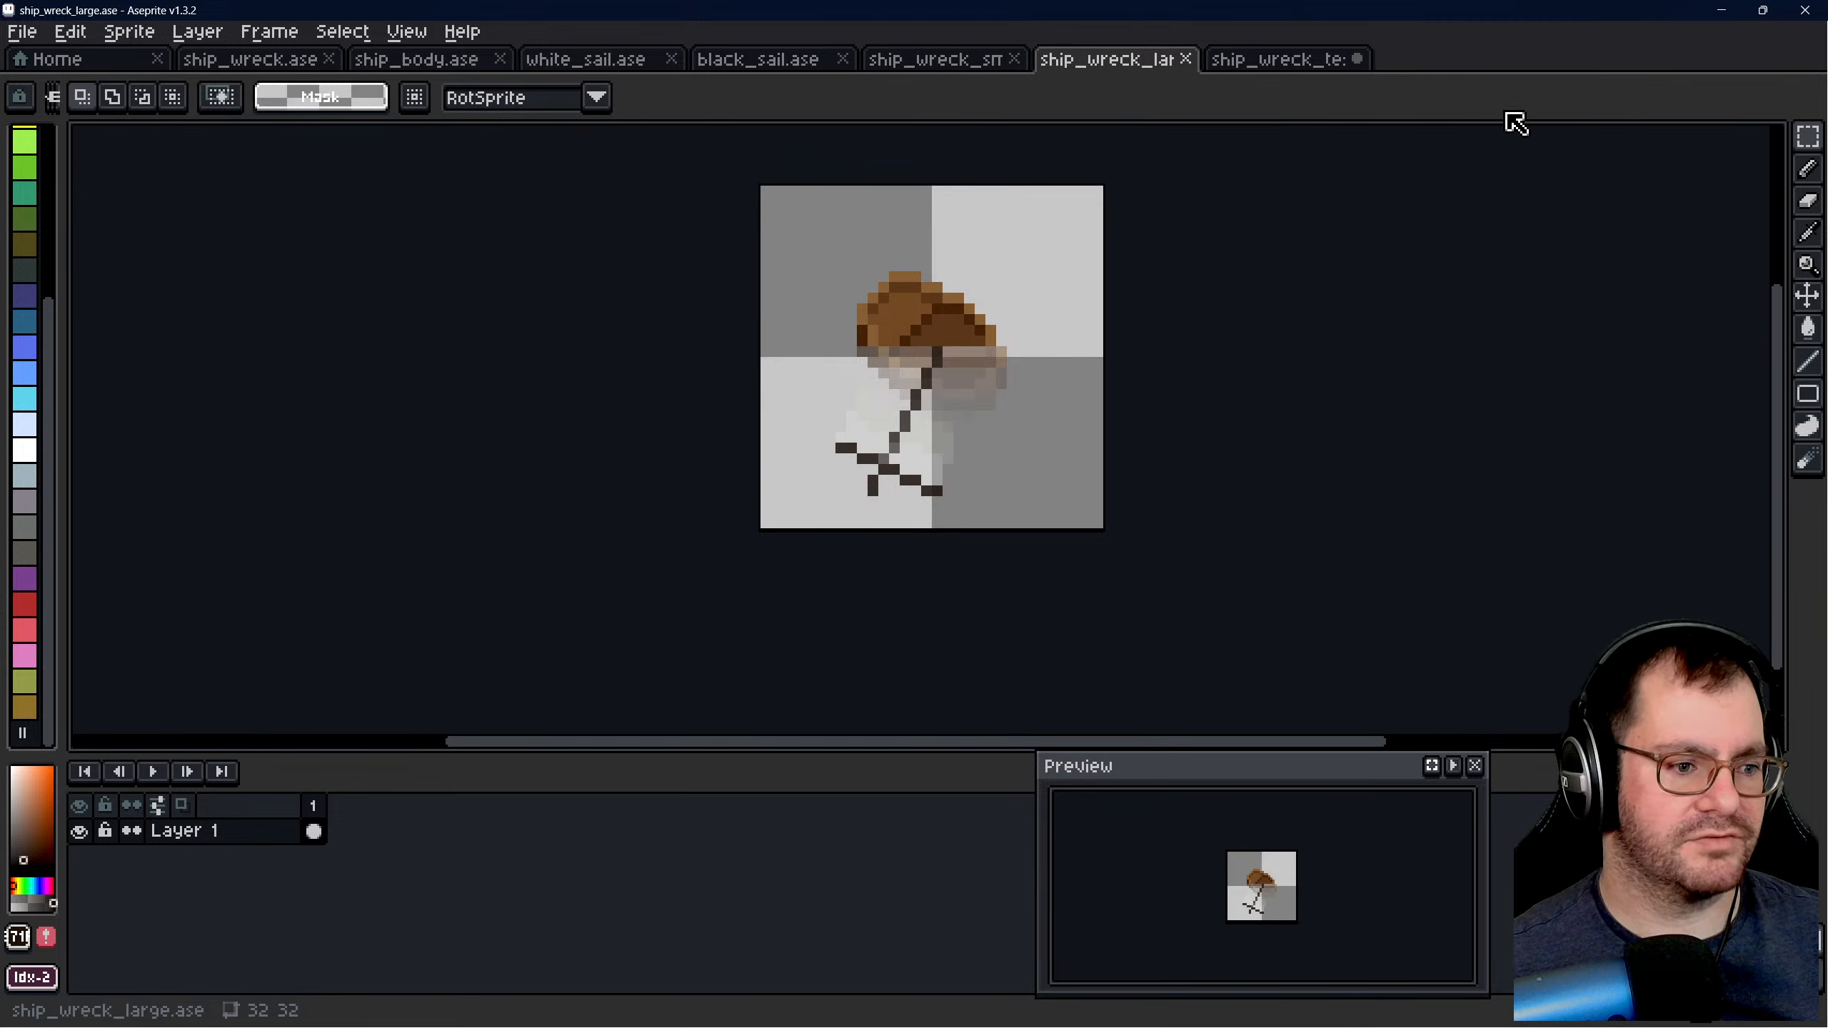
- Quit Aseprite, saving the changes to ship_wreck_test.ase
{"action": "left_click", "coordinate": [1803, 13]}
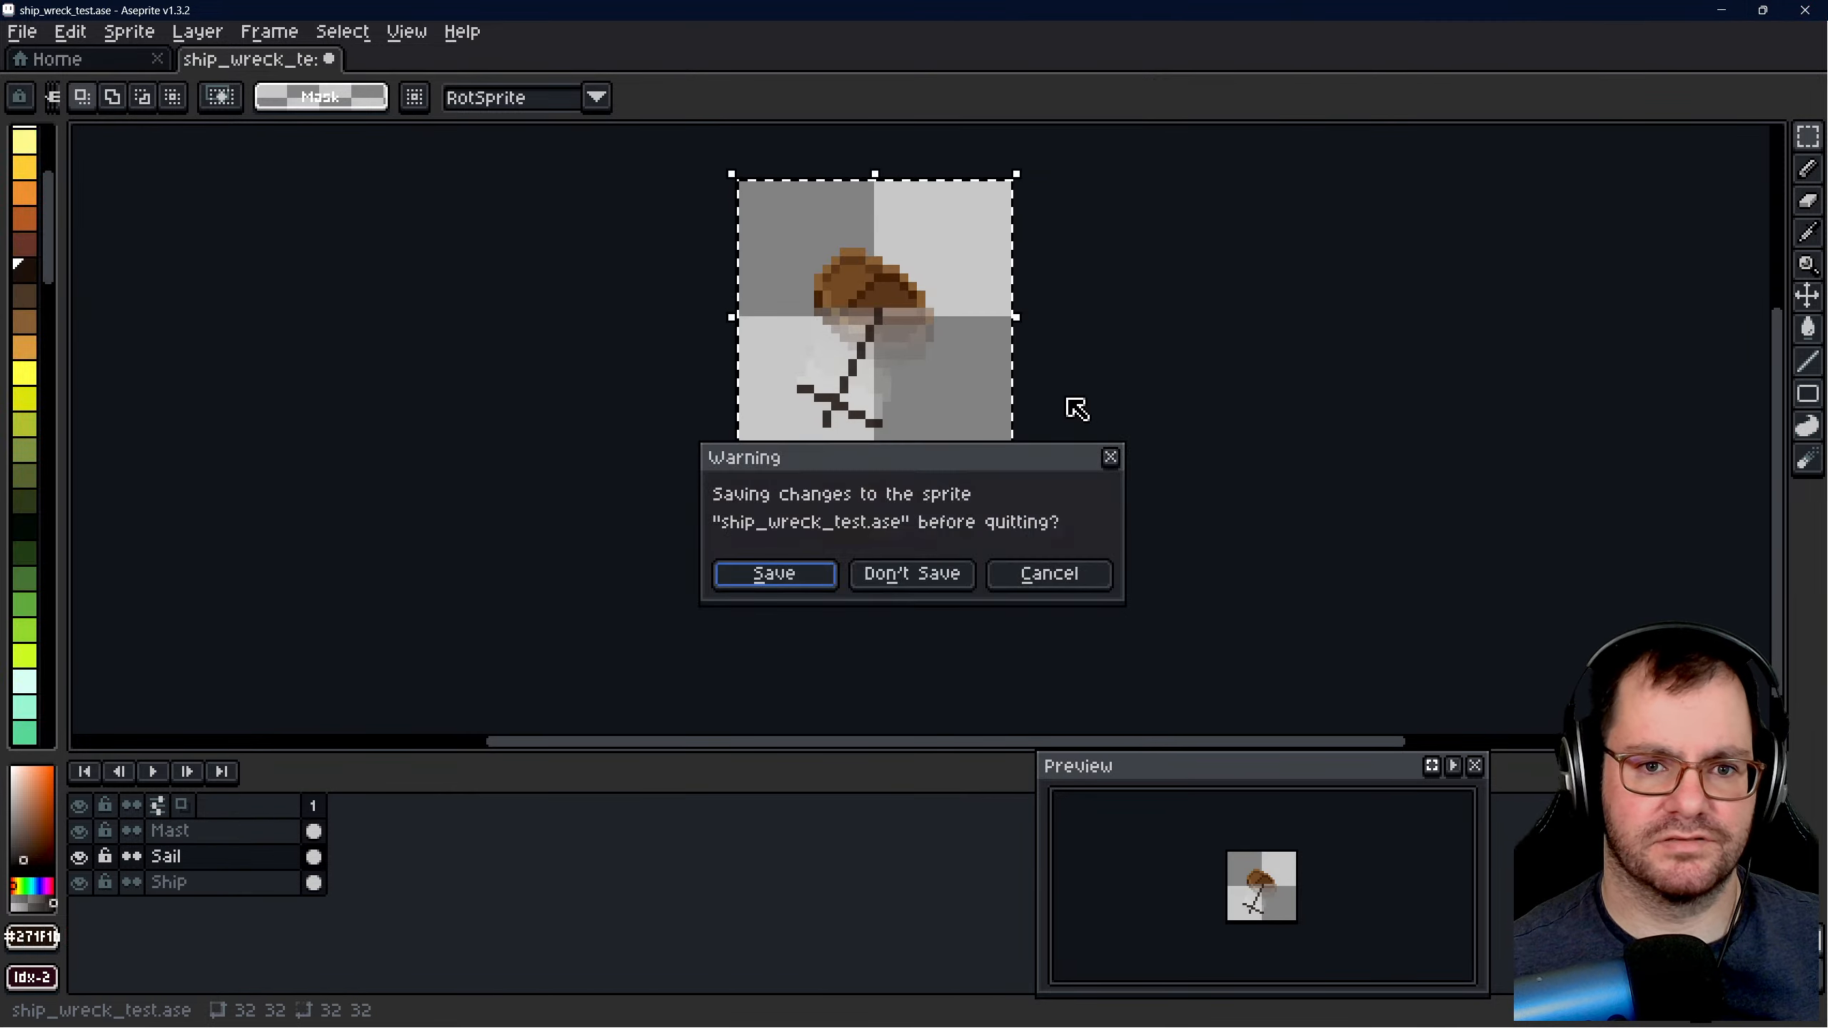
{"action": "left_click", "coordinate": [773, 572]}
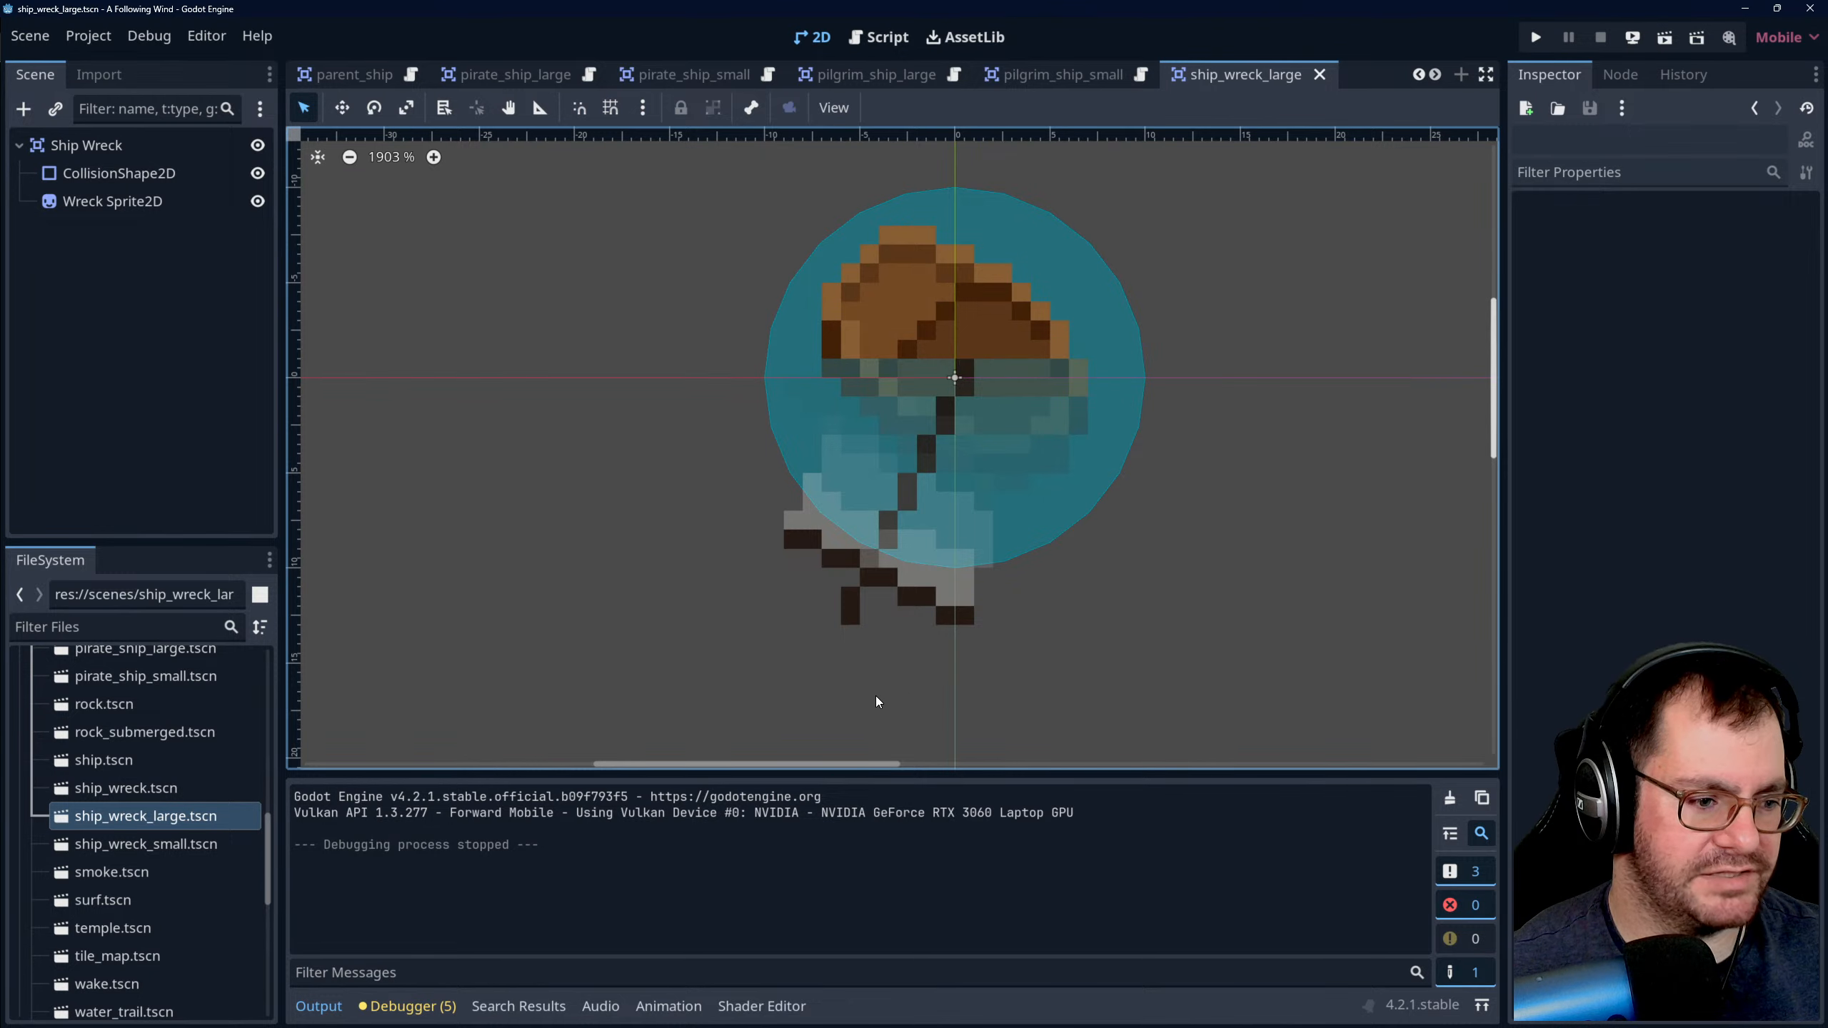
{"action": "scroll", "coordinate": [762, 555], "scroll_direction": "down", "scroll_amount": 3}
{"action": "scroll", "coordinate": [965, 514], "scroll_direction": "up", "scroll_amount": 4}
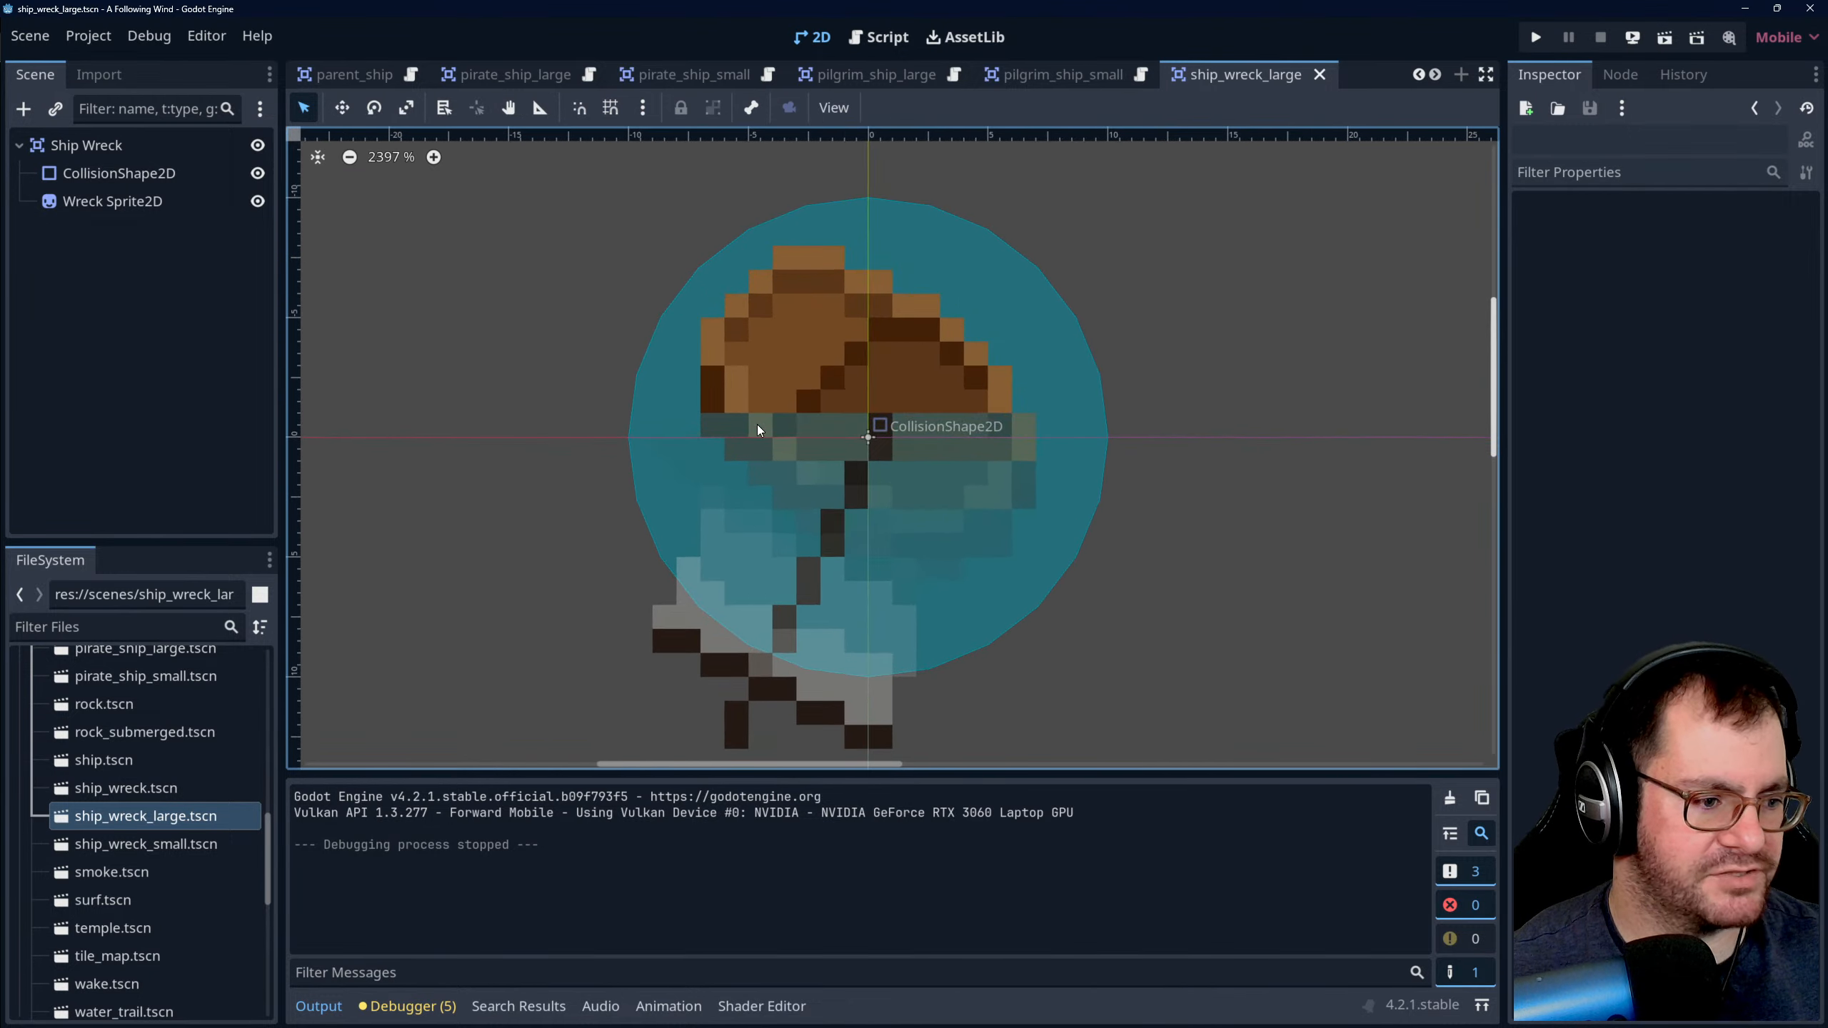
{"action": "scroll", "coordinate": [913, 322], "scroll_direction": "down", "scroll_amount": 1}
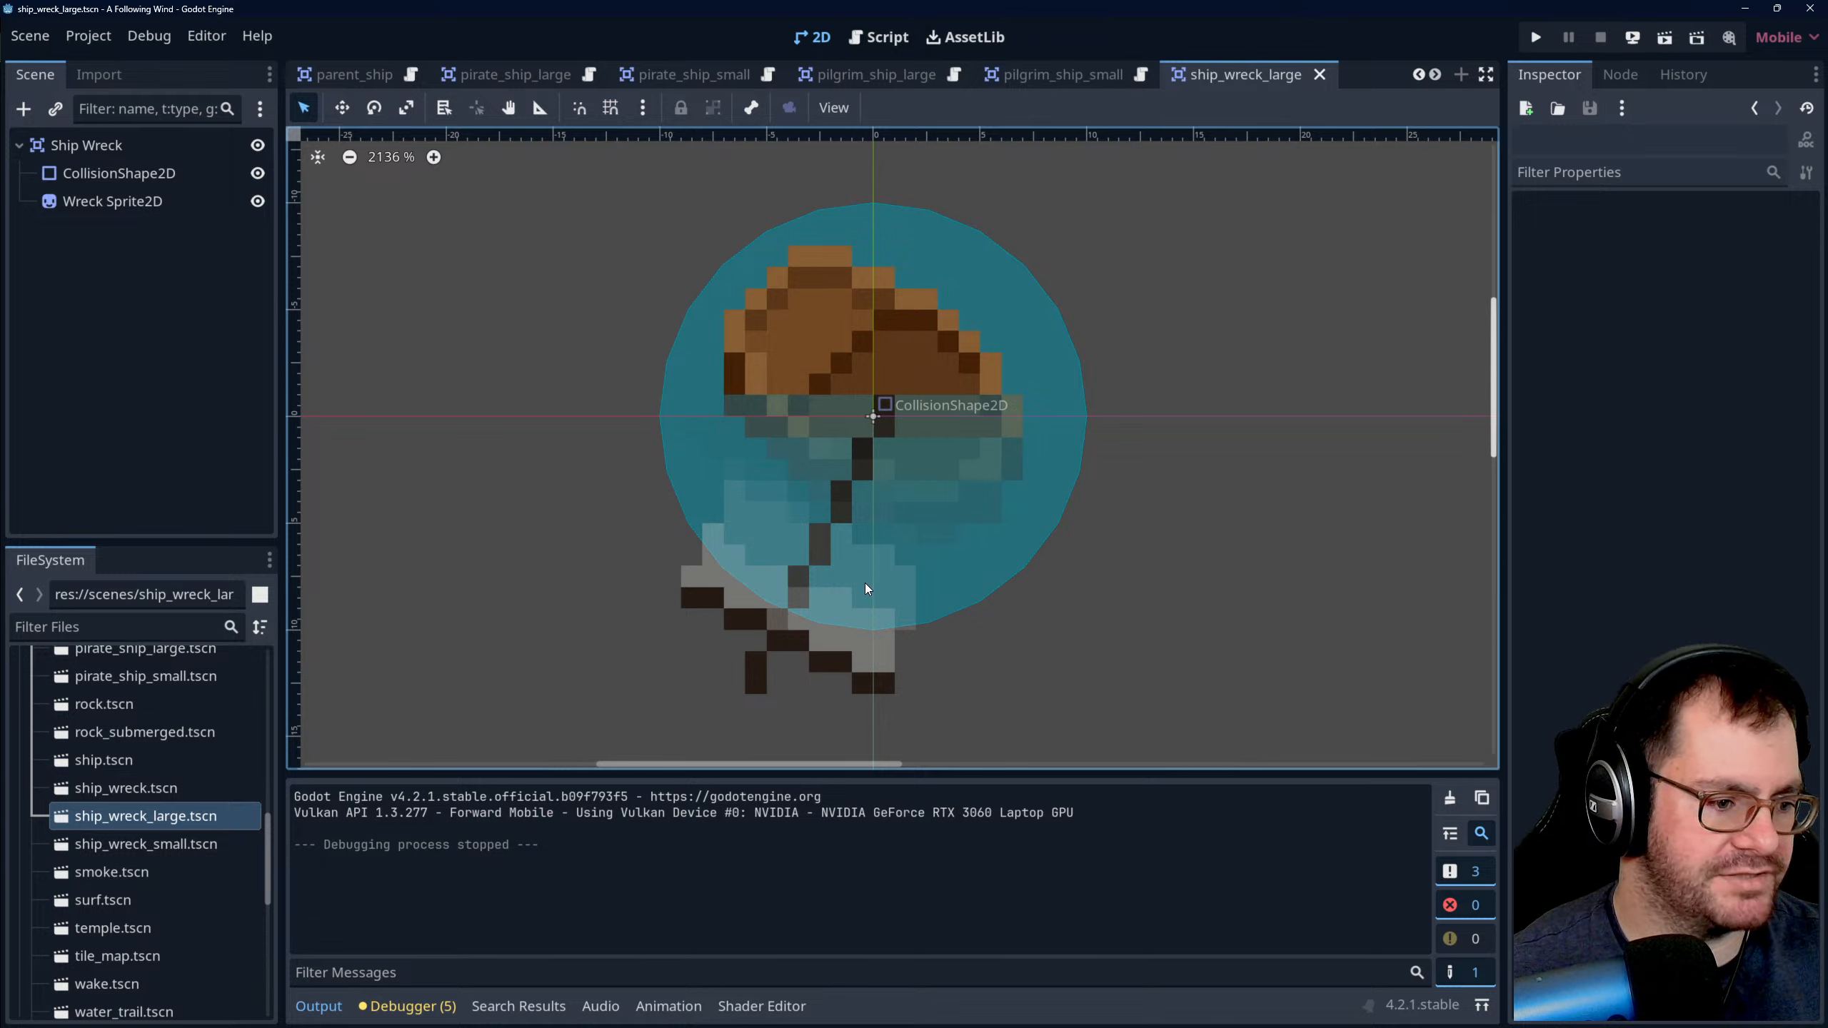
{"action": "mouse_move", "coordinate": [754, 1017]}
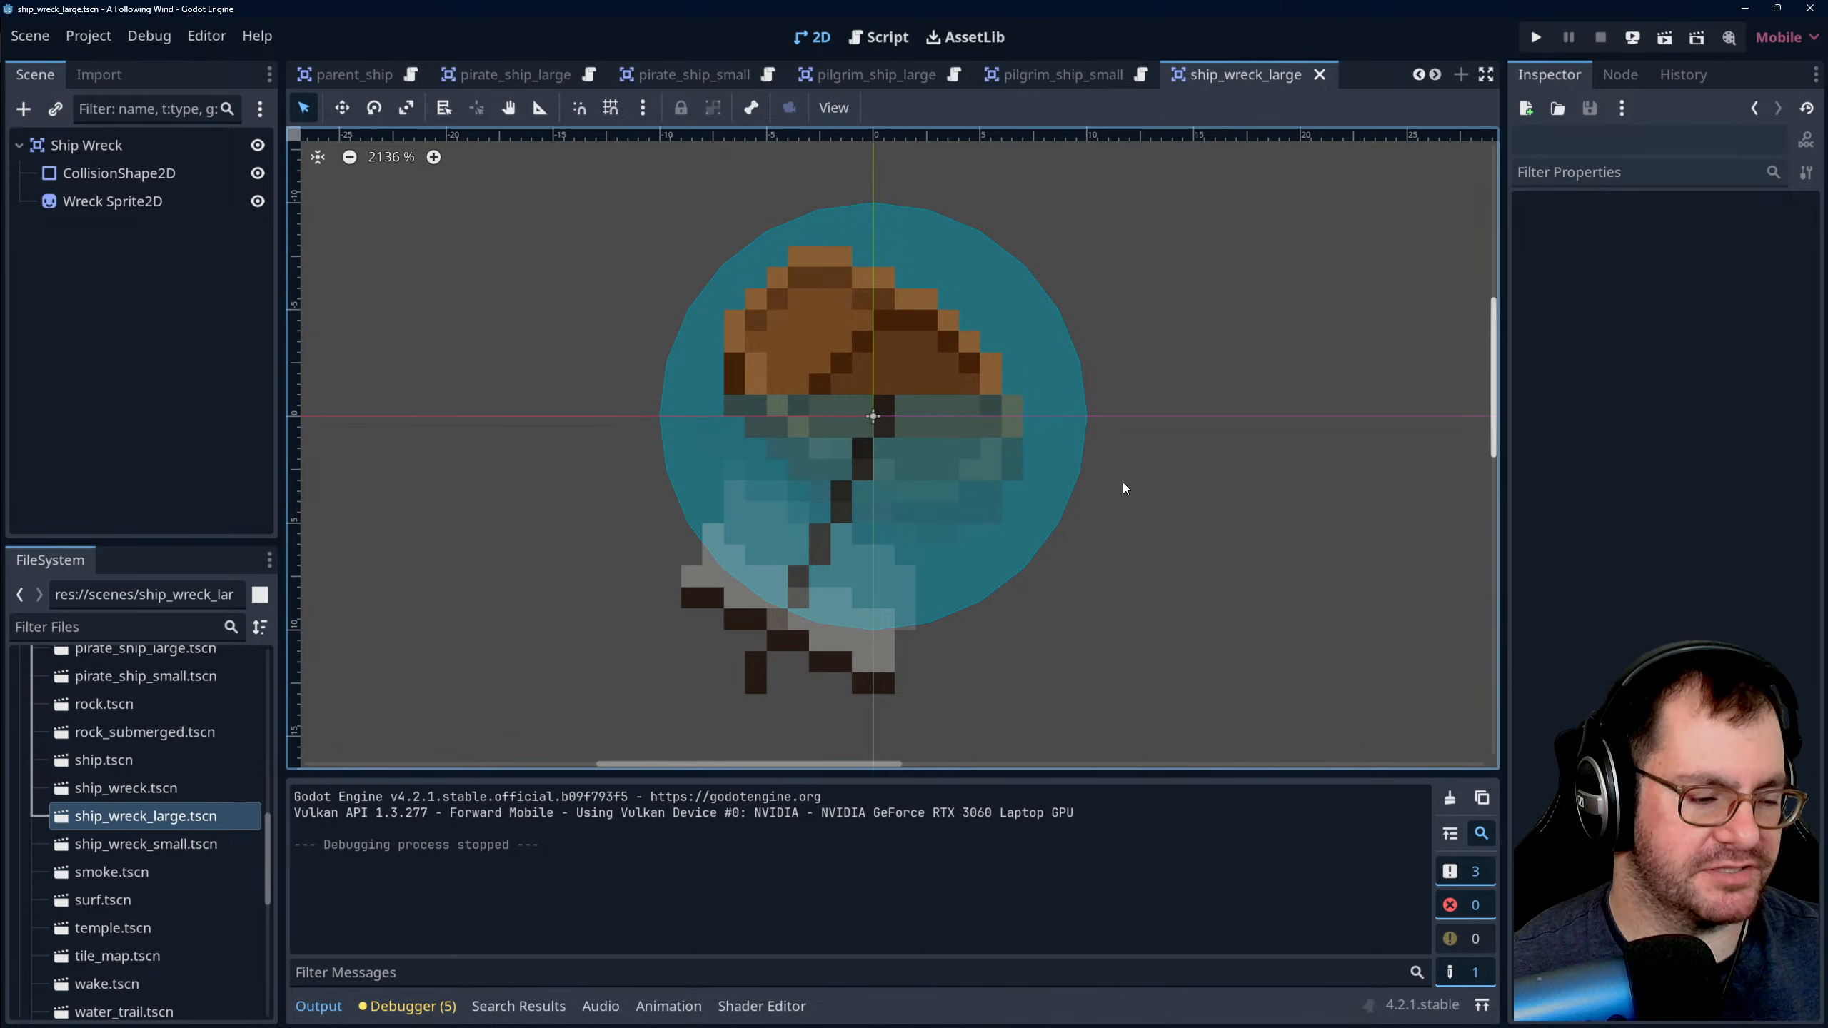
{"action": "scroll", "coordinate": [1108, 467], "scroll_direction": "down", "scroll_amount": 2}
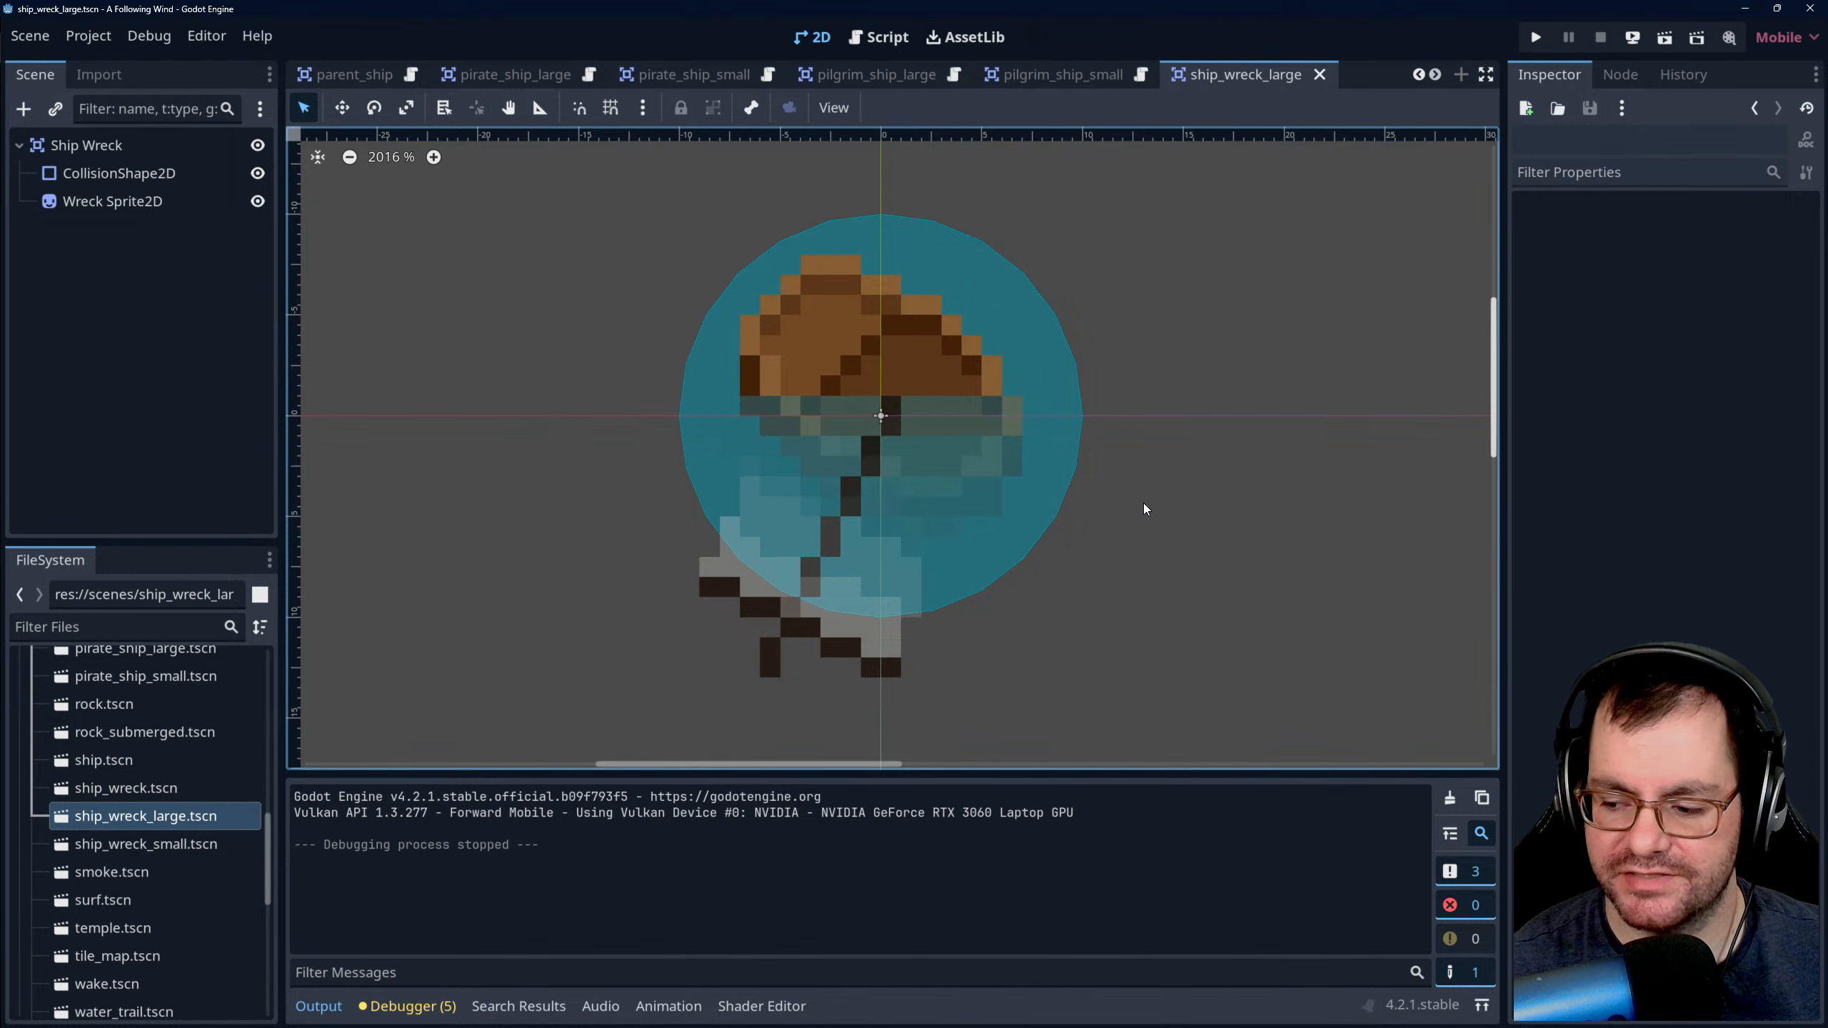
- Switch to the main scene and examine the layout of islands and rocks around the temple
{"action": "mouse_move", "coordinate": [332, 64]}
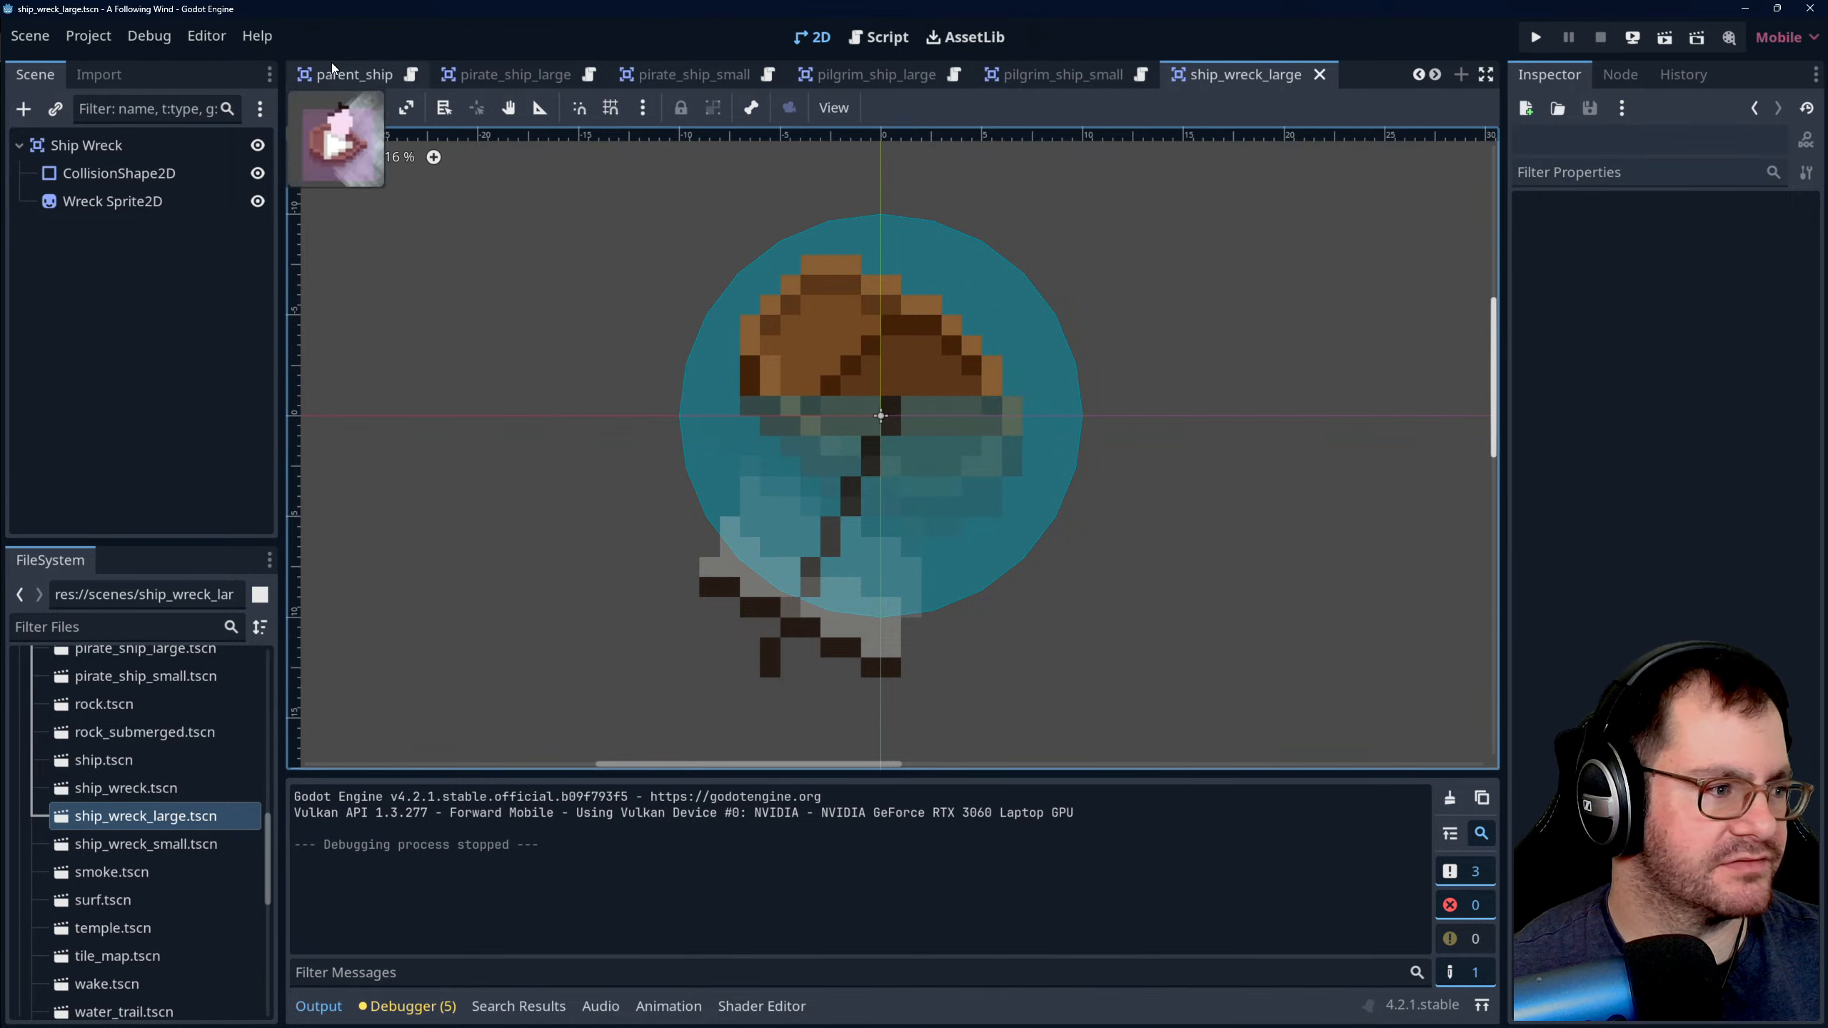
{"action": "scroll", "coordinate": [333, 69], "scroll_direction": "up", "scroll_amount": 1}
{"action": "left_click", "coordinate": [332, 77]}
{"action": "scroll", "coordinate": [863, 424], "scroll_direction": "down", "scroll_amount": 4}
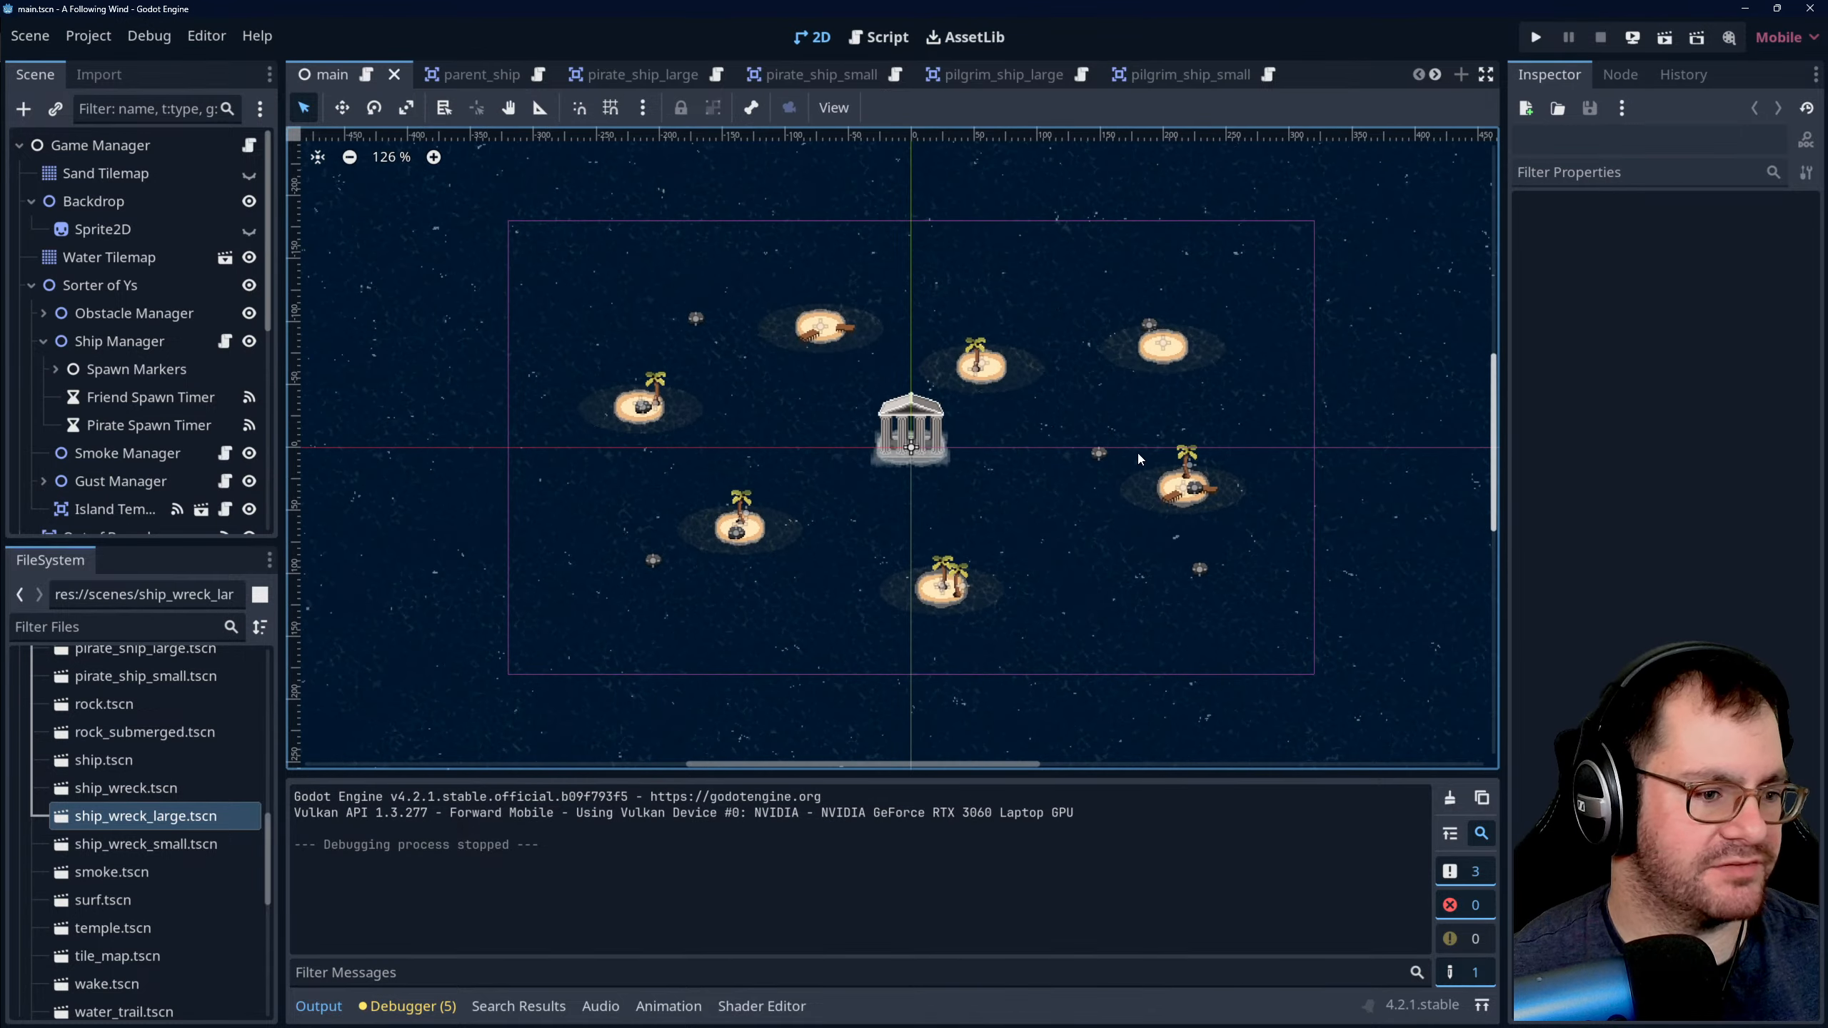
{"action": "scroll", "coordinate": [1165, 472], "scroll_direction": "up", "scroll_amount": 2}
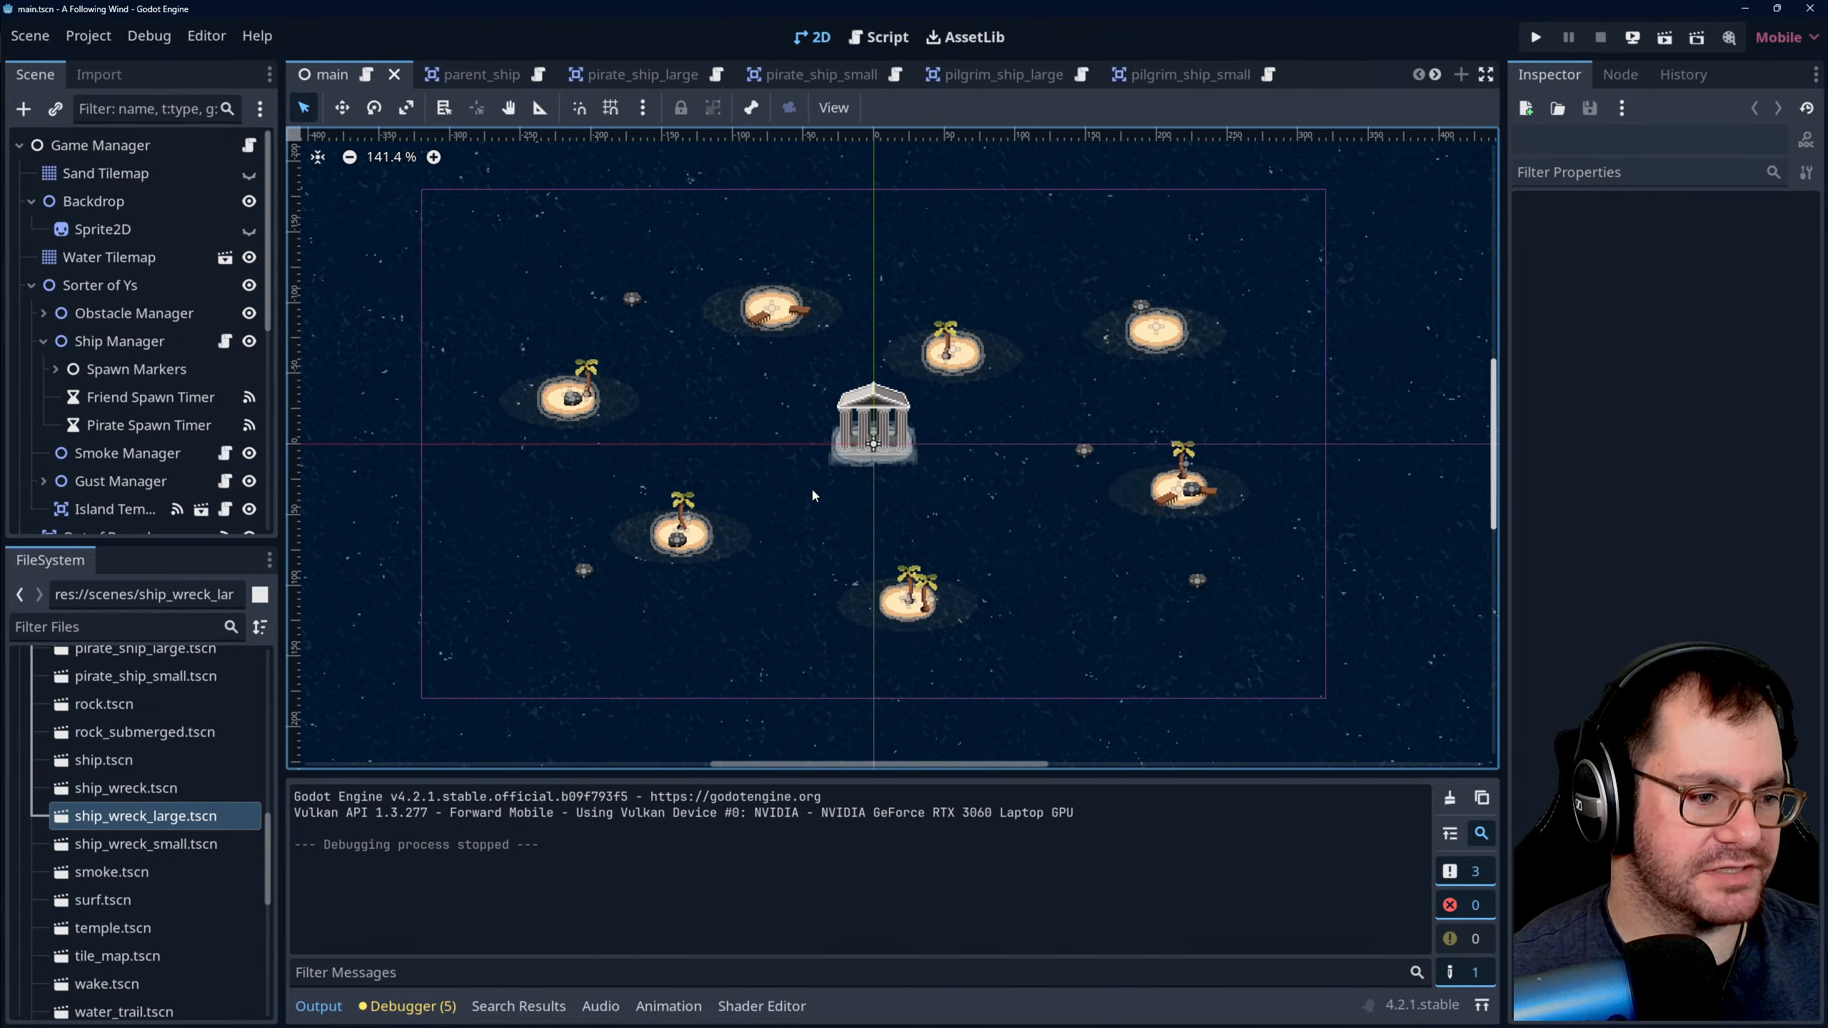
{"action": "scroll", "coordinate": [748, 419], "scroll_direction": "up", "scroll_amount": 2}
{"action": "scroll", "coordinate": [942, 508], "scroll_direction": "down", "scroll_amount": 1}
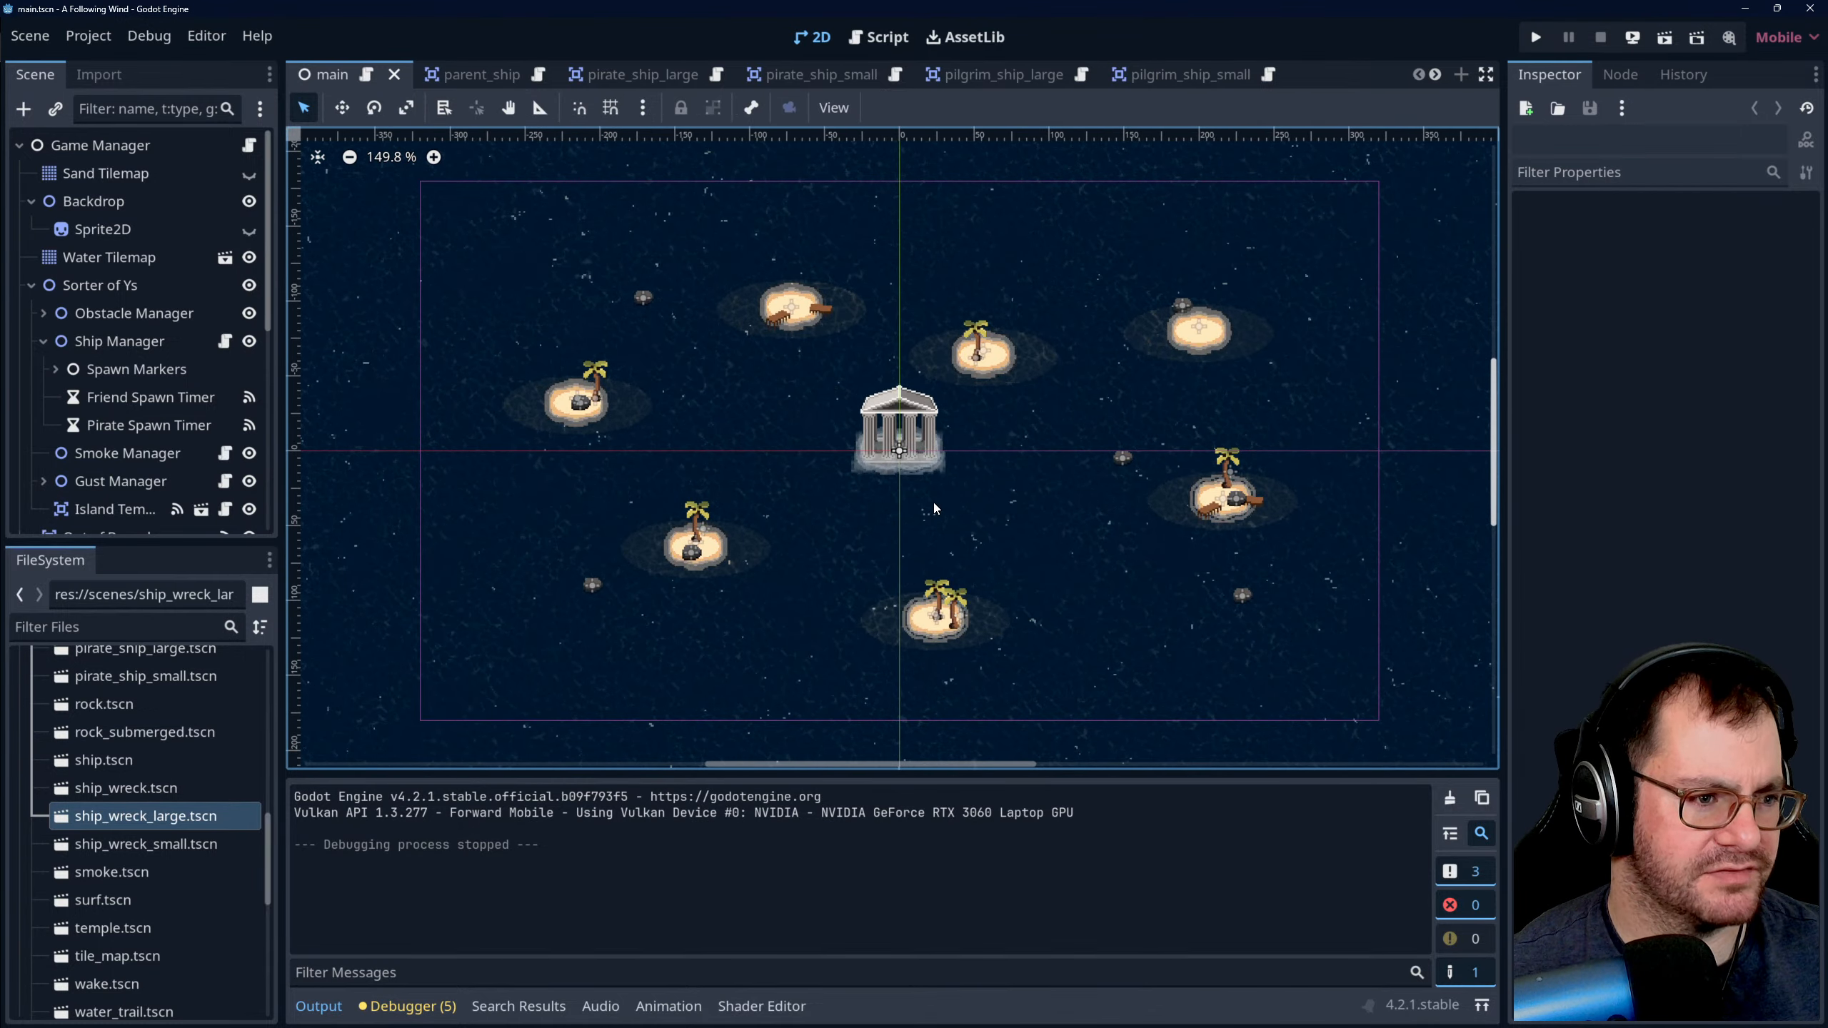
{"action": "scroll", "coordinate": [932, 503], "scroll_direction": "down", "scroll_amount": 1}
{"action": "scroll", "coordinate": [869, 489], "scroll_direction": "up", "scroll_amount": 1}
{"action": "scroll", "coordinate": [861, 507], "scroll_direction": "up", "scroll_amount": 1}
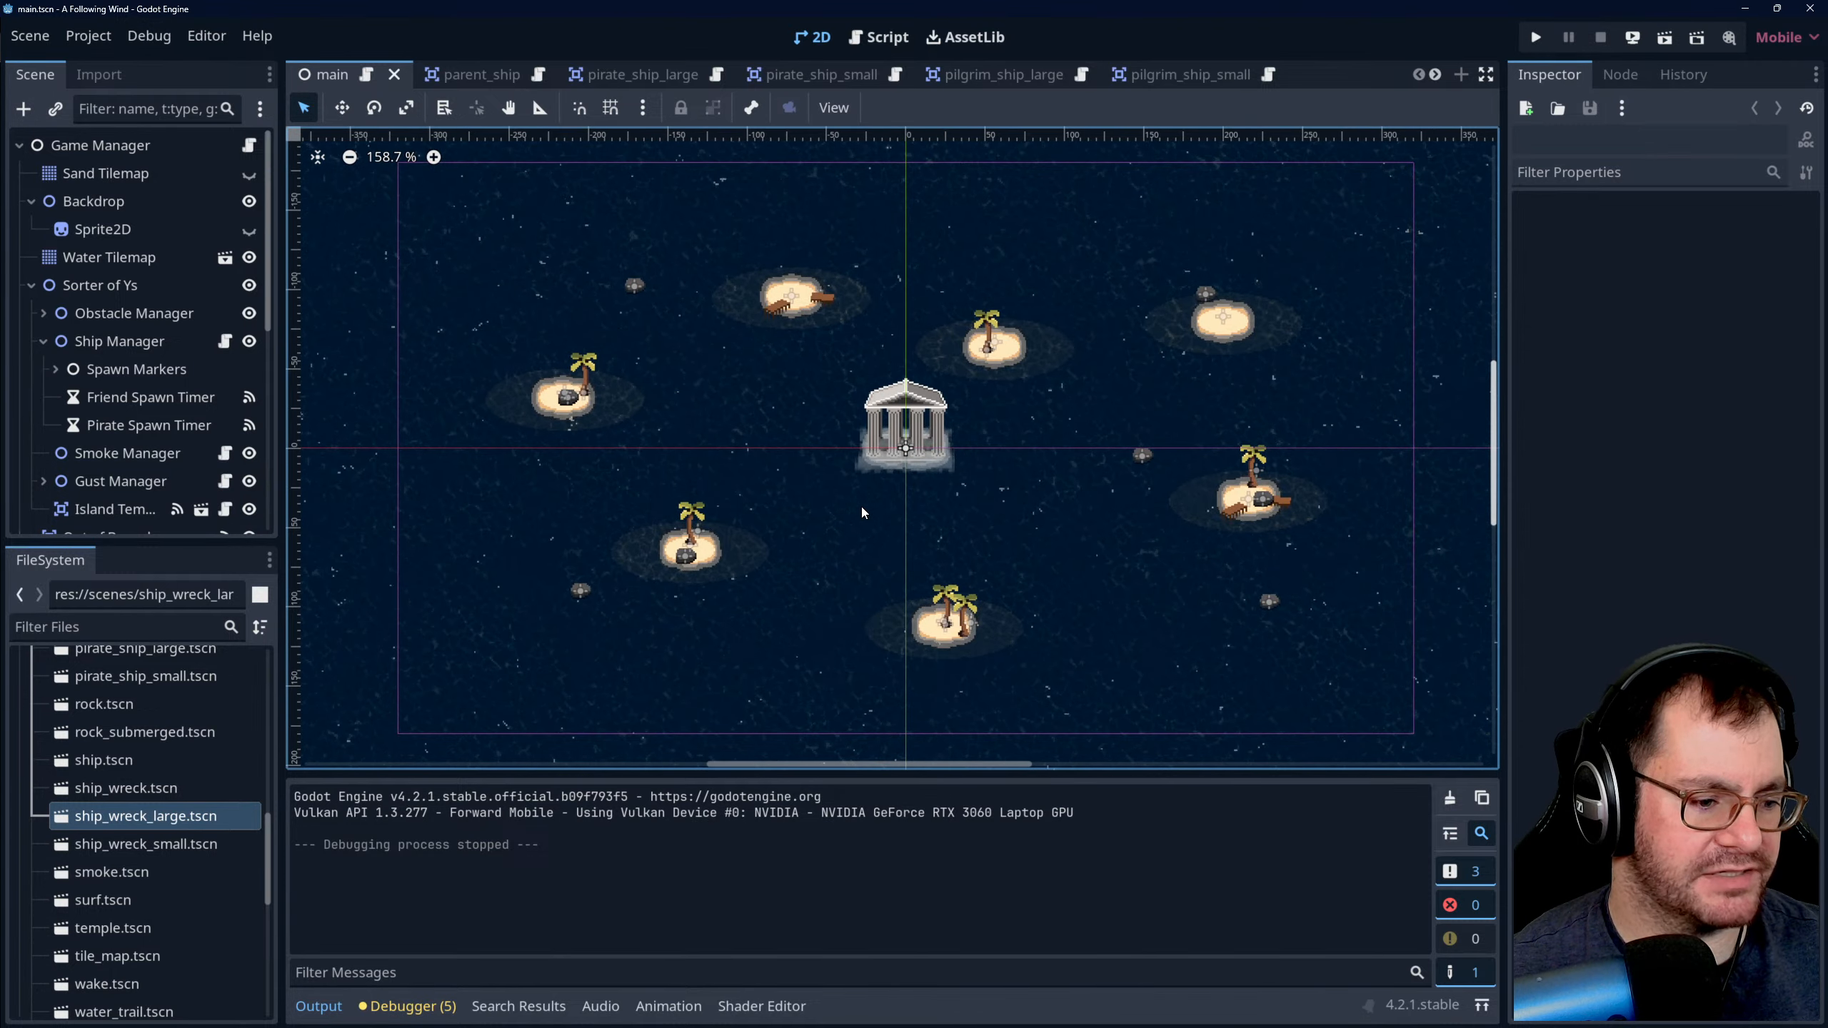
{"action": "scroll", "coordinate": [871, 506], "scroll_direction": "down", "scroll_amount": 1}
{"action": "scroll", "coordinate": [911, 509], "scroll_direction": "up", "scroll_amount": 1}
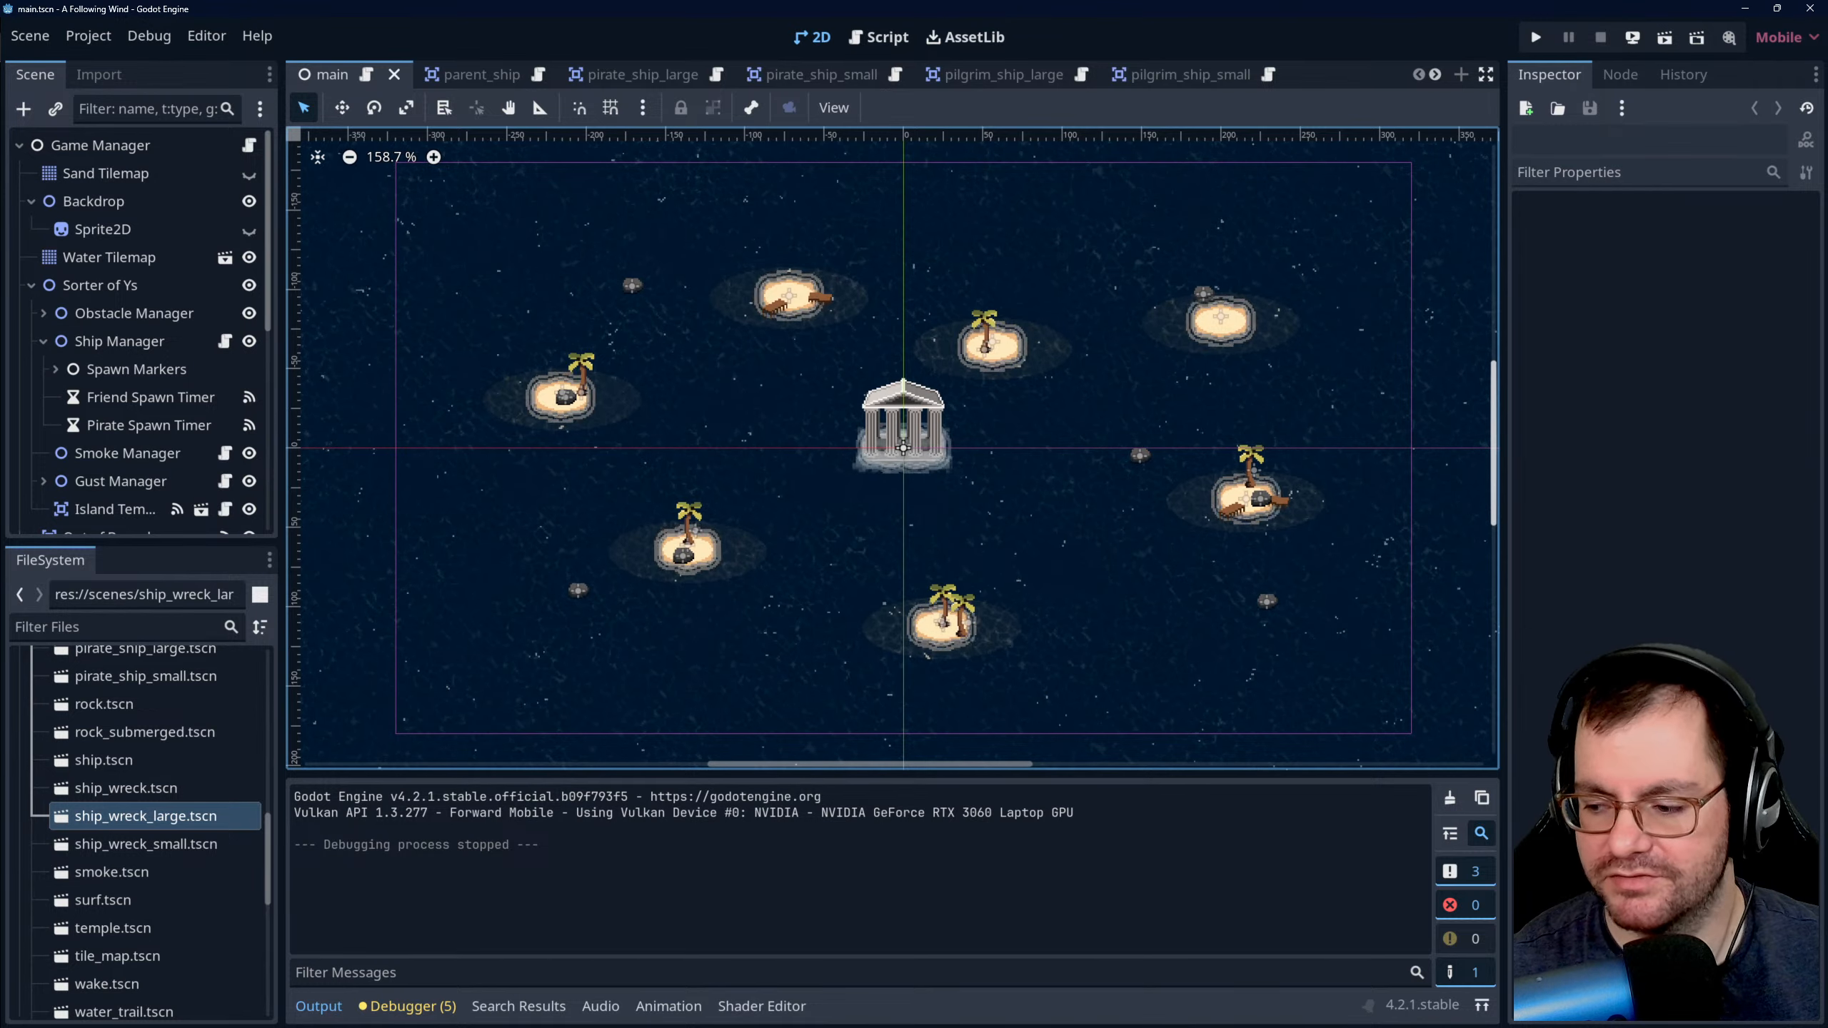
{"action": "mouse_move", "coordinate": [1517, 1022]}
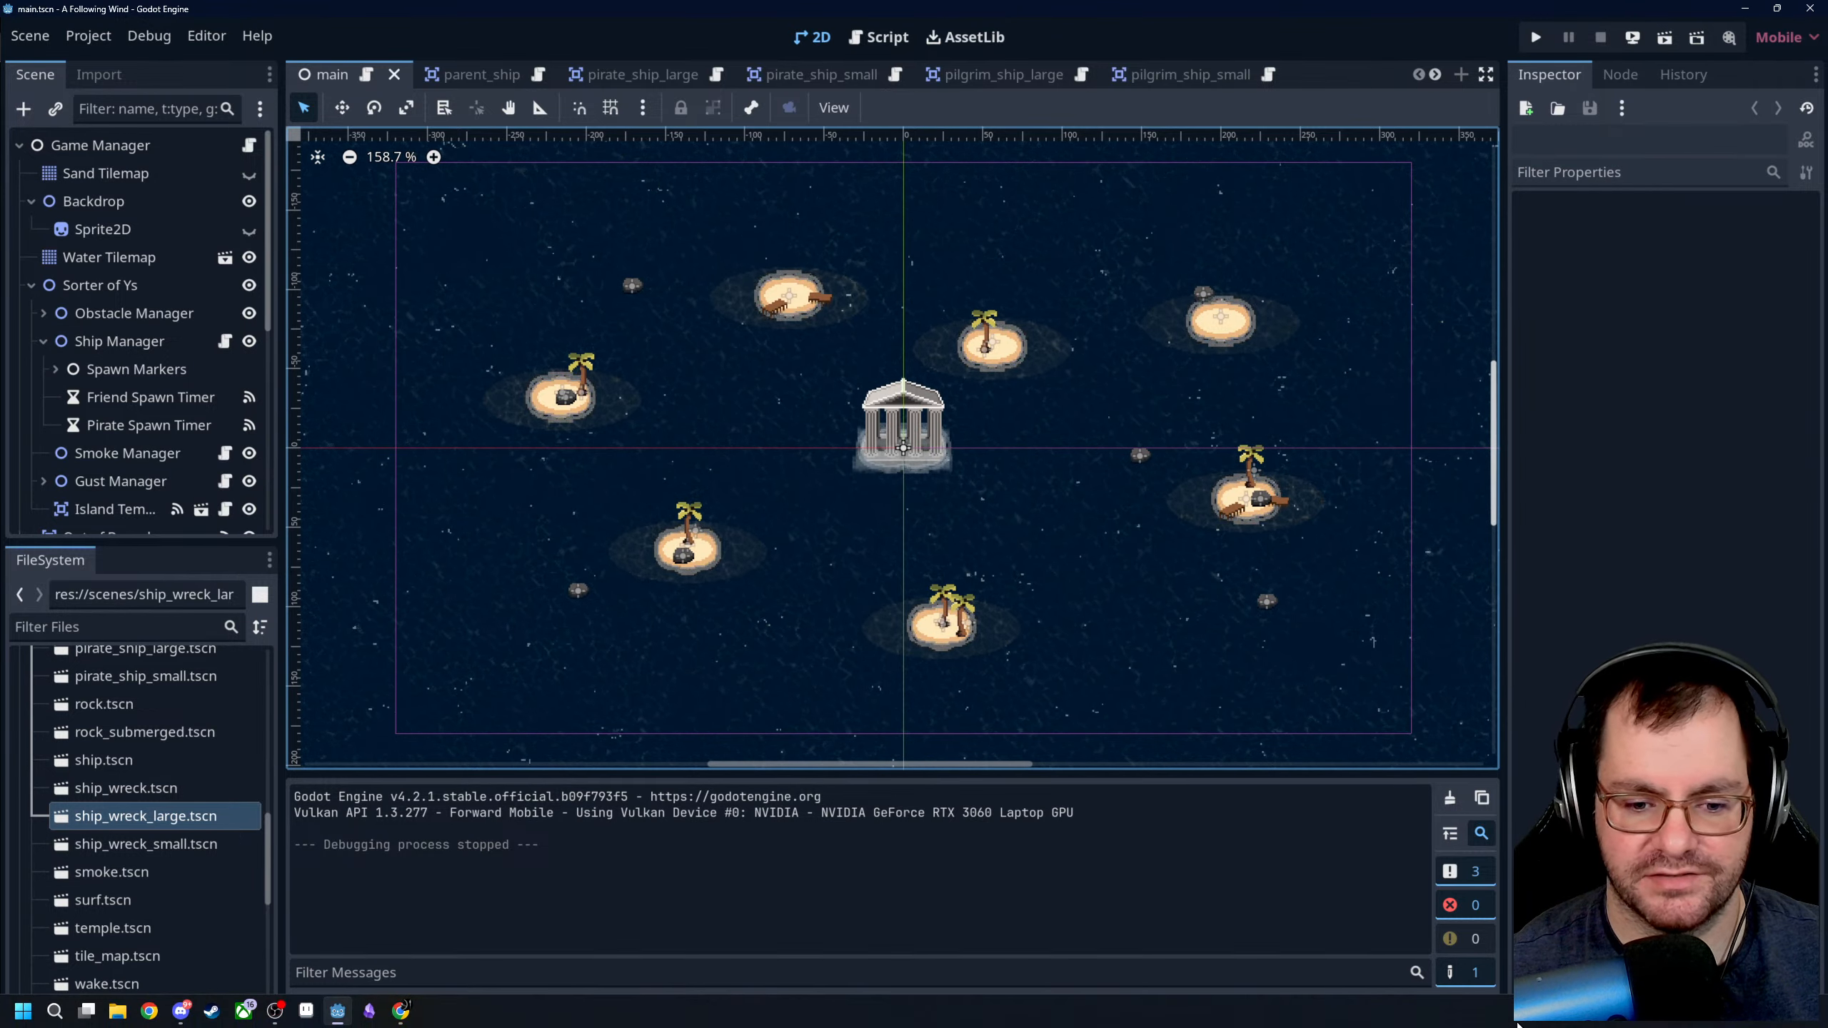